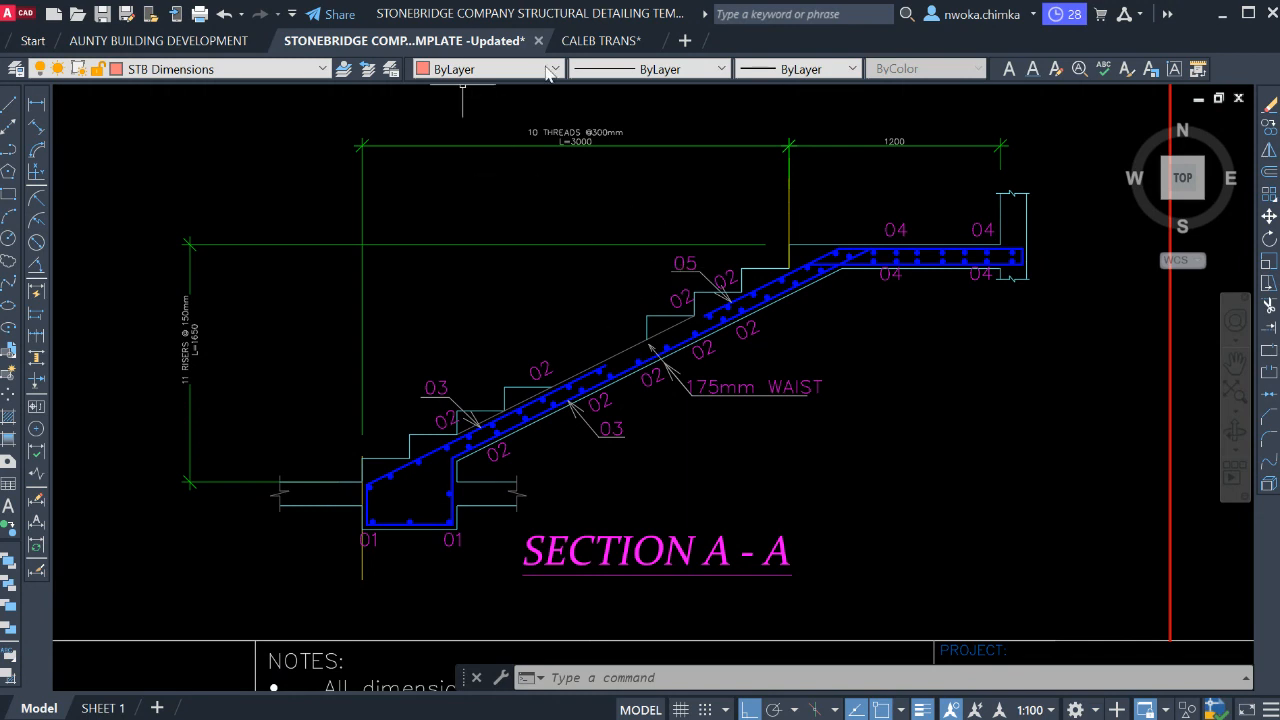
Look over the template's drawing groups, from the staircase details sheet to the column longitudinal detail sheets.
scroll(613, 229, "down", 5)
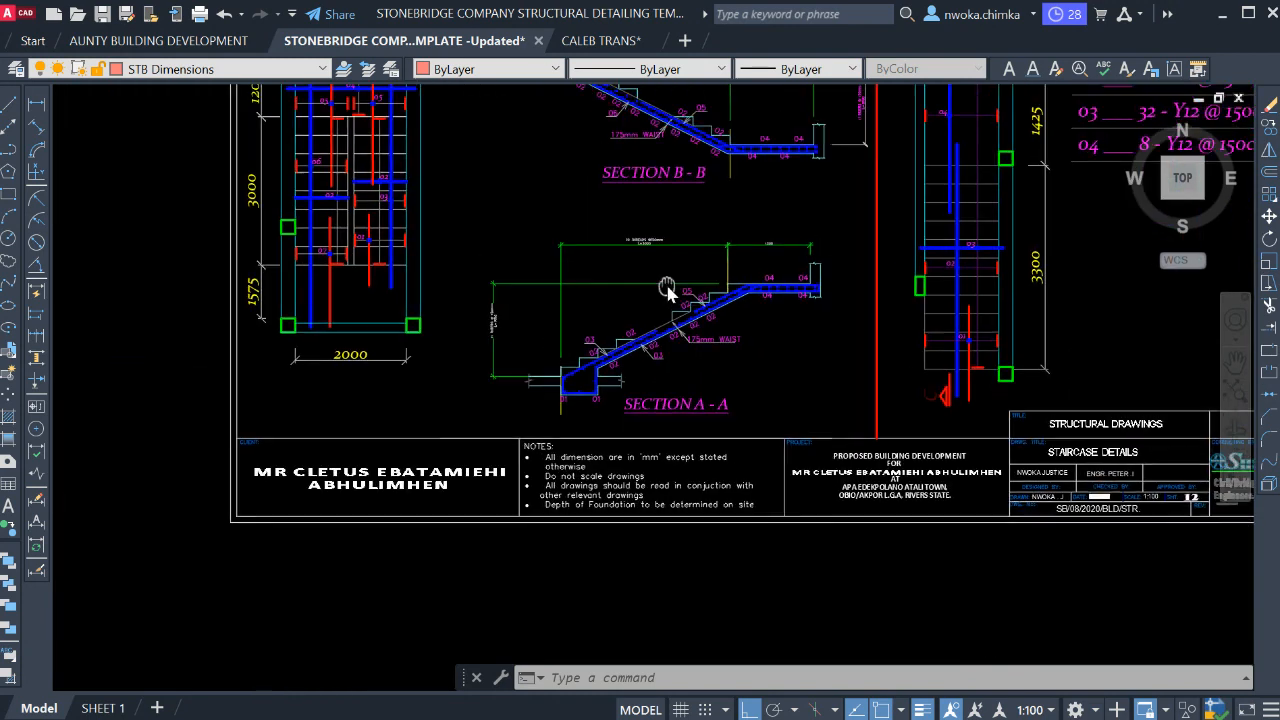
scroll(625, 225, "down", 3)
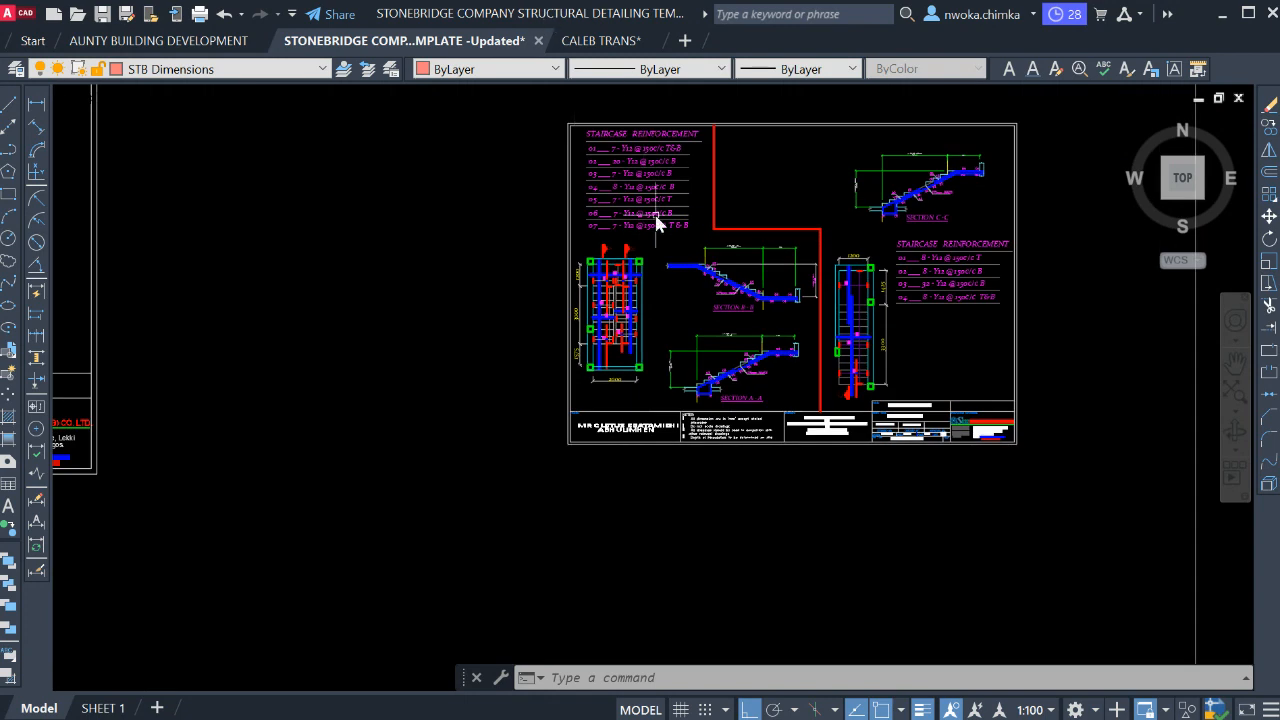
scroll(707, 270, "down", 8)
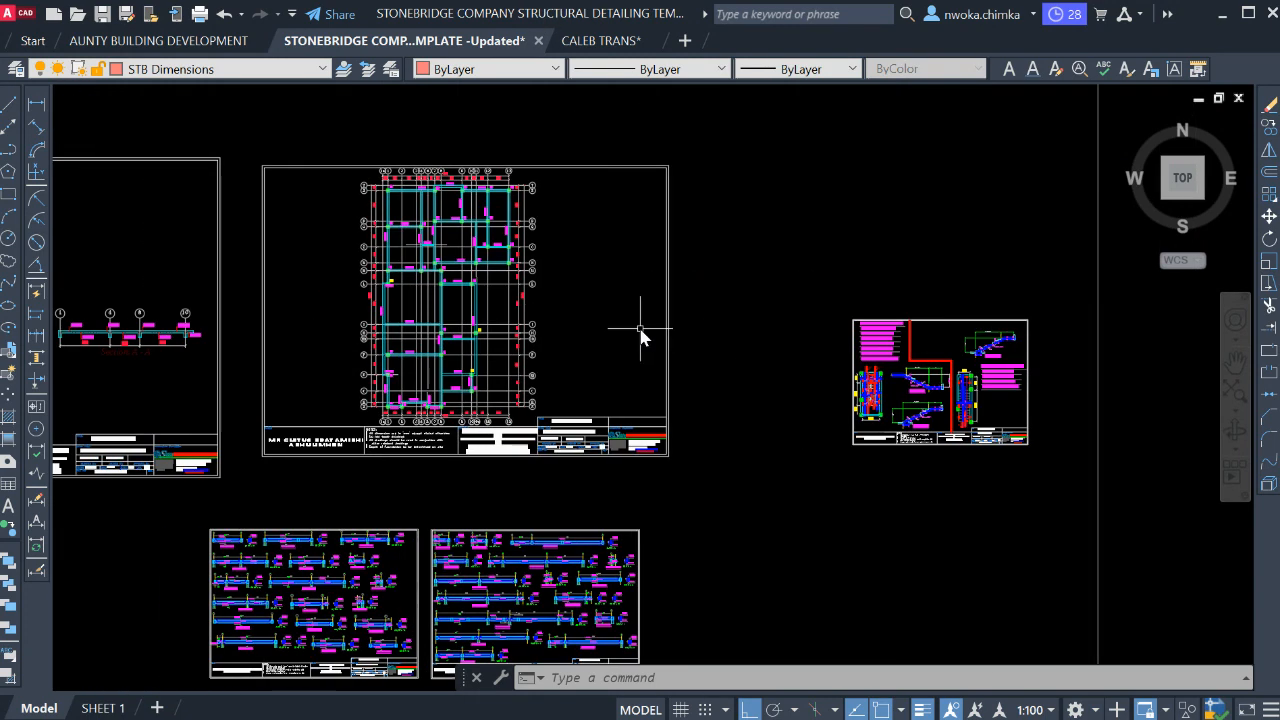
scroll(605, 350, "down", 10)
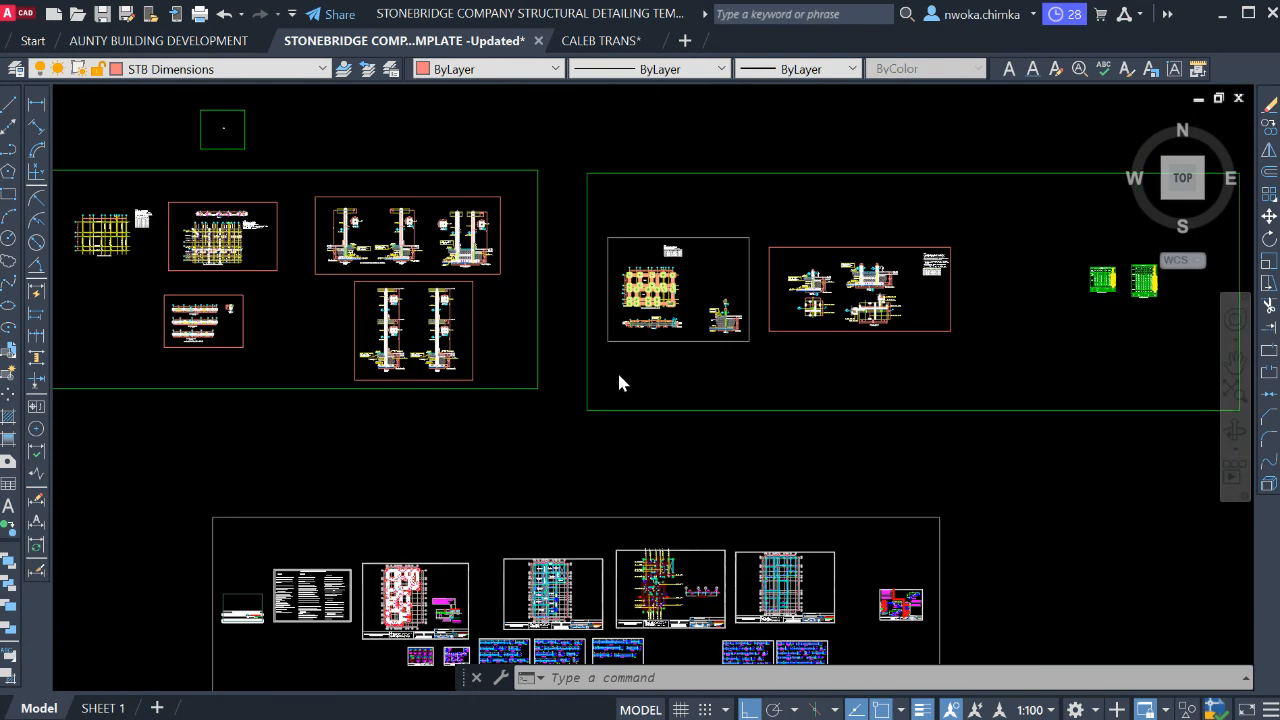
middle_click_drag(644, 366, 732, 380)
scroll(569, 345, "up", 2)
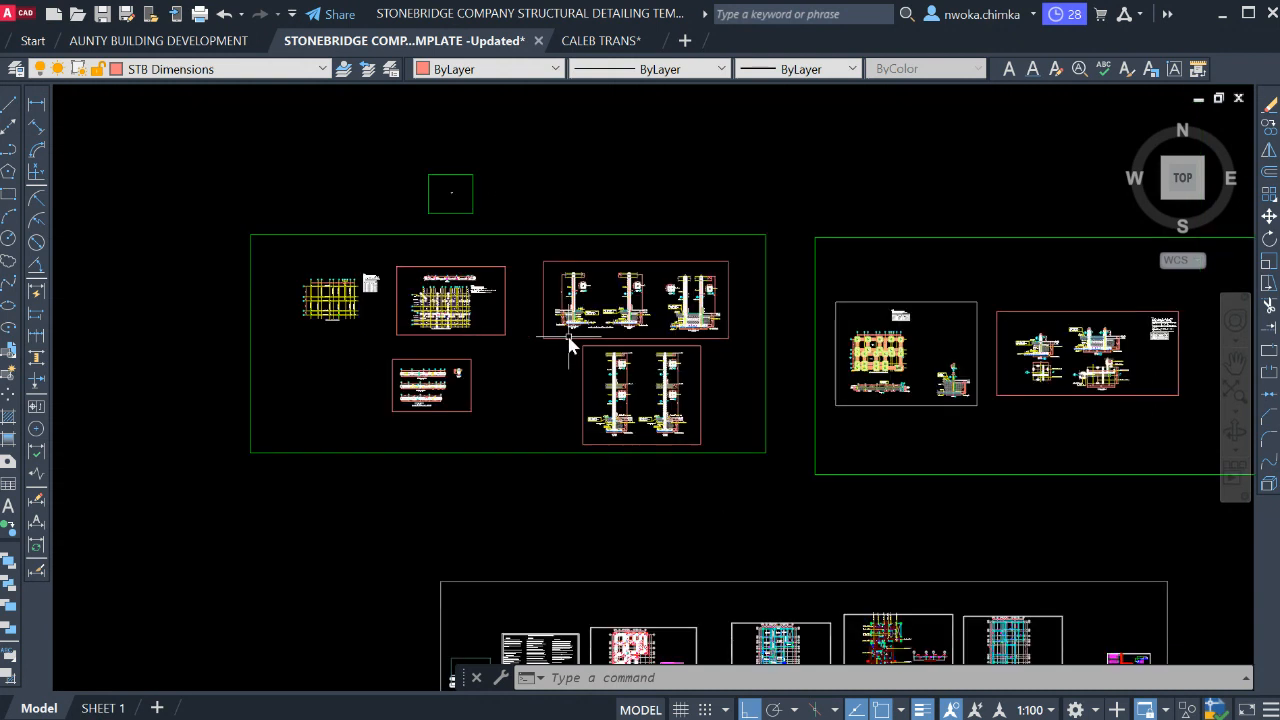
scroll(541, 330, "up", 4)
scroll(550, 220, "down", 2)
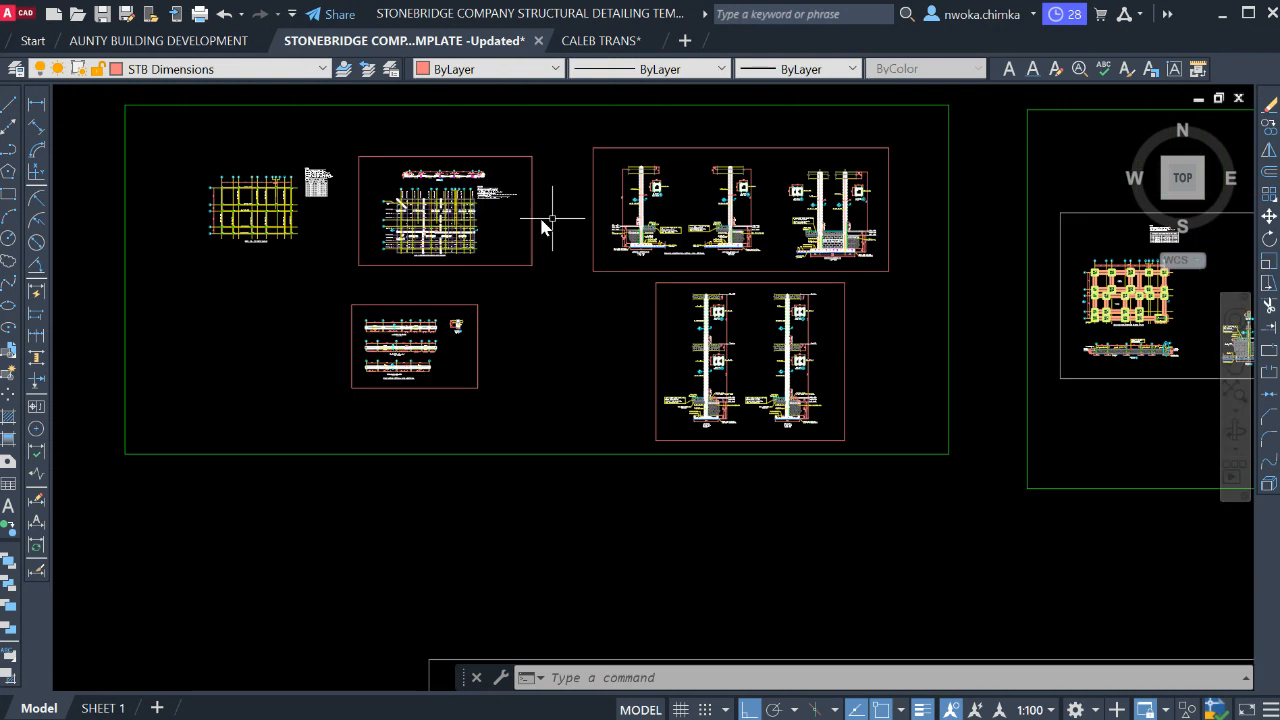
middle_click_drag(719, 293, 615, 272)
scroll(705, 295, "up", 4)
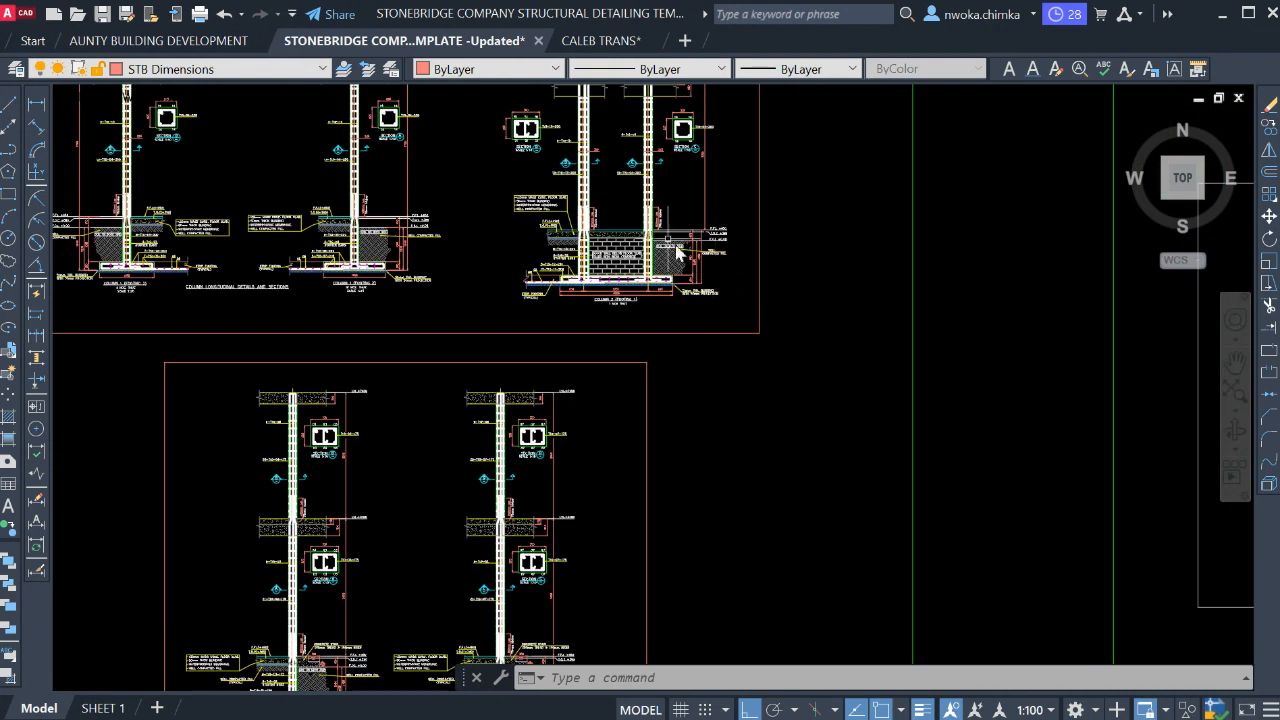
scroll(540, 250, "down", 4)
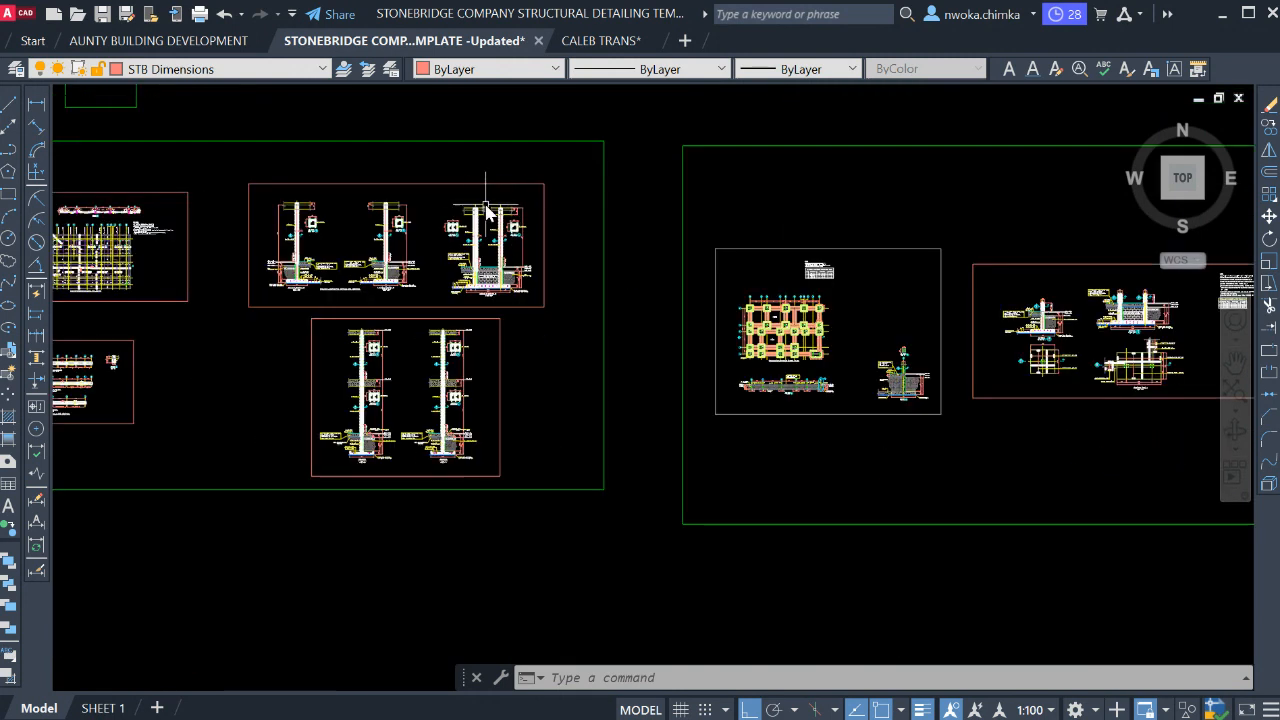
scroll(459, 228, "down", 2)
scroll(513, 200, "down", 2)
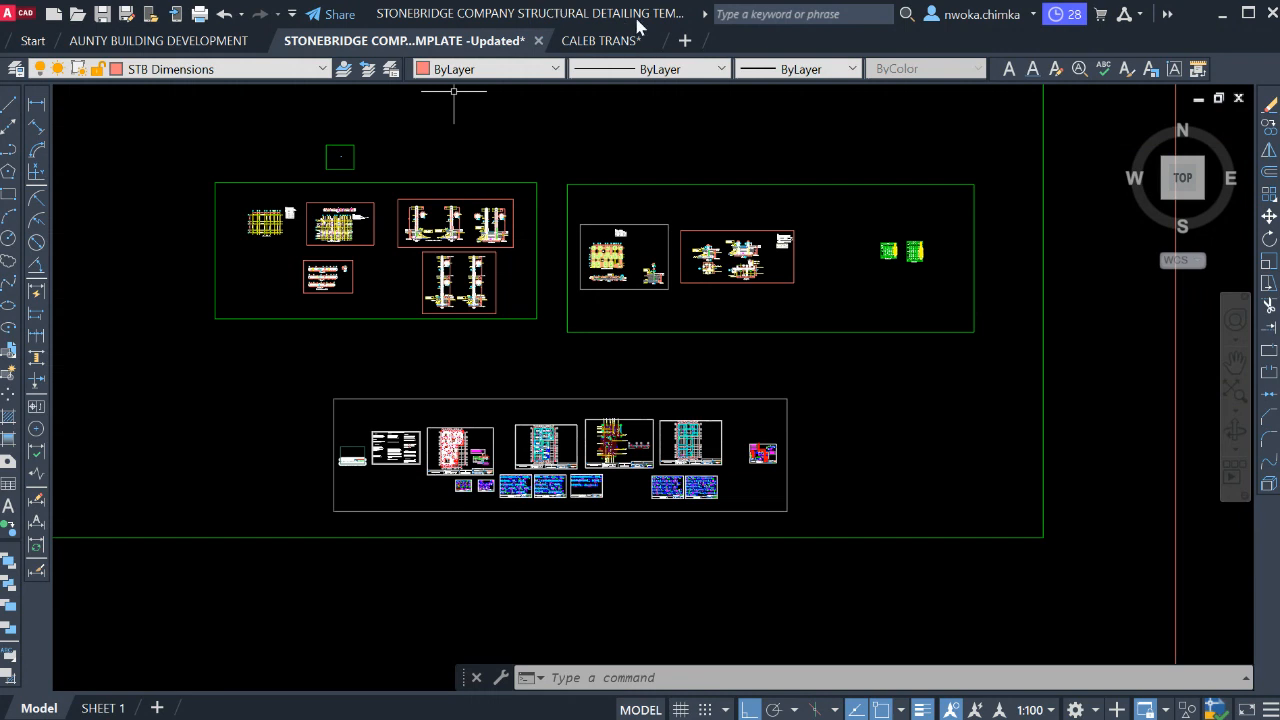
Examine the template's footing Section D, with its block wall and starter bars, and the foundation layout sheet.
scroll(651, 266, "up", 9)
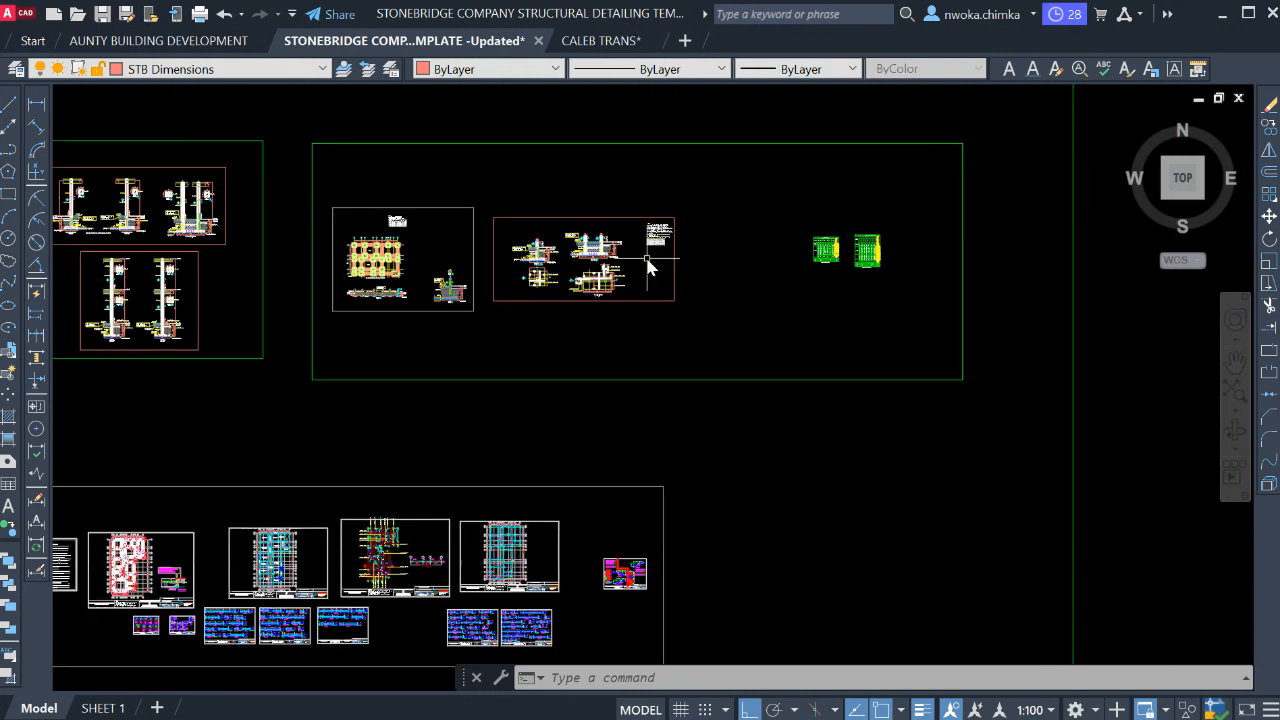
scroll(565, 232, "up", 5)
scroll(690, 221, "down", 3)
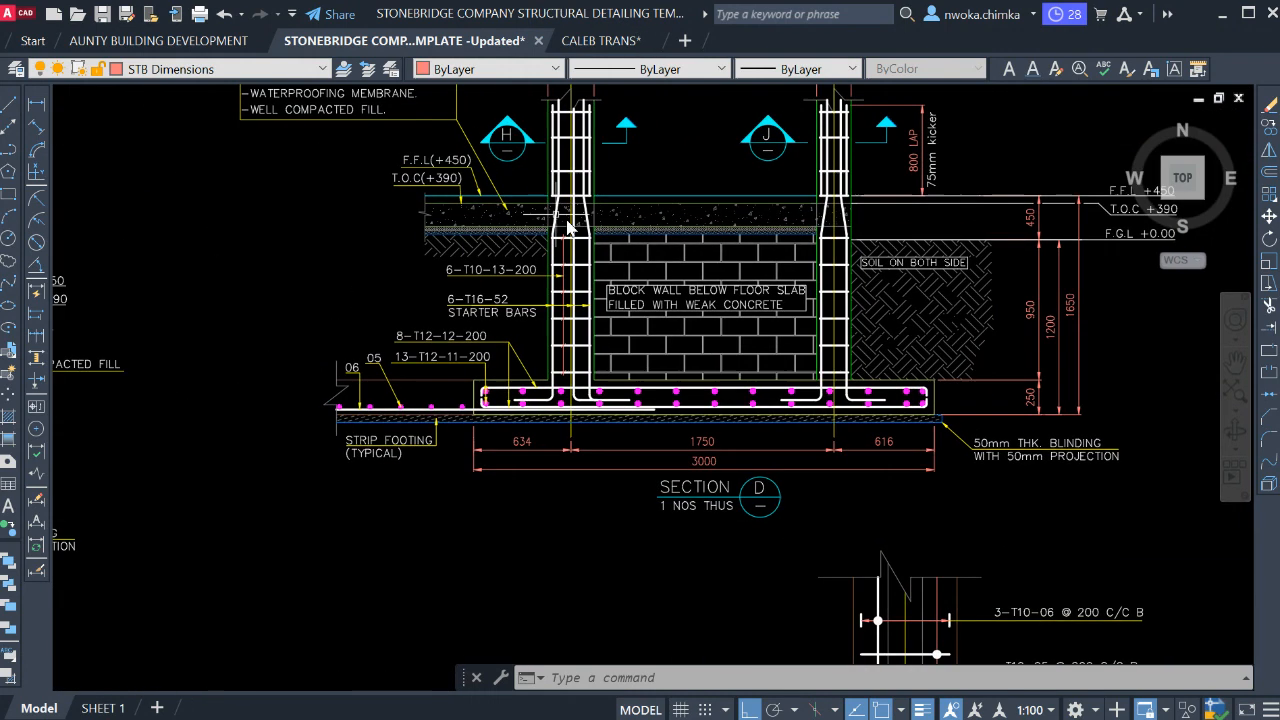
scroll(350, 257, "down", 4)
middle_click_drag(350, 258, 807, 262)
middle_click_drag(651, 270, 865, 270)
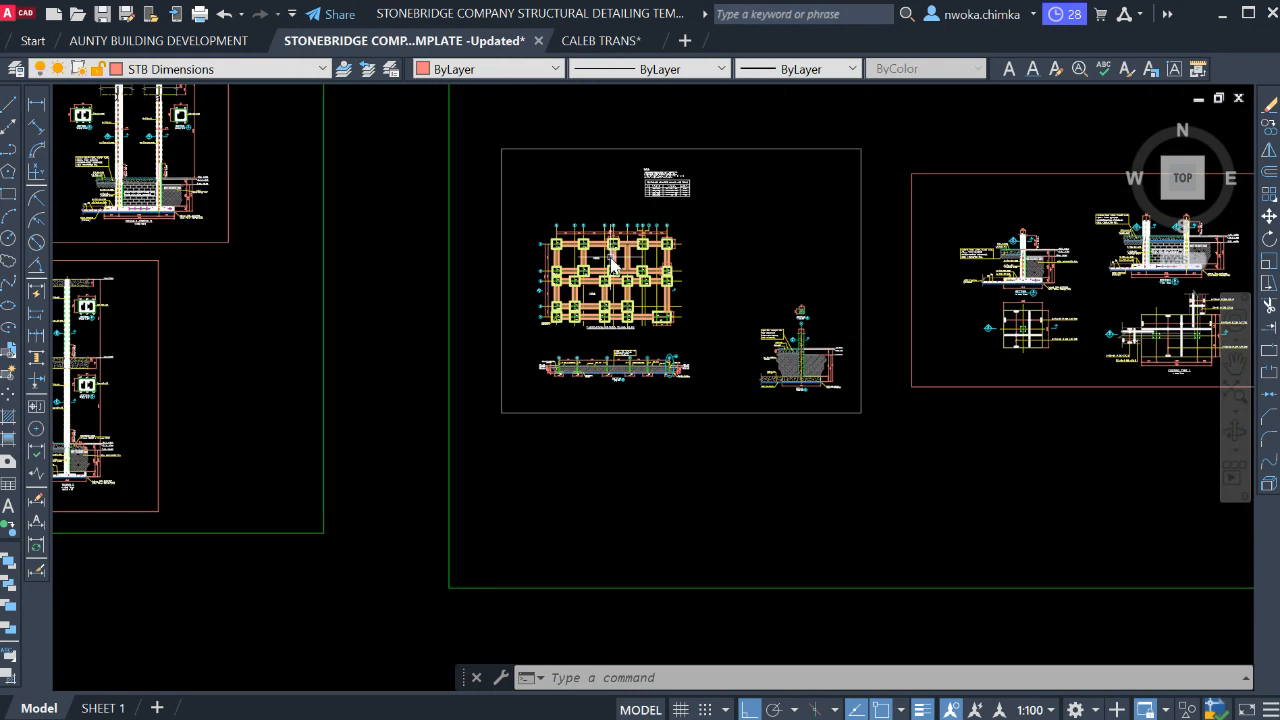
scroll(606, 254, "up", 6)
scroll(606, 254, "down", 4)
Inspect the column longitudinal details and cross-sections for Column 1 and Column 2 with their footings.
mouse_move(367, 275)
middle_mouse_down()
mouse_move(1006, 381)
mouse_move(1093, 376)
middle_mouse_up()
scroll(596, 211, "up", 4)
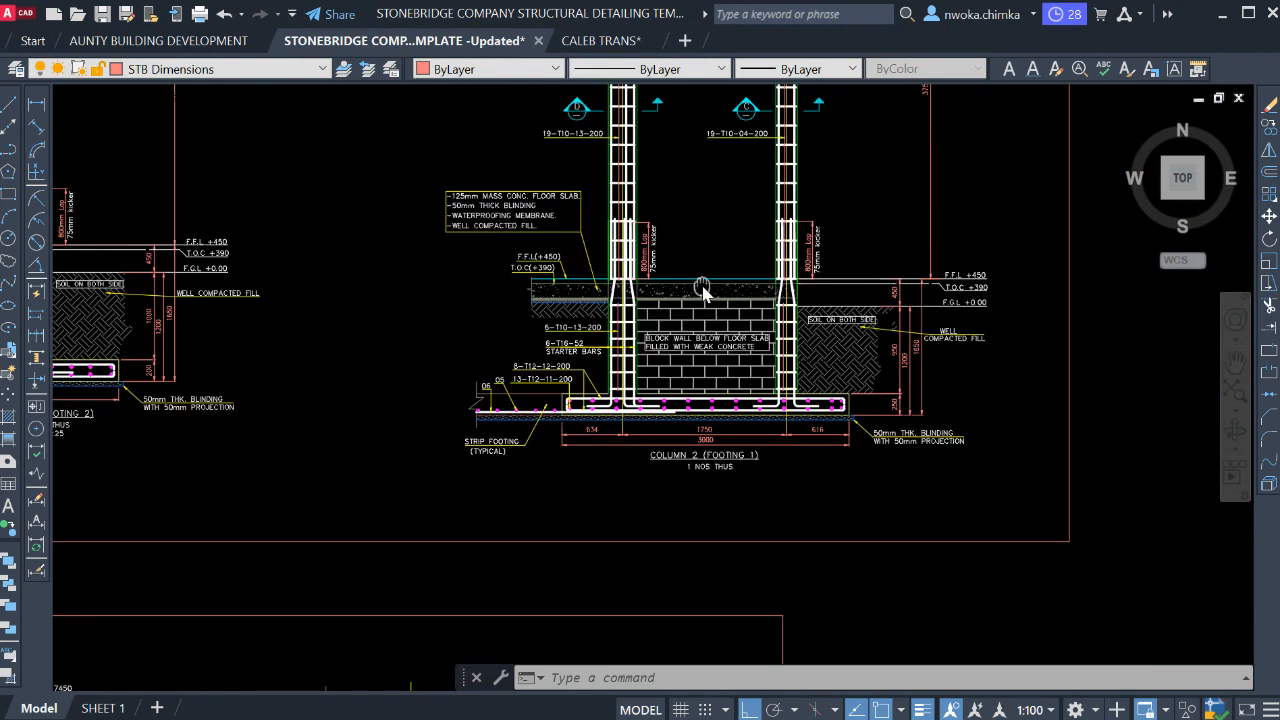
scroll(772, 358, "down", 2)
mouse_move(703, 288)
middle_mouse_down()
mouse_move(770, 360)
mouse_move(937, 369)
middle_mouse_up()
left_click_drag(935, 375, 955, 361)
middle_click_drag(506, 346, 612, 349)
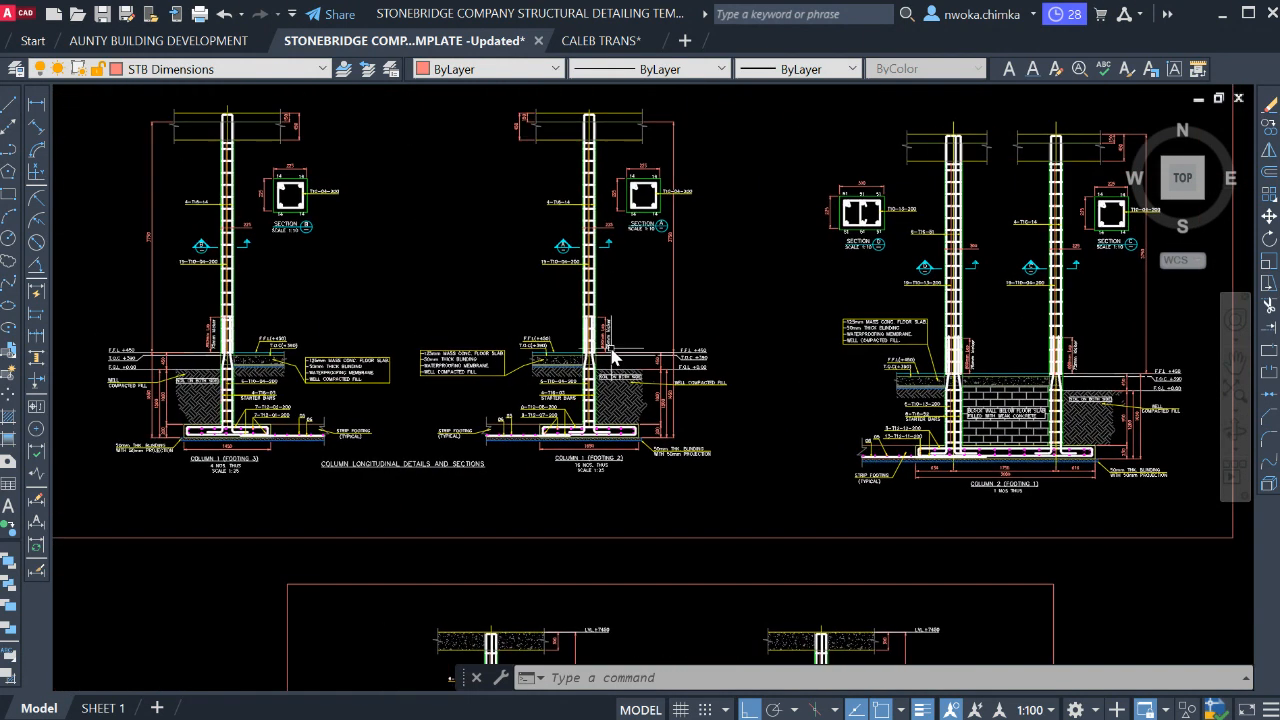
scroll(546, 354, "up", 4)
scroll(720, 343, "down", 5)
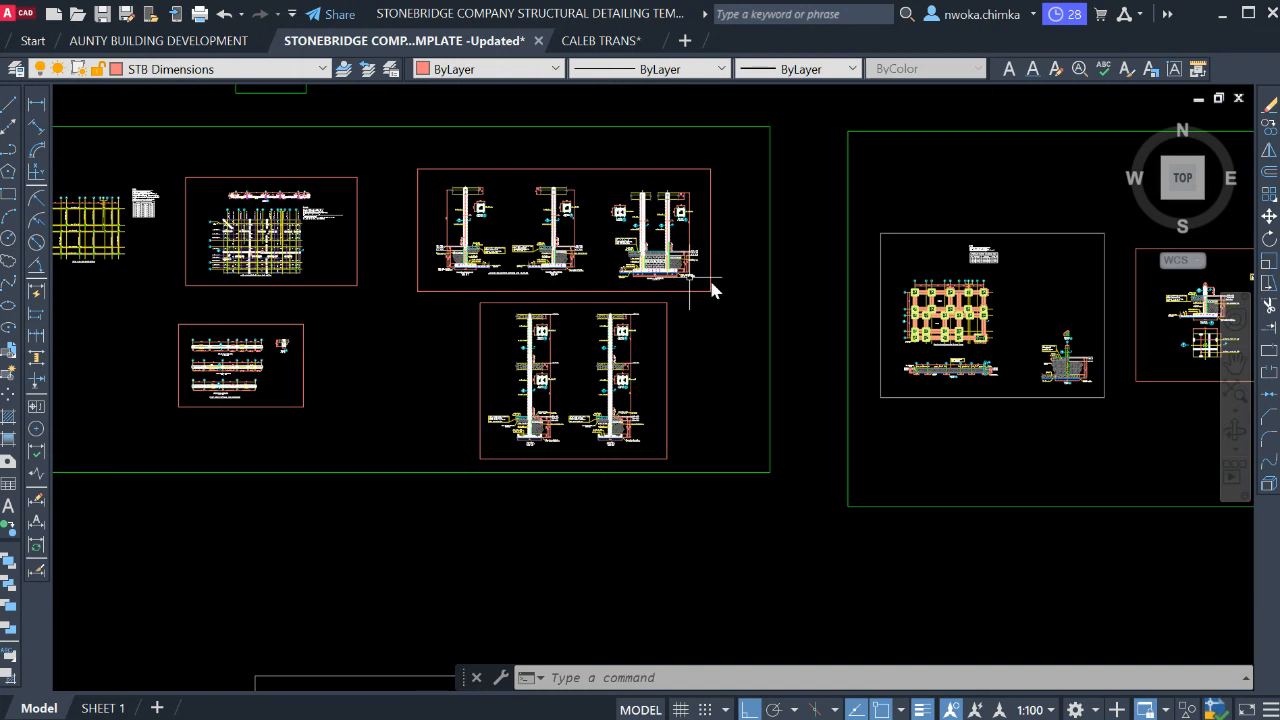
Examine Sections A-A and B-B and the neighbouring stair plans on the template's staircase details sheet.
middle_click_drag(711, 286, 535, 270)
scroll(677, 291, "down", 3)
middle_click_drag(709, 423, 623, 266)
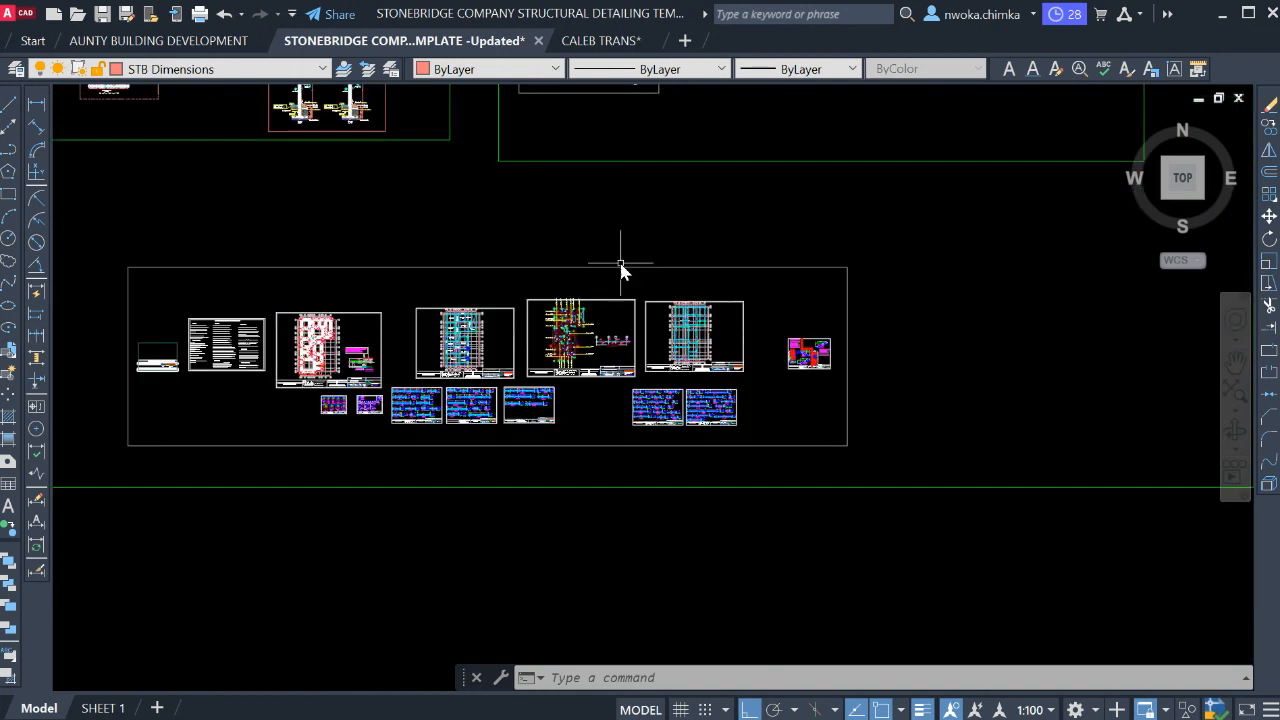
scroll(811, 380, "up", 6)
scroll(742, 318, "up", 8)
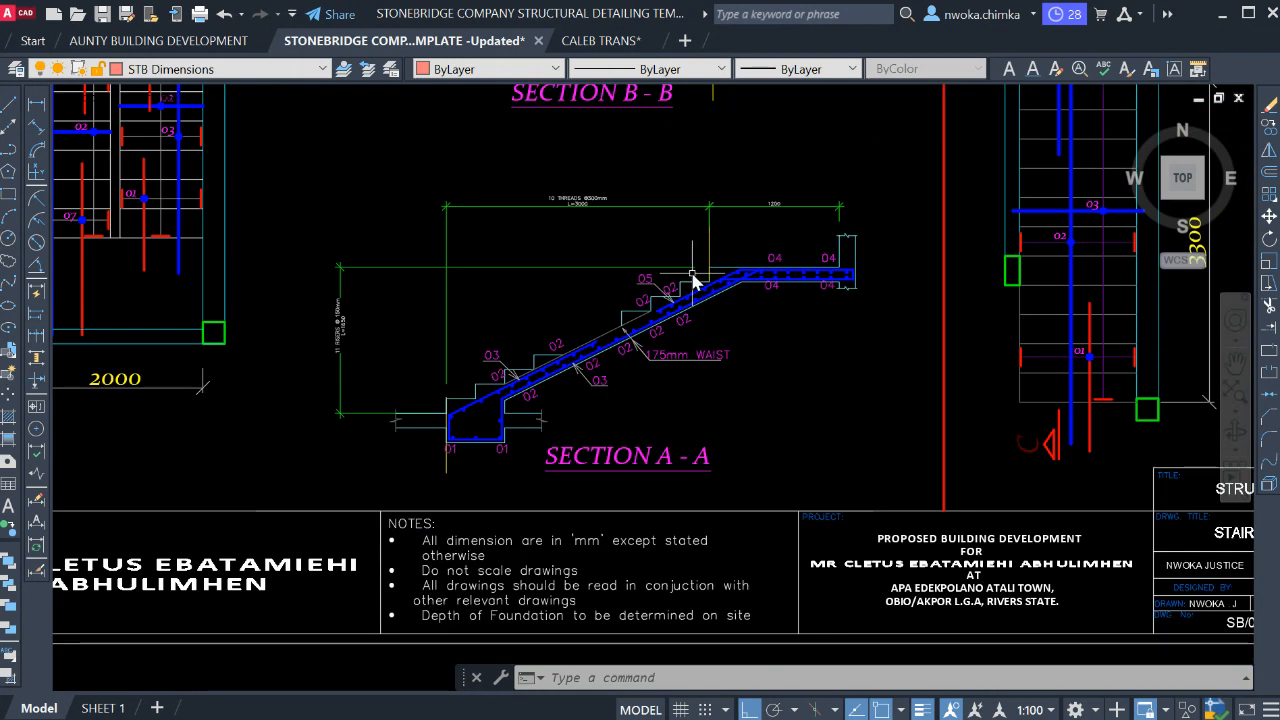
scroll(700, 276, "down", 4)
mouse_move(731, 275)
middle_mouse_down()
mouse_move(694, 364)
mouse_move(687, 279)
middle_mouse_up()
scroll(716, 230, "up", 2)
scroll(632, 245, "up", 5)
middle_click_drag(640, 366, 684, 224)
scroll(686, 230, "down", 2)
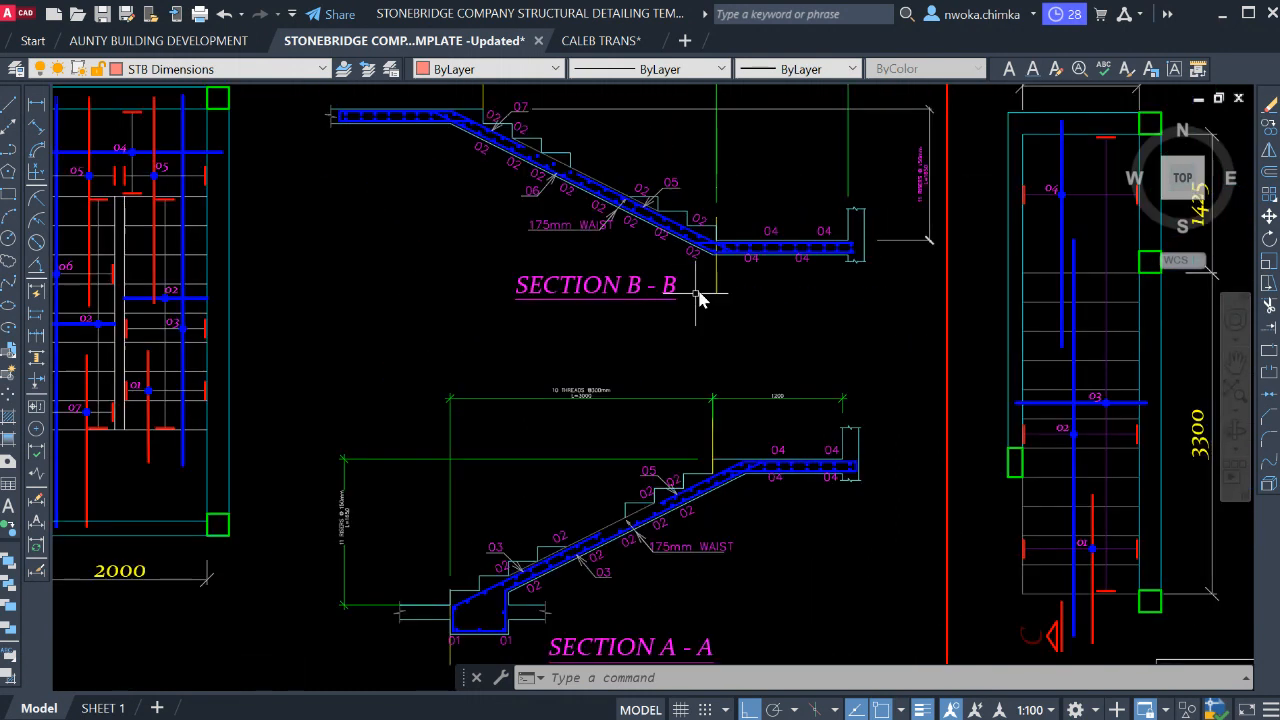
scroll(680, 303, "down", 4)
scroll(609, 371, "up", 3)
scroll(603, 269, "up", 2)
scroll(613, 268, "down", 4)
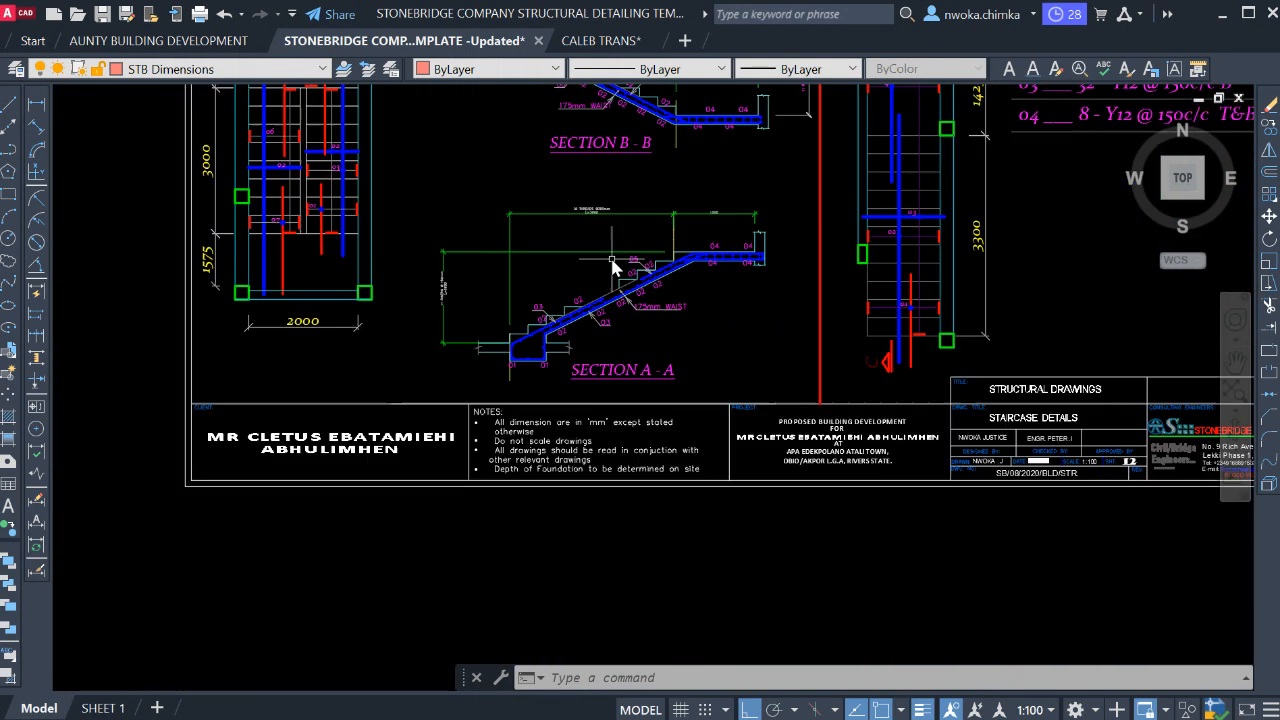
middle_click_drag(612, 260, 577, 350)
Switch to the CALEB TRANS drawing and review its first floor and ground floor plans.
left_click(591, 42)
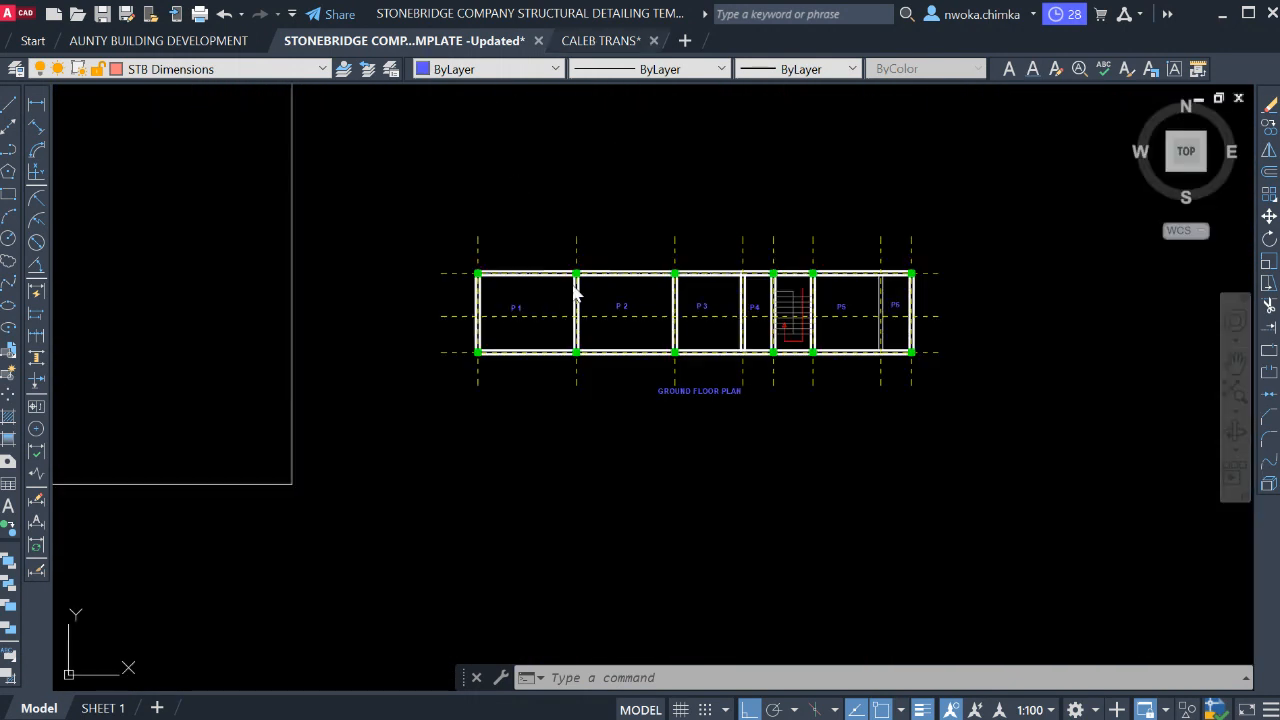
scroll(877, 280, "down", 4)
middle_click_drag(418, 260, 1041, 383)
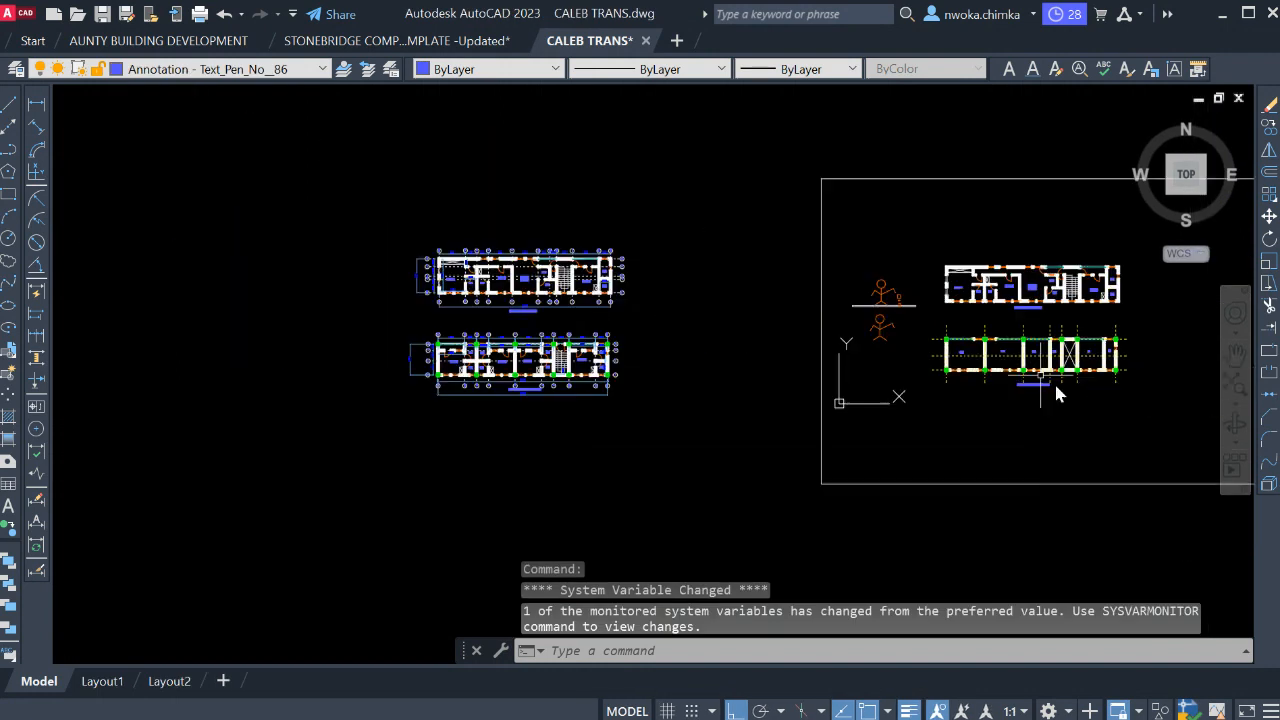
scroll(470, 280, "up", 2)
scroll(597, 281, "up", 2)
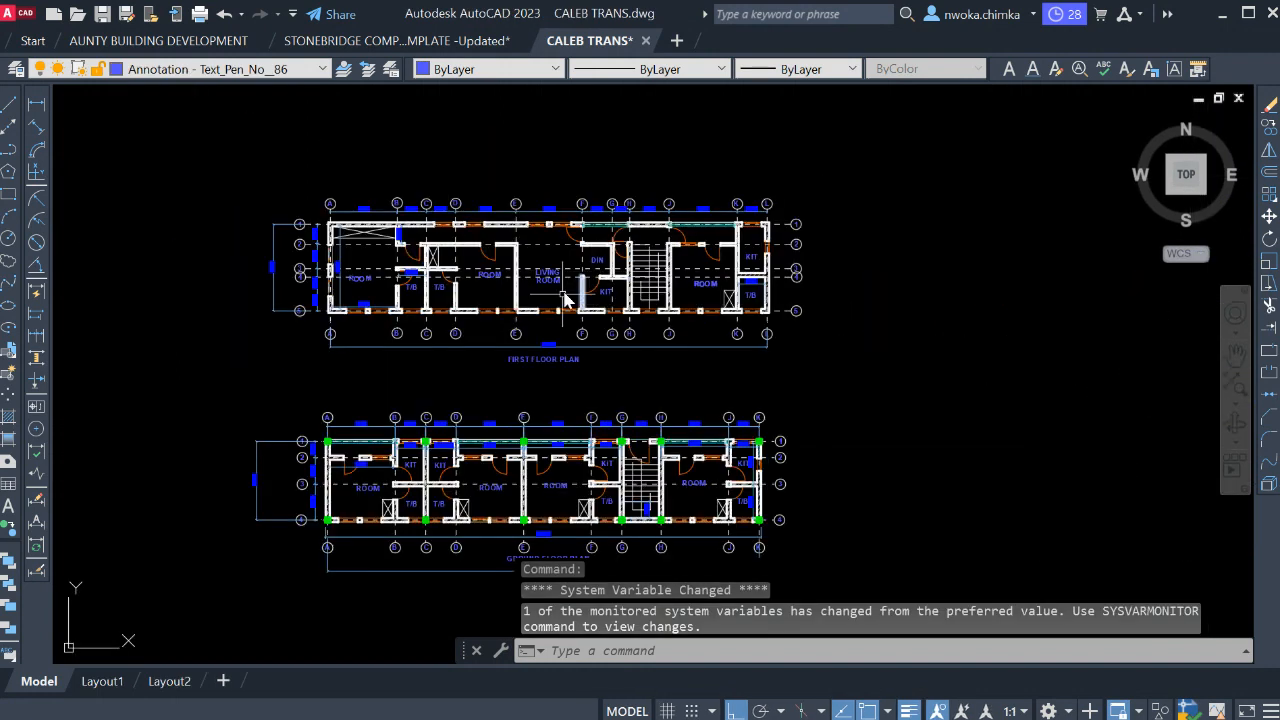
scroll(566, 300, "down", 3)
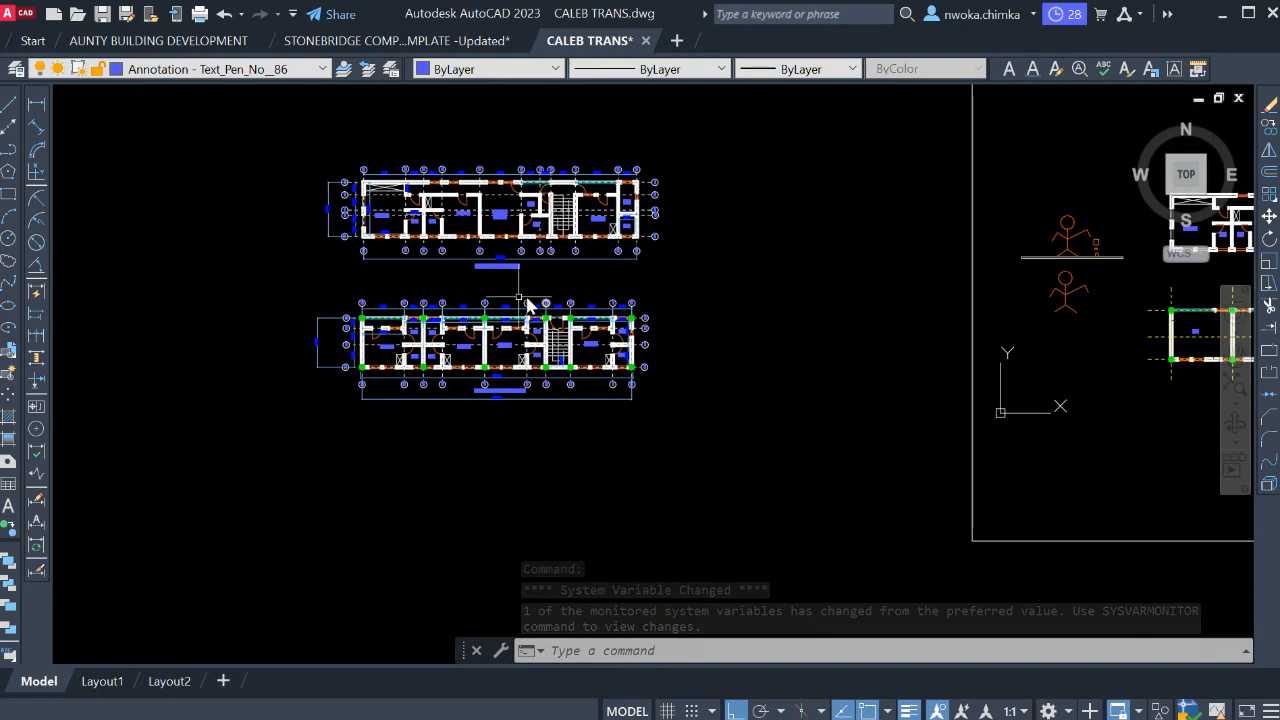
scroll(519, 386, "up", 2)
scroll(437, 350, "down", 4)
middle_click_drag(884, 312, 369, 310)
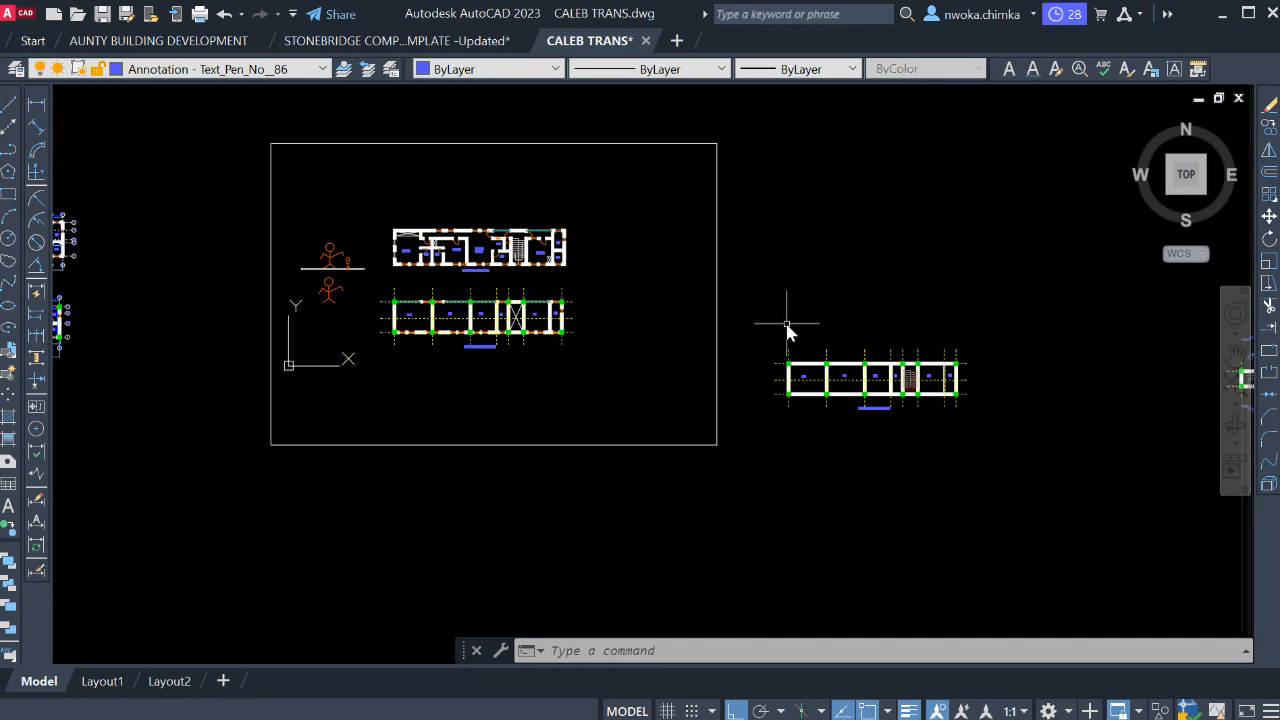
Examine the staircase bay between panels P4 and P5 on the simplified ground floor plan.
middle_click_drag(787, 330, 547, 248)
scroll(640, 285, "up", 8)
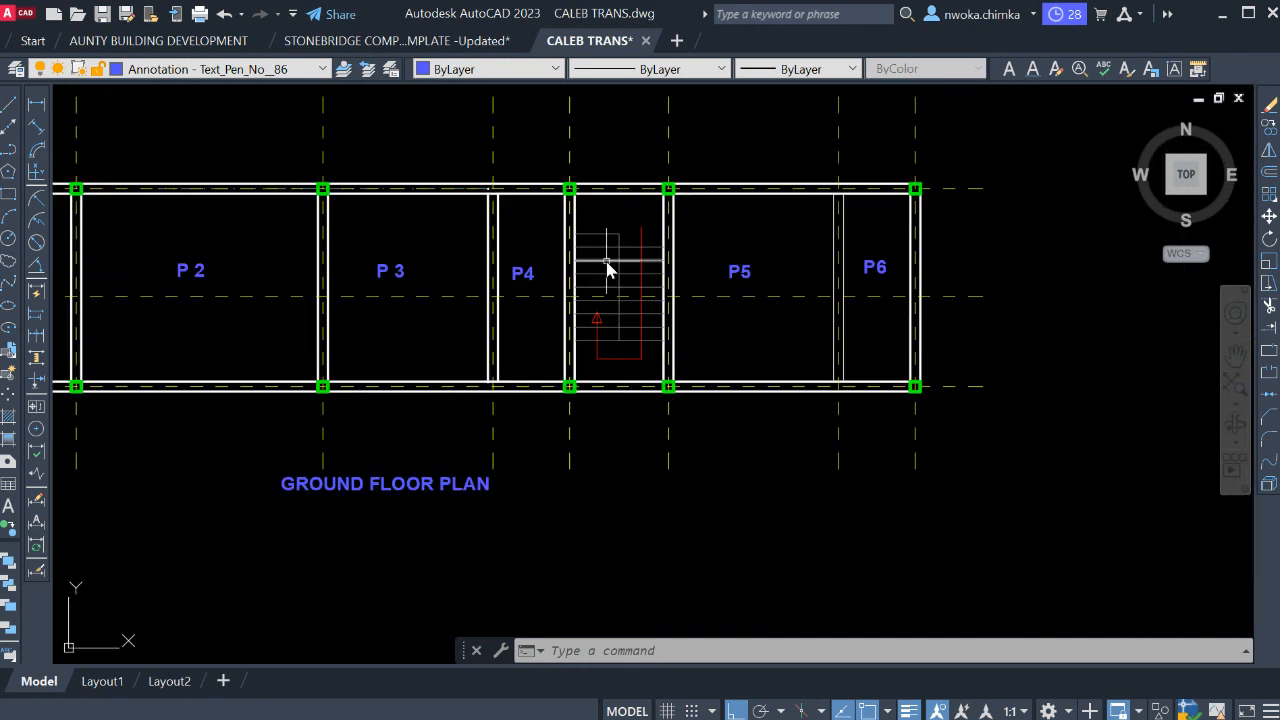
scroll(607, 262, "up", 2)
middle_click_drag(676, 218, 678, 252)
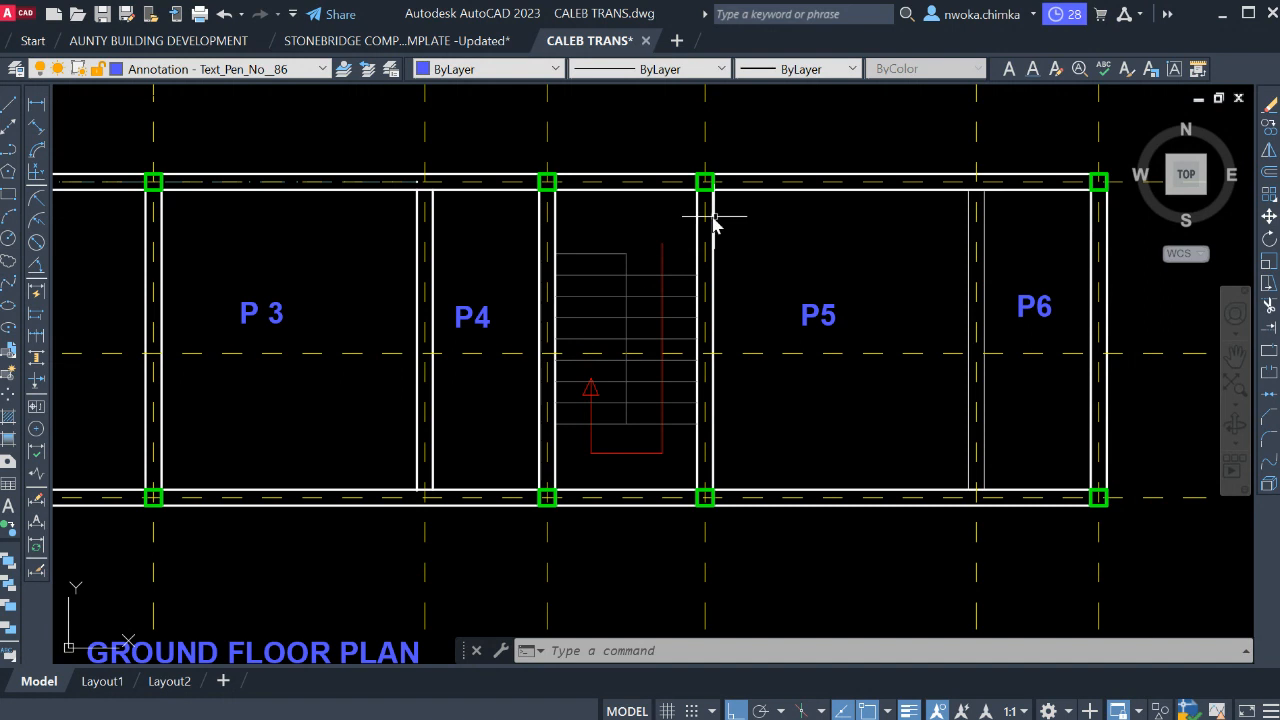
scroll(789, 224, "down", 2)
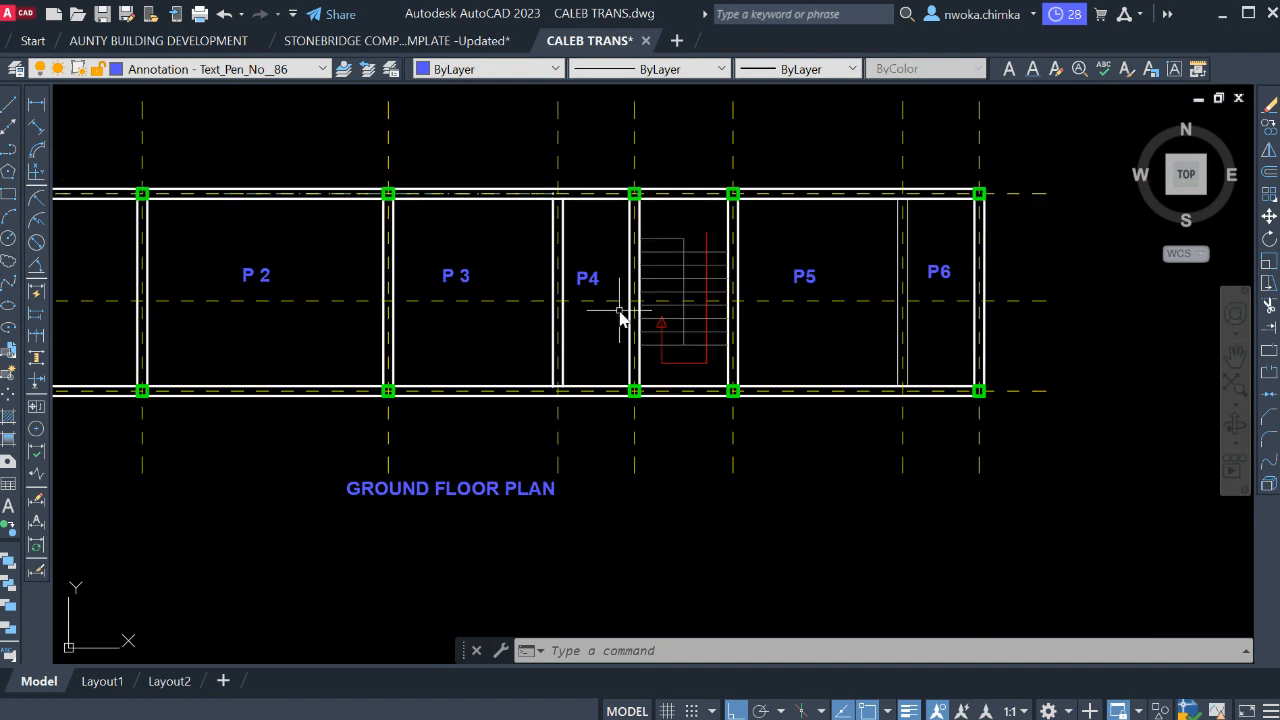
middle_click_drag(620, 318, 699, 320)
scroll(703, 333, "down", 2)
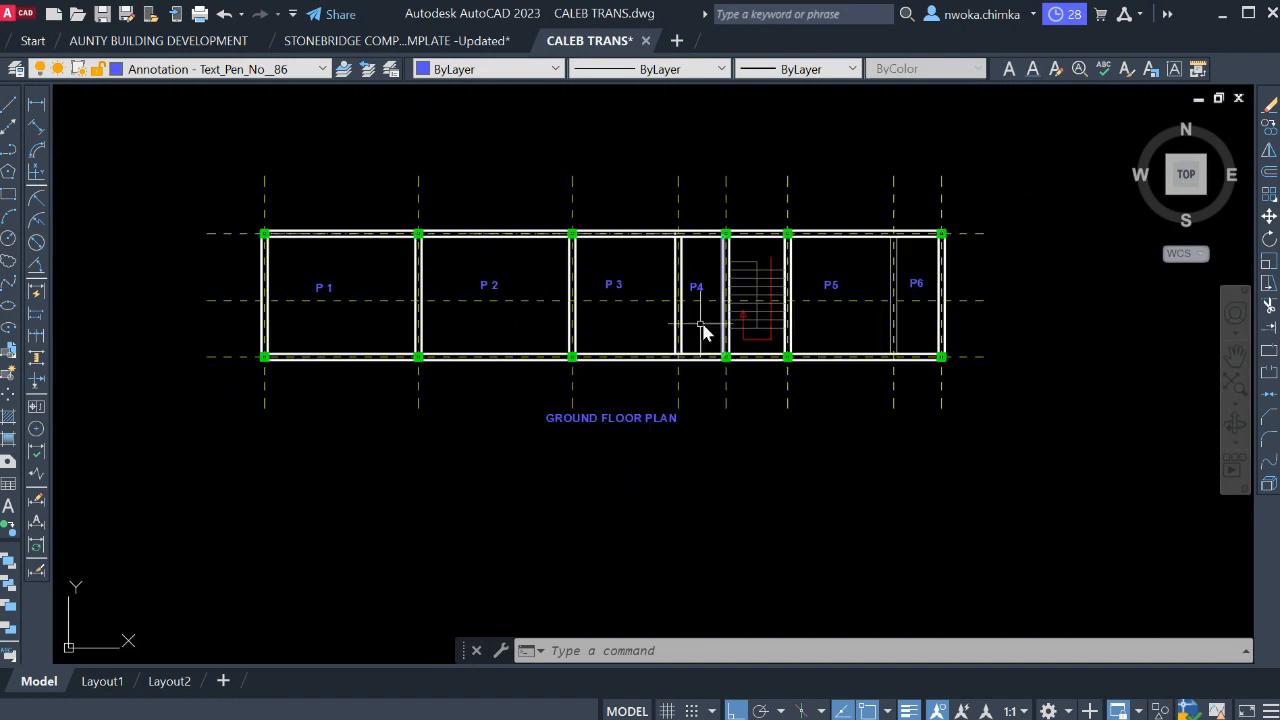
scroll(795, 236, "up", 2)
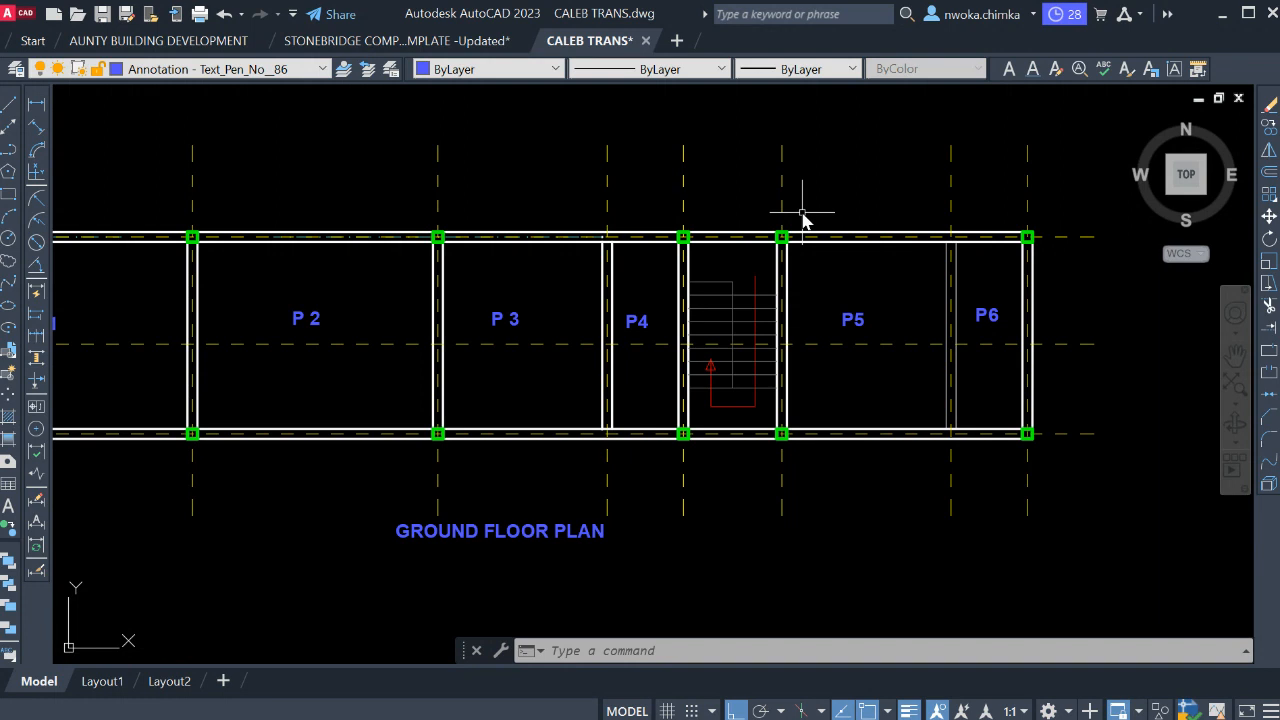
Copy the entire simplified ground floor plan, including gridlines, panel labels, staircase and title, to the clipboard.
scroll(862, 200, "down", 2)
left_click(1032, 129)
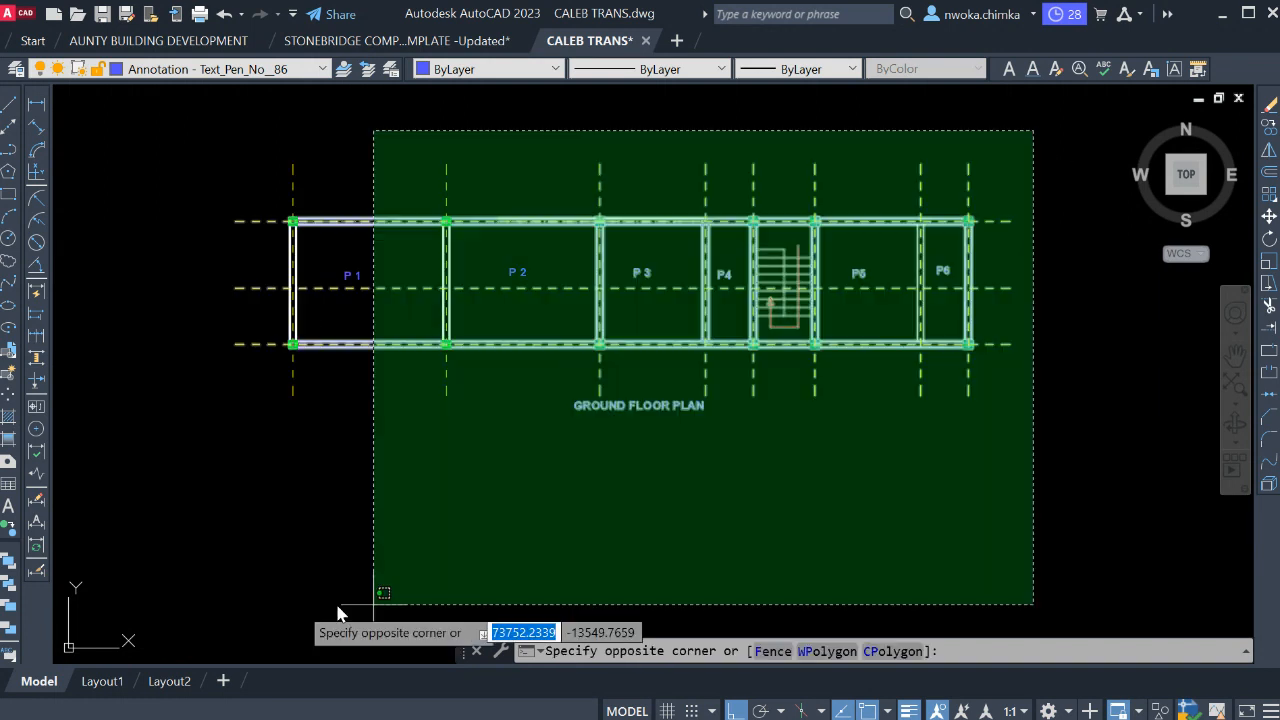
left_click(214, 506)
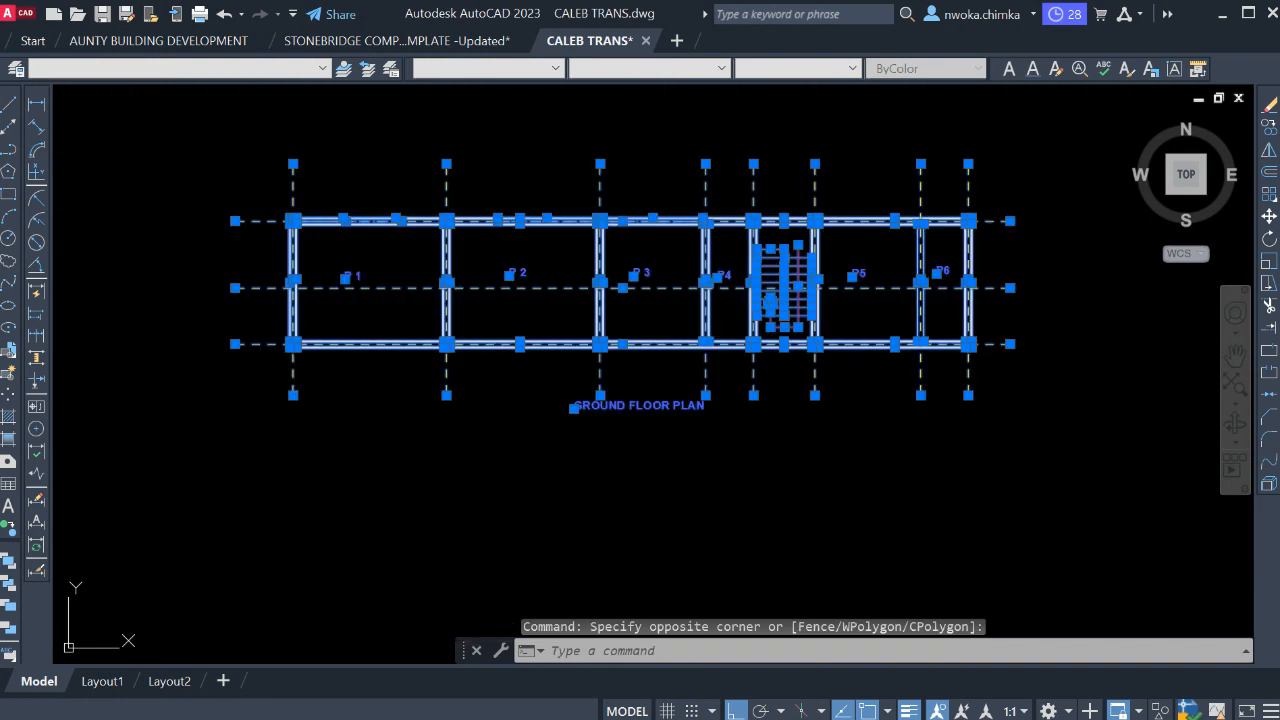
right_click(548, 334)
left_click(587, 380)
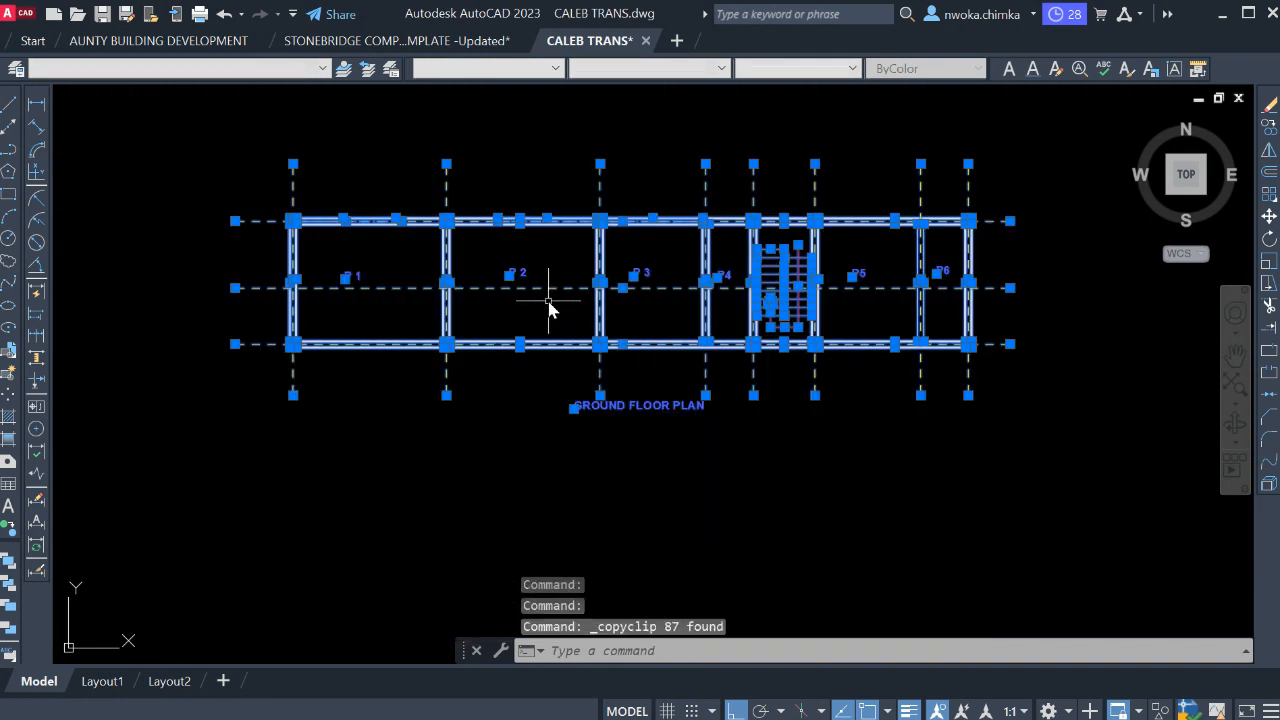
key("Escape")
Switch to the Stonebridge template drawing and draw a large empty rectangle in the free space east of the existing template frame.
left_click(411, 43)
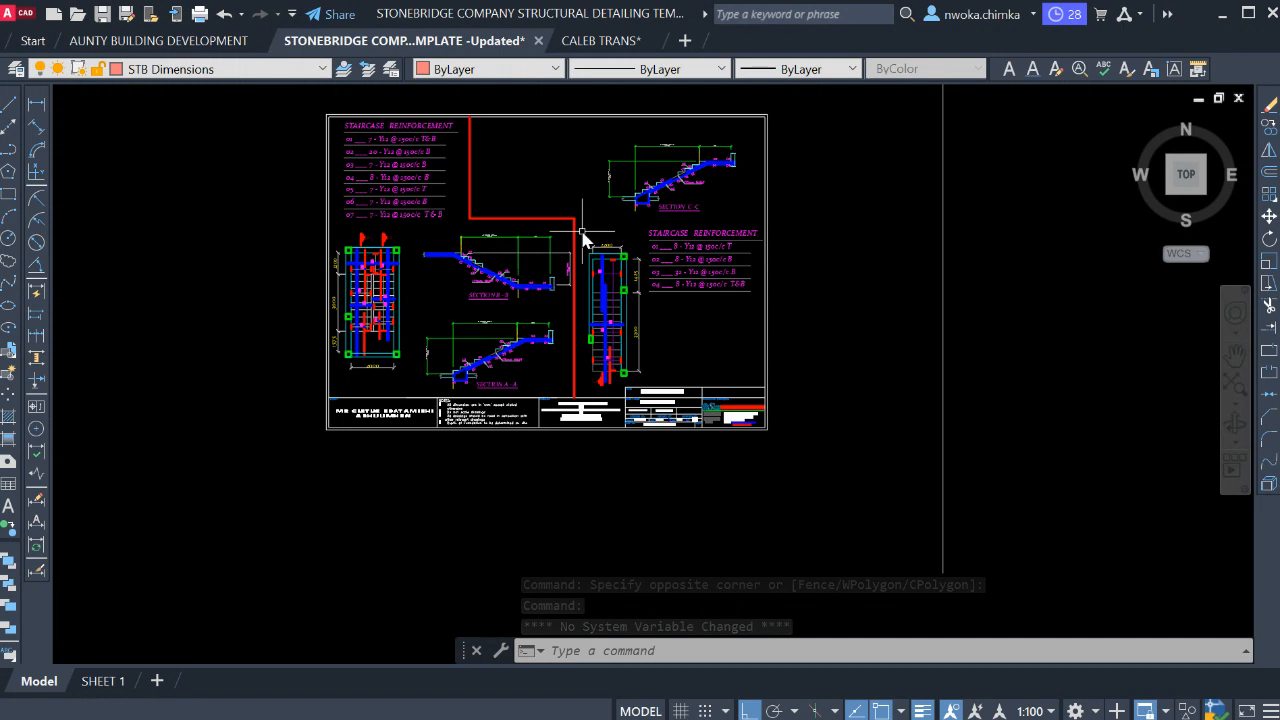
scroll(513, 295, "down", 10)
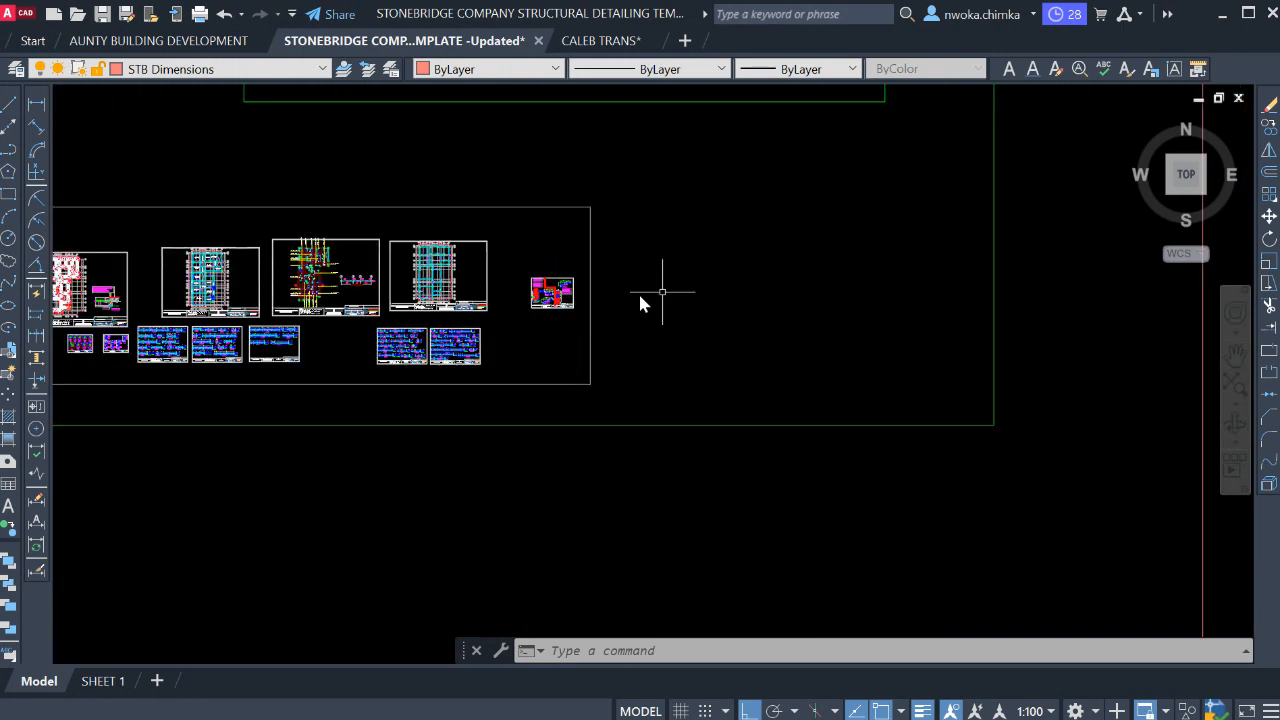
middle_click_drag(685, 284, 480, 297)
scroll(476, 297, "down", 2)
middle_click_drag(658, 305, 215, 412)
scroll(668, 308, "down", 4)
middle_click_drag(722, 316, 567, 348)
left_click(8, 194)
scroll(578, 208, "down", 1)
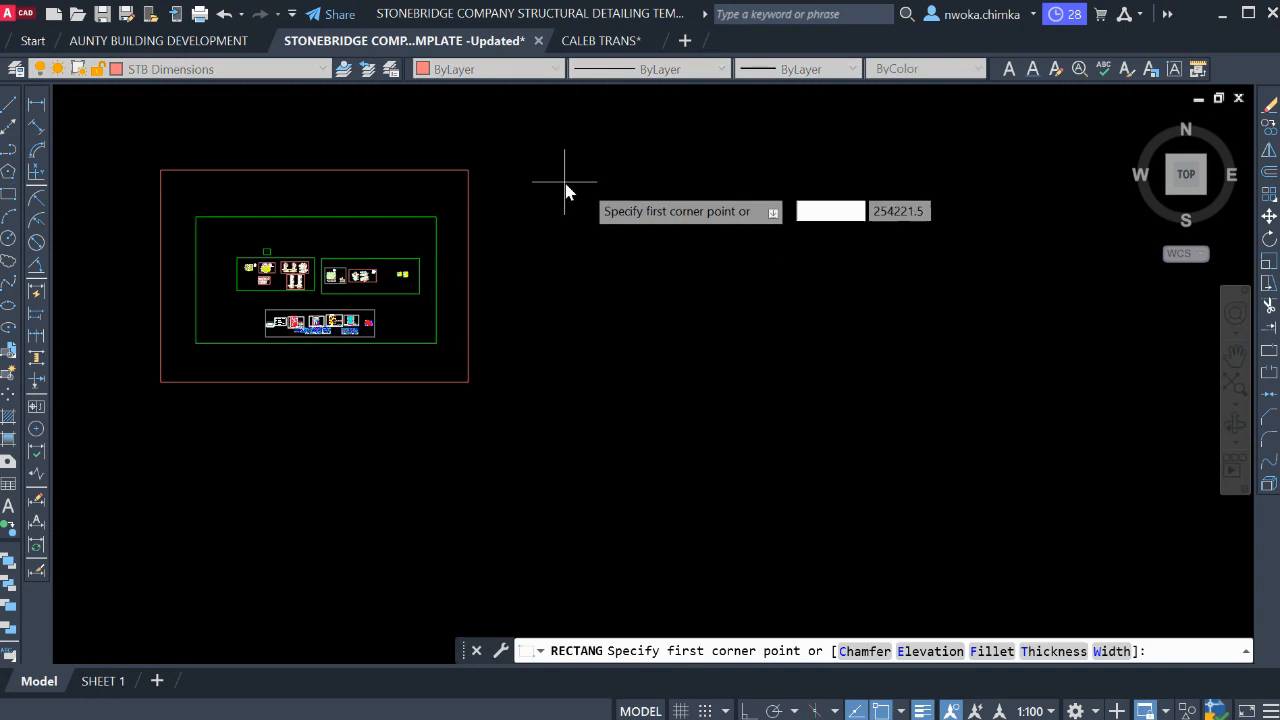
left_click(662, 193)
left_click(1057, 469)
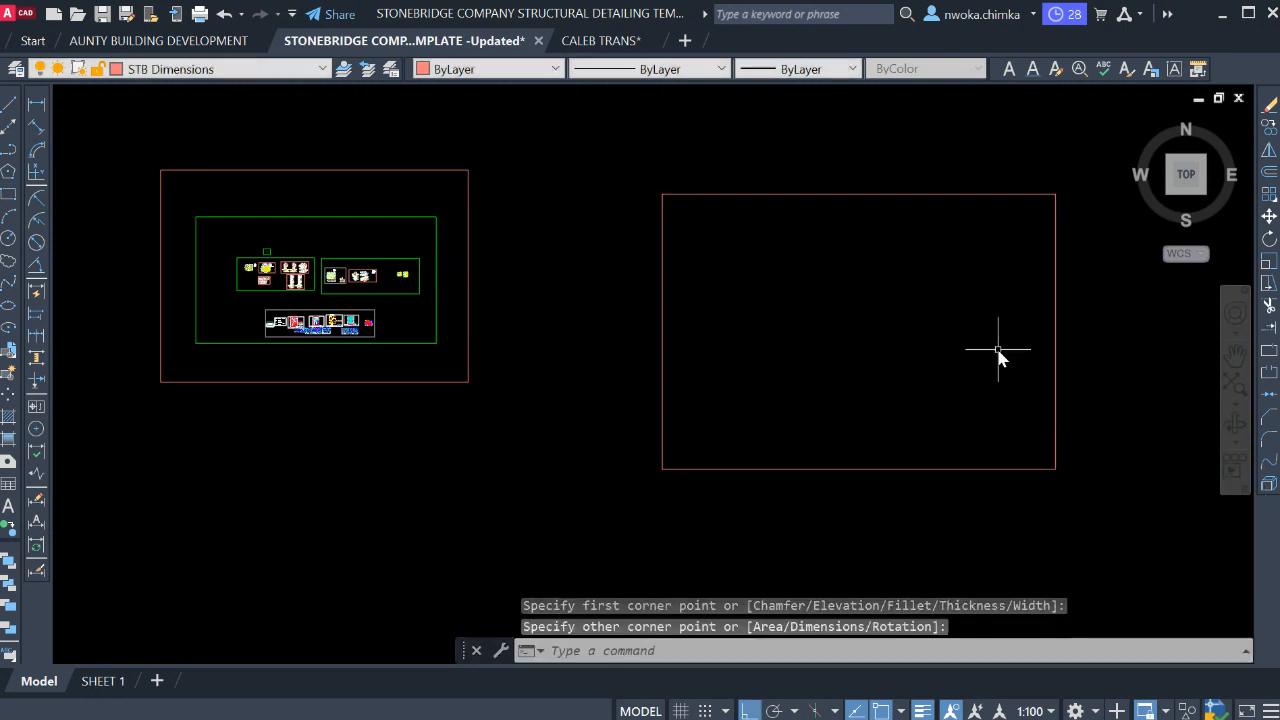
Paste the copied ground floor plan inside the new rectangle.
middle_click_drag(876, 294, 746, 268)
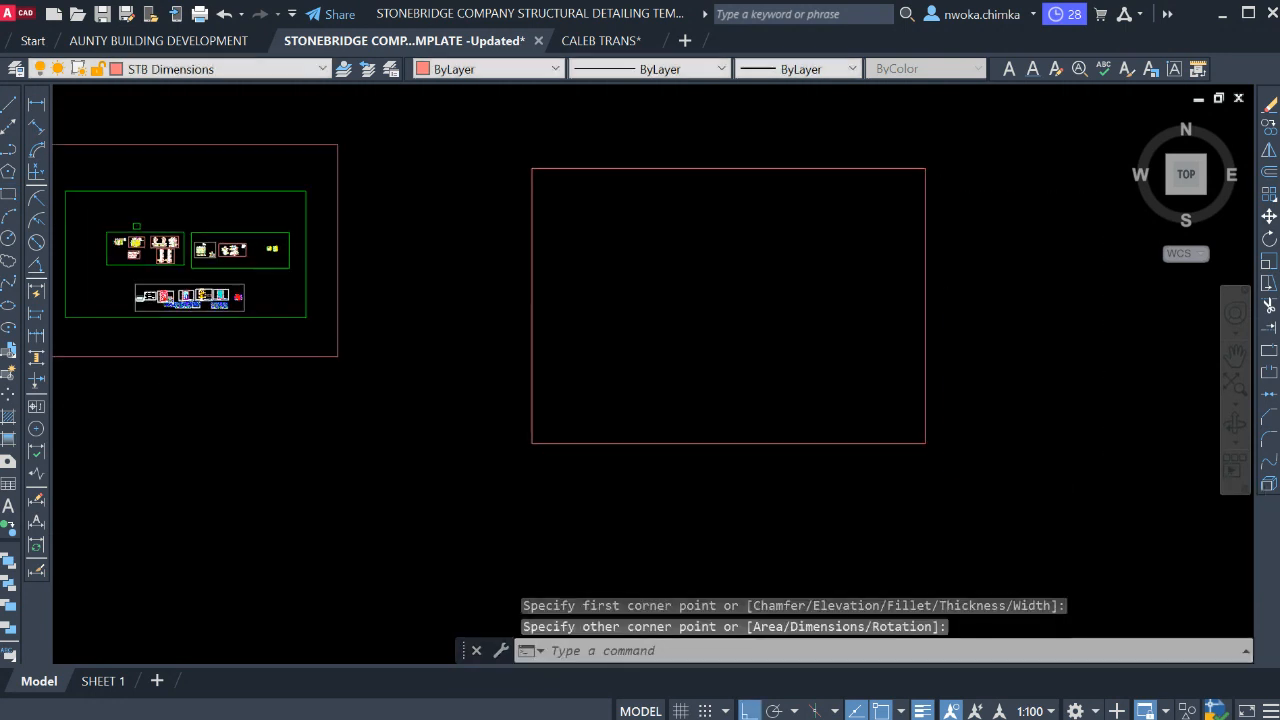
right_click(944, 289)
left_click(975, 384)
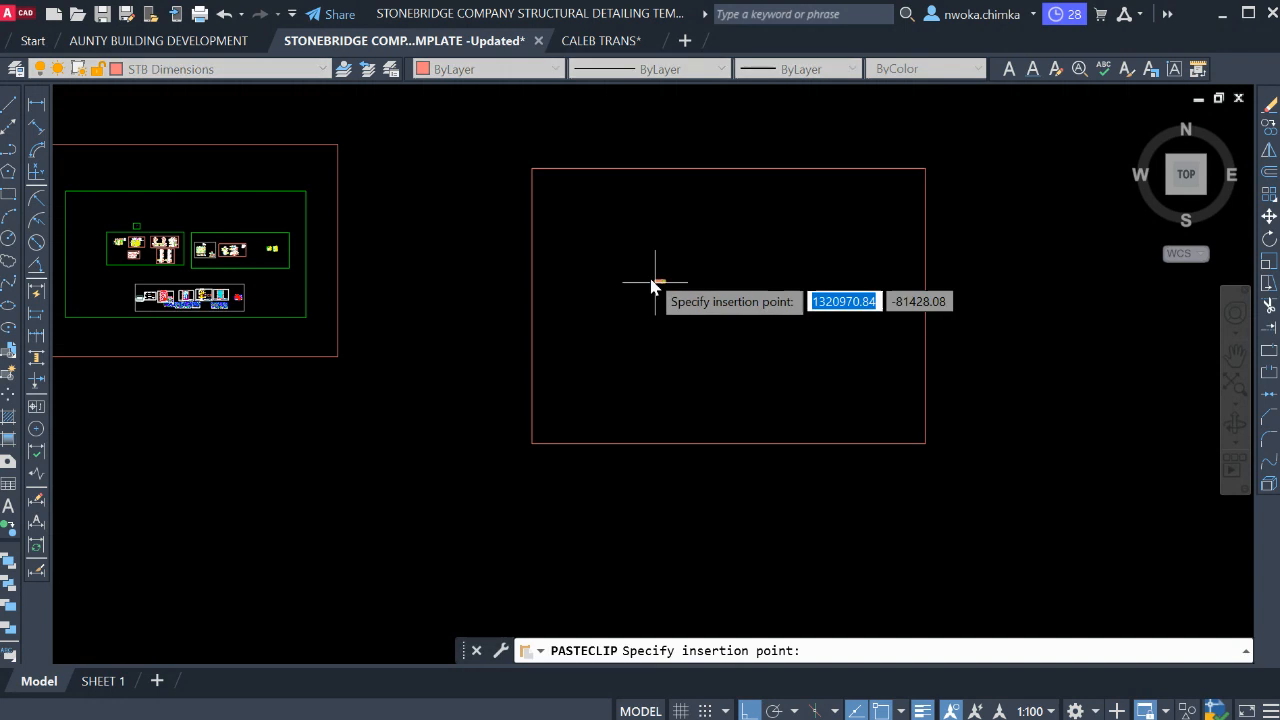
scroll(694, 271, "up", 10)
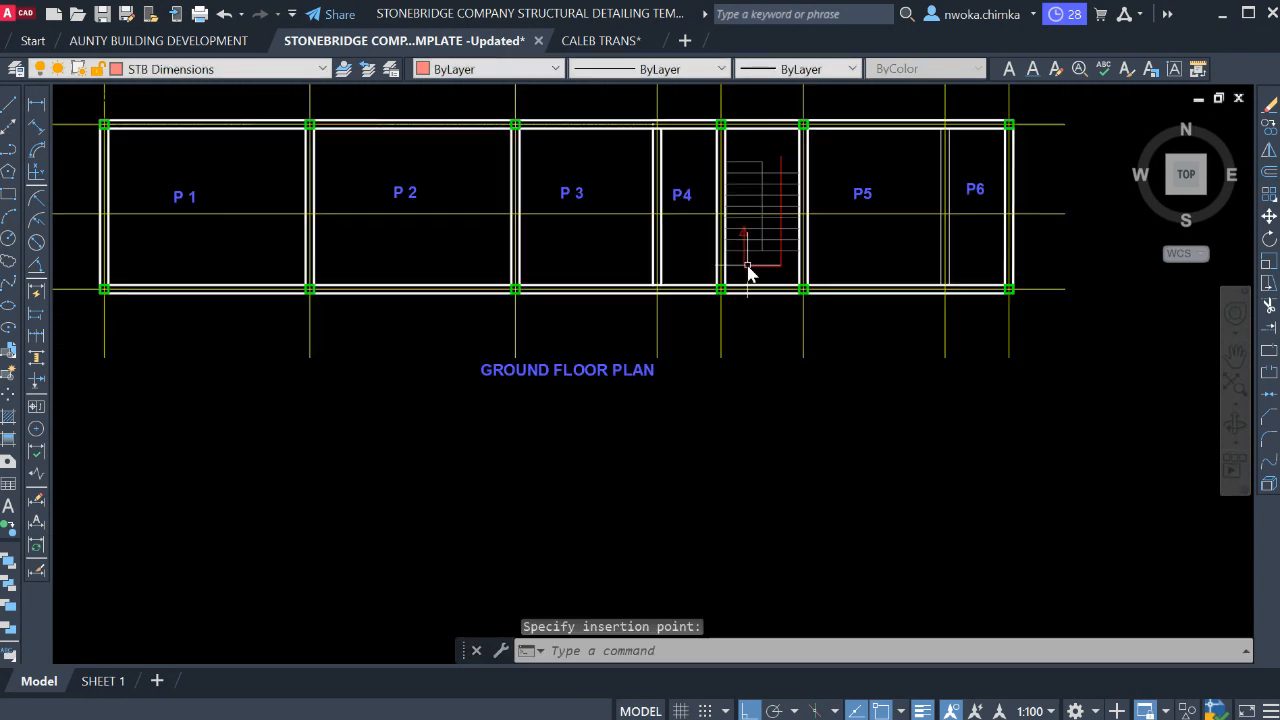
Examine the staircase bay between panels P4 and P5 on the pasted ground floor plan.
middle_click_drag(729, 187, 650, 300)
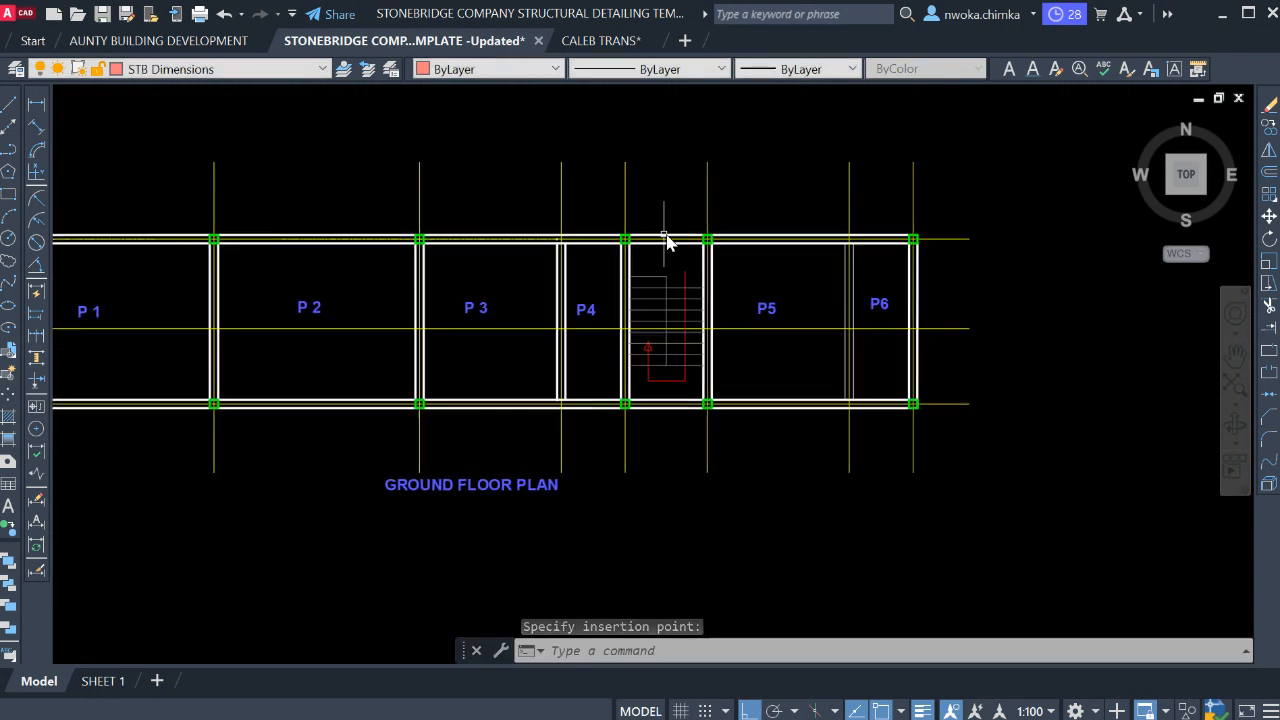
scroll(666, 243, "up", 2)
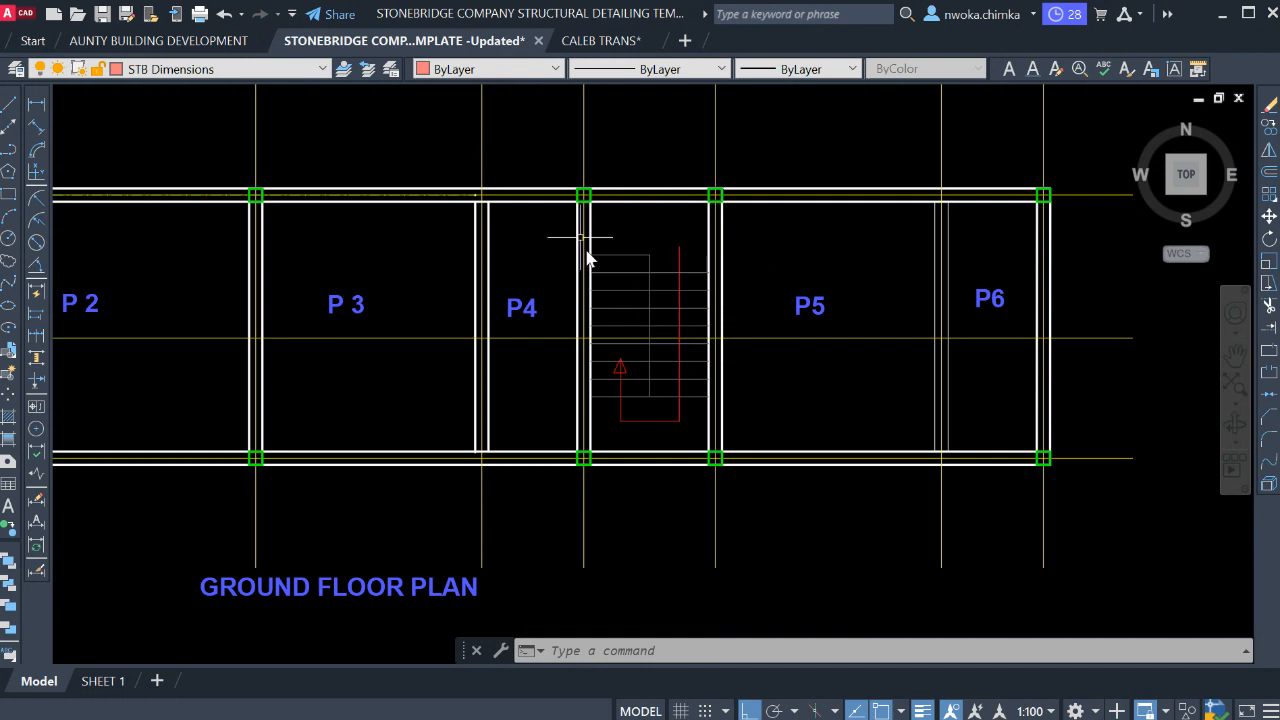
scroll(660, 250, "down", 2)
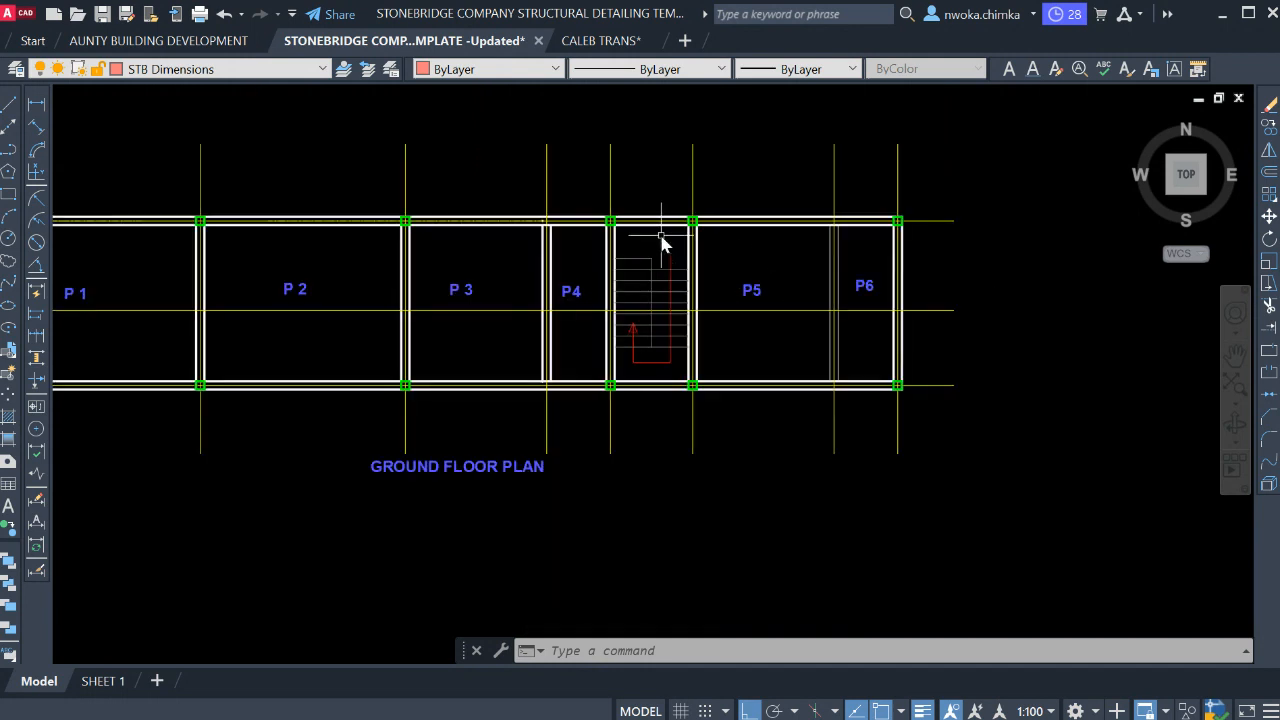
scroll(700, 234, "up", 2)
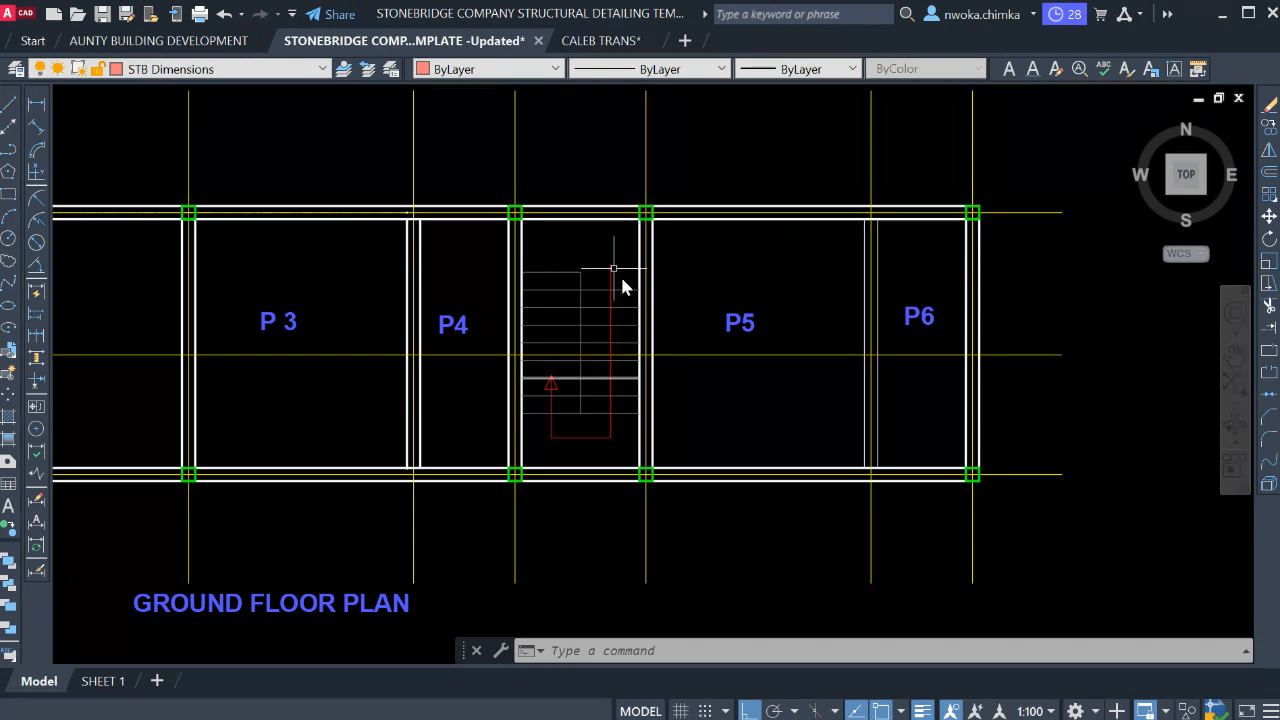
scroll(620, 278, "down", 2)
scroll(600, 270, "up", 2)
scroll(620, 252, "down", 2)
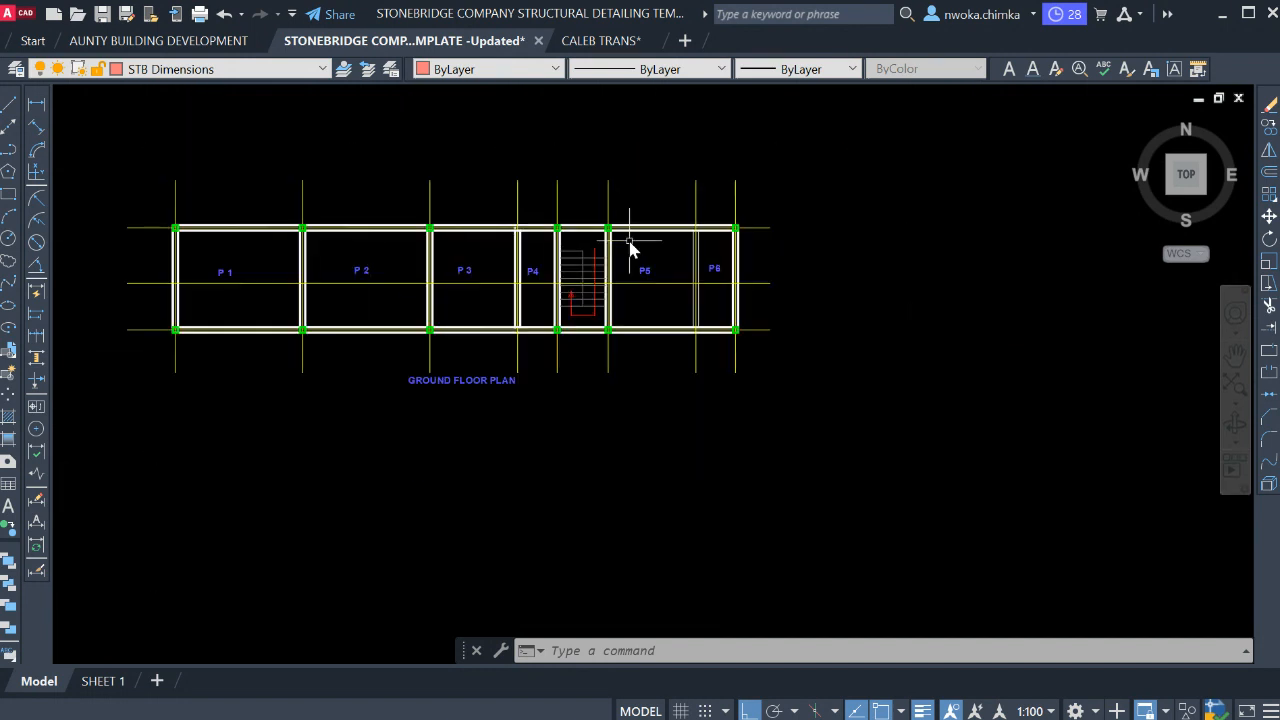
scroll(583, 275, "up", 1)
scroll(625, 225, "down", 3)
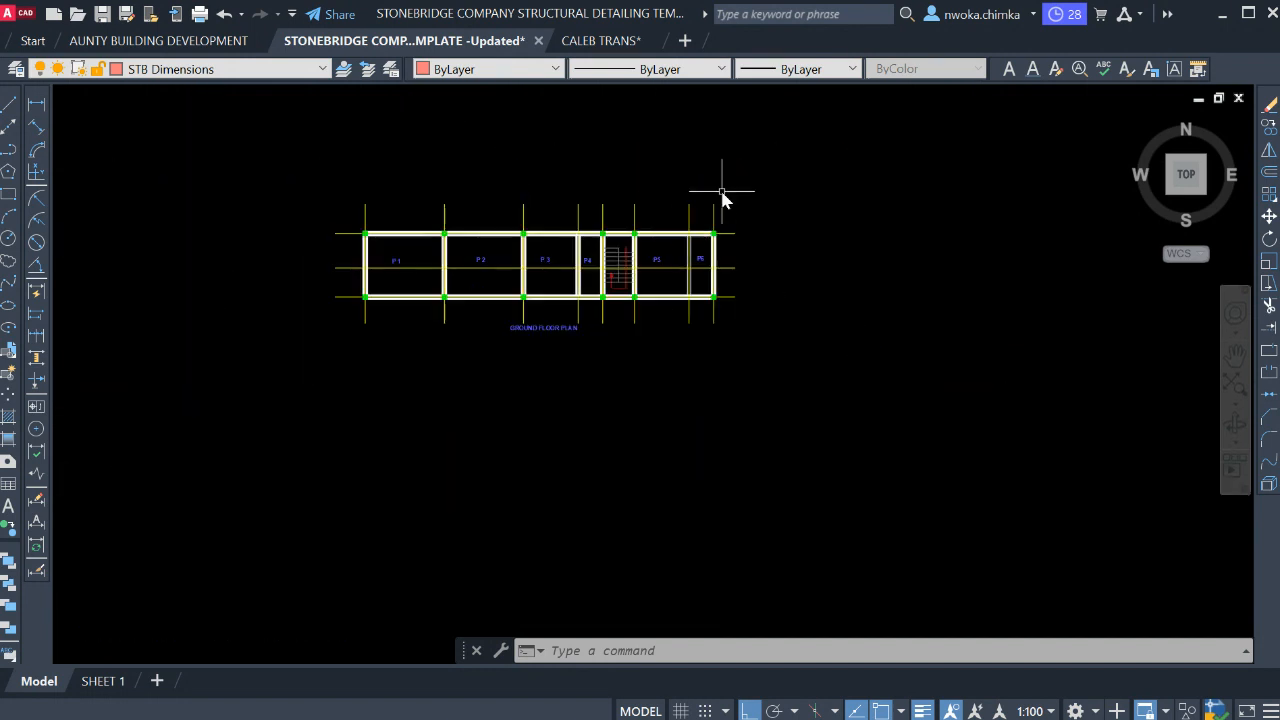
Copy the whole ground floor plan horizontally about 66,000 units to the east of the original.
left_click(743, 178)
left_click(244, 378)
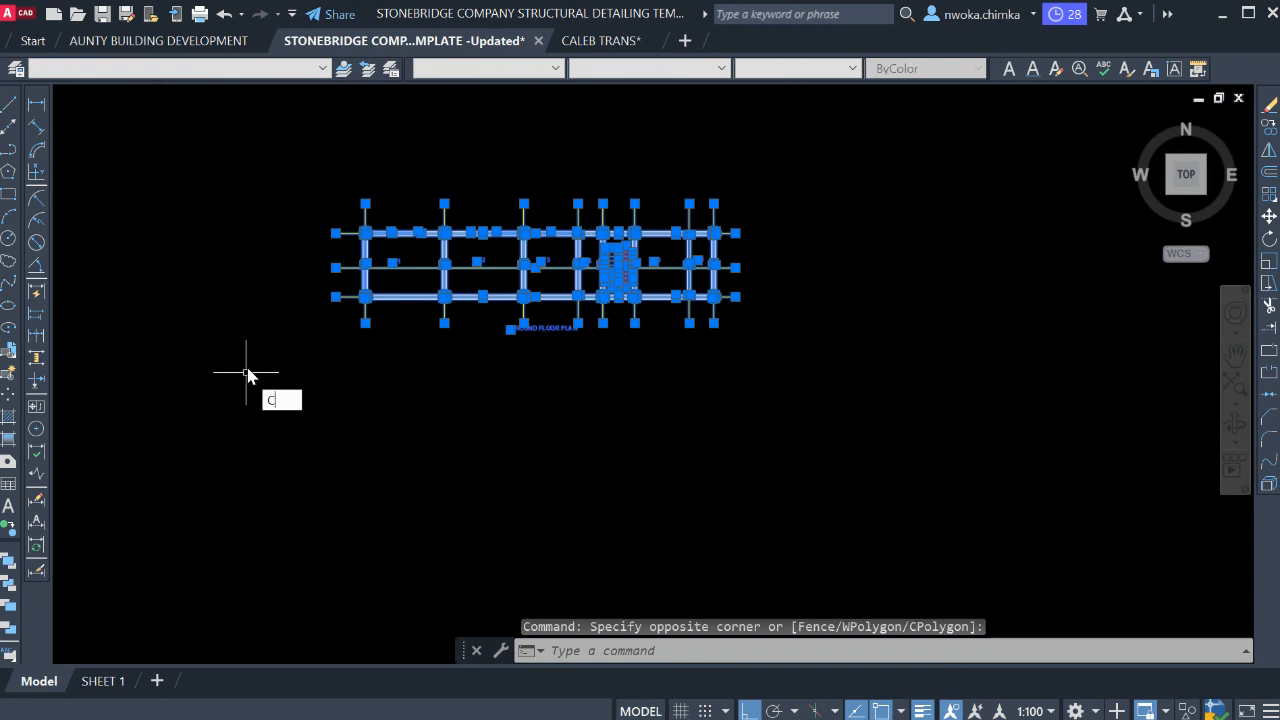
type("co")
key("space")
left_click(397, 326)
scroll(115, 280, "down", 4)
left_click(591, 381)
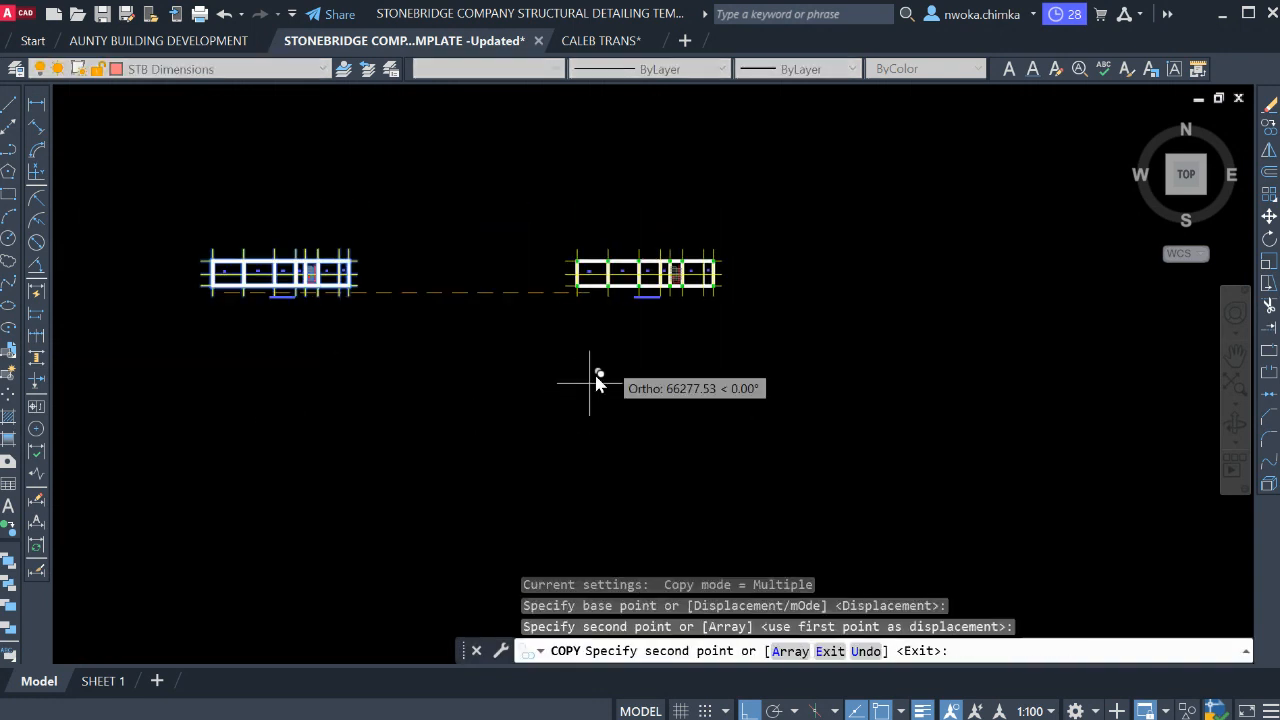
key("Escape")
On the copied plan, erase the two northern wall lines running east from the staircase bay across P5 and P6.
scroll(688, 270, "up", 2)
scroll(688, 272, "up", 2)
scroll(654, 251, "down", 3)
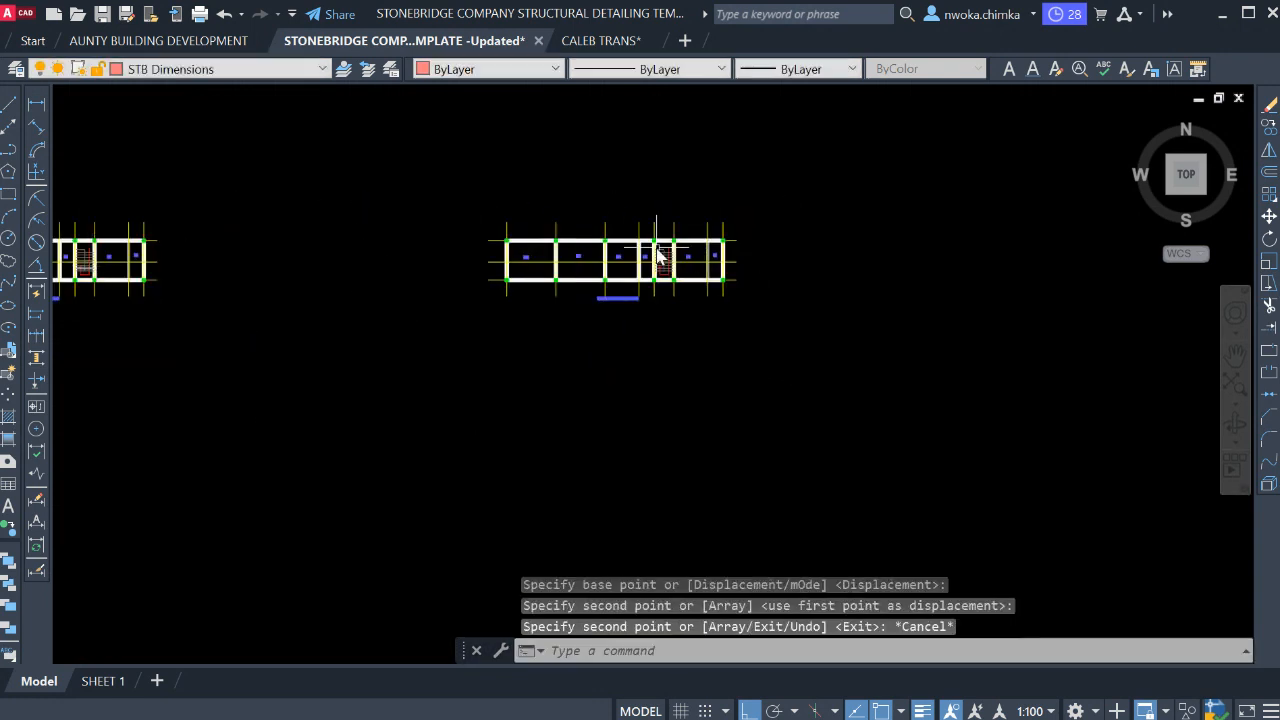
scroll(656, 256, "up", 5)
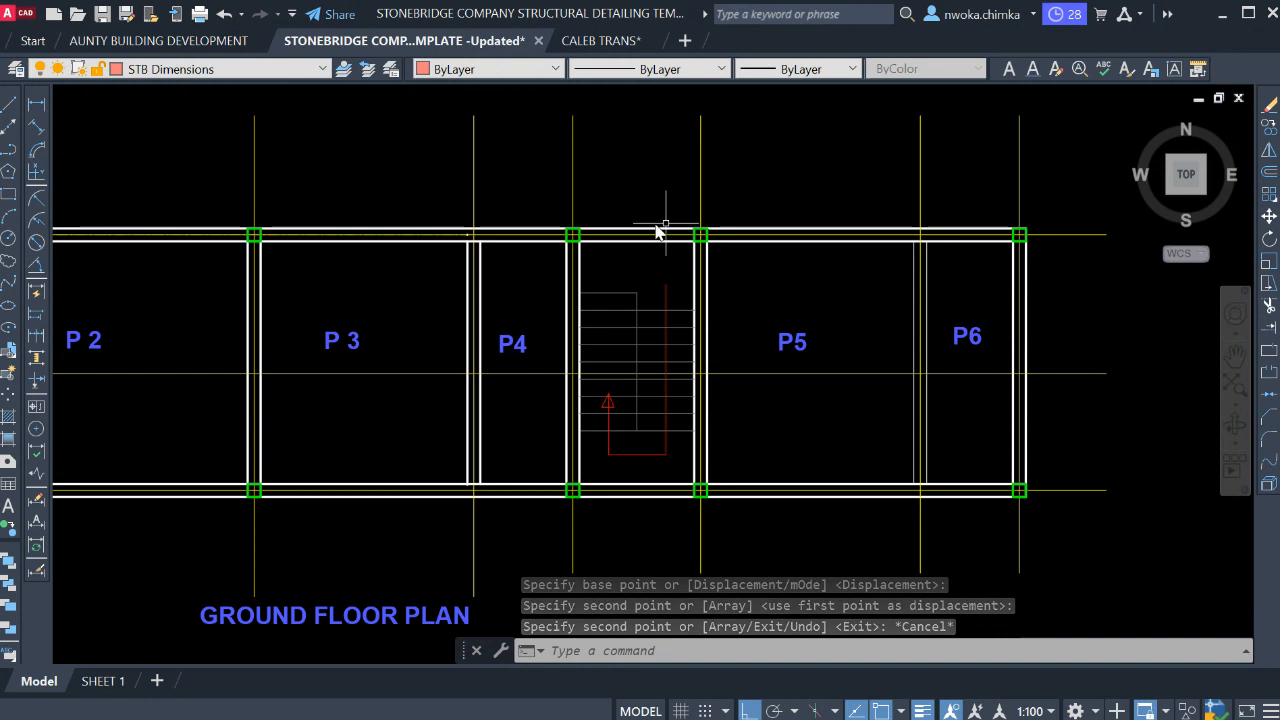
scroll(700, 230, "up", 4)
left_click(746, 218)
left_click(698, 272)
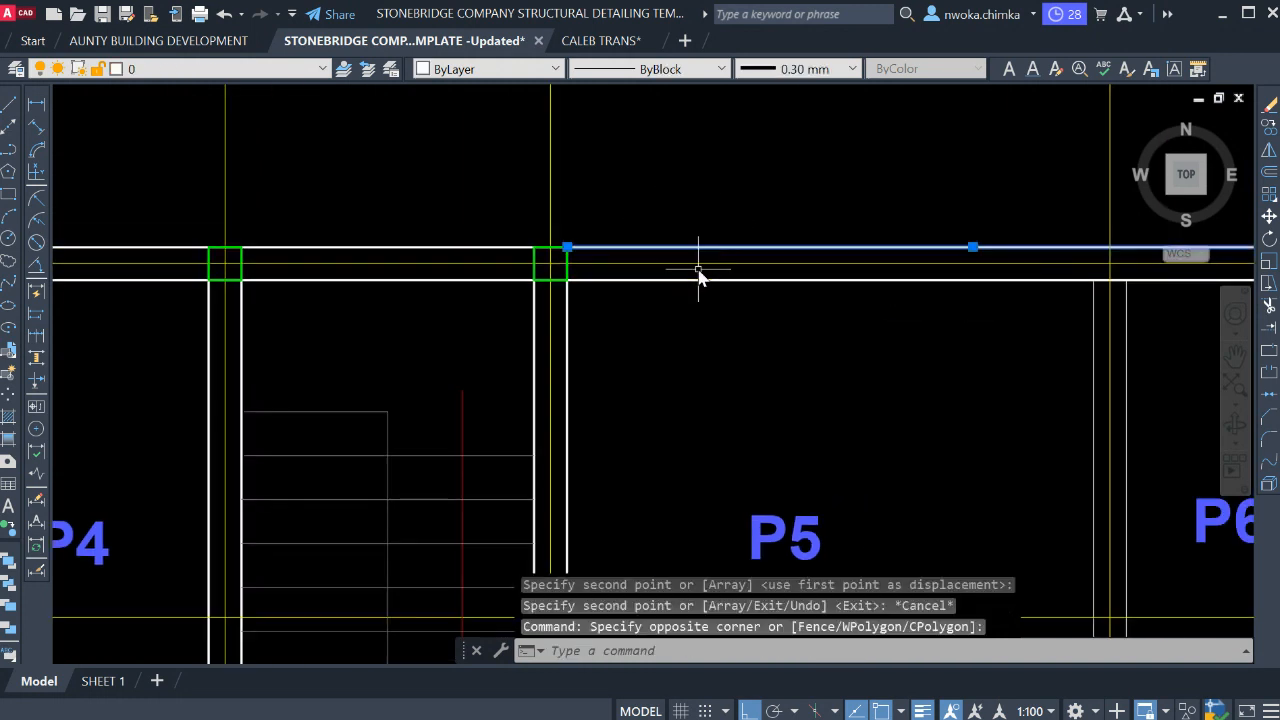
left_click(700, 266)
key("Escape")
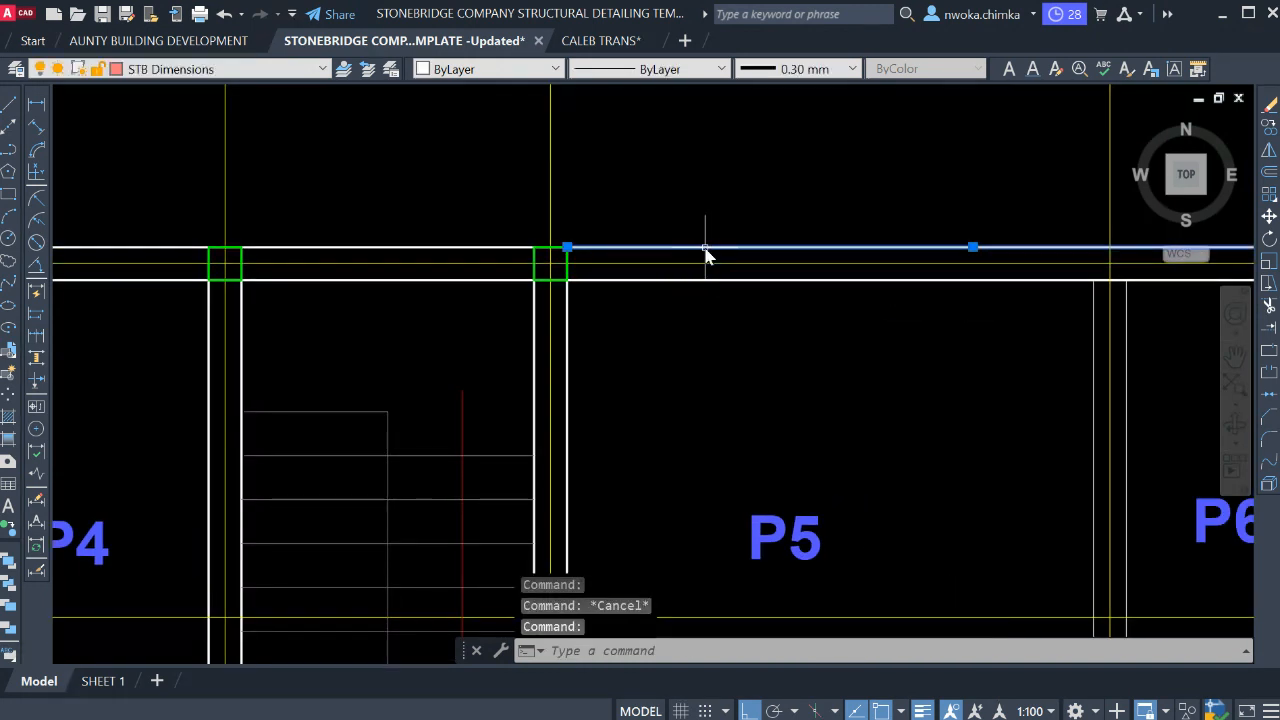
left_click(691, 277)
left_click(679, 302)
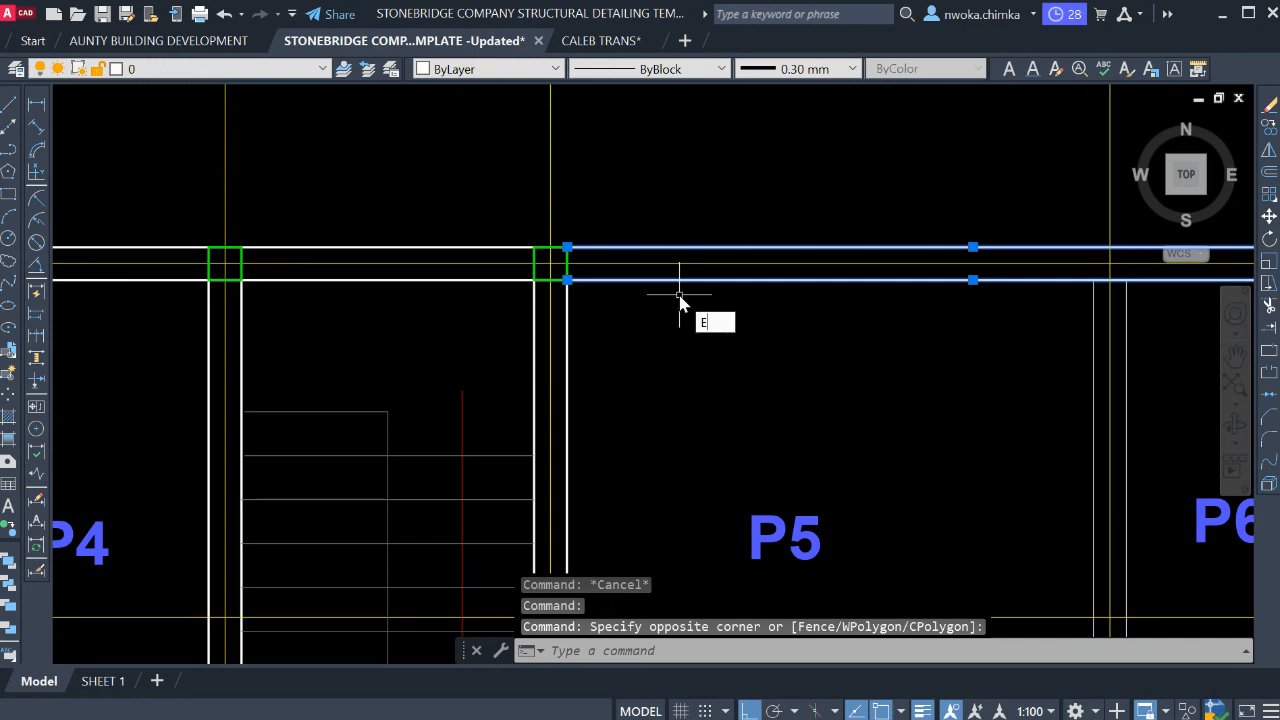
key("Return")
Erase the two southern wall lines running east from the staircase bay across P5 and P6.
scroll(636, 205, "down", 4)
scroll(673, 458, "up", 4)
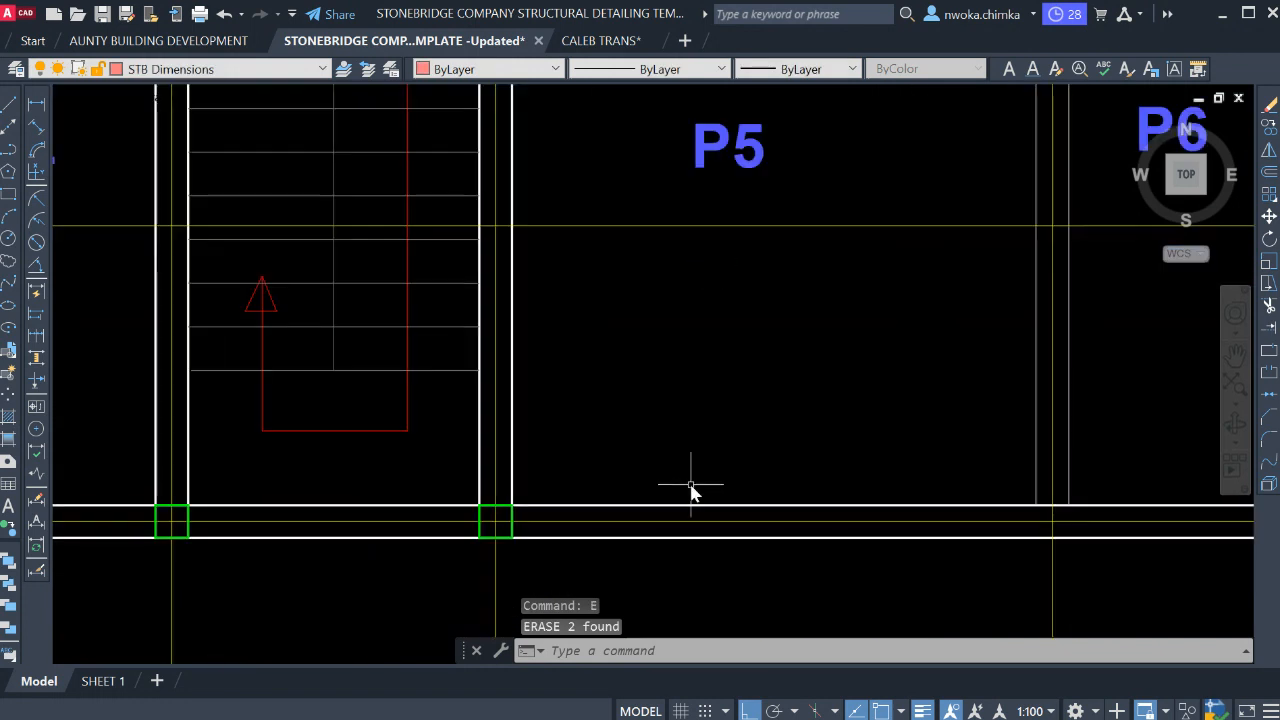
left_click(686, 489)
left_click(664, 522)
left_click(658, 541)
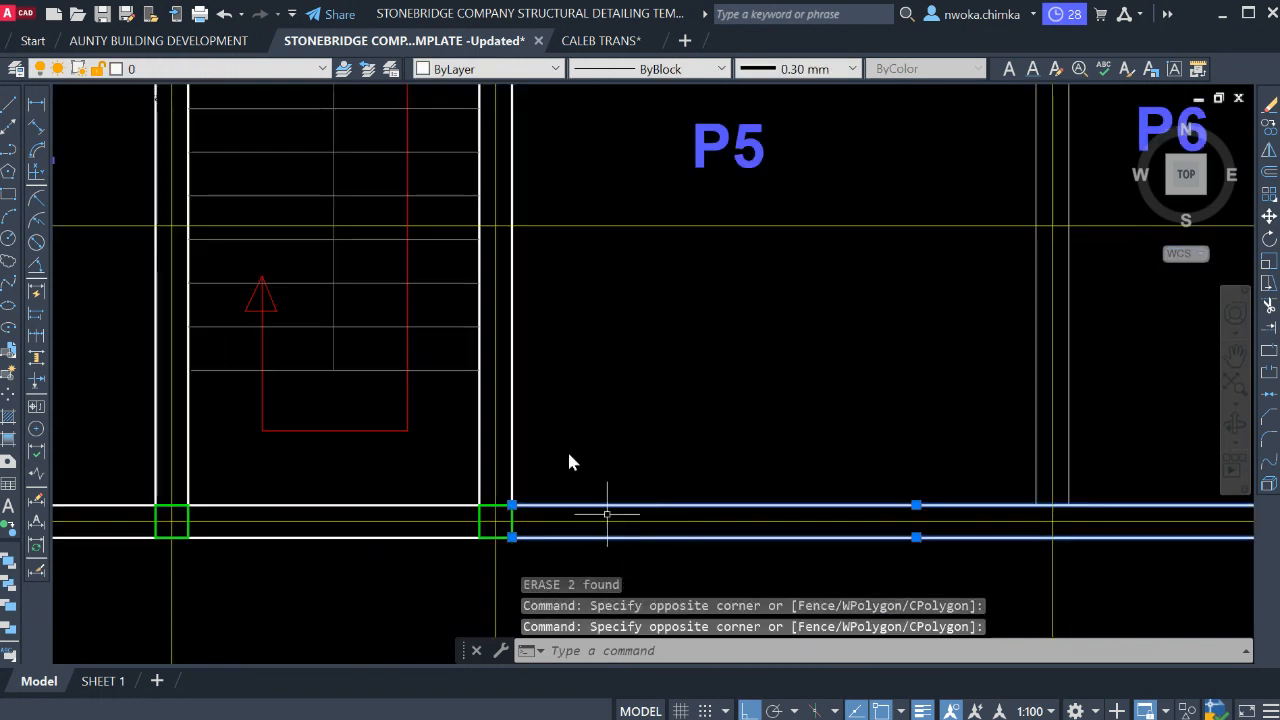
key("Return")
Erase the remaining P5-P6 partition lines, the east end wall with its columns and the P6 label.
scroll(560, 420, "down", 4)
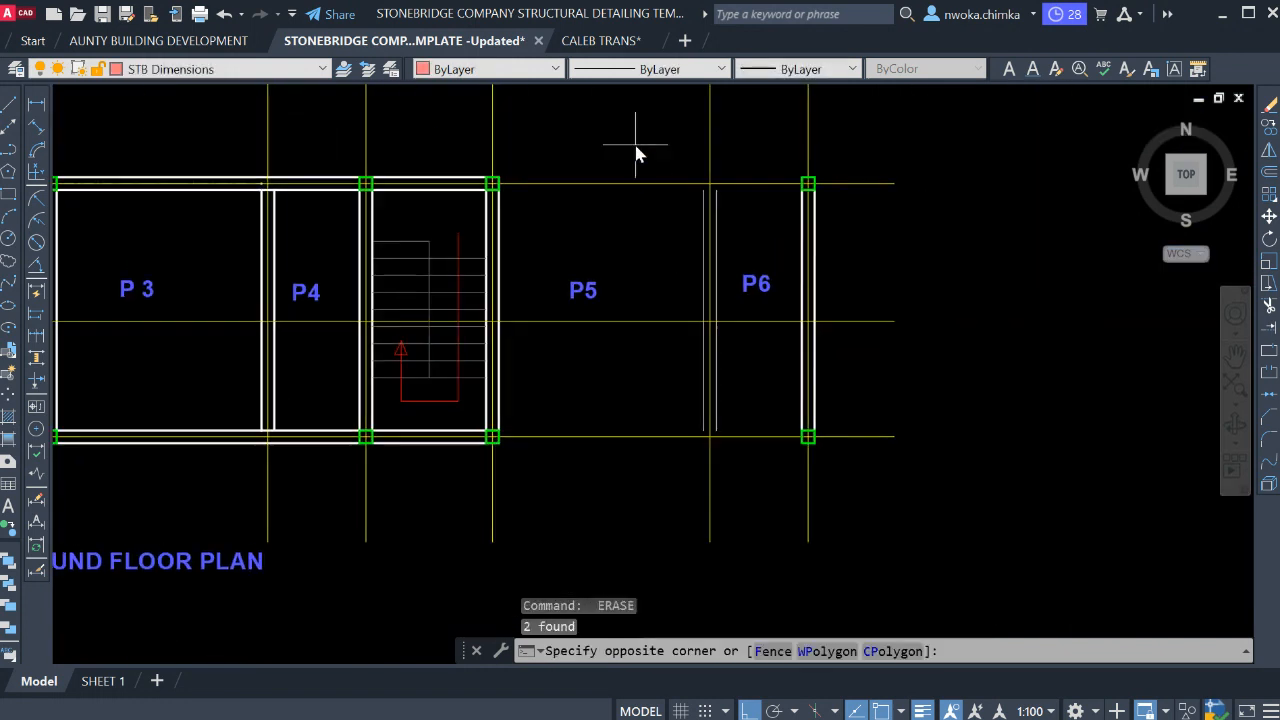
left_click(860, 420)
key("Return")
Erase the cross walls, columns and labels of panels P1, P2 and P3 on the copied plan.
scroll(594, 291, "down", 3)
scroll(517, 272, "up", 3)
scroll(585, 225, "down", 2)
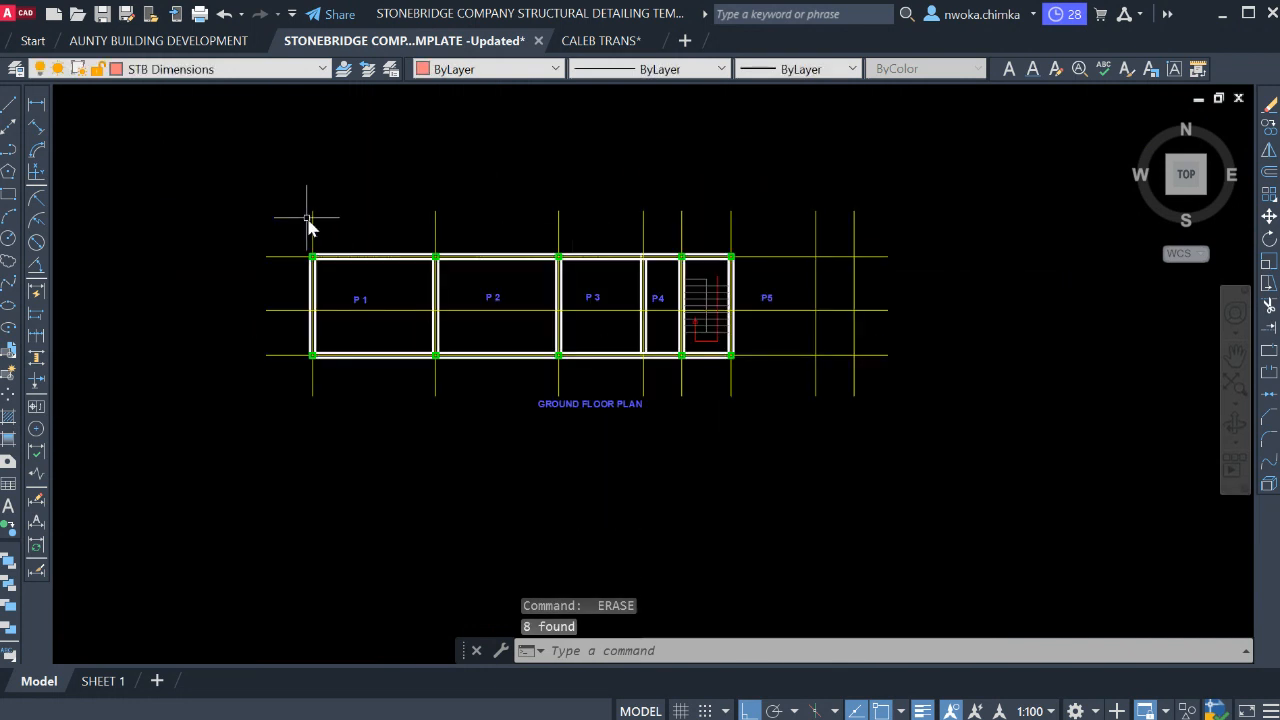
left_click(285, 205)
left_click(623, 395)
key("Return")
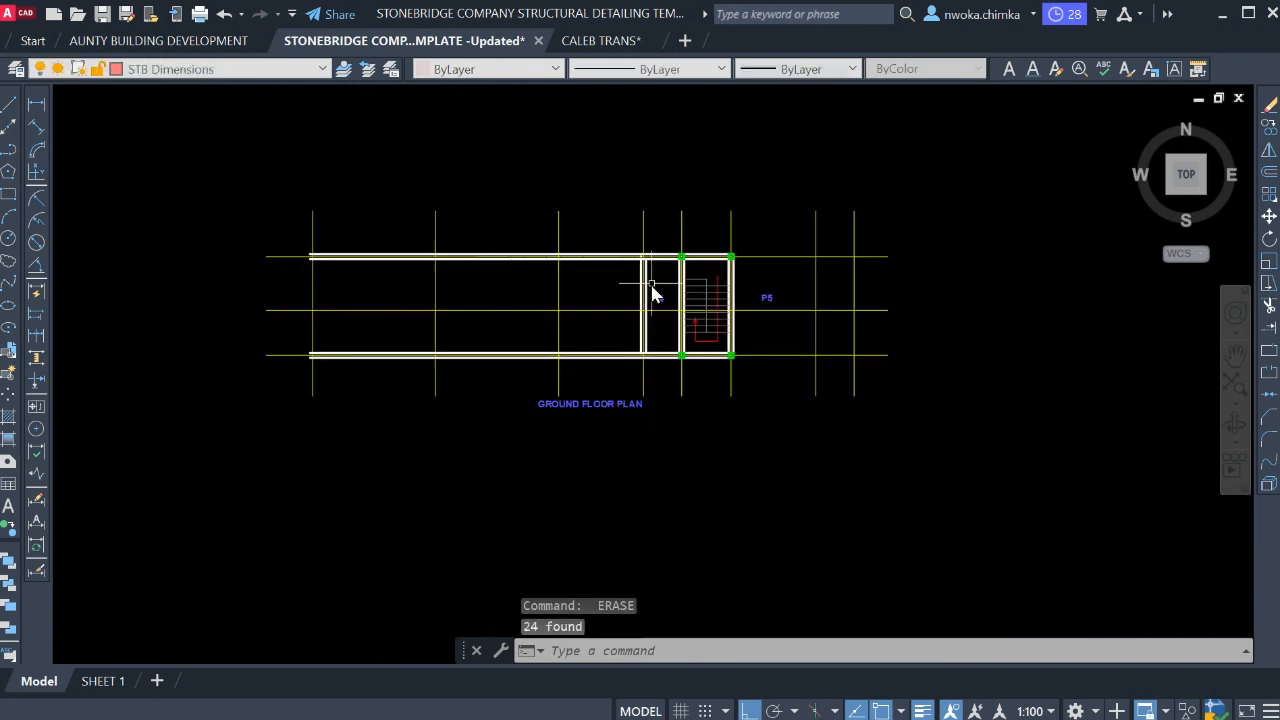
Erase the long northern wall lines west of the staircase bay and the partition lines between P3 and P4.
scroll(651, 286, "up", 5)
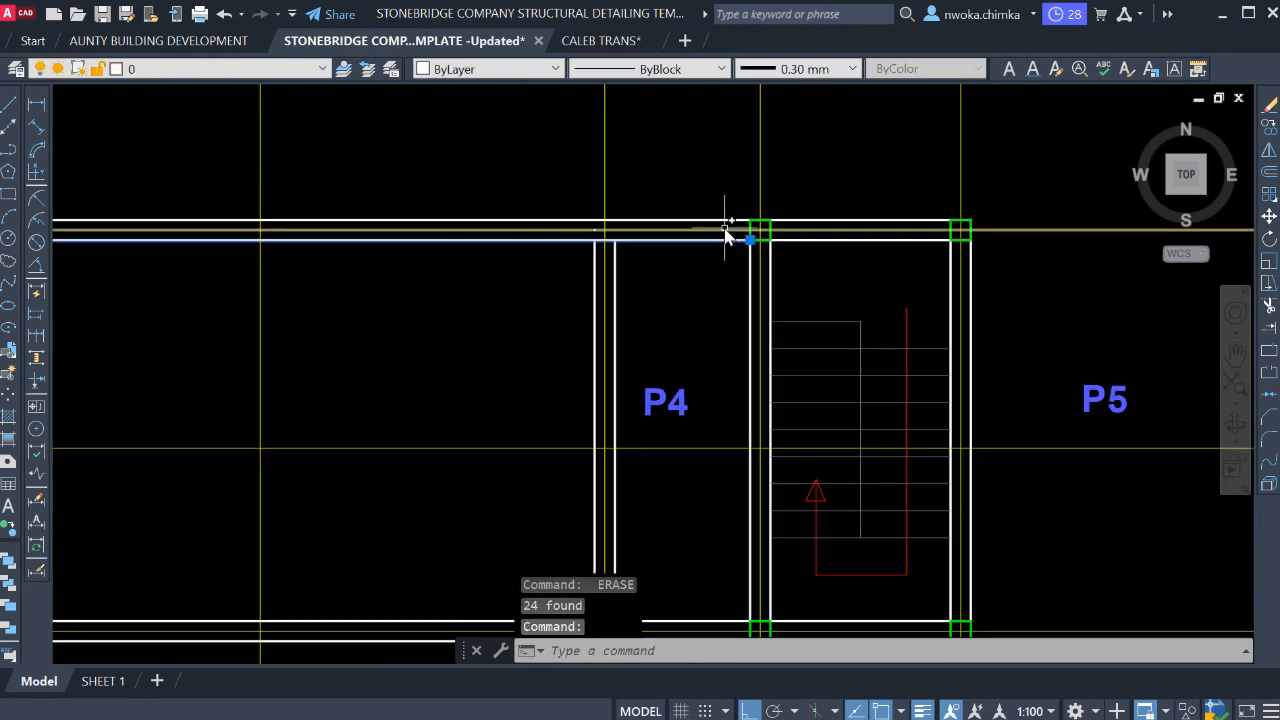
left_click(727, 228)
left_click(708, 206)
left_click(619, 290)
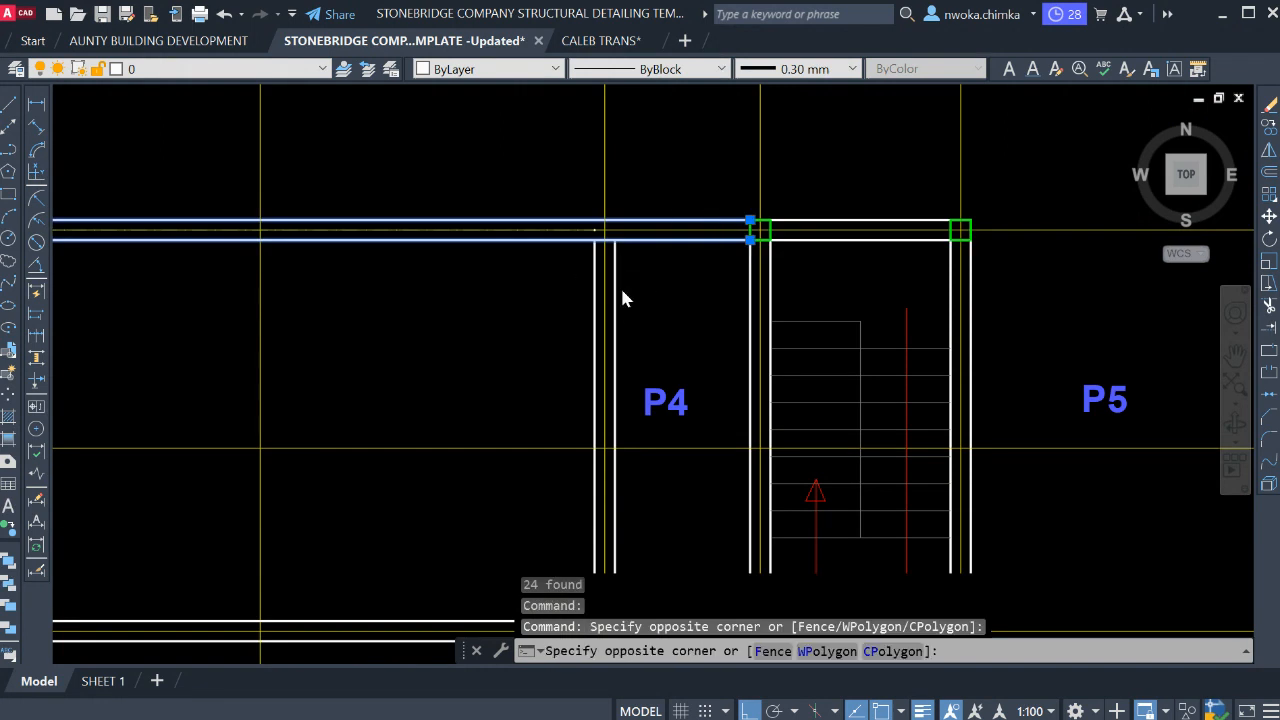
left_click(607, 316)
left_click(580, 330)
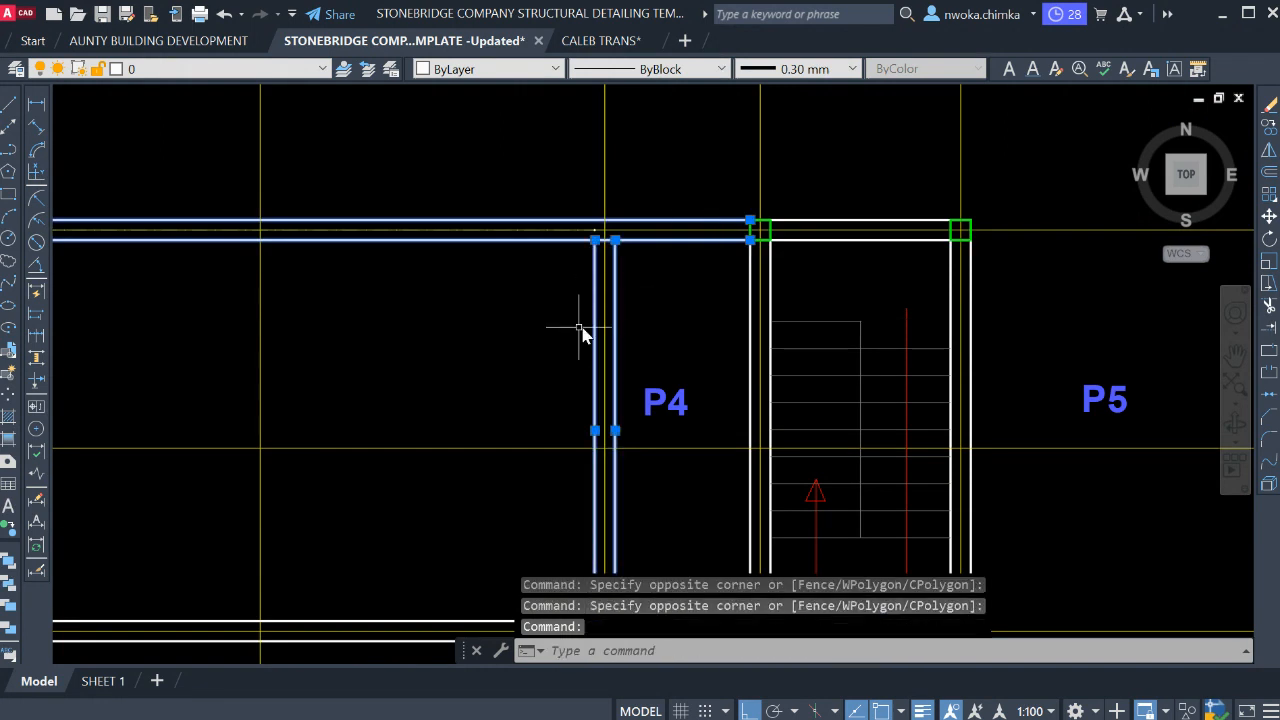
key("space")
Erase the leftover short lines along the northern gridline west of the staircase bay.
scroll(626, 190, "down", 2)
left_click(571, 181)
left_click(621, 239)
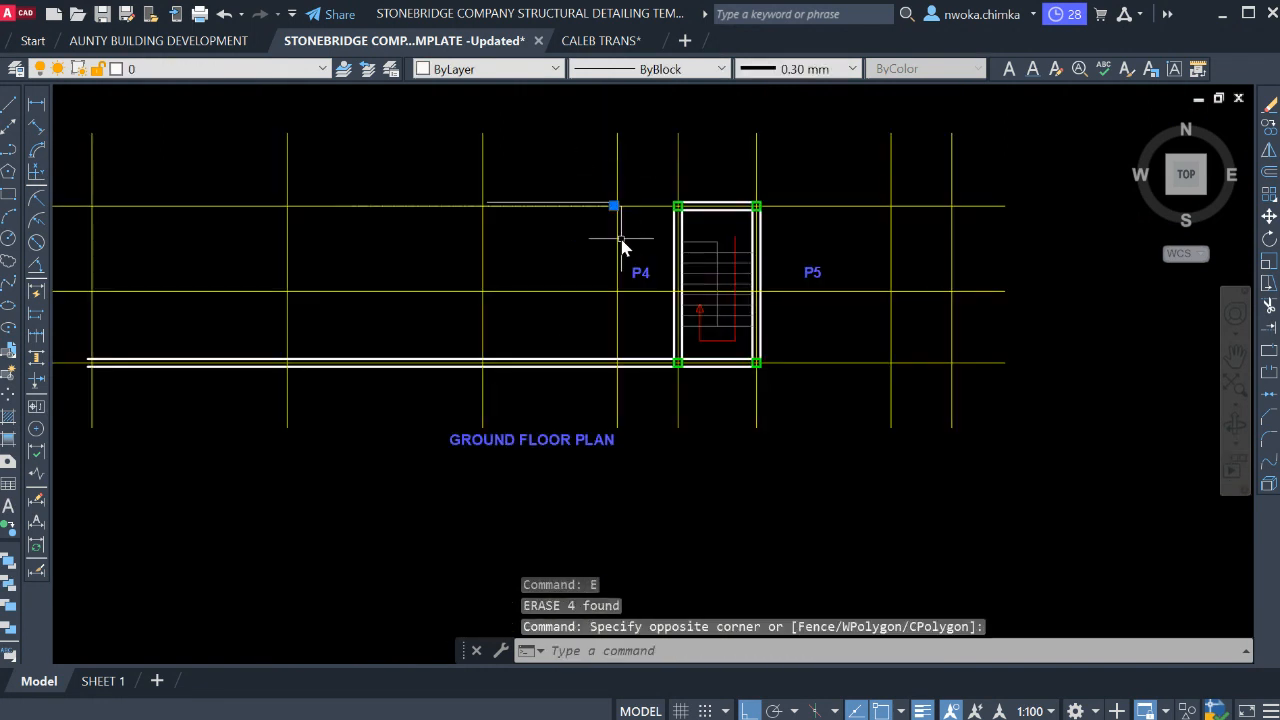
left_click(471, 171)
left_click(634, 271)
key("space")
Erase the two long southern wall lines west of the staircase bay.
scroll(634, 271, "up", 5)
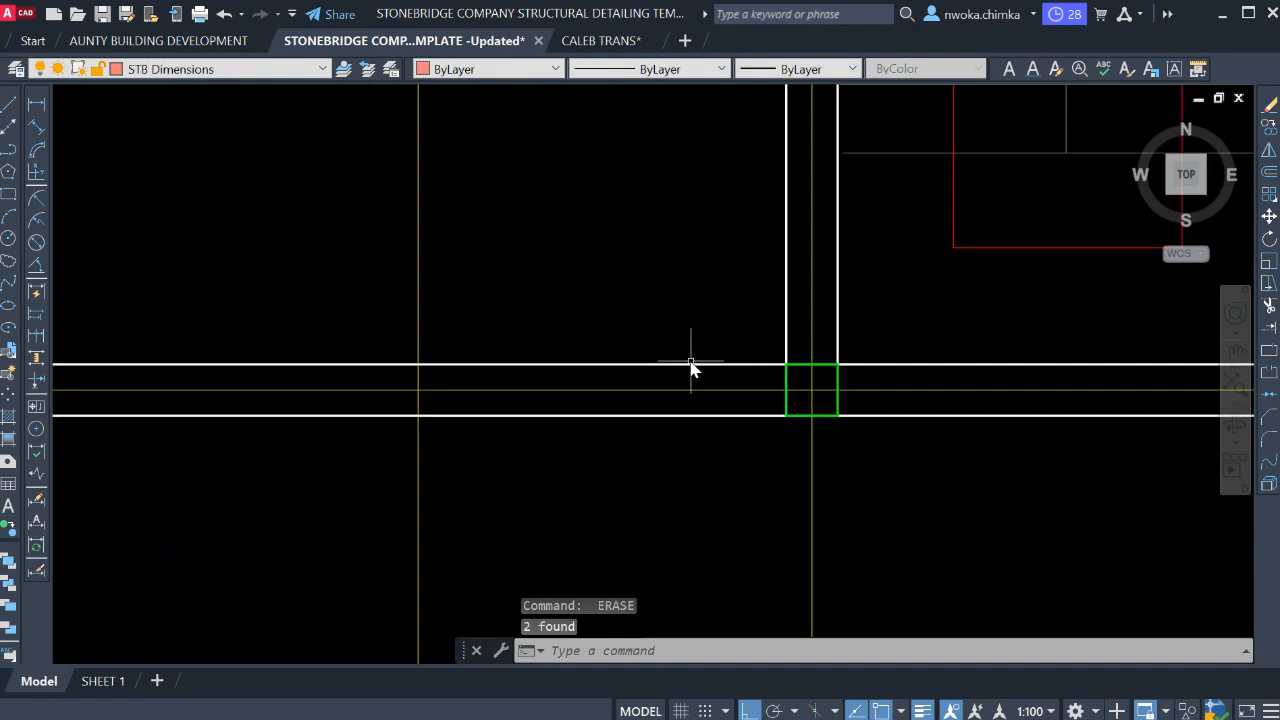
left_click(689, 366)
left_click(682, 406)
scroll(737, 380, "down", 6)
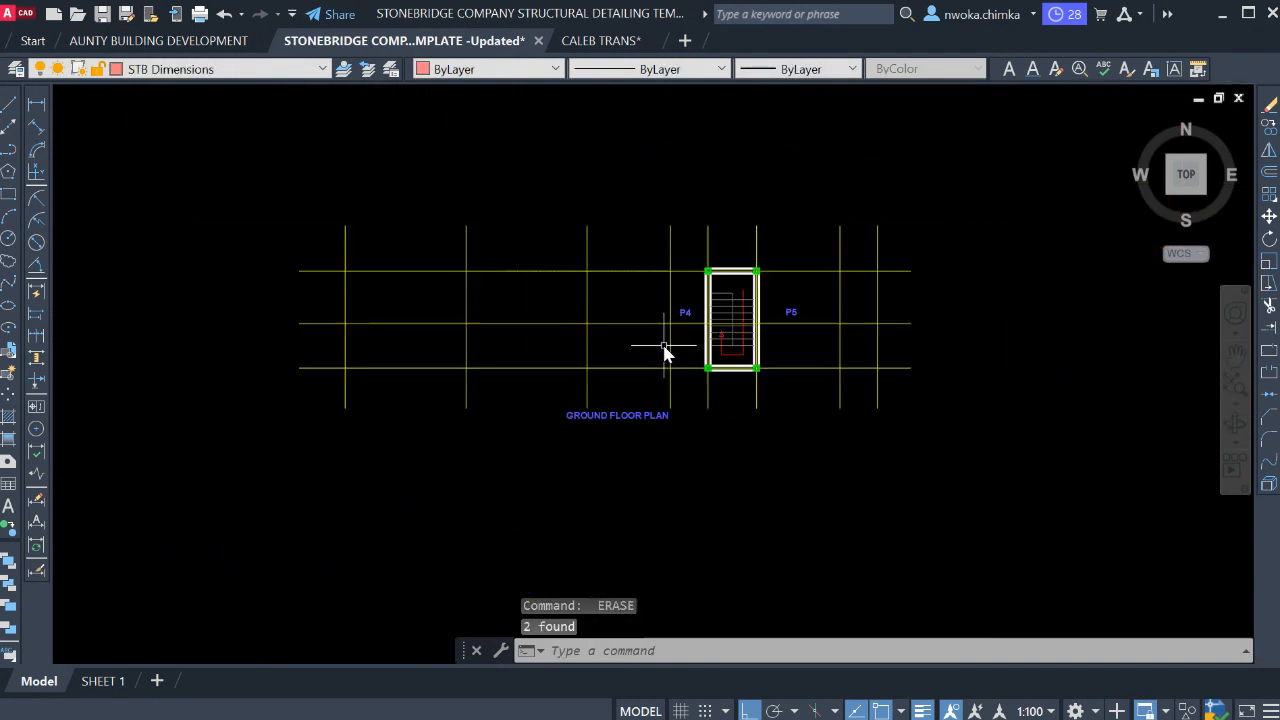
Erase the vertical gridlines west of the staircase bay, keeping the plan title.
left_click(312, 196)
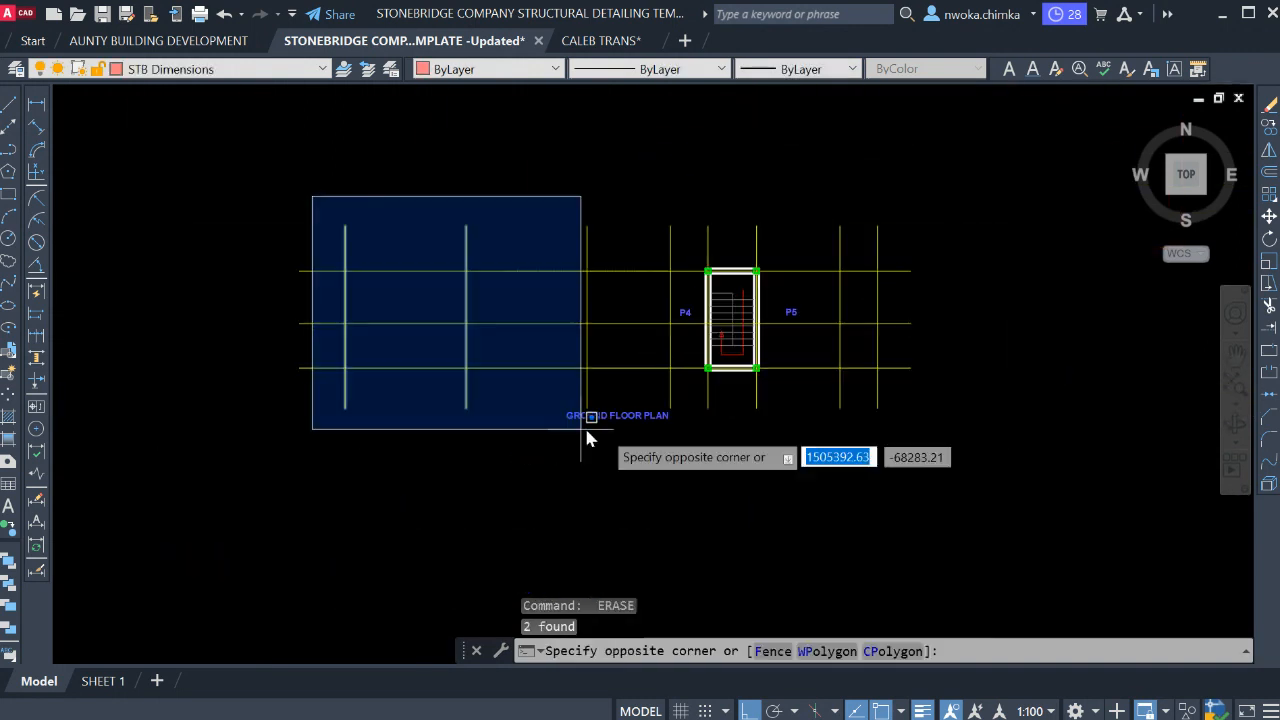
left_click(682, 418)
key("space")
Erase the P4 and P5 labels on either side of the staircase bay.
scroll(722, 388, "up", 4)
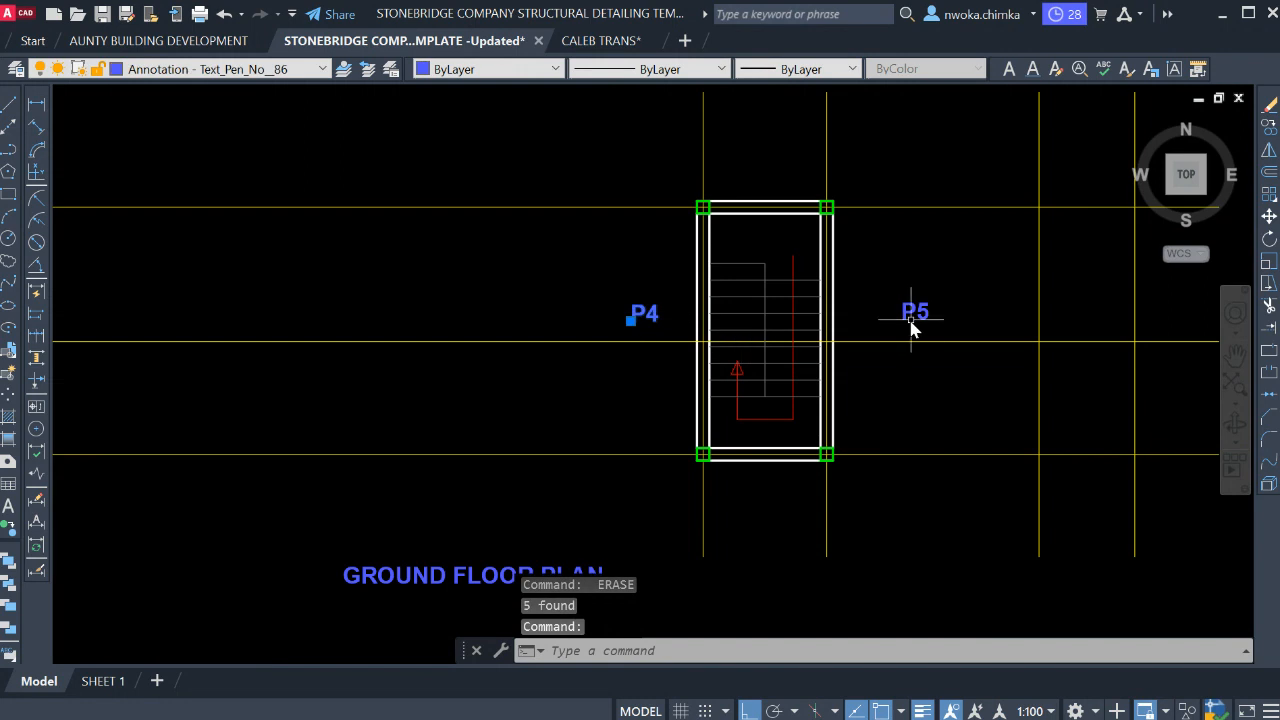
left_click(910, 320)
scroll(929, 317, "down", 5)
key("space")
Erase the two vertical gridlines east of the staircase bay.
middle_click_drag(1058, 262, 858, 262)
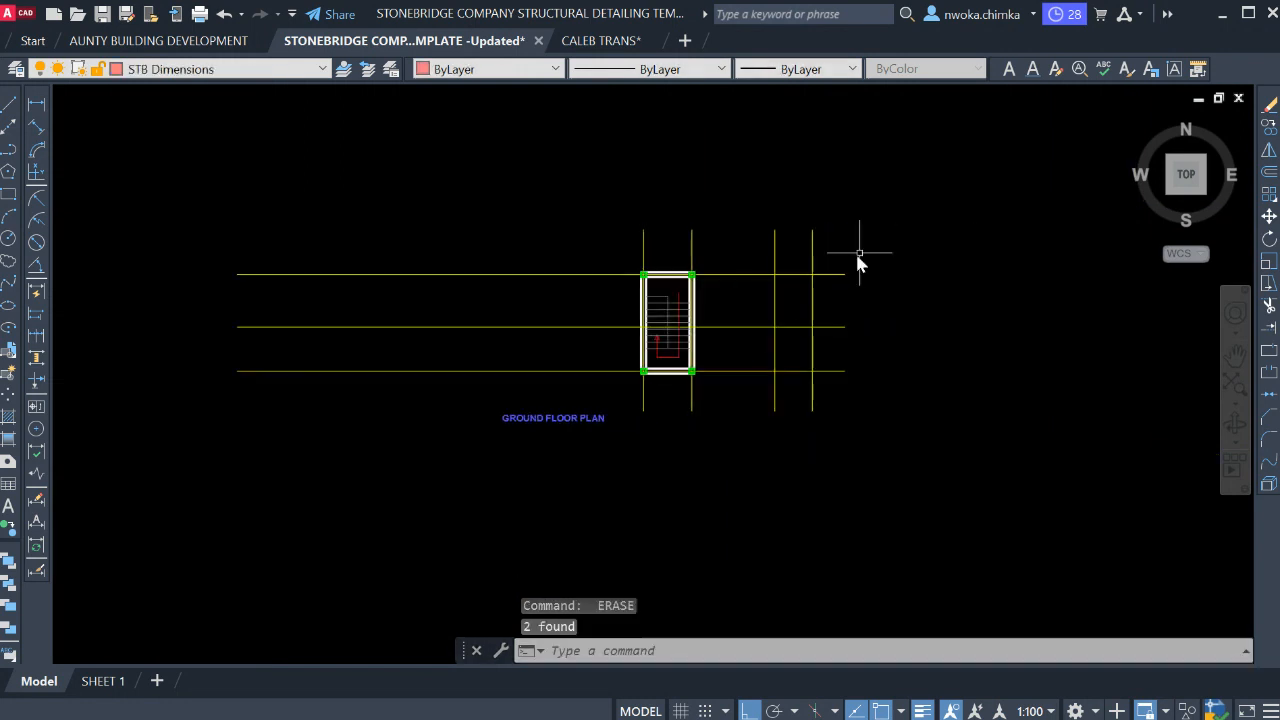
left_click(743, 172)
left_click(994, 500)
key("space")
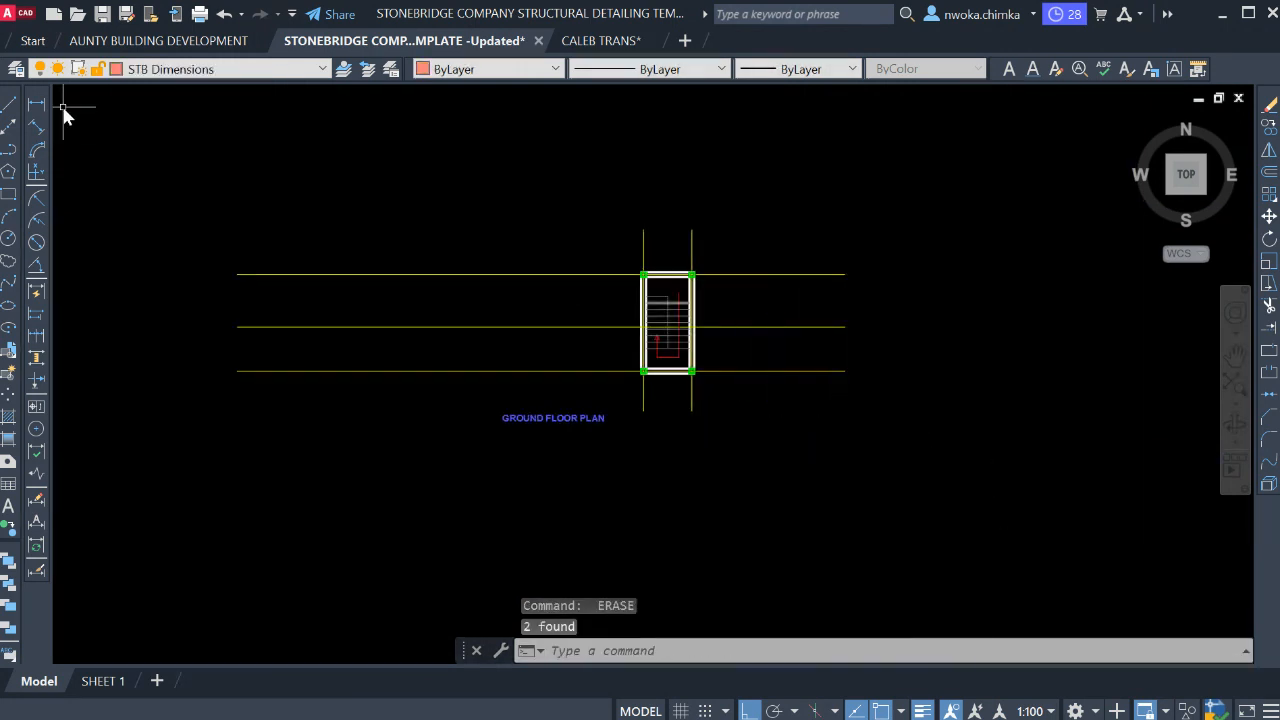
Draw a rectangle around the staircase bay, enclosing its walls and corner columns with a margin on every side.
left_click(12, 192)
scroll(650, 270, "up", 3)
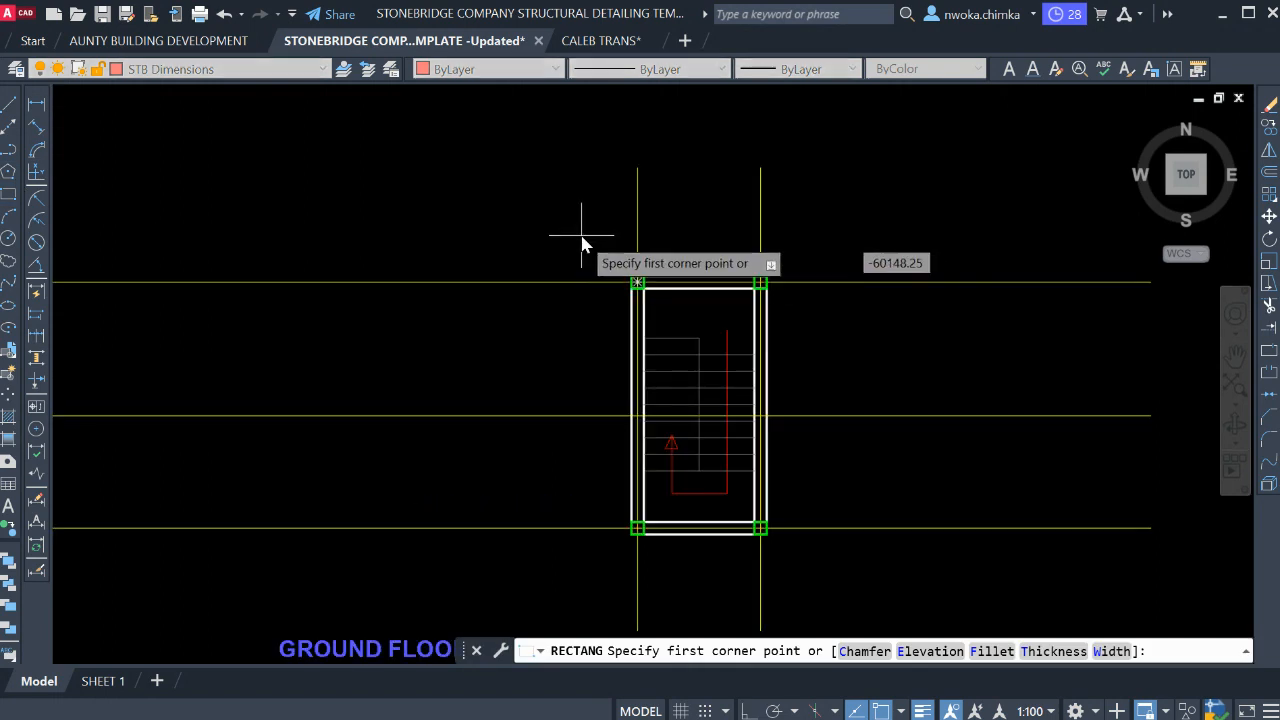
left_click(581, 237)
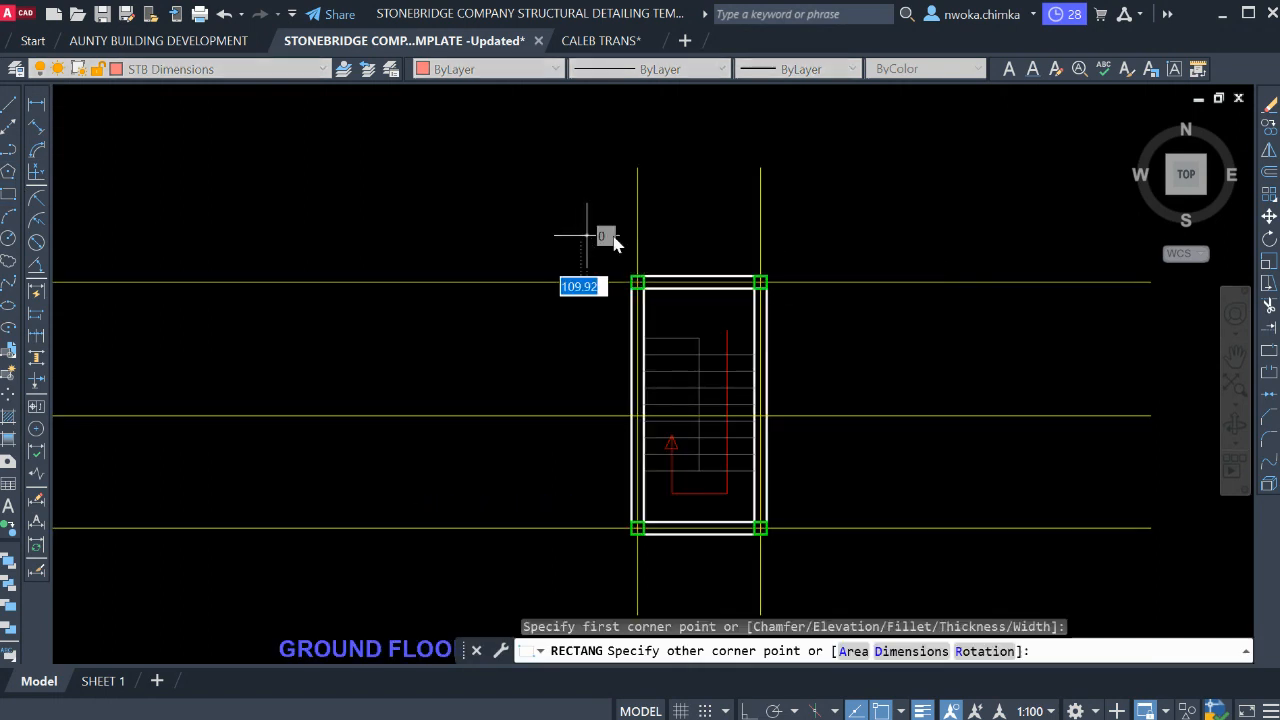
left_click(803, 578)
Trim the three horizontal gridlines back to the rectangle on the east and west sides of the staircase bay.
left_click(811, 563)
left_click(800, 568)
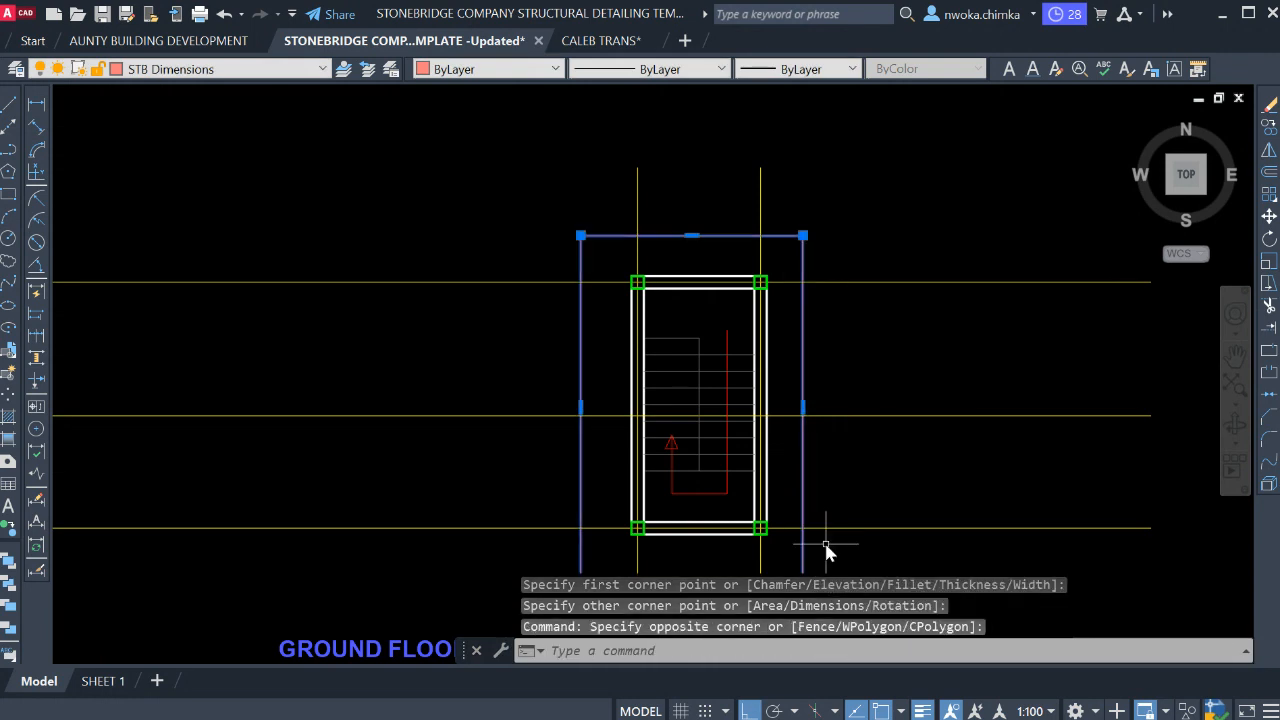
key("space")
scroll(806, 274, "down", 2)
left_click_drag(927, 232, 936, 284)
left_click(904, 488)
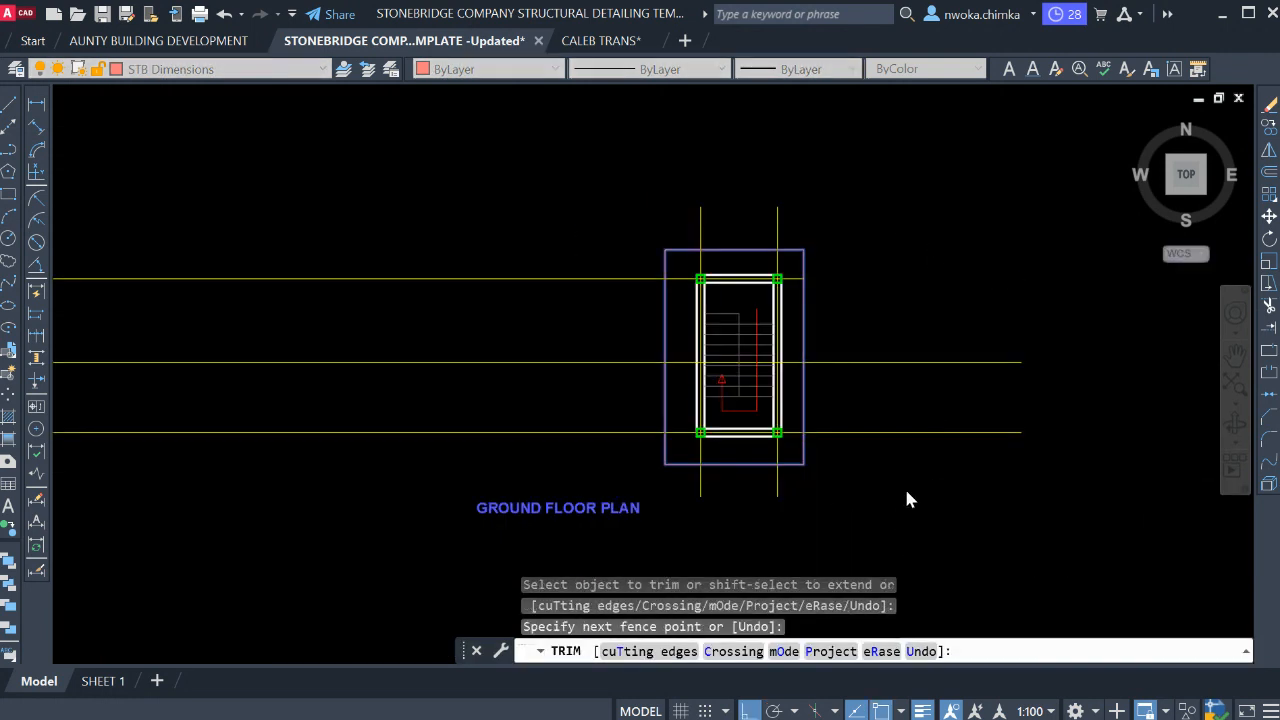
left_click(927, 240)
left_click(935, 502)
left_click(607, 465)
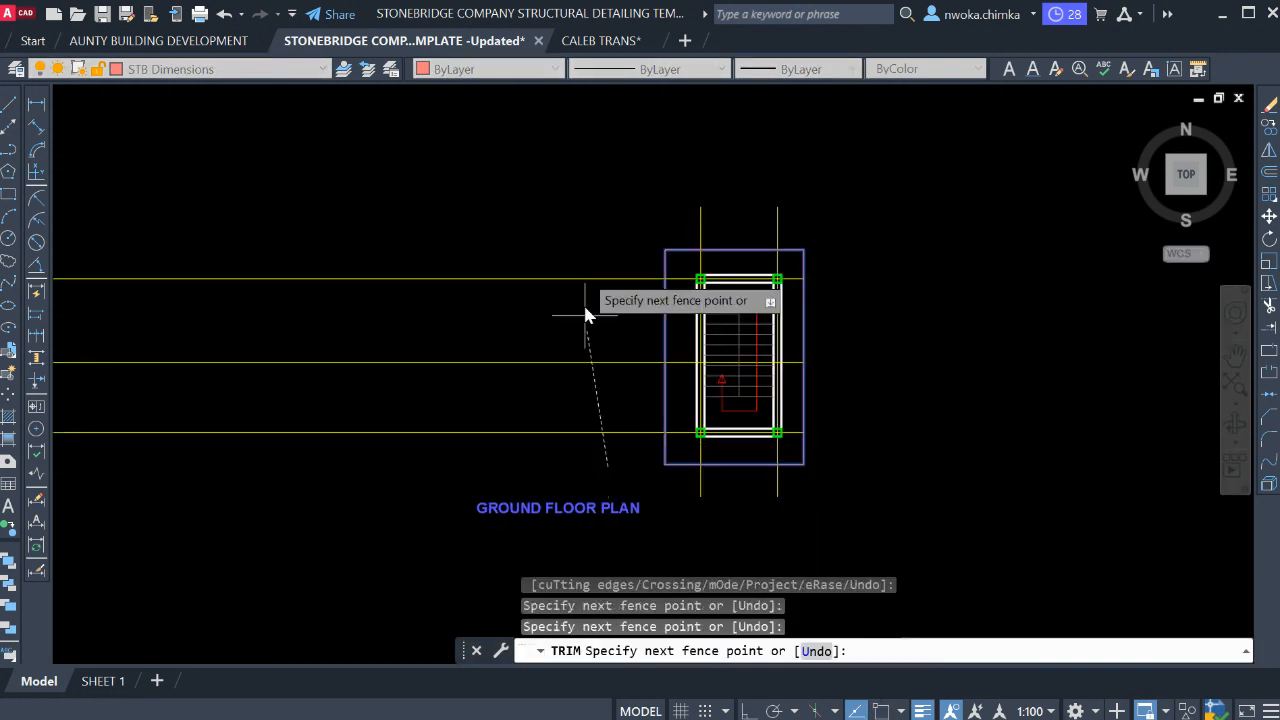
left_click(588, 193)
Trim the two vertical gridlines back to the rectangle north and south of the staircase bay.
left_click(647, 213)
left_click(794, 230)
left_click(818, 493)
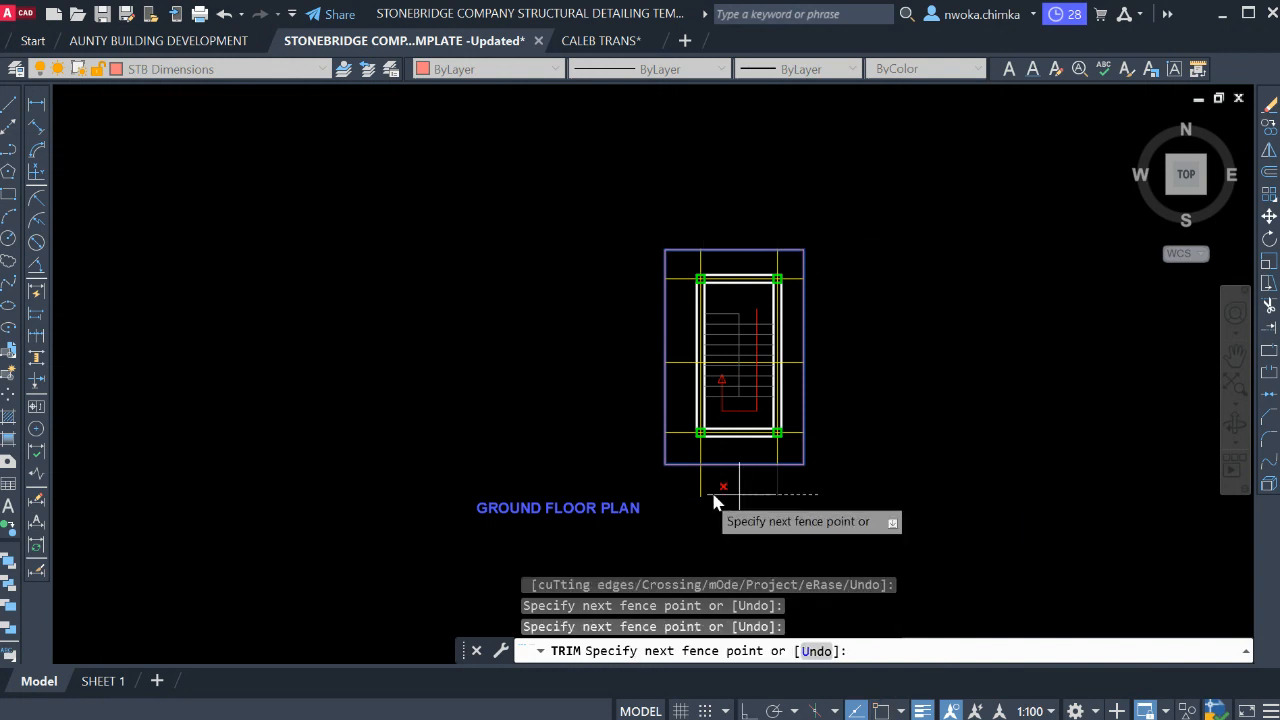
left_click(700, 490)
key("Escape")
Erase the rectangle that served as the trimming boundary around the staircase bay.
left_click(680, 450)
left_click(668, 484)
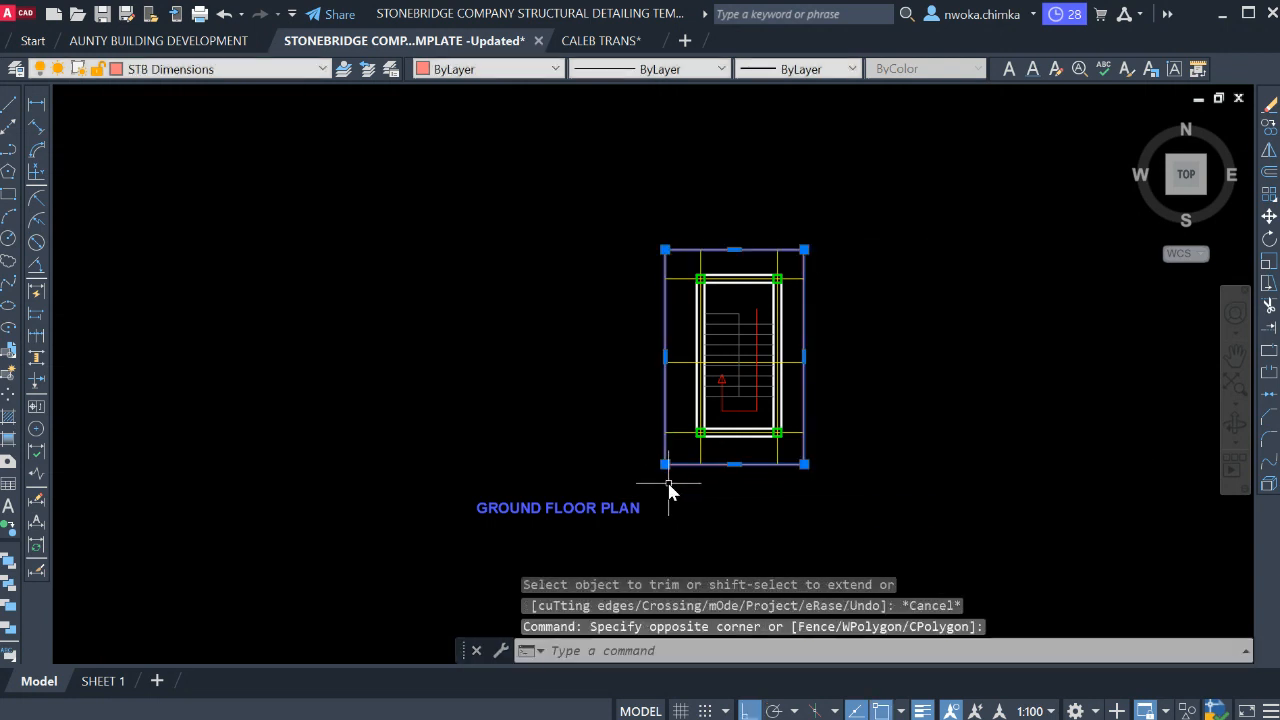
key("Return")
Move the GROUND FLOOR PLAN title horizontally east so it sits beneath the staircase bay.
middle_click_drag(809, 351, 700, 294)
scroll(565, 395, "up", 2)
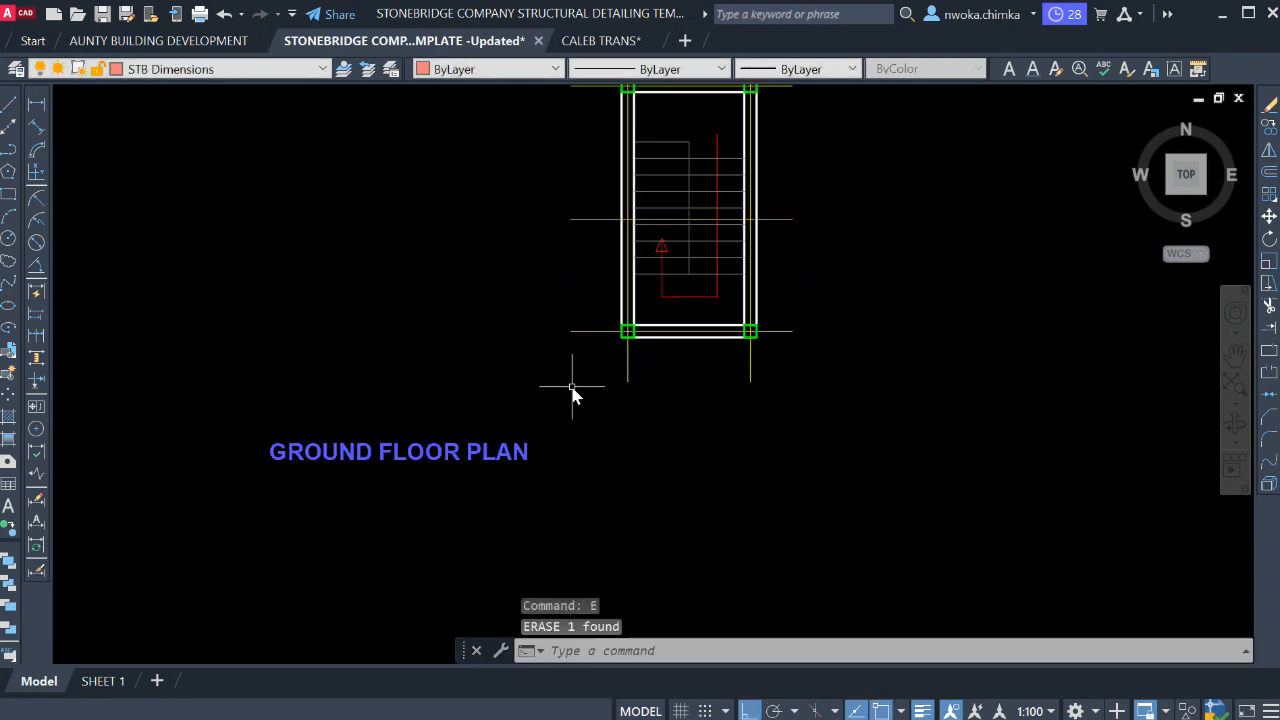
type("m")
key("Return")
left_click(438, 472)
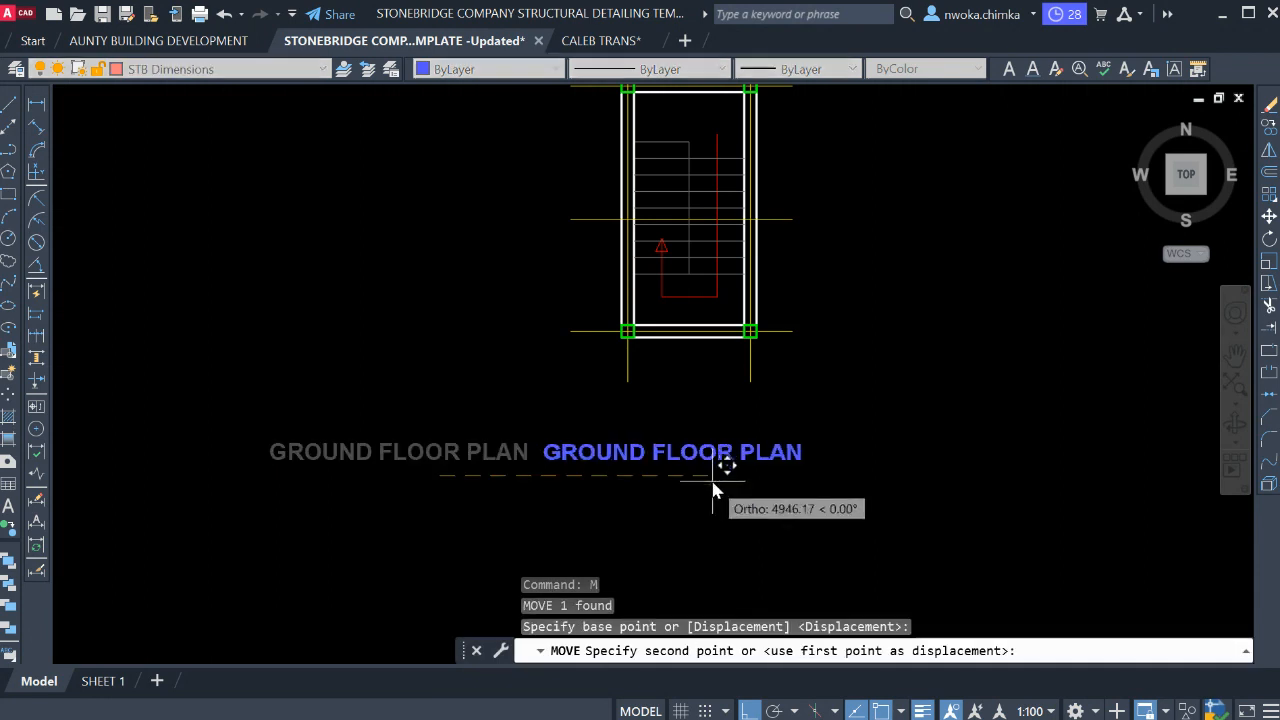
left_click(708, 472)
key("Escape")
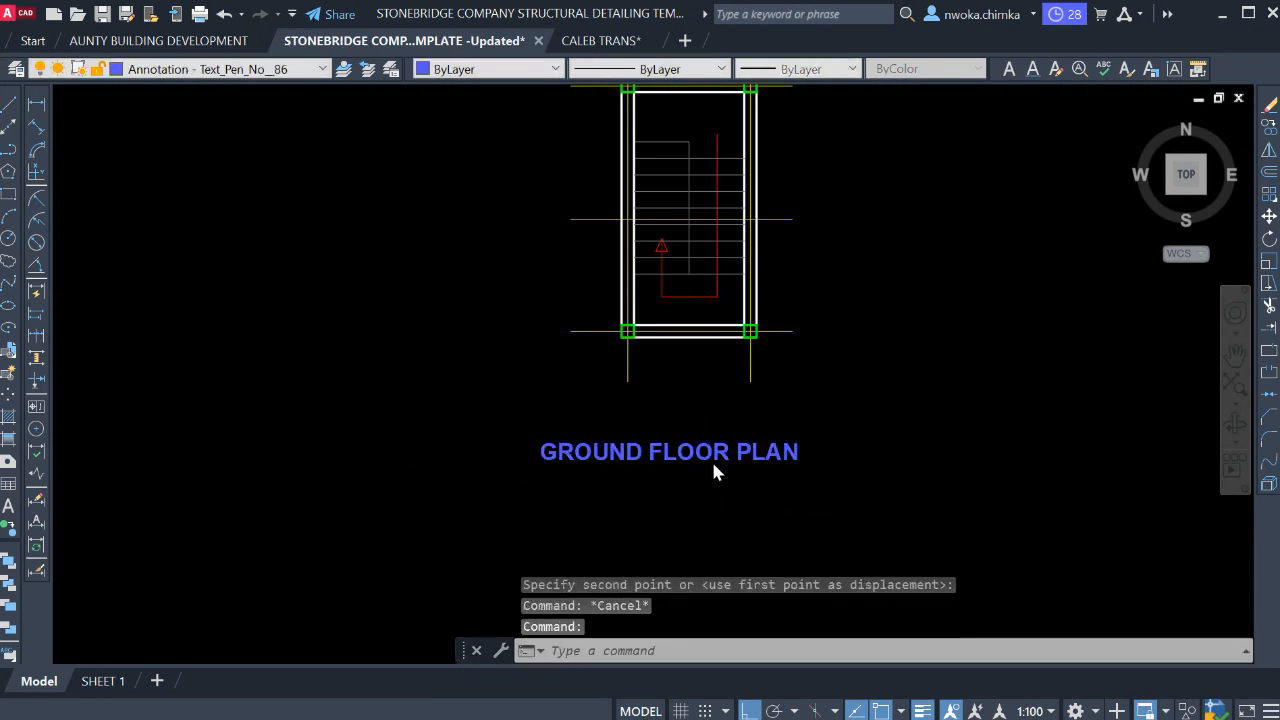
Change the plan title's text to STAIRCASE PLAN.
double_click(711, 458)
left_click_drag(729, 454, 525, 440)
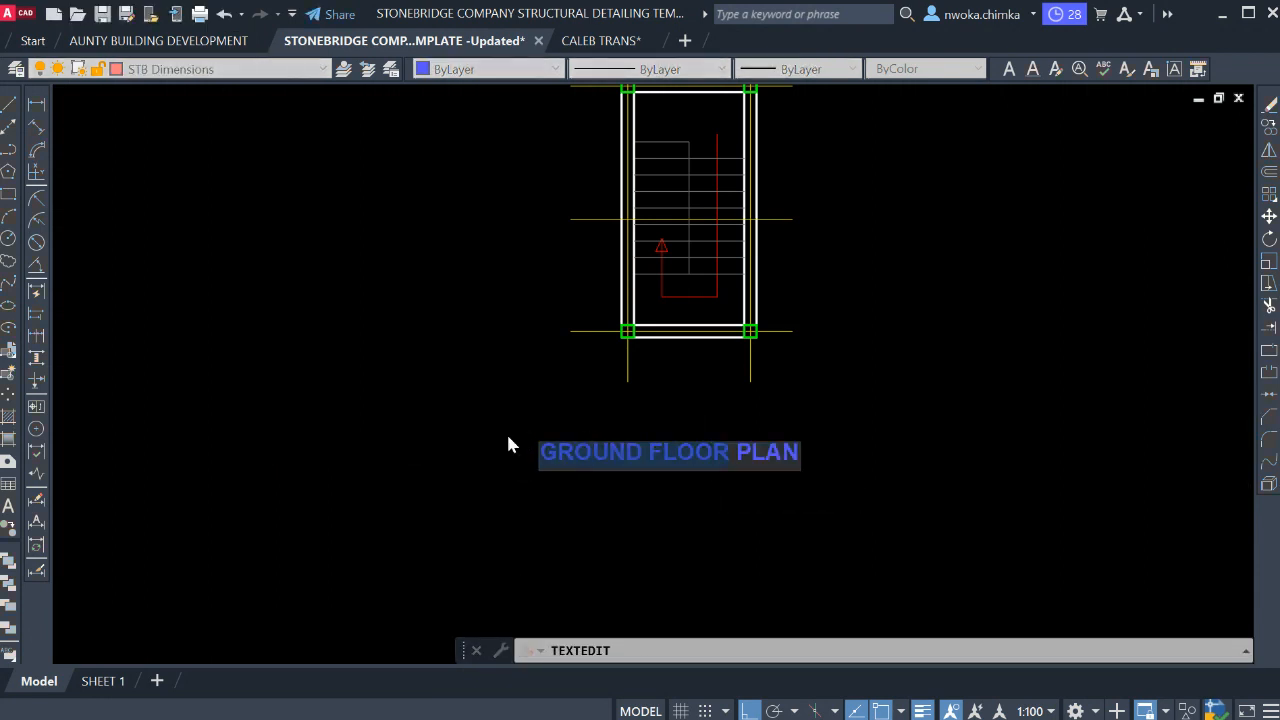
type("STA")
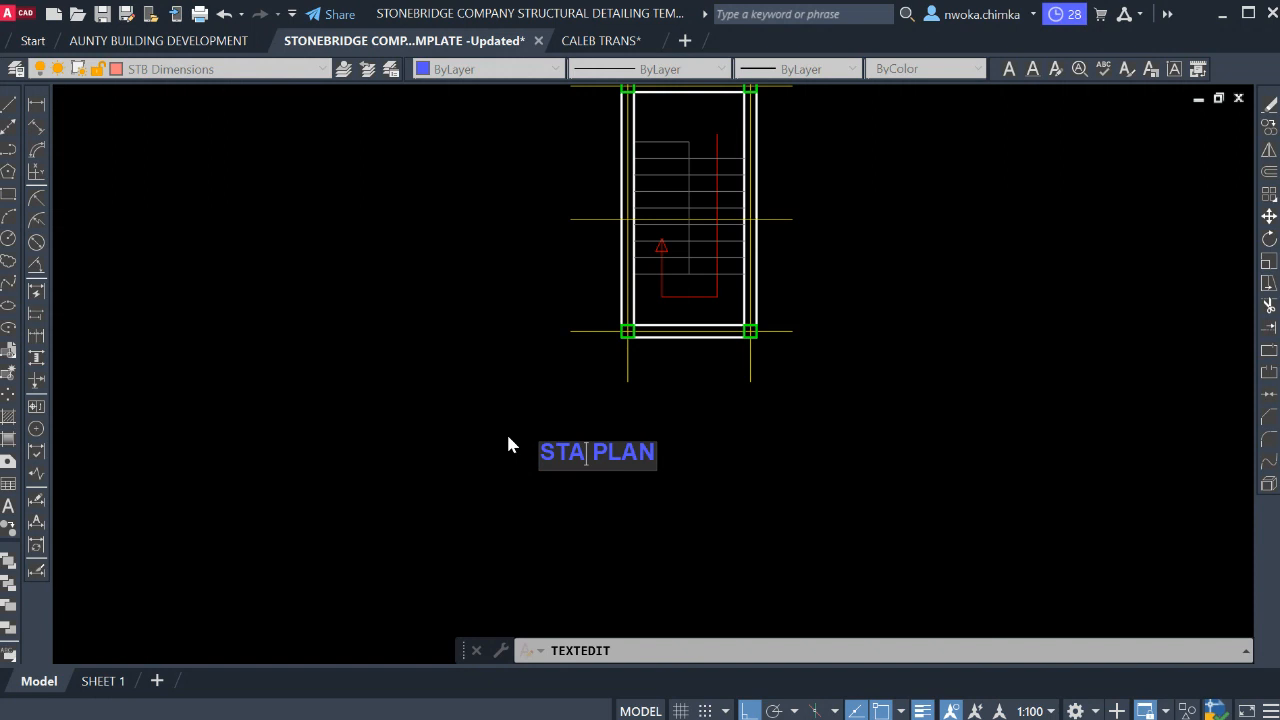
type("RI")
key("BackSpace")
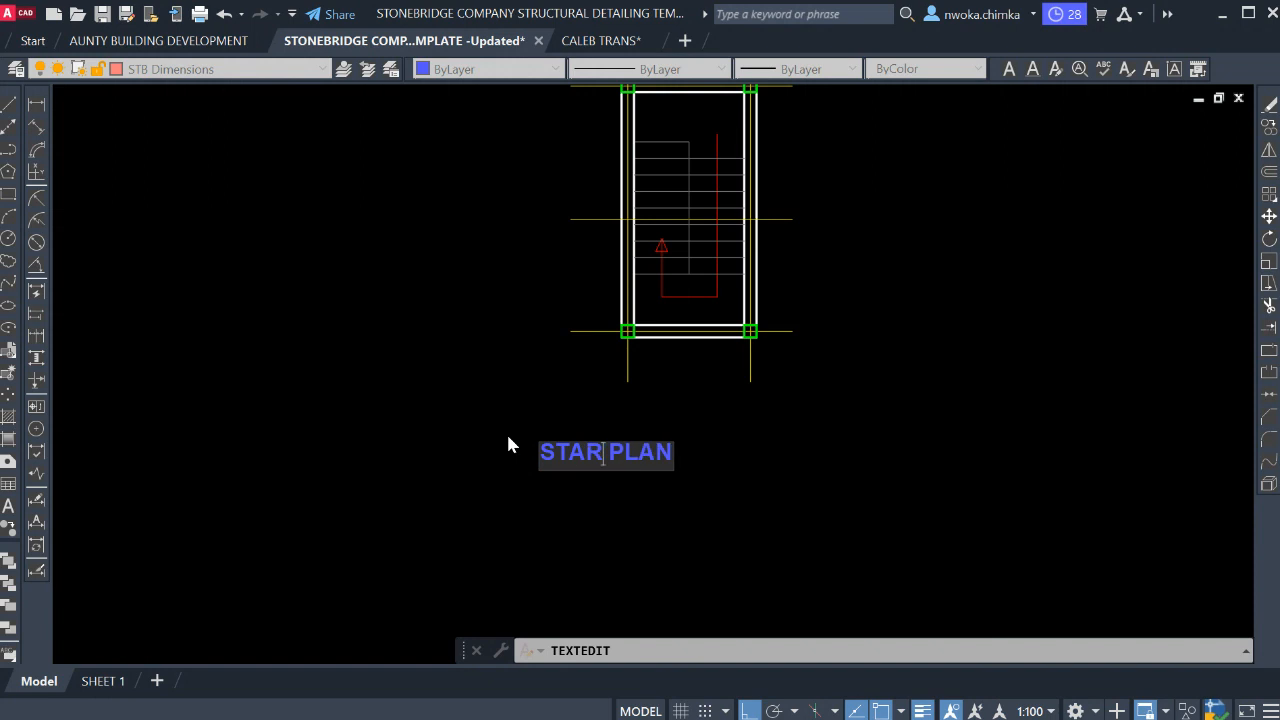
key("BackSpace")
type("IRCASE")
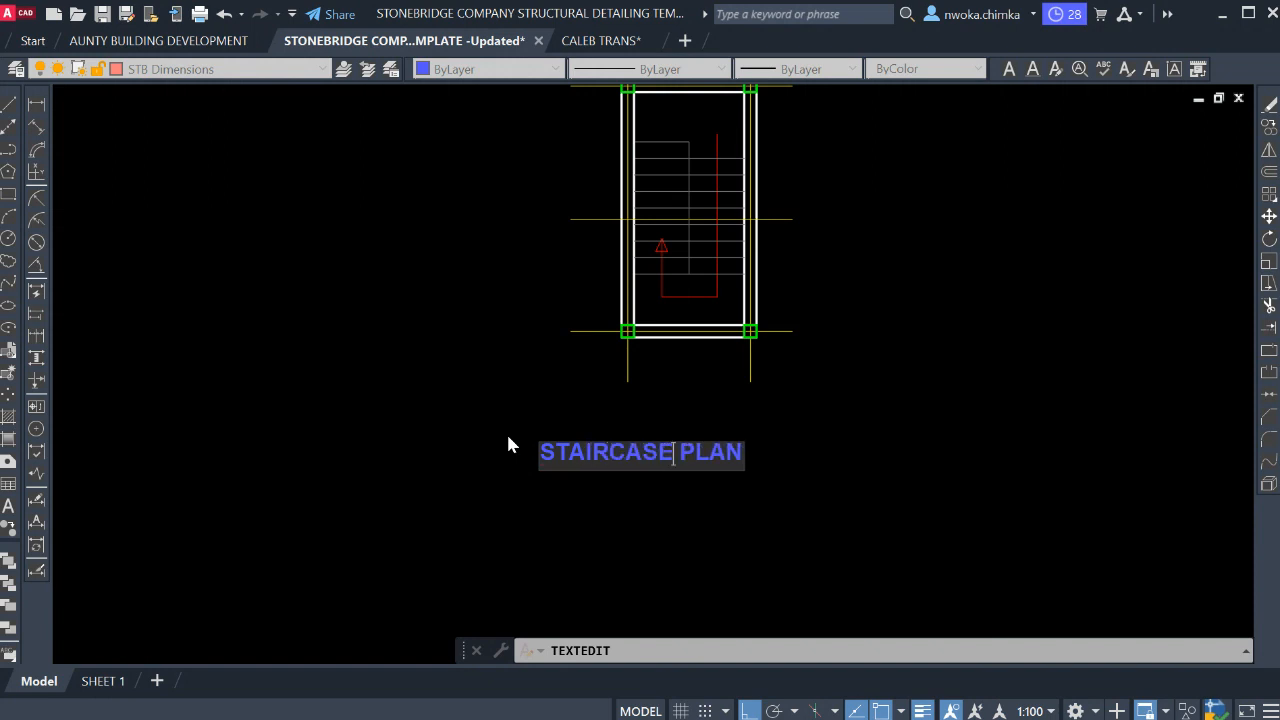
left_click(855, 486)
key("Escape")
Shift the STAIRCASE PLAN title slightly east to centre it beneath the staircase bay.
left_click(845, 490)
left_click(660, 448)
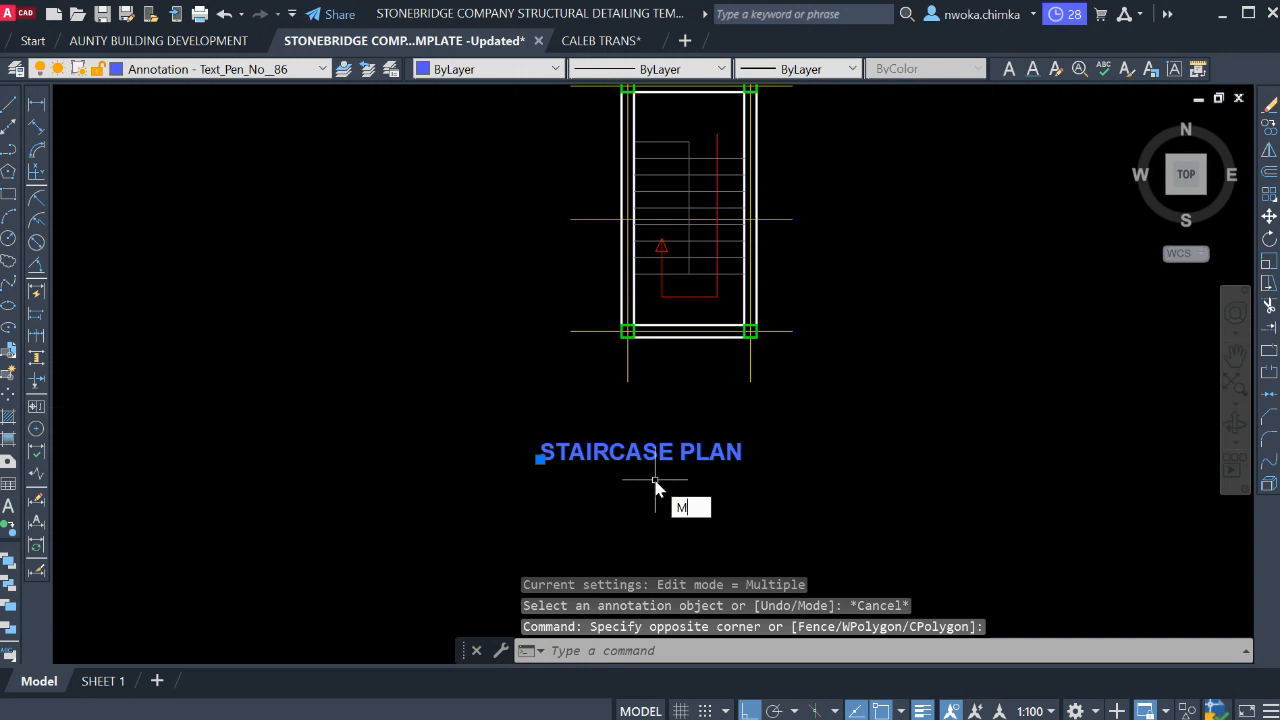
key("space")
left_click(665, 503)
left_click(723, 518)
Examine the staircase layout, including its tread lines, landings and direction arrow.
scroll(650, 451, "down", 4)
scroll(703, 343, "up", 2)
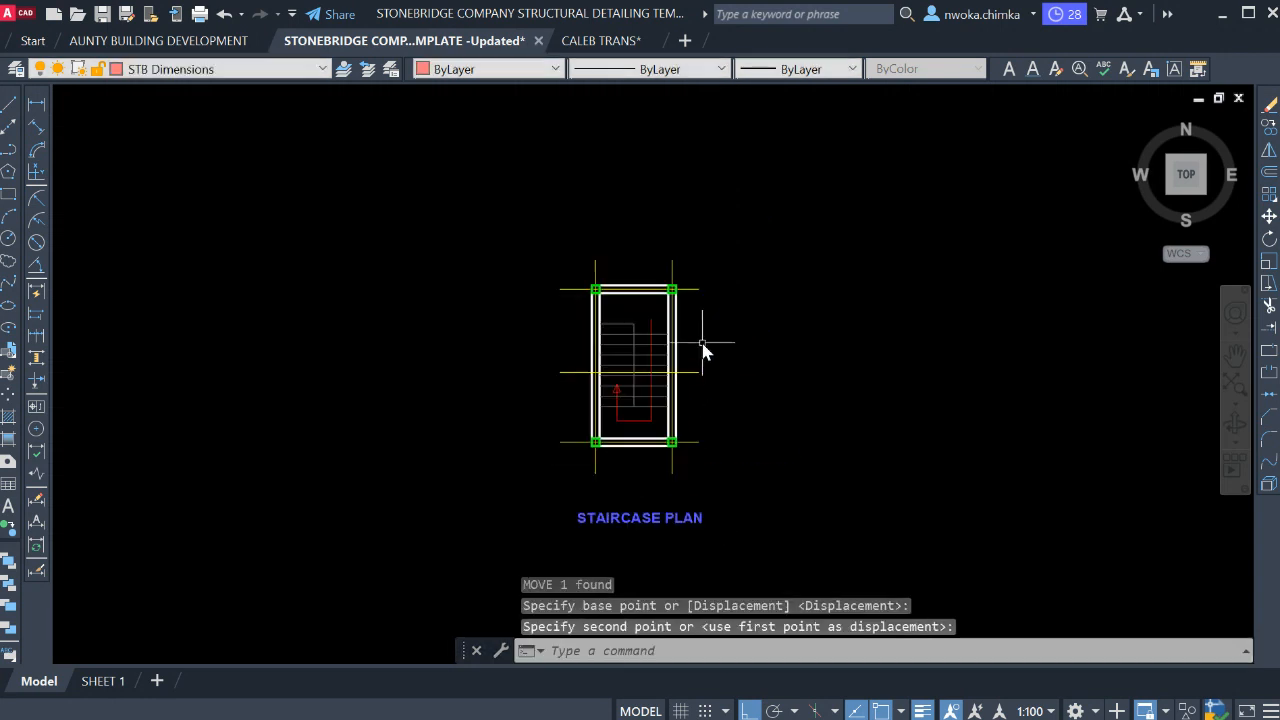
scroll(700, 345, "up", 2)
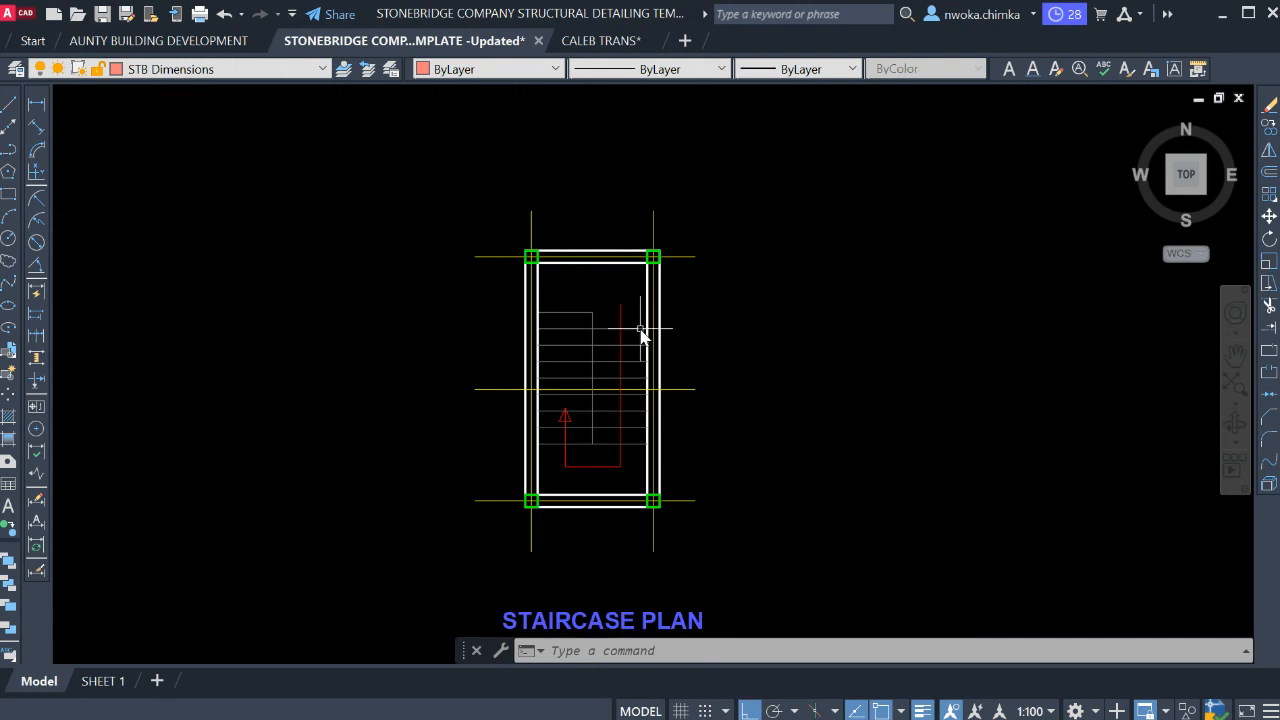
scroll(640, 330, "up", 3)
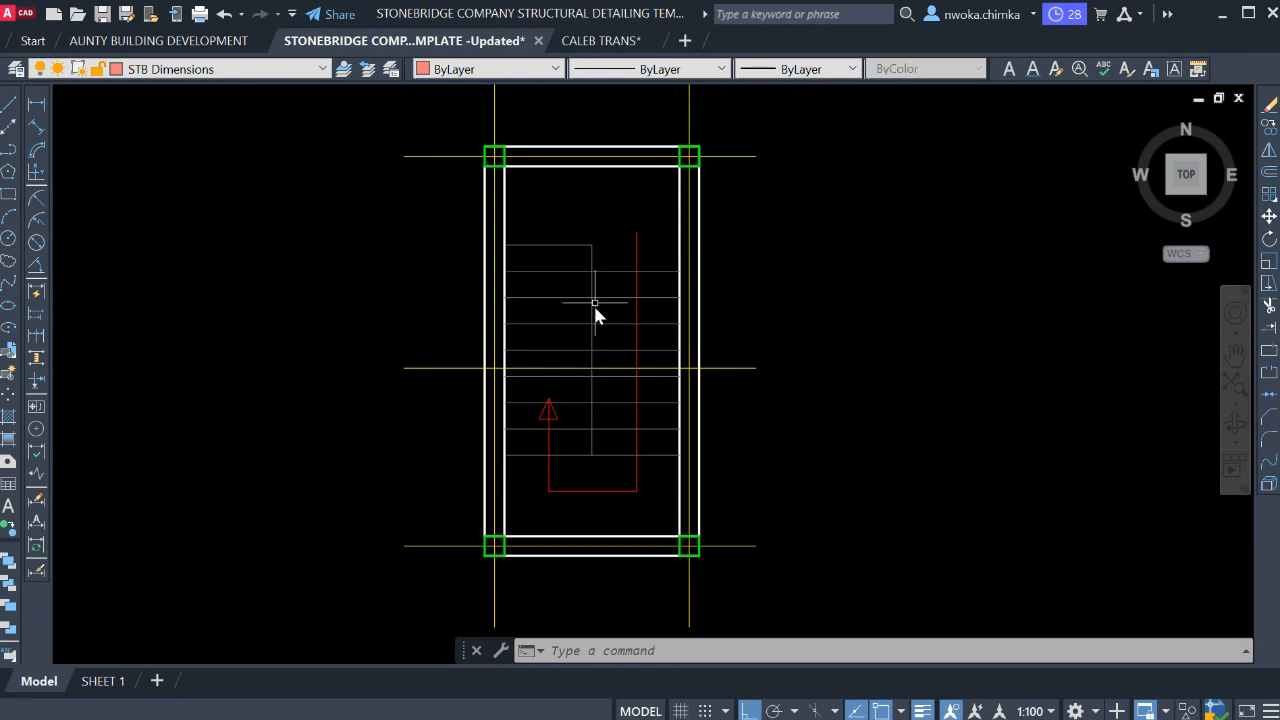
scroll(647, 285, "up", 2)
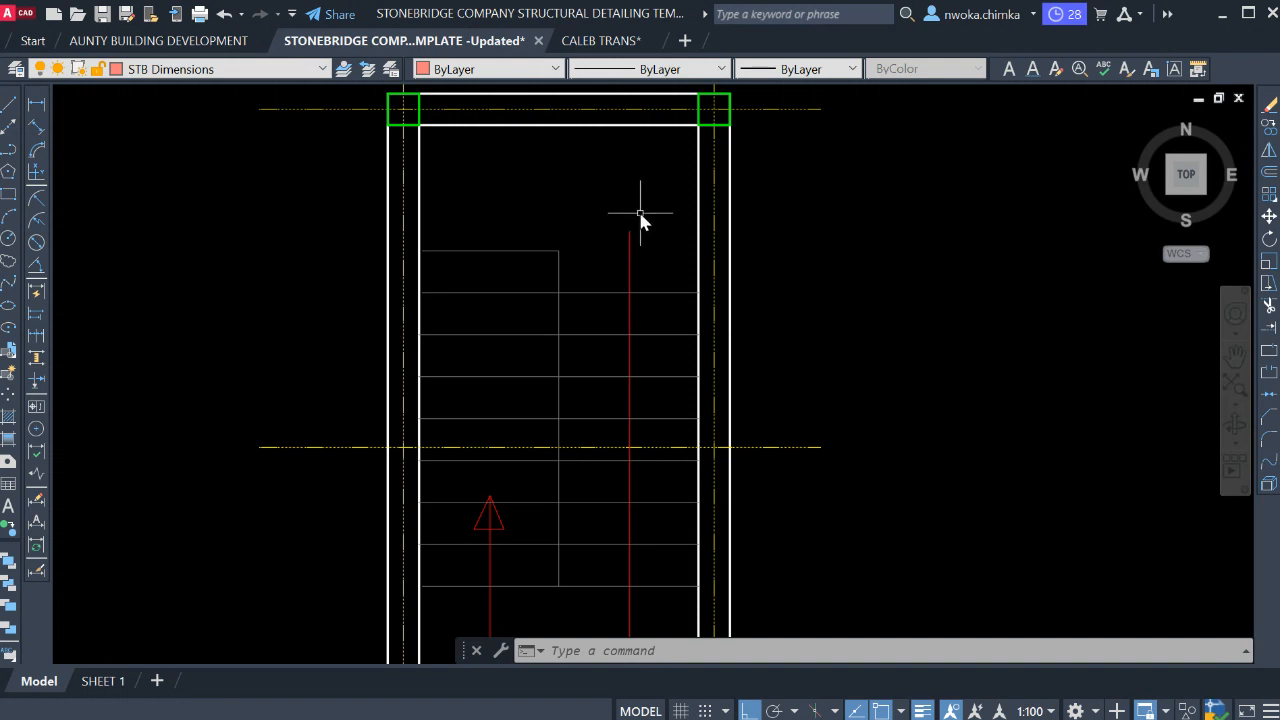
scroll(642, 200, "down", 2)
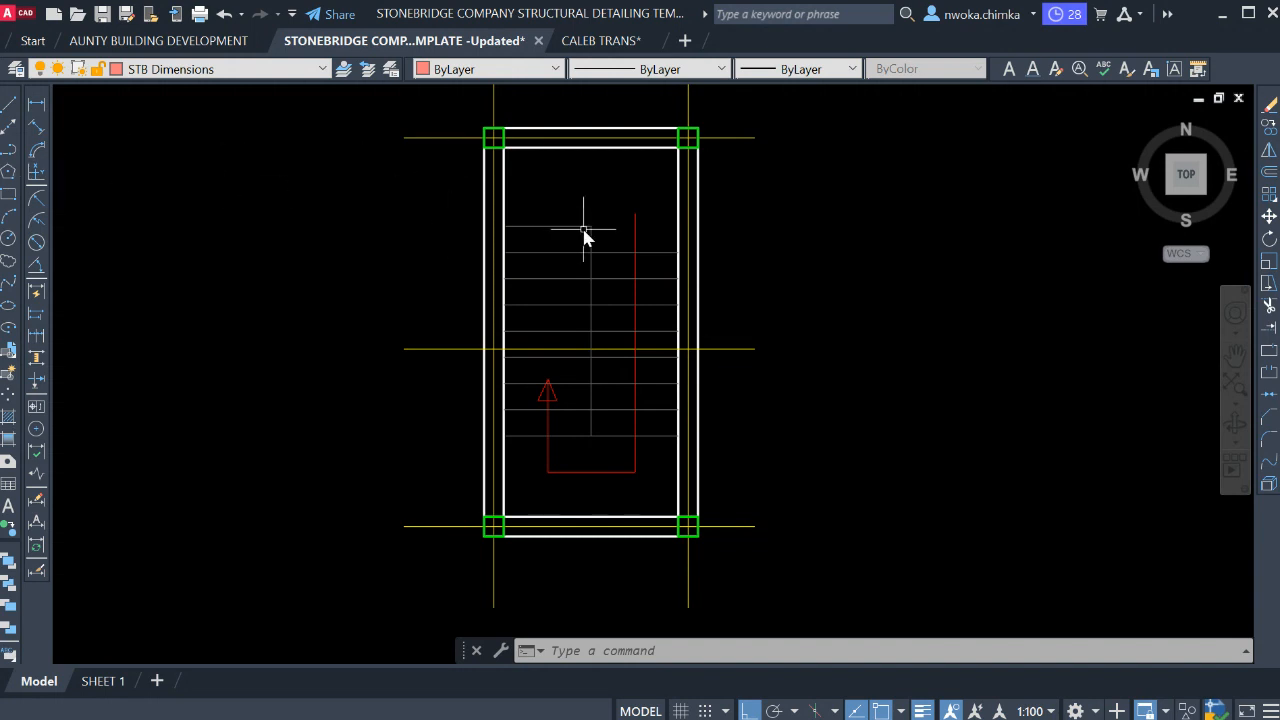
scroll(634, 211, "up", 2)
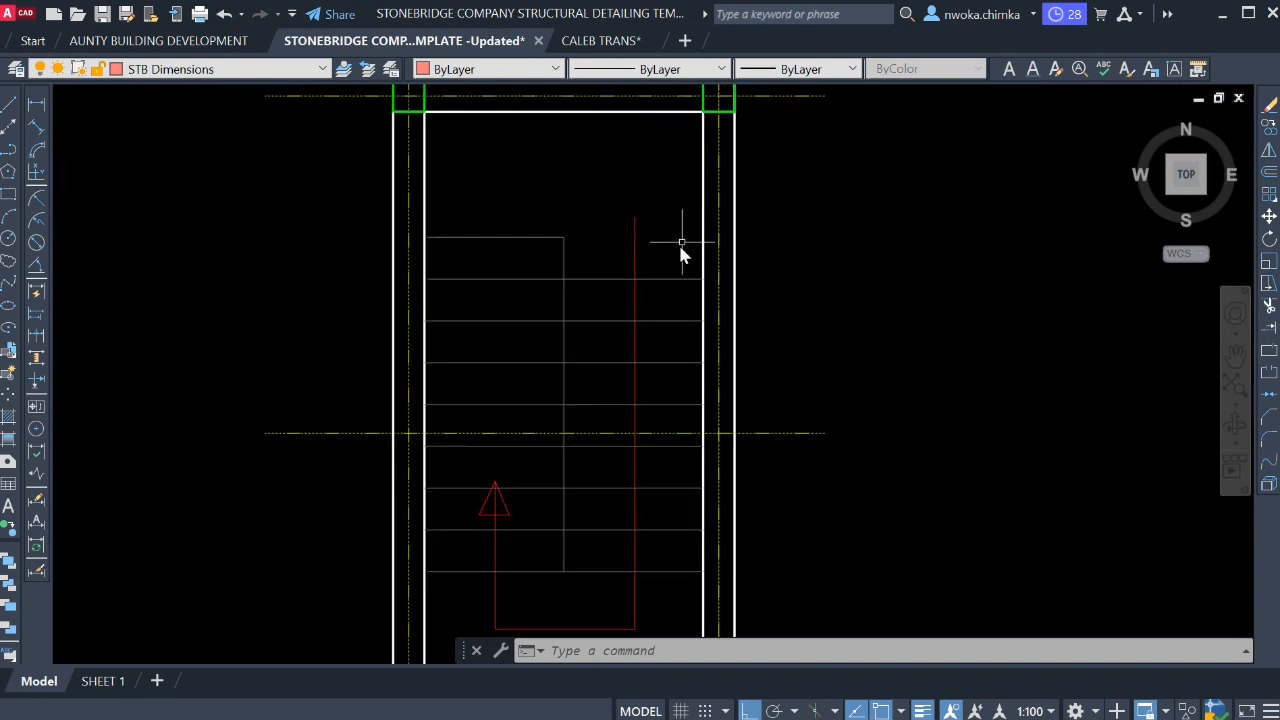
scroll(634, 211, "down", 2)
scroll(675, 270, "up", 2)
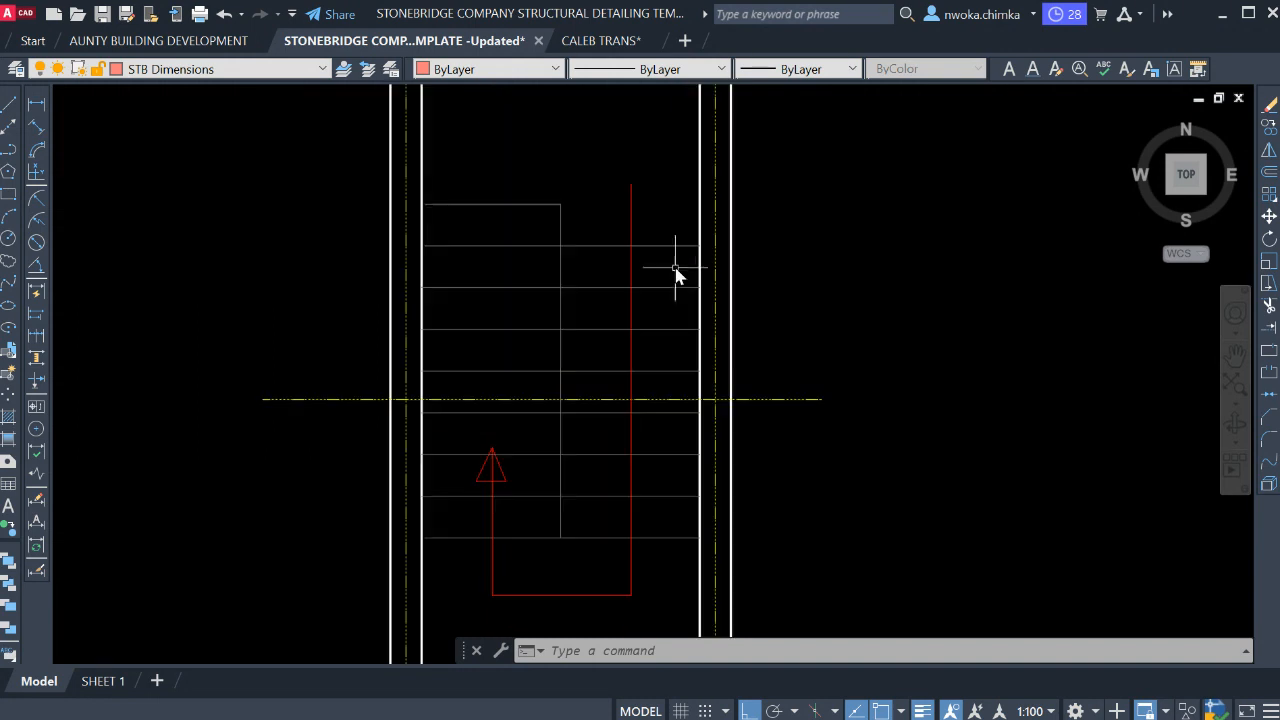
Highlight the five northernmost full-width tread lines for inspection and clear the selection.
left_click(676, 243)
left_click(671, 306)
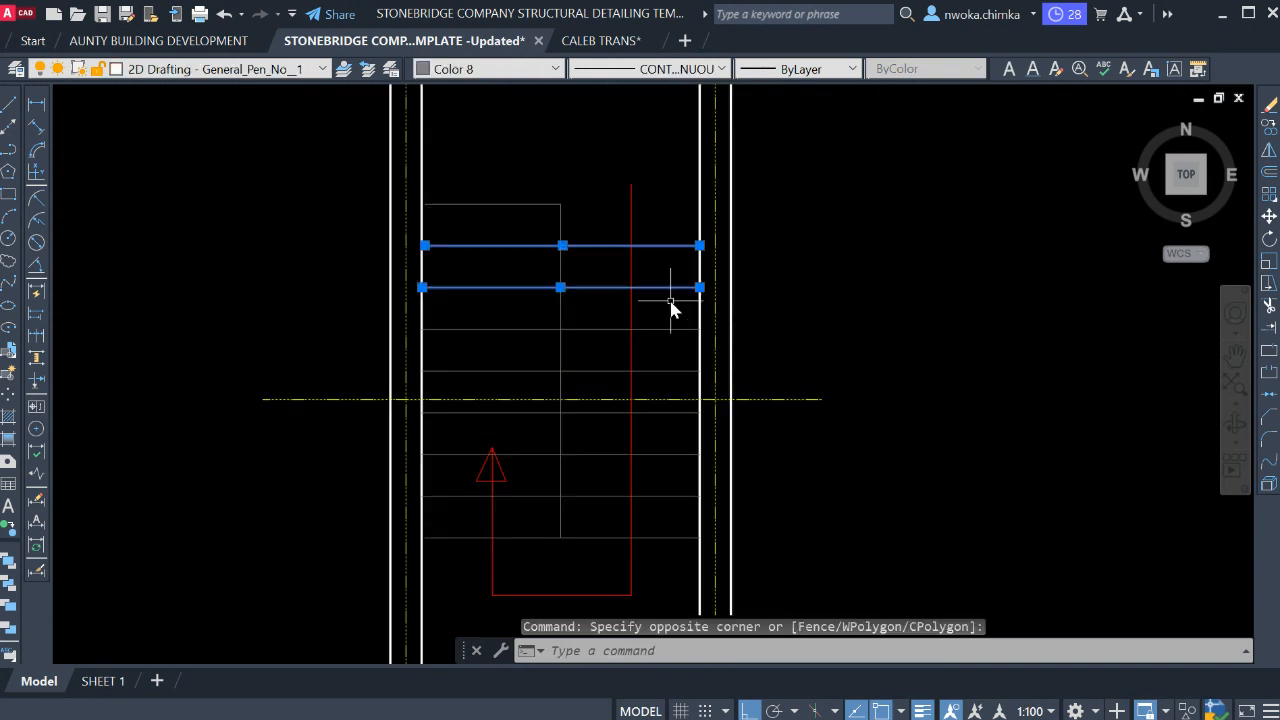
left_click(660, 392)
left_click(662, 406)
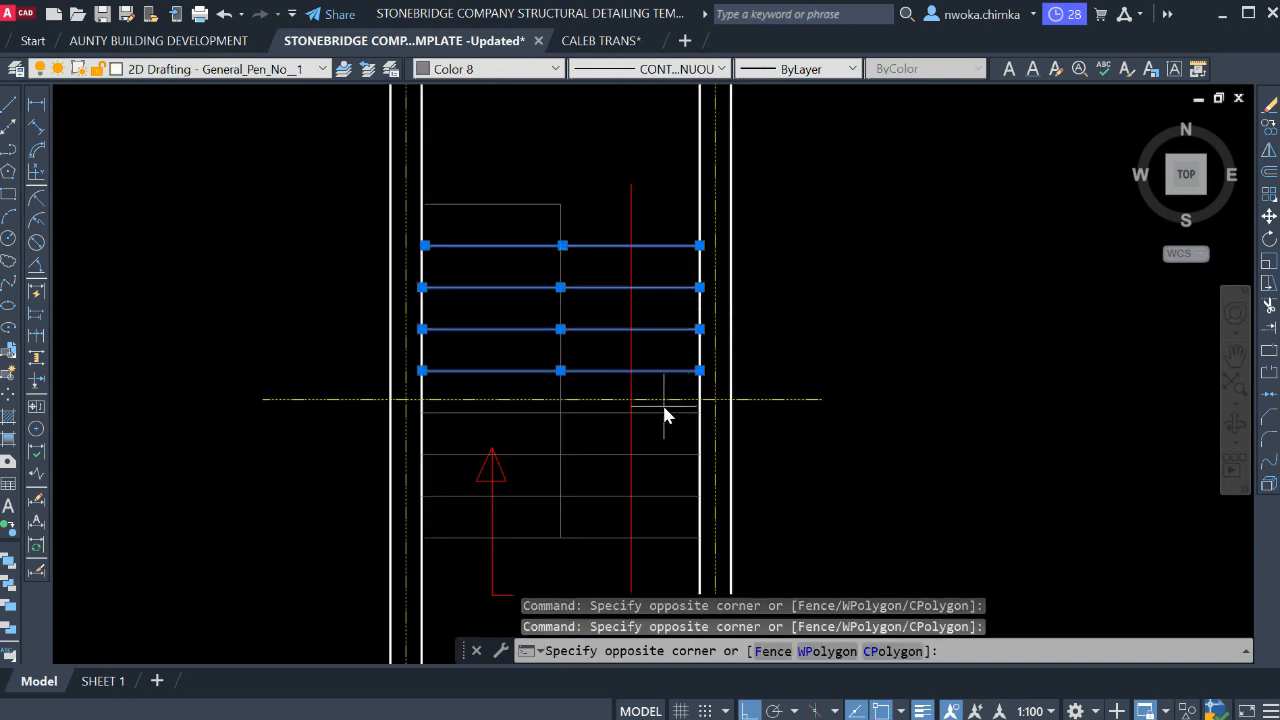
left_click(660, 461)
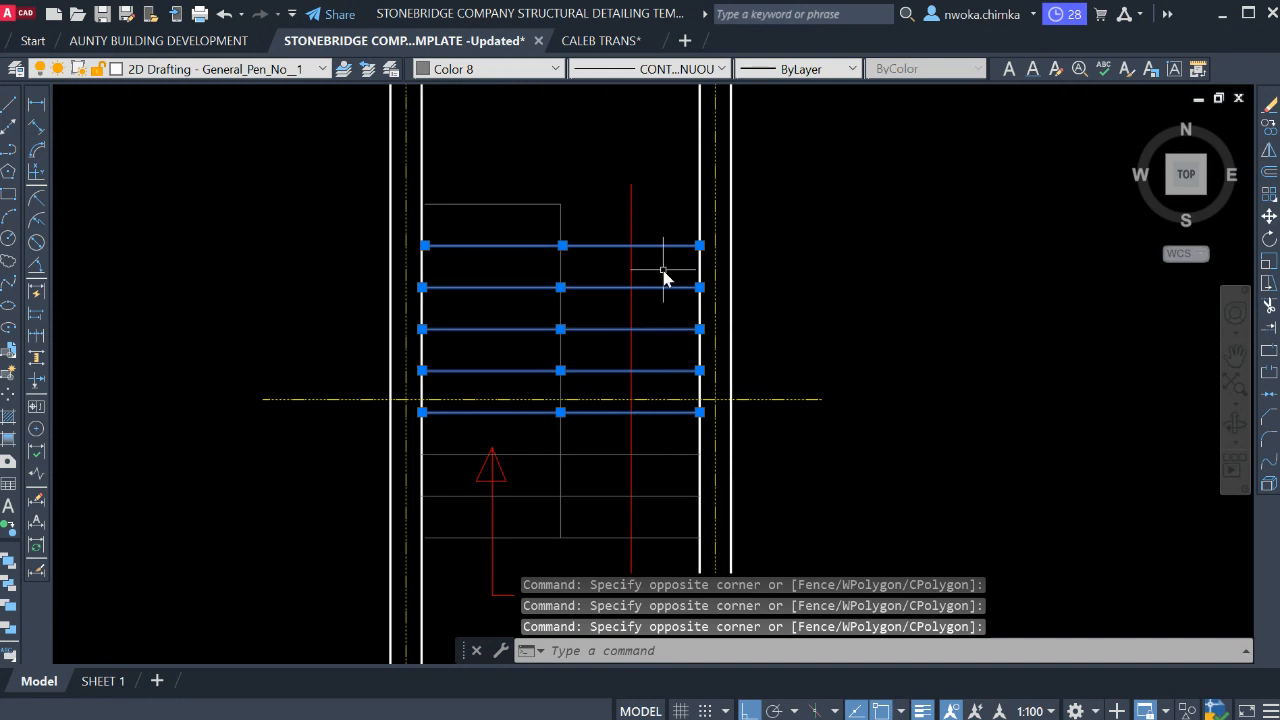
key("Escape")
Add a linear dimension between the first two full-width tread lines, placed outside the east wall.
left_click(36, 106)
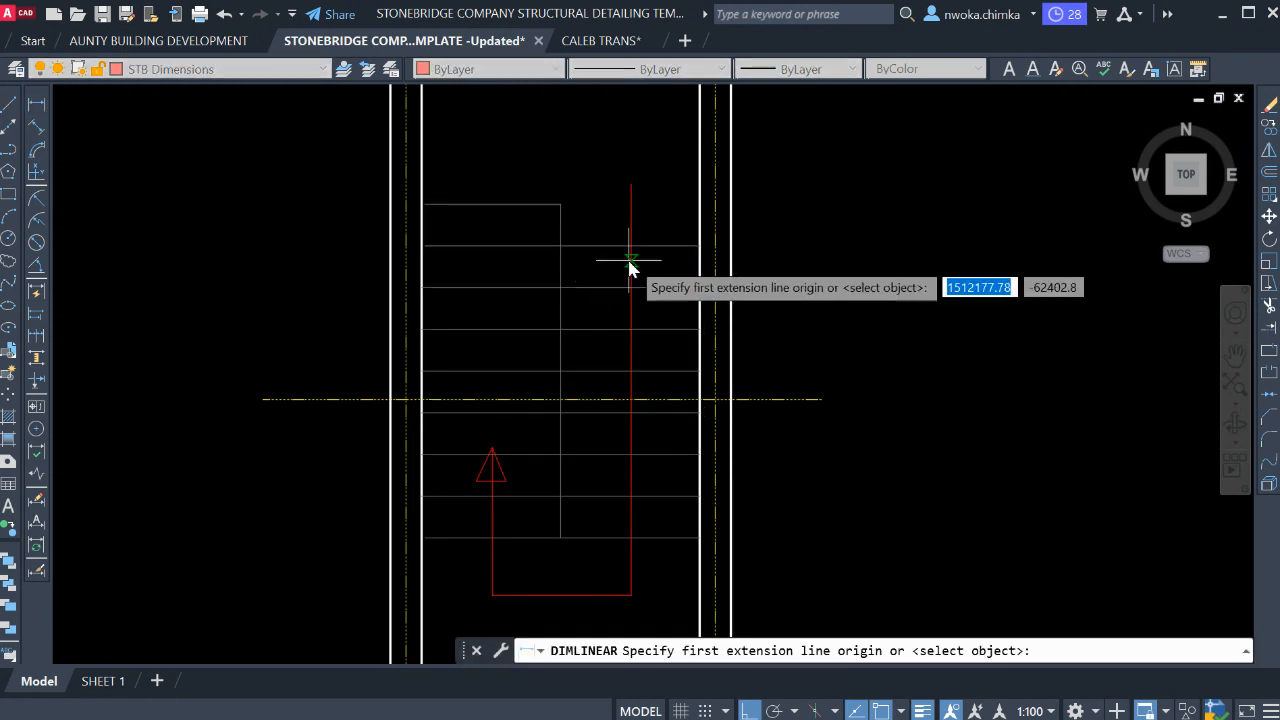
left_click(659, 244)
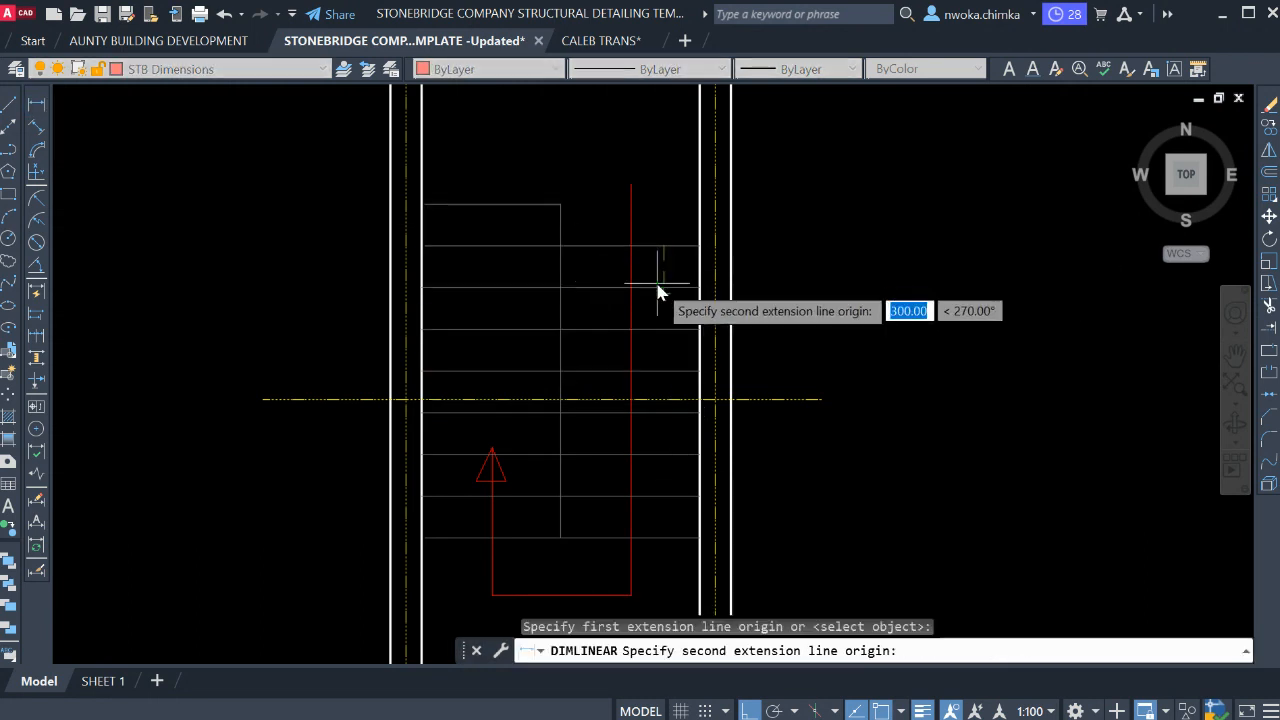
left_click(665, 292)
scroll(757, 270, "up", 2)
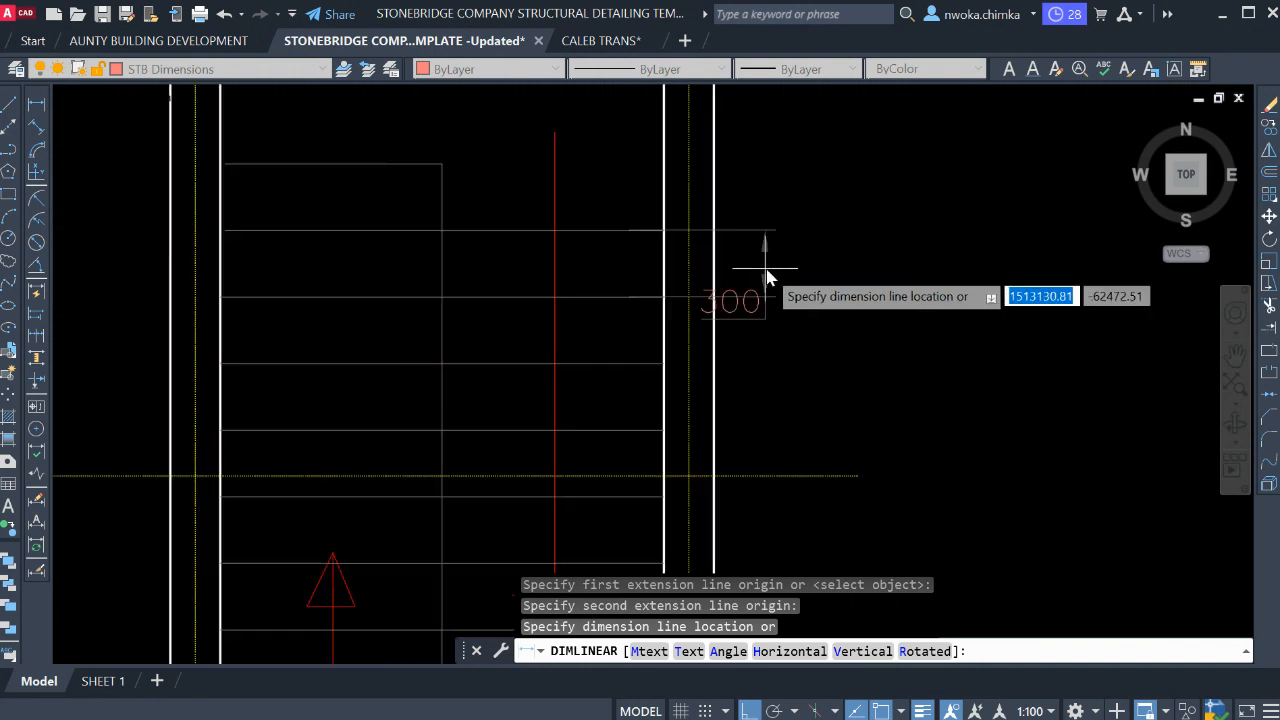
left_click(831, 275)
Reposition the text of the tread dimension so it reads alongside its dimension line, between the arrows.
scroll(812, 317, "up", 2)
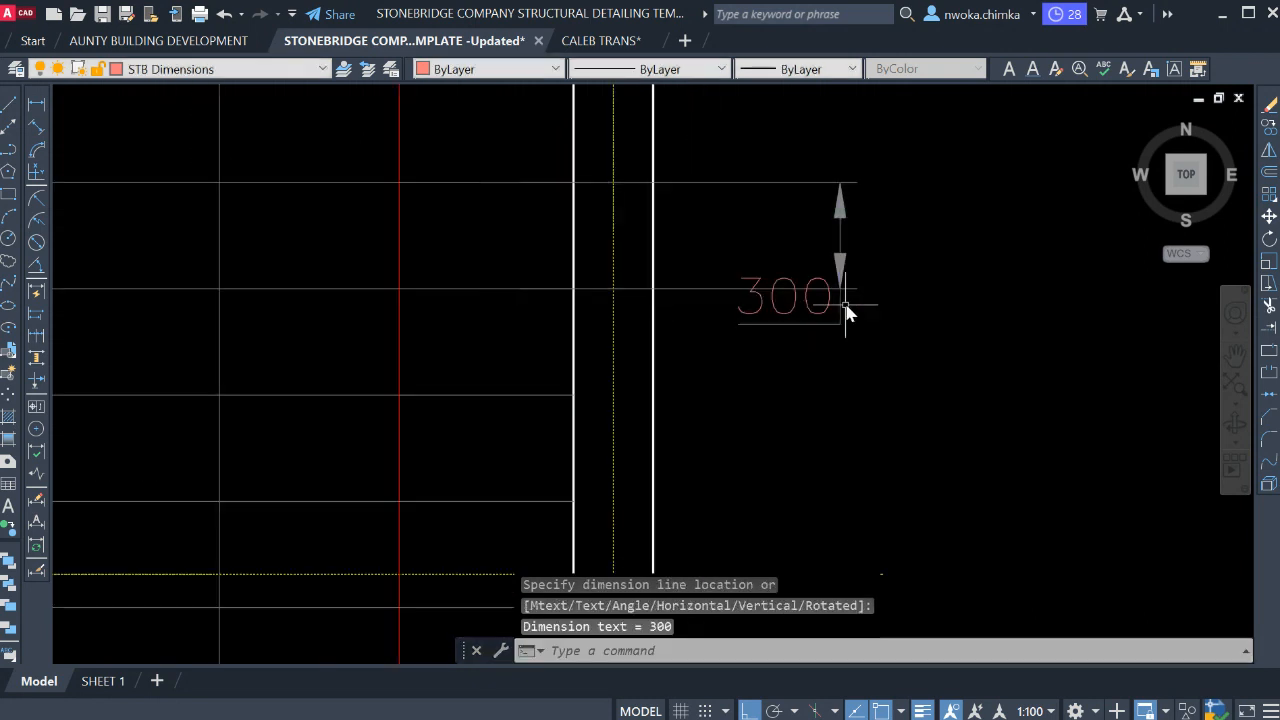
left_click(812, 320)
left_click(806, 310)
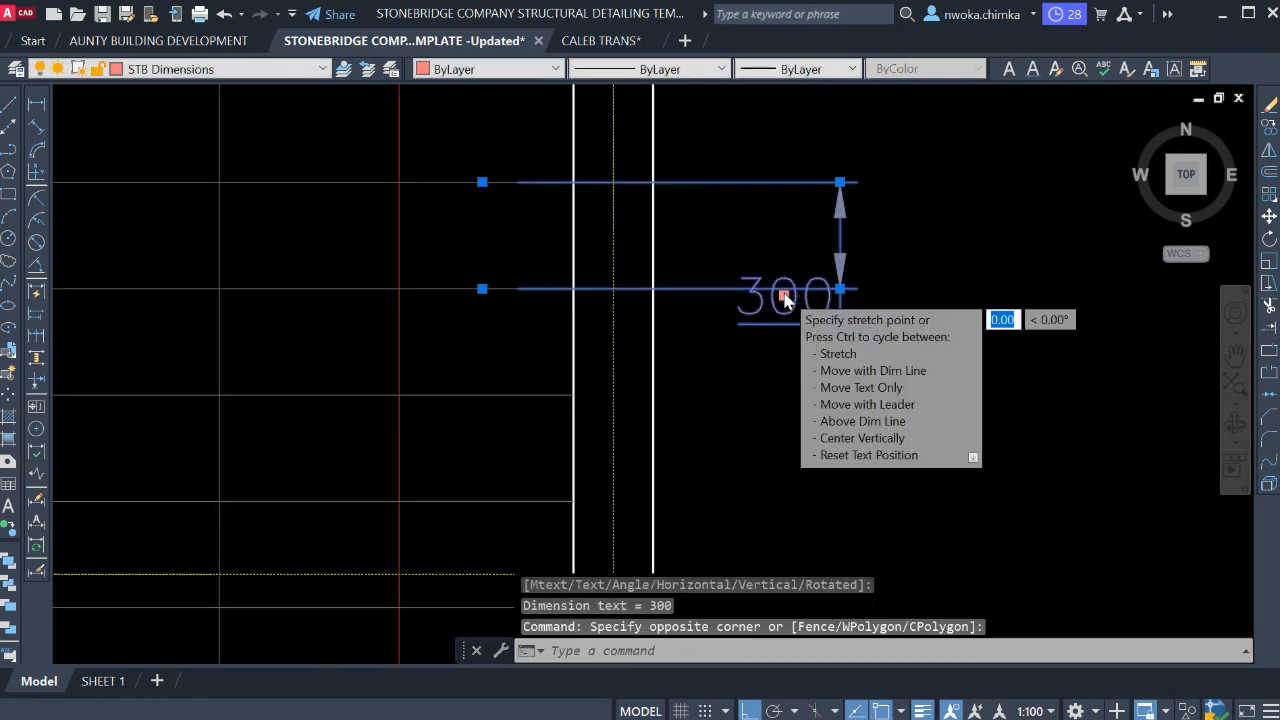
left_click(785, 297)
key("Escape")
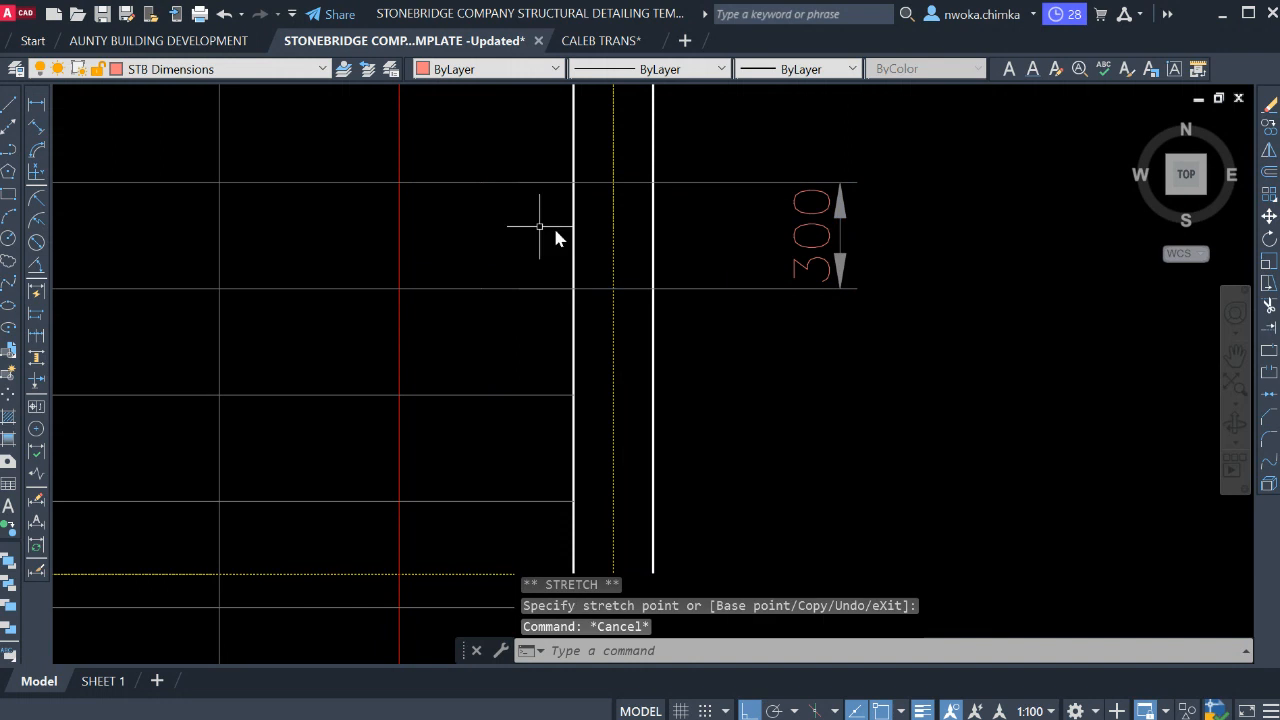
scroll(553, 225, "down", 2)
left_click(35, 108)
scroll(560, 225, "down", 2)
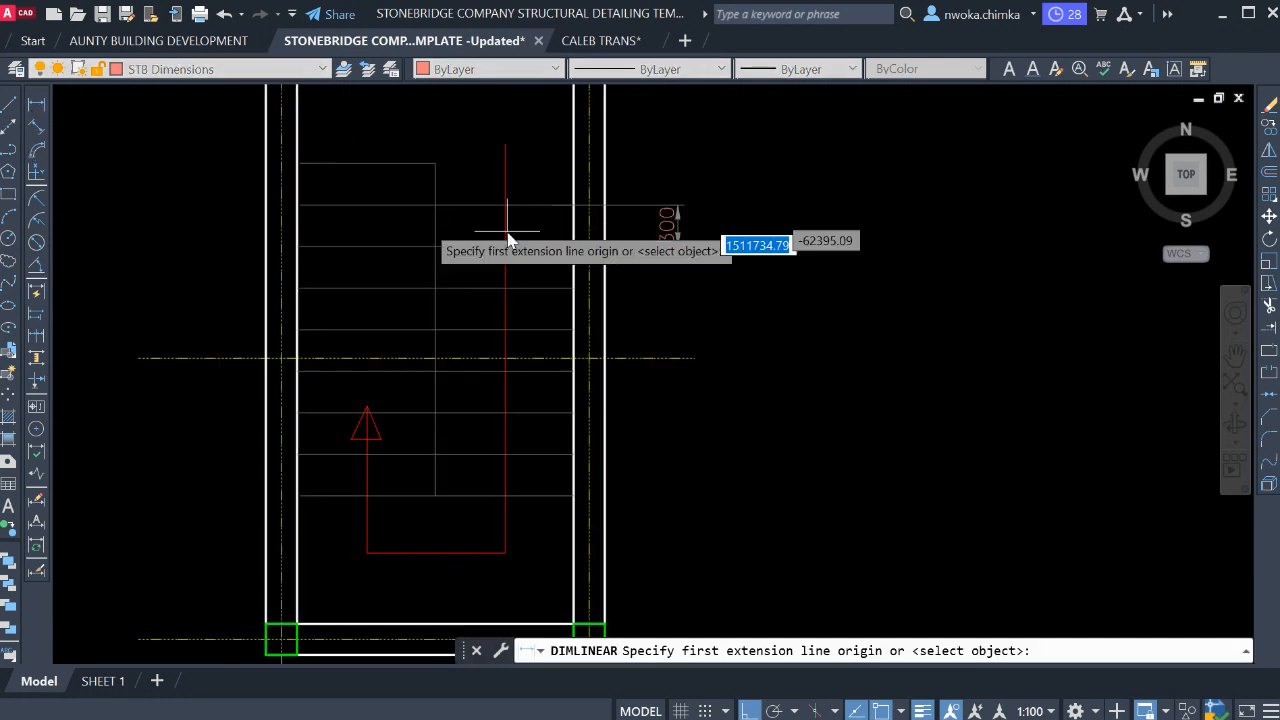
left_click(370, 165)
left_click(371, 206)
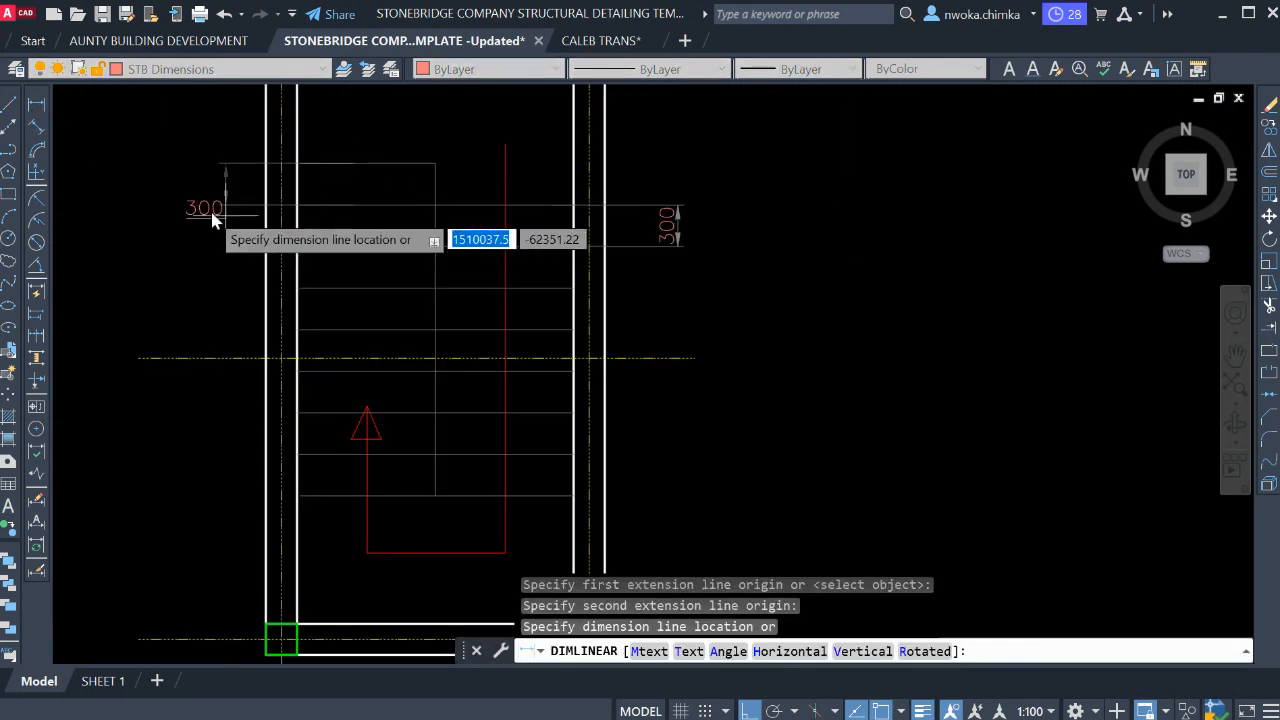
scroll(222, 200, "up", 2)
key("Escape")
key("Return")
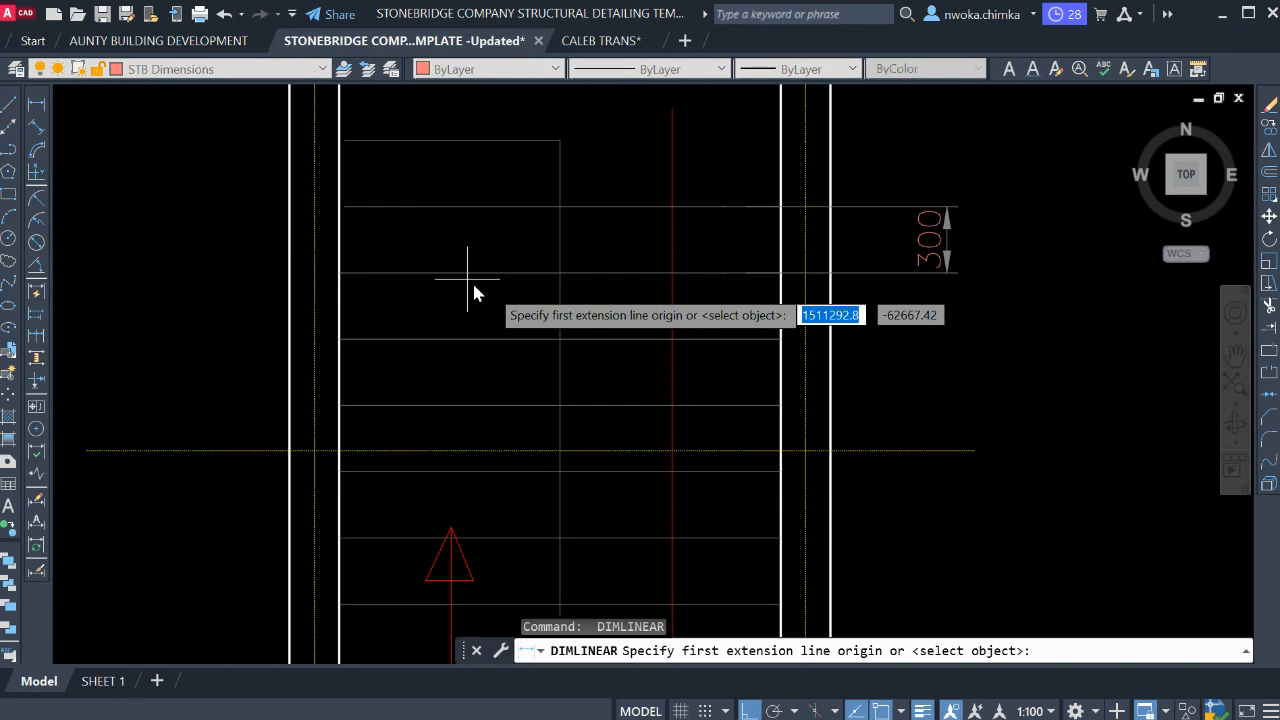
left_click(482, 276)
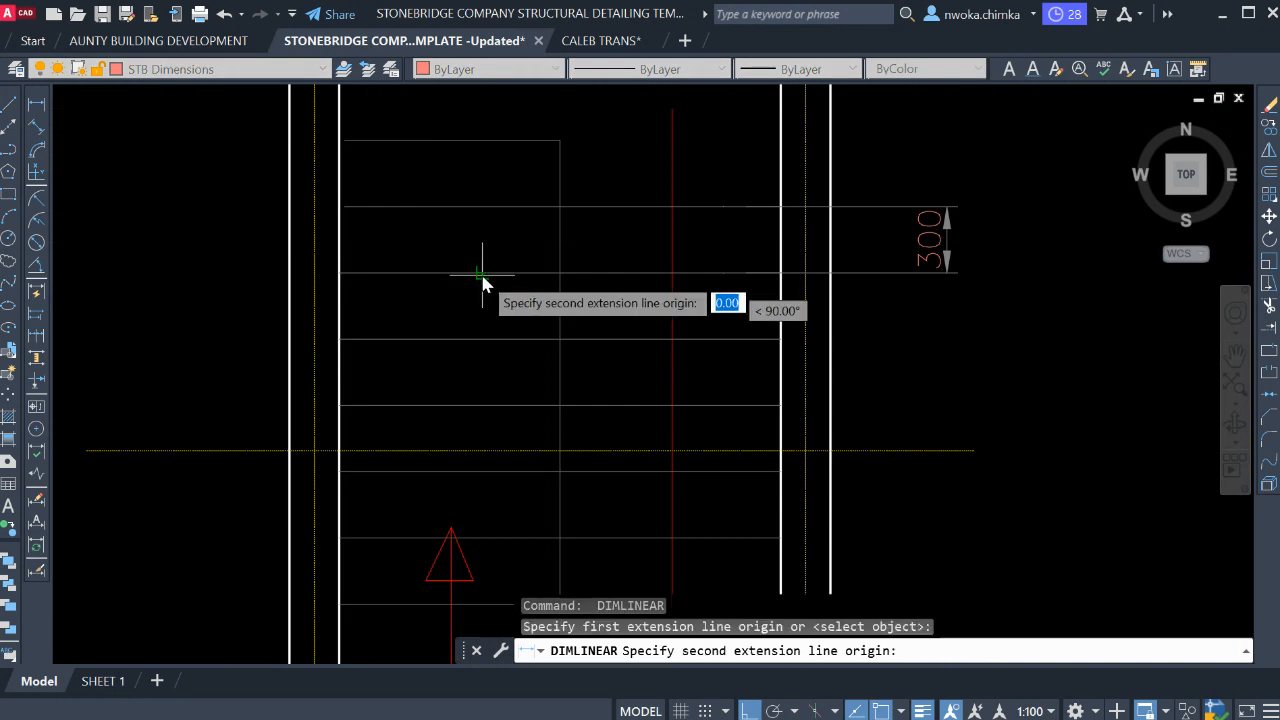
left_click(482, 339)
key("Escape")
Erase the 300 tread dimension outside the staircase's east wall.
scroll(745, 250, "down", 2)
left_click(926, 195)
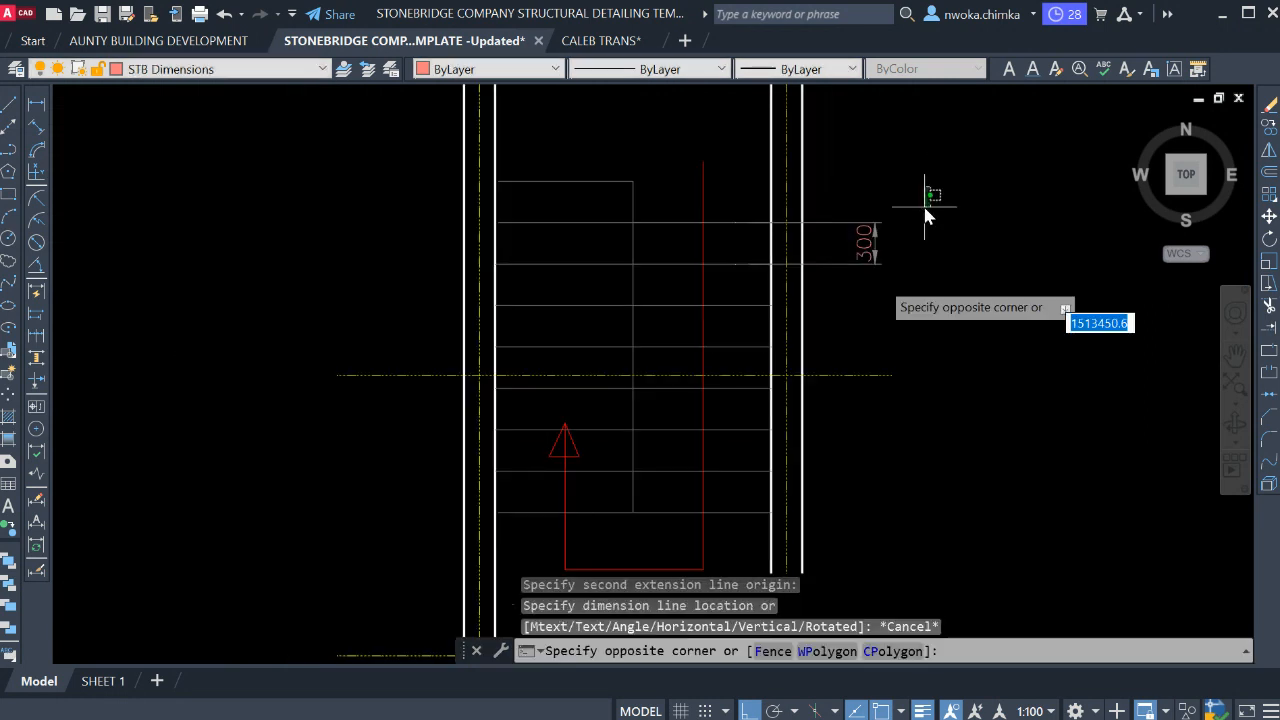
left_click(857, 317)
key("Return")
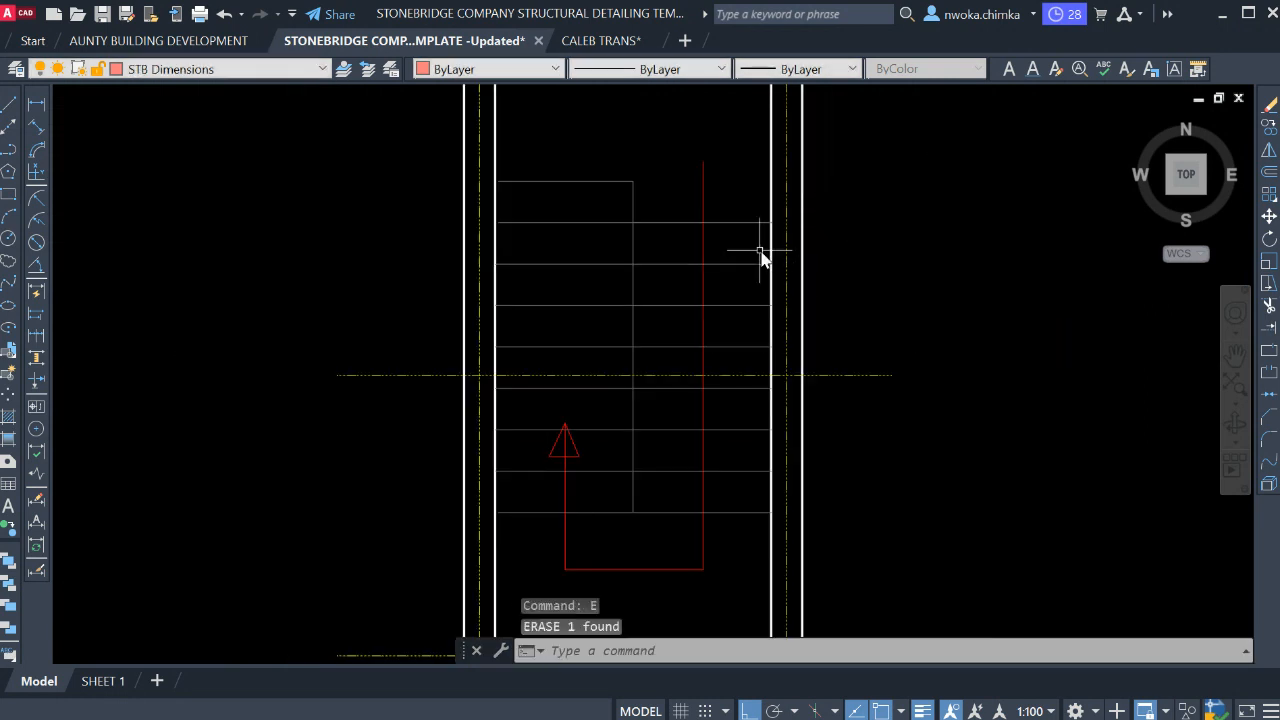
Erase the horizontal gridline that crosses the middle of the staircase bay.
scroll(672, 262, "down", 4)
scroll(754, 276, "up", 2)
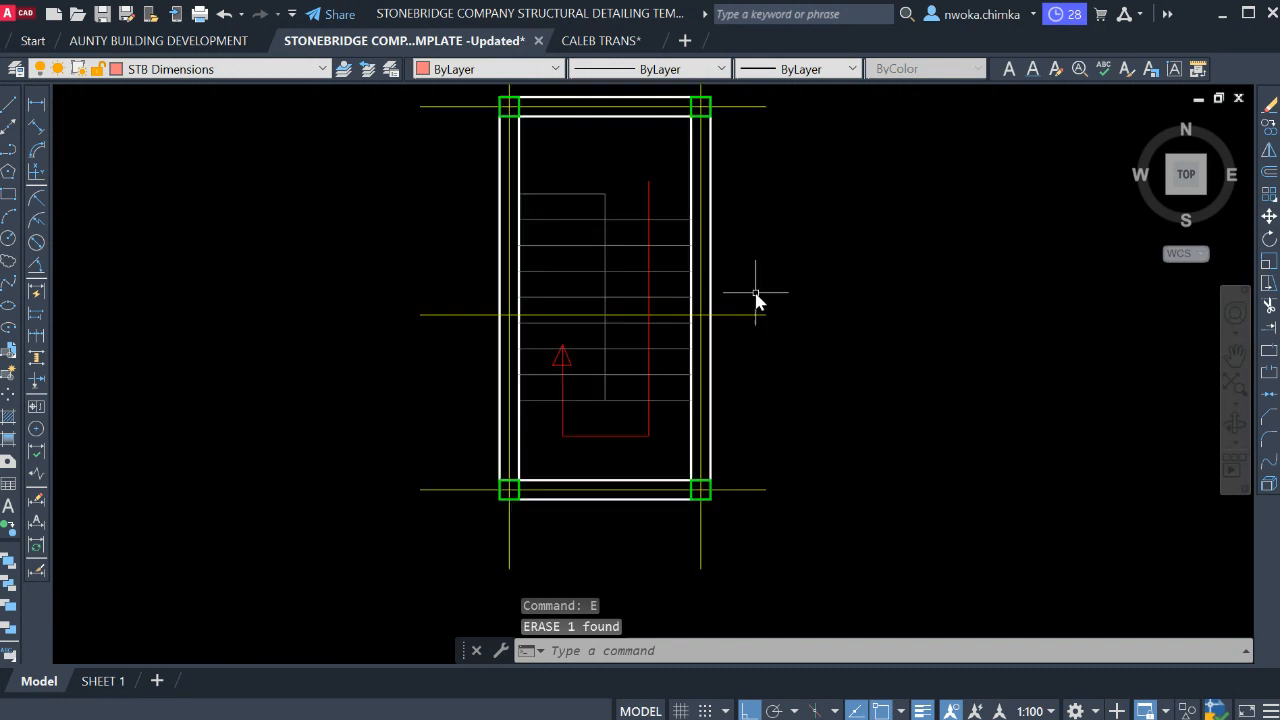
left_click(757, 291)
left_click(745, 318)
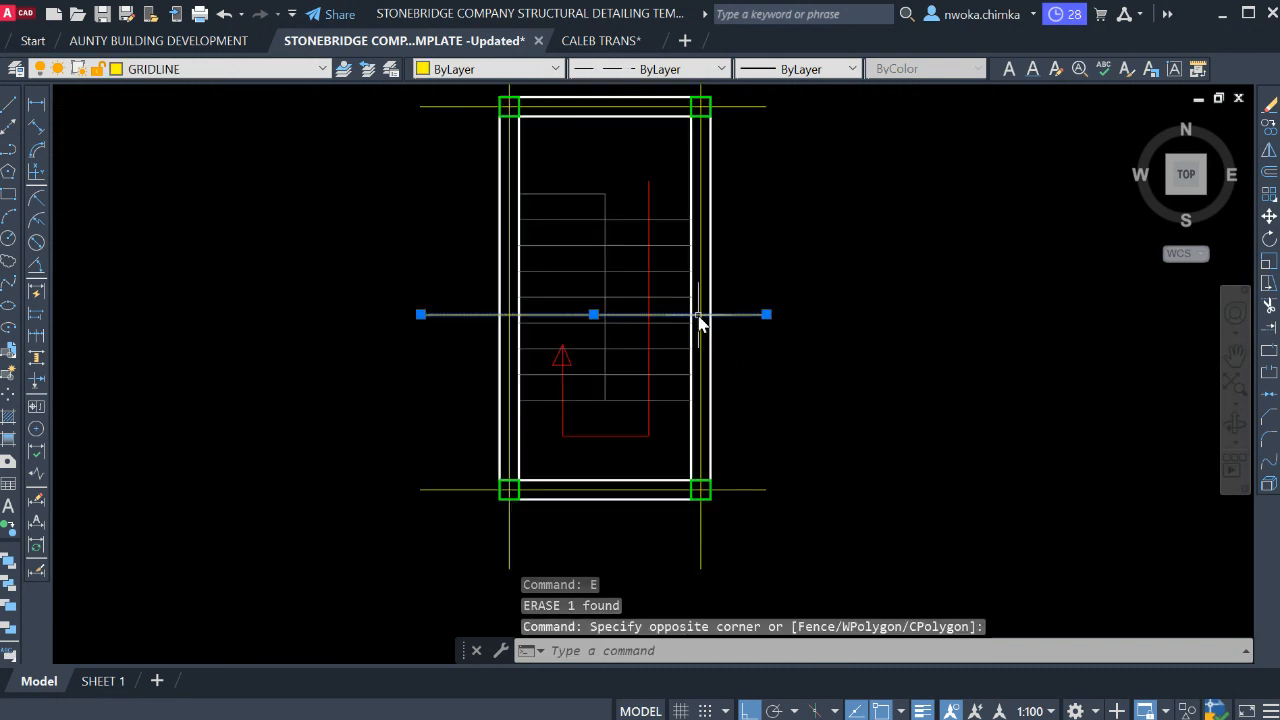
type("E")
key("Return")
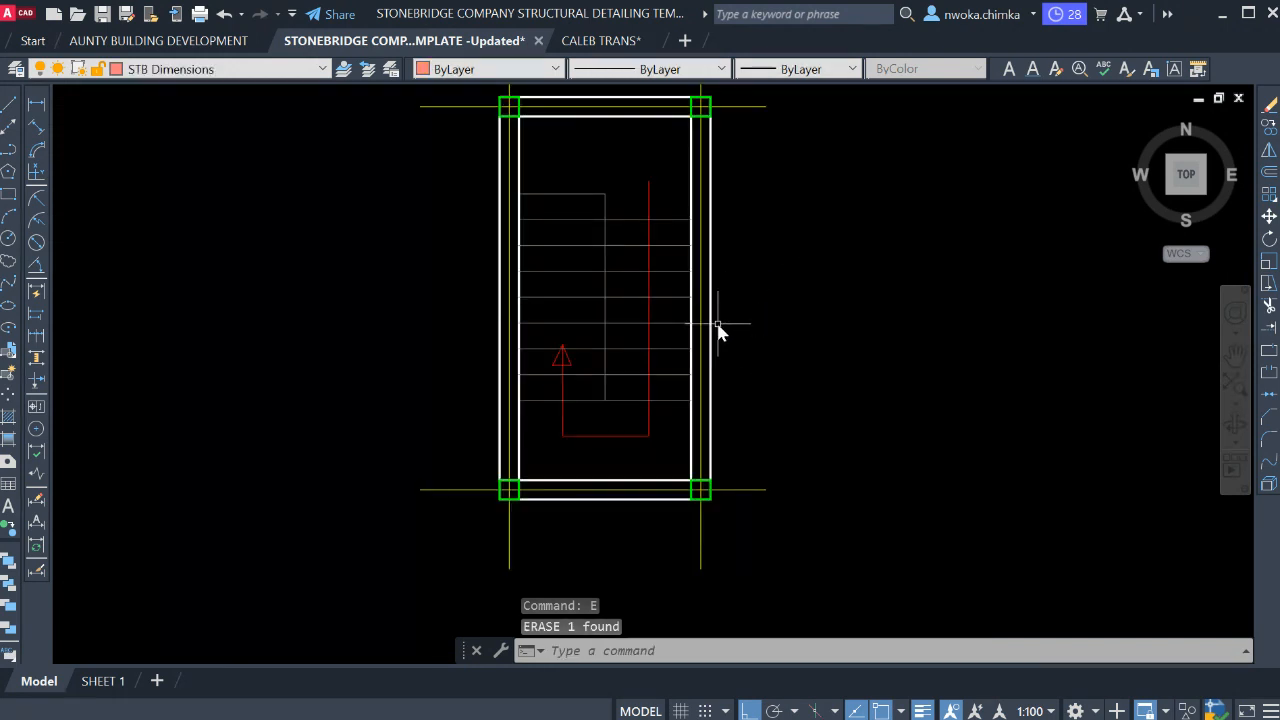
scroll(690, 336, "down", 5)
scroll(630, 300, "up", 2)
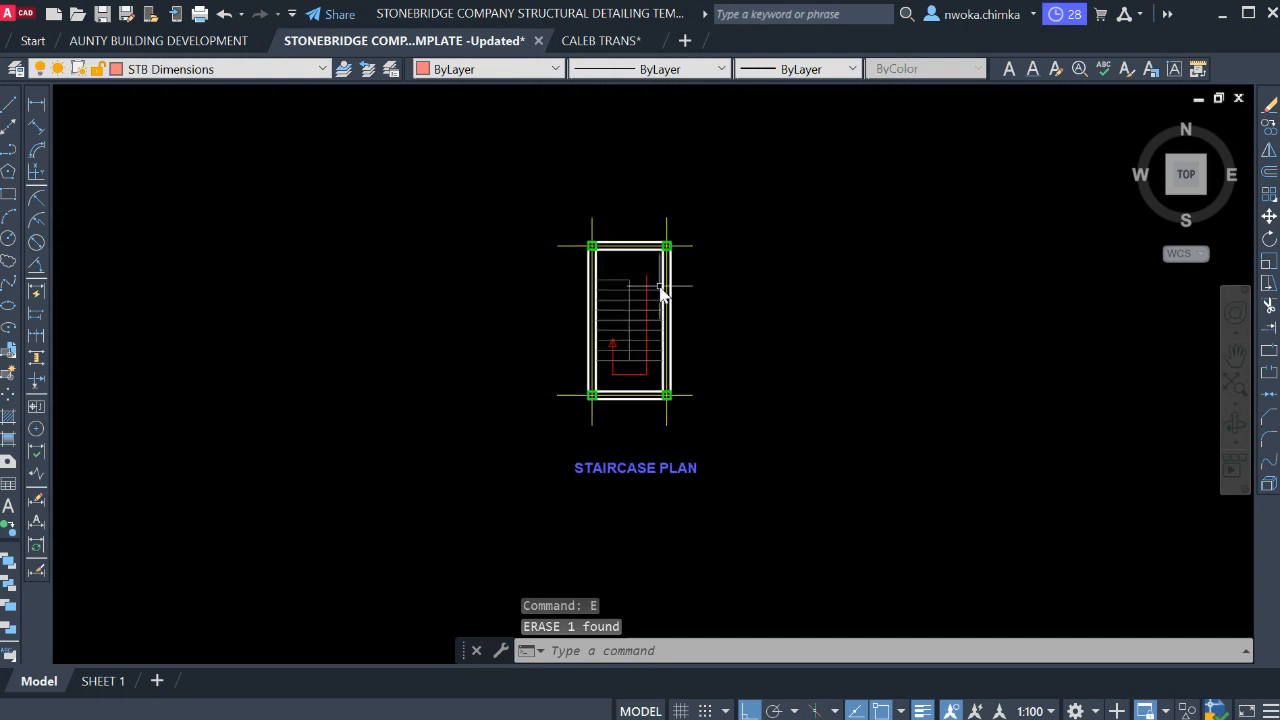
scroll(720, 229, "down", 1)
scroll(660, 268, "up", 1)
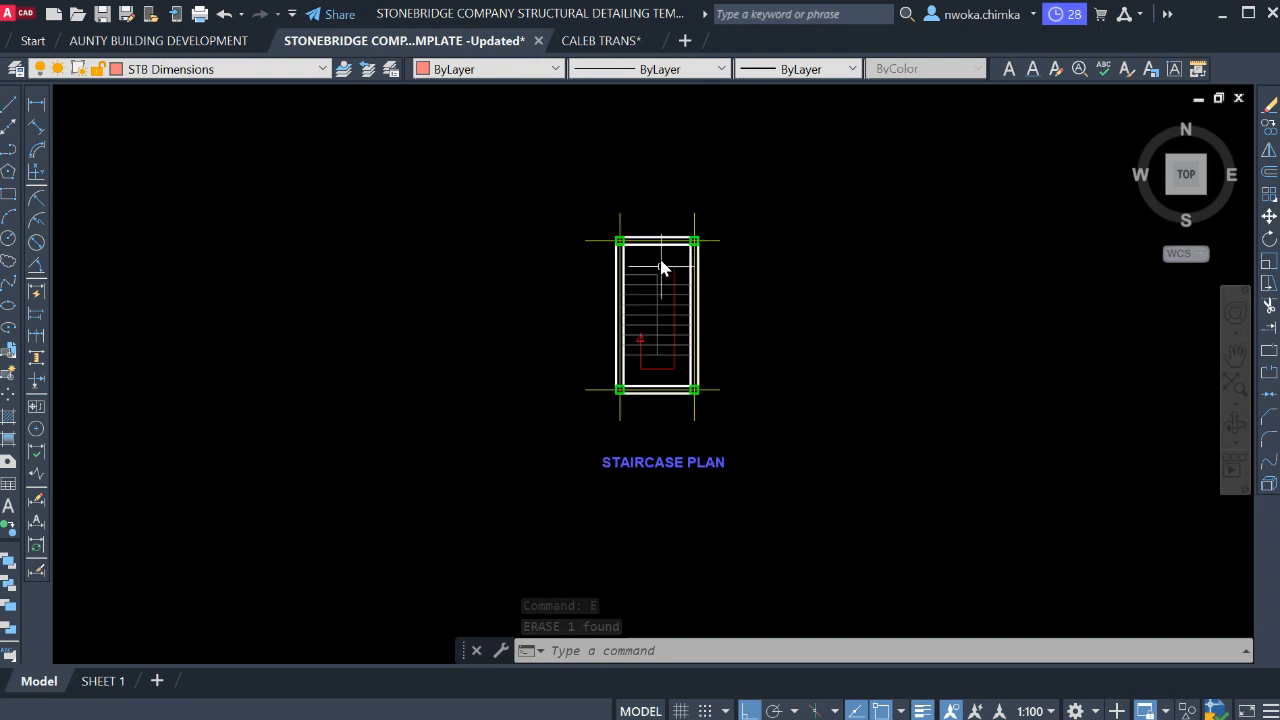
left_click(788, 164)
left_click(530, 438)
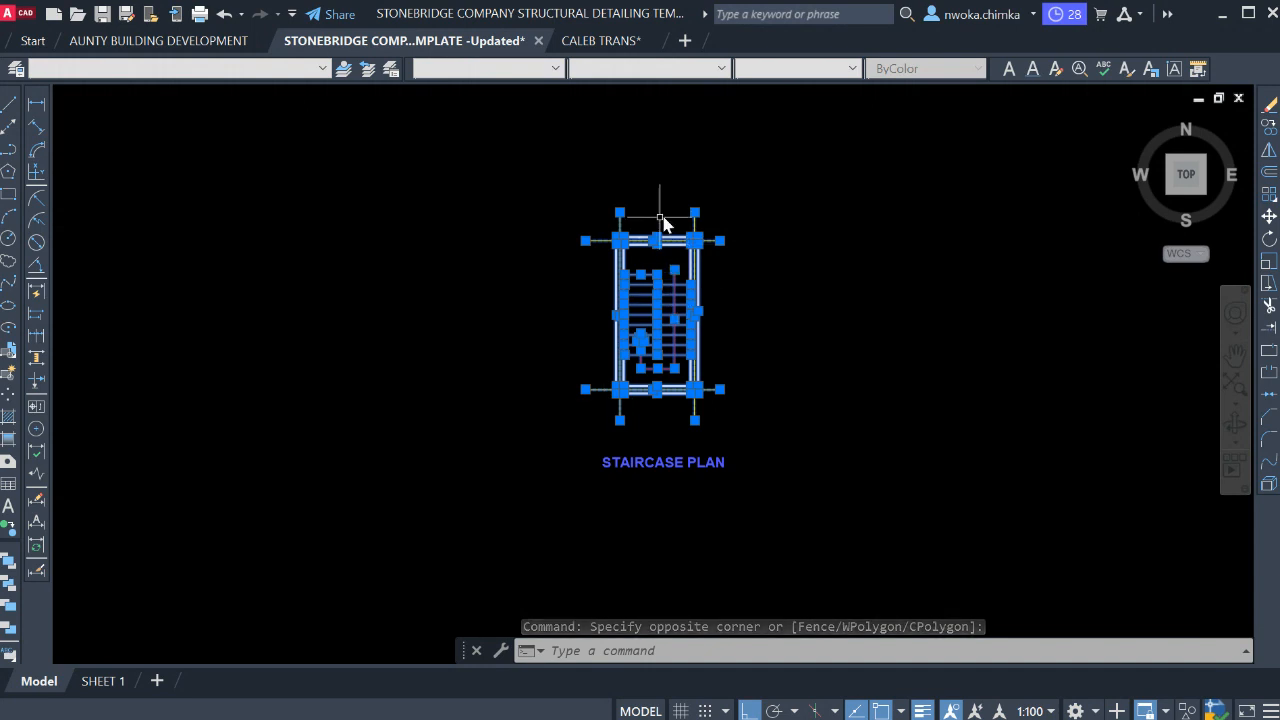
type("R")
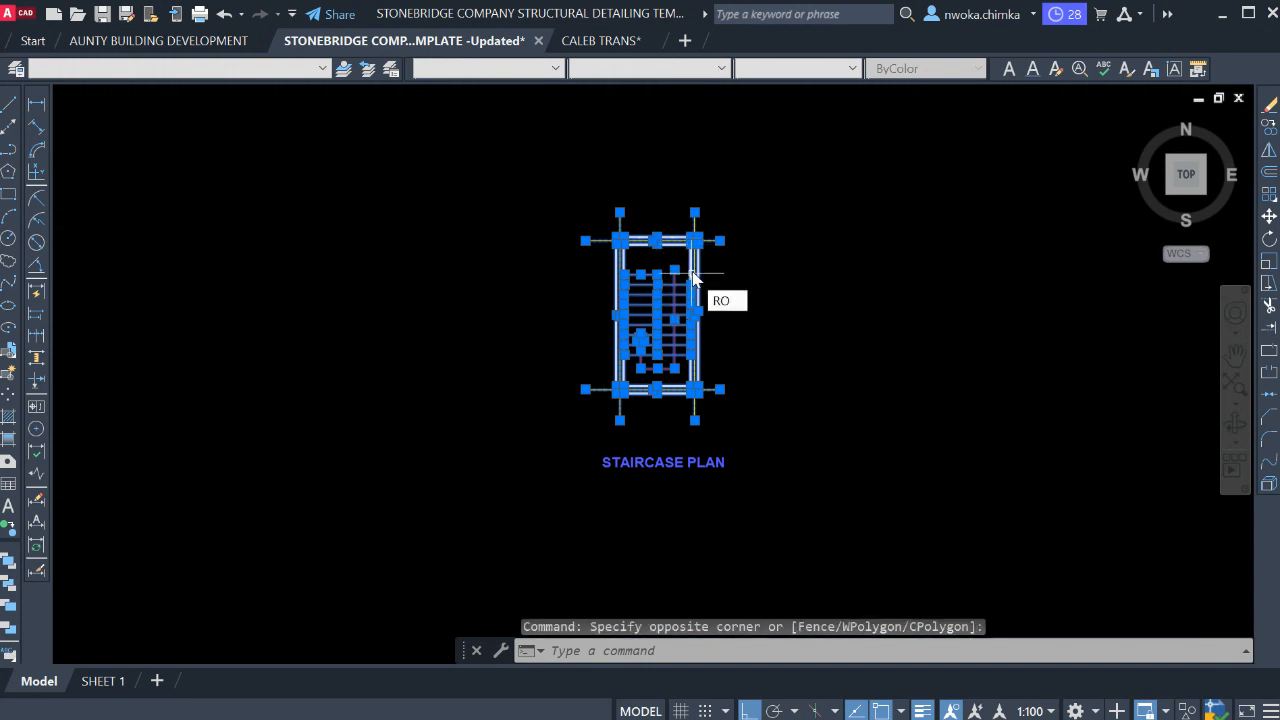
type("O")
key("Return")
key("Escape")
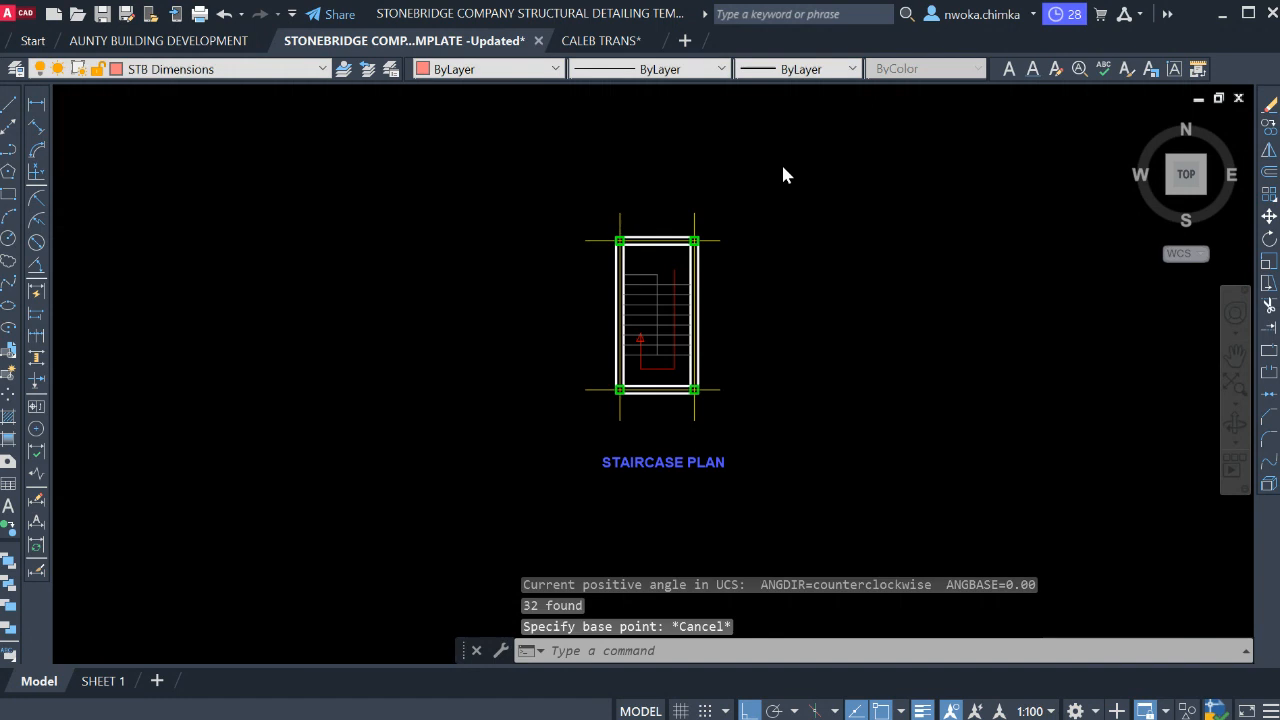
Rotate the whole staircase bay, without its title, by 90 degrees about a base point near the middle of the stairs.
left_click(783, 166)
left_click(532, 428)
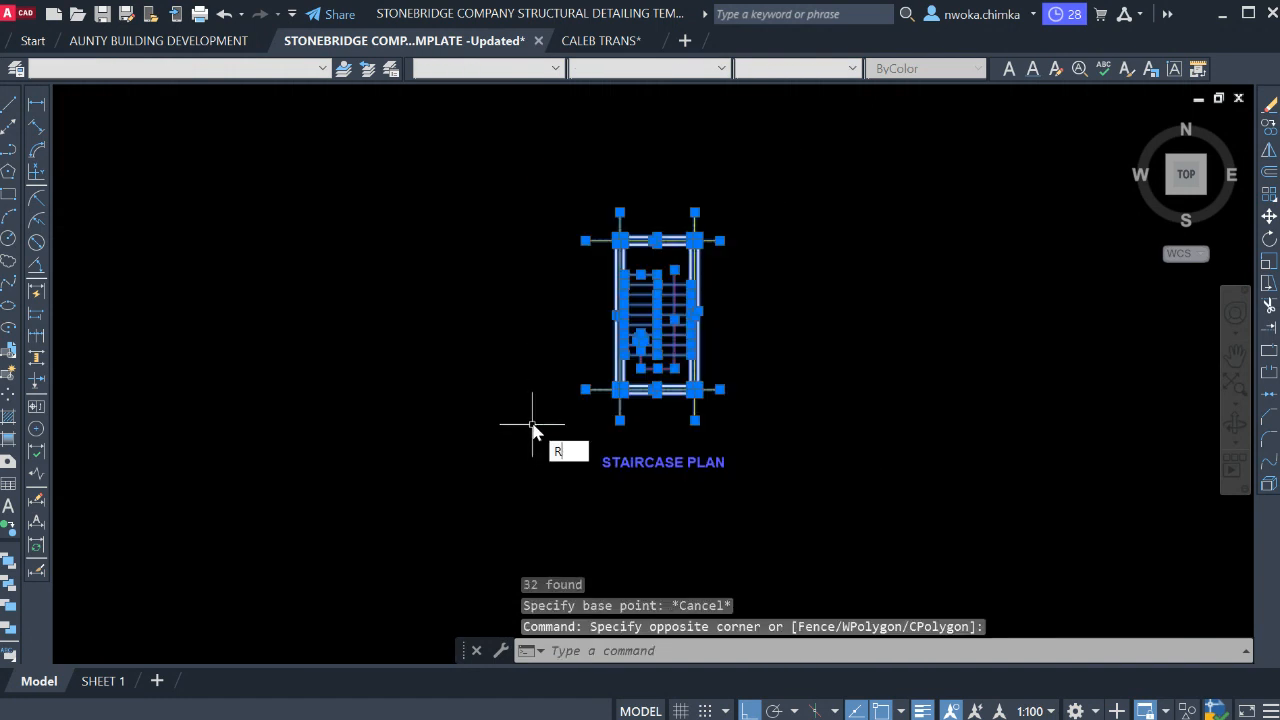
key("Return")
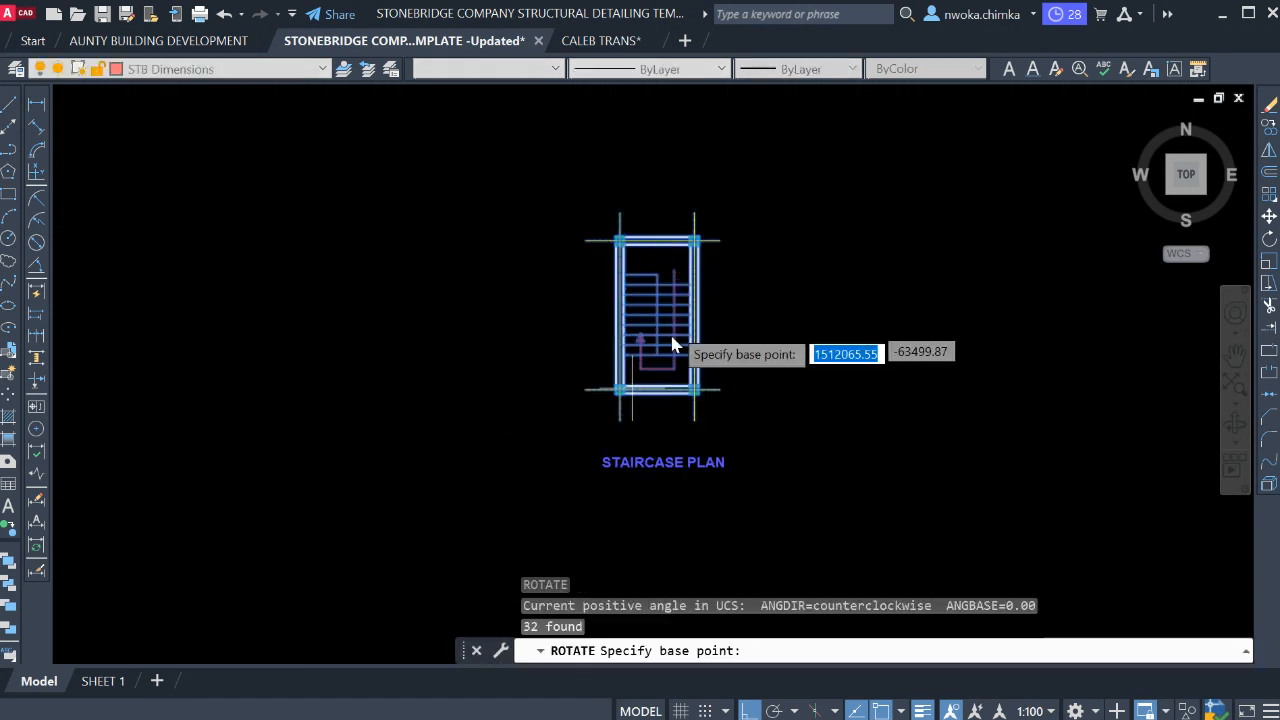
scroll(672, 321, "up", 4)
left_click(637, 303)
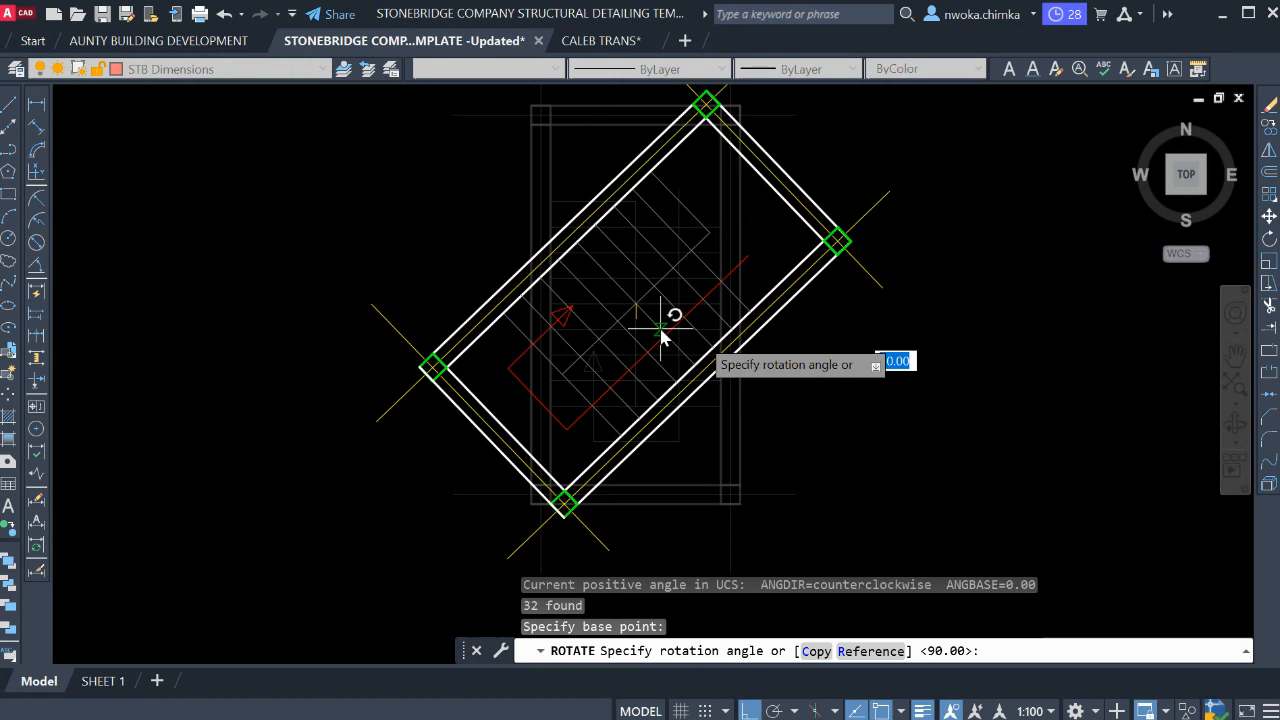
type("90")
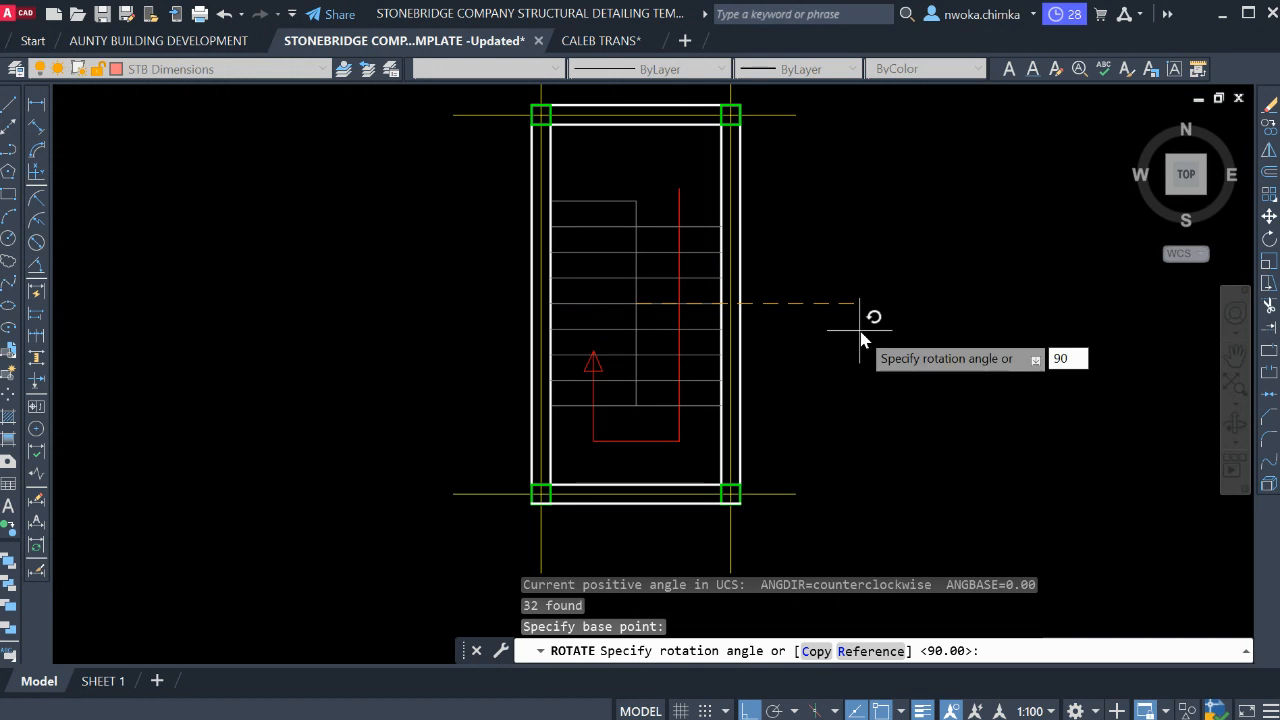
key("Return")
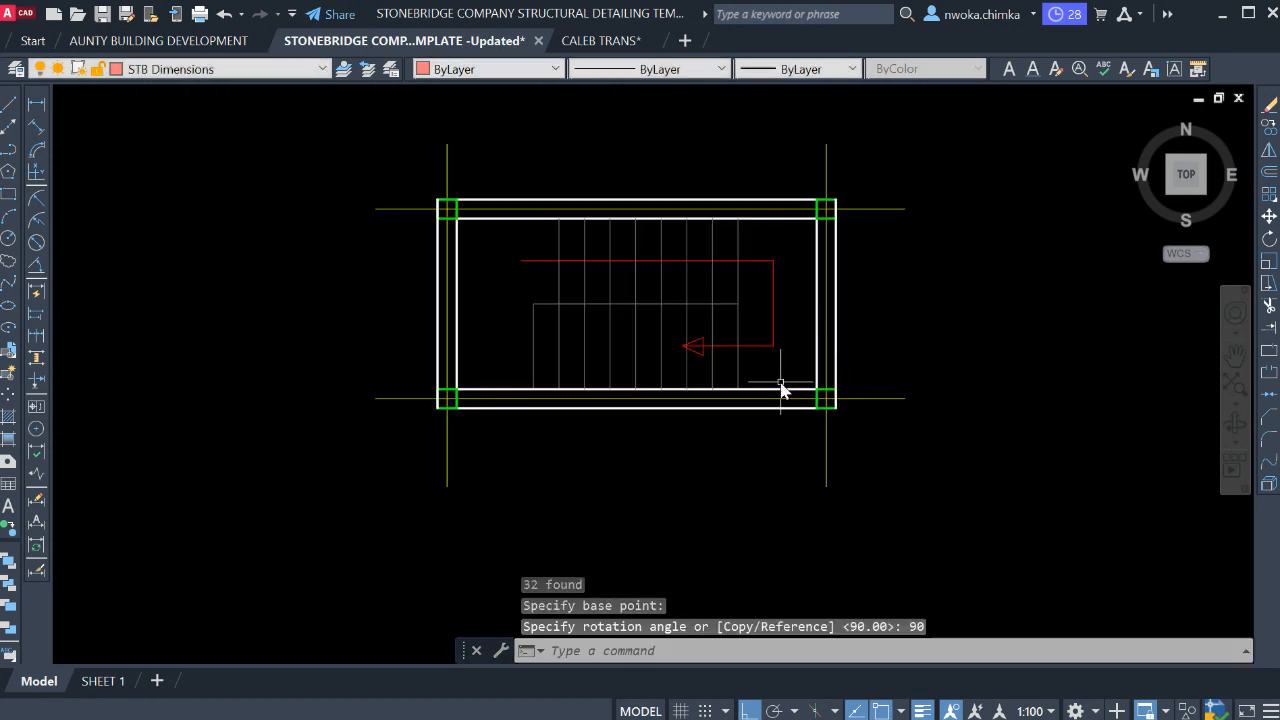
Move the STAIRCASE PLAN title straight up, closer to the rotated staircase bay.
scroll(723, 314, "down", 5)
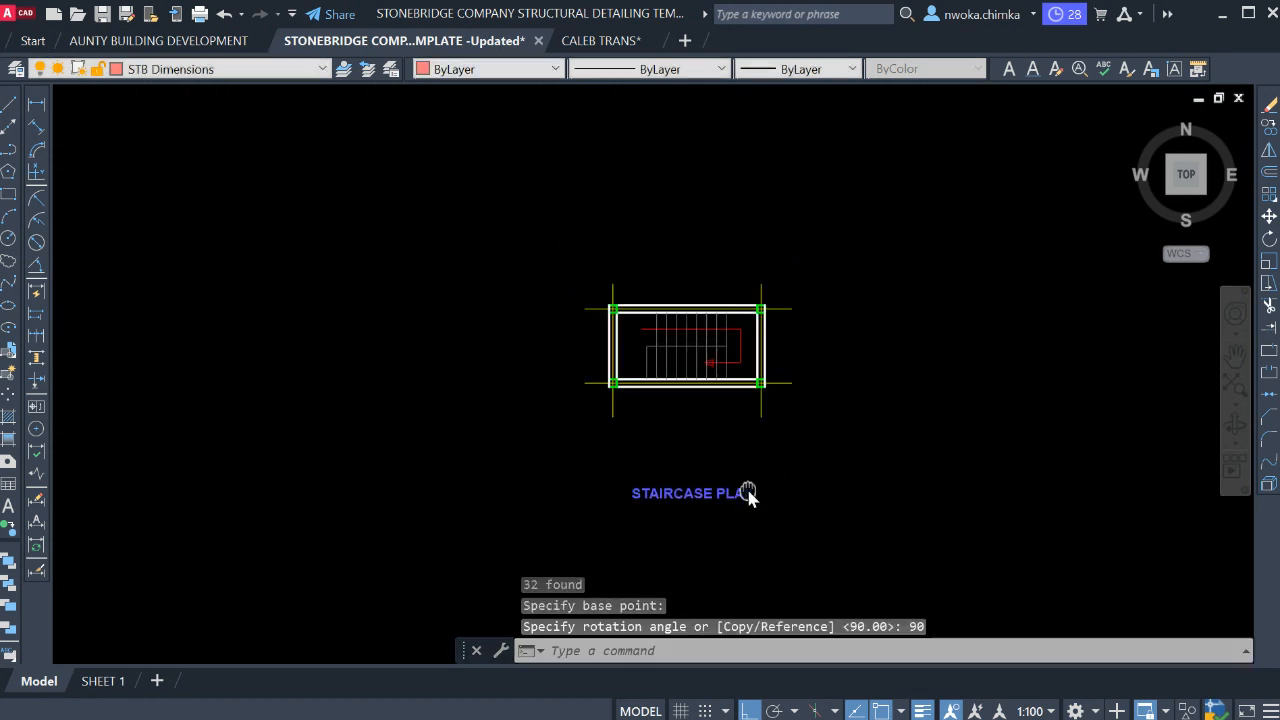
left_click(783, 434)
left_click(717, 479)
type("M")
key("Return")
left_click(855, 502)
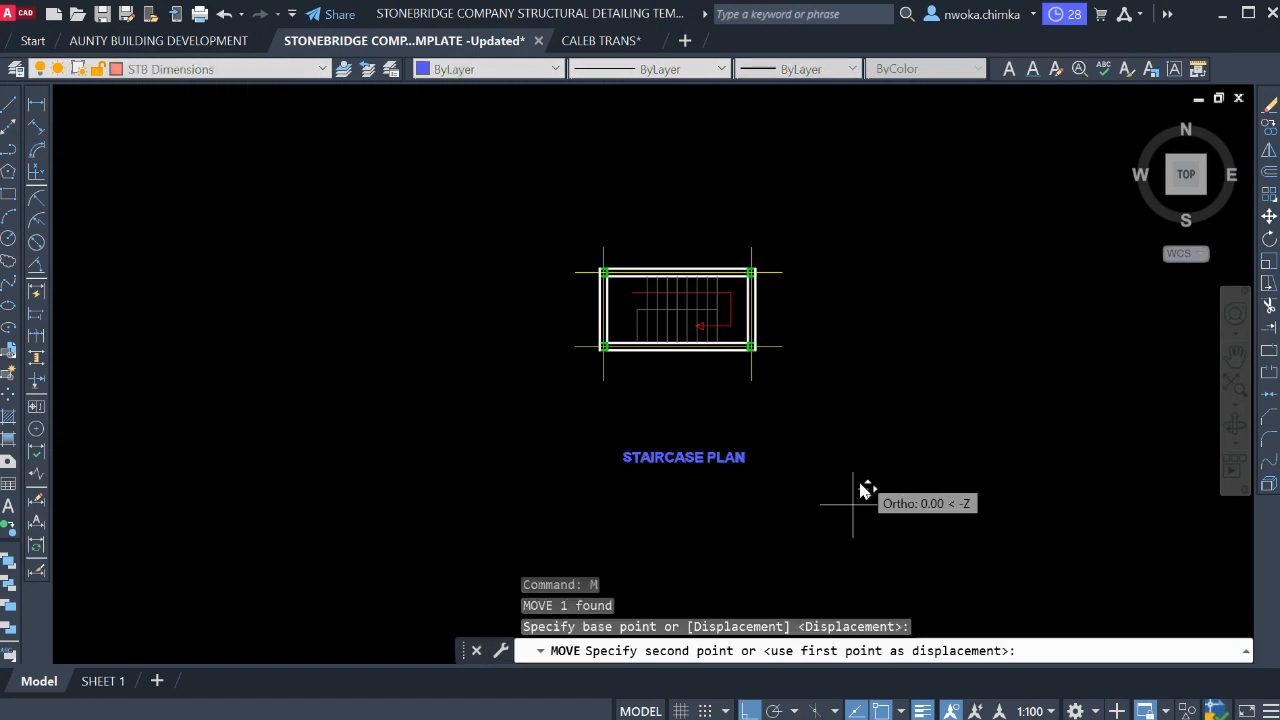
left_click(848, 461)
Examine the rotated staircase plan and the reference STAIRCASE DETAILS sheet with its plan, Section A-A and Section B-B.
scroll(730, 305, "up", 2)
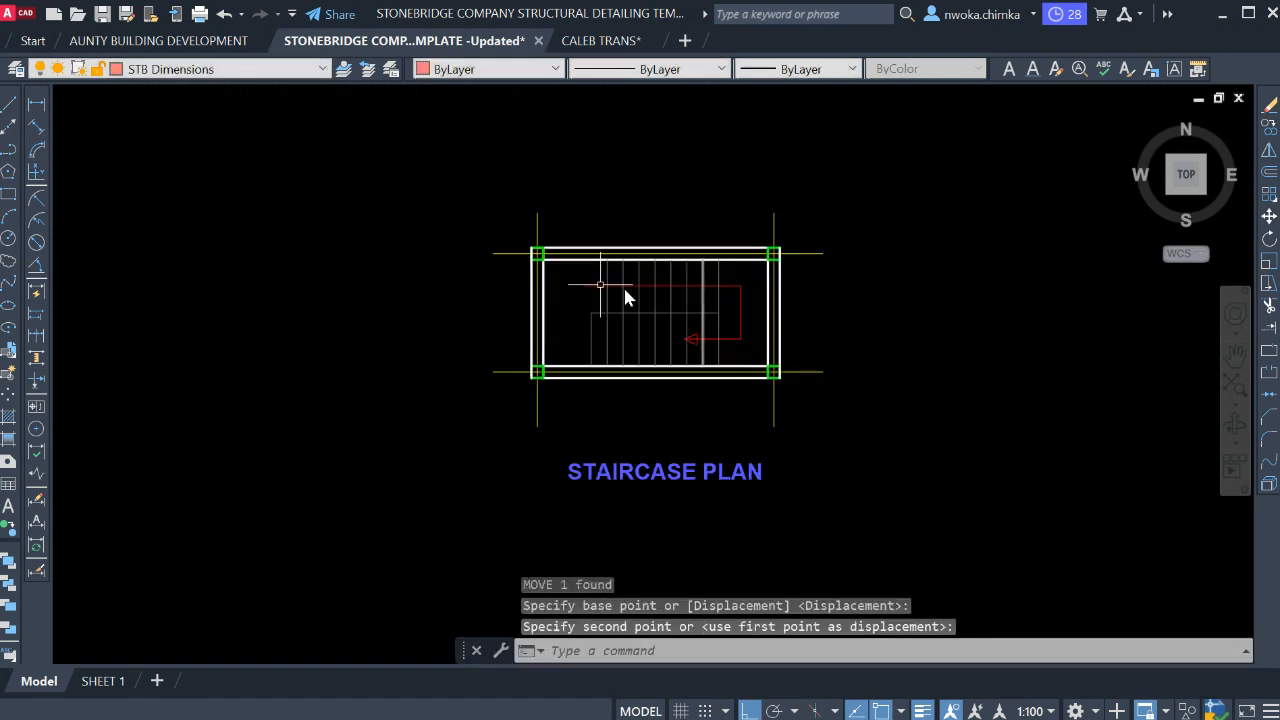
scroll(610, 285, "up", 4)
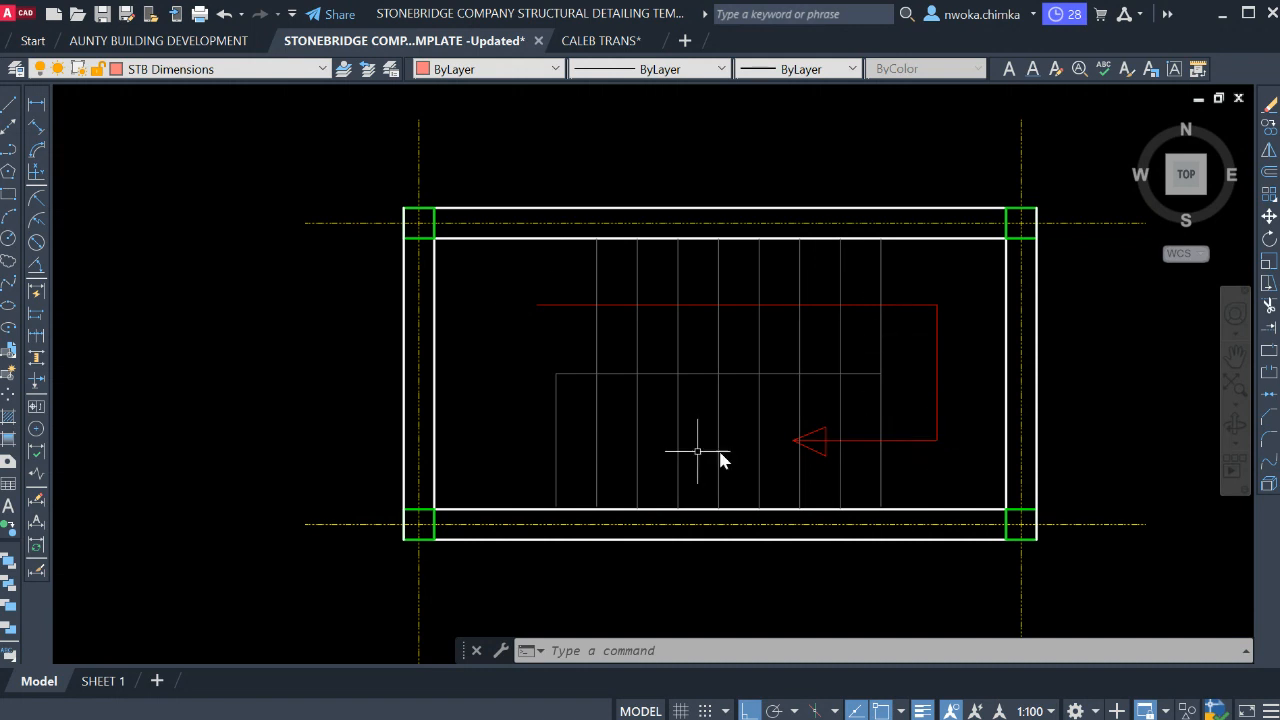
scroll(819, 340, "down", 2)
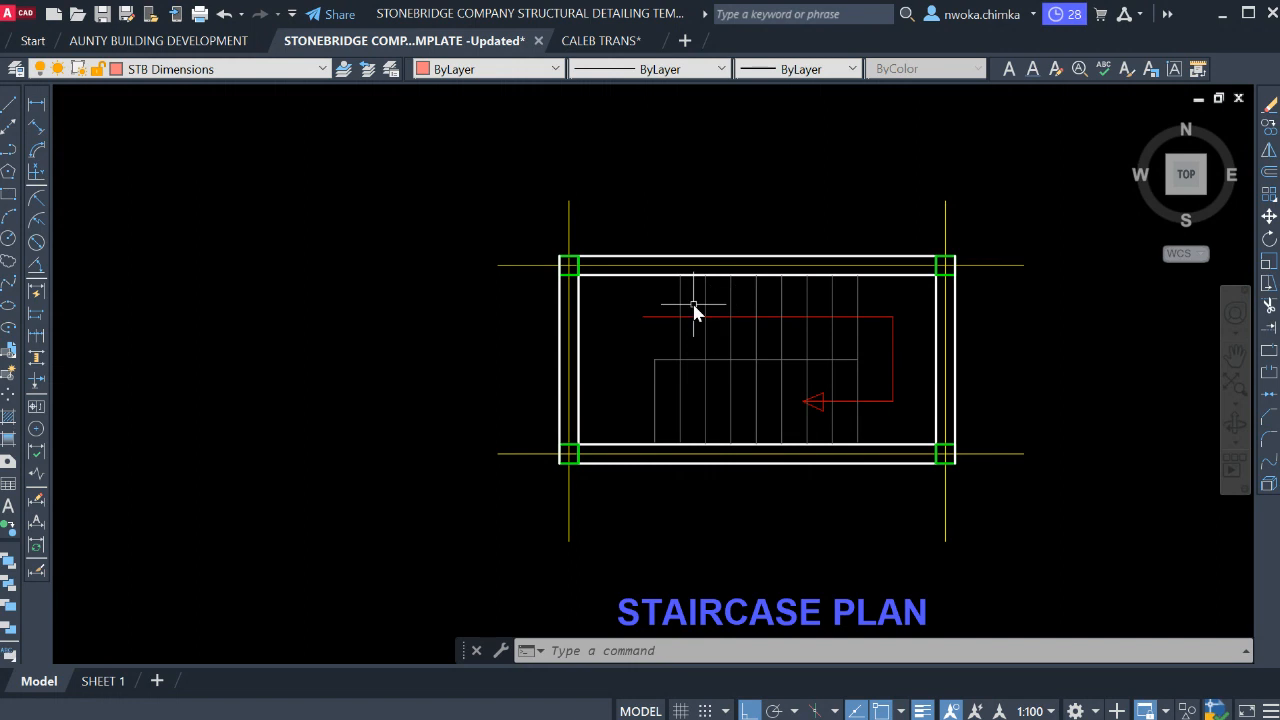
scroll(932, 284, "down", 12)
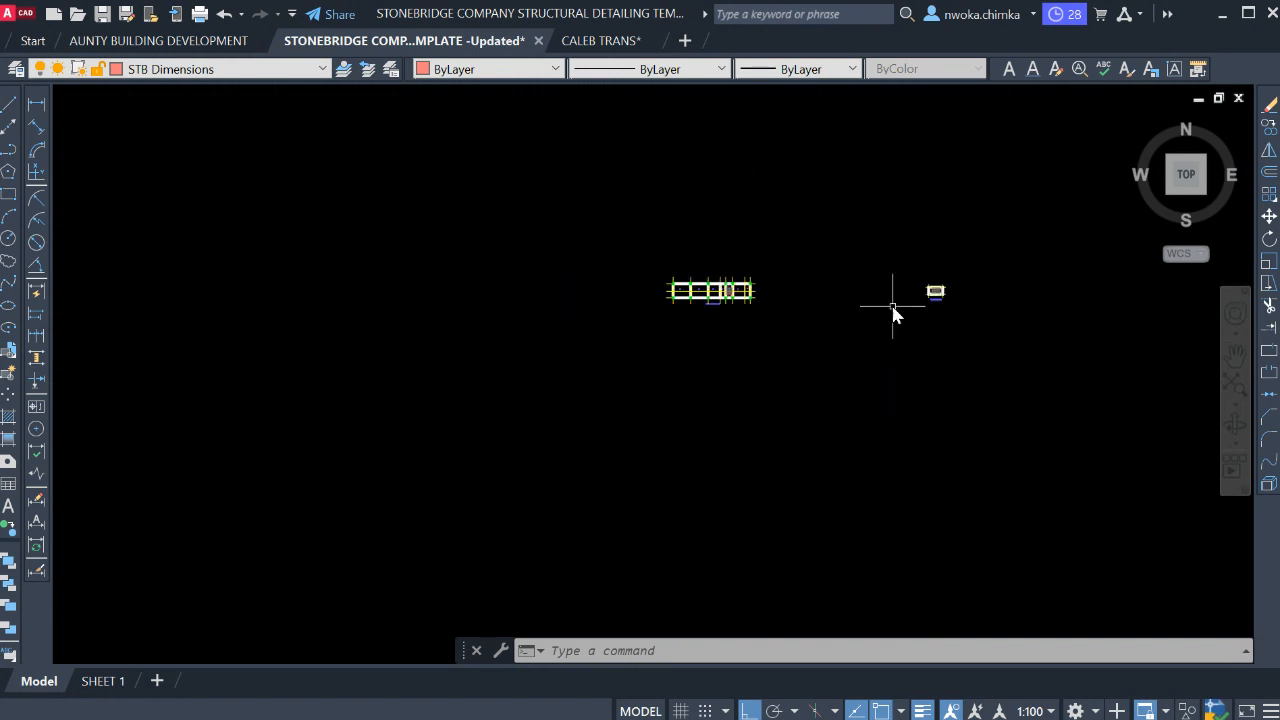
middle_click_drag(675, 360, 887, 320)
scroll(640, 337, "down", 6)
scroll(500, 348, "down", 2)
middle_click_drag(498, 349, 1073, 321)
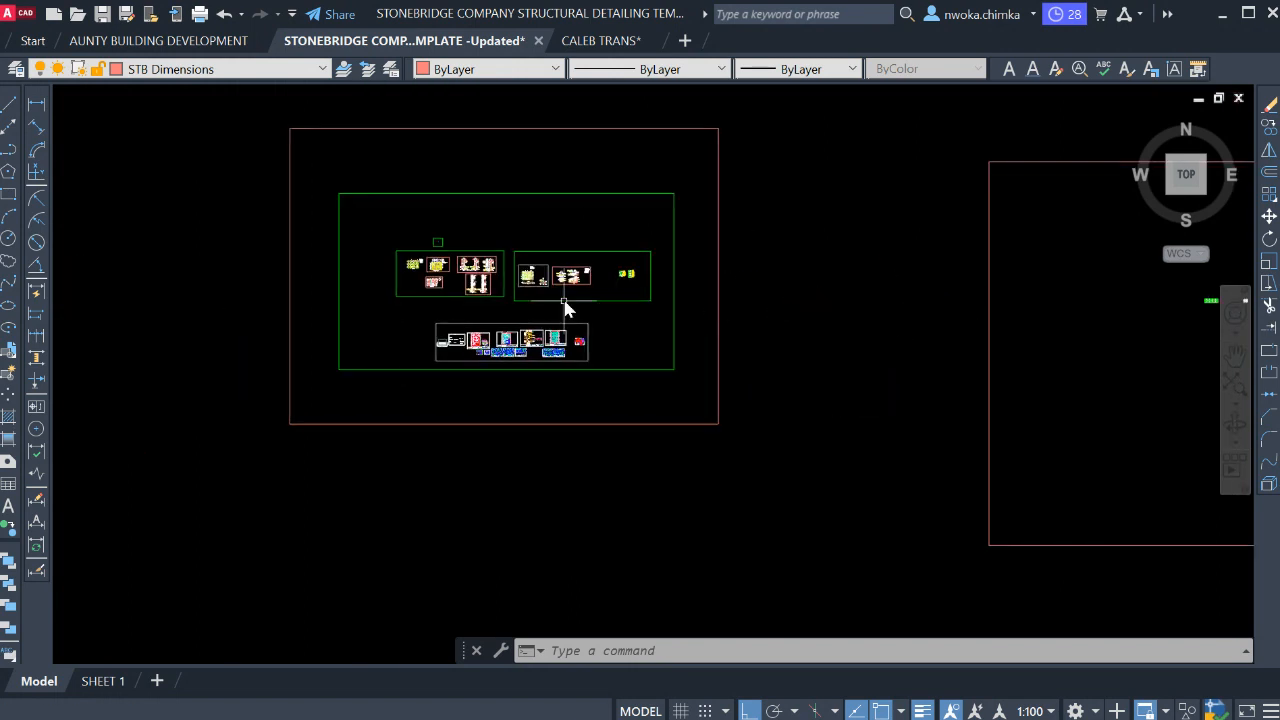
scroll(545, 327, "up", 4)
scroll(638, 378, "up", 8)
scroll(645, 352, "up", 10)
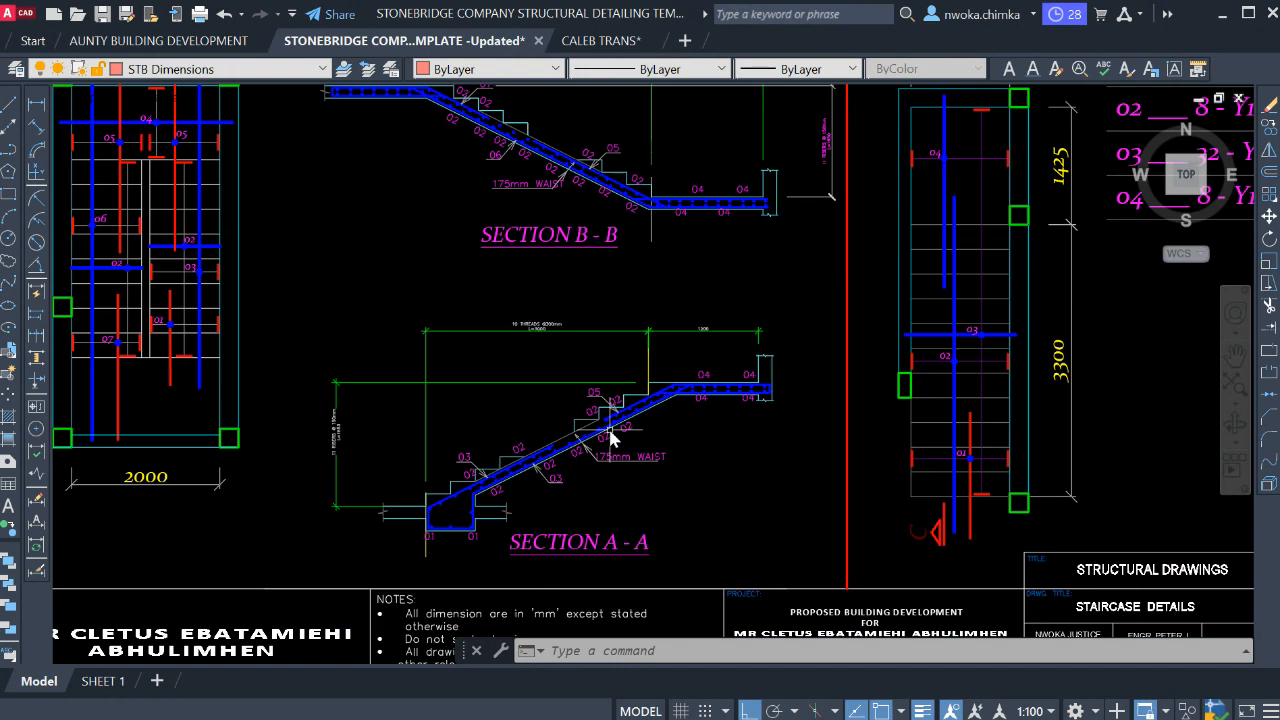
middle_click_drag(642, 287, 828, 409)
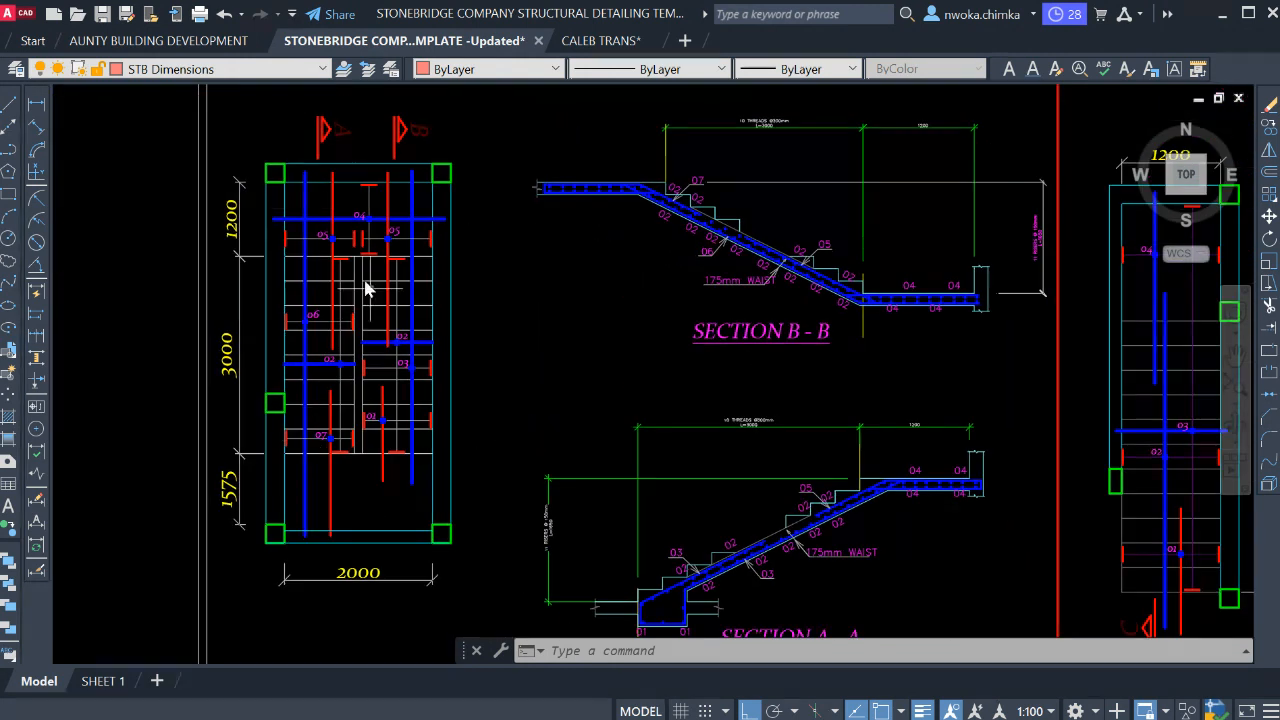
Copy the section A marker from the reference stair plan to just outside the staircase plan's northwest corner, with Ortho off.
scroll(363, 277, "up", 8)
left_click(437, 238)
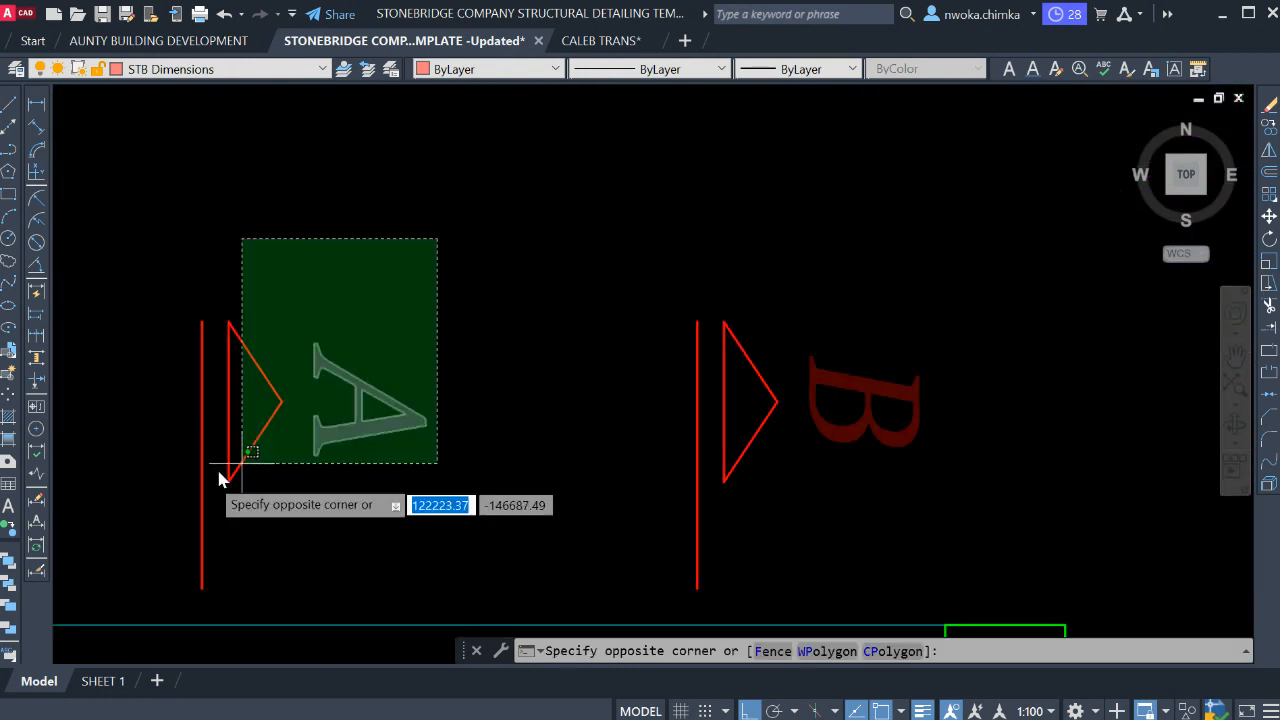
left_click(185, 495)
type("co")
key("space")
left_click(252, 456)
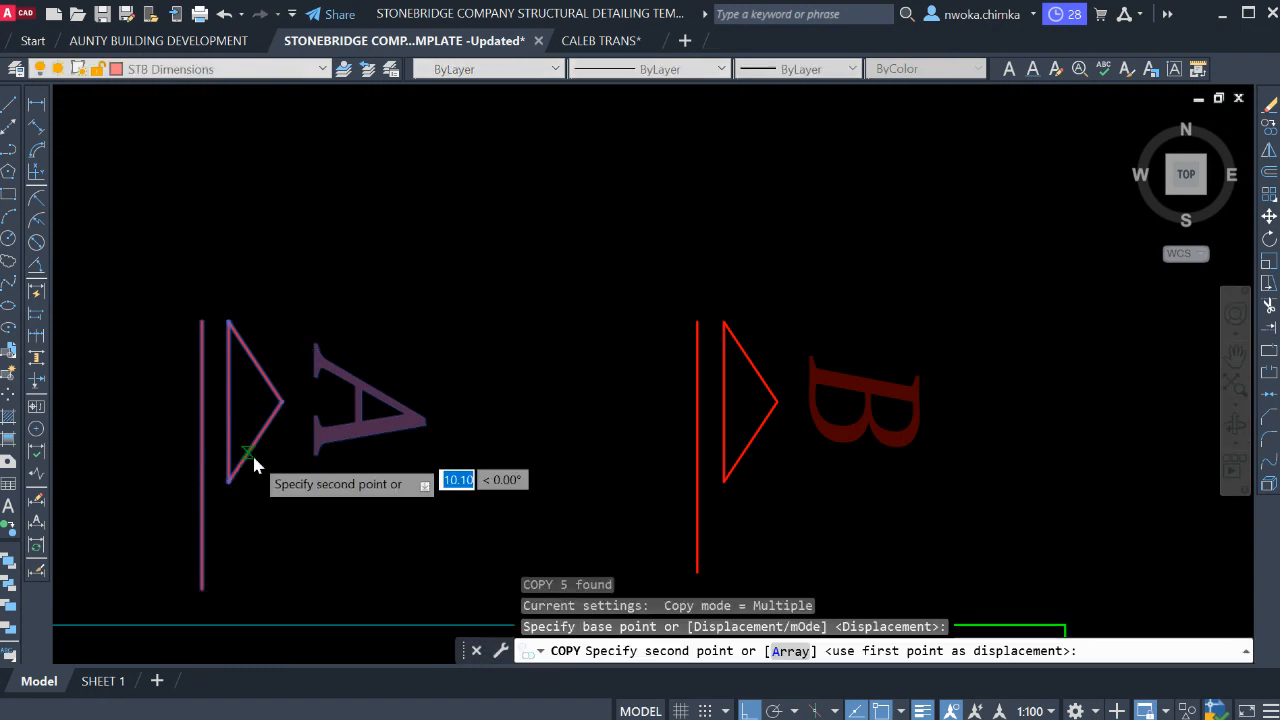
scroll(229, 288, "down", 4)
scroll(250, 228, "down", 5)
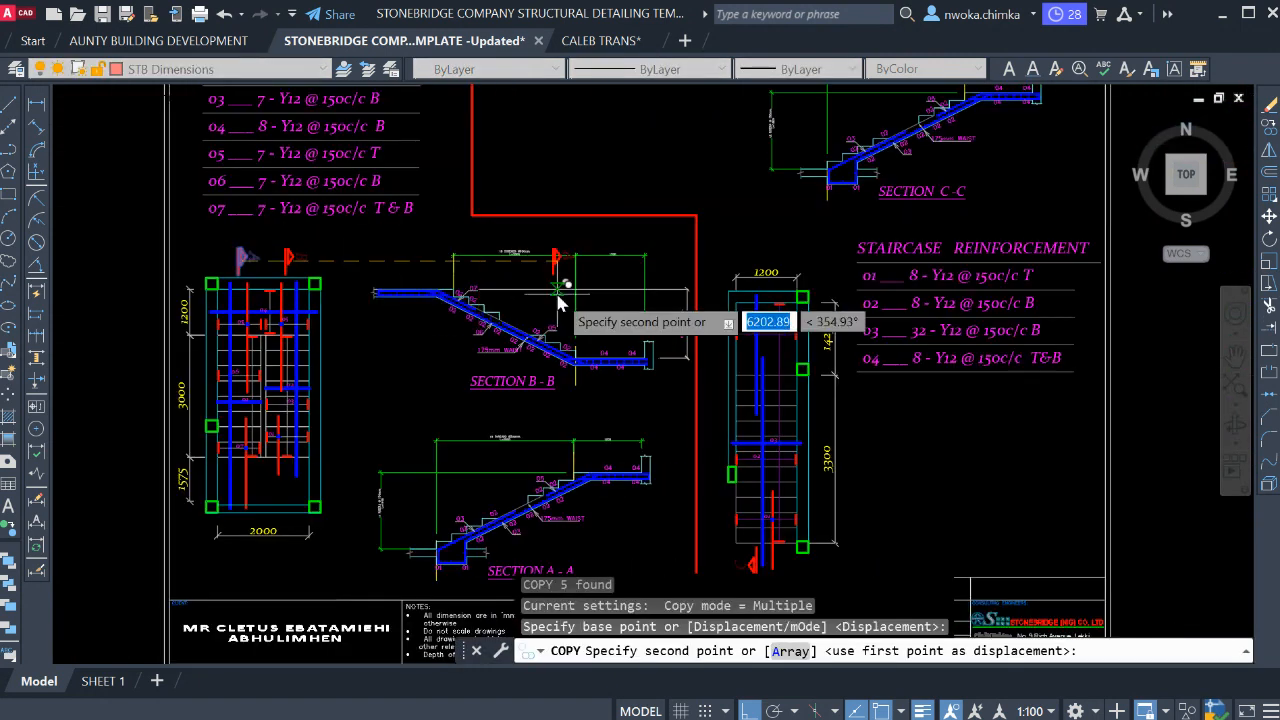
key("F8")
scroll(386, 266, "down", 7)
scroll(560, 275, "down", 4)
middle_click_drag(880, 277, 513, 290)
scroll(694, 334, "up", 12)
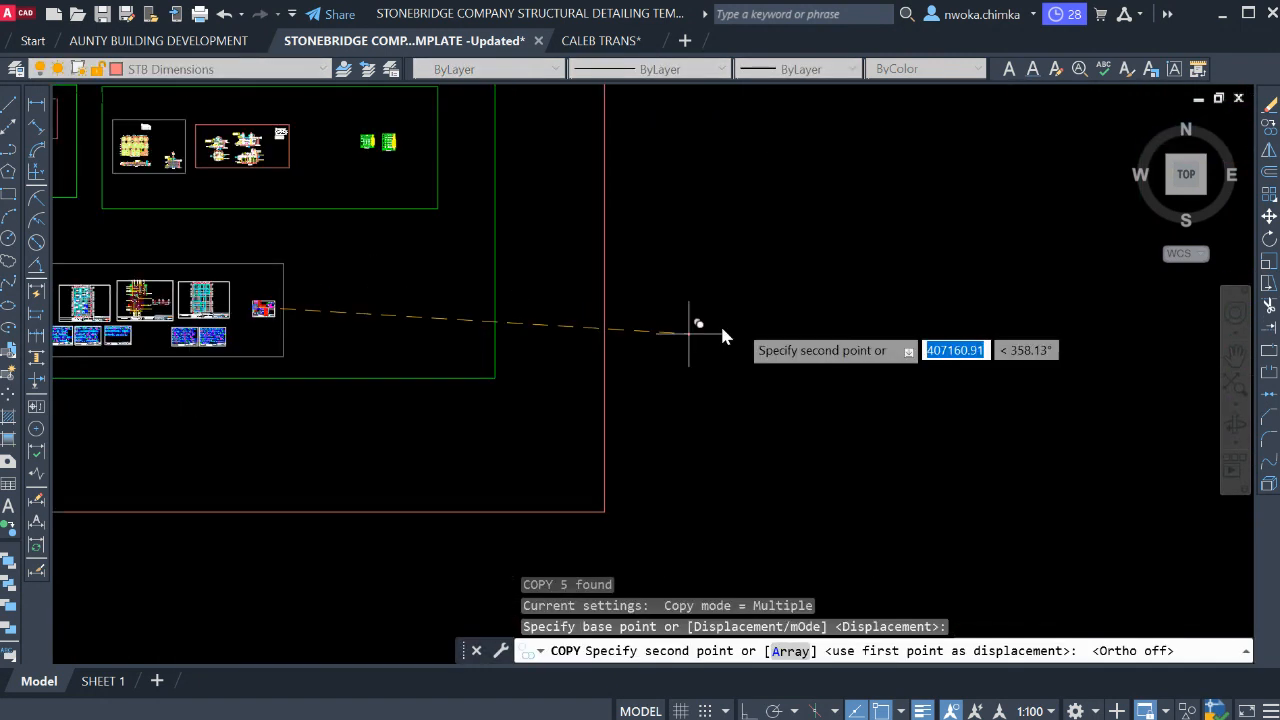
scroll(590, 300, "up", 10)
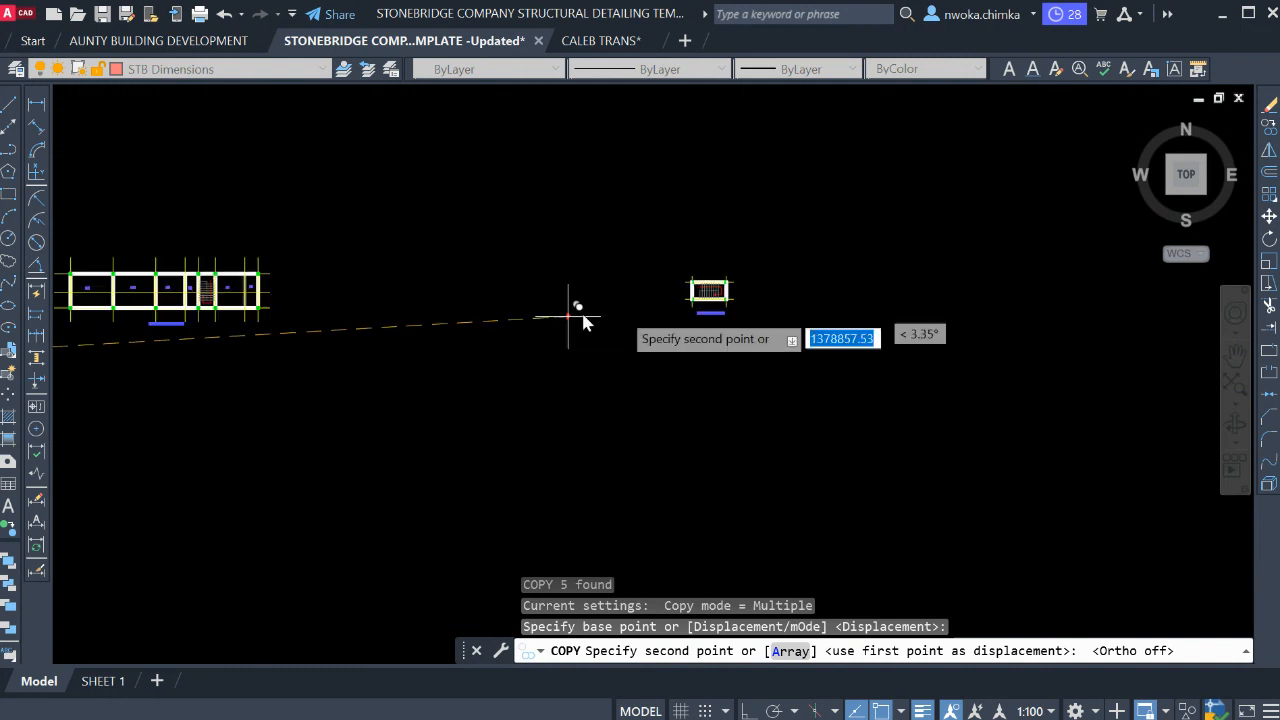
key("Escape")
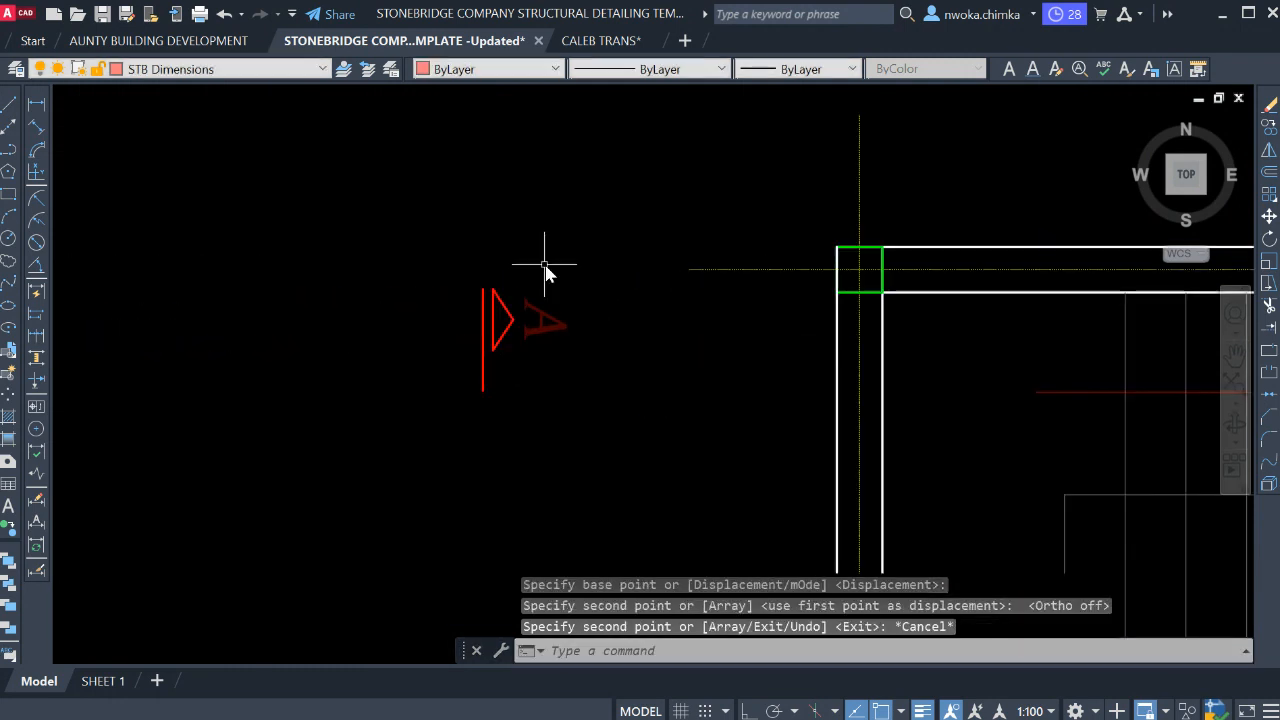
Rotate the copied section A marker beside the staircase plan's northwest corner by 90 degrees.
scroll(555, 280, "down", 4)
scroll(563, 286, "up", 4)
left_click(563, 240)
left_click(366, 410)
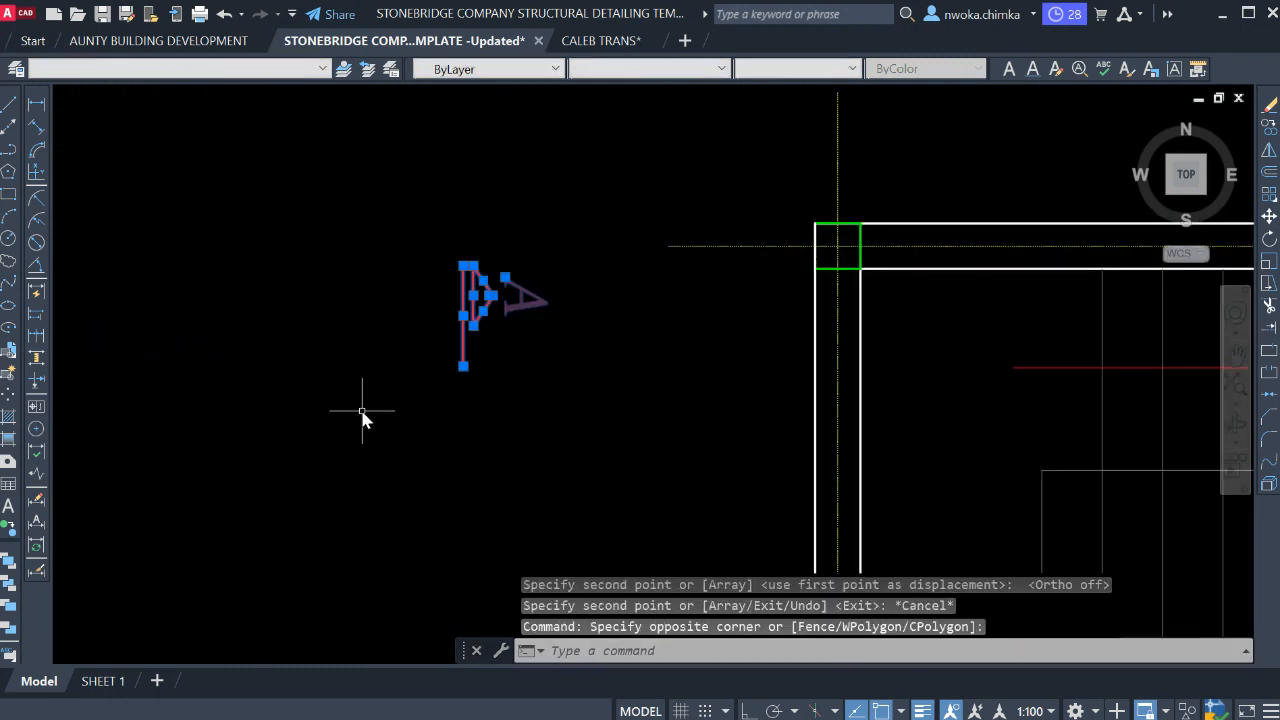
type("RO")
key("Return")
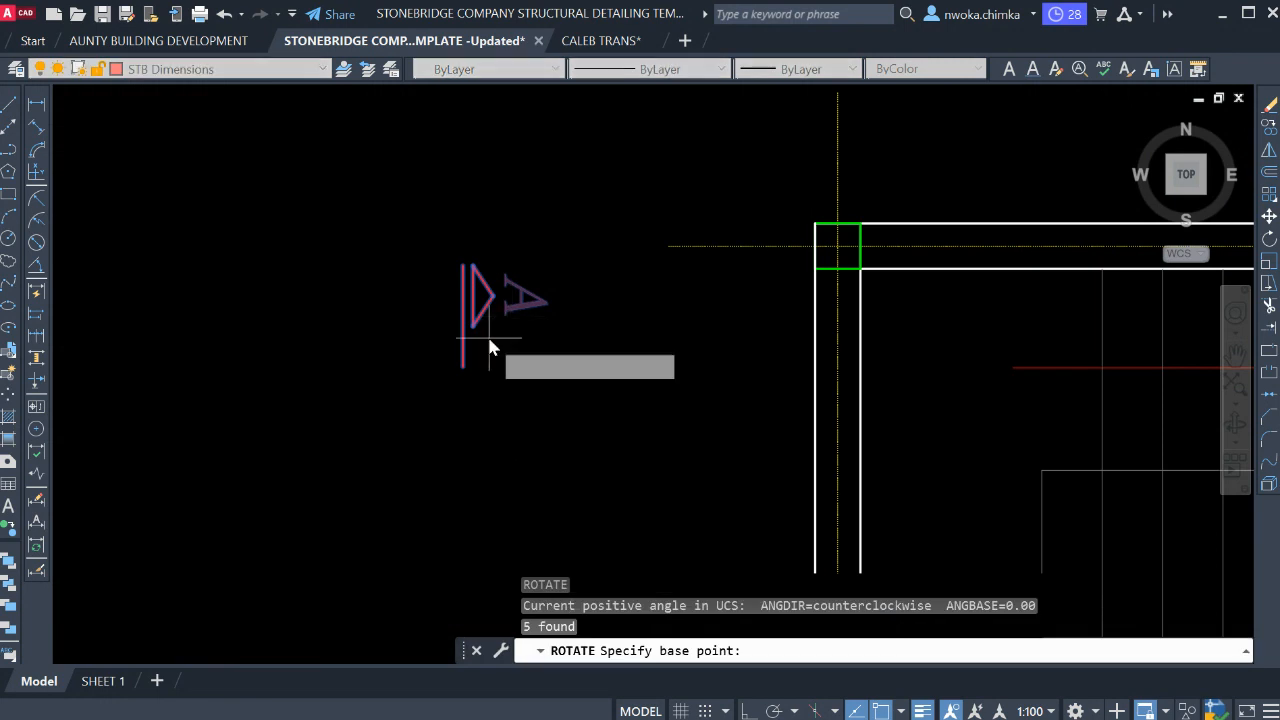
left_click(487, 334)
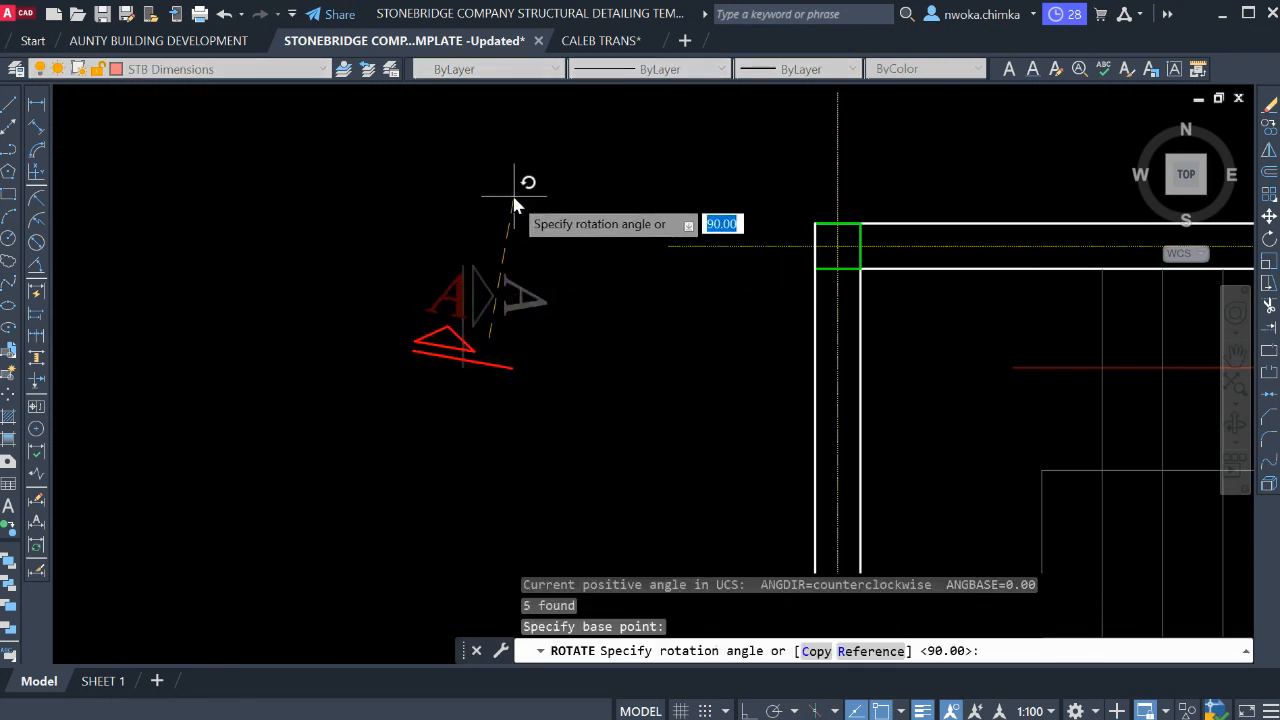
type("90")
key("Return")
Move the rotated section marker close to the outside of the staircase plan's west wall, with Ortho off.
scroll(541, 266, "down", 2)
left_click(541, 218)
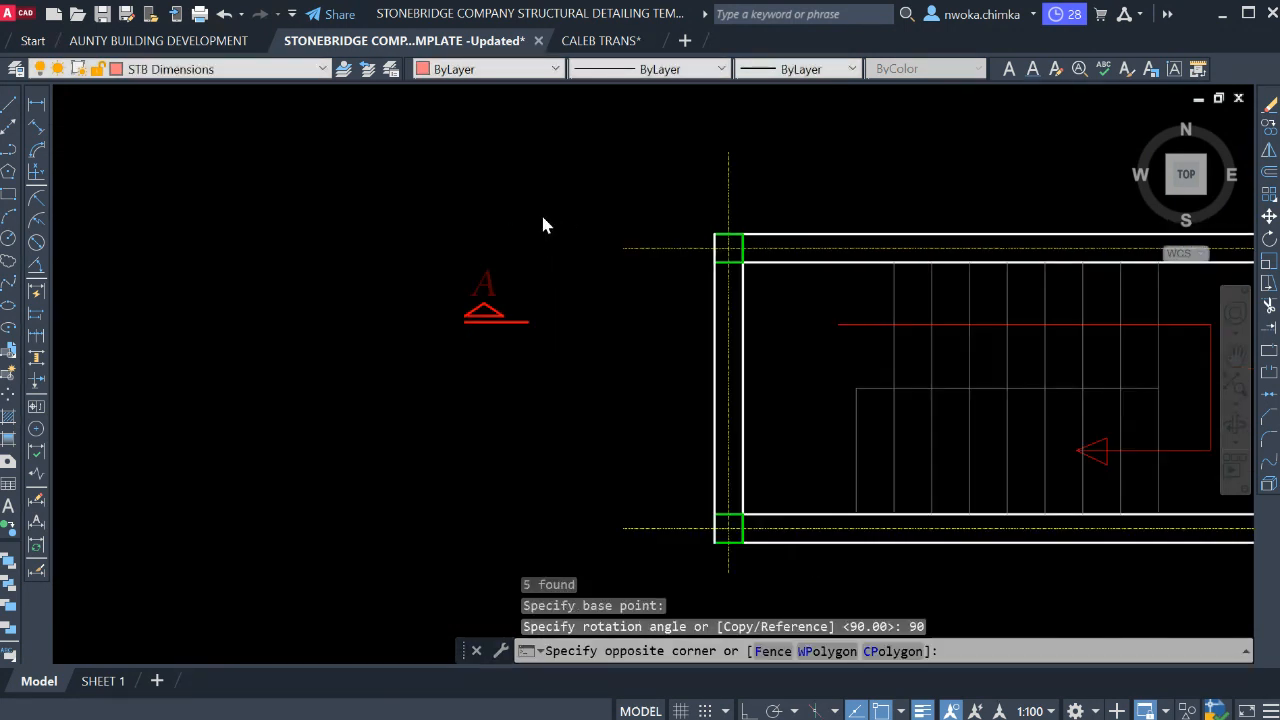
left_click(376, 390)
type("m")
key("Return")
left_click(440, 398)
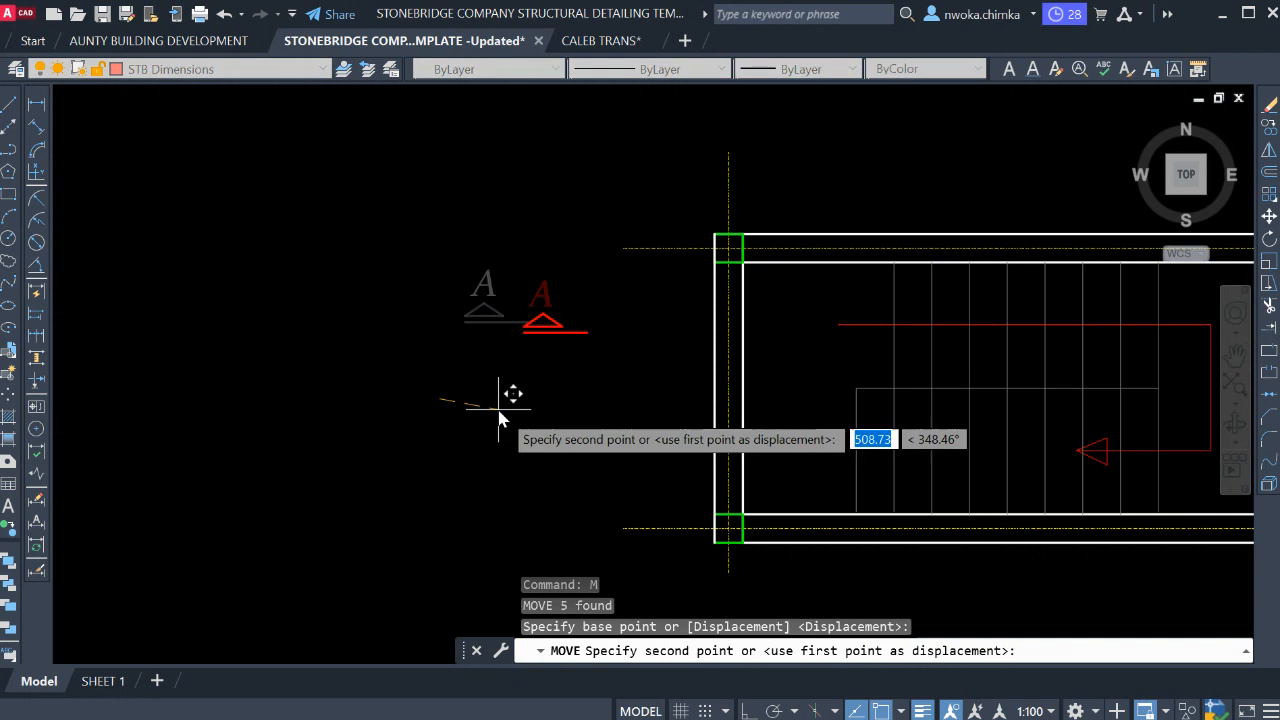
key("F8")
key("F8")
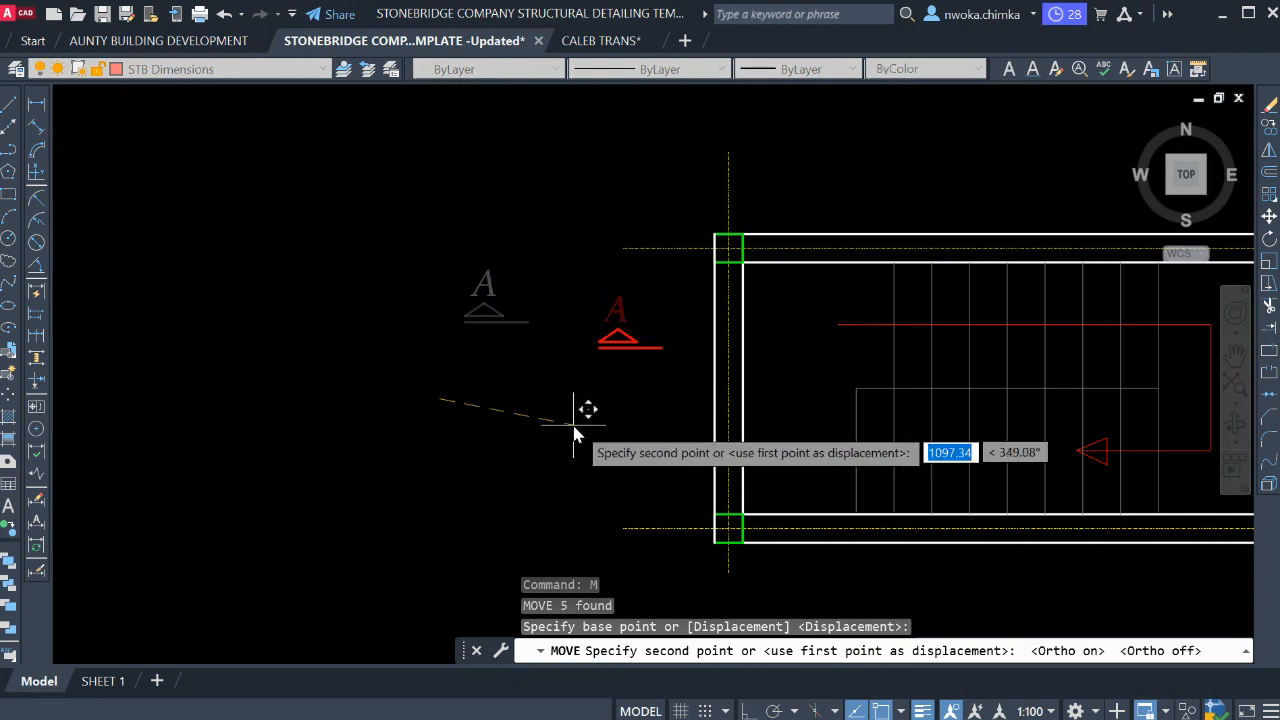
left_click(592, 410)
Change the colour of the section marker's triangle and line to Yellow.
scroll(613, 322, "up", 2)
left_click(665, 332)
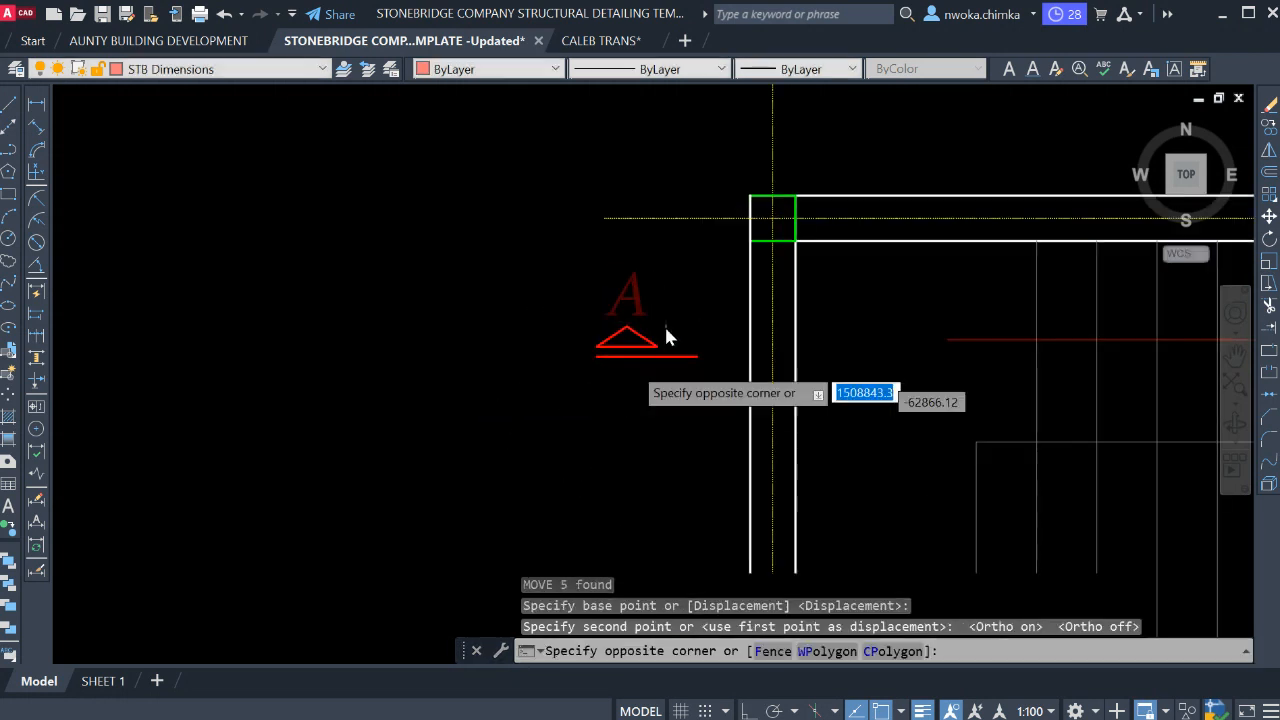
left_click(577, 375)
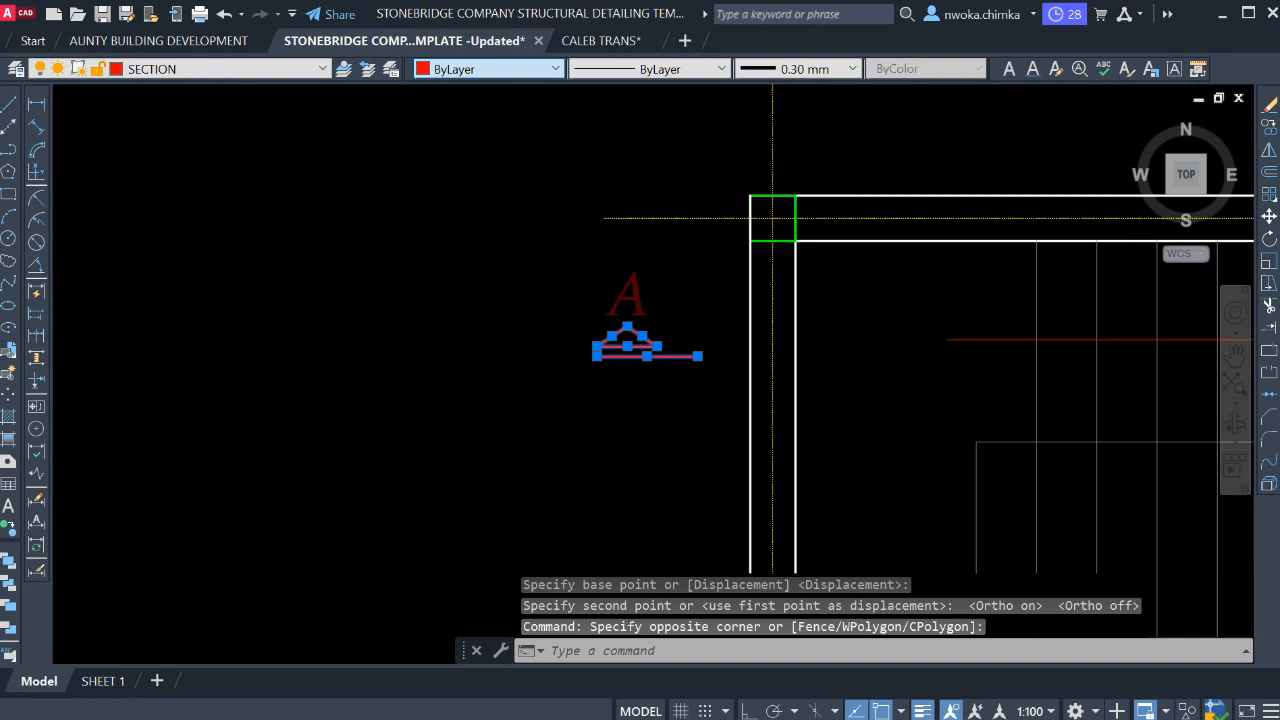
left_click(460, 136)
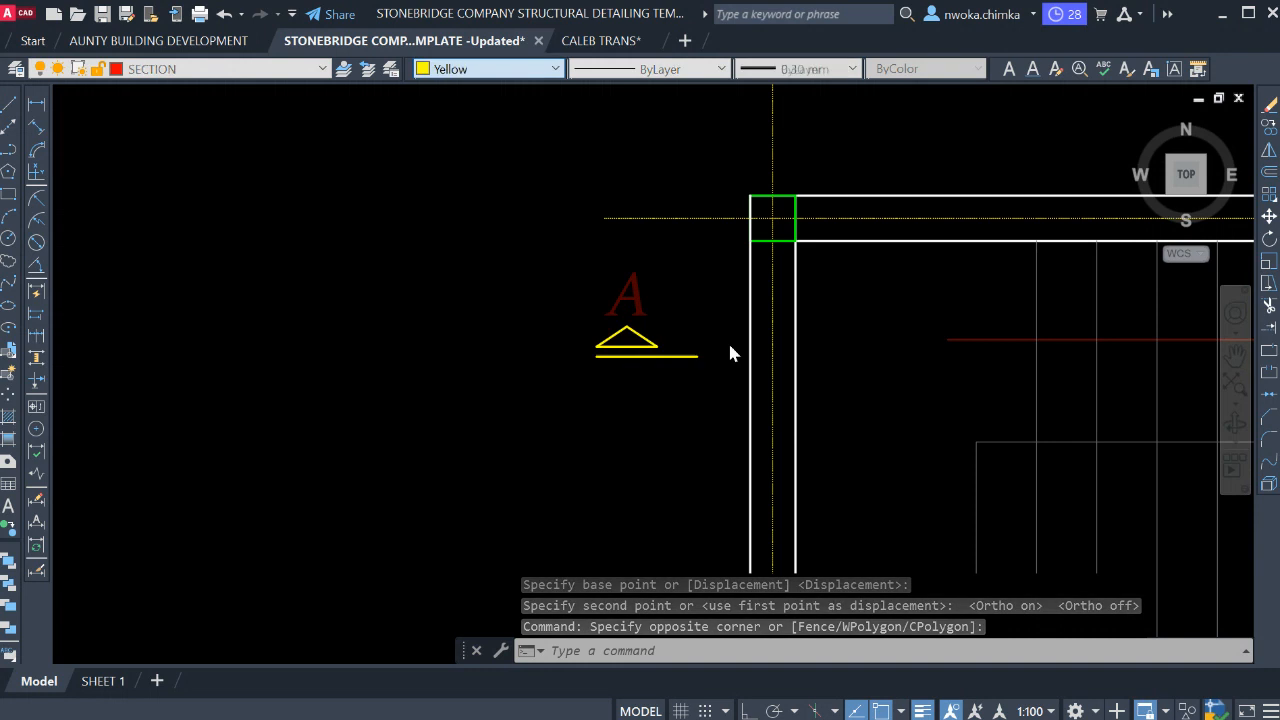
key("Escape")
Change the colour of the section marker's letter to Magenta.
scroll(643, 333, "up", 2)
left_click(660, 290)
left_click(580, 240)
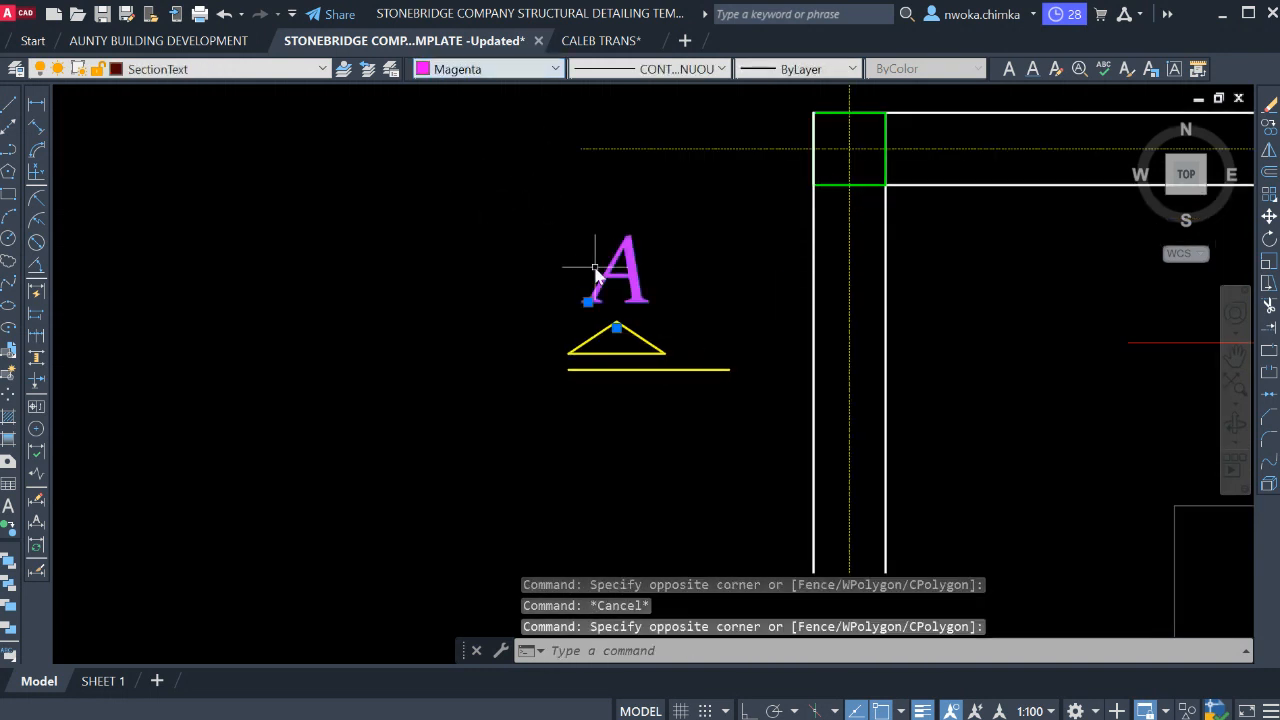
scroll(605, 300, "down", 1)
scroll(615, 310, "up", 1)
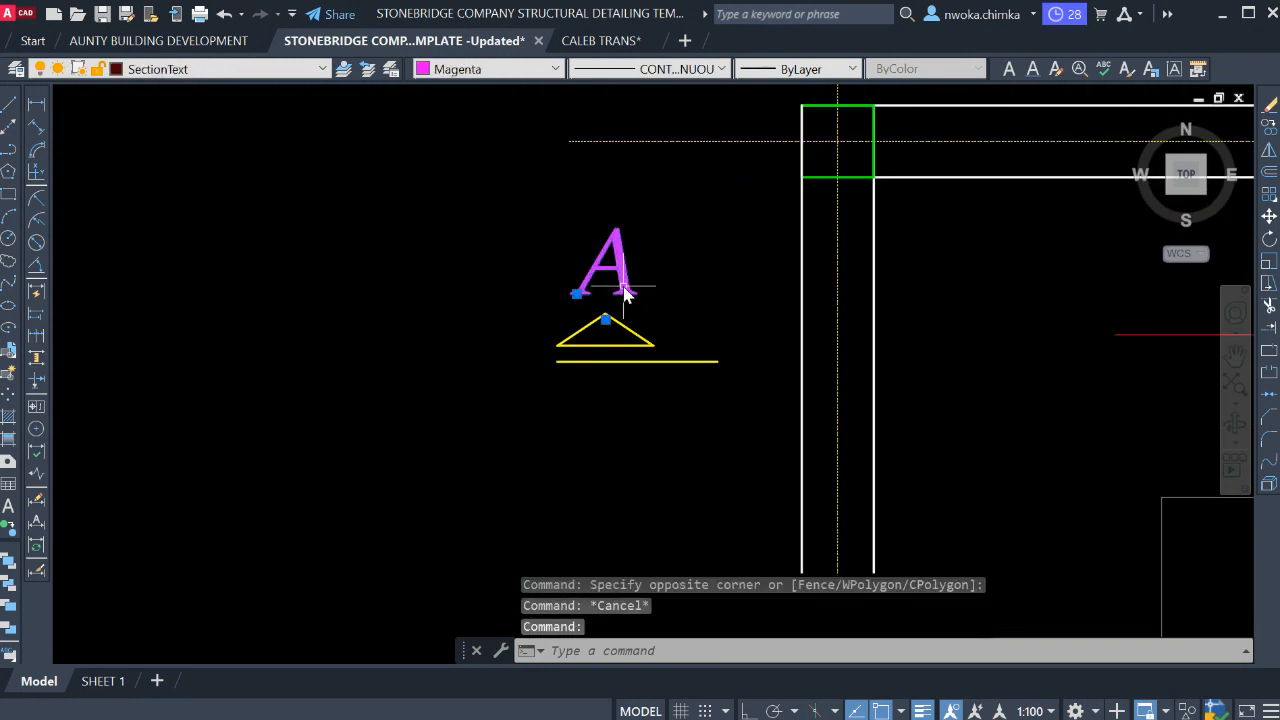
Change the section marker's letter to B.
double_click(625, 292)
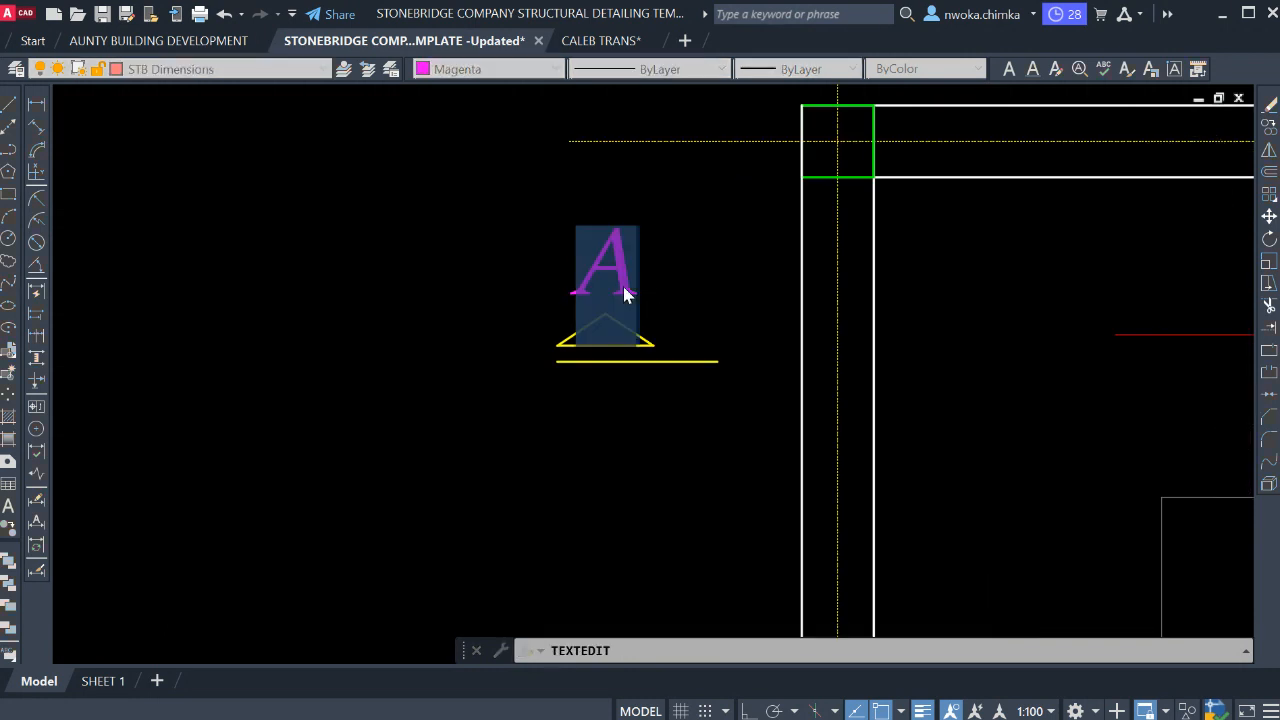
type("B")
left_click(661, 276)
key("Escape")
scroll(625, 268, "down", 3)
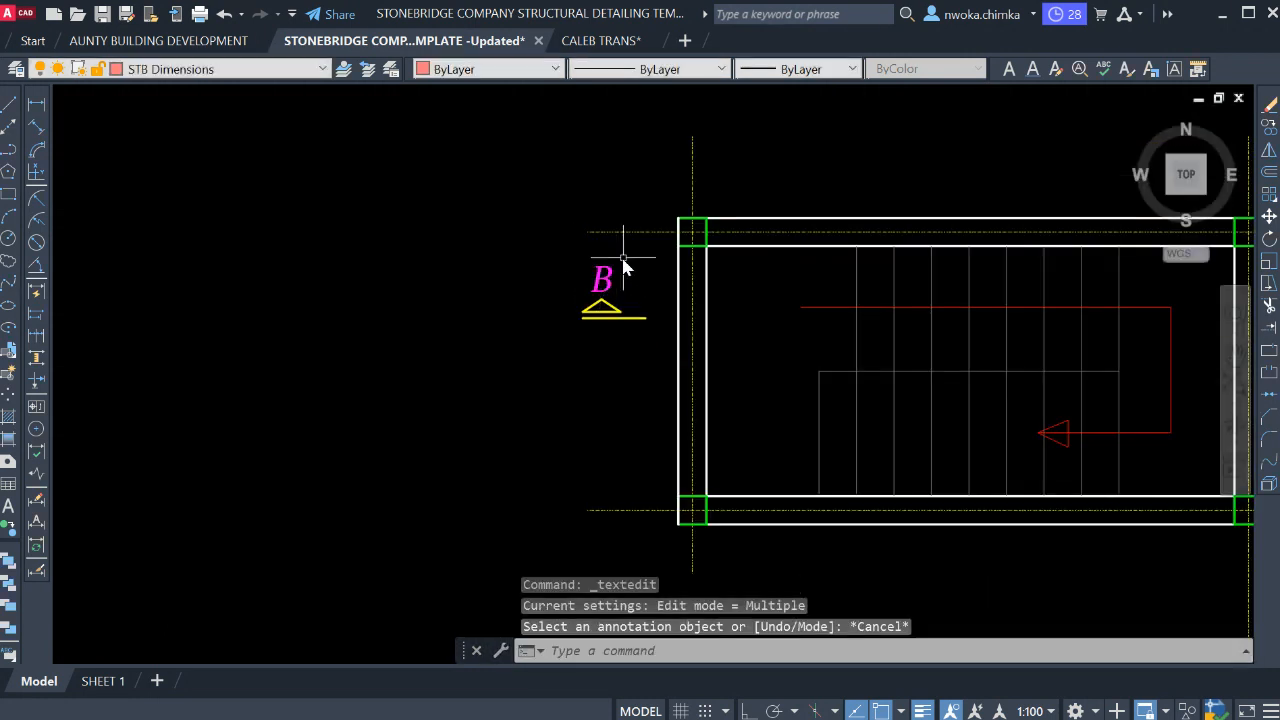
left_click(628, 258)
left_click(536, 358)
type("co")
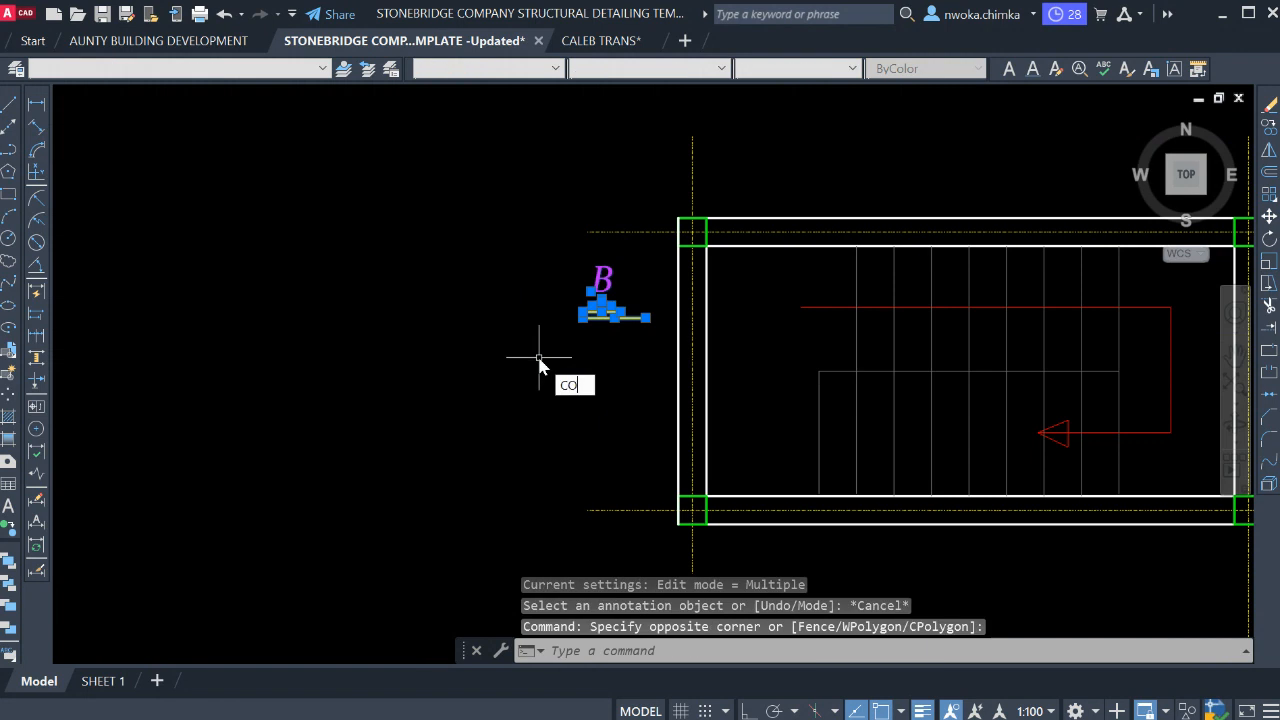
key("Return")
key("Escape")
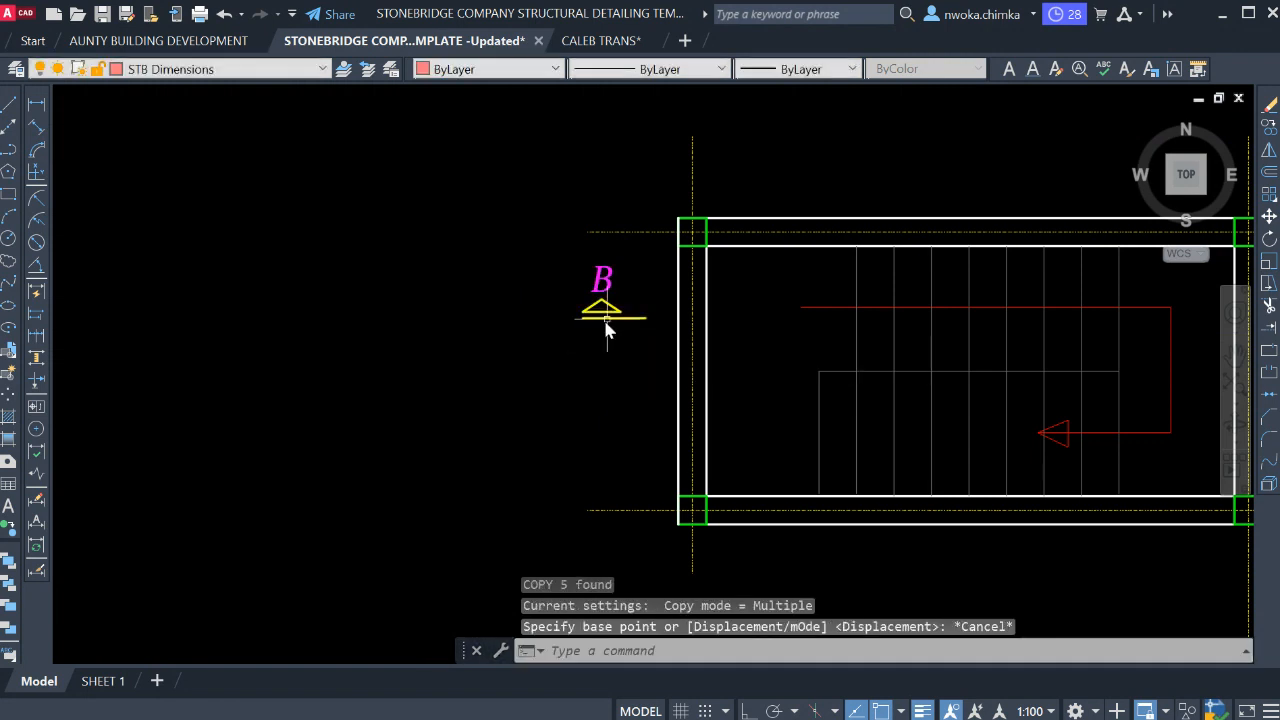
Copy the whole section B marker straight across to the outside of the staircase plan's east wall, with Ortho on.
left_click(628, 259)
left_click(545, 365)
type("co")
key("Return")
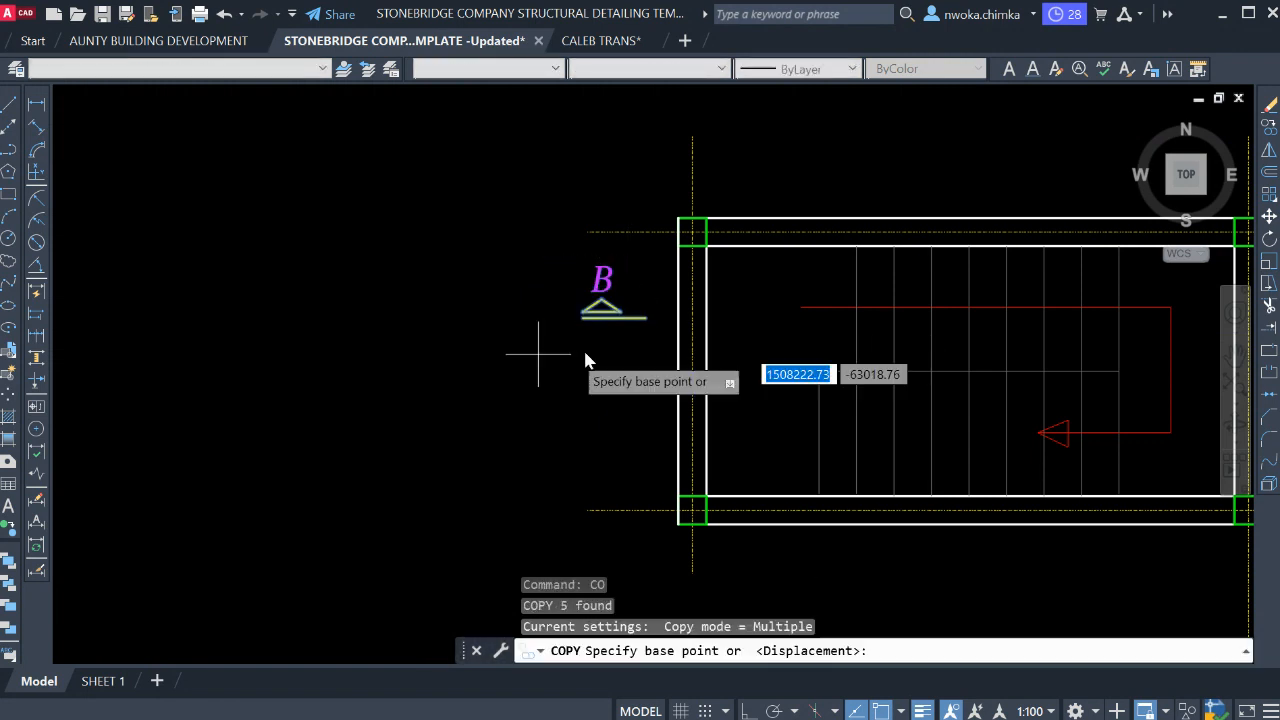
left_click(543, 357)
scroll(256, 358, "down", 4)
scroll(744, 344, "up", 3)
key("F8")
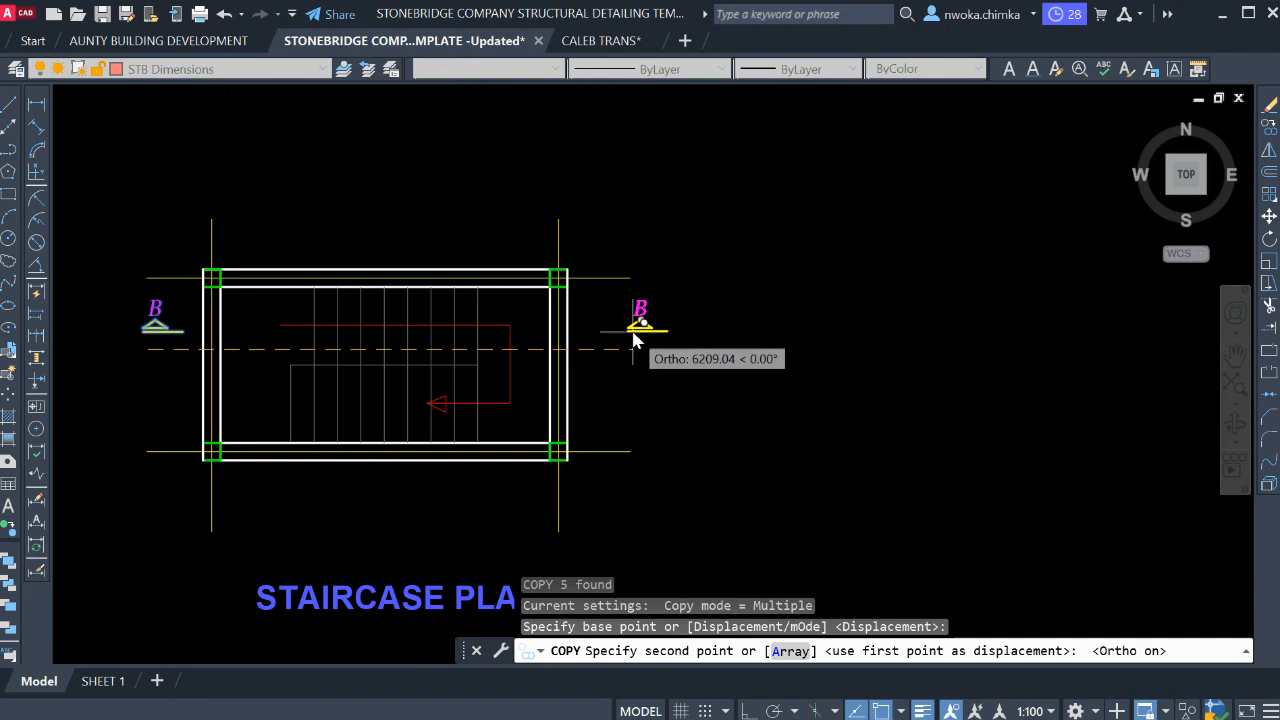
scroll(603, 343, "up", 4)
key("Escape")
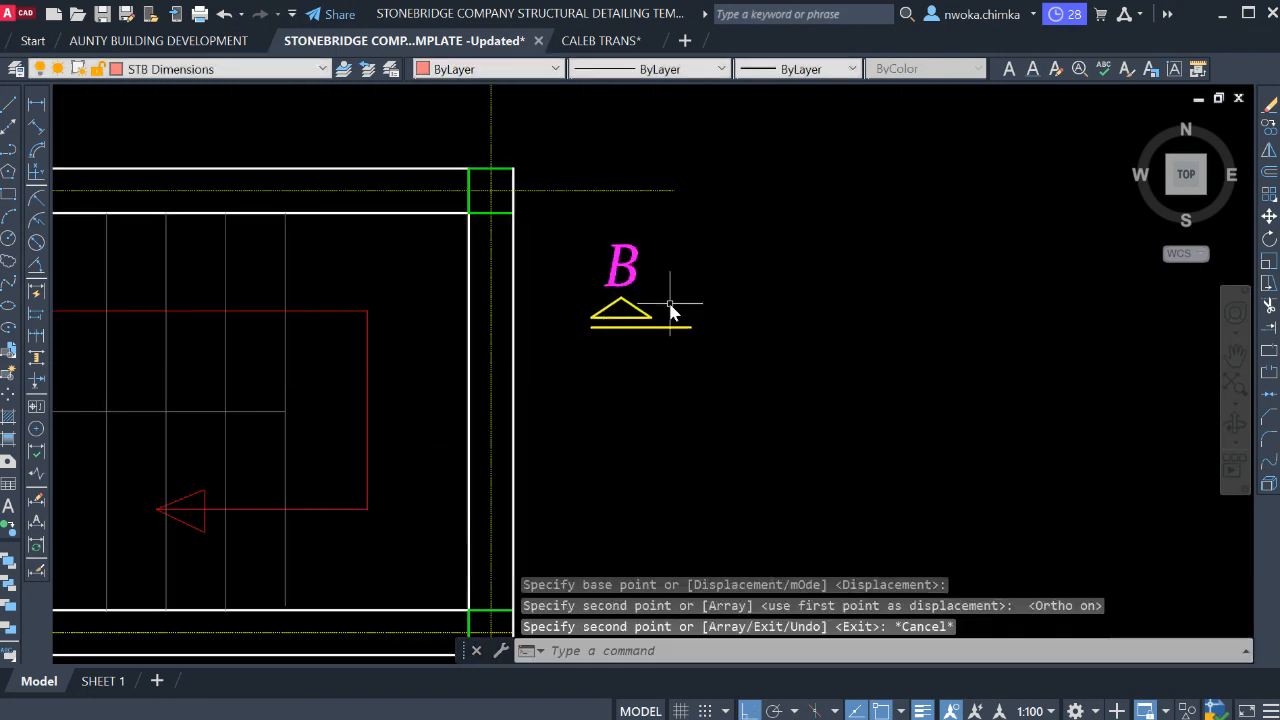
left_click(671, 302)
left_click(562, 369)
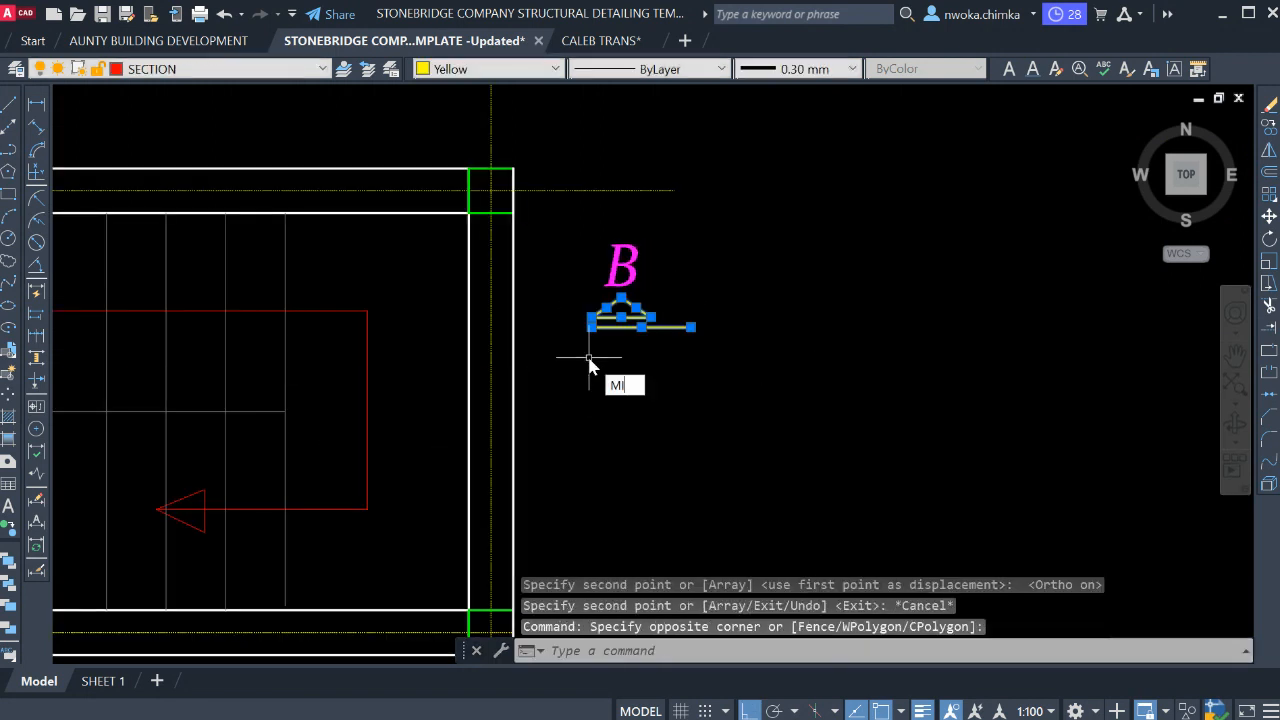
type("mi")
key("Return")
key("Escape")
Mirror the east section marker's triangle and line about a vertical axis through the triangle's base midpoint, erasing the source objects.
left_click(680, 290)
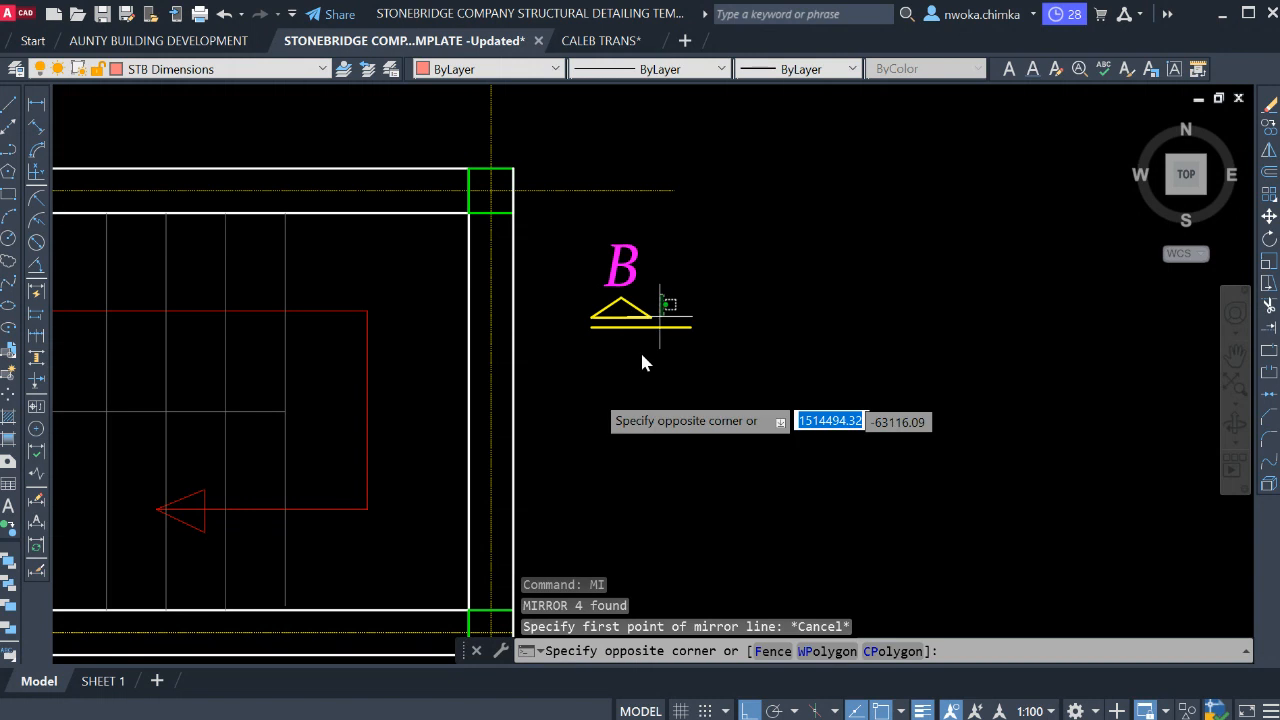
left_click(568, 400)
type("mi")
key("Return")
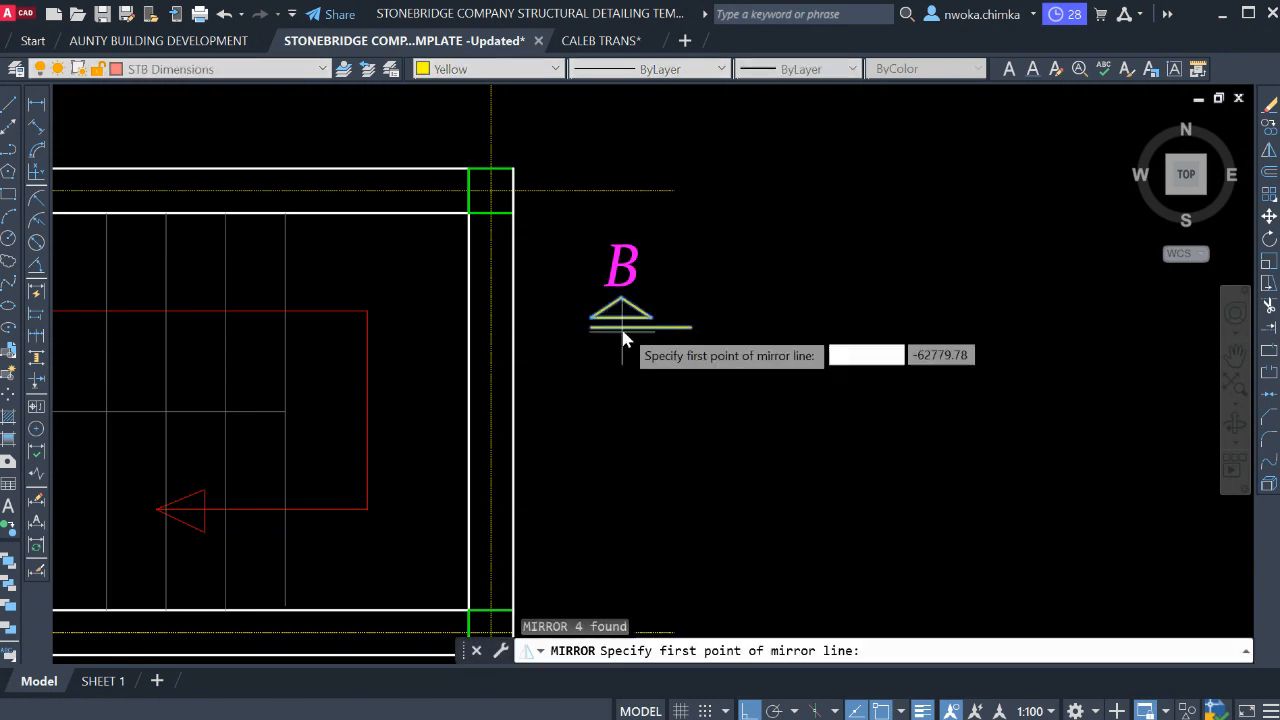
scroll(614, 320, "up", 3)
left_click(614, 306)
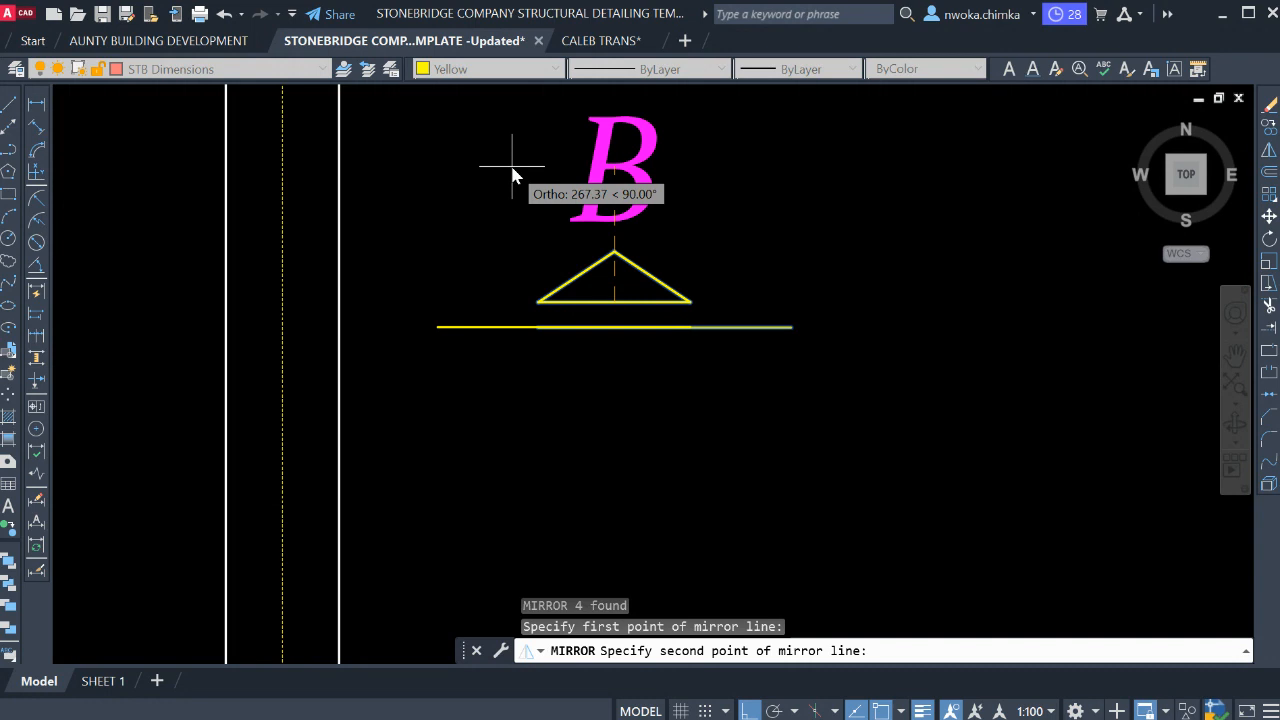
type("90")
key("Return")
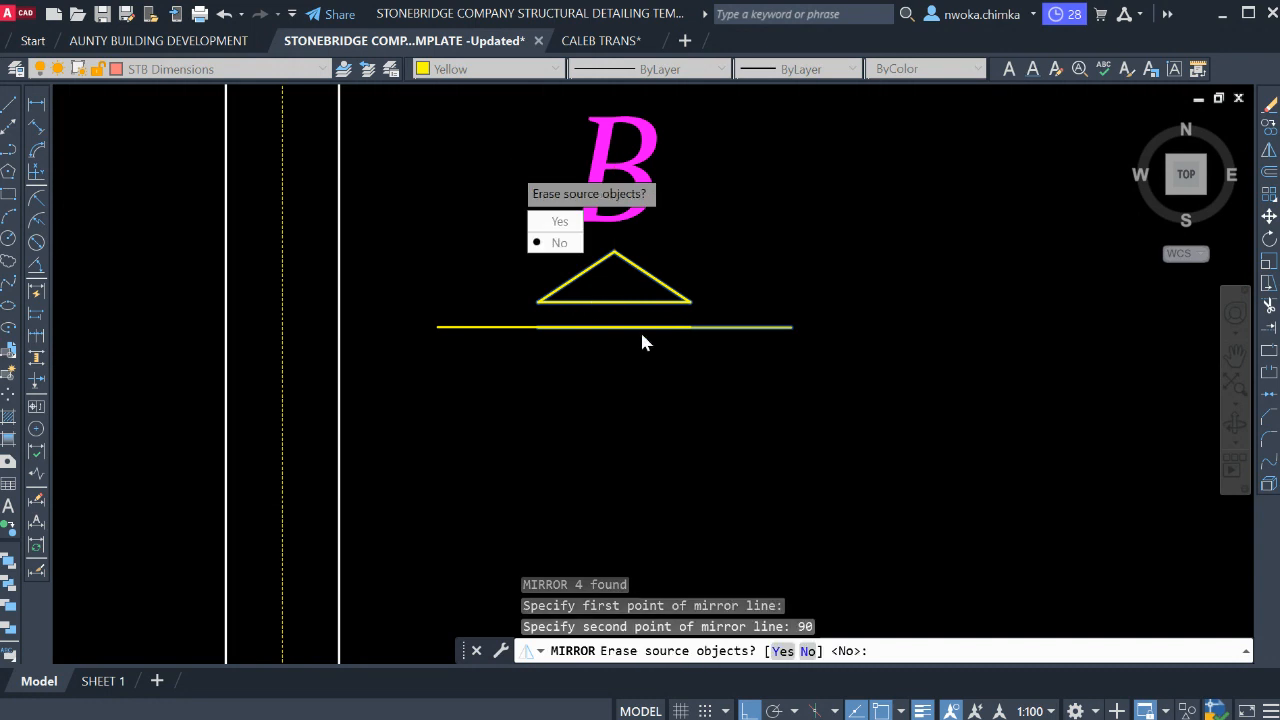
left_click(558, 221)
scroll(708, 322, "down", 4)
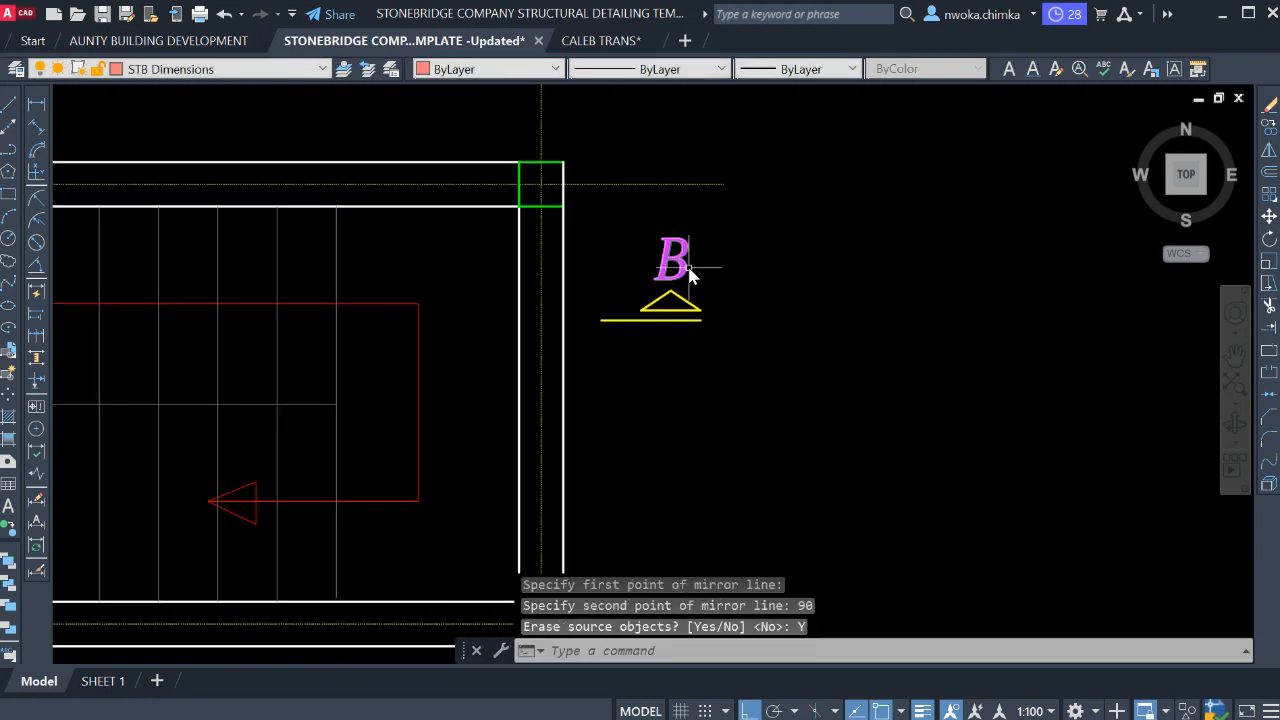
scroll(727, 297, "down", 3)
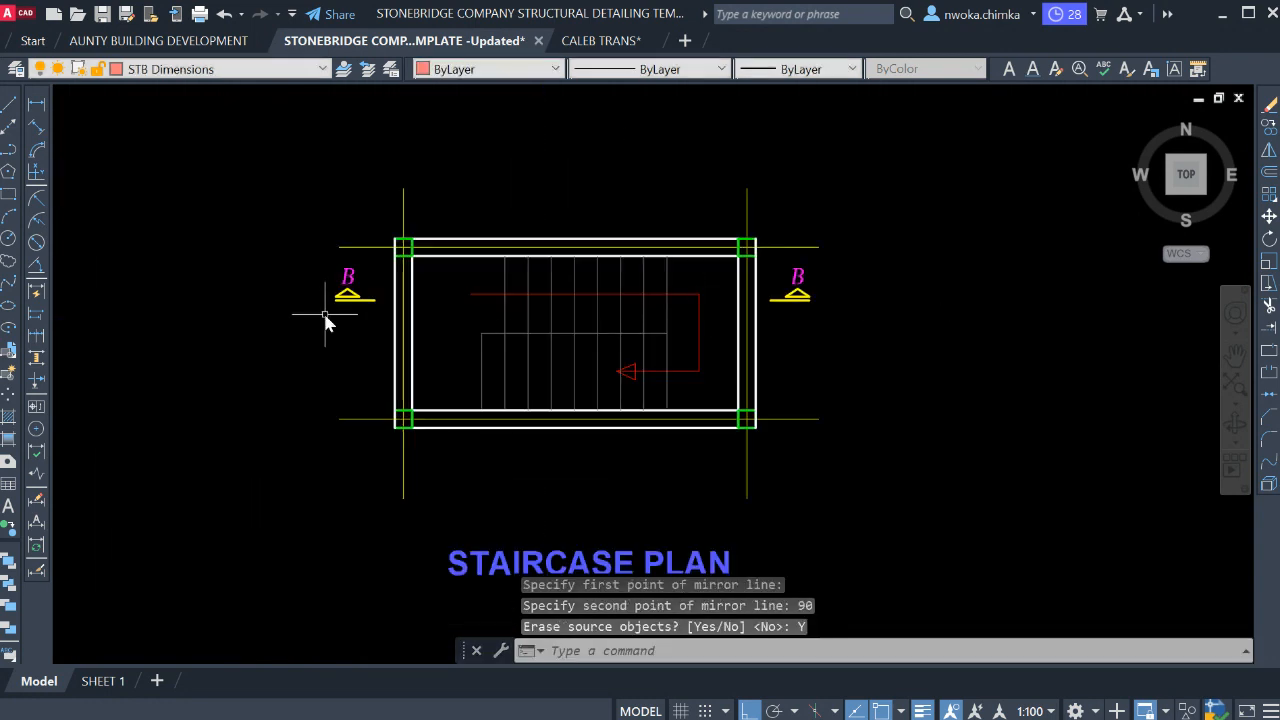
scroll(797, 285, "up", 2)
left_click(845, 258)
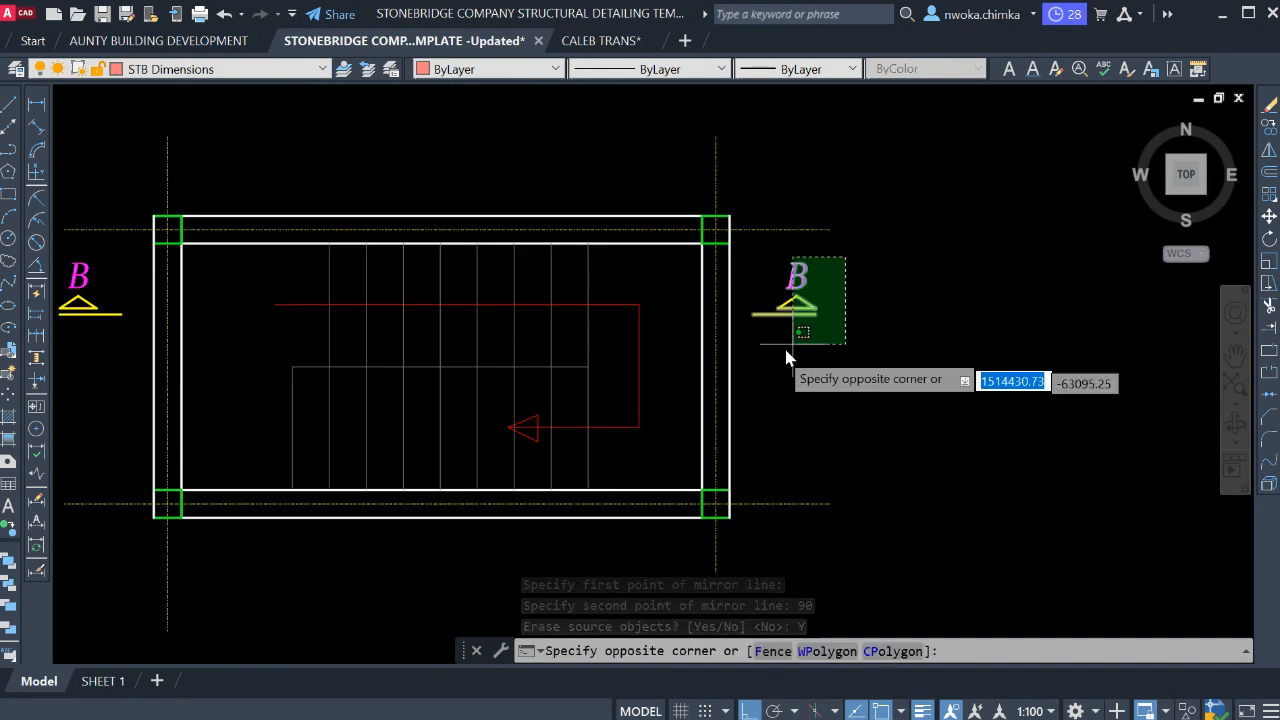
left_click(786, 357)
key("Escape")
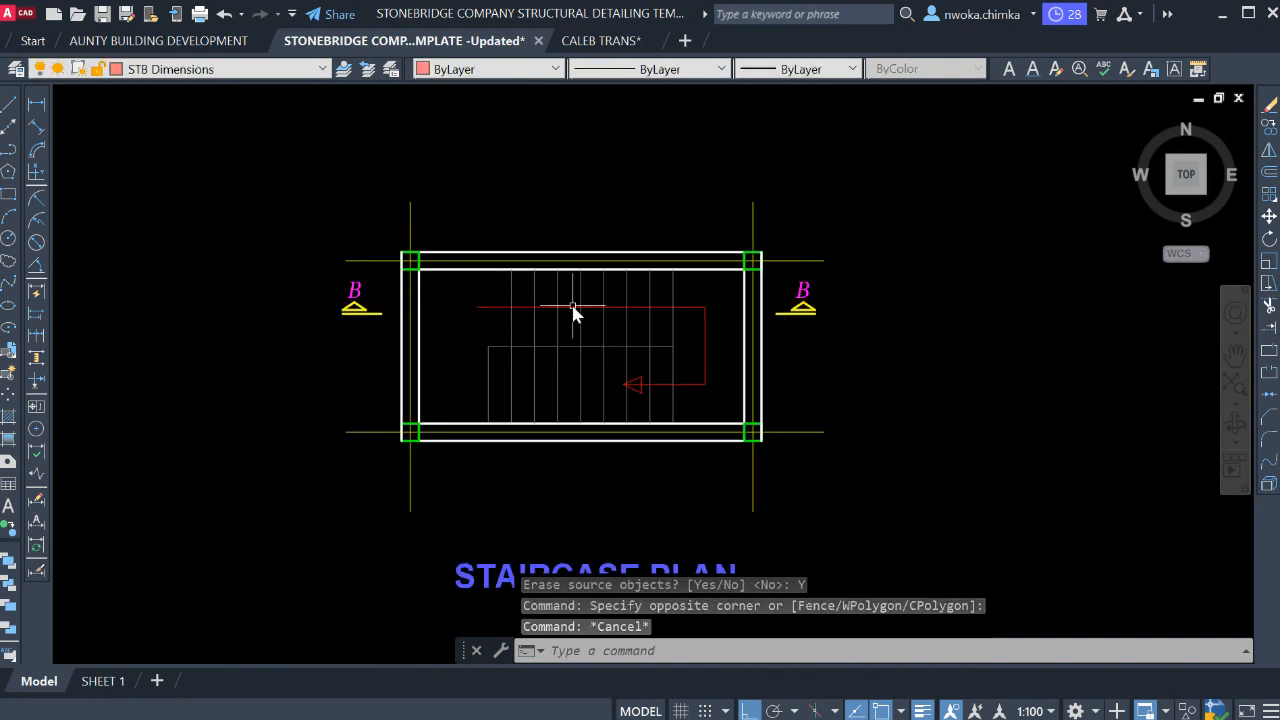
Examine the section markers, Section B-B and Section A-A on the reference STAIRCASE DETAILS sheet, and return to the rotated staircase plan.
scroll(886, 323, "down", 6)
scroll(652, 316, "down", 5)
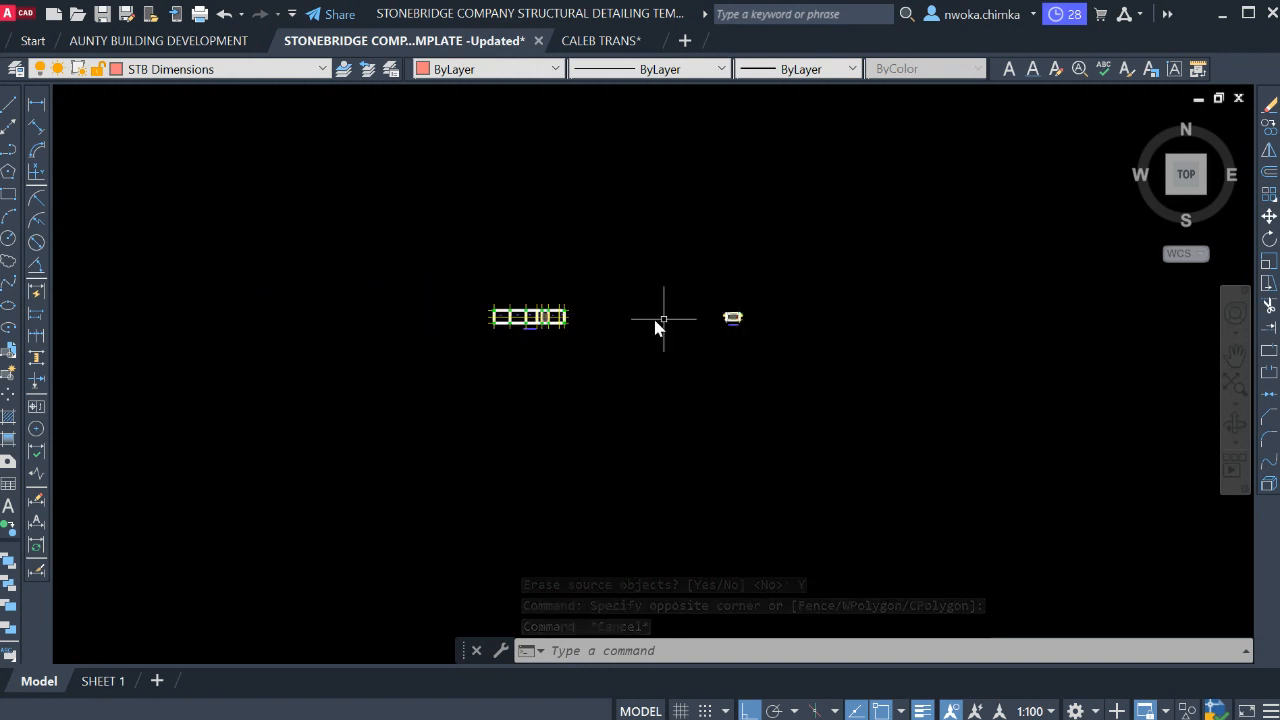
middle_click_drag(270, 342, 735, 290)
scroll(700, 300, "down", 6)
middle_click_drag(351, 319, 638, 338)
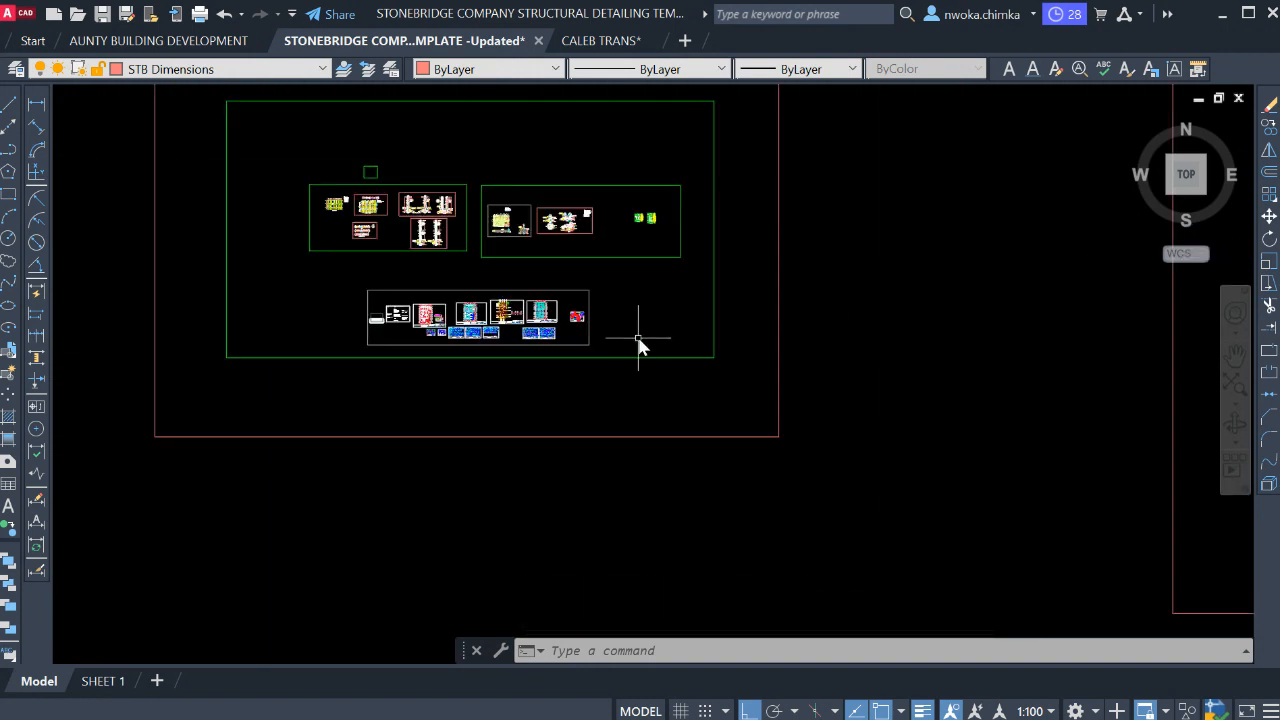
scroll(636, 338, "up", 4)
scroll(484, 284, "up", 10)
scroll(512, 337, "up", 4)
scroll(525, 378, "up", 2)
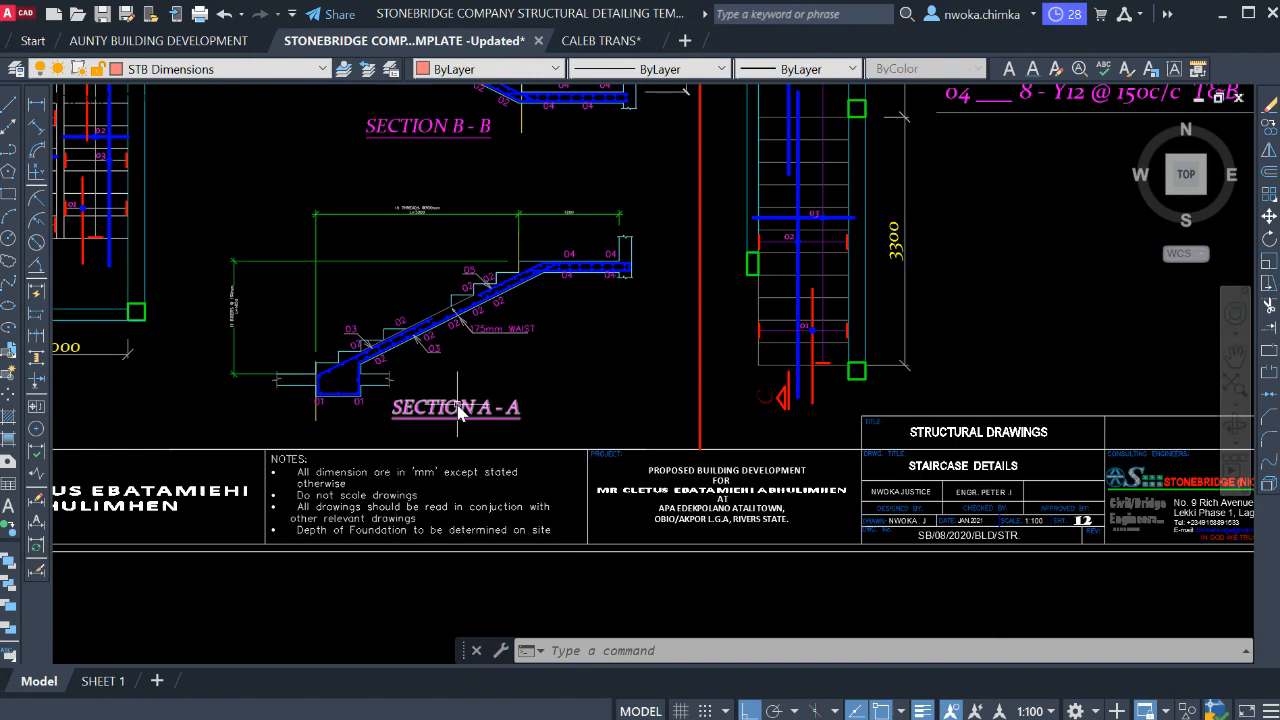
middle_click_drag(458, 406, 767, 433)
middle_click_drag(536, 349, 609, 474)
middle_click_drag(449, 223, 468, 302)
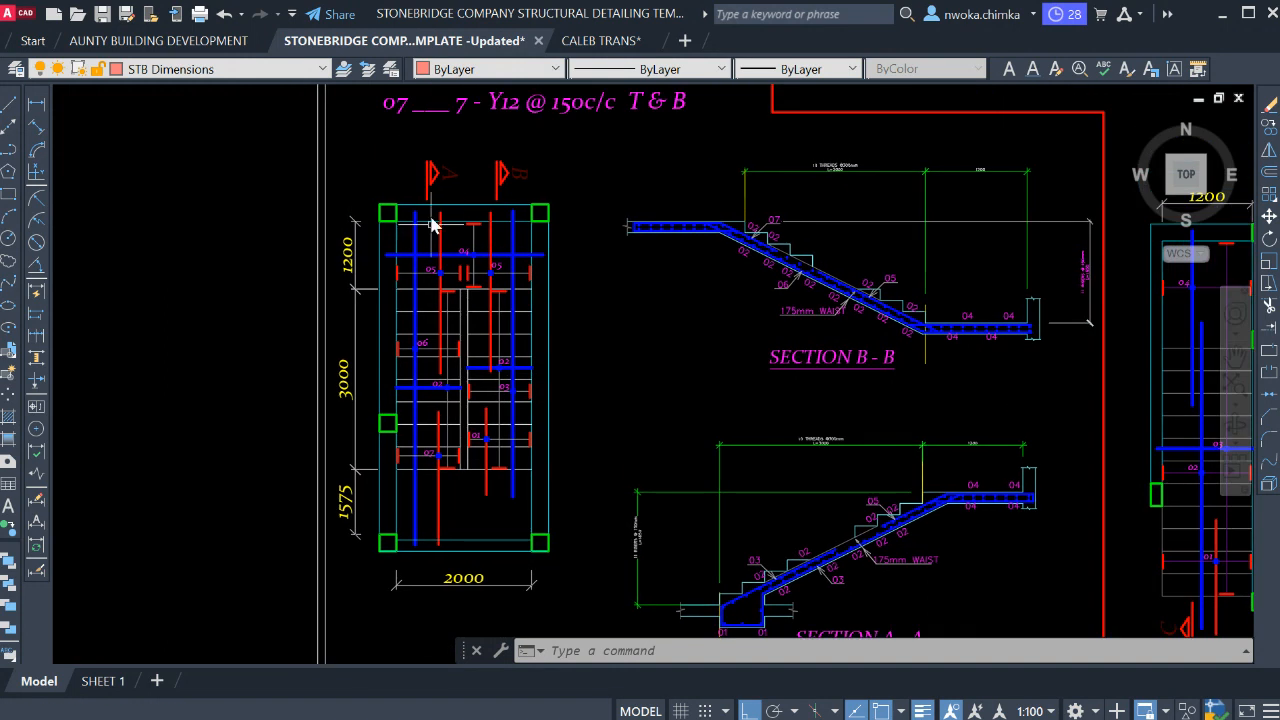
middle_click_drag(883, 610, 610, 370)
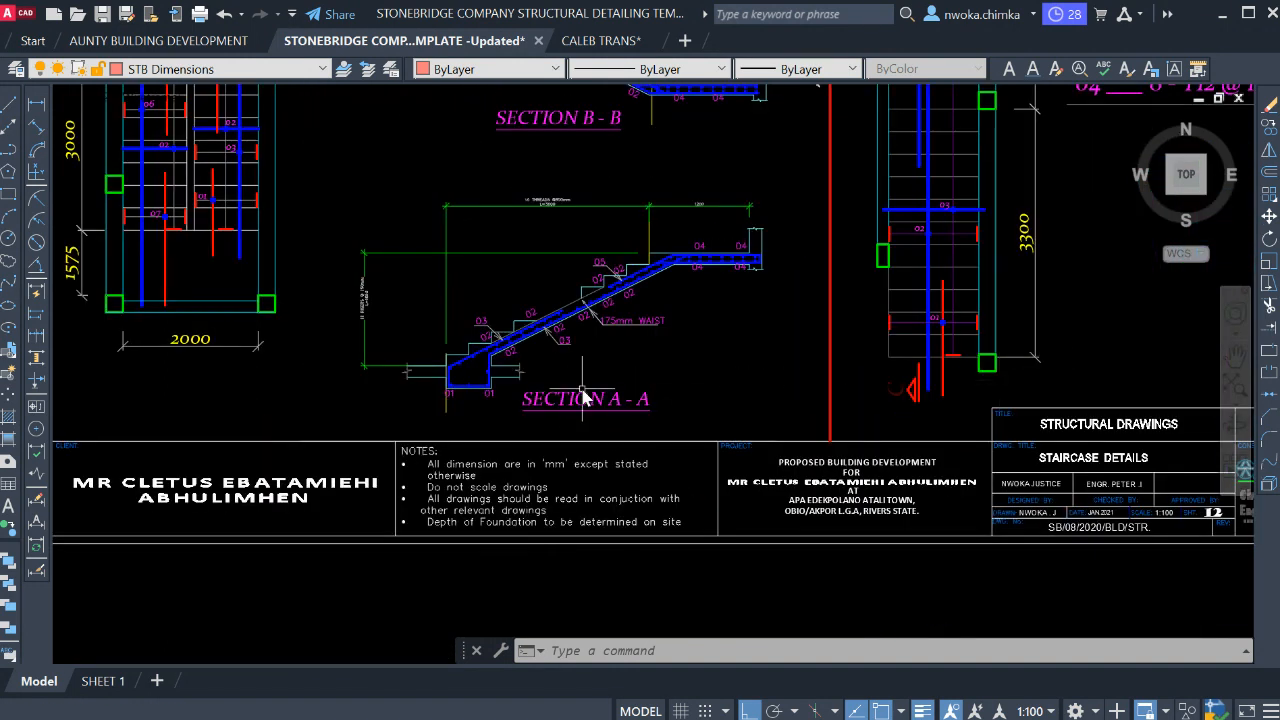
scroll(550, 398, "up", 2)
scroll(446, 314, "down", 12)
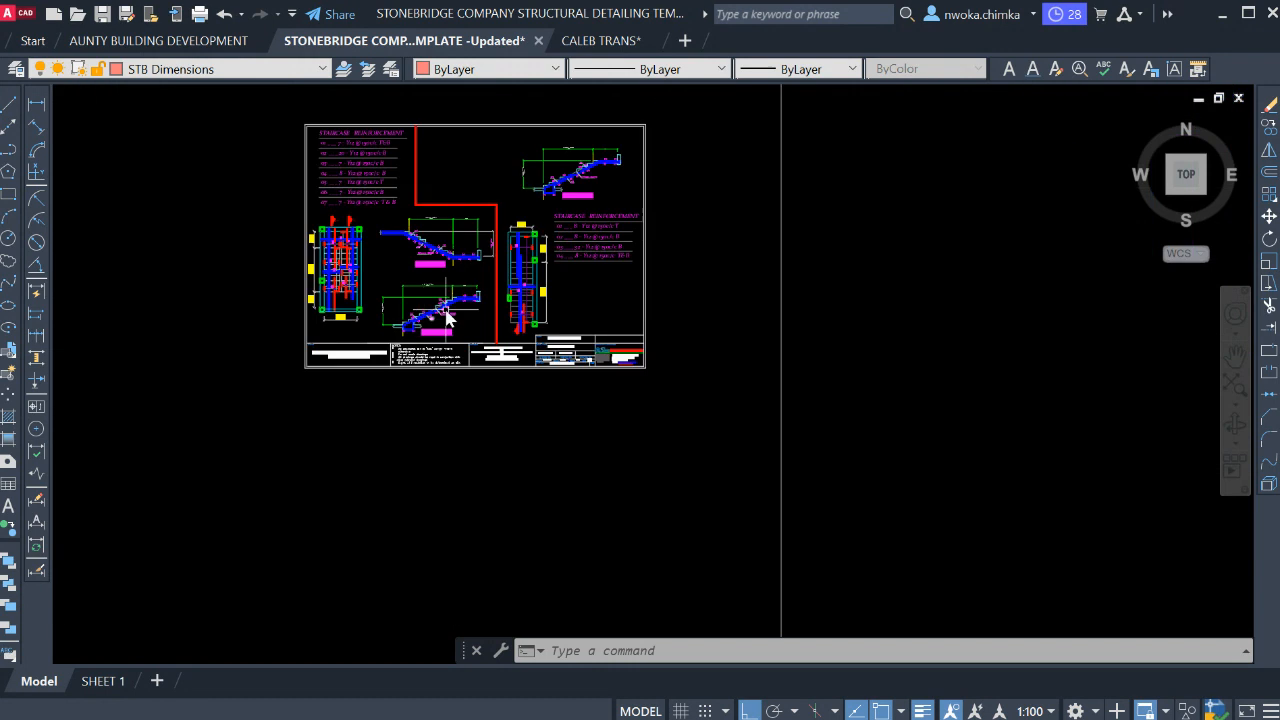
middle_click_drag(773, 300, 314, 356)
scroll(385, 331, "down", 4)
middle_click_drag(740, 345, 487, 355)
scroll(505, 360, "down", 2)
middle_click_drag(893, 328, 461, 399)
scroll(461, 399, "down", 2)
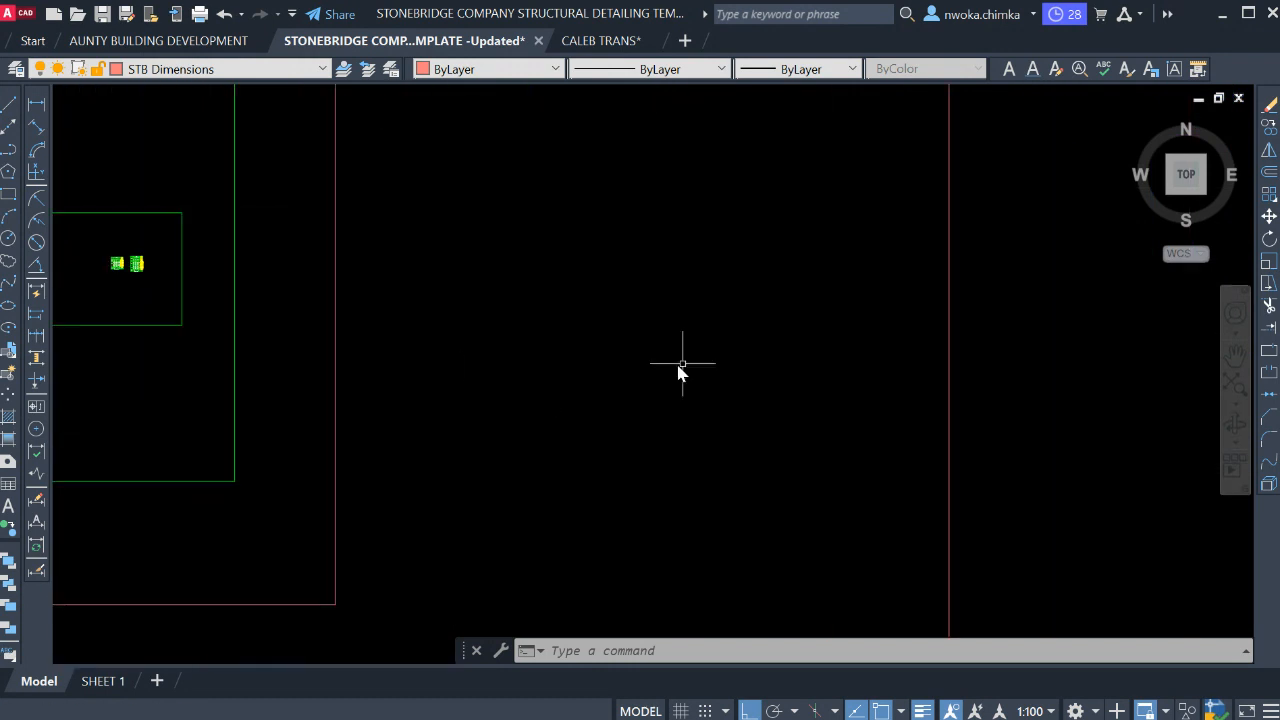
scroll(679, 364, "down", 2)
scroll(794, 361, "down", 2)
middle_click_drag(794, 361, 553, 336)
scroll(777, 326, "up", 6)
scroll(940, 310, "up", 15)
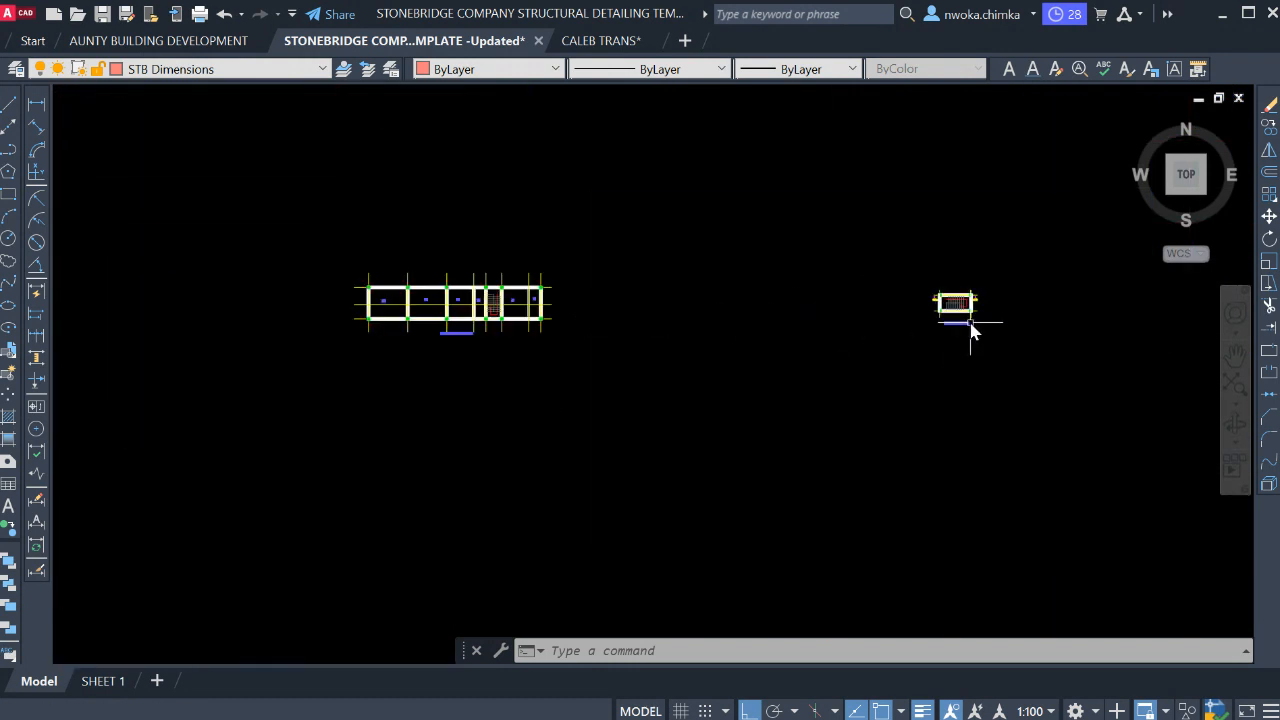
Copy both section B markers together straight down about 1007 units, staying outside the staircase plan's west and east walls.
middle_click_drag(951, 294, 771, 411)
scroll(691, 371, "up", 3)
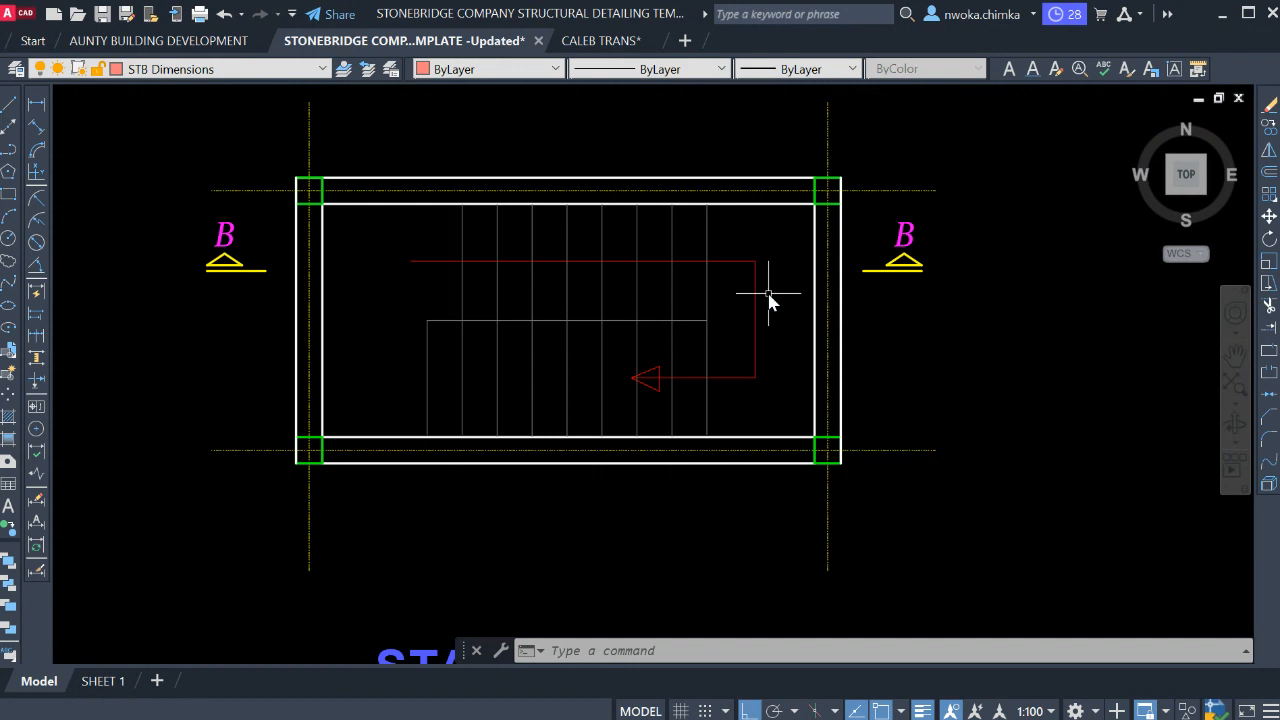
left_click(257, 216)
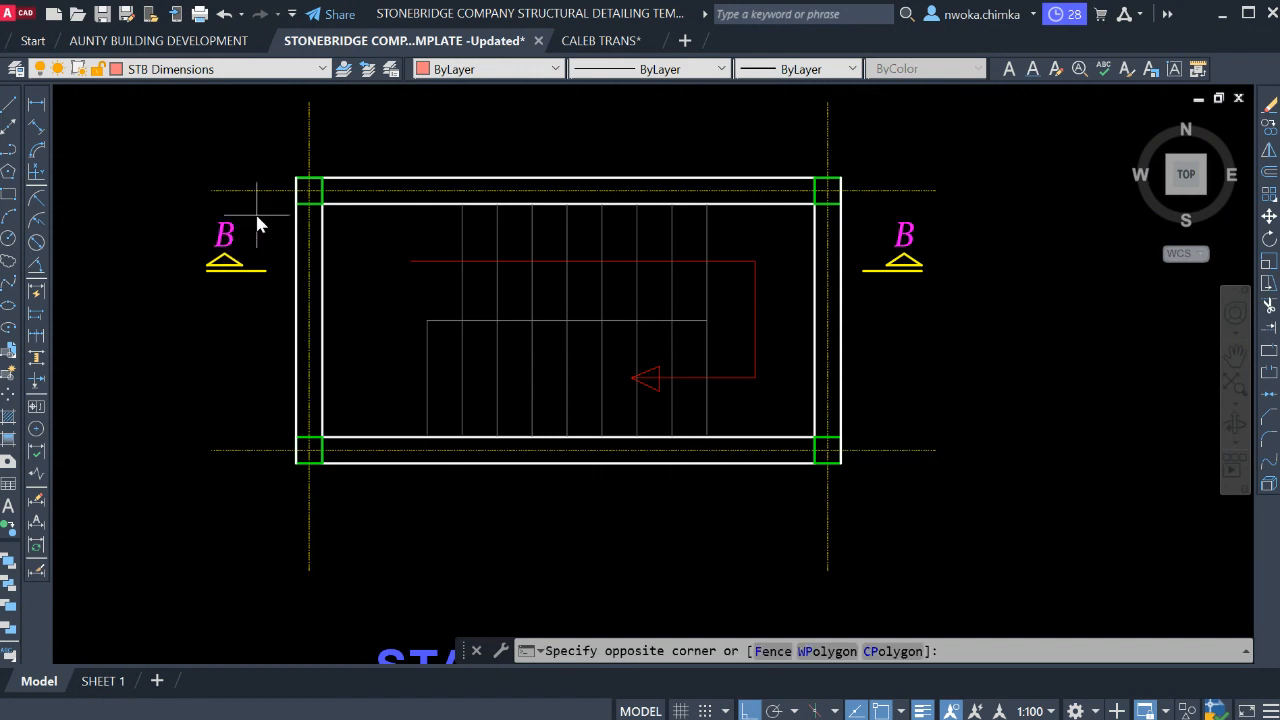
left_click(194, 298)
left_click(977, 229)
left_click(865, 313)
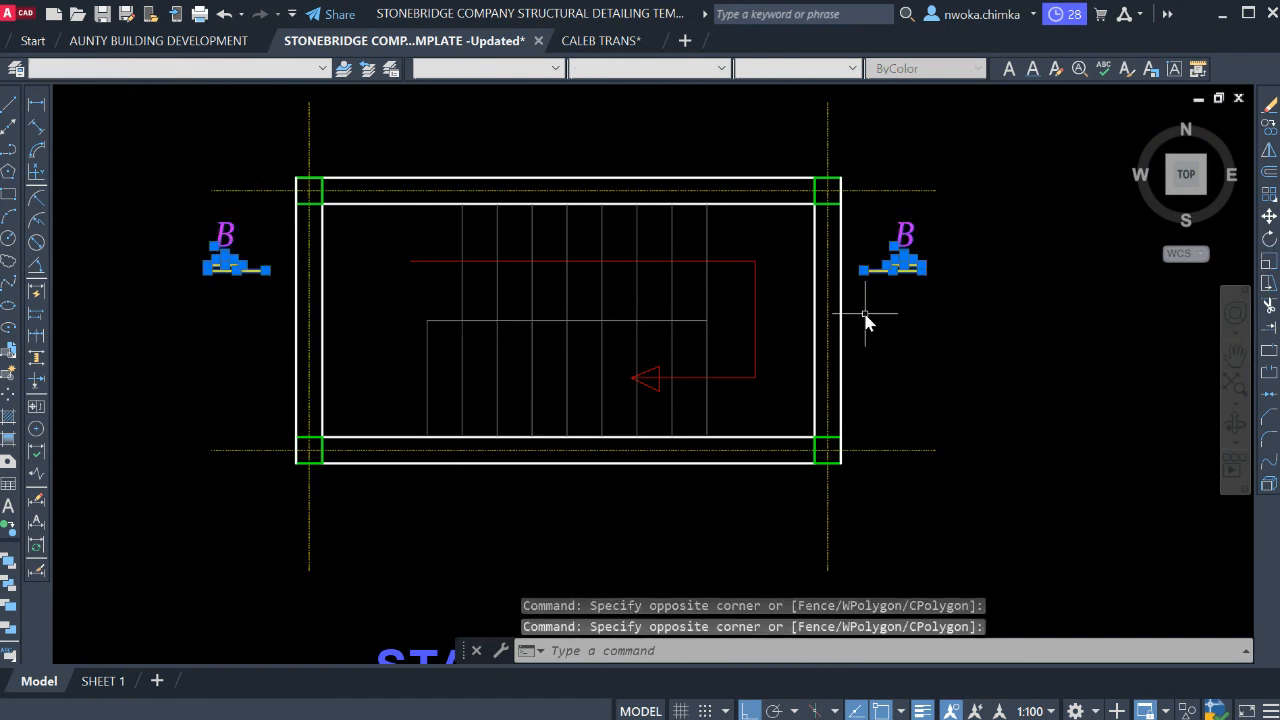
type("C")
key("Return")
left_click(999, 305)
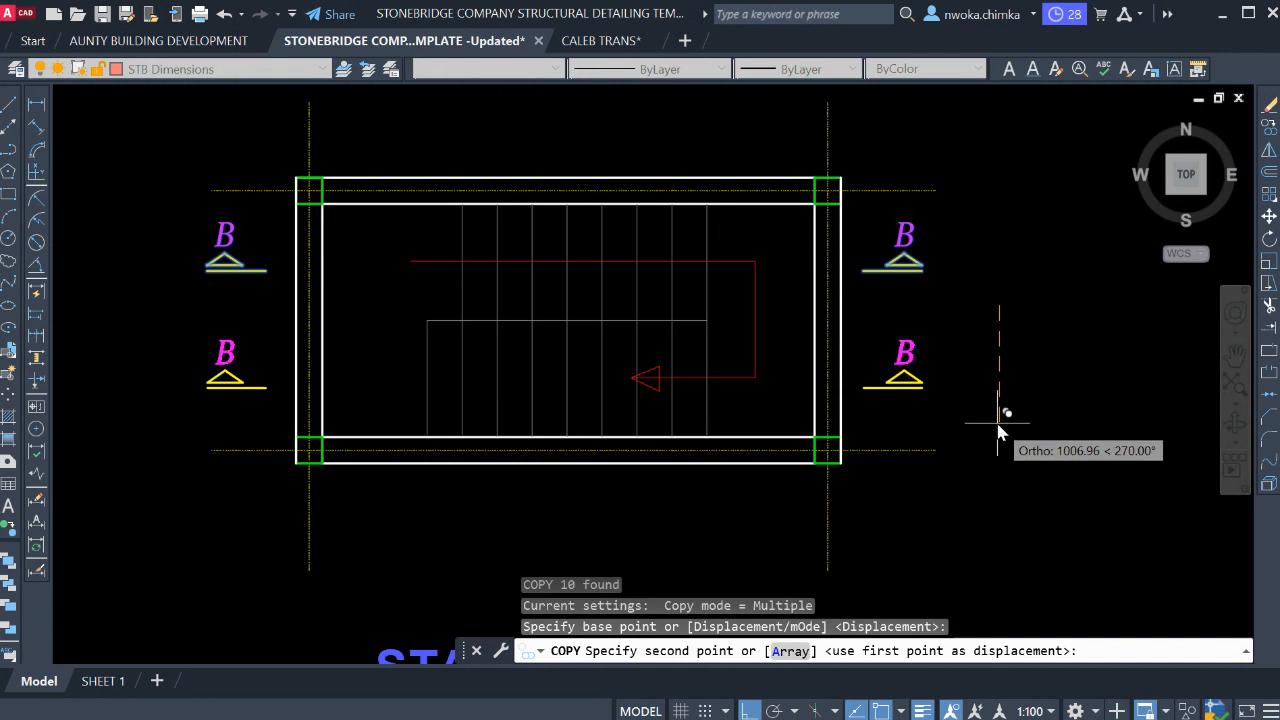
left_click(999, 430)
key("Escape")
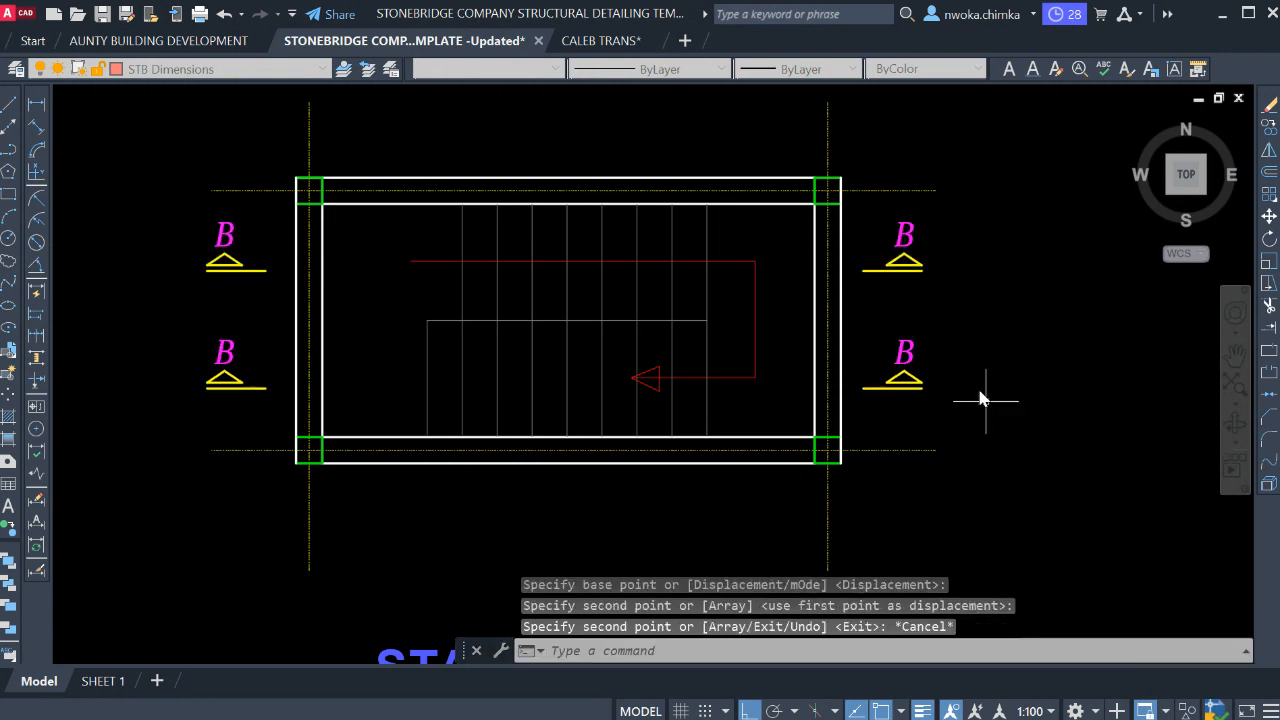
Change the letters of the two lower section markers, on the west and east sides, to C.
left_click(226, 348)
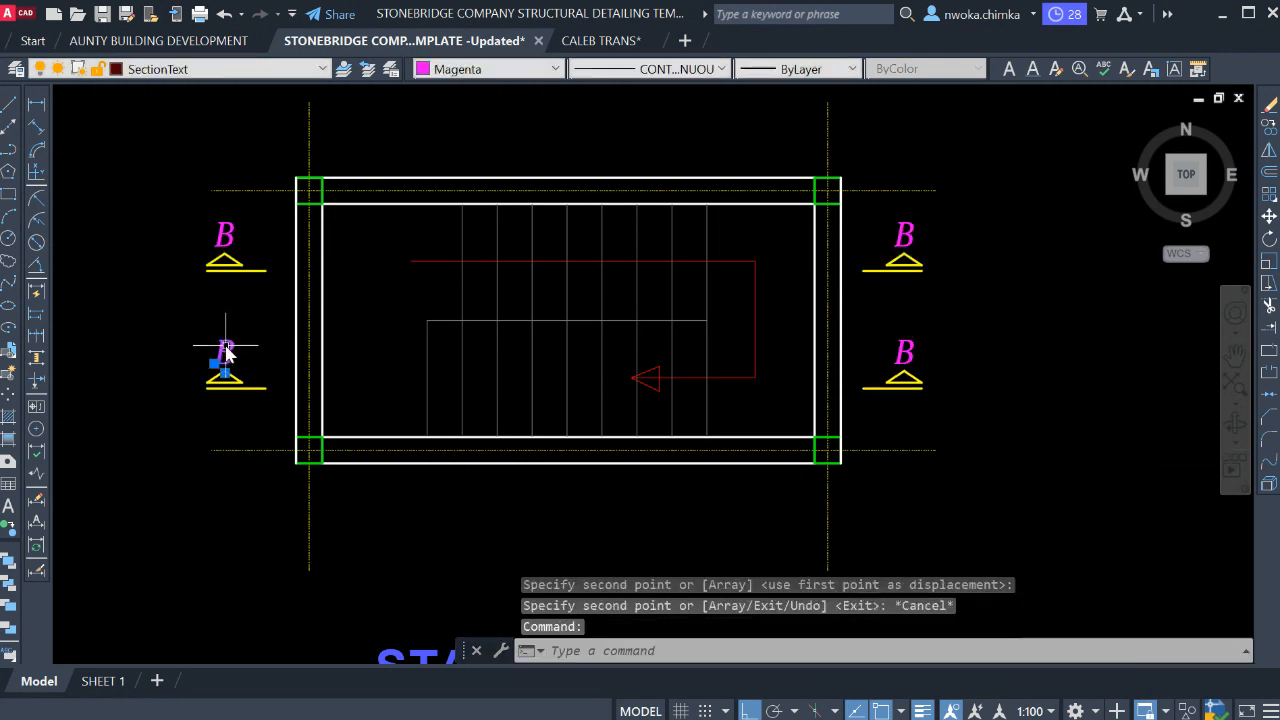
double_click(226, 350)
type("C")
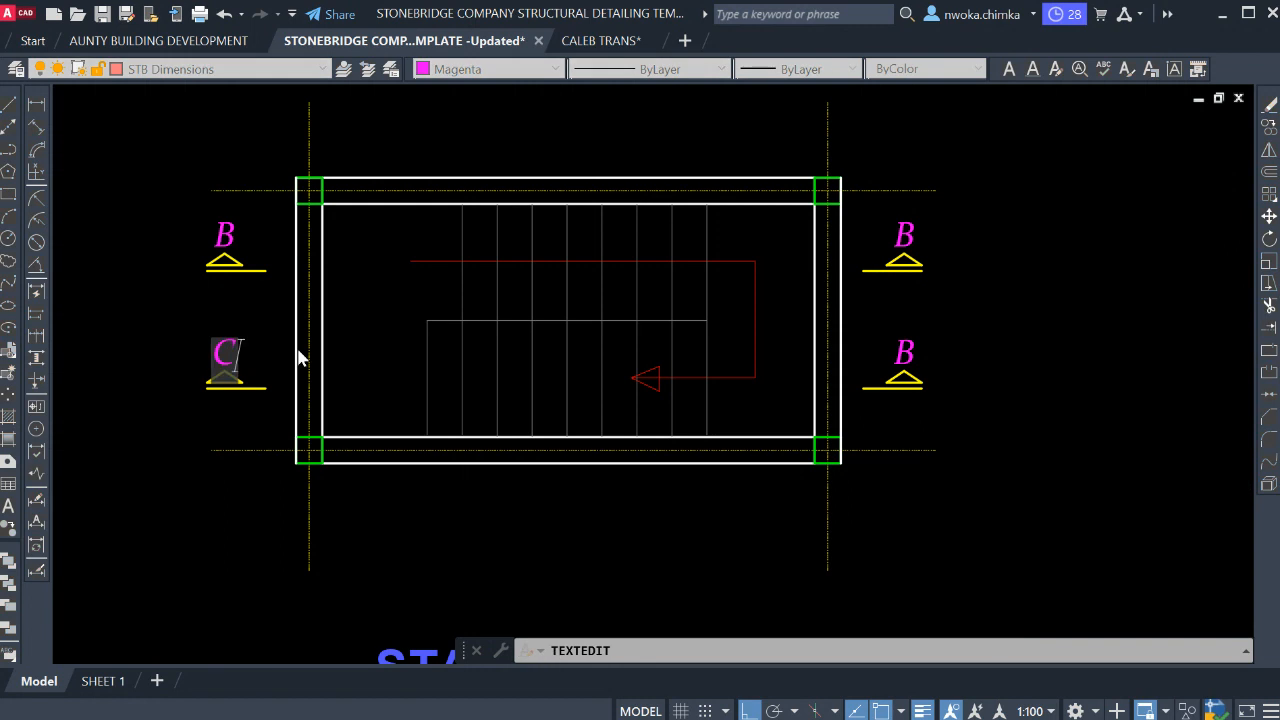
left_click(909, 368)
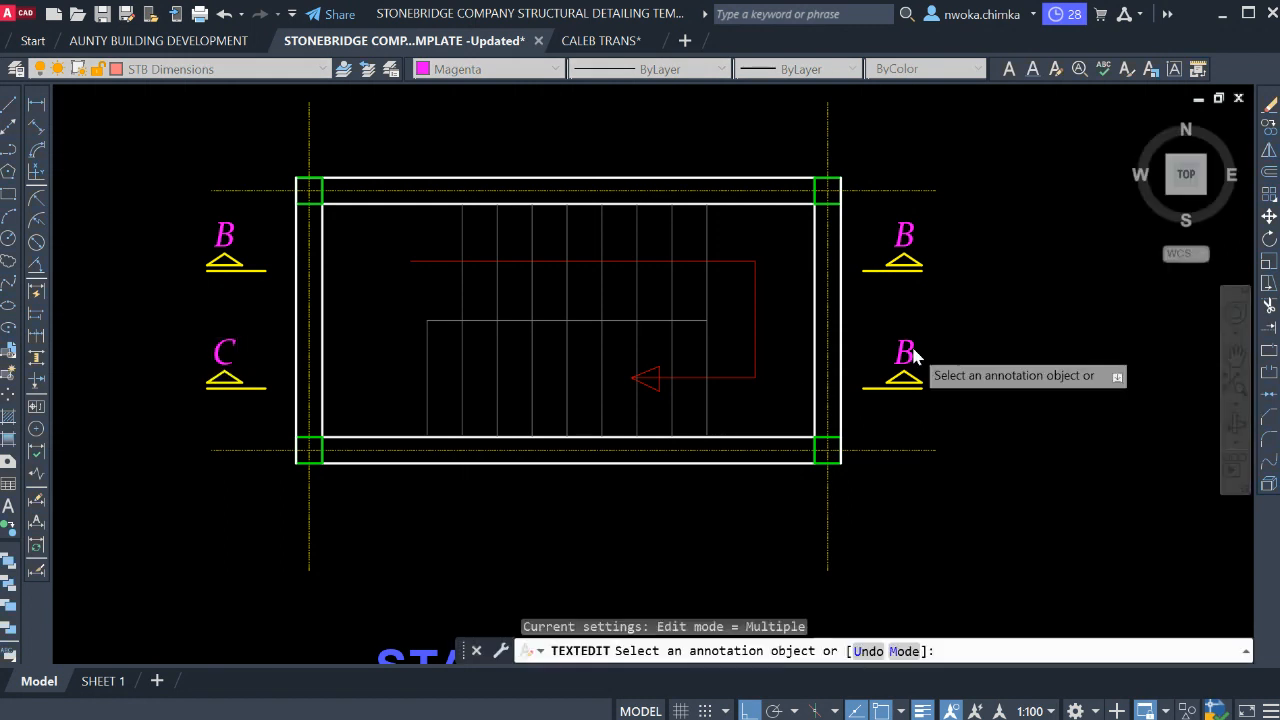
left_click(913, 355)
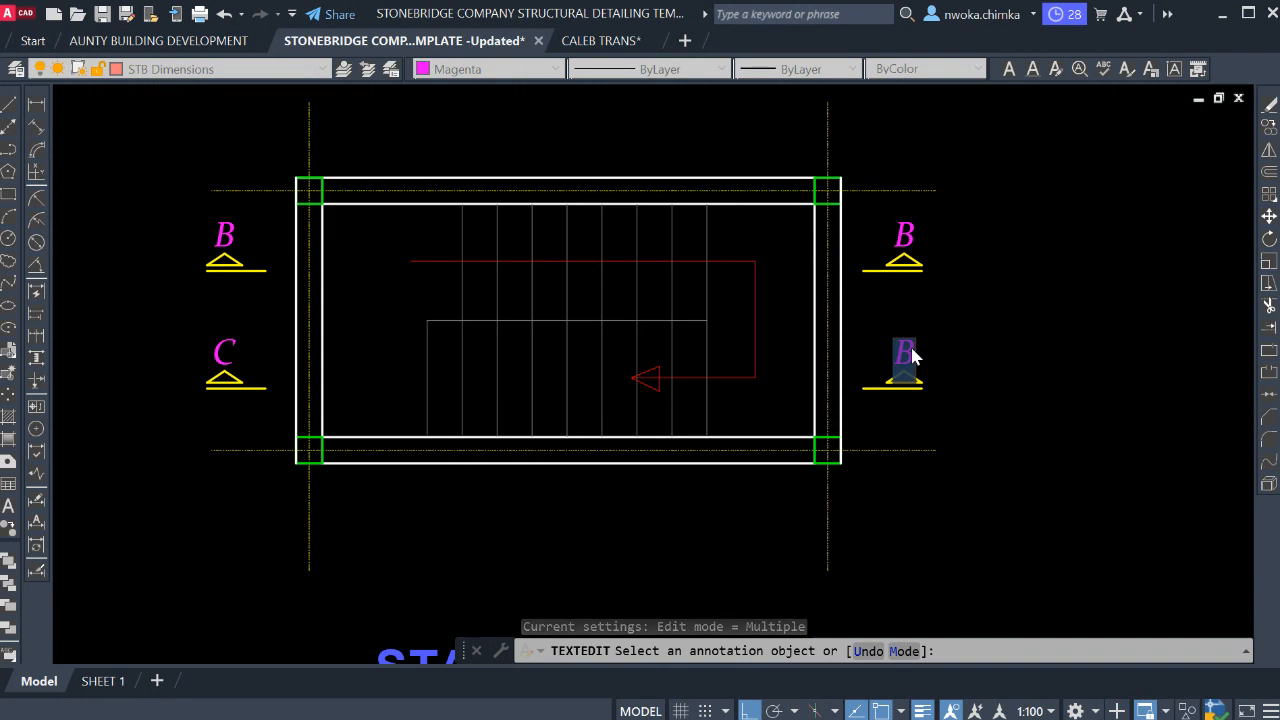
type("C")
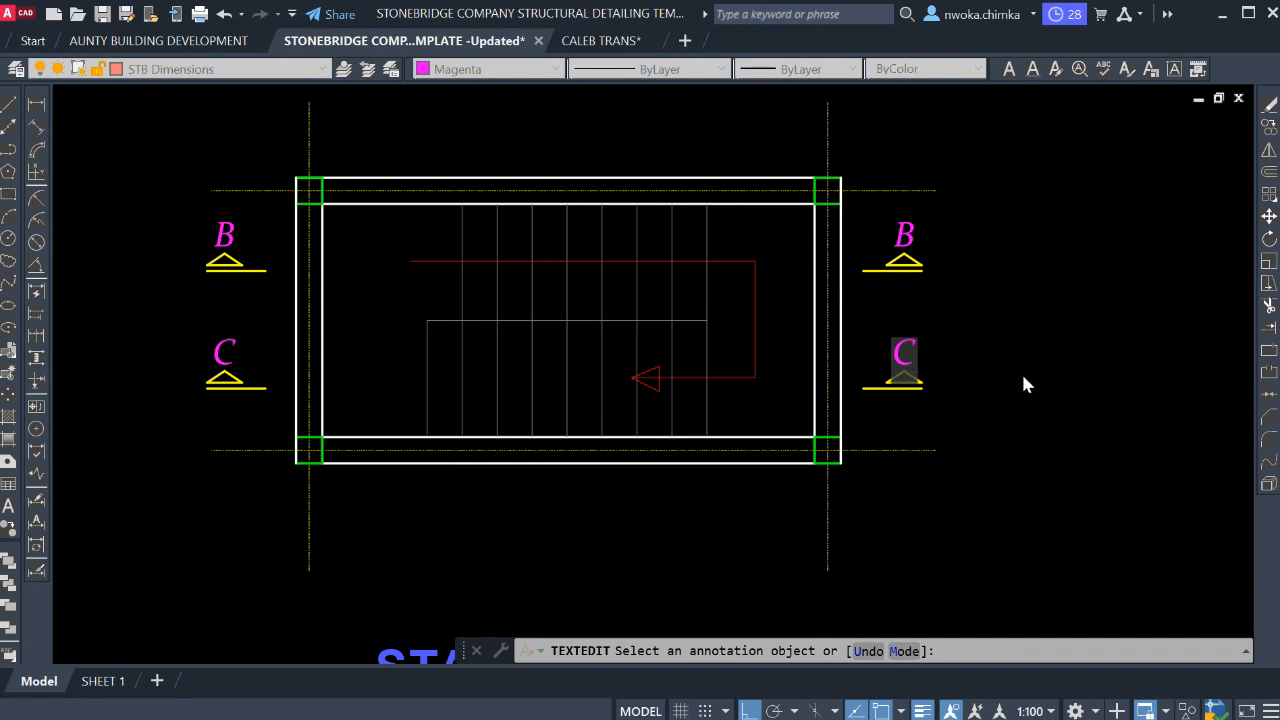
left_click(1021, 382)
key("Escape")
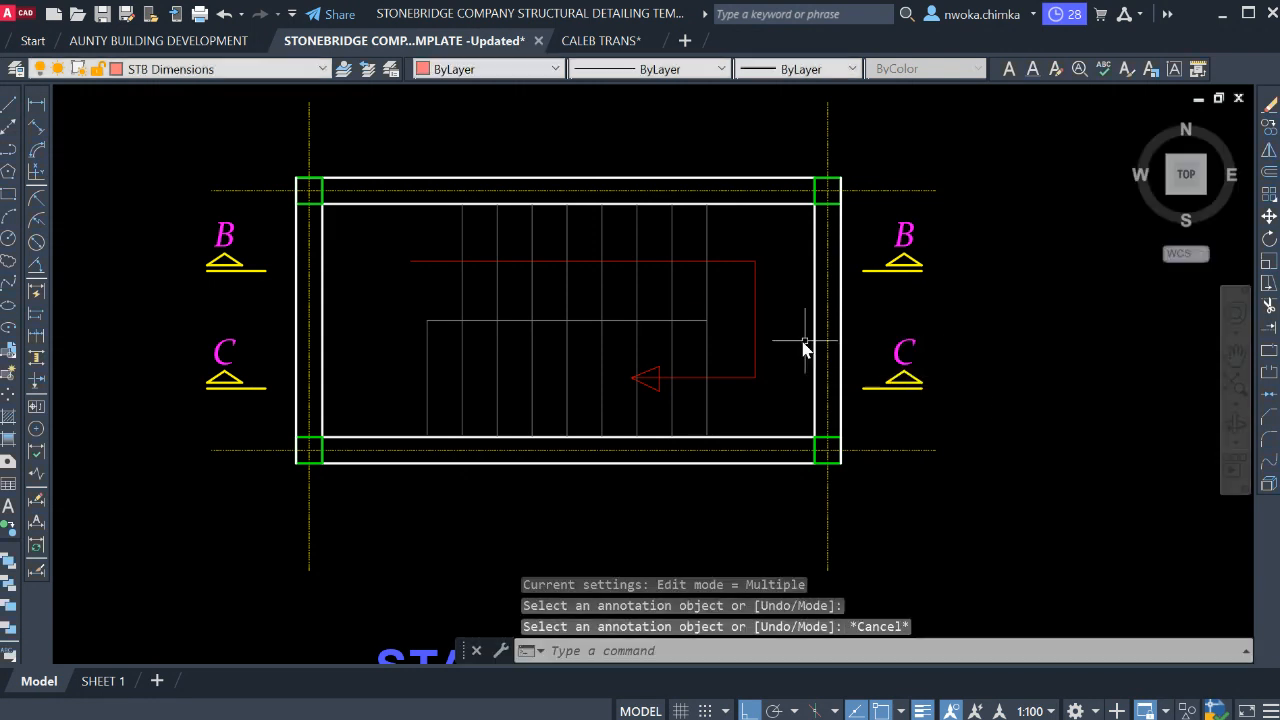
Draw vertical construction lines on the STB CALL OUT layer through the north ends of all eight upper-flight riser lines, working from east to west.
scroll(643, 380, "down", 2)
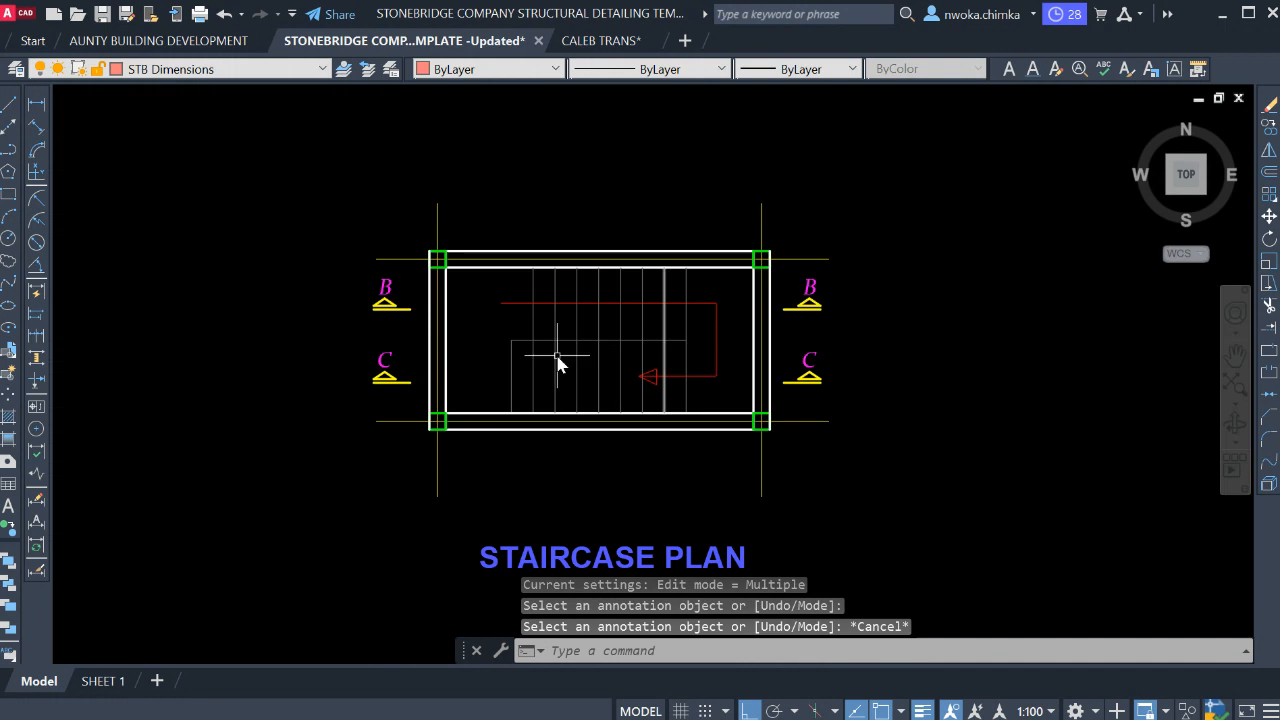
middle_click_drag(551, 251, 571, 289)
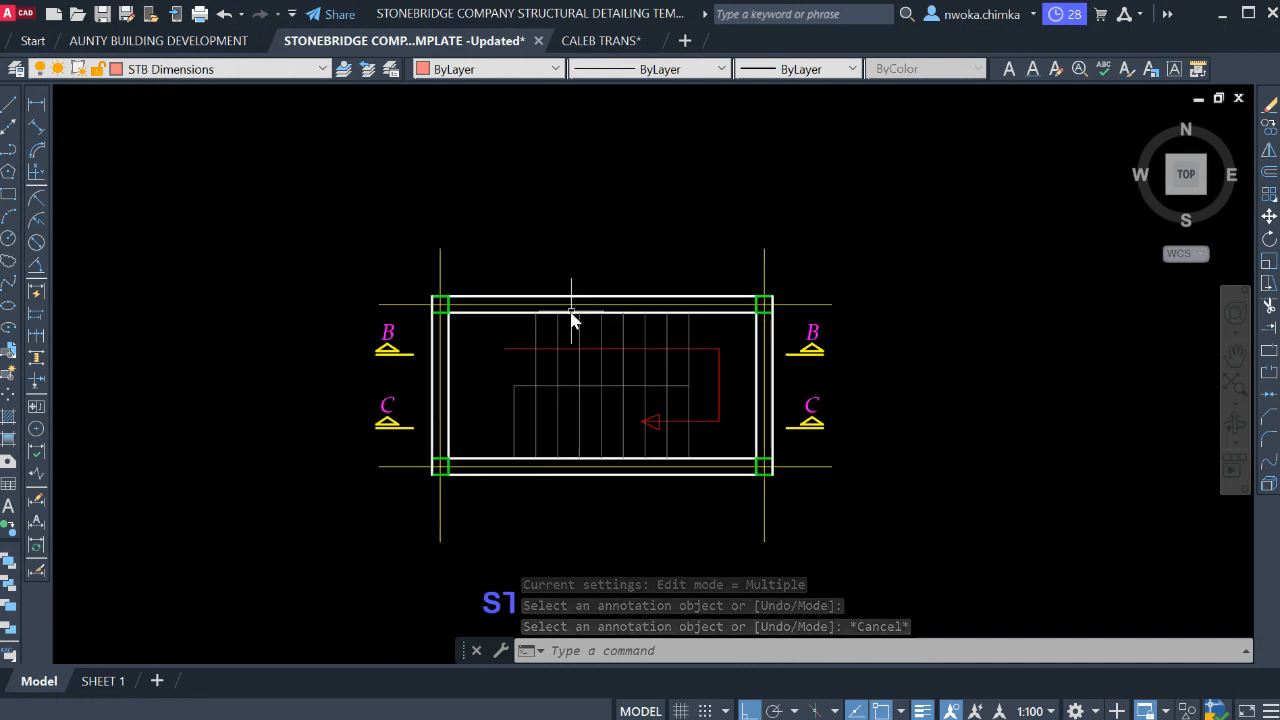
scroll(571, 320, "up", 2)
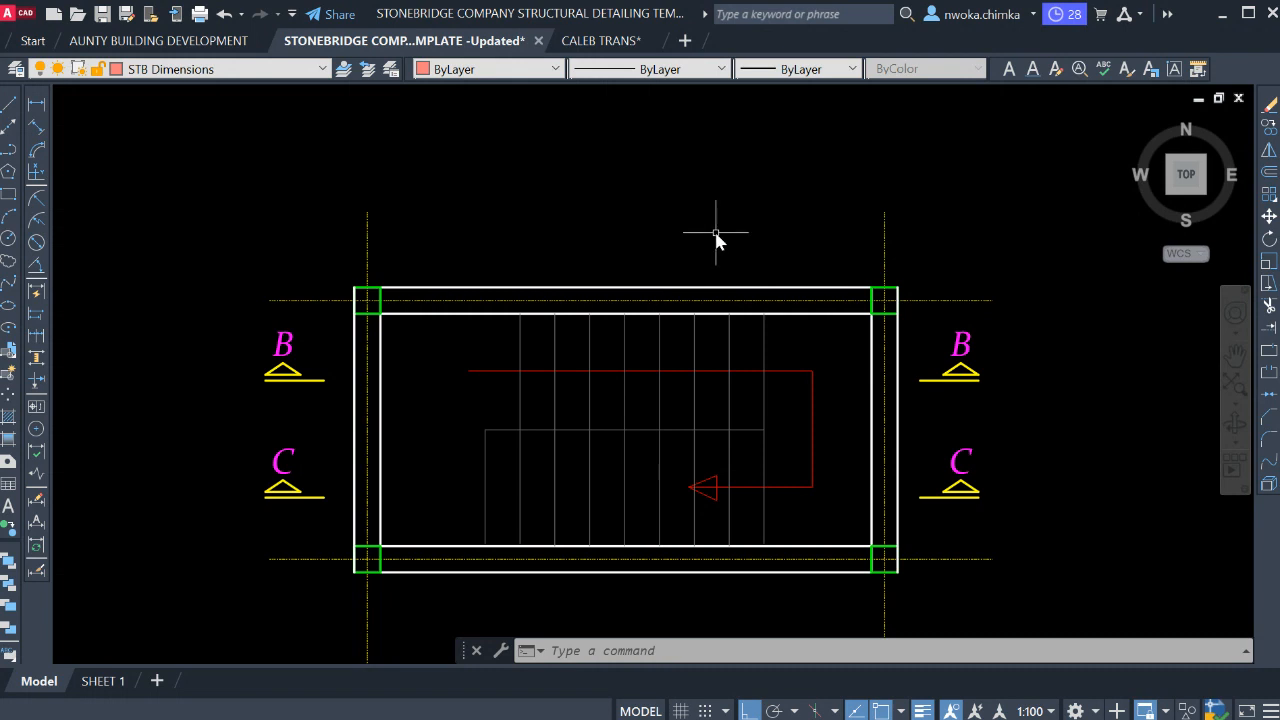
middle_click_drag(640, 309, 609, 349)
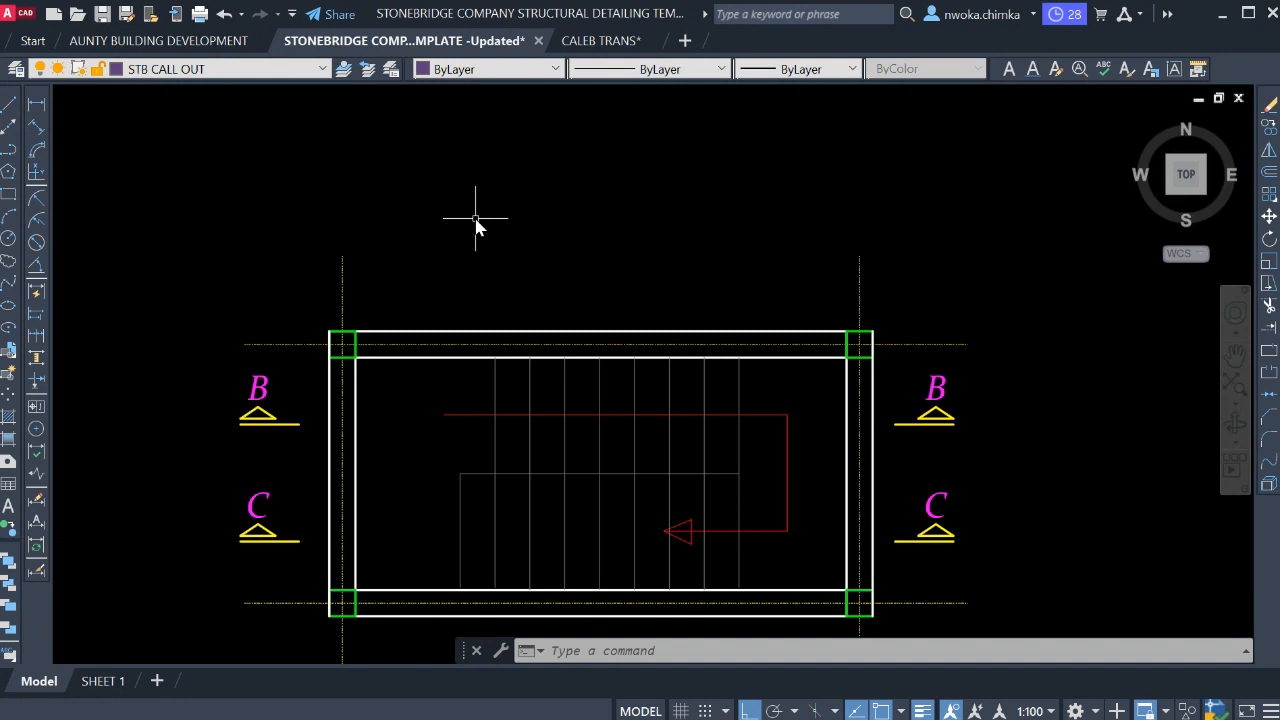
type("xxl")
key("Return")
type("v")
key("Return")
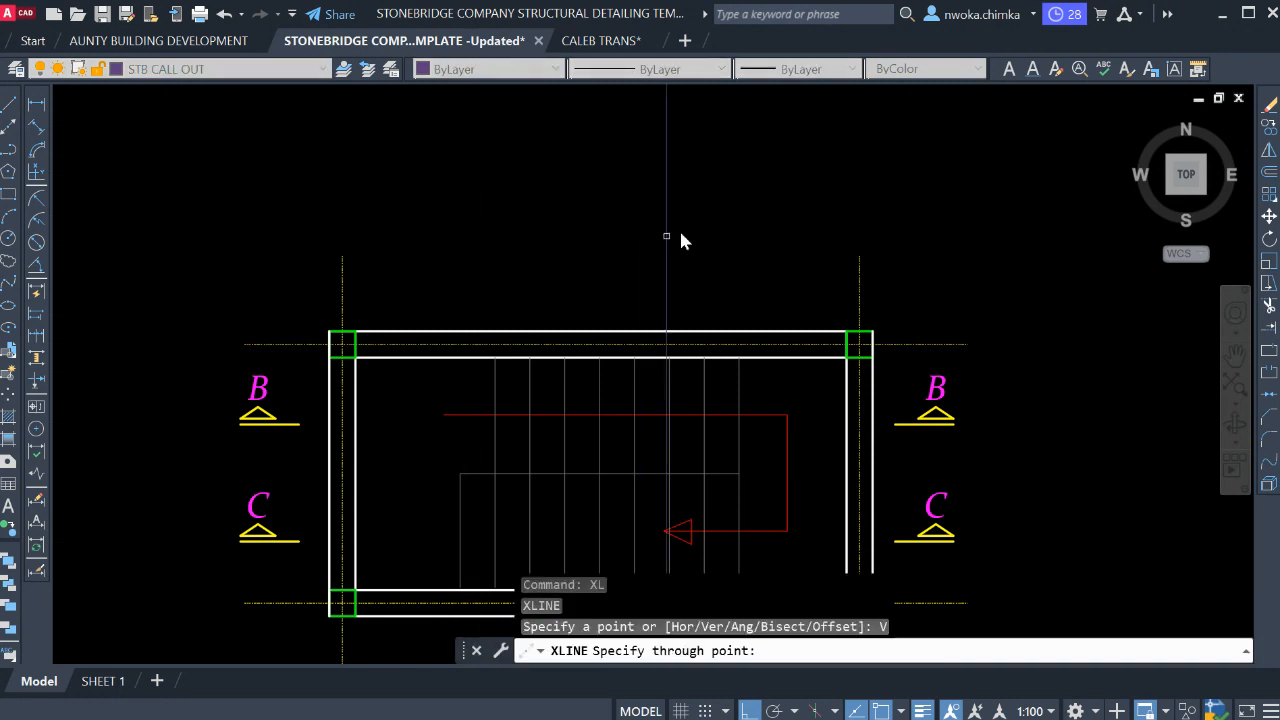
scroll(737, 357, "up", 2)
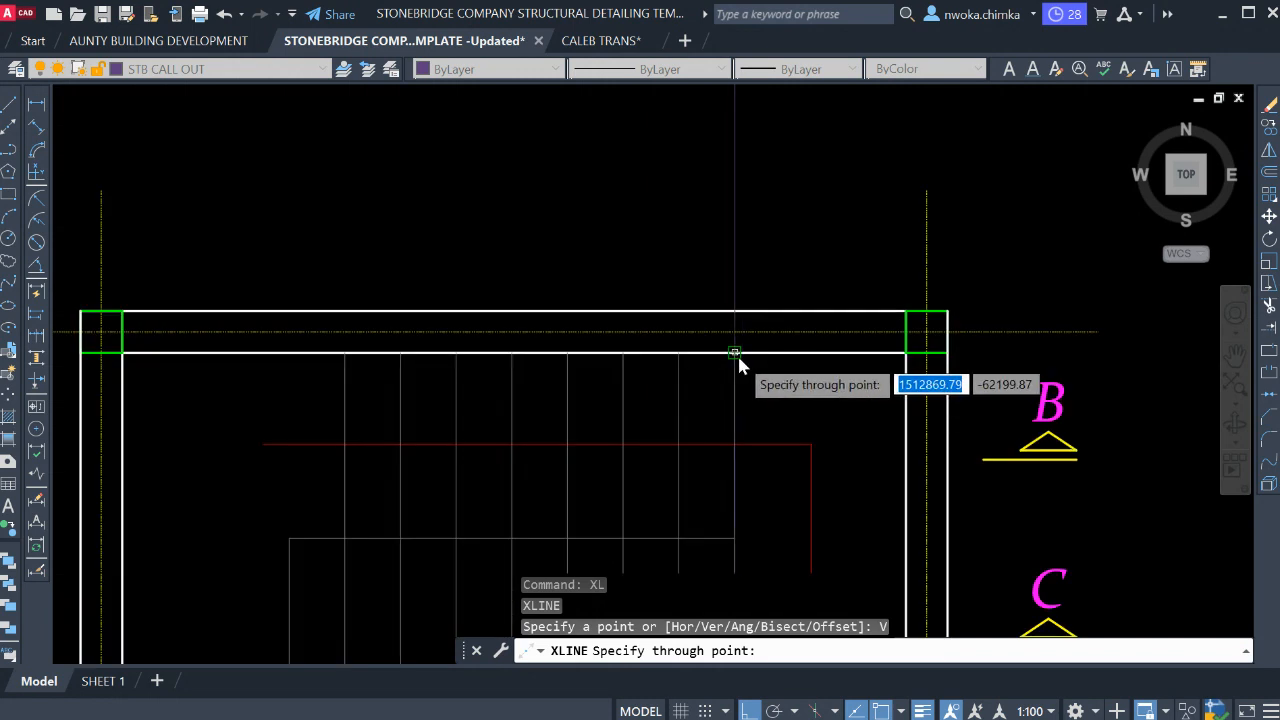
left_click(737, 353)
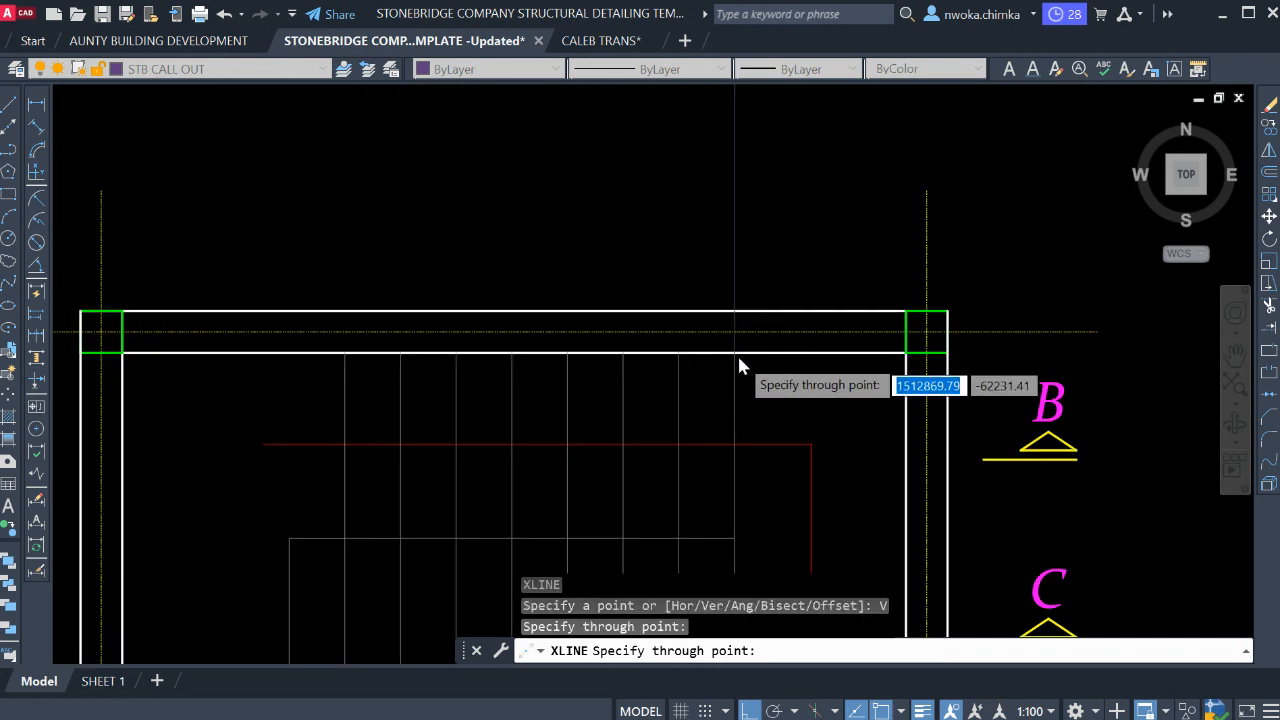
left_click(679, 353)
left_click(623, 353)
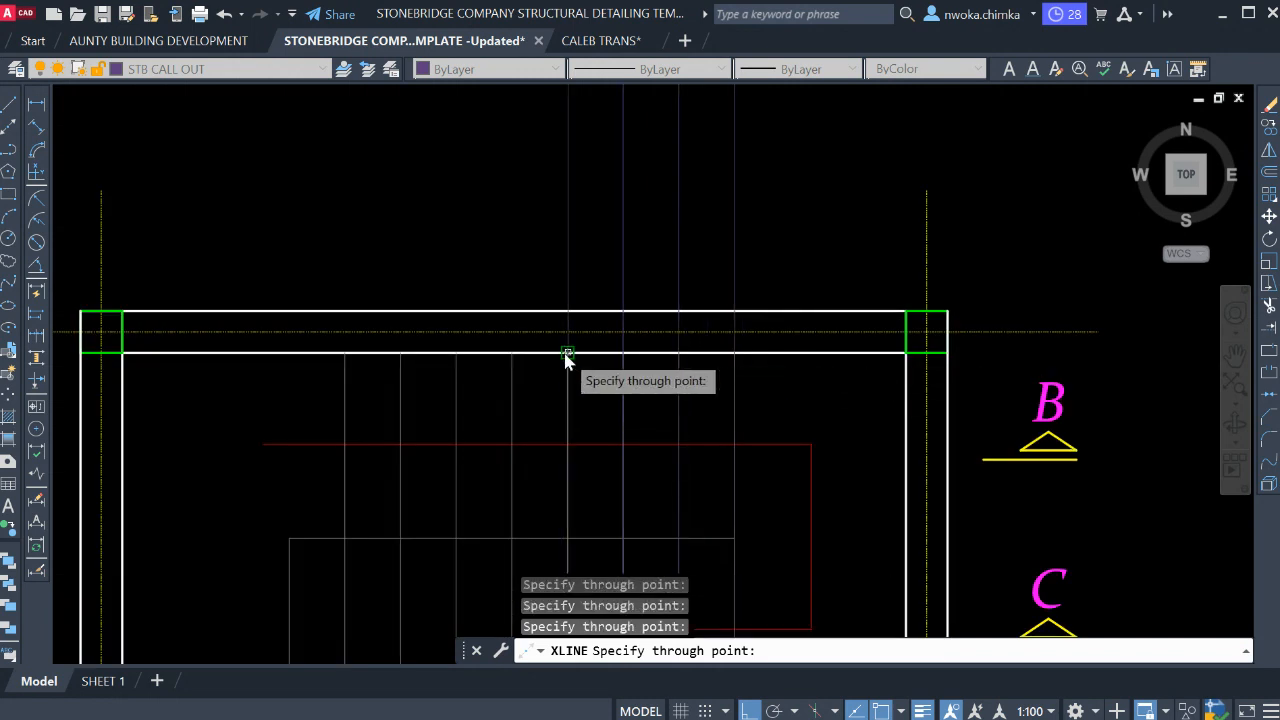
left_click(566, 355)
left_click(511, 356)
left_click(457, 354)
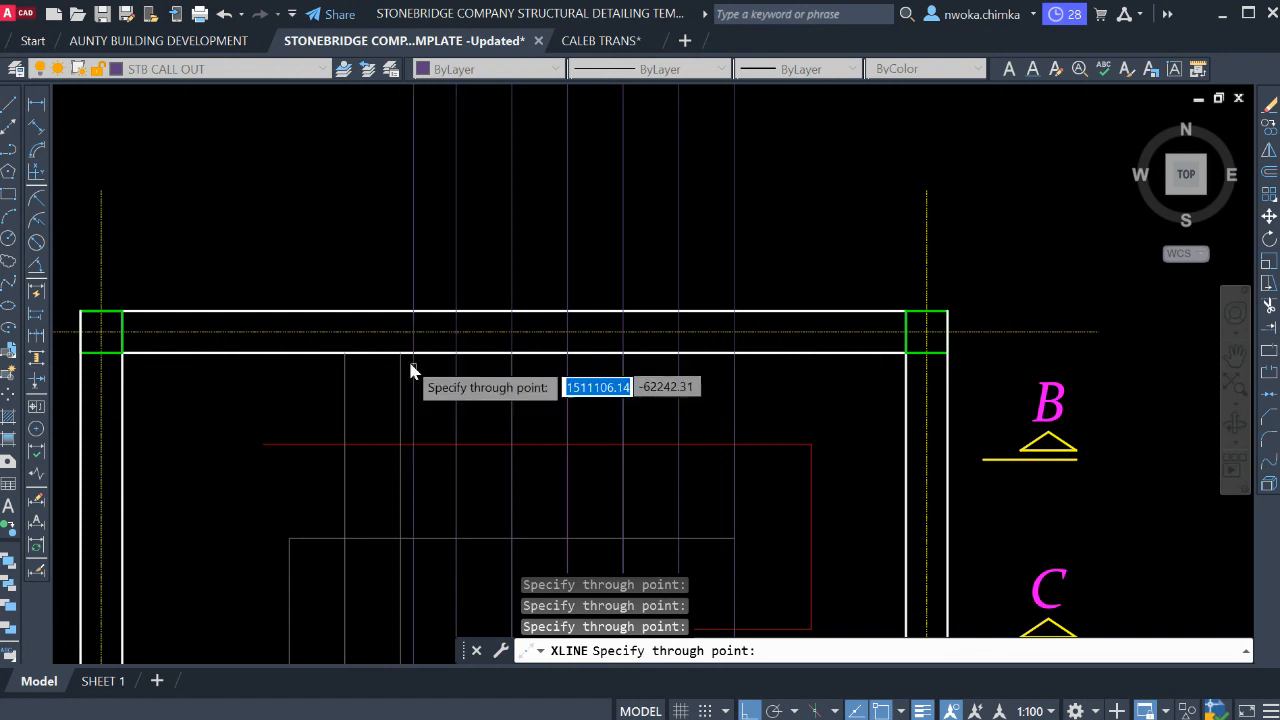
left_click(400, 357)
left_click(346, 358)
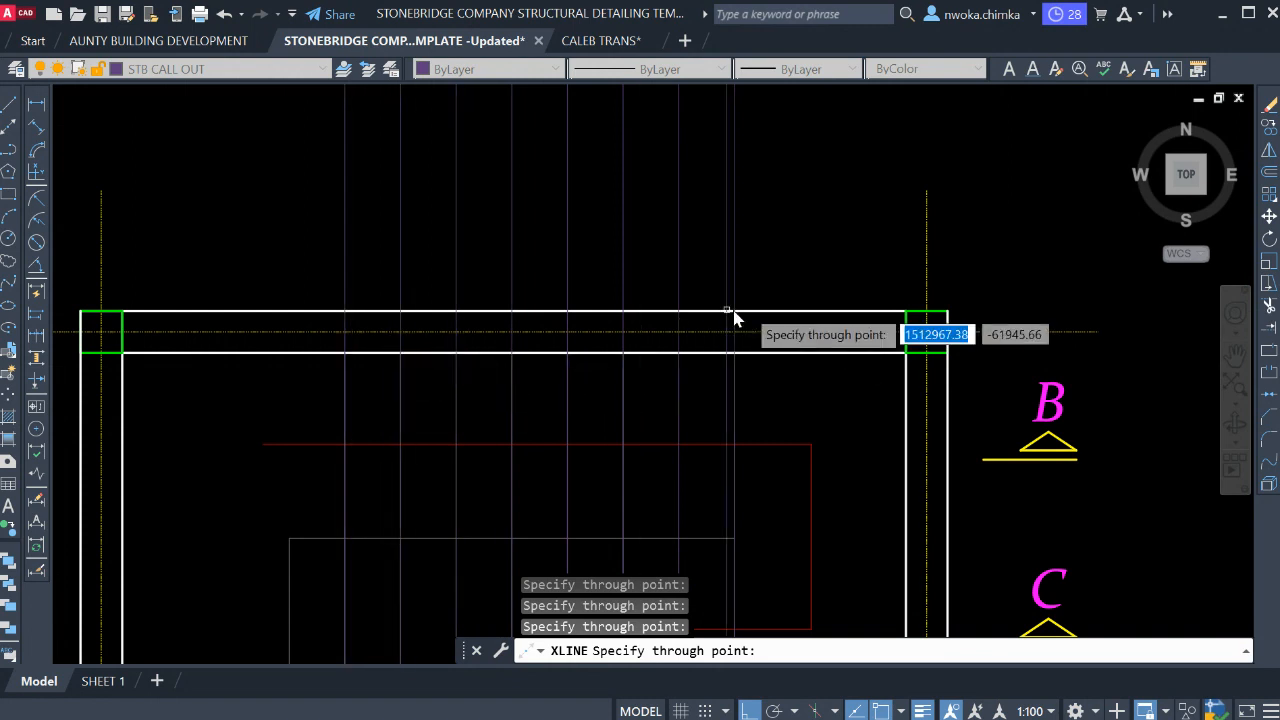
scroll(733, 318, "down", 2)
key("Escape")
Draw one more vertical construction line through the inner face of the staircase plan's east wall.
middle_click_drag(794, 223, 657, 314)
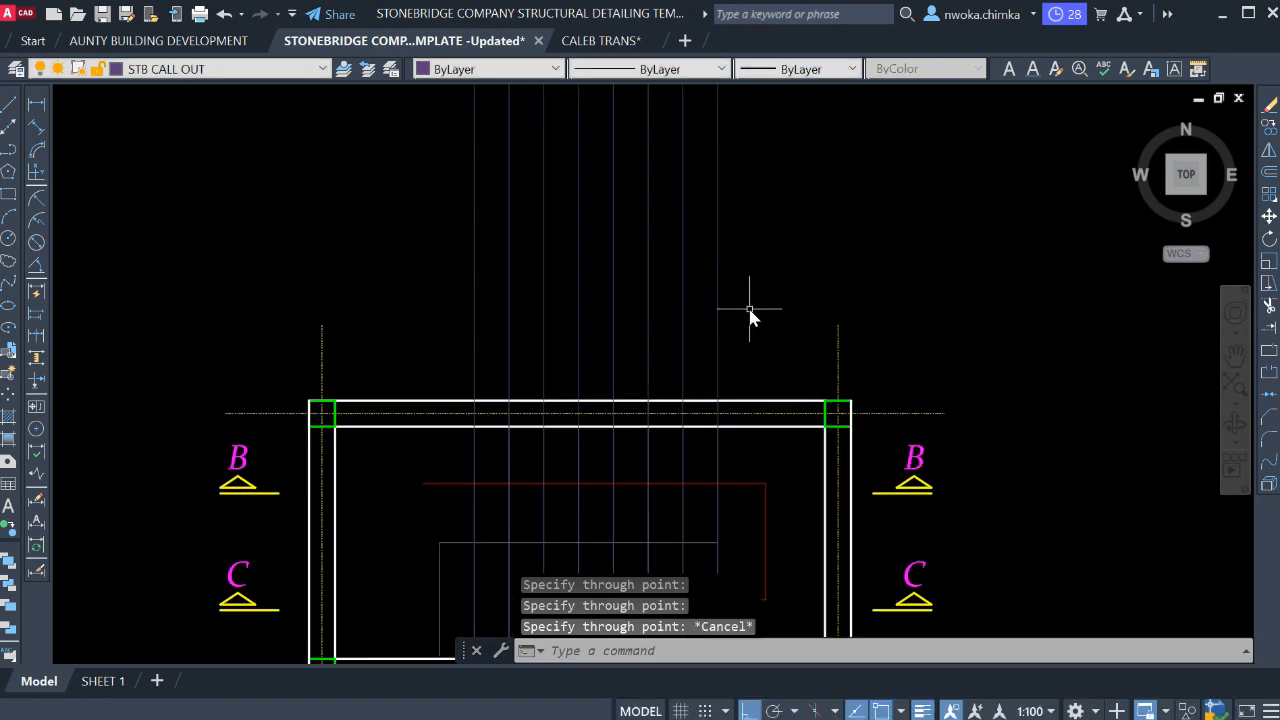
type("xl")
key("Return")
type("v")
key("Return")
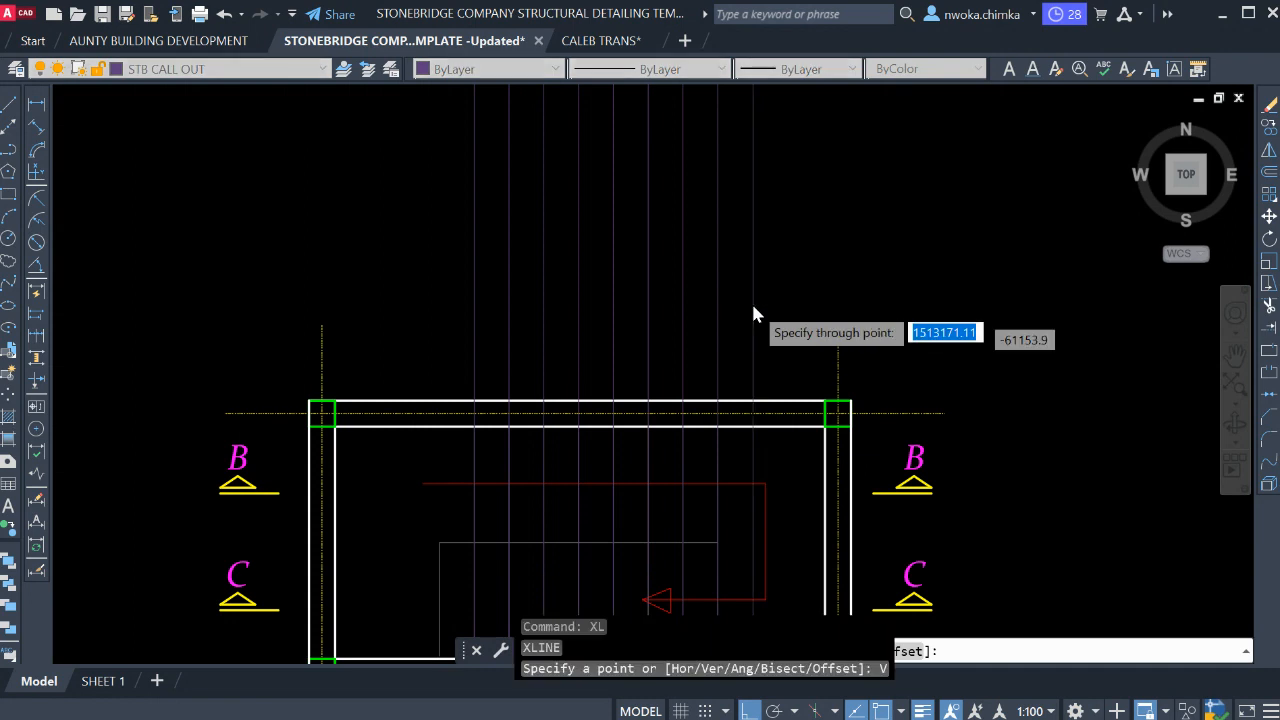
scroll(837, 416, "up", 2)
left_click(828, 445)
scroll(735, 288, "down", 4)
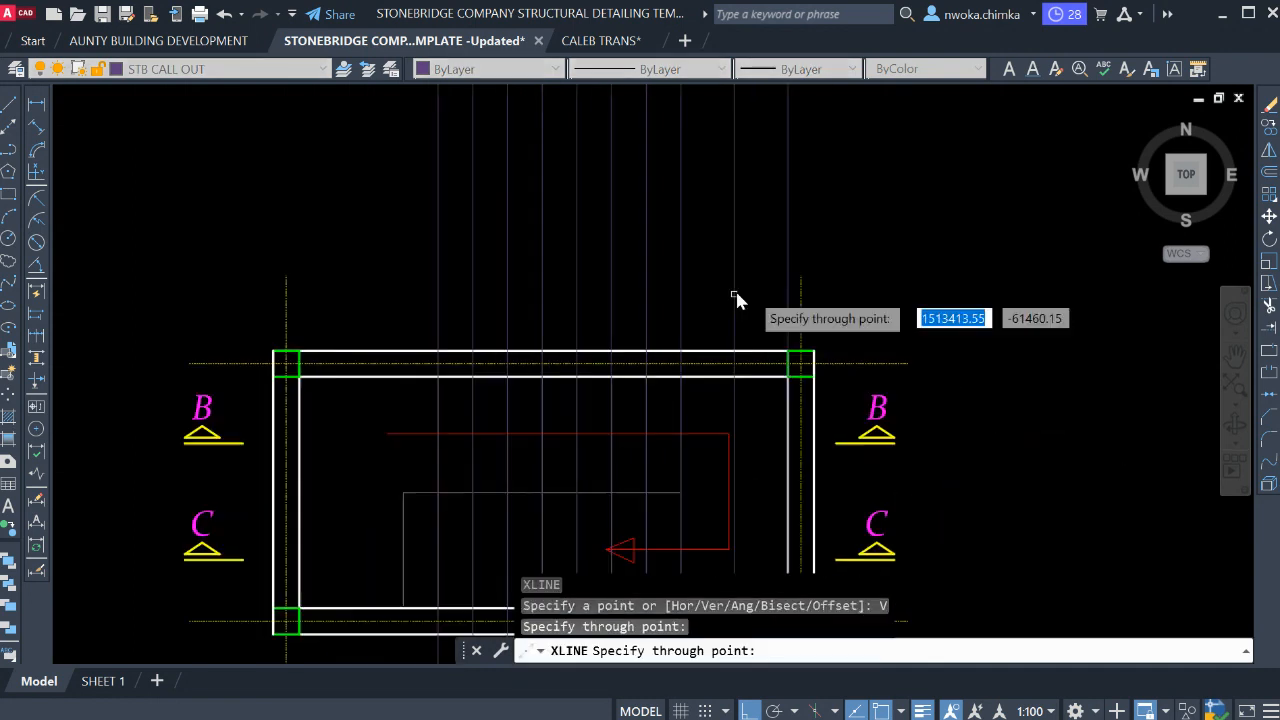
key("Escape")
scroll(748, 360, "up", 2)
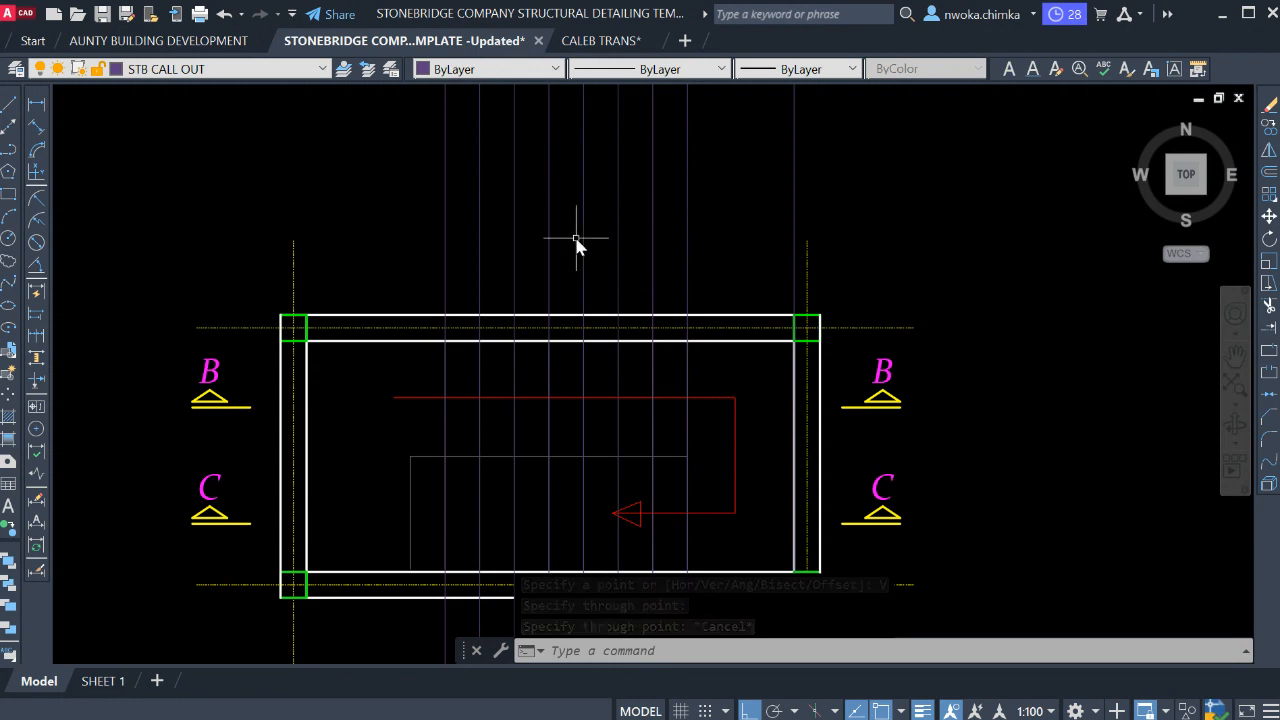
middle_click_drag(583, 225, 583, 275)
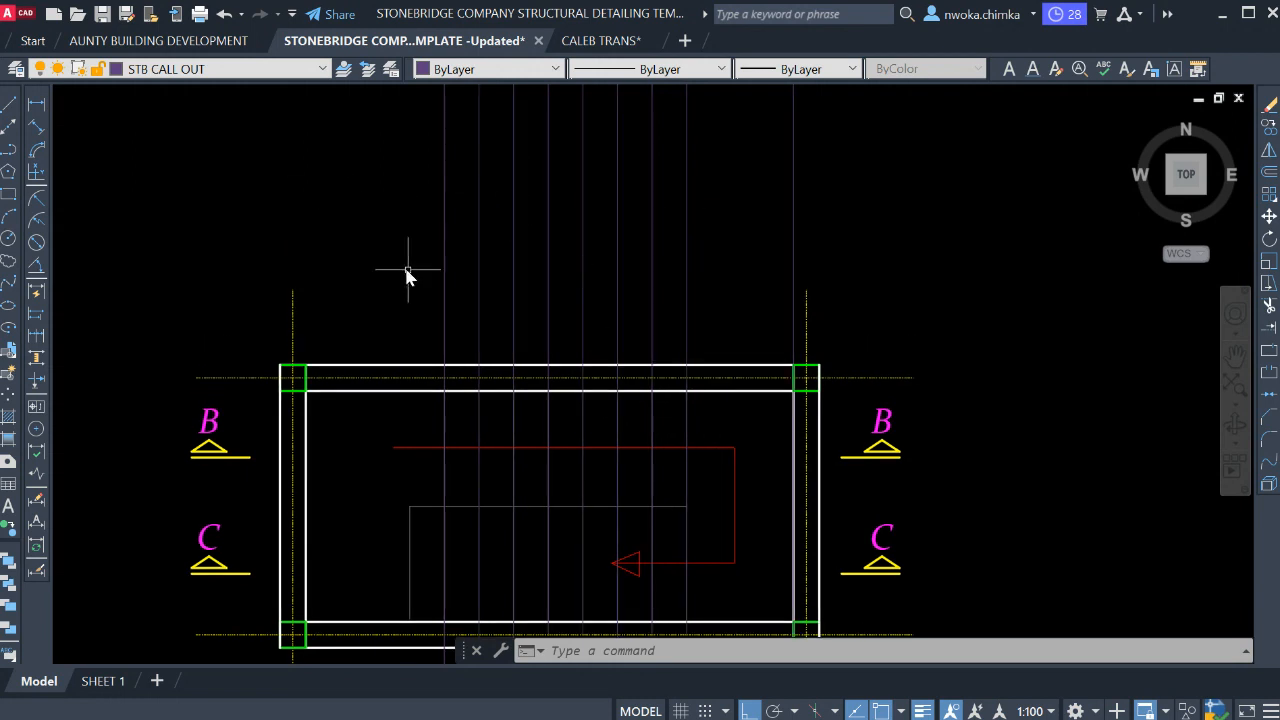
scroll(405, 245, "down", 1)
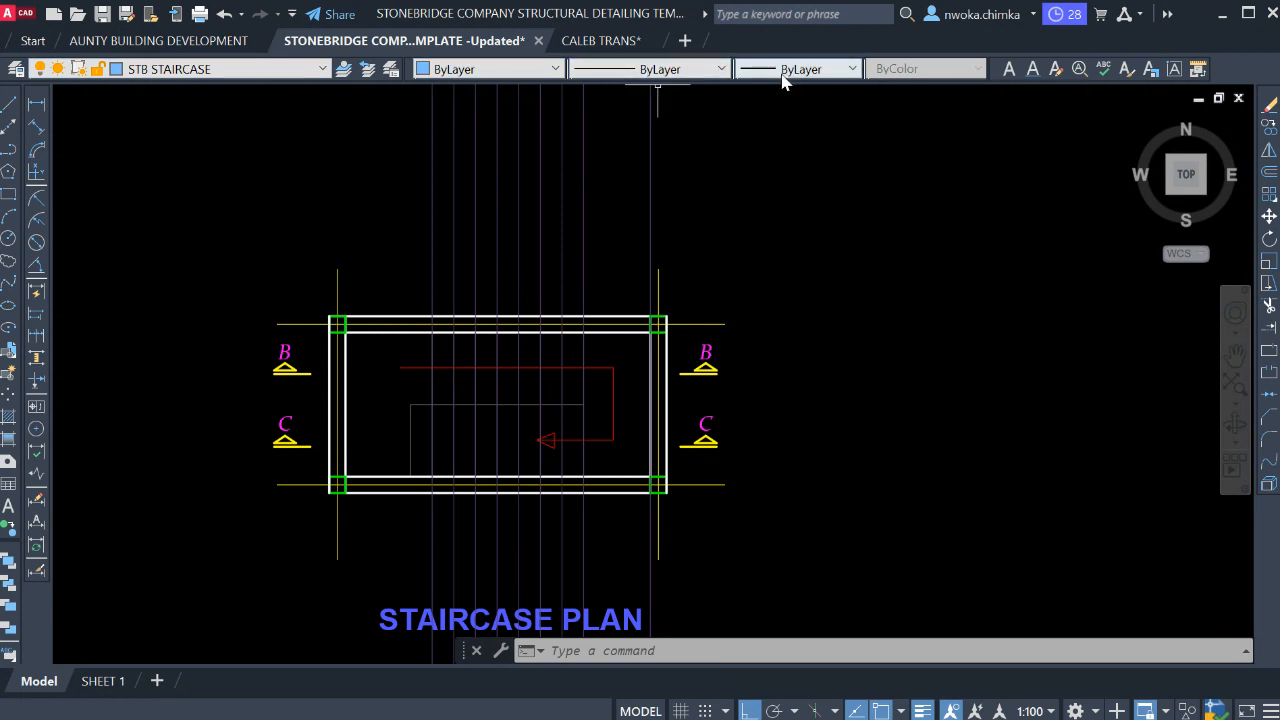
middle_click_drag(288, 230, 305, 281)
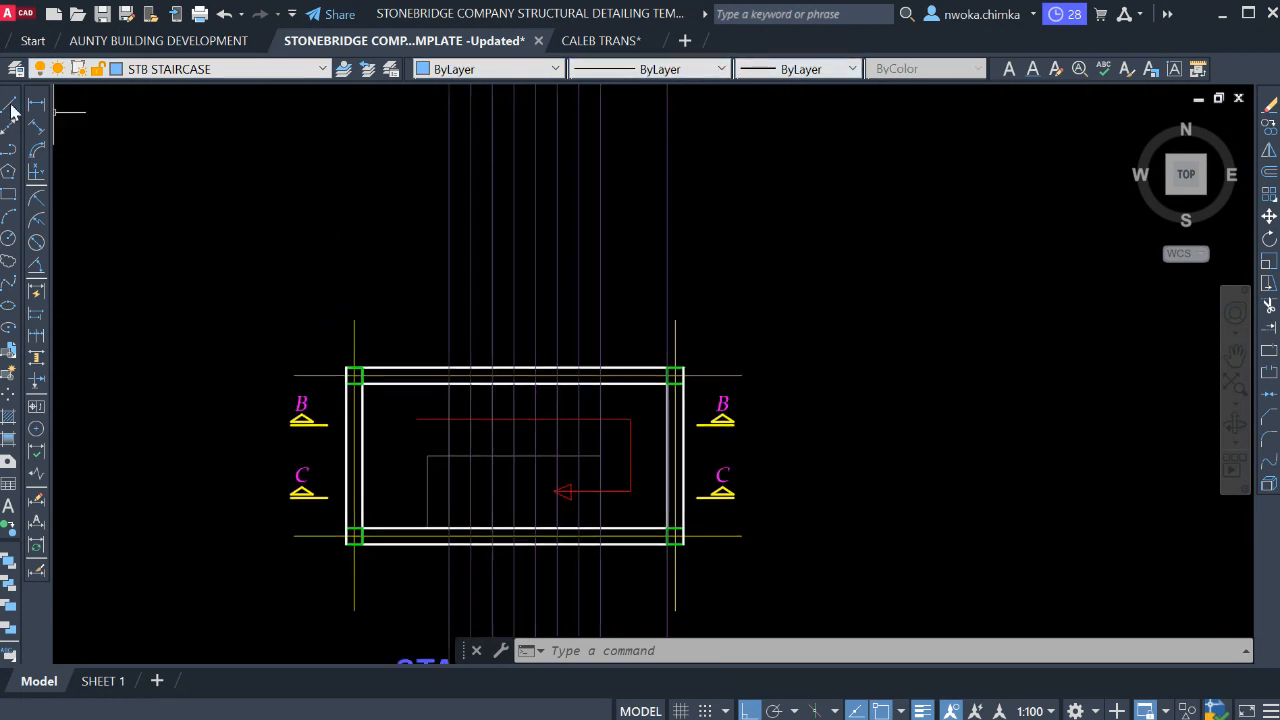
left_click(11, 106)
scroll(507, 269, "up", 2)
key("Escape")
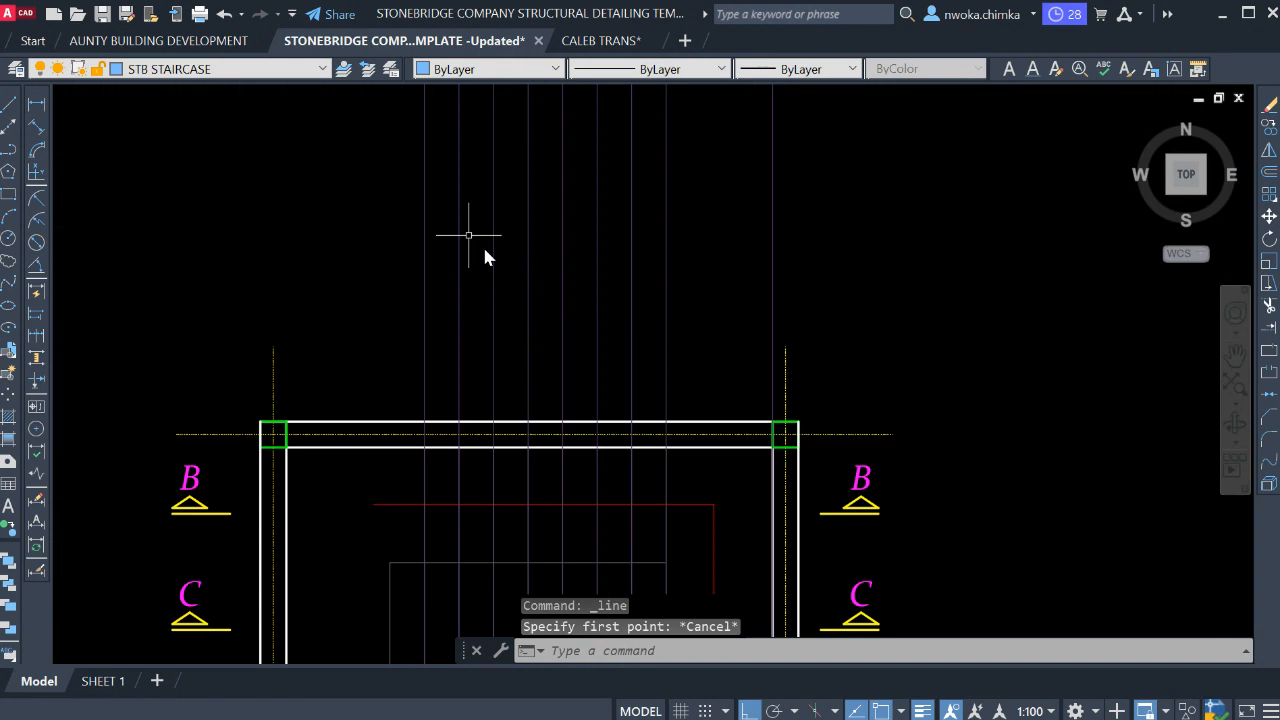
Draw a horizontal construction line on the STB STAIRCASE layer, crossing the vertical lines in the space above the plan's north wall.
type("xl")
key("Return")
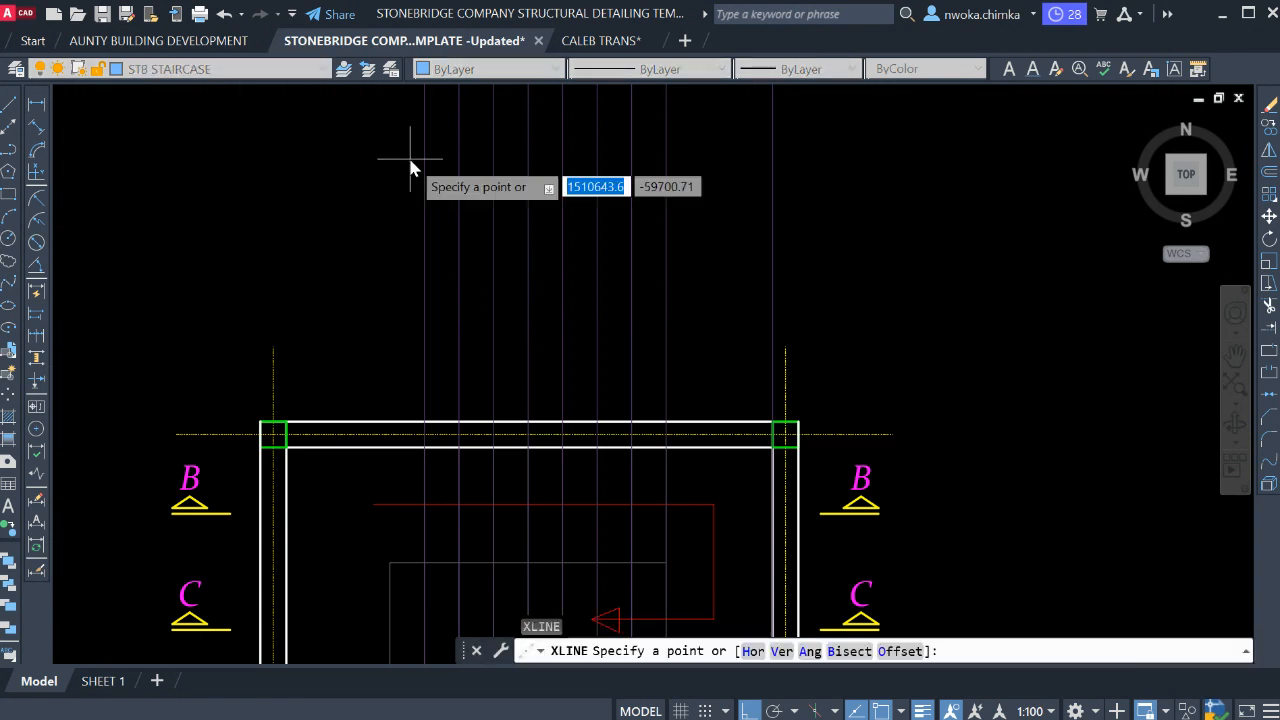
type("h")
key("Return")
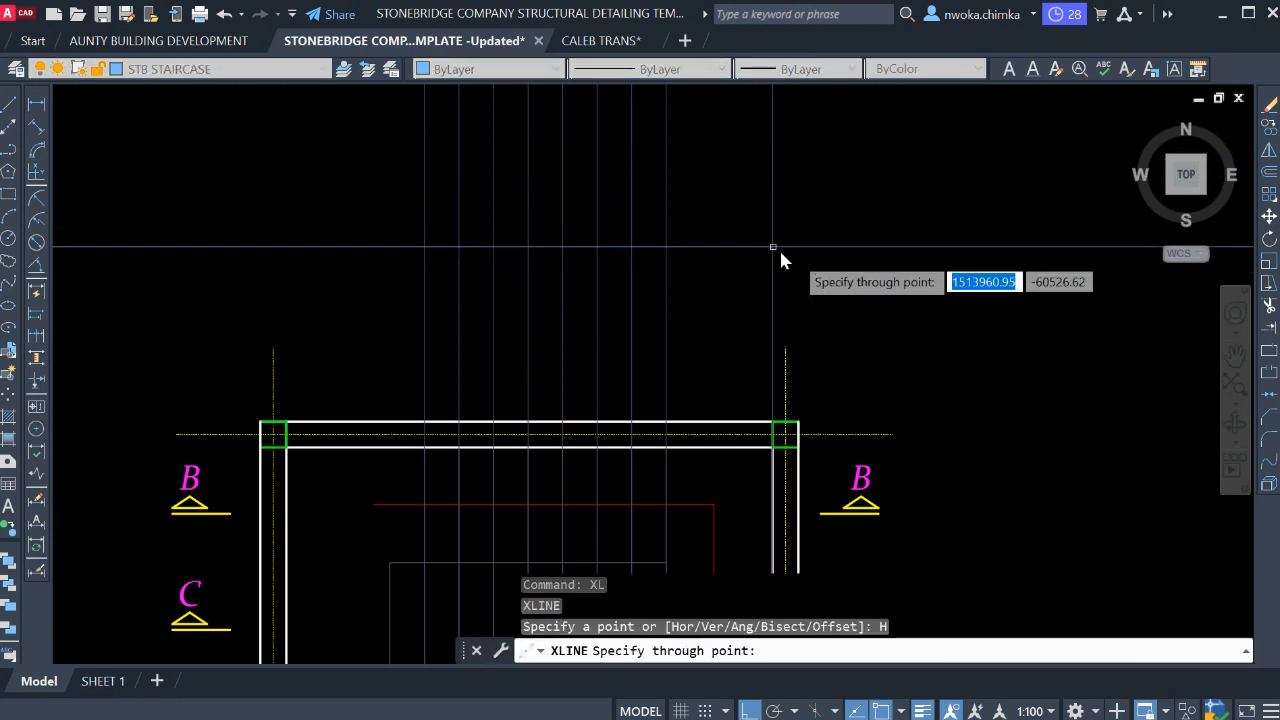
left_click(846, 261)
key("Escape")
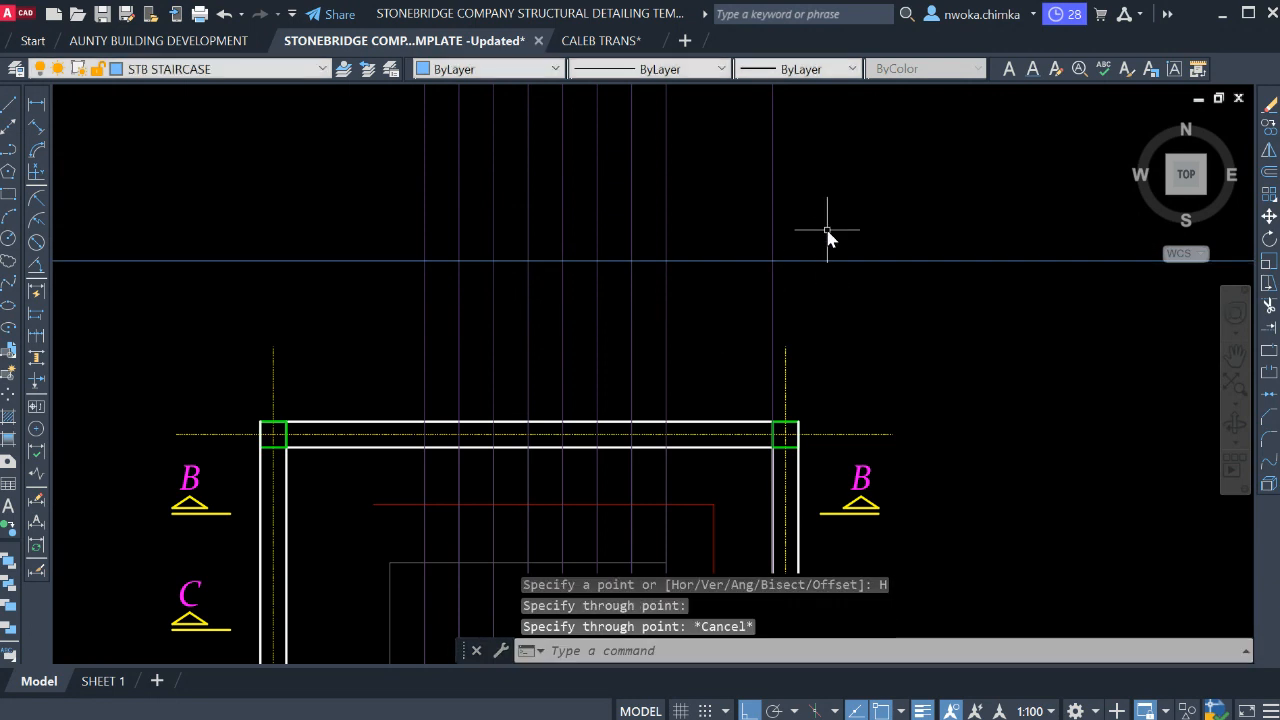
middle_click_drag(827, 236, 816, 271)
left_click(863, 247)
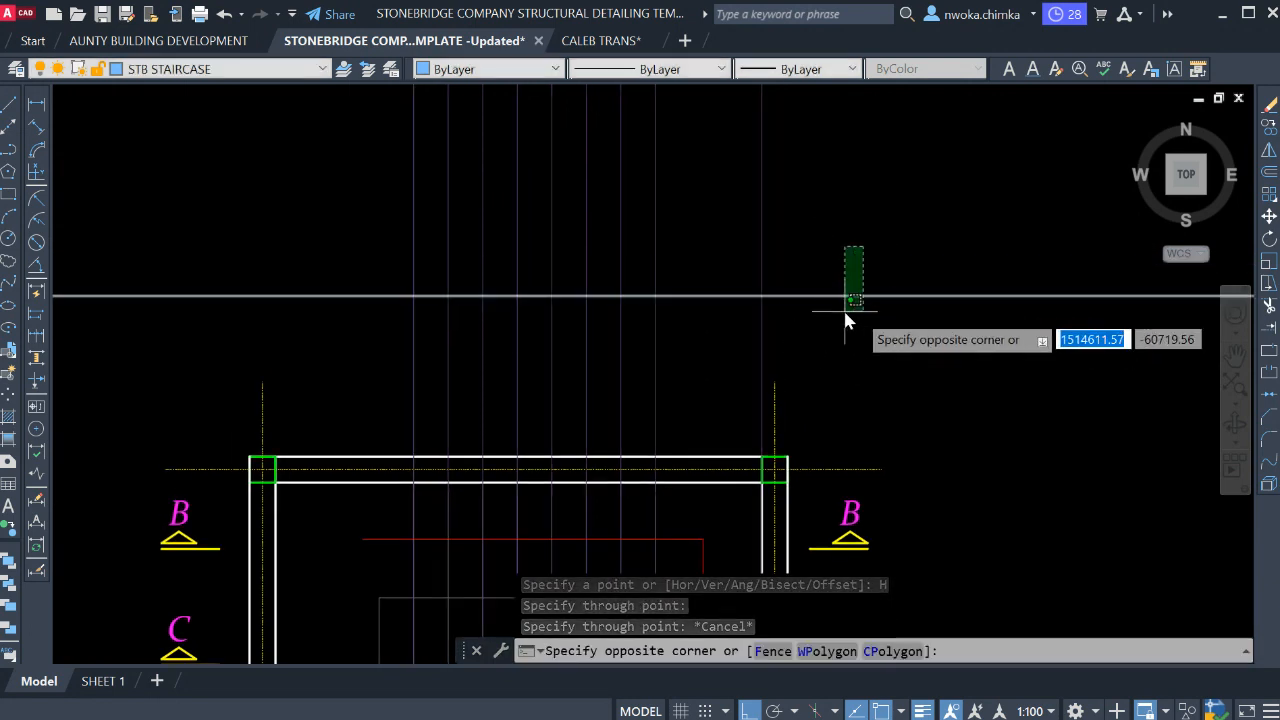
key("Escape")
middle_click_drag(586, 280, 610, 315)
middle_click_drag(433, 251, 437, 301)
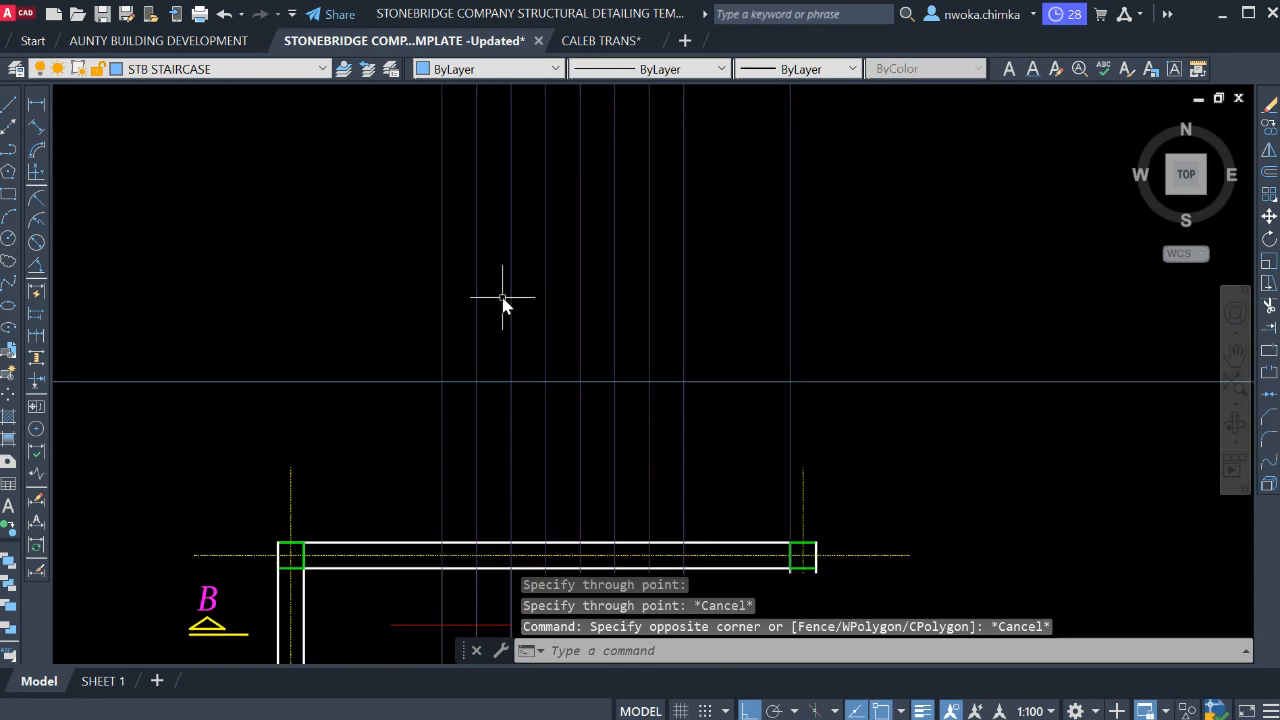
middle_click_drag(498, 332, 550, 299)
mouse_move(505, 434)
middle_mouse_down()
mouse_move(503, 223)
mouse_move(523, 366)
middle_mouse_up()
scroll(475, 434, "up", 2)
scroll(532, 400, "down", 2)
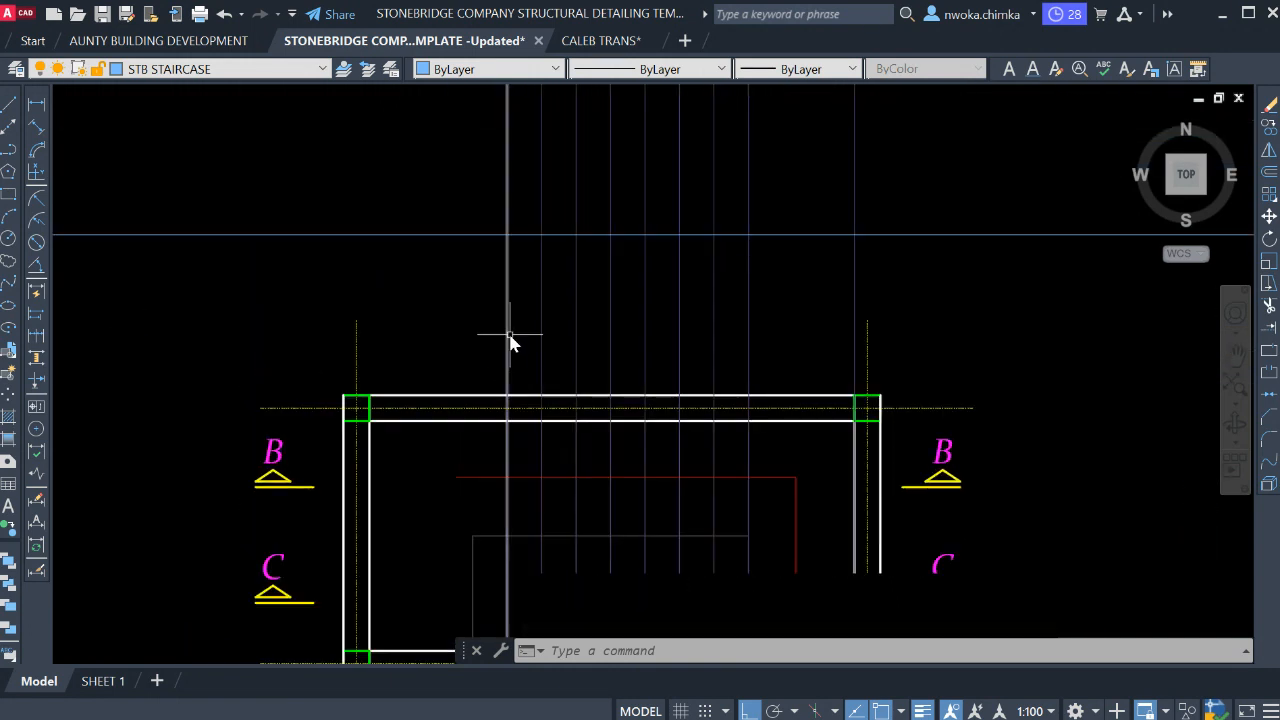
Highlight the westernmost and easternmost of the eight riser construction lines to examine the extent of the flight, and clear the selection.
left_click(510, 342)
middle_click_drag(540, 510, 526, 408)
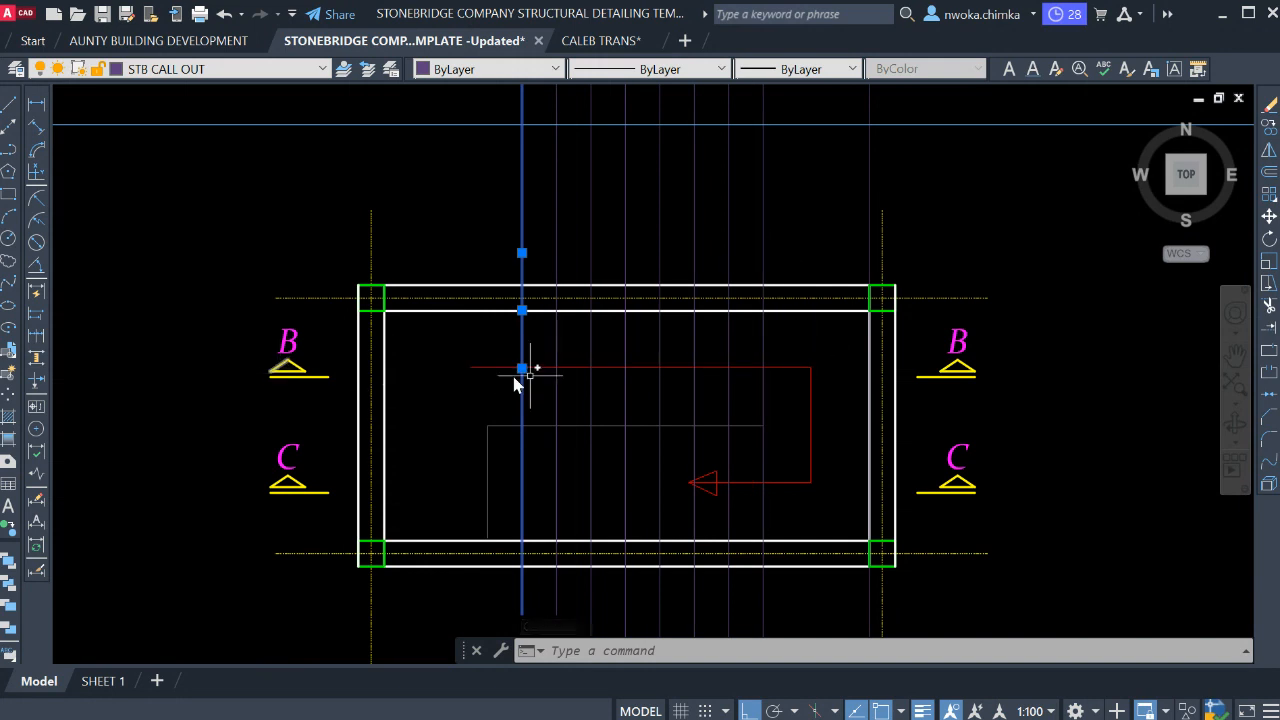
left_click(763, 254)
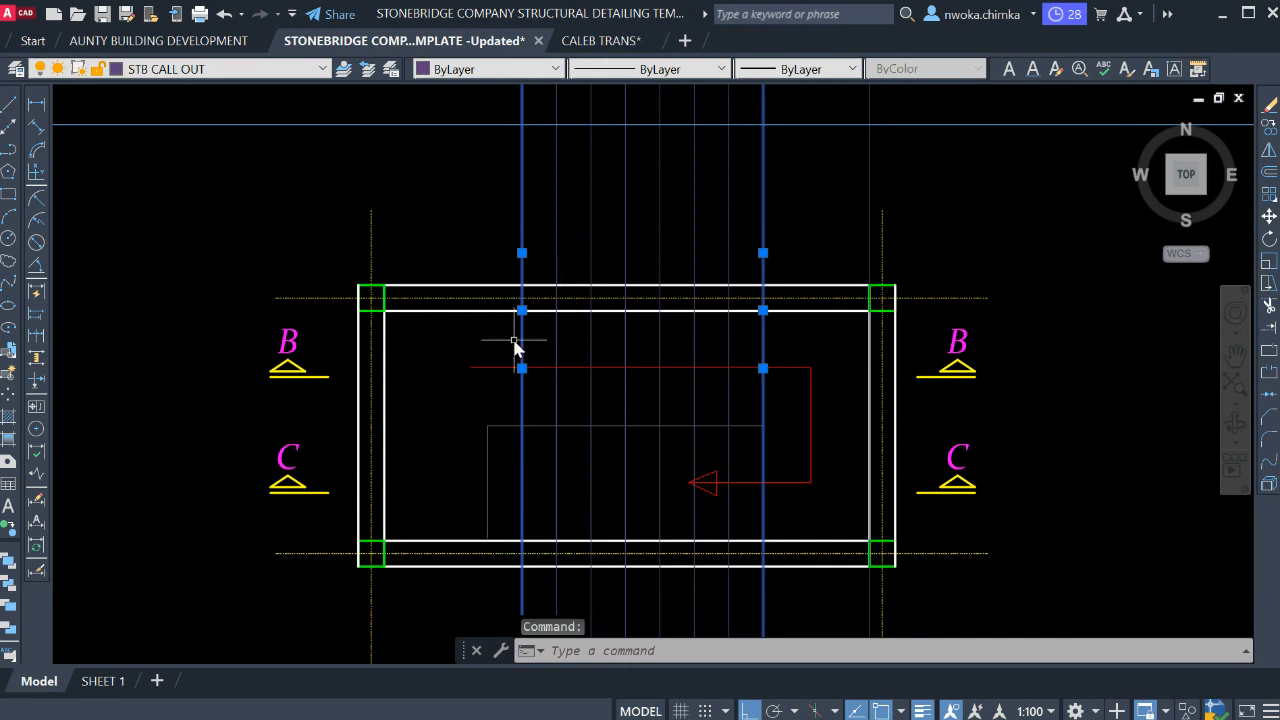
key("Escape")
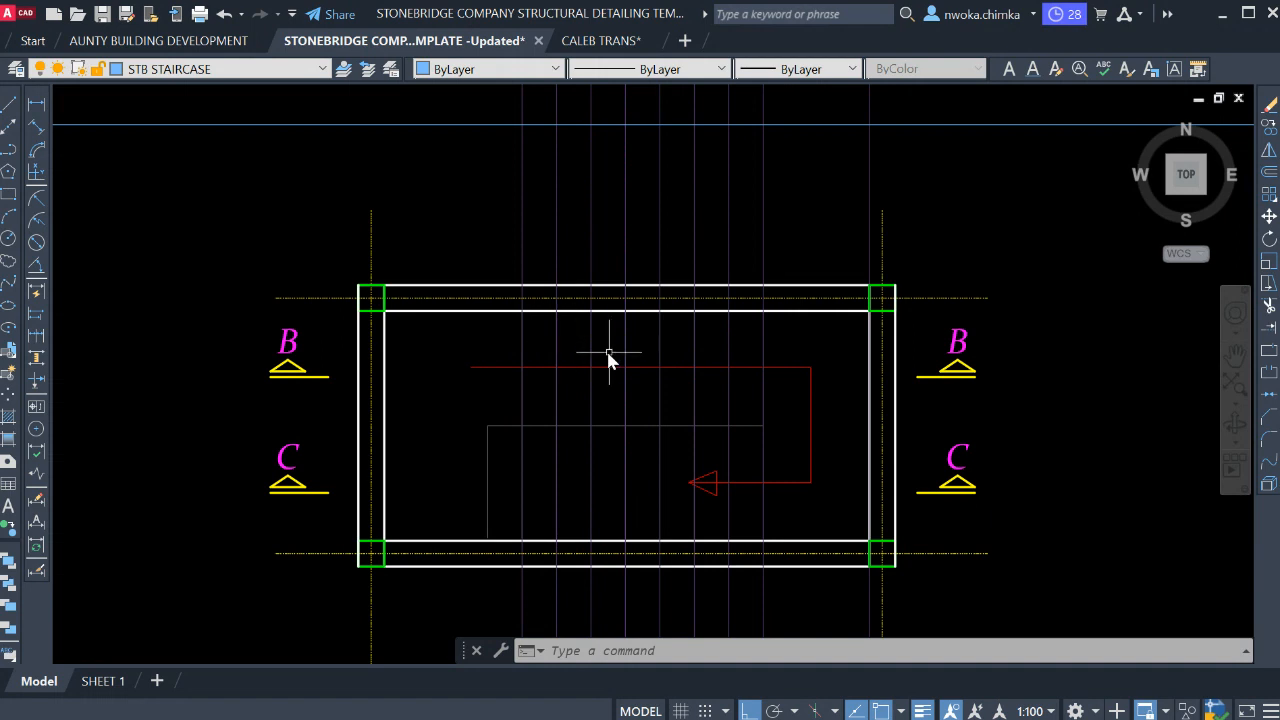
Highlight all eight riser construction lines from west to east plus the east wall line to examine them one by one, and clear the selection.
scroll(528, 334, "up", 2)
left_click(528, 334)
left_click(503, 354)
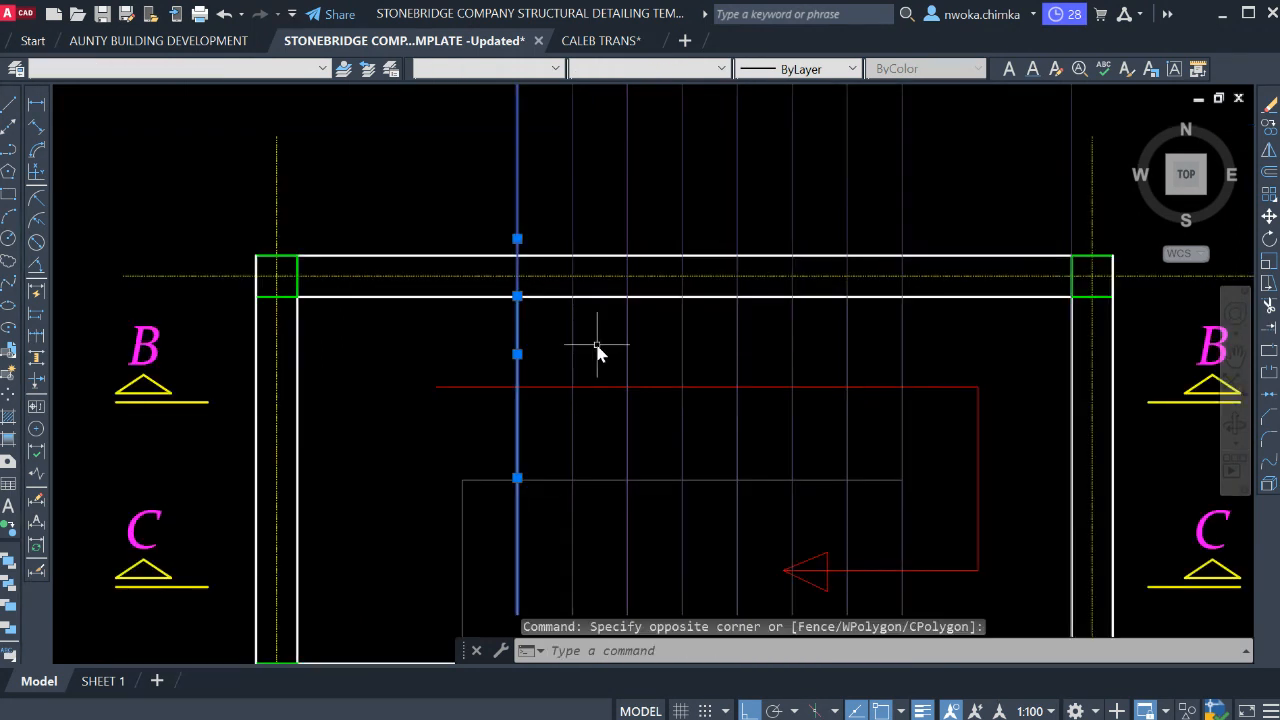
left_click(572, 342)
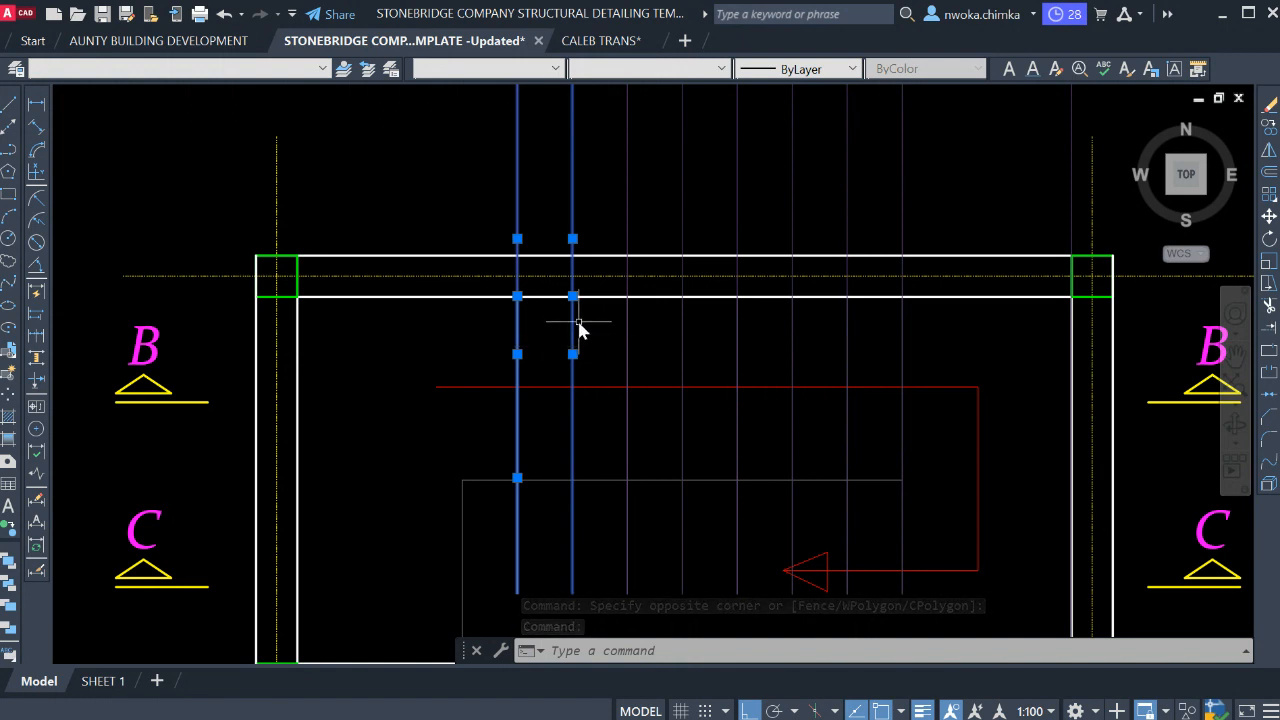
left_click(682, 336)
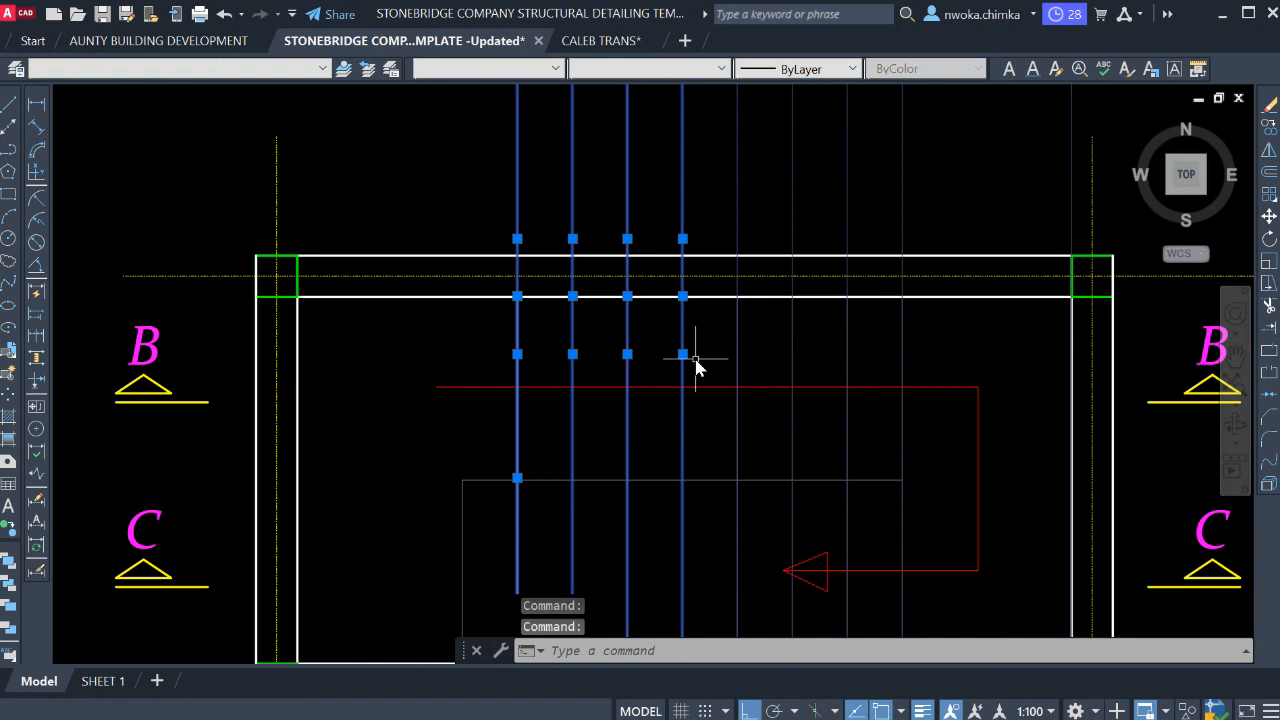
left_click(738, 342)
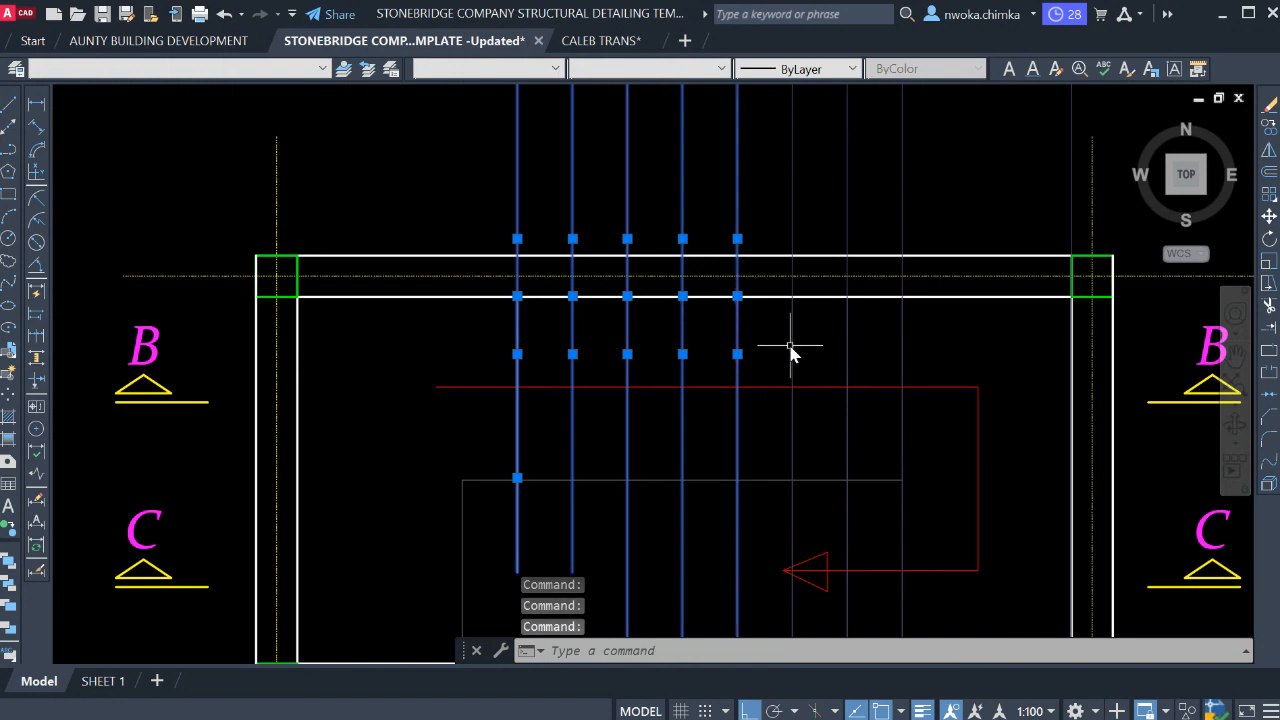
left_click(792, 345)
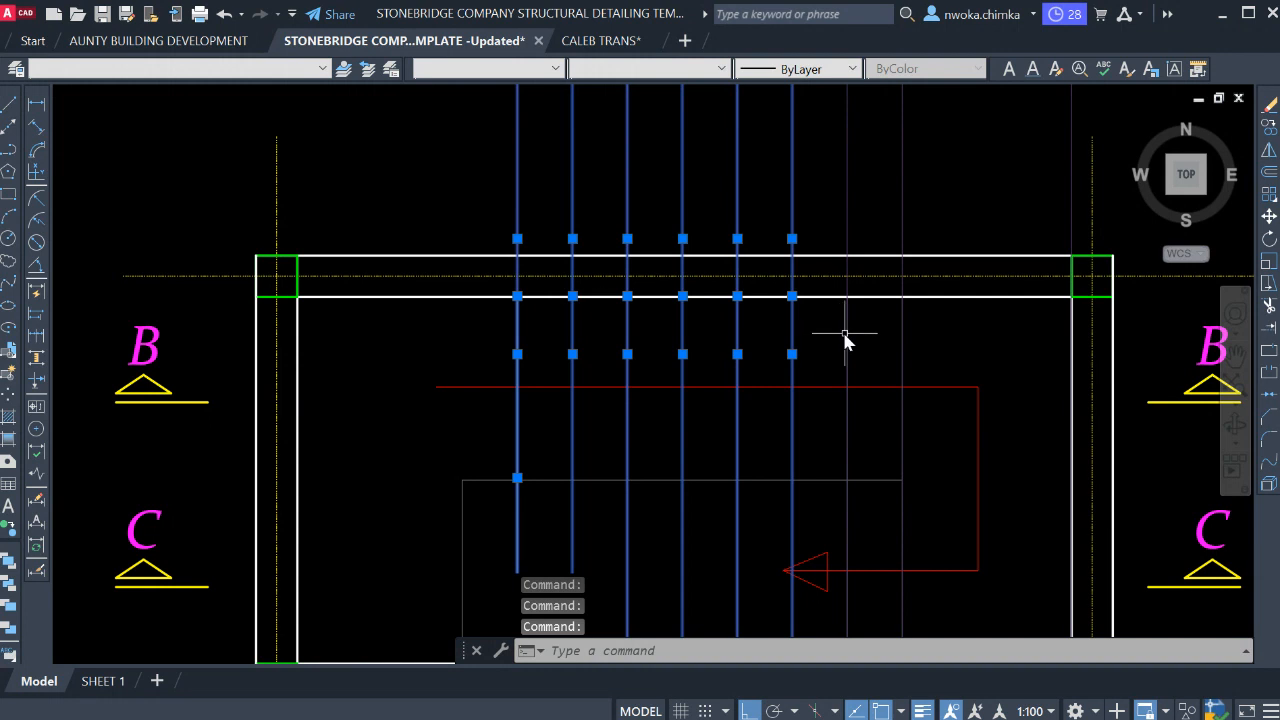
left_click(843, 342)
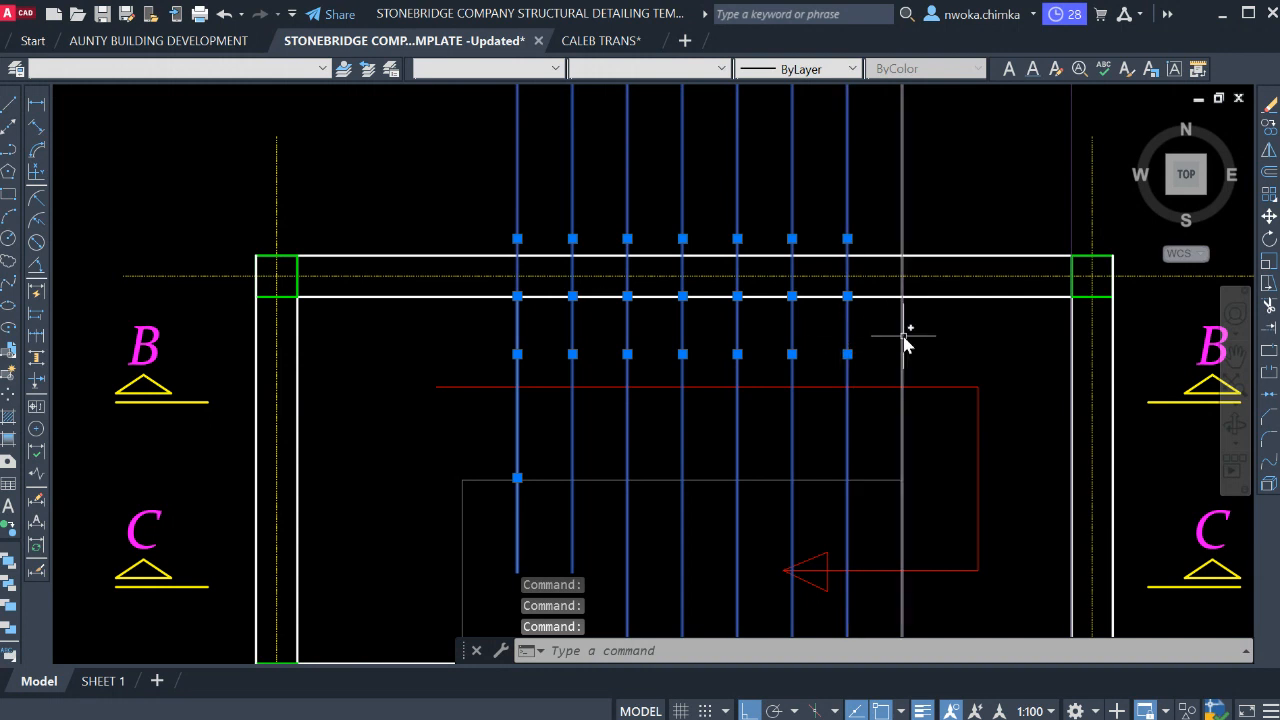
left_click(903, 340)
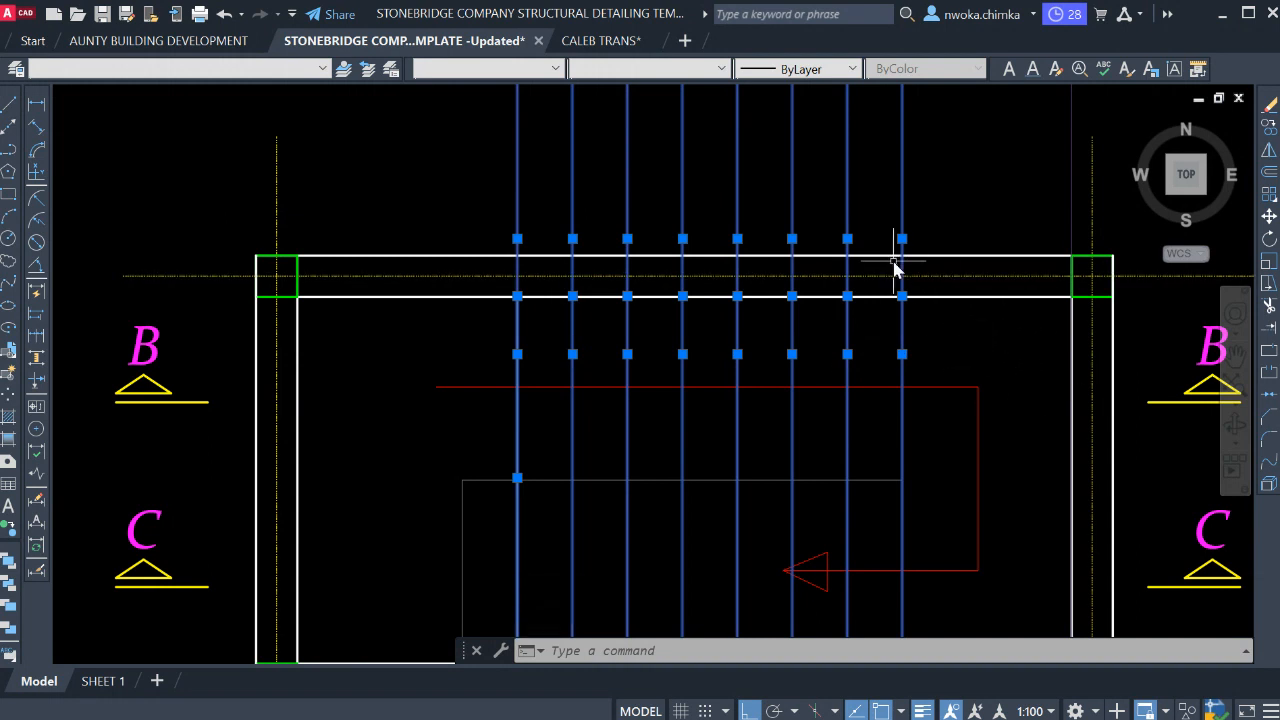
left_click(1073, 213)
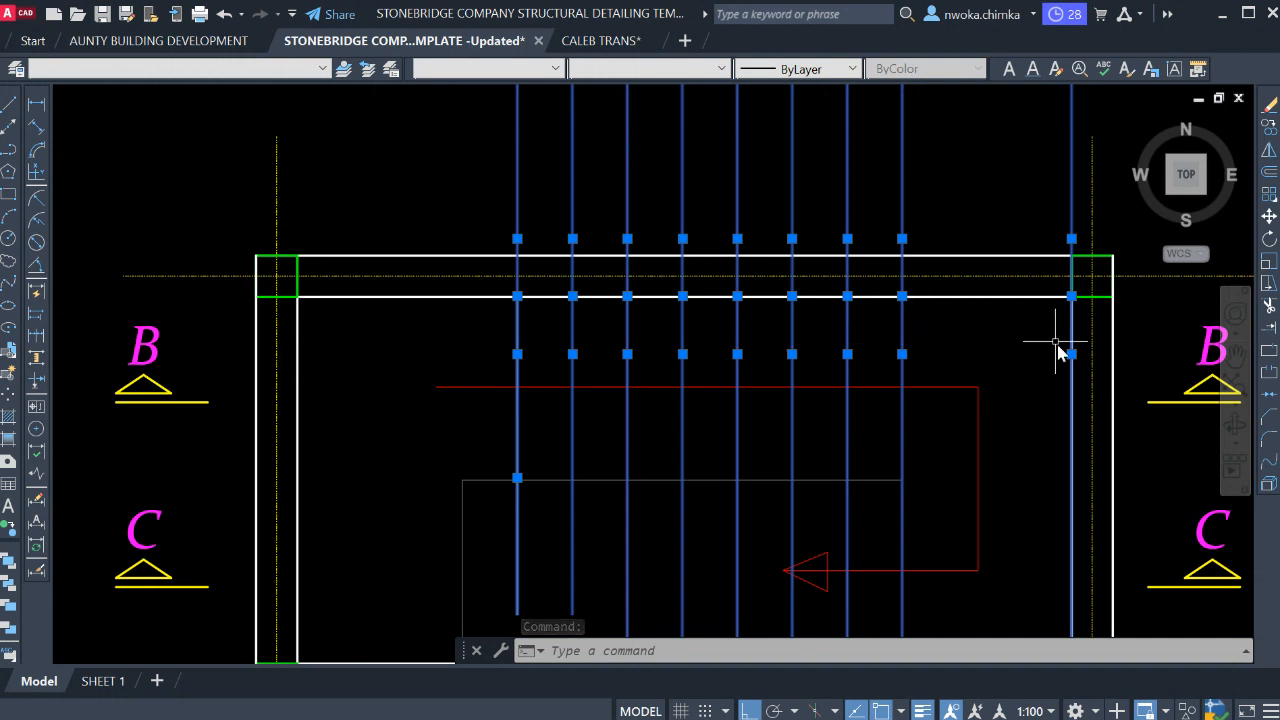
scroll(977, 349, "down", 2)
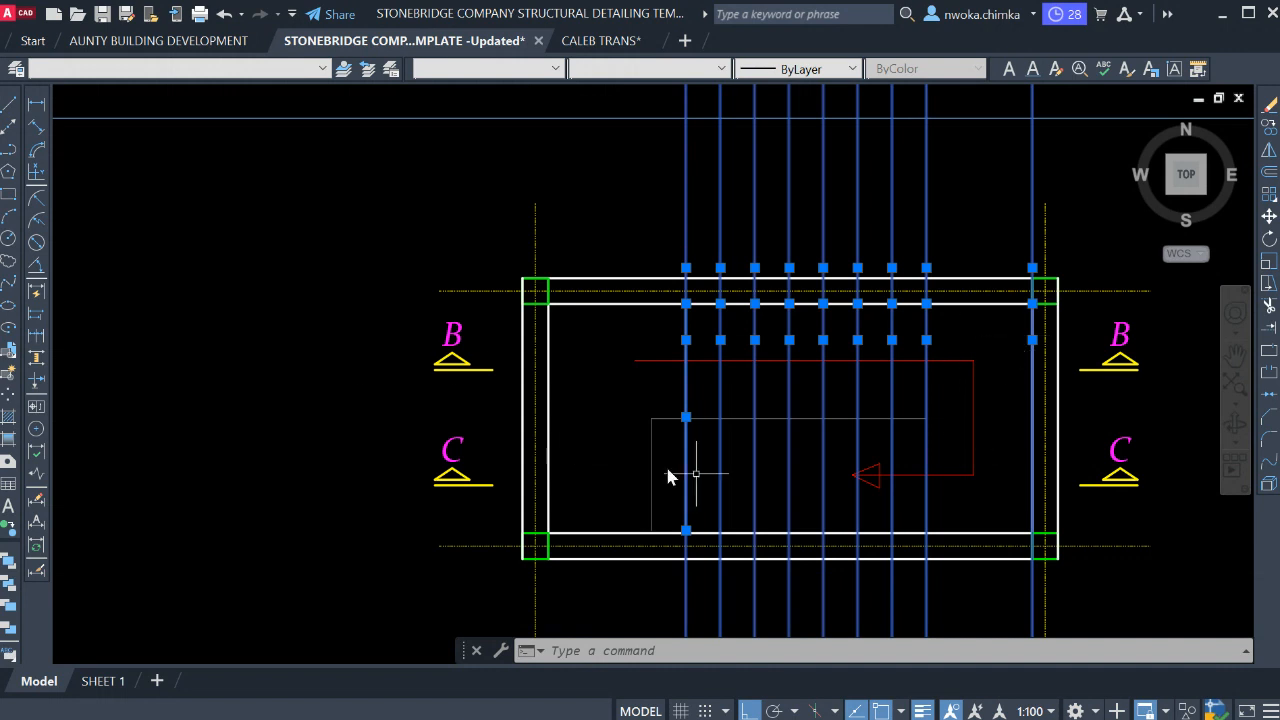
middle_click_drag(862, 322, 784, 365)
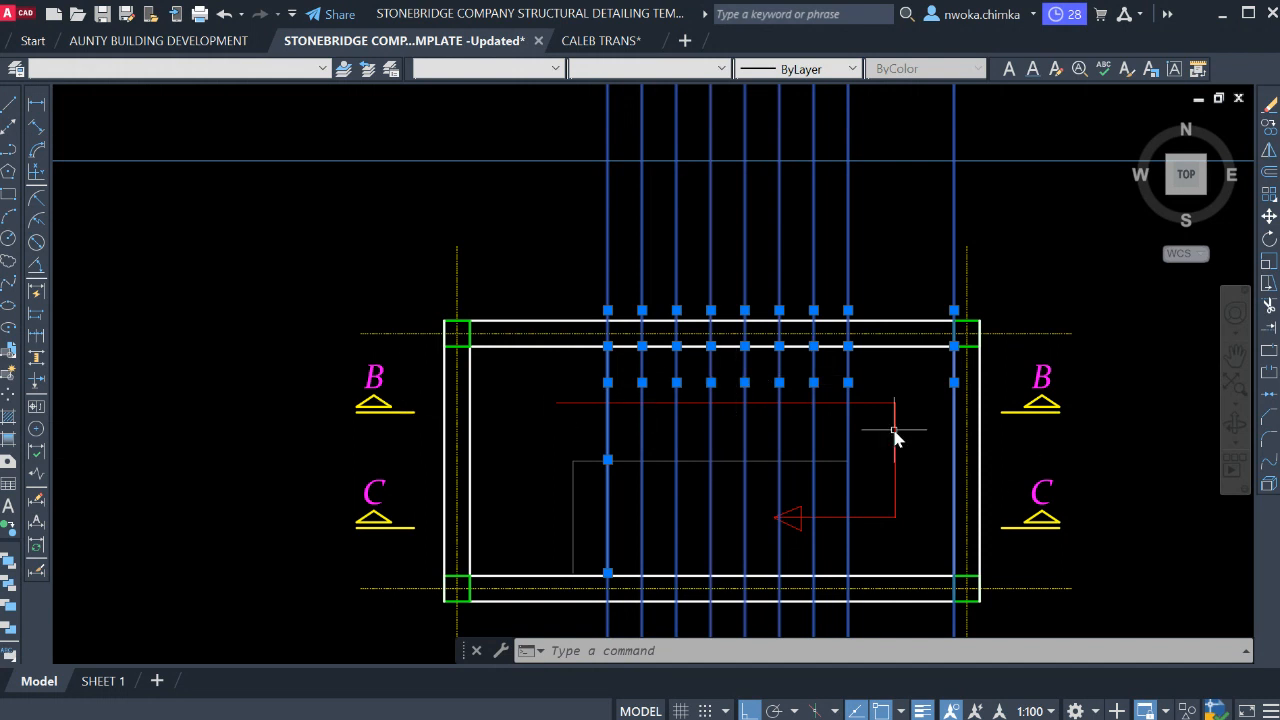
middle_click_drag(886, 400, 840, 520)
key("Escape")
Draw a 300-long horizontal line eastward from the intersection of the westernmost vertical construction line and the horizontal construction line.
middle_click_drag(811, 375, 799, 401)
mouse_move(819, 333)
middle_mouse_down()
mouse_move(807, 347)
mouse_move(750, 334)
middle_mouse_up()
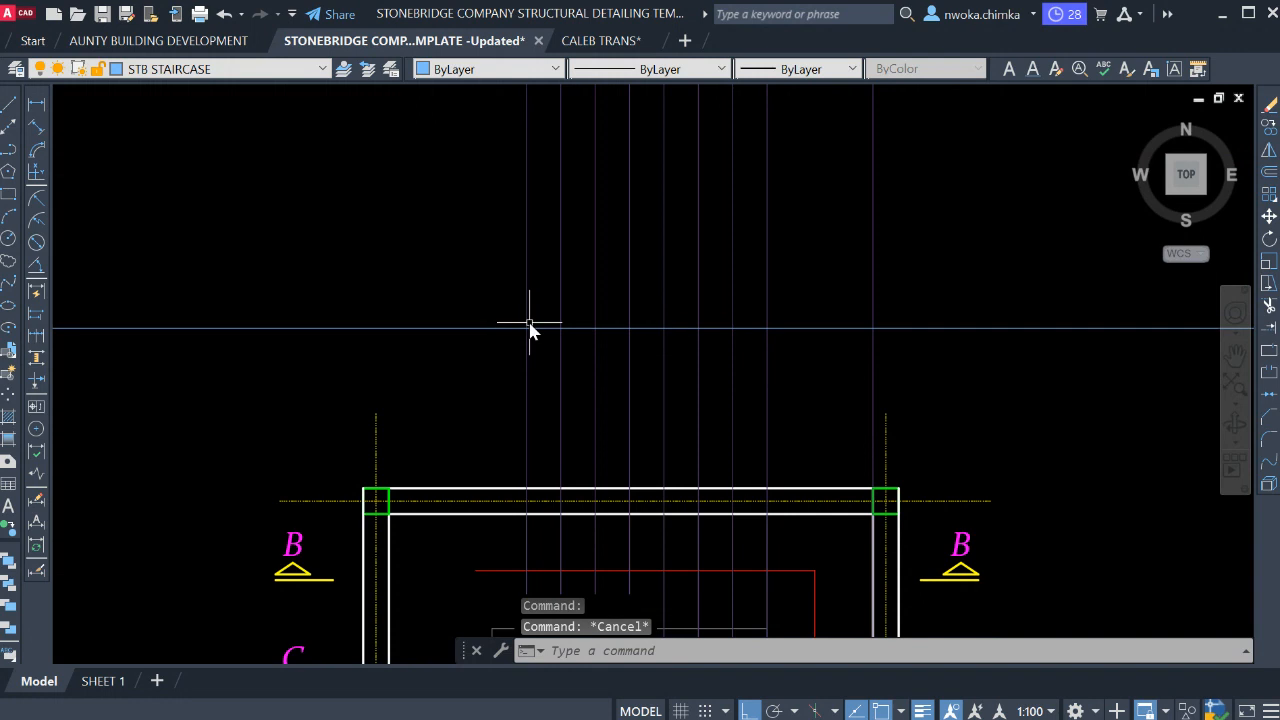
left_click(8, 104)
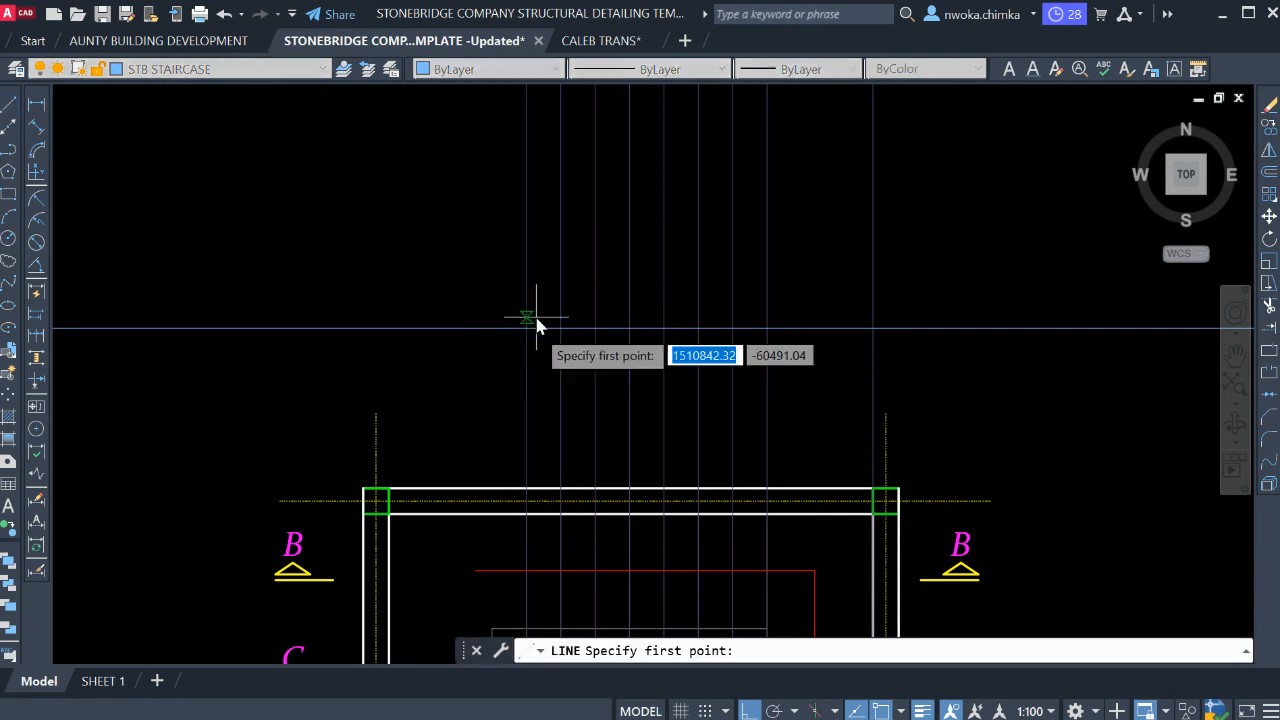
scroll(522, 325, "up", 2)
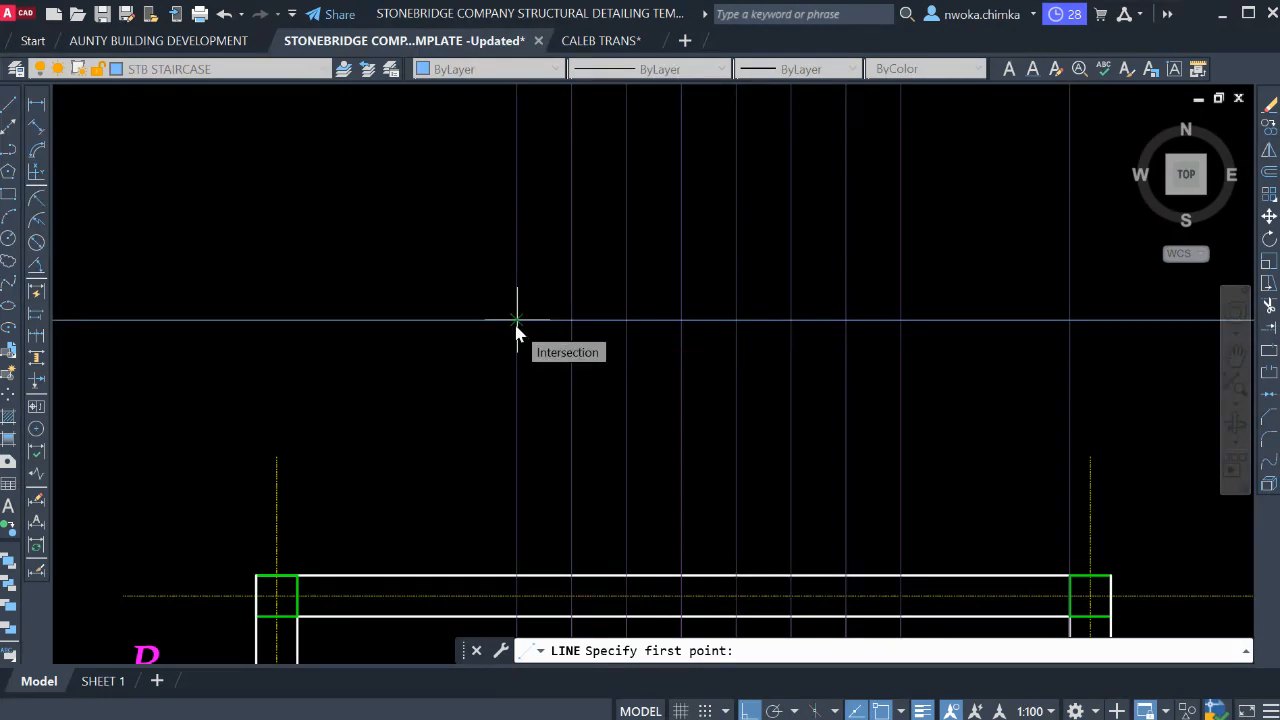
scroll(515, 331, "up", 3)
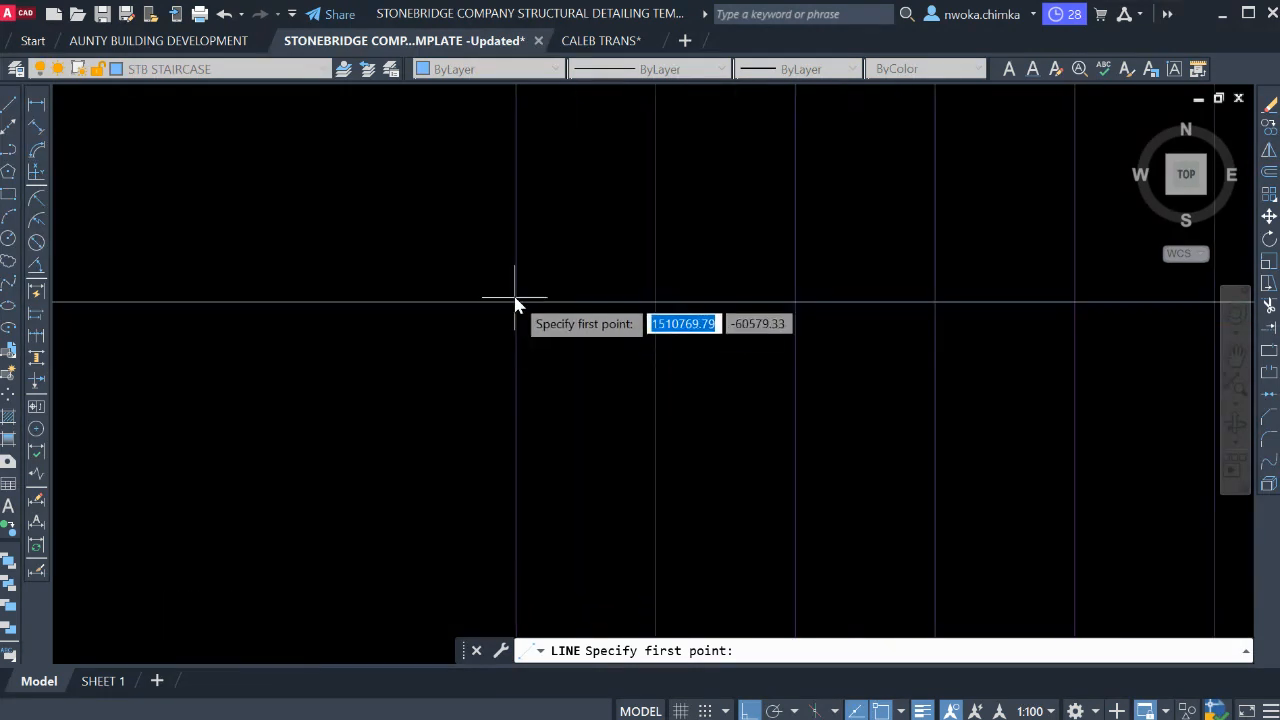
left_click(516, 301)
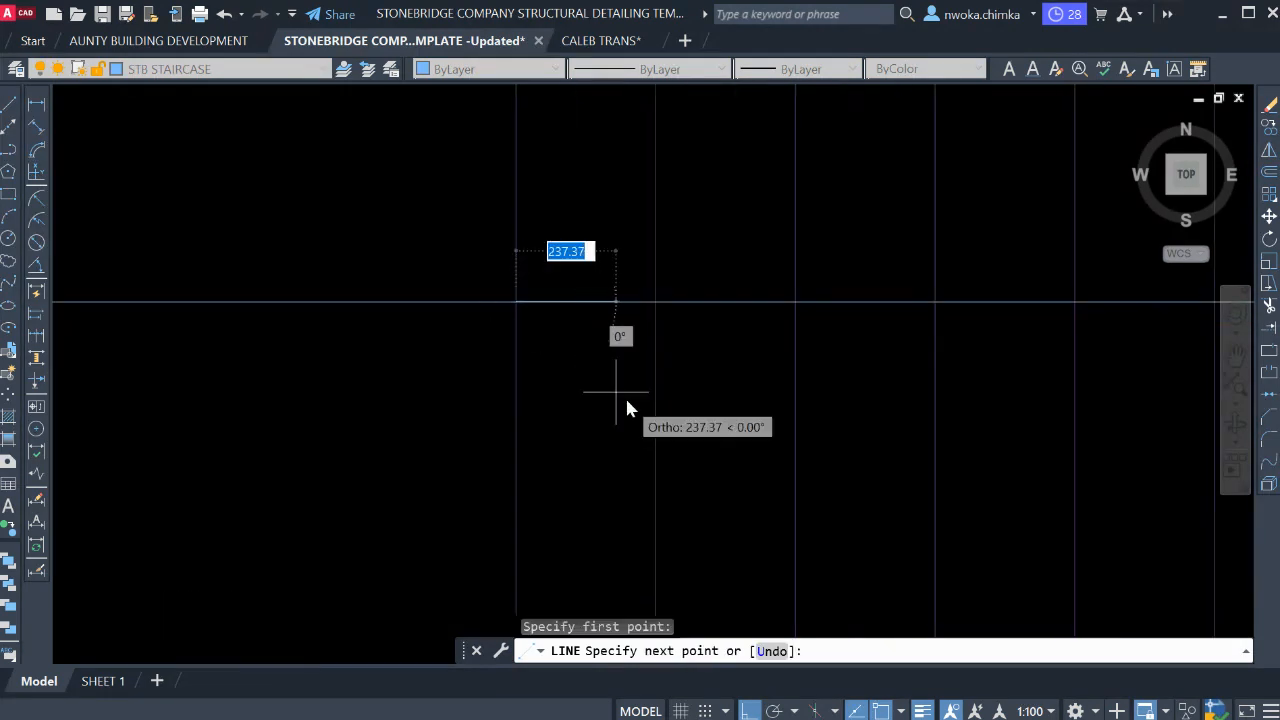
type("30")
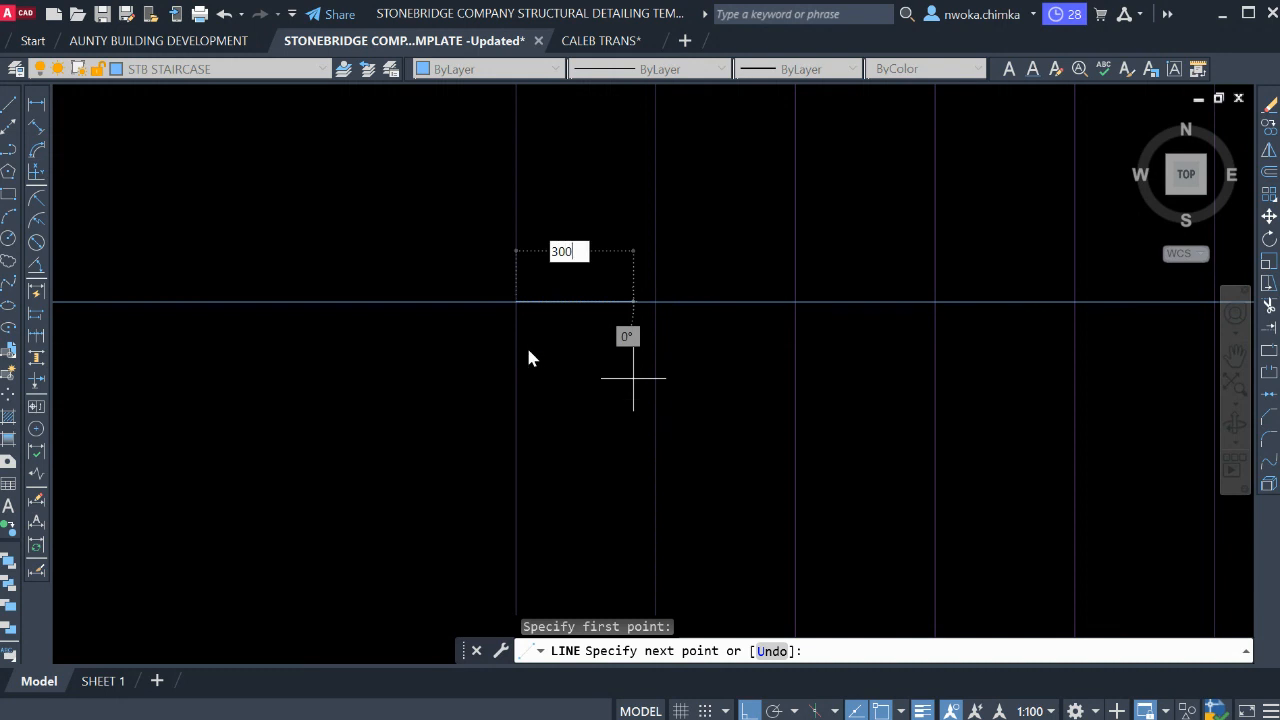
type("0")
key("Return")
key("Escape")
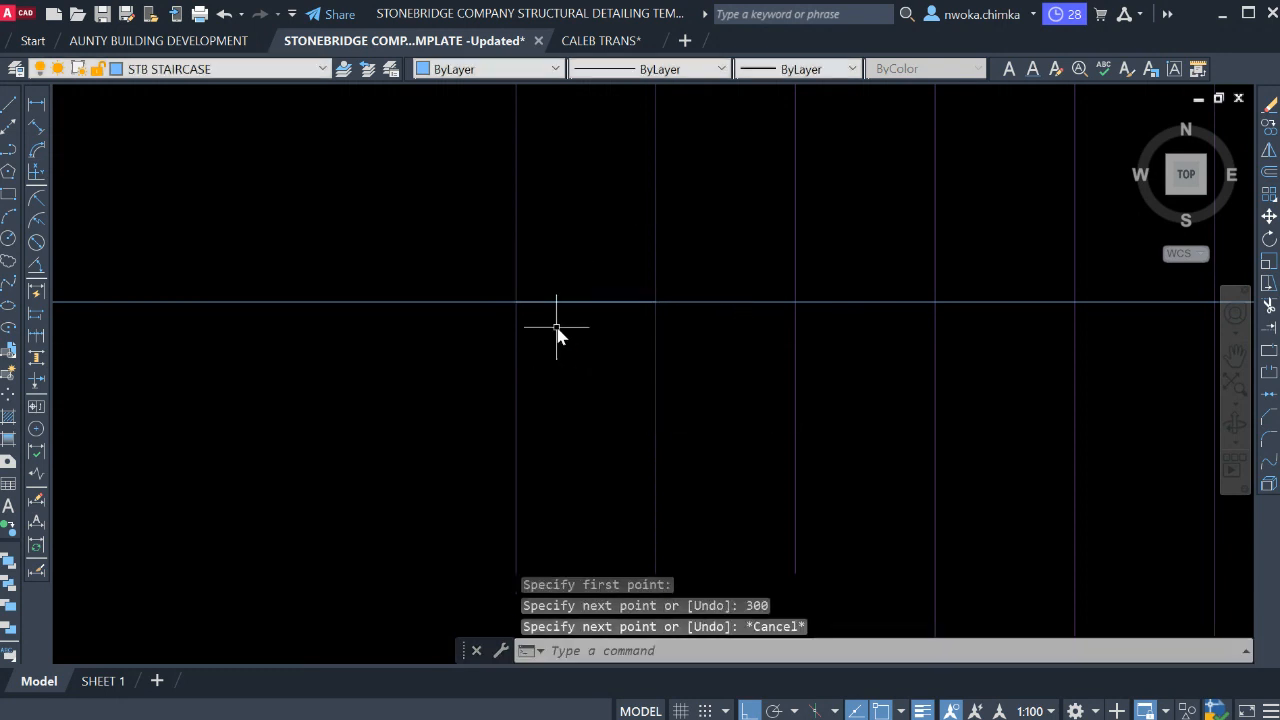
Draw a second horizontal line 300 long westward from the same intersection on the westernmost vertical construction line.
key("Return")
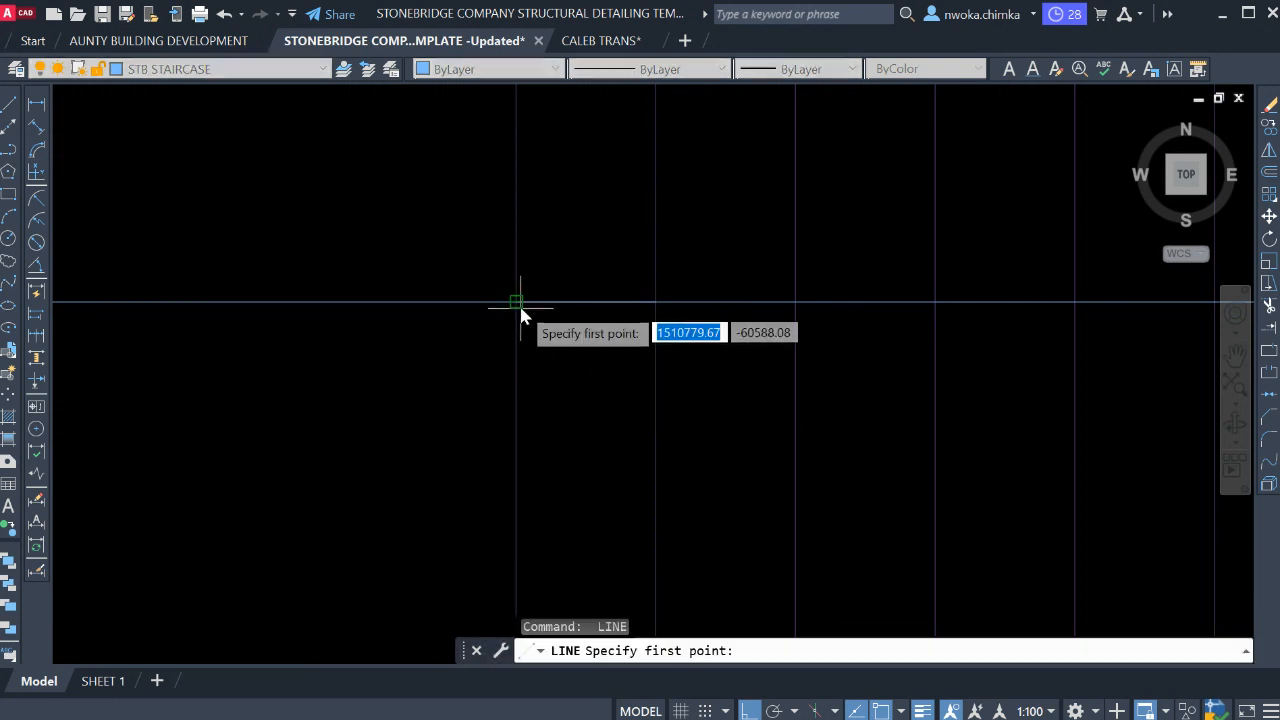
left_click(518, 302)
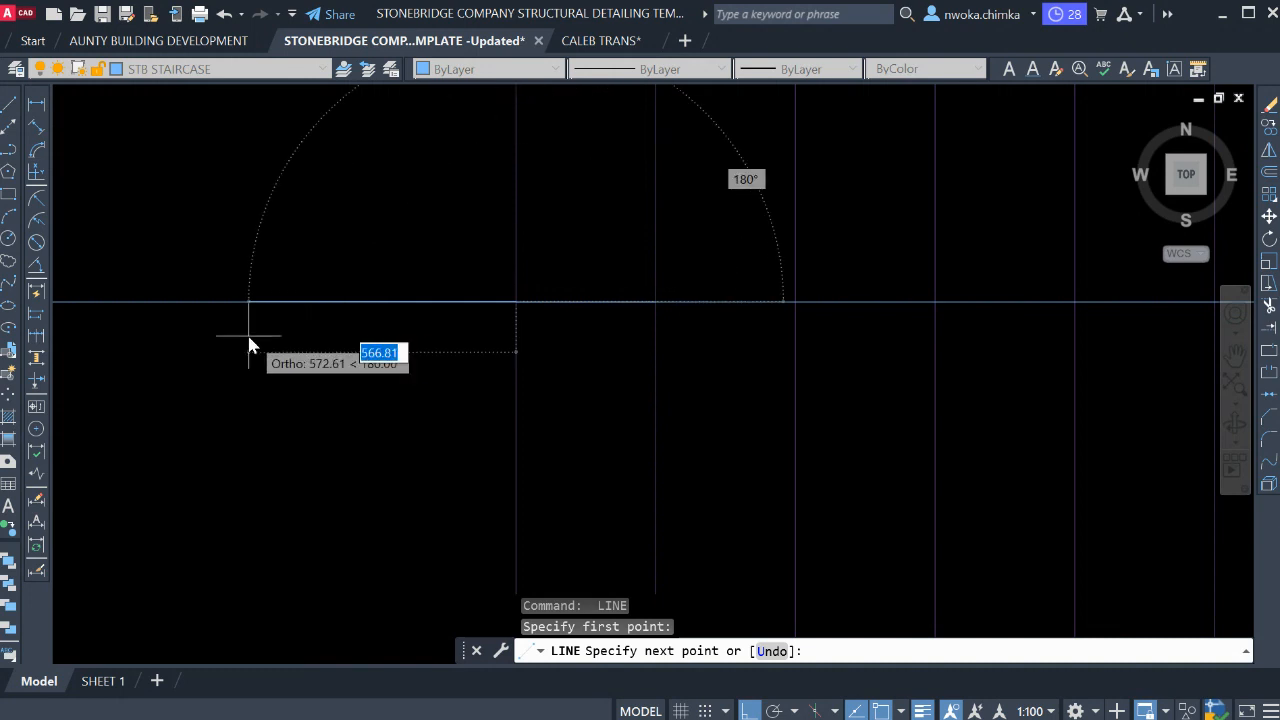
type("300")
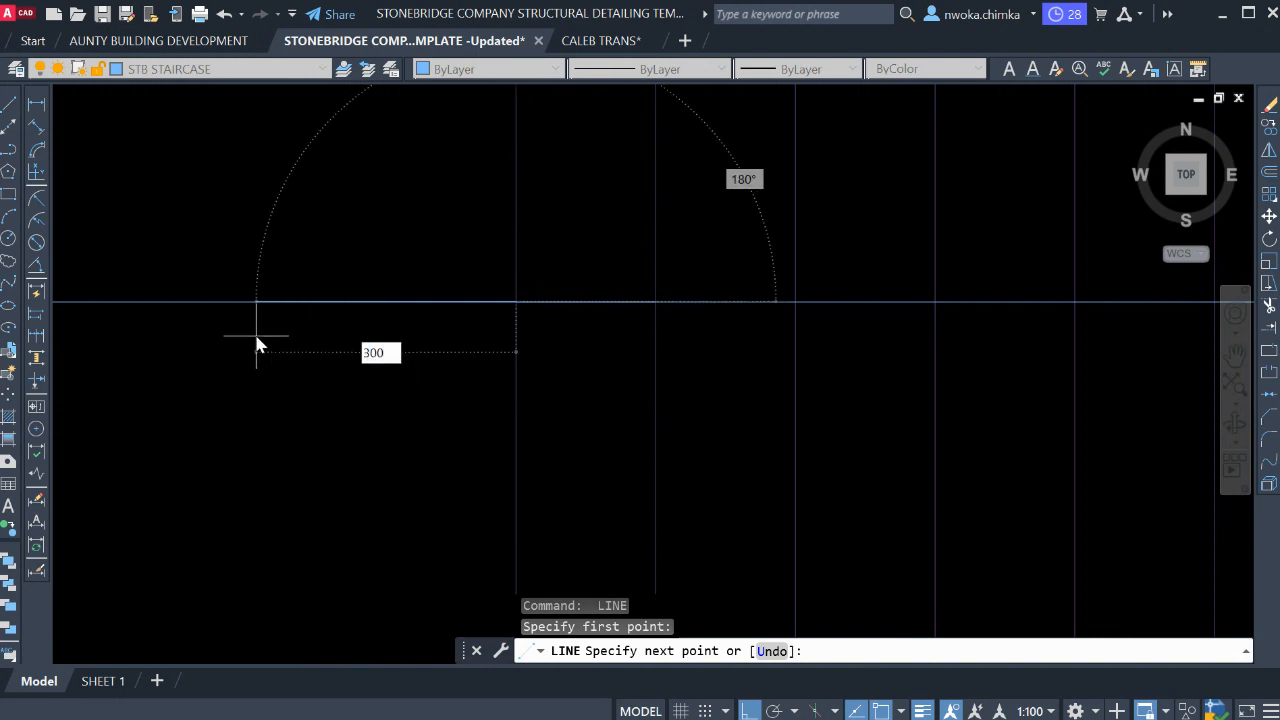
key("Return")
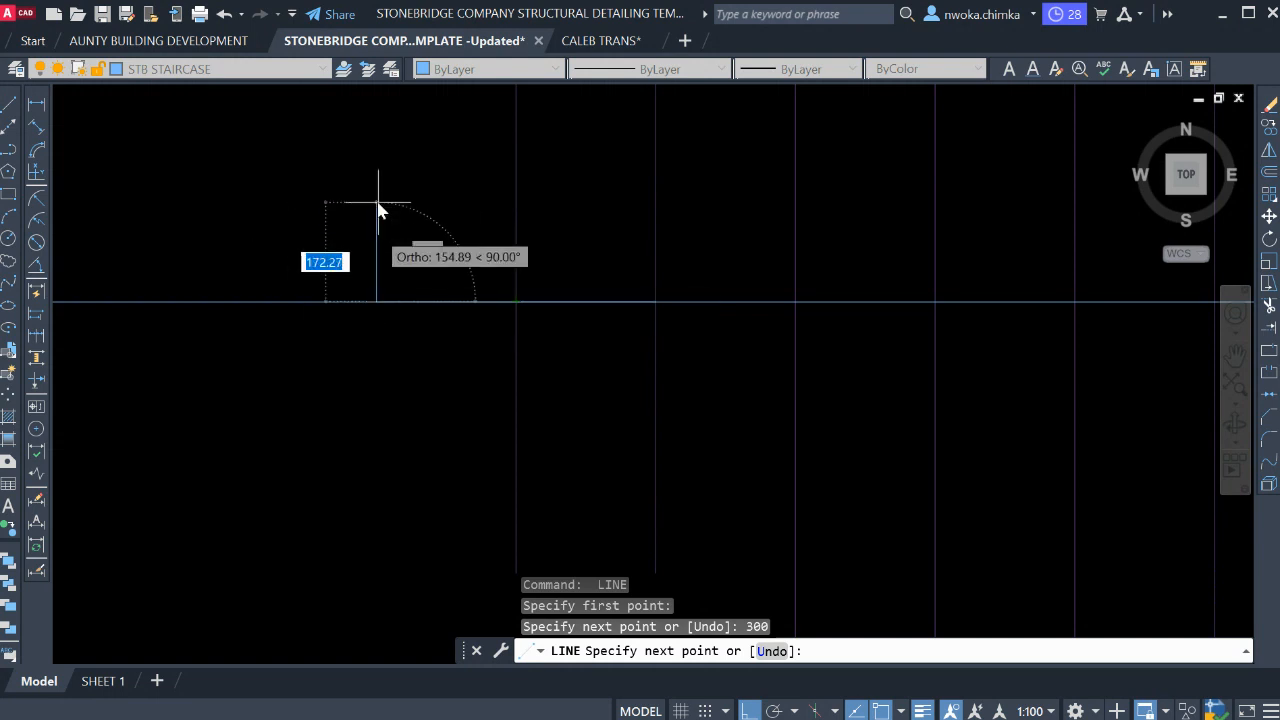
scroll(460, 214, "down", 2)
key("Escape")
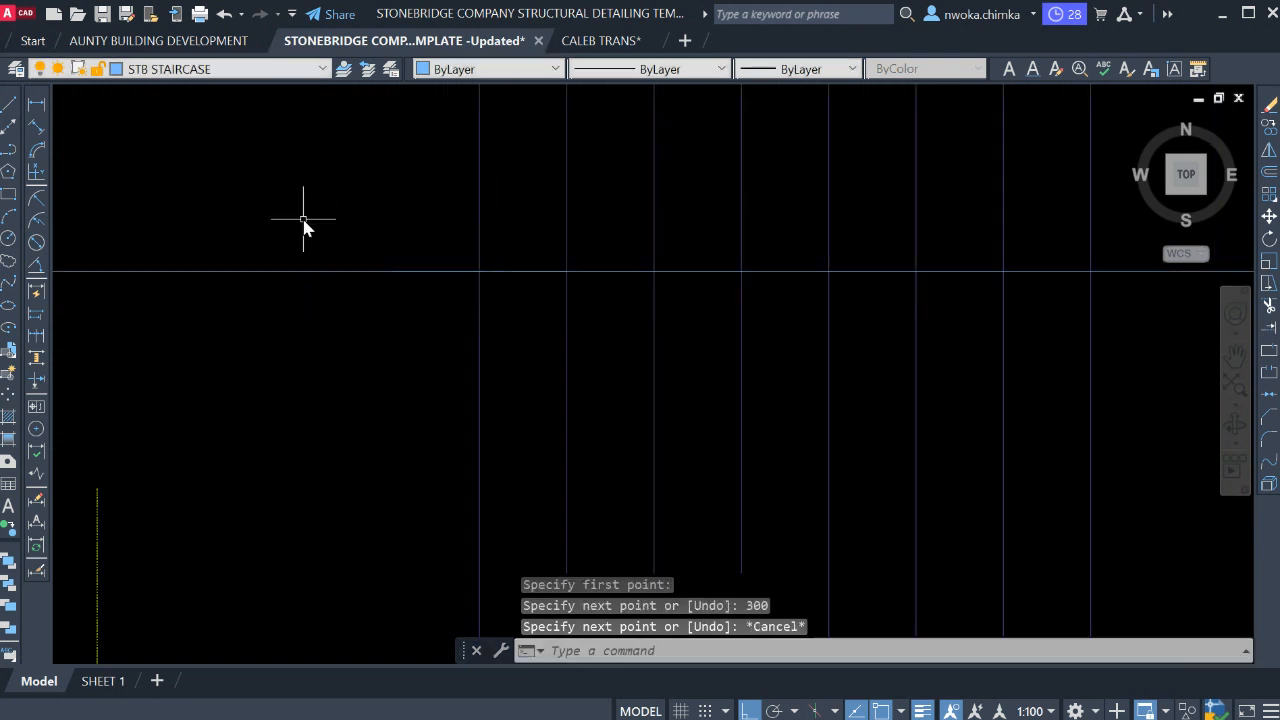
Erase the horizontal construction line above the plan, keeping the two short lines drawn over it.
left_click(302, 218)
left_click(264, 312)
type("E")
key("Return")
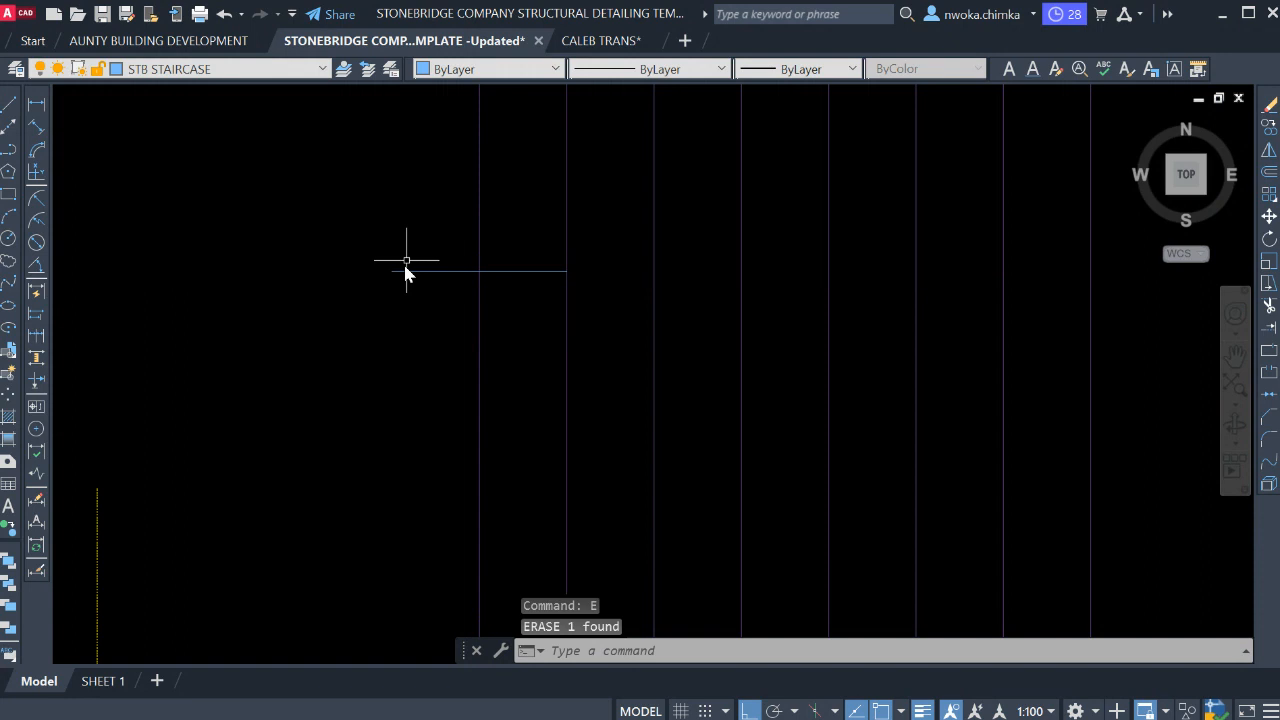
Measure the short lines east and west of the westernmost vertical construction line with linear dimensions, without placing them.
scroll(420, 262, "up", 2)
left_click(37, 105)
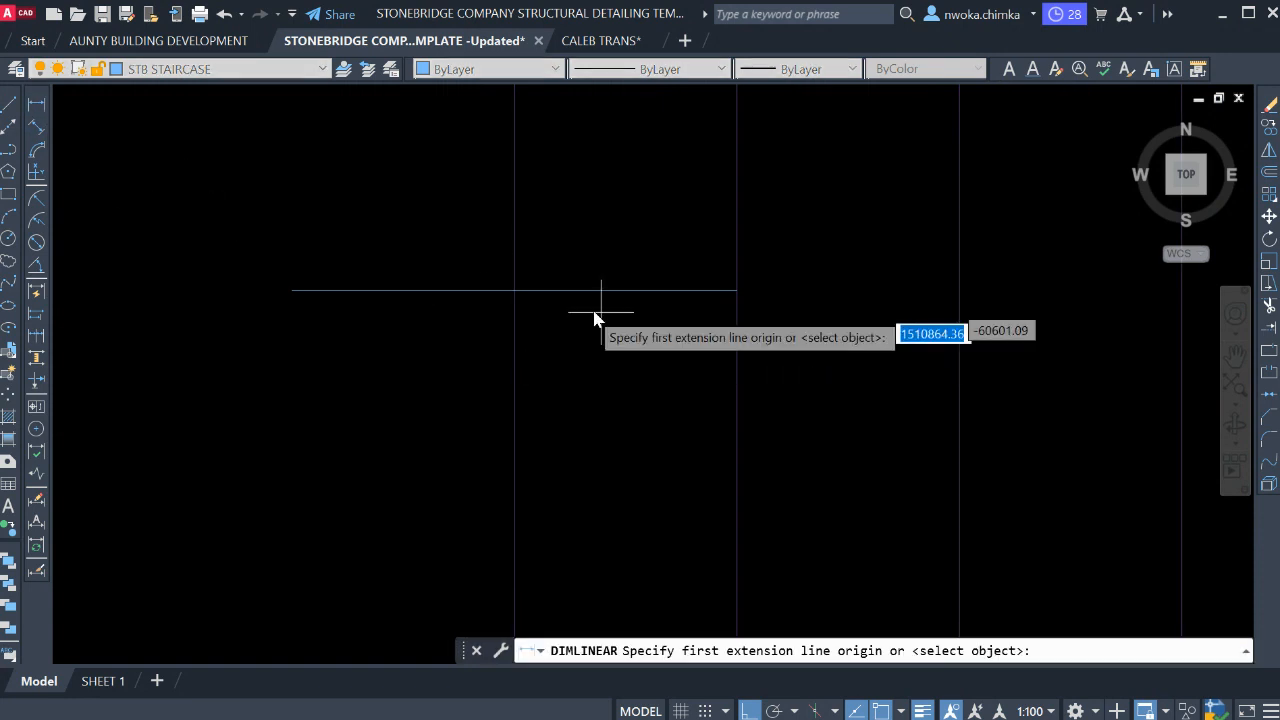
left_click(514, 290)
left_click(738, 293)
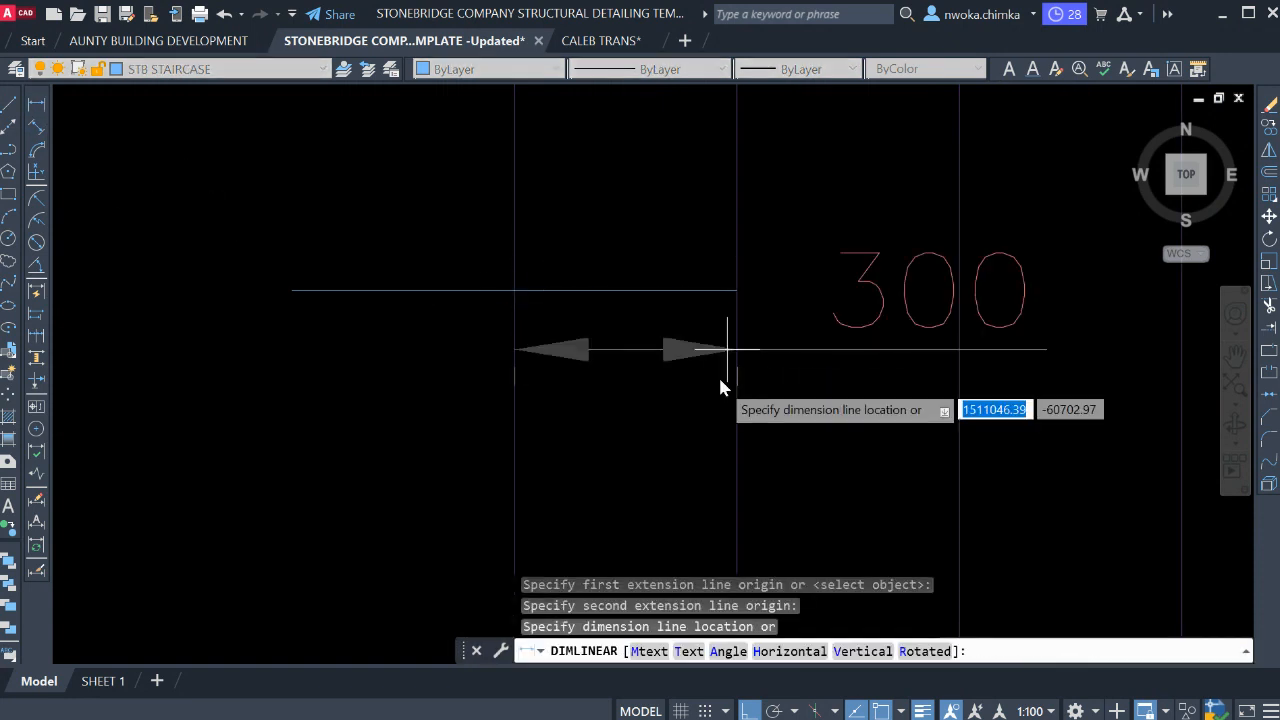
key("Escape")
key("Return")
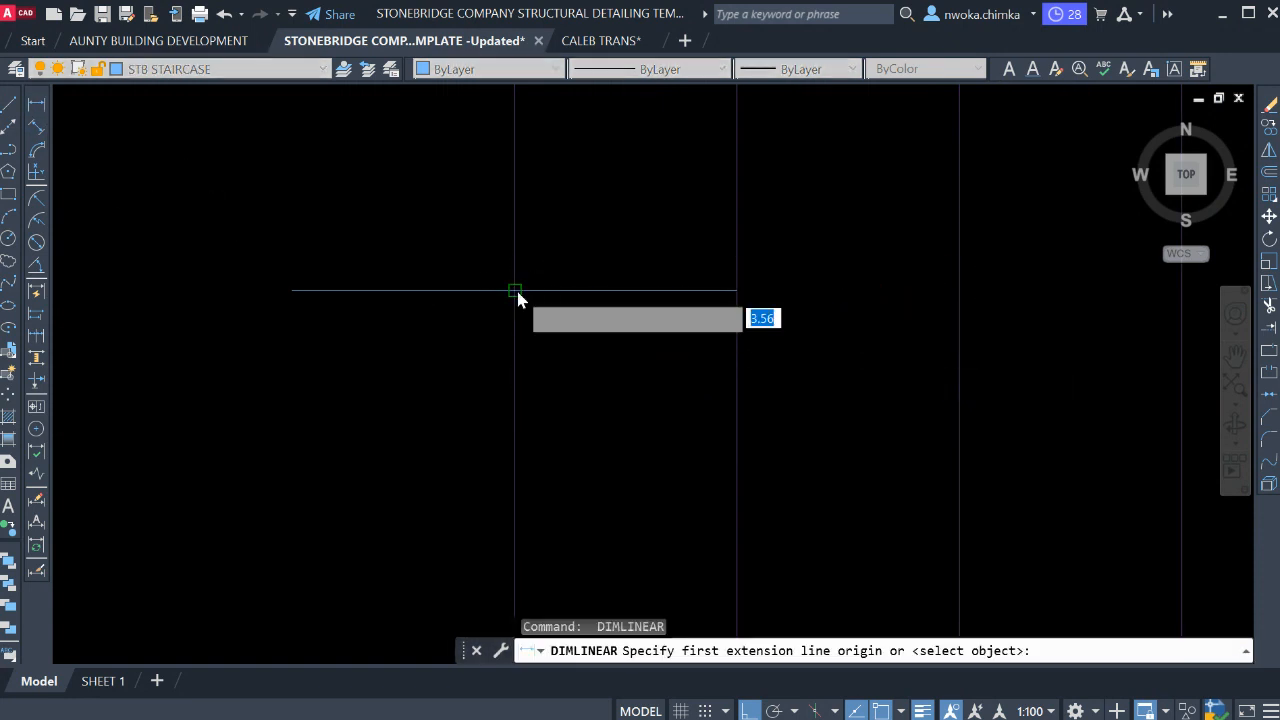
left_click(514, 290)
left_click(293, 291)
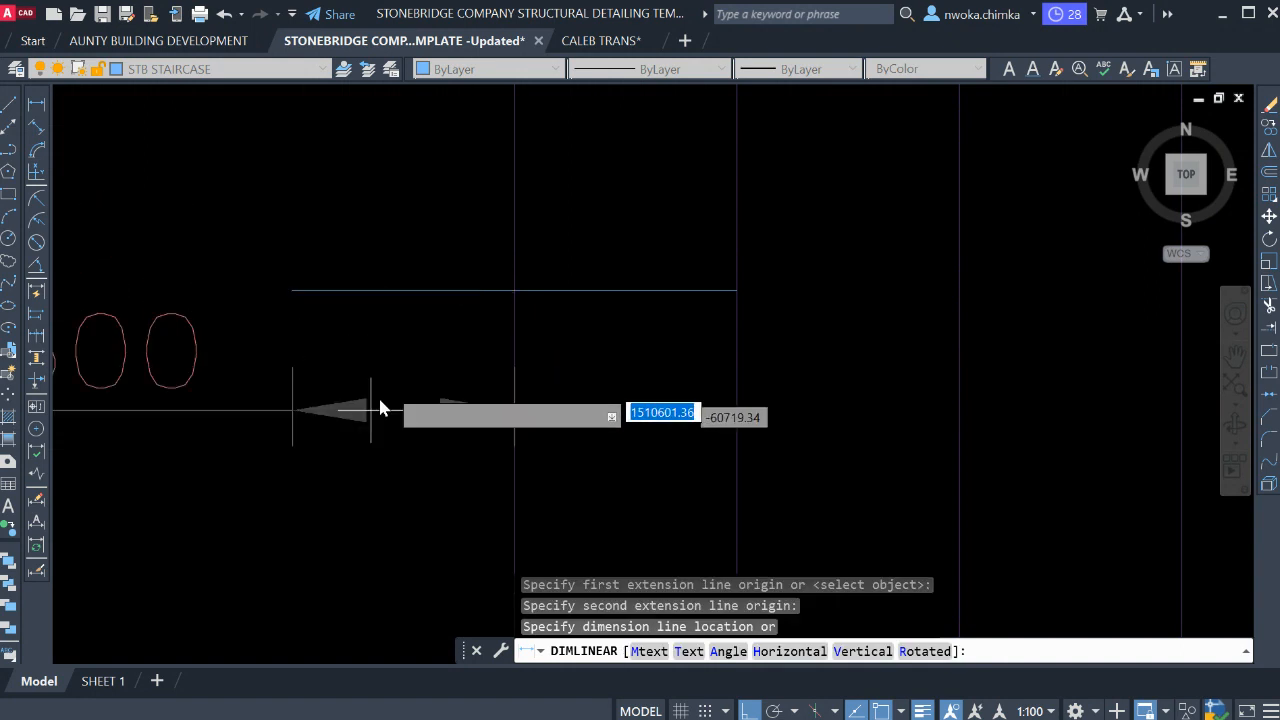
scroll(380, 392, "down", 2)
key("Escape")
Measure the combined length of the two short horizontal lines from end to end with a linear dimension, without placing it.
left_click(6, 106)
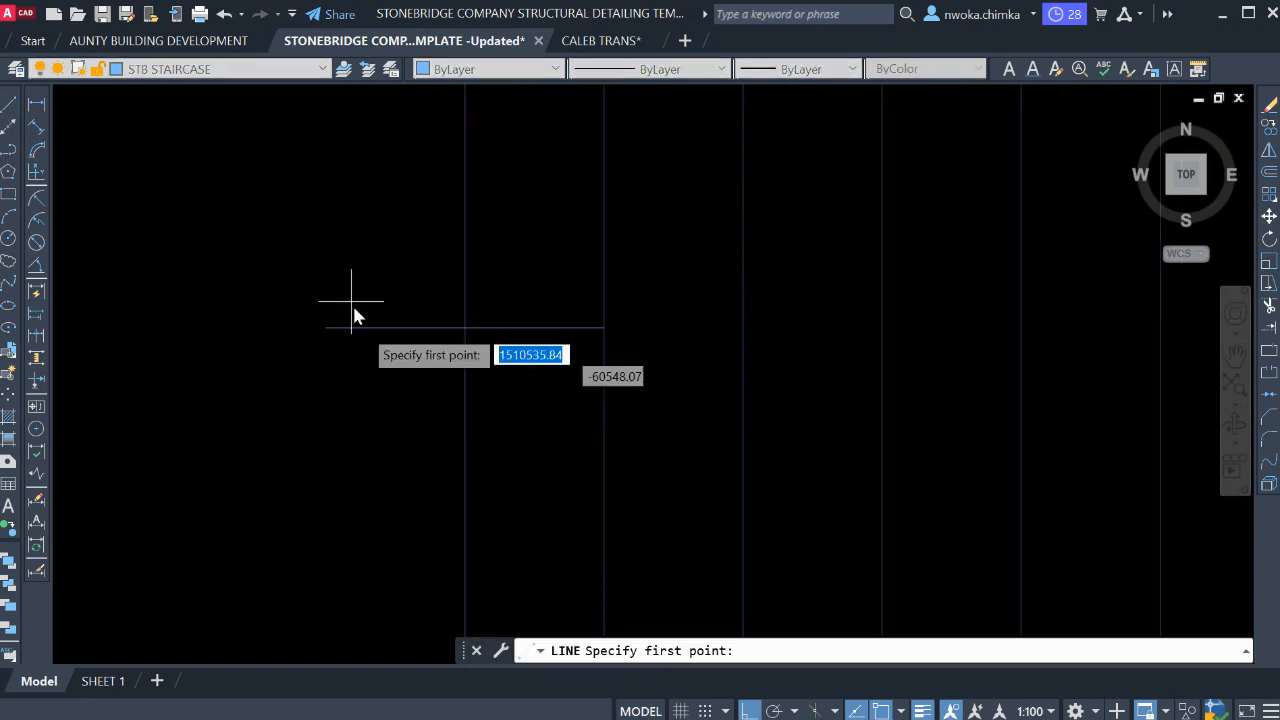
key("Escape")
left_click(34, 106)
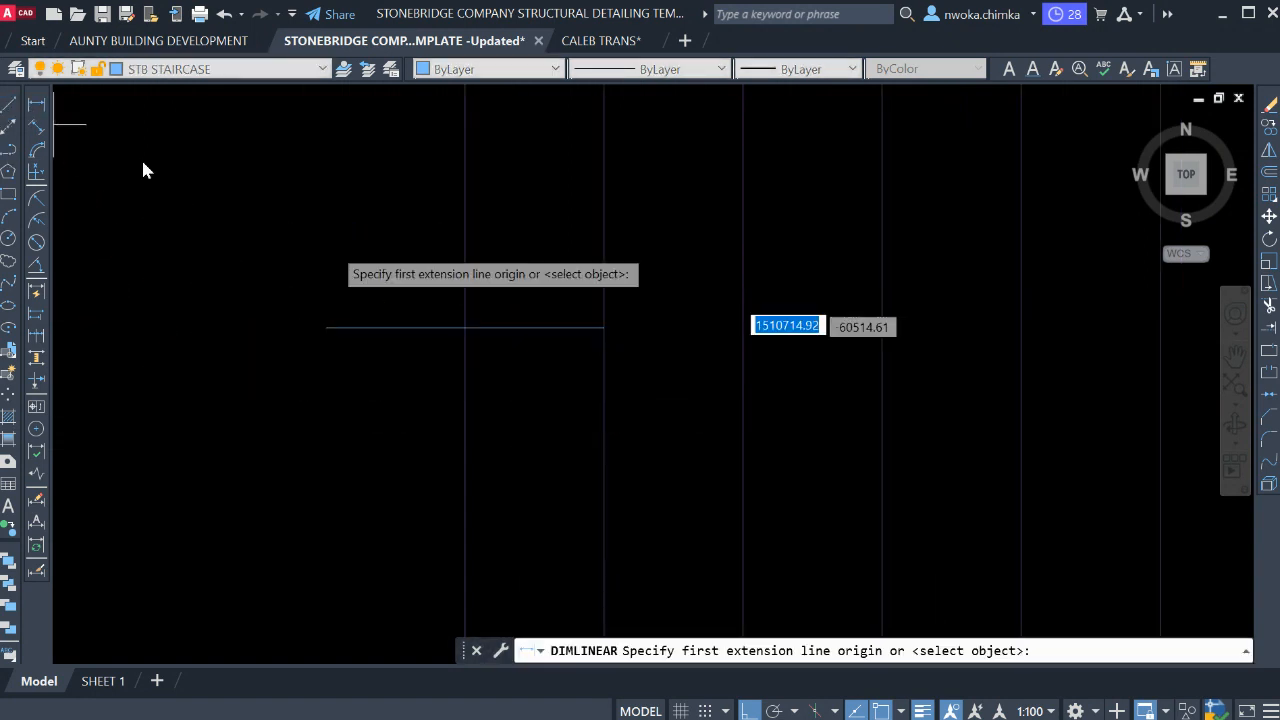
left_click(329, 330)
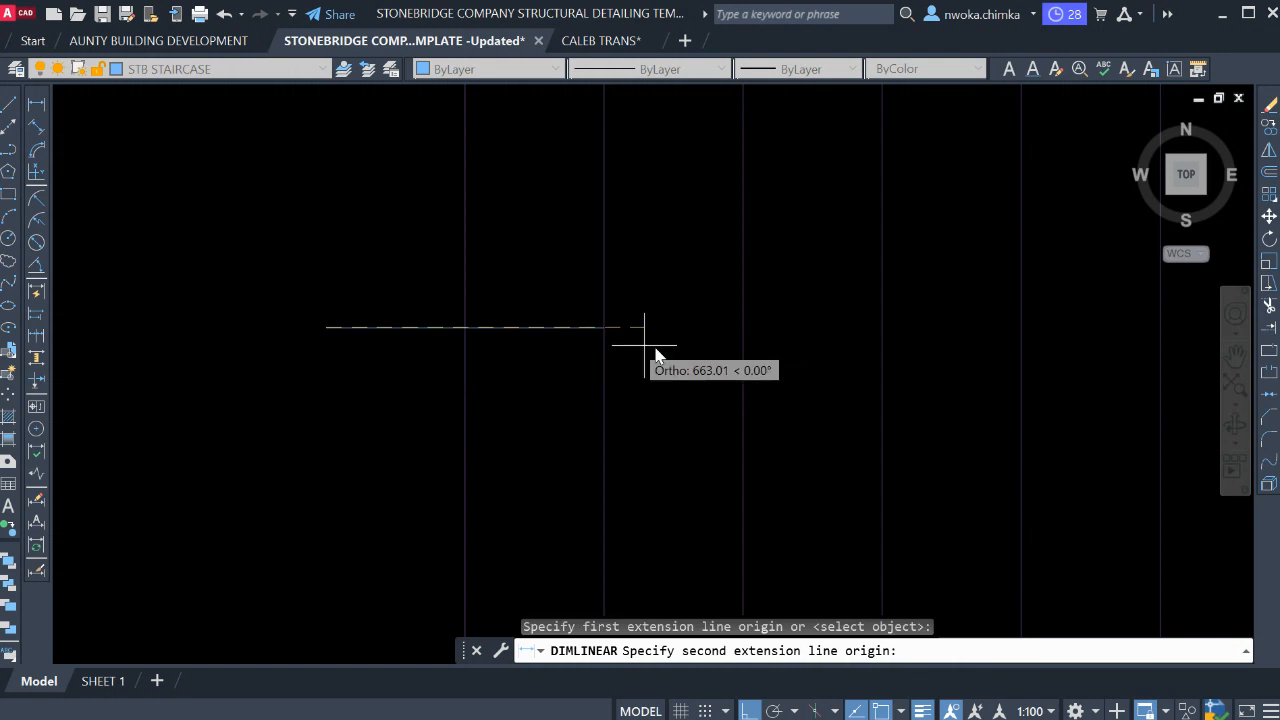
left_click(605, 332)
key("Escape")
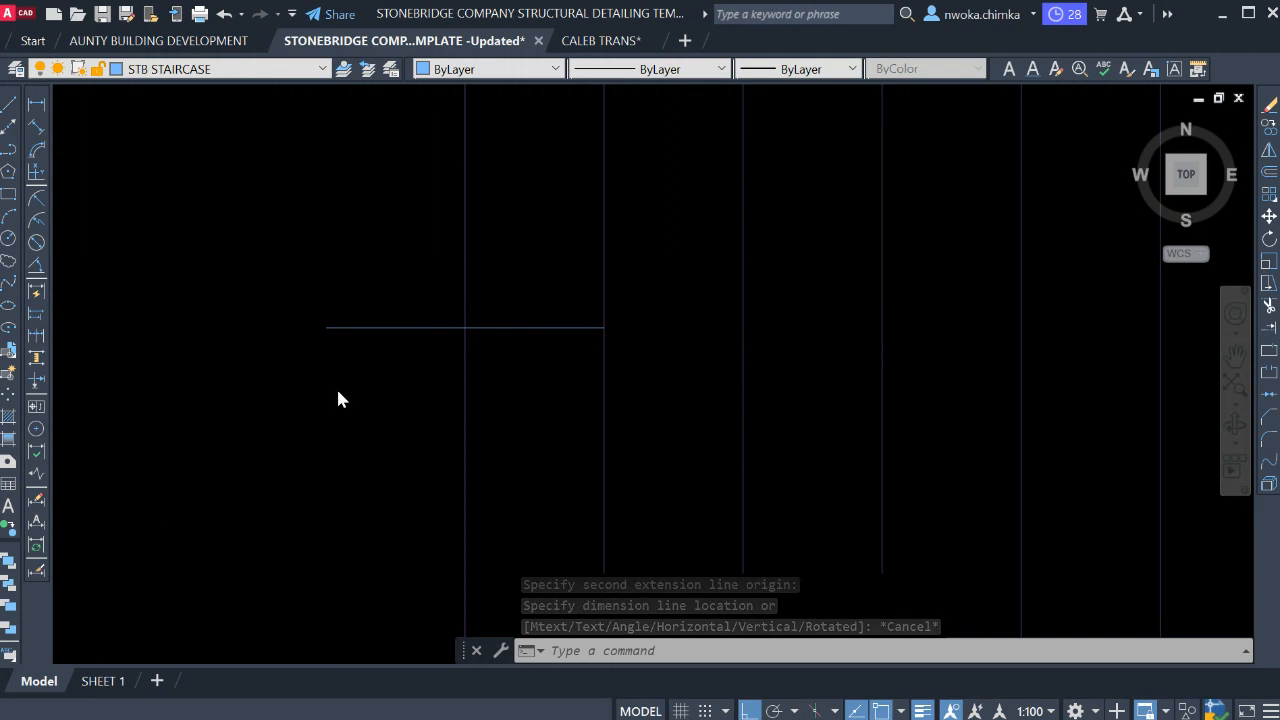
Draw a 450 vertical line upward from the west end of the short horizontal lines above the plan.
scroll(338, 399, "down", 4)
type("L")
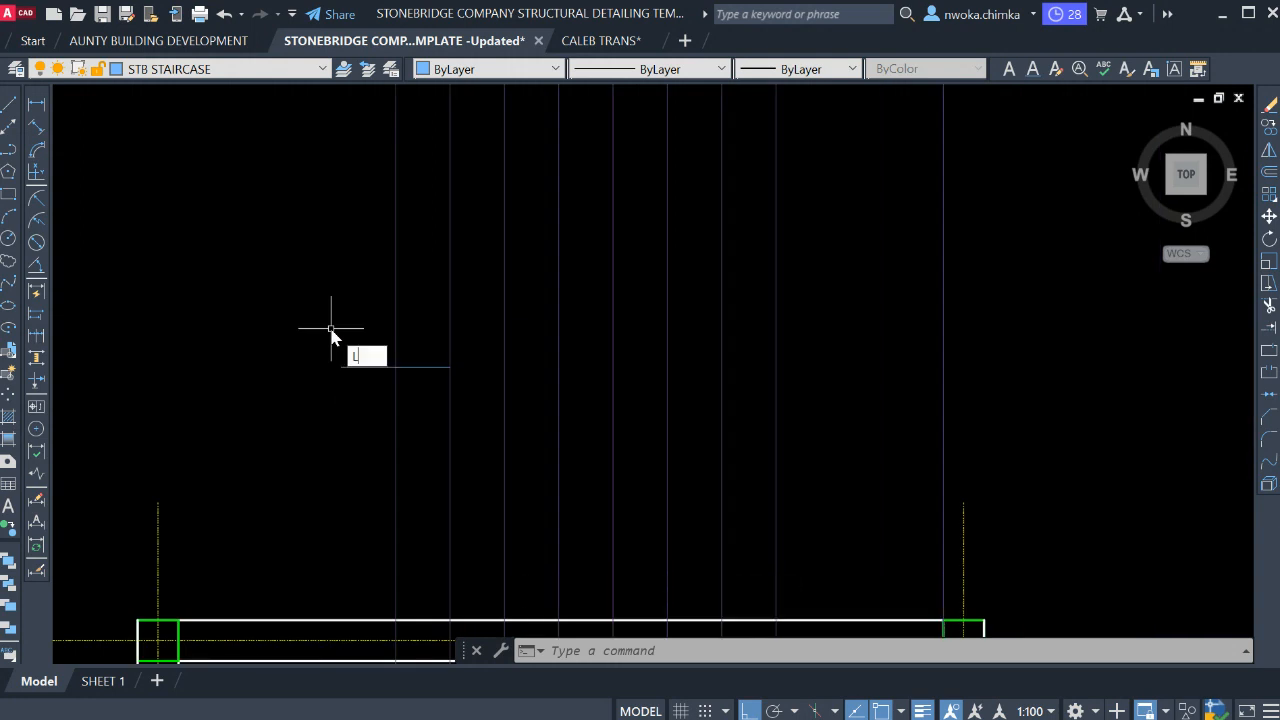
key("Return")
left_click(340, 366)
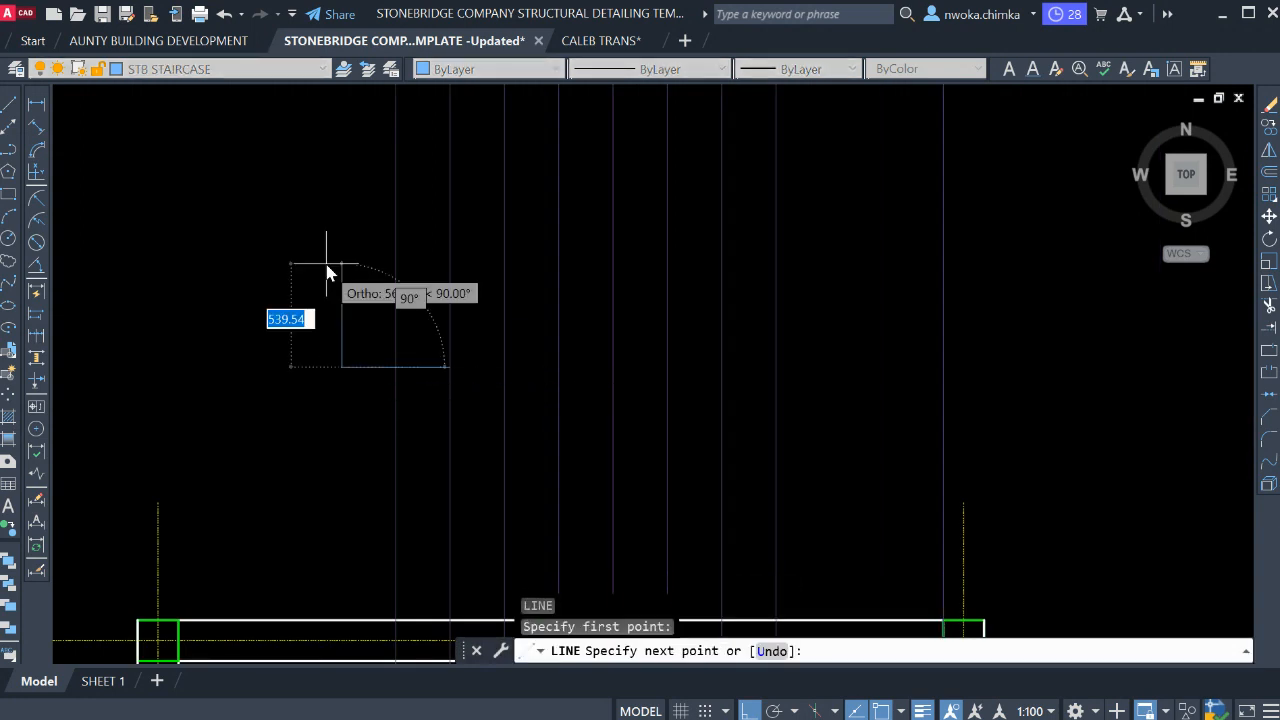
type("45")
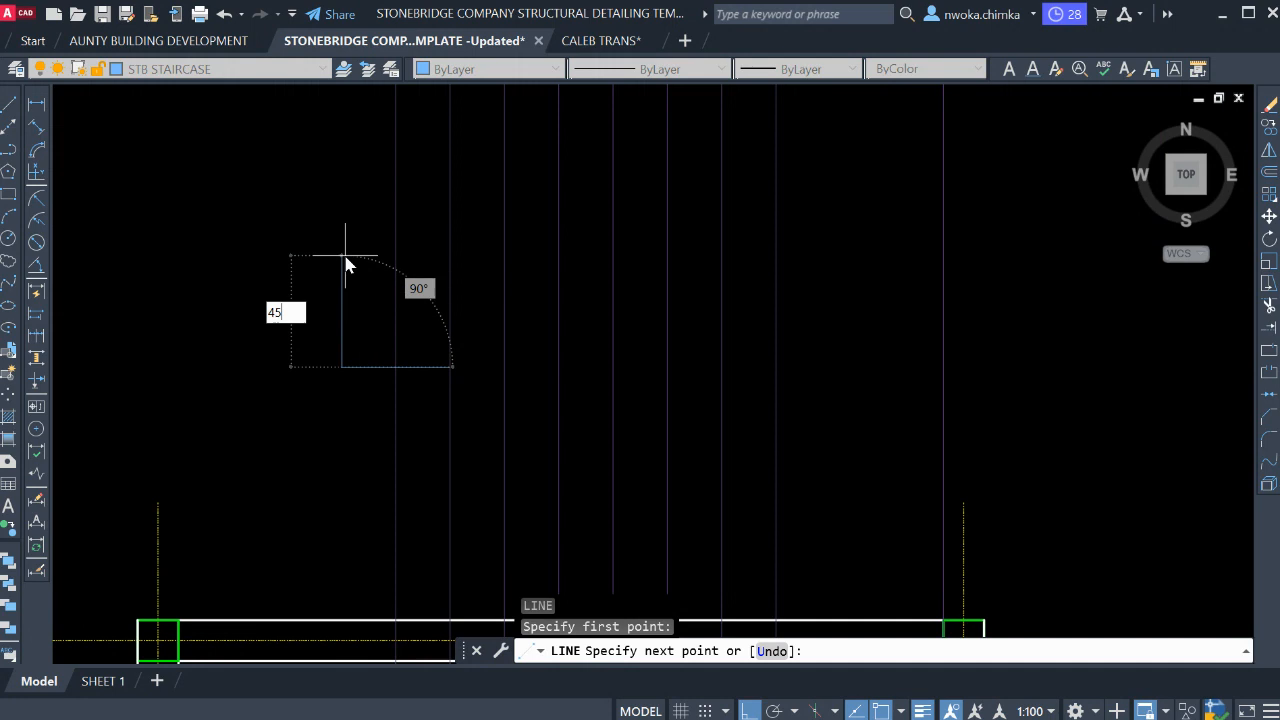
type("0")
key("Return")
scroll(365, 262, "up", 4)
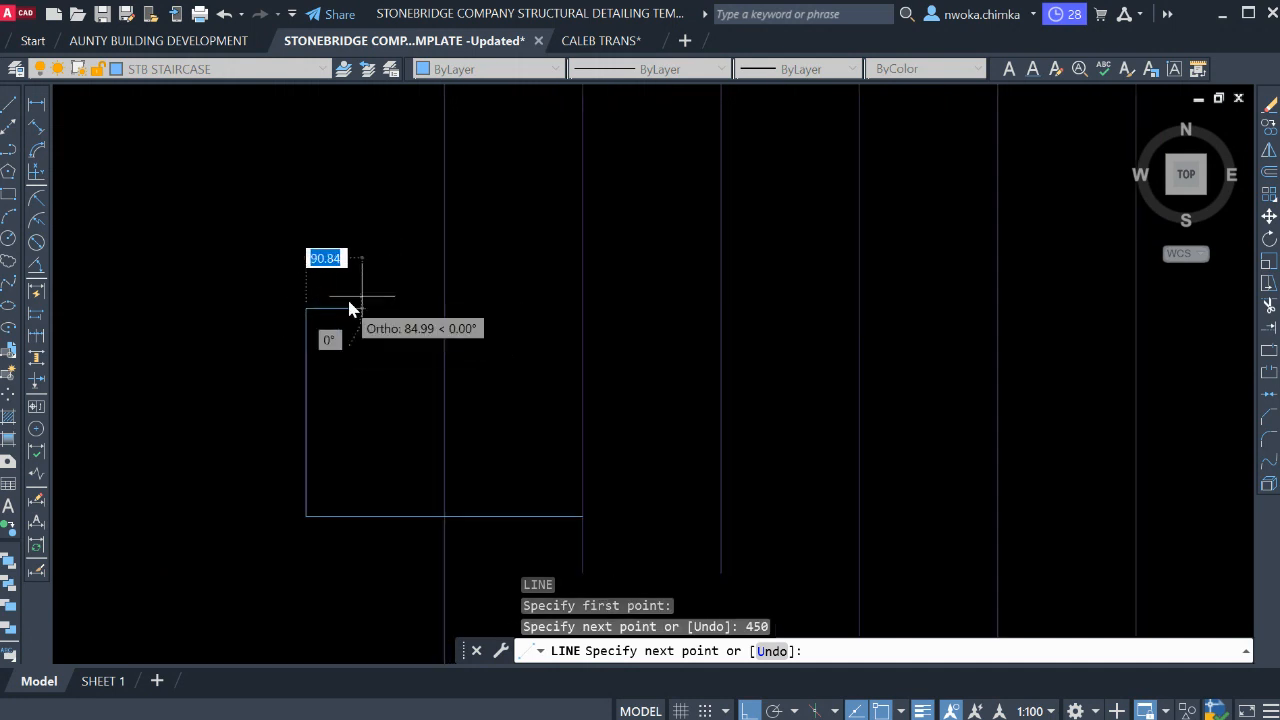
scroll(398, 270, "down", 3)
key("Escape")
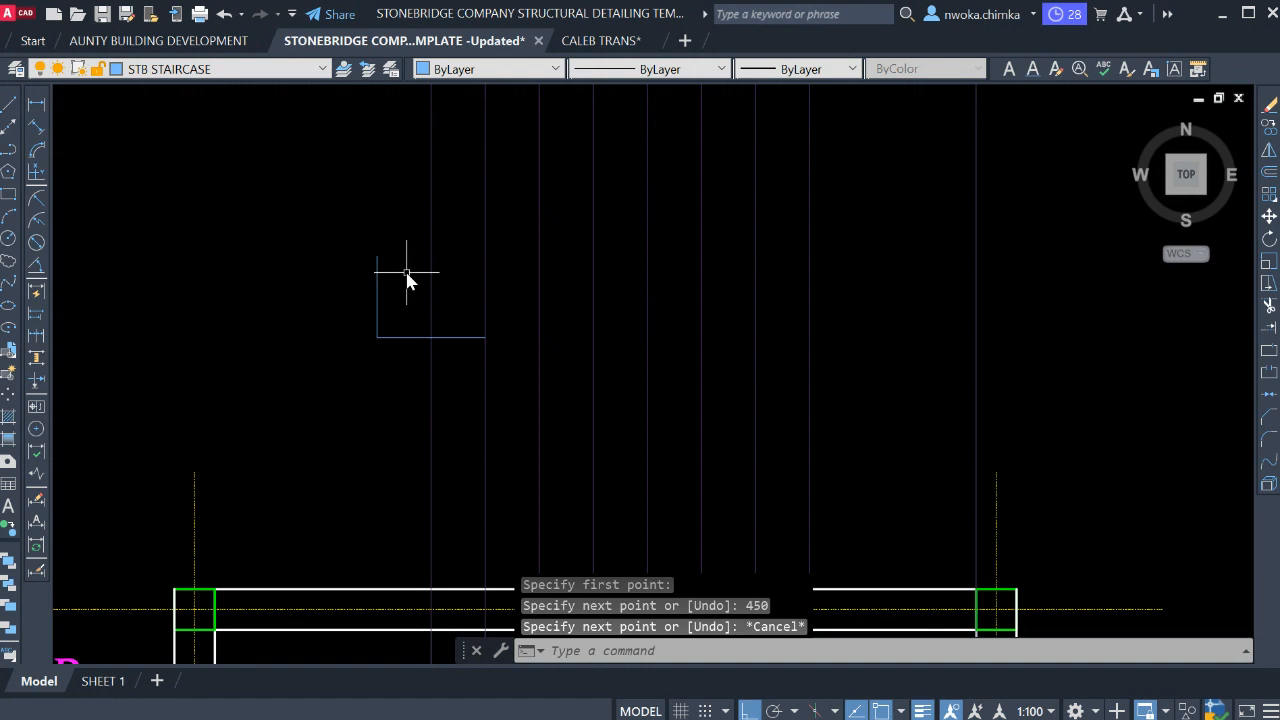
scroll(400, 278, "up", 2)
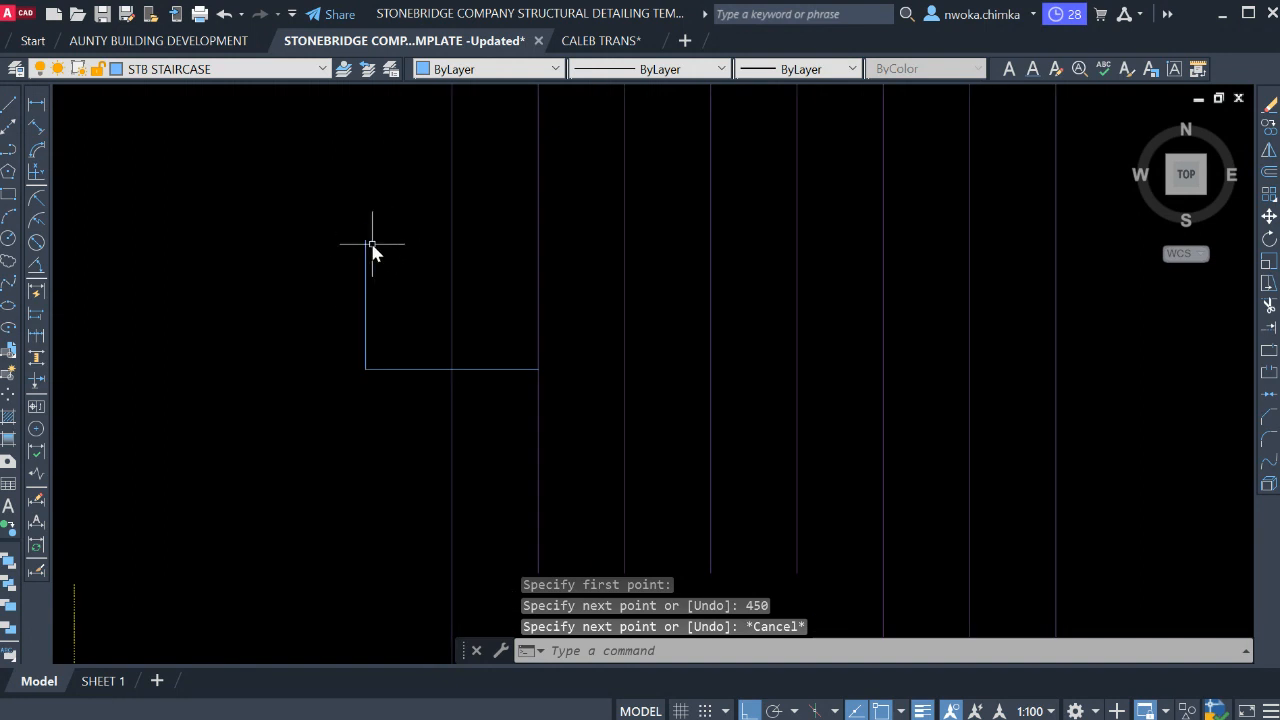
key("l")
key("Return")
scroll(480, 286, "down", 4)
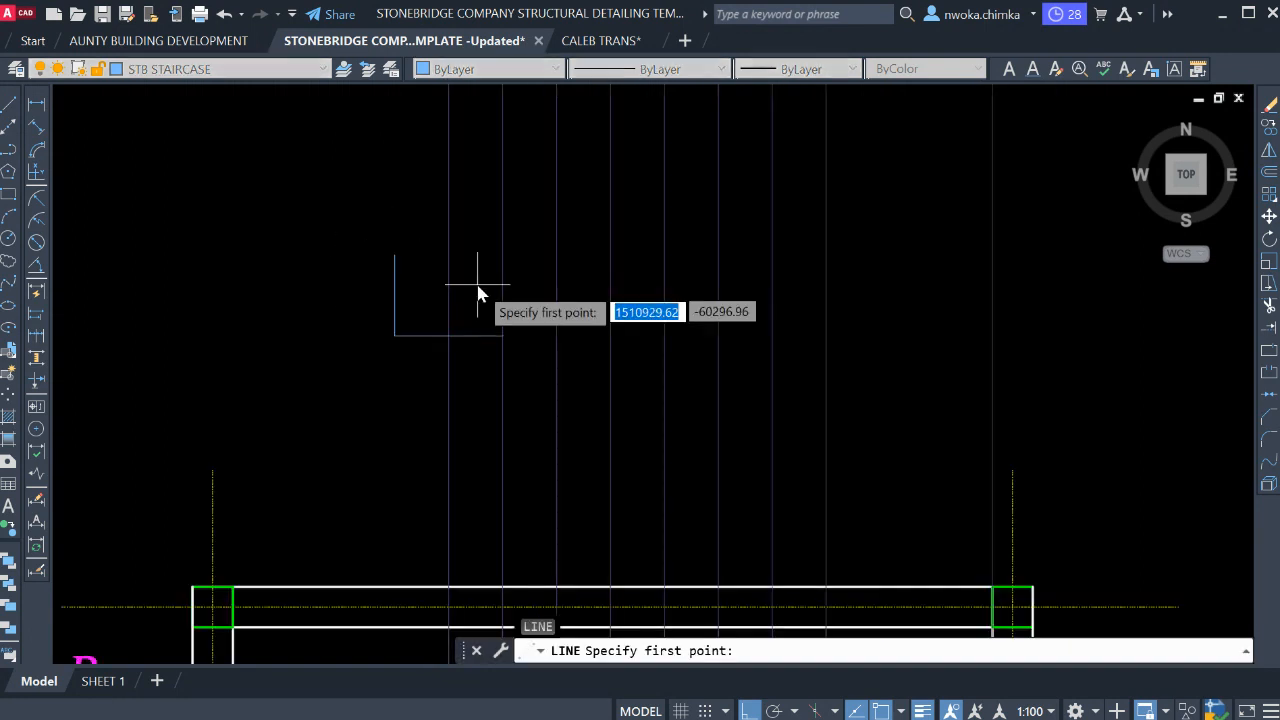
key("Escape")
Start a line at the upper end of the 450 vertical line and draw a 300 tread eastward.
scroll(417, 271, "up", 4)
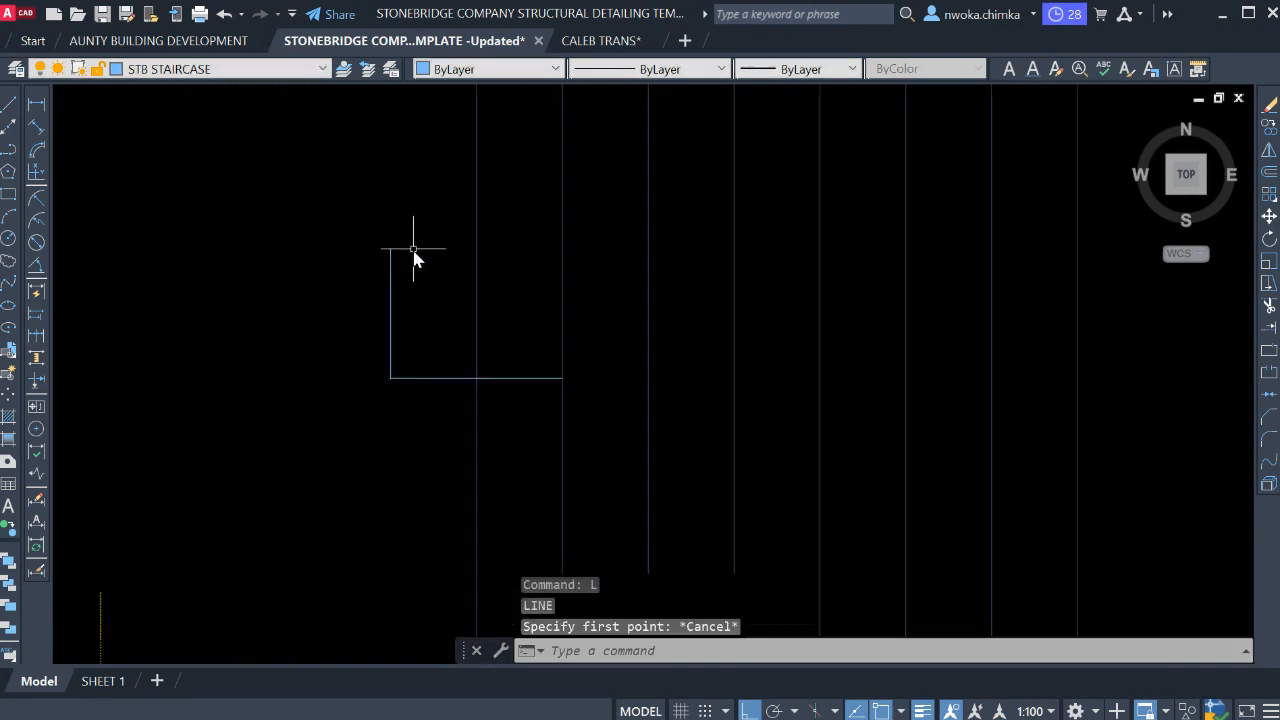
key("l")
key("Return")
scroll(465, 260, "down", 4)
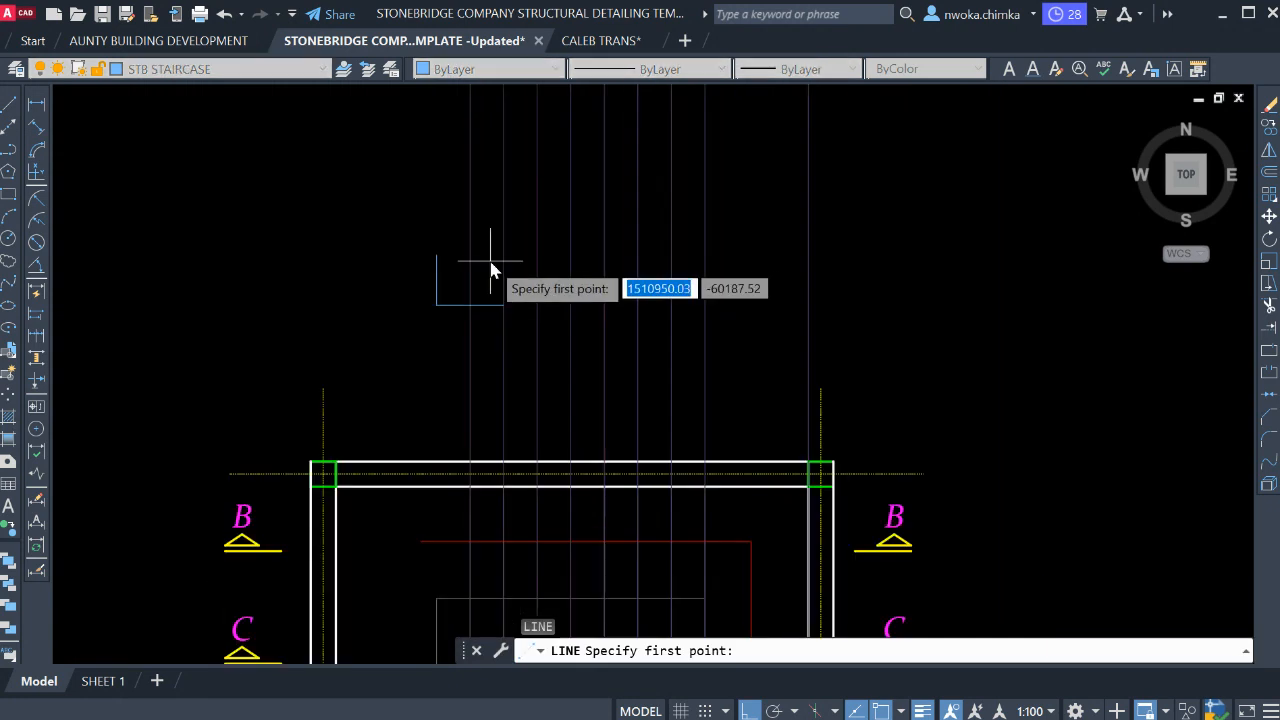
scroll(520, 262, "up", 2)
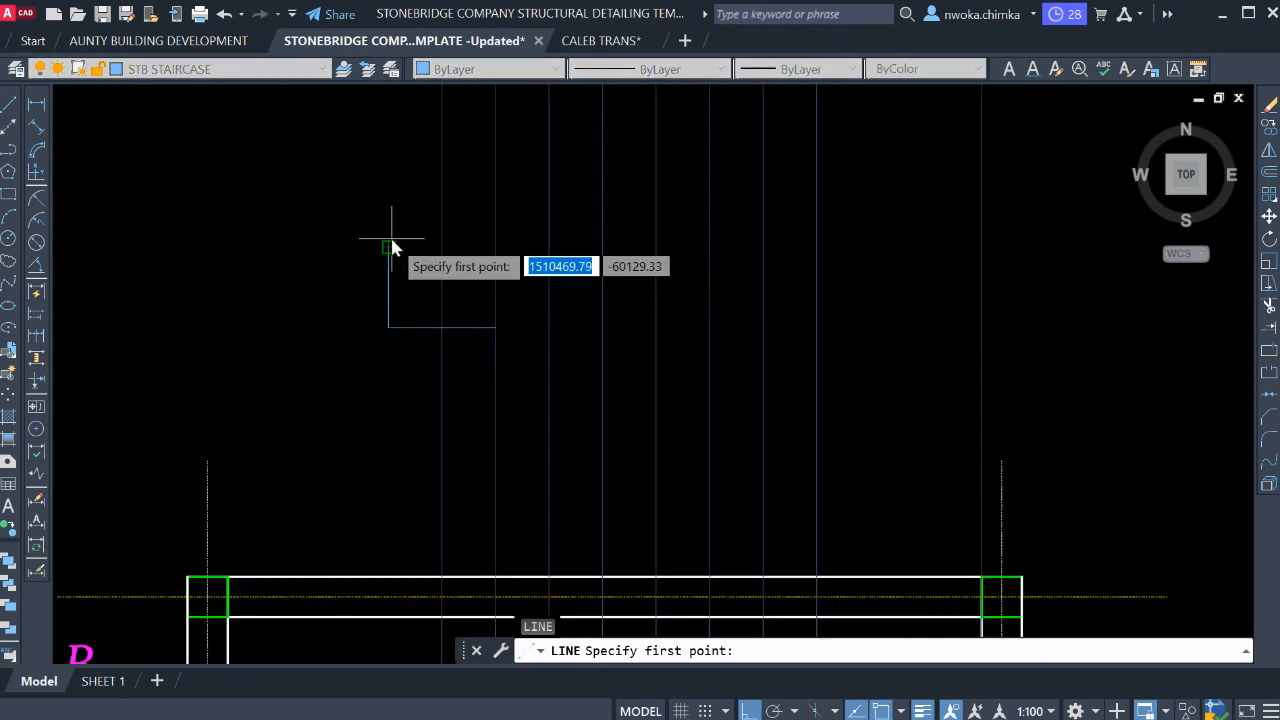
scroll(445, 251, "up", 2)
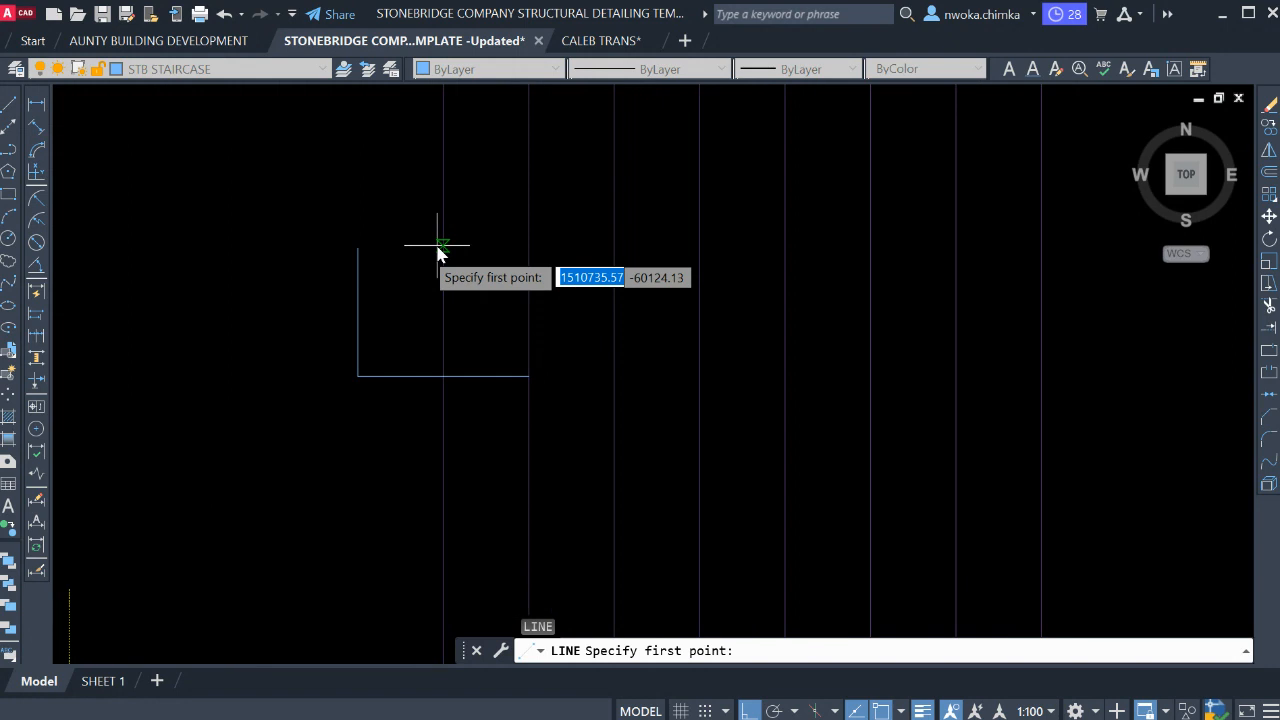
left_click(356, 253)
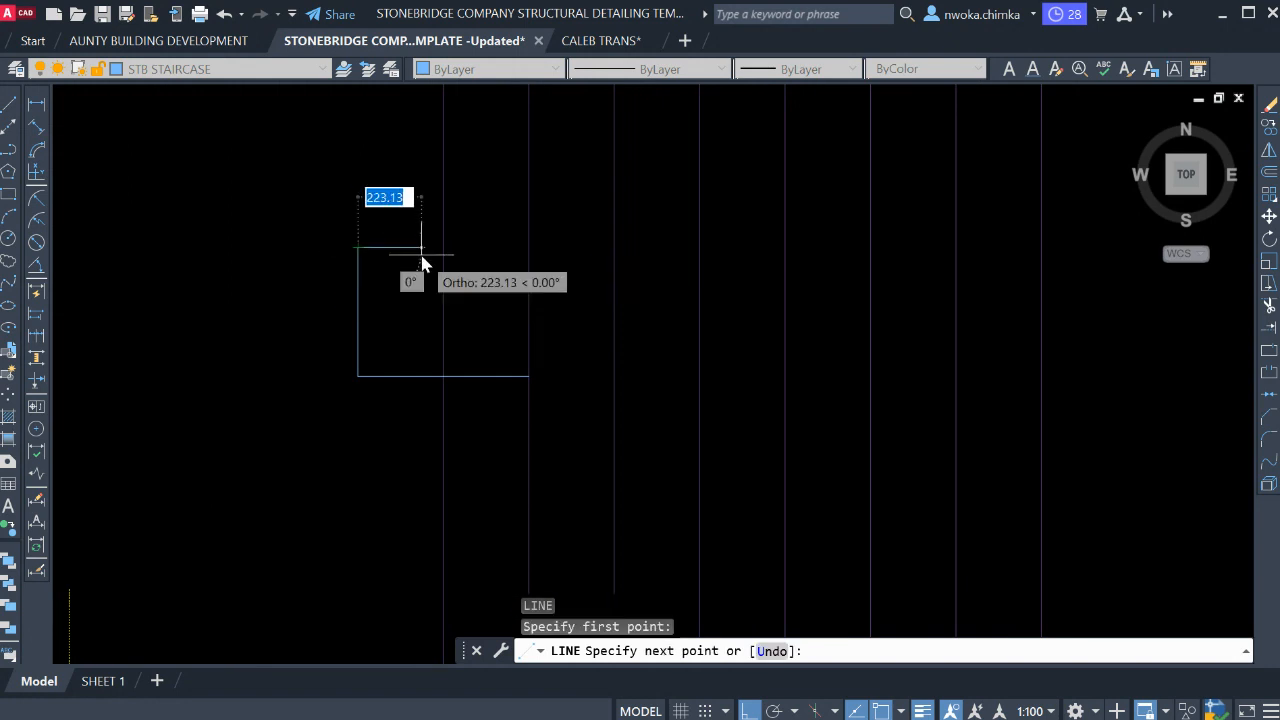
type("300")
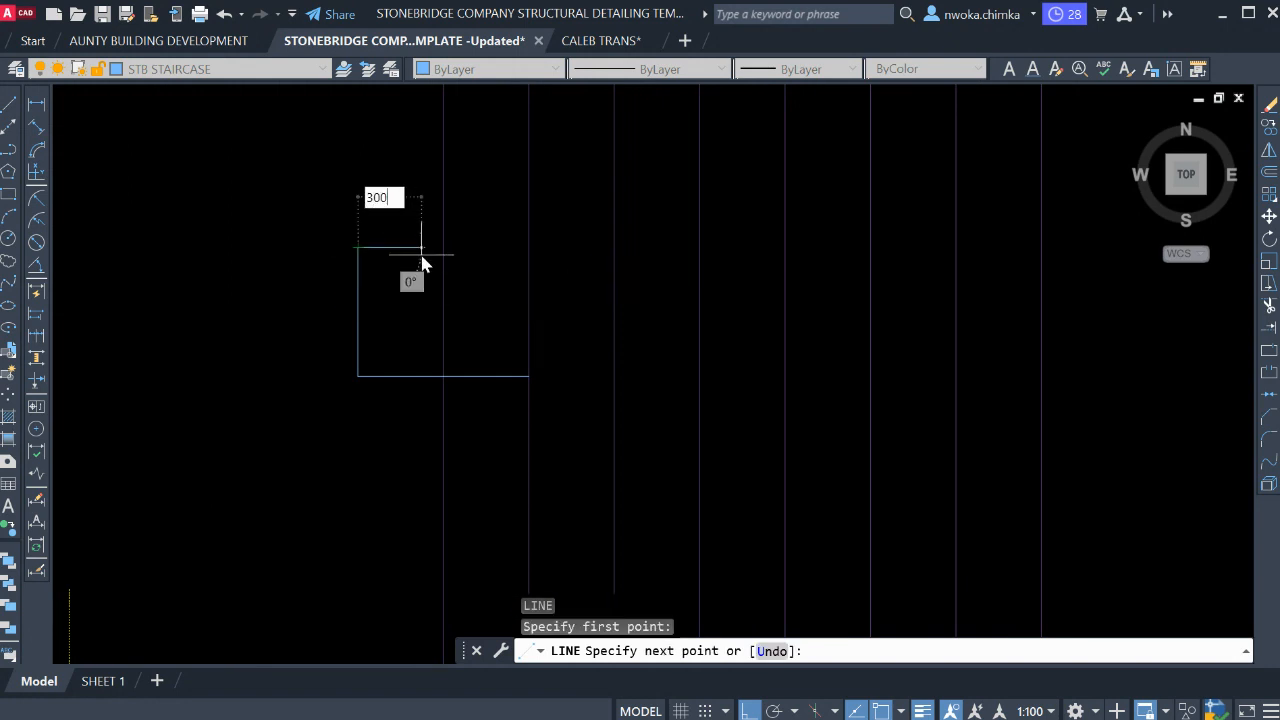
key("Return")
Continue the stair profile with a 150 riser on the westernmost construction line and a 300 tread eastward.
middle_click_drag(462, 162, 477, 250)
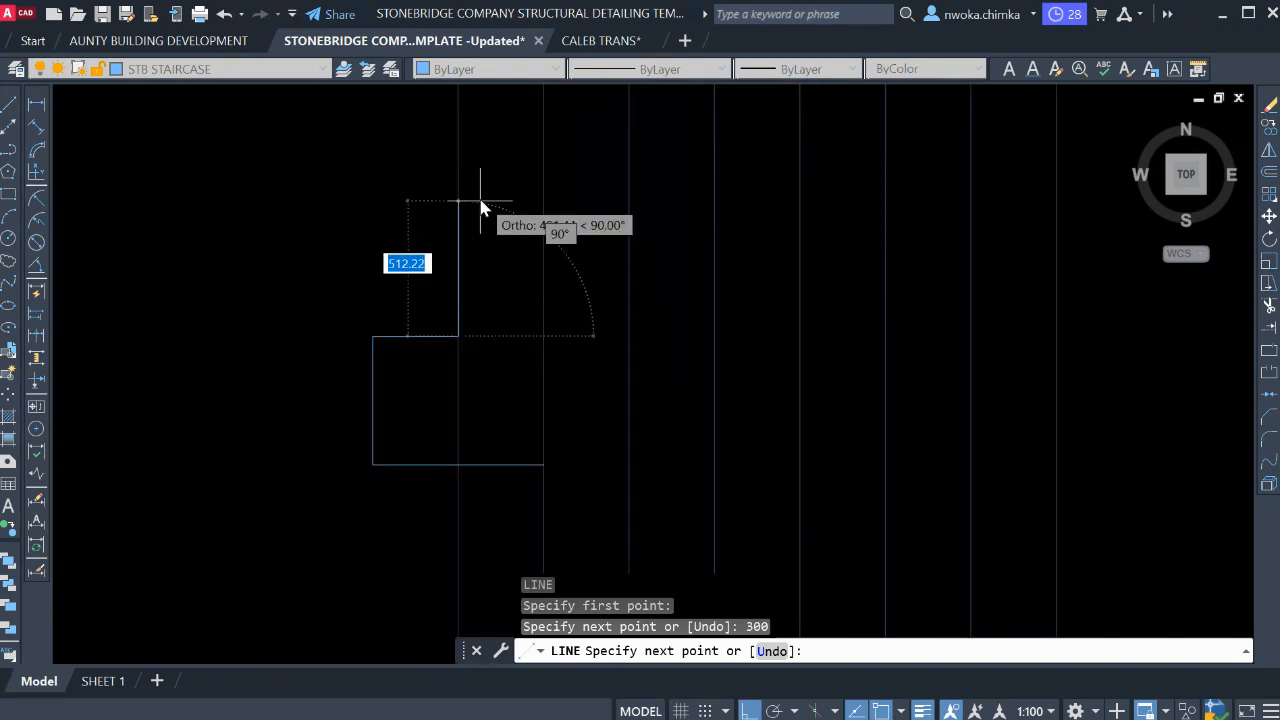
scroll(471, 205, "down", 4)
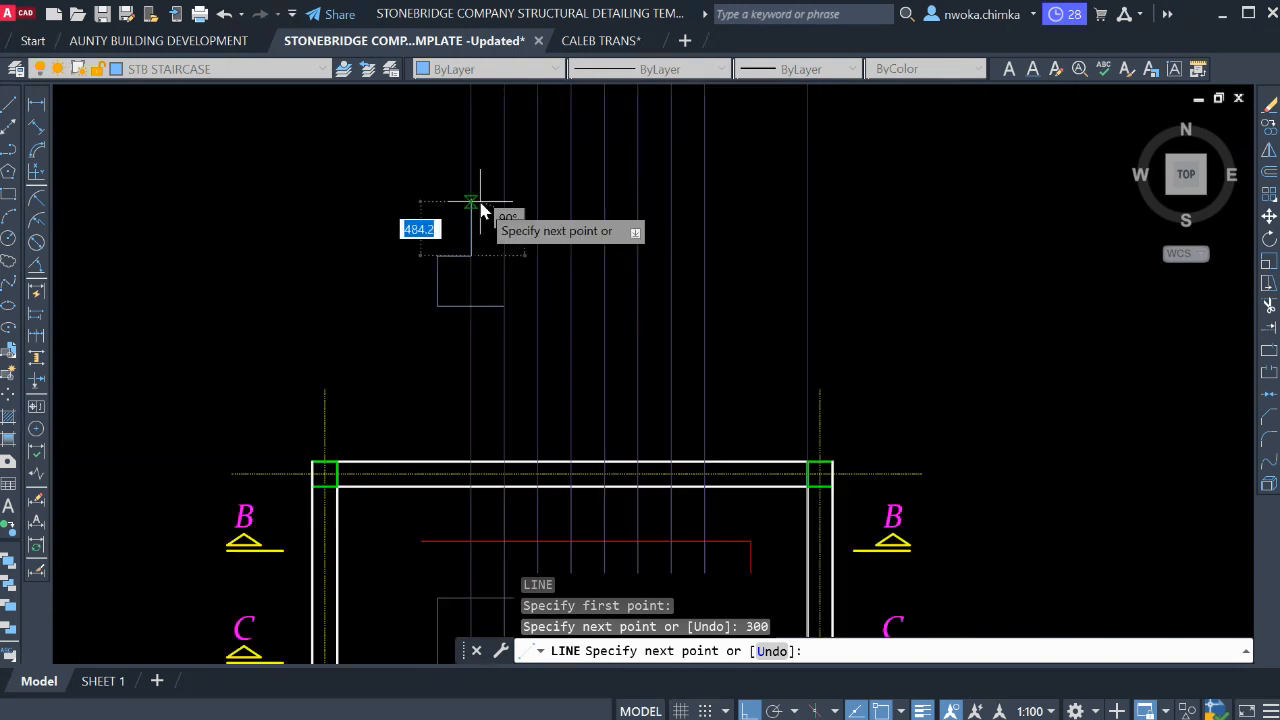
scroll(483, 186, "up", 2)
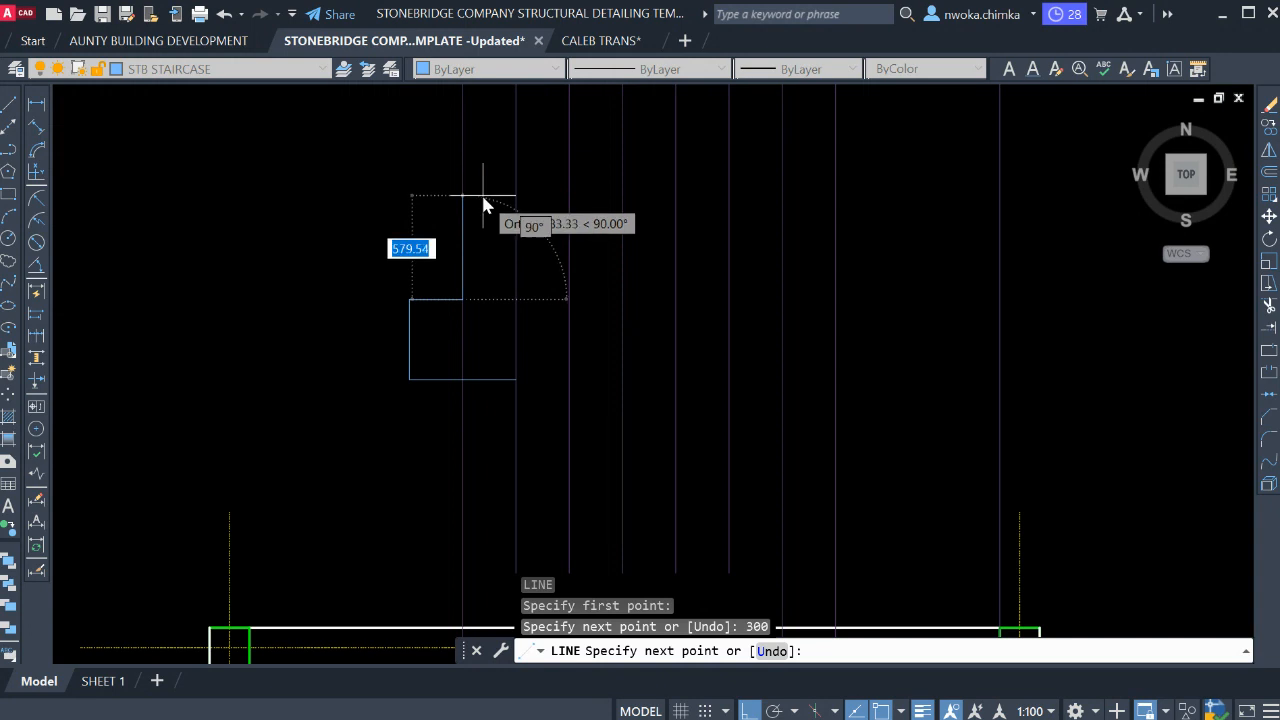
scroll(483, 200, "up", 2)
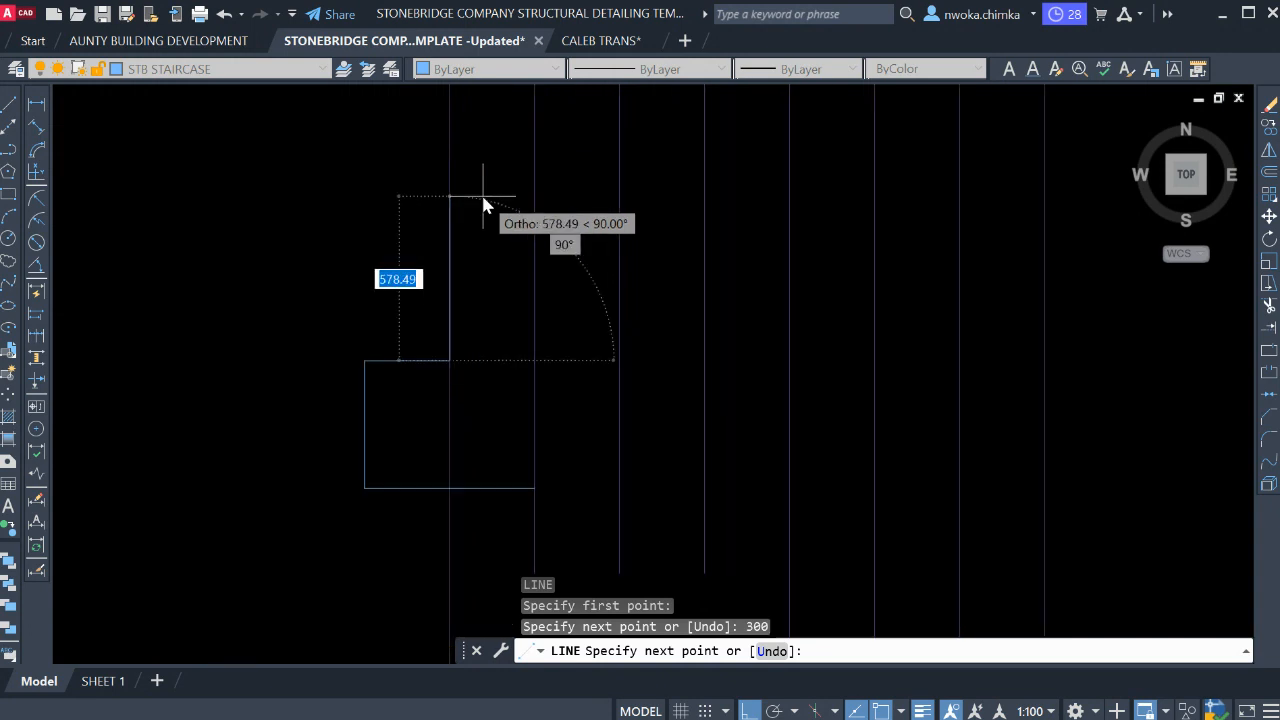
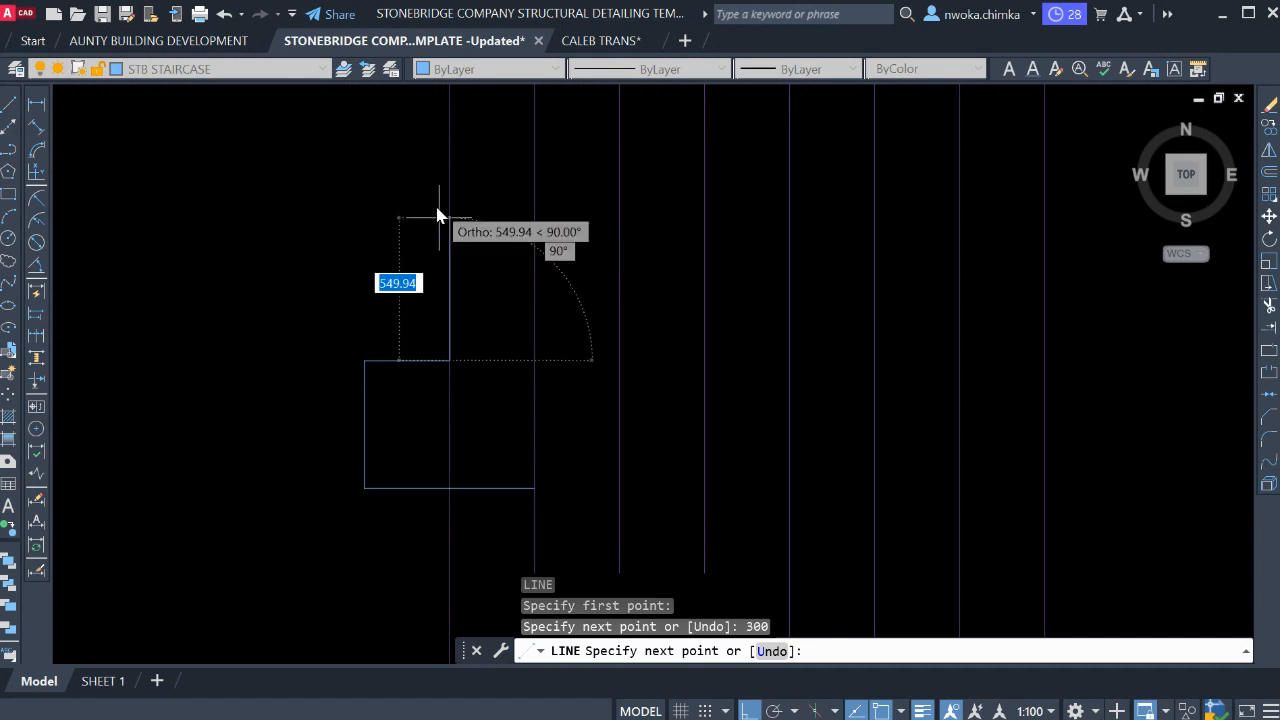
type("150")
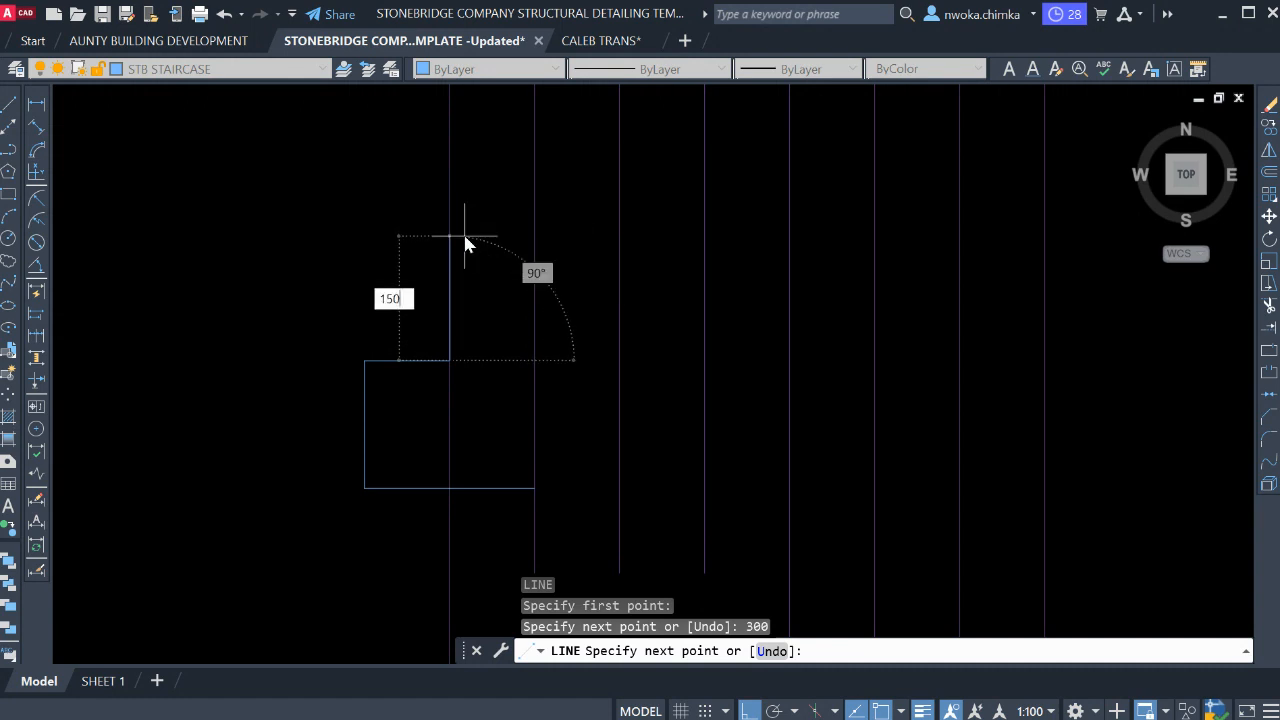
key("Return")
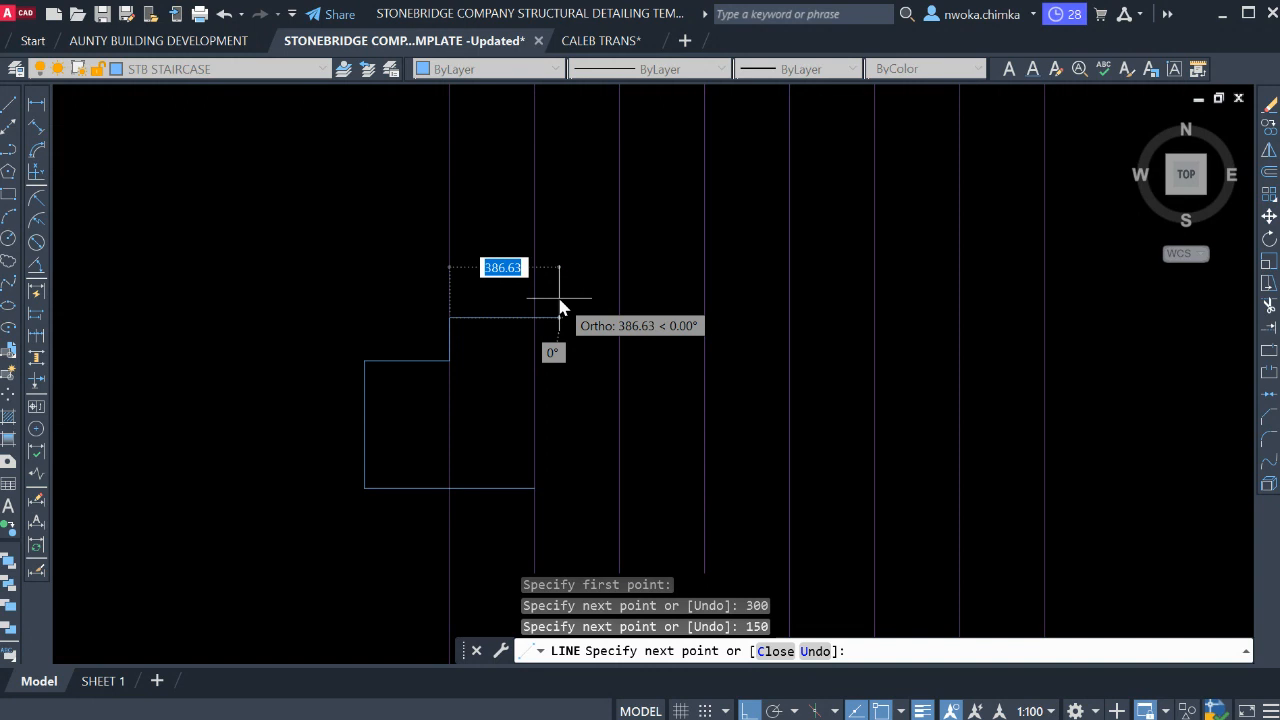
type("300")
key("Return")
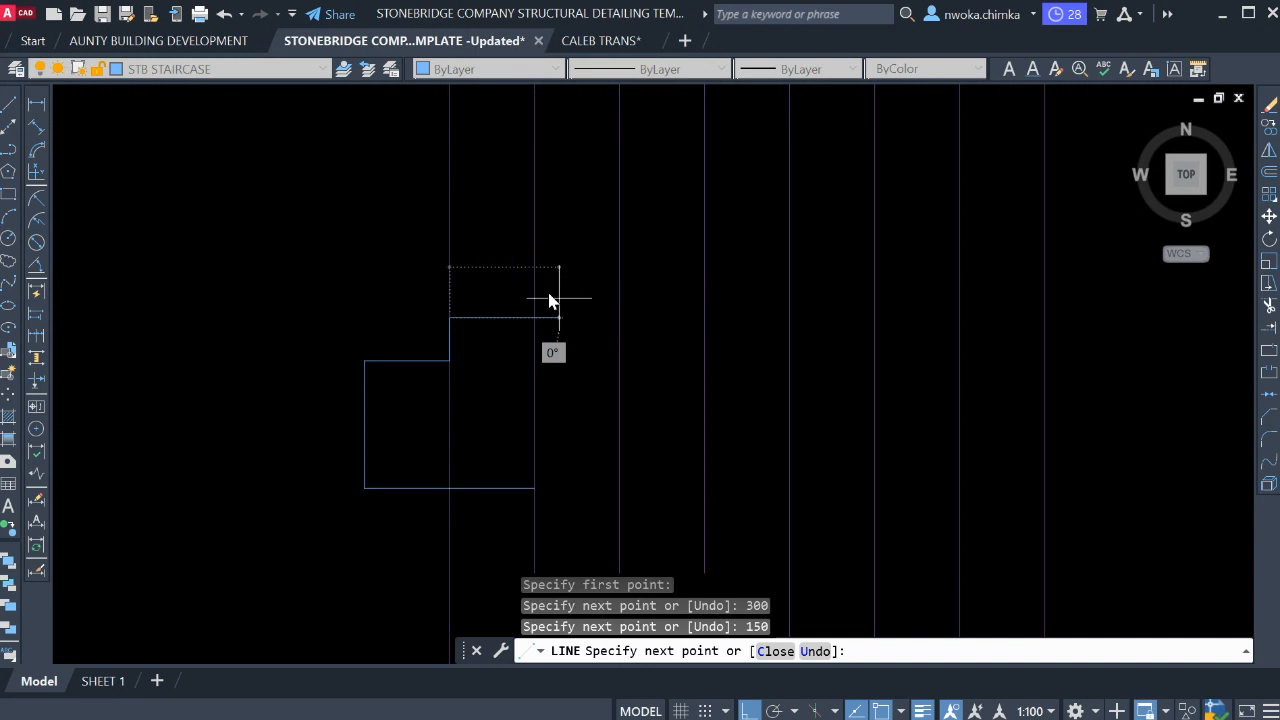
Add two more steps with 150 risers, ending their treads on the third and fourth vertical construction lines from the west.
type("150")
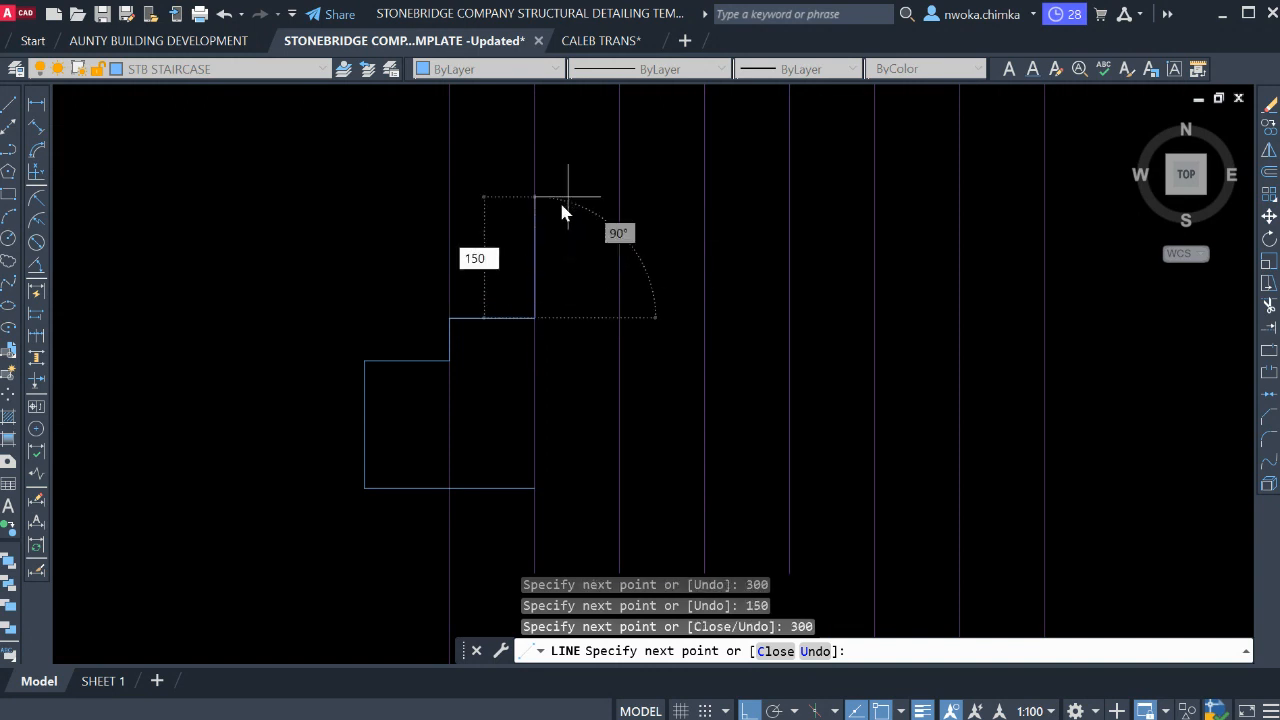
key("Return")
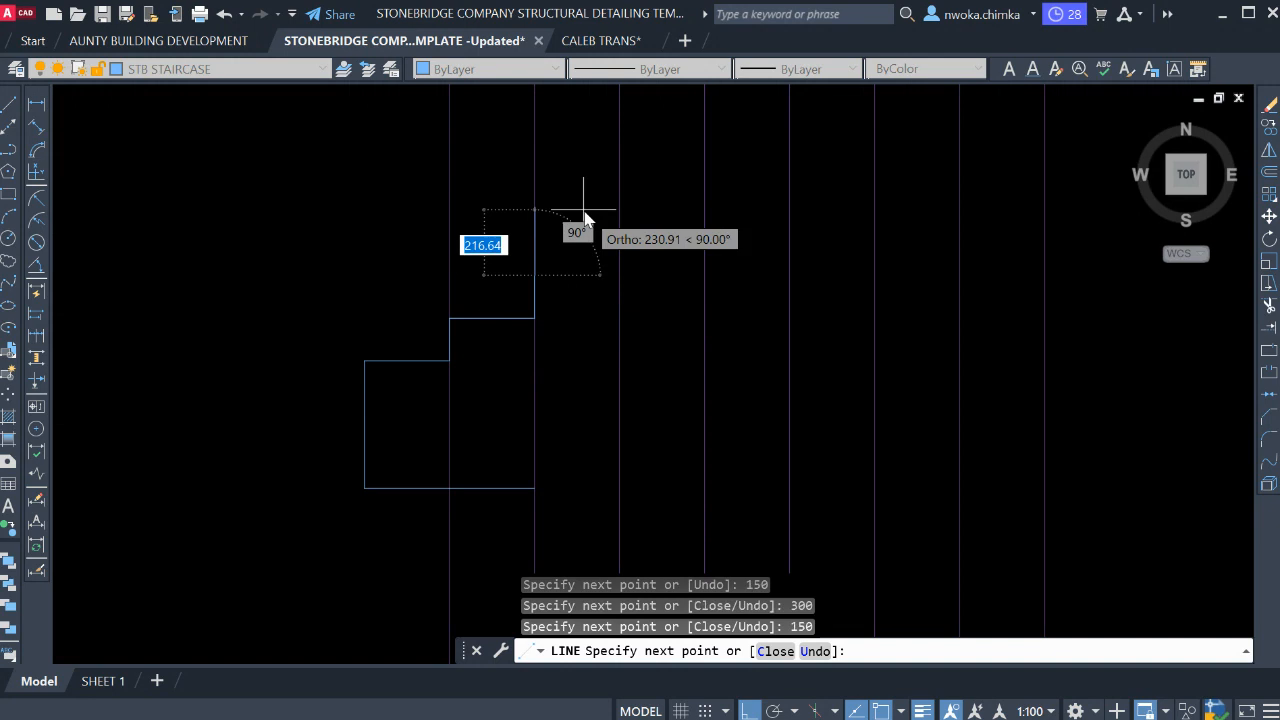
left_click(620, 288)
type("150")
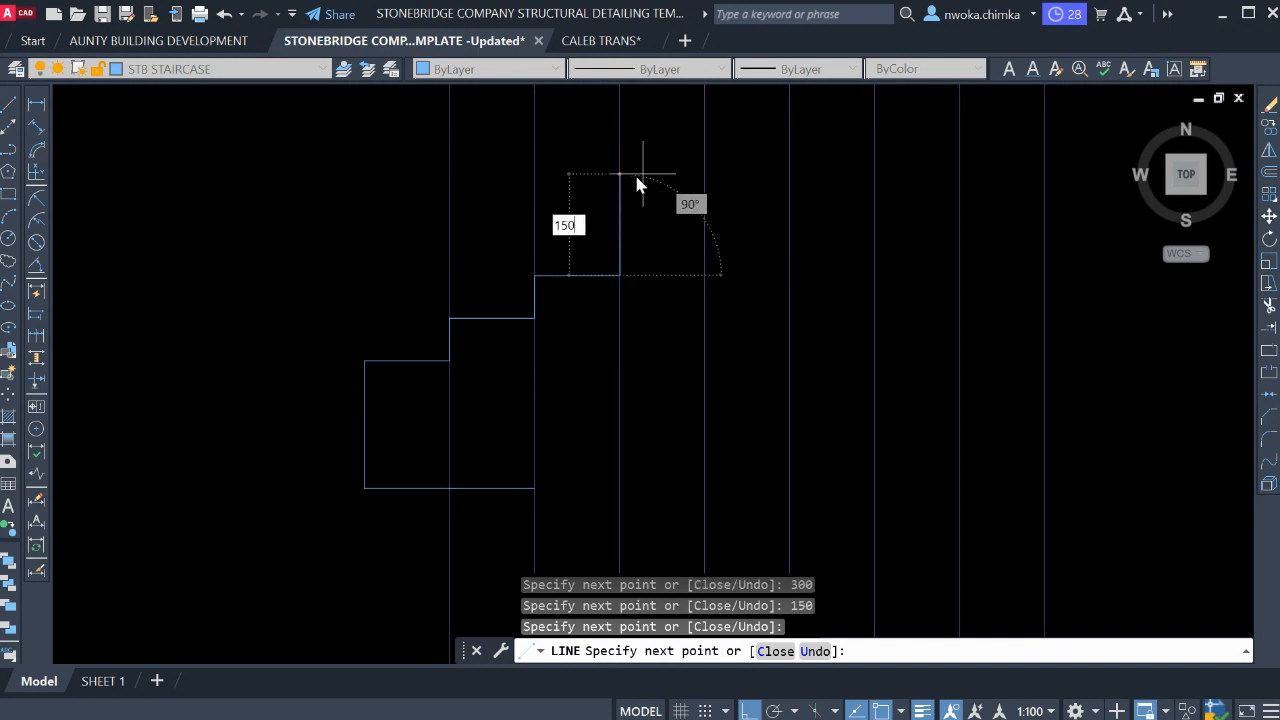
key("Return")
left_click(705, 233)
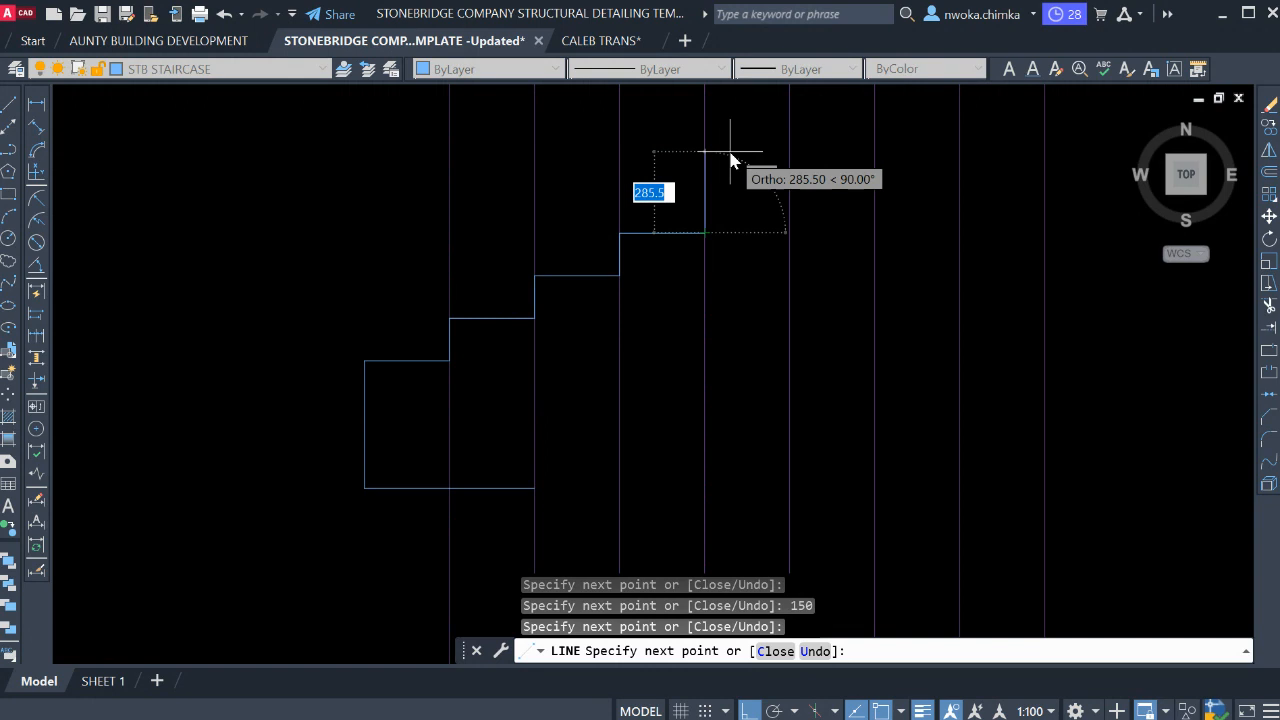
Continue the profile with two steps of 150 rise, extending their treads to the fifth and sixth construction lines.
type("15")
key("Return")
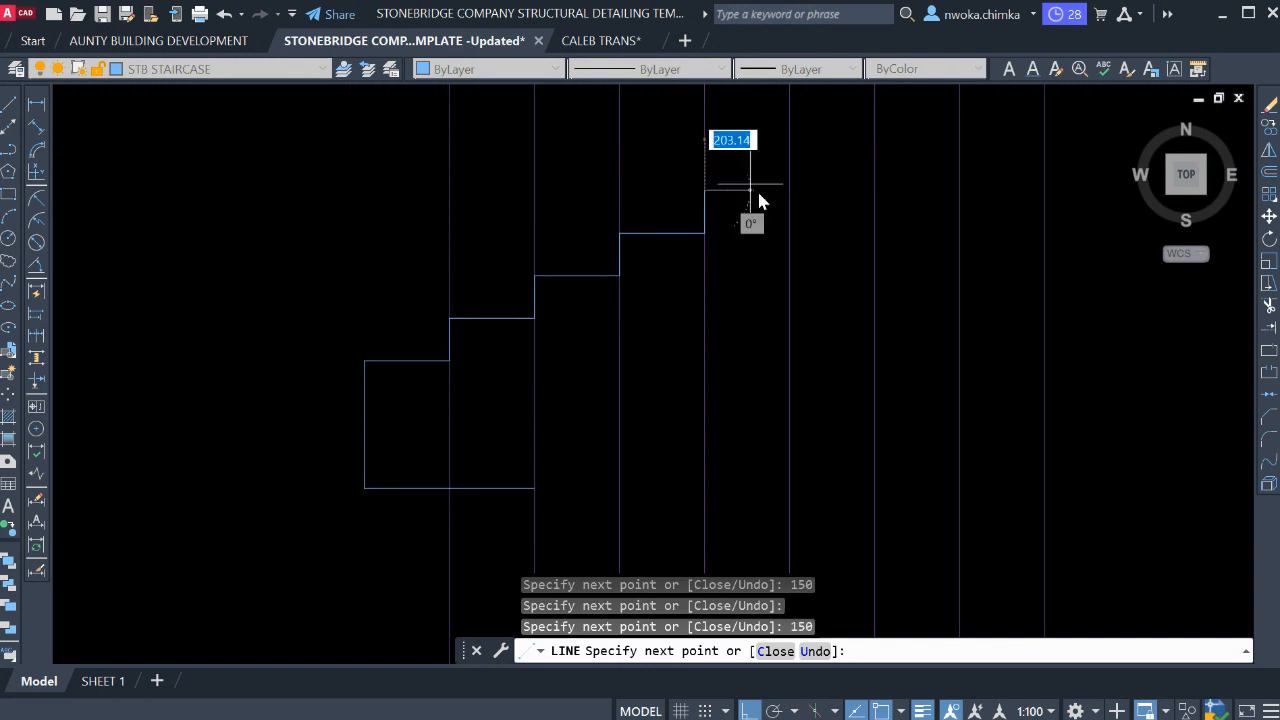
left_click(791, 191)
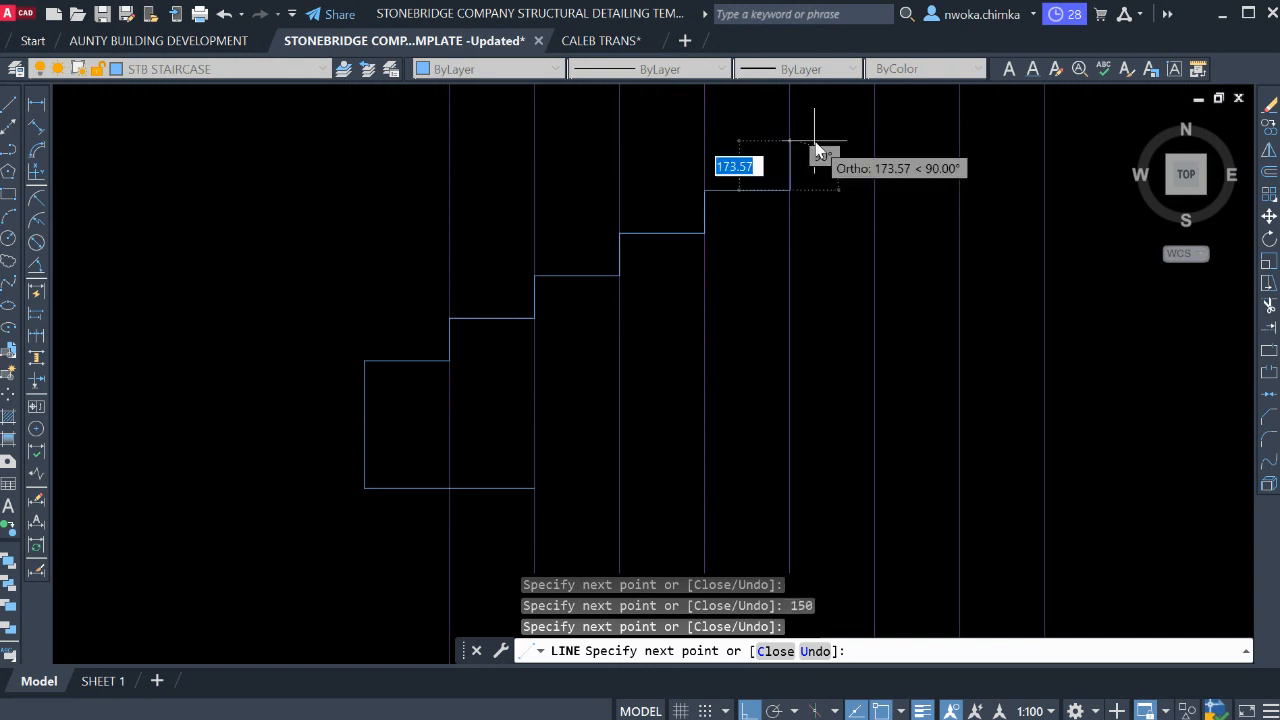
middle_click_drag(820, 149, 780, 314)
type("15")
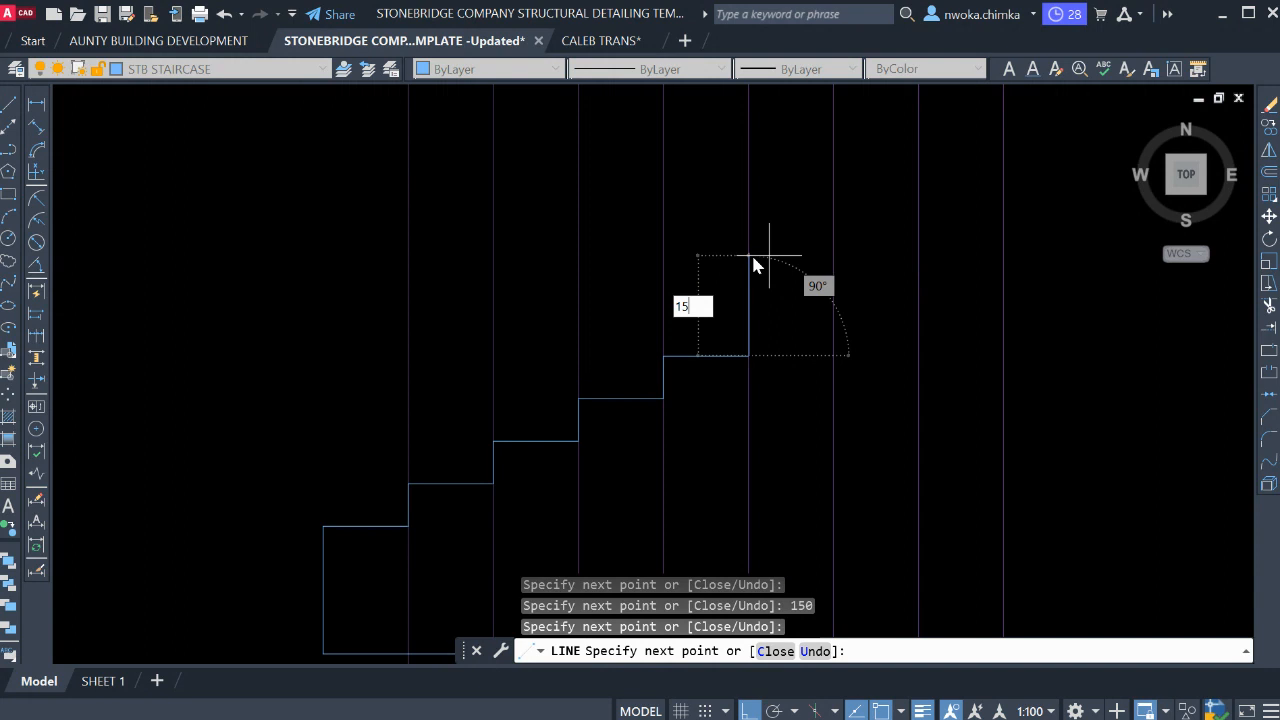
type("0")
key("Return")
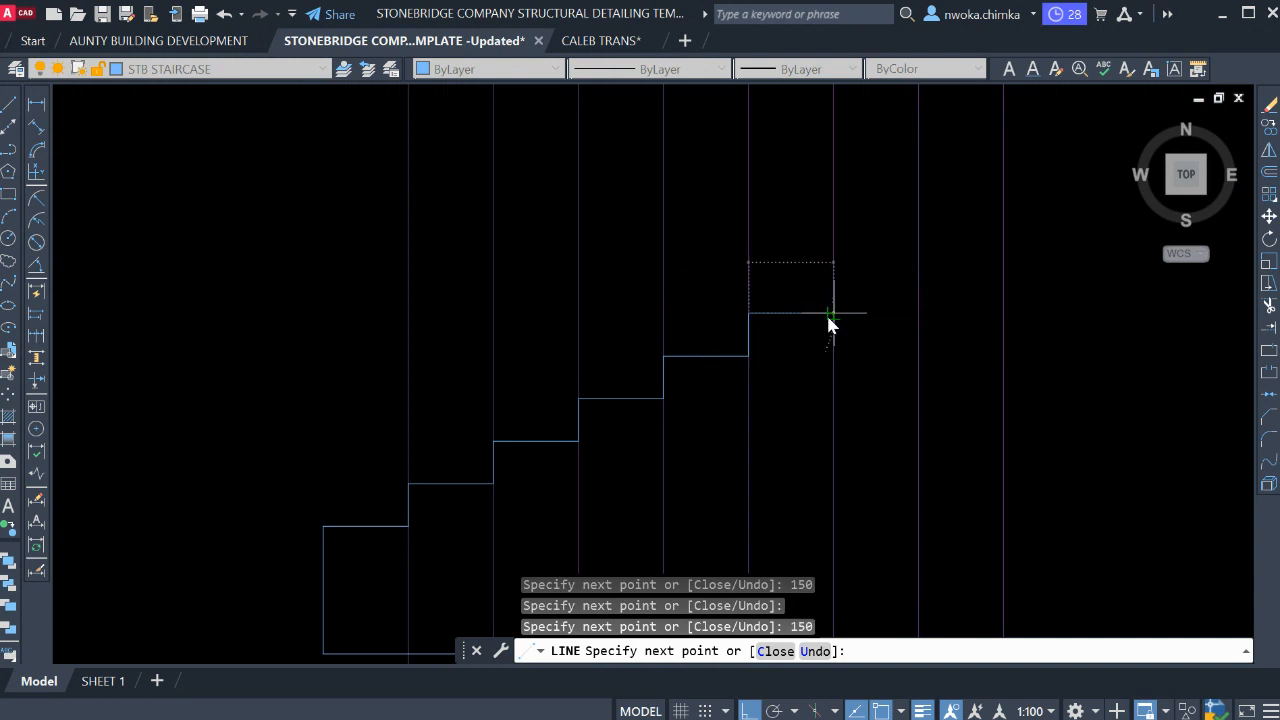
left_click(829, 314)
Draw two further steps with 150 risers, ending their treads on the seventh and eighth construction lines.
type("15")
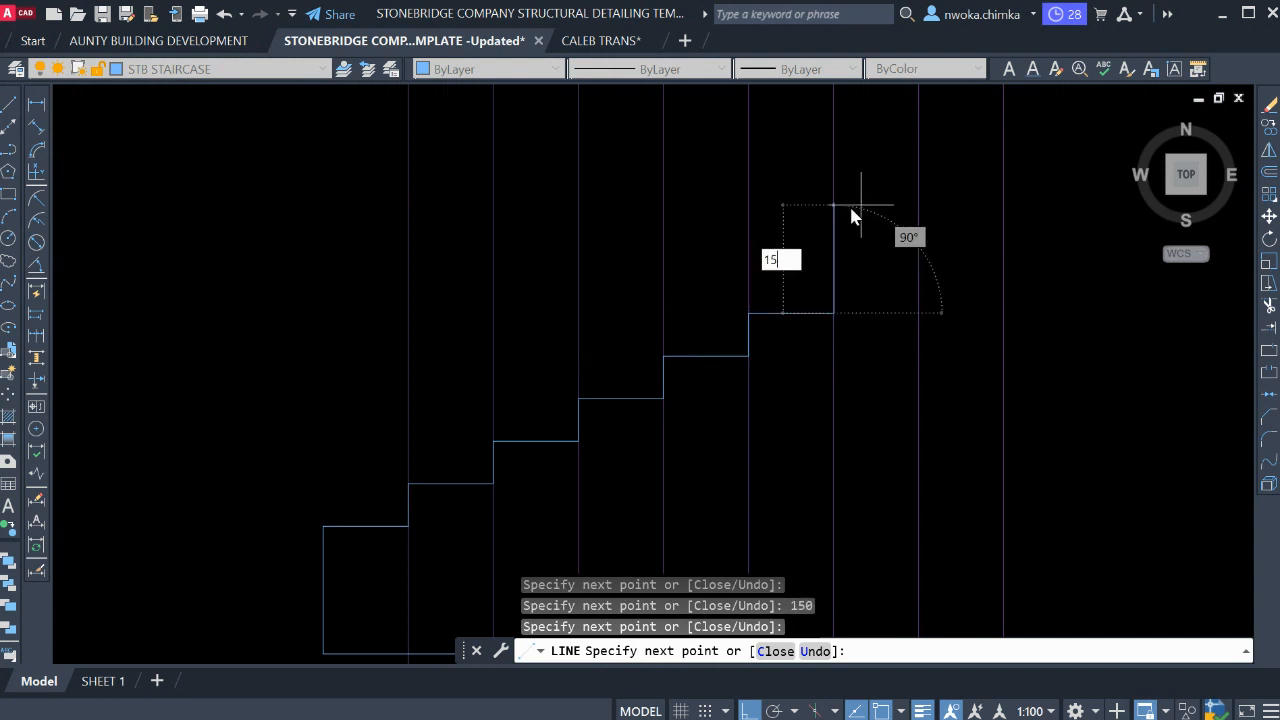
type("0")
key("Return")
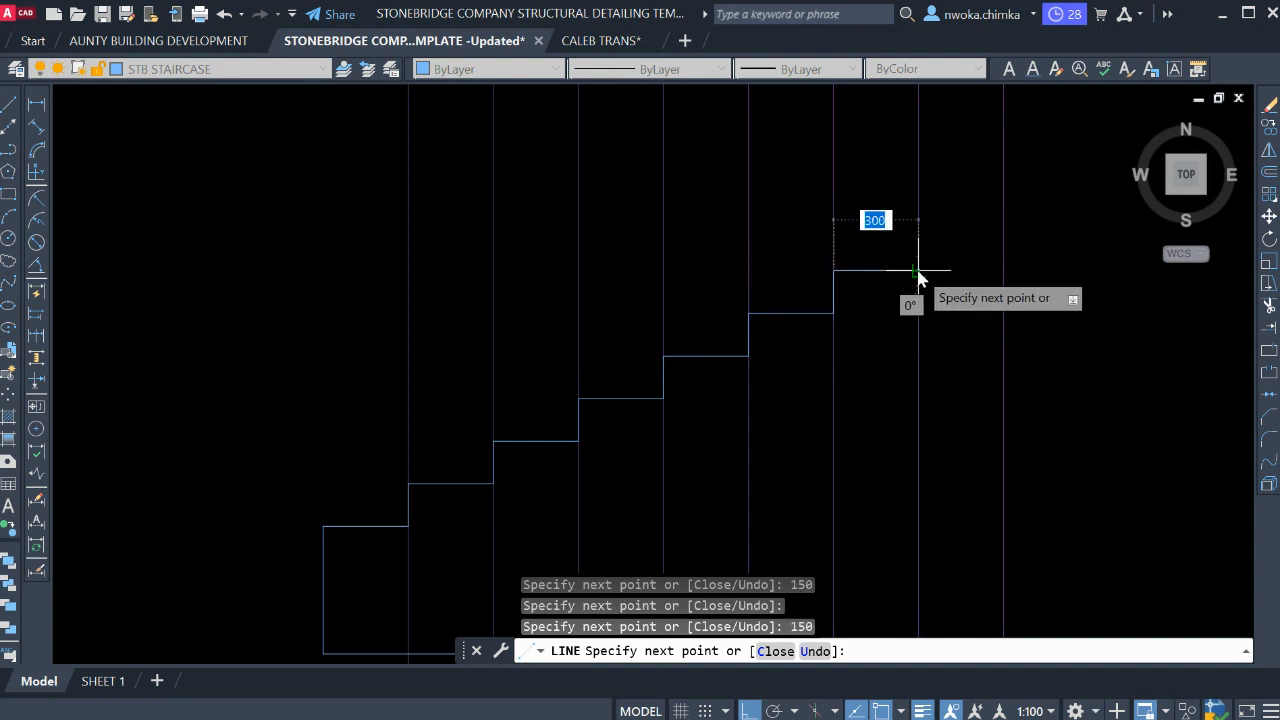
left_click(918, 255)
scroll(937, 191, "up", 2)
type("1")
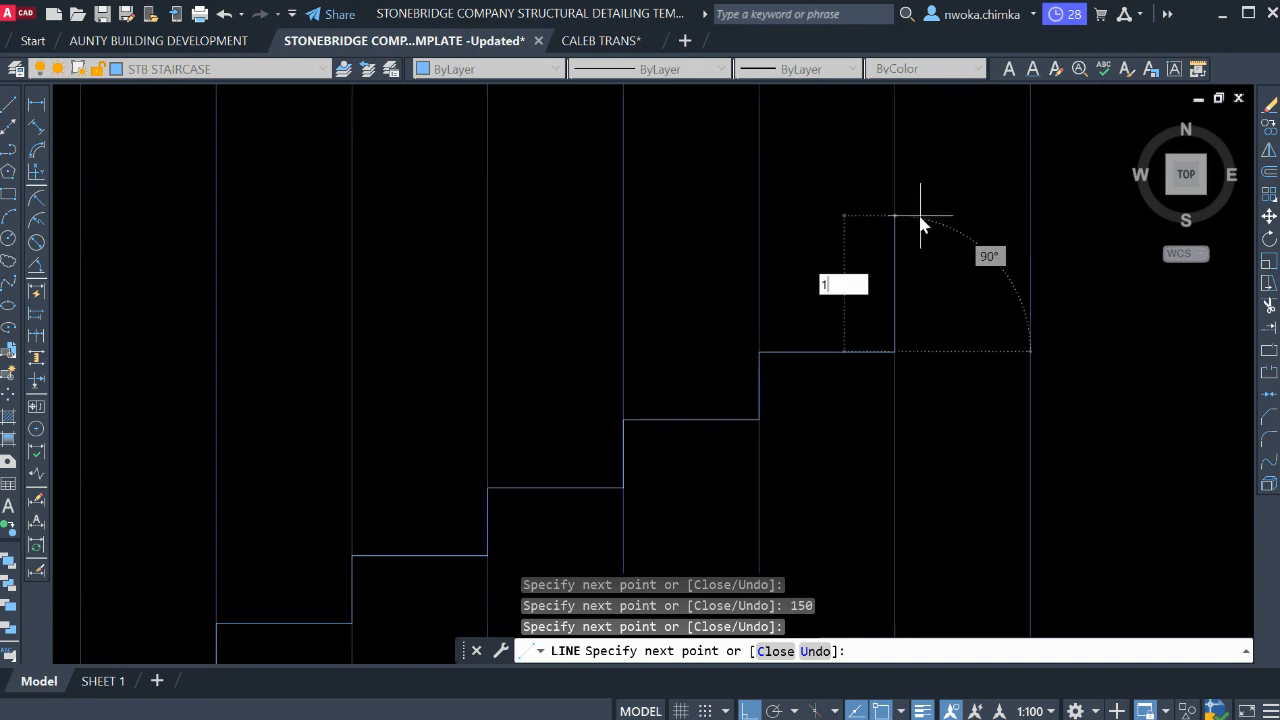
type("50")
key("Return")
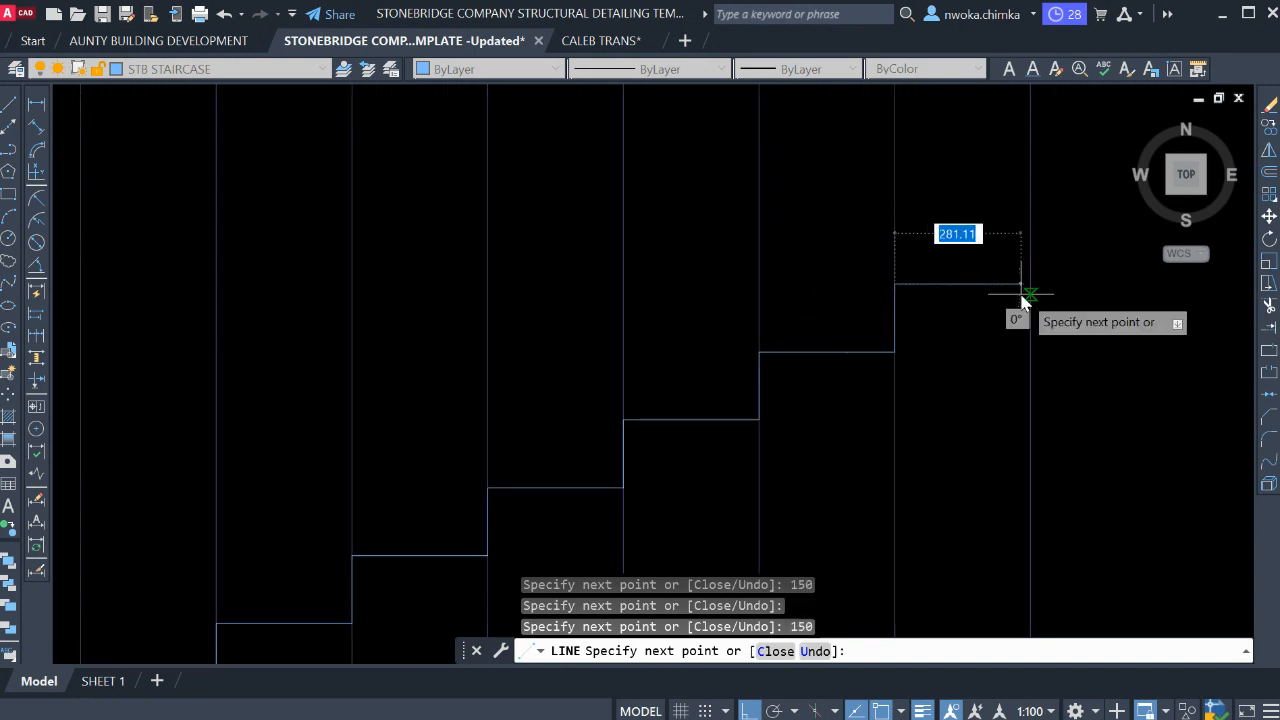
scroll(691, 268, "down", 2)
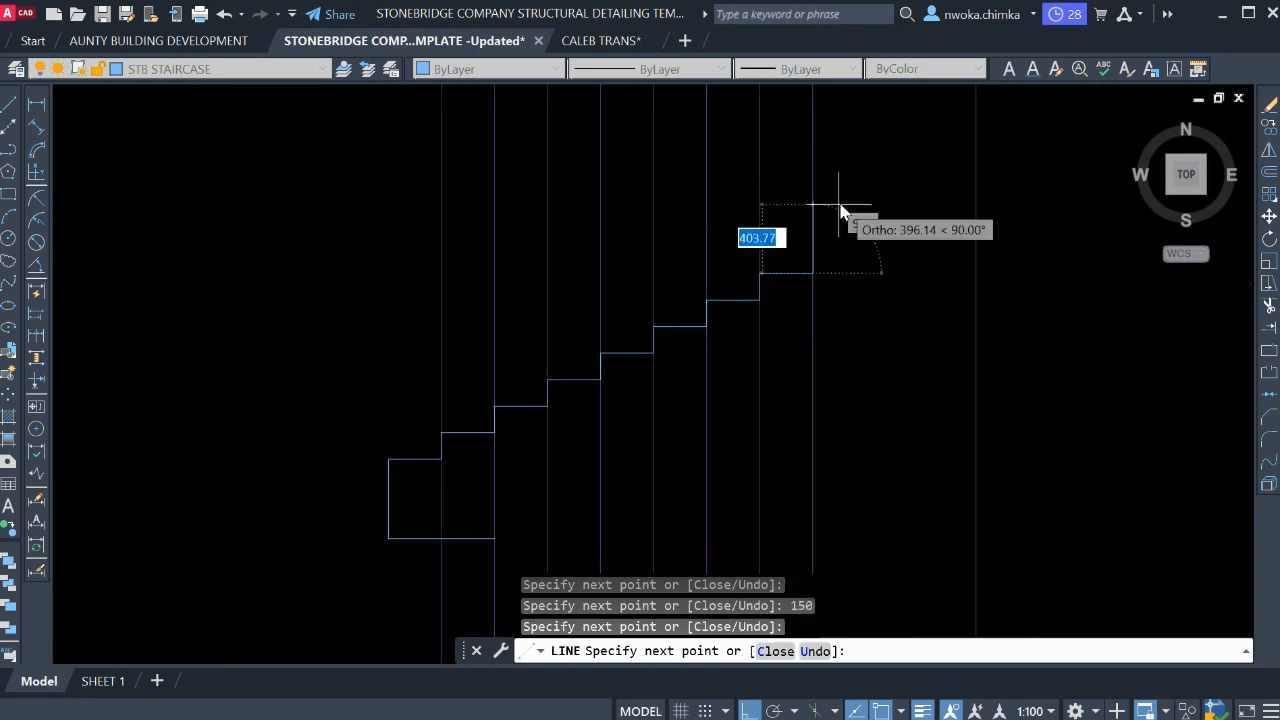
Draw a 150 riser upward from the end of the last tread on the eighth construction line.
scroll(841, 202, "up", 1)
type("150")
key("Return")
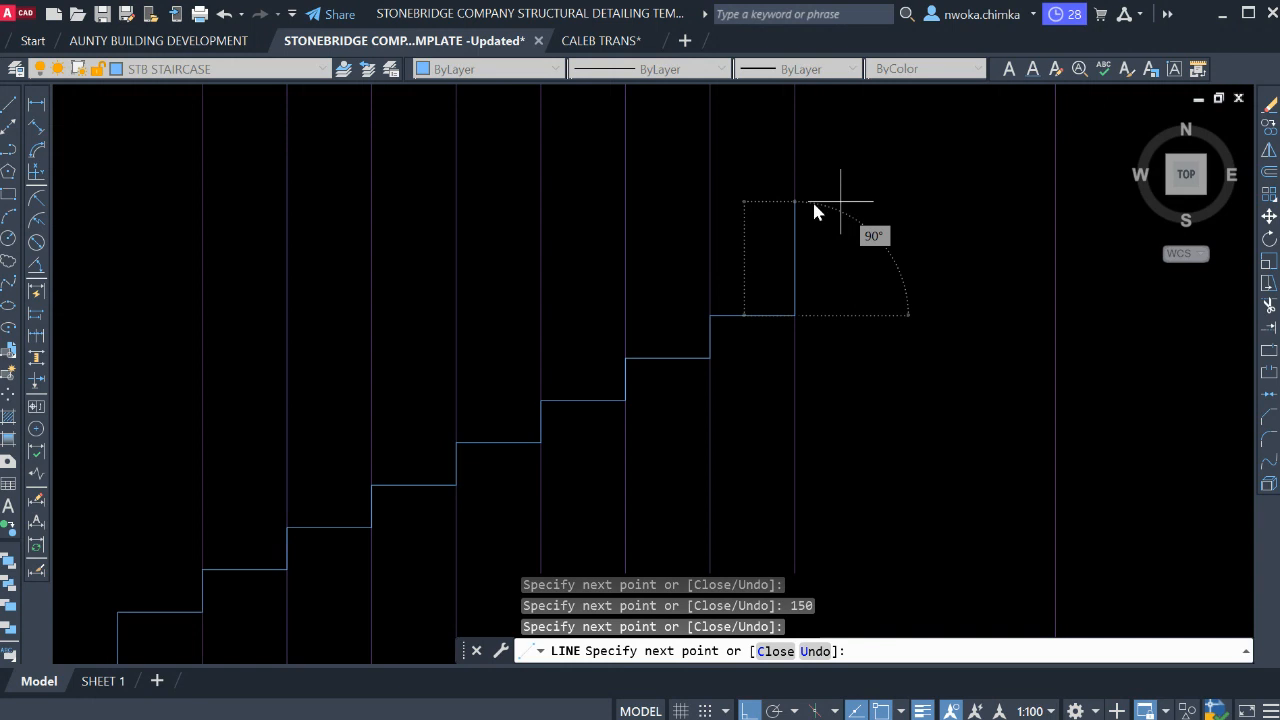
Draw the landing horizontally from the top of the last riser to the easternmost construction line and end the line.
left_click(1048, 274)
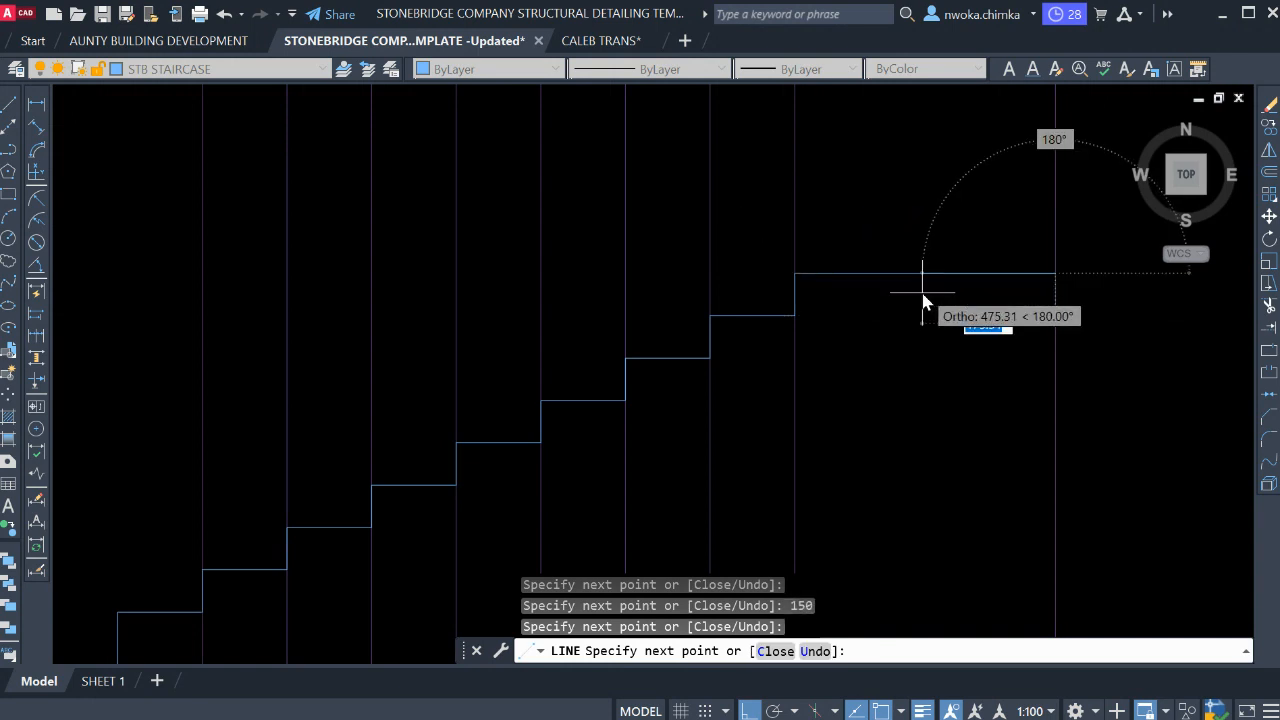
key("Escape")
scroll(796, 268, "down", 2)
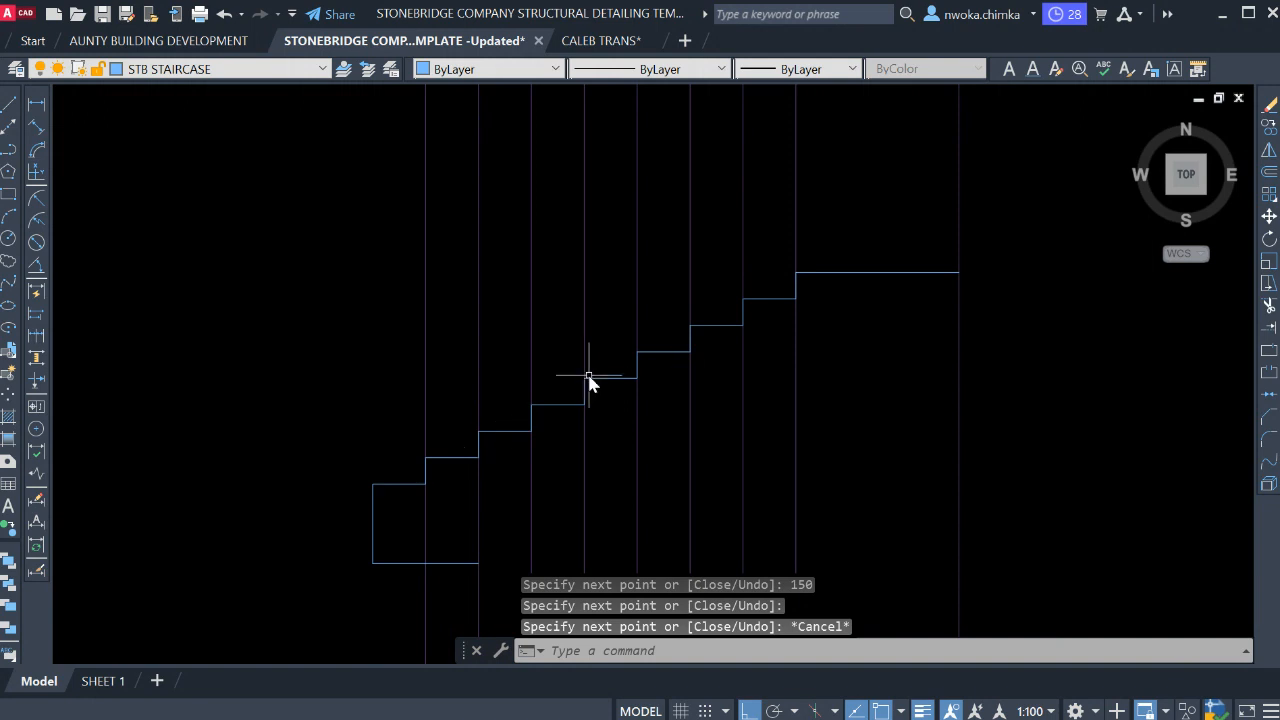
middle_click_drag(678, 363, 700, 294)
scroll(597, 334, "down", 2)
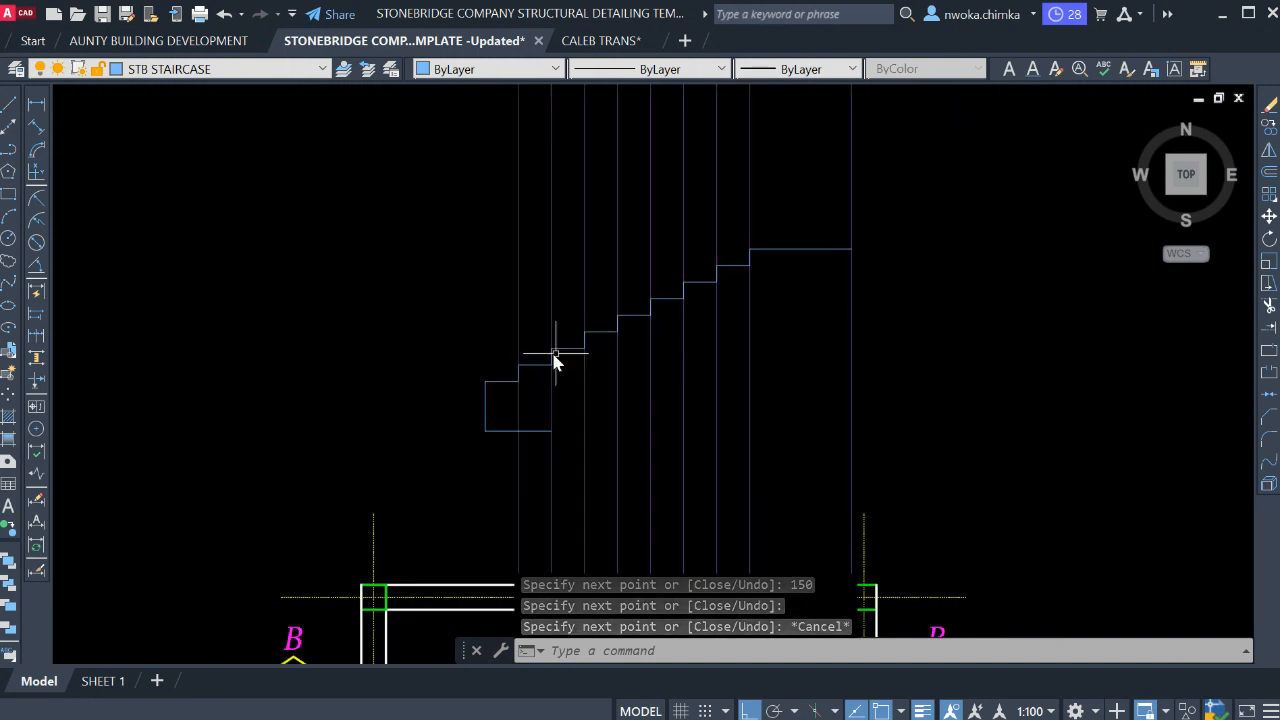
Highlight the intermediate treads of the stepped profile one by one to count them, and clear the selection.
scroll(560, 370, "up", 3)
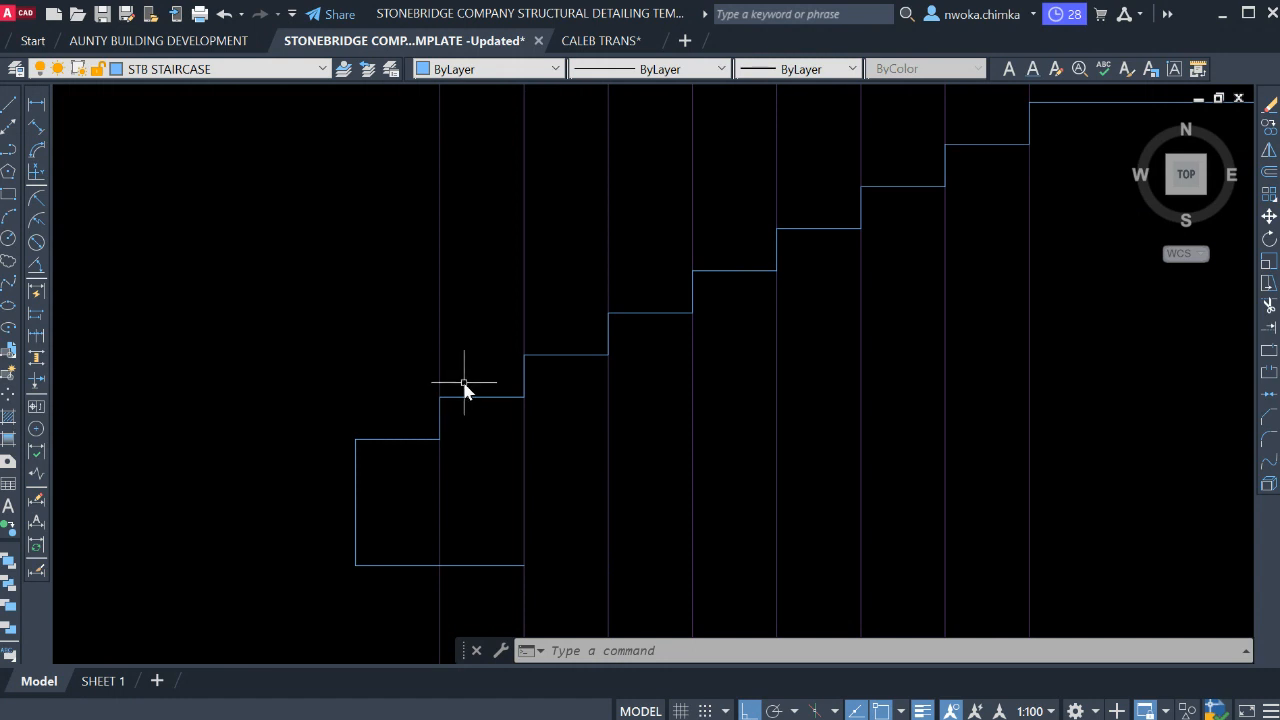
left_click(477, 370)
left_click(463, 405)
left_click(543, 392)
left_click(563, 350)
left_click(655, 312)
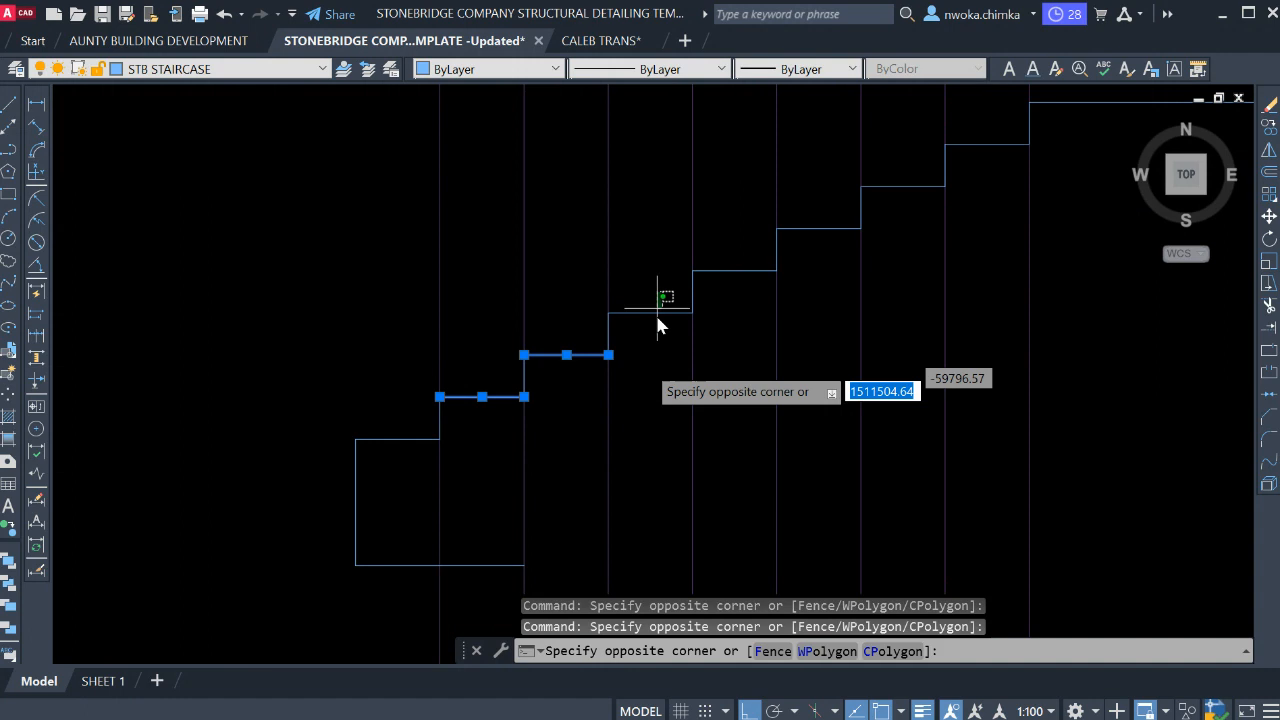
left_click(712, 305)
left_click(755, 251)
left_click(724, 314)
middle_click_drag(822, 232, 699, 370)
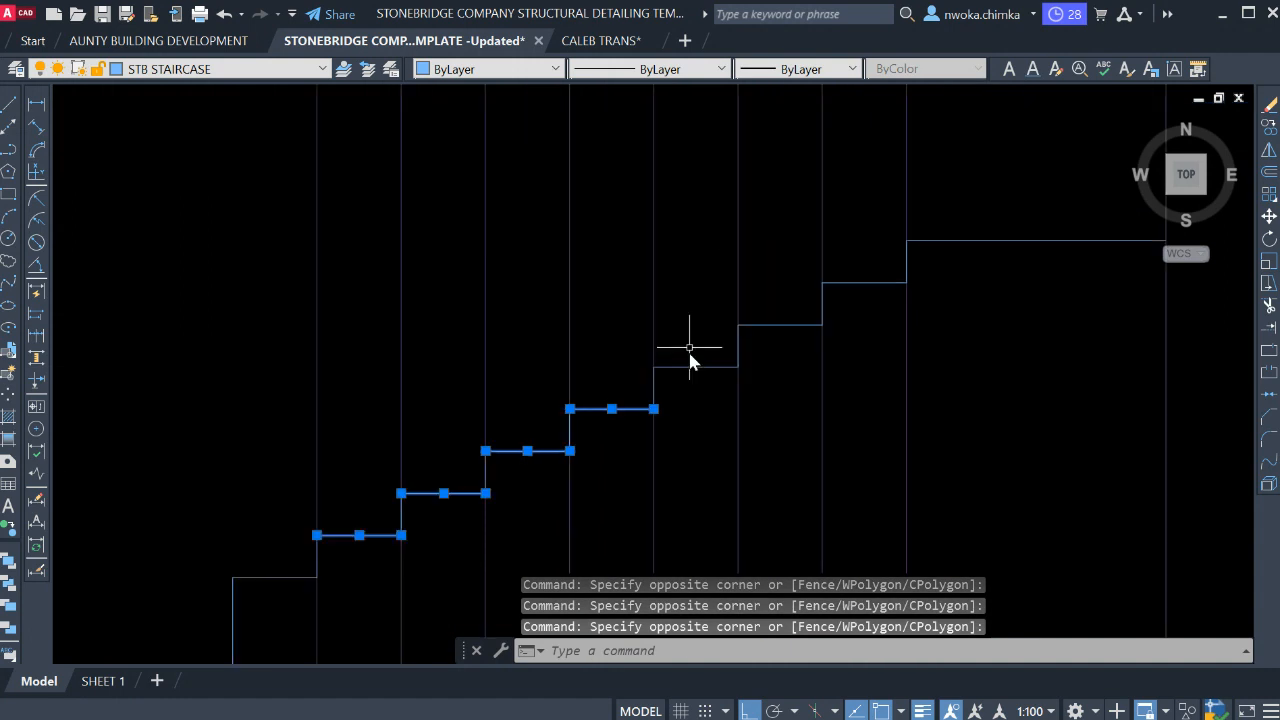
left_click(689, 335)
left_click(656, 412)
left_click(786, 313)
left_click(784, 337)
left_click(846, 277)
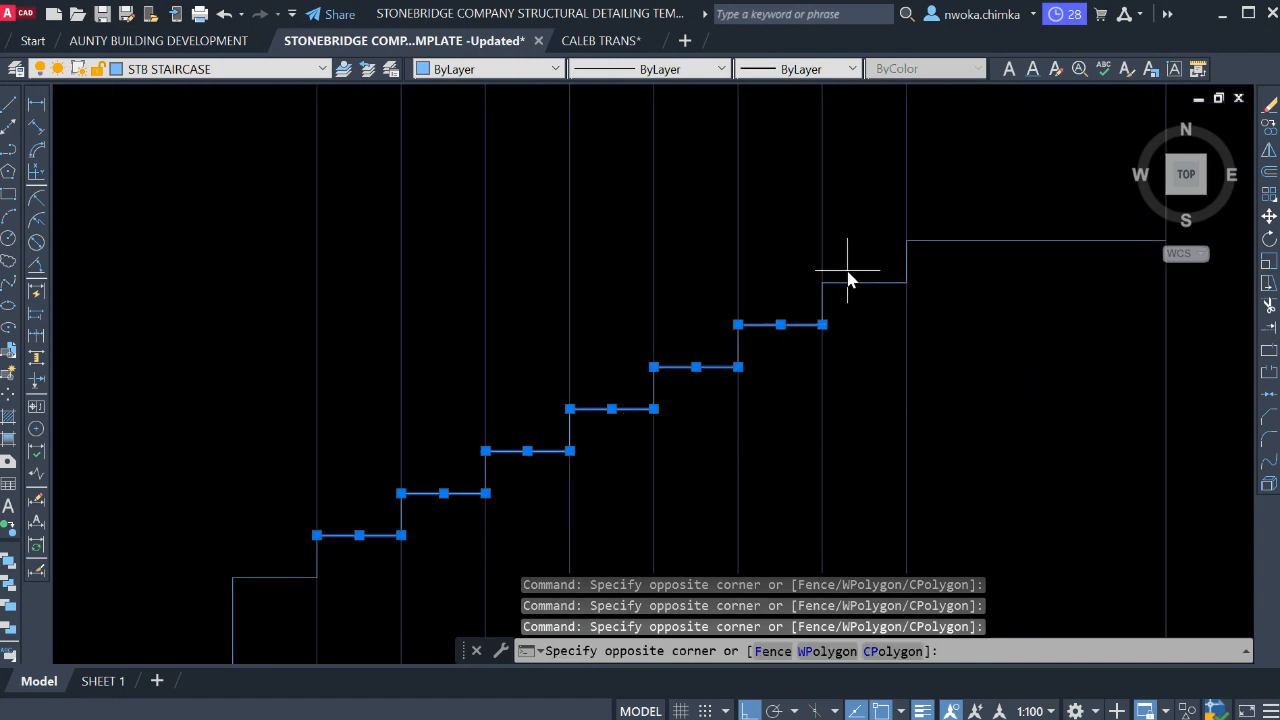
left_click(840, 318)
scroll(850, 300, "down", 2)
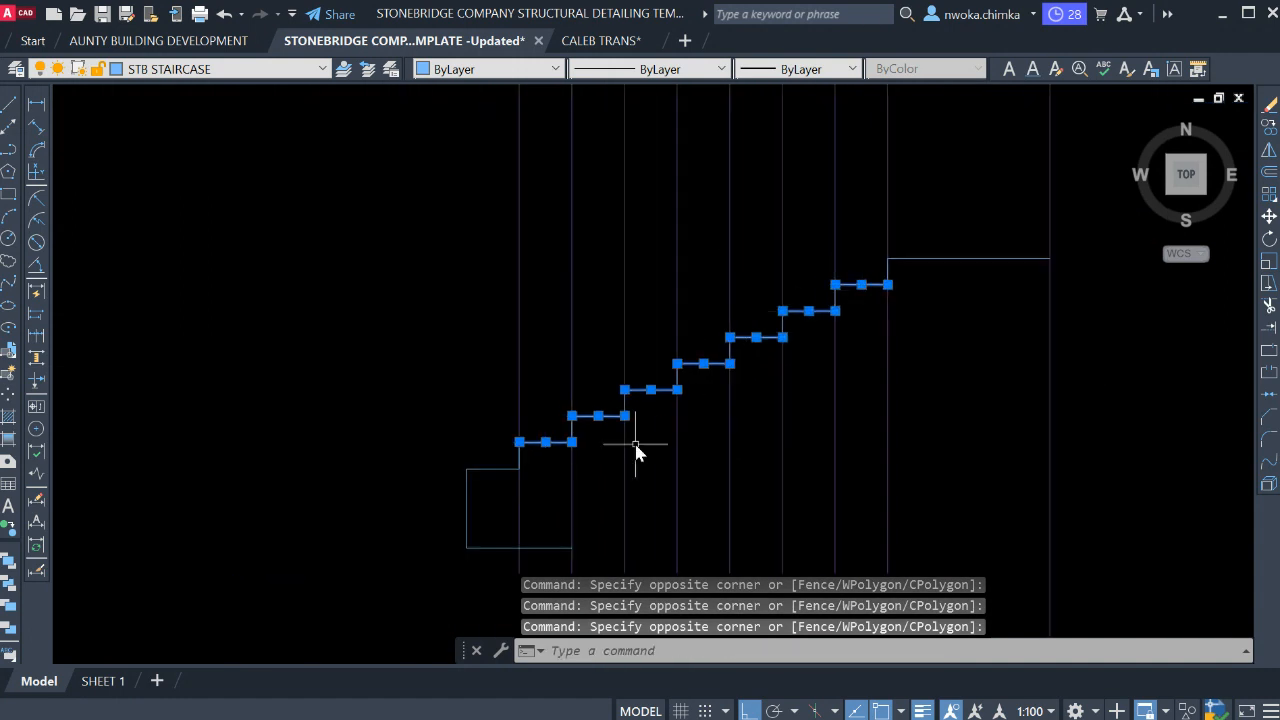
scroll(480, 470, "up", 2)
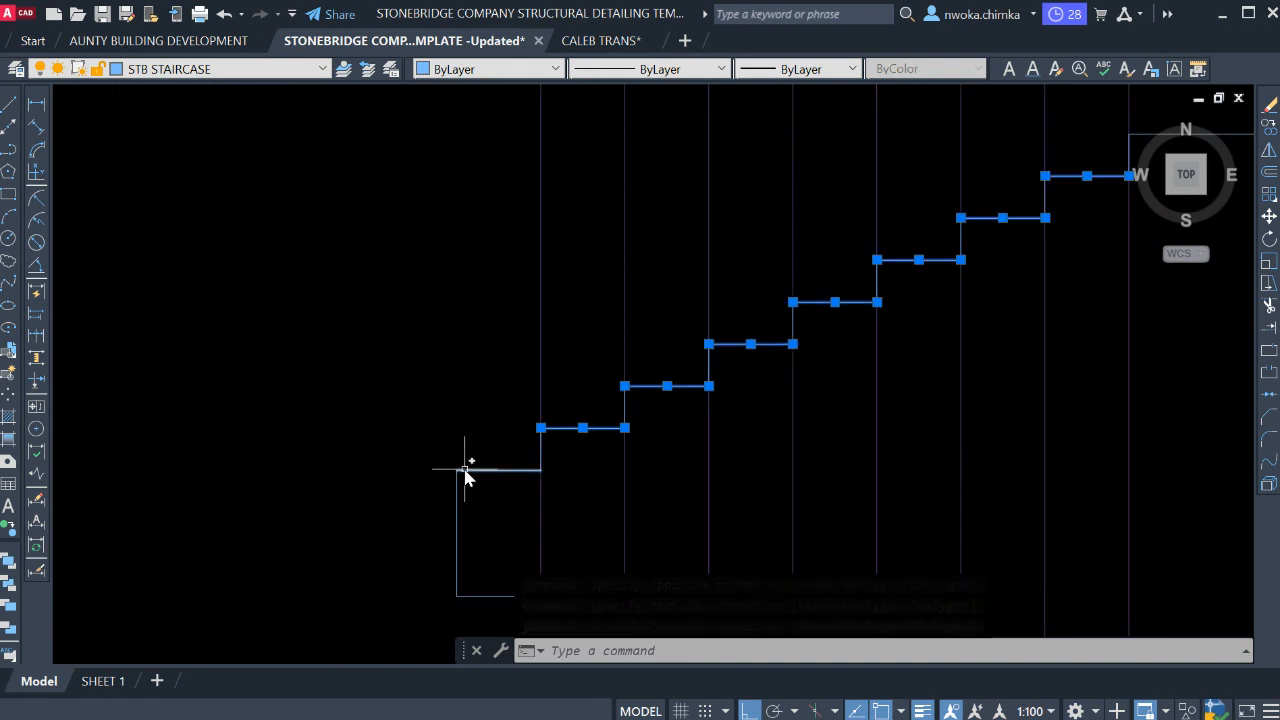
key("Escape")
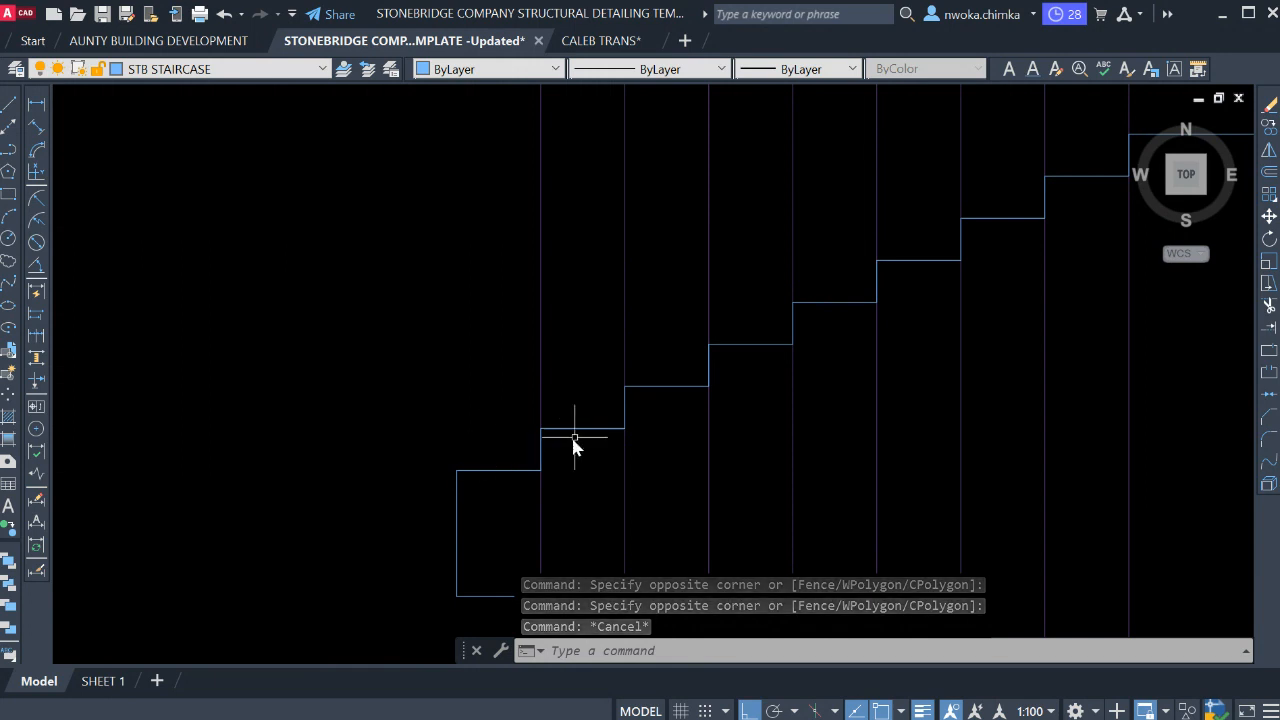
scroll(560, 440, "down", 2)
scroll(569, 390, "up", 2)
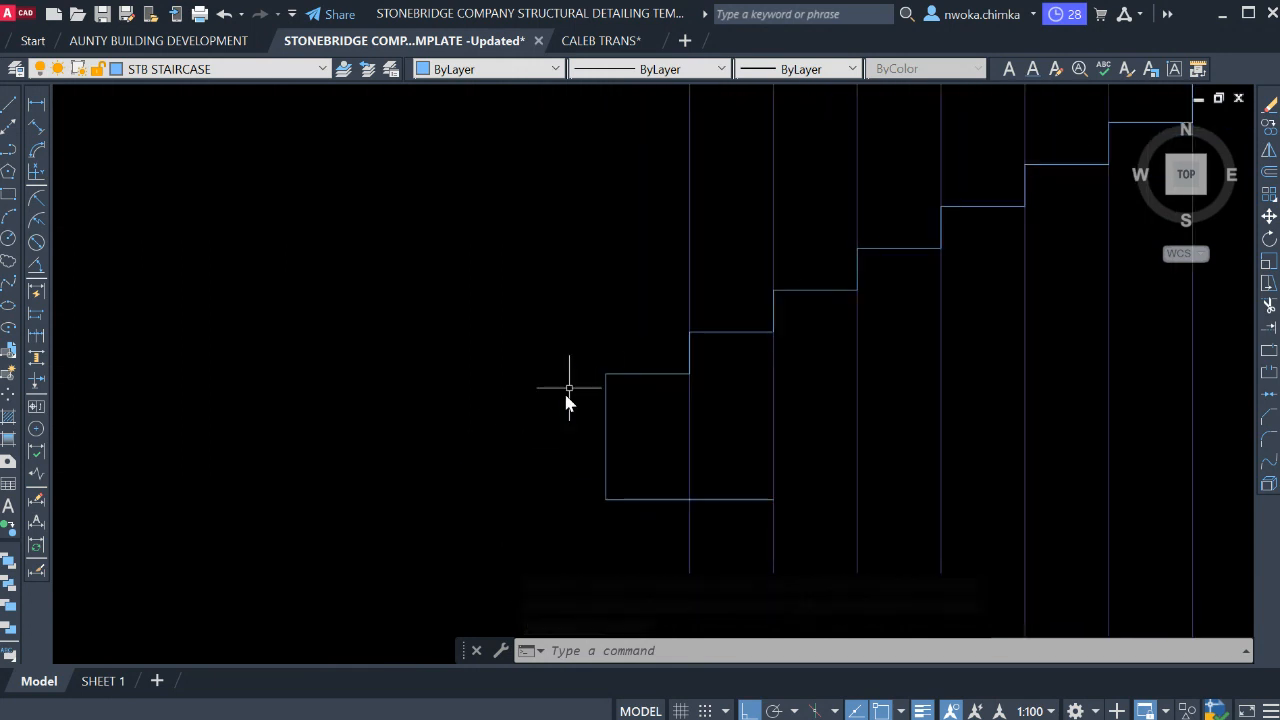
scroll(600, 405, "down", 5)
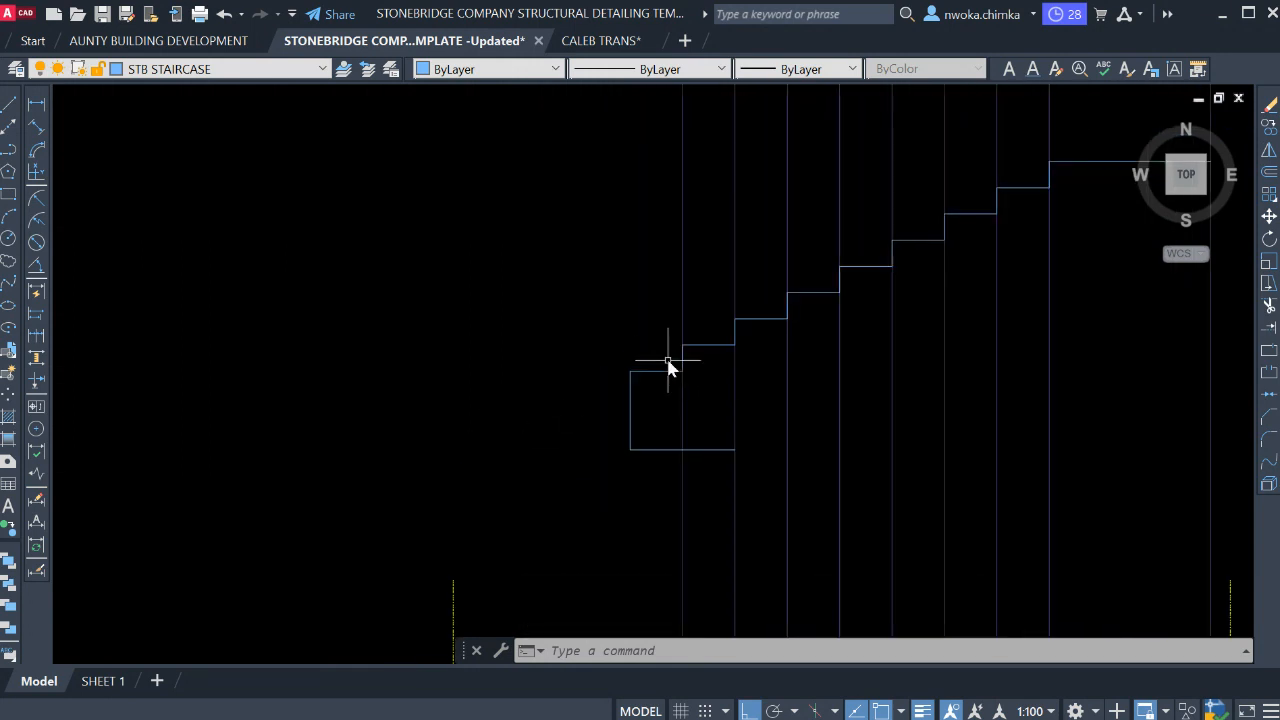
scroll(653, 370, "up", 2)
scroll(660, 385, "down", 2)
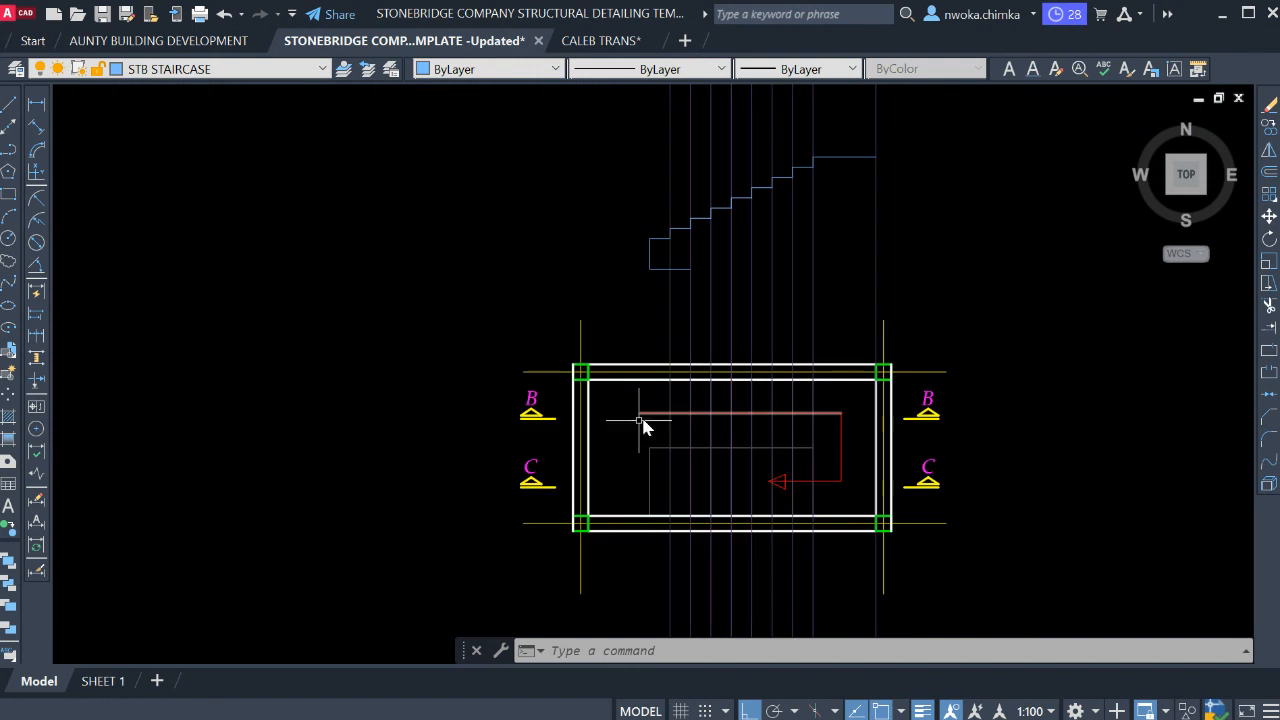
left_click(35, 104)
scroll(690, 450, "up", 4)
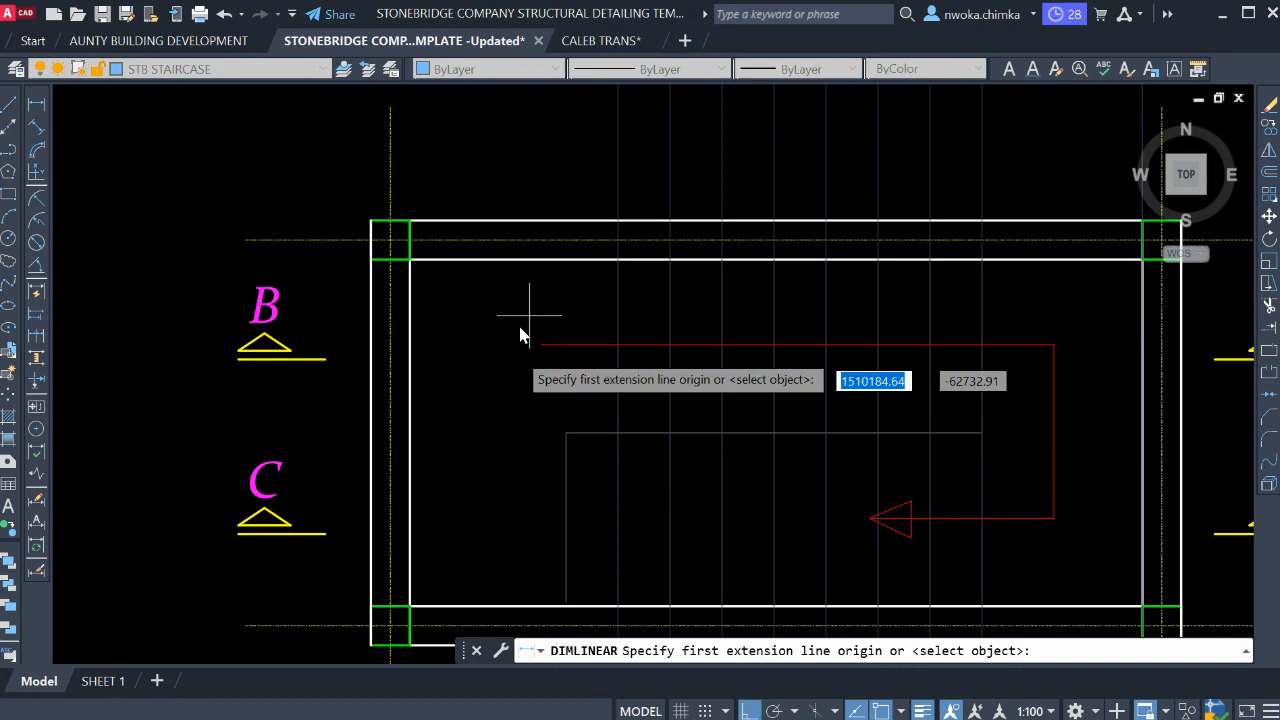
middle_click_drag(576, 322, 571, 377)
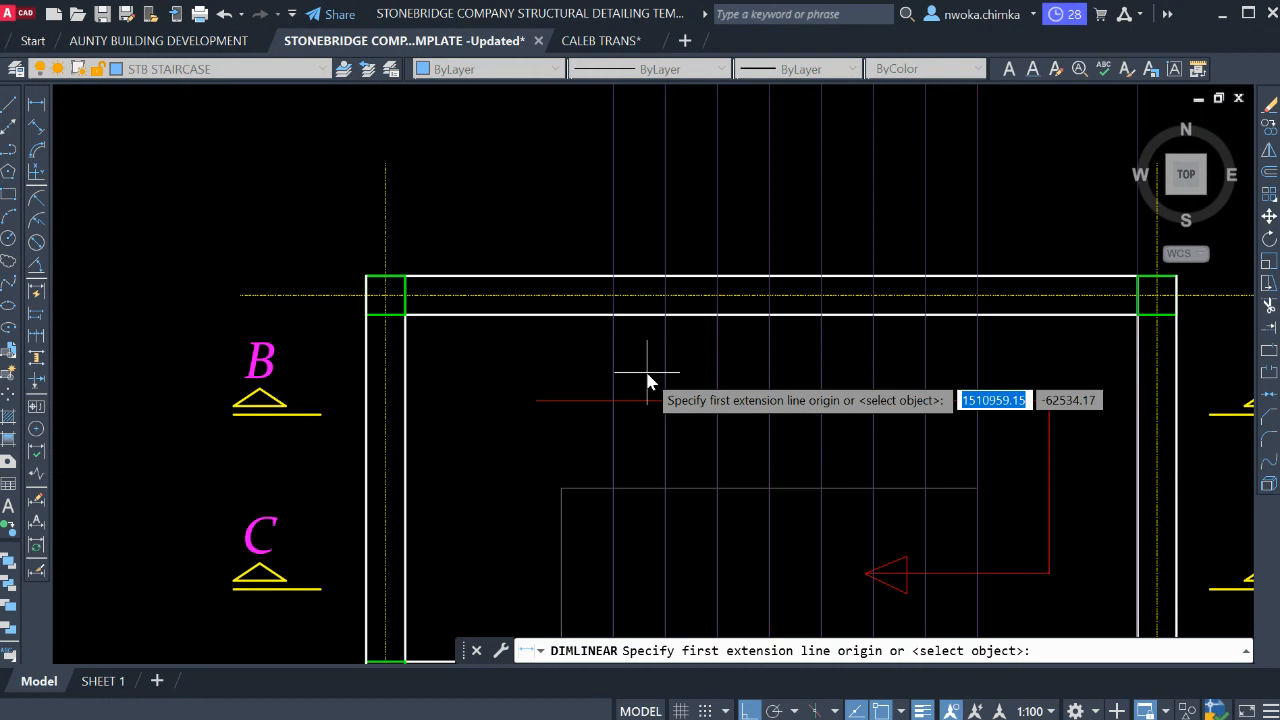
middle_click_drag(643, 410, 657, 520)
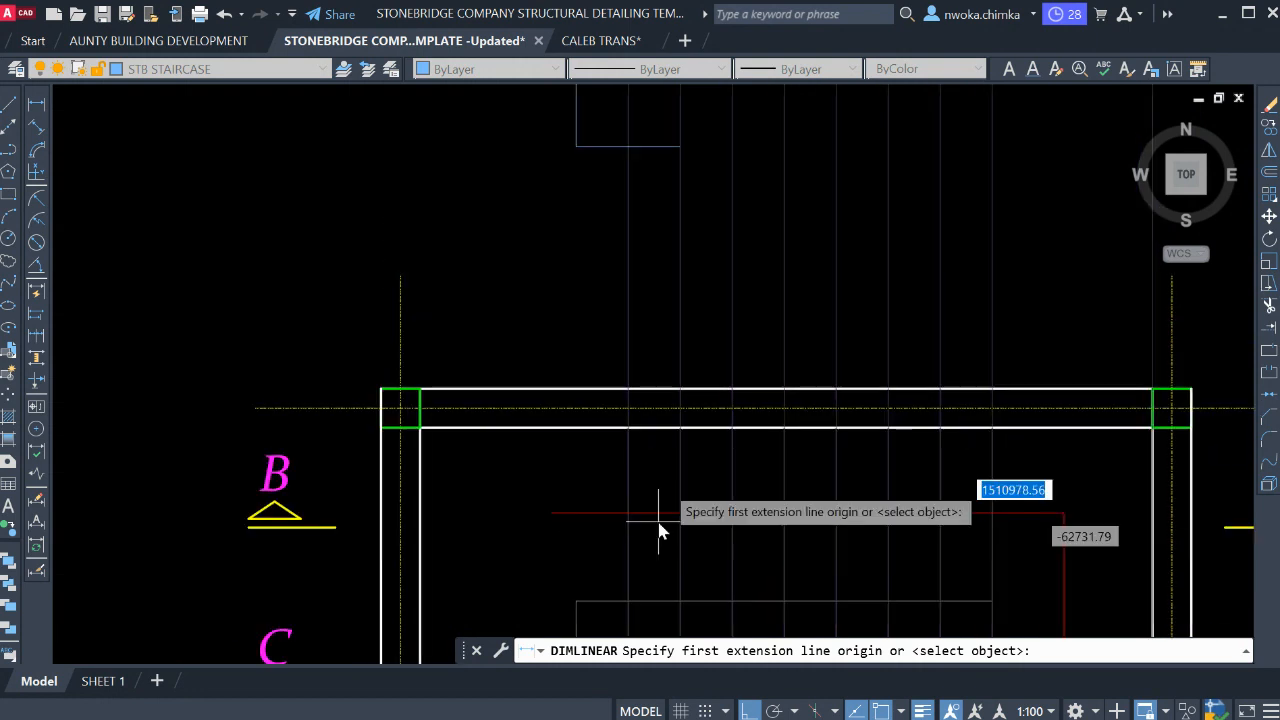
scroll(657, 264, "down", 2)
middle_click_drag(657, 264, 657, 443)
scroll(633, 292, "up", 2)
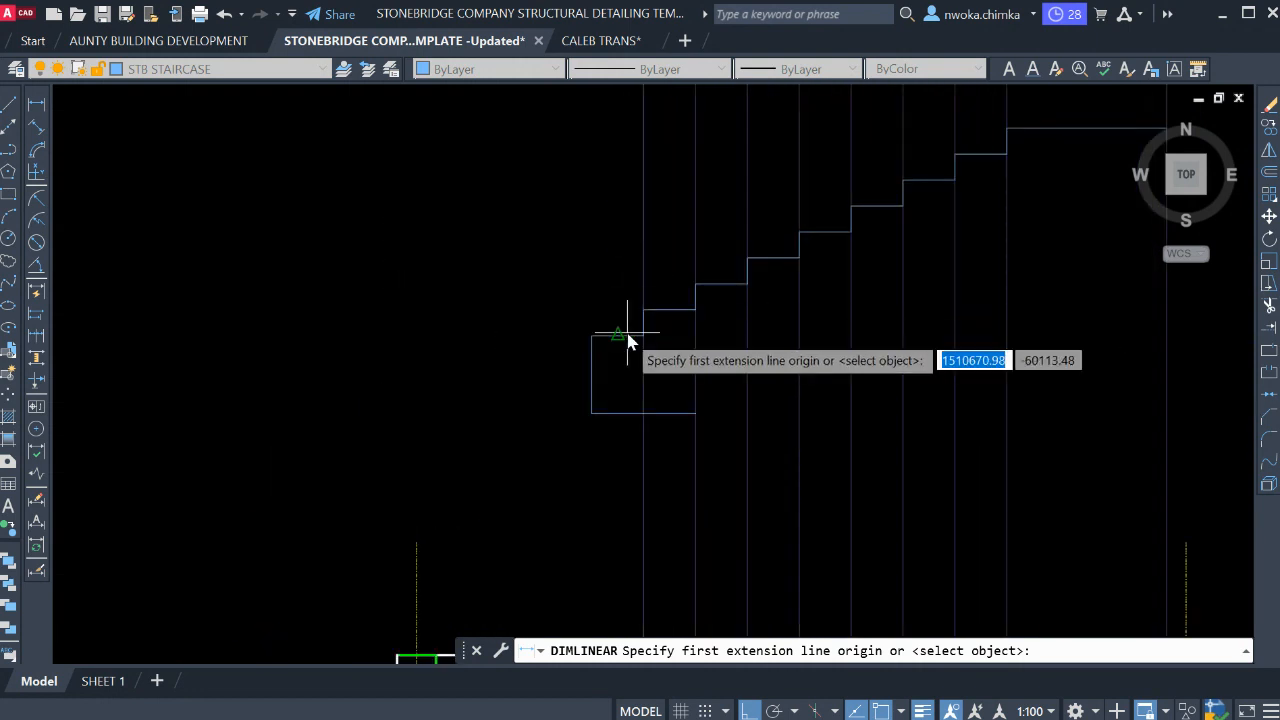
key("Escape")
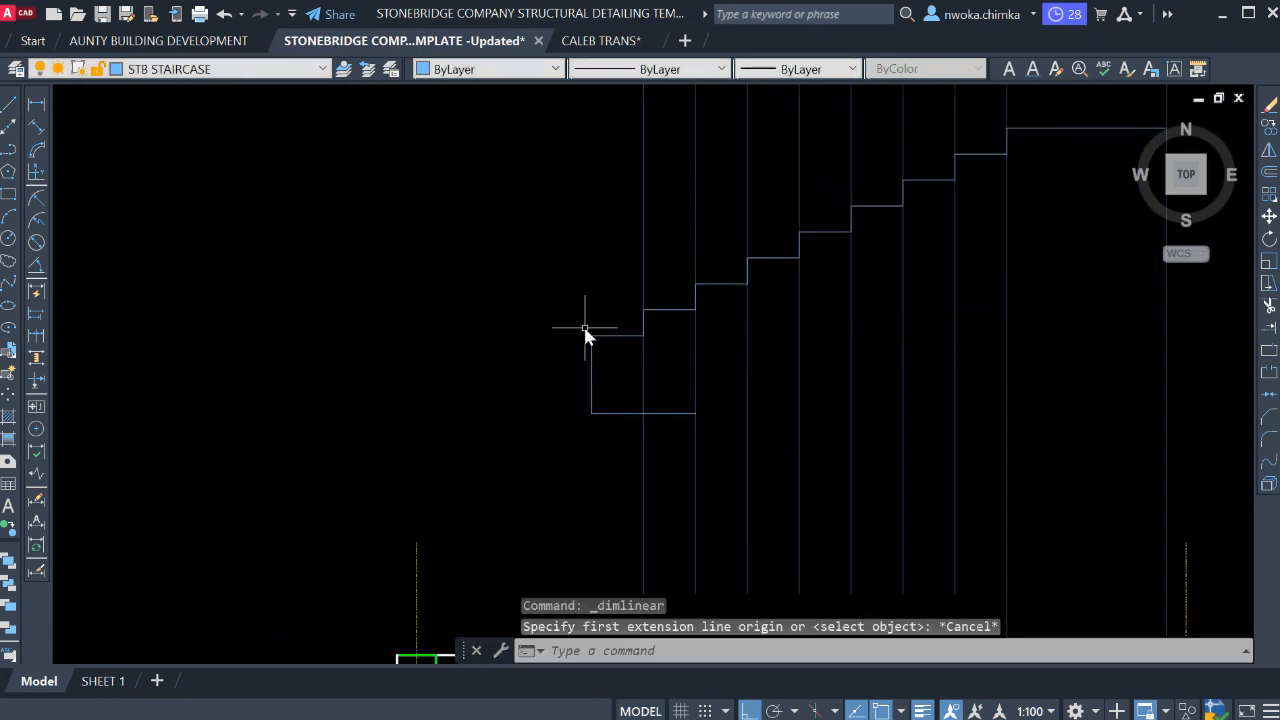
Highlight the treads between the bottom step and the landing again to recheck their number.
middle_click_drag(617, 305, 558, 369)
left_click(559, 369)
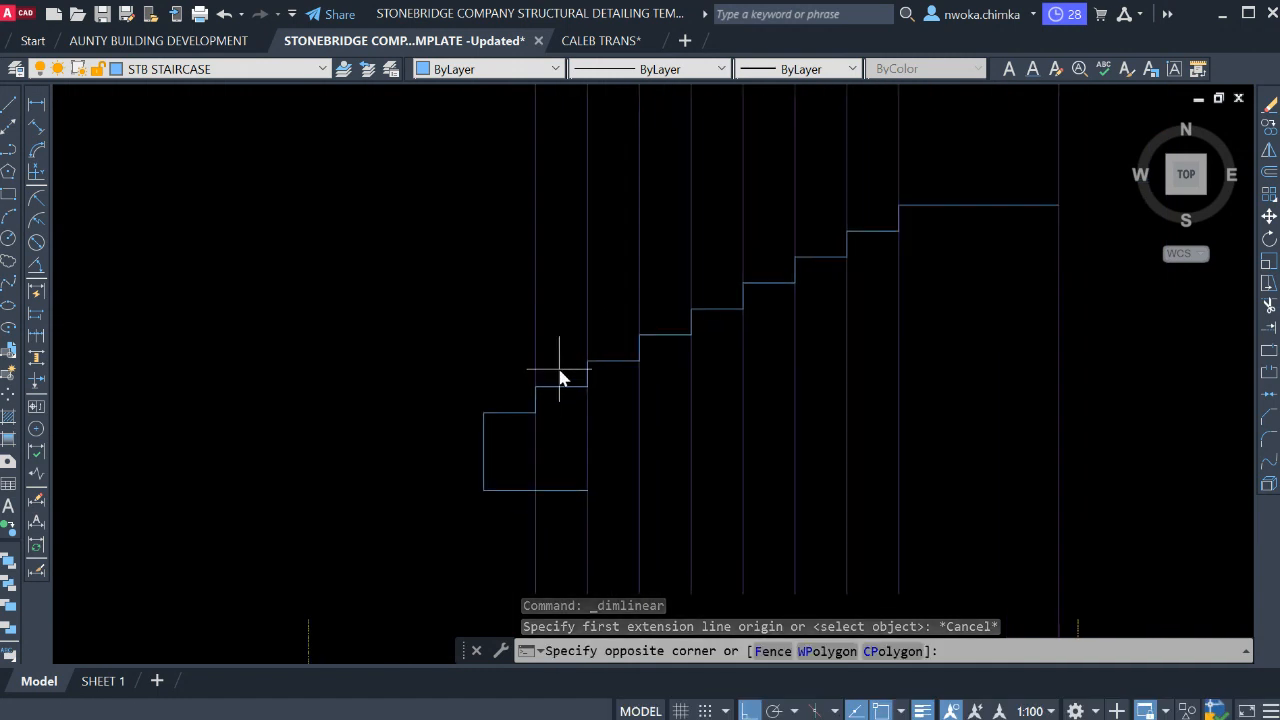
left_click(550, 391)
left_click(628, 346)
left_click(605, 366)
left_click(652, 342)
left_click(654, 328)
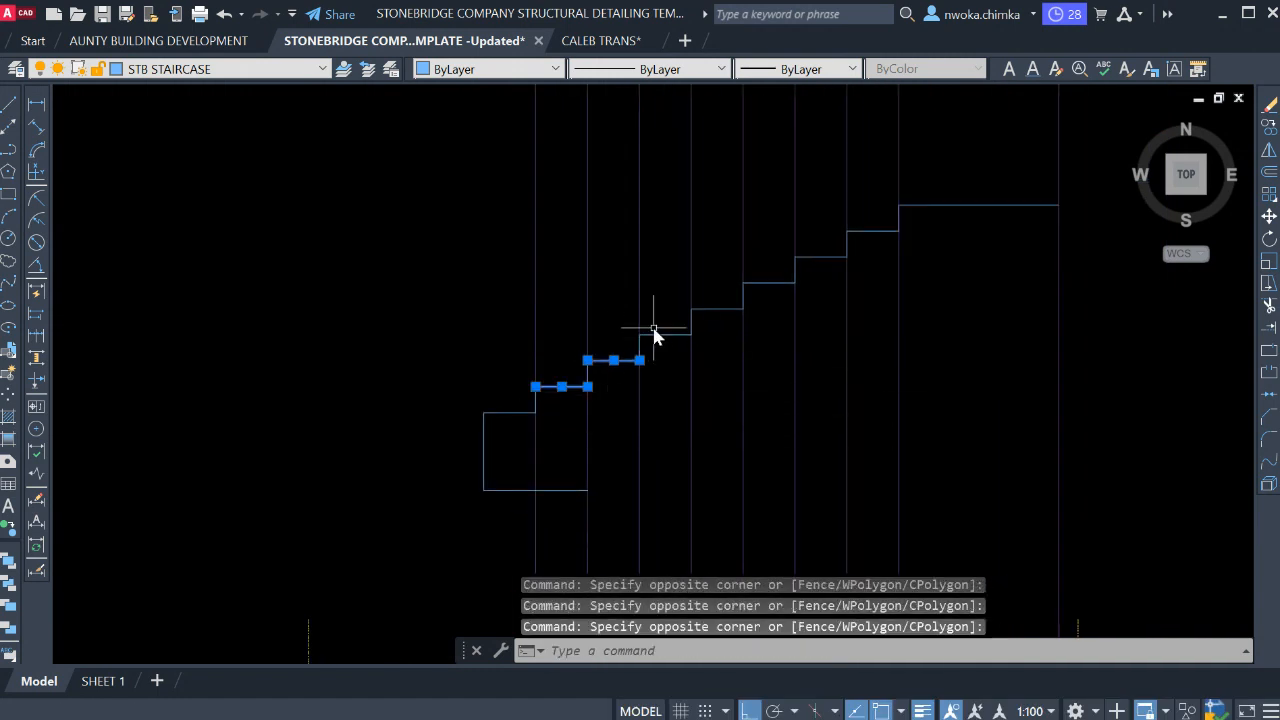
left_click(722, 308)
left_click(757, 284)
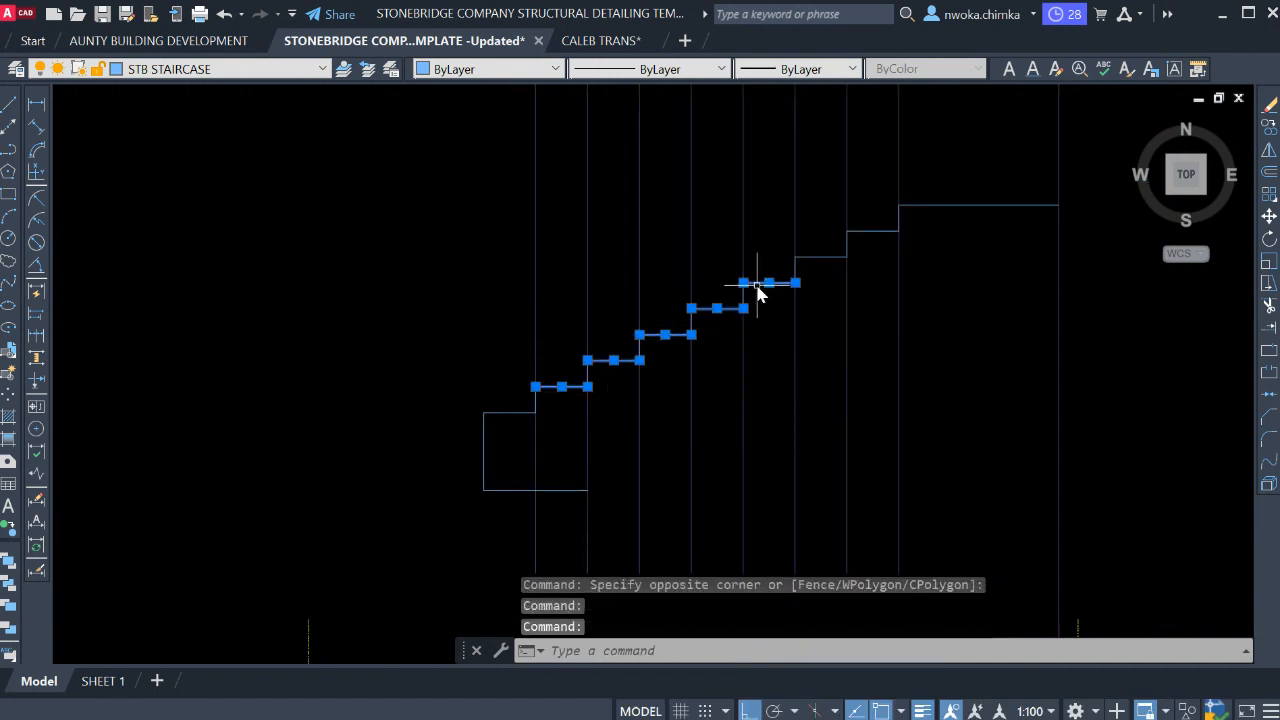
left_click(831, 258)
Compare the highlighted treads and the landing with the staircase plan below, and clear the selection.
scroll(714, 240, "down", 2)
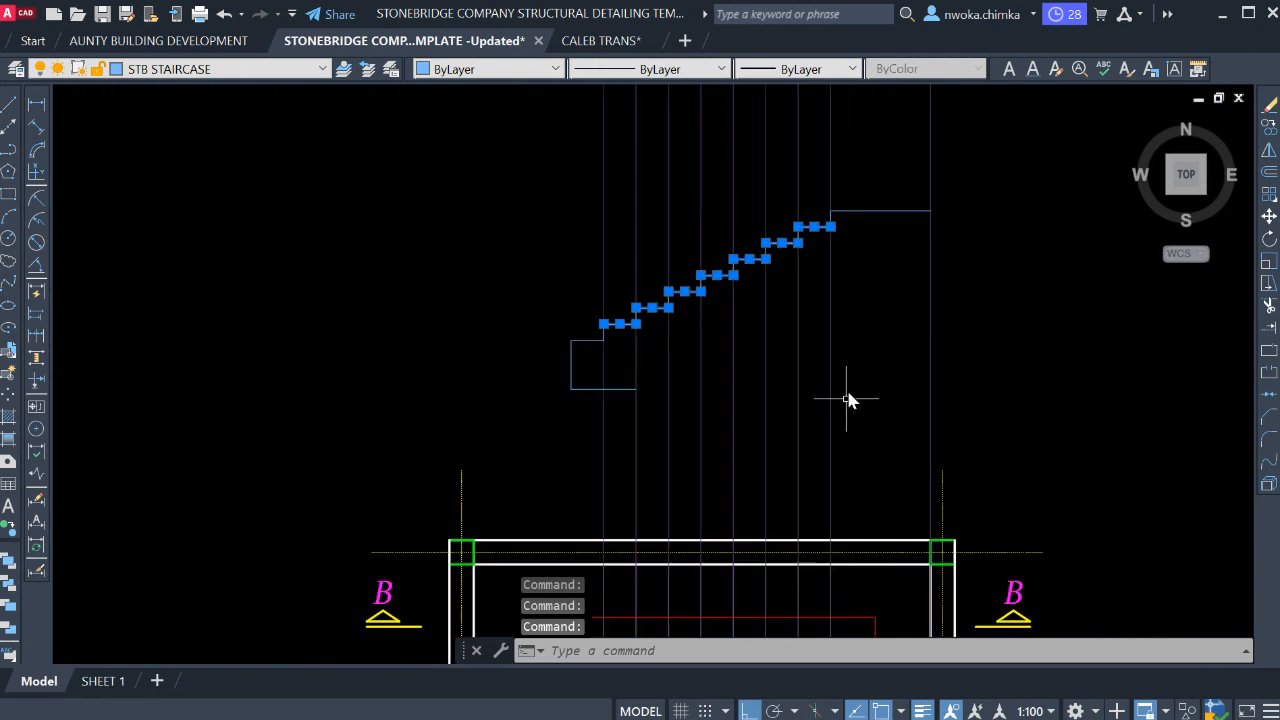
middle_click_drag(792, 502, 777, 300)
scroll(622, 394, "up", 2)
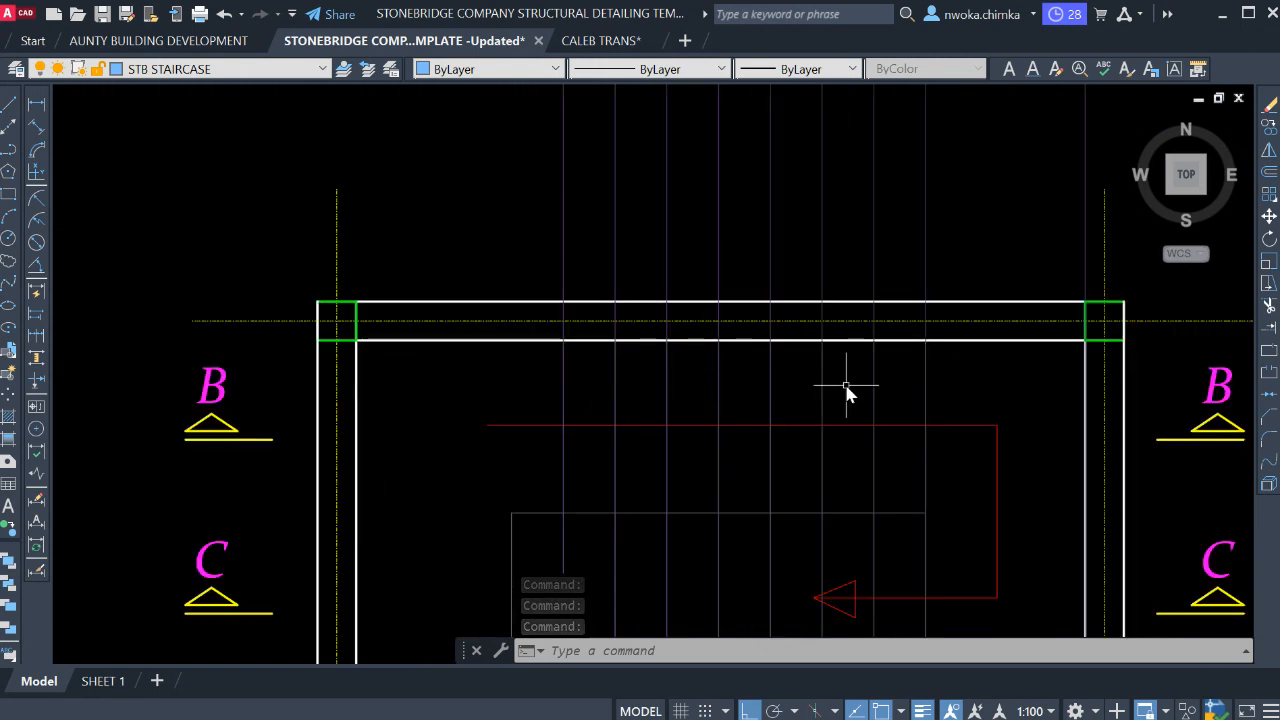
scroll(896, 398, "down", 2)
middle_click_drag(886, 416, 714, 555)
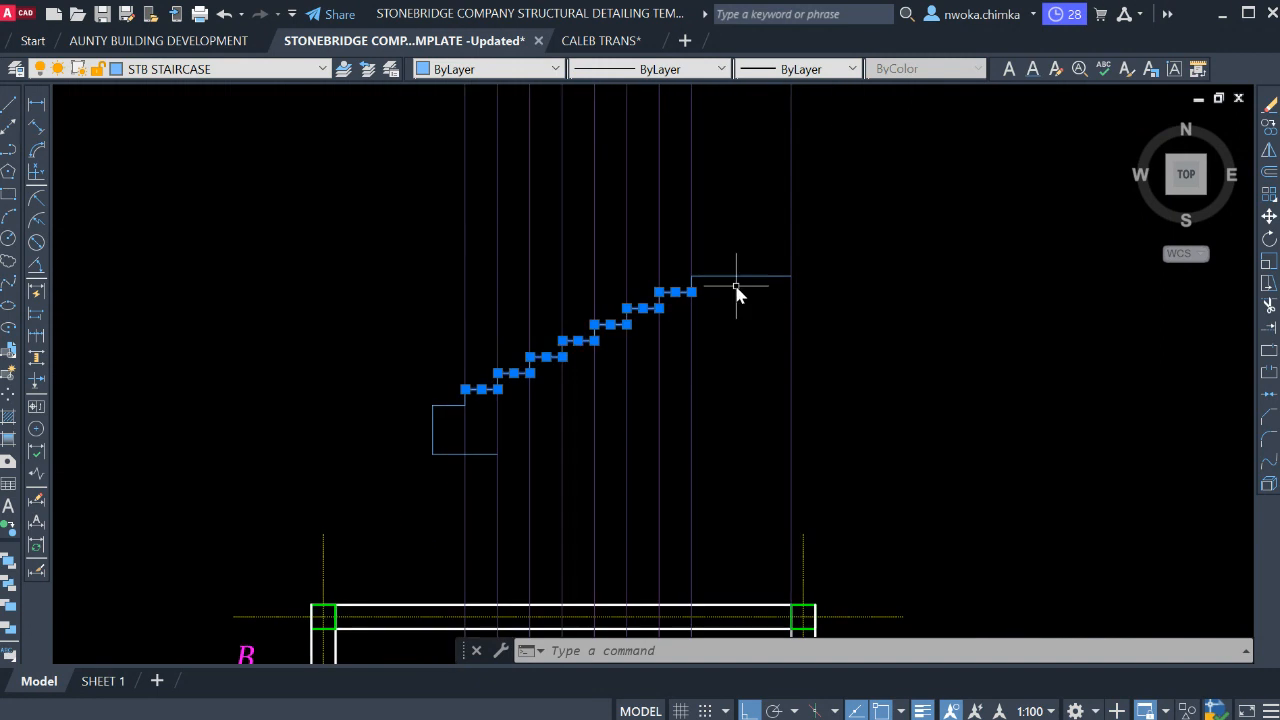
scroll(736, 289, "up", 2)
middle_click_drag(695, 321, 690, 163)
scroll(699, 176, "down", 2)
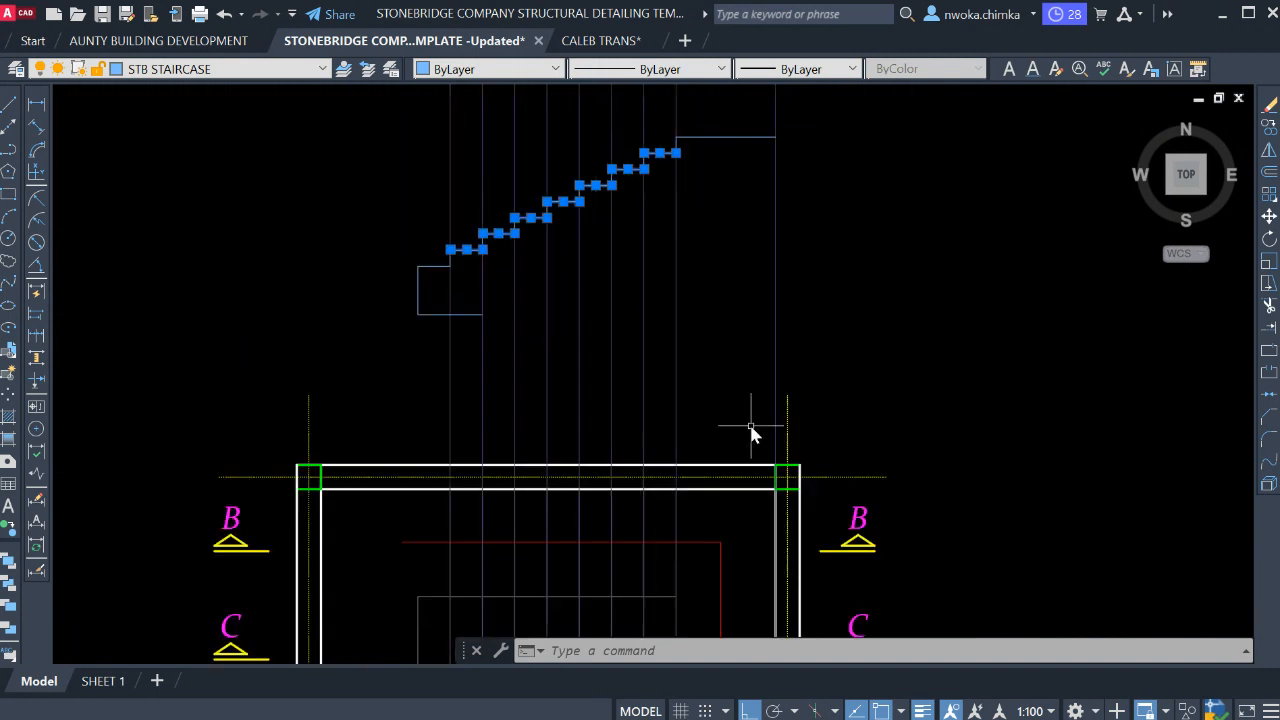
middle_click_drag(751, 426, 727, 255)
middle_click_drag(694, 381, 714, 479)
scroll(714, 479, "down", 2)
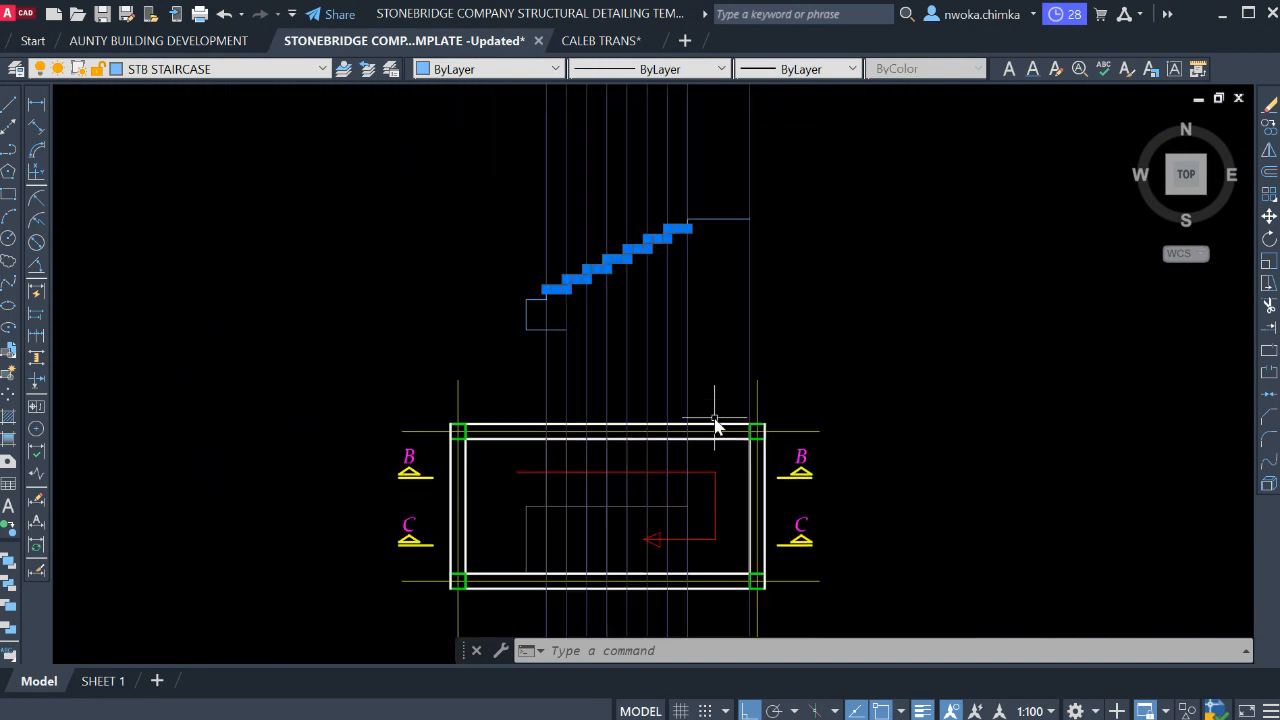
middle_click_drag(710, 315, 711, 327)
scroll(720, 262, "up", 2)
key("Escape")
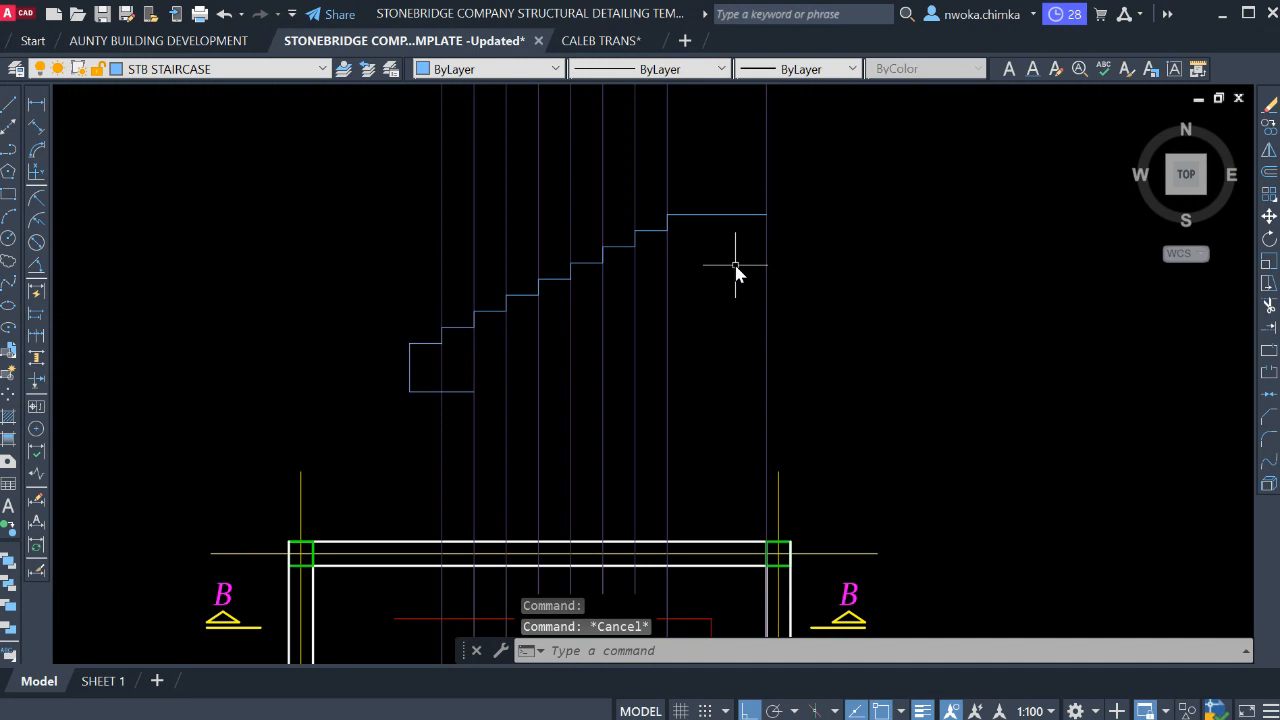
type("L")
key("Return")
key("Escape")
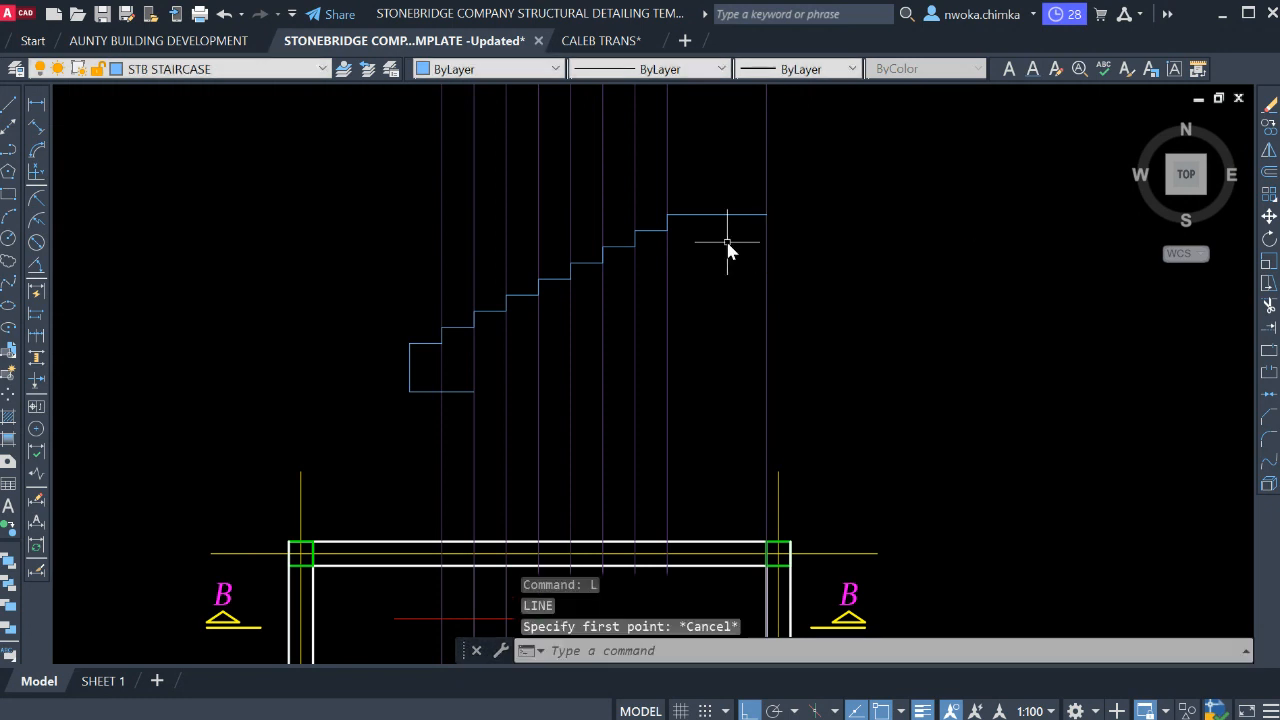
key("Return")
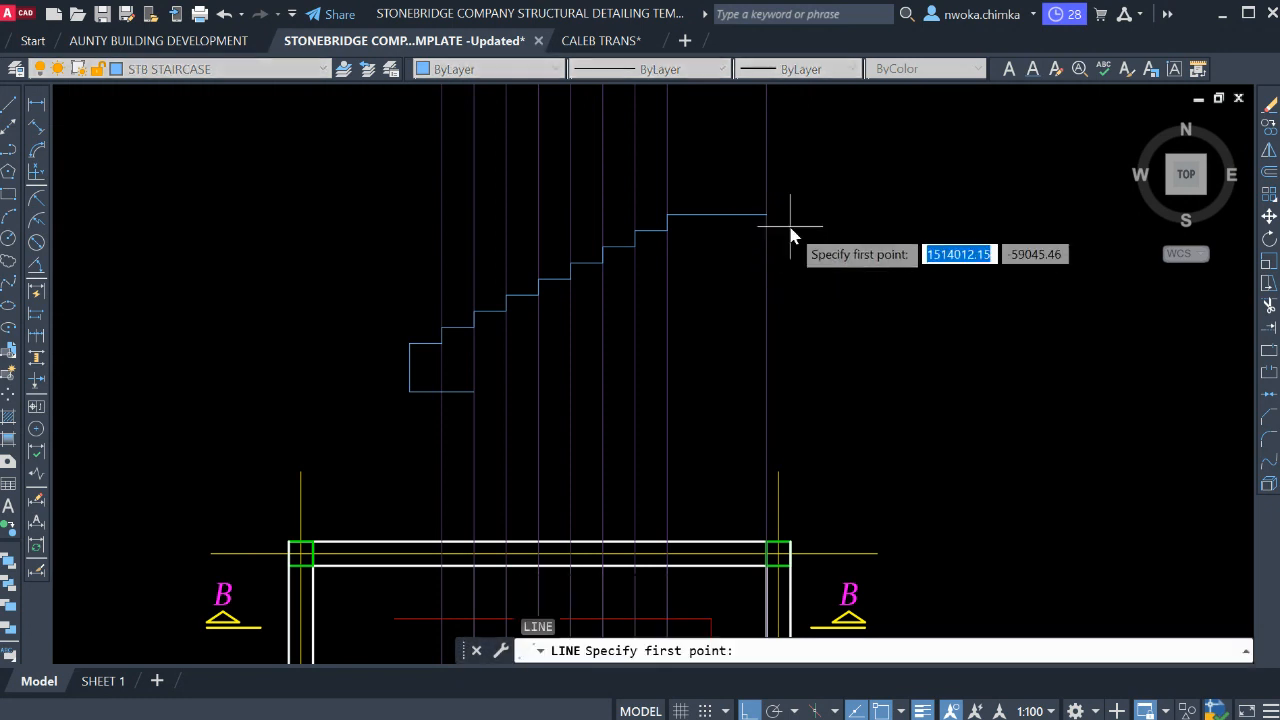
key("Escape")
scroll(666, 220, "up", 3)
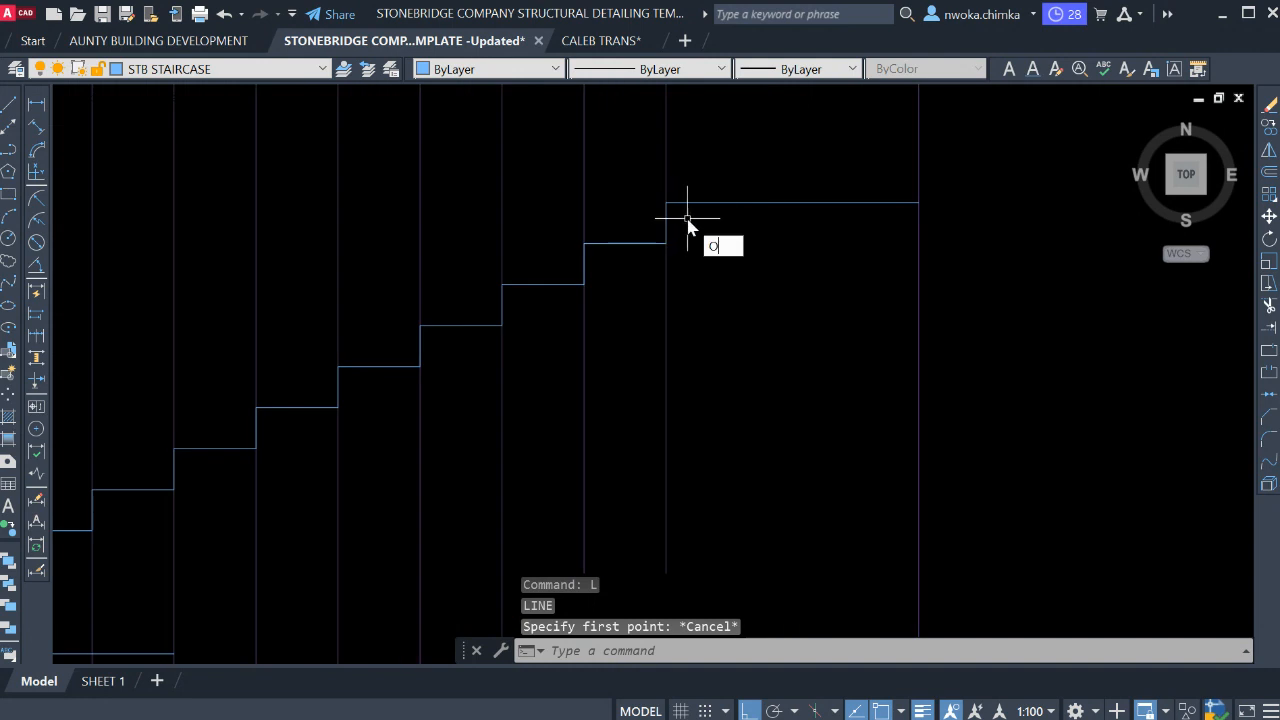
key("Return")
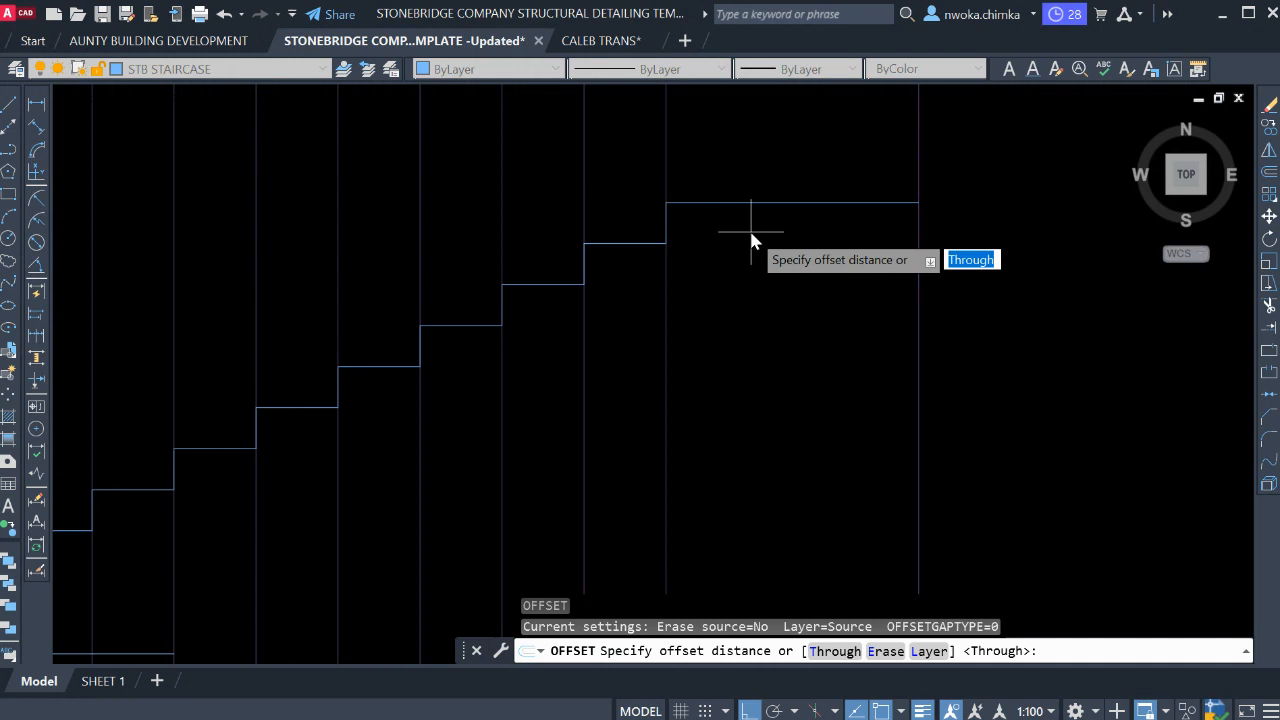
scroll(766, 227, "down", 2)
scroll(894, 257, "down", 4)
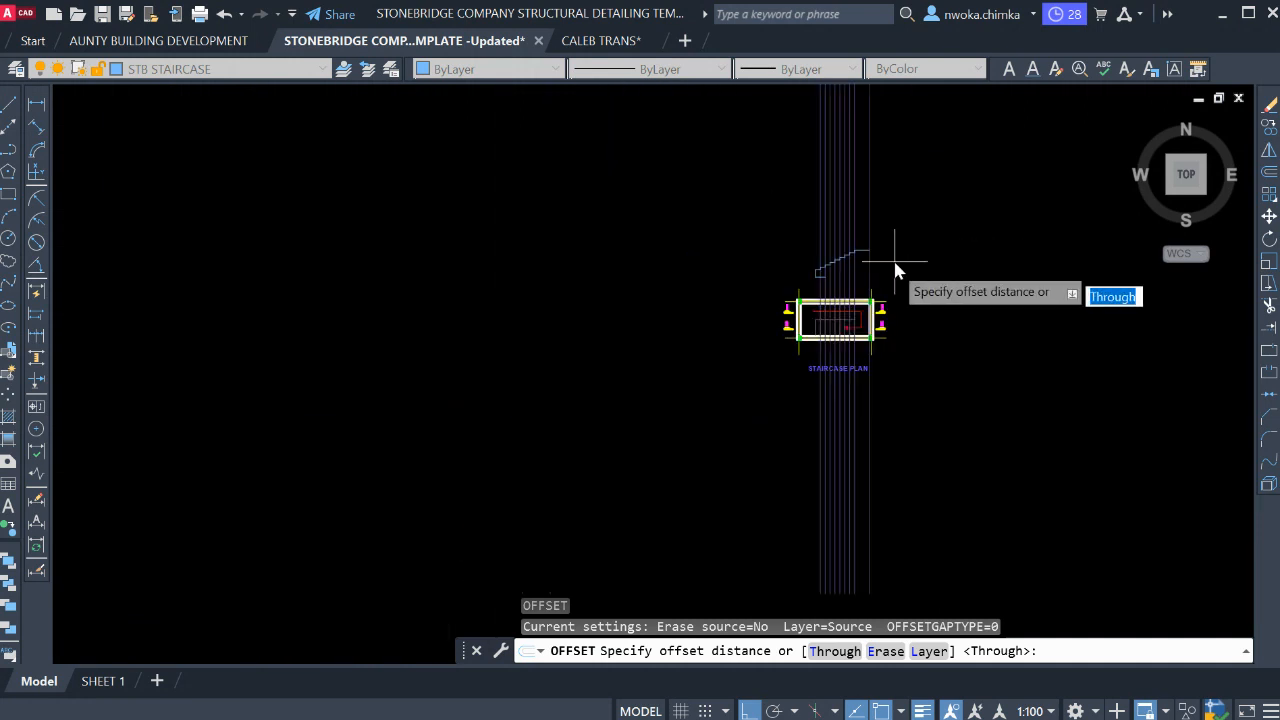
scroll(423, 306, "up", 4)
scroll(385, 283, "down", 4)
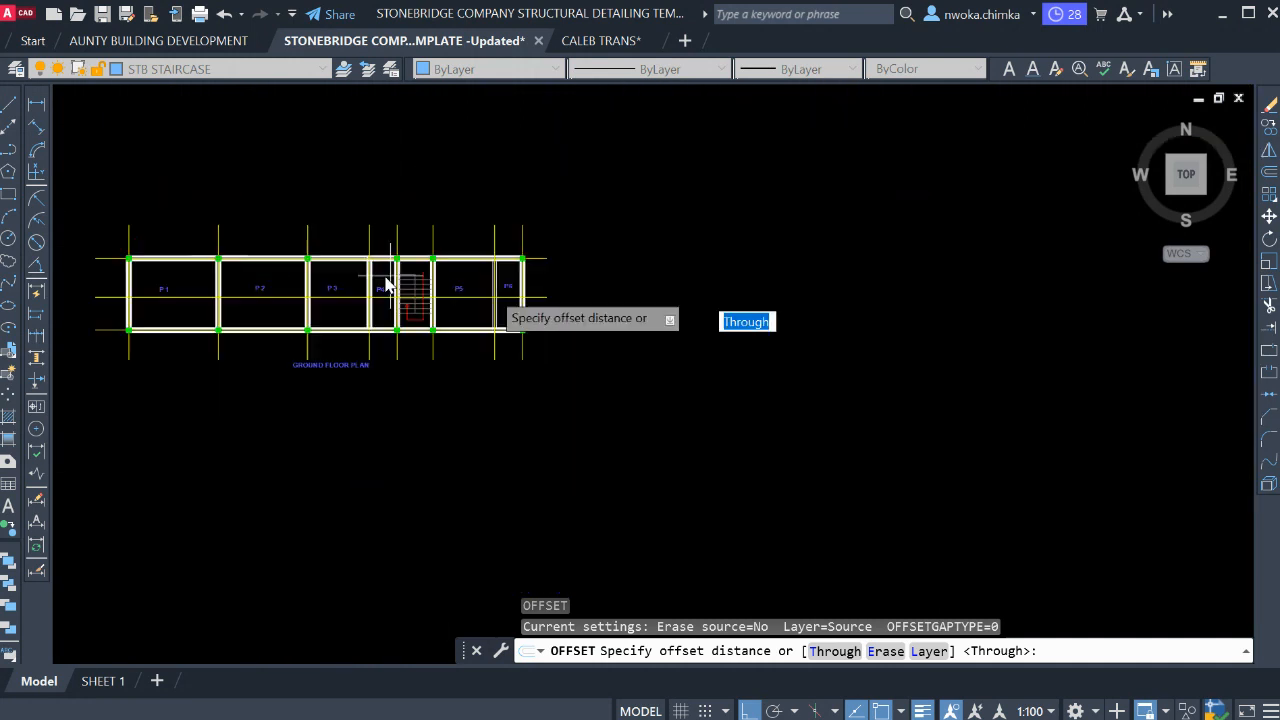
scroll(980, 251, "up", 4)
scroll(837, 286, "up", 4)
scroll(585, 392, "up", 3)
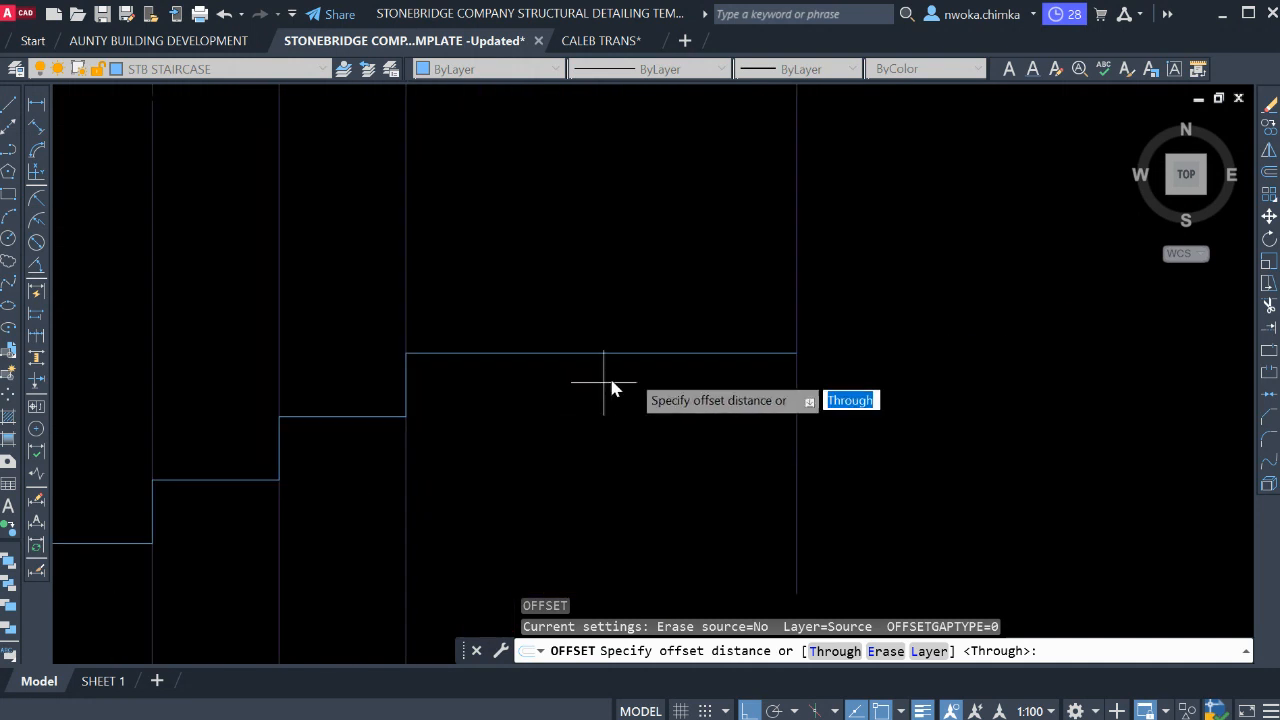
middle_click_drag(591, 380, 584, 250)
key("Escape")
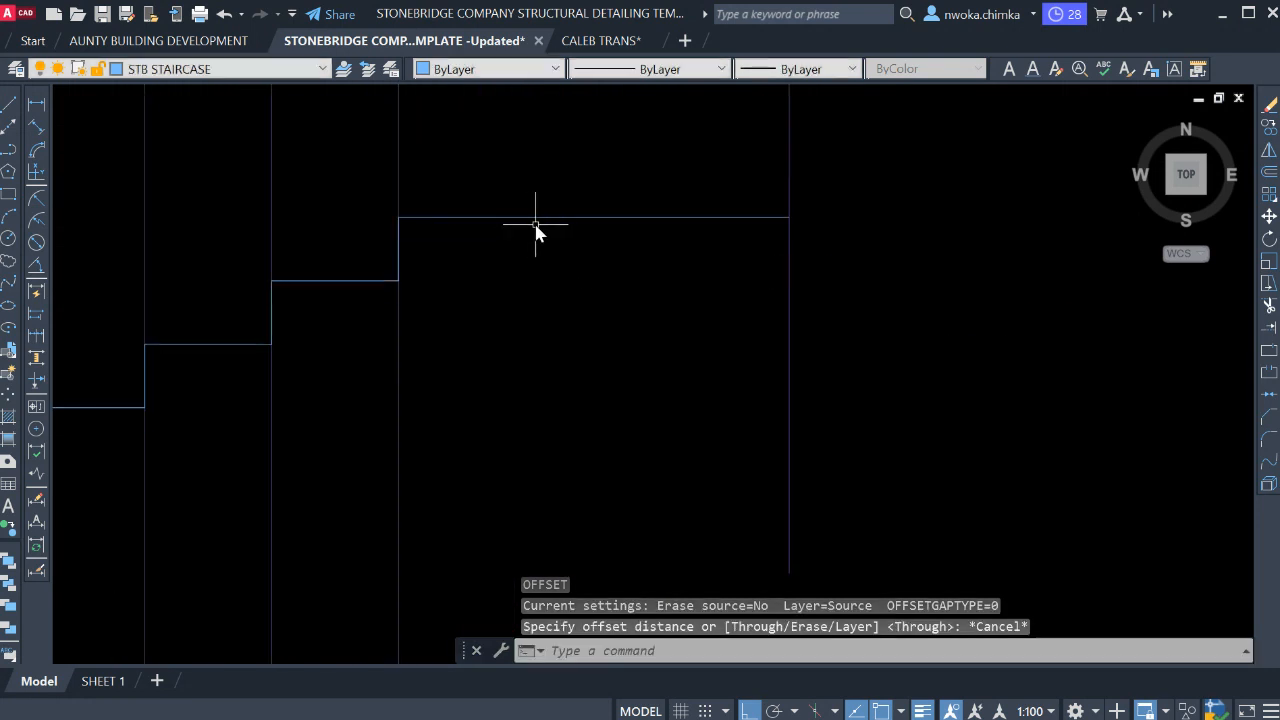
Offset the landing line 150 downwards to form the underside of the landing slab.
type("o")
key("Return")
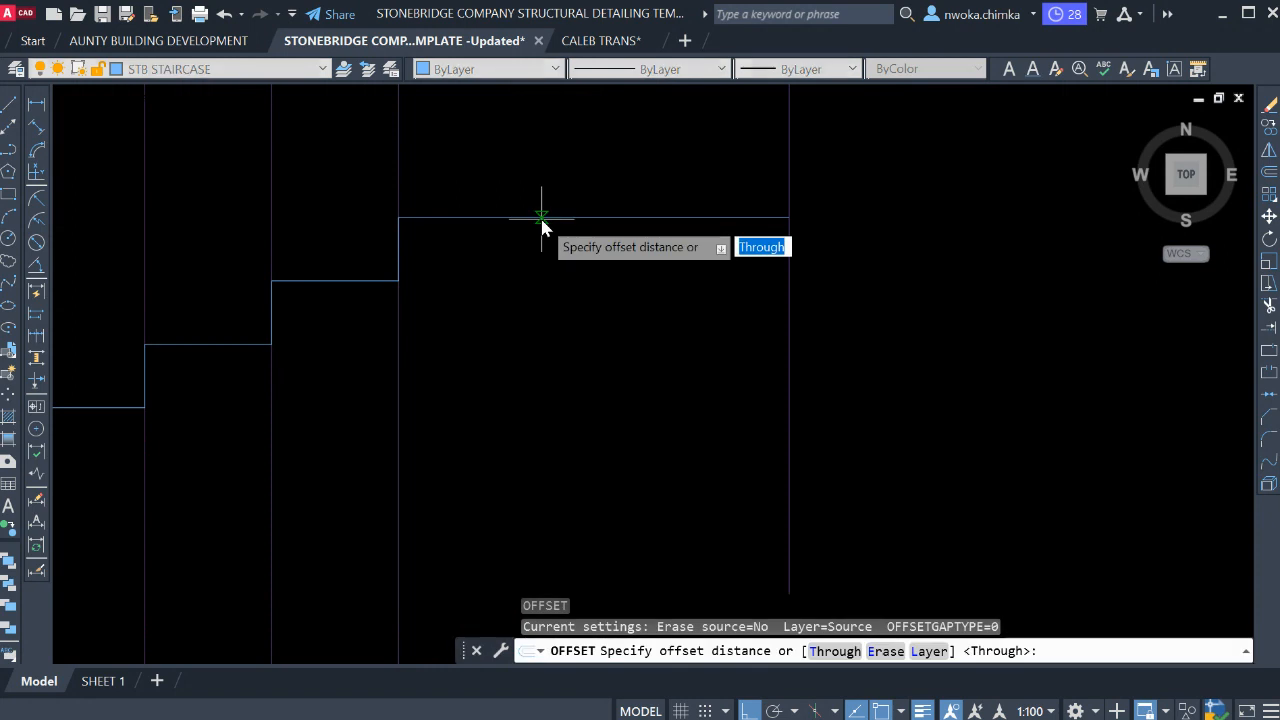
type("50")
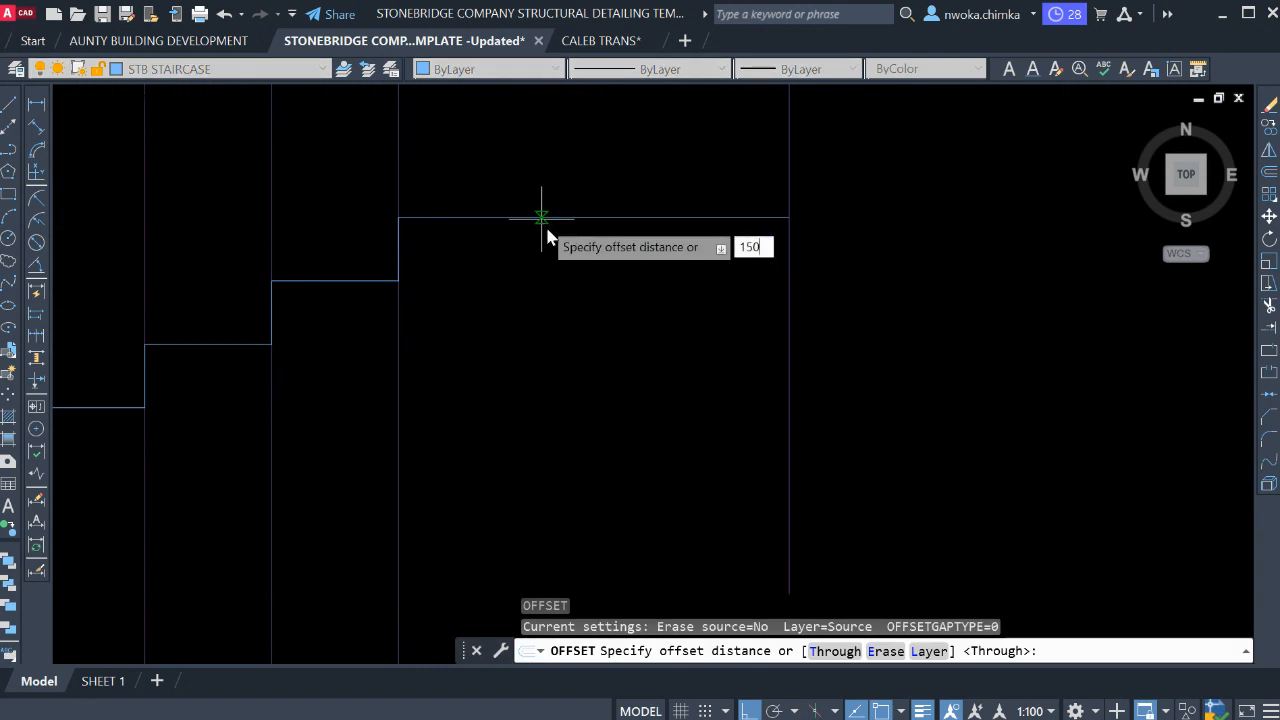
type("50")
key("Return")
left_click(574, 218)
left_click(589, 320)
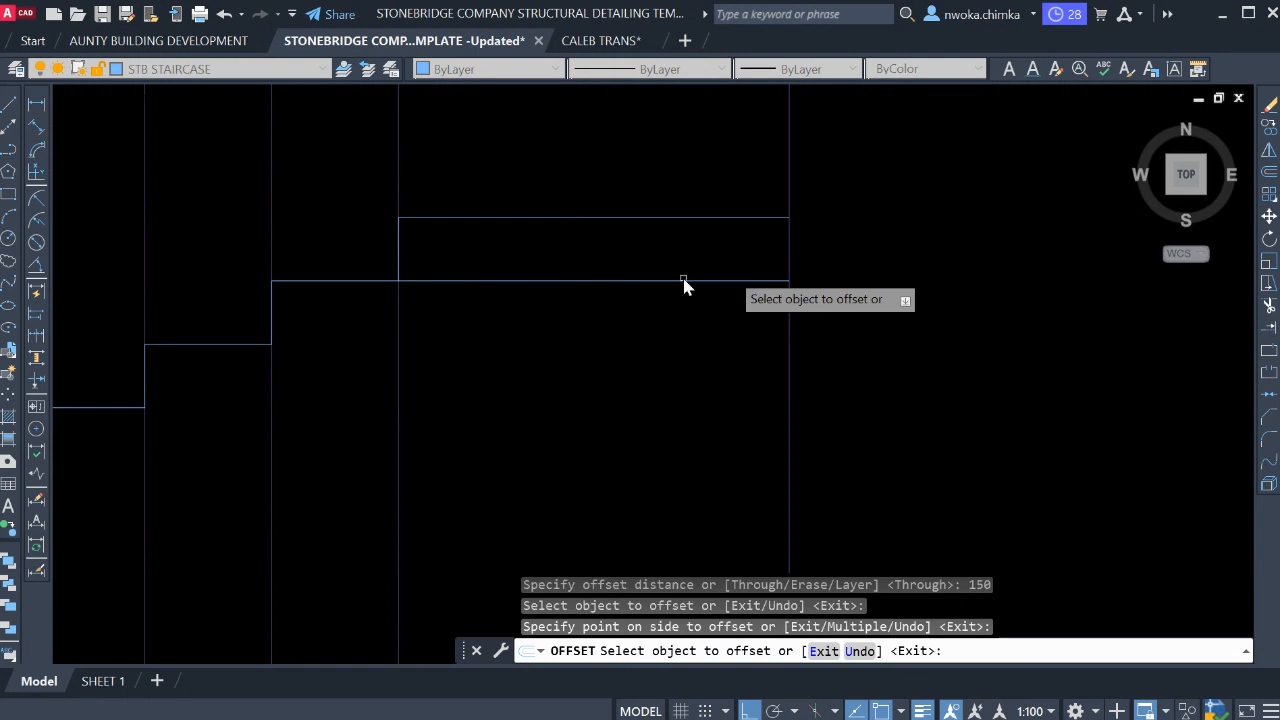
key("Escape")
Close the landing slab's east end with a vertical line from its top edge down to the offset line.
scroll(885, 272, "down", 3)
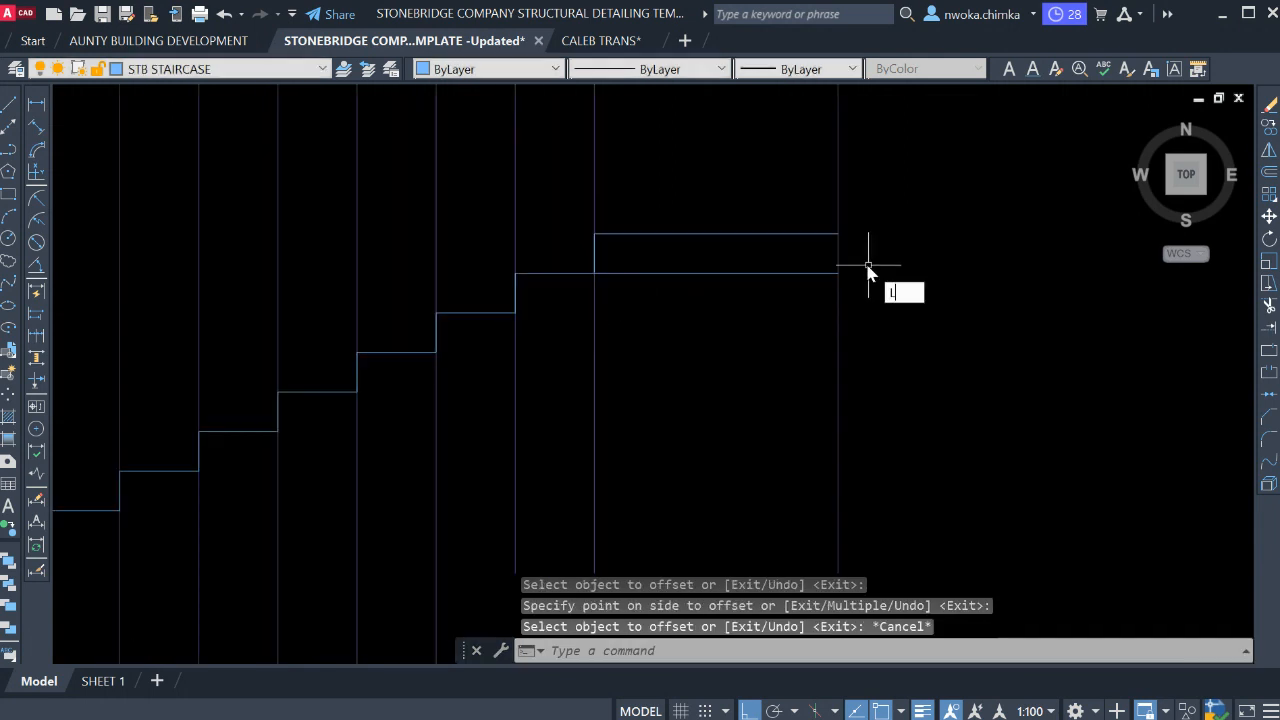
key("Return")
scroll(868, 270, "up", 2)
left_click(818, 213)
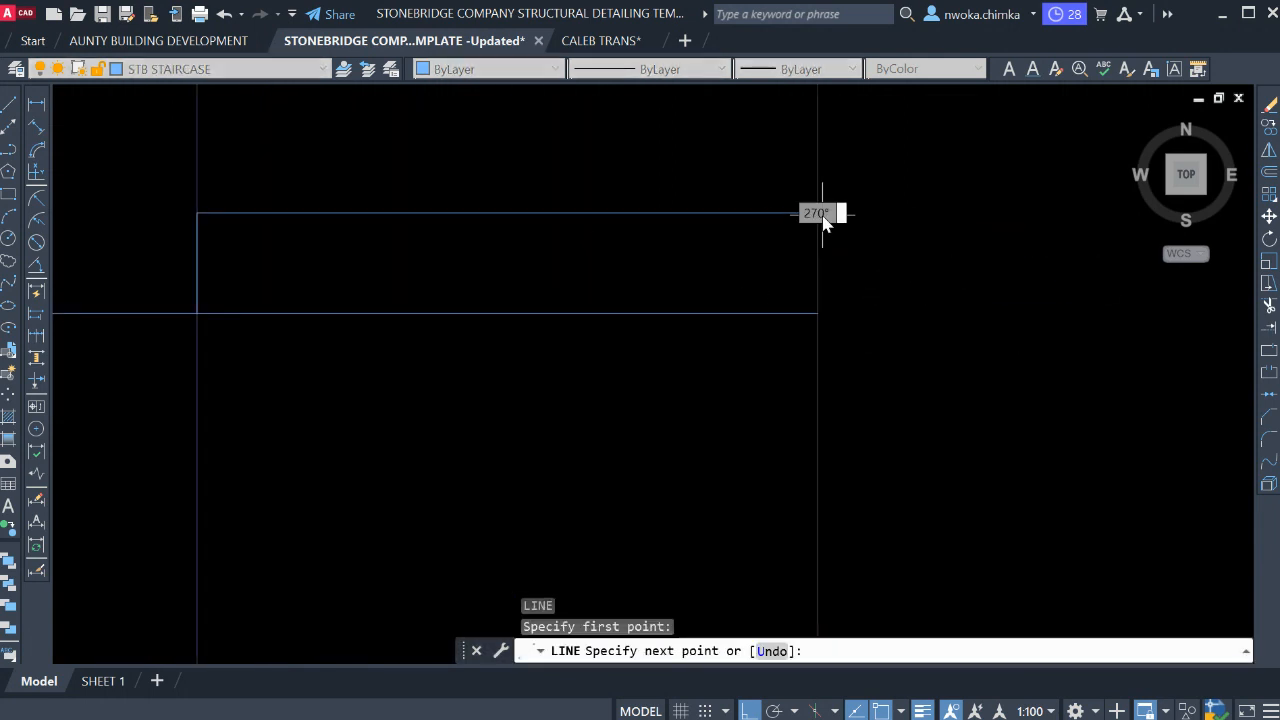
left_click(820, 314)
key("Escape")
Make STB HIDDEN DETAIL the current layer and begin a line at the inner corner between the lowest tread and the next riser.
scroll(940, 225, "down", 6)
scroll(780, 289, "down", 2)
middle_click_drag(706, 355, 679, 279)
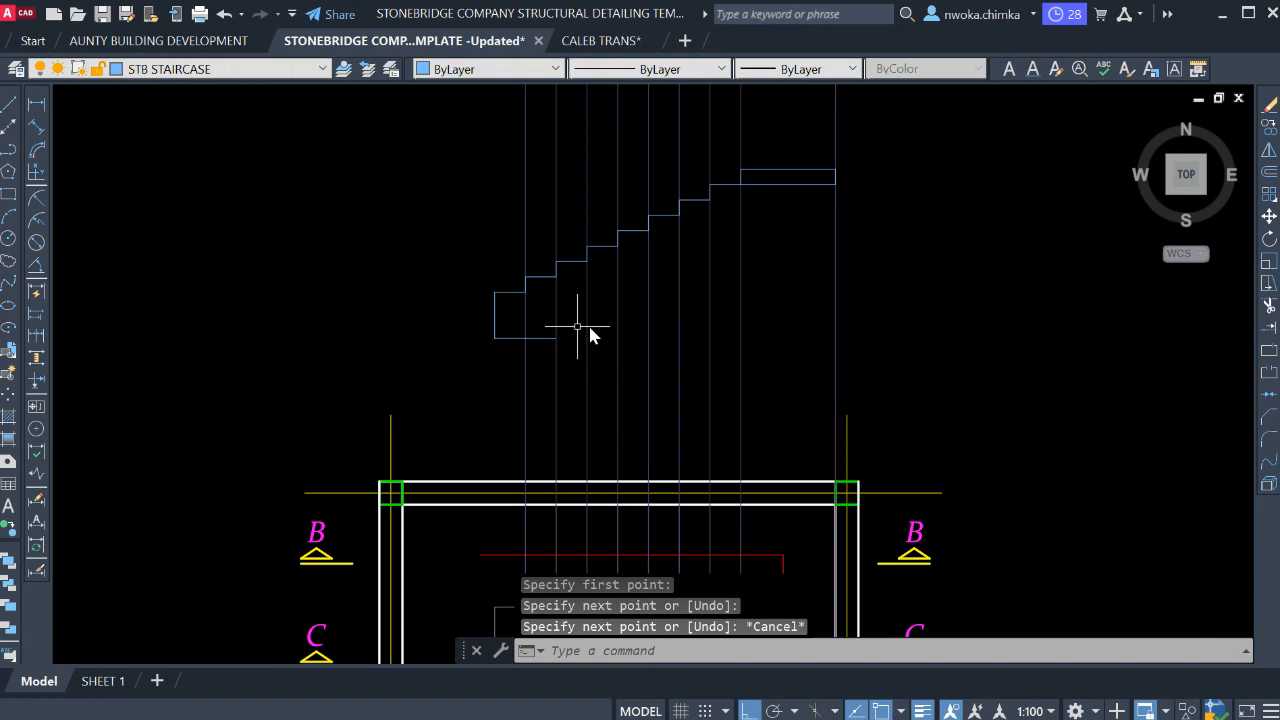
scroll(590, 333, "up", 4)
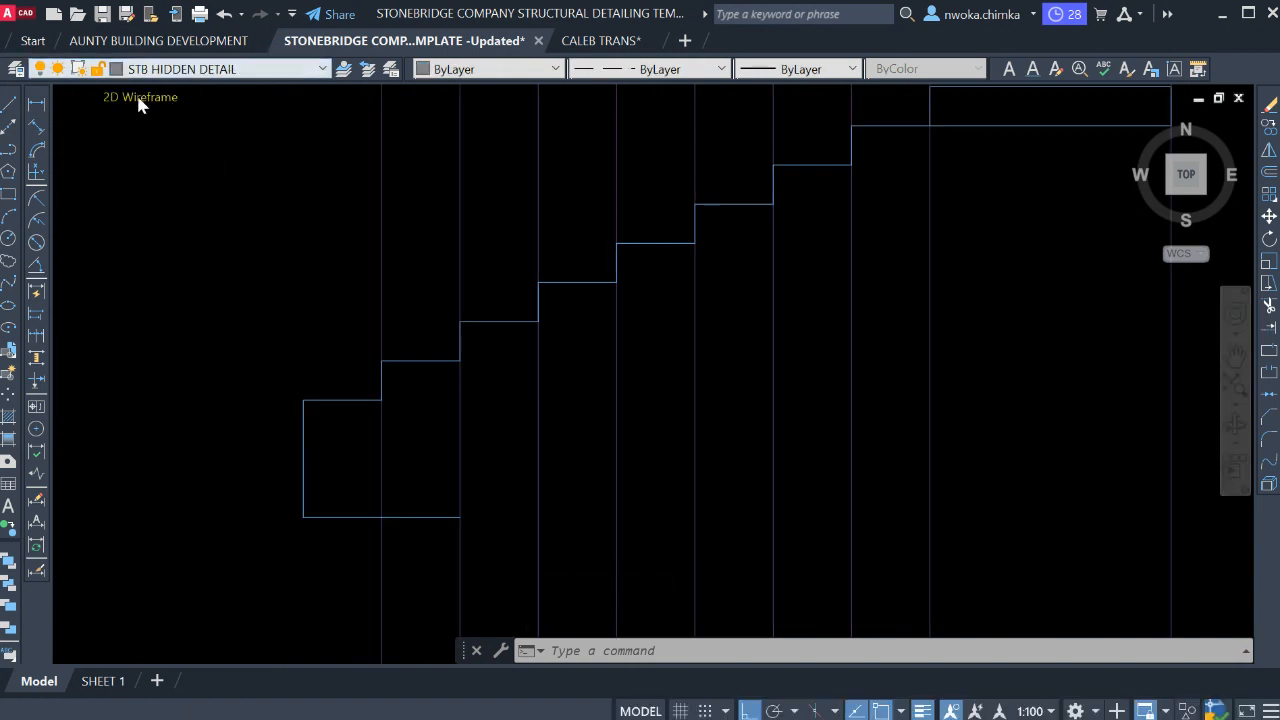
left_click(10, 105)
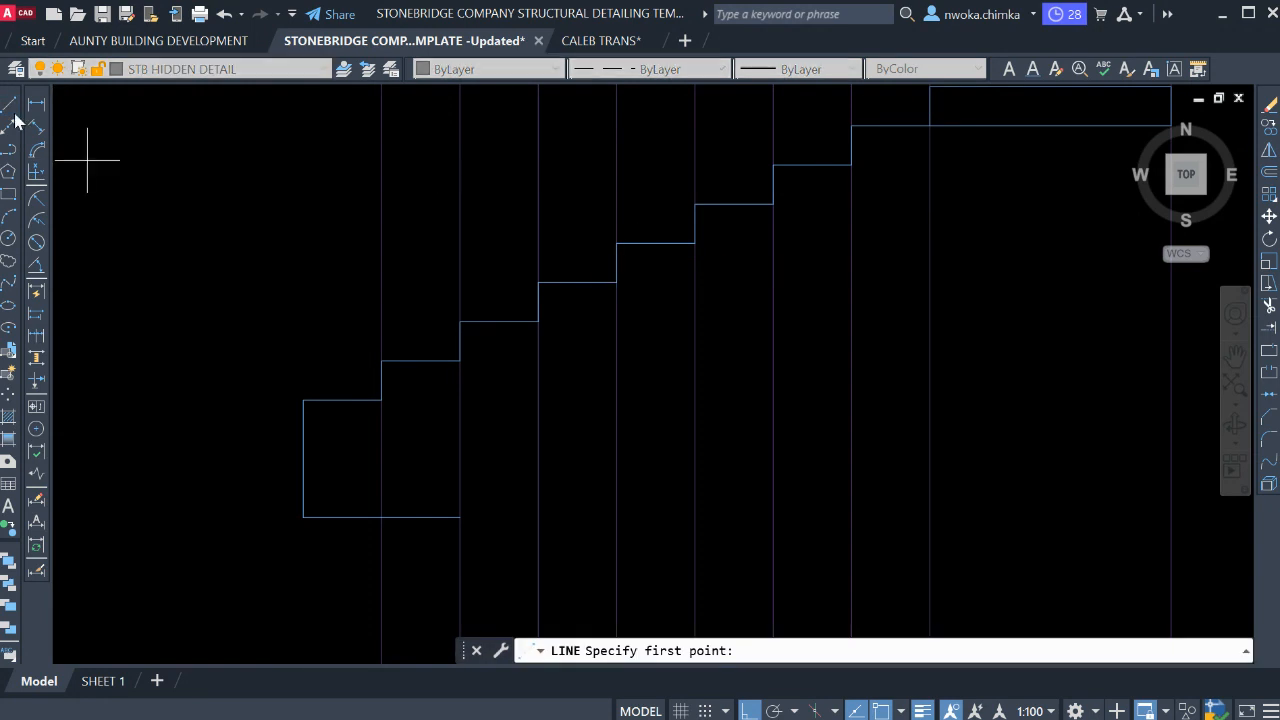
scroll(406, 380, "up", 2)
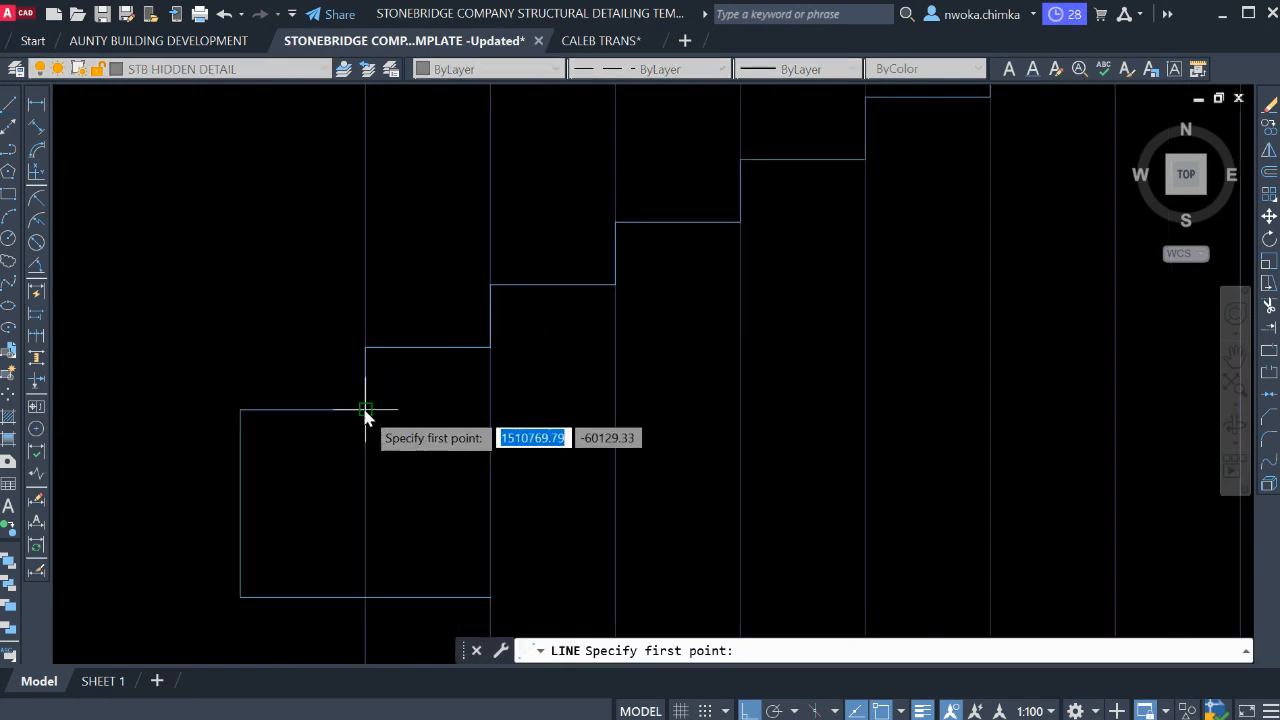
Draw a sloping hidden line from the foot of the lowest drawn riser to the landing's lower inner corner, along the steps' inner corners.
left_click(366, 411)
scroll(400, 434, "down", 2)
scroll(705, 369, "down", 2)
scroll(751, 286, "up", 4)
scroll(705, 288, "down", 2)
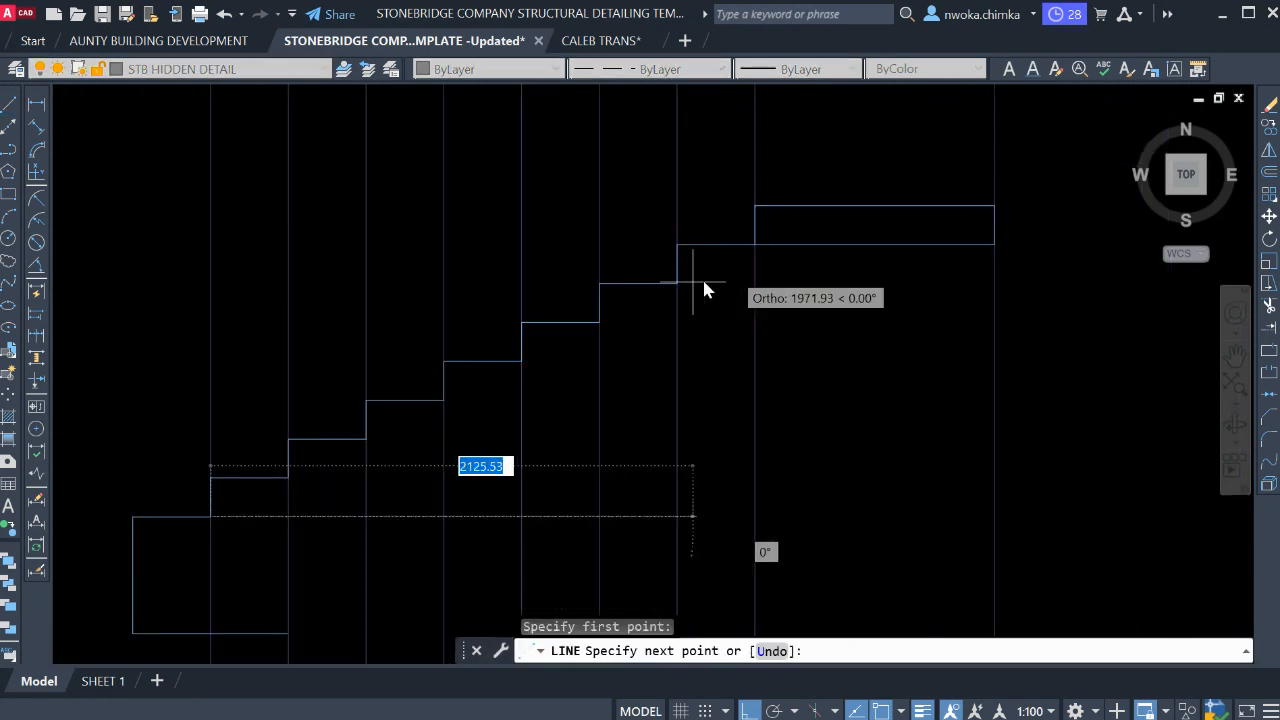
left_click(755, 245)
key("Escape")
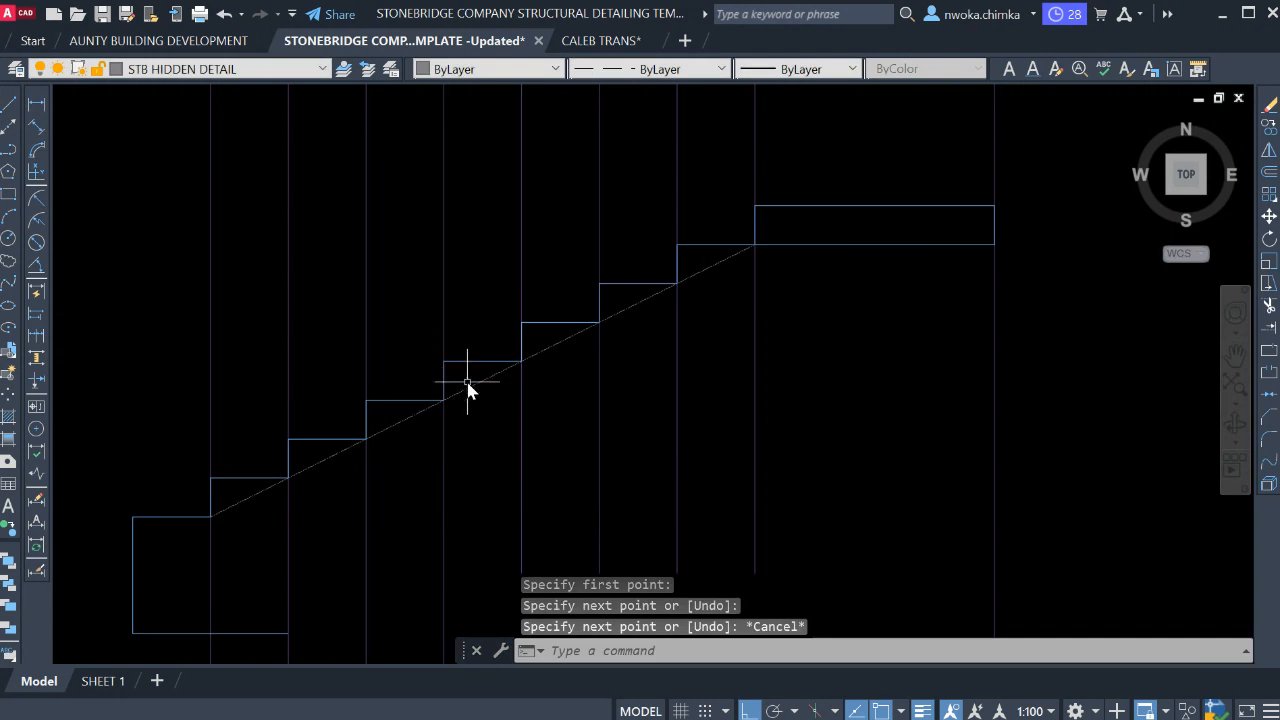
Examine the waist thickness label in the existing staircase detail's Section A-A and go back to the new stair section.
middle_click_drag(486, 394, 512, 302)
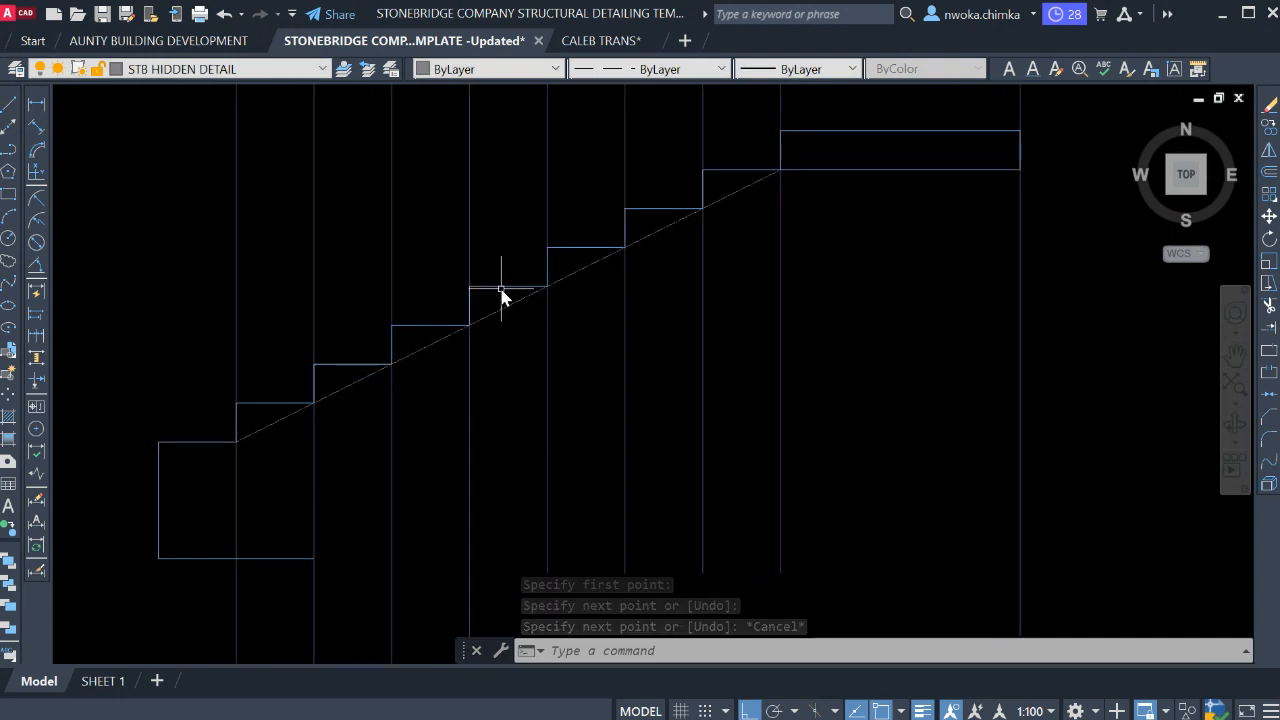
scroll(800, 227, "down", 15)
middle_click_drag(433, 333, 975, 218)
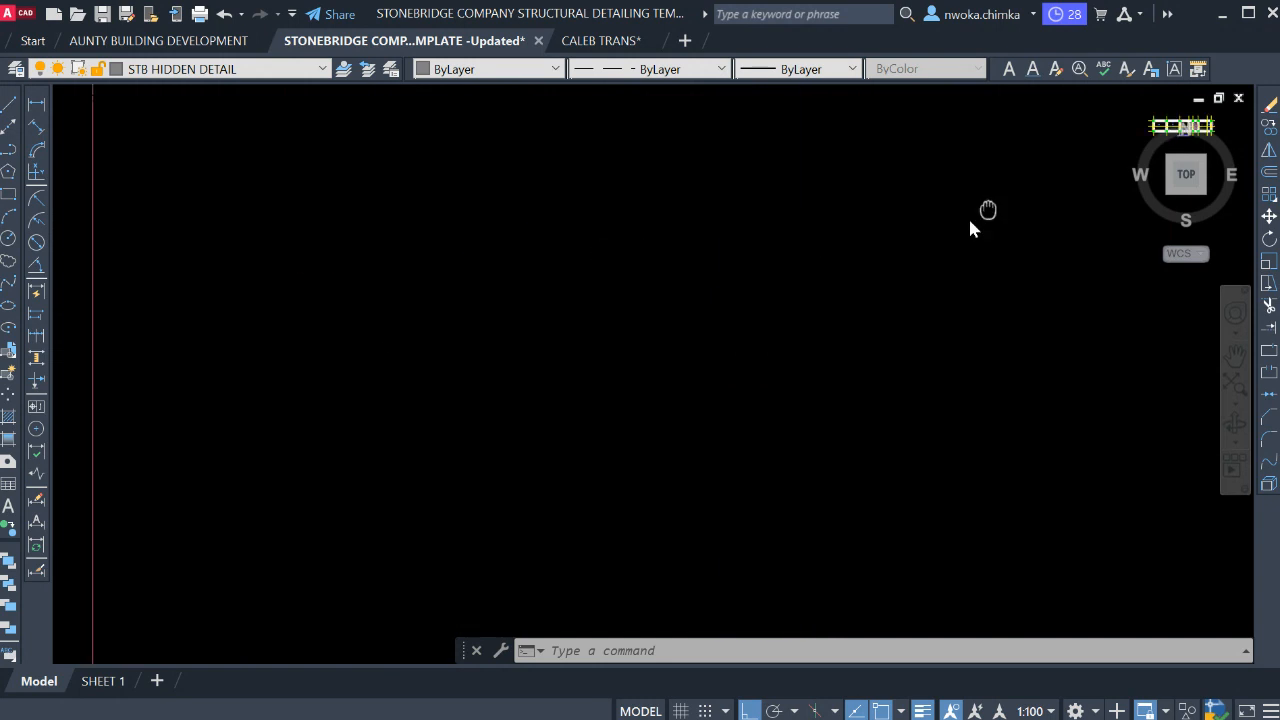
scroll(985, 214, "down", 2)
scroll(845, 258, "down", 1)
middle_click_drag(396, 328, 807, 307)
scroll(458, 240, "up", 2)
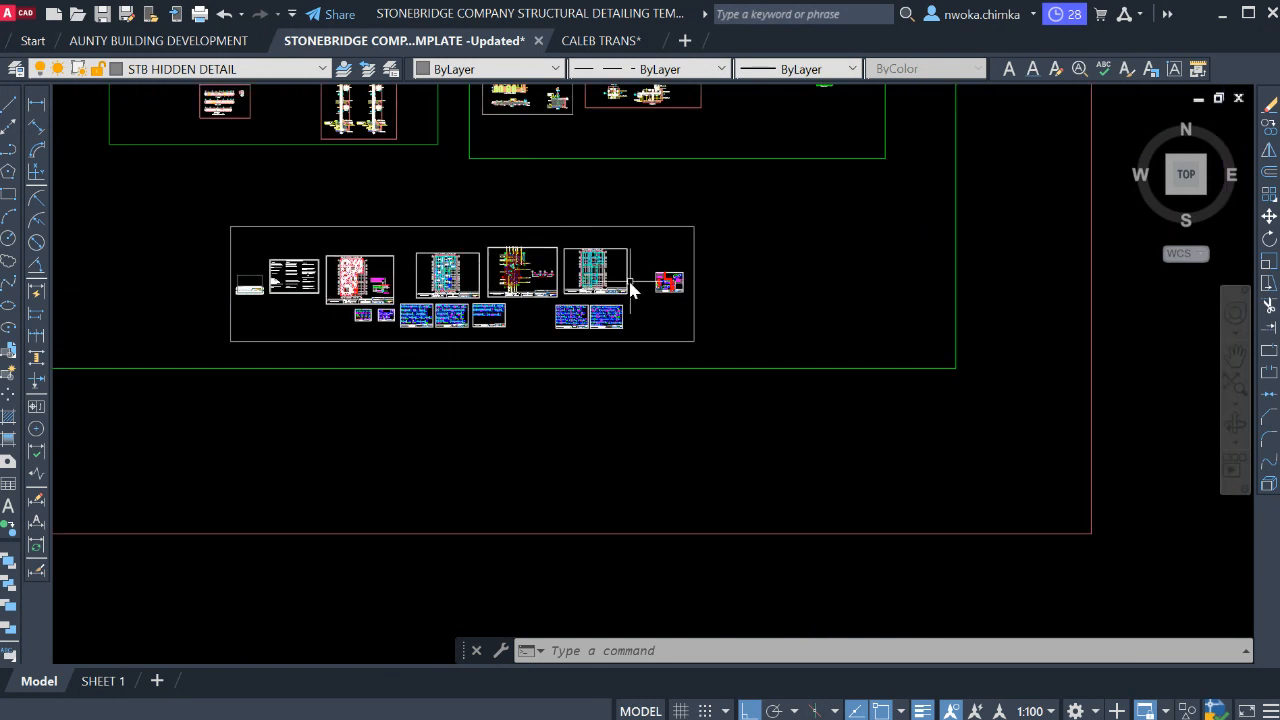
scroll(630, 290, "up", 8)
scroll(708, 354, "up", 7)
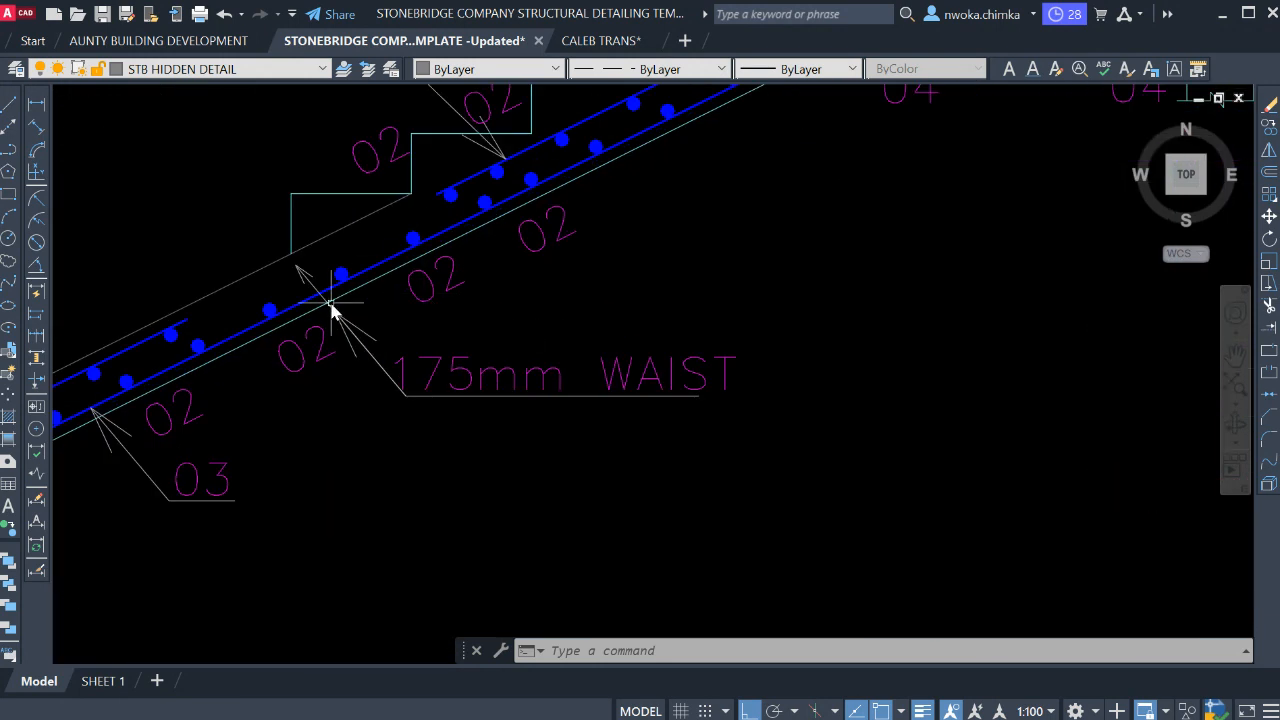
scroll(325, 317, "down", 6)
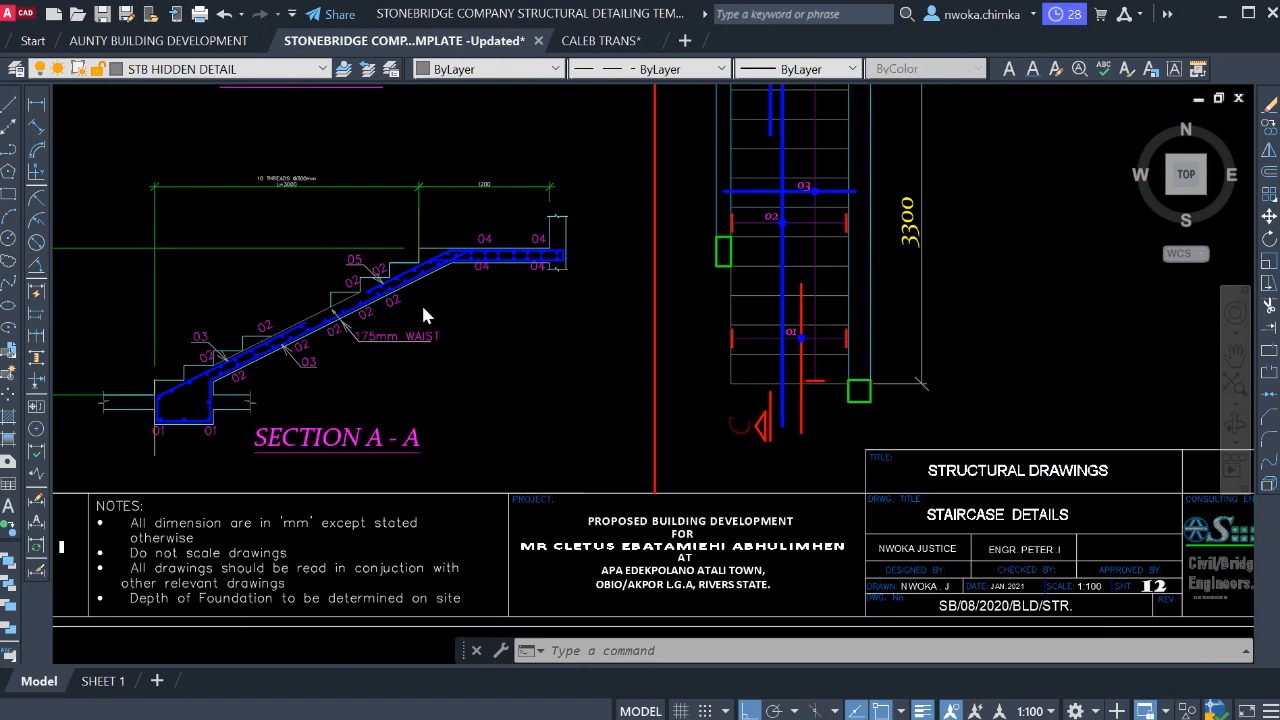
scroll(669, 263, "down", 8)
middle_click_drag(880, 243, 426, 383)
scroll(426, 383, "down", 4)
middle_click_drag(985, 243, 480, 333)
scroll(480, 333, "down", 2)
scroll(480, 333, "down", 4)
middle_click_drag(581, 330, 468, 411)
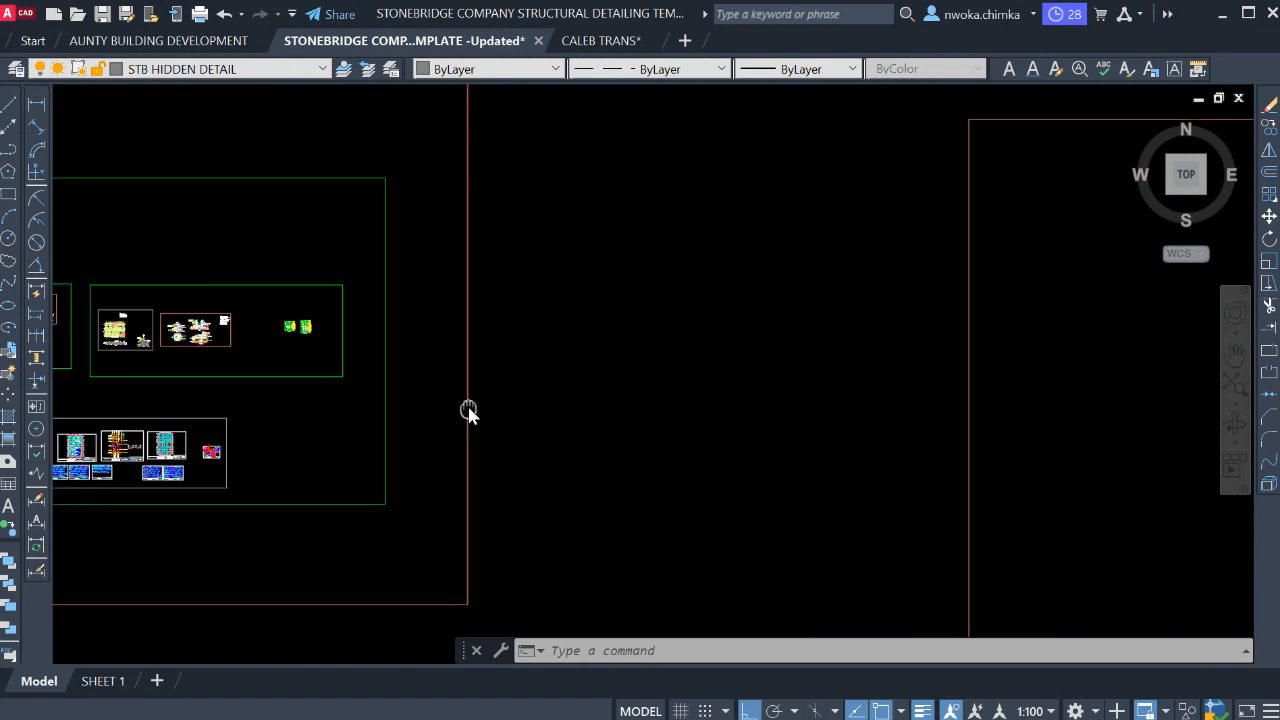
scroll(346, 343, "down", 2)
middle_click_drag(857, 376, 580, 370)
scroll(762, 357, "up", 2)
scroll(762, 357, "up", 6)
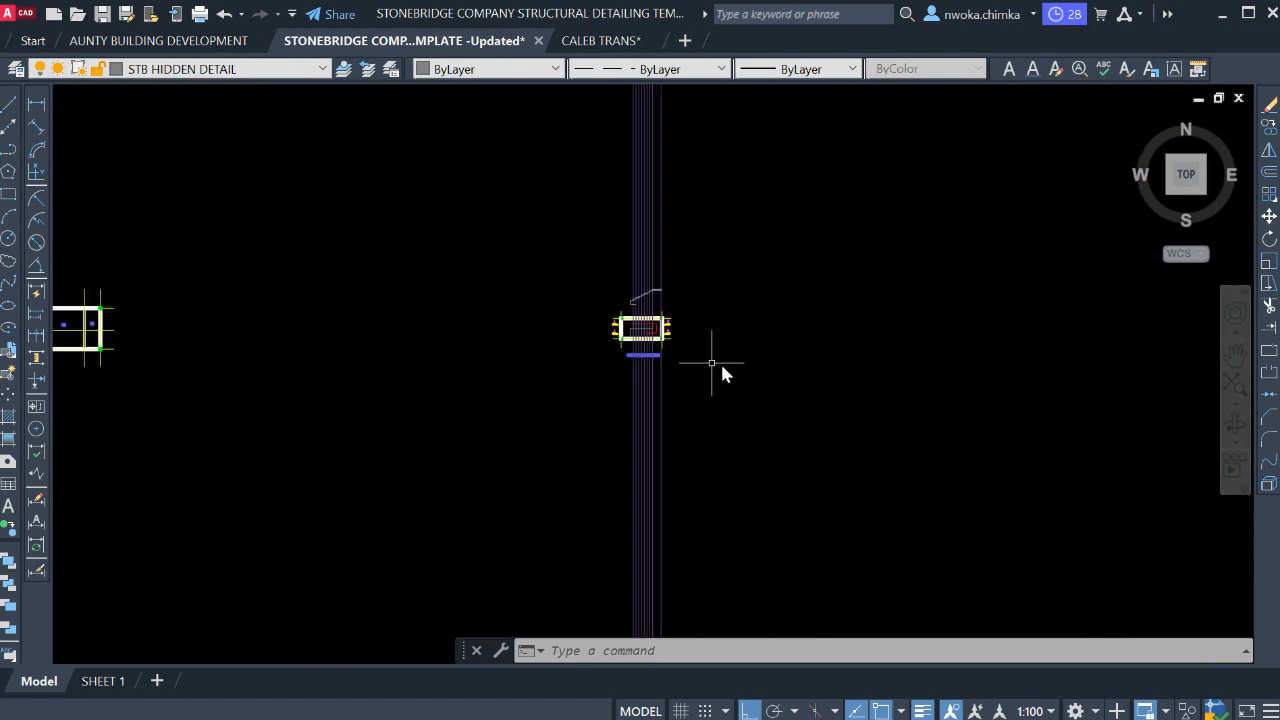
scroll(649, 289, "up", 10)
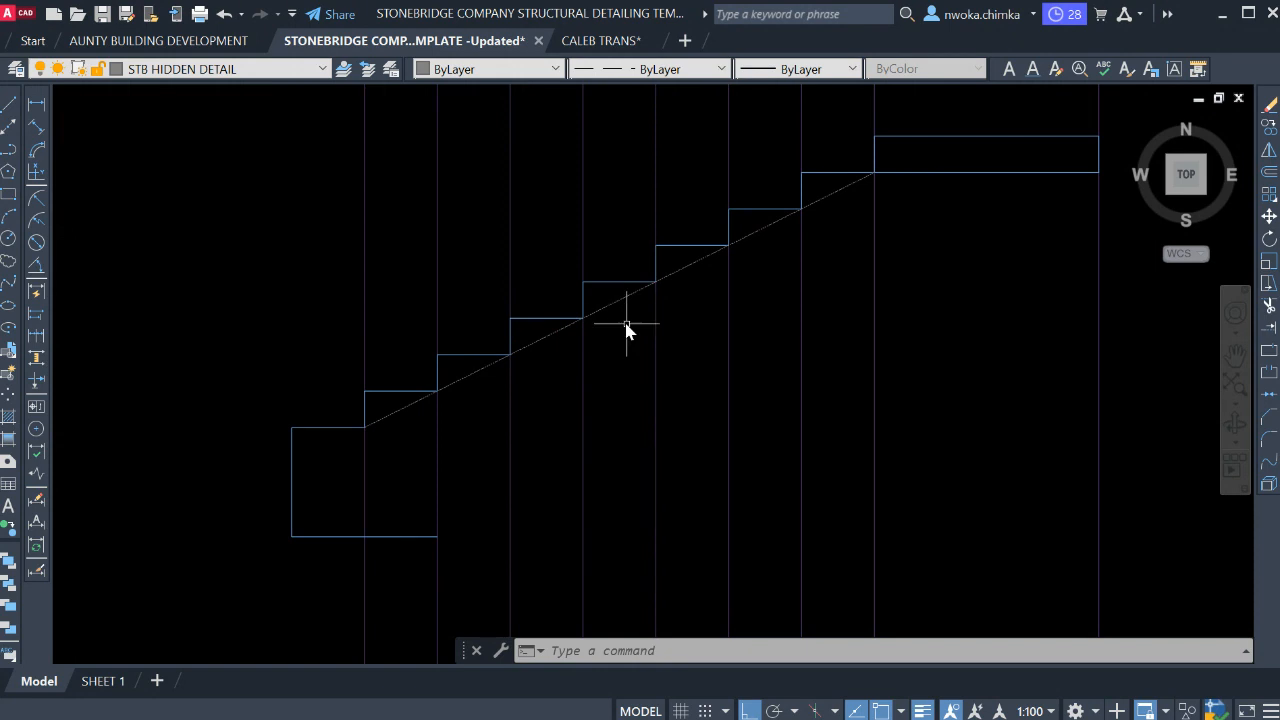
mouse_move(627, 330)
middle_mouse_down()
mouse_move(579, 276)
mouse_move(535, 258)
middle_mouse_up()
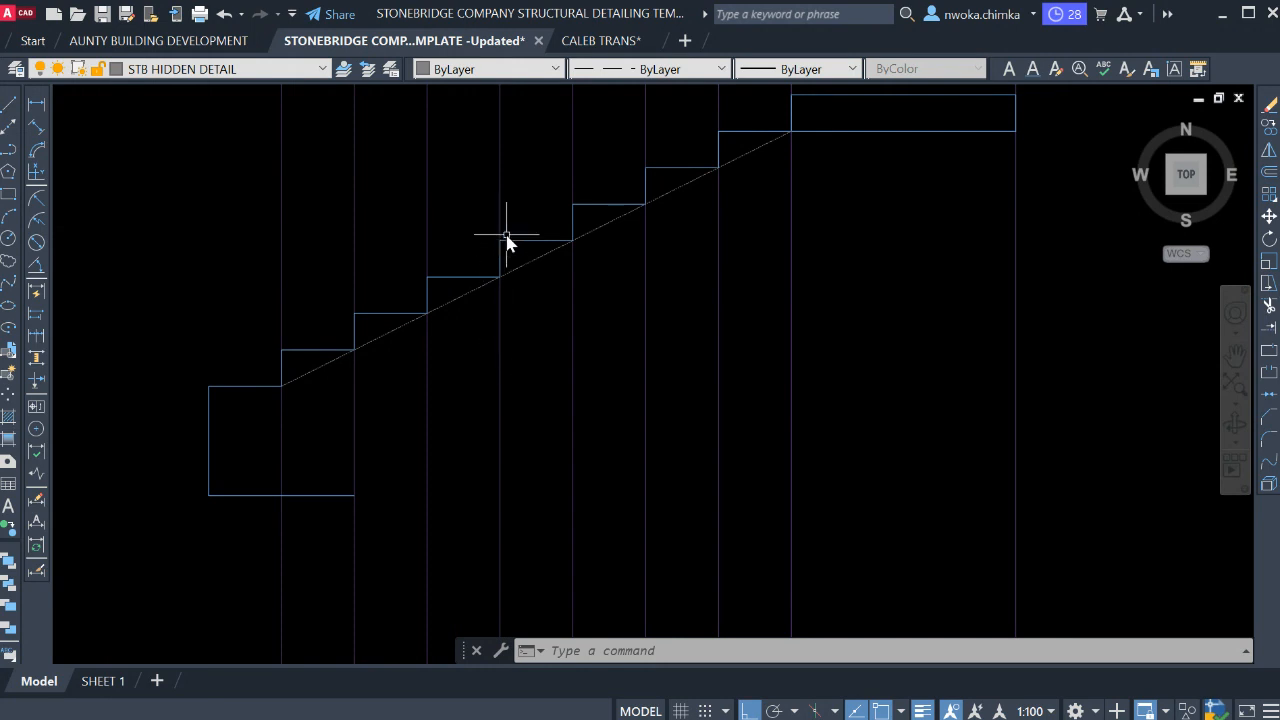
scroll(543, 280, "down", 2)
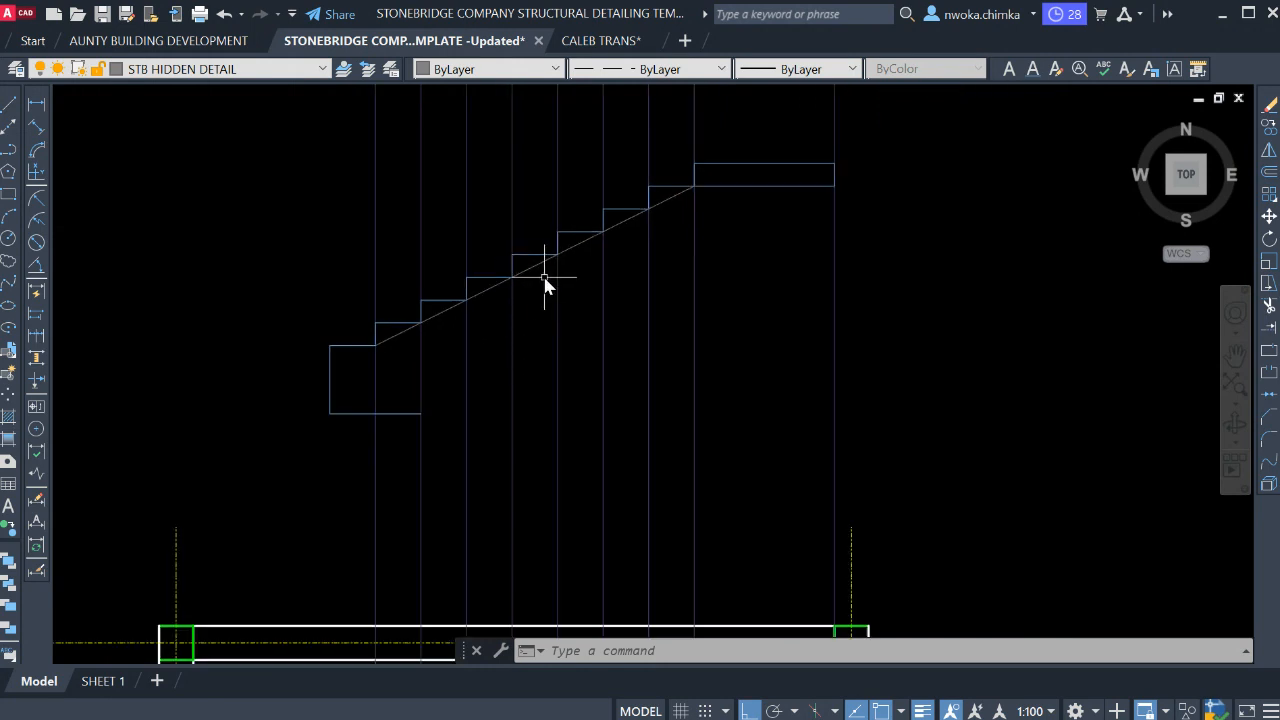
scroll(562, 257, "up", 6)
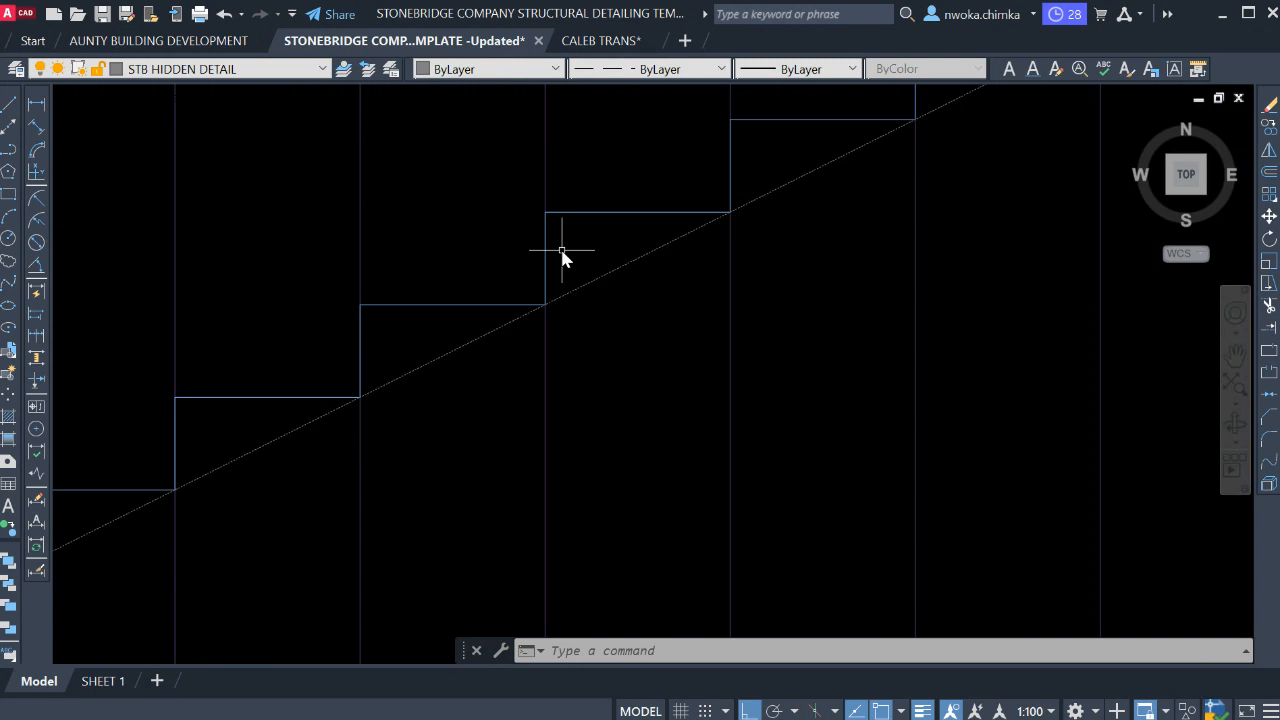
scroll(562, 257, "down", 6)
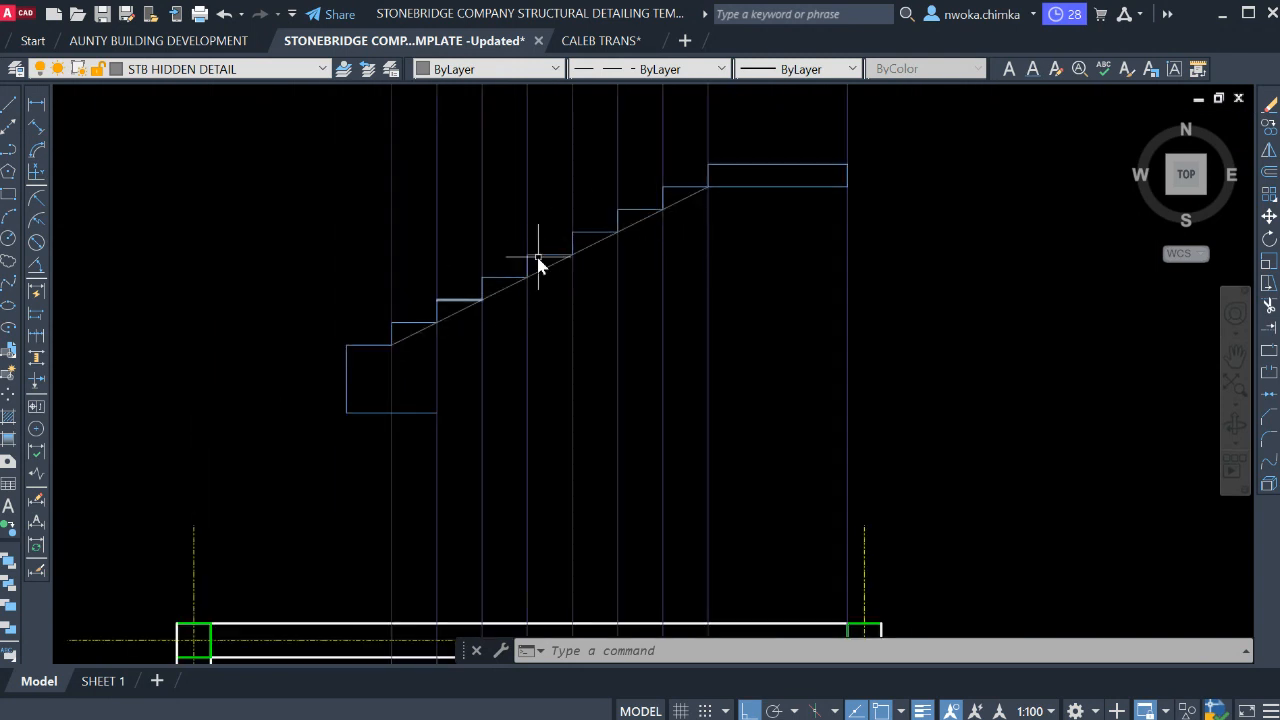
Offset the sloping hidden line 175 mm downward to form the underside of the stair waist.
scroll(480, 310, "up", 2)
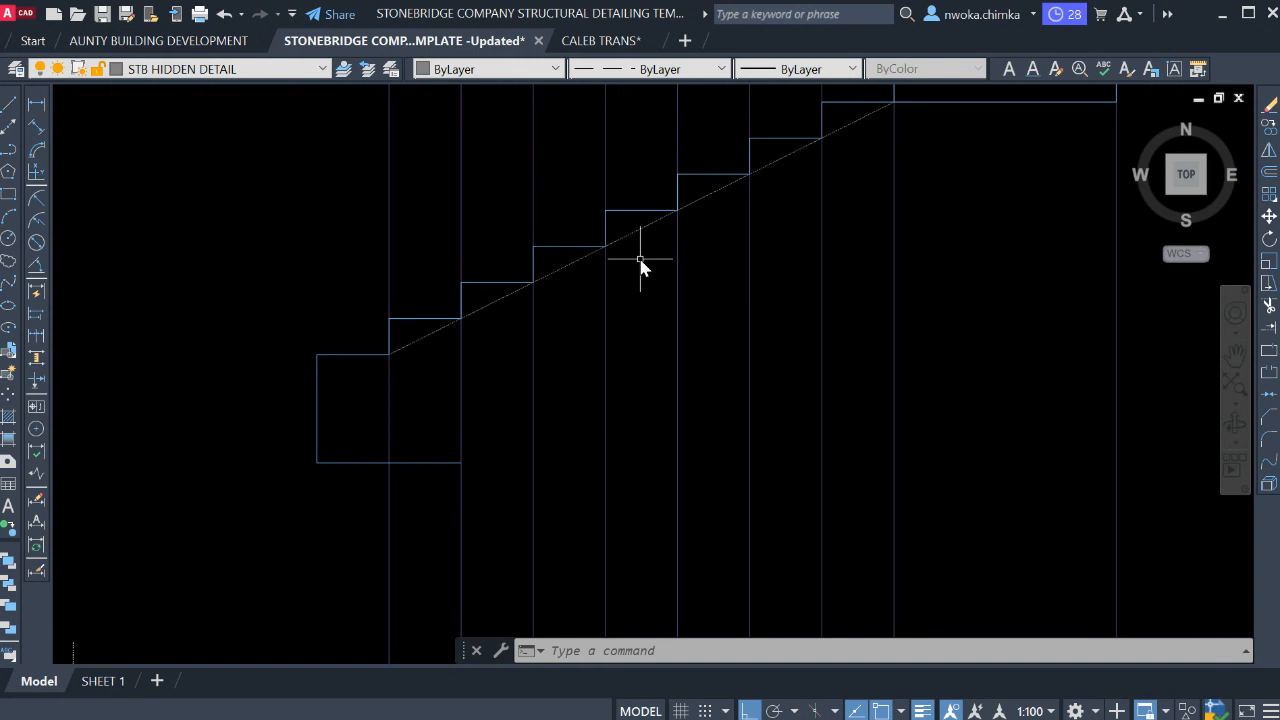
key("Return")
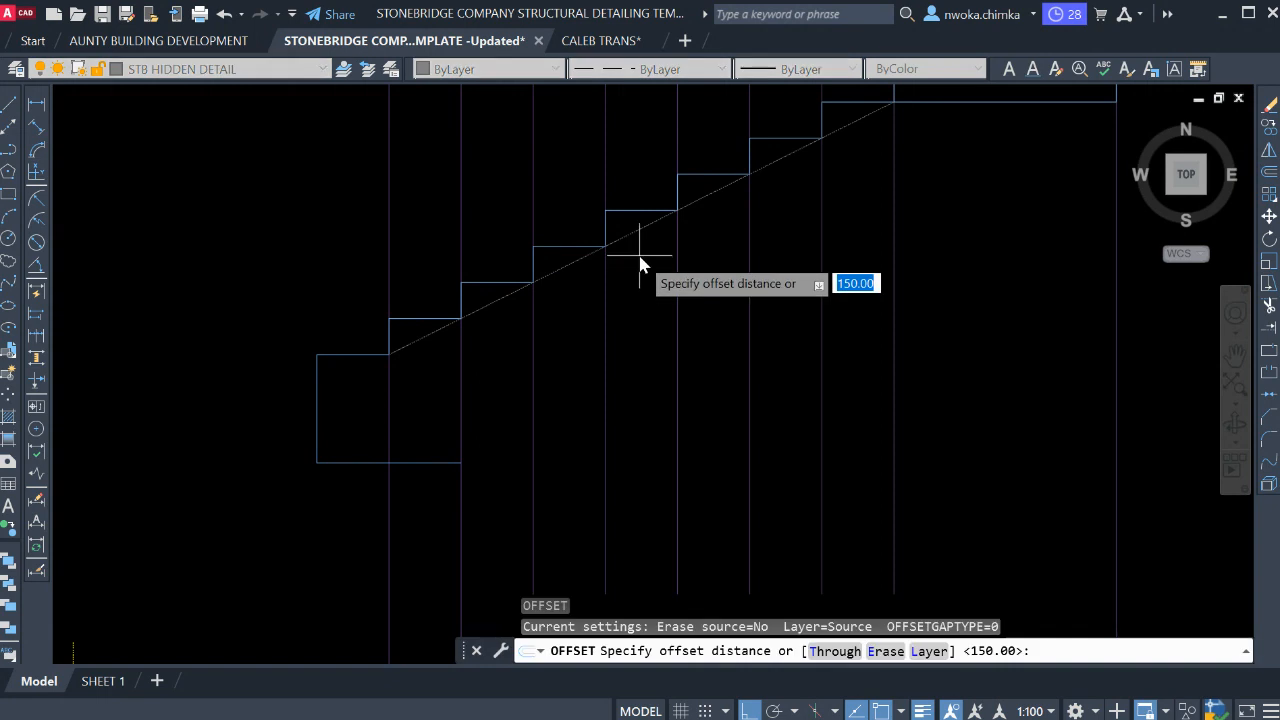
key("Escape")
type("o")
key("Return")
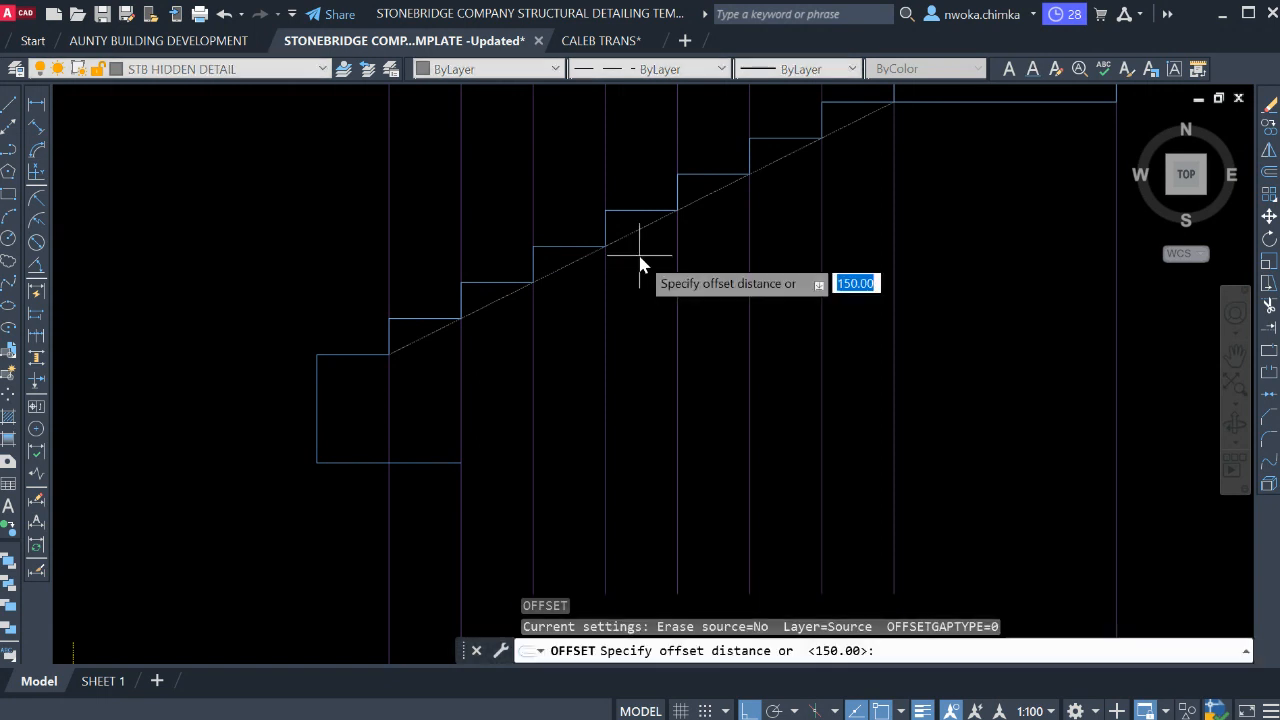
type("1")
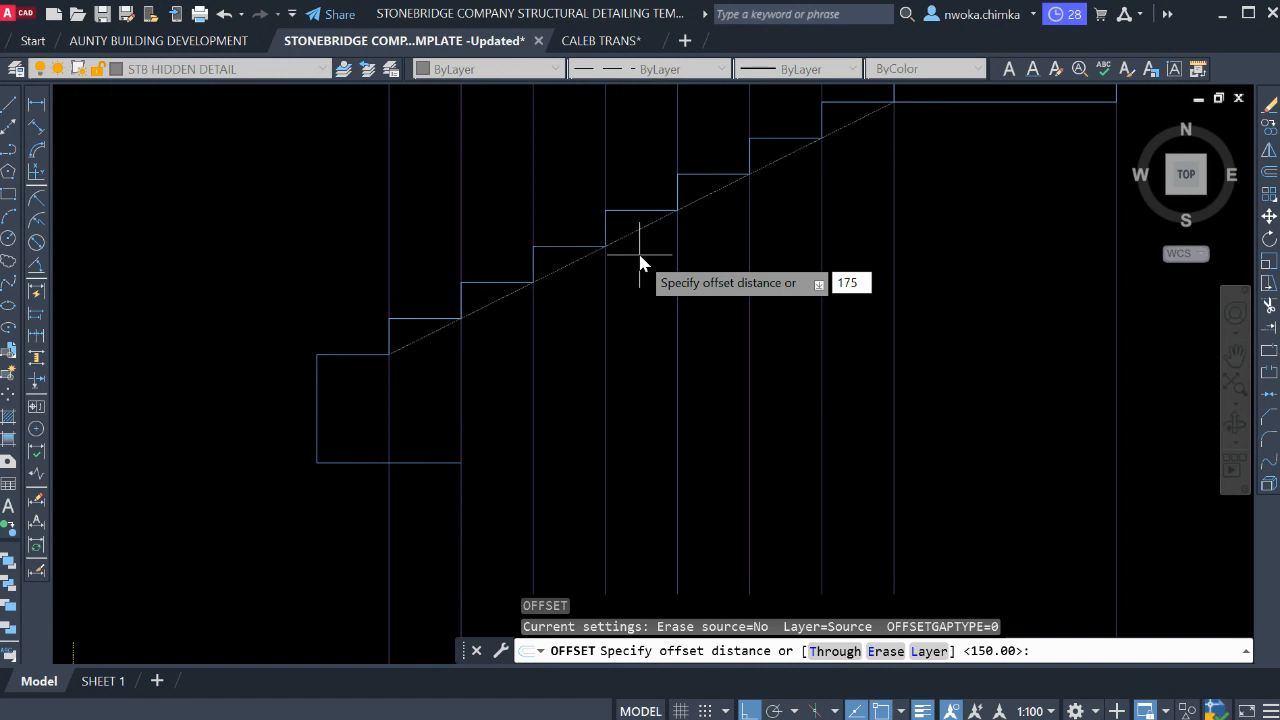
type("75")
key("Return")
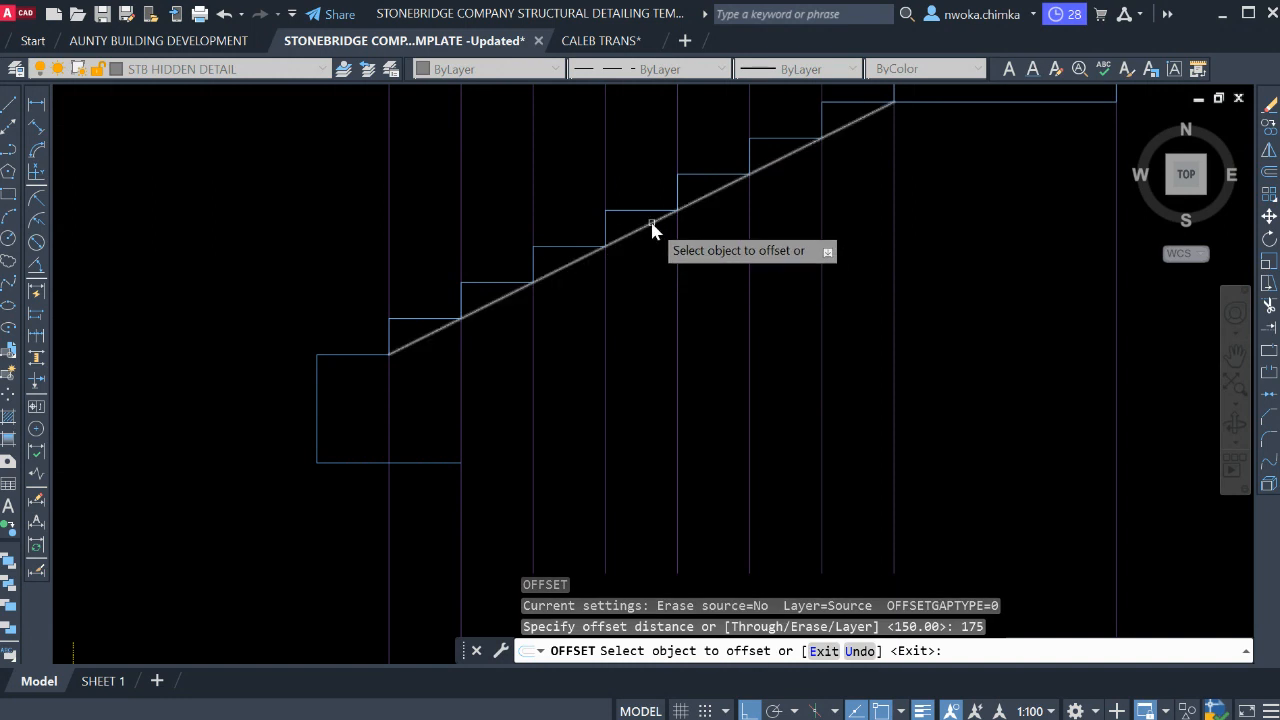
left_click(651, 228)
left_click(642, 273)
key("Escape")
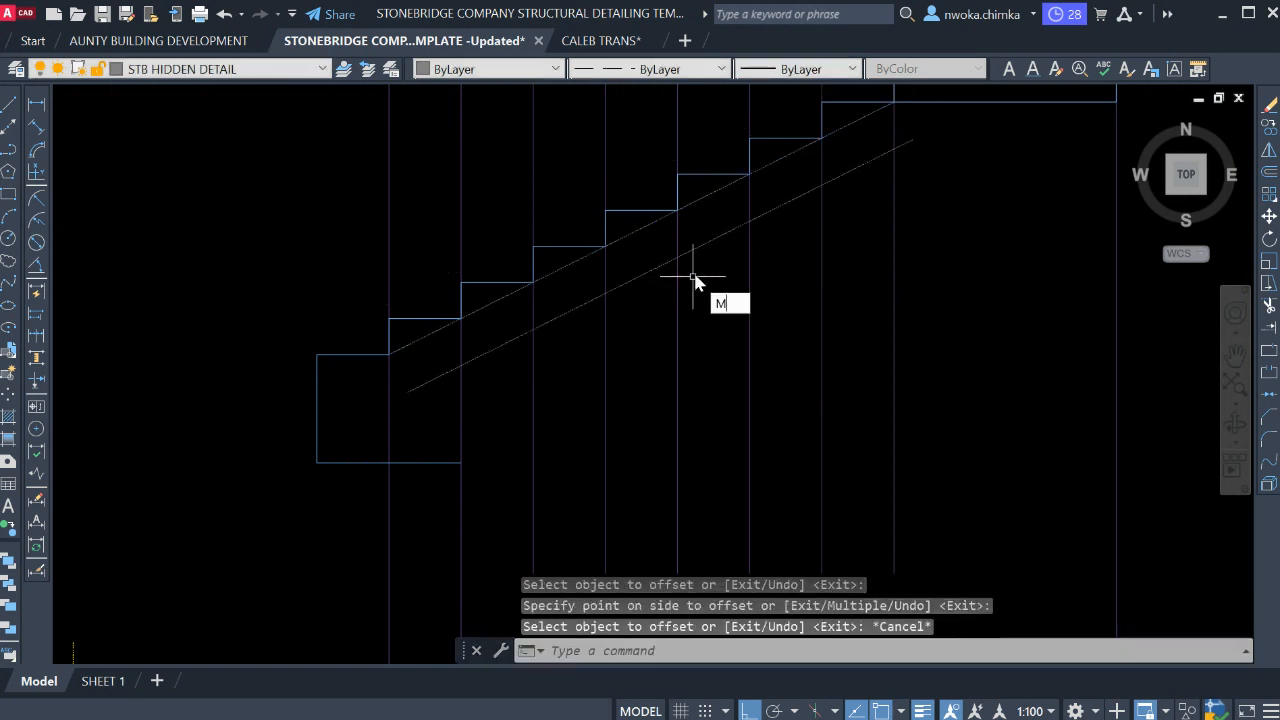
Match the offset waist line's properties to the bottom outline of the stair base.
type("MA")
key("Return")
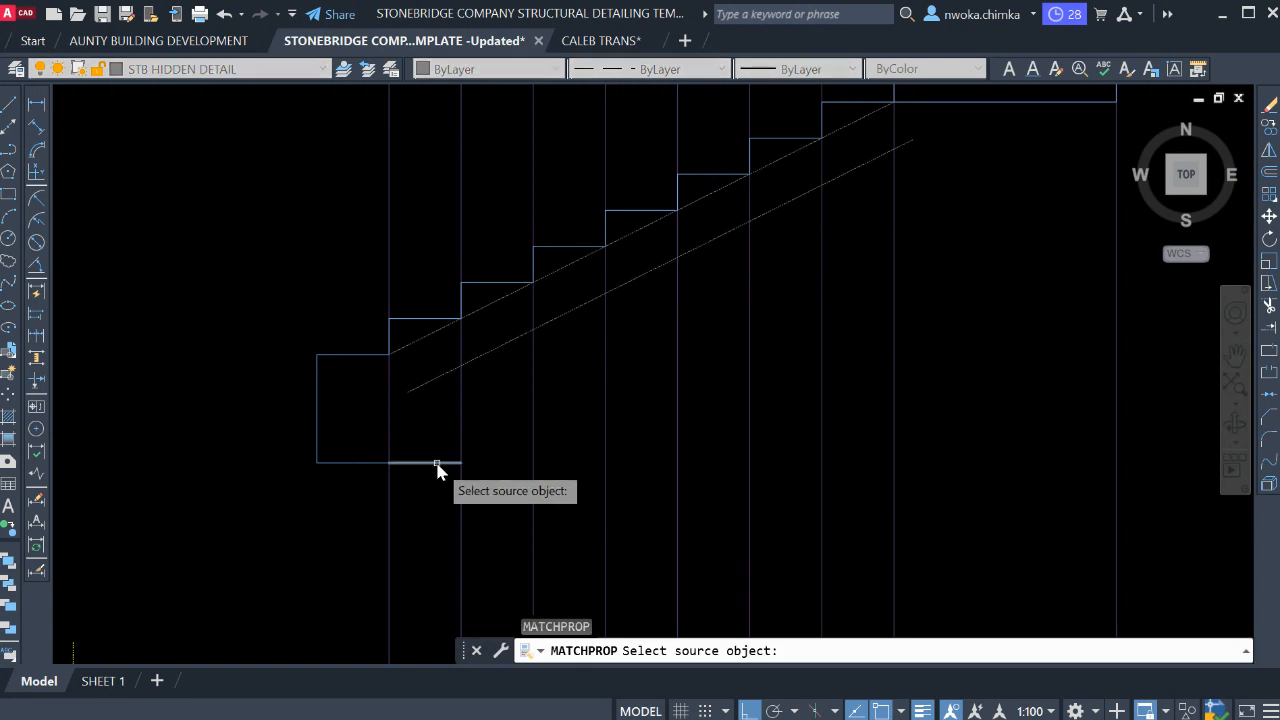
left_click(437, 464)
left_click(599, 321)
key("Escape")
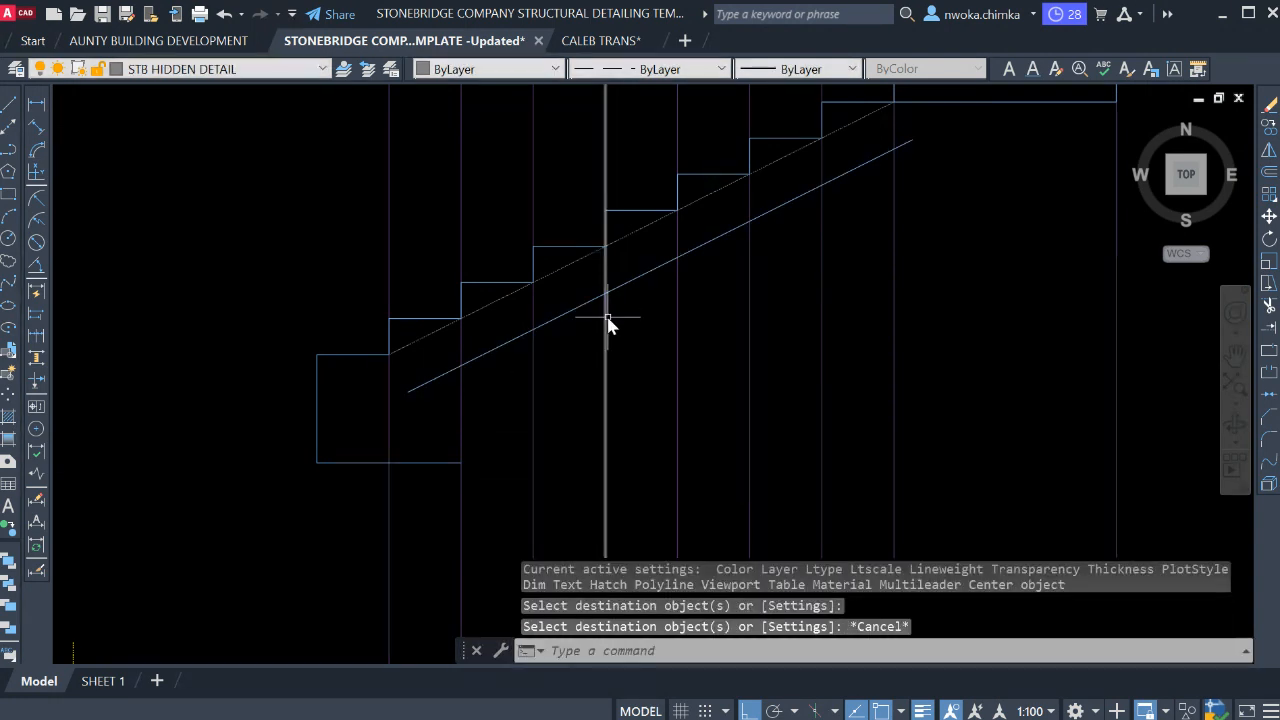
key("Return")
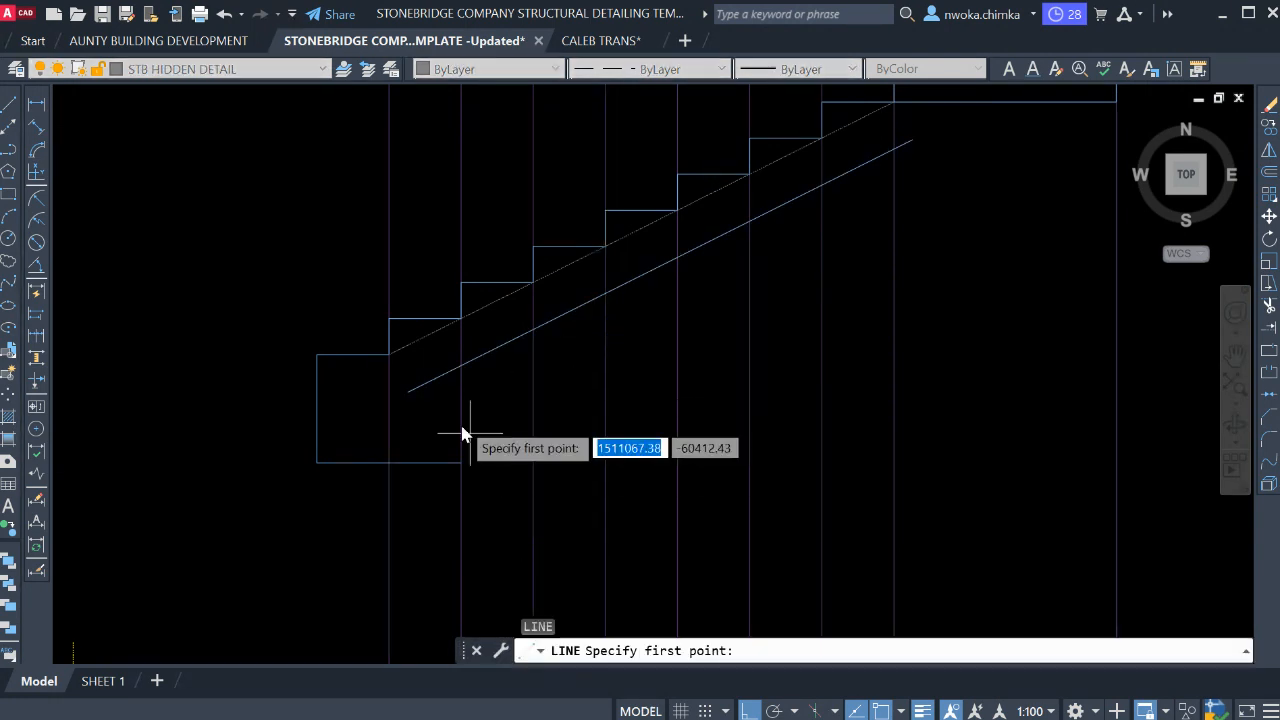
scroll(465, 430, "up", 2)
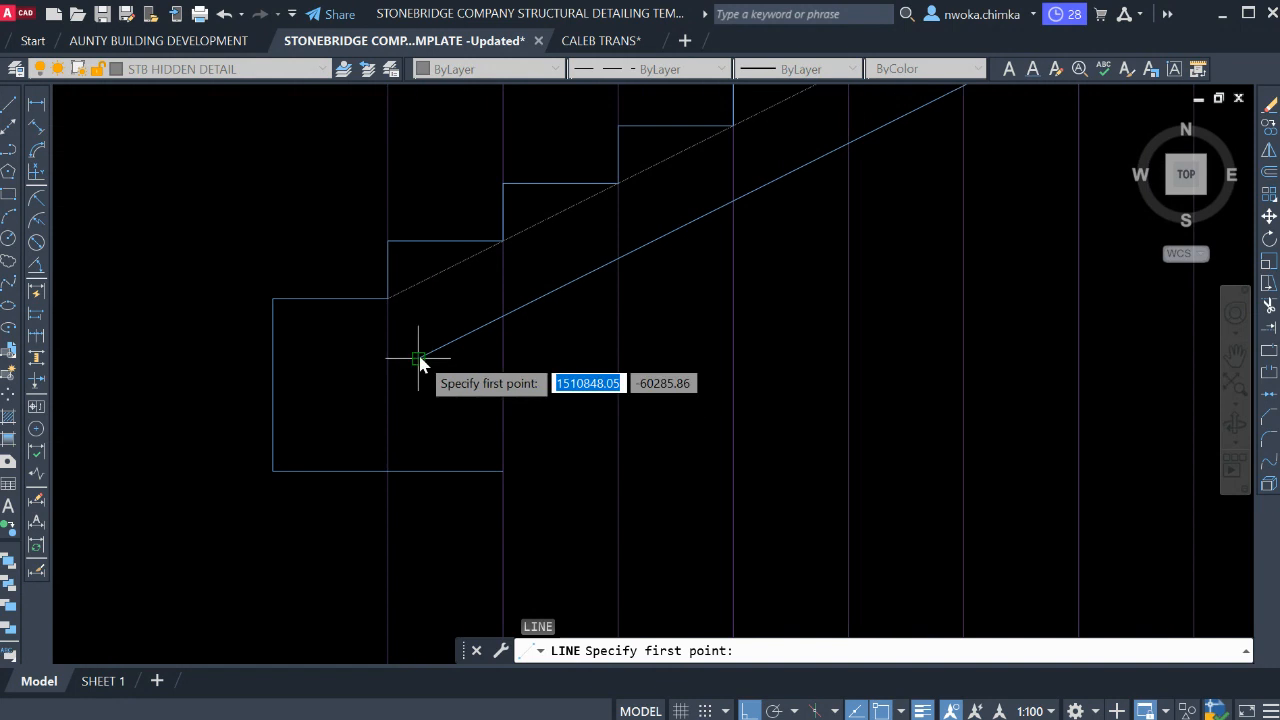
left_click(420, 359)
key("Escape")
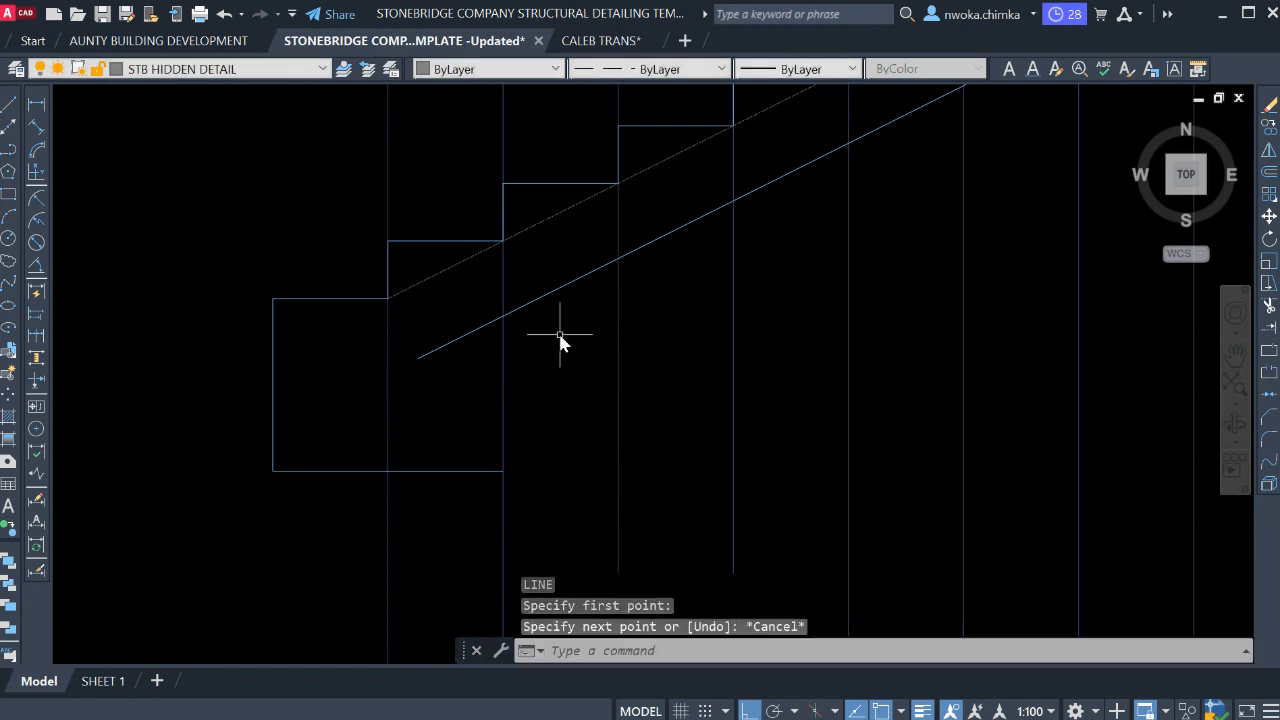
Draw a vertical line from the stair base's open bottom corner up to the sloping underside of the waist.
key("Return")
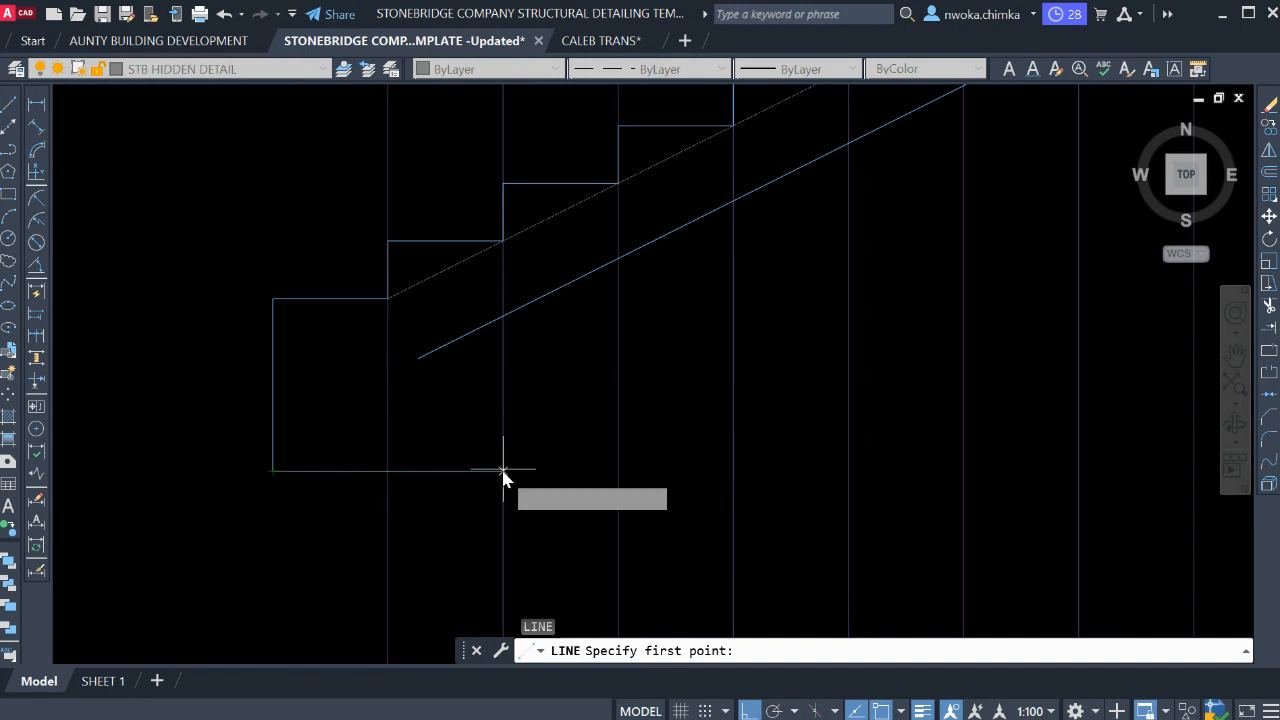
left_click(504, 470)
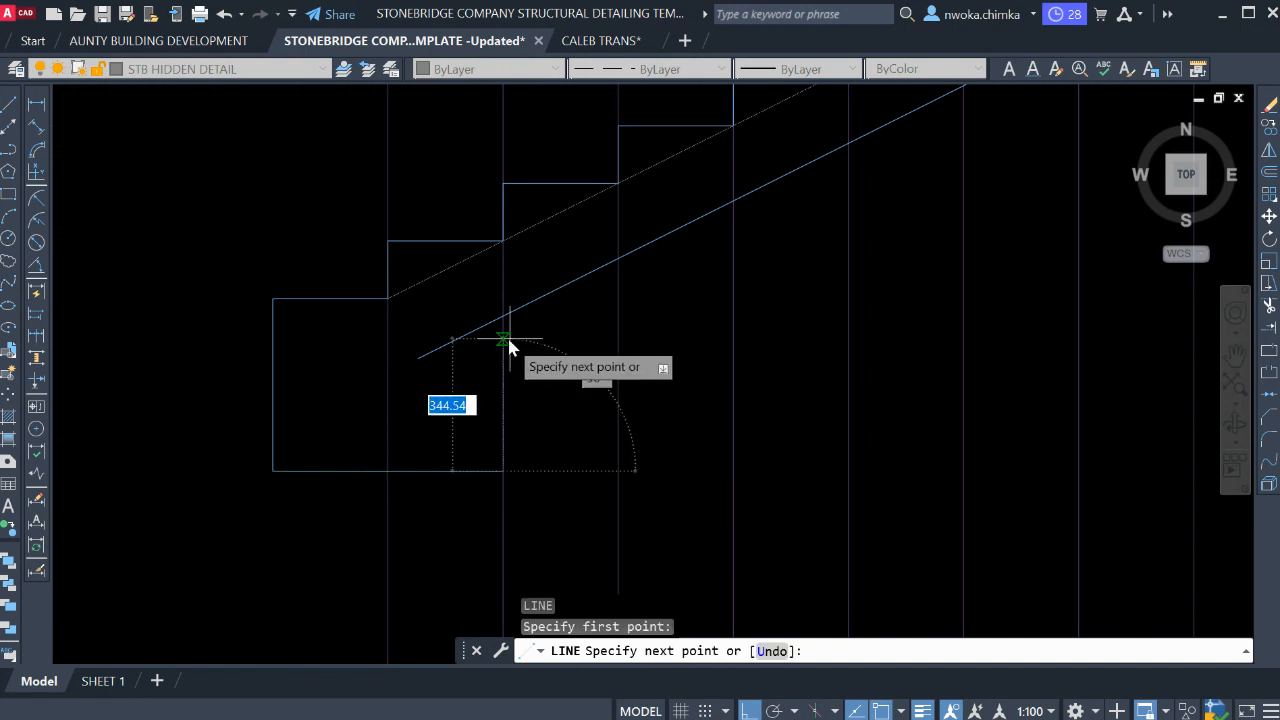
left_click(504, 317)
key("Escape")
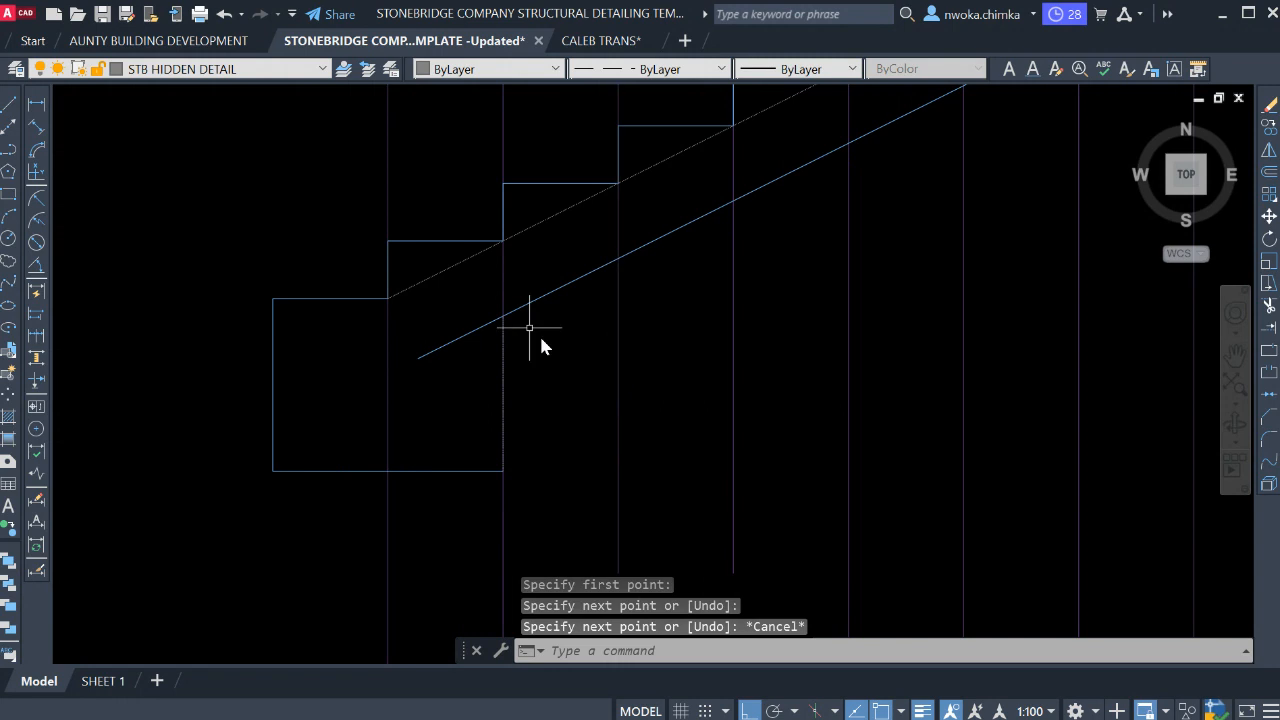
Match the base's new vertical line to the properties of the sloping waist underside line.
scroll(529, 327, "up", 2)
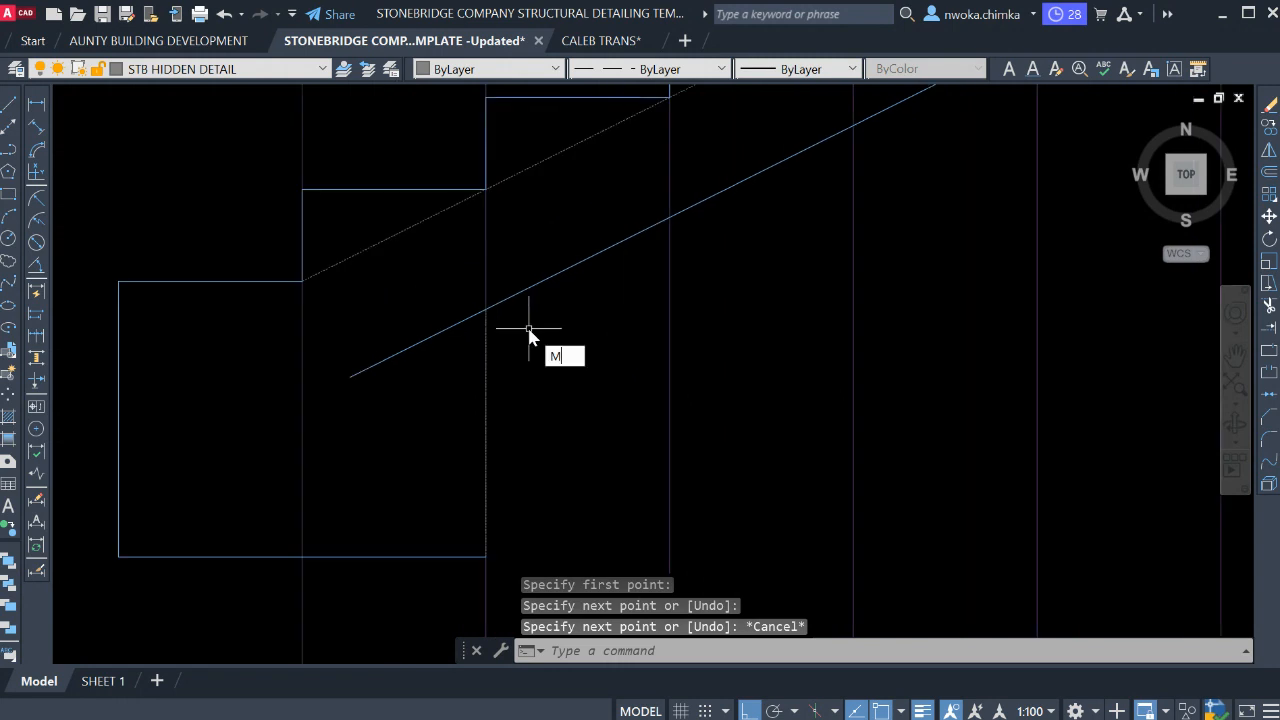
key("Return")
left_click(531, 288)
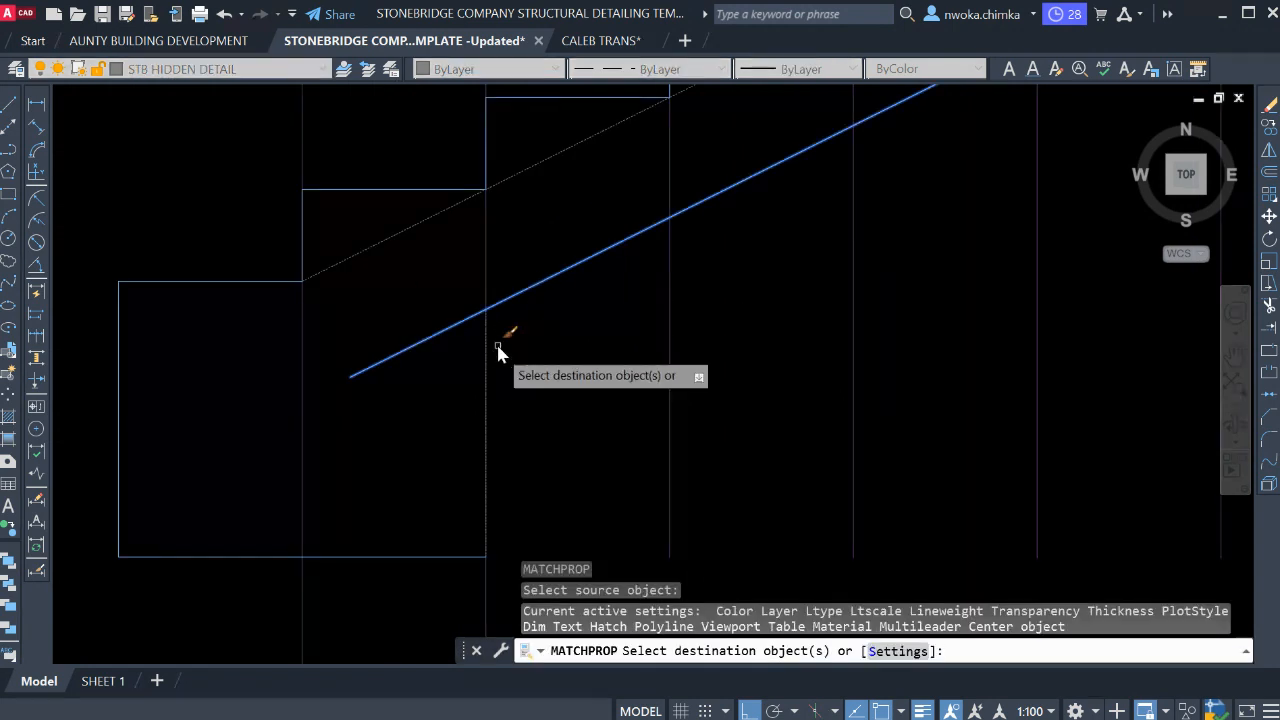
key("Escape")
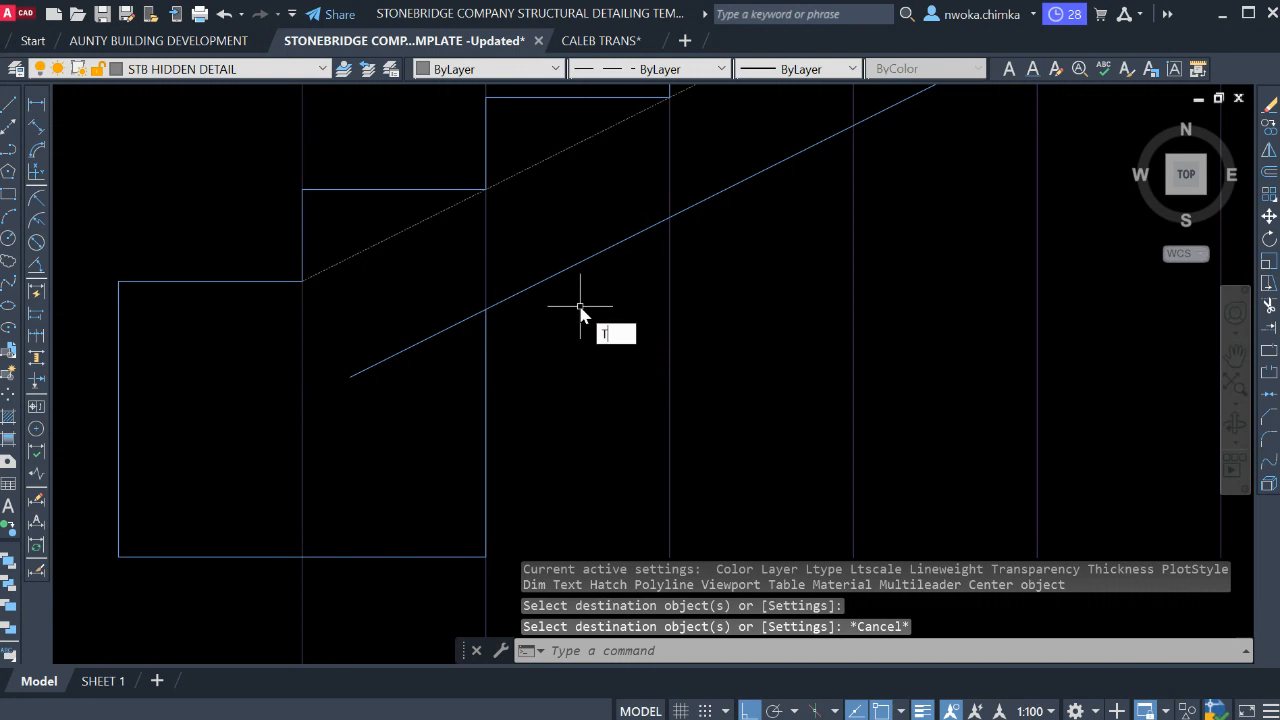
Trim the lower end of the waist underside line where it runs inside the stair base.
key("Return")
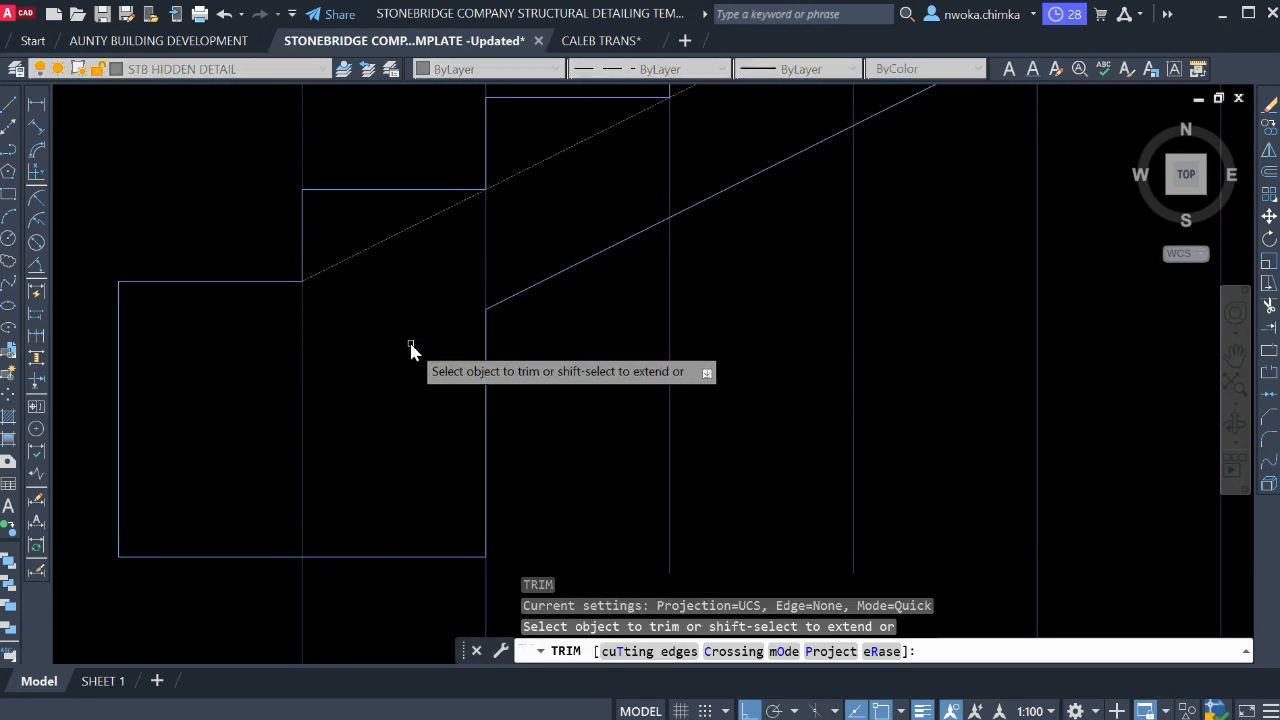
scroll(451, 386, "down", 2)
scroll(452, 390, "down", 4)
key("Escape")
Fillet the waist's sloping underside line to the landing's bottom line with a radius of 0.
middle_click_drag(643, 323, 470, 375)
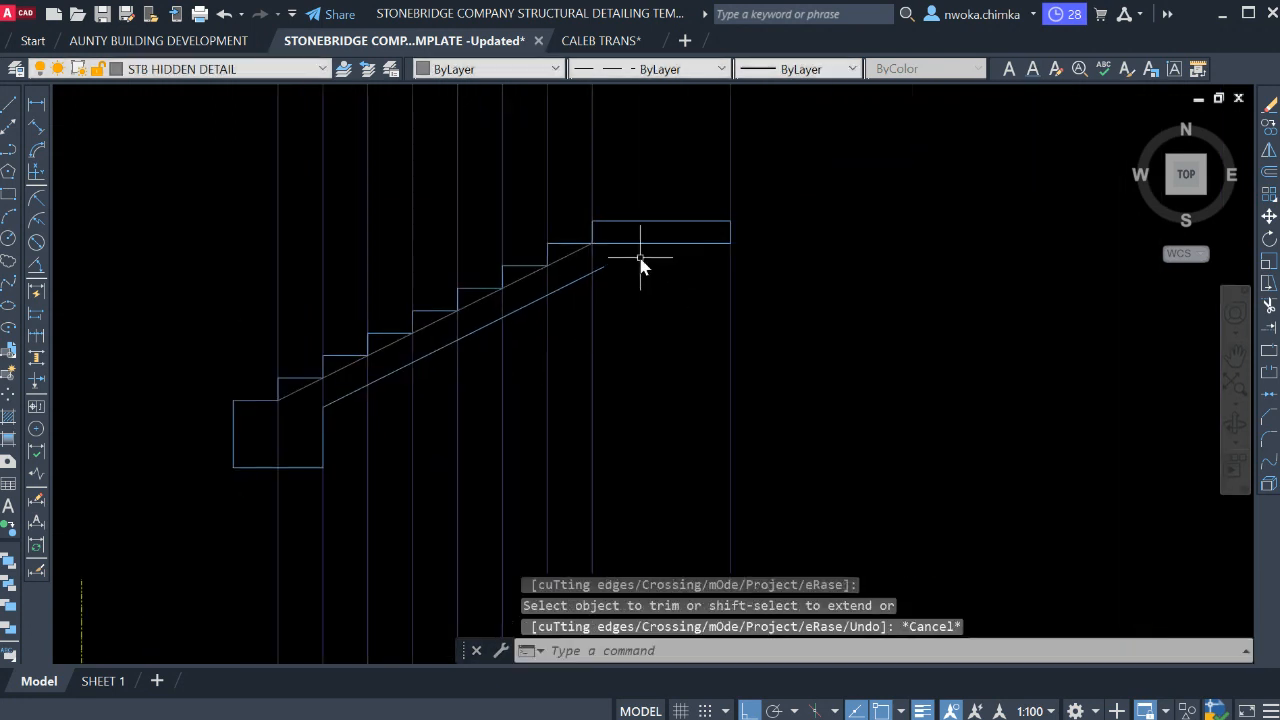
scroll(641, 258, "up", 3)
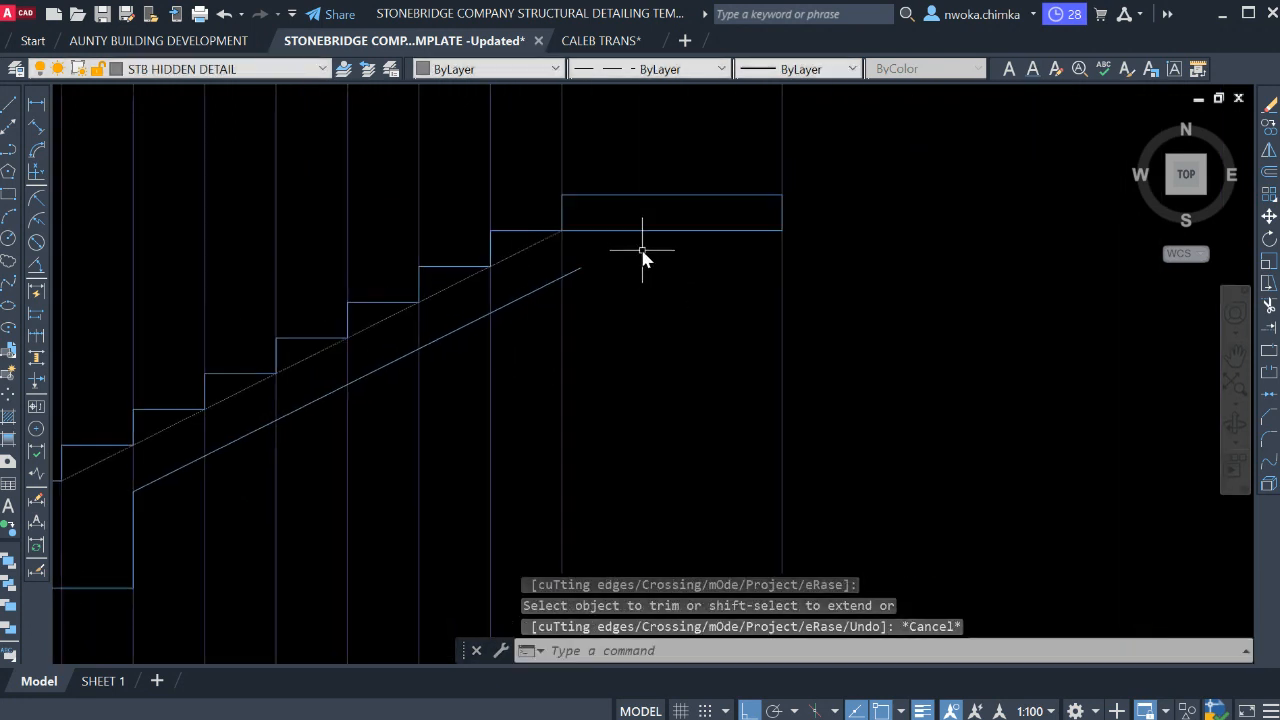
type("F")
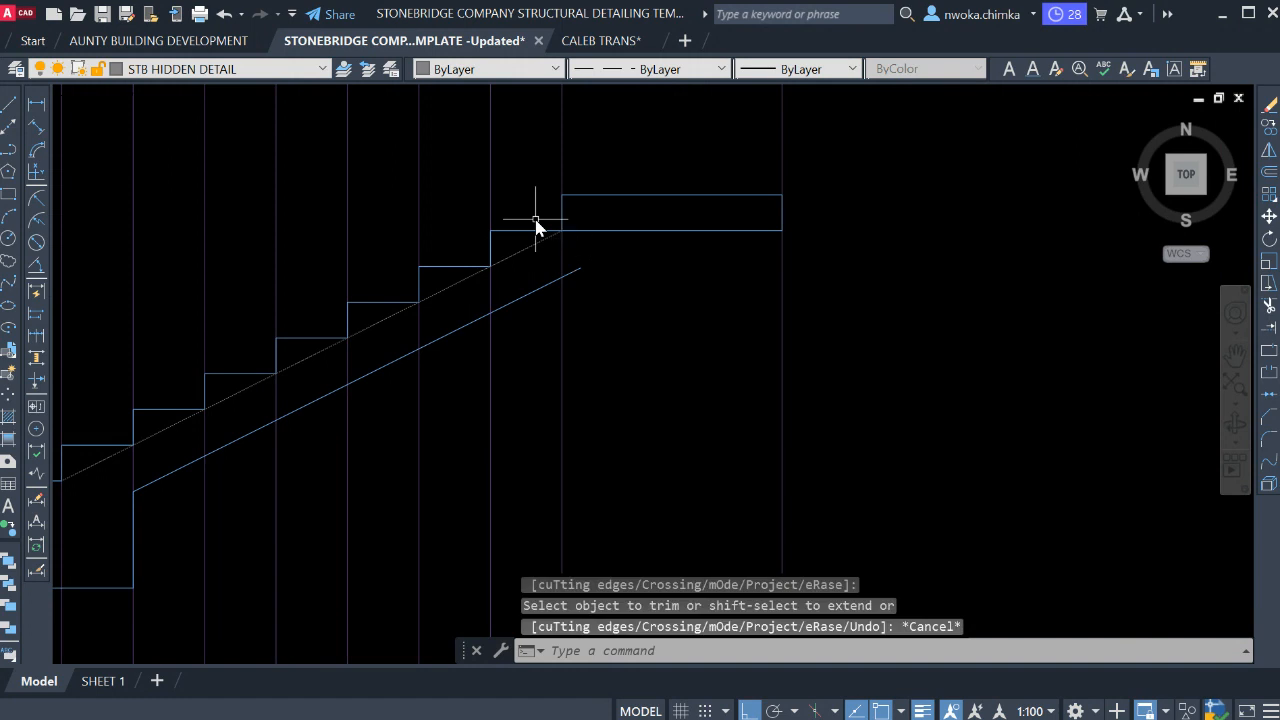
type("f")
key("Return")
type("r")
key("Return")
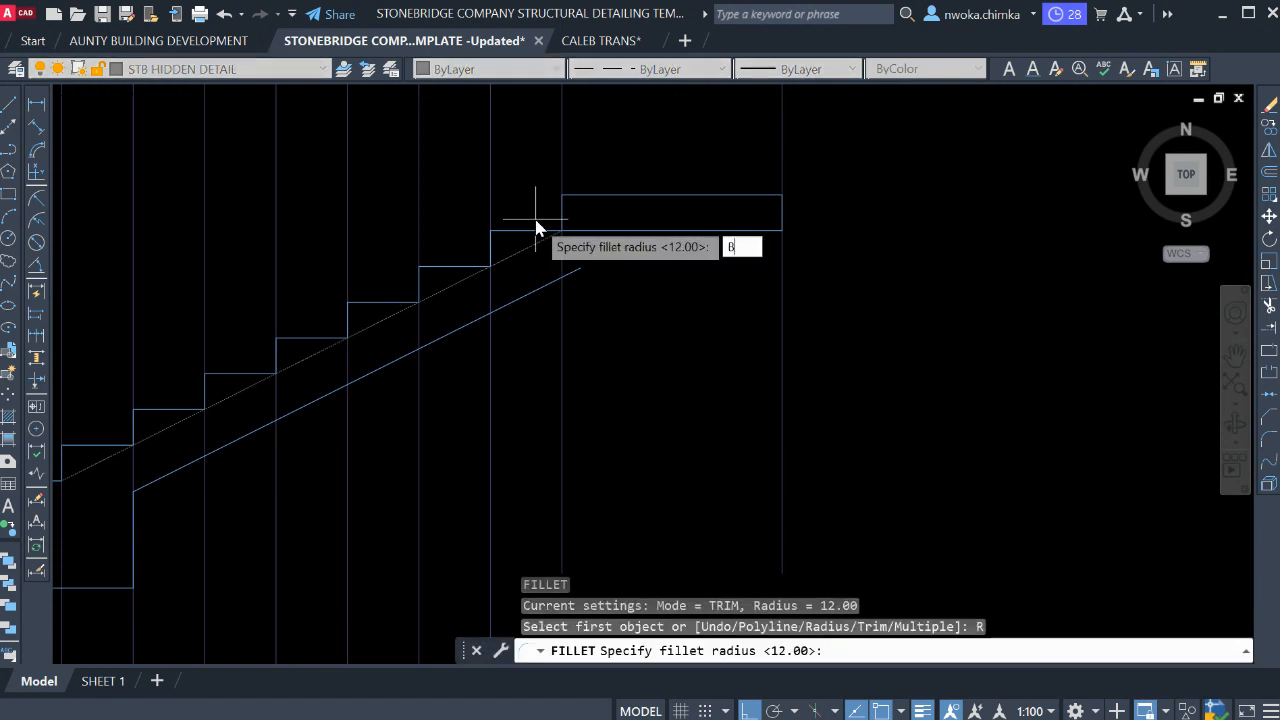
type("0")
key("Return")
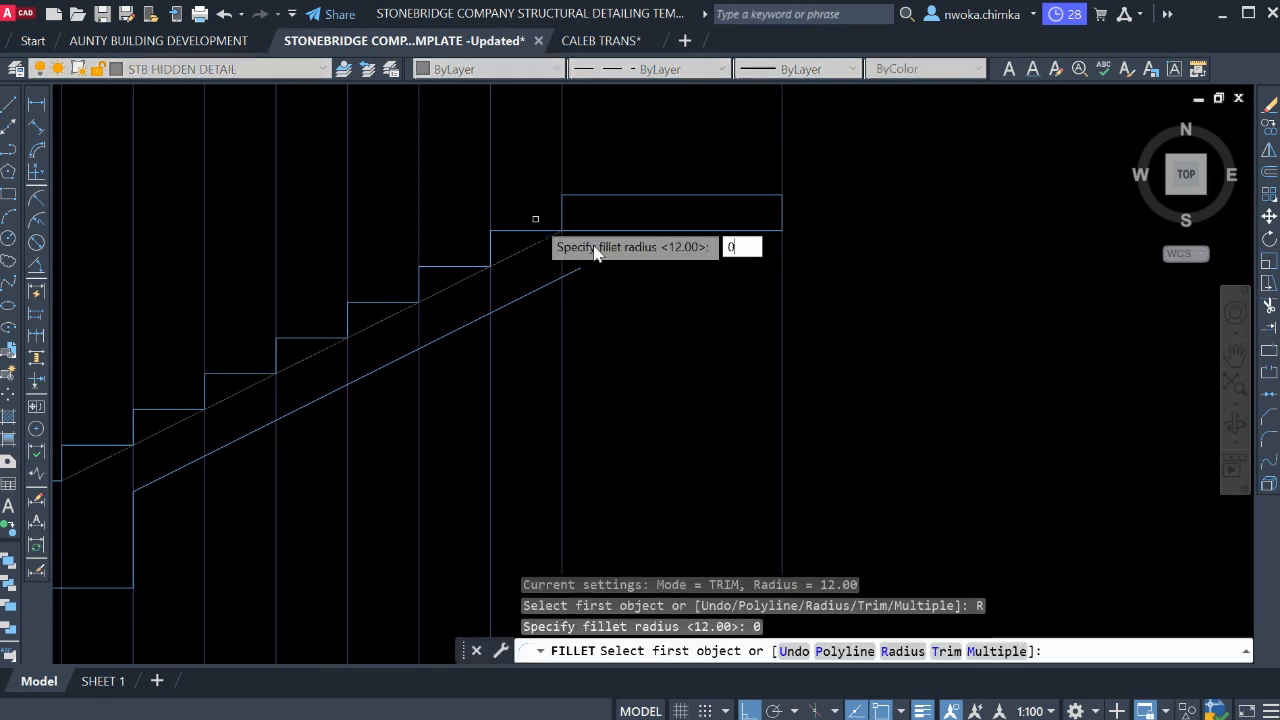
left_click(566, 275)
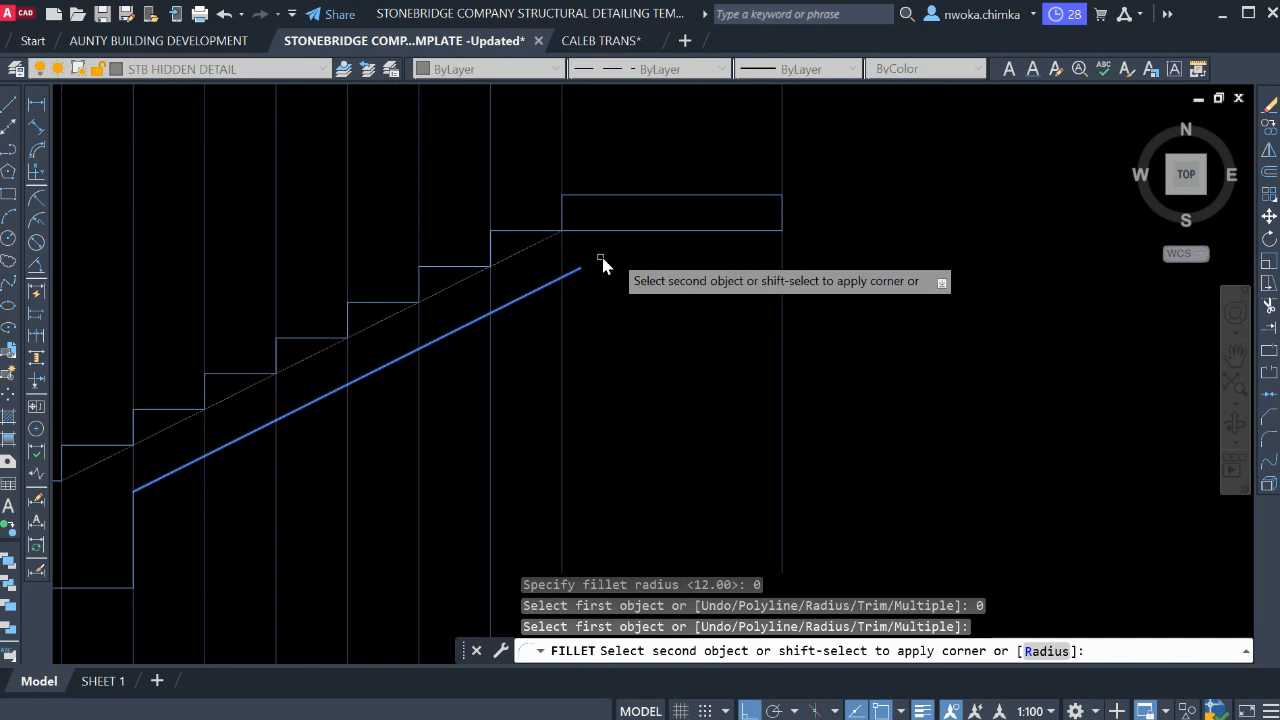
left_click(692, 231)
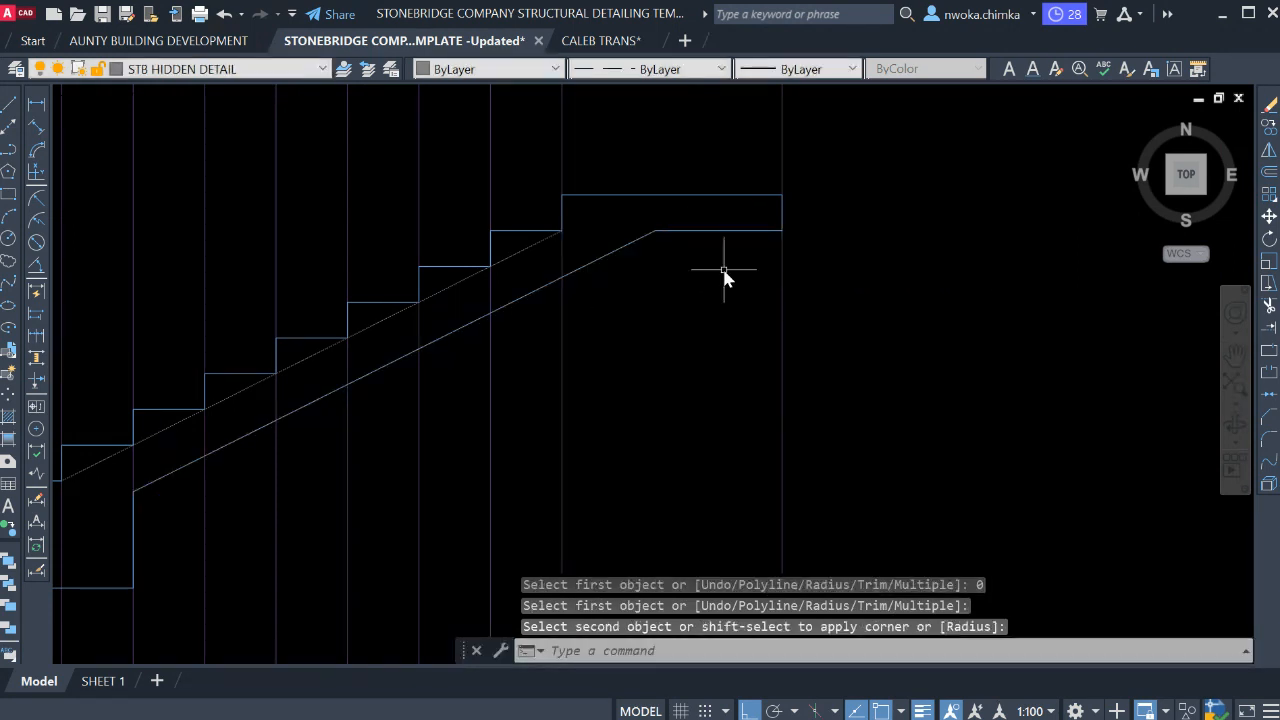
Examine the joined stair section profile and the staircase plan with its section markers.
scroll(690, 245, "down", 6)
scroll(610, 278, "up", 4)
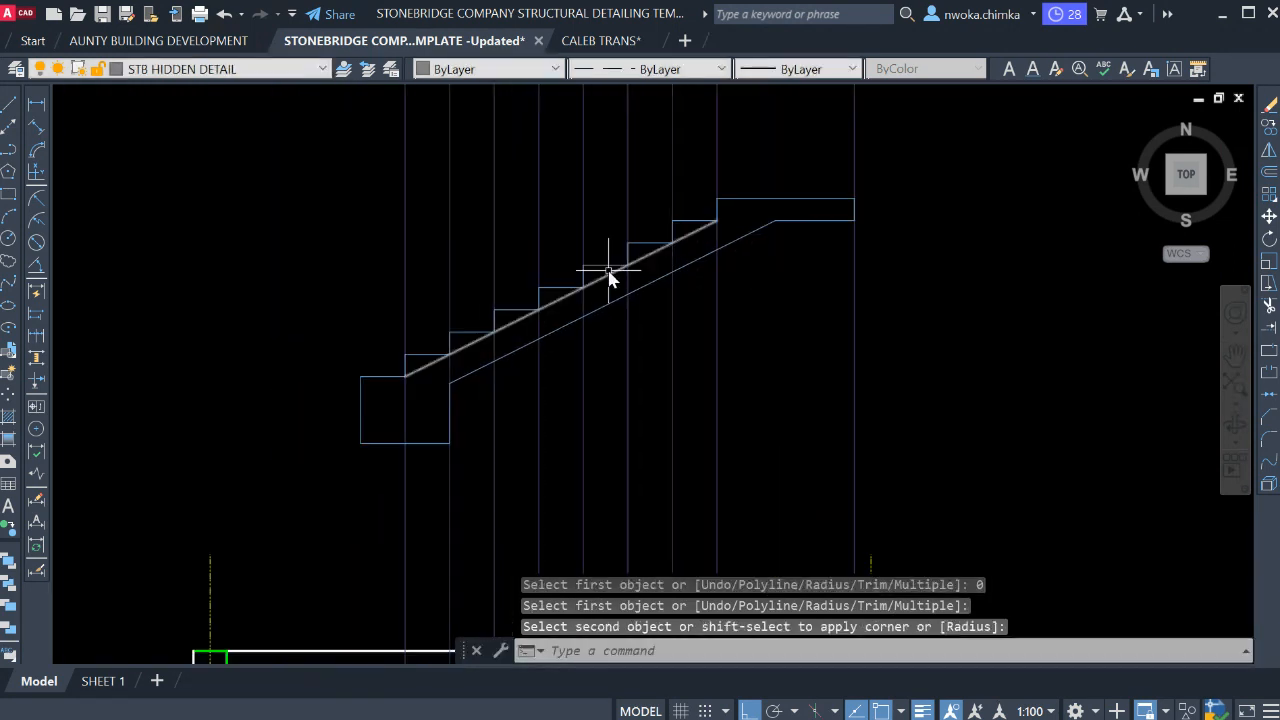
scroll(443, 342, "up", 2)
scroll(519, 358, "down", 2)
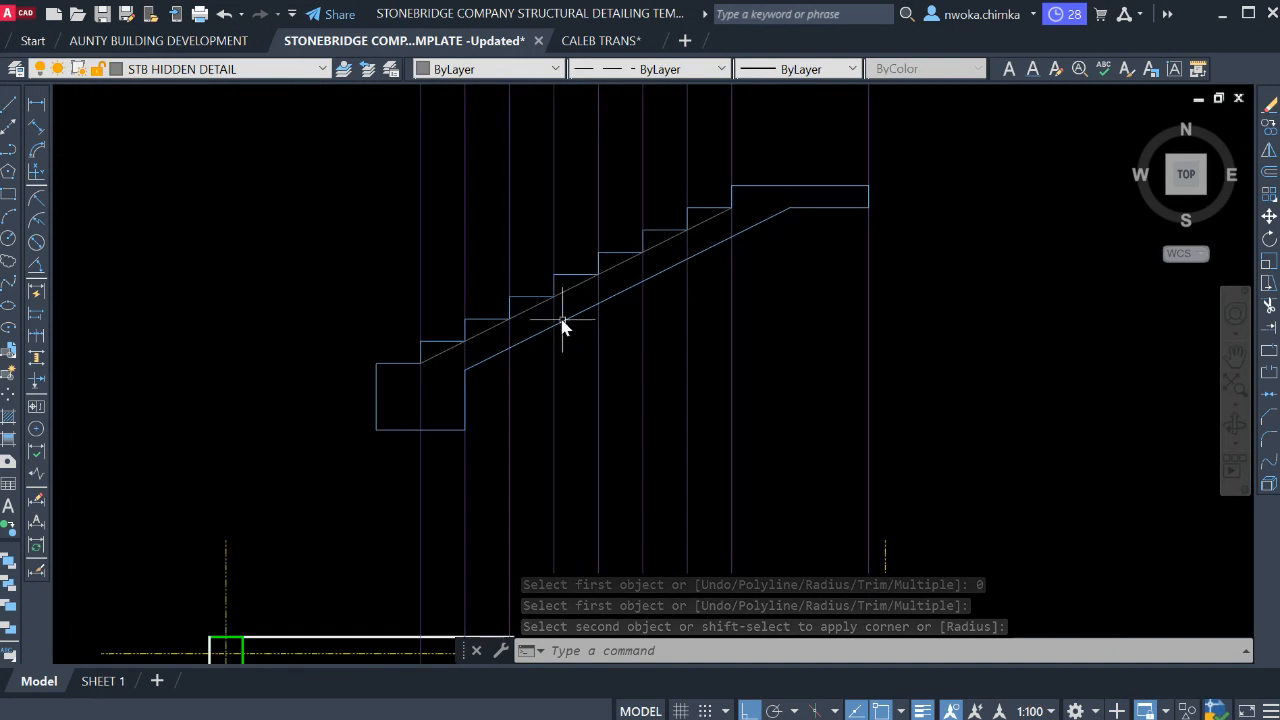
middle_click_drag(737, 238, 745, 302)
scroll(573, 348, "down", 2)
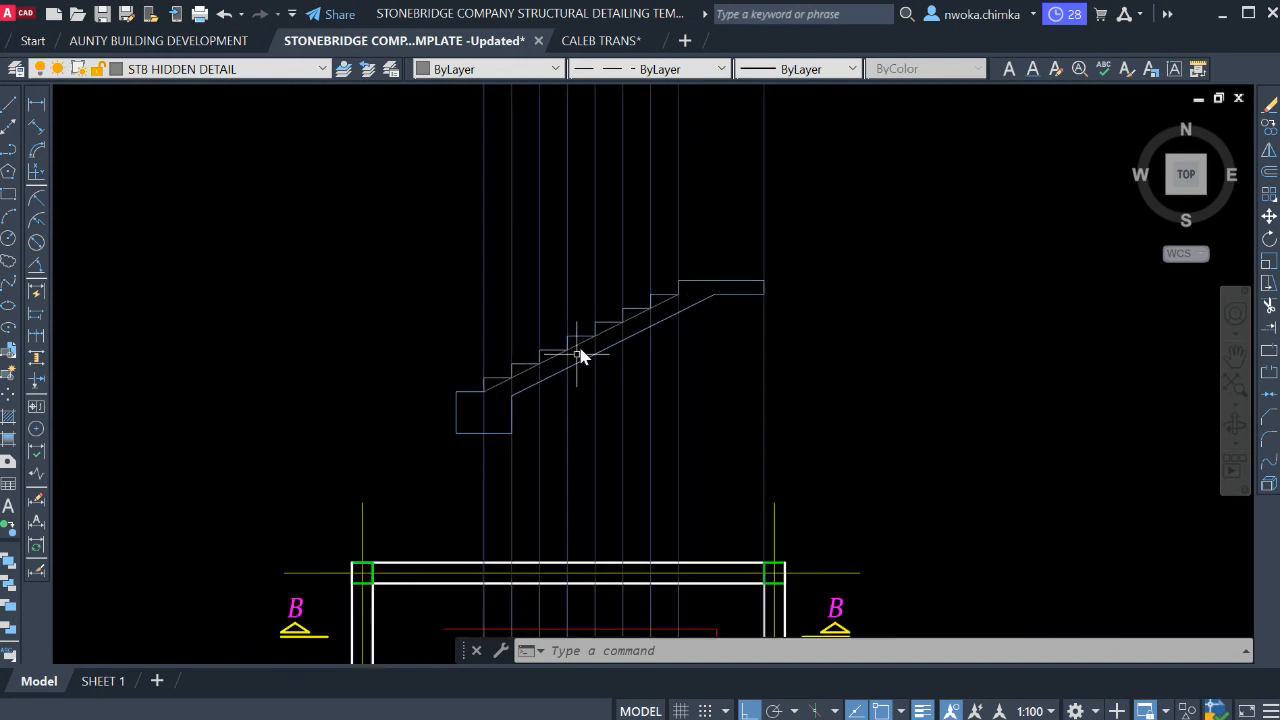
middle_click_drag(557, 373, 547, 256)
middle_click_drag(540, 305, 608, 157)
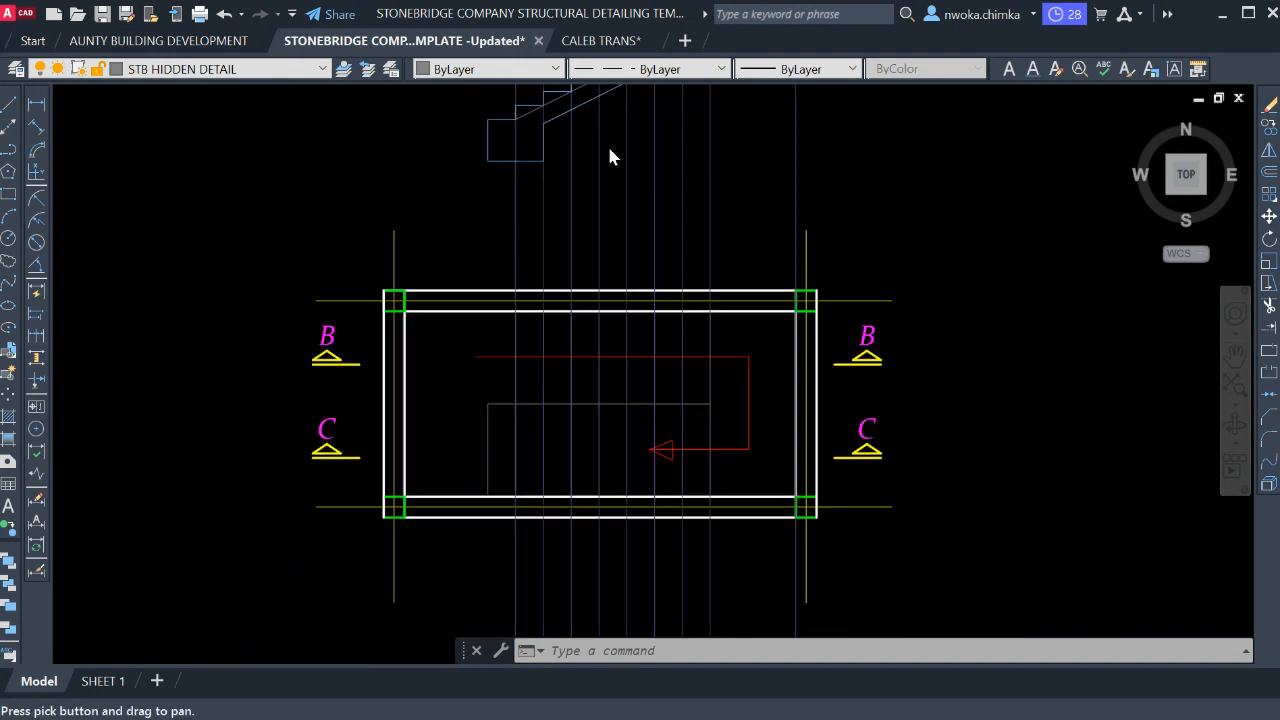
scroll(556, 318, "down", 2)
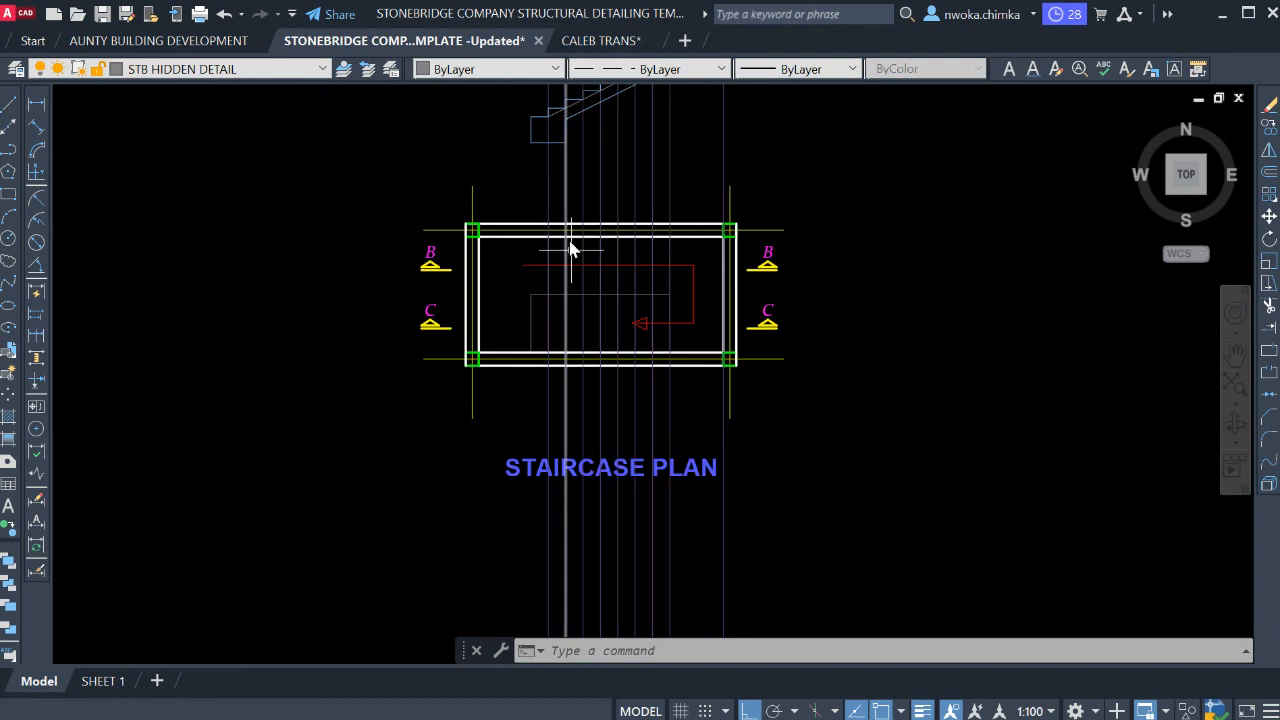
scroll(560, 440, "up", 2)
left_click(521, 478)
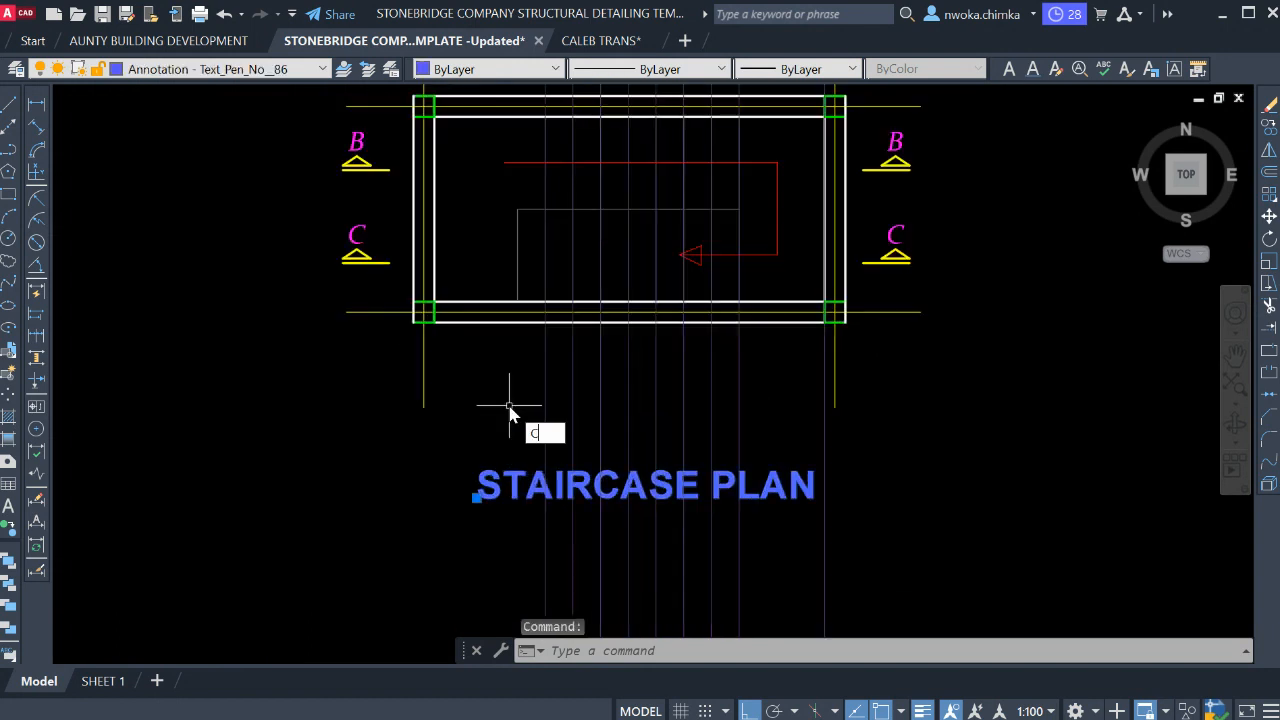
key("space")
scroll(800, 430, "down", 2)
key("Escape")
Copy the SECTION A - A title from the existing stair detail to just beneath the new stair section, with Ortho off.
scroll(940, 343, "down", 6)
middle_click_drag(992, 330, 1138, 312)
scroll(1140, 312, "down", 6)
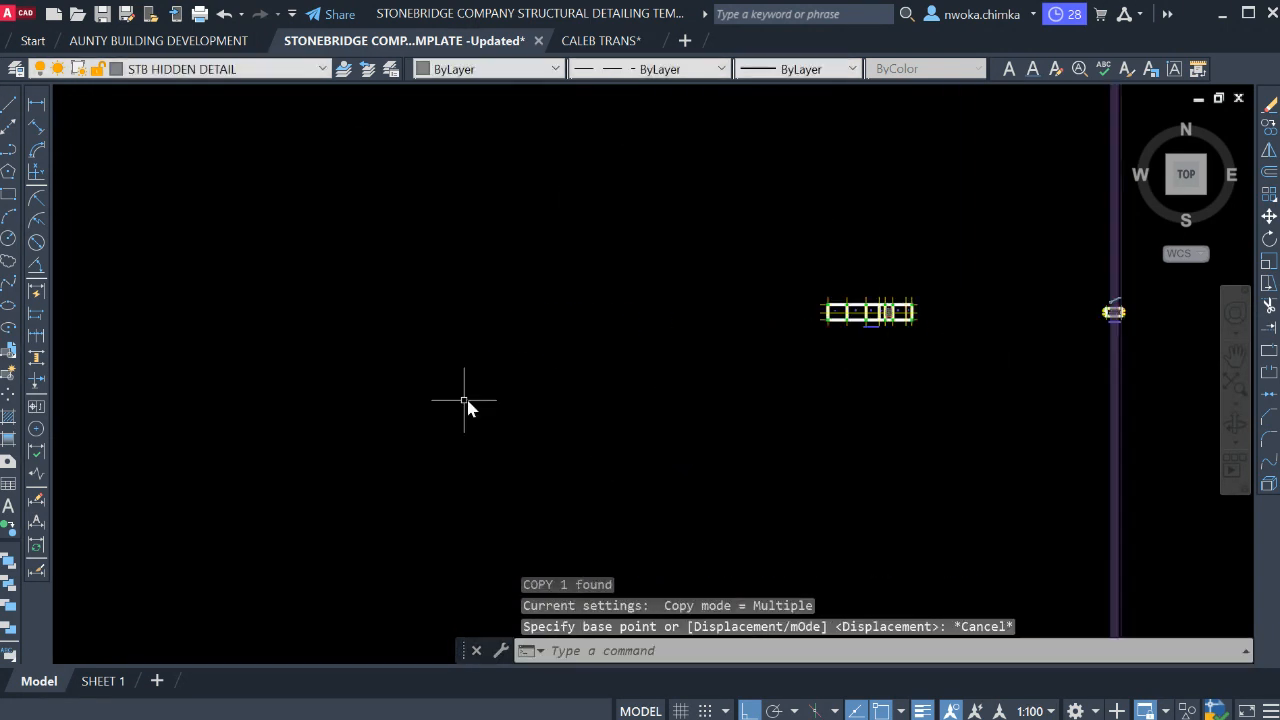
scroll(468, 402, "down", 4)
middle_click_drag(398, 392, 967, 296)
scroll(967, 296, "down", 2)
scroll(464, 377, "down", 2)
middle_click_drag(185, 361, 651, 337)
scroll(645, 337, "up", 4)
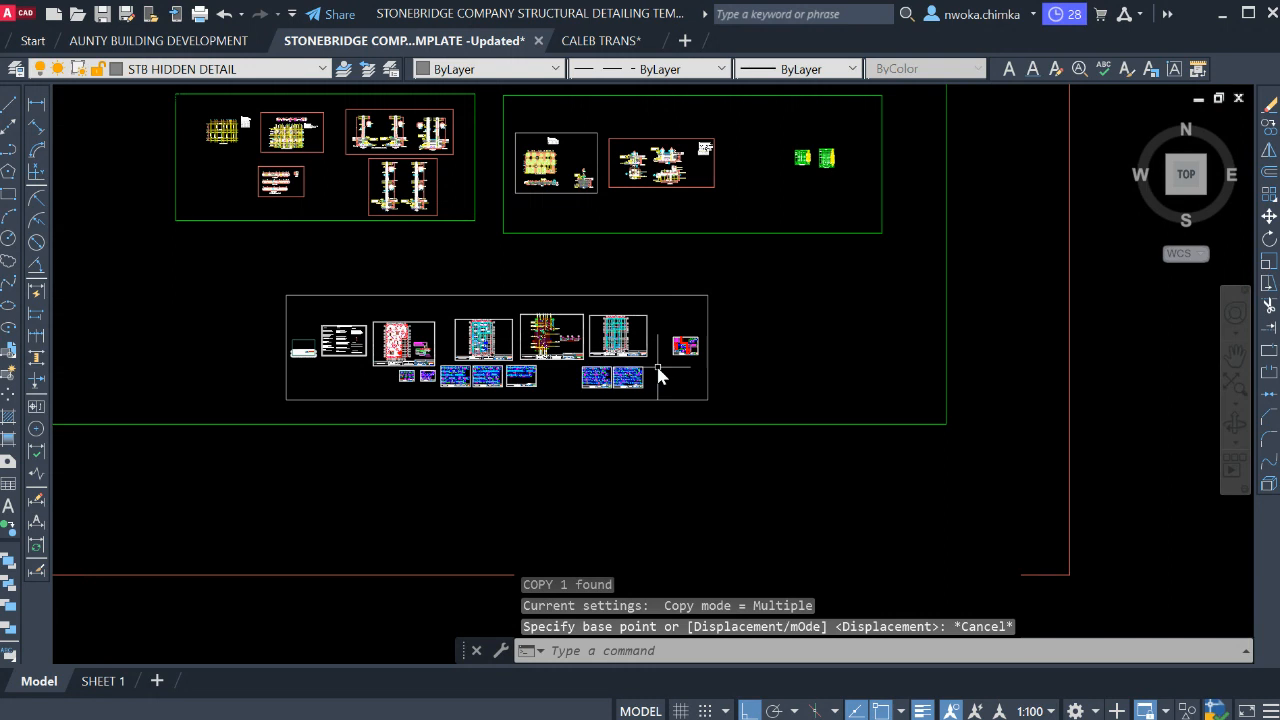
scroll(657, 369, "up", 4)
scroll(704, 338, "up", 5)
scroll(557, 409, "up", 3)
left_click(522, 424)
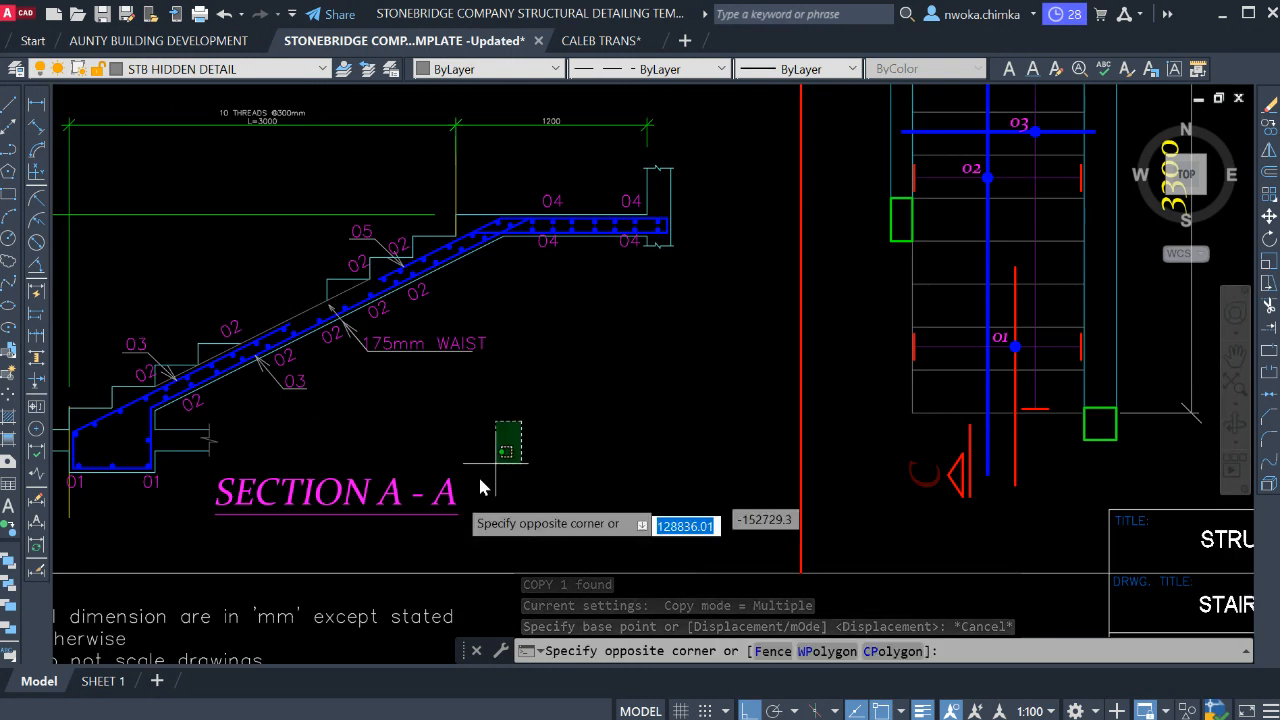
left_click(414, 519)
type("CO")
key("space")
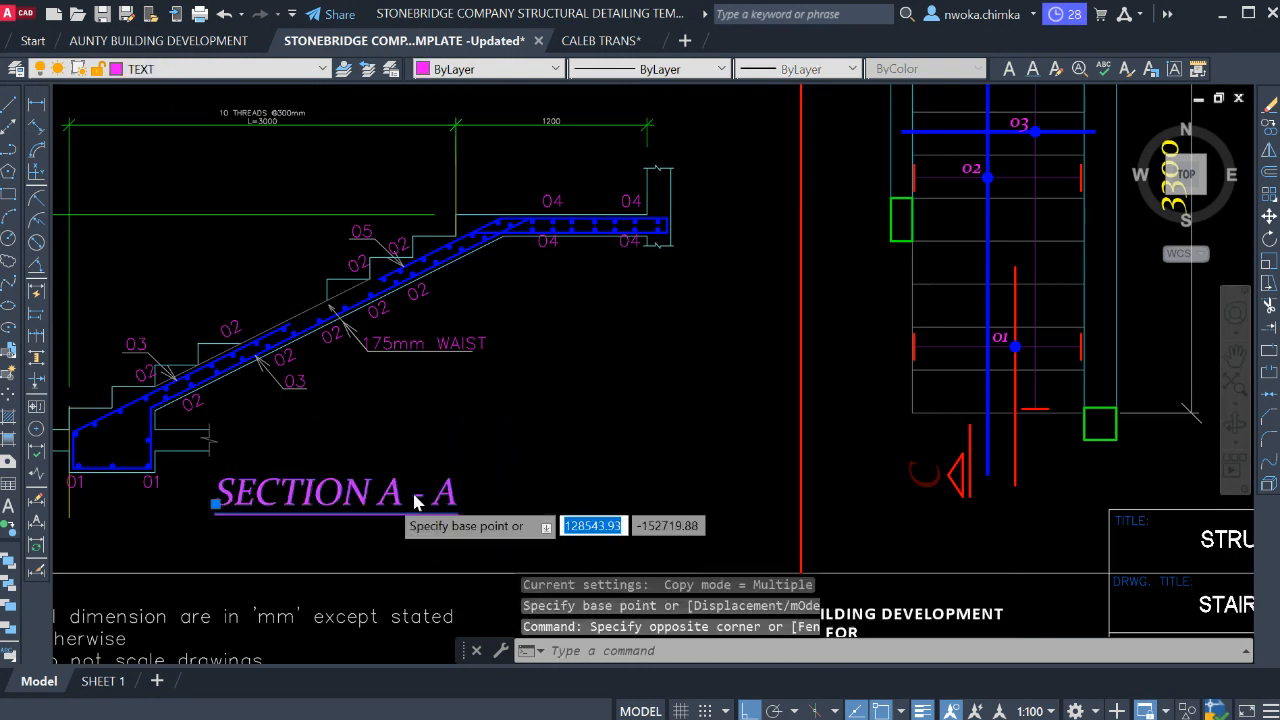
left_click(414, 491)
scroll(414, 491, "down", 8)
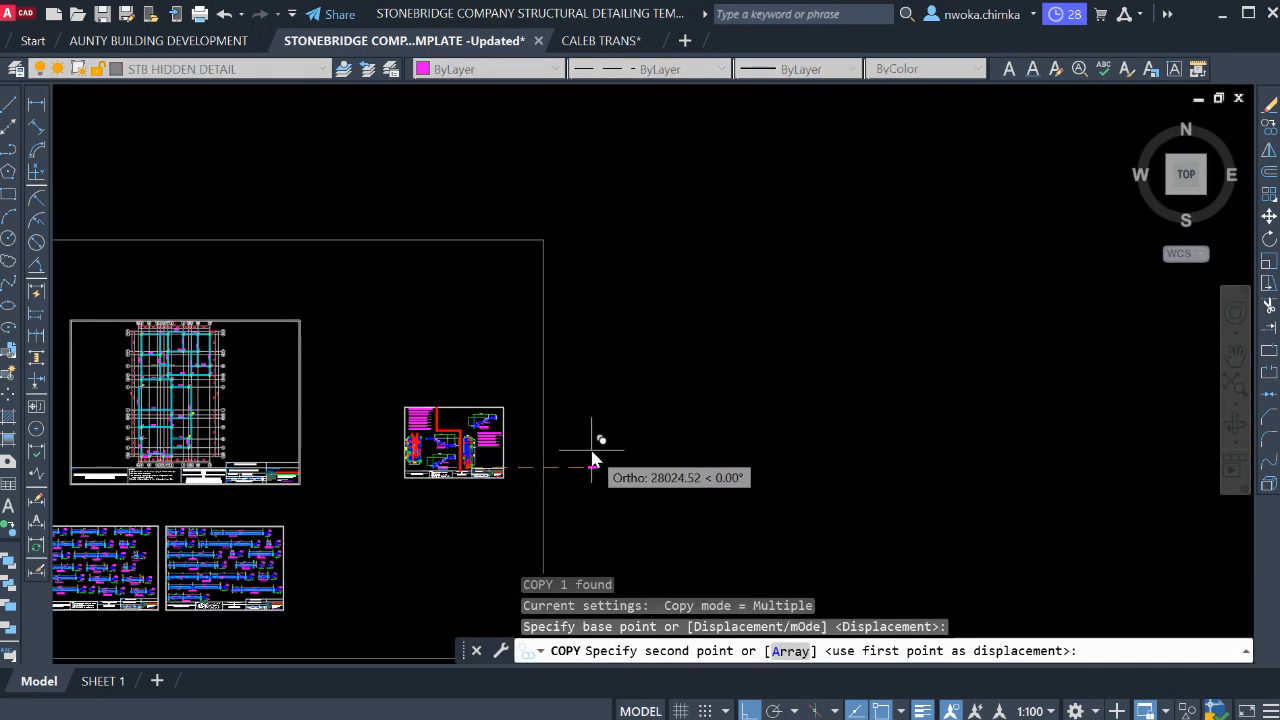
key("F8")
scroll(472, 450, "down", 10)
middle_click_drag(1175, 397, 770, 376)
scroll(770, 376, "up", 4)
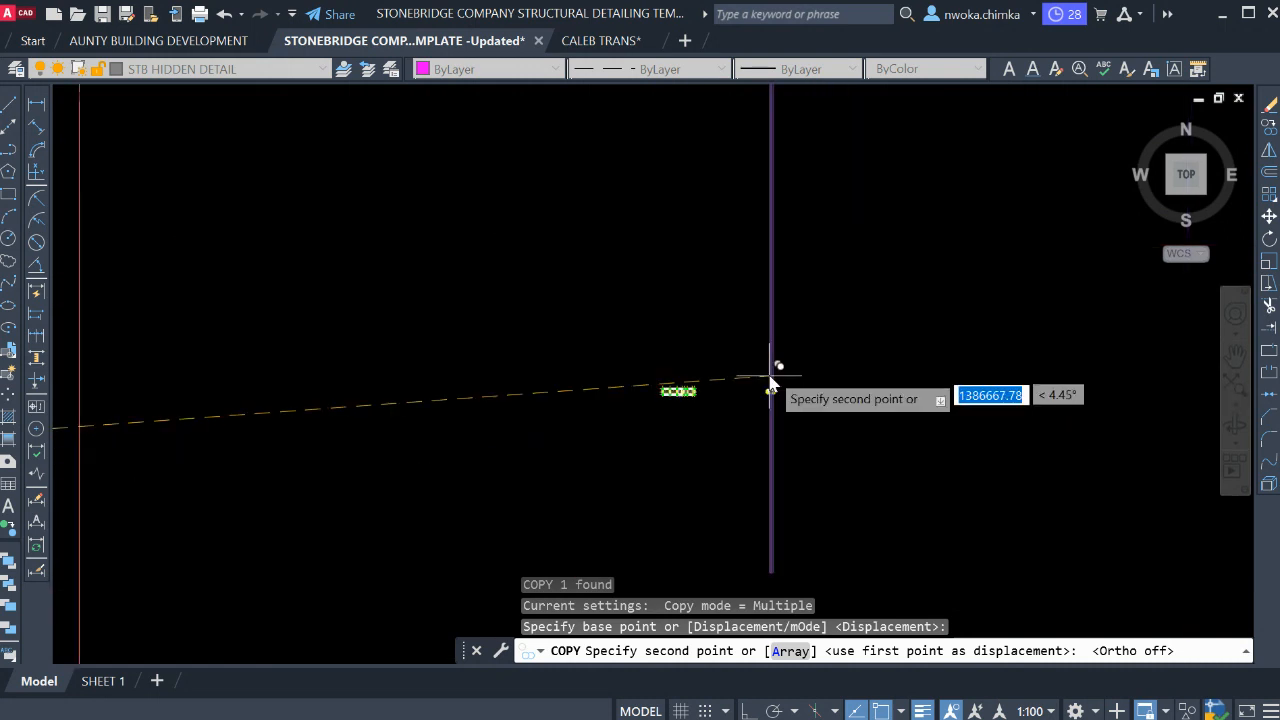
scroll(770, 380, "up", 8)
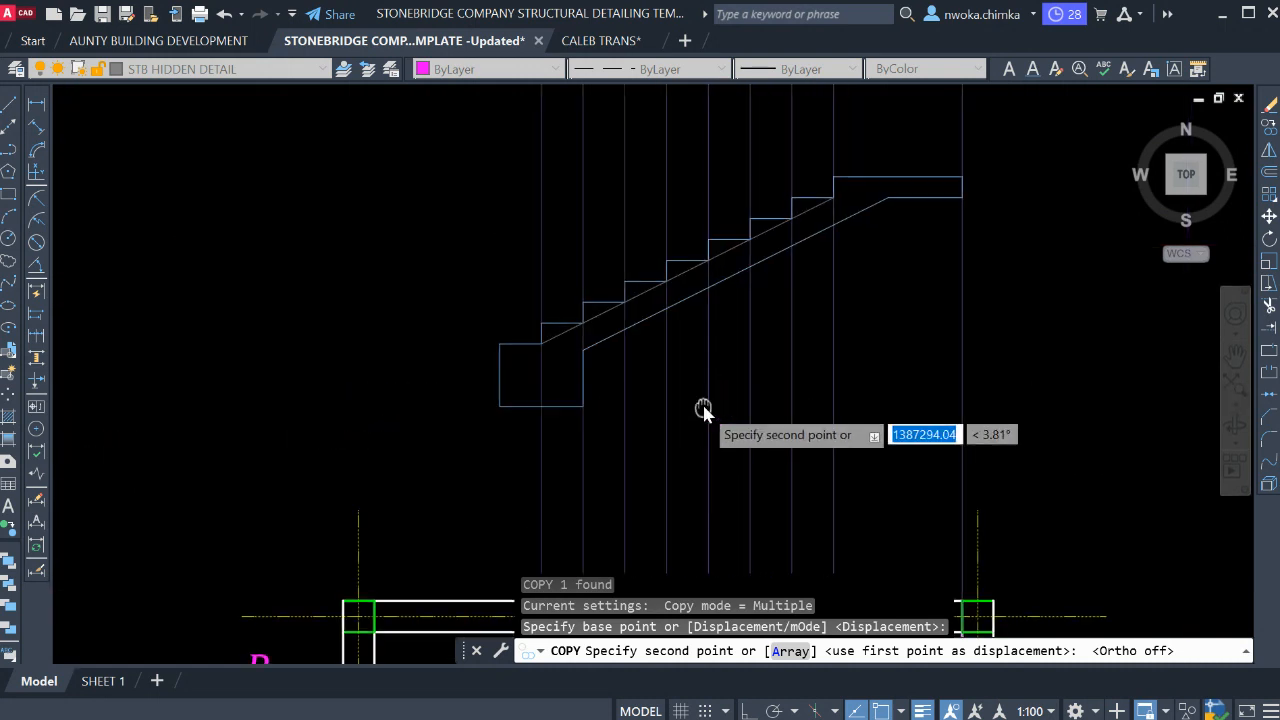
scroll(703, 410, "down", 3)
left_click(835, 408)
key("Escape")
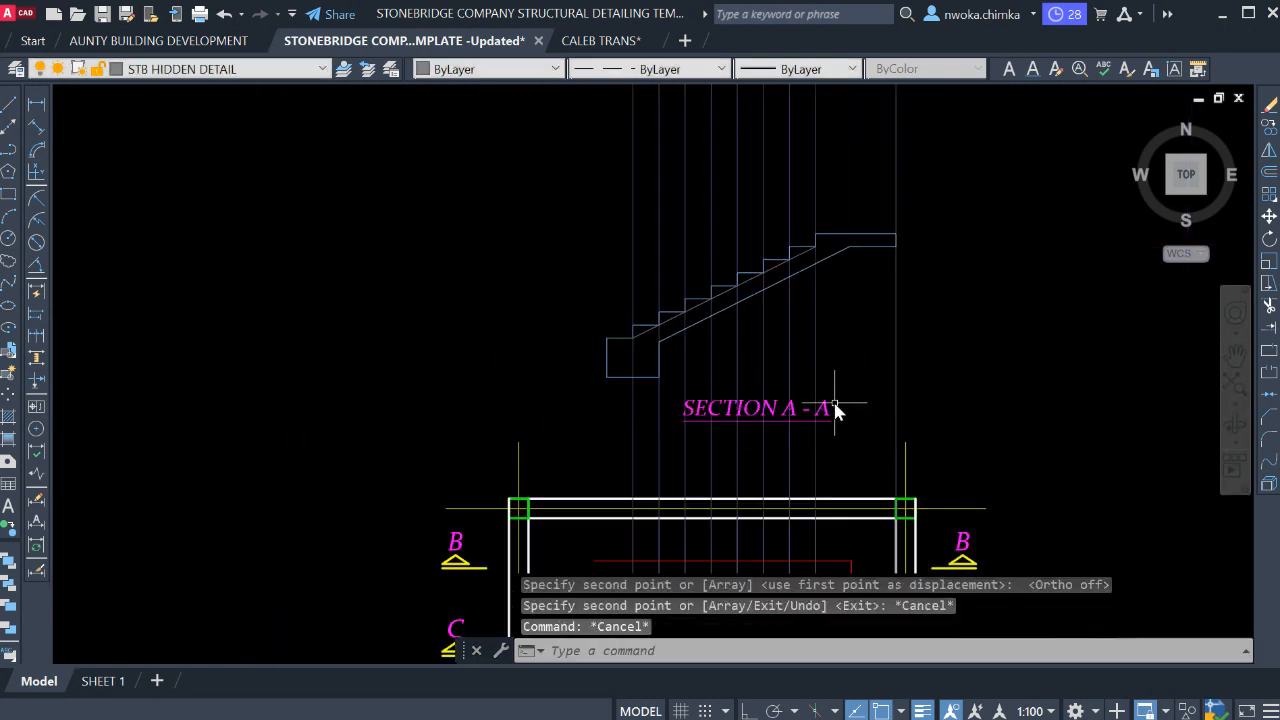
Change the copied title beneath the stair section to SECTION B - B.
left_click(823, 411)
double_click(818, 425)
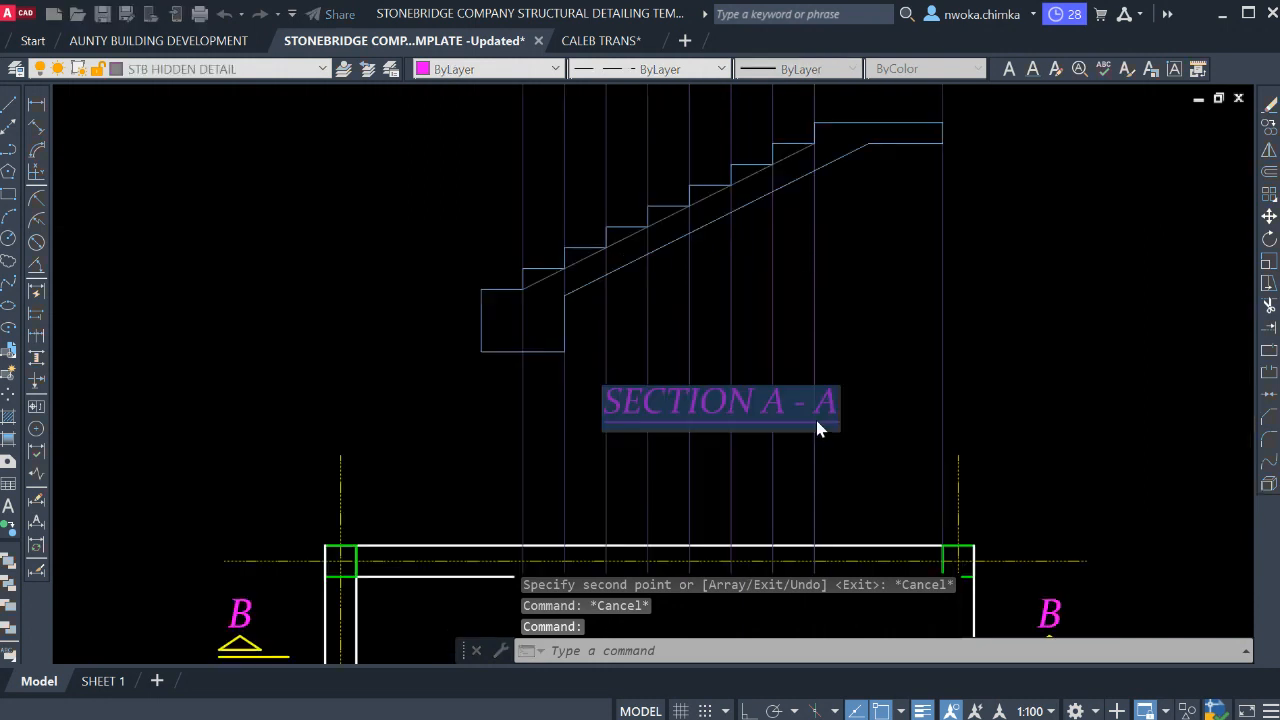
left_click_drag(814, 400, 875, 321)
scroll(780, 364, "down", 4)
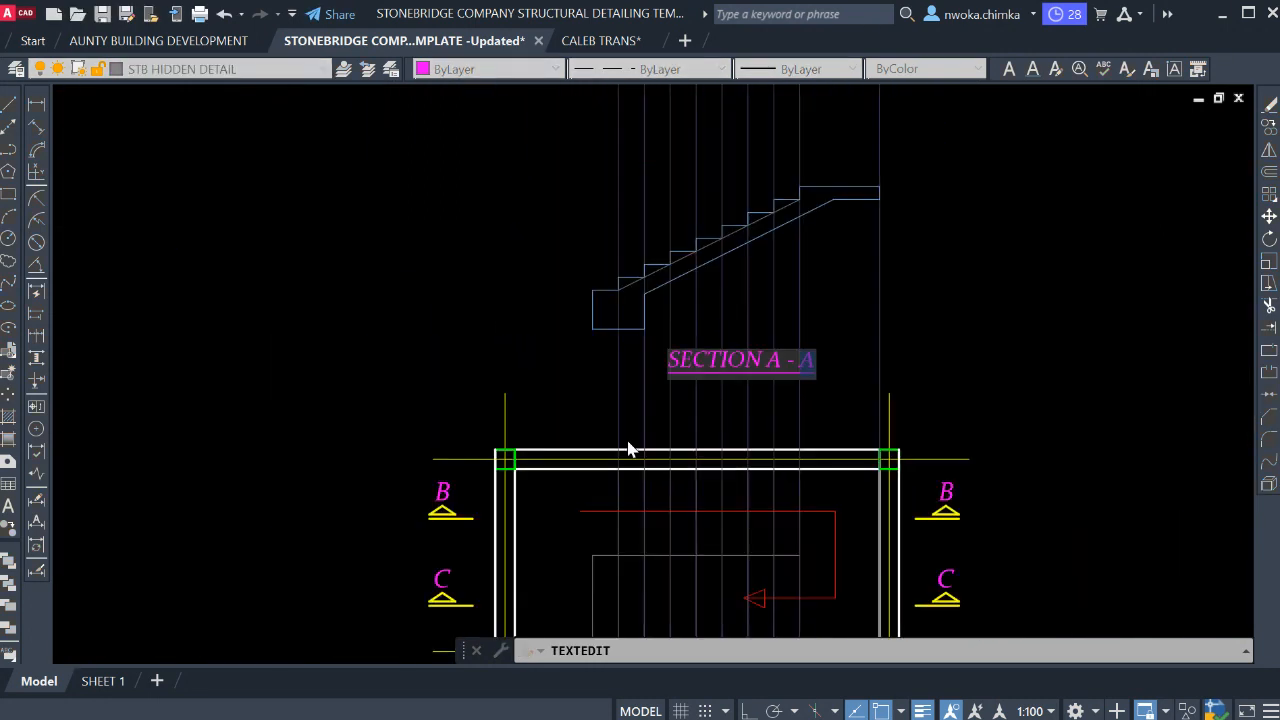
scroll(824, 378, "up", 4)
type("B")
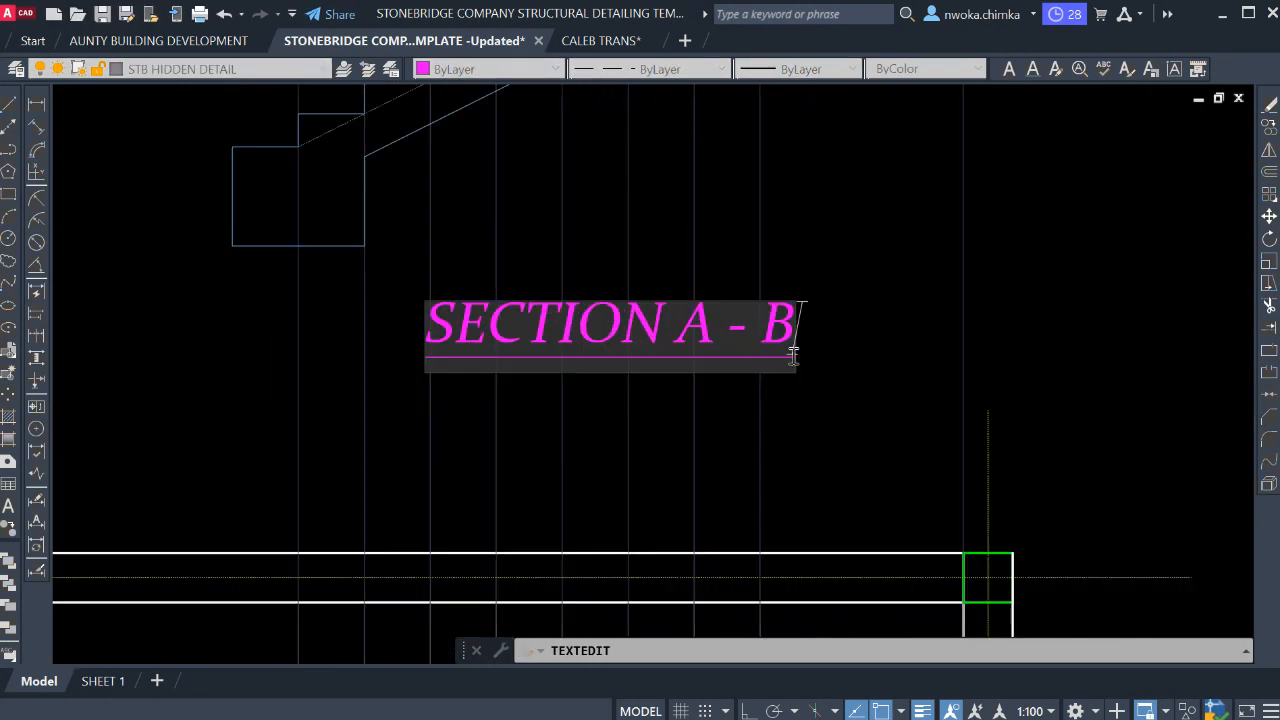
double_click(694, 337)
left_click(757, 256)
scroll(811, 296, "down", 5)
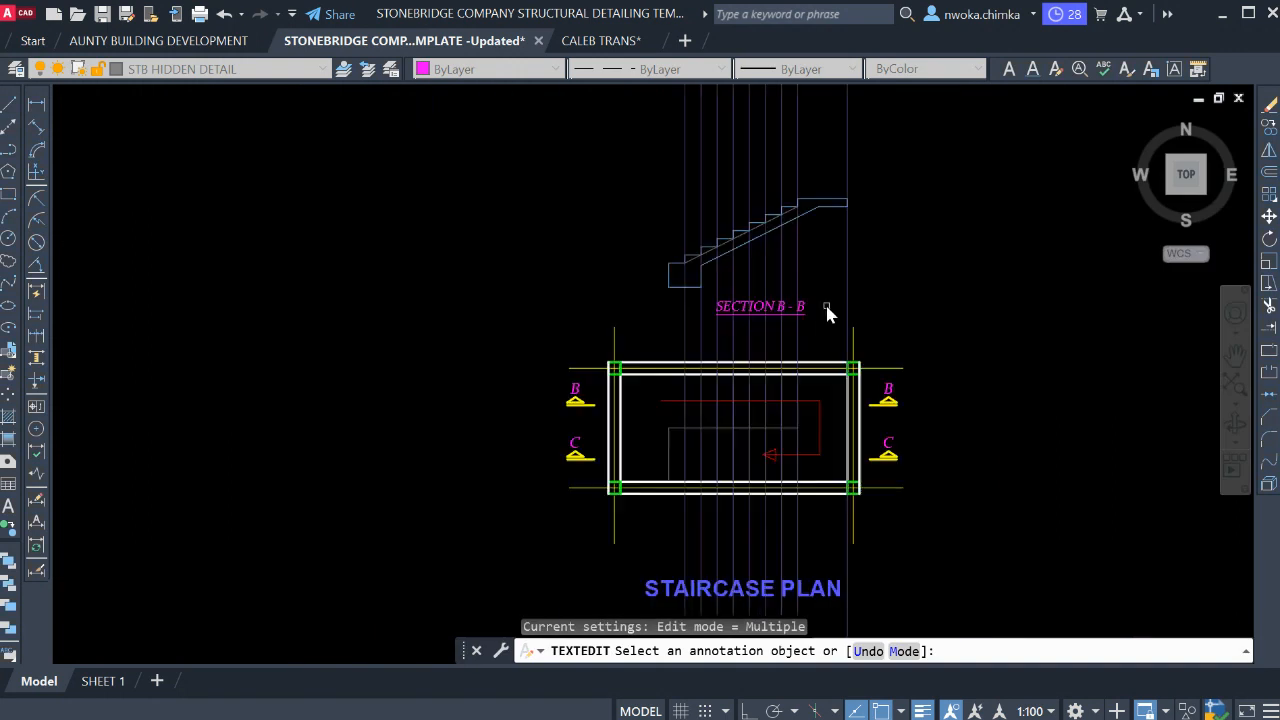
key("Escape")
Copy the SECTION text from the footing detail's Section D title to beside the title of the new stair section.
scroll(950, 310, "down", 9)
scroll(918, 330, "up", 5)
scroll(904, 314, "up", 6)
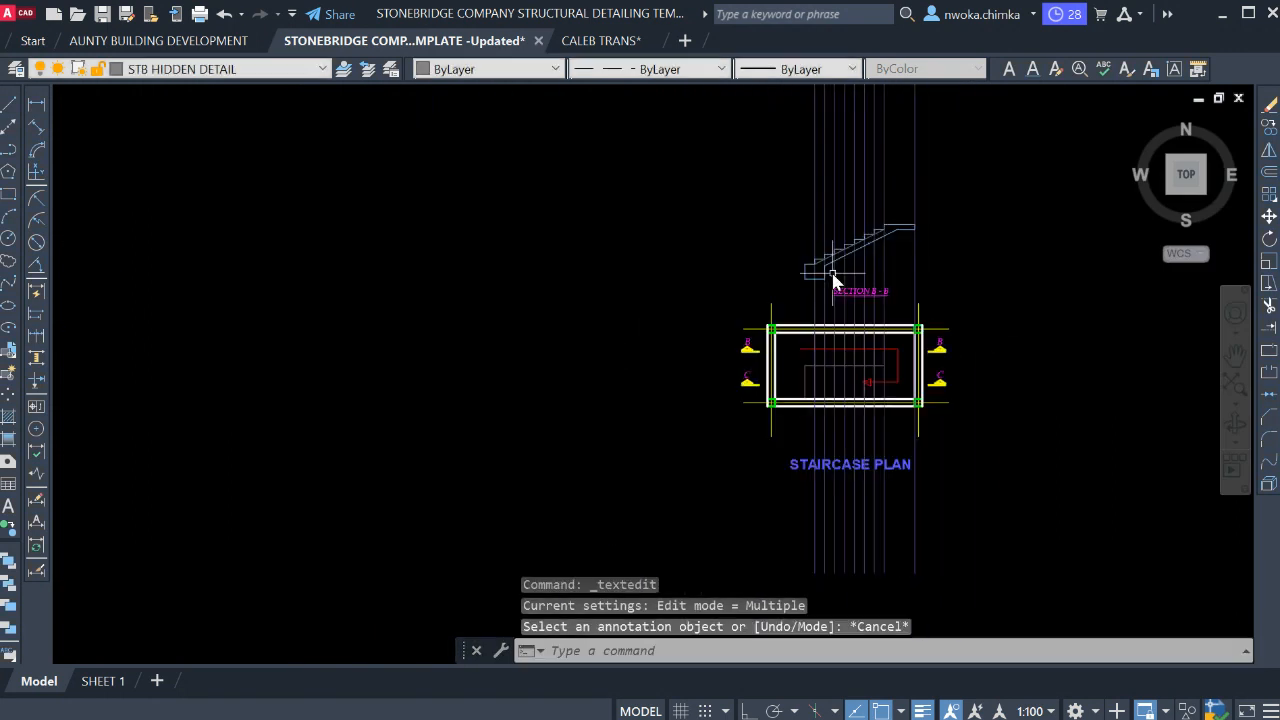
scroll(1018, 320, "down", 4)
scroll(870, 320, "down", 8)
middle_click_drag(672, 324, 1065, 349)
scroll(735, 333, "down", 2)
middle_click_drag(352, 337, 780, 360)
scroll(780, 360, "down", 3)
scroll(497, 337, "up", 3)
scroll(524, 388, "up", 4)
scroll(491, 380, "up", 1)
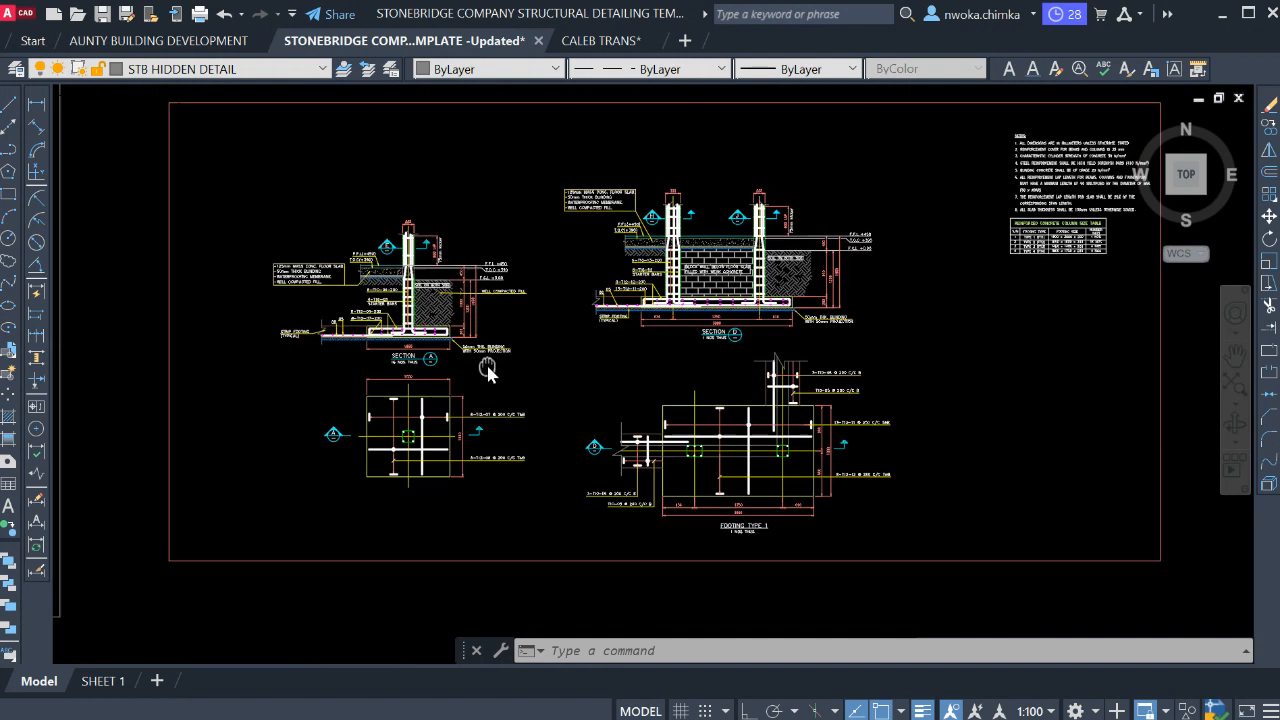
scroll(711, 314, "up", 5)
scroll(825, 311, "up", 2)
scroll(825, 311, "up", 4)
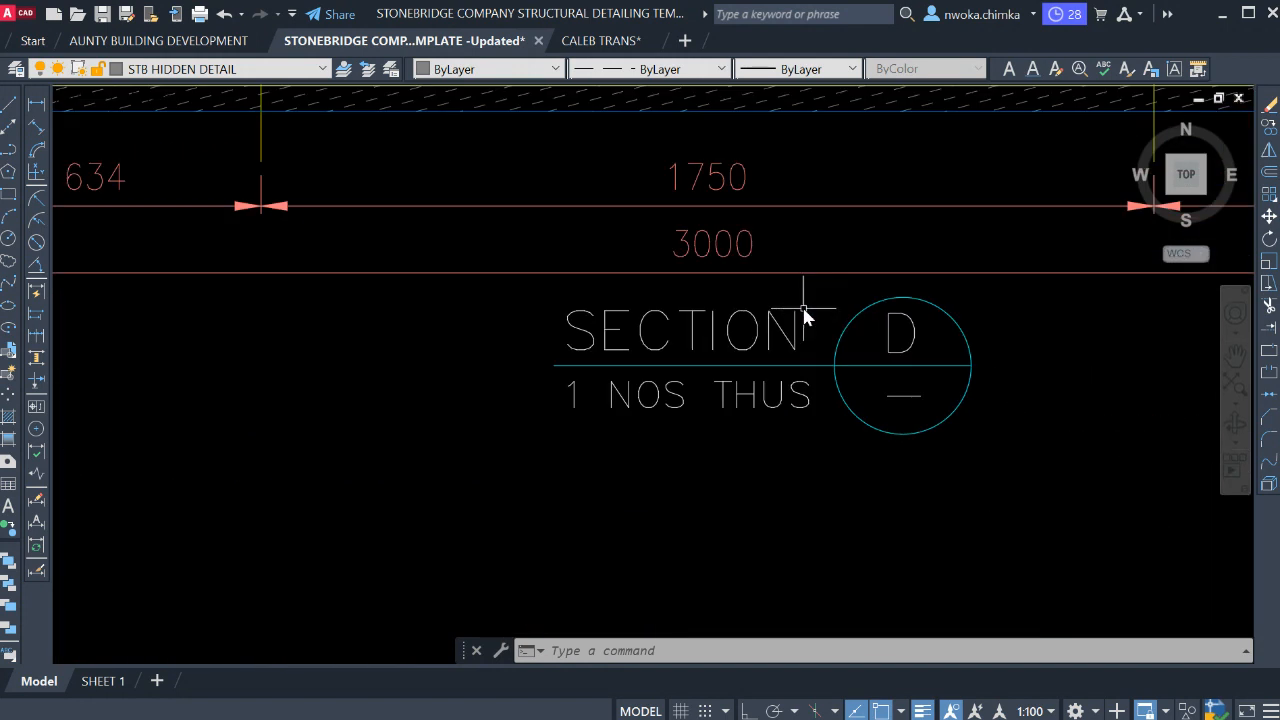
left_click(806, 303)
left_click(768, 330)
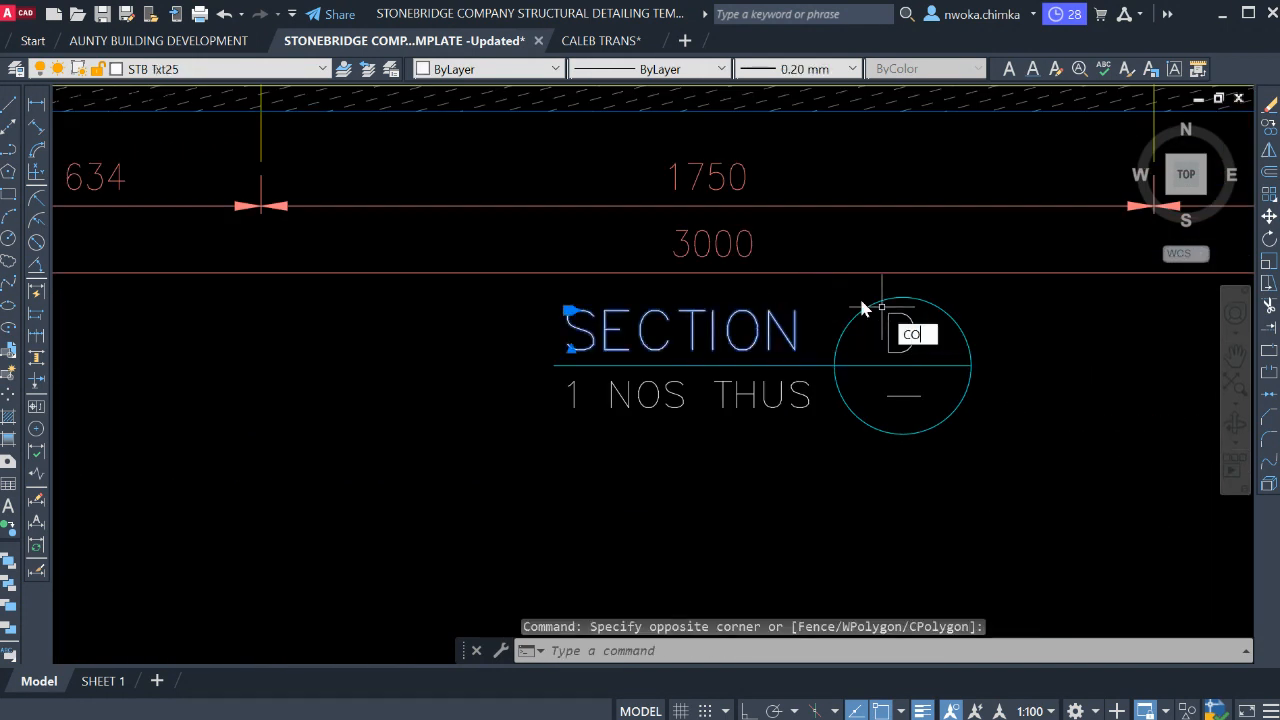
key("space")
left_click(571, 311)
scroll(482, 312, "down", 10)
scroll(680, 284, "down", 5)
scroll(905, 262, "down", 2)
middle_click_drag(1165, 264, 840, 257)
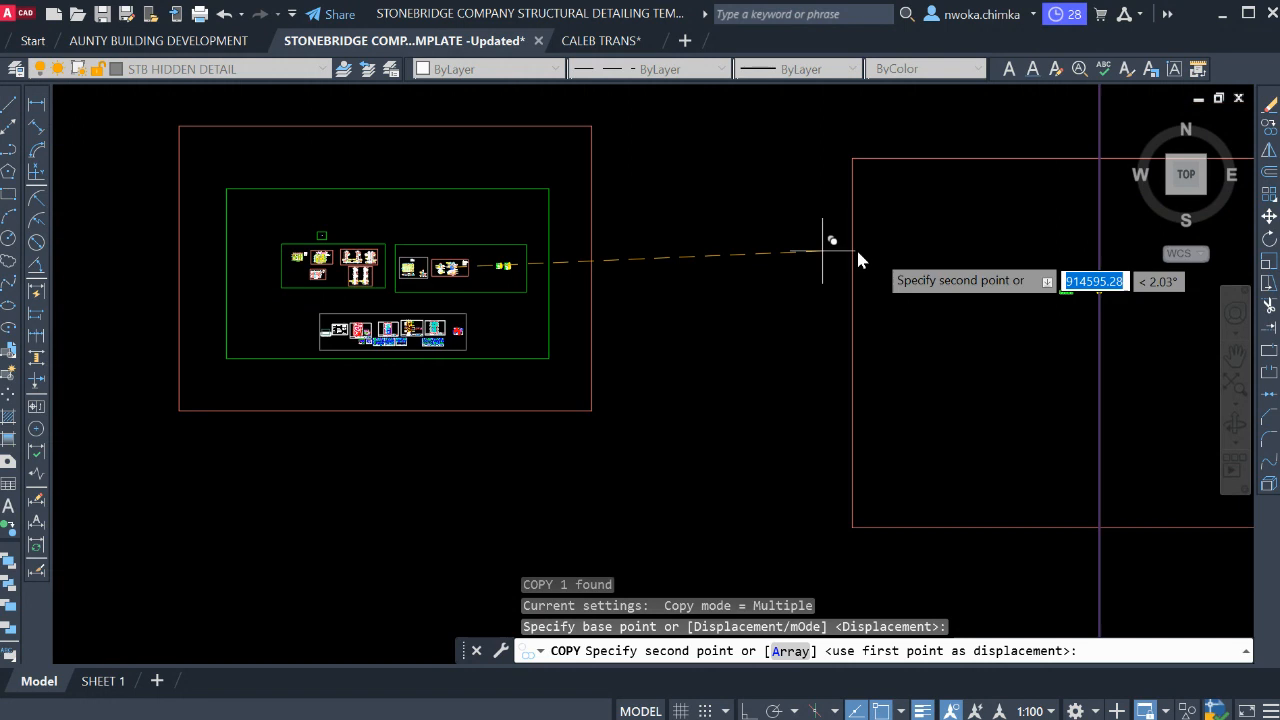
middle_click_drag(1010, 298, 722, 298)
scroll(777, 284, "up", 7)
scroll(994, 325, "up", 4)
scroll(1014, 330, "up", 6)
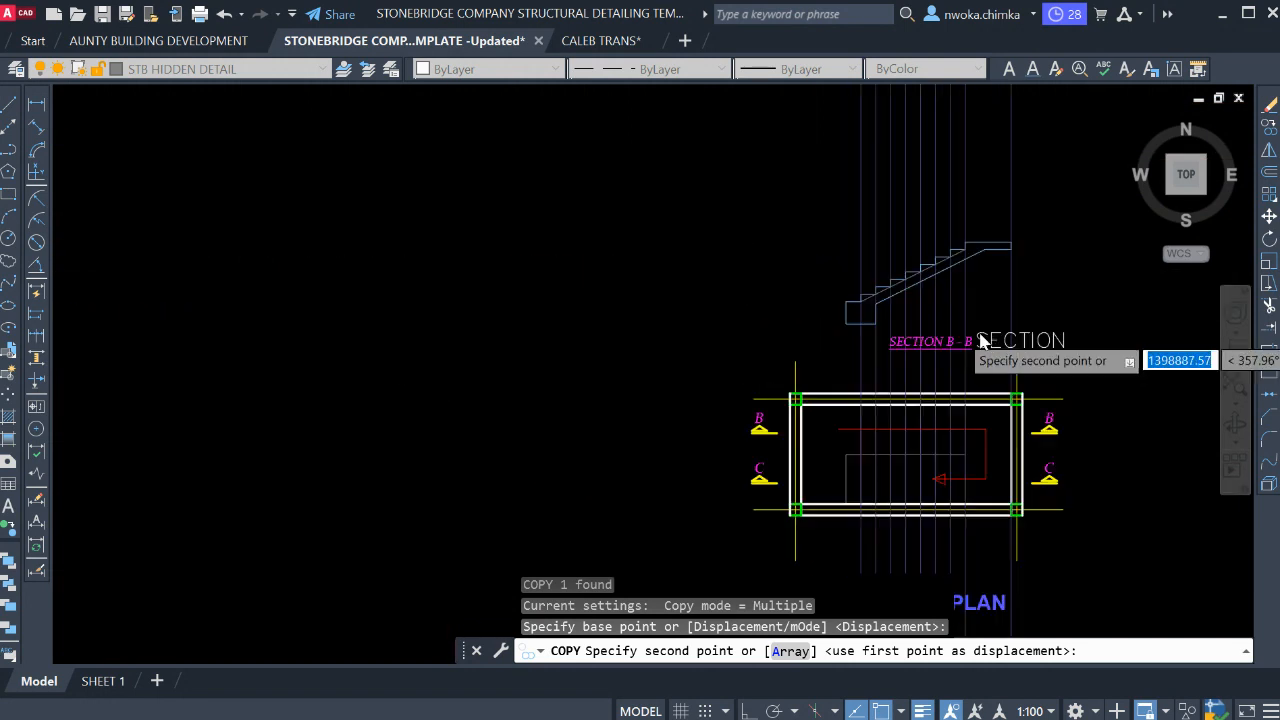
scroll(980, 341, "up", 7)
scroll(937, 334, "down", 2)
scroll(600, 251, "down", 3)
left_click(735, 268)
key("Escape")
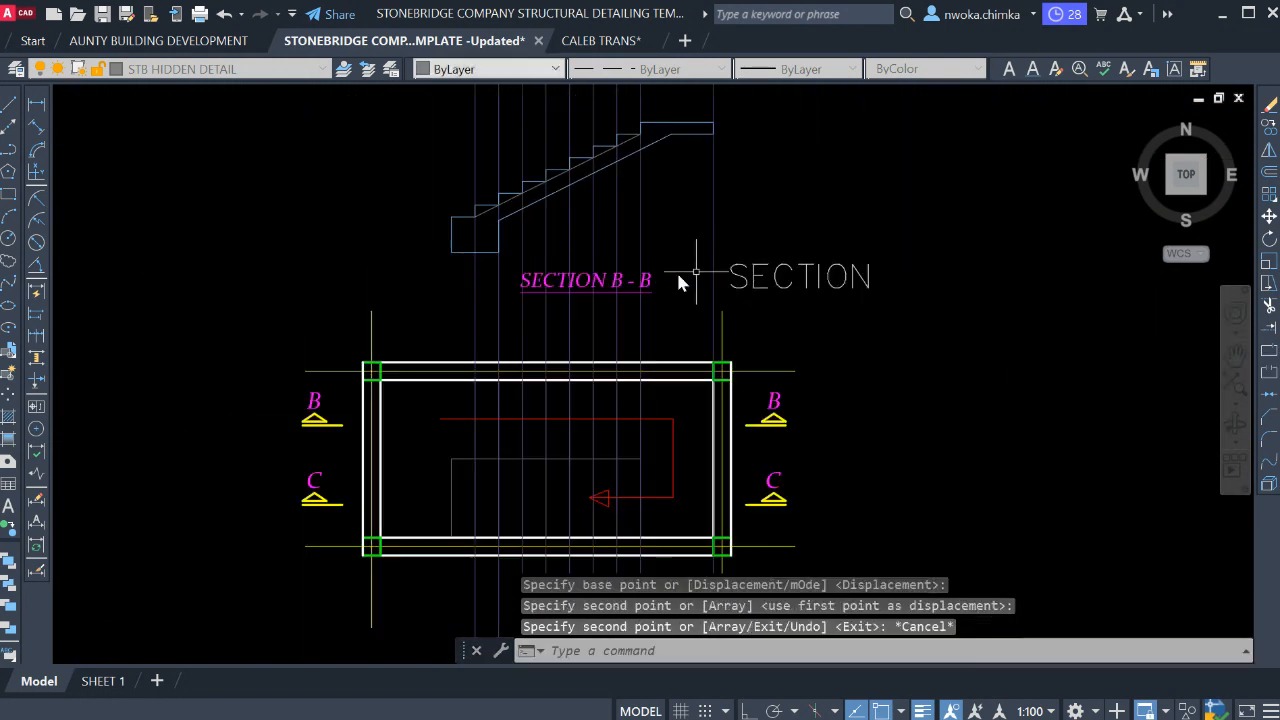
Erase the magenta SECTION B - B title beneath the stair section.
left_click(643, 280)
type("e")
key("Return")
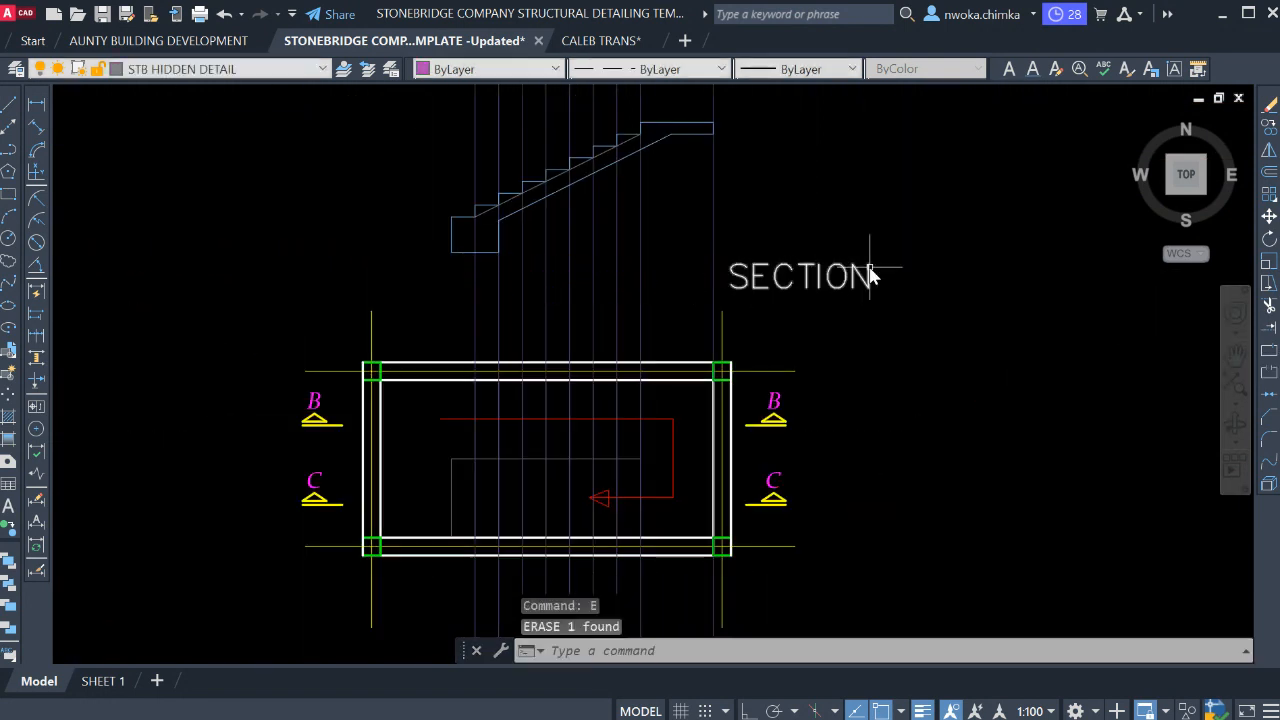
Change the SECTION text beside the new stair section to SECTION B-B, widen it to fit one line, and underline it.
scroll(871, 267, "up", 2)
left_click(872, 268)
key("Escape")
left_click(867, 278)
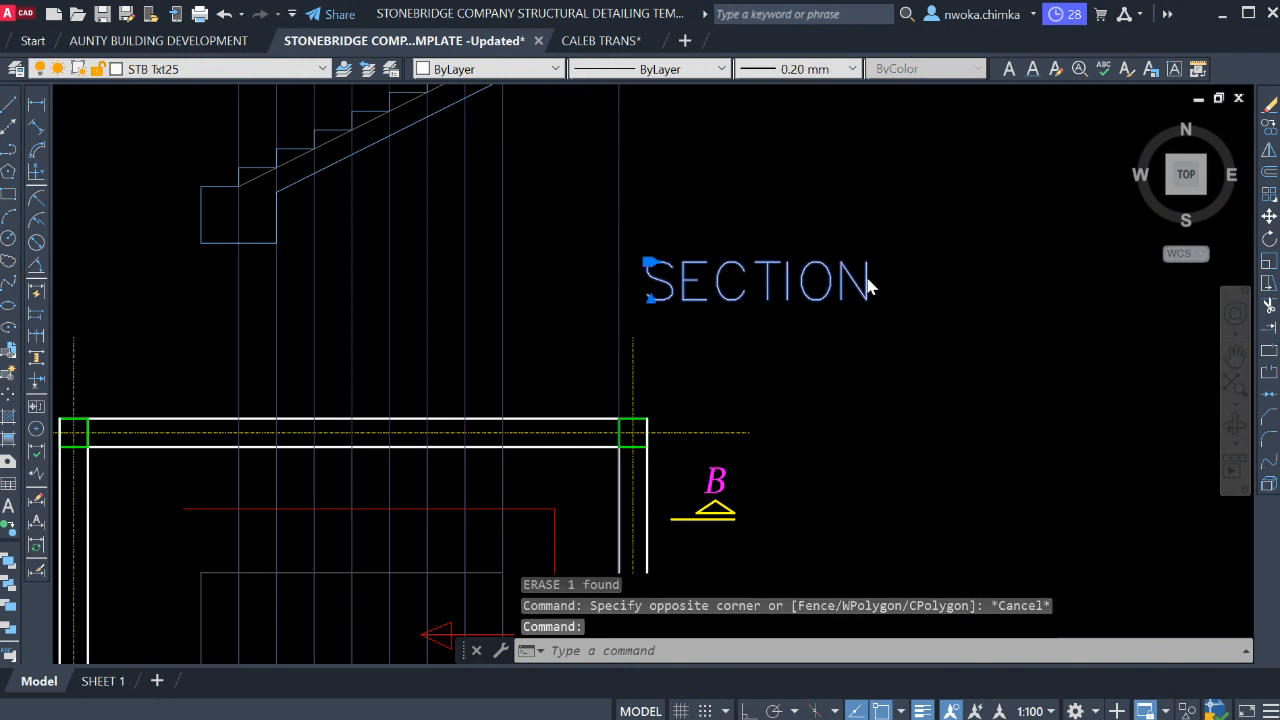
double_click(877, 285)
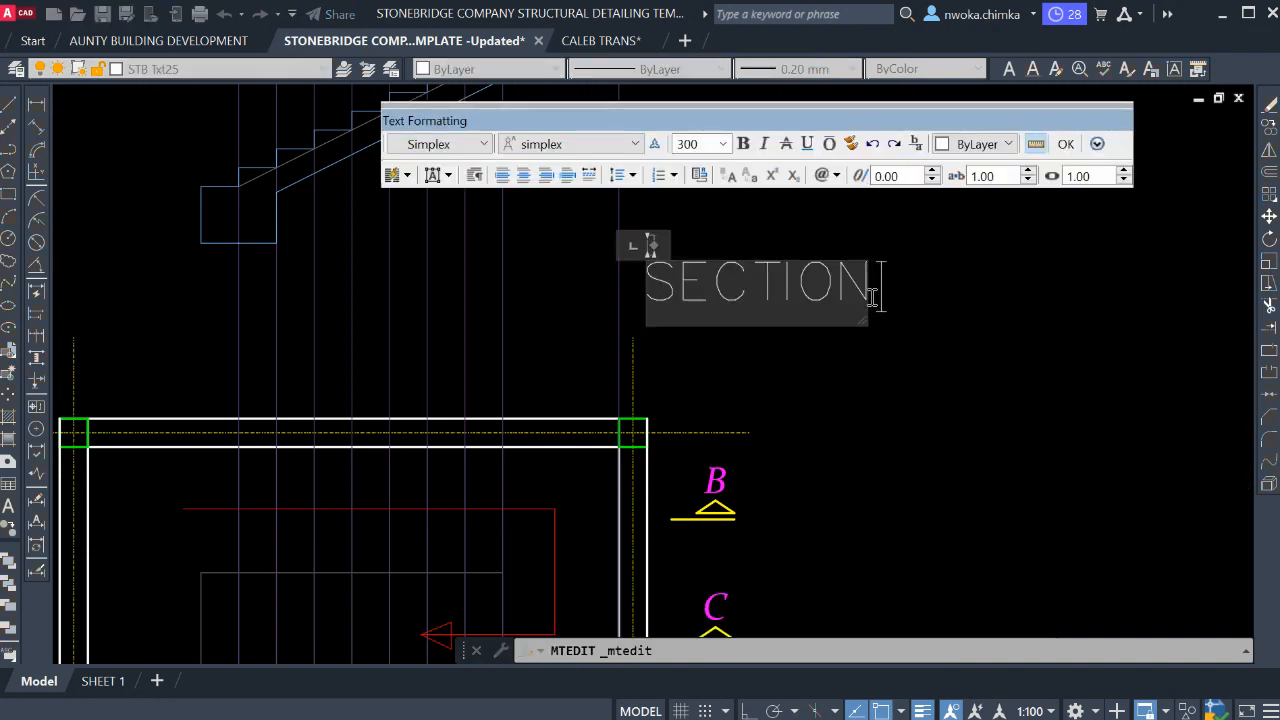
type("N")
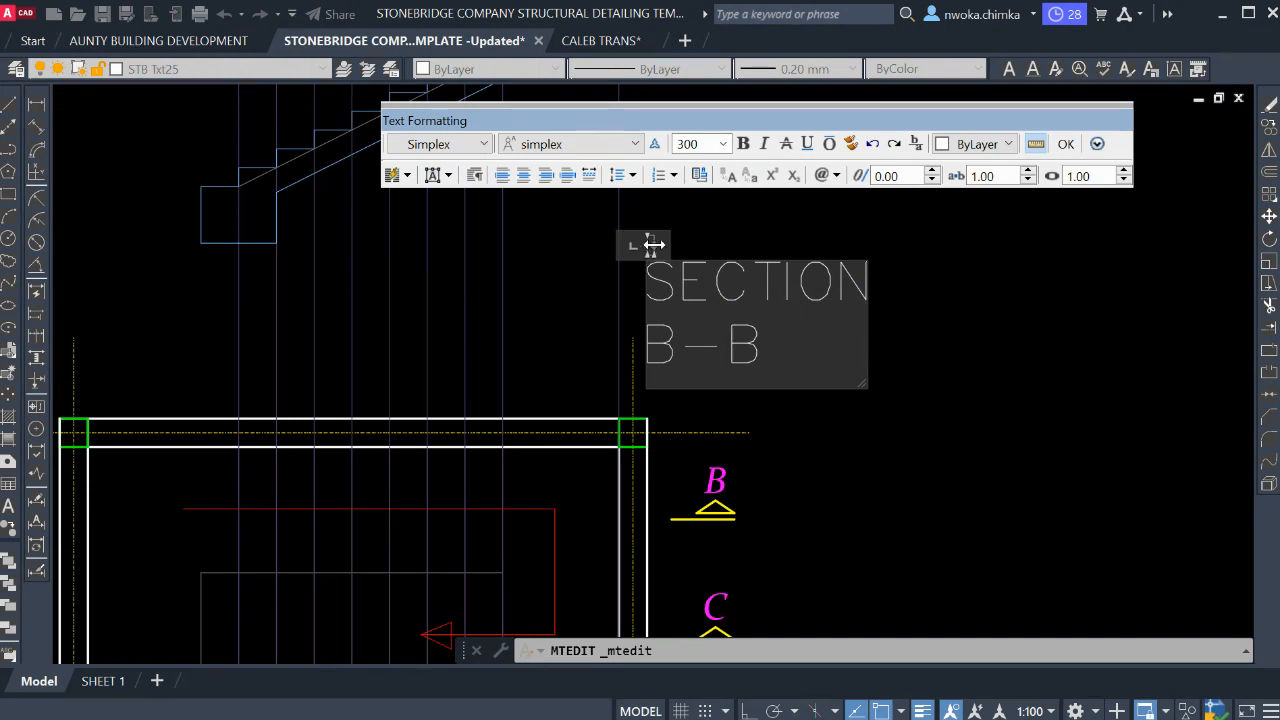
left_click_drag(653, 245, 1069, 313)
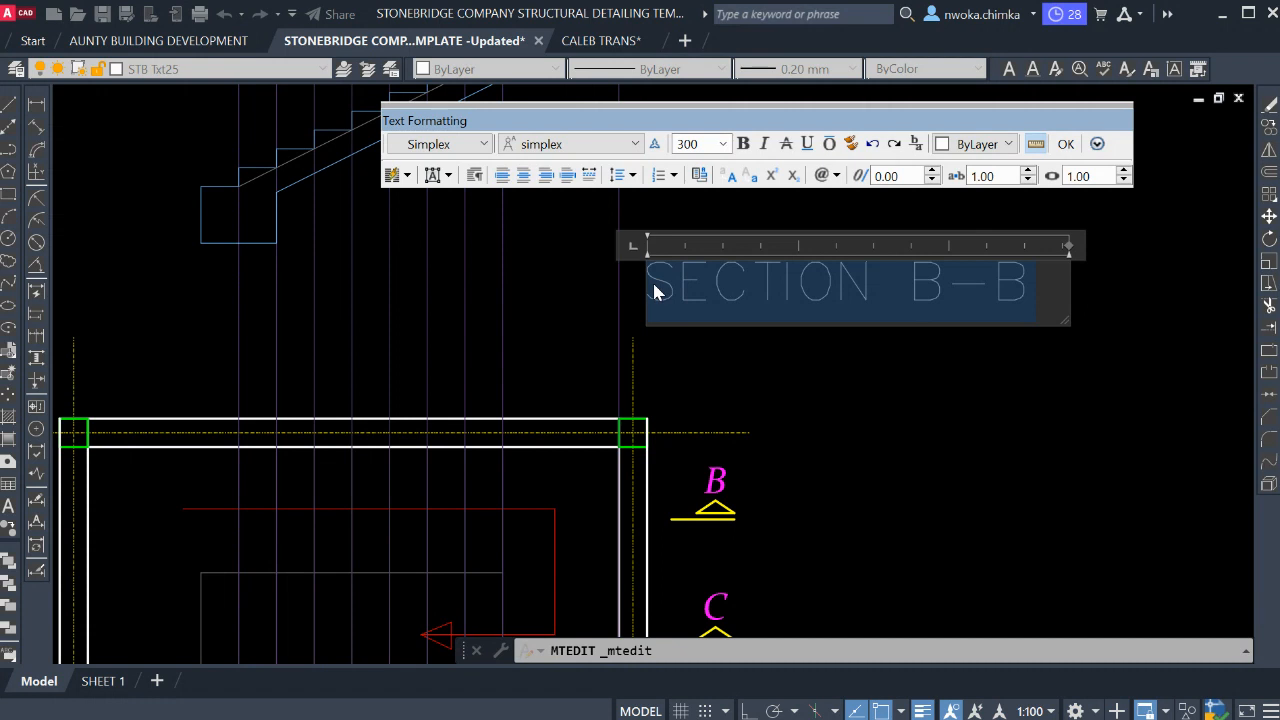
left_click(906, 428)
scroll(846, 307, "down", 3)
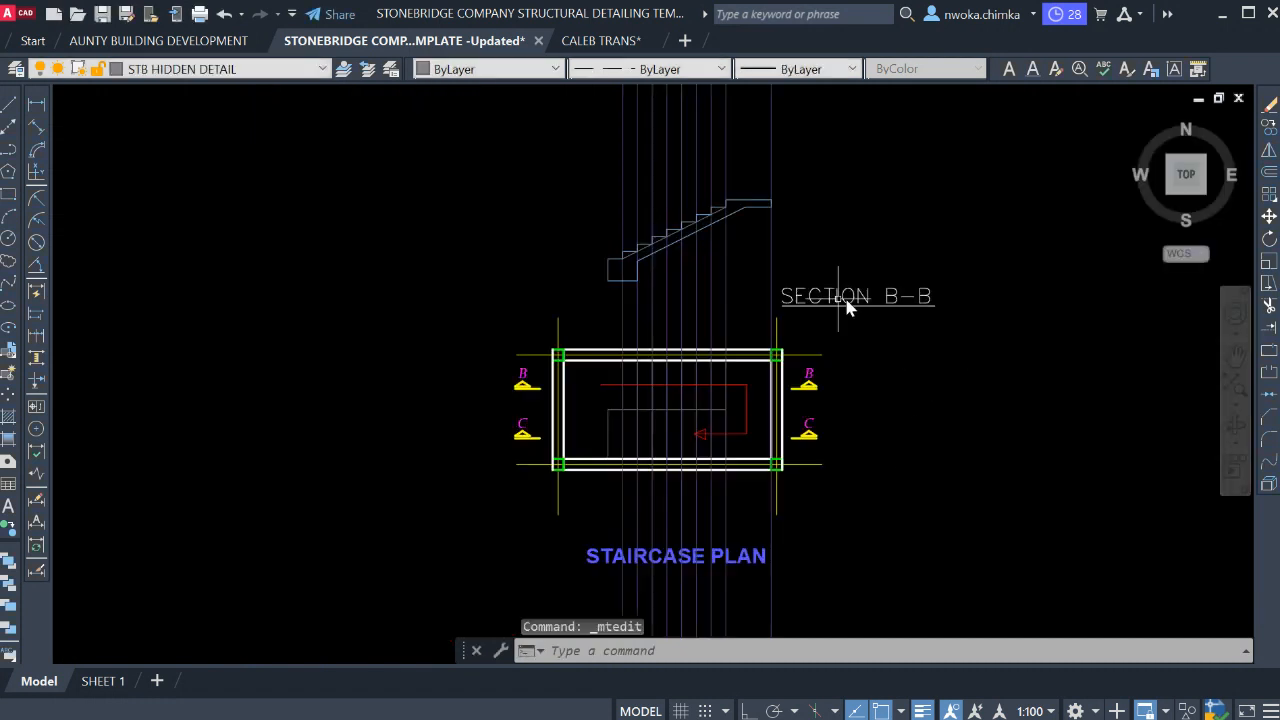
Move the SECTION B-B title to just beneath the new stair section, above the staircase plan.
scroll(867, 311, "up", 4)
left_click(990, 262)
left_click(894, 378)
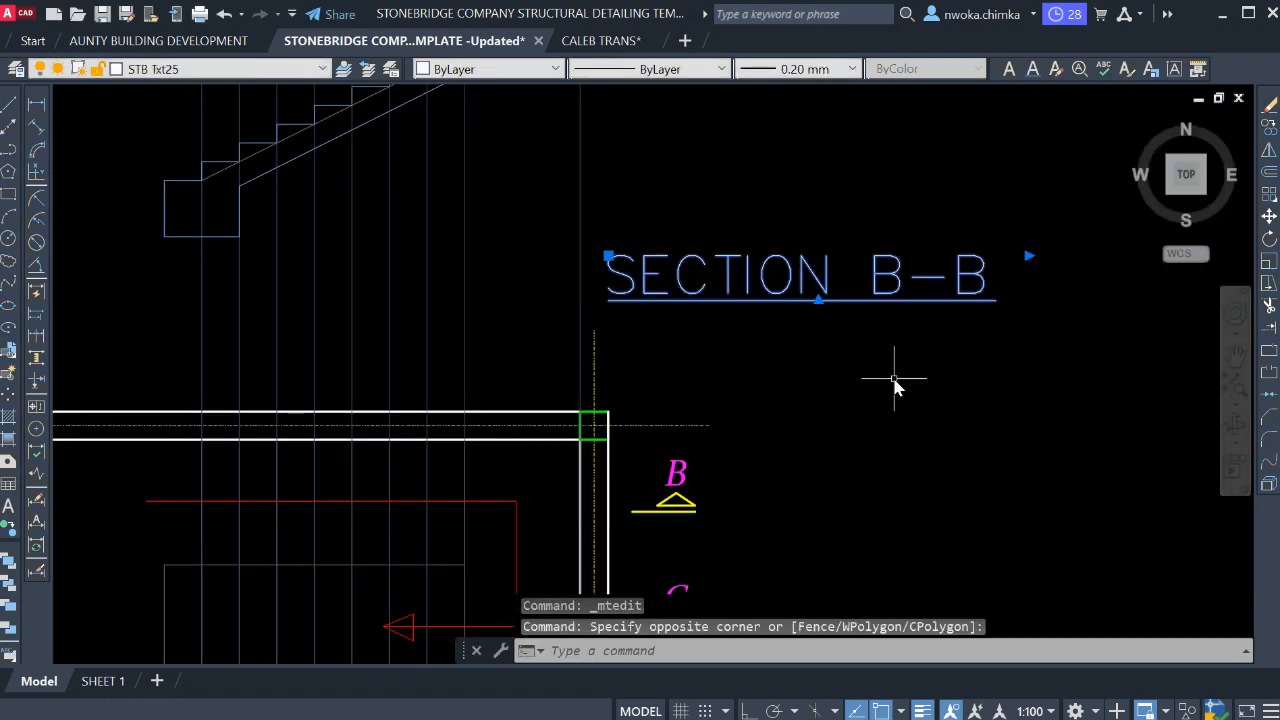
left_click(823, 251)
type("M")
key("Return")
scroll(823, 251, "down", 4)
left_click(1062, 358)
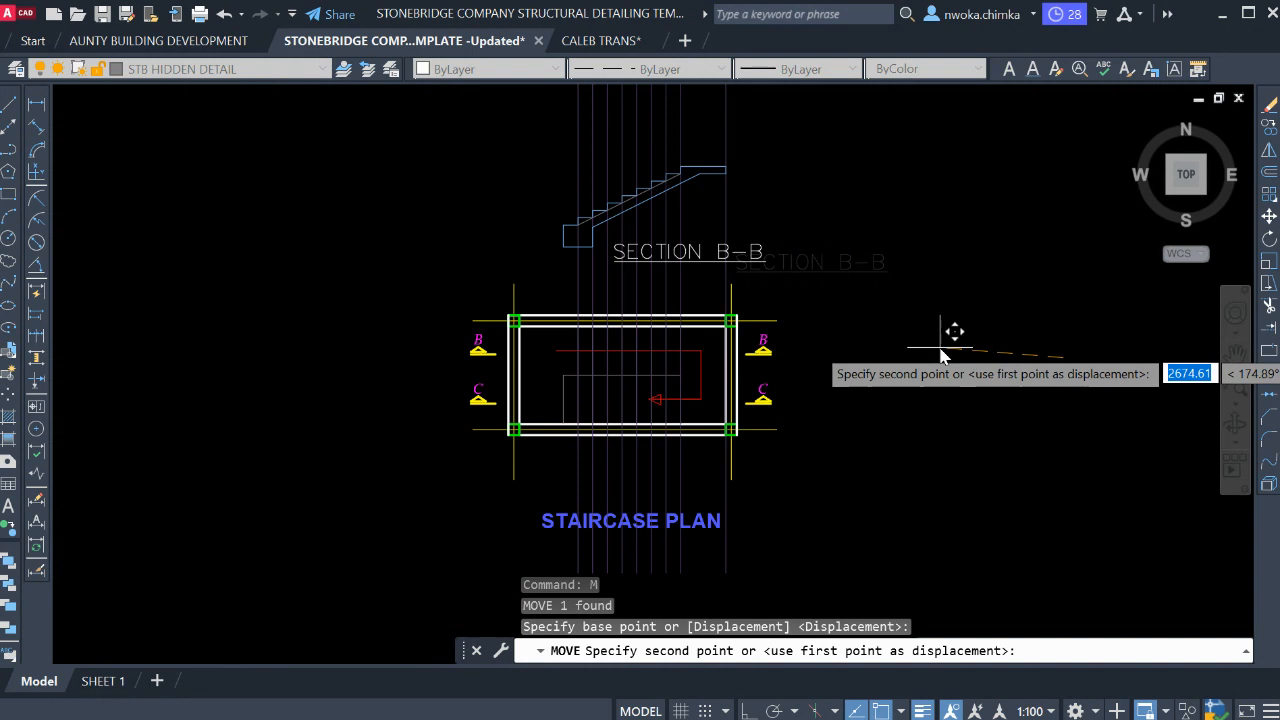
scroll(930, 350, "up", 2)
left_click(882, 370)
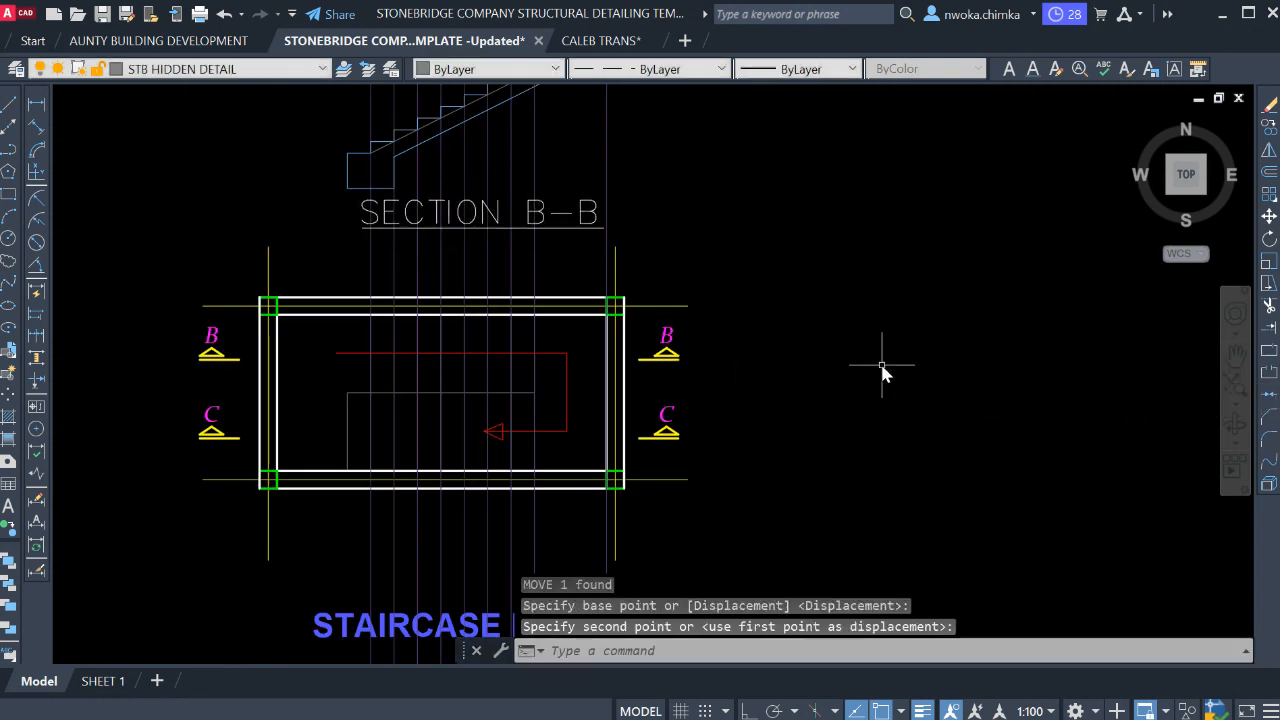
Copy the stair section together with its SECTION B-B title to the empty area to the right of the staircase plan.
middle_click_drag(726, 273, 806, 339)
scroll(806, 339, "up", 2)
scroll(727, 291, "down", 2)
mouse_move(591, 266)
middle_mouse_down()
mouse_move(583, 337)
mouse_move(630, 357)
middle_mouse_up()
scroll(611, 312, "down", 2)
left_click(438, 192)
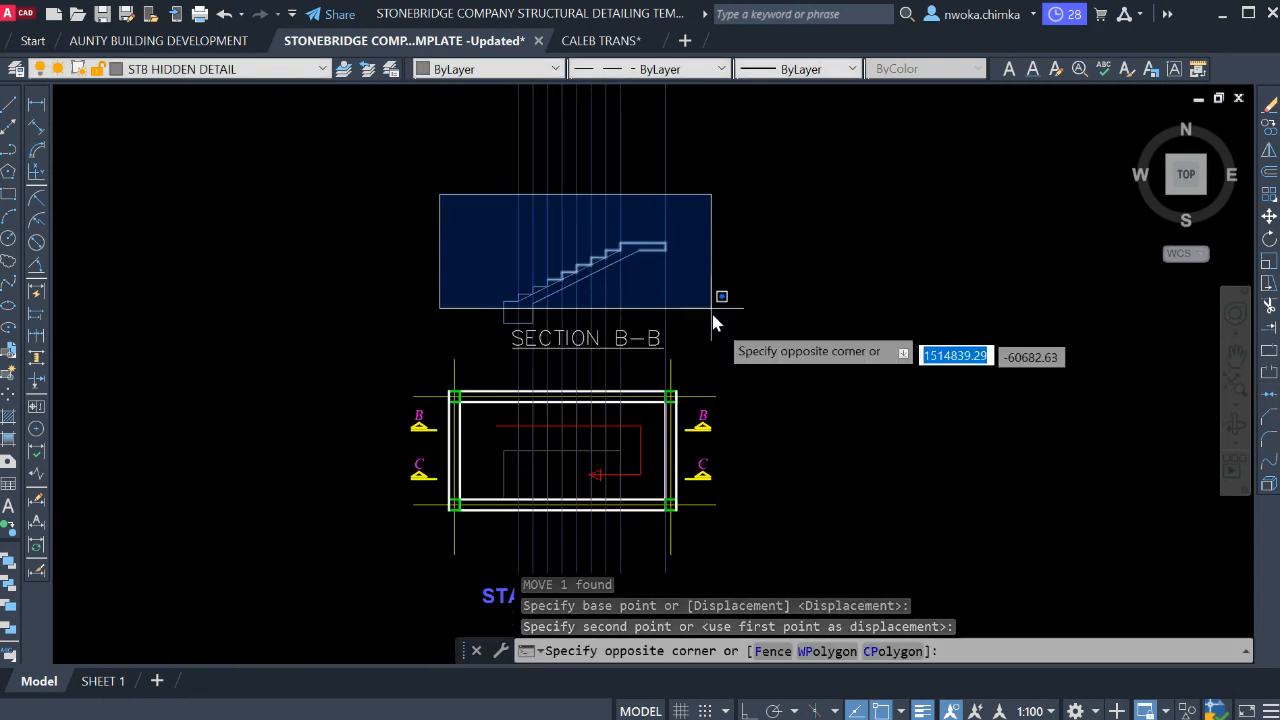
left_click(728, 358)
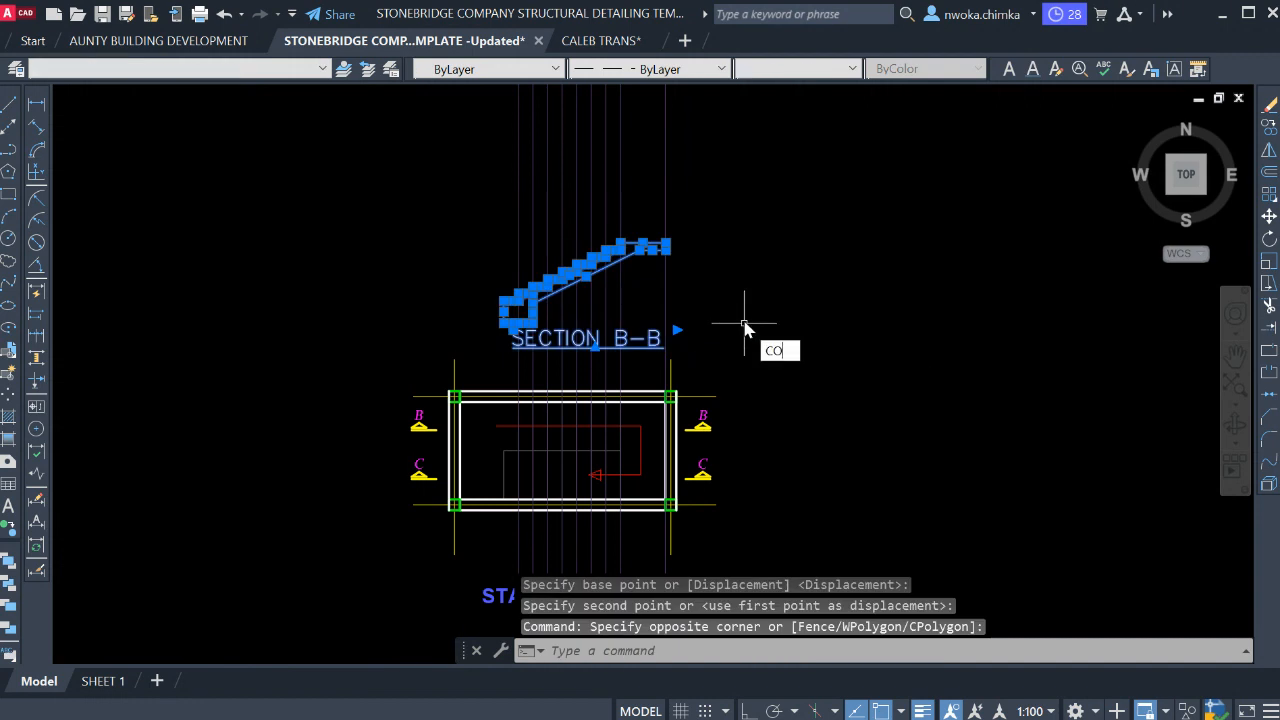
key("space")
left_click(607, 333)
middle_click_drag(607, 333, 497, 290)
scroll(497, 290, "down", 4)
scroll(703, 281, "up", 4)
left_click(721, 280)
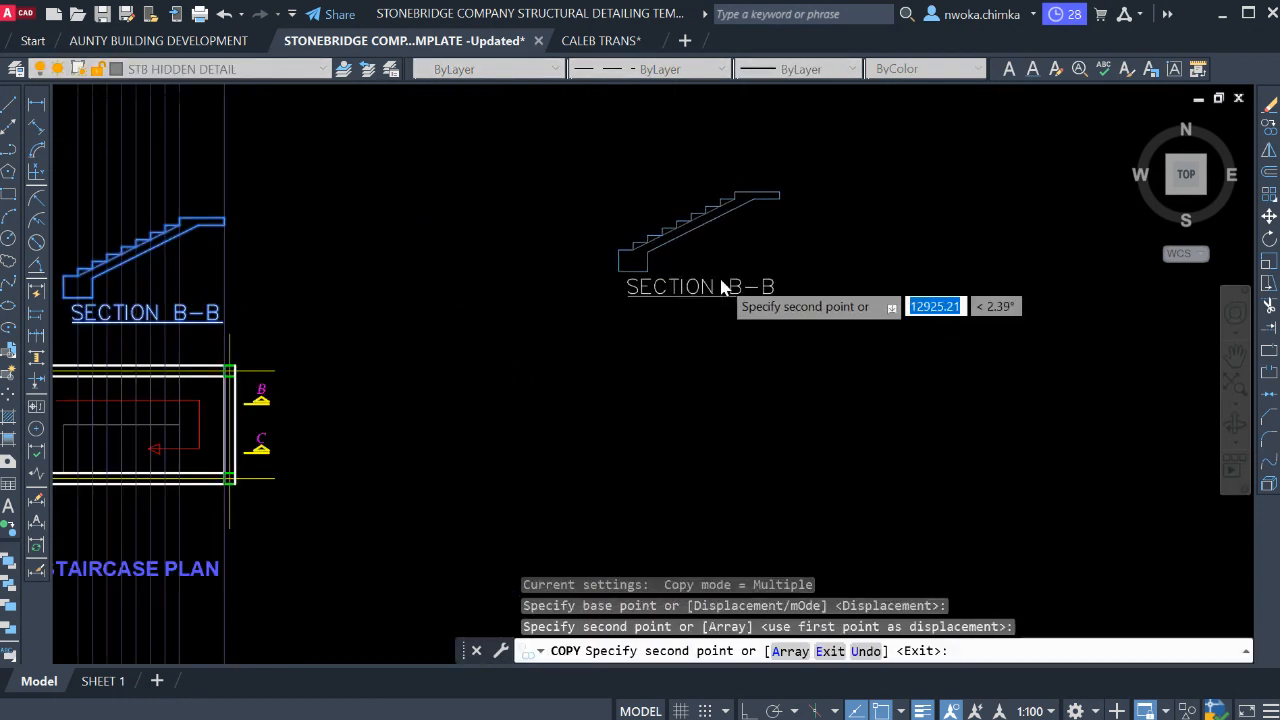
key("Escape")
Compare the copied stair section with the reinforcement and waist labelling in the existing stair detail sheet.
scroll(721, 287, "up", 5)
middle_click_drag(723, 209, 673, 290)
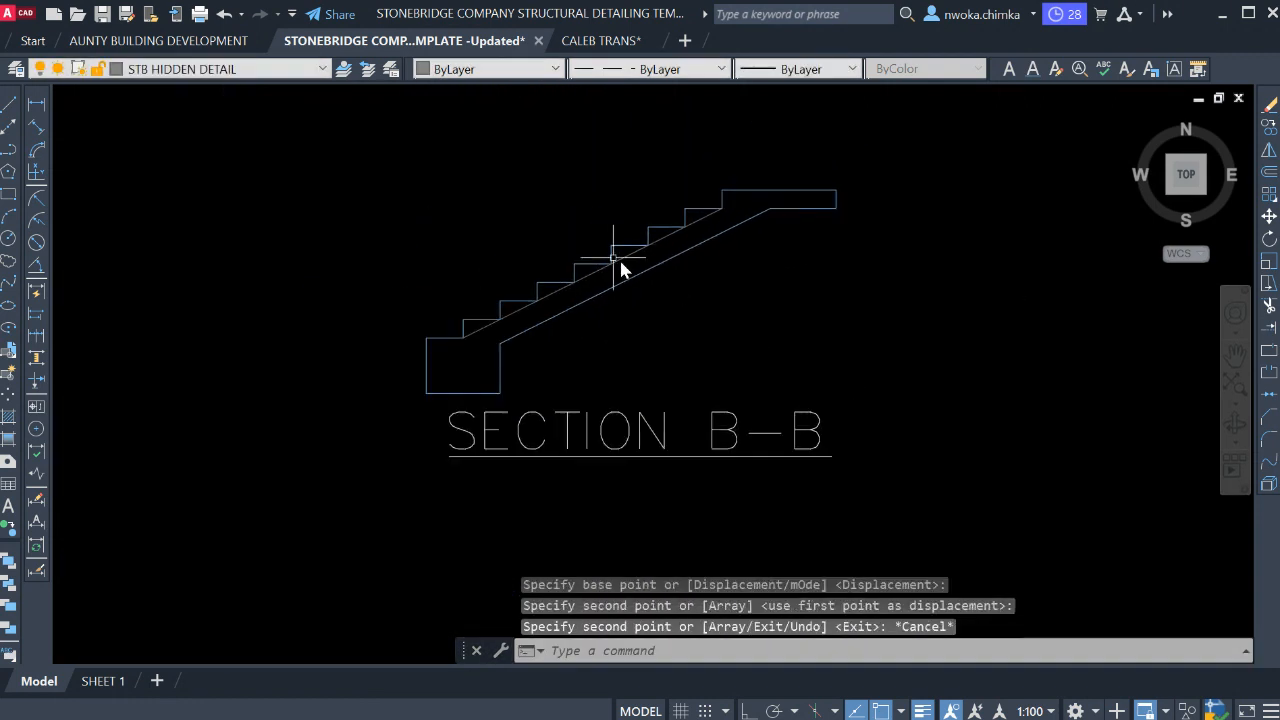
scroll(528, 345, "up", 2)
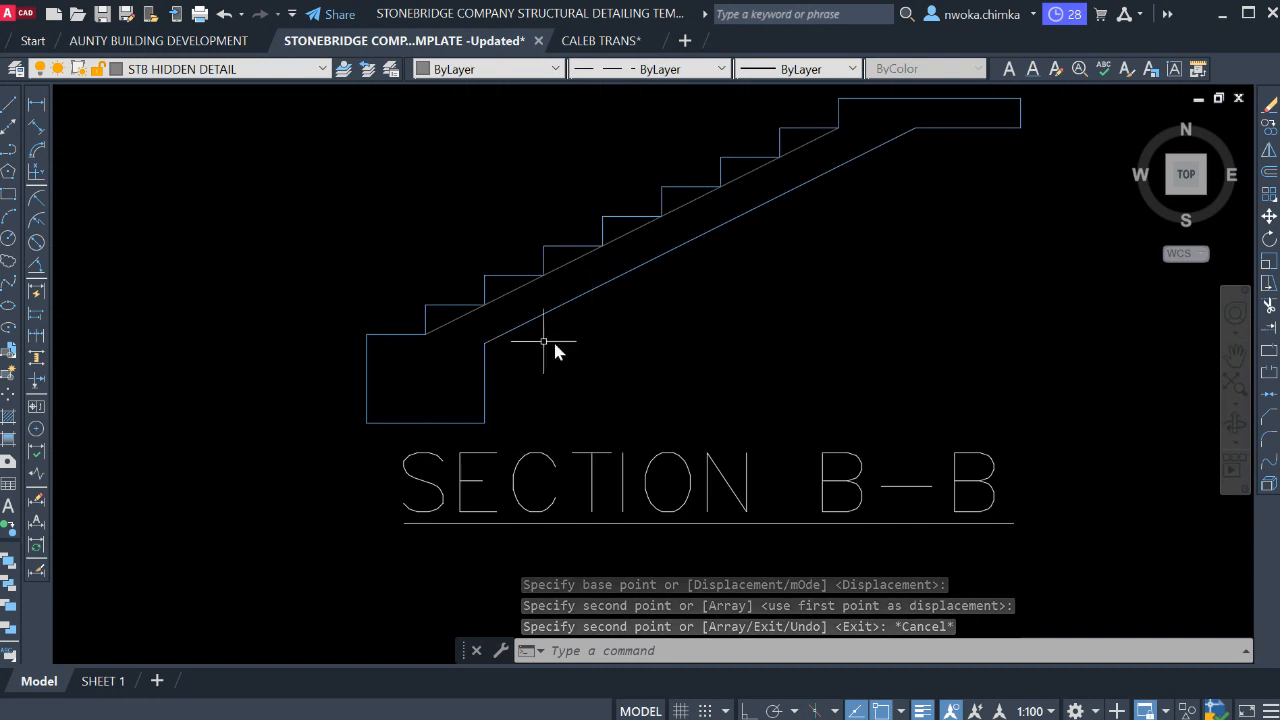
scroll(584, 300, "down", 2)
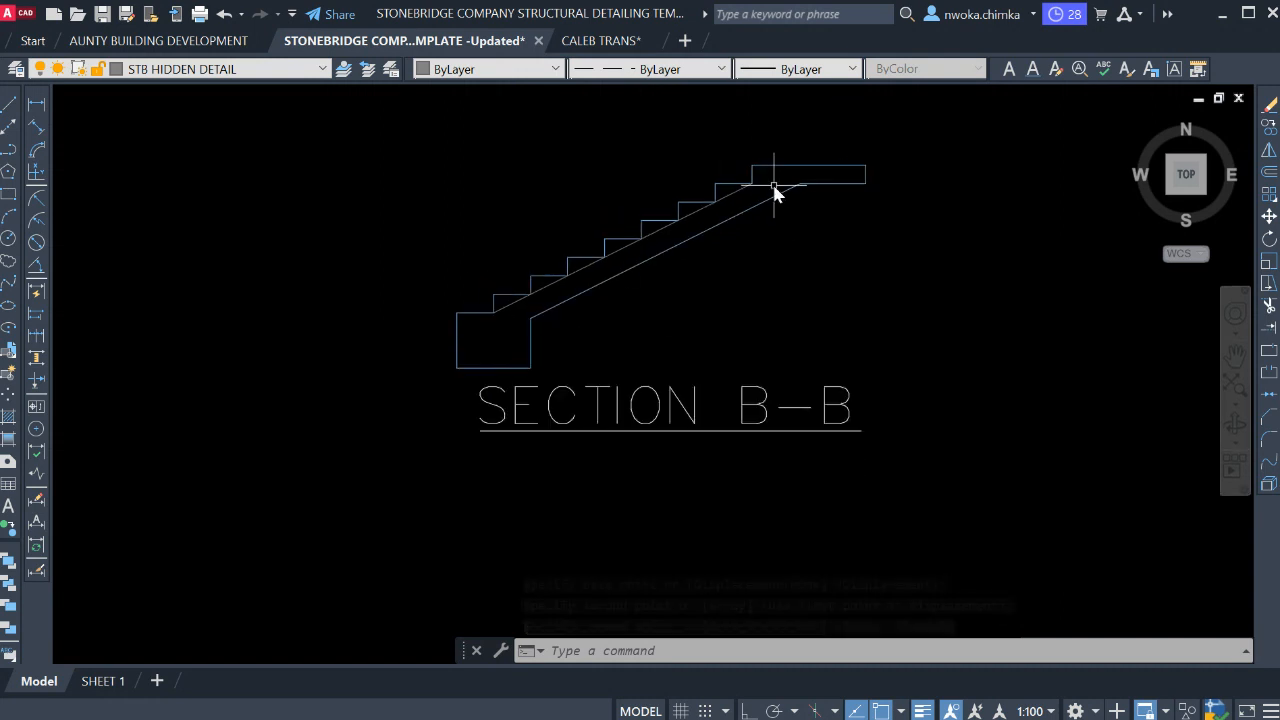
scroll(772, 190, "up", 4)
scroll(772, 190, "down", 6)
scroll(749, 286, "up", 6)
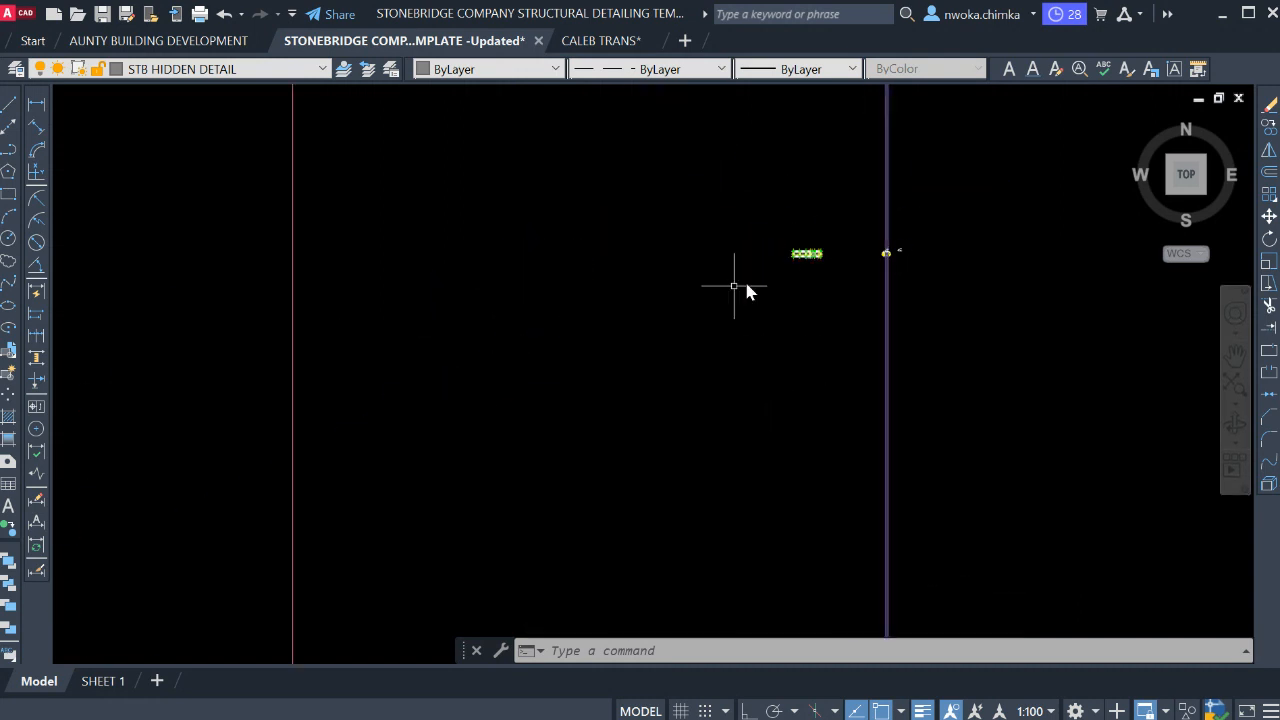
scroll(449, 314, "down", 5)
scroll(627, 311, "up", 5)
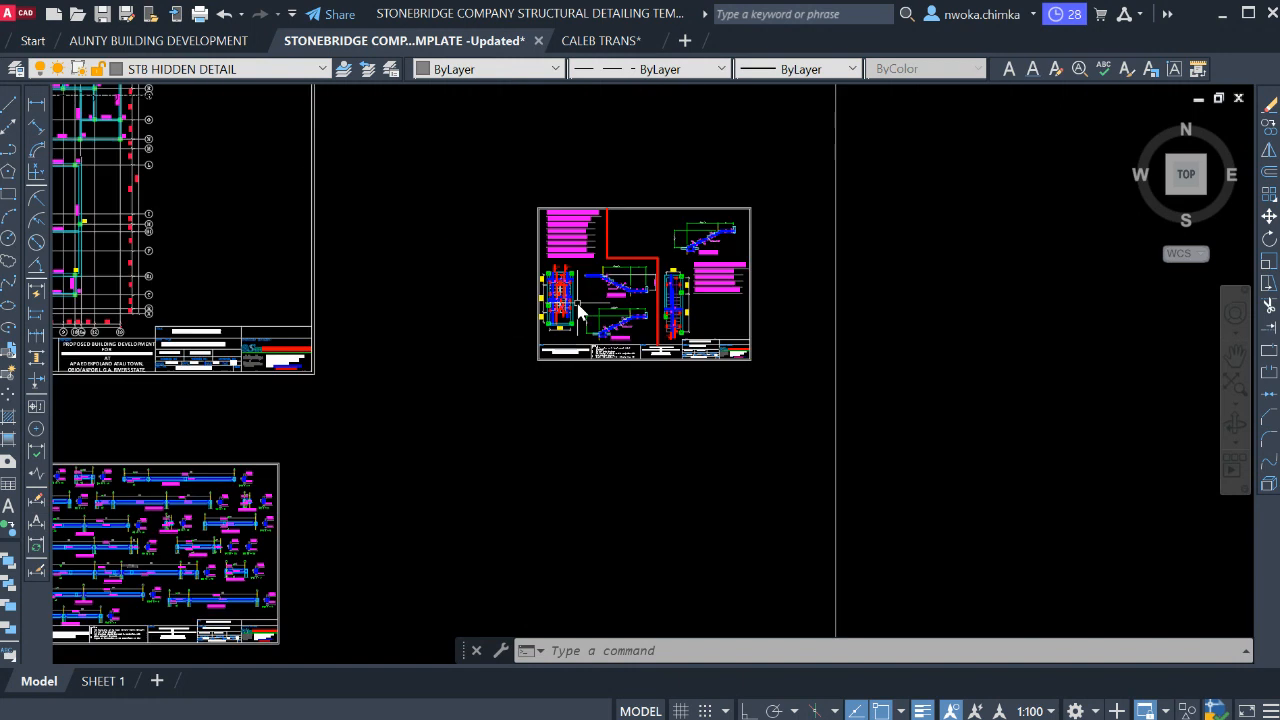
scroll(632, 395, "up", 5)
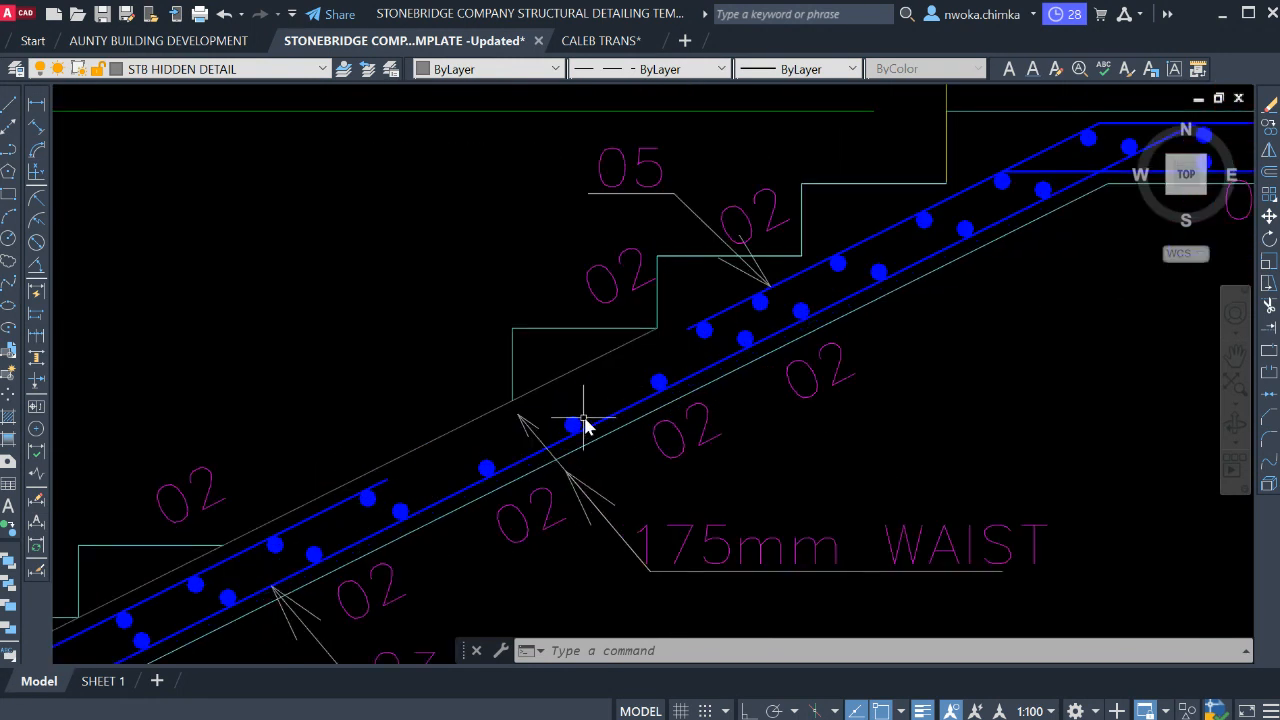
scroll(585, 425, "down", 10)
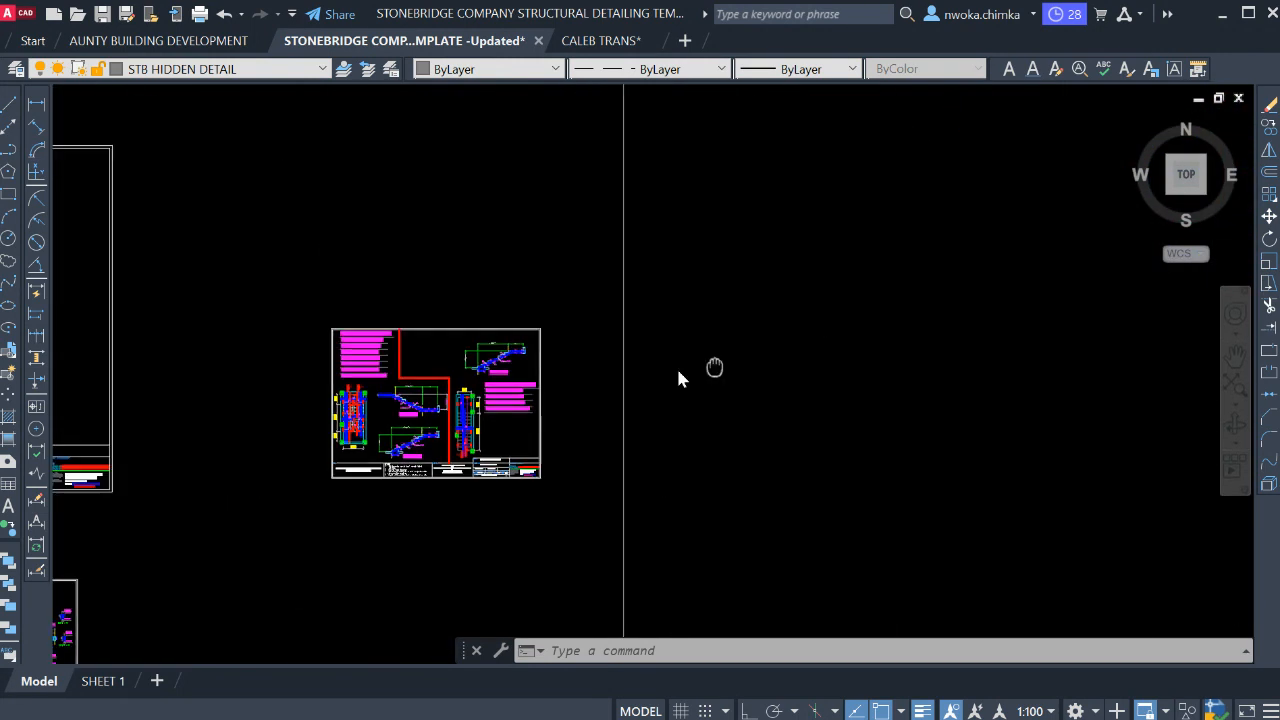
scroll(479, 392, "down", 4)
middle_click_drag(714, 367, 466, 401)
scroll(466, 401, "down", 1)
middle_click_drag(779, 344, 434, 411)
scroll(445, 412, "down", 1)
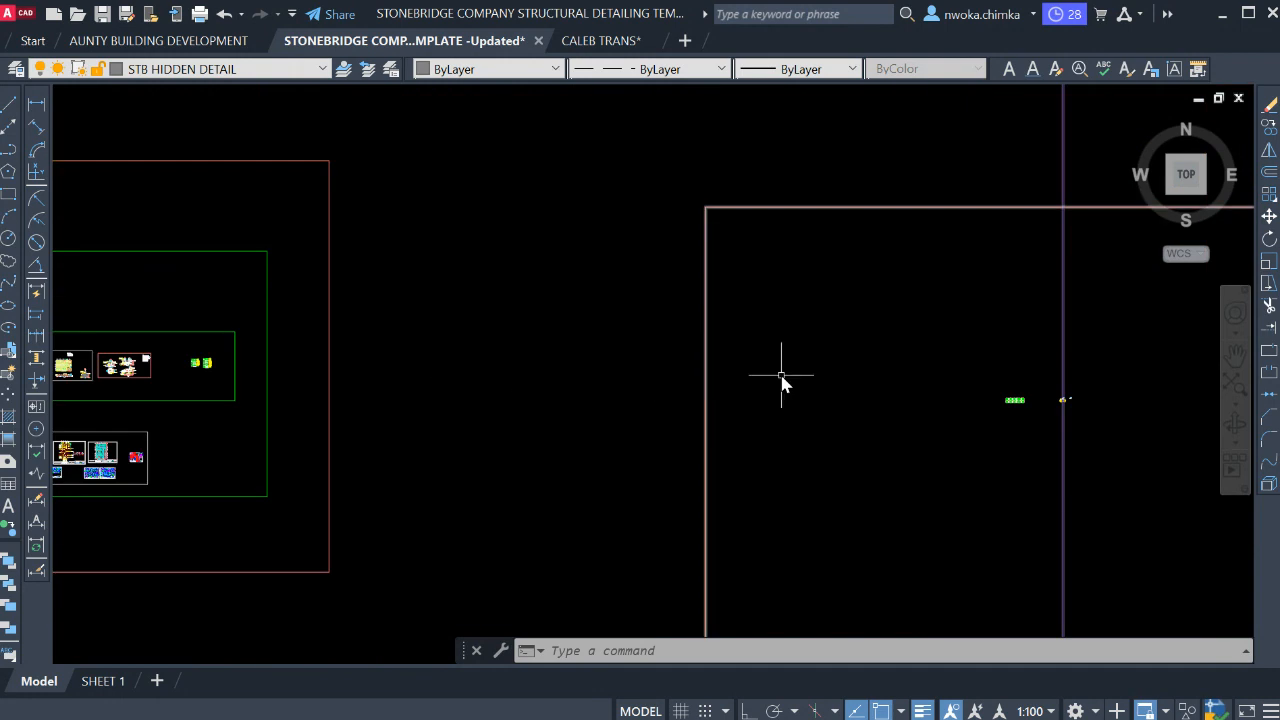
Move the copied SECTION B-B title slightly lower, away from the stair section.
scroll(1086, 406, "up", 10)
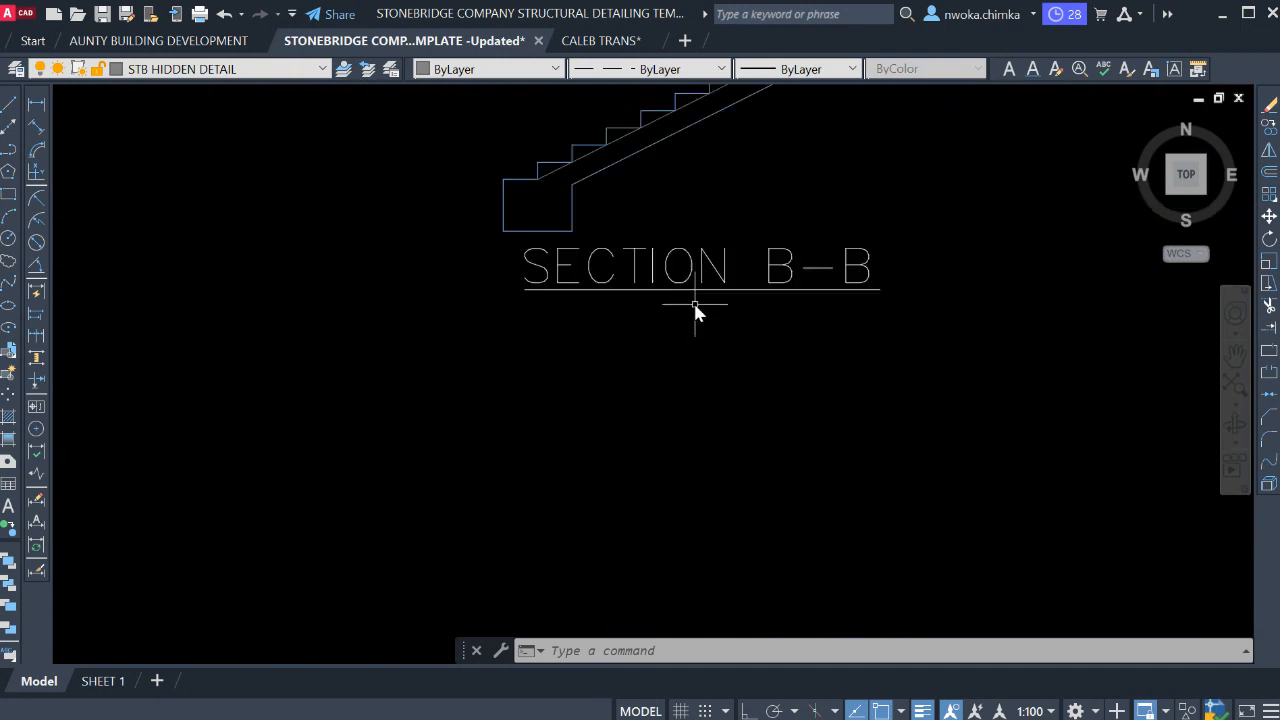
scroll(697, 313, "up", 2)
left_click(704, 285)
left_click(674, 318)
key("m")
key("Return")
left_click(664, 340)
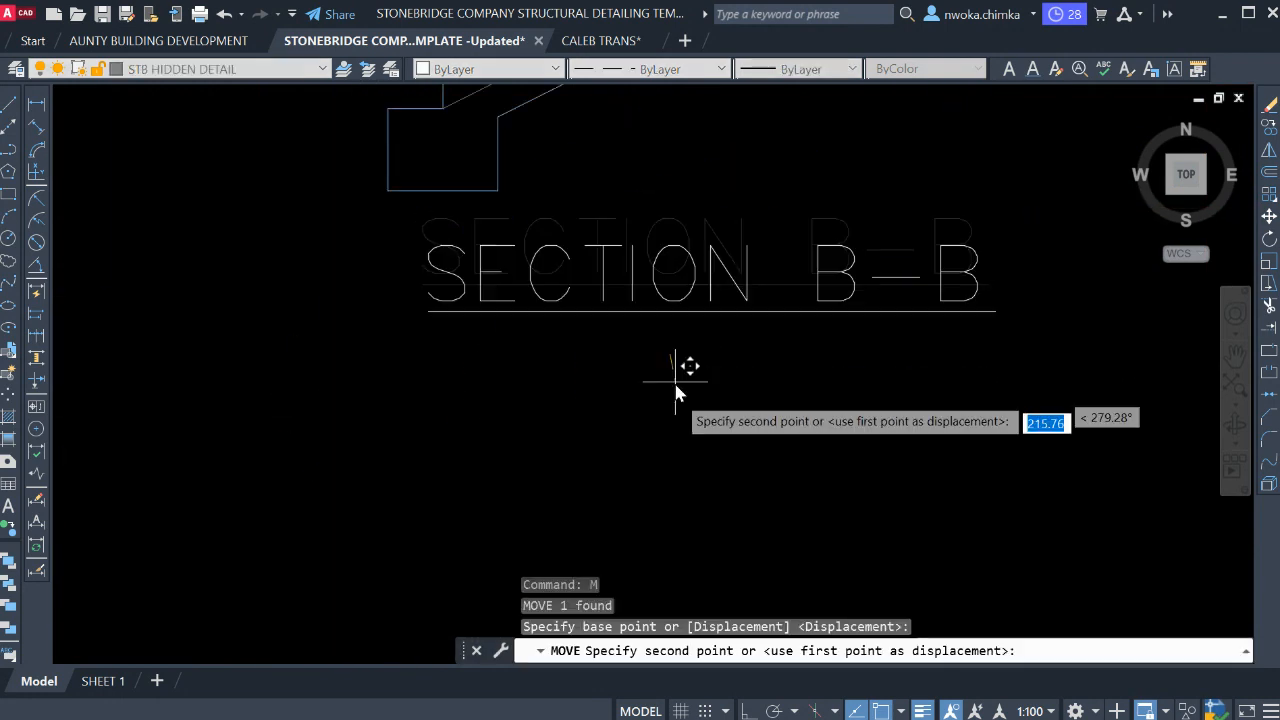
left_click(684, 384)
Move the STAIRCASE PLAN title up to just beneath the plan's lower wall.
scroll(720, 340, "down", 12)
scroll(645, 375, "up", 3)
scroll(645, 375, "up", 6)
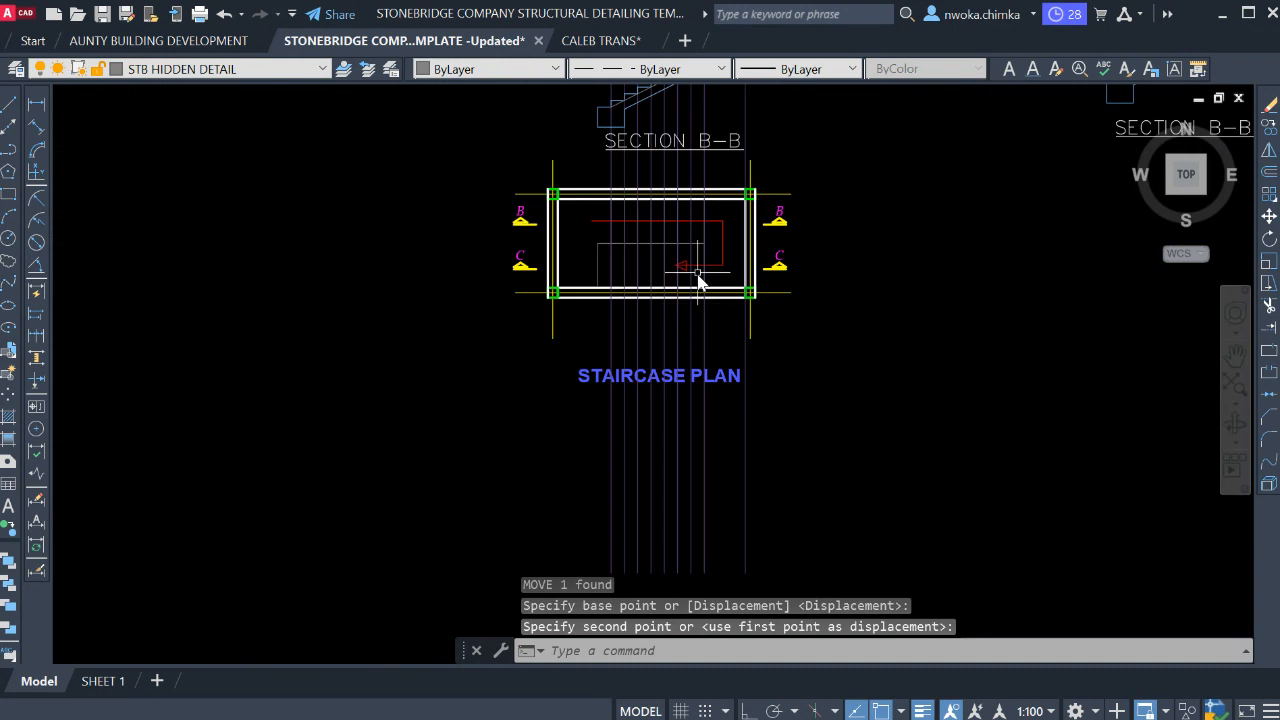
scroll(435, 255, "up", 2)
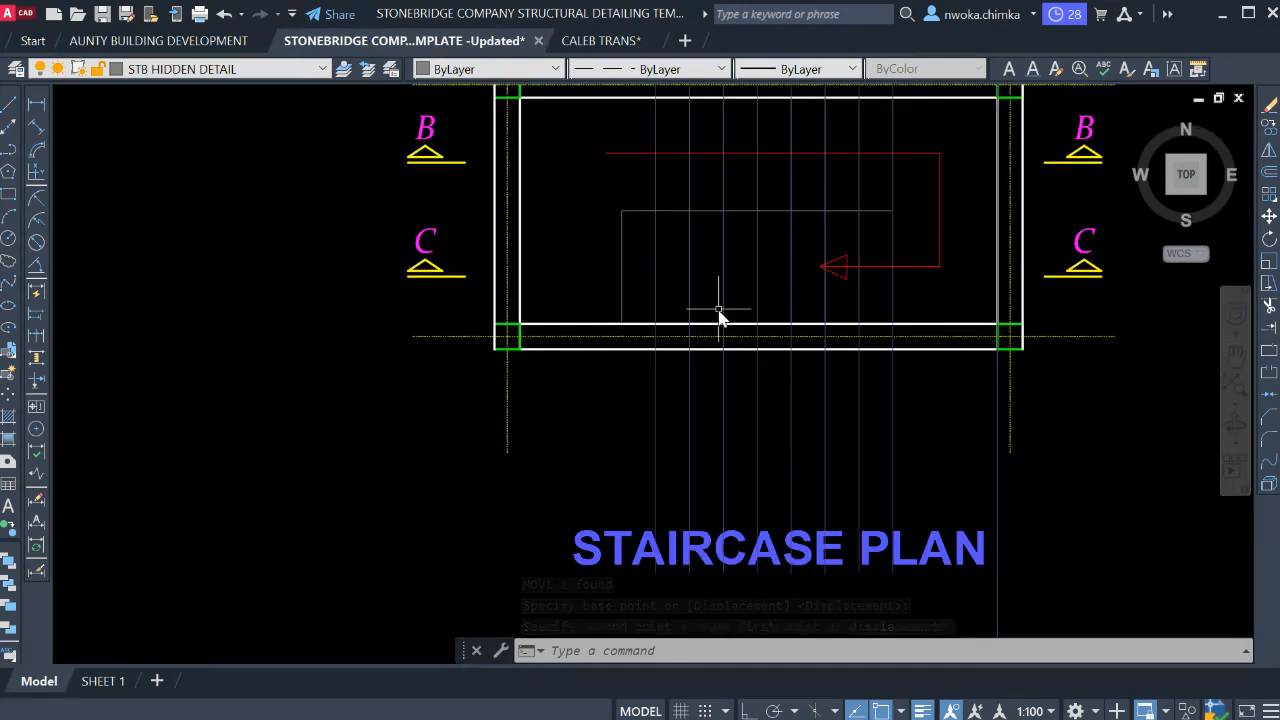
scroll(740, 320, "down", 2)
scroll(688, 291, "down", 2)
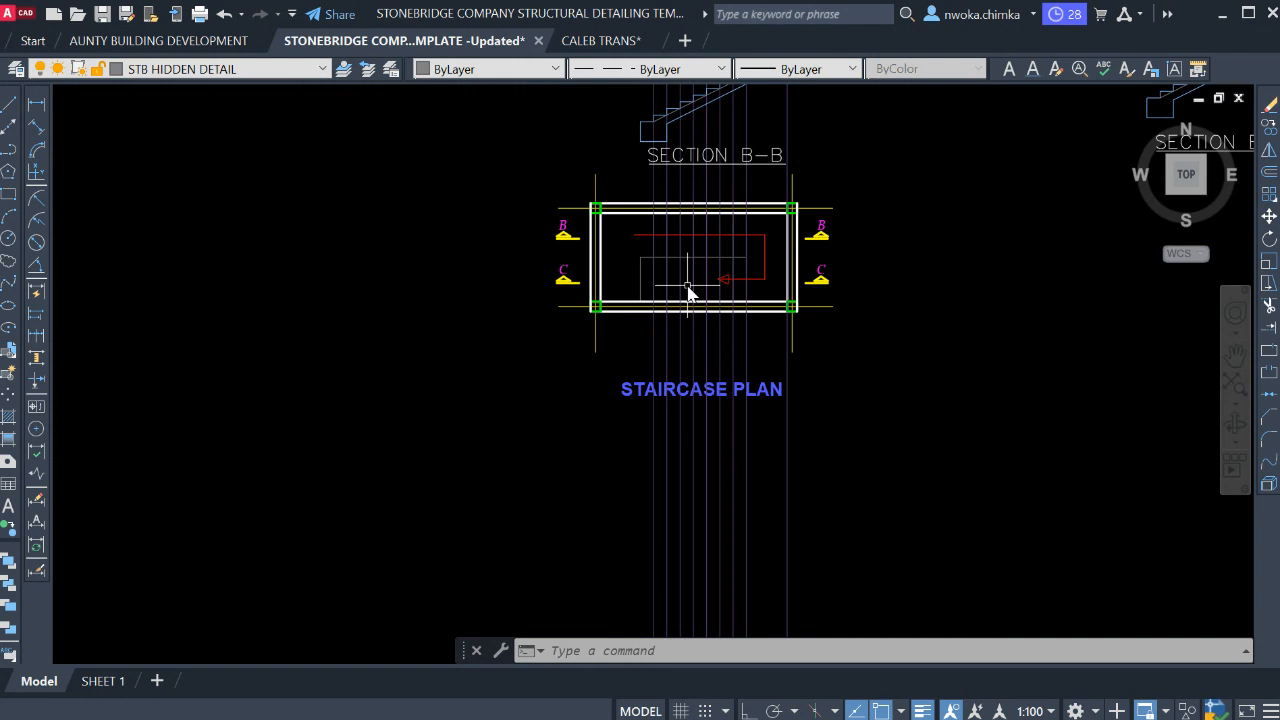
left_click(628, 395)
key("Return")
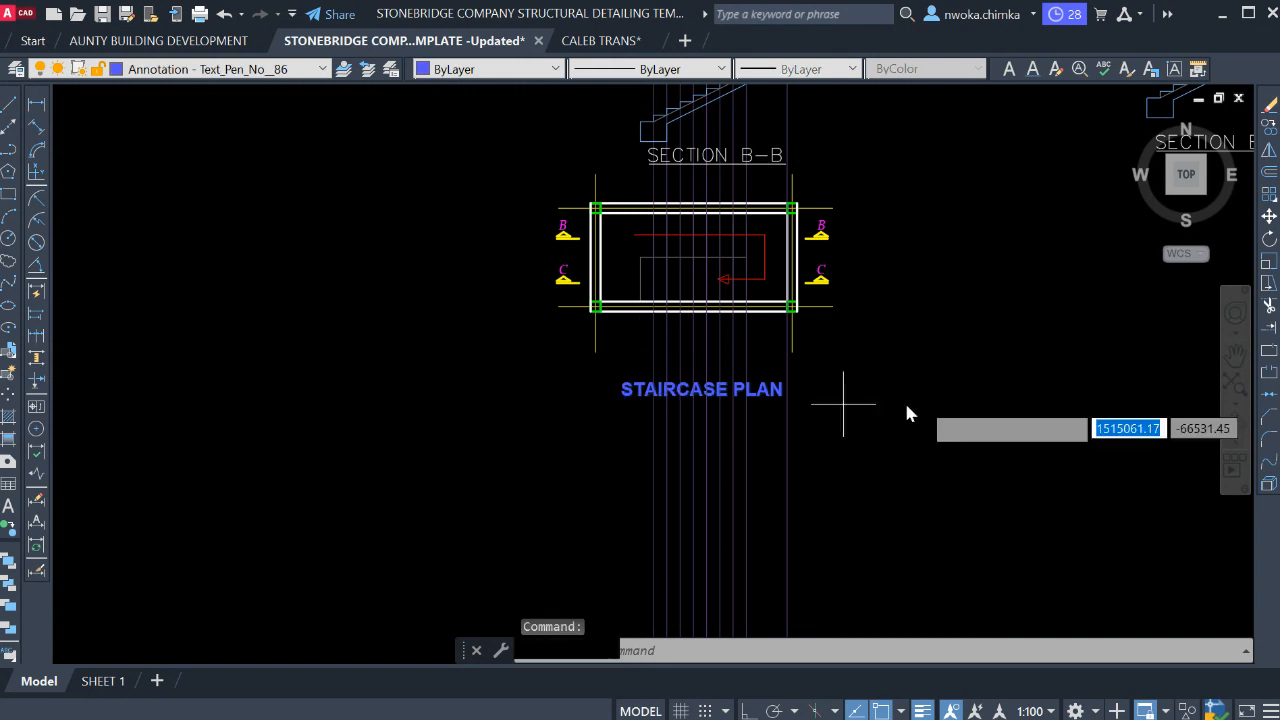
left_click(950, 393)
scroll(960, 345, "up", 2)
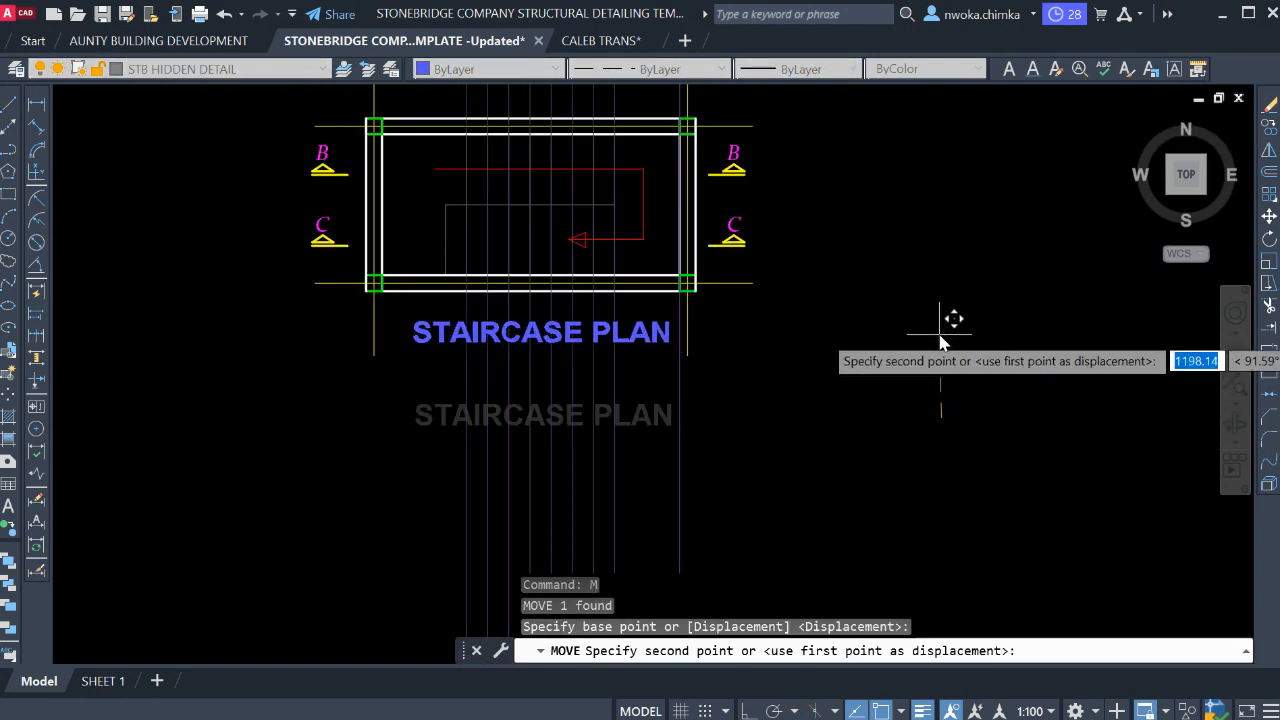
left_click(945, 329)
Make STB STAIRCASE the current layer and draw a horizontal construction line across the vertical guides below the STAIRCASE PLAN title.
middle_click_drag(645, 363, 657, 265)
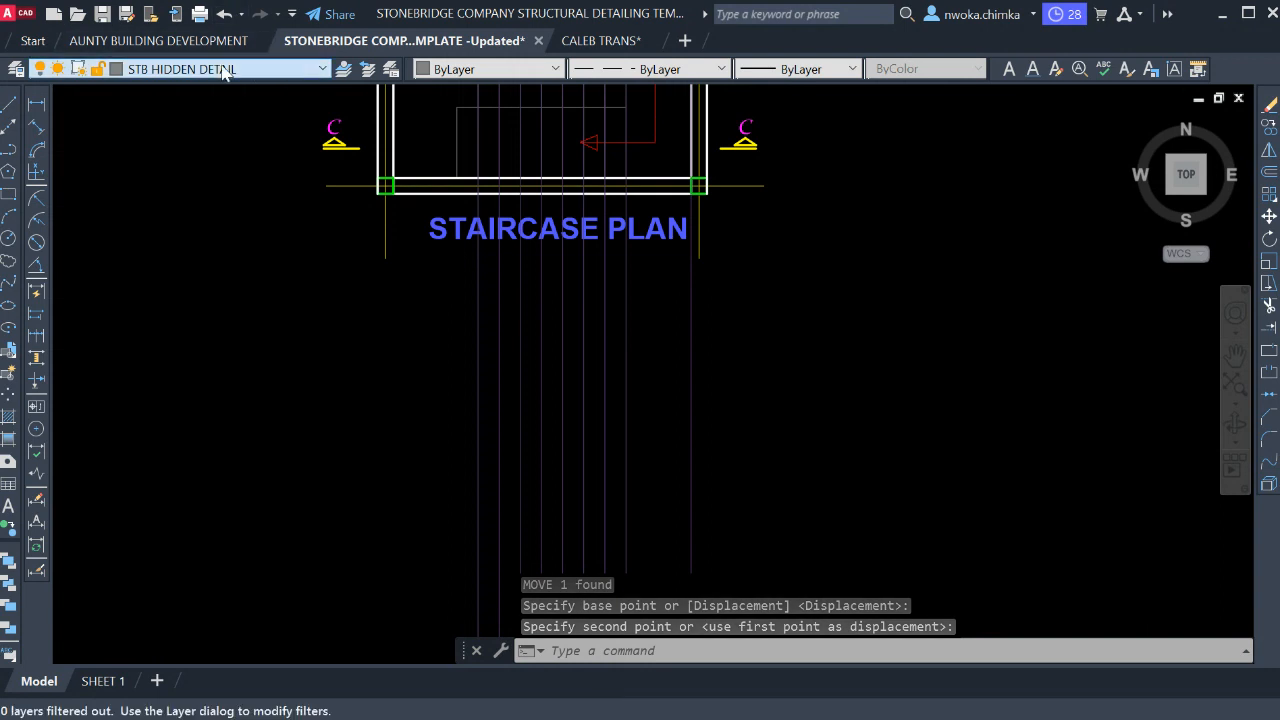
left_click(178, 240)
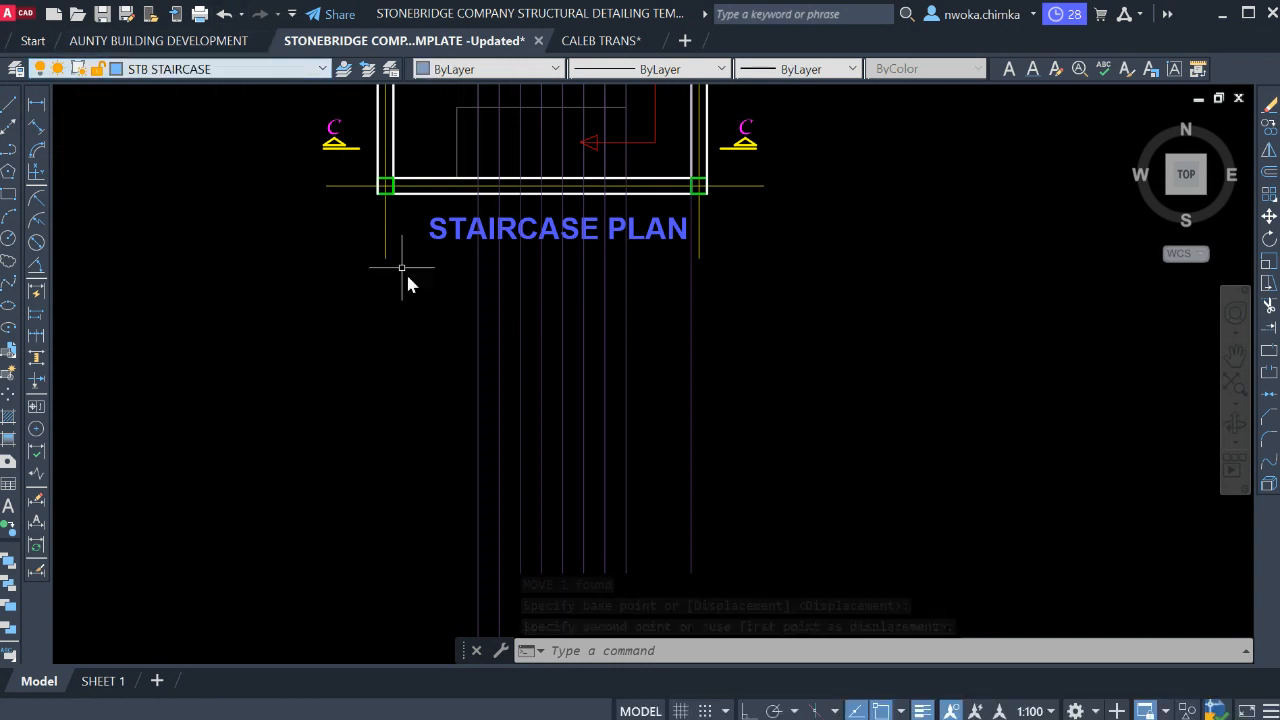
type("xl")
key("Return")
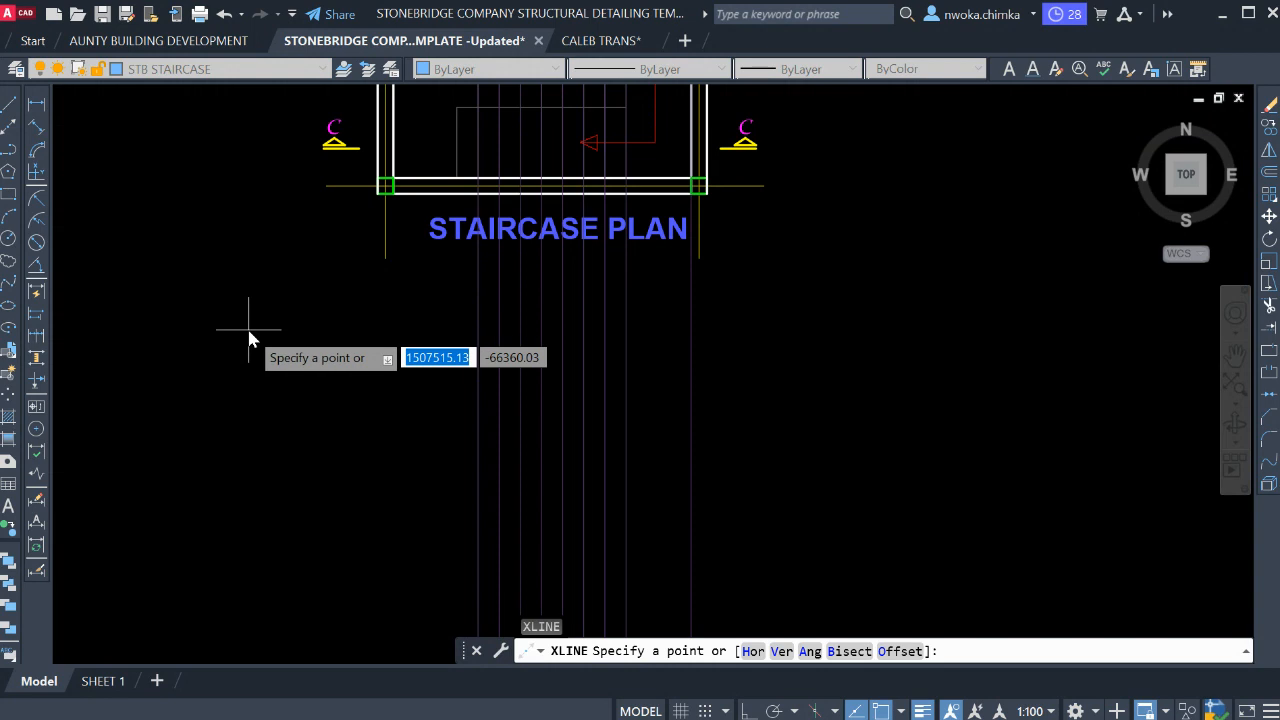
type("H")
key("Return")
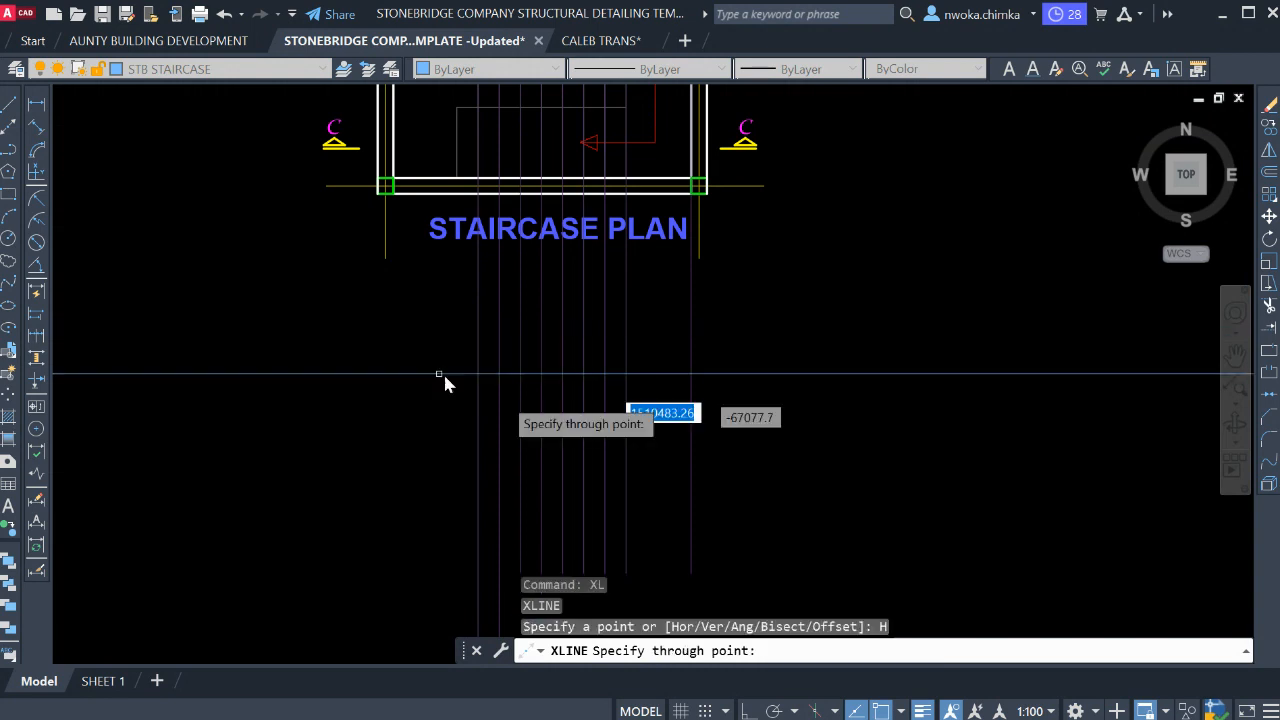
left_click(718, 392)
key("Escape")
middle_click_drag(659, 269, 639, 311)
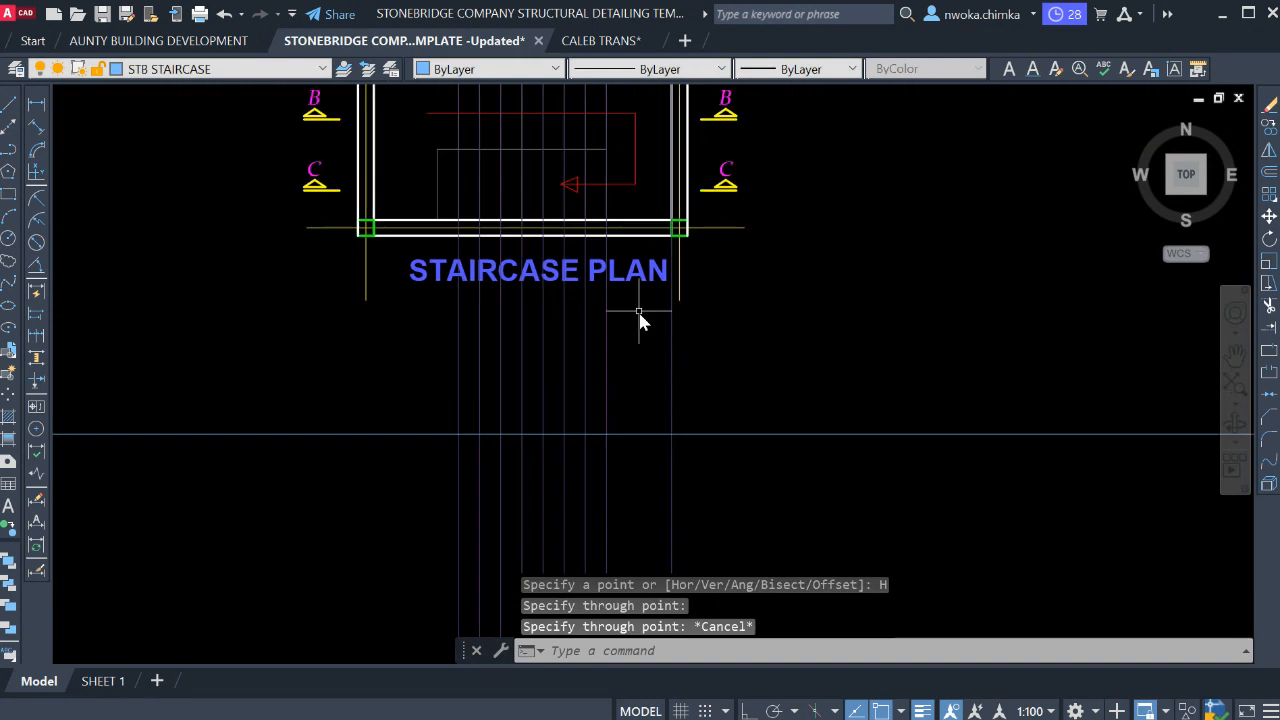
Start a line where the rightmost vertical guide meets the horizontal construction line and draw a 150 mm riser upward with Ortho on.
scroll(721, 352, "down", 2)
scroll(765, 372, "up", 4)
scroll(614, 214, "down", 1)
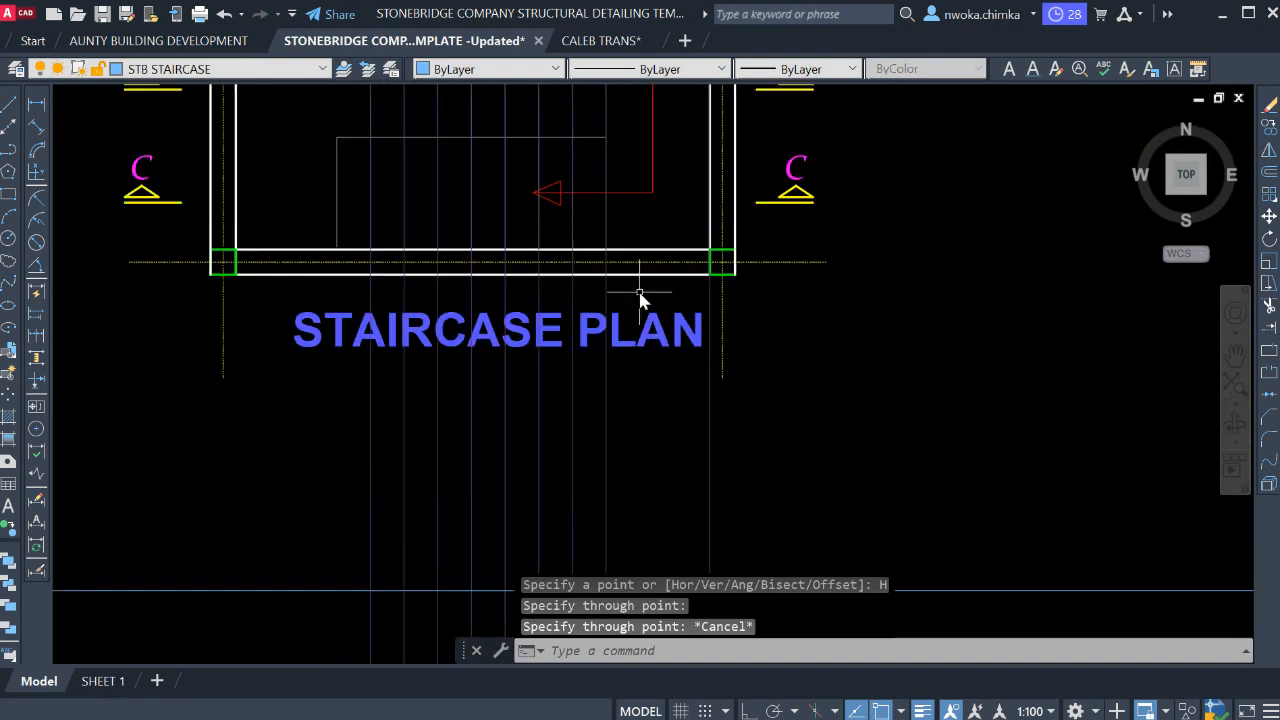
scroll(643, 294, "up", 1)
type("L")
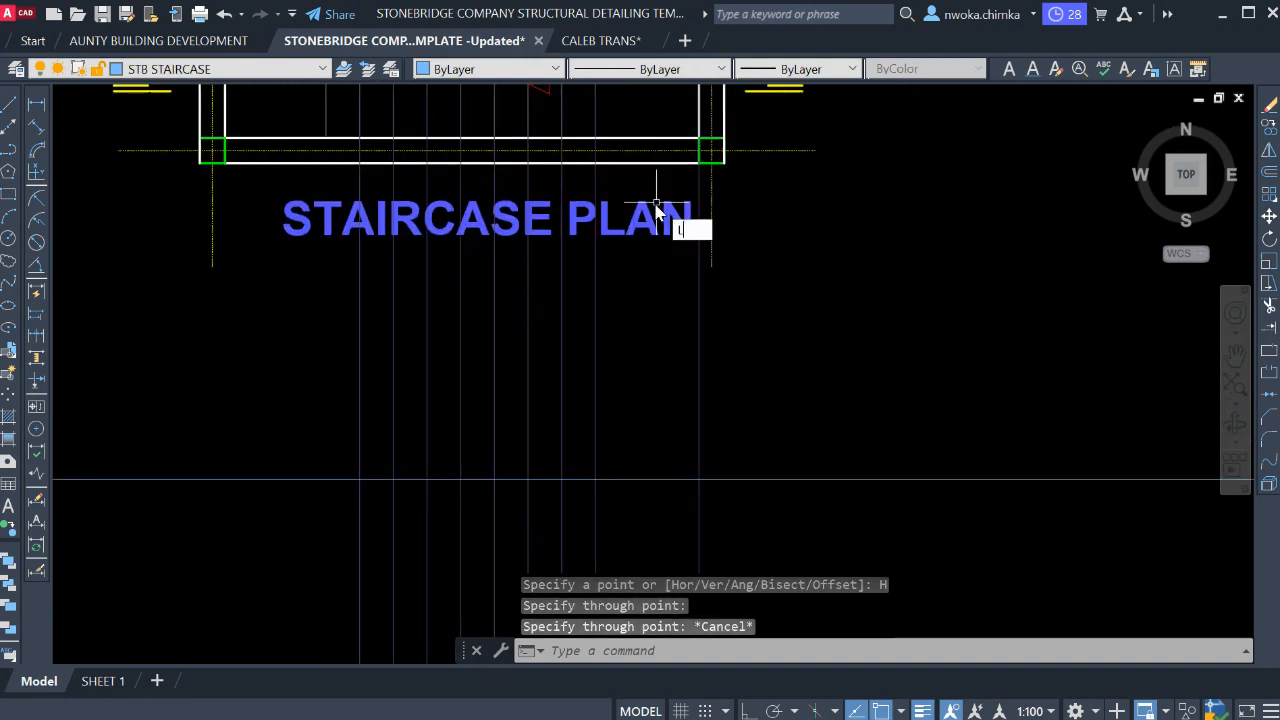
key("Return")
scroll(705, 515, "up", 2)
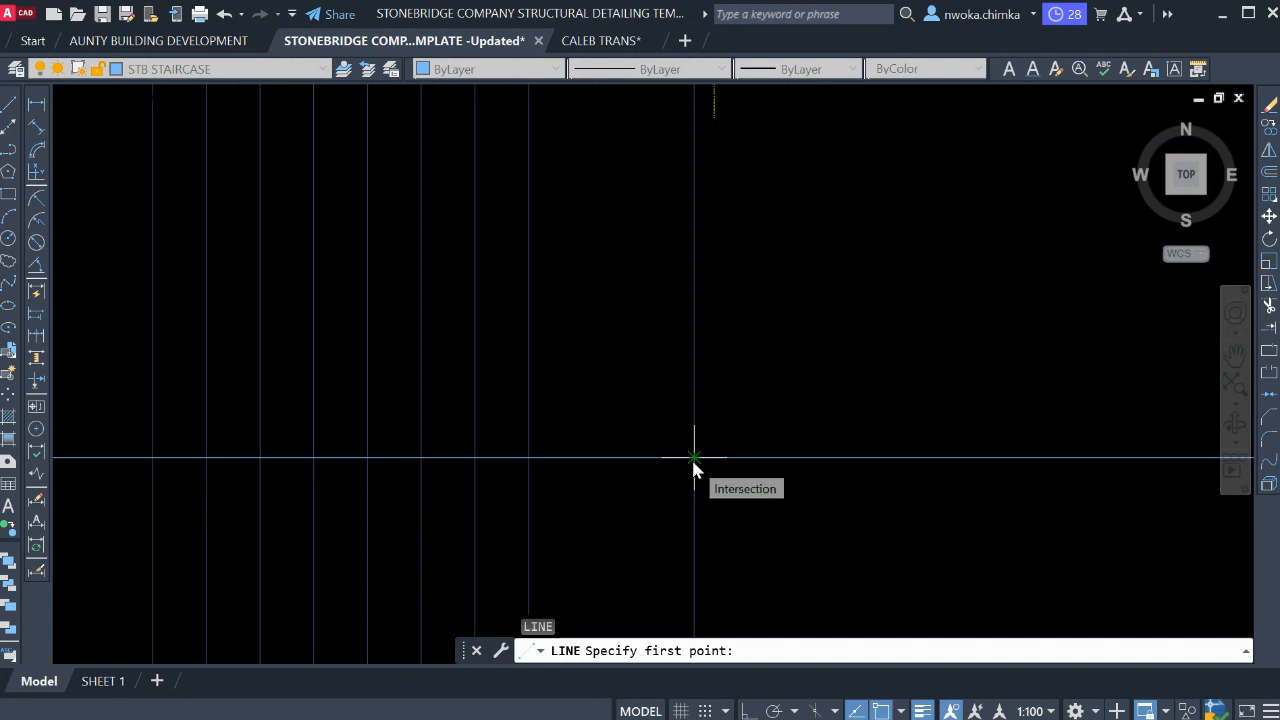
scroll(699, 466, "up", 3)
left_click(634, 457)
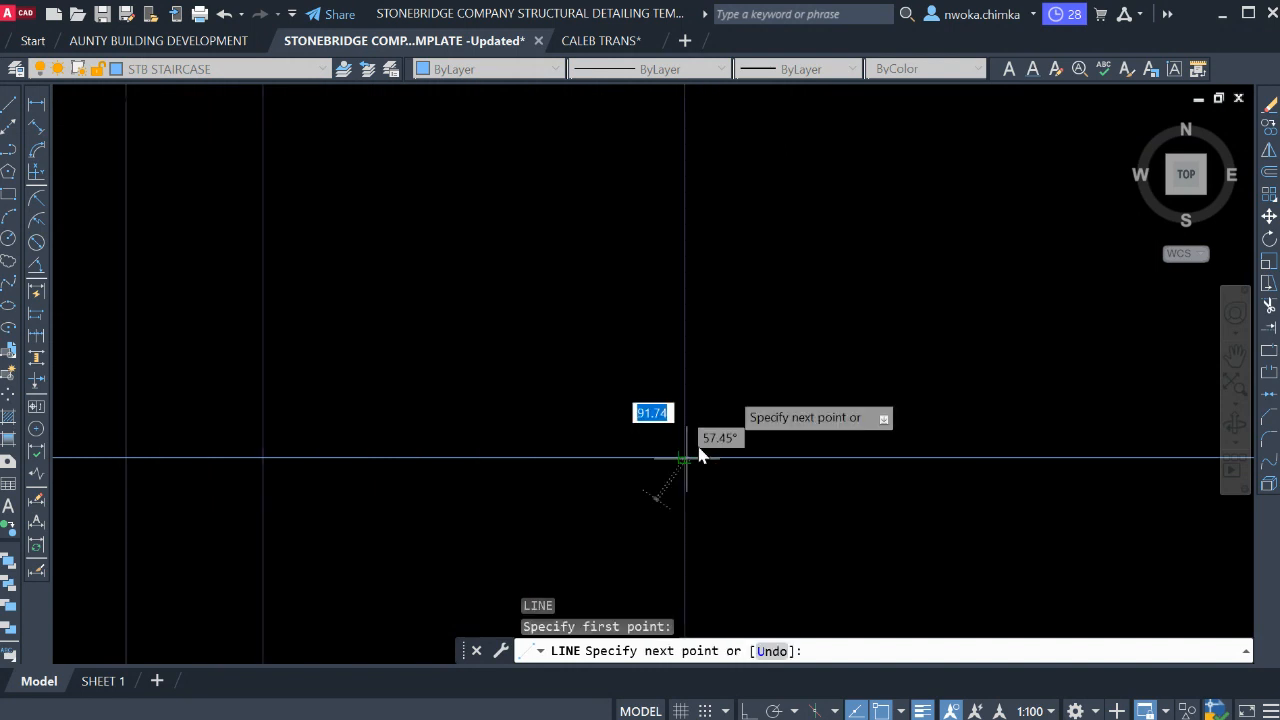
key("F8")
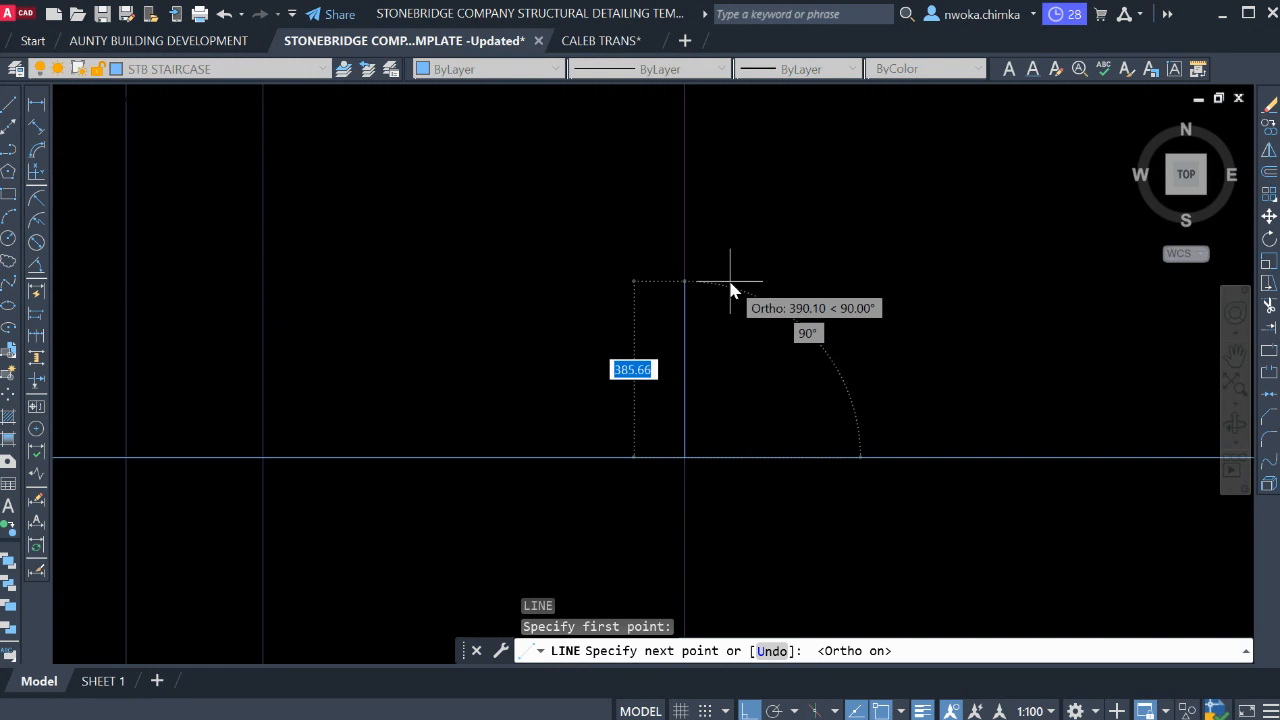
scroll(730, 278, "down", 2)
scroll(730, 280, "up", 2)
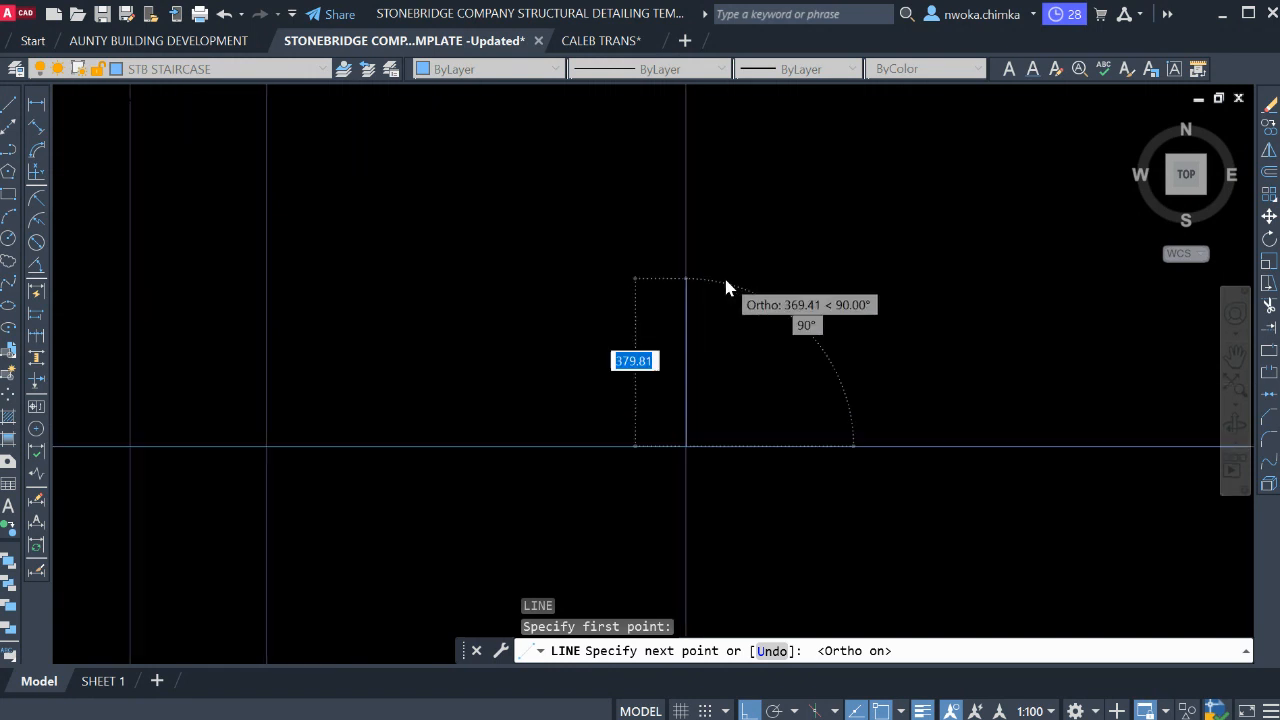
scroll(726, 284, "down", 2)
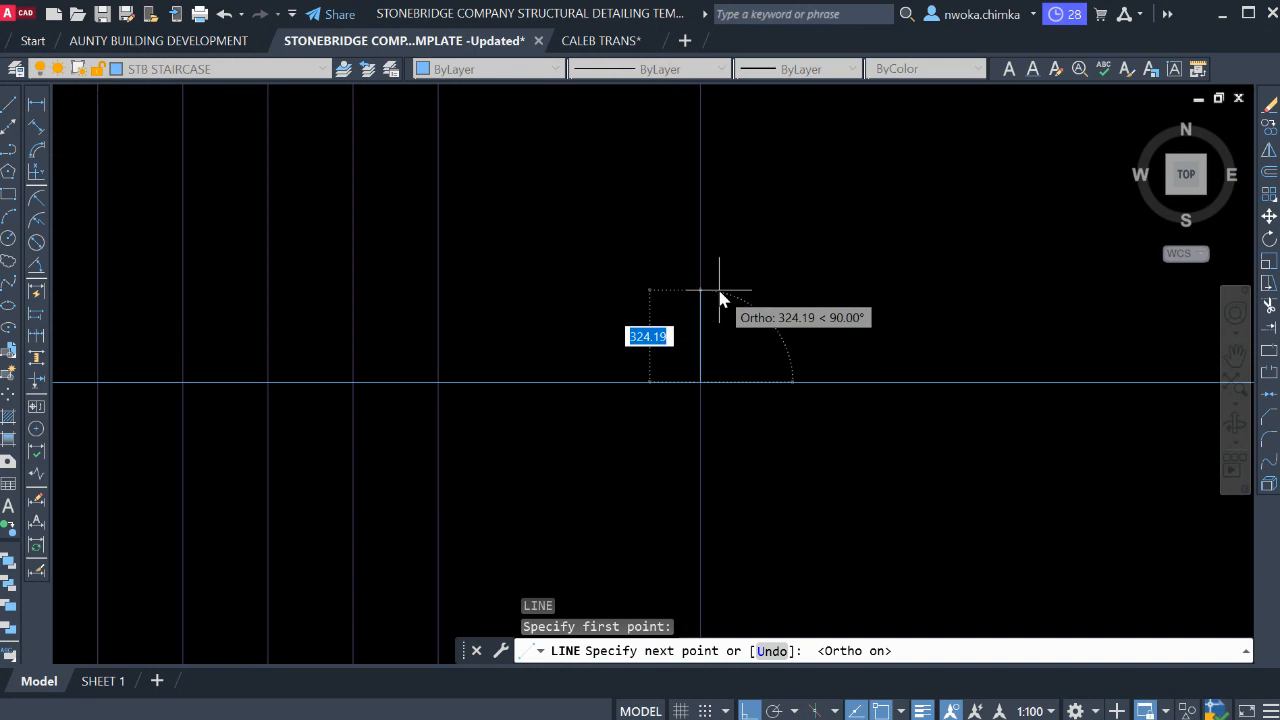
type("150")
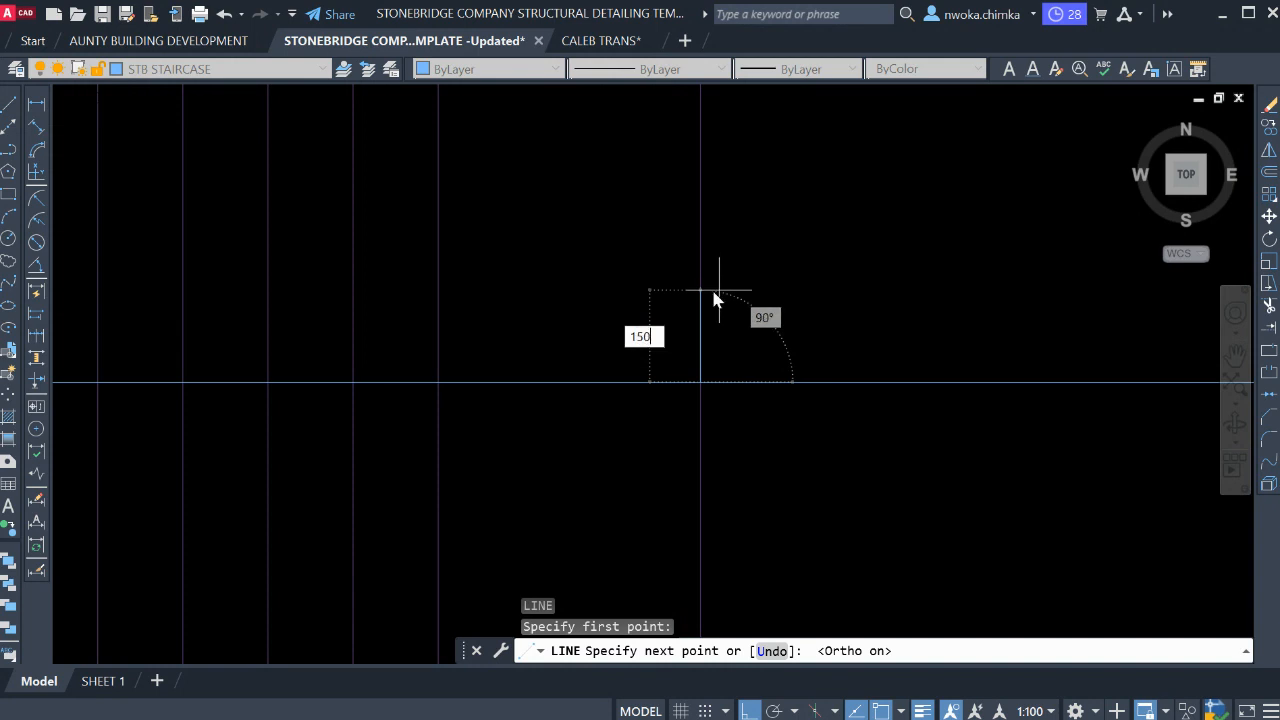
key("Return")
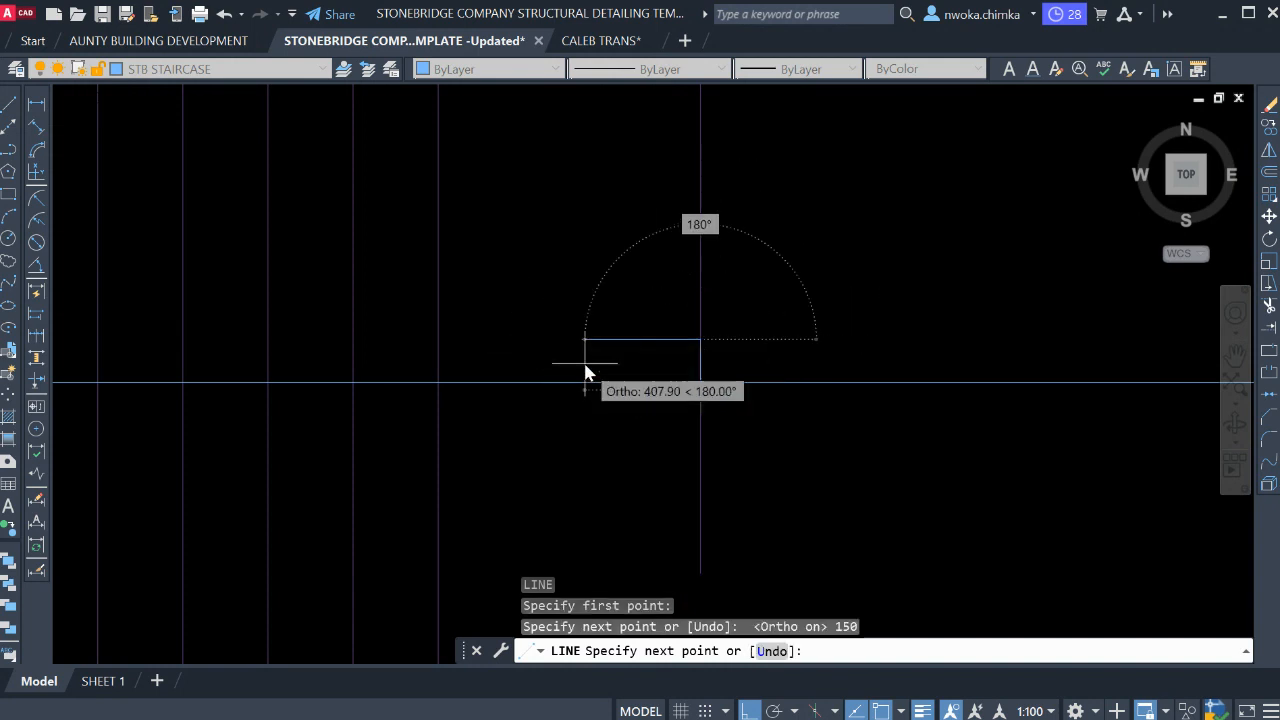
Continue the line horizontally left from the first riser to the next vertical guide to form the landing.
scroll(585, 372, "up", 3)
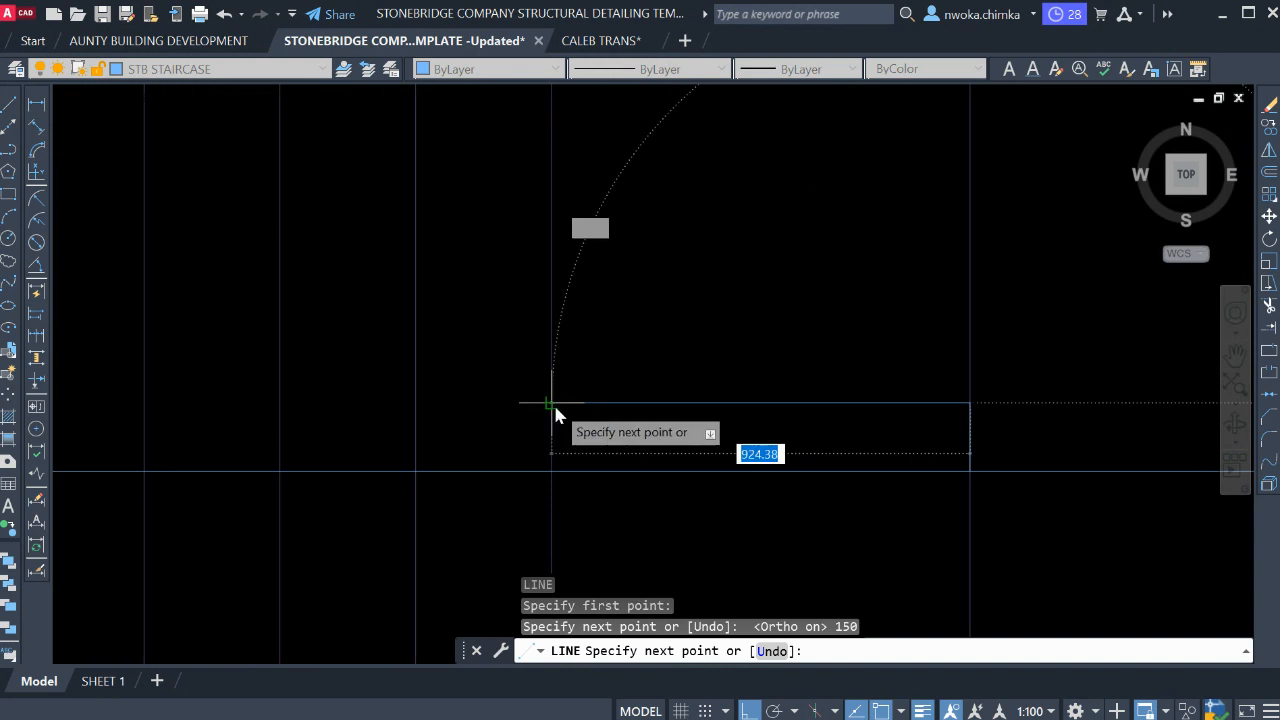
scroll(555, 410, "down", 5)
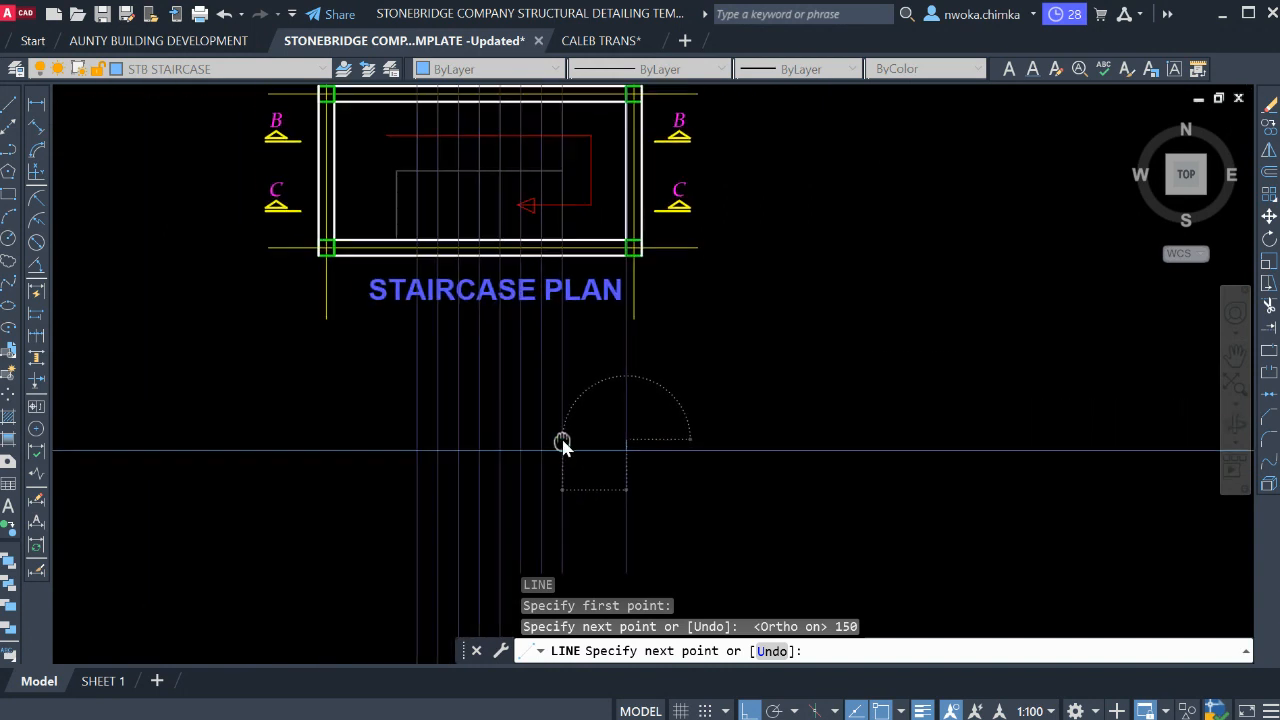
left_click(573, 436)
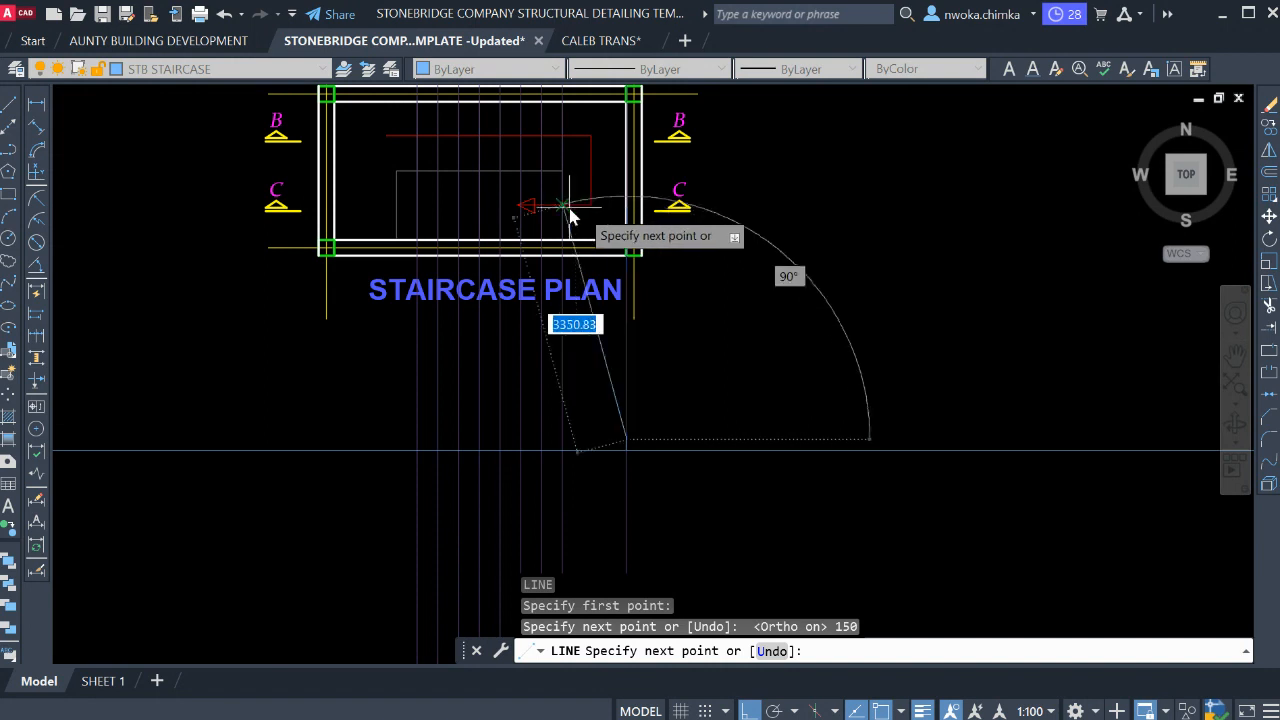
scroll(564, 447, "up", 5)
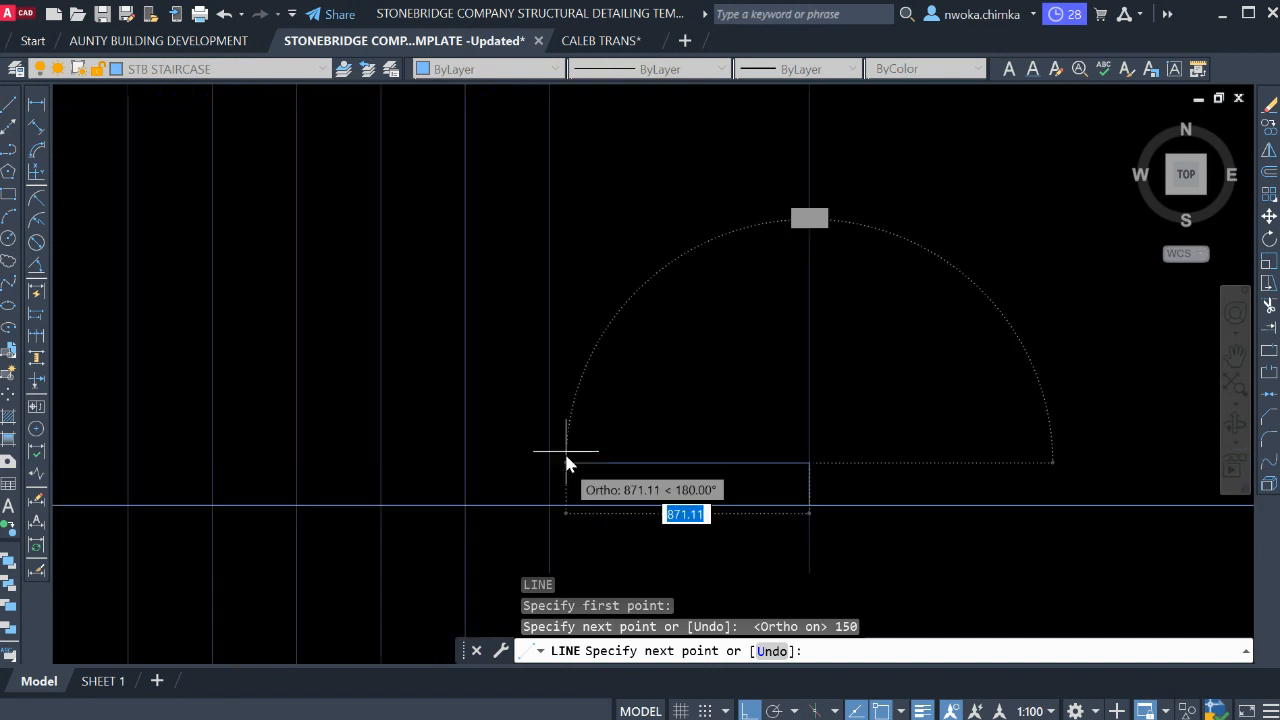
left_click(548, 462)
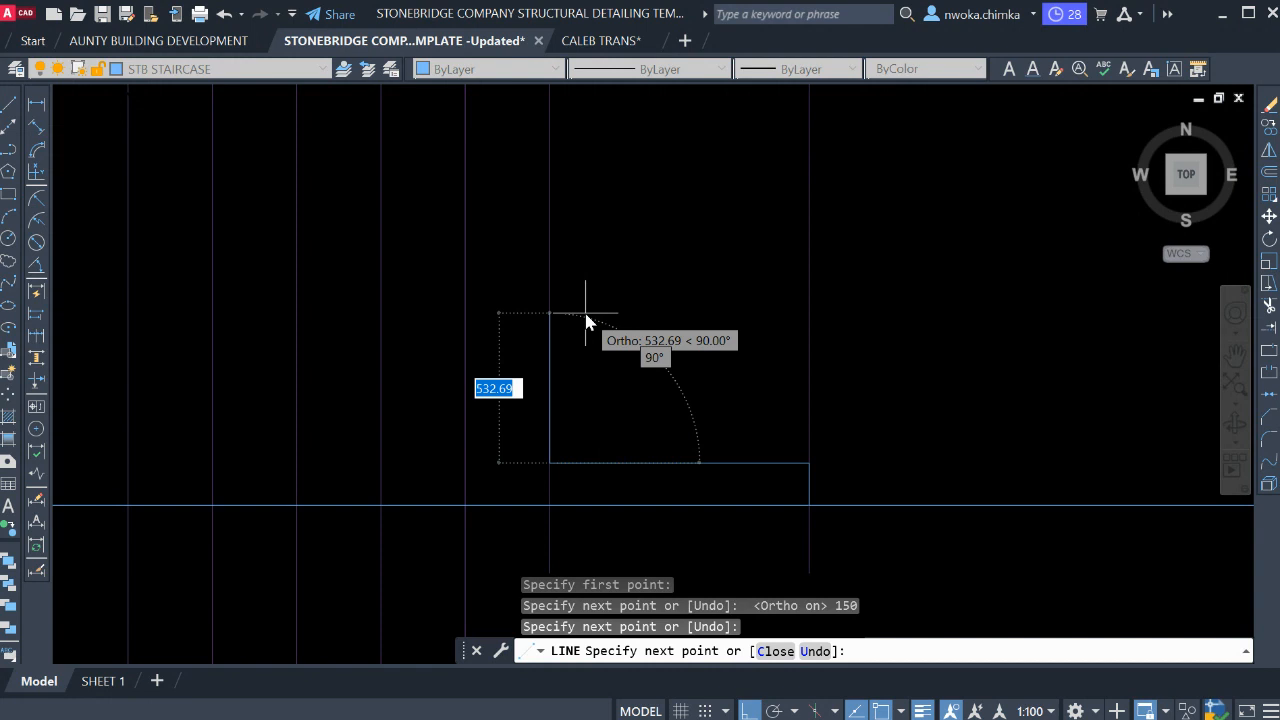
Continue the profile up from the landing with two steps, each a 150 mm riser and a tread ending on the next guide.
scroll(586, 321, "down", 2)
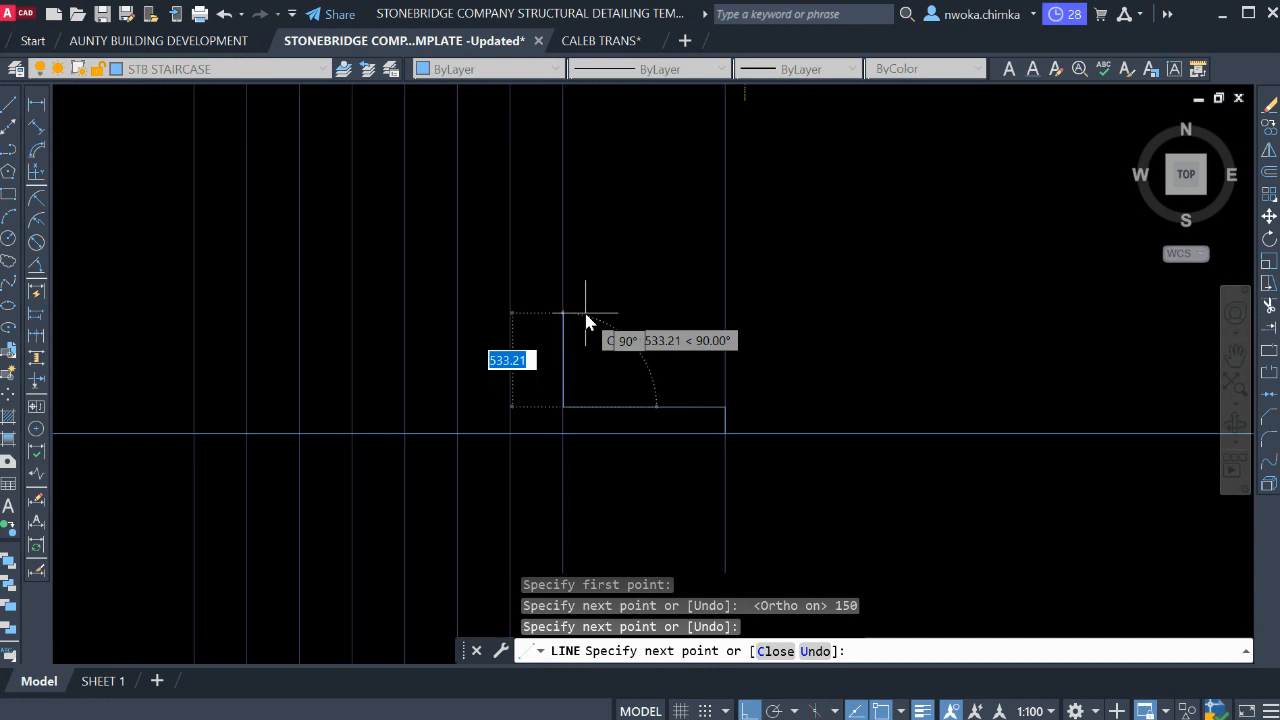
scroll(586, 321, "up", 2)
type("15")
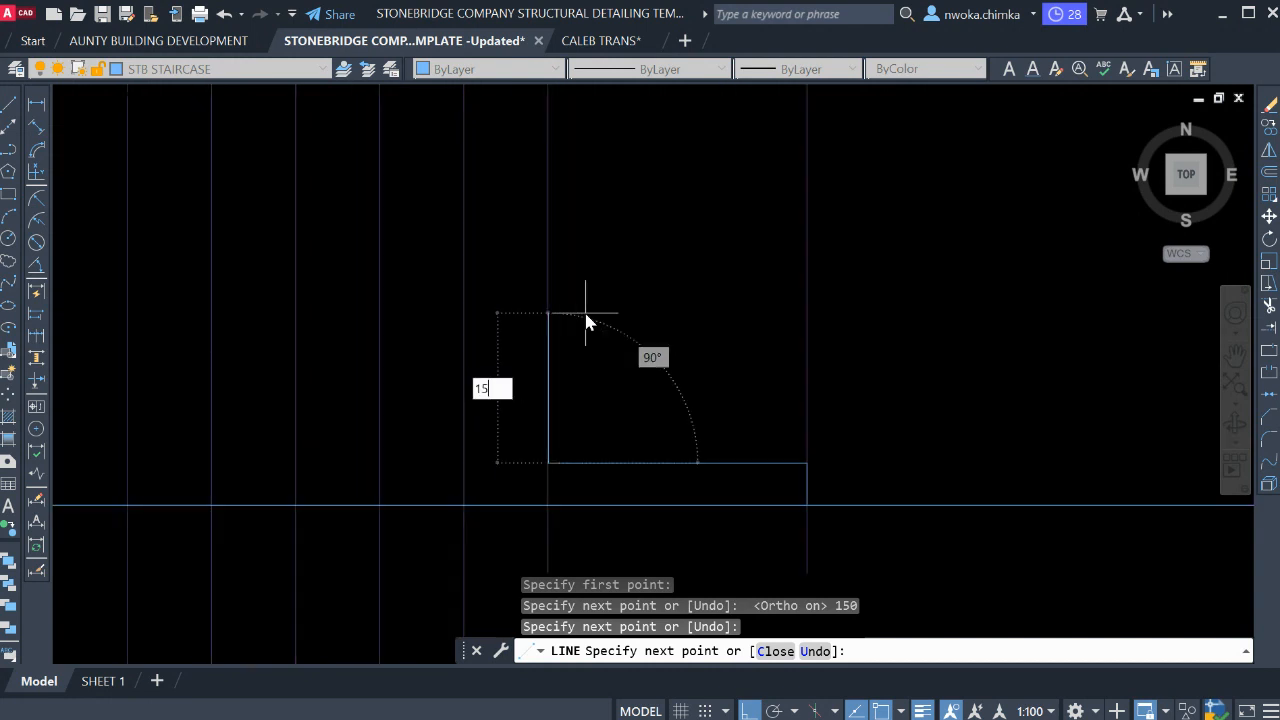
type("0")
key("Return")
scroll(543, 380, "down", 3)
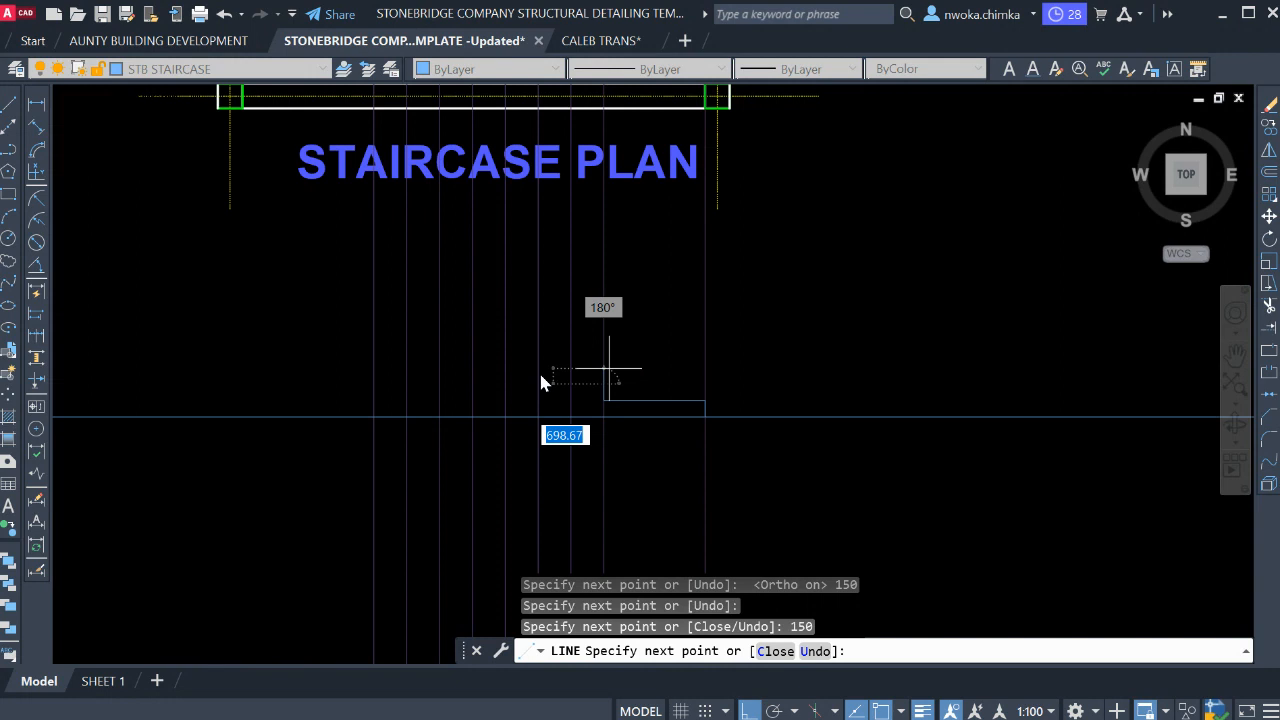
scroll(588, 392, "up", 3)
left_click(661, 360)
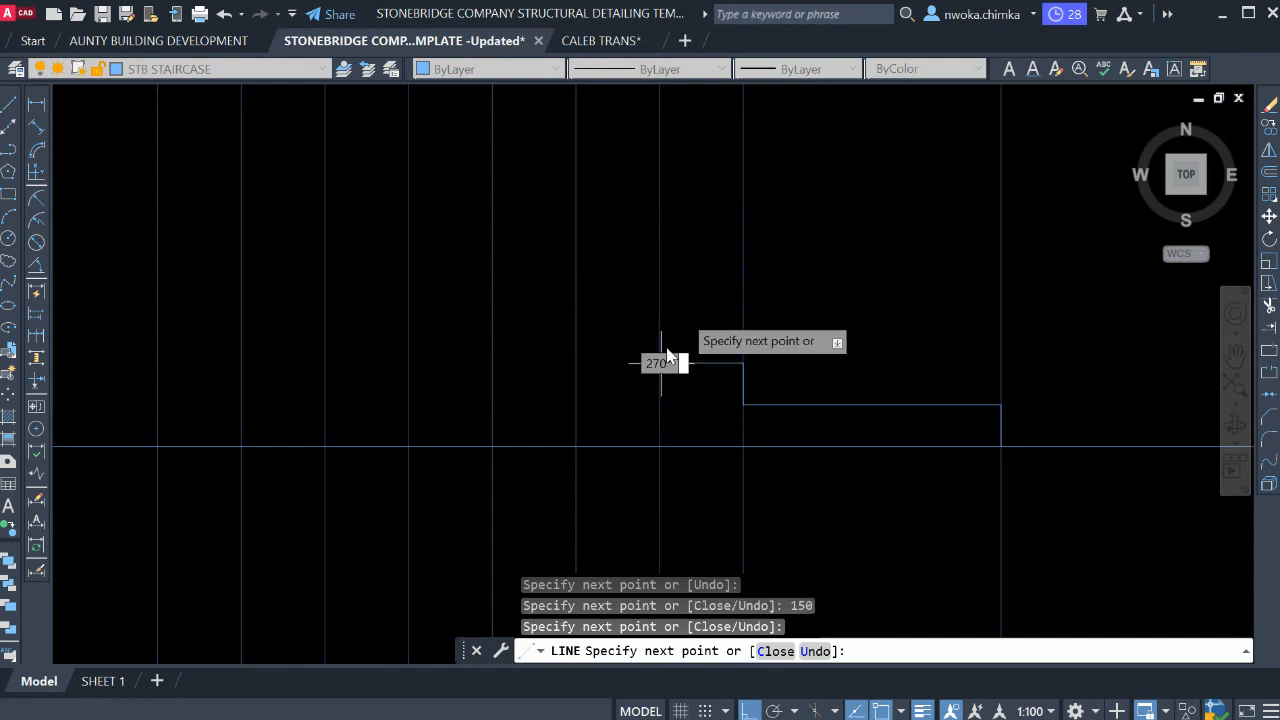
type("150")
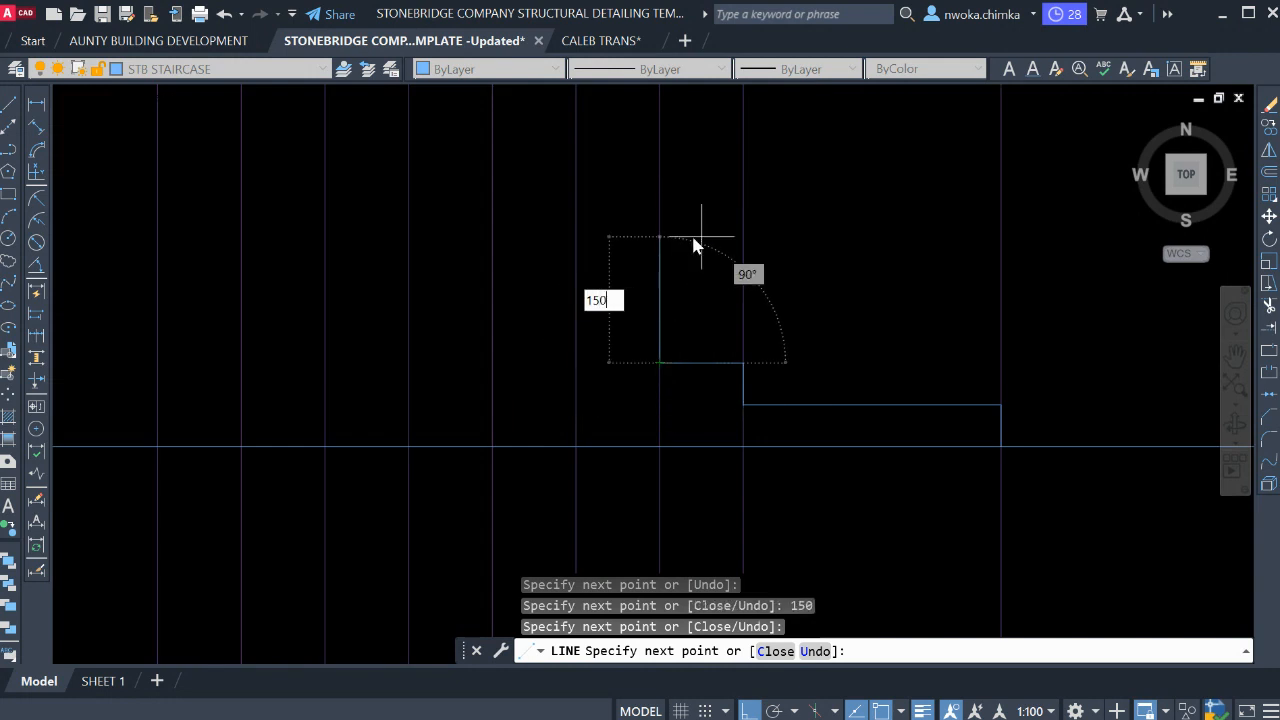
key("Return")
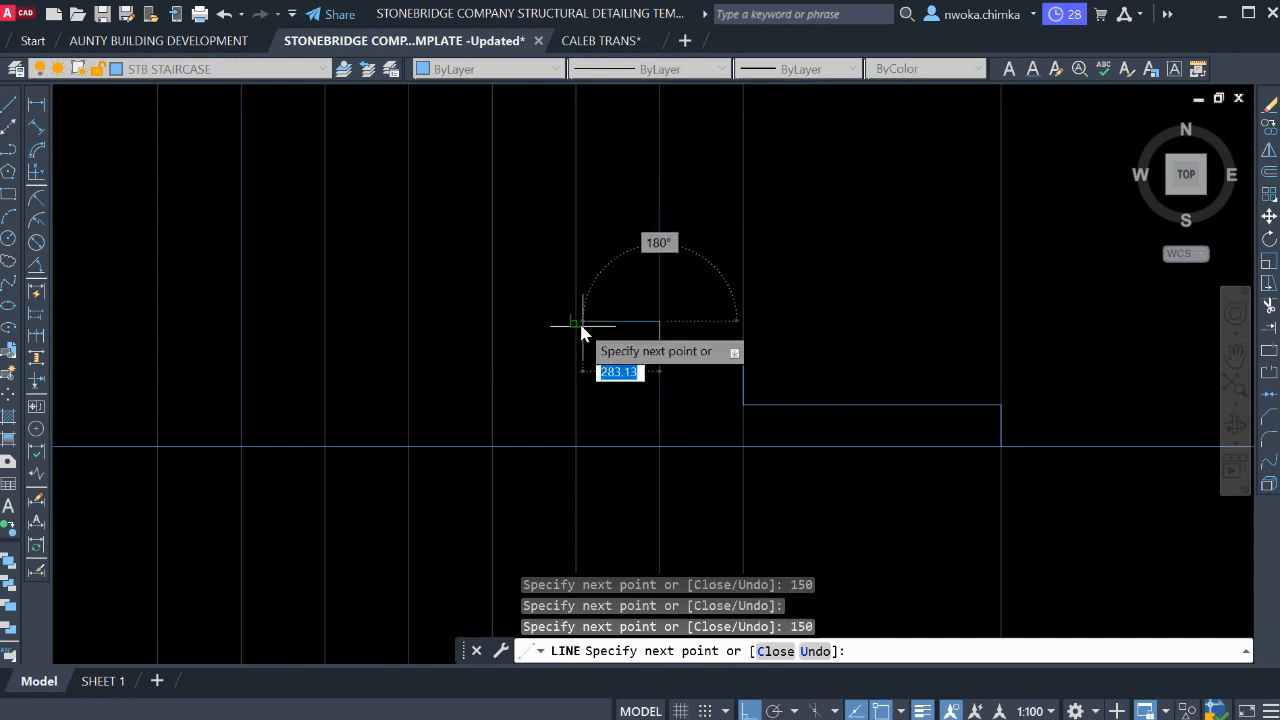
left_click(577, 321)
Add the third step above the landing with a 150 mm riser and a 300 mm tread running left.
type("15")
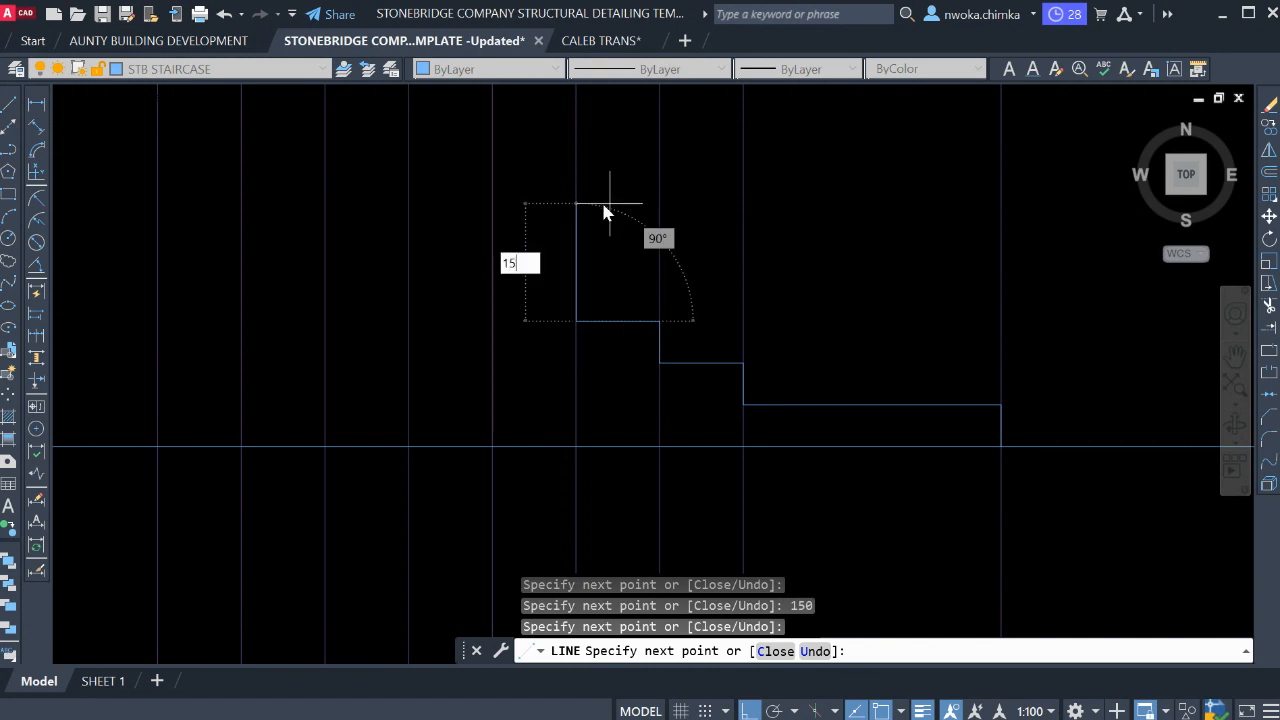
type("0")
key("Return")
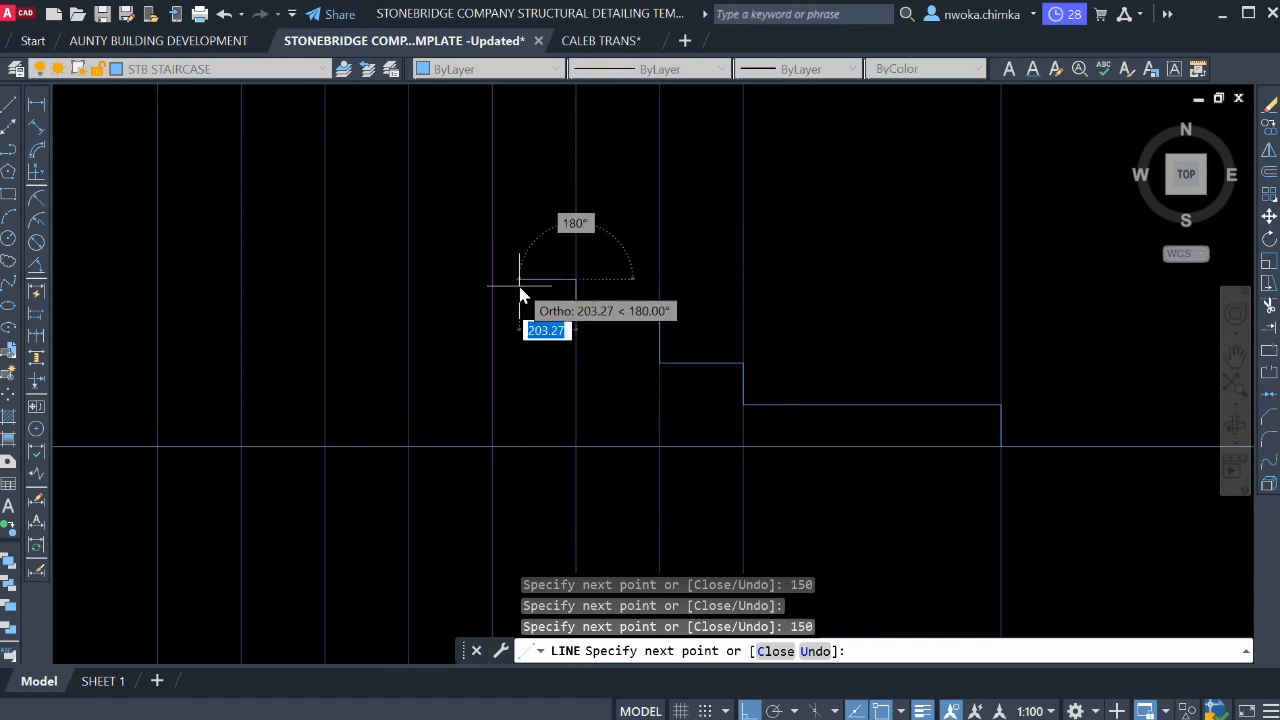
mouse_move(523, 289)
middle_mouse_down()
mouse_move(537, 314)
mouse_move(527, 358)
middle_mouse_up()
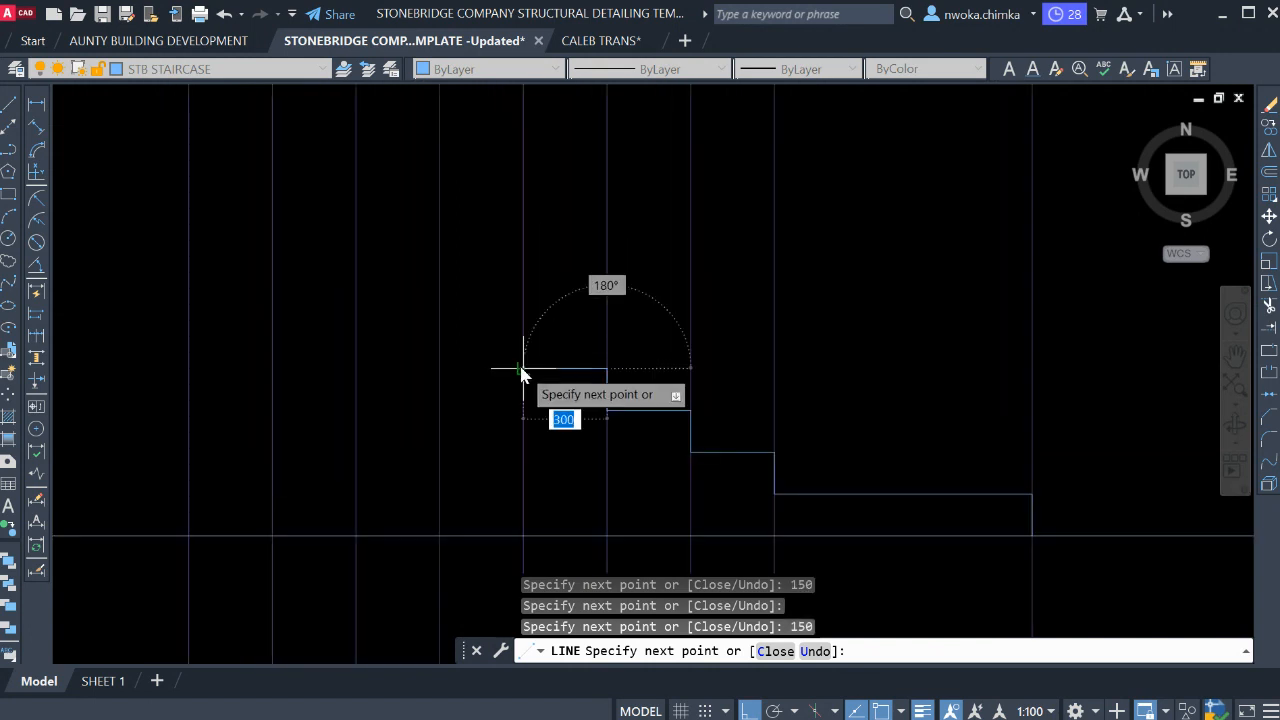
scroll(526, 365, "down", 1)
scroll(561, 200, "down", 1)
middle_click_drag(561, 200, 599, 425)
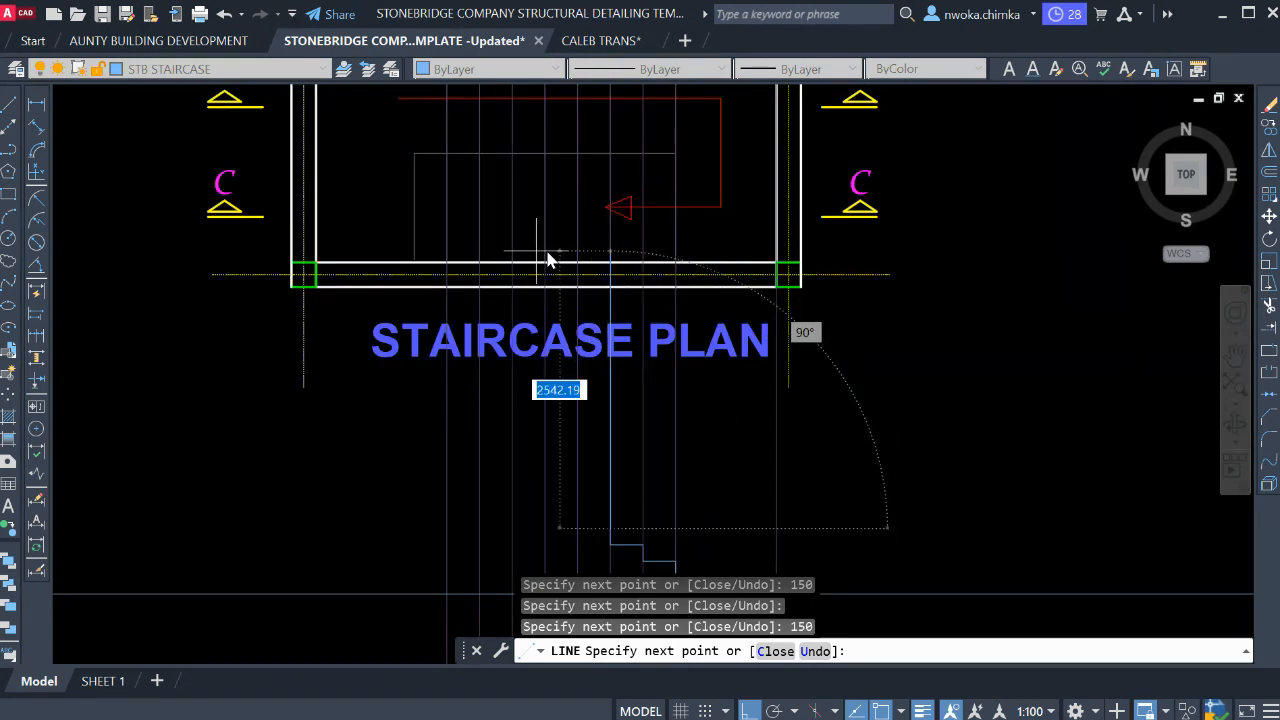
middle_click_drag(588, 563, 580, 400)
scroll(600, 385, "up", 2)
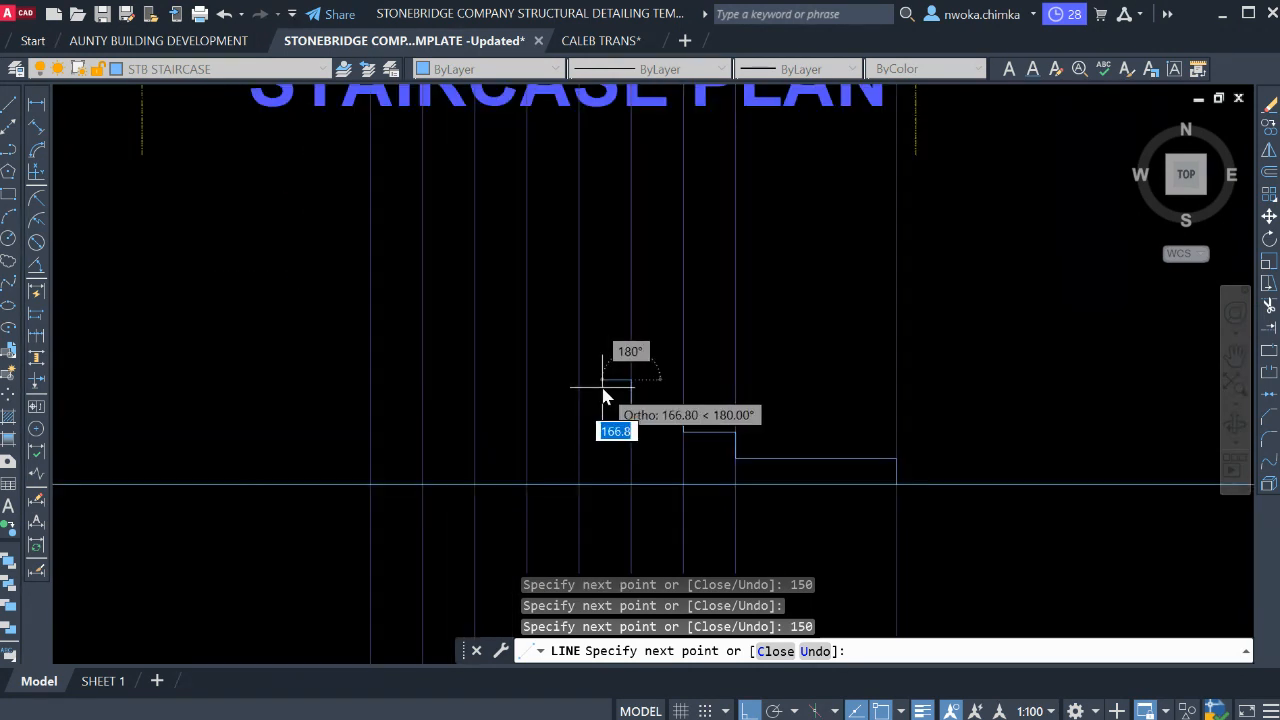
scroll(603, 385, "up", 2)
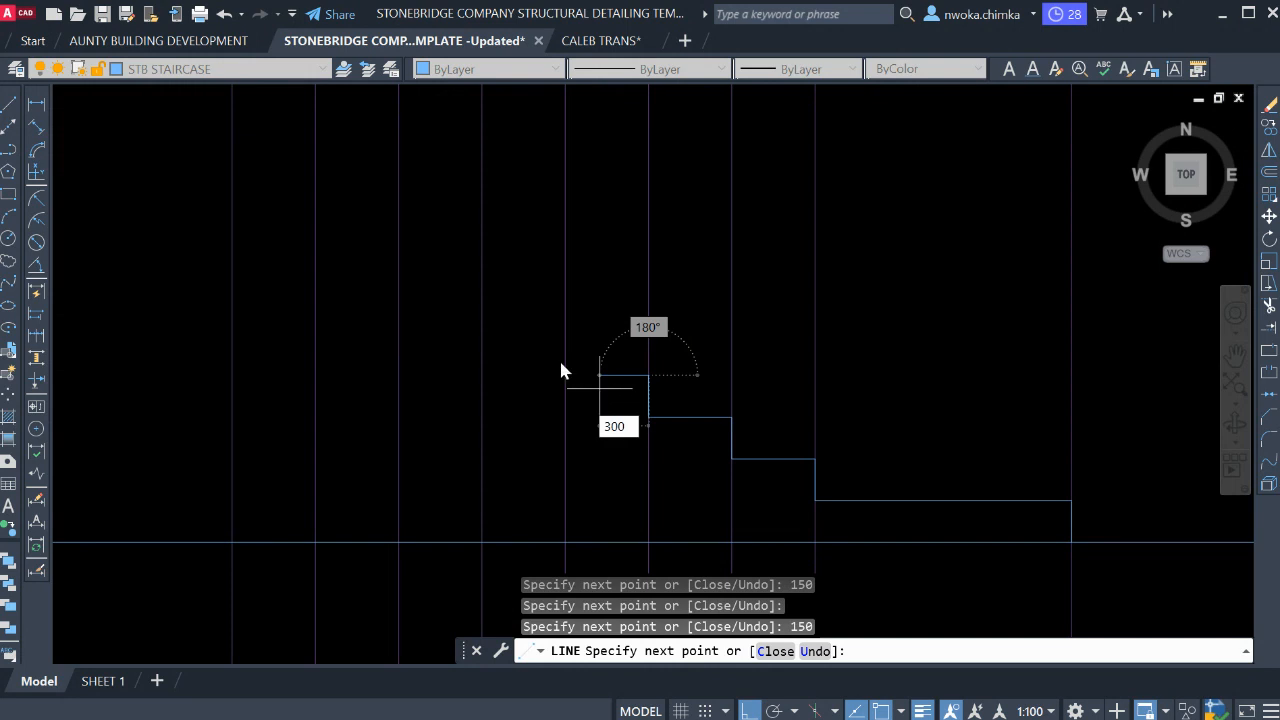
key("Return")
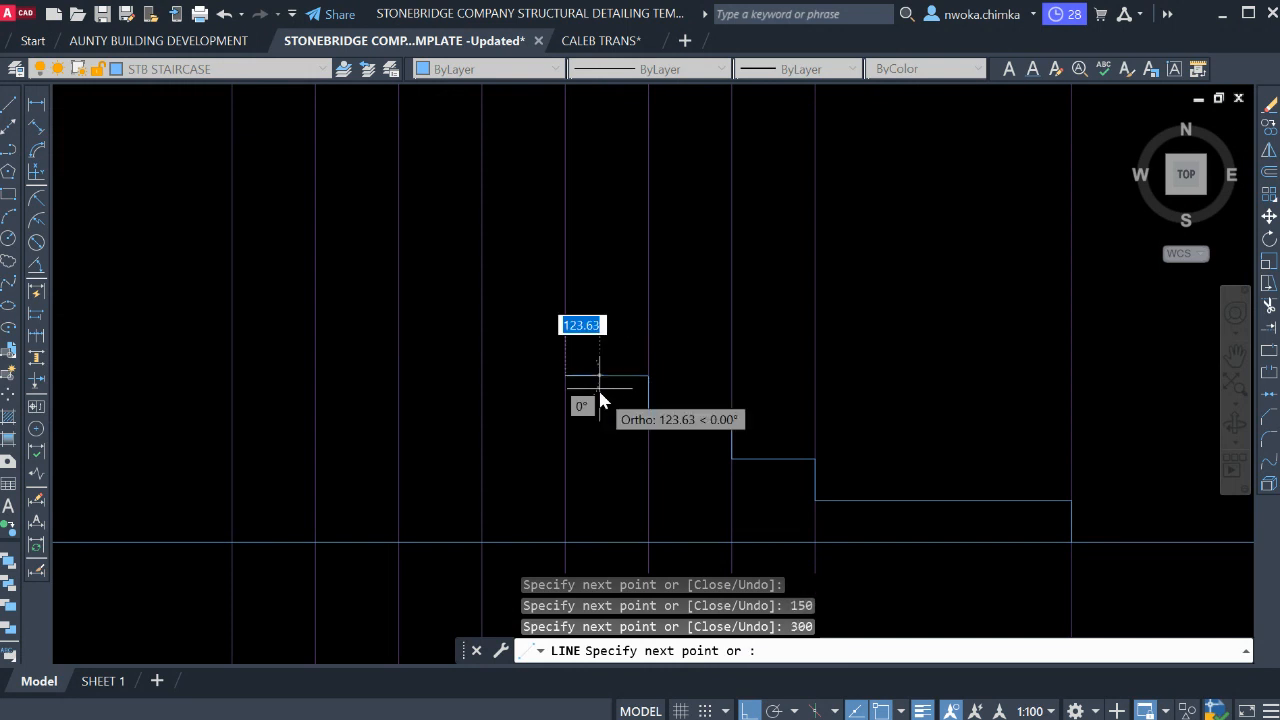
Add the fourth and fifth steps above the landing, each with a 150 mm riser and a tread to the next guide.
scroll(578, 363, "up", 2)
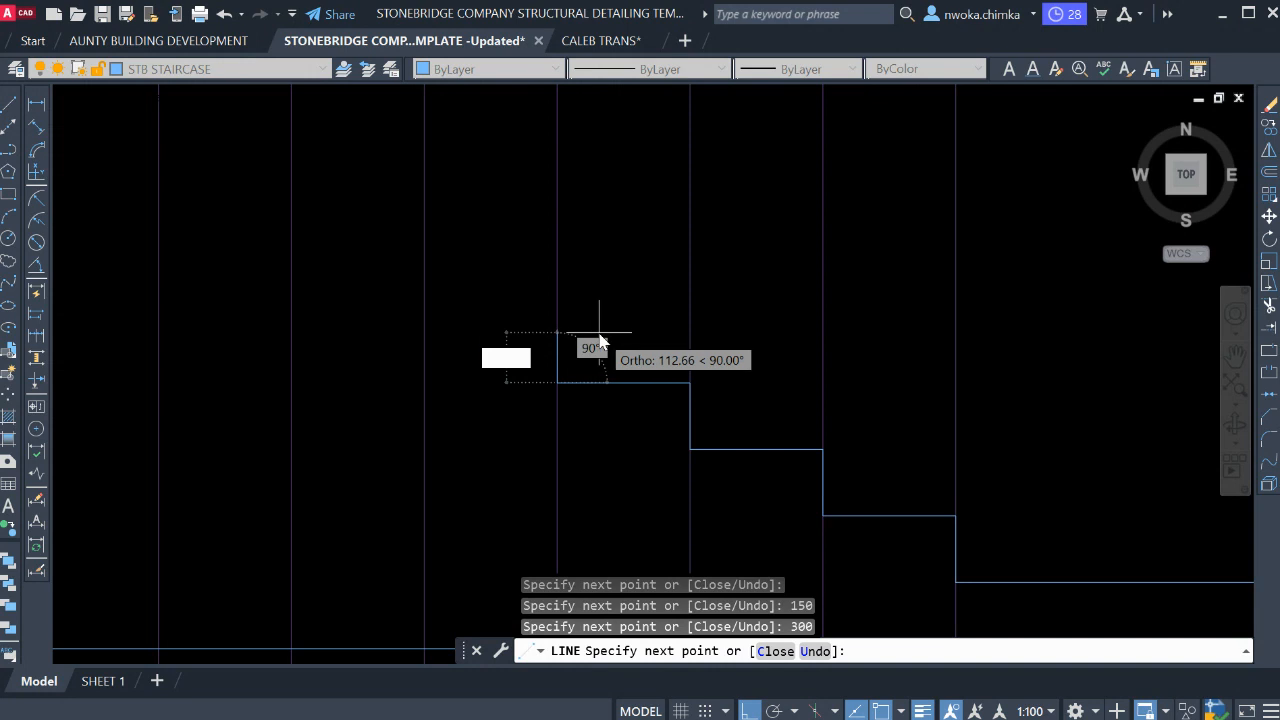
type("1")
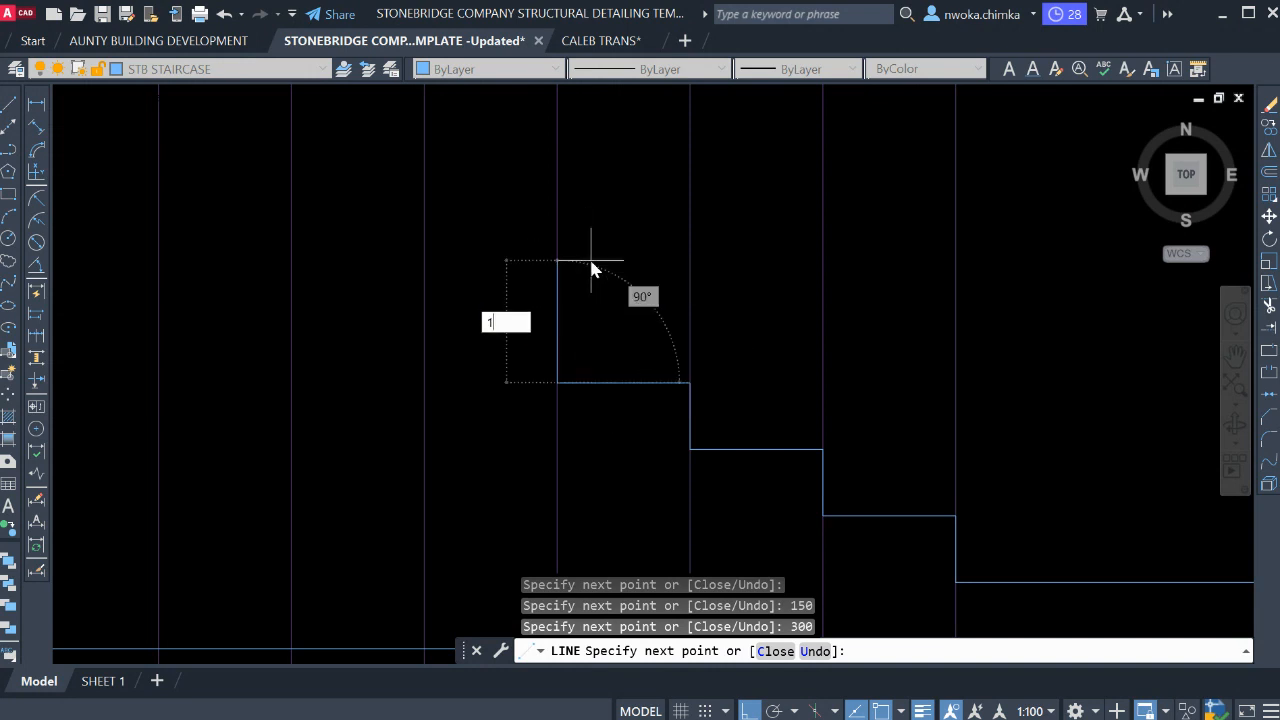
type("50")
key("Return")
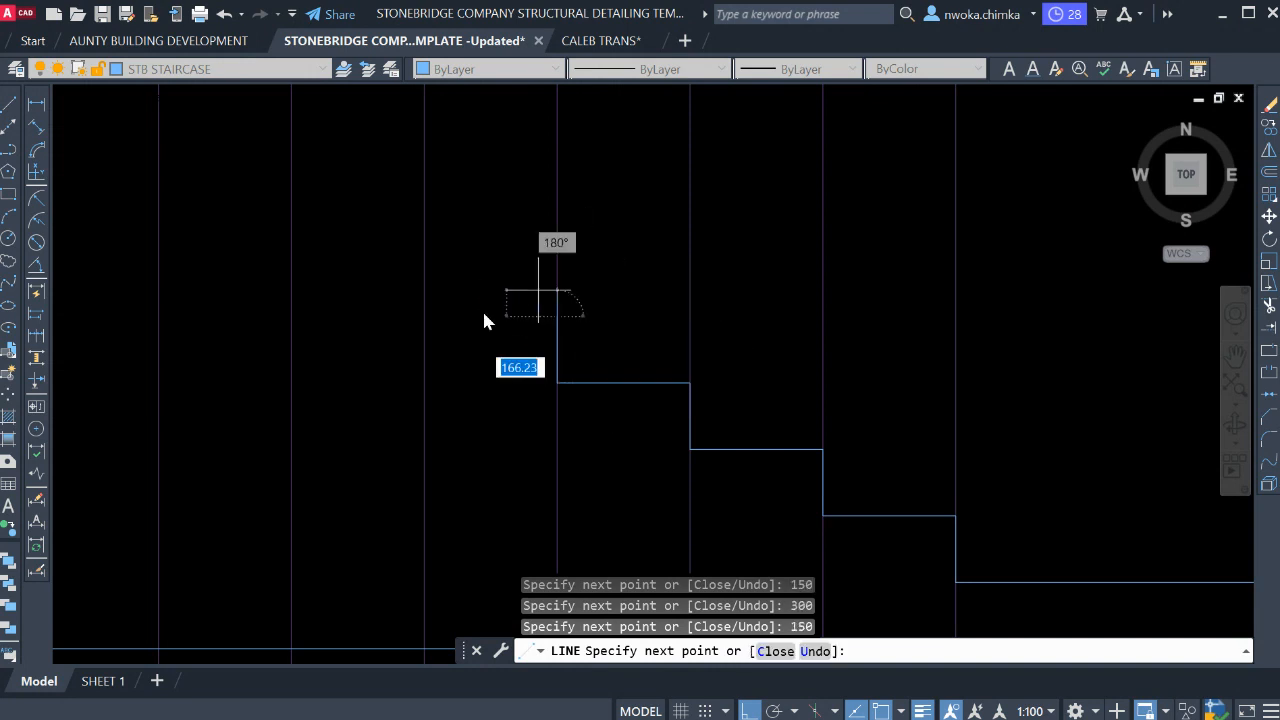
left_click(423, 322)
type("1")
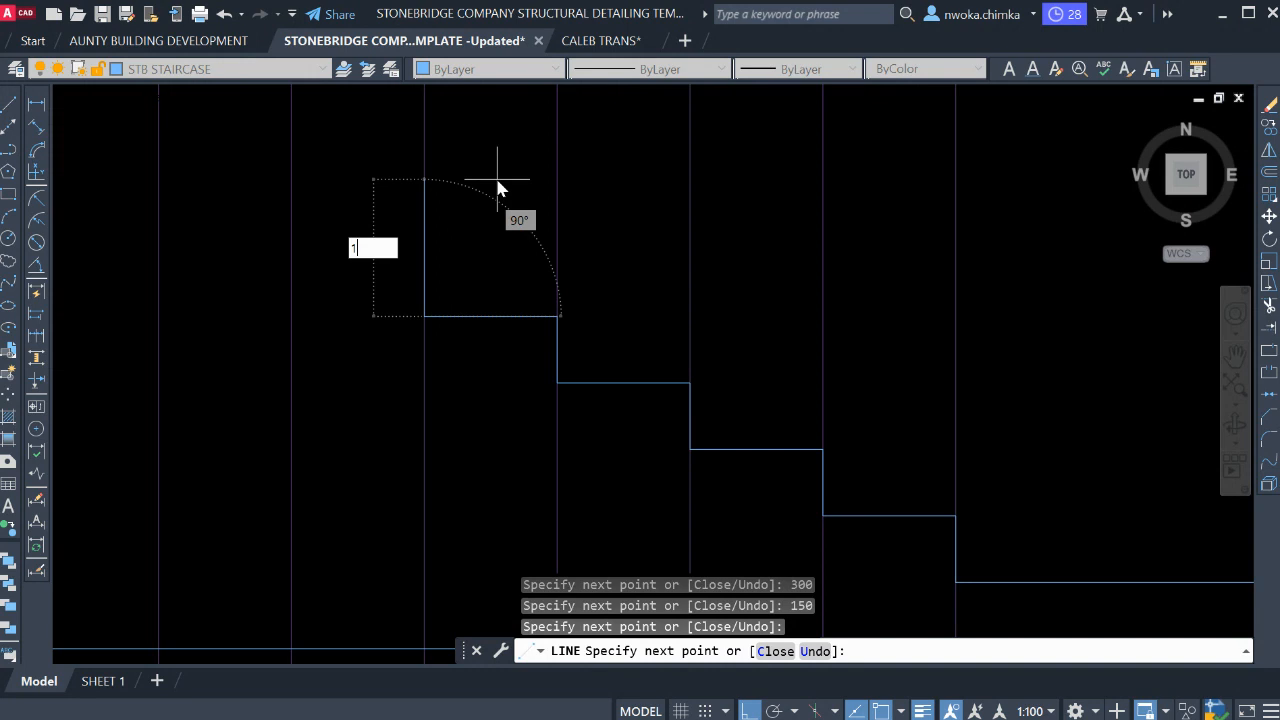
type("50")
key("Return")
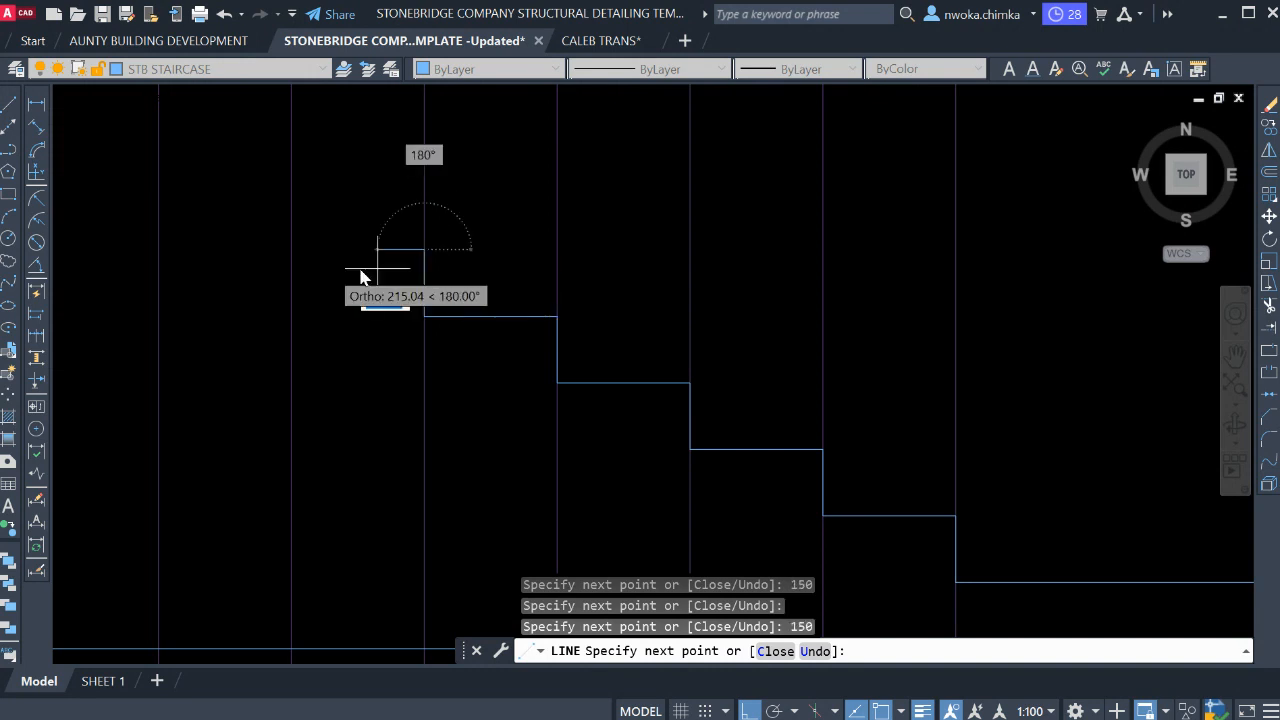
left_click(291, 250)
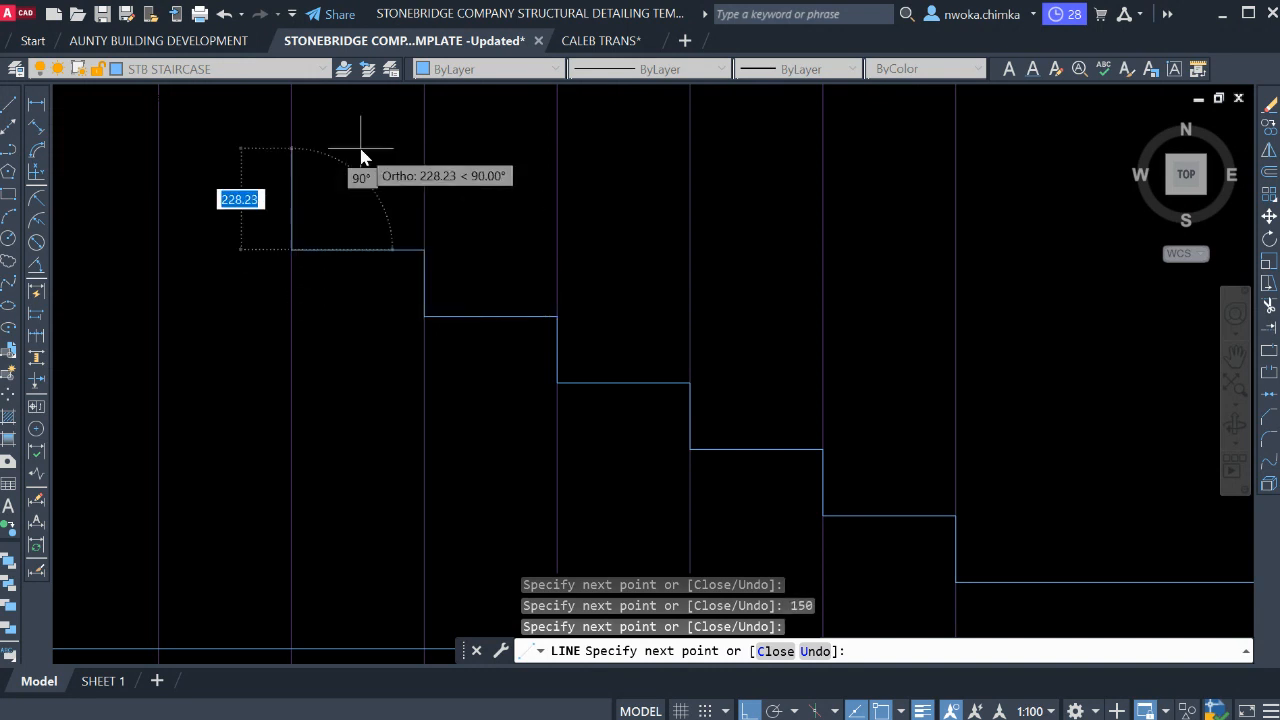
Add the sixth step above the landing with a 150 mm riser and a tread to the next vertical guide.
type("150")
key("Return")
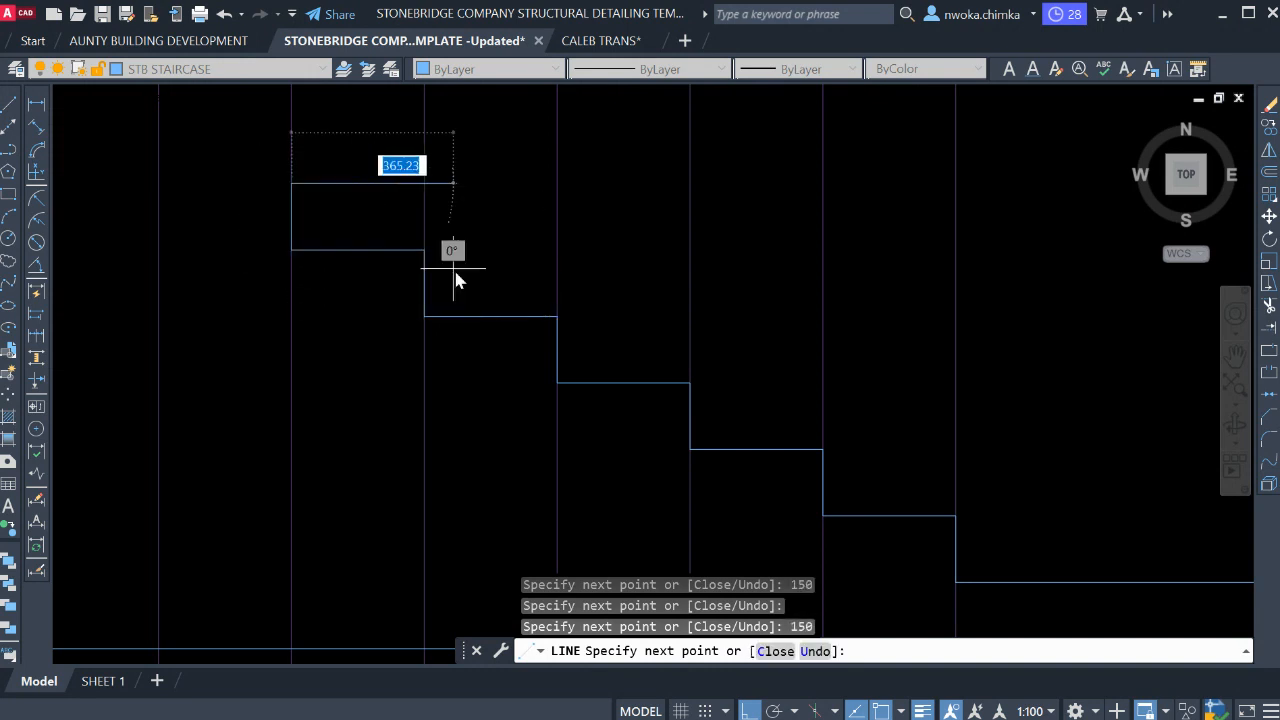
scroll(403, 229, "down", 5)
scroll(343, 257, "up", 3)
left_click(326, 241)
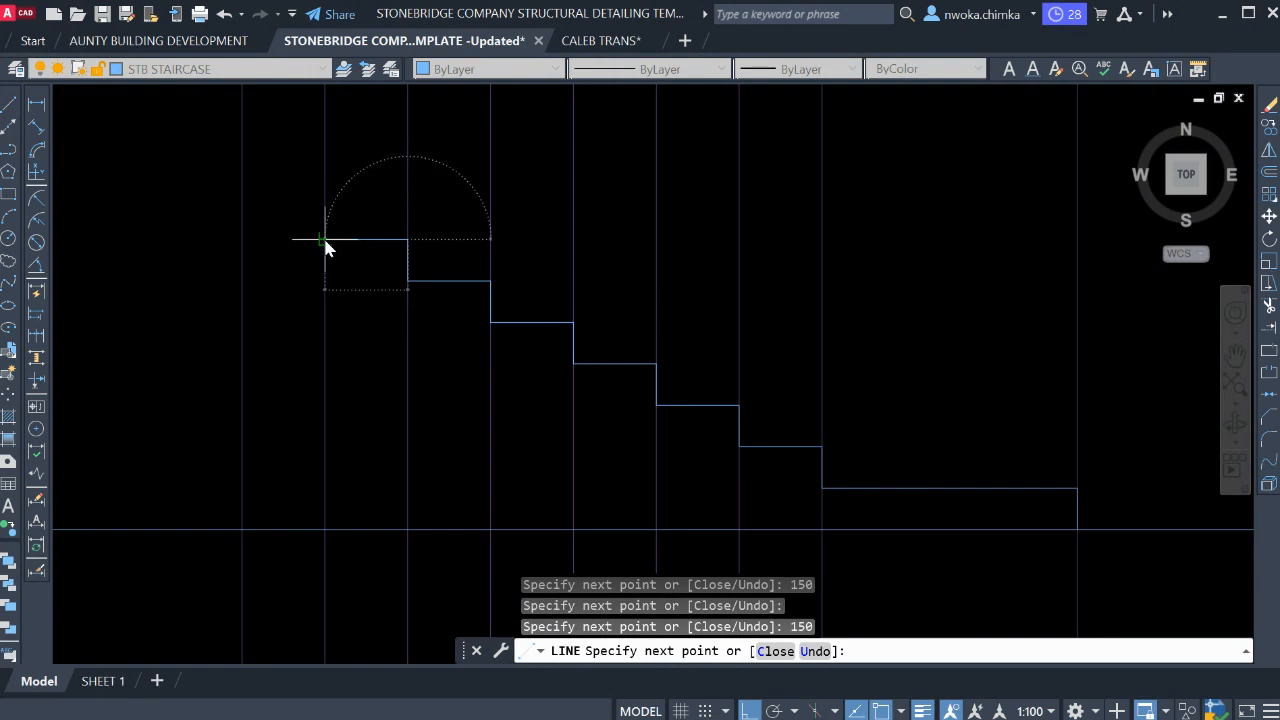
Add the seventh step above the landing with a 150 mm riser and a tread to the next guide, then end the line.
type("15")
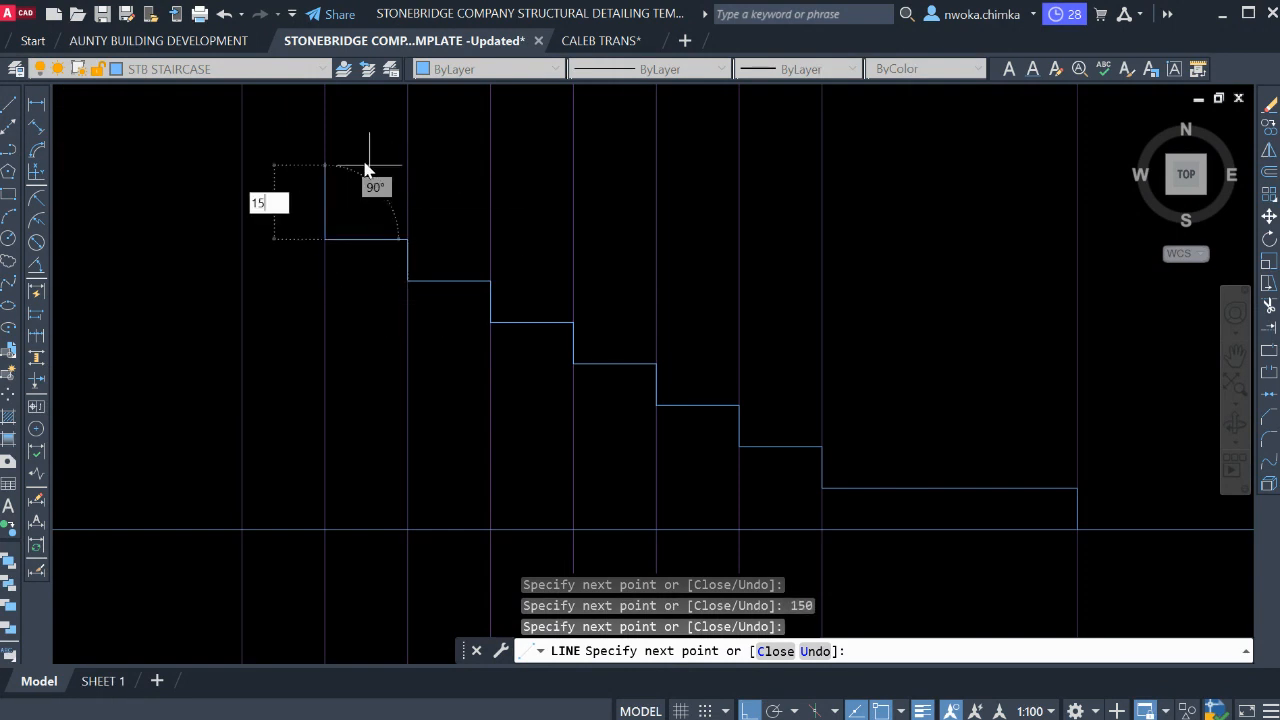
type("0")
key("Return")
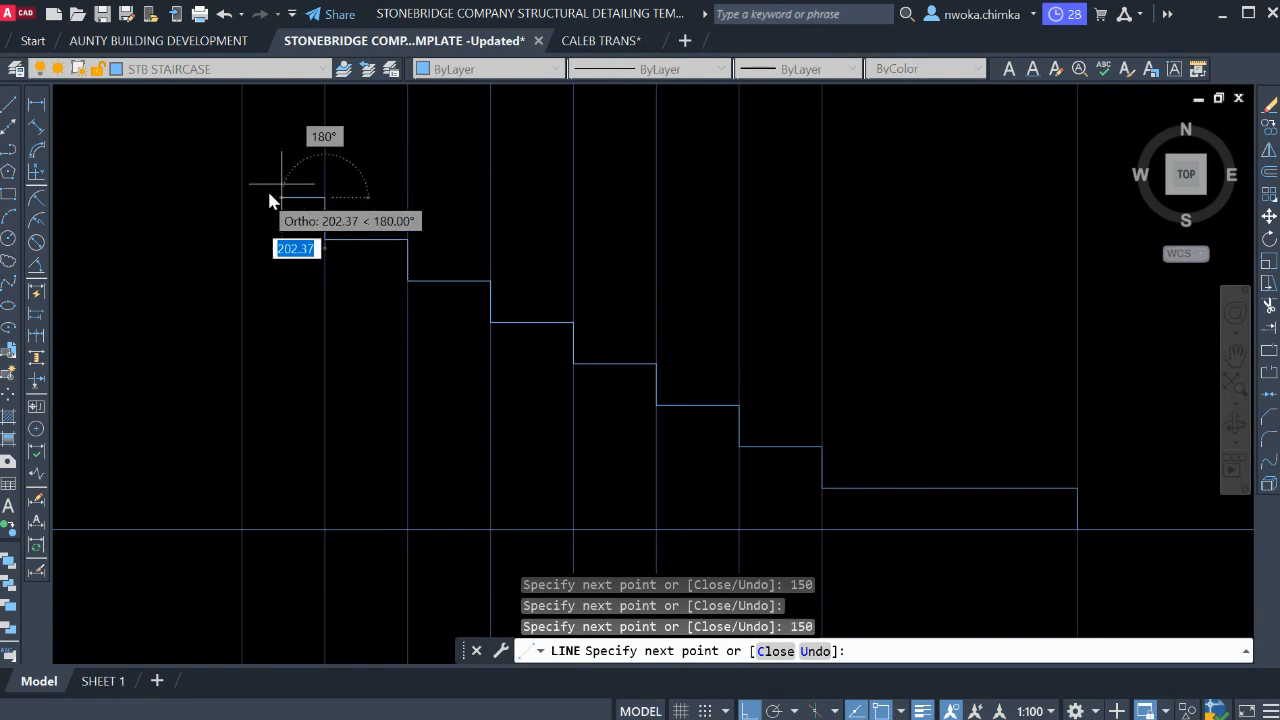
left_click(245, 200)
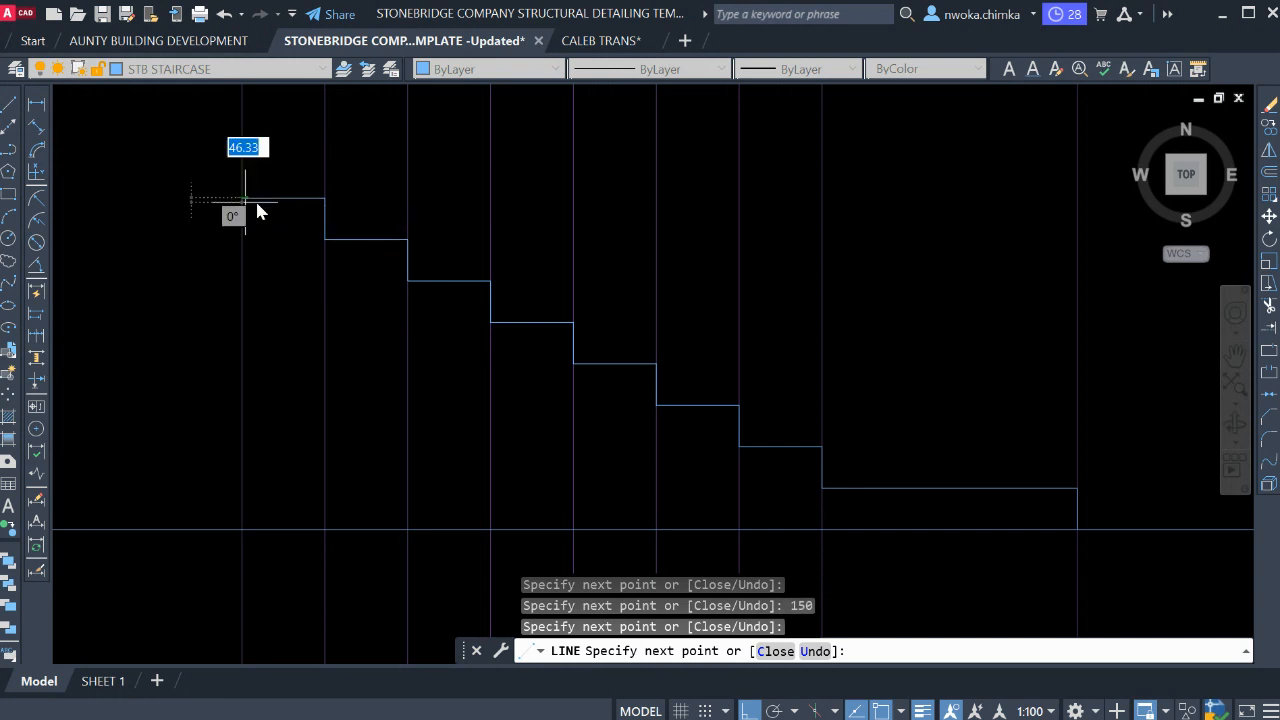
scroll(290, 210, "down", 6)
scroll(404, 330, "up", 4)
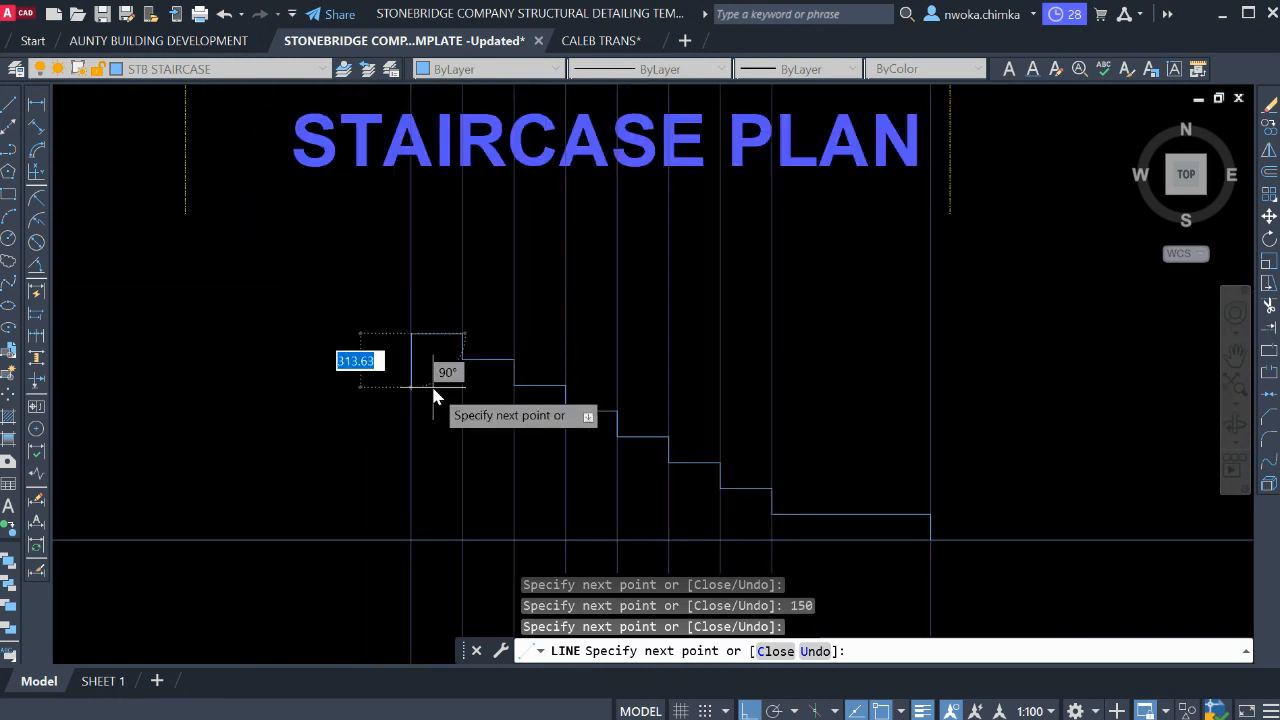
key("Escape")
Make STB CALL OUT the current layer.
scroll(441, 318, "down", 2)
middle_click_drag(460, 289, 493, 402)
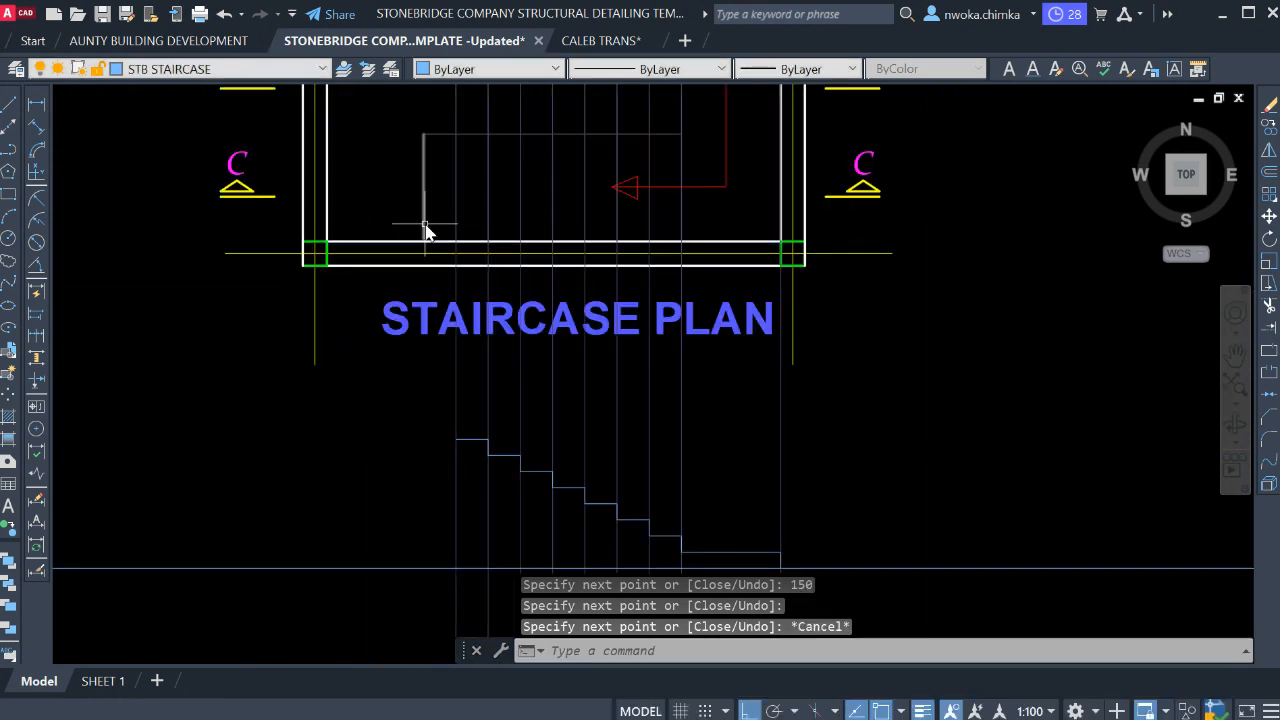
mouse_move(426, 243)
middle_mouse_down()
mouse_move(451, 351)
mouse_move(449, 263)
middle_mouse_up()
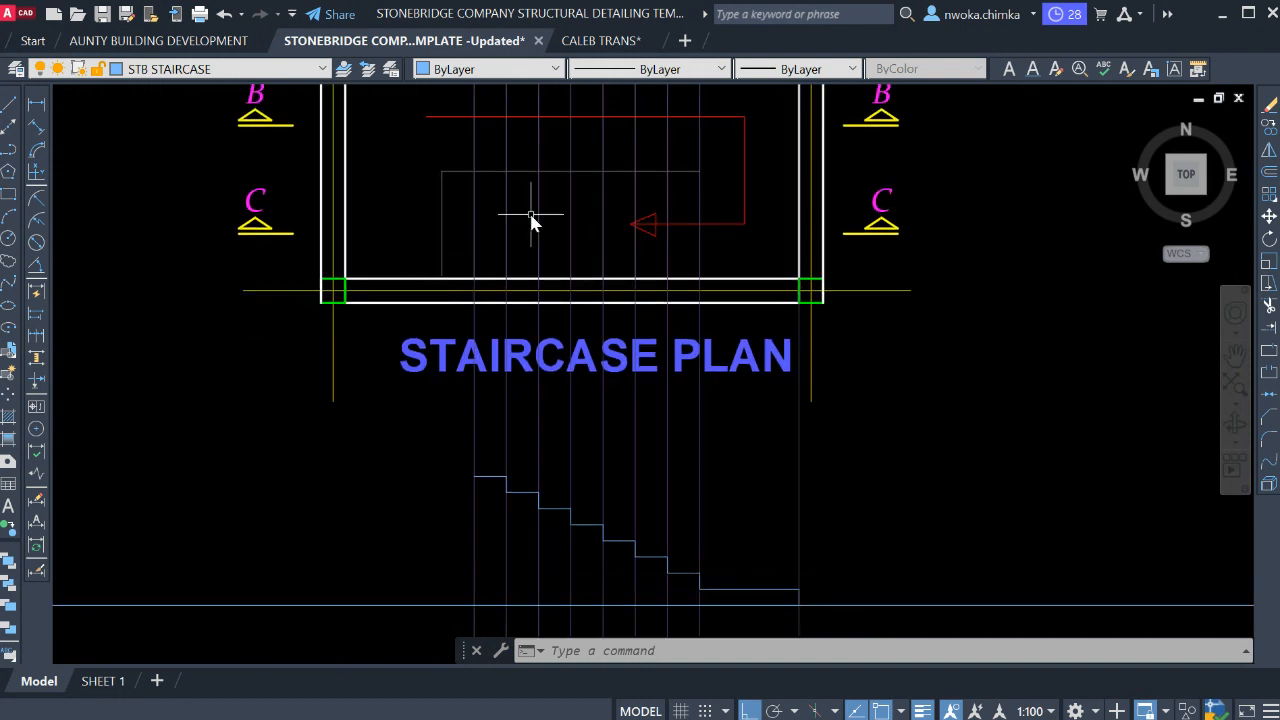
middle_click_drag(449, 241, 451, 221)
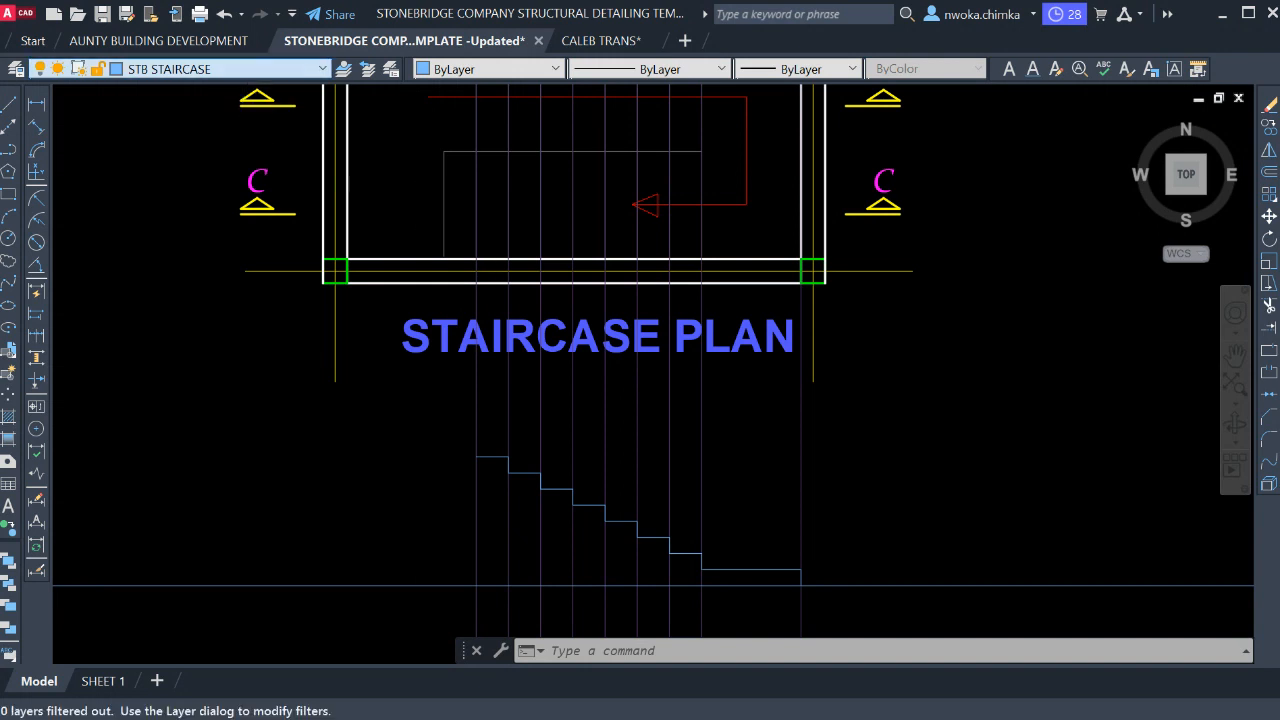
left_click(166, 150)
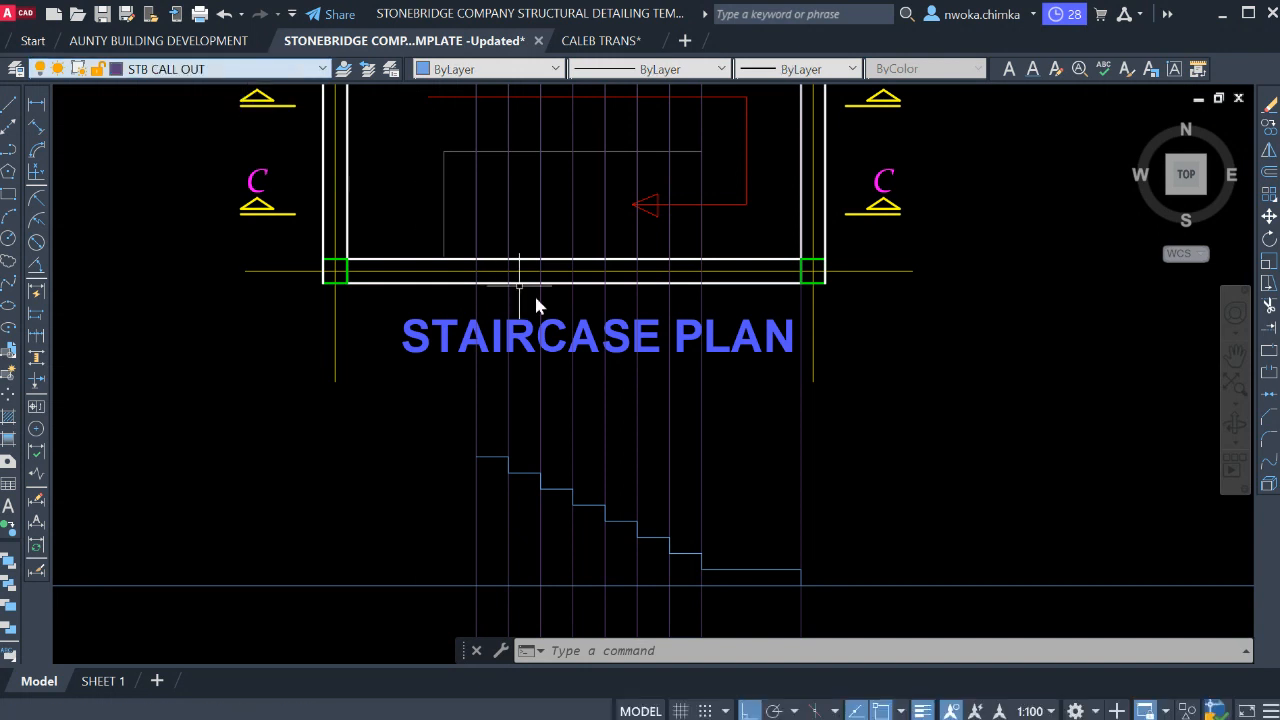
left_click(449, 230)
left_click(392, 242)
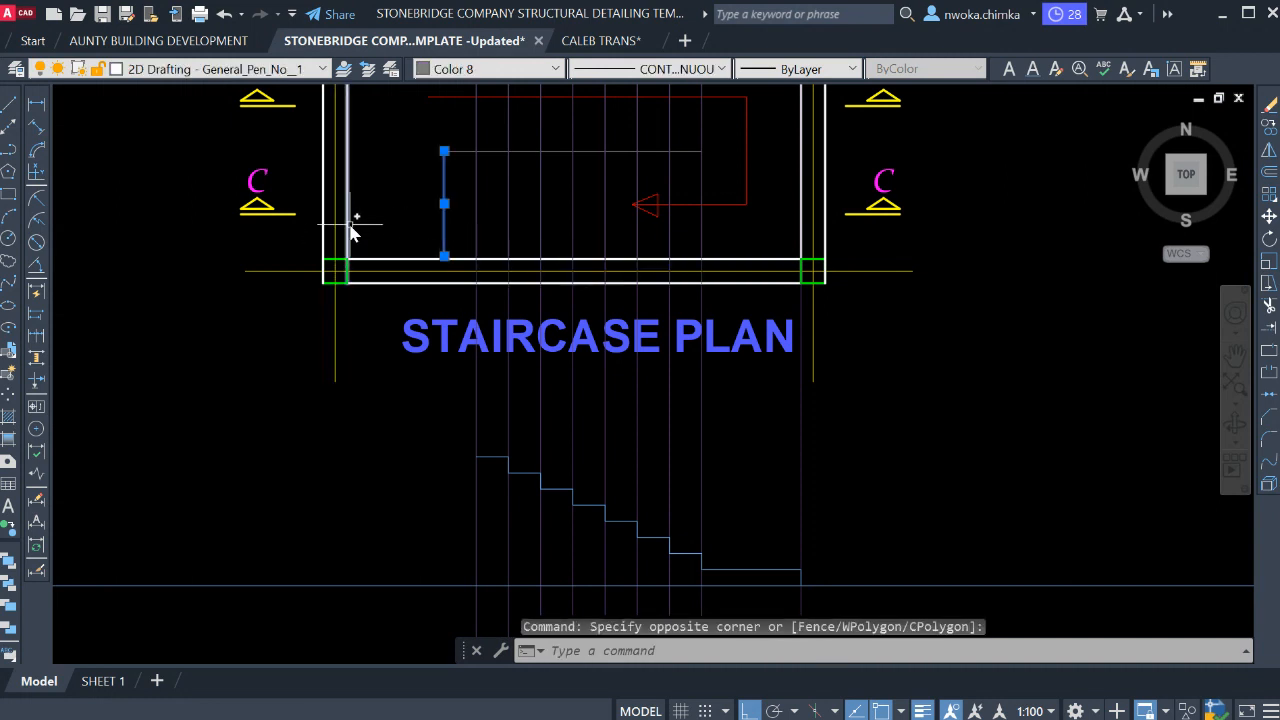
key("Escape")
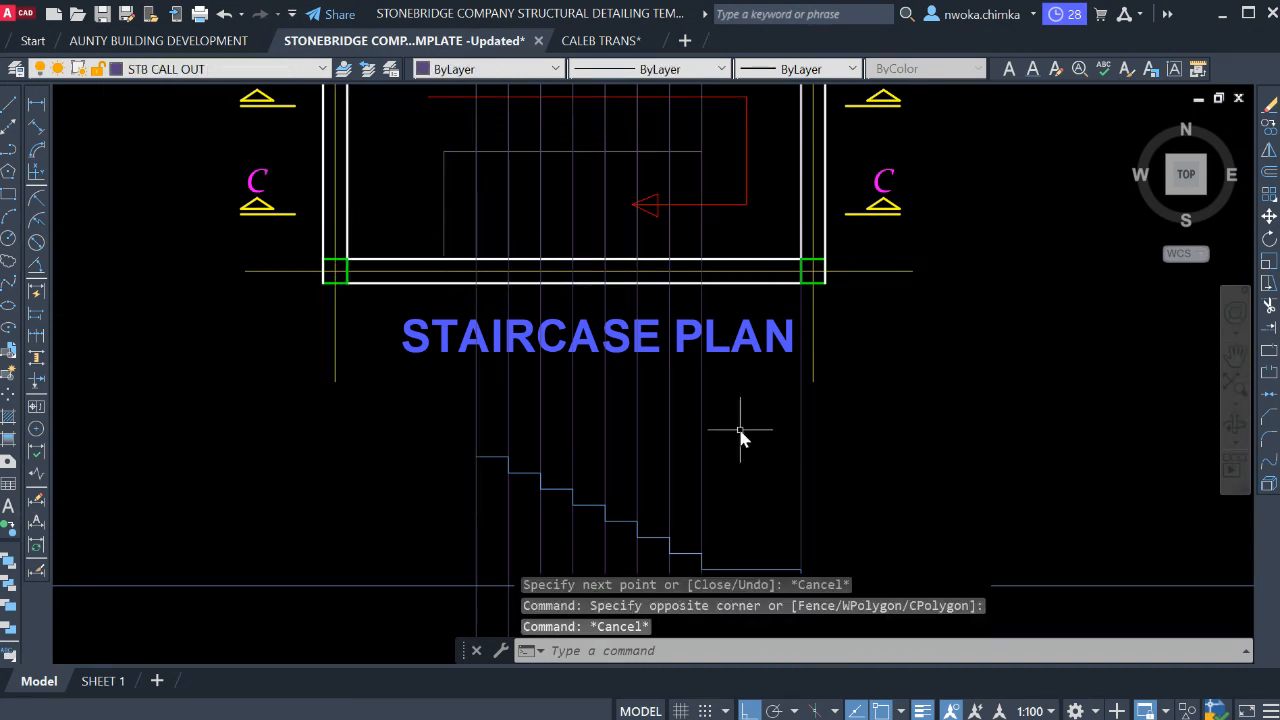
Project vertical construction lines down from the flight's leftmost riser line and the left wall's inner face in the staircase plan.
type("XL")
key("Return")
type("V")
key("Return")
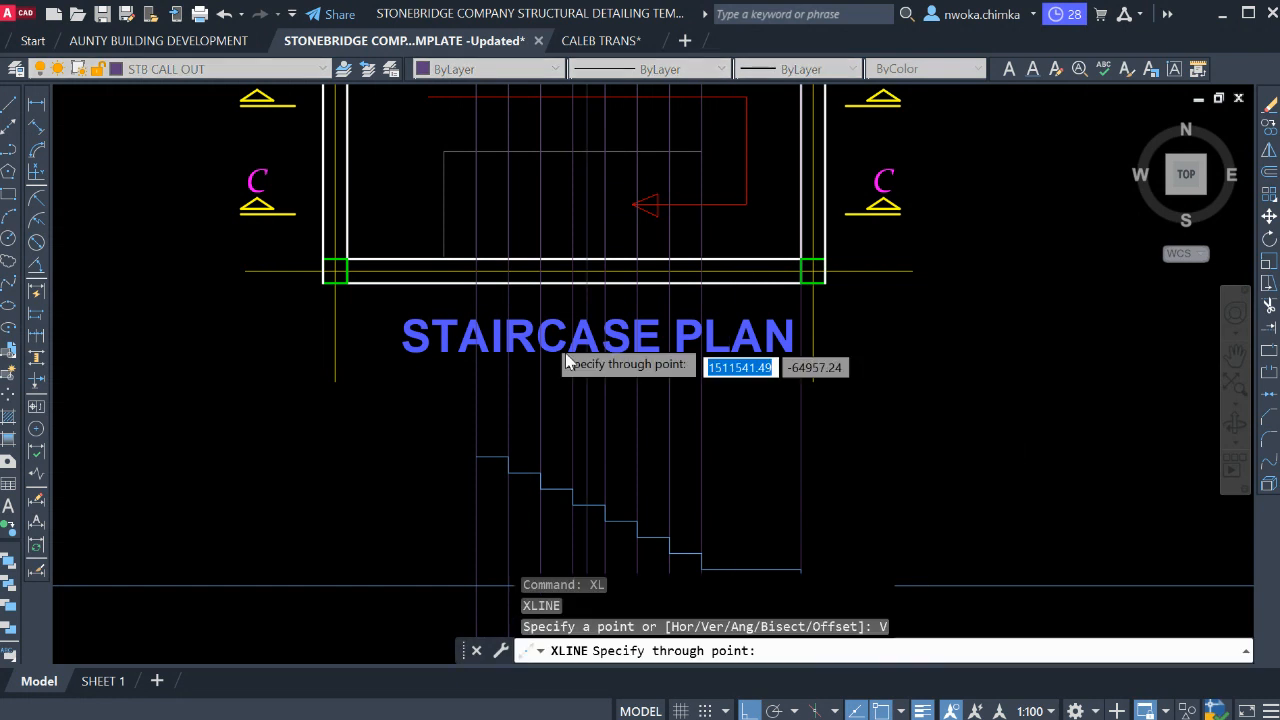
left_click(443, 258)
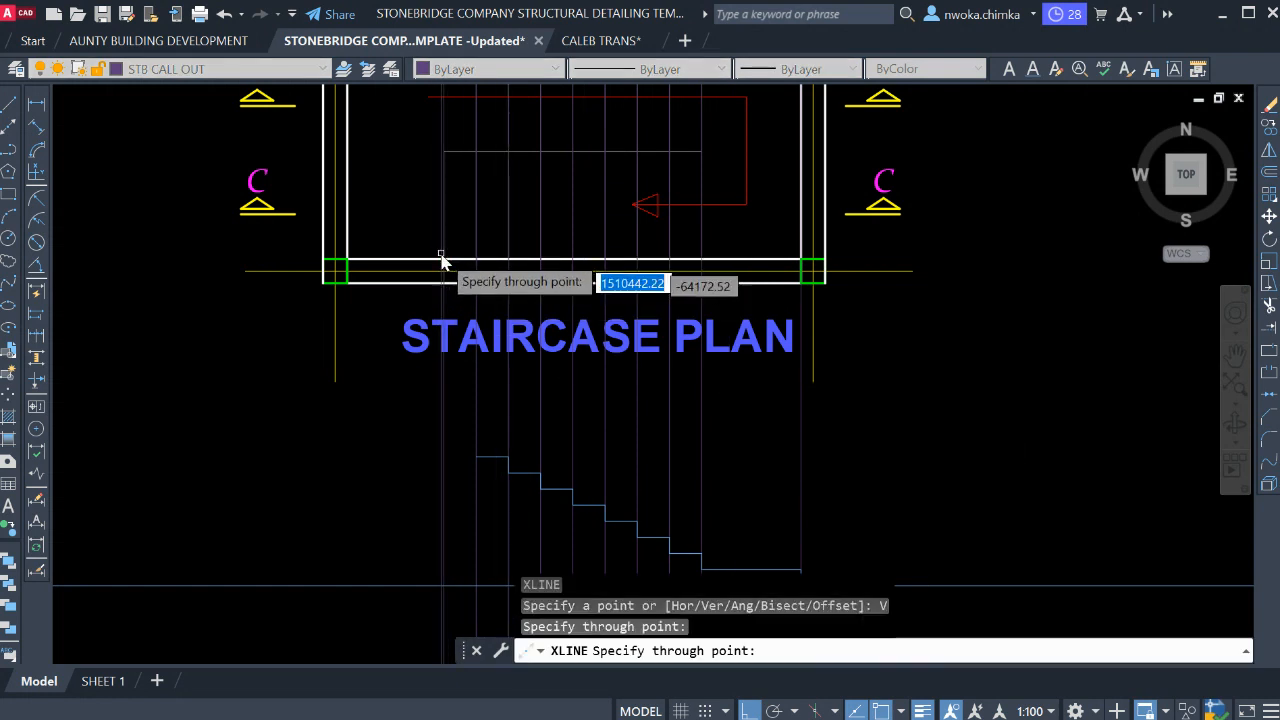
left_click(345, 265)
key("Escape")
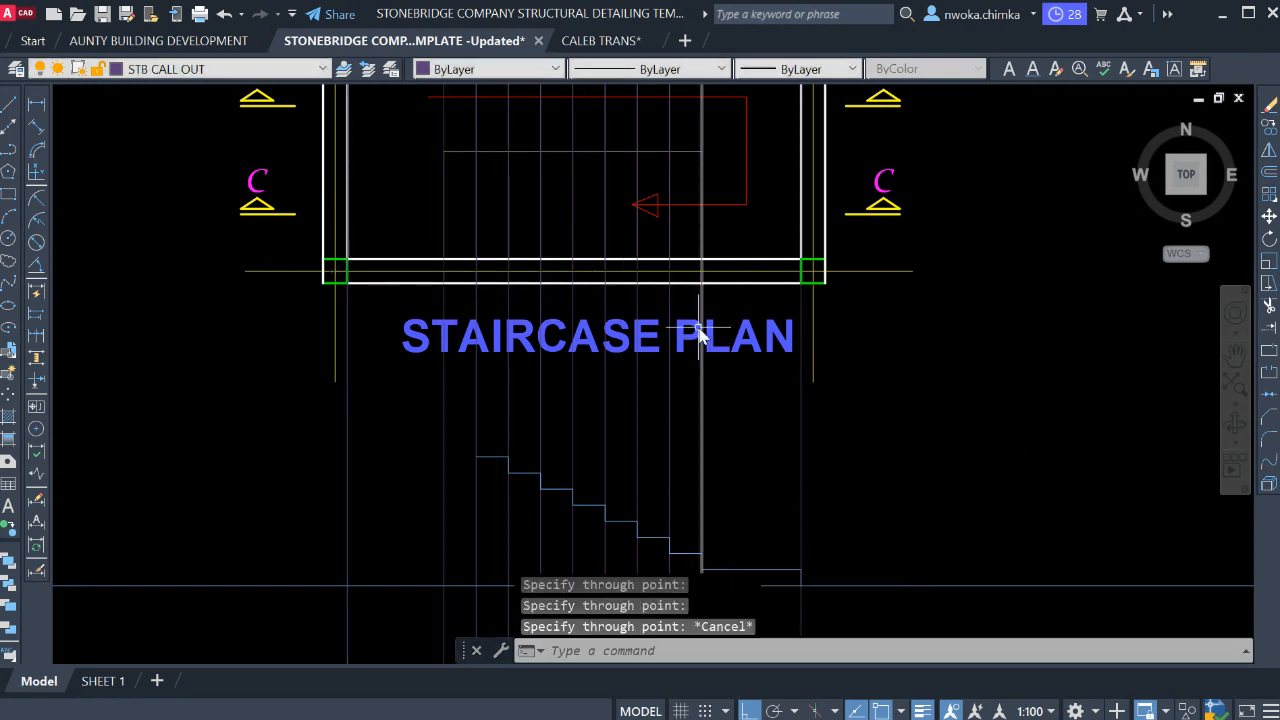
Make STB STAIRCASE the current layer.
middle_click_drag(599, 389, 604, 327)
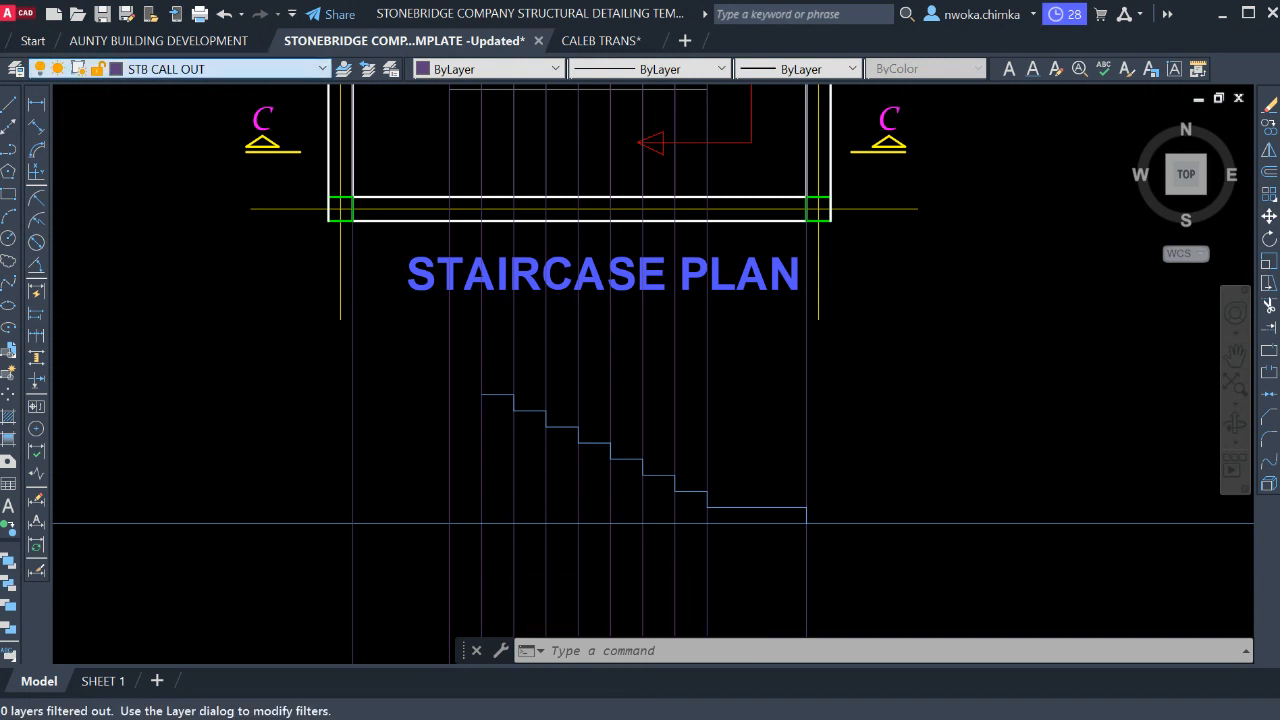
left_click(170, 345)
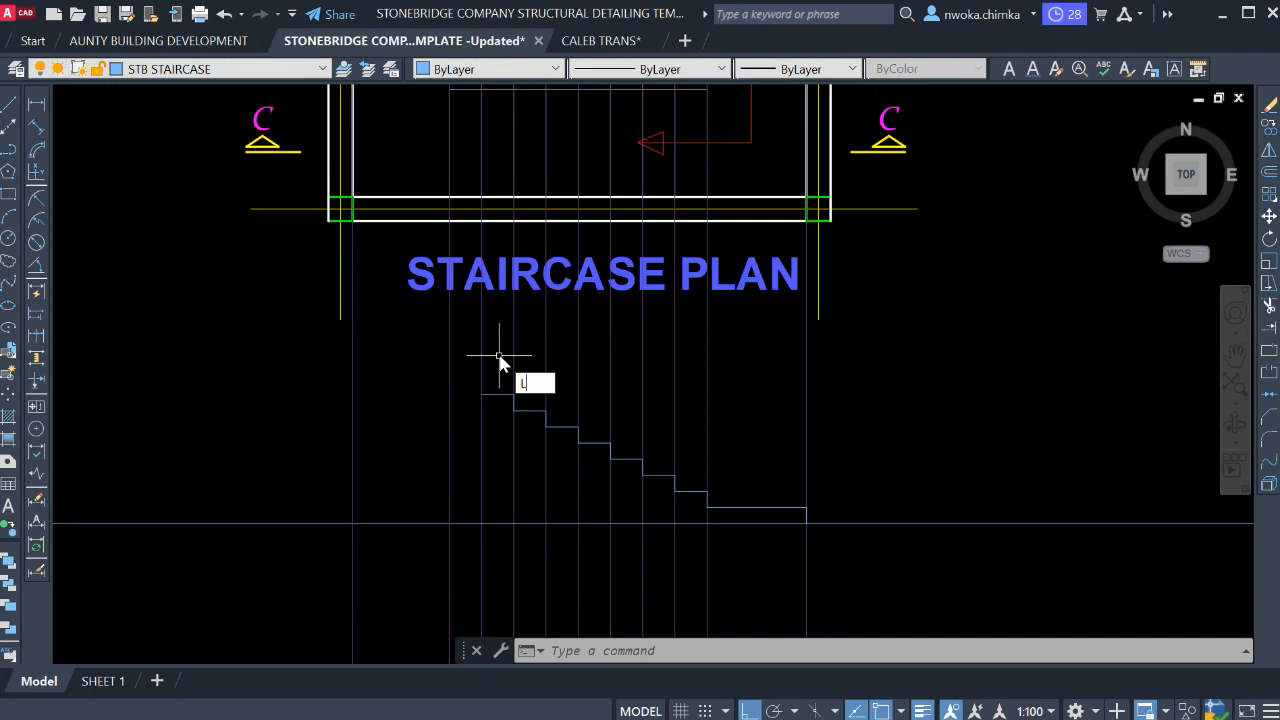
type("L")
key("Return")
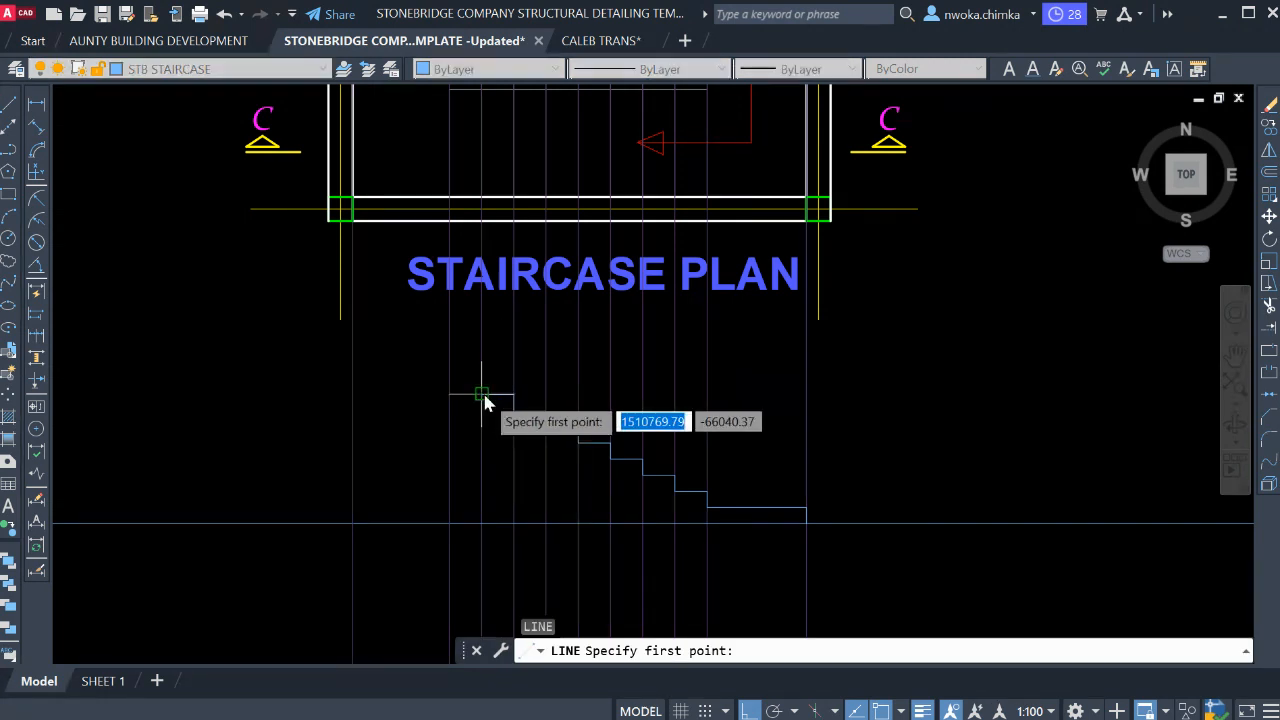
left_click(482, 395)
key("Escape")
Continue the profile from the seventh tread's left end with a 150 mm riser and a tread to the next guide.
scroll(490, 412, "up", 4)
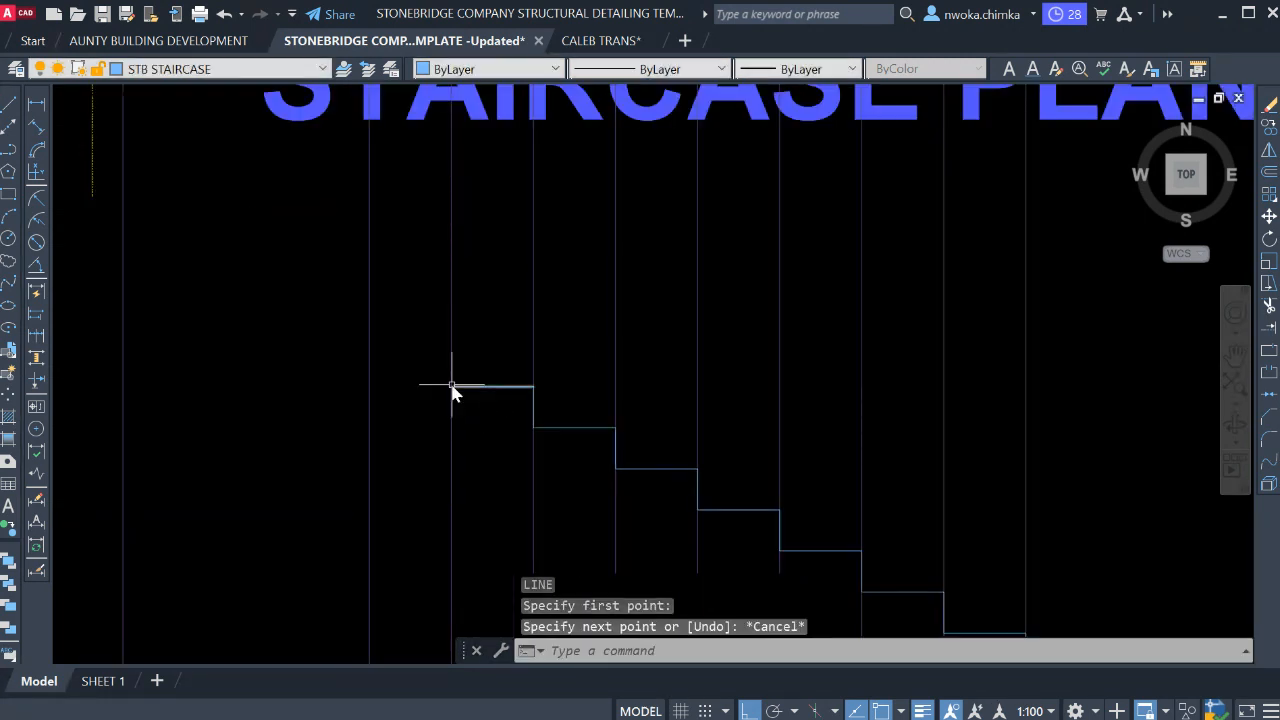
key("Return")
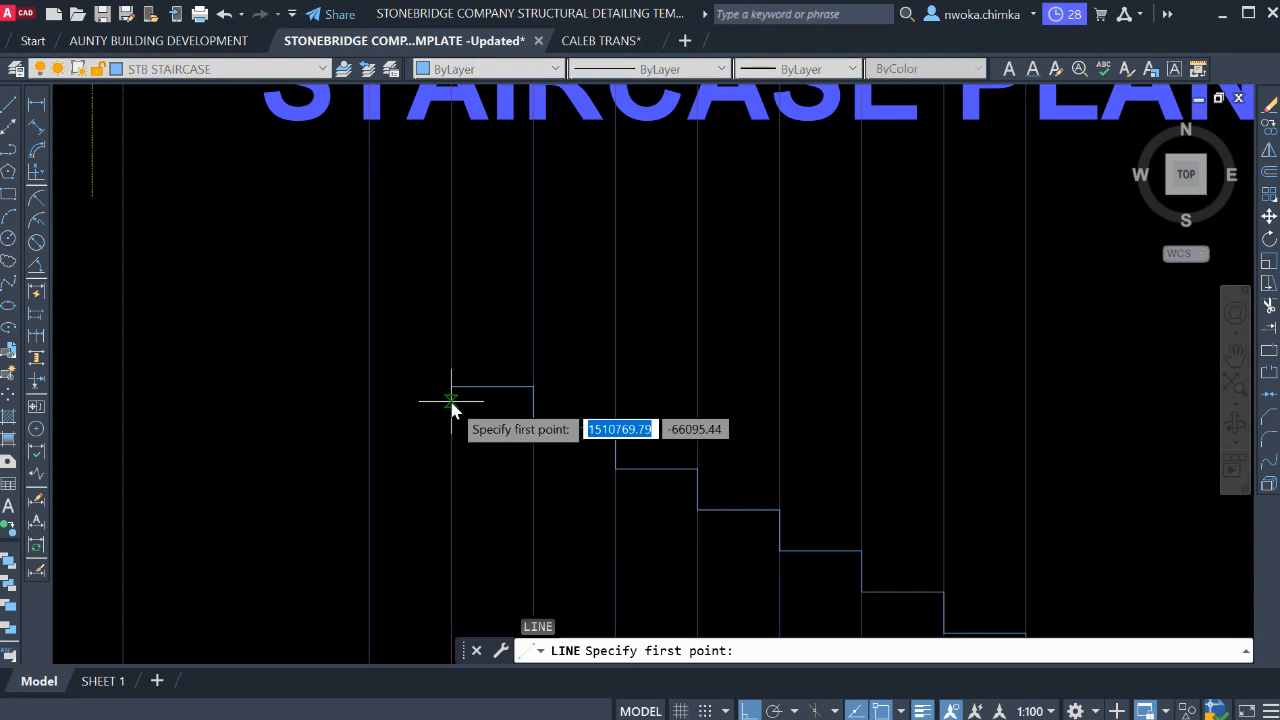
left_click(452, 386)
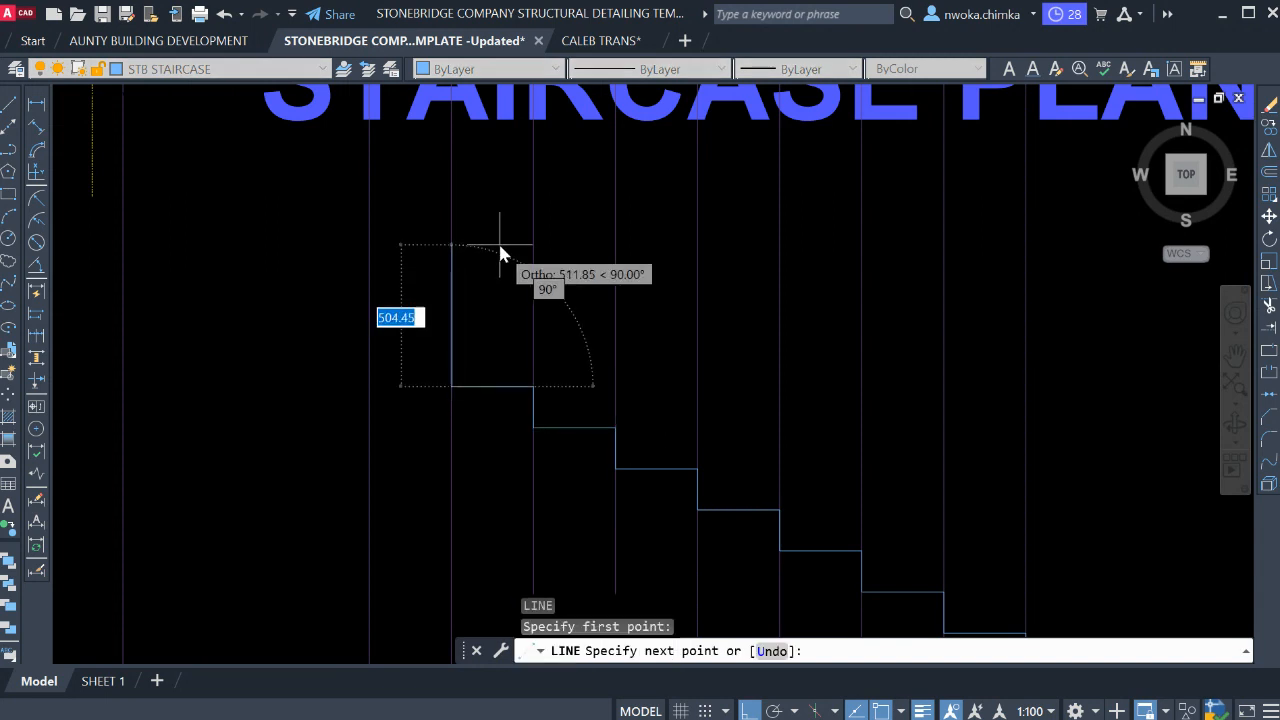
type("150")
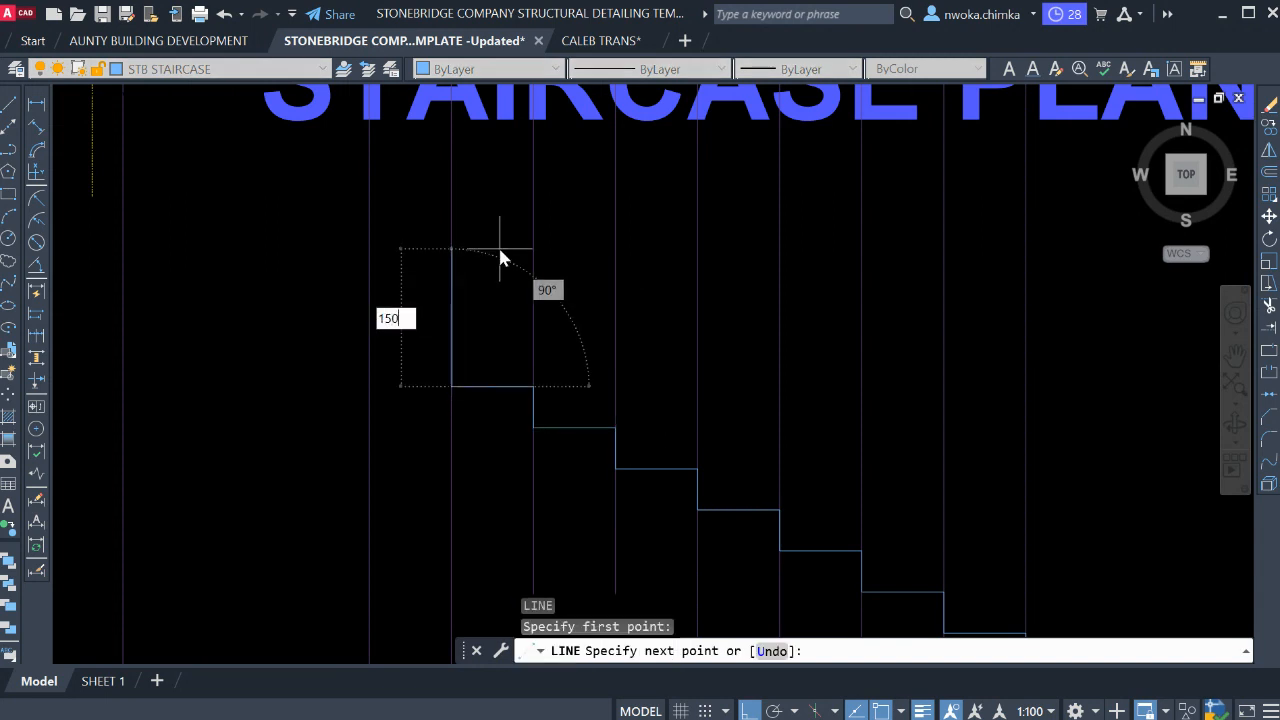
key("Return")
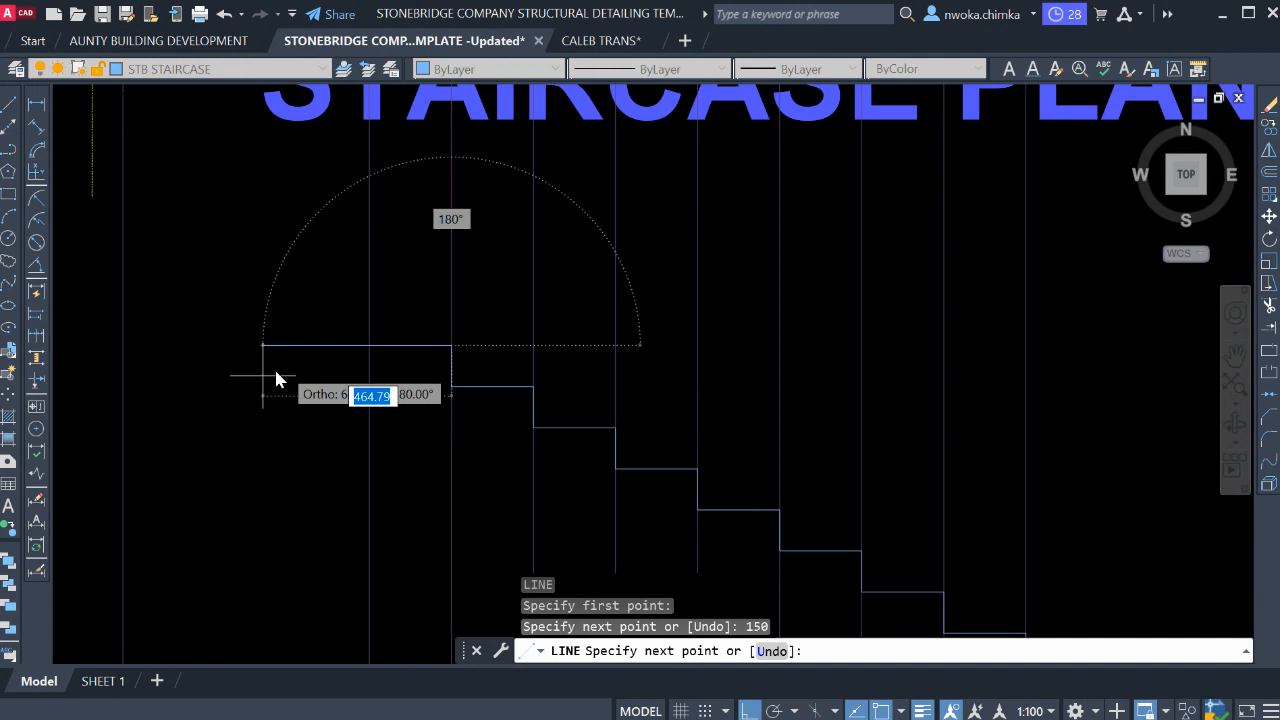
left_click(369, 346)
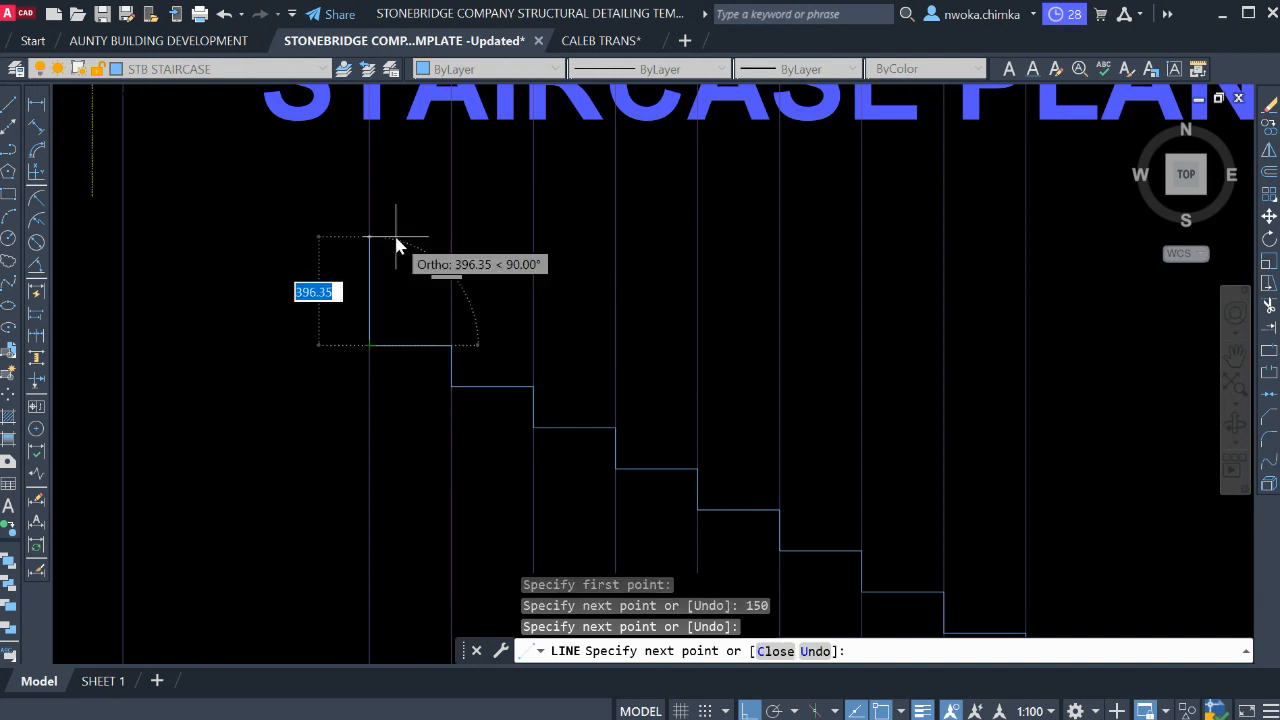
Finish the profile with a 150 mm riser and an upper landing line running left to the wall guide.
type("150")
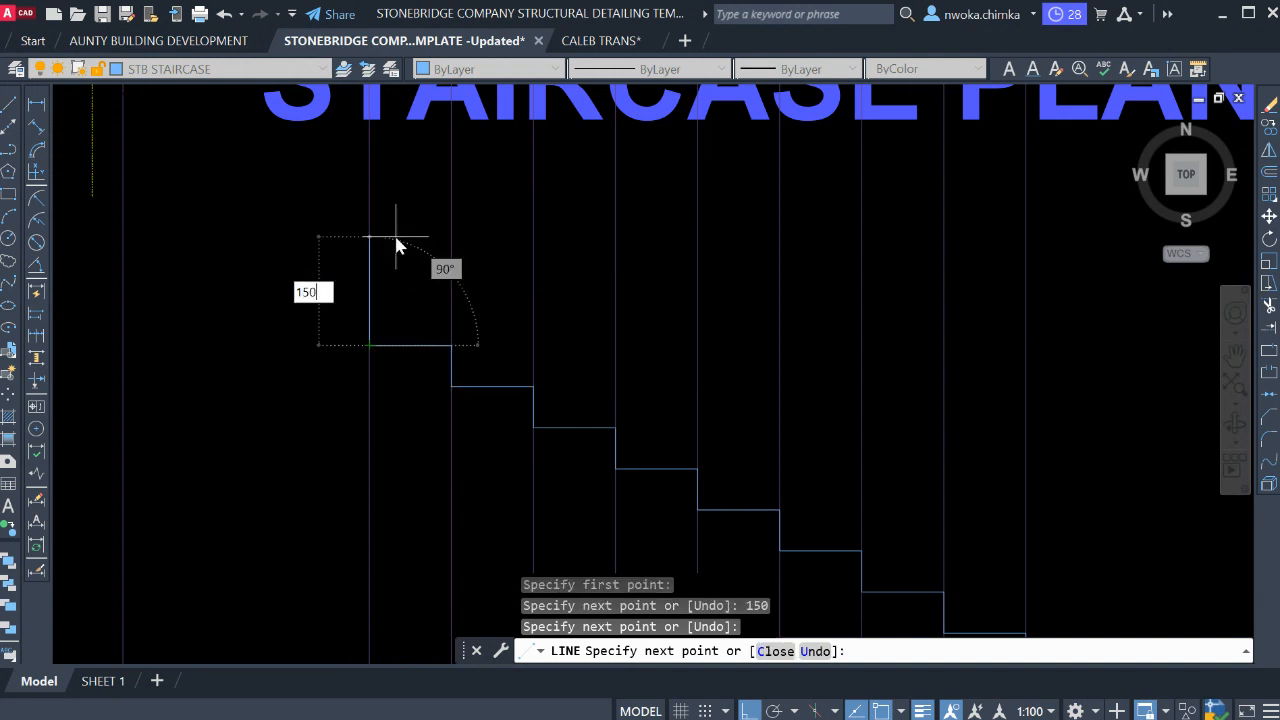
key("Return")
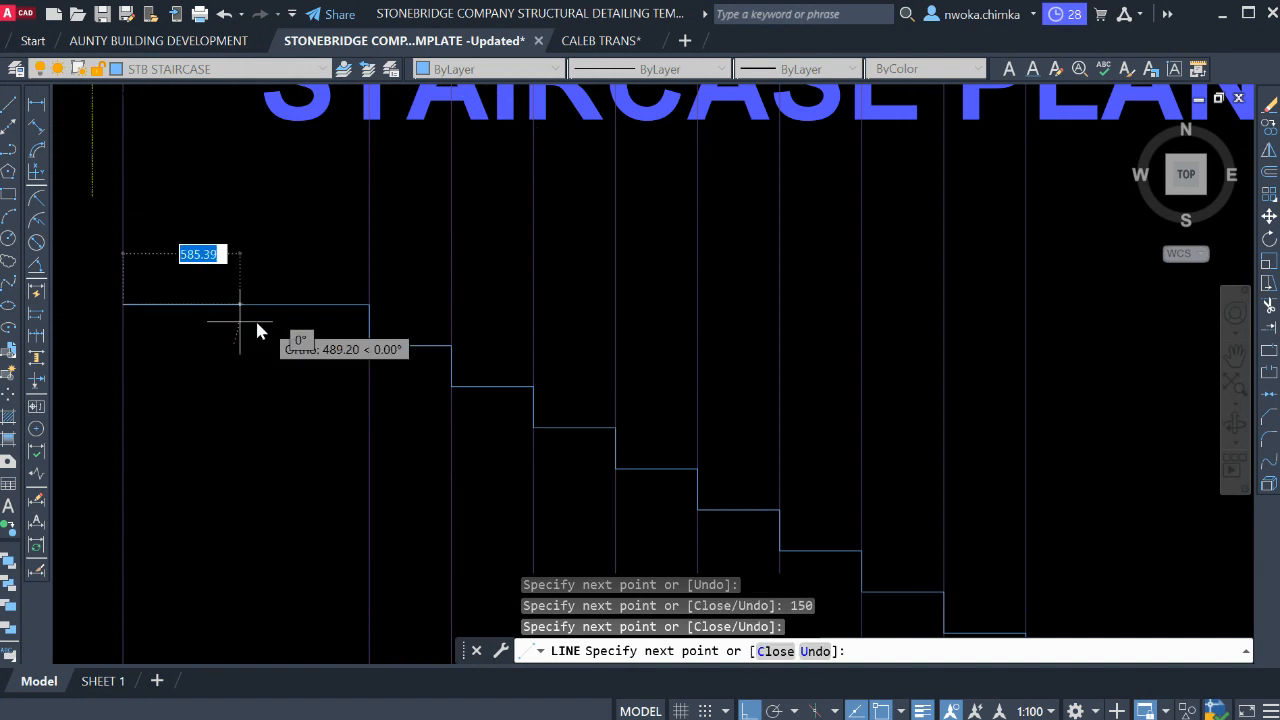
scroll(582, 348, "down", 5)
key("Escape")
Offset the upper landing line 150 mm downward to form the underside of the landing slab.
scroll(509, 347, "up", 4)
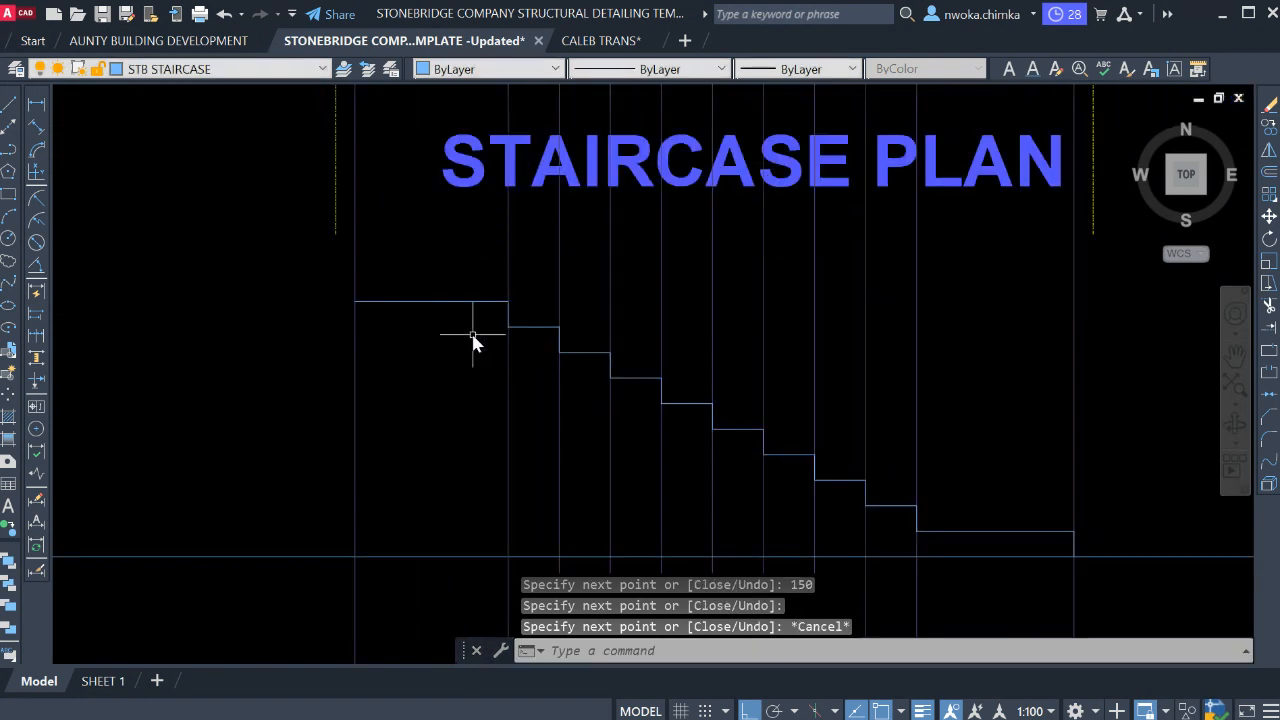
scroll(427, 316, "up", 2)
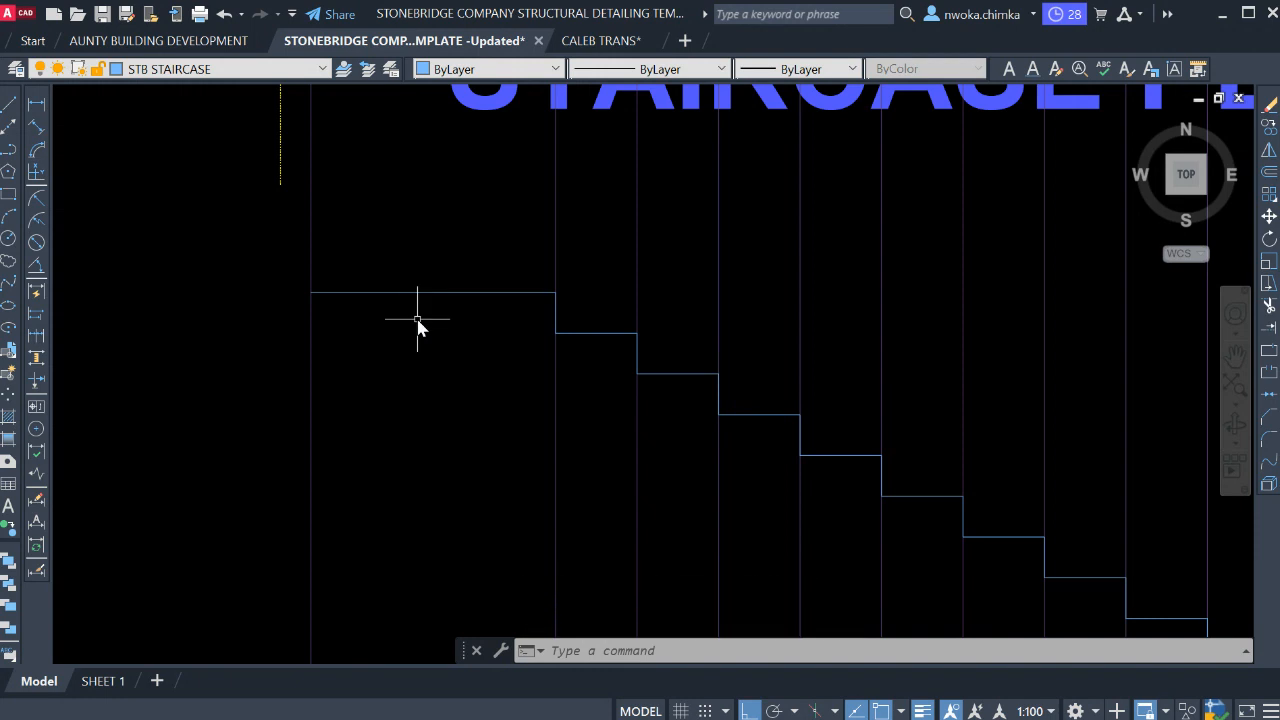
key("Return")
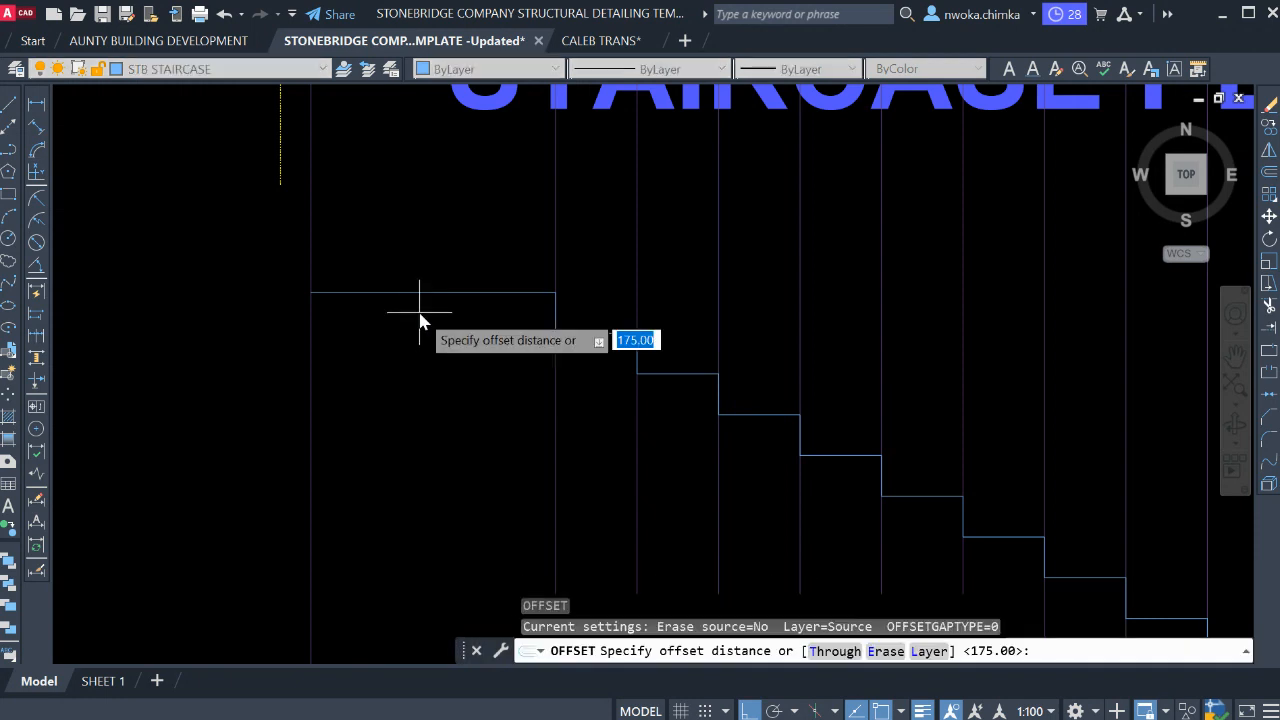
key("Return")
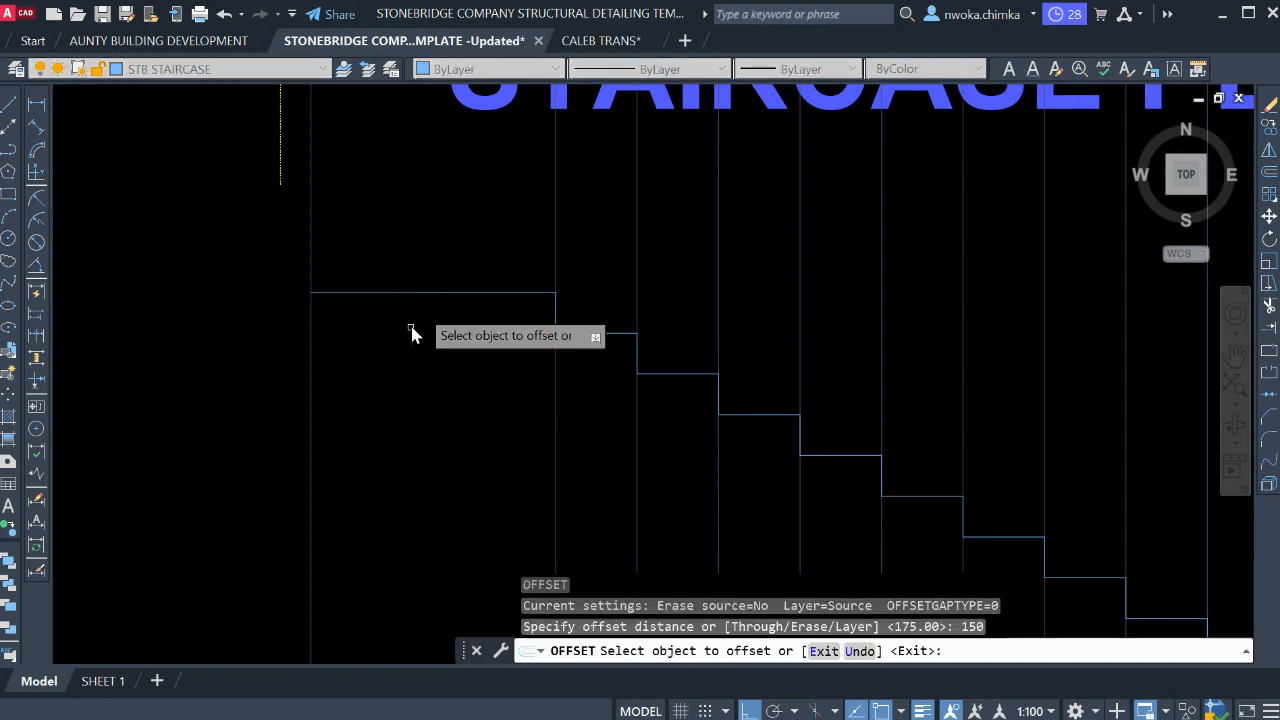
left_click(425, 295)
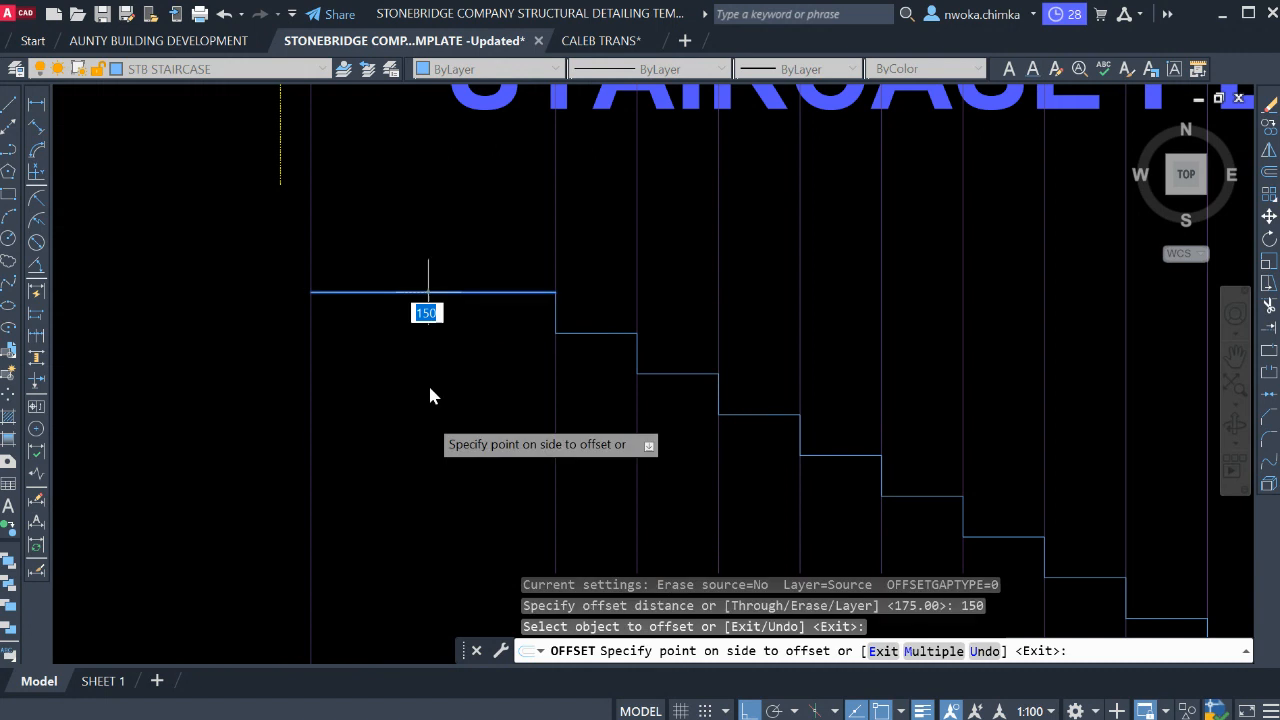
left_click(428, 388)
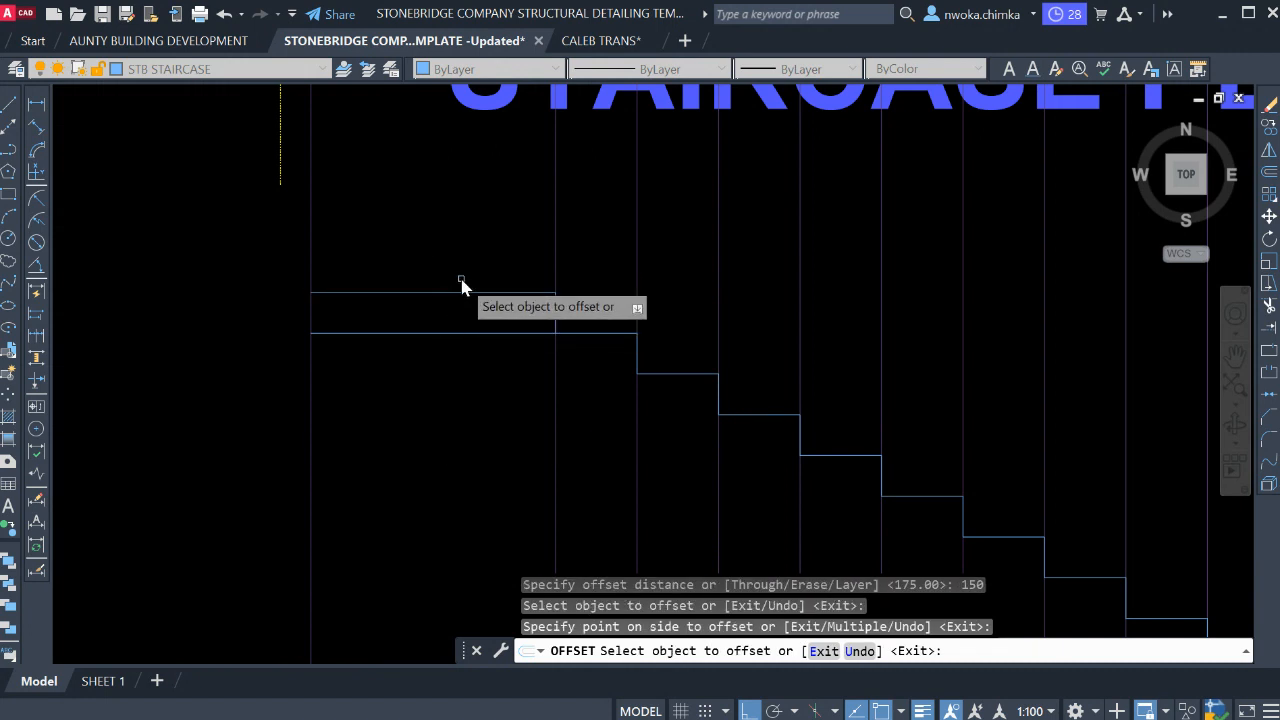
scroll(466, 279, "down", 2)
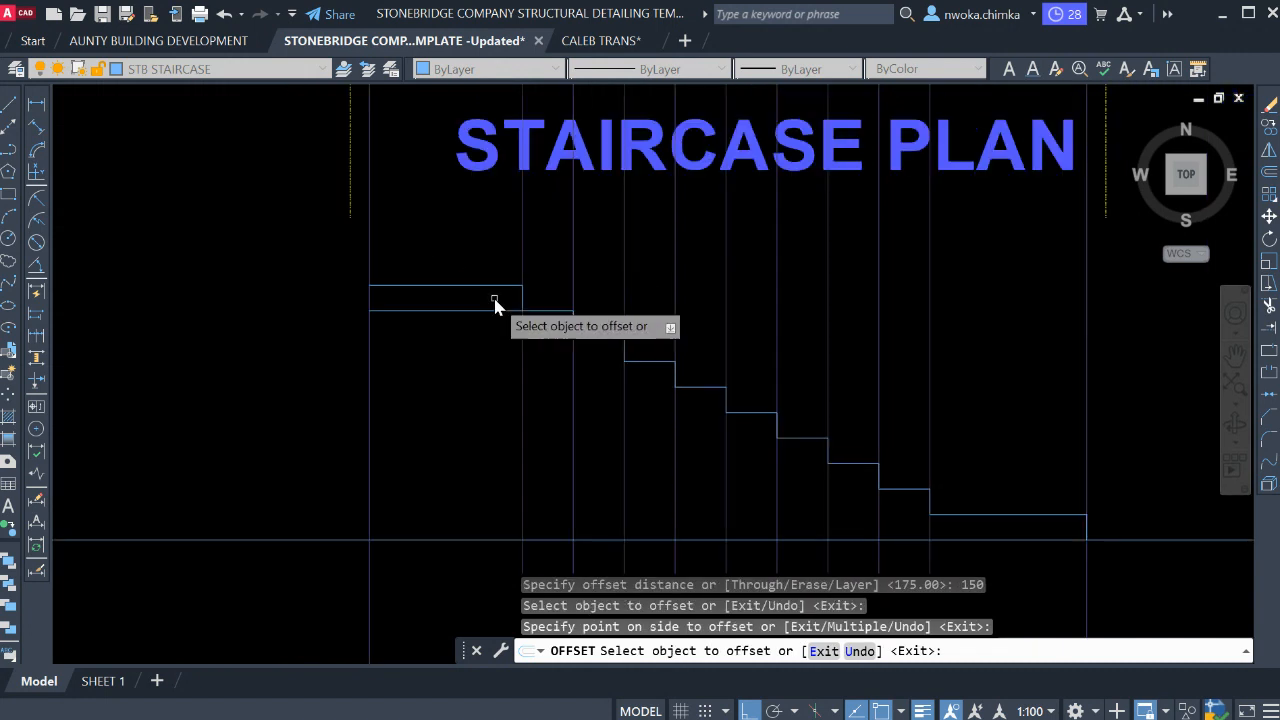
key("Escape")
On the STB HIDDEN DETAIL layer, draw a sloping line through the steps' inner corners from the lower landing to the top riser's foot.
middle_click_drag(652, 372, 597, 331)
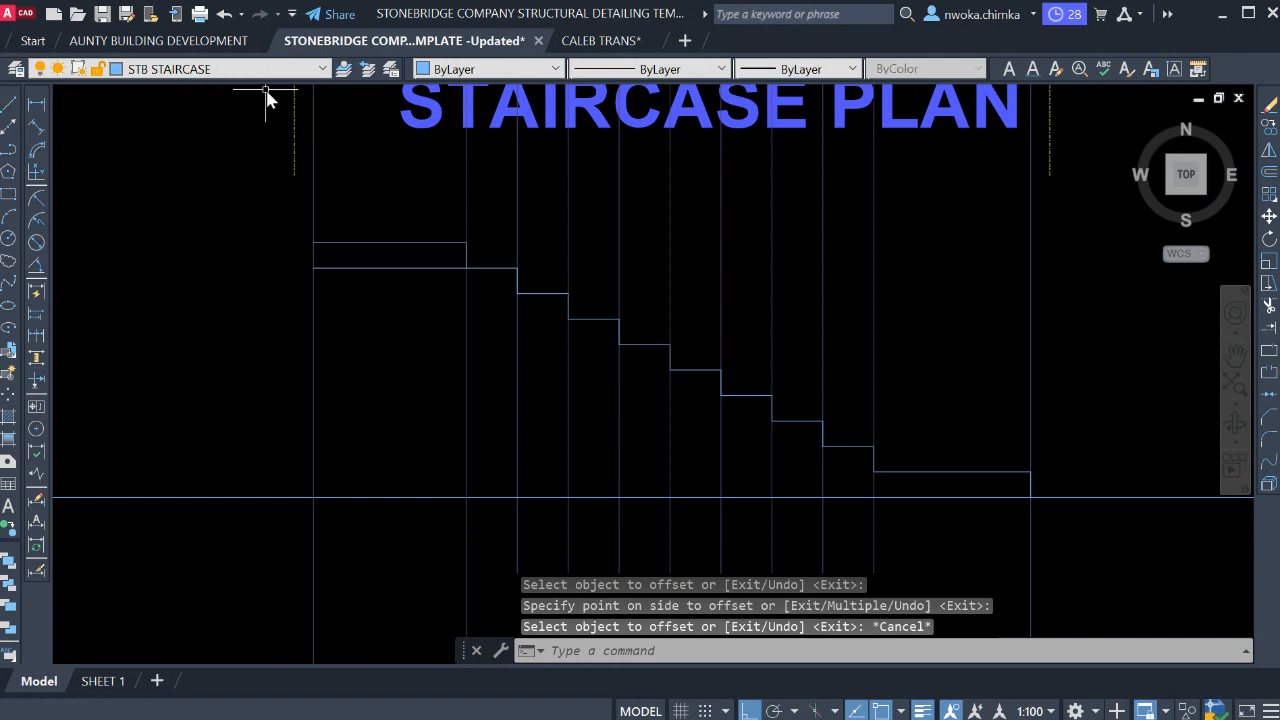
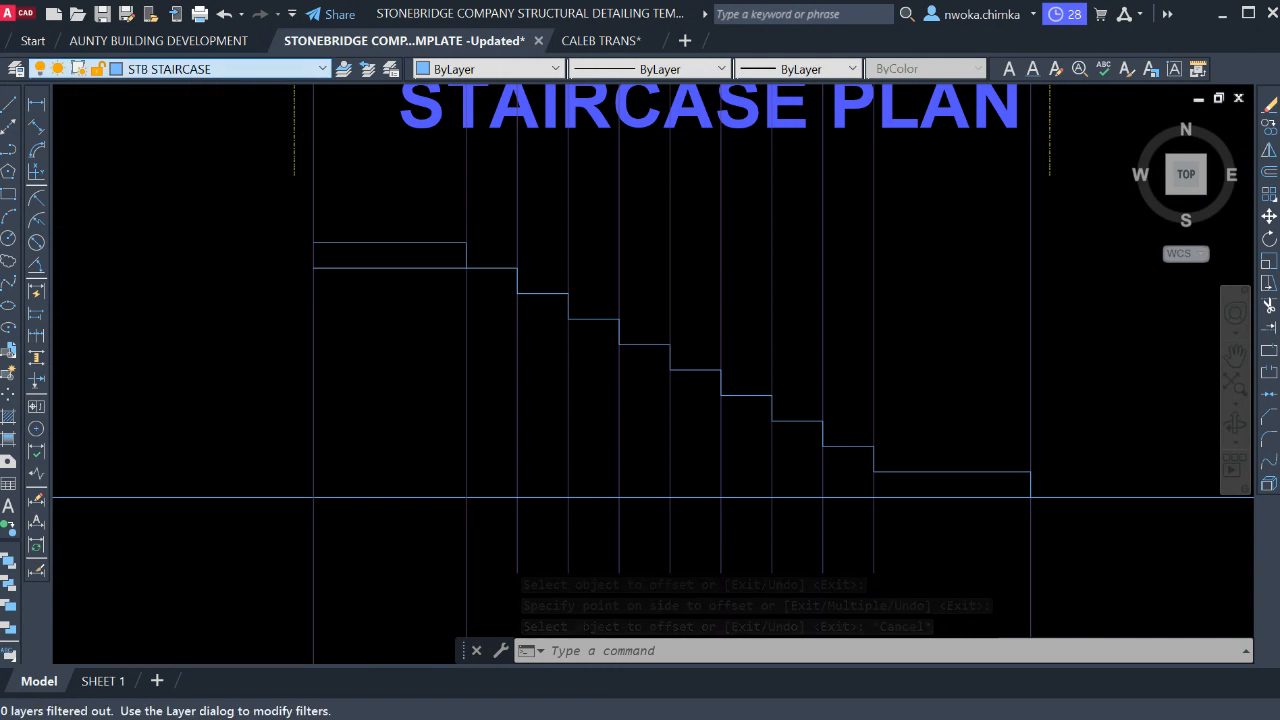
scroll(220, 68, "up", 2)
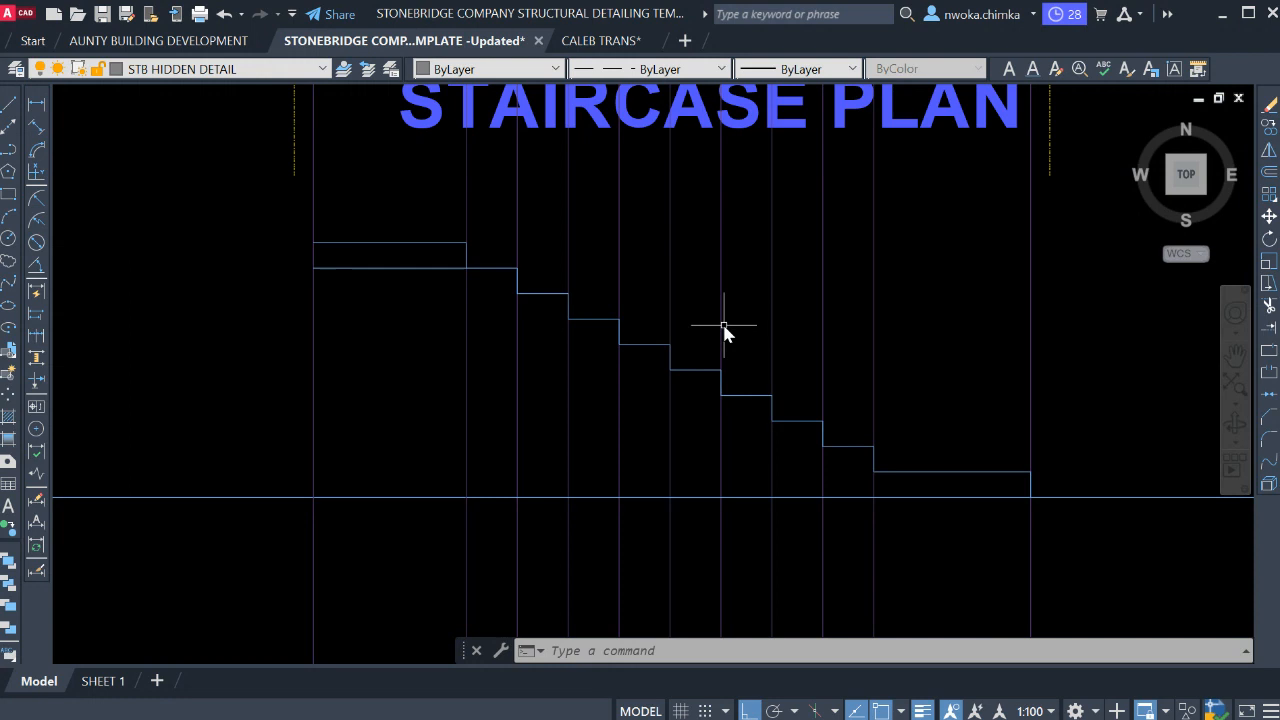
key("Return")
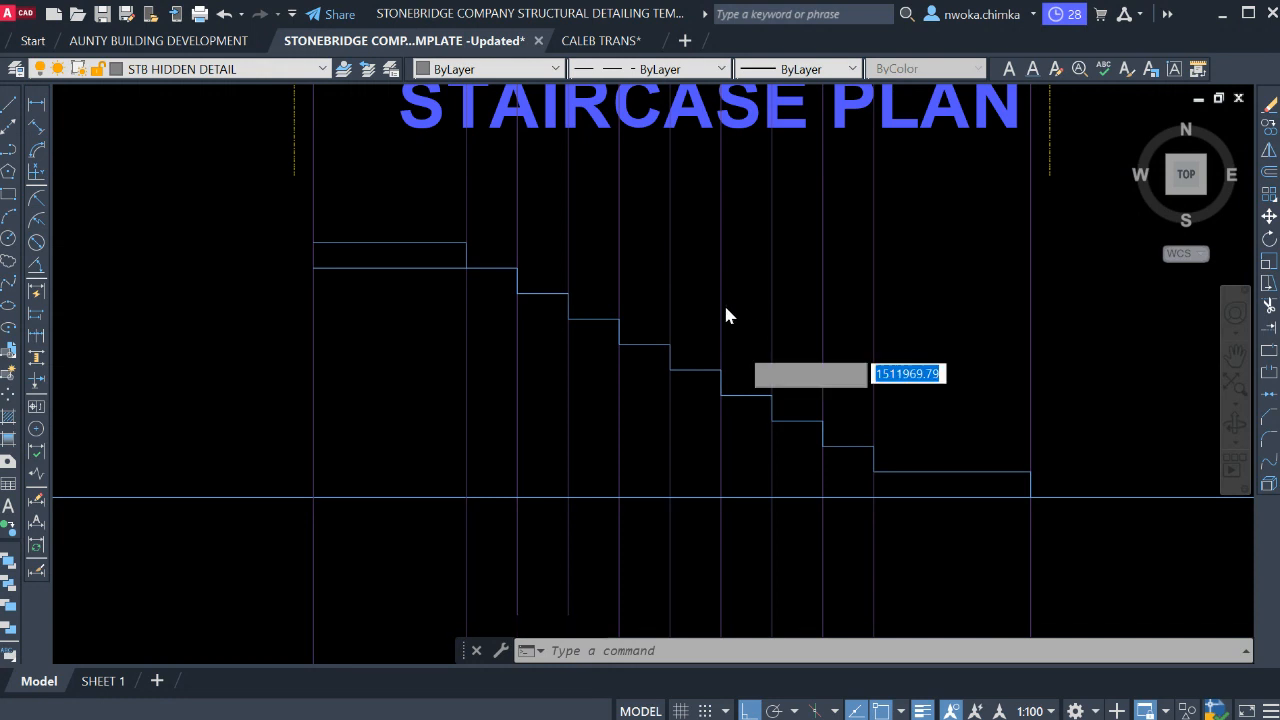
scroll(850, 508, "up", 2)
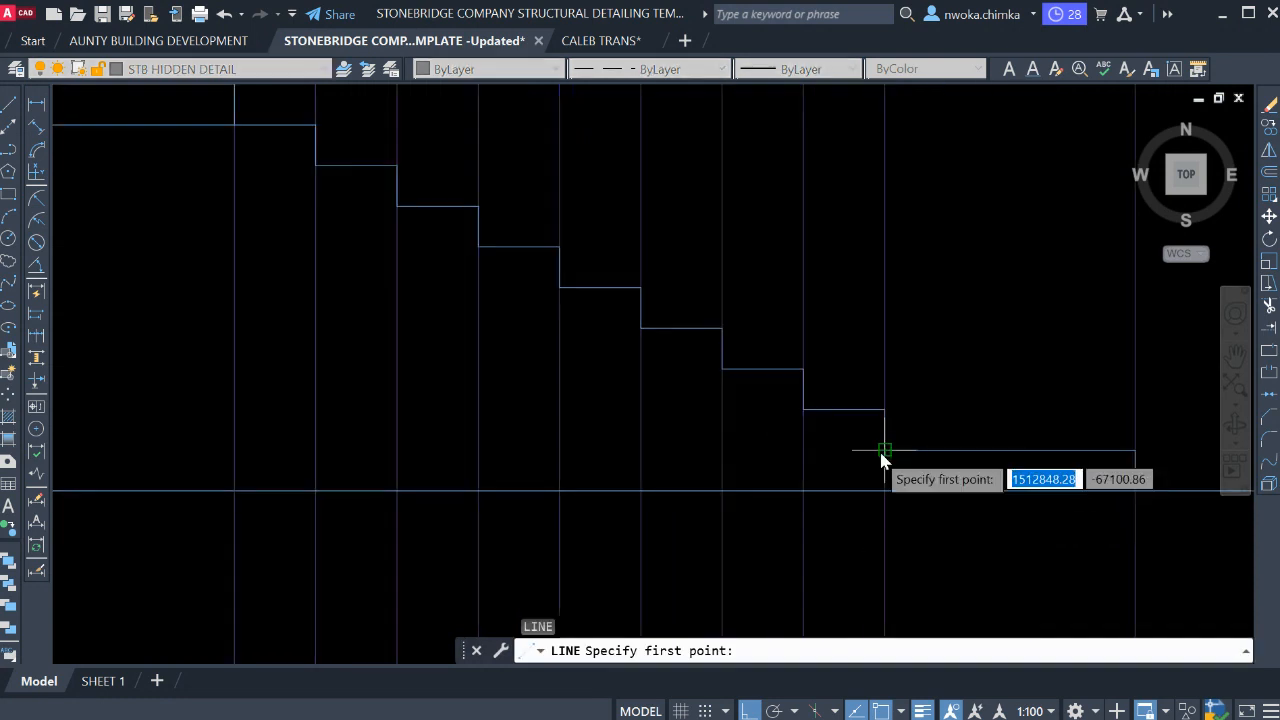
scroll(880, 457, "up", 3)
left_click(962, 449)
scroll(960, 512, "down", 2)
scroll(709, 394, "down", 3)
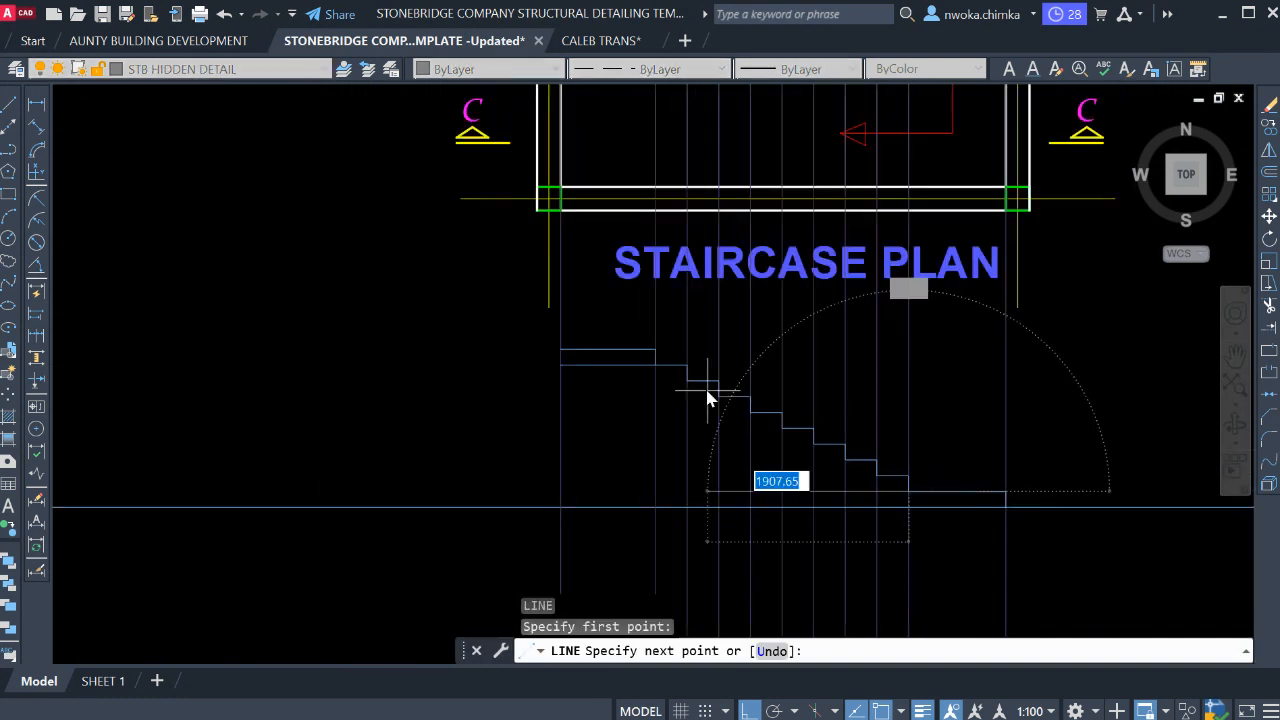
scroll(663, 383, "up", 5)
left_click(648, 326)
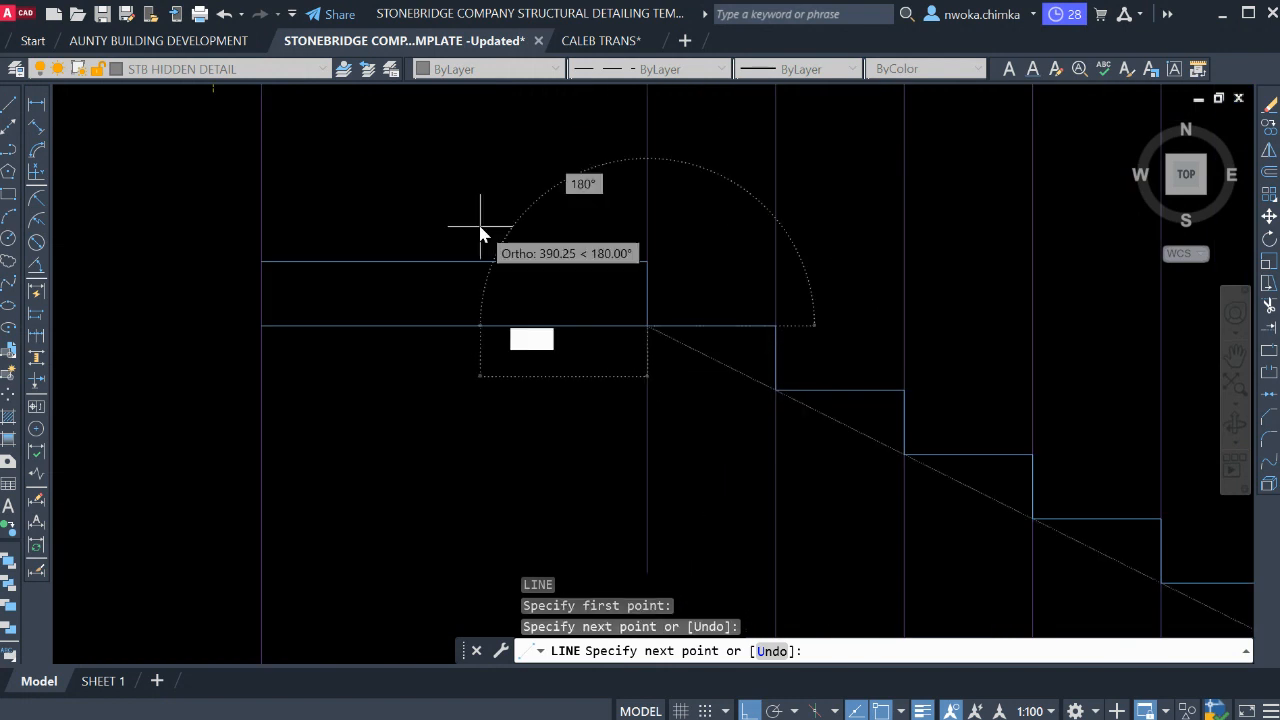
scroll(486, 229, "down", 4)
key("Escape")
Offset the sloping hidden line 175 mm downward to form the underside of the staircase waist.
scroll(765, 377, "up", 8)
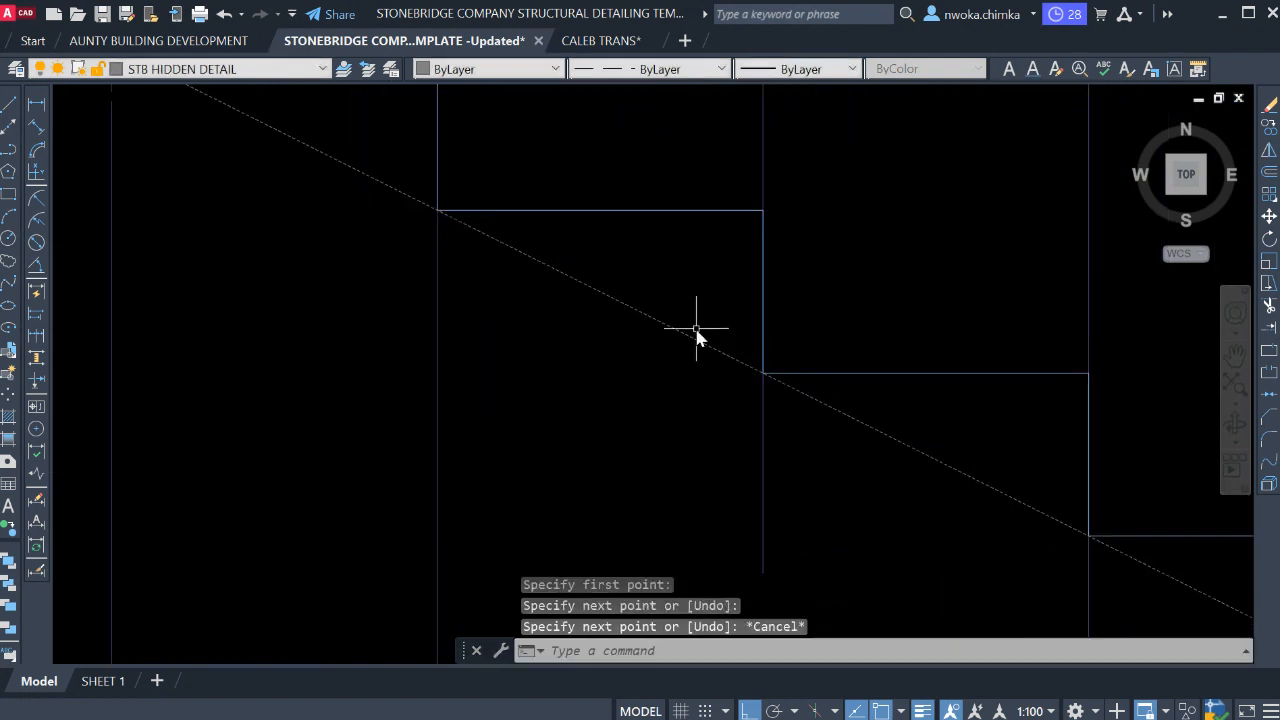
mouse_move(773, 372)
middle_mouse_down()
mouse_move(900, 523)
mouse_move(577, 343)
mouse_move(534, 354)
mouse_move(712, 473)
mouse_move(695, 418)
middle_mouse_up()
scroll(498, 258, "down", 4)
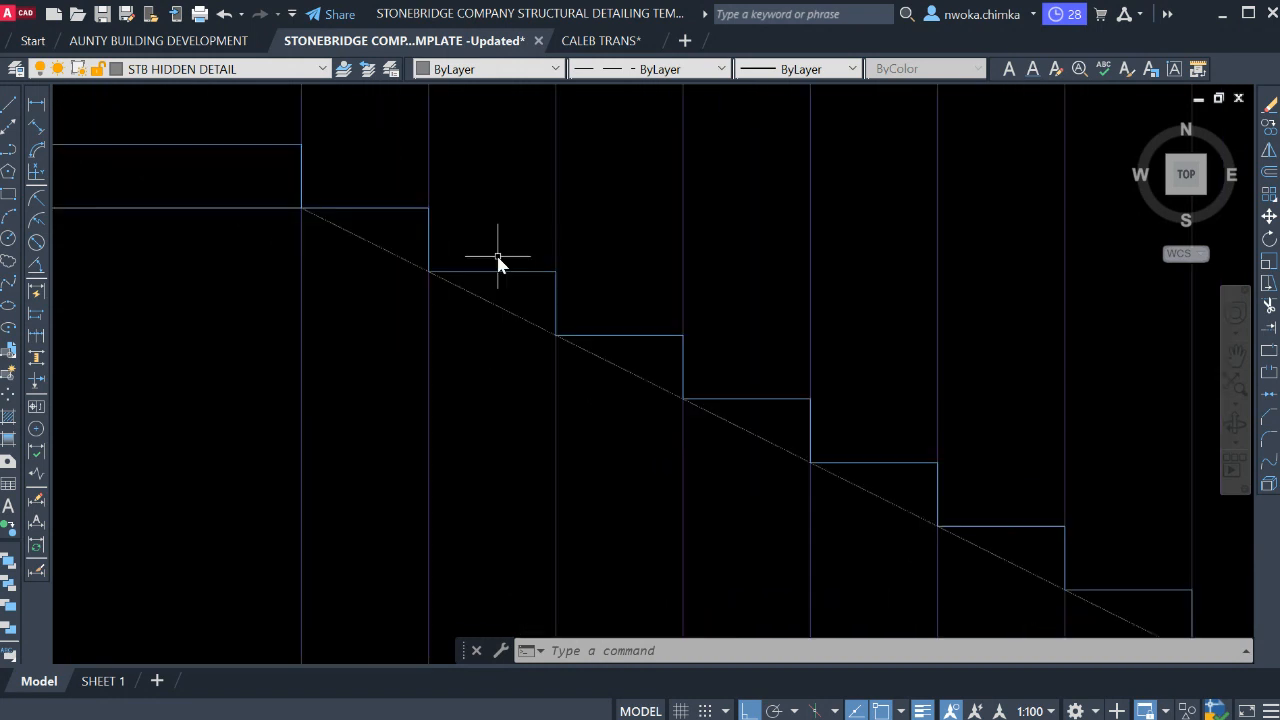
scroll(305, 222, "up", 2)
scroll(292, 196, "down", 4)
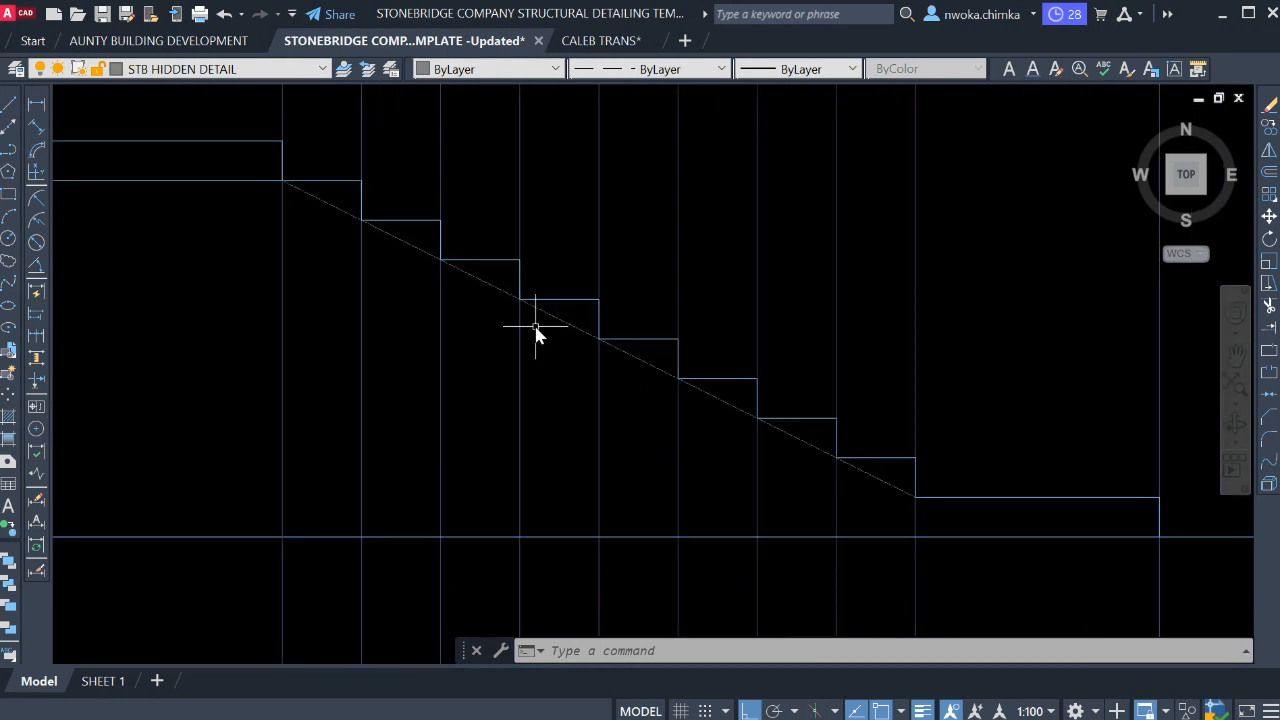
scroll(606, 337, "down", 1)
scroll(571, 331, "up", 3)
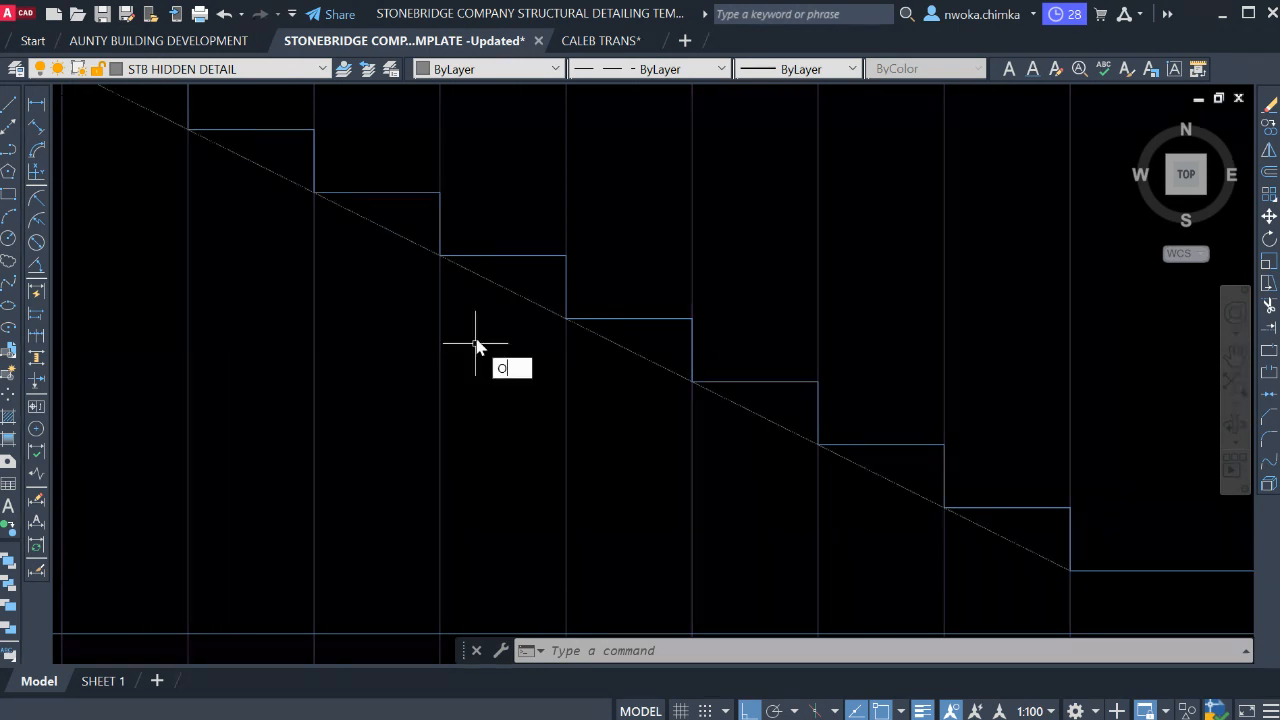
key("Return")
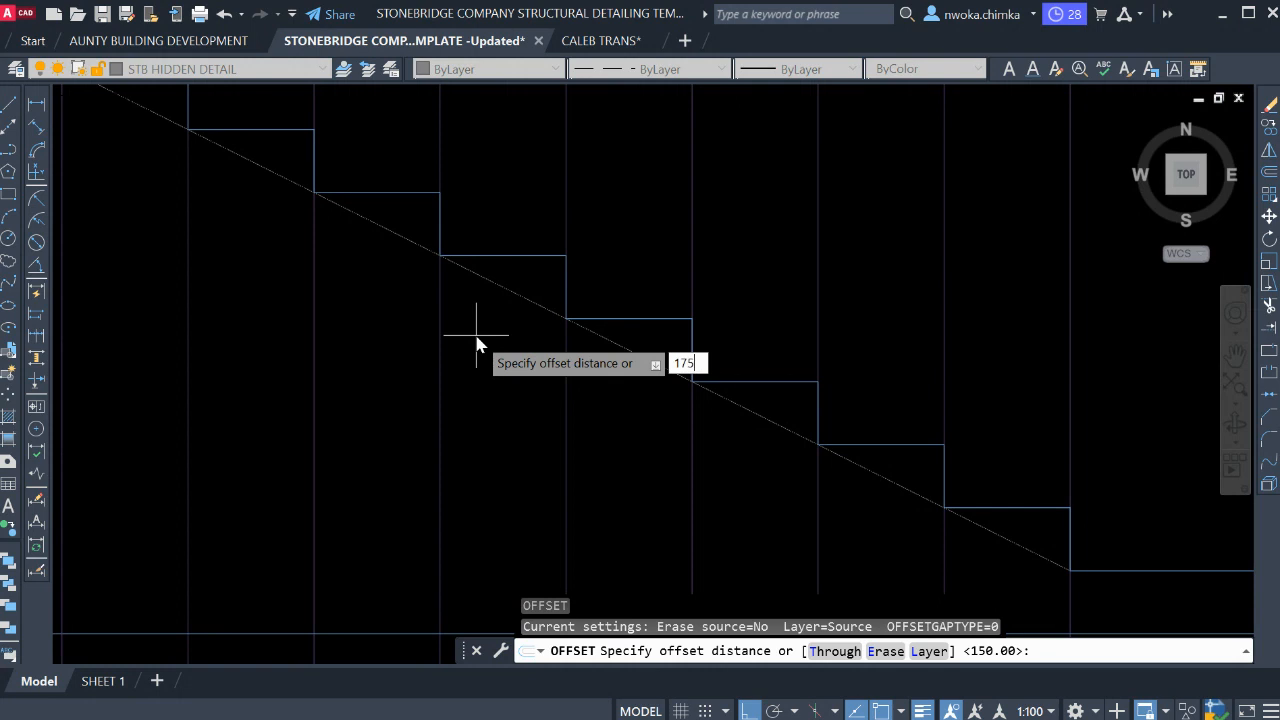
key("Return")
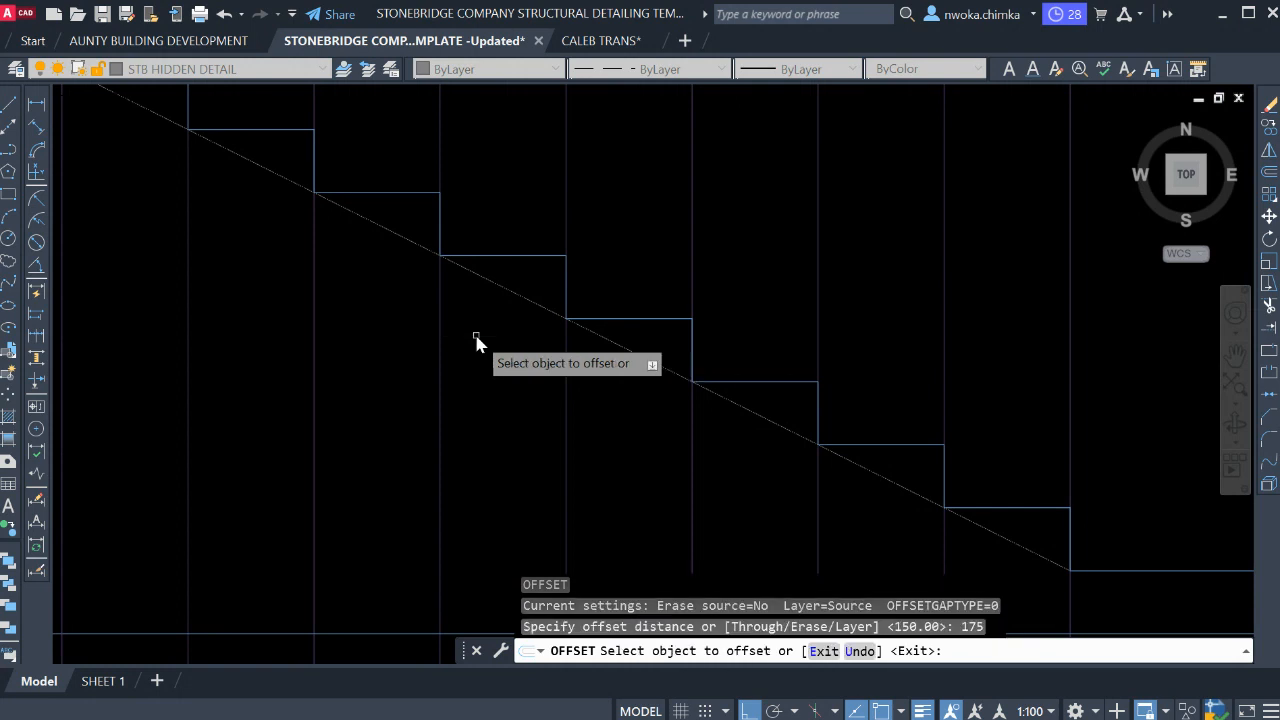
left_click(523, 305)
left_click(457, 427)
key("Escape")
scroll(608, 372, "down", 2)
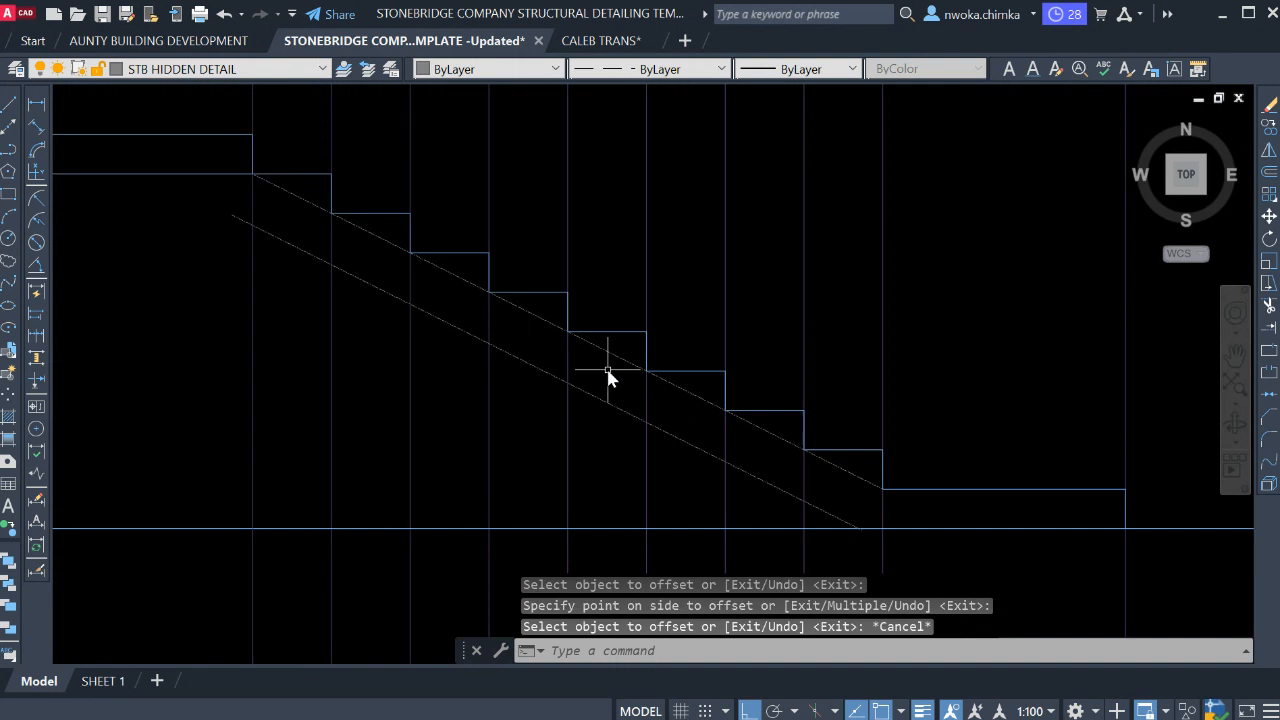
Match the properties of the lower landing line onto the offset waist underside line.
scroll(608, 372, "down", 3)
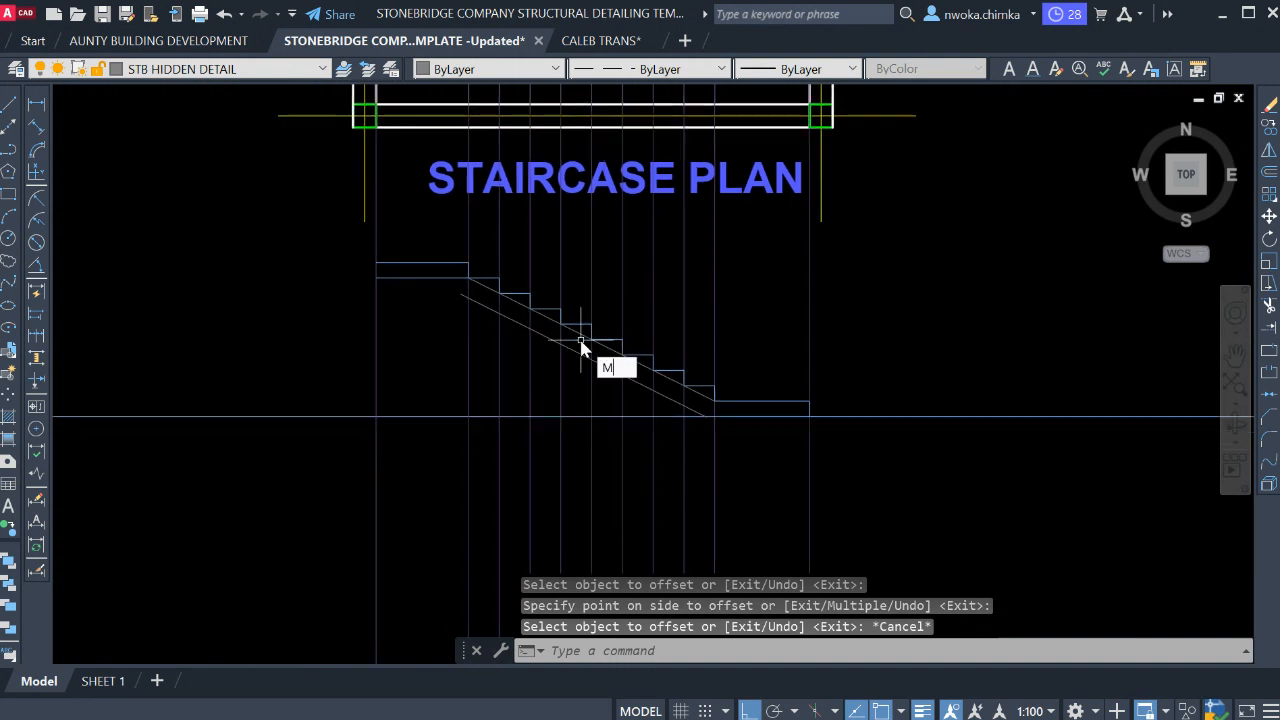
key("Return")
scroll(776, 430, "up", 2)
left_click(751, 383)
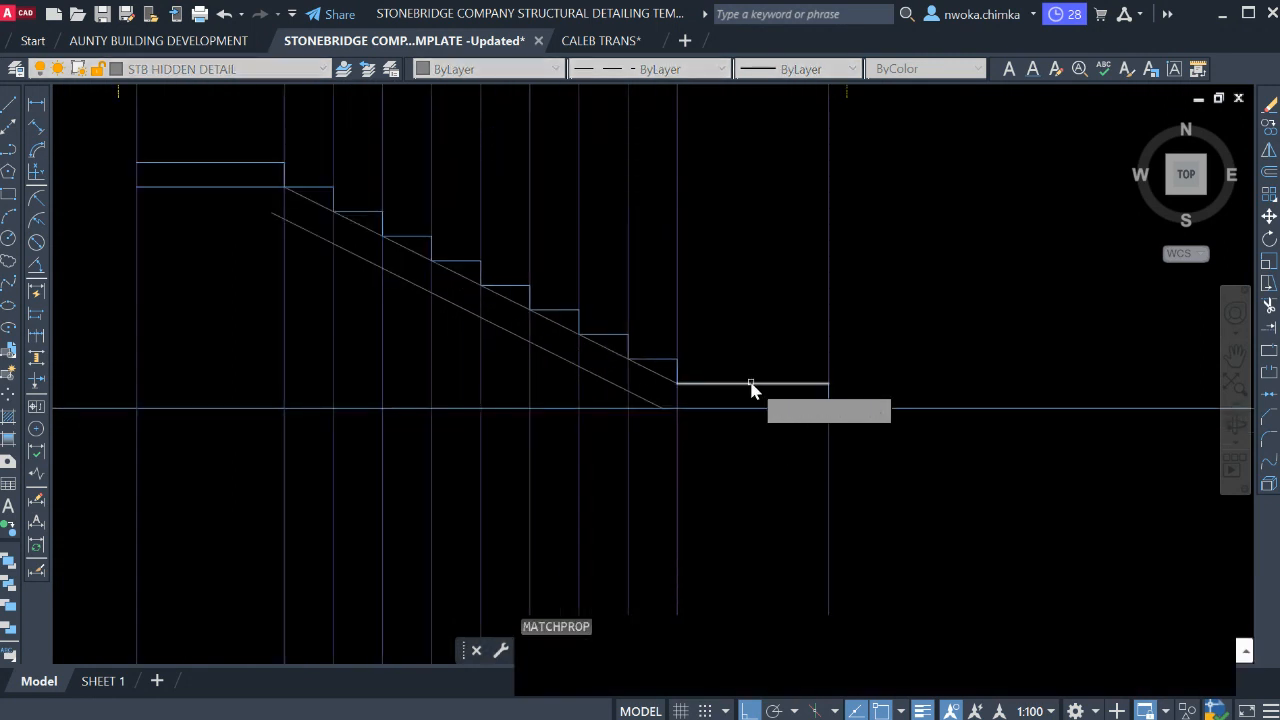
left_click(651, 401)
key("Escape")
scroll(791, 364, "down", 2)
scroll(503, 267, "up", 2)
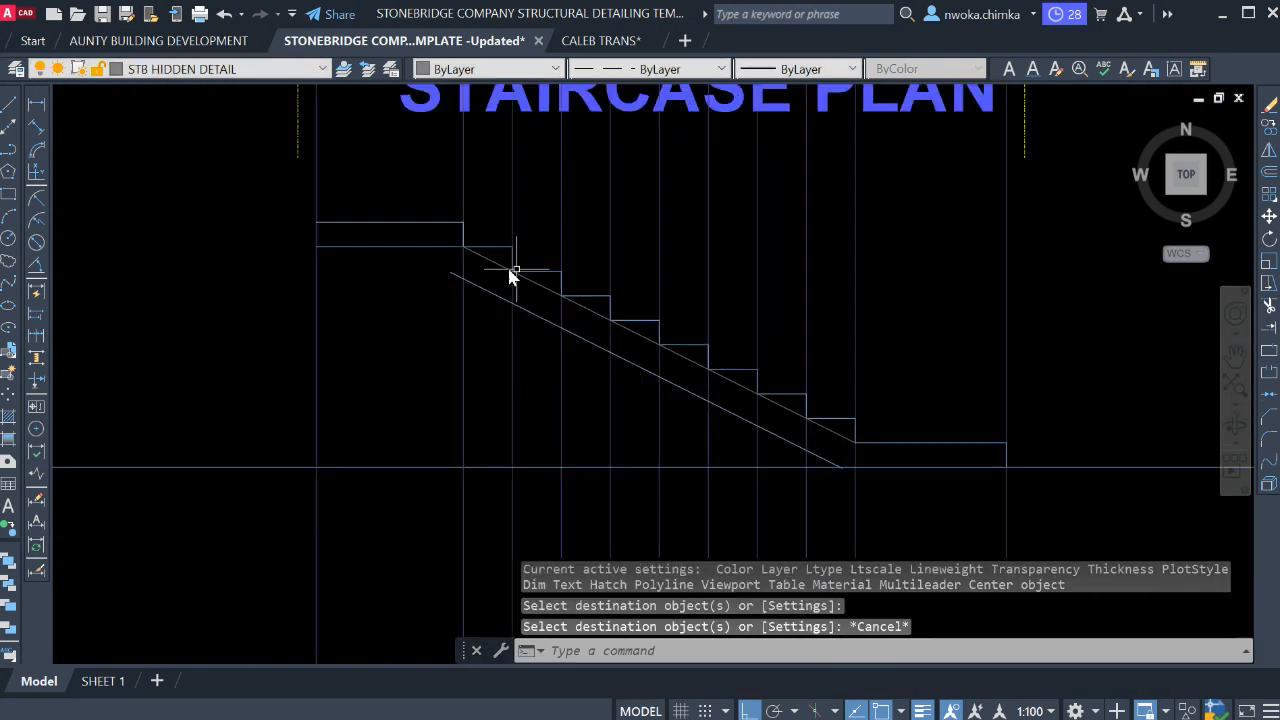
Fillet the lower end of the waist underside line with the horizontal base line into a sharp corner.
mouse_move(816, 372)
middle_mouse_down()
mouse_move(751, 298)
mouse_move(752, 309)
middle_mouse_up()
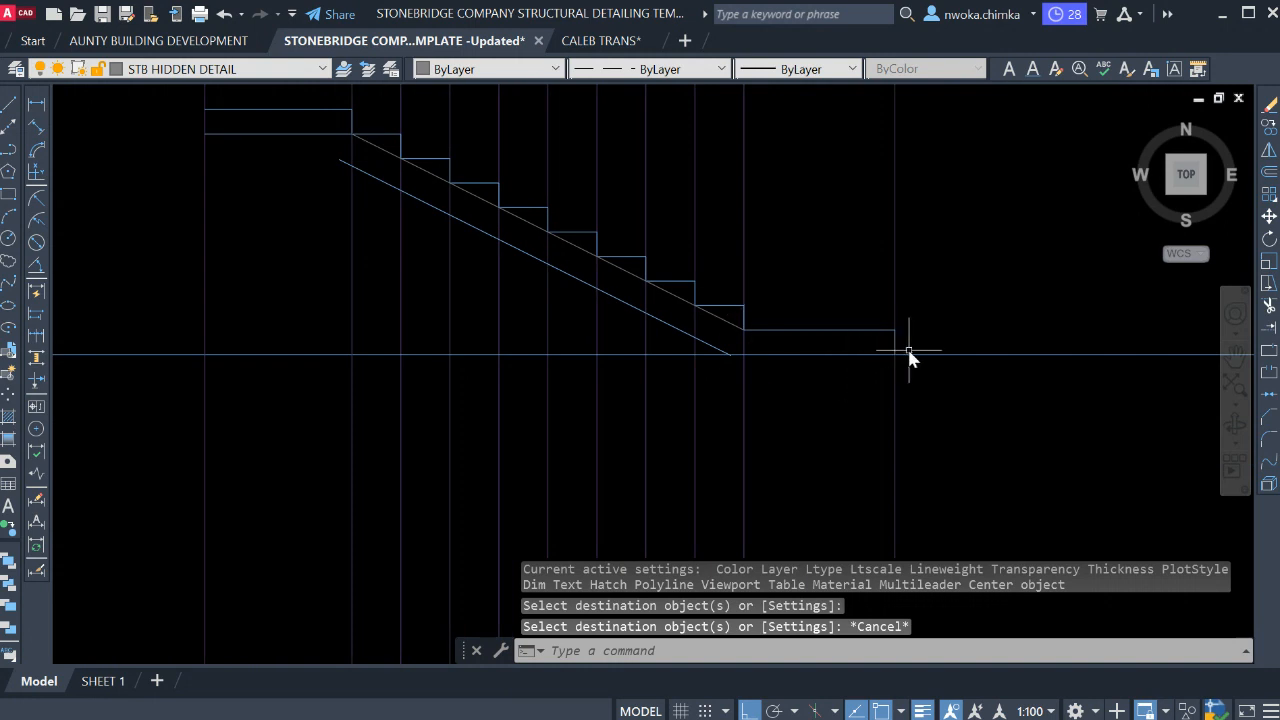
scroll(743, 350, "up", 2)
scroll(737, 351, "up", 2)
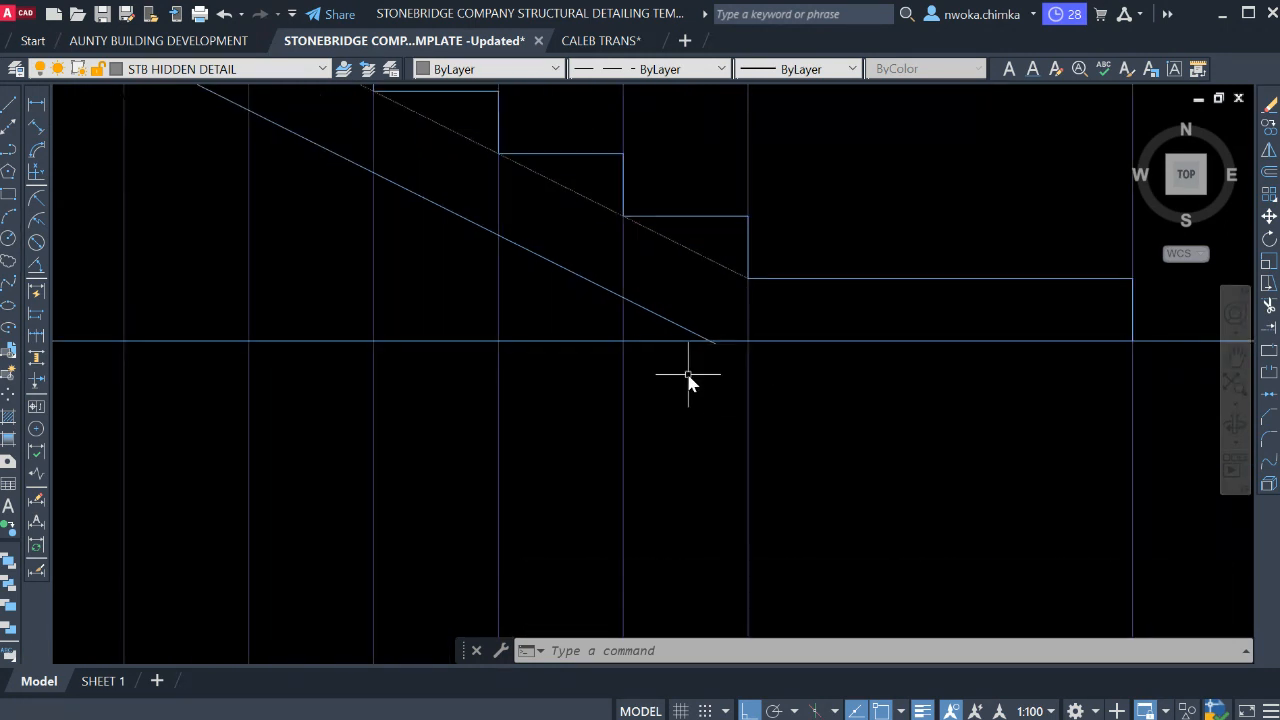
key("Return")
scroll(706, 338, "up", 2)
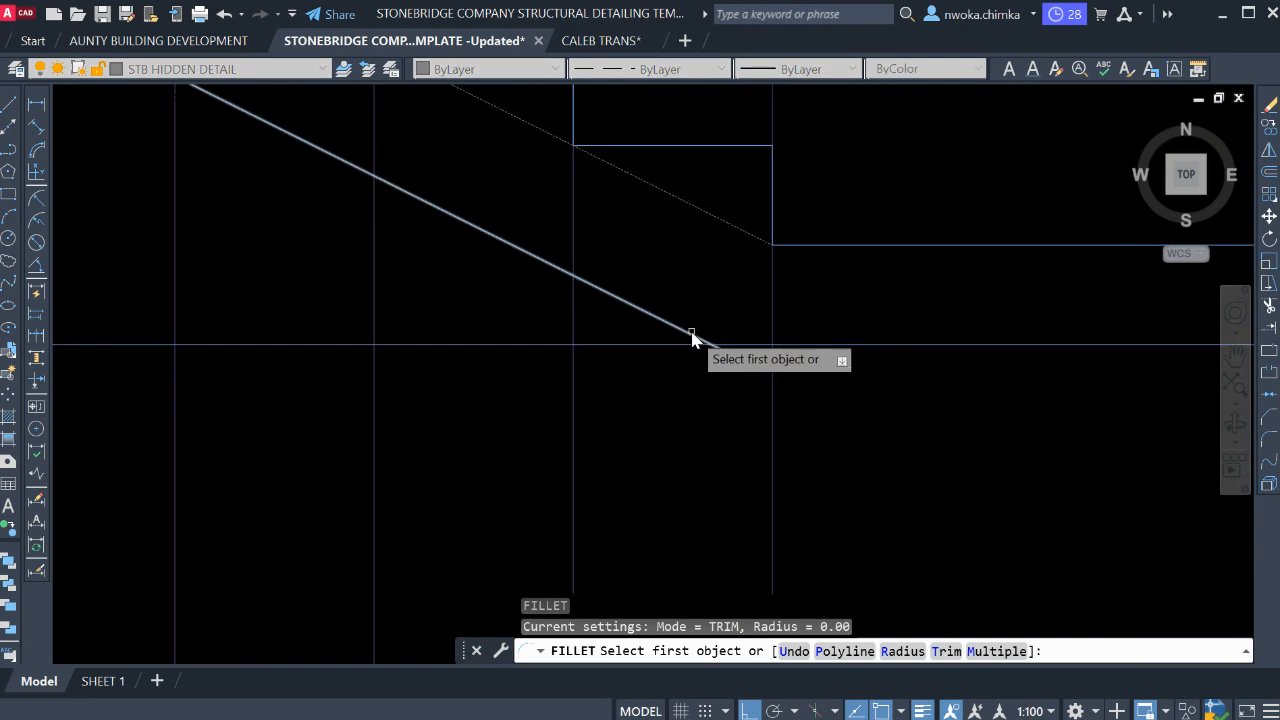
left_click(688, 338)
left_click(820, 345)
scroll(700, 400, "down", 3)
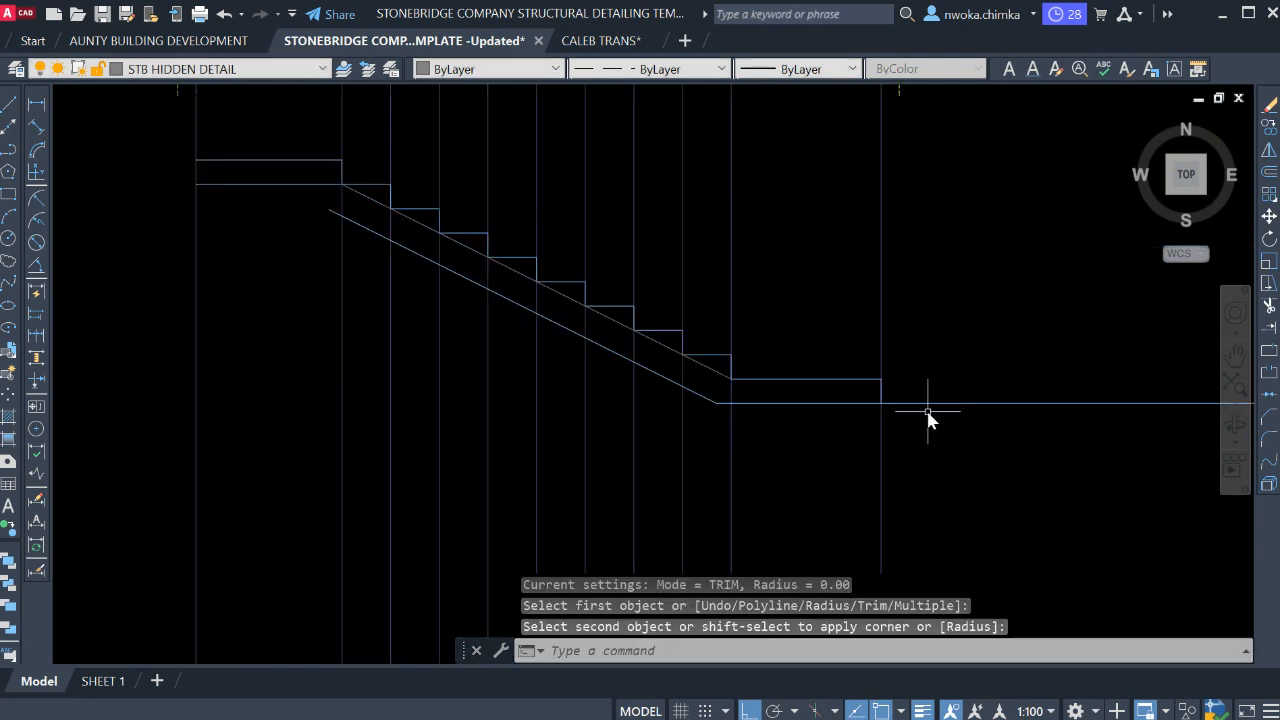
Trim the base line where it extends past the outer end of the lower landing.
scroll(928, 414, "up", 2)
key("Return")
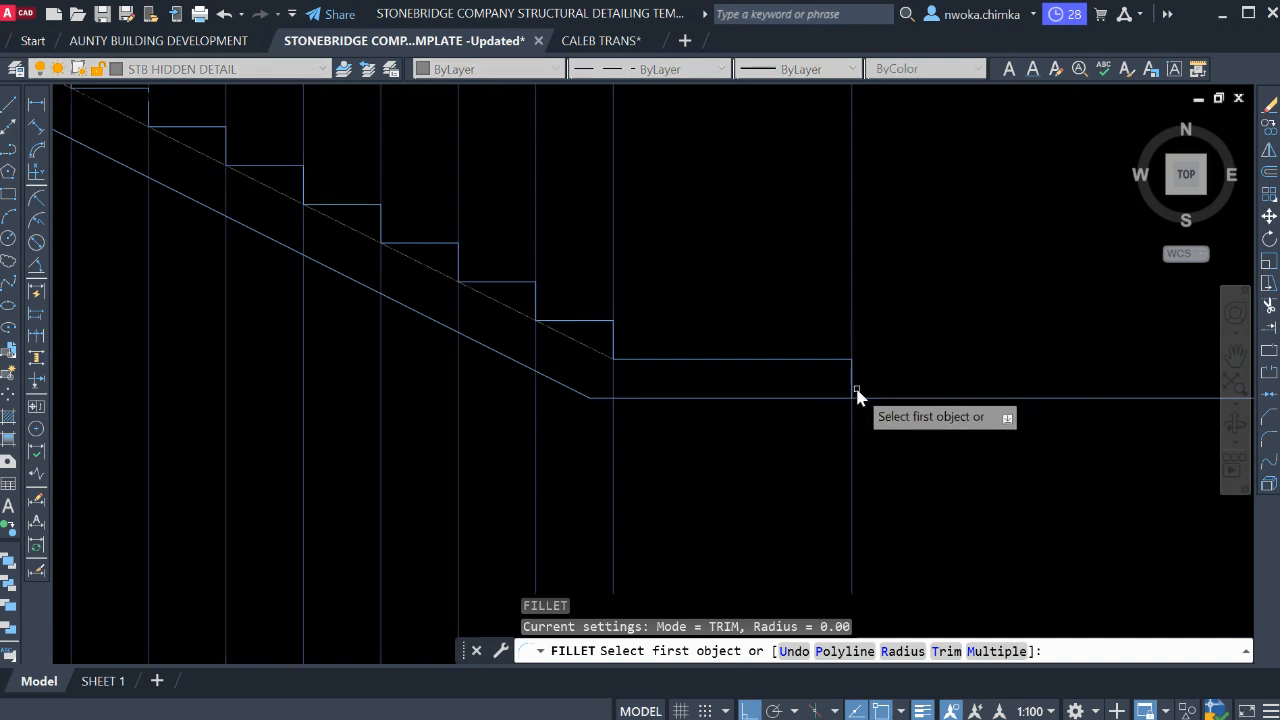
key("Escape")
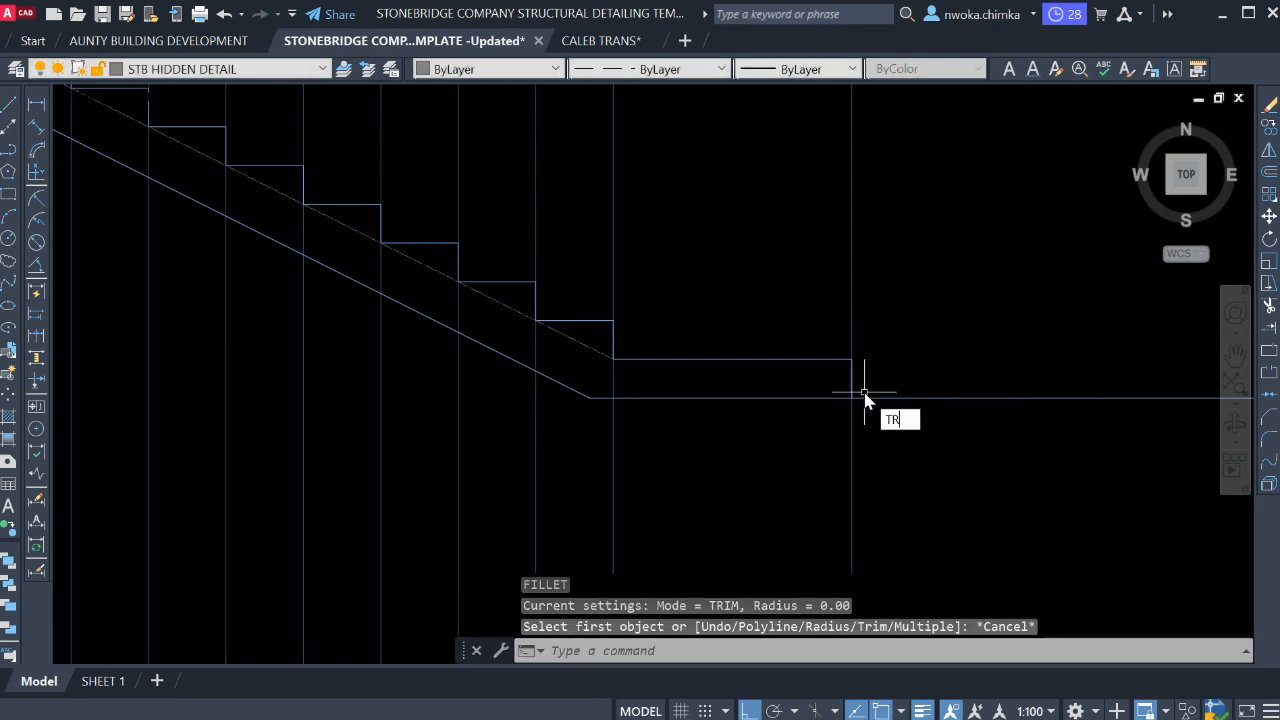
type("TR")
key("Return")
key("Escape")
scroll(971, 400, "down", 4)
scroll(785, 345, "up", 3)
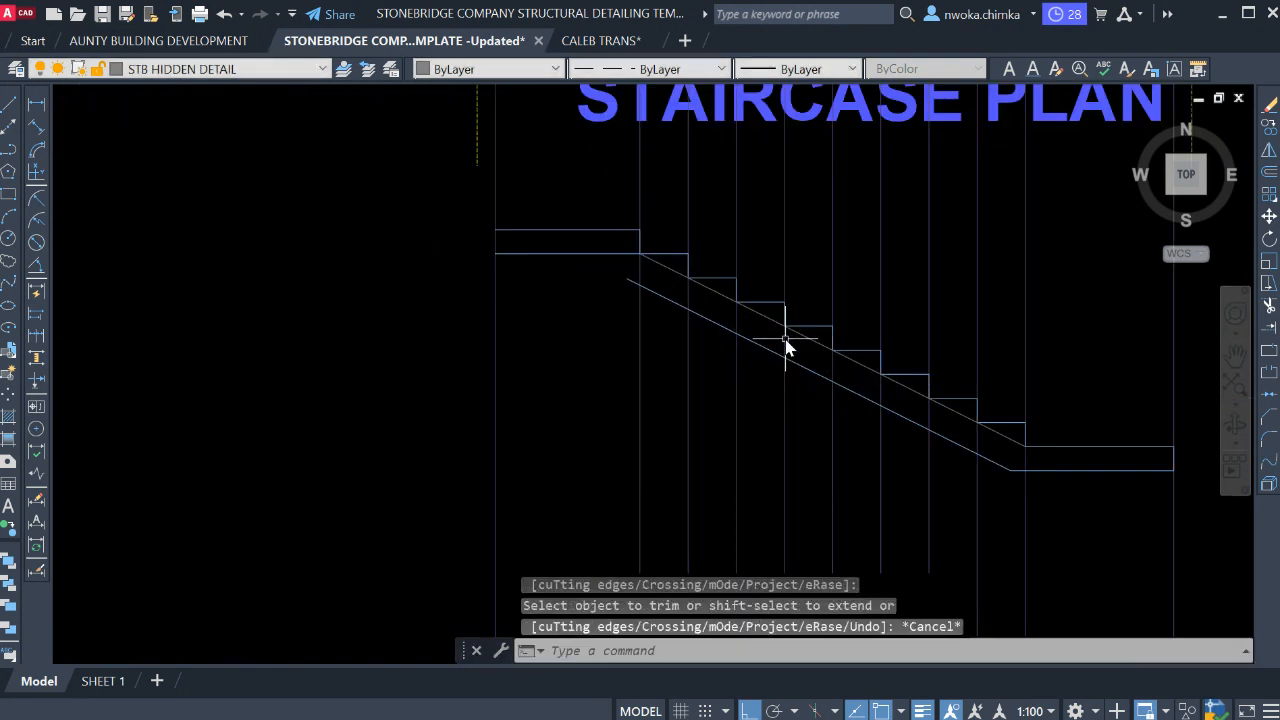
Fillet the upper end of the waist underside line with the upper landing's underside into a sharp corner.
scroll(785, 345, "up", 4)
key("Return")
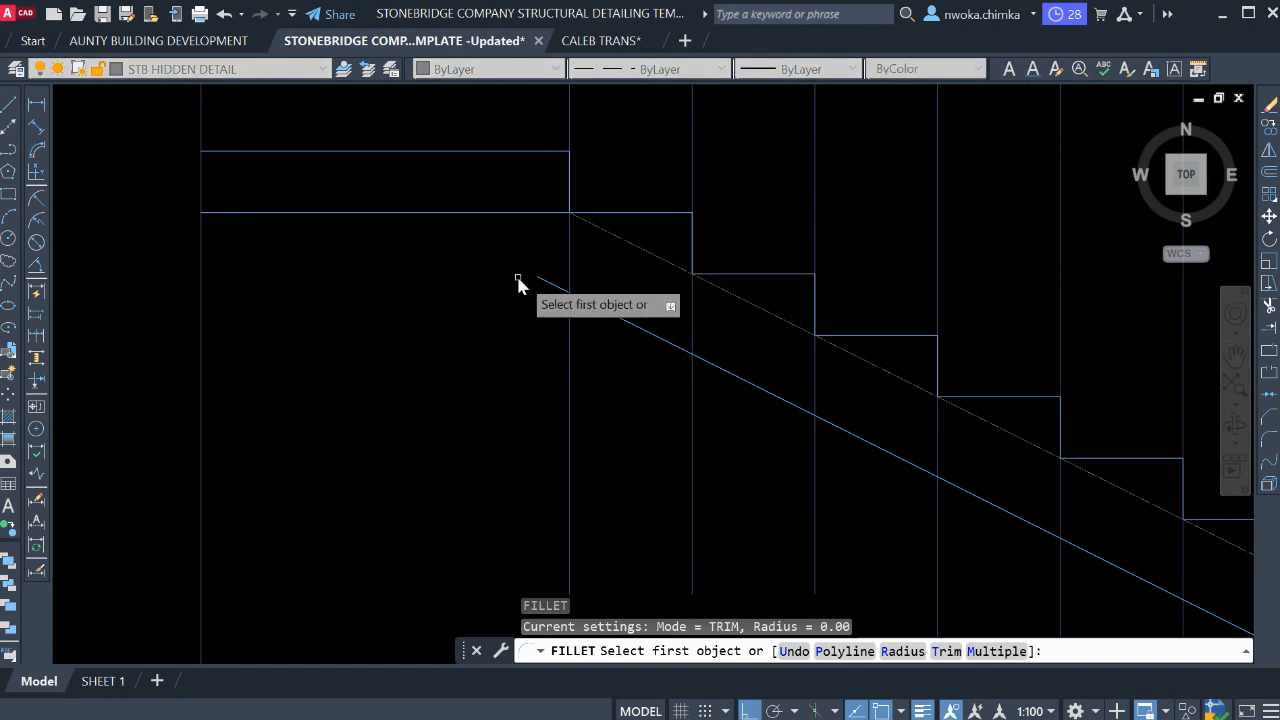
left_click(545, 288)
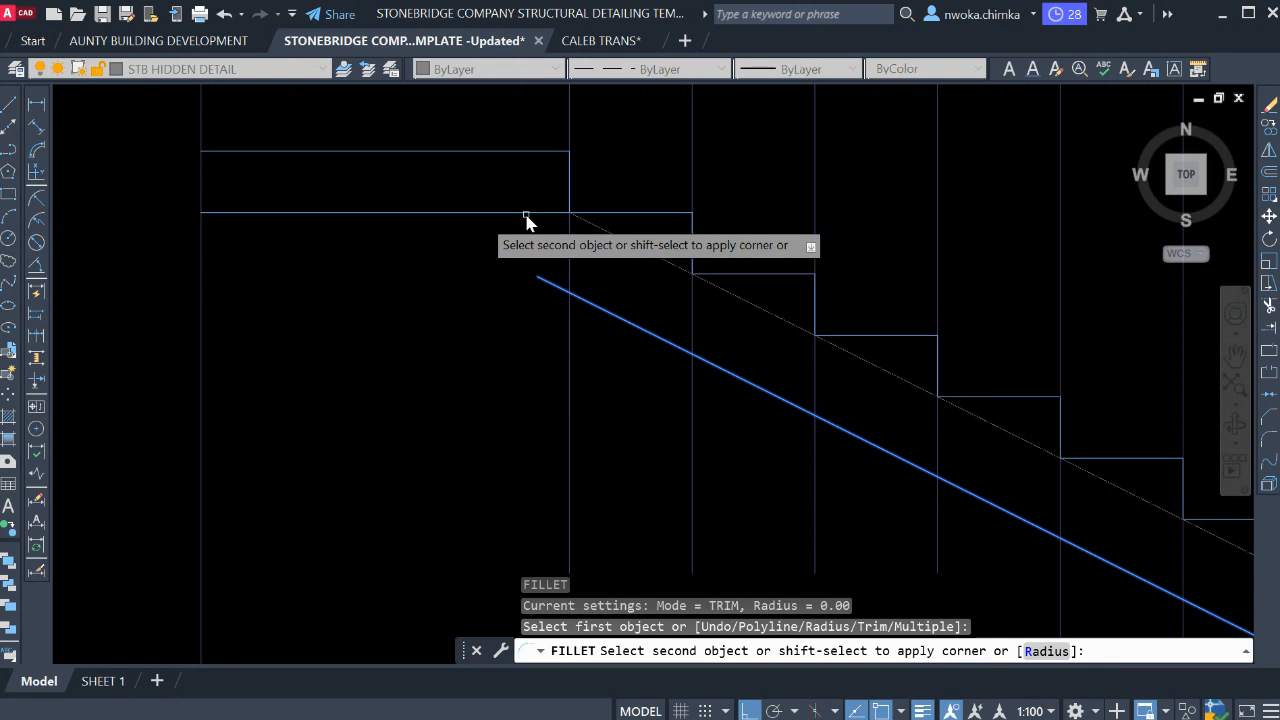
left_click(283, 213)
scroll(493, 270, "down", 3)
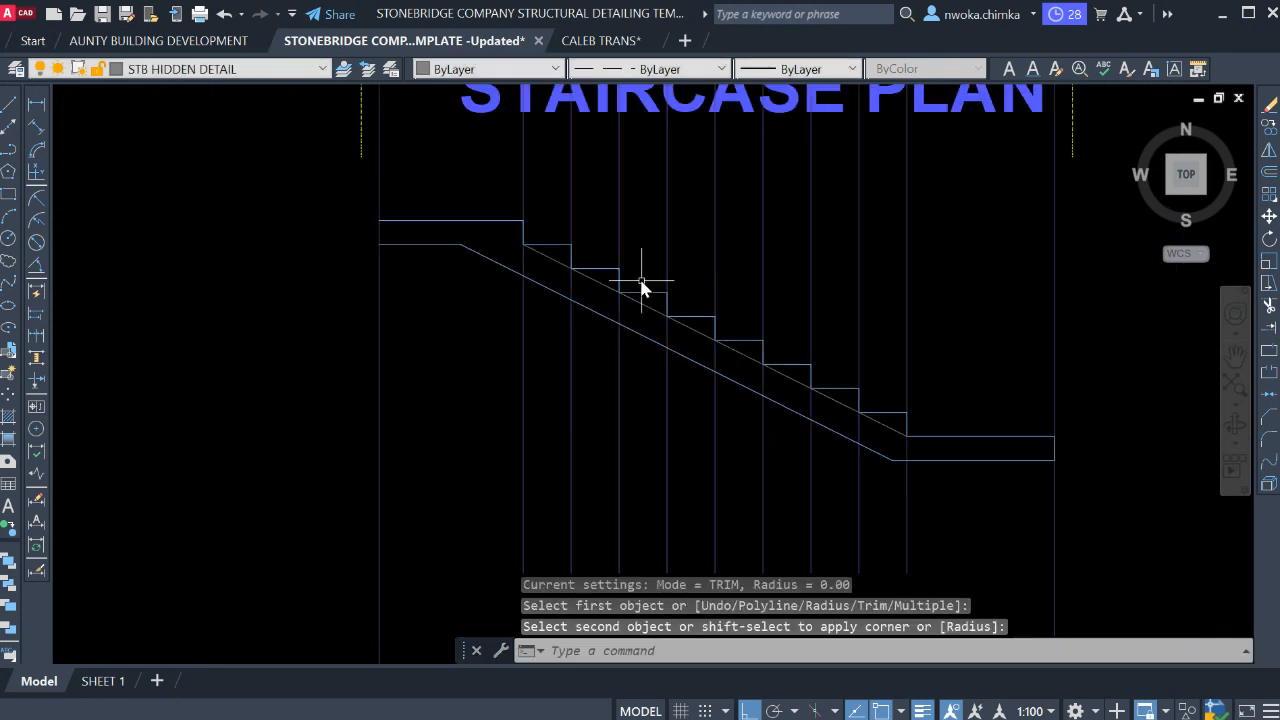
Close the outer end of the upper landing slab with a 150 mm vertical line.
key("Return")
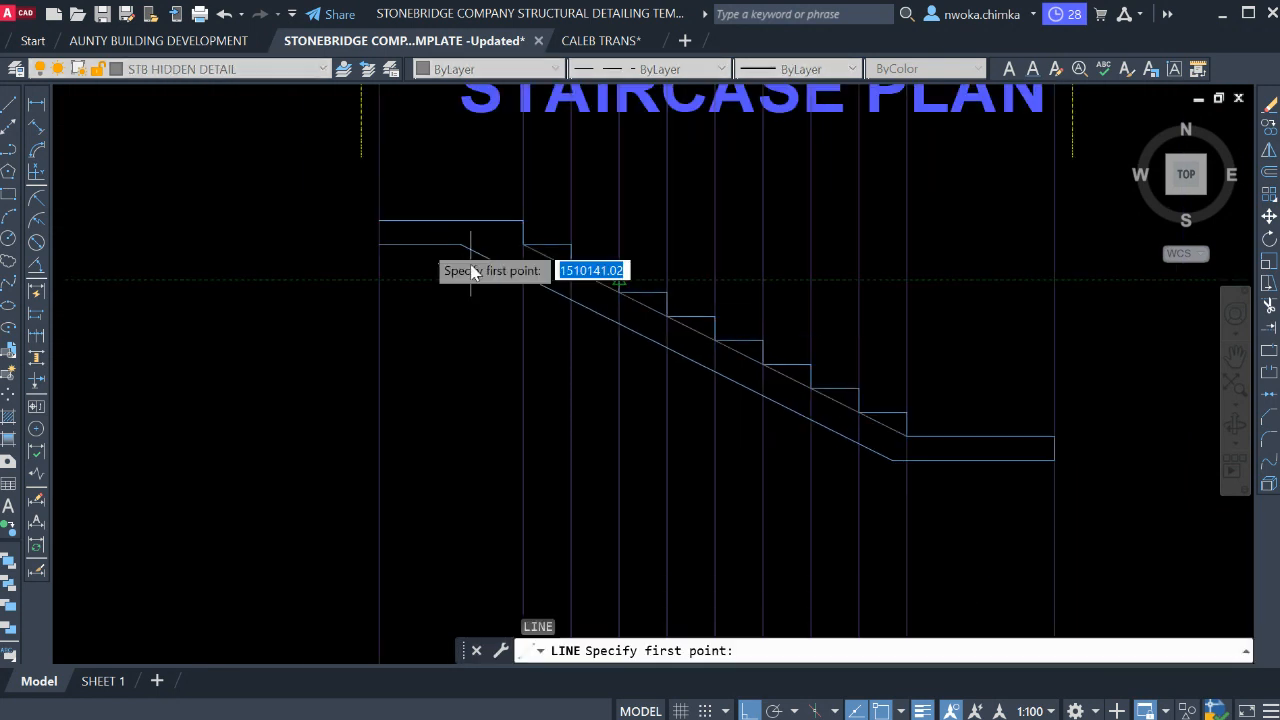
scroll(382, 232, "up", 2)
left_click(379, 223)
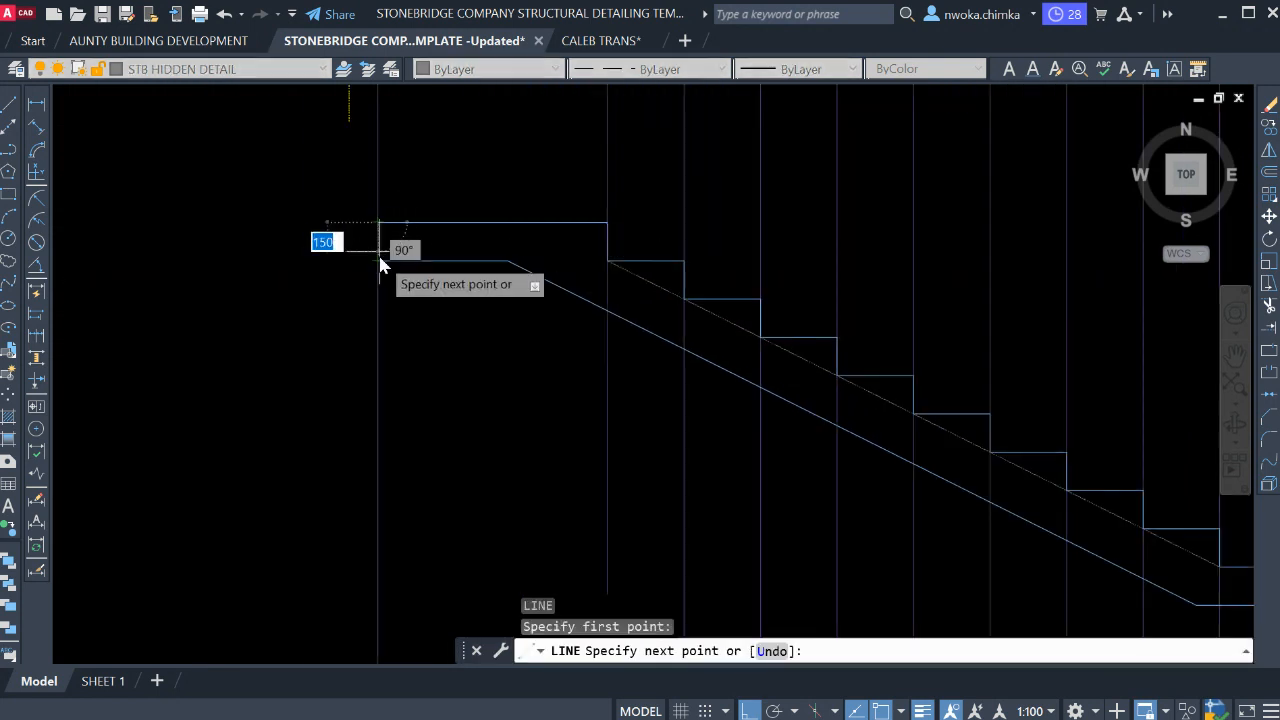
left_click(379, 261)
key("Escape")
scroll(468, 197, "down", 4)
middle_click_drag(643, 237, 709, 295)
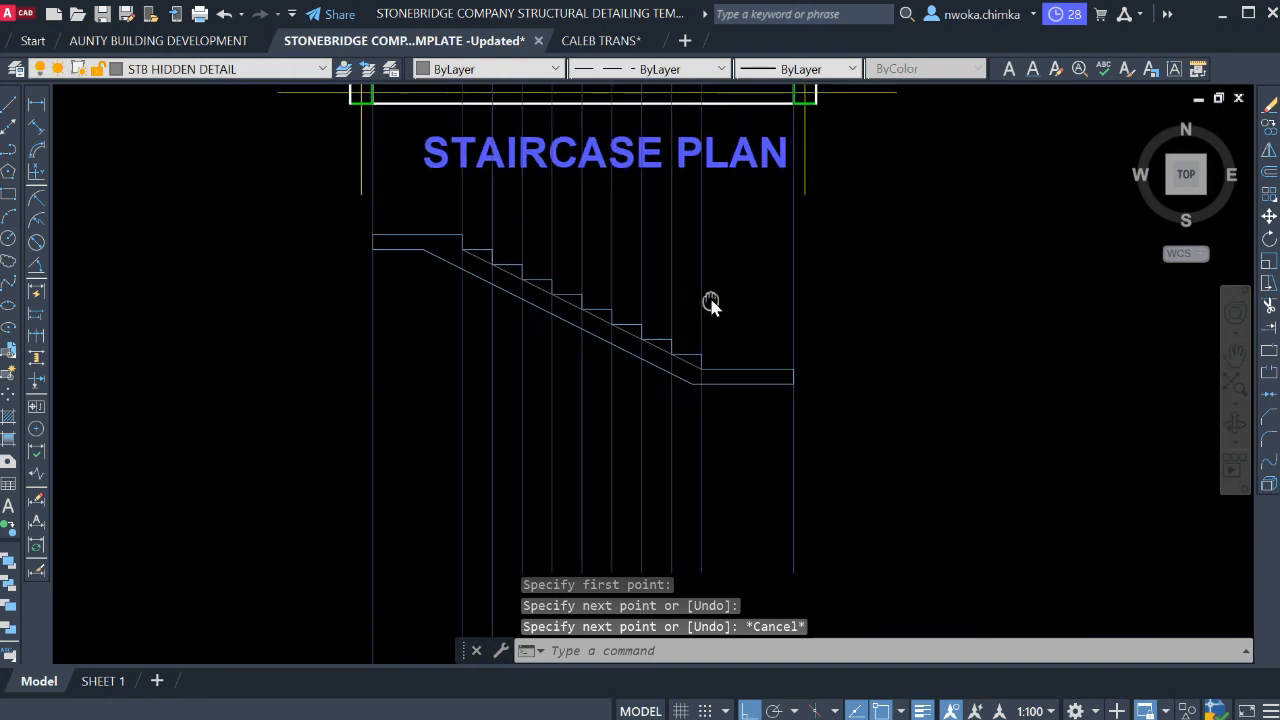
Copy the completed stepped section with its waist and landings to the empty area below the separate Section B-B drawing.
scroll(384, 246, "up", 2)
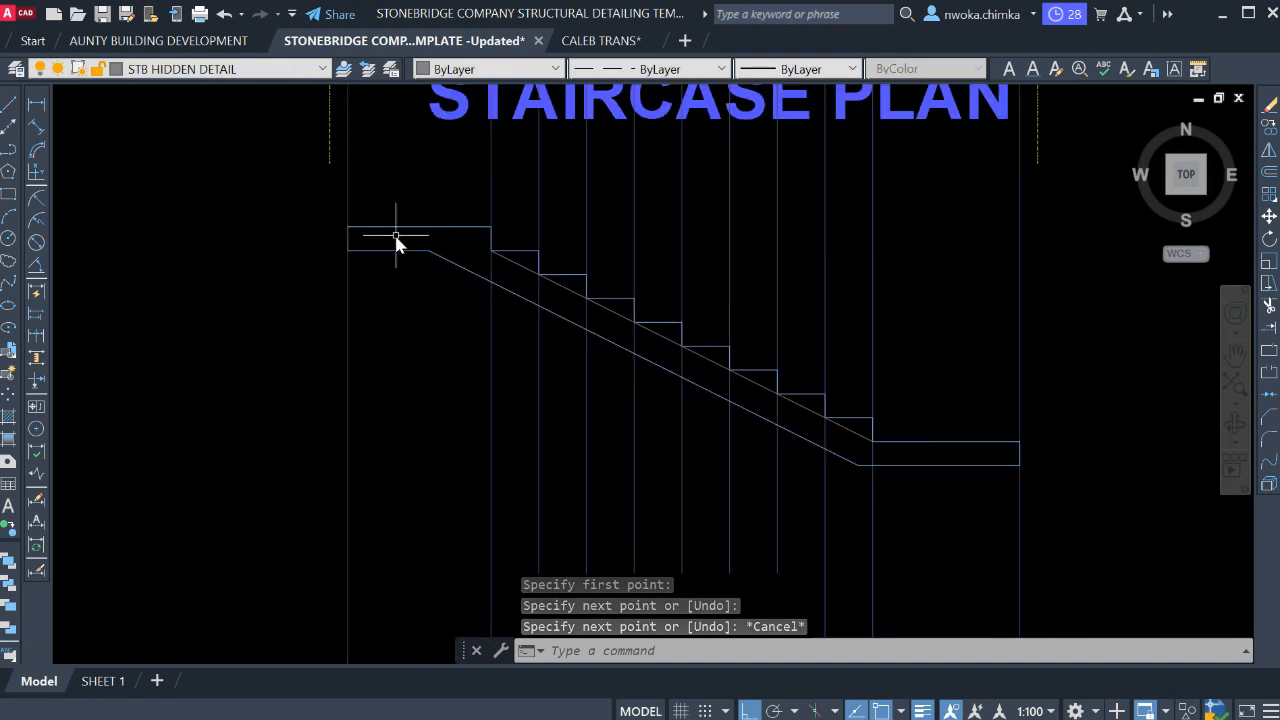
scroll(314, 237, "down", 2)
left_click(314, 209)
left_click(979, 404)
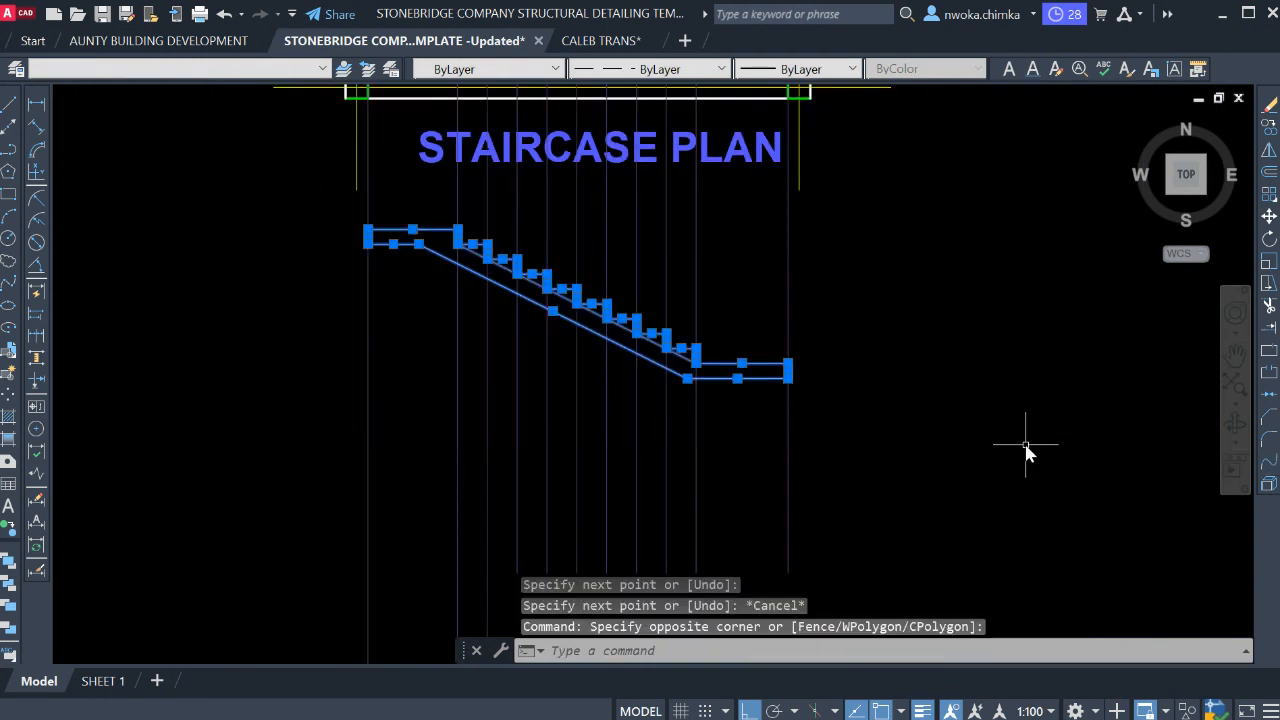
key("Return")
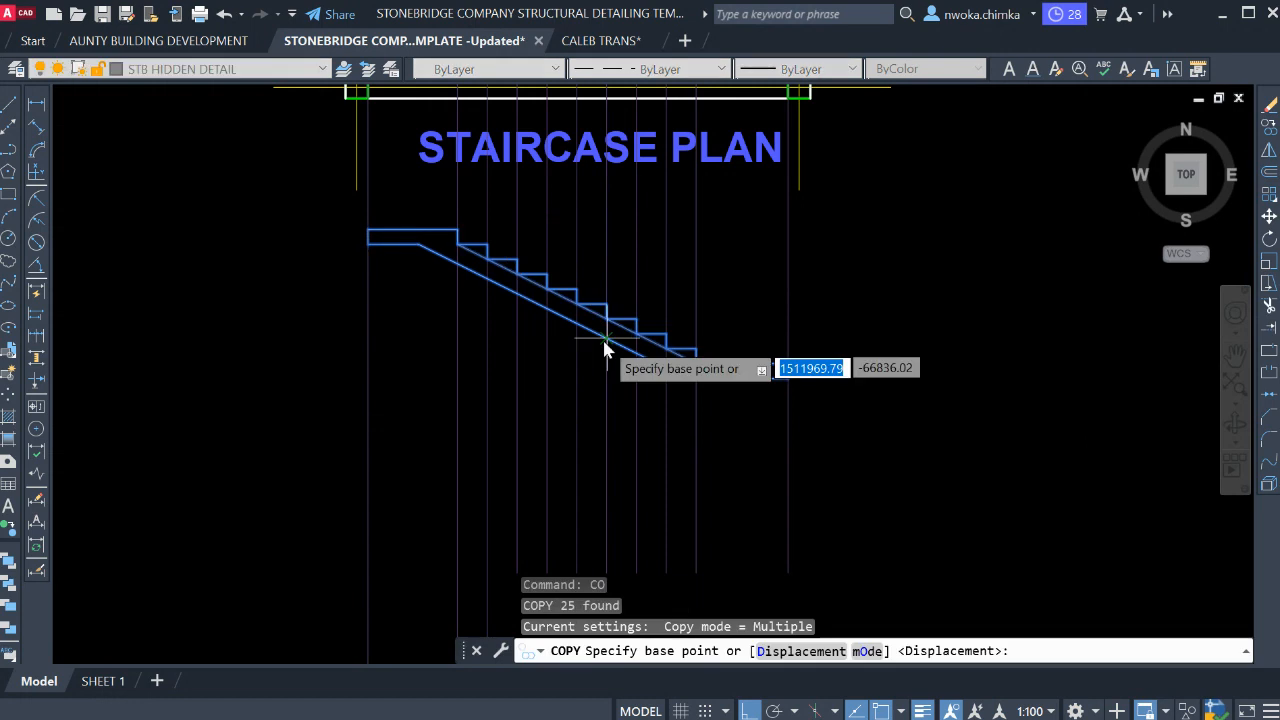
left_click(608, 345)
scroll(608, 345, "down", 3)
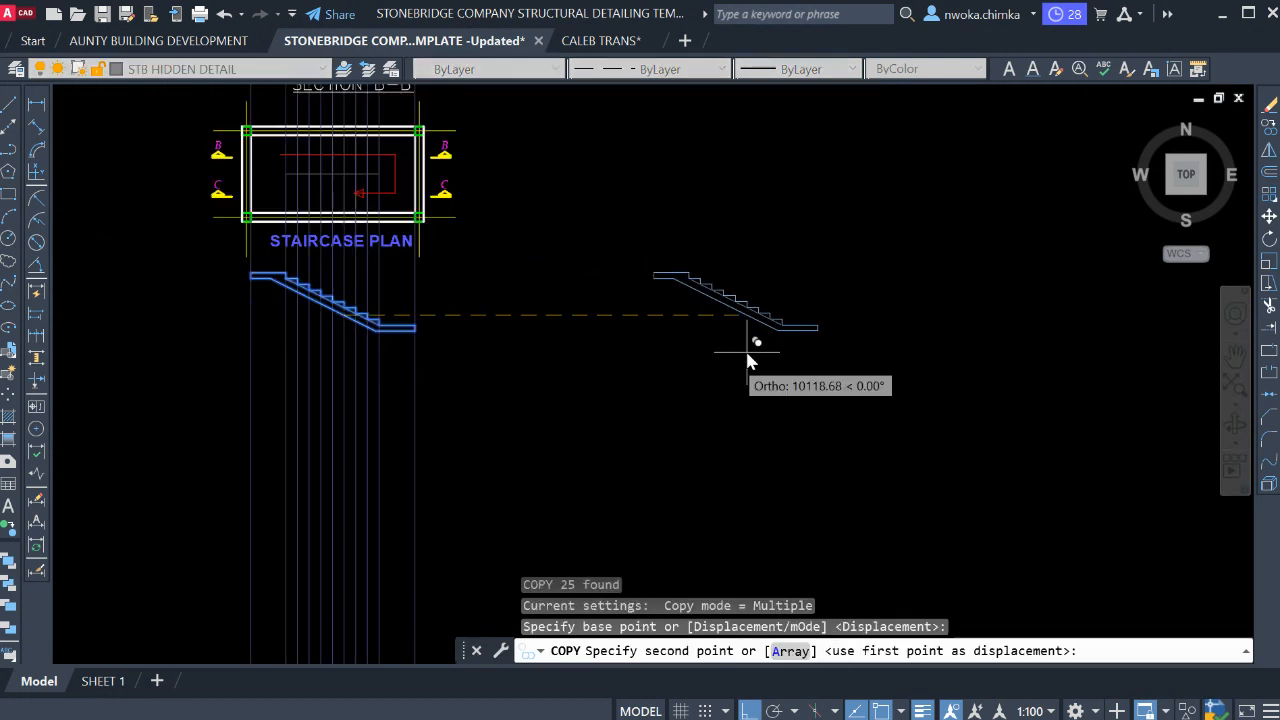
key("F8")
scroll(751, 343, "down", 4)
scroll(793, 292, "up", 2)
scroll(791, 282, "up", 2)
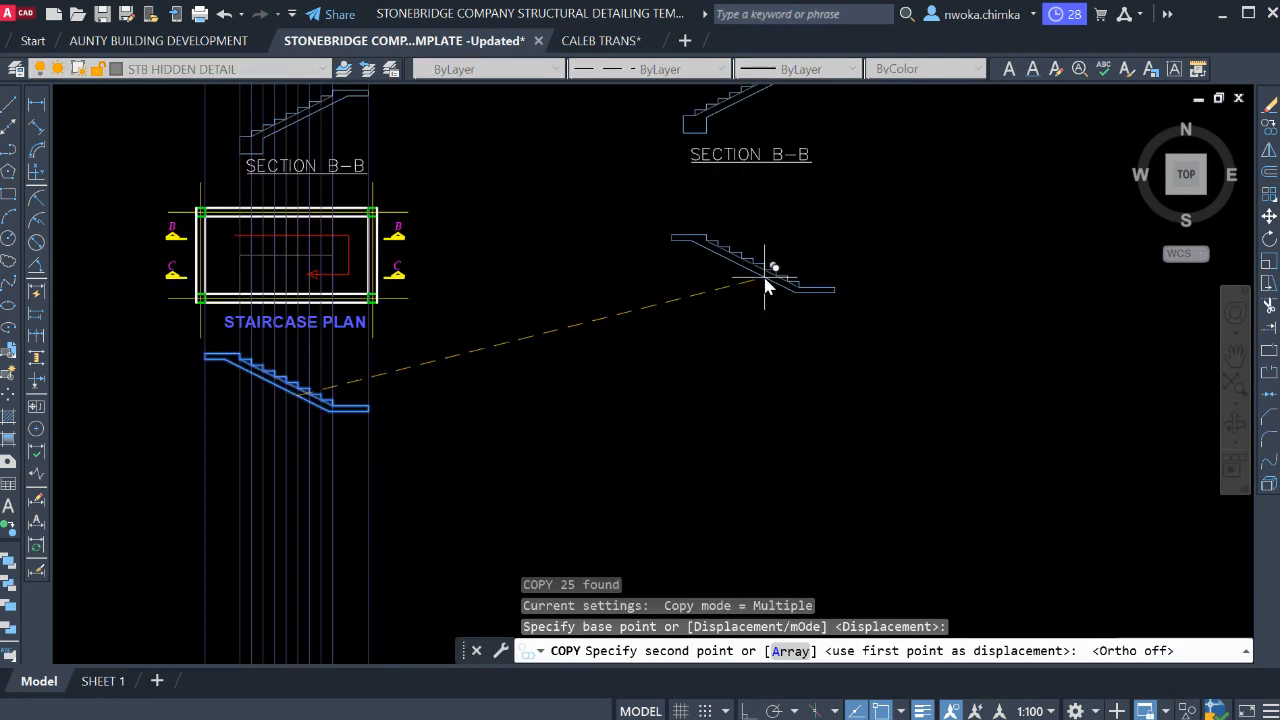
left_click(772, 272)
key("Escape")
Copy the SECTION B-B title from the separate drawing to beneath the newly copied stair section.
scroll(165, 263, "up", 2)
scroll(165, 263, "up", 2)
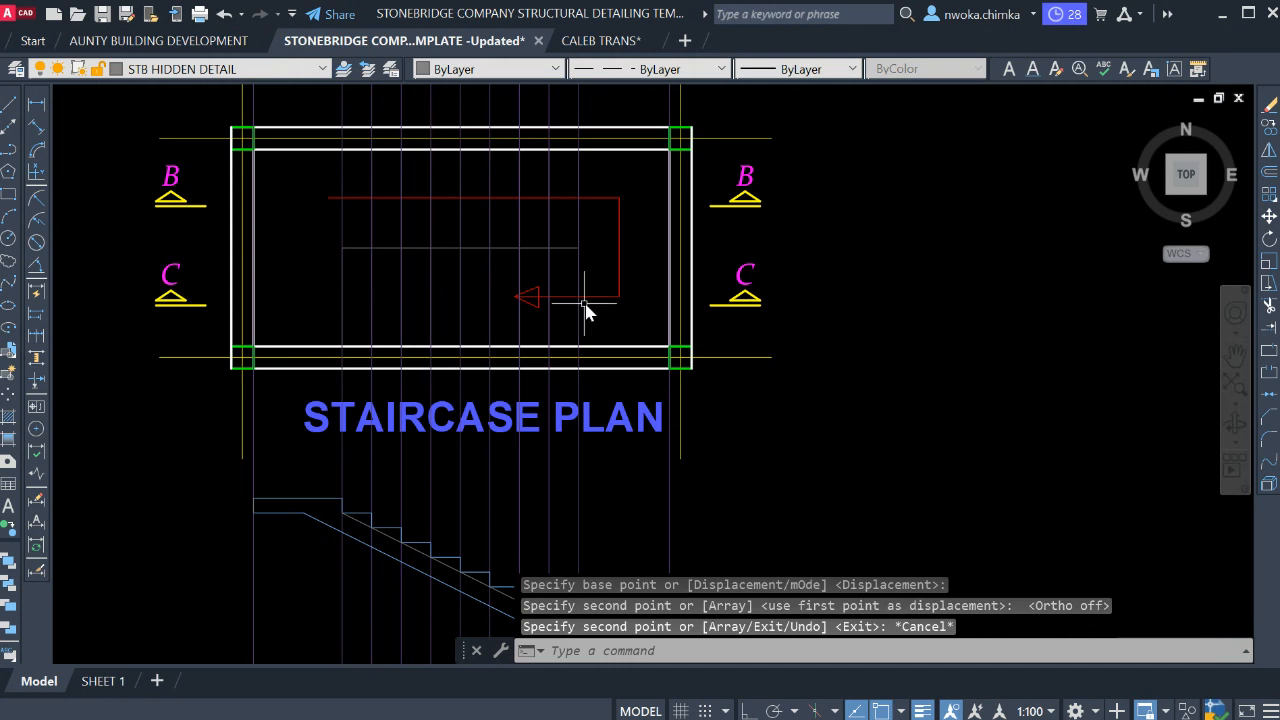
scroll(475, 301, "down", 2)
middle_click_drag(857, 311, 662, 330)
scroll(784, 203, "up", 1)
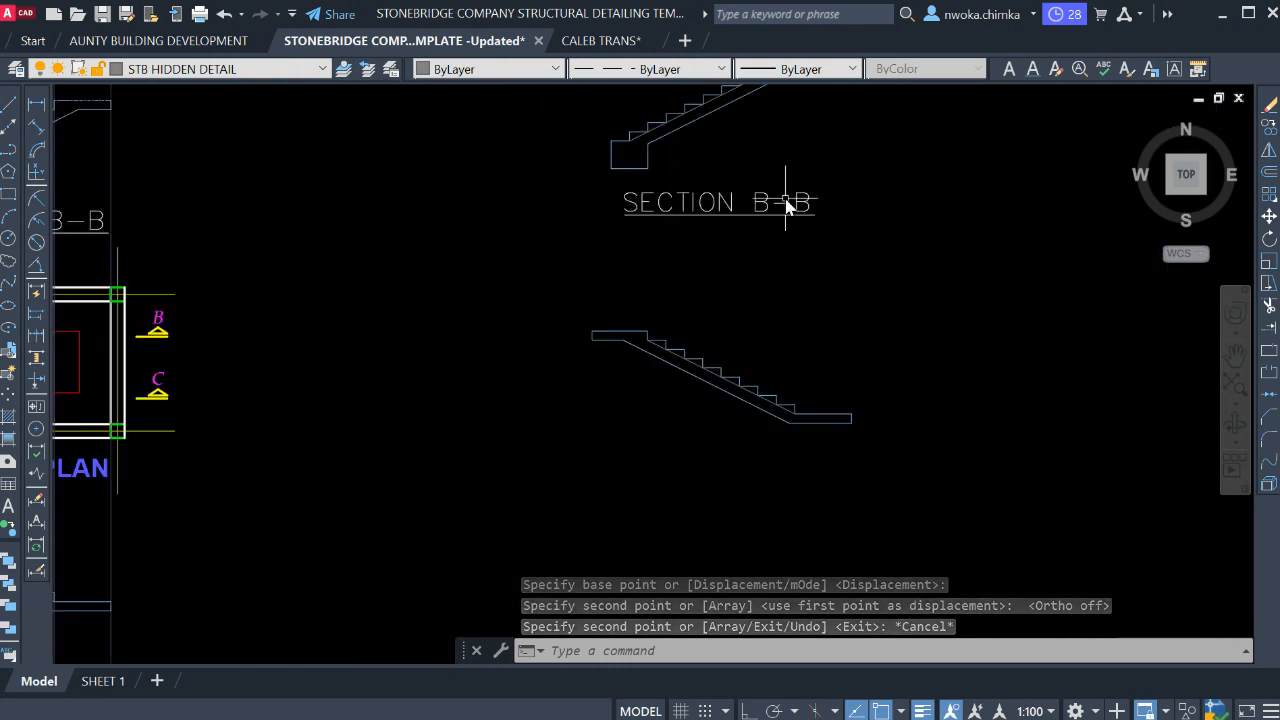
left_click(789, 198)
left_click(753, 256)
type("CO")
key("Return")
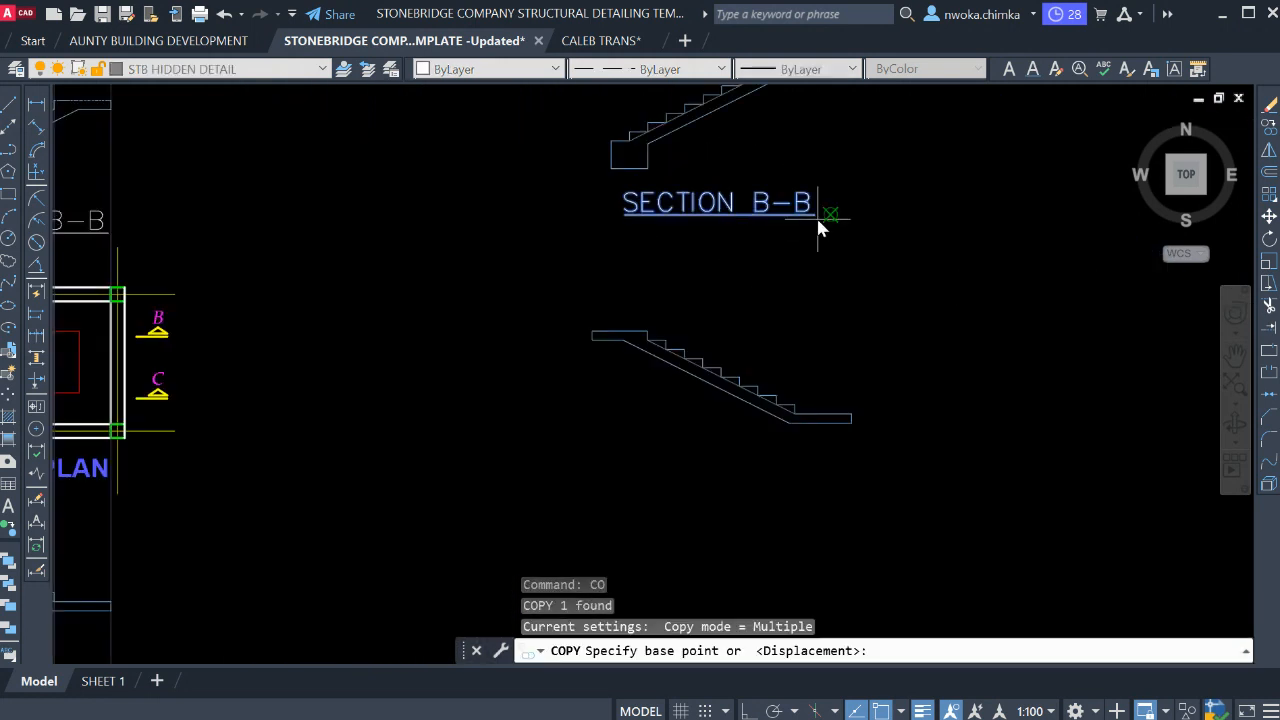
left_click(828, 215)
scroll(837, 434, "up", 2)
key("Escape")
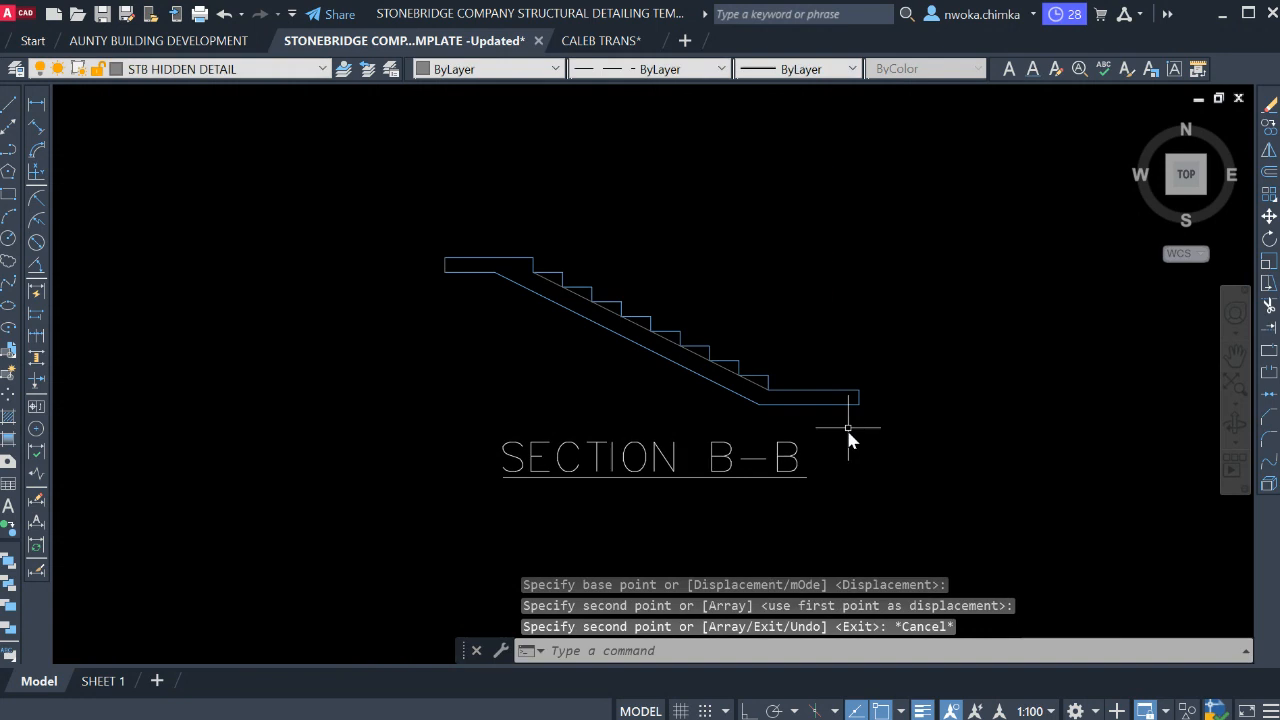
Change the copied title under the new stair section to SECTION C-C.
middle_click_drag(789, 449, 750, 325)
double_click(743, 354)
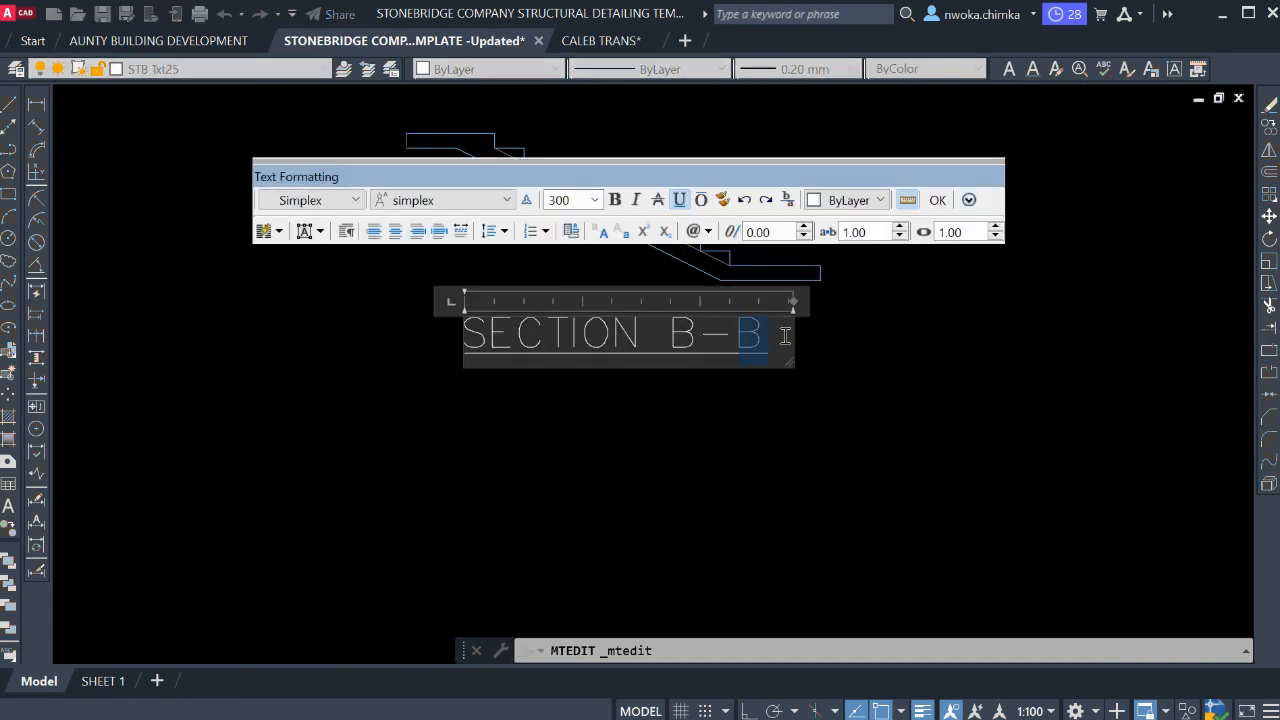
left_click(684, 437)
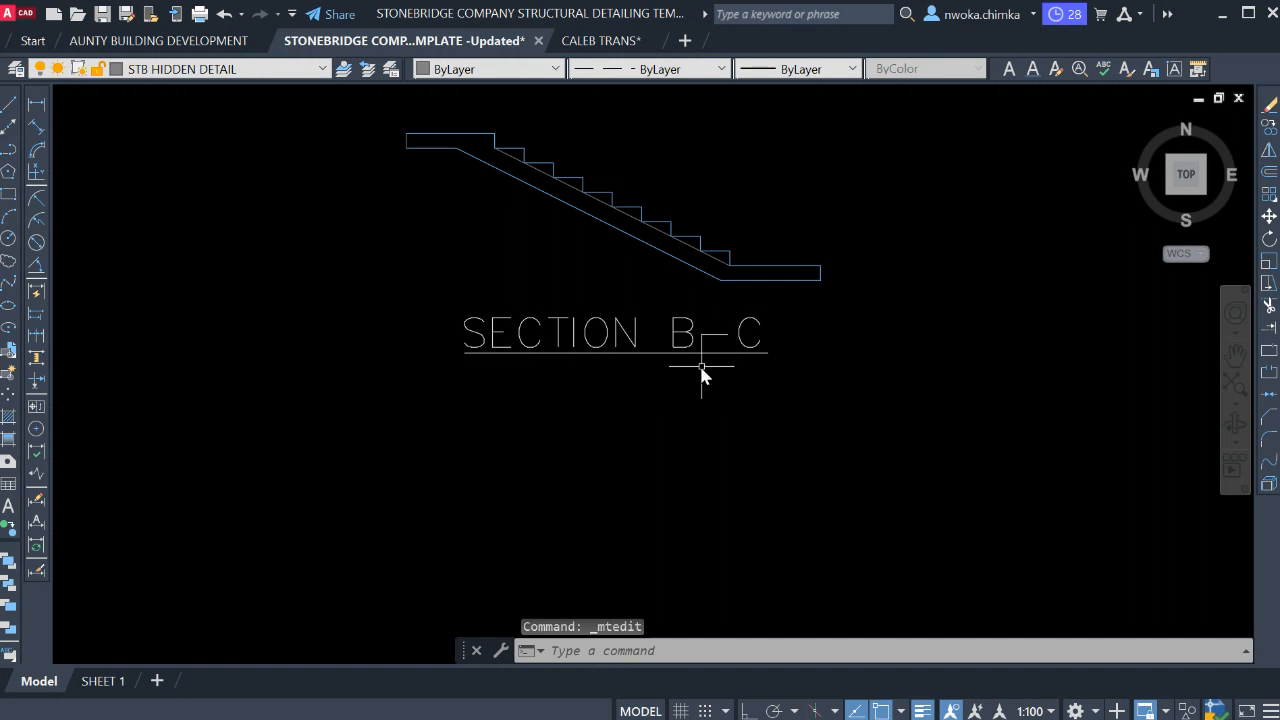
left_click(695, 345)
double_click(697, 347)
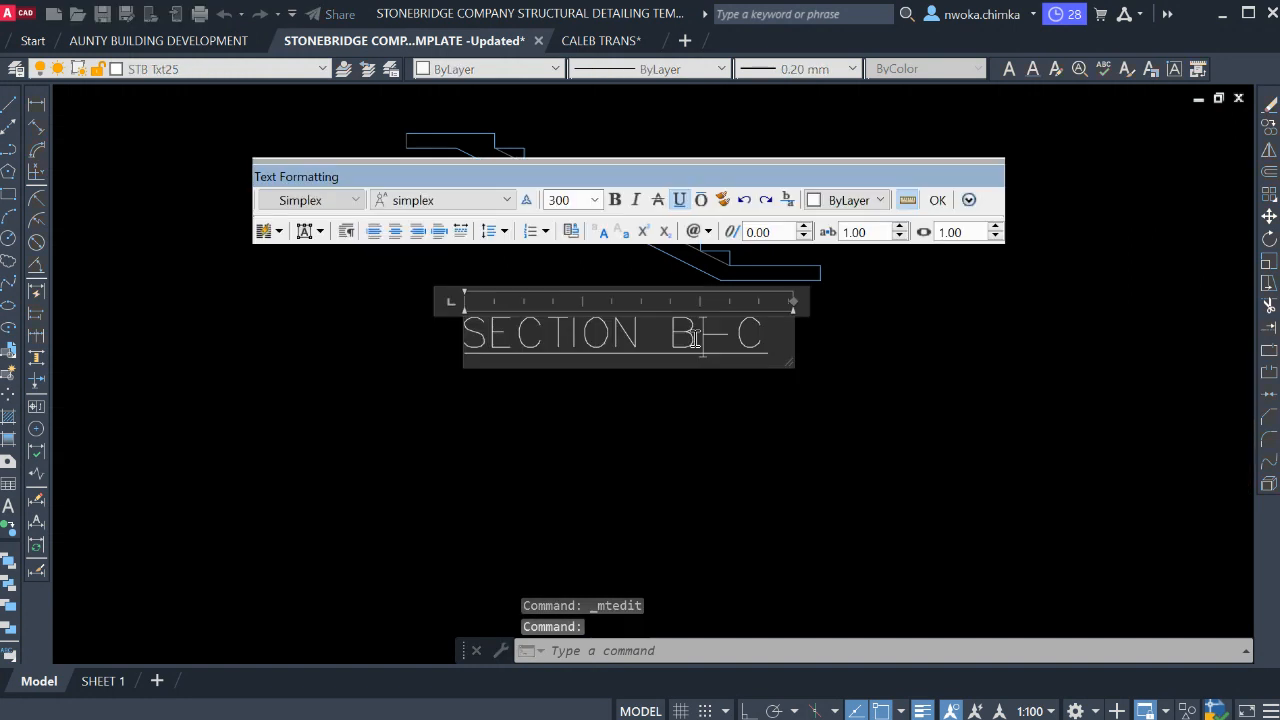
left_click(707, 410)
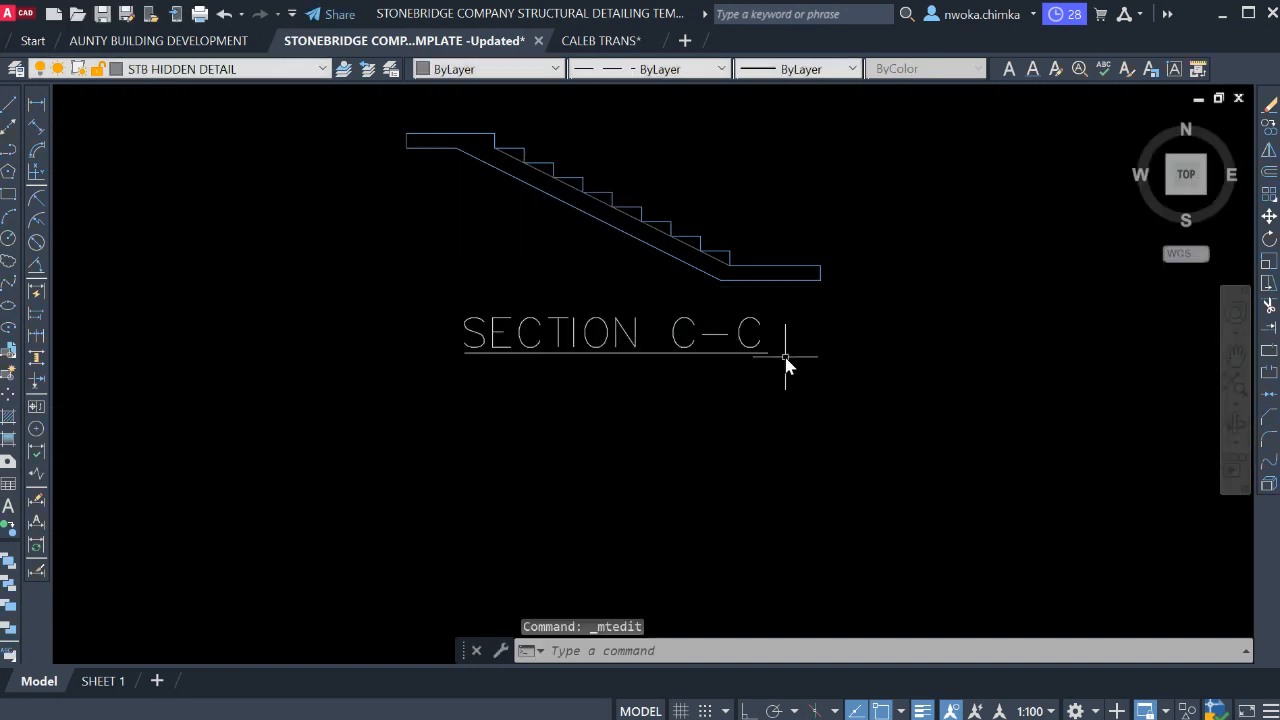
Match the properties of the upper landing's top line onto the landing's outer end line in Section C-C.
scroll(783, 363, "down", 4)
scroll(817, 349, "up", 4)
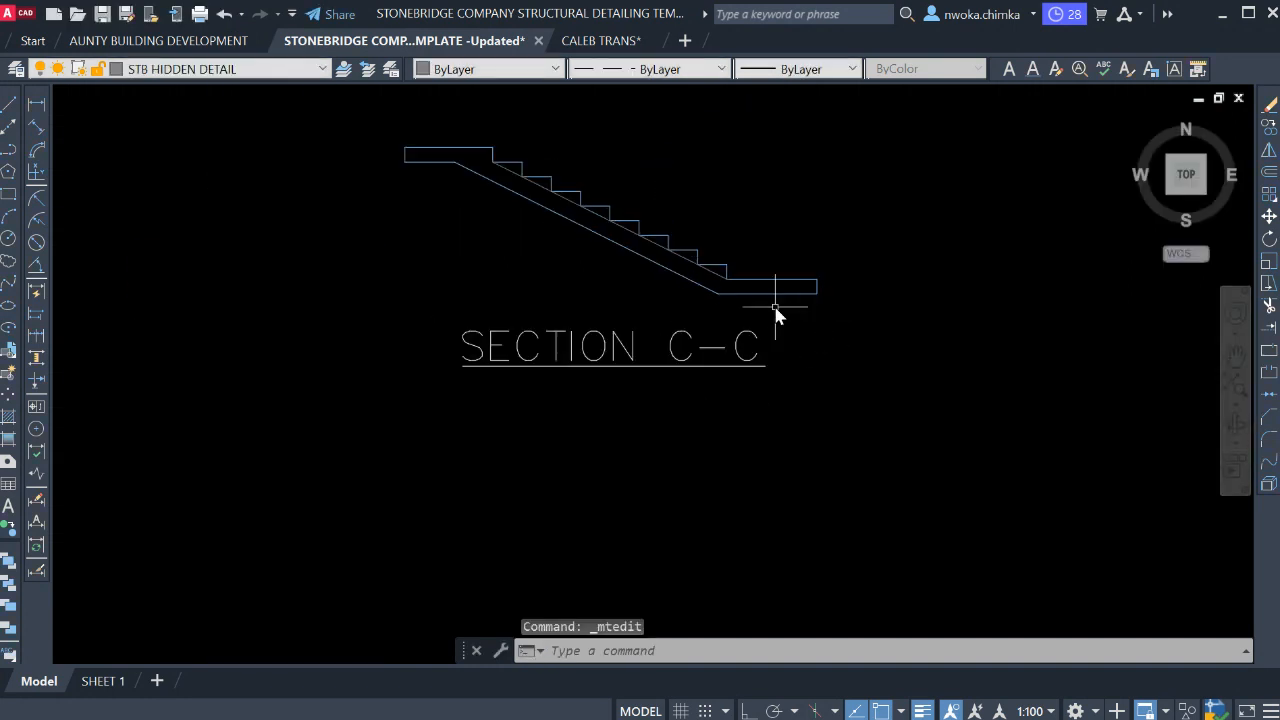
middle_click_drag(775, 307, 794, 375)
scroll(772, 344, "down", 2)
middle_click_drag(702, 275, 784, 317)
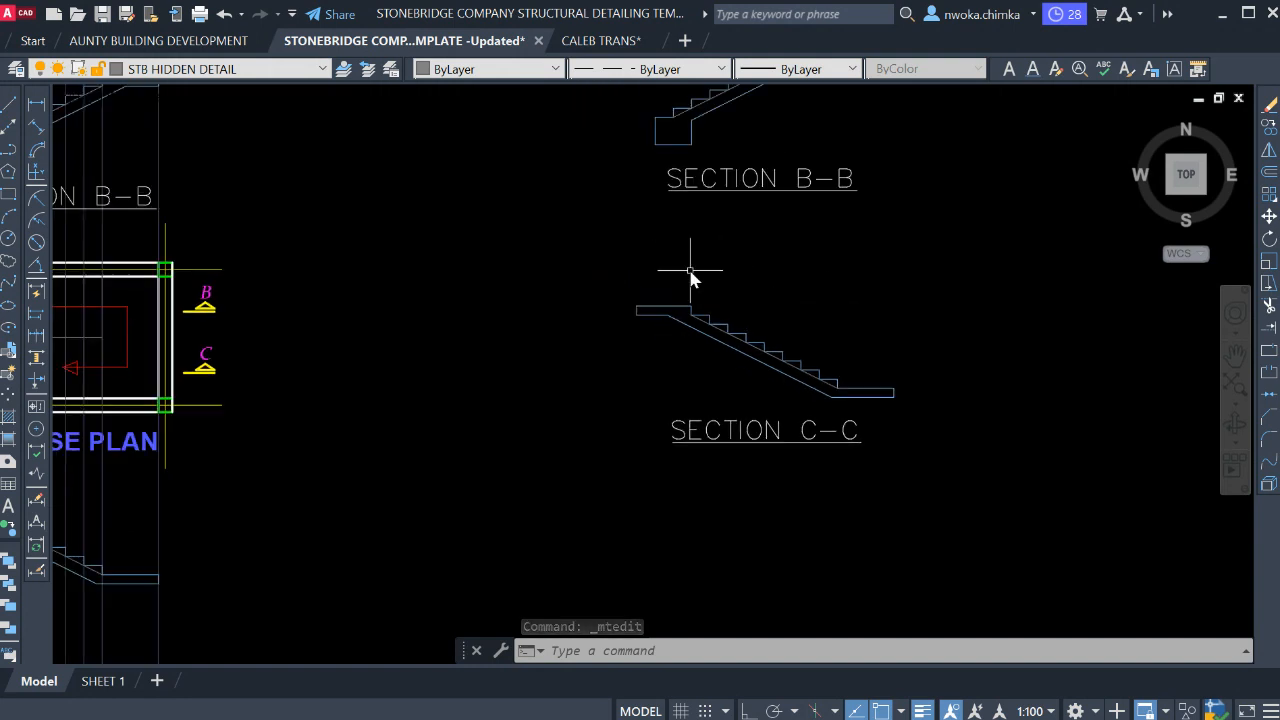
scroll(690, 269, "up", 3)
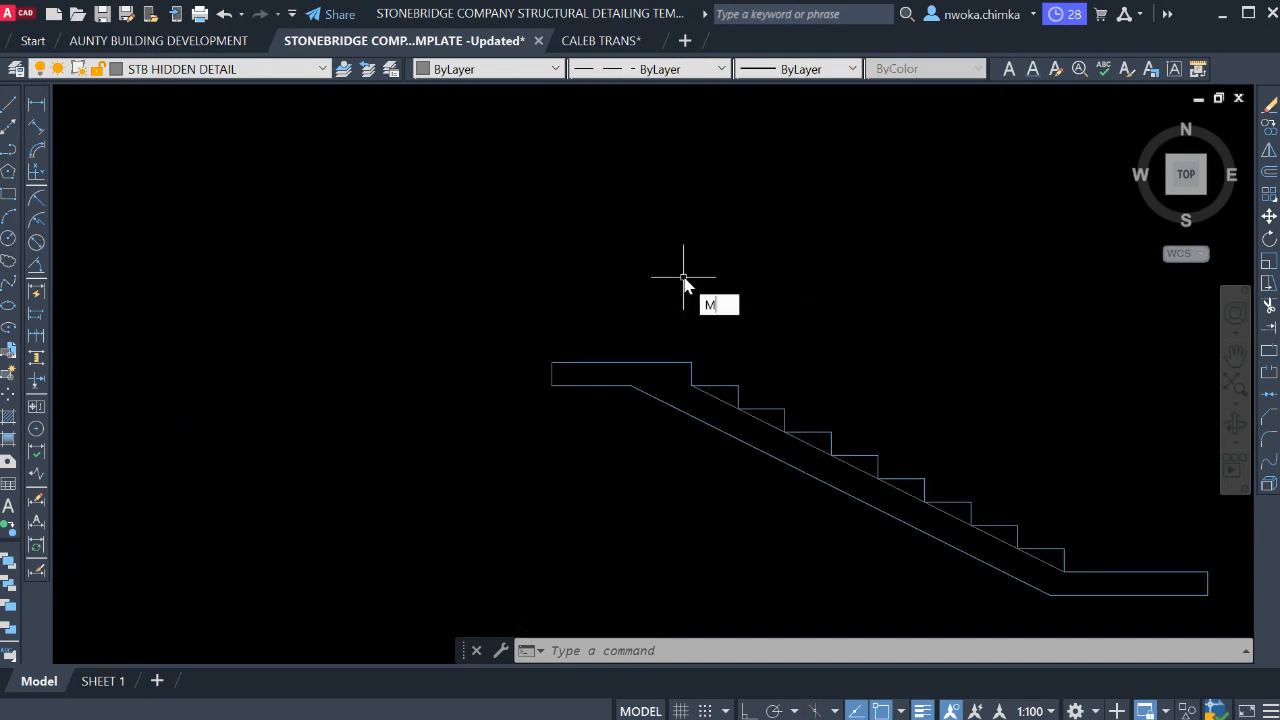
type("ma")
key("space")
left_click(588, 360)
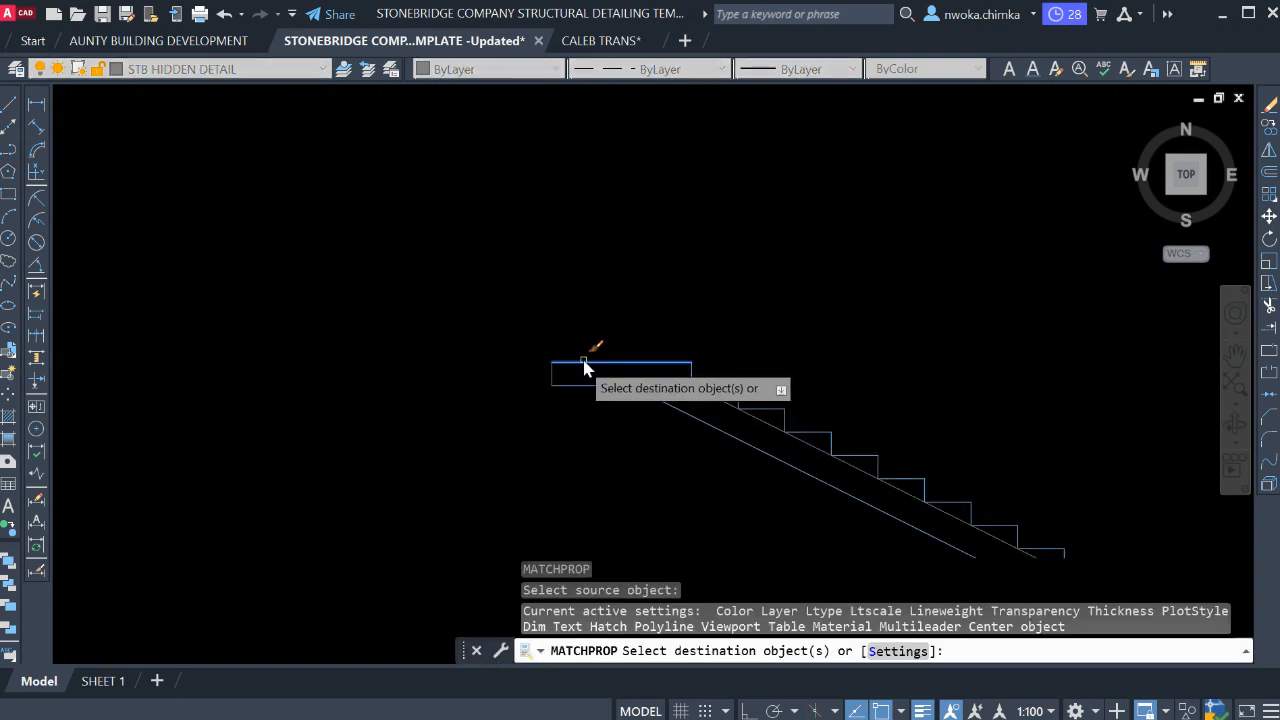
left_click(523, 343)
left_click(580, 406)
scroll(580, 408, "down", 5)
middle_click_drag(680, 358, 688, 388)
scroll(690, 350, "up", 5)
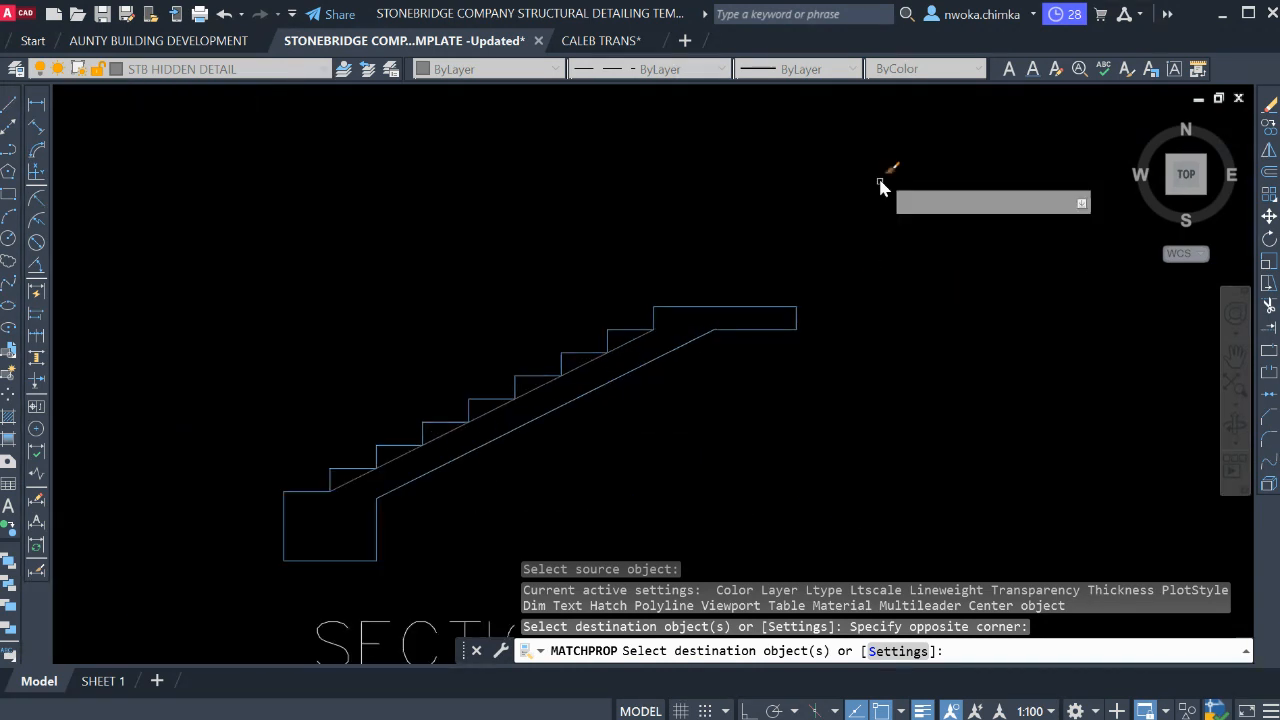
key("Escape")
Erase the vertical projection lines running through the staircase plan and its aligned sections.
scroll(620, 200, "down", 8)
middle_click_drag(405, 213, 565, 233)
scroll(530, 226, "up", 6)
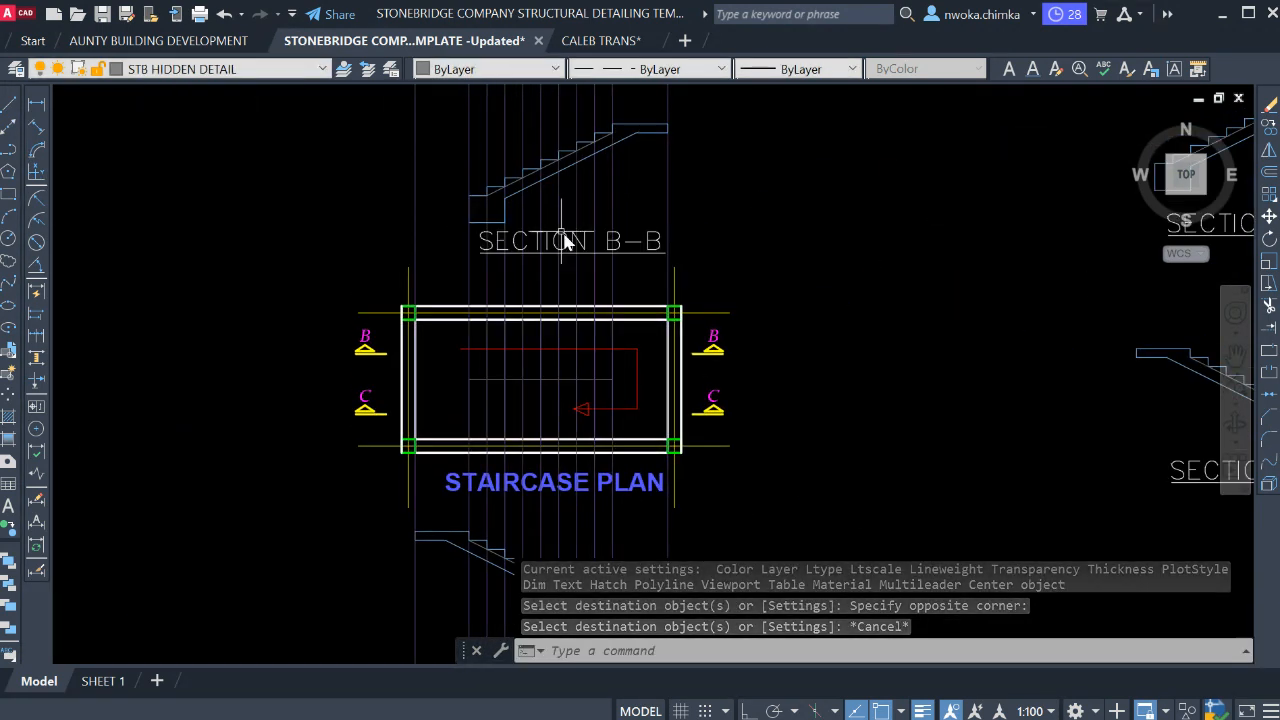
scroll(529, 183, "up", 2)
scroll(480, 217, "down", 3)
scroll(517, 193, "up", 3)
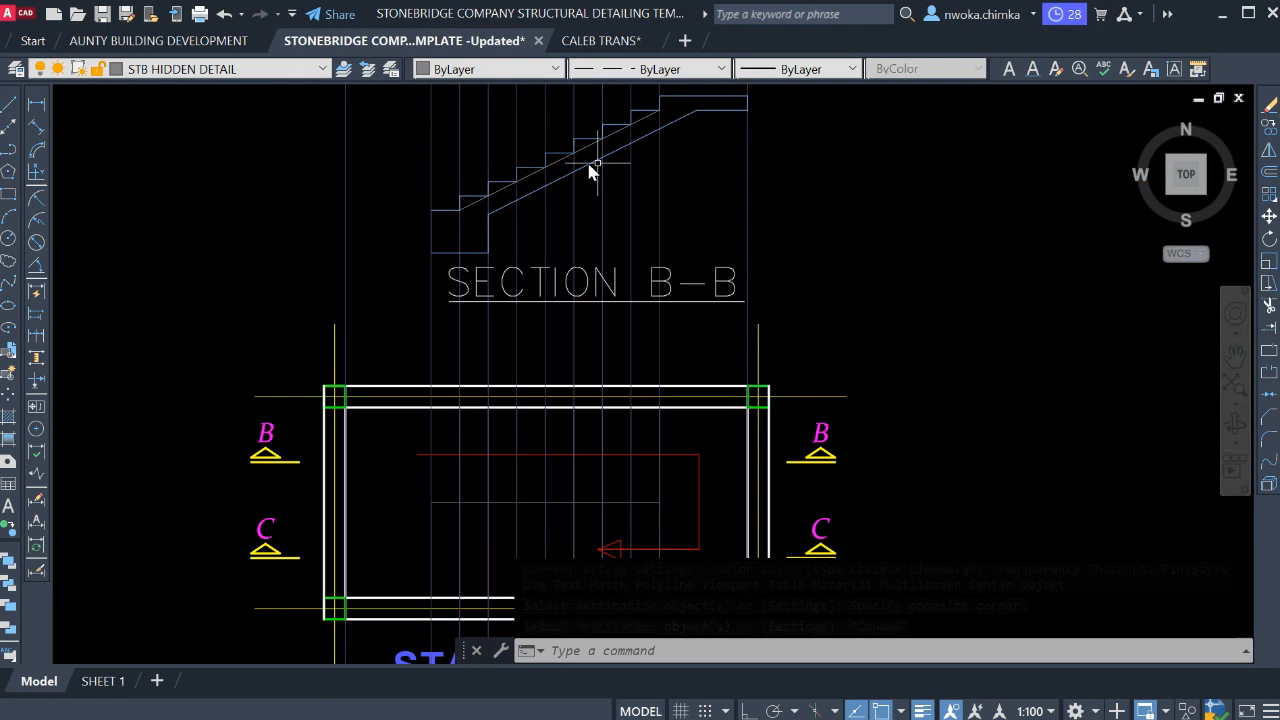
middle_click_drag(591, 169, 603, 249)
scroll(595, 225, "down", 2)
middle_click_drag(608, 435, 612, 176)
middle_click_drag(562, 372, 616, 458)
scroll(628, 275, "down", 2)
middle_click_drag(628, 275, 640, 471)
left_click(747, 229)
left_click(524, 249)
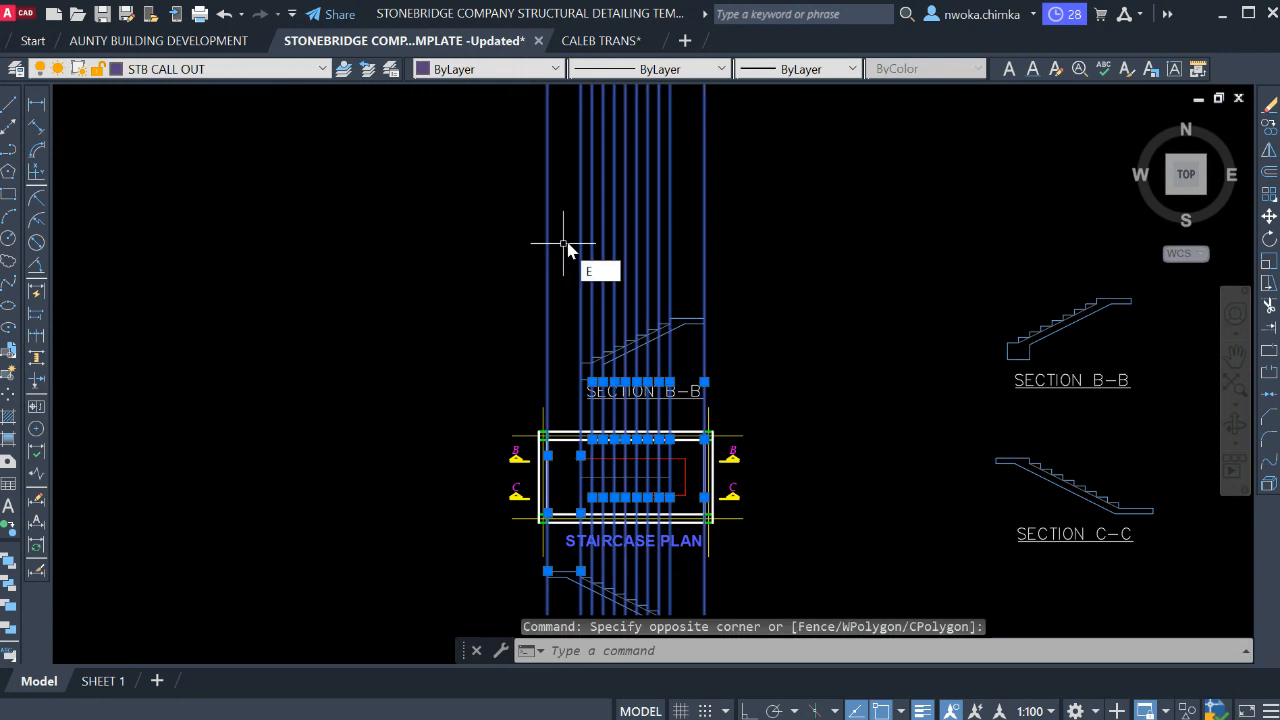
key("Return")
Add a linear dimension above the staircase plan from the last riser line to the inner wall face at the landing.
scroll(651, 320, "up", 5)
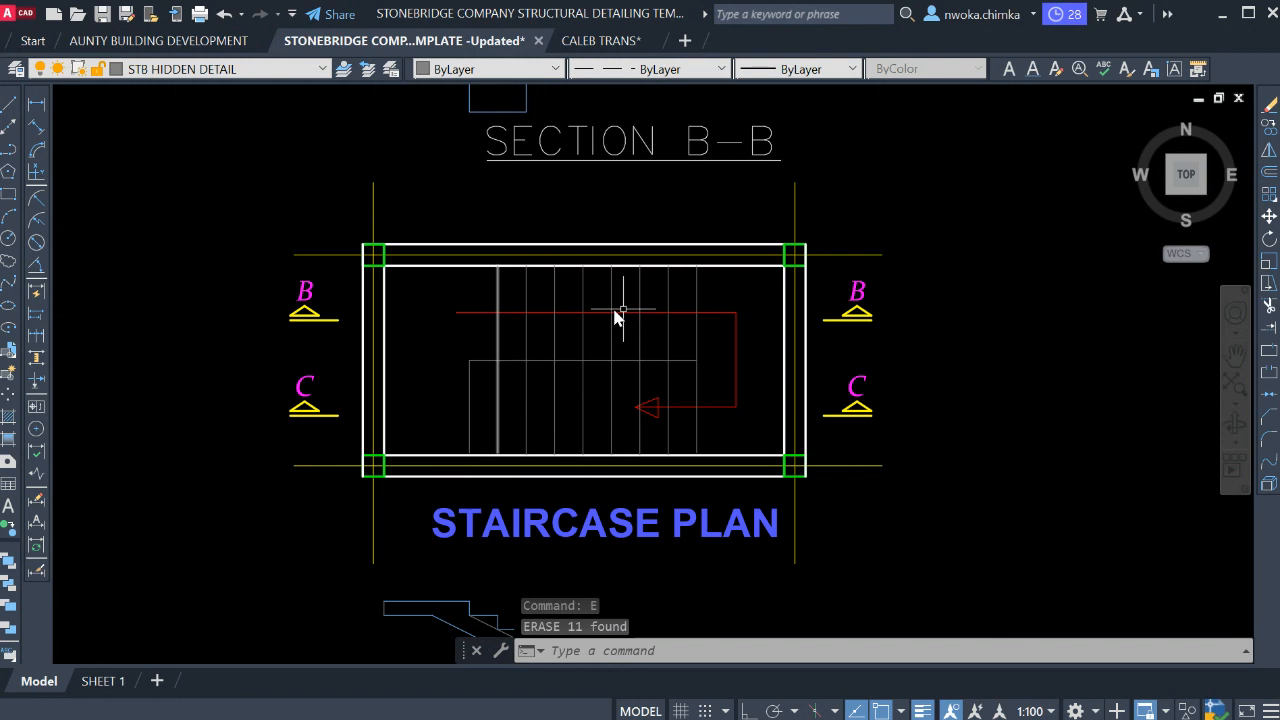
scroll(639, 308, "down", 2)
middle_click_drag(705, 308, 746, 256)
scroll(630, 482, "up", 2)
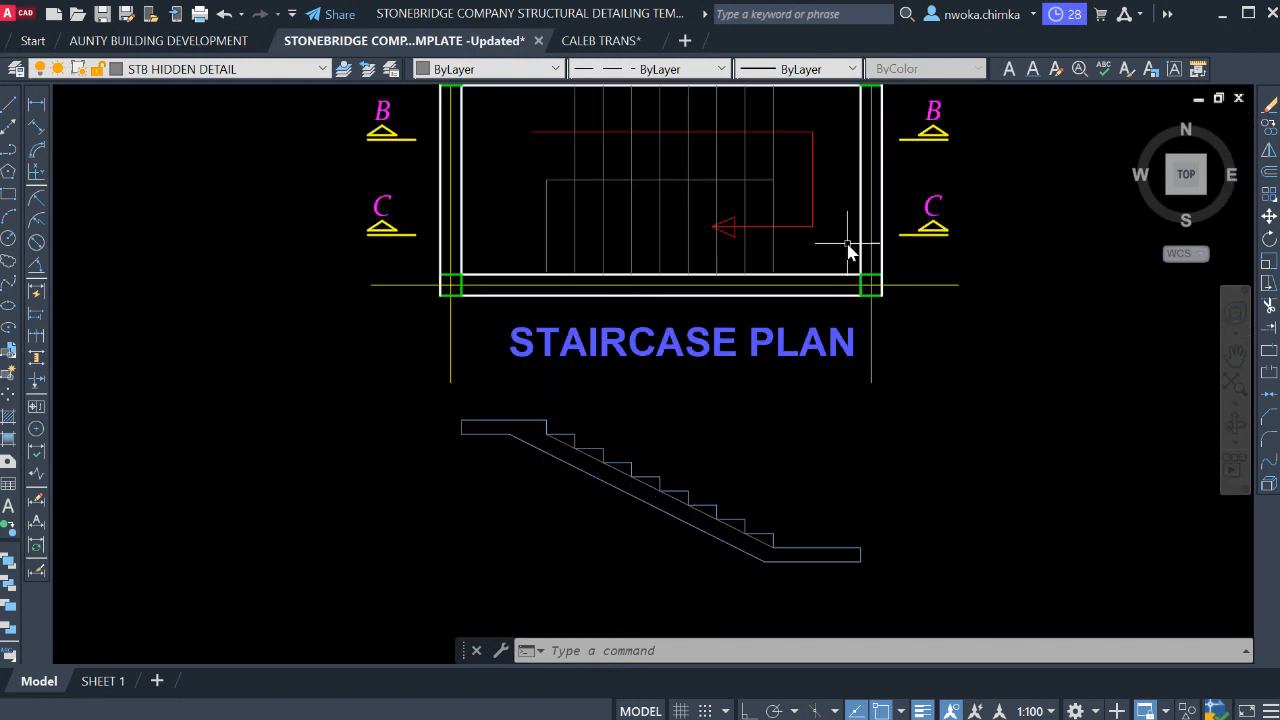
scroll(696, 518, "down", 7)
scroll(803, 329, "up", 4)
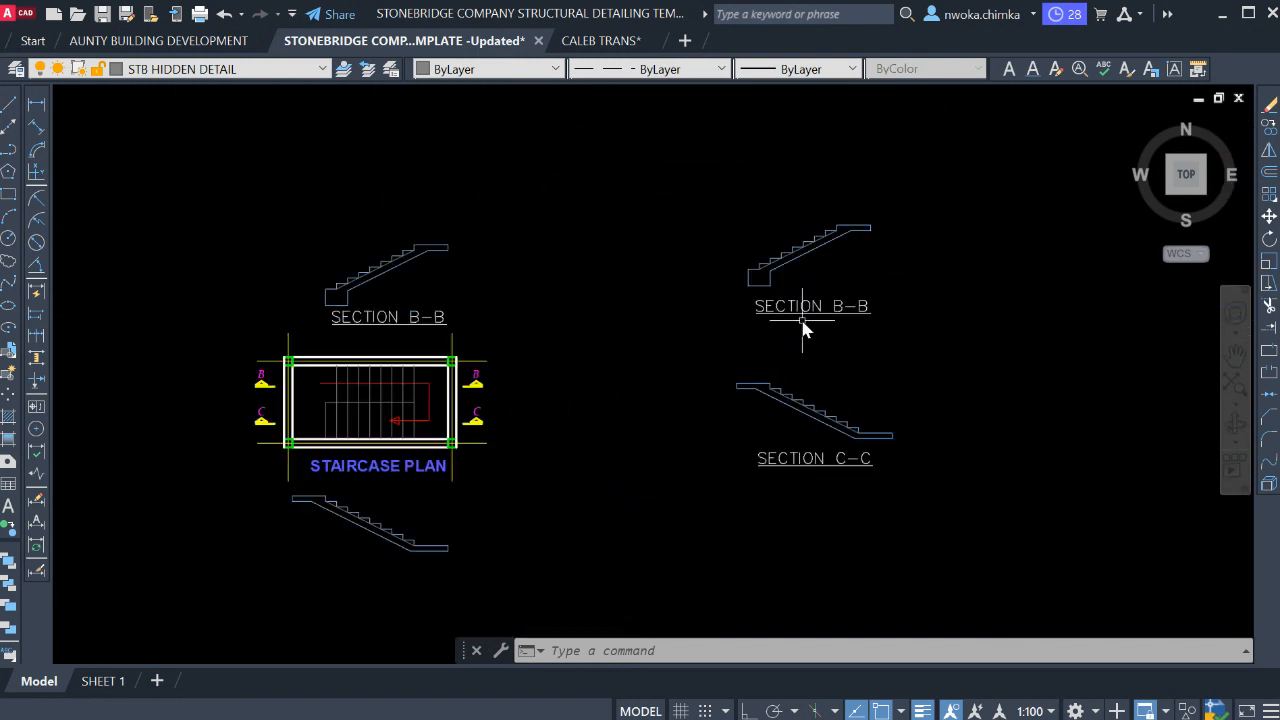
middle_click_drag(850, 323, 745, 275)
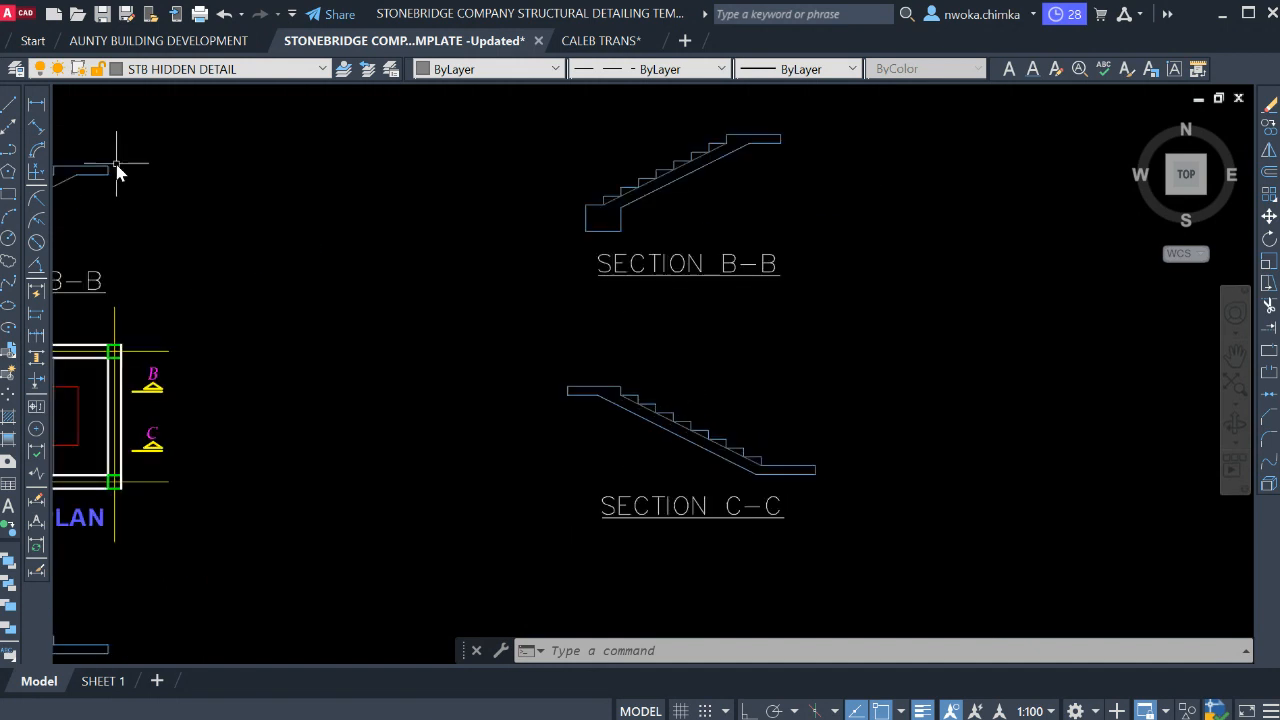
left_click(35, 106)
mouse_move(342, 236)
middle_mouse_down()
mouse_move(568, 239)
mouse_move(590, 226)
middle_mouse_up()
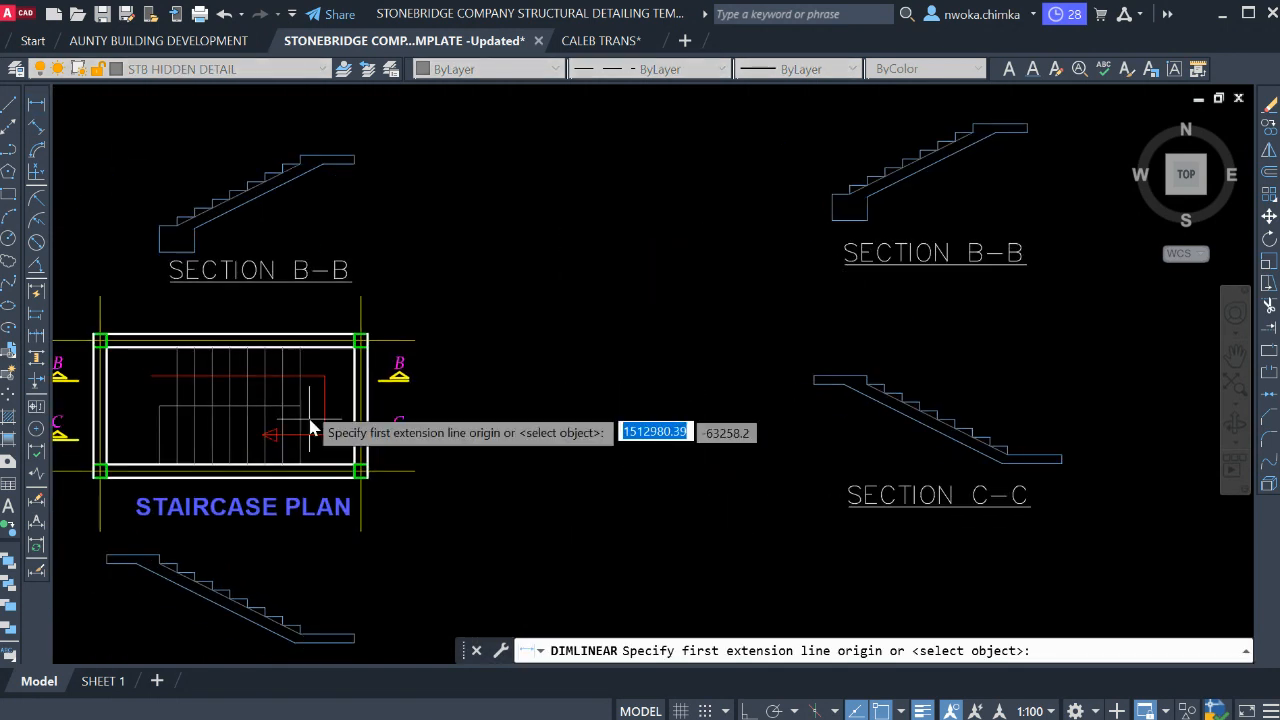
middle_click_drag(317, 386, 420, 370)
scroll(425, 368, "up", 4)
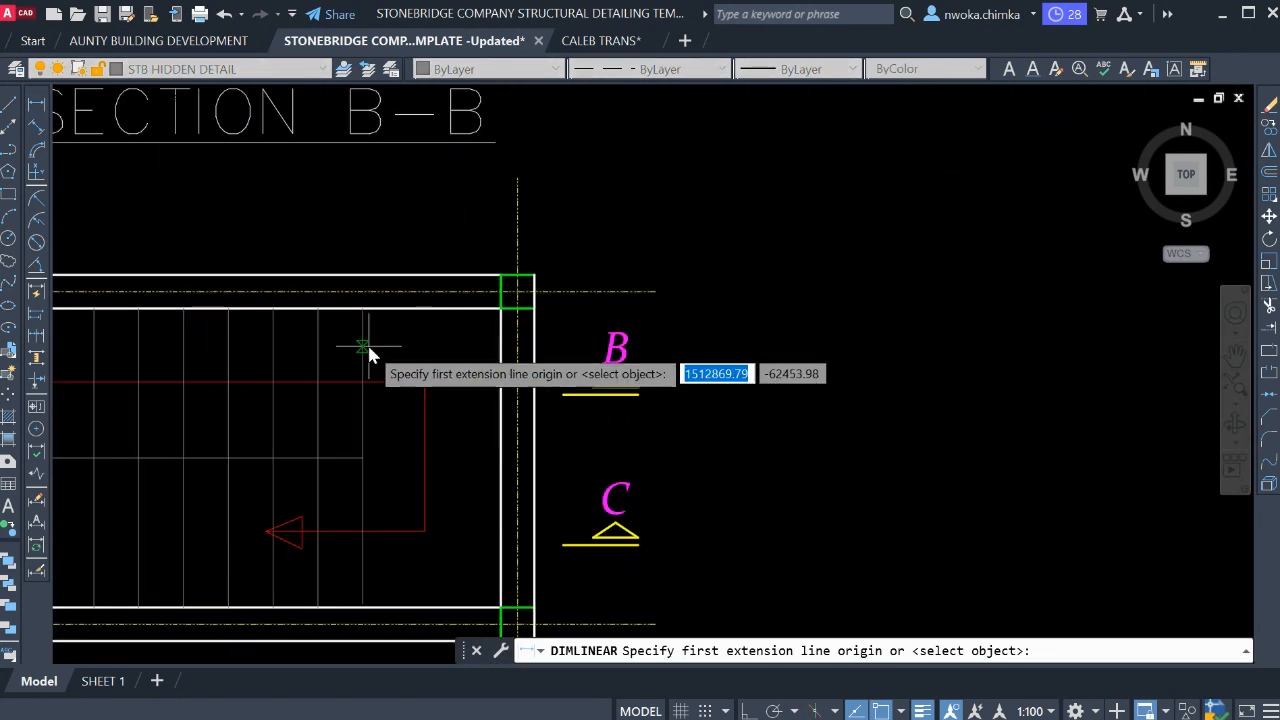
left_click(364, 348)
left_click(497, 348)
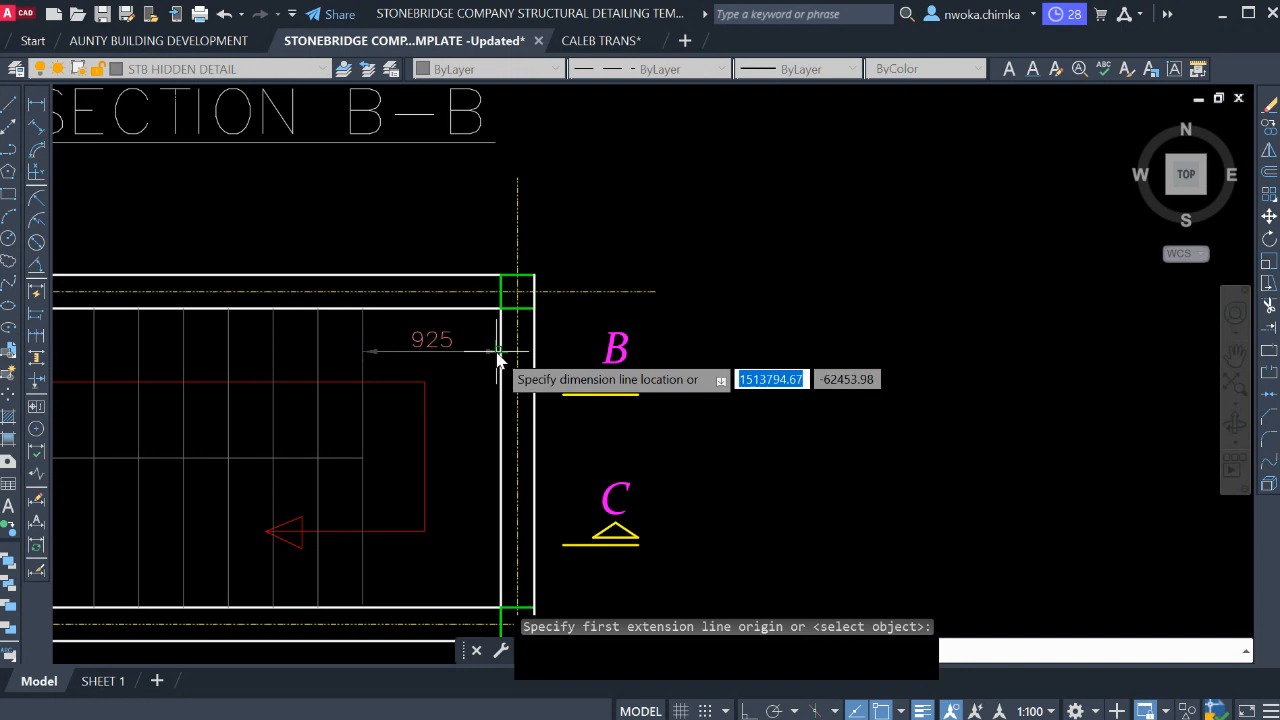
scroll(428, 275, "up", 2)
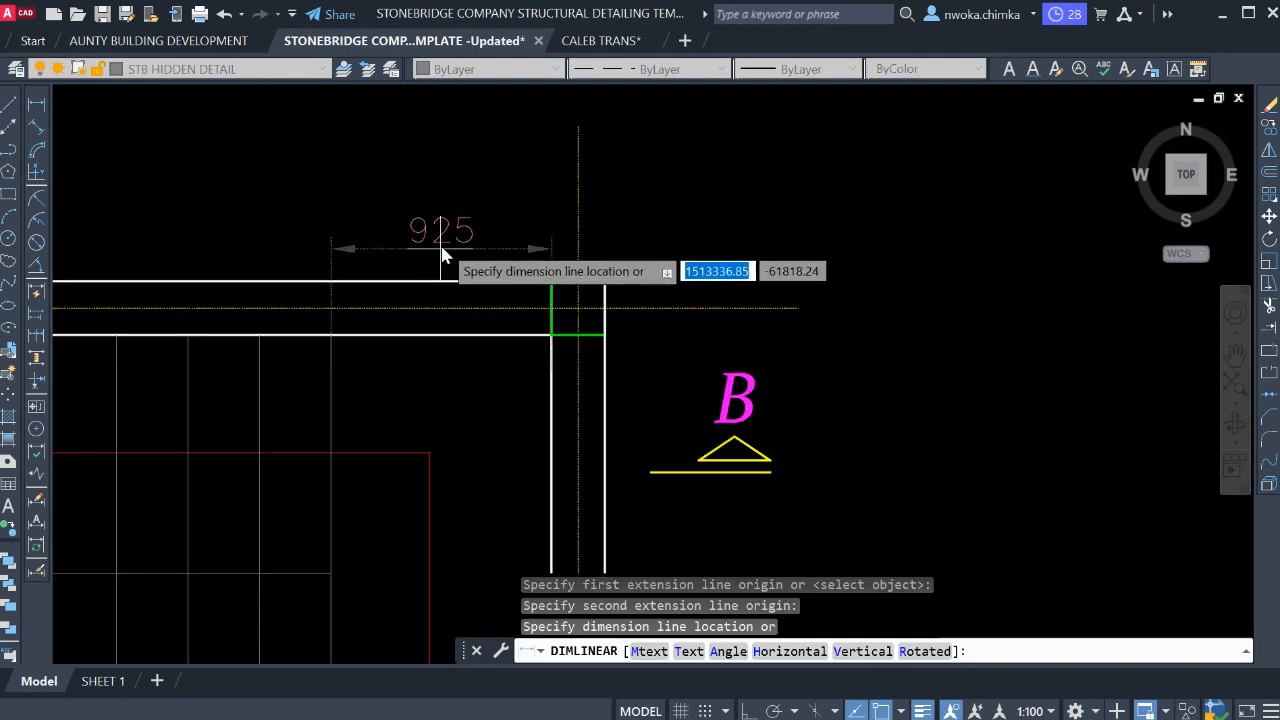
left_click(440, 240)
scroll(553, 278, "down", 2)
key("Return")
middle_click_drag(559, 275, 607, 530)
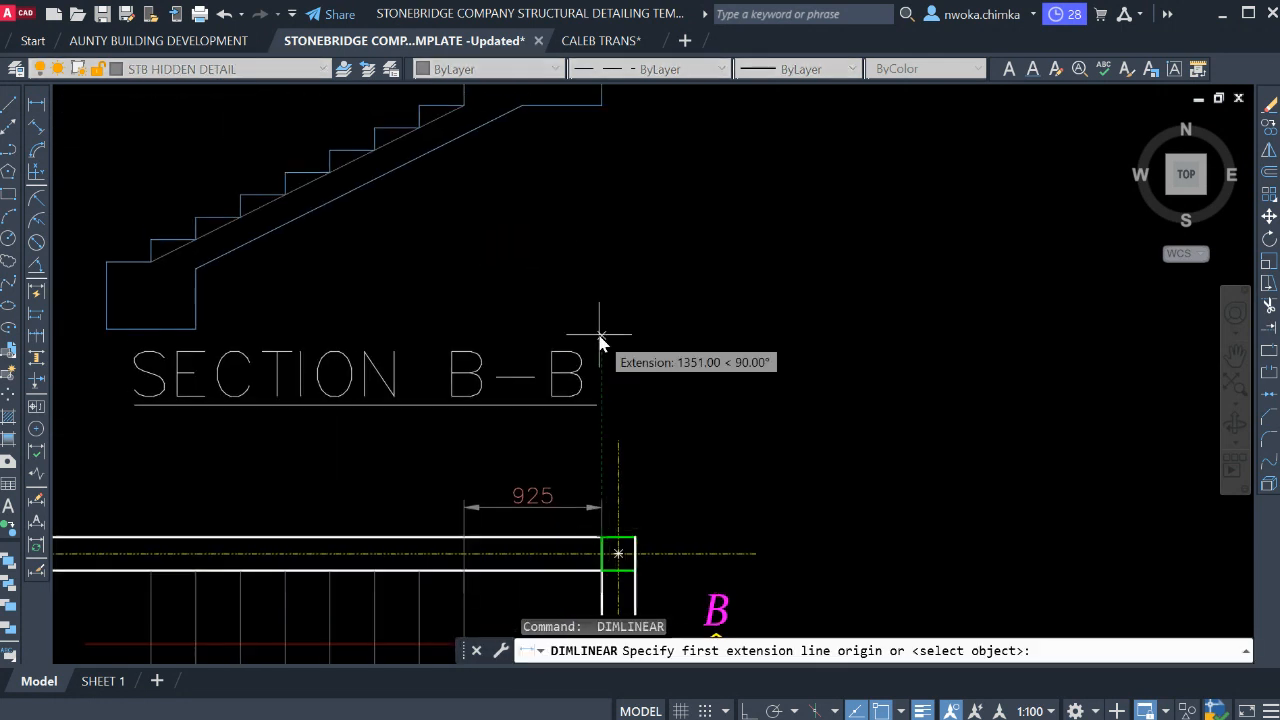
middle_click_drag(600, 338, 577, 528)
scroll(447, 249, "up", 2)
left_click(438, 277)
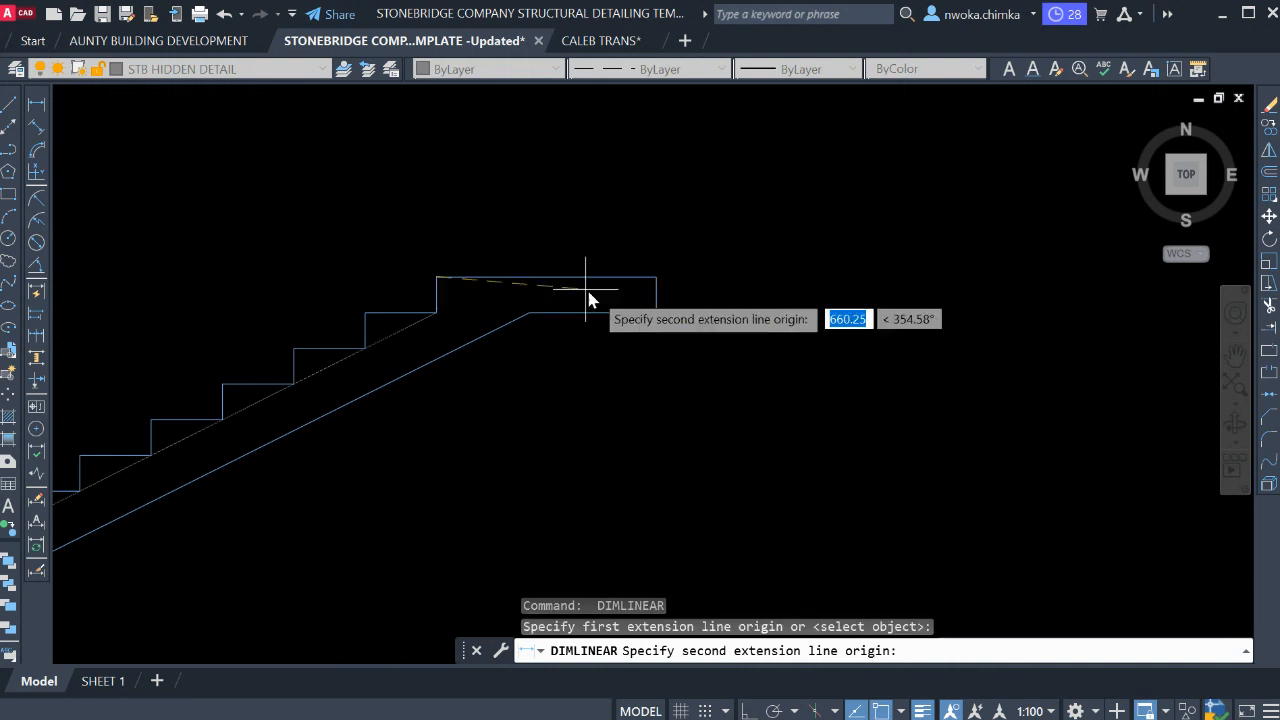
left_click(656, 276)
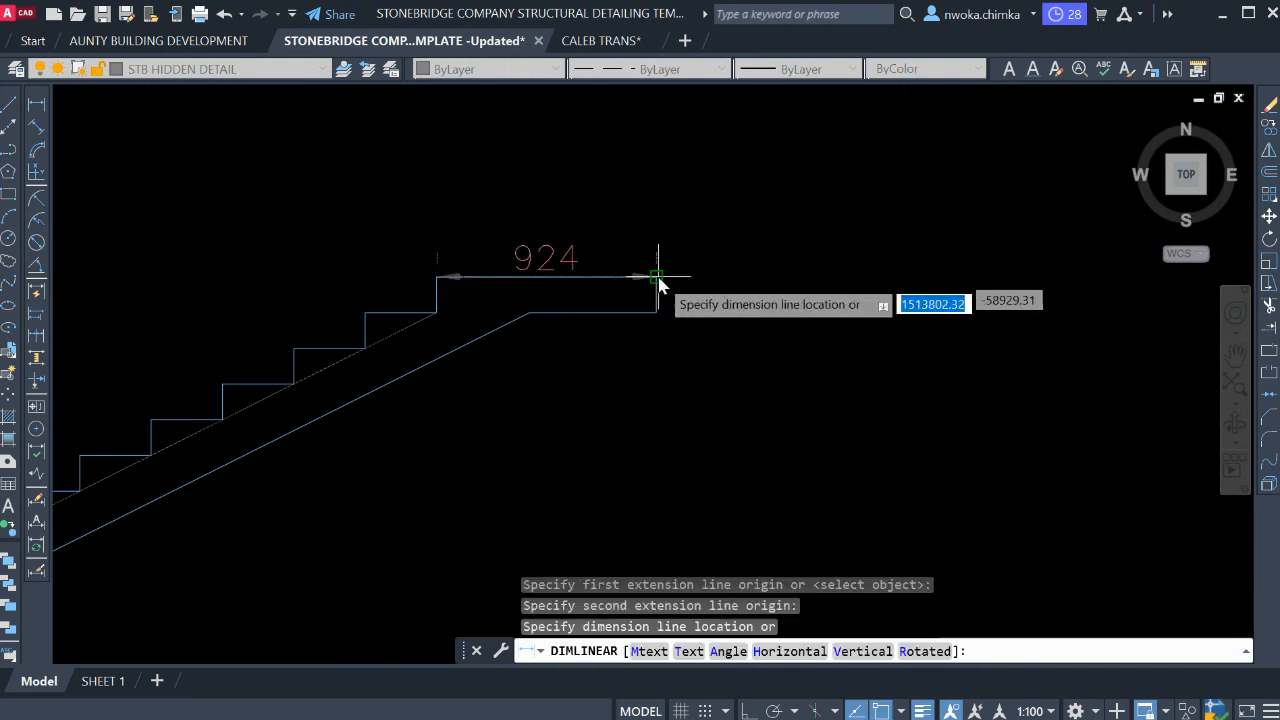
key("Escape")
Add a linear dimension along the upper landing's top edge, placed above the Section B-B drawn over the staircase plan.
key("Return")
scroll(668, 272, "up", 3)
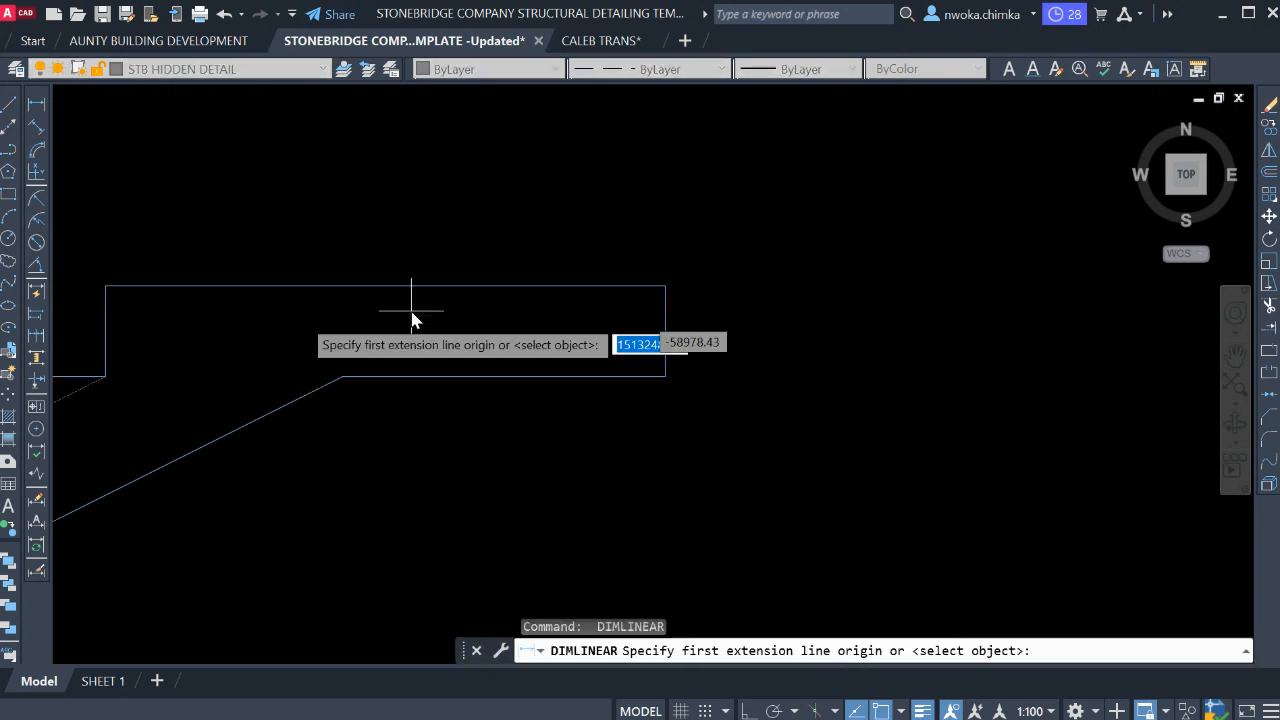
left_click(105, 286)
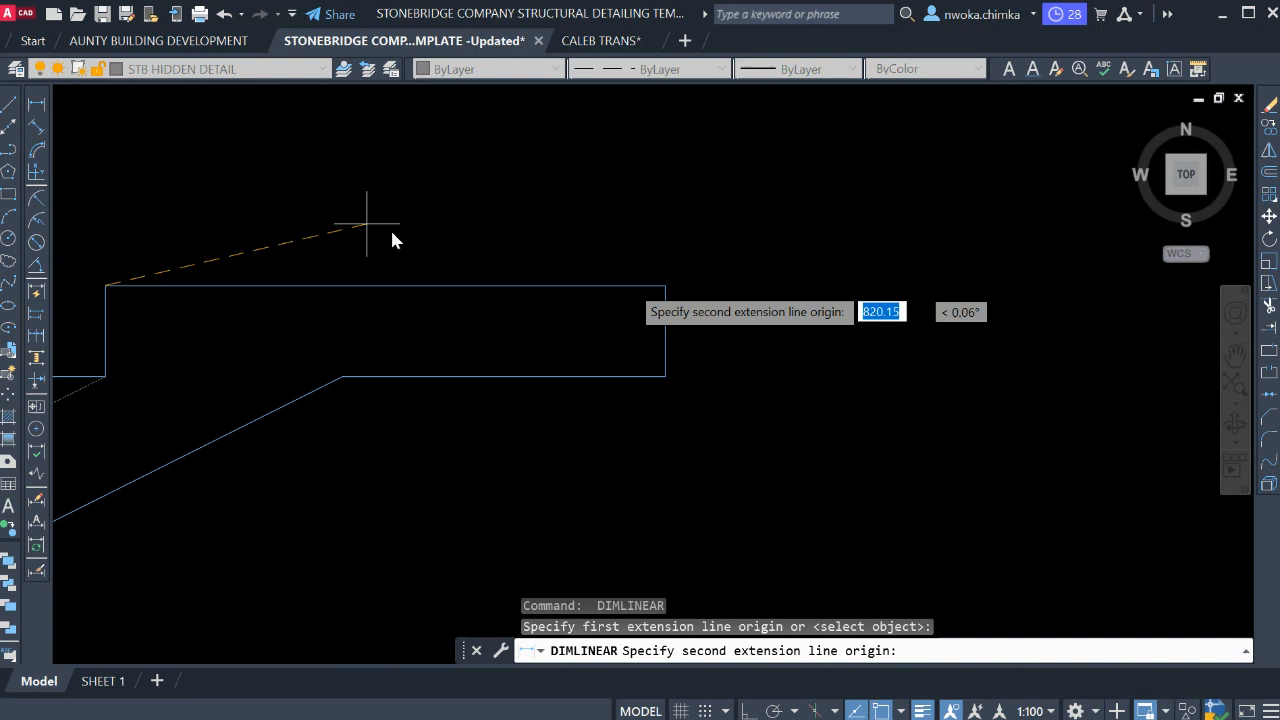
left_click(665, 286)
middle_click_drag(665, 286, 681, 318)
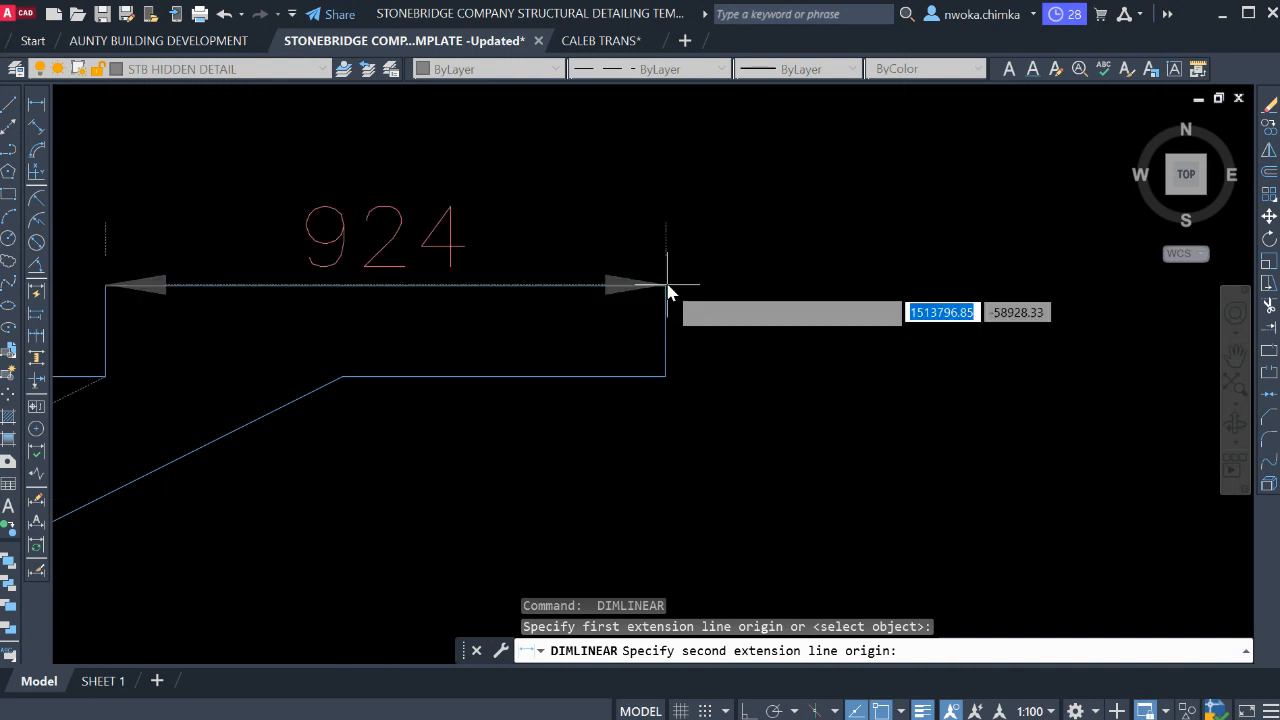
left_click(690, 180)
scroll(692, 190, "down", 3)
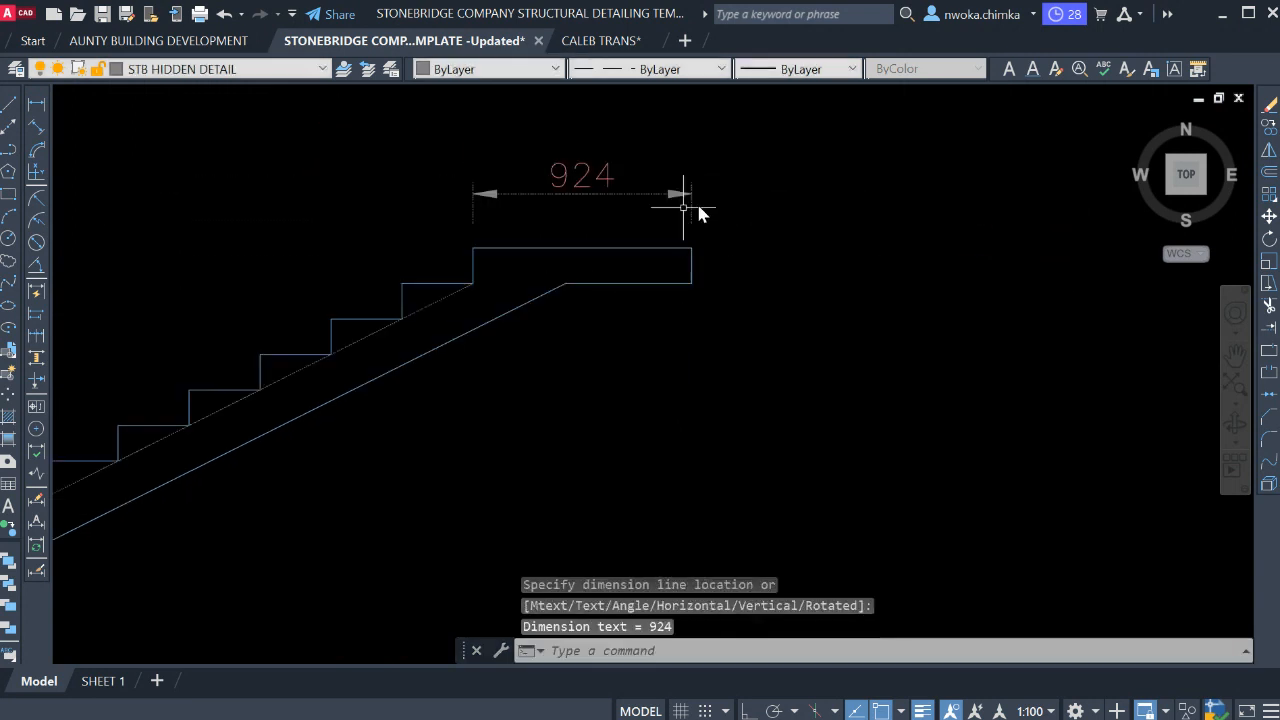
Check the landing dimension on Section B-B against the landing dimension on the staircase plan.
scroll(618, 187, "down", 2)
mouse_move(600, 381)
middle_mouse_down()
mouse_move(593, 139)
mouse_move(594, 308)
mouse_move(654, 491)
middle_mouse_up()
scroll(594, 308, "up", 2)
scroll(649, 274, "down", 4)
scroll(629, 297, "up", 3)
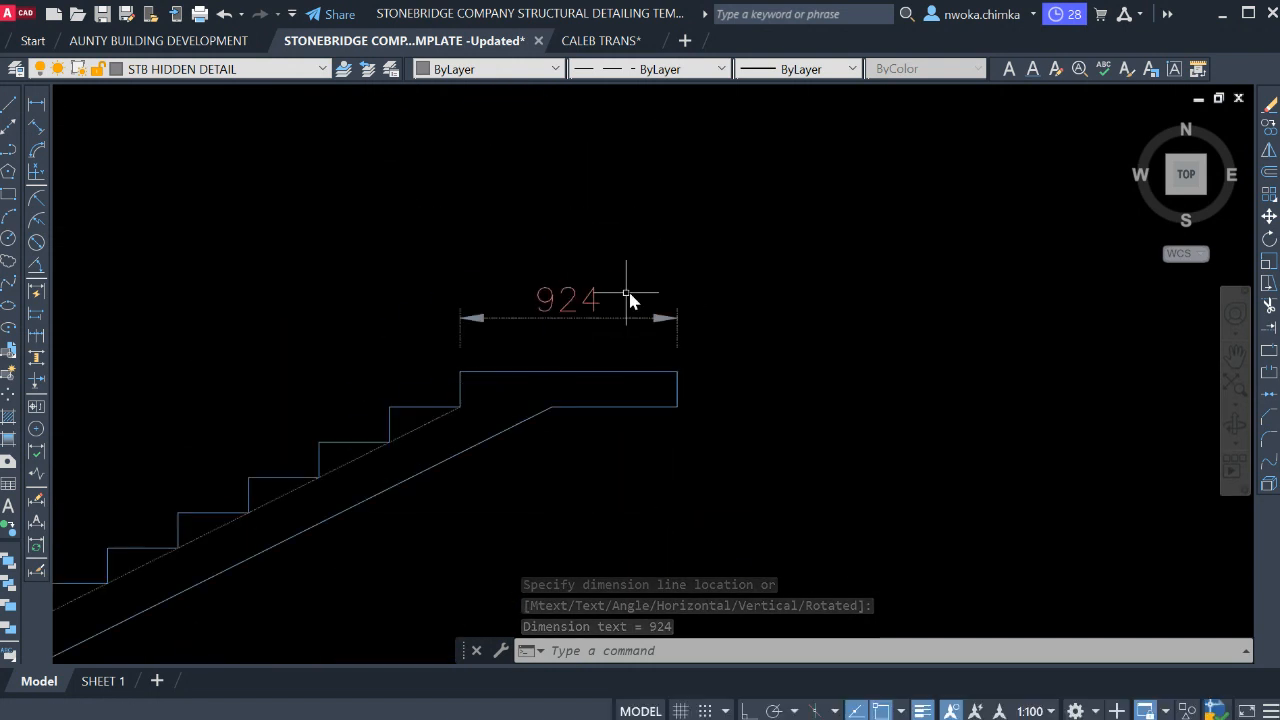
scroll(610, 292, "down", 2)
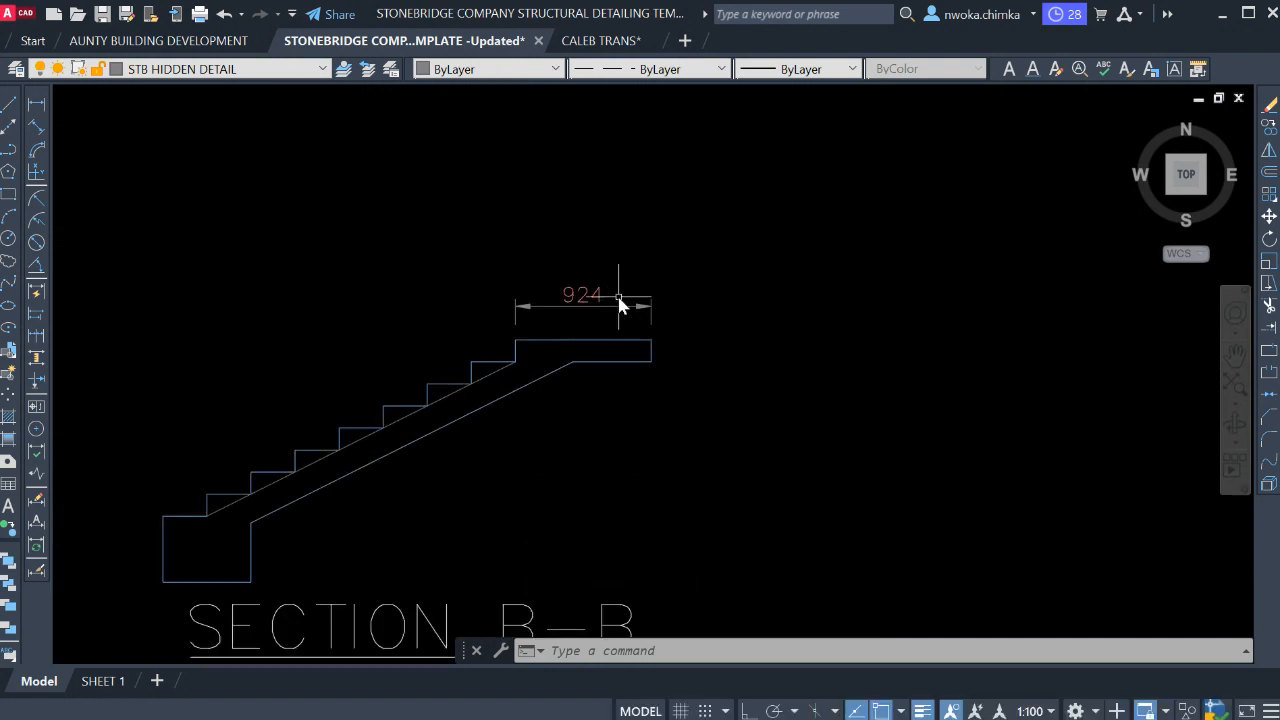
scroll(623, 292, "up", 2)
scroll(590, 313, "up", 2)
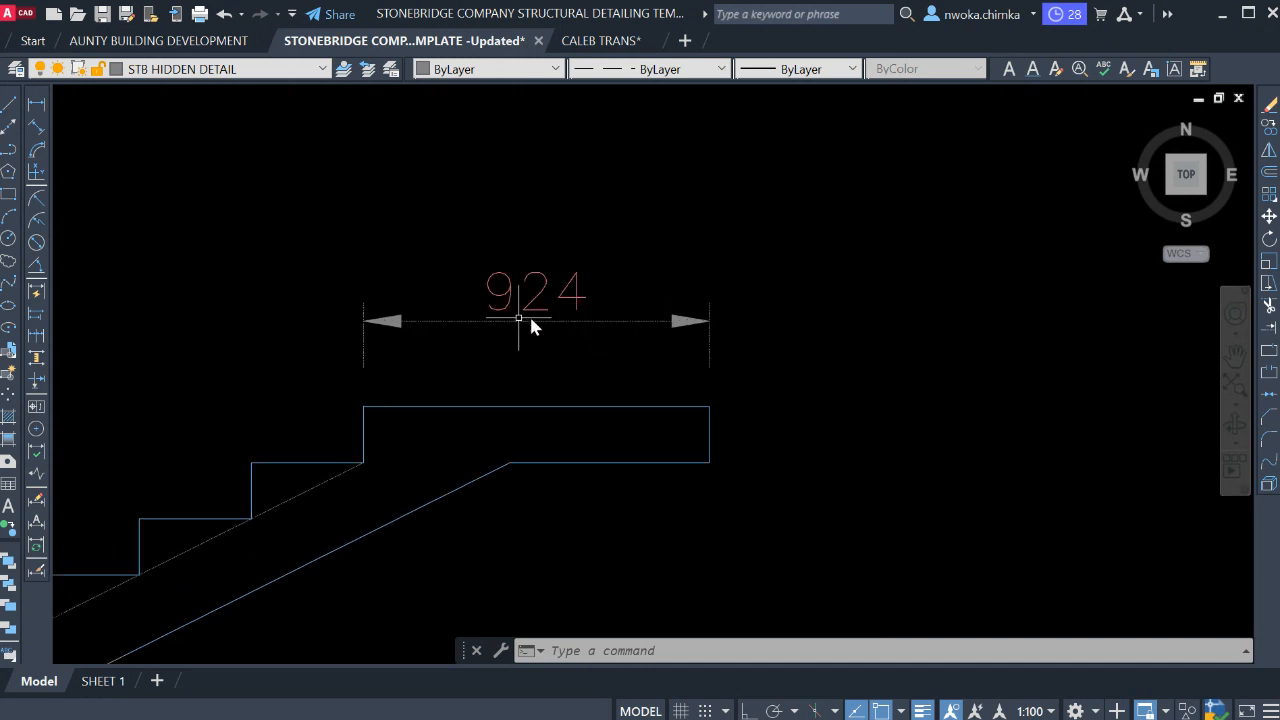
scroll(575, 284, "down", 3)
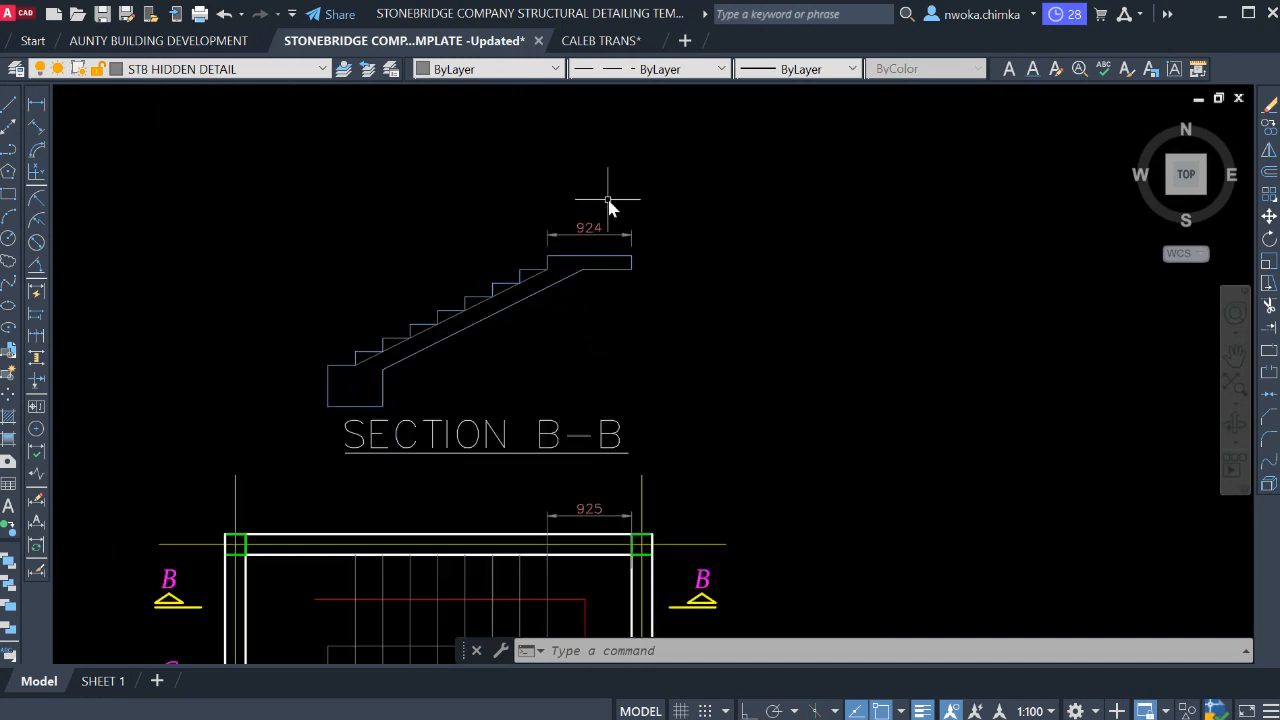
Add a linear dimension above the lower landing of Section C-C, from the last riser to the landing's outer end.
left_click(36, 106)
scroll(480, 205, "down", 6)
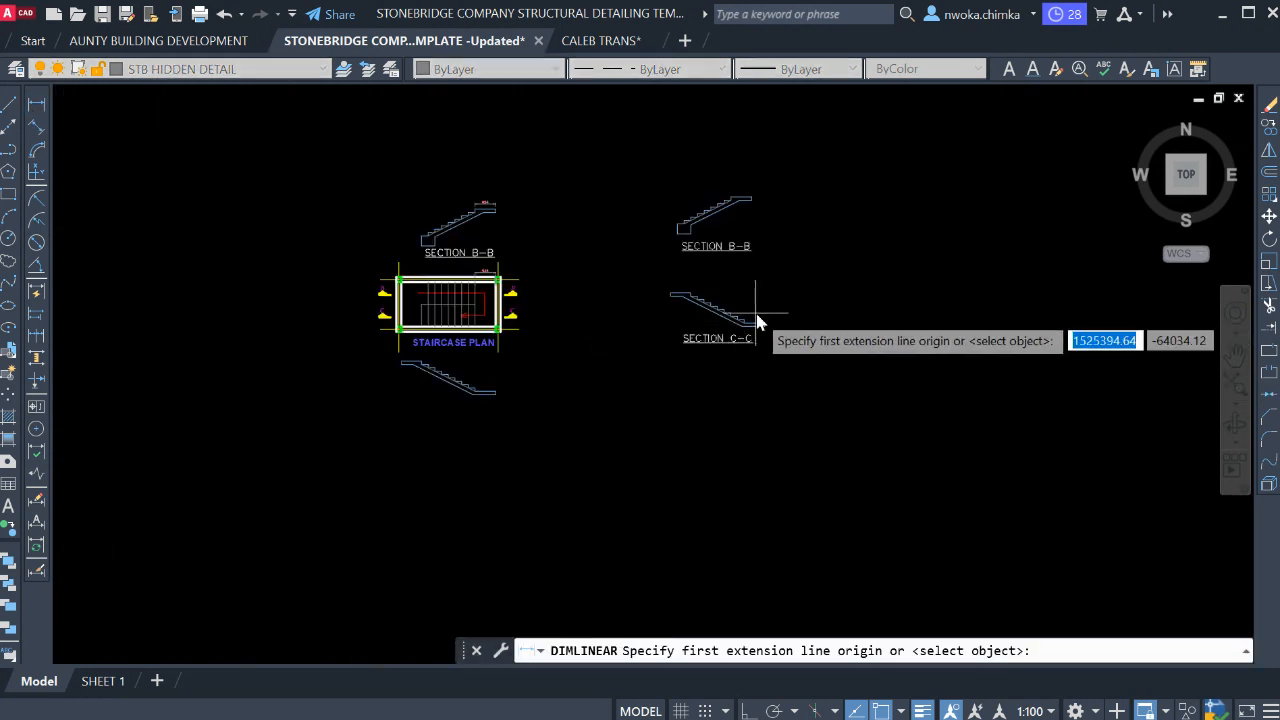
scroll(757, 322, "up", 12)
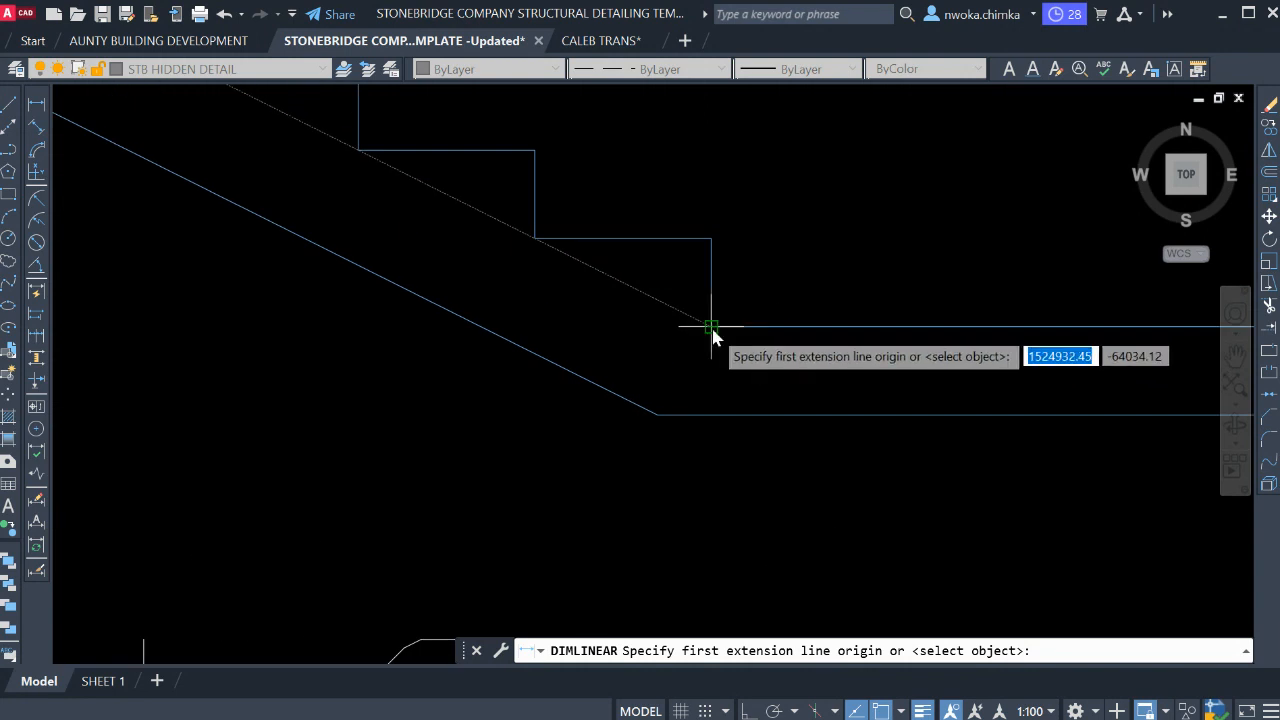
left_click(711, 327)
scroll(780, 345, "down", 4)
left_click(790, 325)
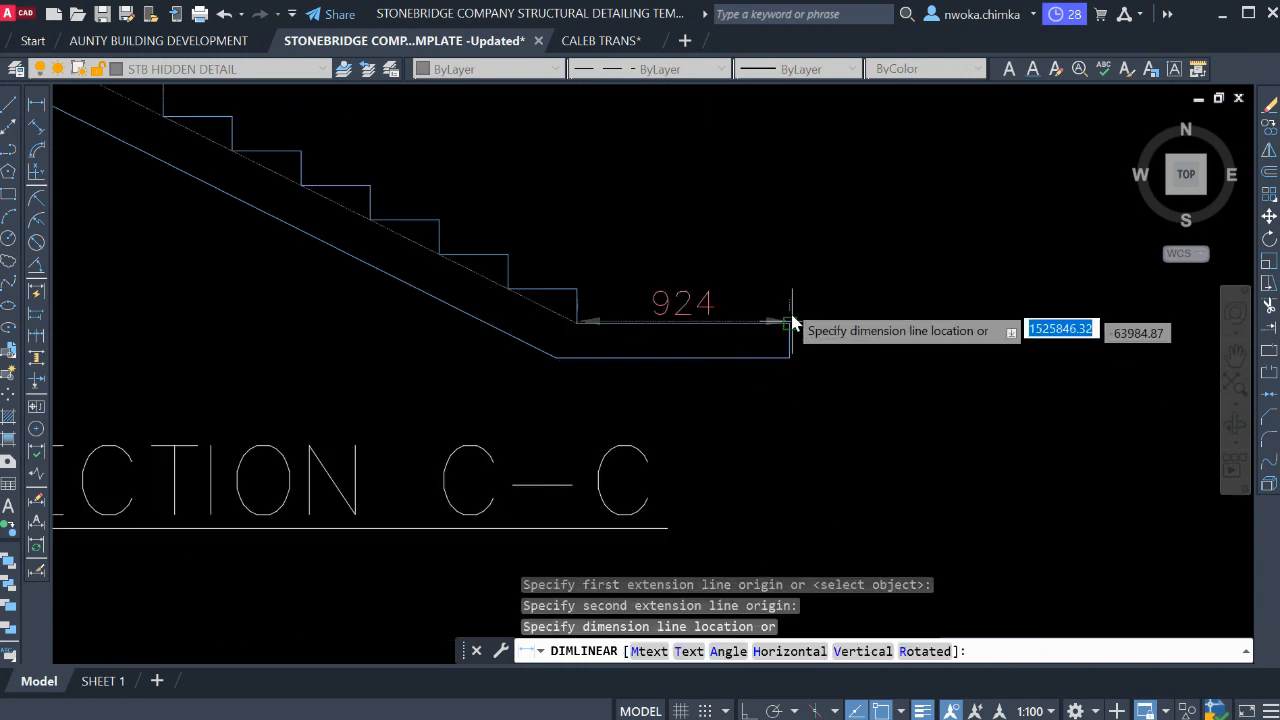
left_click(782, 273)
scroll(740, 258, "down", 6)
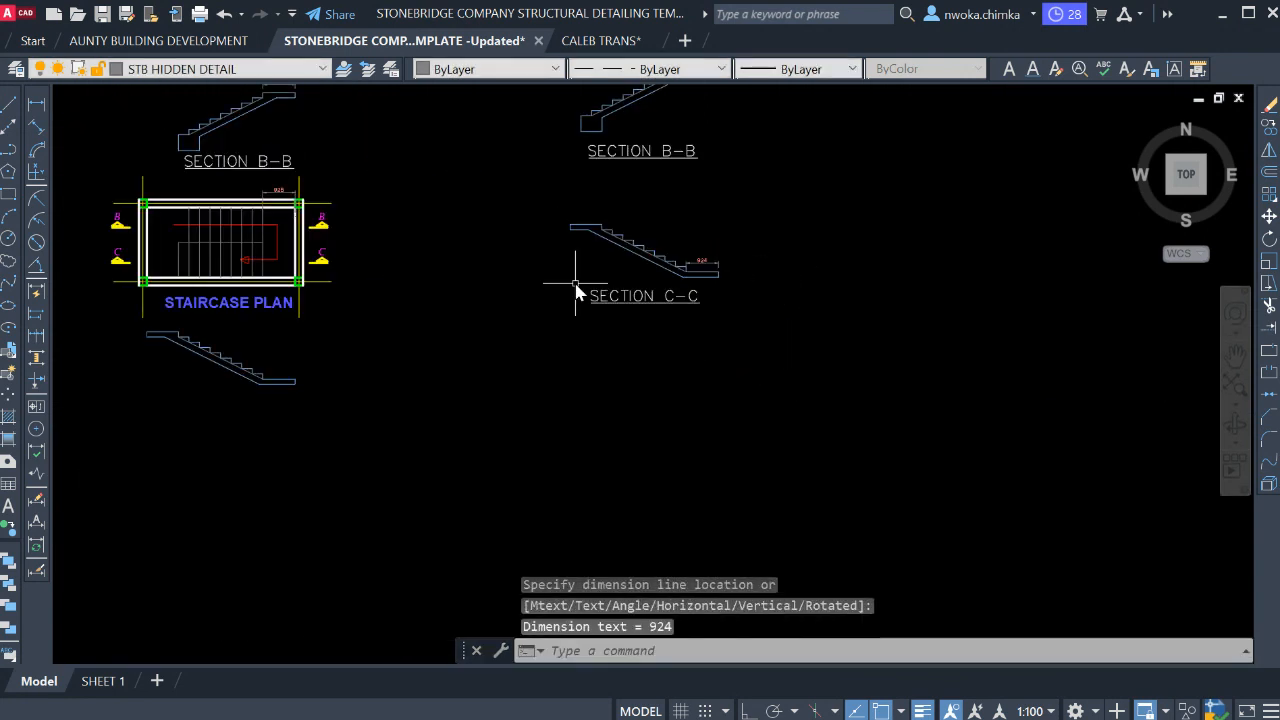
Add a linear dimension on the staircase plan's C-C flight, from the outermost riser line to the adjacent inner wall face.
key("Return")
scroll(303, 300, "up", 6)
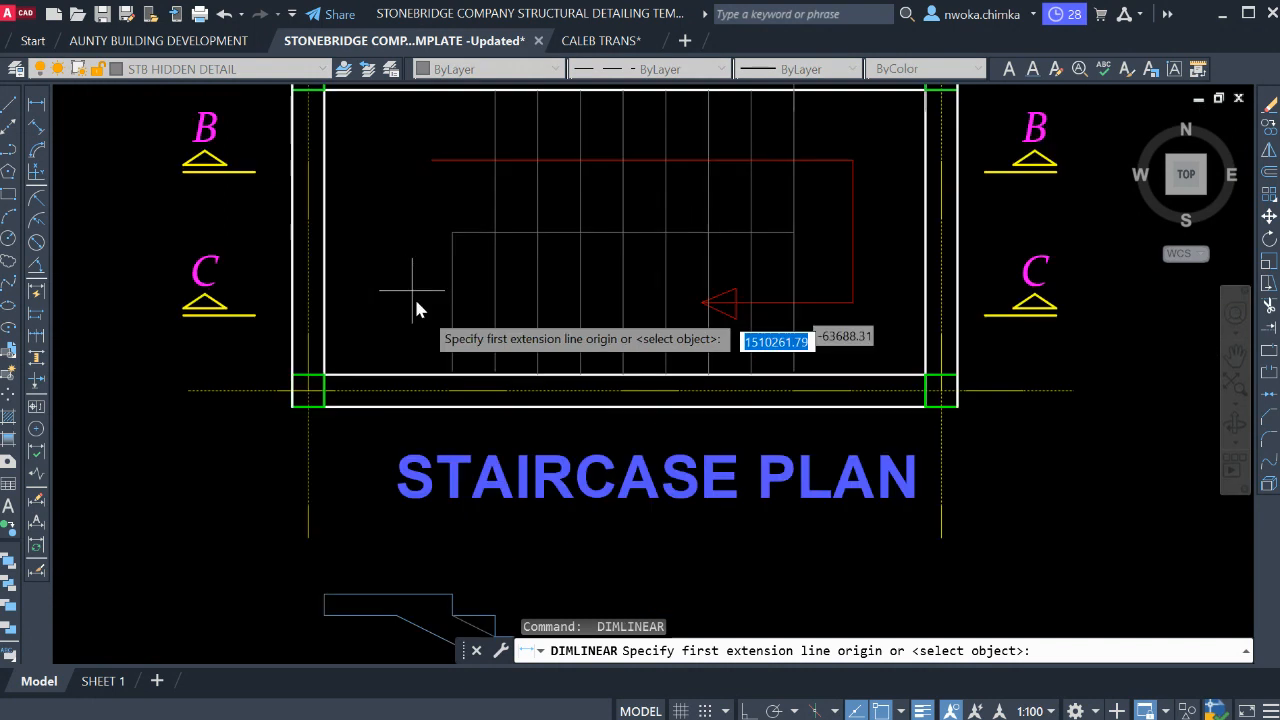
left_click(447, 302)
left_click(324, 302)
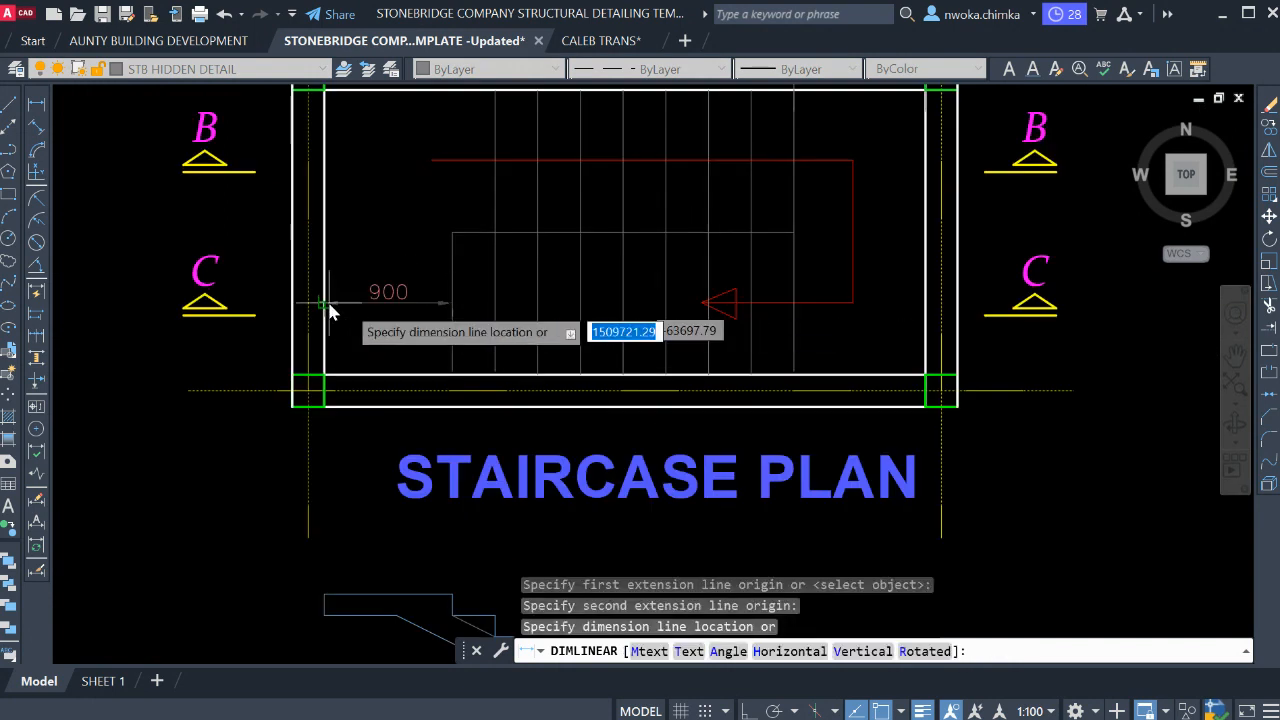
left_click(387, 305)
key("Return")
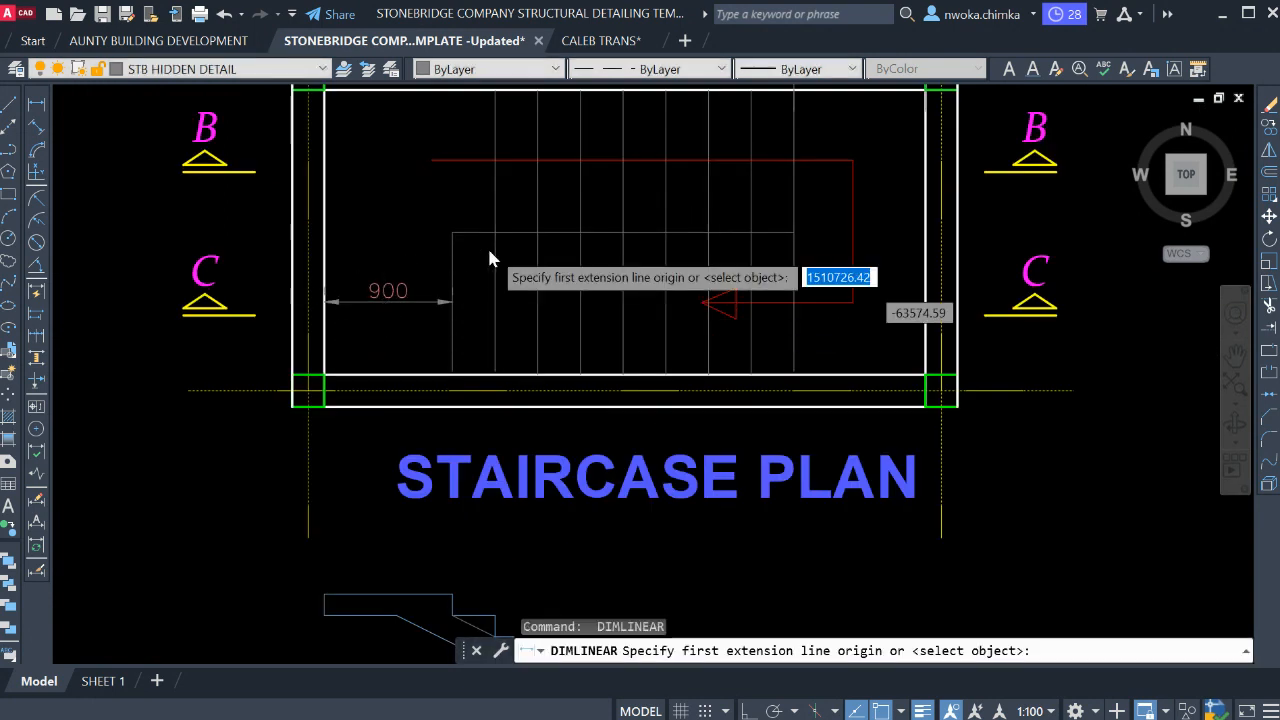
scroll(440, 427, "up", 3)
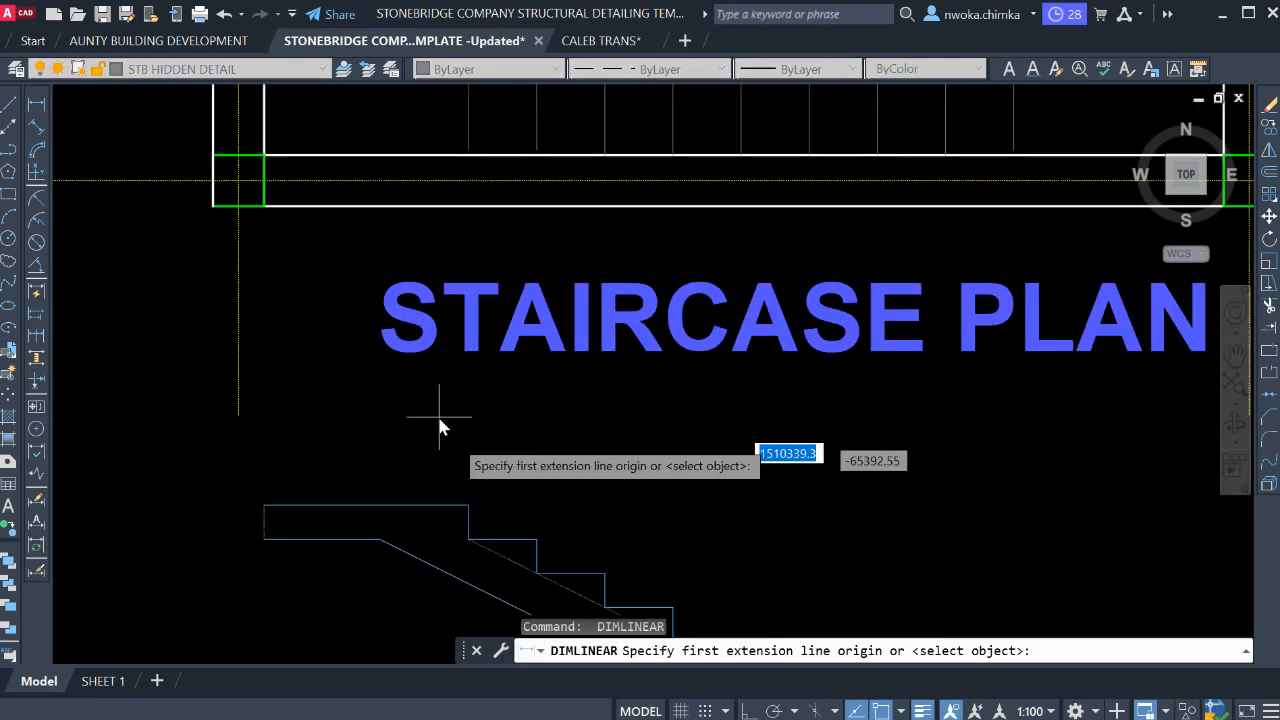
left_click(468, 504)
left_click(265, 505)
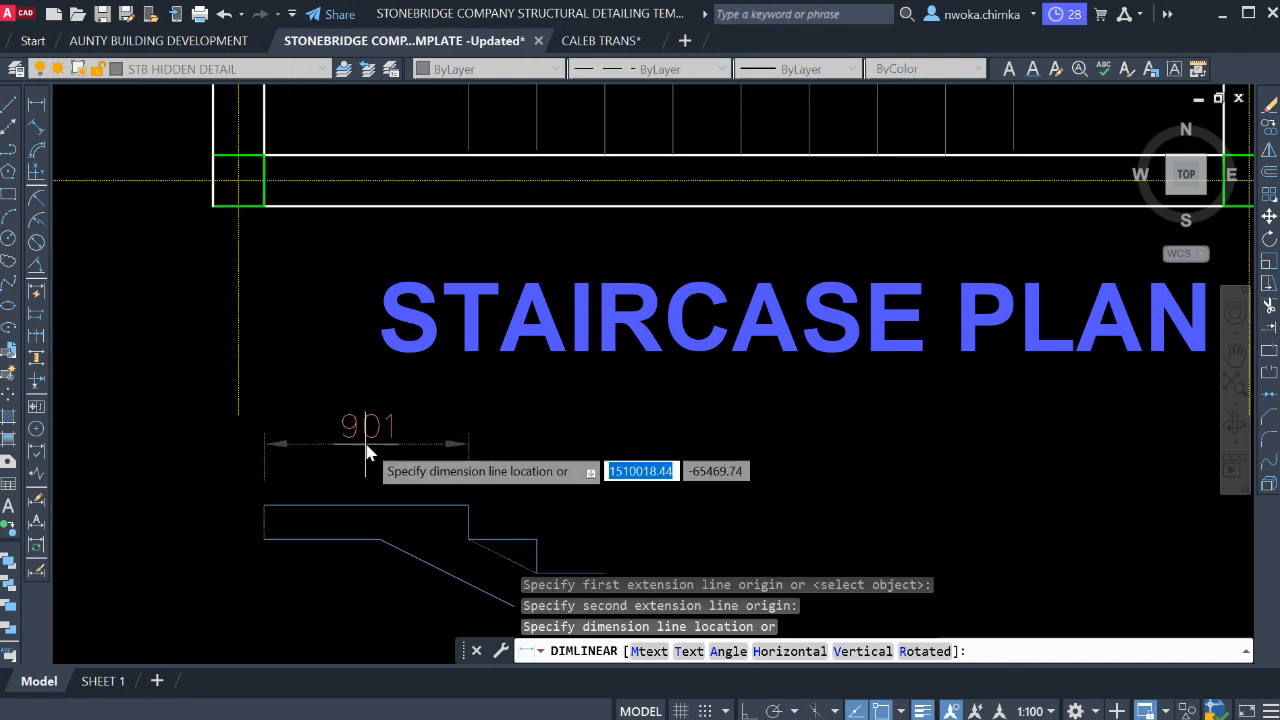
key("Escape")
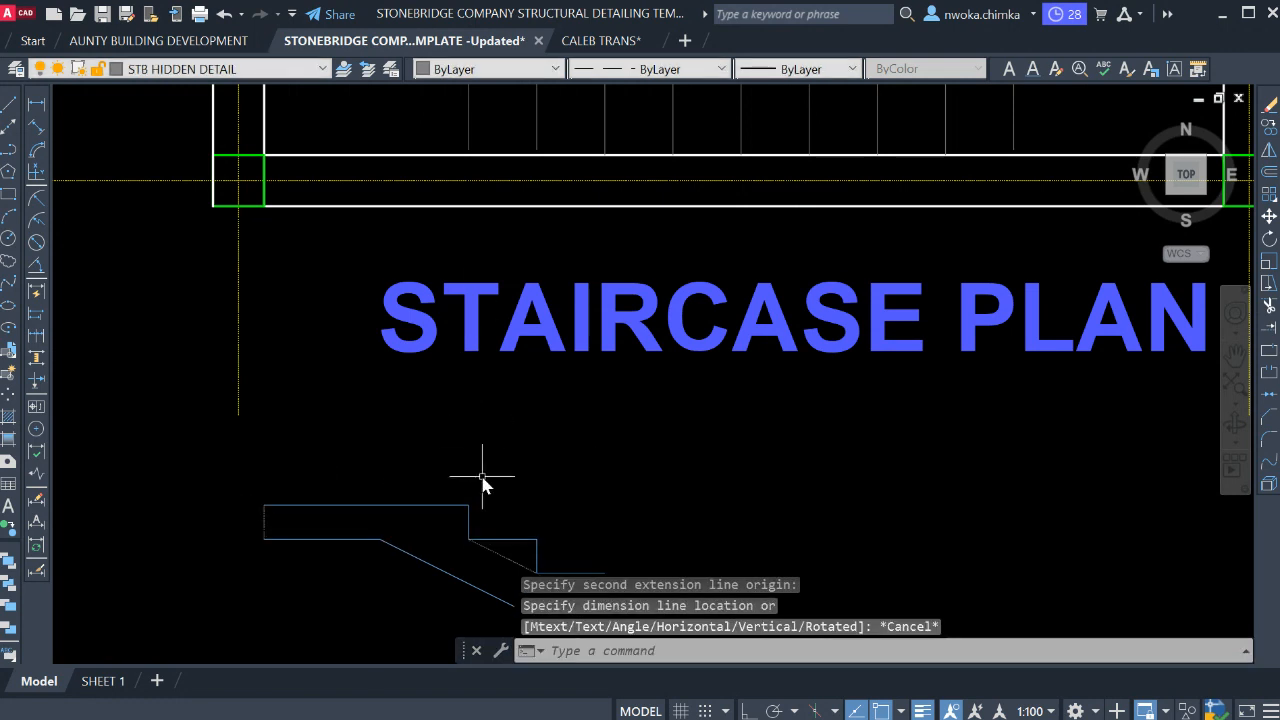
key("Return")
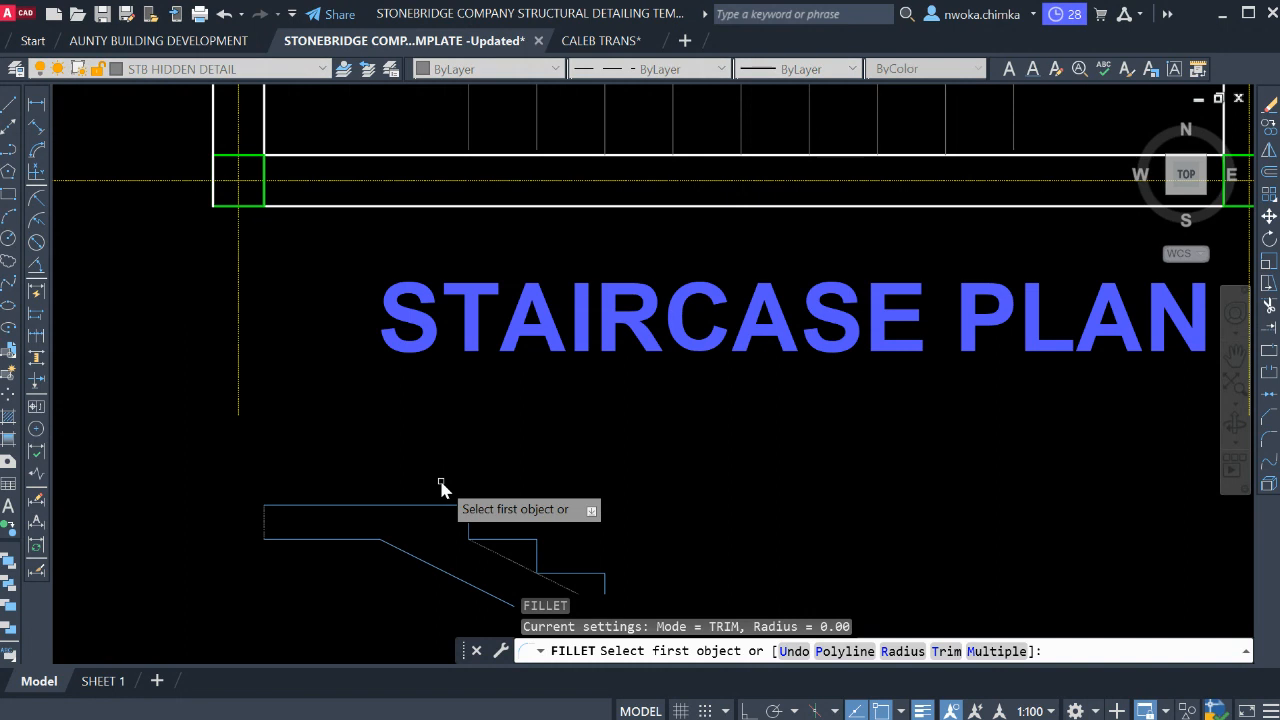
key("Escape")
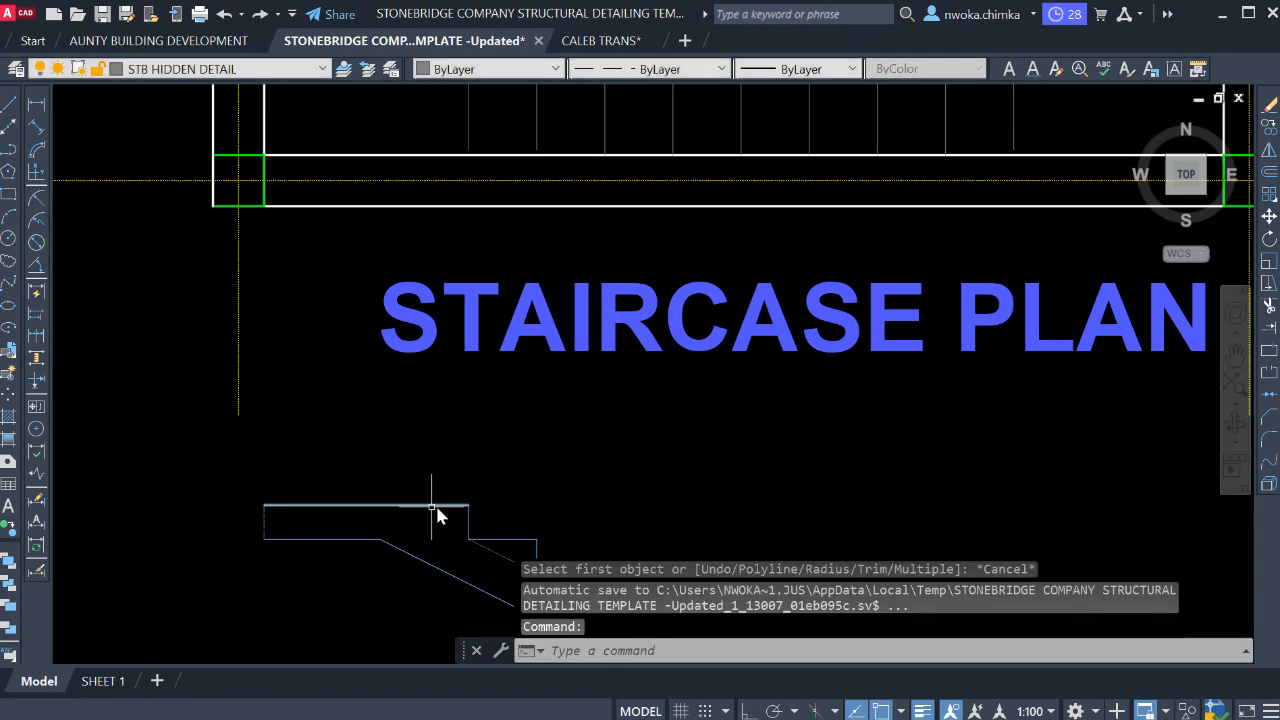
scroll(460, 470, "down", 4)
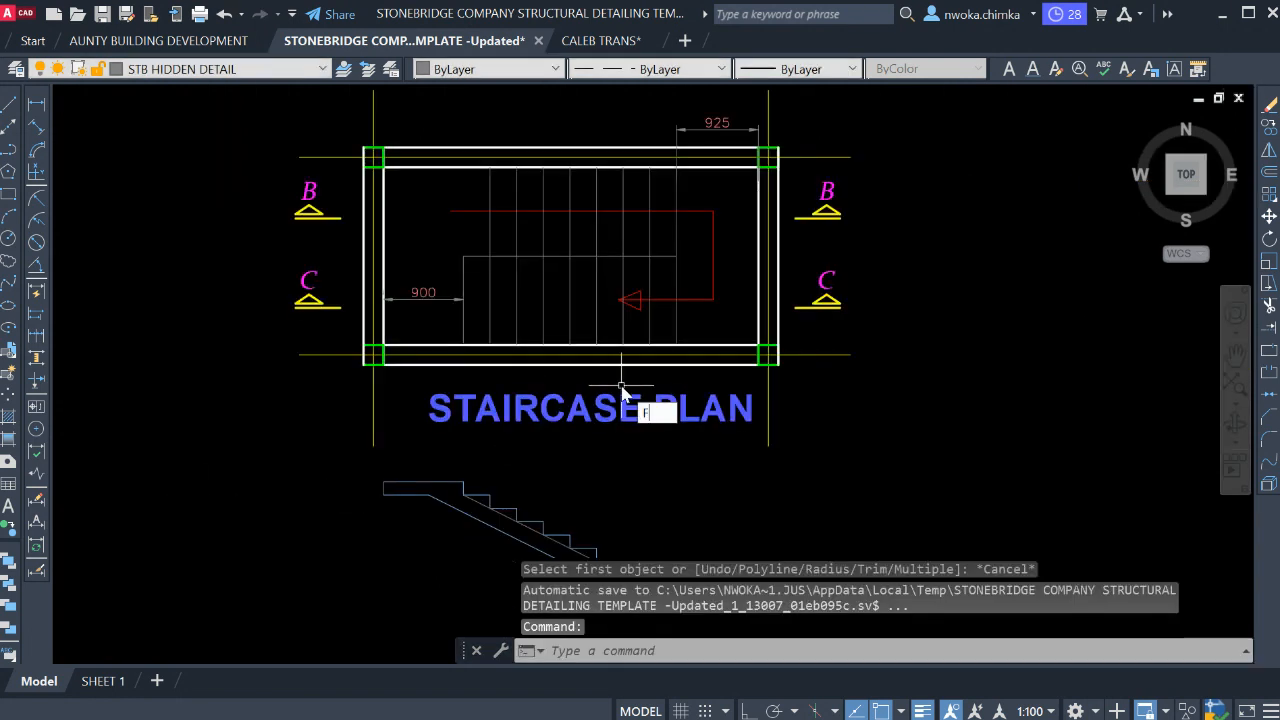
key("Return")
scroll(440, 505, "up", 4)
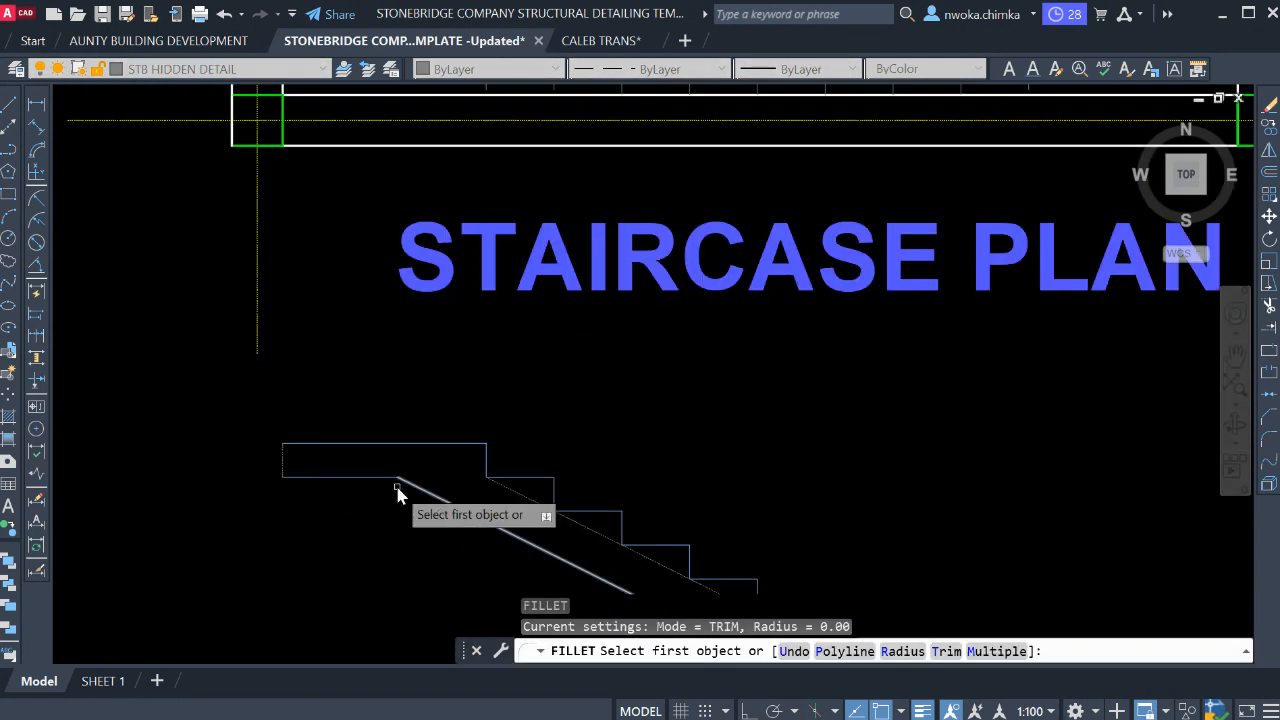
left_click(500, 489)
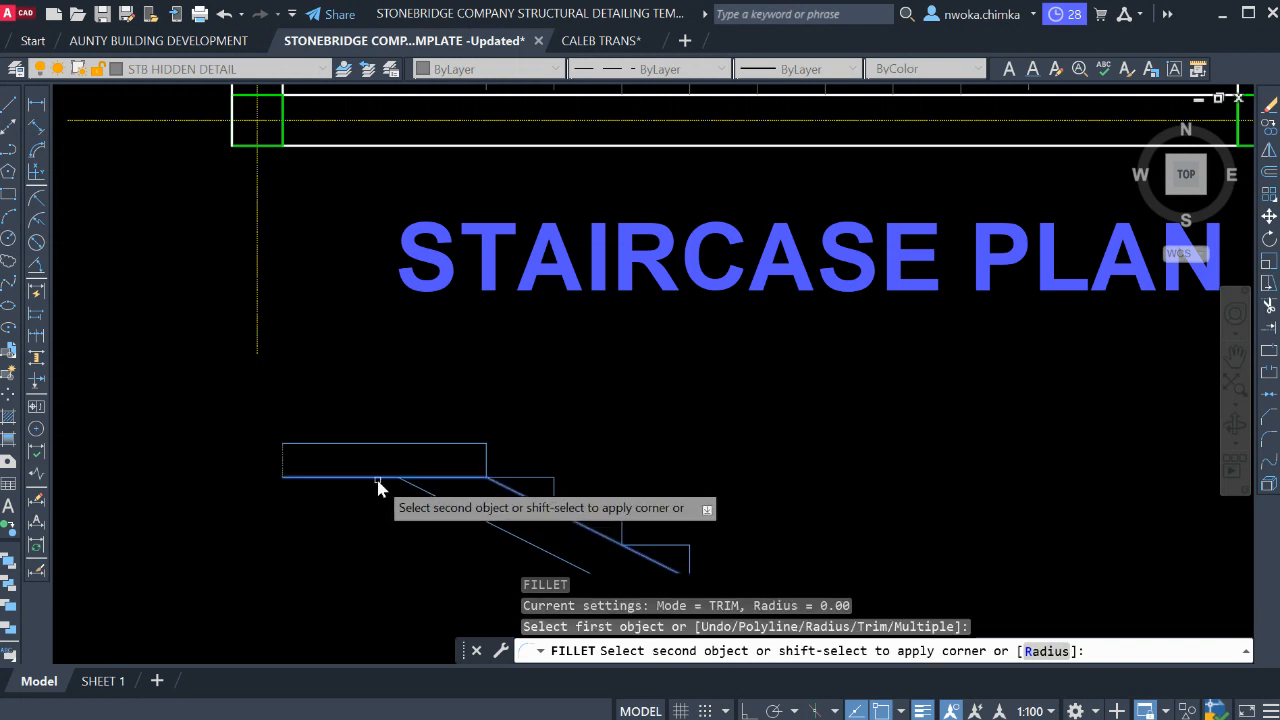
key("Escape")
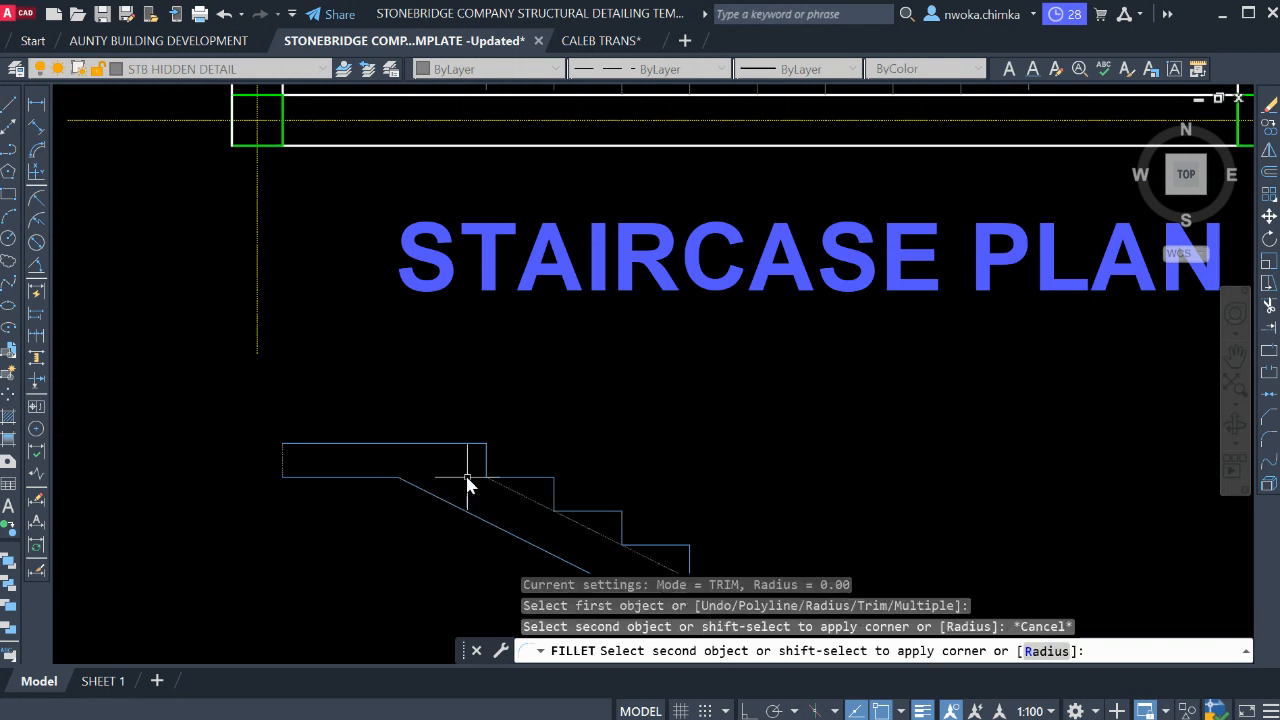
Erase the linear dimension between the C-C flight's riser line and the inner wall face on the staircase plan.
scroll(495, 395, "down", 5)
scroll(471, 270, "up", 2)
left_click(471, 270)
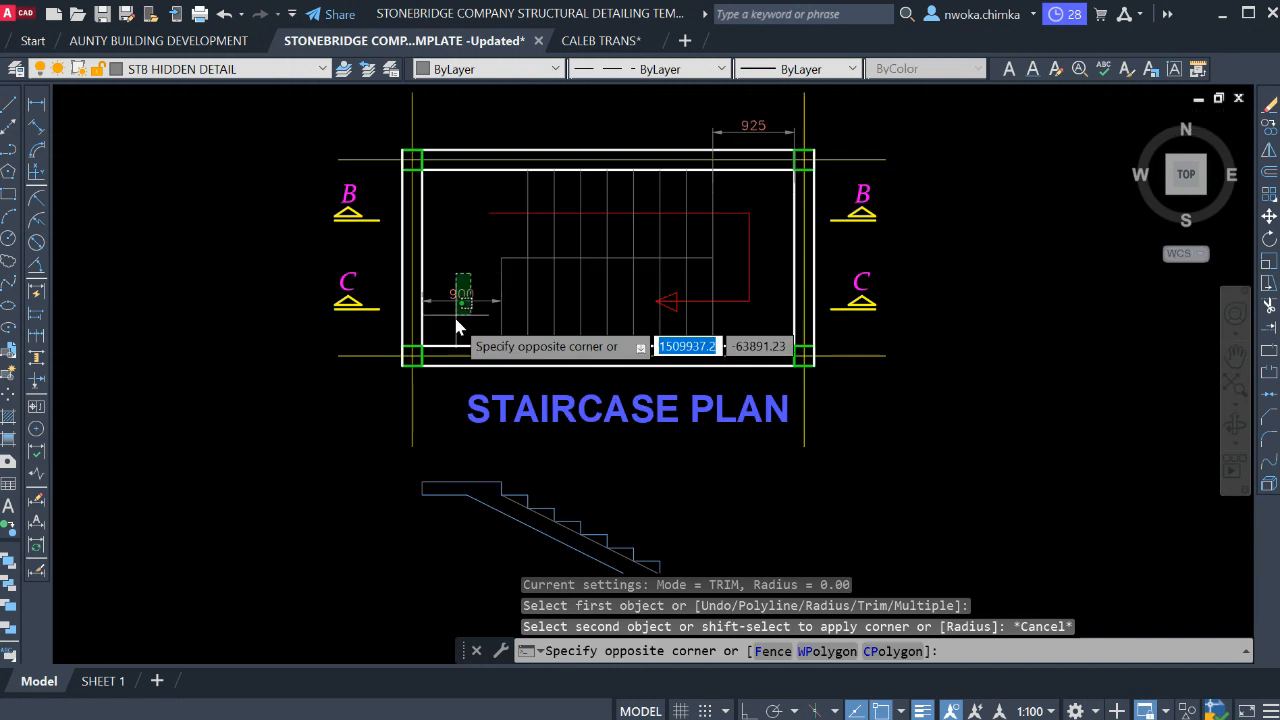
left_click(453, 336)
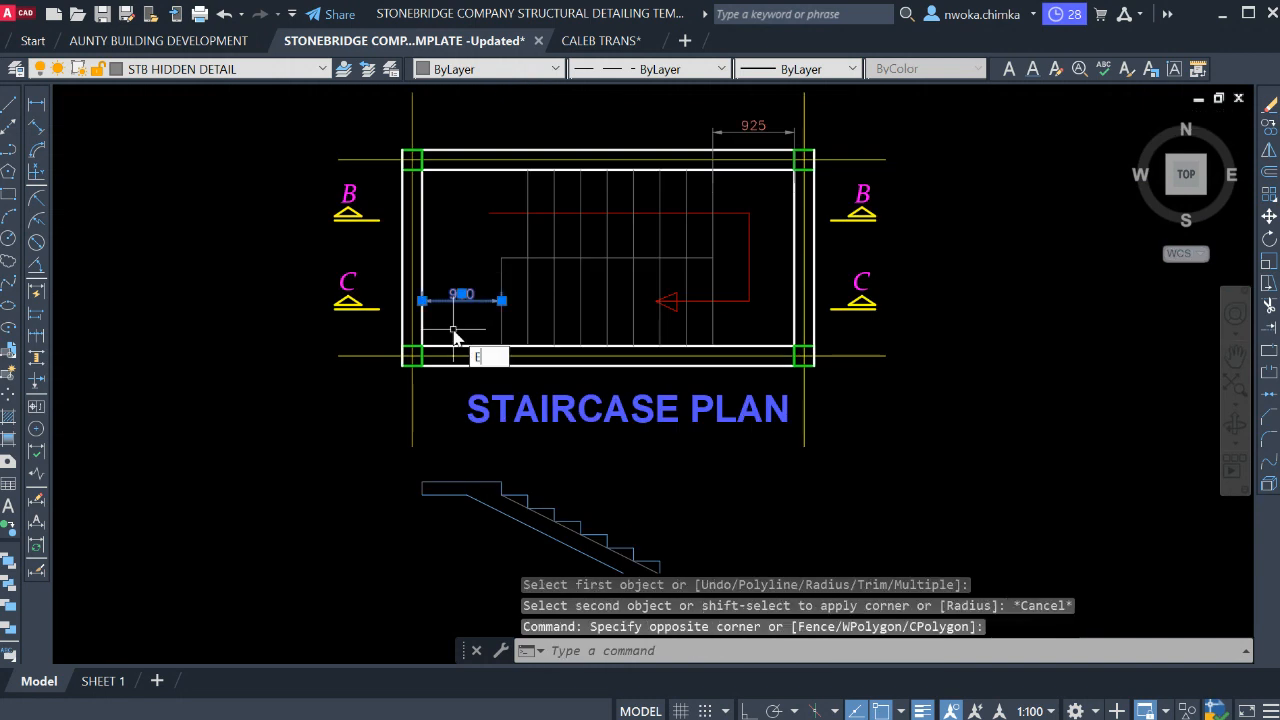
type("E")
key("Return")
Compare the landing dimensions on Section C-C and Section B-B with the one above the staircase plan.
scroll(457, 337, "down", 4)
scroll(777, 337, "up", 2)
scroll(990, 338, "up", 2)
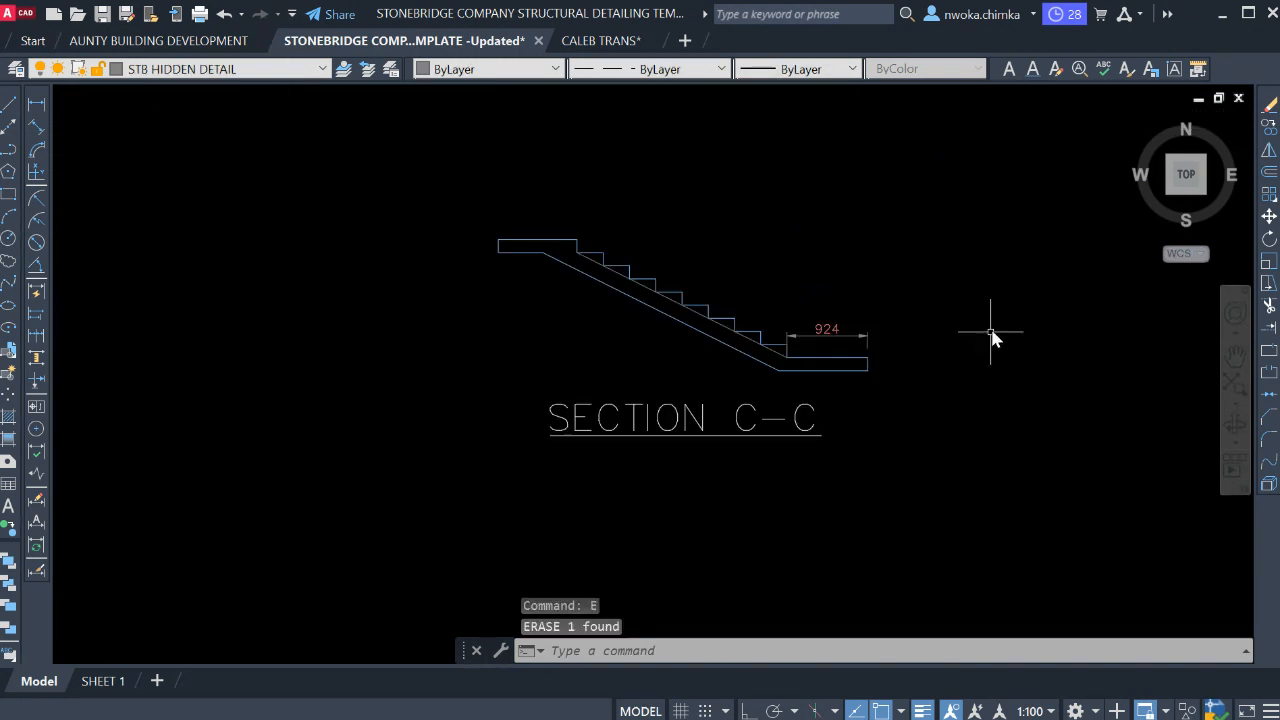
scroll(868, 355, "up", 4)
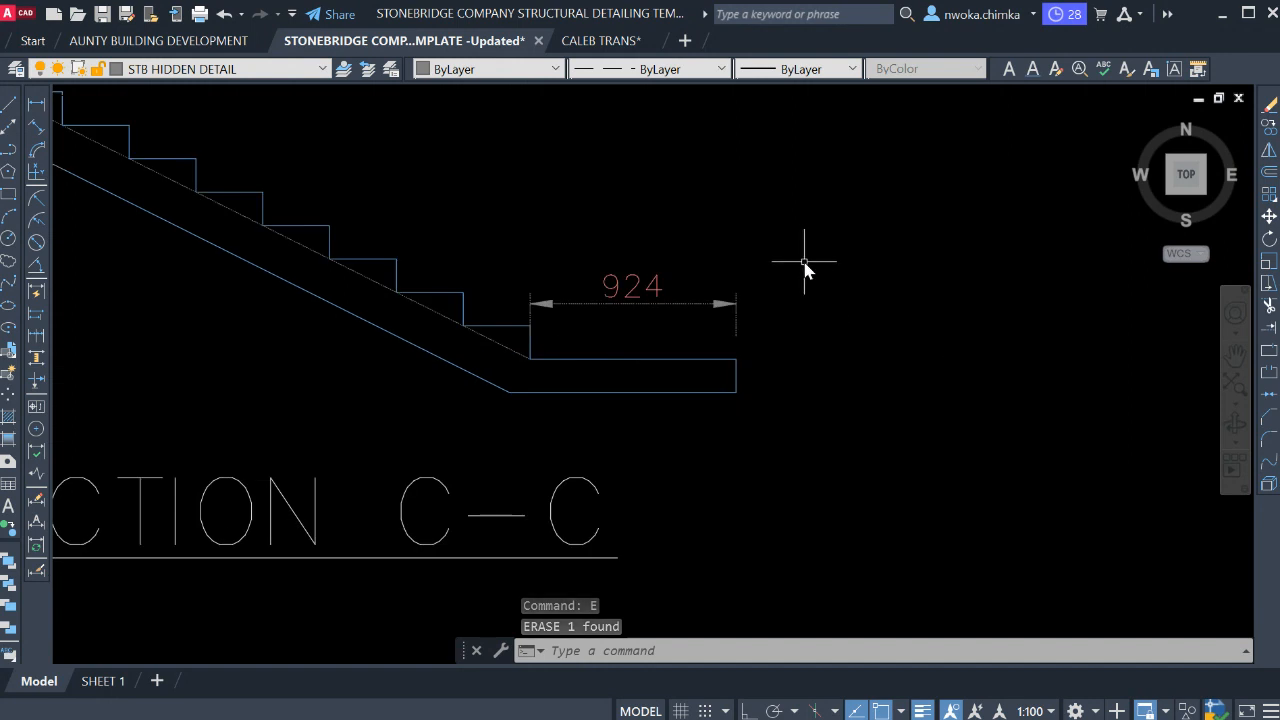
scroll(804, 261, "down", 3)
middle_click_drag(490, 190, 834, 505)
scroll(500, 303, "down", 1)
scroll(517, 286, "up", 1)
scroll(434, 474, "up", 1)
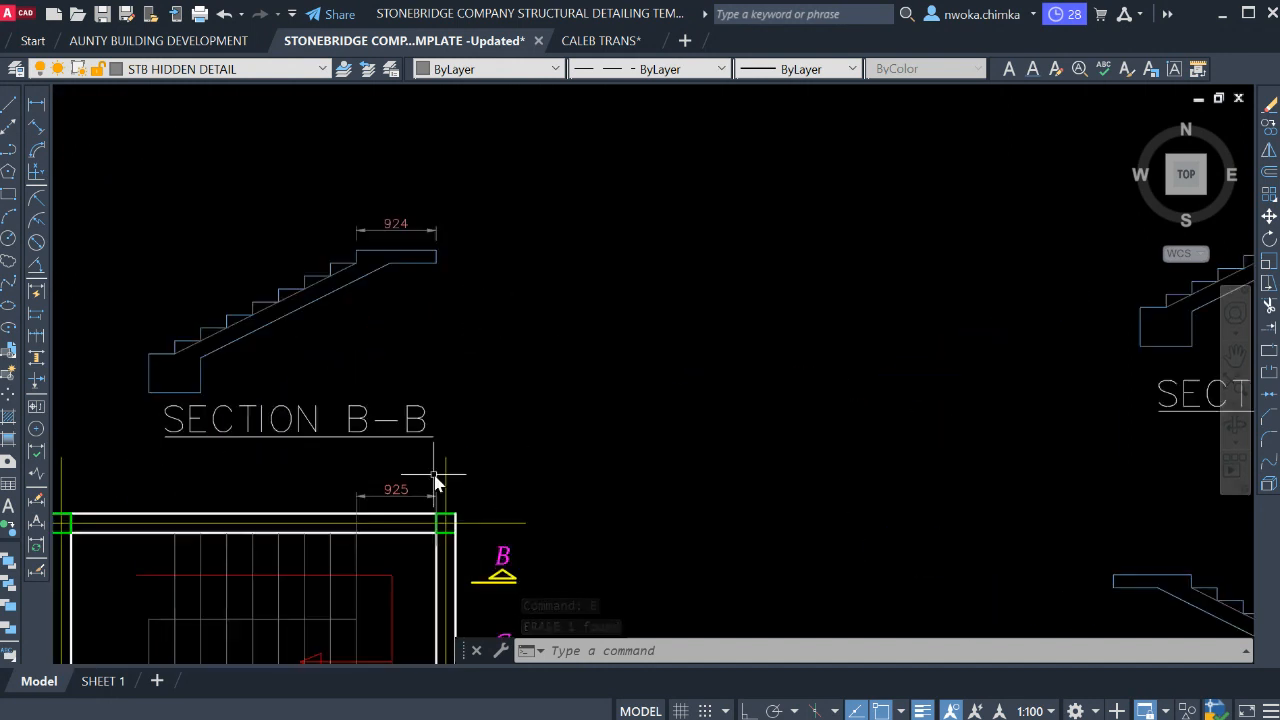
scroll(435, 481, "up", 2)
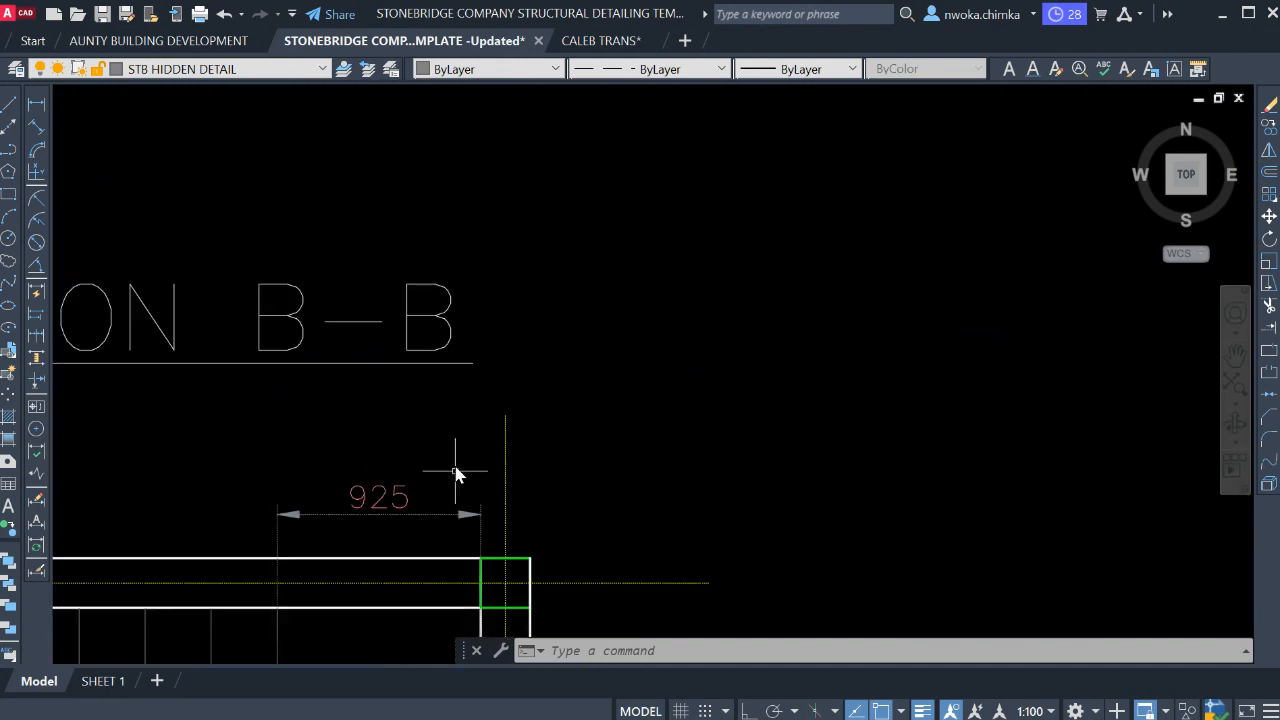
scroll(455, 471, "down", 3)
middle_click_drag(441, 474, 480, 493)
scroll(390, 250, "down", 2)
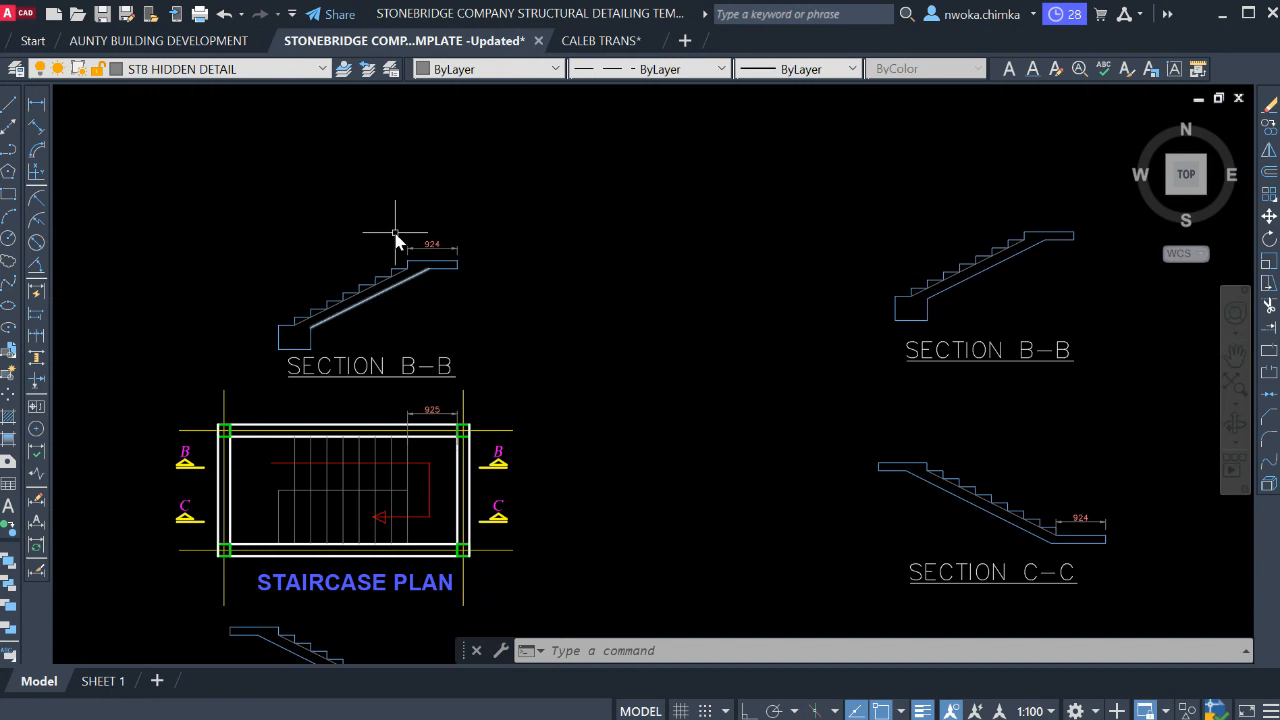
Stretch the outer end of the upper landing in the Section B-B above the plan horizontally outward by 1 with Ortho on.
scroll(425, 232, "up", 6)
left_click(650, 210)
left_click(504, 404)
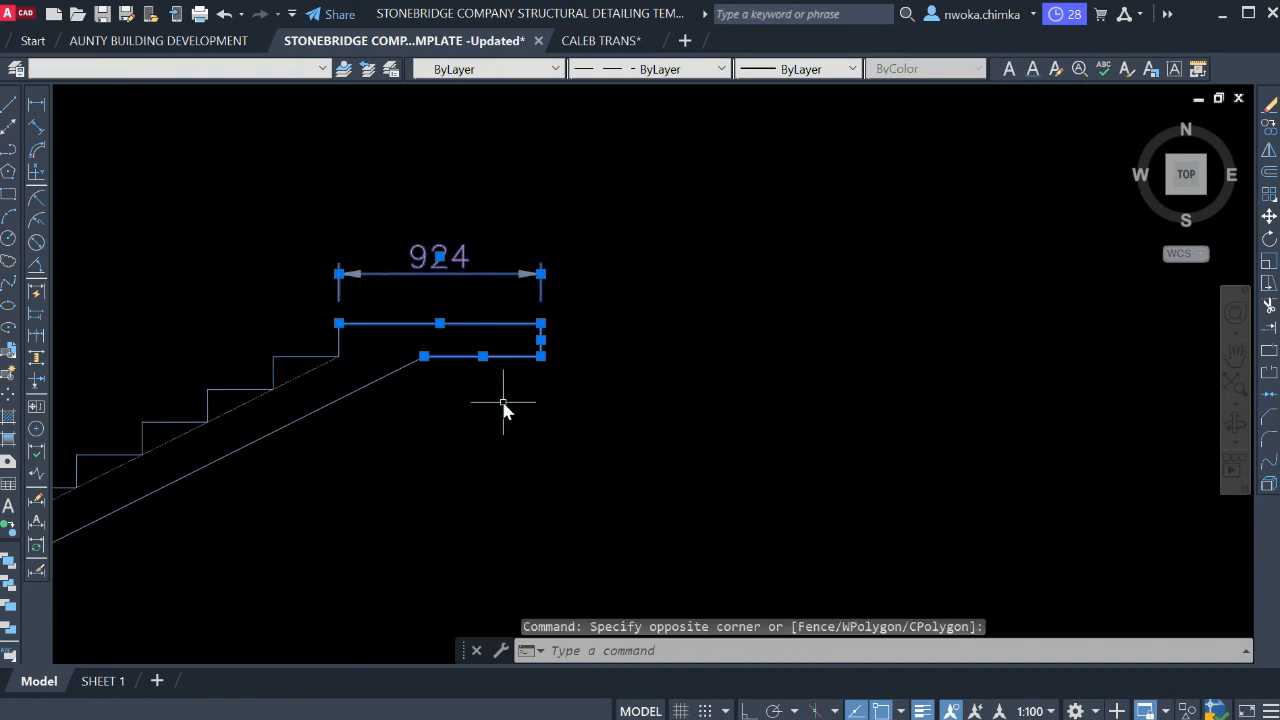
key("Return")
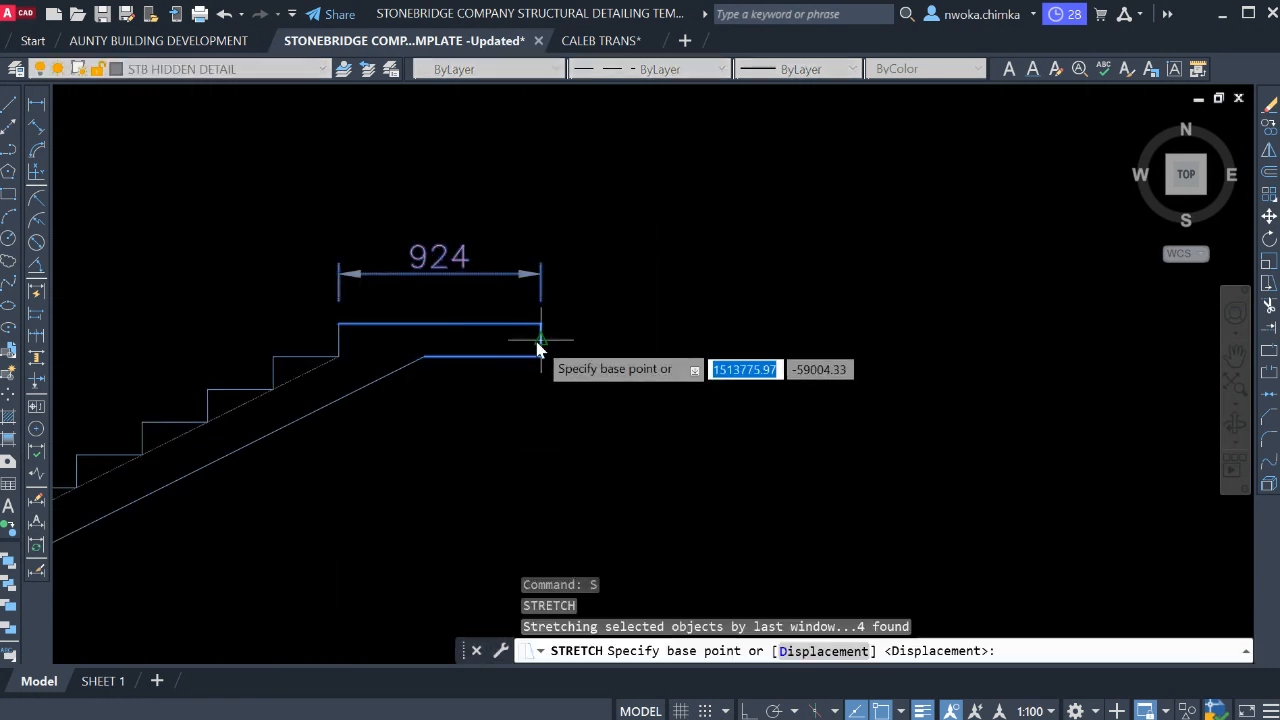
left_click(540, 340)
key("F8")
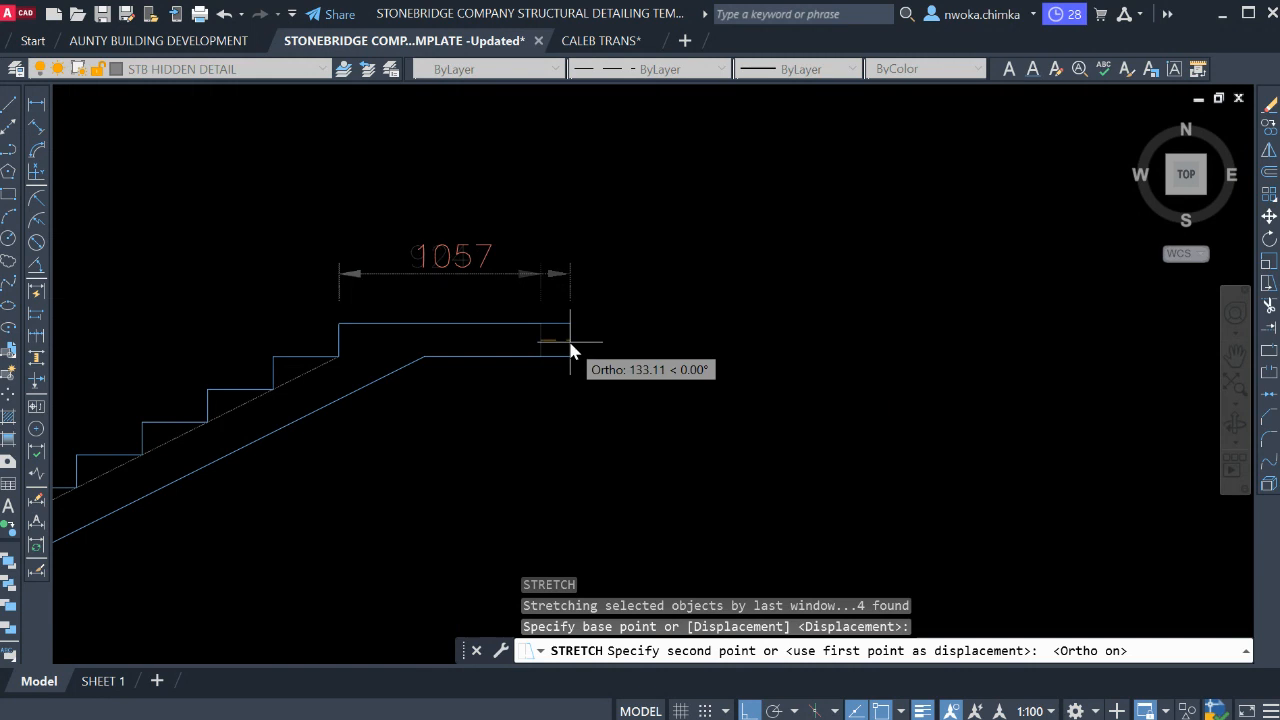
type("1")
key("Return")
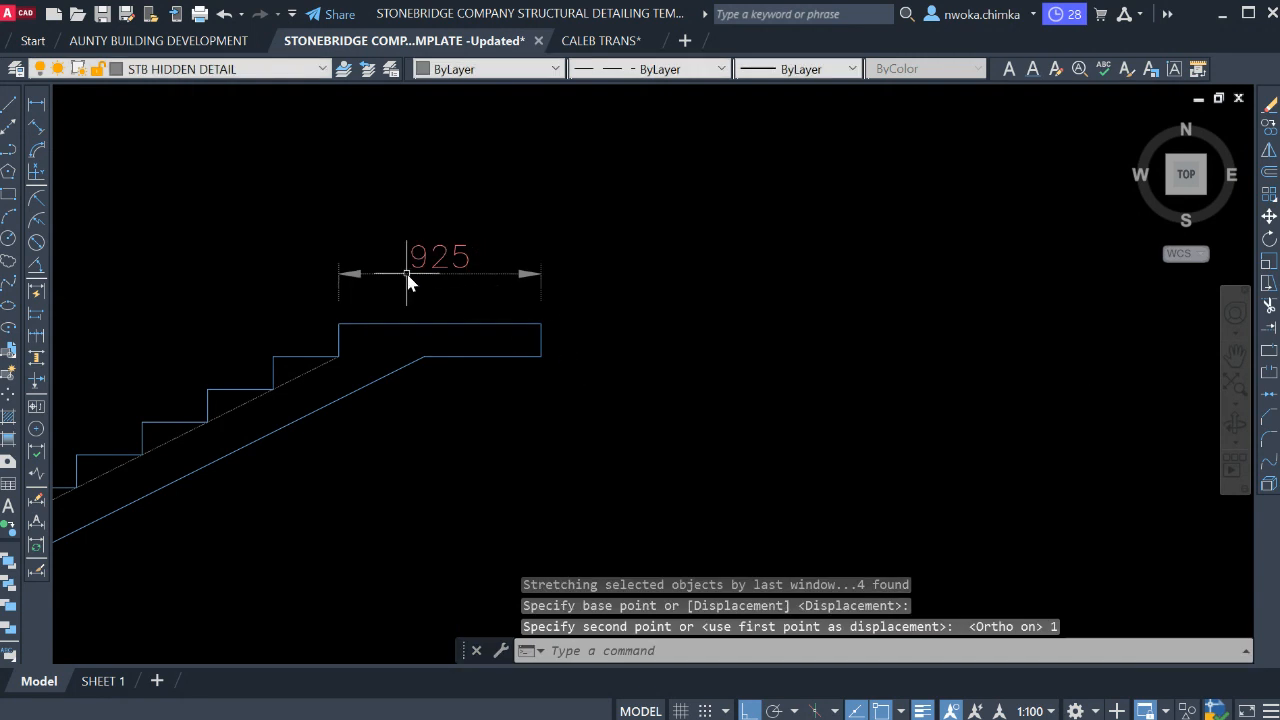
Stretch the outer end of the lower landing in Section C-C horizontally outward by 1.
scroll(453, 243, "down", 5)
scroll(491, 294, "down", 2)
scroll(886, 337, "up", 8)
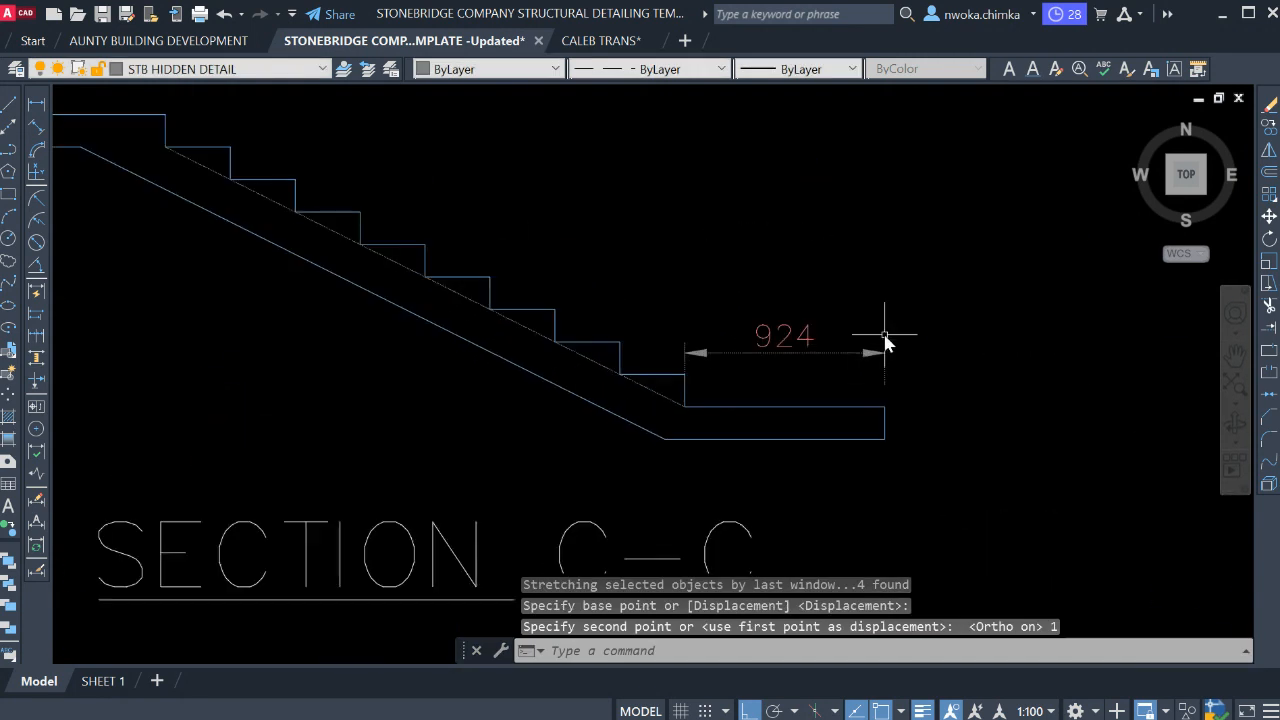
left_click(852, 234)
left_click(755, 434)
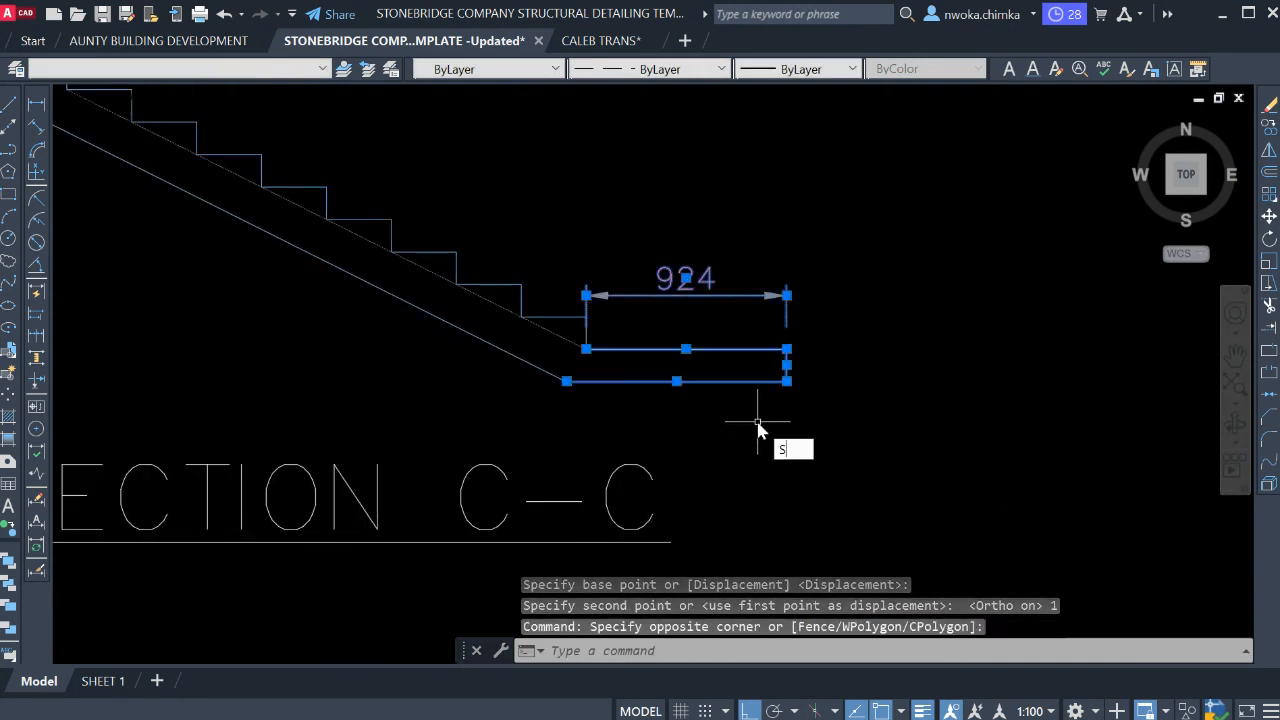
key("Return")
scroll(792, 371, "up", 2)
left_click(782, 362)
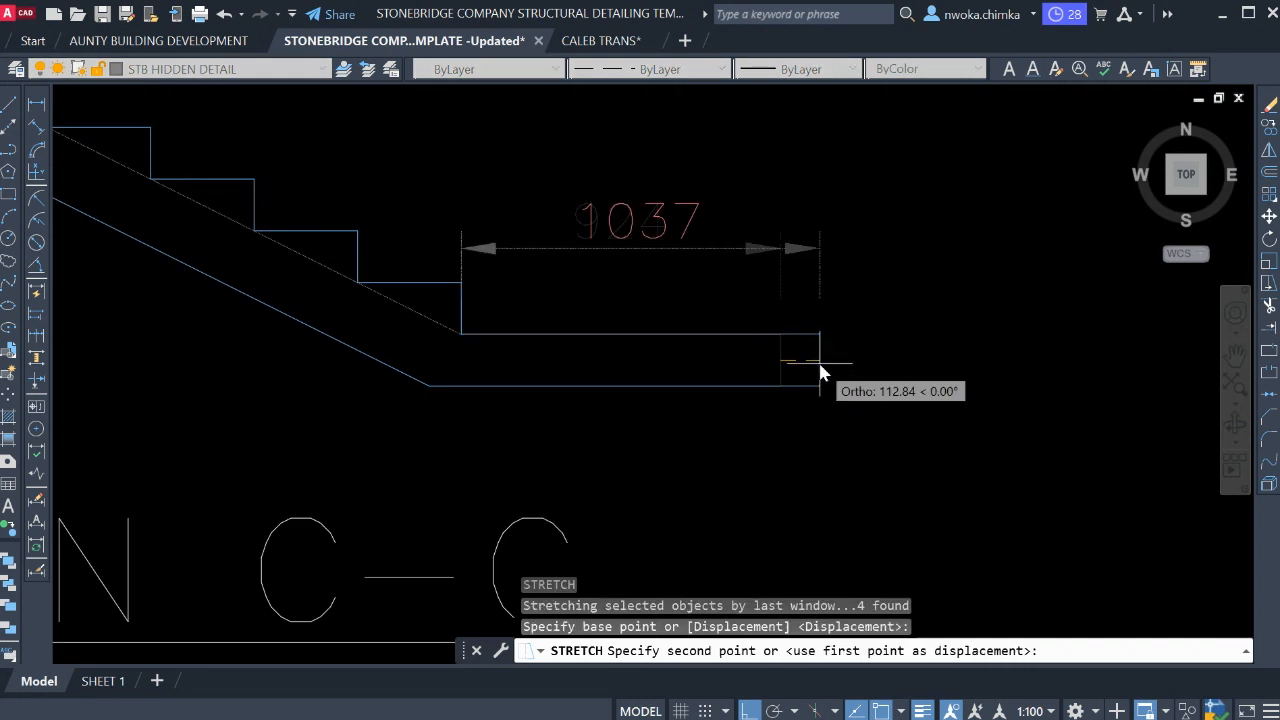
type("1")
key("Return")
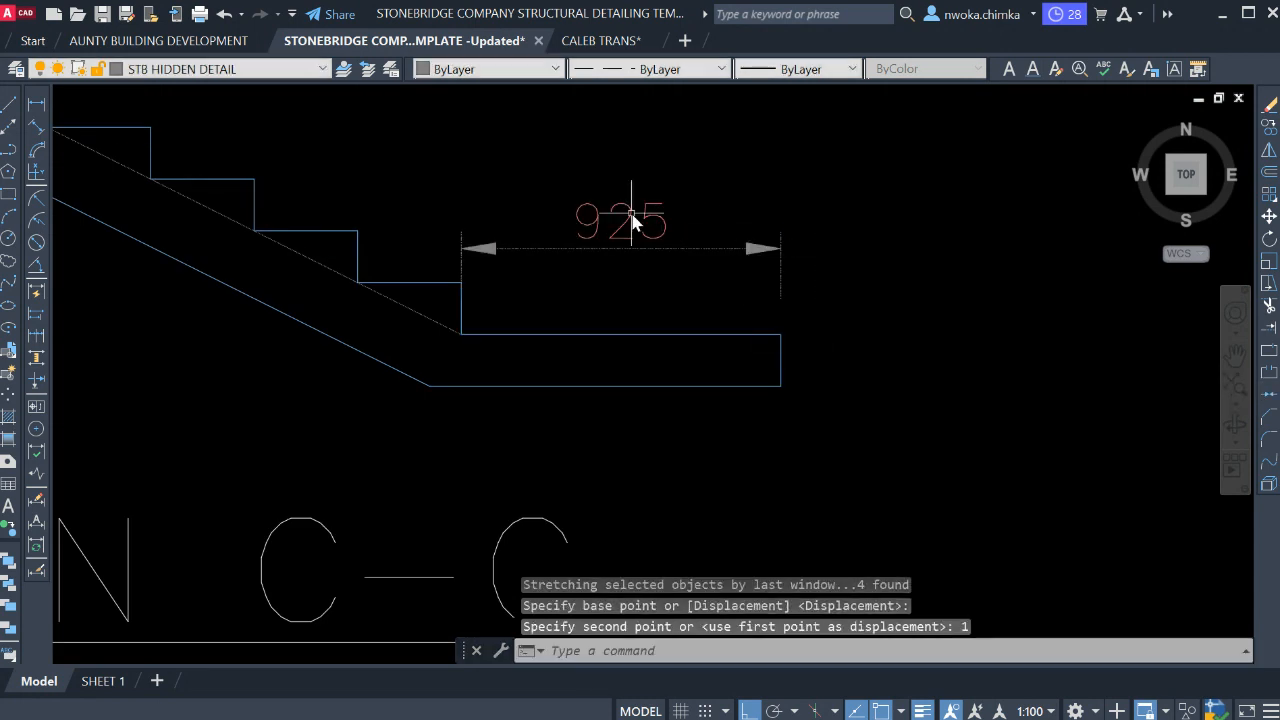
Measure the width of one tread on the Section C-C flight with a linear dimension, without placing it.
scroll(852, 285, "down", 3)
scroll(812, 318, "down", 2)
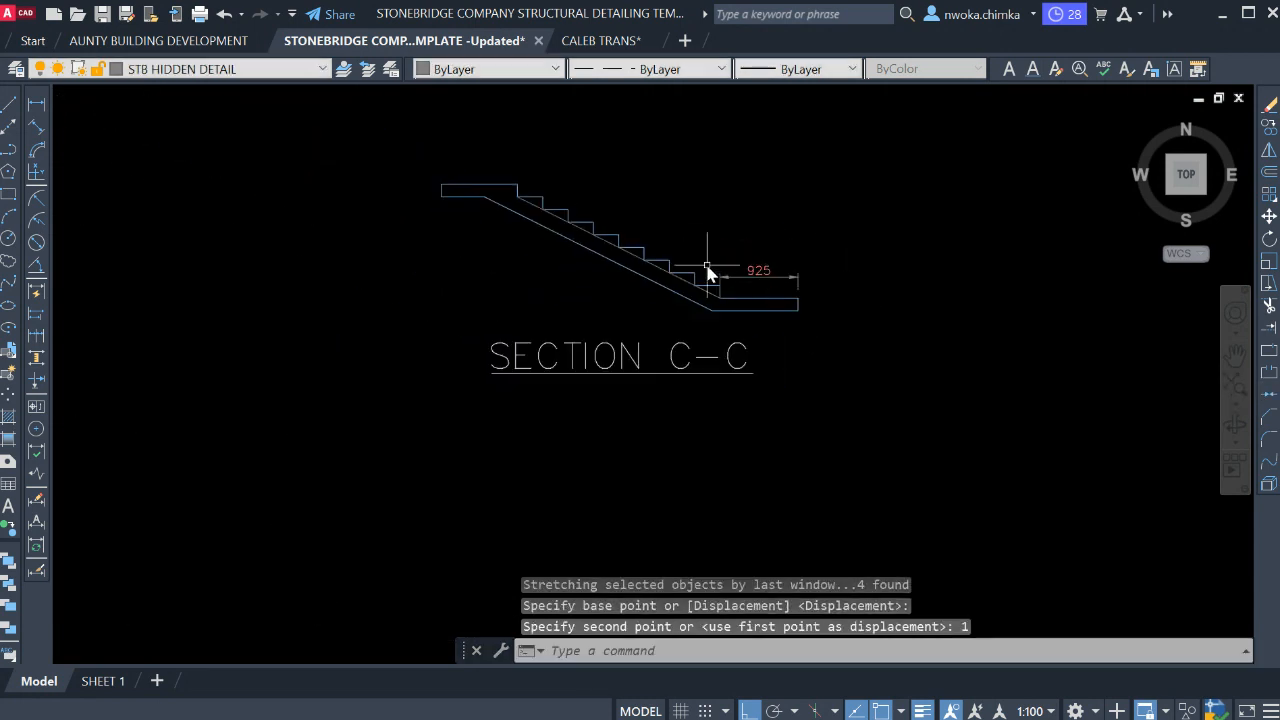
scroll(707, 272, "up", 2)
left_click(36, 104)
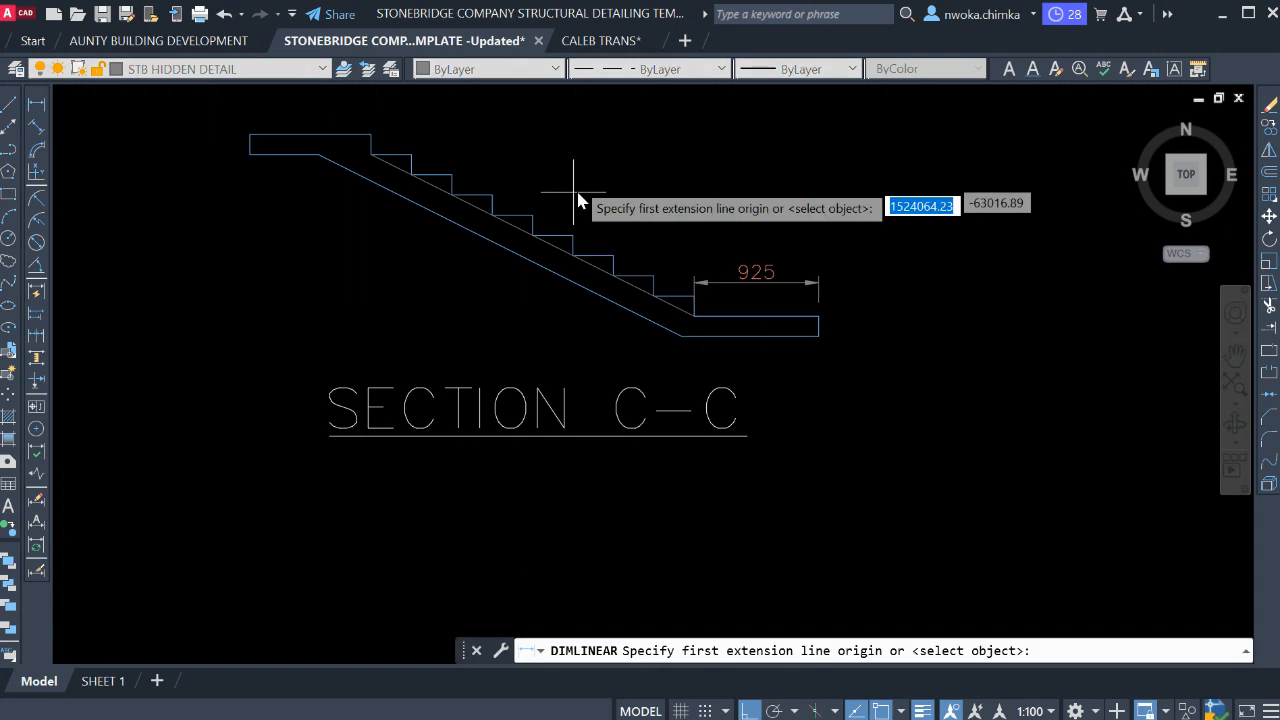
scroll(578, 200, "up", 3)
left_click(470, 340)
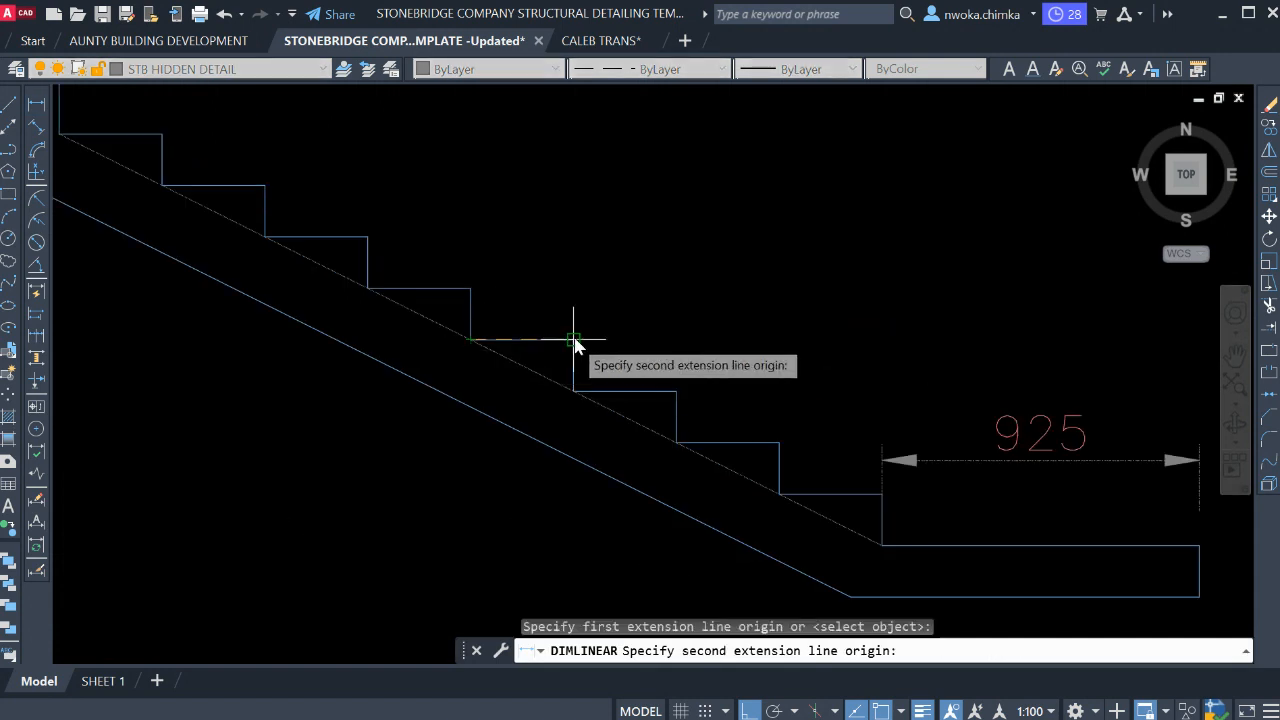
left_click(573, 340)
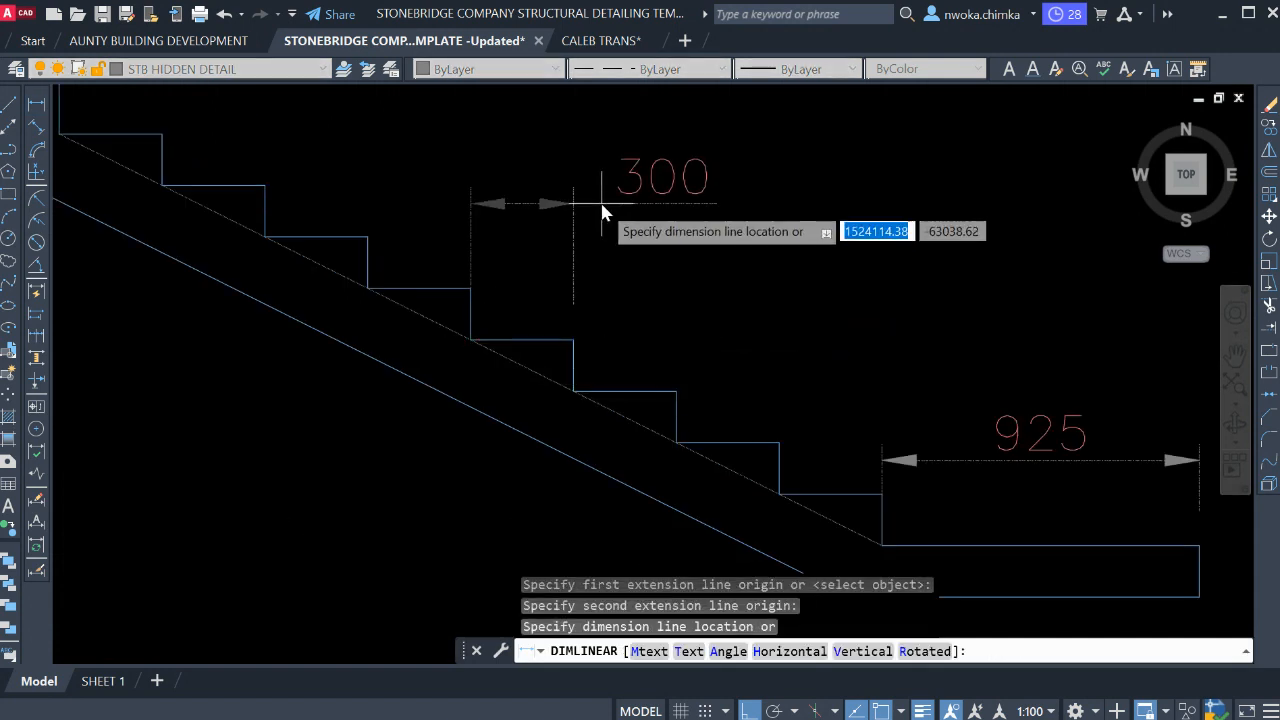
key("Escape")
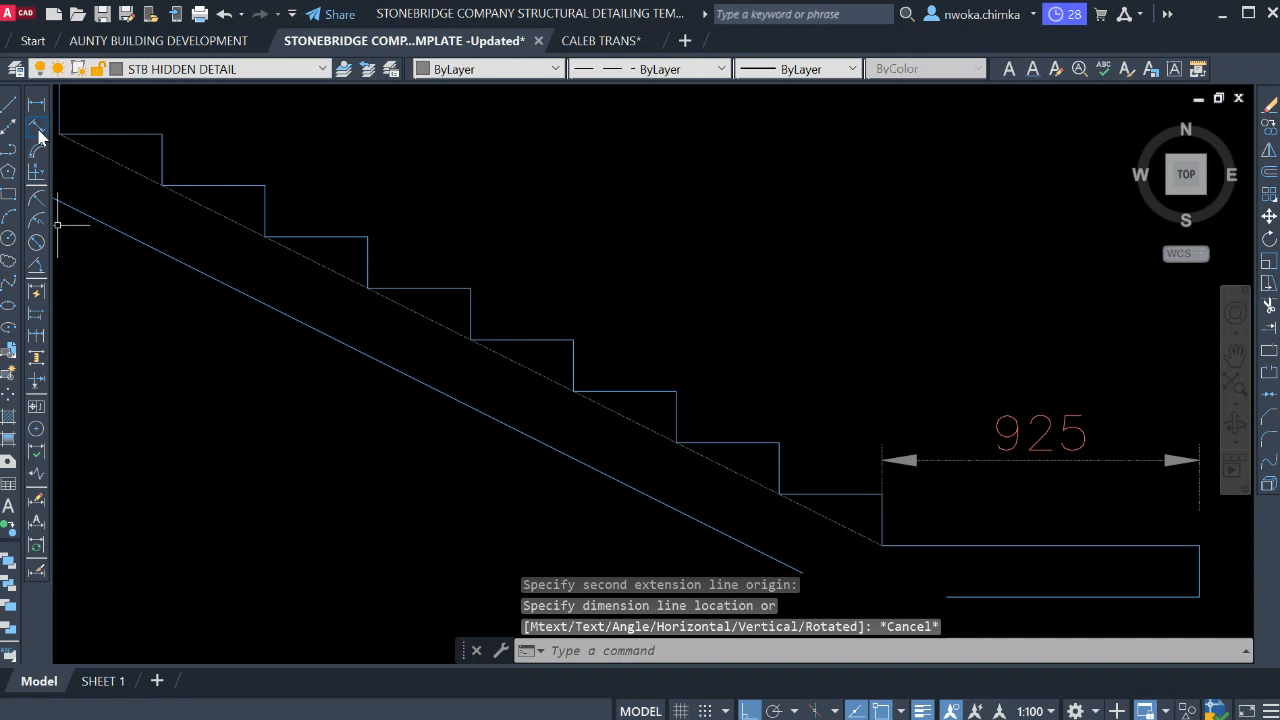
Measure the waist thickness of the Section C-C flight perpendicular to its soffit with an aligned dimension and Ortho off, without placing it.
left_click(38, 129)
scroll(448, 345, "up", 3)
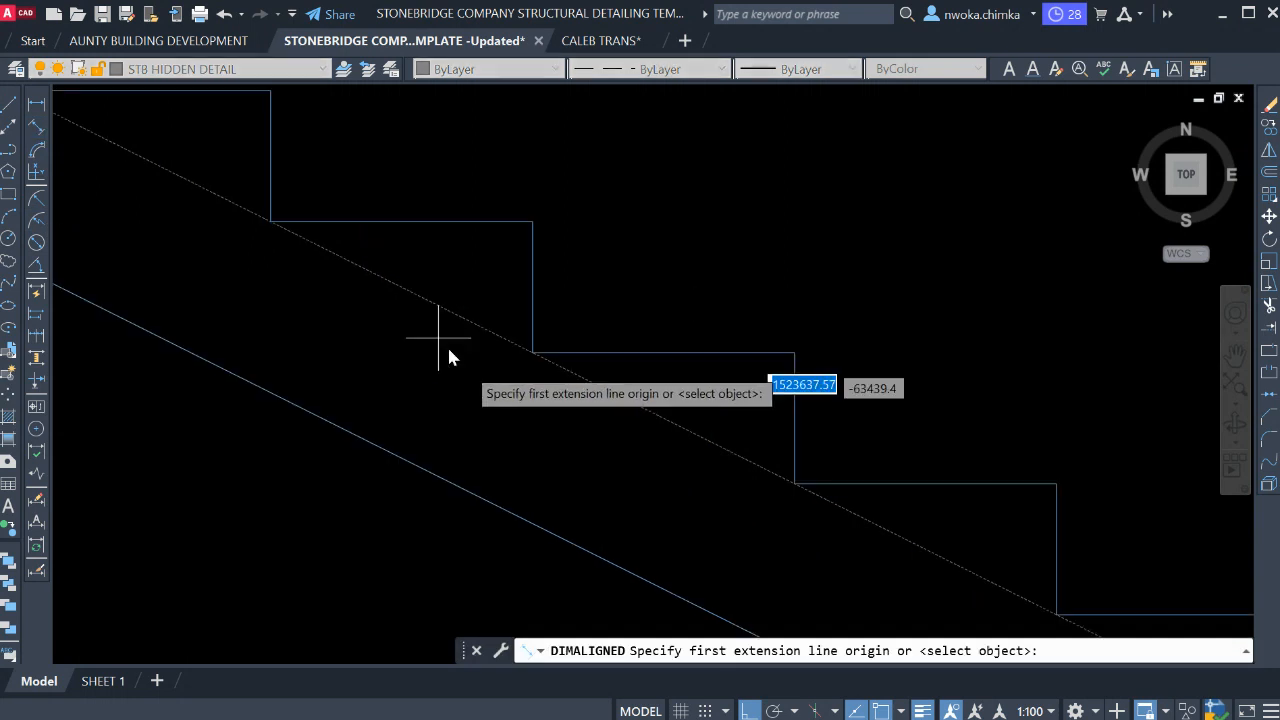
left_click(525, 354)
key("F8")
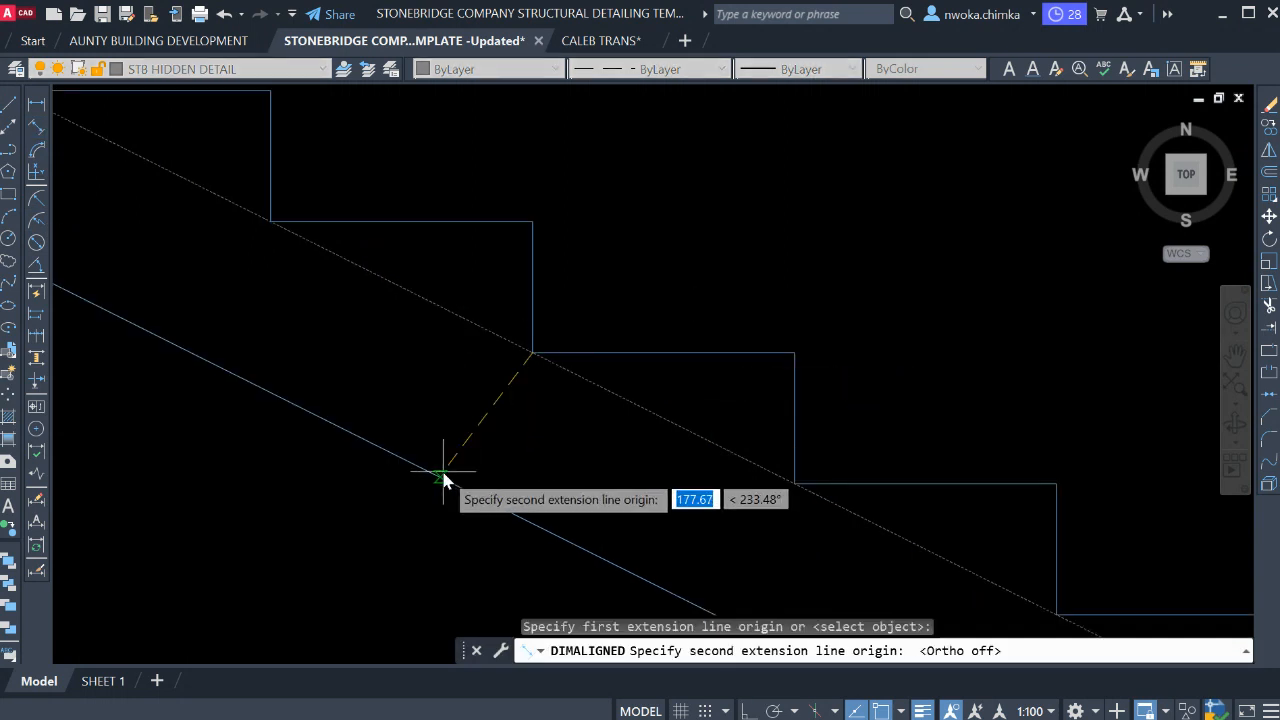
left_click(445, 480)
scroll(468, 400, "down", 2)
scroll(491, 423, "up", 2)
key("Return")
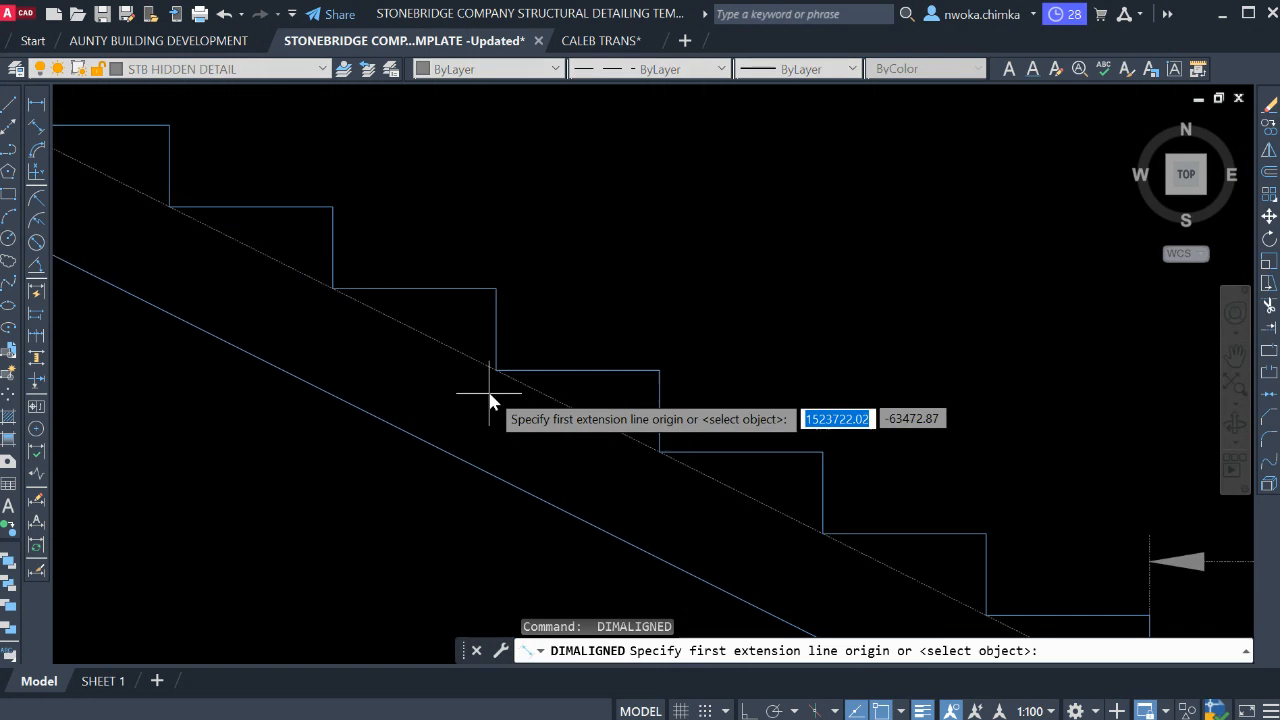
left_click(494, 371)
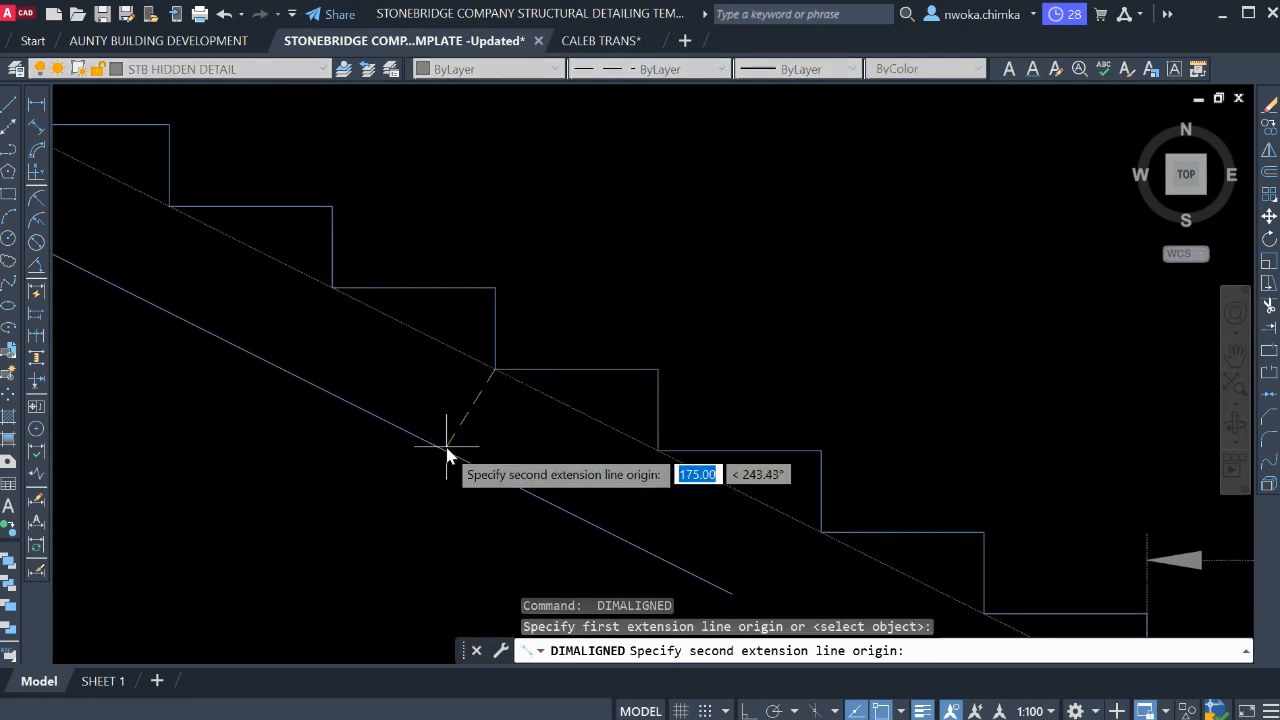
left_click(450, 452)
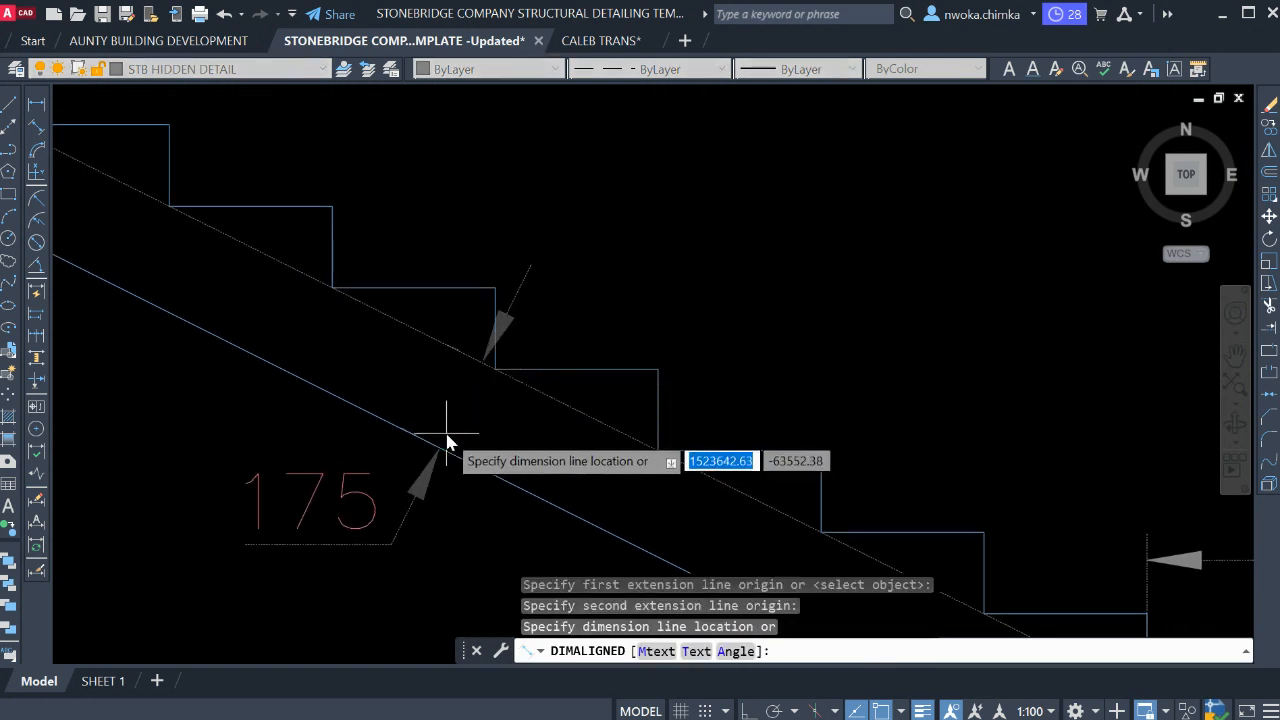
key("Escape")
Measure the slab thickness at the outer end of Section C-C's upper landing with an aligned dimension, without placing it.
scroll(450, 443, "down", 8)
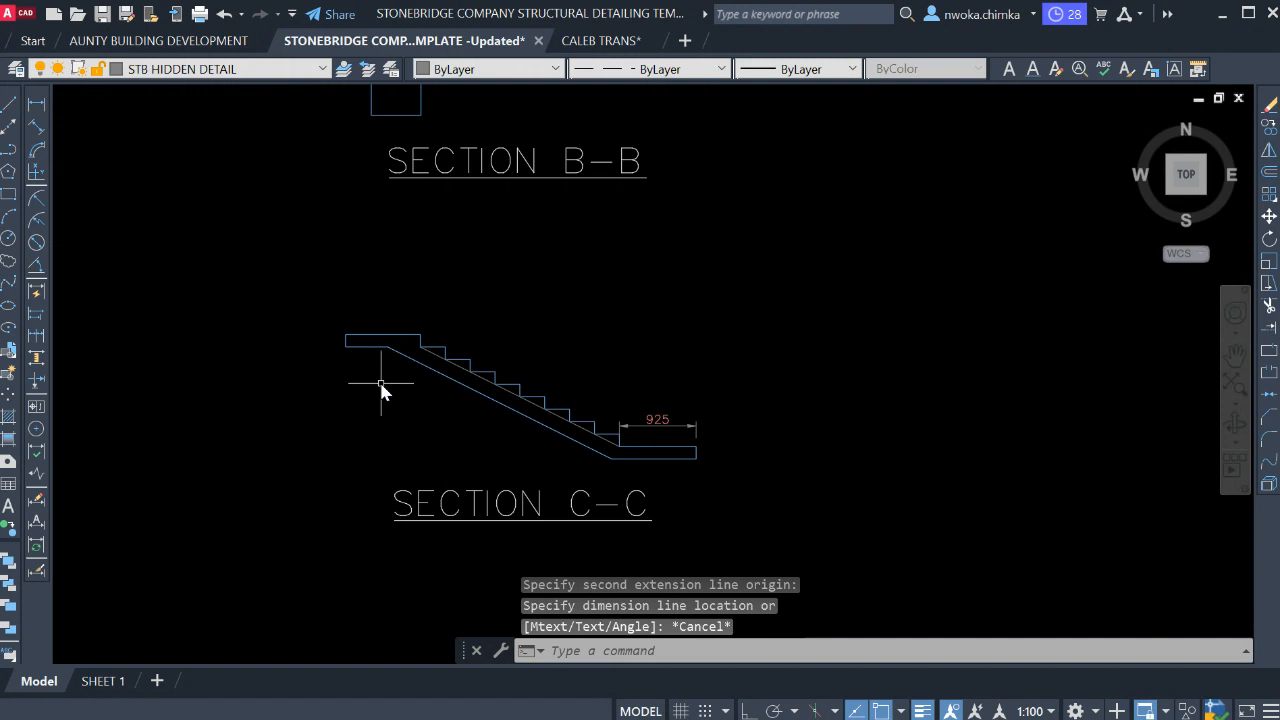
scroll(365, 345, "up", 8)
key("Return")
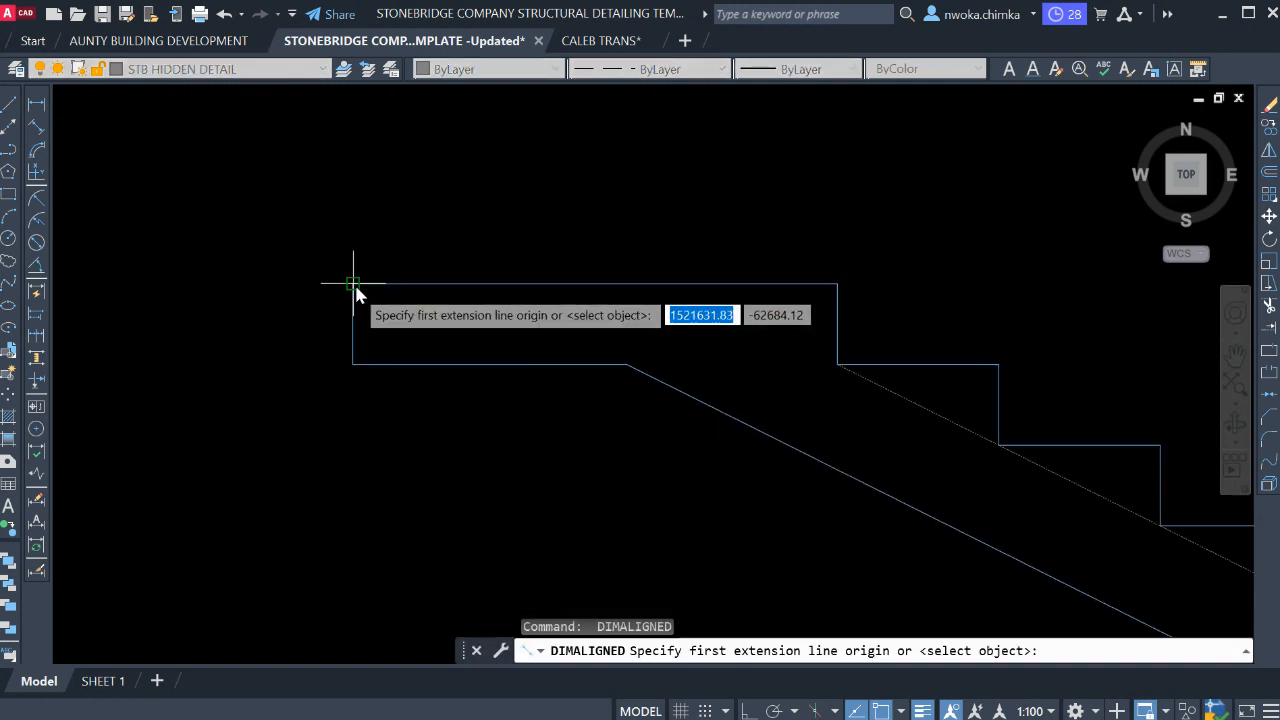
left_click(353, 286)
left_click(354, 367)
scroll(354, 367, "down", 5)
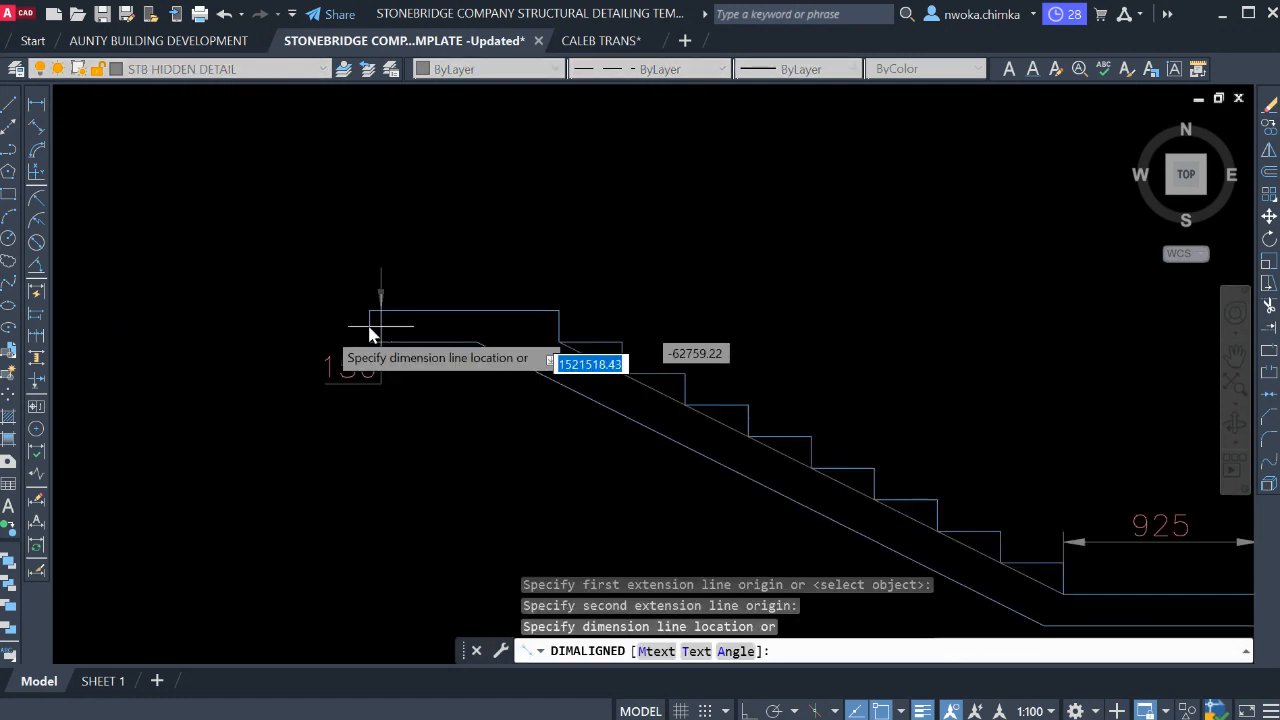
key("Escape")
Erase the landing dimension above the lower landing of Section C-C.
scroll(603, 390, "down", 3)
scroll(605, 390, "up", 4)
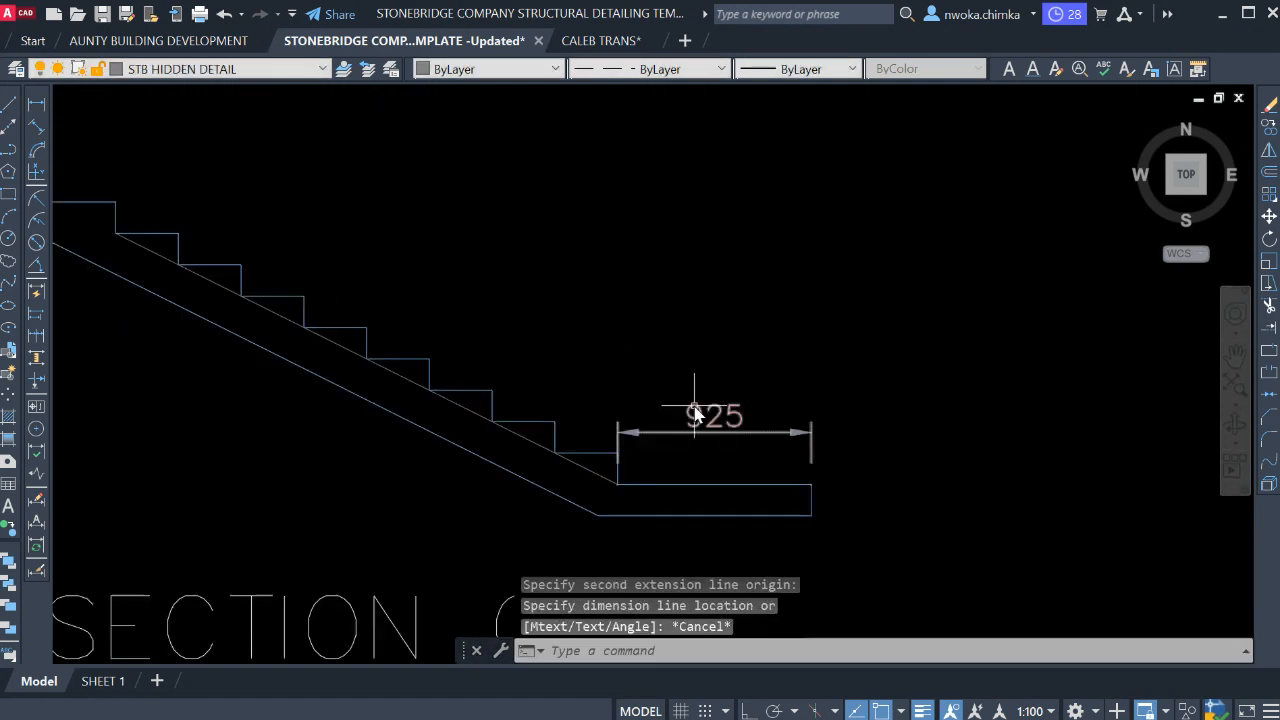
left_click(697, 422)
type("e")
key("Return")
scroll(690, 404, "down", 3)
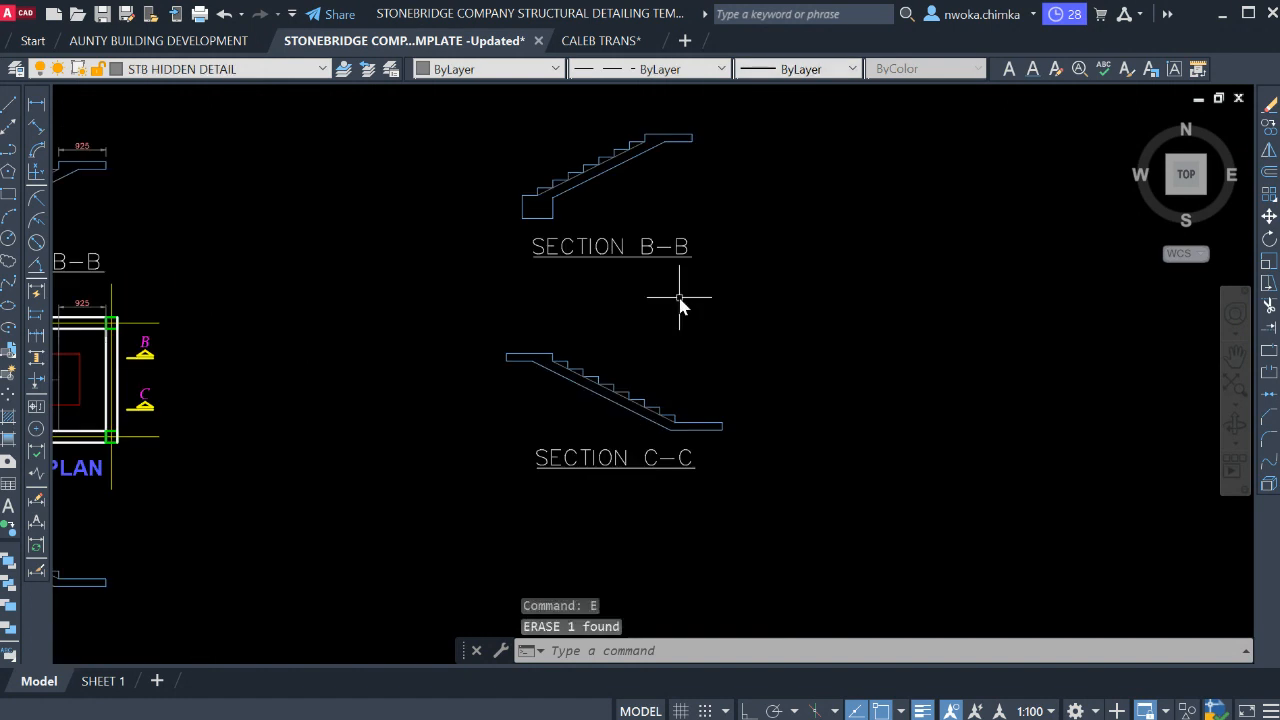
Erase the landing dimensions above the staircase plan and above the Section B-B drawn over it.
middle_click_drag(681, 297, 884, 200)
middle_click_drag(353, 399, 683, 532)
scroll(603, 212, "up", 2)
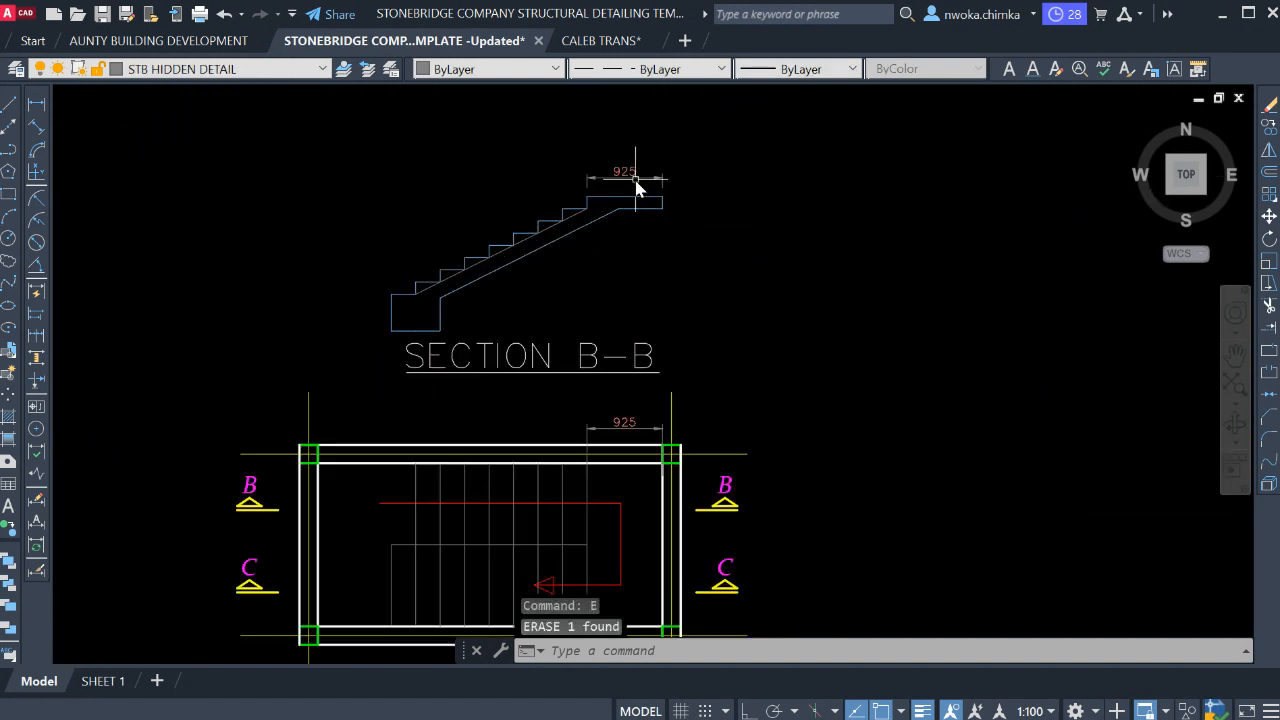
left_click(622, 182)
left_click(622, 420)
key("Return")
scroll(484, 313, "down", 4)
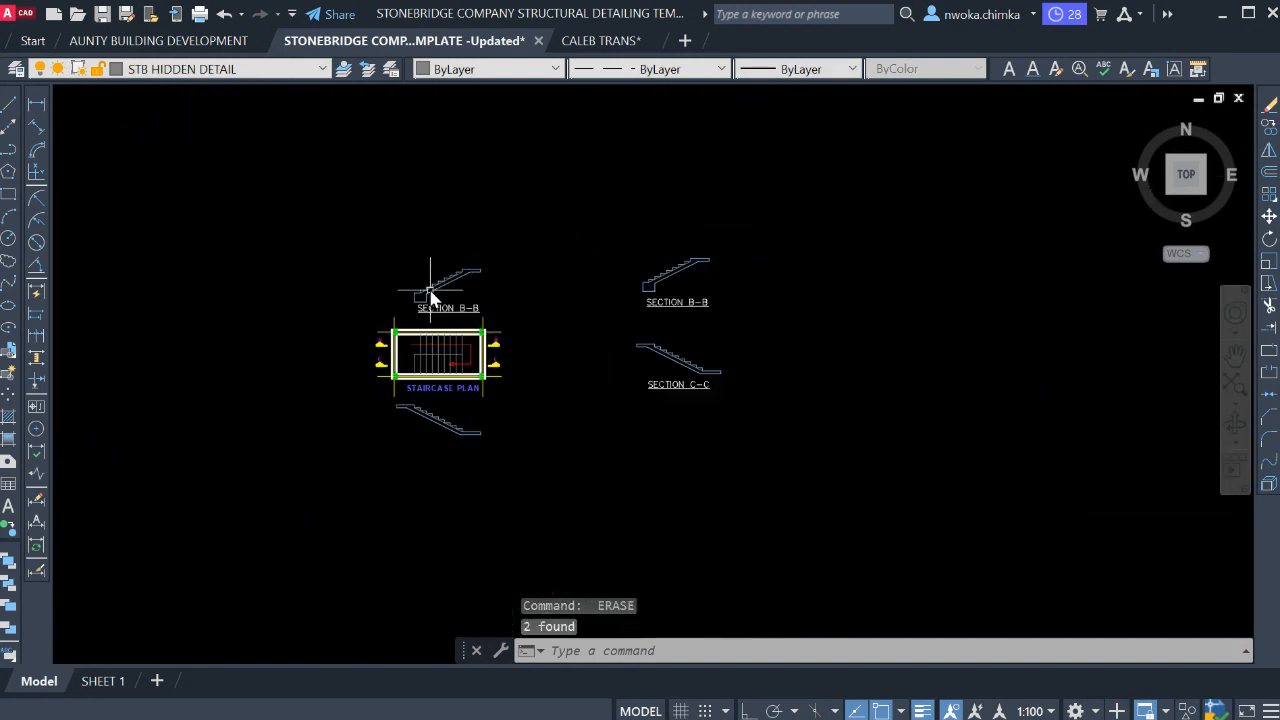
Examine the reinforced Section A-A on the existing staircase detail sheet as a reference for the new sections.
scroll(680, 266, "up", 6)
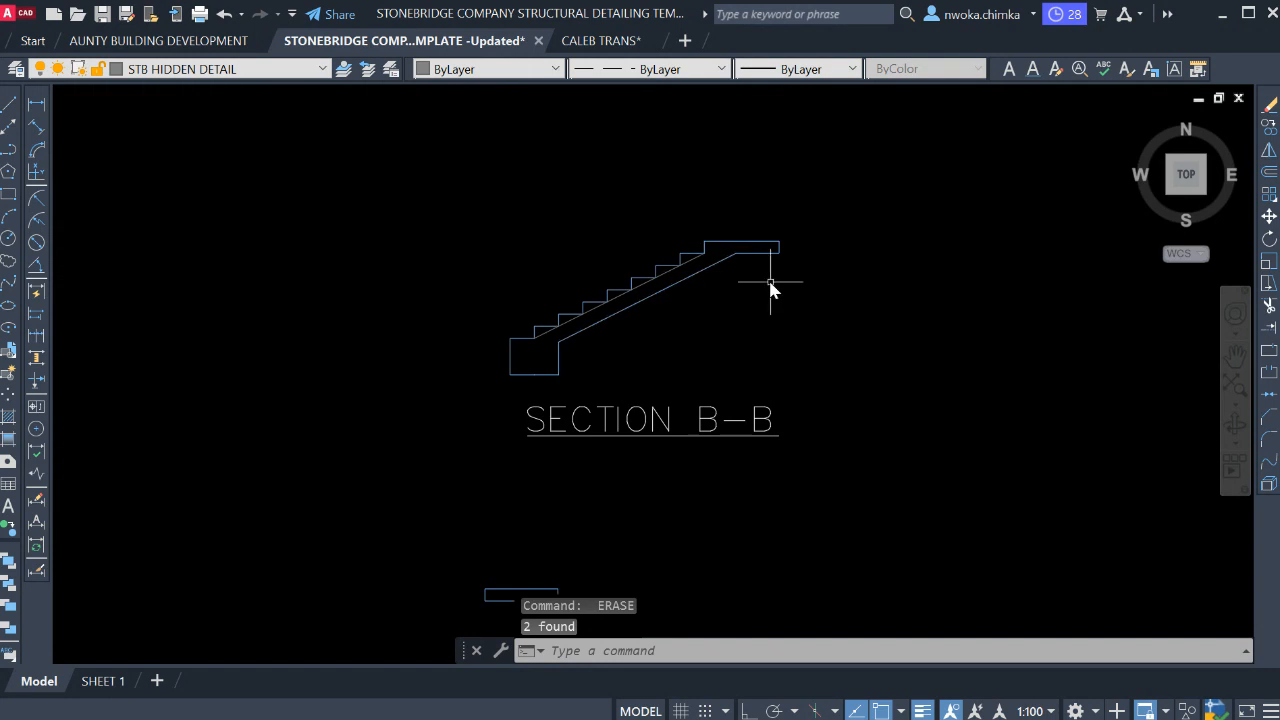
scroll(771, 293, "down", 2)
middle_click_drag(707, 424, 626, 292)
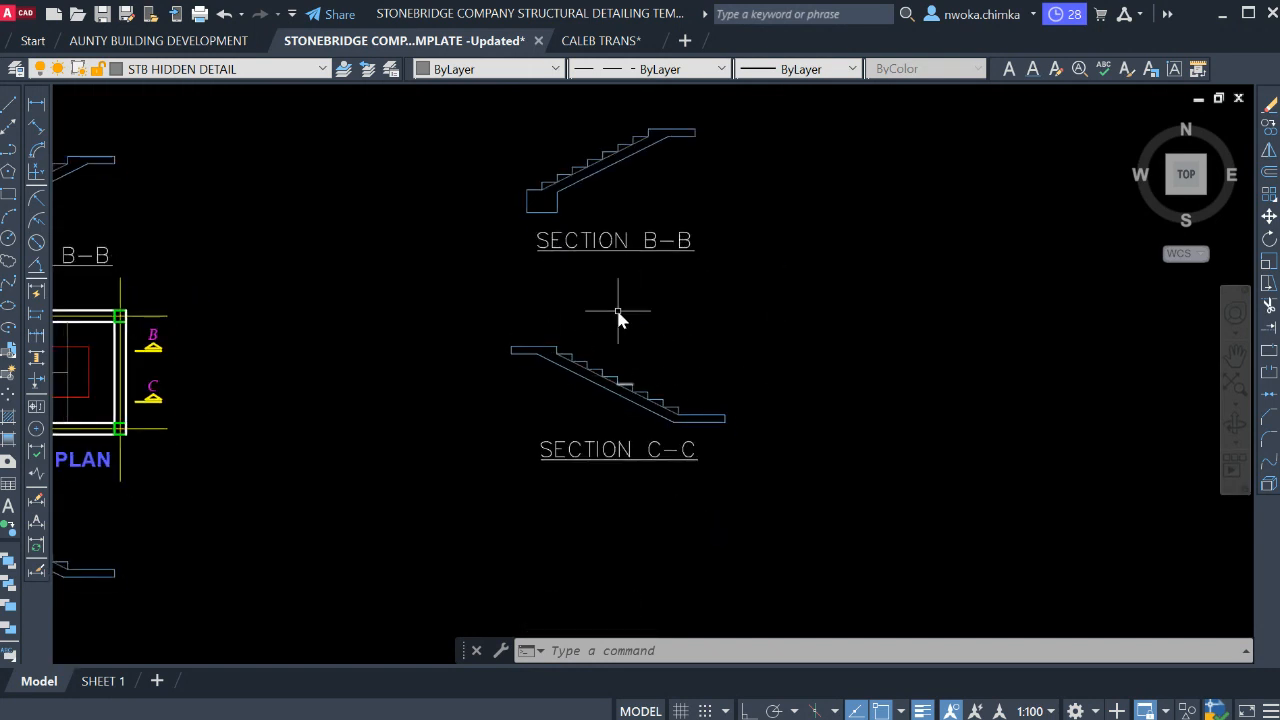
mouse_move(618, 318)
middle_mouse_down()
mouse_move(580, 383)
mouse_move(569, 380)
middle_mouse_up()
scroll(557, 271, "up", 4)
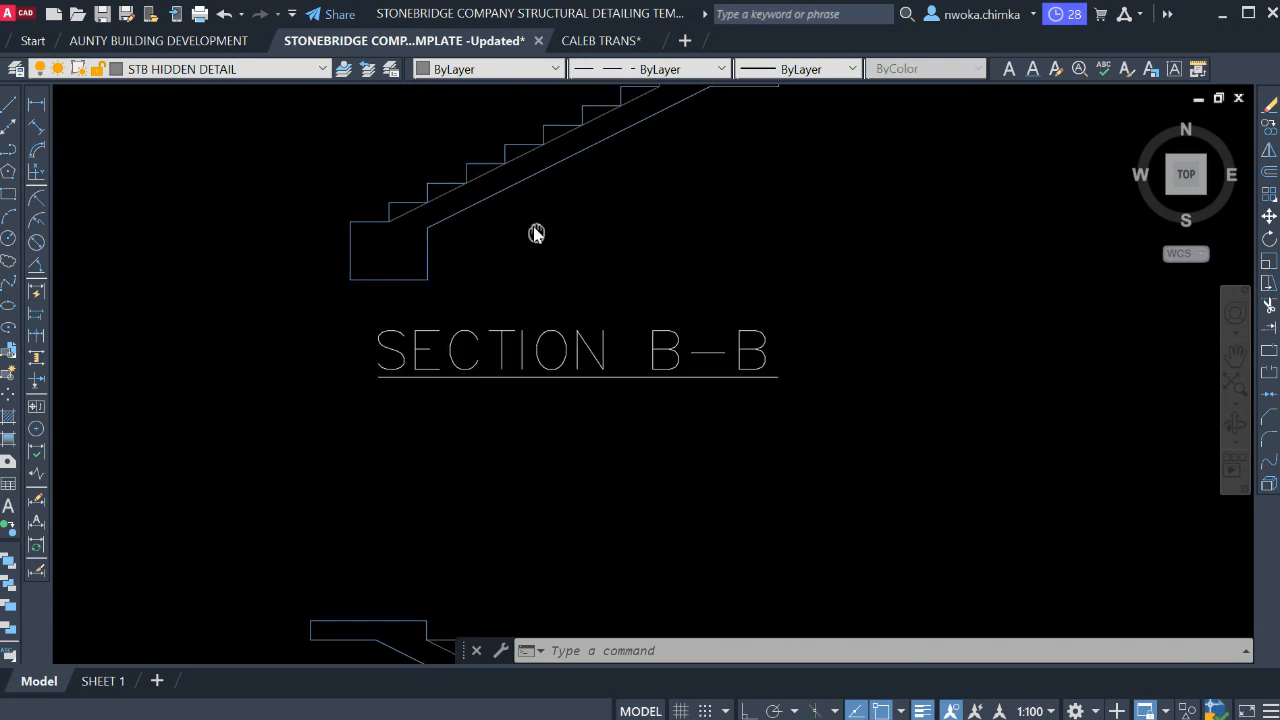
scroll(557, 228, "down", 3)
scroll(751, 251, "down", 5)
scroll(457, 351, "down", 5)
middle_click_drag(457, 351, 968, 240)
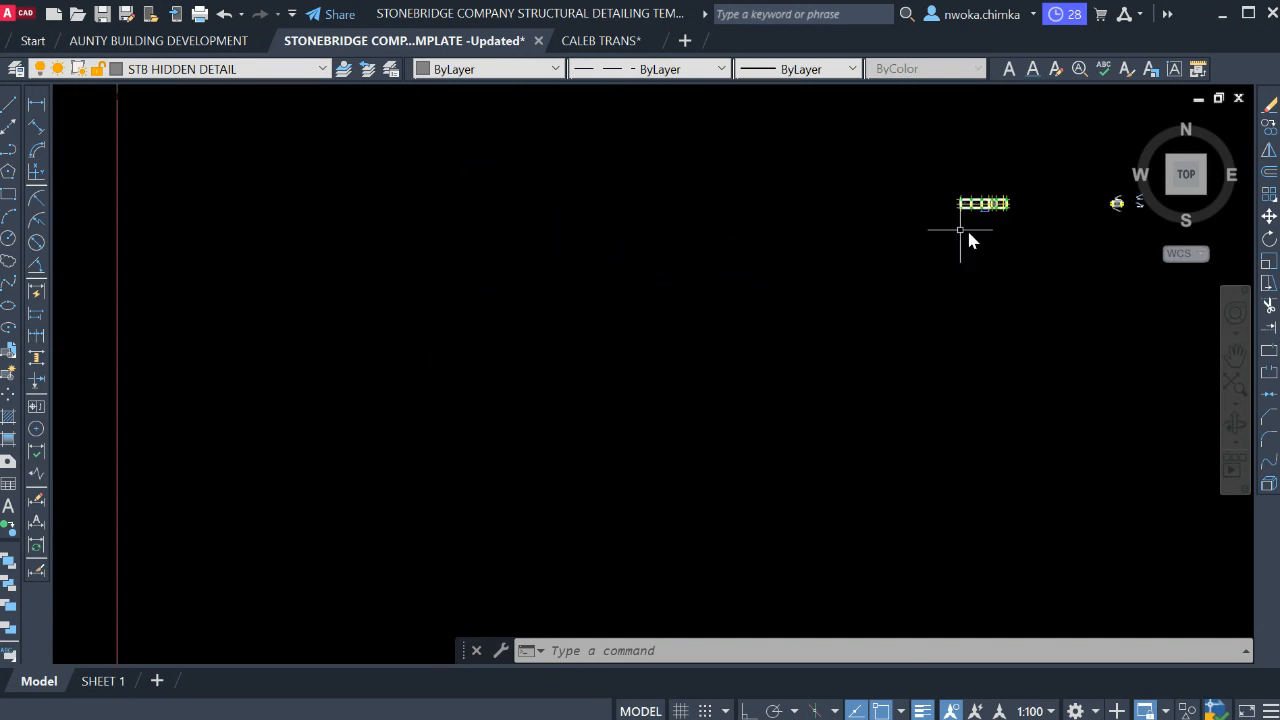
scroll(822, 247, "down", 4)
middle_click_drag(501, 345, 802, 258)
scroll(665, 279, "down", 2)
scroll(378, 243, "up", 10)
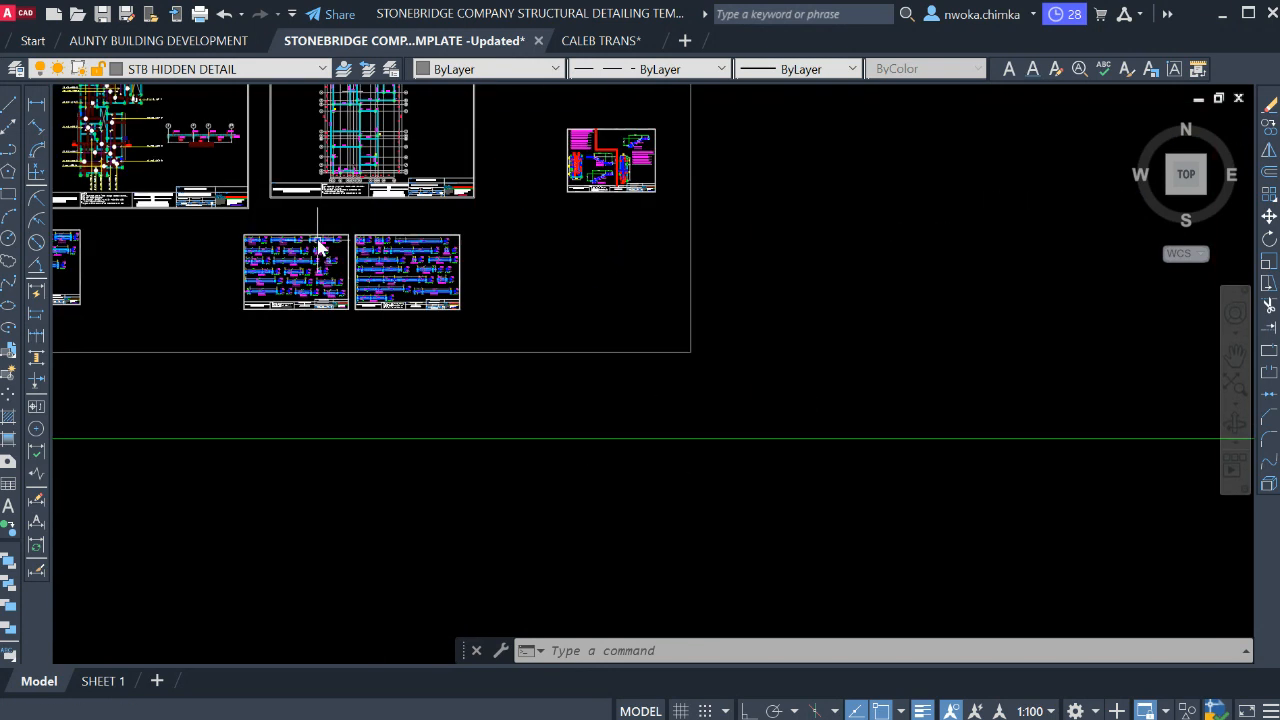
scroll(569, 158, "up", 2)
scroll(620, 260, "up", 5)
scroll(620, 260, "up", 3)
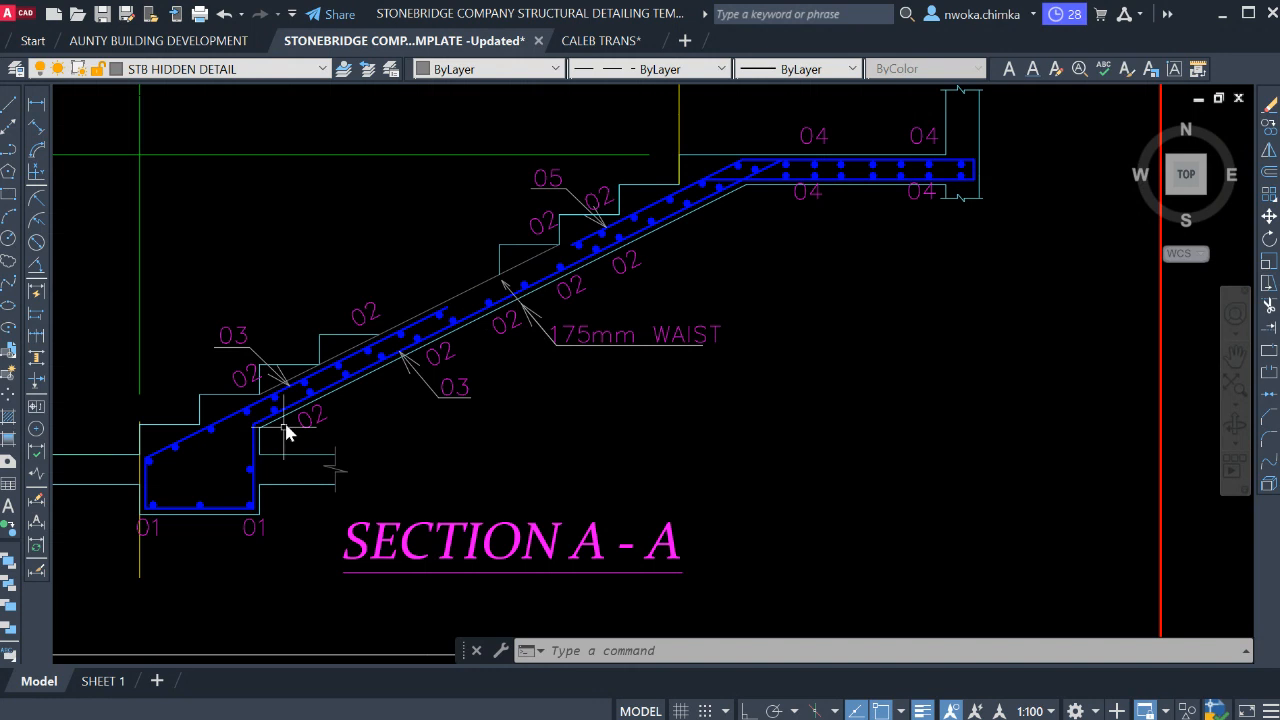
scroll(157, 437, "up", 2)
scroll(366, 371, "down", 6)
scroll(584, 314, "down", 4)
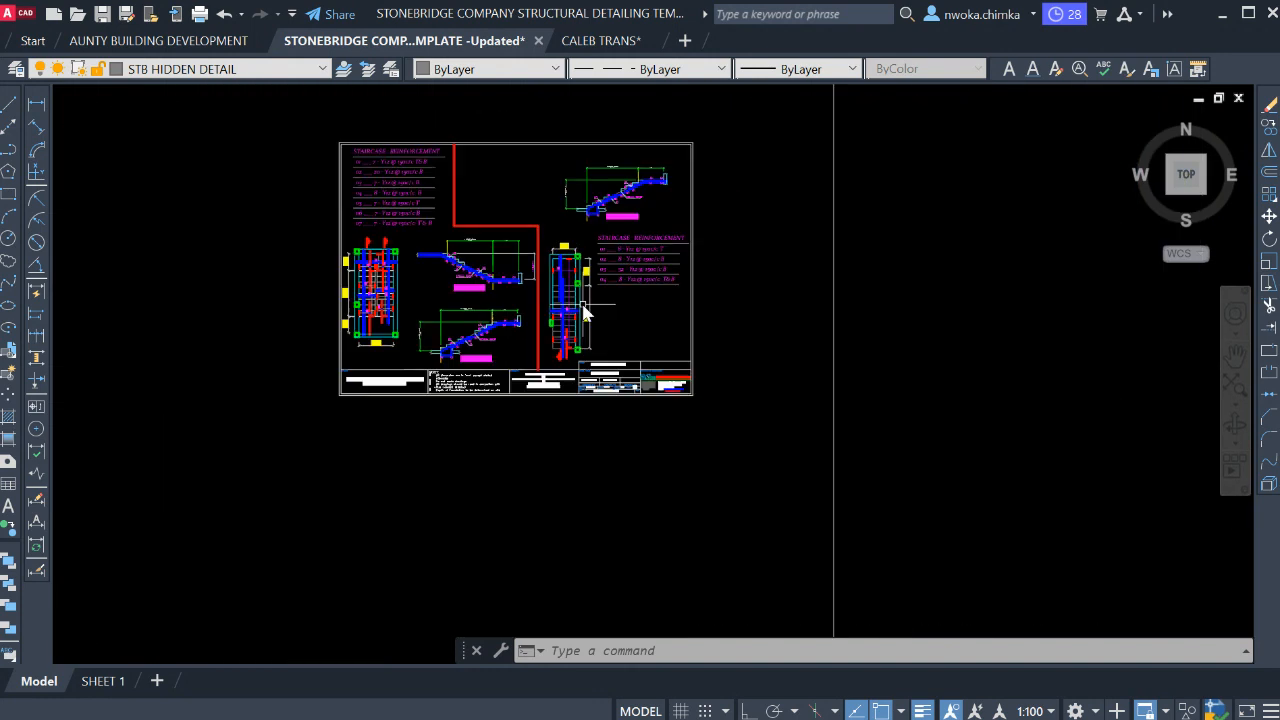
Return from the reference sheet to the staircase plan with its Section B-B and Section C-C drawings.
scroll(542, 345, "down", 4)
middle_click_drag(891, 312, 400, 420)
middle_click_drag(850, 300, 570, 408)
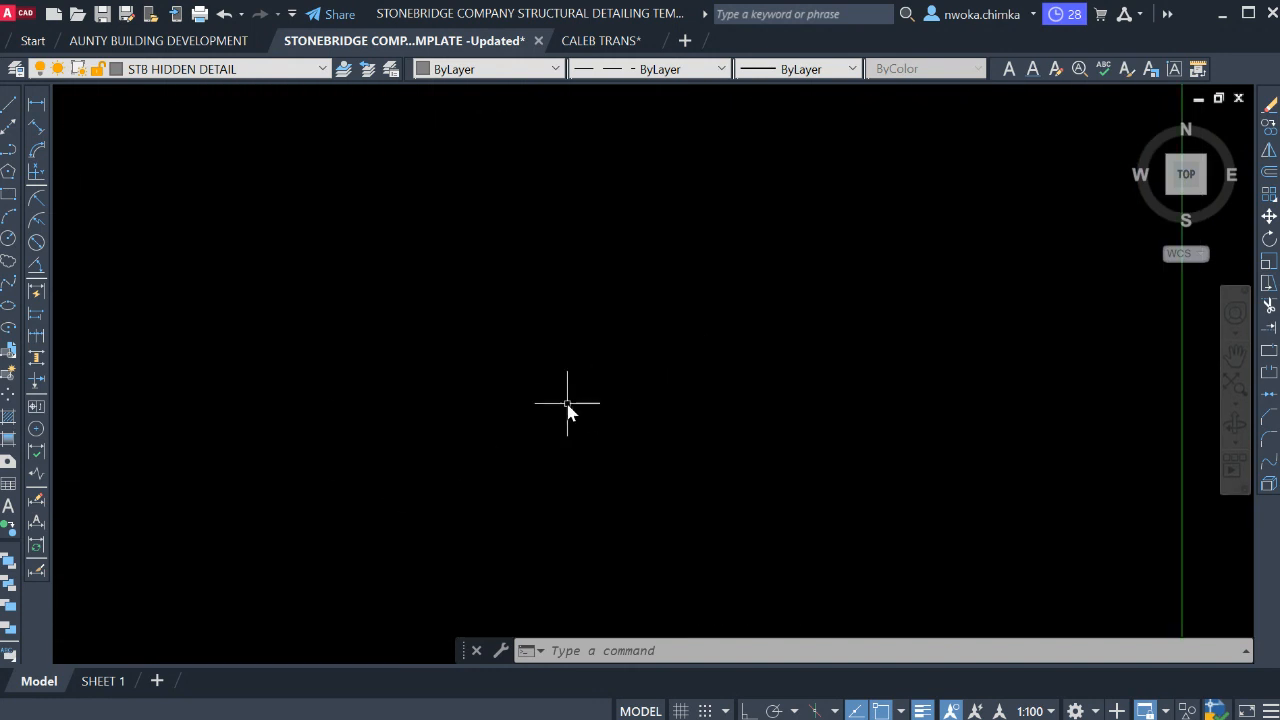
scroll(595, 400, "down", 4)
middle_click_drag(742, 408, 330, 495)
scroll(340, 490, "down", 2)
scroll(648, 376, "down", 4)
middle_click_drag(650, 376, 466, 386)
middle_click_drag(810, 350, 324, 347)
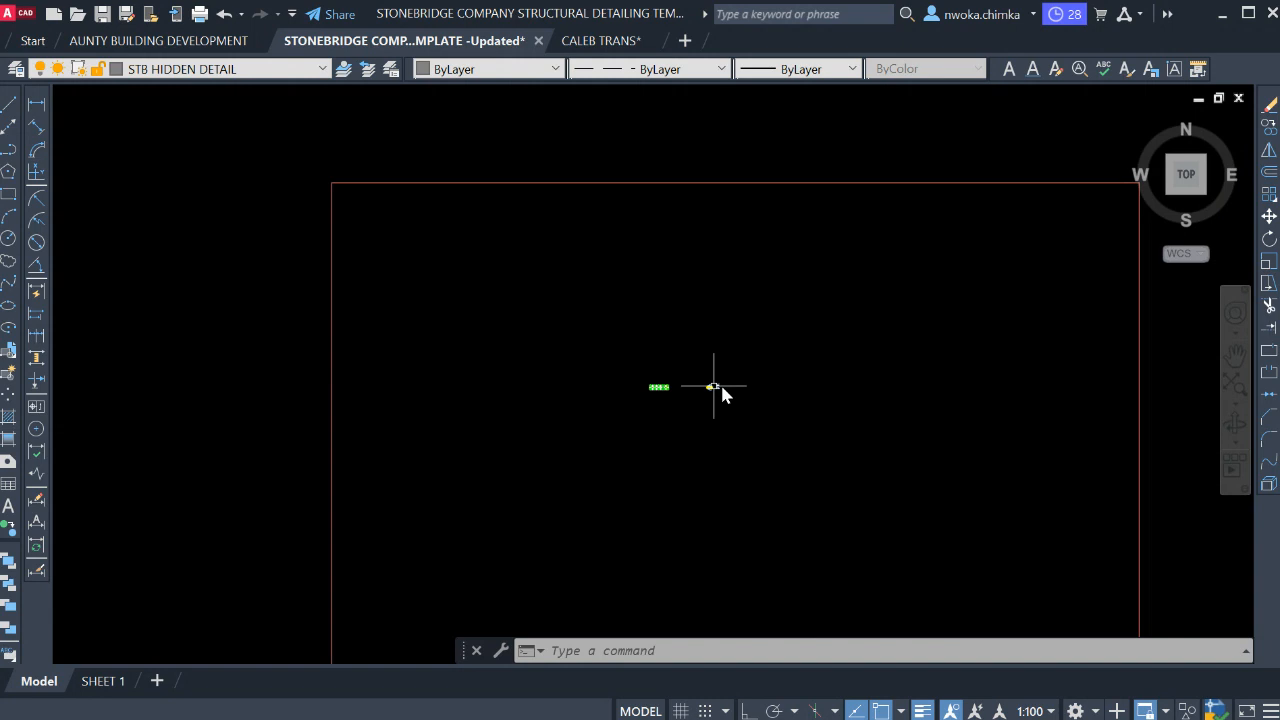
scroll(673, 388, "up", 2)
scroll(805, 390, "up", 4)
scroll(600, 371, "up", 6)
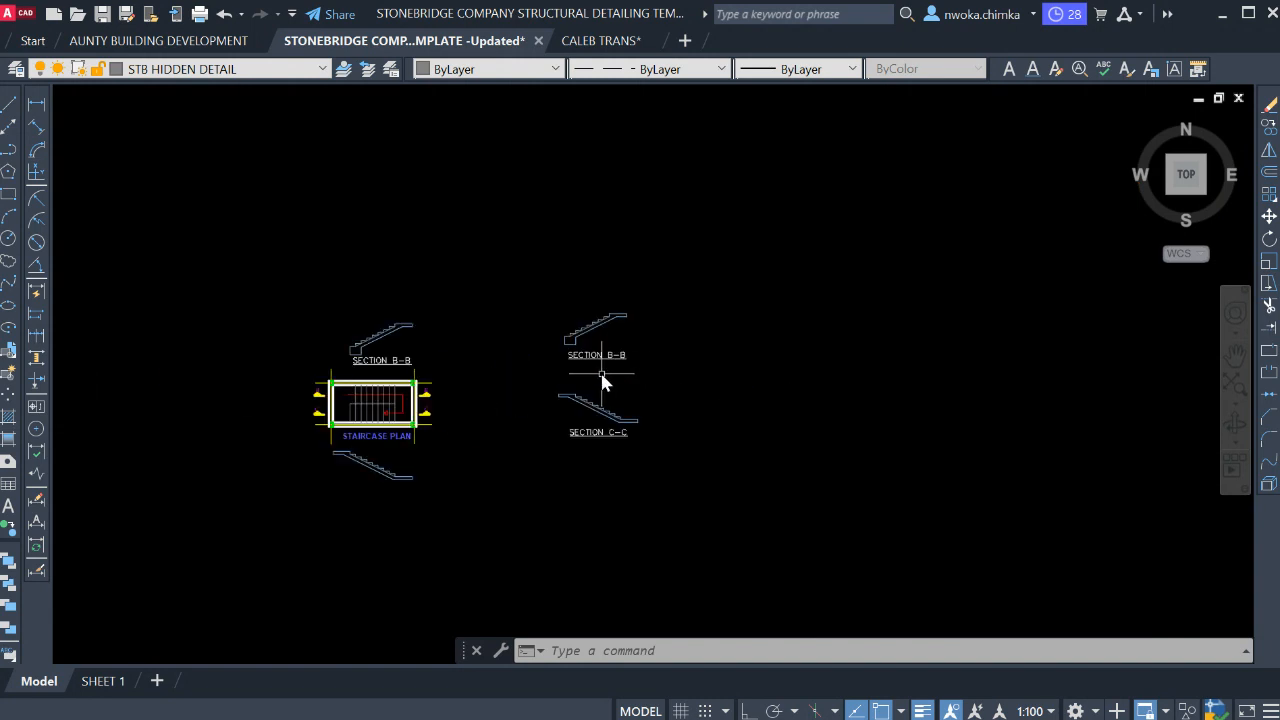
middle_click_drag(601, 338, 805, 330)
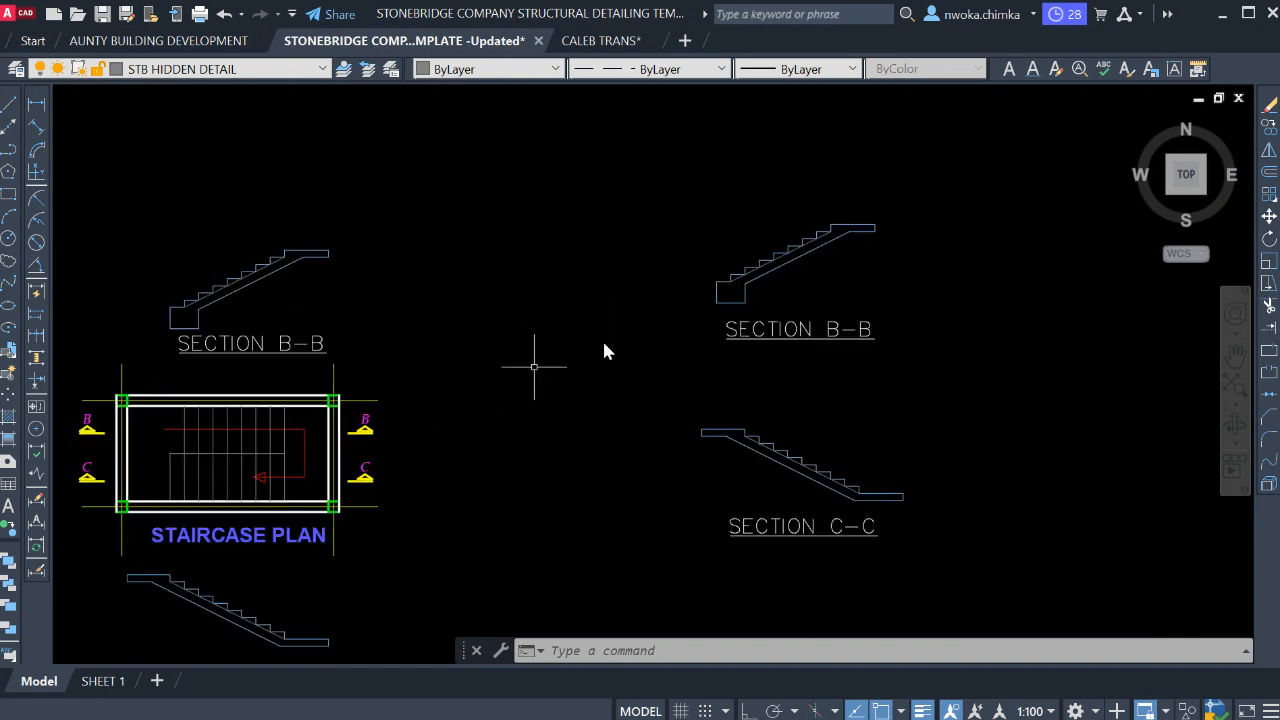
Copy the SECTION C-C title from the separate section drawing to below the untitled flight under the staircase plan.
middle_click_drag(175, 420, 400, 380)
scroll(440, 385, "up", 2)
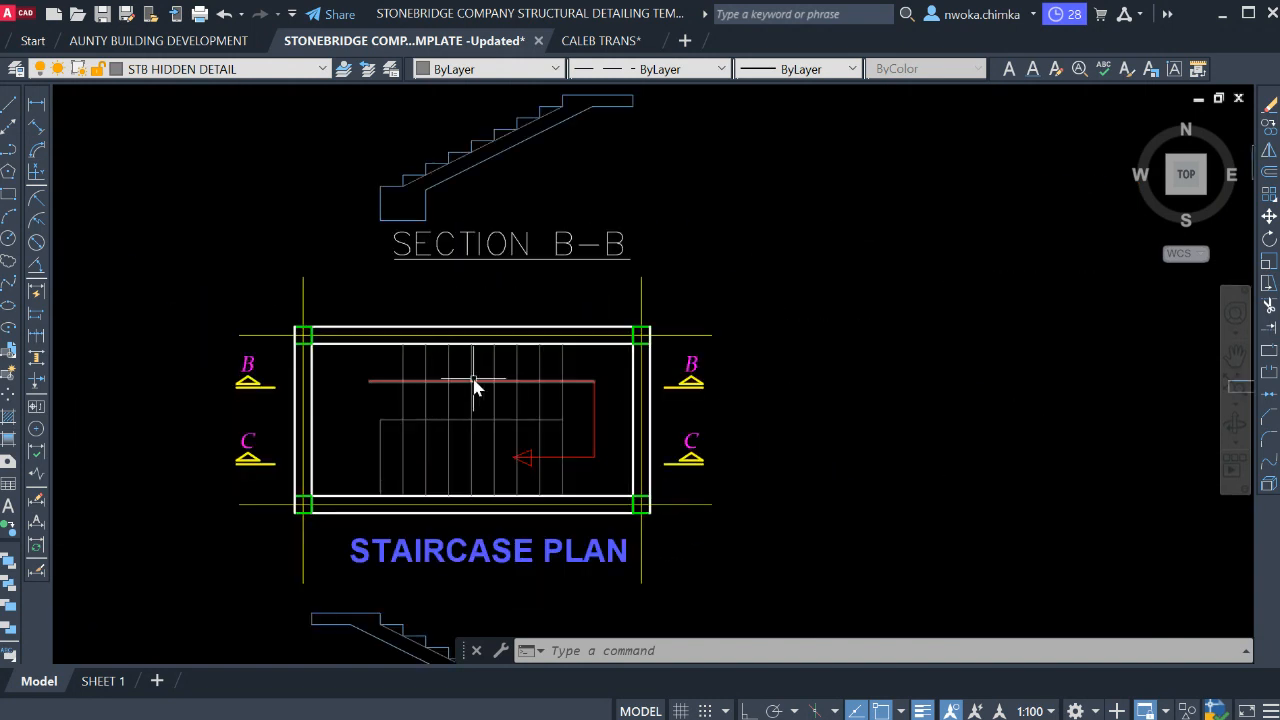
scroll(474, 385, "down", 4)
scroll(497, 352, "up", 2)
middle_click_drag(443, 580, 456, 473)
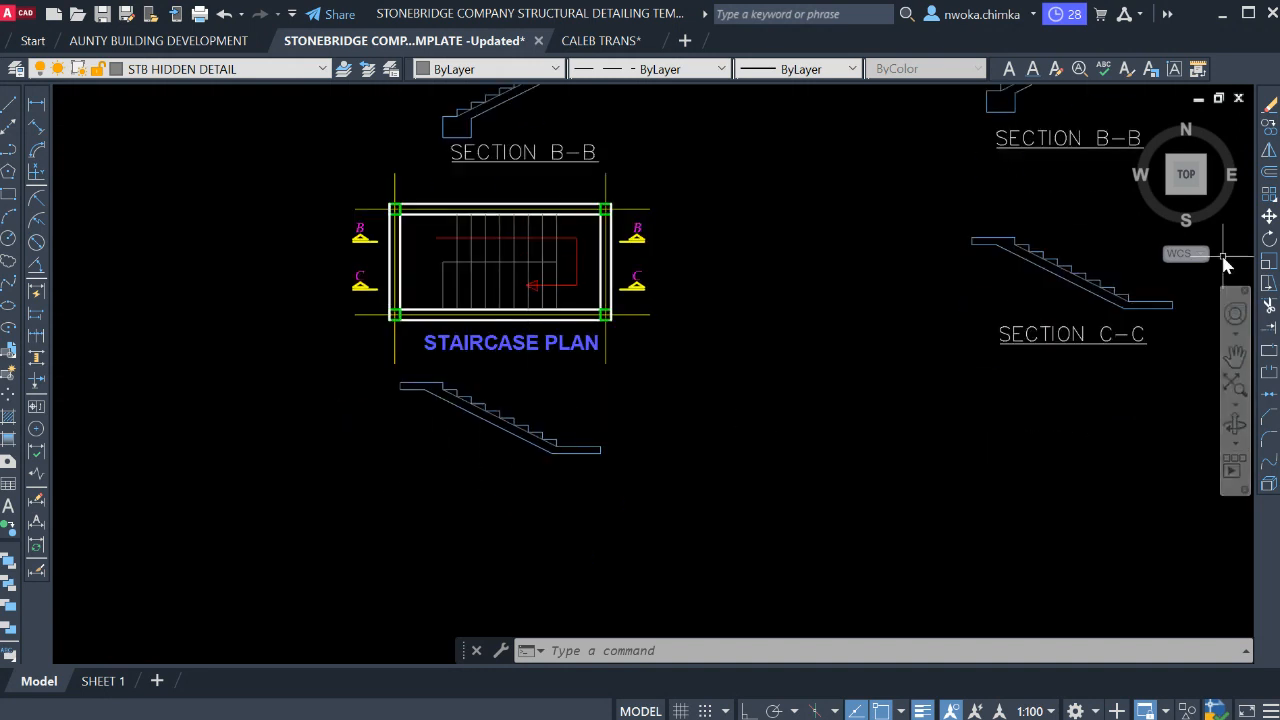
left_click(1052, 338)
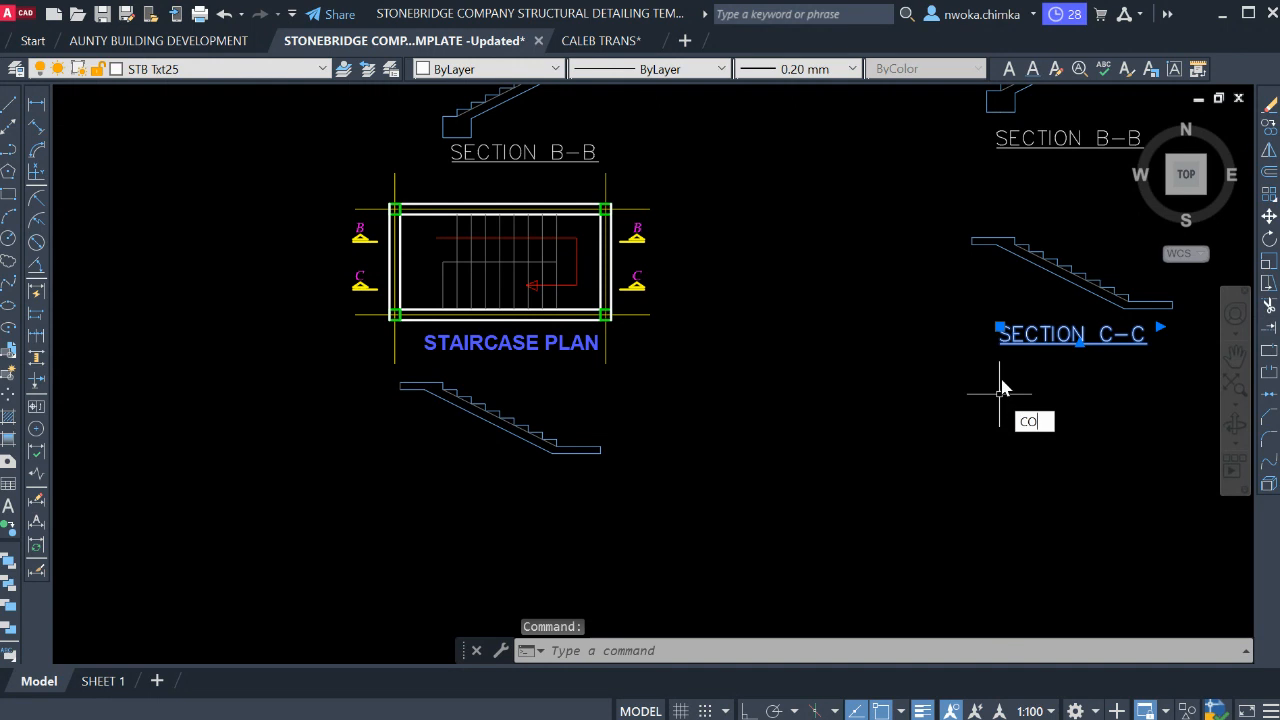
type("CO")
key("Return")
left_click(1000, 329)
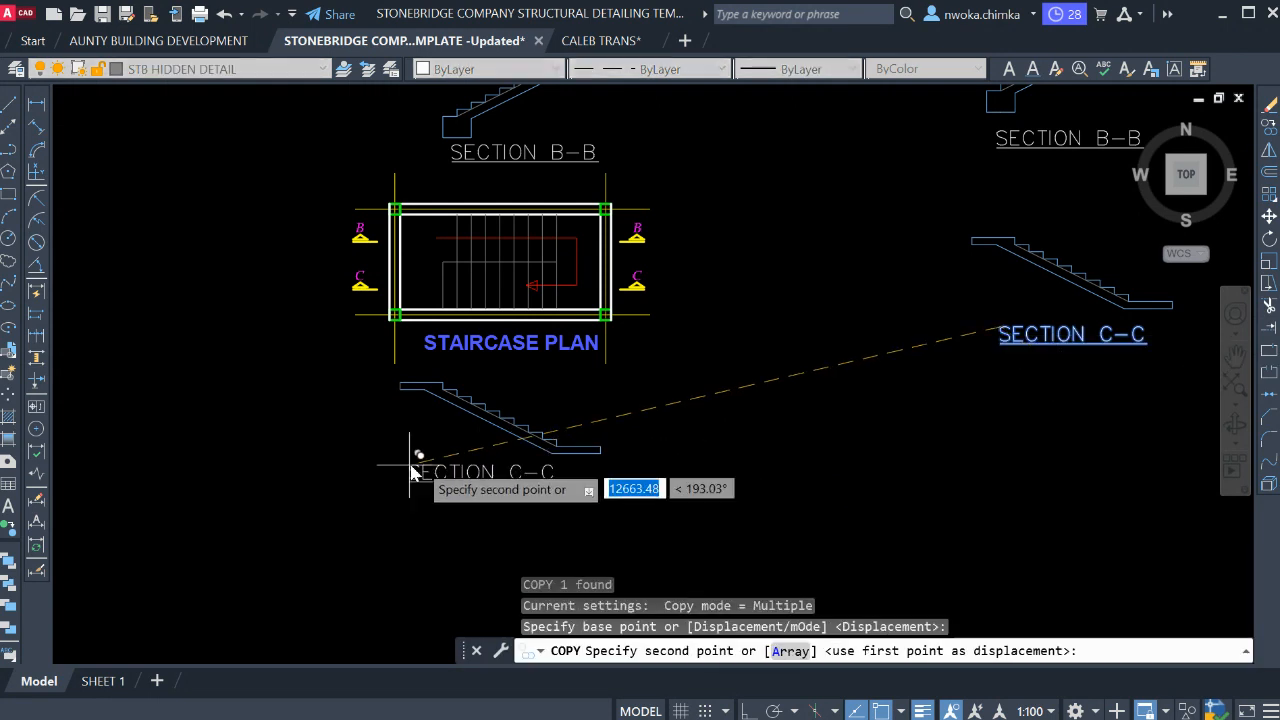
left_click(414, 469)
key("Escape")
Examine the titled Section C-C below the staircase plan against the plan's steps, landings and section marks.
scroll(459, 188, "up", 2)
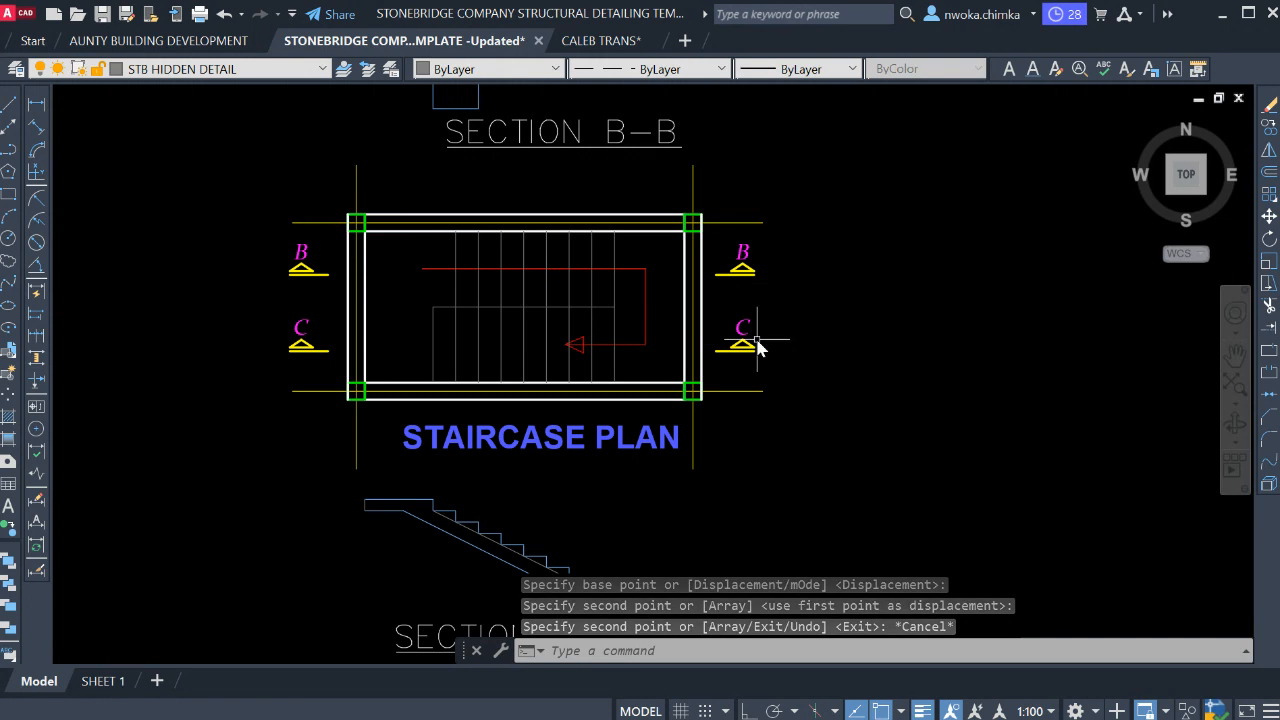
middle_click_drag(477, 455, 482, 281)
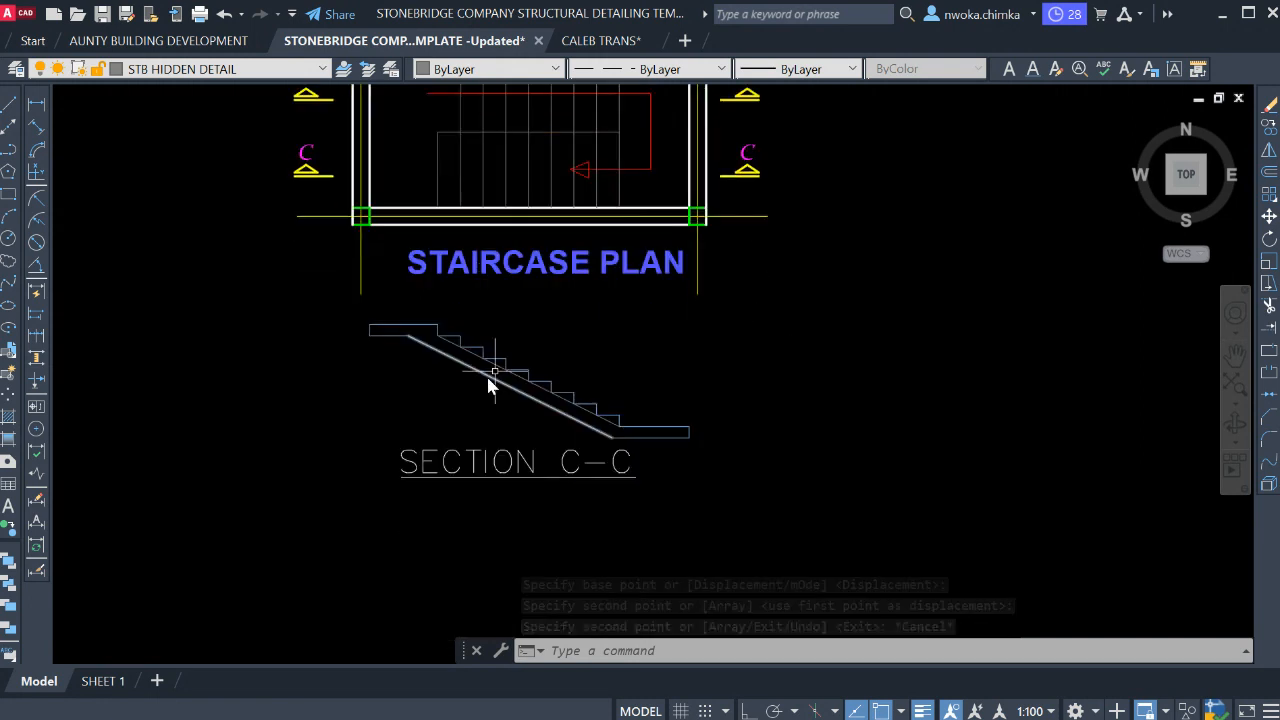
scroll(562, 355, "down", 2)
scroll(614, 355, "up", 2)
middle_click_drag(614, 355, 598, 430)
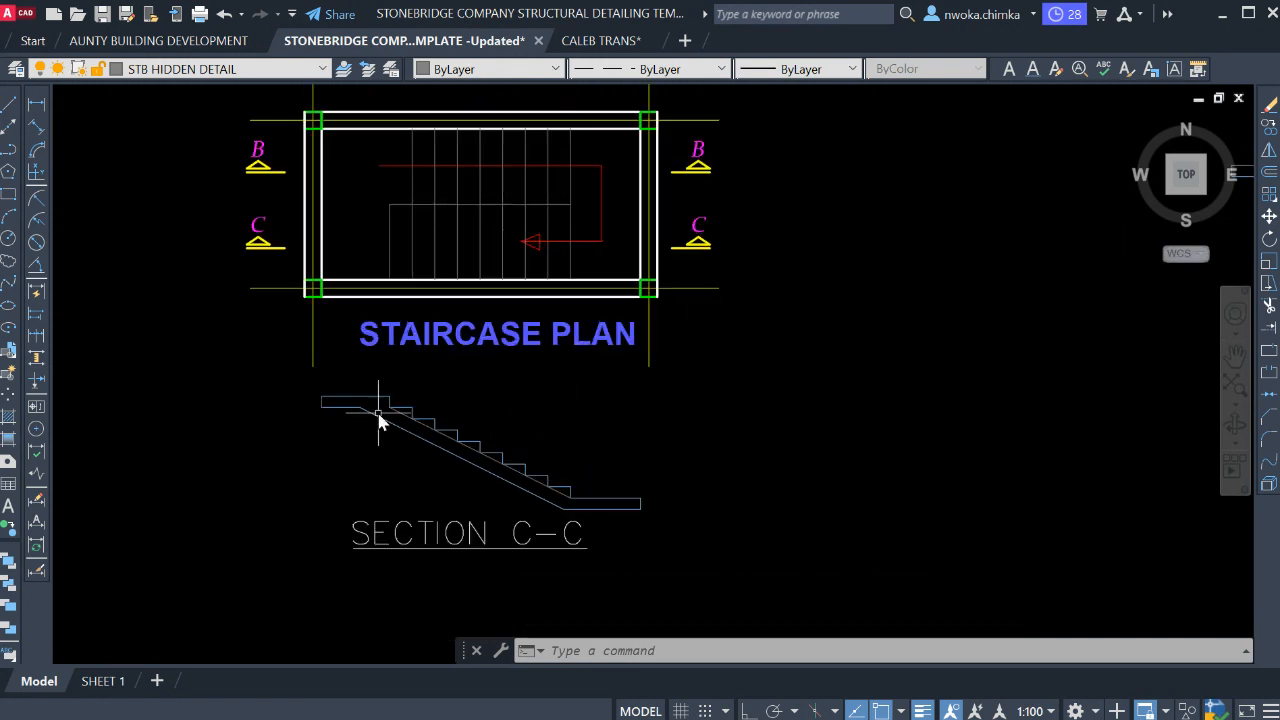
scroll(316, 392, "down", 2)
middle_click_drag(474, 400, 486, 434)
scroll(362, 414, "up", 2)
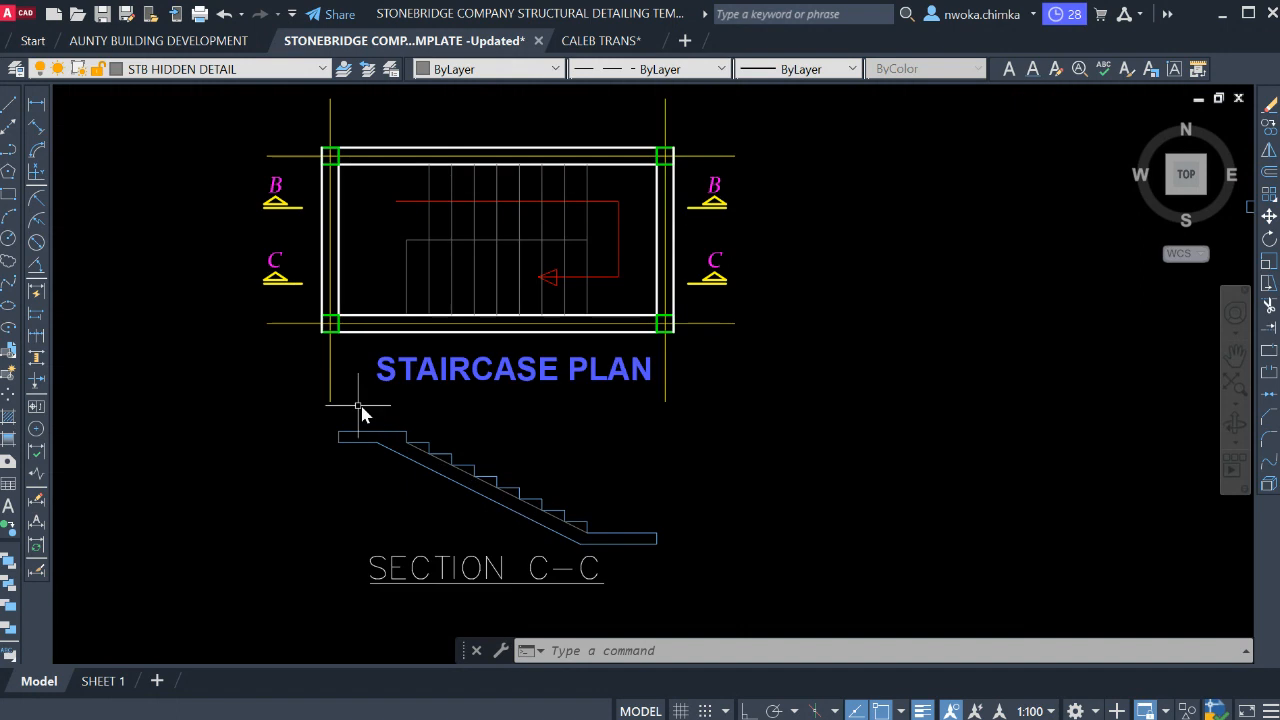
Copy the Section C-C flight from its lower landing's outer bottom corner onto the matching landing corner of Section B-B above the plan.
left_click(309, 412)
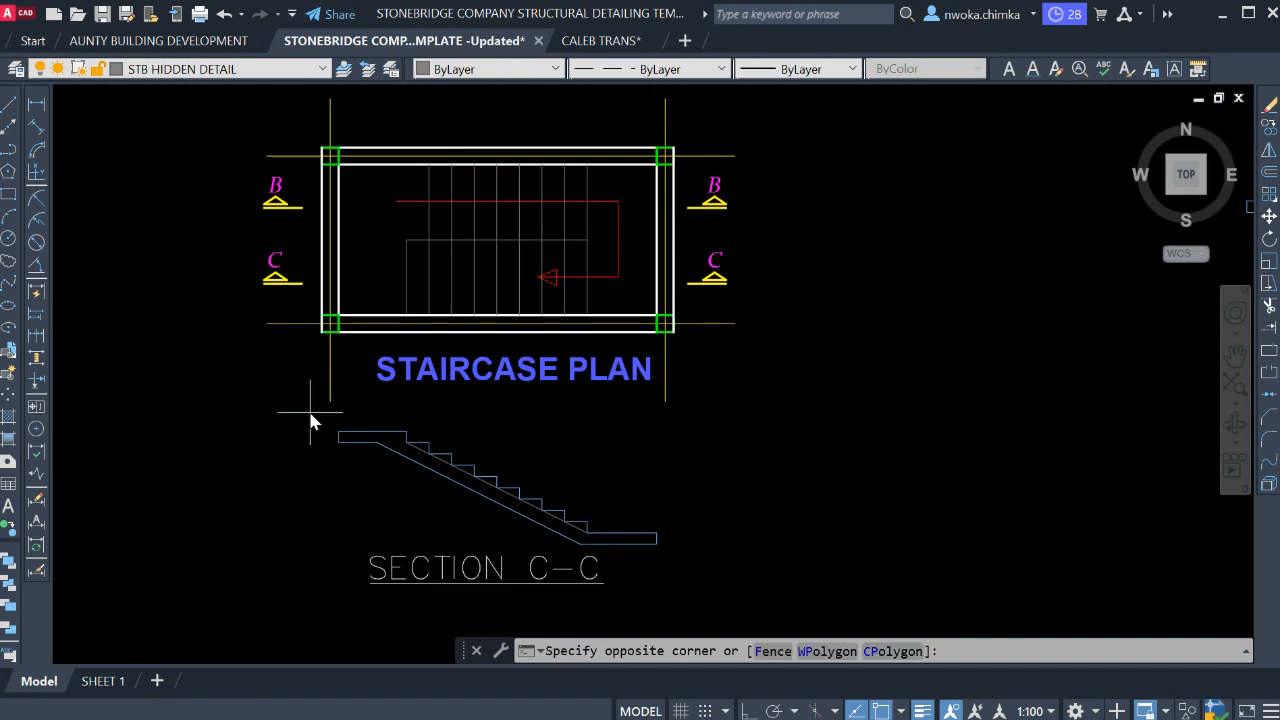
left_click(718, 548)
type("c")
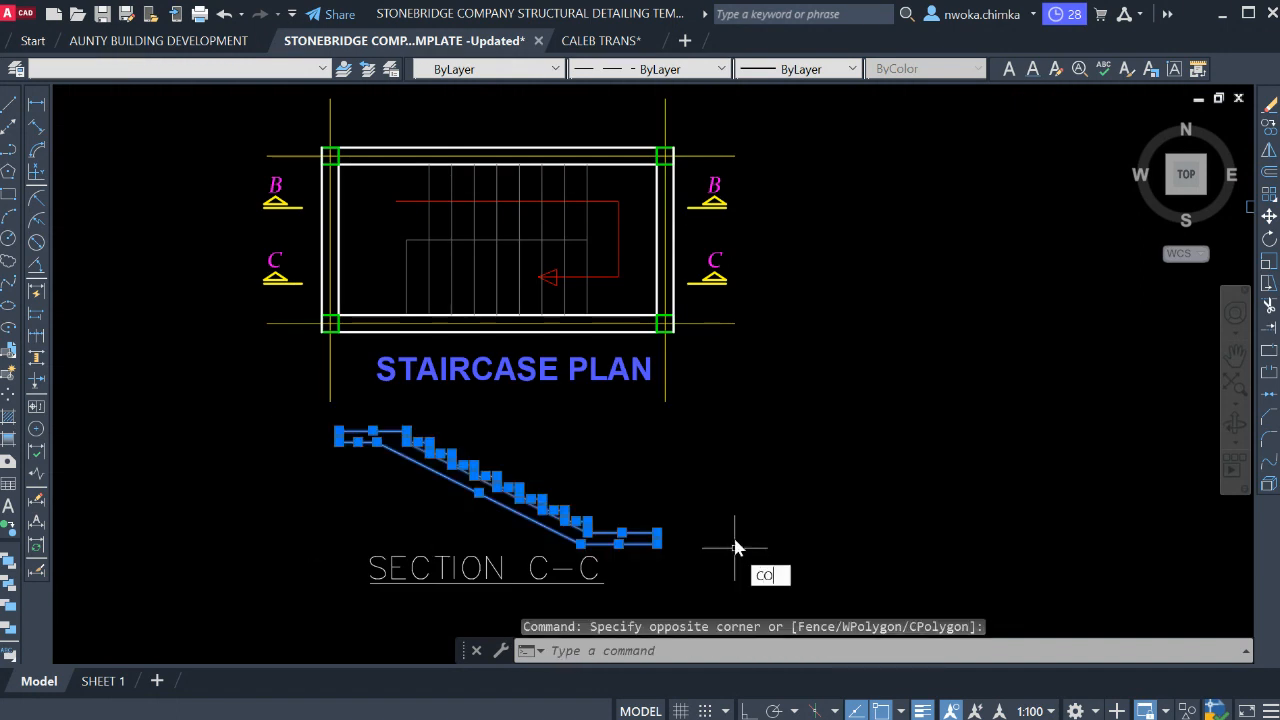
type("o")
key("Return")
scroll(685, 553, "up", 2)
left_click(655, 540)
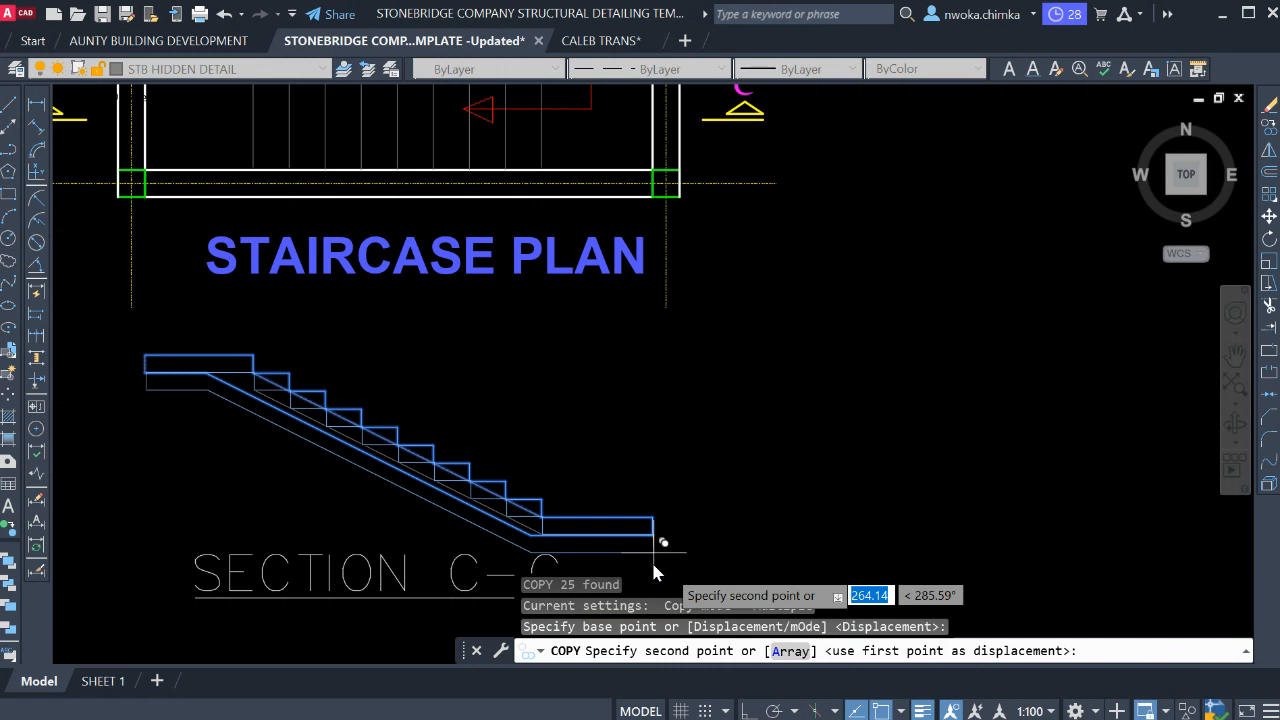
scroll(723, 391, "down", 4)
scroll(694, 280, "up", 6)
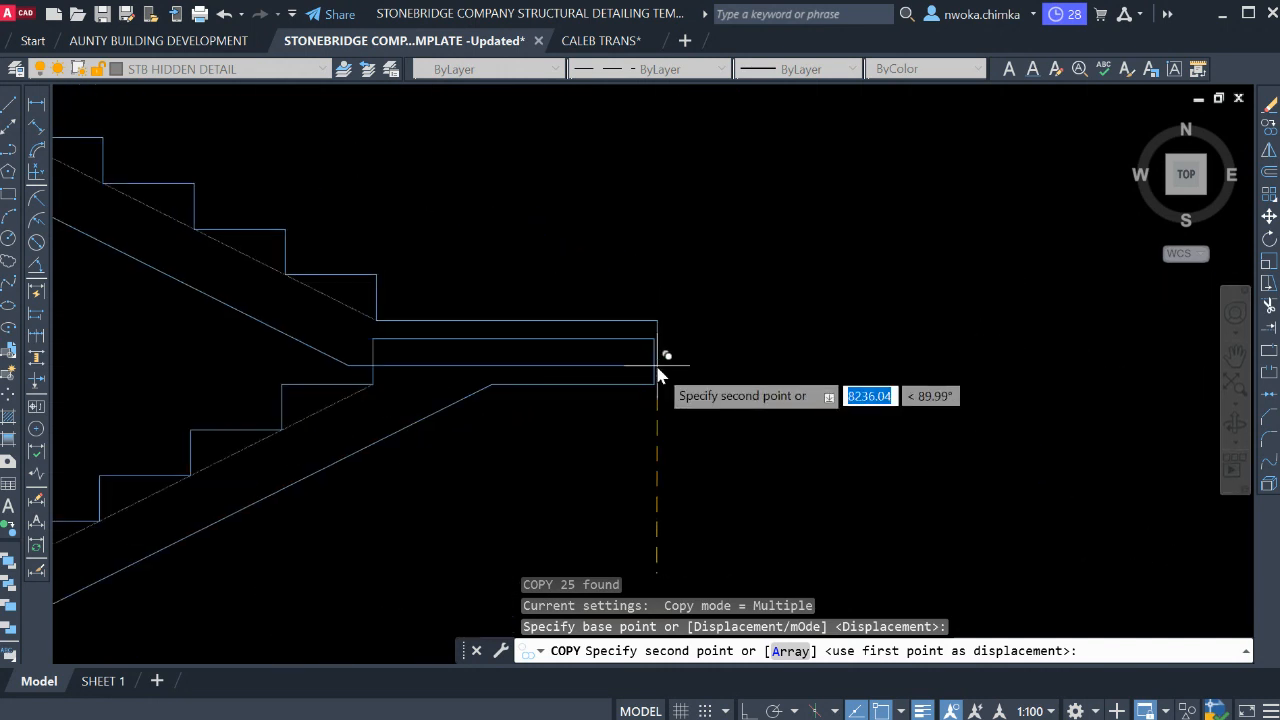
left_click(656, 378)
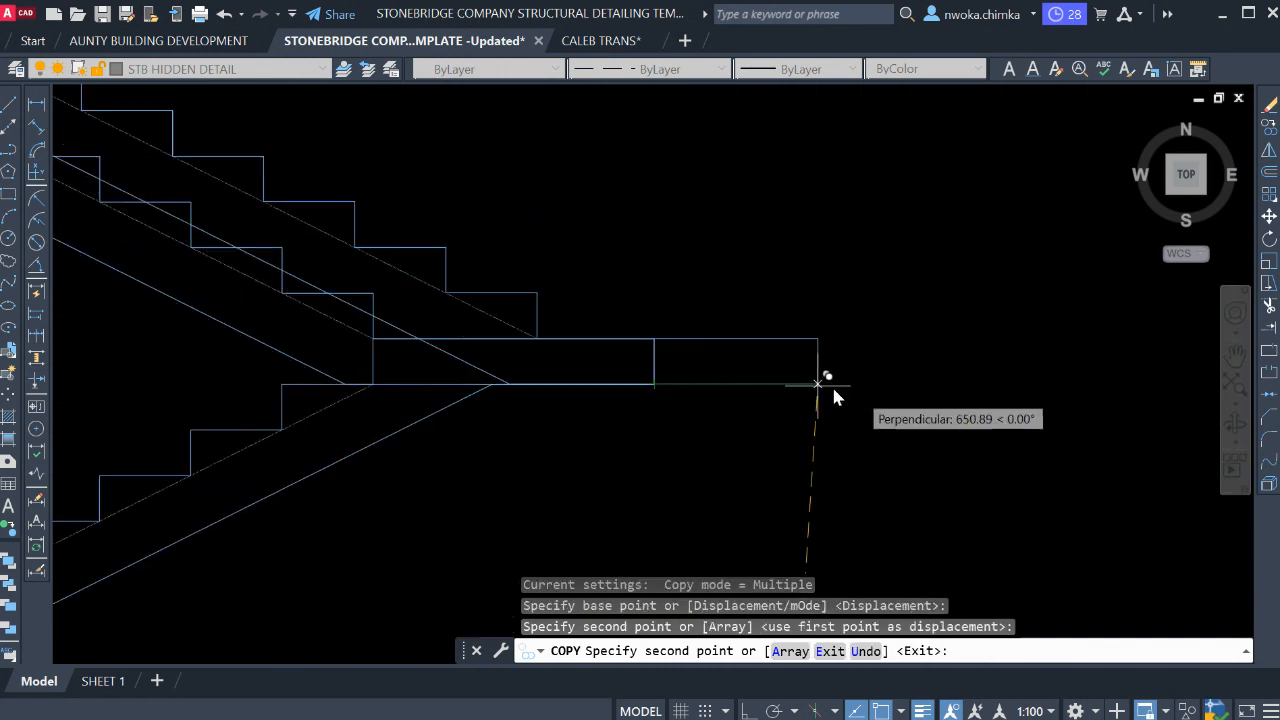
key("Escape")
Erase the sloping line joining the inner step corners of the upper flight copied onto Section B-B.
scroll(1037, 414, "down", 4)
scroll(1006, 366, "up", 3)
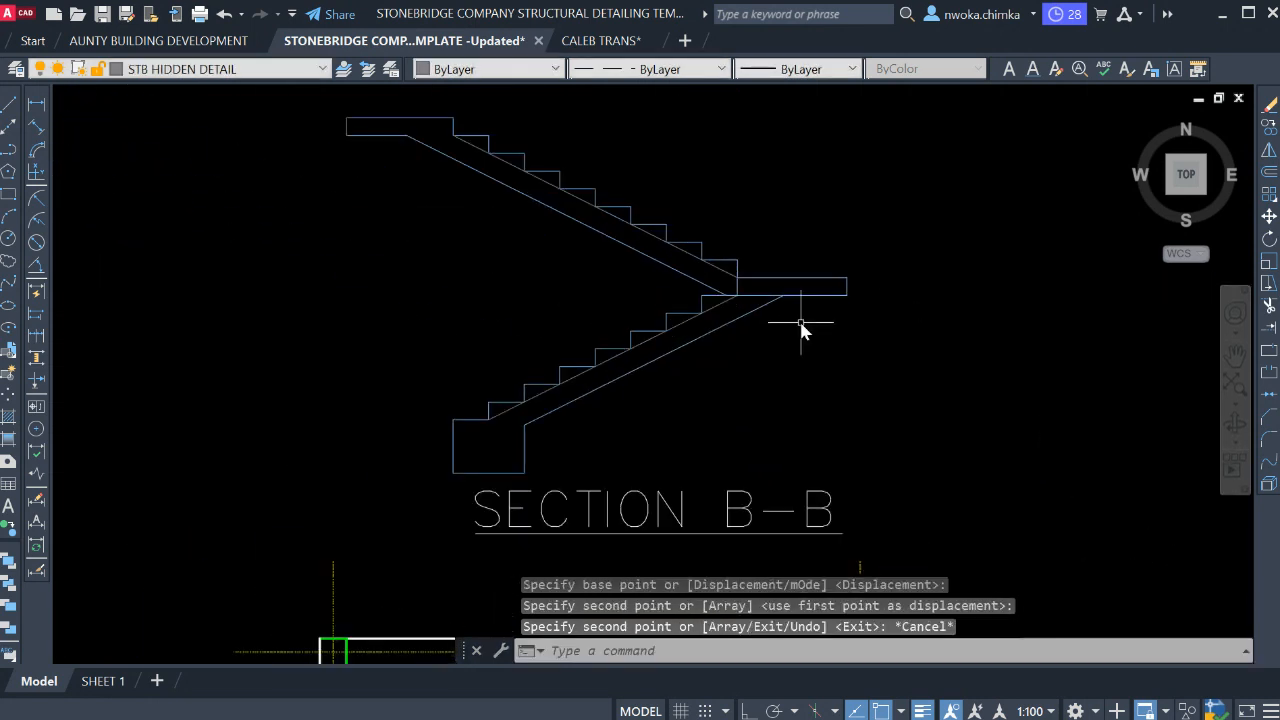
middle_click_drag(801, 331, 784, 403)
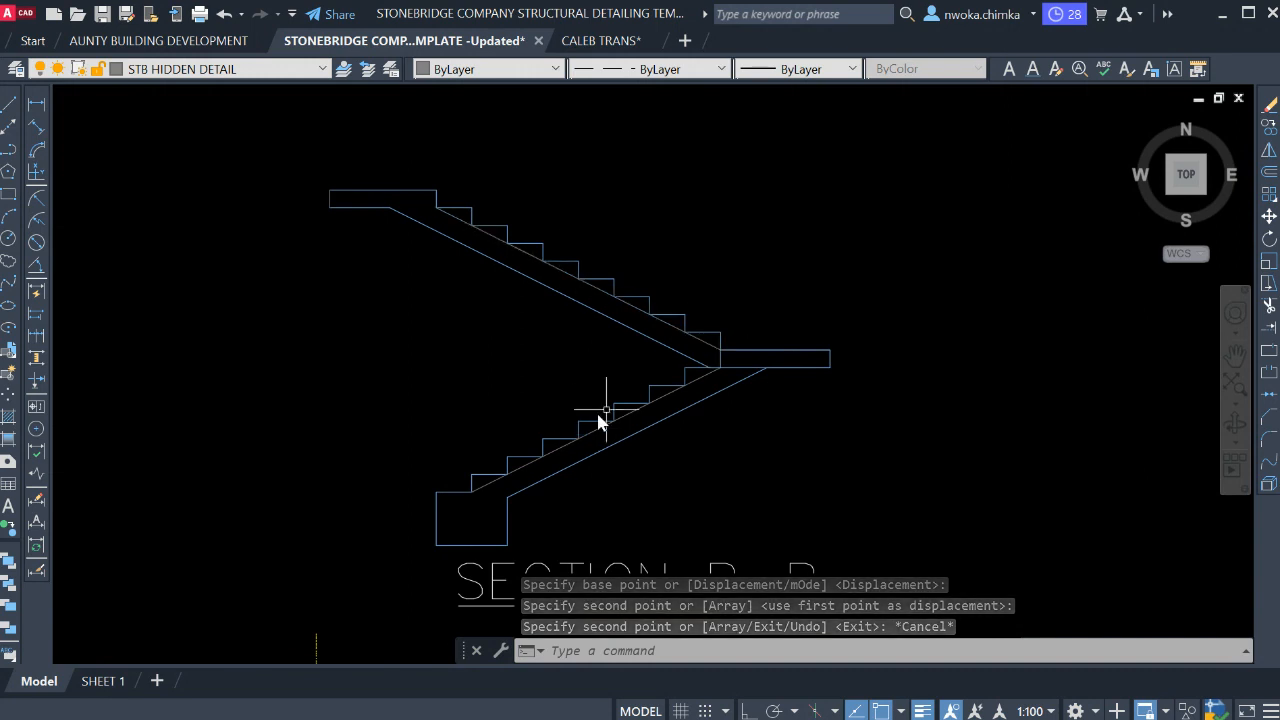
scroll(442, 158, "up", 2)
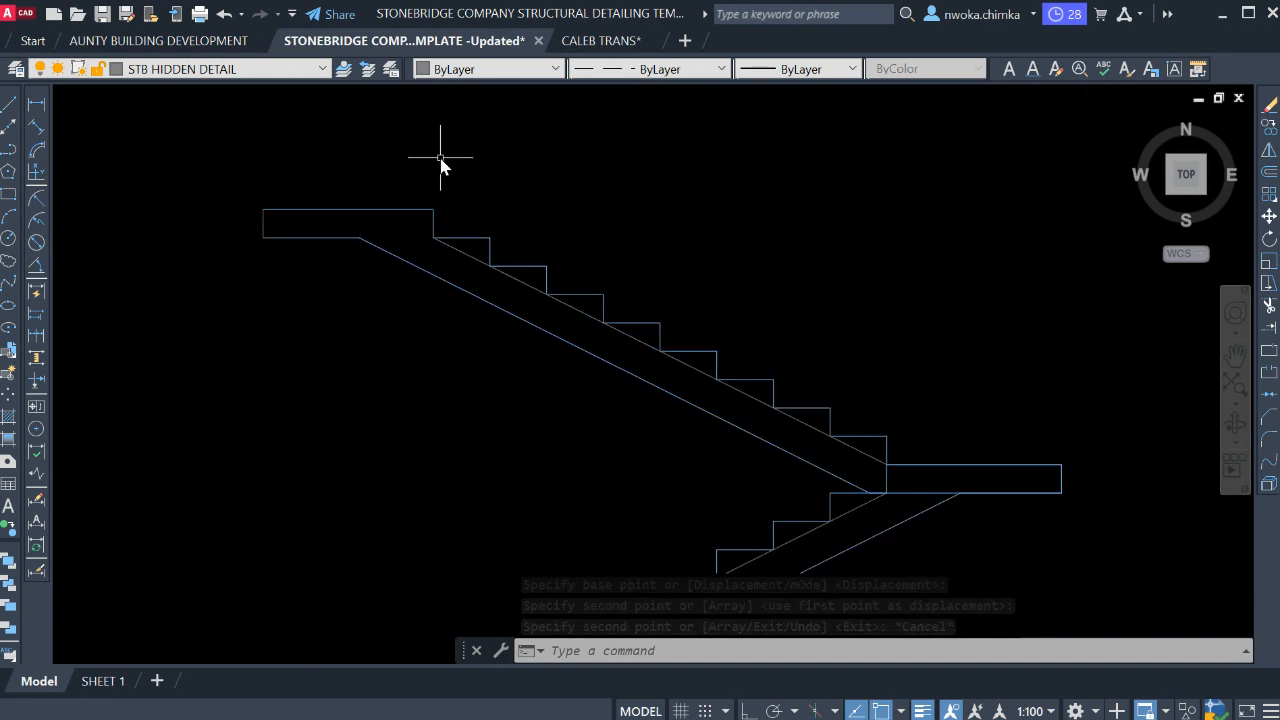
left_click(475, 260)
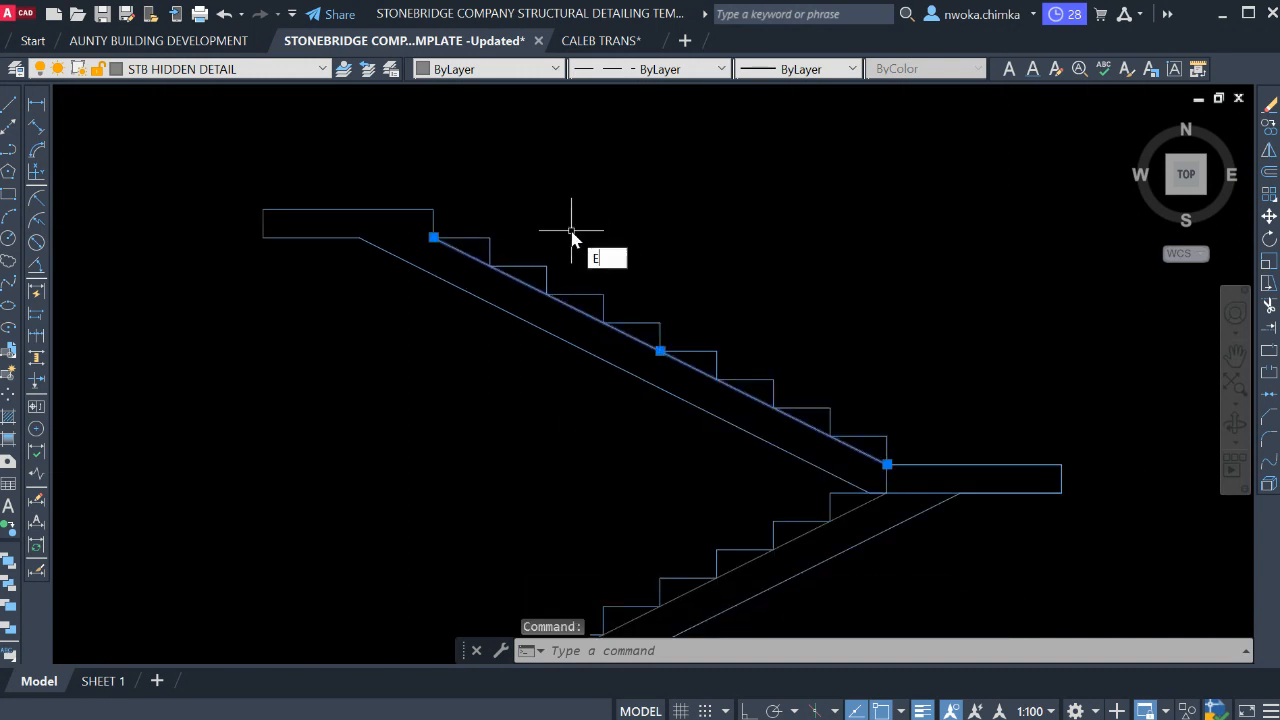
key("Return")
Select the upper flight's landing, steps, soffit and vertical end line above Section B-B, and open the layer choices for them.
scroll(565, 273, "down", 2)
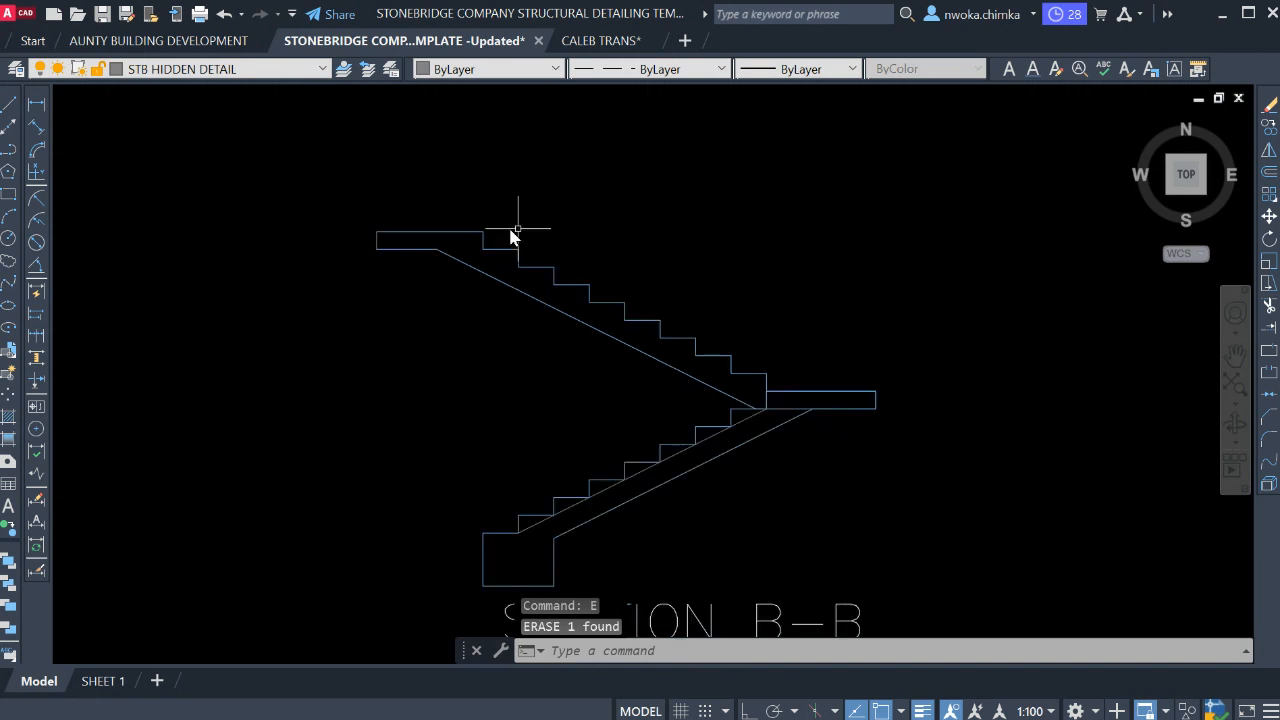
scroll(514, 225, "up", 2)
left_click(634, 171)
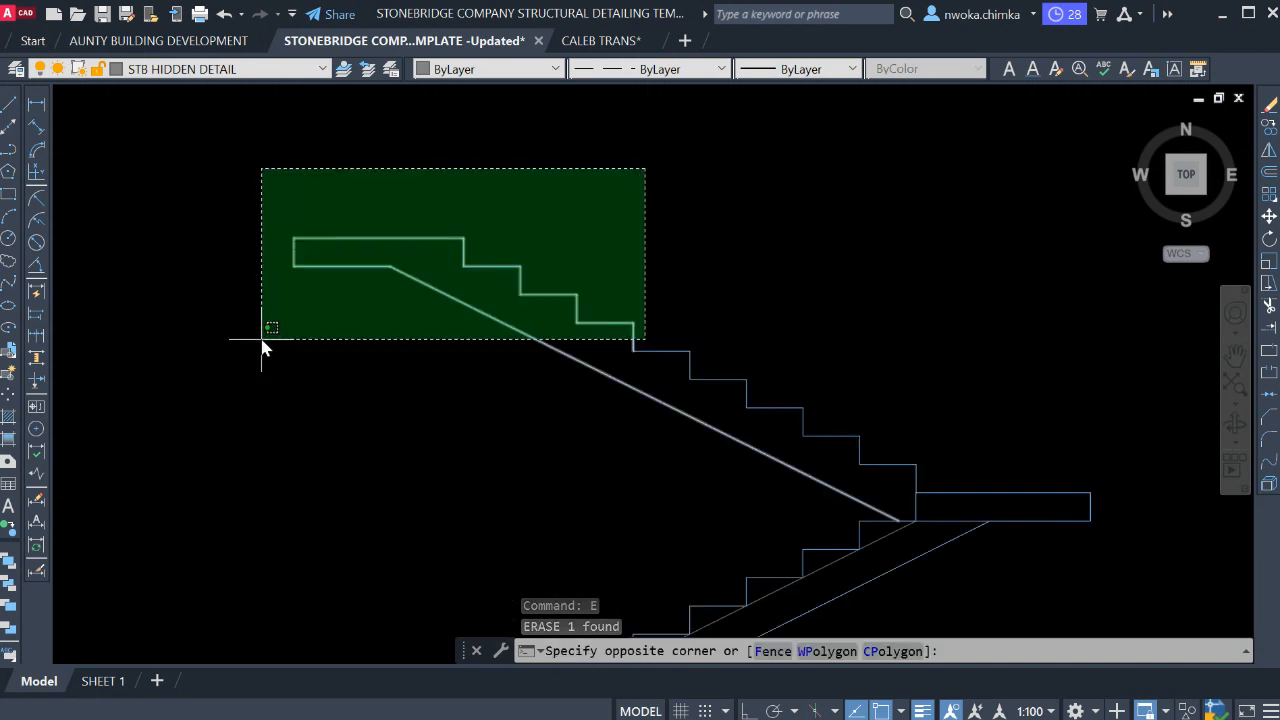
left_click(263, 343)
left_click(865, 281)
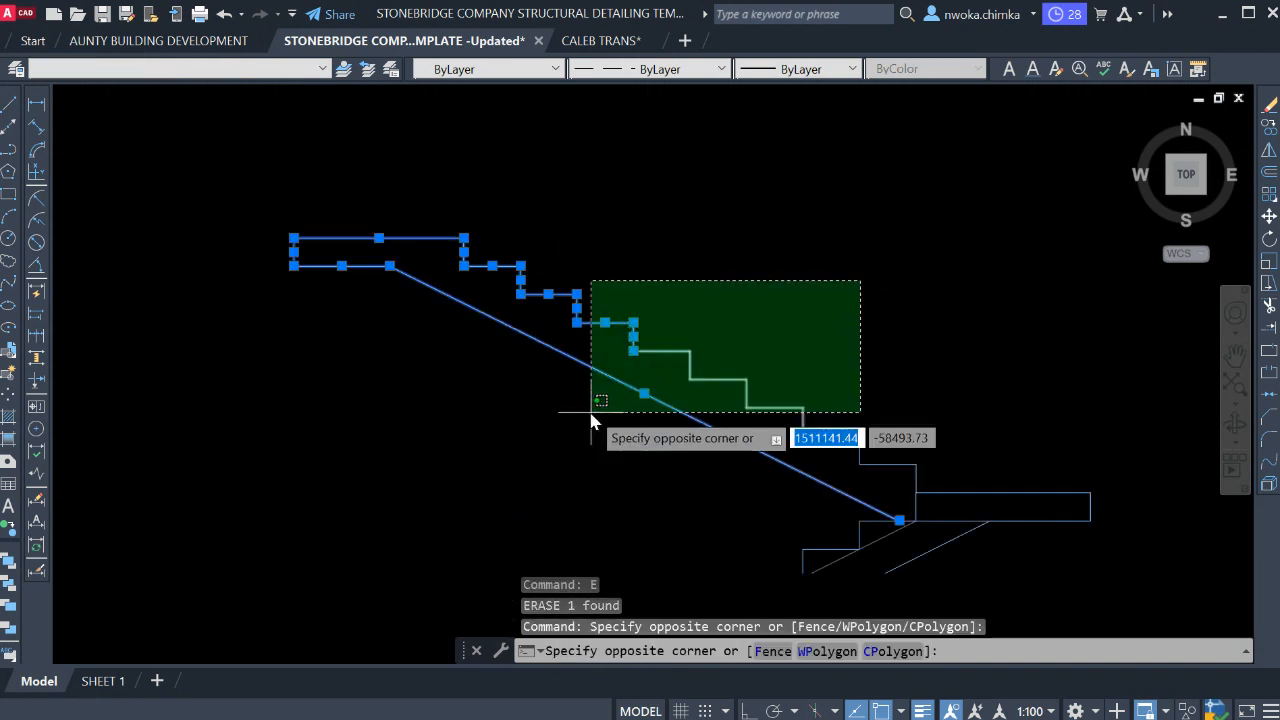
left_click(590, 408)
middle_click_drag(920, 413, 836, 343)
left_click(836, 347)
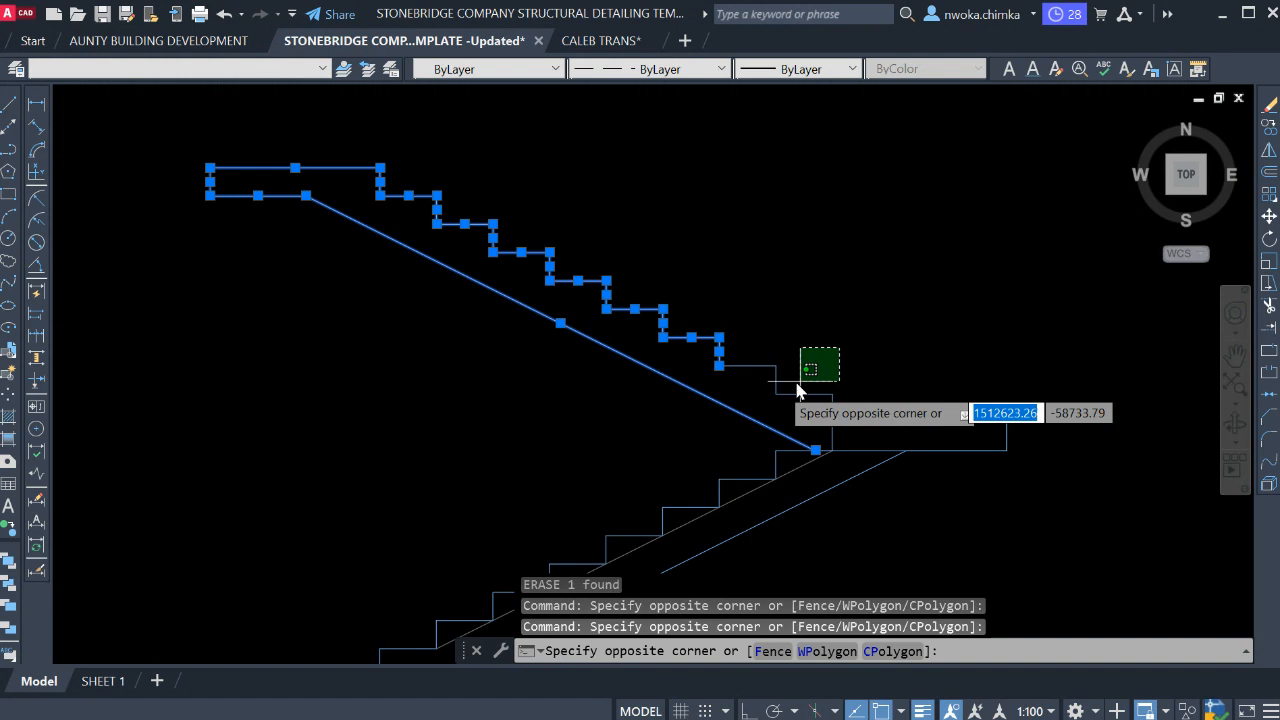
left_click(731, 408)
scroll(822, 441, "up", 3)
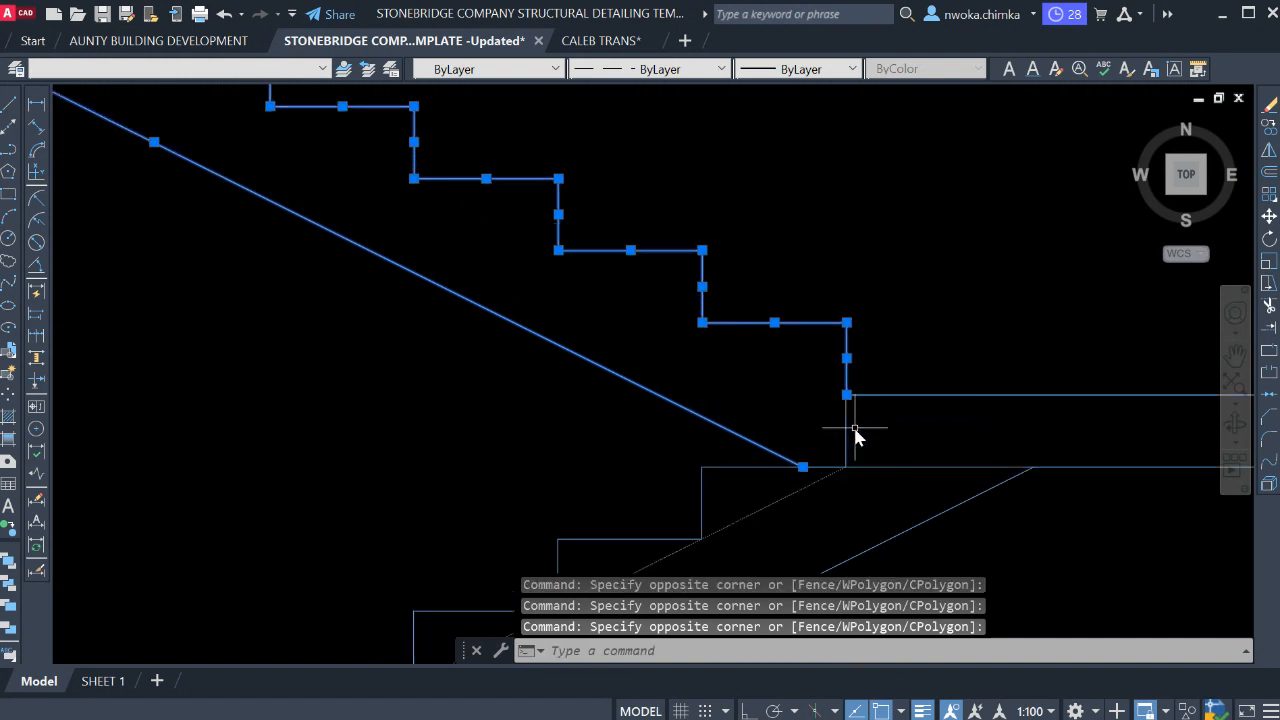
left_click(847, 430)
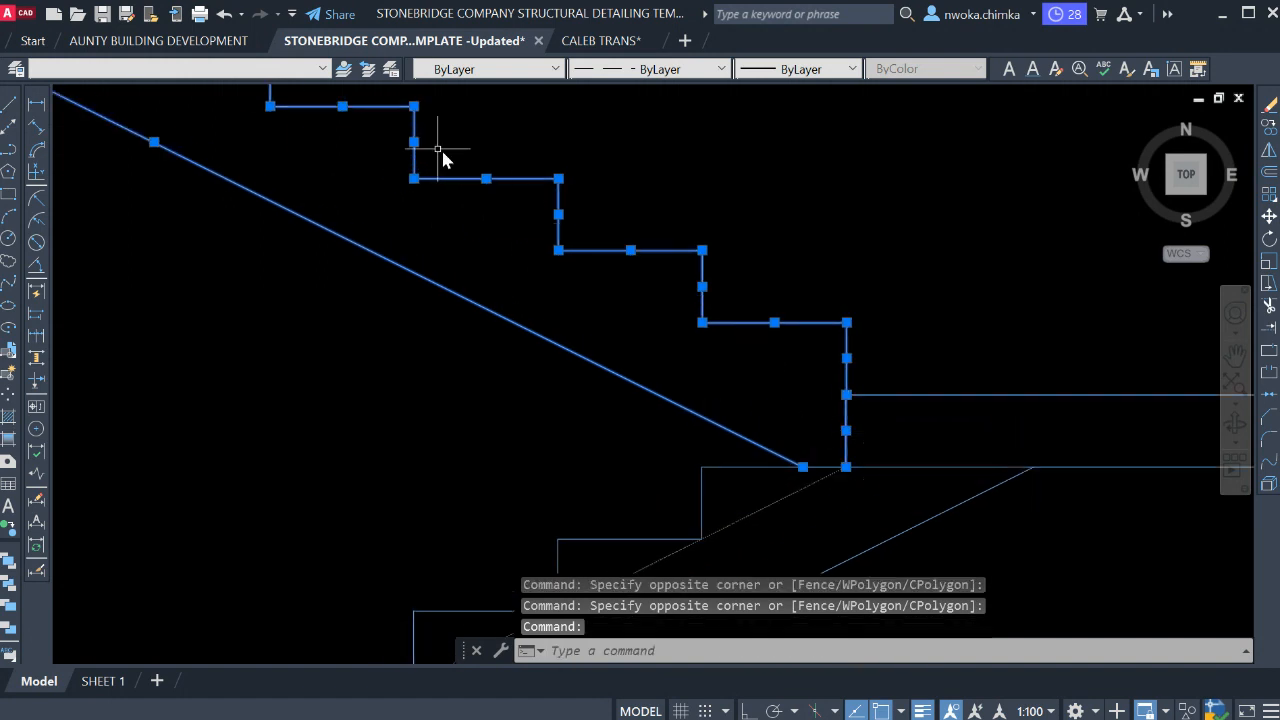
left_click(282, 69)
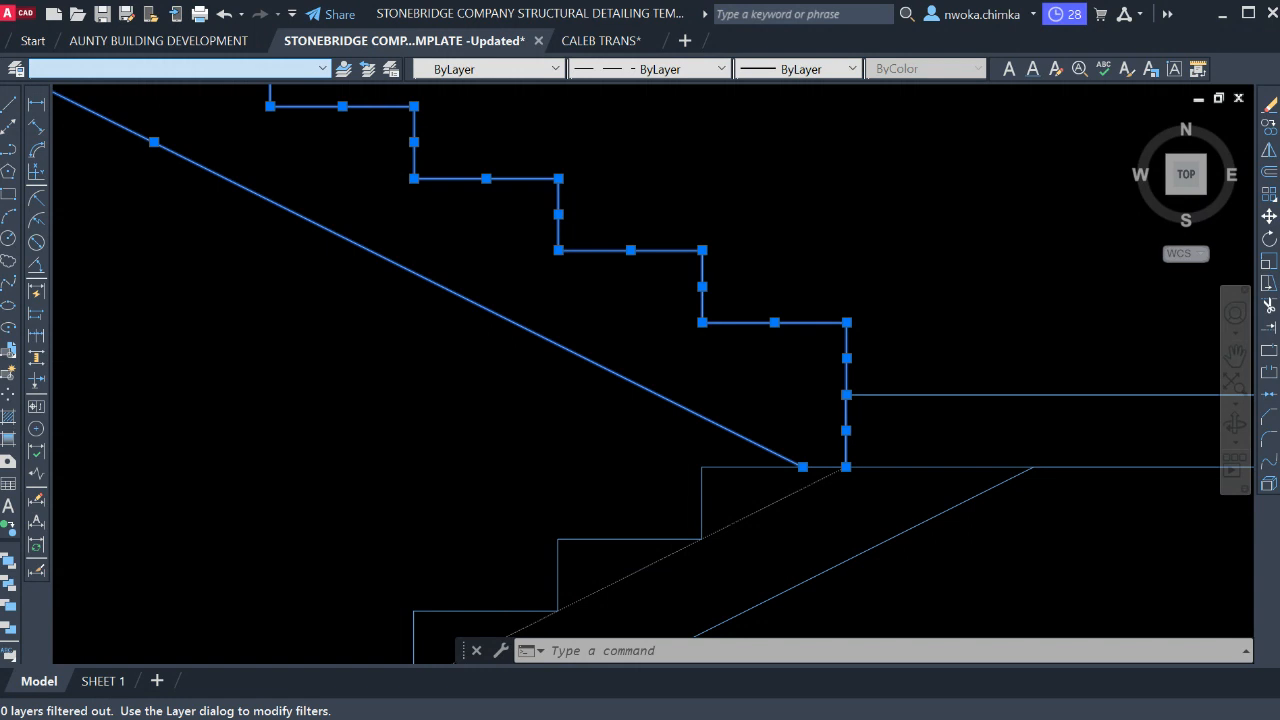
Assign the selected upper stair flight lines to the STB HIDDEN DETAIL layer.
key("s")
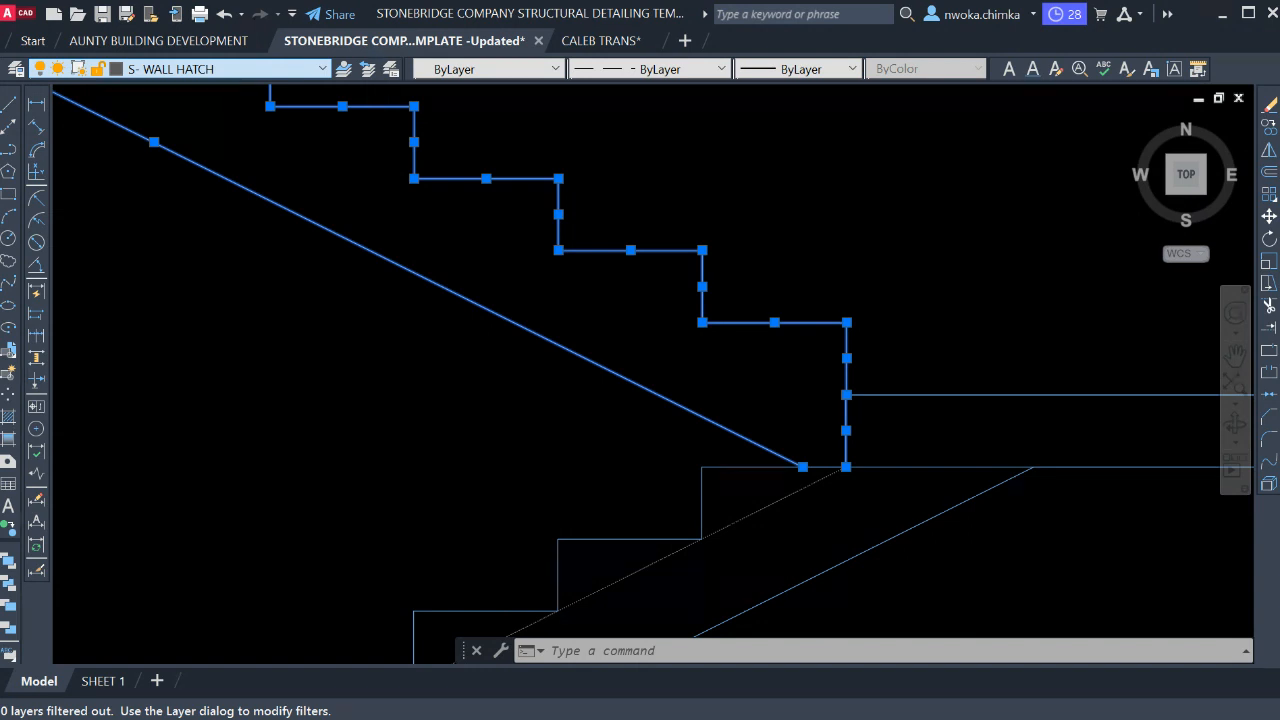
key("s")
scroll(745, 379, "down", 4)
middle_click_drag(557, 323, 562, 344)
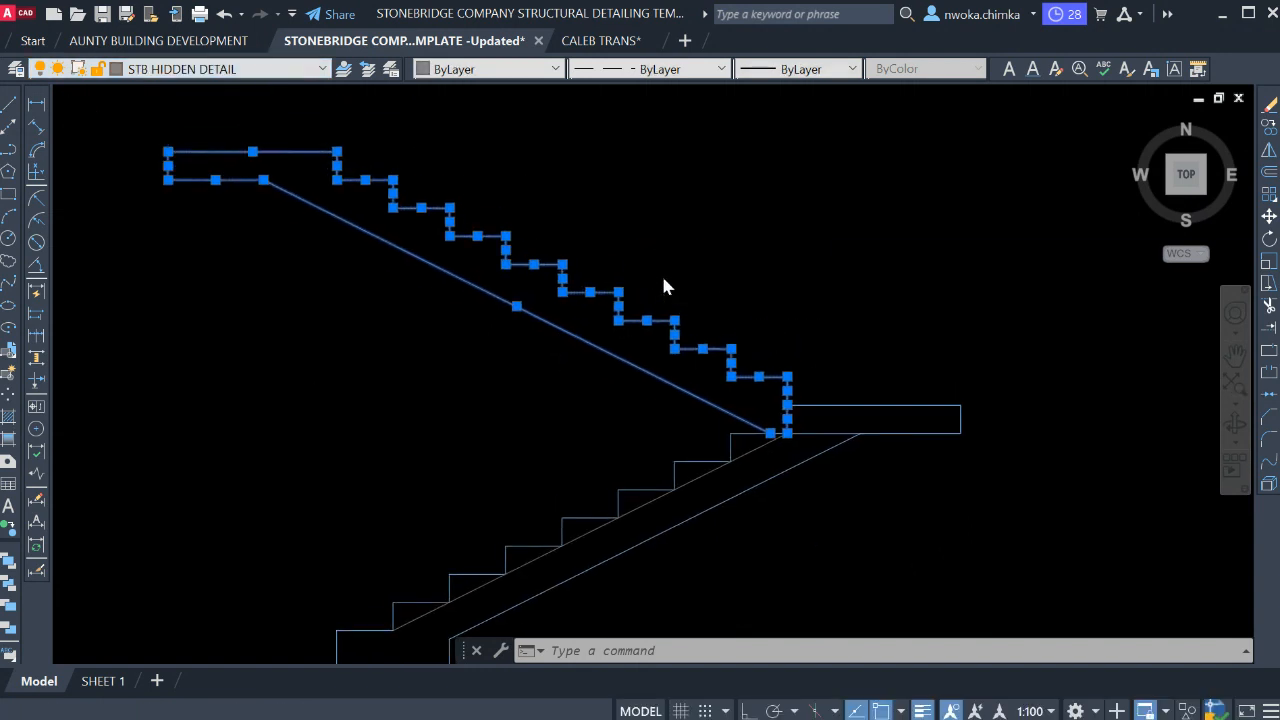
Set the linetype scale of the selected upper flight lines to 10 in their properties.
type("ch")
key("Return")
left_click(1068, 381)
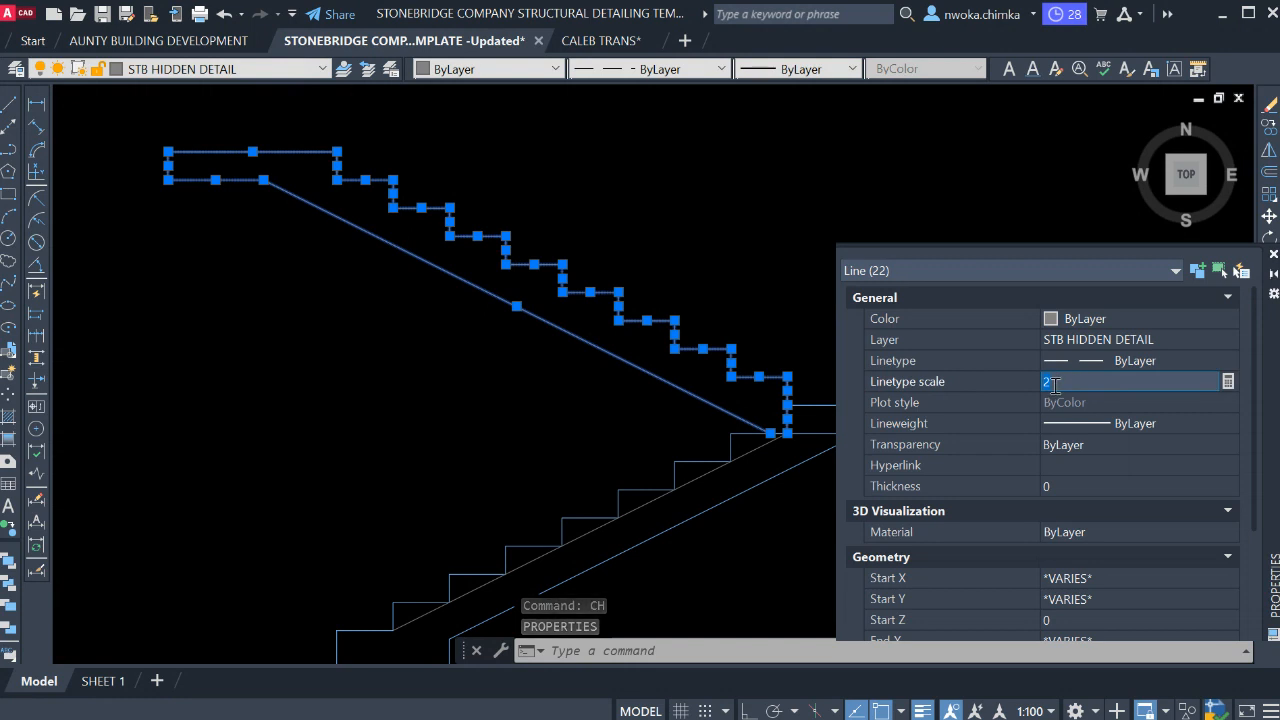
key("BackSpace")
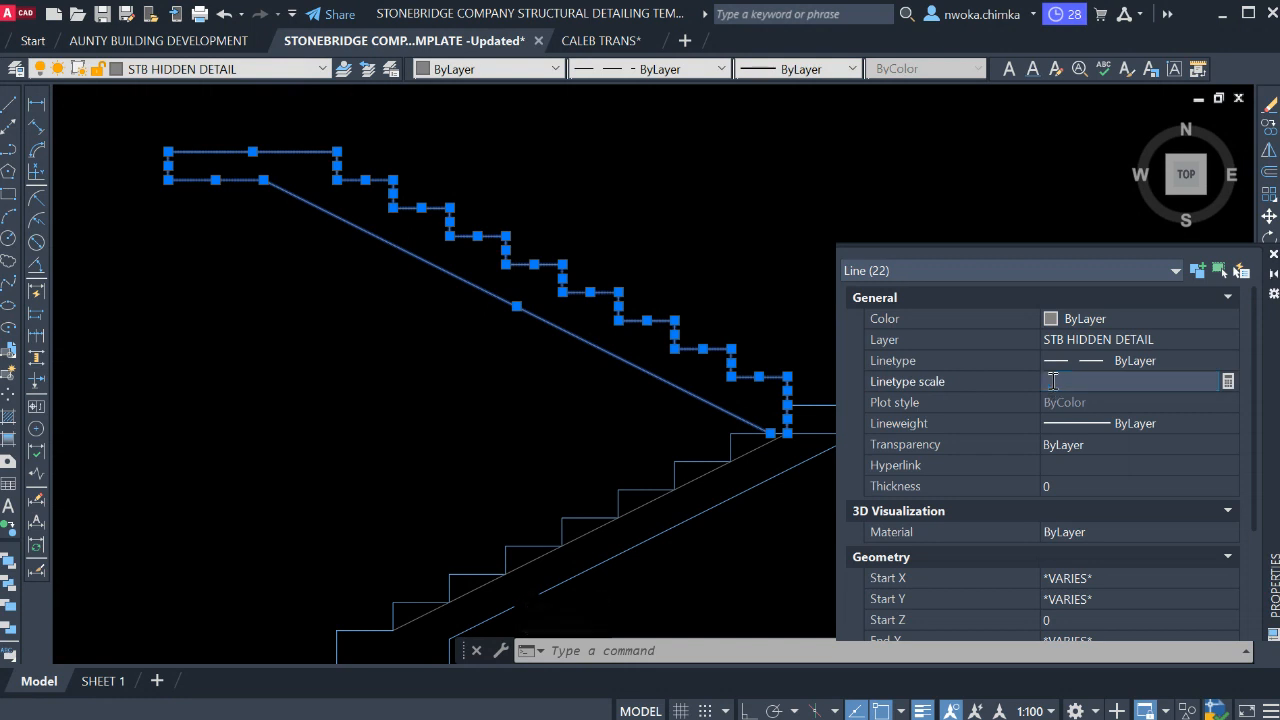
left_click(1058, 480)
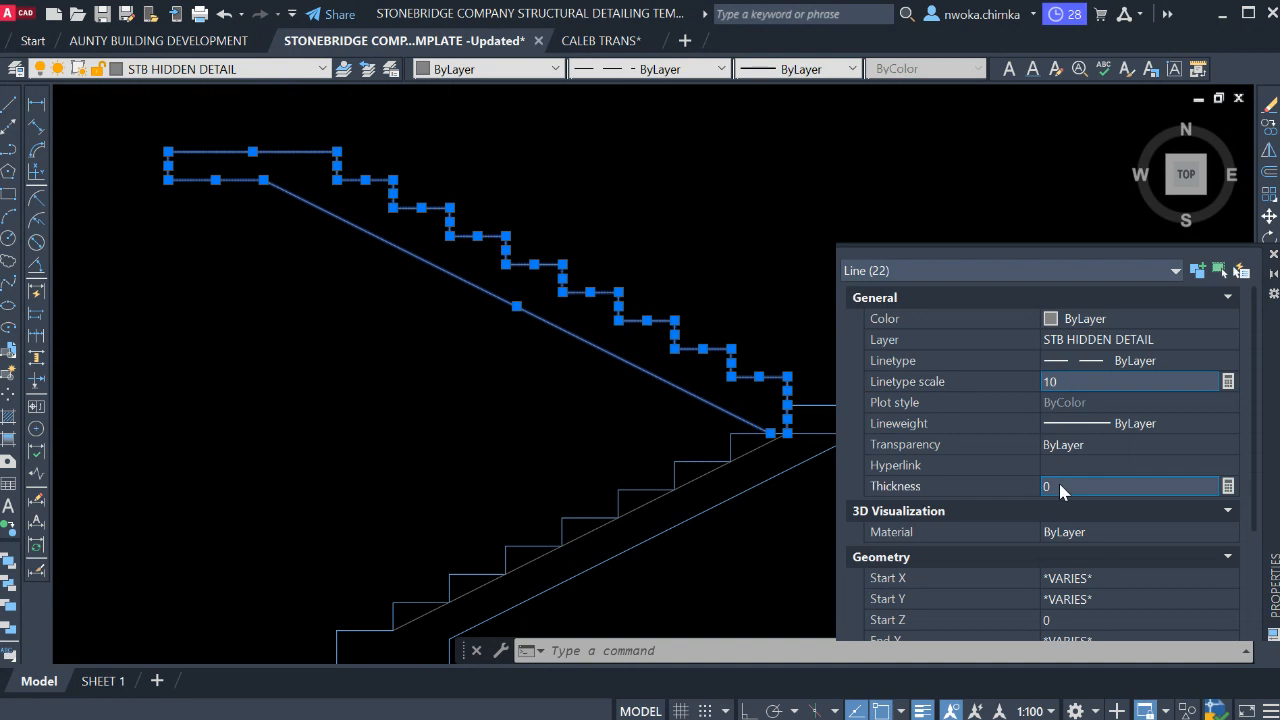
Set the upper flight lines' linetype scale to 50, clear the selection and close the properties.
scroll(757, 360, "up", 2)
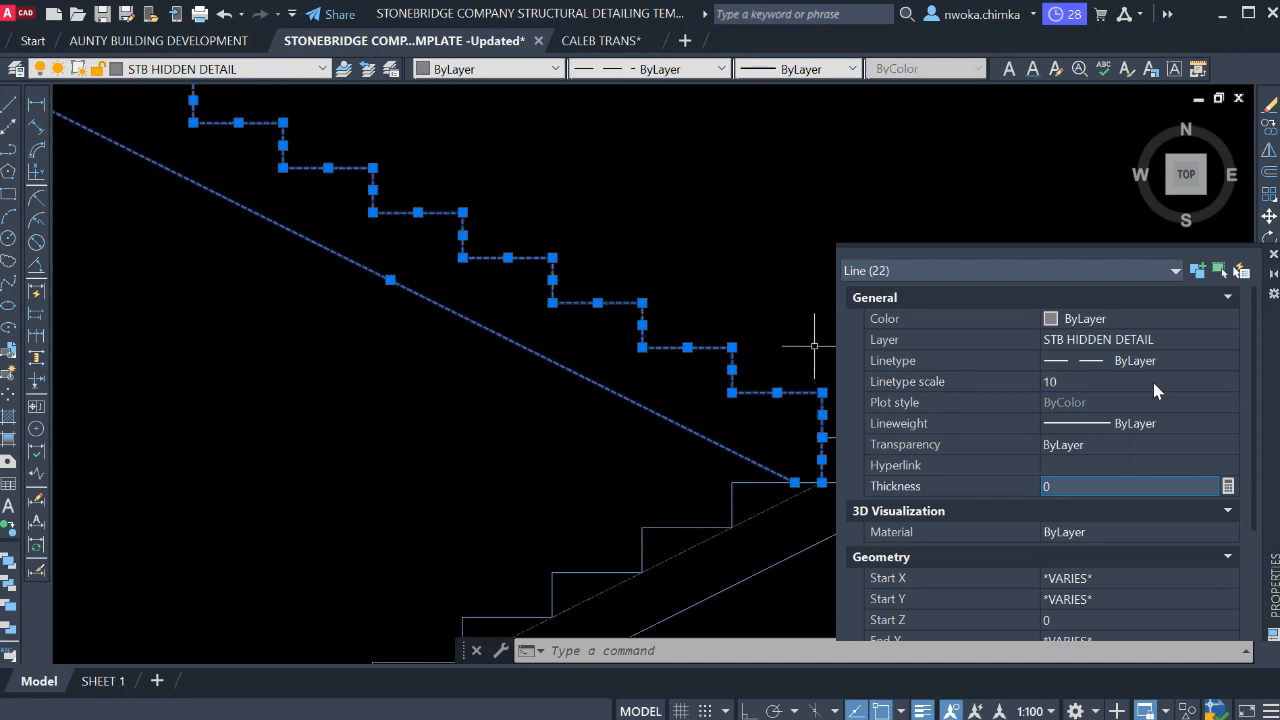
left_click(1089, 378)
type("50")
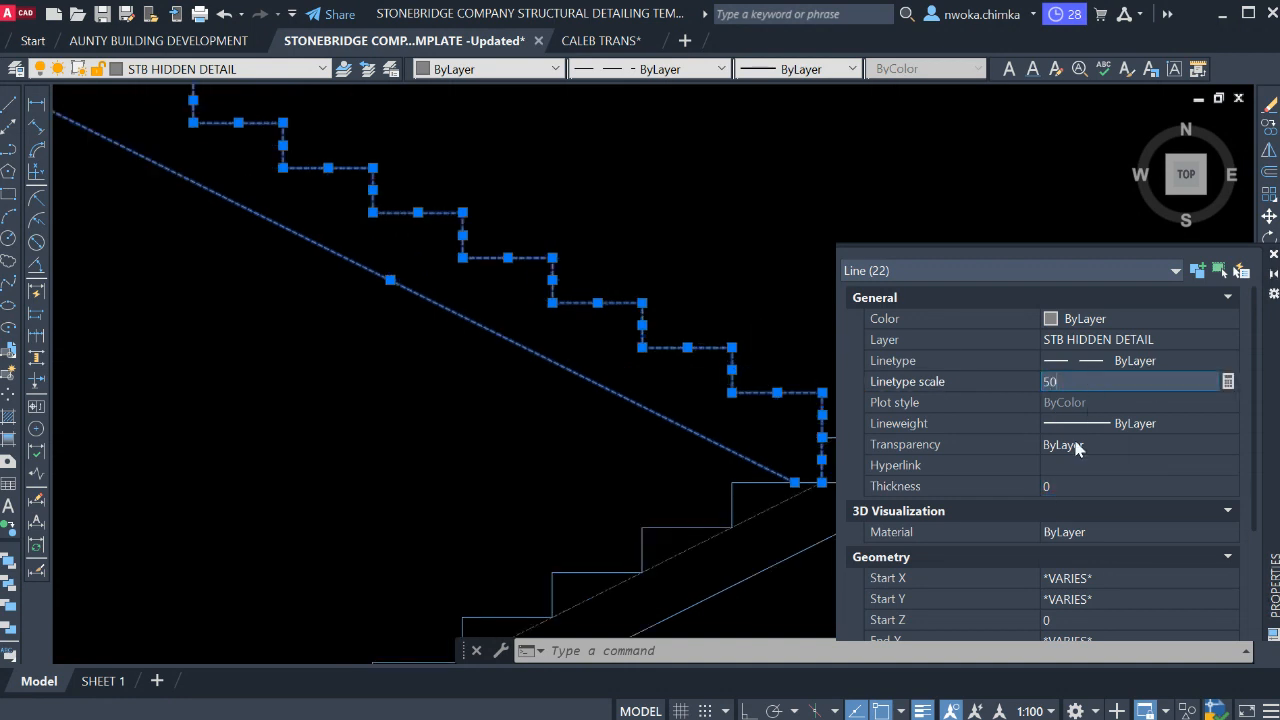
left_click(1068, 487)
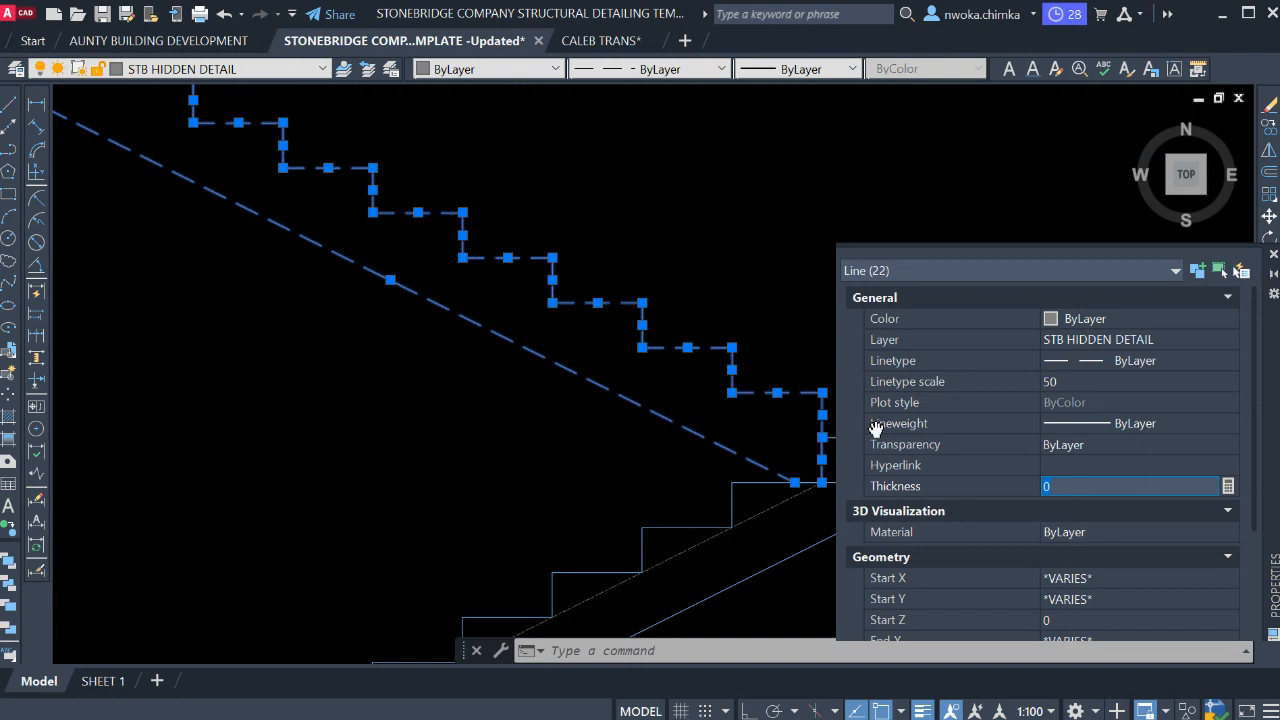
scroll(497, 255, "down", 3)
key("Escape")
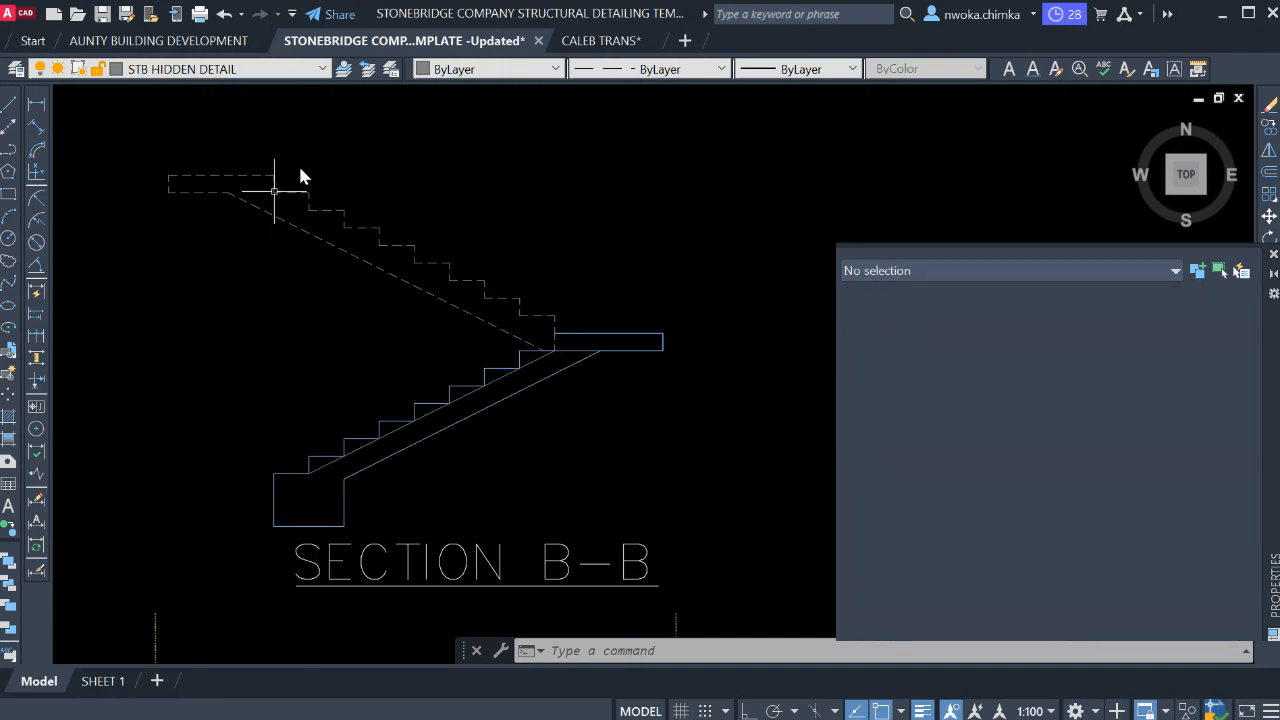
left_click(1273, 256)
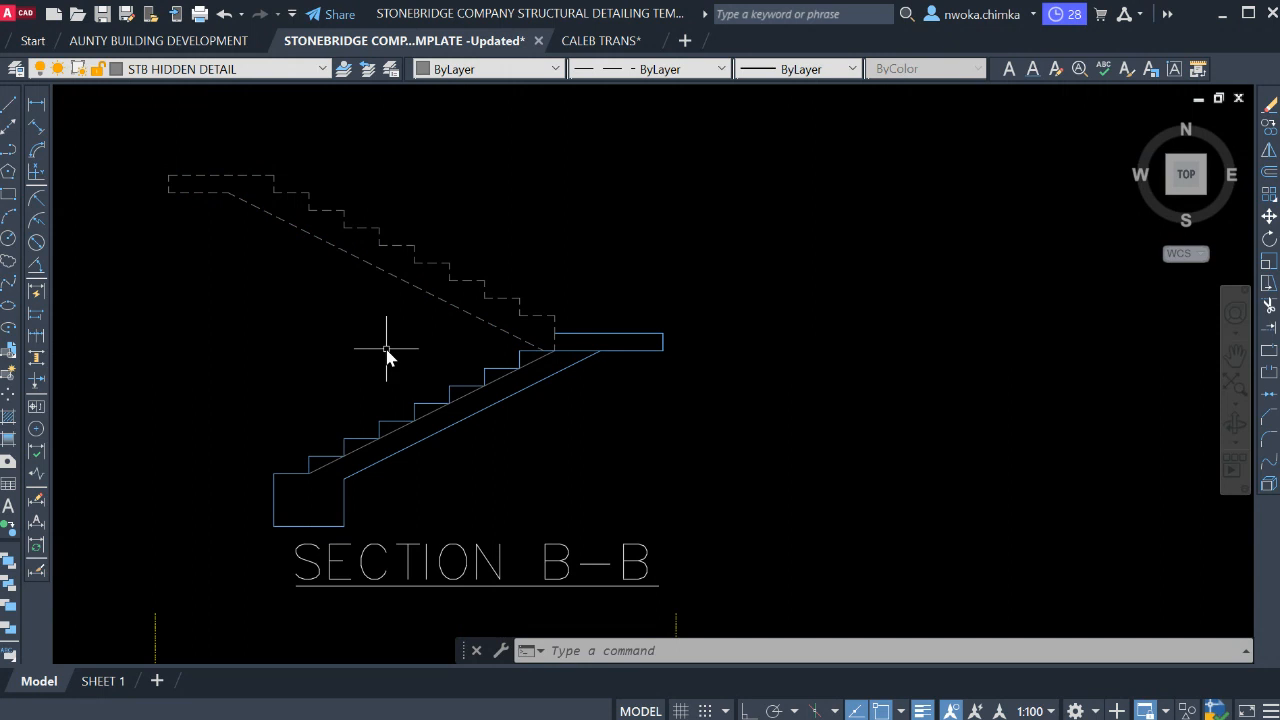
Trim away the vertical dashed segment between the top and bottom edges of the landing slab at its stair end.
scroll(567, 330, "up", 6)
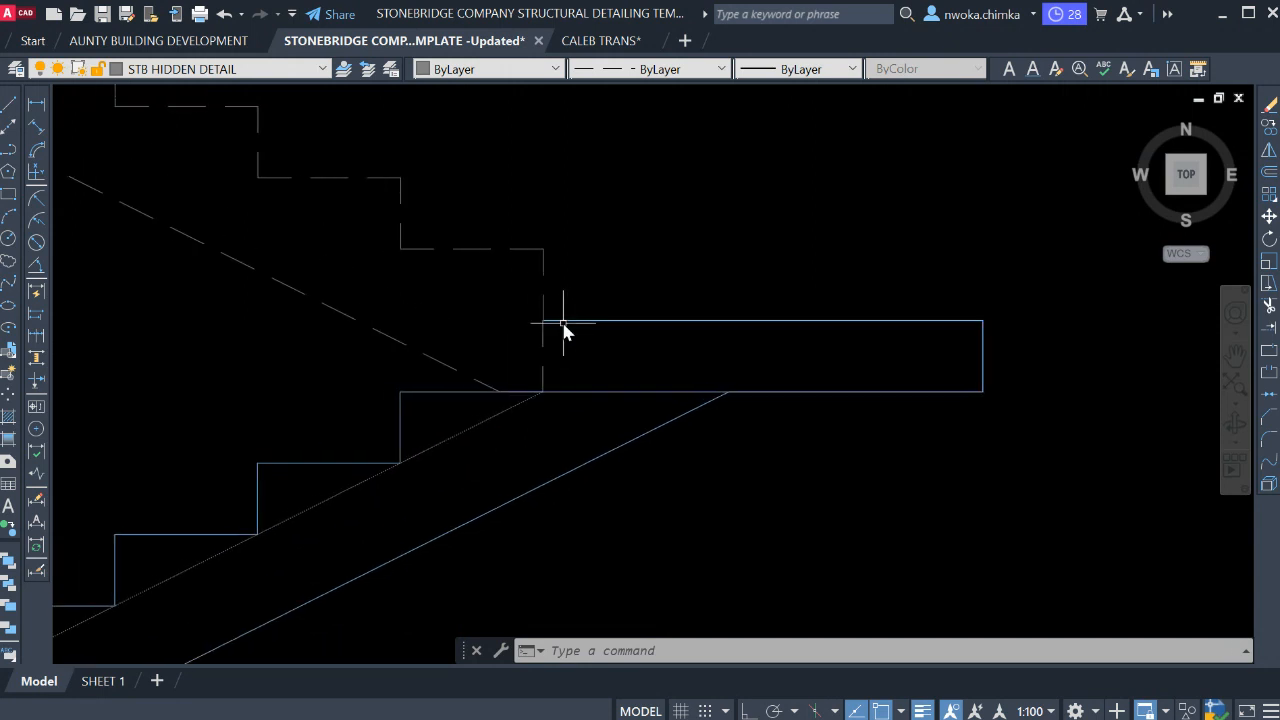
key("Return")
left_click(531, 418)
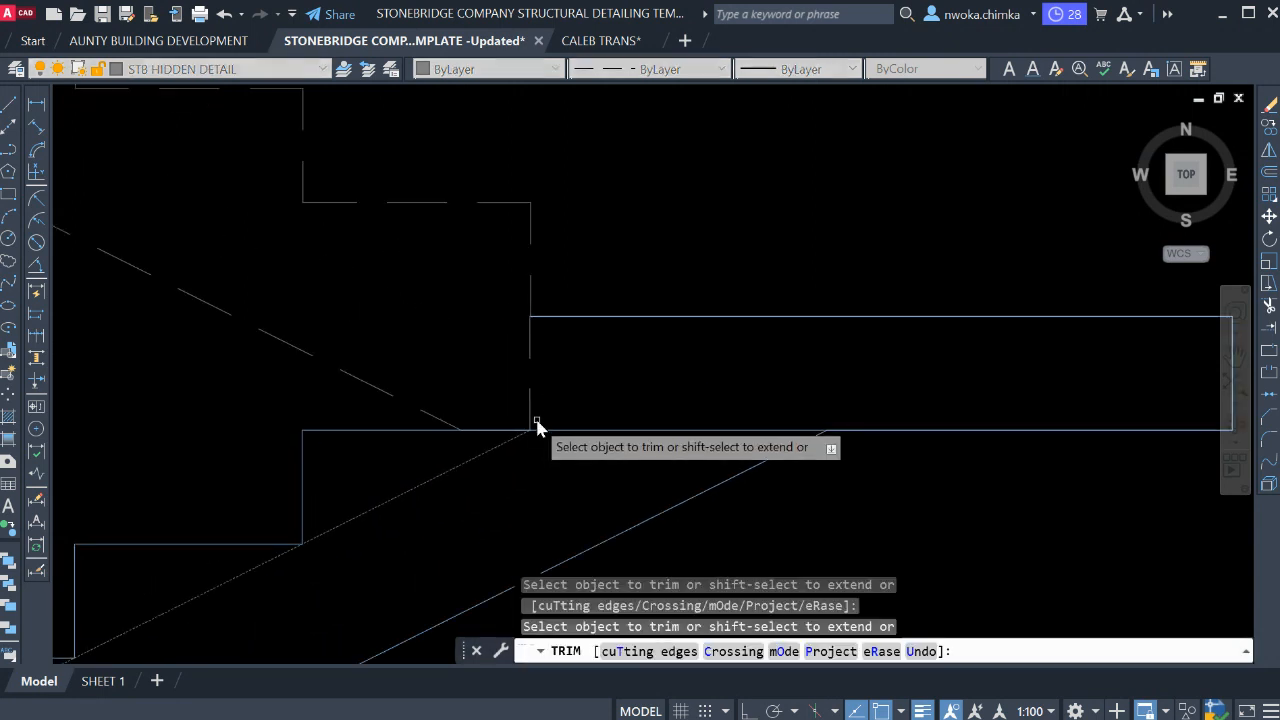
scroll(690, 328, "down", 6)
key("Escape")
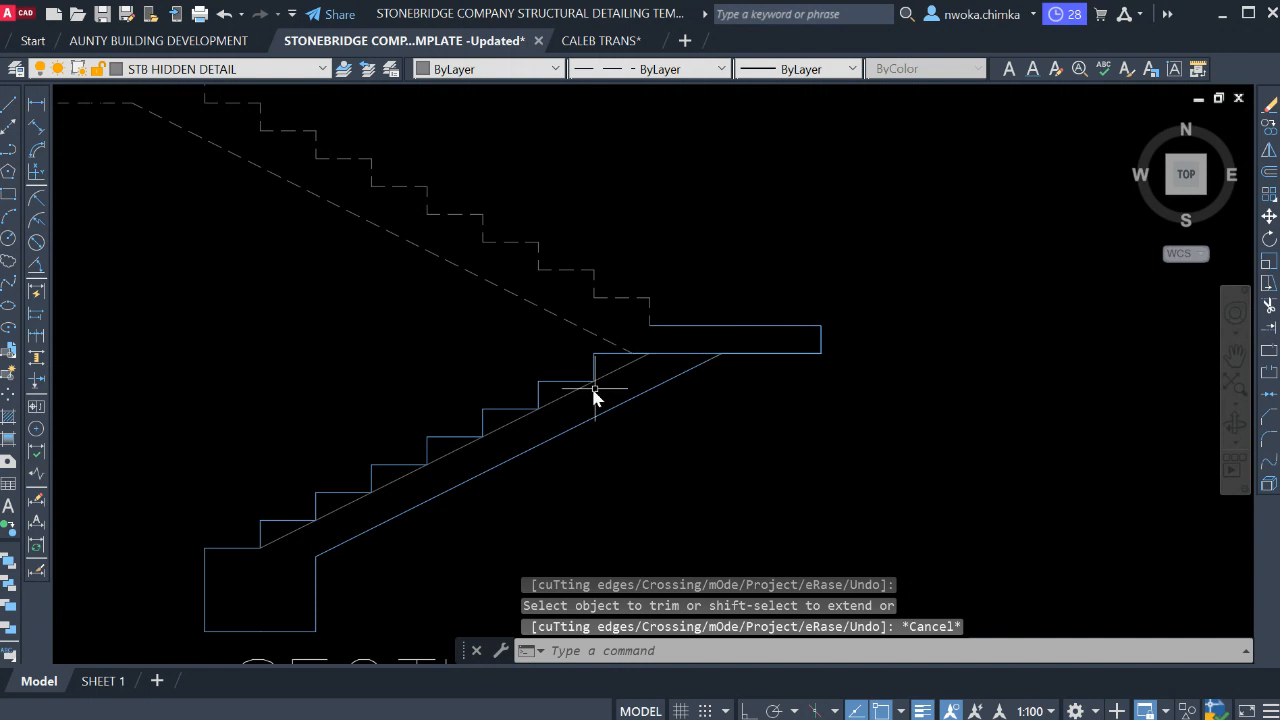
Shorten the thin diagonal line under the lower flight's treads by stretching both its ends inward to step corners.
scroll(600, 388, "up", 2)
left_click(672, 344)
left_click(672, 342)
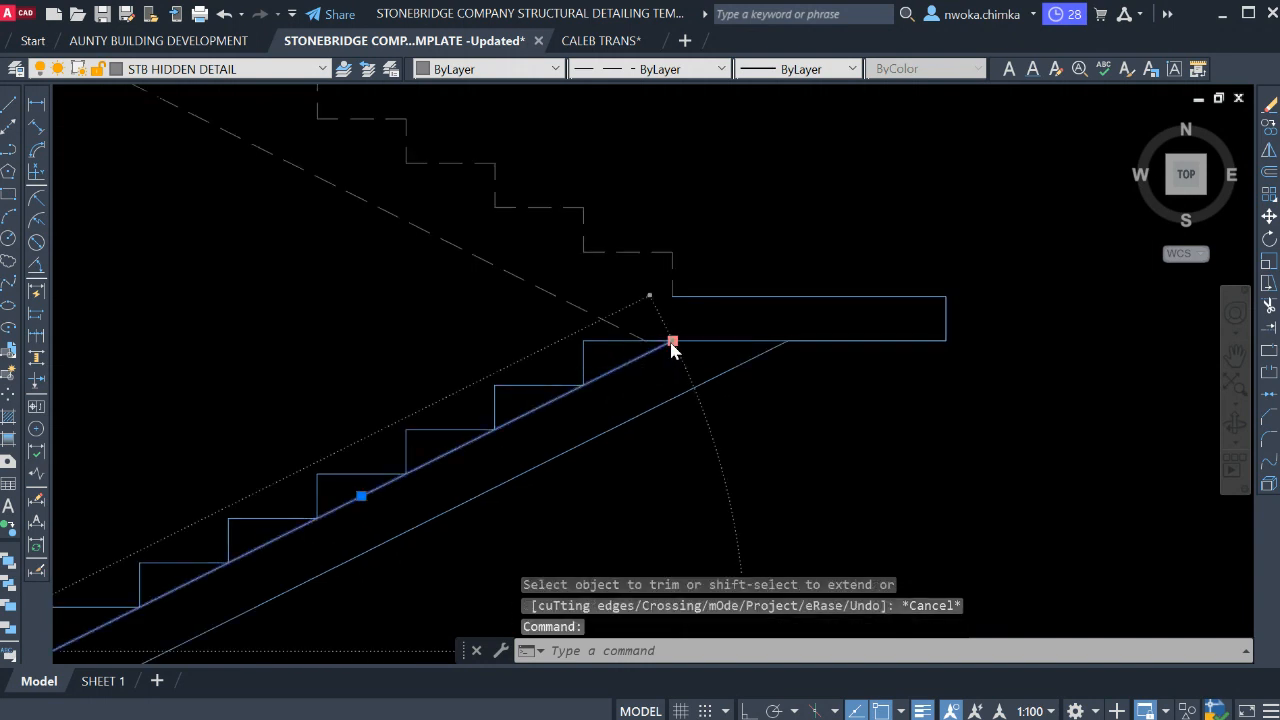
left_click(405, 472)
scroll(550, 368, "down", 5)
scroll(363, 475, "up", 3)
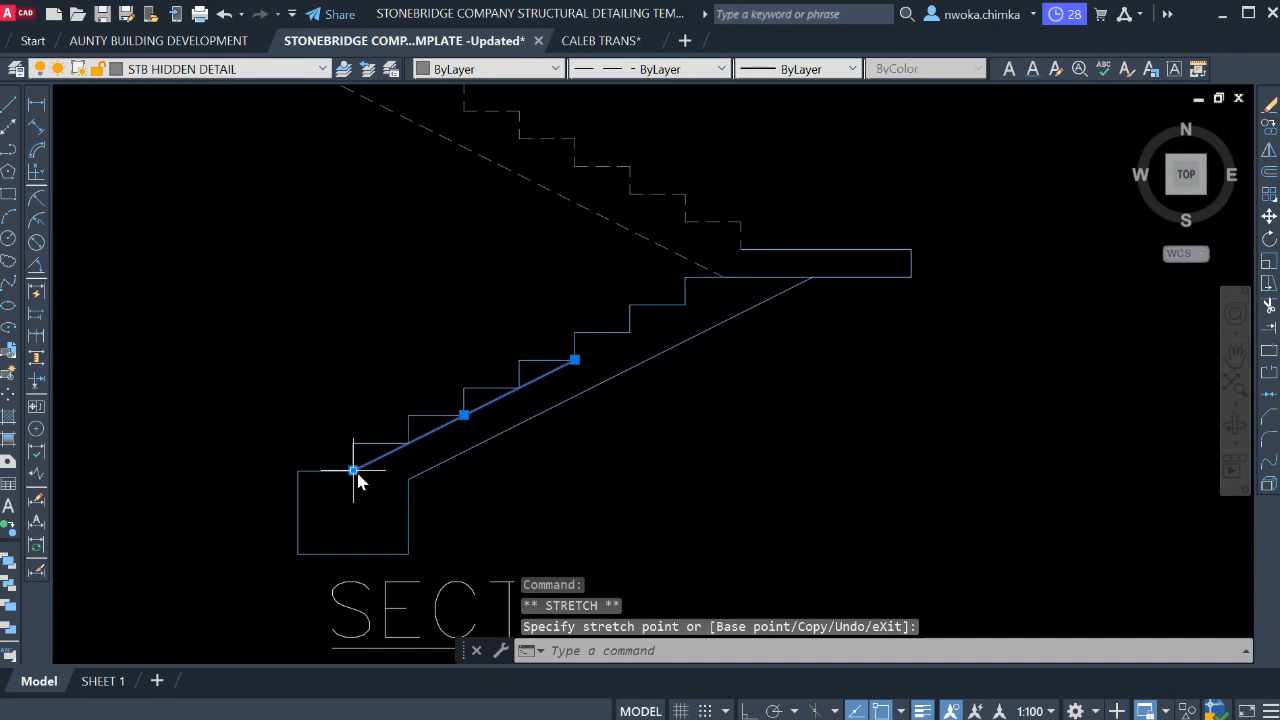
left_click(353, 470)
left_click(408, 442)
key("Escape")
scroll(646, 350, "down", 2)
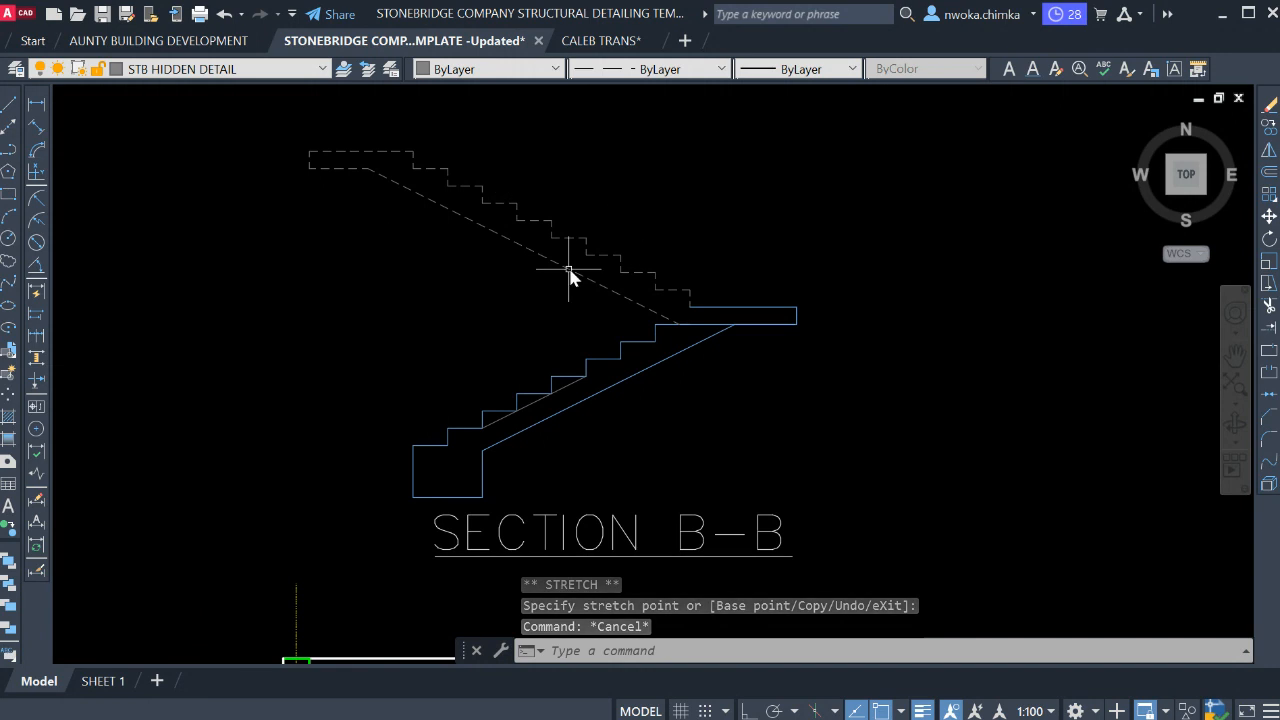
Try trimming the landing's bottom edge between the top tread and the sloping soffit line, and undo the trim.
scroll(708, 318, "up", 2)
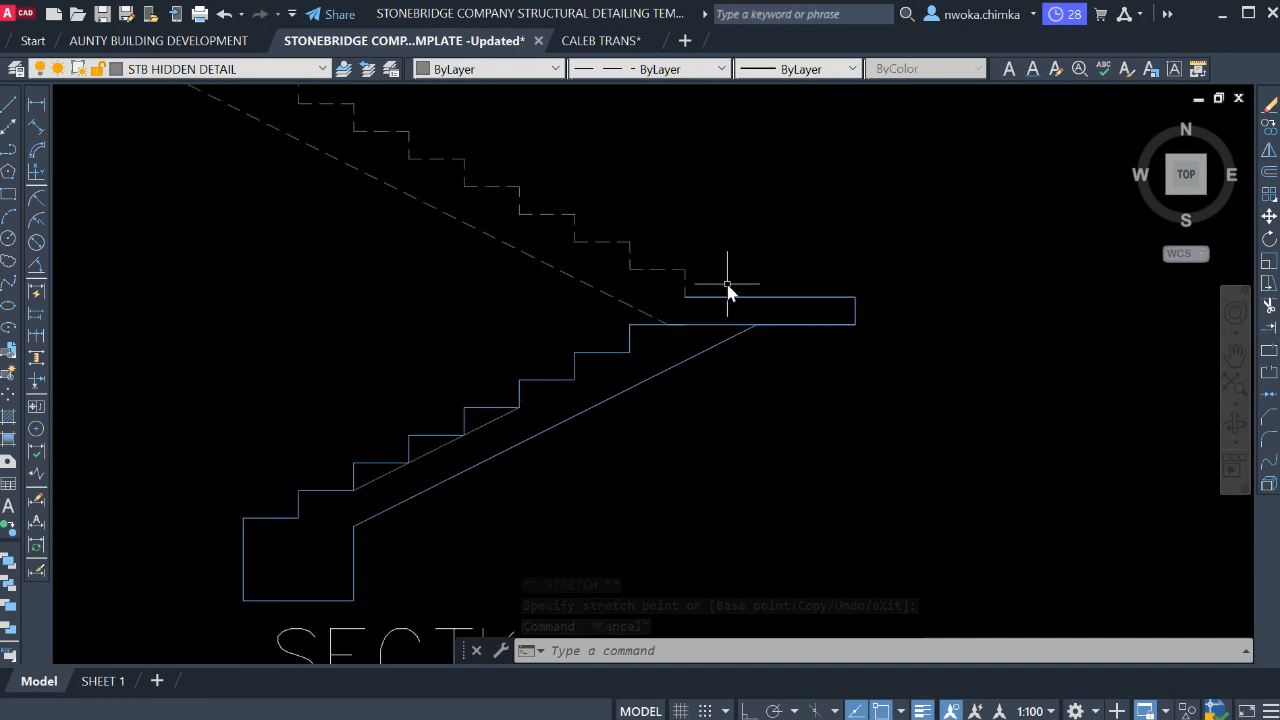
scroll(727, 340, "down", 2)
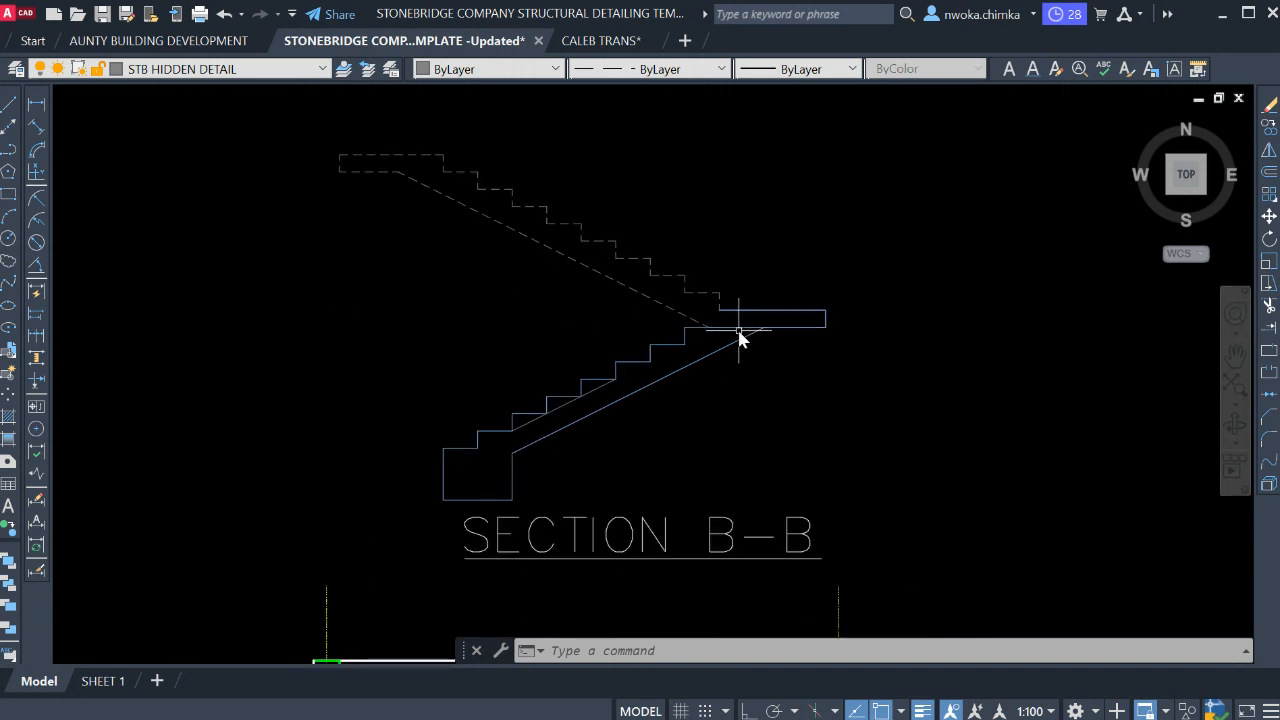
scroll(745, 337, "up", 2)
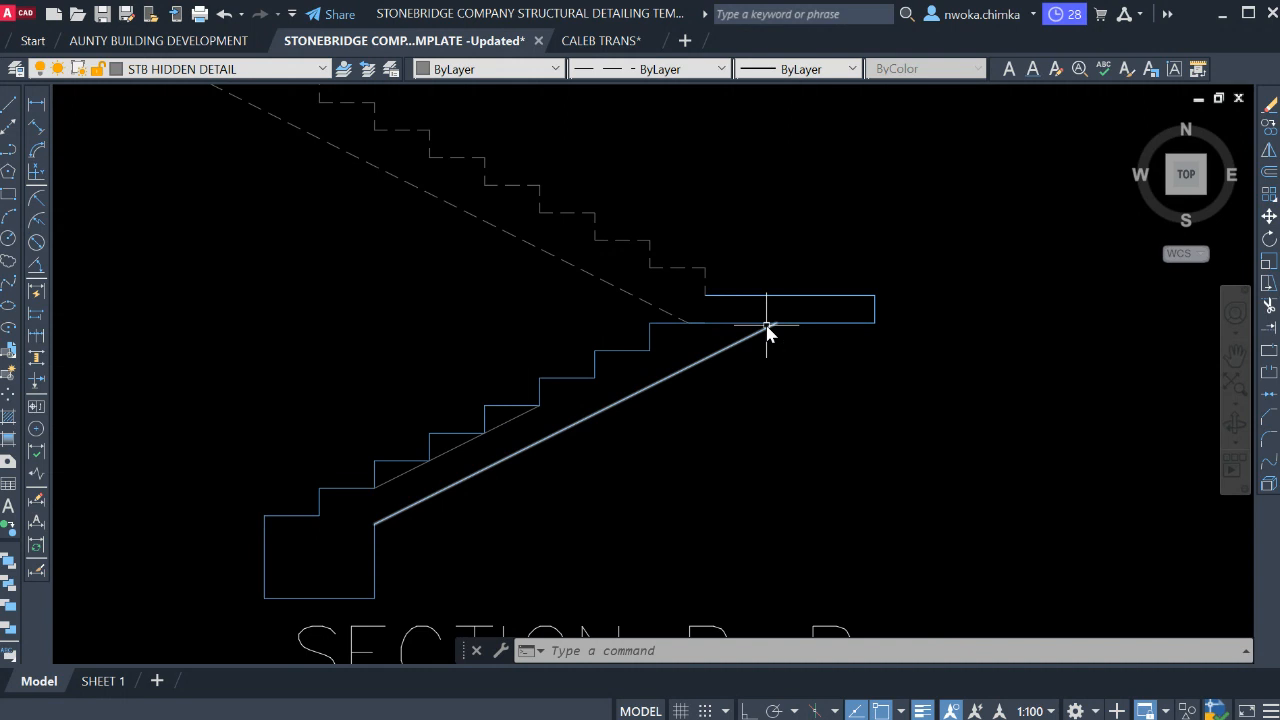
type("tr")
key("Return")
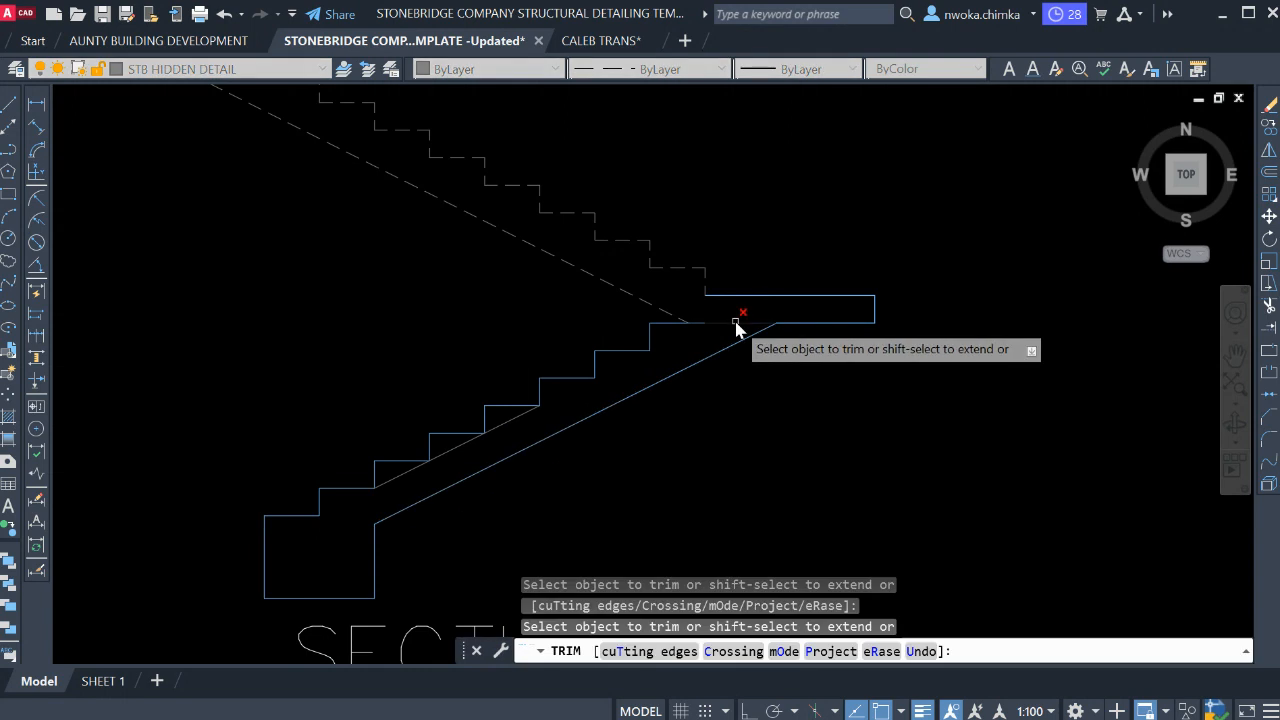
scroll(736, 326, "up", 2)
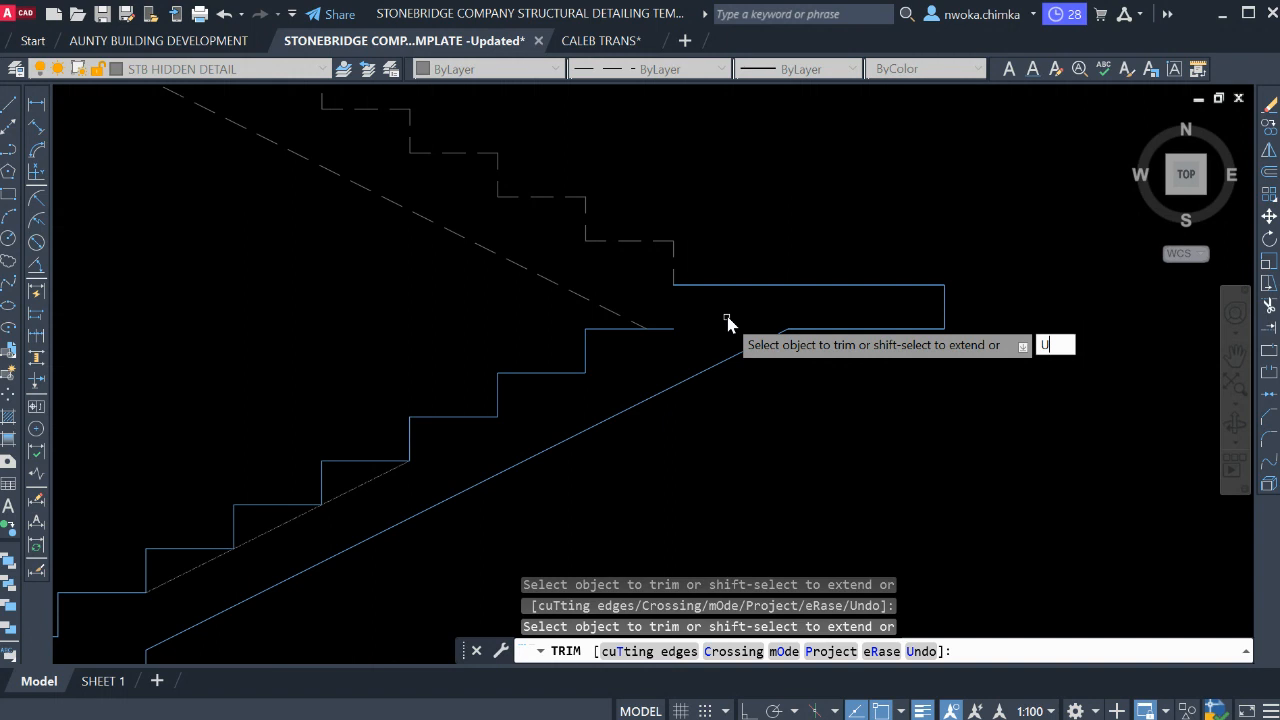
type("u")
key("Return")
scroll(728, 322, "down", 1)
key("Escape")
scroll(548, 316, "down", 2)
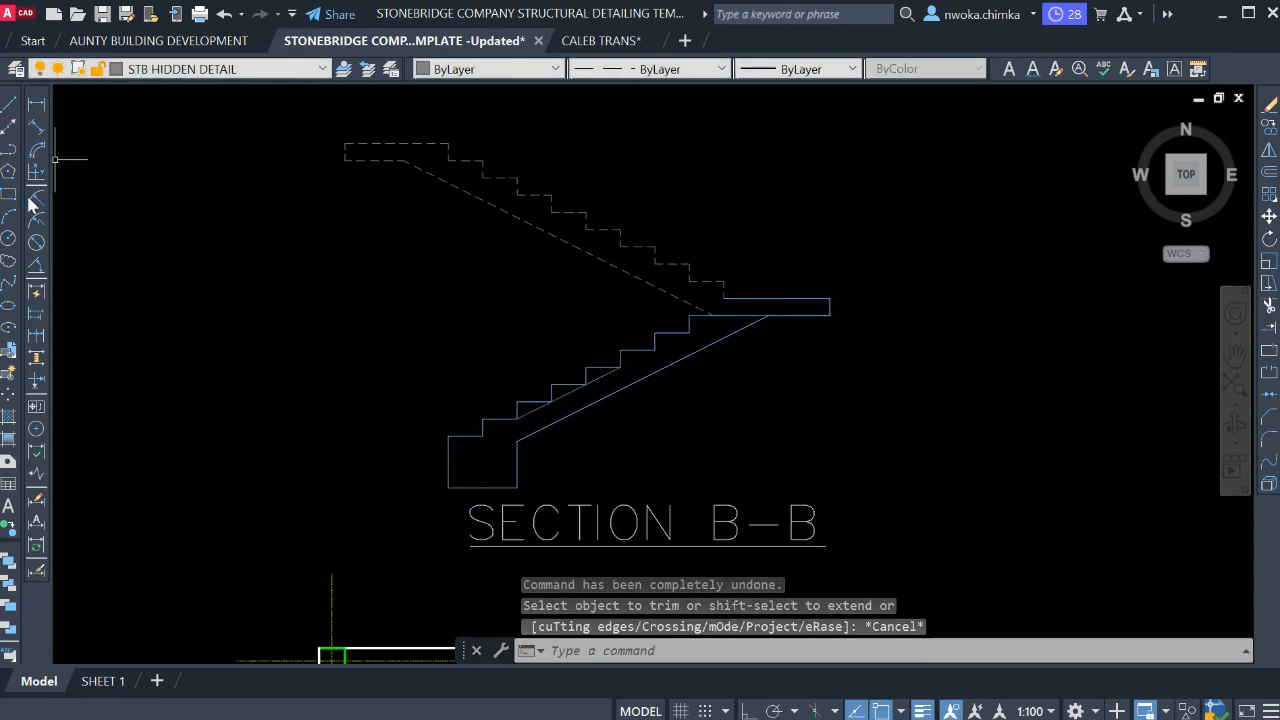
Draw a small circle in the empty space above the lower flight's first steps.
left_click(8, 238)
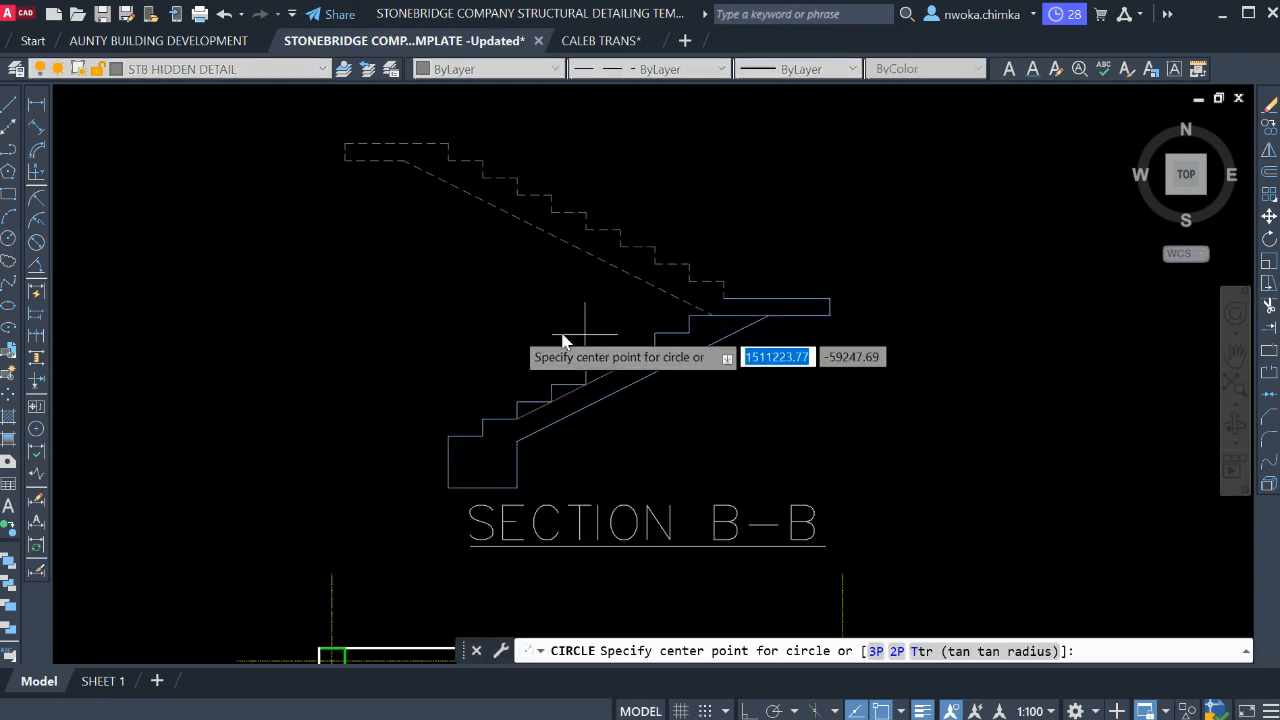
scroll(509, 333, "up", 2)
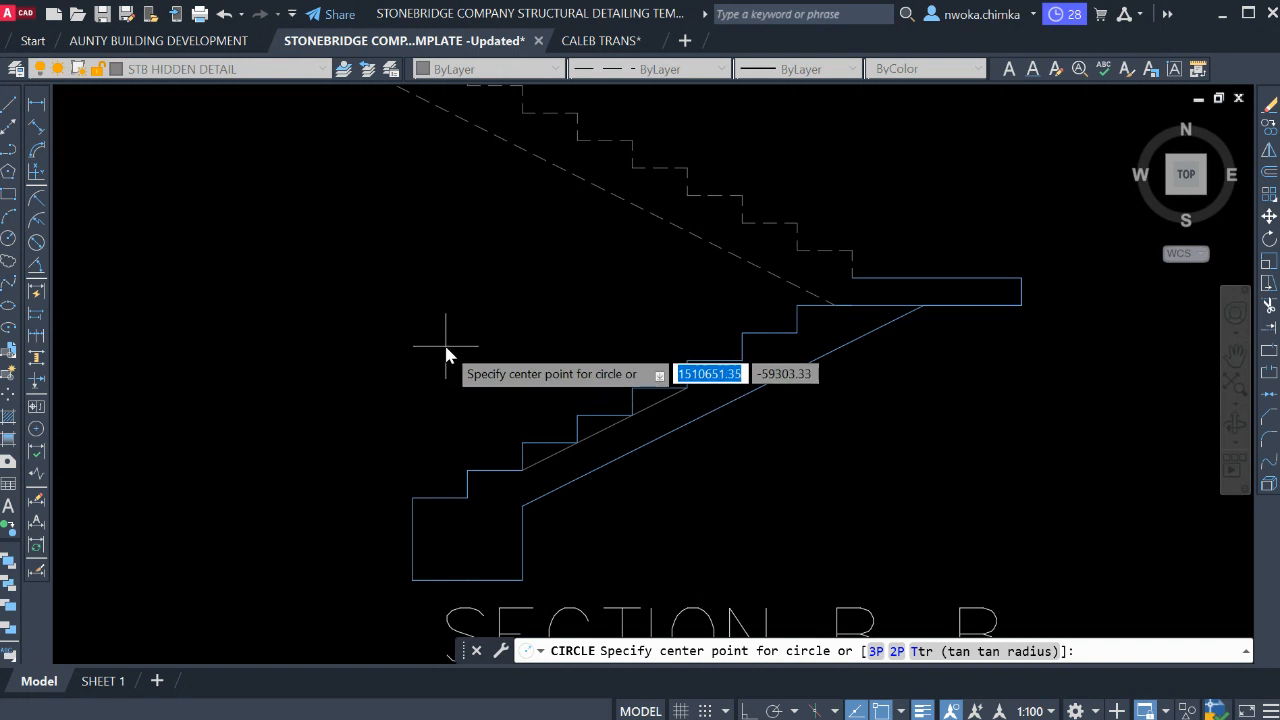
left_click(443, 346)
left_click(447, 365)
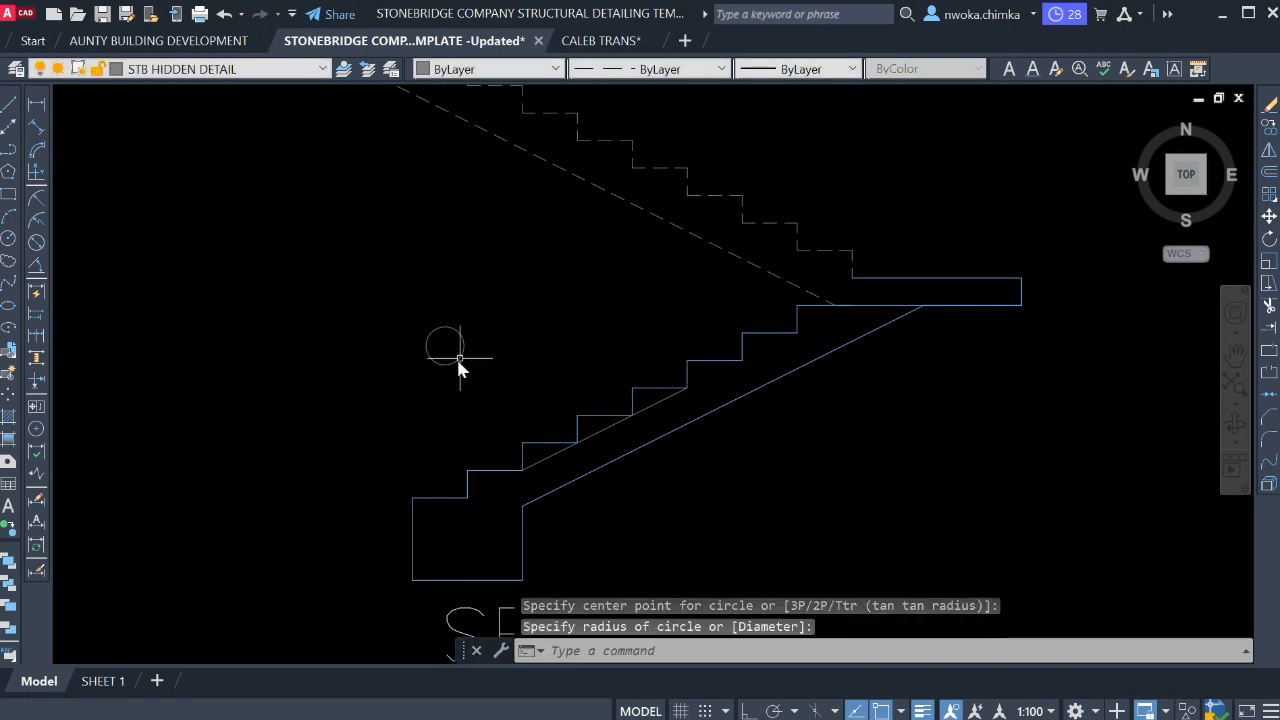
left_click(476, 359)
left_click(443, 300)
key("Escape")
Set the current object color to red and turn on ortho mode while trying a line from the circle's lowest point.
left_click(497, 73)
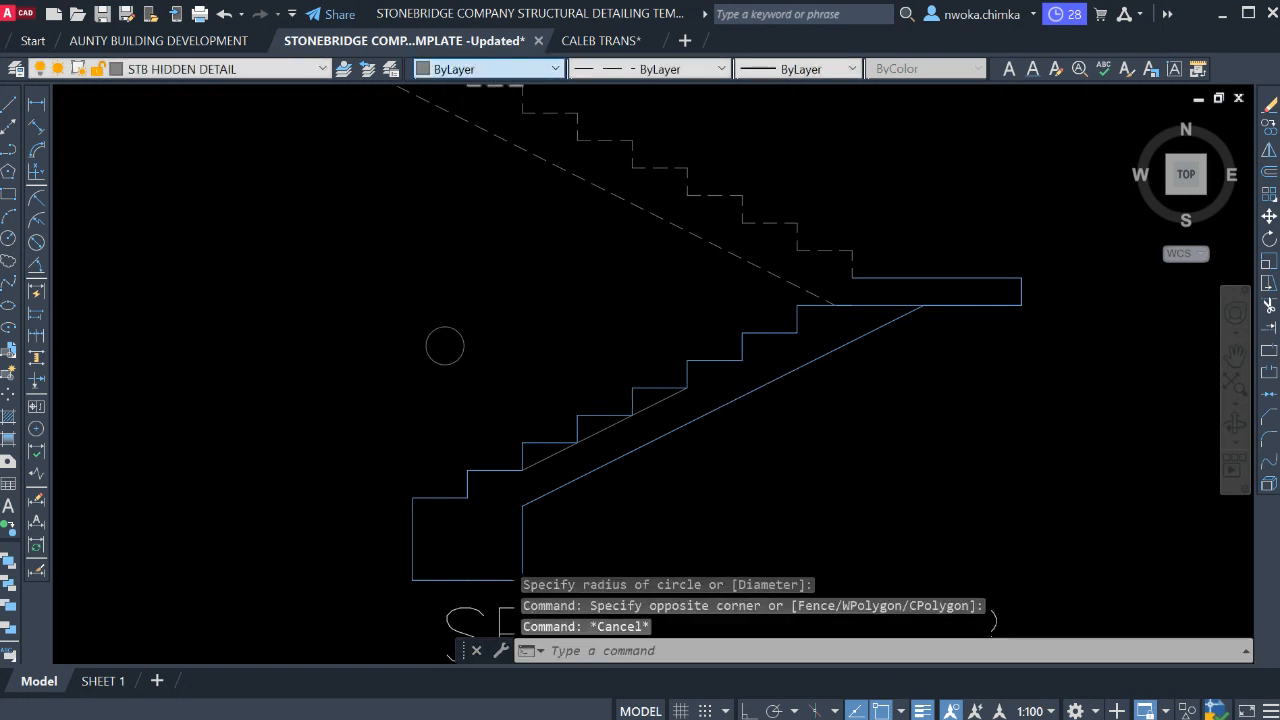
left_click(470, 115)
left_click(8, 104)
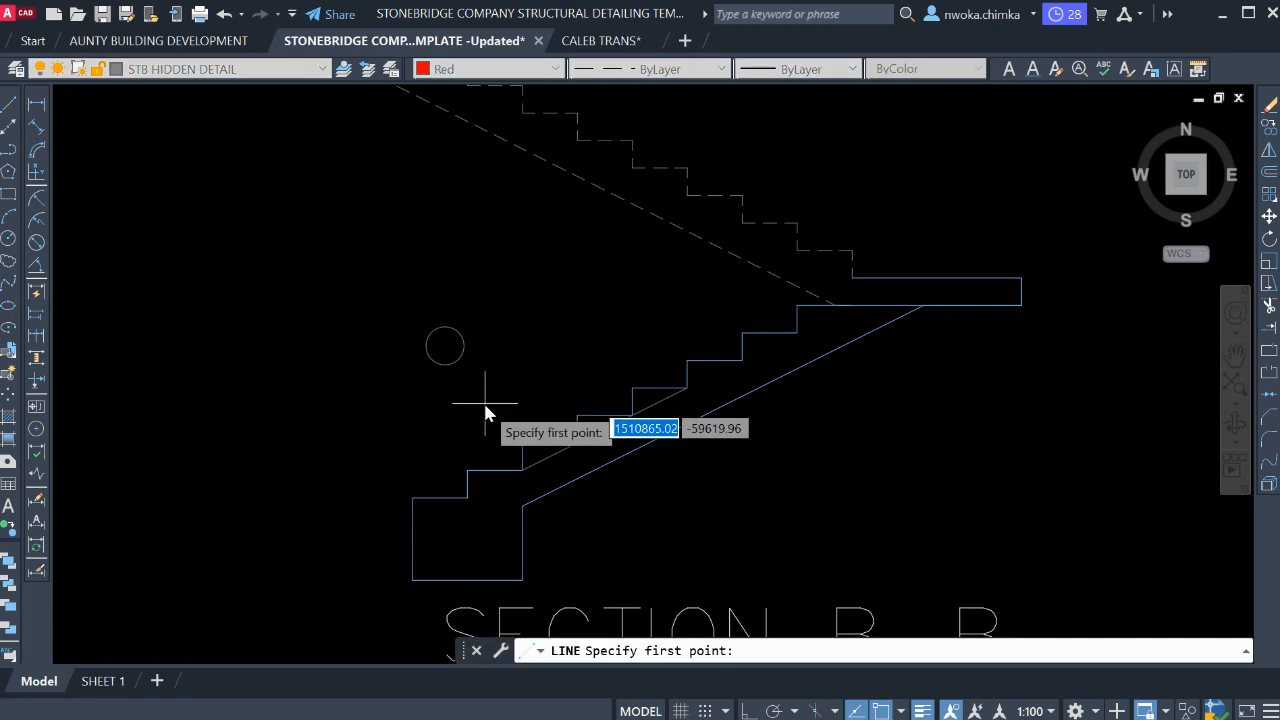
scroll(470, 390, "up", 2)
left_click(439, 358)
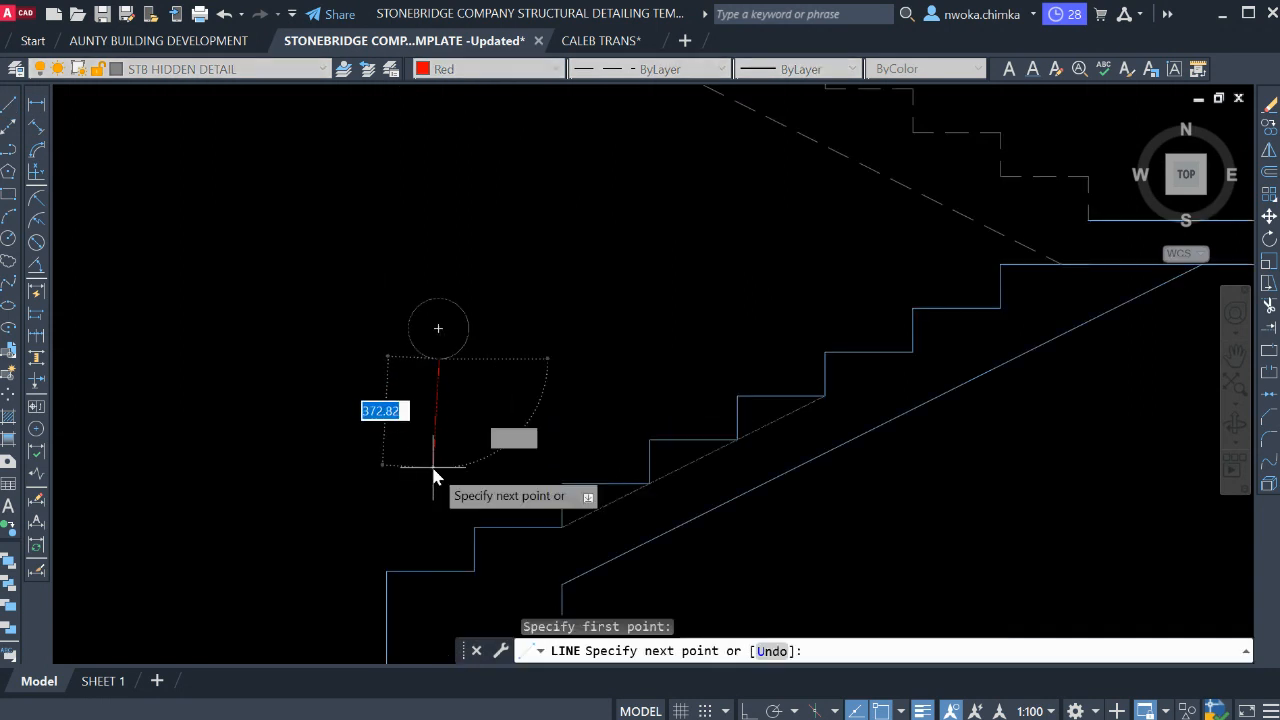
key("F8")
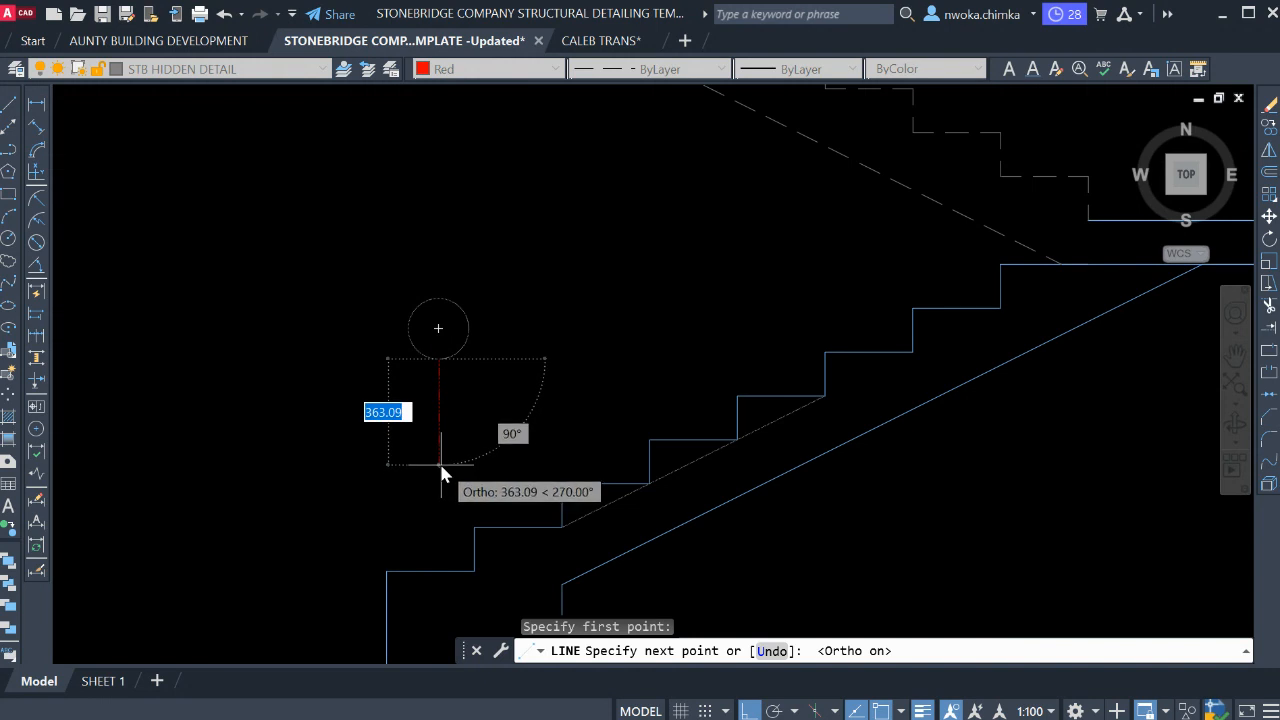
key("Escape")
Move the circle a short distance horizontally toward the stairs.
left_click(511, 287)
left_click(389, 389)
type("M")
key("Return")
left_click(470, 244)
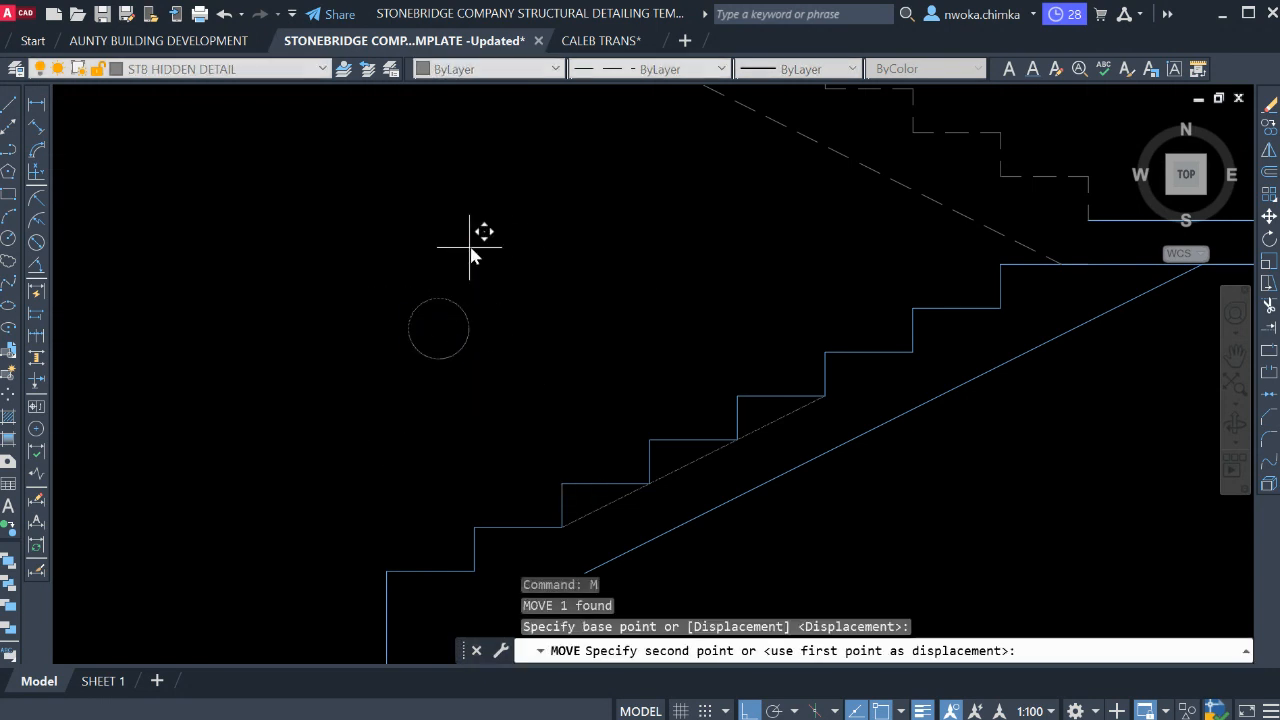
left_click(534, 222)
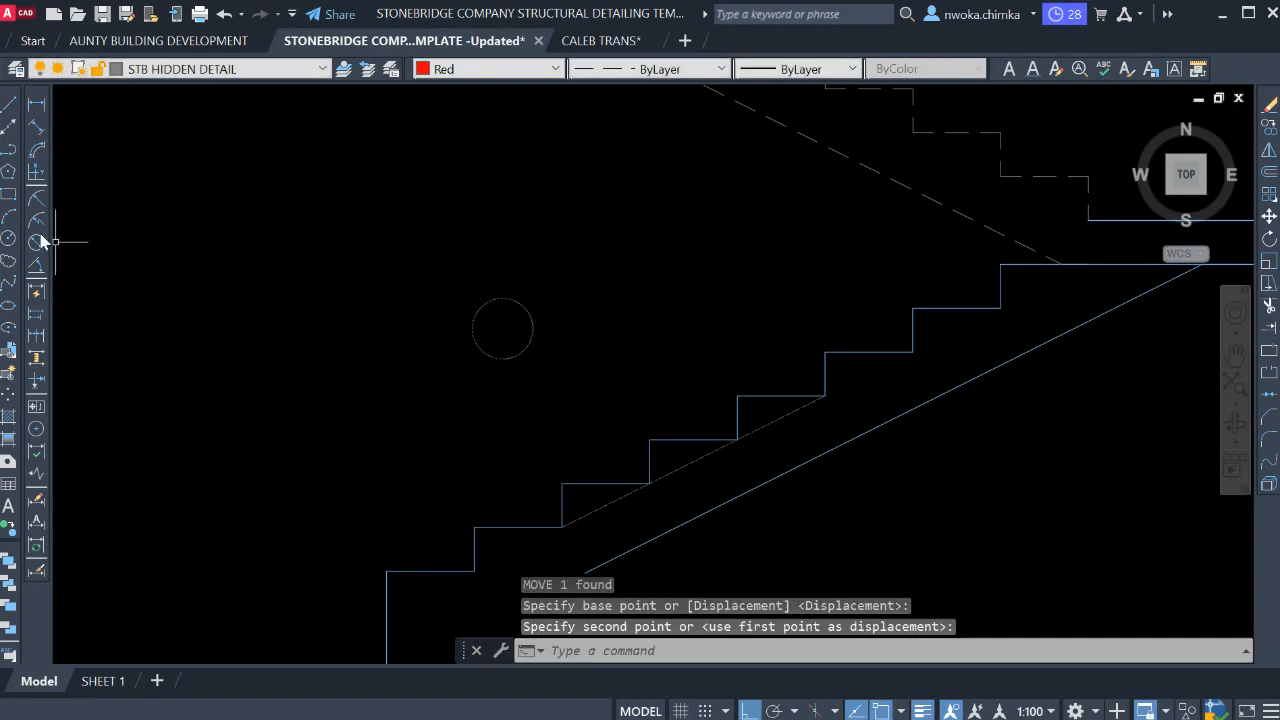
Draw a vertical torso line down from the circle's lowest point and a straight leg, about 260 long, to the second tread's outer corner.
left_click(12, 108)
left_click(502, 358)
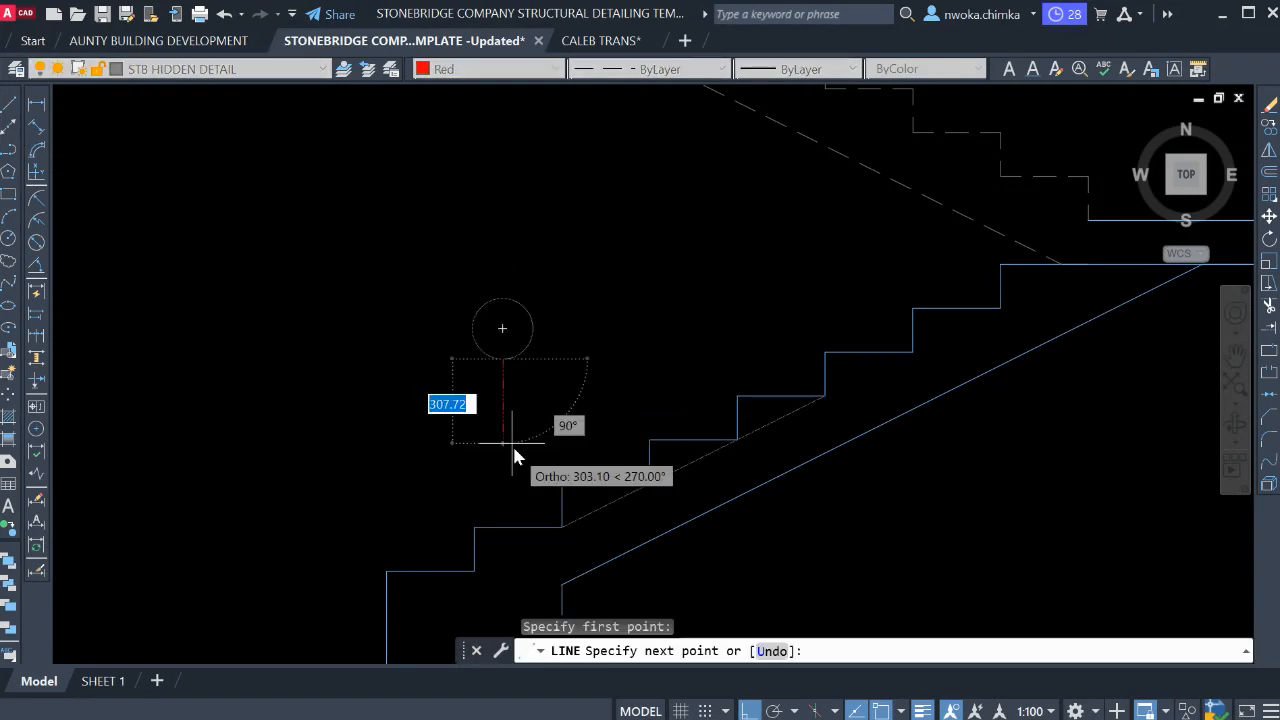
scroll(514, 456, "up", 2)
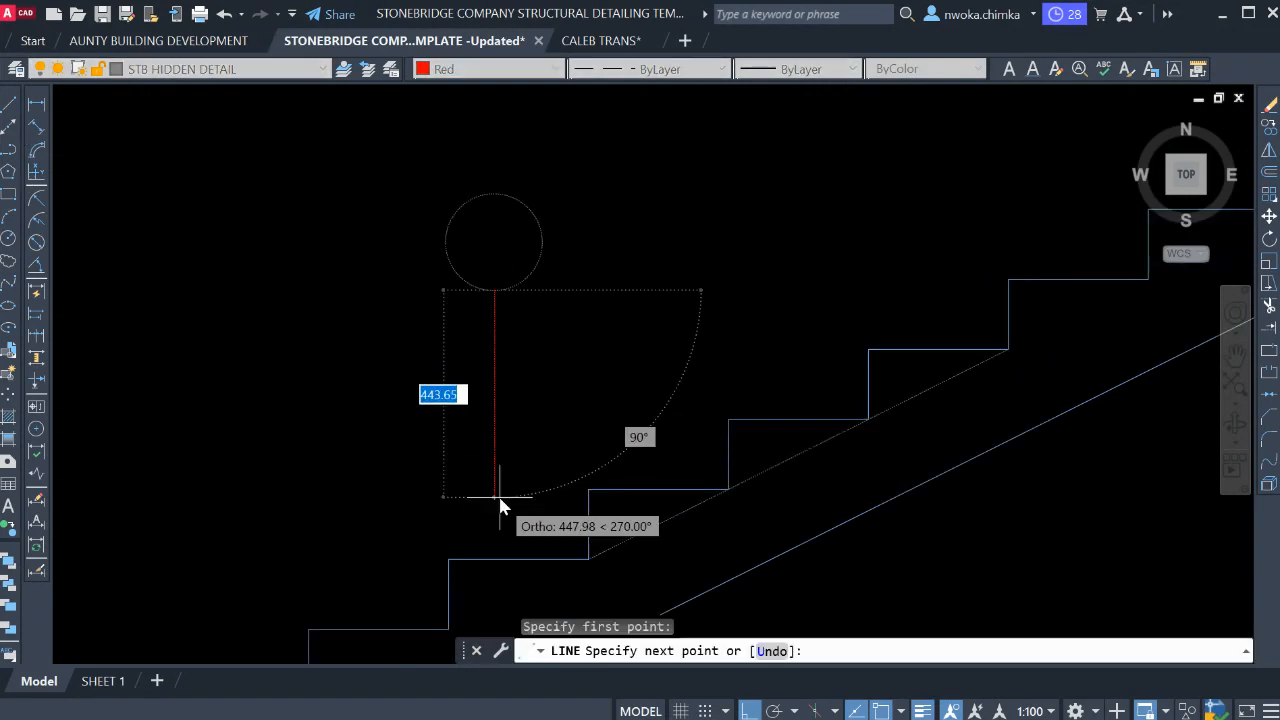
left_click(517, 446)
key("F8")
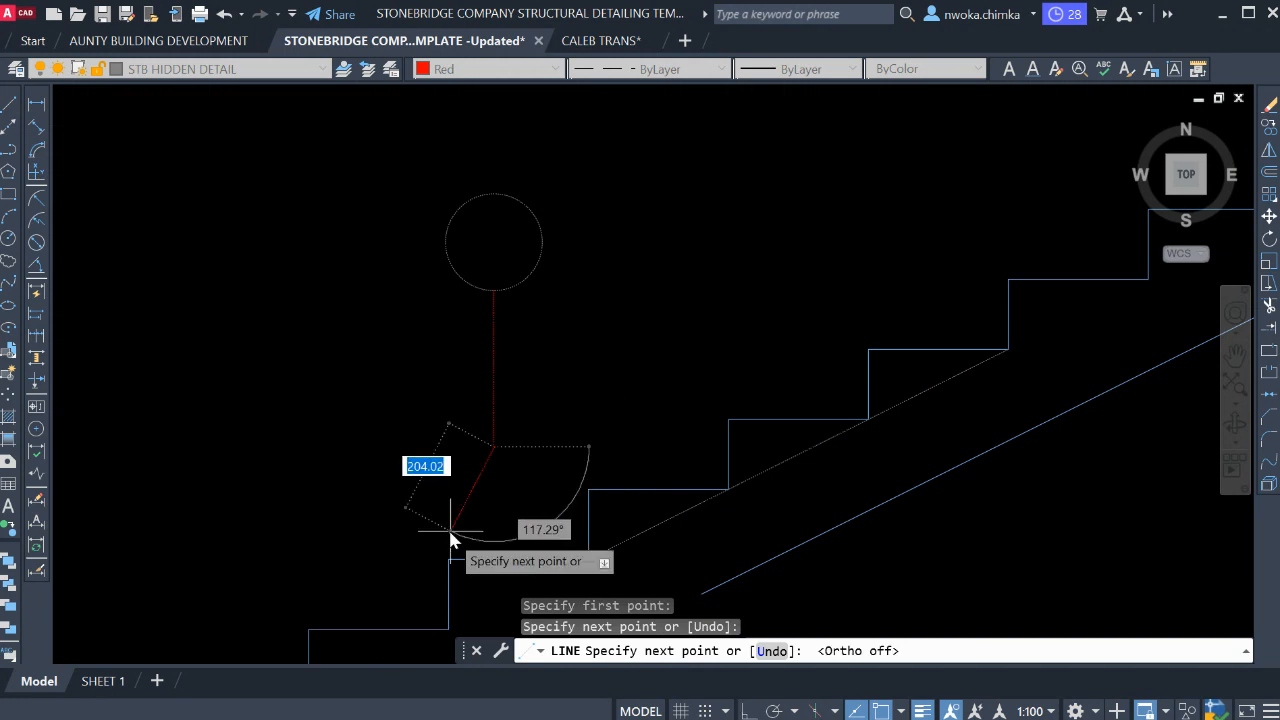
scroll(452, 540, "up", 2)
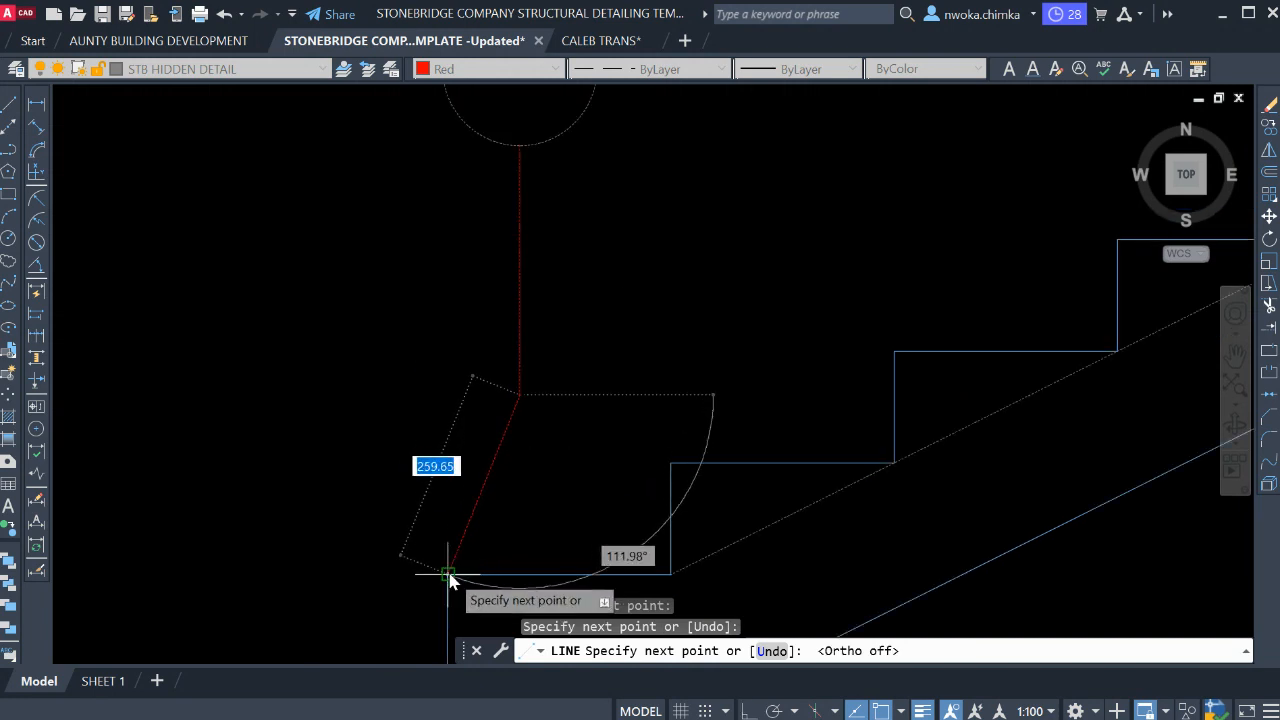
left_click(449, 578)
key("Escape")
Draw a bent front leg in three segments from the torso's lower end down to the second tread.
key("Return")
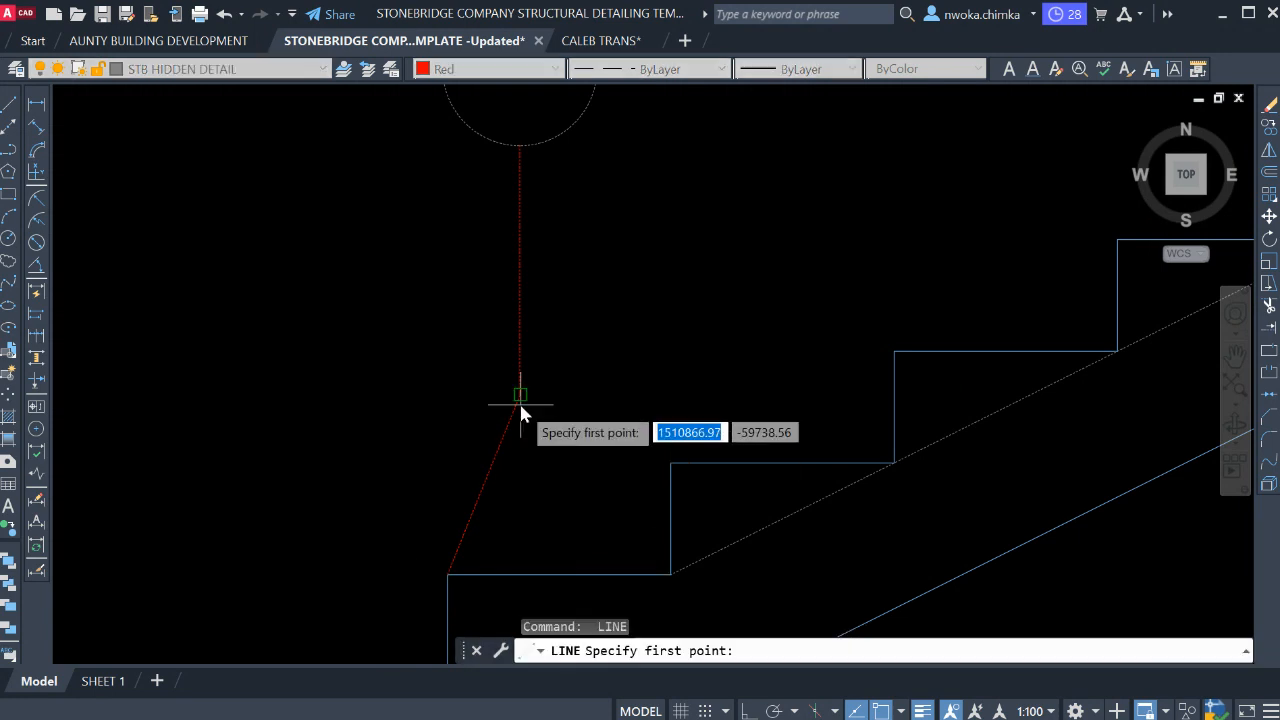
left_click(519, 401)
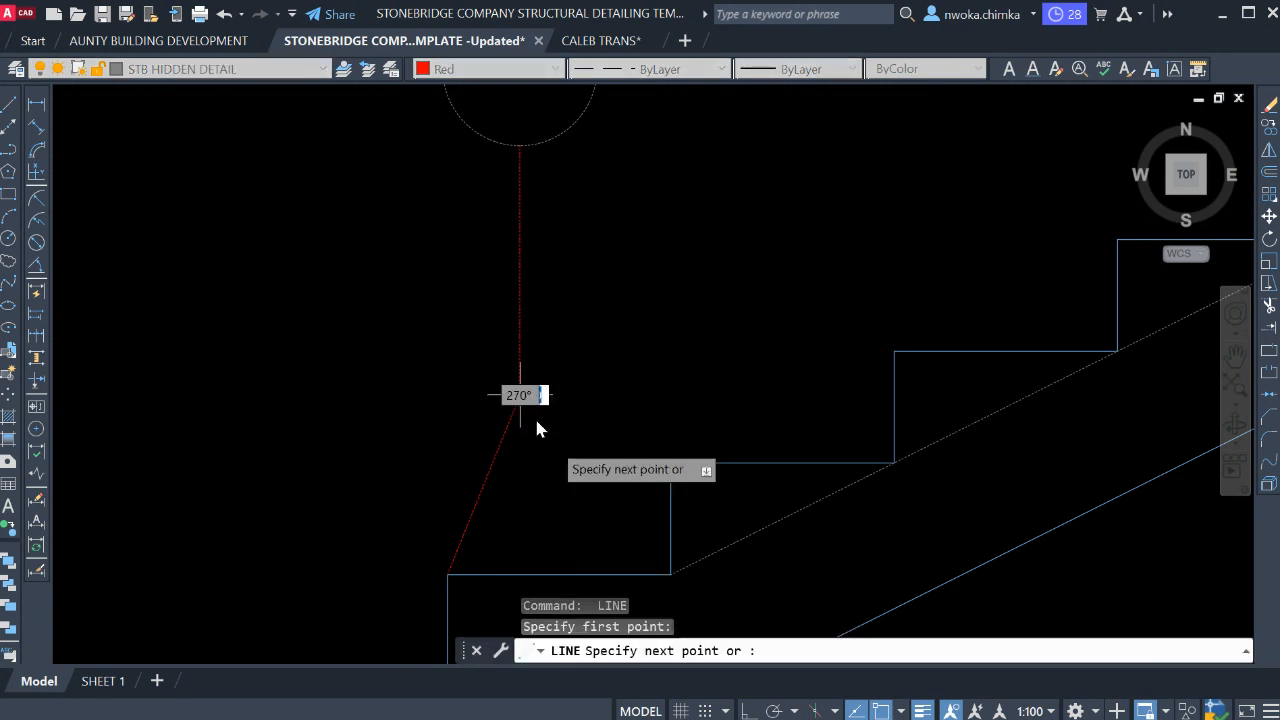
left_click(594, 479)
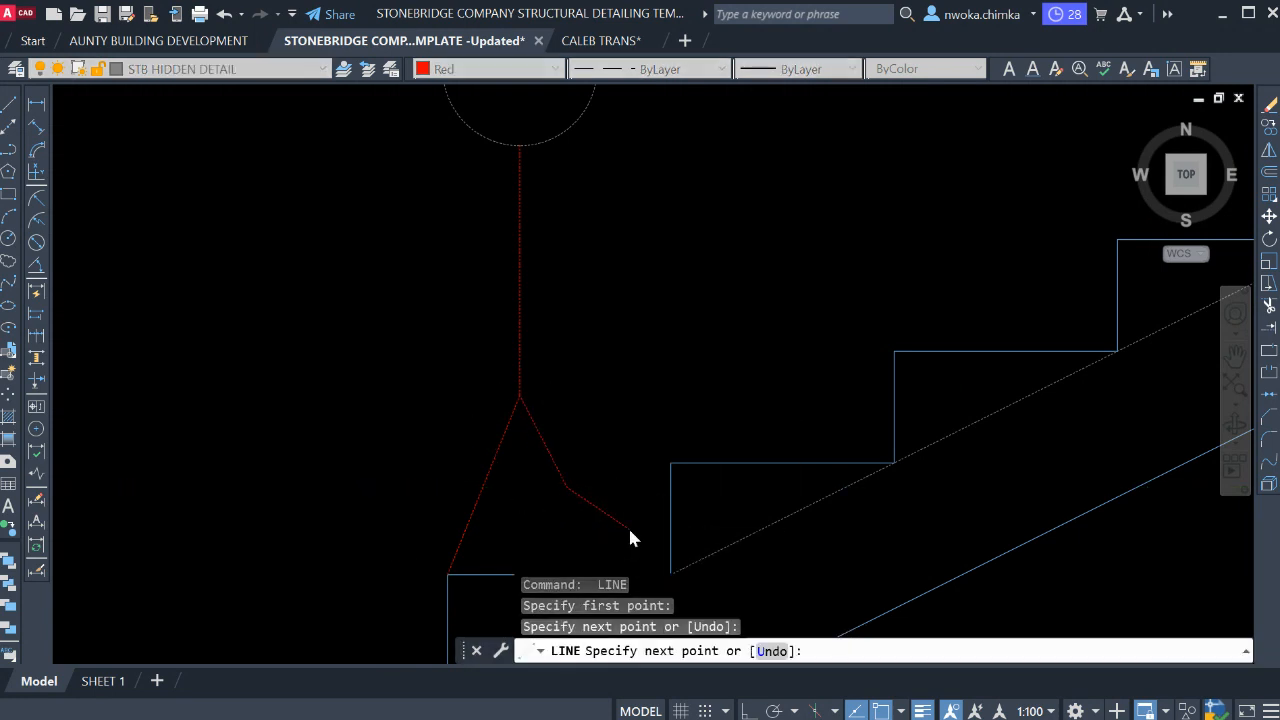
left_click(629, 525)
left_click(642, 572)
key("Escape")
scroll(642, 432, "down", 2)
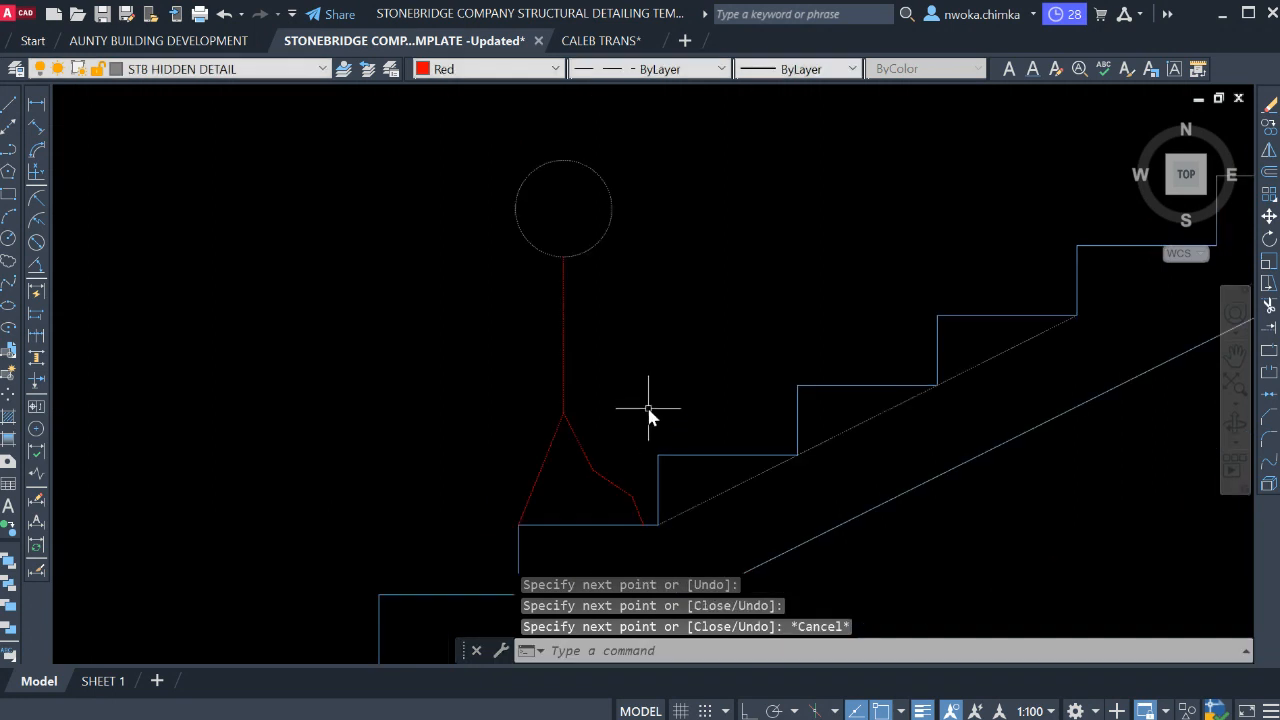
Draw the front arm from the torso's middle, with an upper segment about 170 long and a forearm angled down toward the stairs.
key("space")
key("space")
key("space")
key("space")
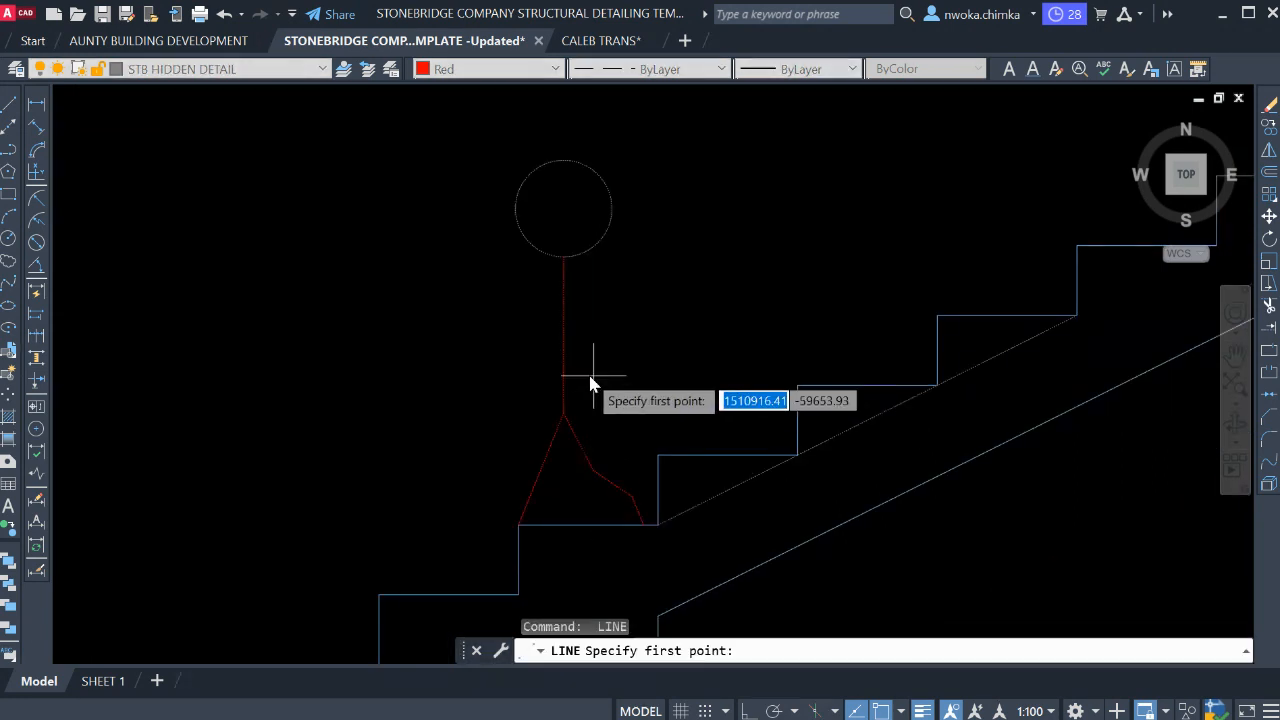
left_click(565, 334)
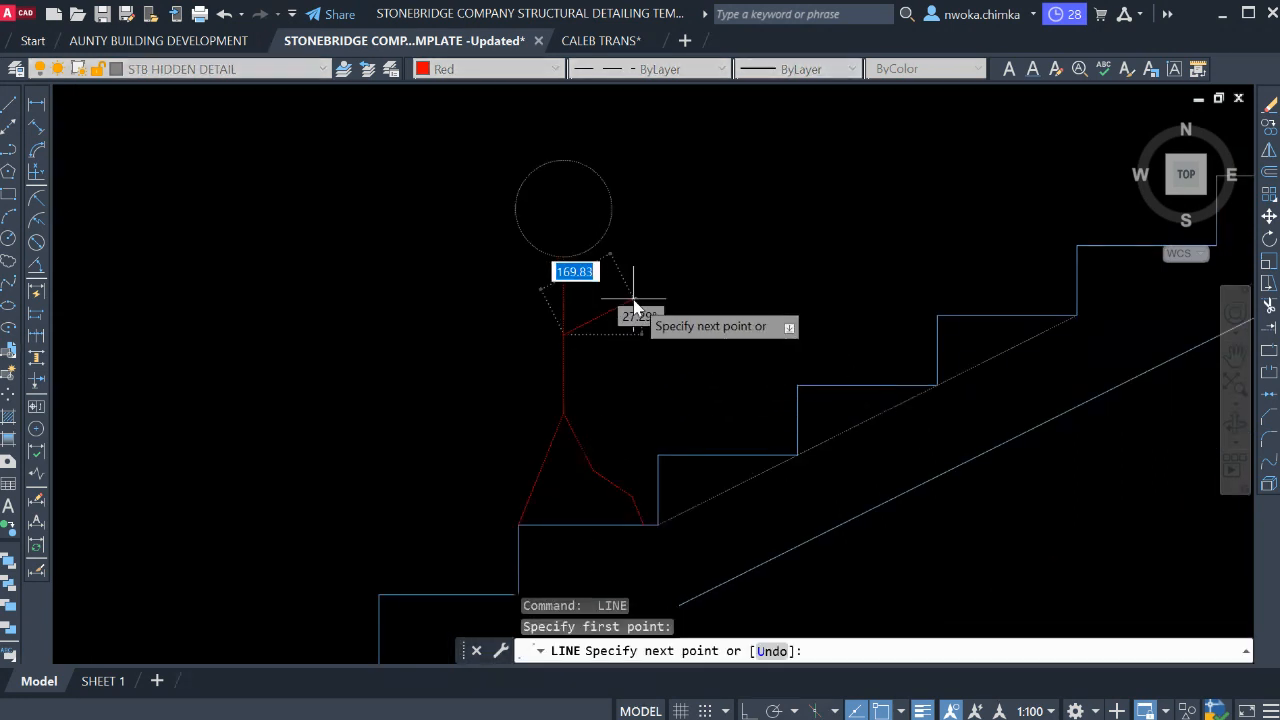
left_click(633, 298)
left_click(690, 356)
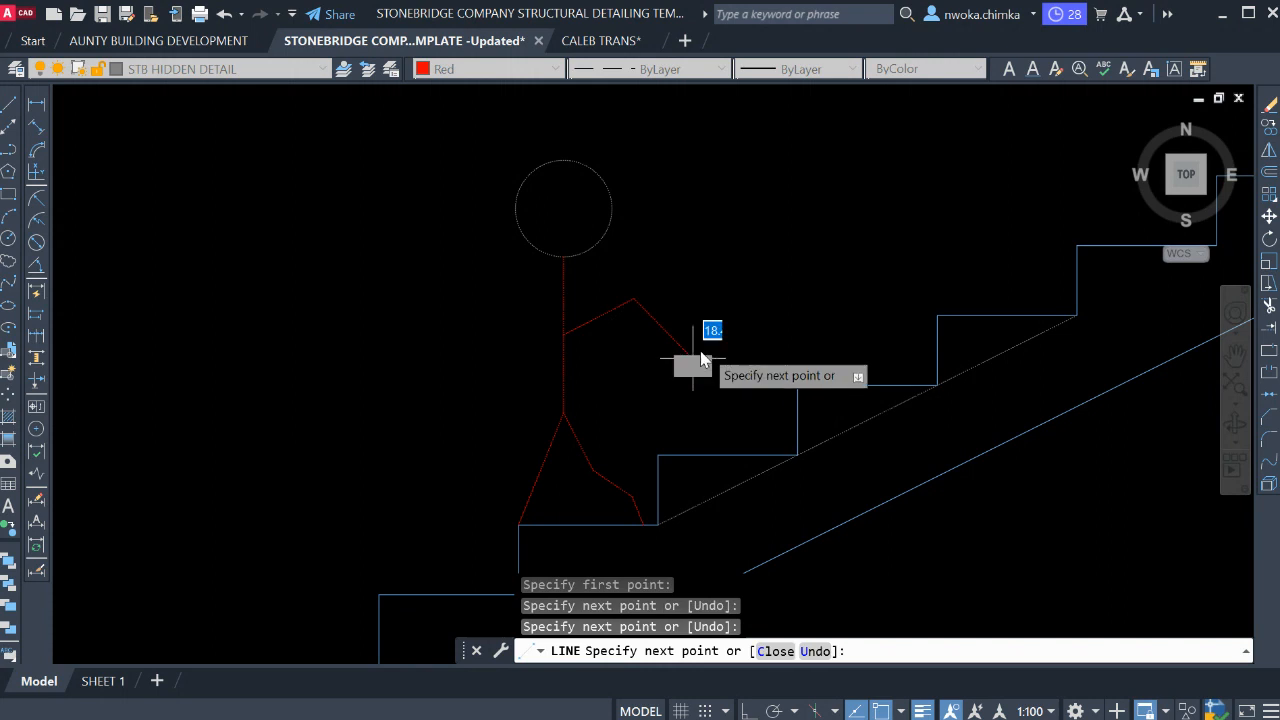
key("Escape")
Draw the rear arm in two segments from the same shoulder point, bending up and then down away from the stairs.
key("Return")
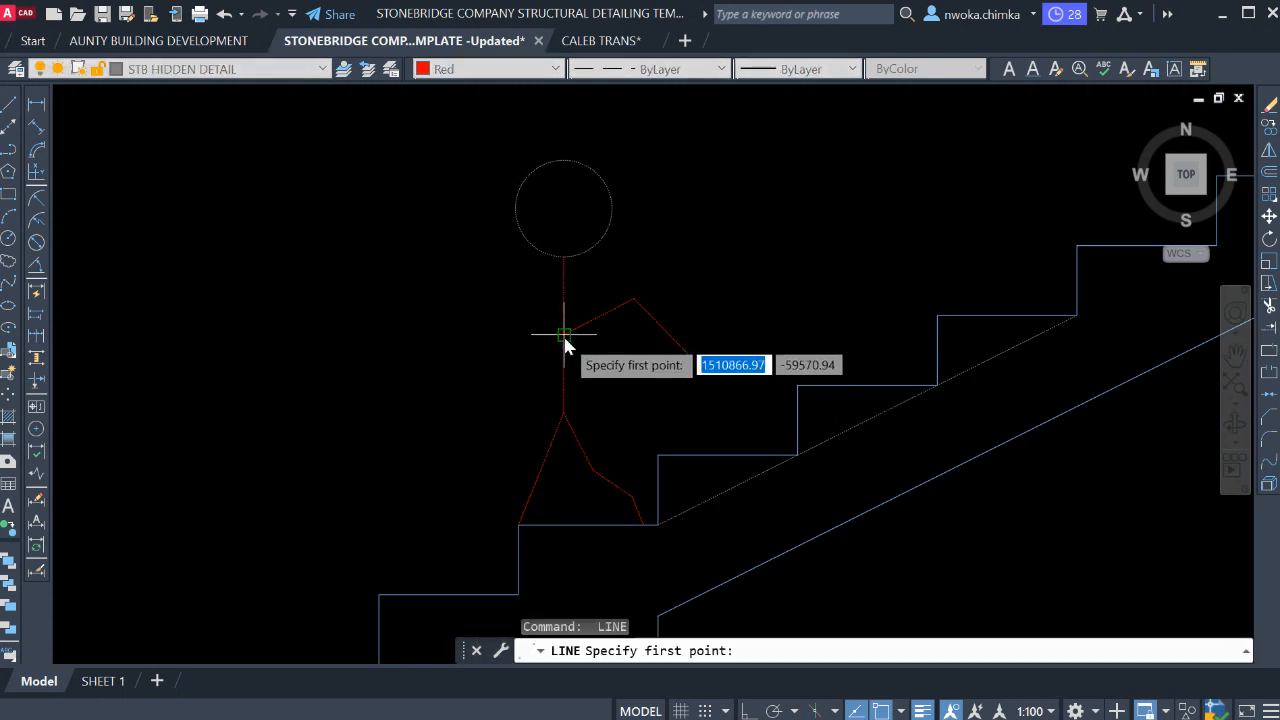
left_click(563, 333)
left_click(517, 296)
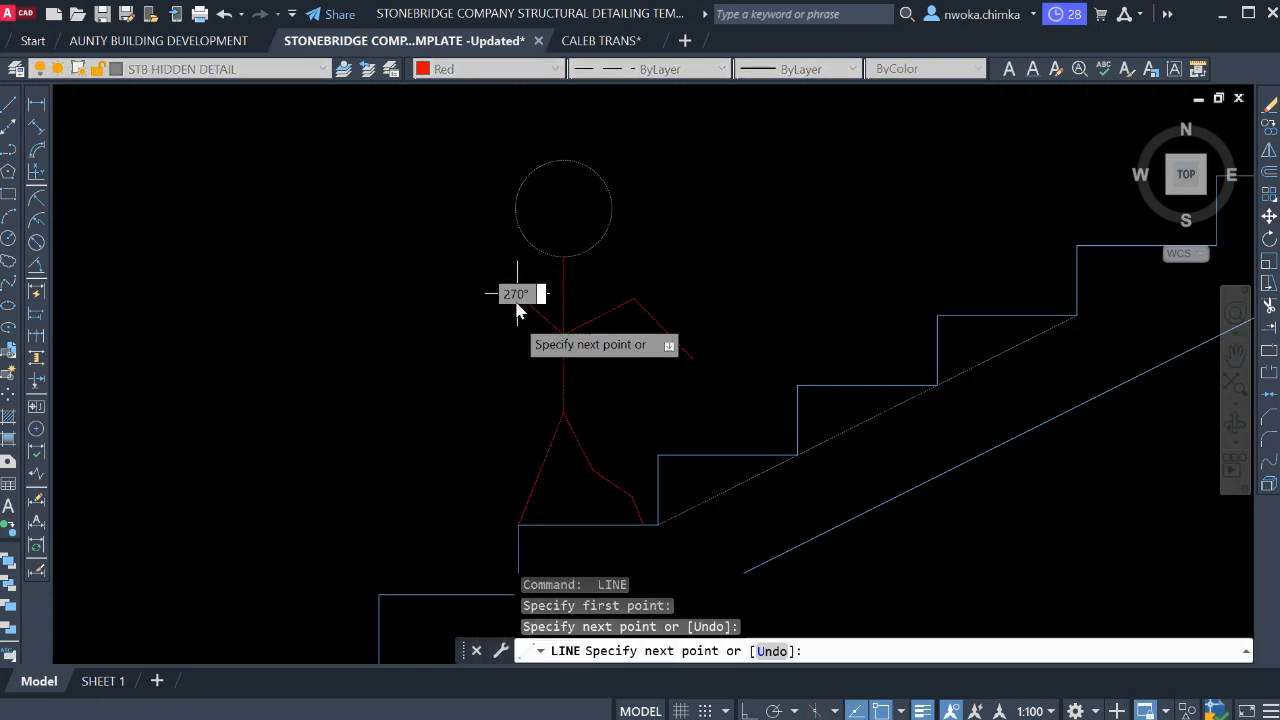
left_click(473, 343)
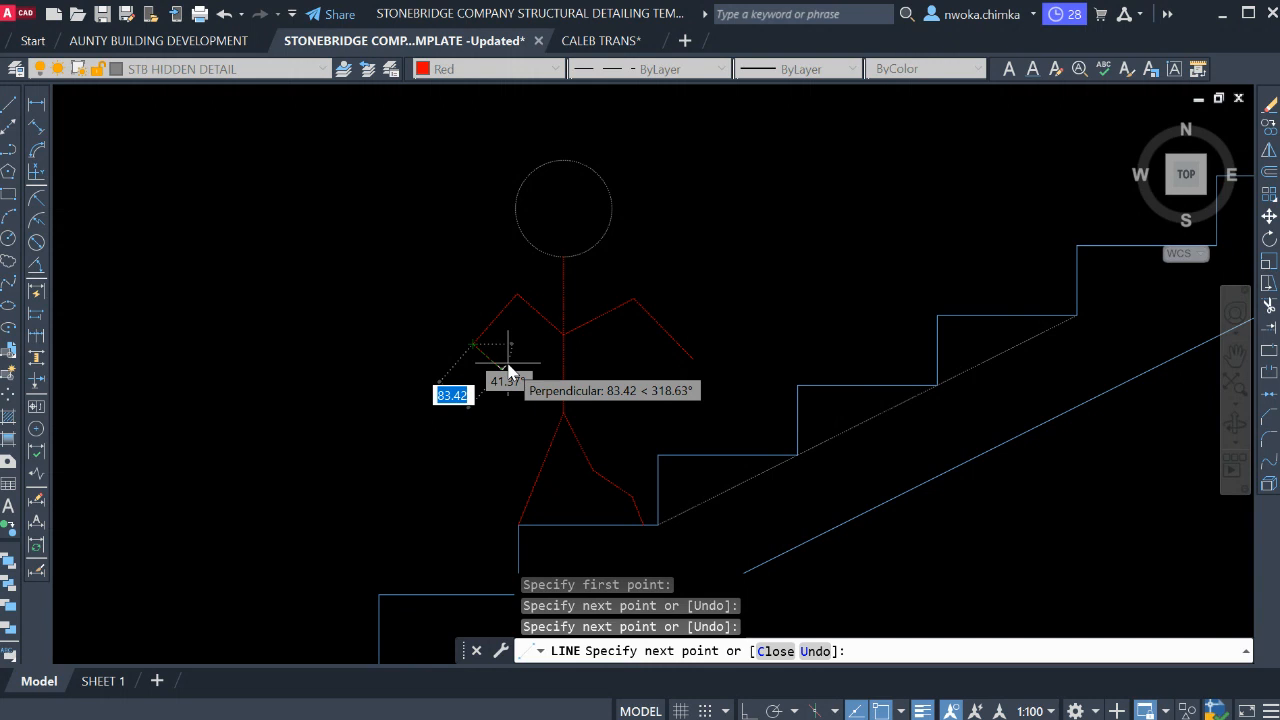
key("Escape")
scroll(610, 330, "down", 2)
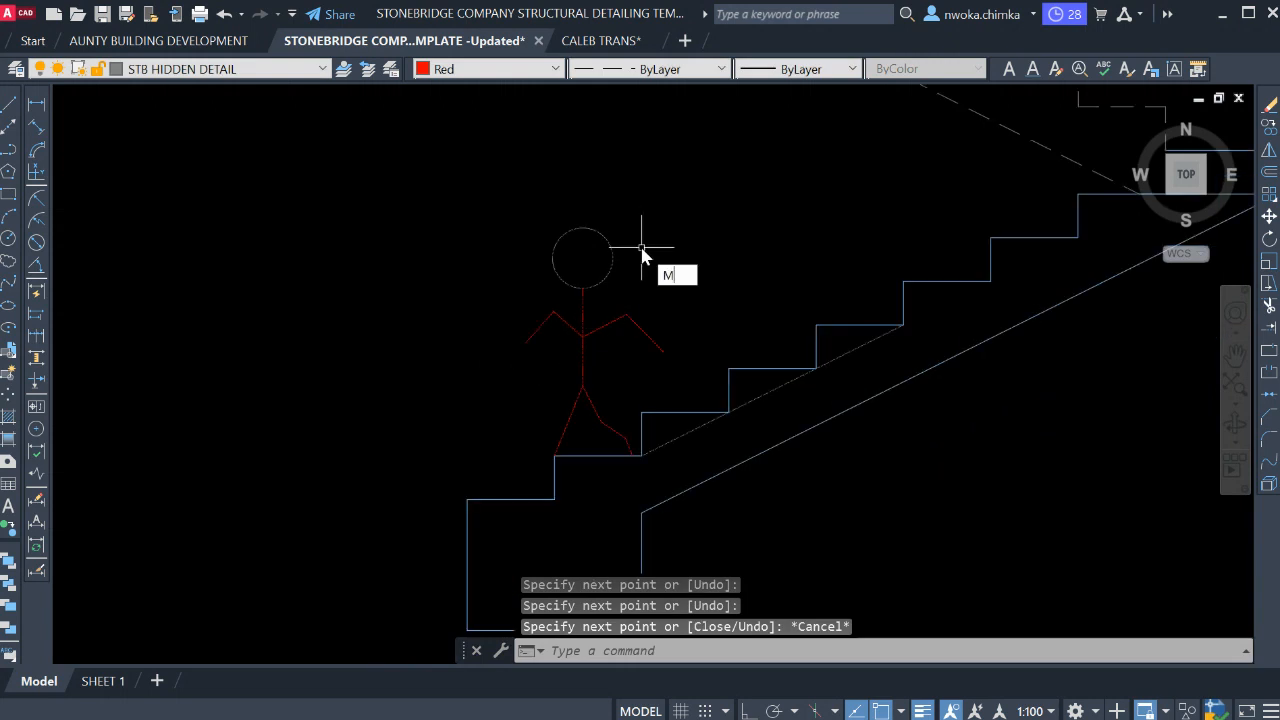
Match the head circle's properties to the red torso line.
type("MA")
key("Return")
left_click(632, 262)
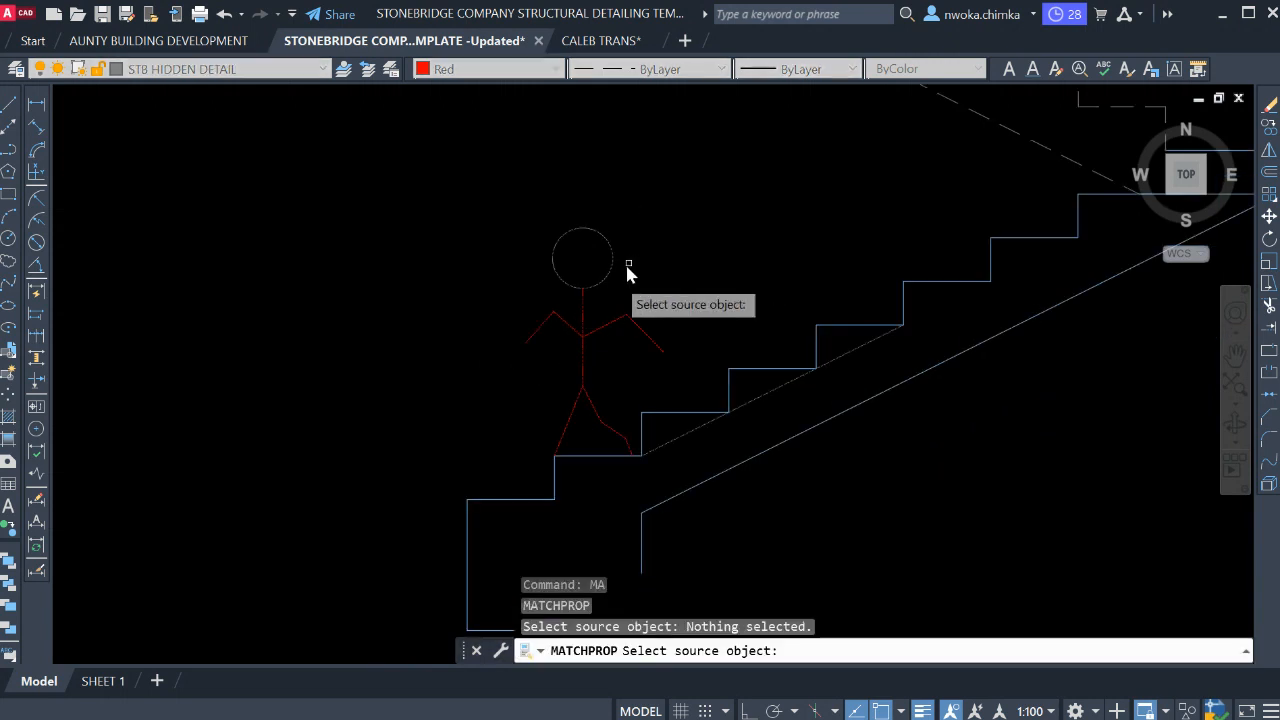
left_click(583, 296)
key("Escape")
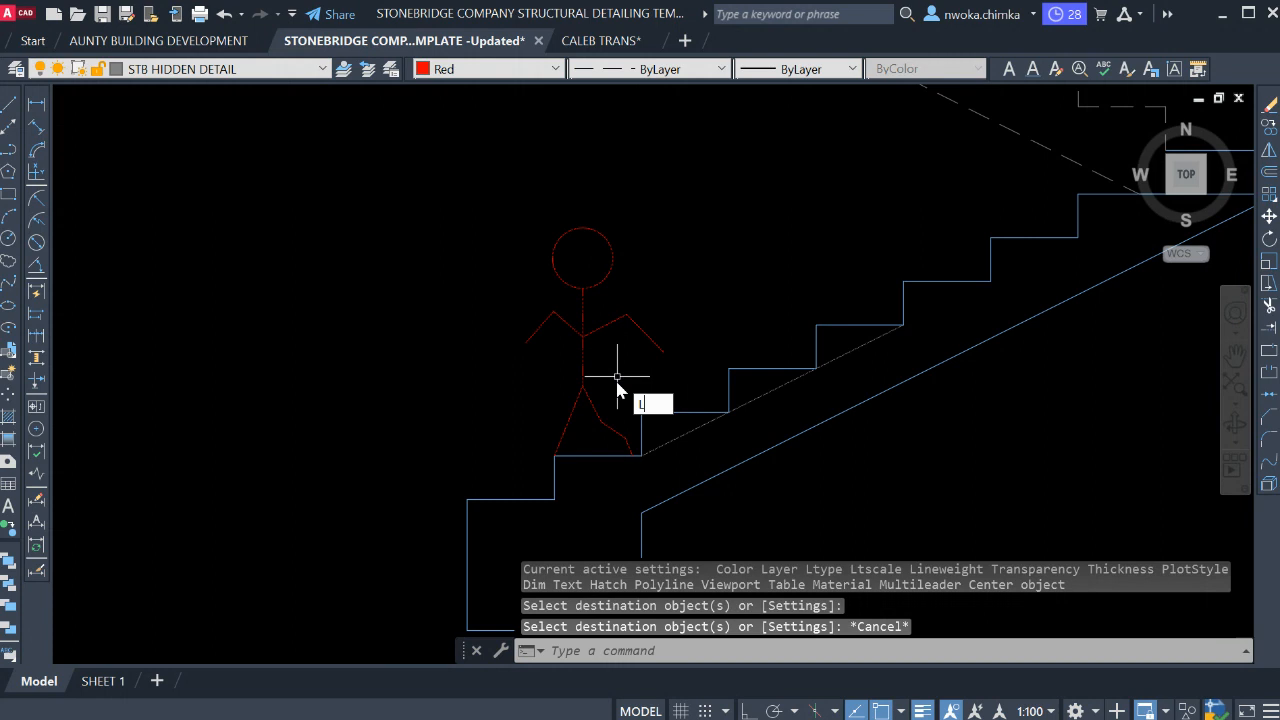
Draw a raised front leg in two segments from the hip up to a knee and down onto the third tread.
key("Return")
scroll(600, 380, "up", 2)
left_click(581, 385)
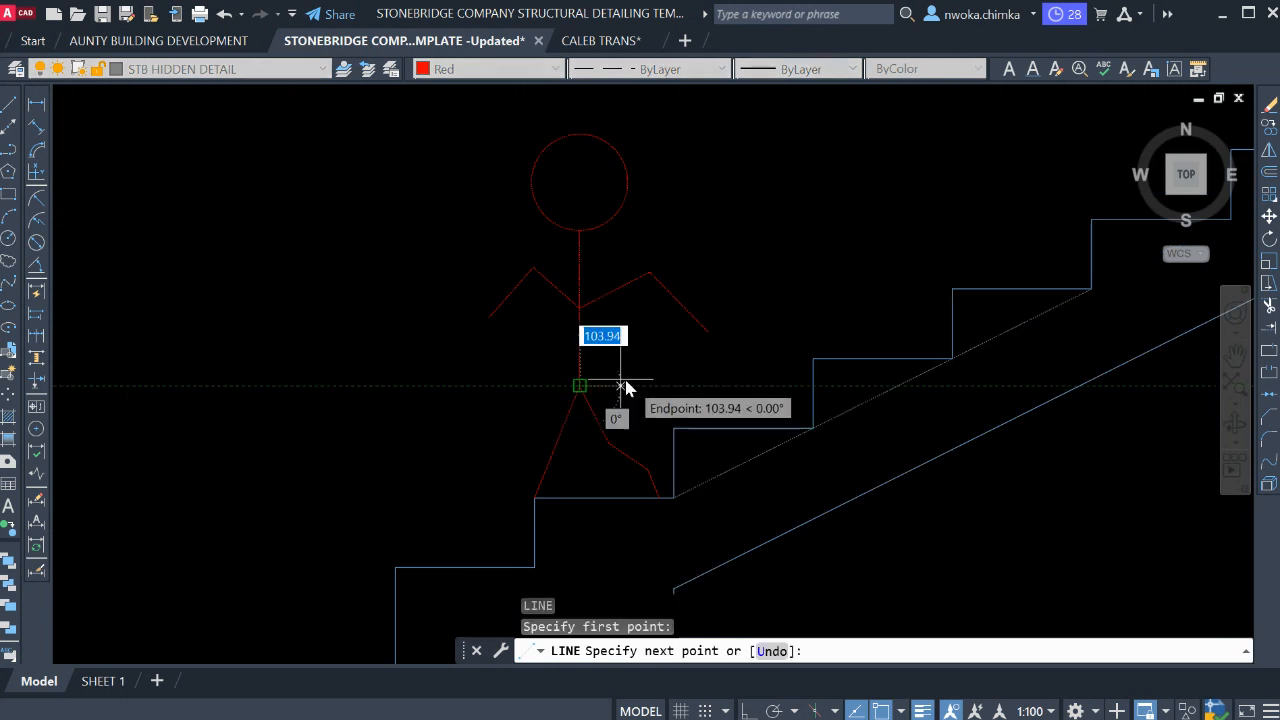
left_click(663, 367)
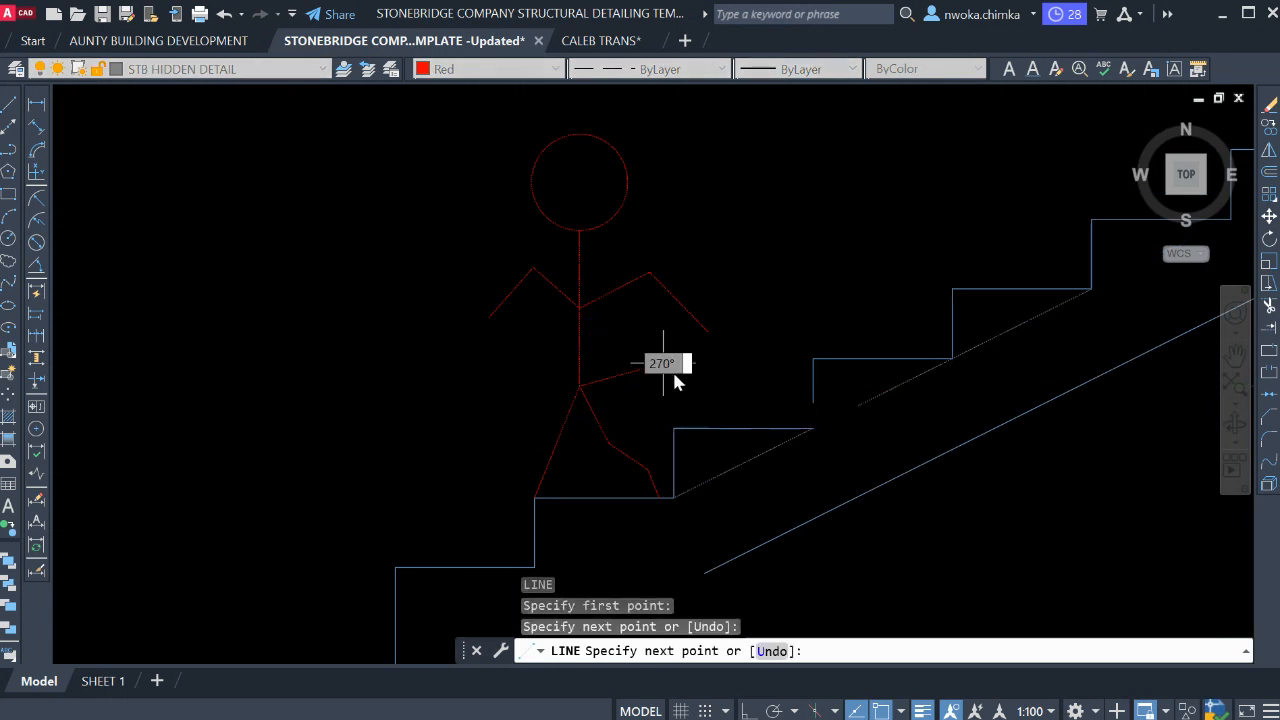
left_click(705, 427)
key("Escape")
Erase the three segments of the bent leg that ends on the second tread.
left_click(659, 432)
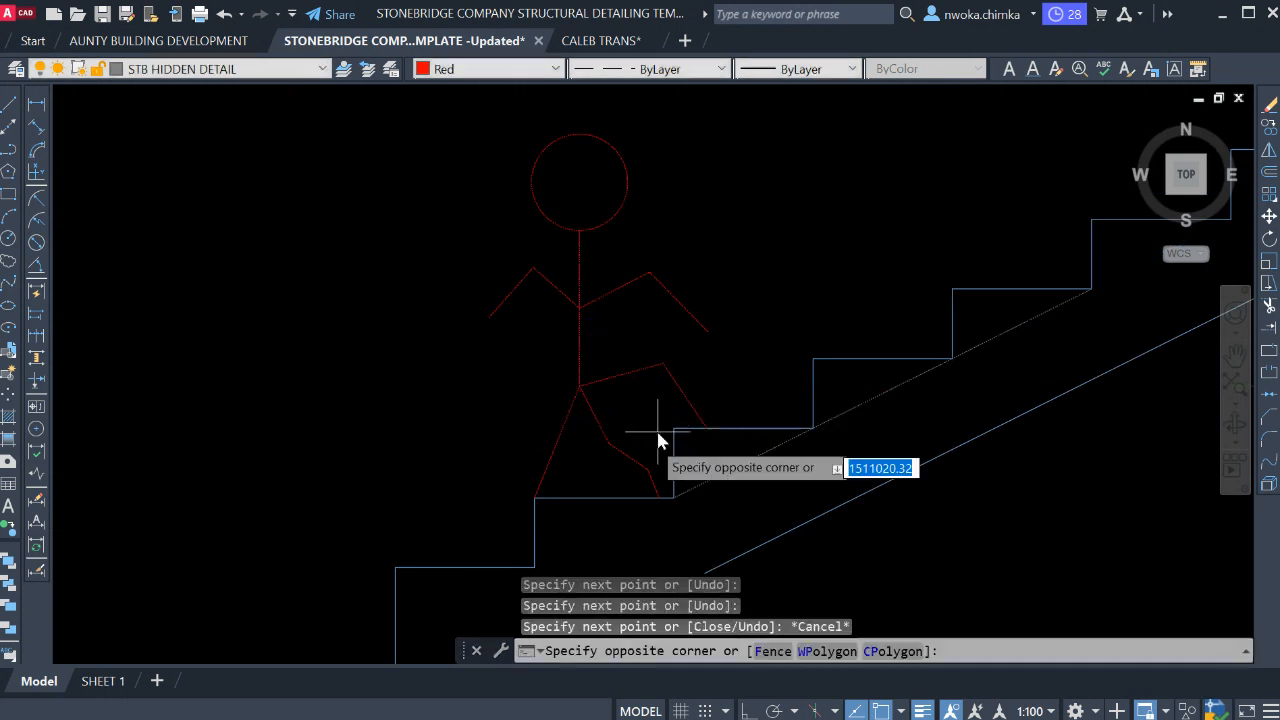
left_click(597, 459)
scroll(660, 470, "up", 3)
left_click(661, 469)
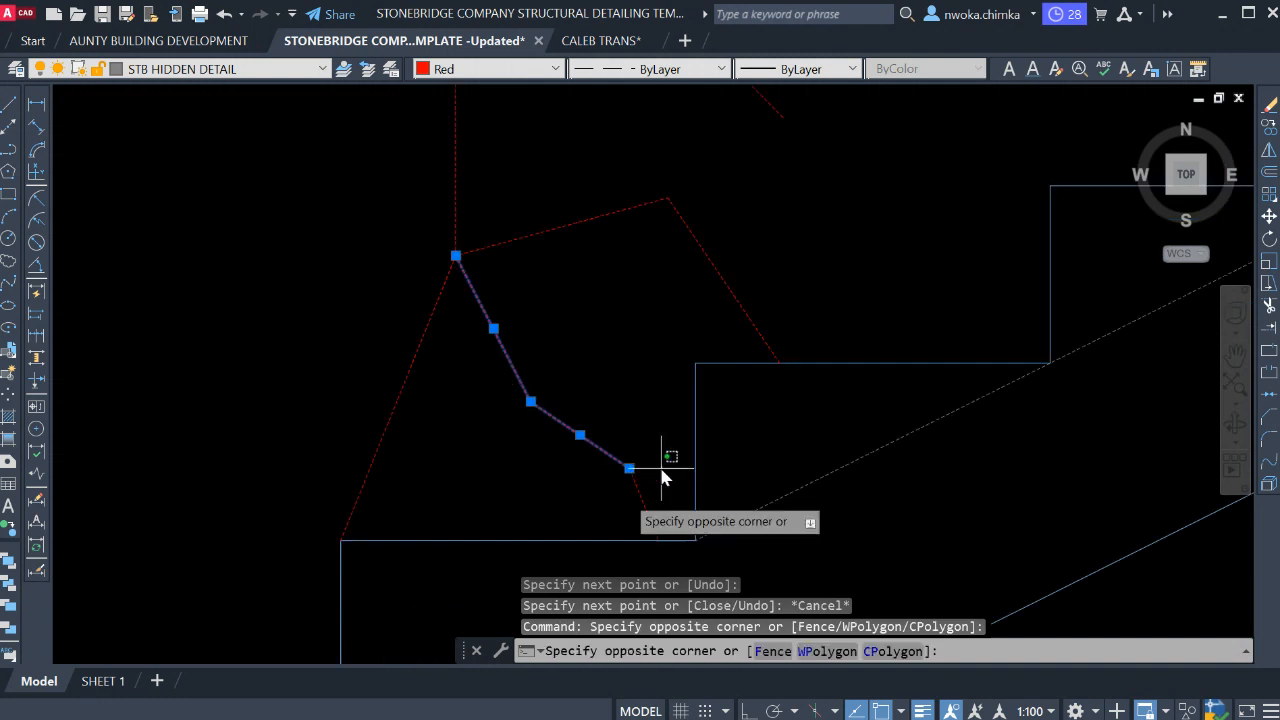
left_click(614, 490)
type("e")
key("Return")
scroll(614, 471, "down", 4)
scroll(605, 355, "down", 2)
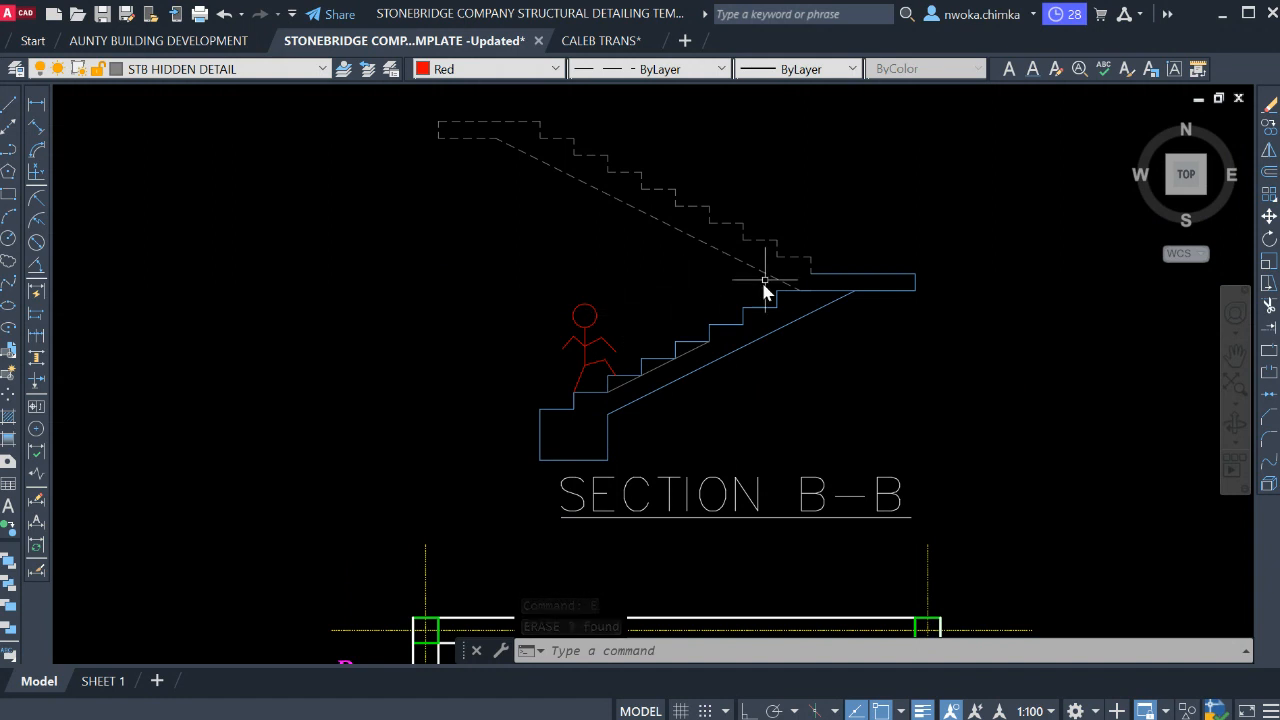
Copy the whole stick figure from the lower steps onto the landing.
scroll(647, 320, "up", 2)
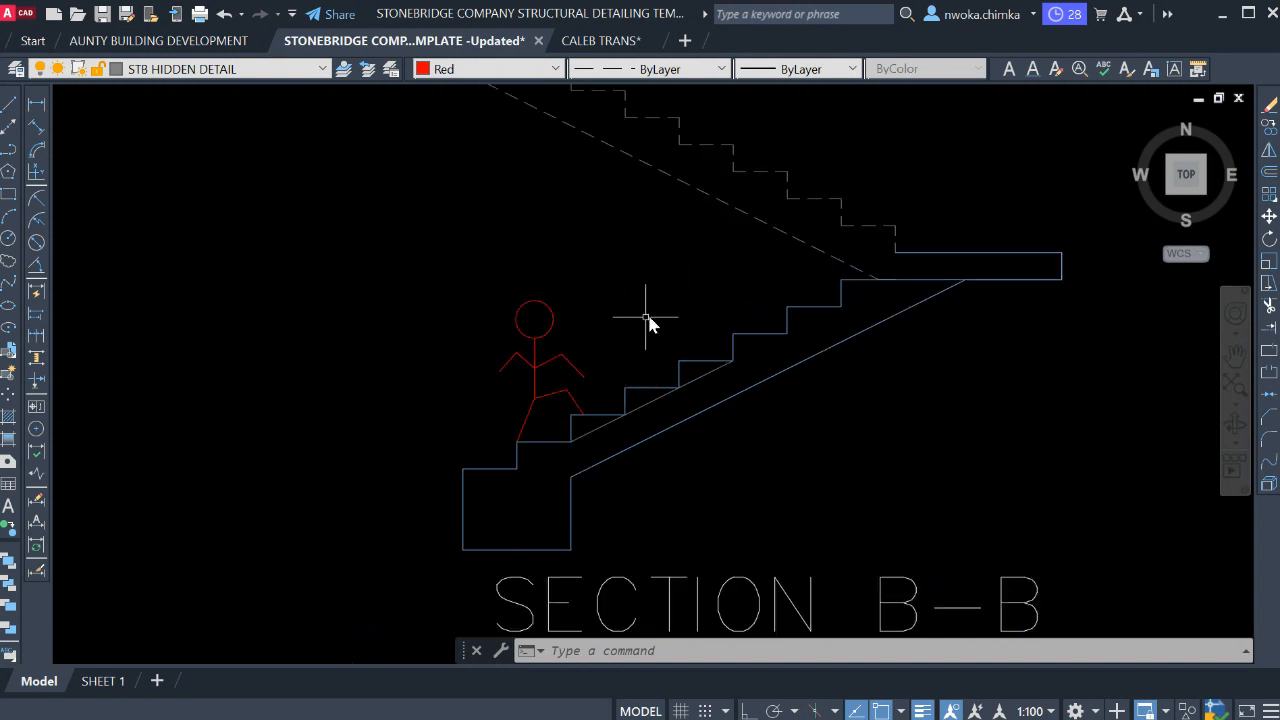
left_click(597, 283)
left_click(495, 402)
type("c")
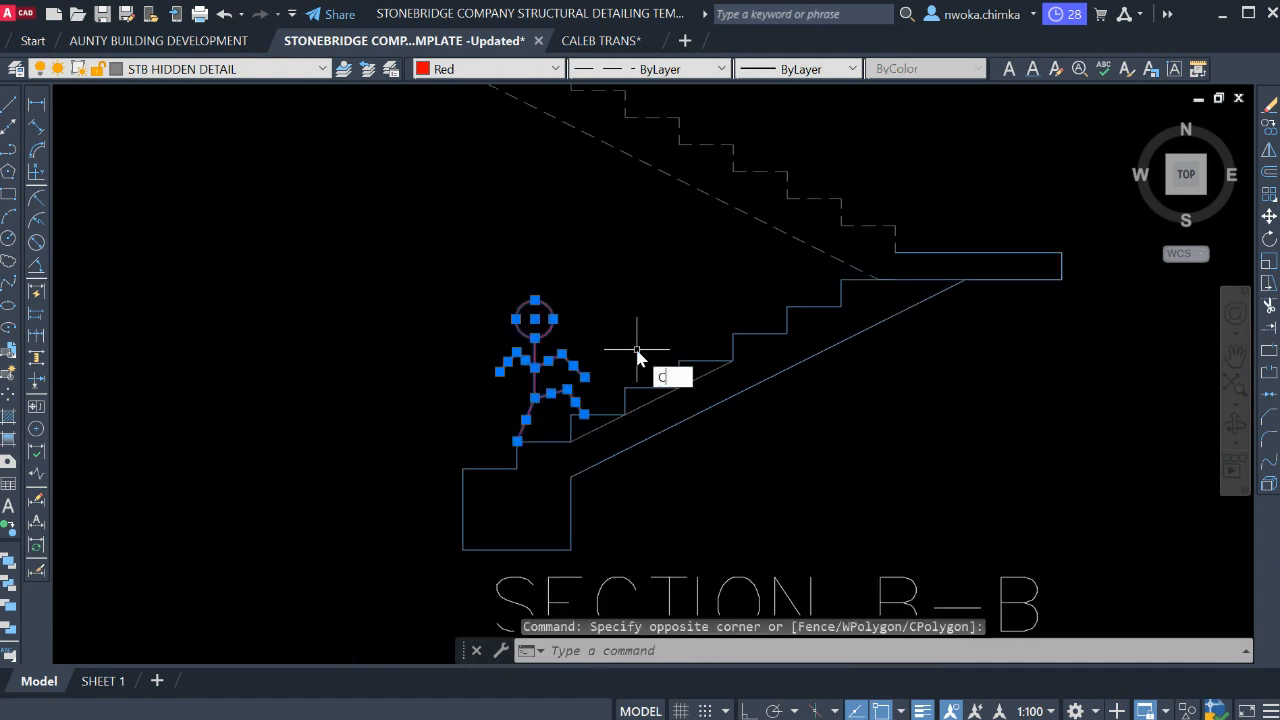
type("o")
key("Return")
left_click(545, 436)
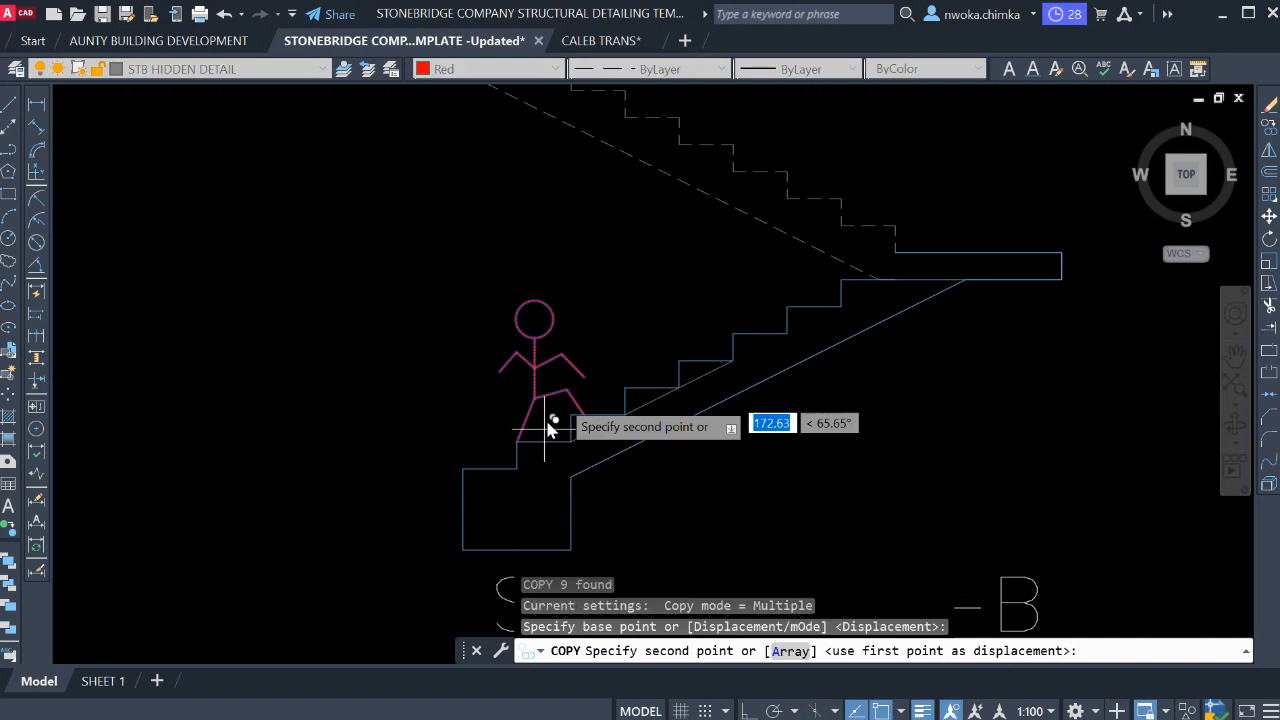
middle_click_drag(785, 305, 735, 377)
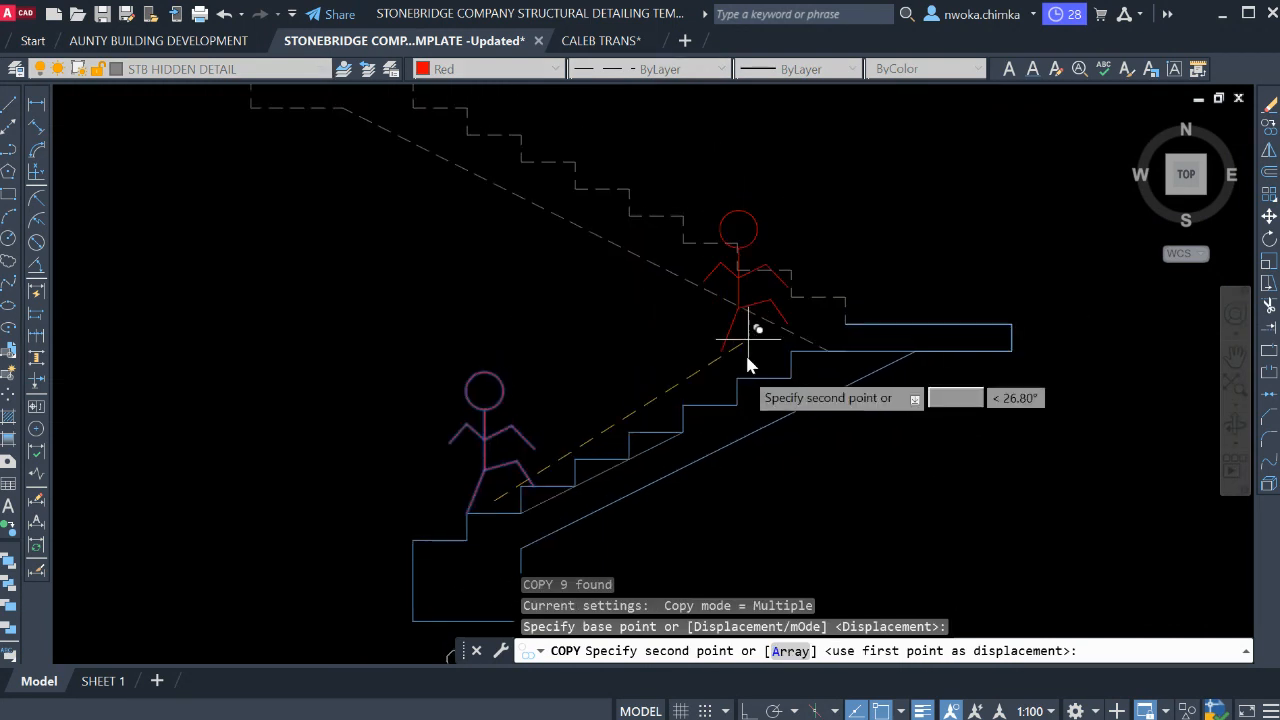
left_click(927, 326)
key("Escape")
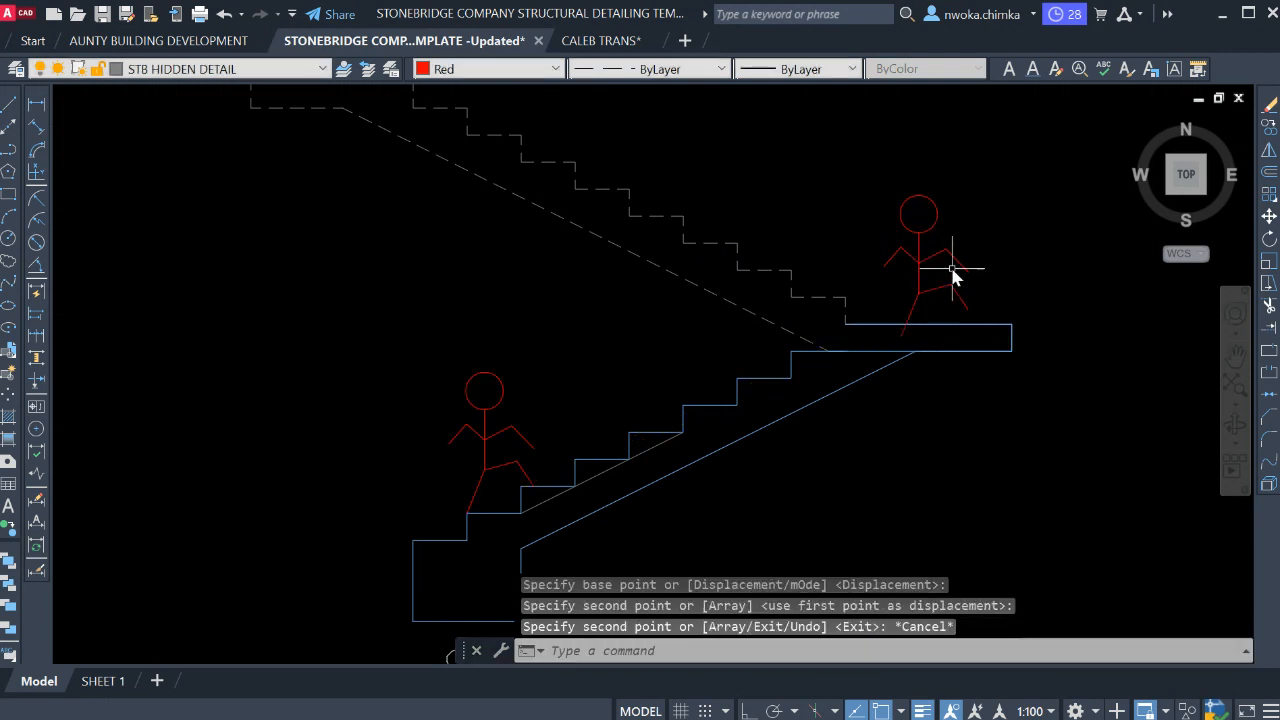
Mirror the landing's stick figure about a vertical line through its hip with ortho on, erasing the source objects.
middle_click_drag(952, 276, 928, 313)
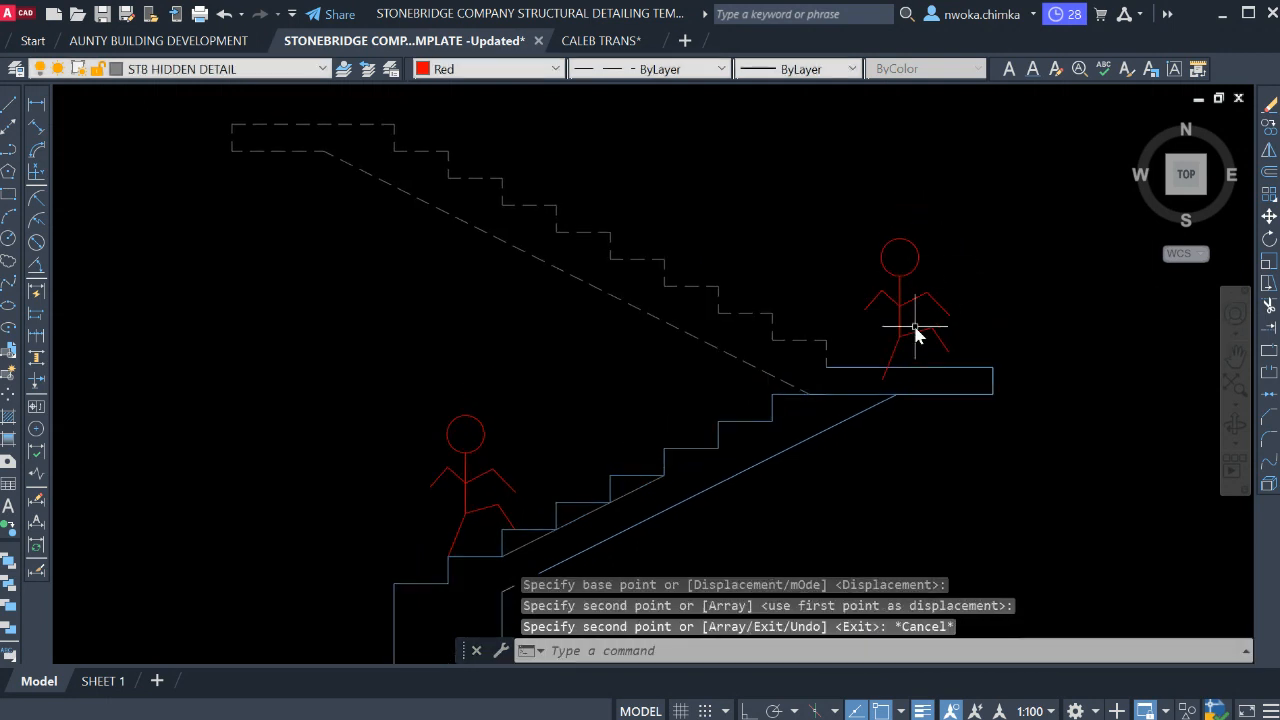
middle_click_drag(958, 370, 934, 380)
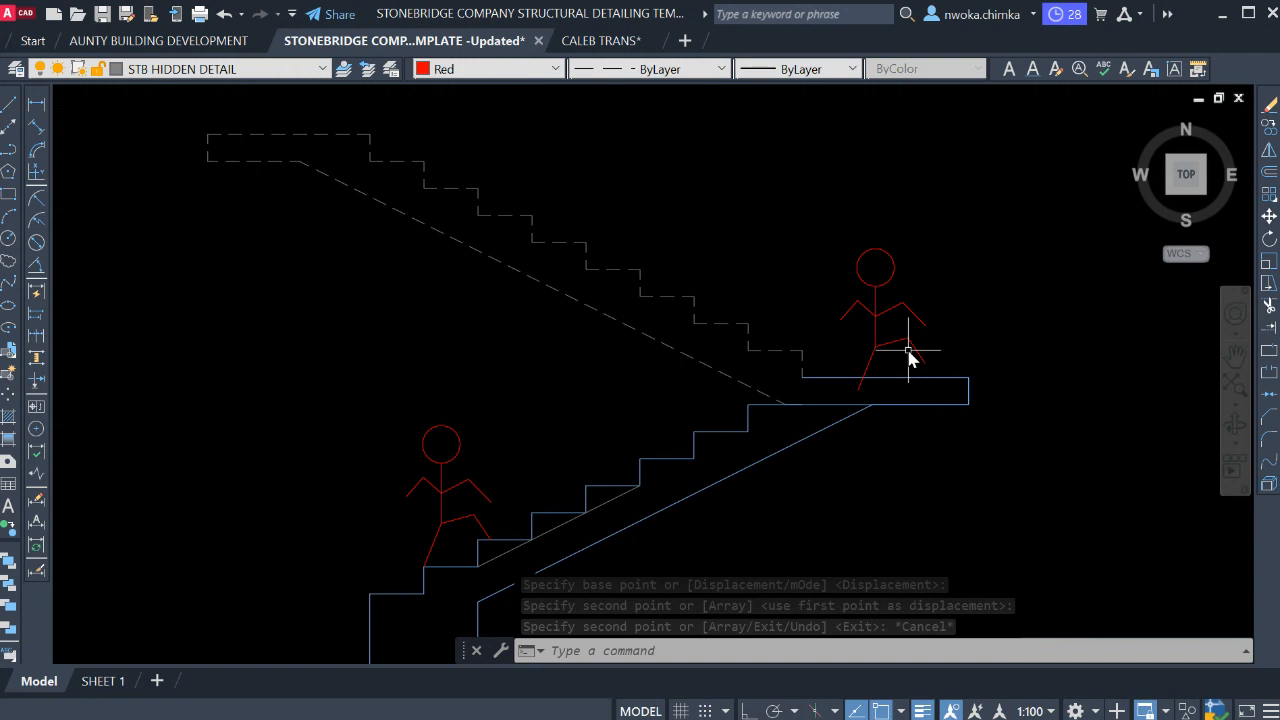
middle_click_drag(917, 314, 887, 352)
left_click(923, 243)
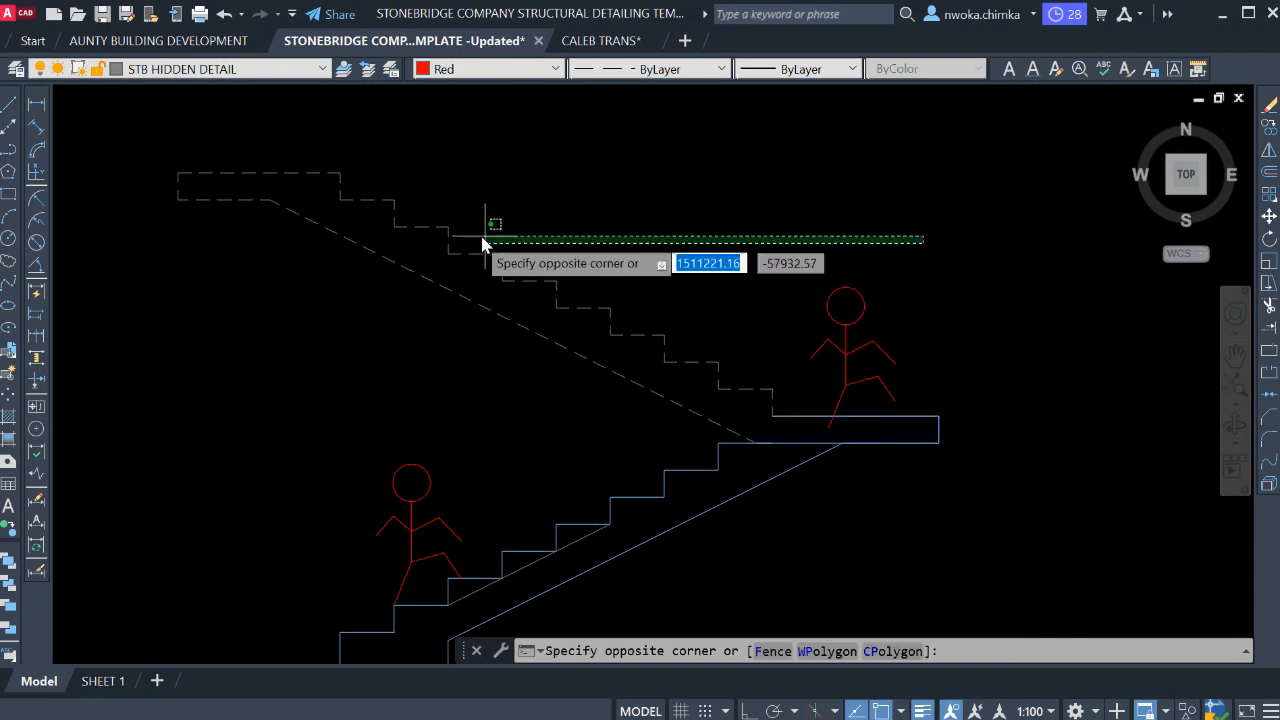
left_click(803, 400)
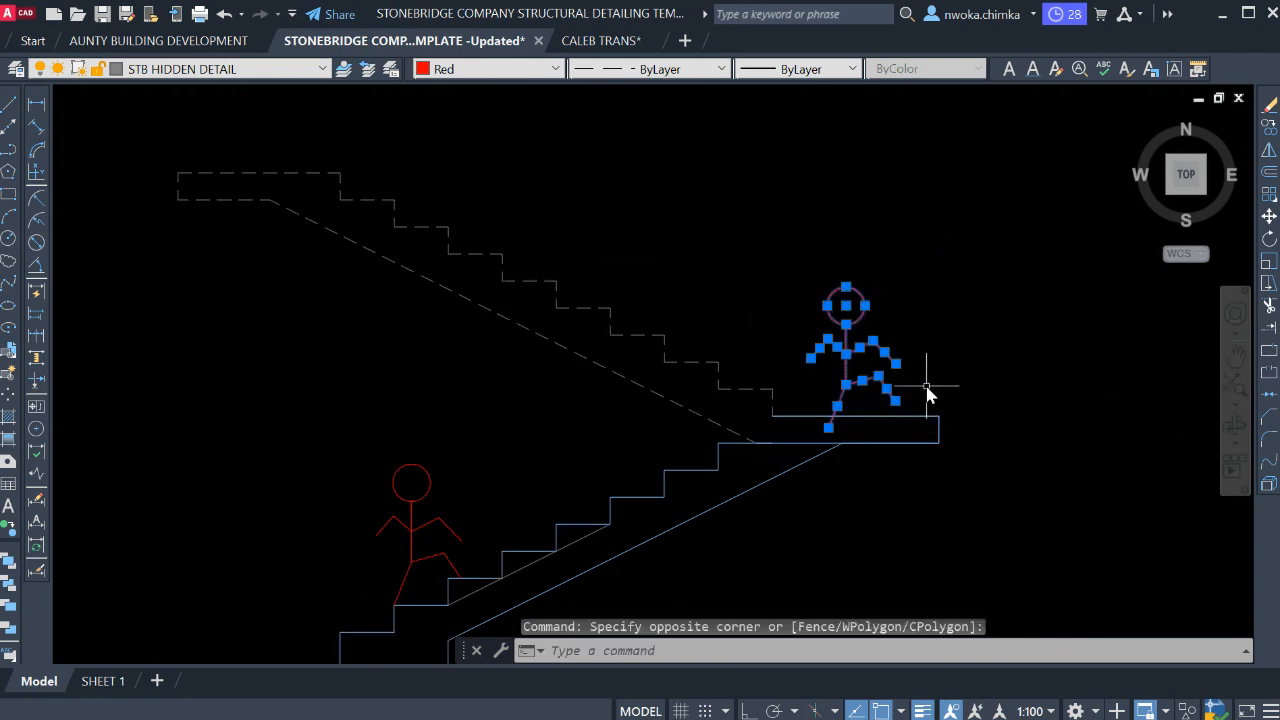
key("Return")
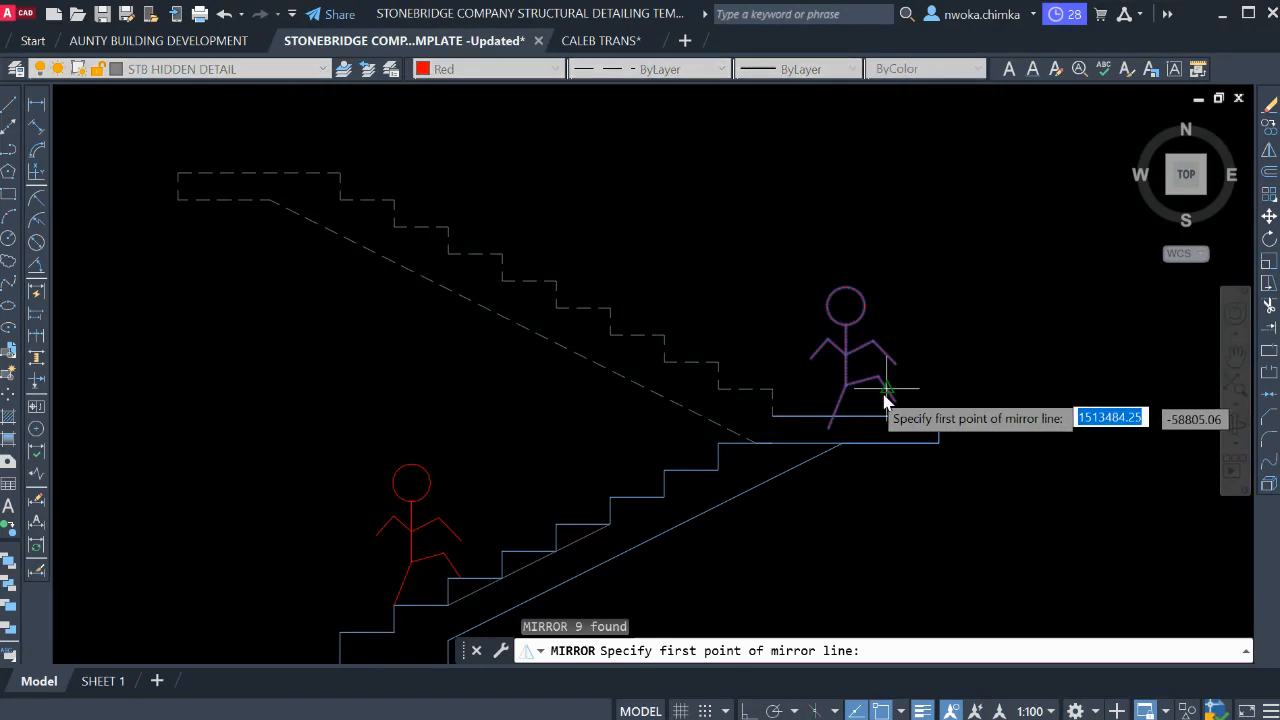
left_click(847, 385)
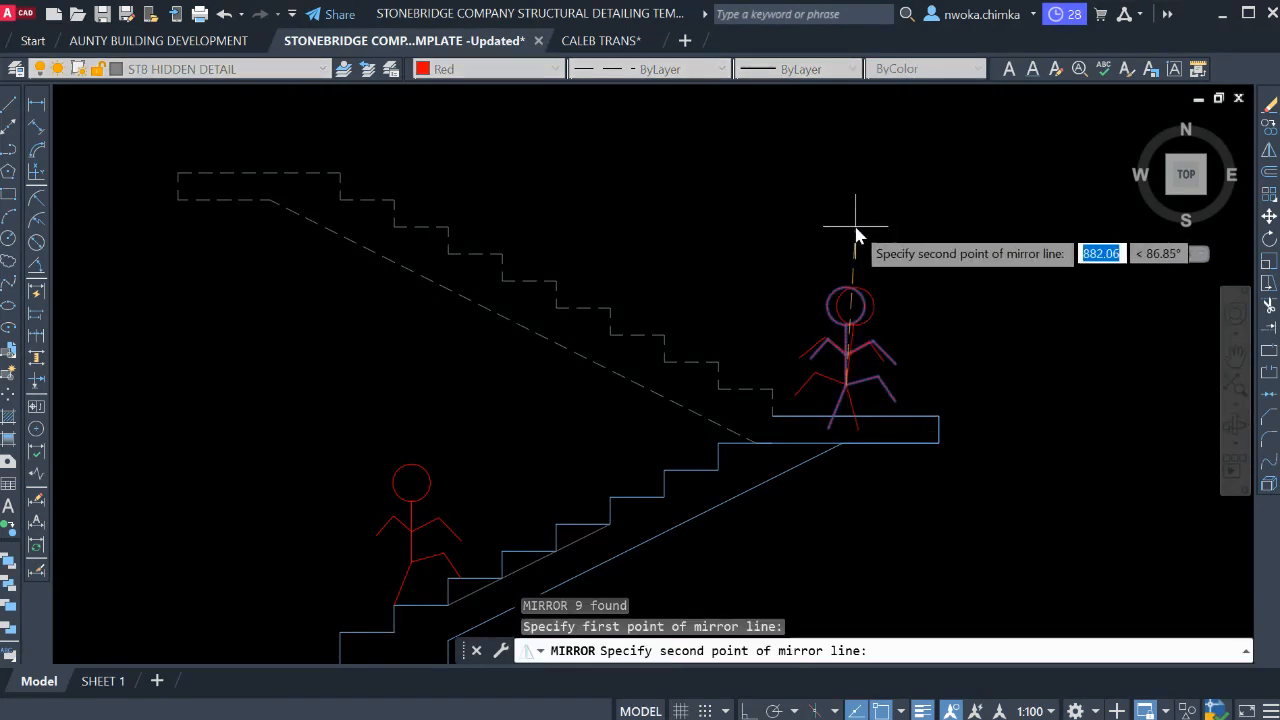
key("F8")
left_click(814, 192)
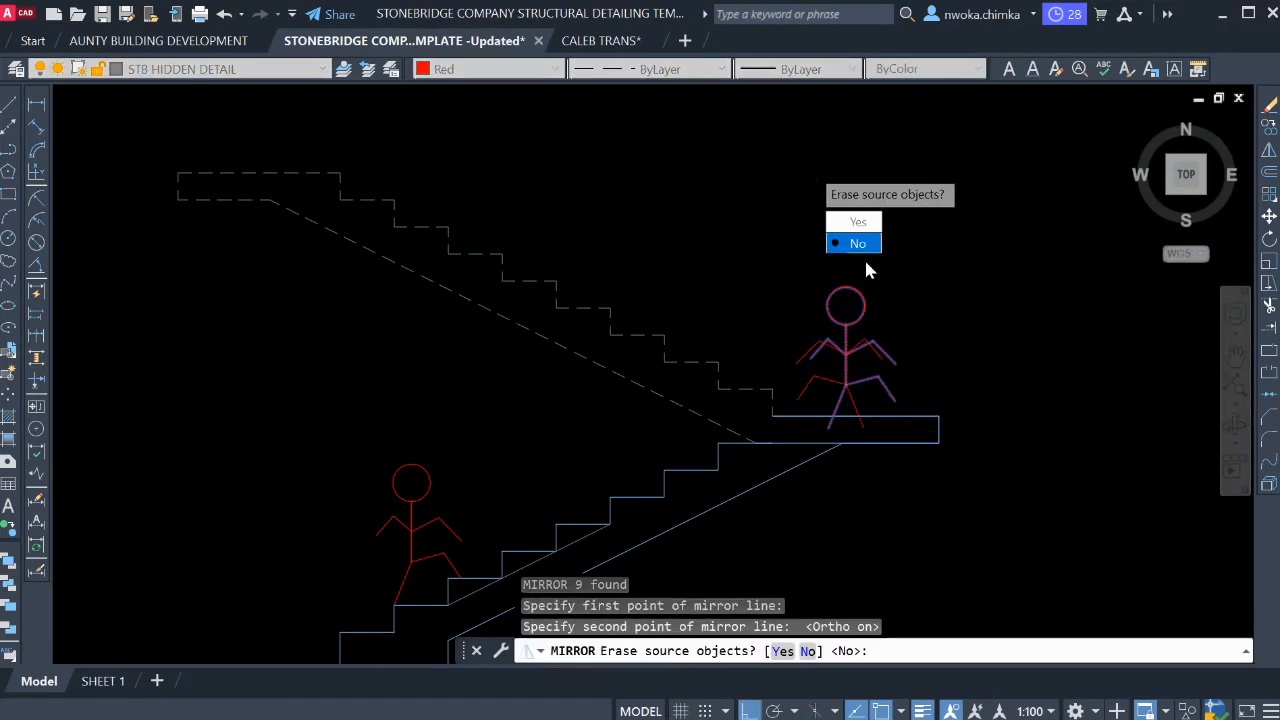
left_click(858, 222)
Move the mirrored stick figure from the landing onto the middle treads of the dashed upper flight with ortho off.
left_click(895, 249)
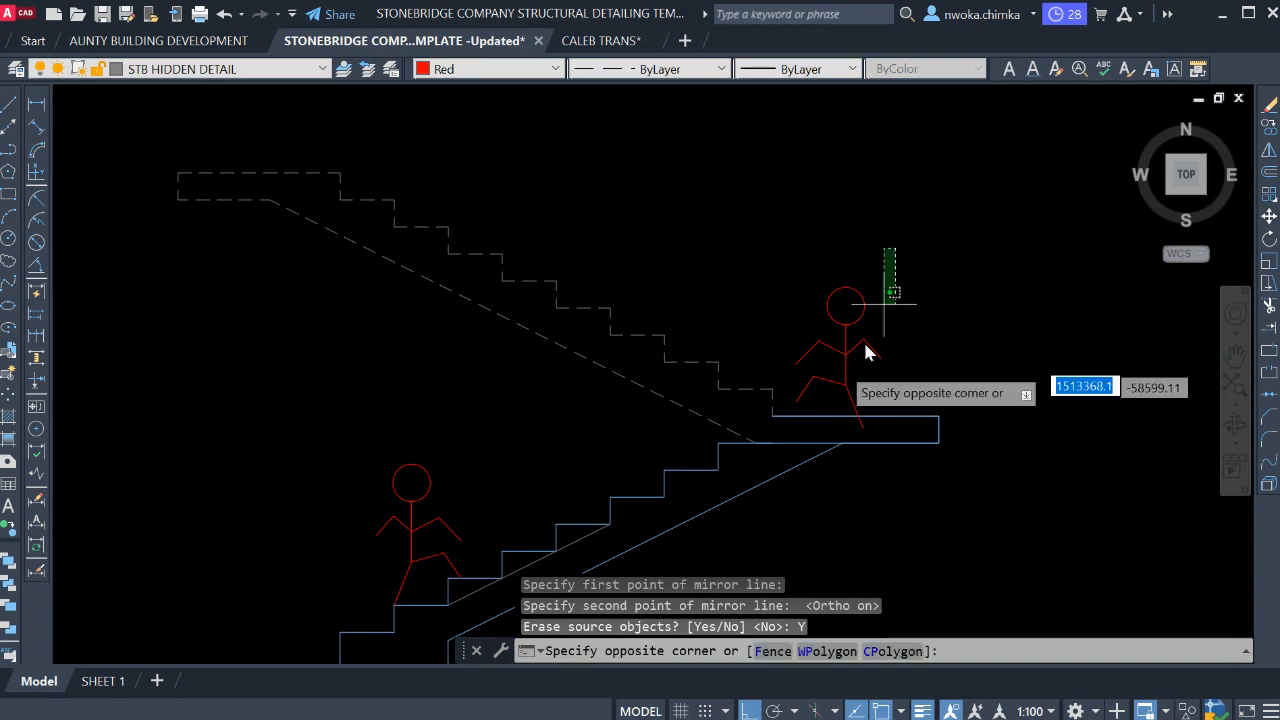
left_click(800, 382)
key("Return")
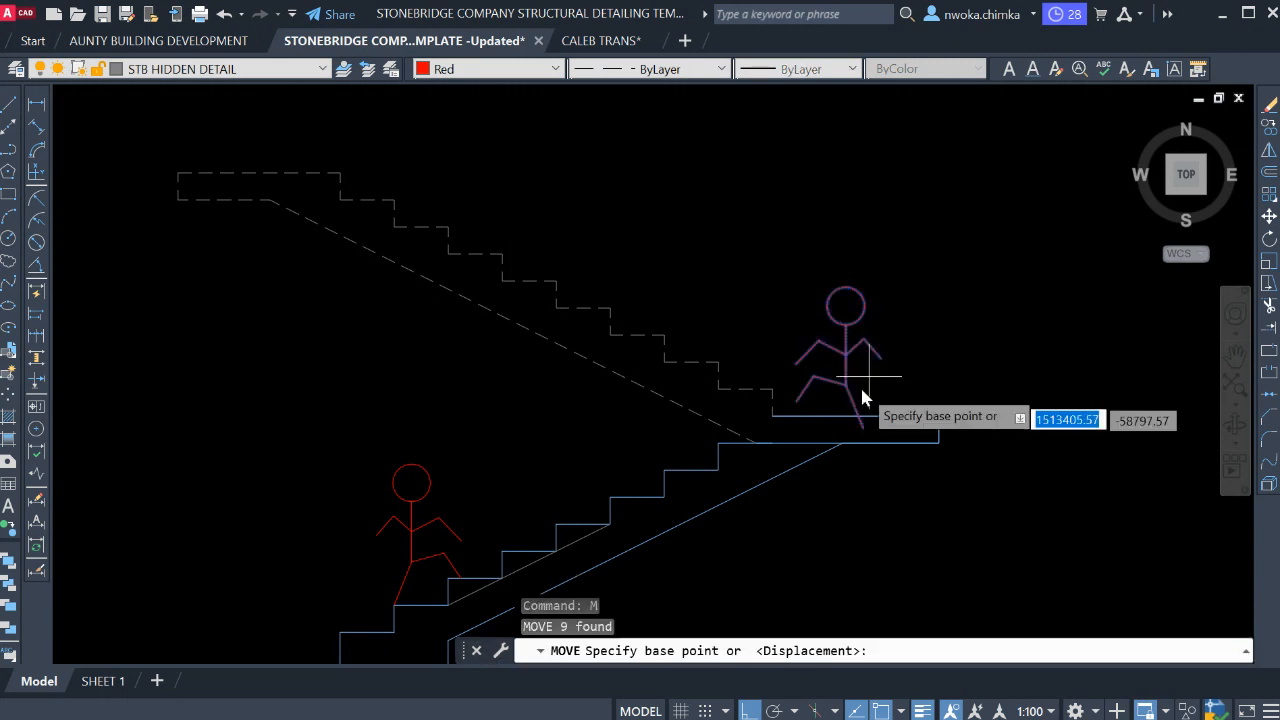
left_click(830, 380)
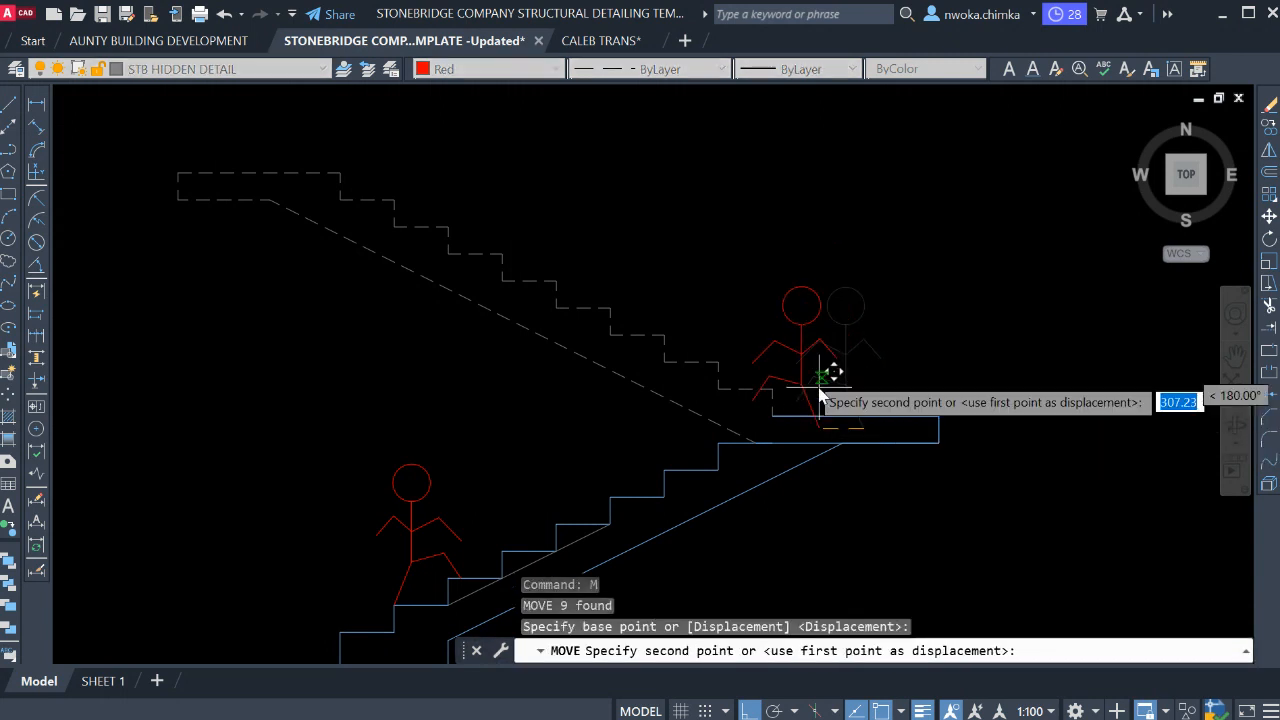
key("F8")
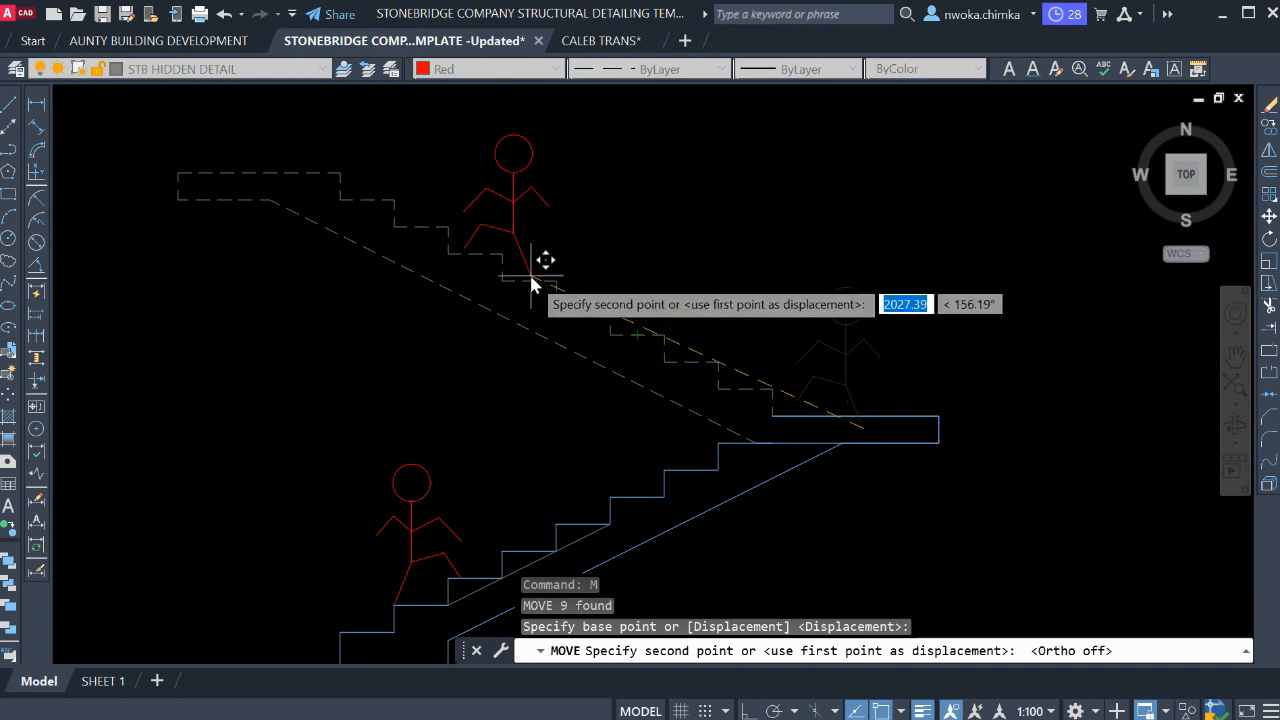
left_click(610, 242)
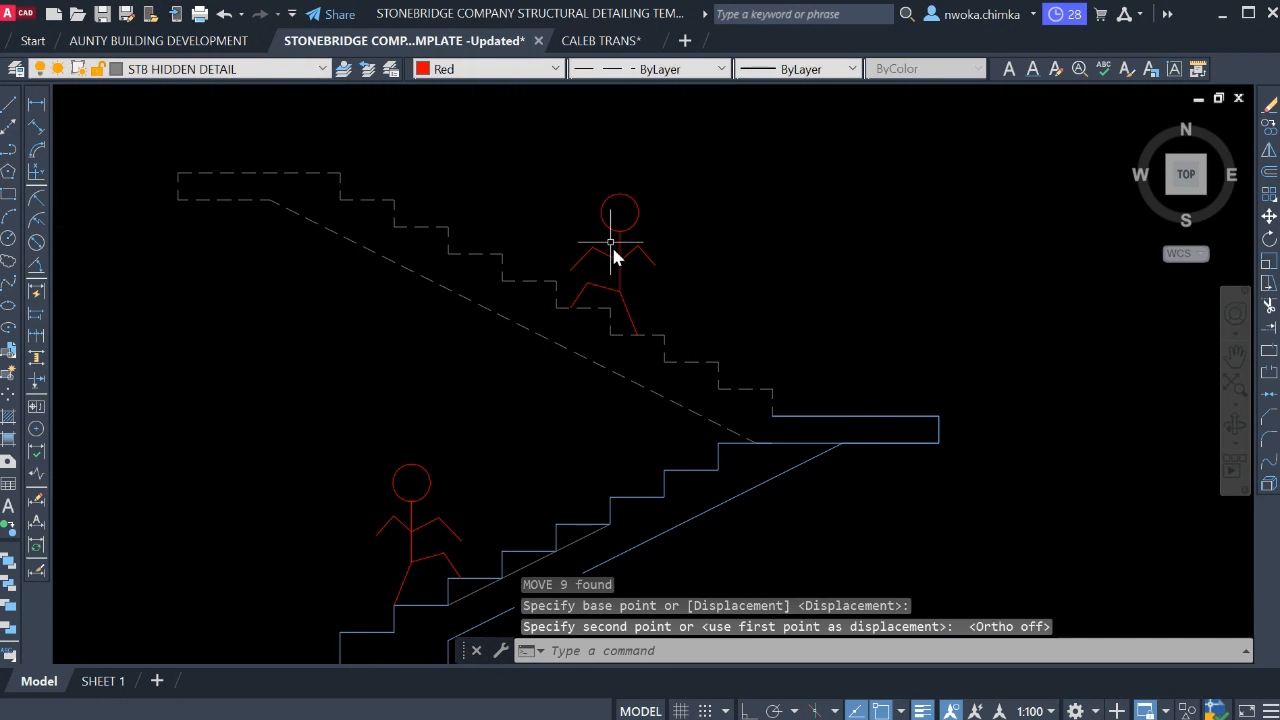
middle_click_drag(597, 250, 607, 270)
left_click(686, 201)
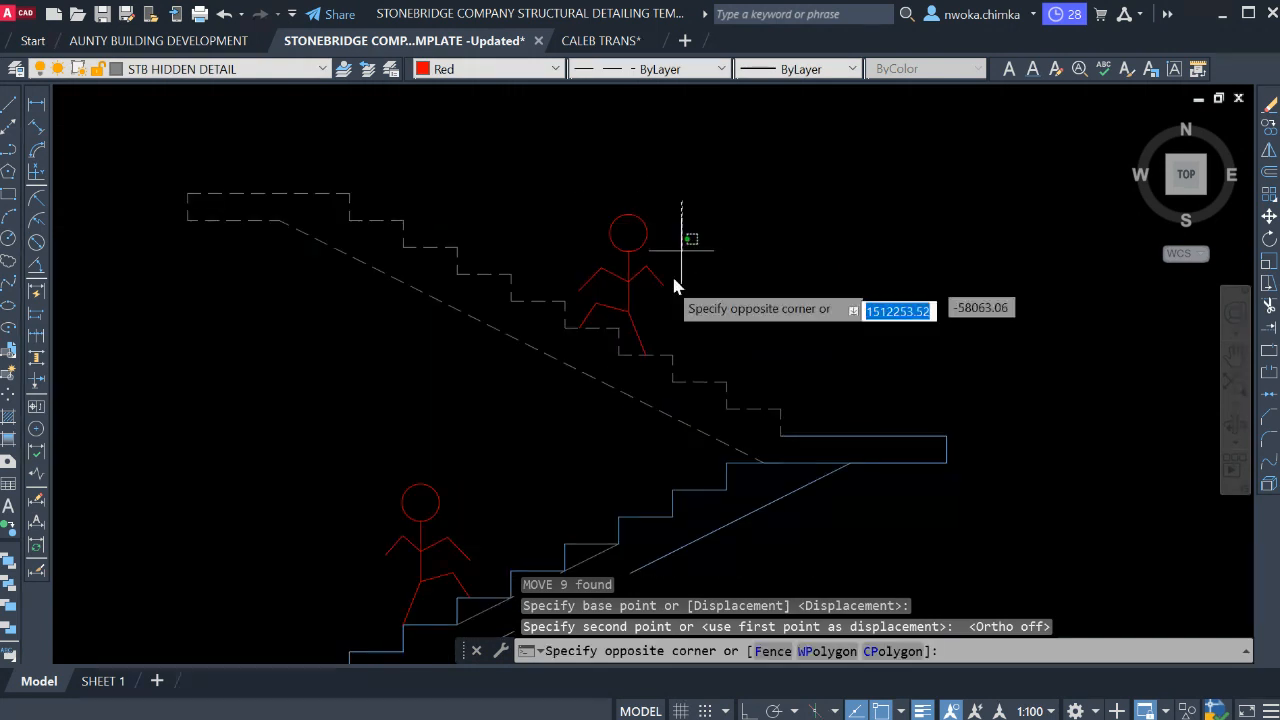
left_click(588, 327)
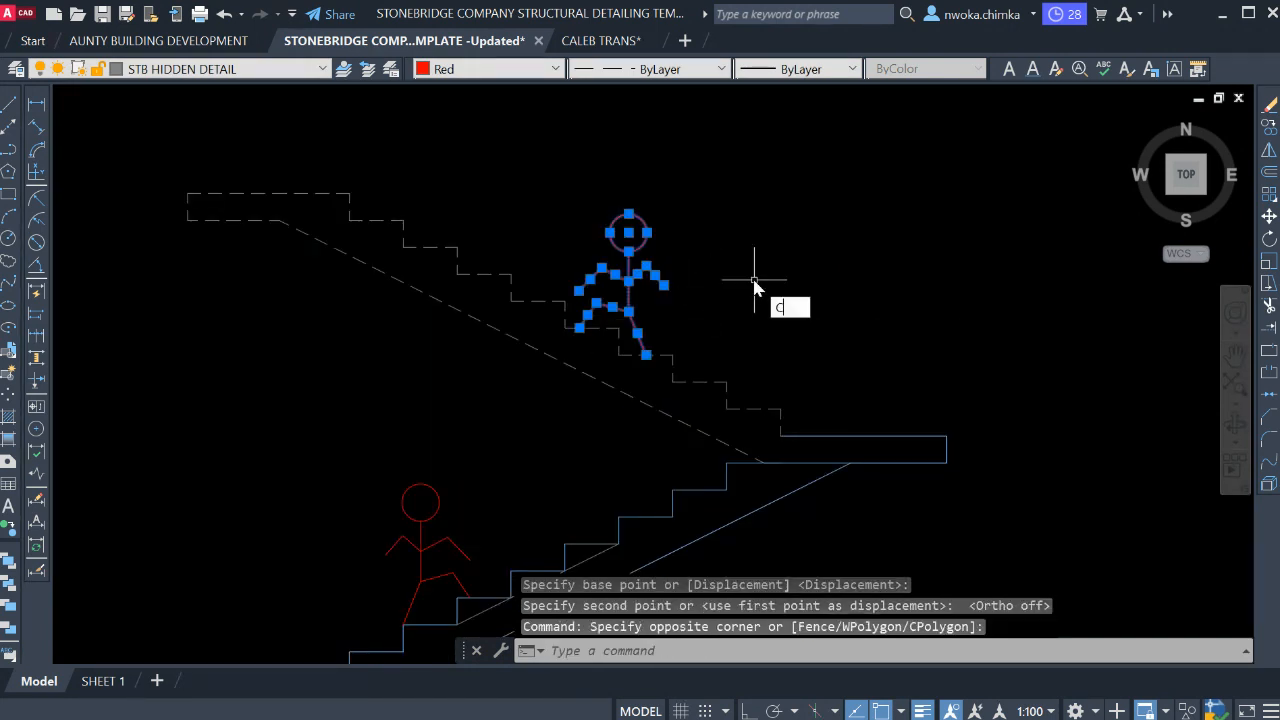
type("CO")
key("Return")
left_click(646, 354)
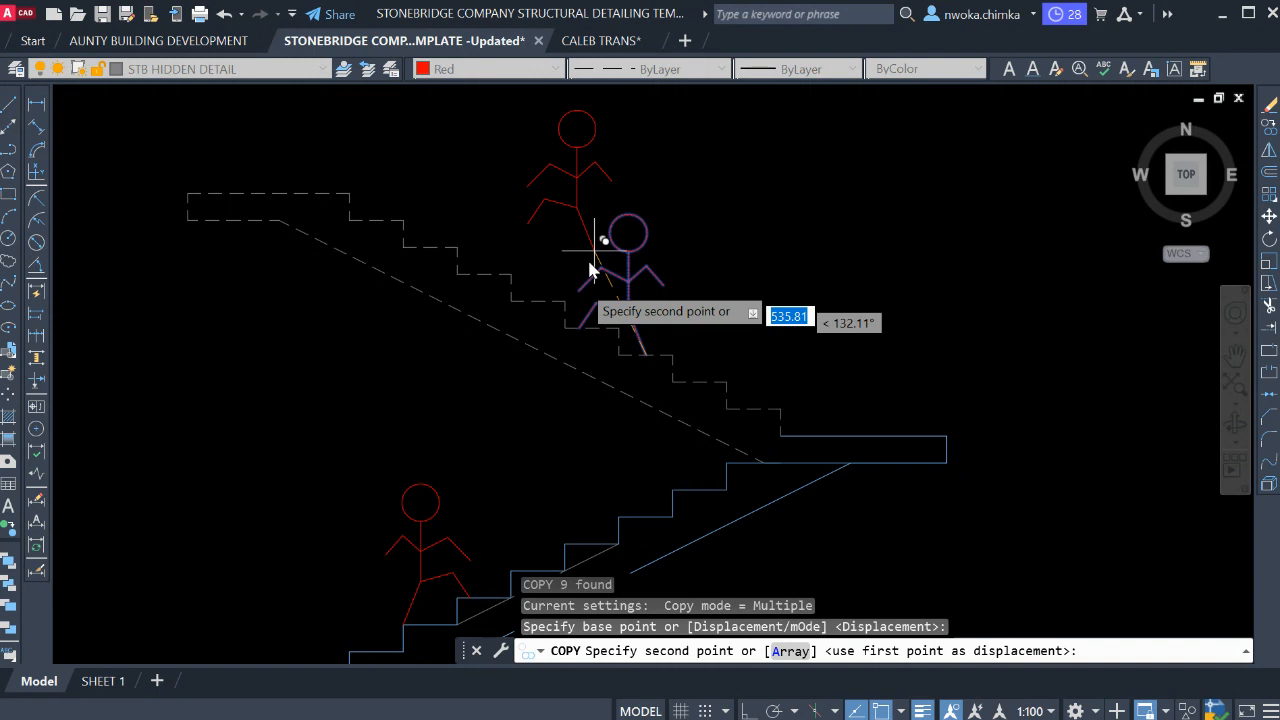
middle_click_drag(344, 190, 599, 286)
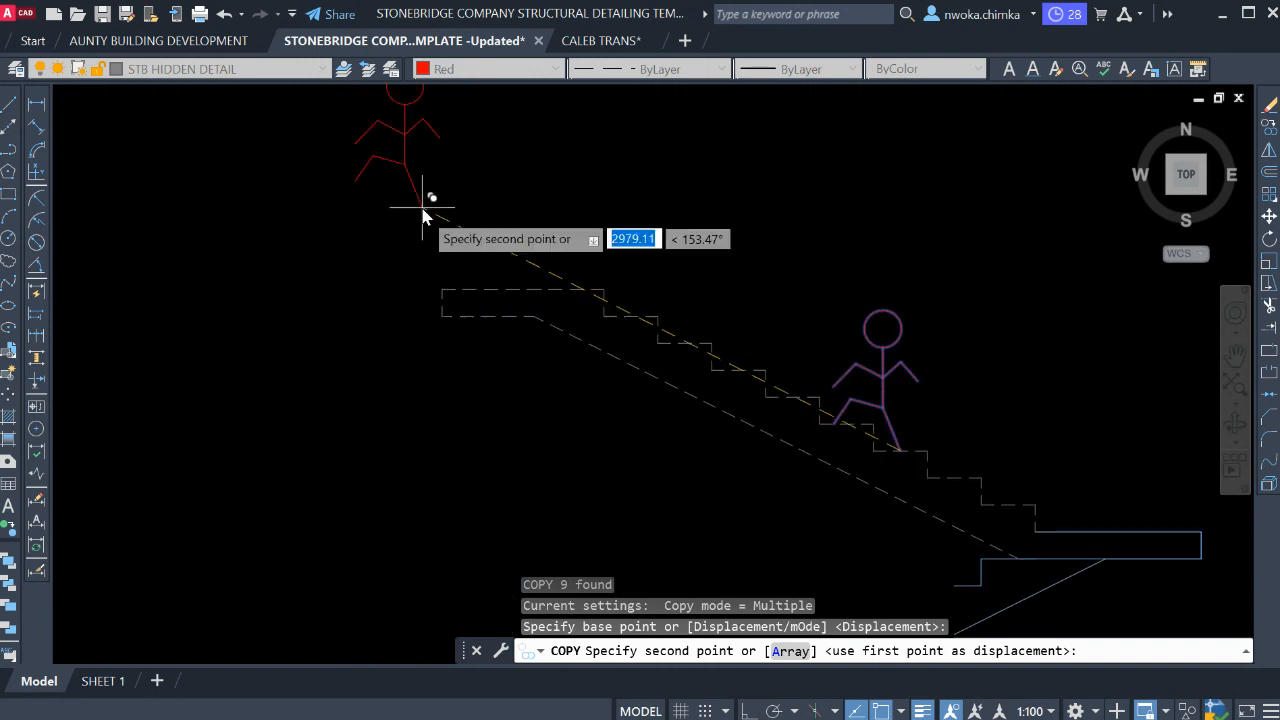
scroll(548, 271, "down", 2)
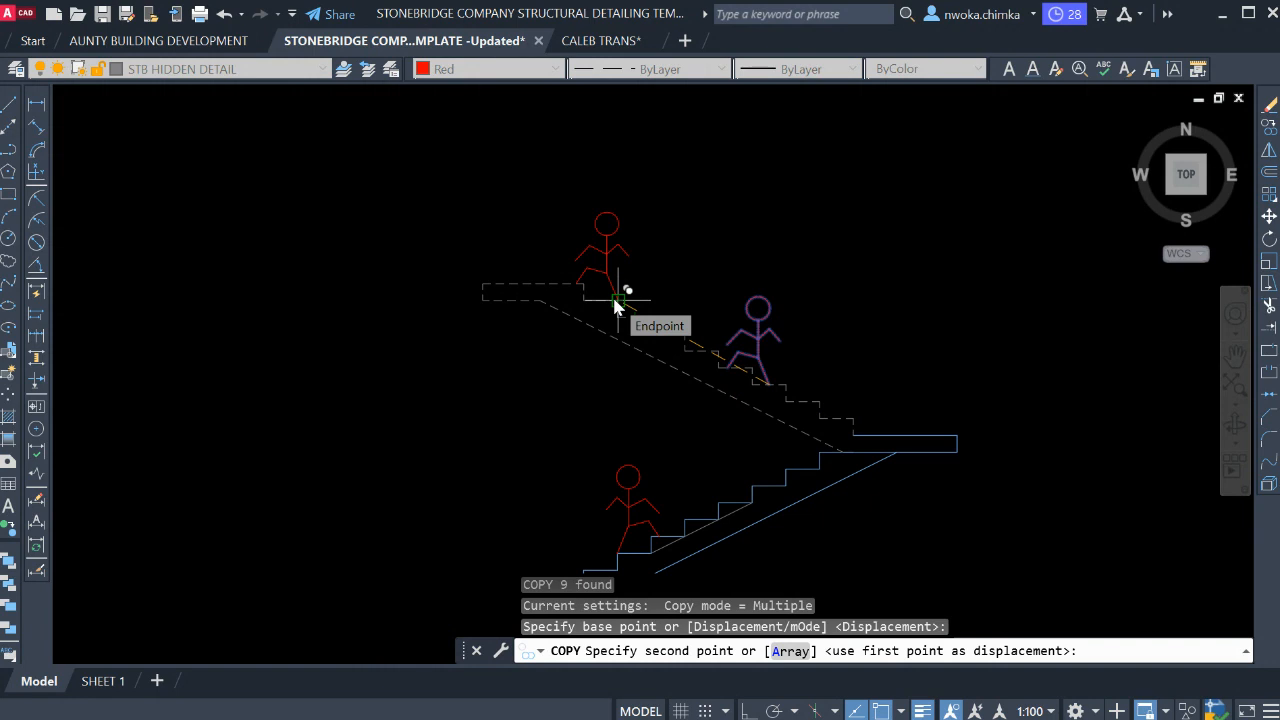
scroll(614, 305, "down", 3)
scroll(782, 352, "up", 3)
key("Escape")
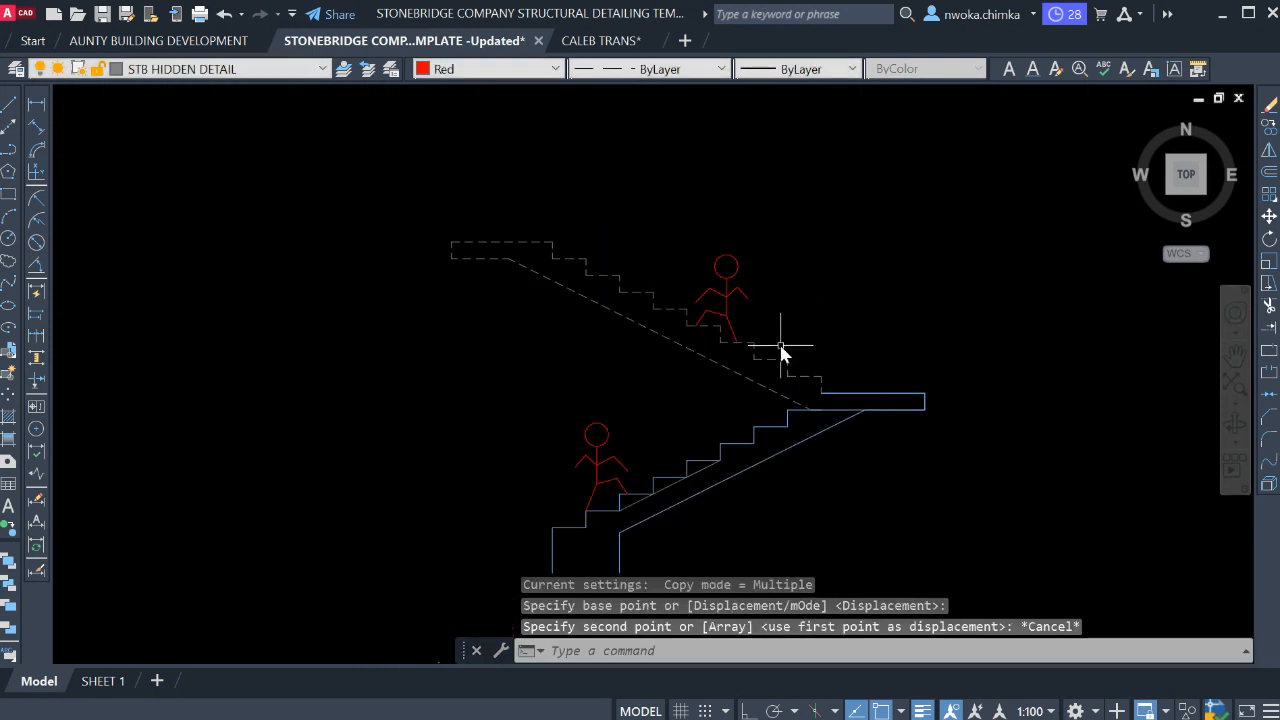
Examine Section B-B with its stick figures against the staircase plan and the separate Section B-B and C-C drawings.
middle_click_drag(689, 427, 636, 348)
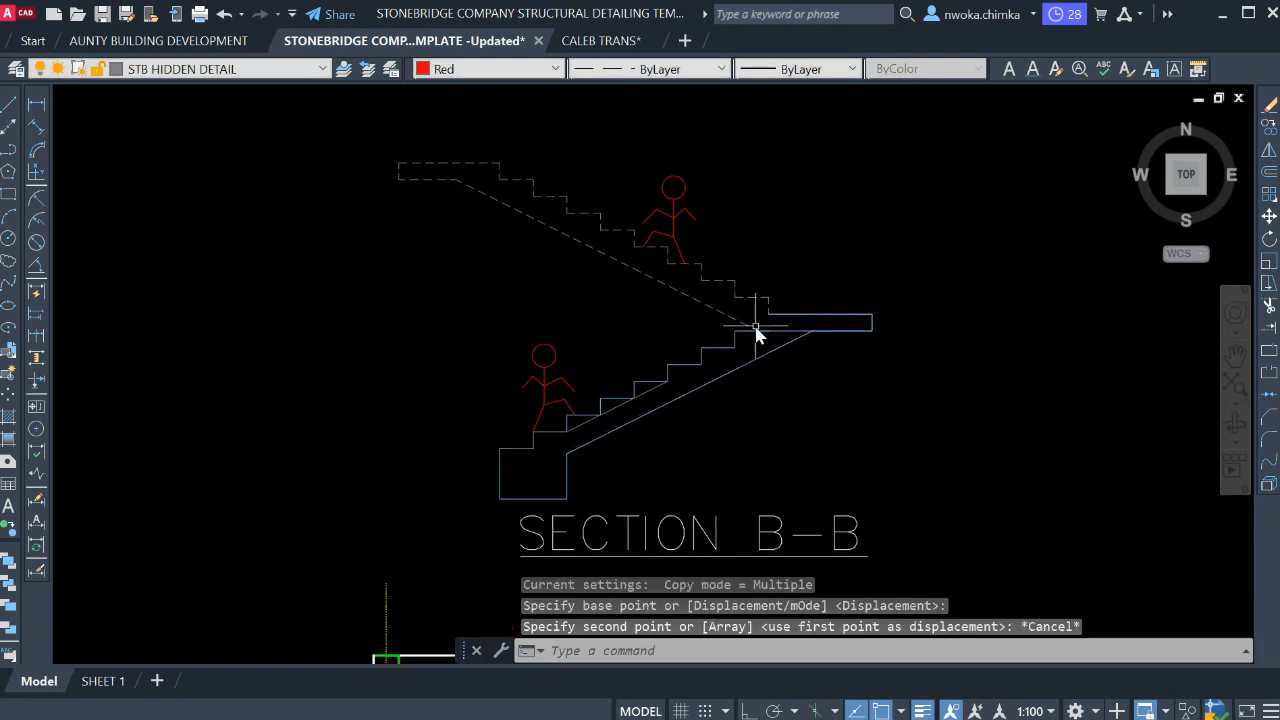
middle_click_drag(755, 335, 758, 342)
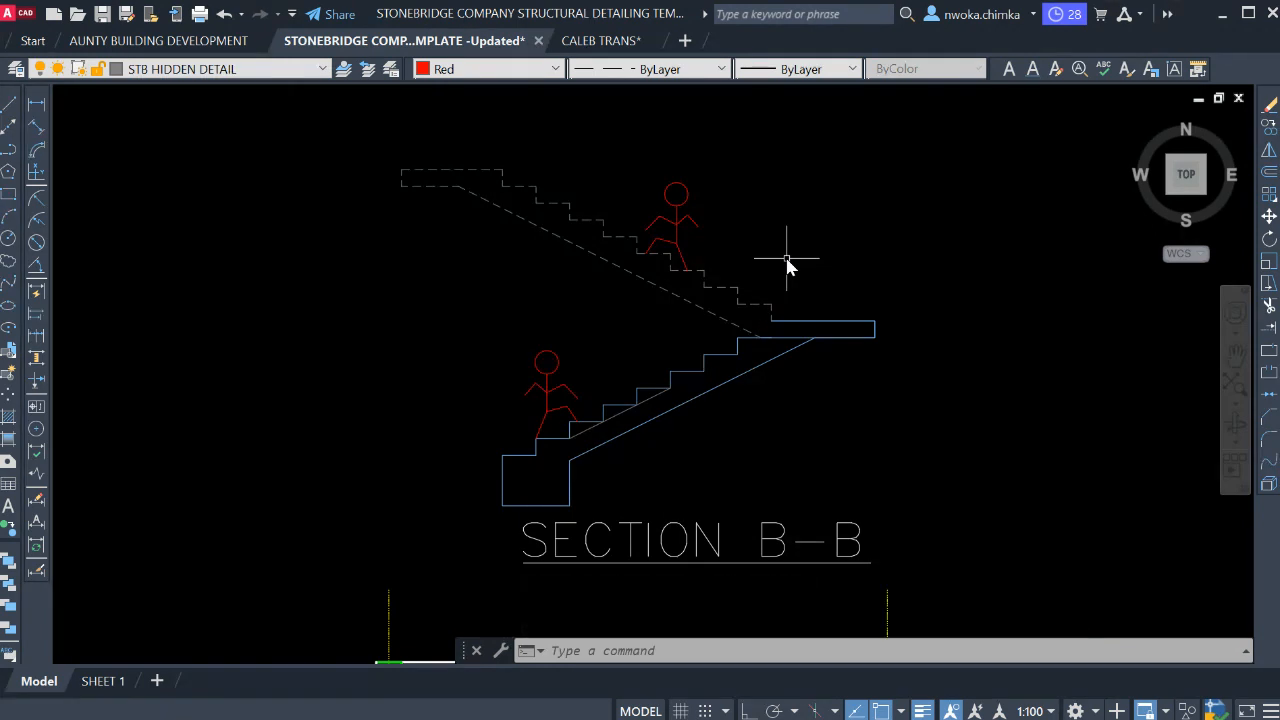
scroll(787, 263, "down", 3)
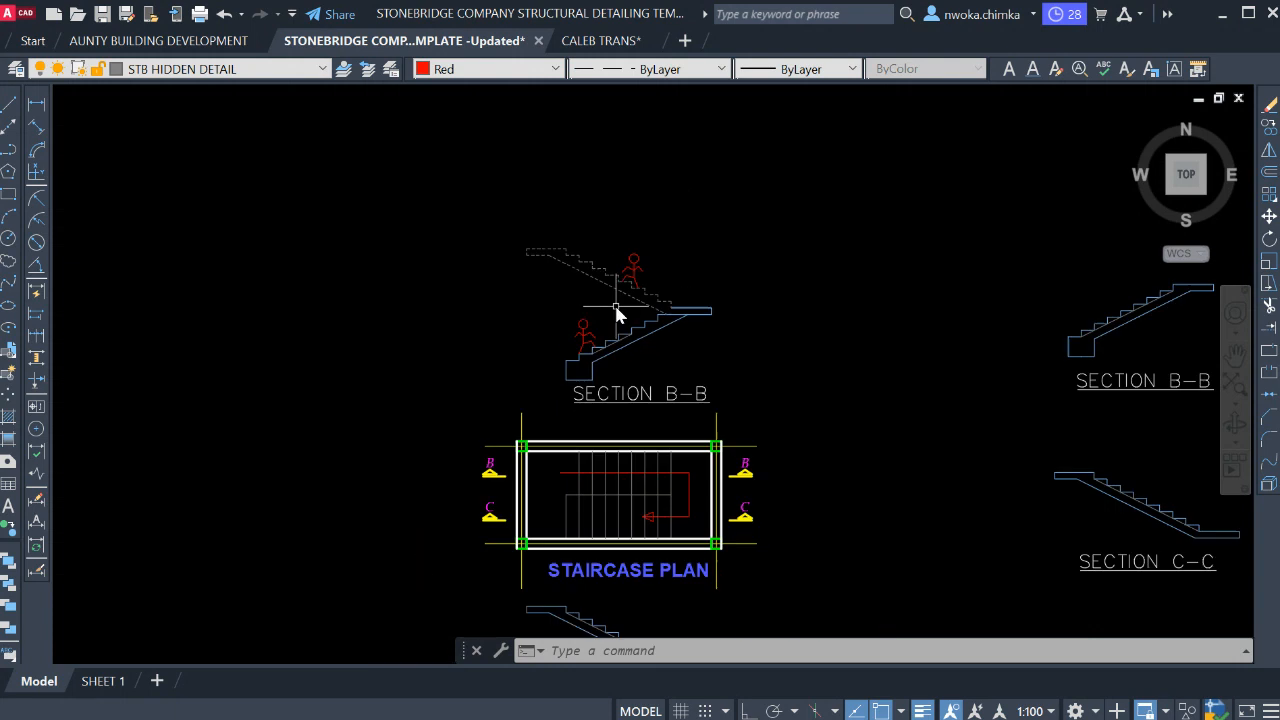
scroll(543, 360, "up", 4)
scroll(538, 375, "down", 3)
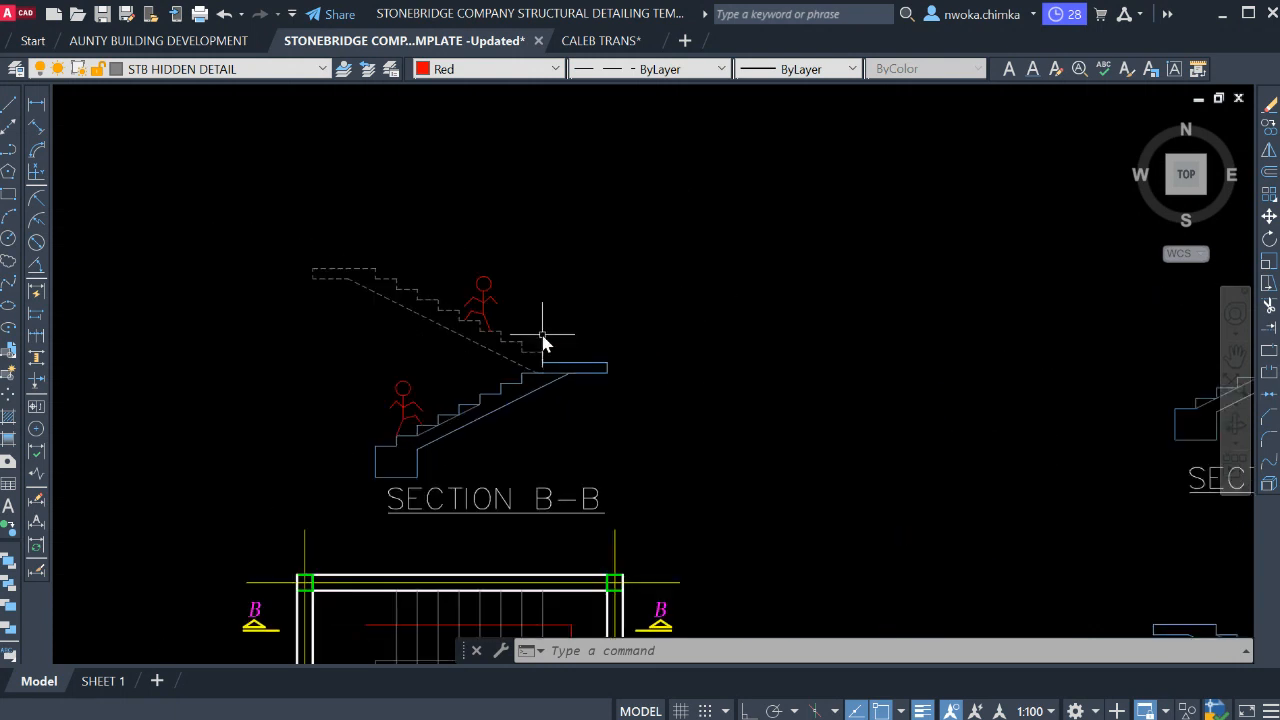
middle_click_drag(1014, 357, 785, 312)
mouse_move(787, 398)
middle_mouse_down()
mouse_move(617, 354)
mouse_move(607, 365)
middle_mouse_up()
middle_click_drag(501, 375, 696, 305)
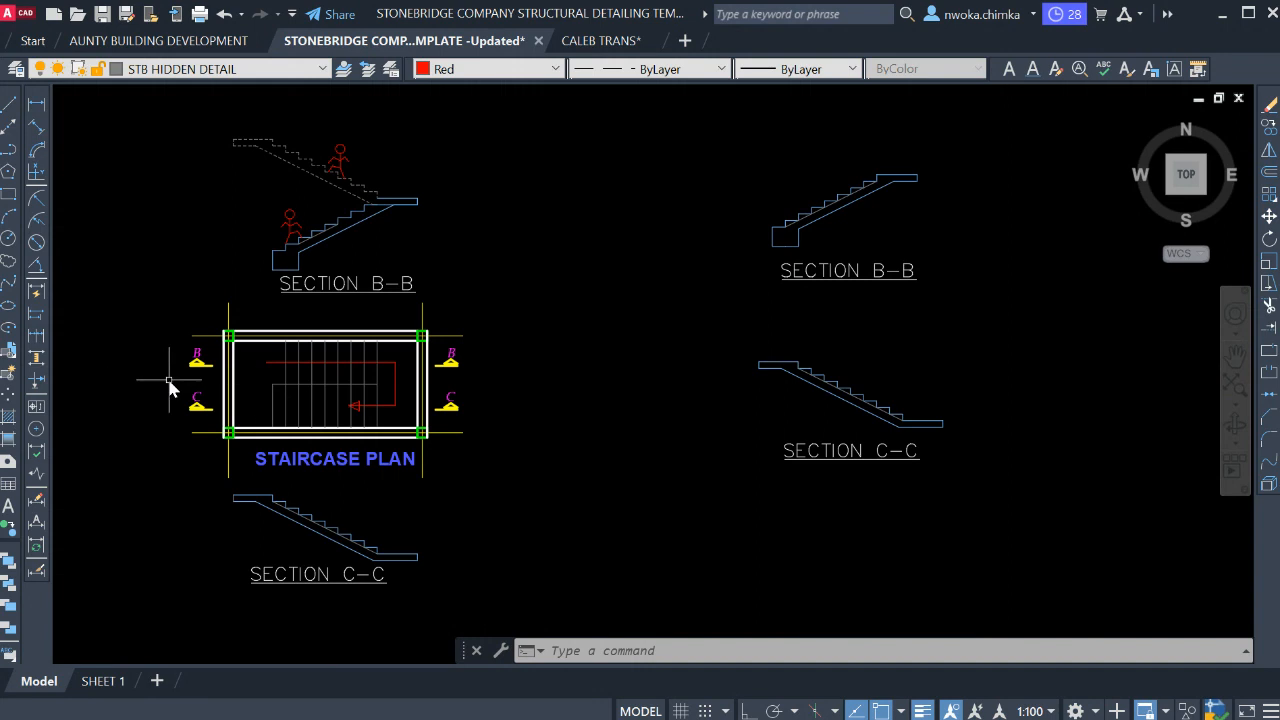
scroll(251, 418, "up", 2)
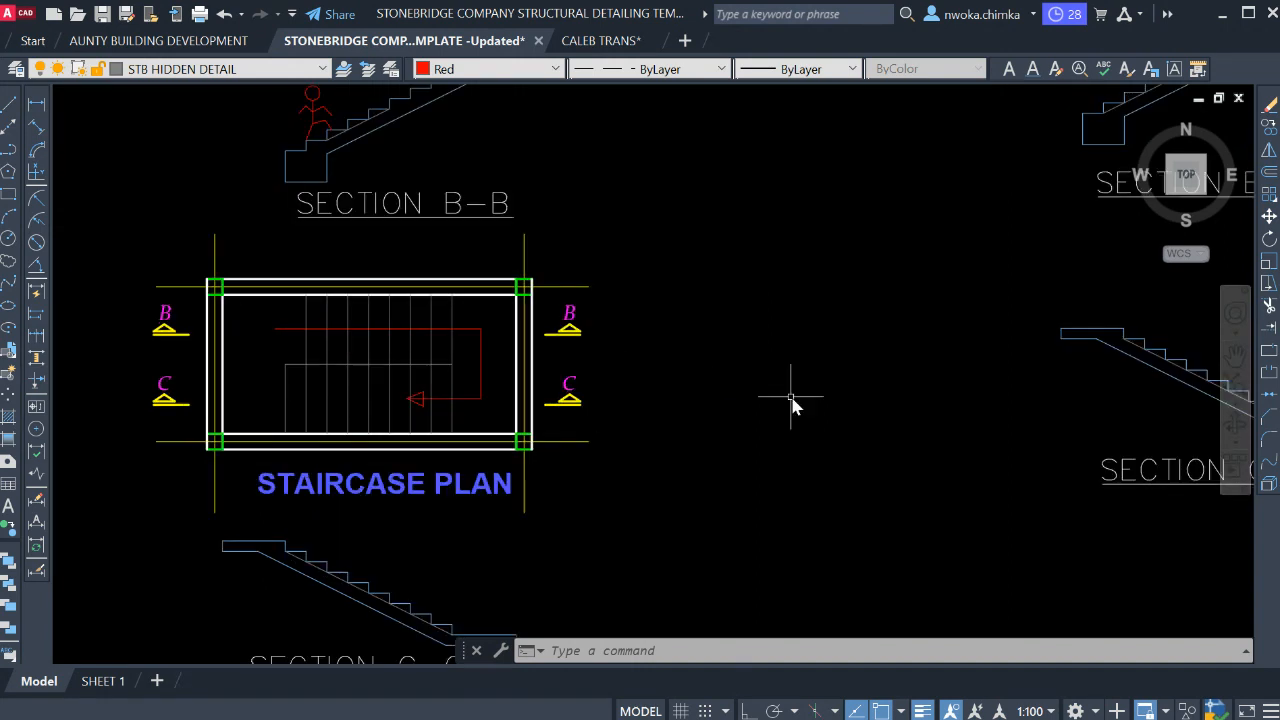
scroll(790, 403, "down", 2)
middle_click_drag(1040, 412, 728, 425)
scroll(847, 215, "up", 2)
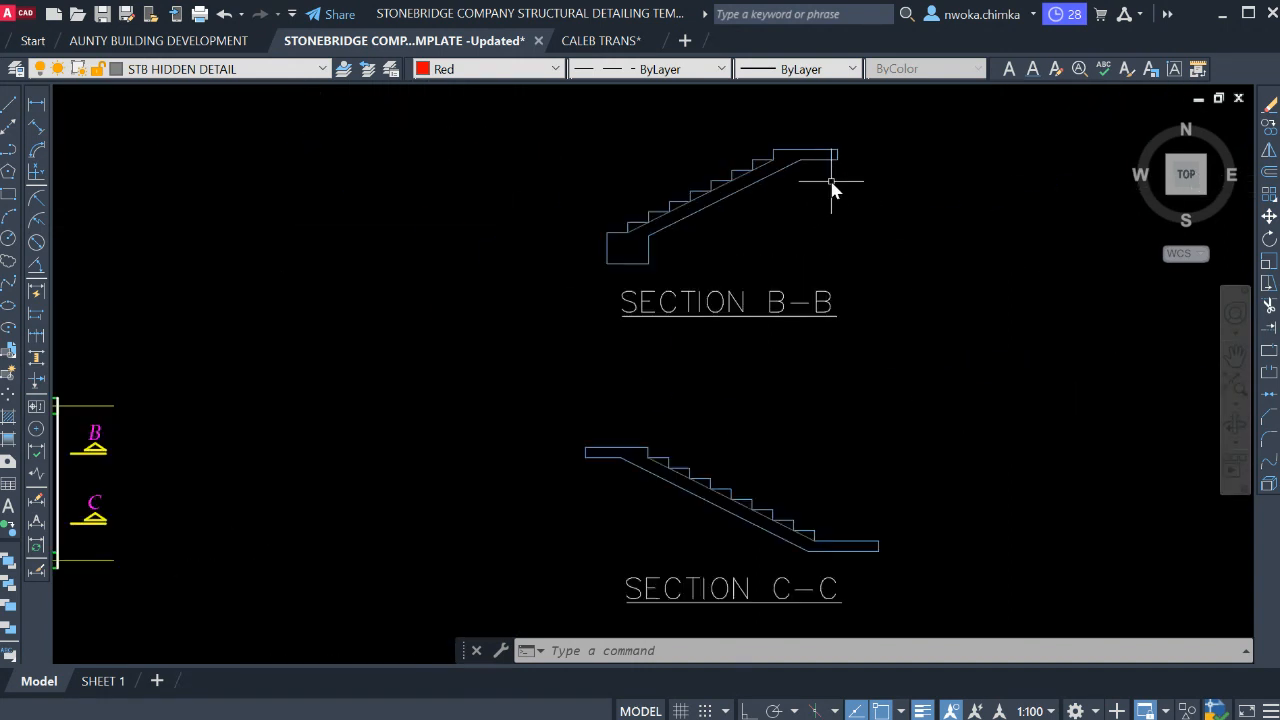
Shorten the waist line beneath the treads of the separate Section B-B by one step at each end.
middle_click_drag(831, 191, 748, 275)
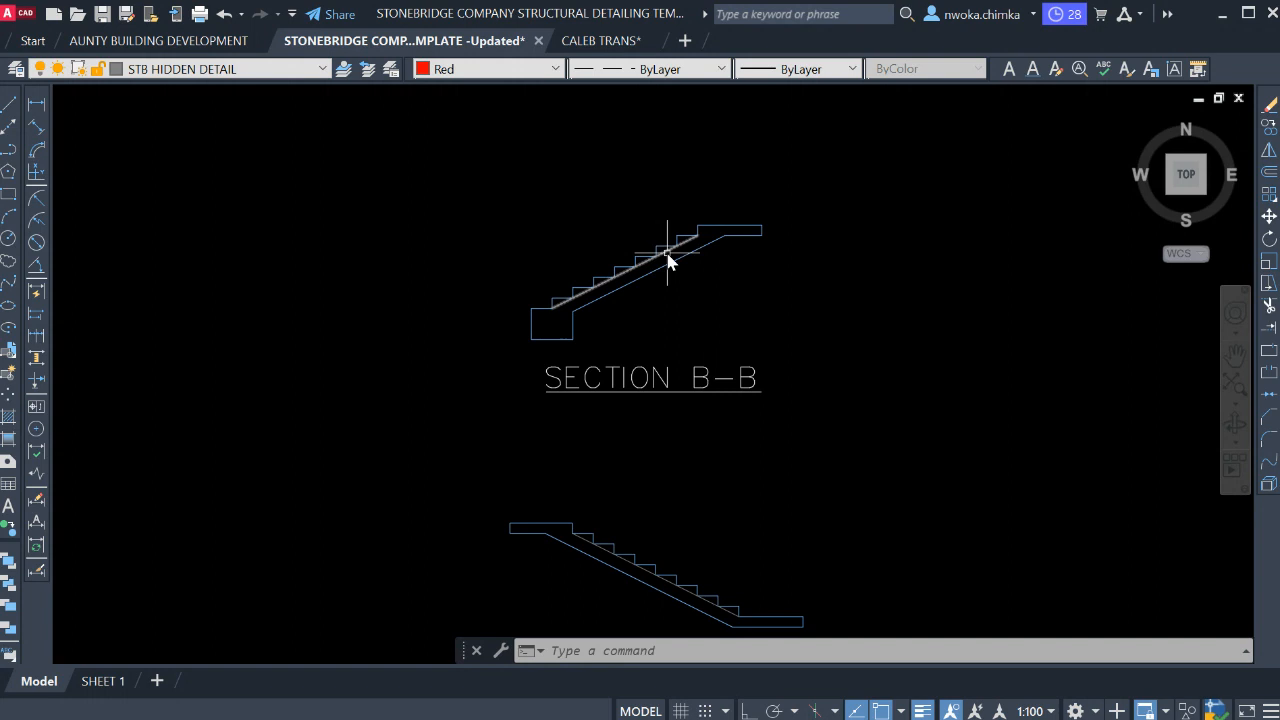
scroll(634, 286, "up", 2)
middle_click_drag(520, 358, 534, 330)
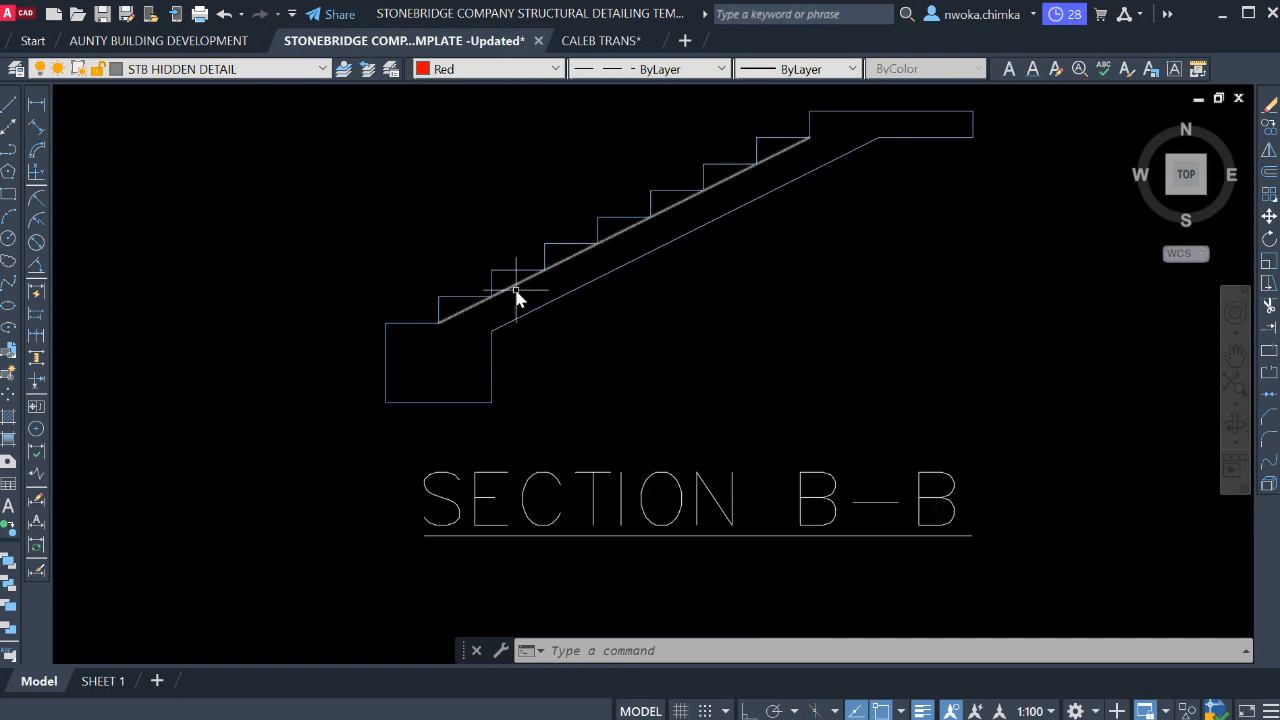
scroll(700, 294, "down", 2)
scroll(640, 305, "up", 3)
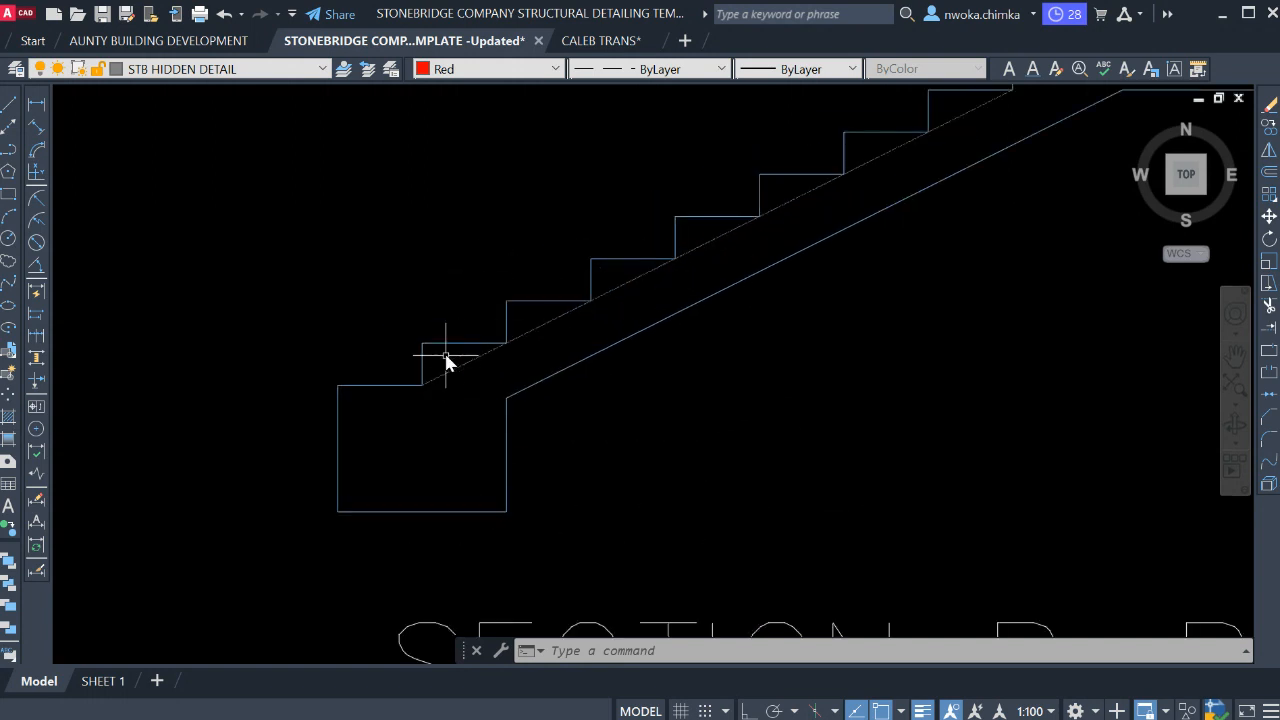
left_click(438, 380)
left_click(422, 384)
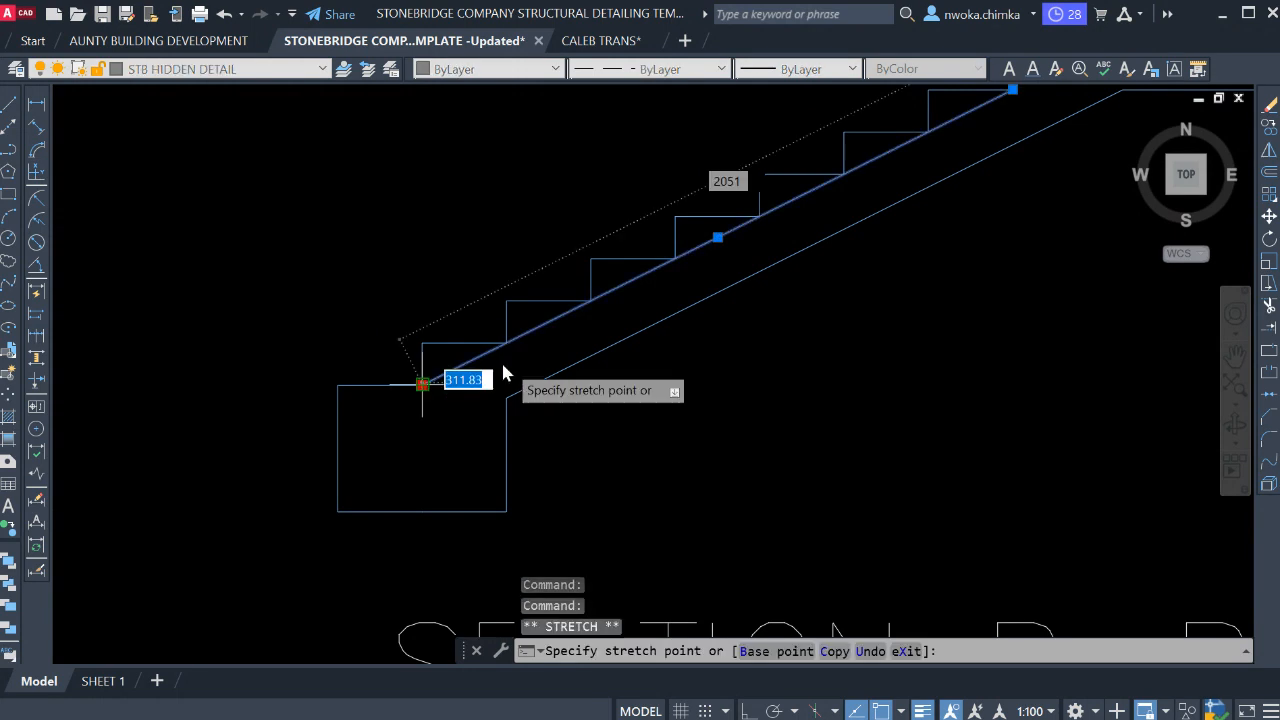
scroll(508, 354, "down", 3)
scroll(800, 205, "up", 3)
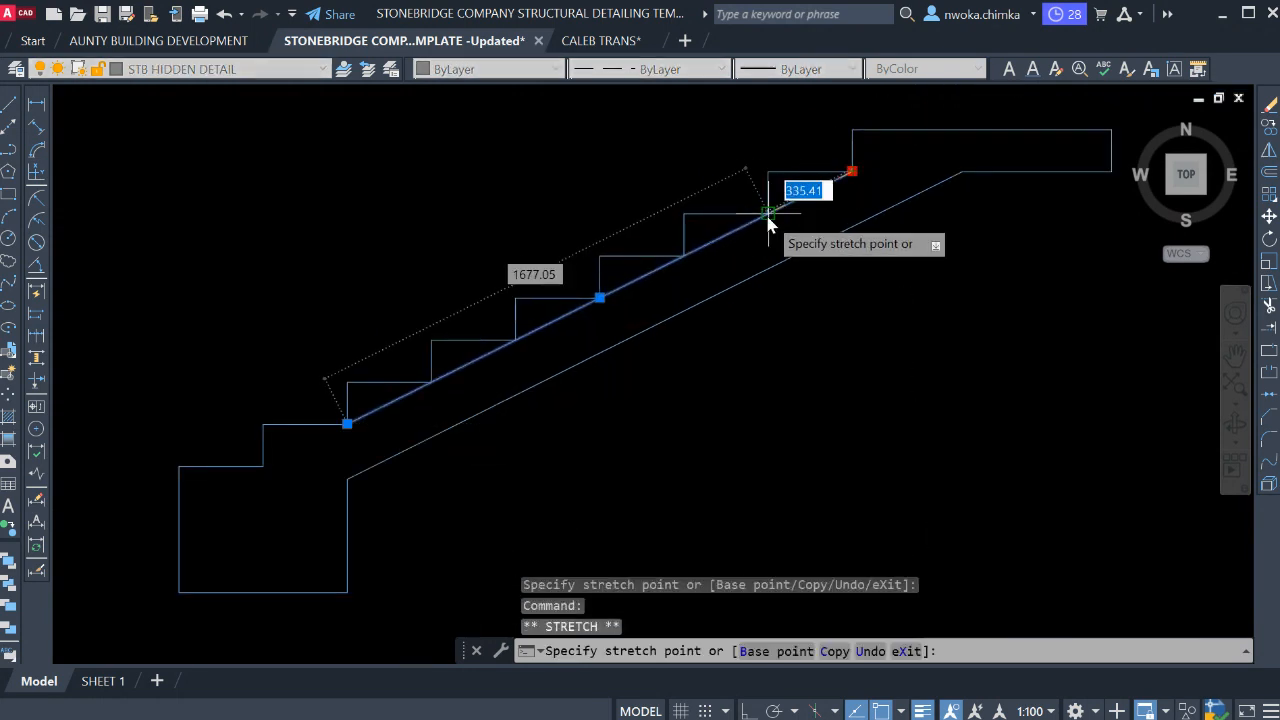
key("Escape")
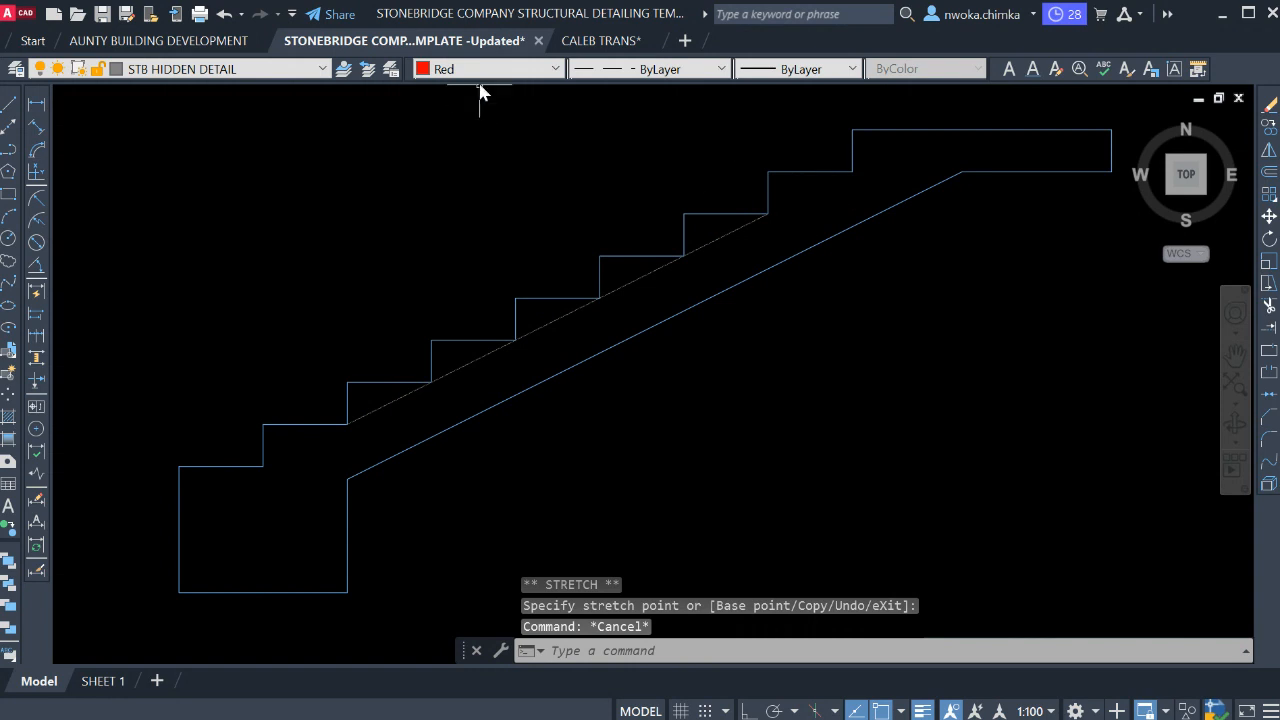
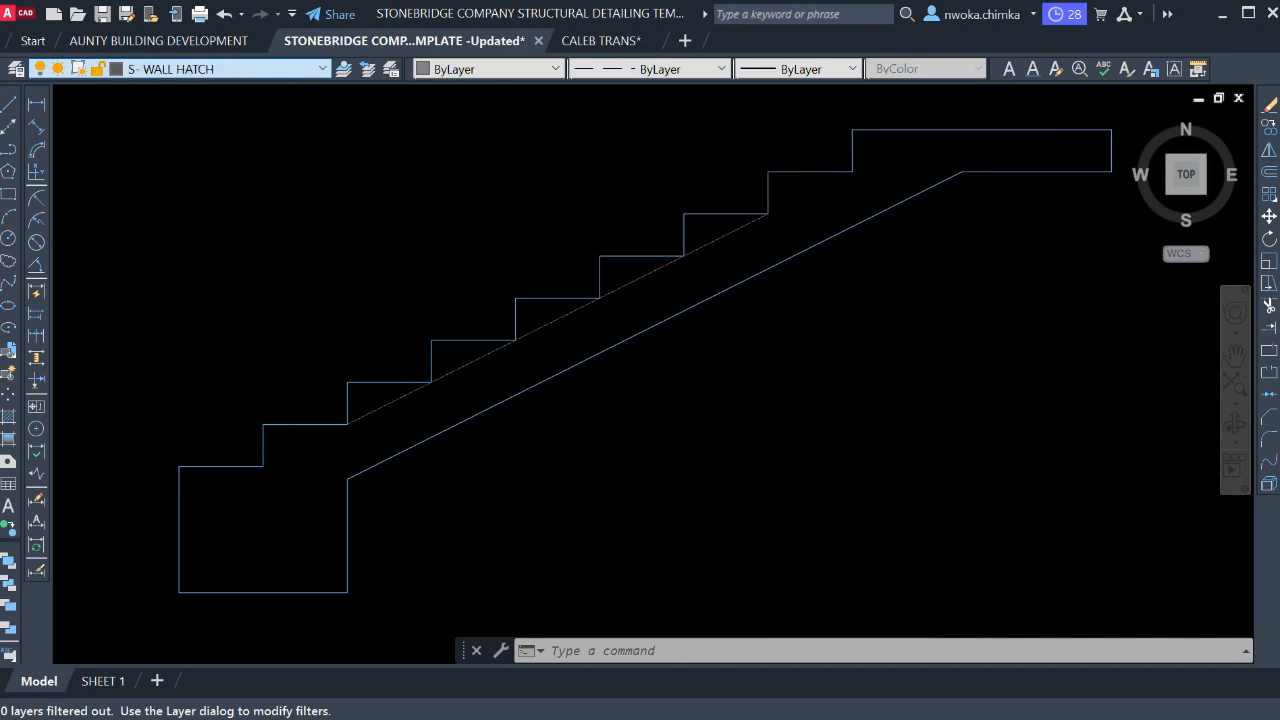
Make STB Rebars the current layer and offset the two segments of the footing's bottom edge 25 into the footing.
left_click(170, 290)
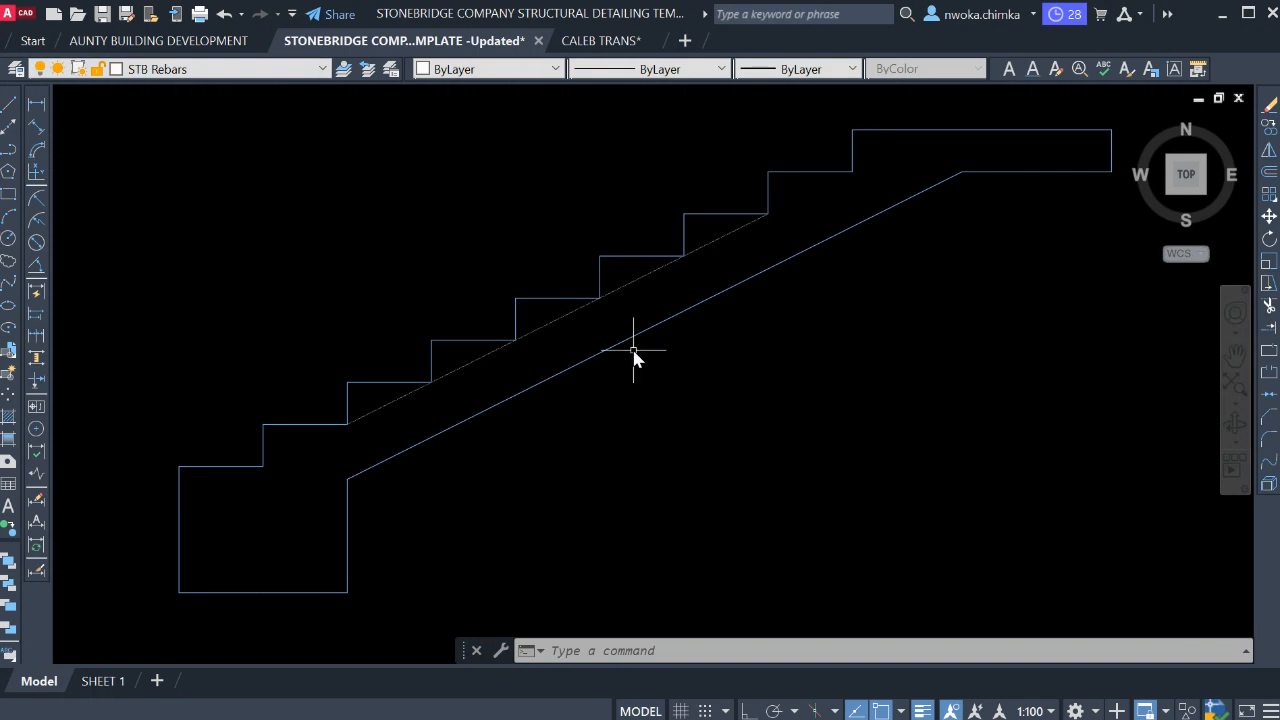
key("Return")
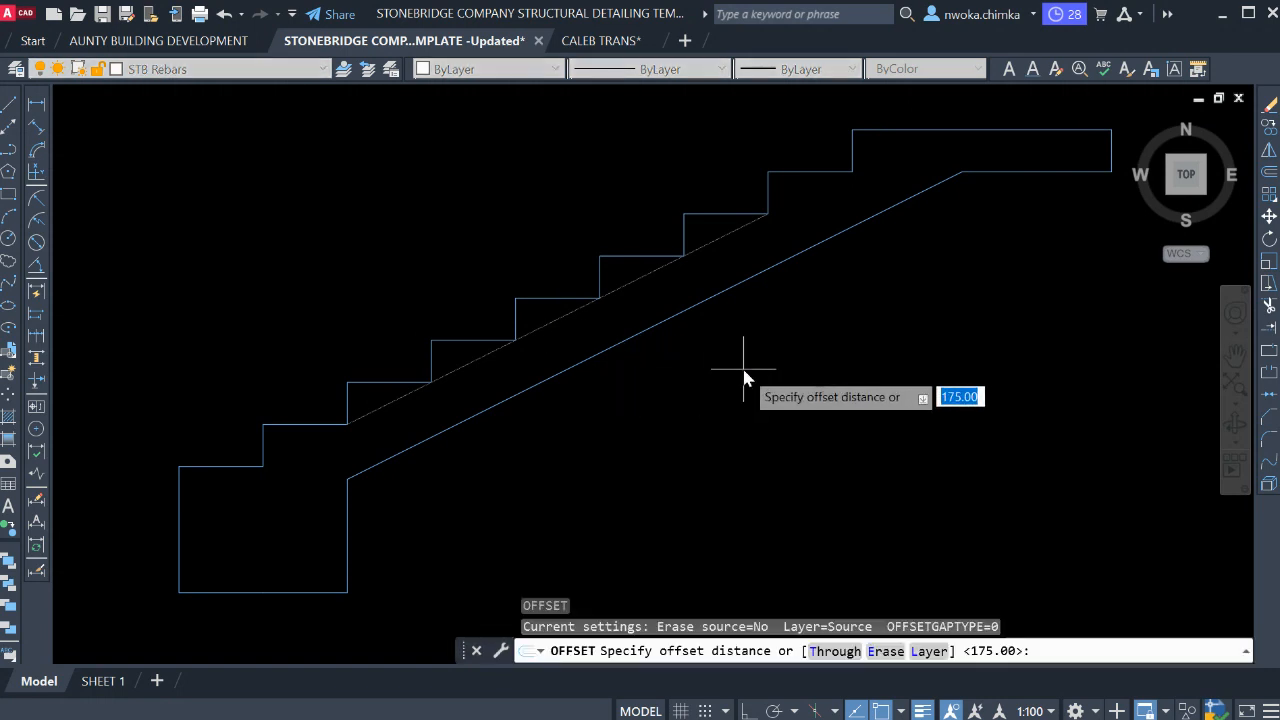
scroll(690, 390, "down", 3)
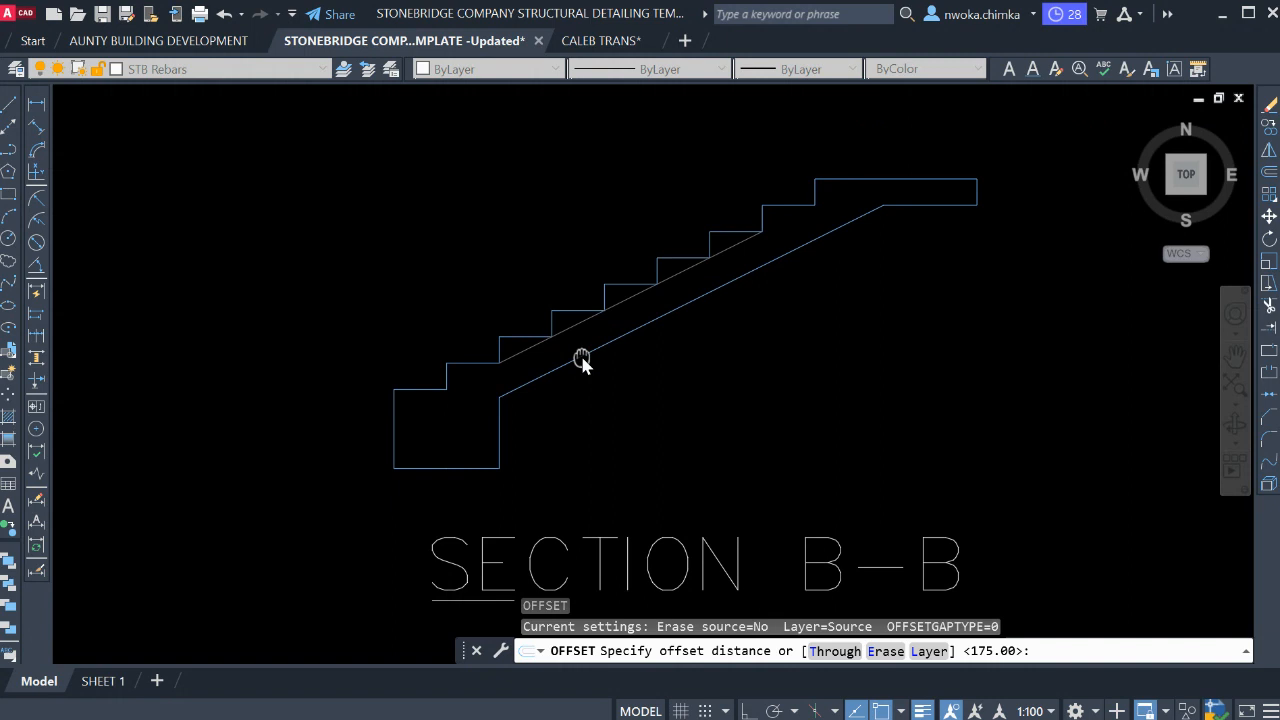
scroll(580, 363, "up", 3)
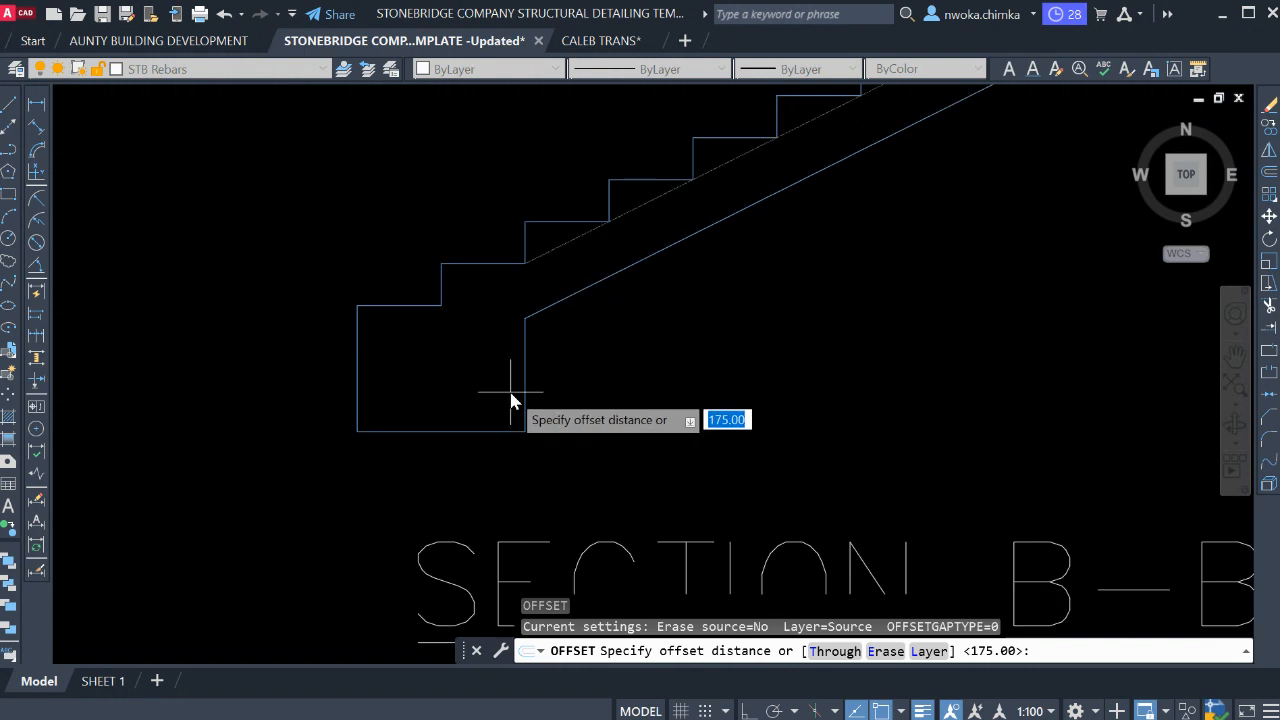
type("2")
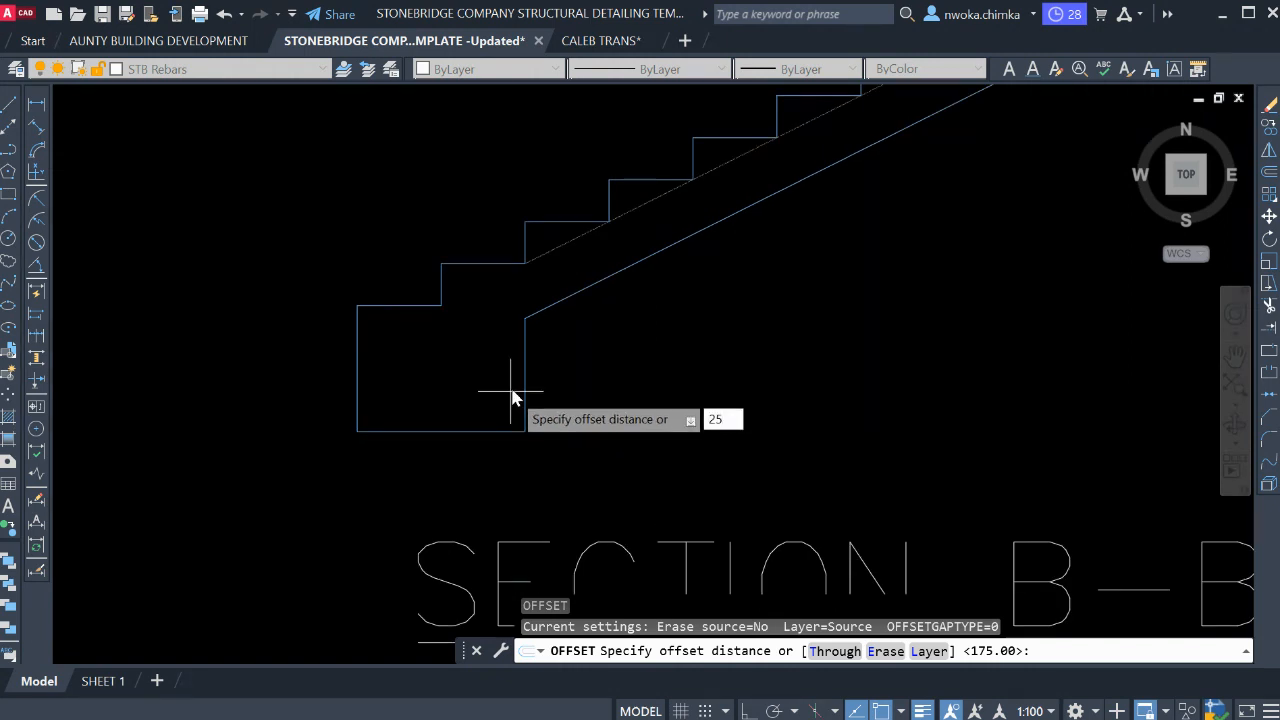
type("5")
key("Return")
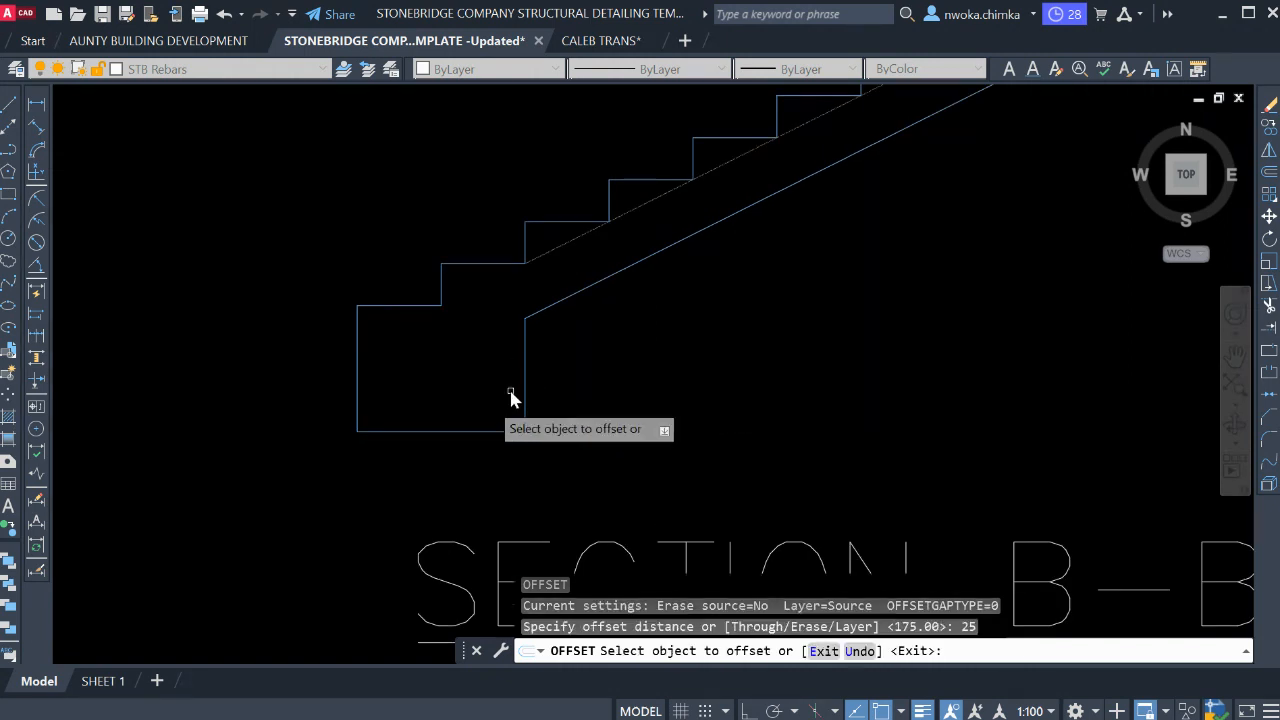
left_click(424, 437)
left_click(459, 421)
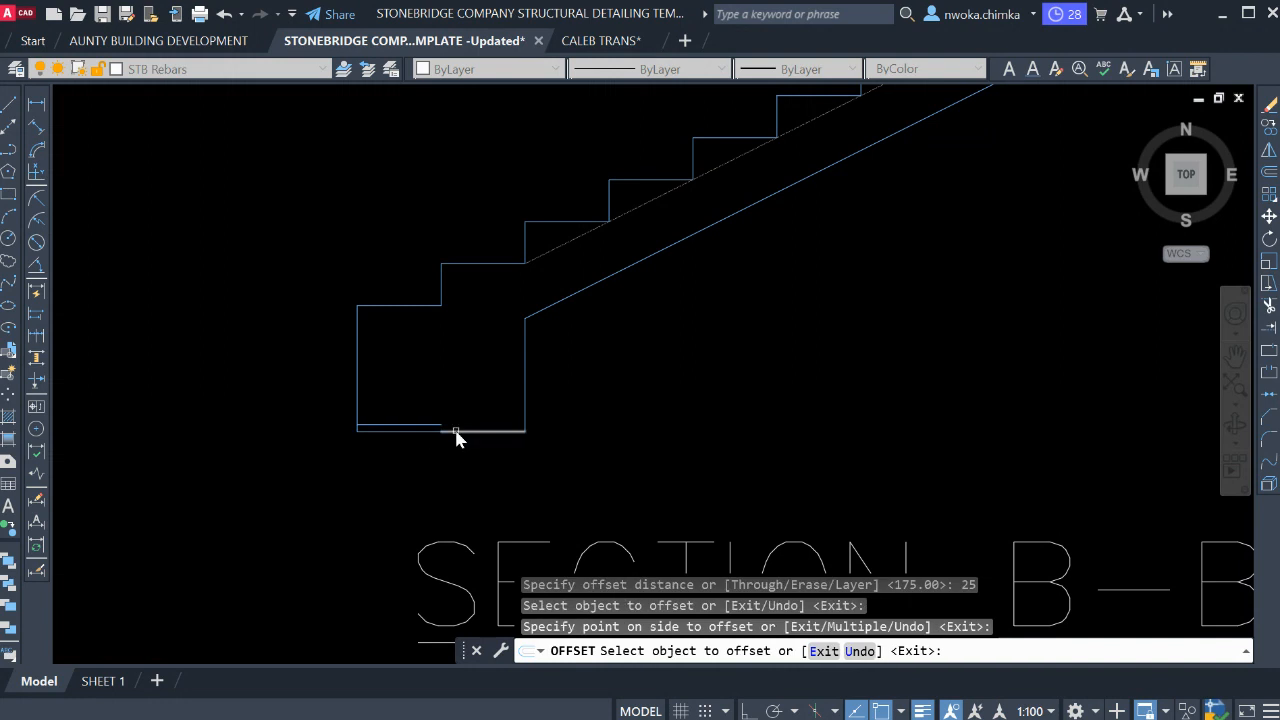
Join the two offset segments inside the footing into one line.
key("Escape")
type("j")
key("Return")
scroll(454, 430, "up", 1)
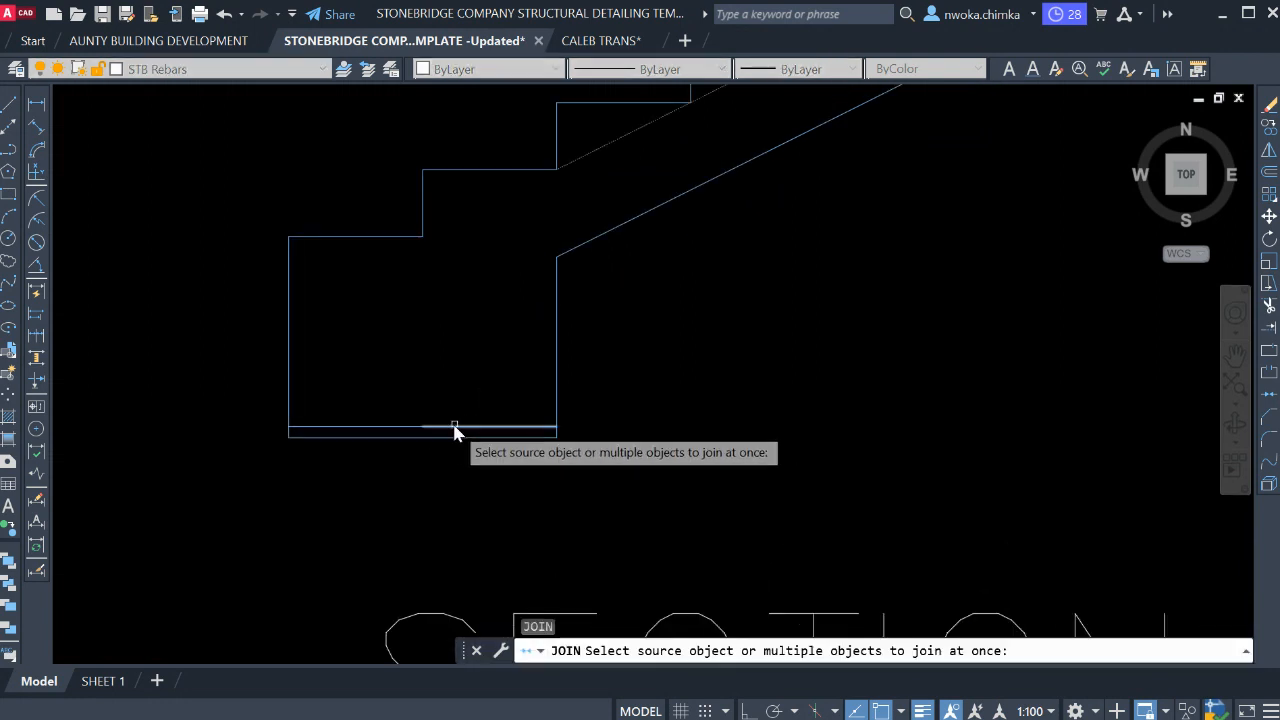
left_click(454, 428)
left_click(403, 430)
key("Return")
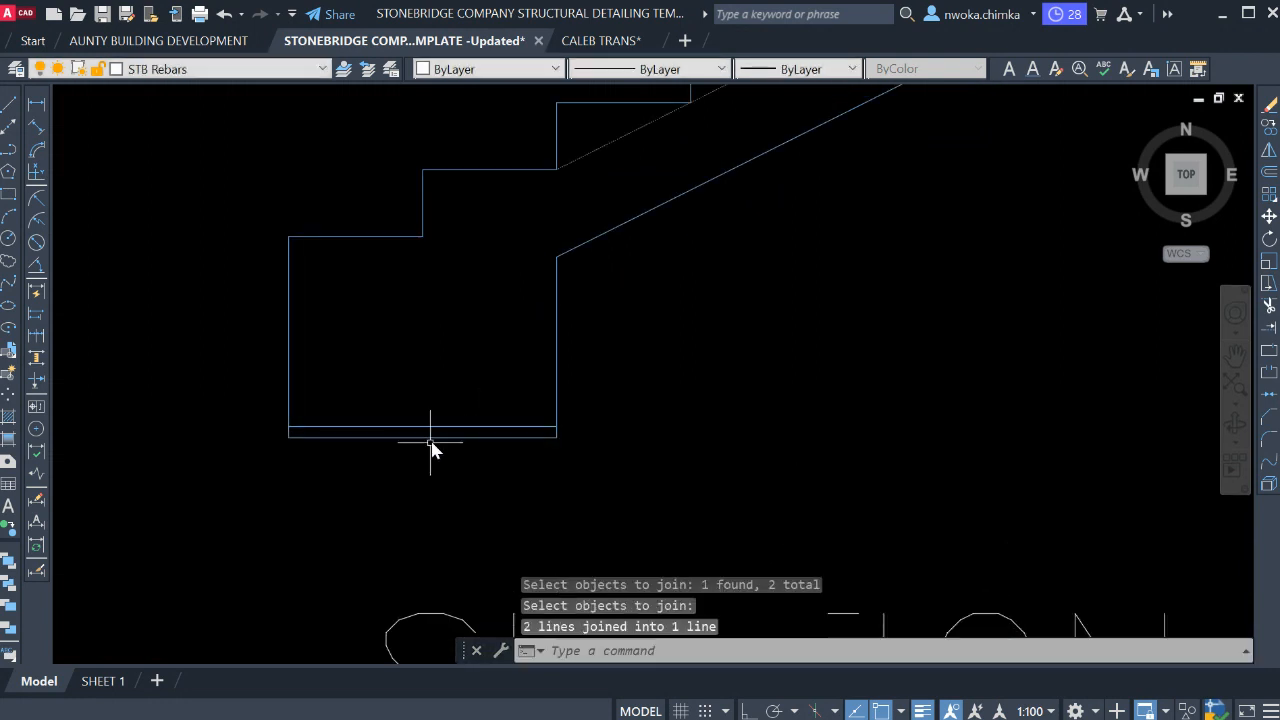
key("Return")
left_click(433, 437)
left_click(409, 437)
key("Escape")
Delete the joined offset line inside the footing of the separate Section B-B.
left_click(441, 414)
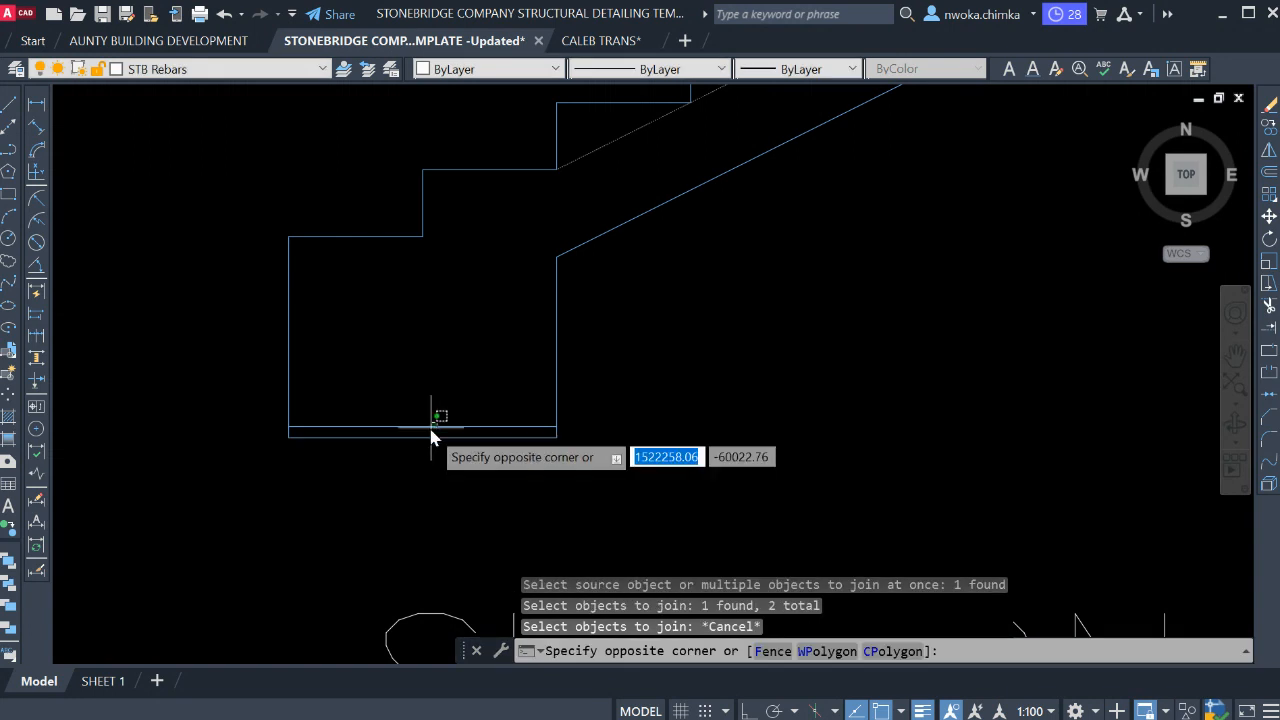
left_click(449, 420)
key("Return")
type("o")
key("Return")
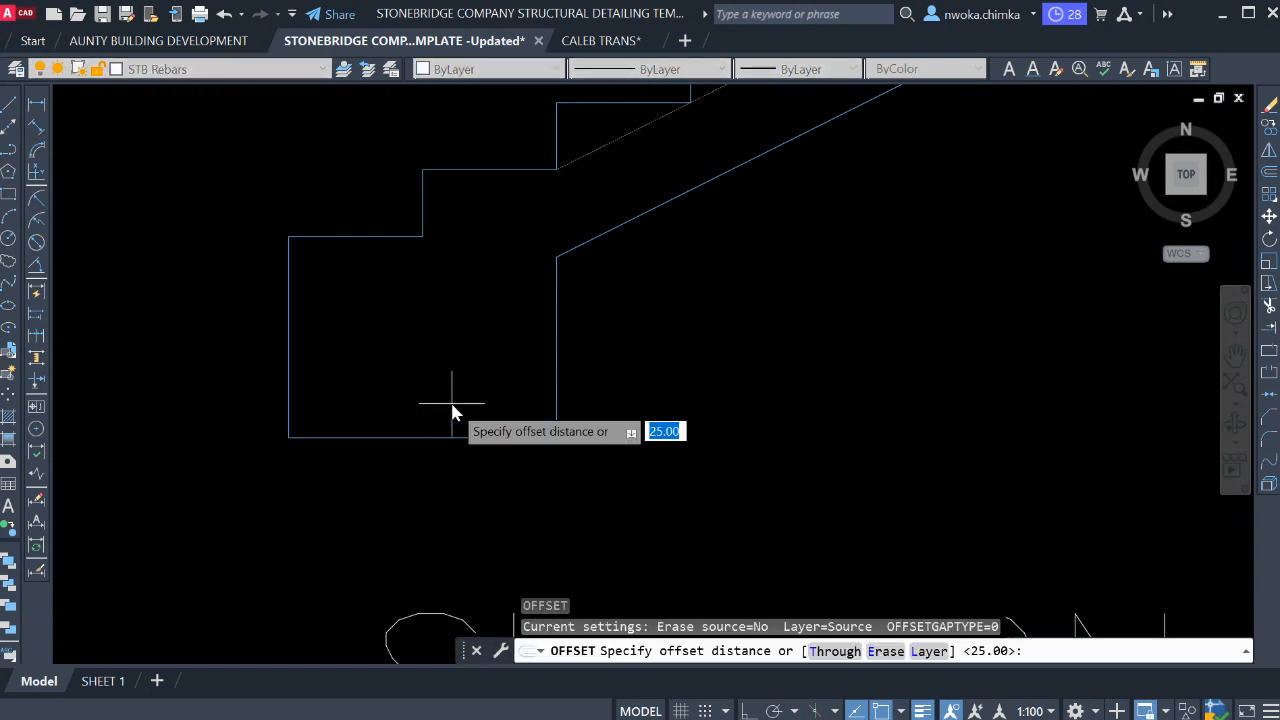
key("BackSpace")
type("25")
key("Return")
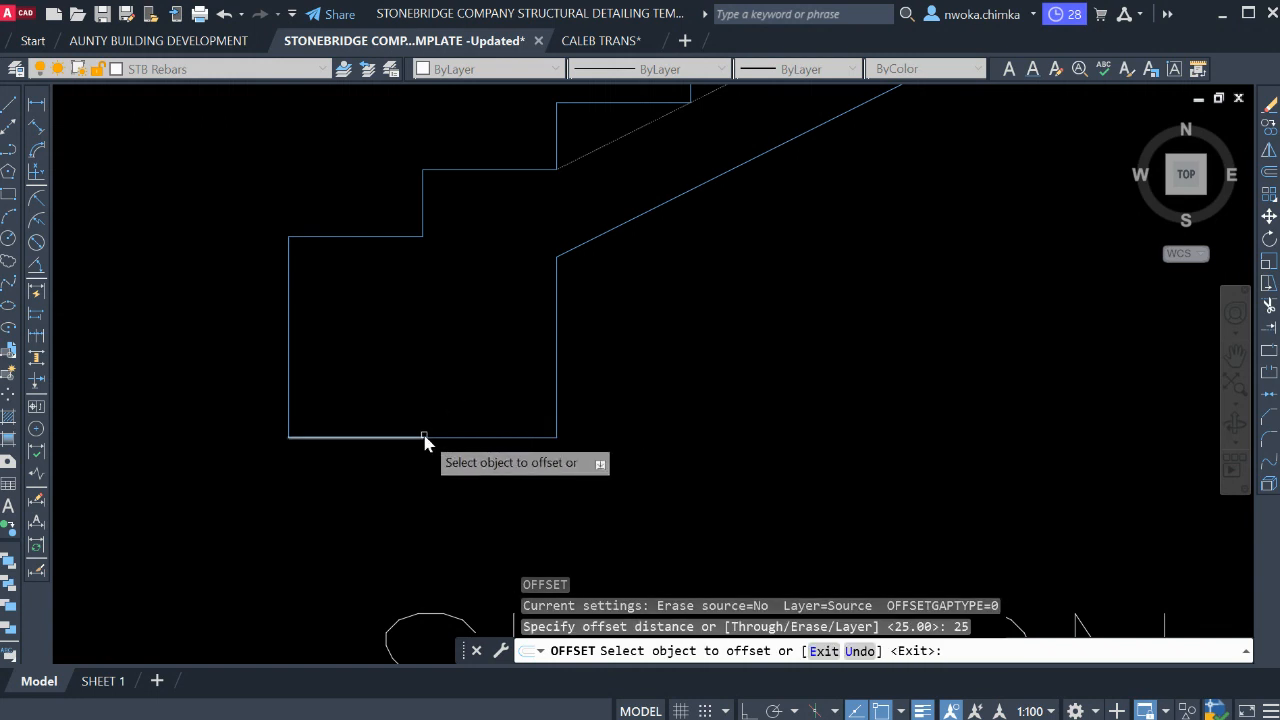
left_click(422, 436)
key("Escape")
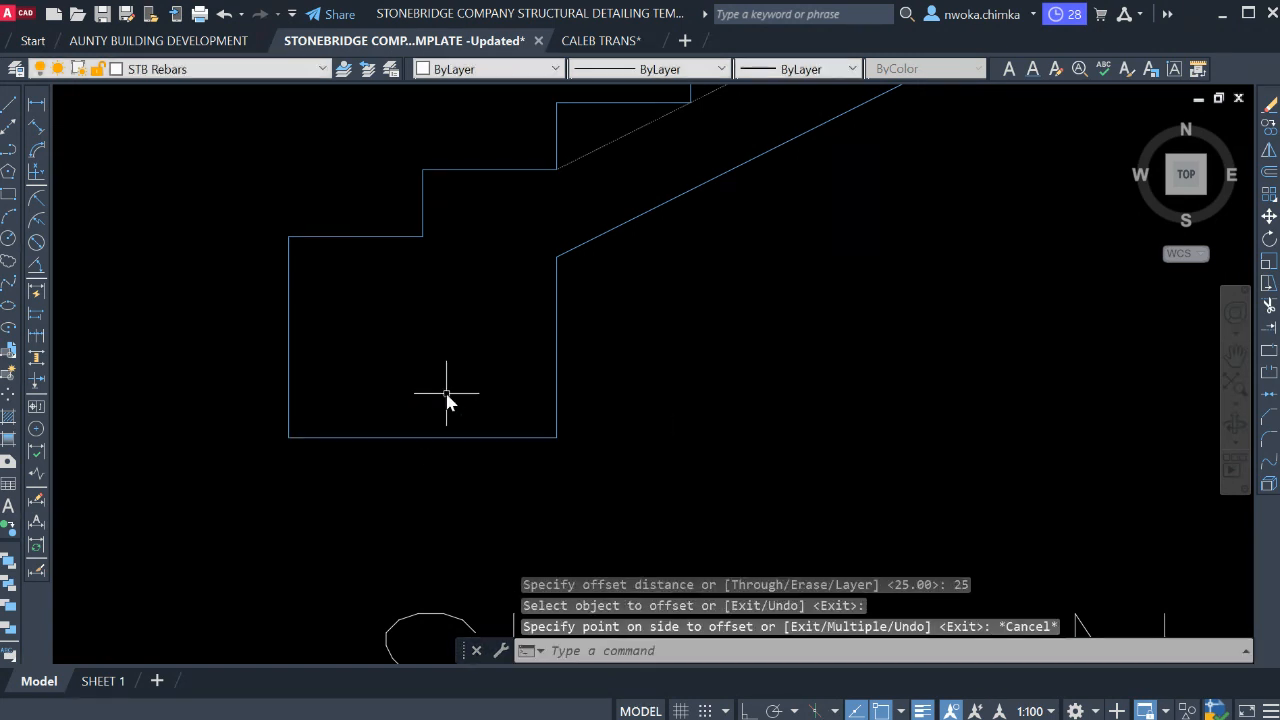
Join the two segments of the footing's bottom edge into one line.
type("j")
key("Return")
left_click(431, 438)
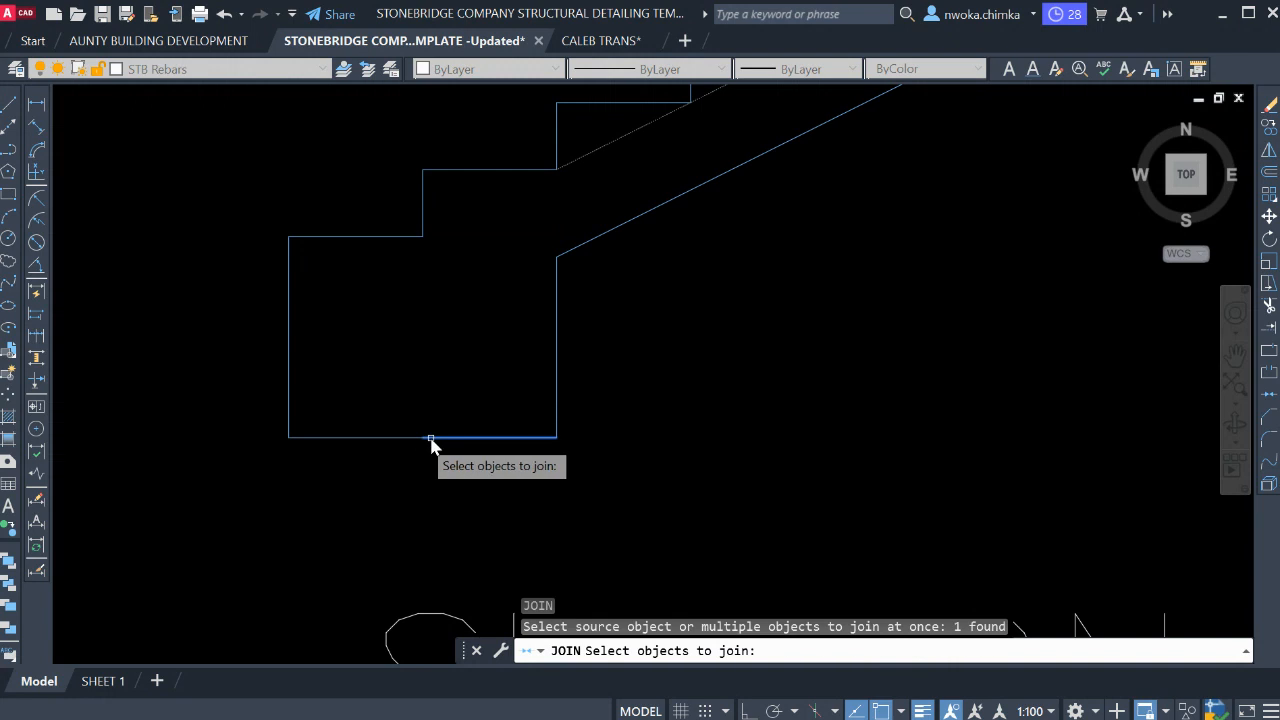
left_click(428, 437)
key("Return")
left_click(430, 437)
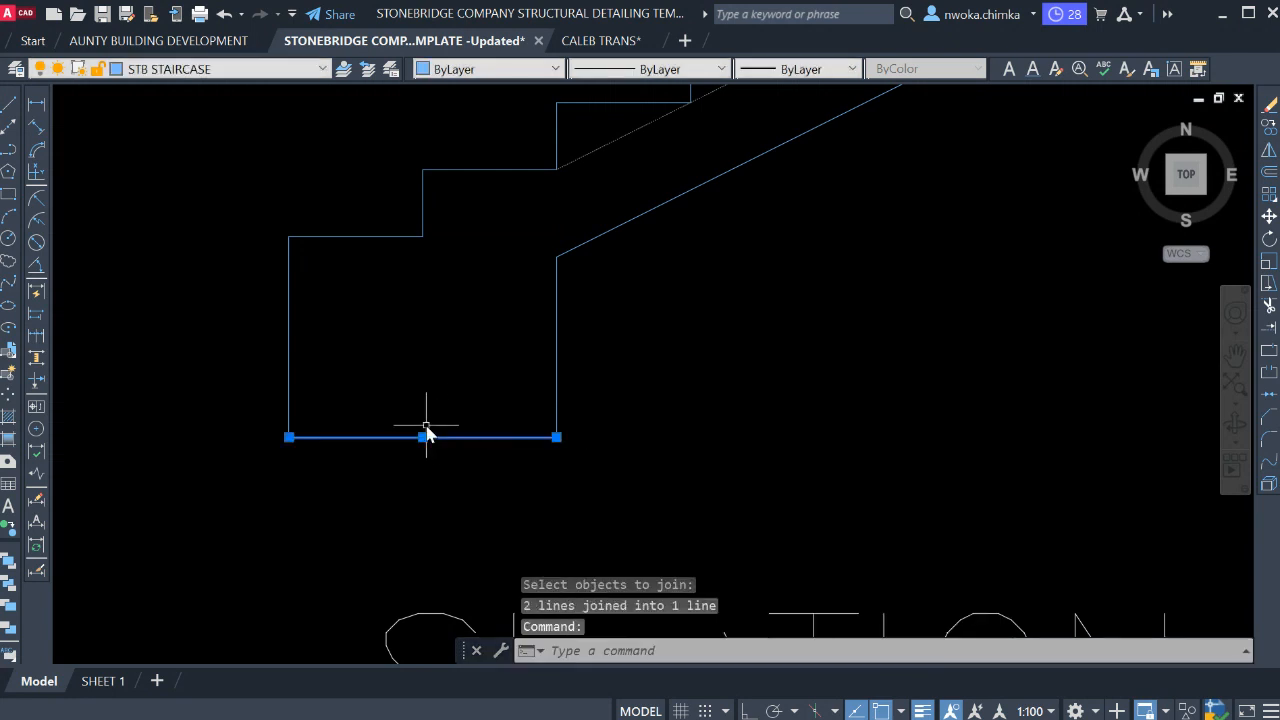
key("Escape")
left_click(414, 437)
key("Escape")
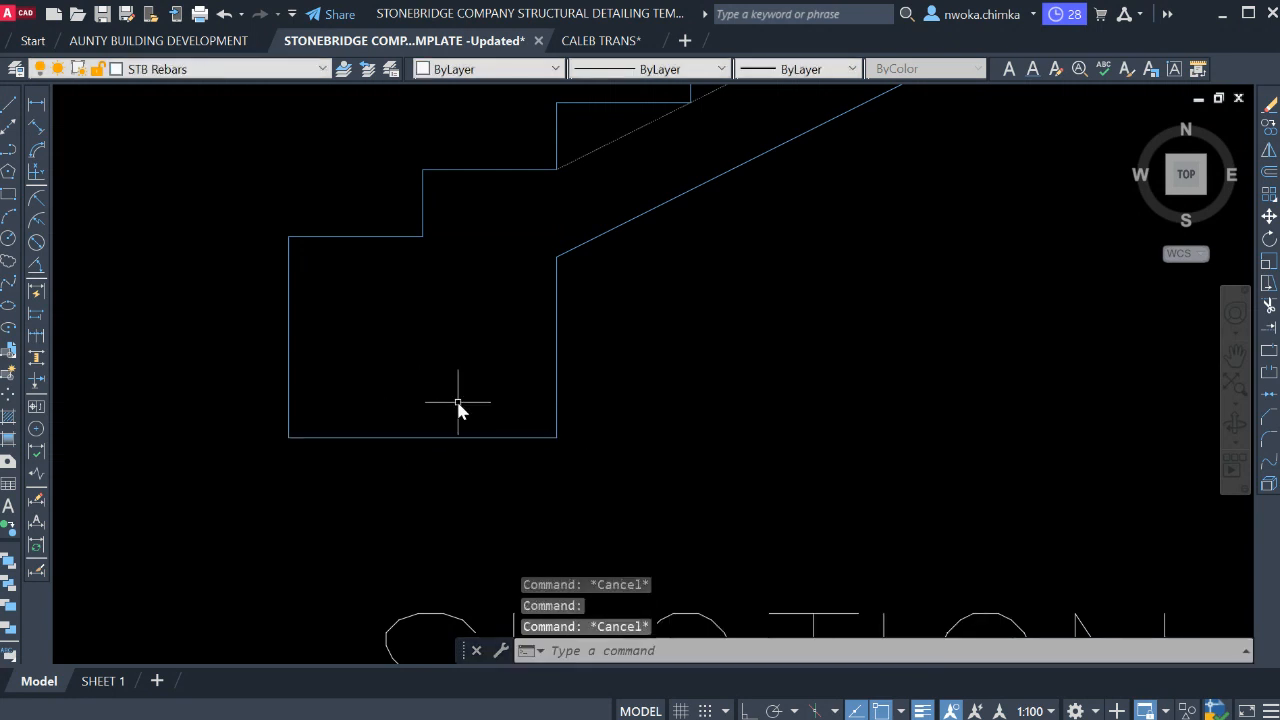
Offset the footing's bottom edge and both vertical side edges 25 into the footing.
type("o")
key("Return")
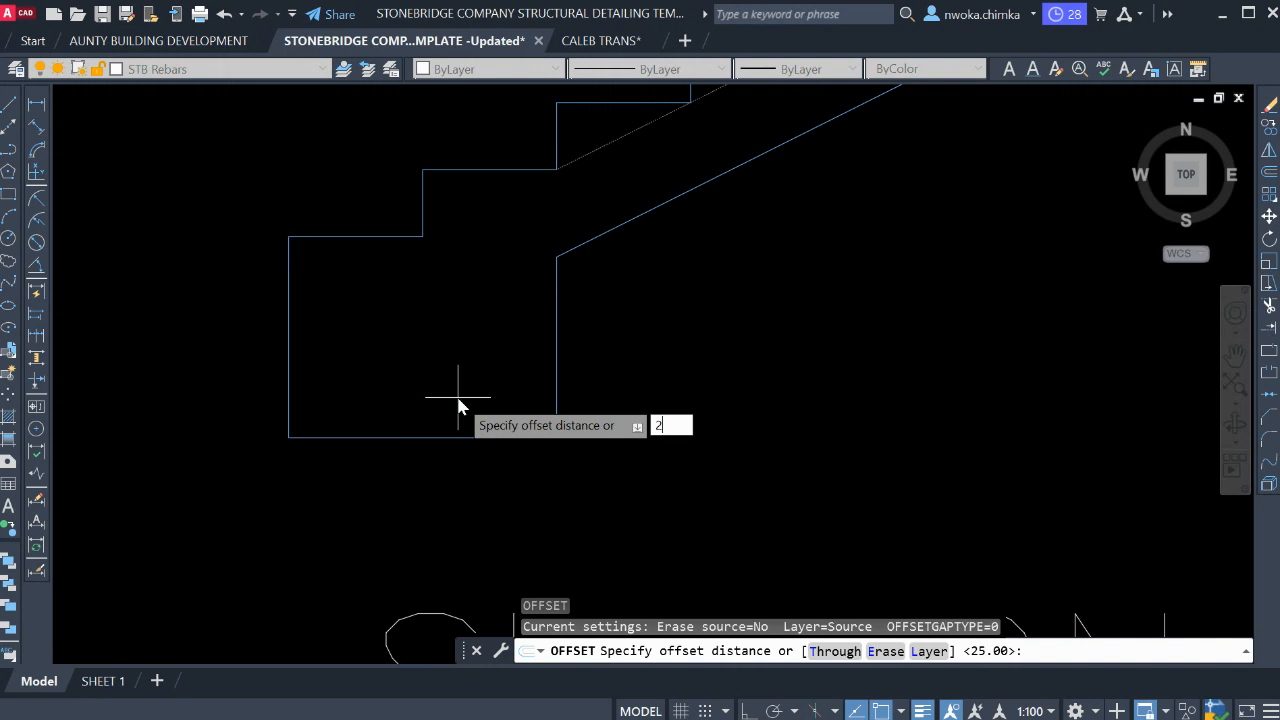
type("25")
key("Return")
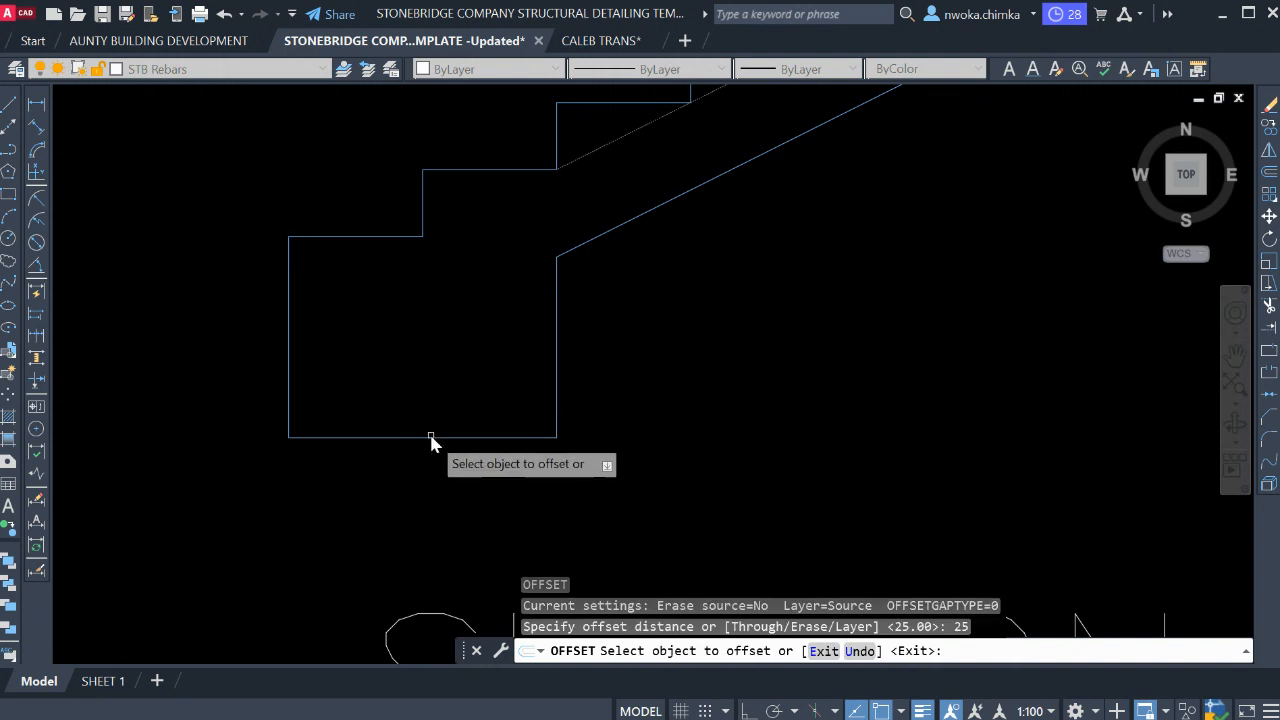
left_click(430, 437)
left_click(431, 415)
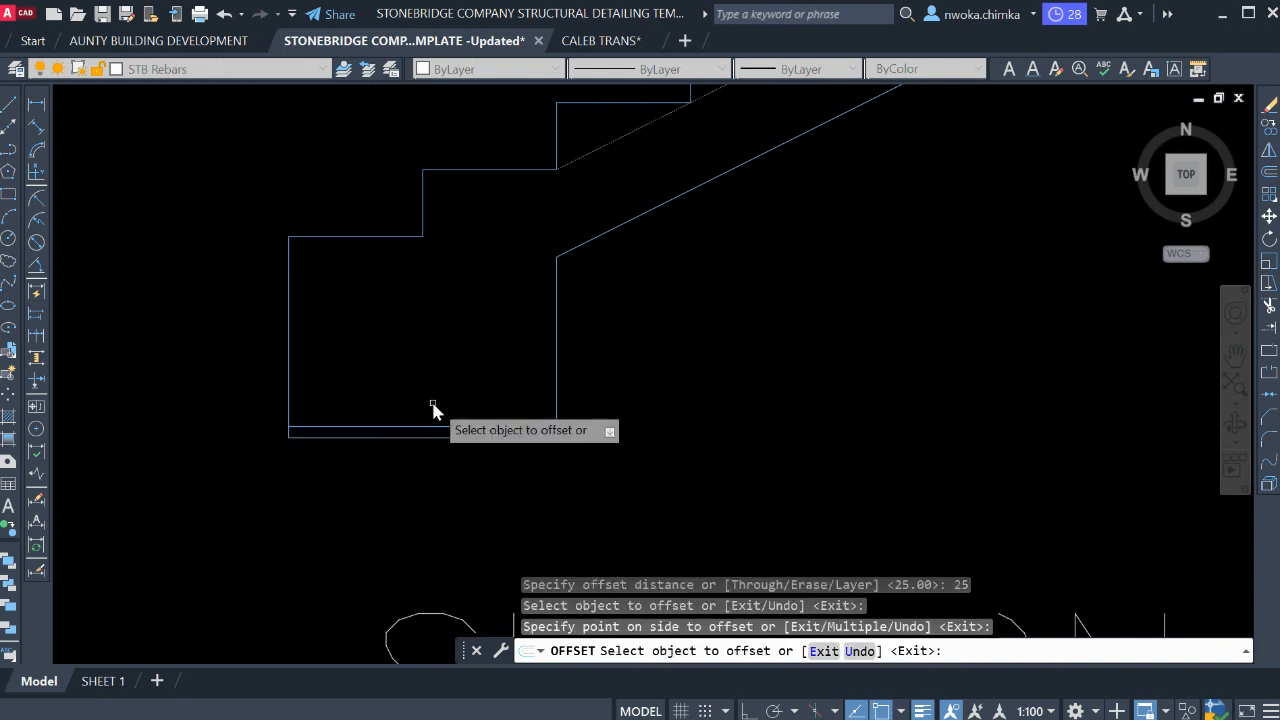
left_click(290, 360)
left_click(300, 362)
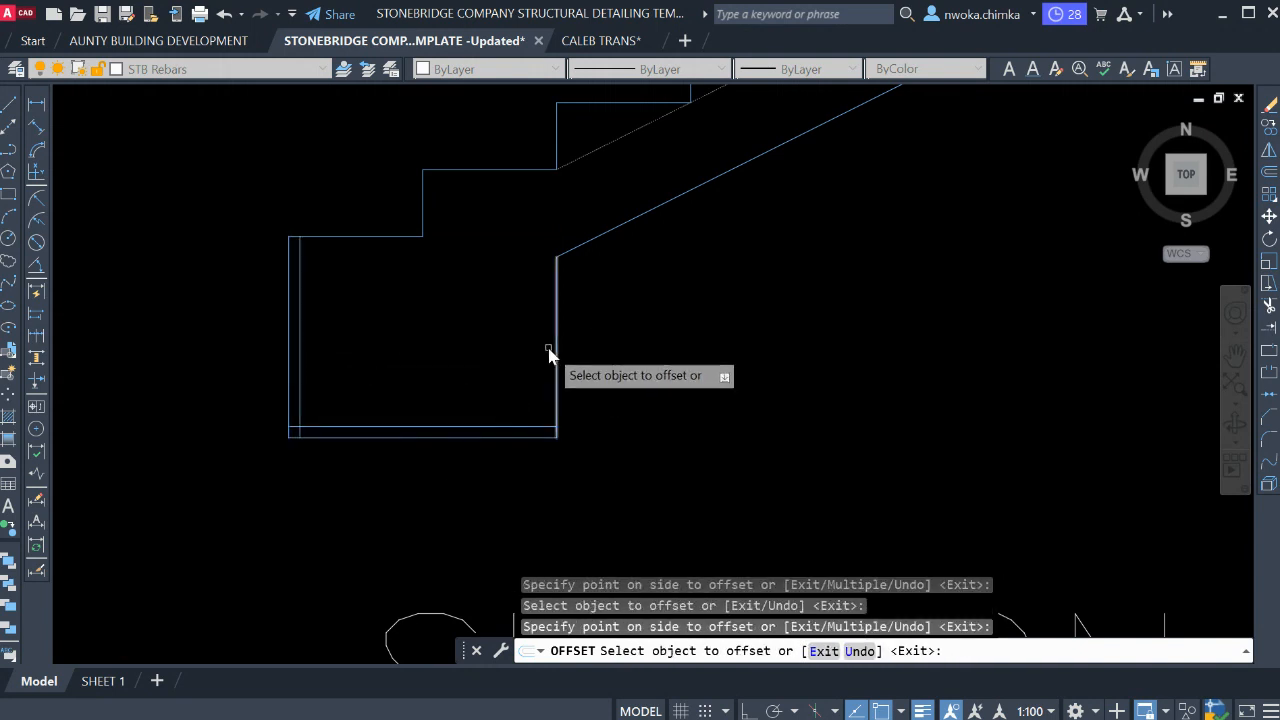
left_click(556, 350)
left_click(456, 387)
Offset the flight's sloping soffit and the dashed waist line beneath the treads 25 into the waist slab.
middle_click_drag(494, 342, 452, 460)
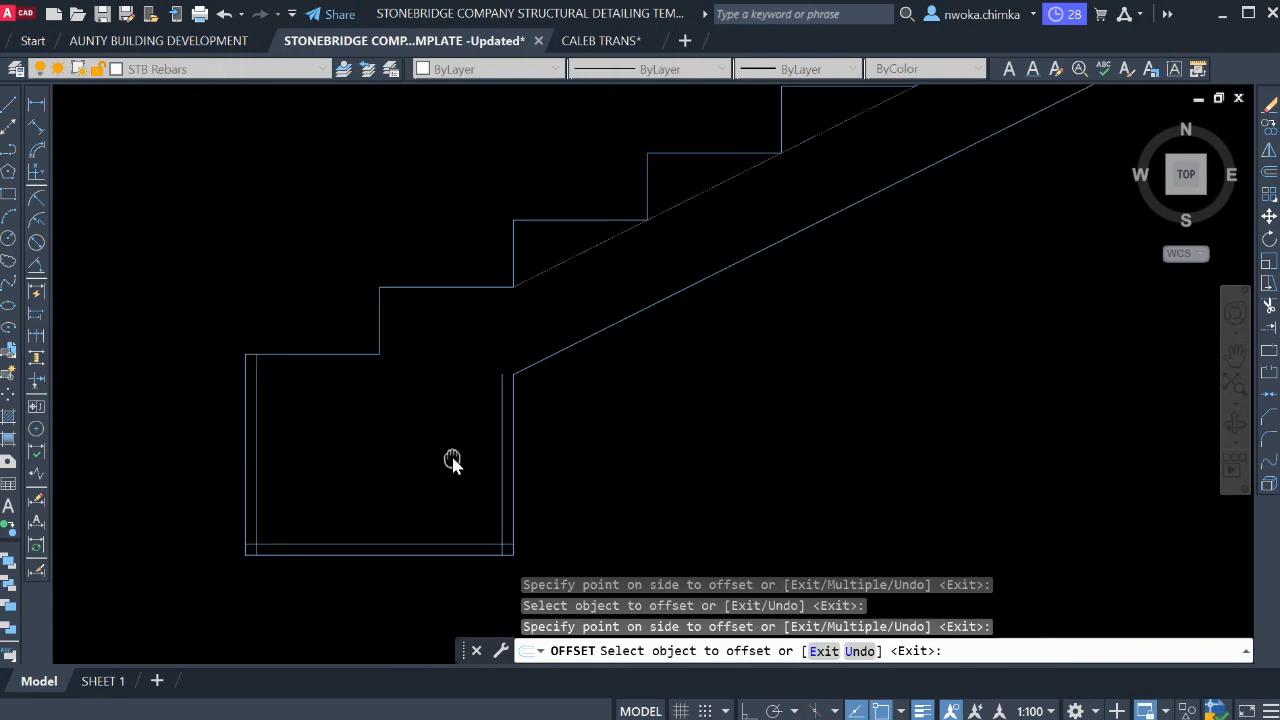
scroll(460, 438, "down", 2)
left_click(563, 373)
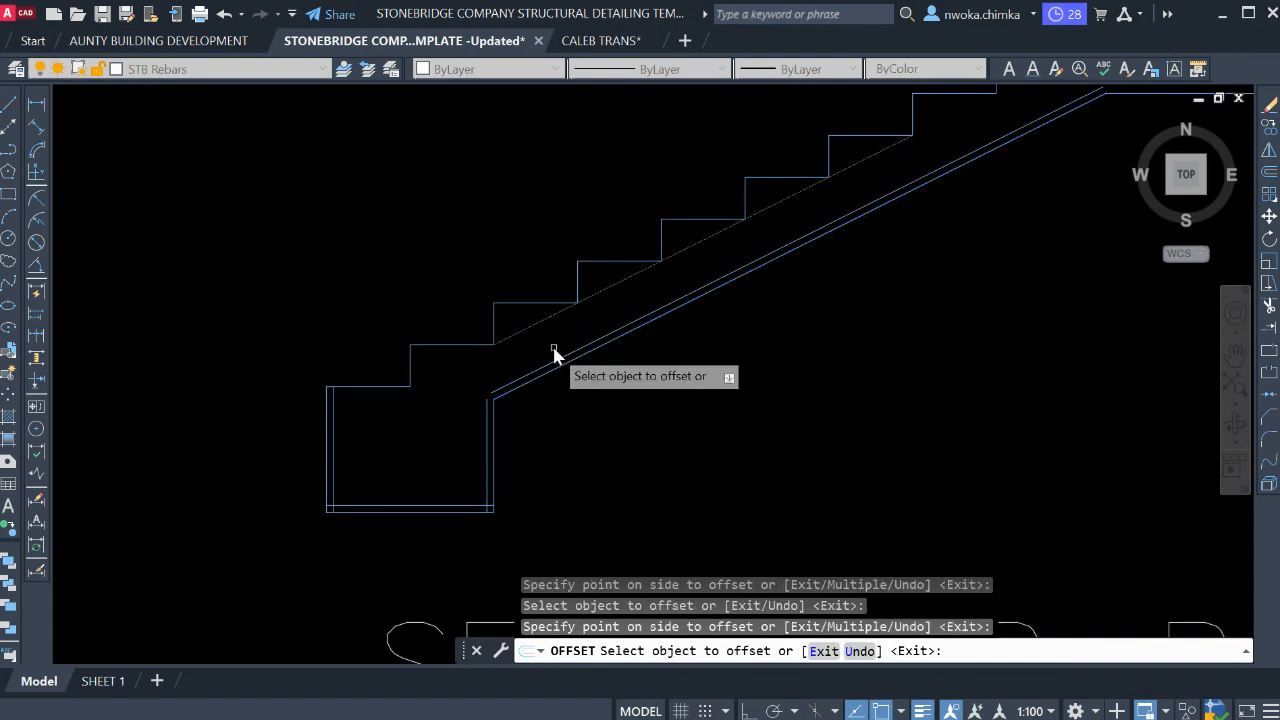
scroll(531, 350, "up", 3)
left_click(530, 358)
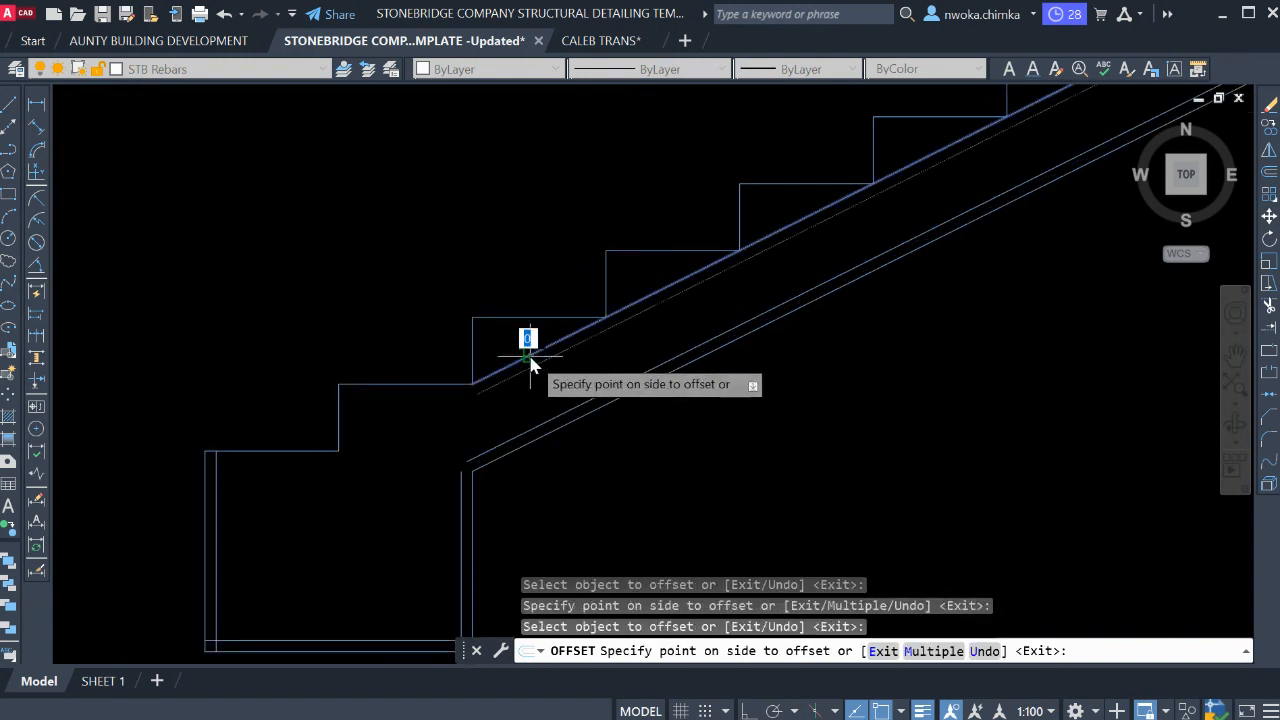
key("Escape")
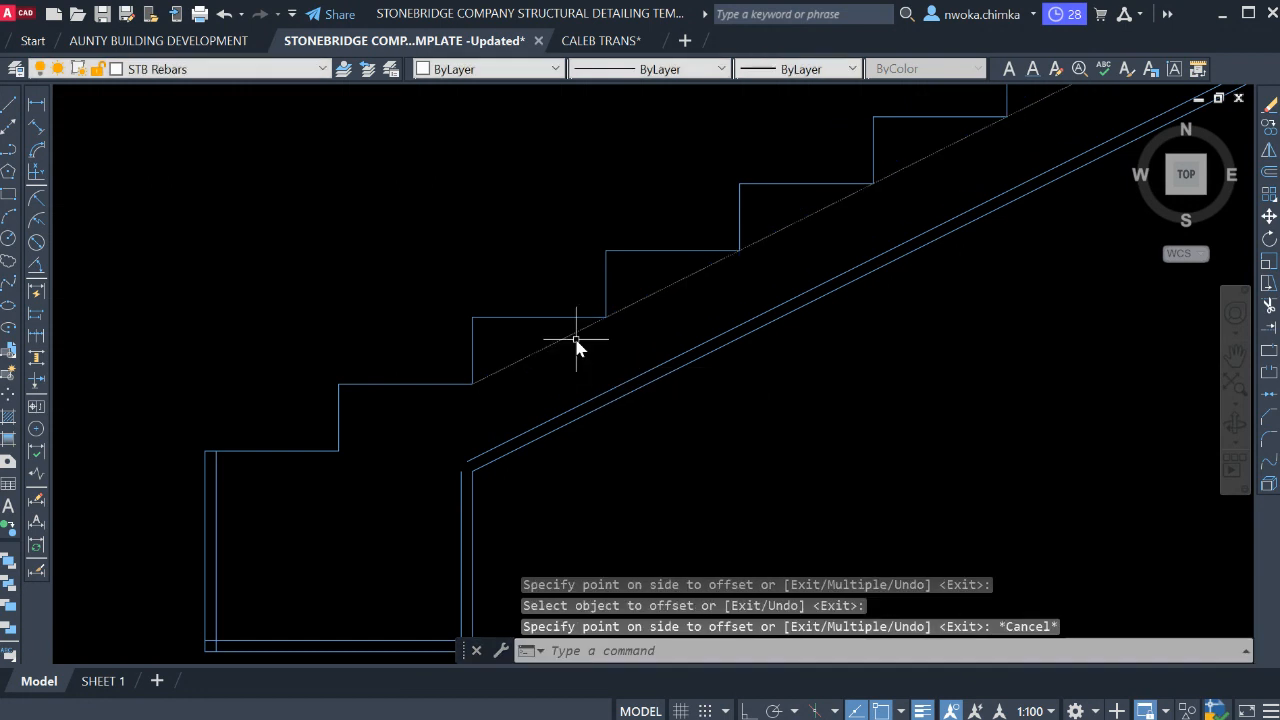
key("space")
key("Return")
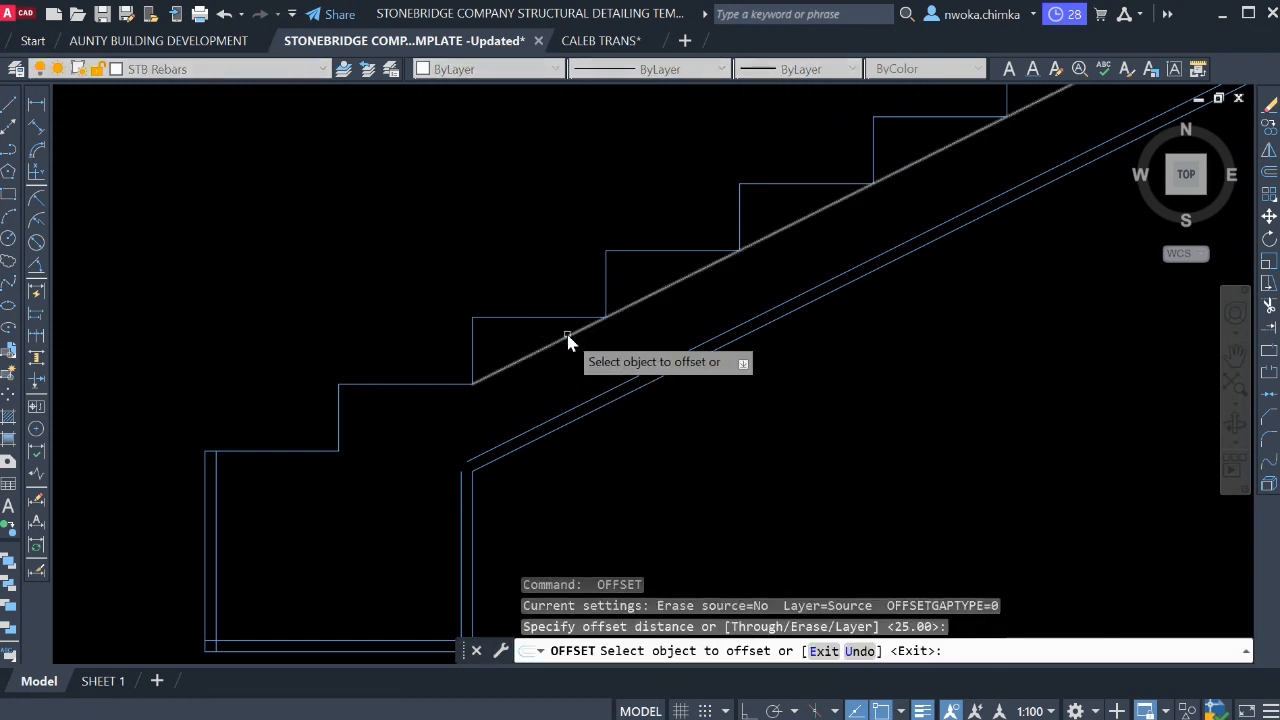
left_click(569, 343)
key("Escape")
Move the soffit offset line and the three offset lines inside the footing to the STB Rebars layer.
scroll(600, 357, "up", 3)
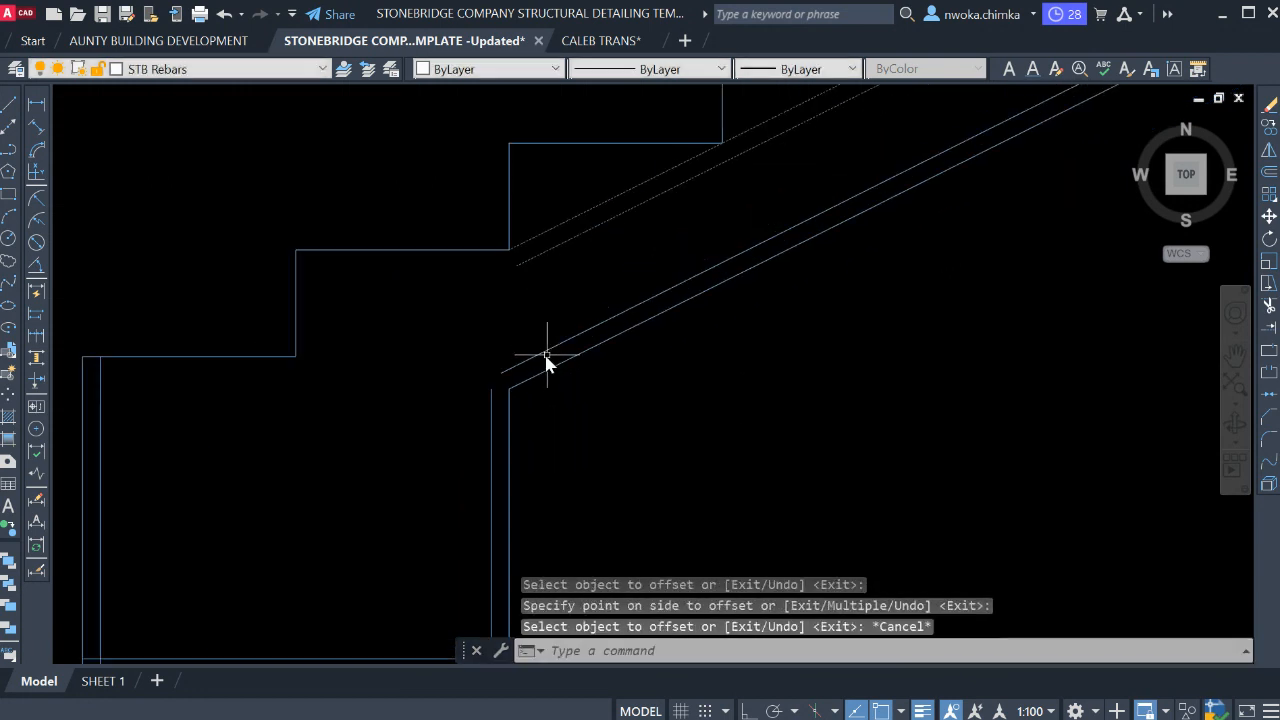
left_click(512, 368)
left_click(491, 415)
middle_click_drag(486, 357, 631, 157)
scroll(551, 457, "up", 2)
left_click(545, 438)
left_click(560, 468)
scroll(574, 475, "down", 2)
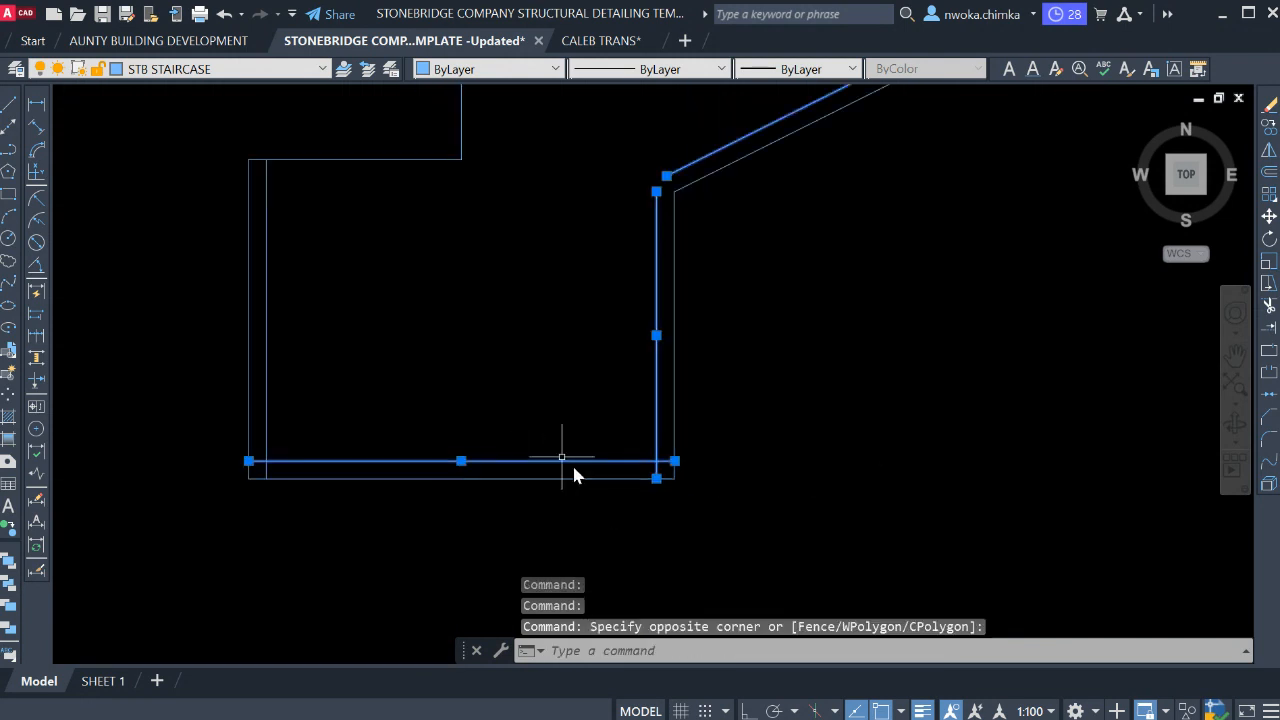
left_click(287, 351)
left_click(319, 120)
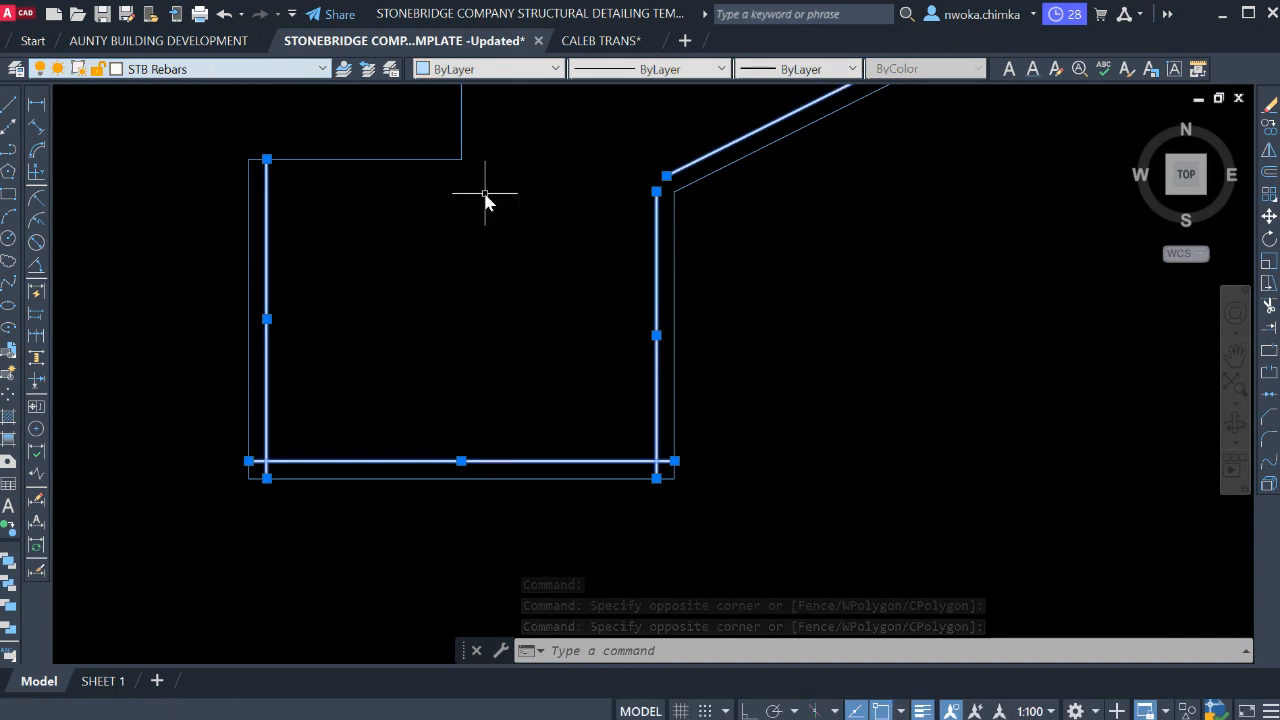
key("Escape")
Match the properties of the soffit rebar line onto the offset line below the dashed waist line.
middle_click_drag(572, 244, 468, 328)
middle_click_drag(649, 243, 543, 326)
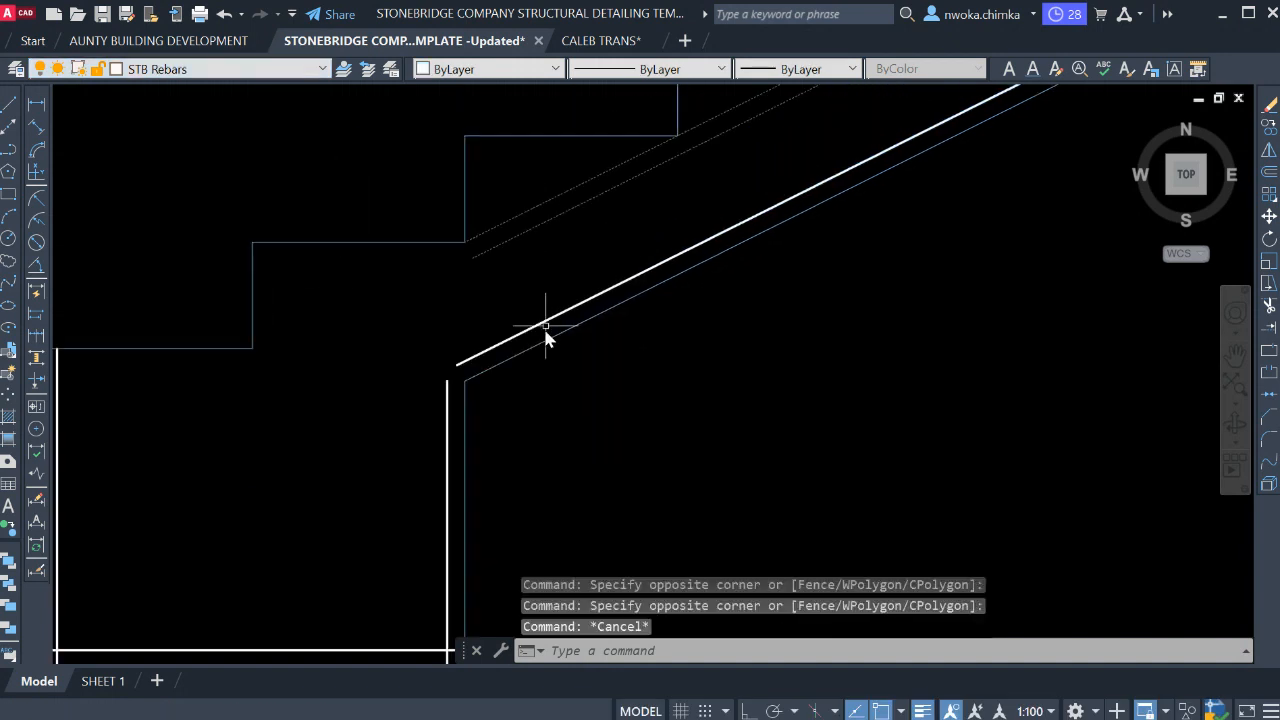
type("MA")
key("Return")
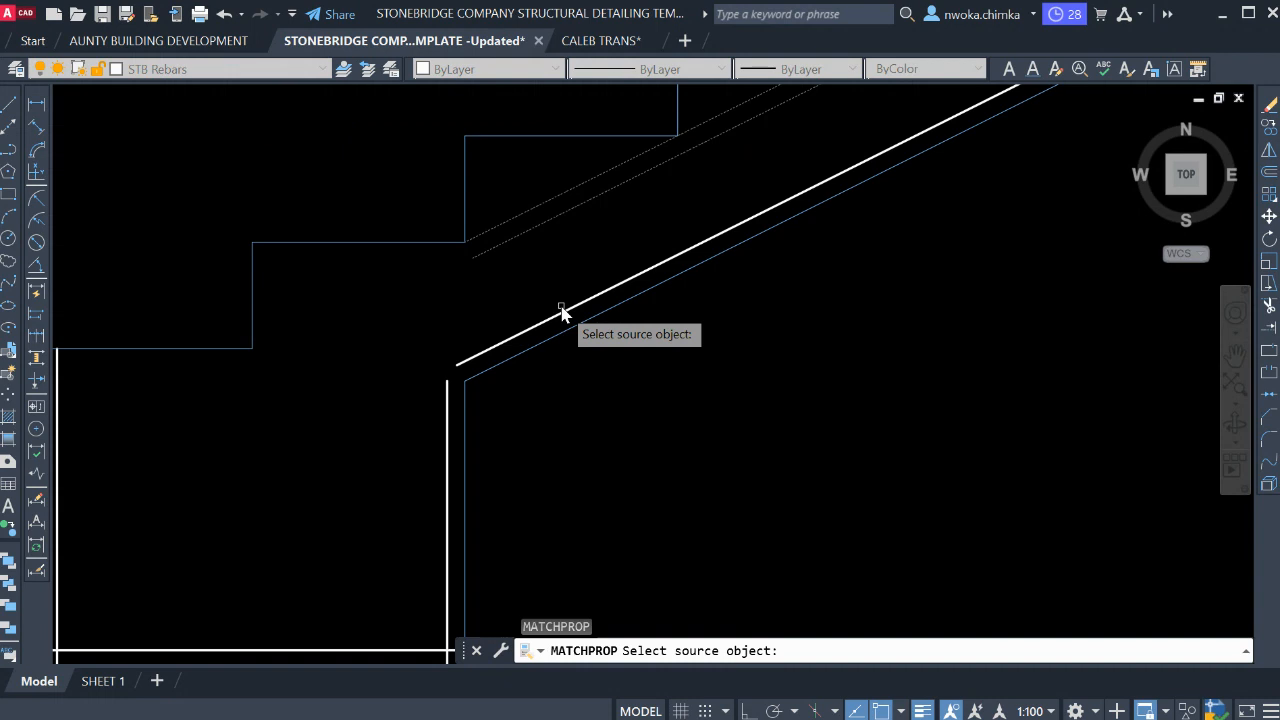
left_click(565, 311)
left_click(529, 231)
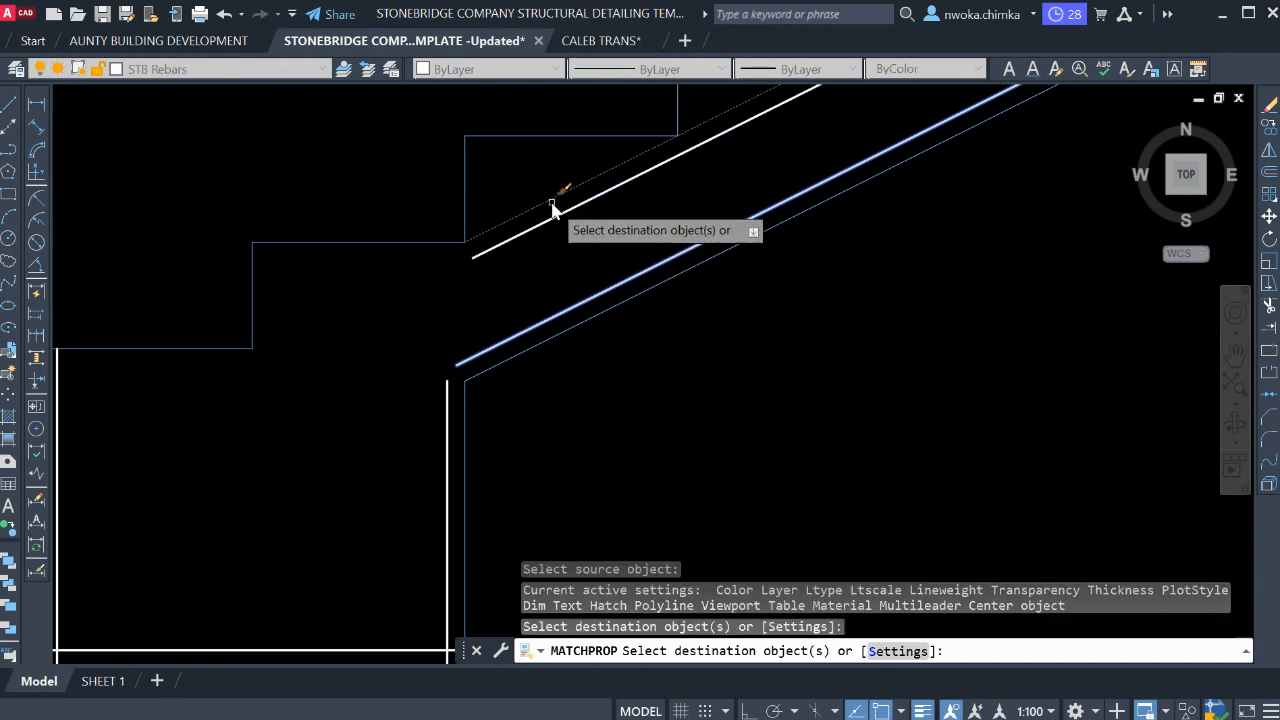
key("Escape")
Measure the concrete cover between the footing's edges and the right, bottom and left rebar lines using linear dimensions.
scroll(556, 216, "down", 3)
middle_click_drag(600, 277, 623, 354)
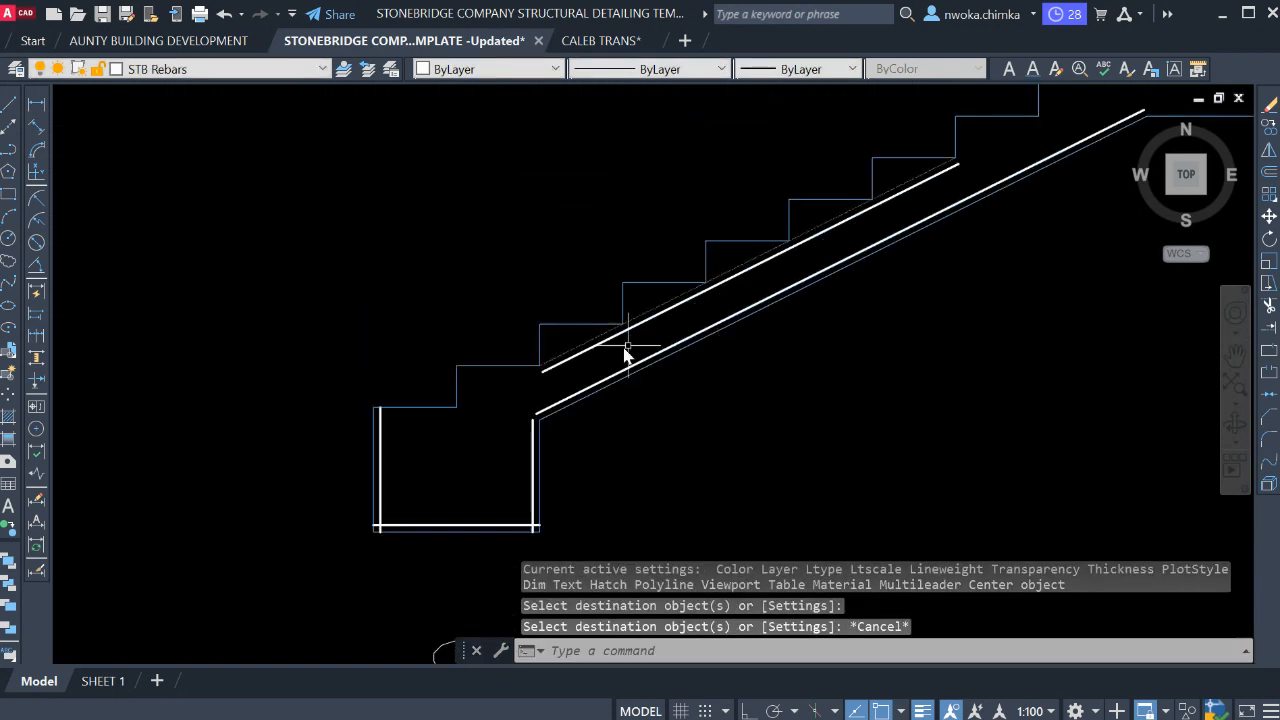
left_click(36, 104)
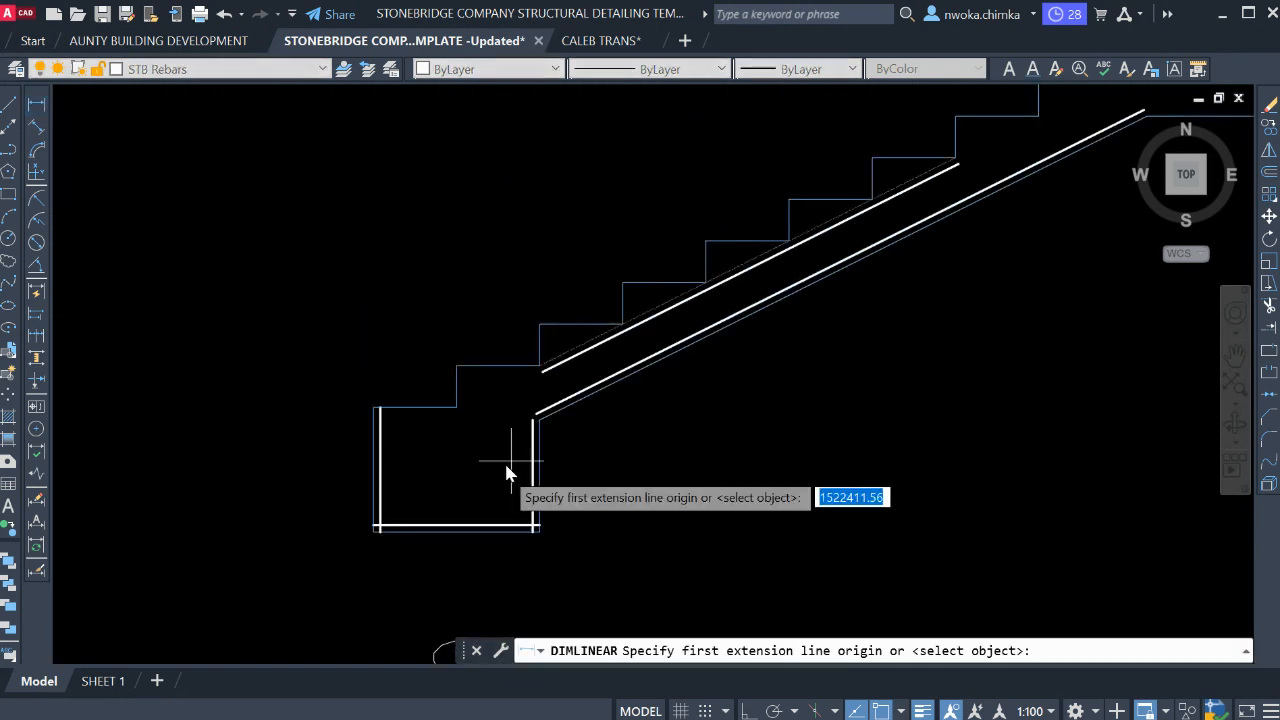
scroll(506, 462, "up", 4)
left_click(525, 372)
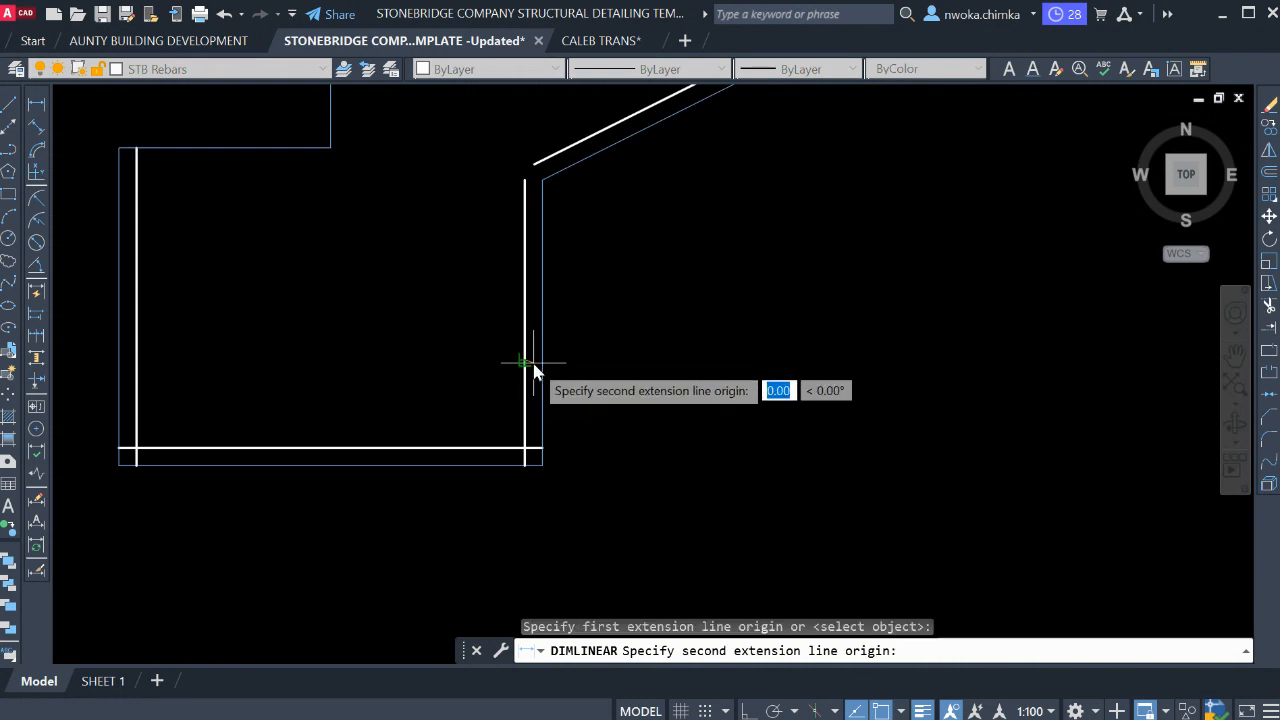
left_click(543, 366)
key("Escape")
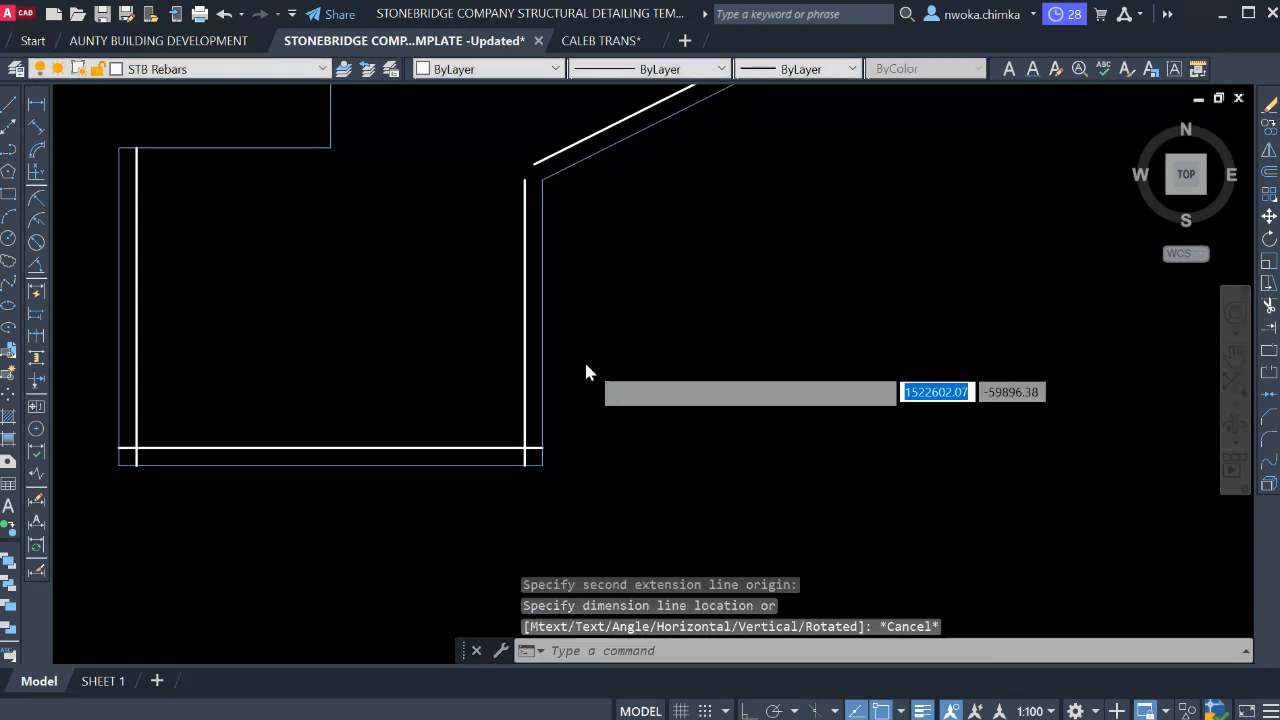
key("Return")
scroll(575, 380, "down", 3)
scroll(444, 420, "up", 3)
left_click(444, 410)
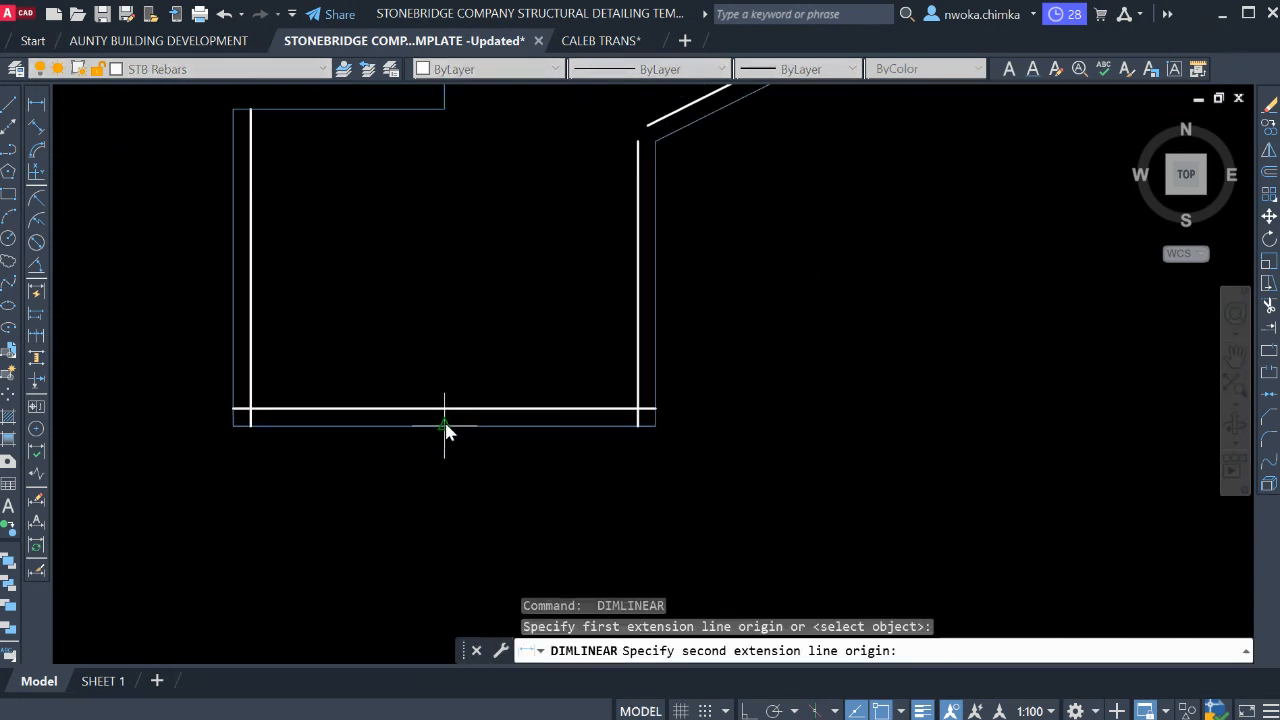
left_click(368, 410)
key("Escape")
key("Return")
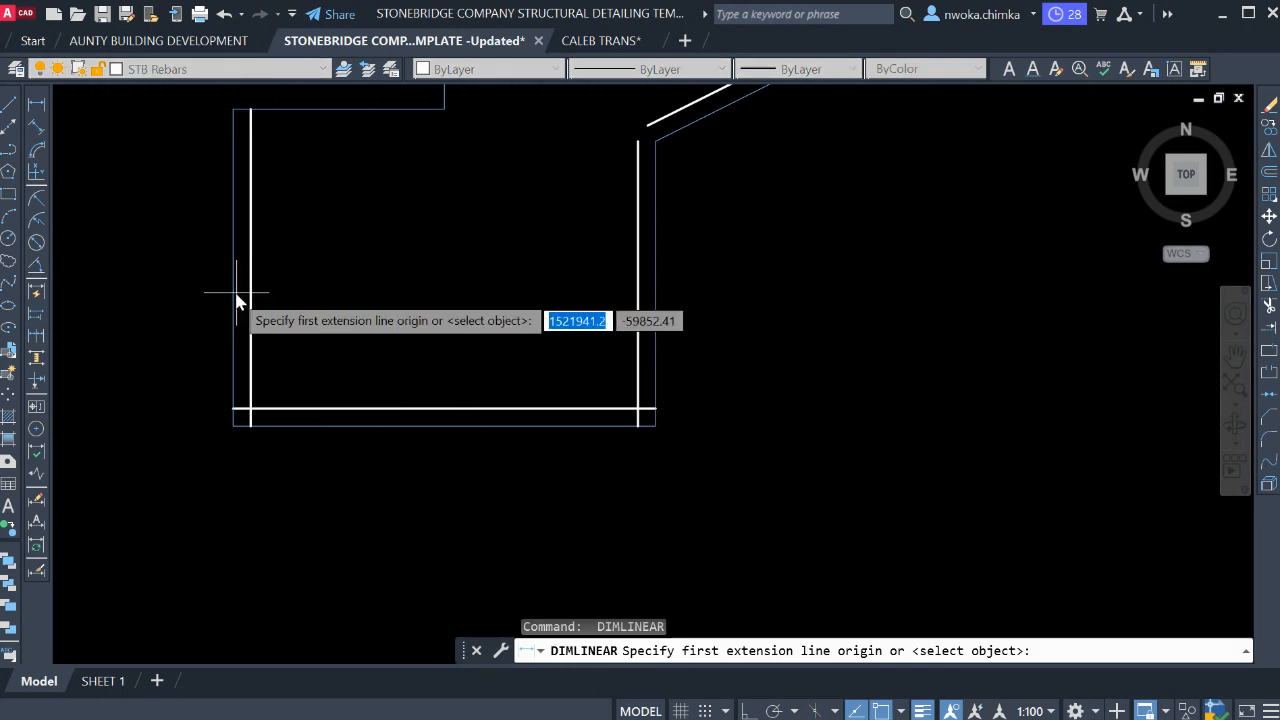
left_click(236, 295)
left_click(250, 298)
key("Escape")
Fillet the footing's bottom rebar line with both vertical rebar lines at radius 0 to form square corners.
scroll(451, 351, "down", 3)
scroll(435, 398, "up", 3)
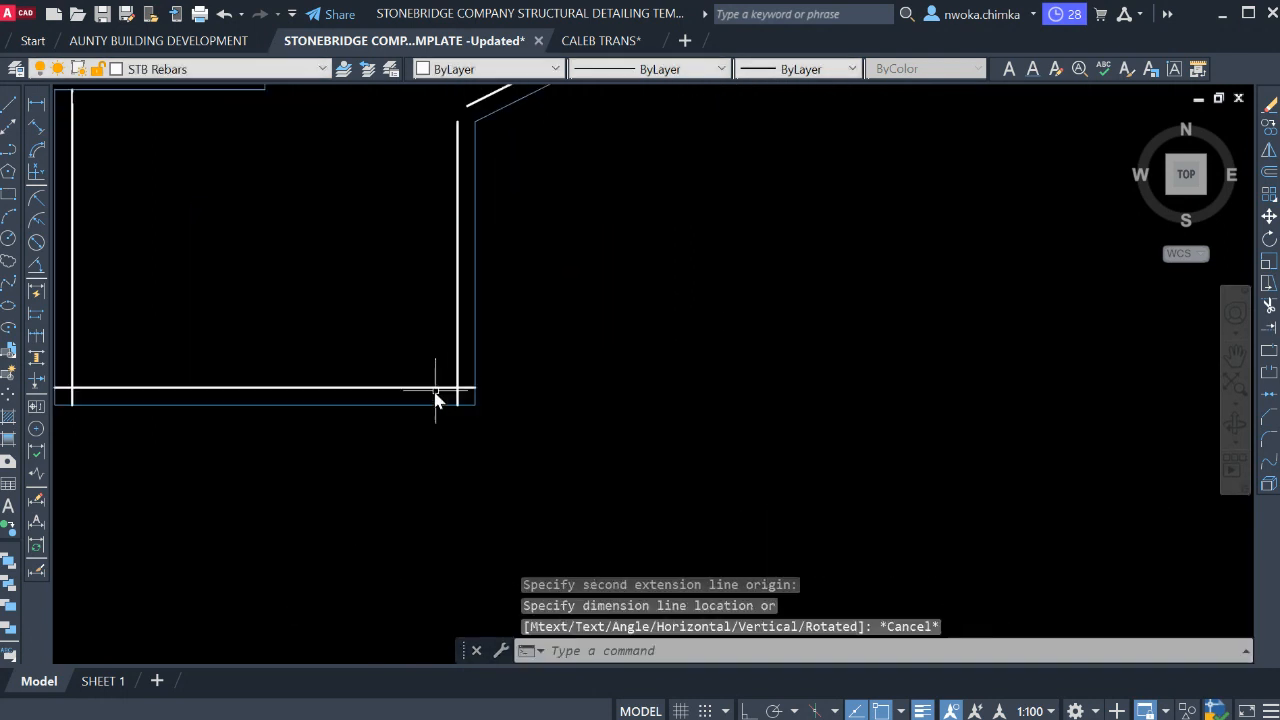
key("Return")
scroll(488, 401, "up", 2)
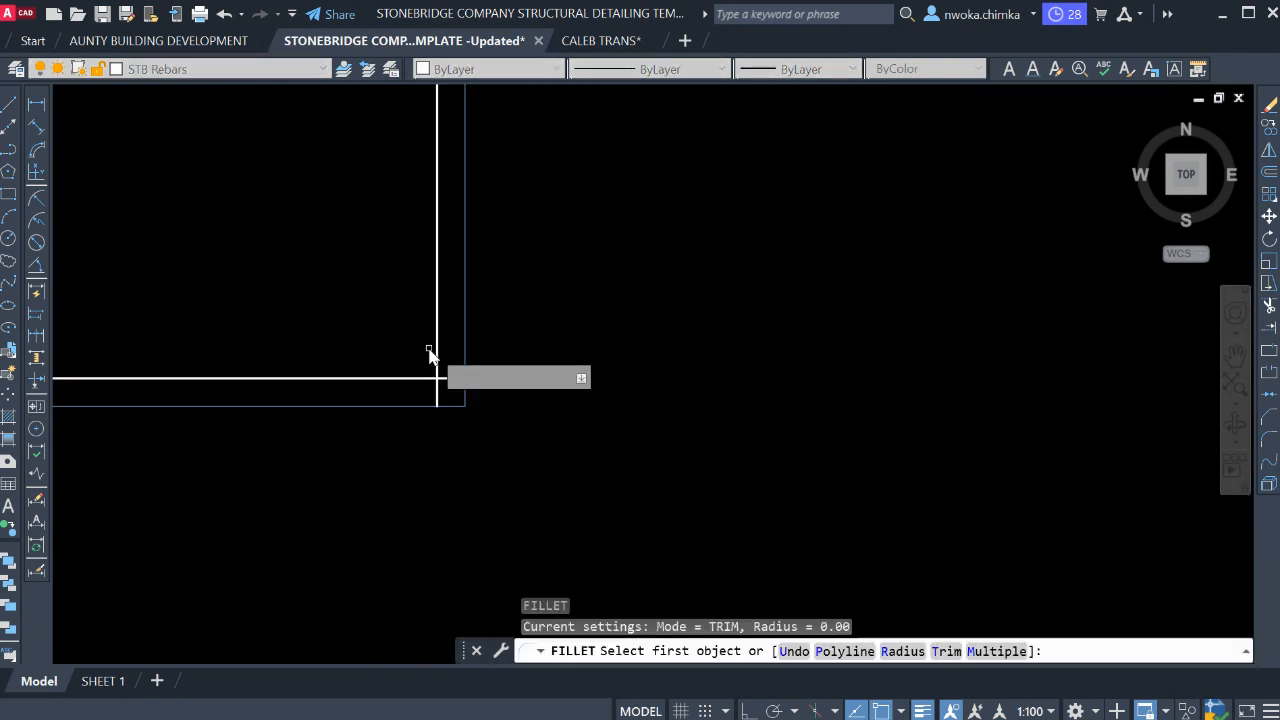
left_click(437, 352)
left_click(431, 377)
scroll(426, 386, "down", 2)
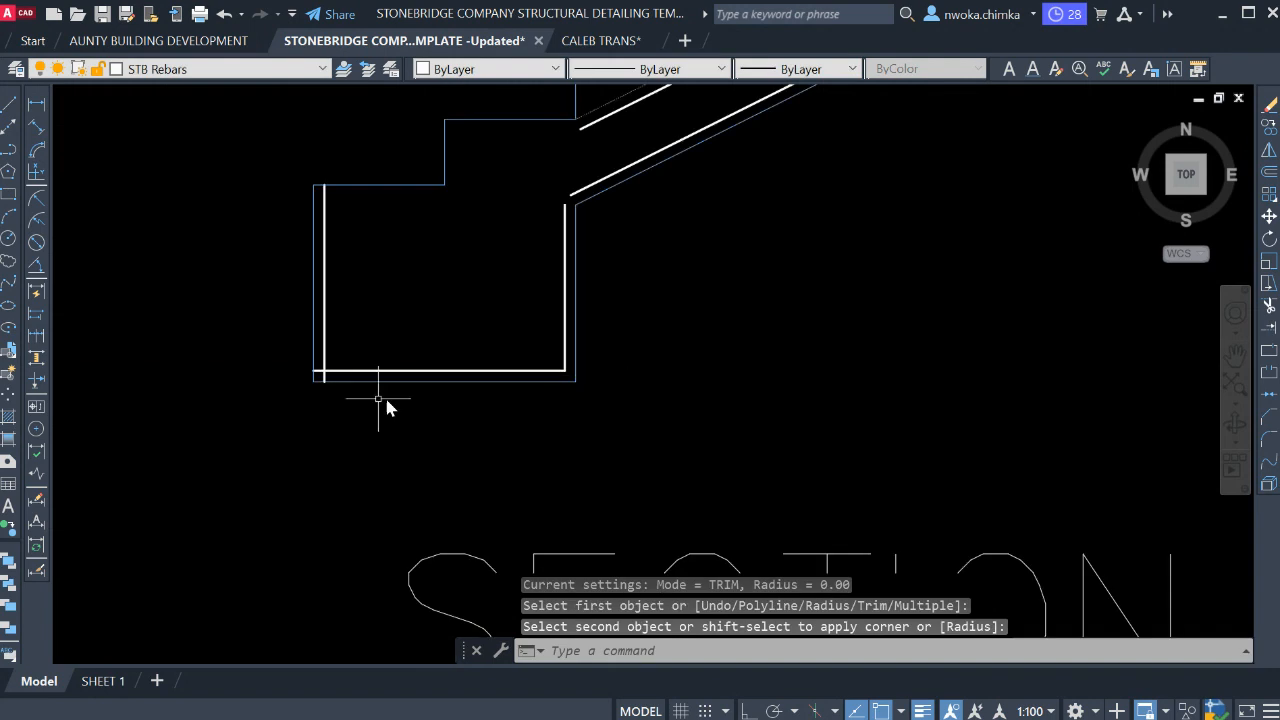
scroll(384, 394, "up", 2)
key("Return")
left_click(305, 338)
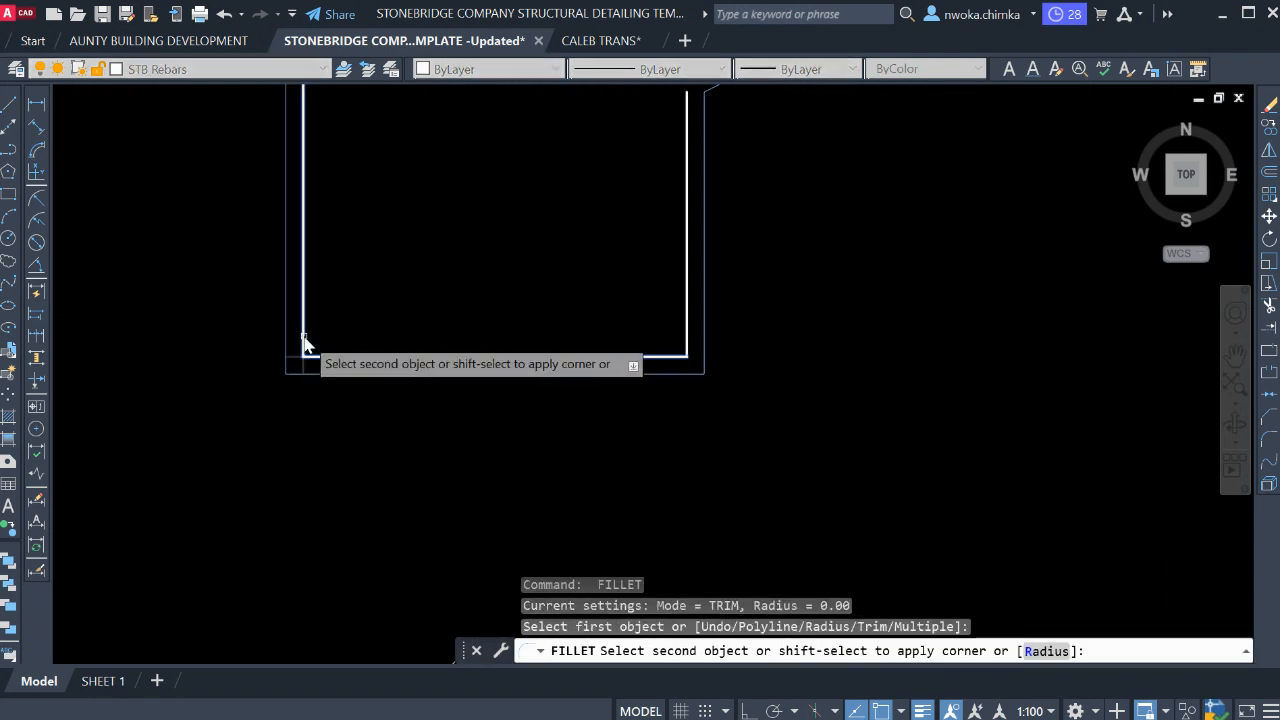
scroll(360, 385, "down", 3)
scroll(360, 360, "up", 1)
scroll(489, 297, "up", 3)
middle_click_drag(549, 277, 606, 249)
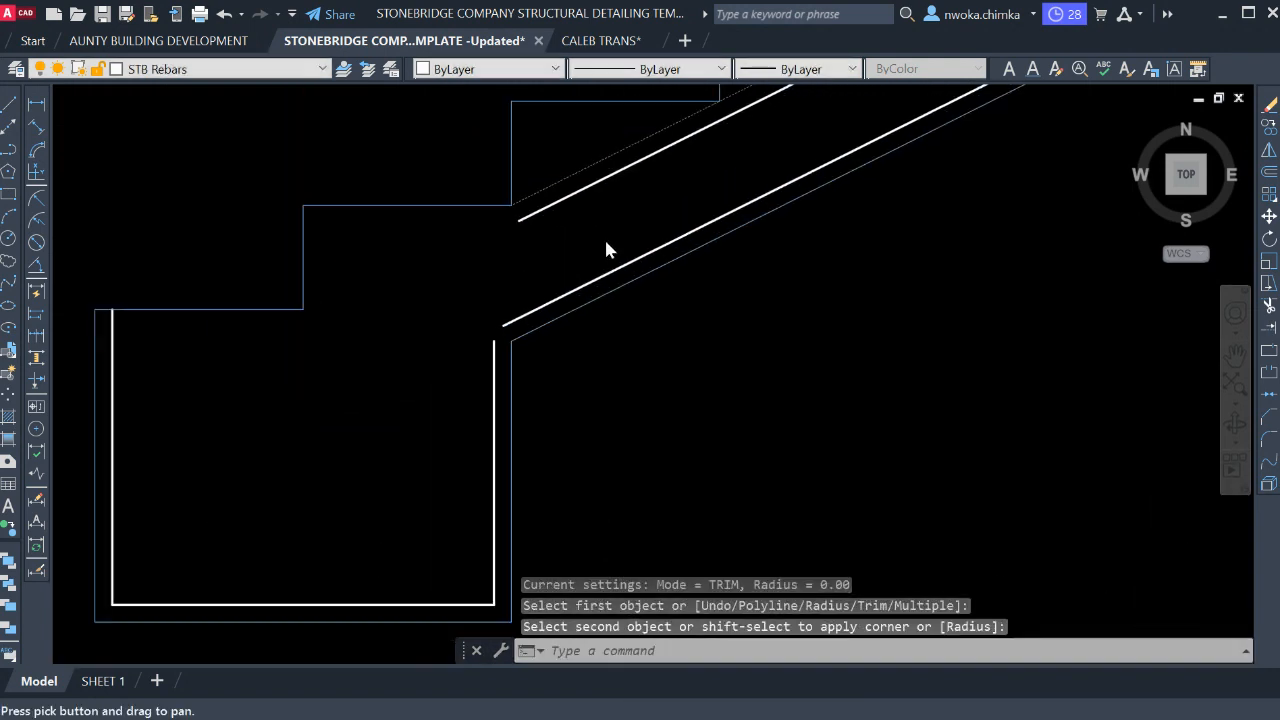
Fillet the upper waist rebar line with the footing's left vertical rebar line at radius 0.
key("Escape")
type("F")
key("Return")
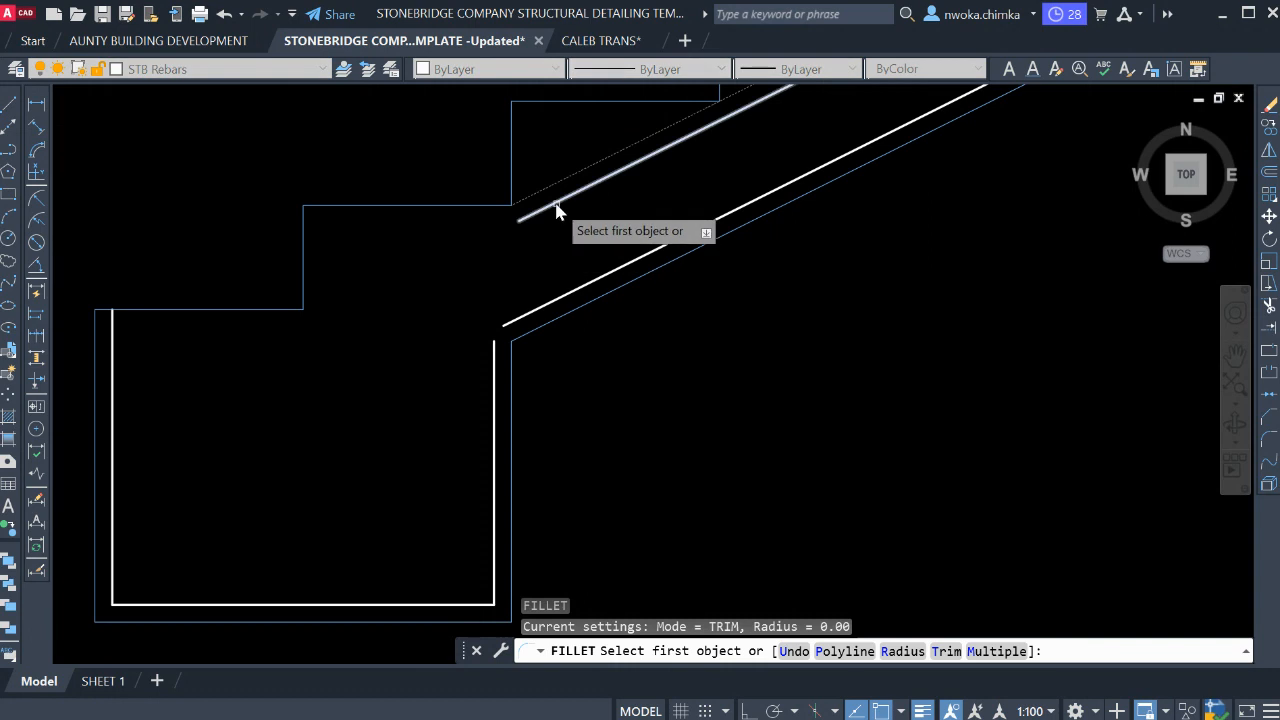
left_click(561, 203)
left_click(113, 432)
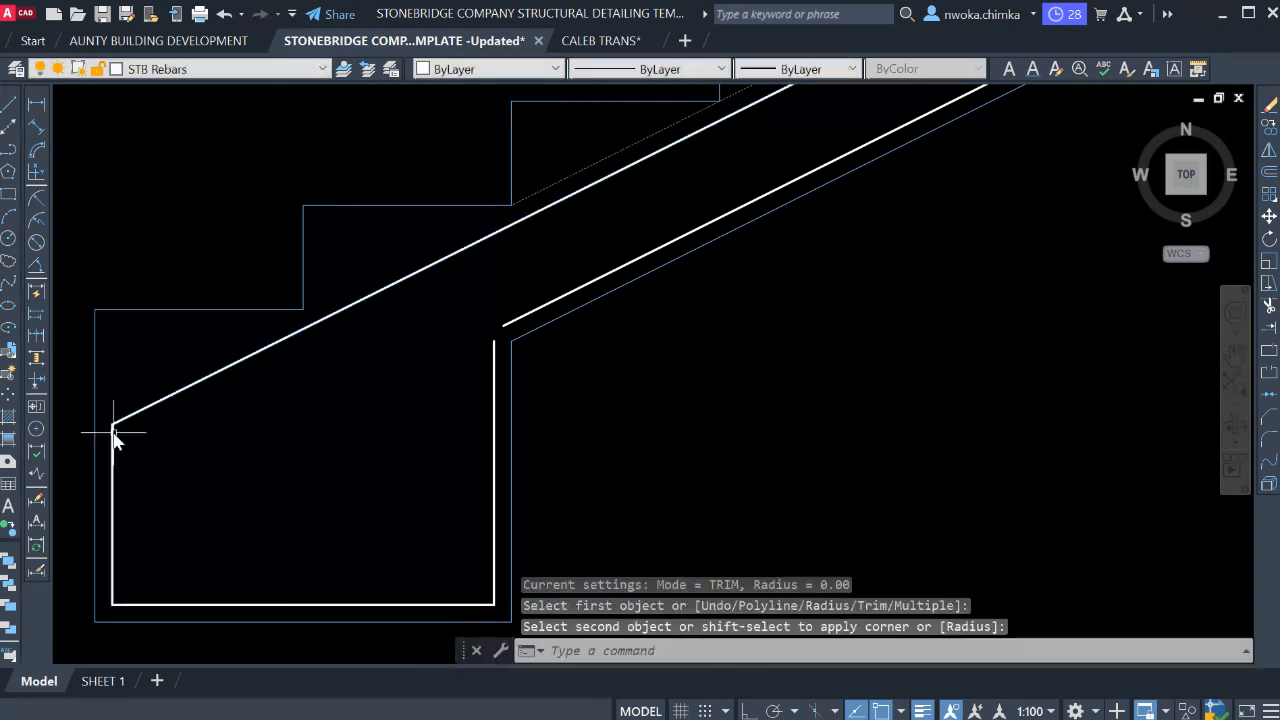
Examine the extent of the upper waist rebar line from the footing up along the flight.
scroll(706, 277, "down", 3)
scroll(706, 277, "up", 1)
middle_click_drag(706, 277, 588, 360)
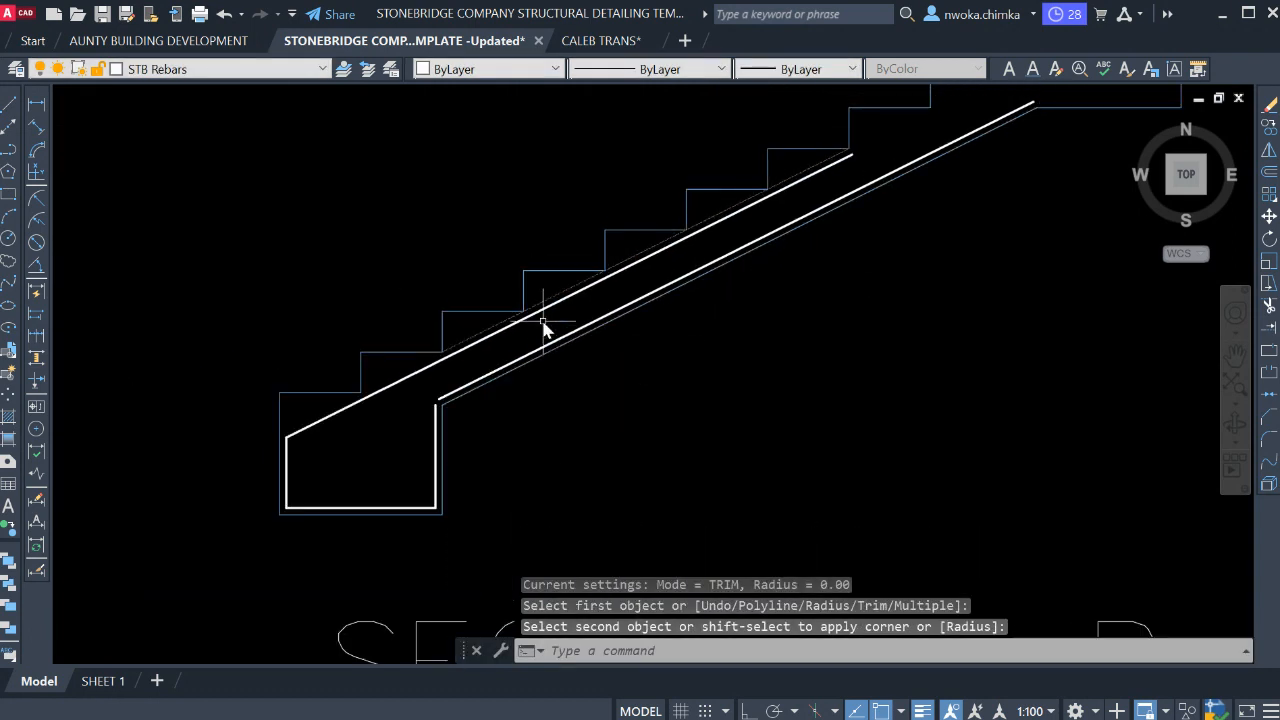
scroll(480, 340, "down", 2)
scroll(491, 362, "up", 2)
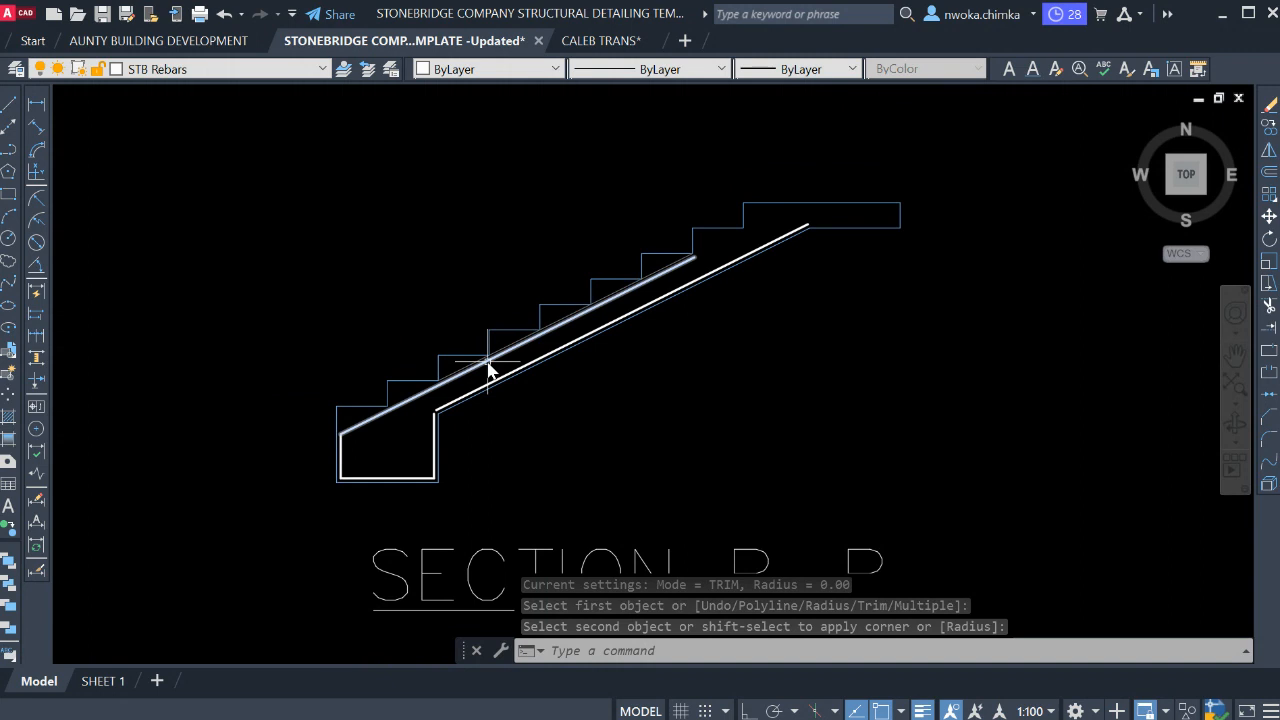
scroll(500, 340, "up", 2)
key("Escape")
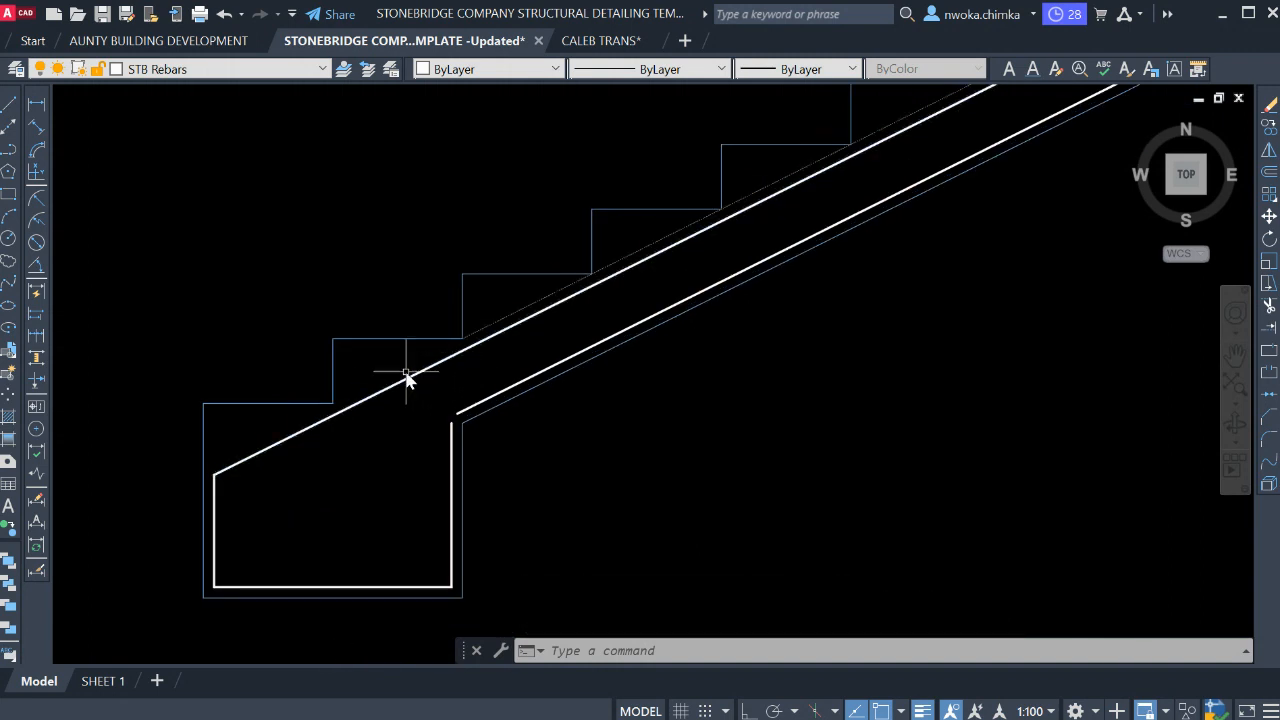
left_click(426, 372)
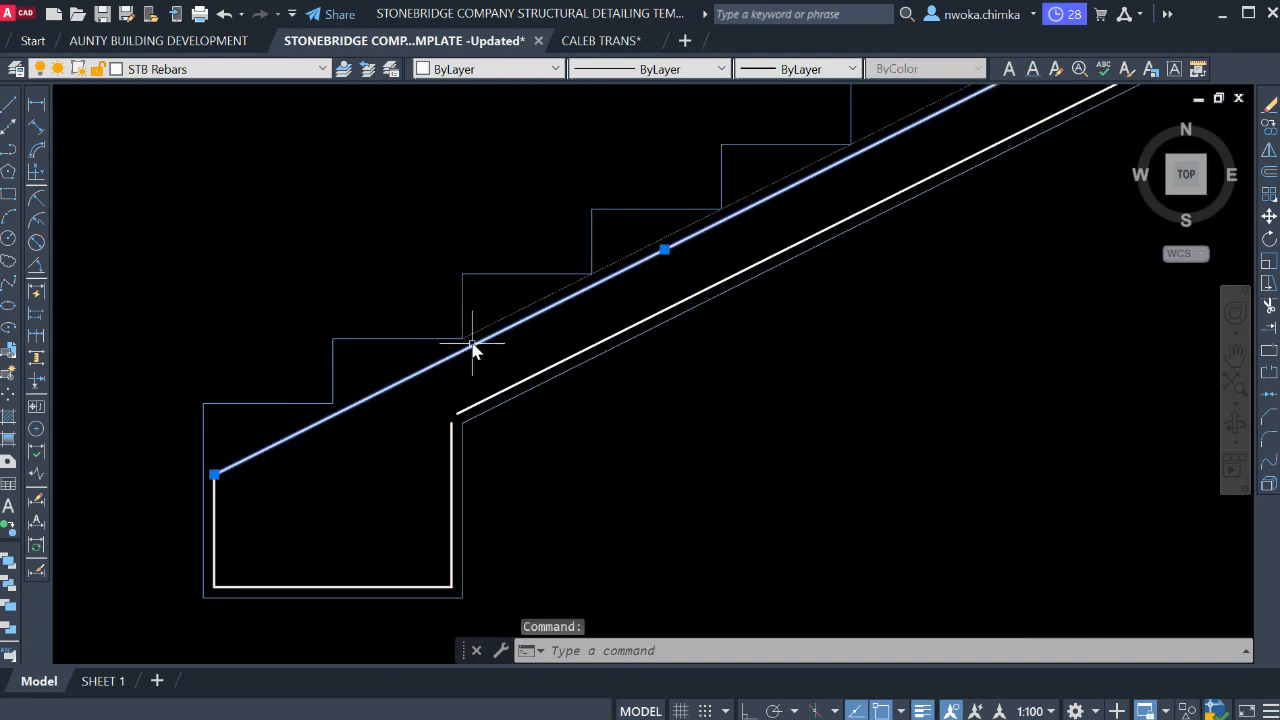
middle_click_drag(479, 302, 434, 357)
scroll(434, 357, "down", 2)
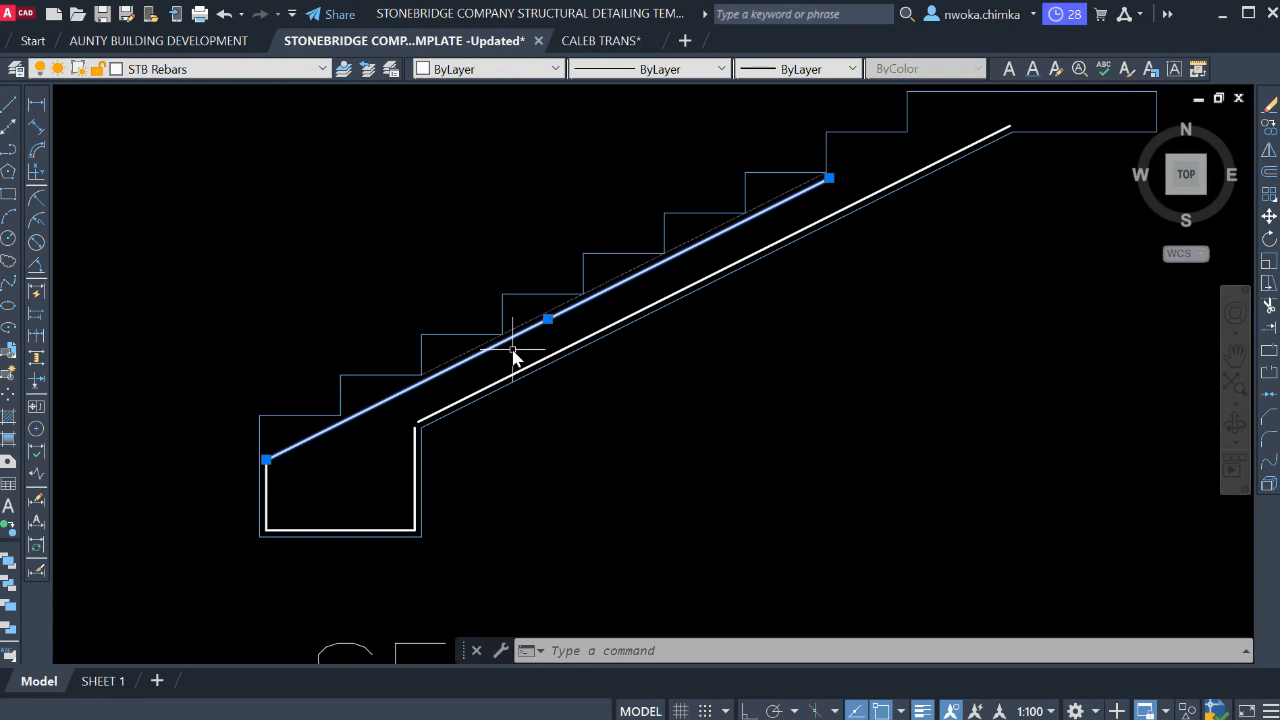
scroll(513, 356, "up", 4)
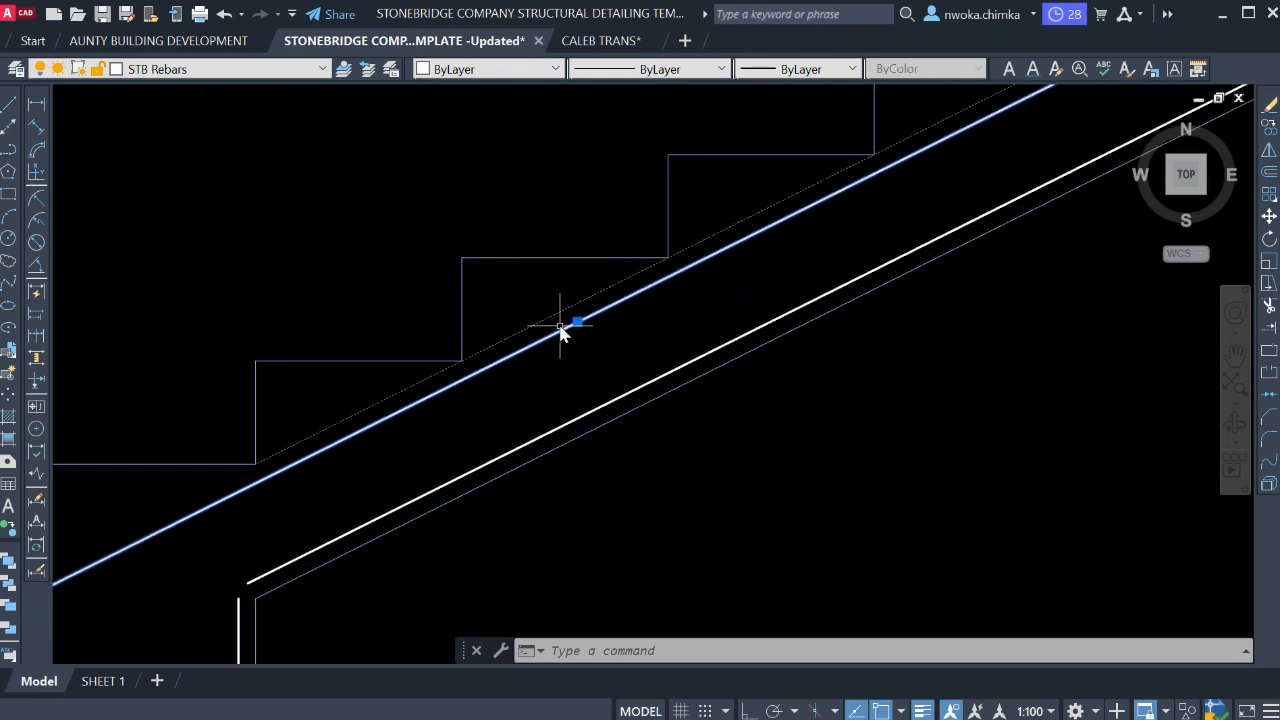
key("Escape")
Open the QuickCalc calculator and place it clear of the lower part of the stair flight.
type("QC")
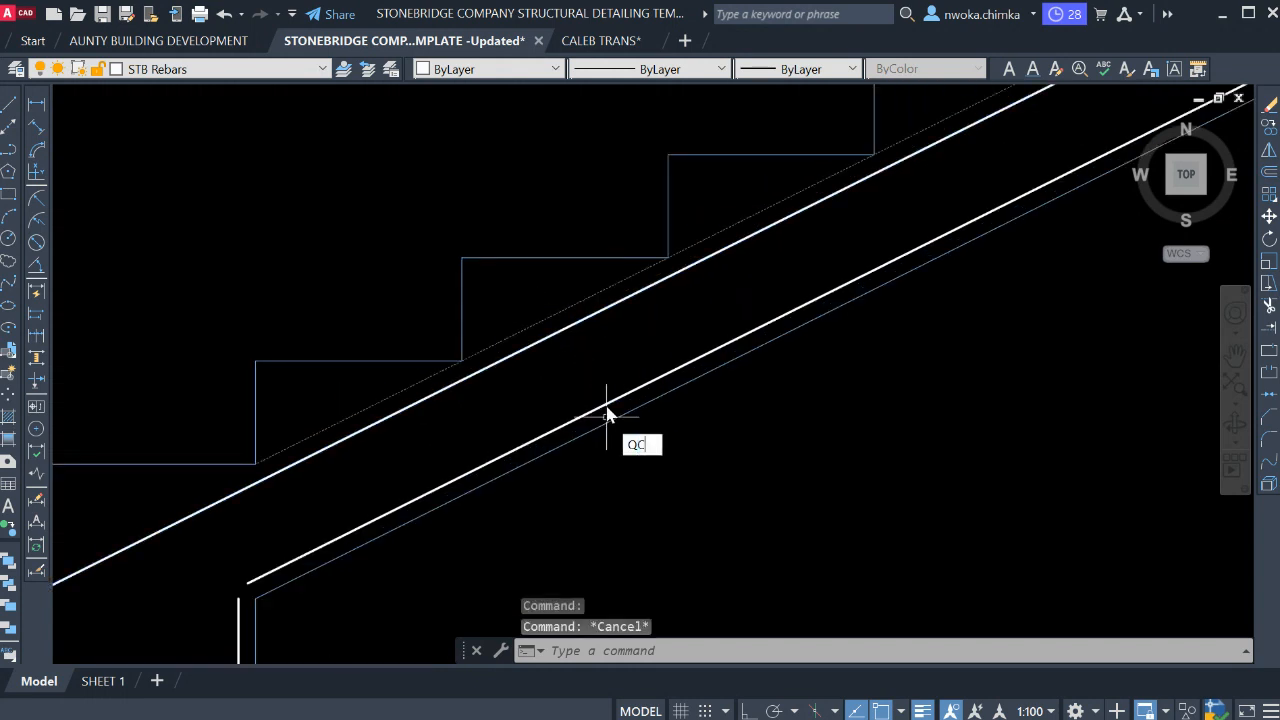
key("Return")
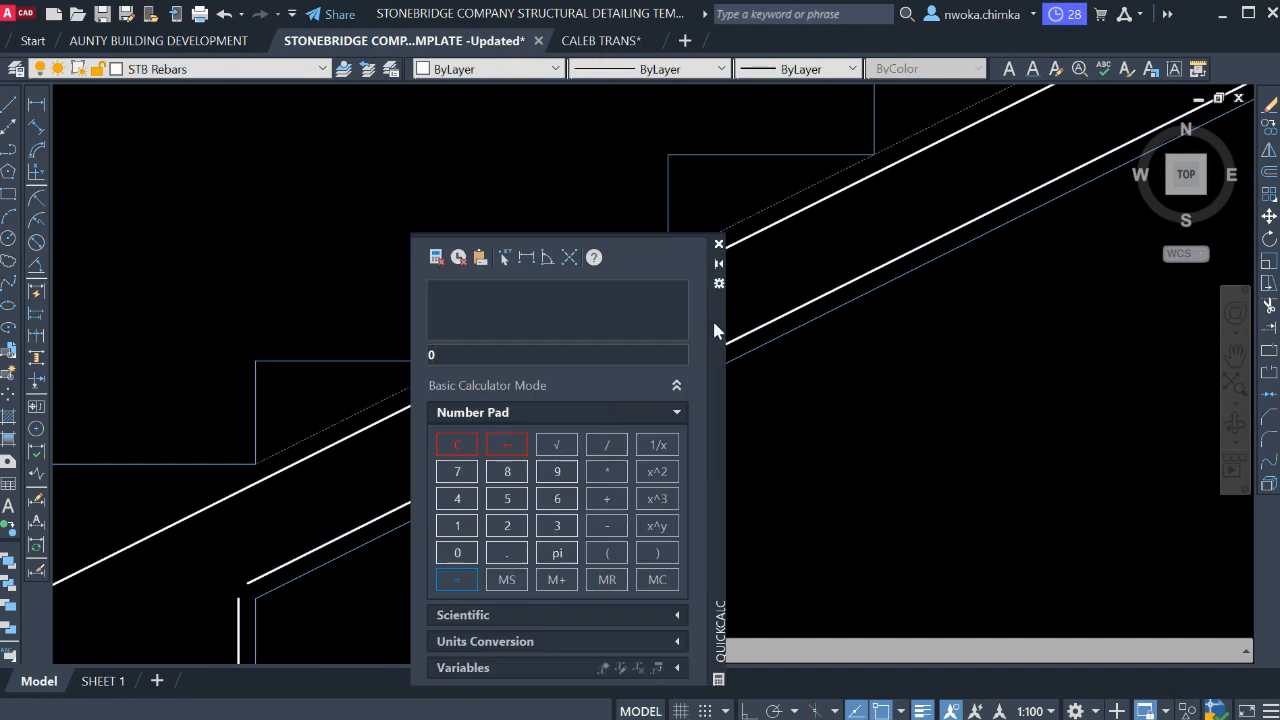
left_click_drag(722, 348, 1130, 248)
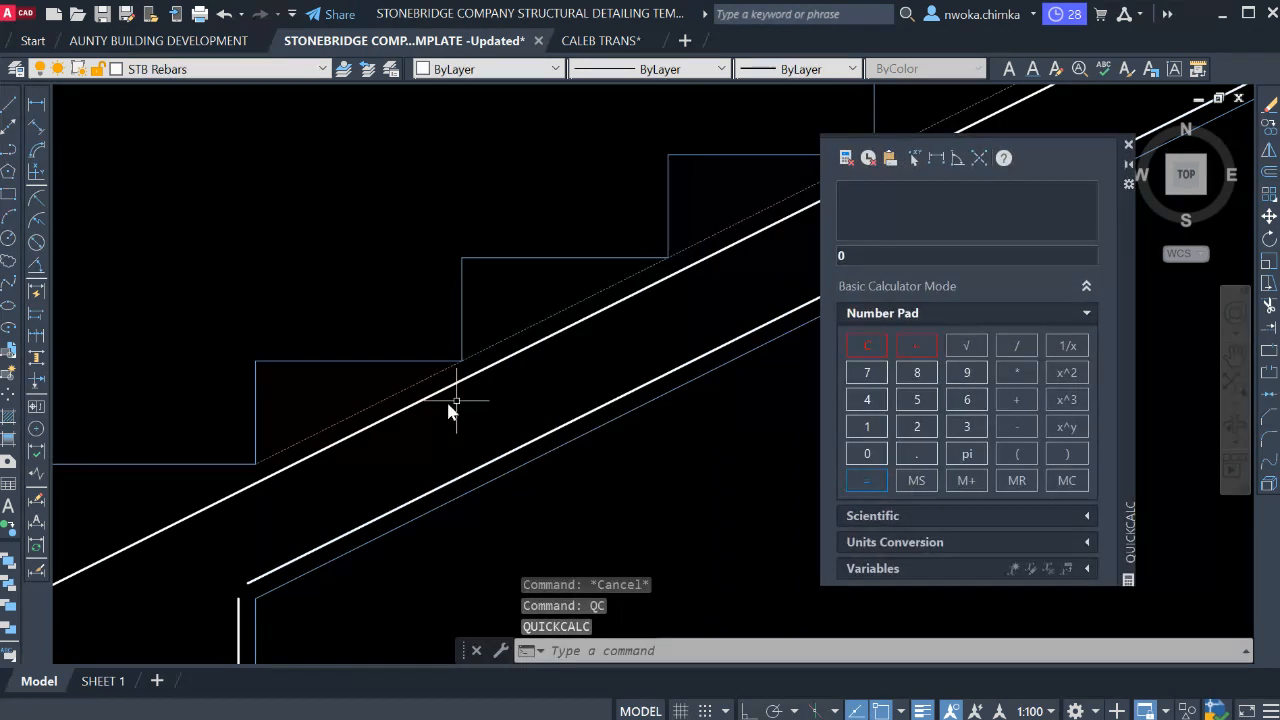
left_click(392, 260)
left_click(368, 240)
scroll(367, 224, "down", 2)
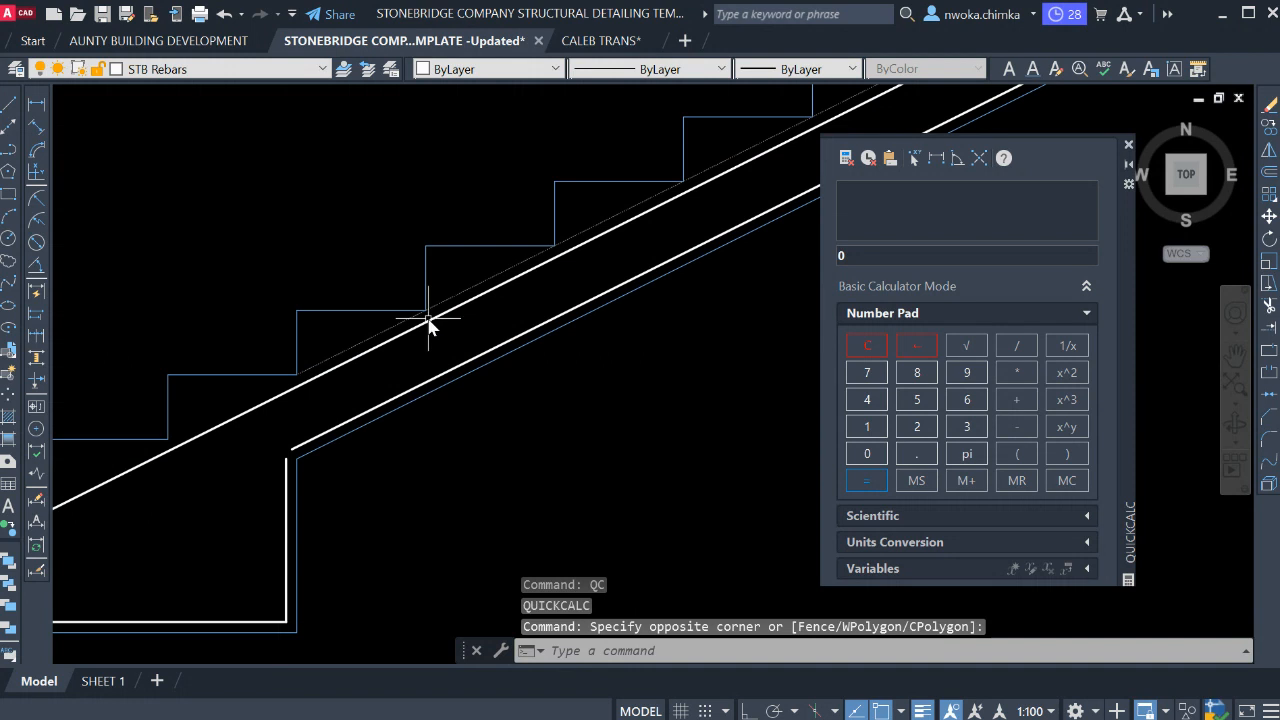
scroll(420, 322, "down", 2)
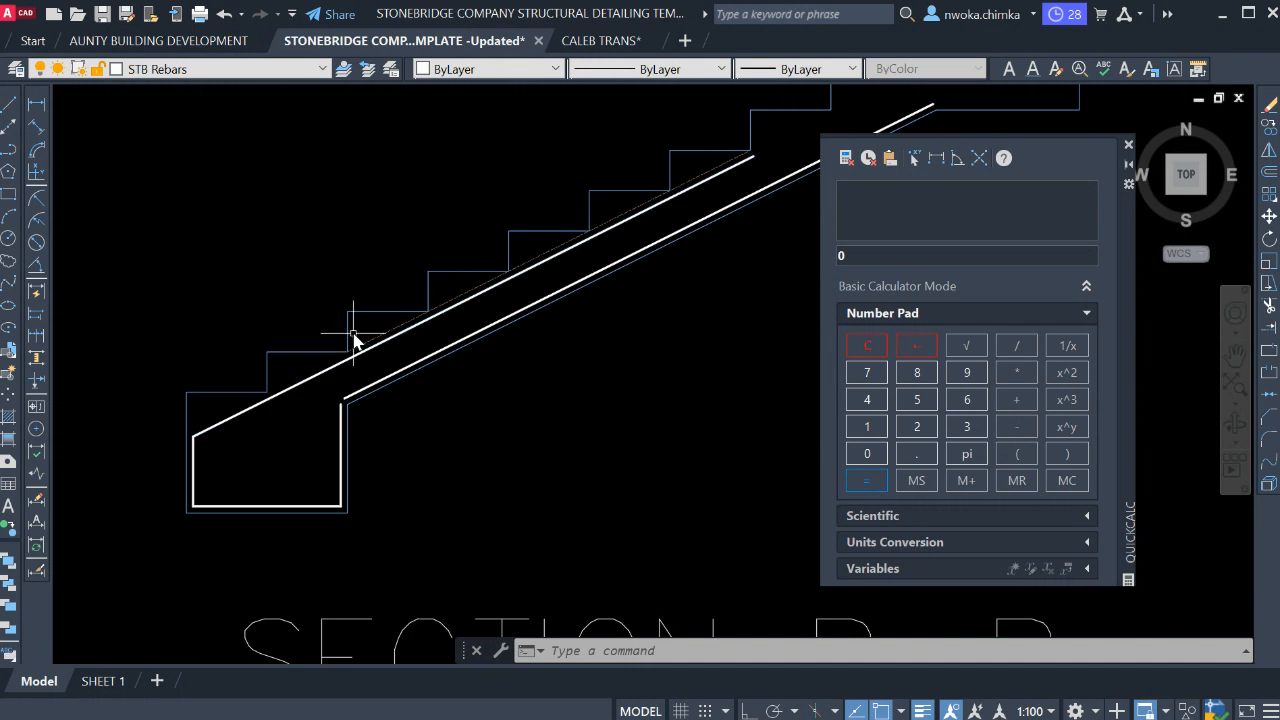
scroll(353, 340, "up", 2)
Calculate 50*12 in the calculator as a rebar length.
left_click(867, 426)
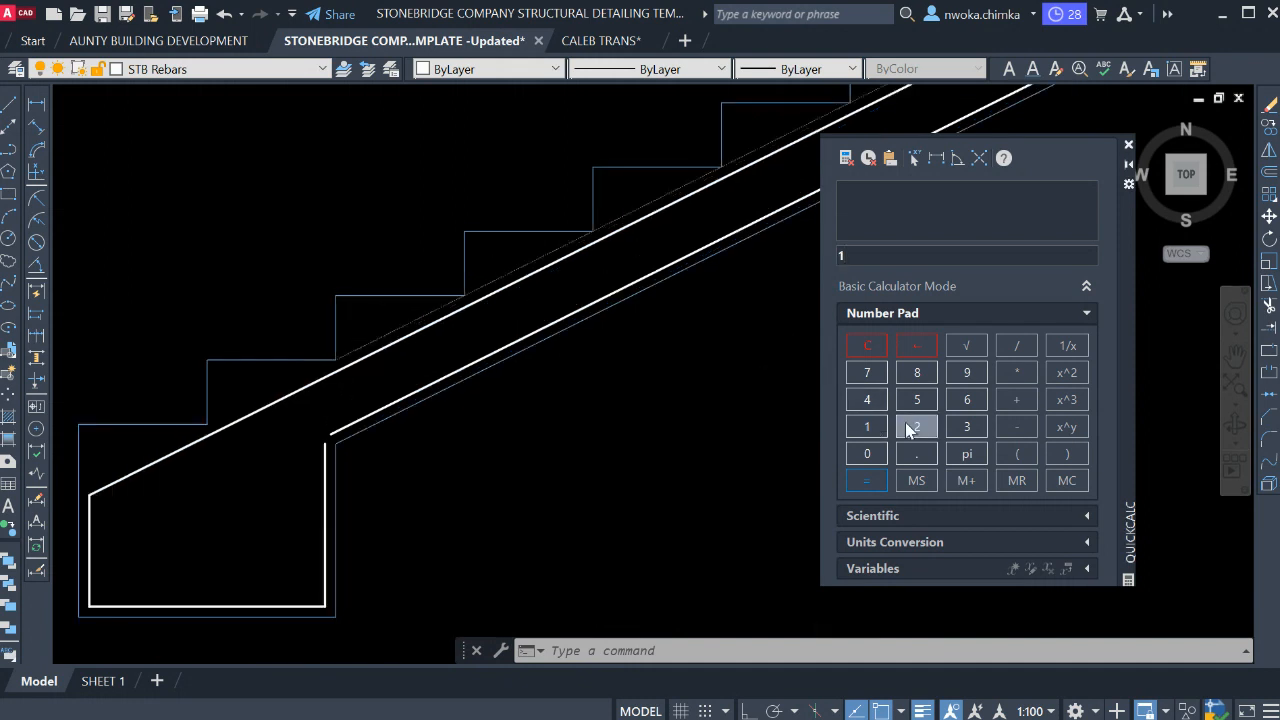
left_click(917, 426)
left_click(1016, 372)
key("BackSpace")
key("BackSpace")
key("BackSpace")
left_click(920, 402)
left_click(864, 452)
left_click(914, 427)
left_click(866, 480)
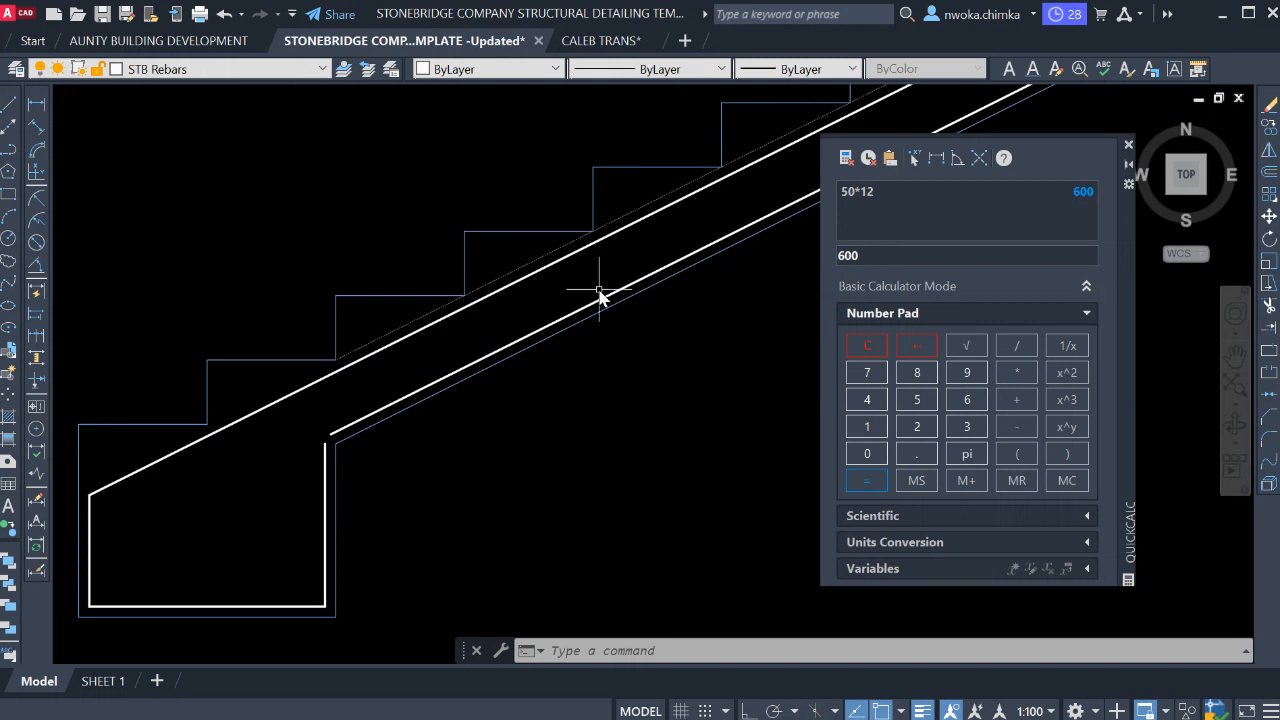
scroll(599, 295, "down", 2)
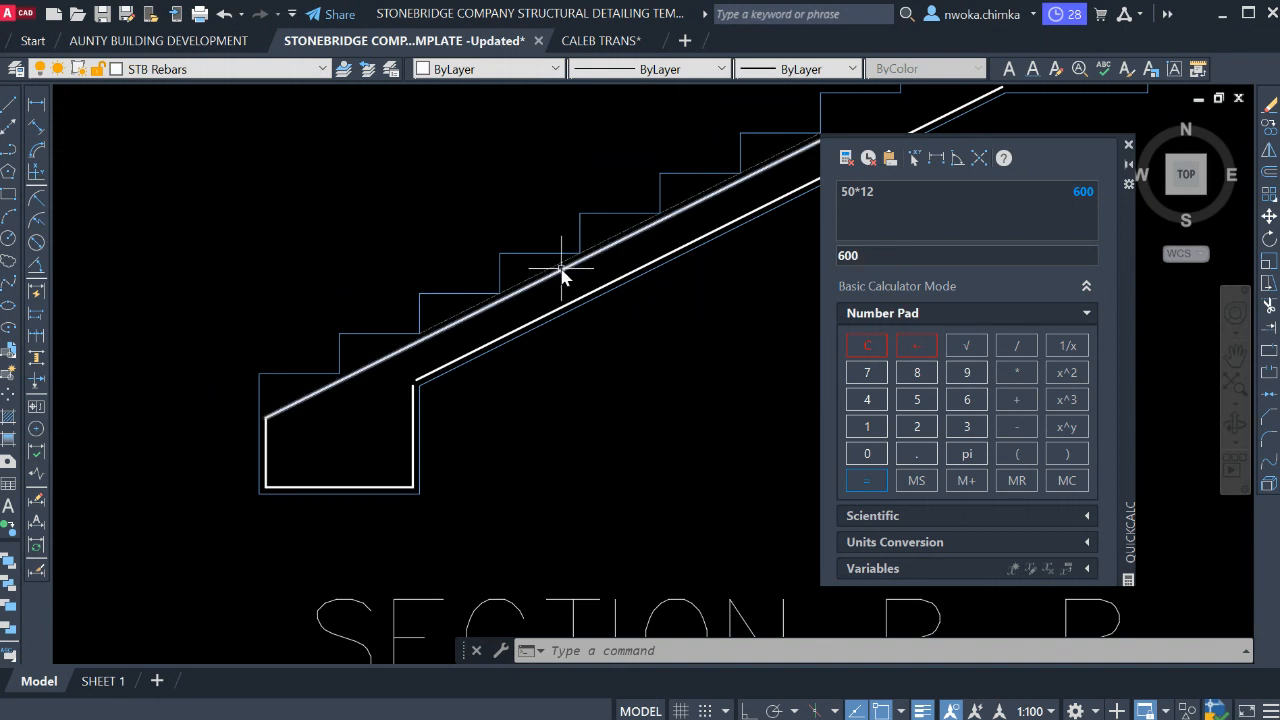
middle_click_drag(700, 305, 556, 310)
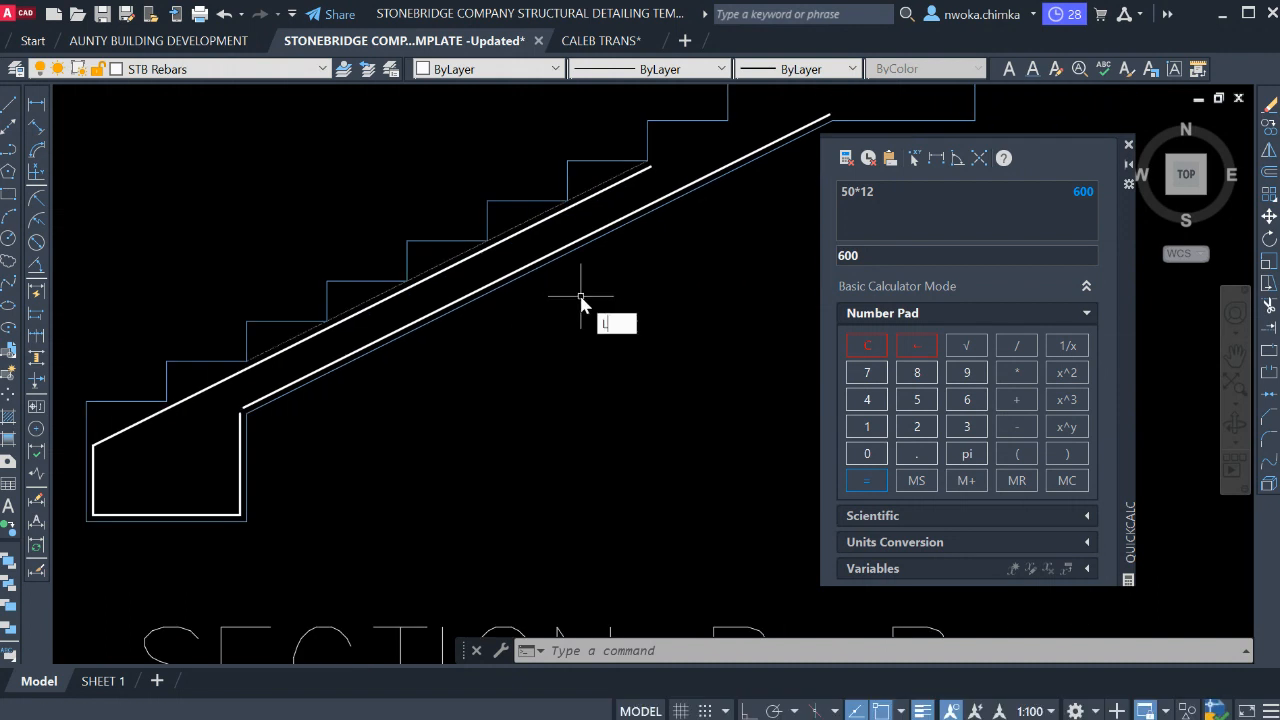
key("Return")
scroll(700, 280, "down", 2)
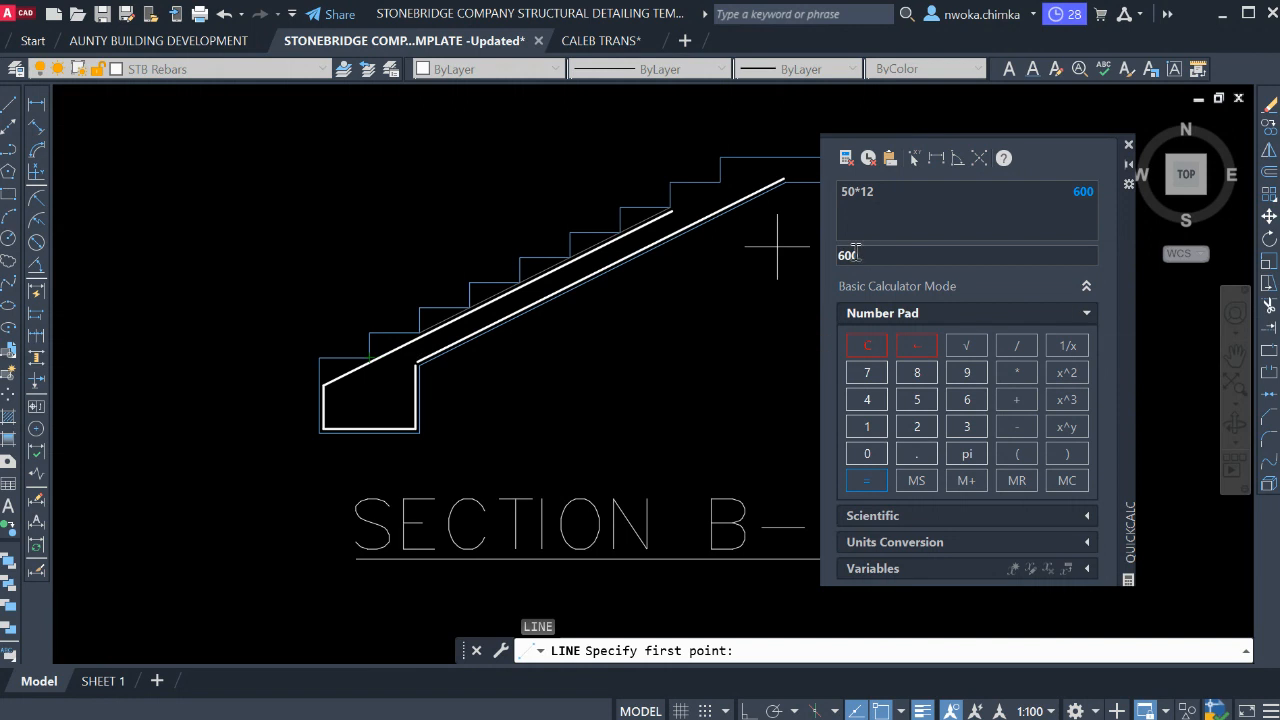
key("Escape")
scroll(445, 312, "up", 2)
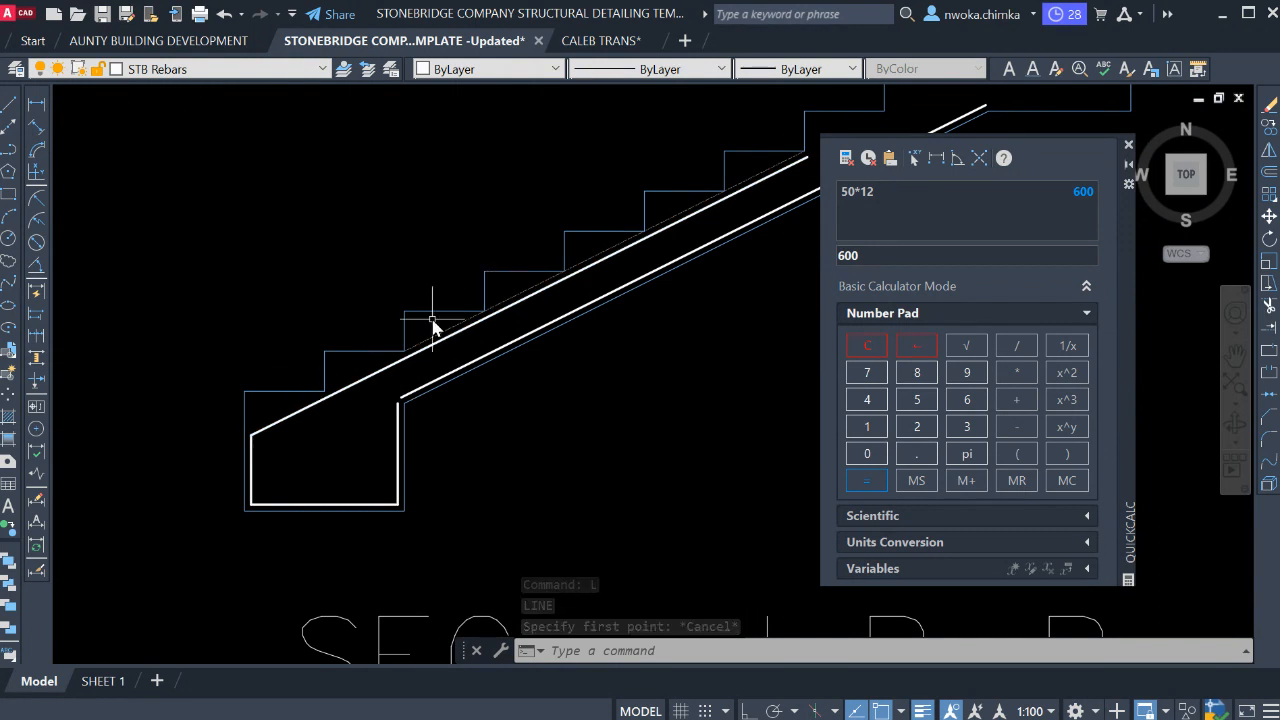
Draw a 900 mm line from the foot of the lowest riser above the footing up along the dashed waist line.
type("l")
key("Return")
scroll(318, 396, "up", 2)
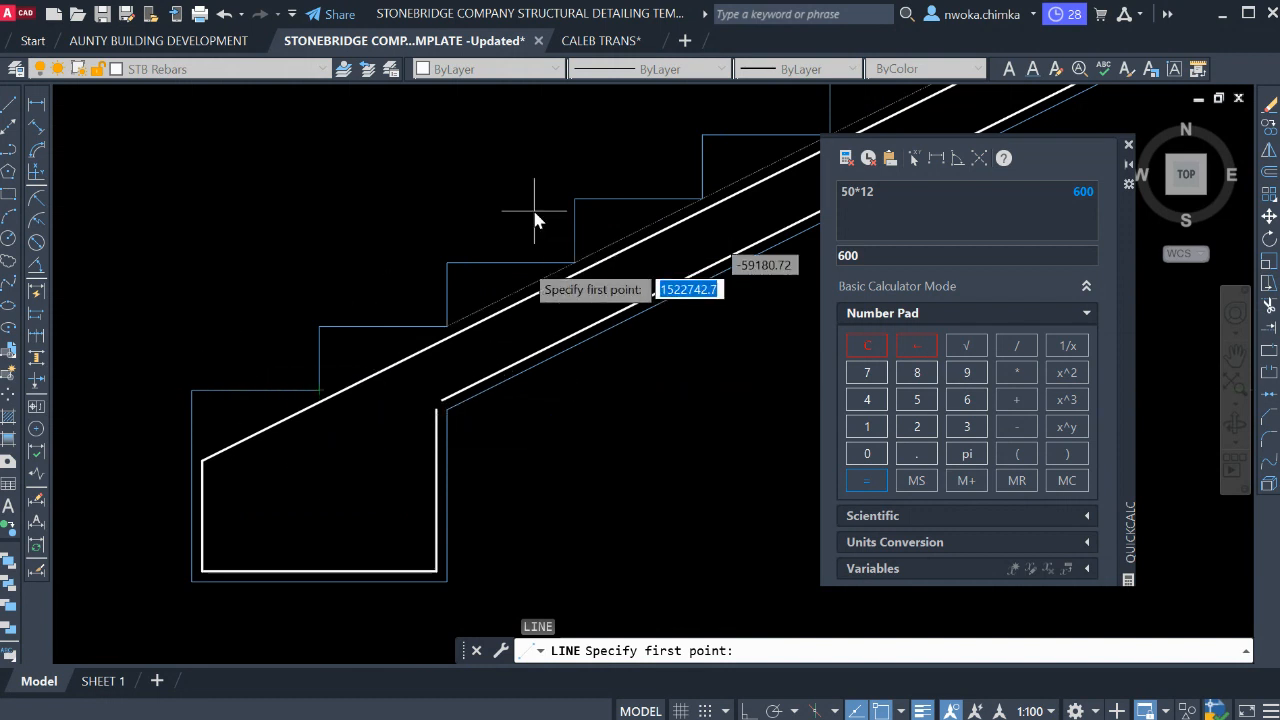
middle_click_drag(628, 208, 560, 282)
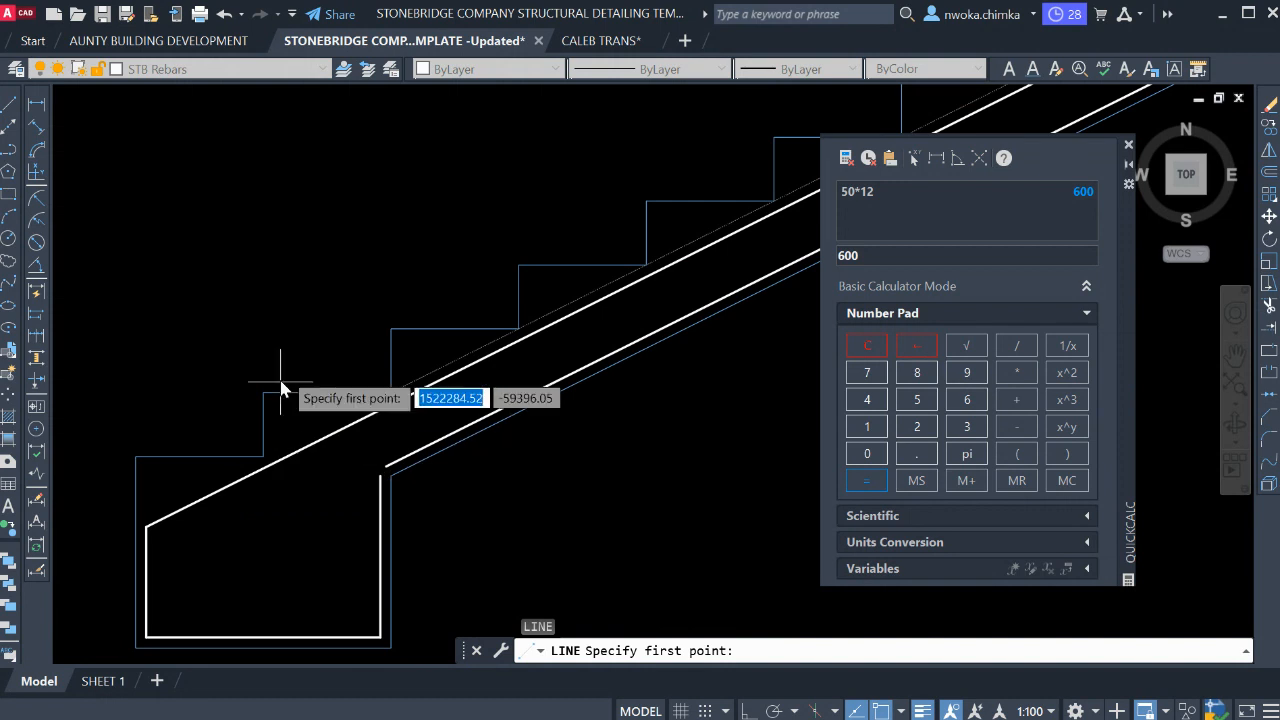
left_click(263, 457)
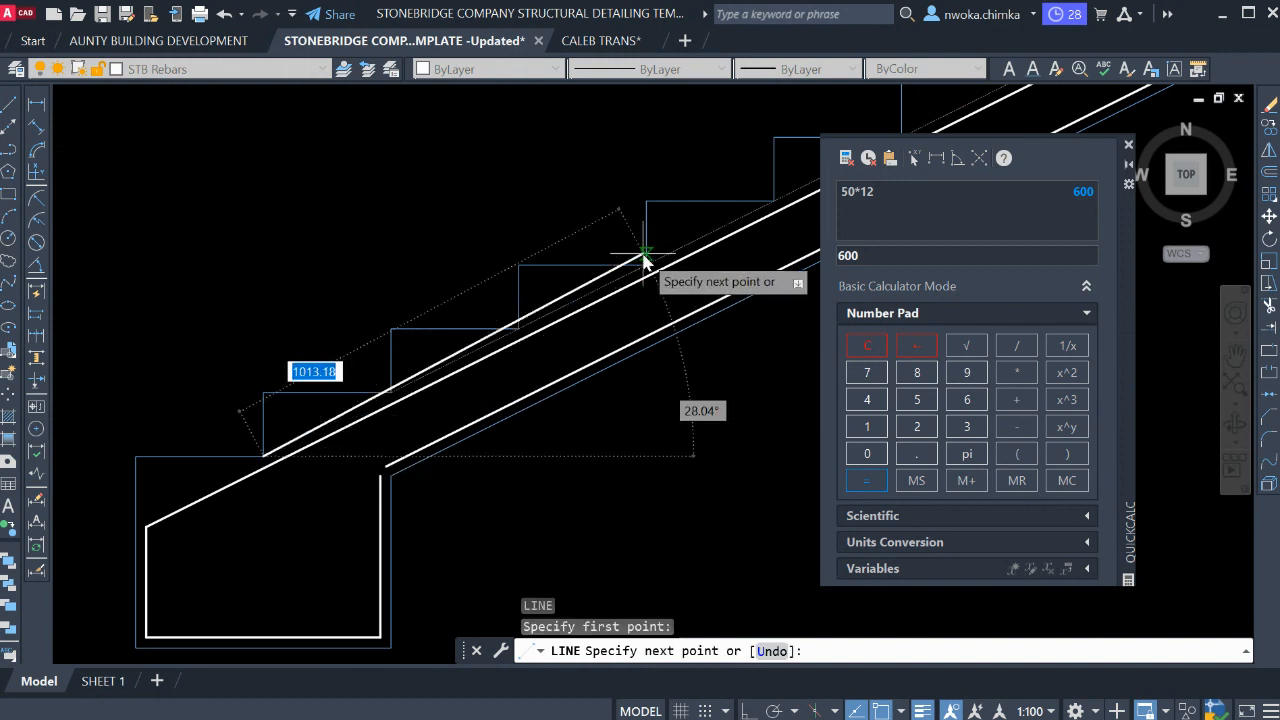
scroll(645, 262, "up", 2)
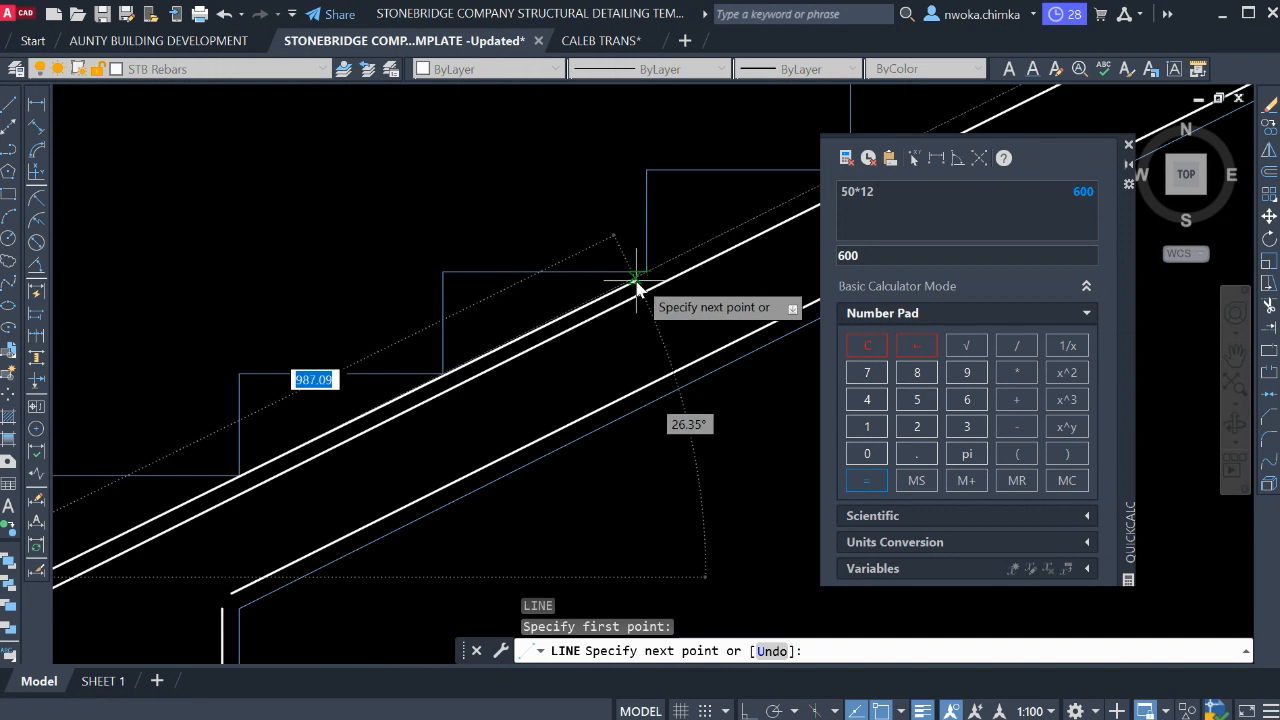
scroll(634, 280, "down", 2)
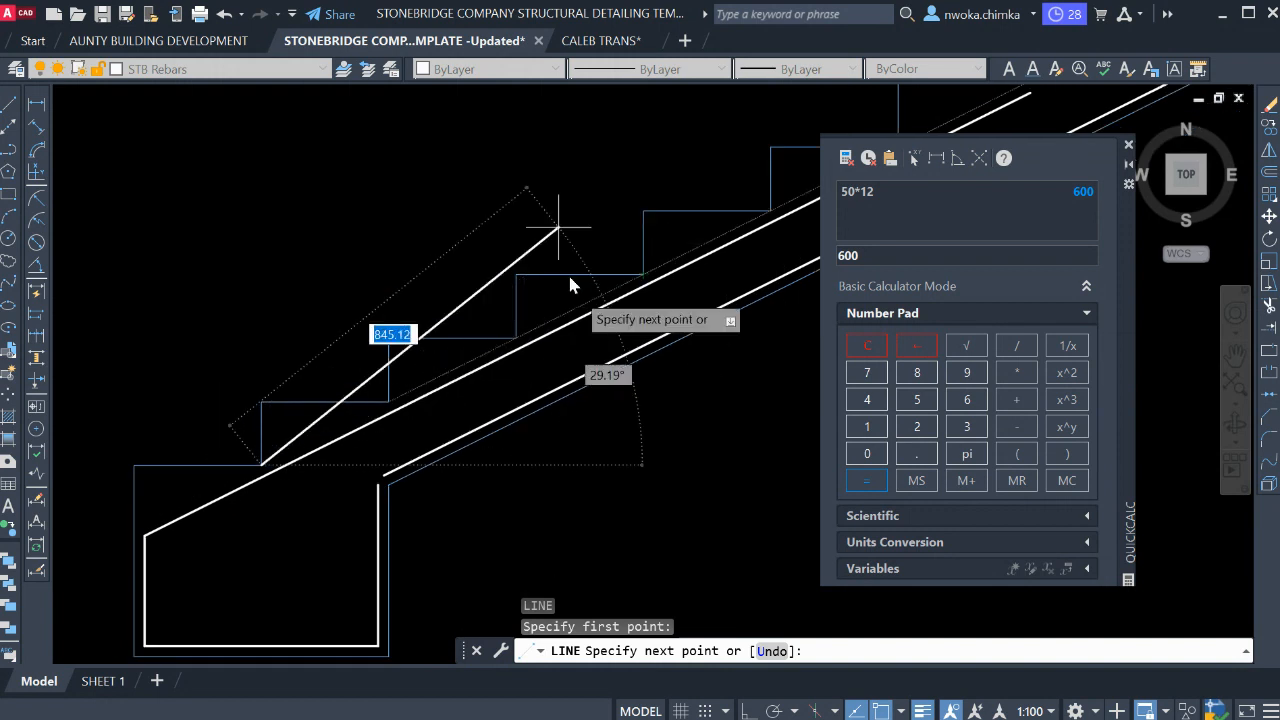
scroll(625, 278, "up", 2)
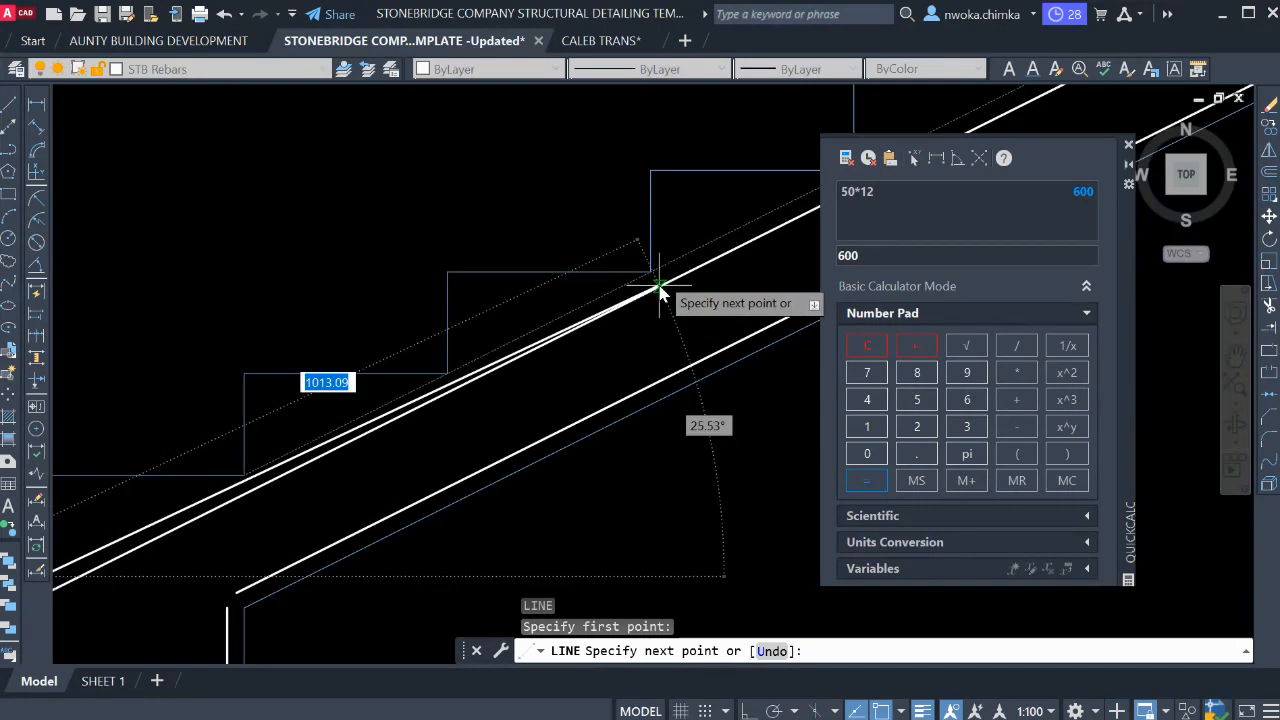
key("BackSpace")
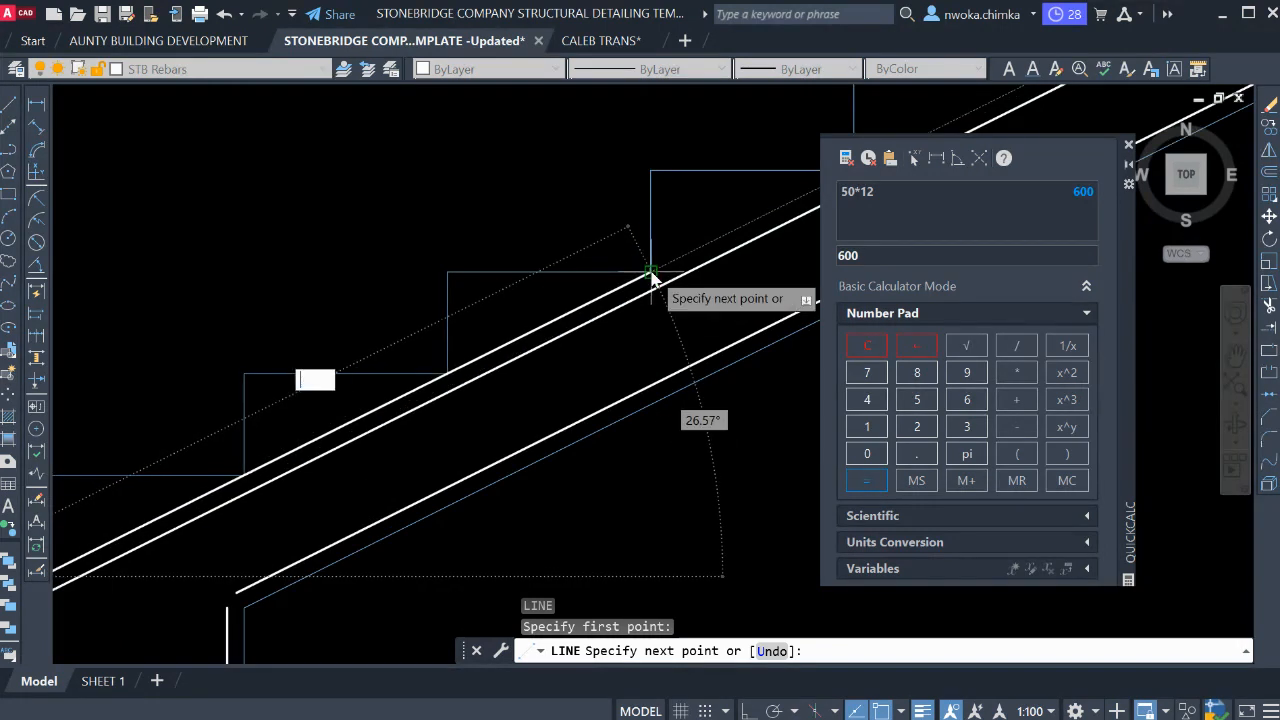
key("Return")
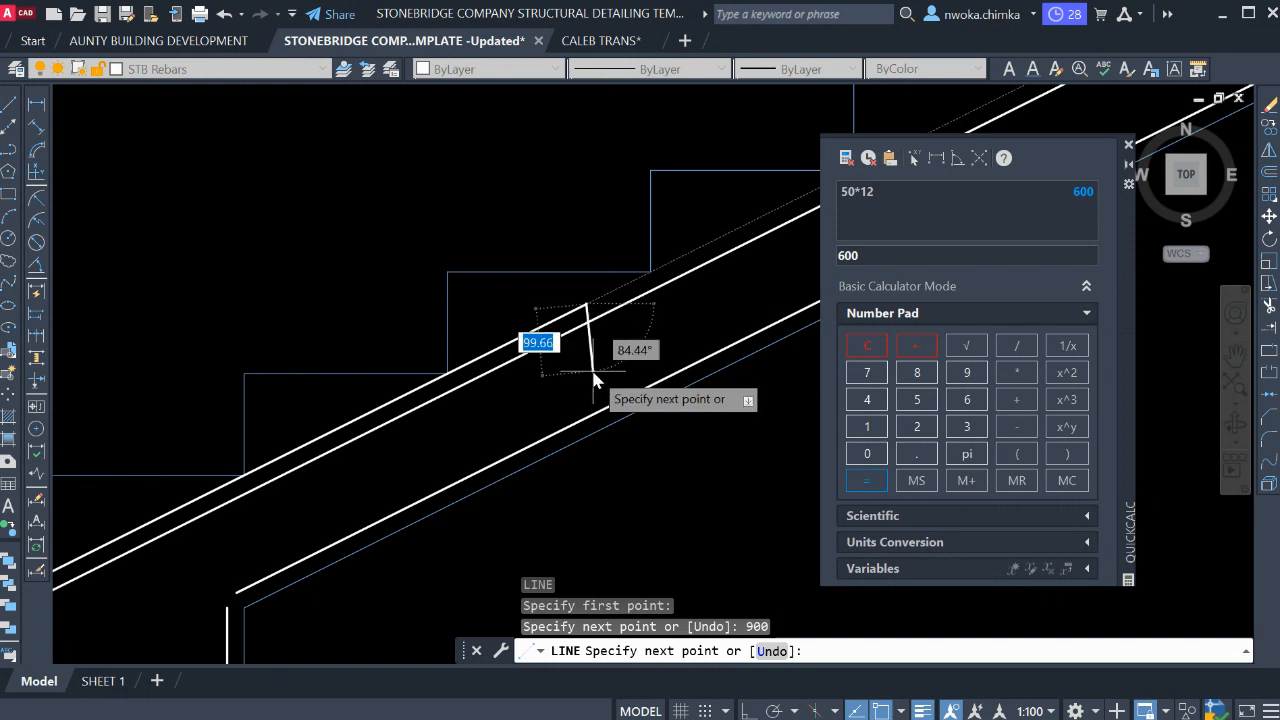
With Ortho on, continue from the 900 mm line's upper end with a vertical line about 90 mm down across the upper rebar.
key("F8")
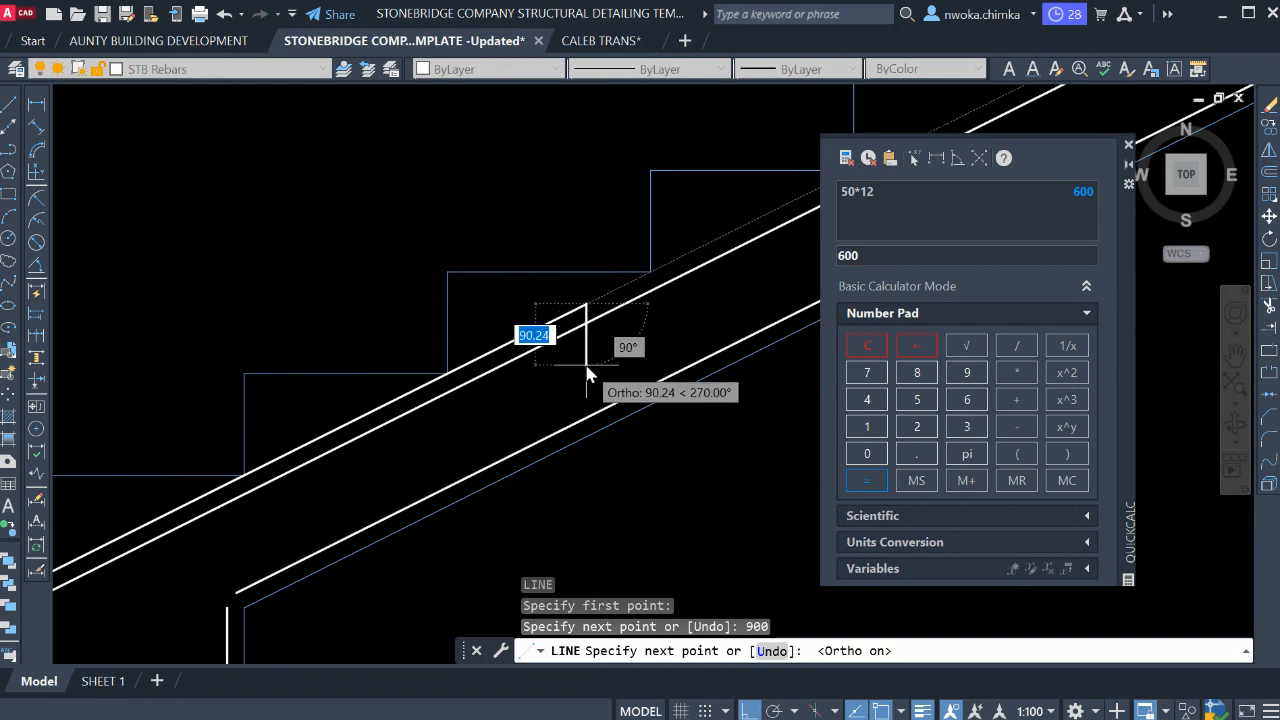
left_click(586, 366)
key("Escape")
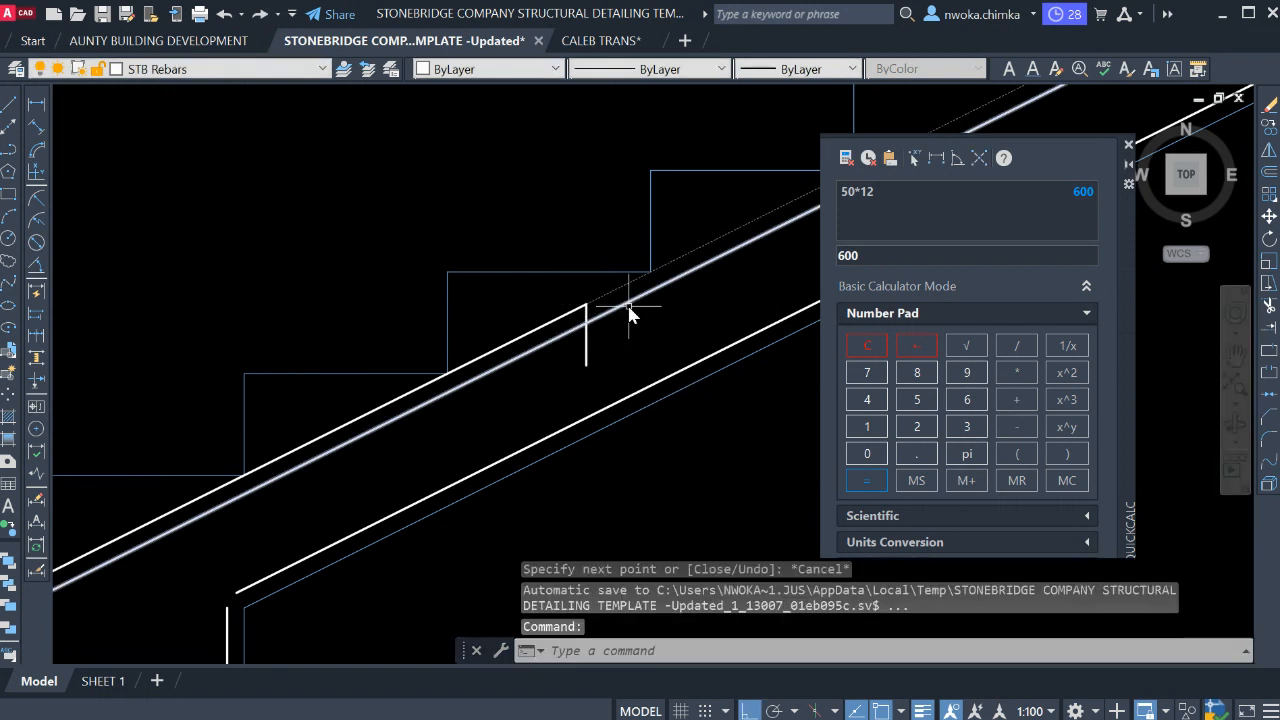
Trim off the part of the upper waist rebar line beyond the short vertical line.
type("TR")
key("Return")
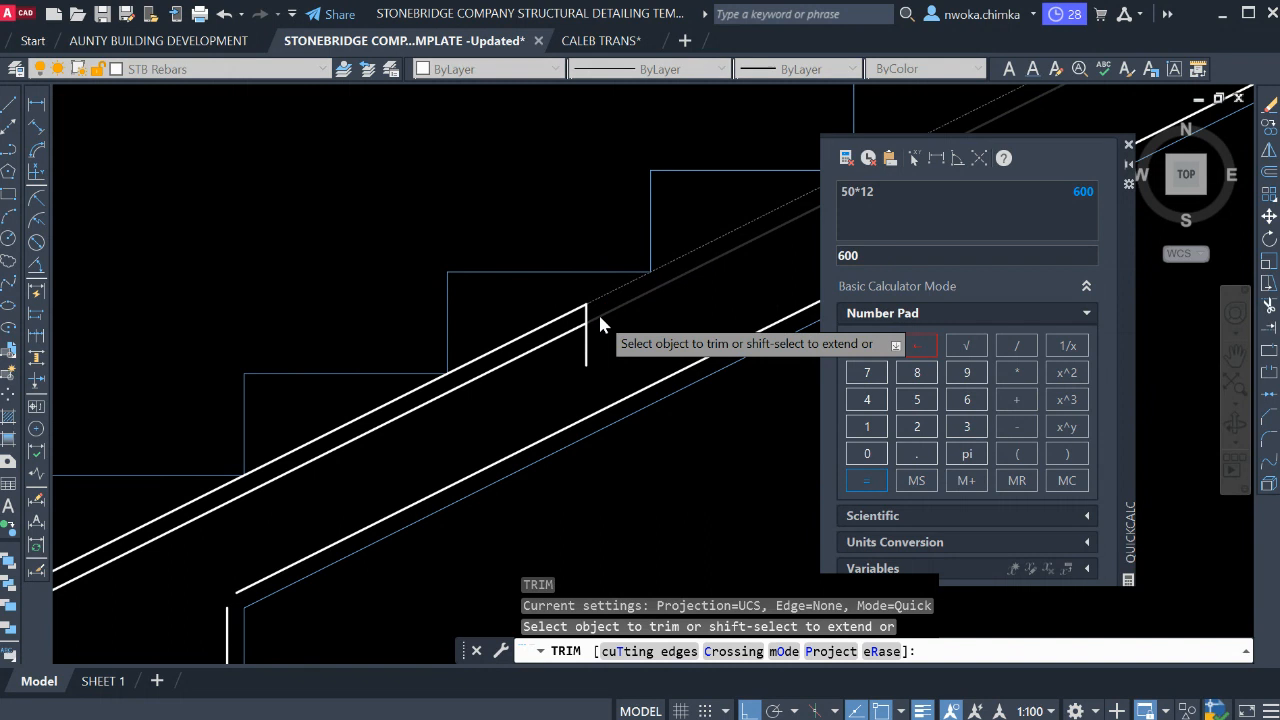
left_click(597, 315)
key("Escape")
Erase the 900 mm construction line and the short vertical line at its upper end.
left_click(586, 318)
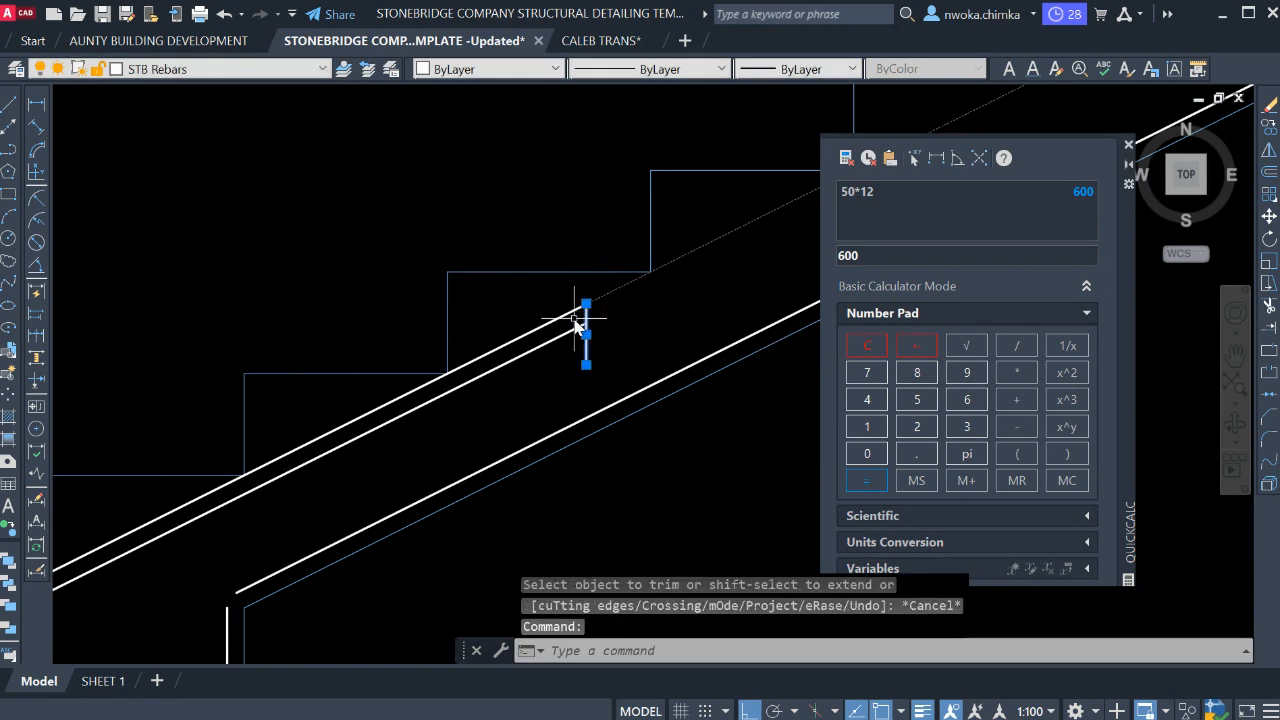
left_click(565, 321)
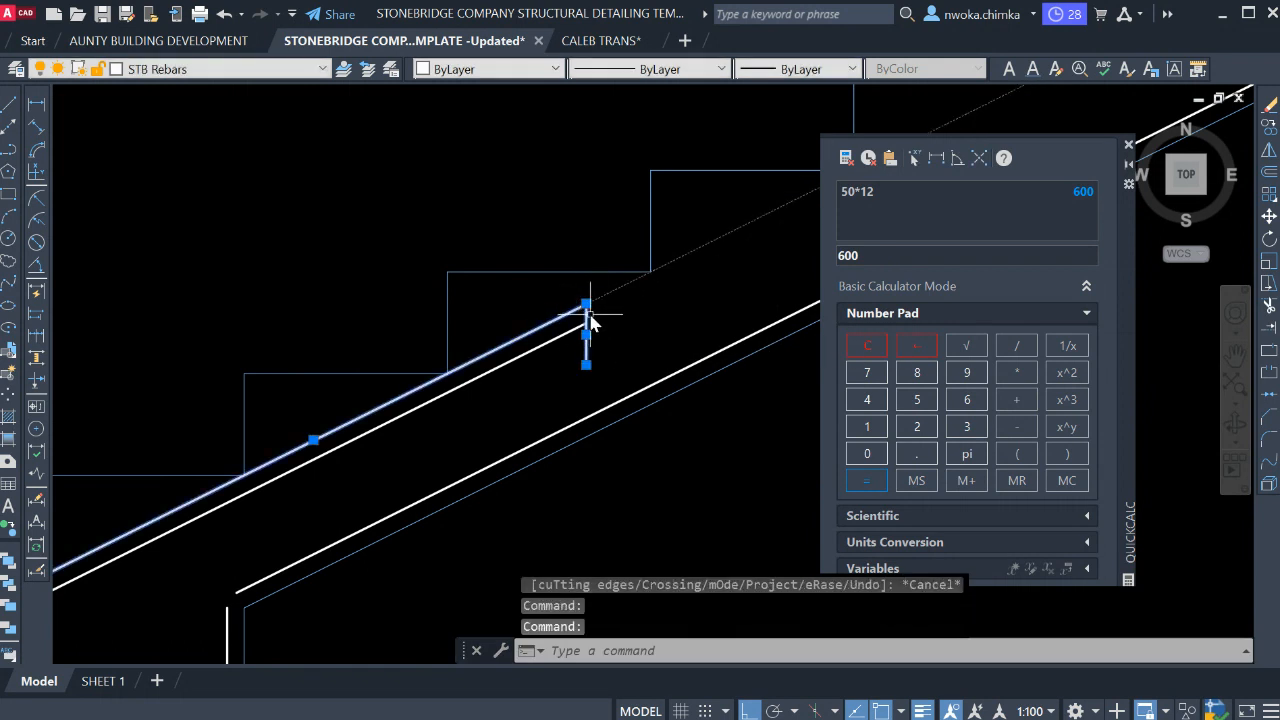
type("e")
key("Return")
Fillet the soffit rebar line with the footing's right vertical rebar line at radius 0.
scroll(589, 329, "down", 5)
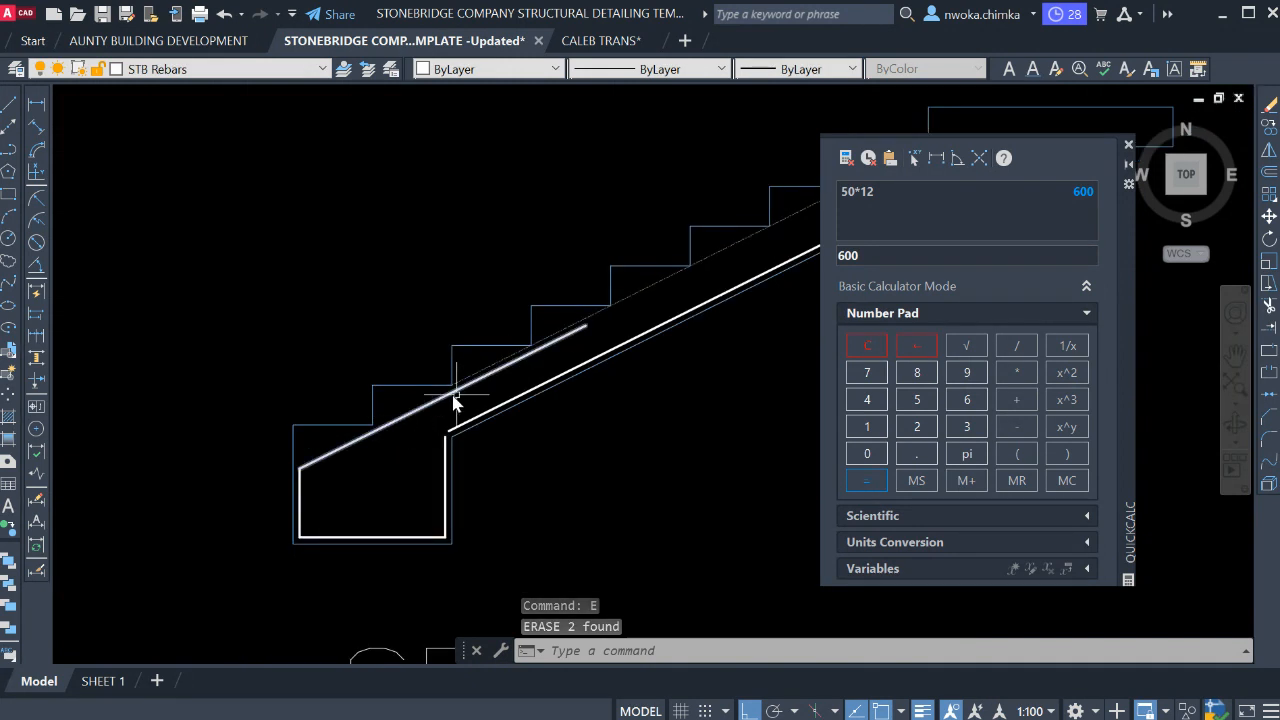
middle_click_drag(590, 382, 505, 401)
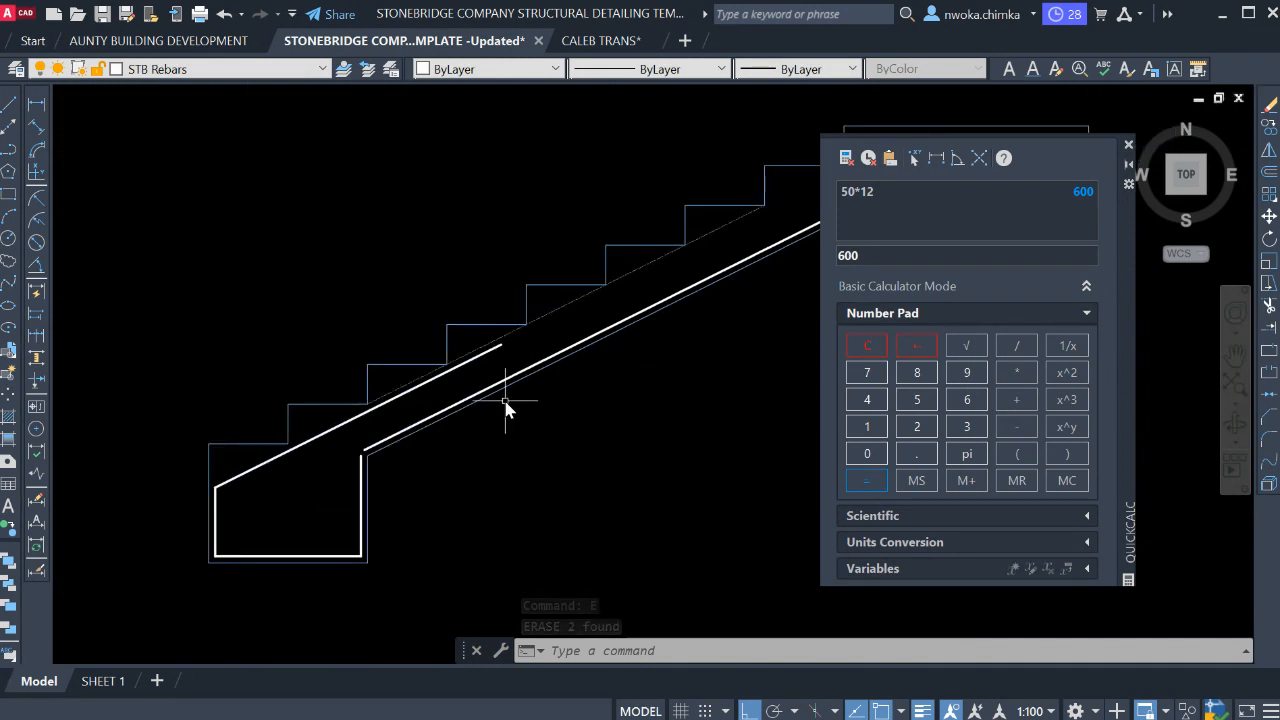
type("f")
key("Return")
scroll(366, 470, "up", 2)
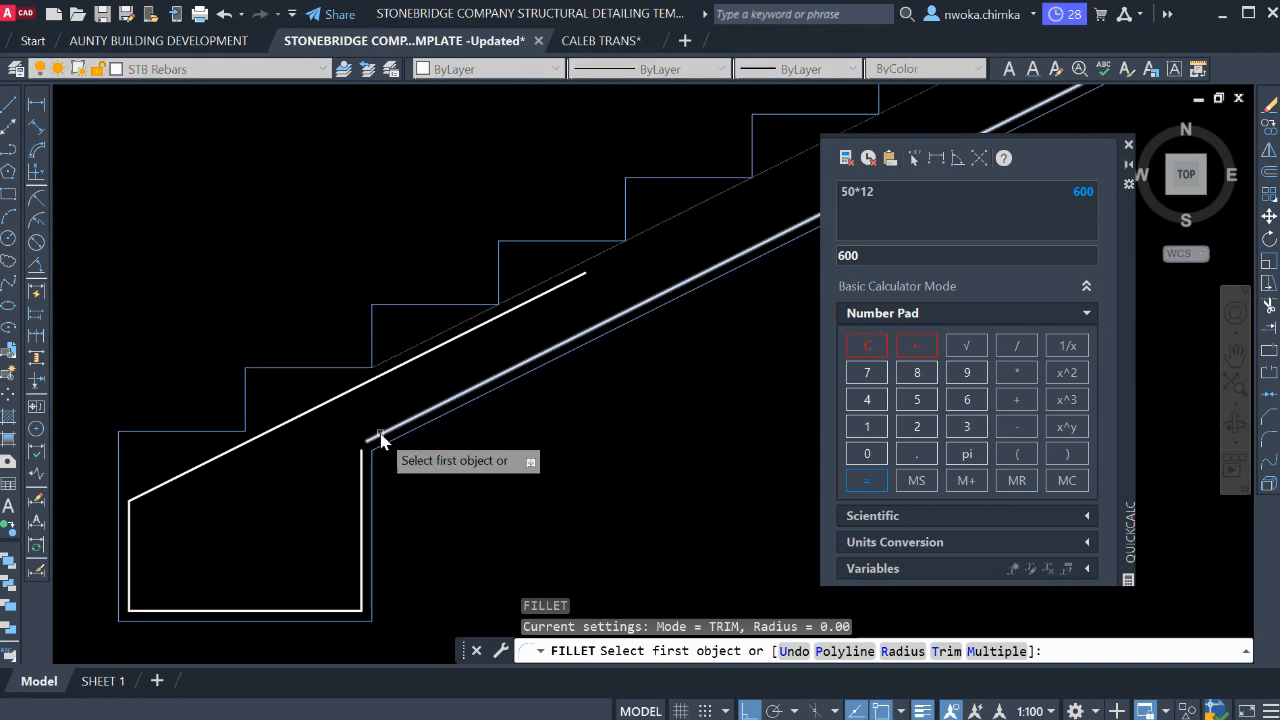
left_click(380, 437)
left_click(363, 462)
scroll(379, 514, "down", 2)
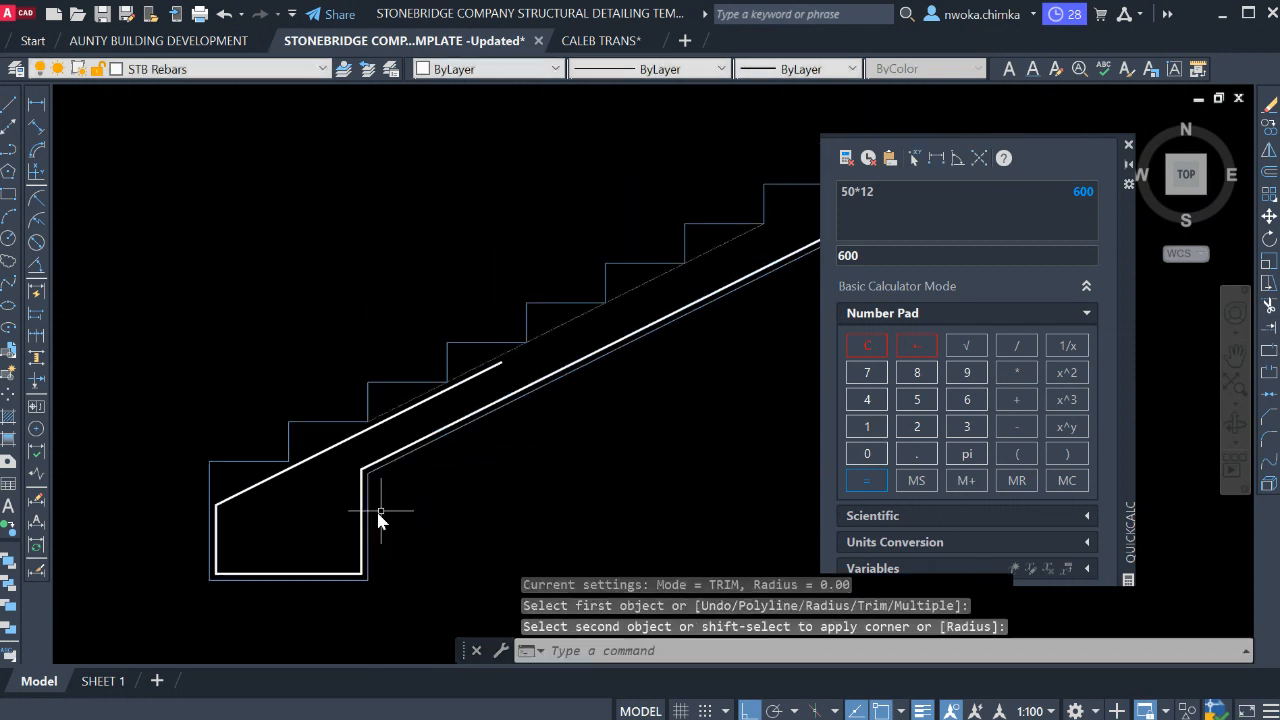
scroll(380, 515, "down", 2)
middle_click_drag(697, 362, 676, 355)
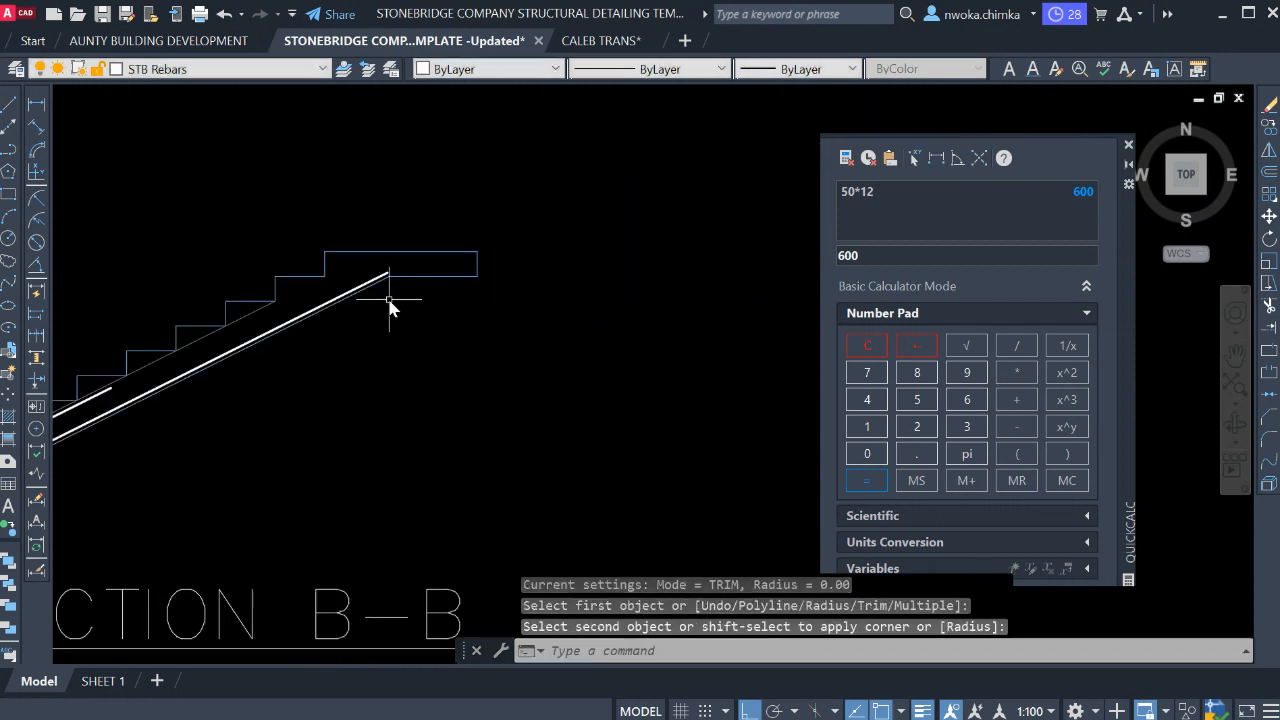
Offset the upper landing's right end edge and its soffit edge 25 mm inward.
mouse_move(390, 308)
middle_mouse_down()
mouse_move(646, 263)
mouse_move(580, 283)
middle_mouse_up()
scroll(563, 334, "up", 5)
type("o")
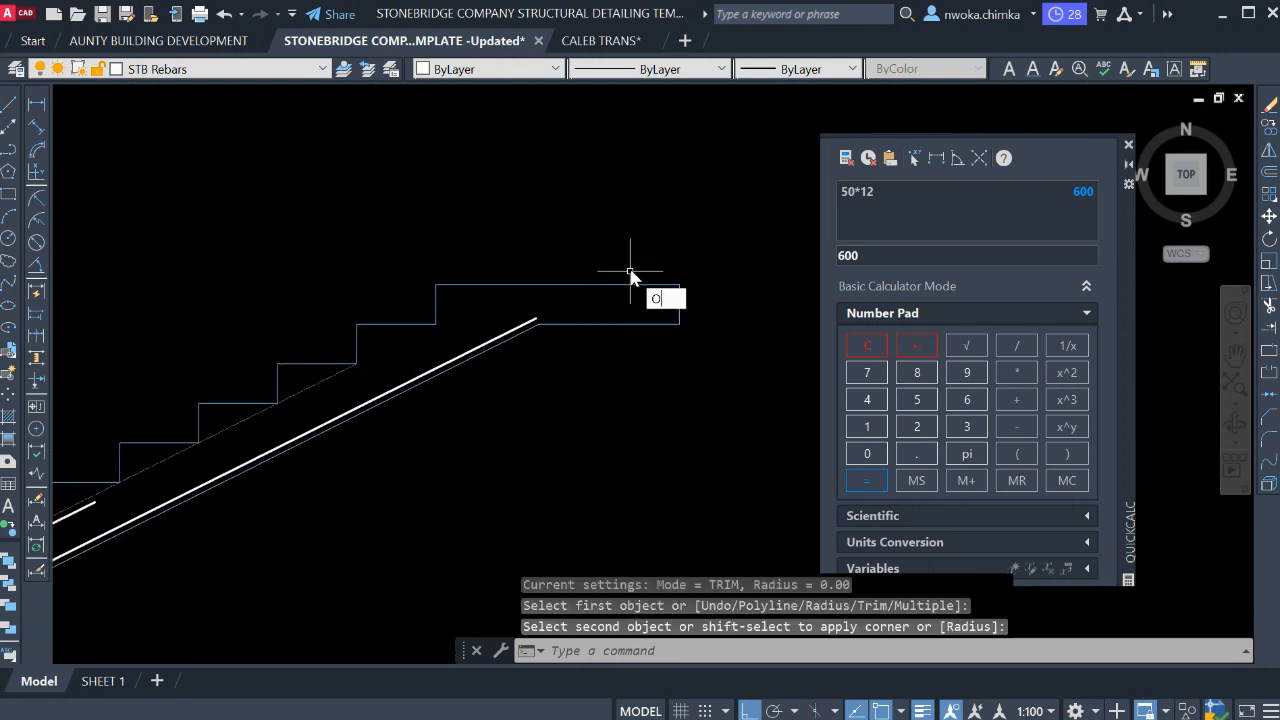
key("Return")
type("25")
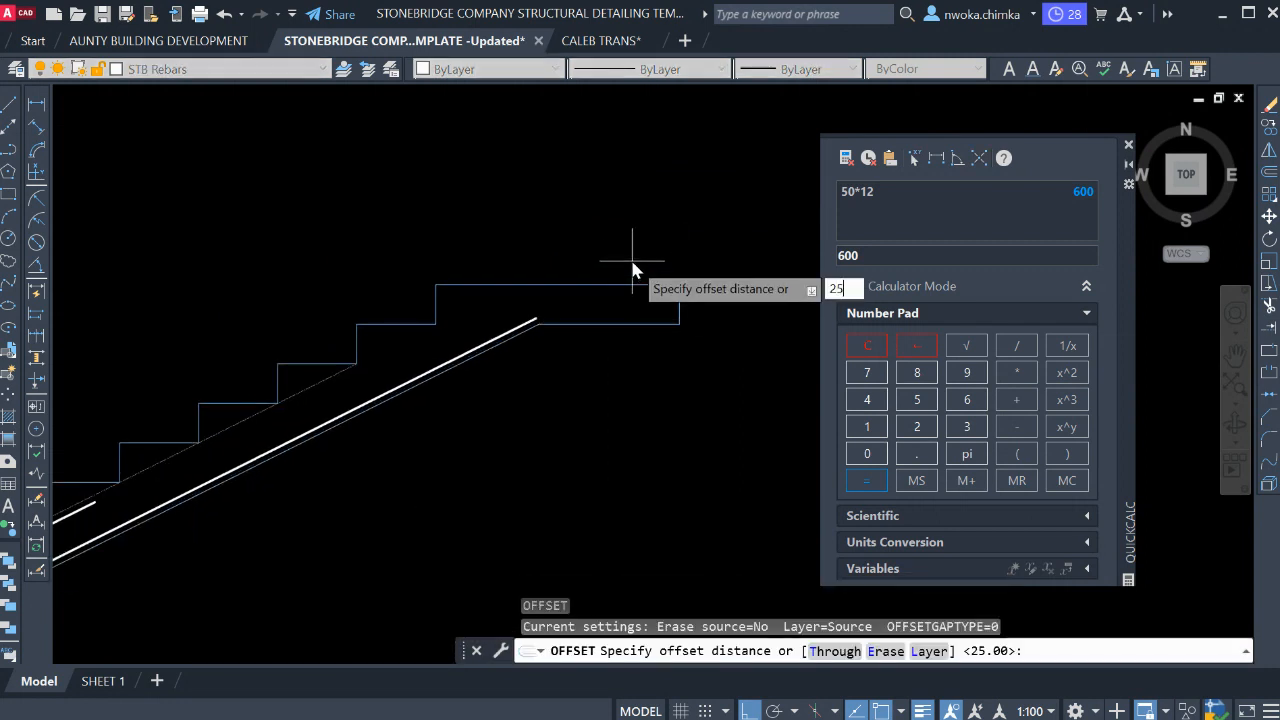
key("Return")
scroll(671, 286, "up", 2)
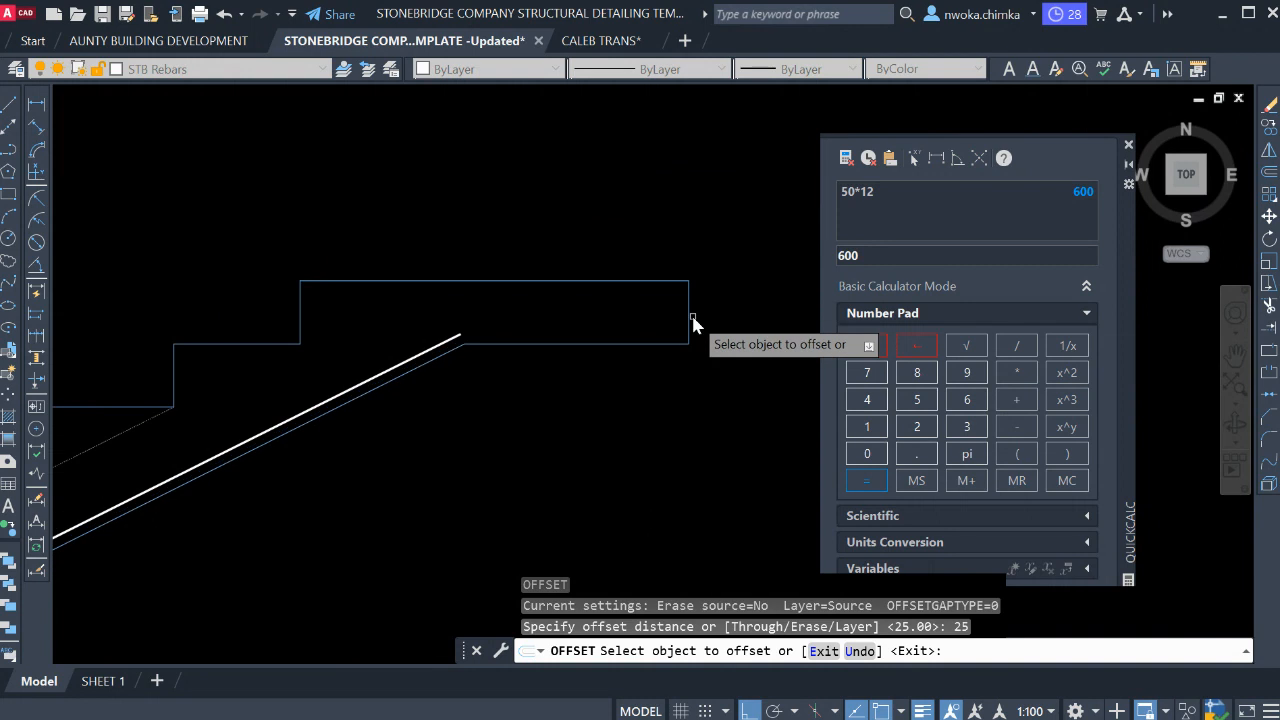
left_click(688, 325)
left_click(640, 332)
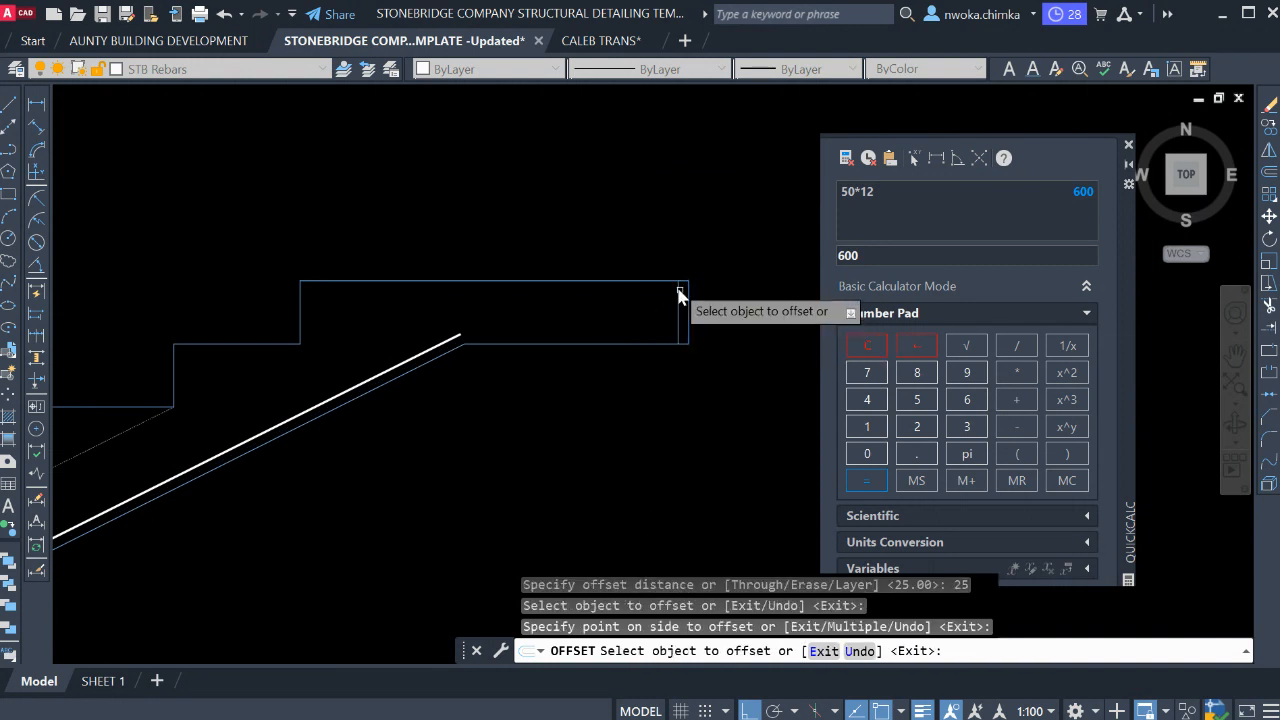
left_click(631, 343)
left_click(630, 317)
key("Escape")
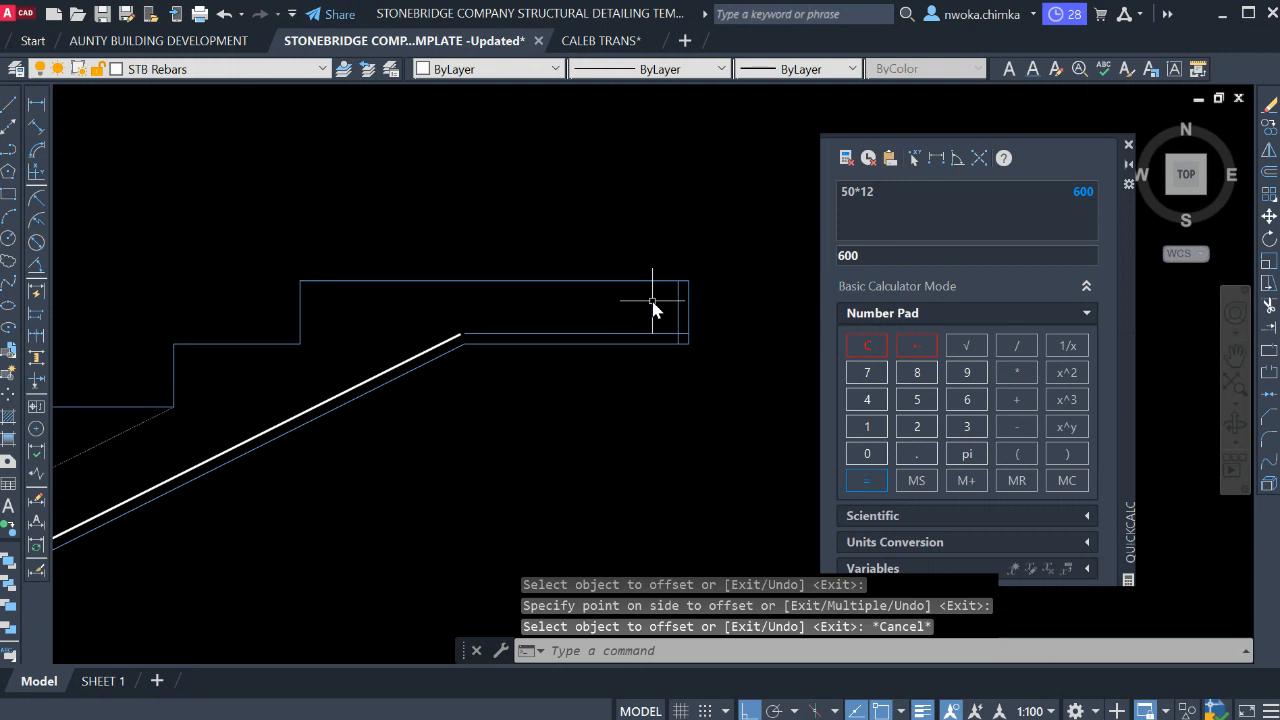
Match the properties of the inclined soffit rebar line onto the two offset lines in the upper landing.
type("ma")
key("Return")
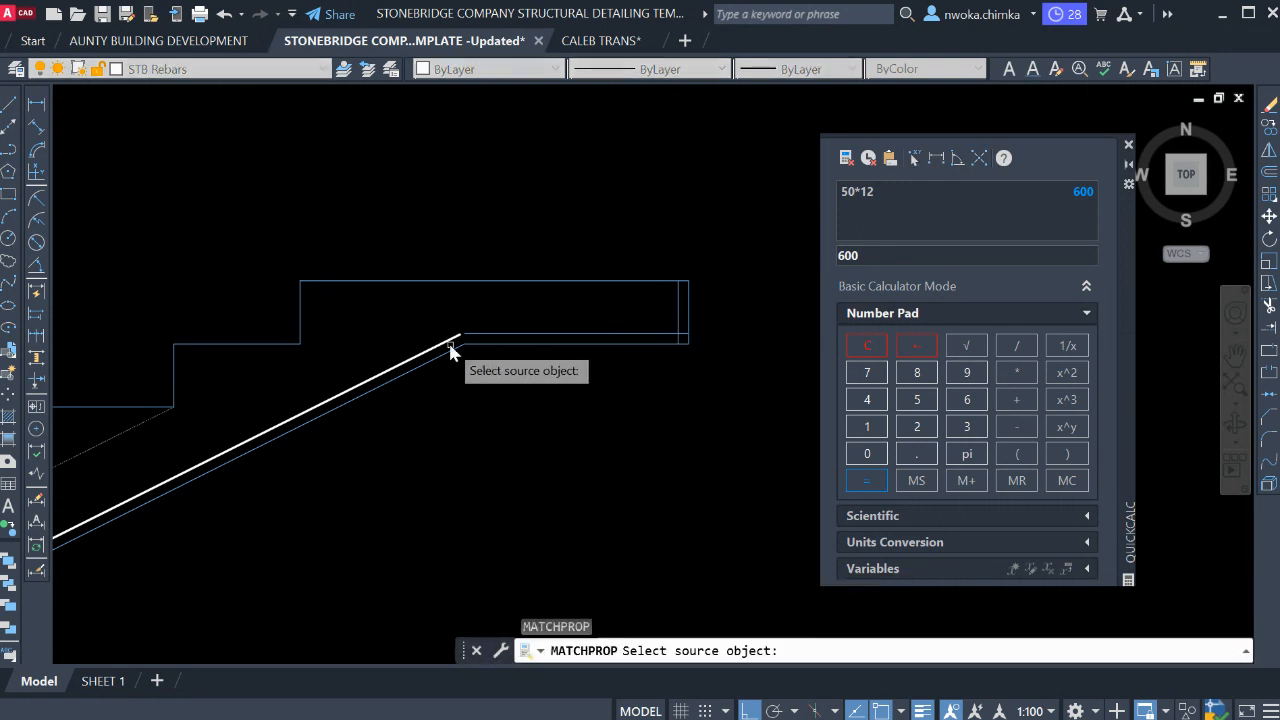
left_click(452, 342)
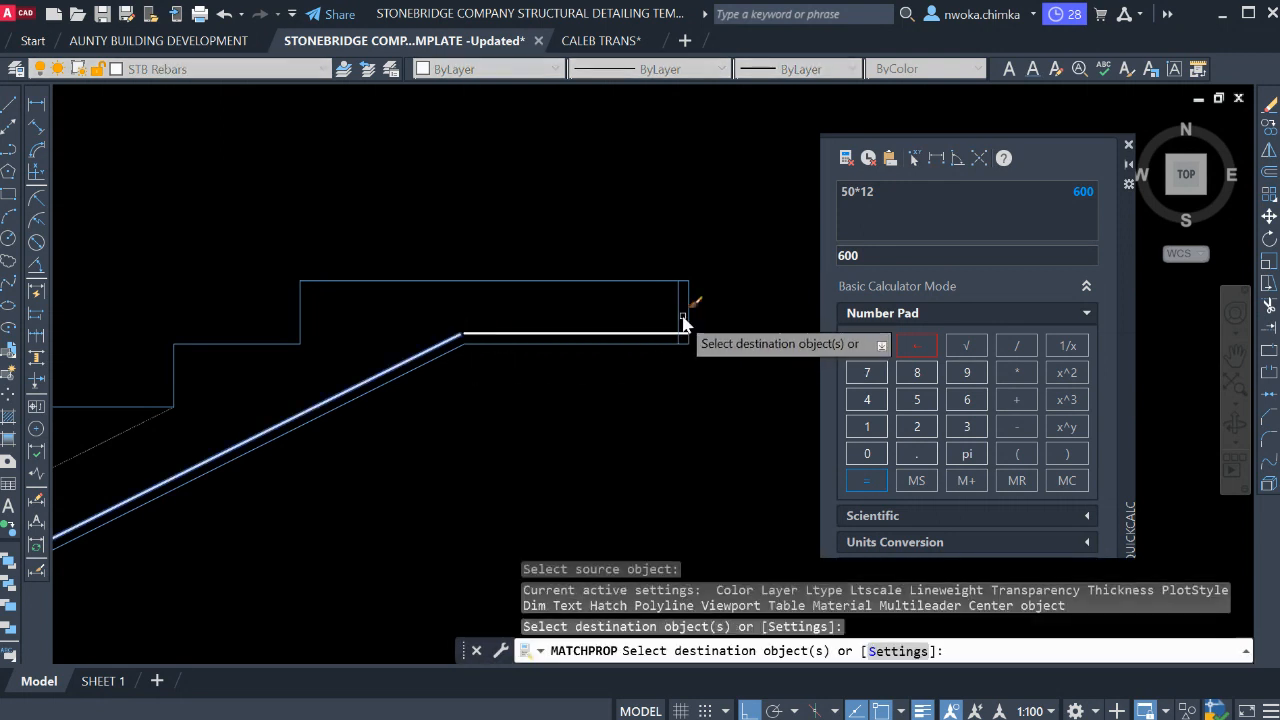
left_click(688, 288)
left_click(684, 332)
key("Escape")
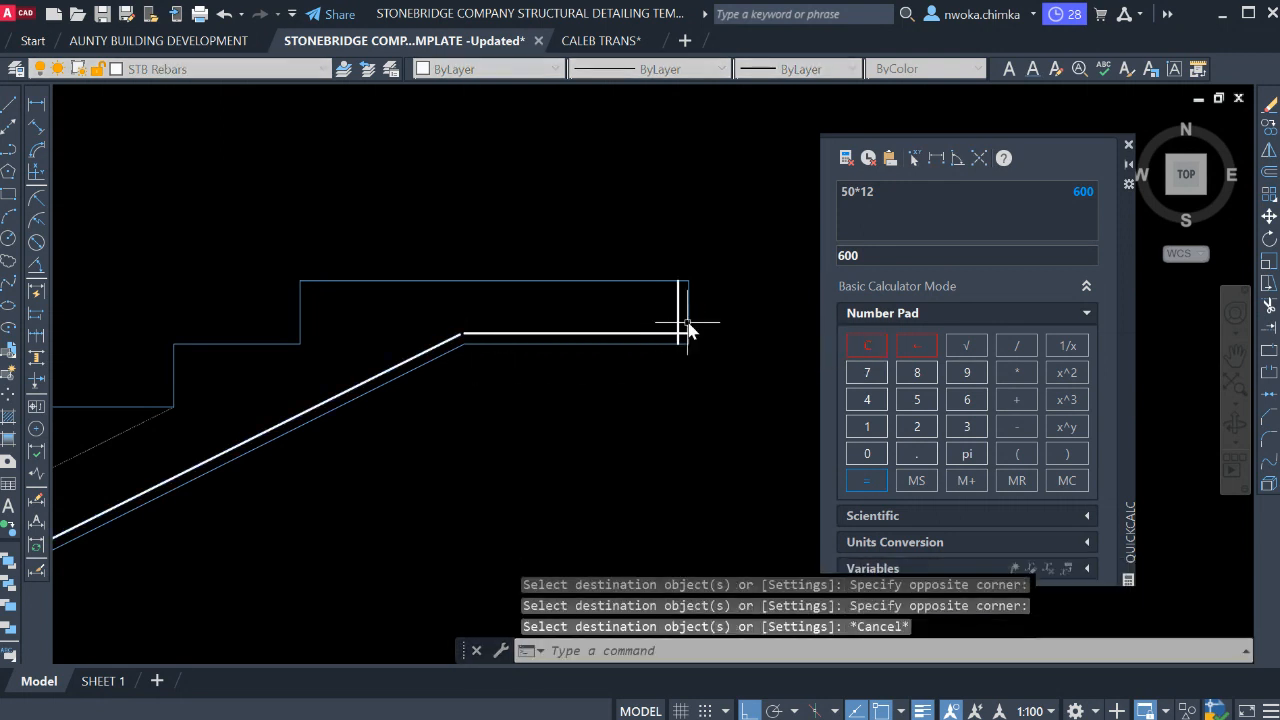
Trim the overlapping ends of the horizontal and vertical landing rebar lines so they meet in a clean corner.
scroll(700, 322, "up", 2)
key("Return")
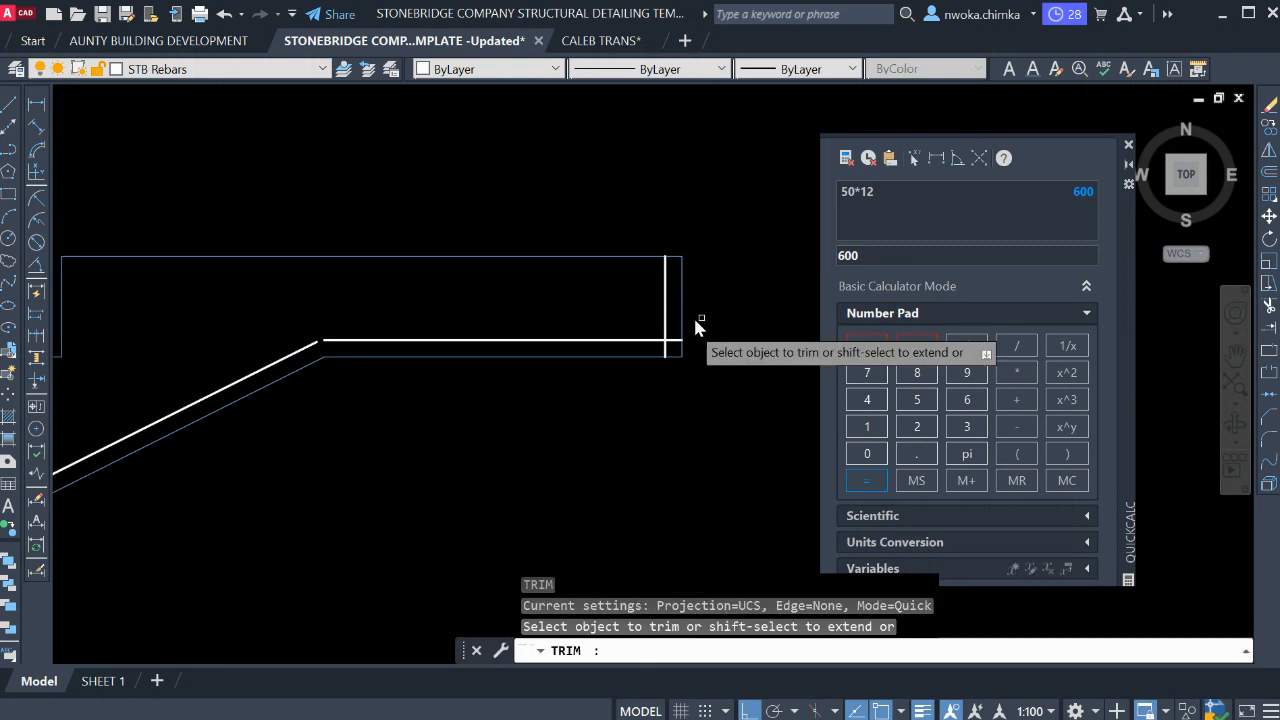
left_click(670, 345)
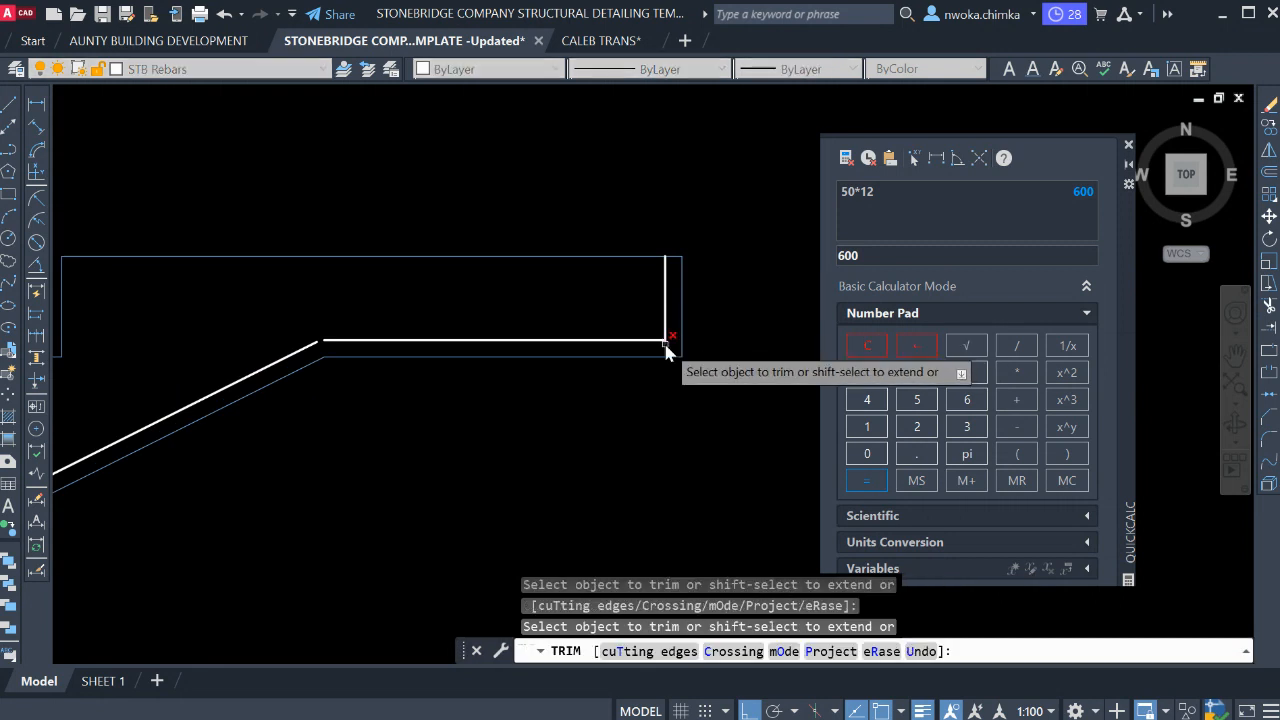
key("Escape")
scroll(724, 318, "down", 1)
scroll(695, 358, "down", 5)
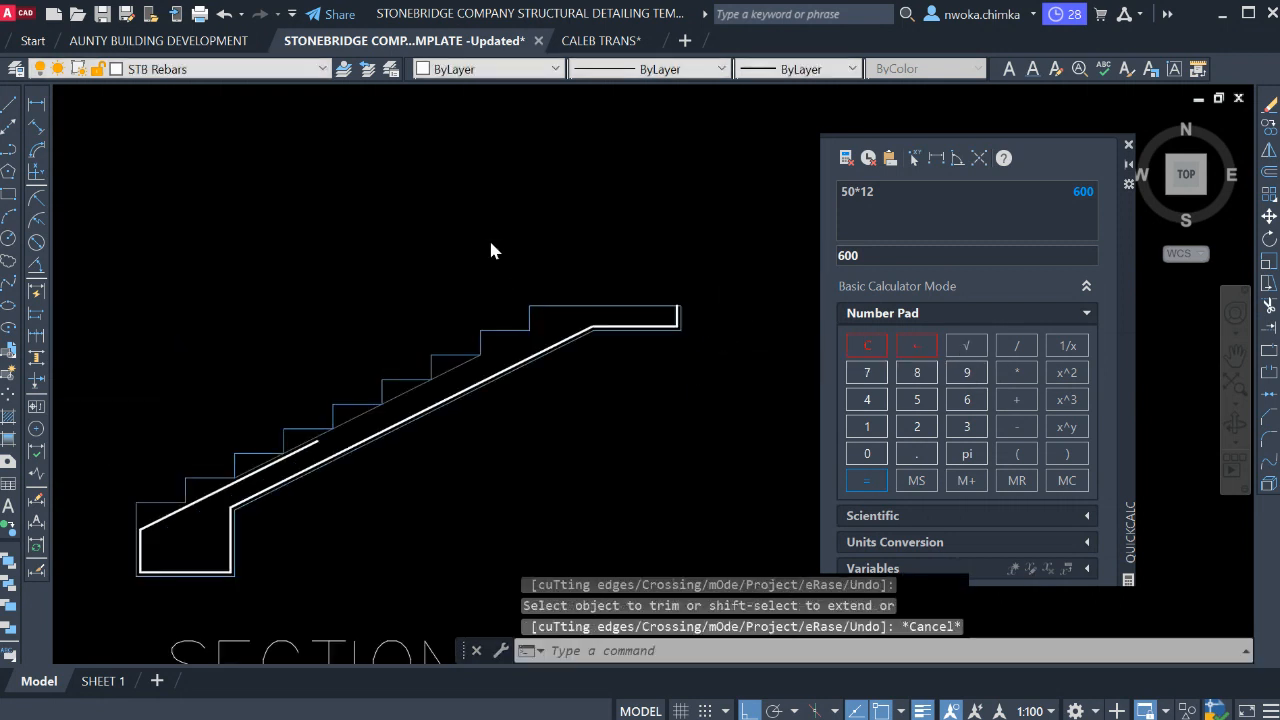
scroll(363, 323, "up", 8)
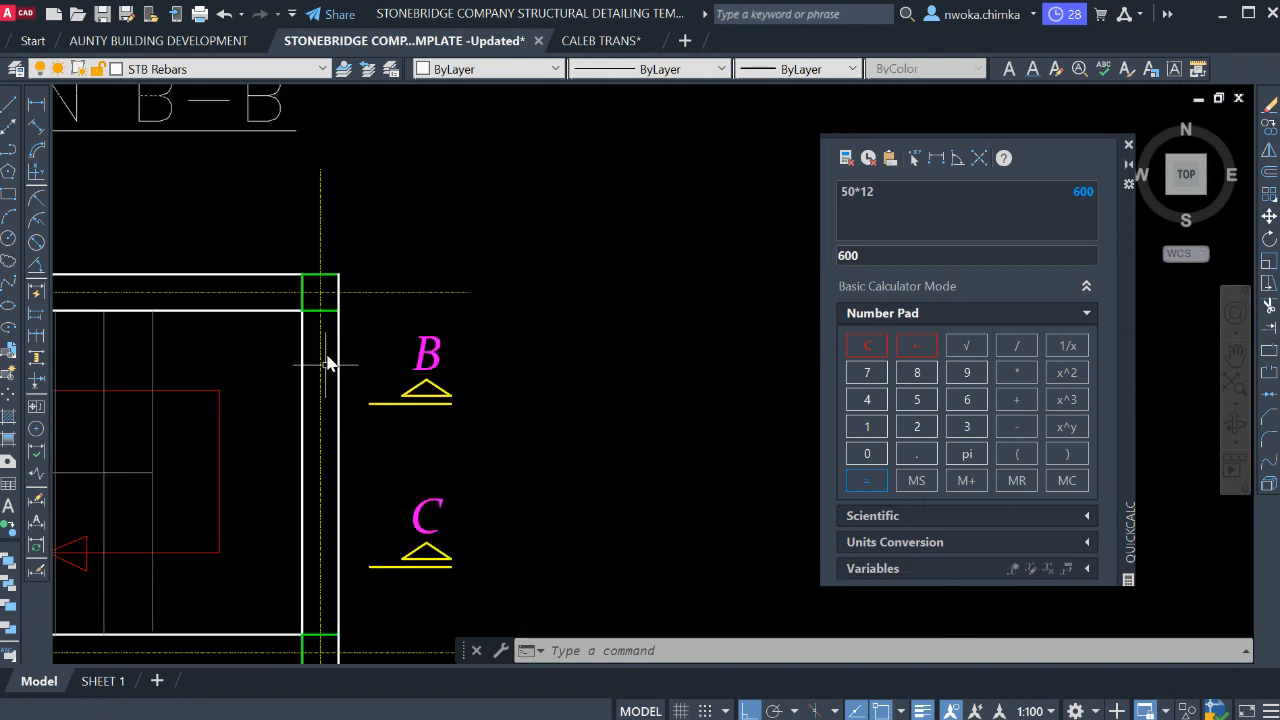
scroll(323, 370, "down", 5)
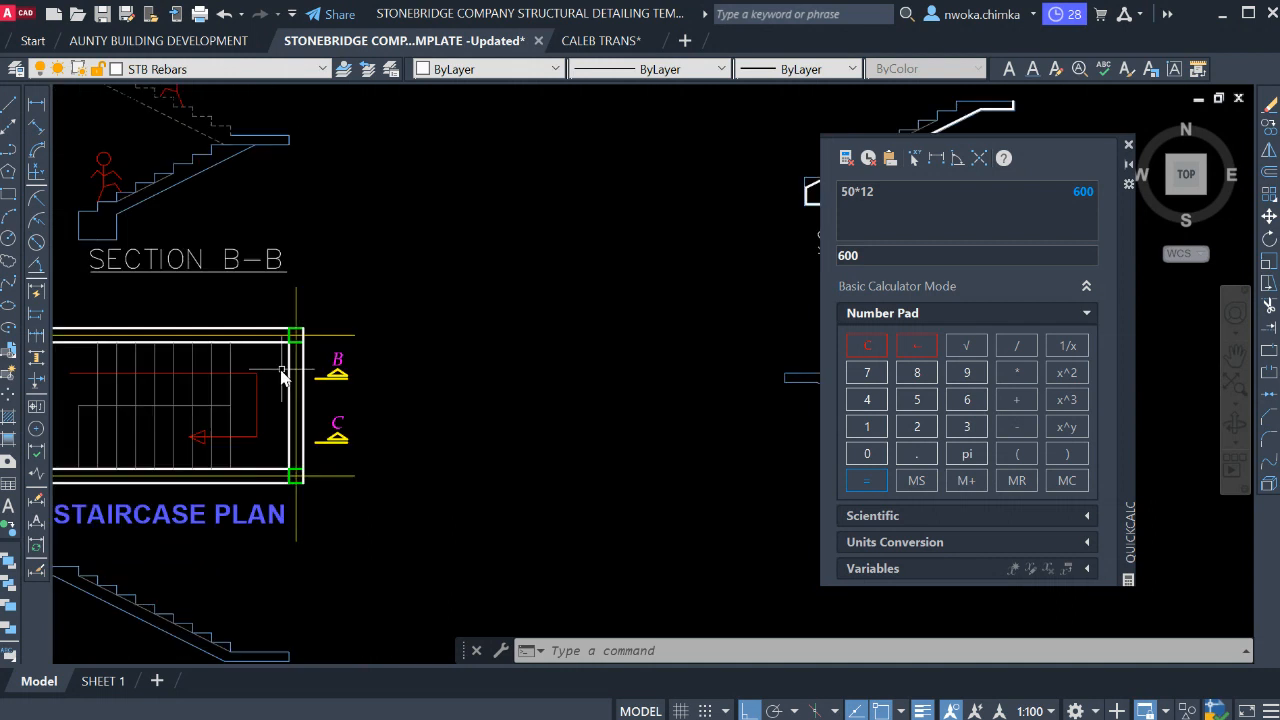
scroll(480, 297, "up", 8)
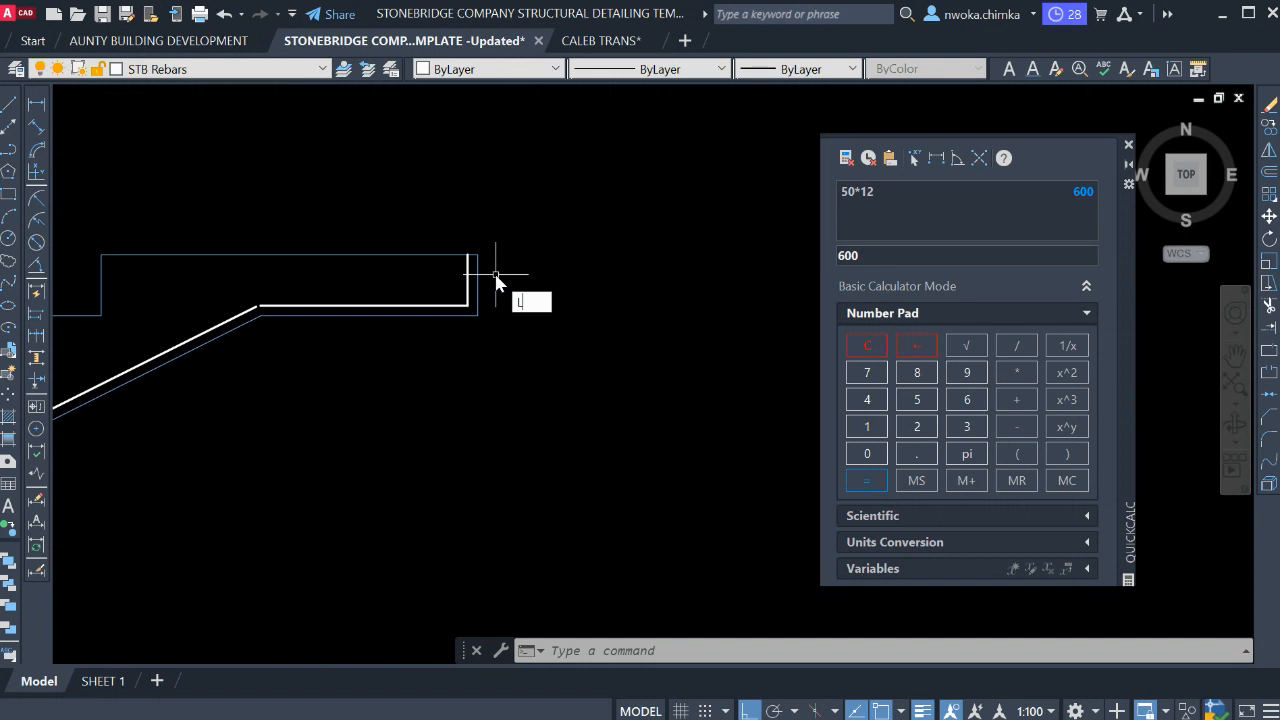
key("Return")
scroll(490, 260, "up", 2)
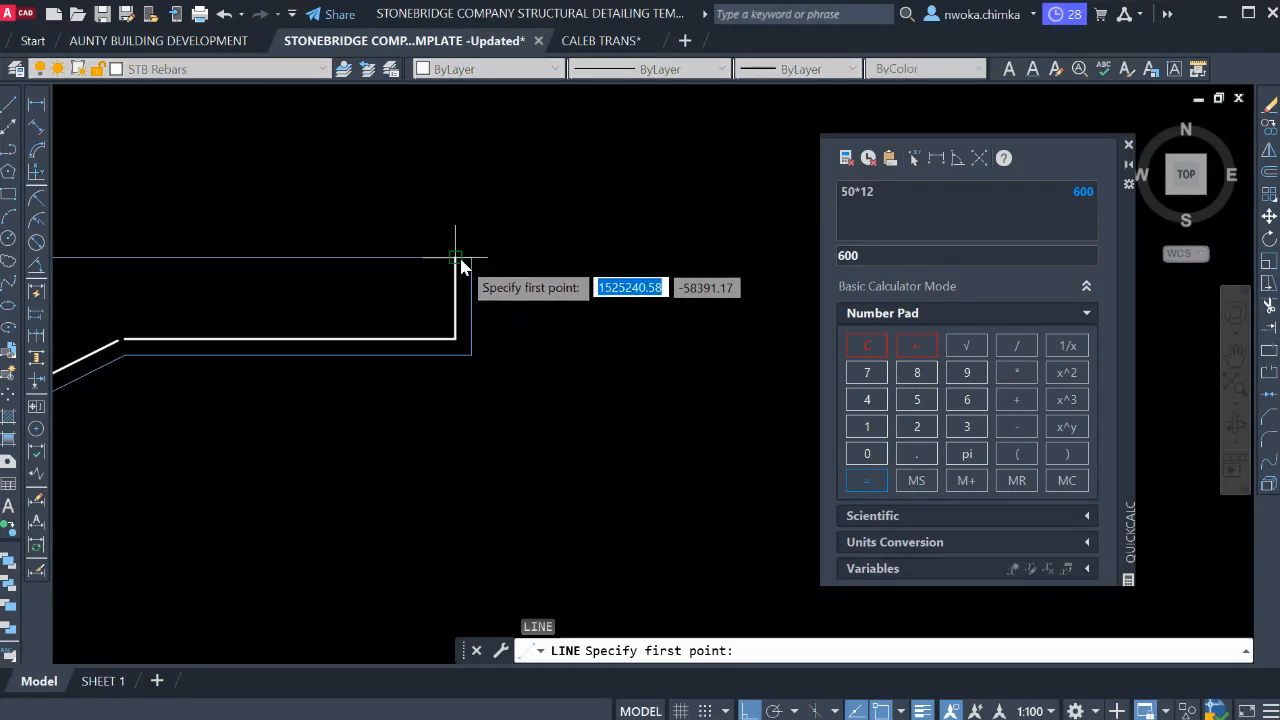
left_click(472, 258)
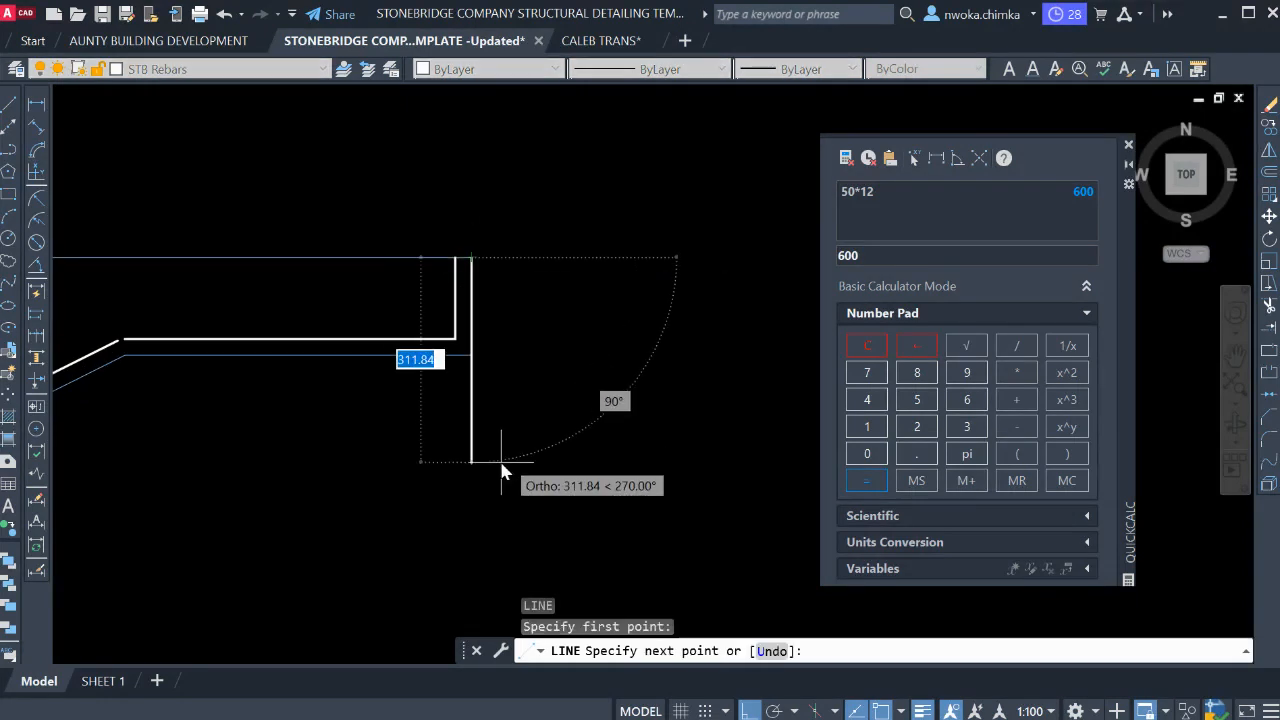
key("Escape")
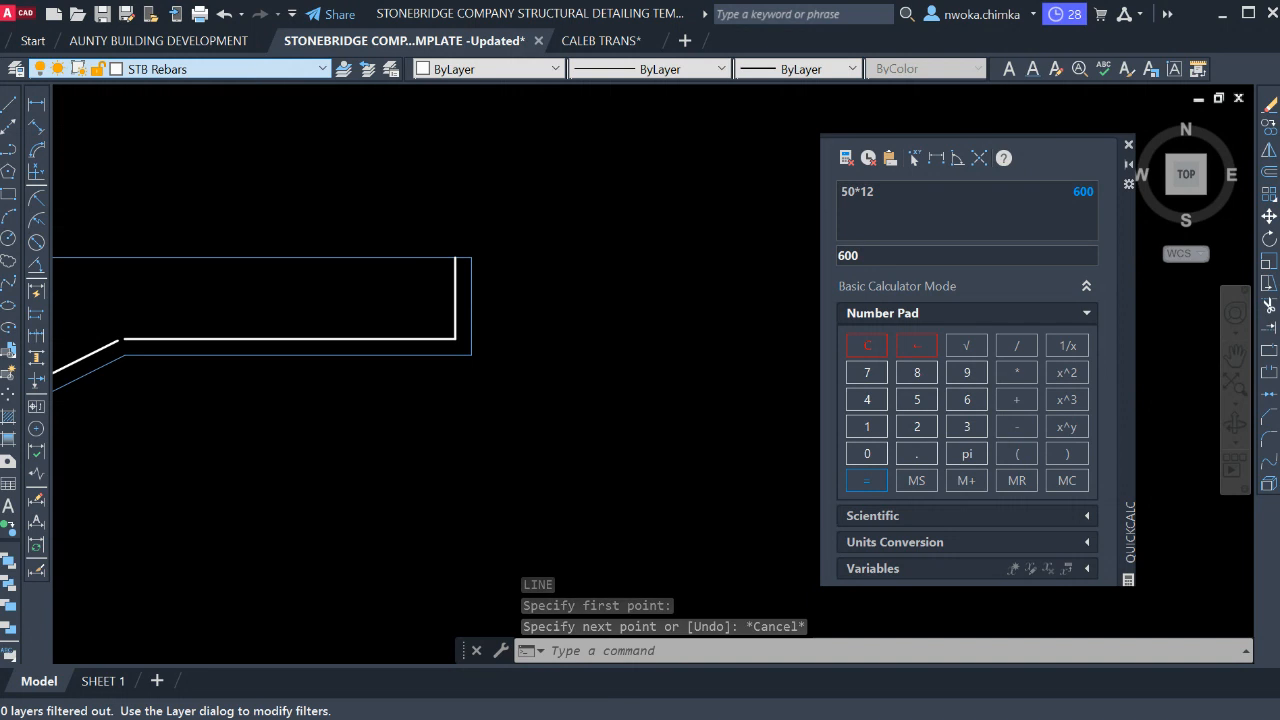
scroll(200, 69, "down", 1)
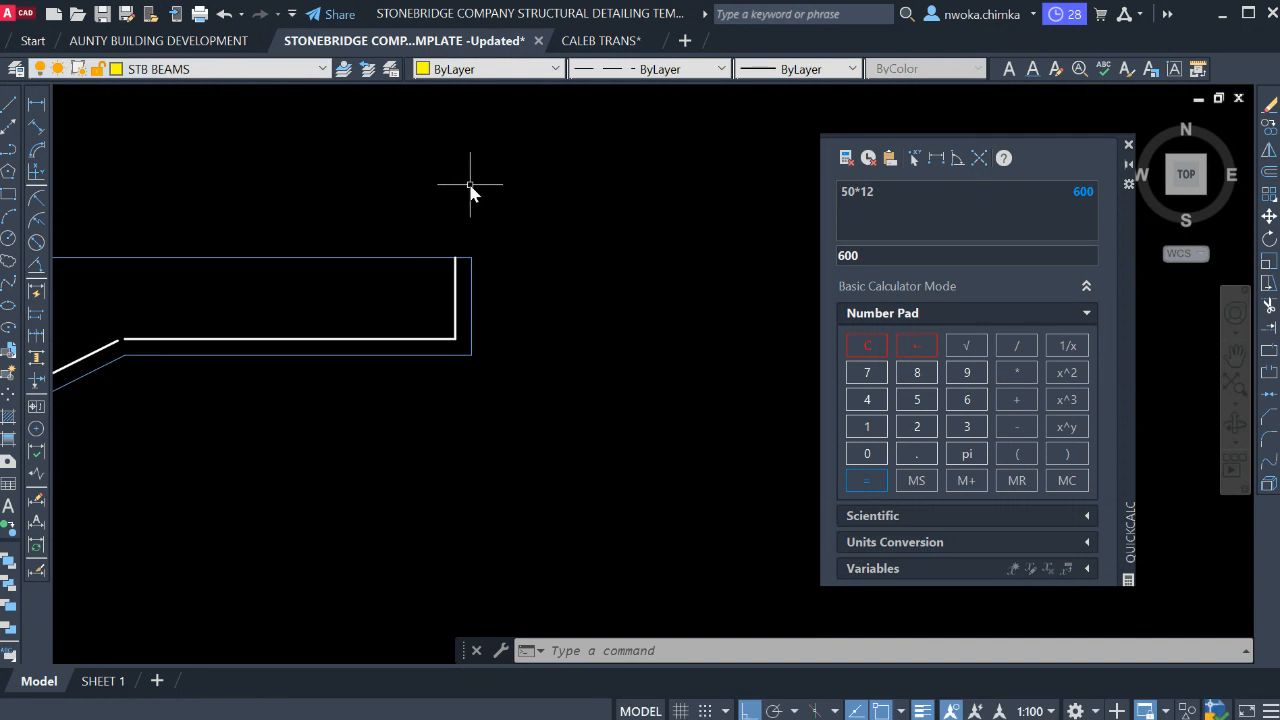
key("l")
key("Return")
key("Escape")
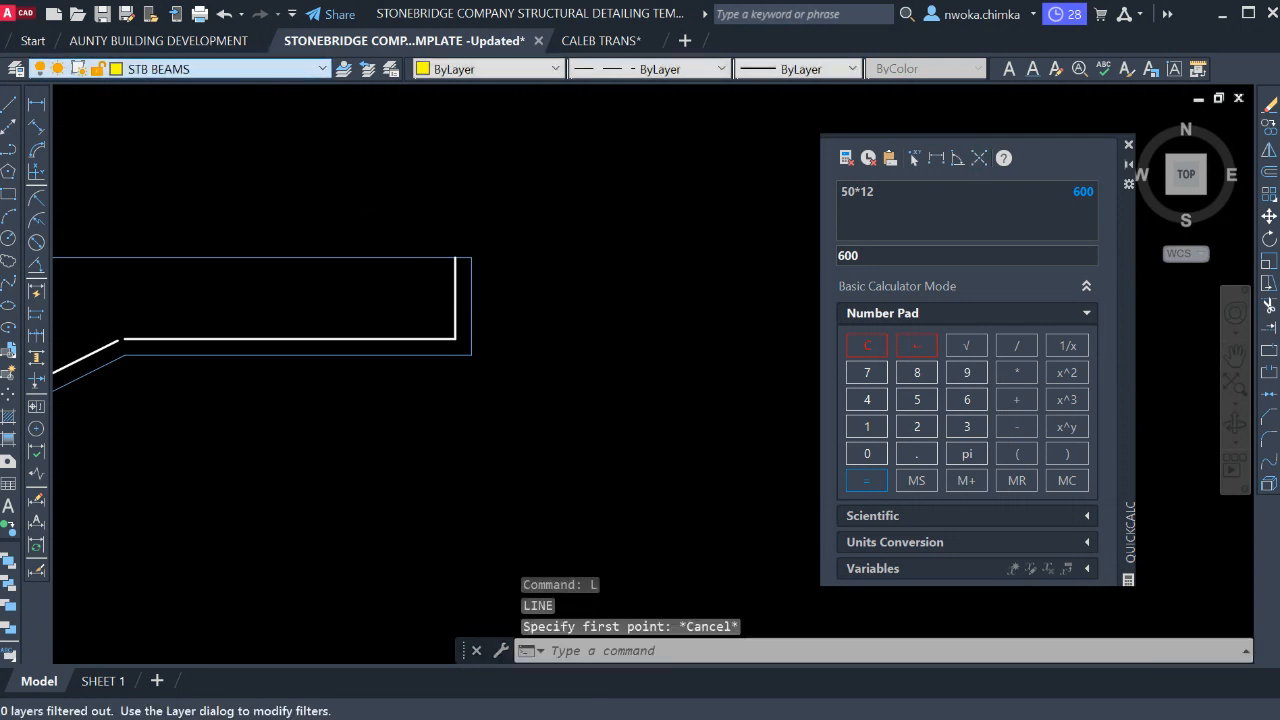
On the STB BEAM 2 layer, start the landing beam outline with a 450 mm line down from the landing's upper right corner.
key("l")
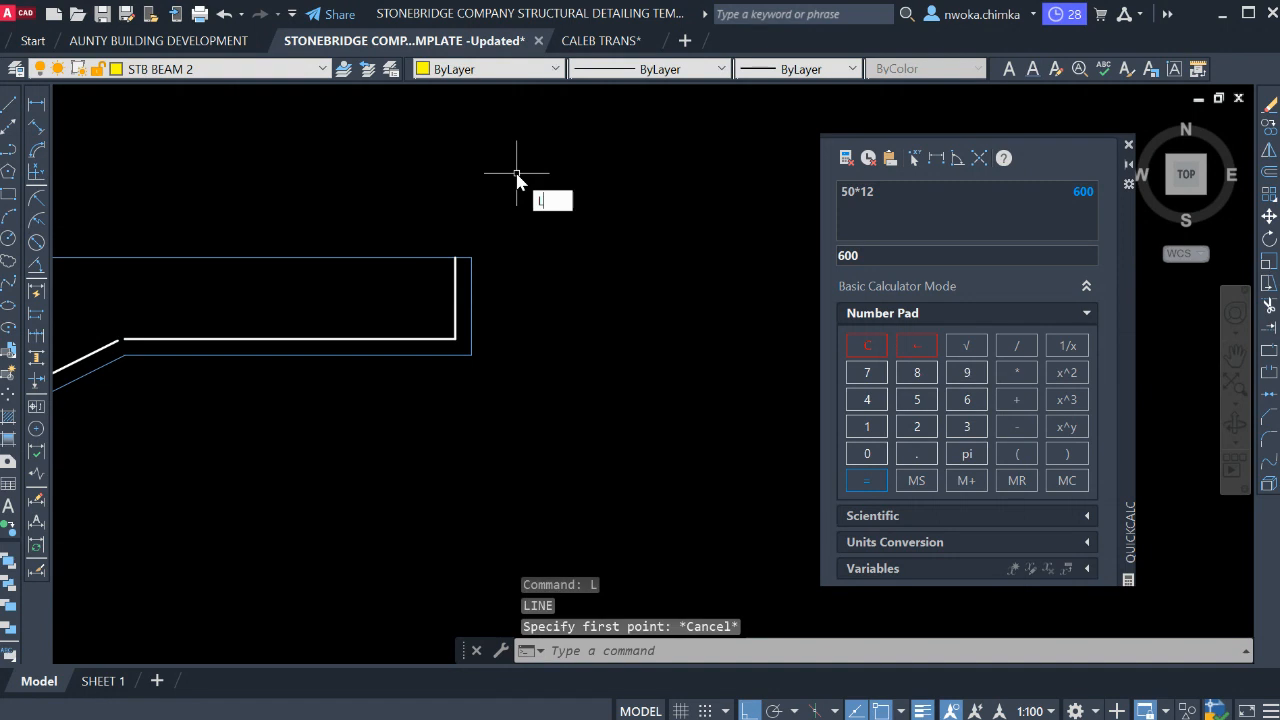
key("Return")
scroll(463, 265, "up", 2)
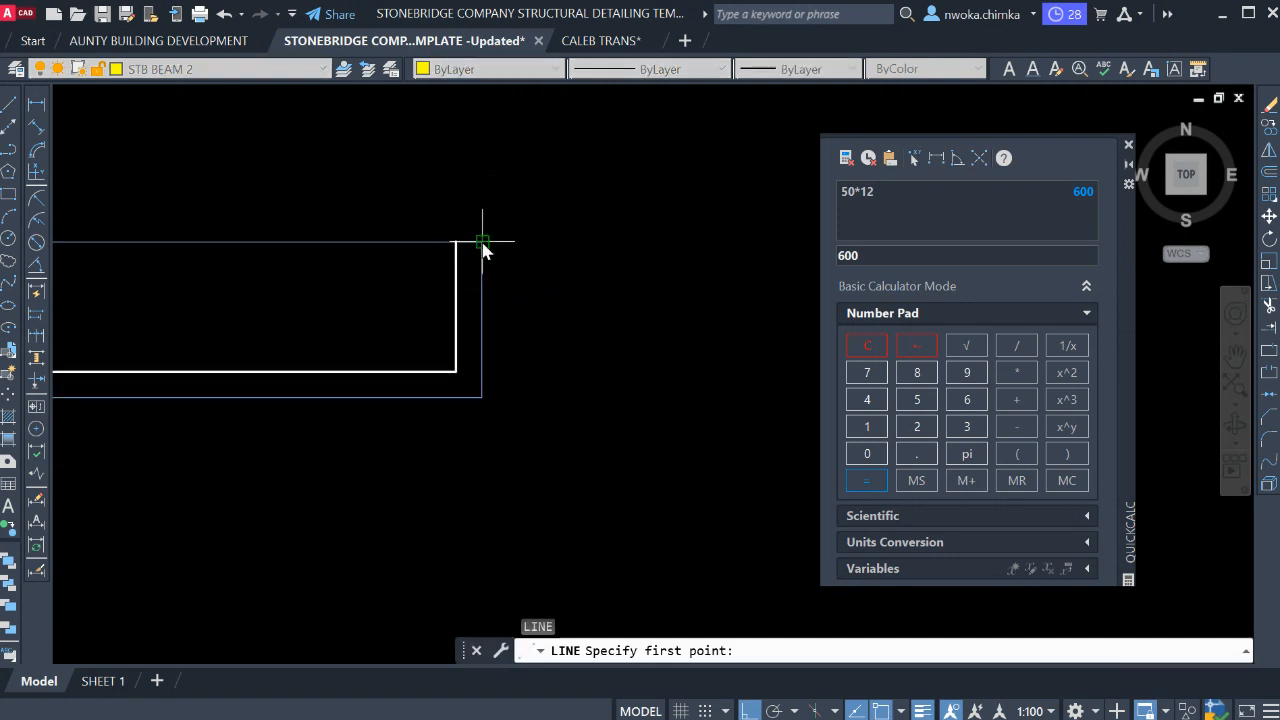
left_click(482, 242)
type("450")
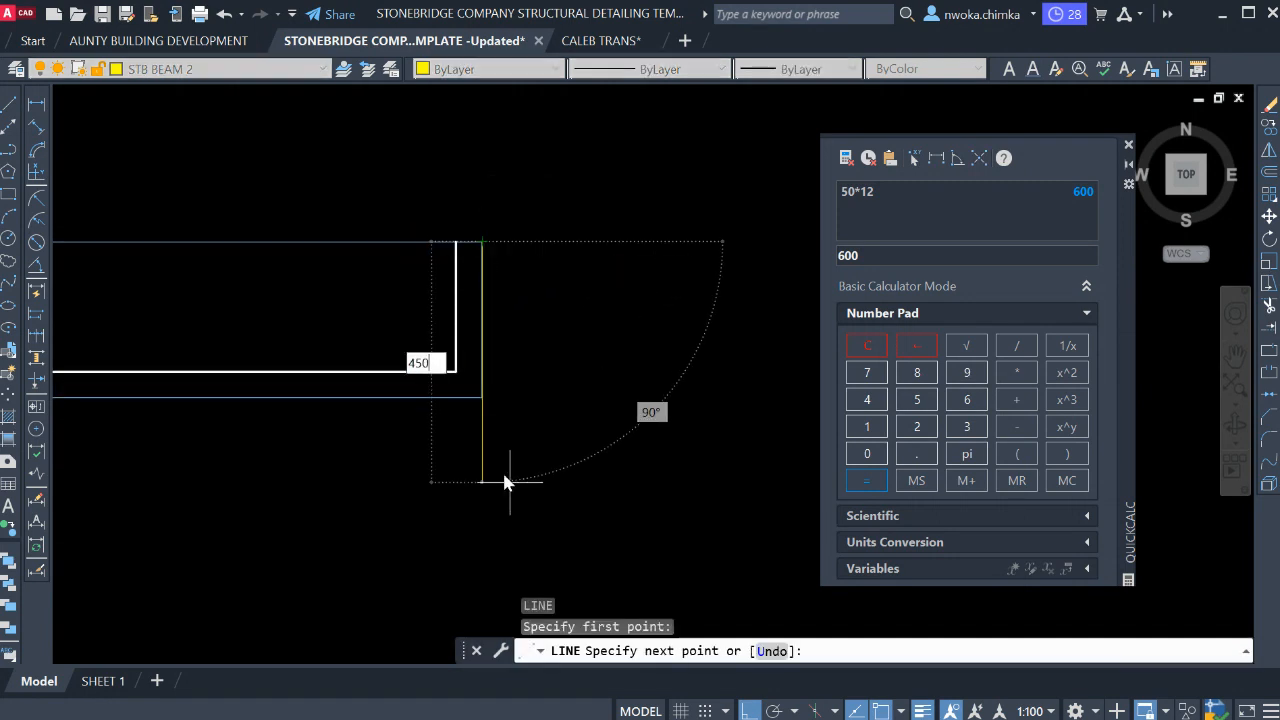
key("Return")
Continue the beam outline 225 mm to the left and straight up to the landing soffit.
scroll(506, 481, "down", 2)
mouse_move(499, 479)
middle_mouse_down()
mouse_move(479, 388)
mouse_move(488, 370)
middle_mouse_up()
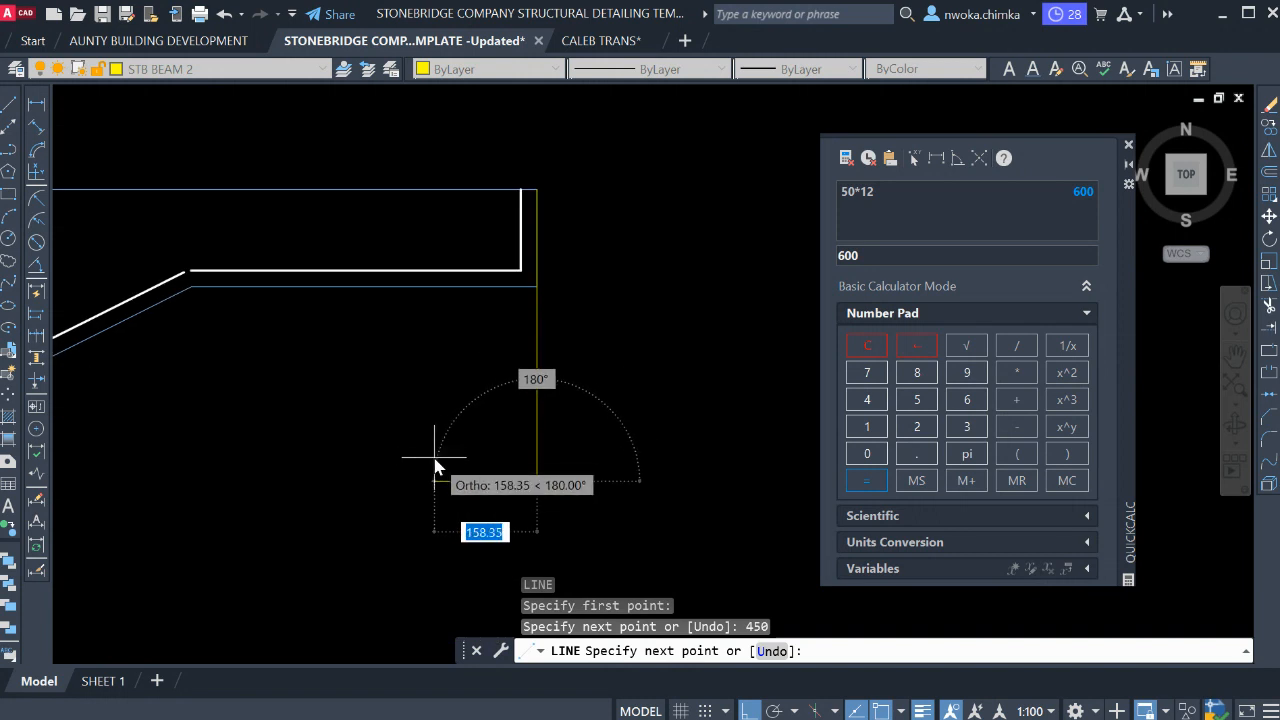
type("22")
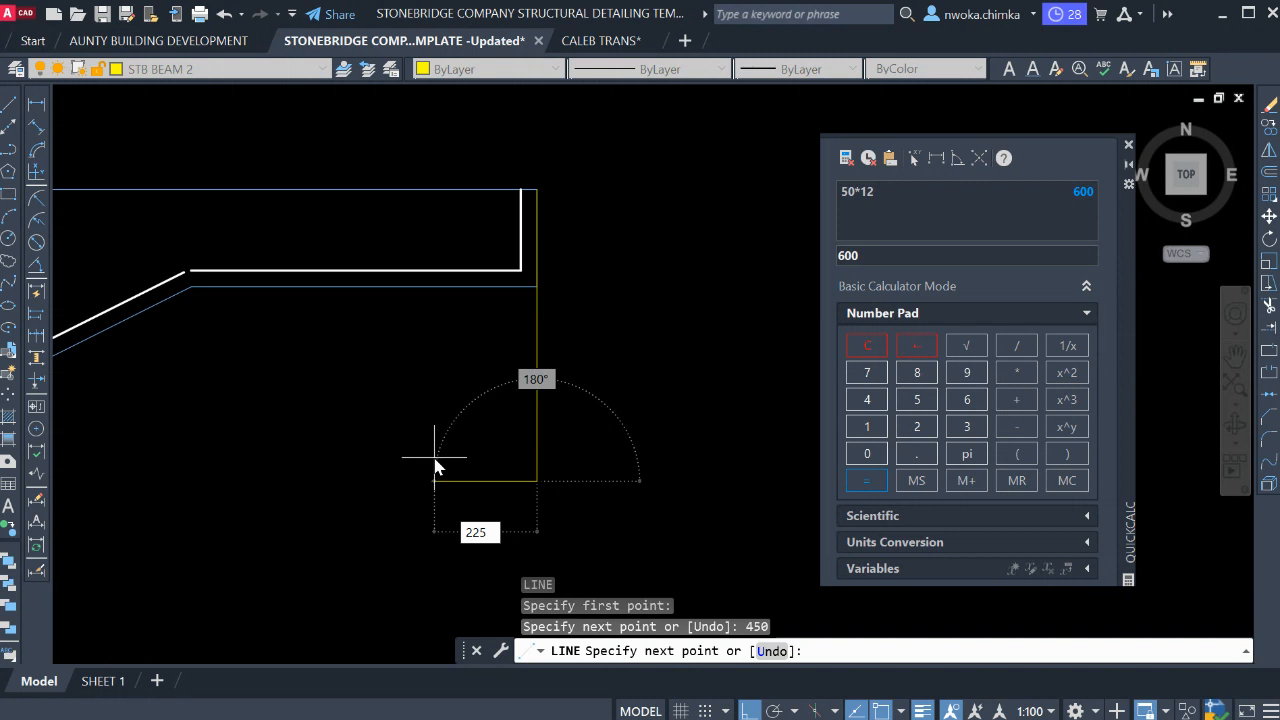
type("5")
key("Return")
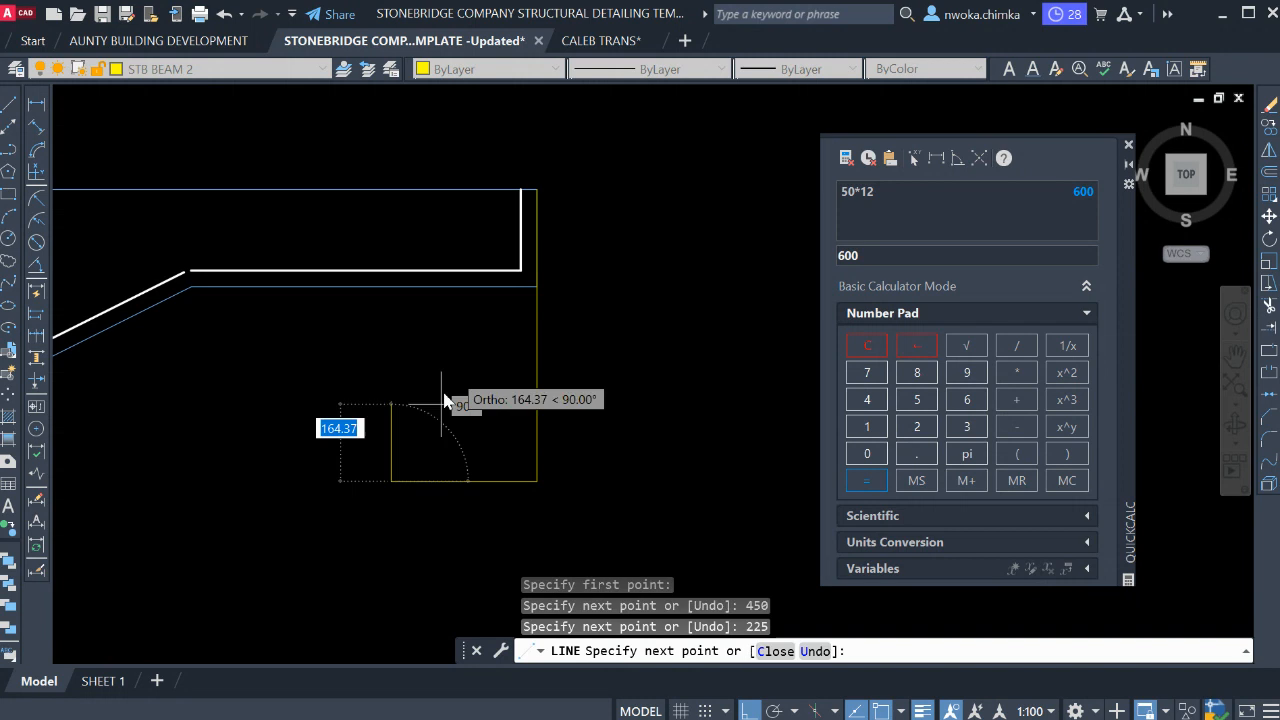
left_click(391, 287)
key("Escape")
scroll(605, 368, "down", 1)
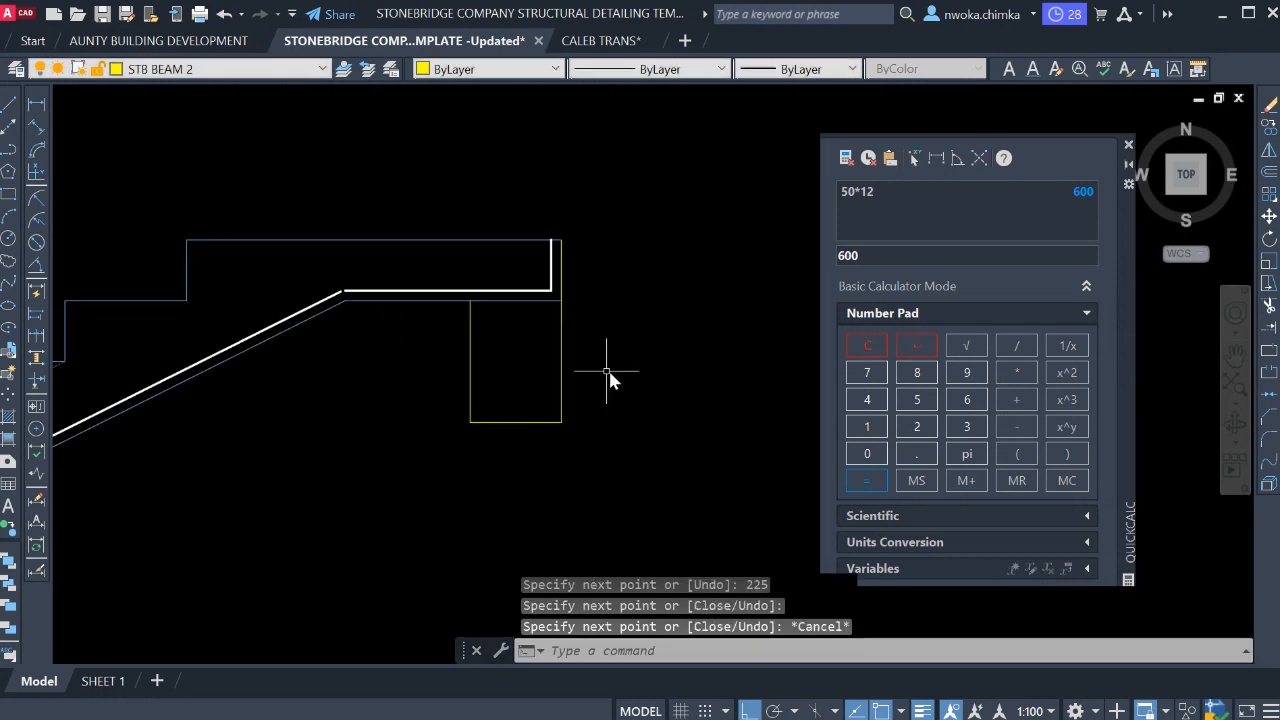
Shorten the beam's right side line so its upper end stops at the landing soffit.
scroll(537, 300, "up", 2)
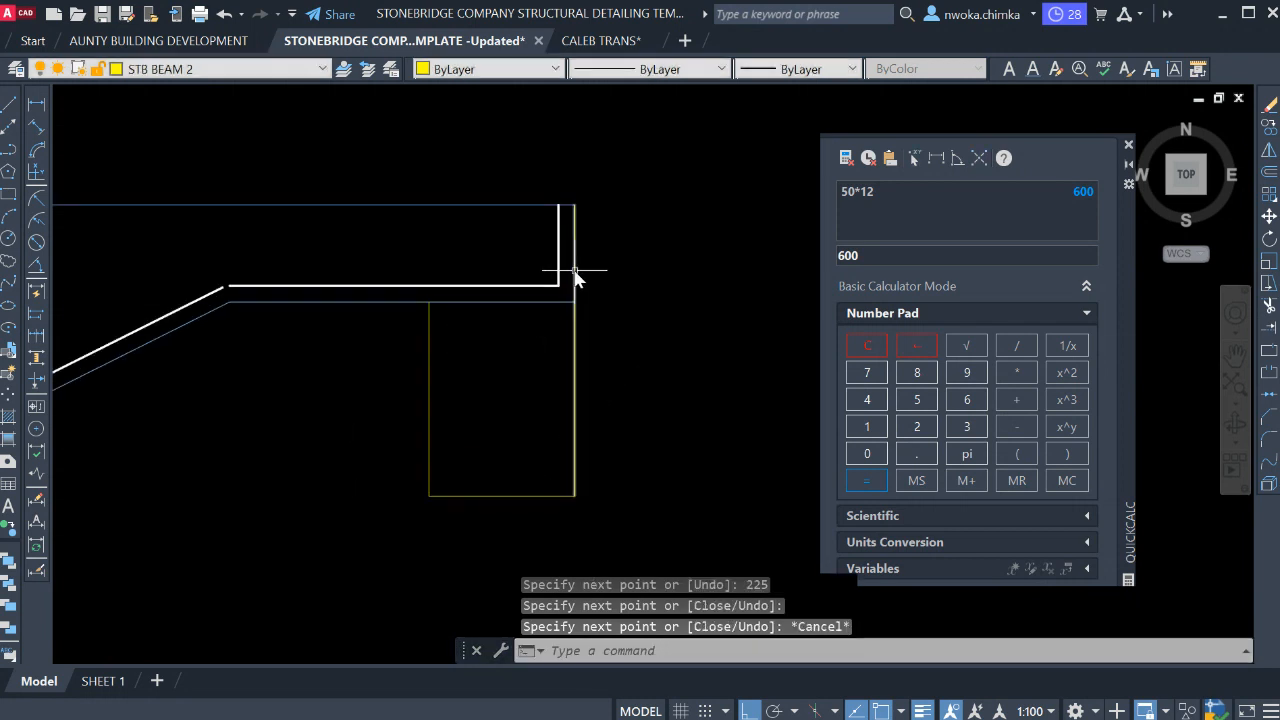
left_click(577, 269)
left_click(574, 204)
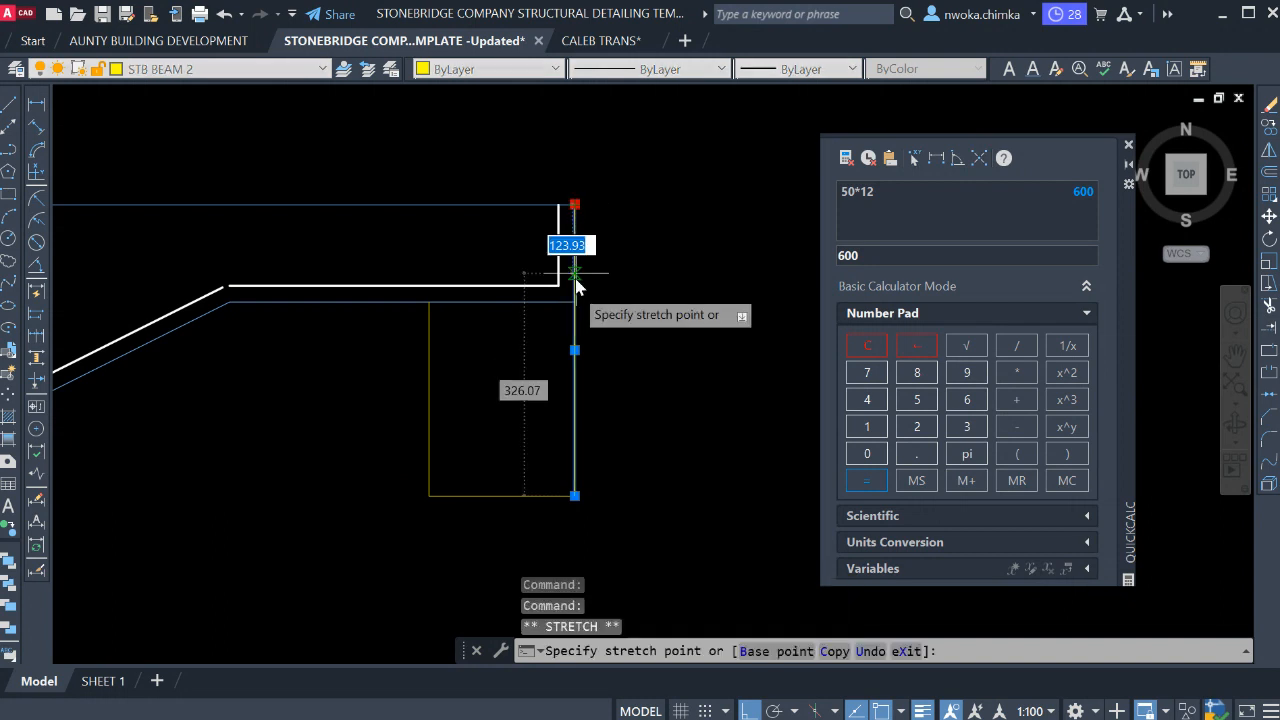
key("Escape")
scroll(590, 290, "down", 2)
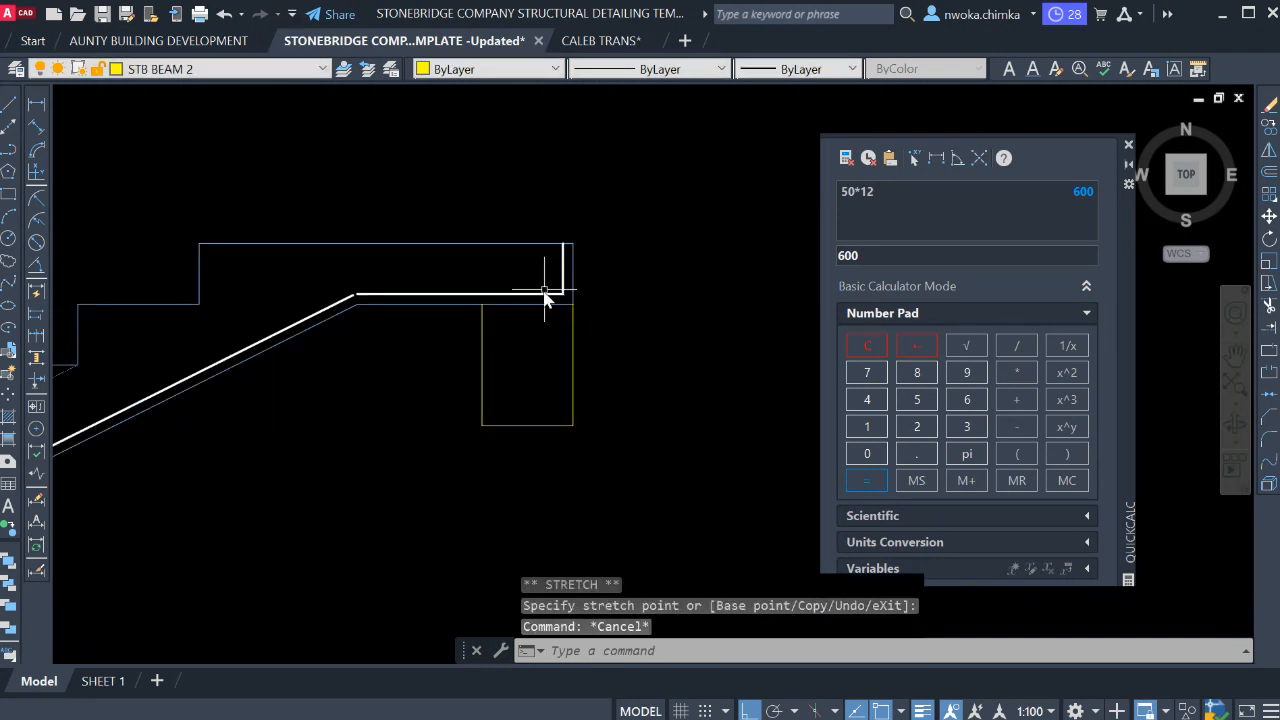
scroll(545, 298, "up", 2)
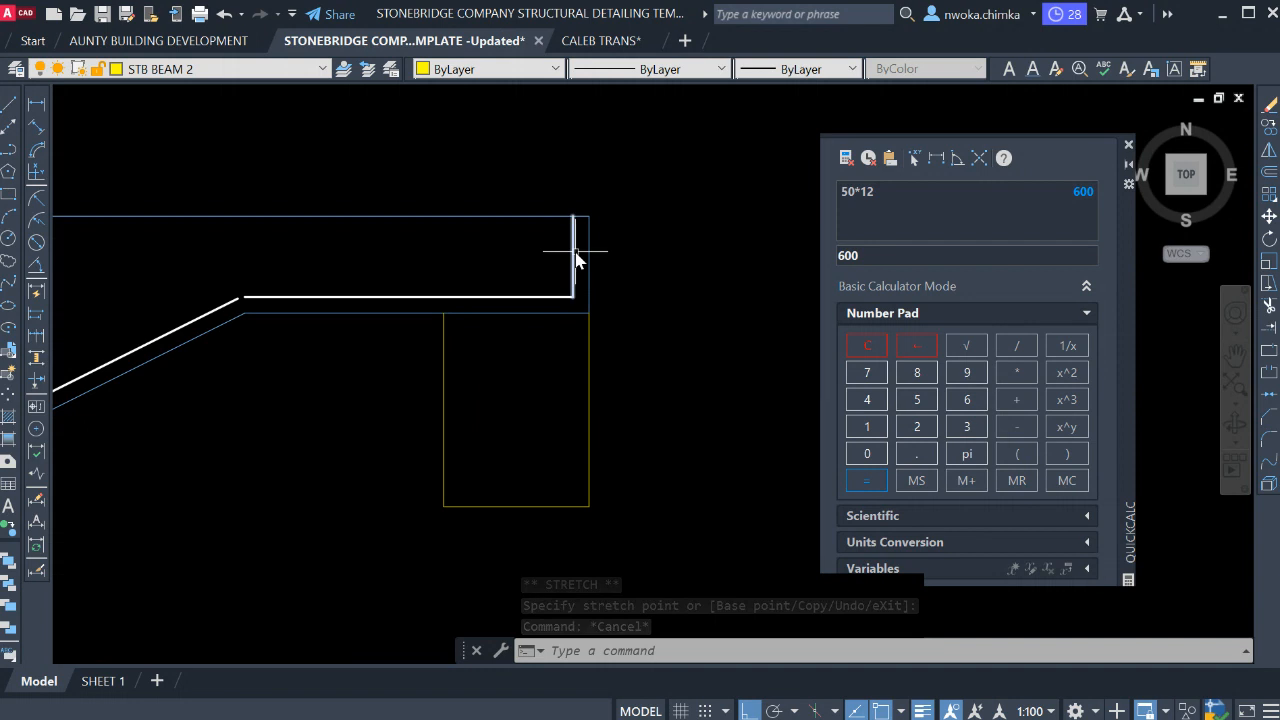
left_click(576, 259)
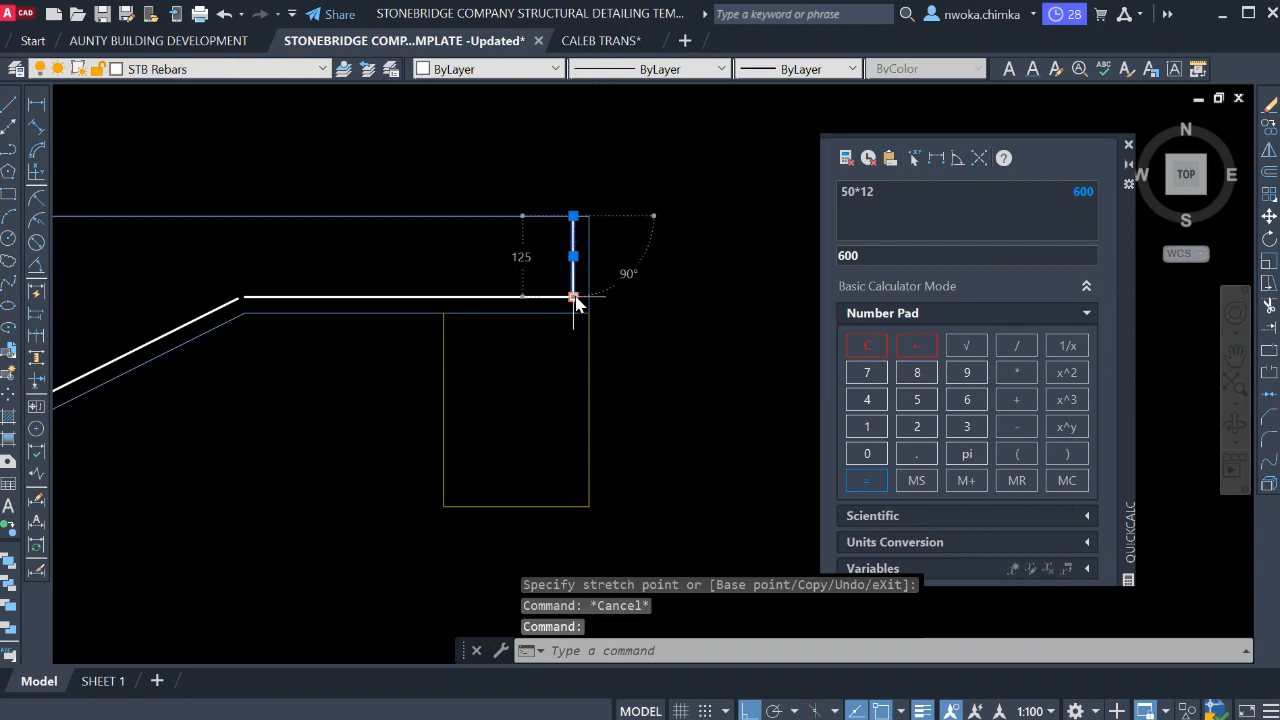
key("Escape")
scroll(730, 265, "down", 2)
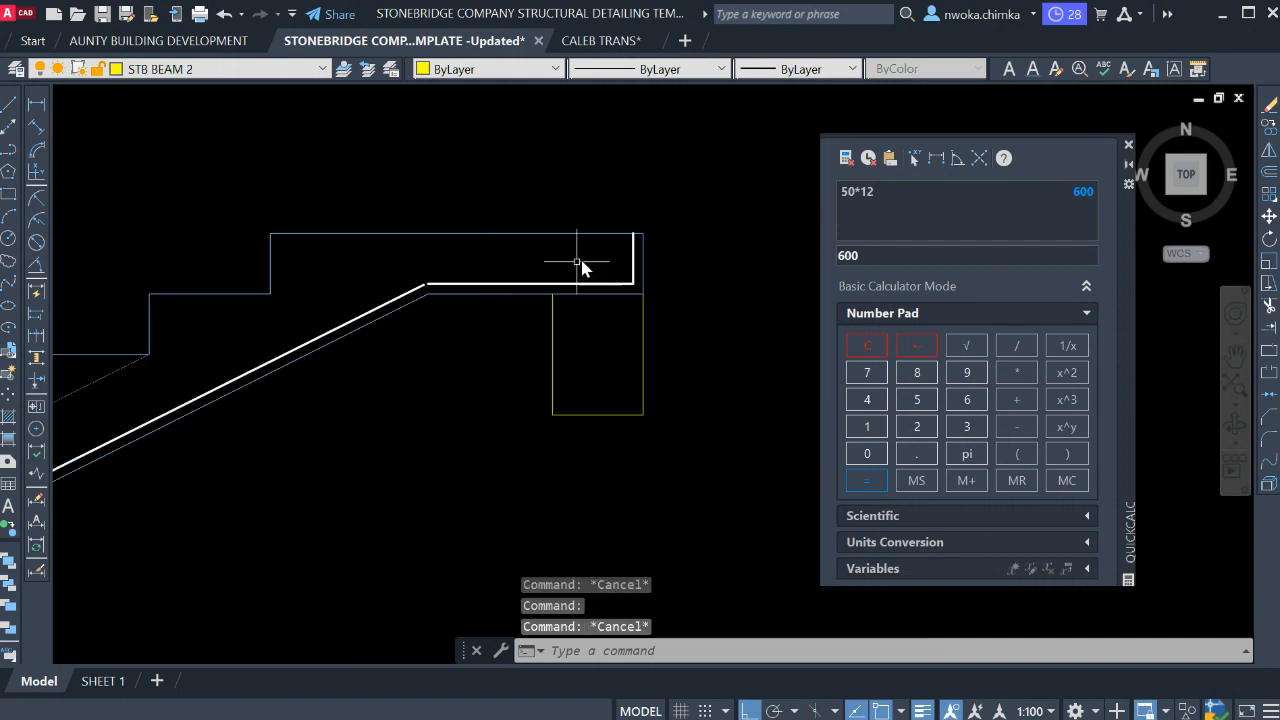
Fillet the landing's horizontal rebar line with the inclined soffit rebar line at radius 0.
type("f")
key("Return")
scroll(434, 280, "up", 4)
left_click(414, 272)
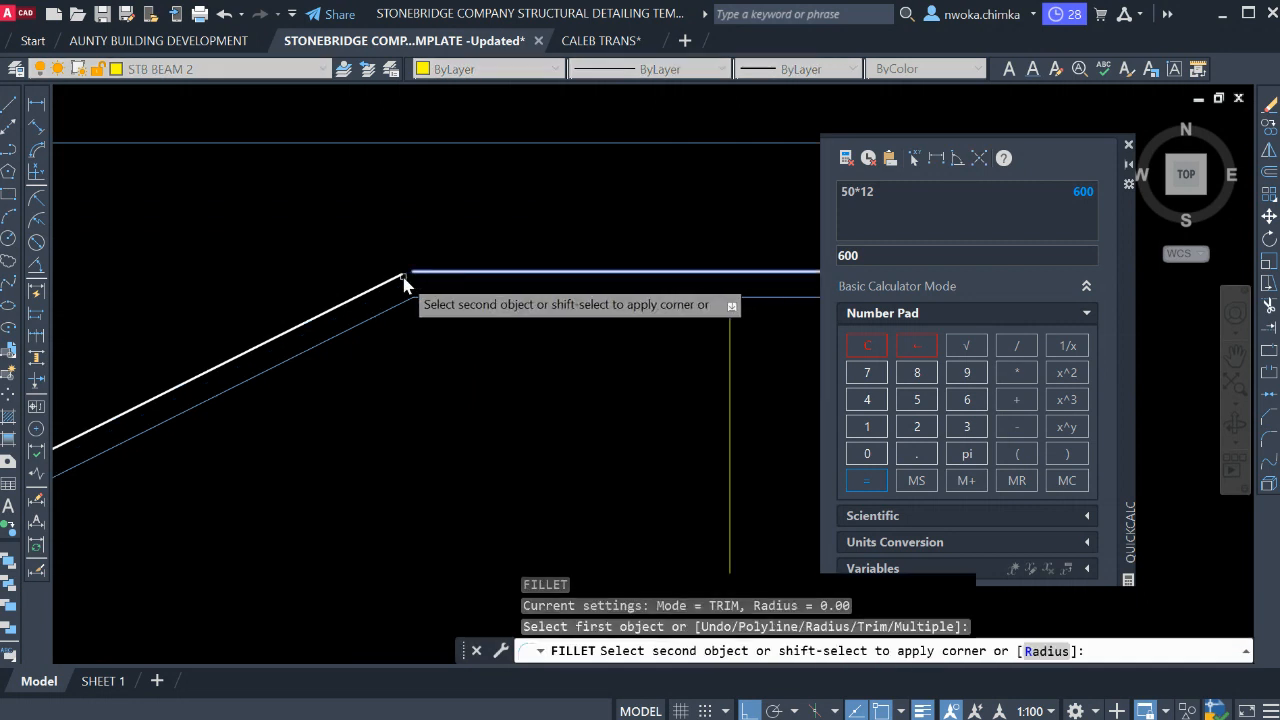
left_click(405, 284)
scroll(651, 251, "down", 2)
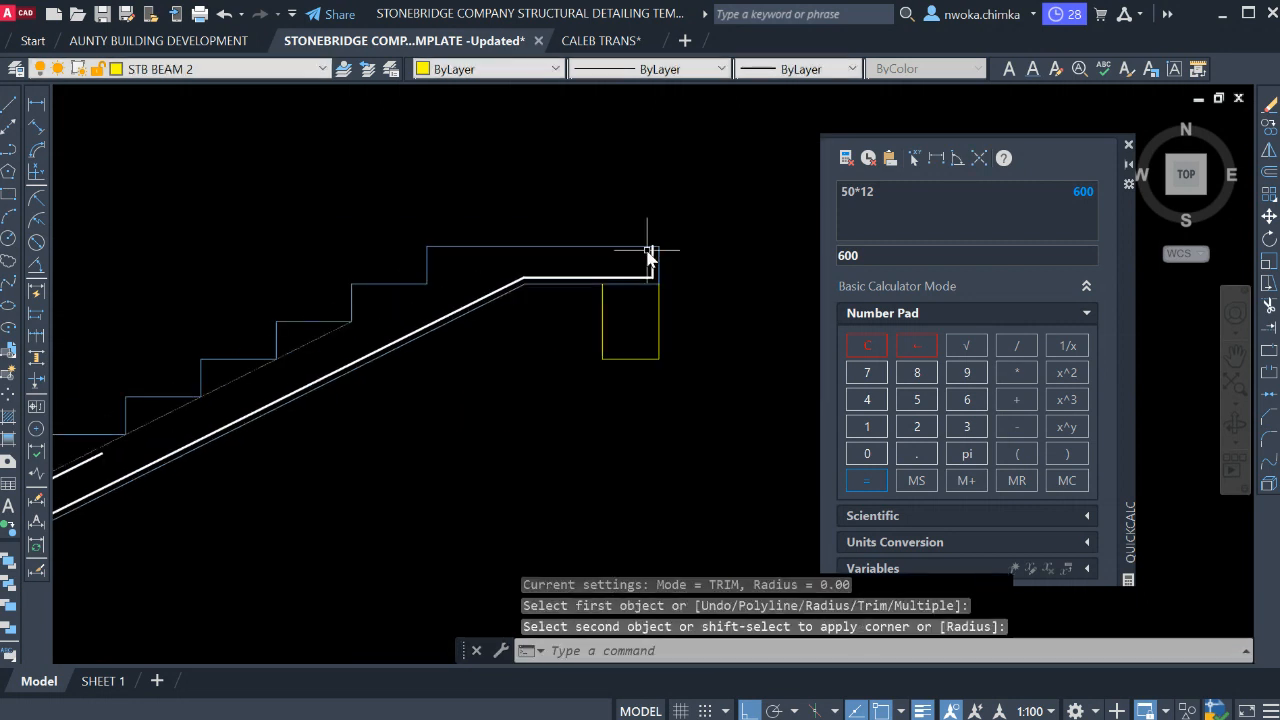
scroll(612, 300, "up", 2)
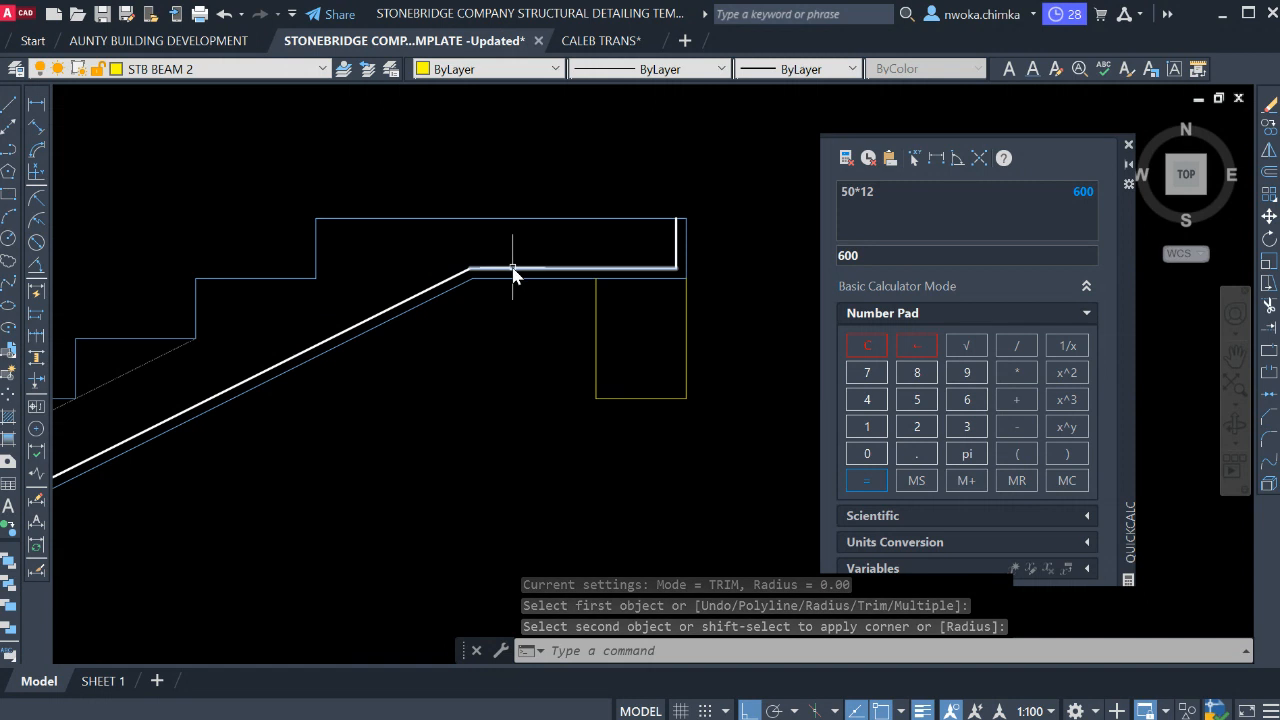
Undo the fillet between the landing's horizontal rebar line and the inclined soffit rebar line.
key("ctrl+z")
key("ctrl+z")
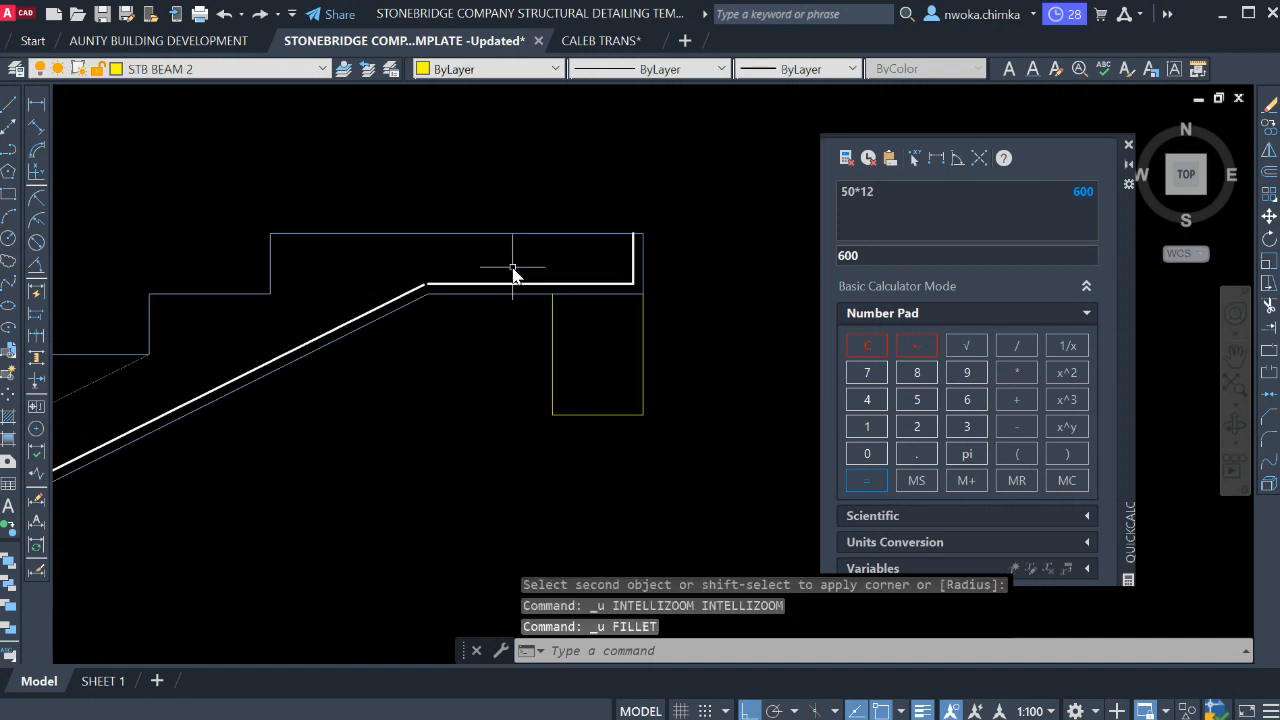
Offset the upper landing's top edge 25 mm downward into the slab.
middle_click_drag(509, 276, 586, 277)
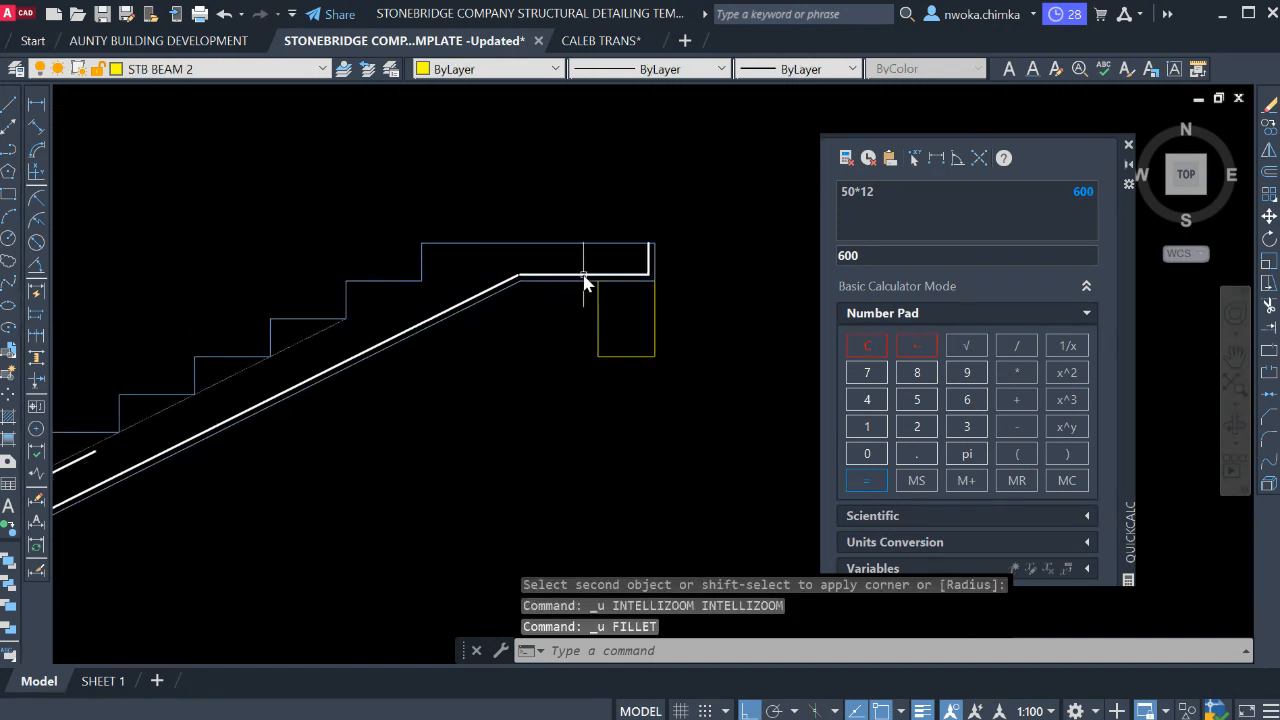
scroll(572, 221, "up", 2)
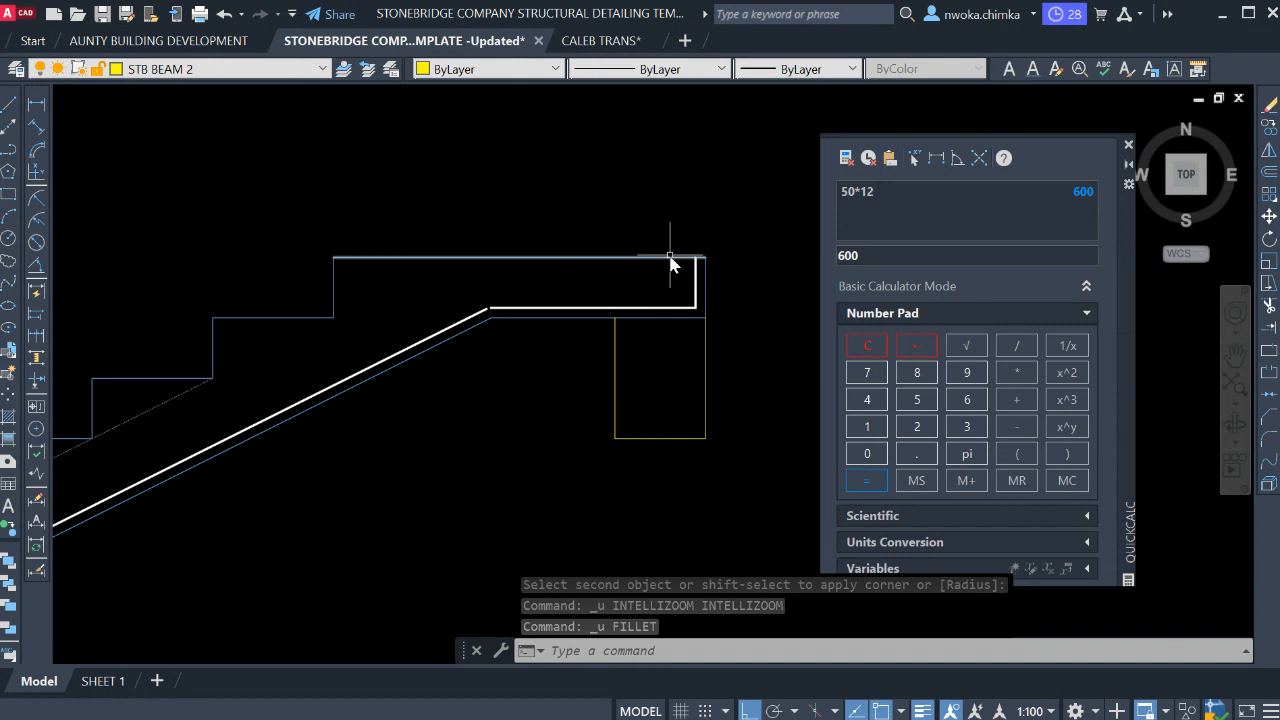
scroll(668, 265, "up", 2)
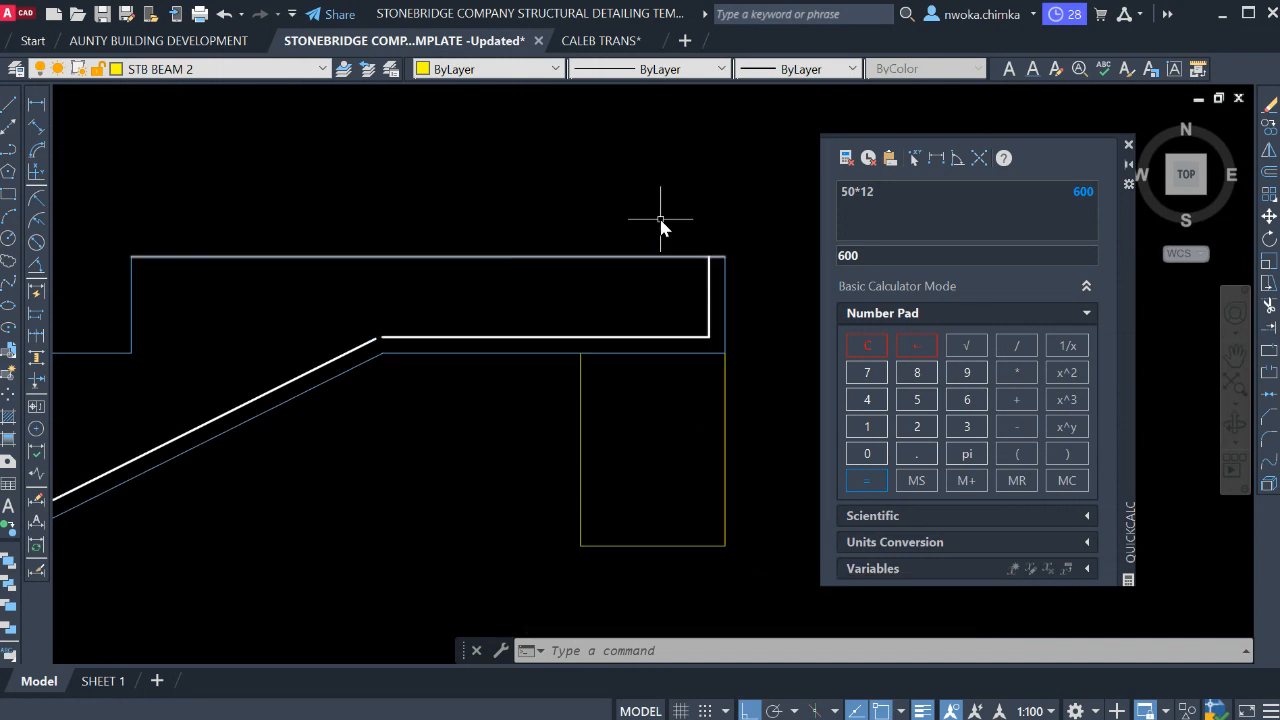
type("o")
key("Return")
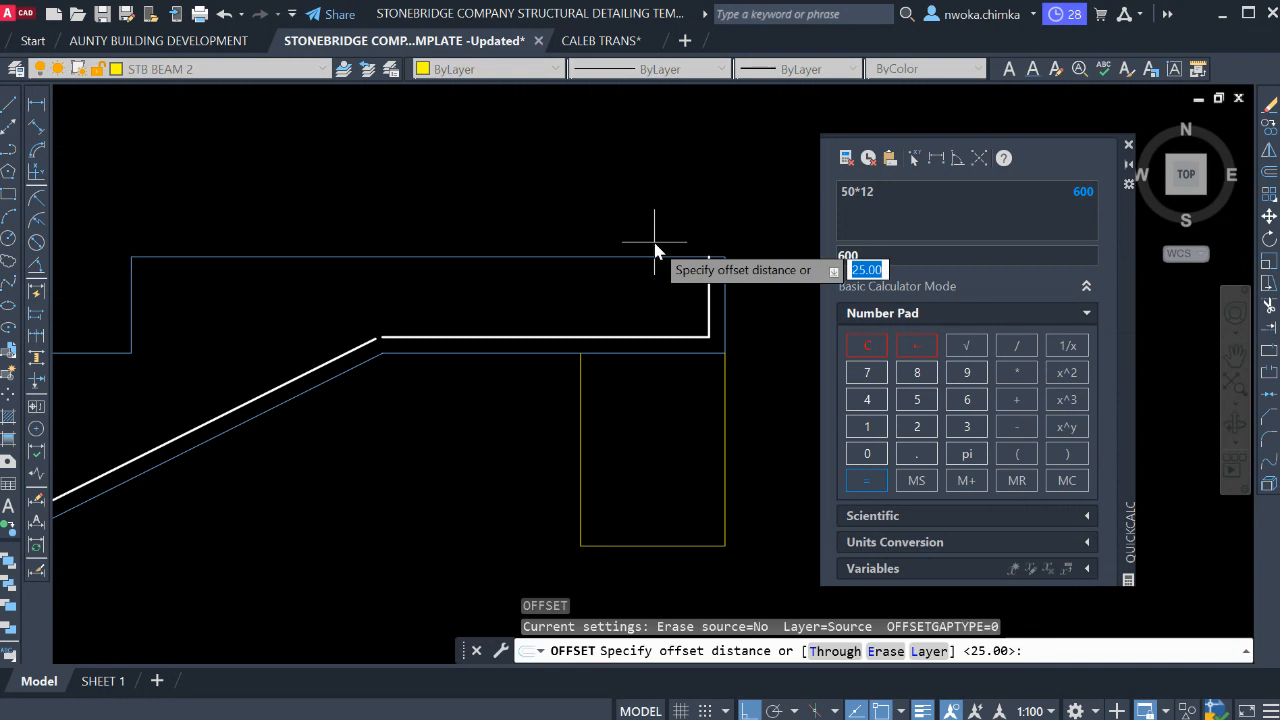
type("25")
key("Return")
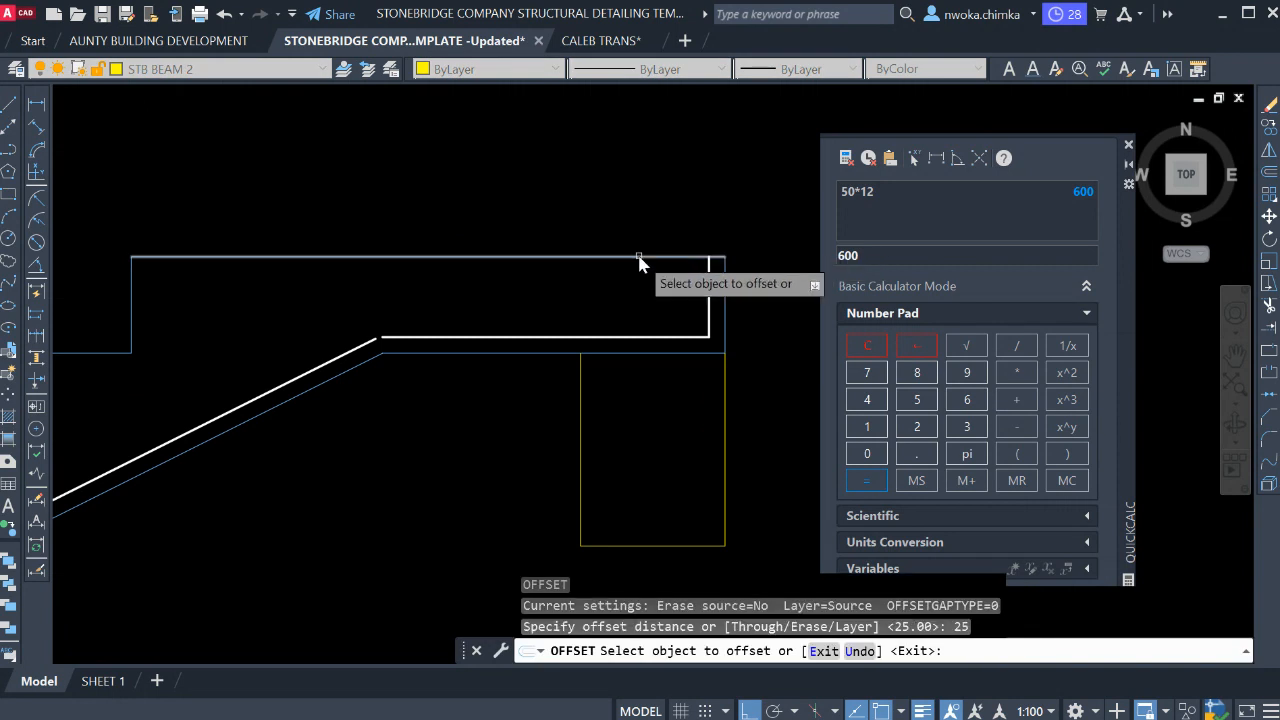
left_click(637, 257)
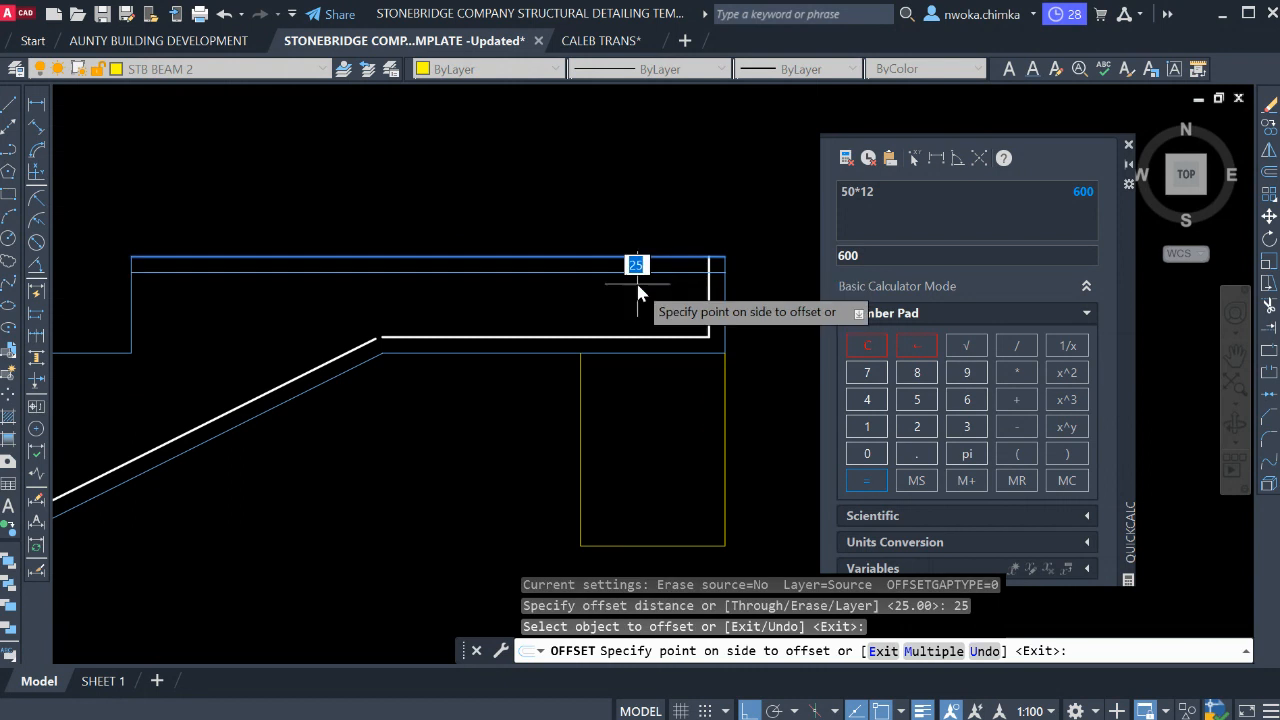
left_click(637, 297)
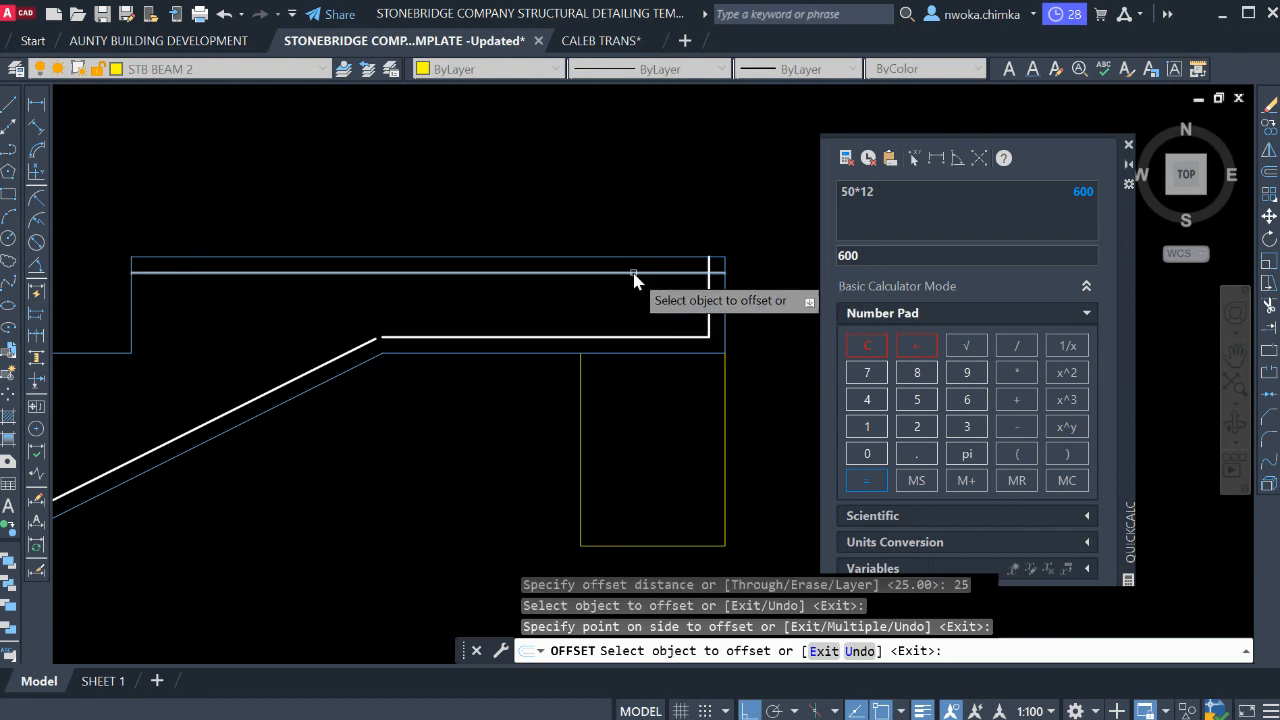
Erase the offset line below the landing's top edge.
key("Escape")
left_click(636, 271)
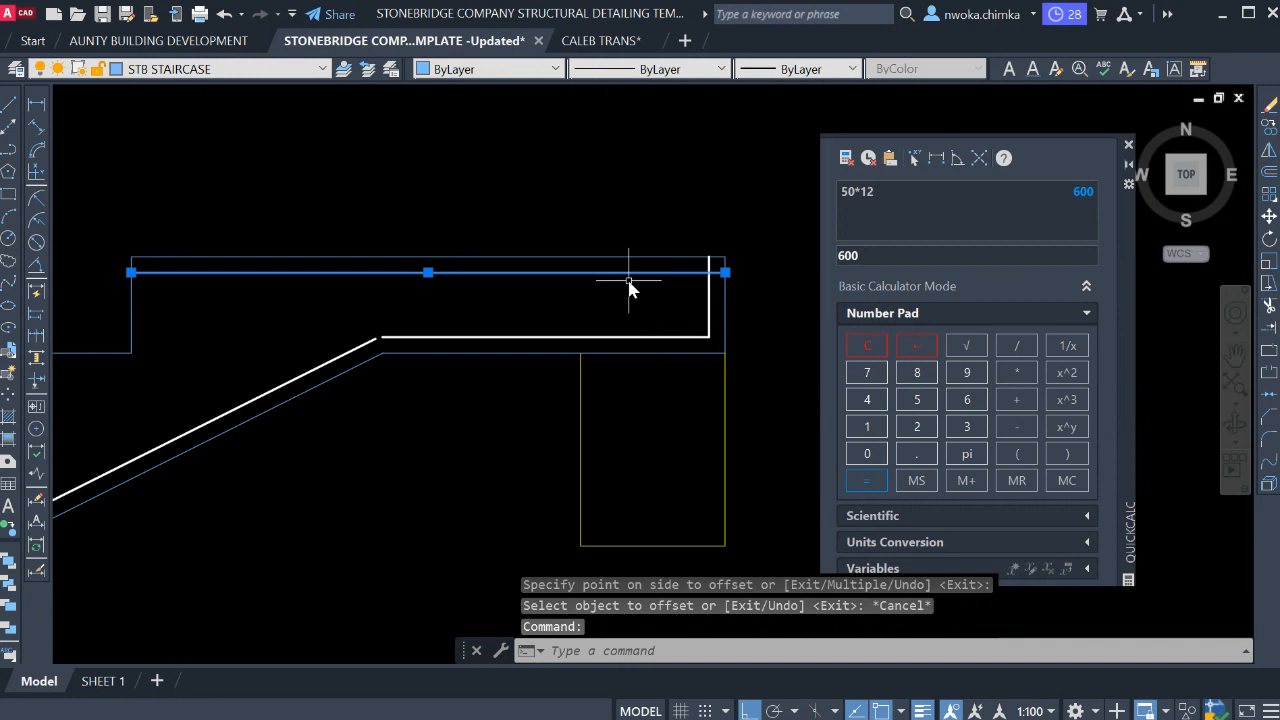
type("E")
key("Return")
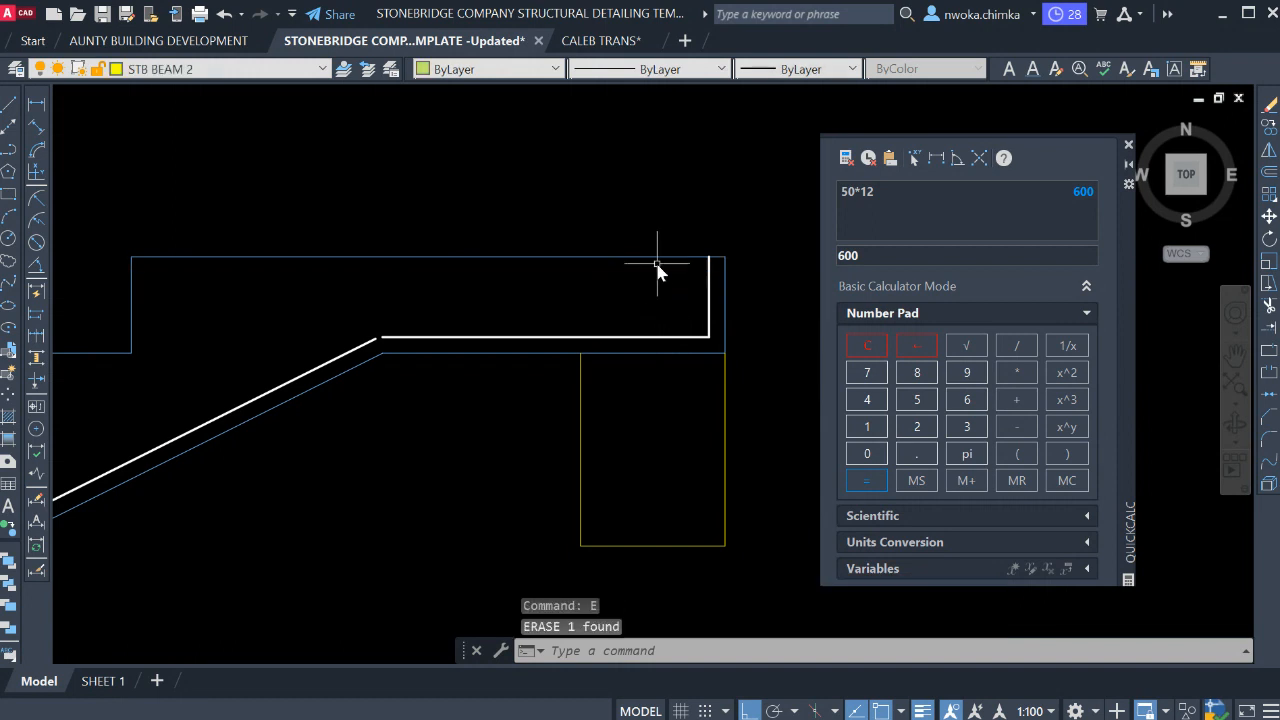
key("Return")
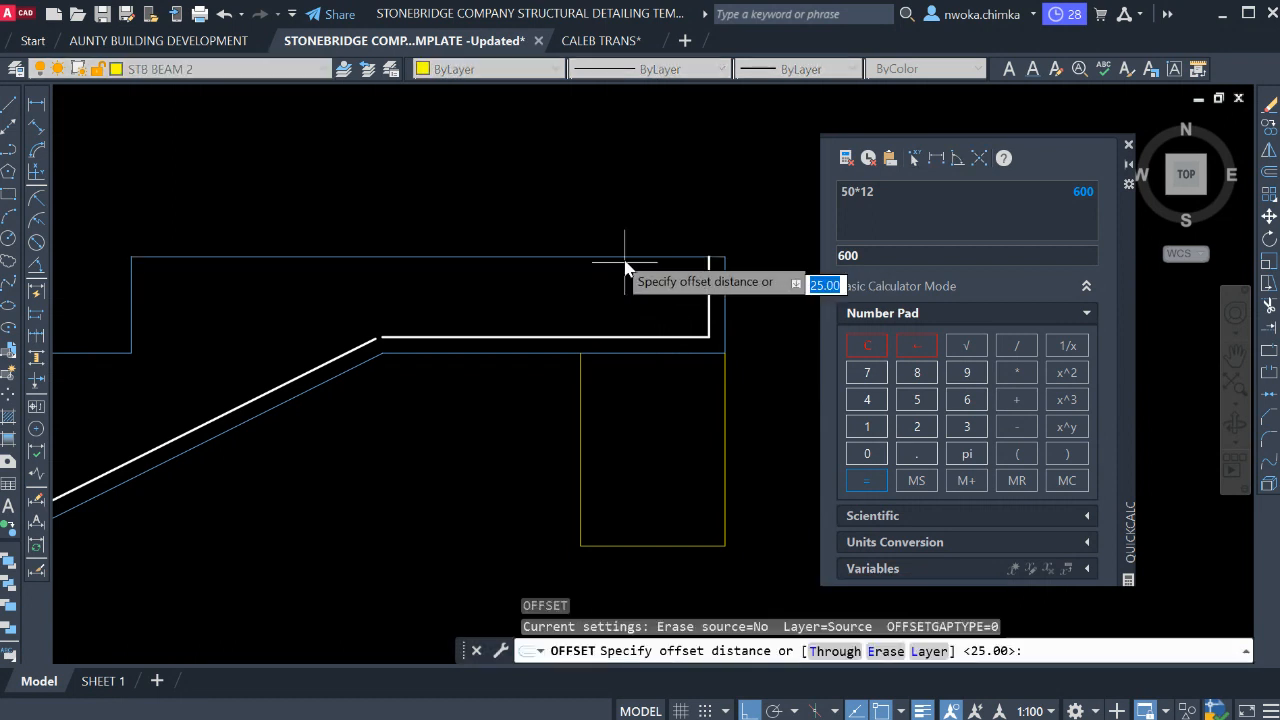
key("Escape")
Compare the original stair sections with the Section B-B and Section C-C copies, checking their landings.
scroll(636, 262, "down", 5)
scroll(324, 280, "up", 6)
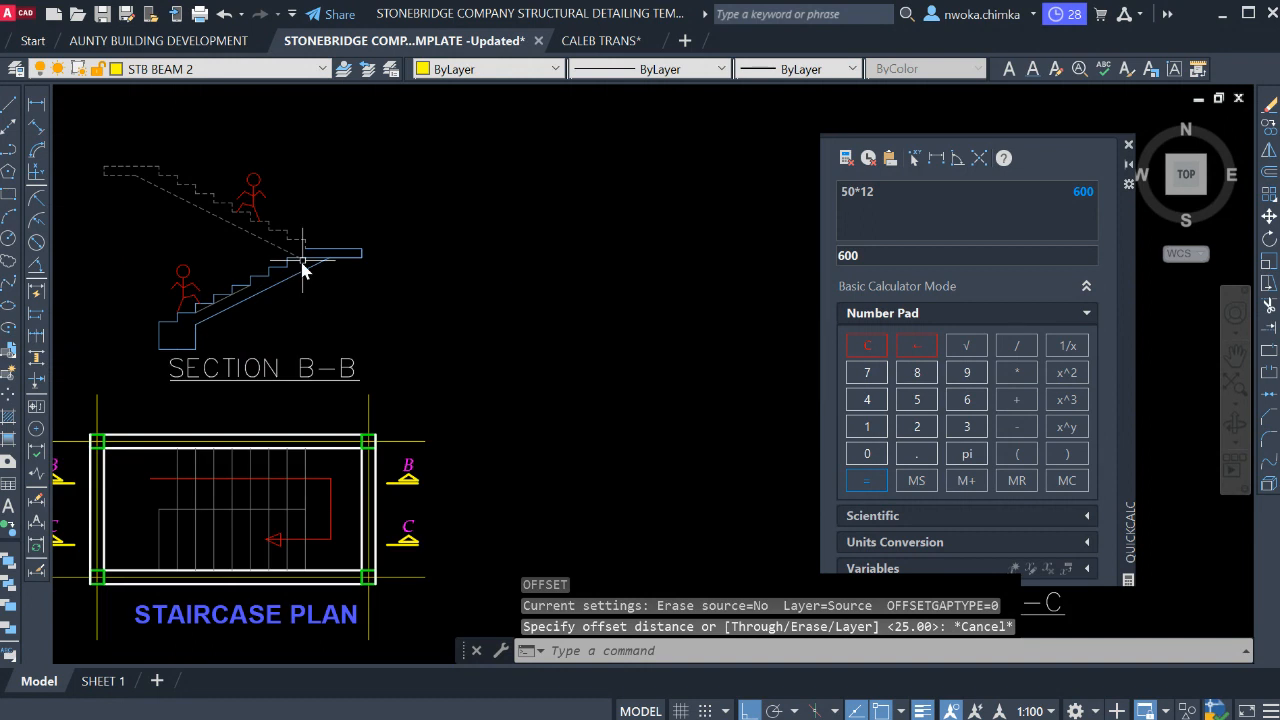
scroll(431, 242, "down", 5)
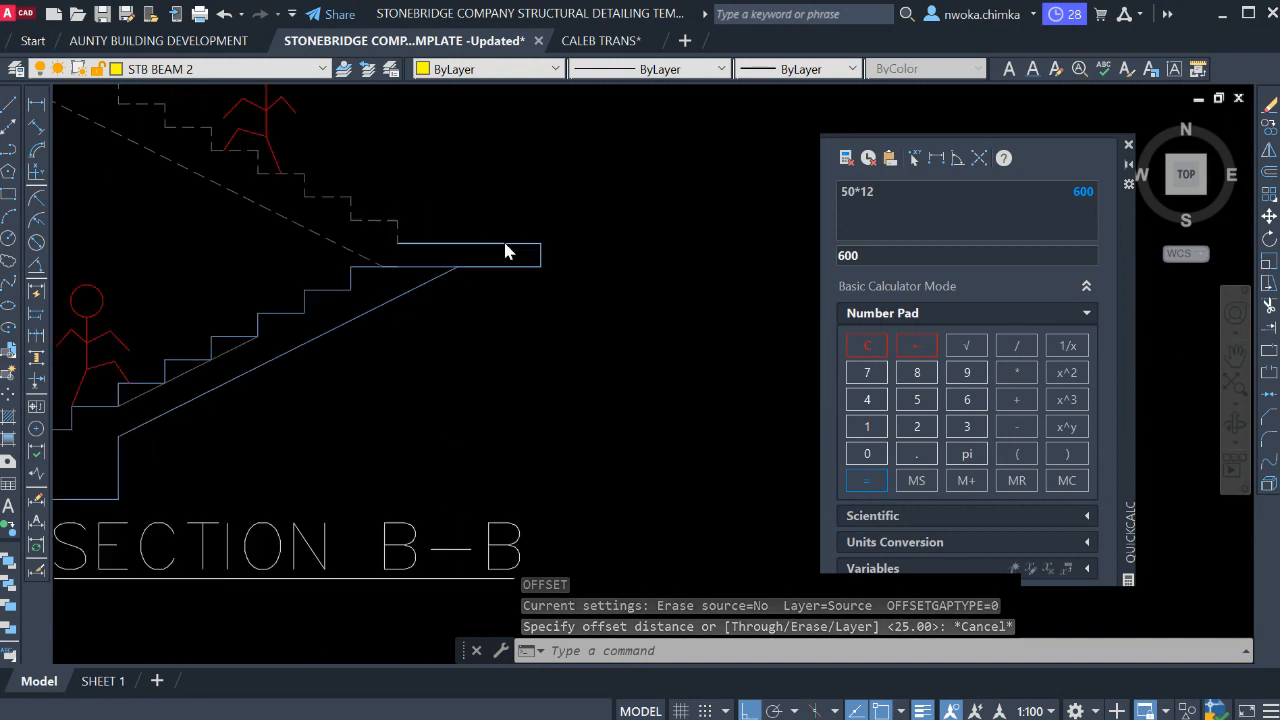
middle_click_drag(738, 341, 571, 329)
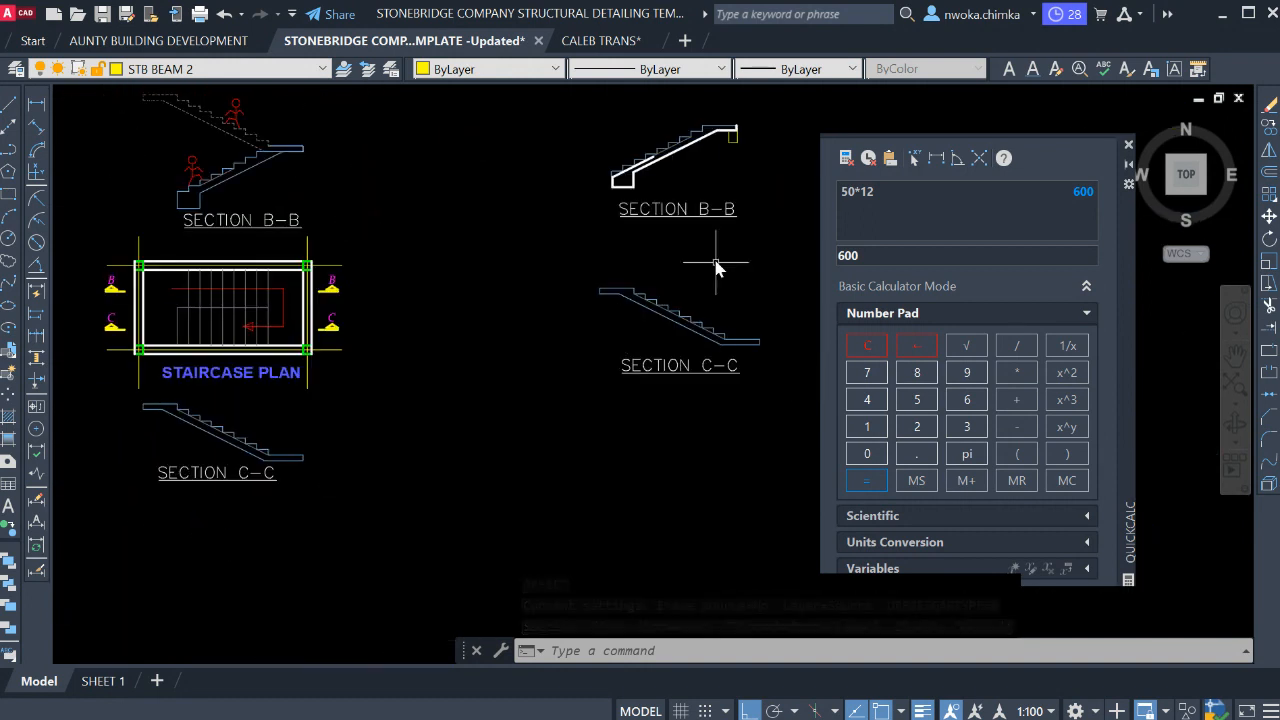
middle_click_drag(739, 346, 649, 360)
scroll(649, 358, "up", 5)
scroll(560, 330, "down", 4)
middle_click_drag(580, 251, 580, 328)
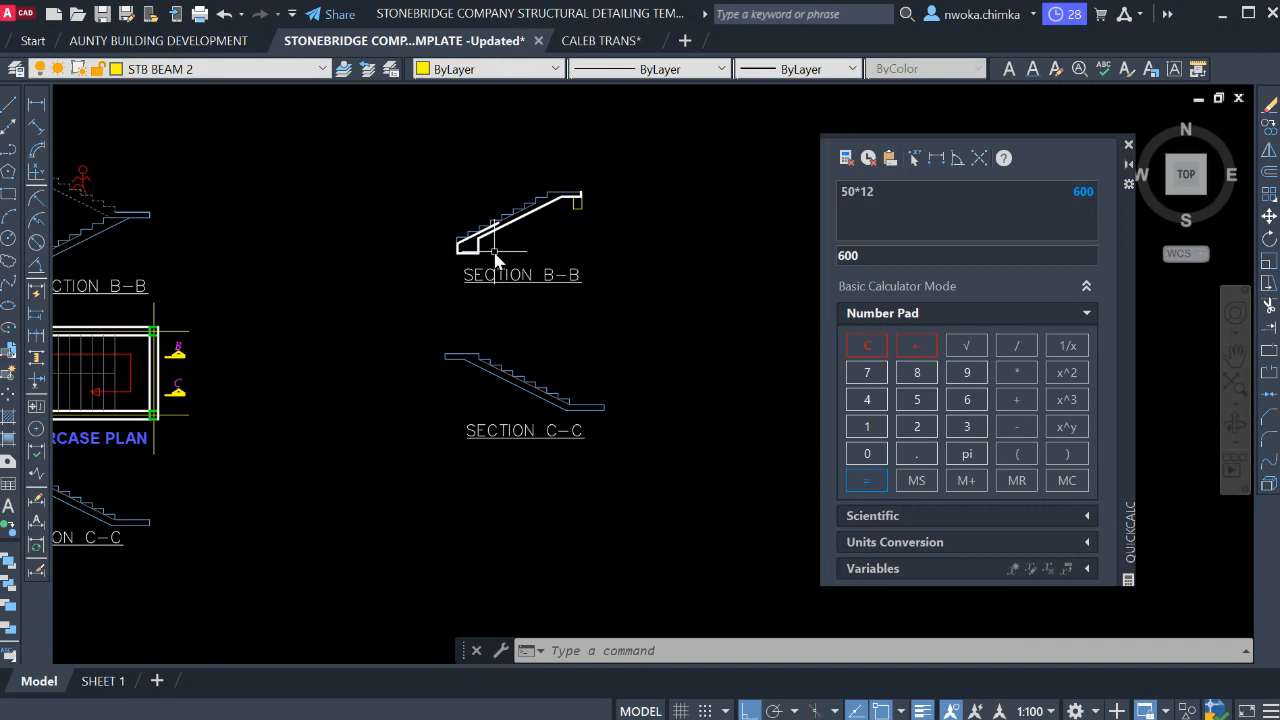
scroll(504, 243, "up", 3)
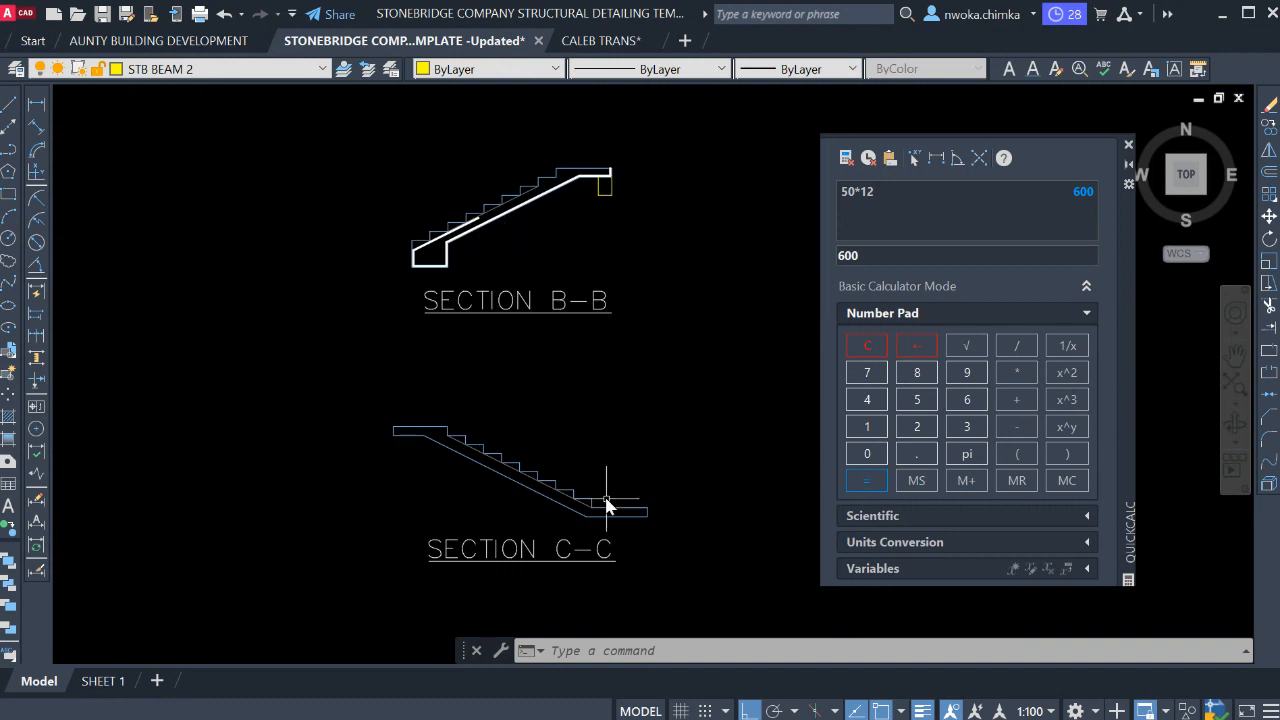
middle_click_drag(566, 357, 566, 420)
scroll(629, 251, "up", 5)
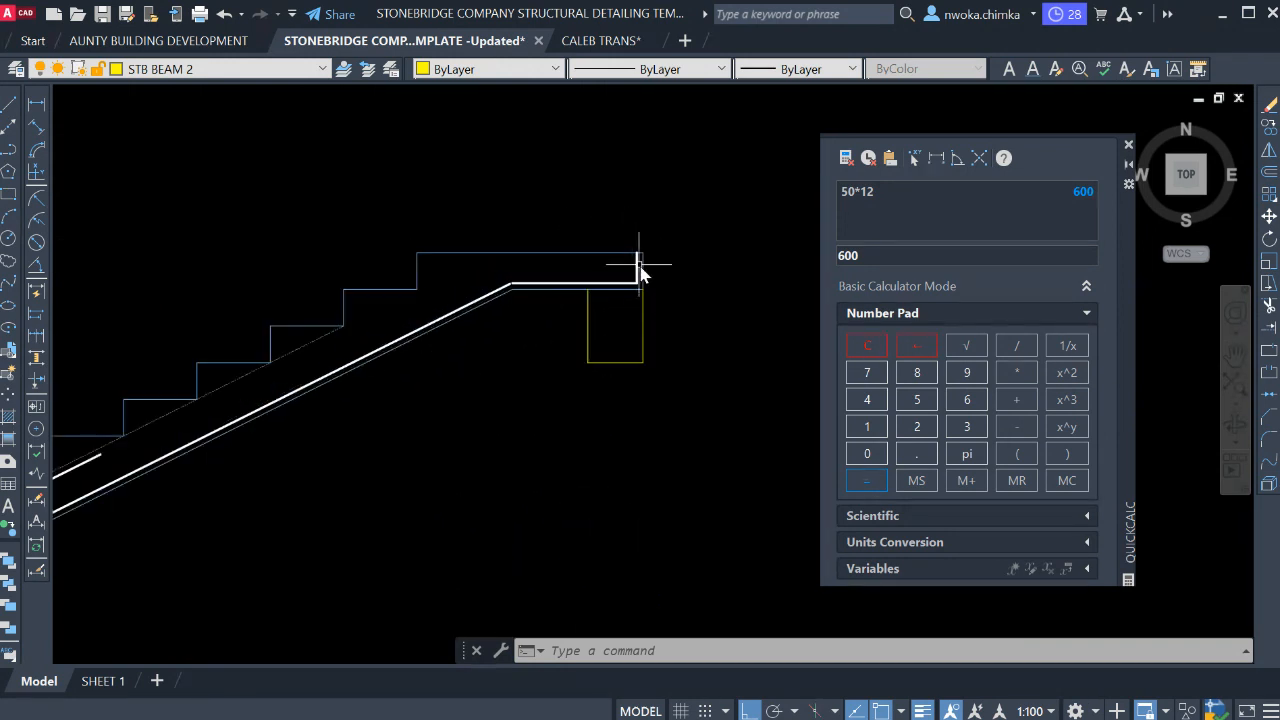
scroll(655, 265, "down", 5)
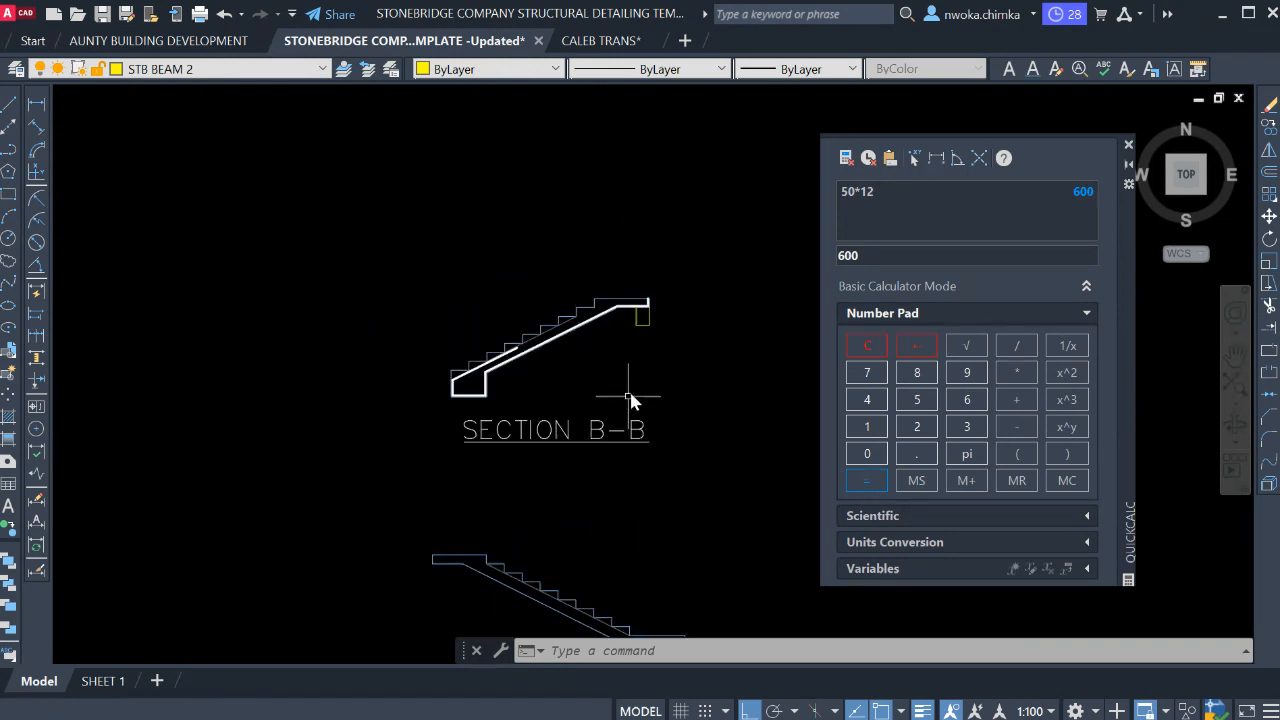
middle_click_drag(680, 537, 680, 423)
scroll(673, 470, "up", 6)
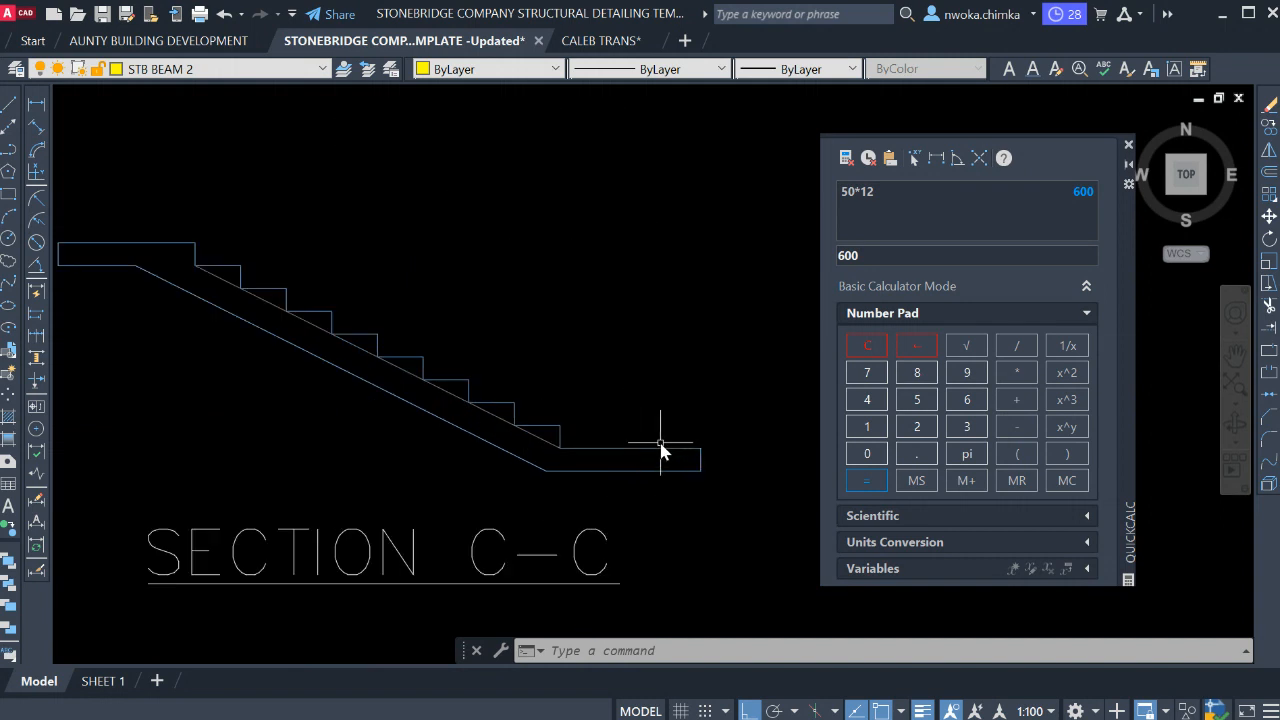
scroll(657, 462, "up", 2)
scroll(629, 366, "down", 4)
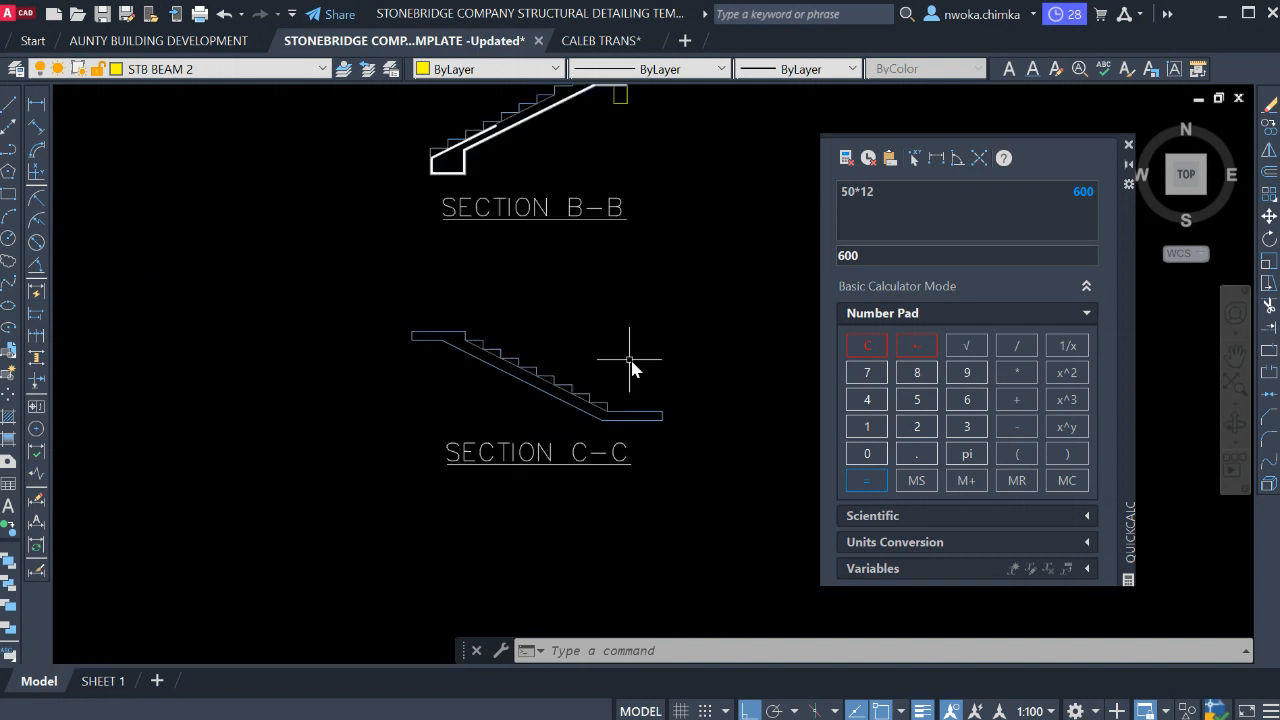
Offset the upper landing's top edge in Section B-B 12 mm downward into the slab.
scroll(614, 257, "up", 5)
scroll(688, 282, "up", 2)
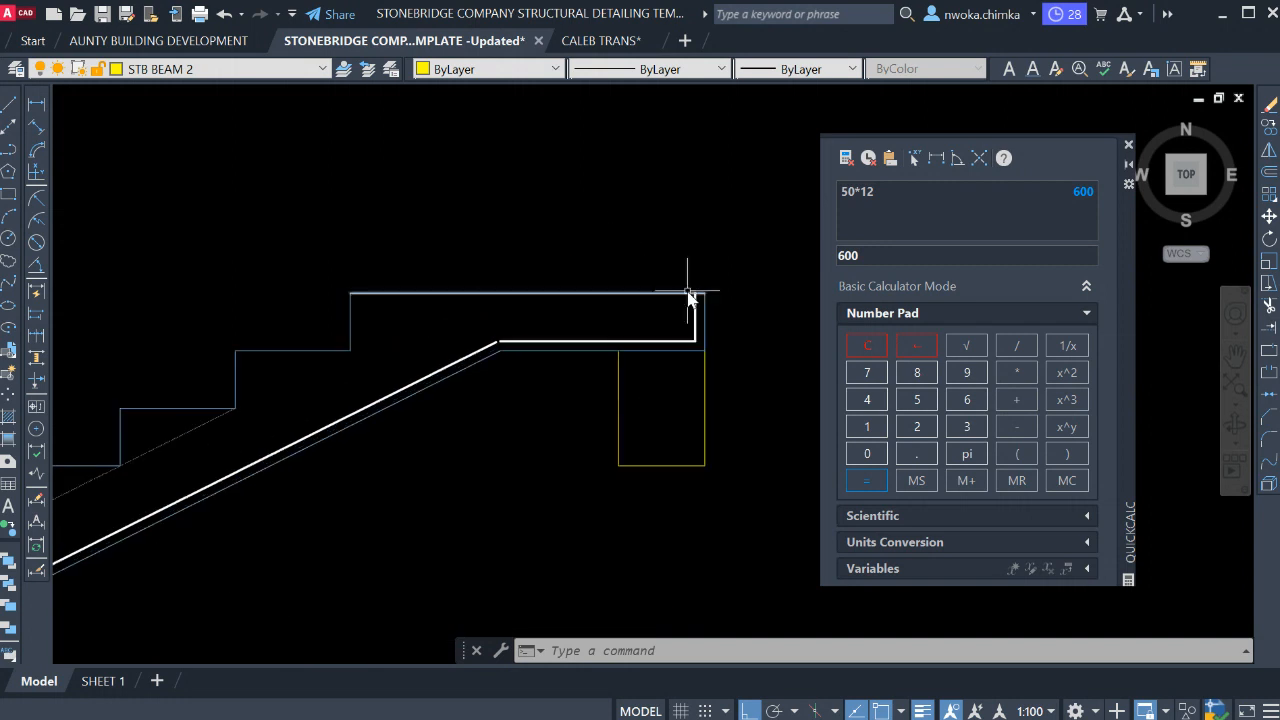
scroll(686, 286, "down", 2)
scroll(683, 290, "up", 2)
type("o")
key("Return")
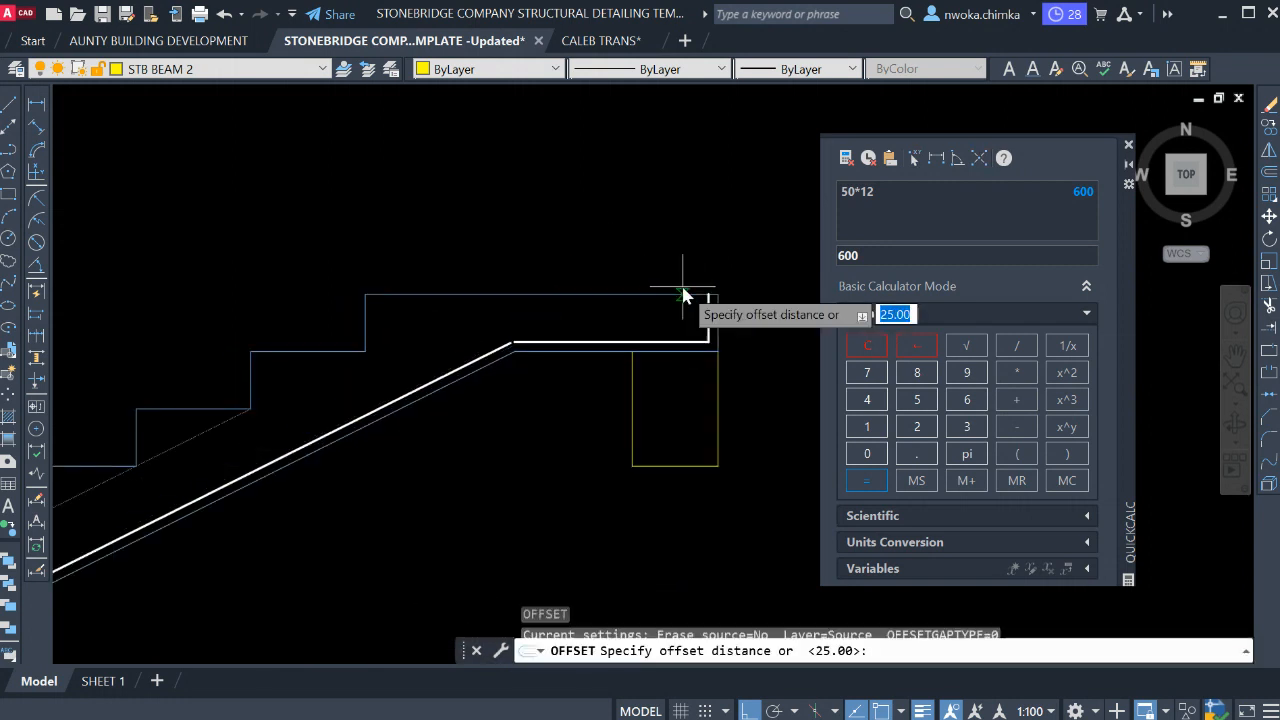
type("1")
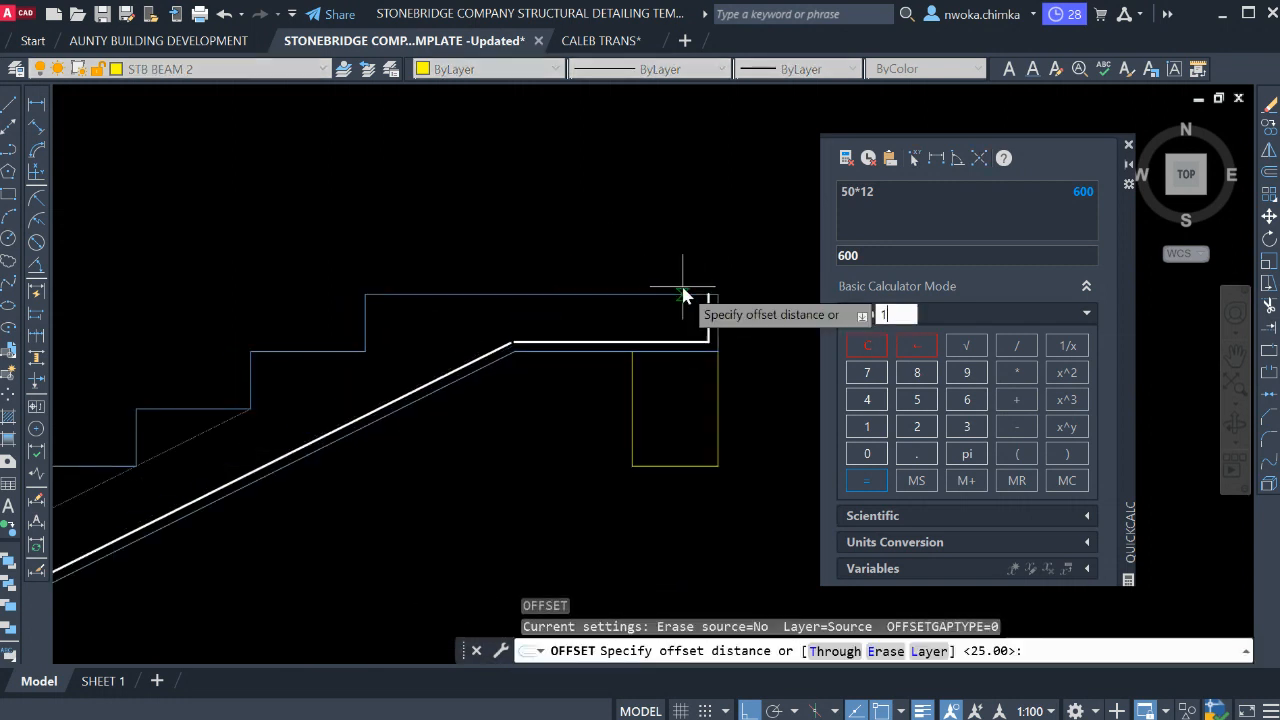
type("2")
key("Return")
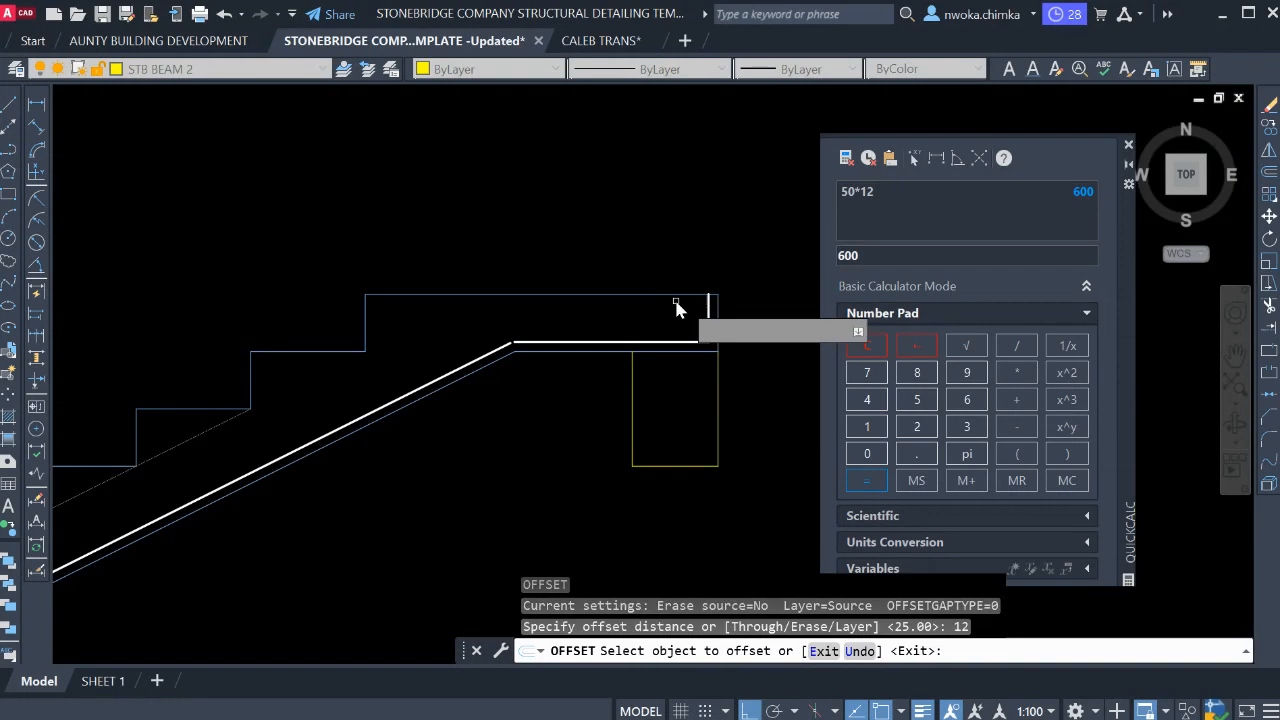
left_click(684, 296)
left_click(678, 326)
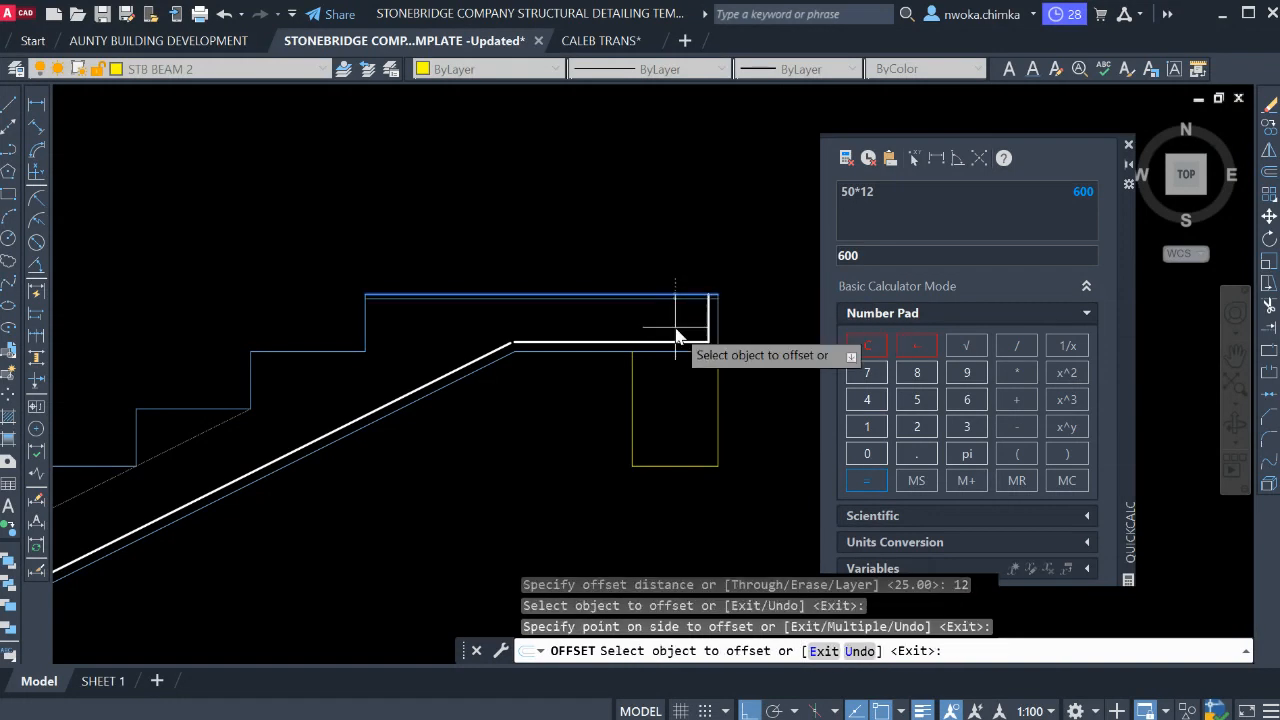
scroll(692, 296, "up", 4)
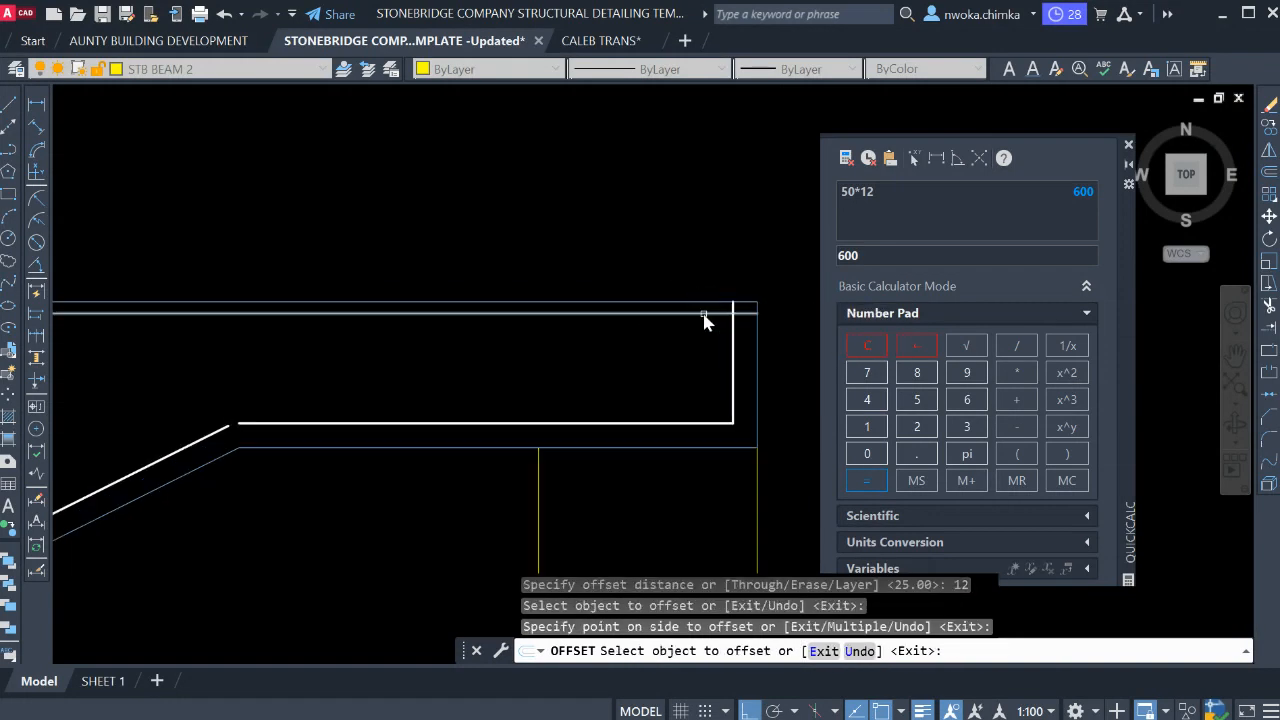
key("Escape")
Match the offset line's properties to the landing's vertical rebar line.
scroll(707, 307, "up", 2)
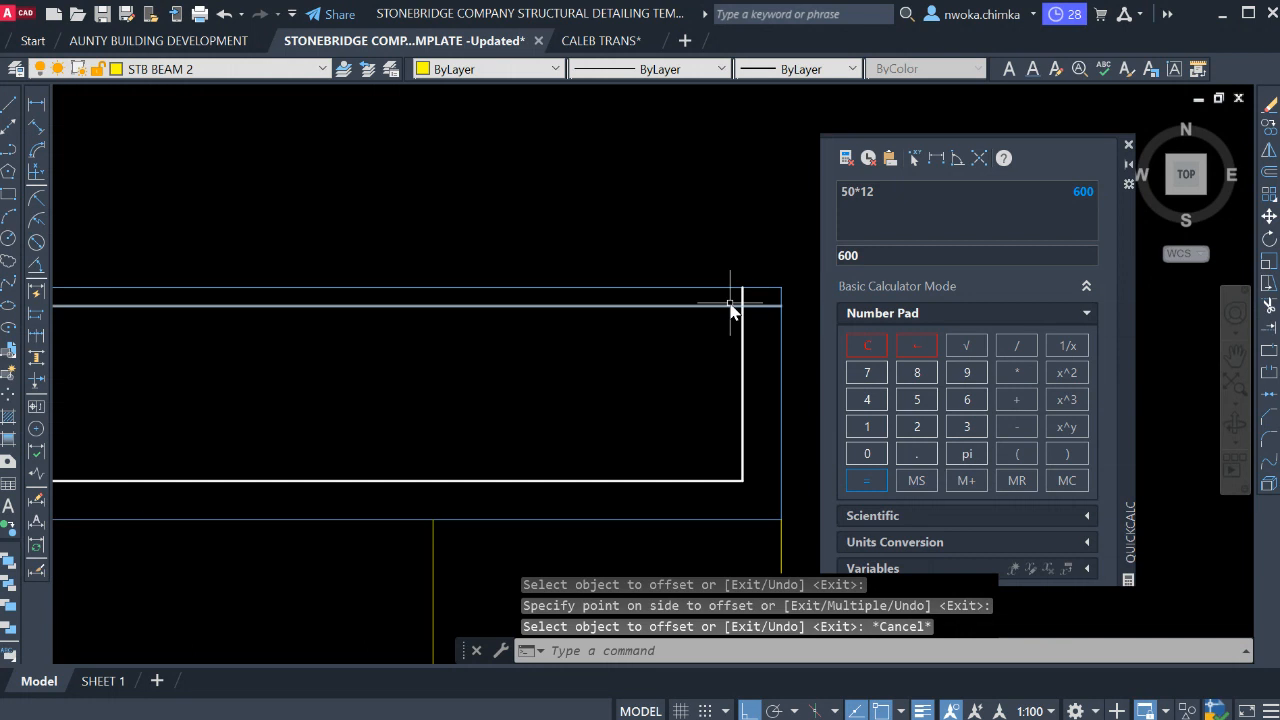
type("M")
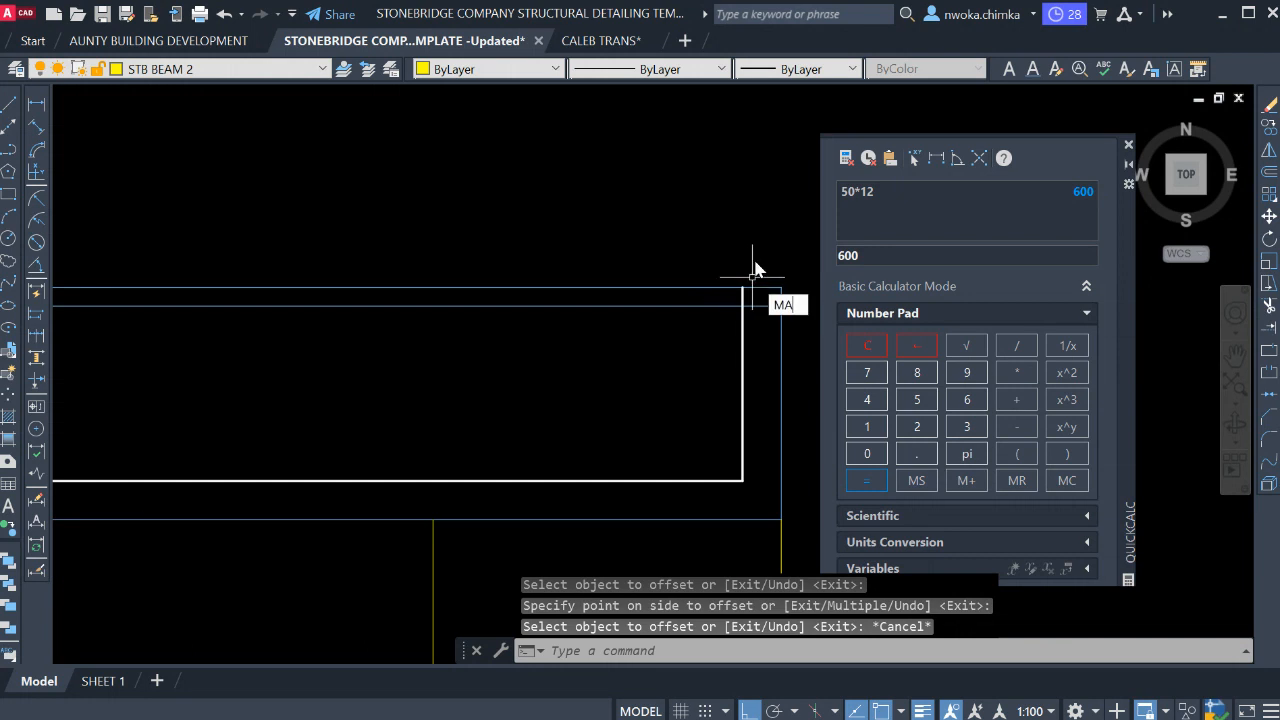
type("A")
key("Return")
left_click(741, 318)
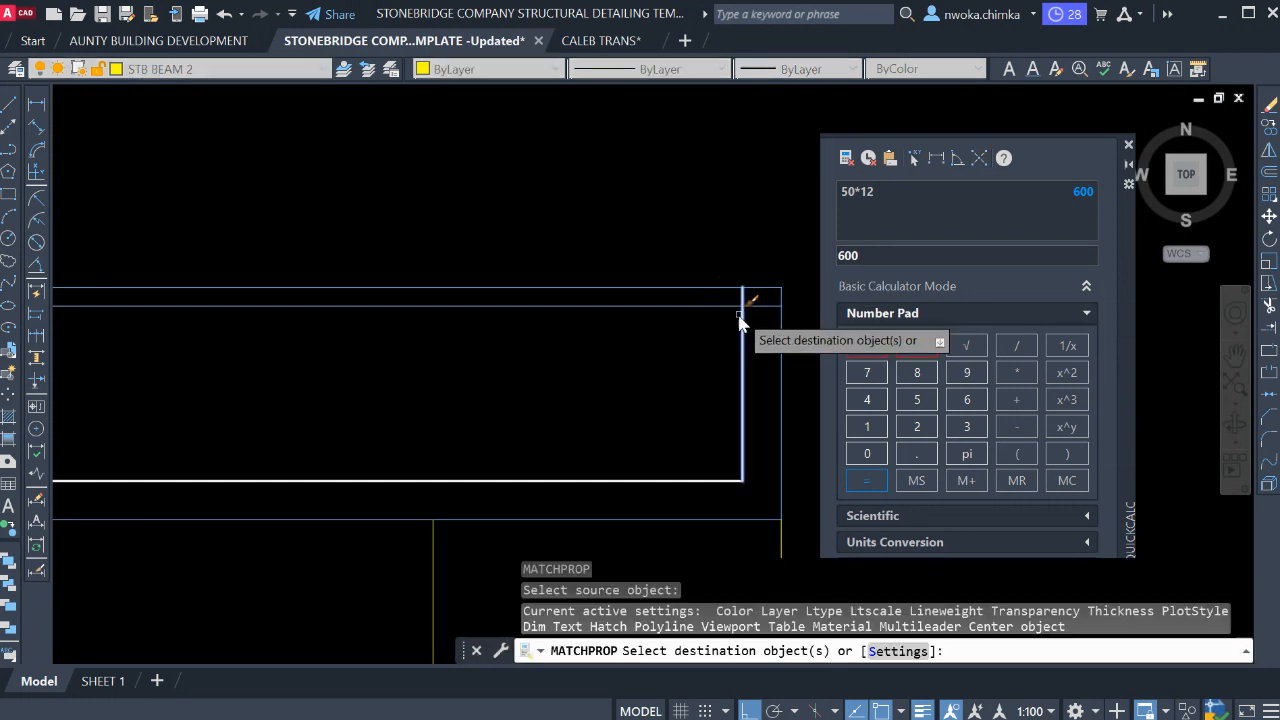
left_click(738, 305)
key("Escape")
Fillet the landing's top rebar line with the vertical end rebar line at radius 0.
type("F")
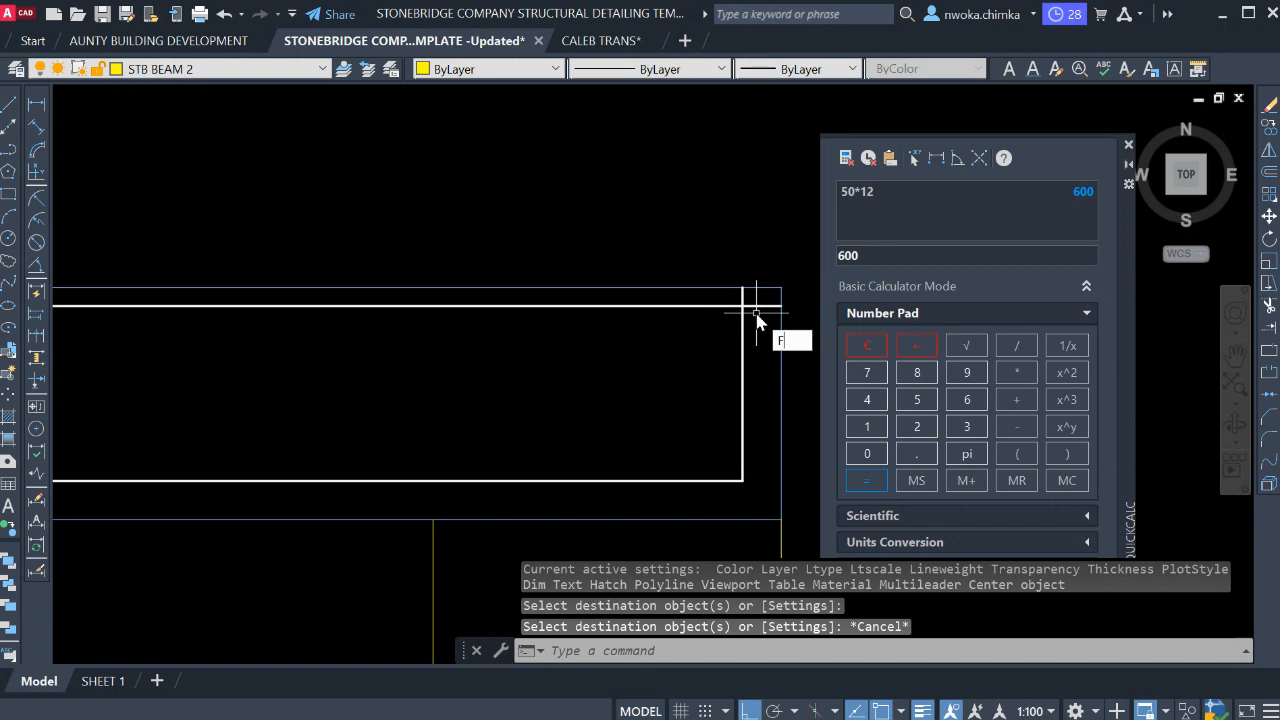
key("Return")
left_click(736, 306)
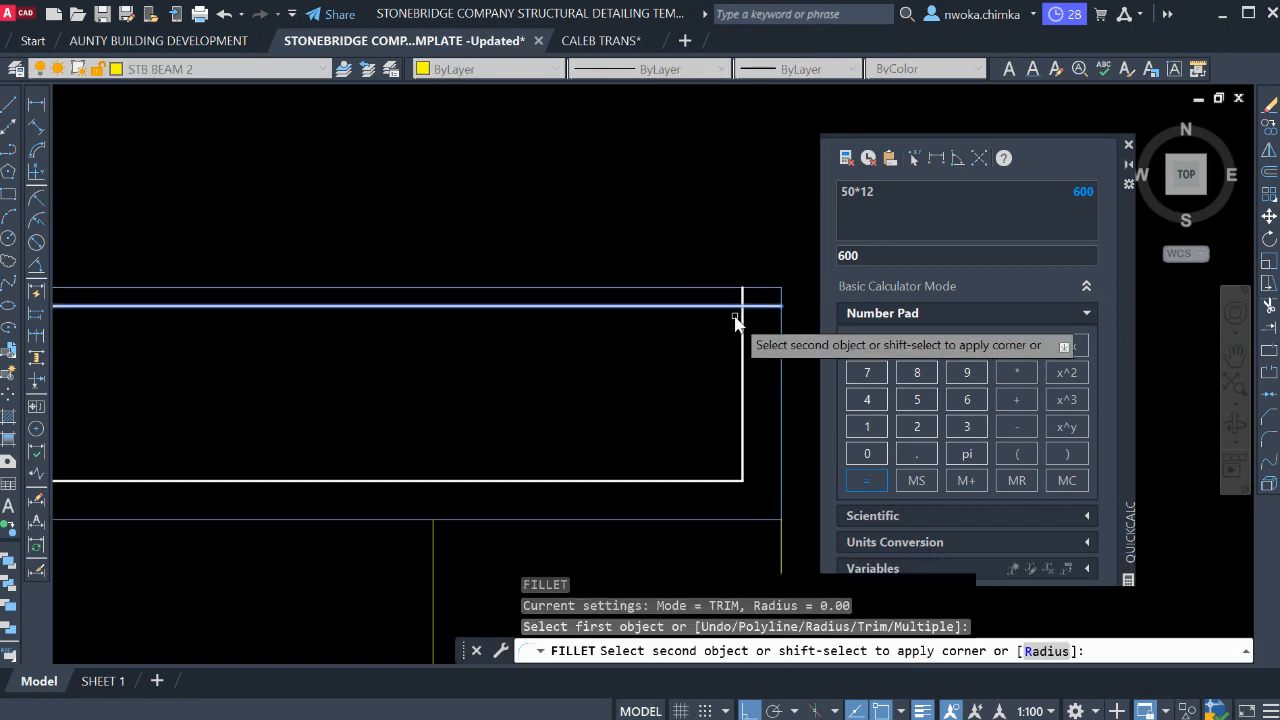
left_click(742, 330)
key("Escape")
scroll(700, 271, "down", 4)
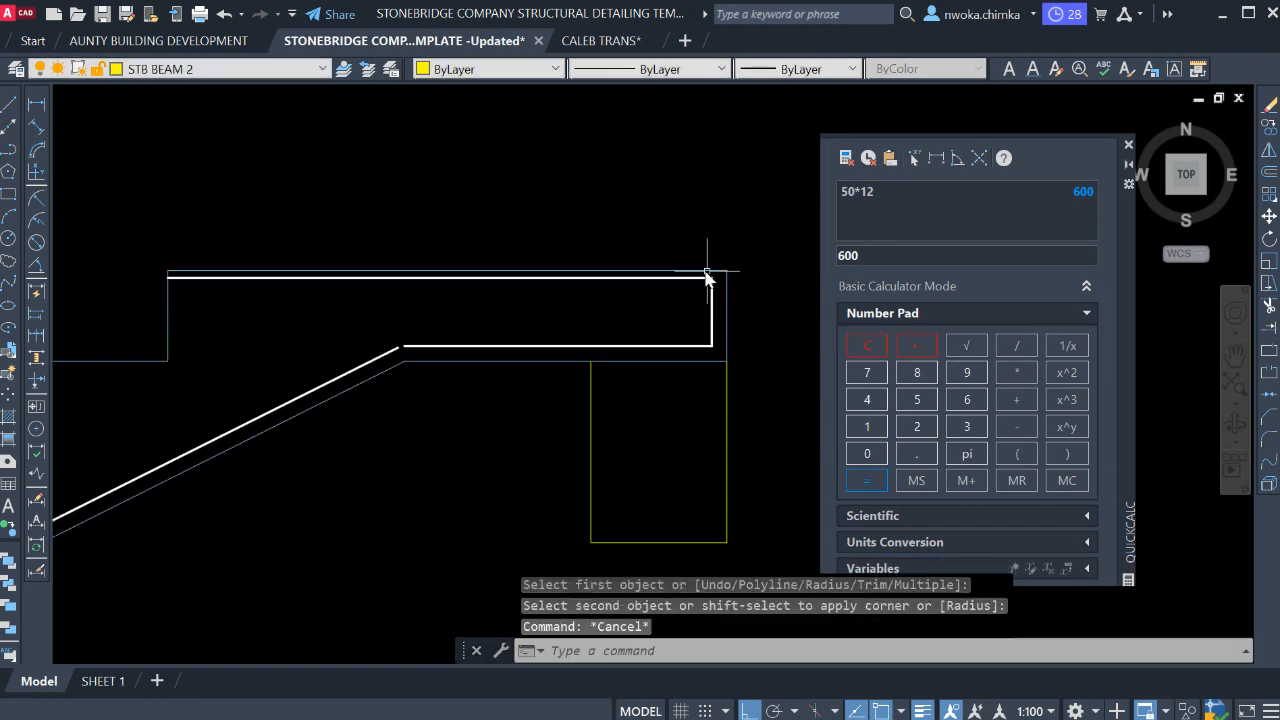
Stretch the lower end of the landing's vertical rebar line 250 mm straight down into the beam in Section B-B.
scroll(690, 277, "up", 2)
left_click(711, 305)
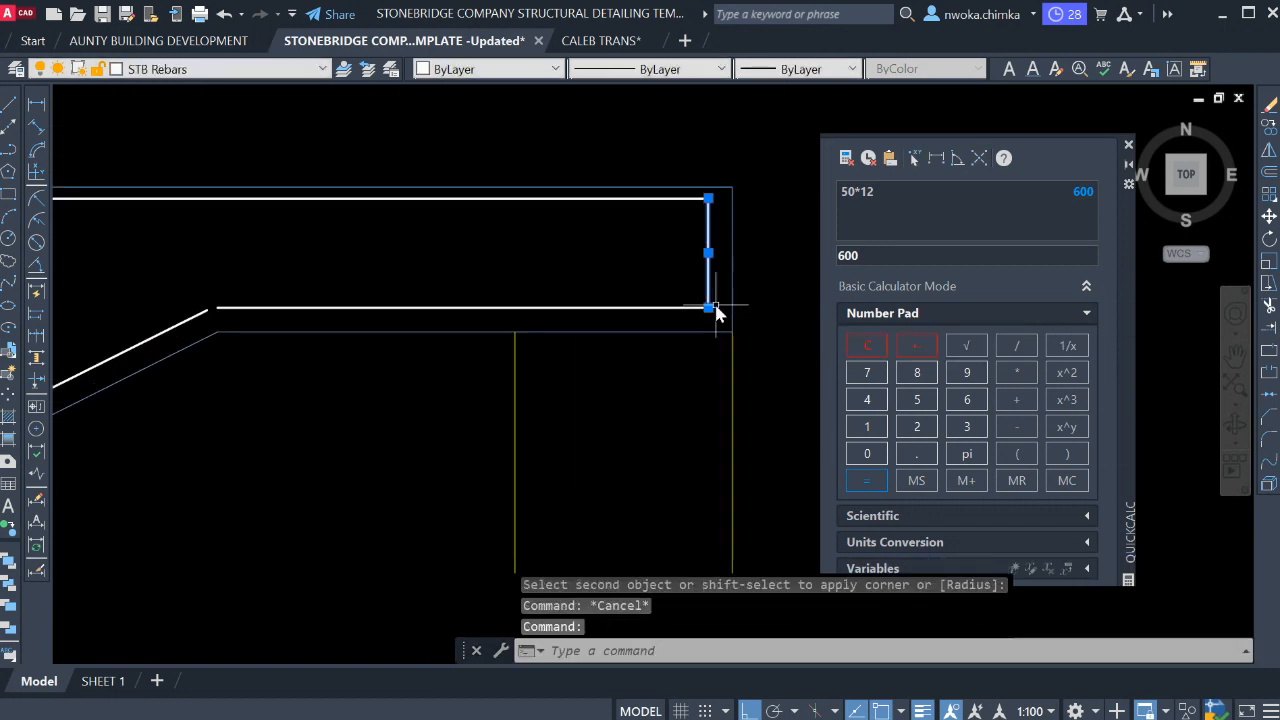
left_click(709, 308)
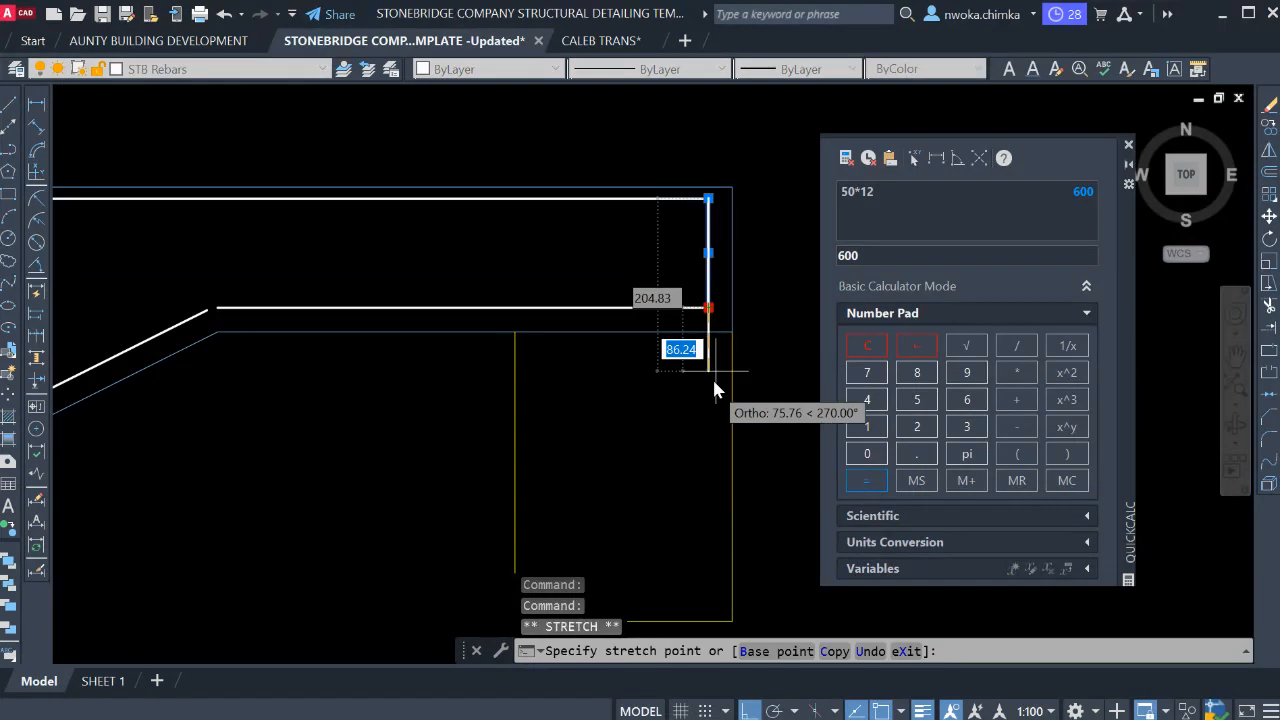
middle_click_drag(706, 414, 703, 334)
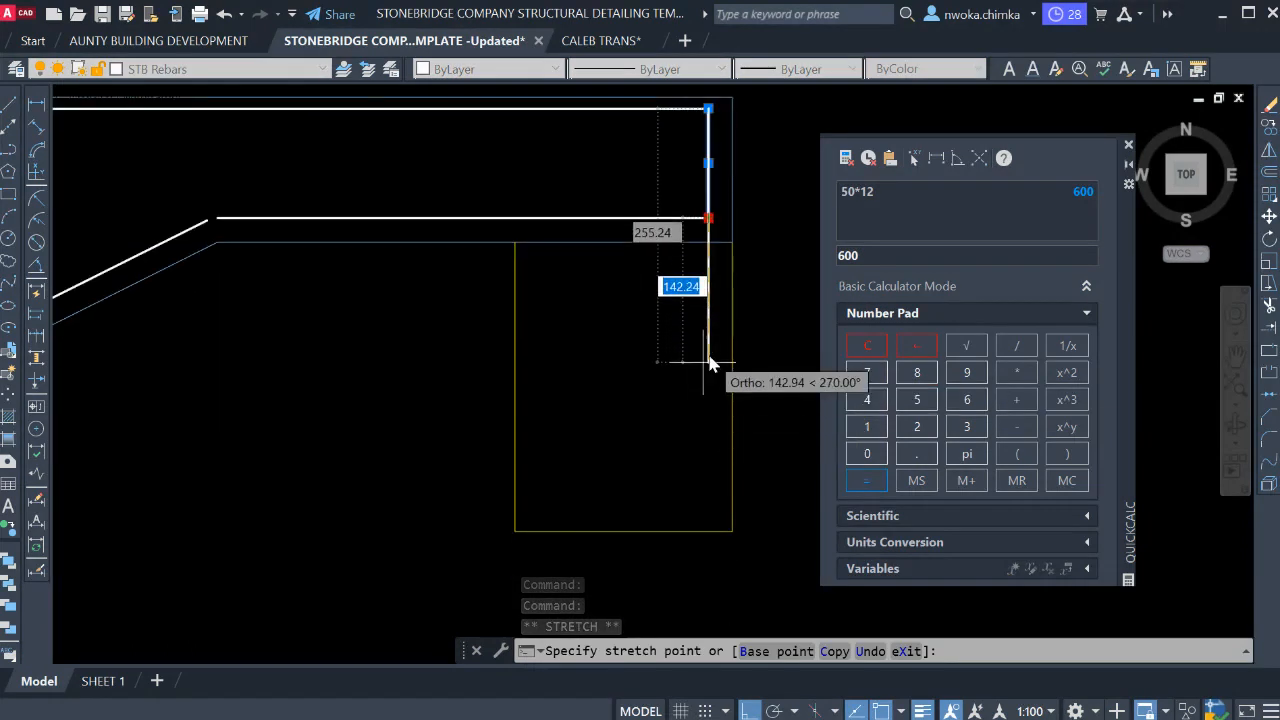
type("2")
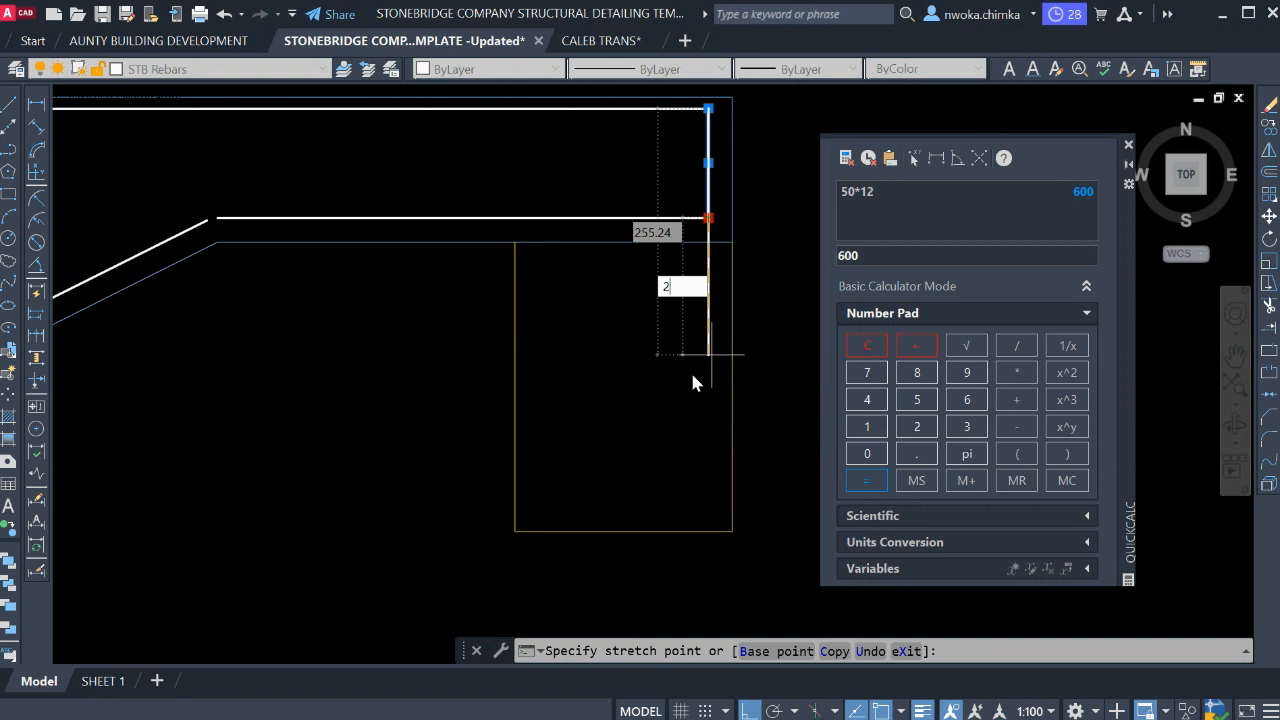
type("50")
key("Return")
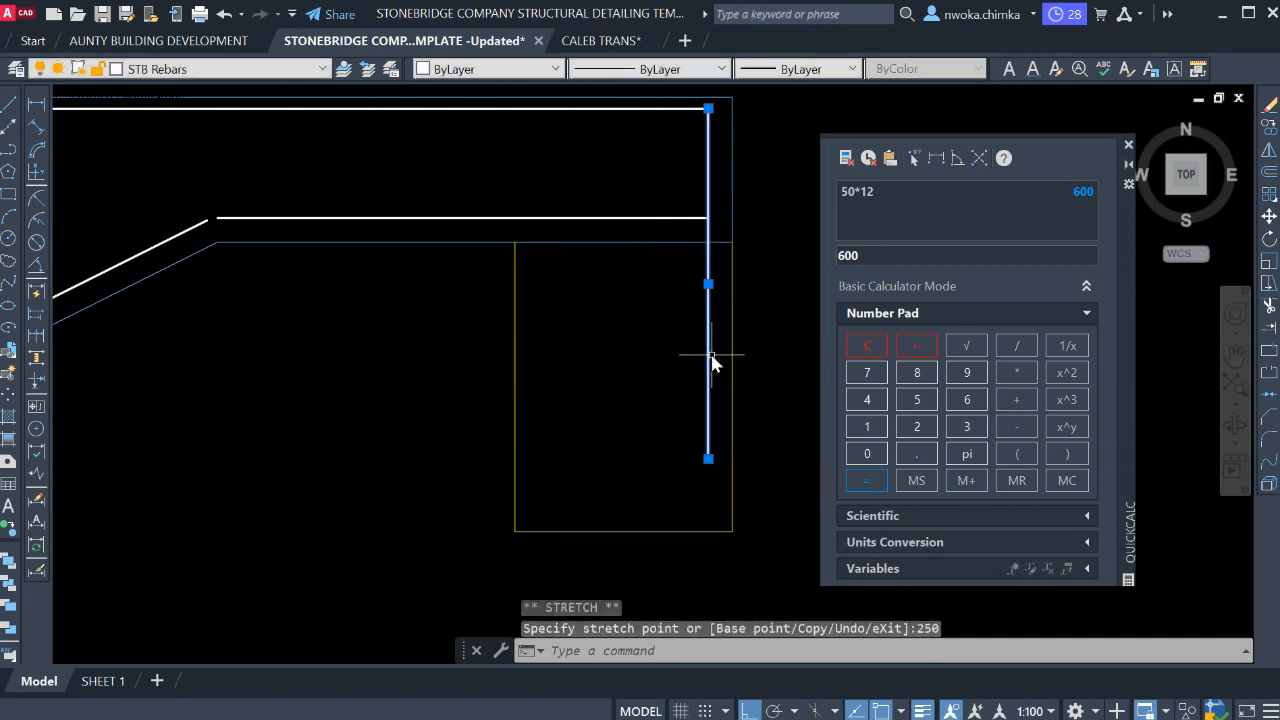
key("Escape")
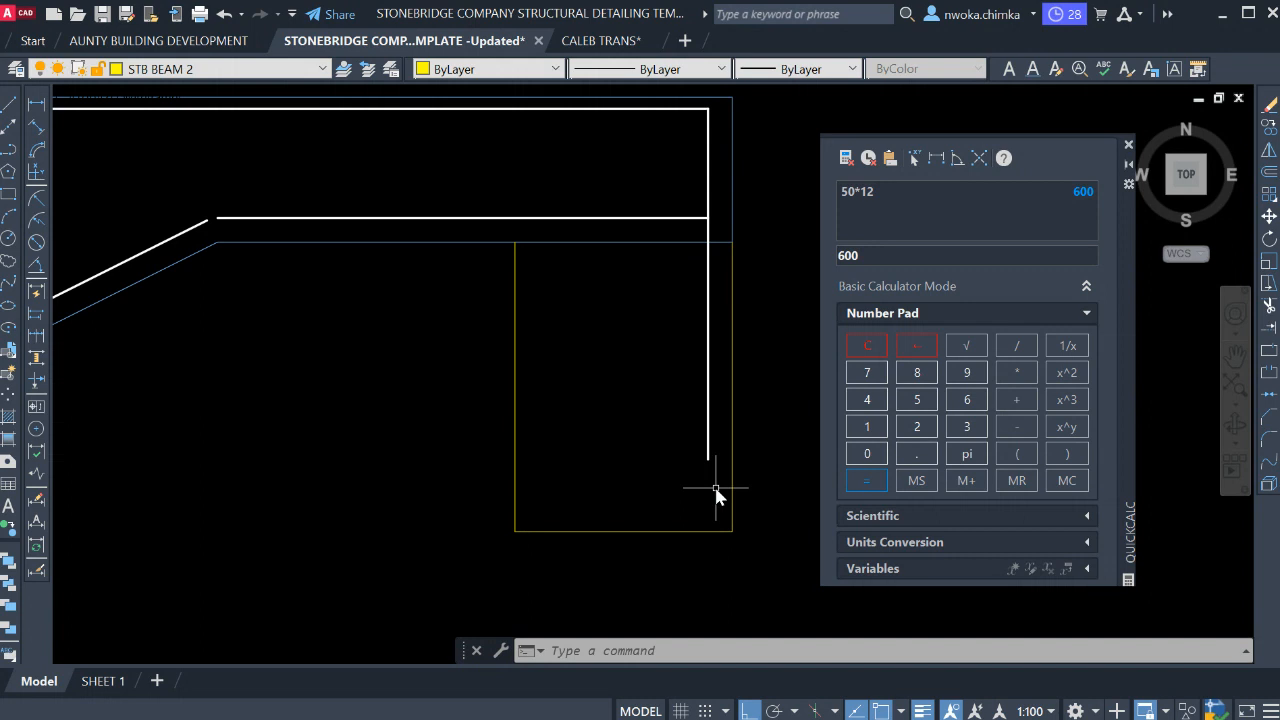
Fillet the flight's bottom inclined rebar line with the upper landing's top rebar line at radius 0.
scroll(660, 410, "down", 3)
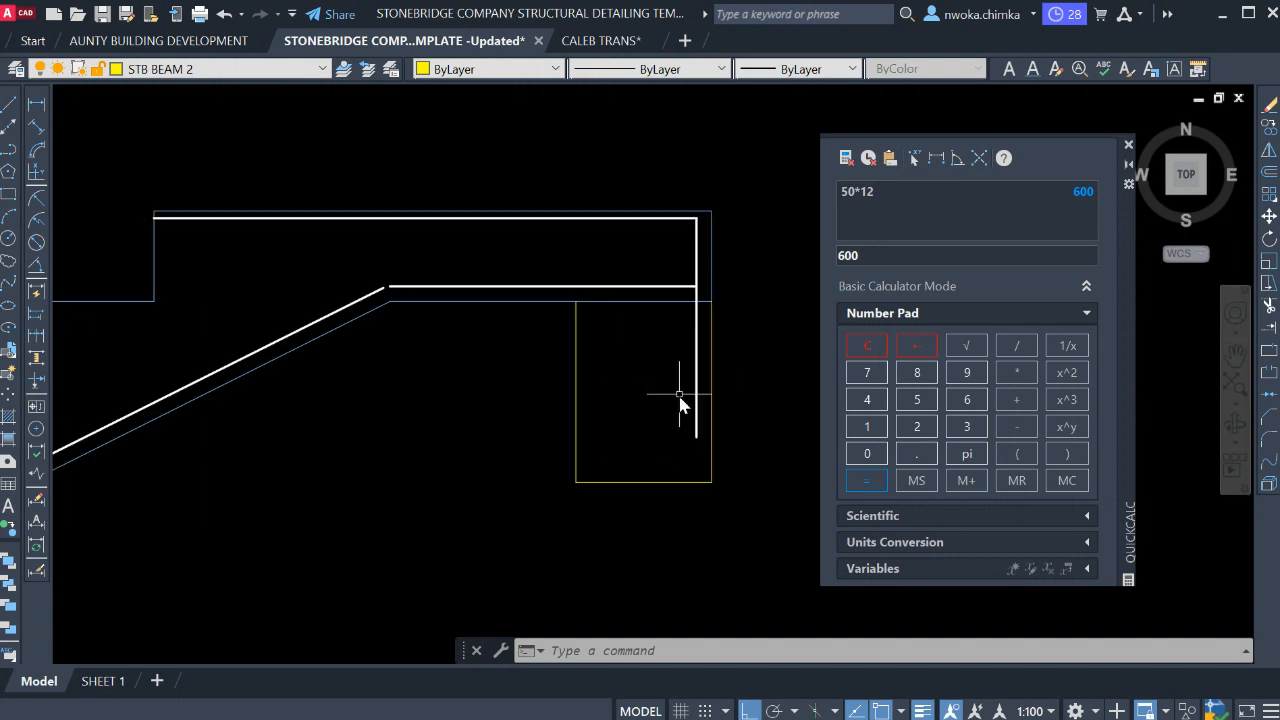
scroll(570, 315, "down", 2)
scroll(471, 323, "up", 4)
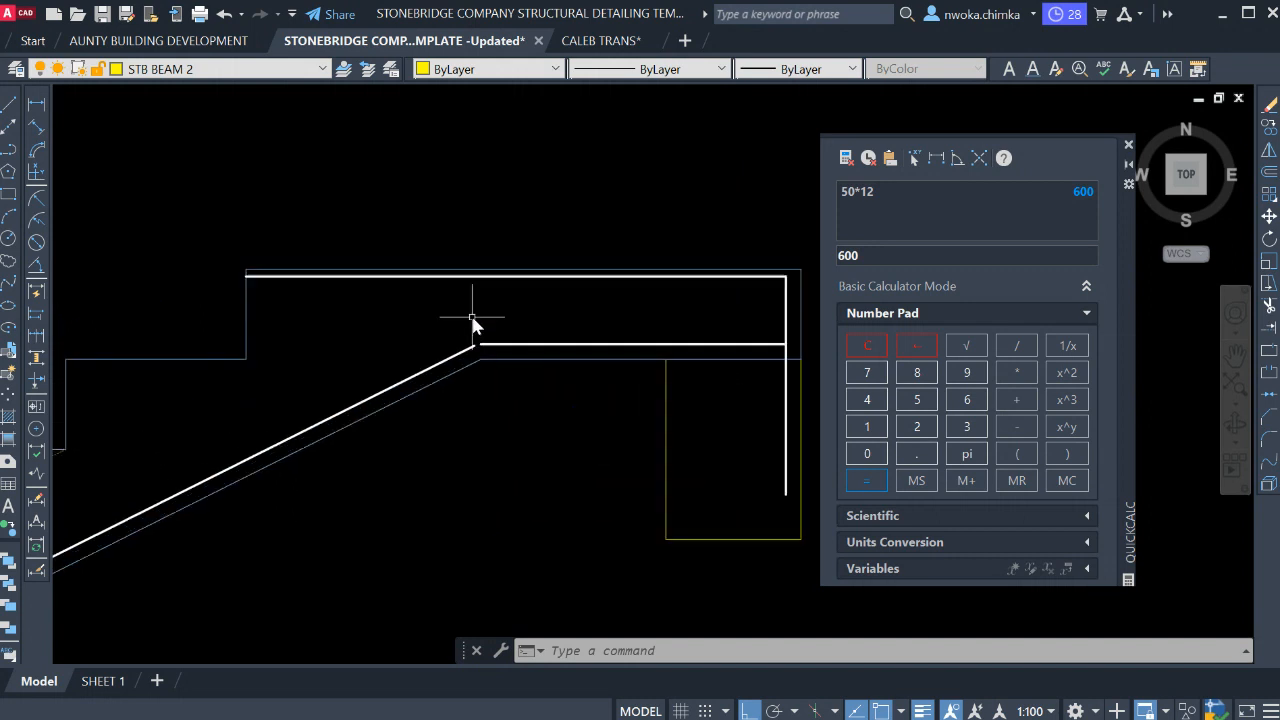
middle_click_drag(471, 323, 486, 283)
scroll(505, 285, "down", 3)
scroll(517, 282, "up", 2)
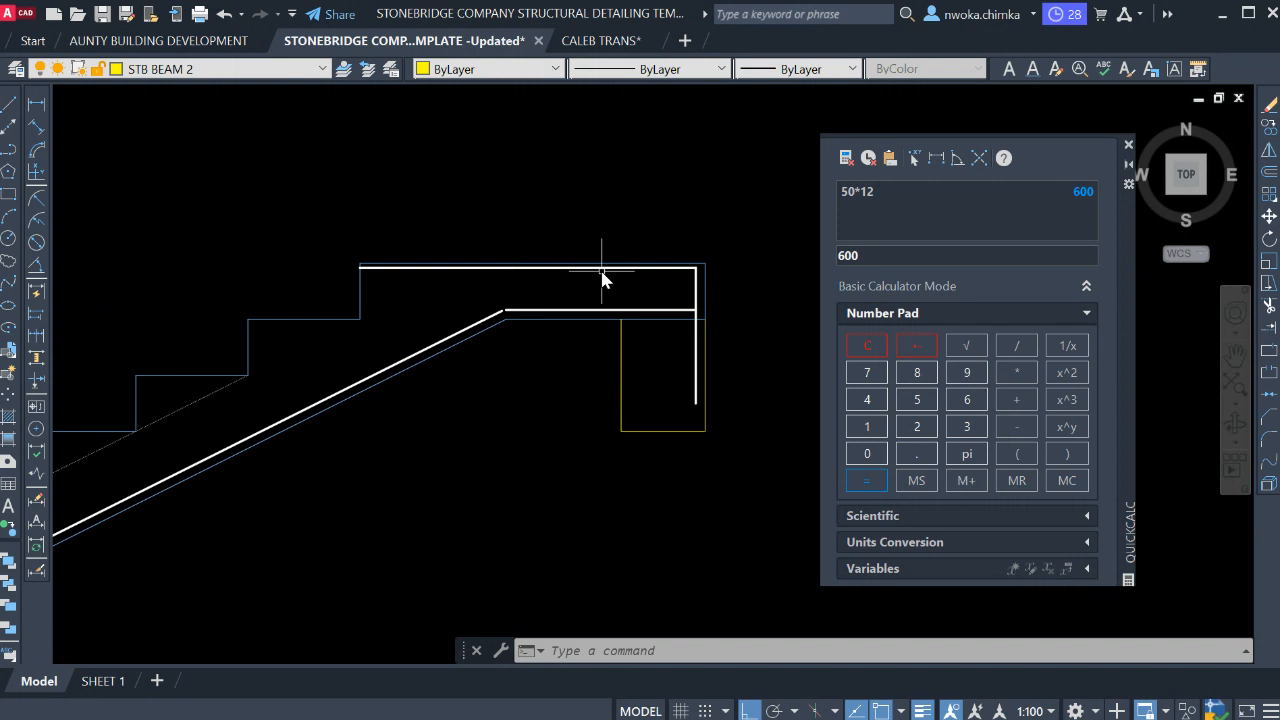
key("Return")
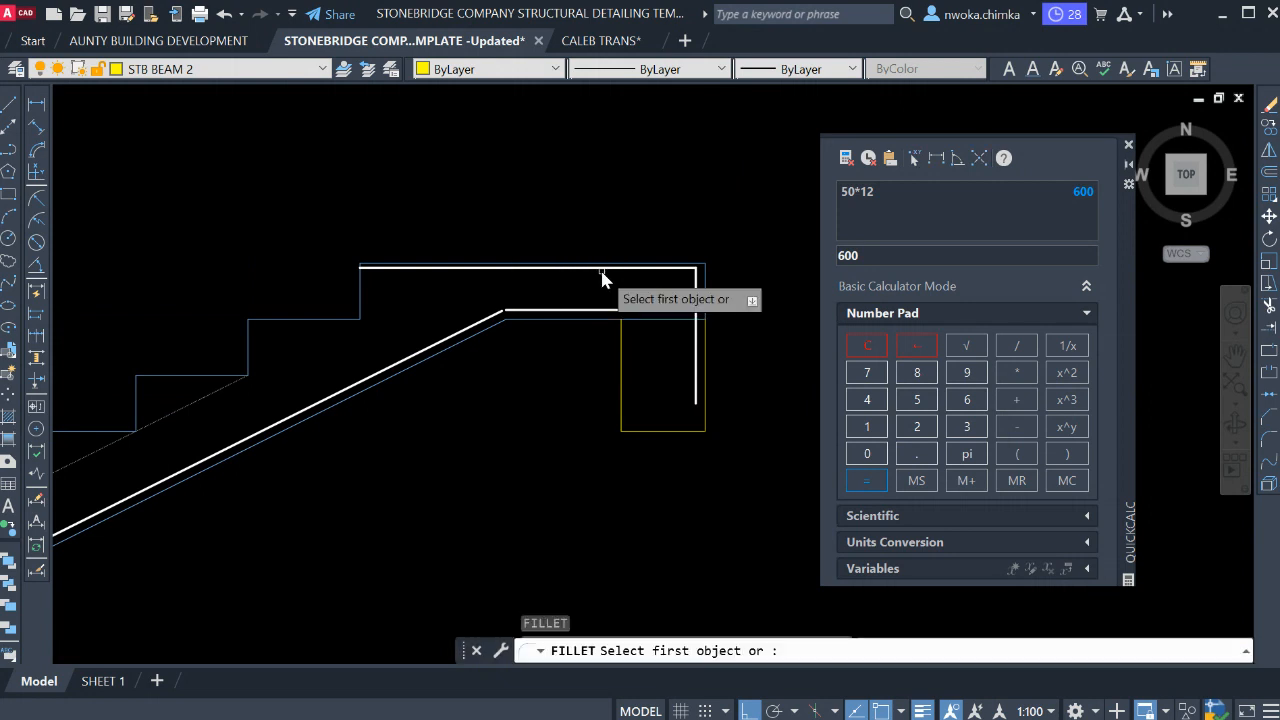
scroll(495, 319, "up", 3)
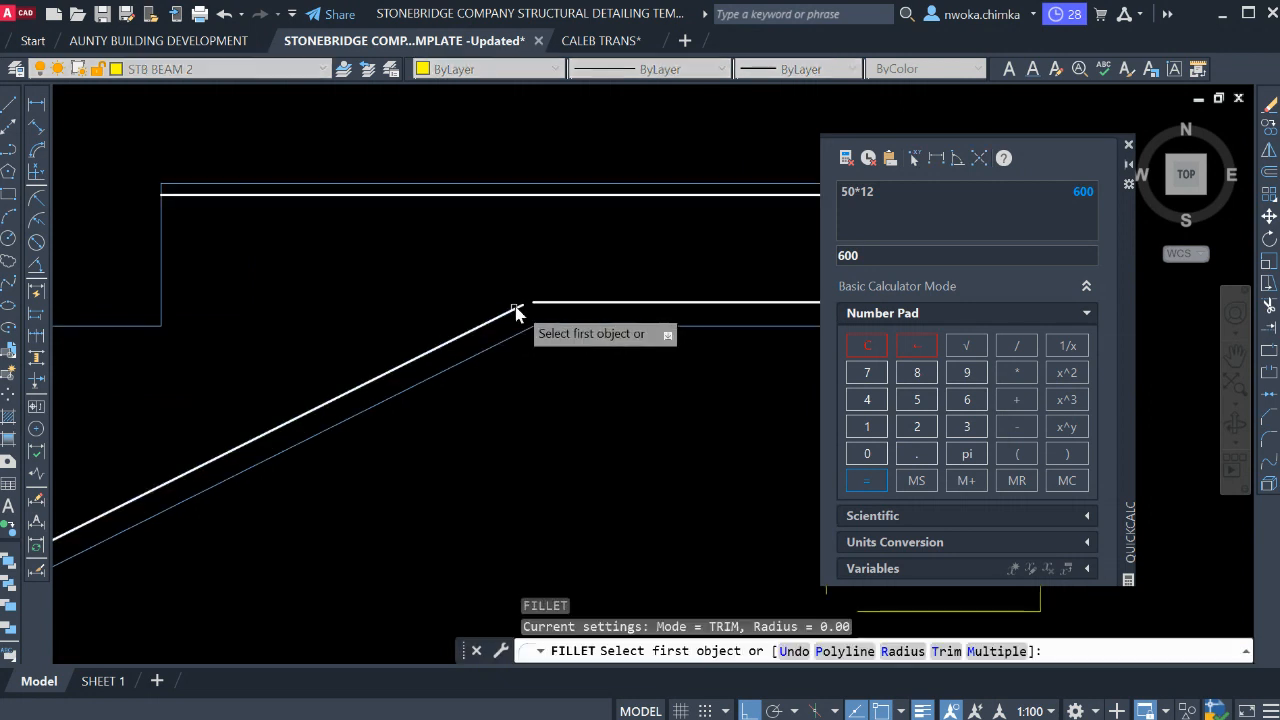
middle_click_drag(503, 318, 321, 345)
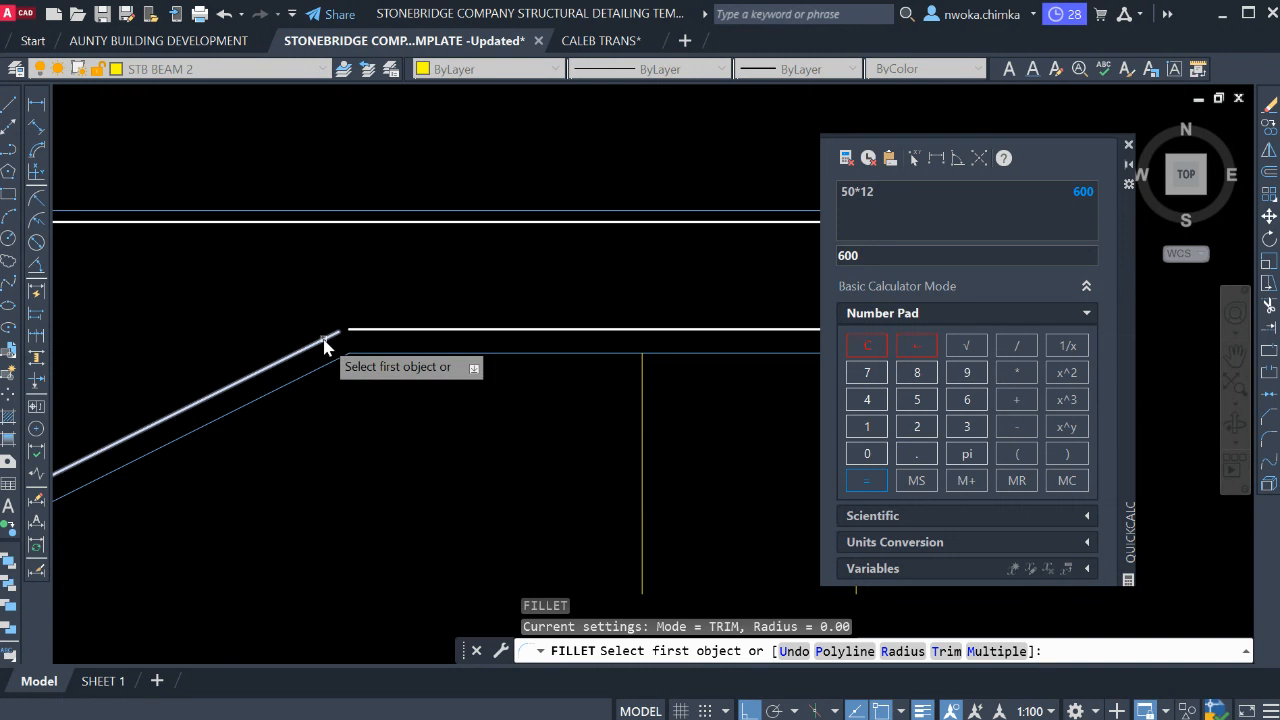
left_click(324, 345)
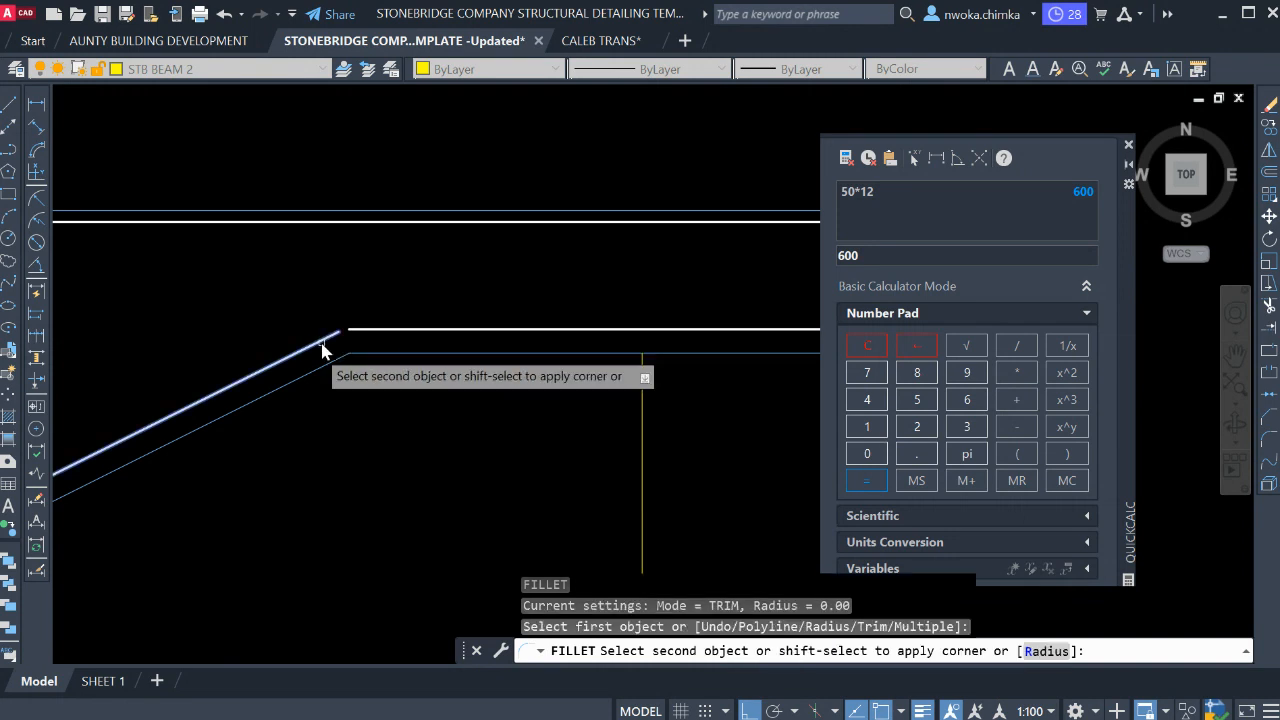
left_click(648, 221)
scroll(663, 282, "down", 3)
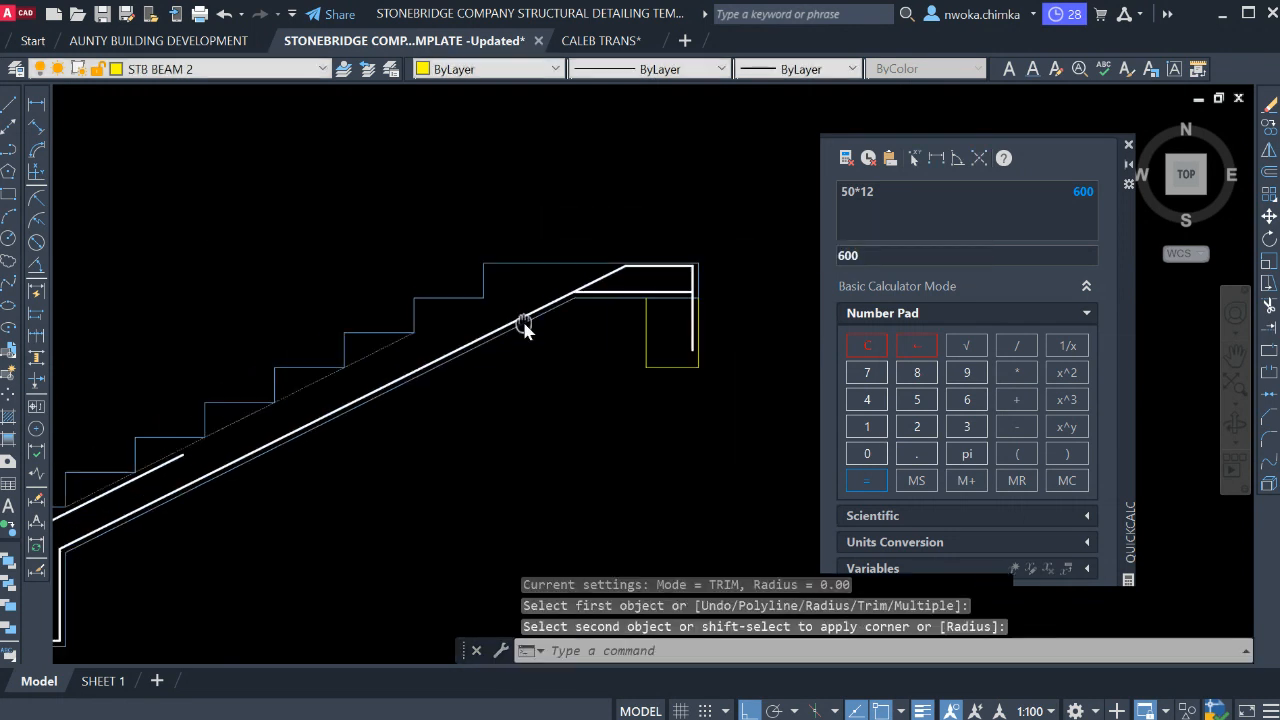
middle_click_drag(524, 323, 552, 280)
scroll(660, 252, "up", 2)
scroll(582, 273, "down", 2)
middle_click_drag(436, 308, 451, 272)
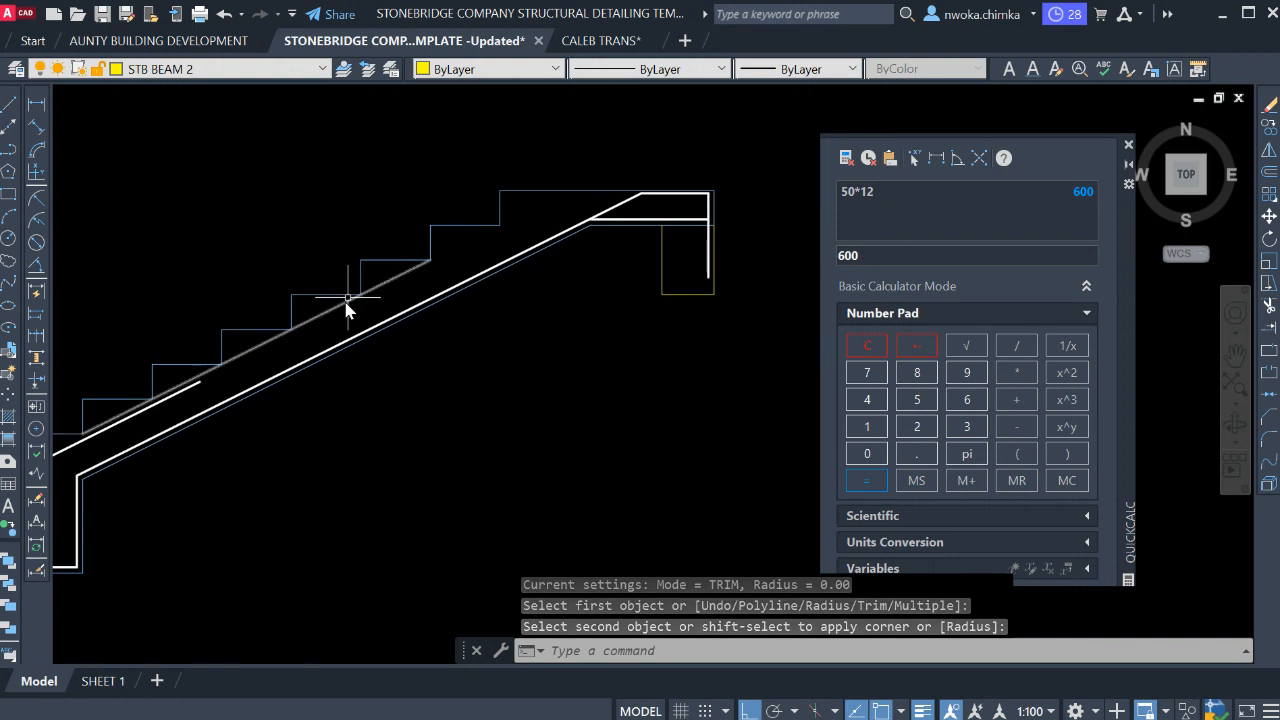
scroll(474, 271, "up", 4)
scroll(362, 323, "down", 2)
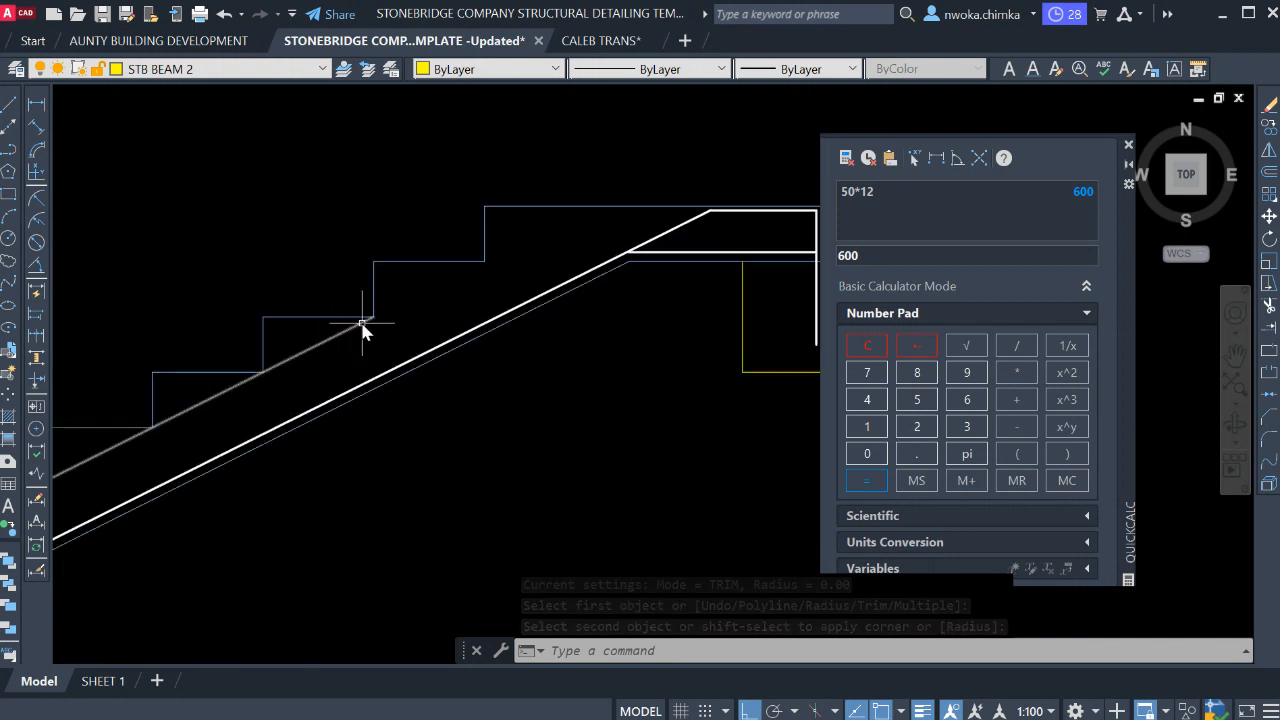
key("Escape")
left_click(350, 325)
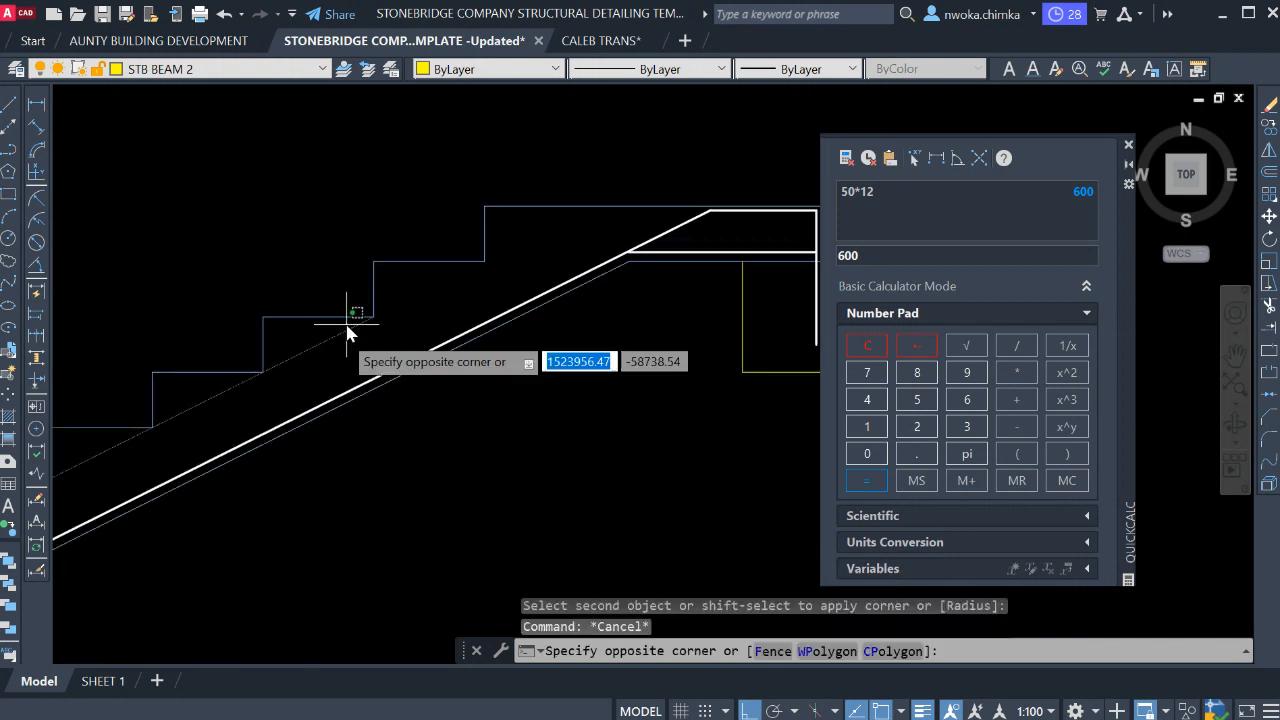
left_click(350, 333)
left_click(374, 317)
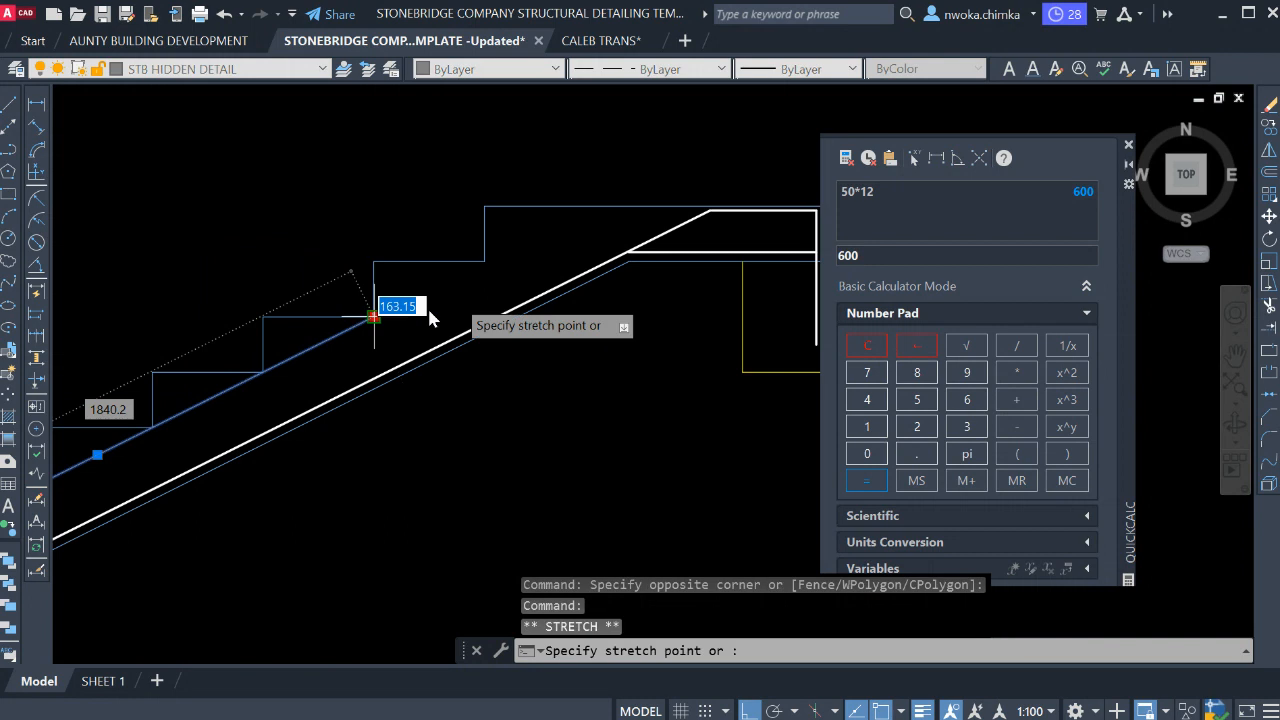
scroll(480, 283, "up", 2)
key("Escape")
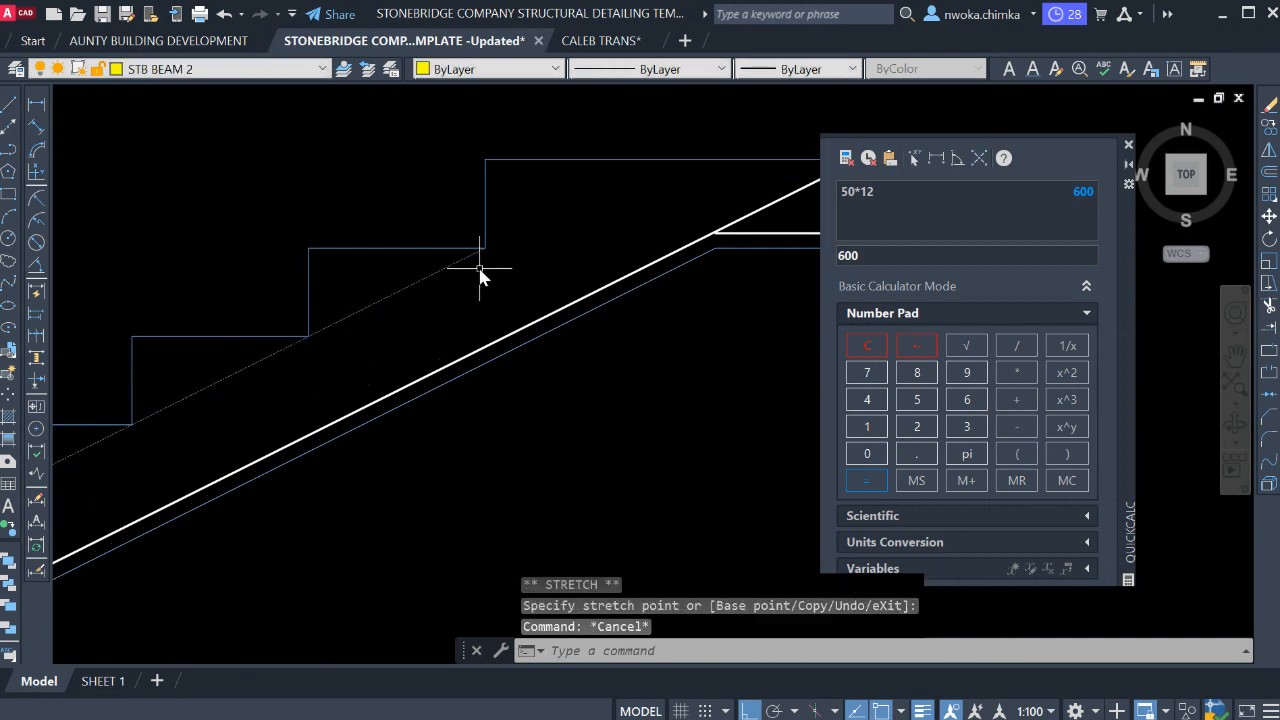
Offset the dashed line along the flight's step corners 25 mm downward into the waist slab.
type("o")
key("Return")
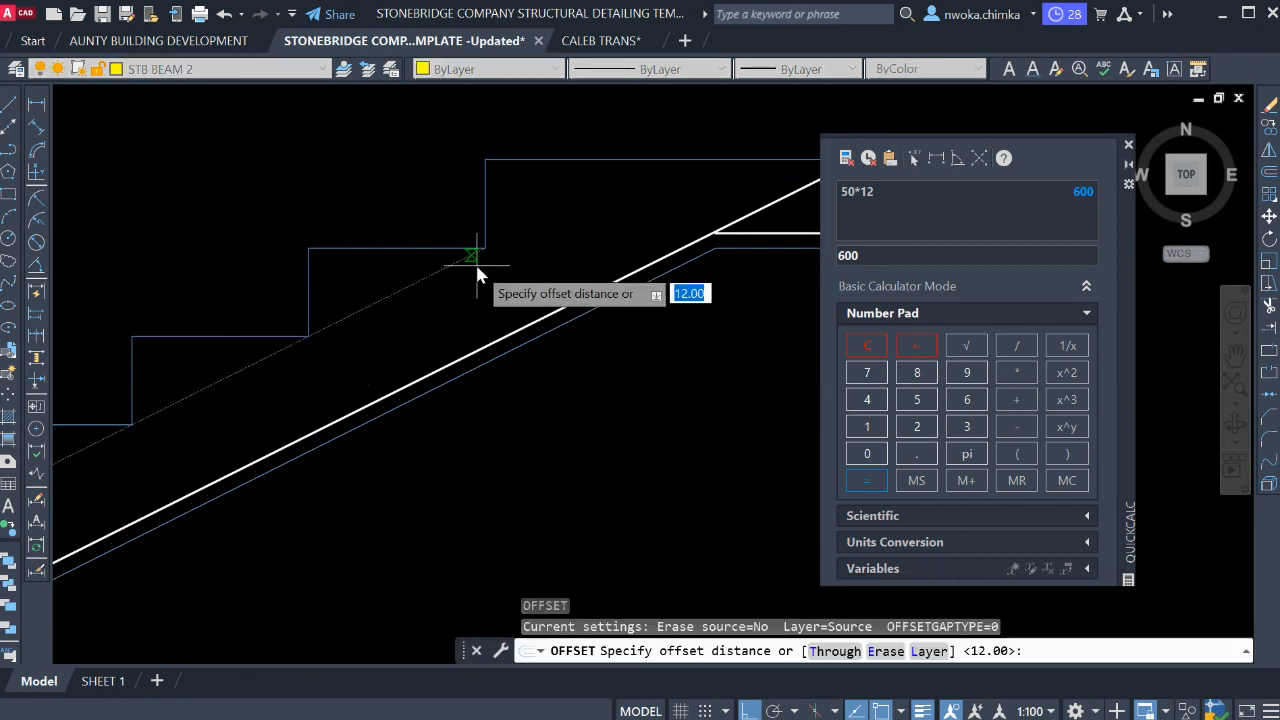
type("25")
key("Return")
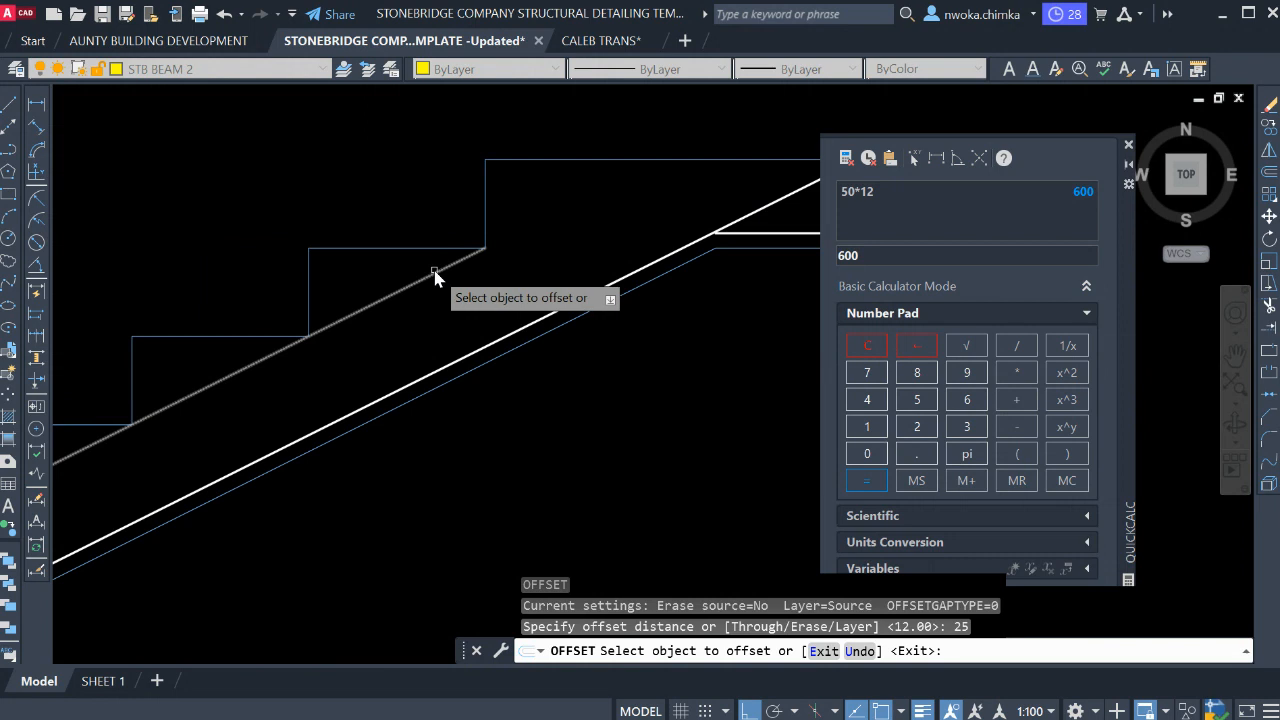
left_click(435, 272)
left_click(471, 297)
scroll(505, 285, "down", 2)
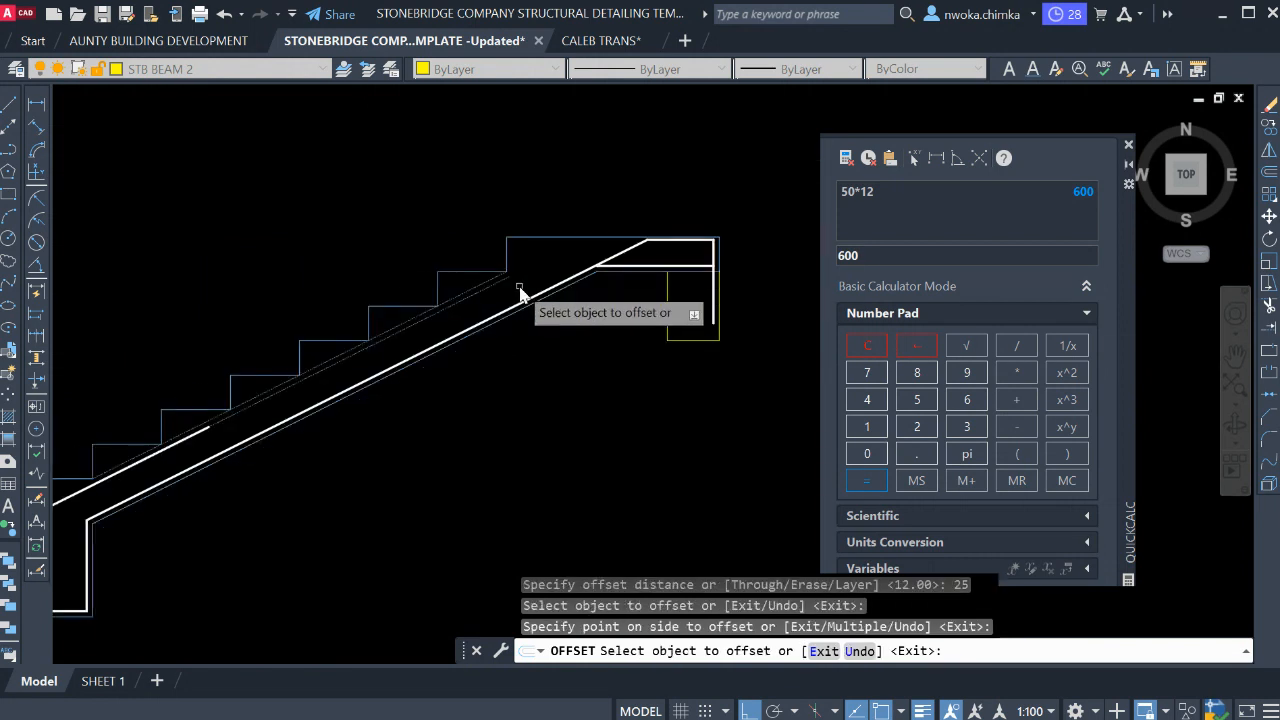
key("Escape")
Match the offset dashed line's properties to the flight's bottom inclined rebar line.
scroll(505, 287, "up", 1)
scroll(505, 287, "down", 1)
scroll(502, 285, "up", 1)
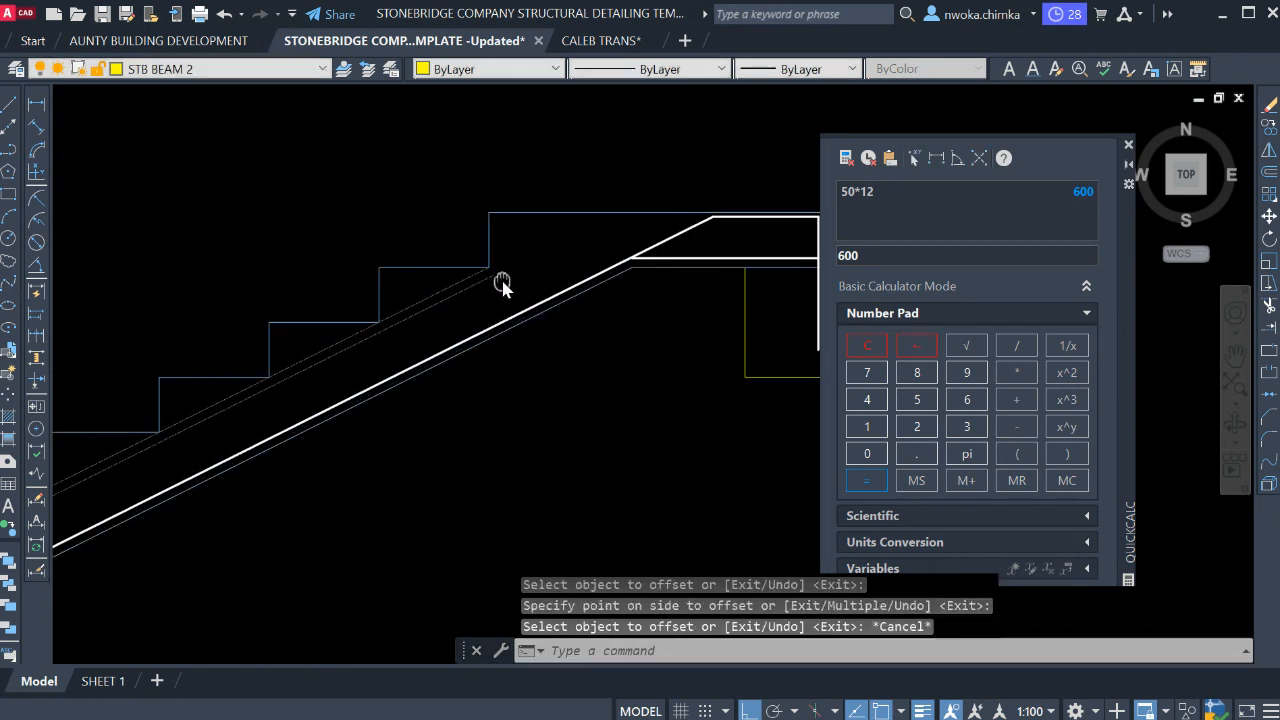
middle_click_drag(502, 285, 492, 289)
type("M")
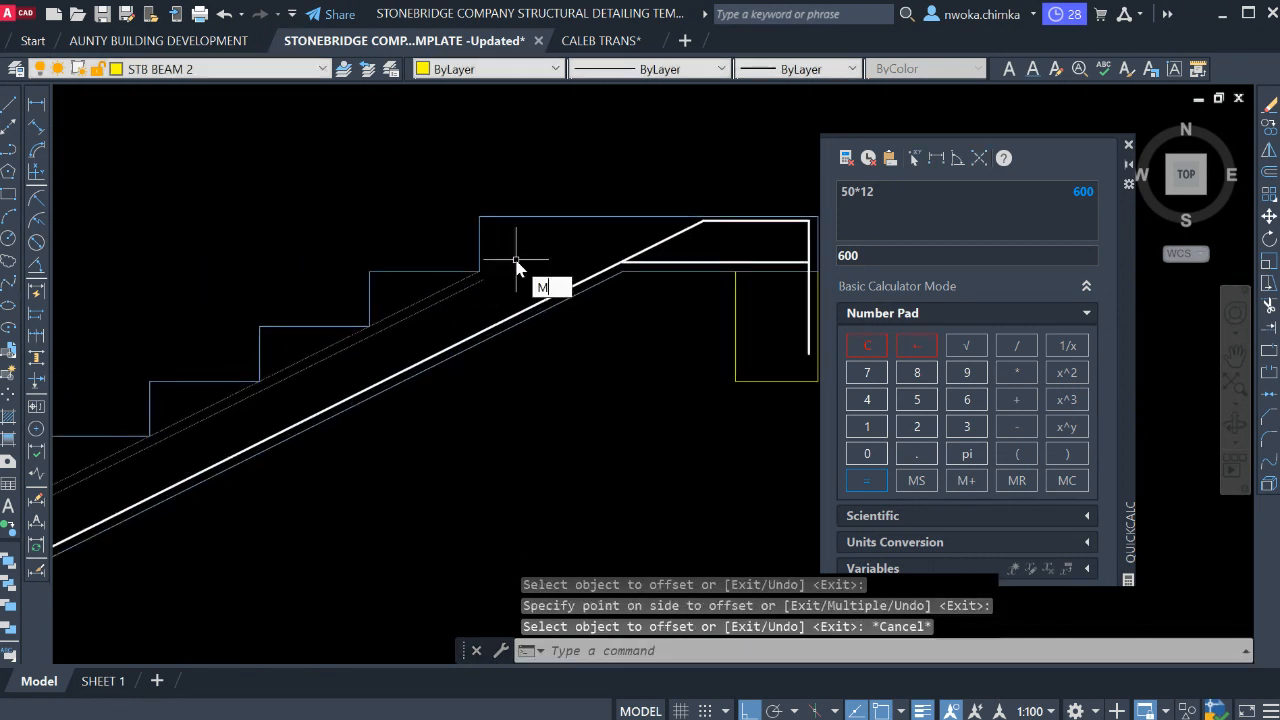
type("A")
key("Return")
left_click(514, 314)
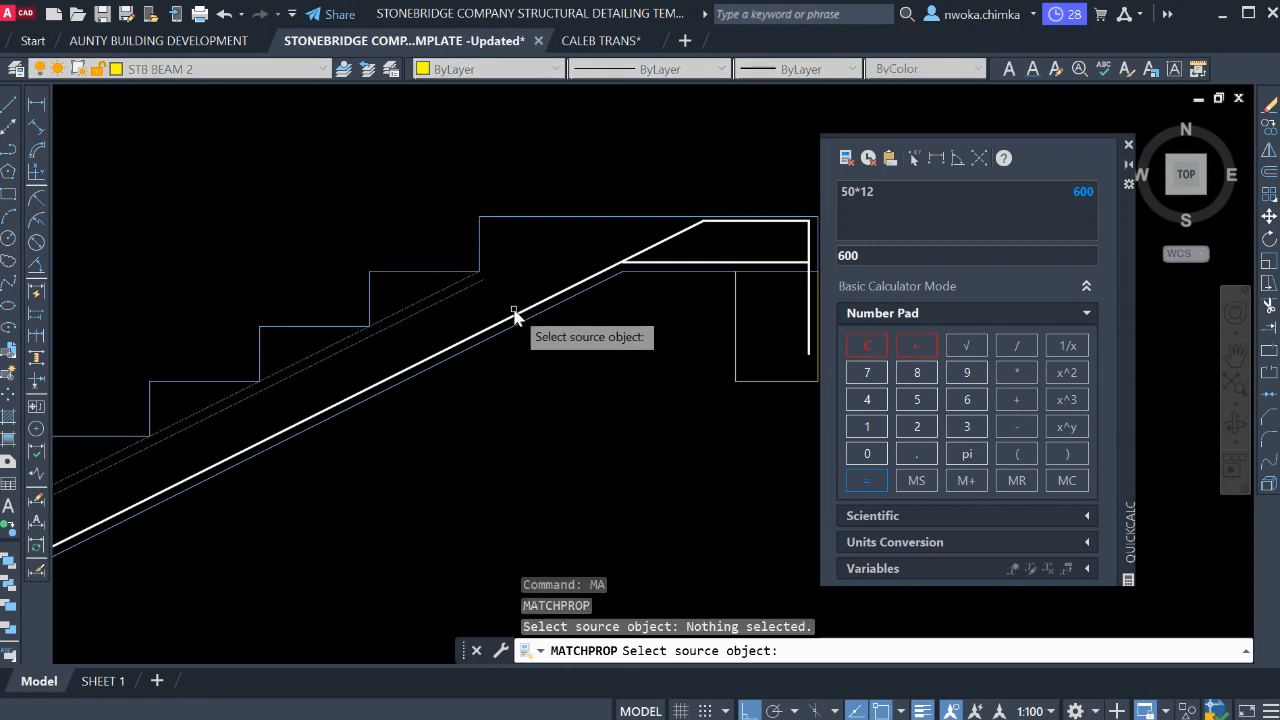
left_click(514, 314)
left_click(476, 285)
key("Escape")
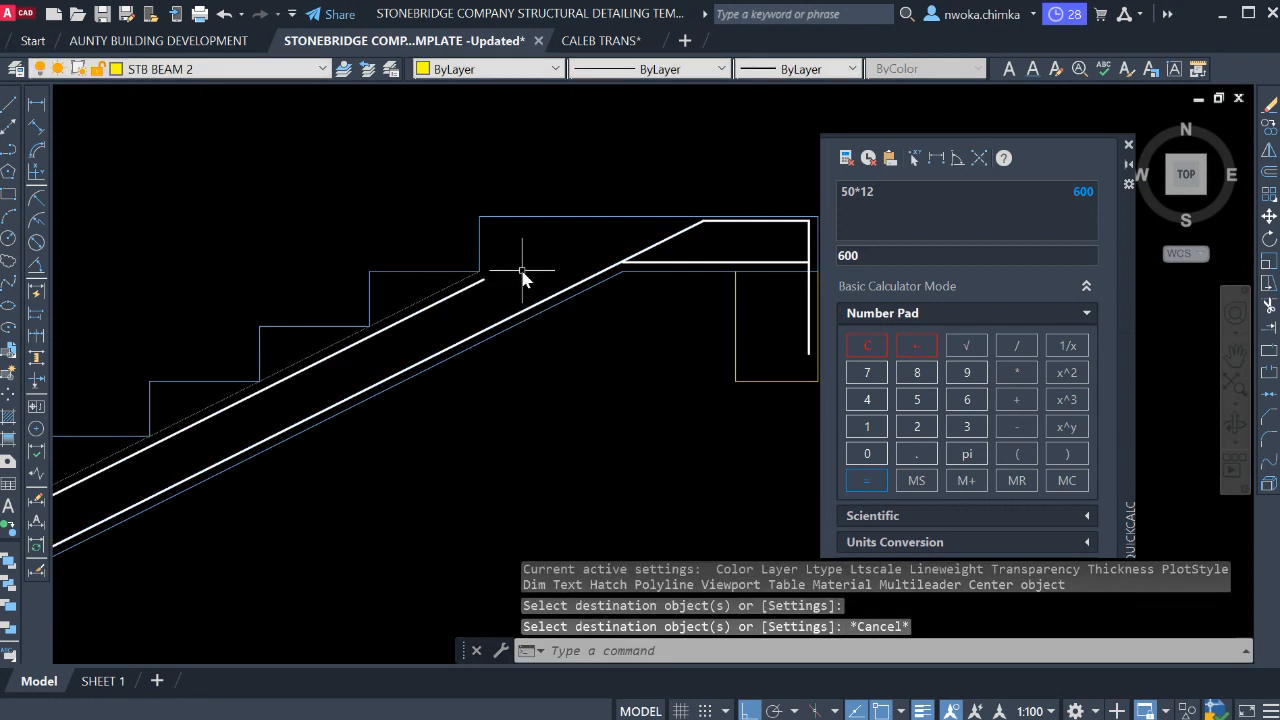
Fillet the flight's top inclined rebar line with the upper landing's bottom rebar line at radius 0.
key("Return")
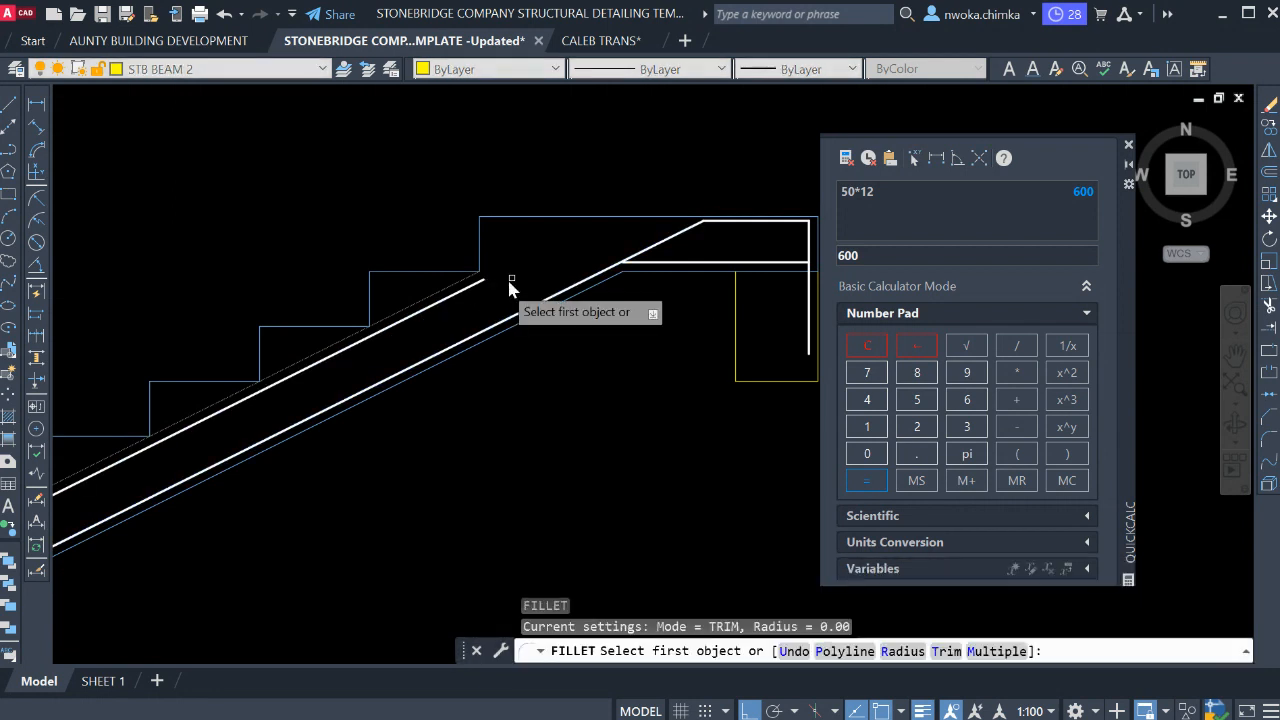
left_click(478, 290)
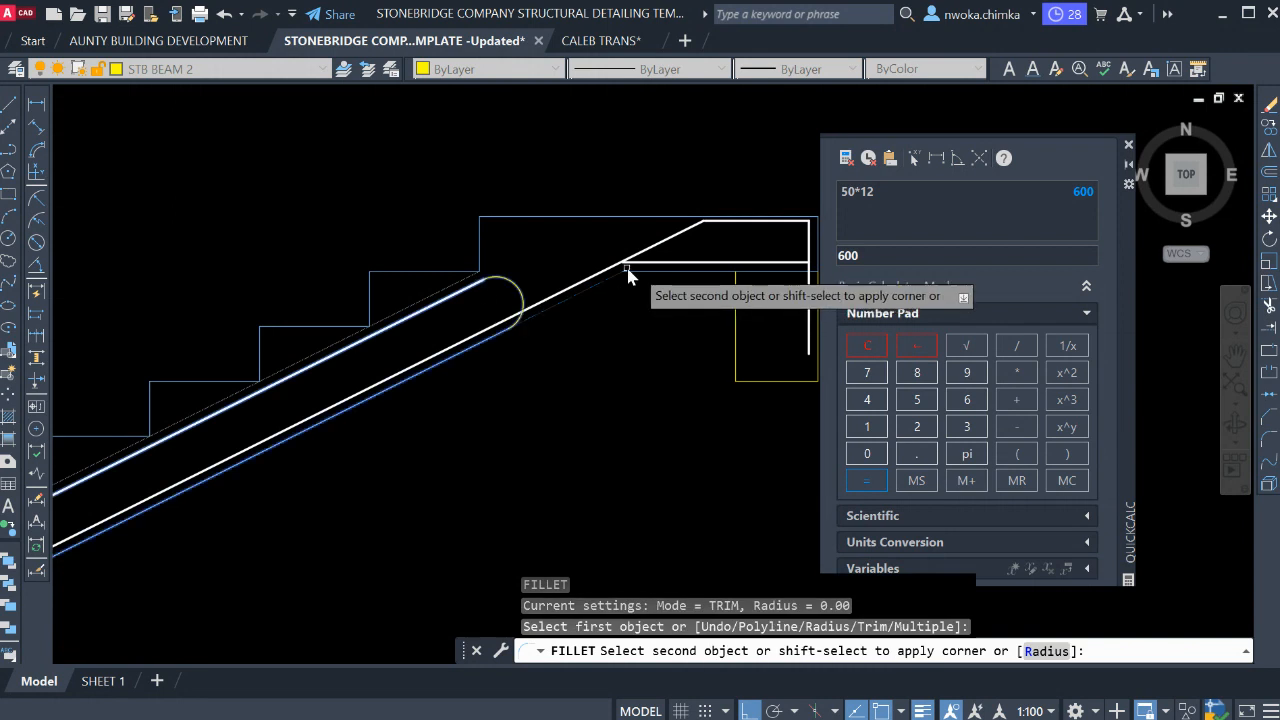
left_click(658, 265)
scroll(486, 367, "down", 2)
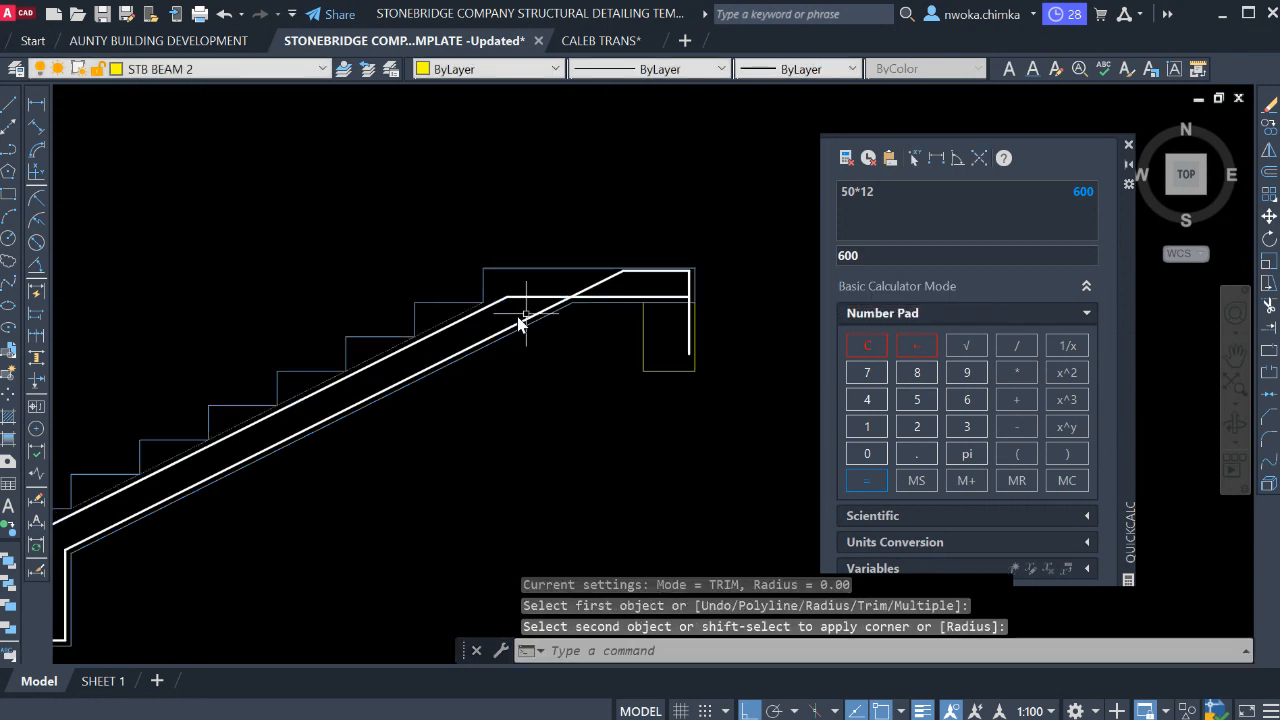
scroll(656, 307, "up", 2)
middle_click_drag(607, 311, 759, 264)
scroll(585, 284, "down", 2)
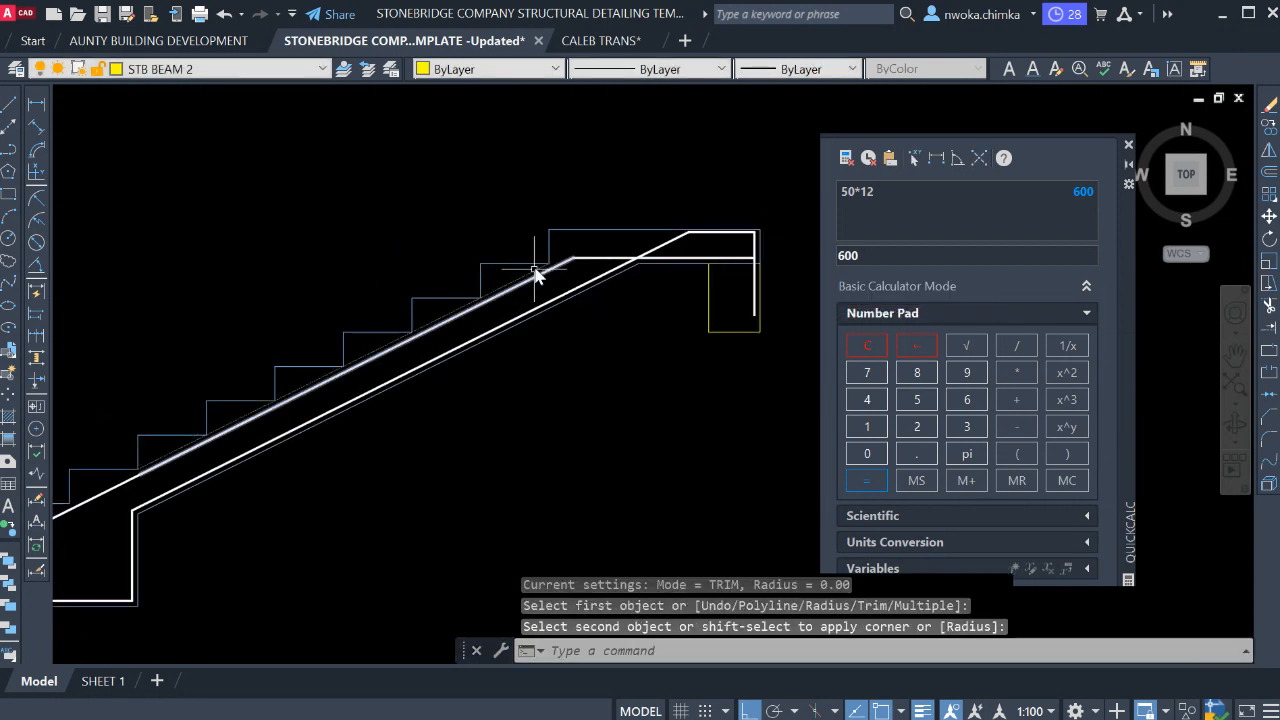
scroll(549, 277, "up", 2)
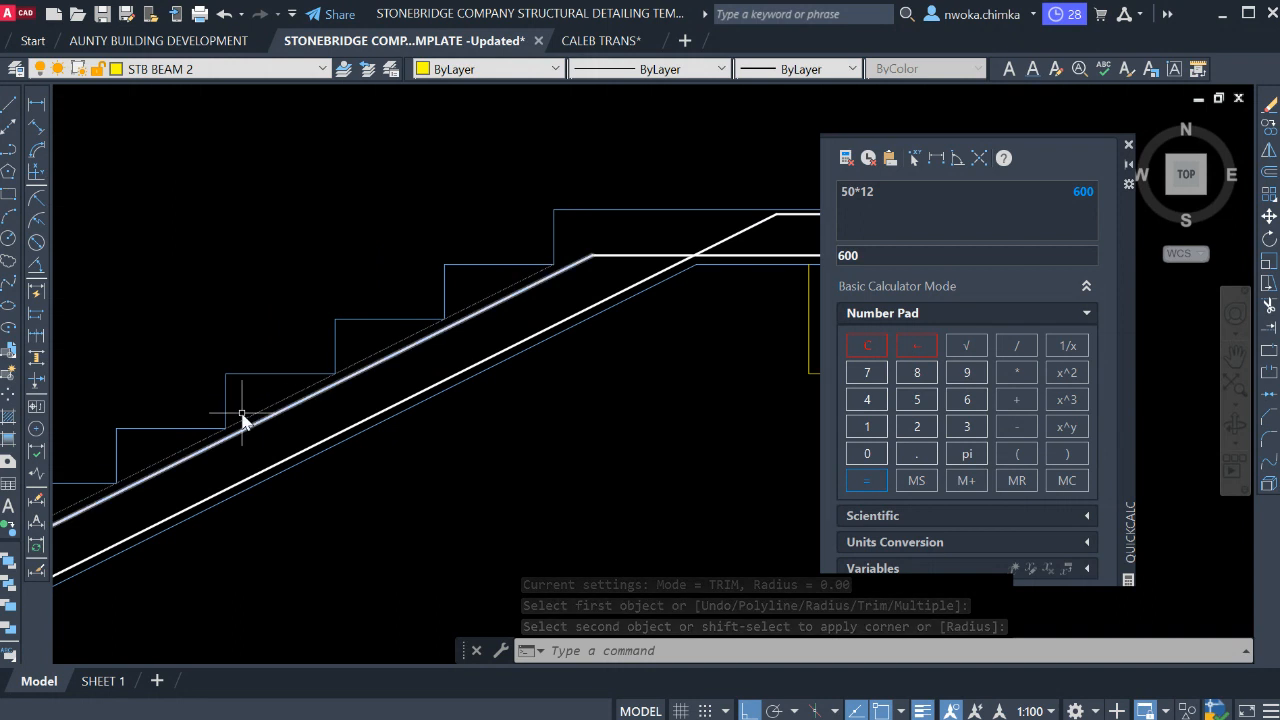
key("Escape")
scroll(336, 391, "down", 2)
left_click(441, 341)
scroll(478, 318, "down", 2)
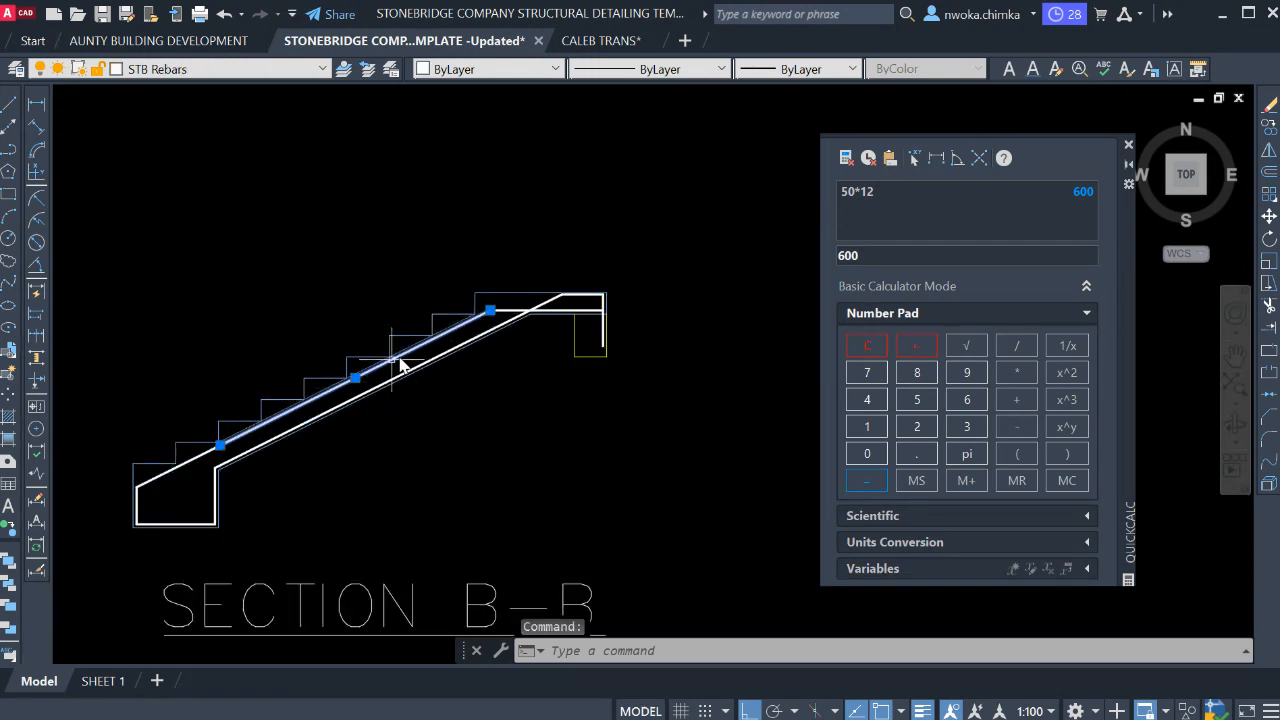
scroll(430, 350, "up", 2)
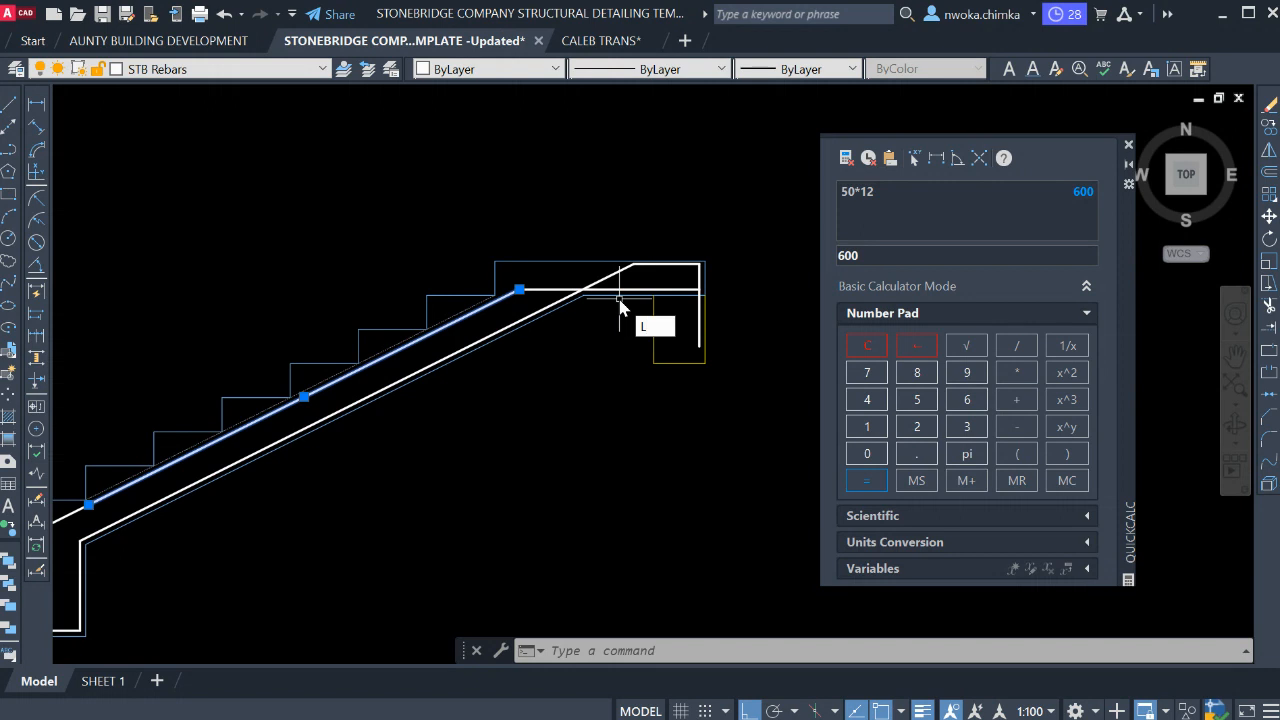
key("Escape")
key("Escape")
type("l")
key("Return")
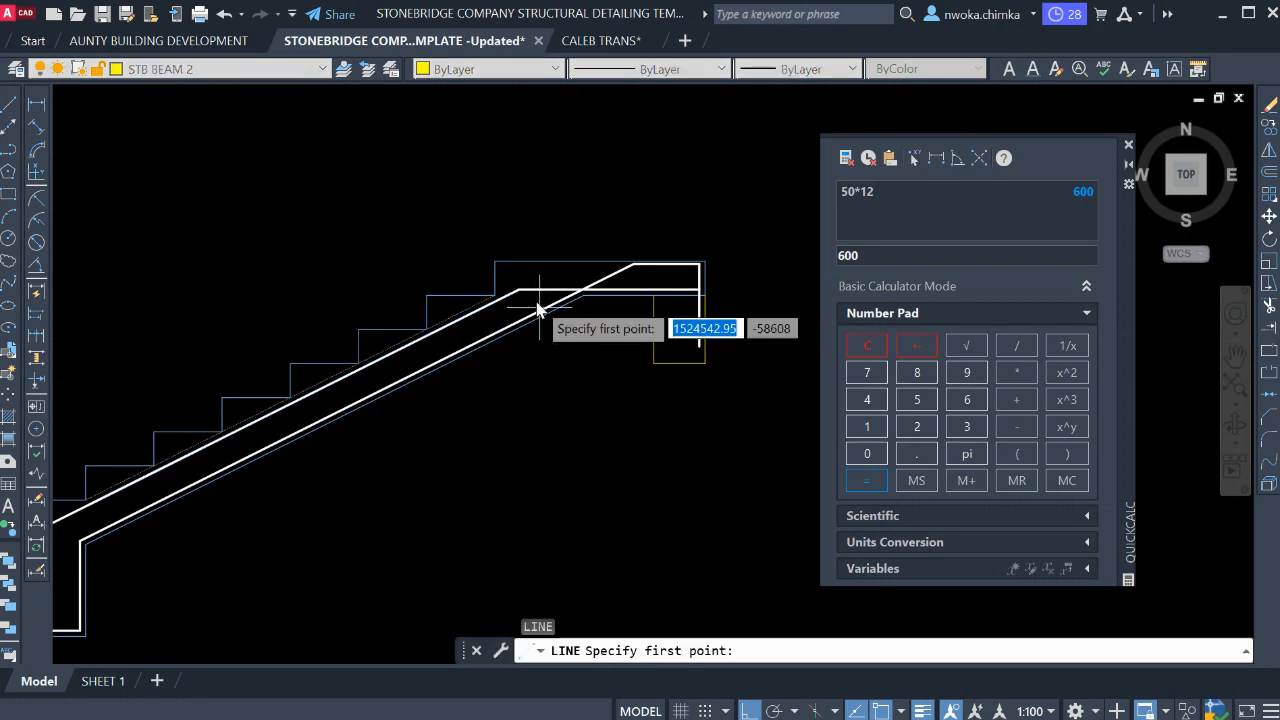
scroll(536, 303, "up", 2)
scroll(568, 276, "down", 2)
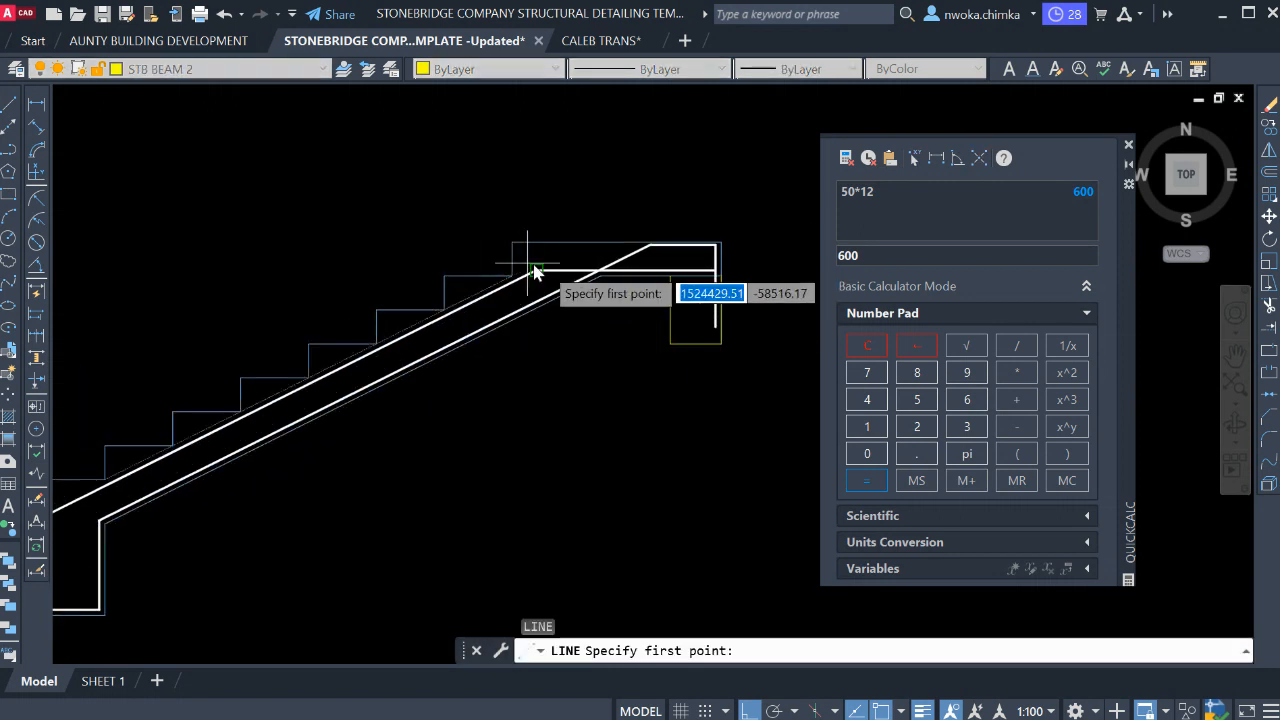
scroll(535, 272, "up", 3)
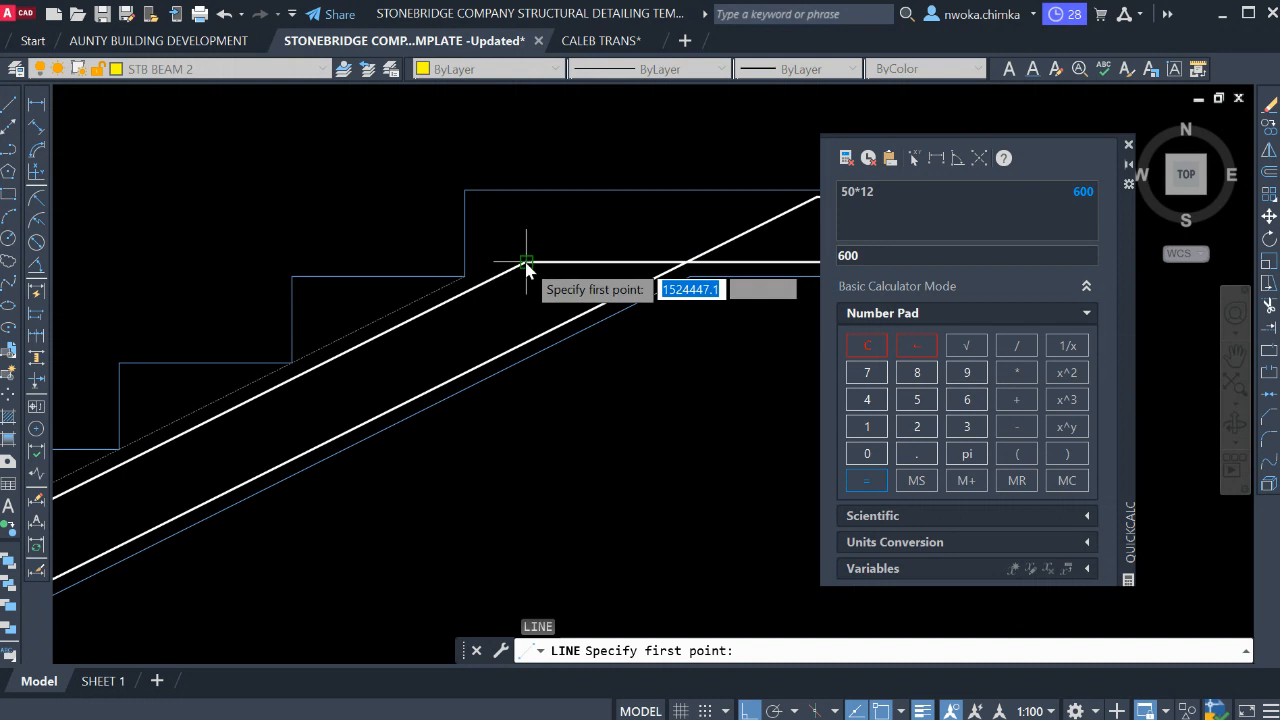
left_click(526, 263)
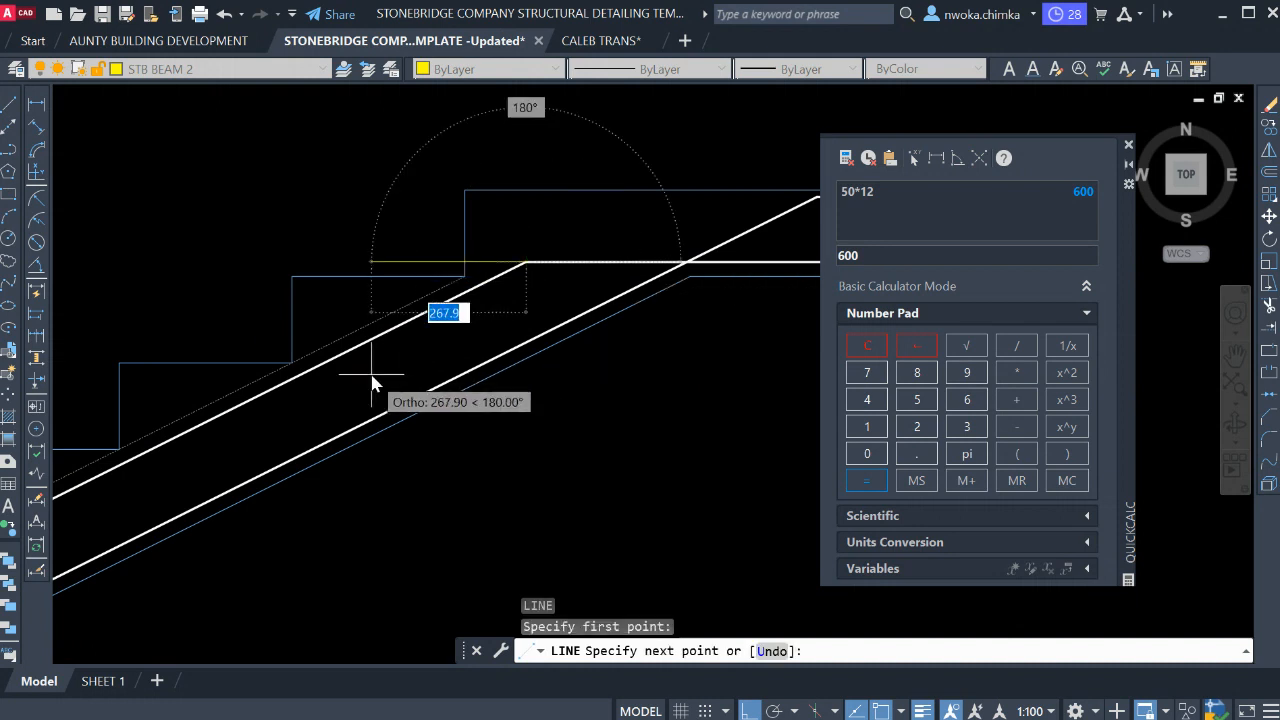
key("F8")
scroll(307, 398, "up", 2)
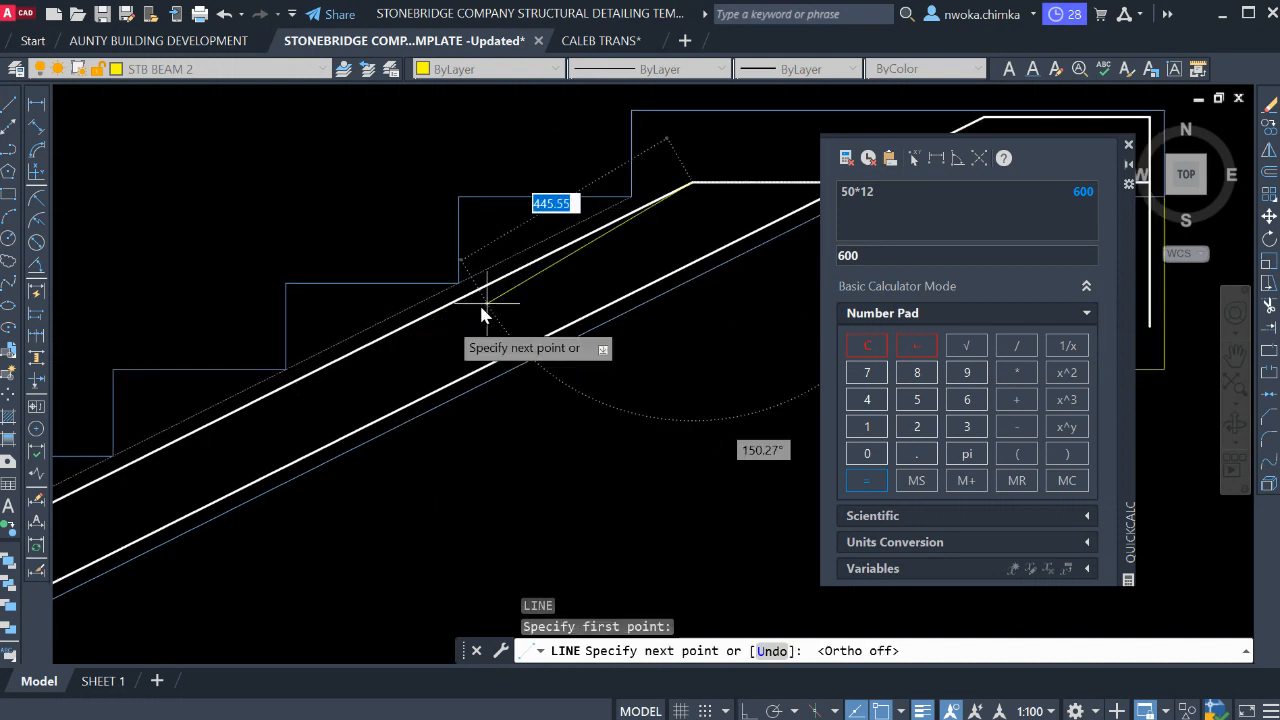
scroll(290, 390, "down", 2)
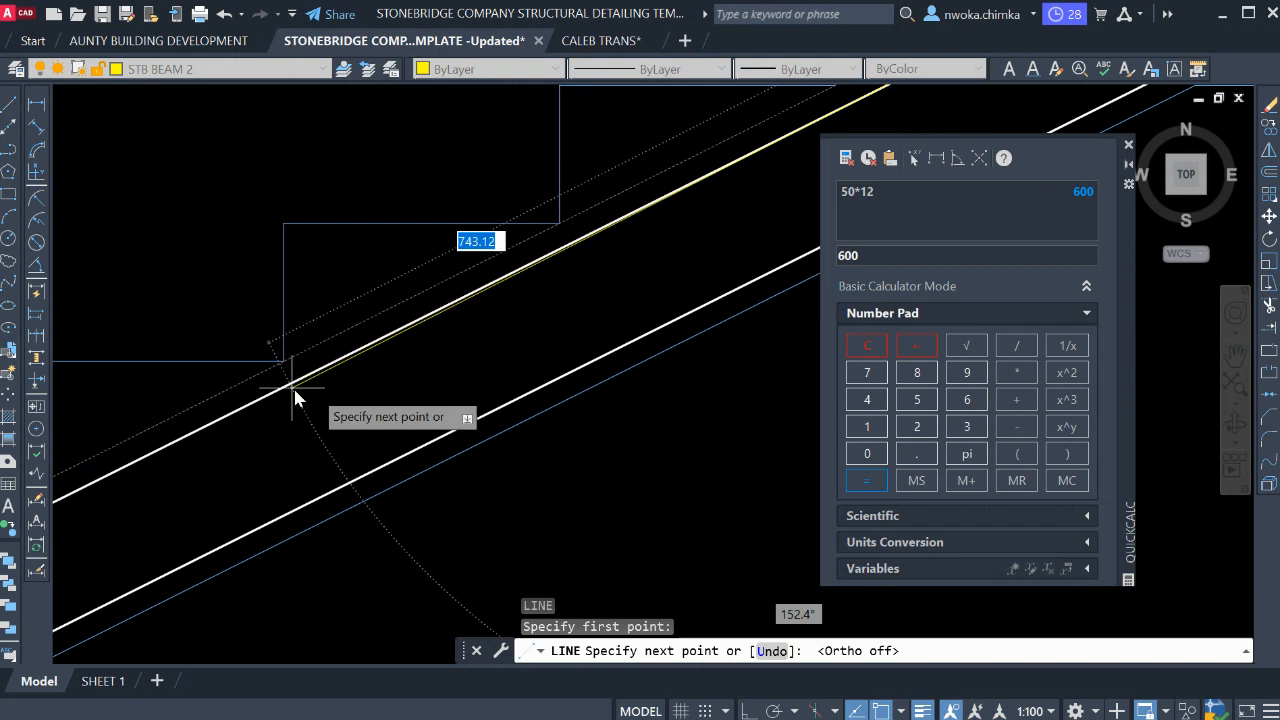
key("Escape")
Draw a 900 mm line down the flight's step corners, starting where the top riser meets the tread below.
key("Return")
scroll(634, 208, "up", 2)
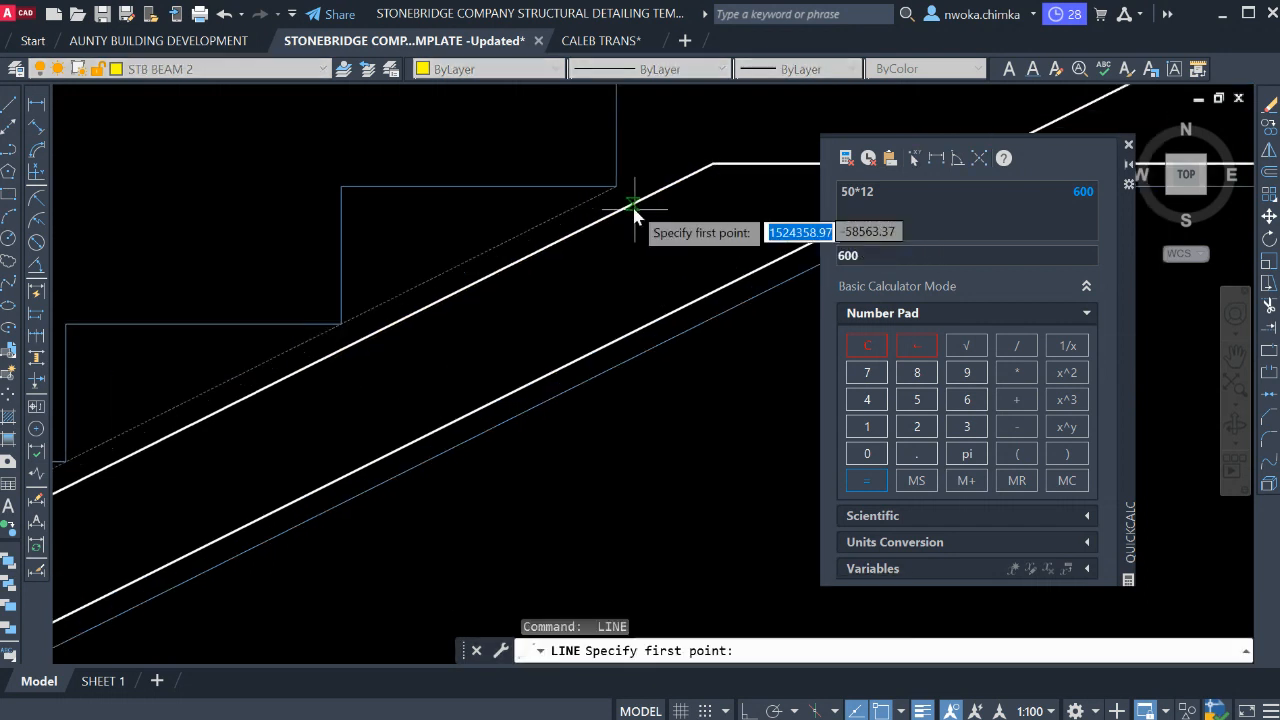
left_click(614, 188)
scroll(614, 190, "down", 2)
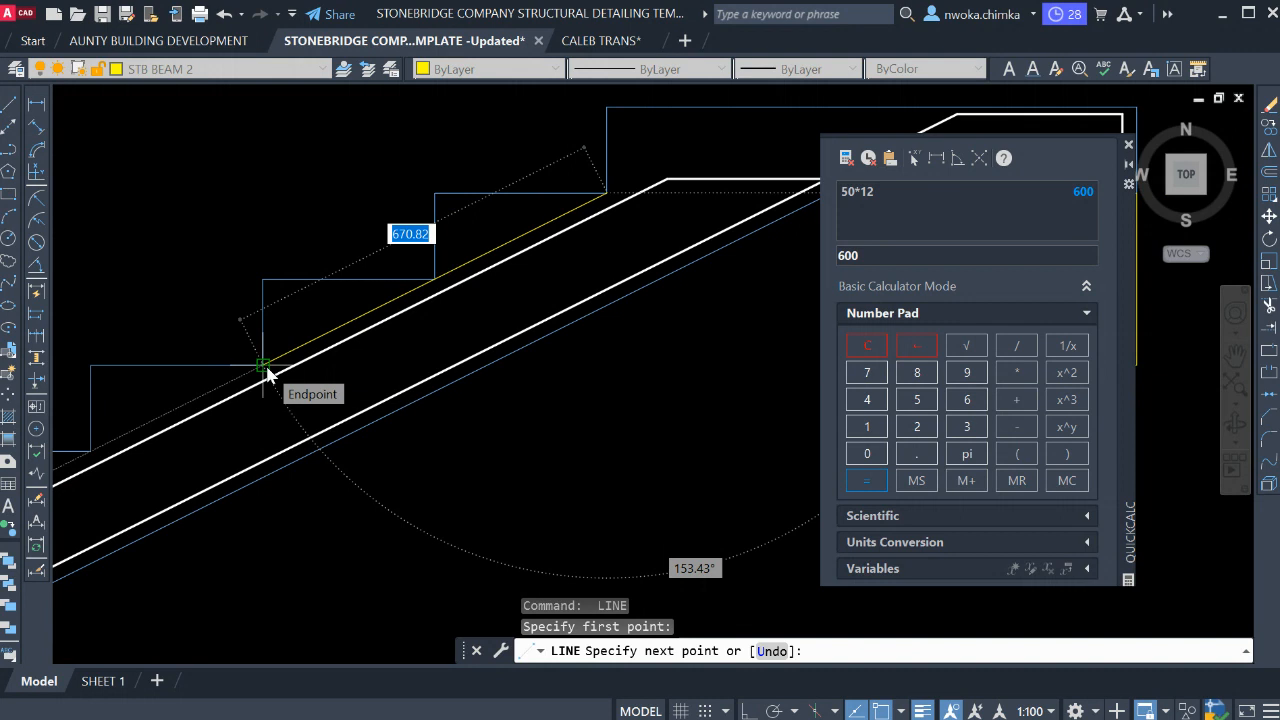
type("99")
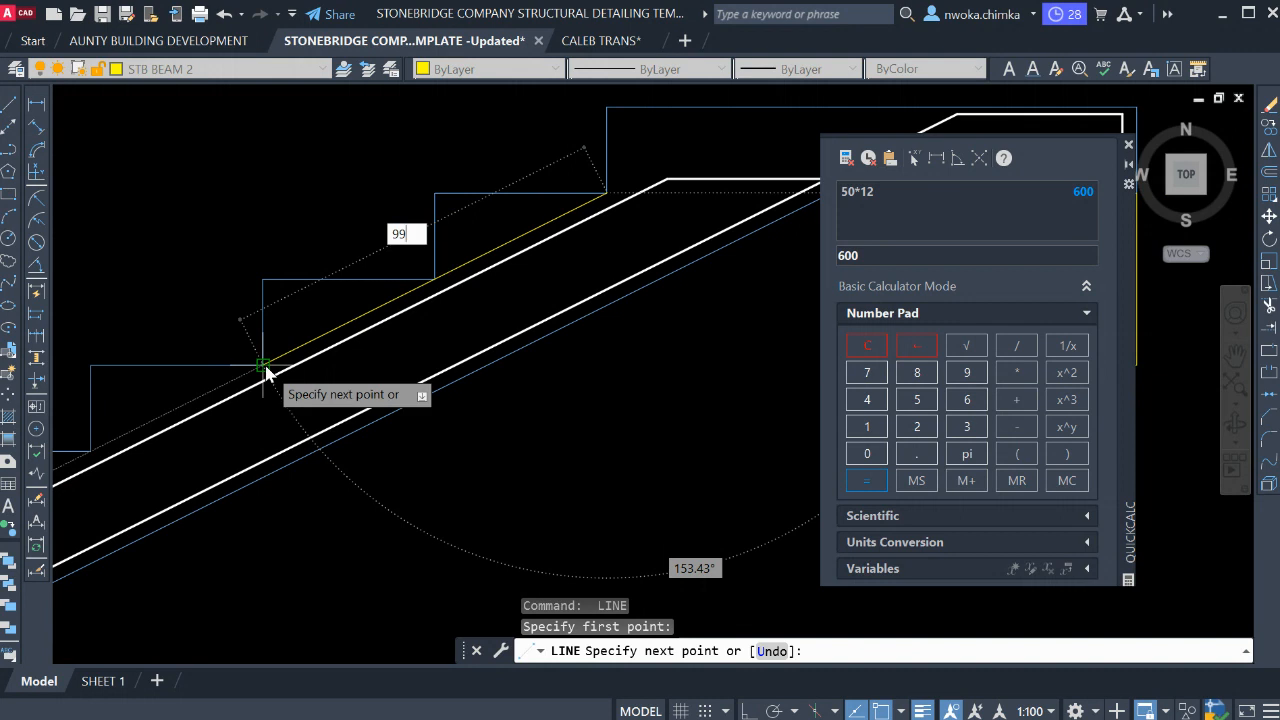
key("Return")
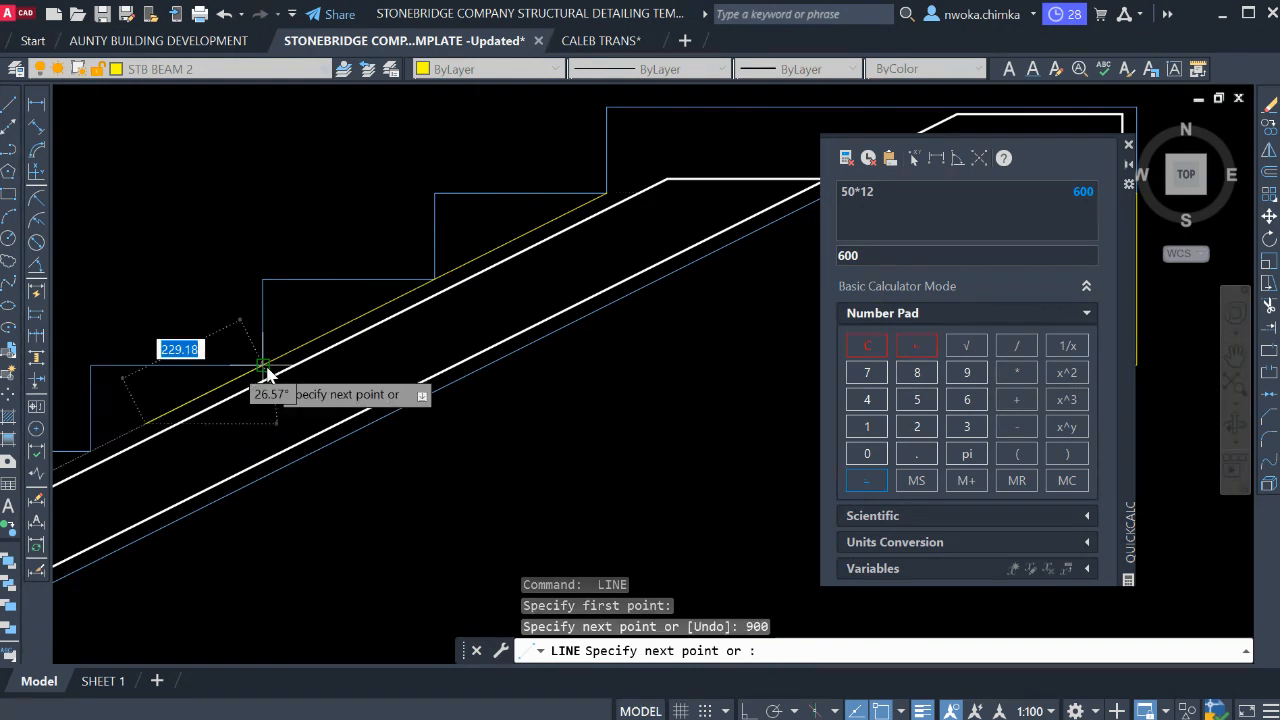
Add a vertical line from the 900 mm line's lower end down across both inclined flight bars.
middle_click_drag(191, 503, 227, 362)
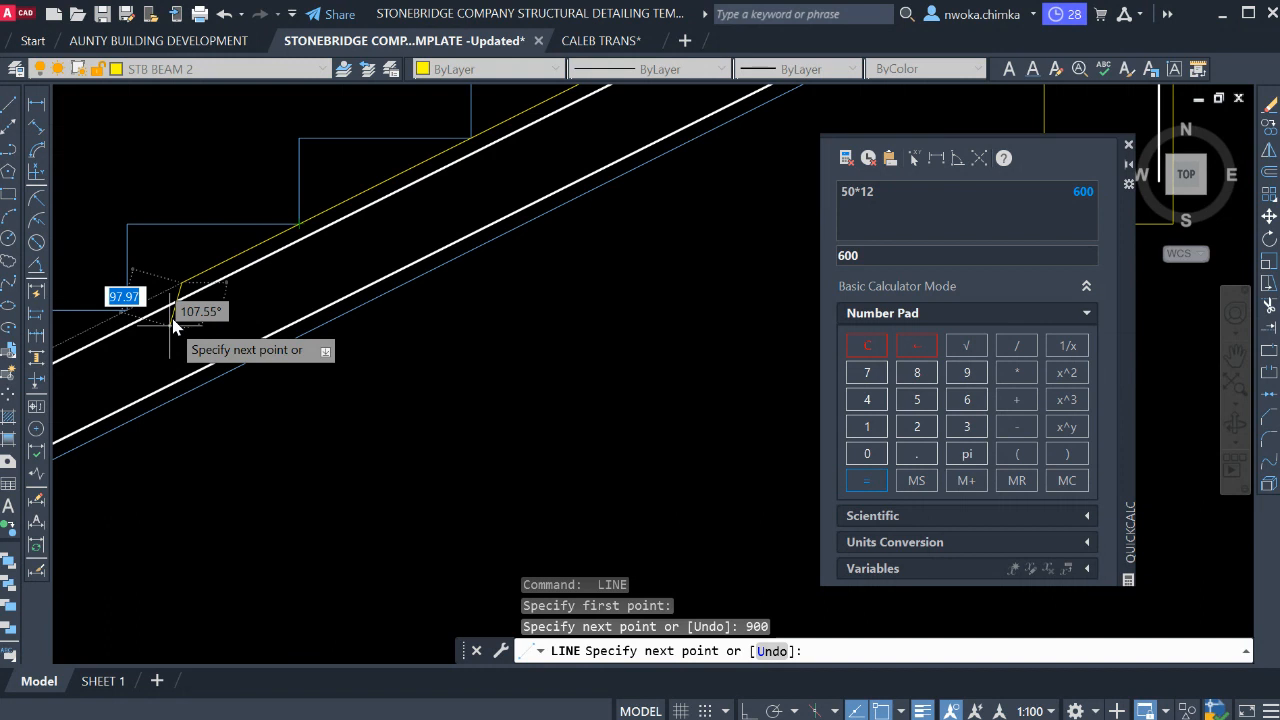
key("F8")
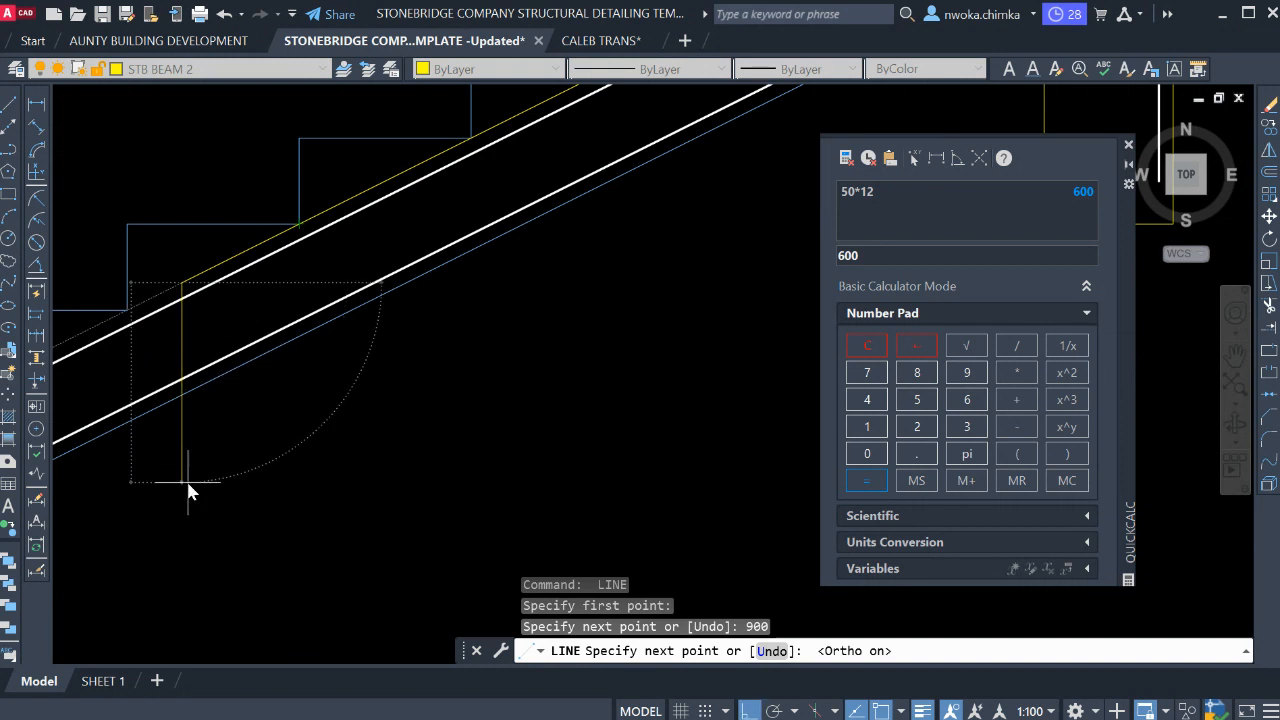
left_click(186, 479)
key("Escape")
Trim the flight's upper inclined top bar on the downhill side, using the vertical line as cutting edge.
middle_click_drag(273, 366, 370, 370)
left_click_drag(294, 340, 268, 352)
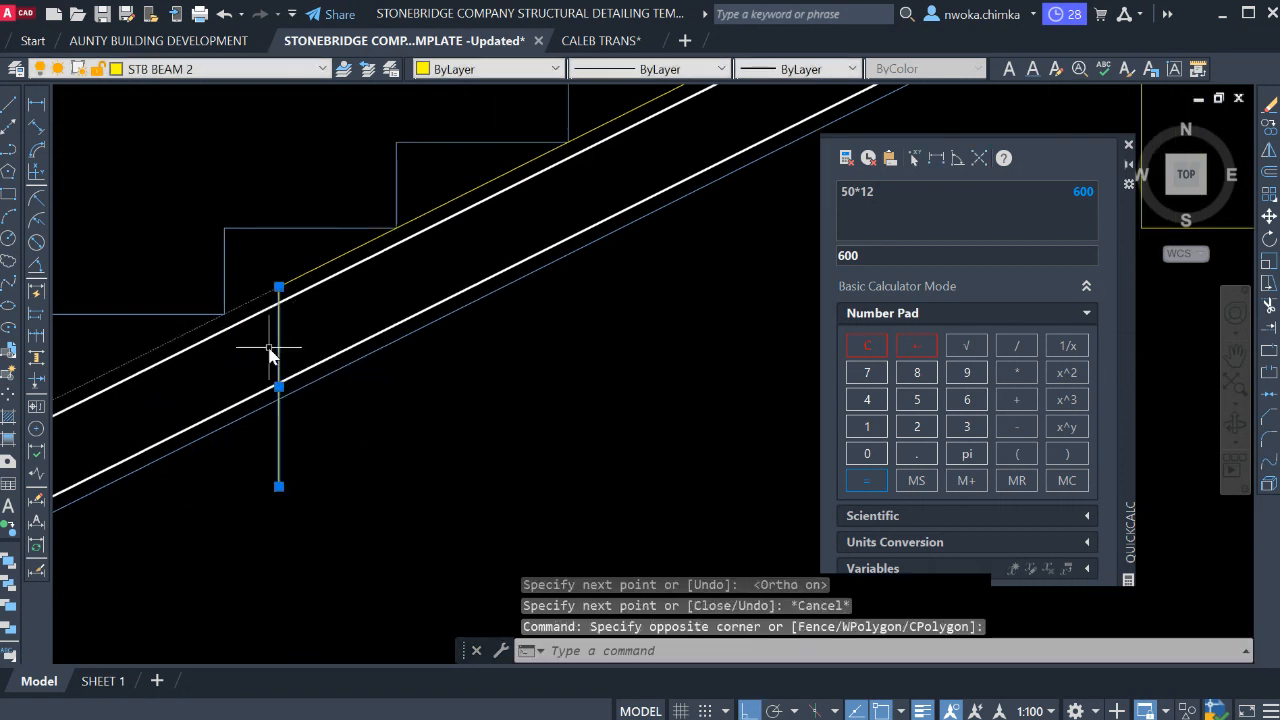
key("Return")
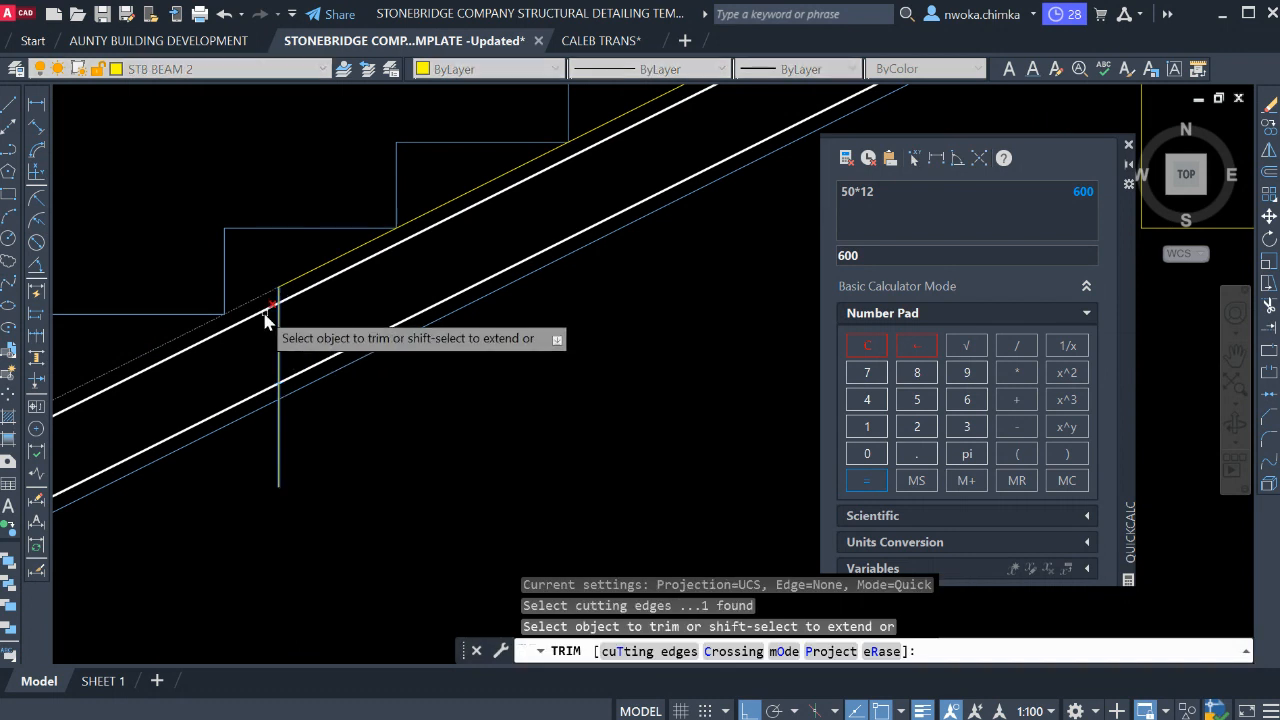
left_click(270, 305)
key("Escape")
Erase the 900 mm guide line and the vertical cutting line.
left_click(300, 279)
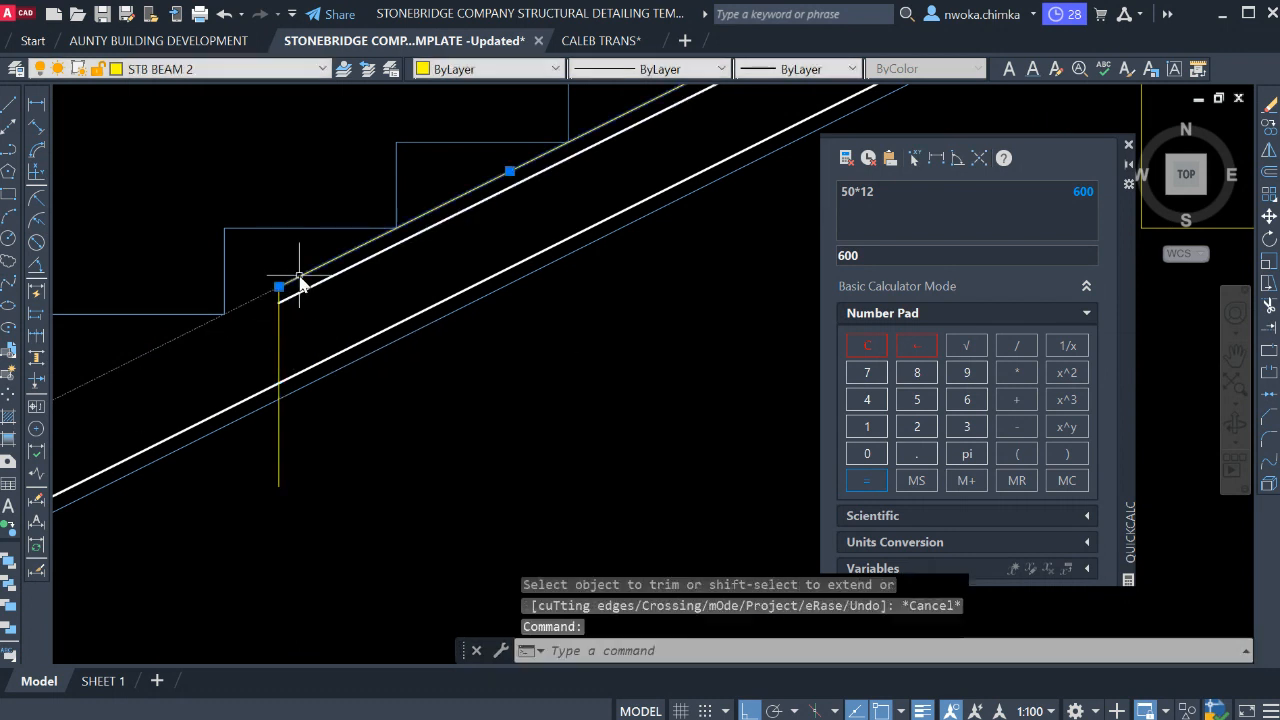
left_click_drag(284, 338, 265, 340)
type("e")
key("Return")
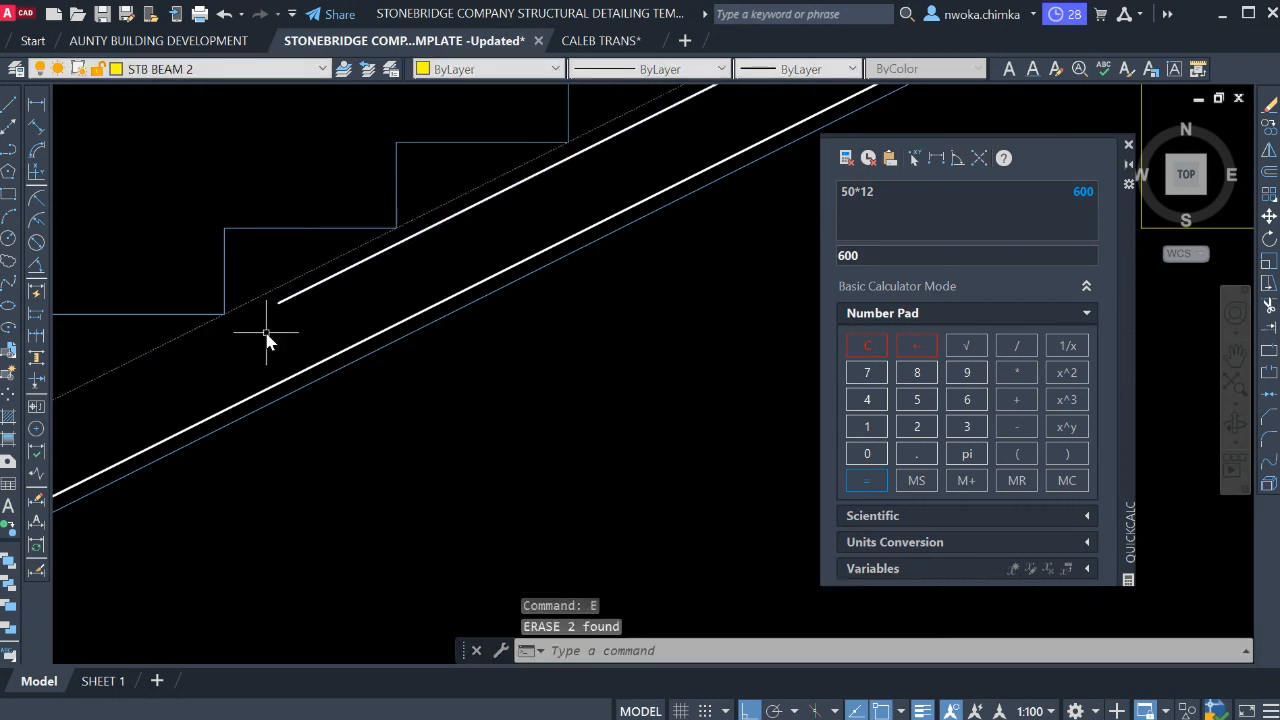
Examine the ends of the flight's two inclined top bars and the reinforcement layout across Section B-B.
scroll(300, 320, "down", 4)
scroll(330, 335, "up", 3)
mouse_move(453, 267)
middle_mouse_down()
mouse_move(600, 263)
mouse_move(309, 349)
middle_mouse_up()
left_click(468, 283)
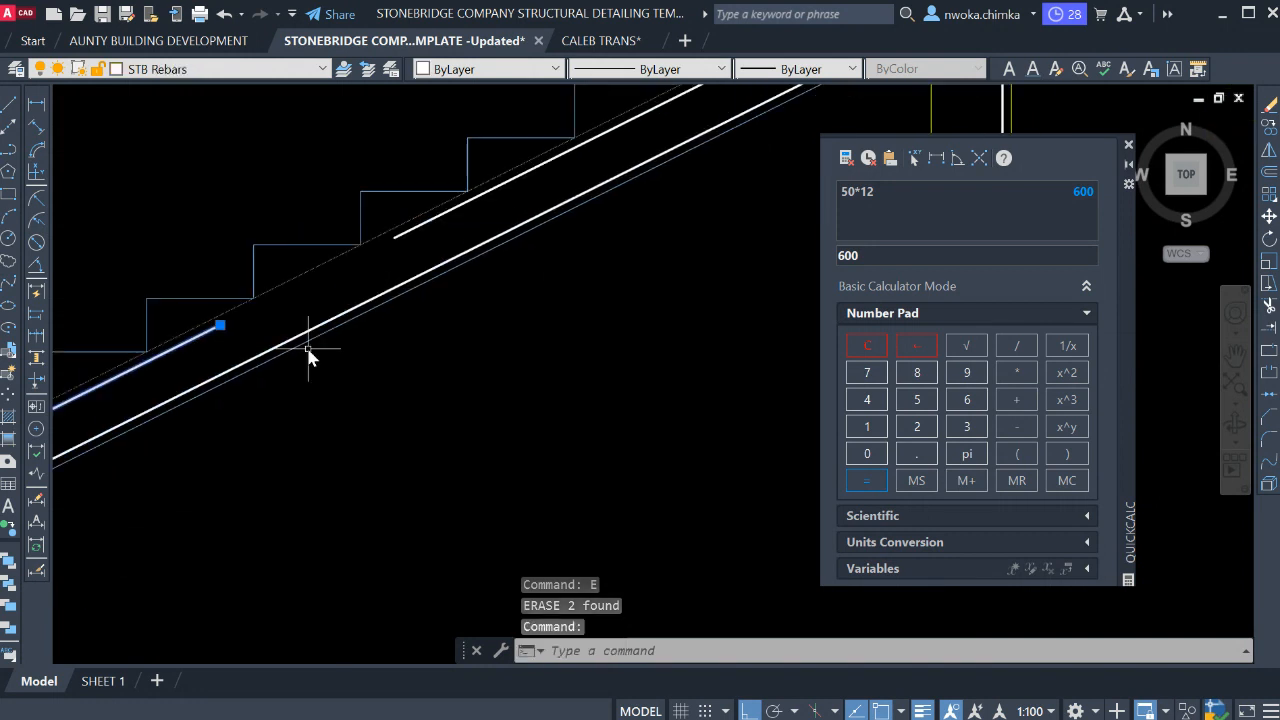
scroll(307, 349, "down", 3)
scroll(530, 206, "up", 3)
left_click(533, 190)
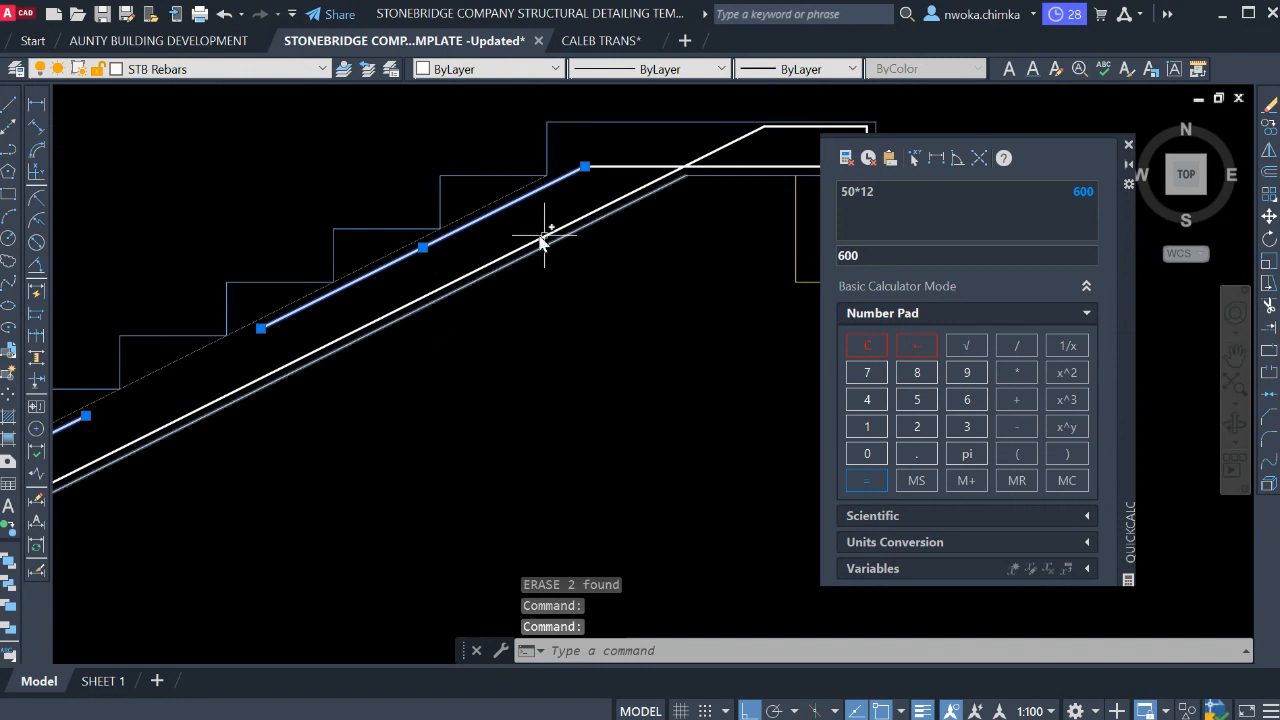
scroll(588, 245, "down", 4)
key("Escape")
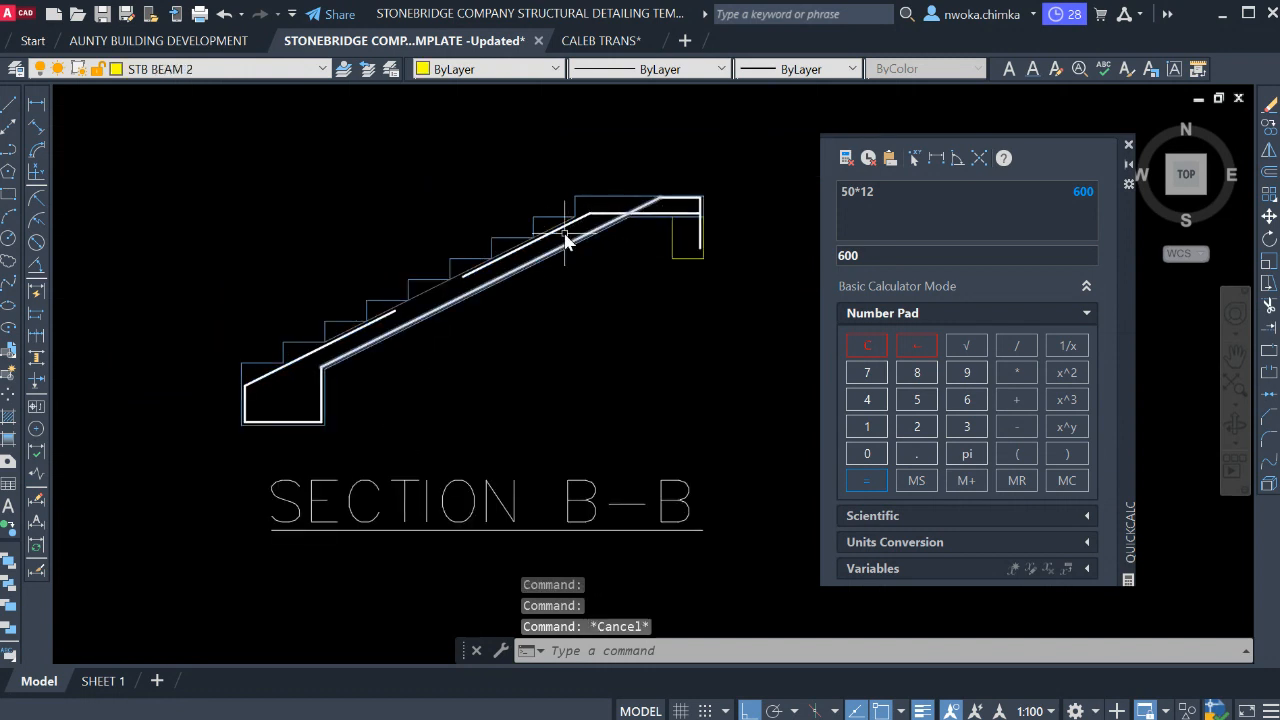
scroll(633, 218, "up", 2)
scroll(671, 240, "down", 2)
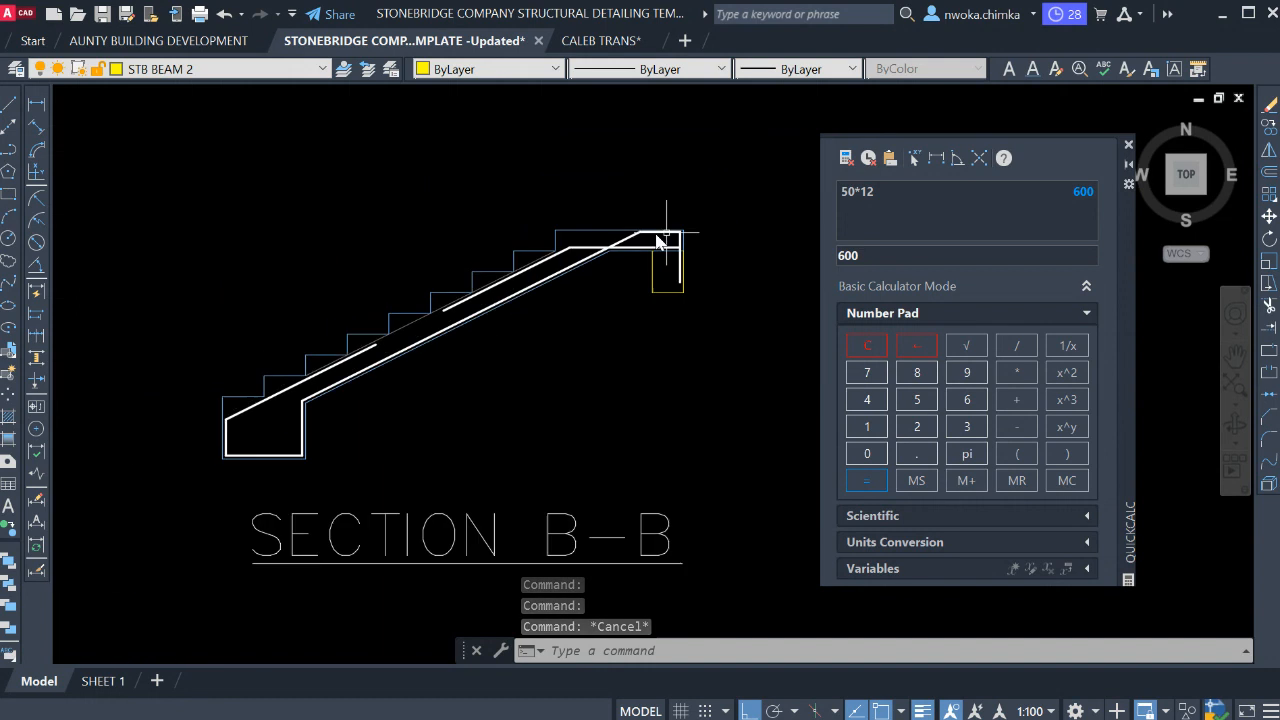
scroll(674, 249, "up", 4)
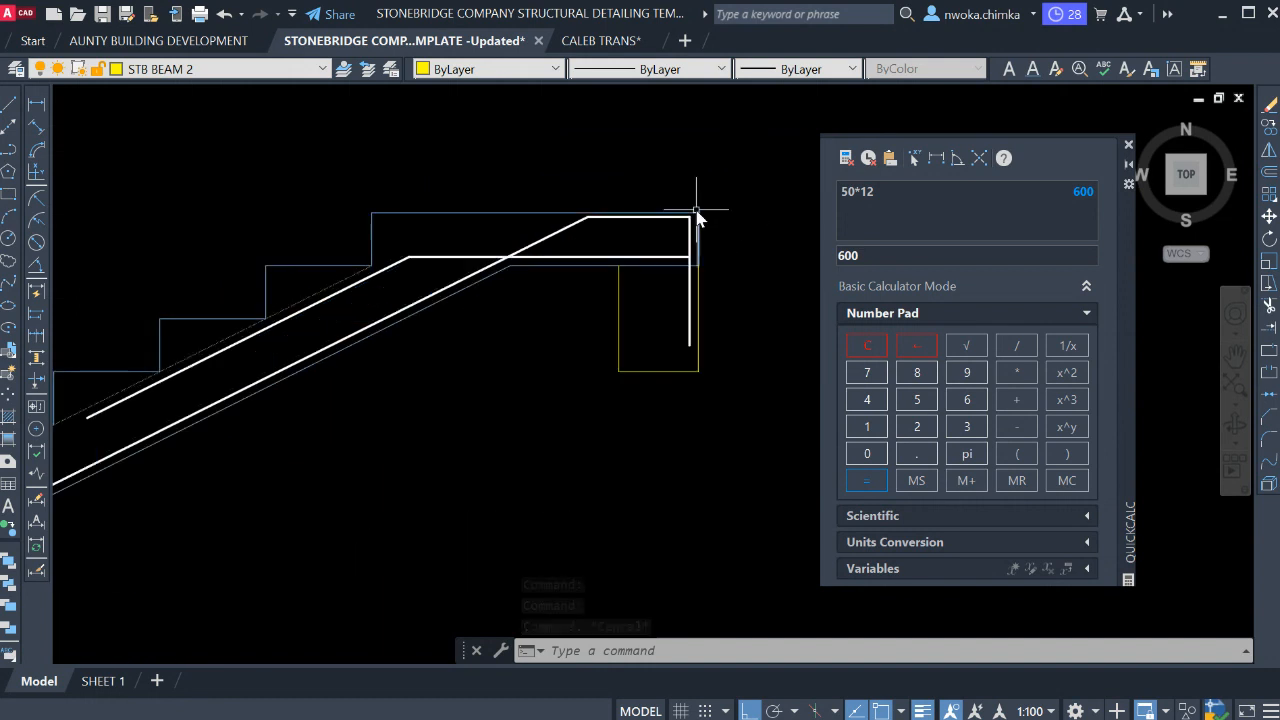
scroll(697, 218, "down", 3)
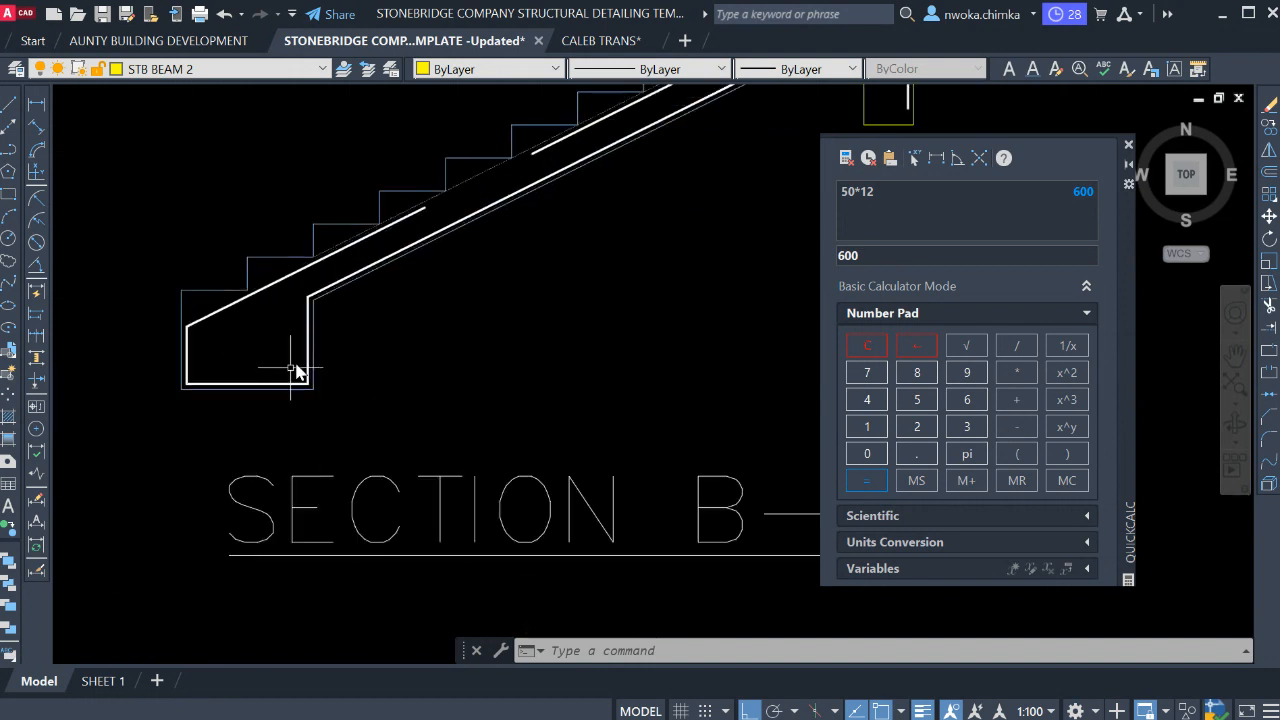
scroll(182, 380, "up", 3)
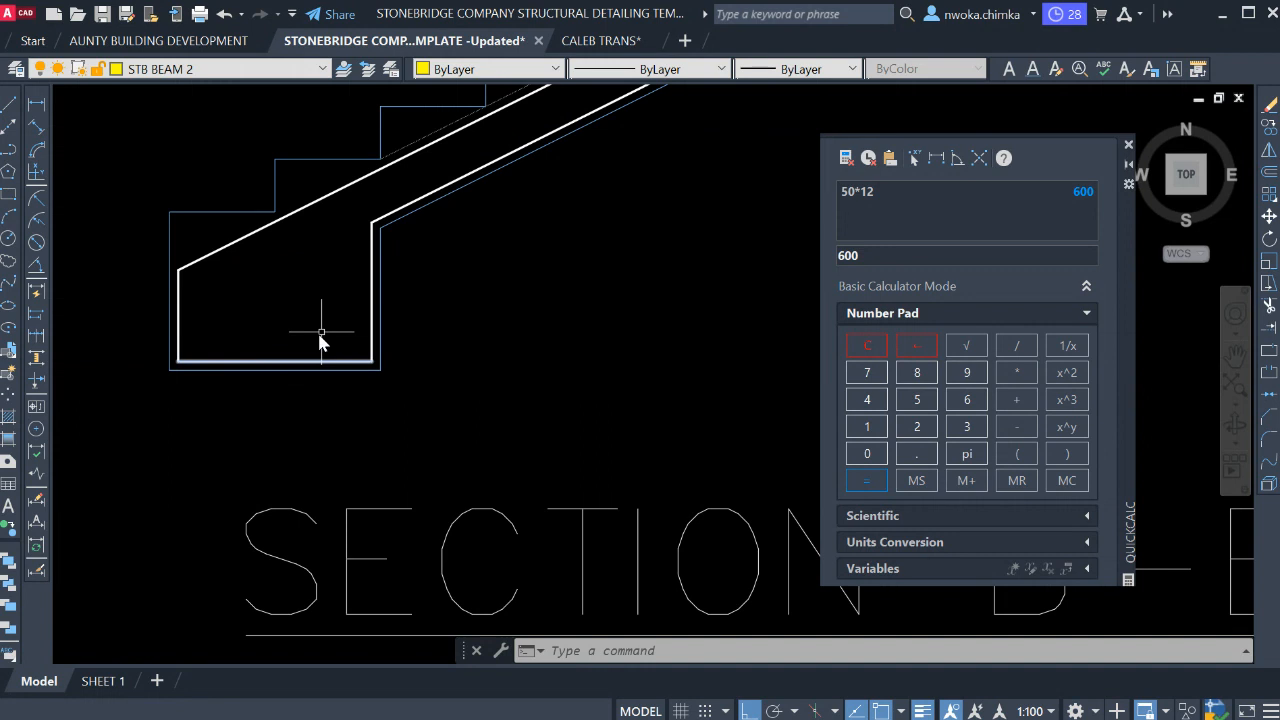
scroll(320, 335, "down", 2)
middle_click_drag(463, 170, 341, 280)
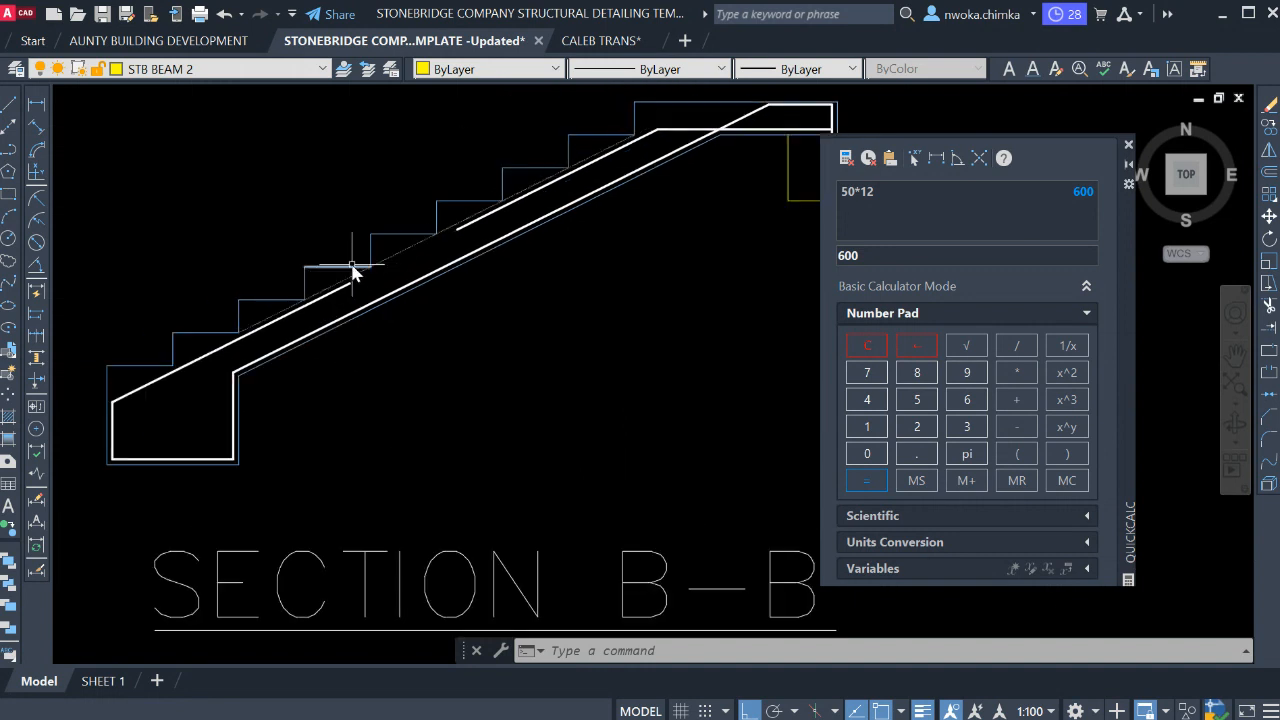
Check the extents of the flight's continuous bottom bar and its two separate inclined top bars.
scroll(268, 350, "up", 2)
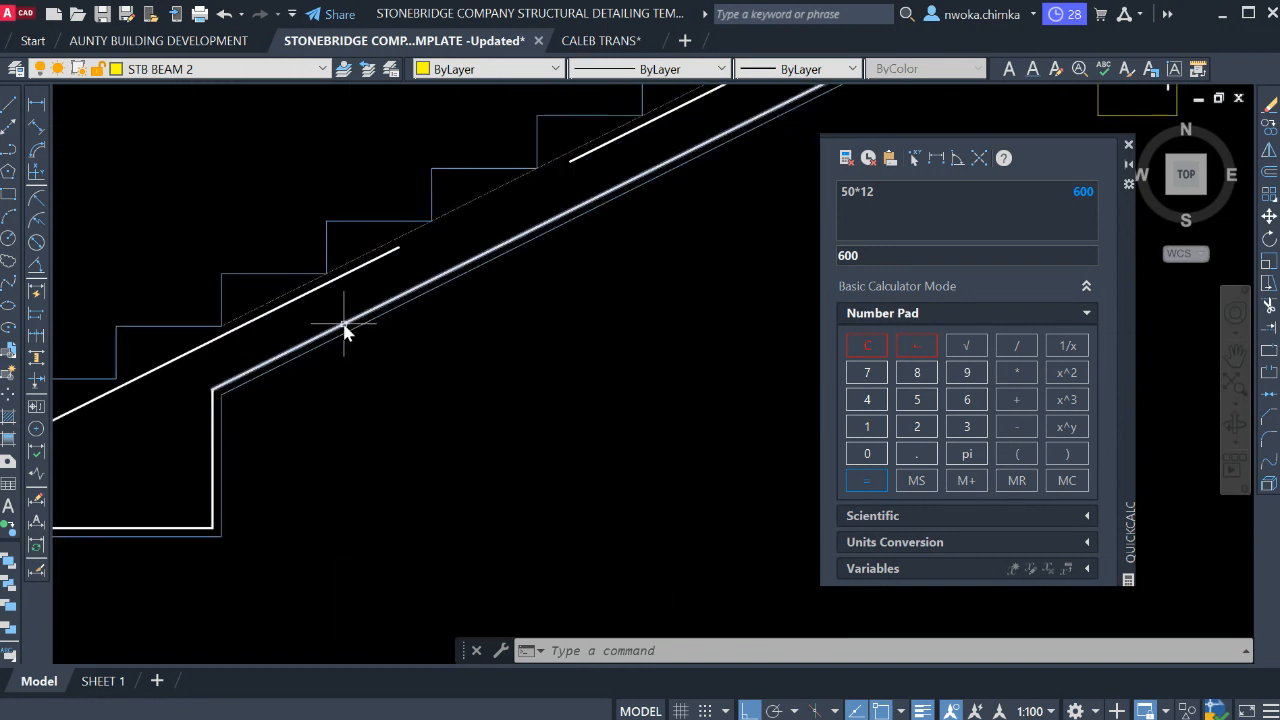
left_click(344, 330)
scroll(433, 284, "down", 2)
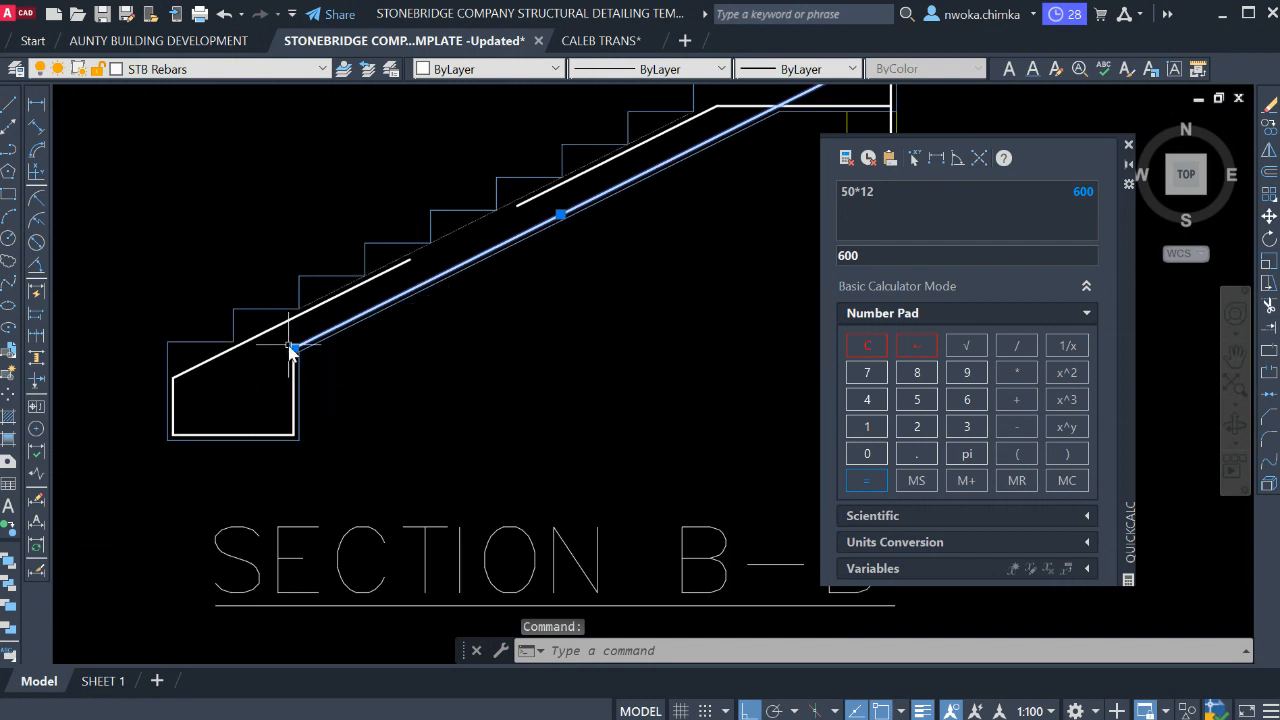
middle_click_drag(507, 282, 467, 360)
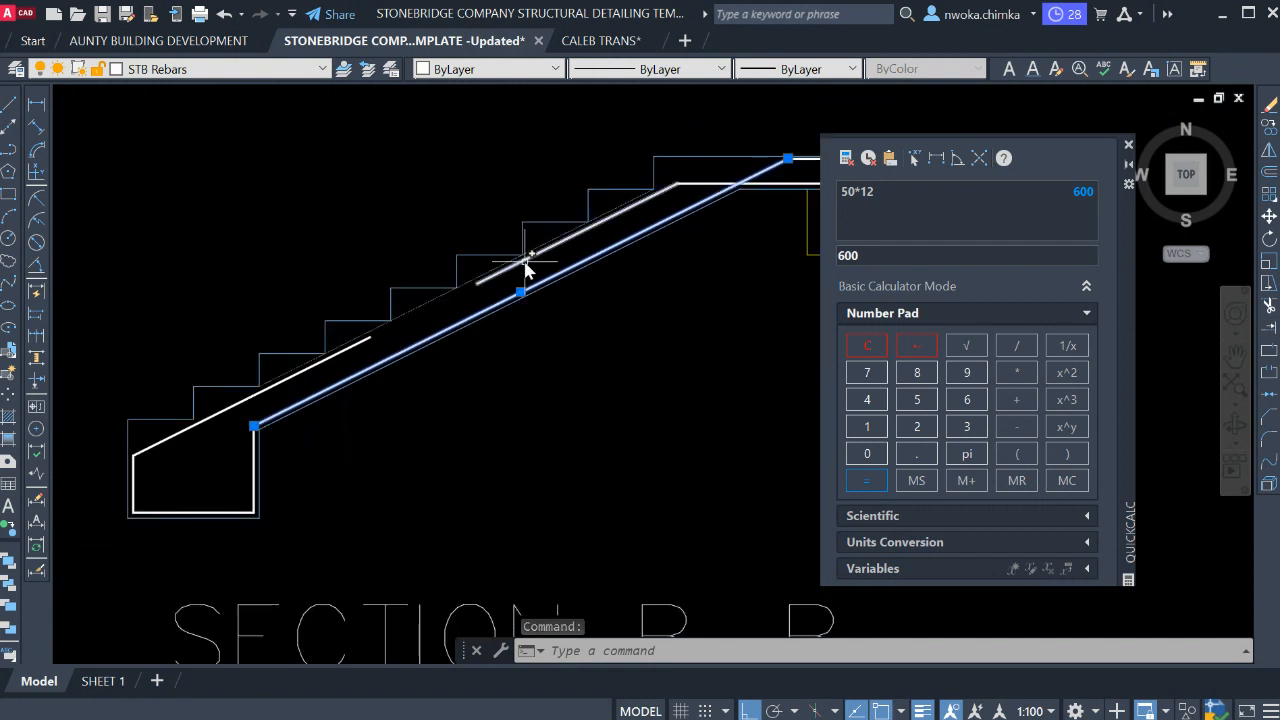
left_click(520, 263)
left_click(350, 352)
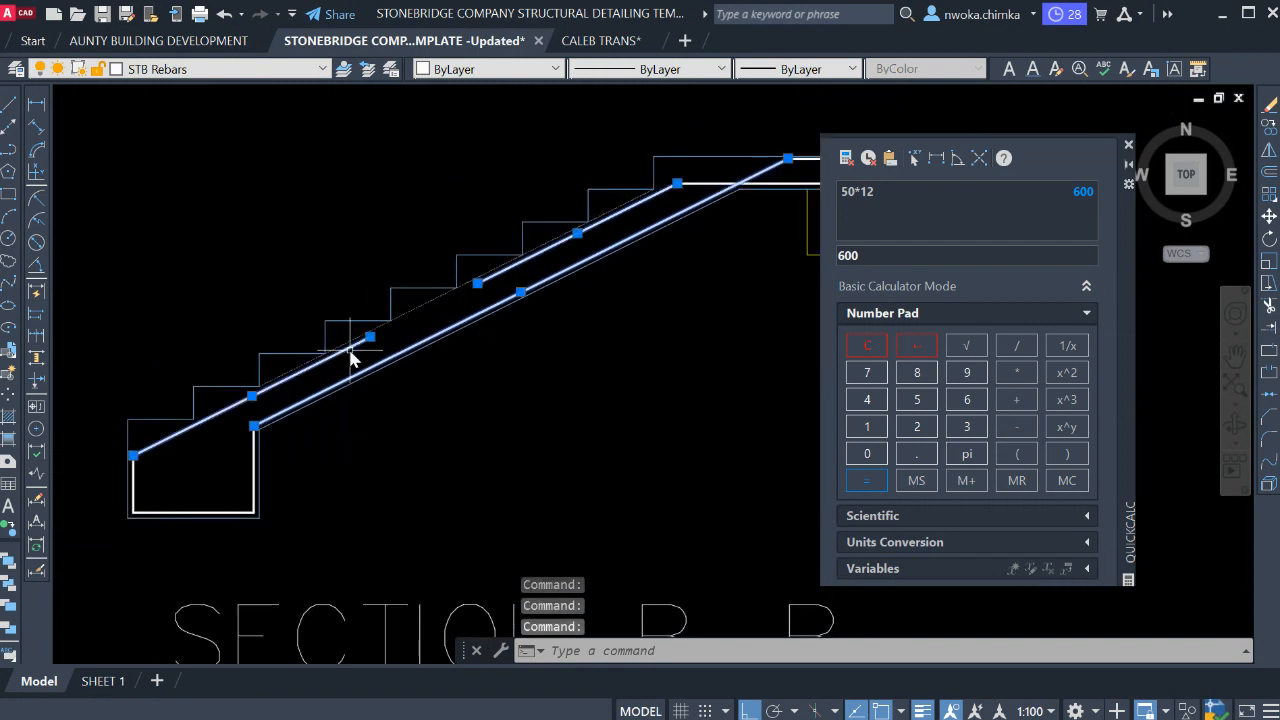
key("Escape")
left_click(350, 352)
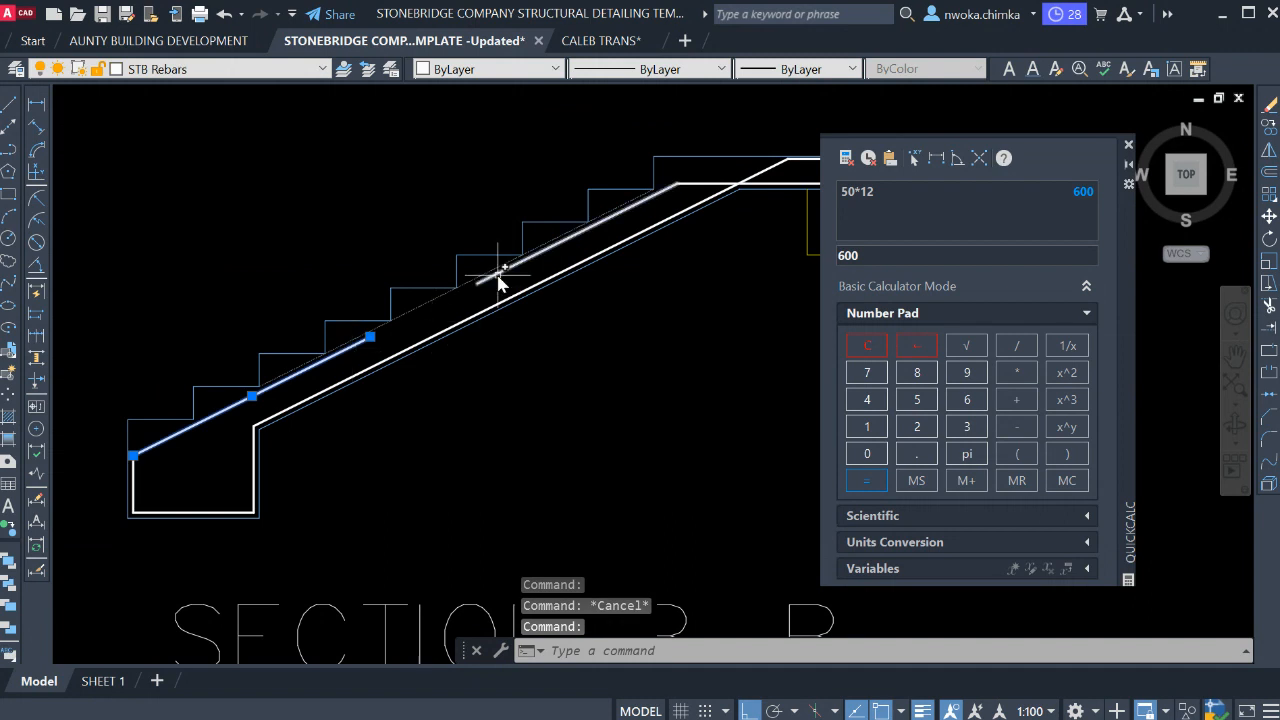
left_click(500, 274)
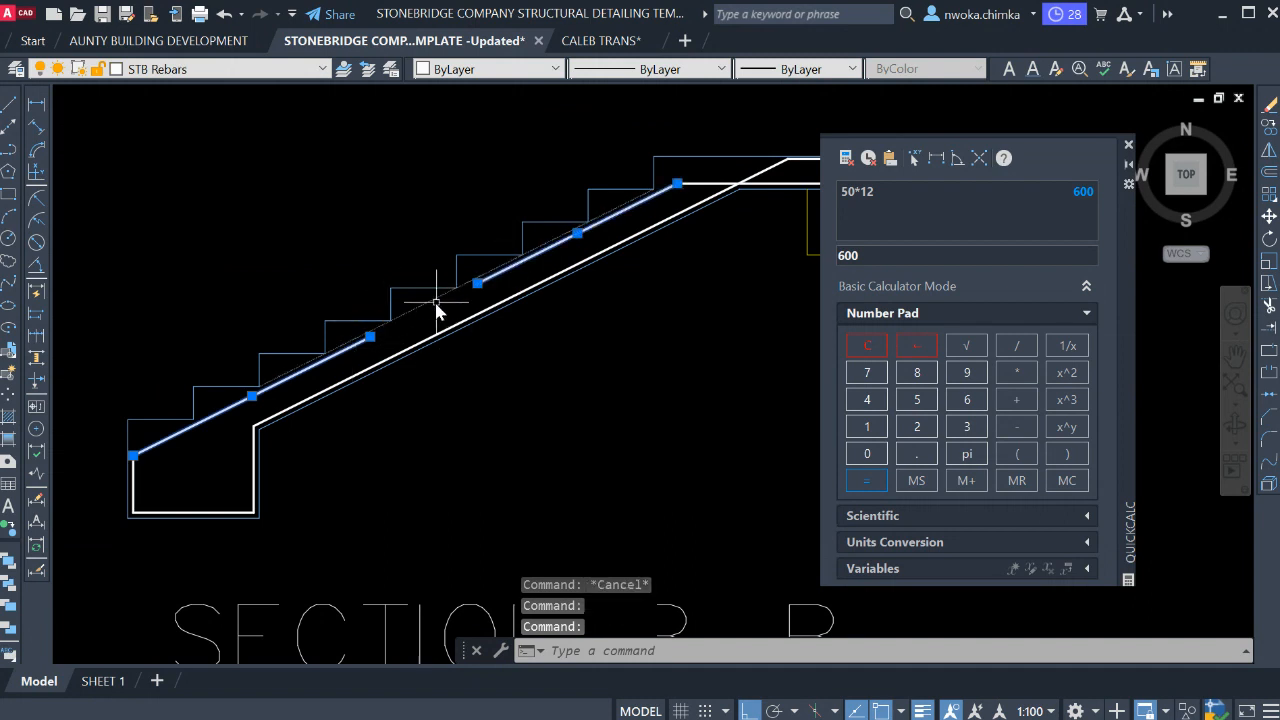
middle_click_drag(585, 386, 499, 423)
key("Escape")
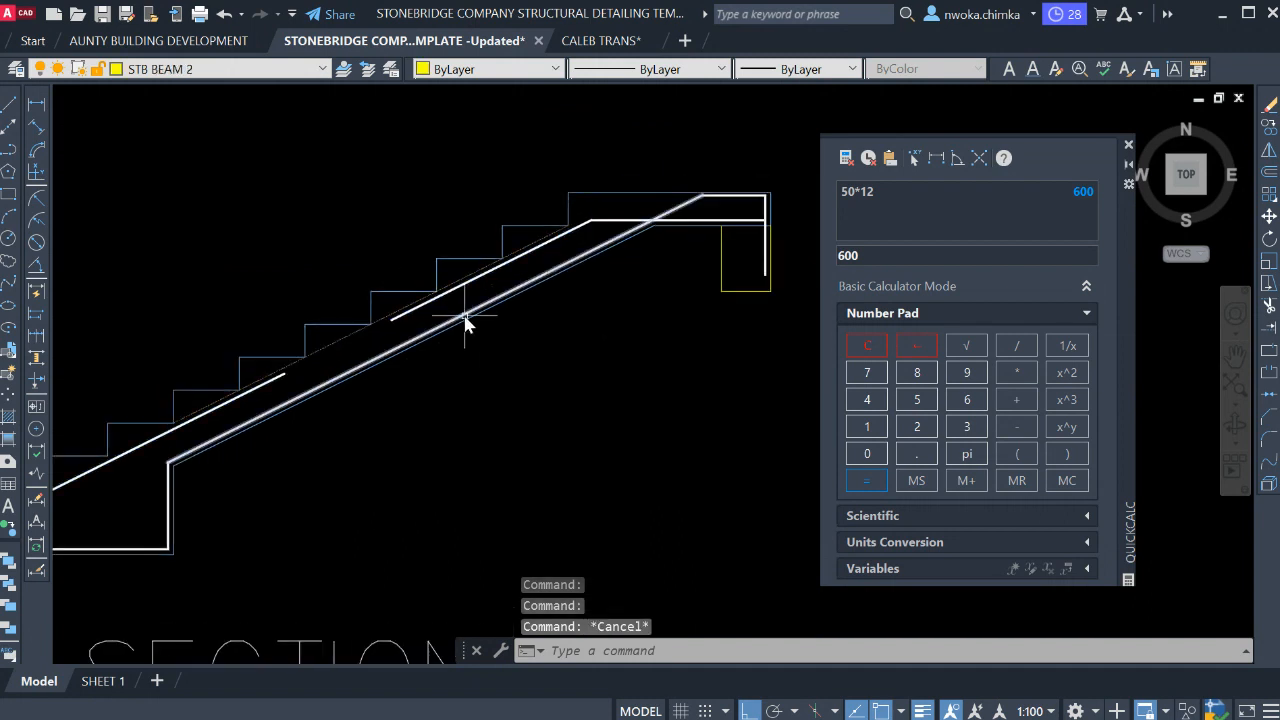
left_click(465, 320)
key("Escape")
Check the upper landing's top and bottom bars where they reach the landing beam.
scroll(437, 363, "down", 1)
scroll(505, 258, "up", 4)
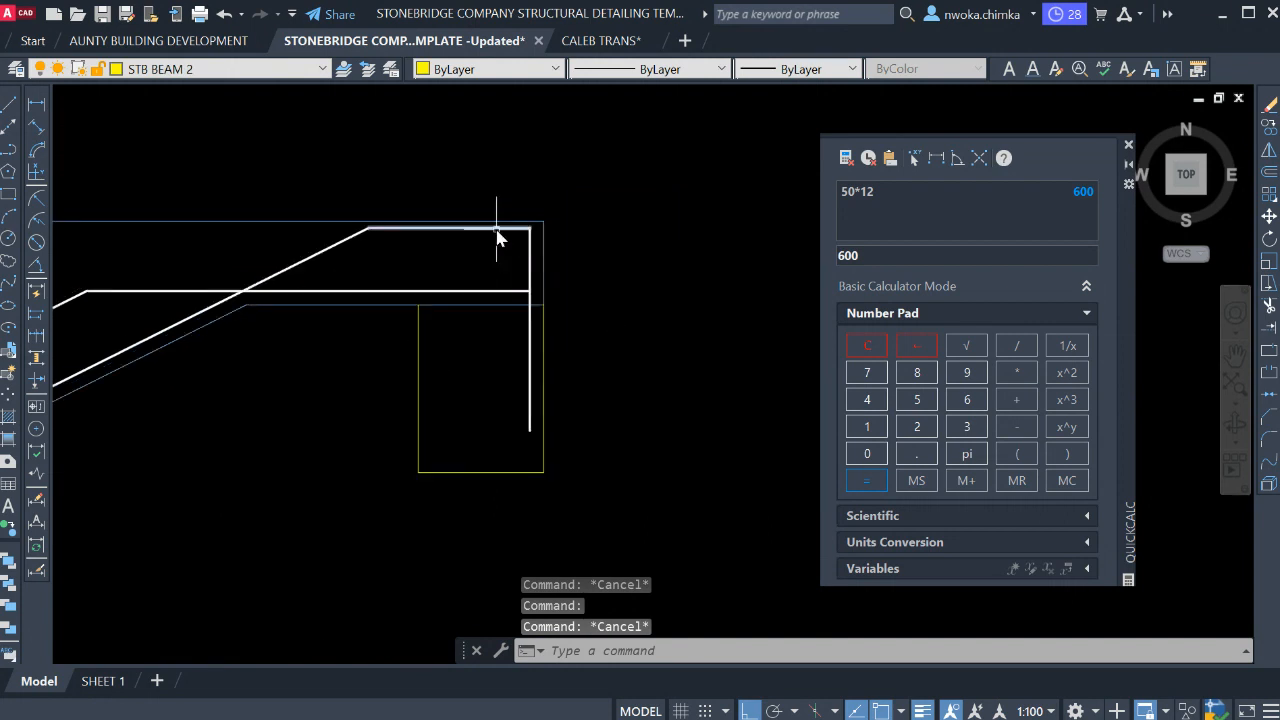
left_click(497, 229)
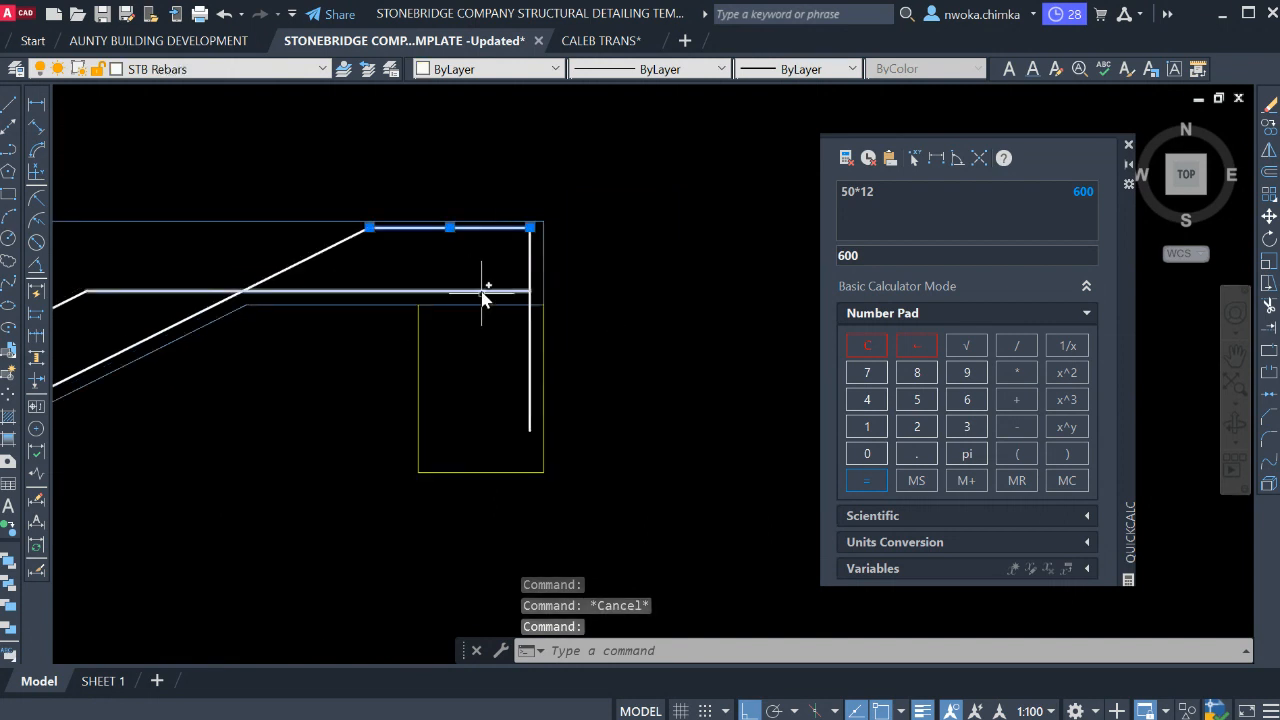
left_click(480, 291)
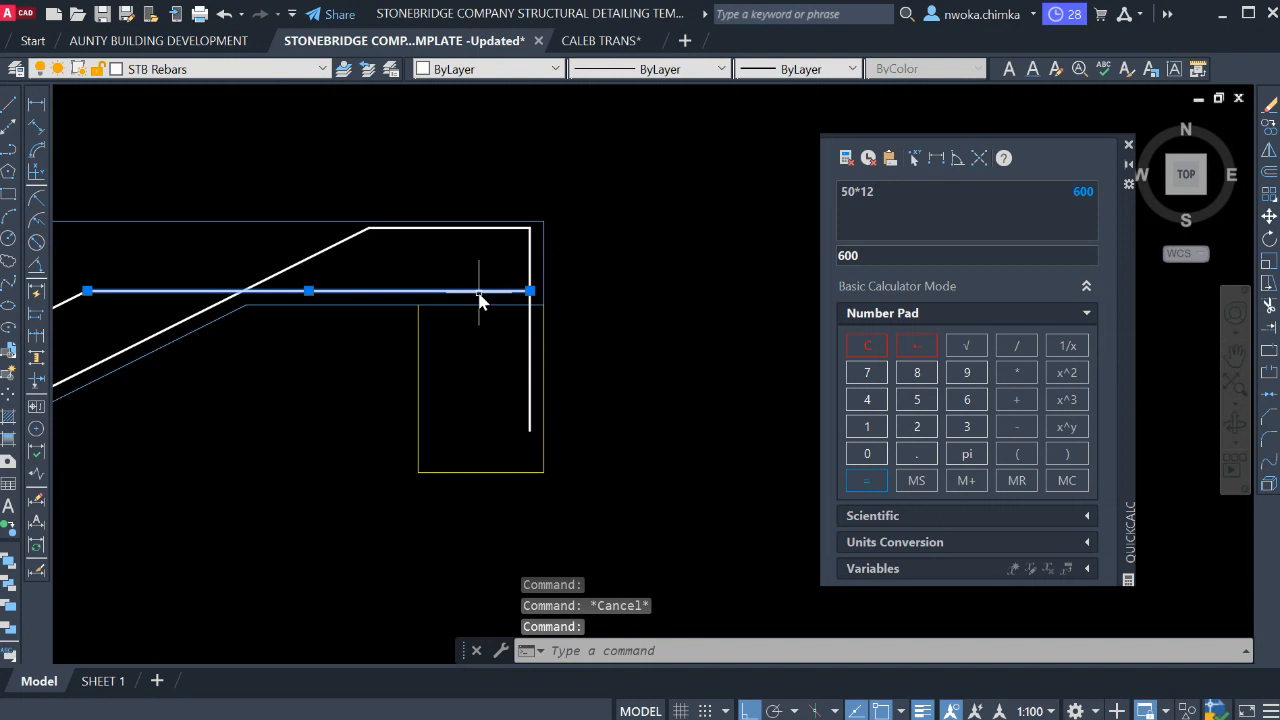
key("Escape")
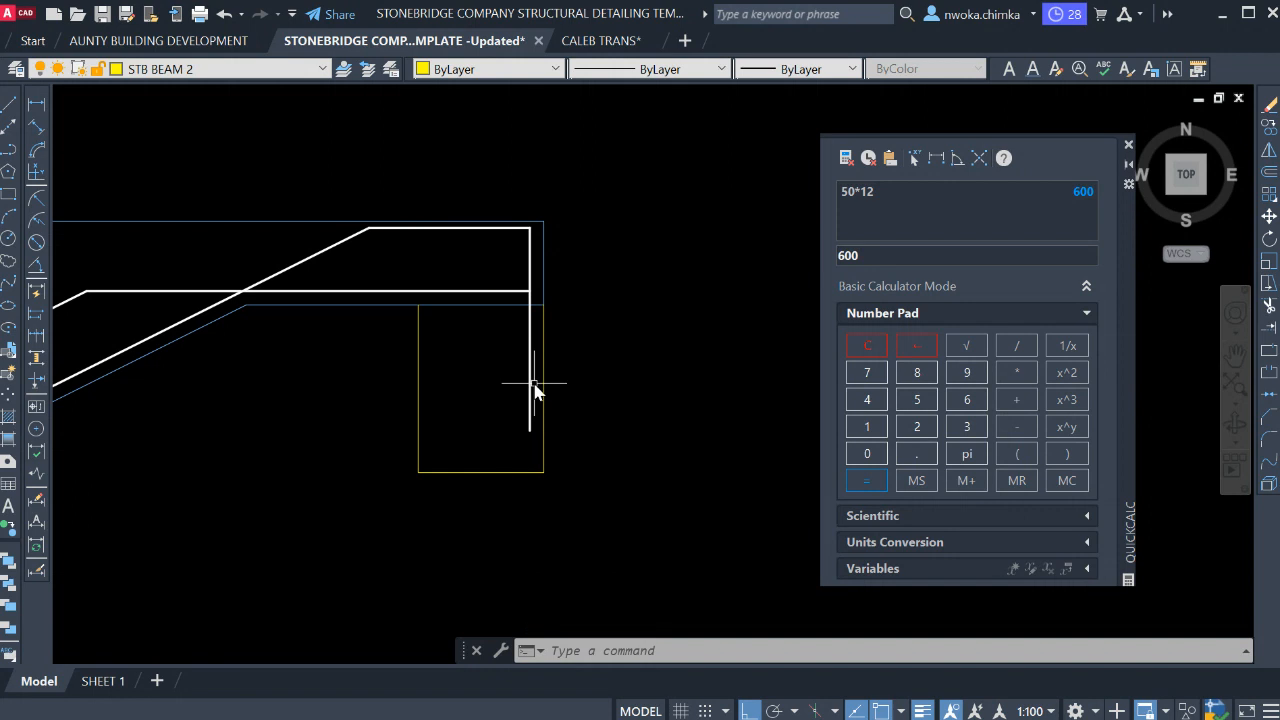
Examine the reinforcement lines in the base at the foot of Section B-B's flight, then the section's overall bar layout.
scroll(676, 328, "down", 6)
middle_click_drag(260, 481, 311, 435)
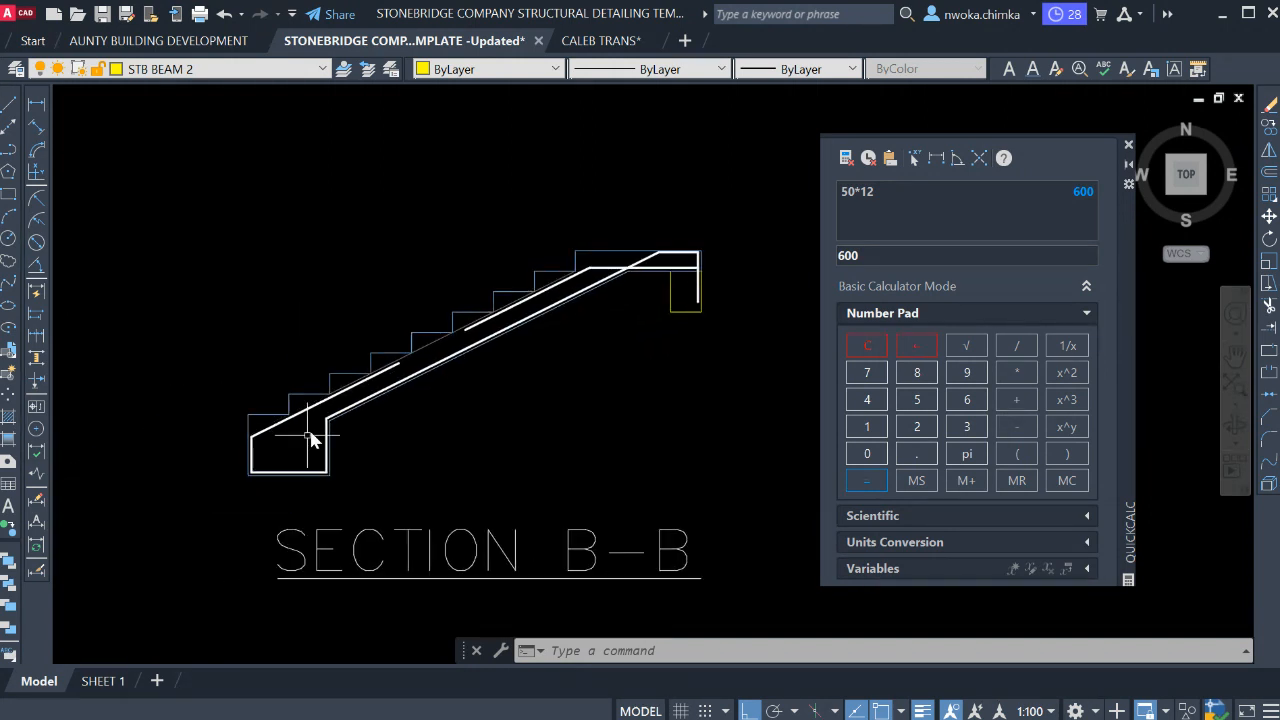
scroll(272, 457, "up", 2)
scroll(252, 456, "up", 2)
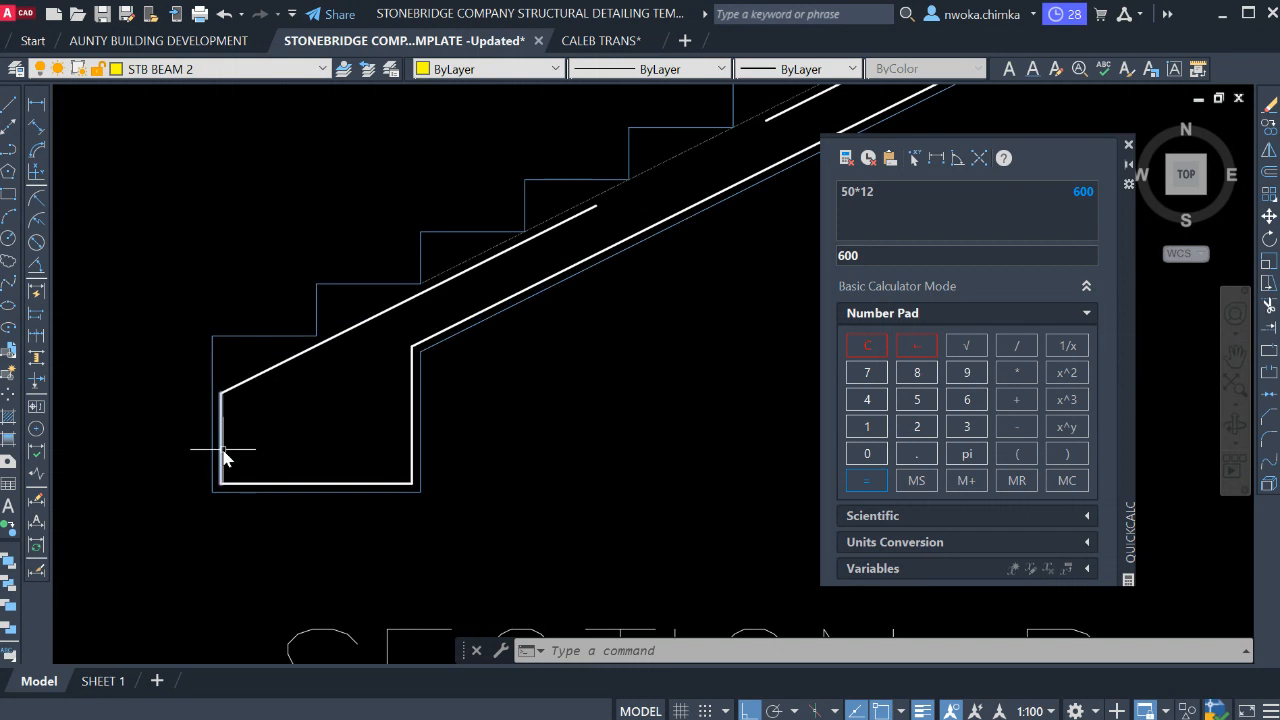
left_click(221, 455)
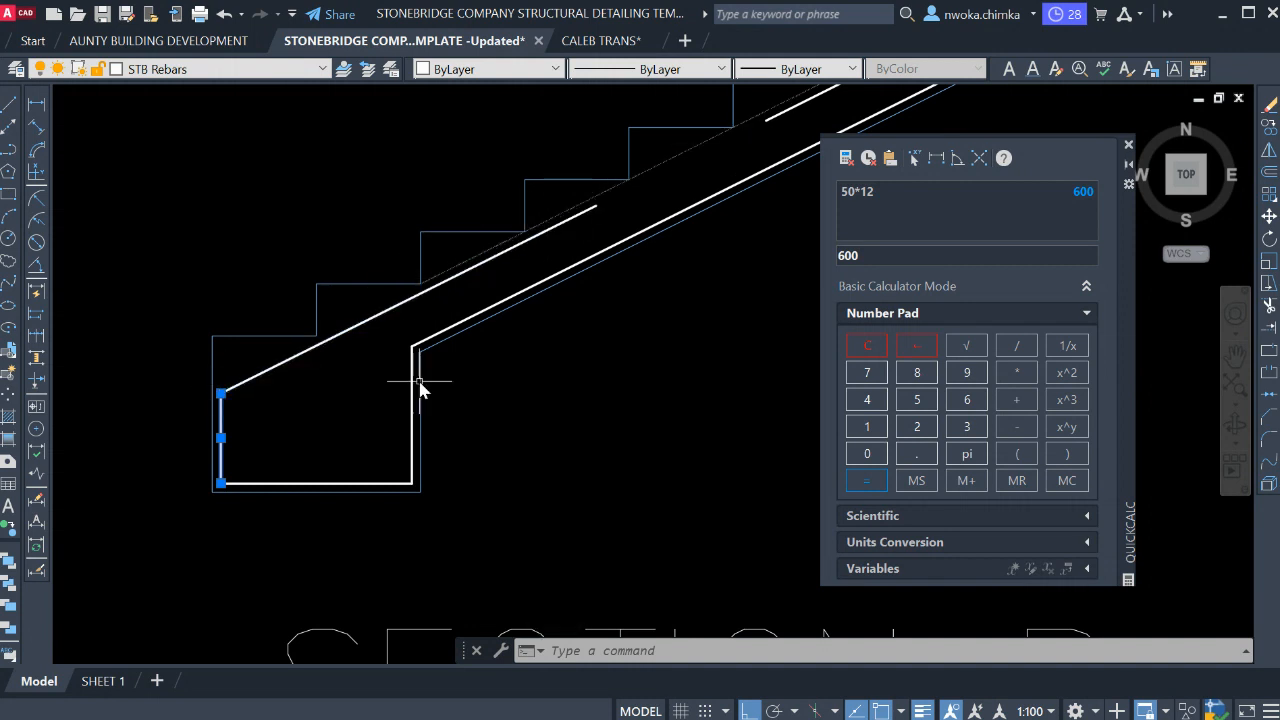
key("Escape")
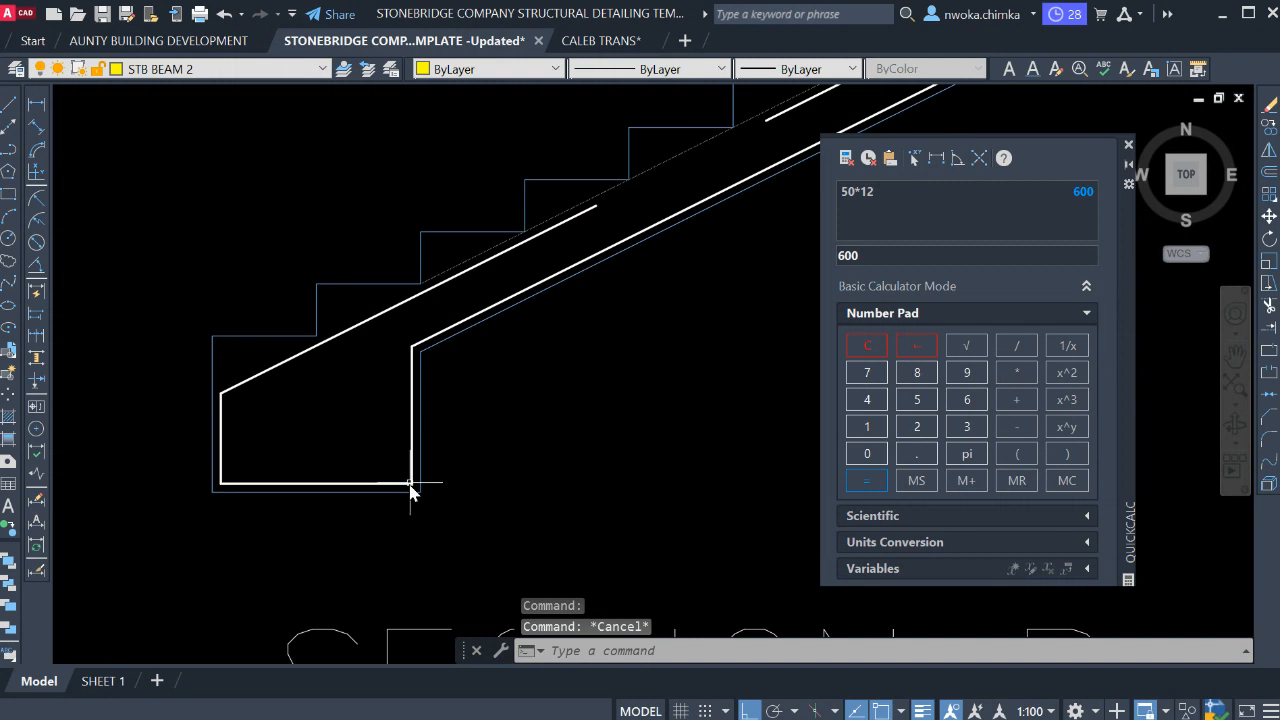
key("Escape")
scroll(266, 297, "down", 3)
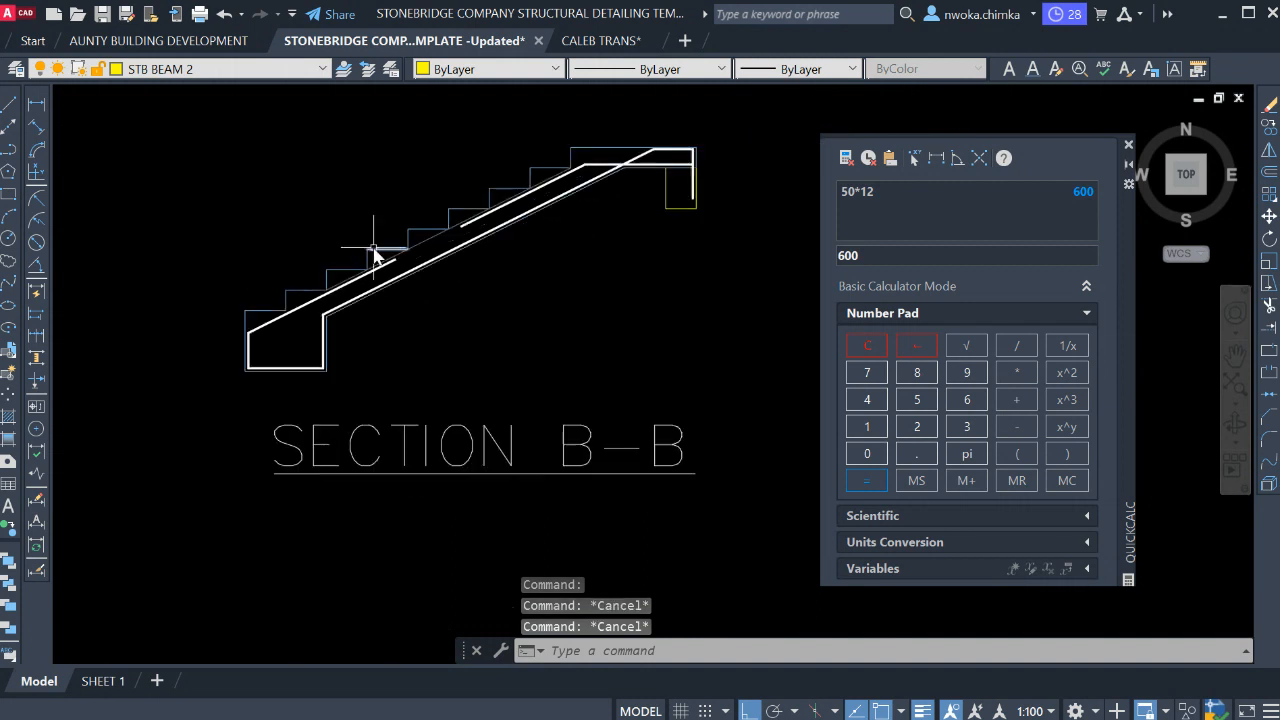
scroll(636, 205, "up", 2)
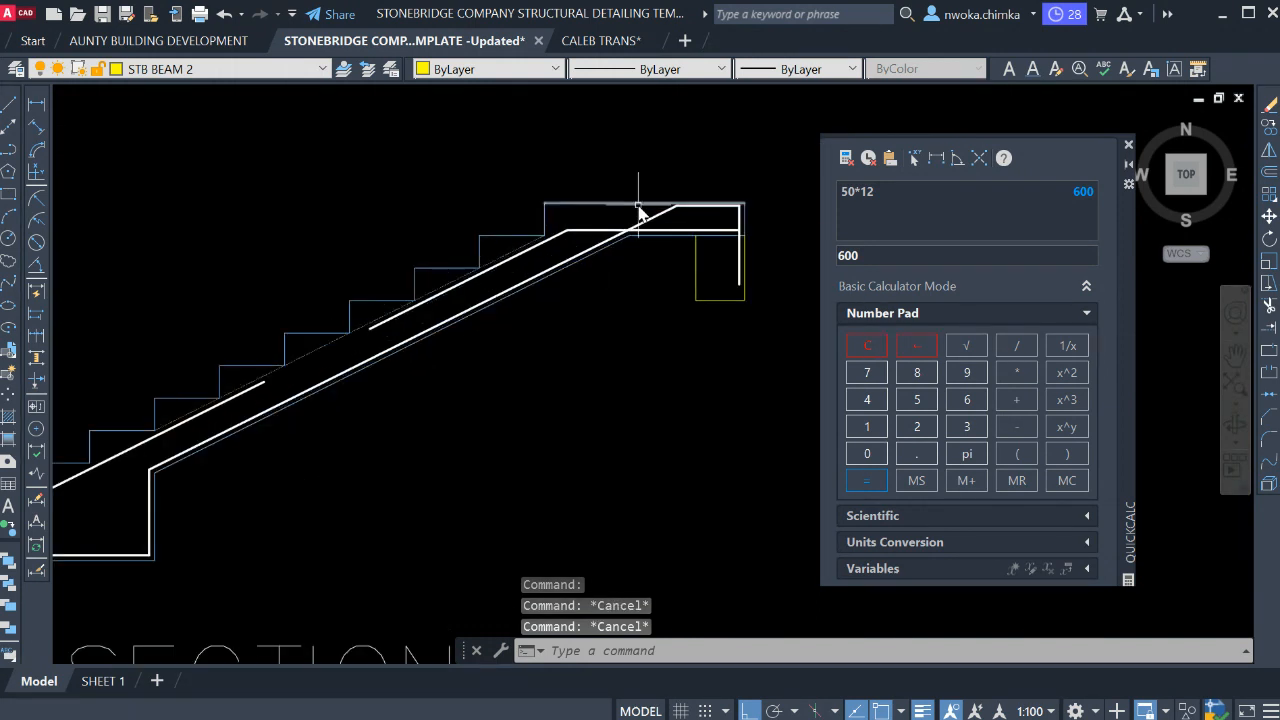
Review the original Section B-B above the staircase plan, checking the dashed upper flight and its top landing.
scroll(637, 206, "down", 5)
middle_click_drag(615, 329, 578, 221)
scroll(601, 372, "up", 2)
middle_click_drag(596, 380, 570, 356)
scroll(595, 318, "down", 2)
middle_click_drag(599, 312, 671, 397)
scroll(587, 333, "down", 2)
middle_click_drag(212, 201, 428, 299)
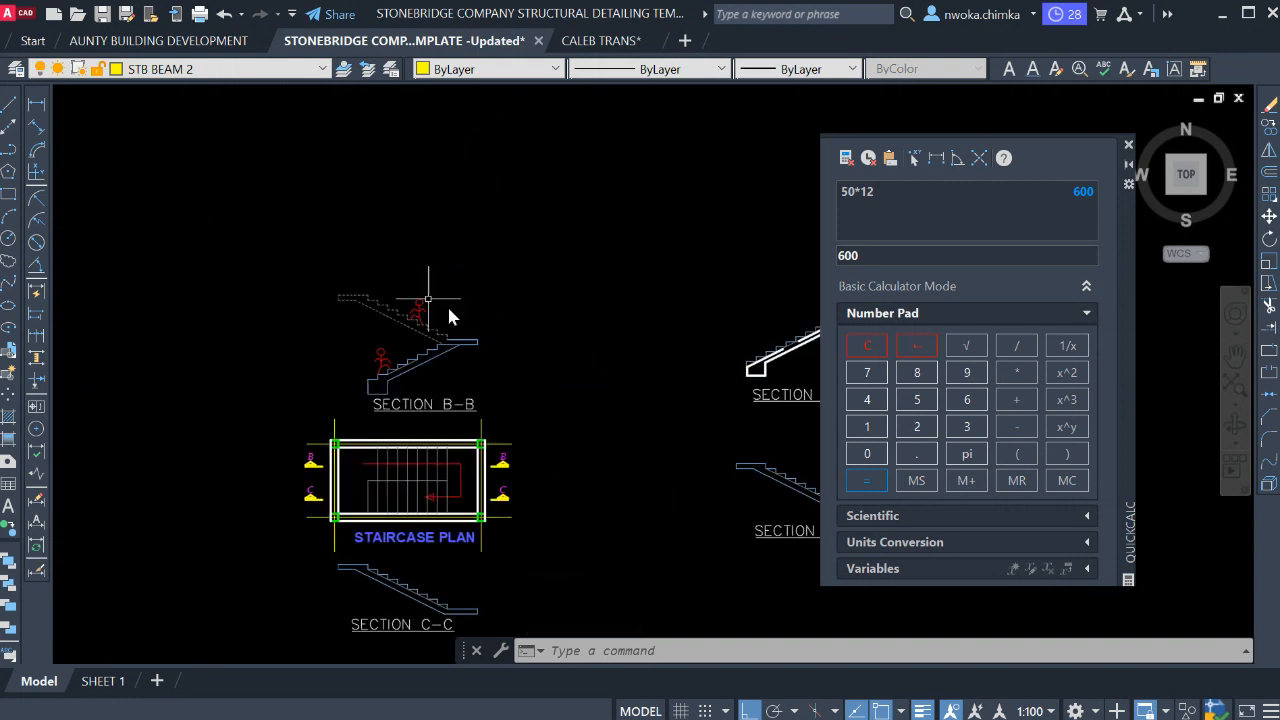
scroll(362, 283, "up", 4)
left_click(427, 282)
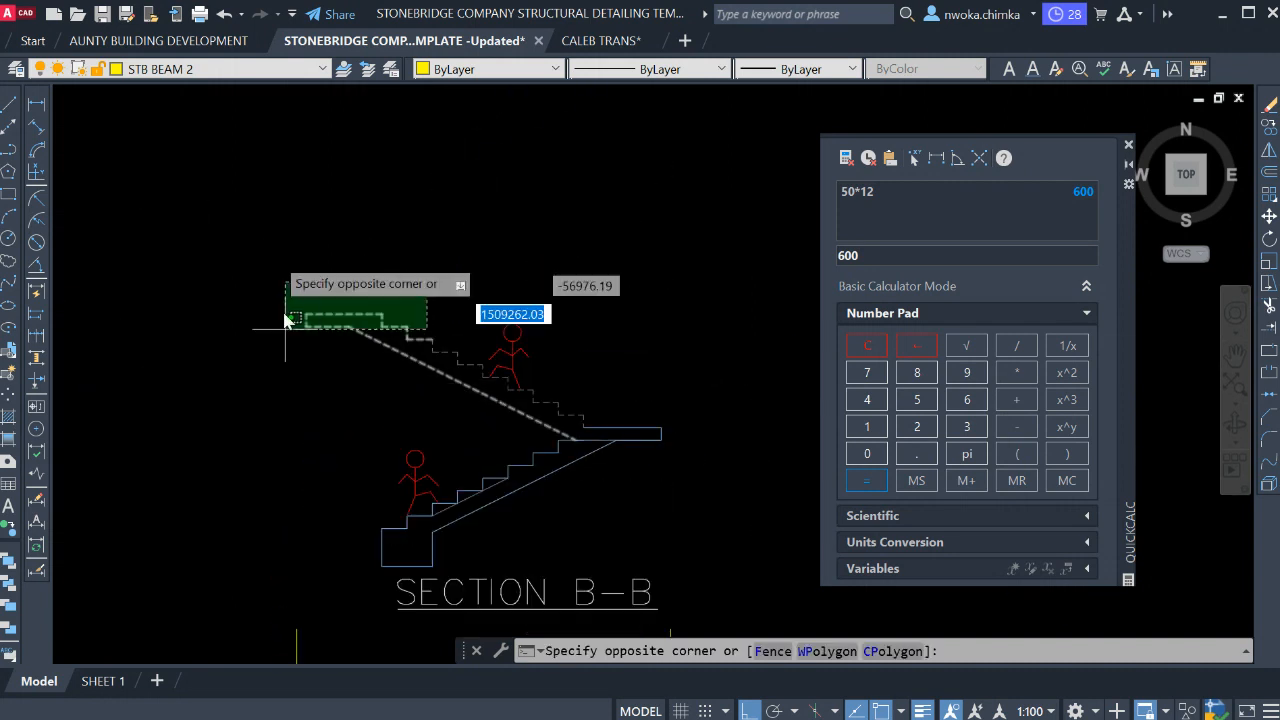
left_click(466, 206)
scroll(449, 277, "down", 3)
middle_click_drag(528, 312, 372, 203)
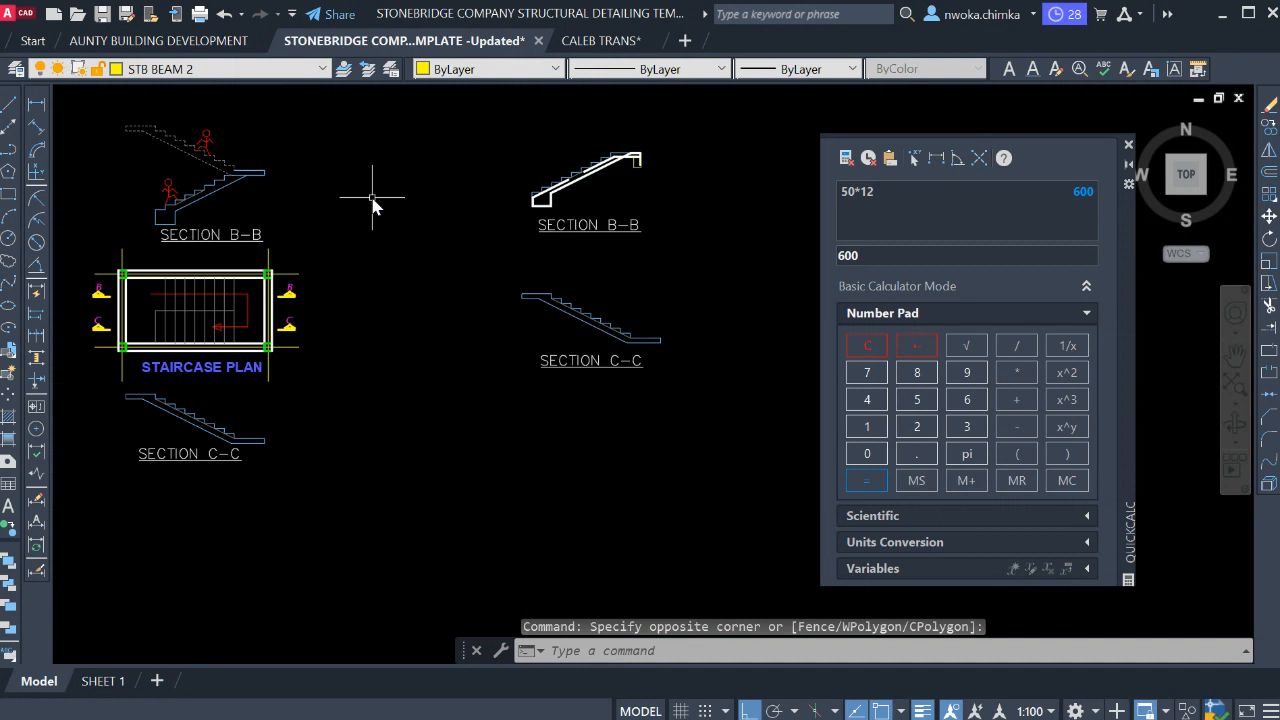
Inspect the unreinforced Section C-C outline and compare it with the reinforced Section B-B.
scroll(586, 320, "up", 5)
middle_click_drag(460, 307, 438, 289)
scroll(432, 248, "down", 2)
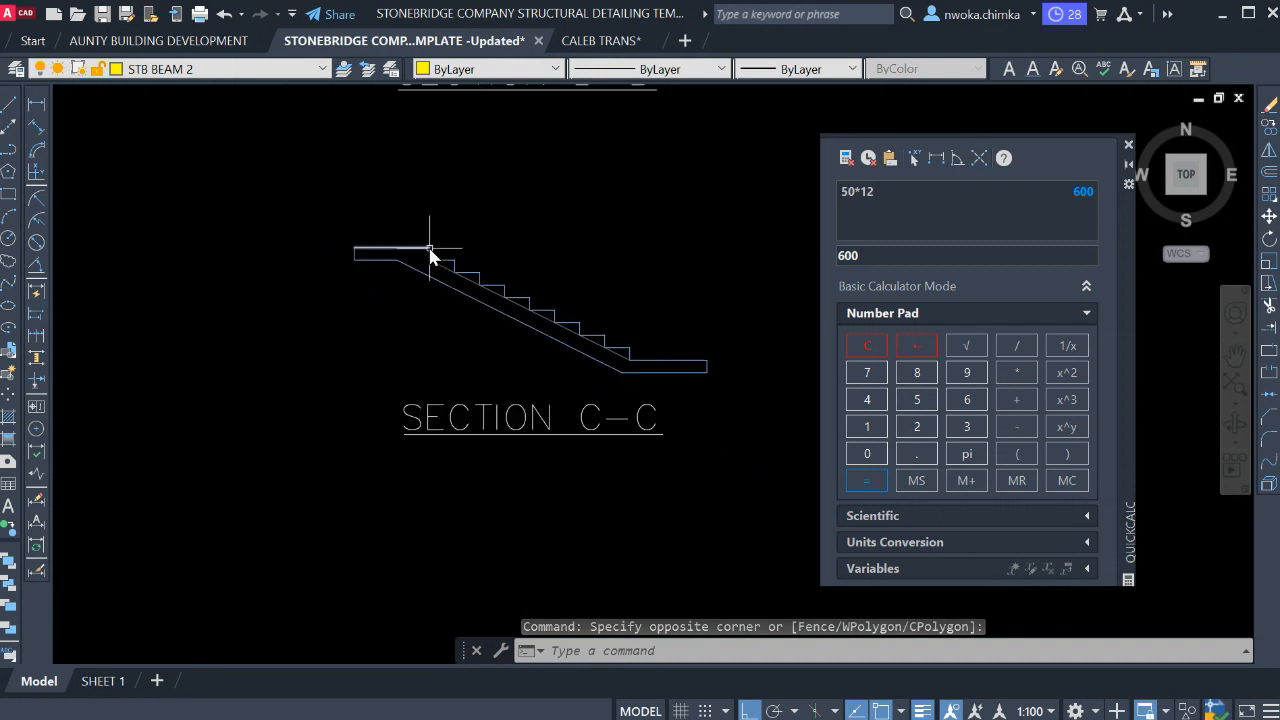
scroll(484, 236, "down", 2)
middle_click_drag(512, 186, 491, 226)
middle_click_drag(507, 122, 487, 236)
scroll(528, 176, "up", 4)
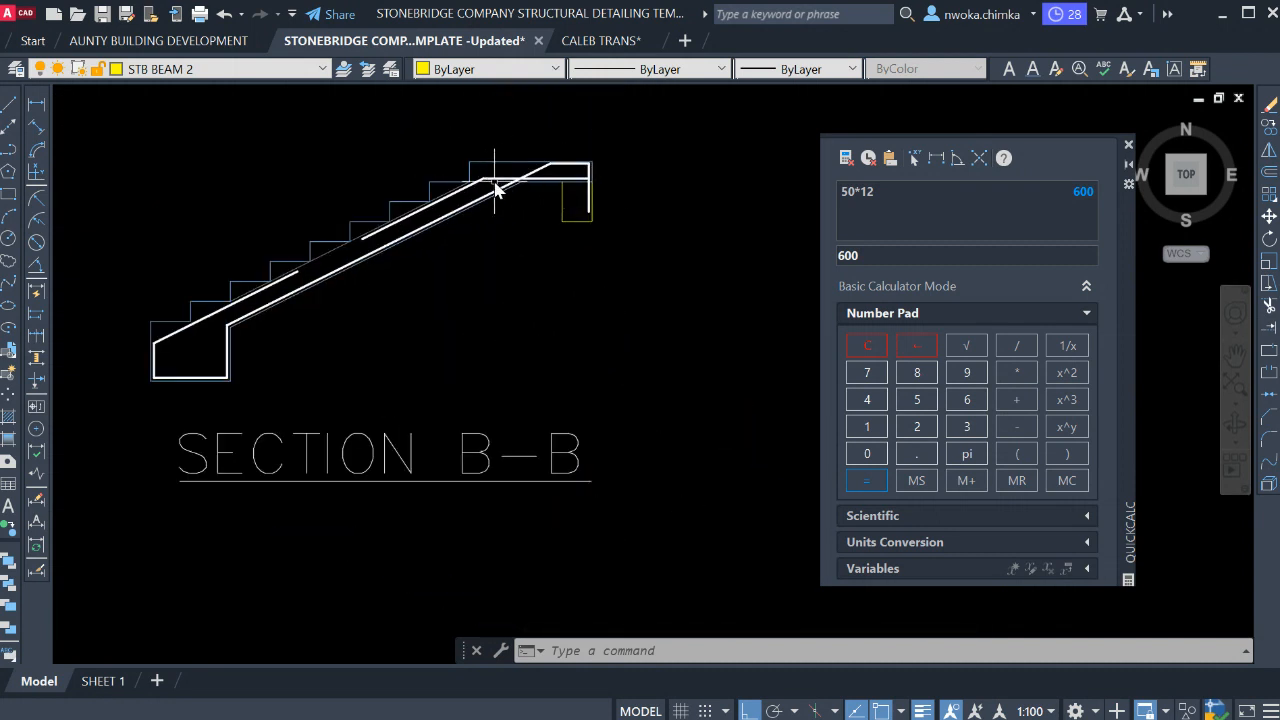
scroll(505, 184, "down", 2)
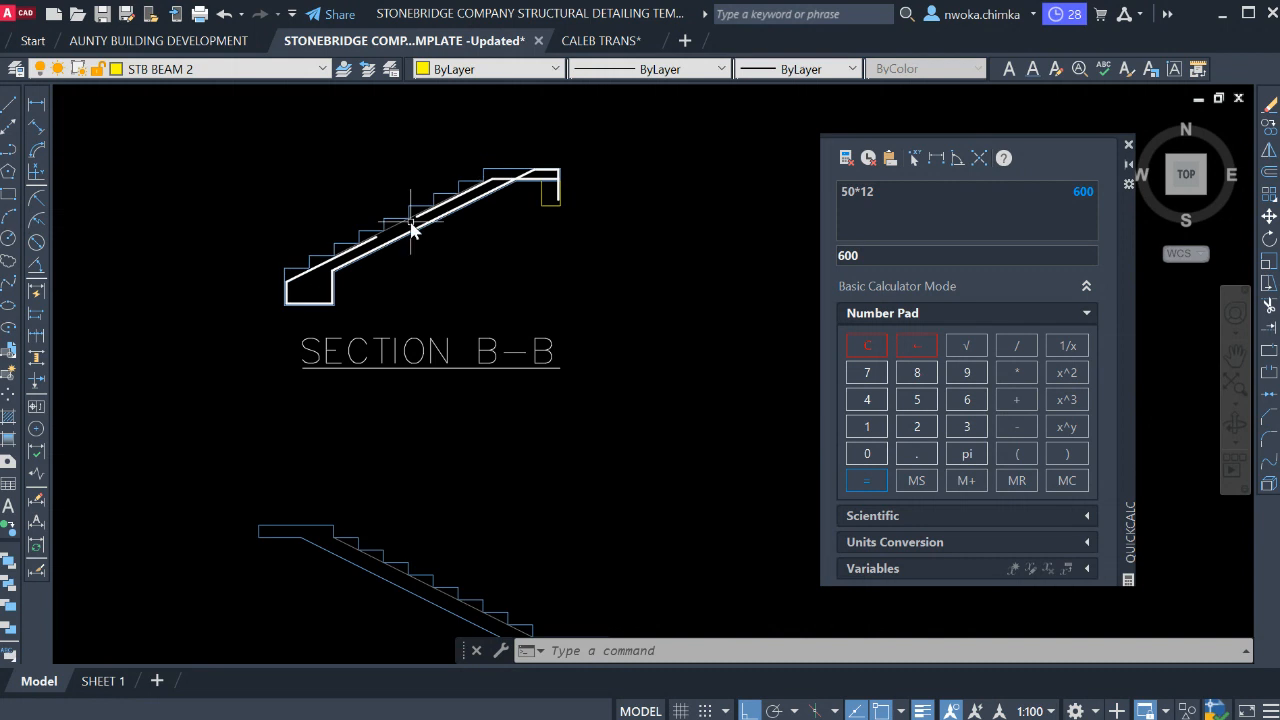
Examine the reinforcement bar arrangement in the reference staircase detail, Section A-A, especially around the stair base and waist.
scroll(410, 228, "up", 2)
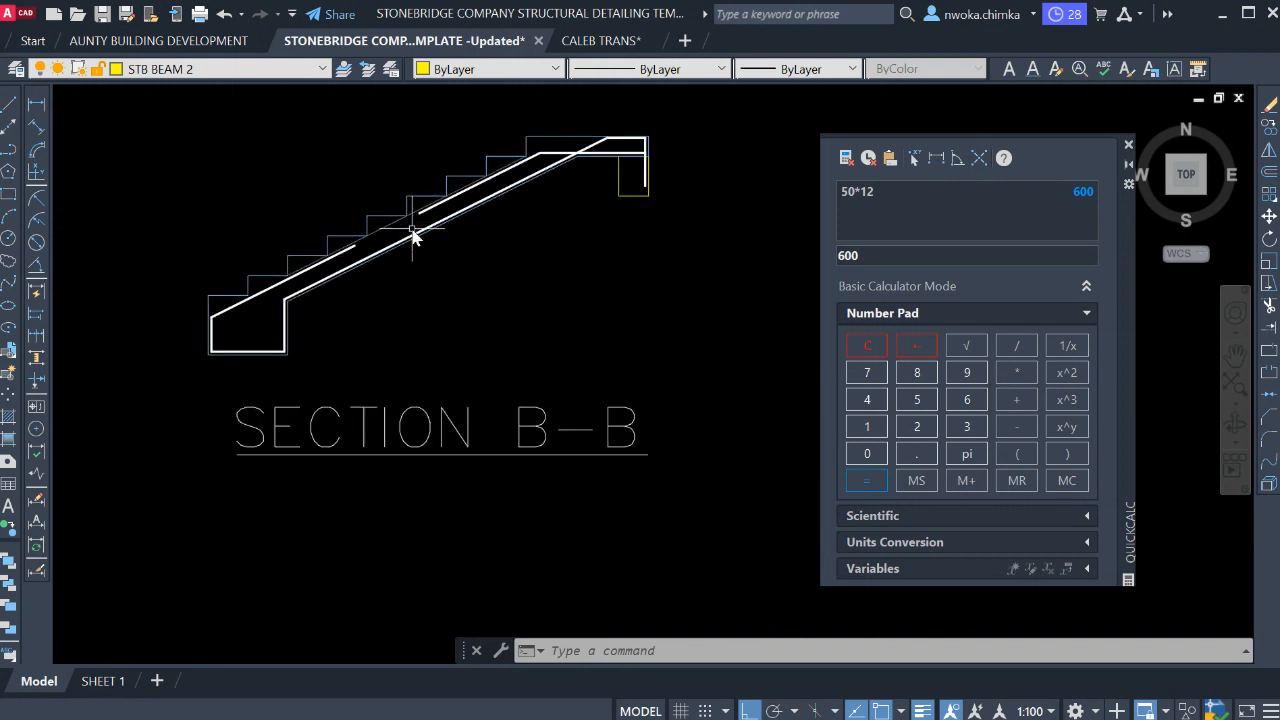
scroll(413, 232, "up", 2)
scroll(414, 220, "down", 8)
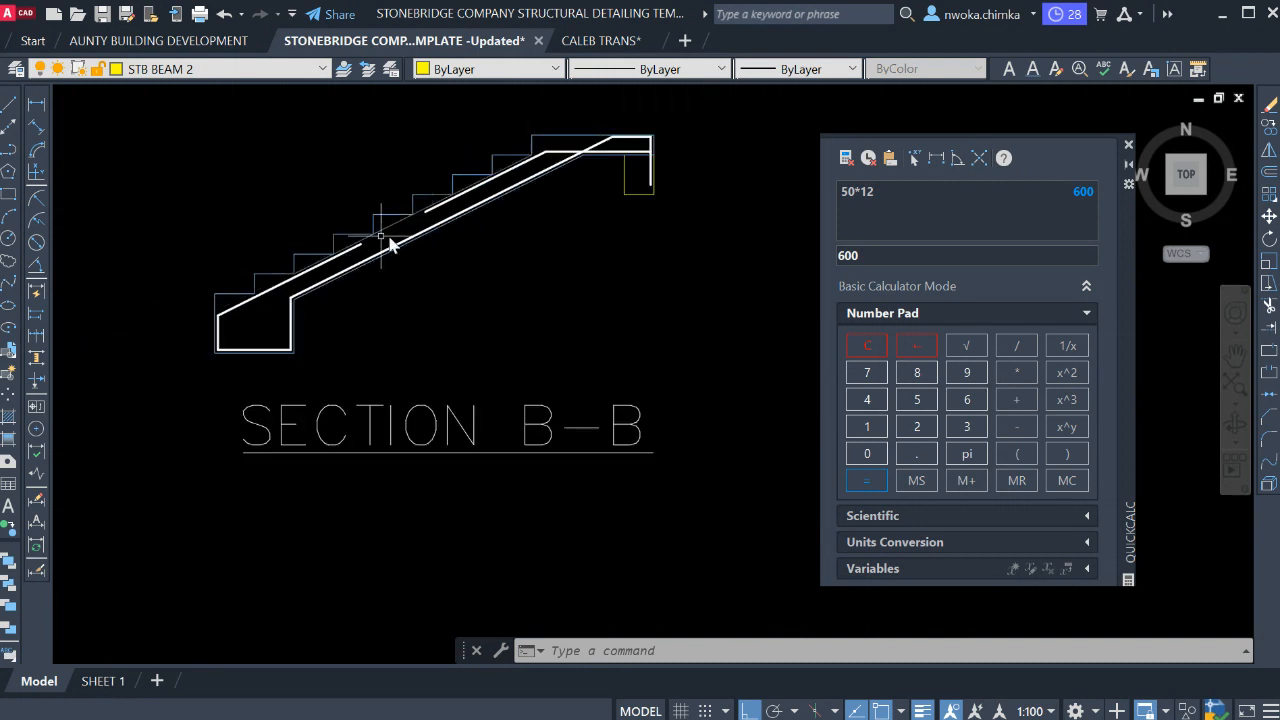
middle_click_drag(320, 330, 842, 300)
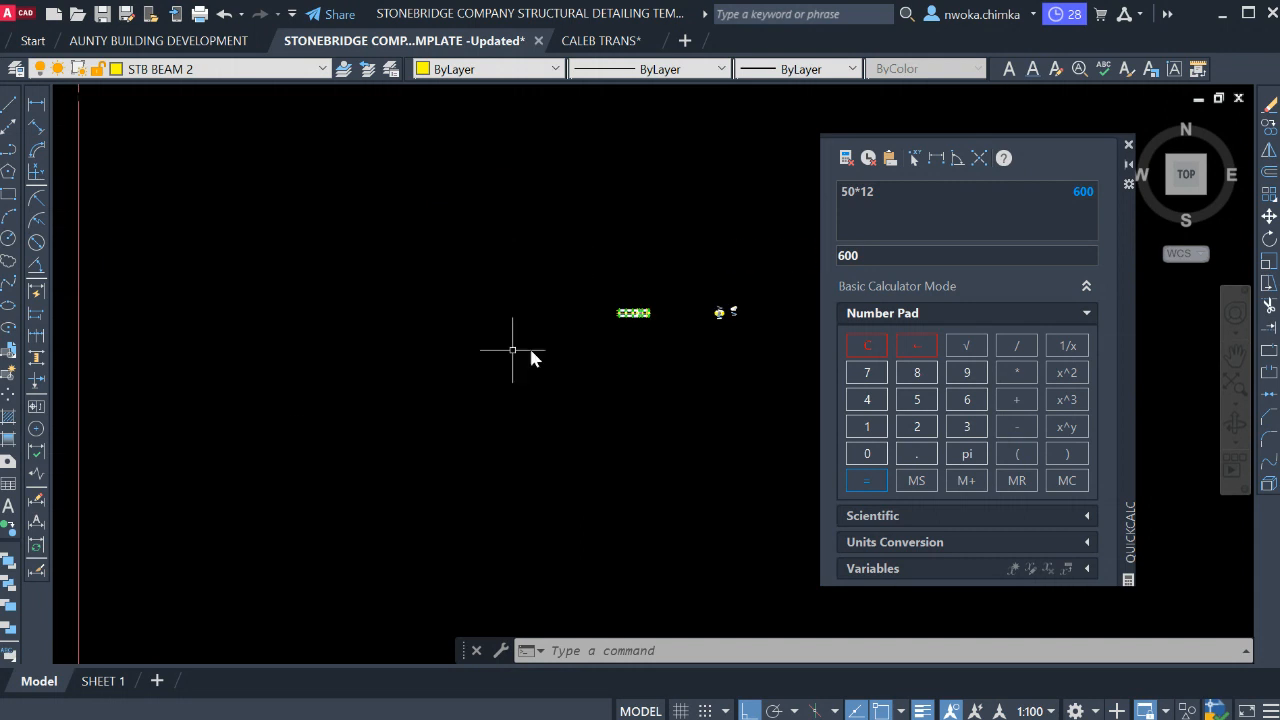
middle_click_drag(345, 362, 957, 299)
scroll(466, 292, "up", 10)
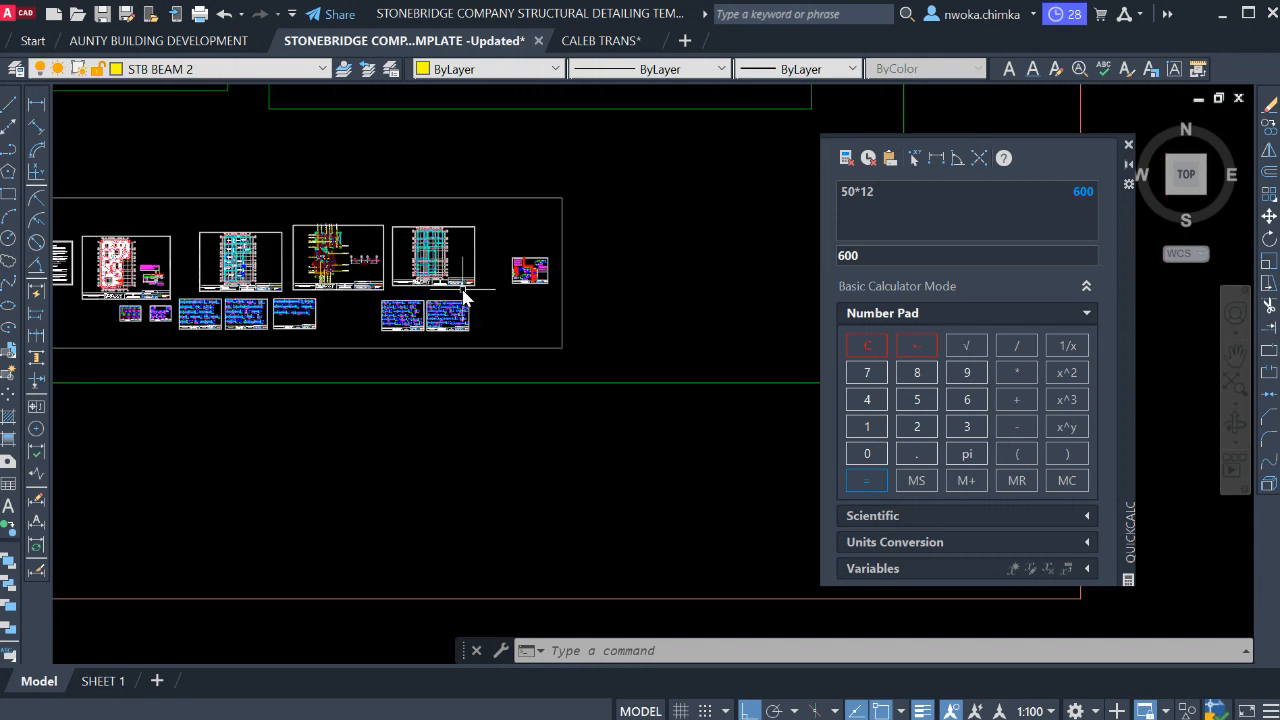
scroll(460, 352, "up", 4)
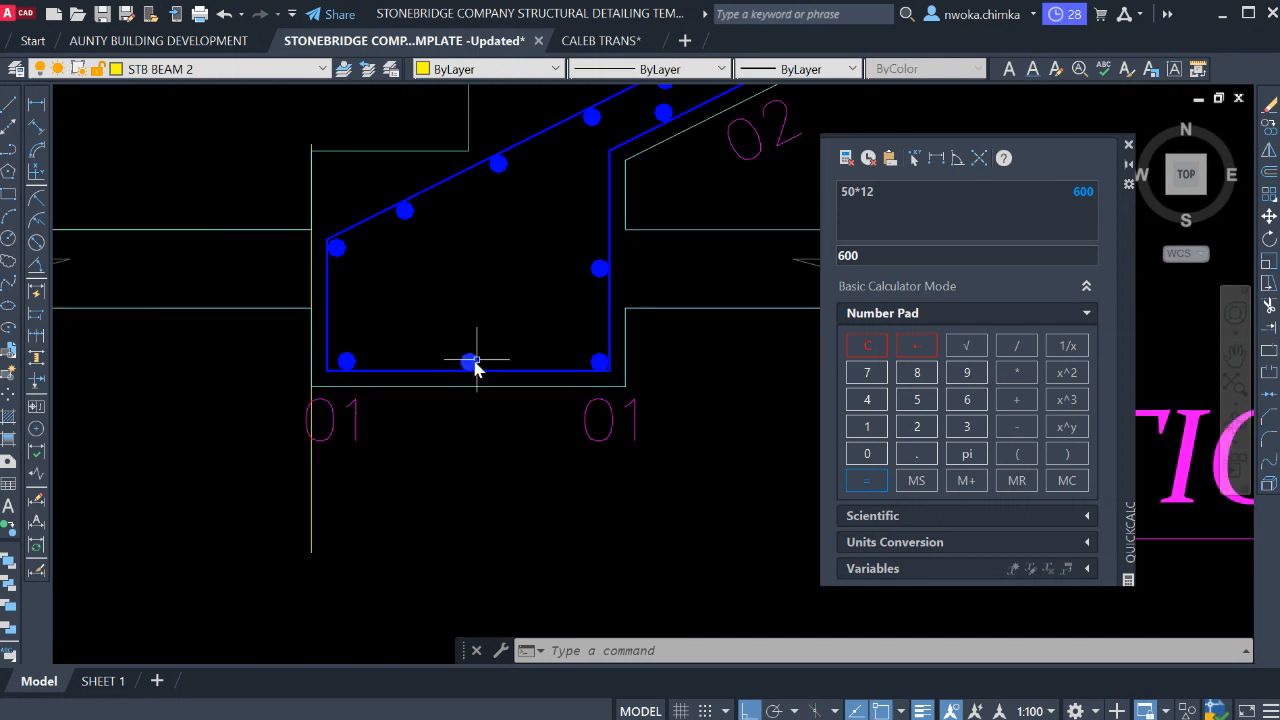
scroll(466, 355, "up", 2)
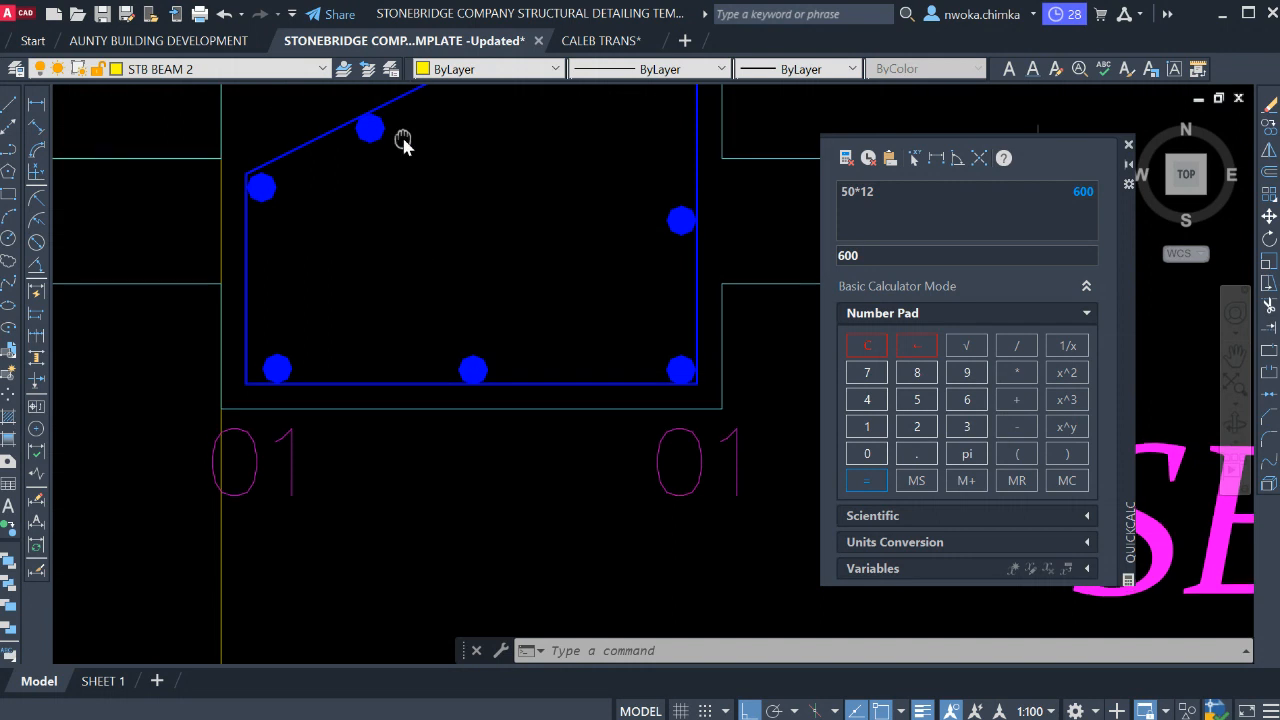
scroll(280, 302, "down", 4)
scroll(344, 282, "down", 10)
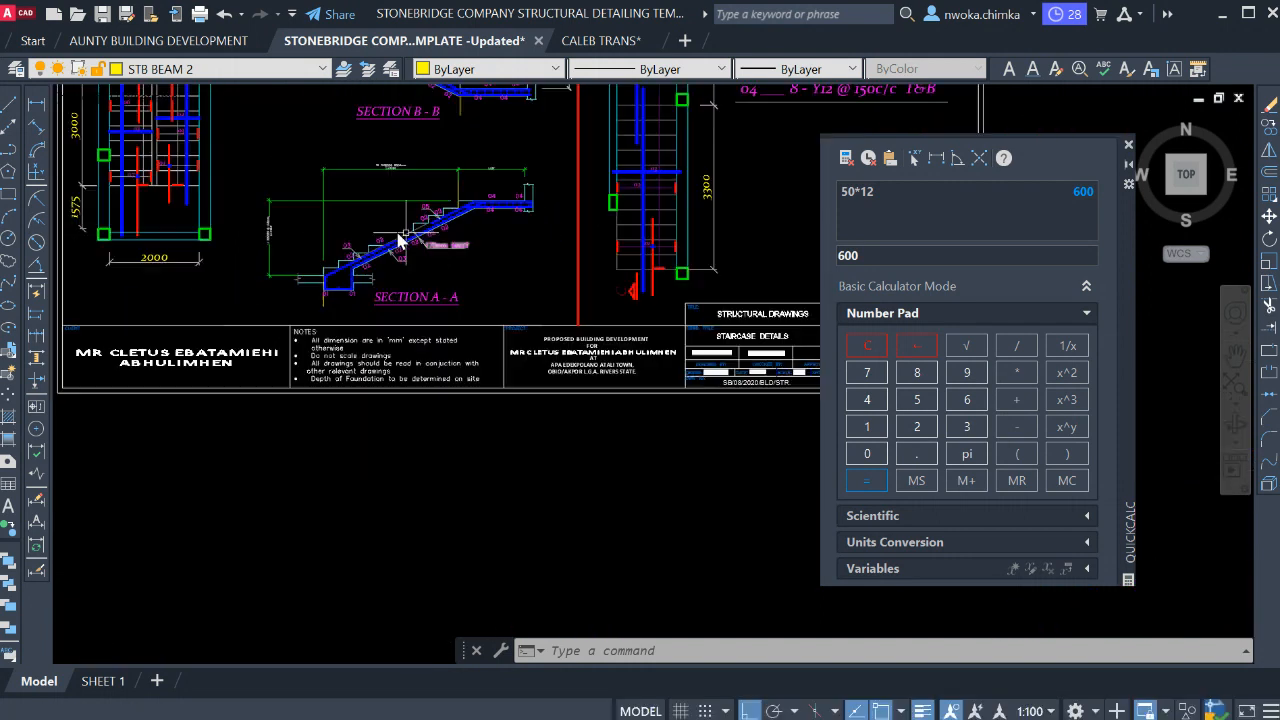
scroll(430, 224, "up", 8)
middle_click_drag(458, 192, 605, 109)
scroll(600, 112, "down", 2)
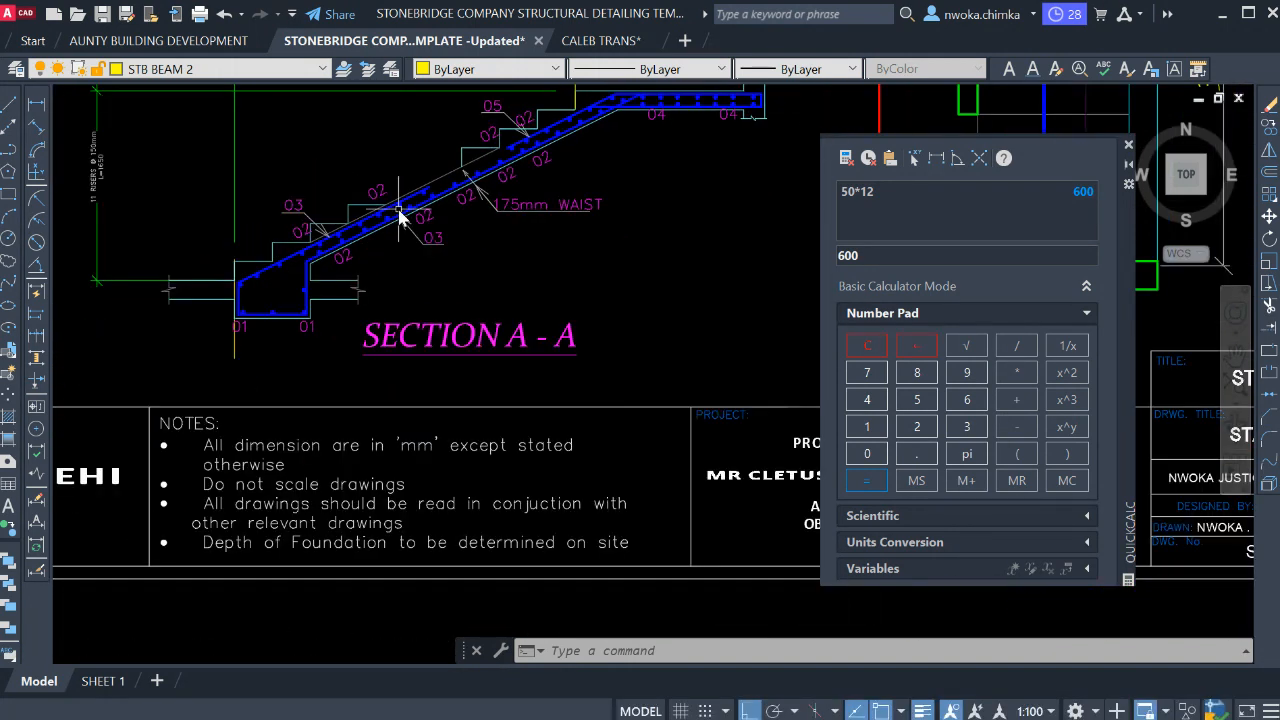
scroll(250, 270, "up", 2)
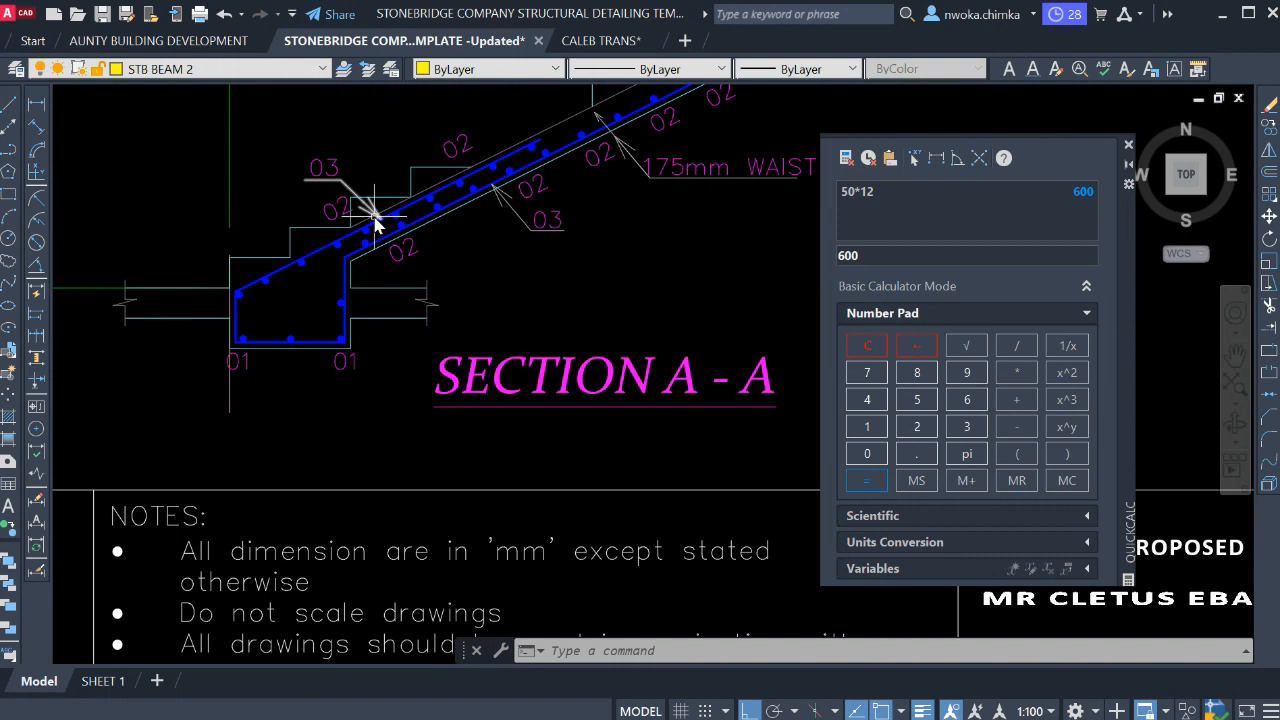
scroll(414, 220, "up", 2)
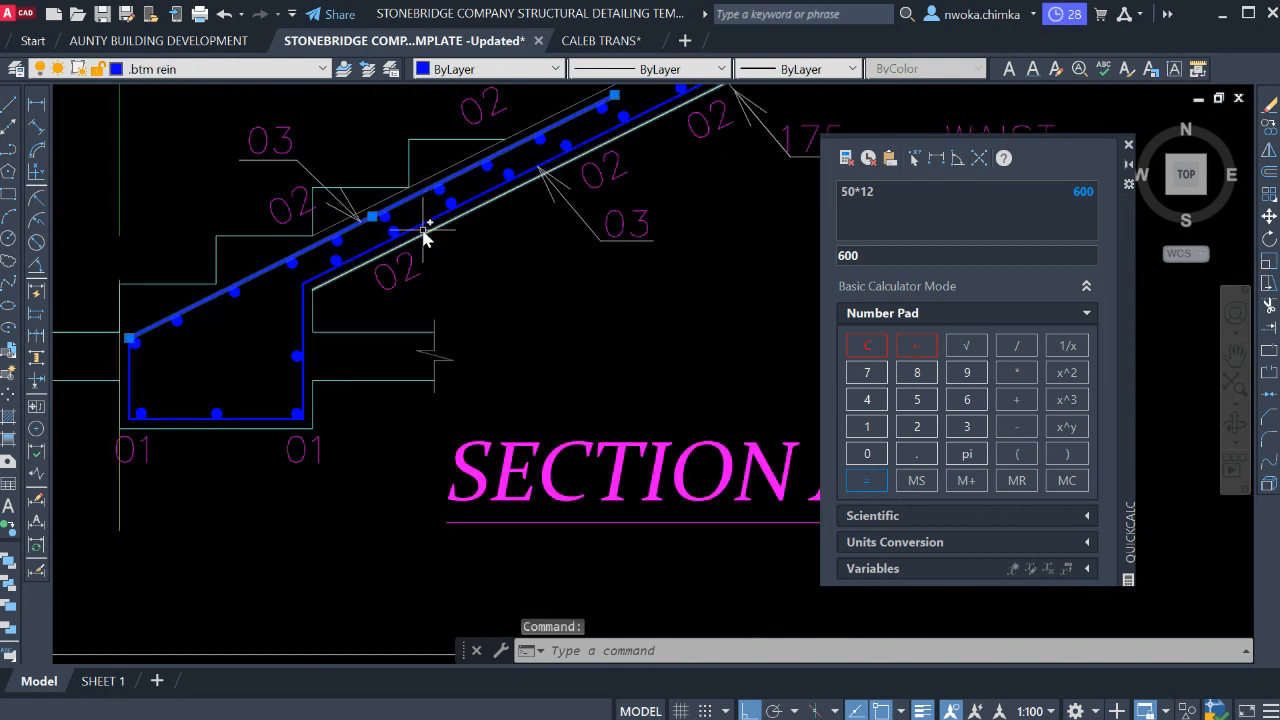
left_click(424, 225)
key("Escape")
scroll(268, 334, "down", 15)
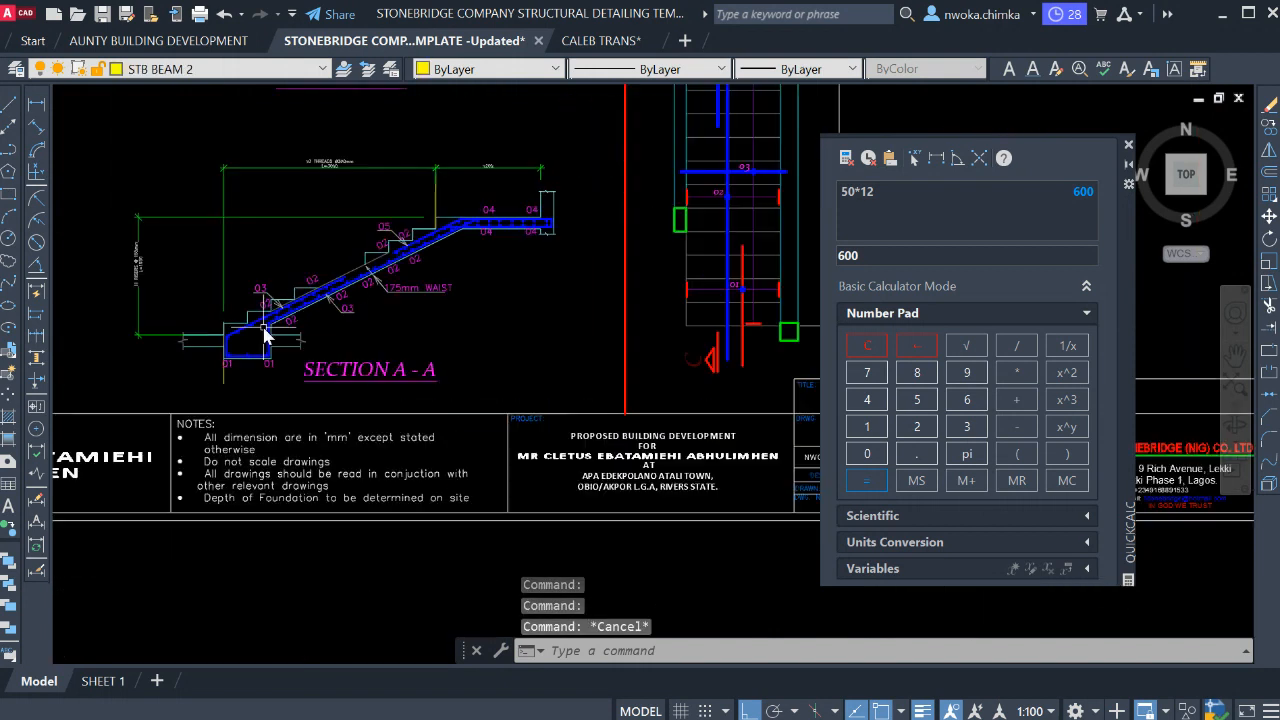
Locate the Section C-C stair outline again and examine its landings and flight.
middle_click_drag(478, 262, 300, 283)
scroll(420, 232, "down", 4)
scroll(556, 223, "down", 2)
middle_click_drag(591, 245, 223, 293)
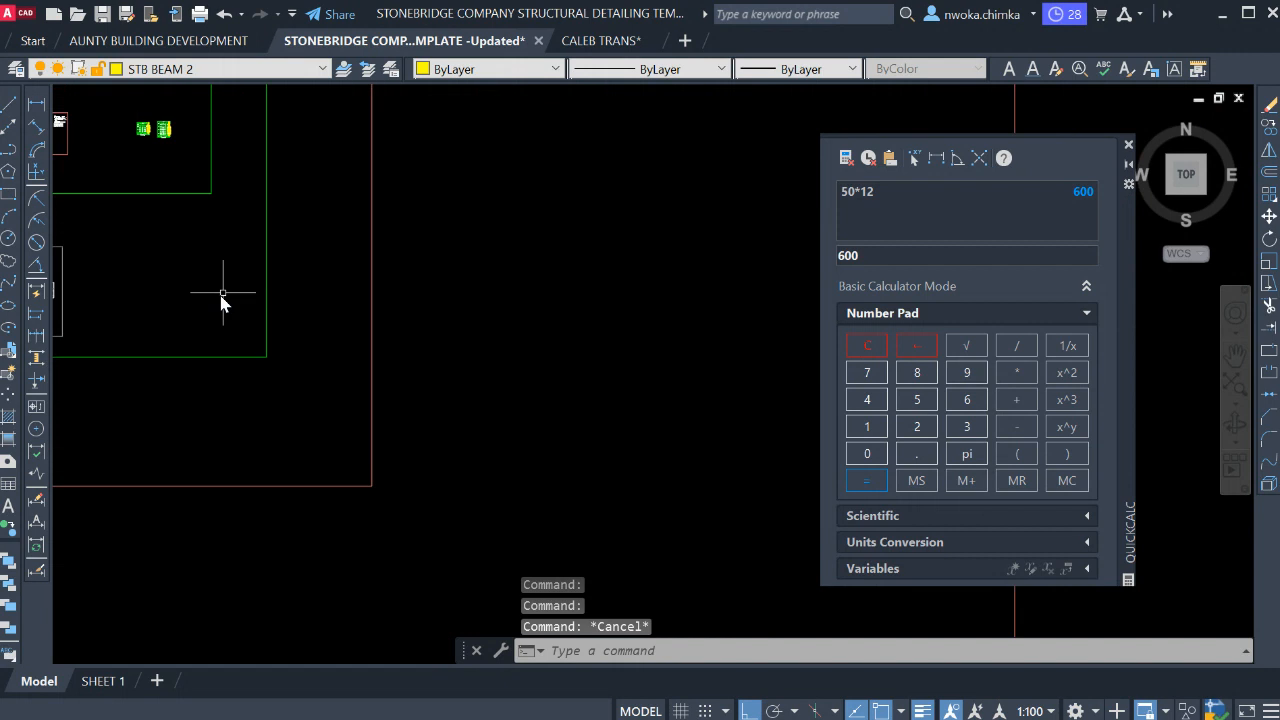
middle_click_drag(690, 290, 399, 324)
scroll(490, 294, "down", 2)
scroll(533, 286, "down", 2)
mouse_move(661, 260)
middle_mouse_down()
mouse_move(603, 287)
mouse_move(364, 316)
middle_mouse_up()
scroll(652, 340, "up", 4)
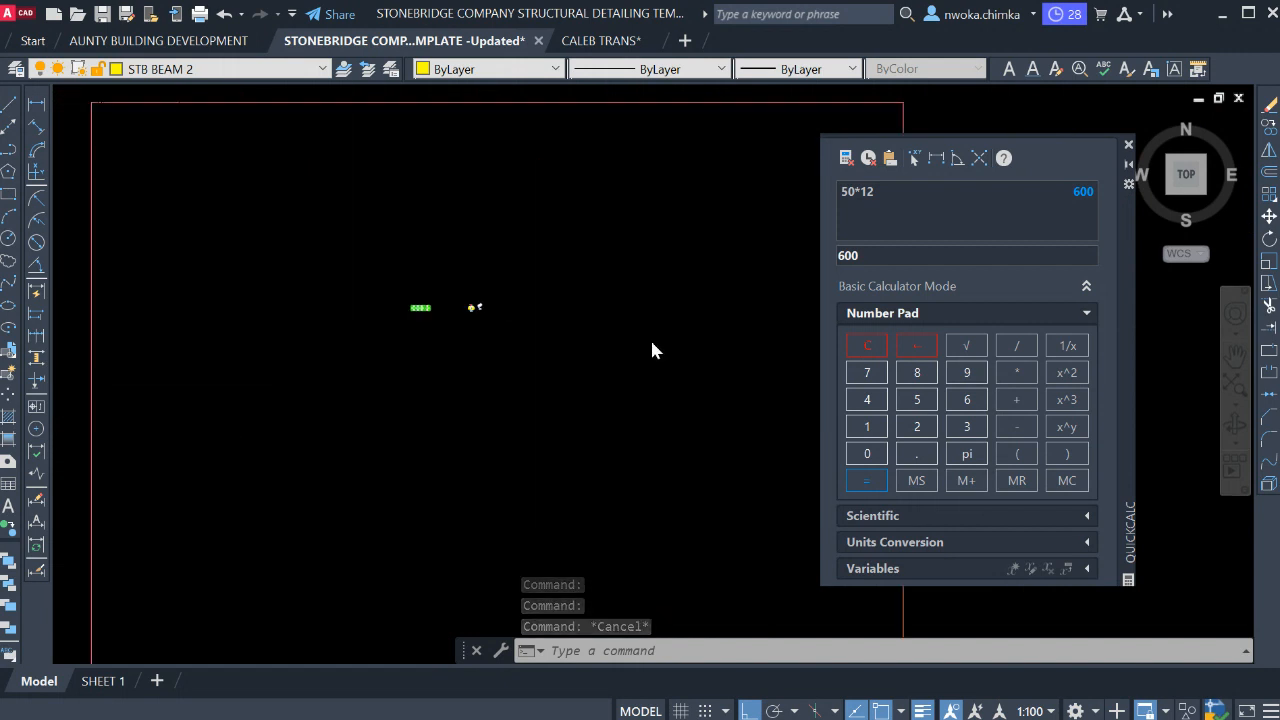
scroll(394, 284, "up", 5)
scroll(368, 300, "up", 8)
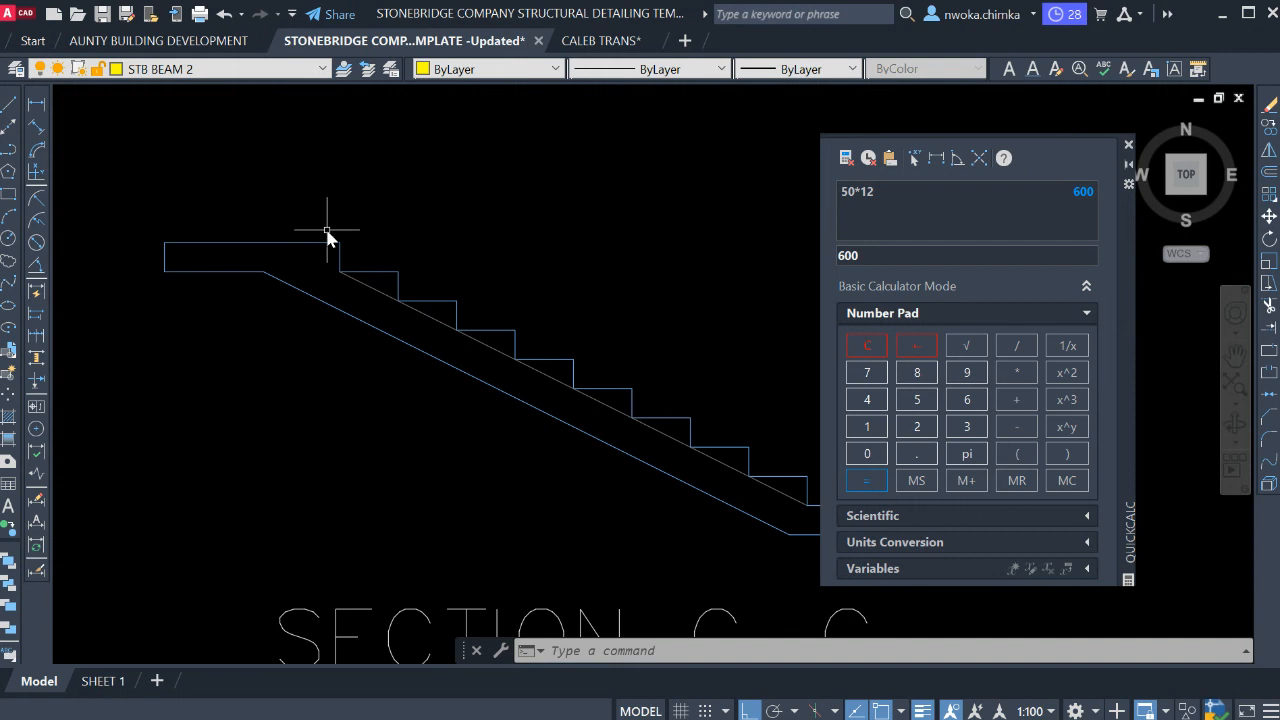
scroll(327, 232, "down", 4)
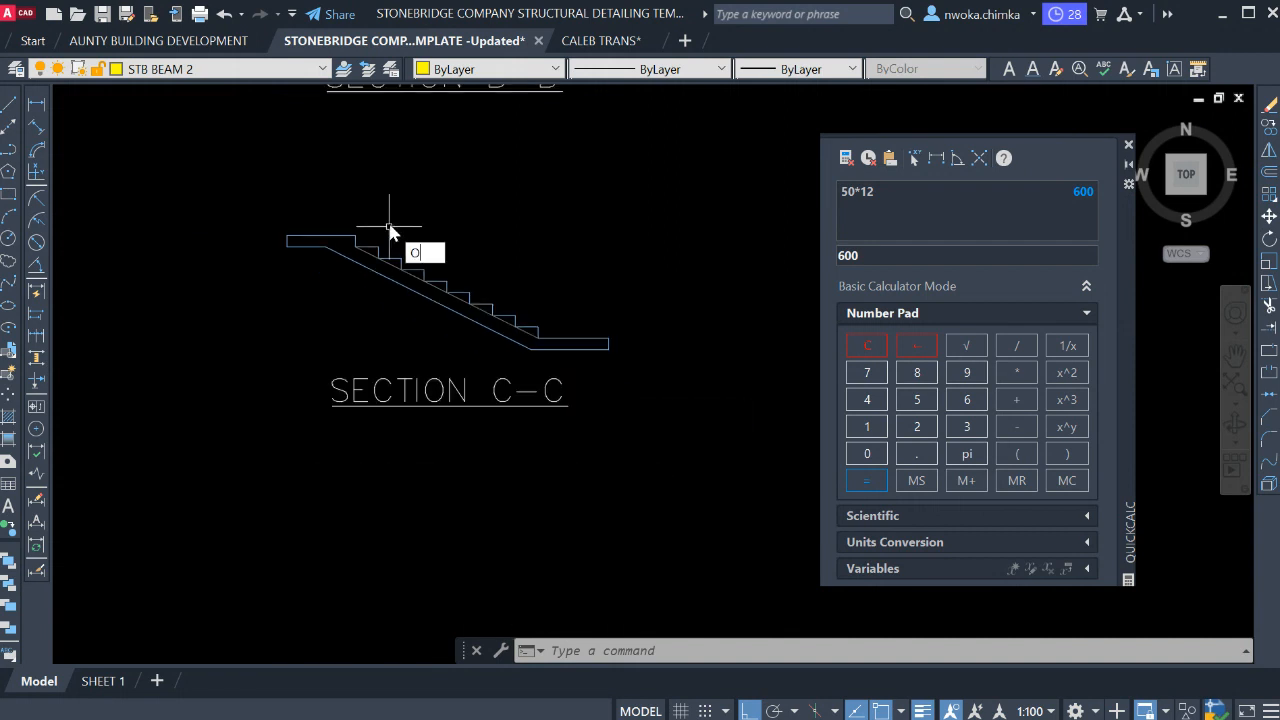
Offset the end, bottom and top edges of Section C-C's upper landing inward by 25.
key("Return")
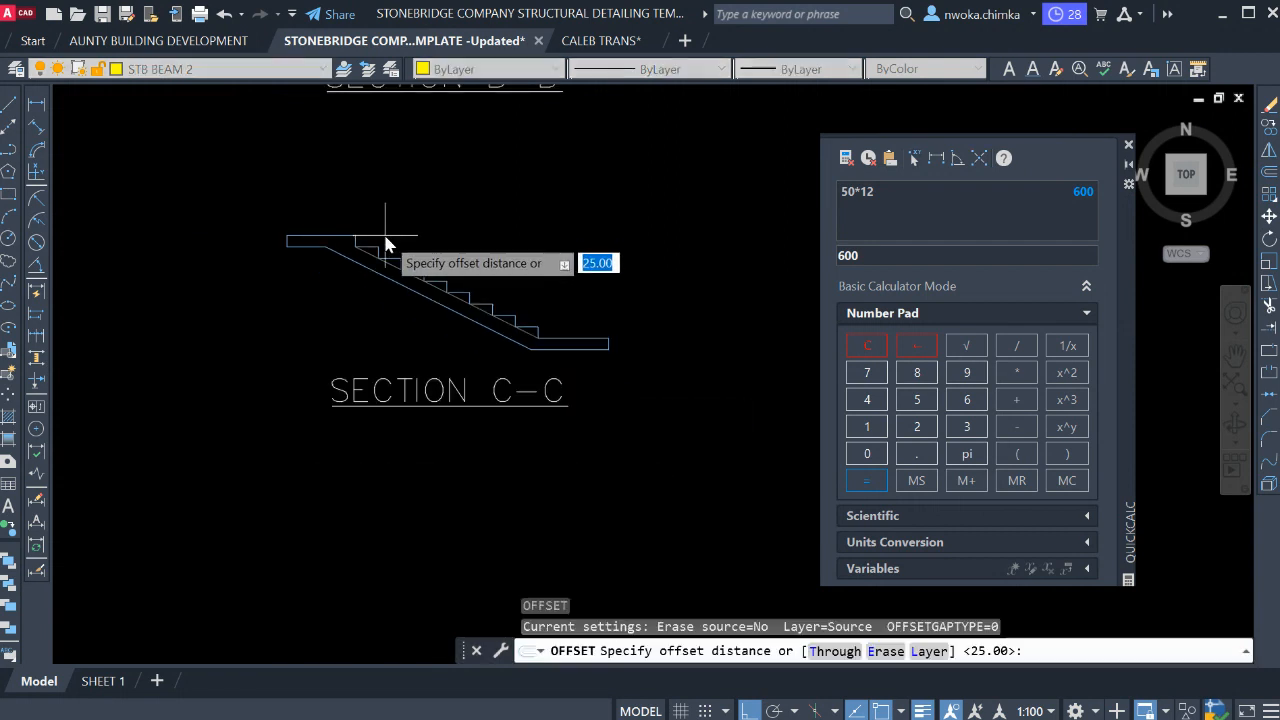
type("25")
key("Return")
scroll(335, 217, "up", 3)
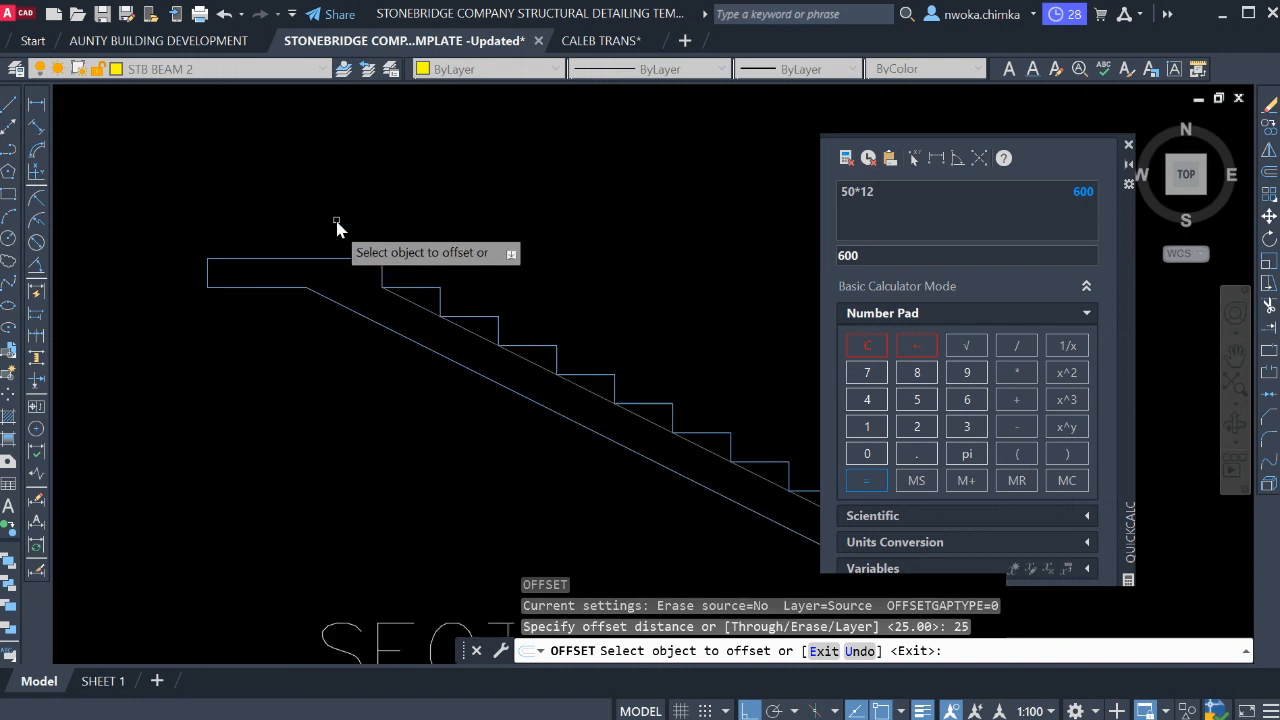
left_click(207, 275)
left_click(247, 285)
left_click(254, 259)
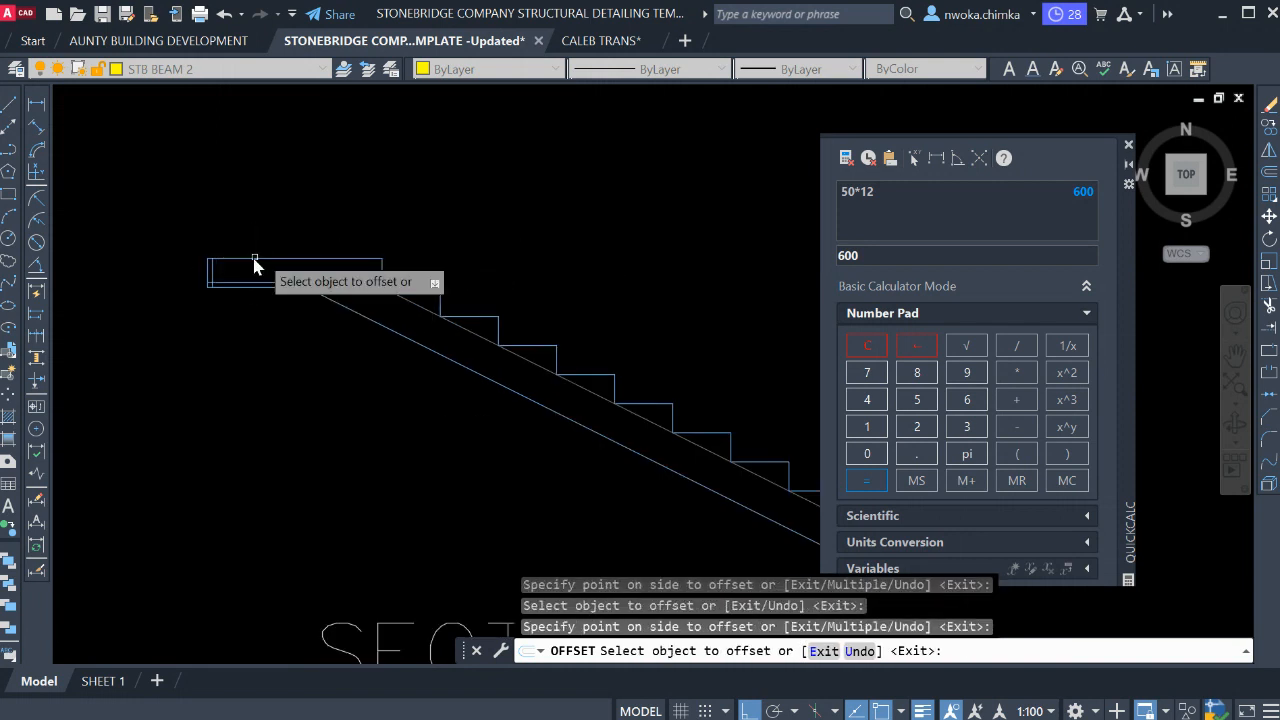
Offset Section C-C's sloping soffit and the lower landing's bottom and end edges inward by 25.
scroll(350, 320, "up", 3)
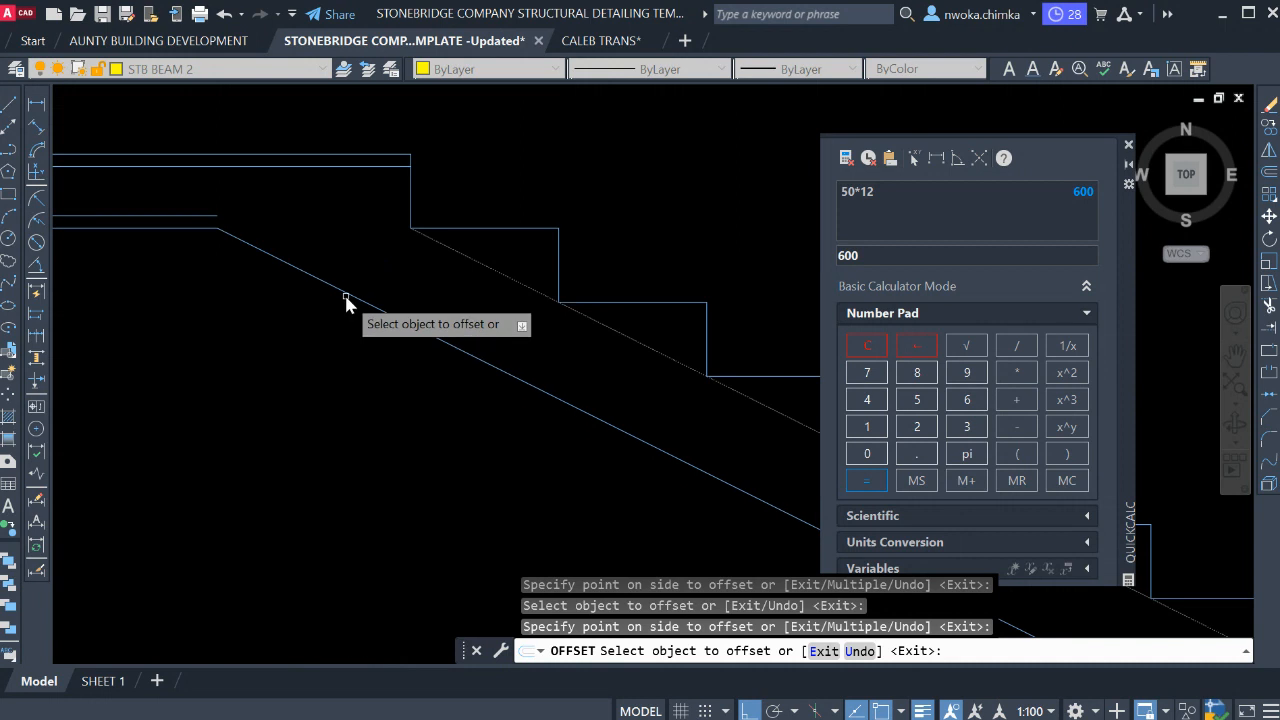
left_click(348, 302)
left_click(368, 232)
scroll(205, 195, "down", 5)
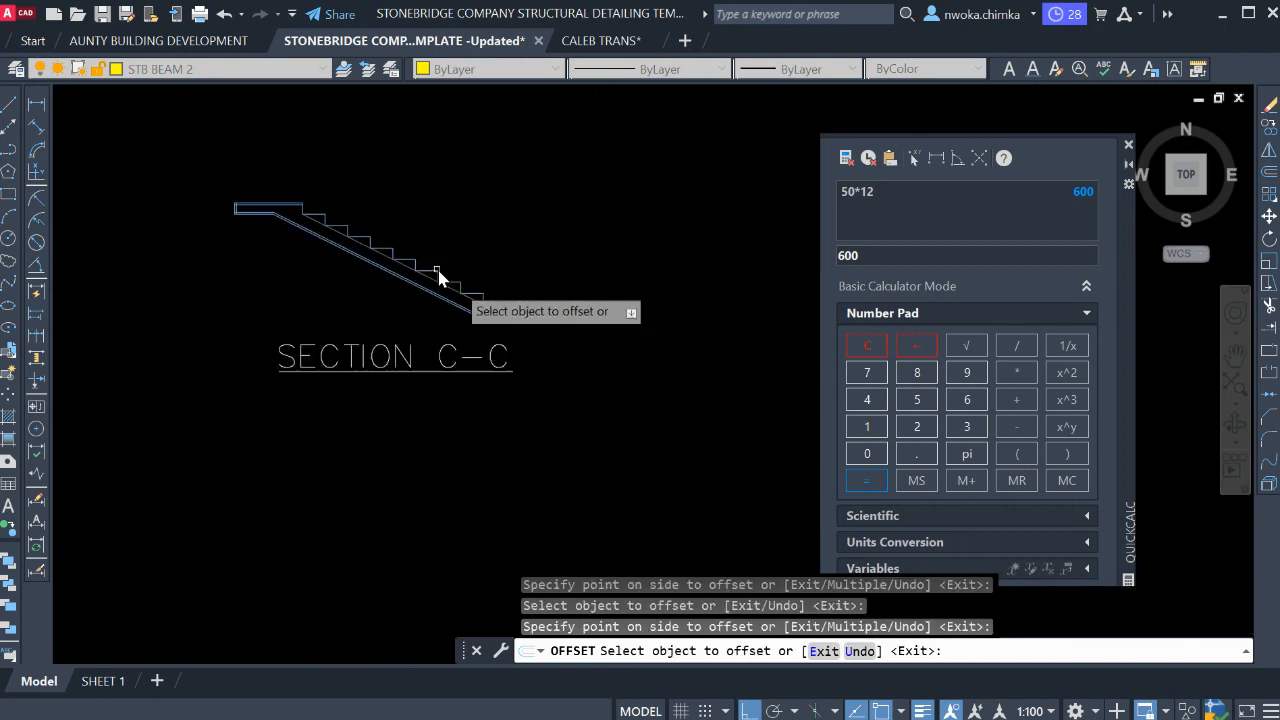
scroll(504, 328, "up", 5)
left_click(505, 316)
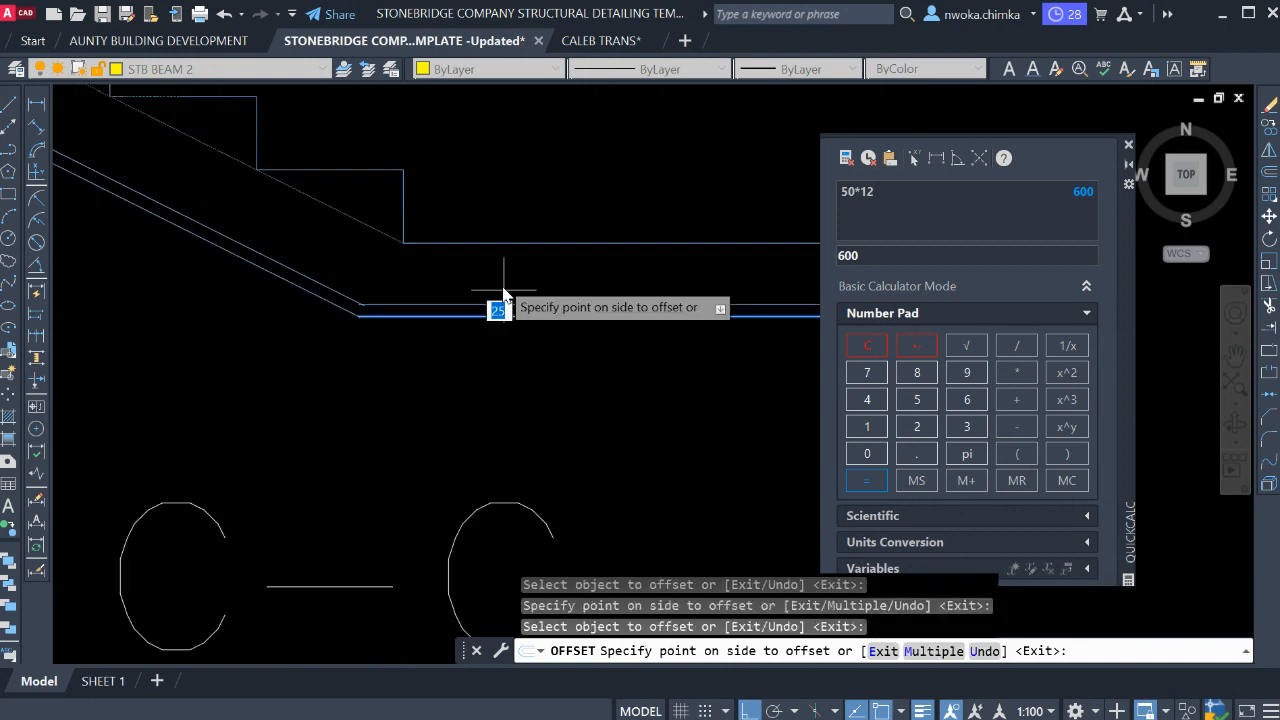
left_click(452, 294)
middle_click_drag(716, 303, 505, 323)
left_click(645, 296)
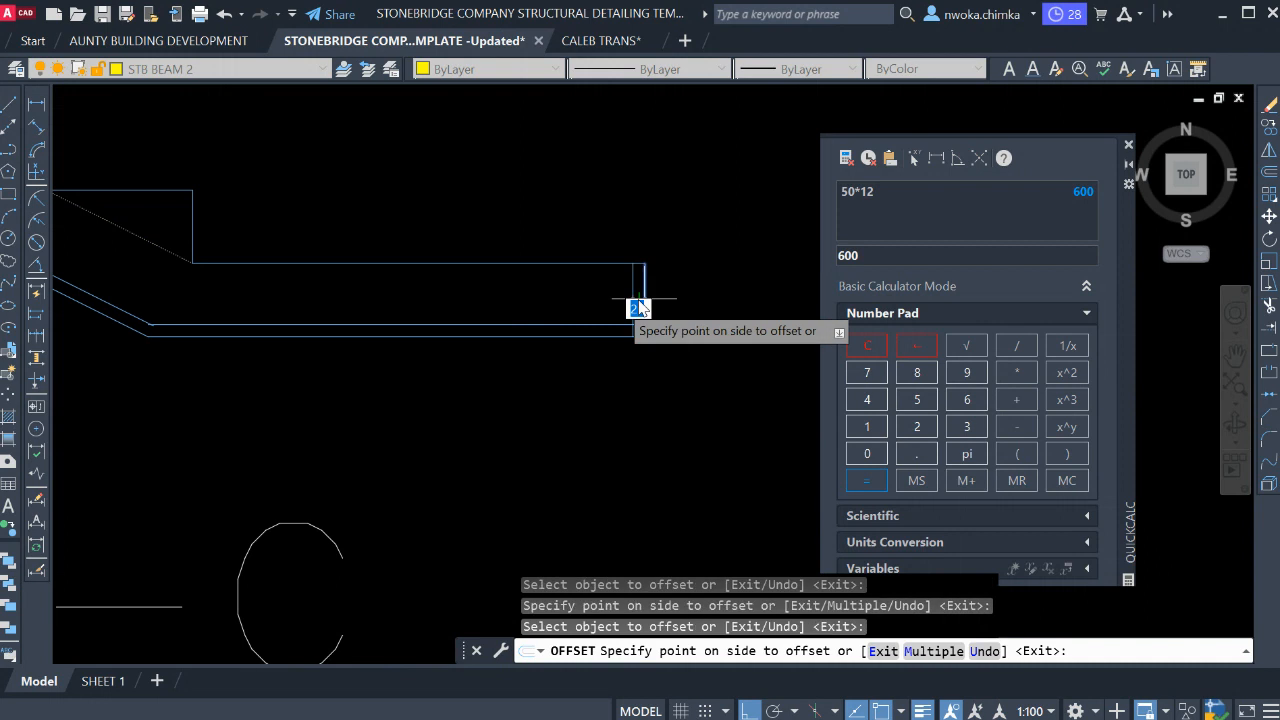
left_click(633, 296)
key("Escape")
Offset the top edge of Section C-C's lower landing inward by 12.
key("Return")
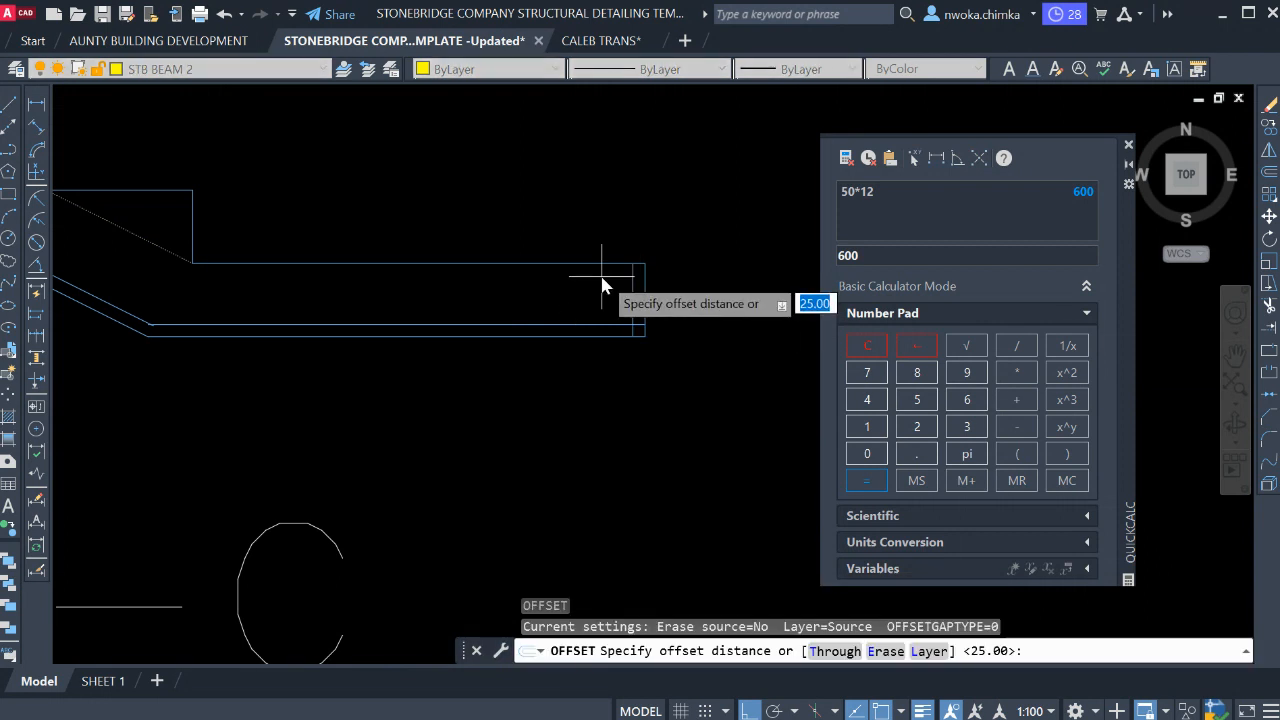
key("Return")
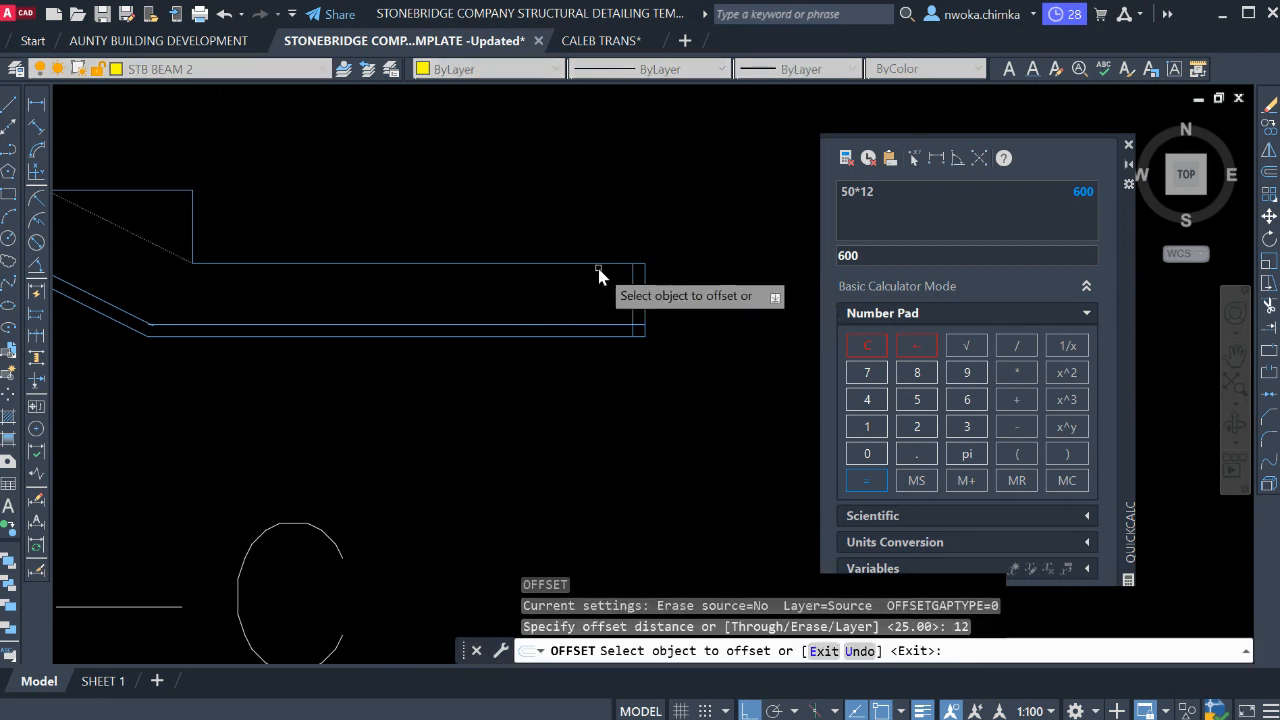
left_click(600, 264)
left_click(571, 318)
scroll(571, 318, "down", 5)
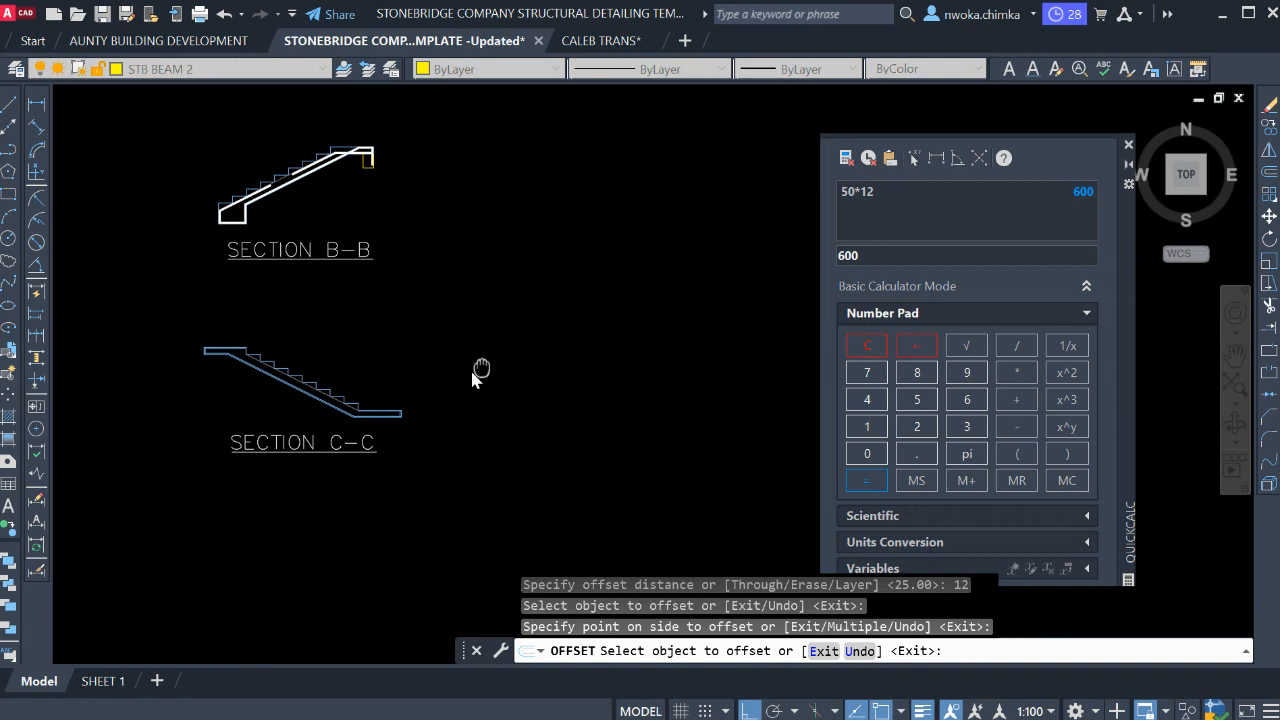
scroll(284, 202, "up", 8)
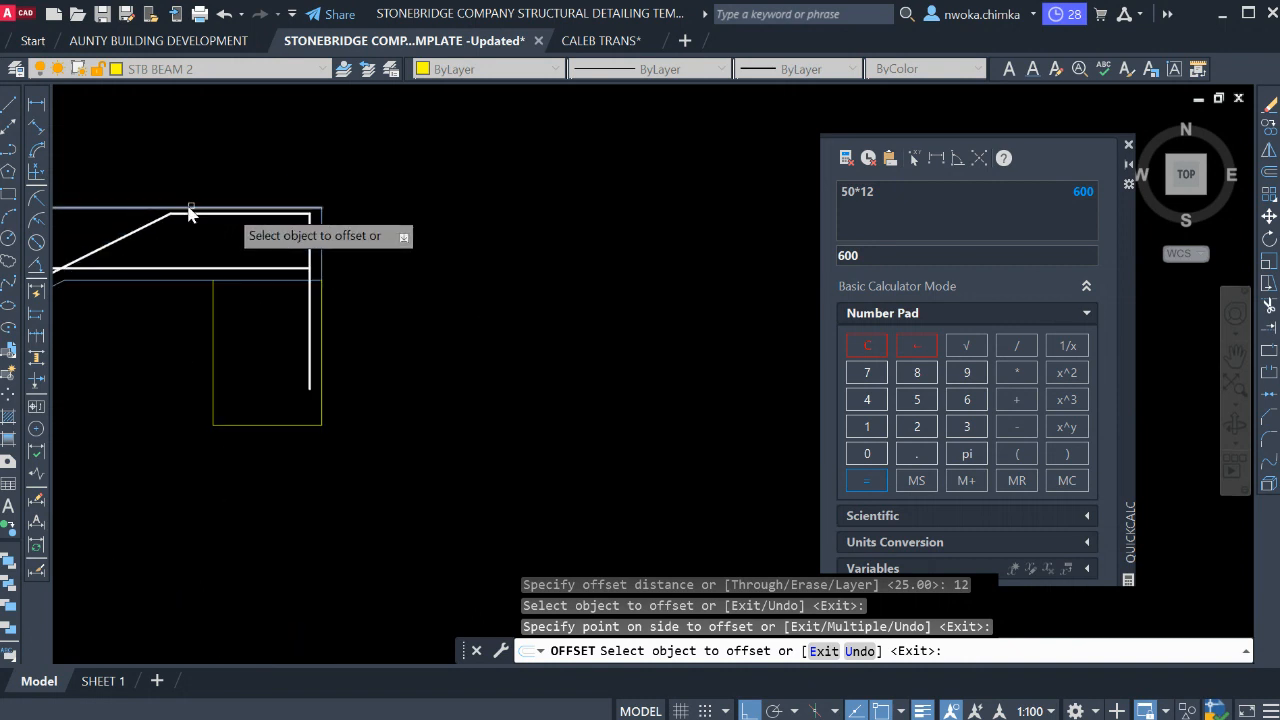
scroll(284, 202, "up", 4)
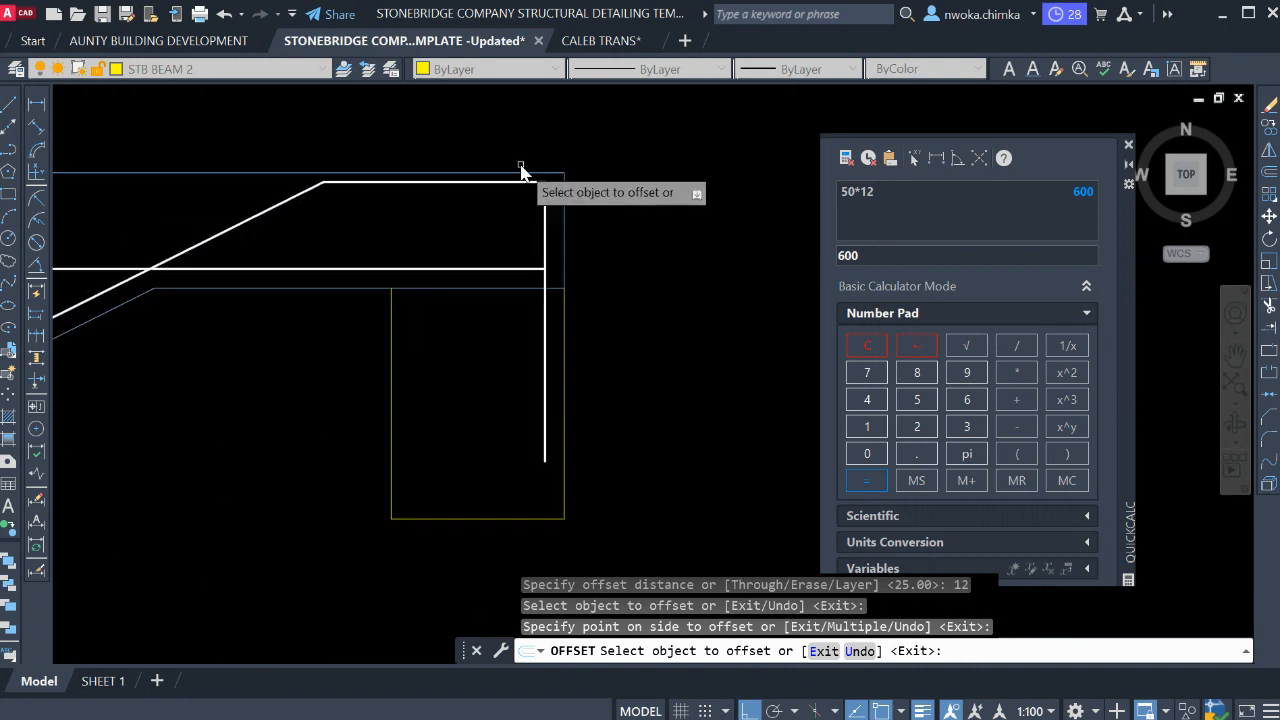
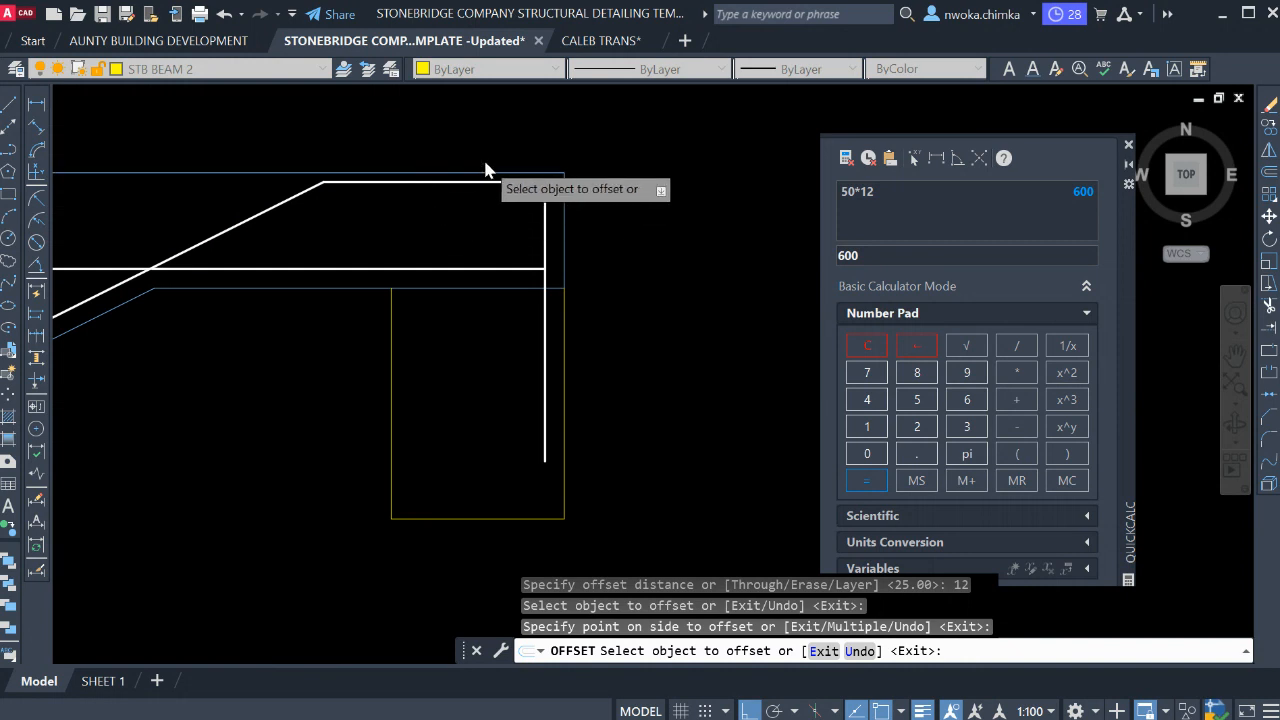
scroll(485, 170, "down", 2)
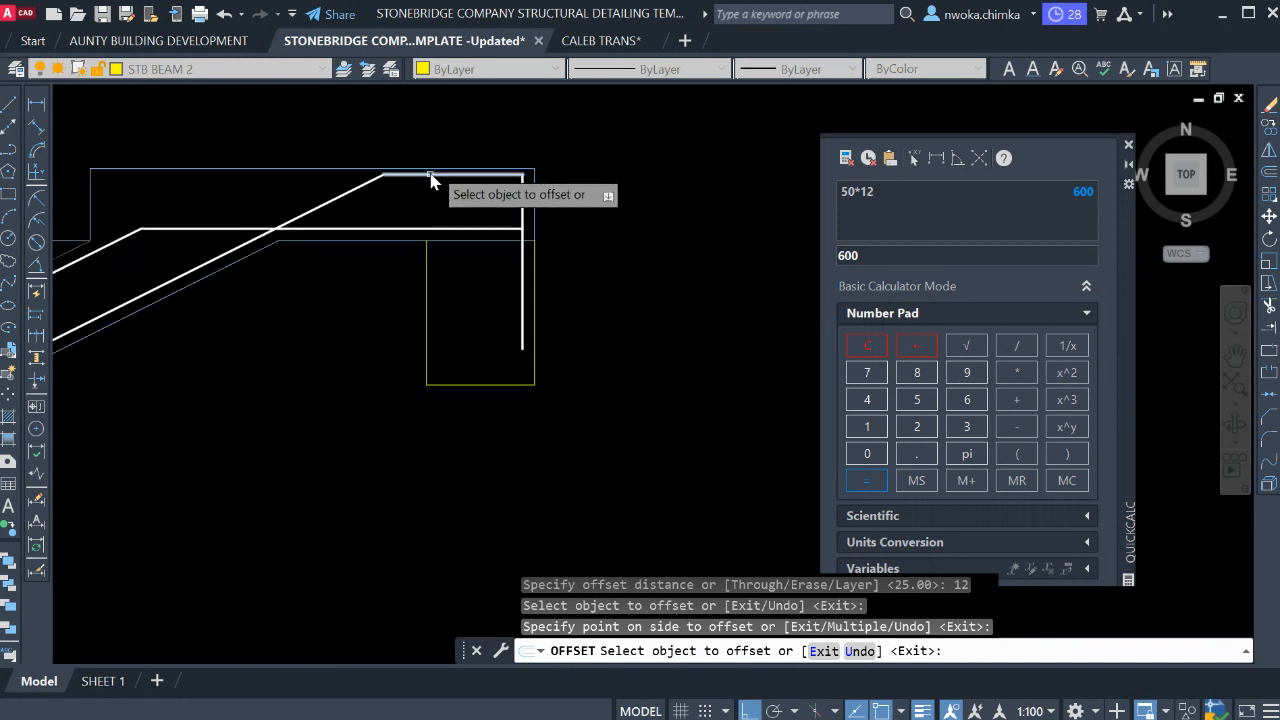
scroll(480, 155, "down", 3)
scroll(509, 156, "down", 3)
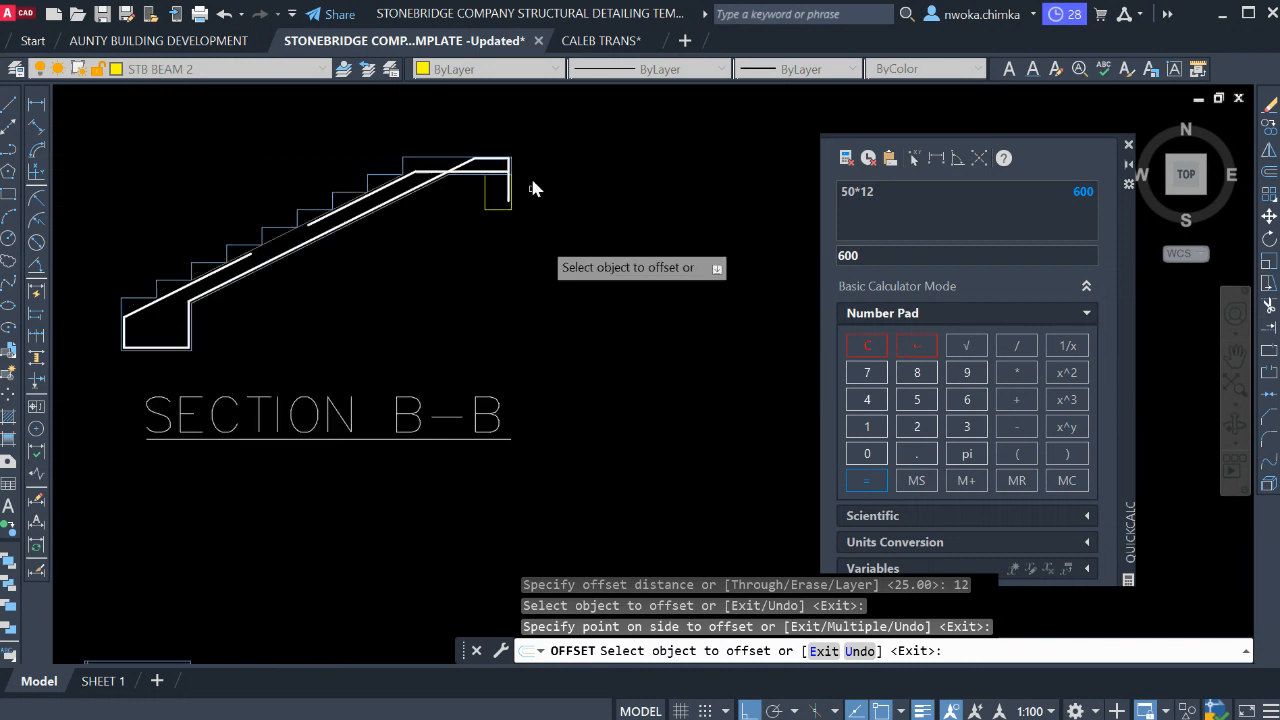
key("Escape")
Match the properties of Section B-B's vertical bar onto the top, end and bottom offset lines of Section C-C's upper landing.
scroll(500, 309, "down", 3)
scroll(531, 290, "down", 3)
scroll(531, 377, "up", 3)
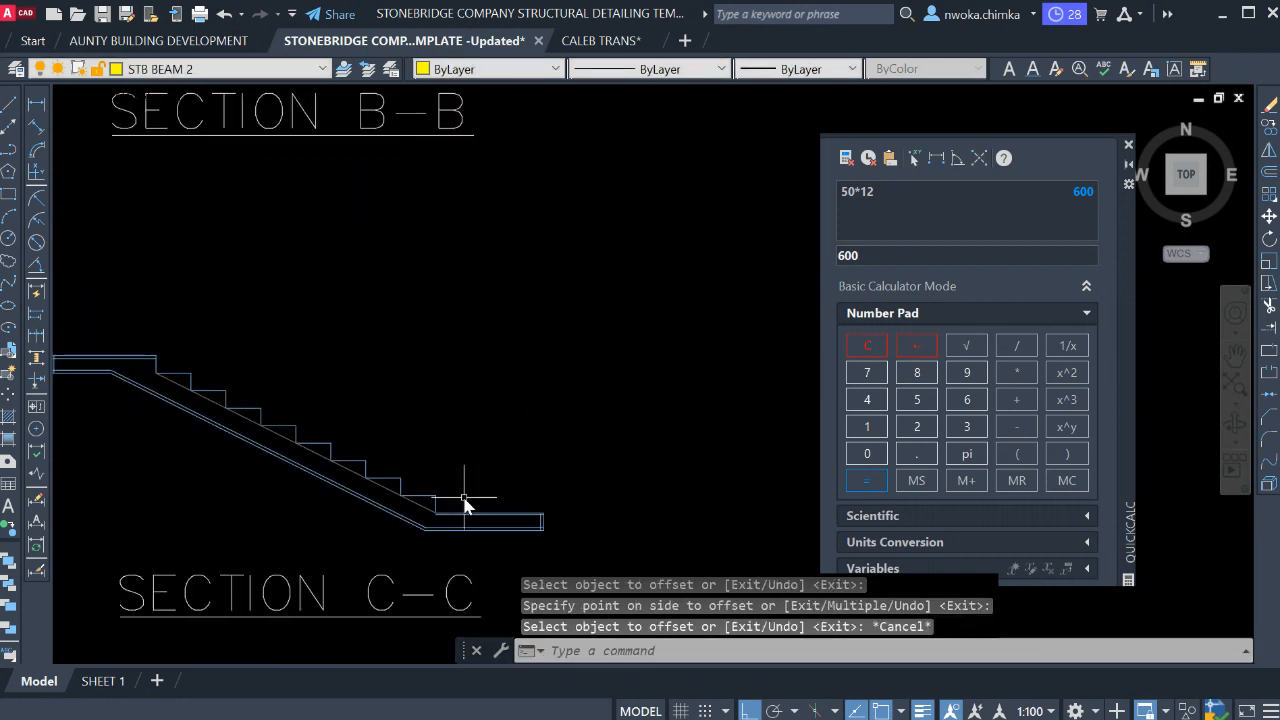
scroll(466, 506, "up", 3)
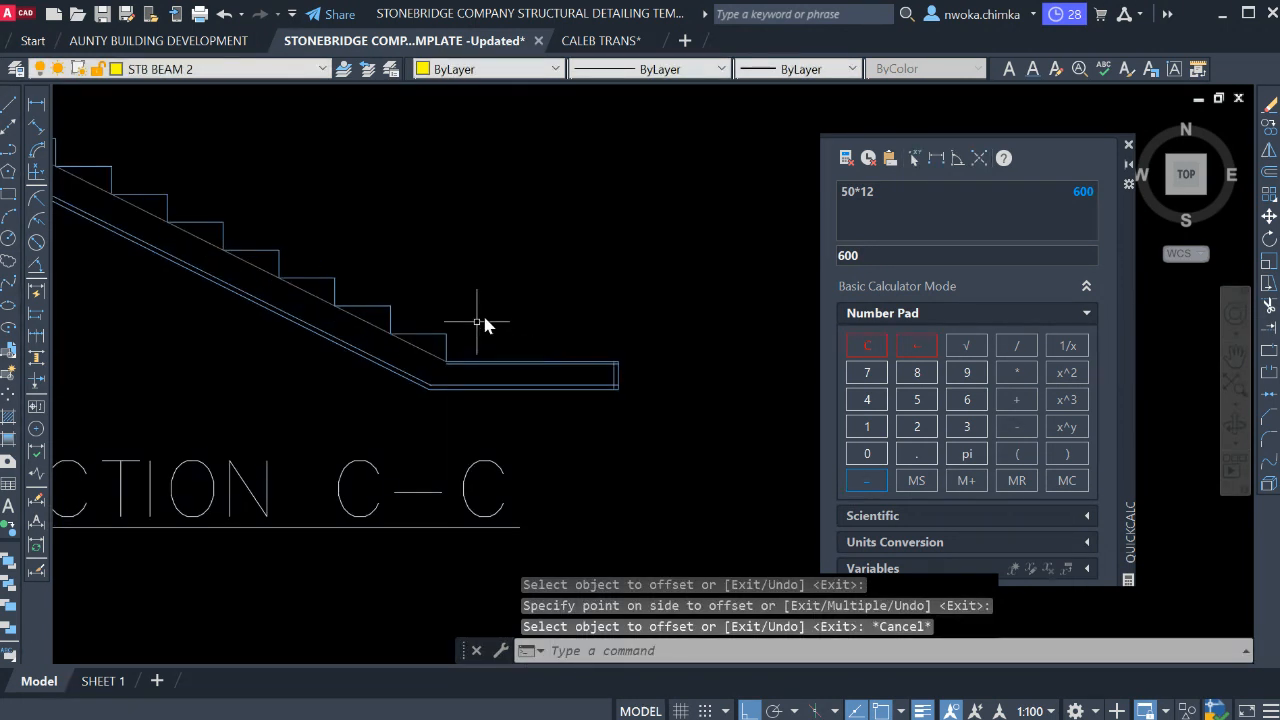
type("ma")
key("space")
scroll(480, 318, "down", 4)
mouse_move(528, 240)
middle_mouse_down()
mouse_move(553, 502)
mouse_move(545, 543)
middle_mouse_up()
scroll(530, 274, "up", 5)
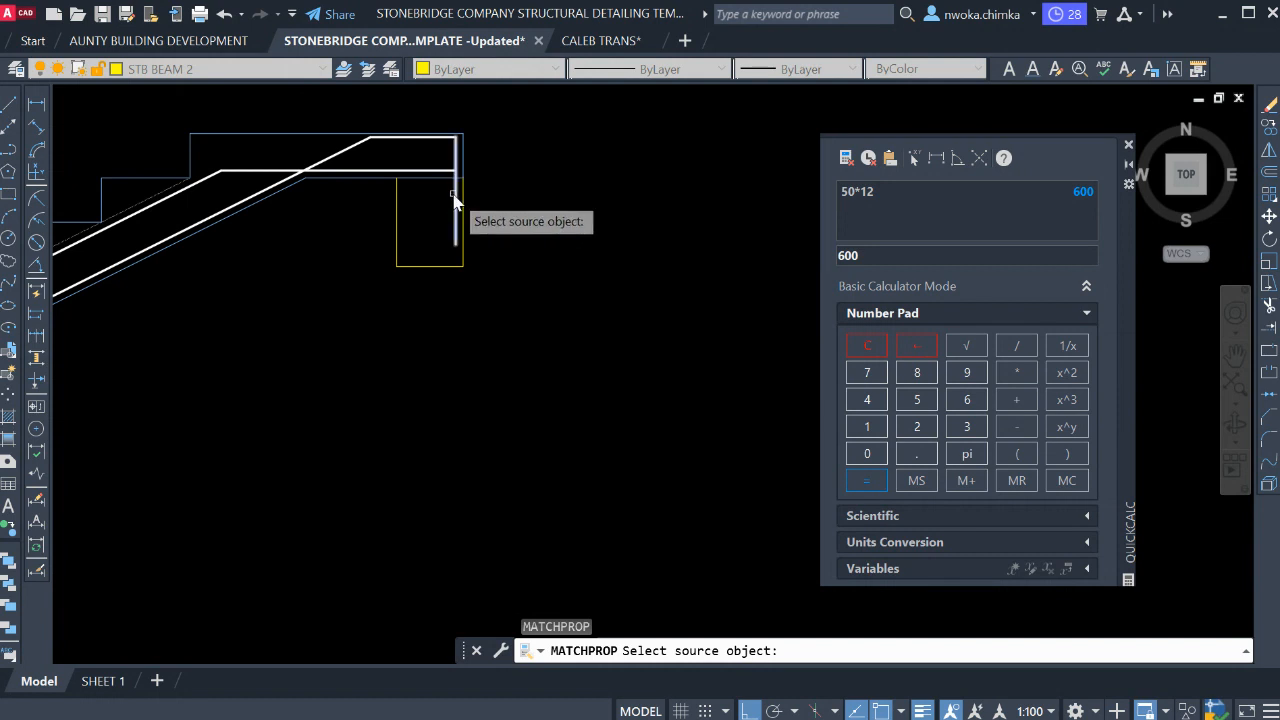
left_click(455, 200)
scroll(515, 174, "down", 3)
scroll(340, 310, "up", 3)
scroll(497, 340, "up", 2)
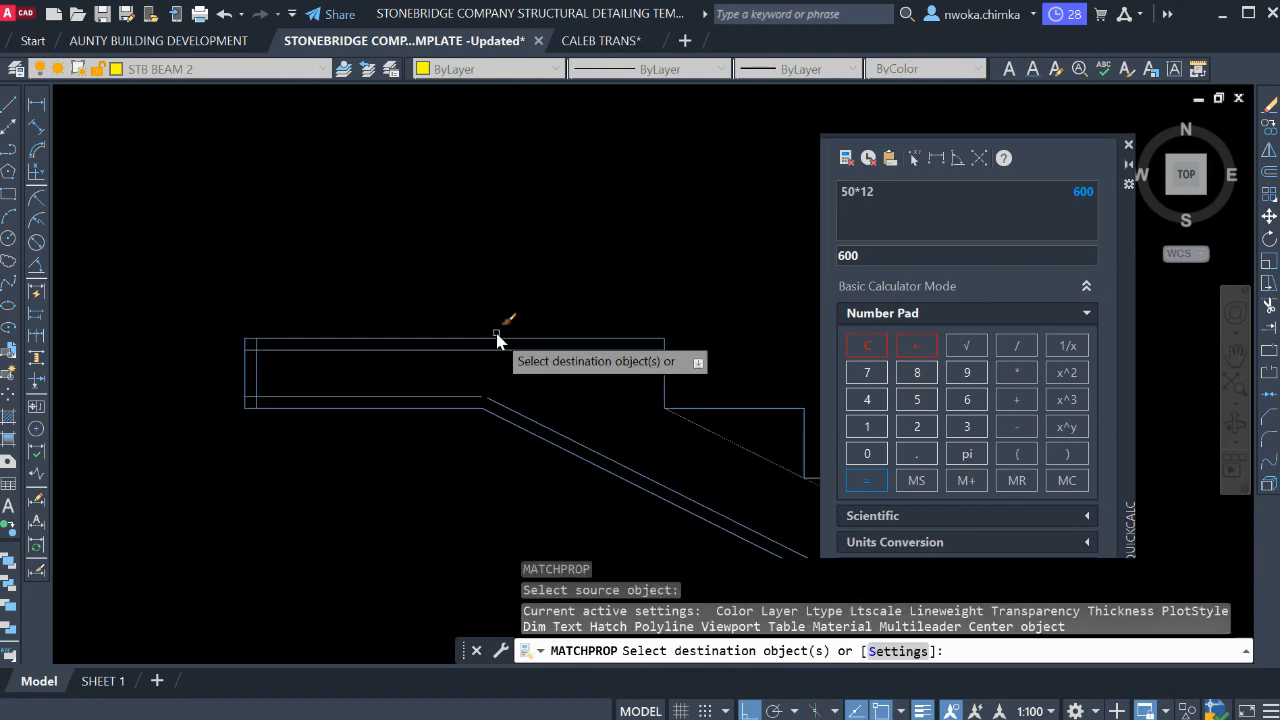
left_click(405, 349)
left_click(257, 394)
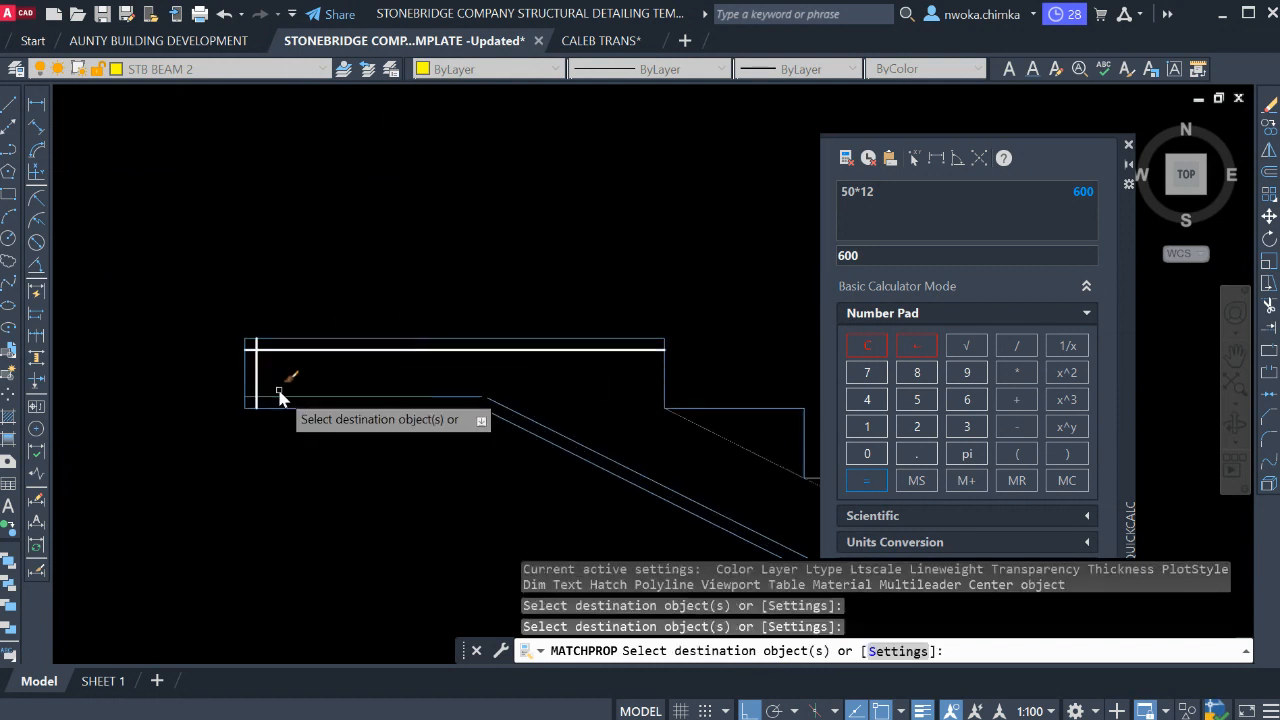
left_click(279, 397)
Apply the same bar properties to the offset soffit line and the lower landing's bottom, top and end offset lines.
scroll(326, 190, "down", 4)
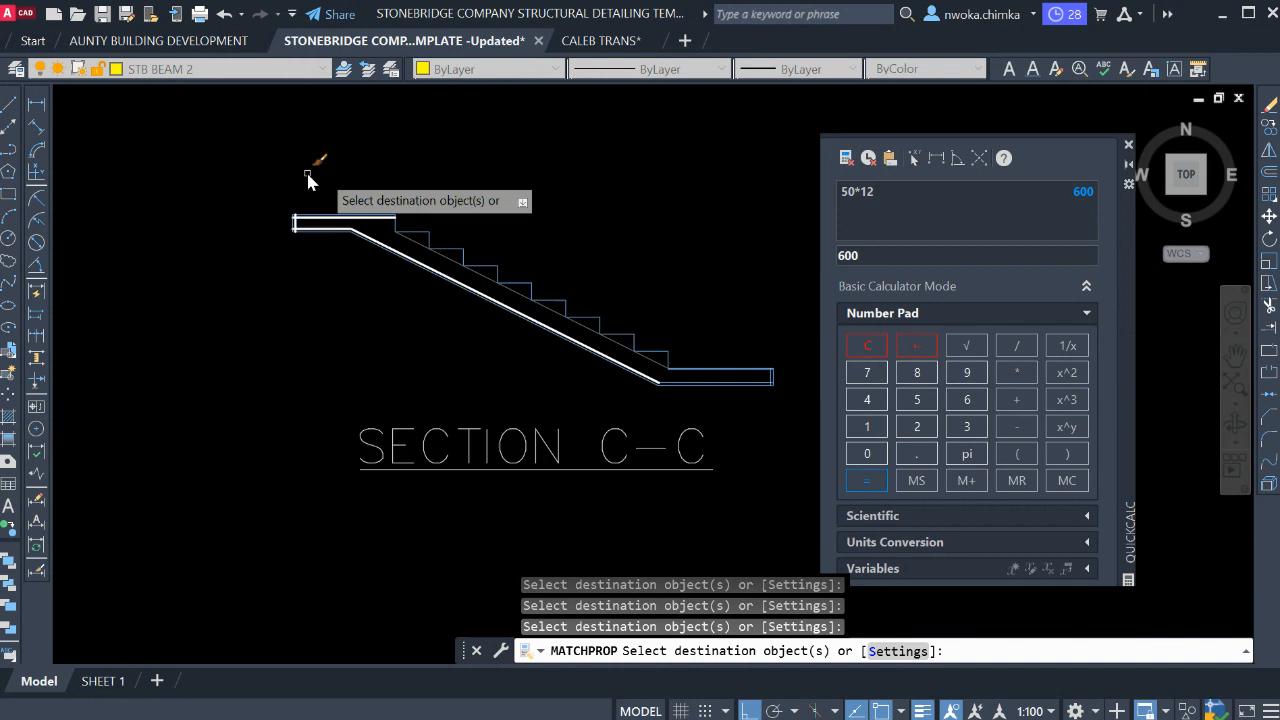
scroll(575, 300, "up", 5)
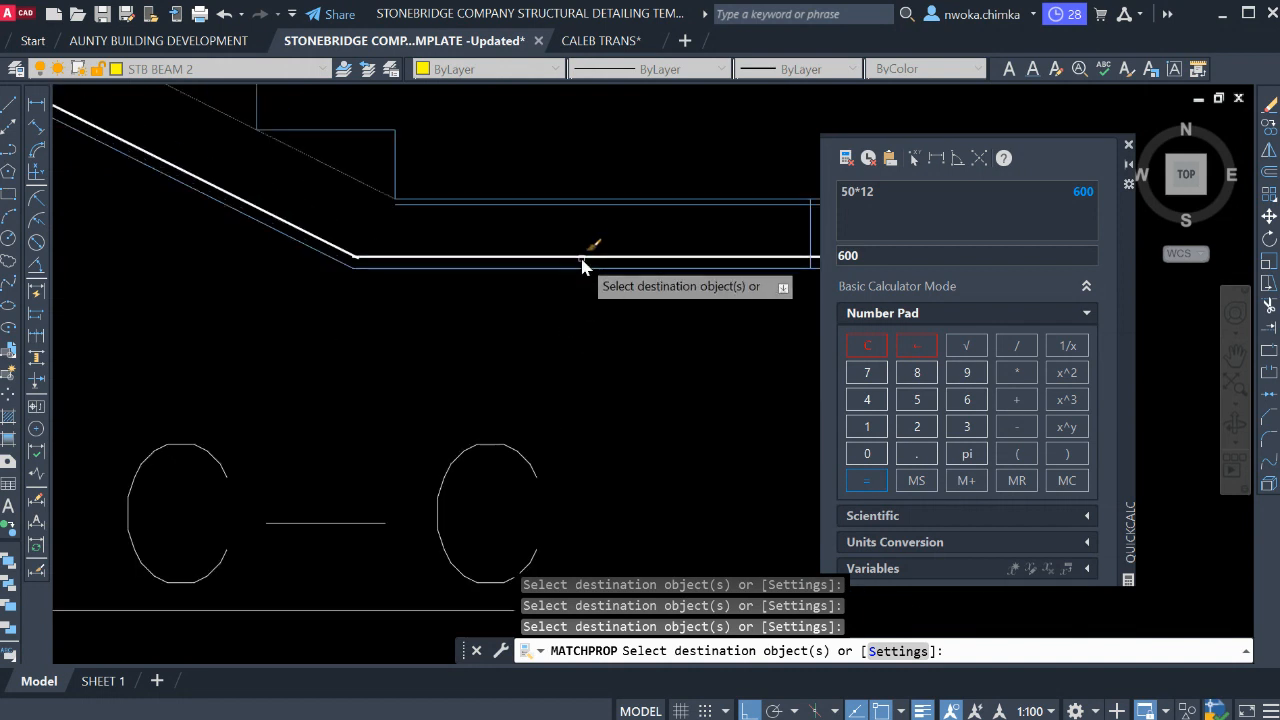
middle_click_drag(586, 251, 434, 277)
scroll(647, 232, "up", 4)
left_click(645, 217)
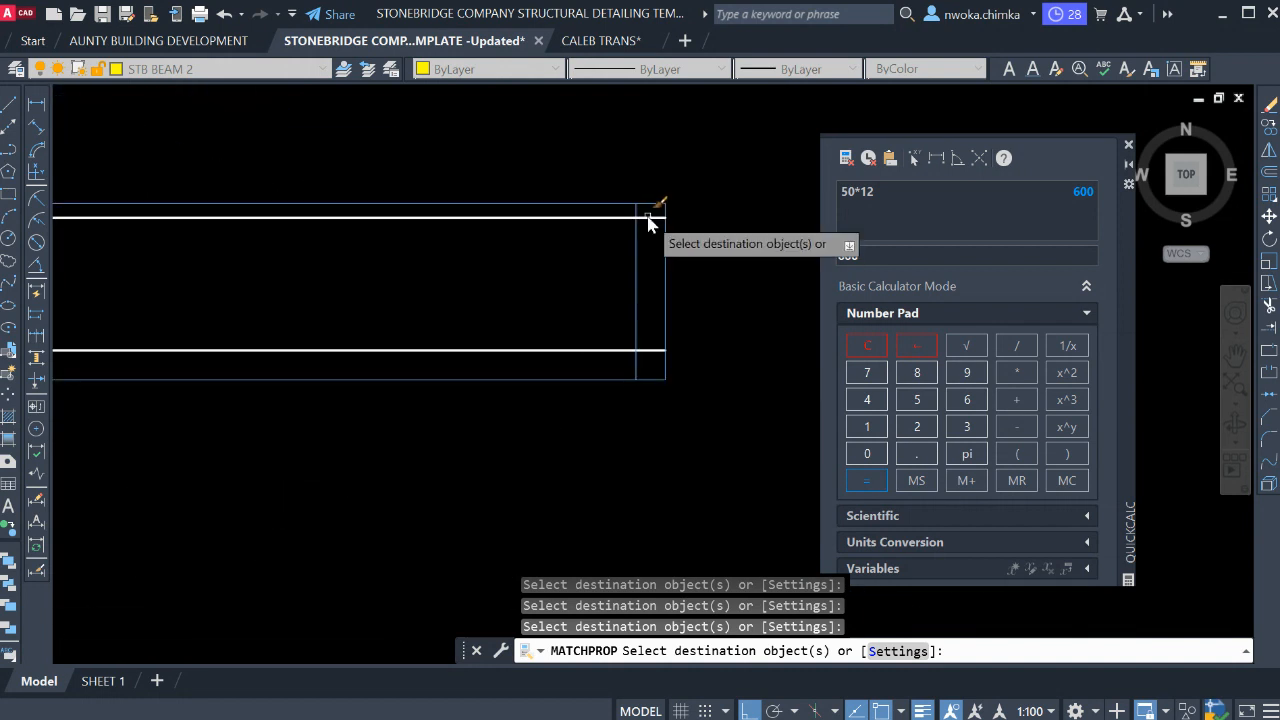
left_click(634, 231)
key("Escape")
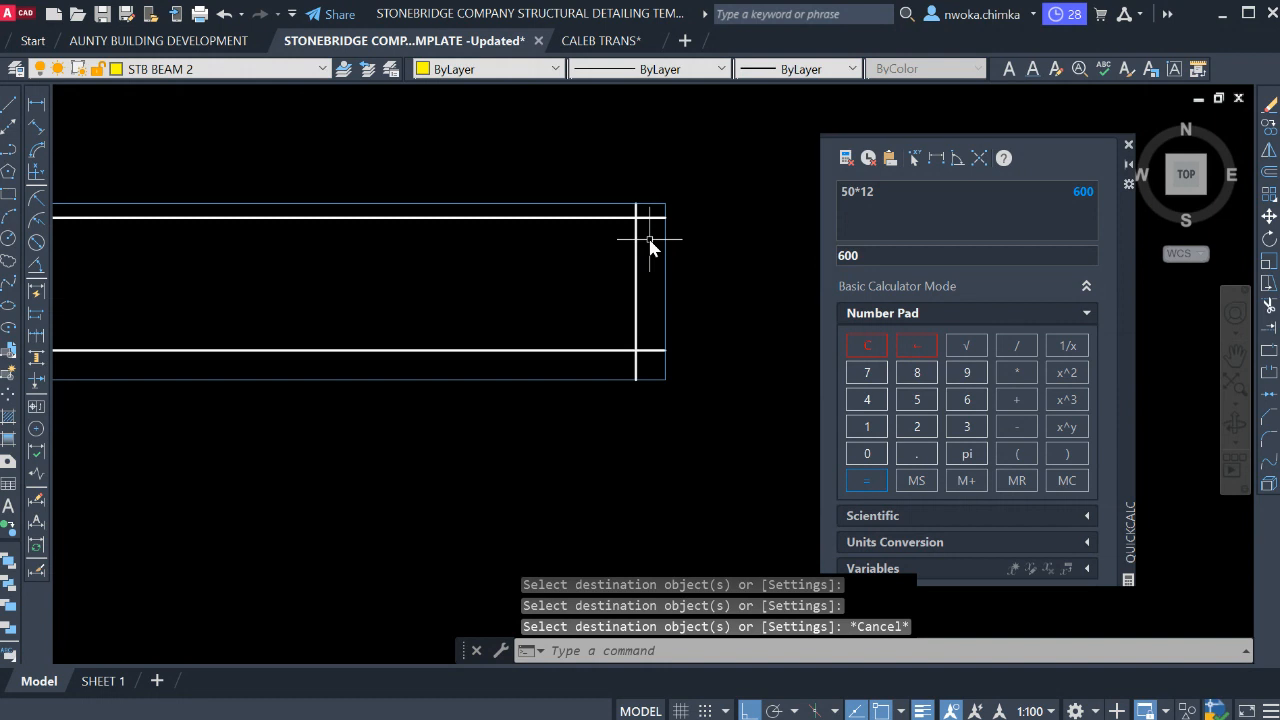
Fillet the end bar of Section C-C's lower landing with its bottom and top bars into sharp corners.
key("Return")
left_click(633, 349)
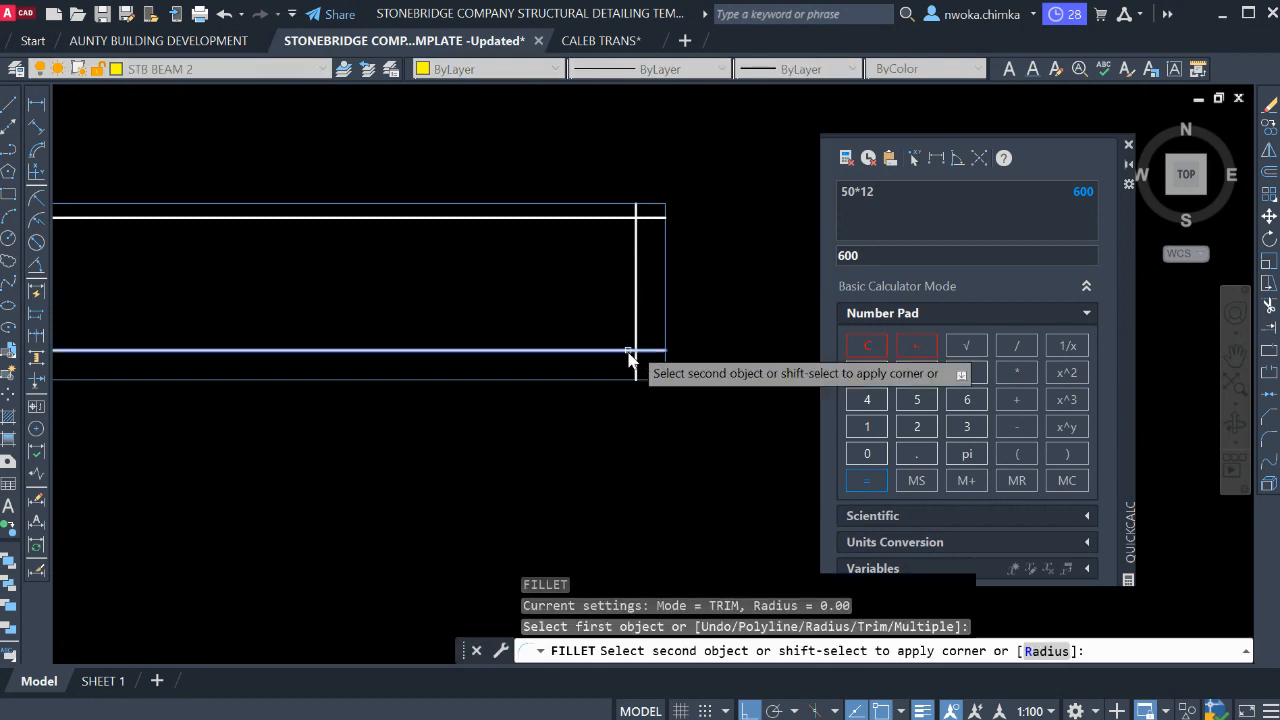
left_click(636, 338)
key("Return")
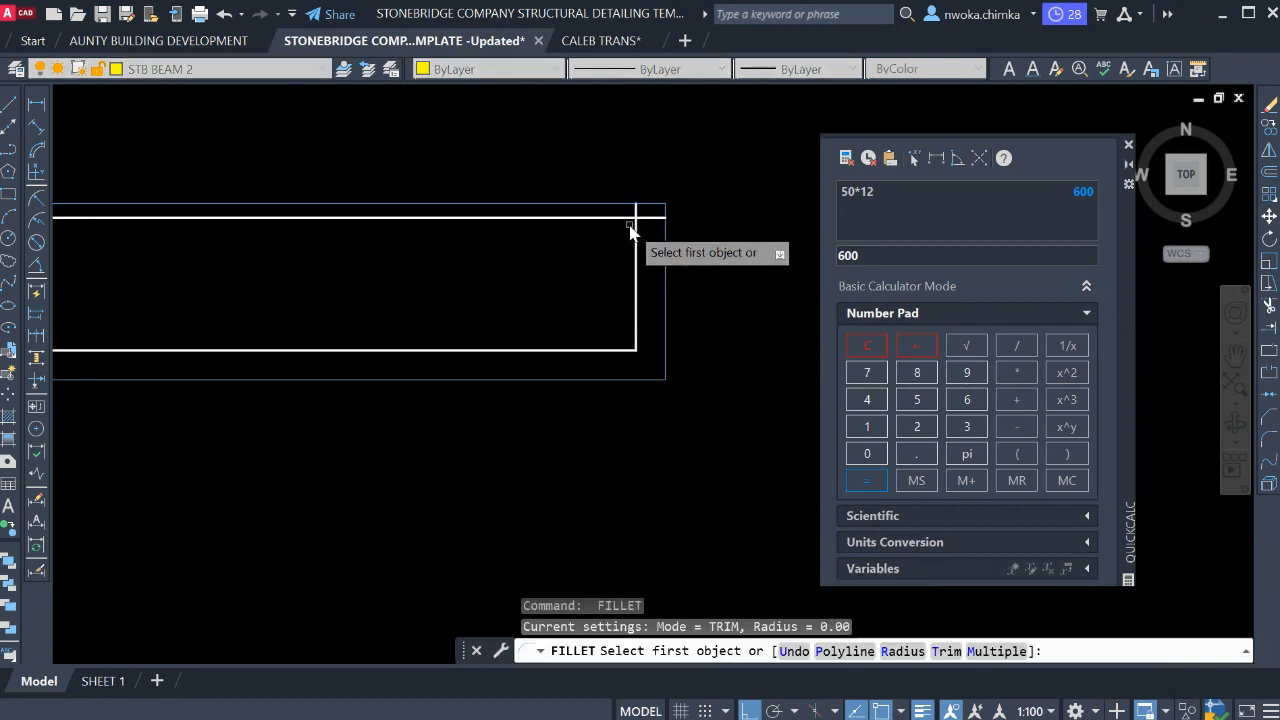
left_click(630, 217)
left_click(636, 236)
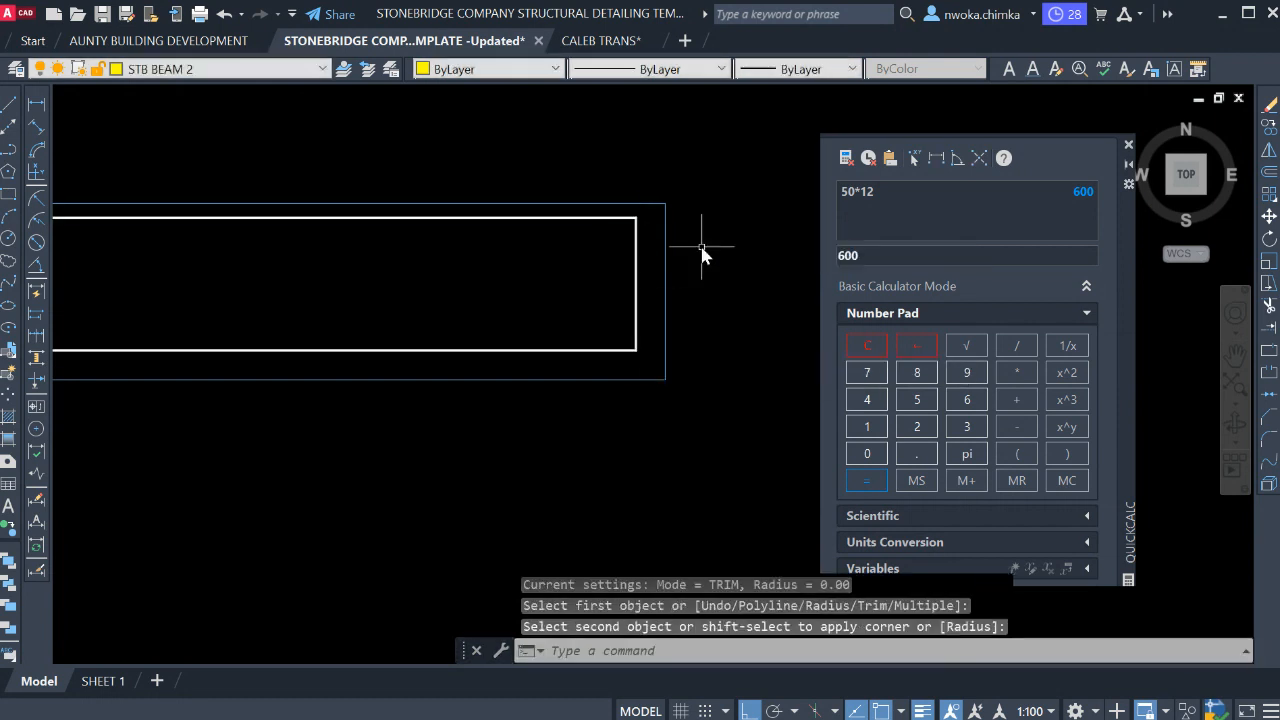
Fillet the end bar of Section C-C's upper landing with its bottom and top bars into sharp corners.
scroll(760, 265, "down", 5)
key("Escape")
scroll(766, 262, "down", 5)
scroll(337, 184, "up", 6)
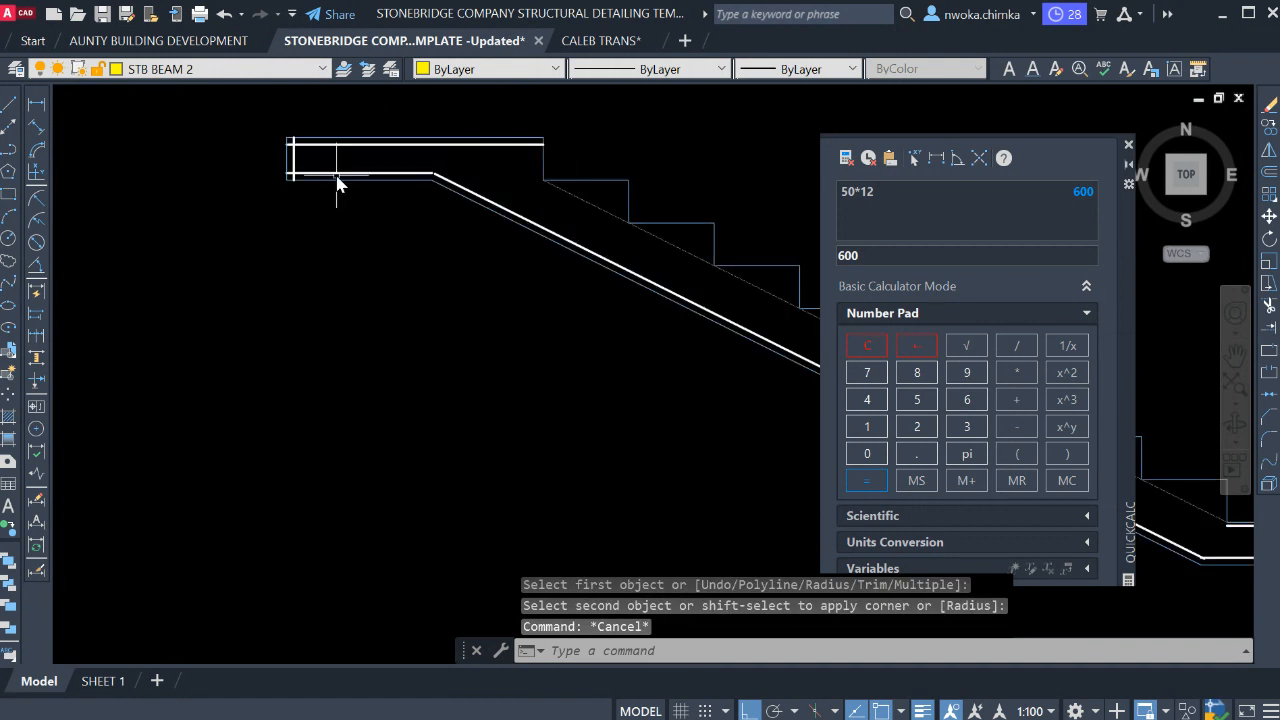
key("Return")
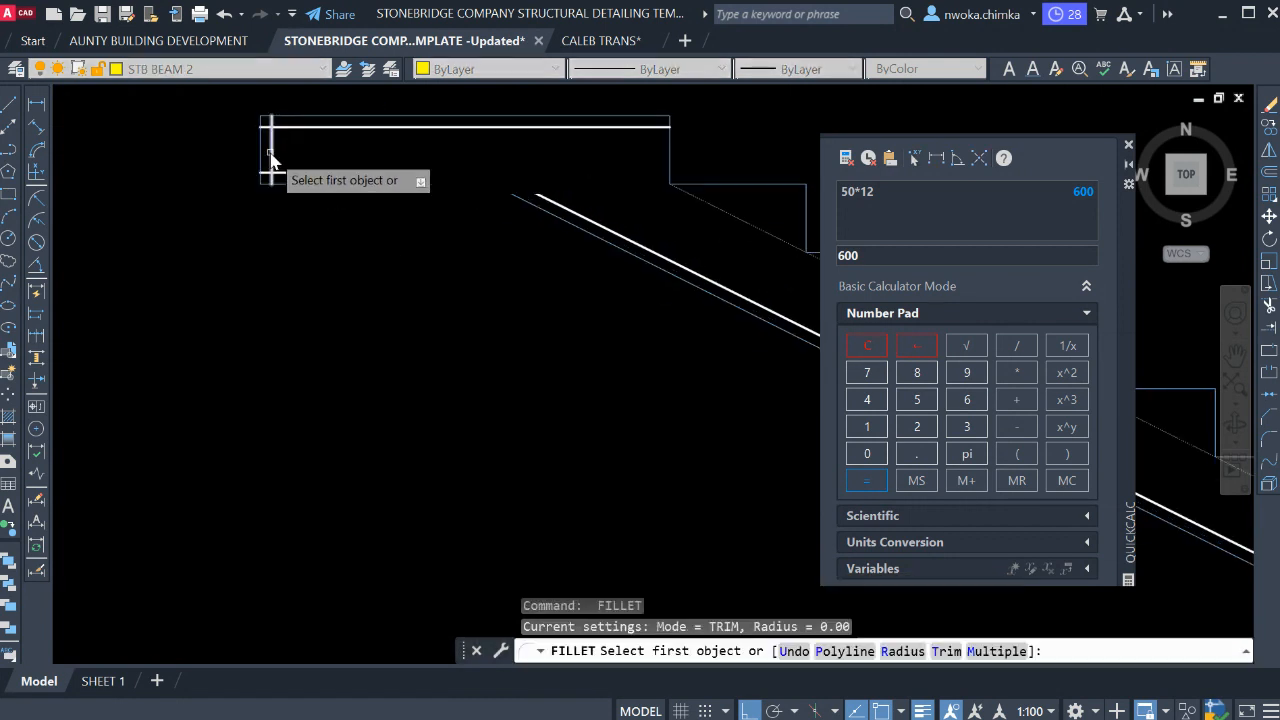
left_click(270, 160)
left_click(288, 177)
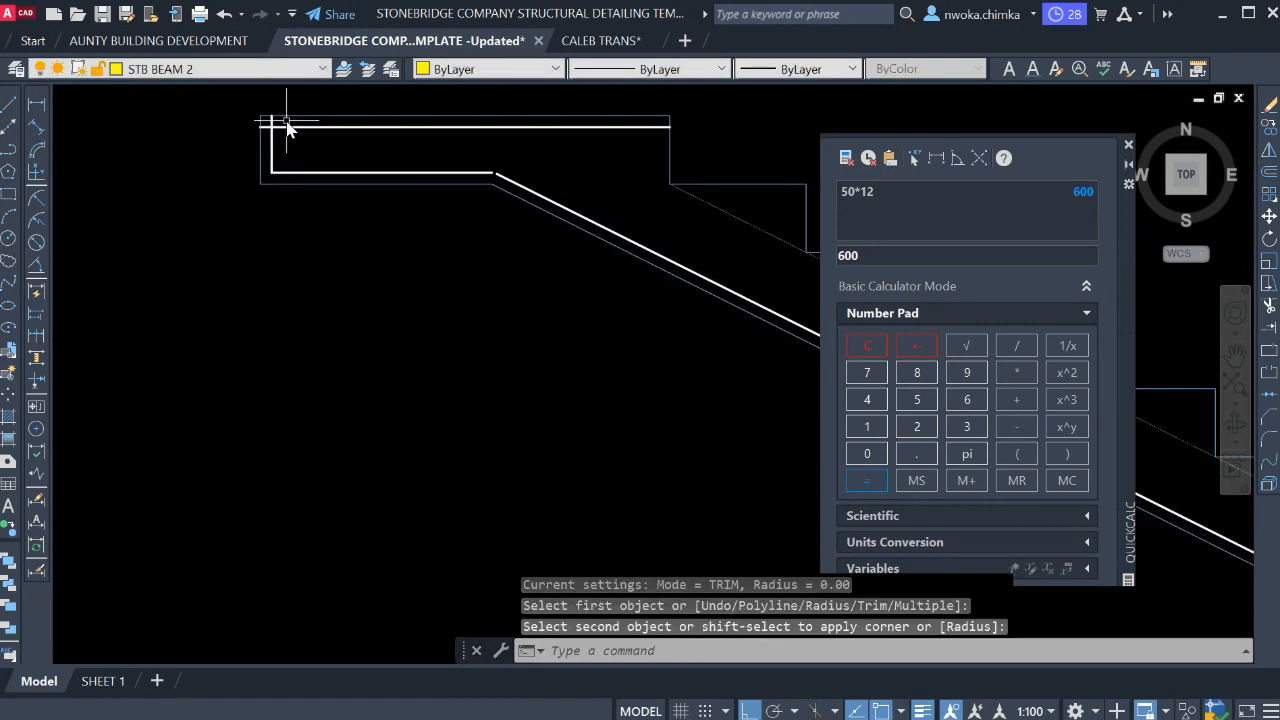
key("Escape")
scroll(271, 143, "down", 3)
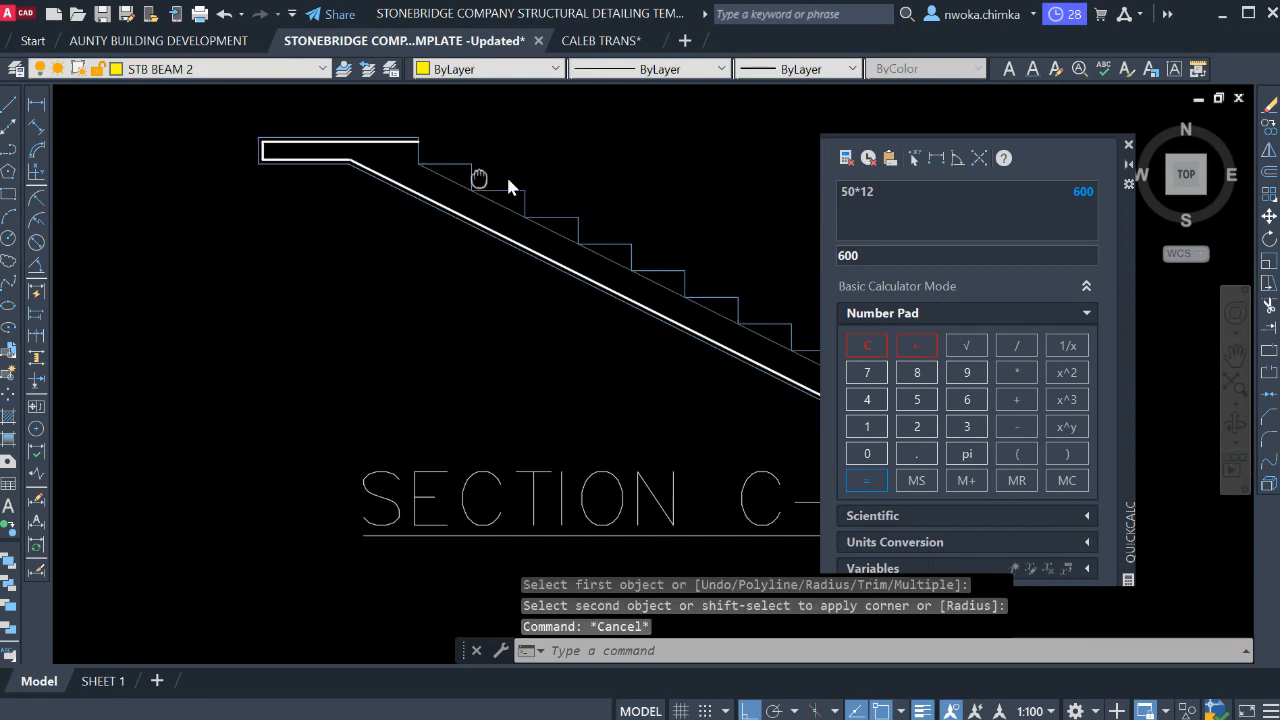
middle_click_drag(508, 187, 393, 196)
key("Escape")
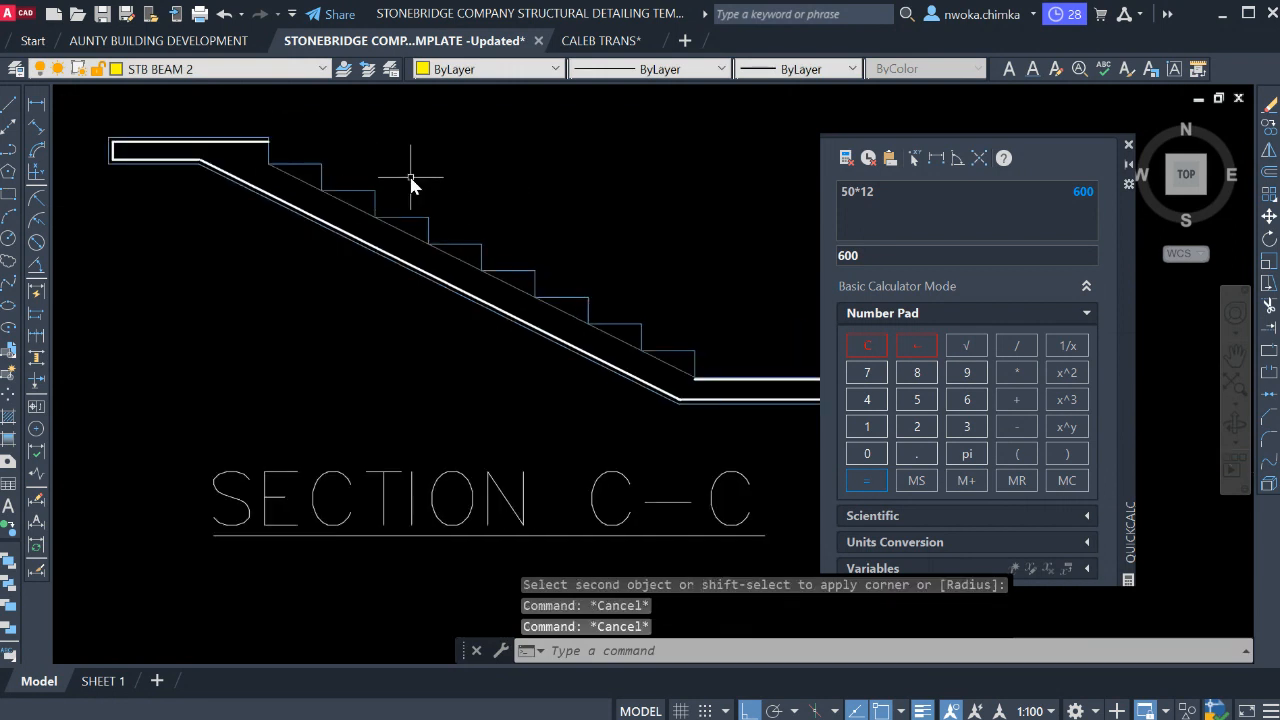
Offset the sloping line beneath Section C-C's steps inward by 25.
type("o")
key("Return")
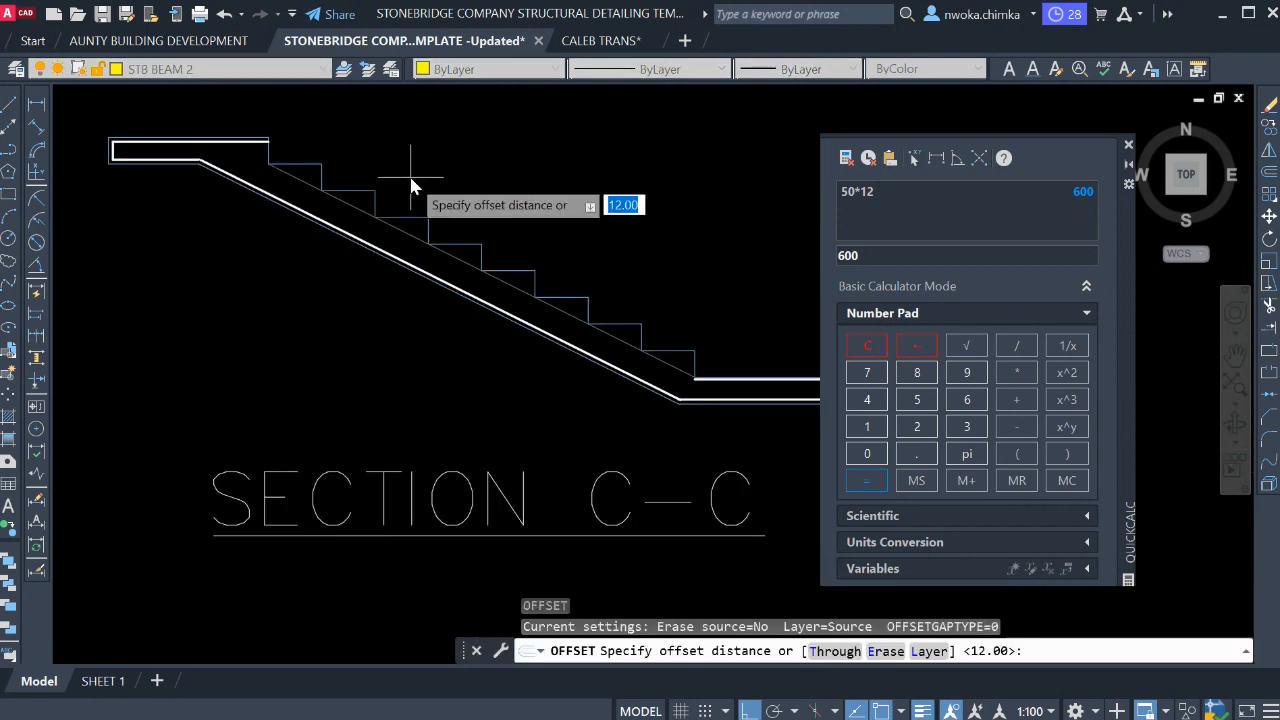
type("25")
key("Return")
scroll(443, 252, "up", 2)
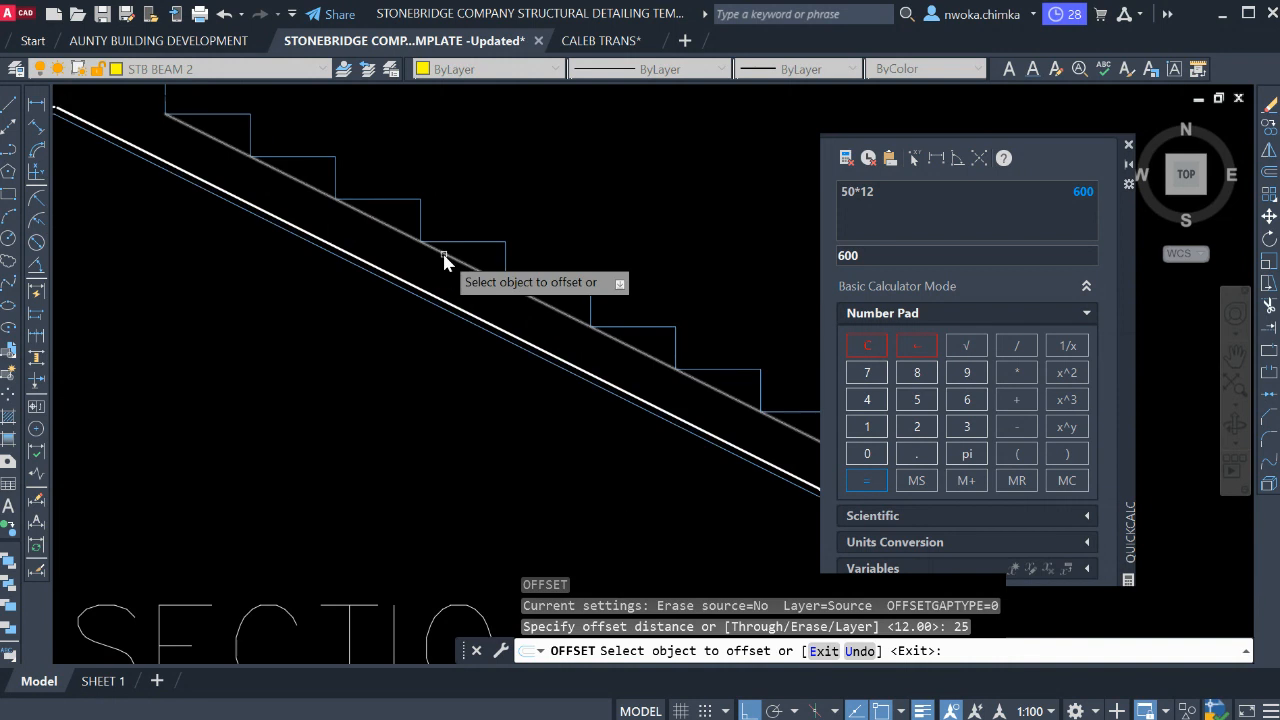
left_click(443, 256)
left_click(434, 280)
scroll(456, 238, "down", 4)
key("Escape")
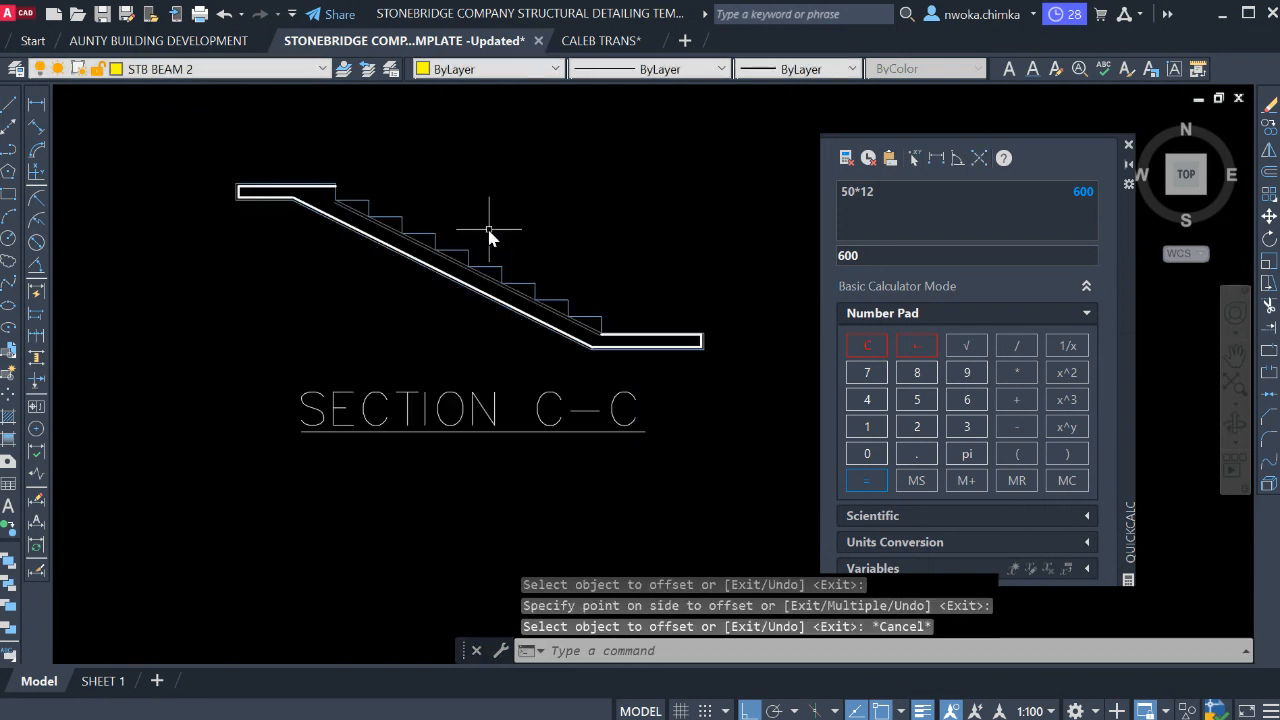
Match the soffit bar's properties onto the new offset line beneath Section C-C's steps.
key("Return")
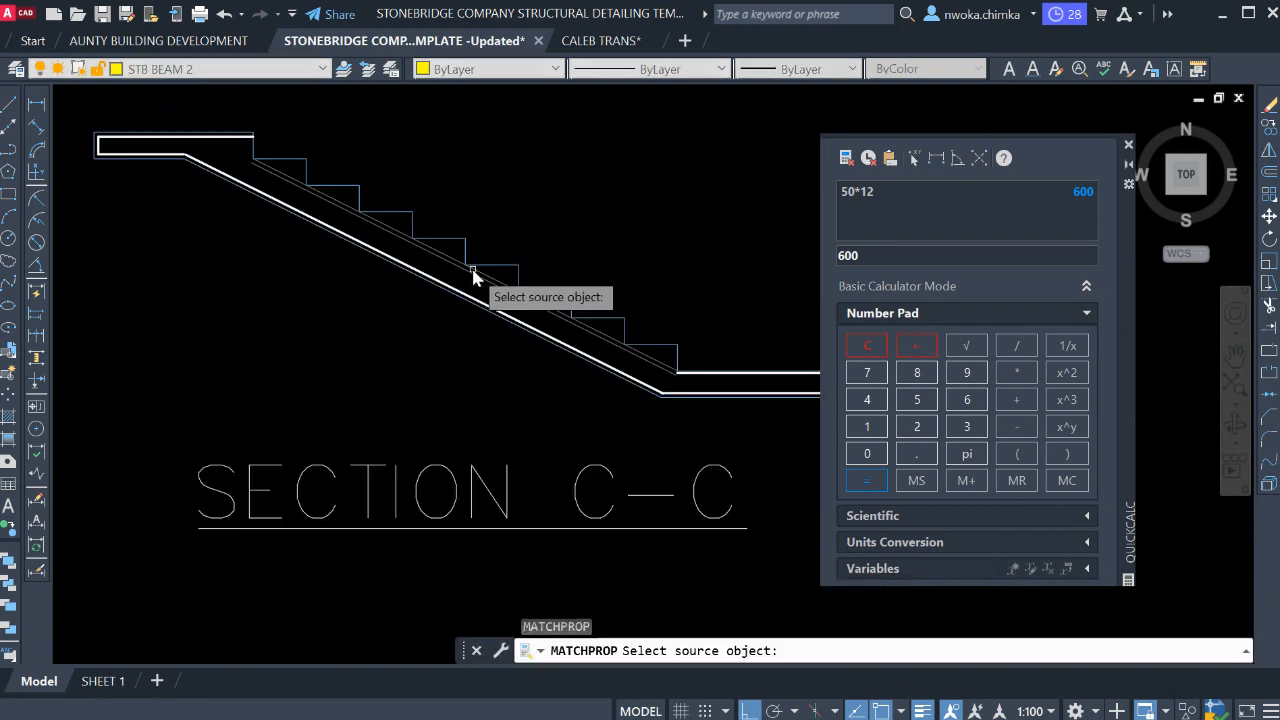
scroll(471, 277, "up", 2)
left_click(449, 306)
left_click(474, 276)
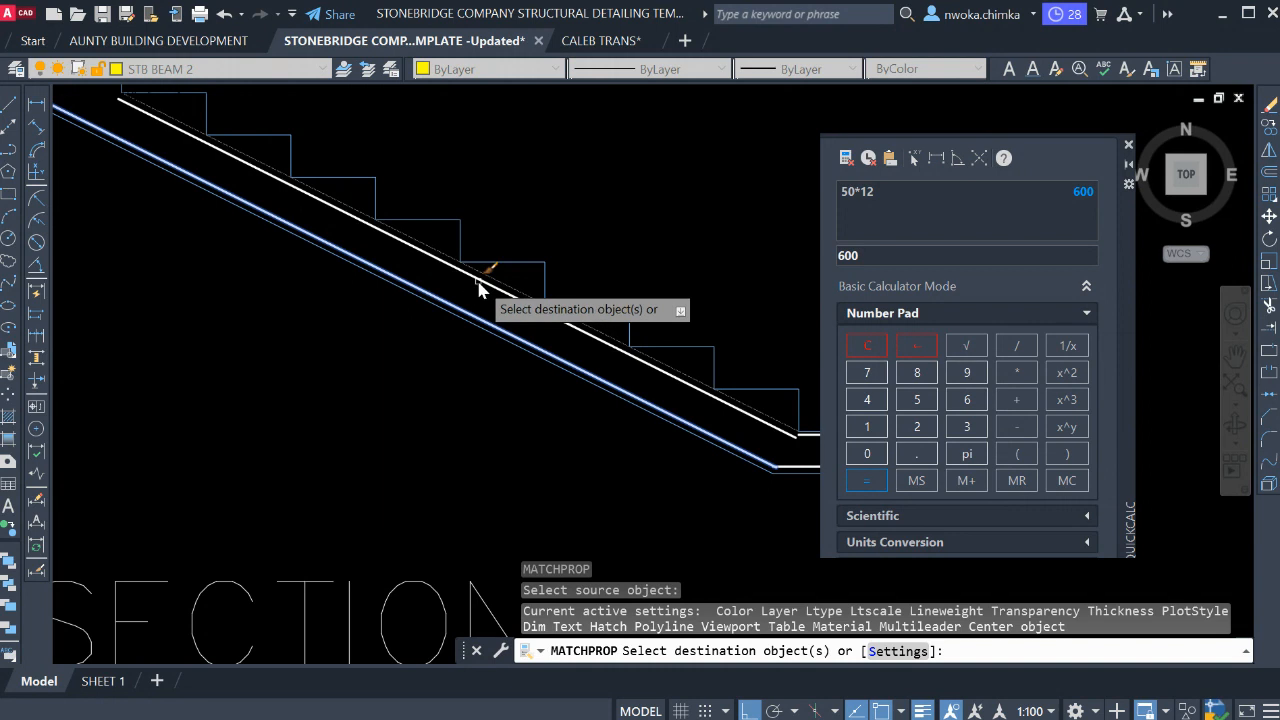
key("Escape")
scroll(430, 306, "down", 2)
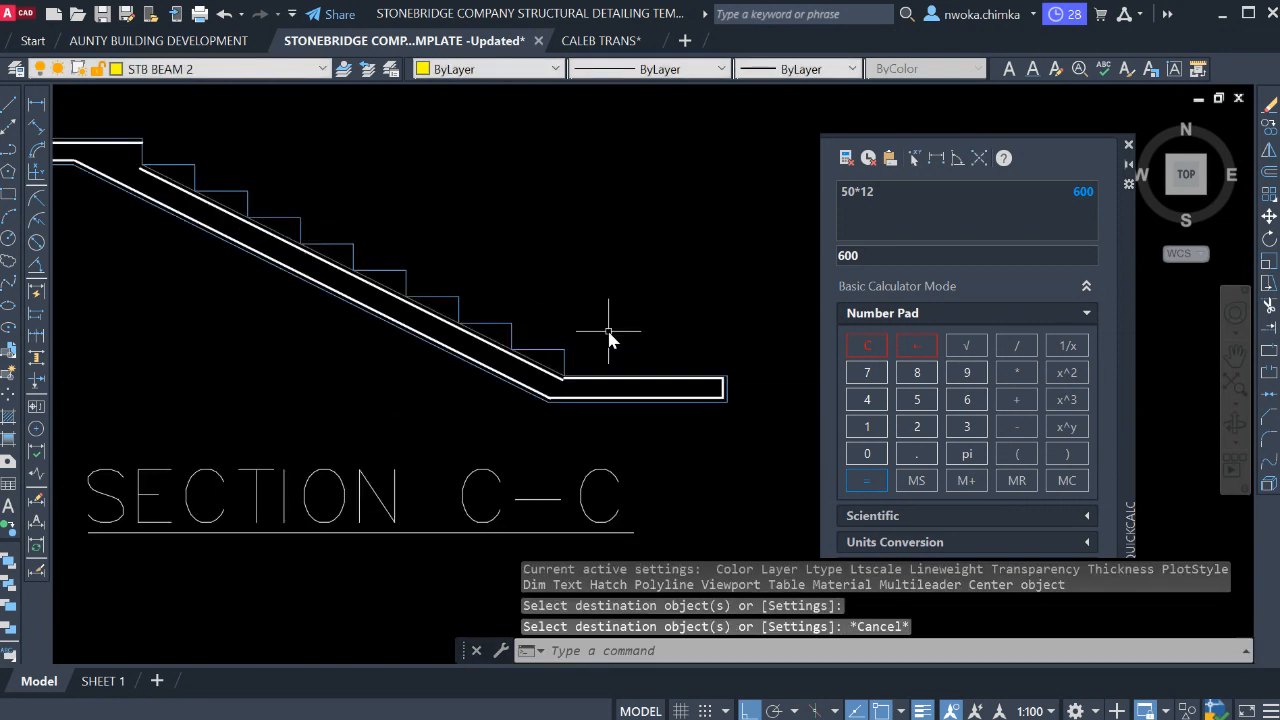
Try to fillet the lower landing's top bar with the soffit bar, and the flight's upper bar with the landing's bottom bar.
middle_click_drag(487, 342, 609, 354)
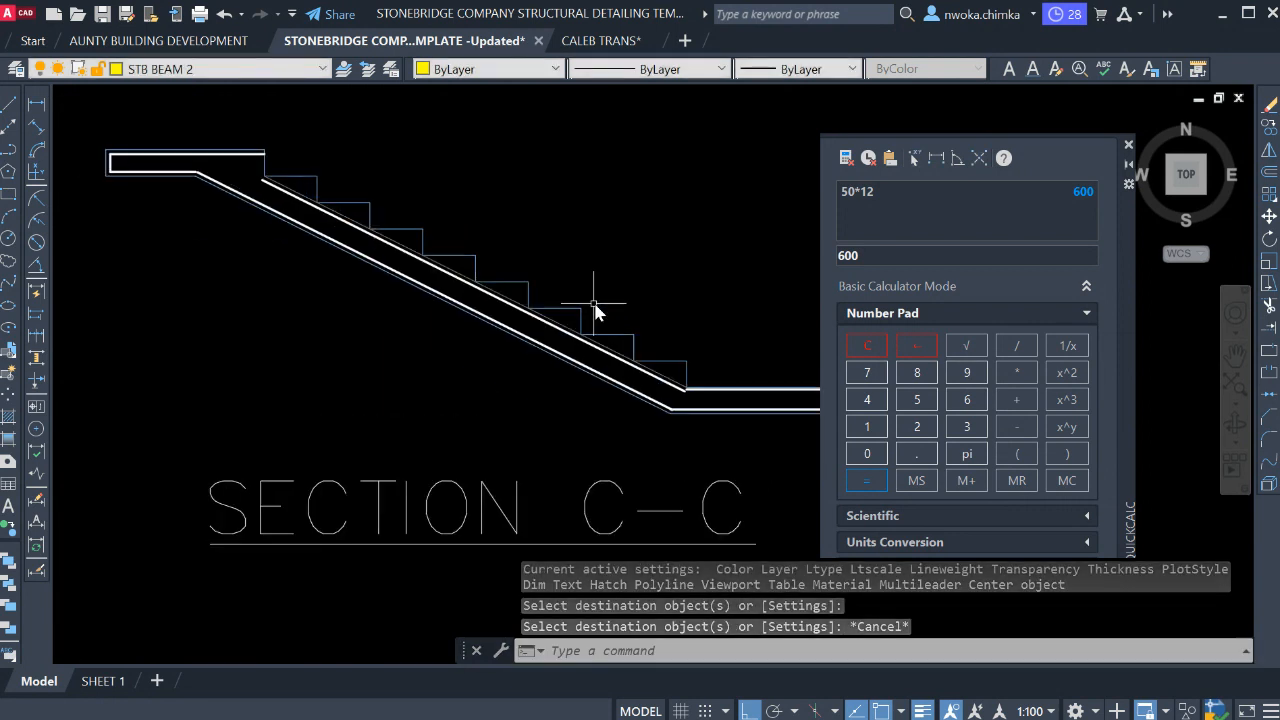
scroll(623, 363, "down", 2)
scroll(623, 363, "up", 4)
type("f")
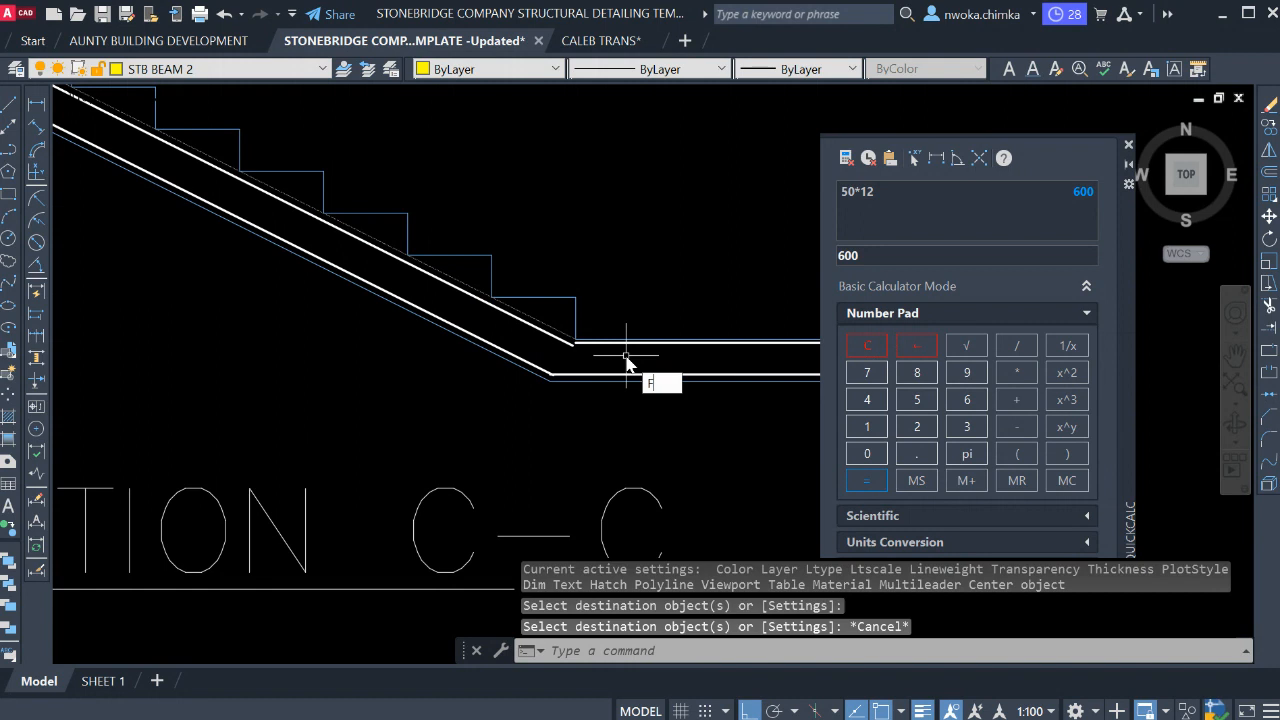
key("Return")
scroll(605, 365, "up", 2)
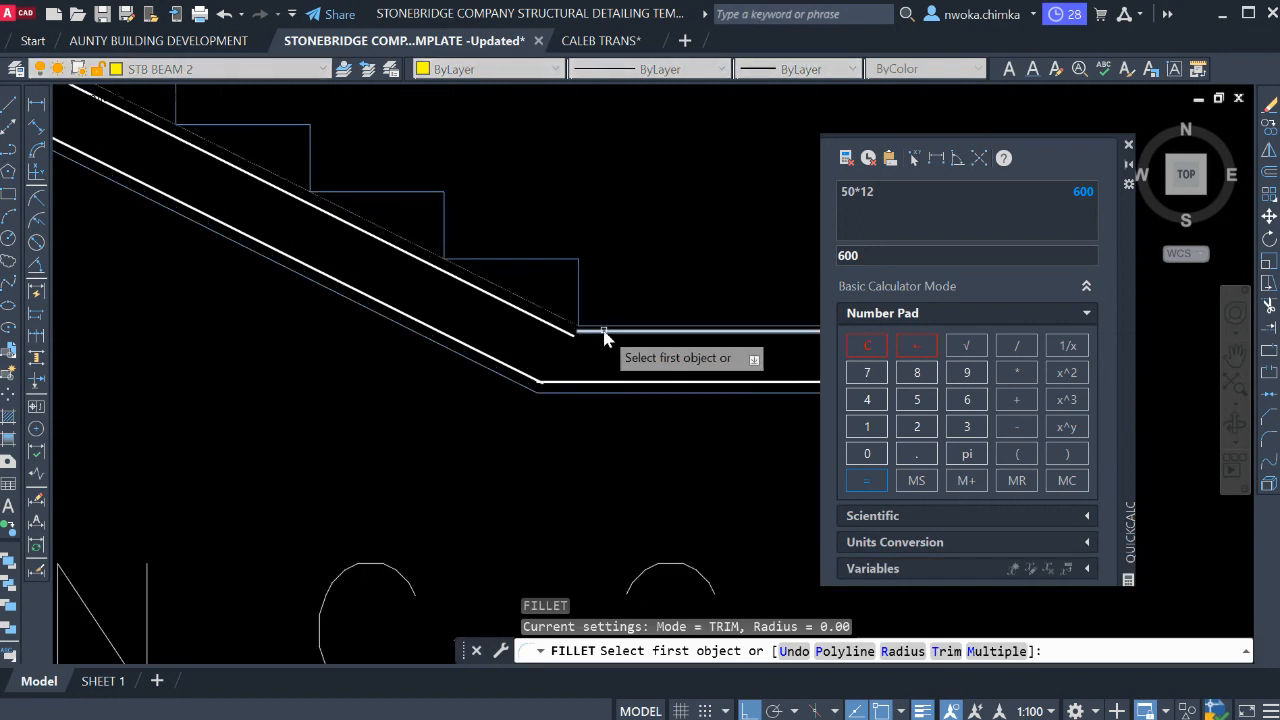
left_click(603, 331)
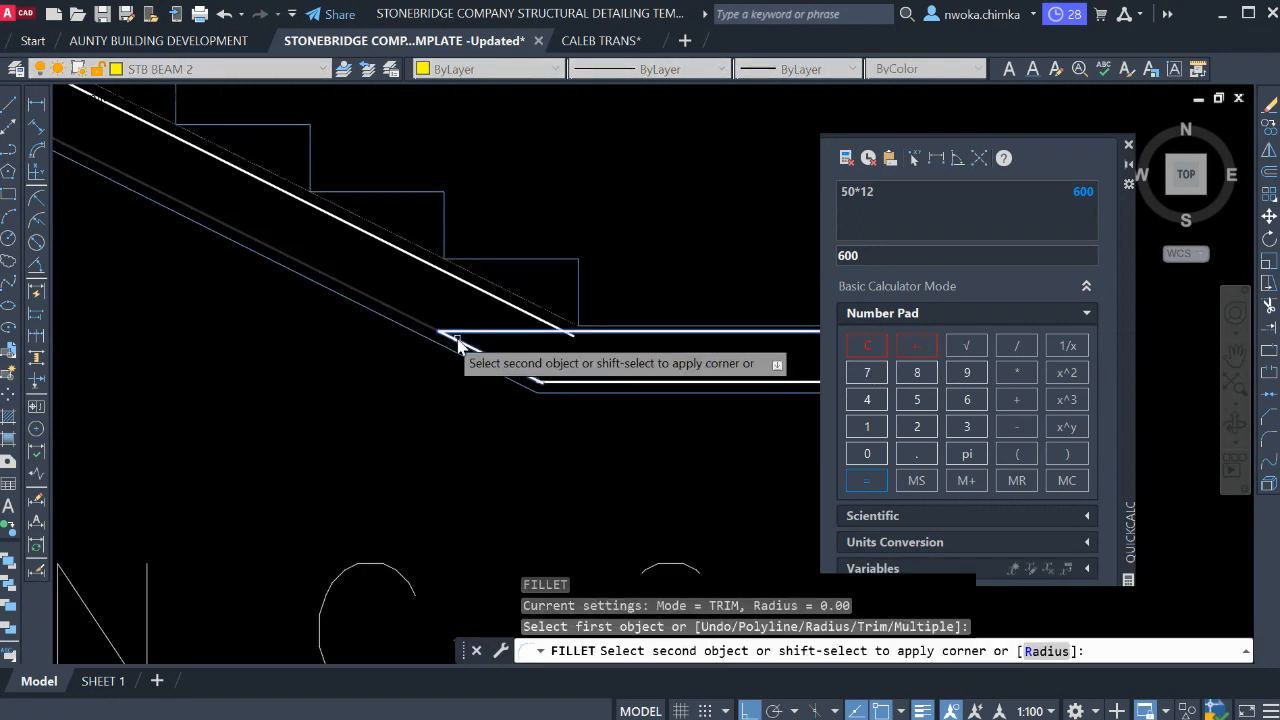
left_click(416, 330)
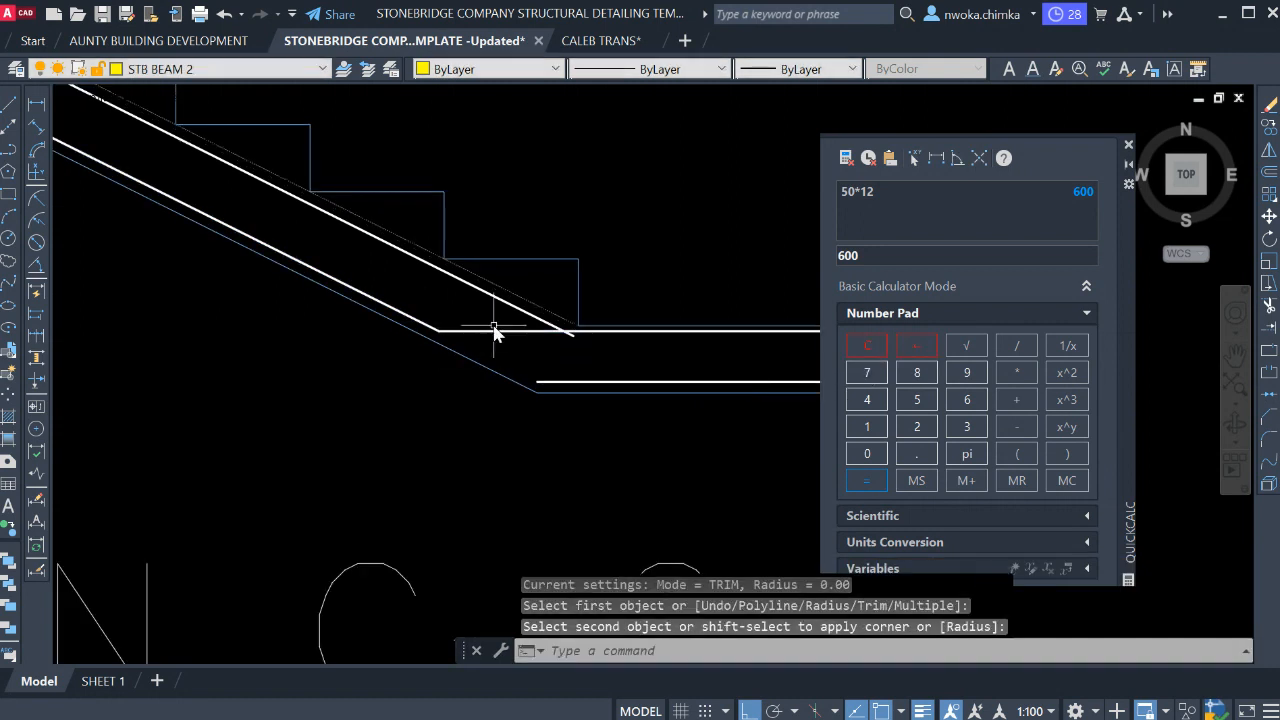
key("Return")
left_click(541, 315)
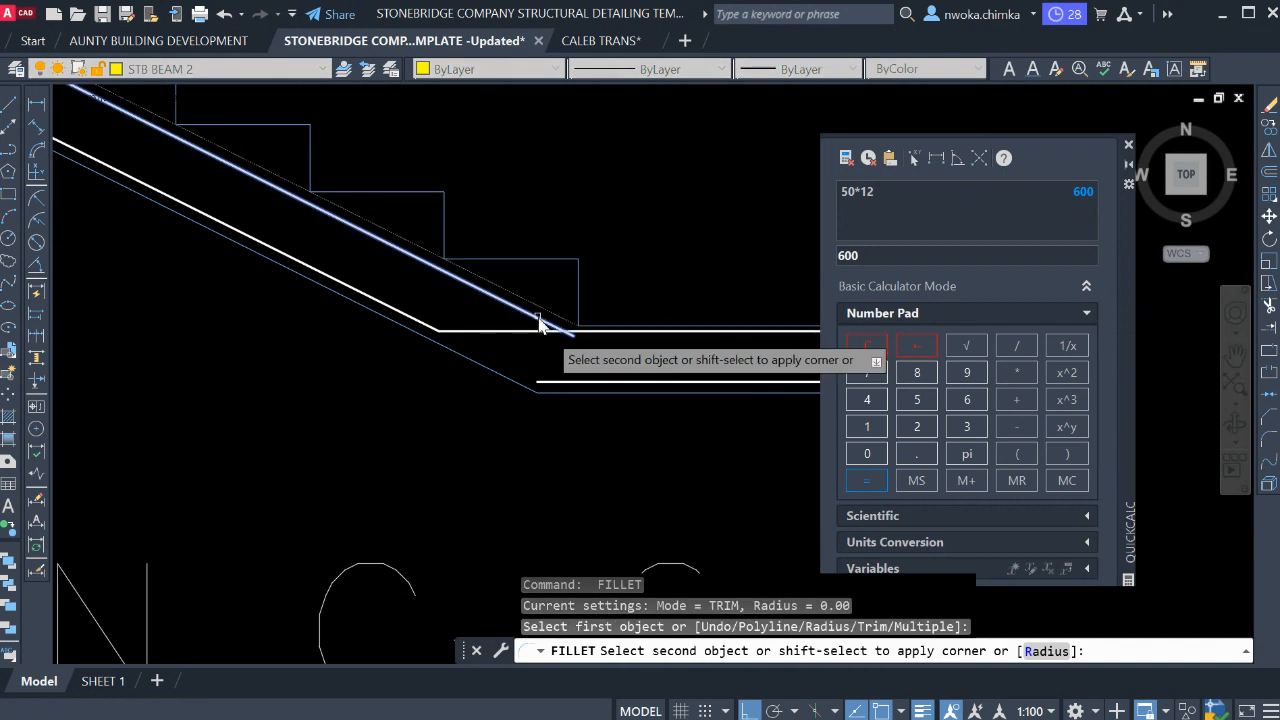
left_click(687, 383)
scroll(391, 245, "down", 3)
scroll(524, 281, "down", 2)
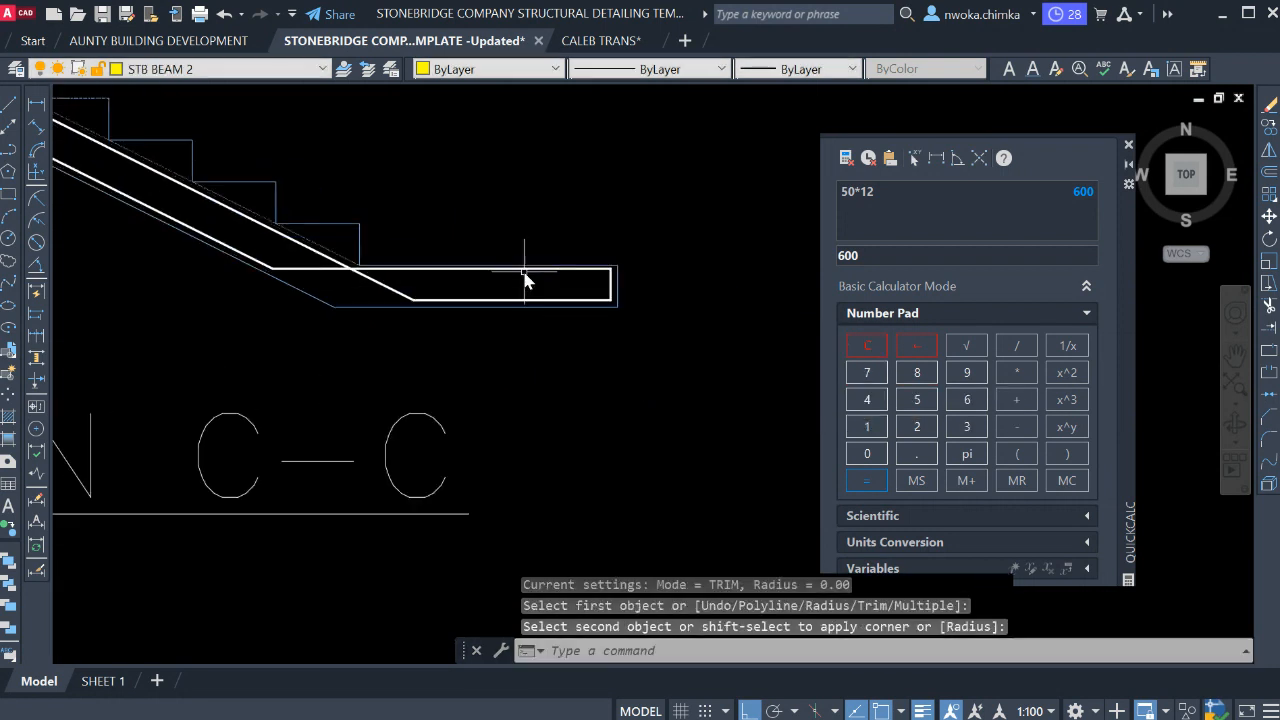
scroll(530, 272, "down", 3)
middle_click_drag(609, 251, 603, 266)
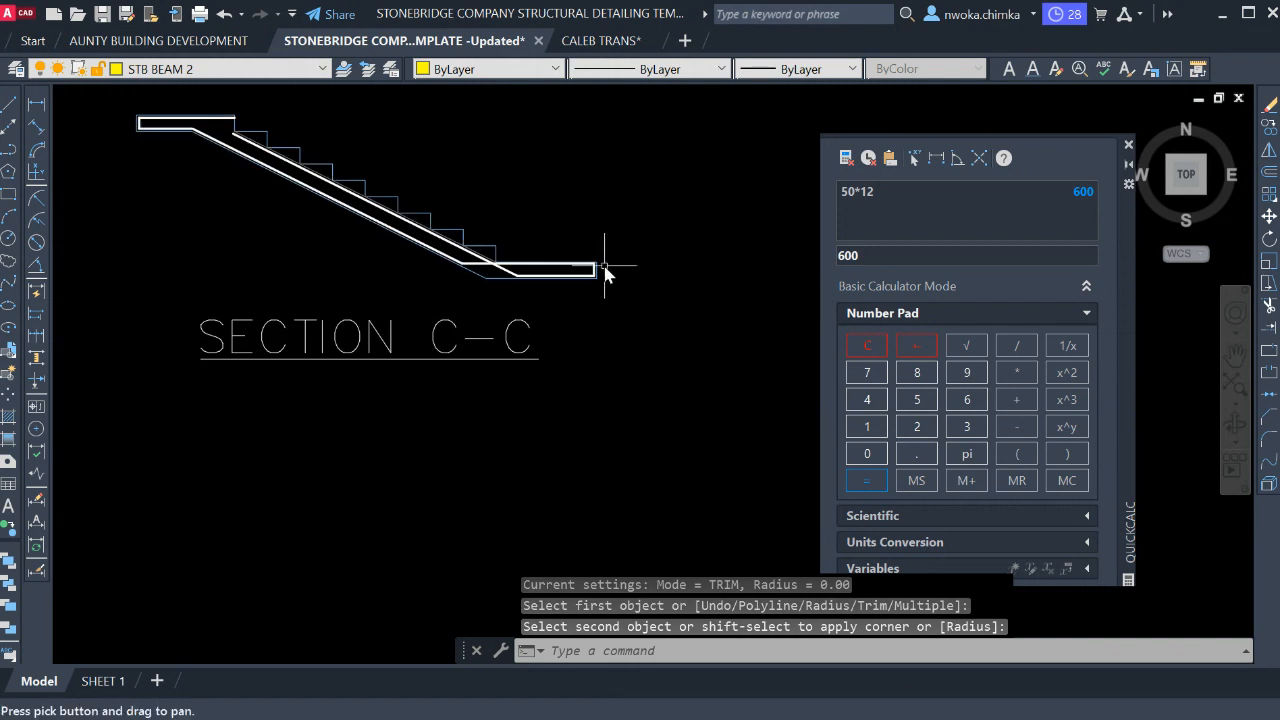
Undo both fillets between the flight bars and the lower landing bars.
key("ctrl+z")
key("ctrl+z")
key("ctrl+z")
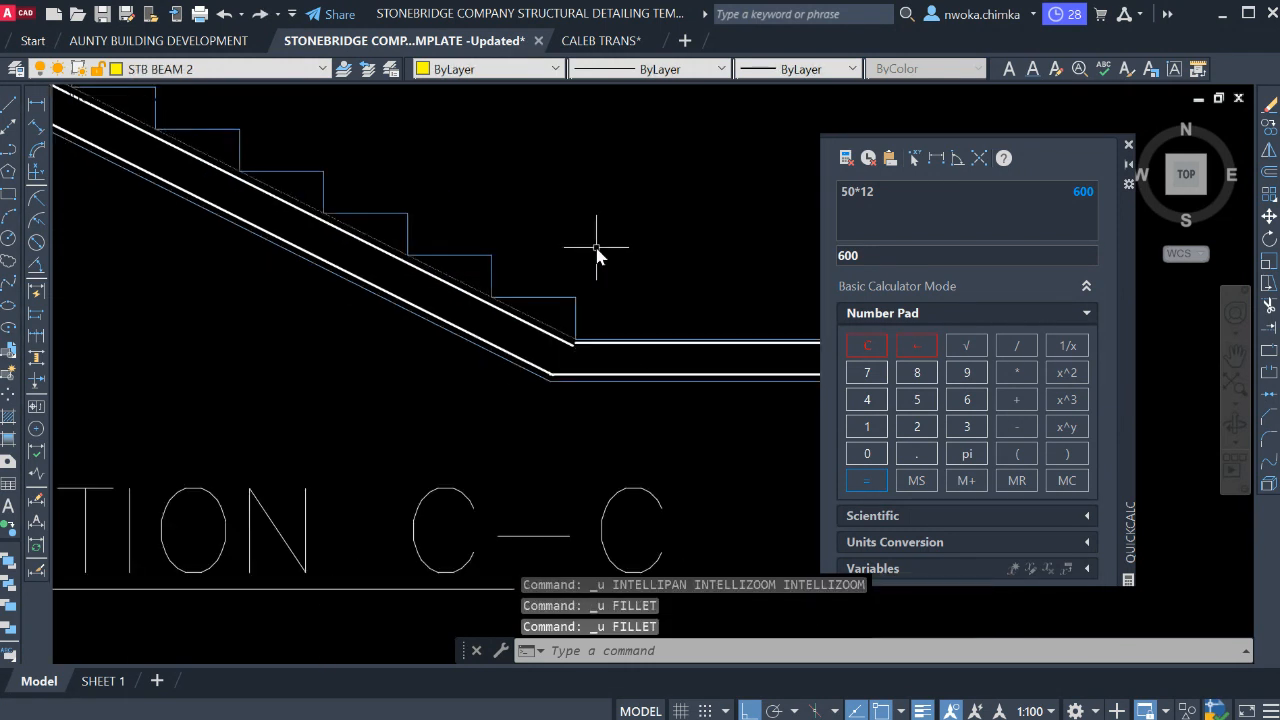
Close the calculator palette to clear the view of Section C-C's lower landing.
key("Return")
scroll(596, 250, "down", 1)
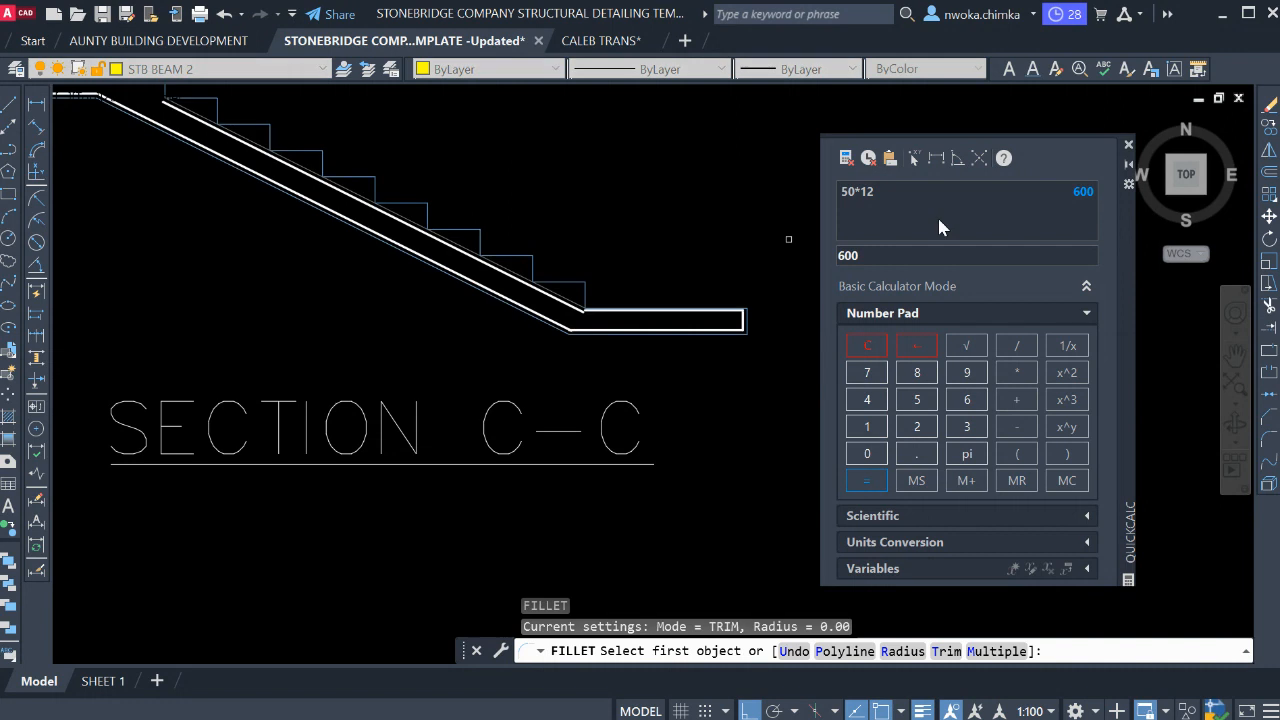
left_click(1128, 145)
key("Escape")
scroll(609, 290, "up", 4)
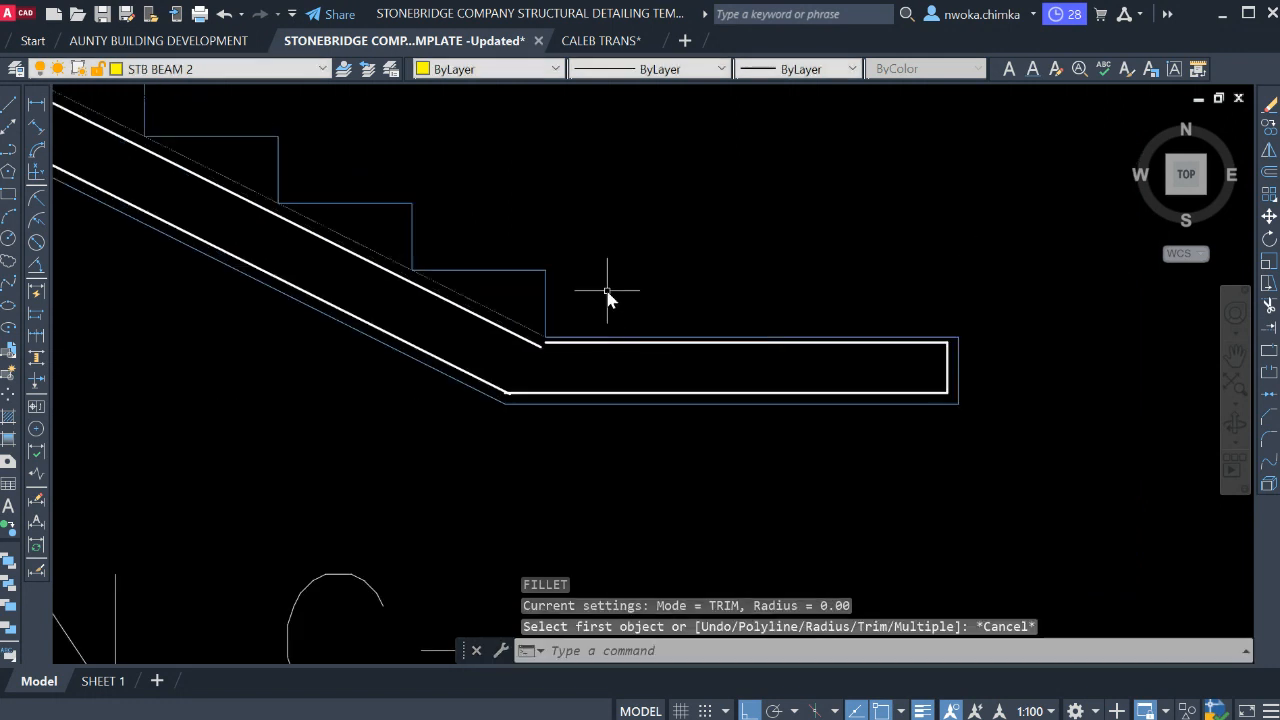
Fillet the lower landing's top bar with the soffit bar in Section C-C so they meet at a sharp corner.
key("Return")
scroll(552, 362, "up", 2)
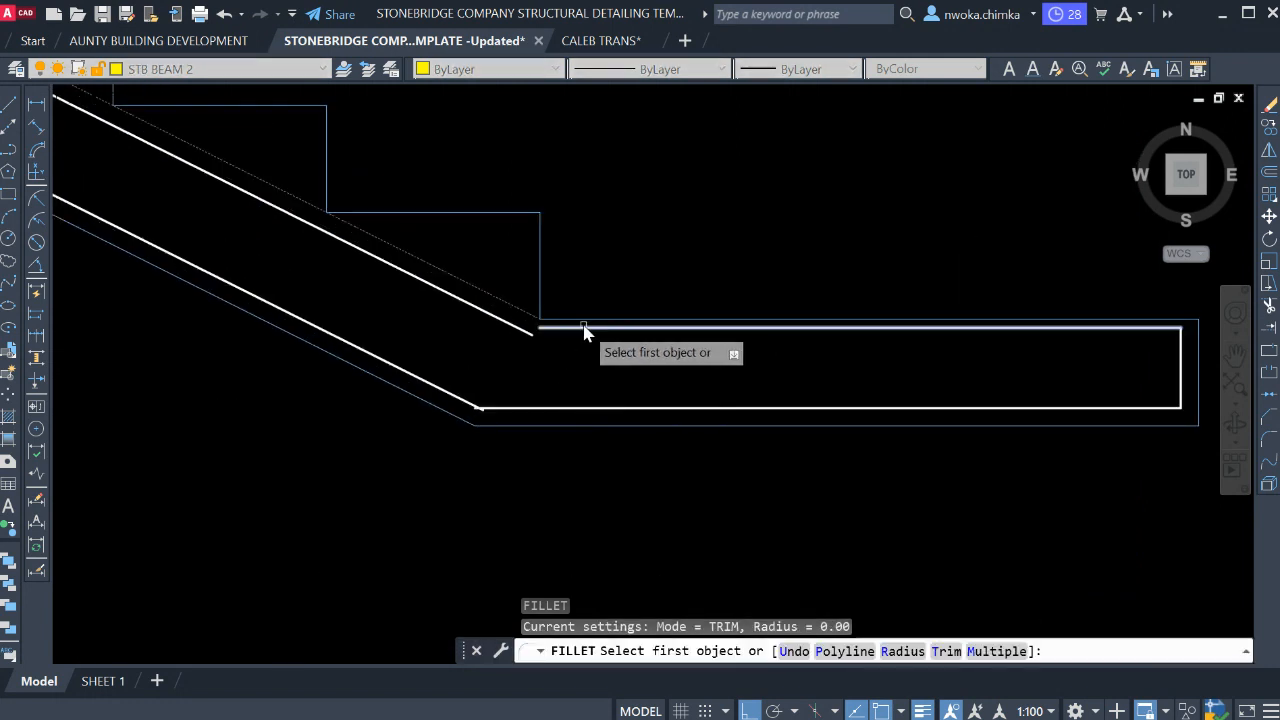
left_click(594, 328)
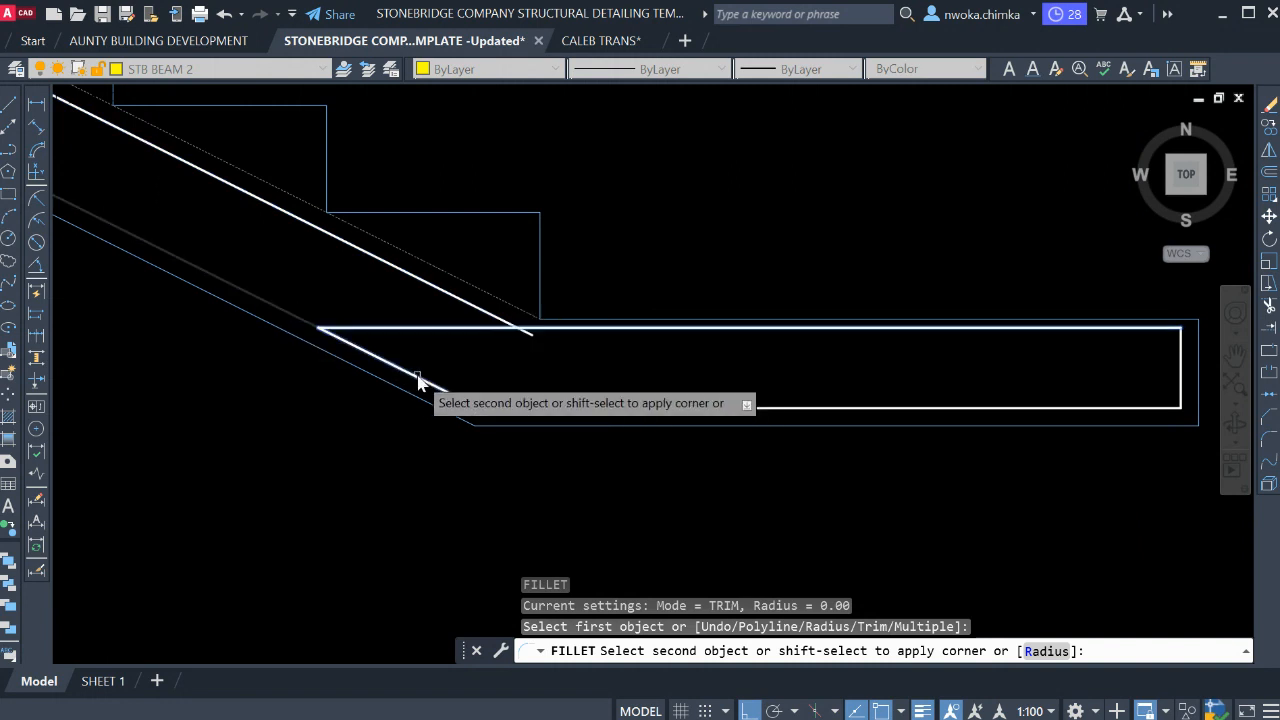
middle_click_drag(418, 379, 514, 369)
scroll(514, 373, "down", 2)
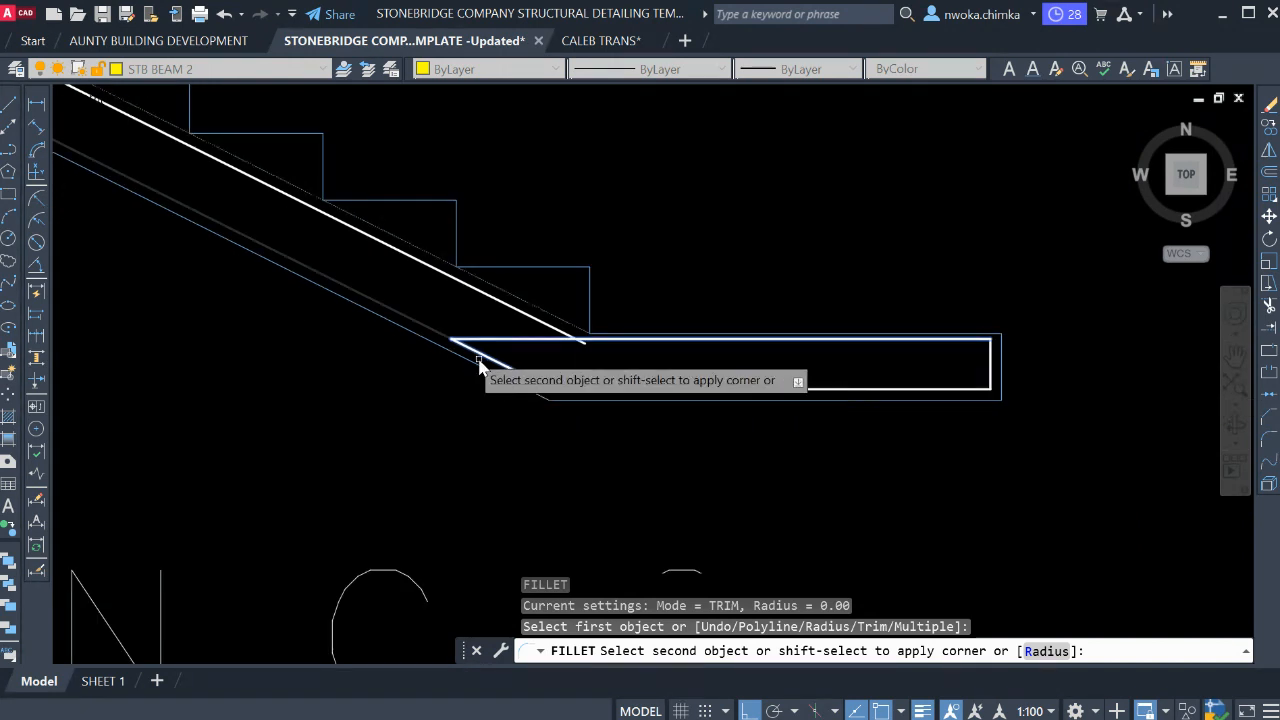
left_click(420, 330)
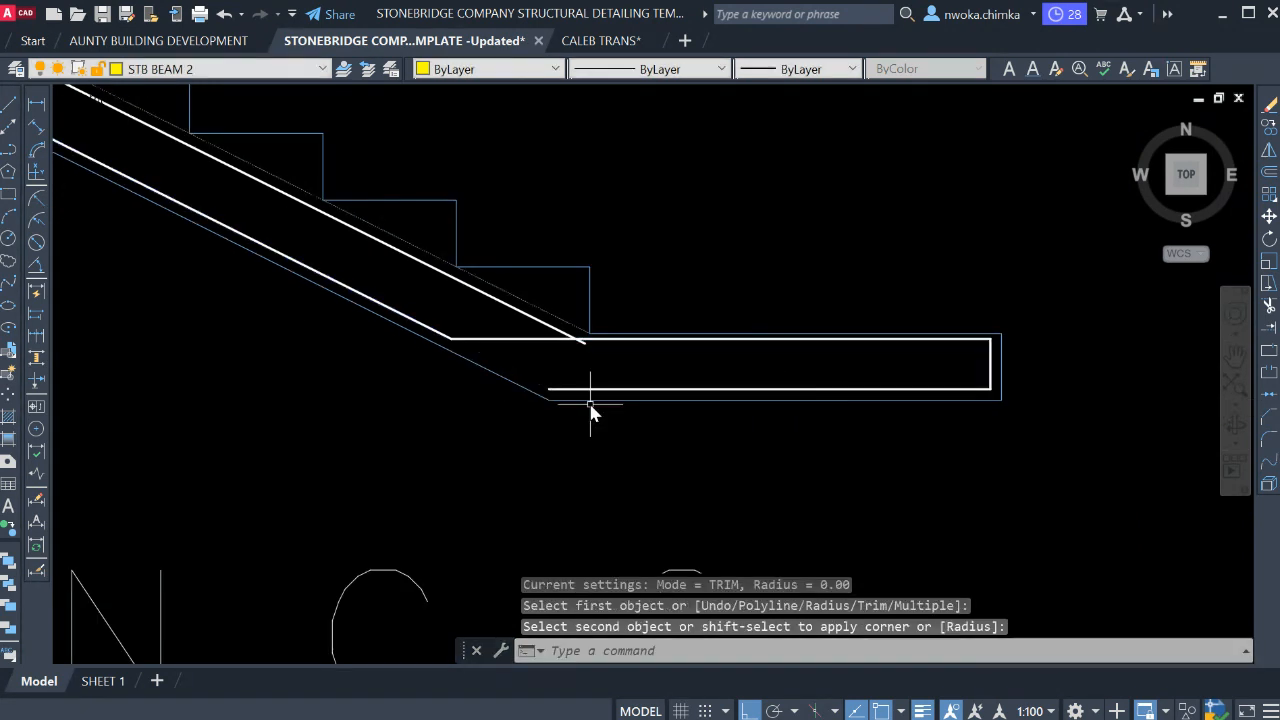
Fillet the flight's upper bar with the lower landing's bottom bar so the two bar runs cross at the landing.
key("Return")
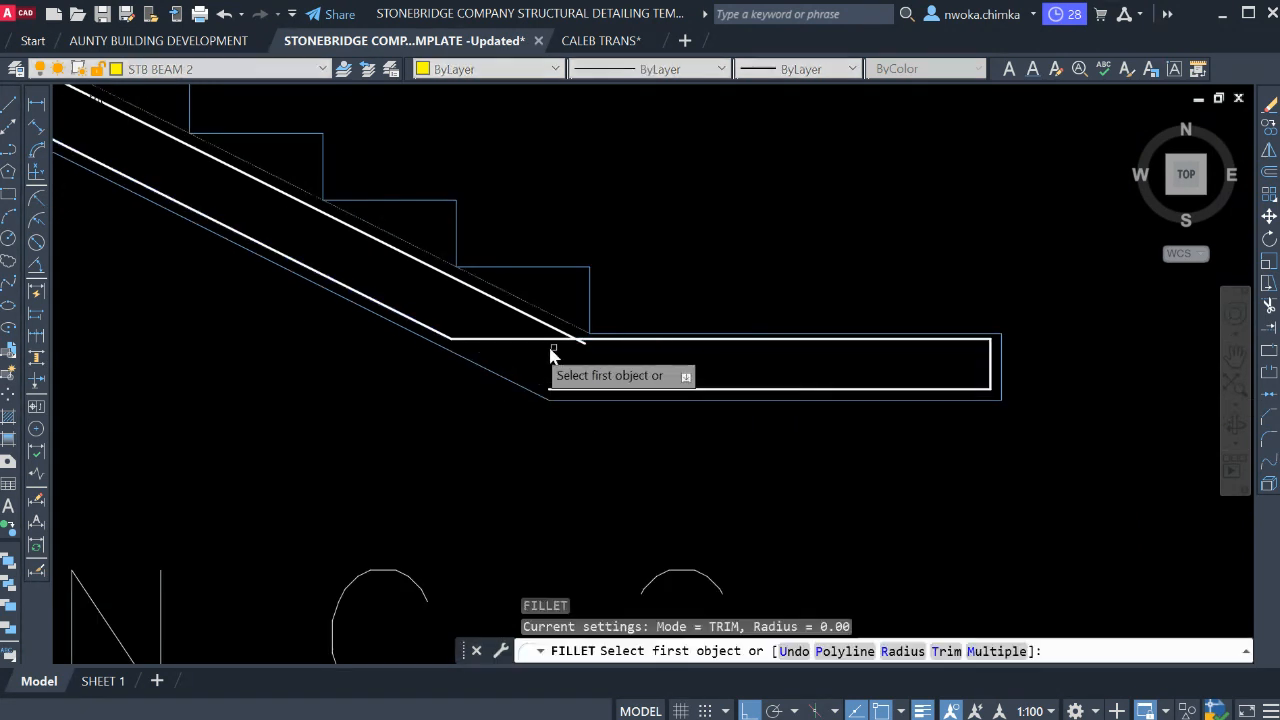
left_click(507, 313)
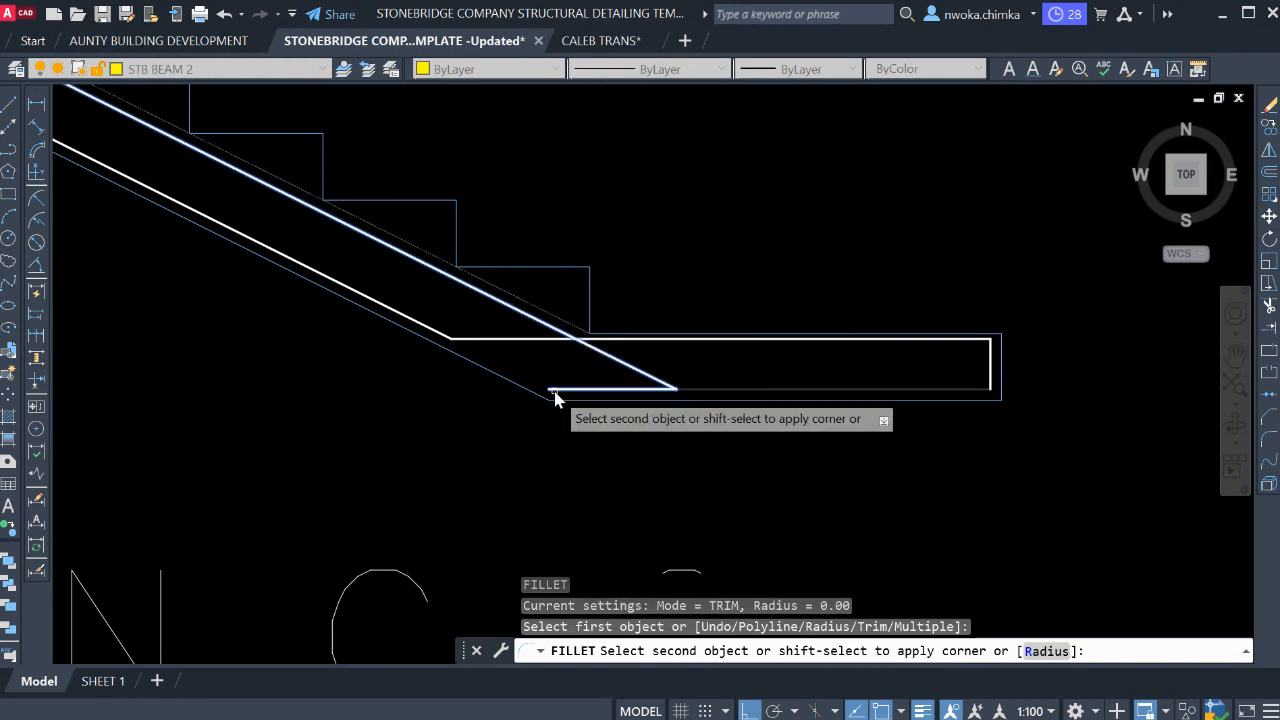
left_click(911, 390)
scroll(900, 375, "down", 5)
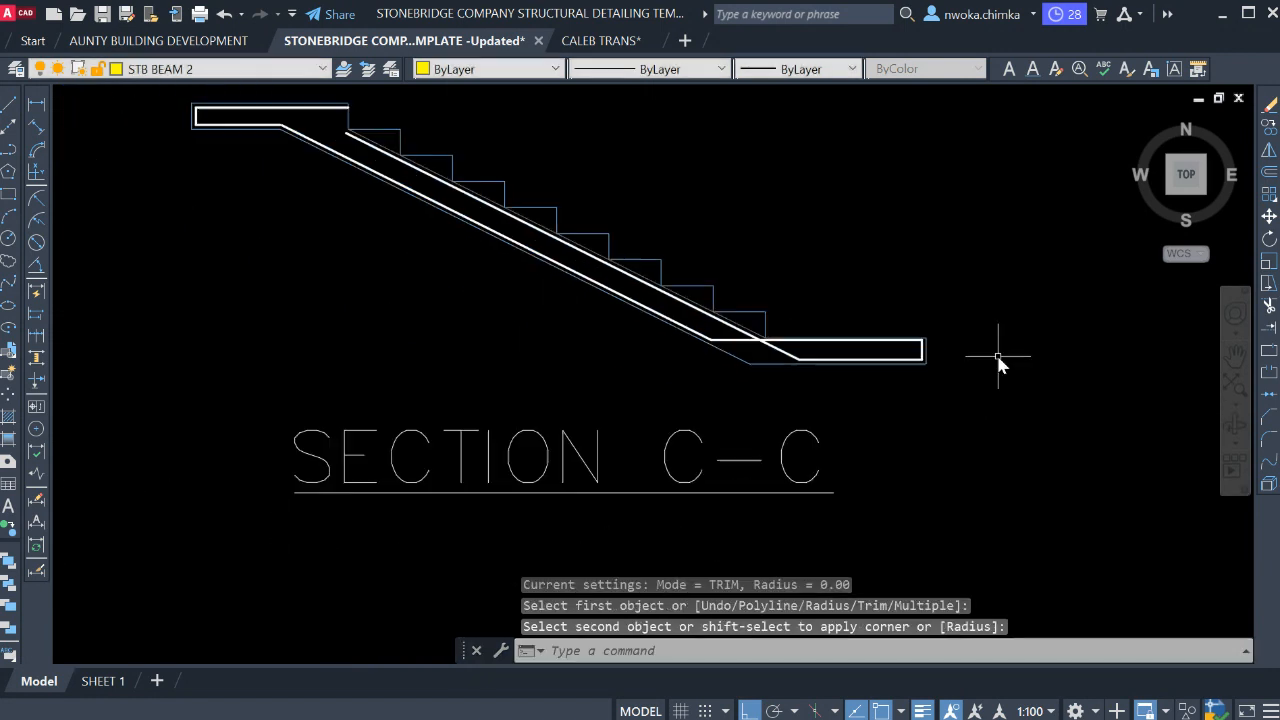
Try to fillet the flight's upper bar with the top bar of Section C-C's upper landing.
scroll(608, 286, "up", 4)
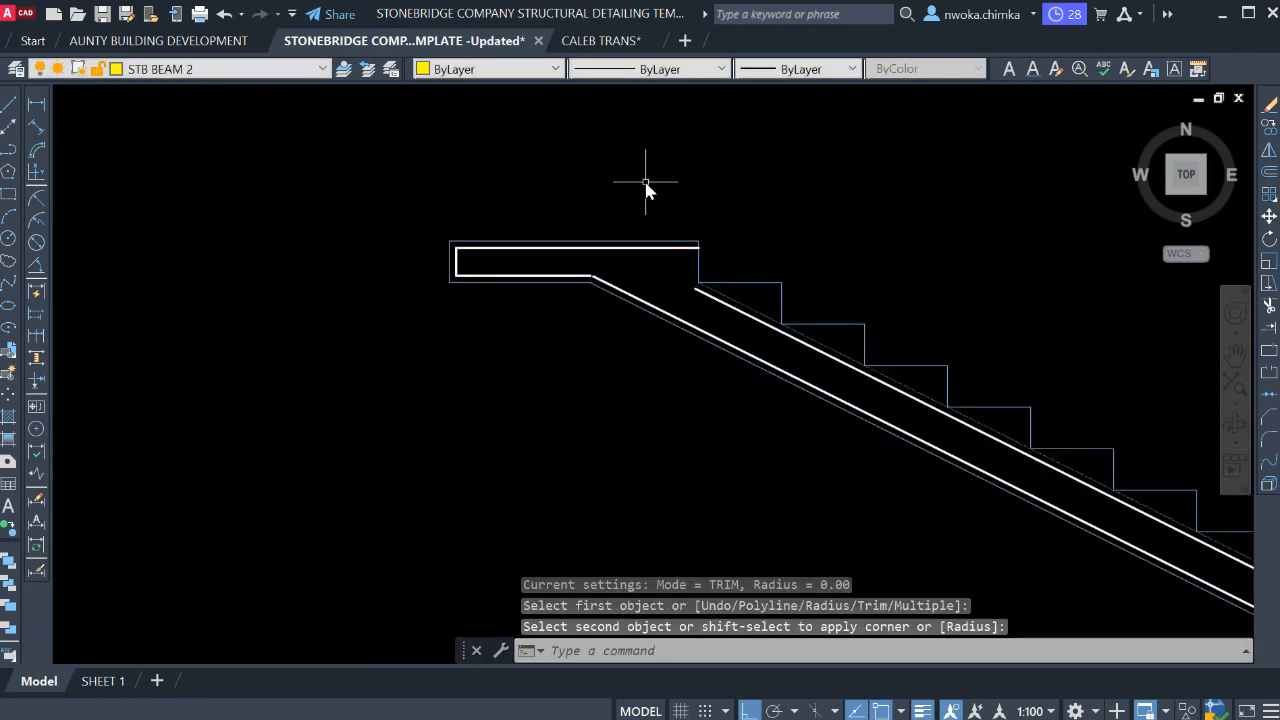
key("Return")
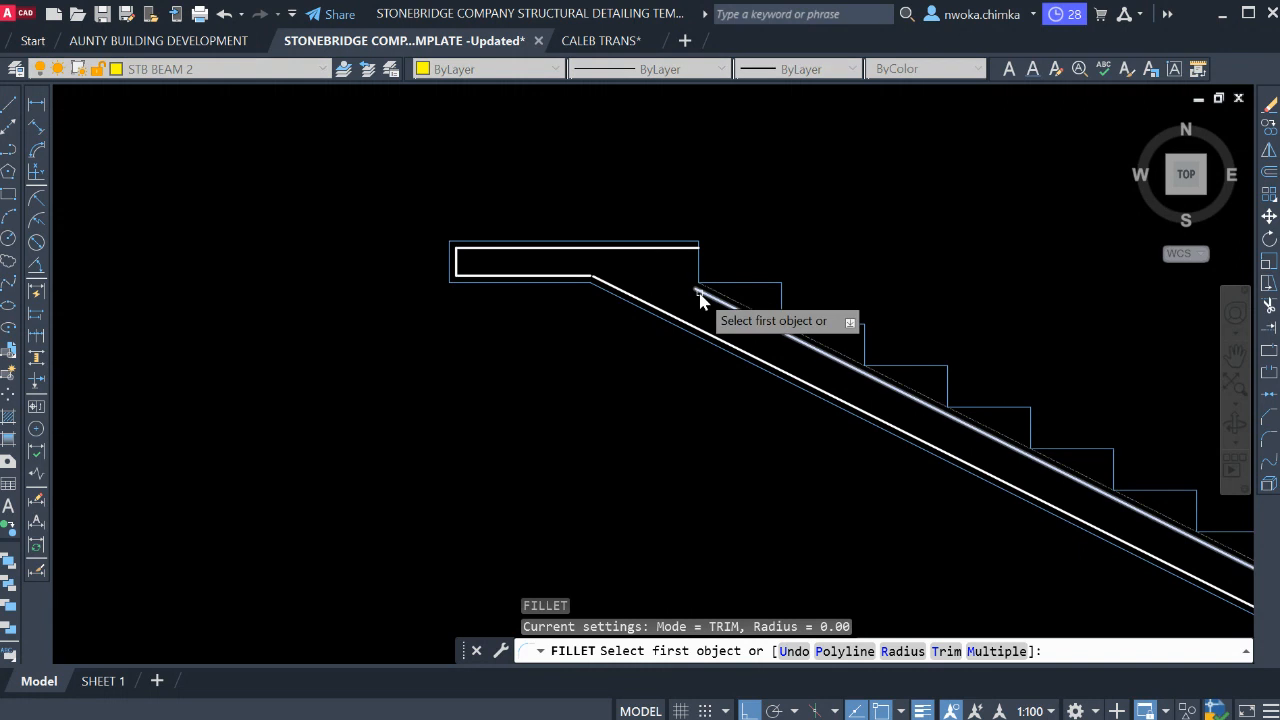
left_click(703, 299)
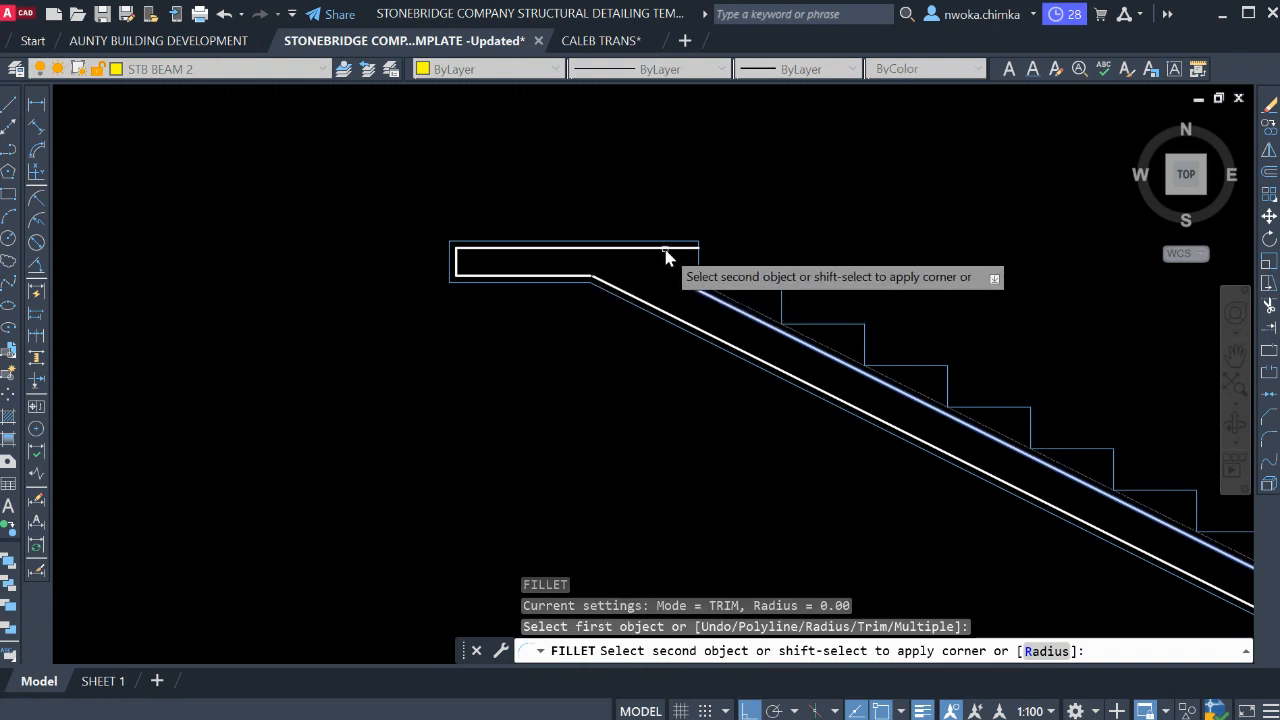
left_click(506, 255)
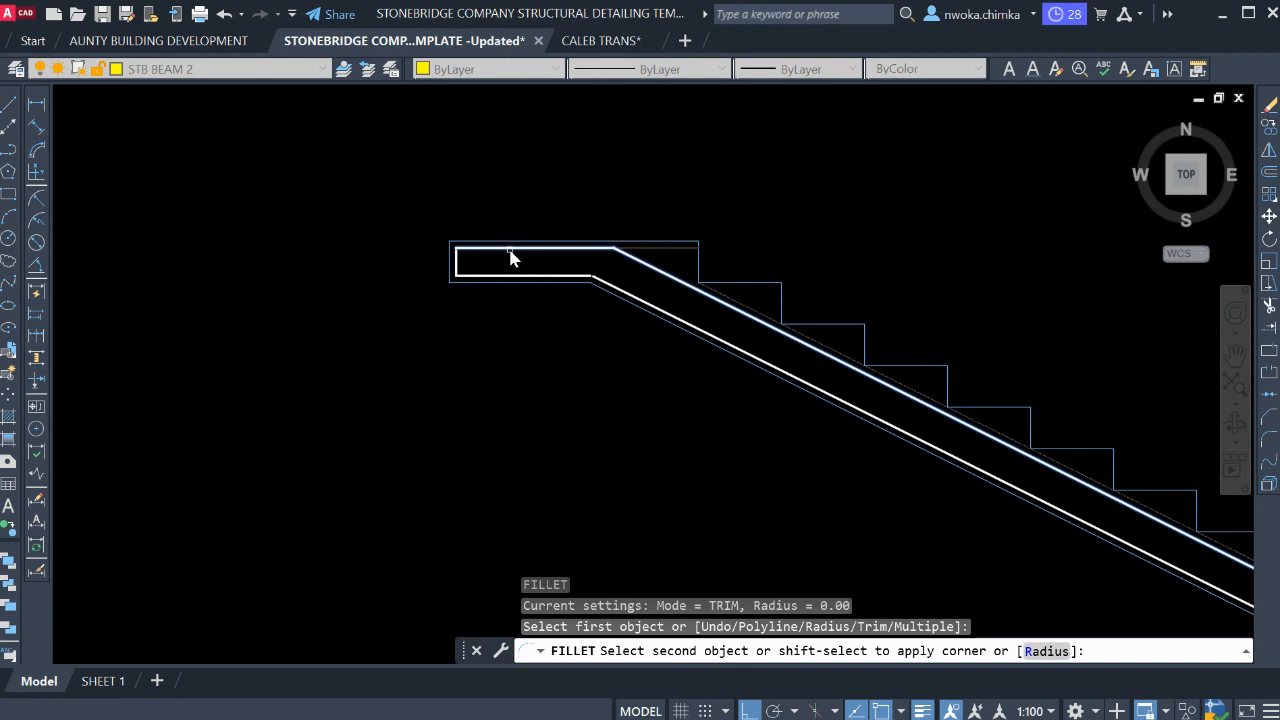
key("Return")
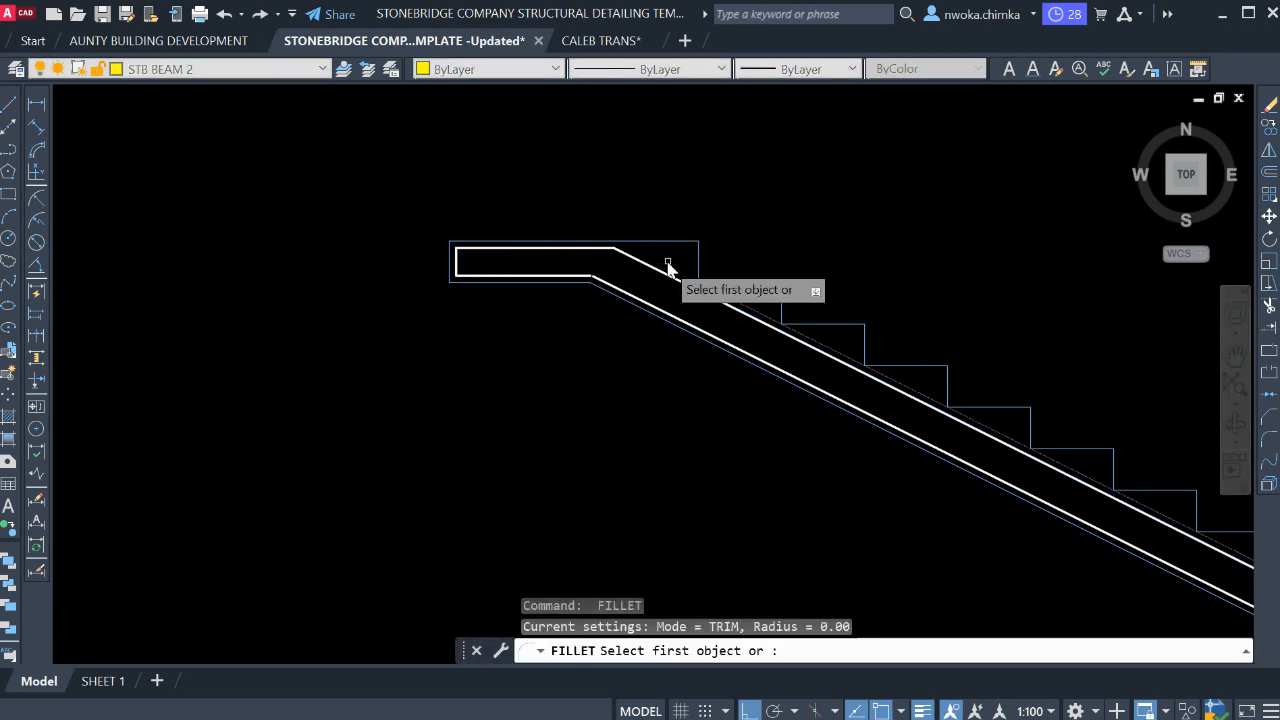
key("Escape")
key("Return")
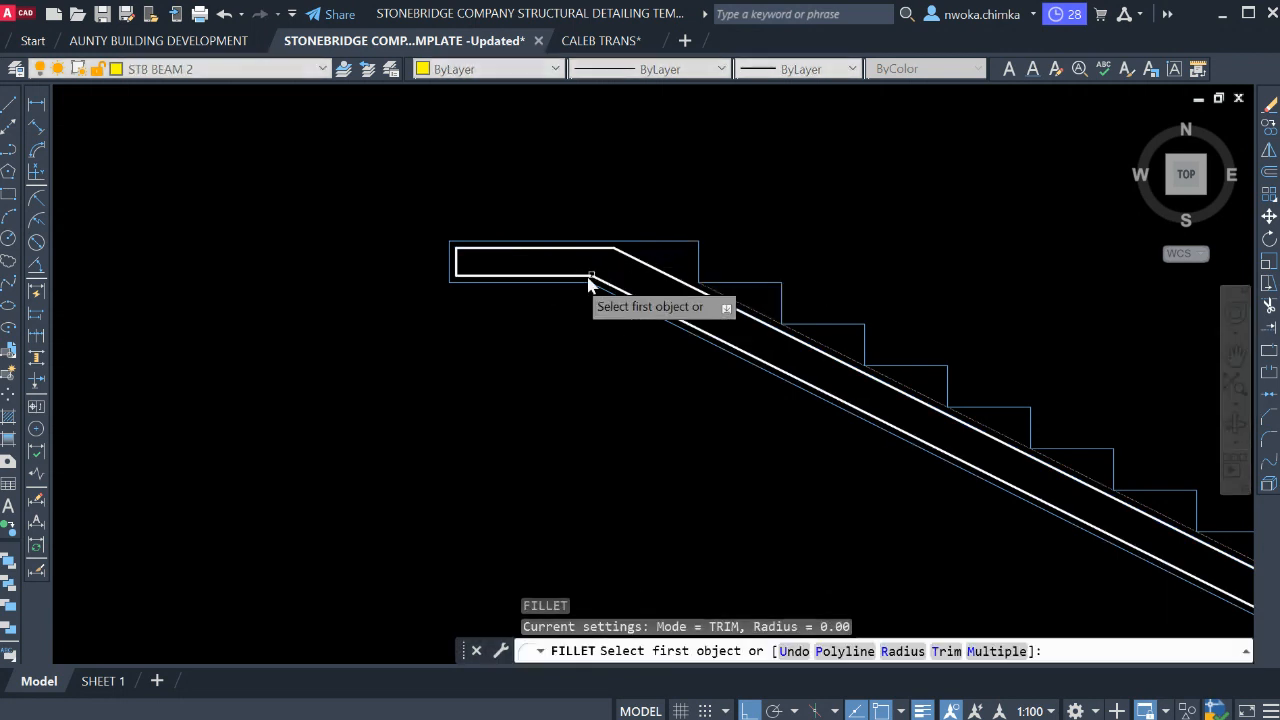
scroll(612, 275, "up", 4)
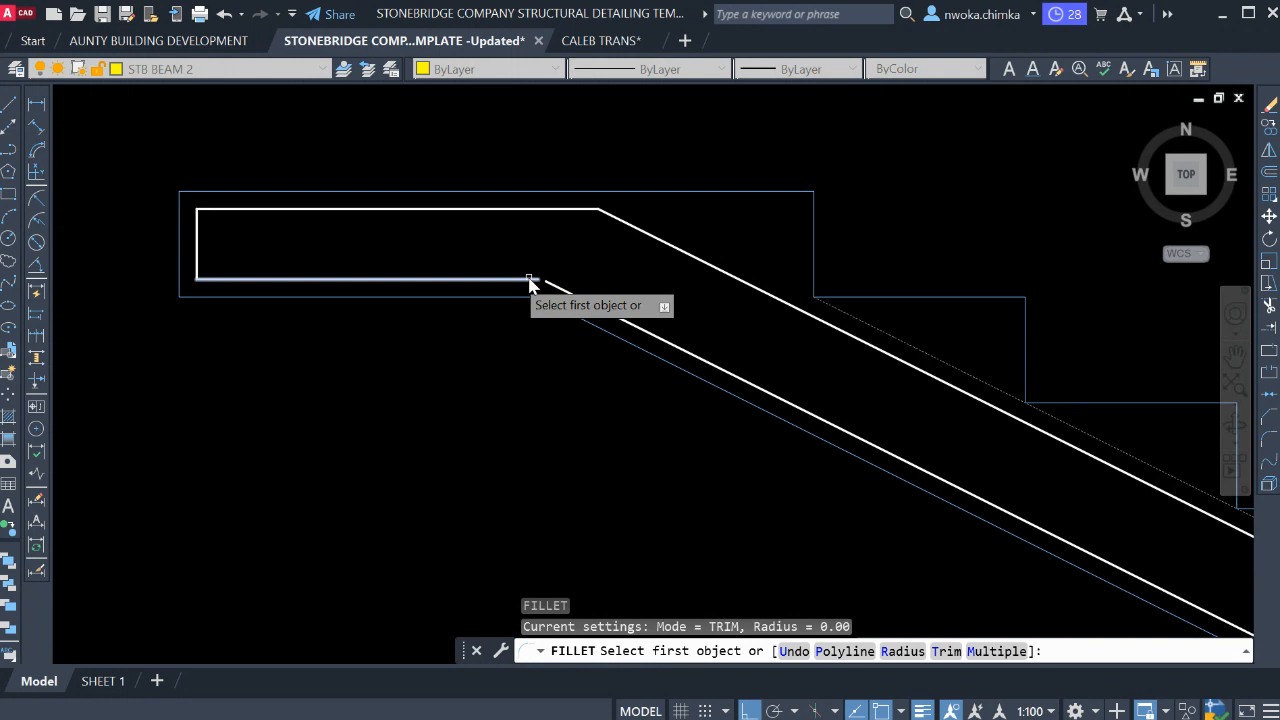
key("Escape")
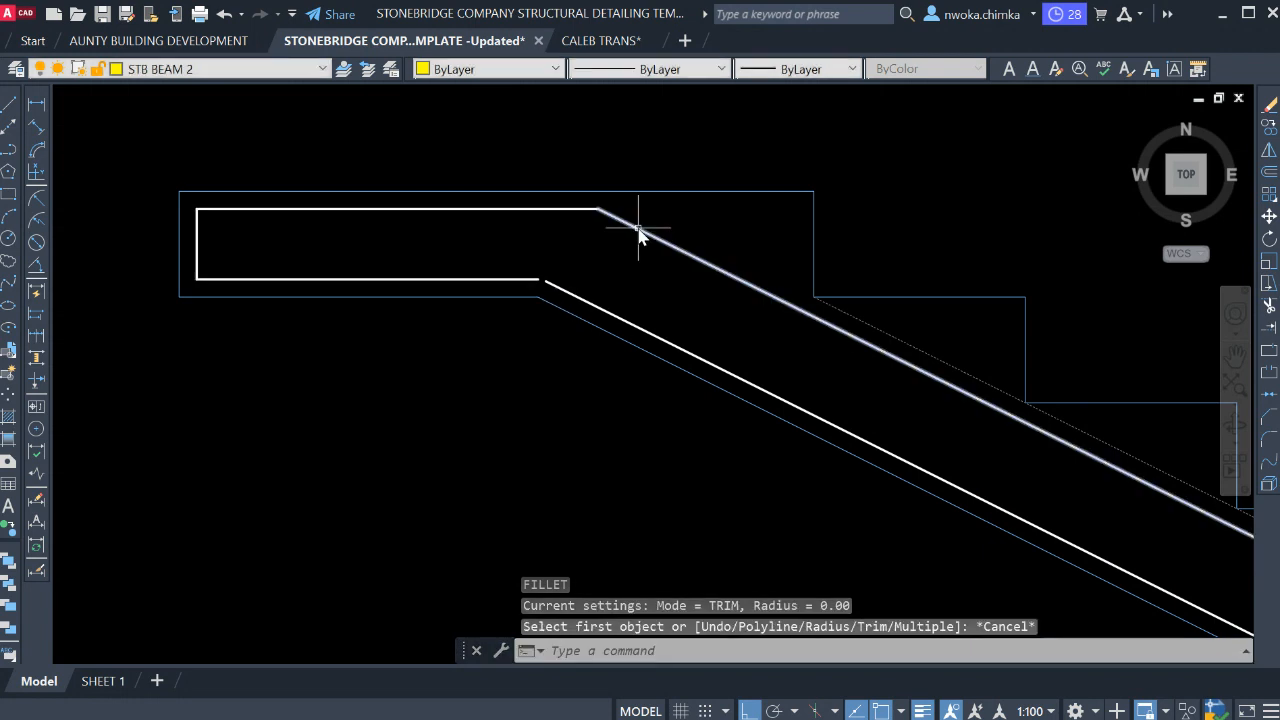
Undo the fillet between the flight's upper bar and the upper landing's top bar.
key("ctrl+z")
key("ctrl+z")
key("ctrl+z")
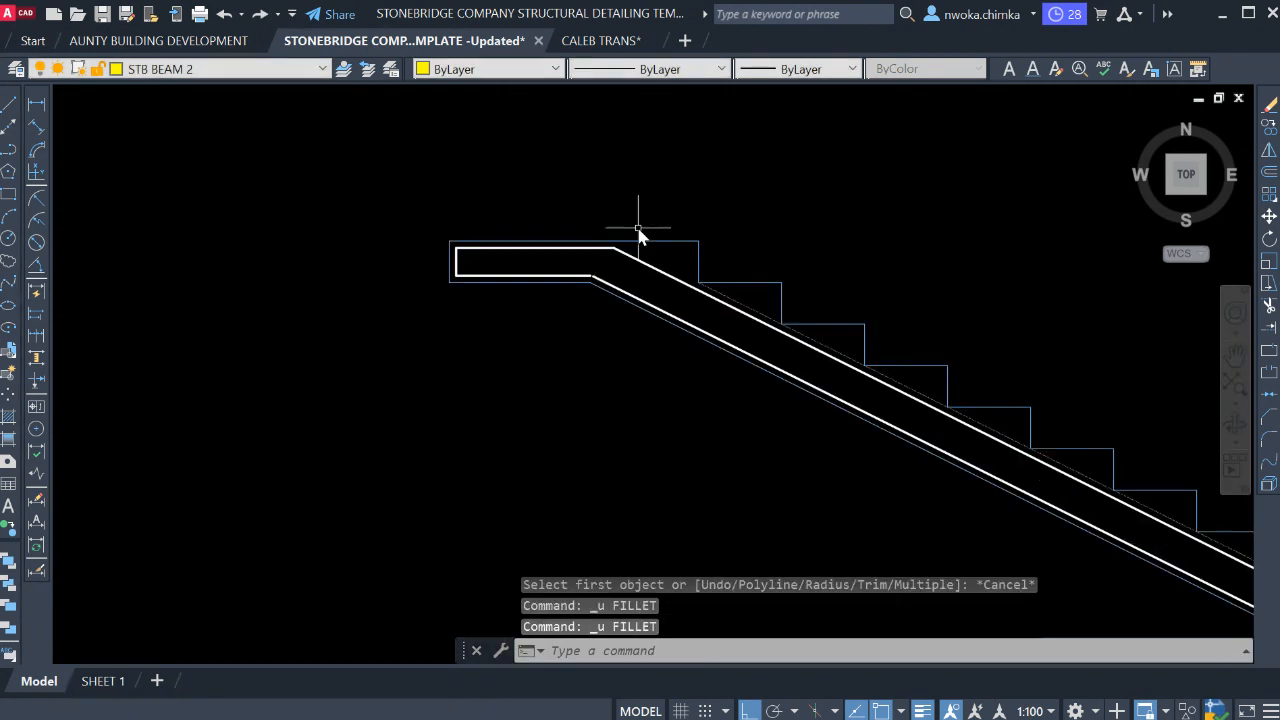
key("Return")
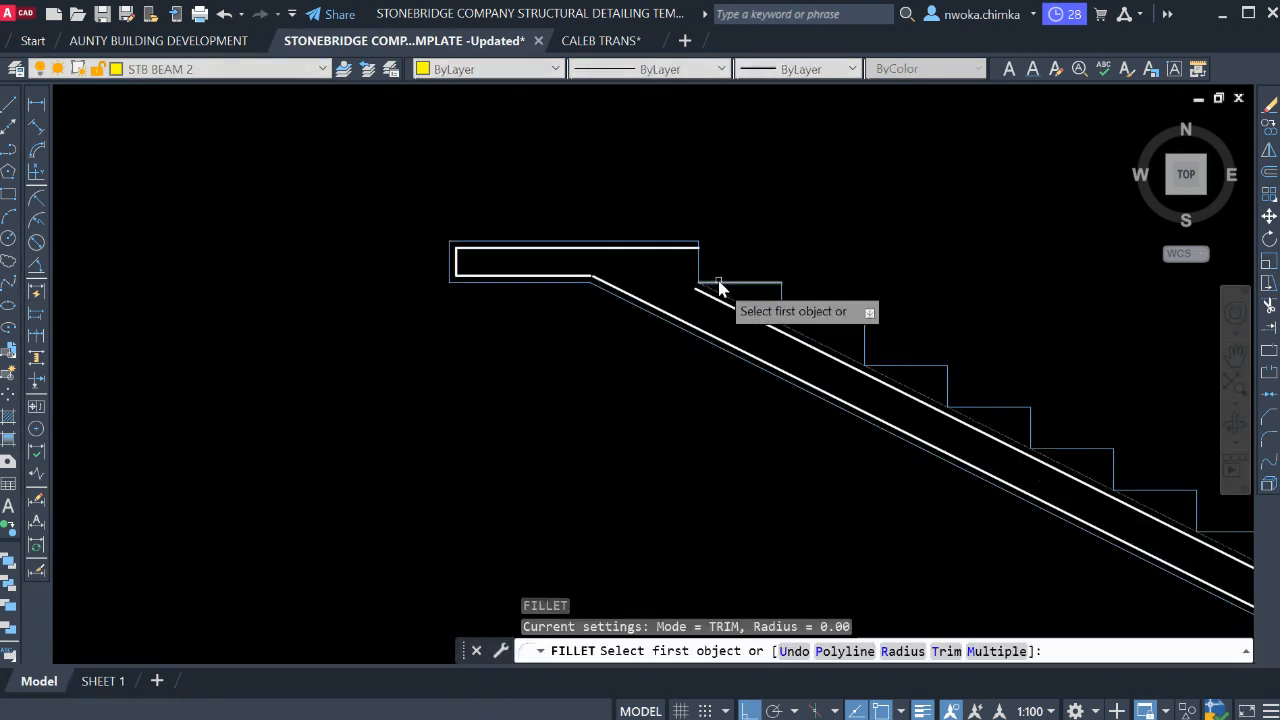
left_click(703, 296)
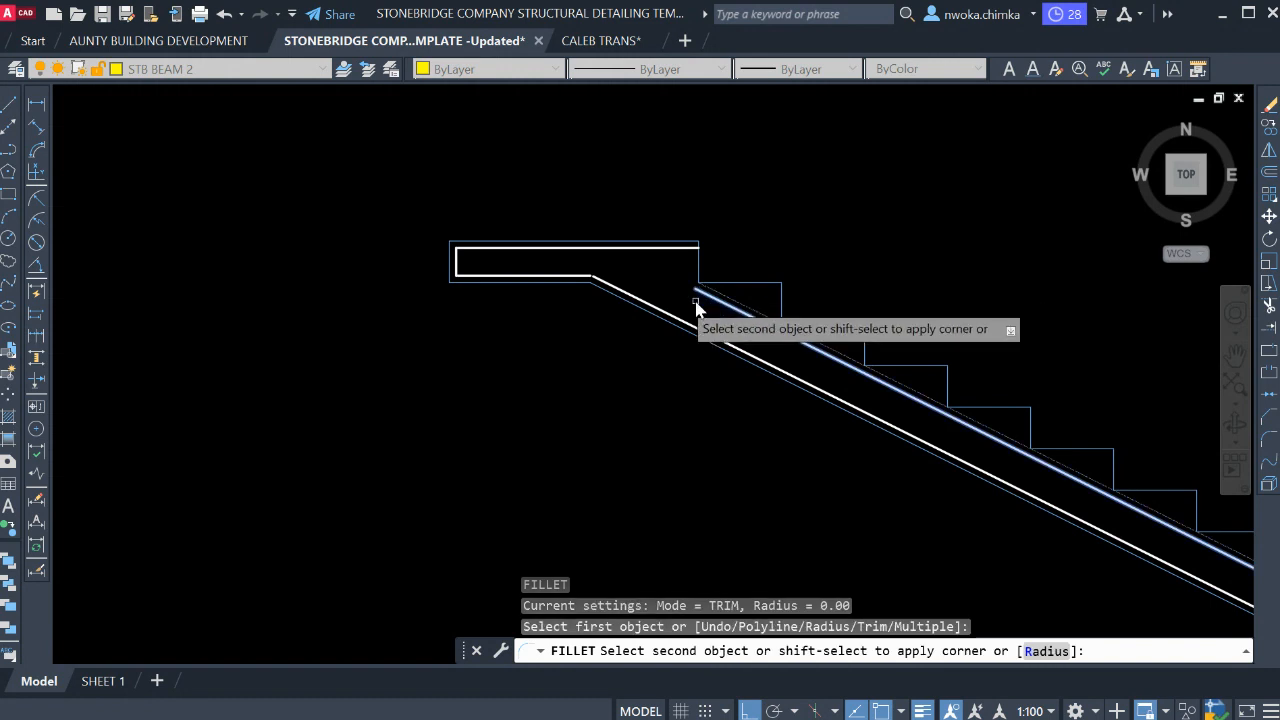
key("Escape")
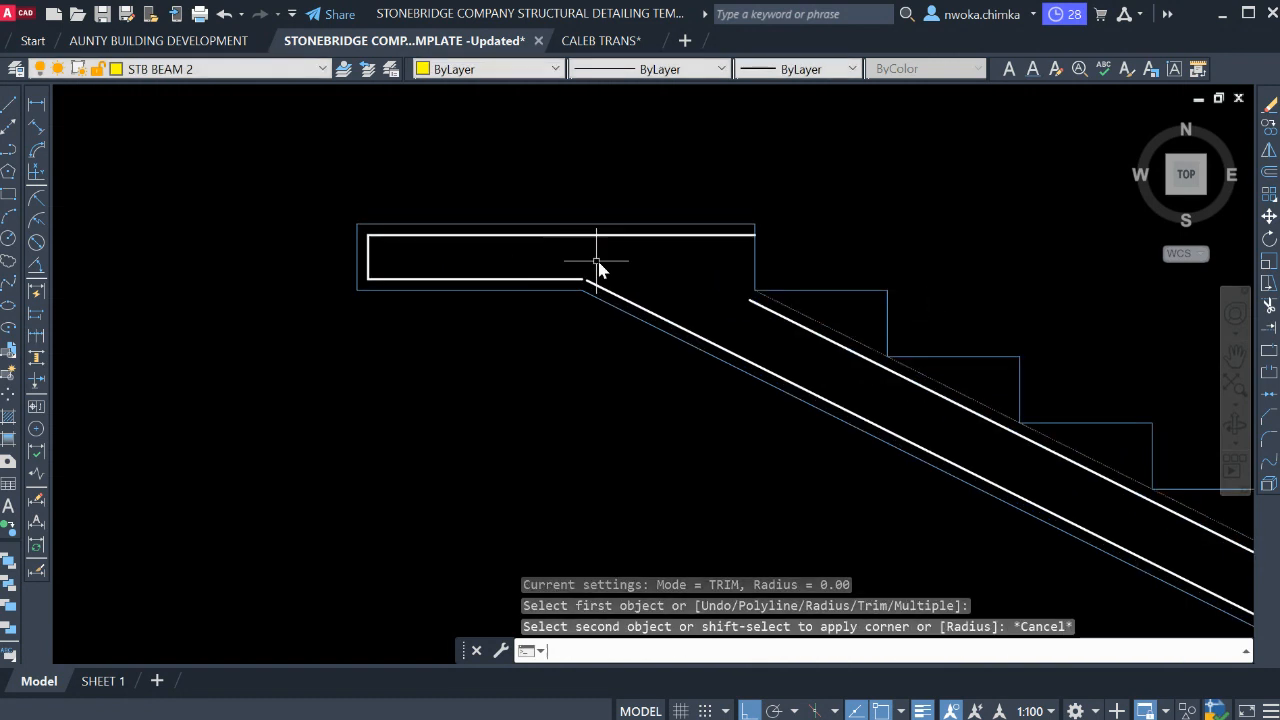
key("Return")
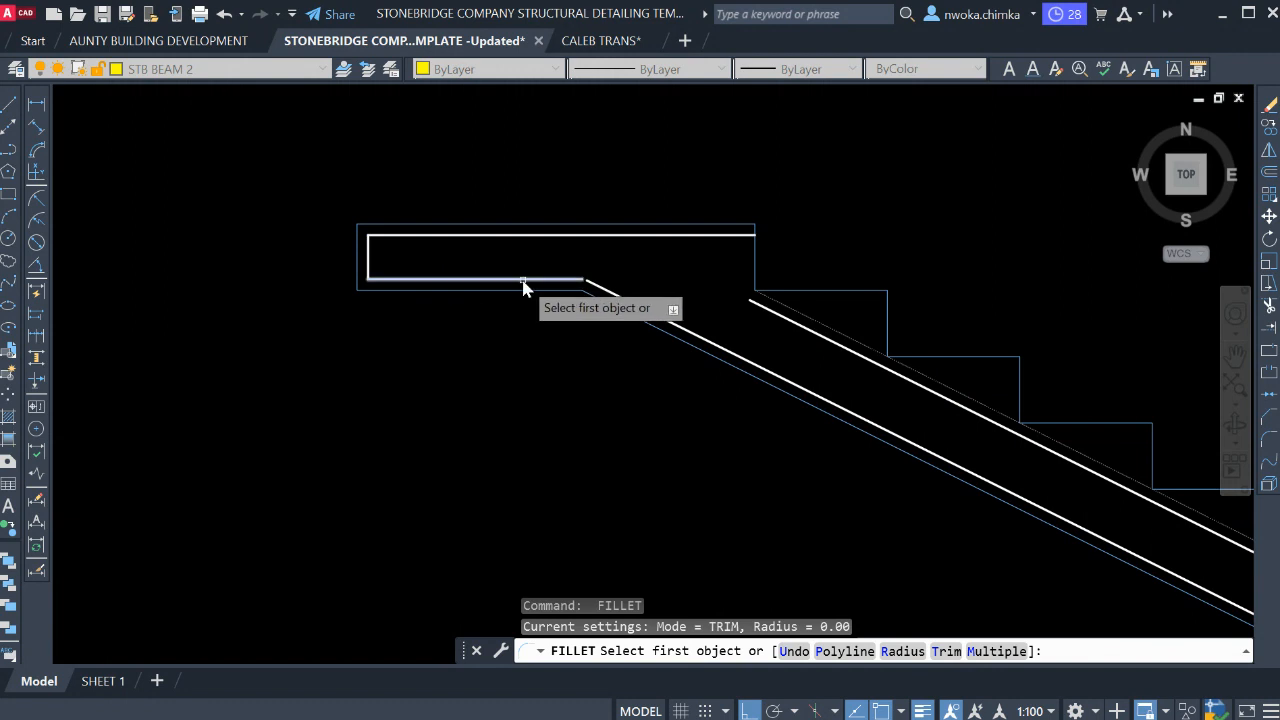
key("Escape")
scroll(466, 186, "down", 5)
scroll(671, 294, "up", 2)
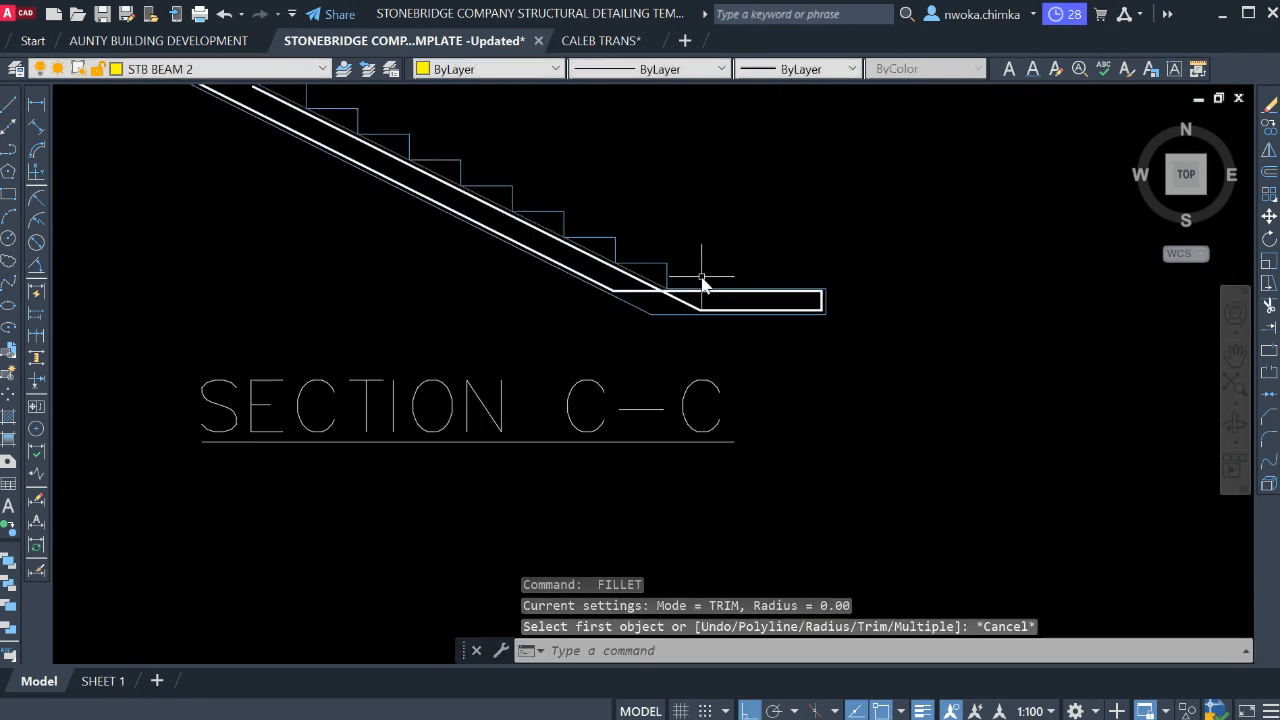
Fillet the soffit bar with the top bar of Section C-C's upper landing.
key("Return")
scroll(791, 328, "down", 4)
scroll(564, 206, "up", 8)
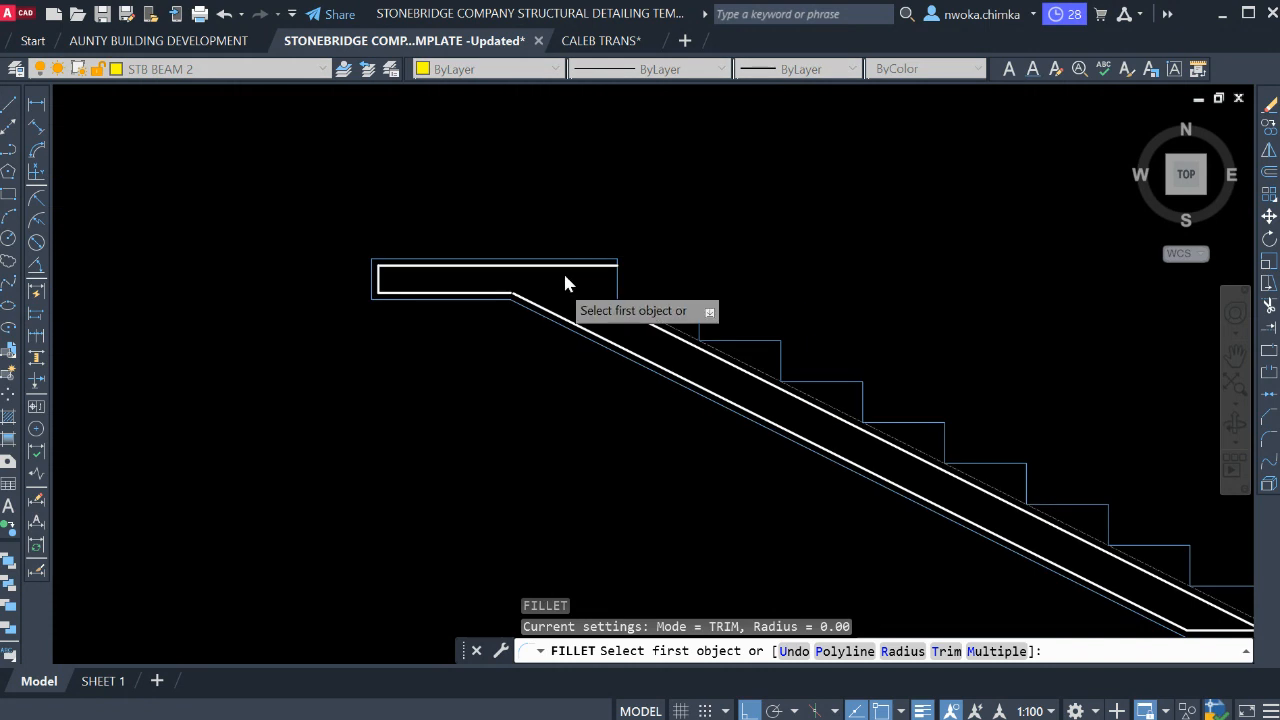
left_click(501, 314)
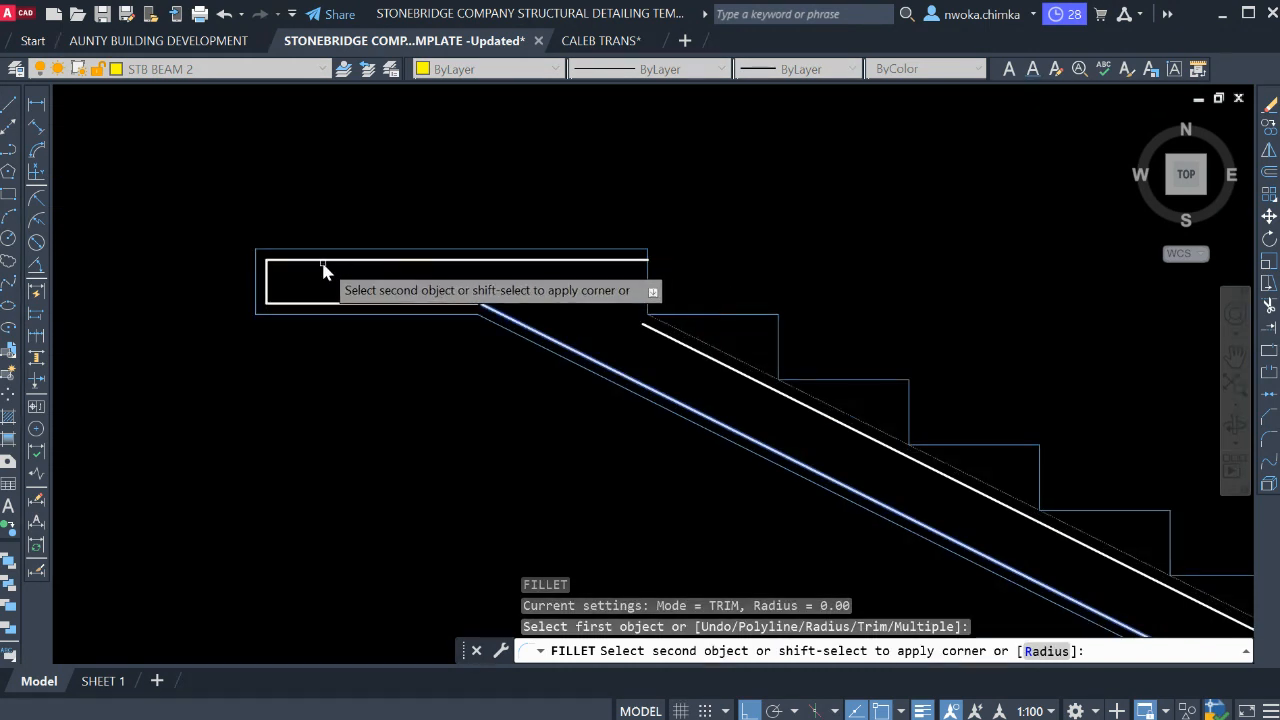
left_click(328, 261)
Fillet the upper landing's bottom bar with the flight's upper bar.
key("Return")
left_click(436, 304)
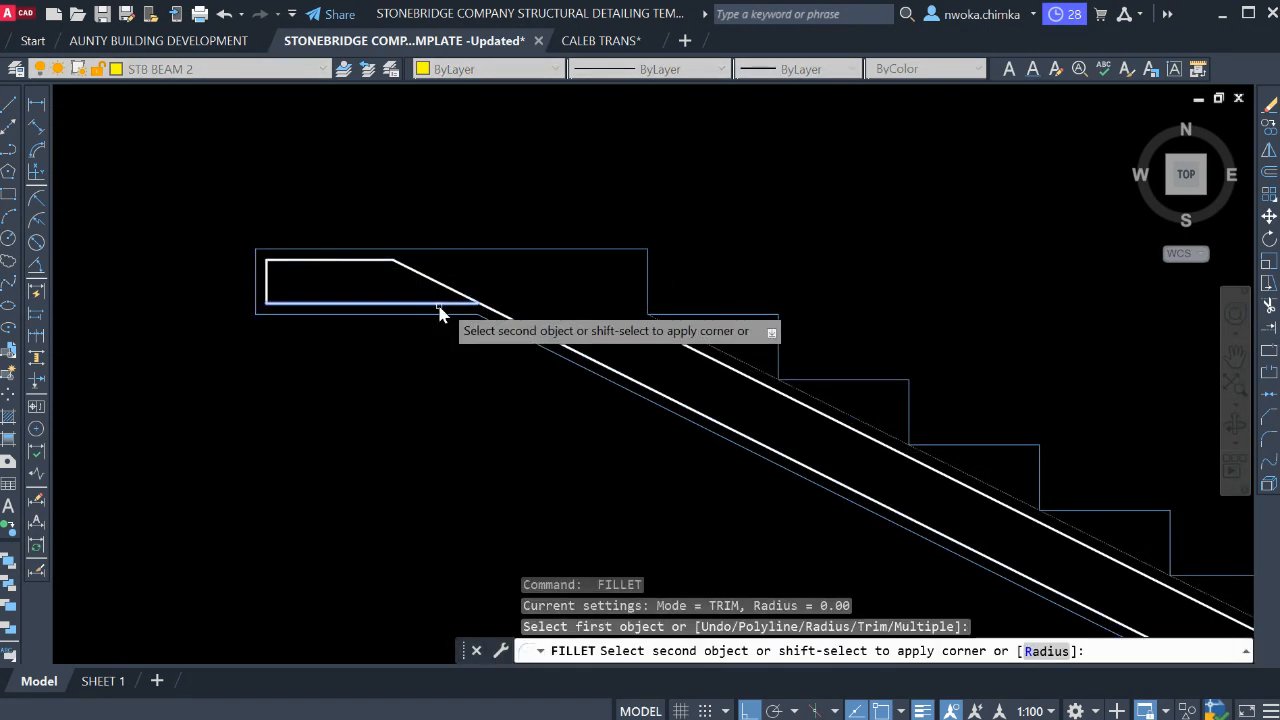
left_click(657, 334)
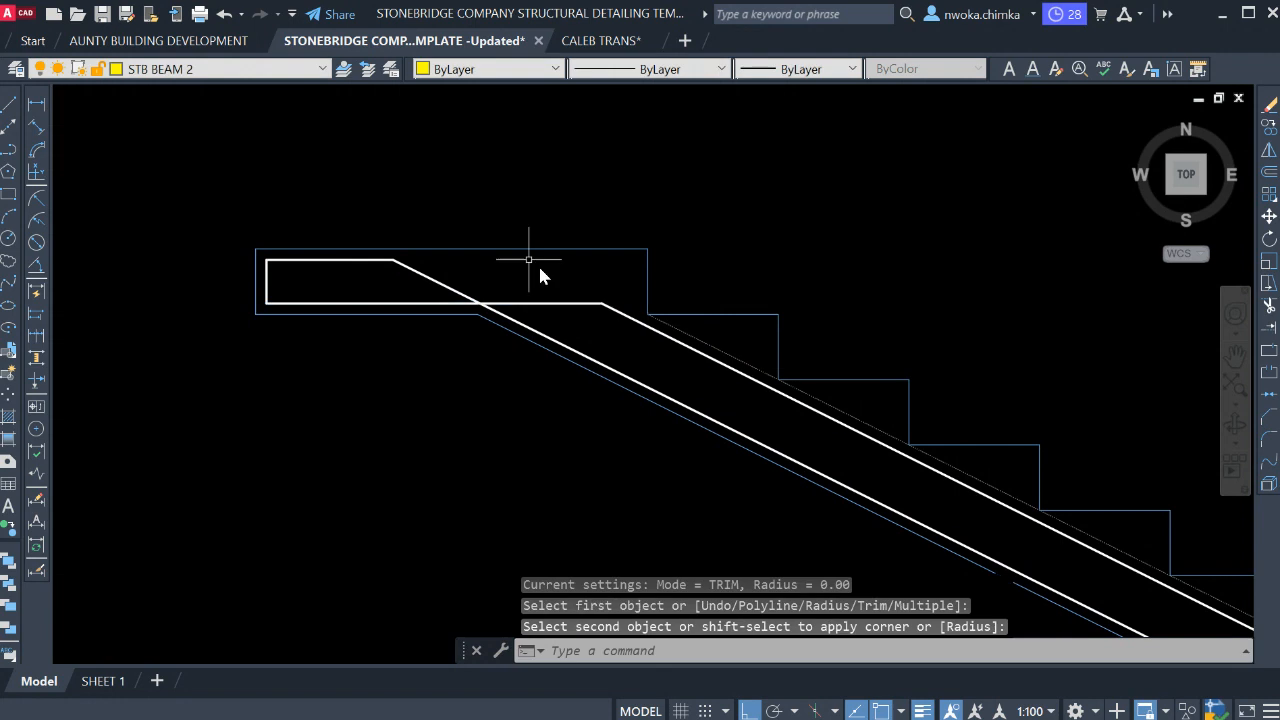
Examine the crossing bars at Section C-C's upper landing and compare them with the landing bars in Section B-B.
scroll(536, 228, "down", 2)
scroll(484, 187, "up", 2)
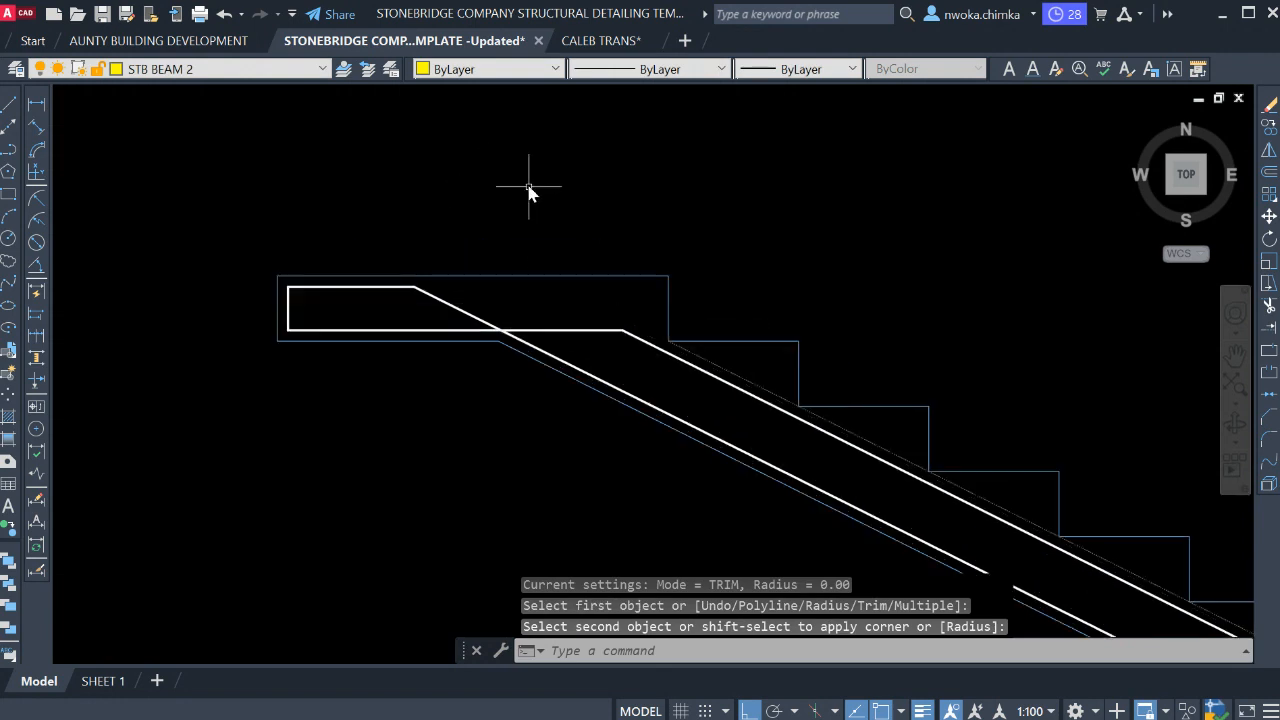
scroll(588, 290, "down", 4)
scroll(531, 277, "up", 2)
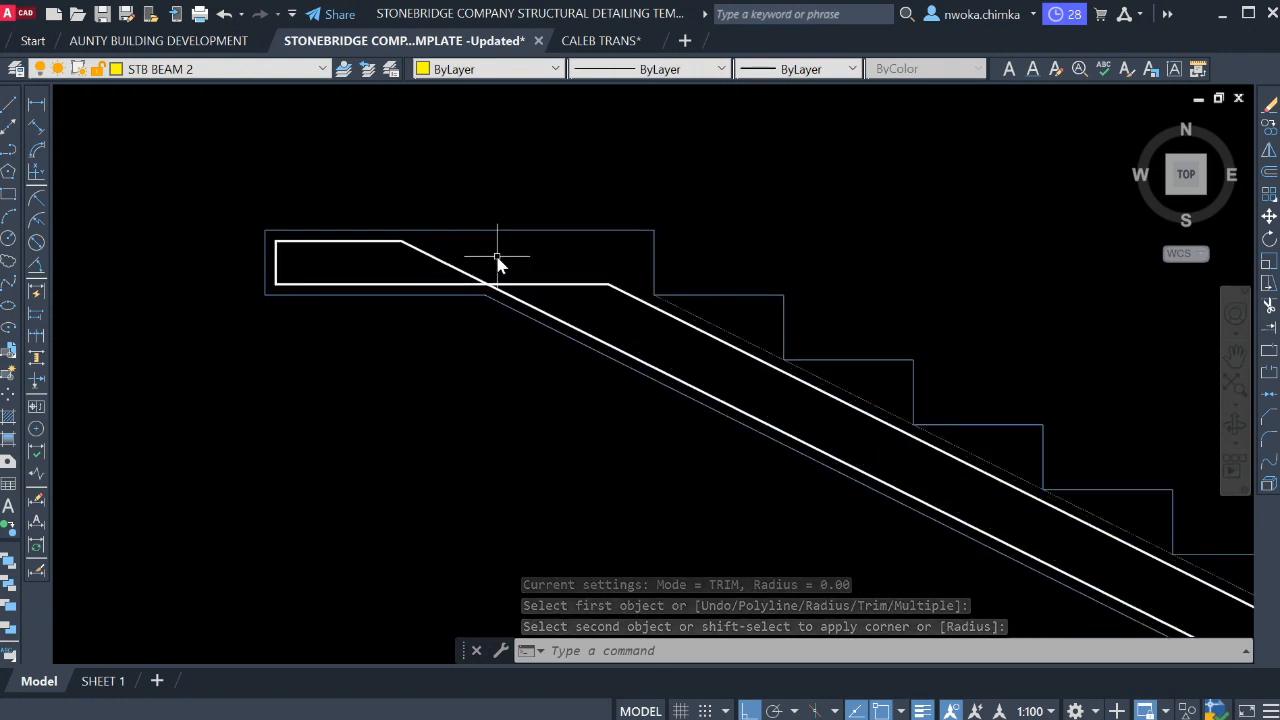
scroll(500, 263, "down", 2)
scroll(876, 480, "up", 2)
scroll(752, 420, "down", 6)
middle_click_drag(703, 255, 635, 427)
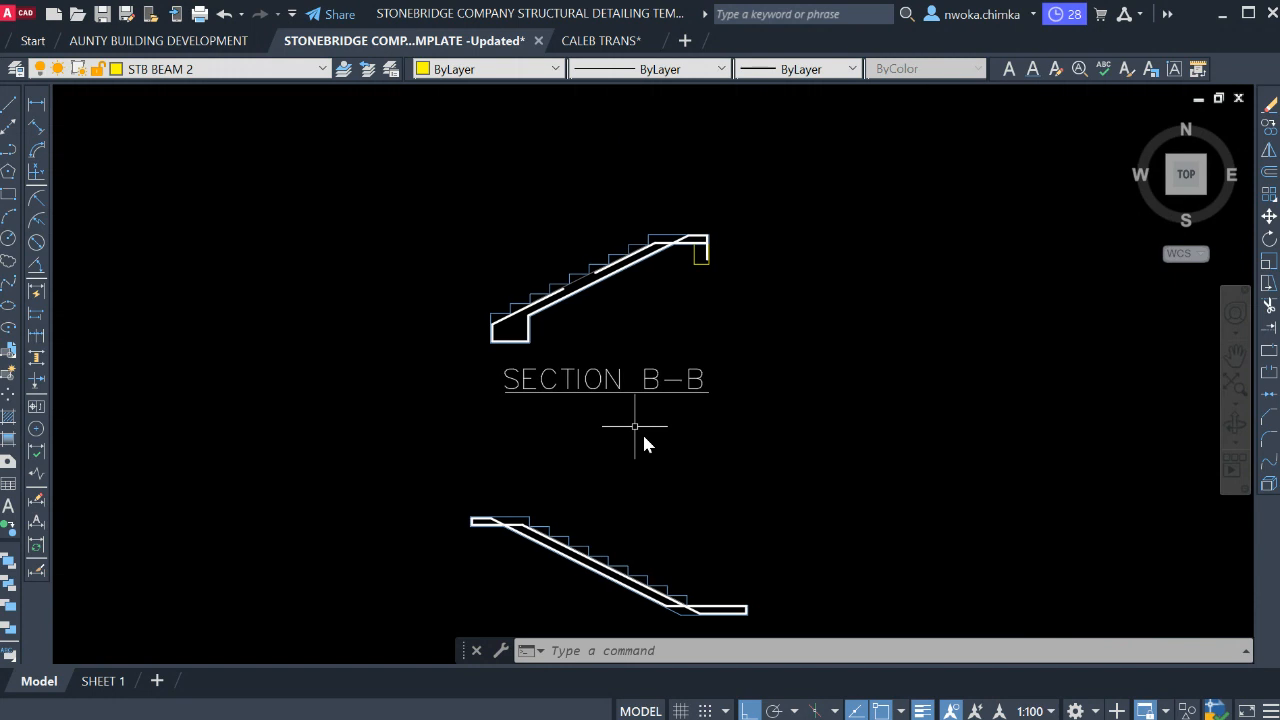
scroll(684, 277, "up", 4)
scroll(711, 200, "up", 3)
scroll(711, 177, "down", 8)
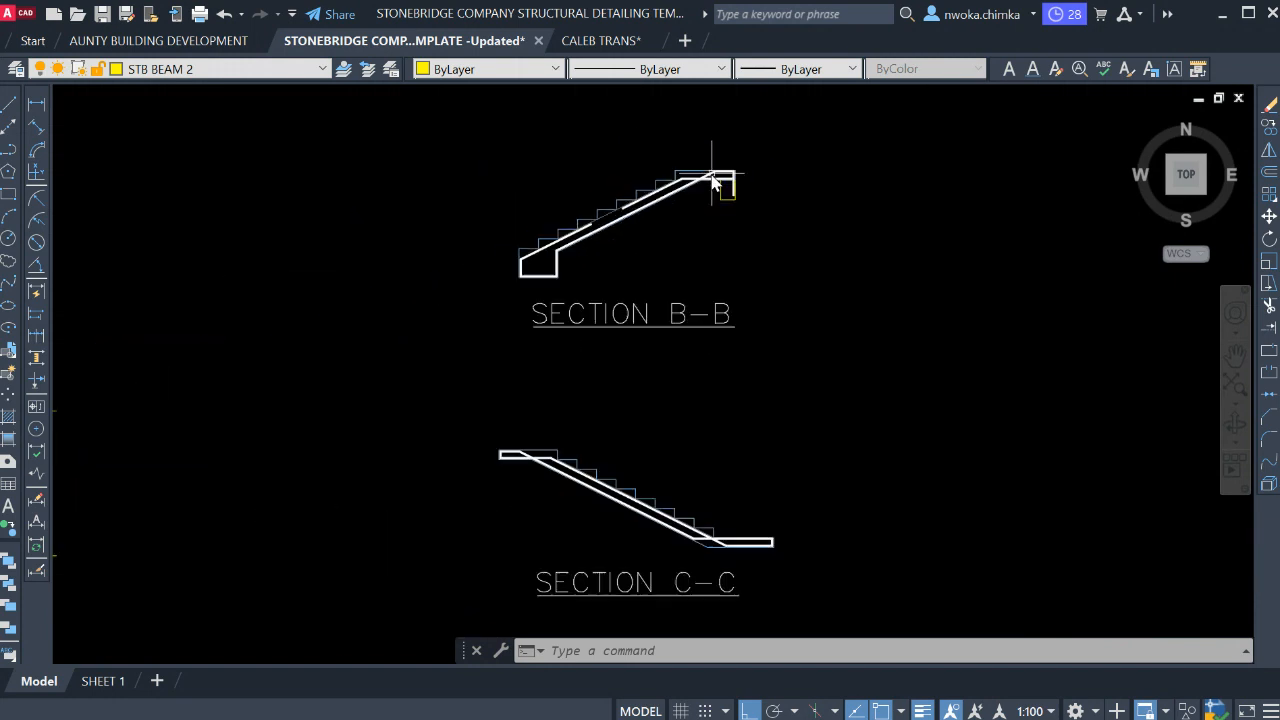
scroll(609, 343, "up", 4)
scroll(509, 320, "up", 4)
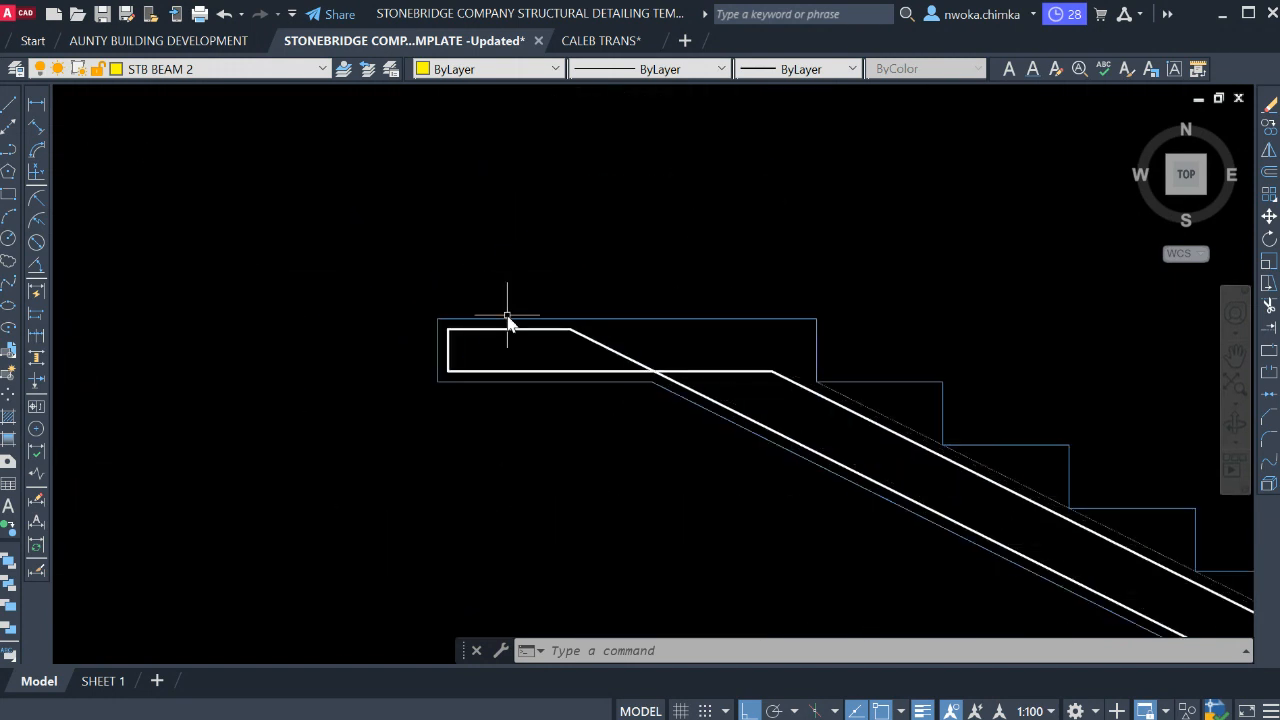
middle_click_drag(509, 320, 447, 261)
scroll(447, 261, "down", 10)
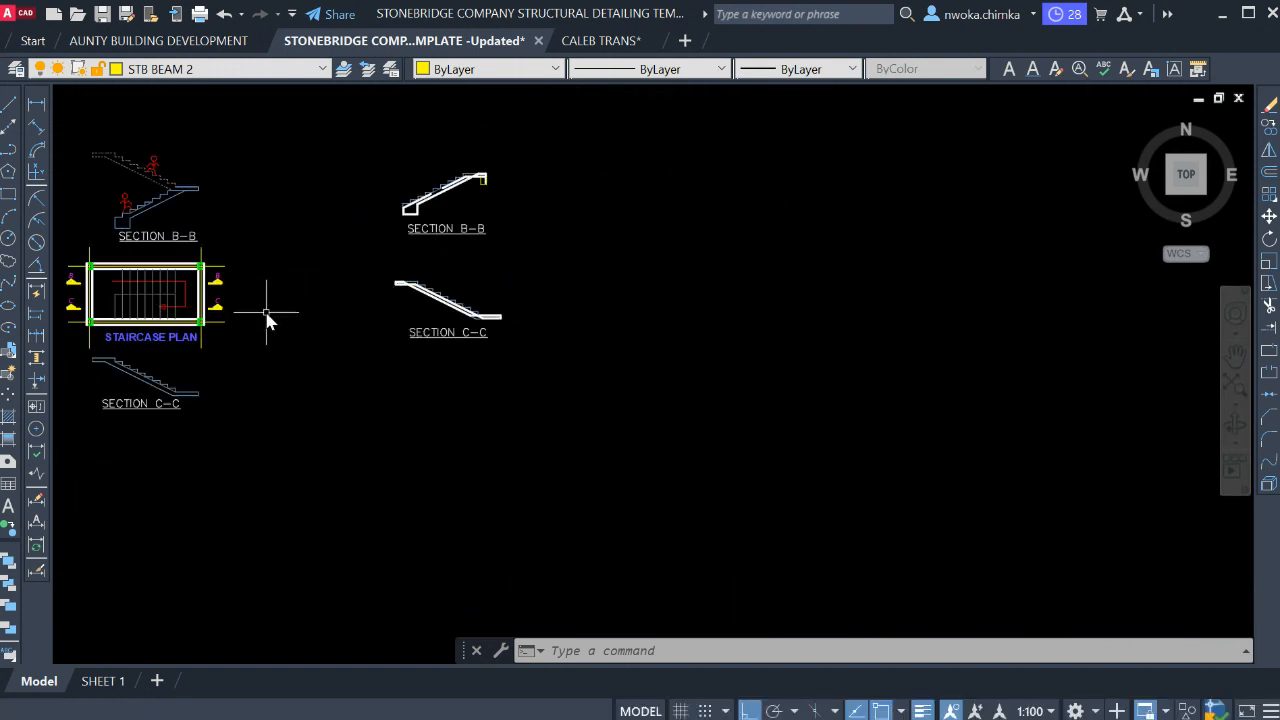
Check the supporting beams around the staircase plan against the landing ends of Section C-C.
middle_click_drag(266, 314, 516, 316)
scroll(646, 286, "up", 4)
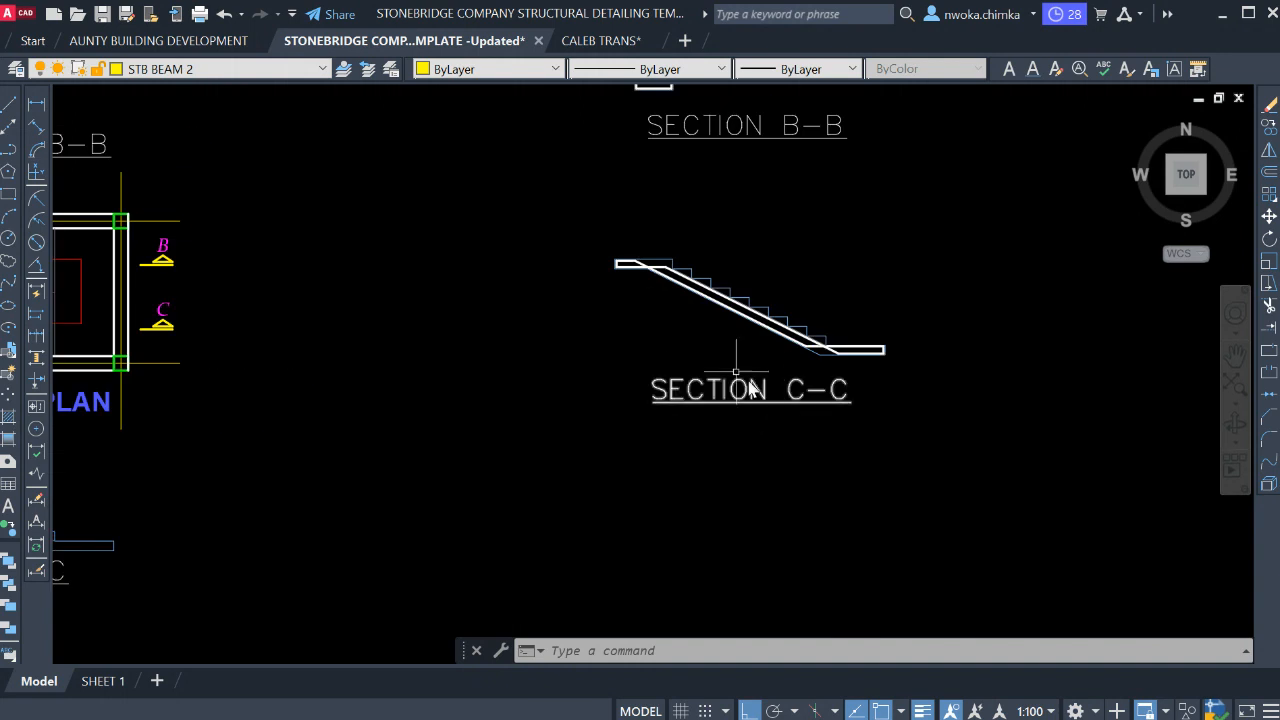
scroll(600, 308, "down", 4)
scroll(478, 307, "up", 4)
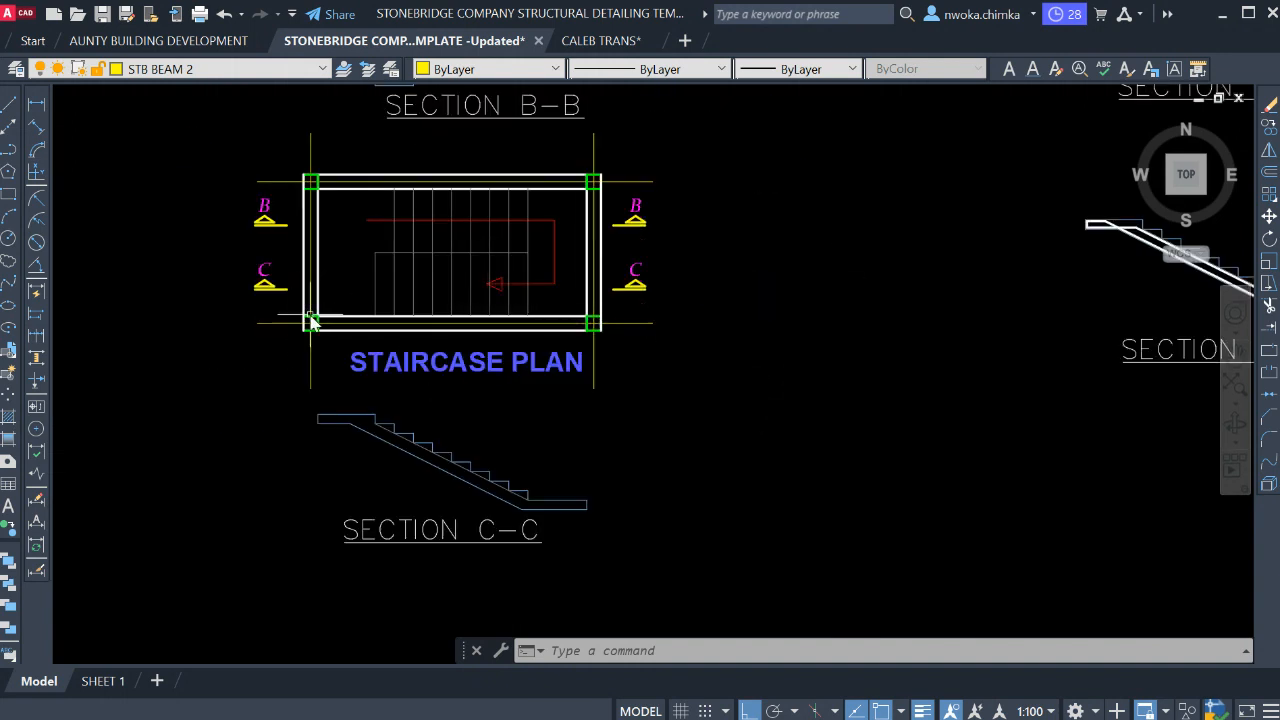
scroll(312, 330, "up", 2)
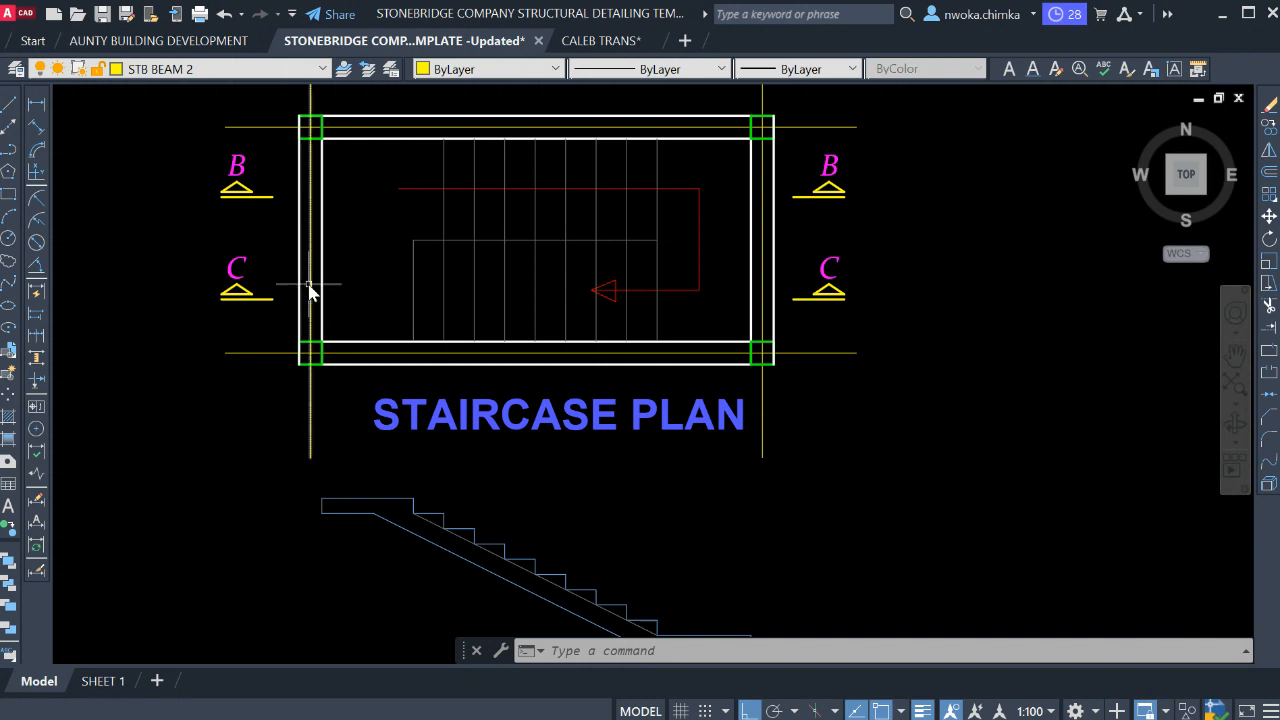
scroll(709, 286, "down", 6)
scroll(757, 268, "up", 3)
middle_click_drag(757, 266, 676, 262)
scroll(645, 260, "up", 2)
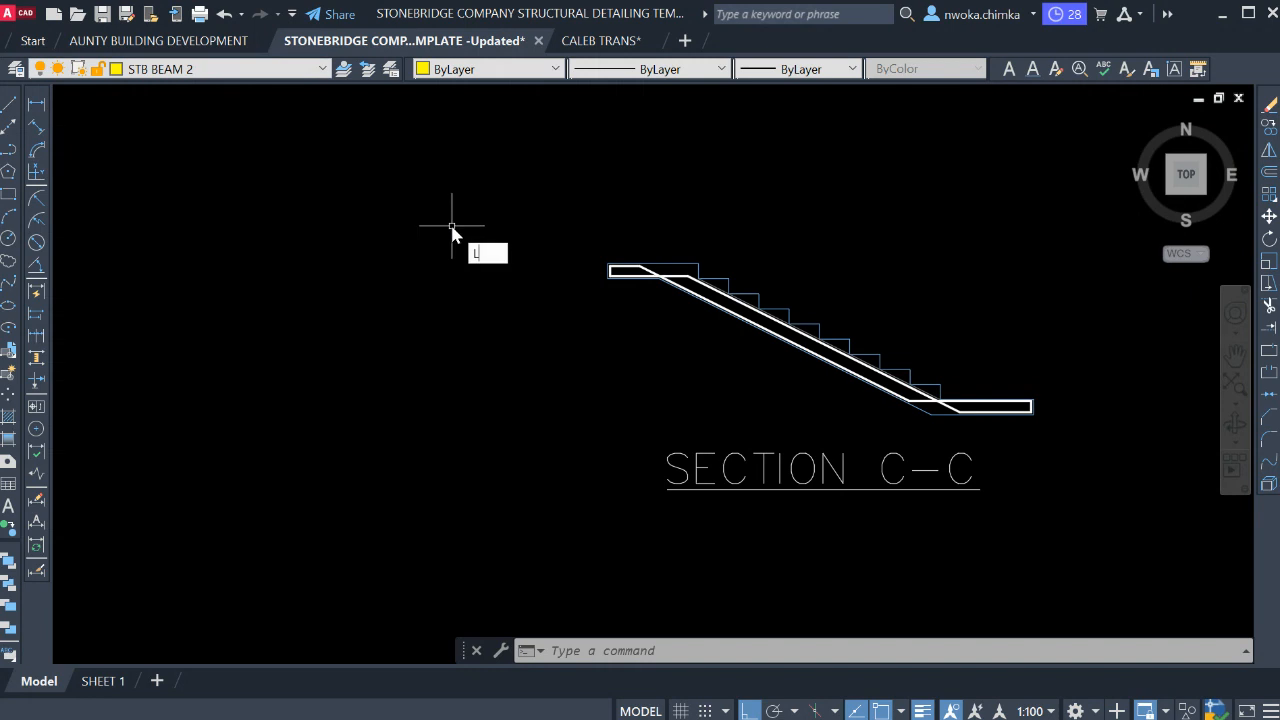
Draw the supporting beam outline under Section C-C's upper landing, 450 deep from the landing's top corner and 225 wide, closing at the soffit.
key("Return")
scroll(560, 255, "up", 6)
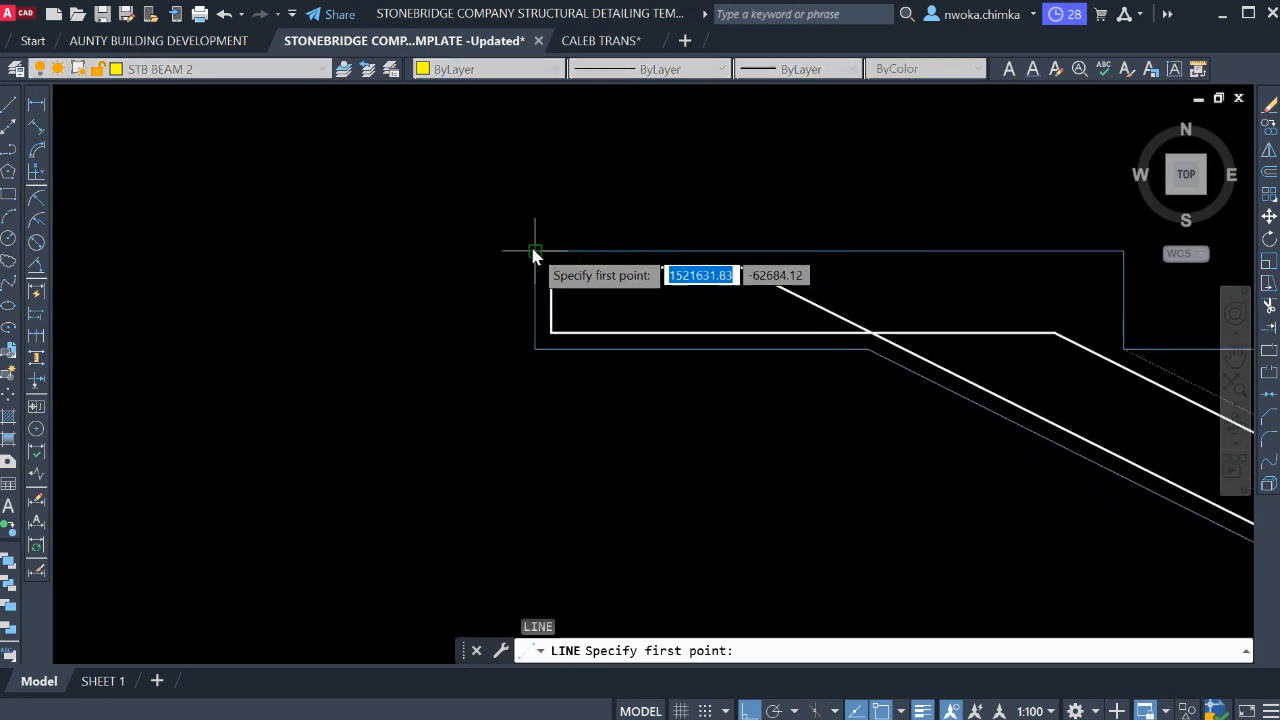
left_click(535, 252)
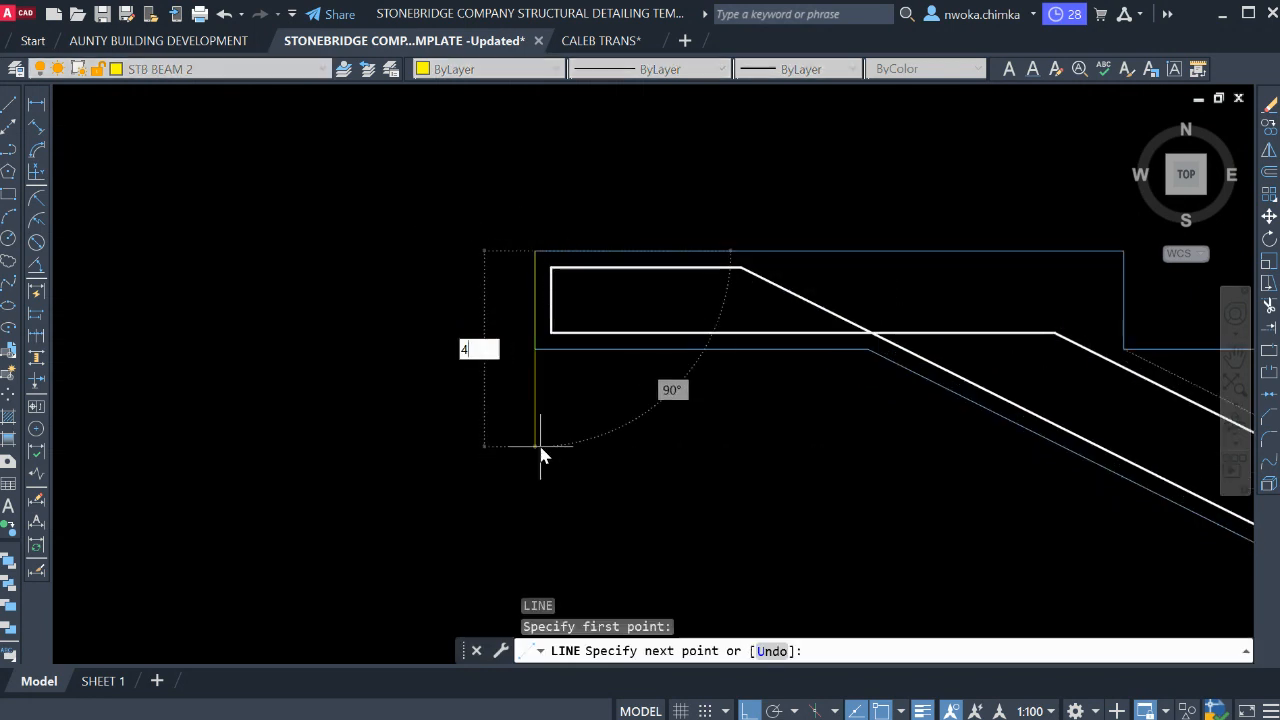
type("450")
key("Return")
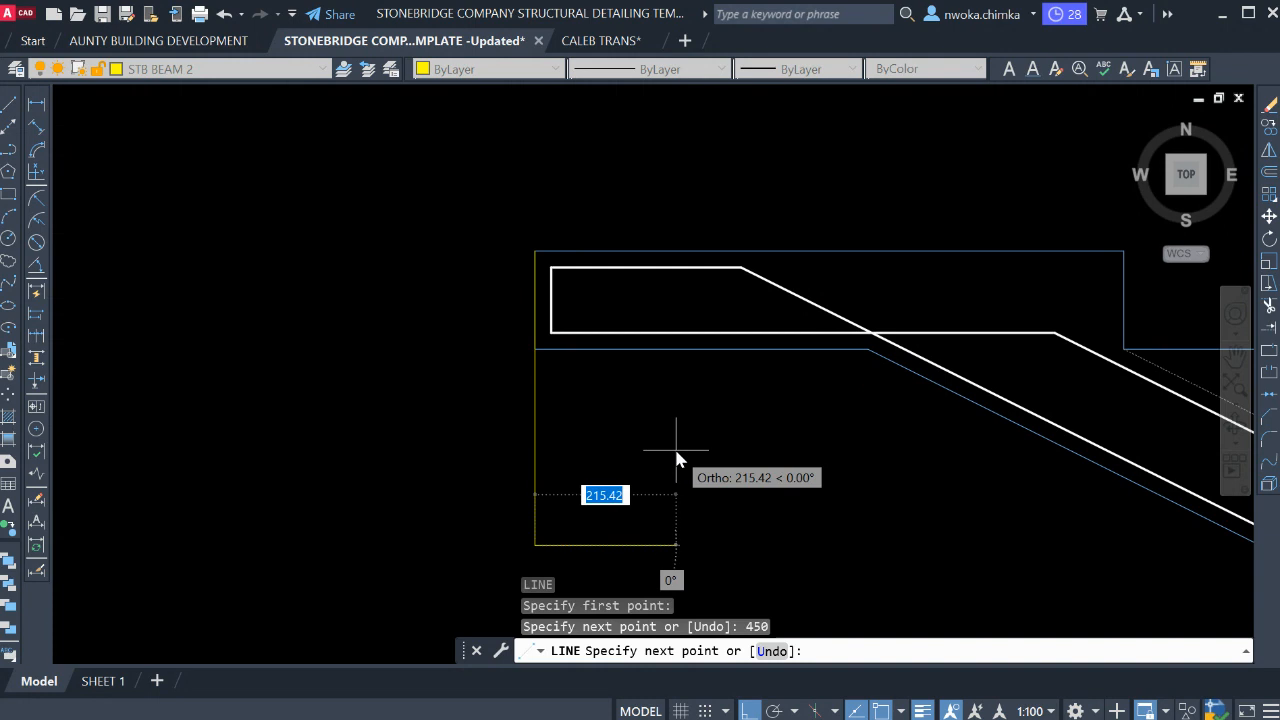
type("225")
key("Return")
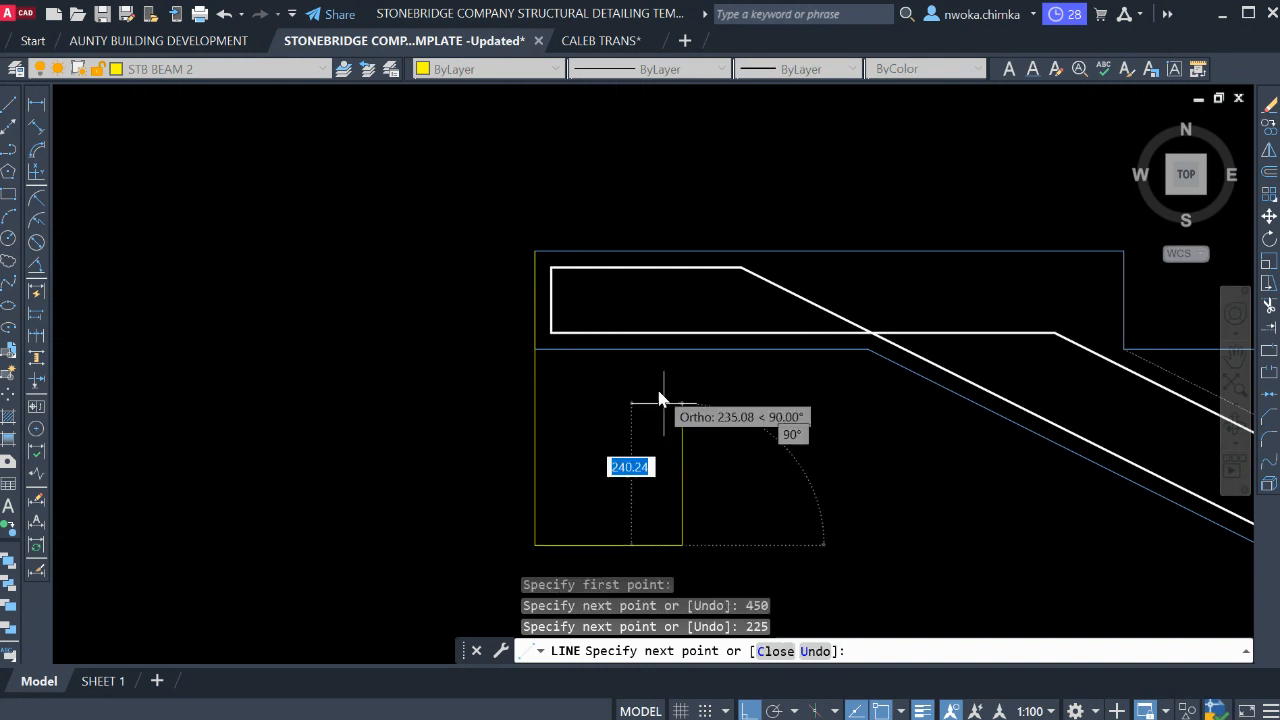
left_click(681, 349)
key("Escape")
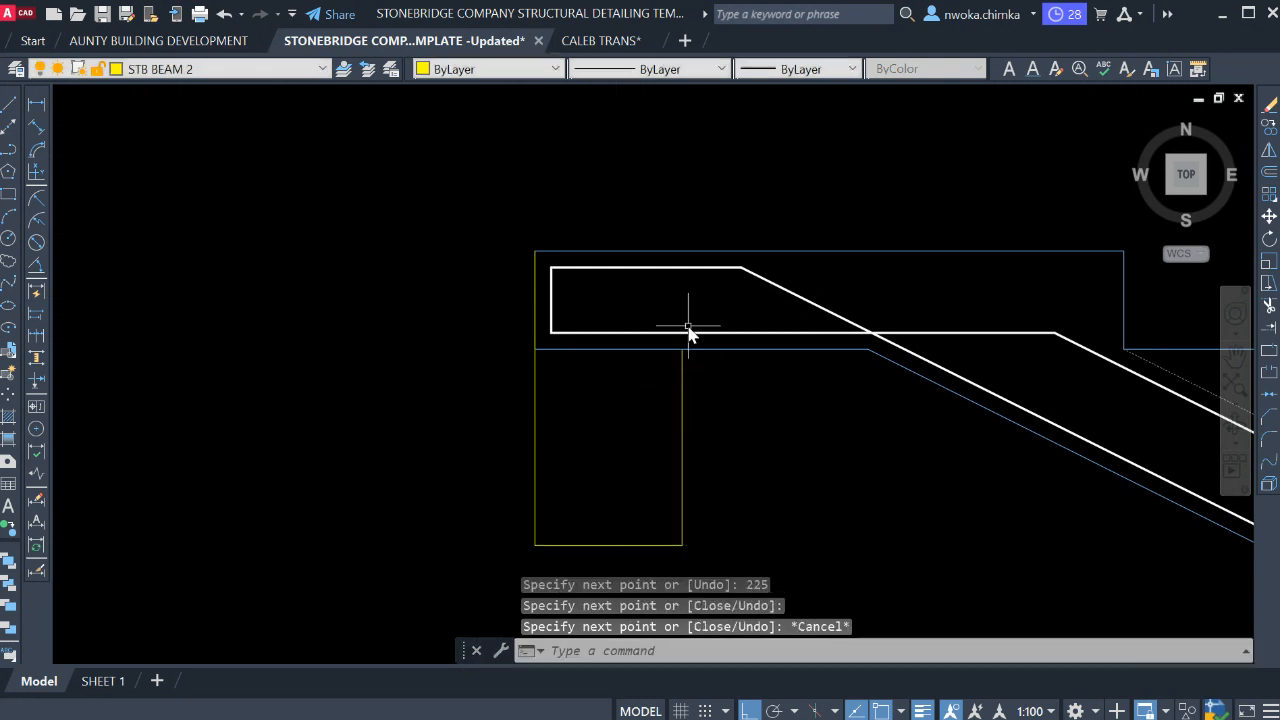
Shorten the beam's outer vertical line so its upper end meets the underside of the landing slab.
left_click(539, 290)
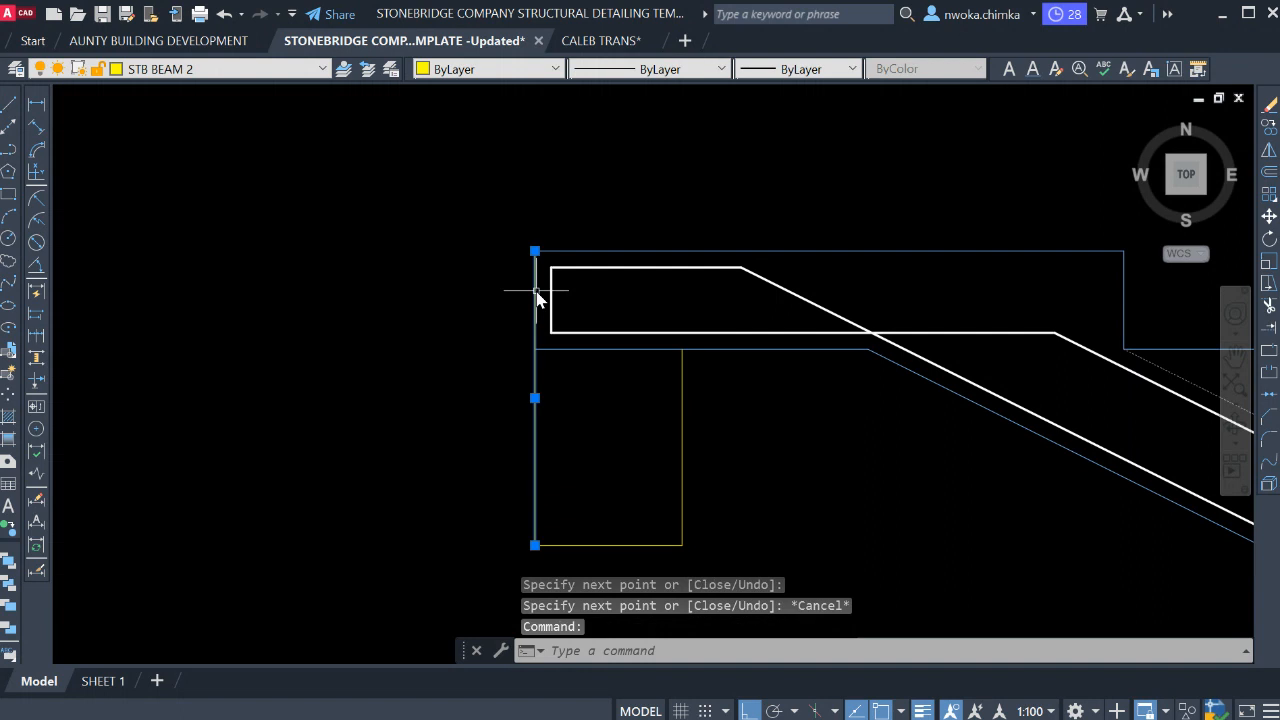
left_click(535, 251)
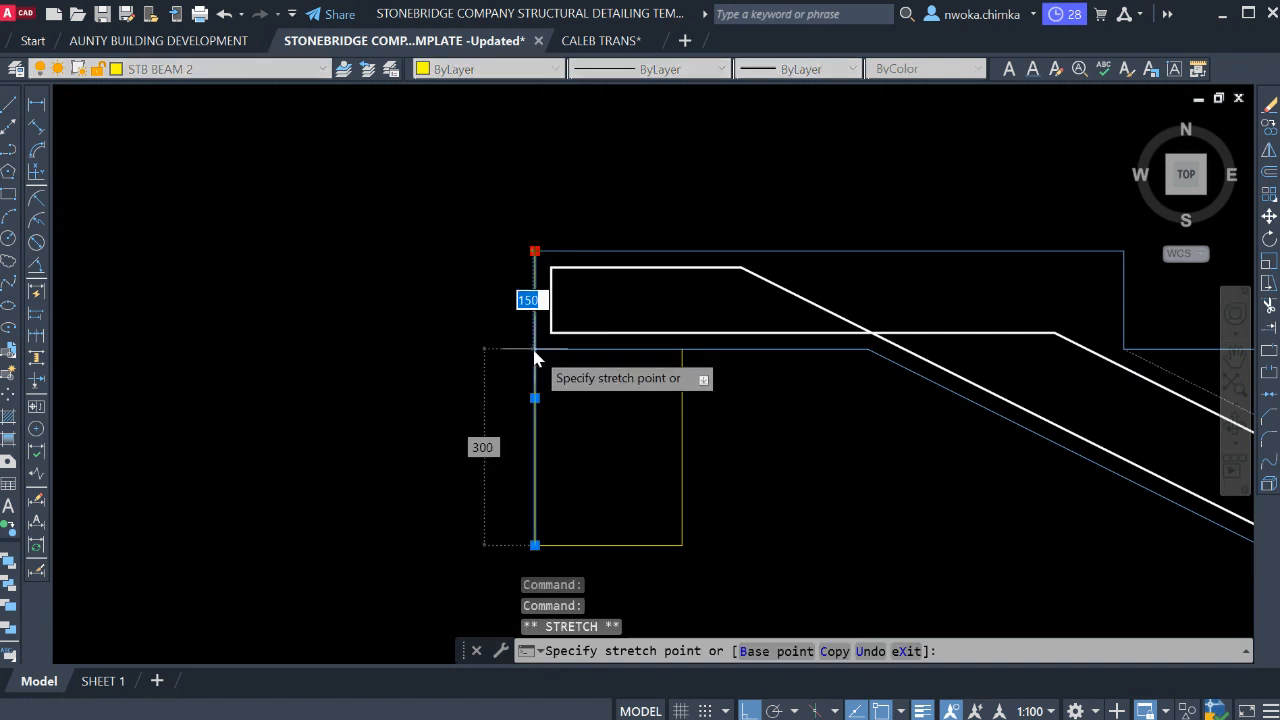
key("Escape")
key("Escape")
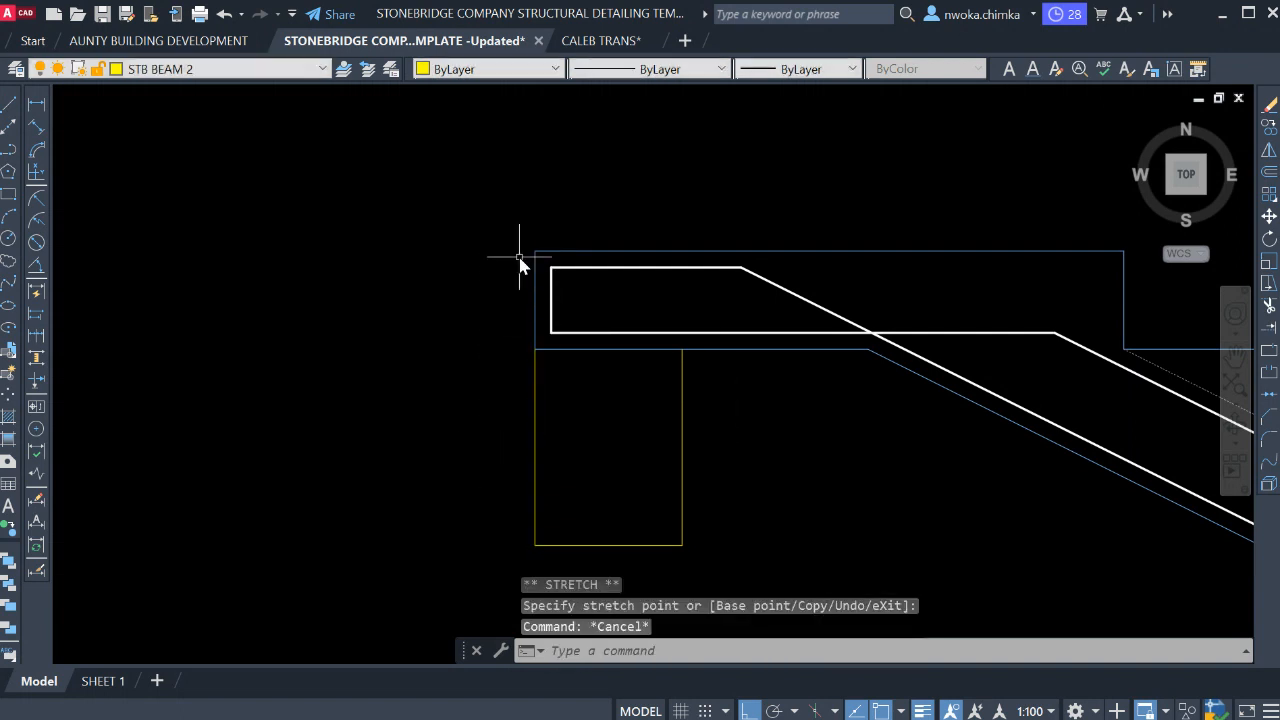
scroll(548, 272, "down", 5)
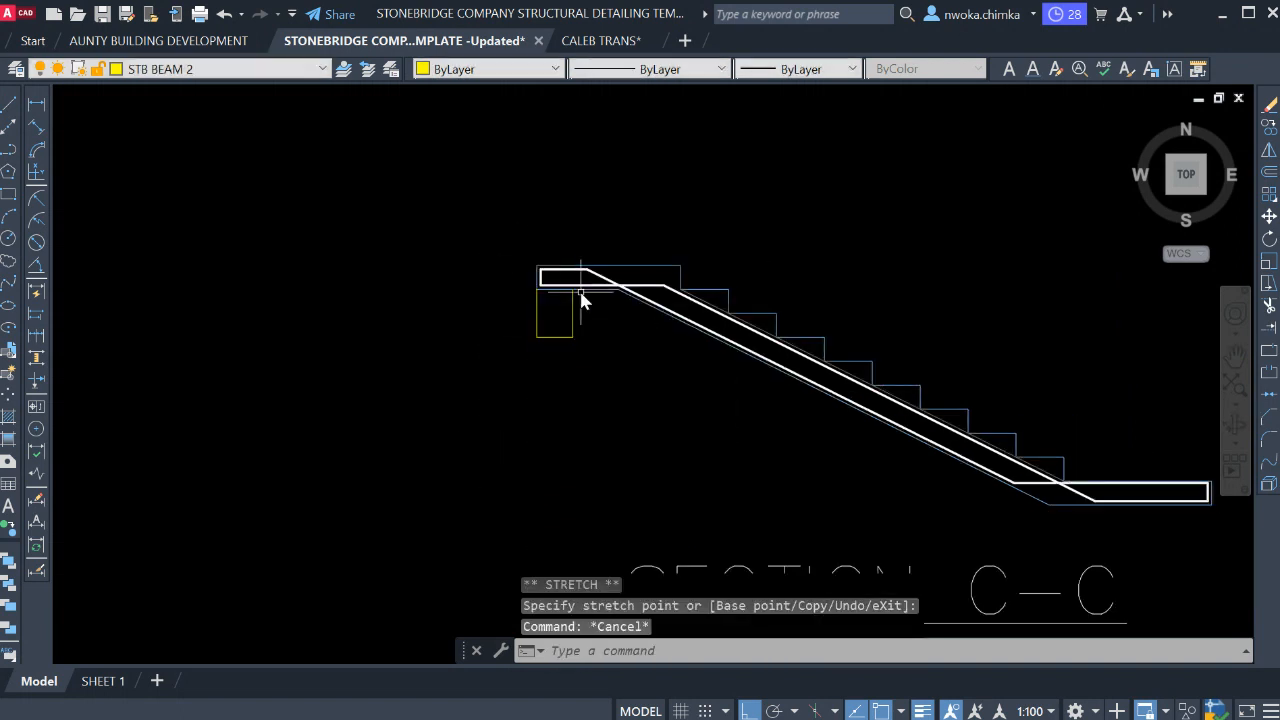
Stretch the lower end of the vertical end bar at Section C-C's upper landing 250 down into the beam.
scroll(582, 301, "up", 5)
left_click(462, 281)
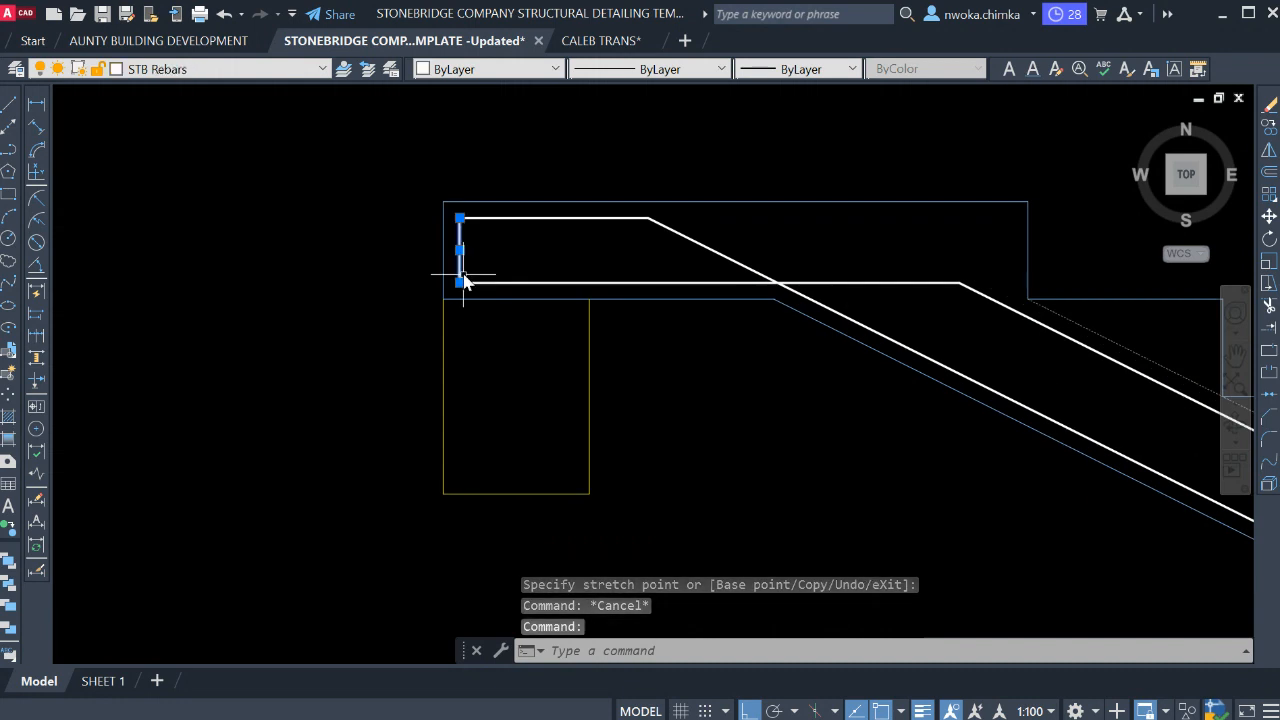
left_click(460, 283)
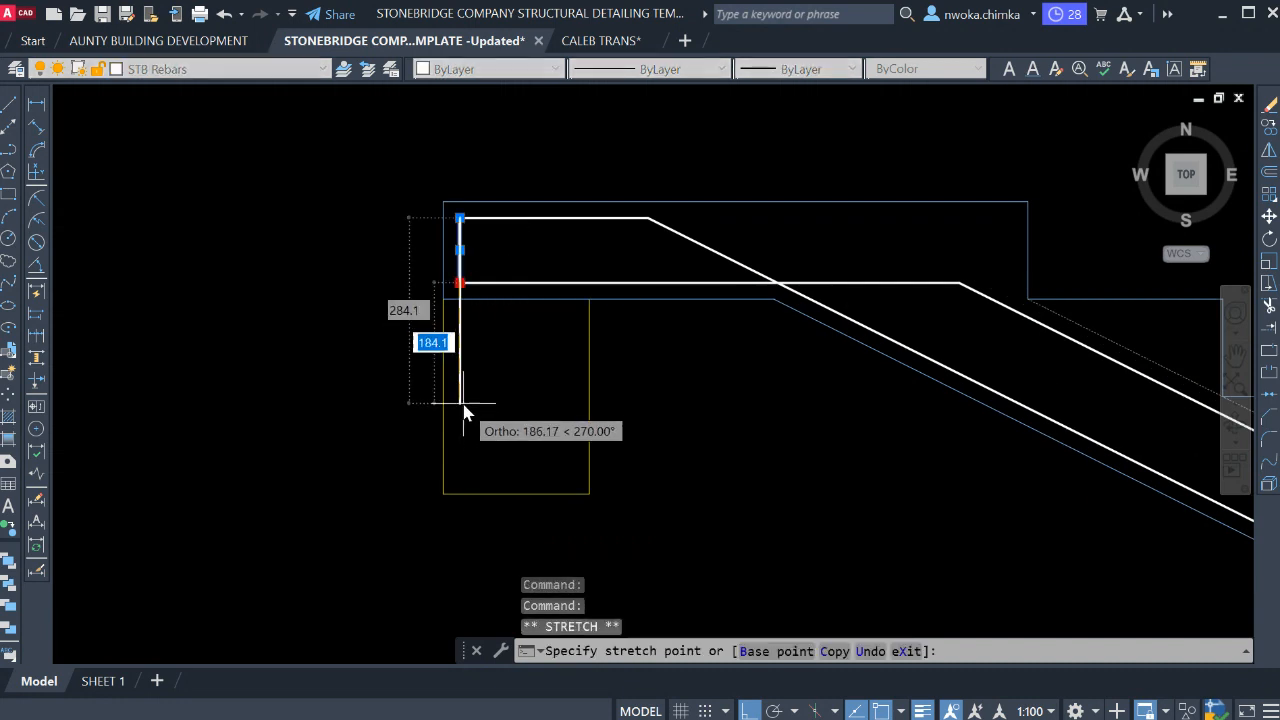
type("250")
key("Return")
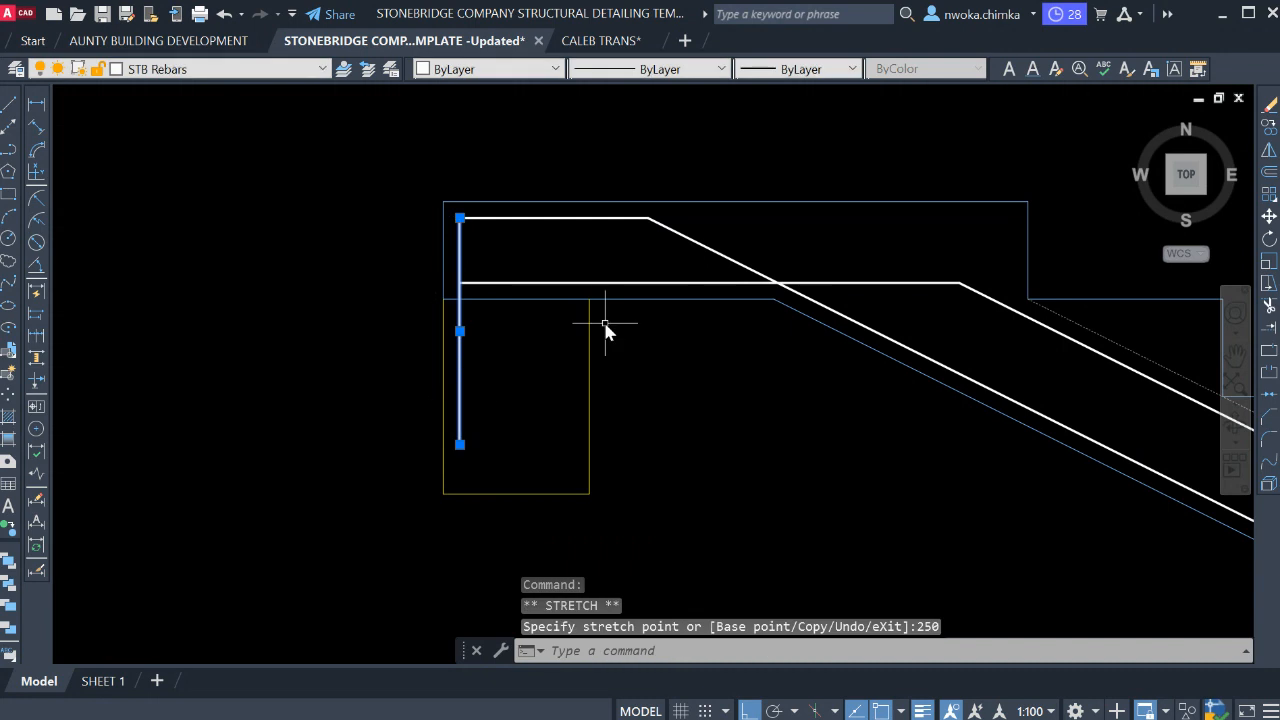
scroll(547, 318, "down", 4)
key("Escape")
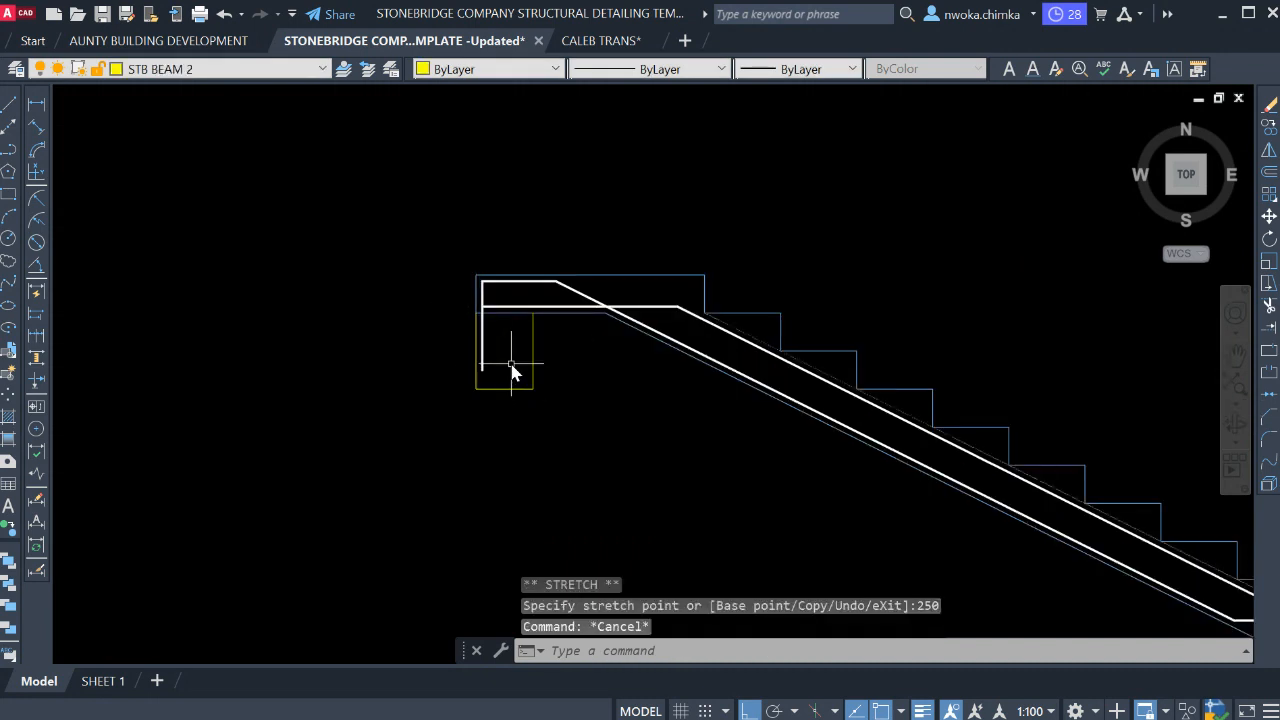
Review the bar layout and beam support of Section C-C together with Section B-B and the staircase plan.
scroll(505, 222, "down", 4)
scroll(672, 390, "up", 2)
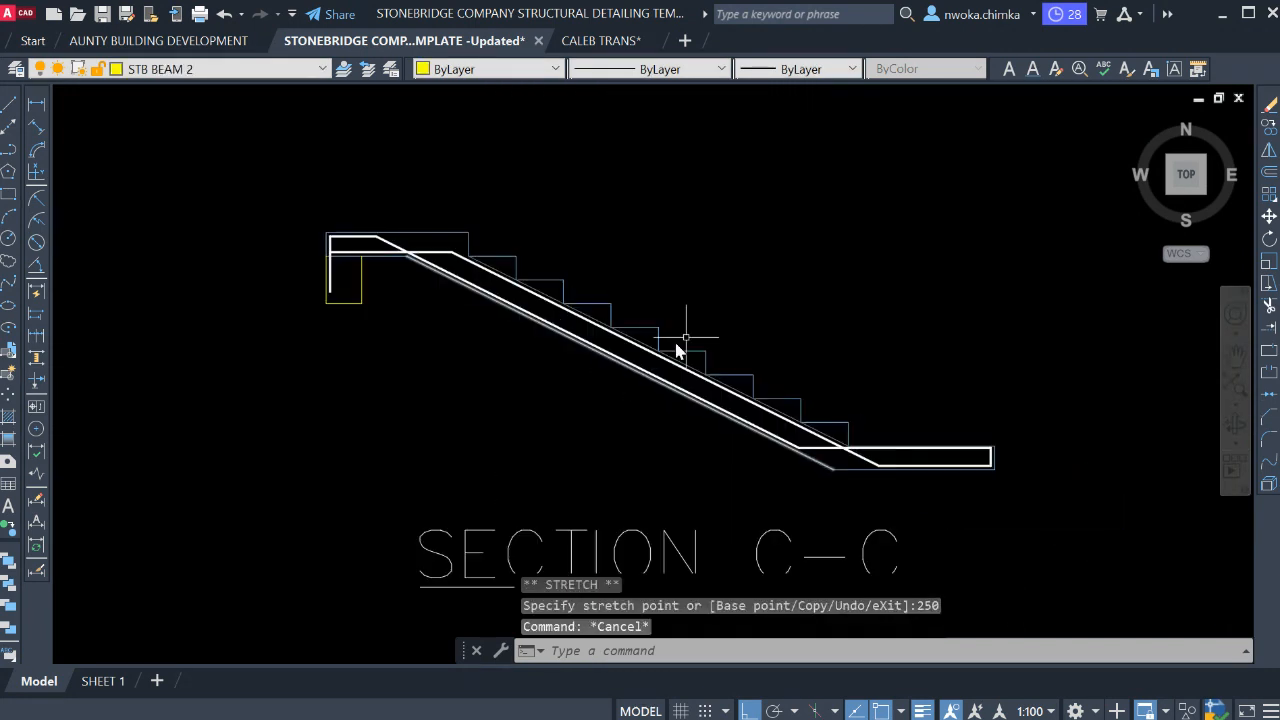
scroll(686, 280, "down", 4)
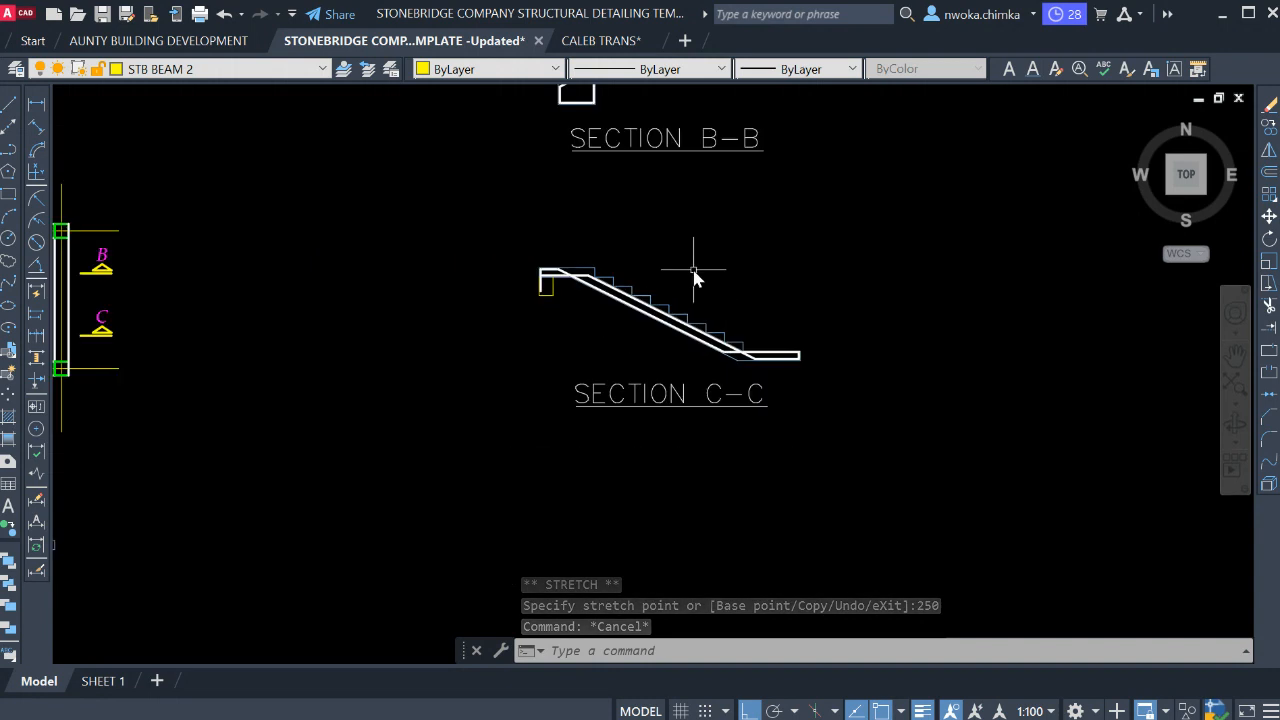
middle_click_drag(686, 277, 694, 325)
scroll(698, 295, "down", 2)
middle_click_drag(664, 219, 742, 212)
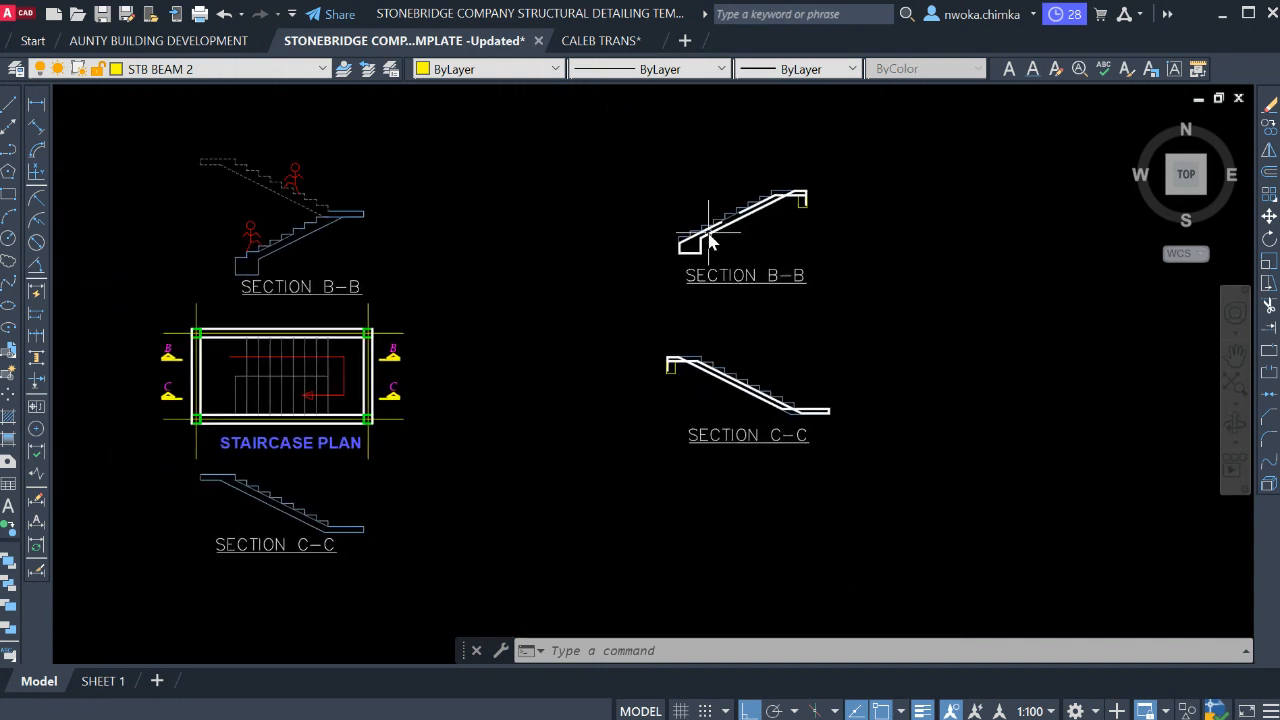
scroll(705, 350, "up", 2)
scroll(771, 423, "up", 3)
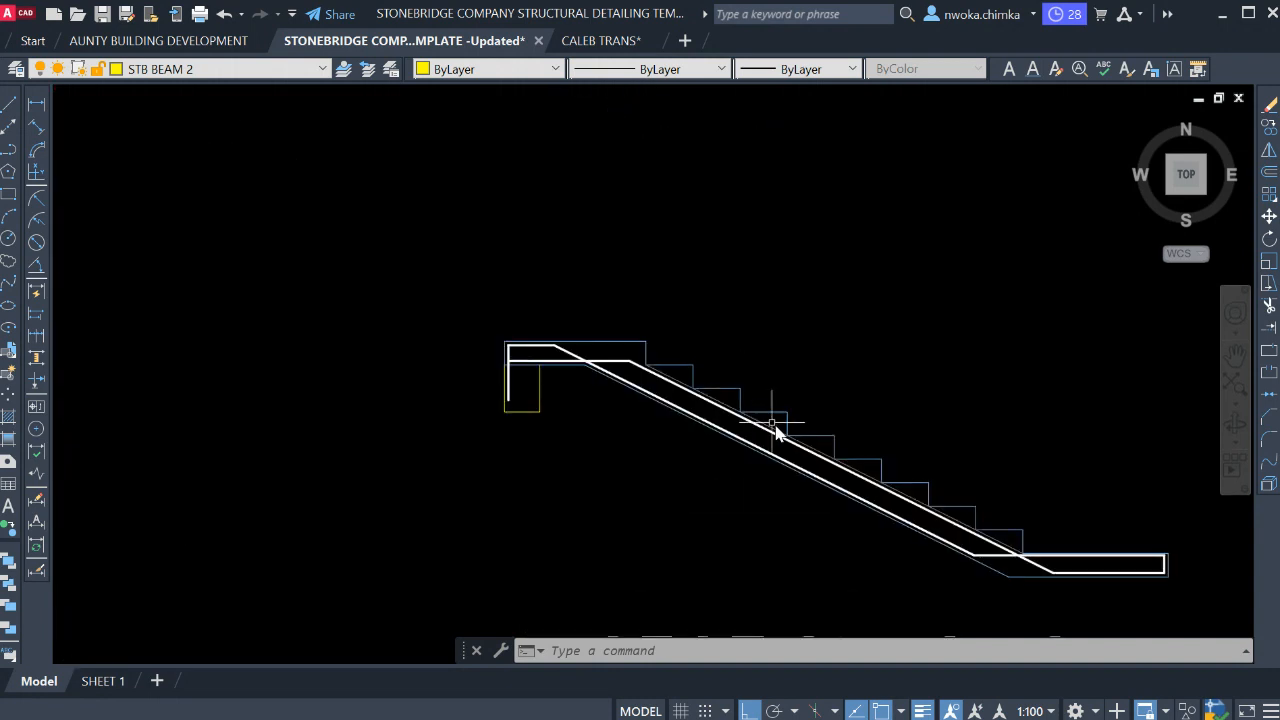
middle_click_drag(614, 345, 534, 274)
scroll(724, 275, "down", 2)
scroll(657, 266, "down", 2)
scroll(586, 263, "down", 2)
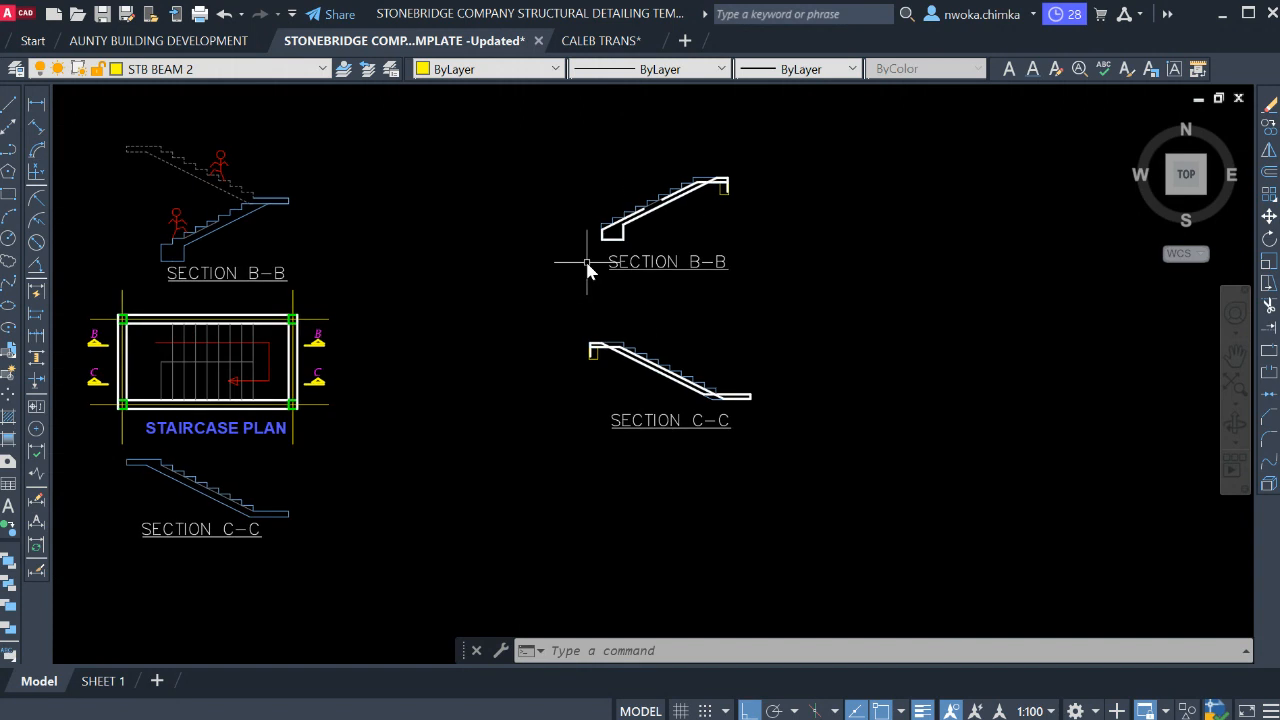
Find the existing staircase details sheet and examine the upper and lower flight bars in its Section A - A.
scroll(583, 214, "down", 2)
scroll(640, 222, "up", 2)
scroll(705, 283, "down", 3)
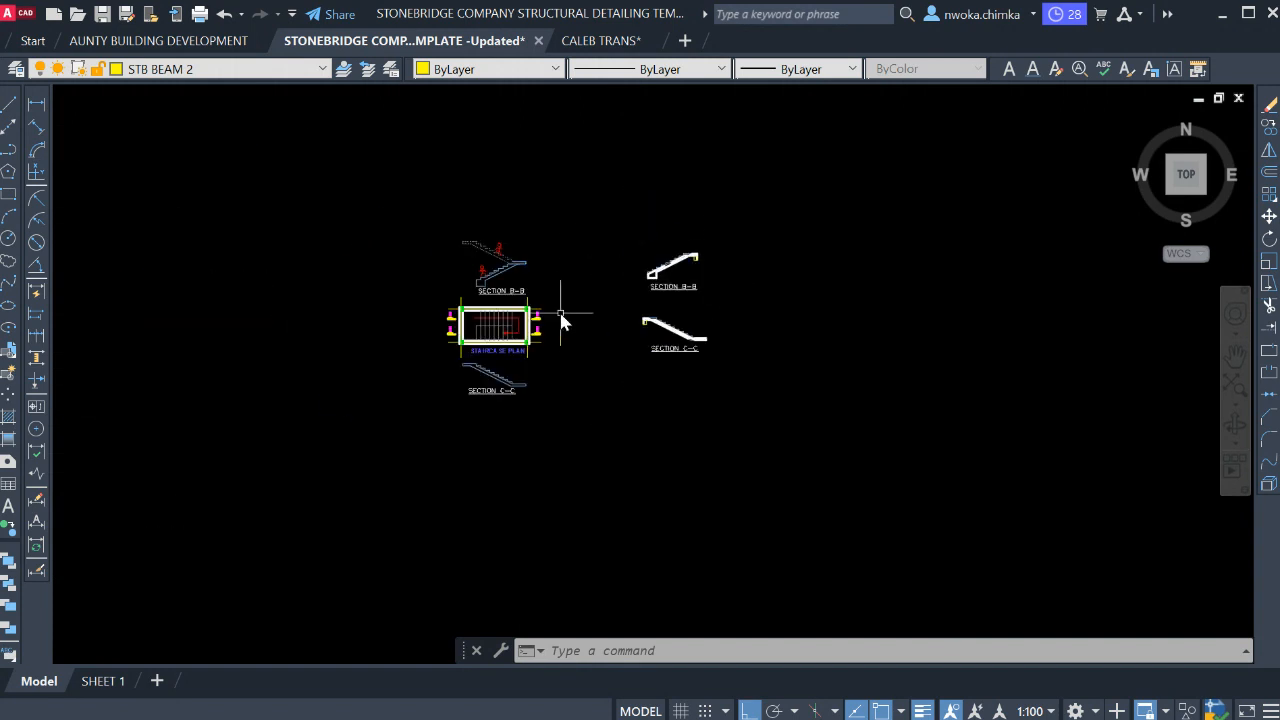
scroll(620, 310, "down", 3)
scroll(520, 330, "down", 2)
scroll(430, 345, "down", 4)
scroll(770, 247, "down", 3)
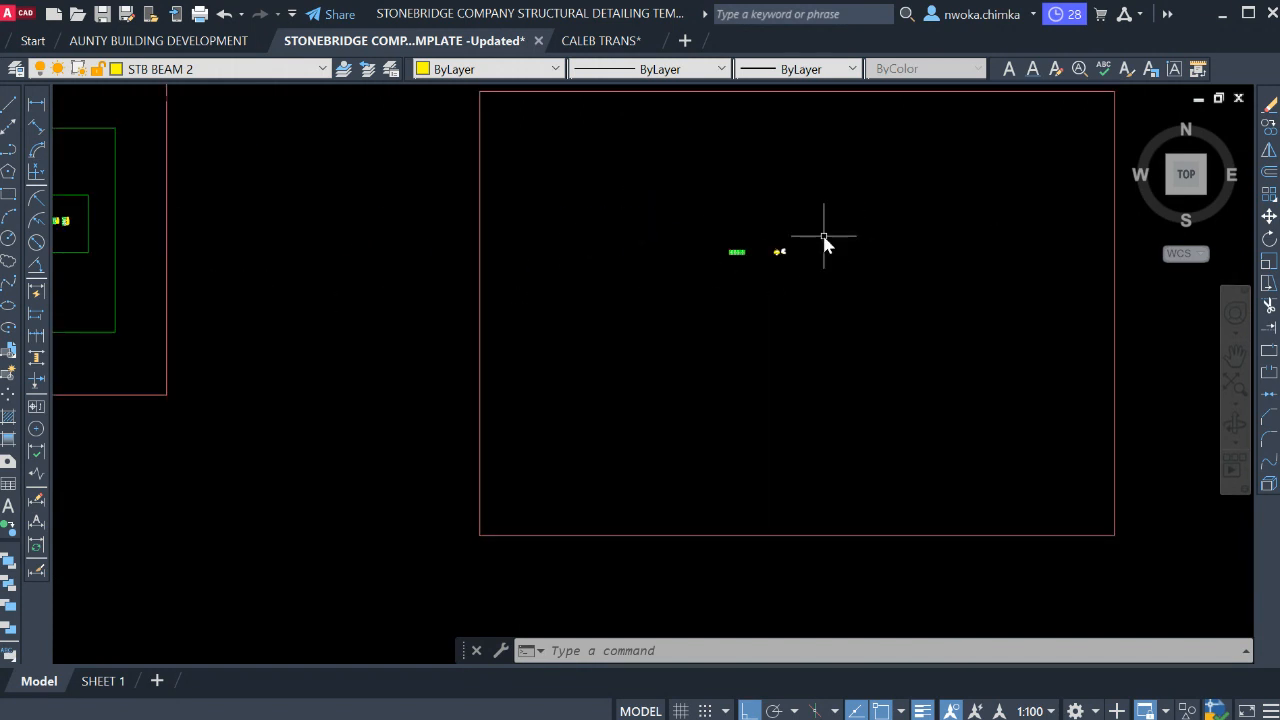
middle_click_drag(452, 328, 890, 272)
scroll(420, 238, "up", 6)
scroll(400, 250, "up", 1)
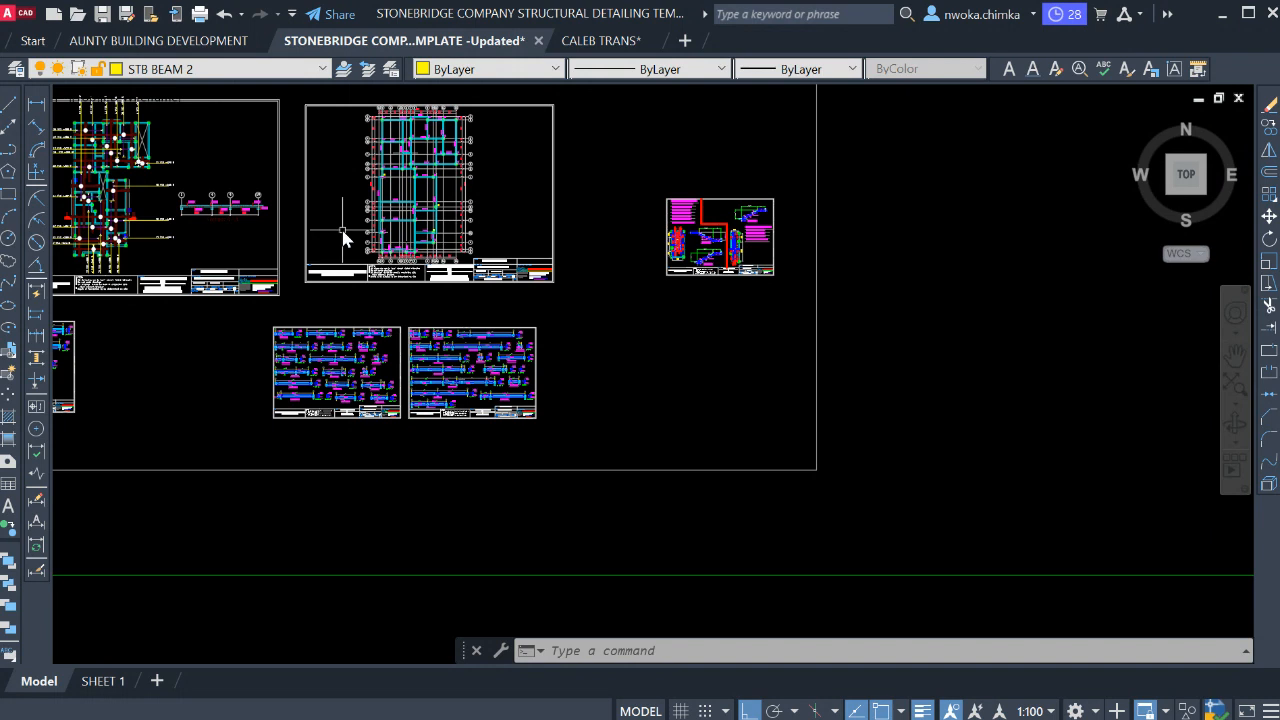
middle_click_drag(400, 250, 510, 232)
scroll(900, 218, "up", 3)
scroll(700, 256, "up", 3)
scroll(625, 255, "up", 3)
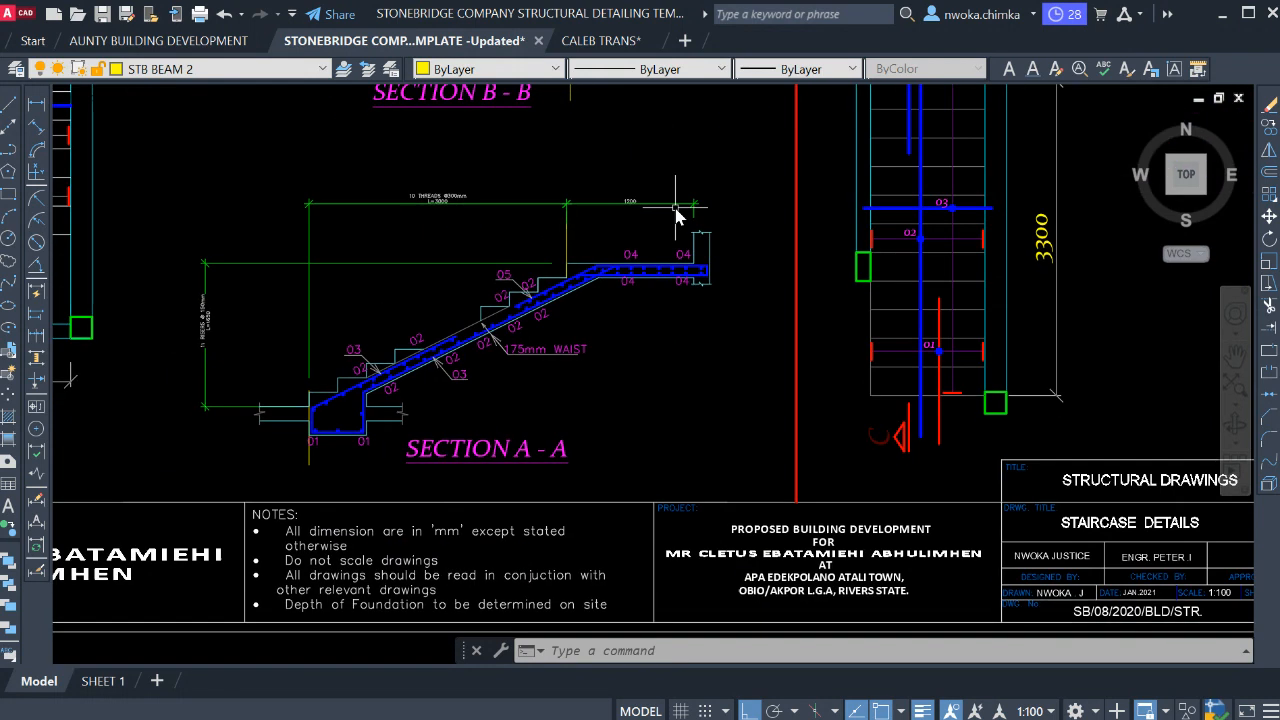
scroll(605, 240, "up", 2)
scroll(440, 295, "up", 3)
scroll(424, 288, "up", 1)
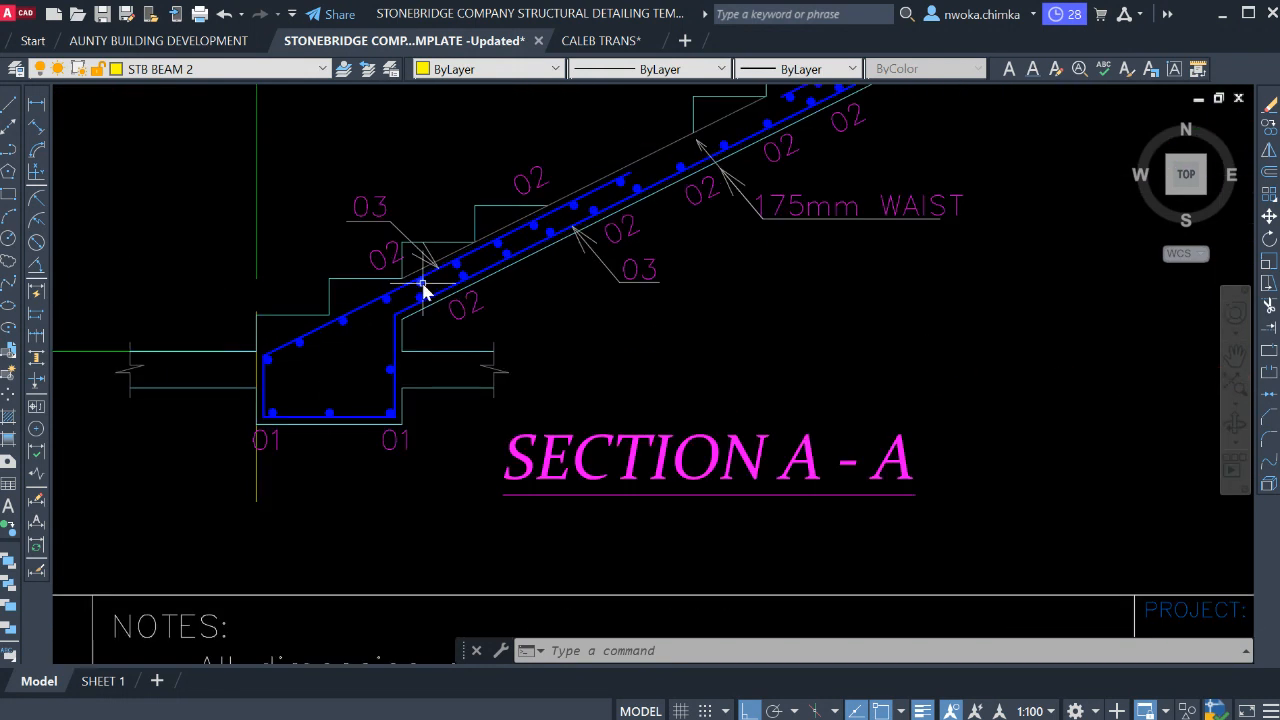
left_click(481, 258)
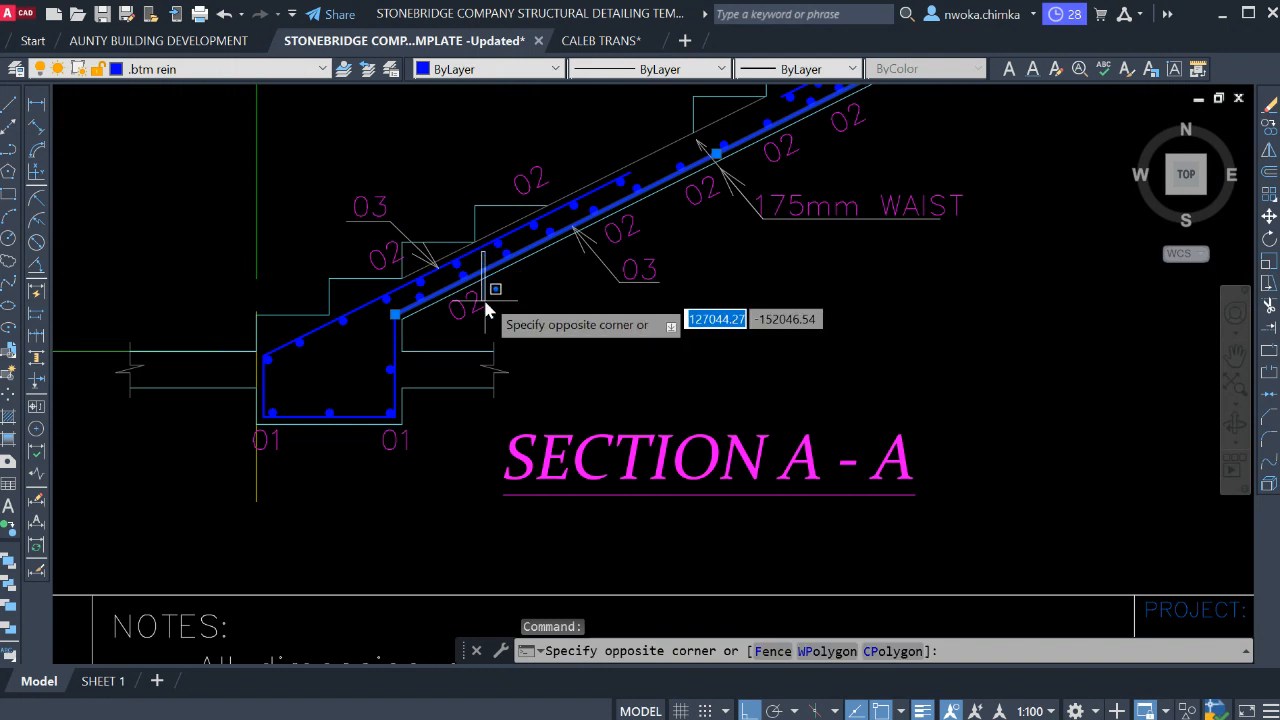
left_click(479, 241)
Compare the reference sheet's Section B - B bars with Section A - A, and inspect the distribution bar dots around the base of the flight.
scroll(597, 312, "down", 5)
middle_click_drag(867, 165, 821, 270)
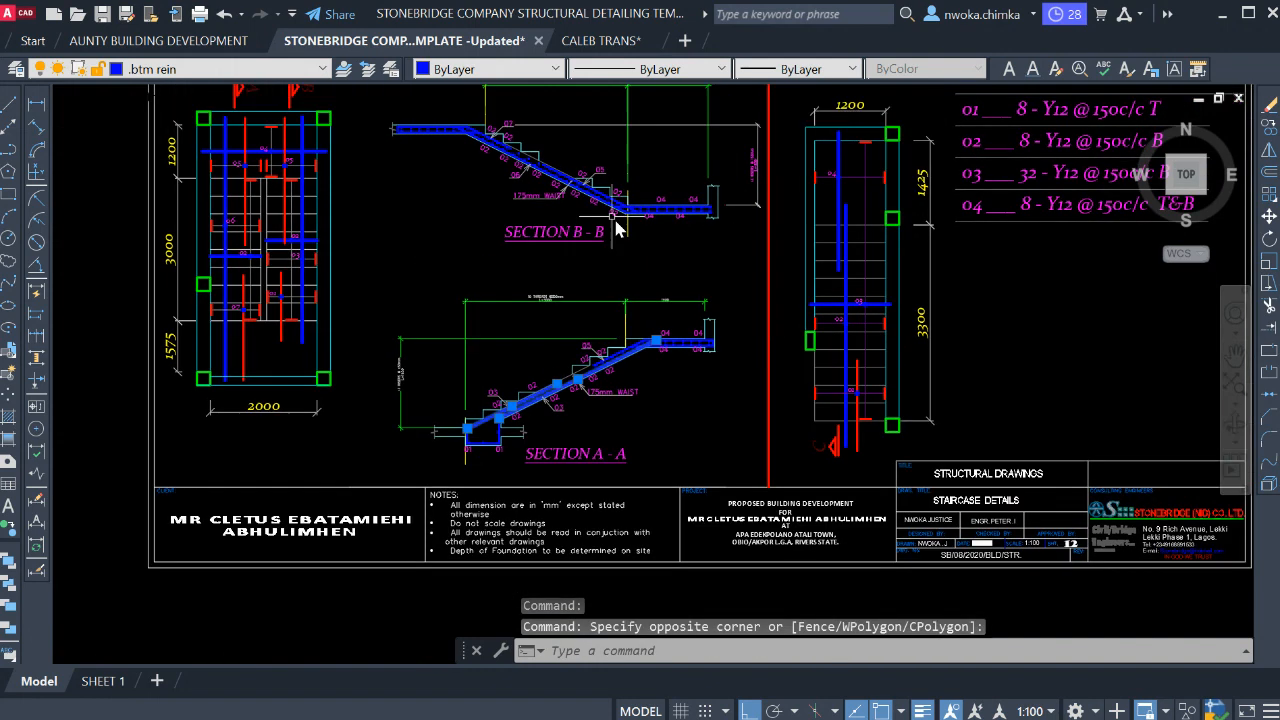
scroll(567, 144, "up", 4)
middle_click_drag(572, 134, 583, 177)
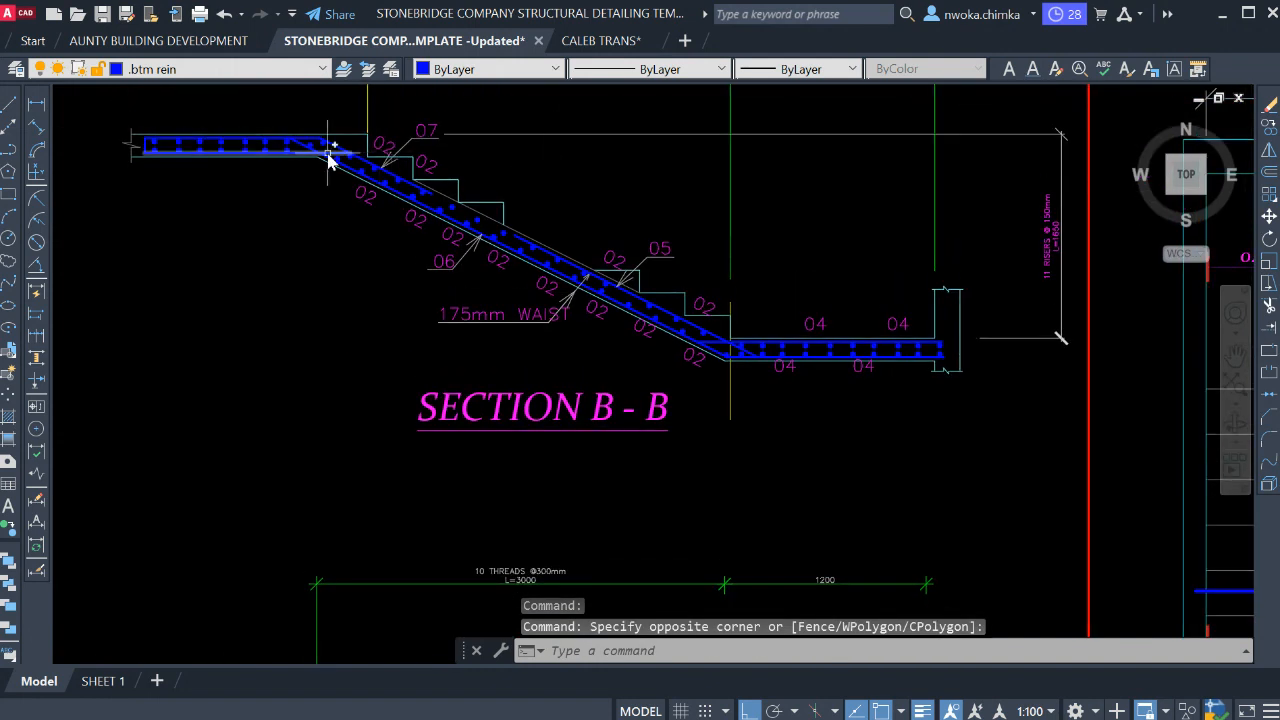
scroll(563, 183, "down", 2)
scroll(594, 243, "down", 2)
middle_click_drag(594, 240, 613, 105)
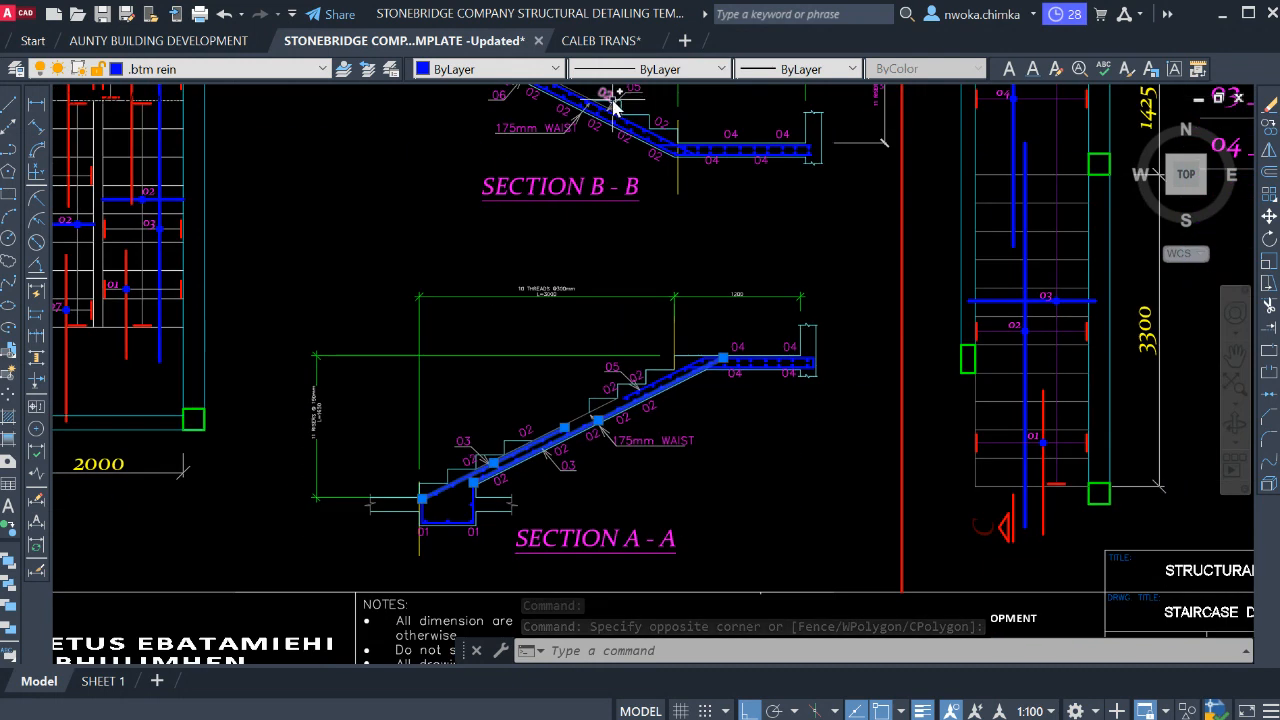
middle_click_drag(617, 286, 577, 126)
scroll(423, 286, "up", 4)
key("Escape")
scroll(445, 305, "up", 4)
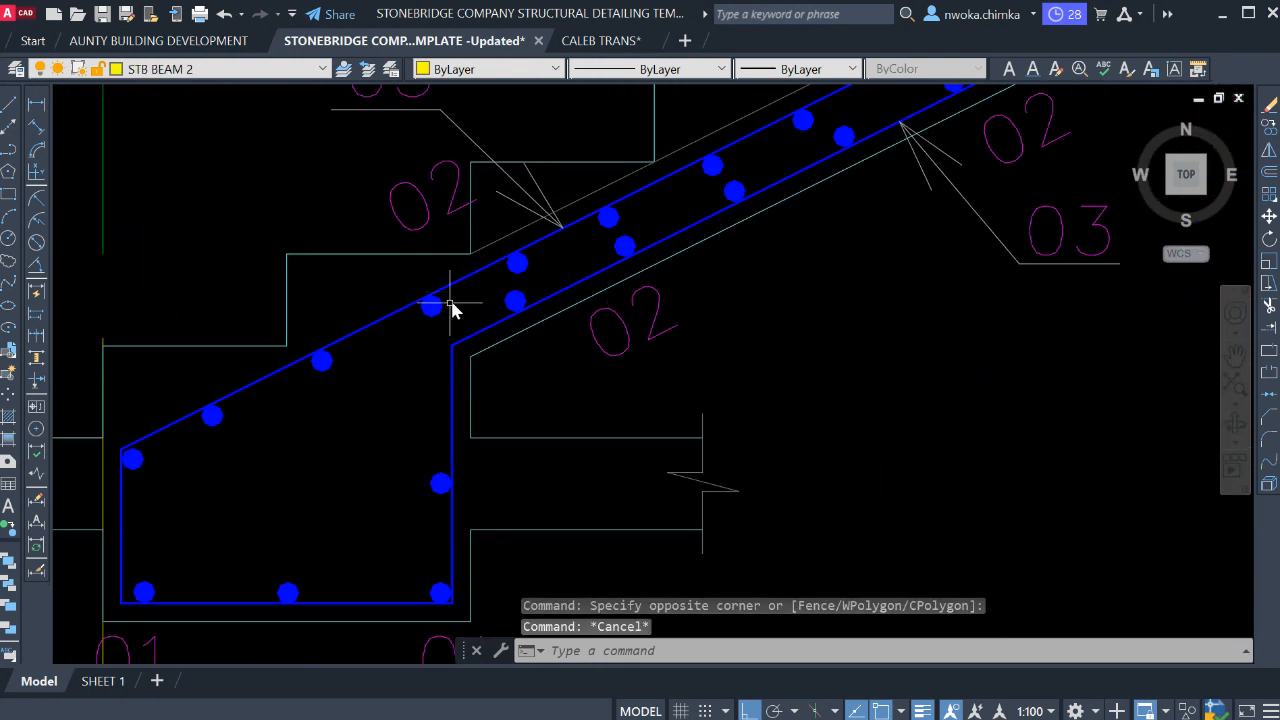
left_click(338, 362)
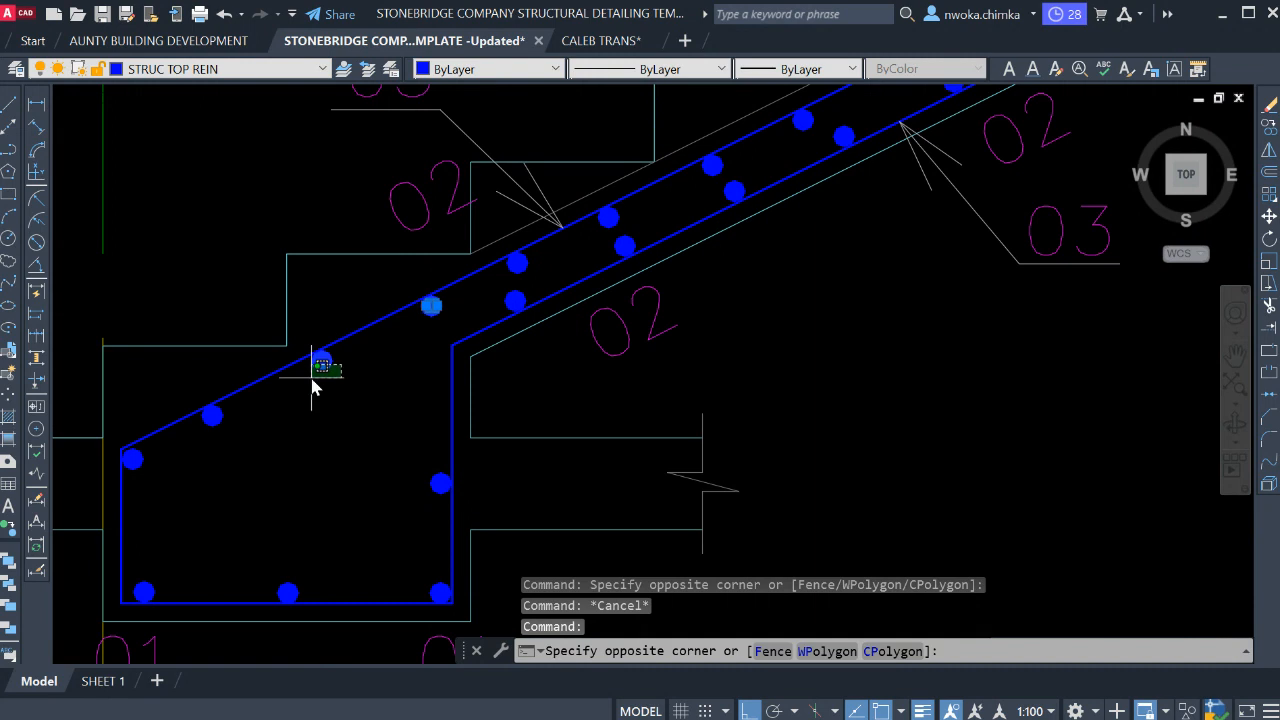
key("Escape")
Return to the working staircase drawings and examine Sections B-B and C-C against the reference bar arrangement.
scroll(320, 355, "down", 6)
scroll(425, 288, "down", 10)
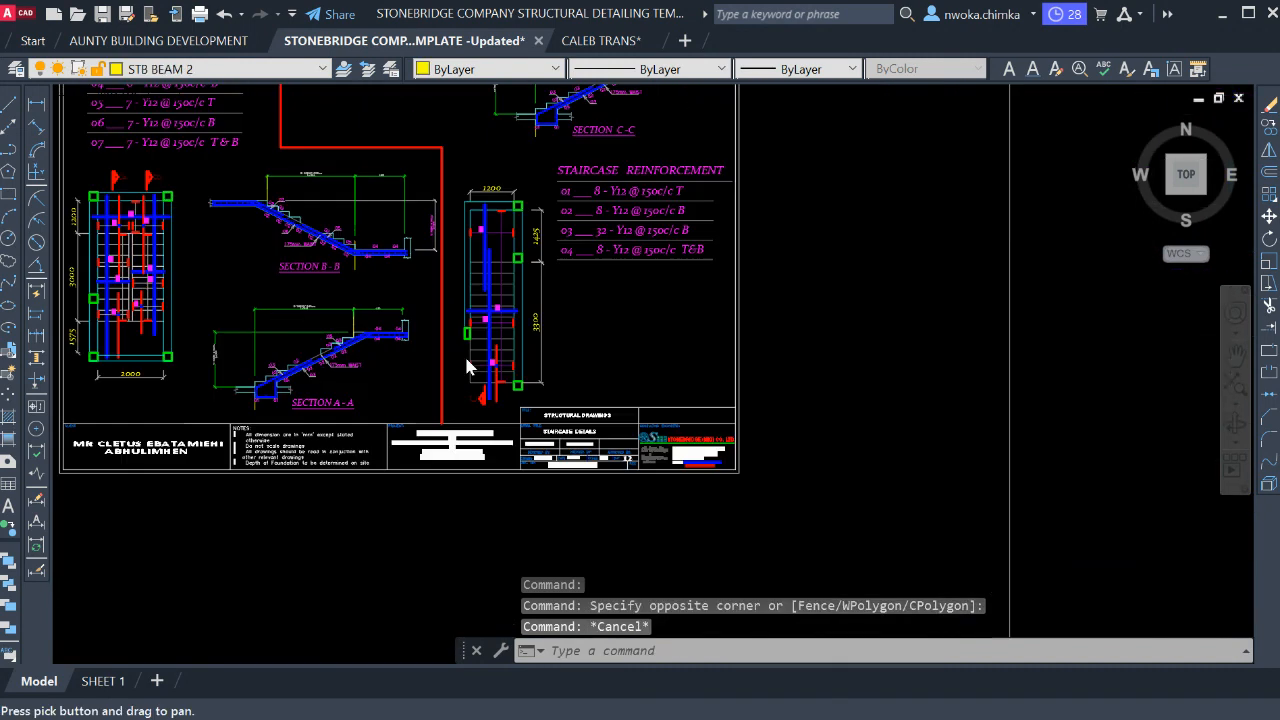
scroll(650, 288, "down", 2)
mouse_move(855, 200)
middle_mouse_down()
mouse_move(720, 326)
mouse_move(511, 409)
middle_mouse_up()
middle_click_drag(1008, 337, 611, 323)
scroll(709, 318, "down", 2)
scroll(797, 412, "up", 10)
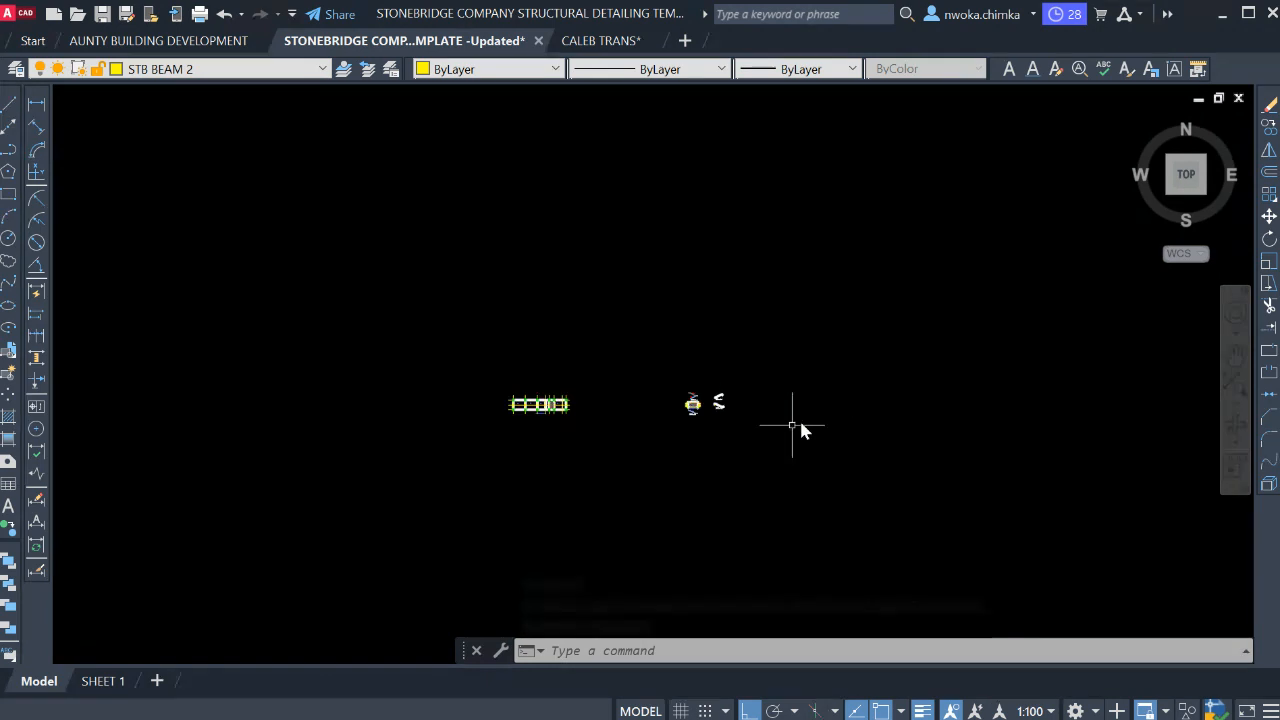
scroll(657, 340, "up", 8)
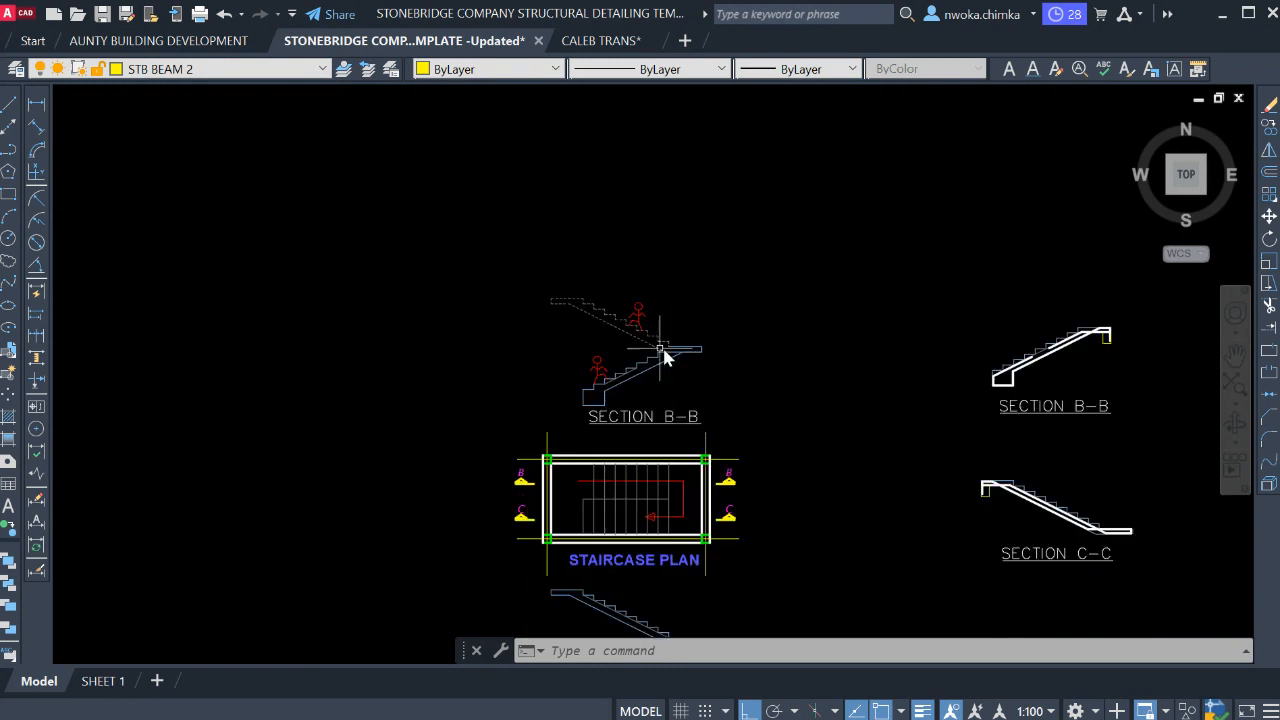
scroll(730, 393, "up", 2)
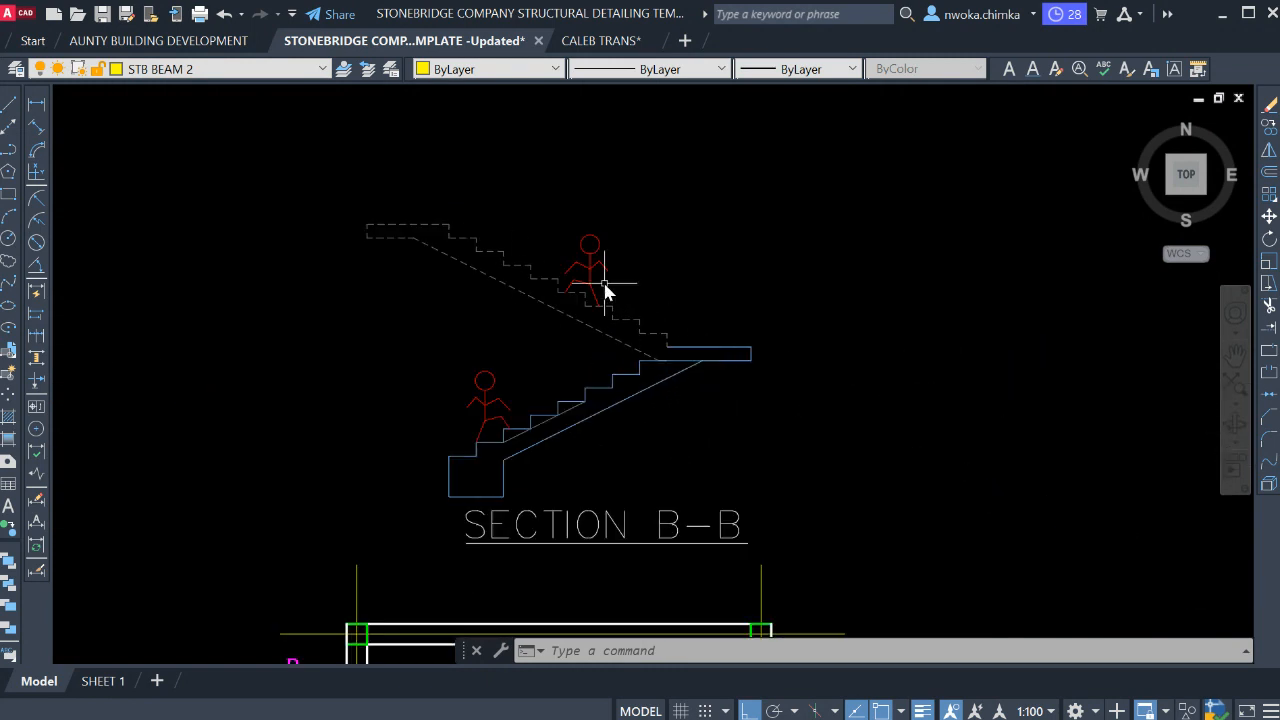
scroll(433, 210, "down", 4)
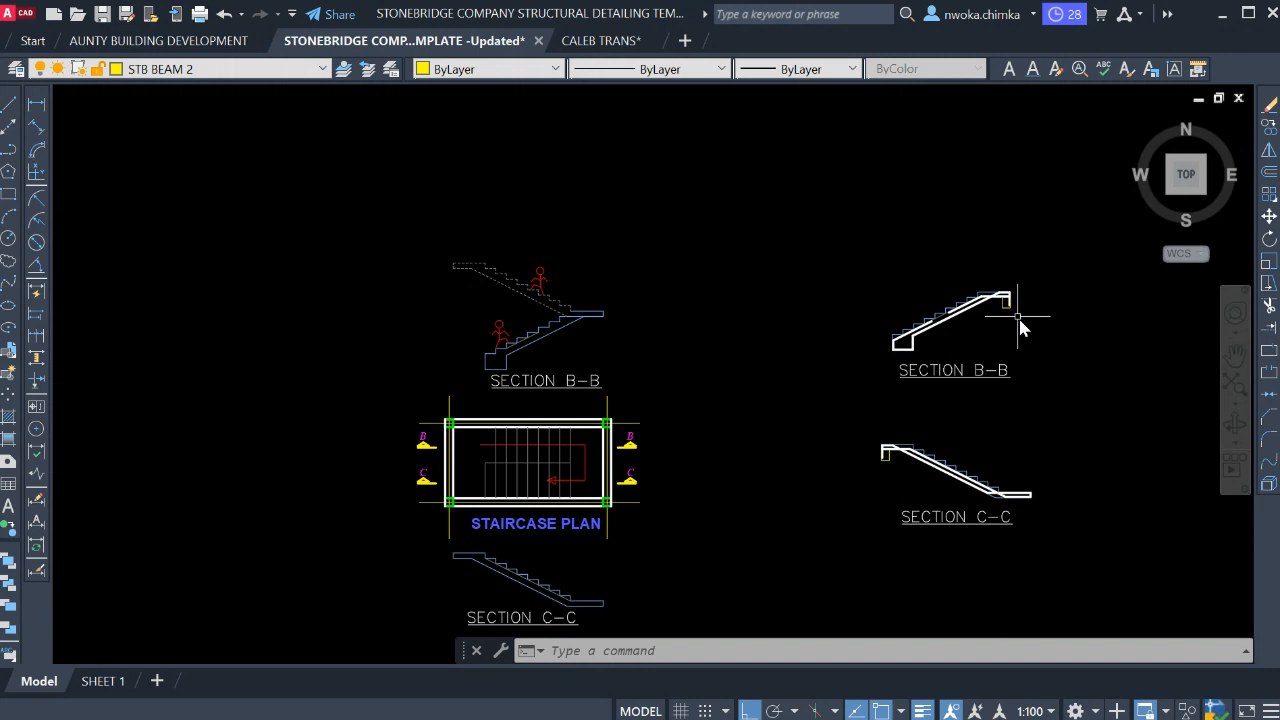
scroll(1020, 328, "up", 2)
middle_click_drag(940, 466, 862, 346)
scroll(770, 427, "up", 3)
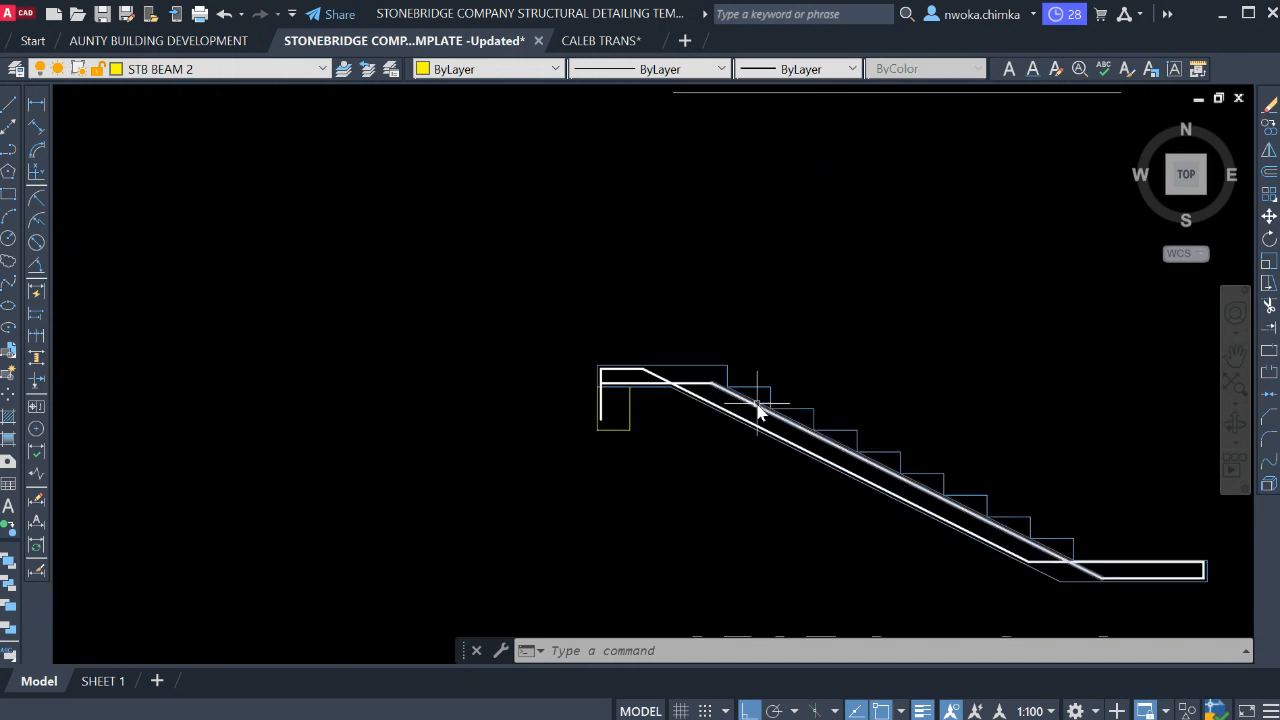
Compare the reinforced Sections B-B and C-C with the plain section outlines around the staircase plan.
scroll(770, 355, "down", 5)
scroll(398, 230, "up", 4)
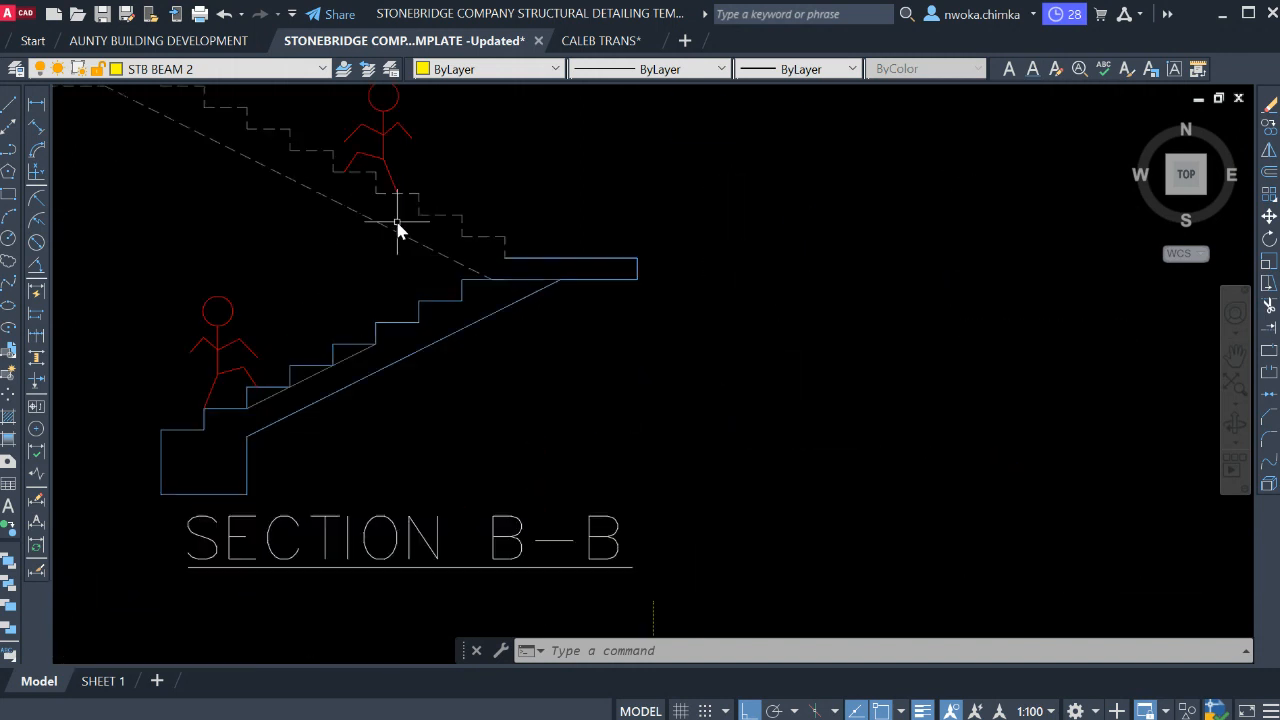
scroll(362, 218, "down", 5)
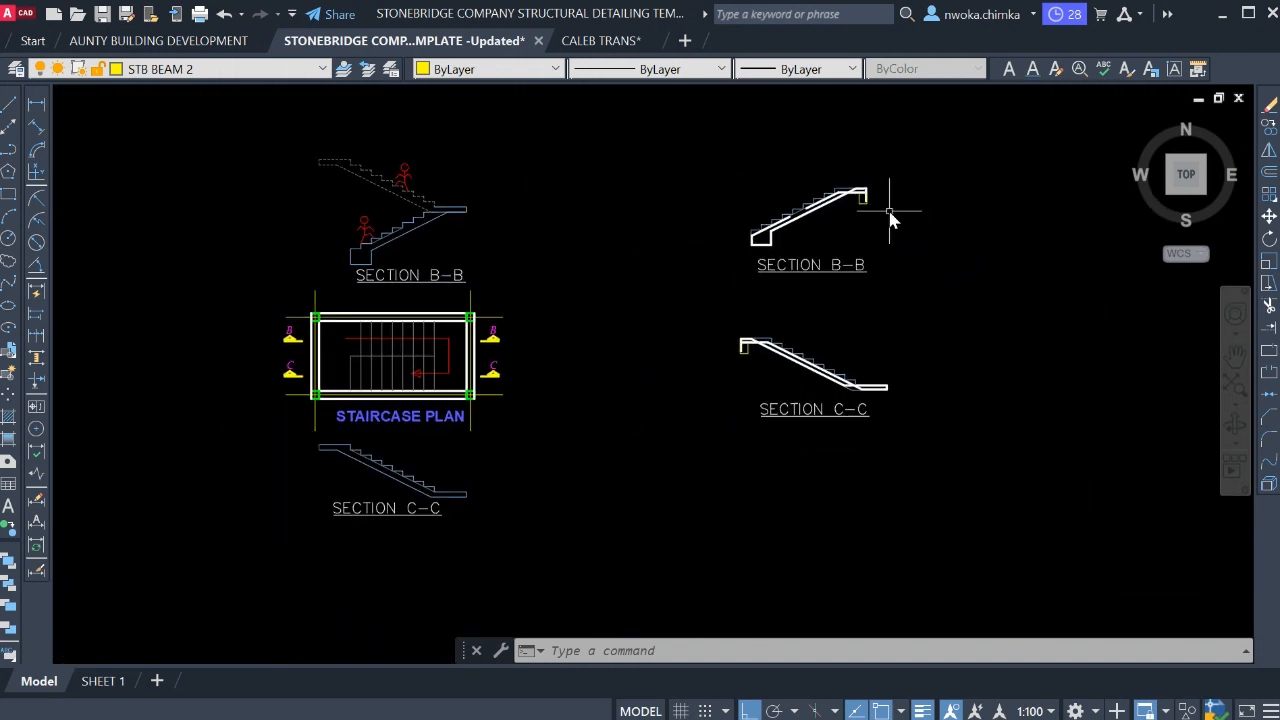
scroll(823, 220, "up", 4)
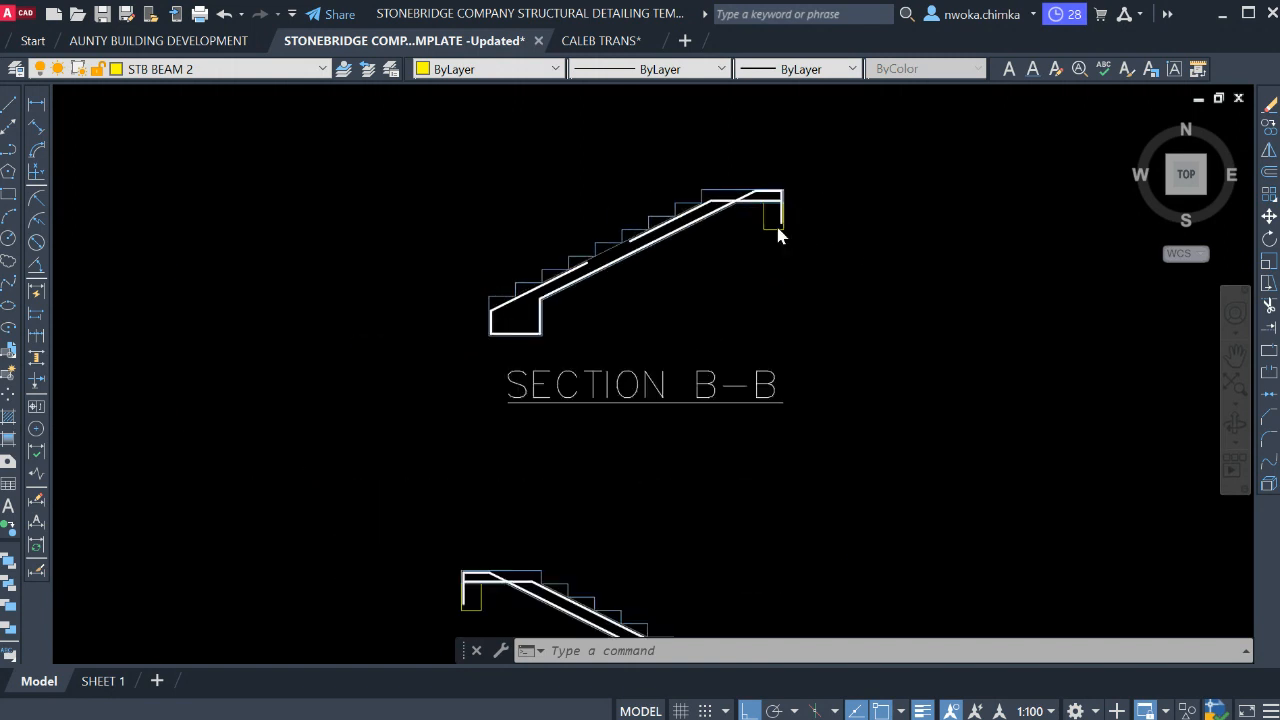
scroll(790, 228, "down", 2)
scroll(797, 223, "up", 5)
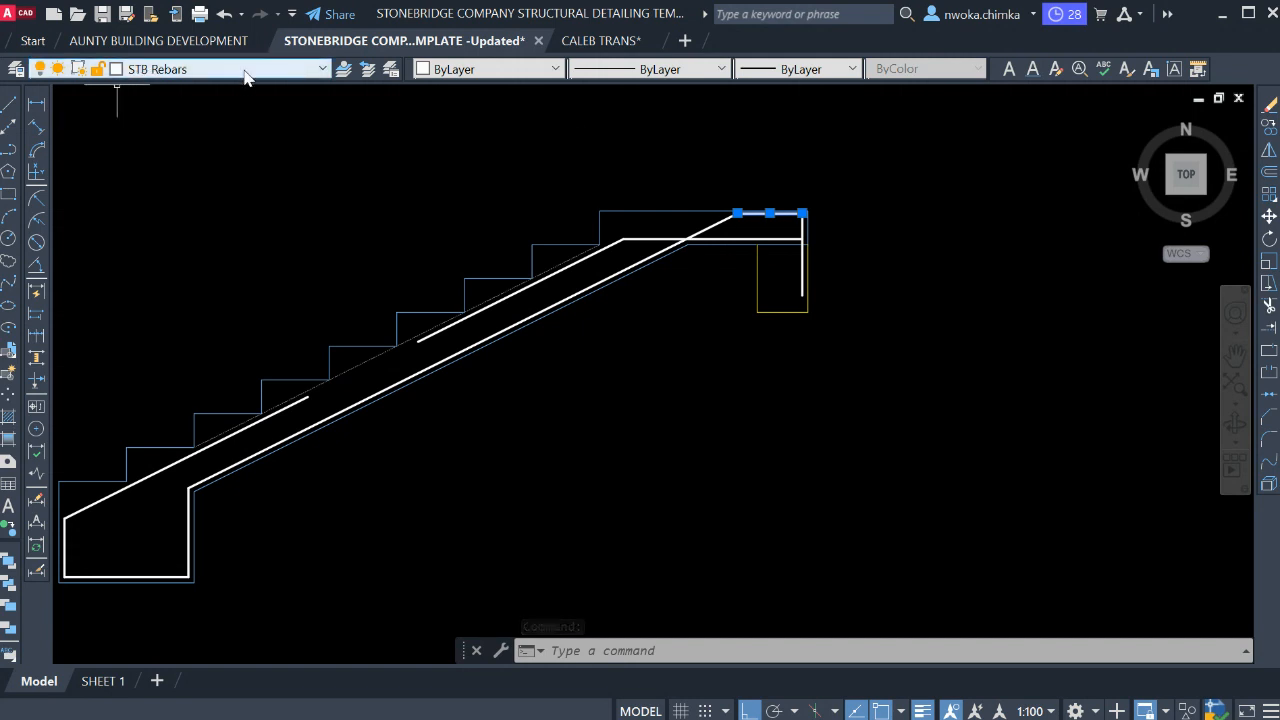
scroll(737, 213, "down", 4)
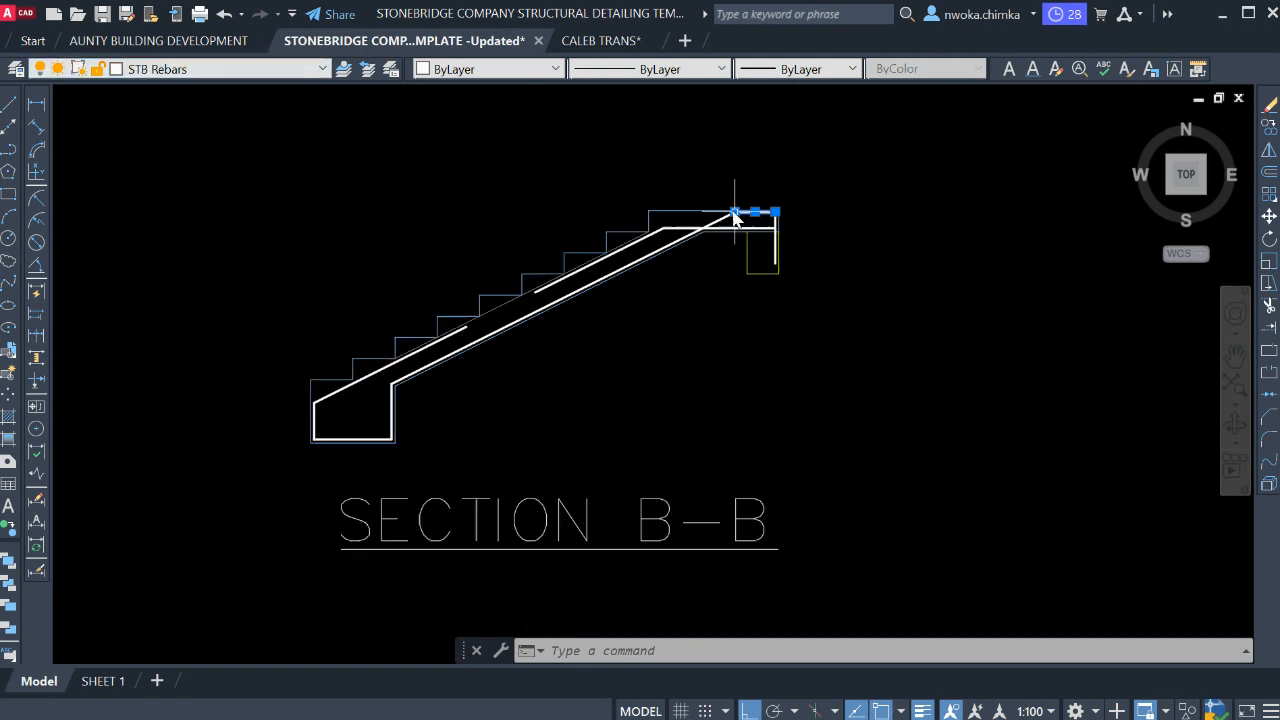
left_click(380, 140)
left_click(850, 376)
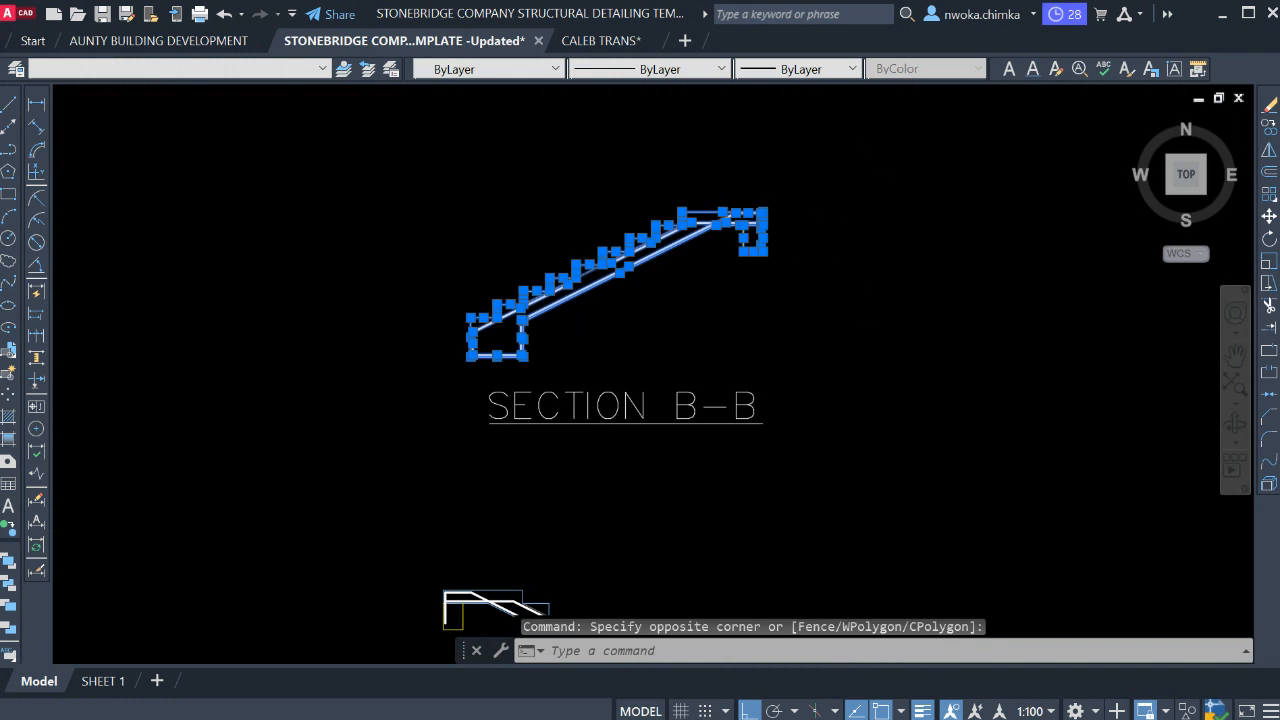
key("Escape")
Select the upper landing bars and the connected flight bars in the reinforced Section B-B, leaving out the concrete outline.
scroll(766, 243, "up", 5)
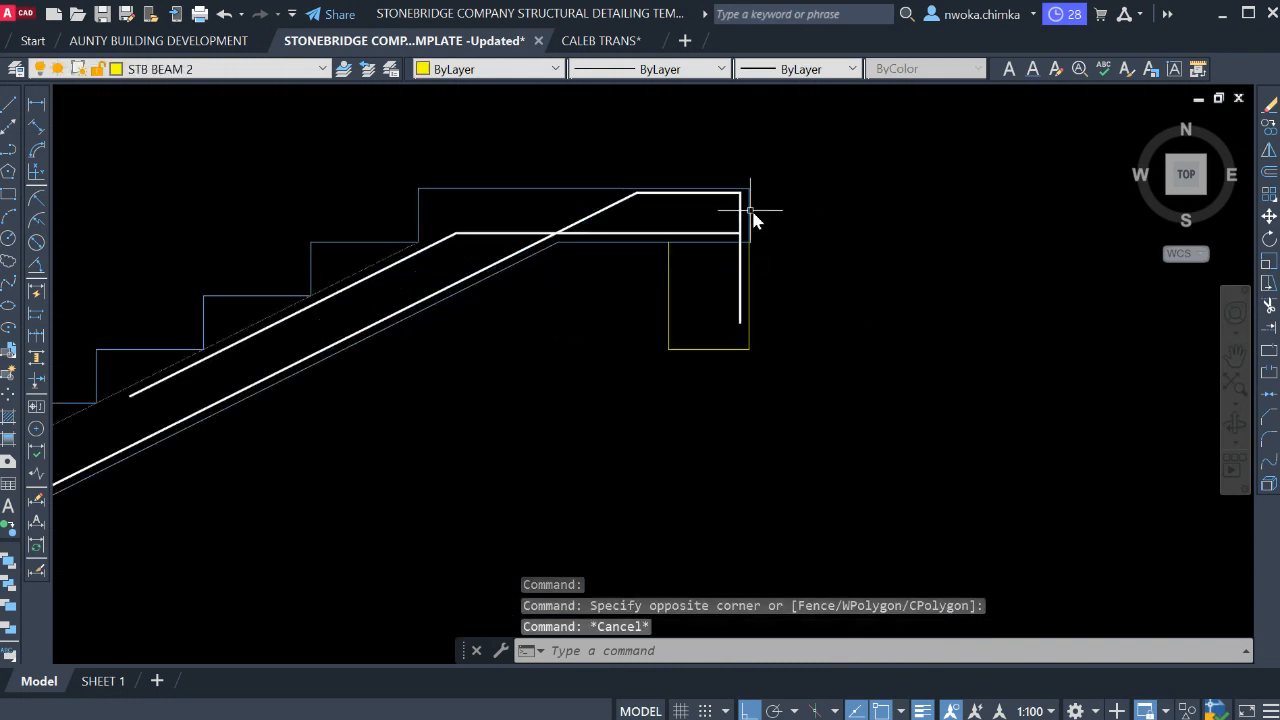
left_click(732, 168)
left_click(651, 180)
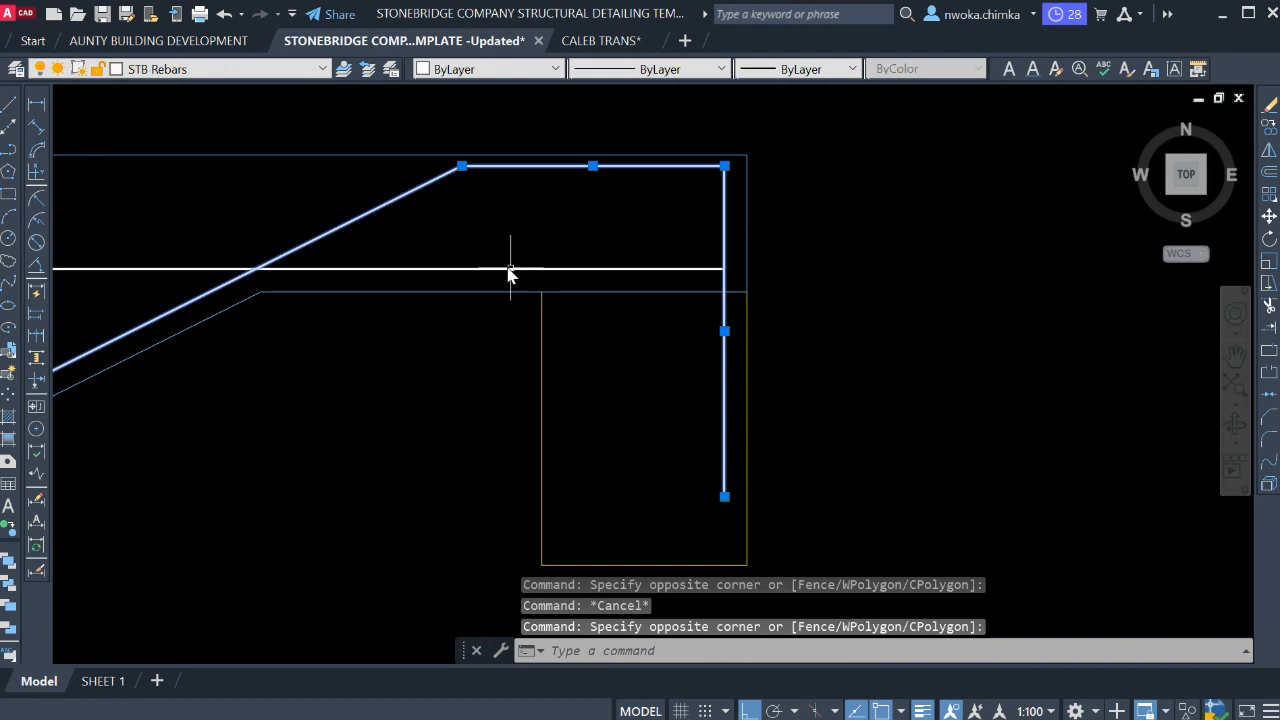
left_click(480, 272)
scroll(583, 263, "down", 4)
scroll(450, 300, "up", 4)
left_click(477, 274)
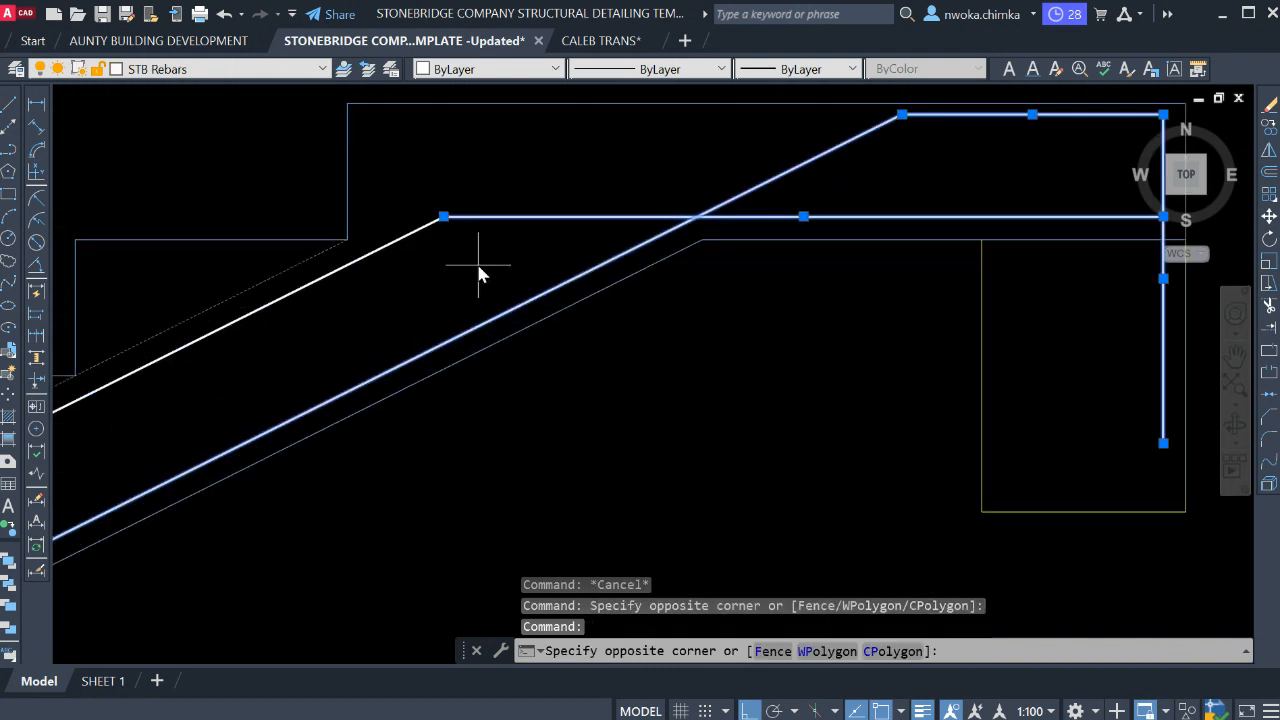
left_click(674, 191)
scroll(600, 230, "down", 6)
scroll(470, 290, "up", 2)
scroll(465, 286, "up", 2)
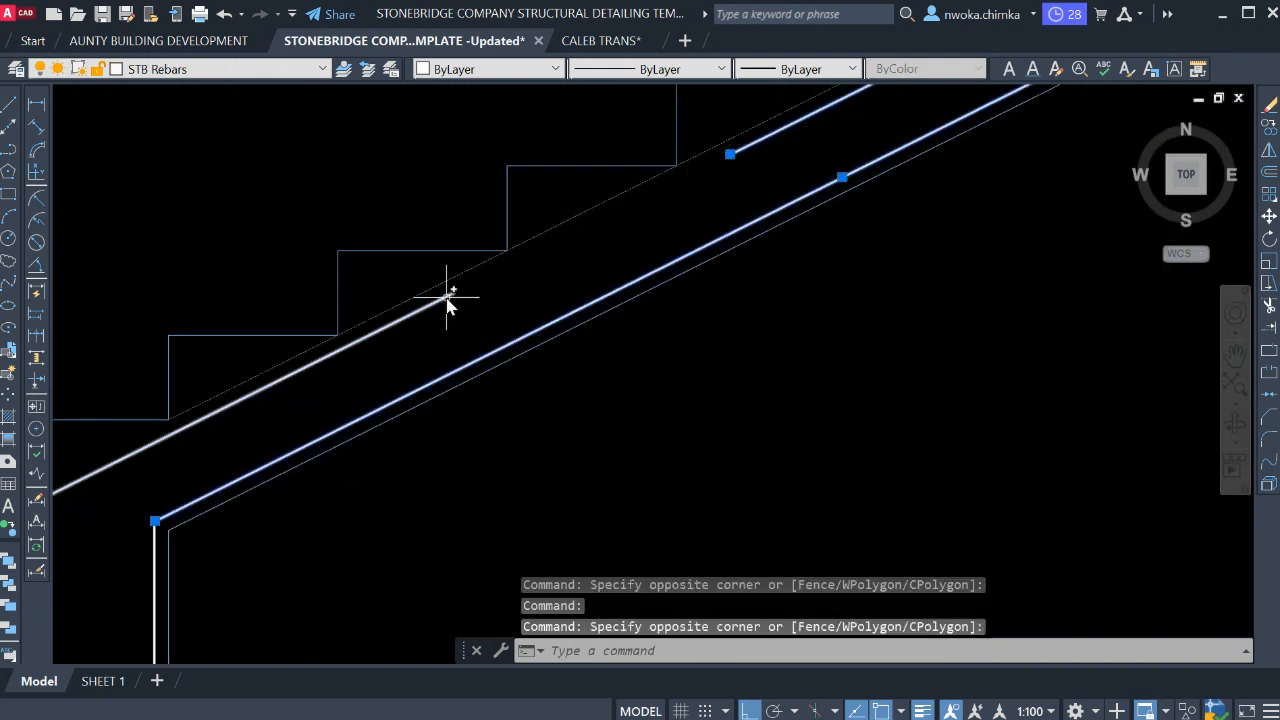
Add the lower flight bar and the bars around the stair base of Section B-B to the selection.
left_click(449, 286)
scroll(611, 280, "down", 5)
scroll(366, 409, "up", 4)
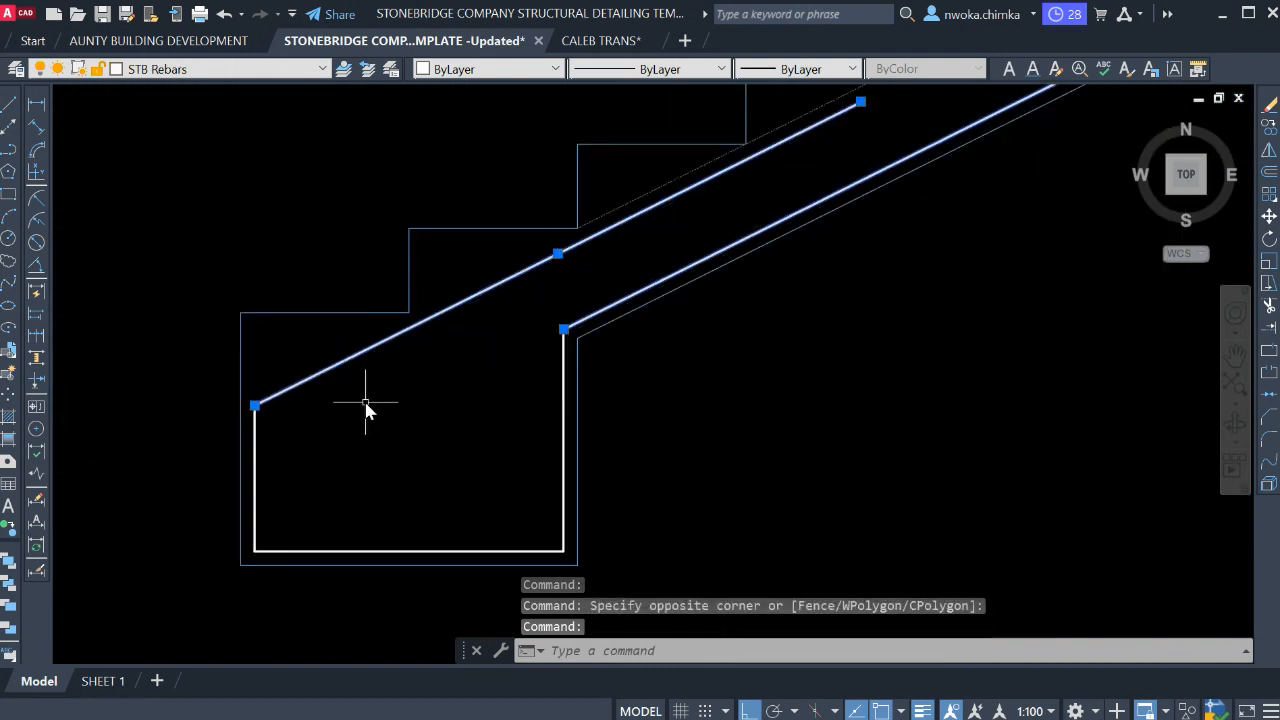
left_click(252, 556)
scroll(573, 315, "up", 2)
left_click(572, 316)
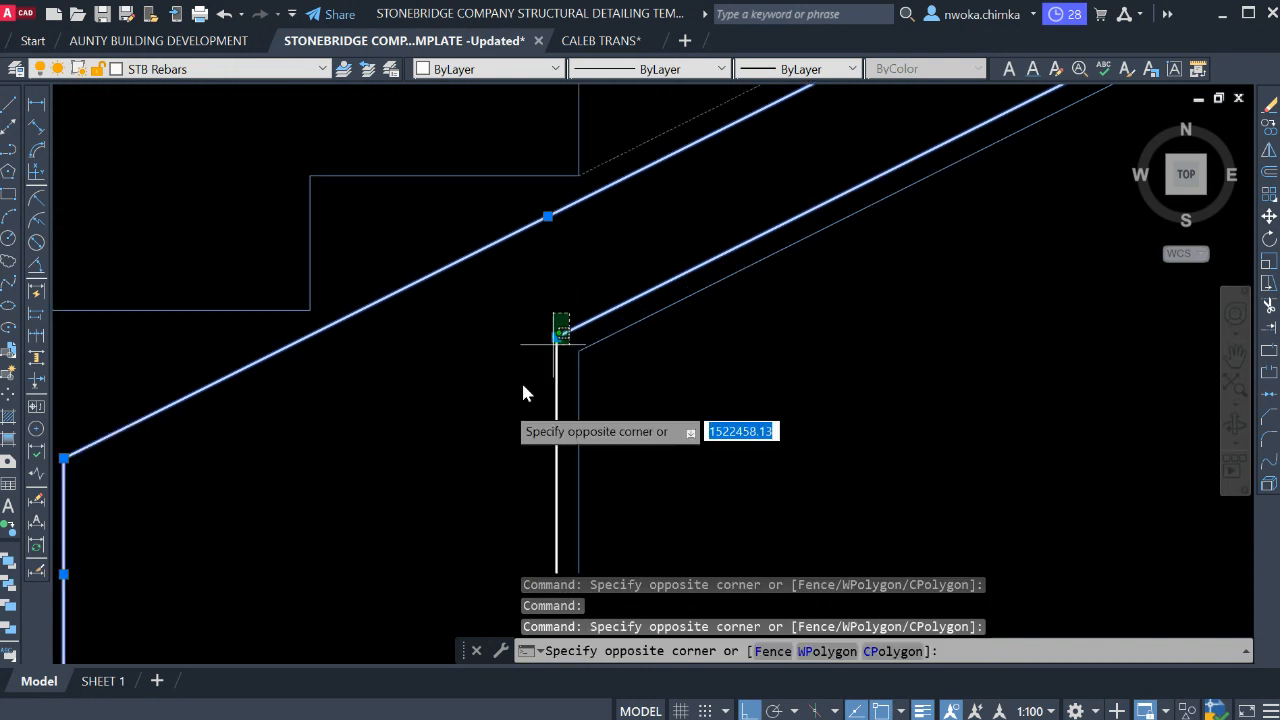
left_click(521, 384)
scroll(474, 262, "down", 6)
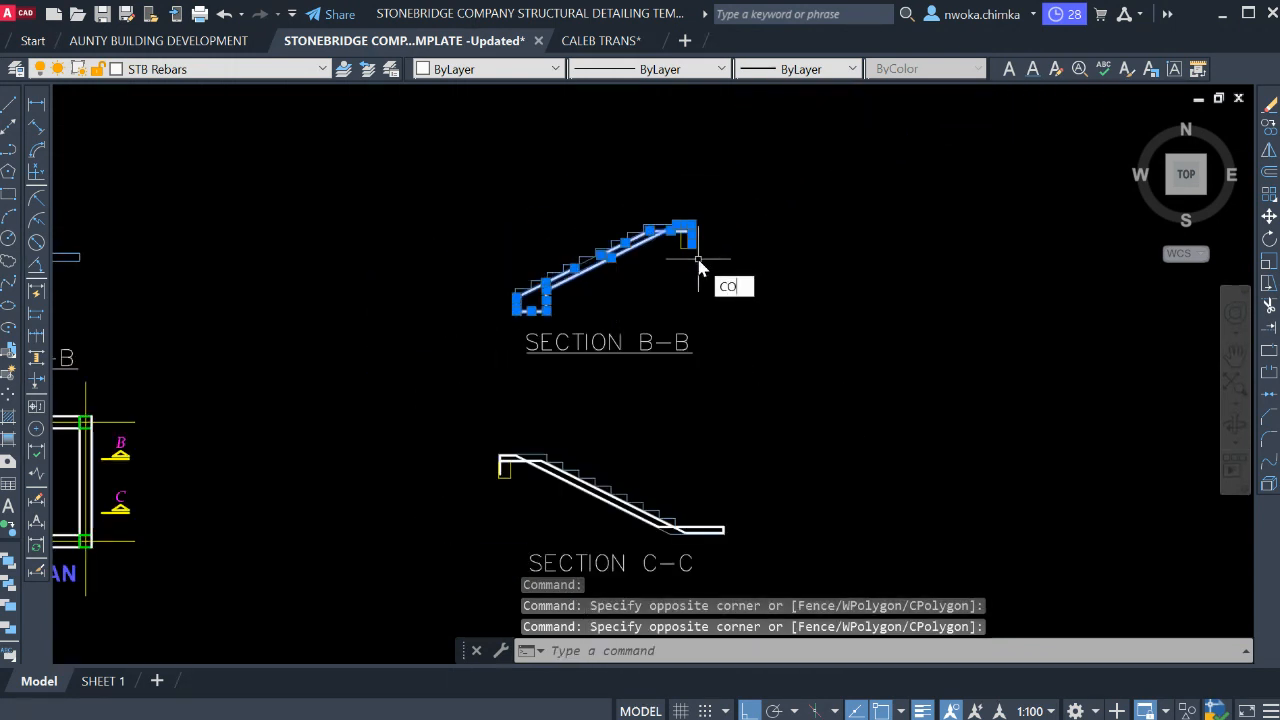
Copy the selected bars from the landing's upper outer corner to the matching corner of the plain Section B-B above the staircase plan.
key("Return")
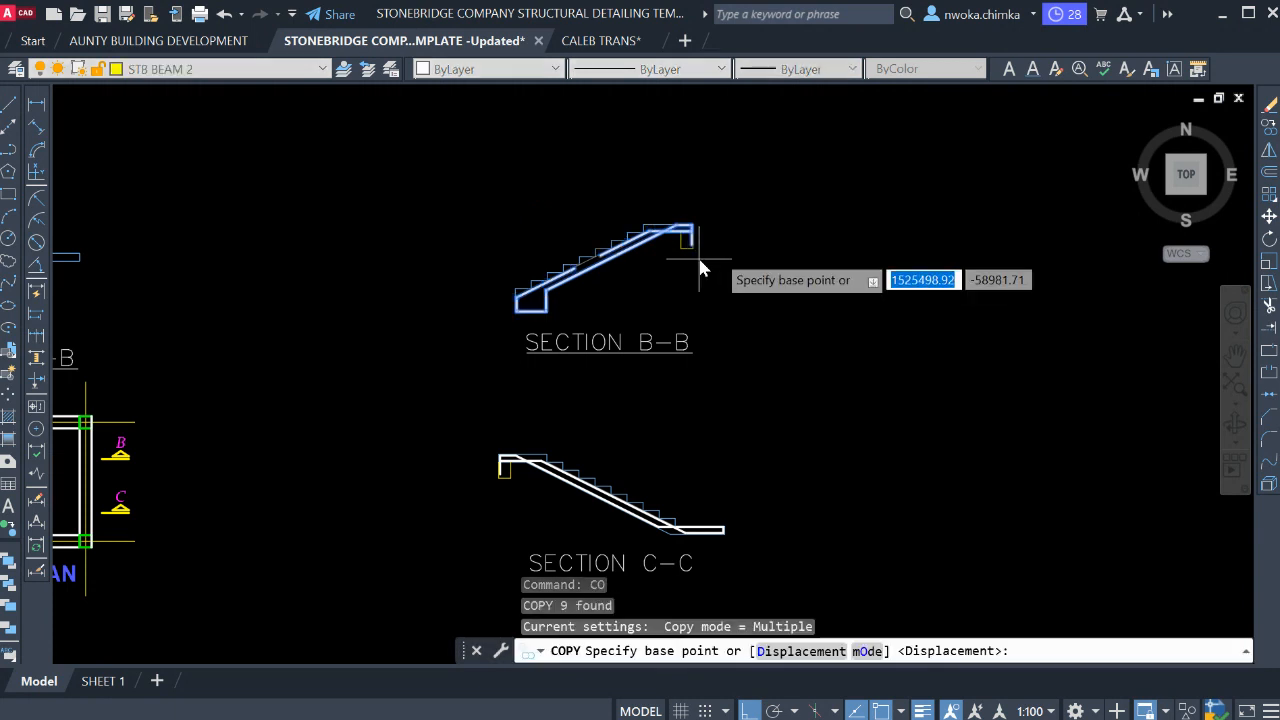
scroll(760, 252, "down", 3)
scroll(801, 250, "up", 6)
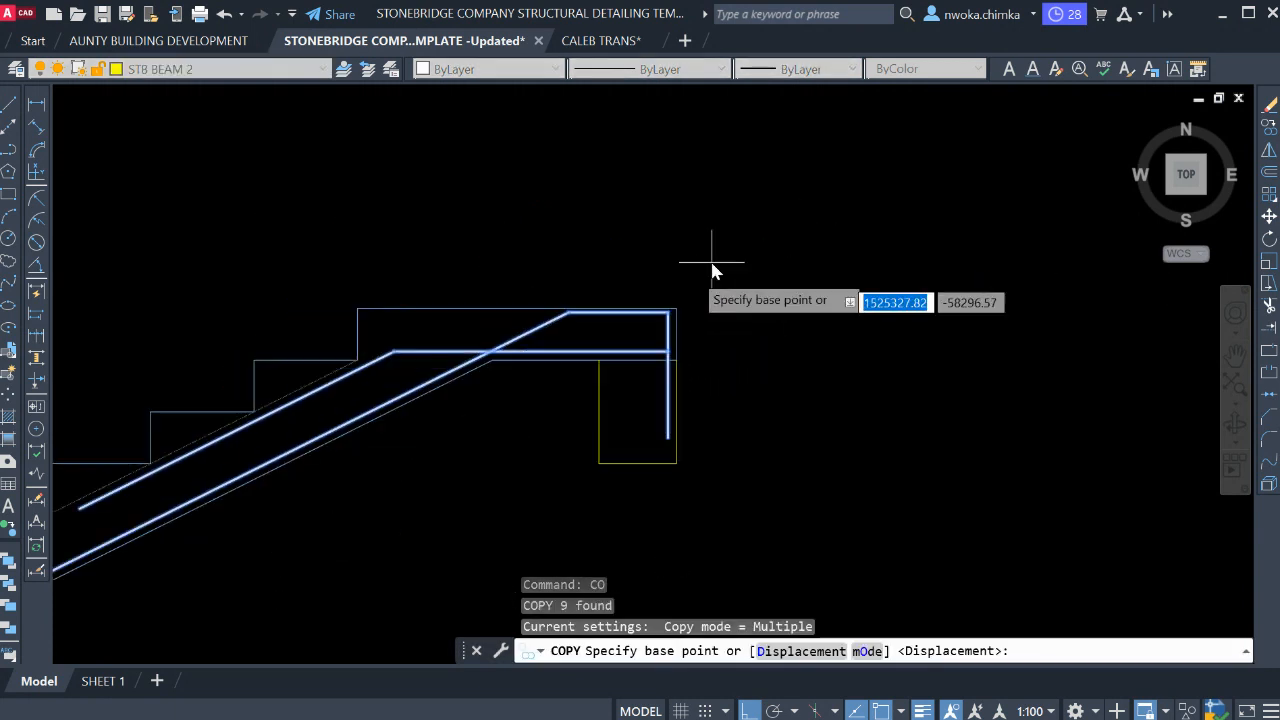
left_click(676, 318)
scroll(762, 280, "down", 5)
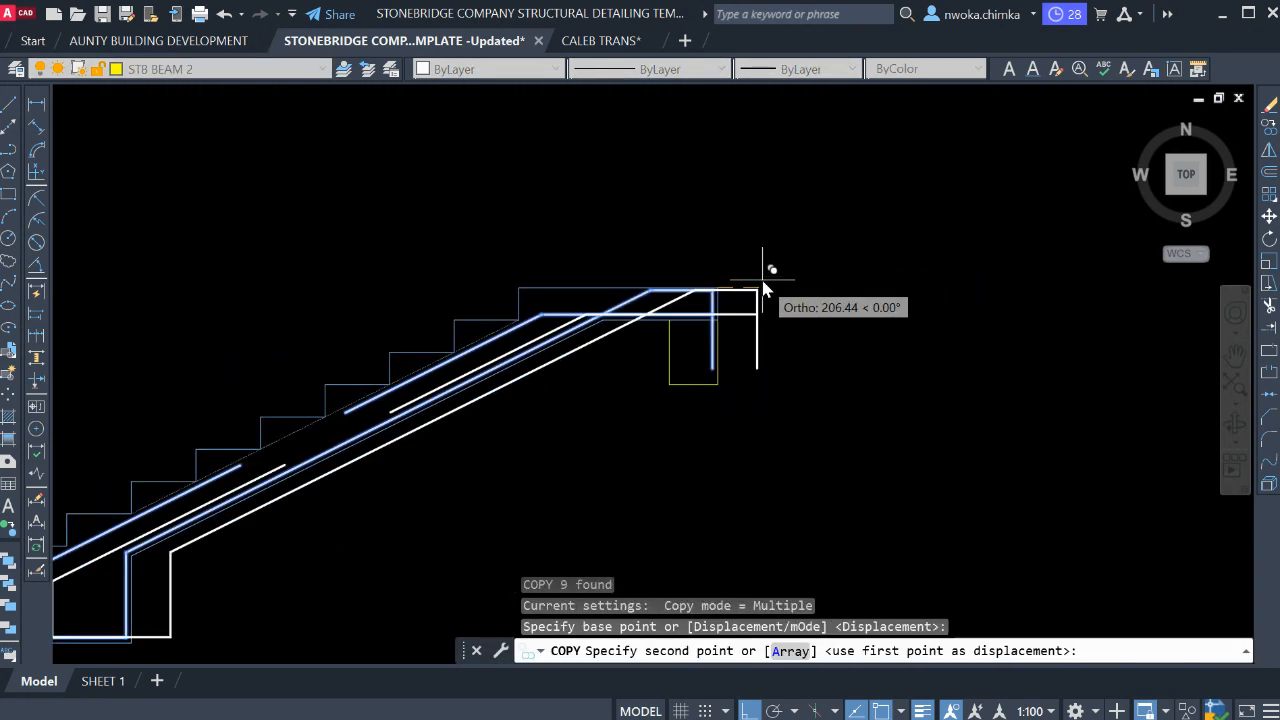
scroll(398, 364, "up", 5)
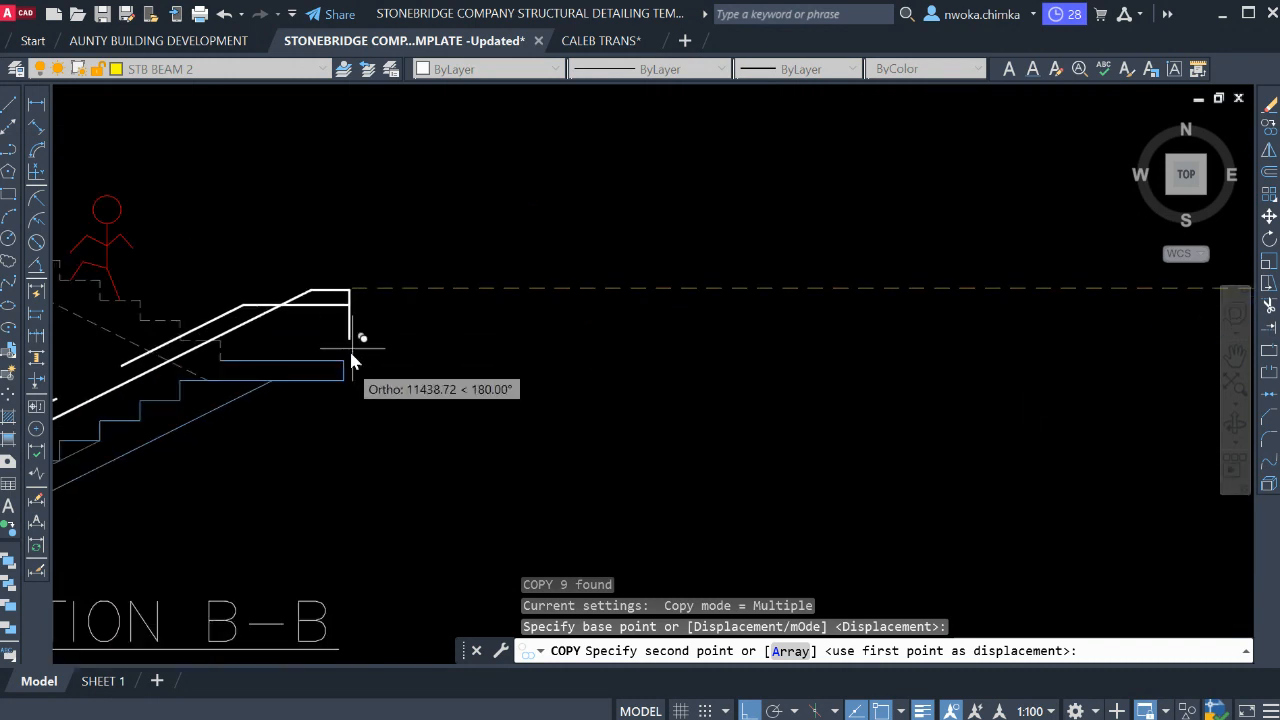
scroll(343, 358, "up", 5)
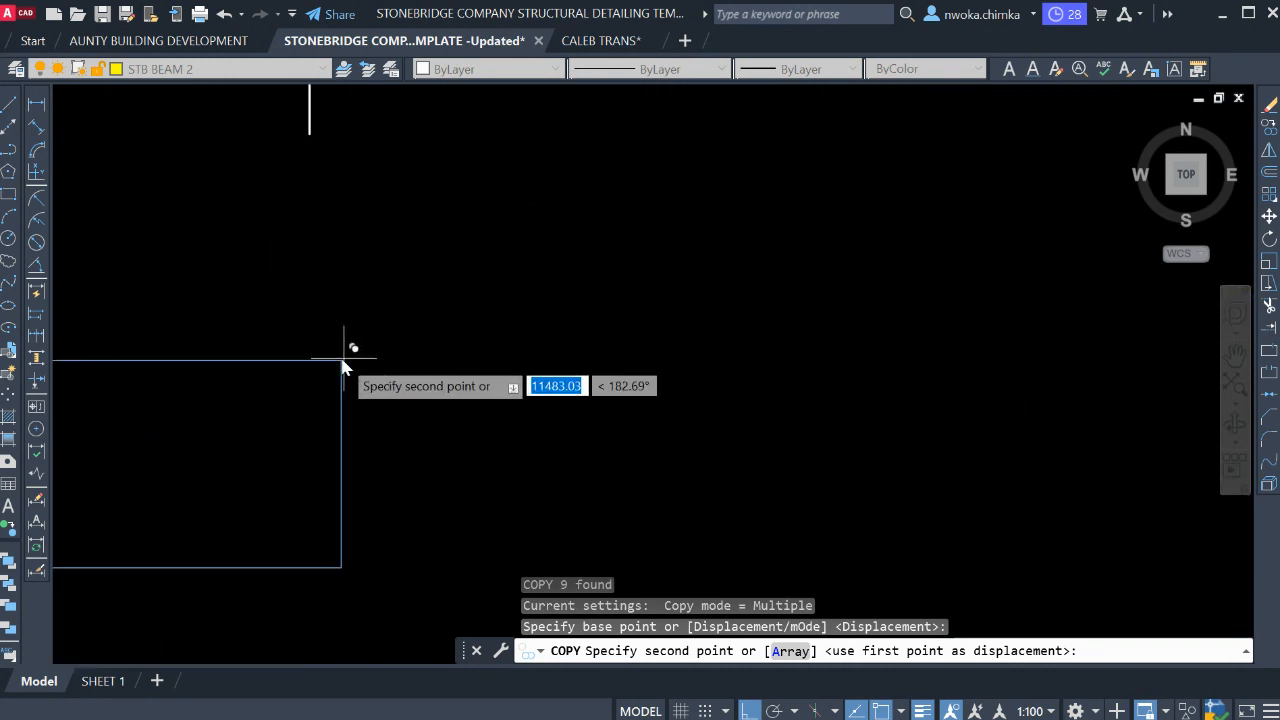
left_click(346, 356)
scroll(578, 320, "down", 8)
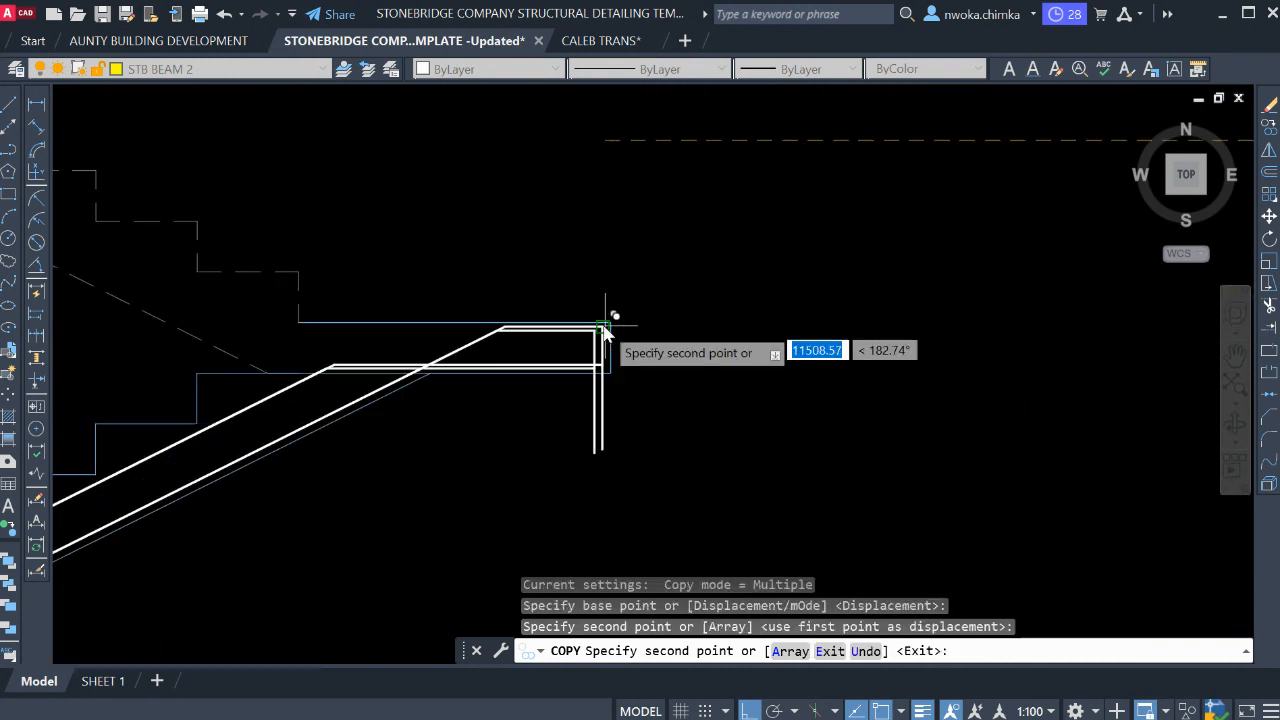
key("Escape")
Copy the yellow beam outline from the reinforced Section B-B to the underside of the landing's outer end in the Section B-B above the plan.
scroll(866, 260, "up", 6)
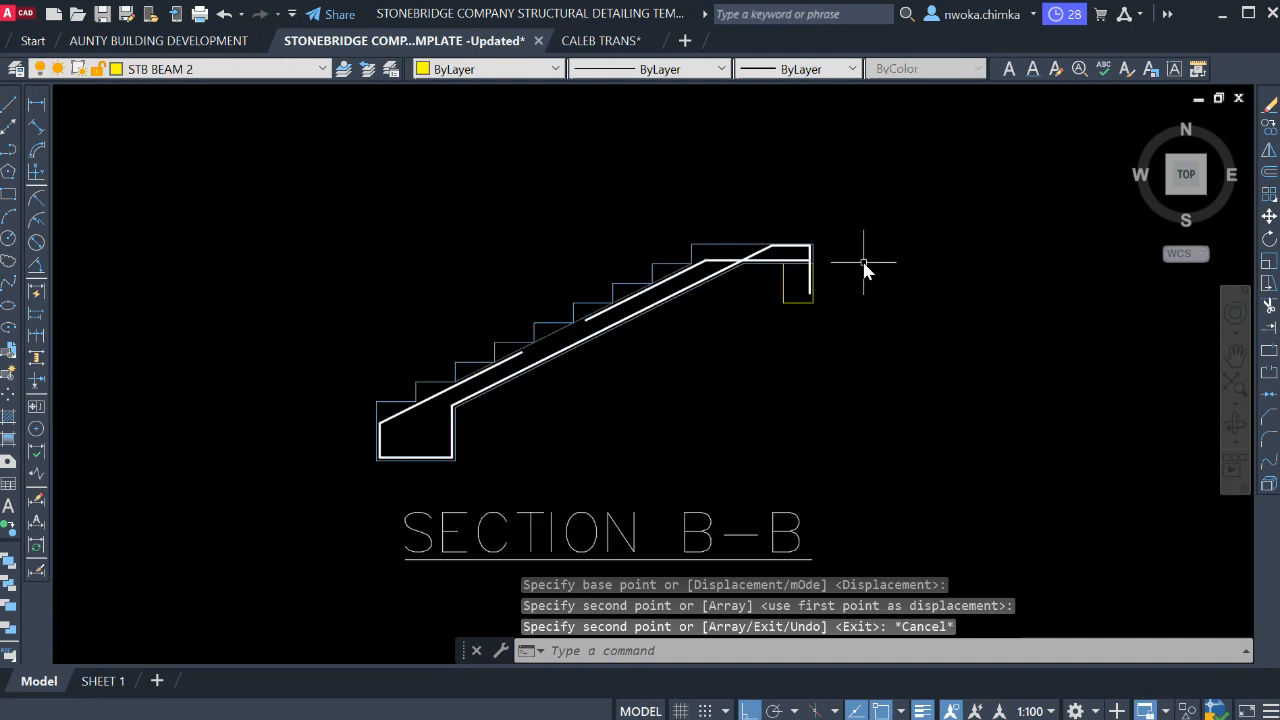
left_click(812, 257)
left_click(714, 275)
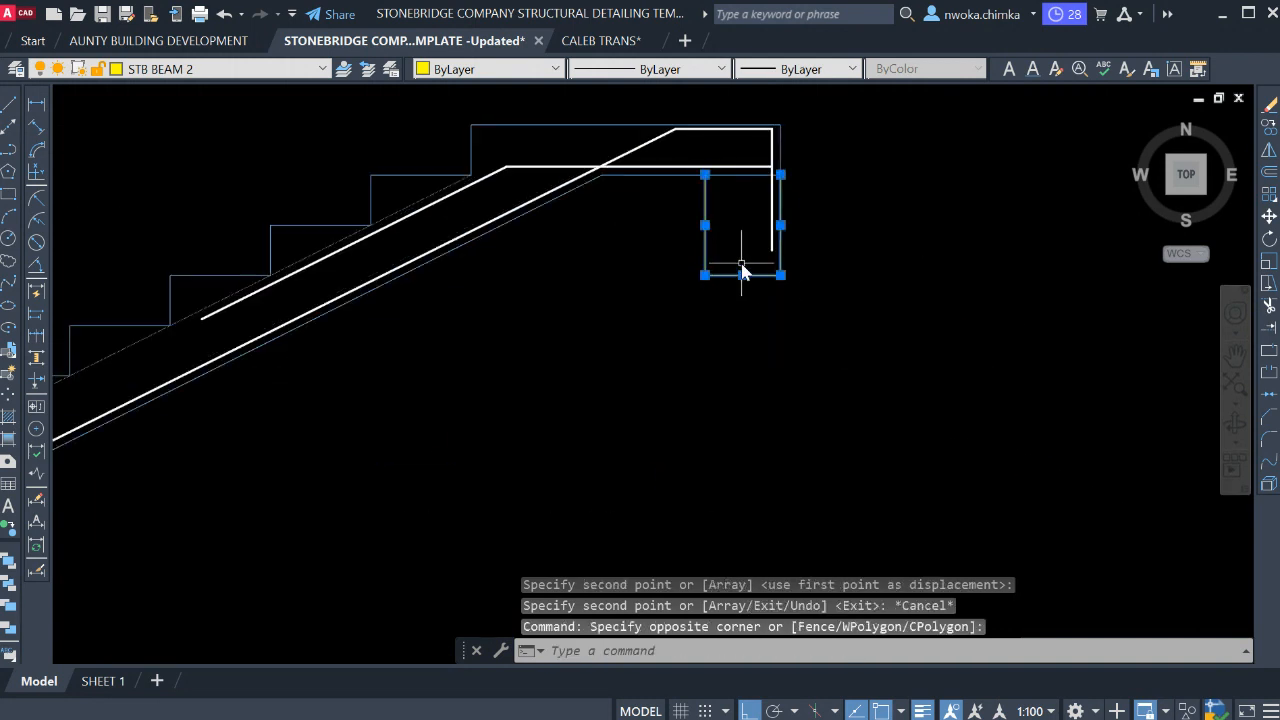
key("Return")
scroll(768, 200, "up", 3)
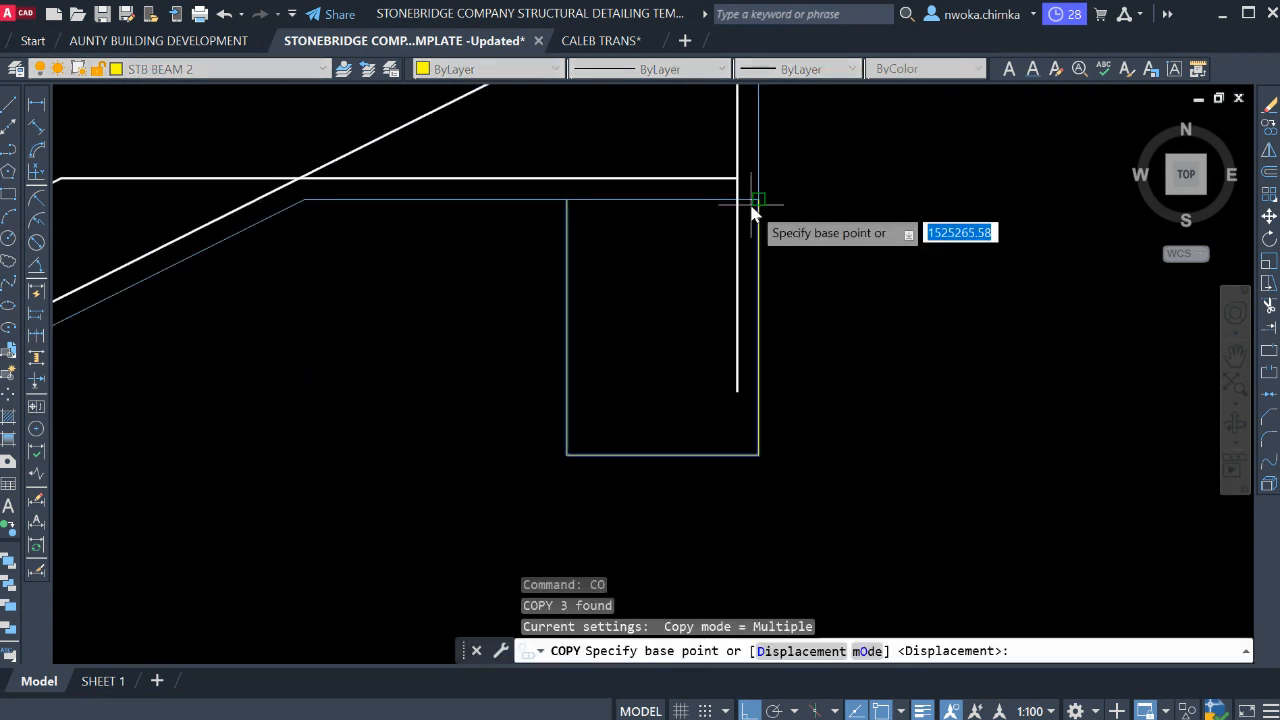
left_click(753, 203)
scroll(760, 210, "down", 8)
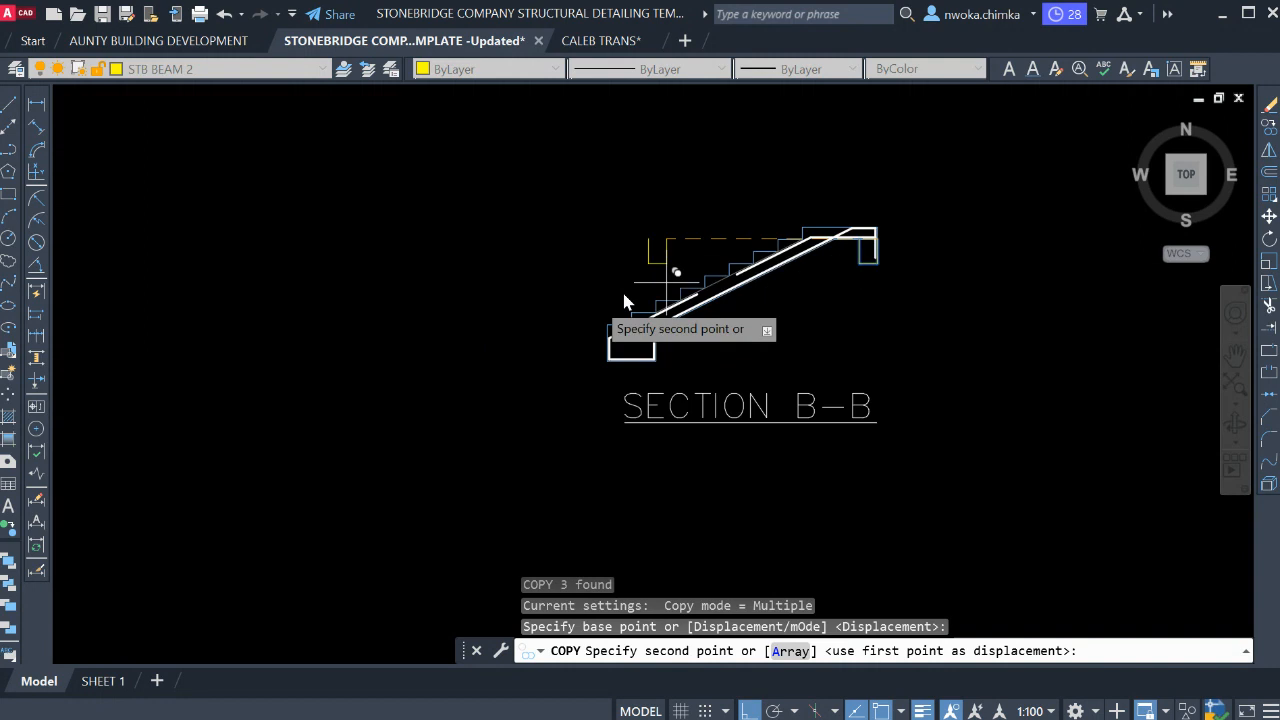
scroll(700, 215, "up", 5)
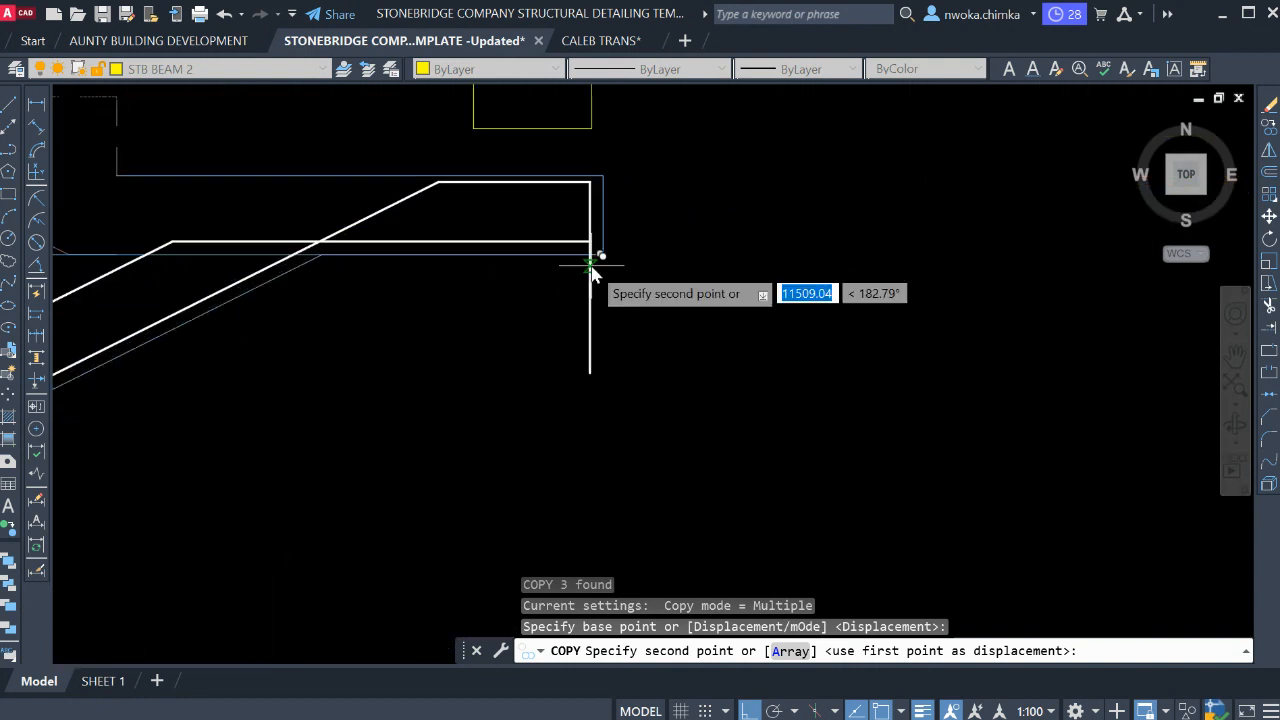
left_click(615, 250)
key("Escape")
scroll(615, 250, "down", 8)
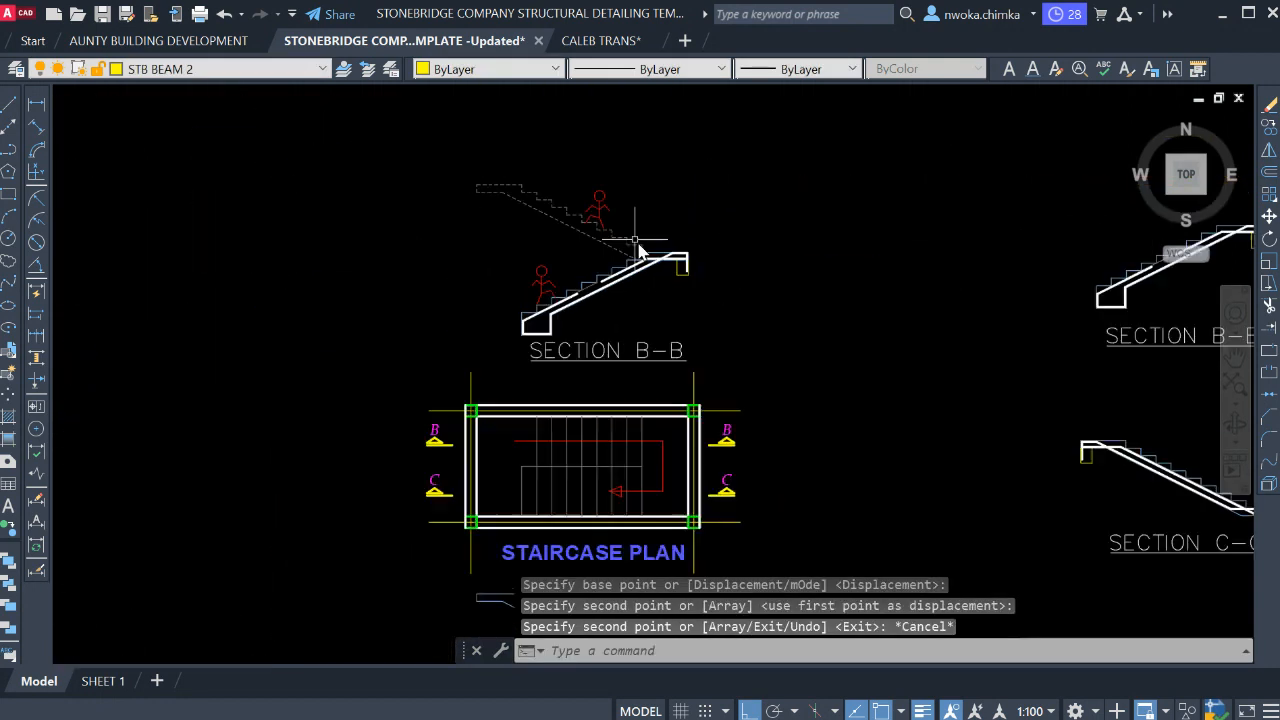
Select the yellow beam outline under the upper landing of the reinforced Section C-C.
scroll(720, 245, "down", 4)
scroll(858, 372, "up", 6)
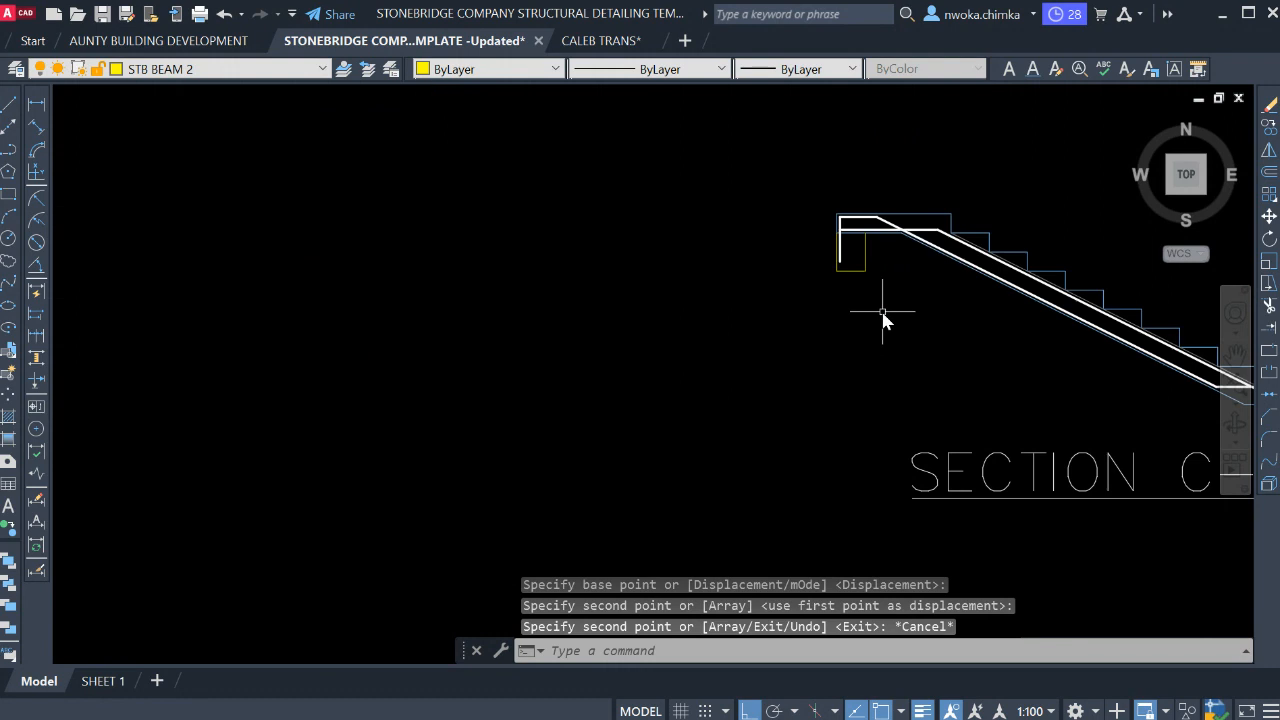
left_click(879, 247)
left_click(843, 300)
scroll(843, 300, "up", 5)
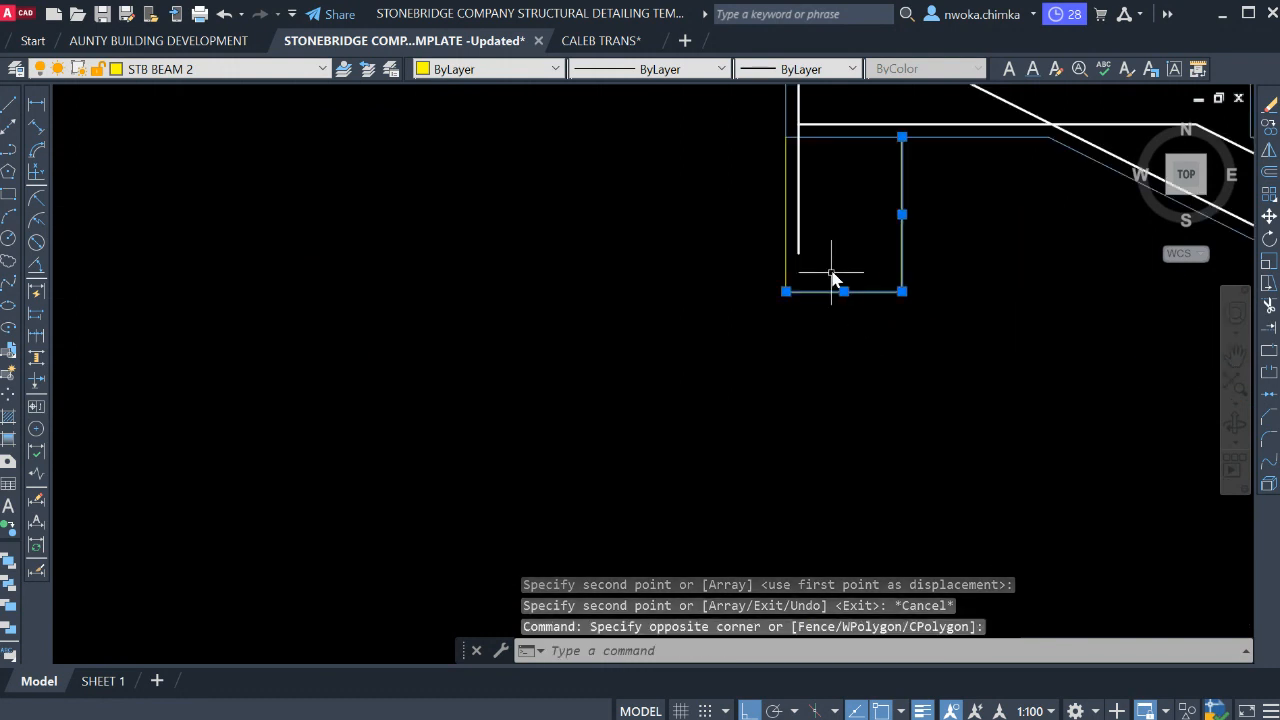
left_click(831, 277)
left_click(775, 300)
scroll(674, 322, "down", 5)
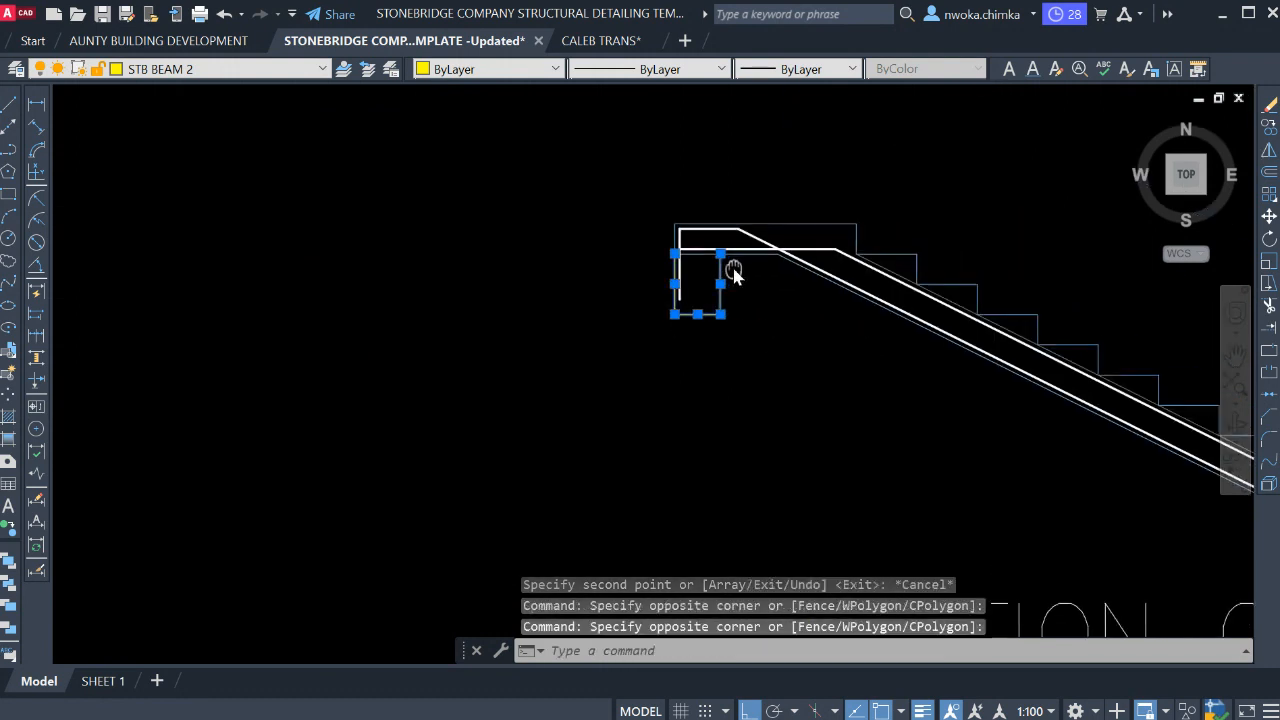
Add Section C-C's upper landing bars, their anchorage into the beam and the sloping flight bars to the selection.
scroll(751, 229, "up", 7)
left_click(753, 218)
left_click(606, 262)
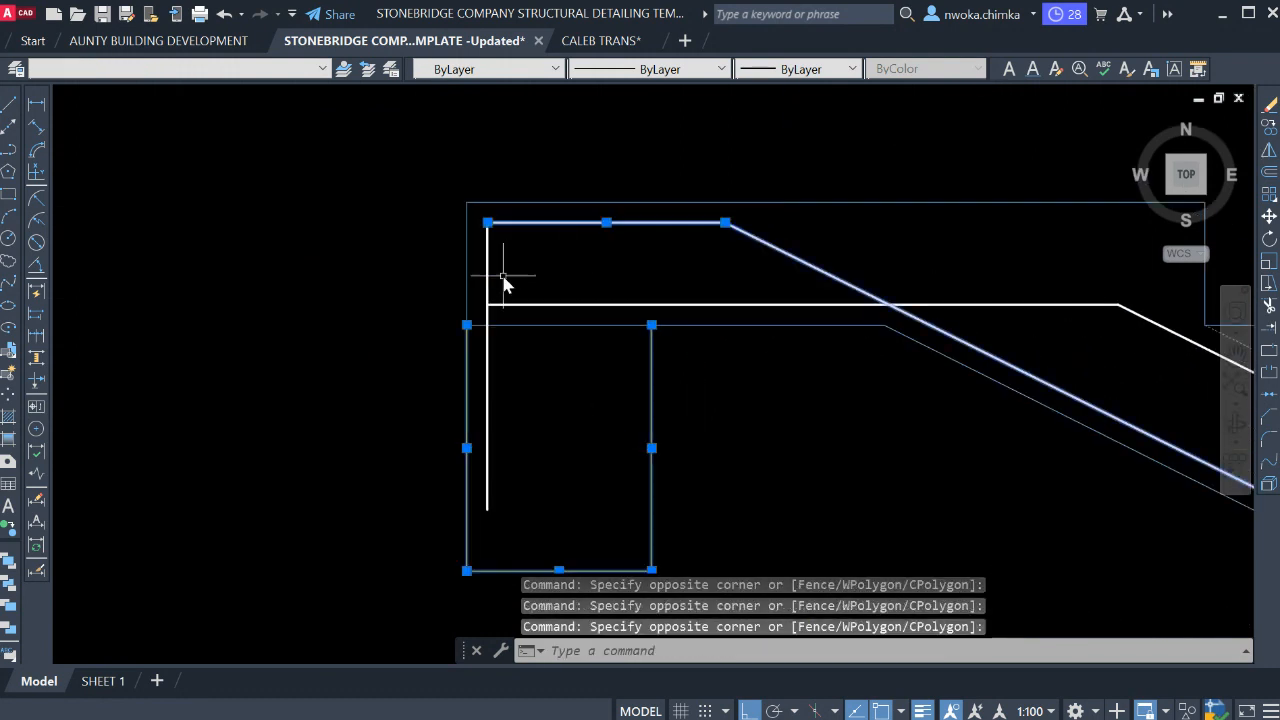
scroll(500, 280, "up", 2)
scroll(449, 314, "down", 6)
scroll(598, 234, "up", 3)
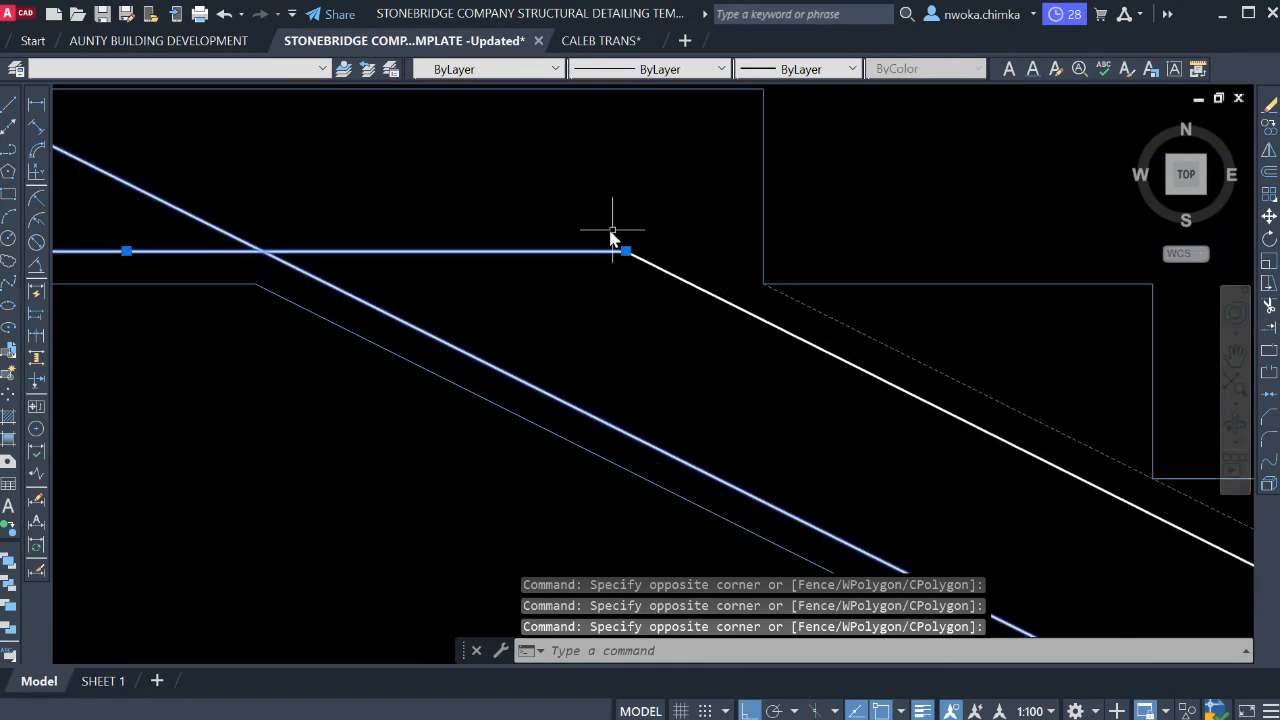
left_click(643, 229)
left_click(582, 282)
Add the top, bottom and end bars of Section C-C's lower landing to the selection.
scroll(366, 153, "down", 5)
scroll(721, 305, "up", 6)
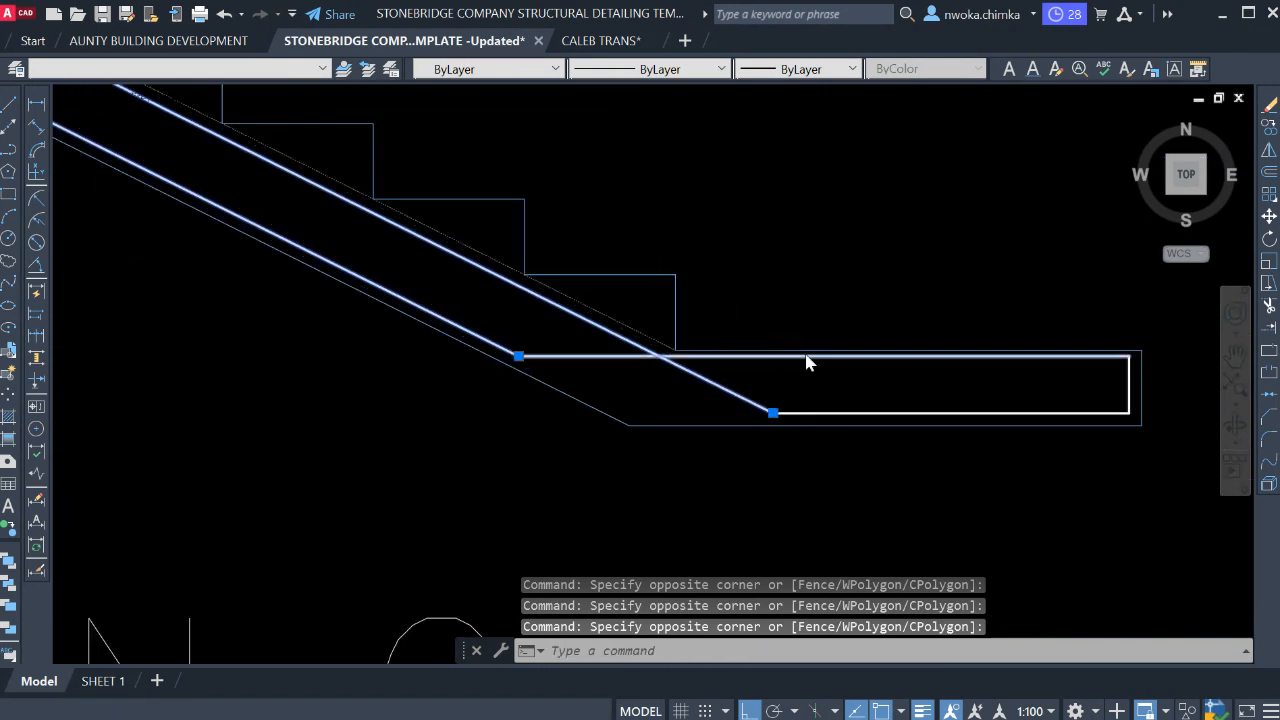
scroll(800, 365, "up", 2)
scroll(800, 350, "down", 4)
scroll(812, 332, "up", 4)
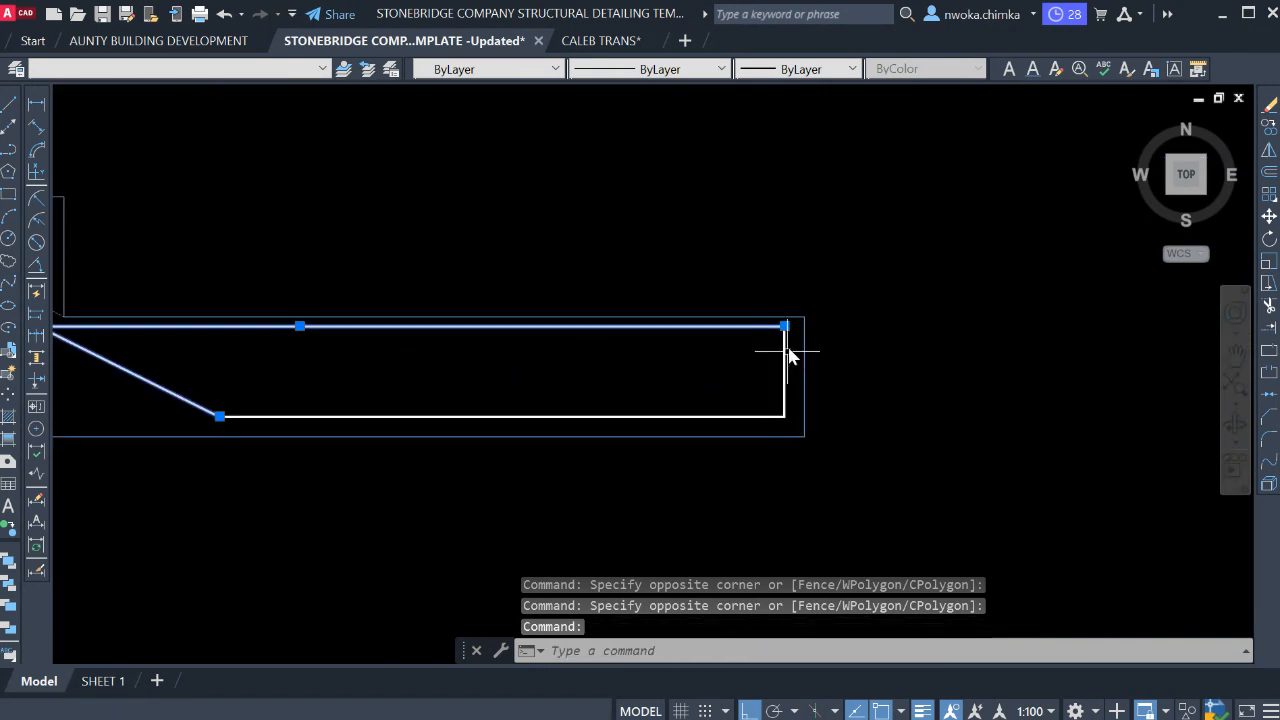
left_click(794, 378)
left_click(760, 425)
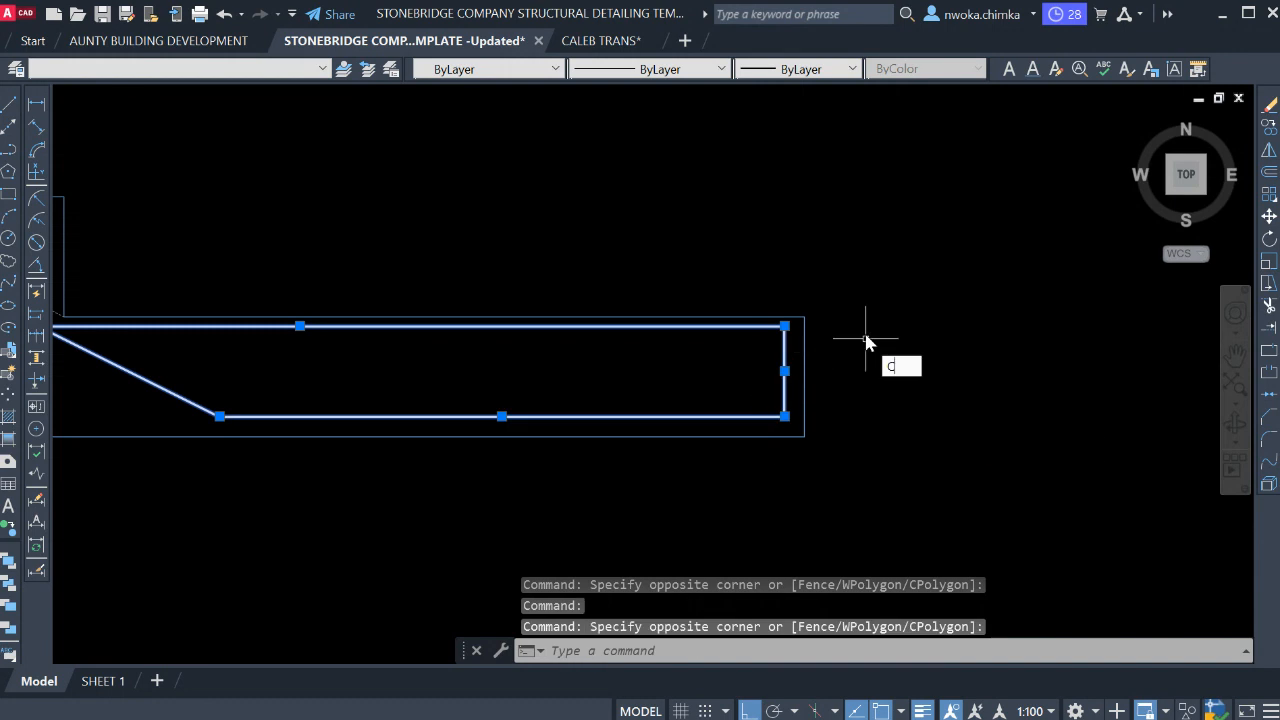
Copy the selected Section C-C bars and beam outline from the upper landing's outer top corner to the matching corner of the dashed flight in Section B-B.
key("Return")
scroll(690, 325, "down", 4)
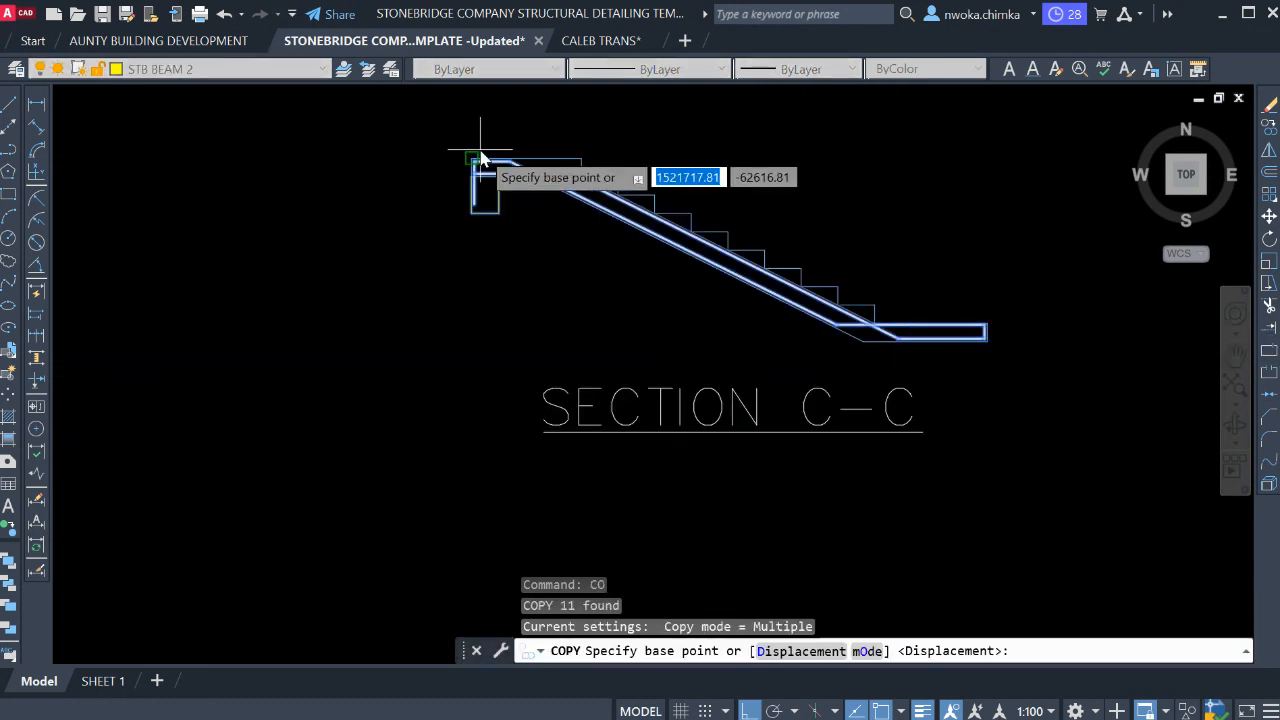
scroll(470, 175, "up", 5)
left_click(379, 190)
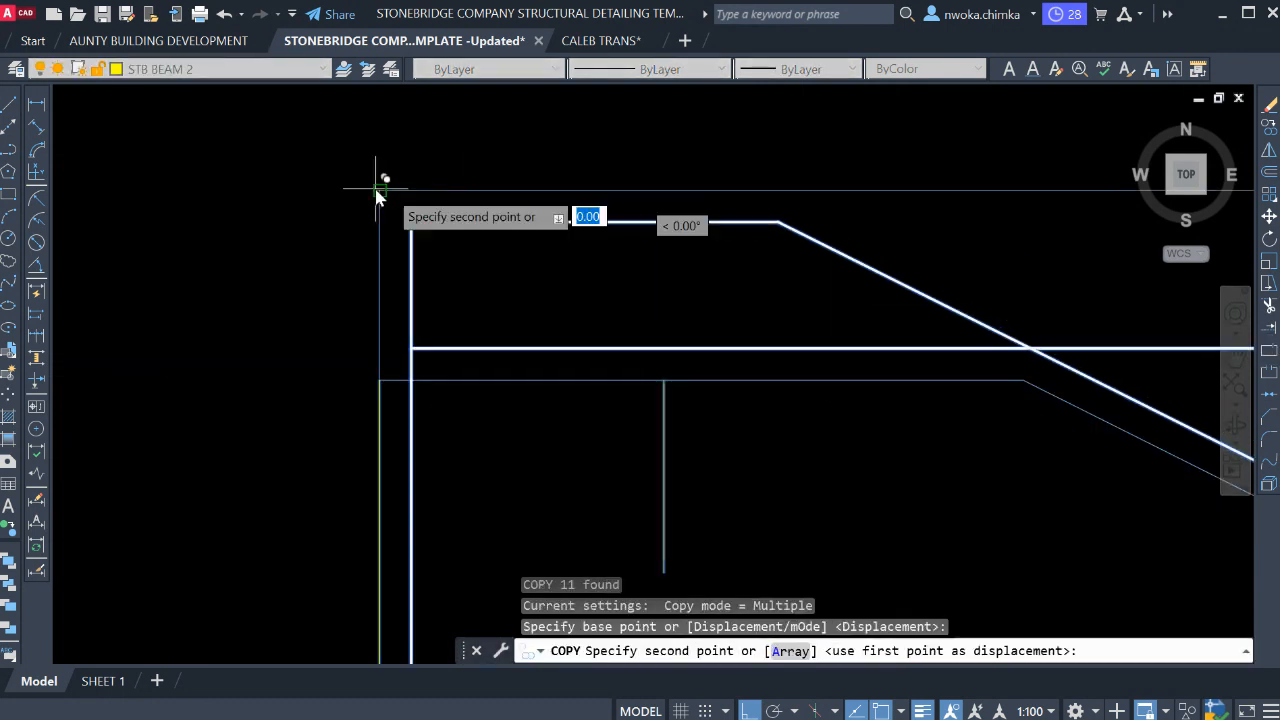
scroll(829, 251, "down", 6)
scroll(595, 180, "up", 10)
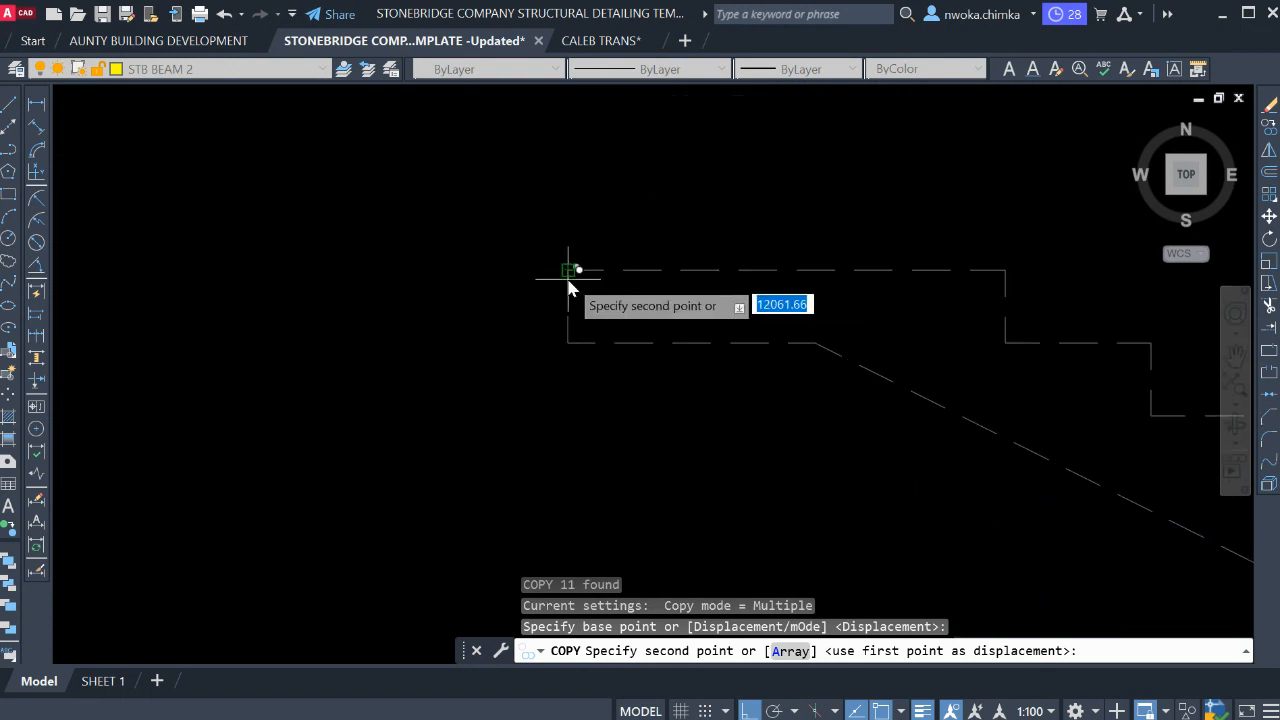
left_click(568, 270)
scroll(443, 223, "down", 3)
key("Escape")
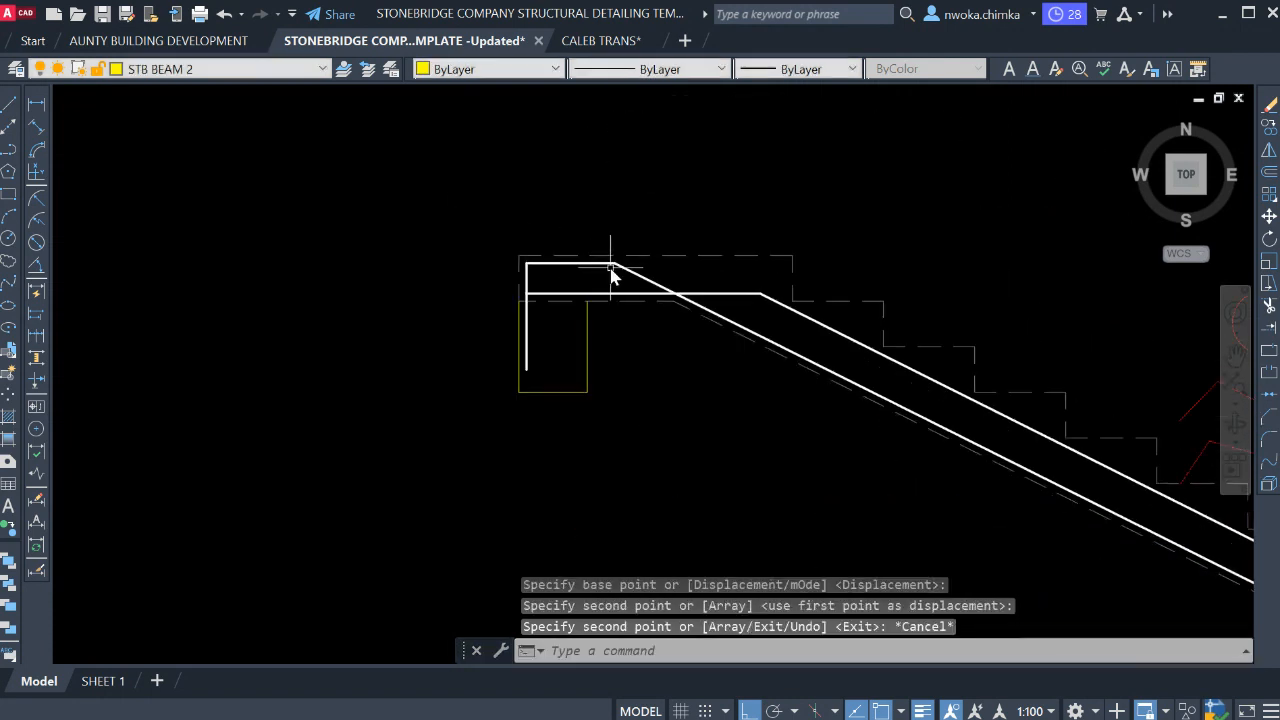
Match the copied yellow beam outline under the upper landing to the properties of the dashed landing soffit line.
type("MA")
key("Return")
scroll(596, 303, "up", 3)
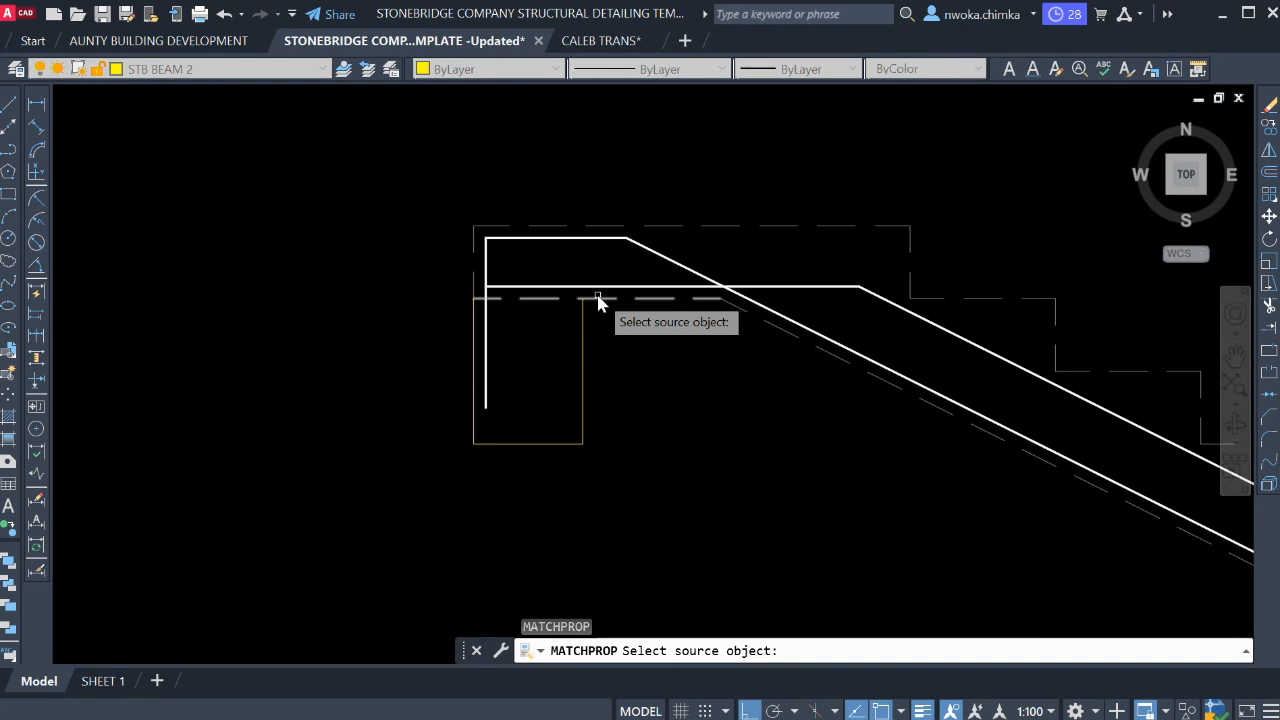
left_click(601, 299)
left_click(603, 391)
left_click(544, 482)
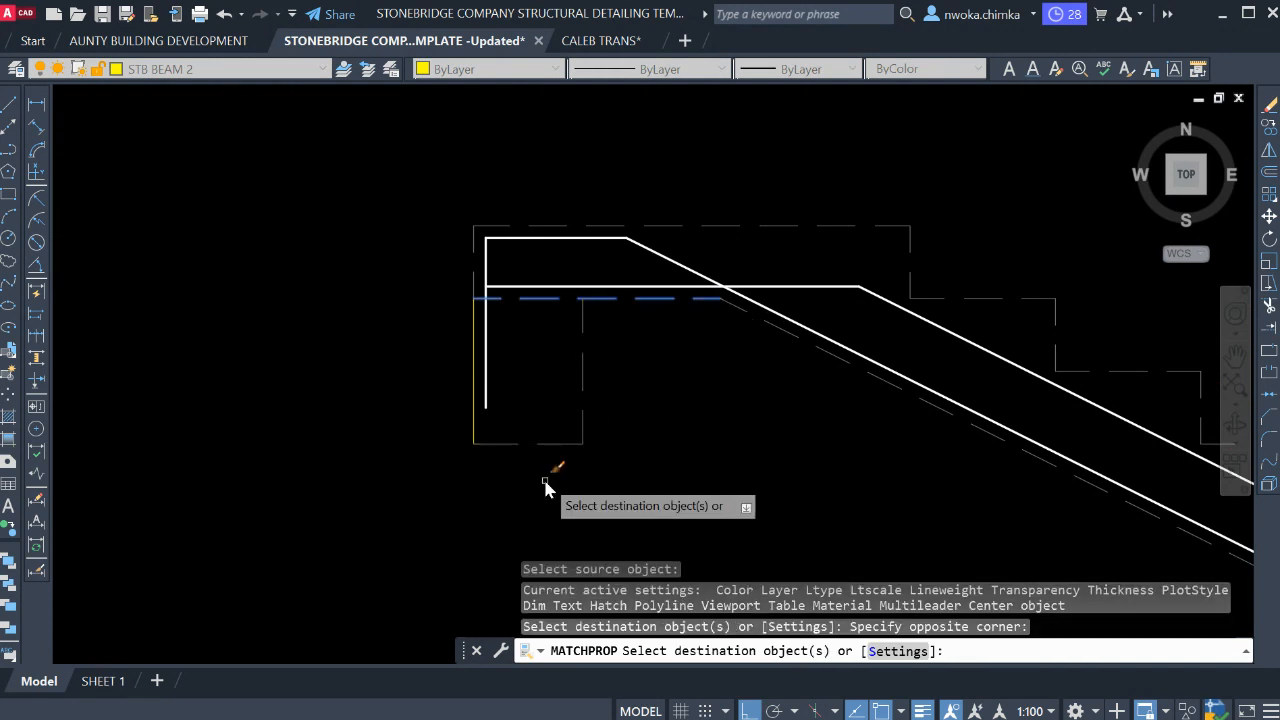
left_click(486, 435)
left_click(443, 490)
key("Escape")
Try to trim the dashed soffit line where it crosses the beam under the upper landing.
scroll(471, 234, "up", 4)
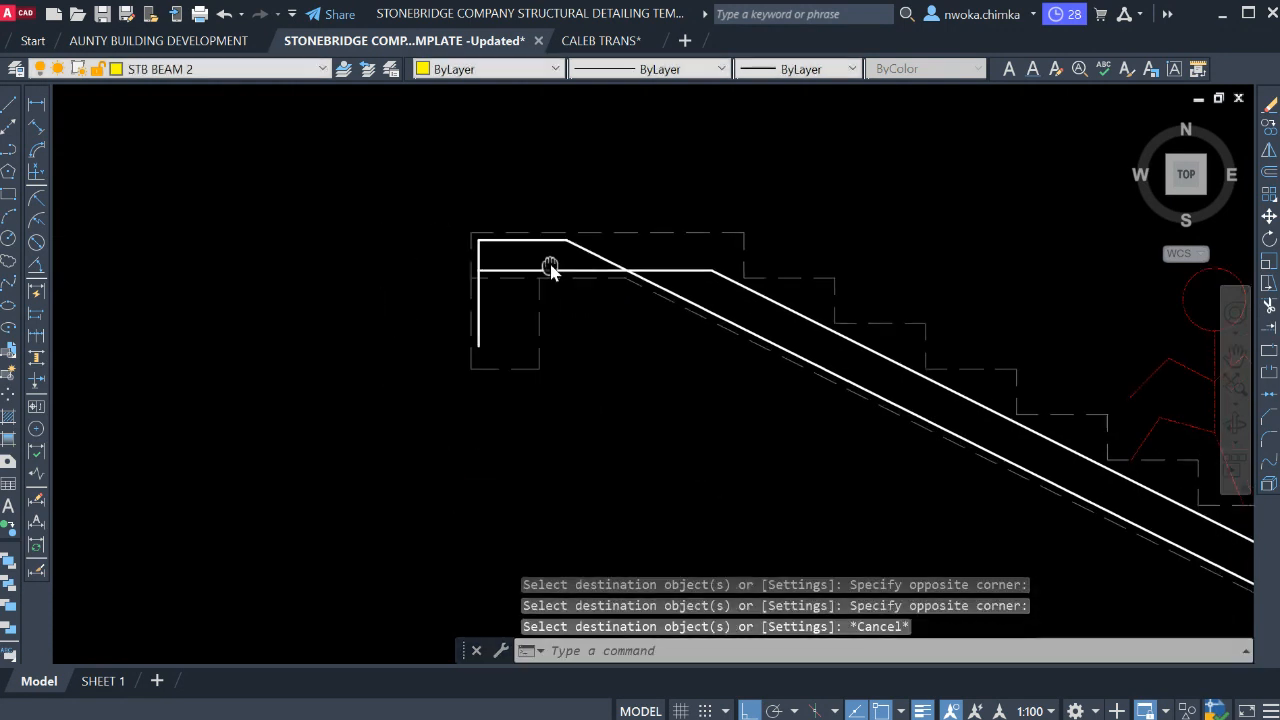
type("TR")
key("Return")
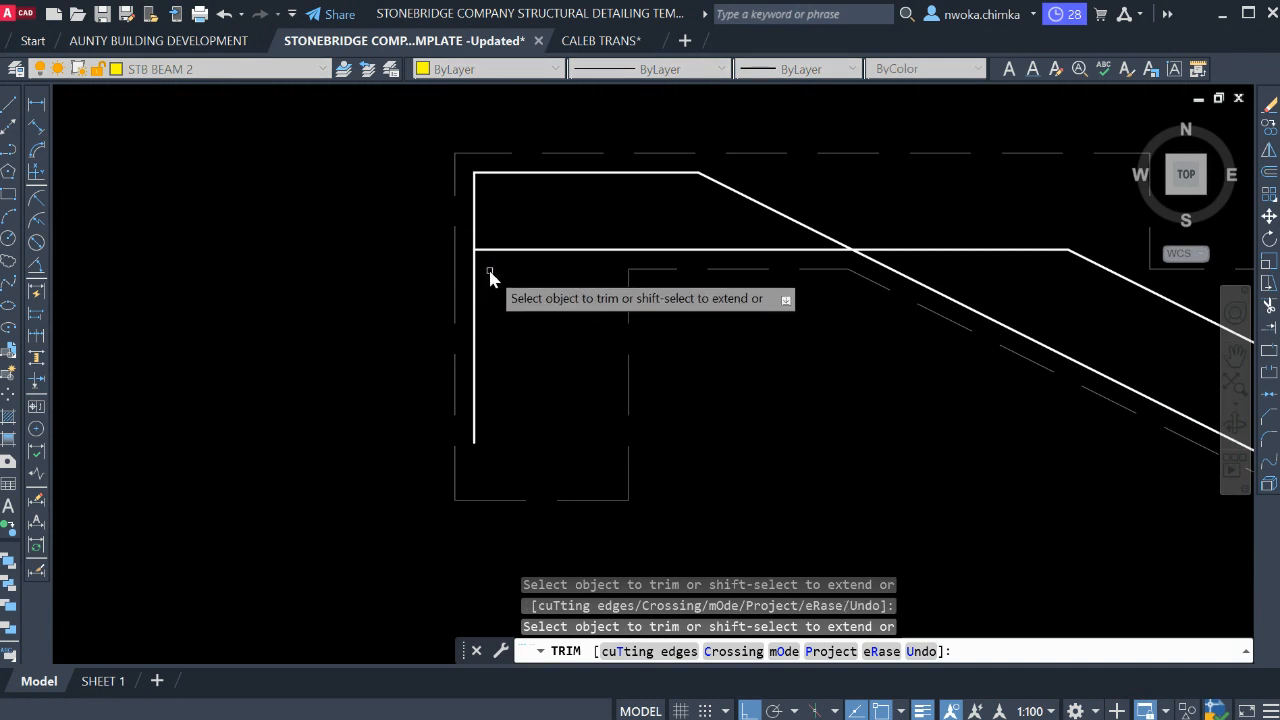
key("Escape")
scroll(688, 222, "down", 4)
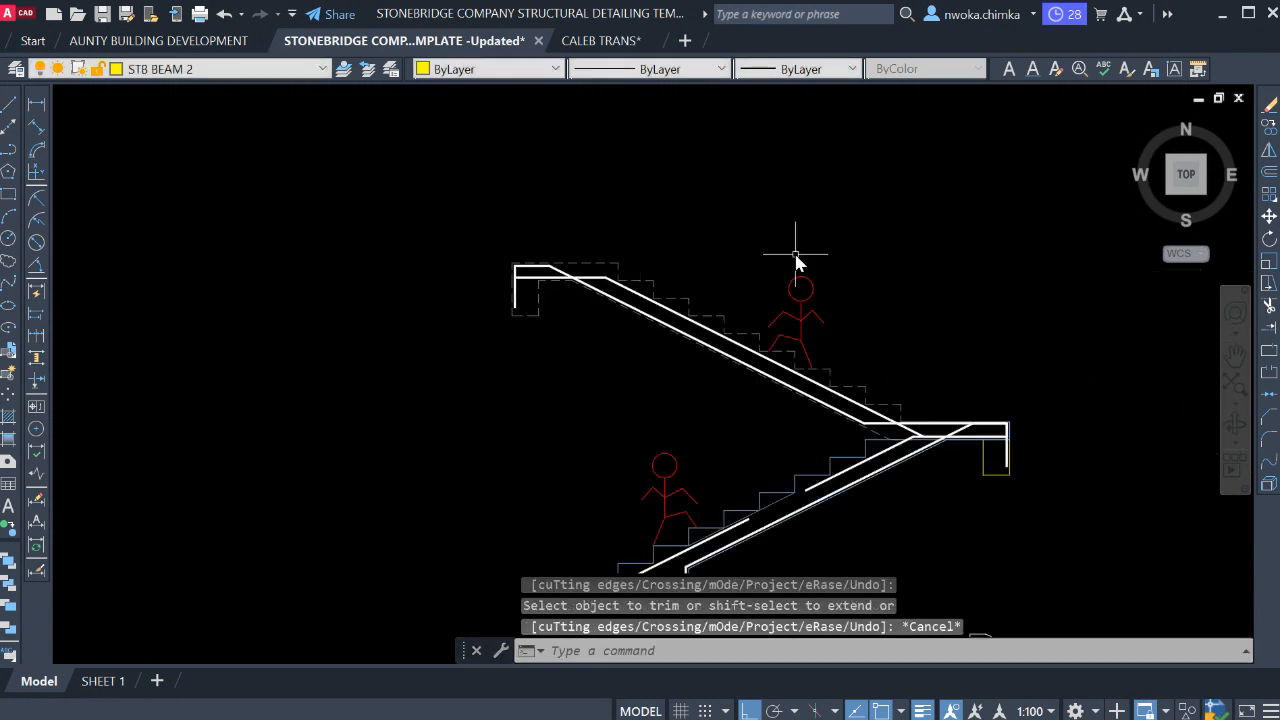
scroll(580, 287, "up", 4)
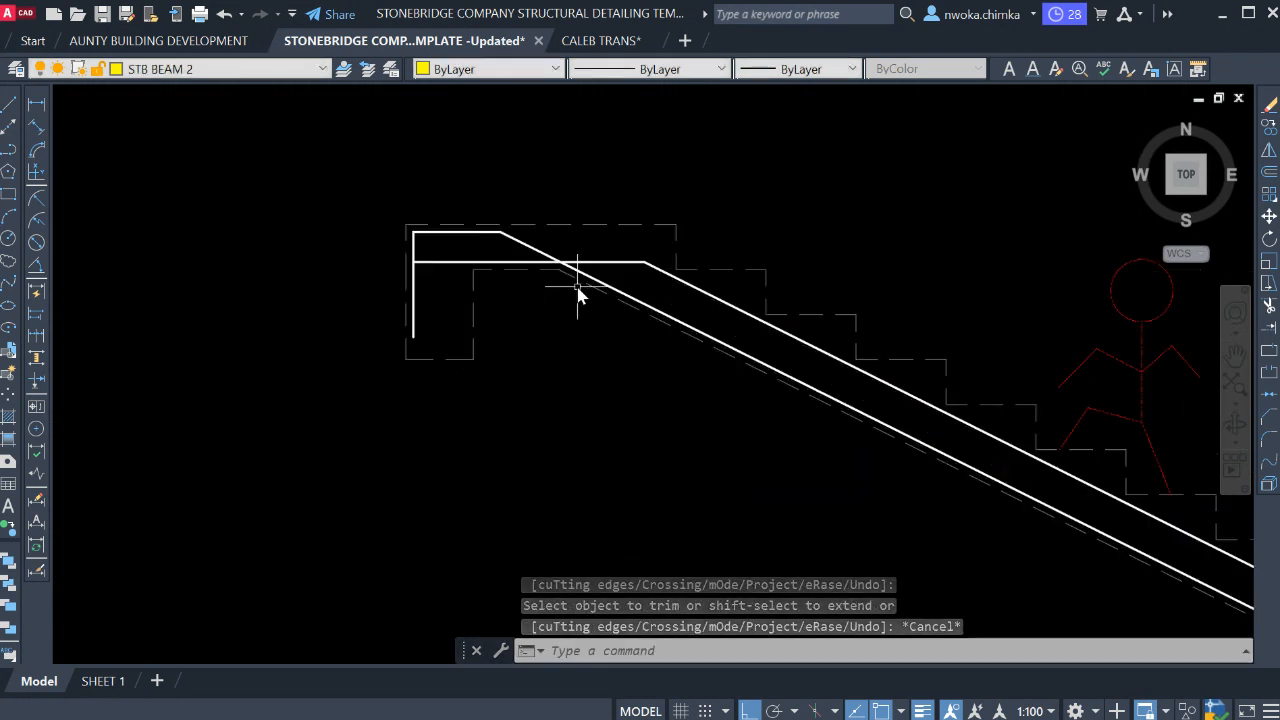
Undo the trim of the soffit line at the upper landing's beam.
key("ctrl+z")
key("ctrl+z")
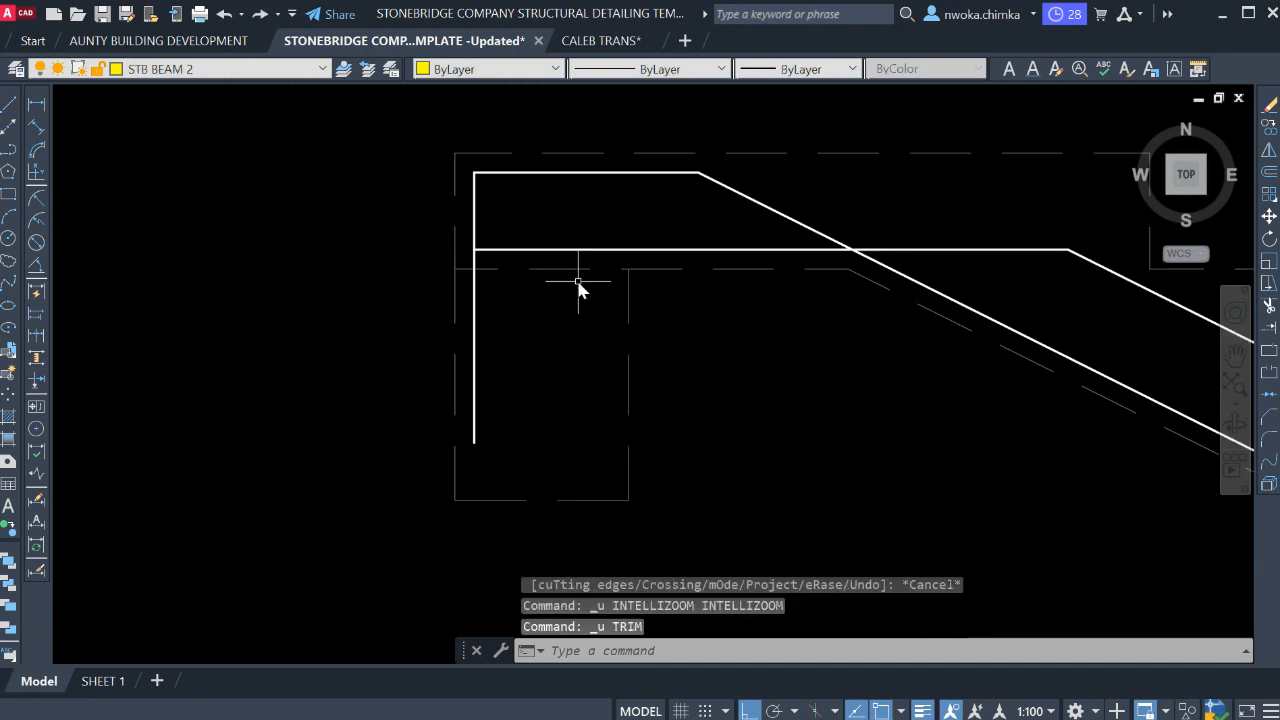
scroll(580, 286, "down", 1)
key("Escape")
scroll(631, 260, "down", 4)
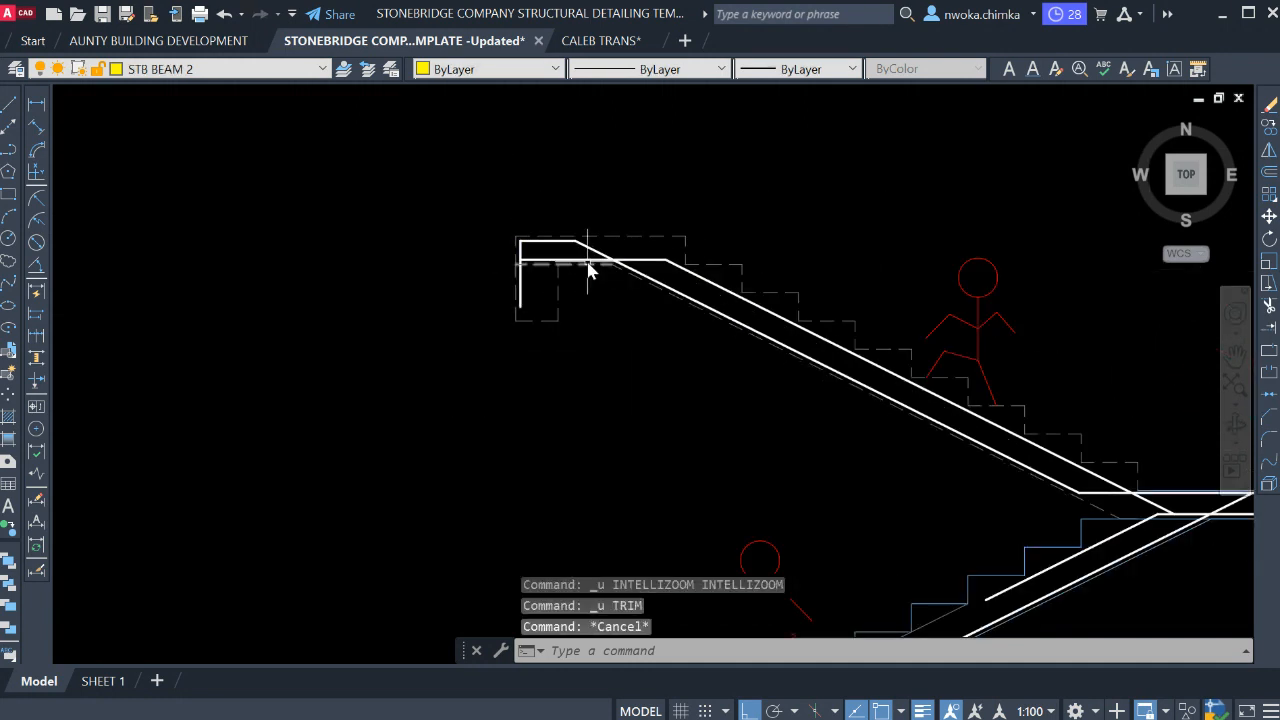
Set the colour of the upper landing bars and the upper flight's sloping bars in Section B-B to dark grey.
scroll(620, 280, "down", 3)
scroll(497, 181, "up", 4)
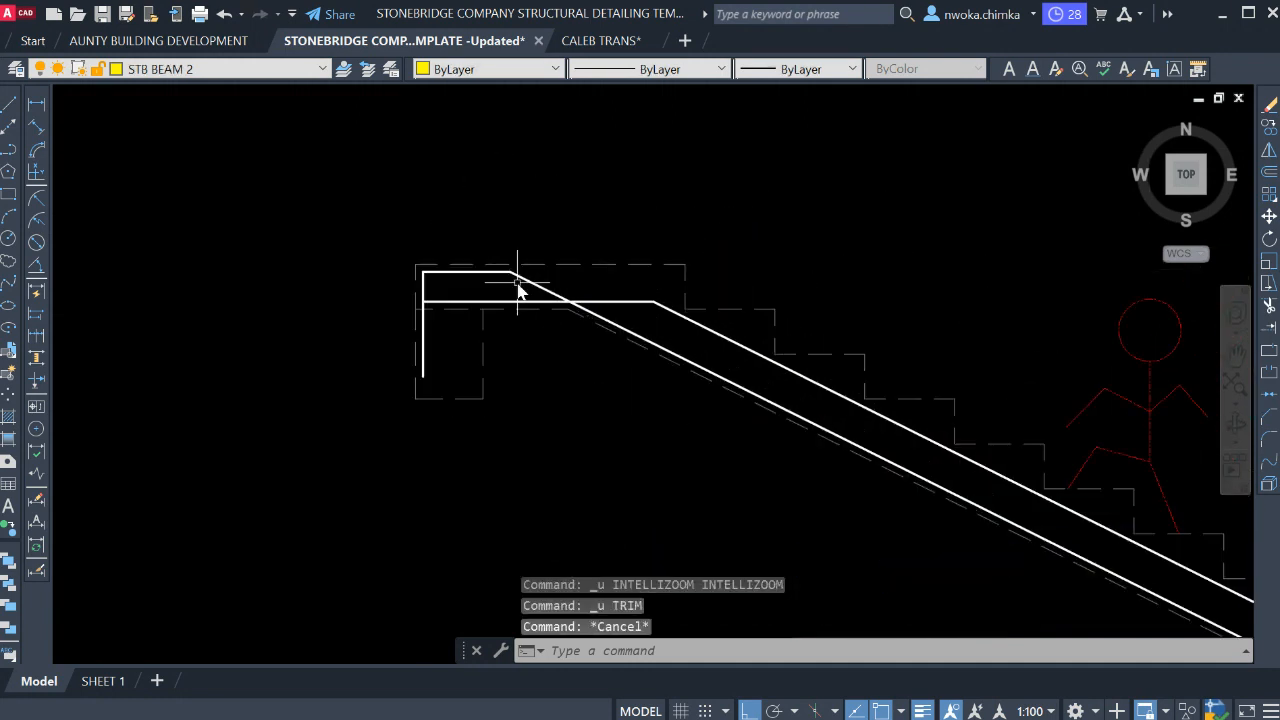
left_click(527, 262)
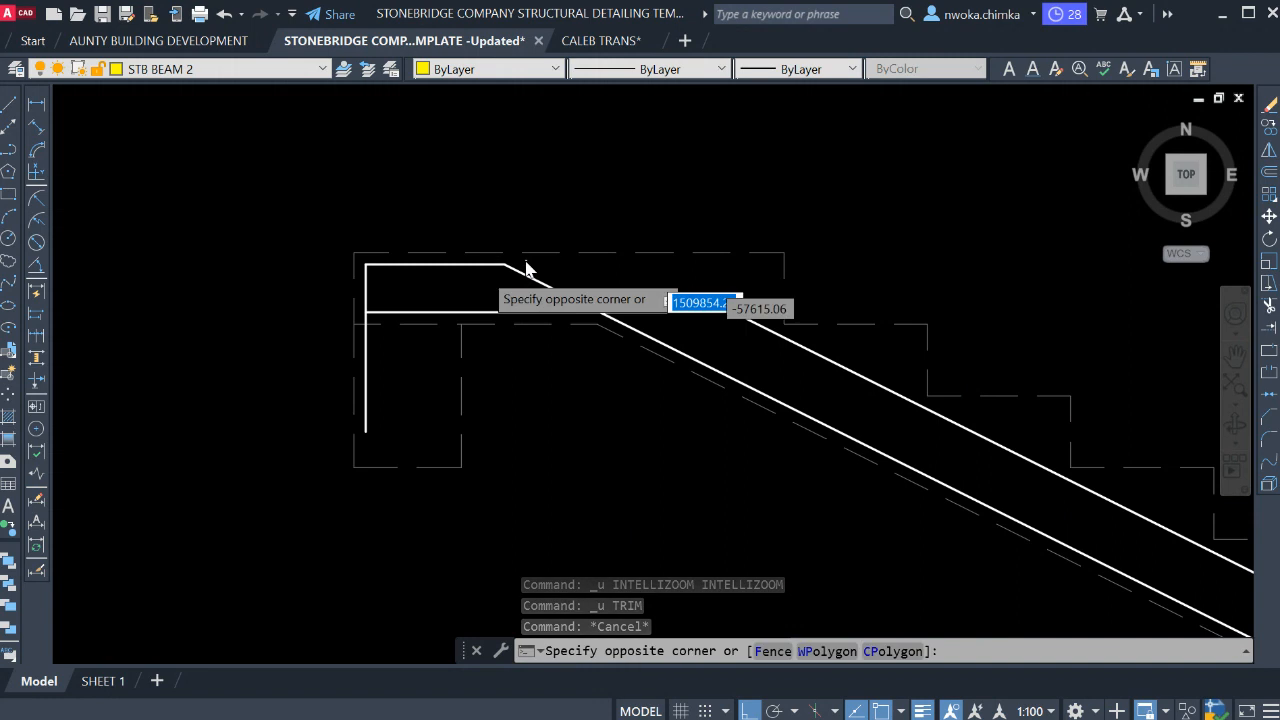
left_click(364, 302)
scroll(751, 302, "up", 2)
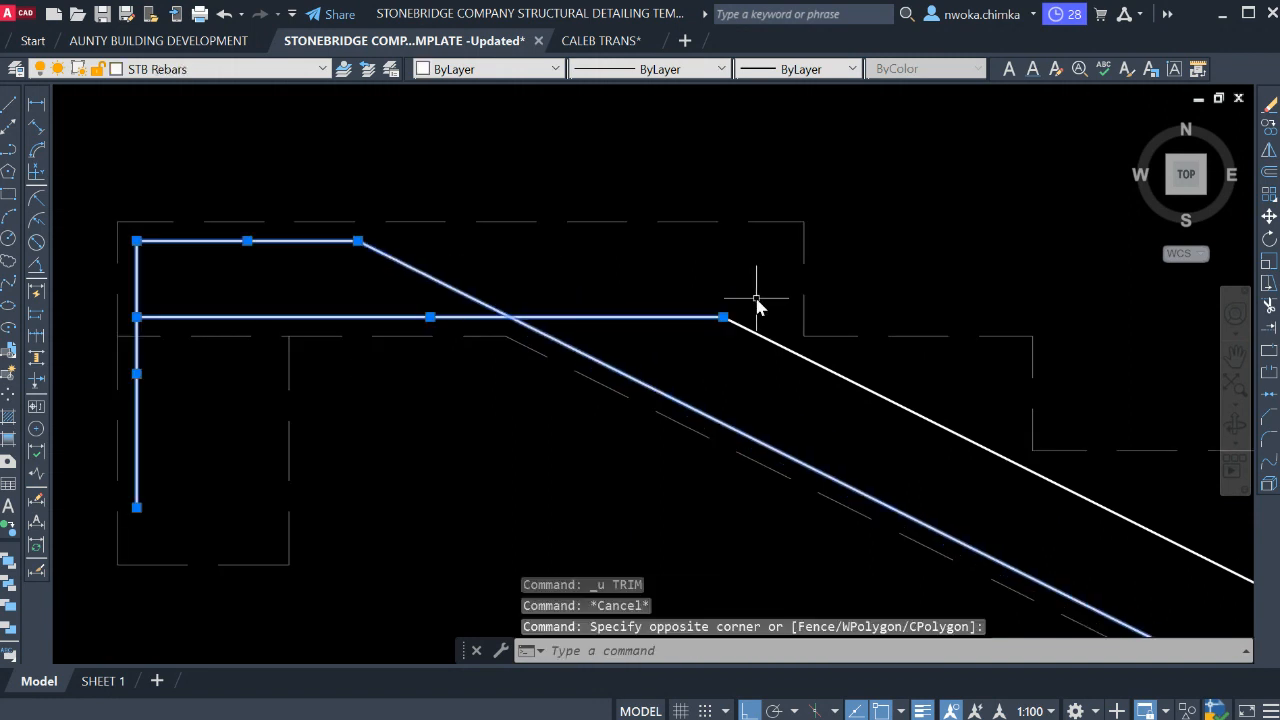
left_click(755, 297)
left_click(730, 338)
scroll(484, 207, "down", 4)
scroll(831, 318, "down", 2)
middle_click_drag(827, 304, 565, 134)
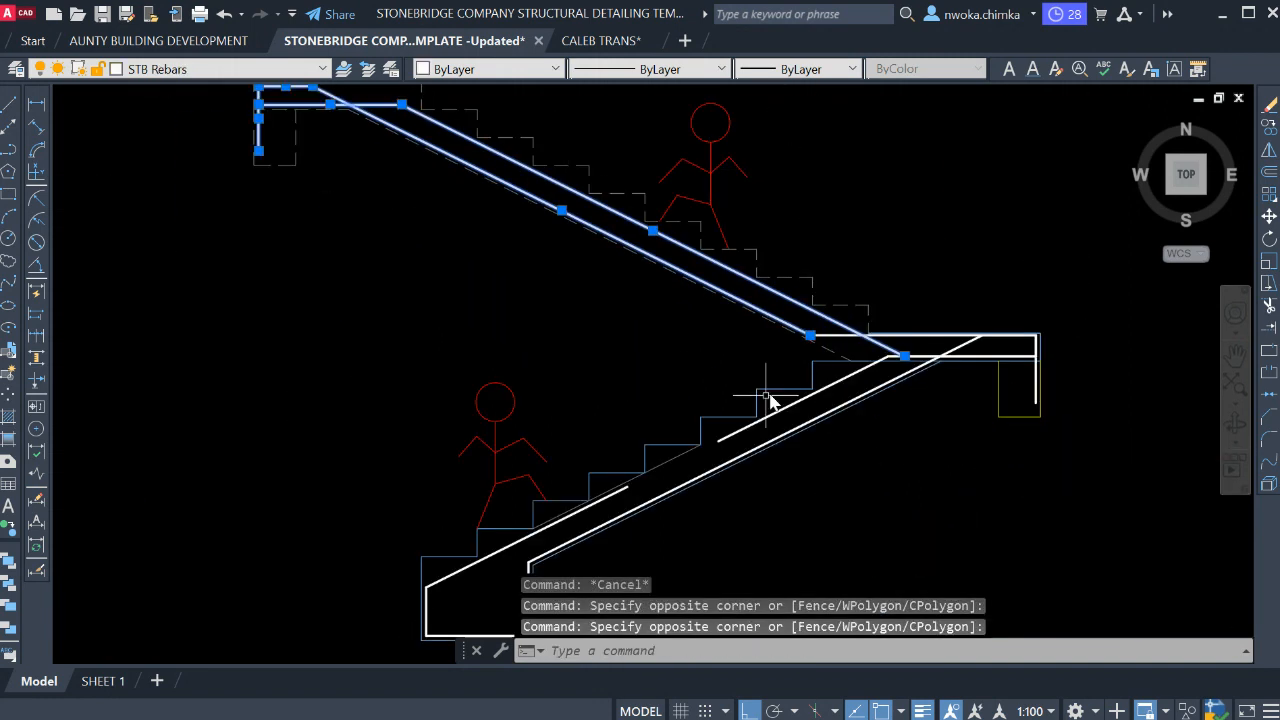
scroll(765, 355, "up", 6)
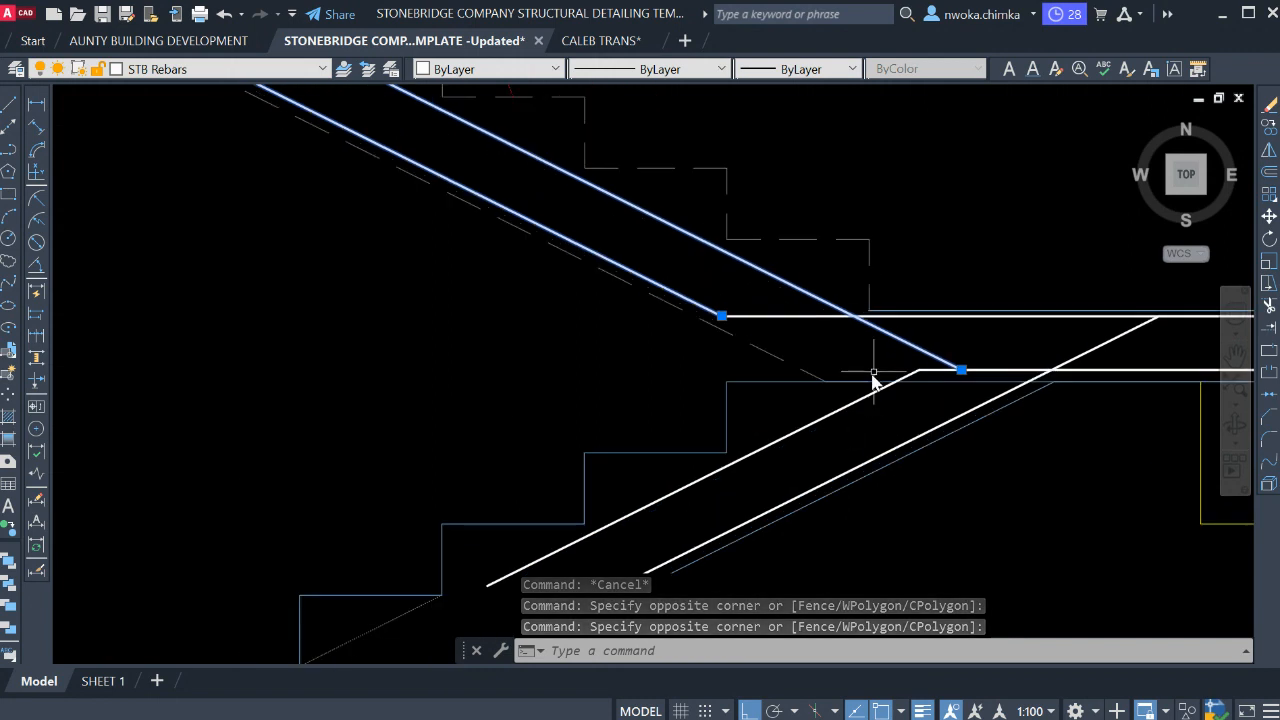
scroll(826, 314, "down", 4)
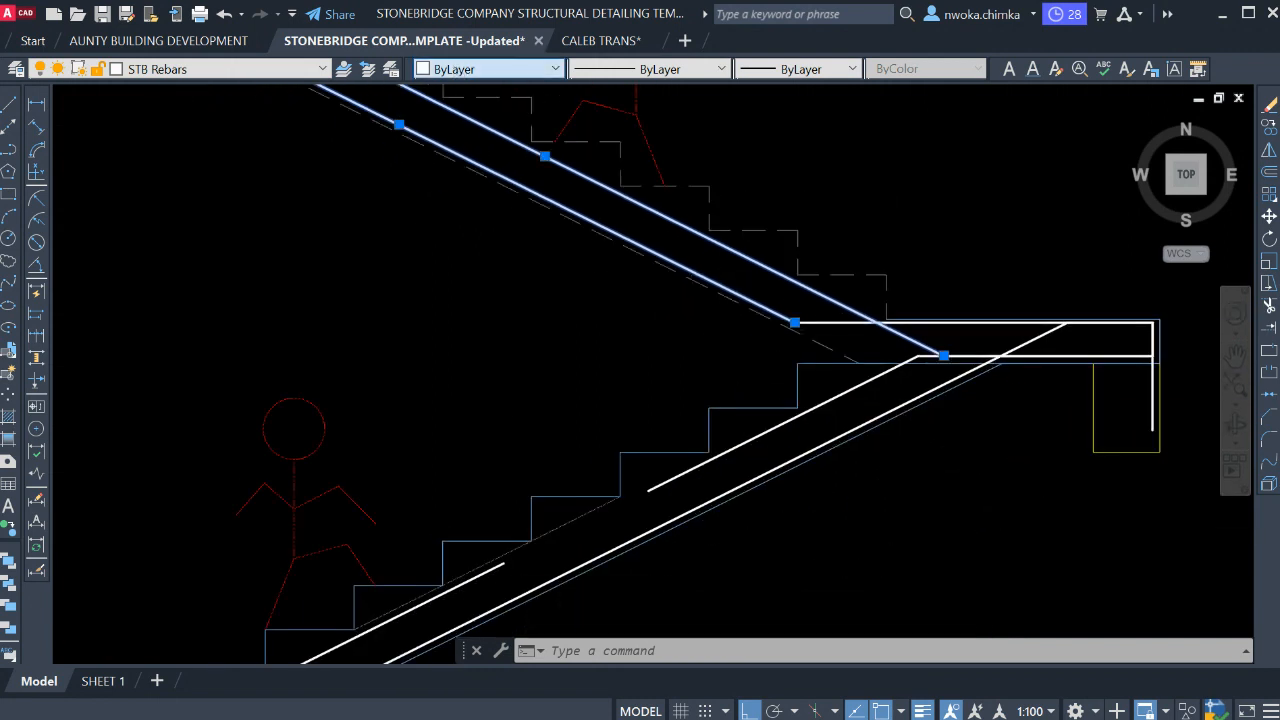
left_click(464, 229)
key("Escape")
Break the middle landing's white top bar just before its crossing with the upper flight's grey sloping bar.
scroll(800, 270, "down", 4)
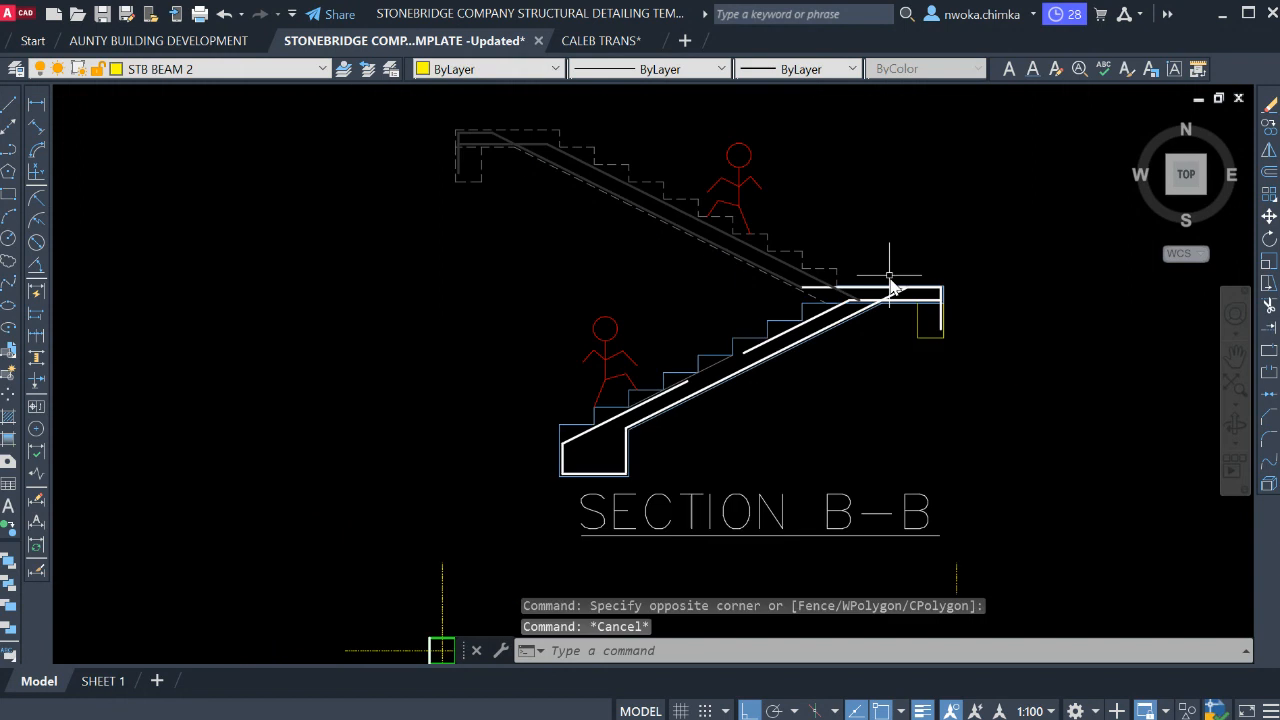
scroll(866, 286, "up", 4)
scroll(760, 360, "up", 5)
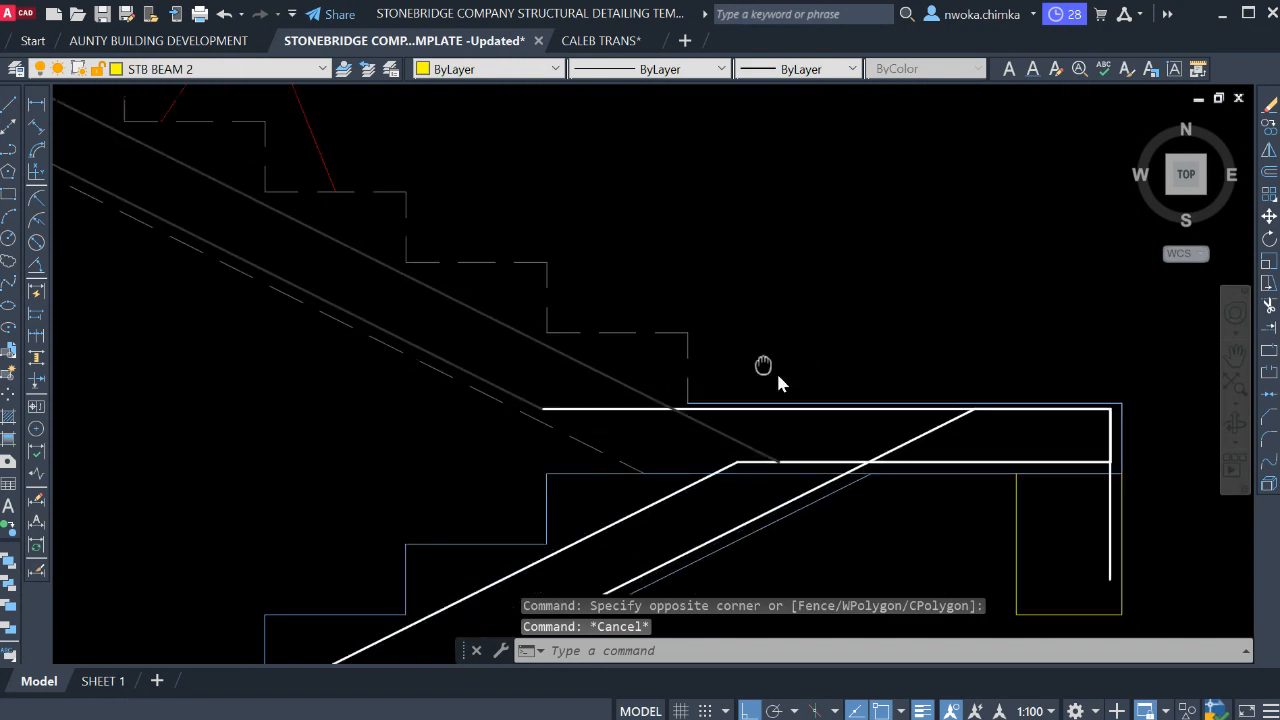
scroll(670, 370, "up", 1)
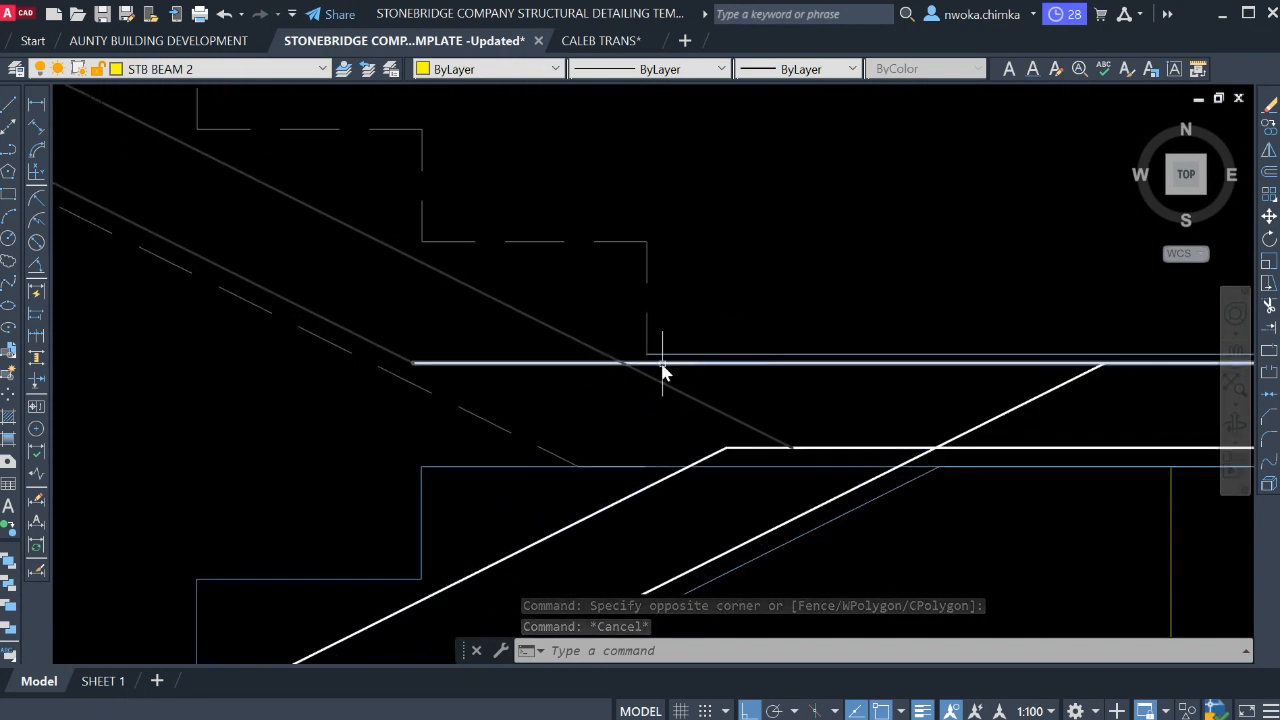
scroll(632, 365, "up", 2)
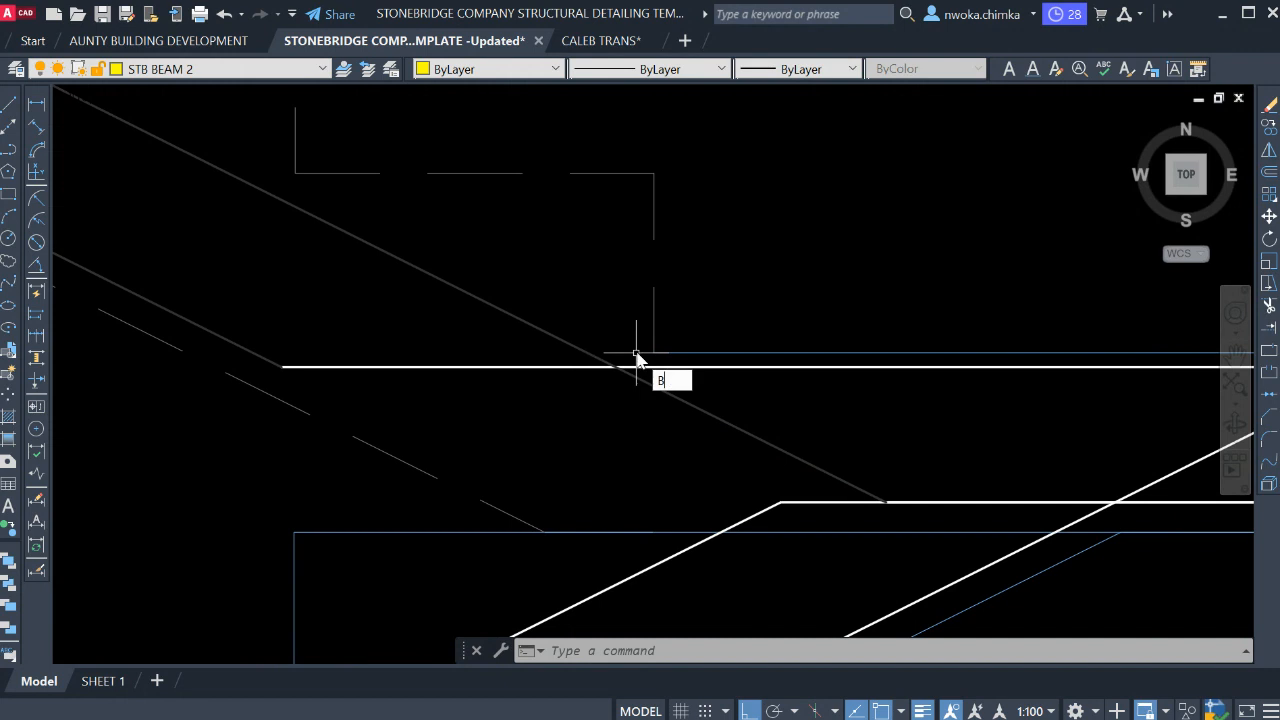
type("BR")
key("Return")
scroll(598, 368, "up", 2)
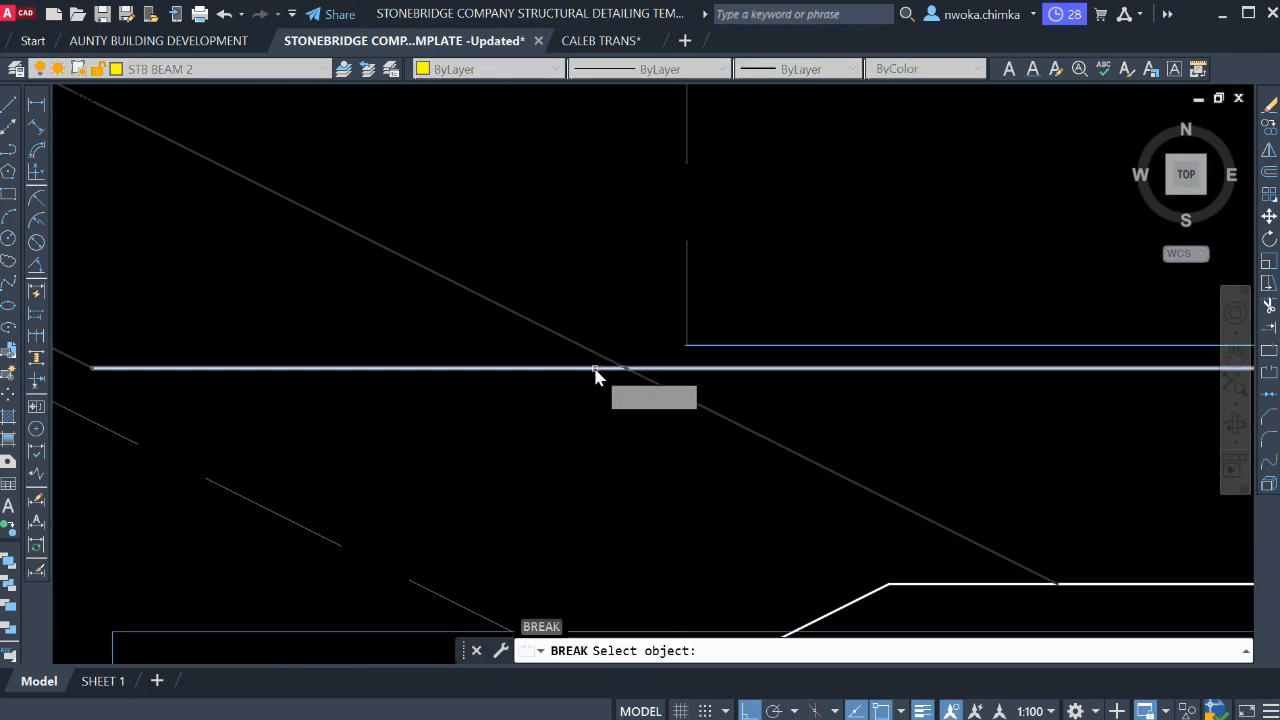
left_click(594, 369)
left_click(626, 369)
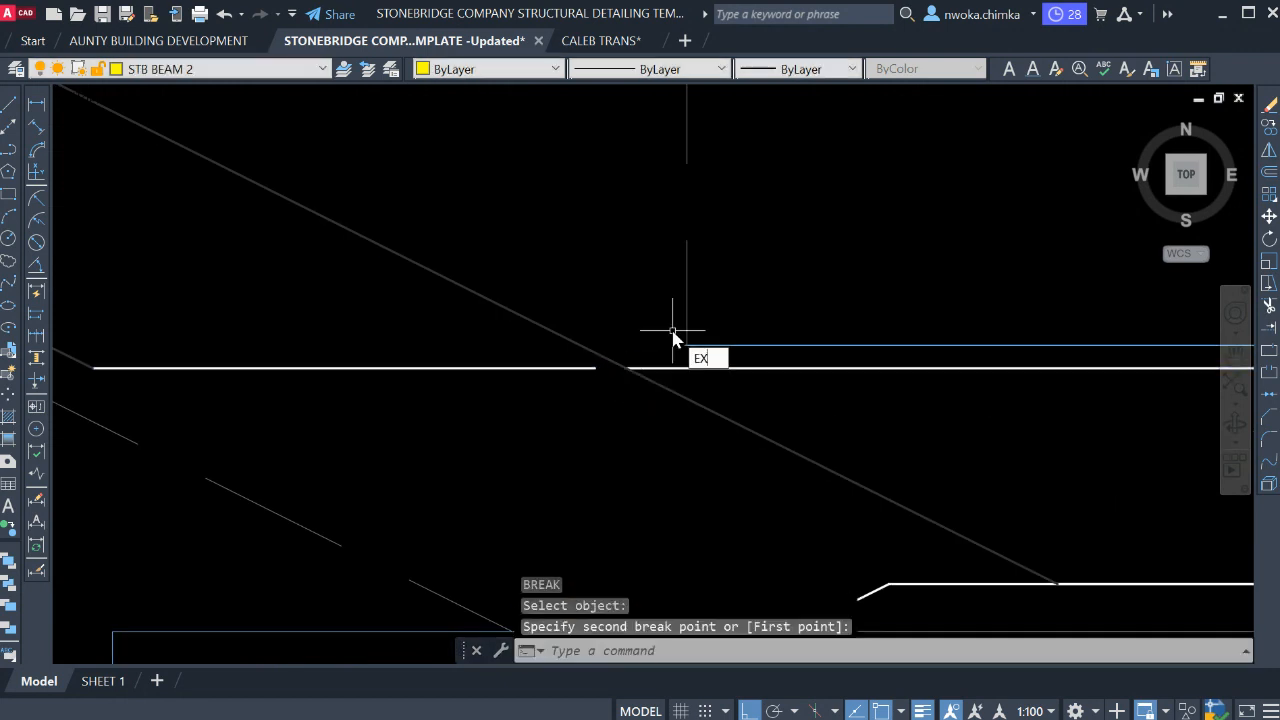
Extend the broken-off inner part of the top bar to the crossing with the grey sloping bar.
type("EX")
key("Return")
left_click(588, 369)
key("Escape")
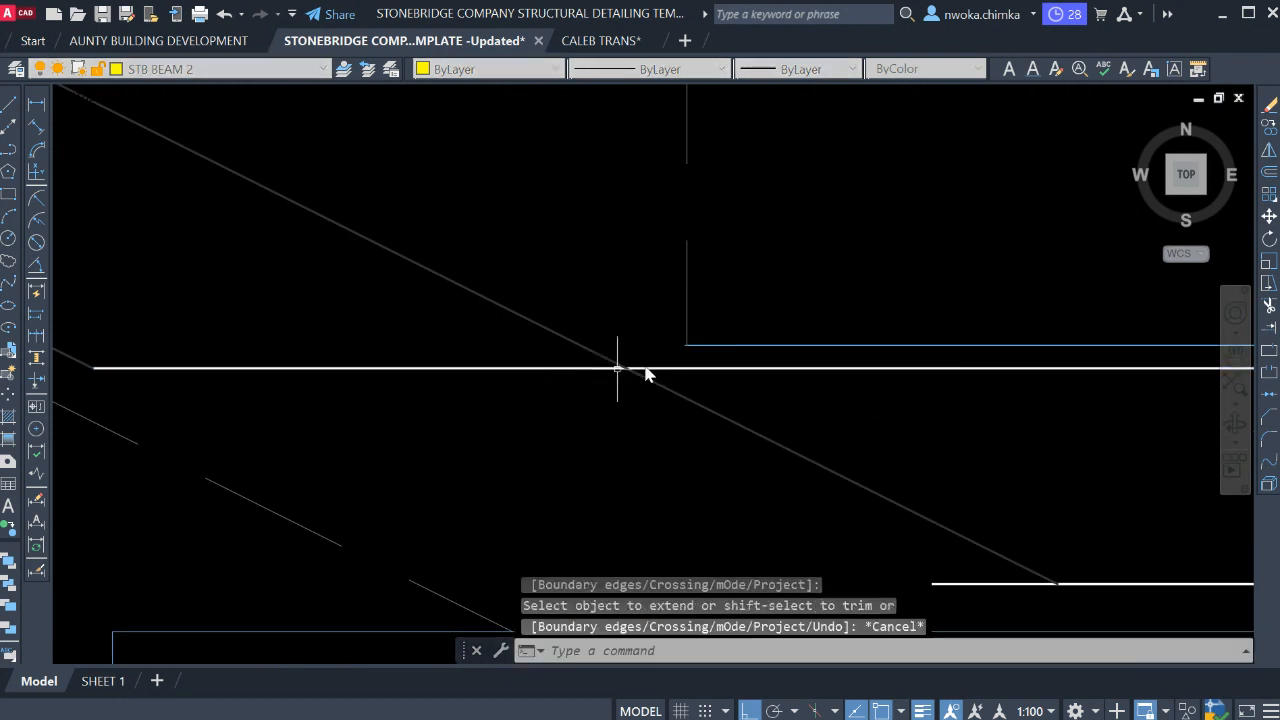
Match the broken-off inner part of the top bar to the properties of the upper flight's grey sloping bar.
type("MA")
key("Return")
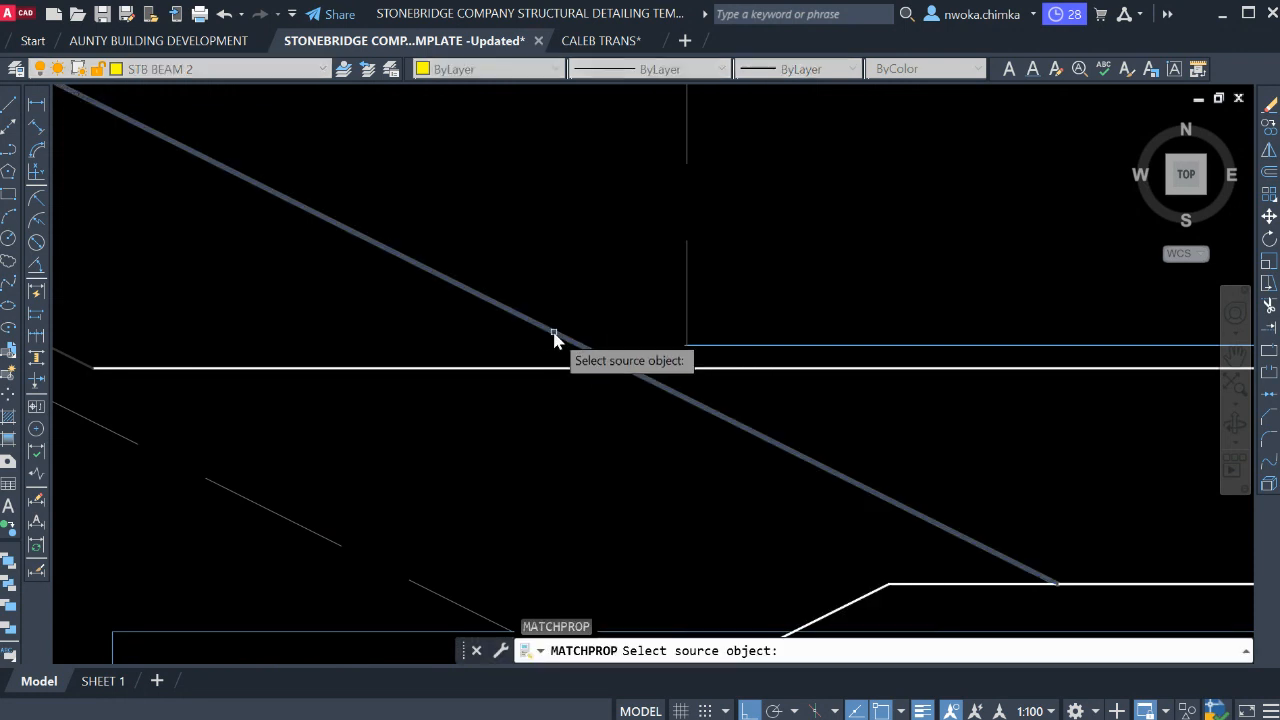
left_click(555, 337)
key("Escape")
scroll(683, 352, "down", 2)
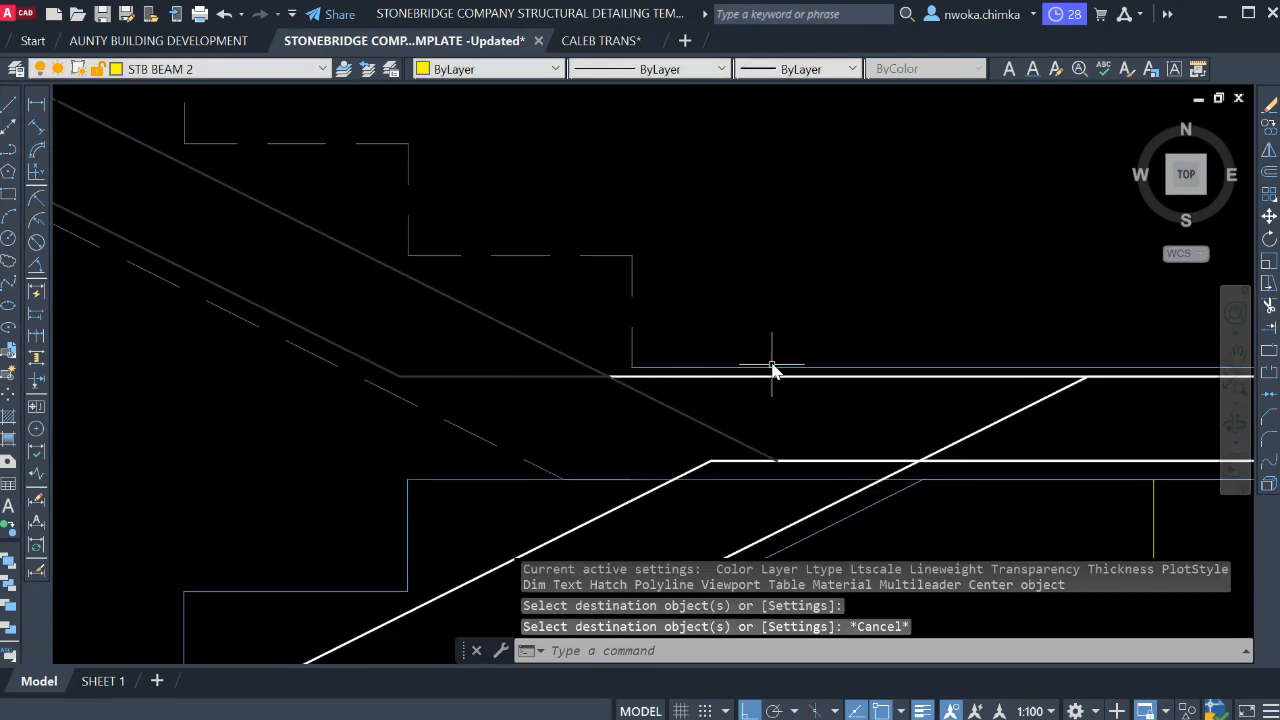
Examine how the landing bars, the sloping bars of both flights and the beam meet at Section B-B's middle landing.
middle_click_drag(753, 393, 703, 289)
middle_click_drag(726, 356, 632, 356)
scroll(474, 366, "down", 1)
scroll(430, 322, "down", 1)
middle_click_drag(443, 312, 443, 304)
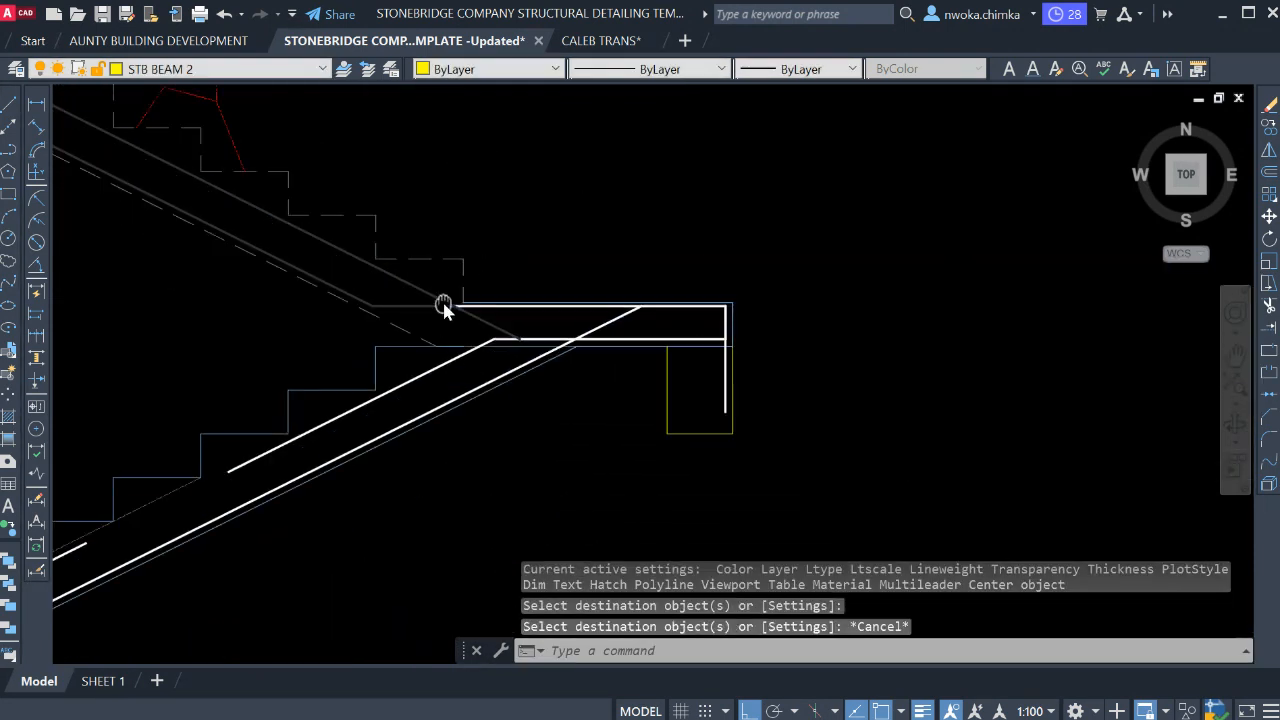
scroll(414, 271, "up", 1)
scroll(560, 354, "up", 2)
scroll(613, 330, "up", 2)
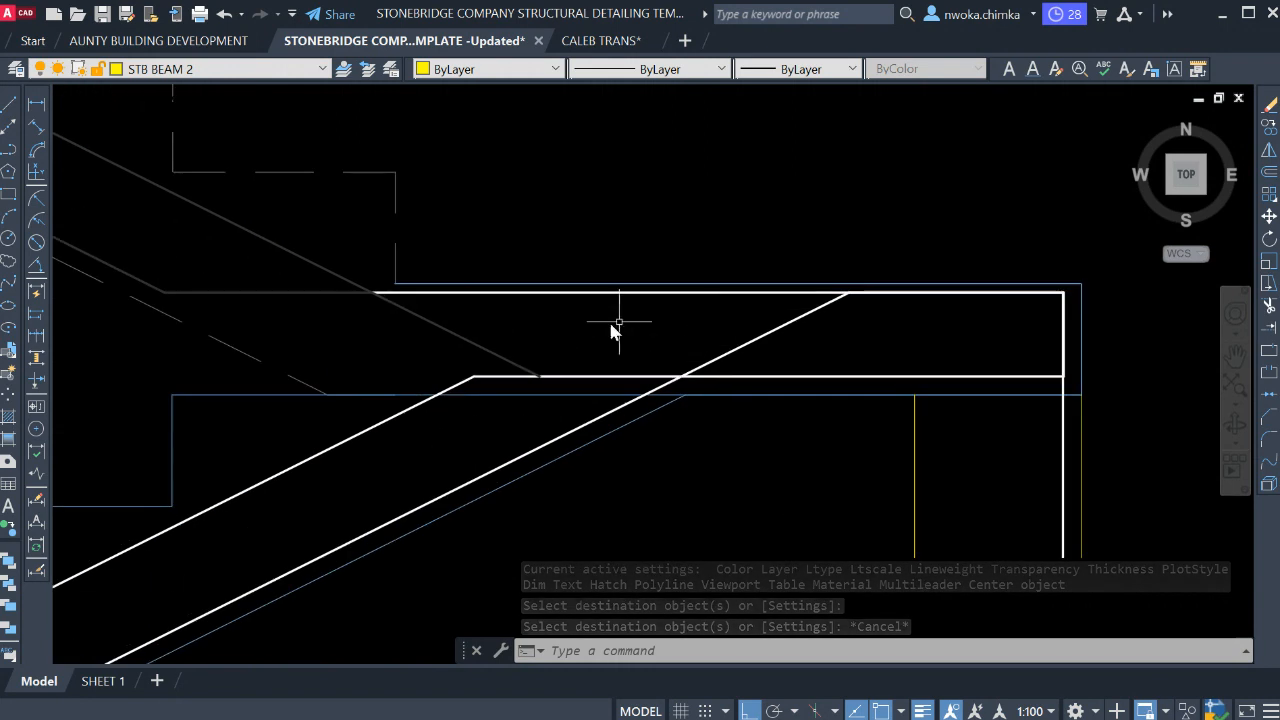
middle_click_drag(874, 305, 786, 339)
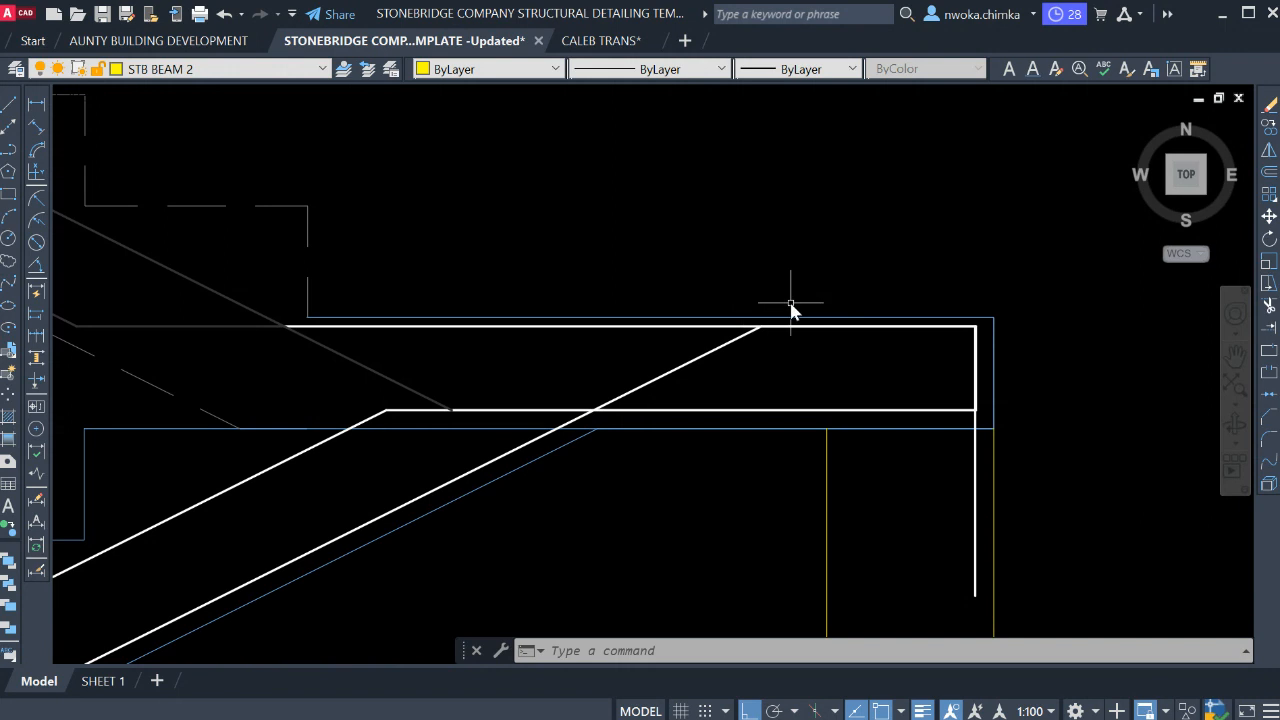
scroll(790, 310, "down", 5)
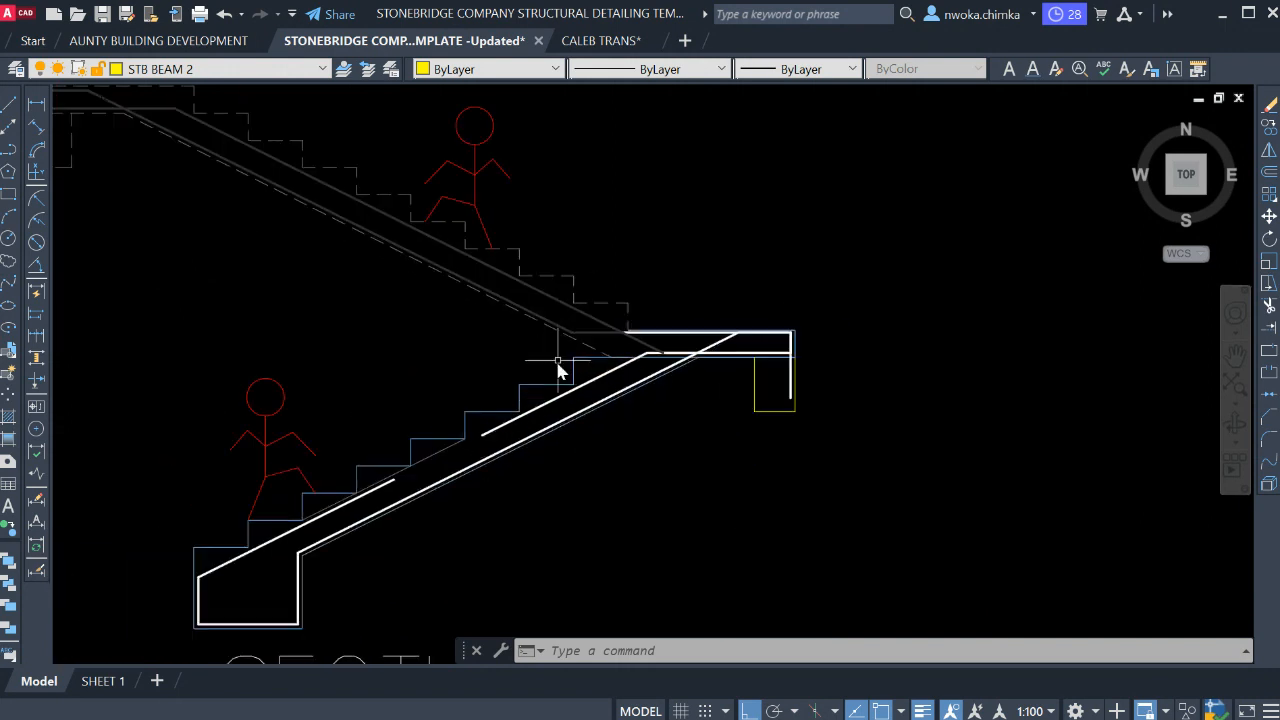
scroll(558, 370, "up", 4)
middle_click_drag(894, 371, 671, 343)
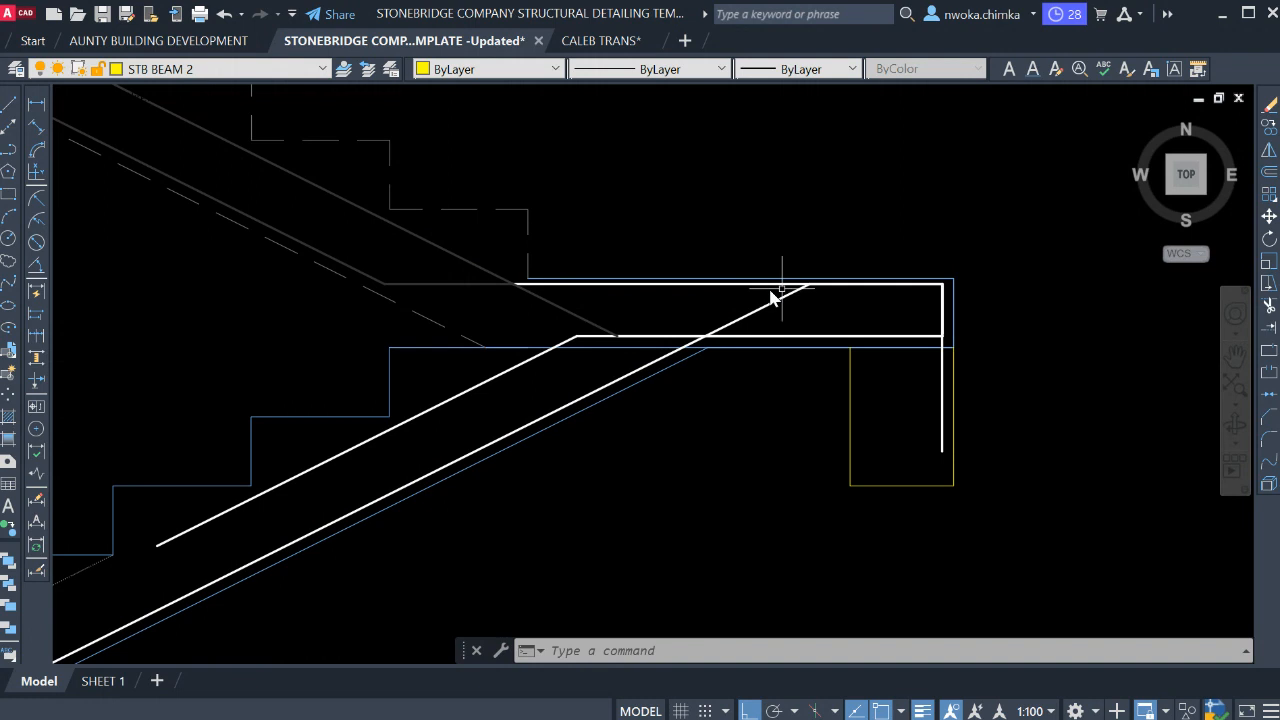
scroll(795, 305, "down", 2)
scroll(740, 318, "up", 4)
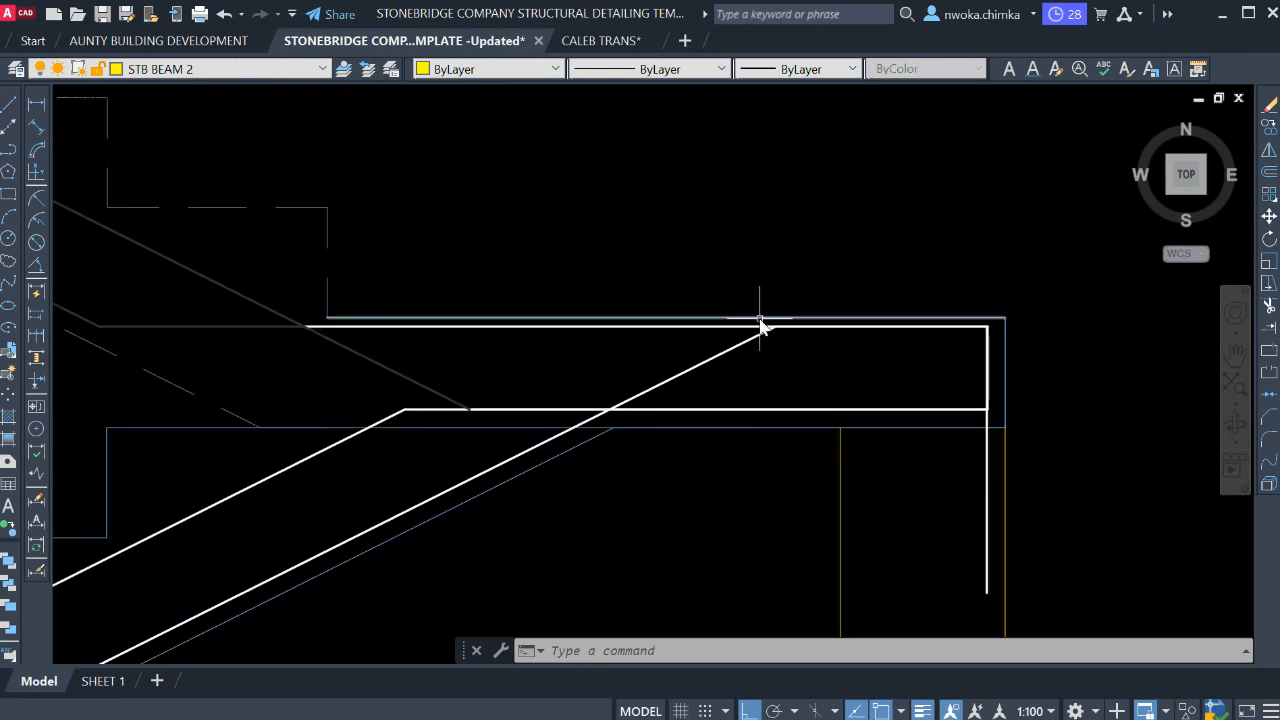
scroll(818, 322, "up", 2)
middle_click_drag(780, 311, 743, 309)
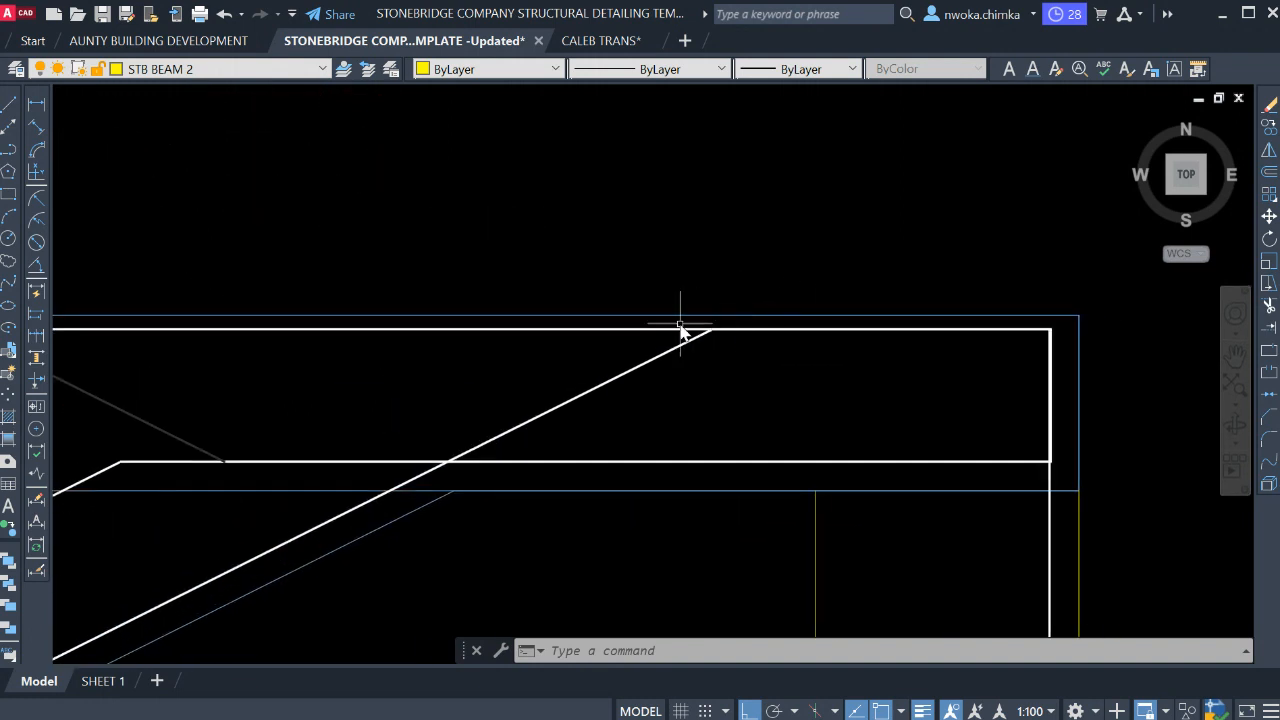
scroll(754, 303, "down", 4)
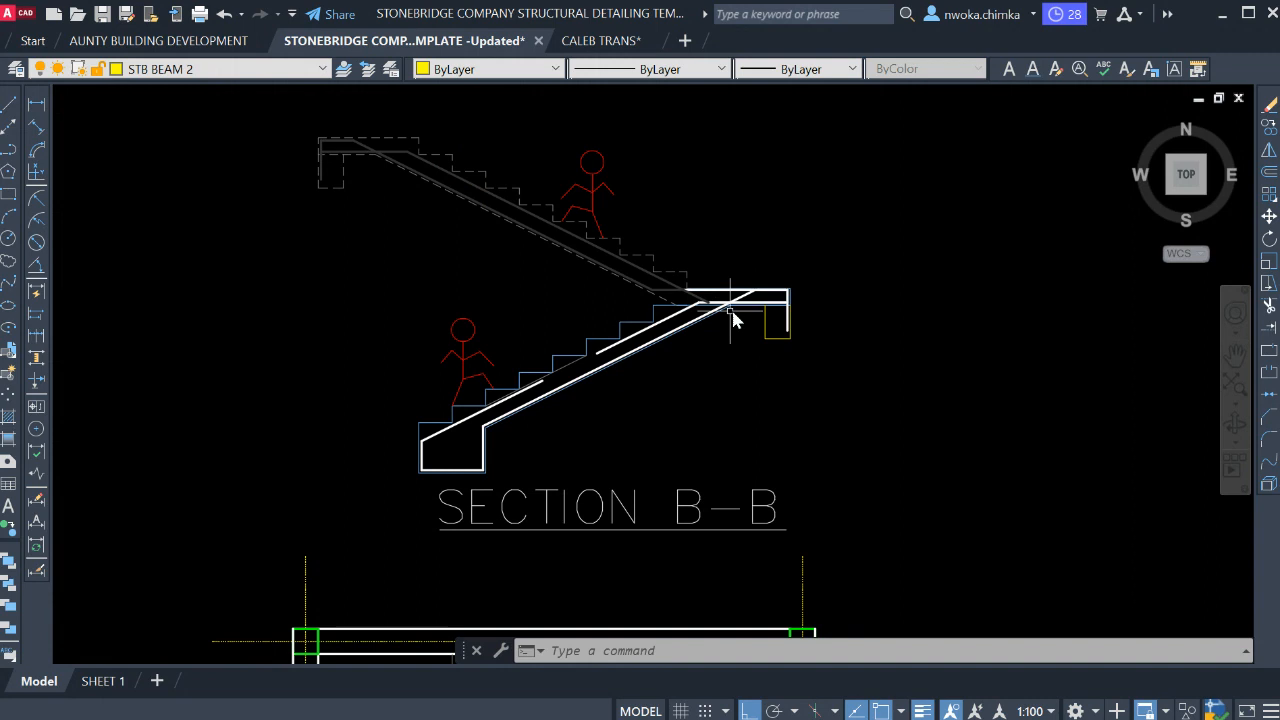
Examine the lower flight's top and bottom sloping bars and where they meet the middle landing in Section B-B.
scroll(473, 459, "up", 2)
scroll(469, 420, "down", 2)
middle_click_drag(482, 341, 512, 359)
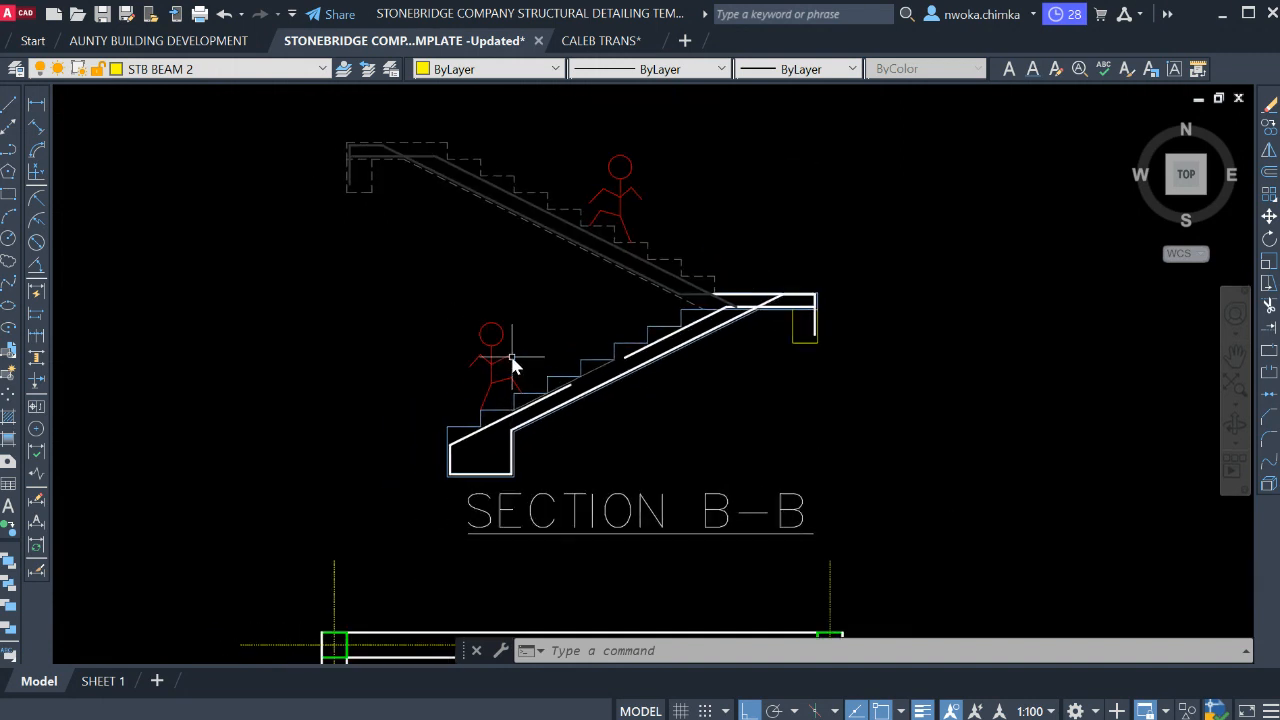
scroll(501, 377, "up", 2)
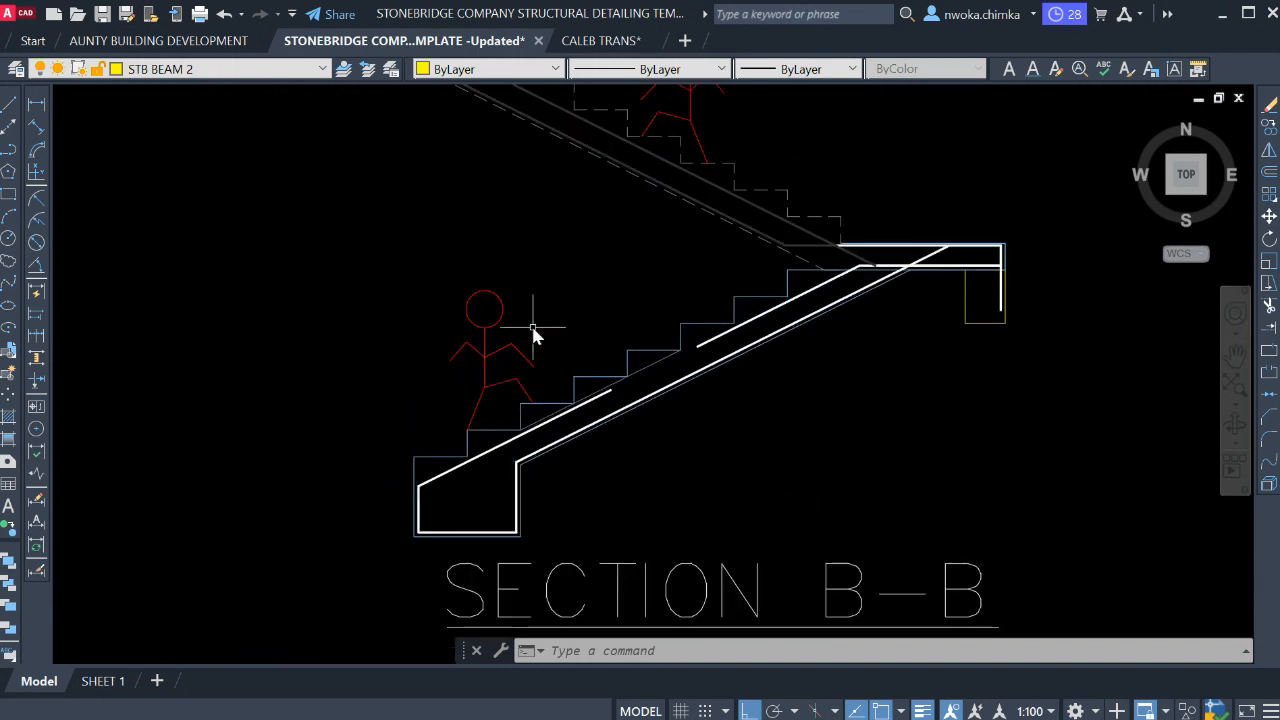
scroll(610, 412, "up", 2)
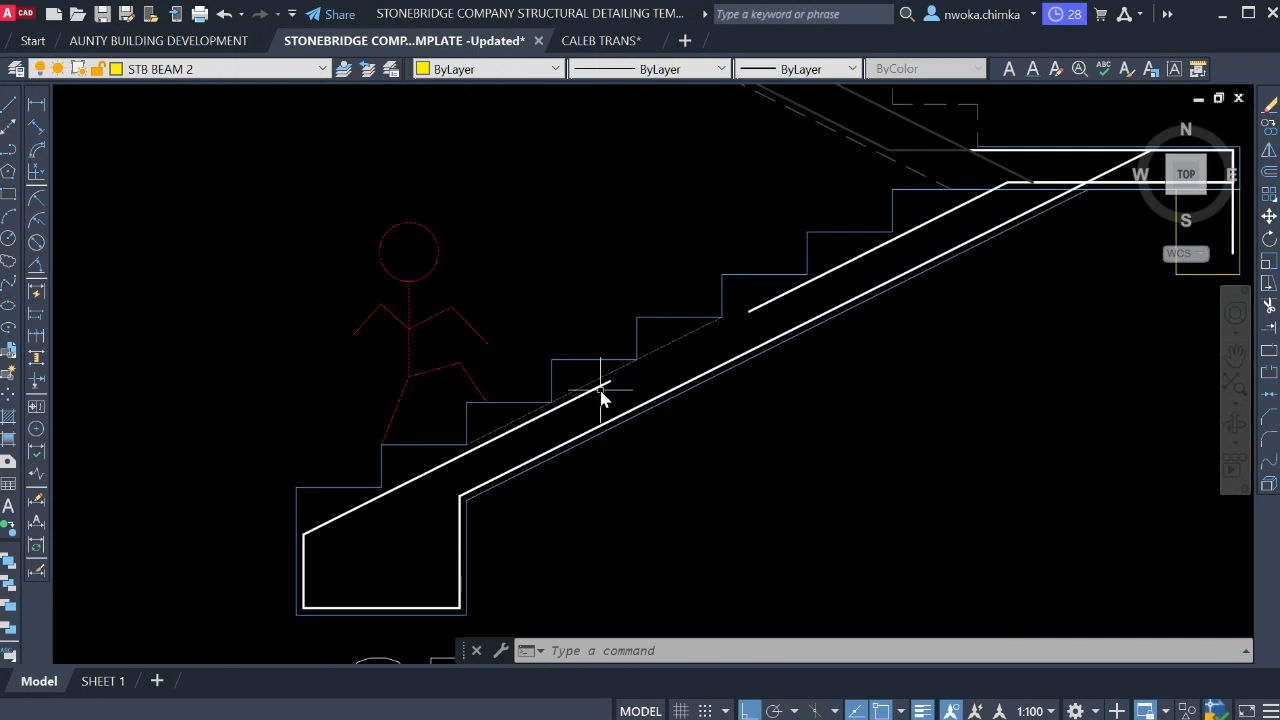
left_click(603, 385)
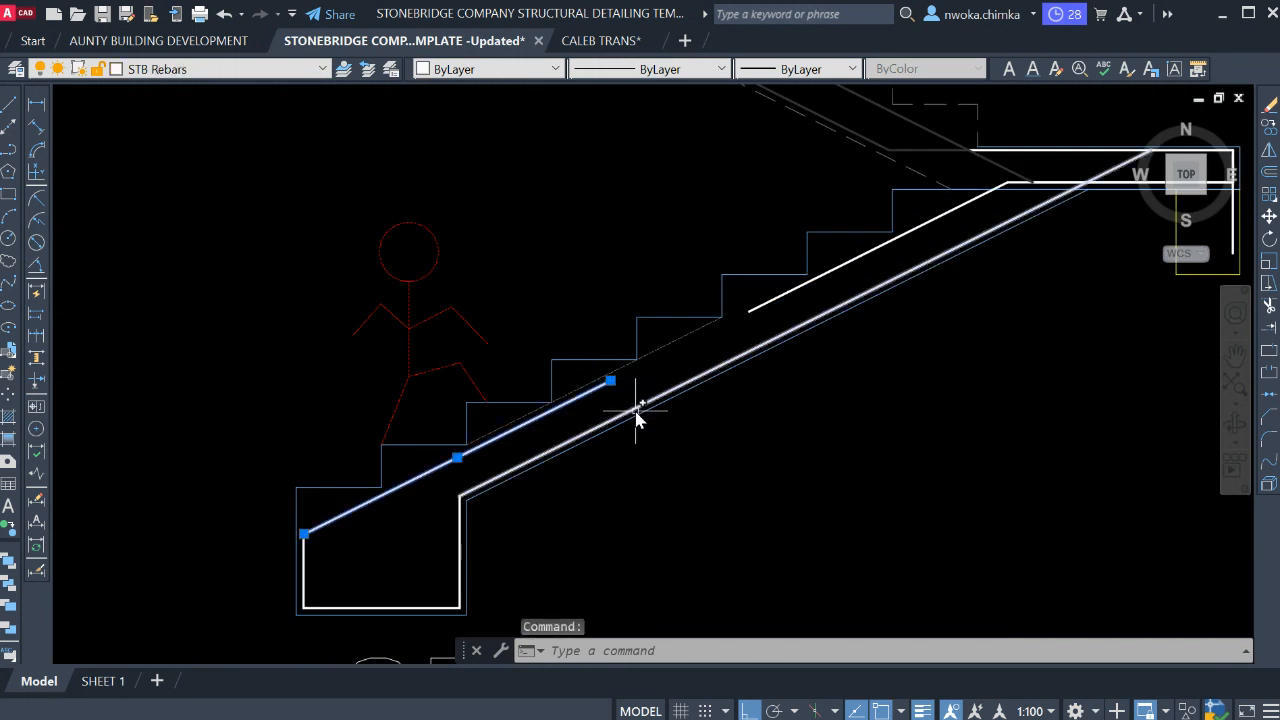
left_click(636, 415)
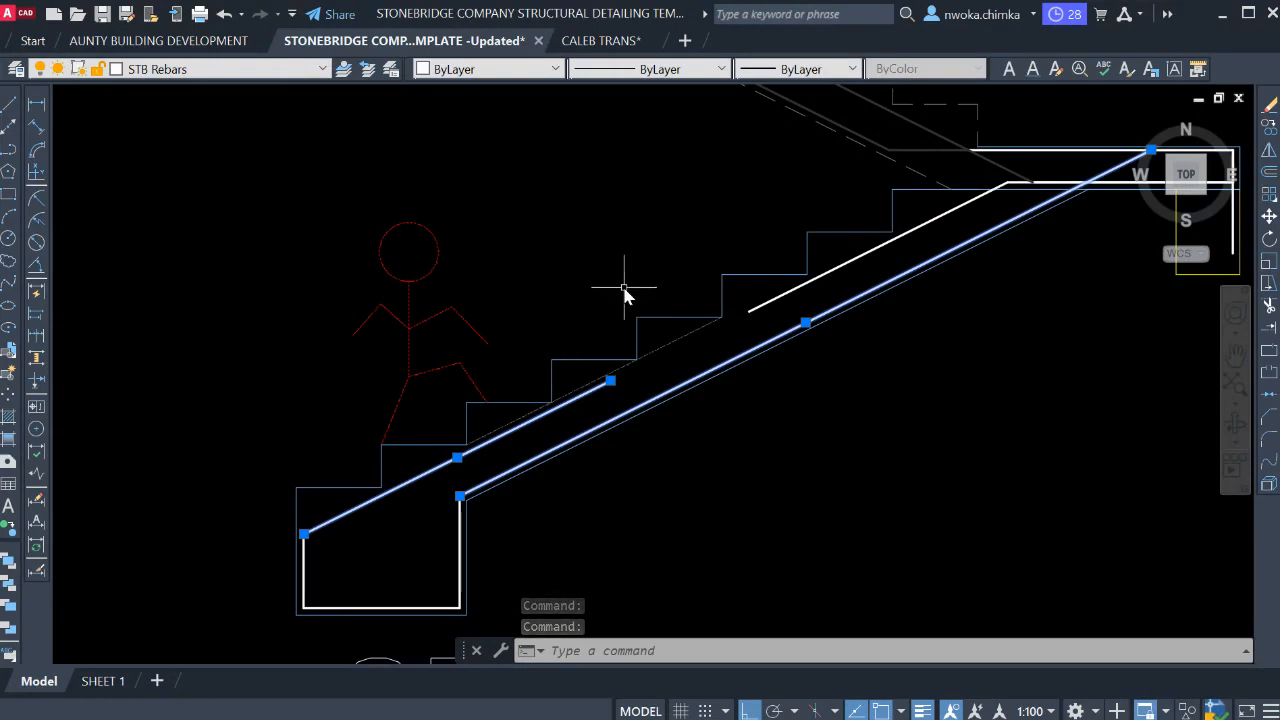
scroll(650, 262, "down", 2)
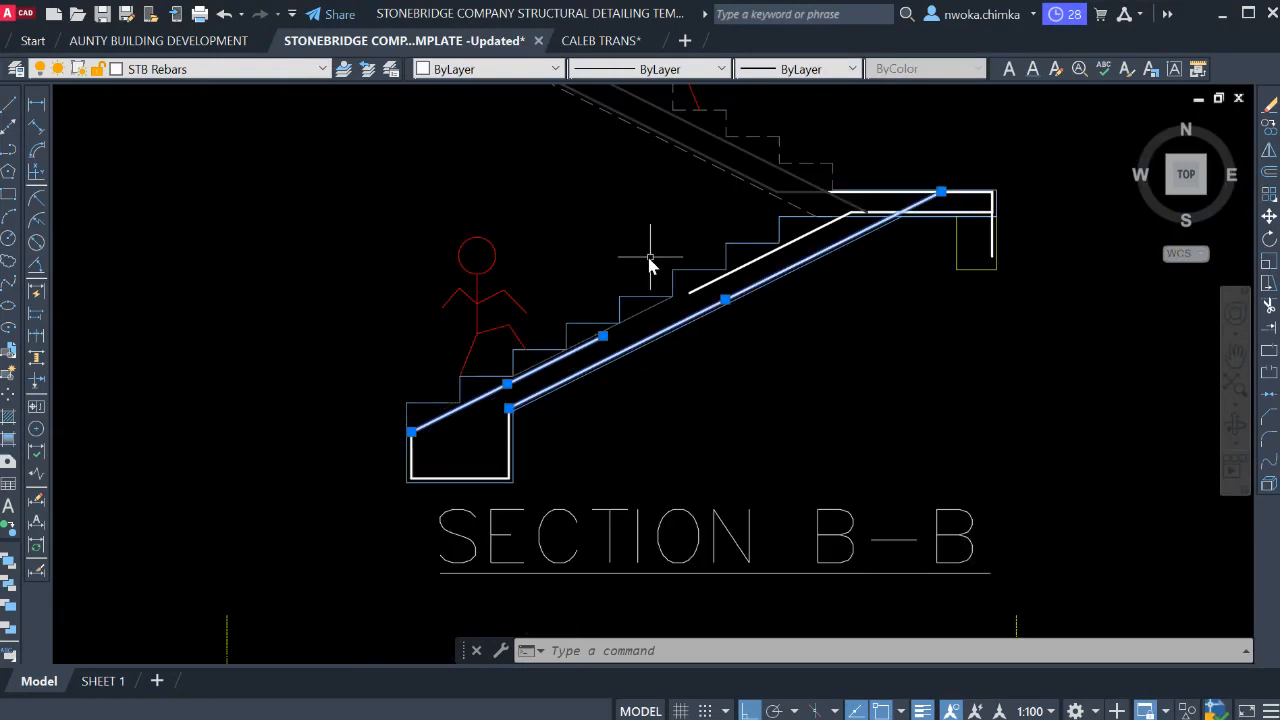
middle_click_drag(662, 233, 638, 308)
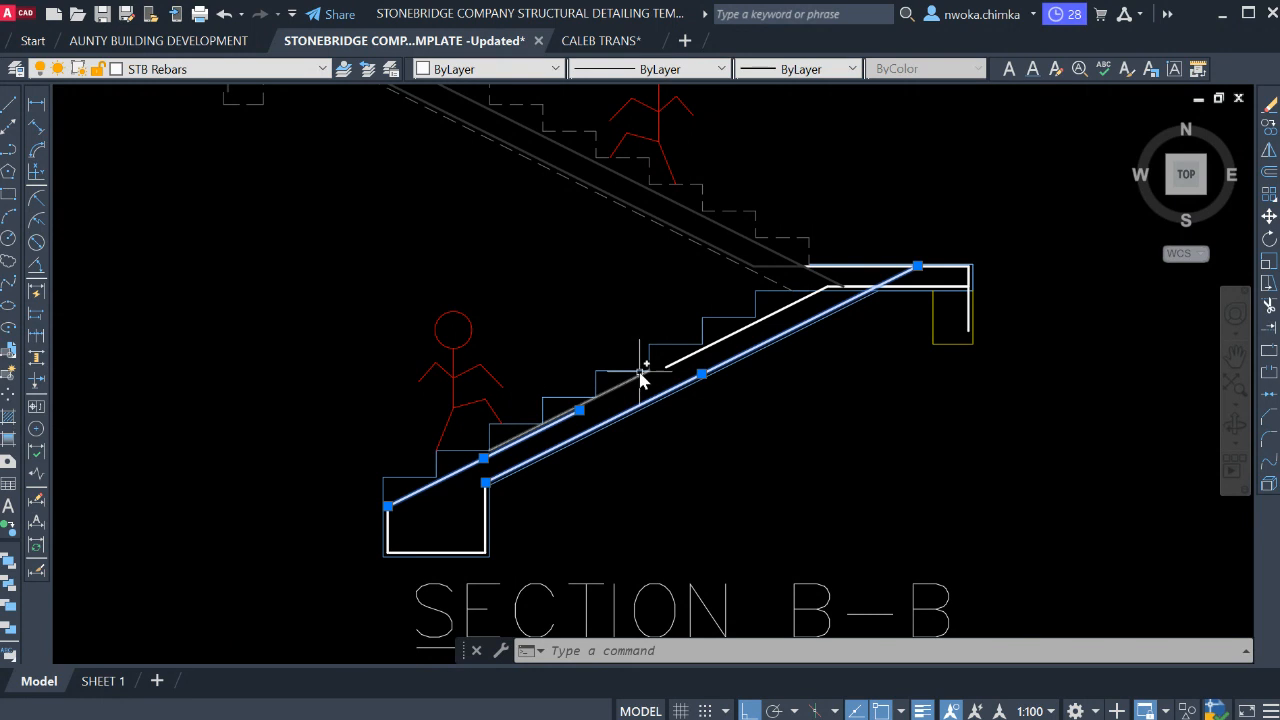
scroll(660, 360, "down", 4)
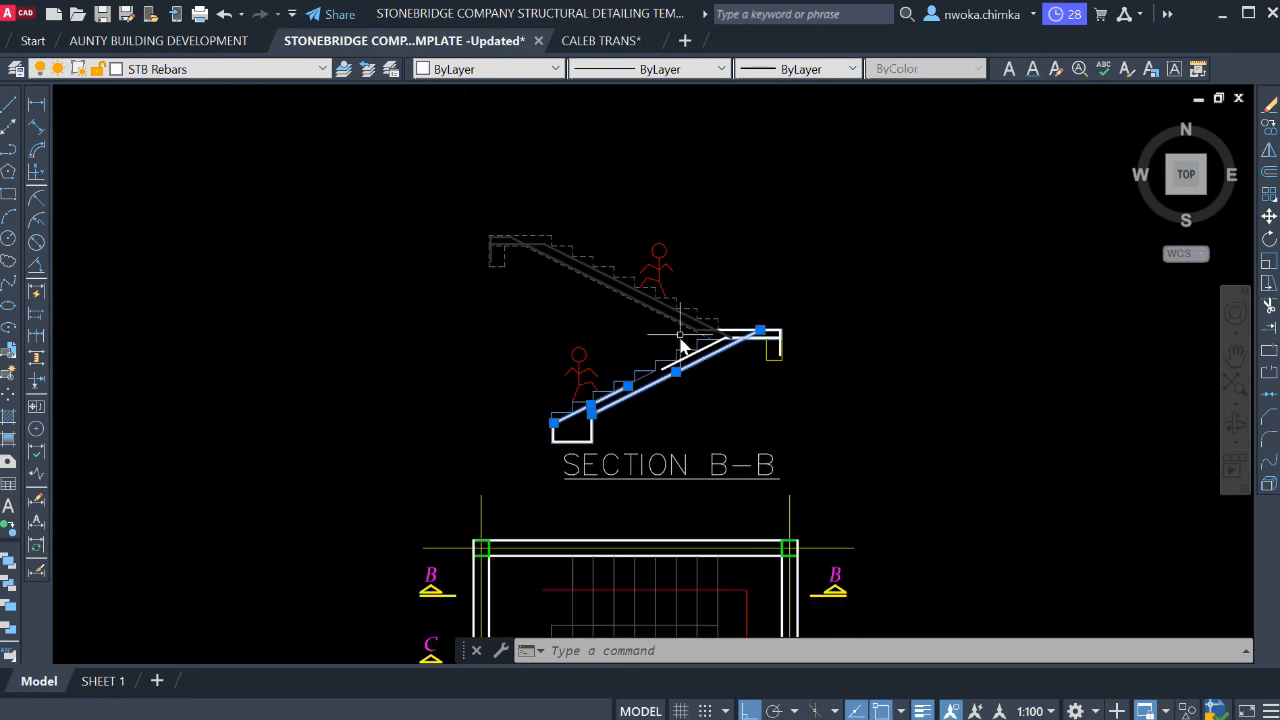
scroll(700, 340, "up", 2)
scroll(752, 338, "up", 1)
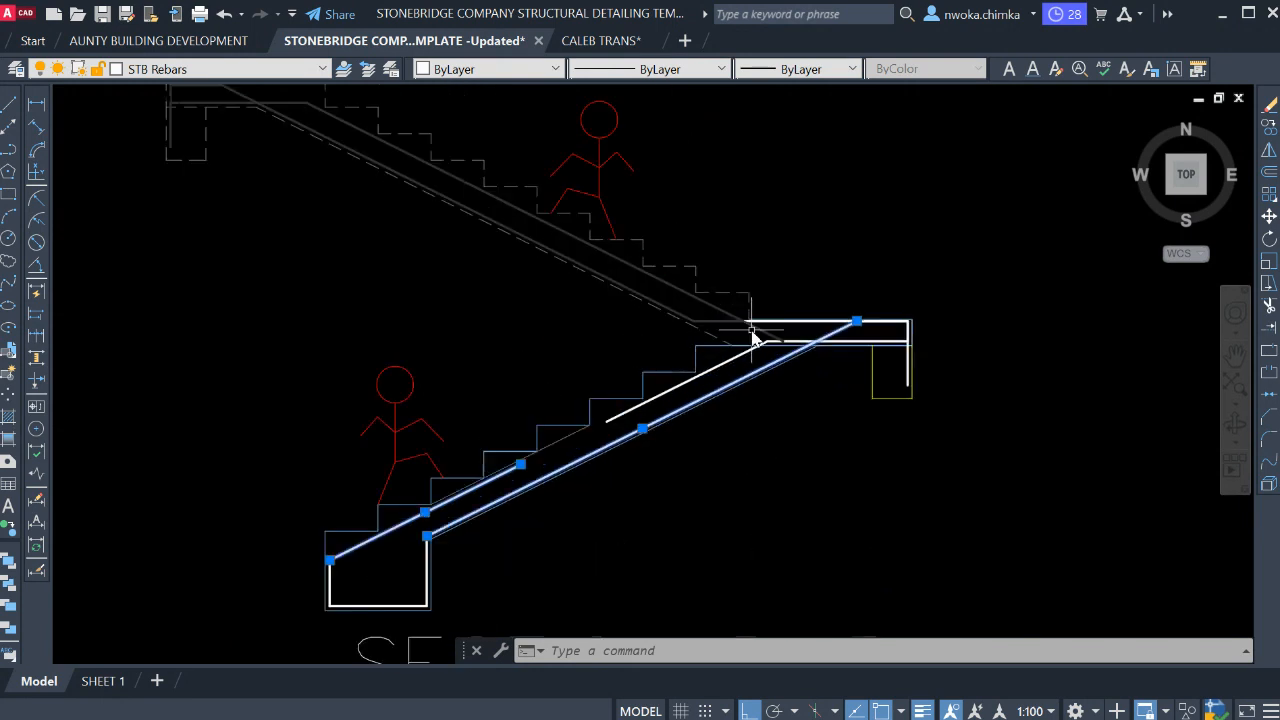
scroll(766, 343, "up", 3)
mouse_move(792, 305)
middle_mouse_down()
mouse_move(786, 343)
mouse_move(600, 319)
middle_mouse_up()
key("Escape")
Examine the main bars from footing to landing in the Section B-B drawing that has no background flight.
scroll(780, 340, "down", 3)
scroll(752, 332, "down", 2)
scroll(934, 318, "up", 4)
middle_click_drag(873, 356, 866, 357)
scroll(870, 360, "up", 4)
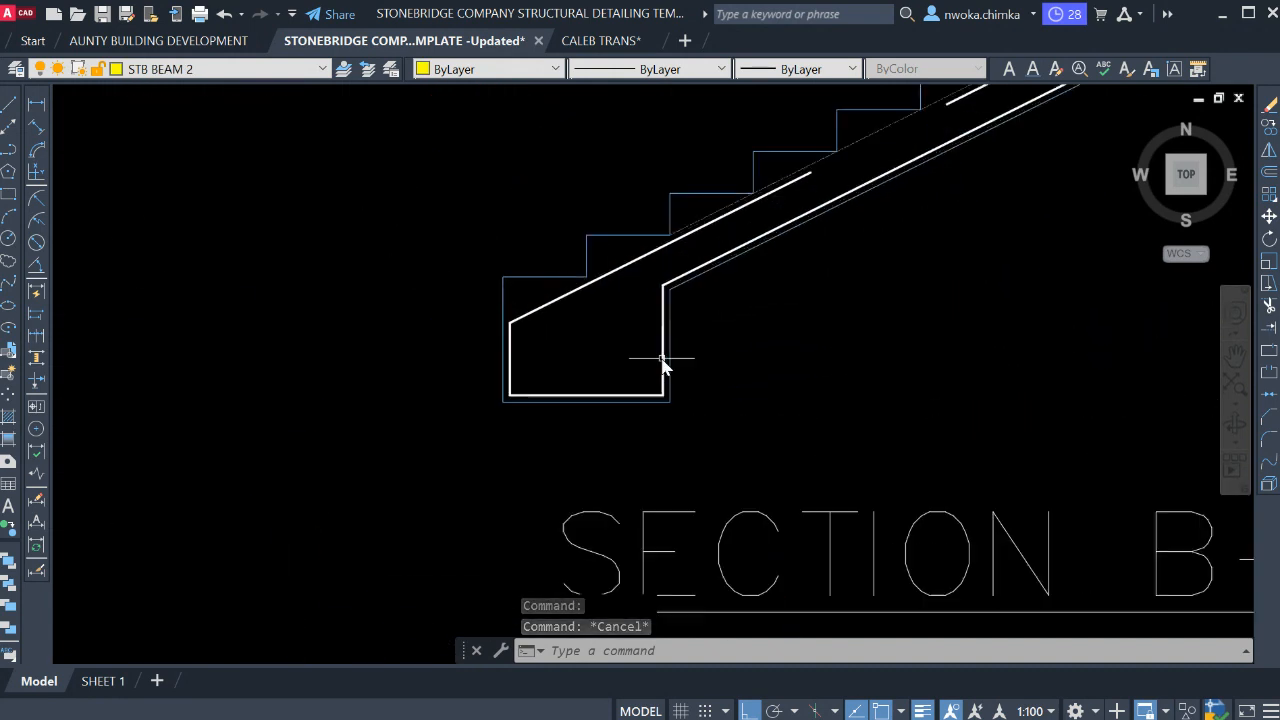
middle_click_drag(661, 322, 564, 497)
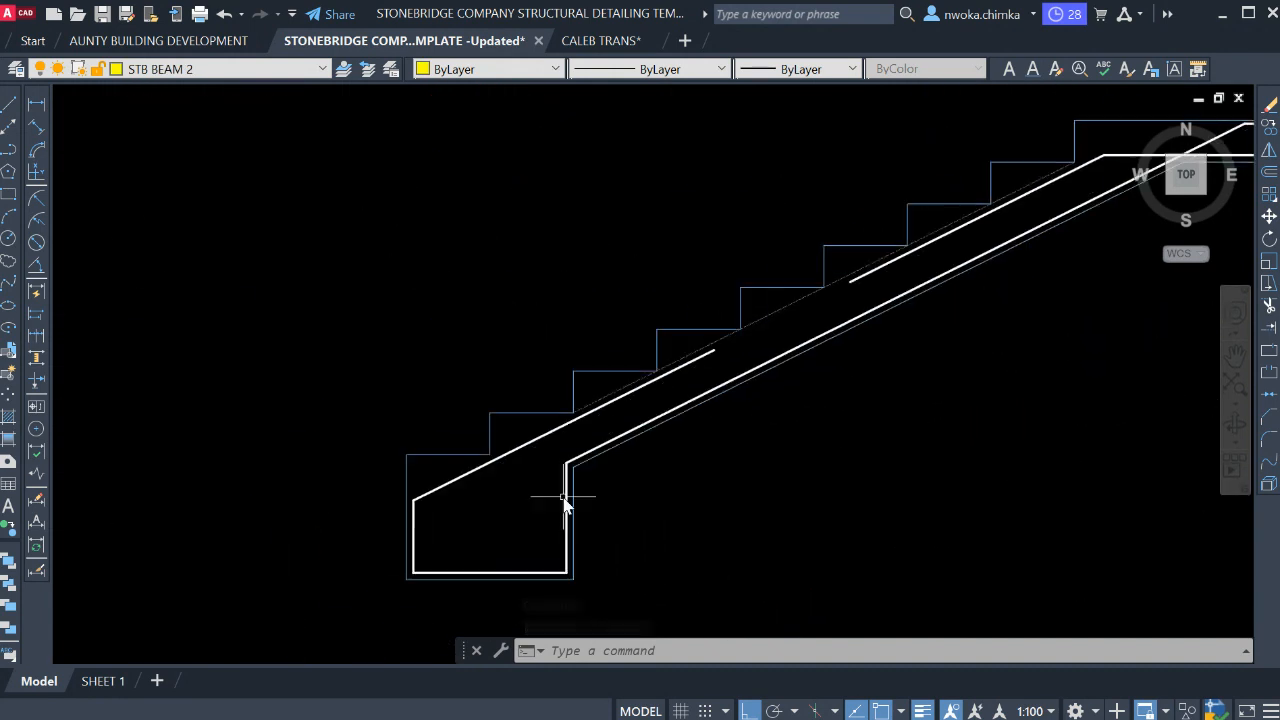
middle_click_drag(668, 416, 542, 440)
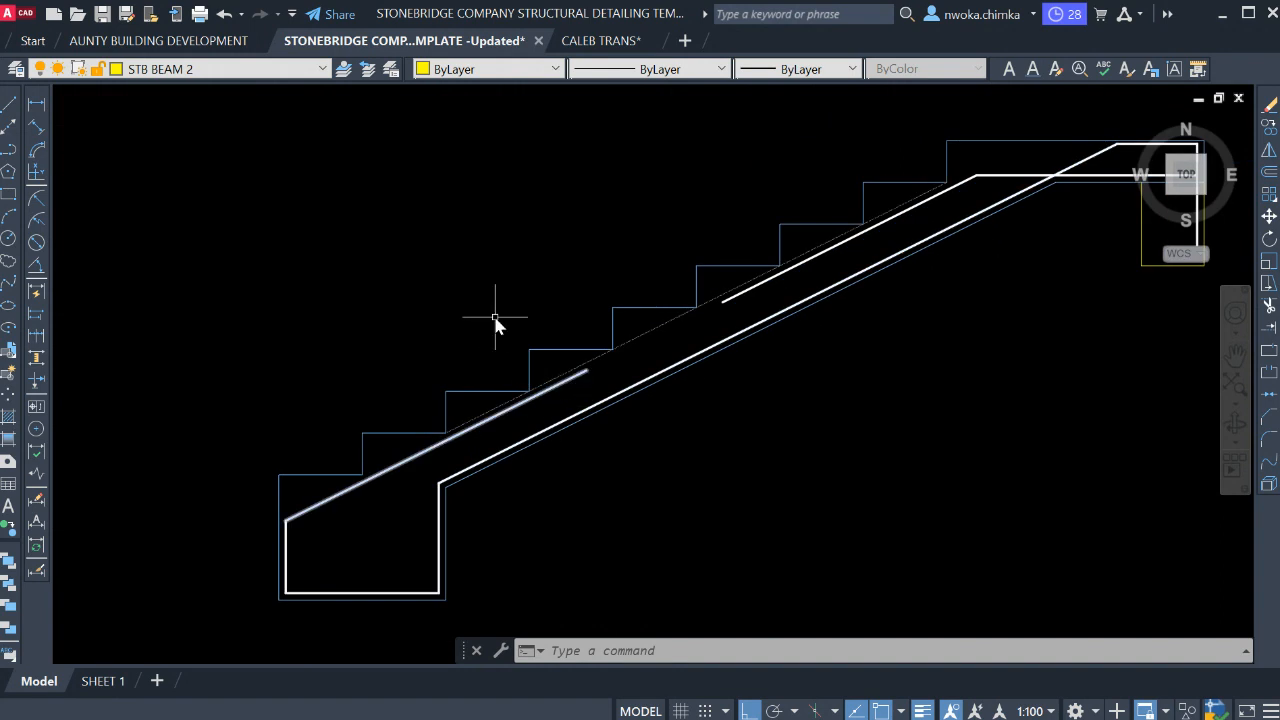
scroll(620, 336, "down", 5)
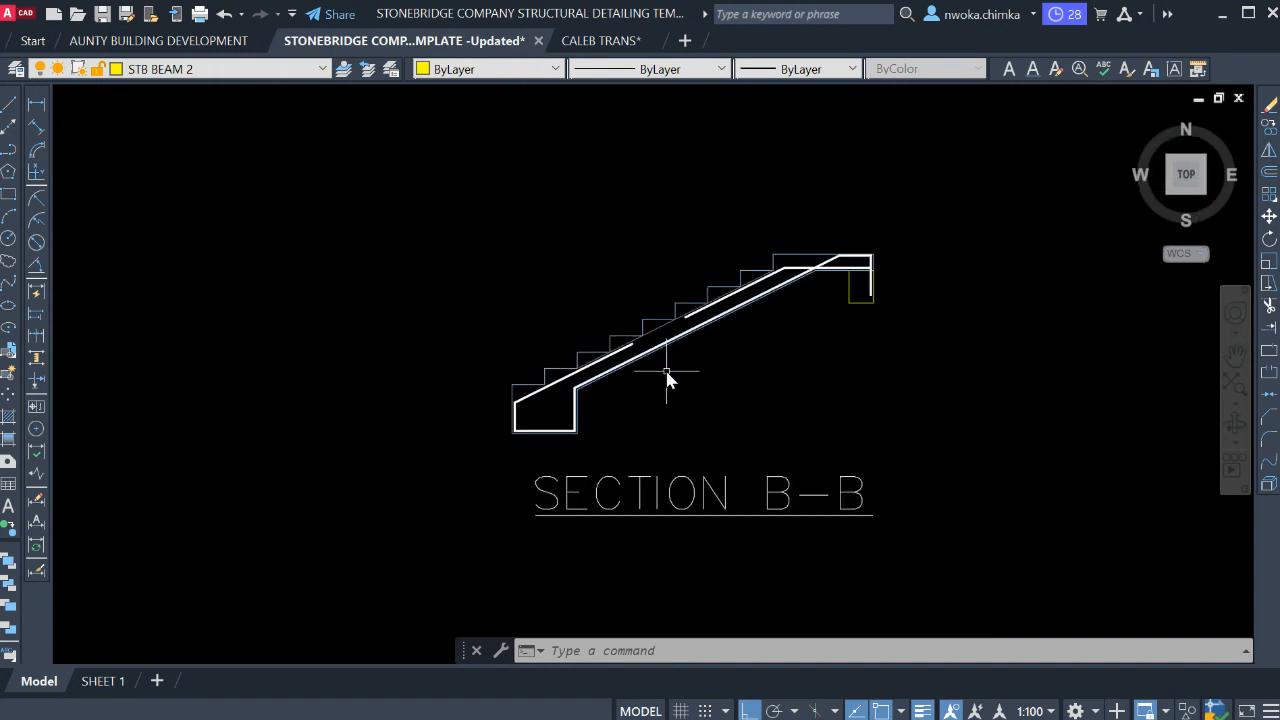
scroll(559, 443, "up", 5)
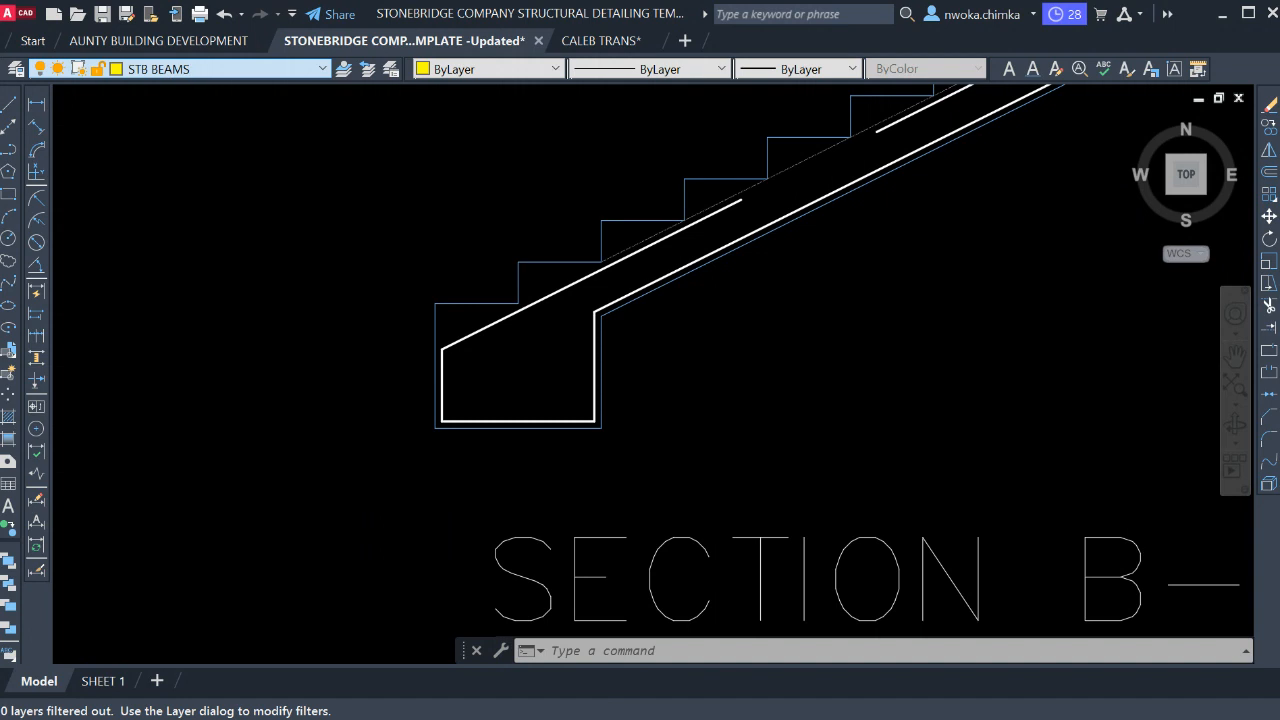
Make STB Rebars the current layer and draw a distribution bar circle of radius 8 beside the flight's footing.
left_click(180, 235)
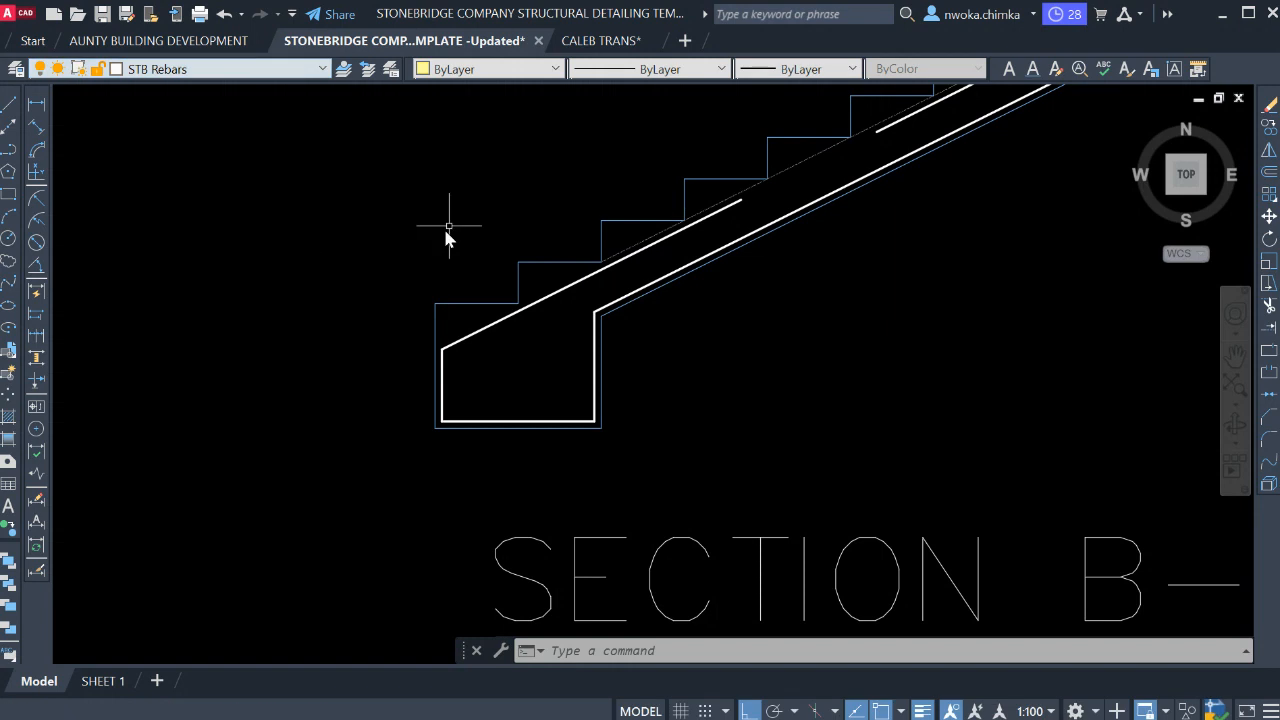
left_click(9, 242)
scroll(630, 340, "up", 2)
left_click(741, 356)
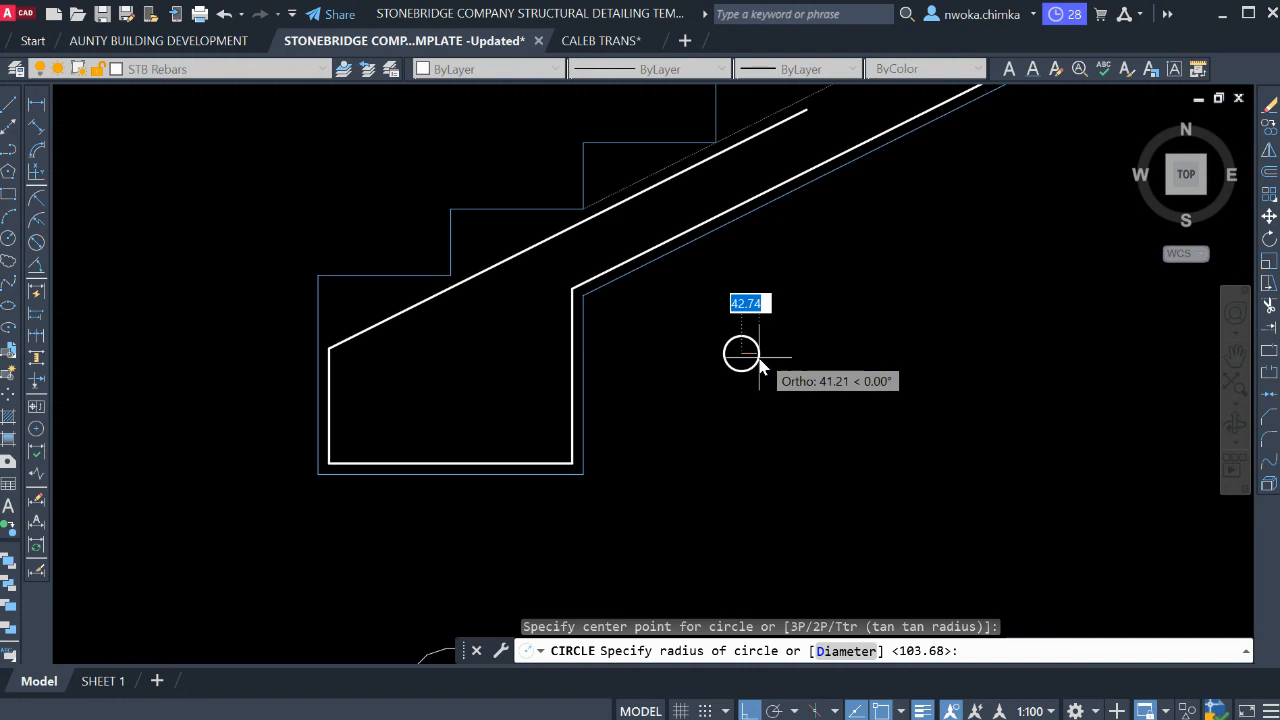
type("8")
key("Return")
Move the bar circle into the landing's outer top corner, just below the top bar and inside its vertical leg.
scroll(754, 349, "up", 2)
left_click(759, 331)
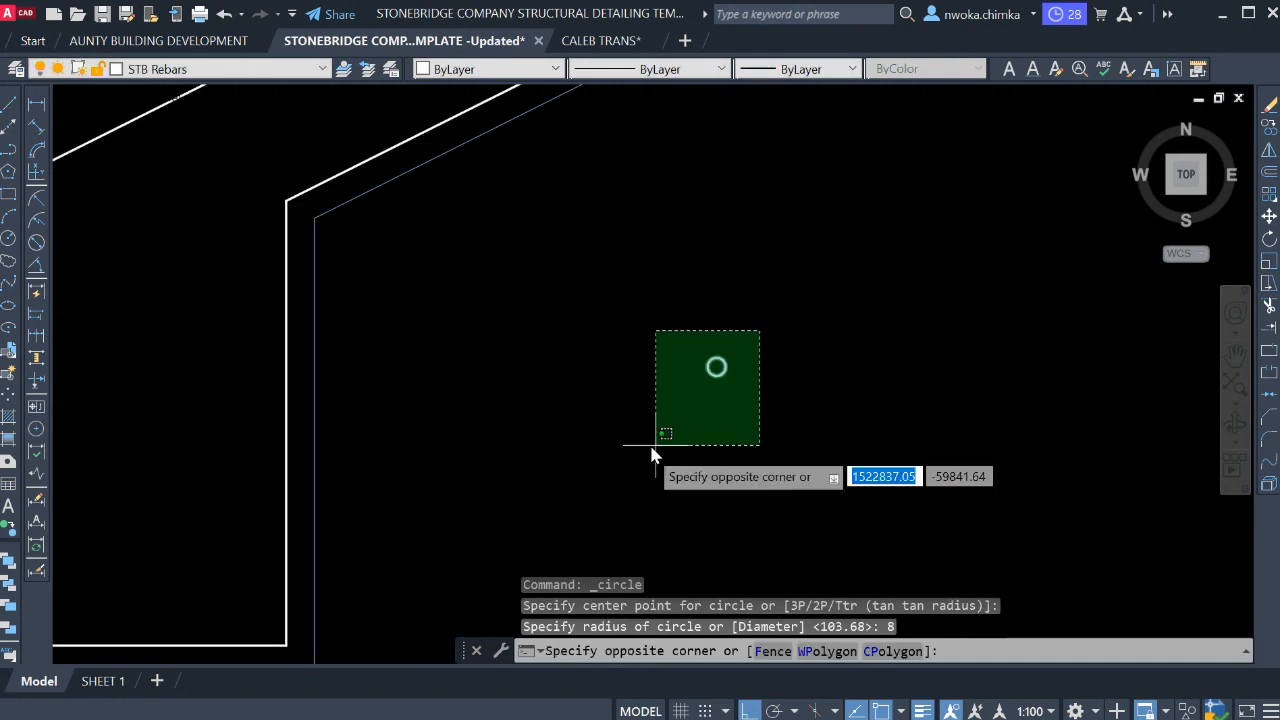
left_click(653, 448)
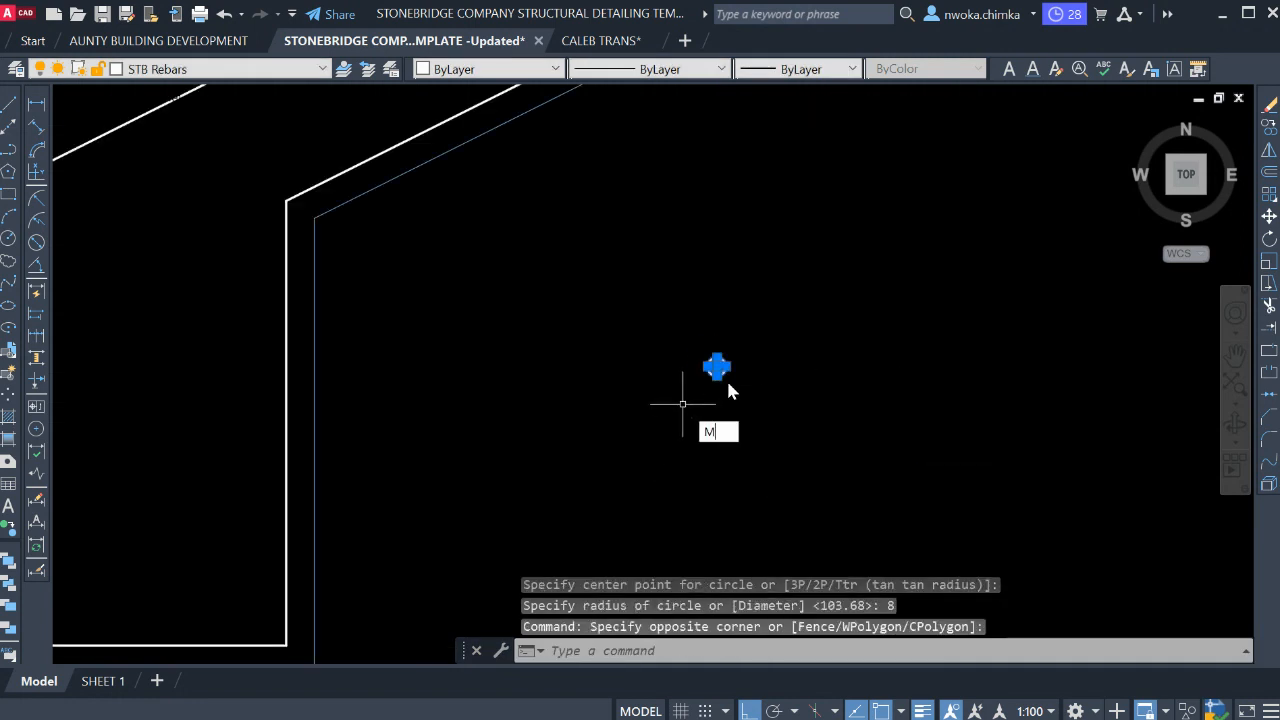
scroll(729, 382, "up", 2)
key("Return")
left_click(709, 358)
scroll(868, 280, "down", 4)
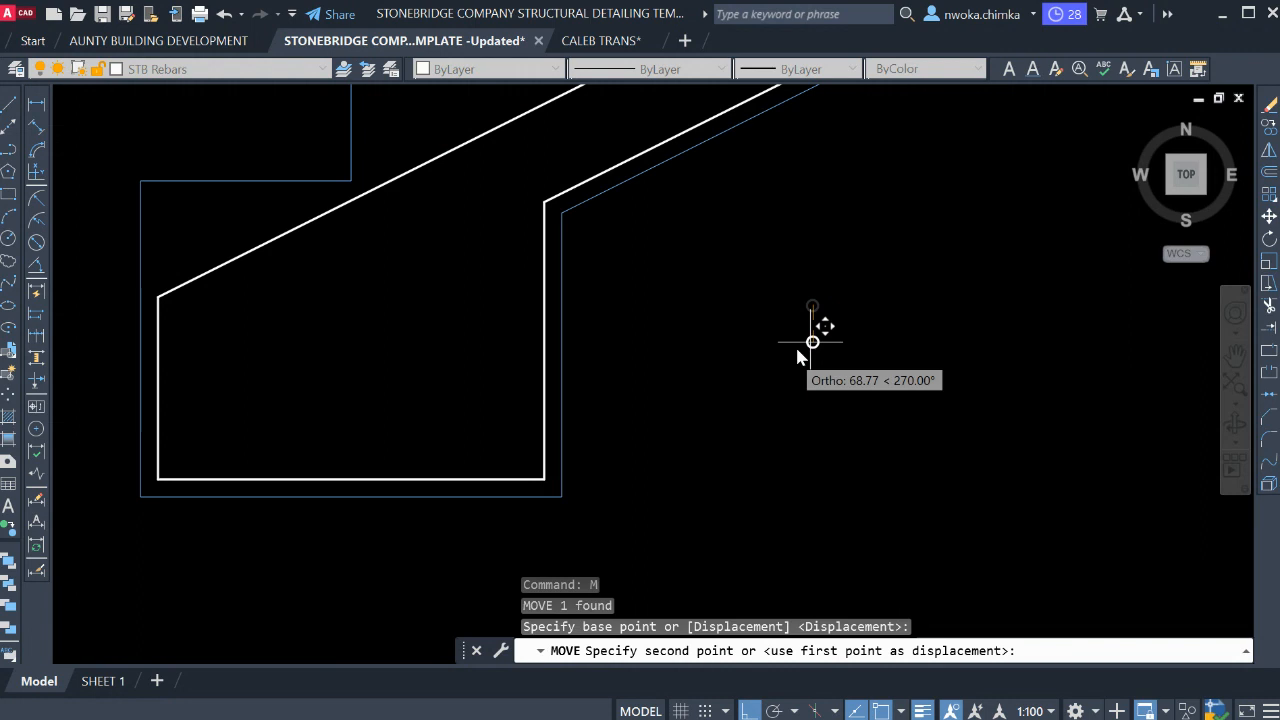
key("F8")
scroll(725, 408, "down", 3)
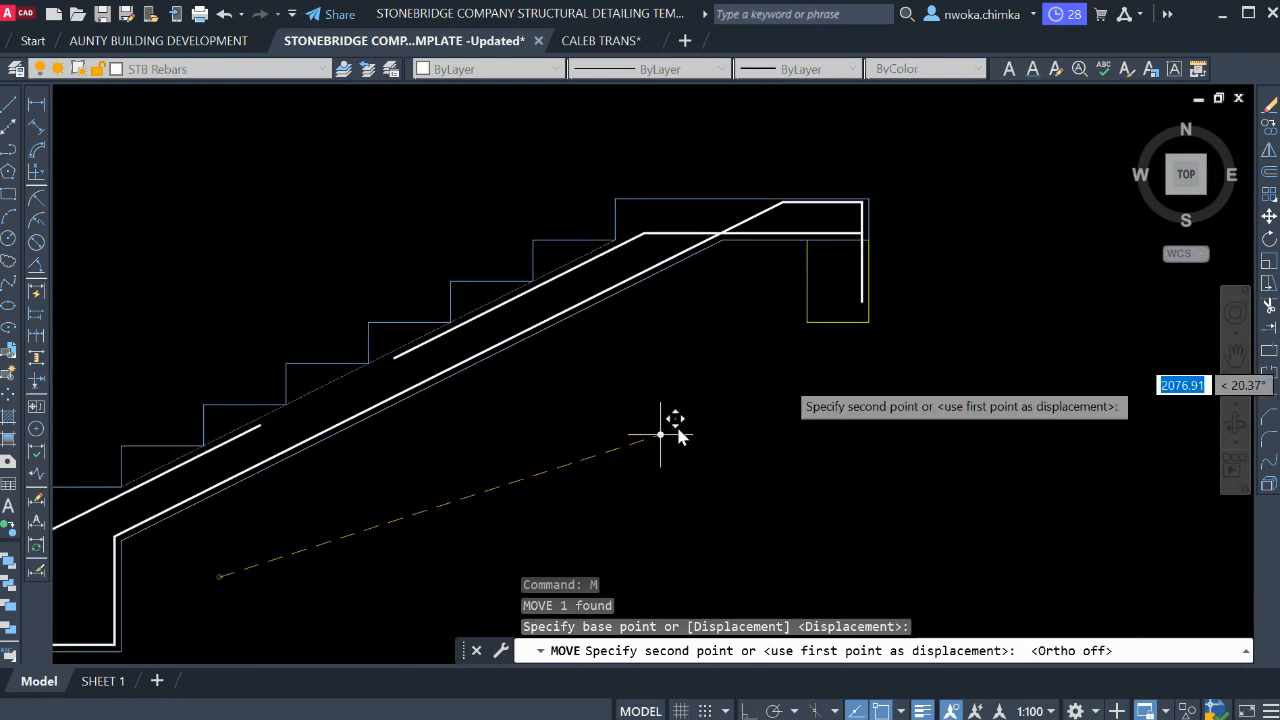
scroll(862, 203, "up", 6)
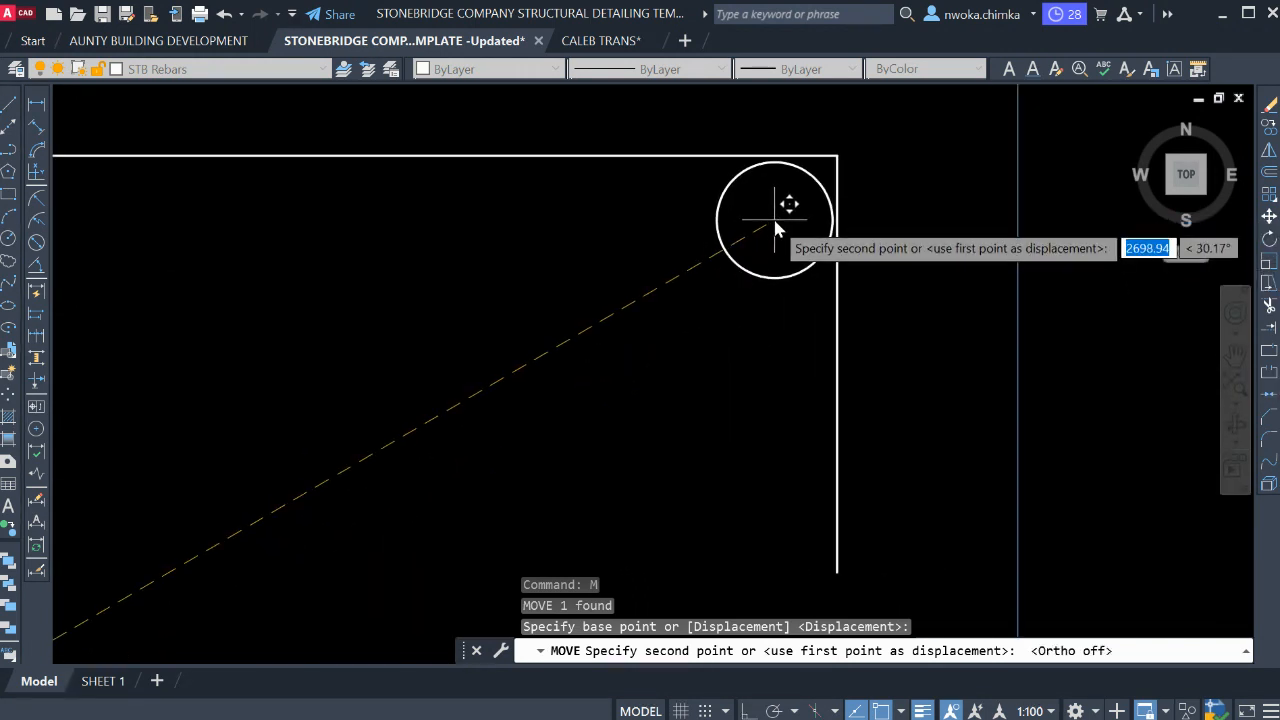
key("Escape")
Copy the corner bar circle 125 horizontally inward along the underside of the landing's top bar.
scroll(782, 224, "down", 2)
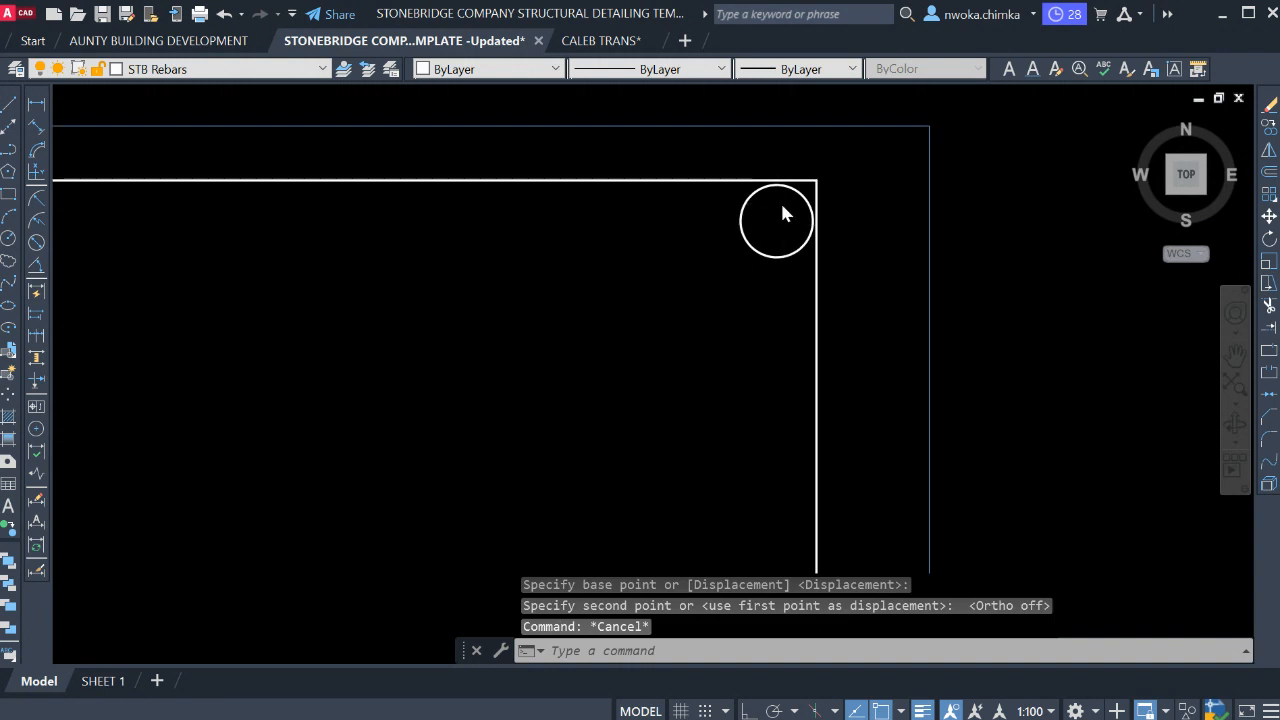
left_click_drag(782, 212, 689, 266)
type("CO")
key("Return")
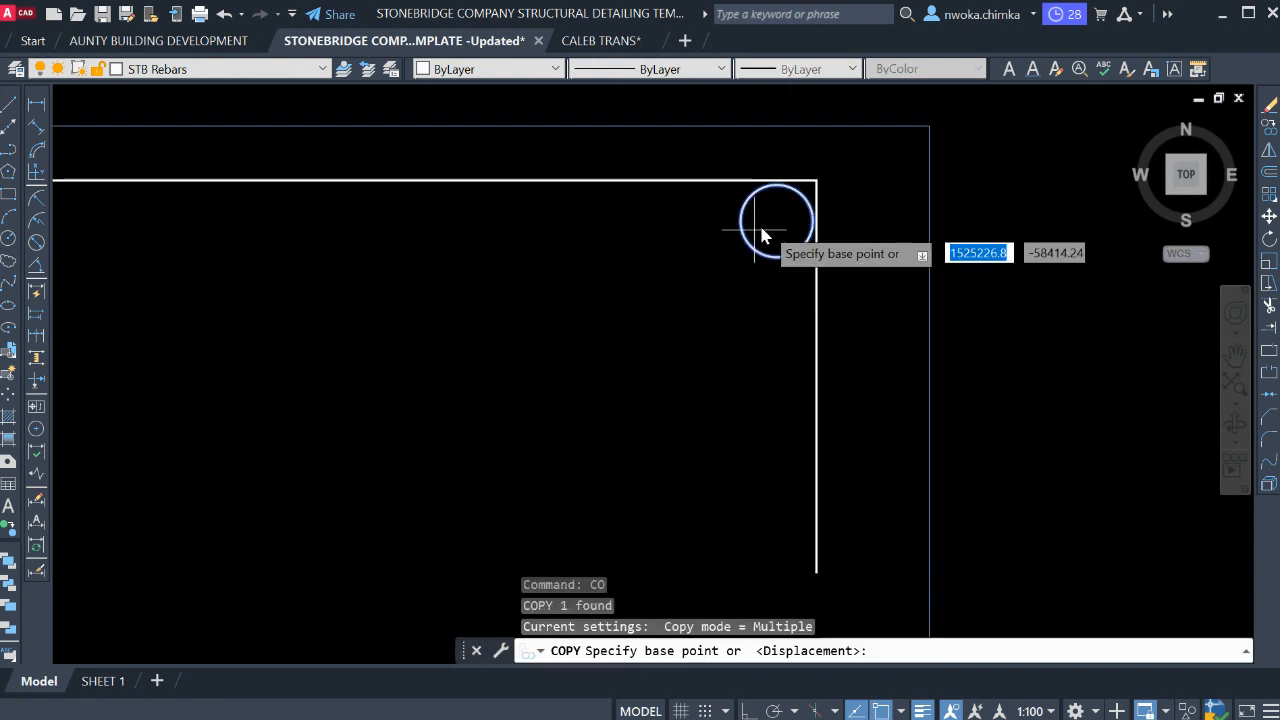
left_click(772, 222)
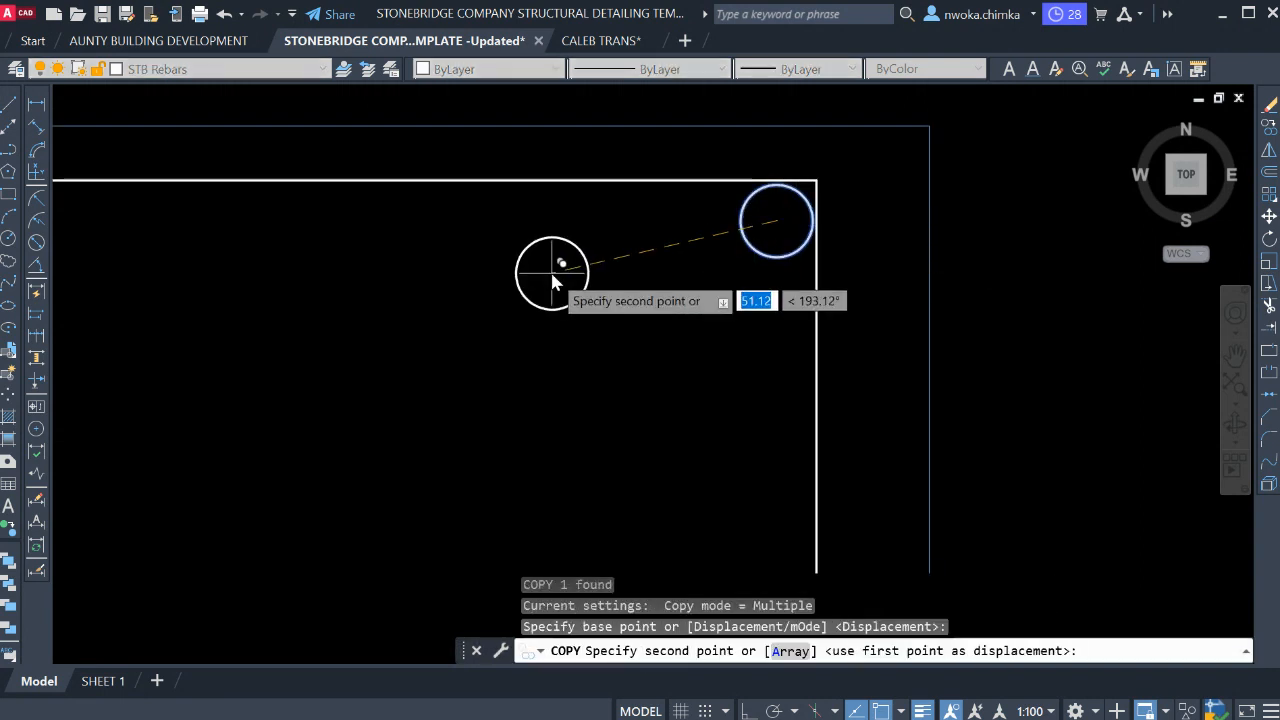
key("F8")
scroll(580, 262, "down", 2)
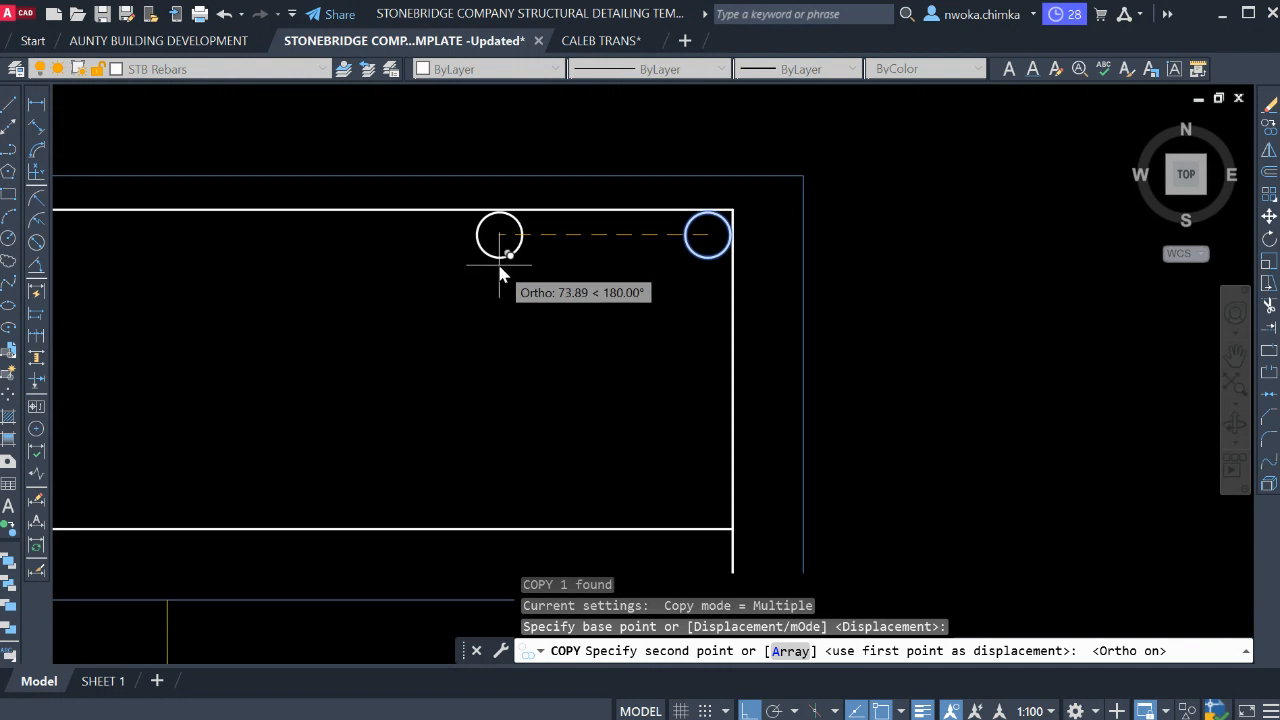
type("125")
key("Return")
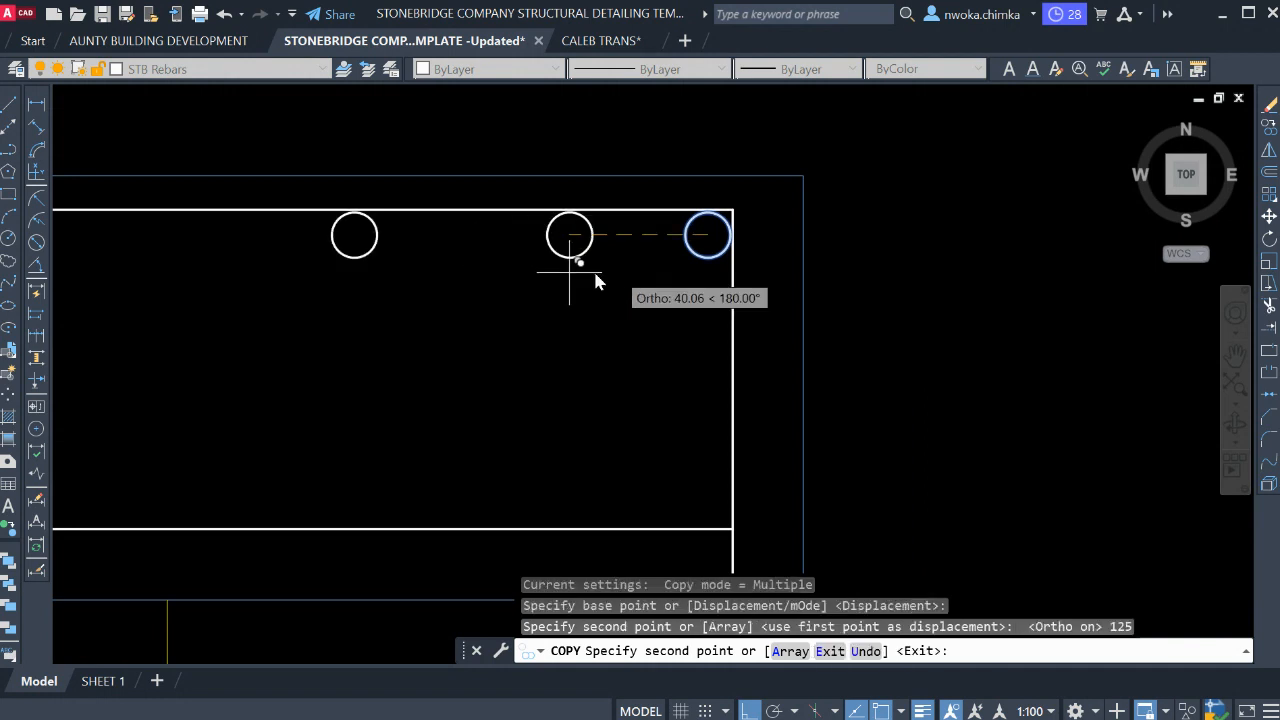
scroll(443, 286, "down", 4)
scroll(434, 286, "up", 2)
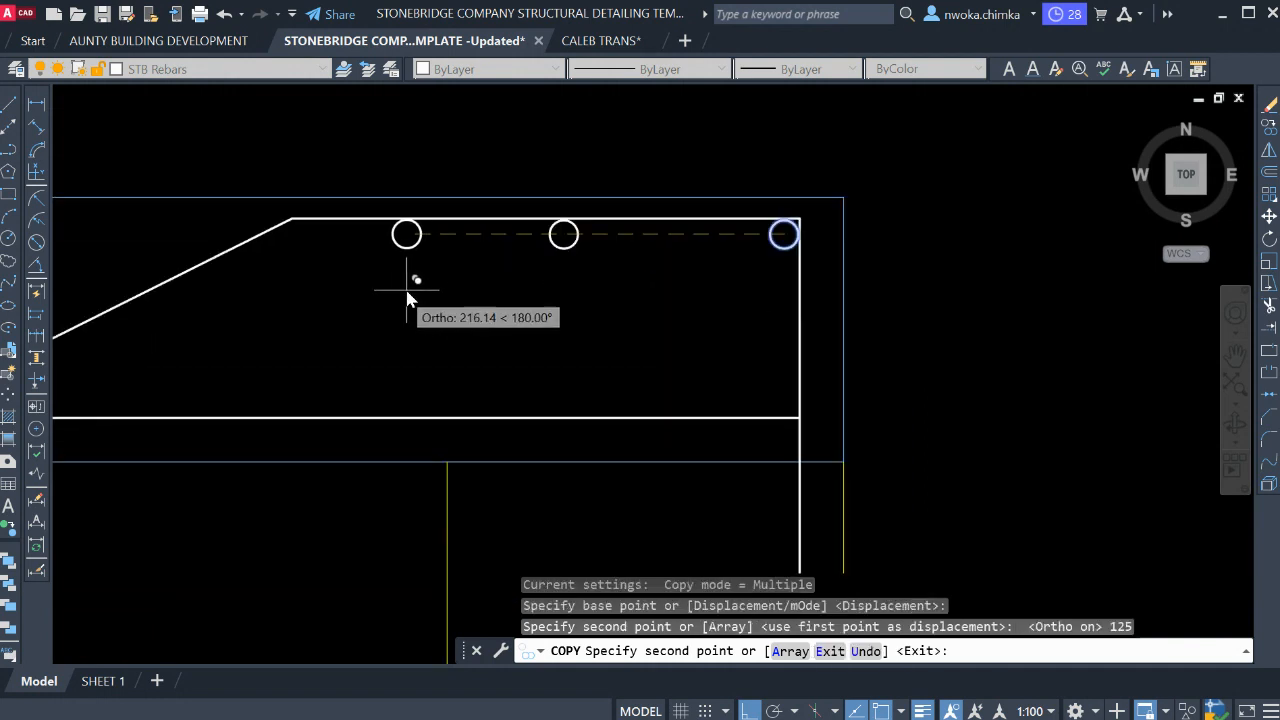
key("Escape")
Copy the second bar circle another 125 inward to place a third one under the landing's top bar.
left_click(558, 249)
key("Return")
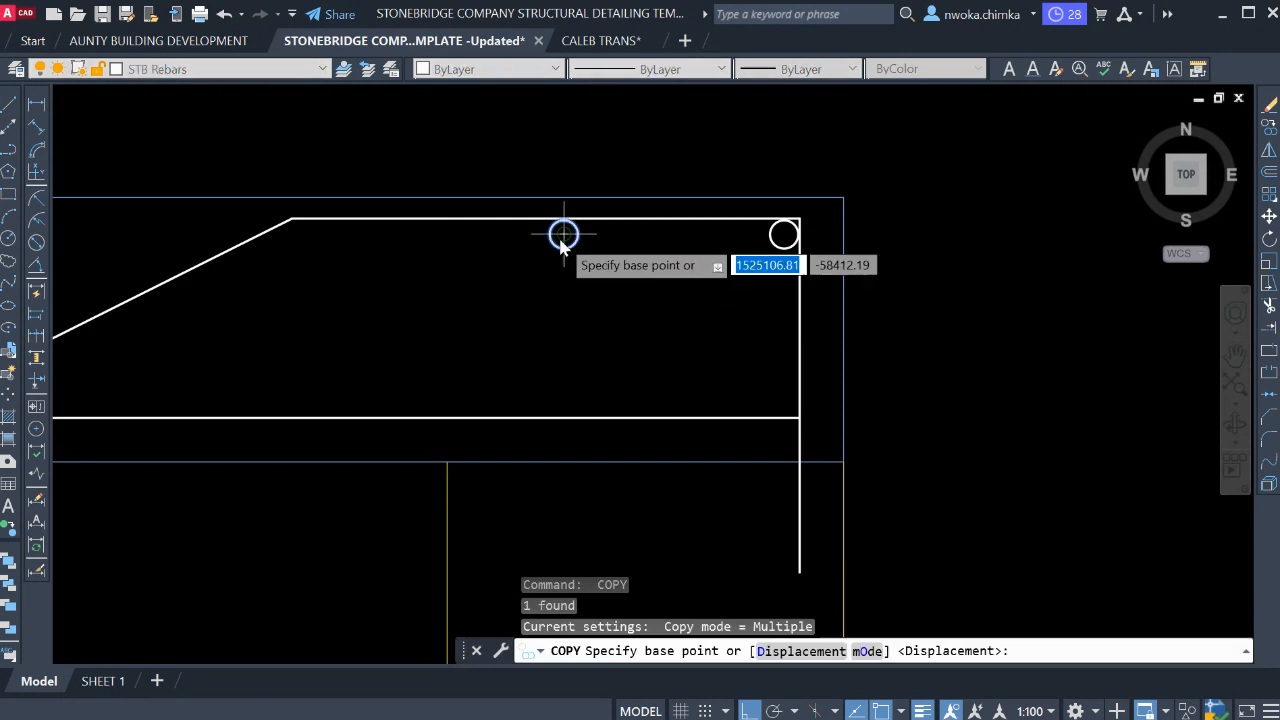
left_click(560, 248)
type("12")
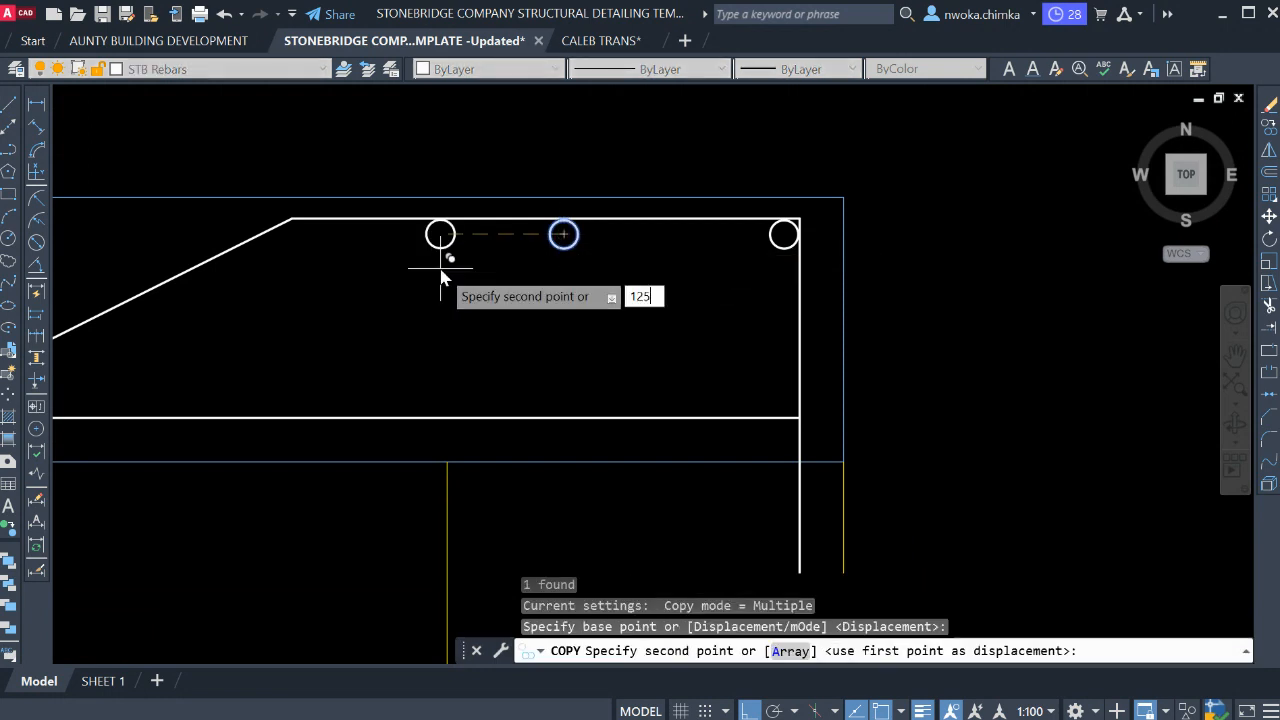
type("5")
key("Return")
key("Escape")
Copy the three bar circles under the landing's top bar straight down onto the landing's bottom bar.
scroll(530, 267, "down", 4)
scroll(468, 258, "up", 4)
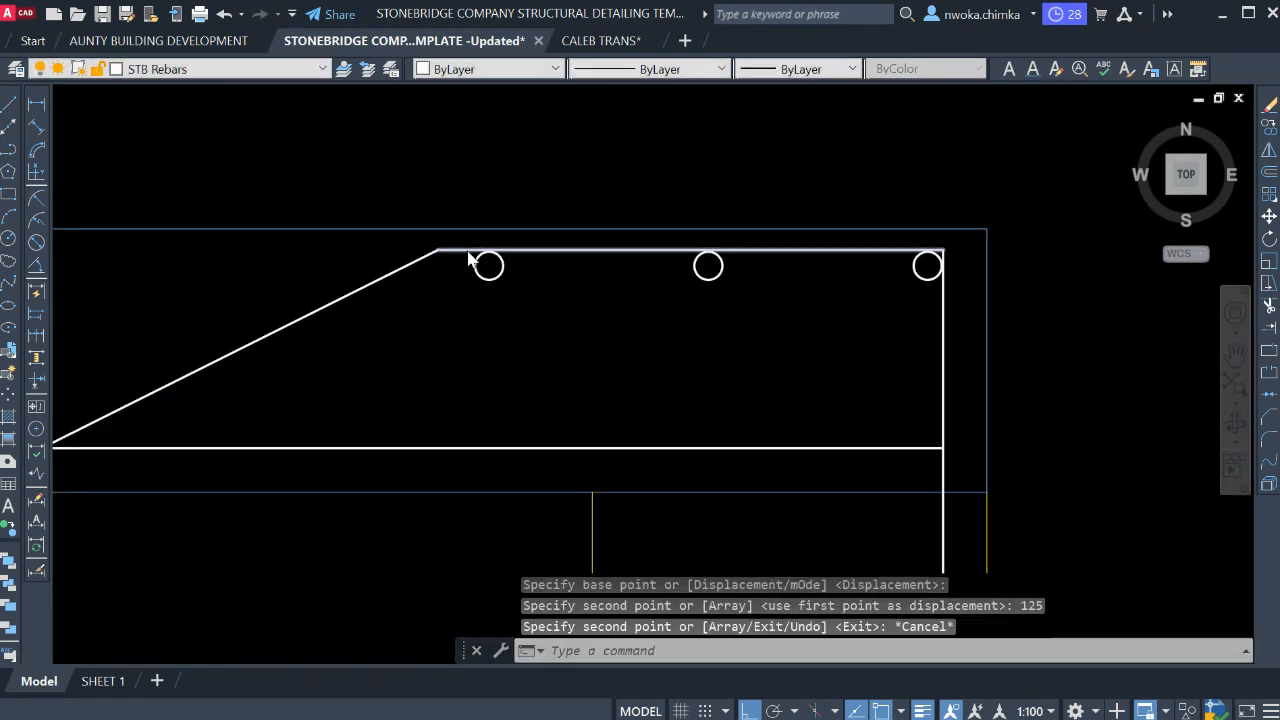
scroll(573, 268, "up", 2)
scroll(578, 277, "down", 4)
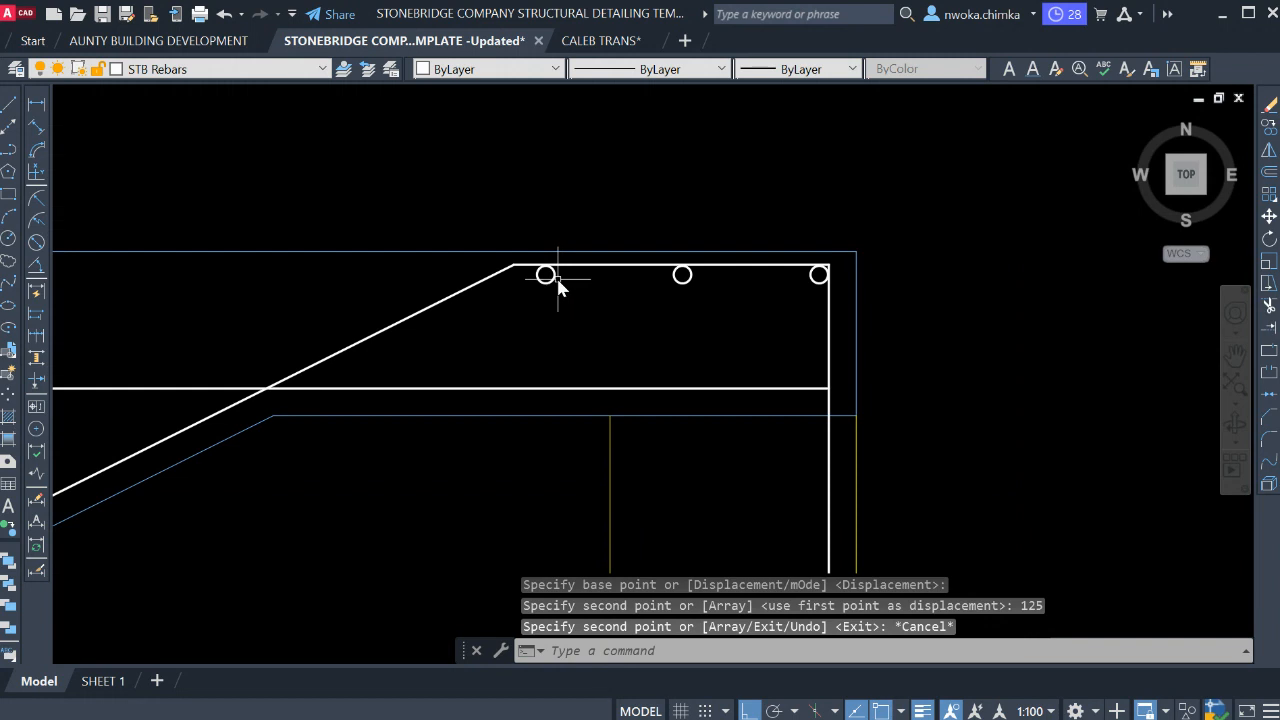
left_click(556, 284)
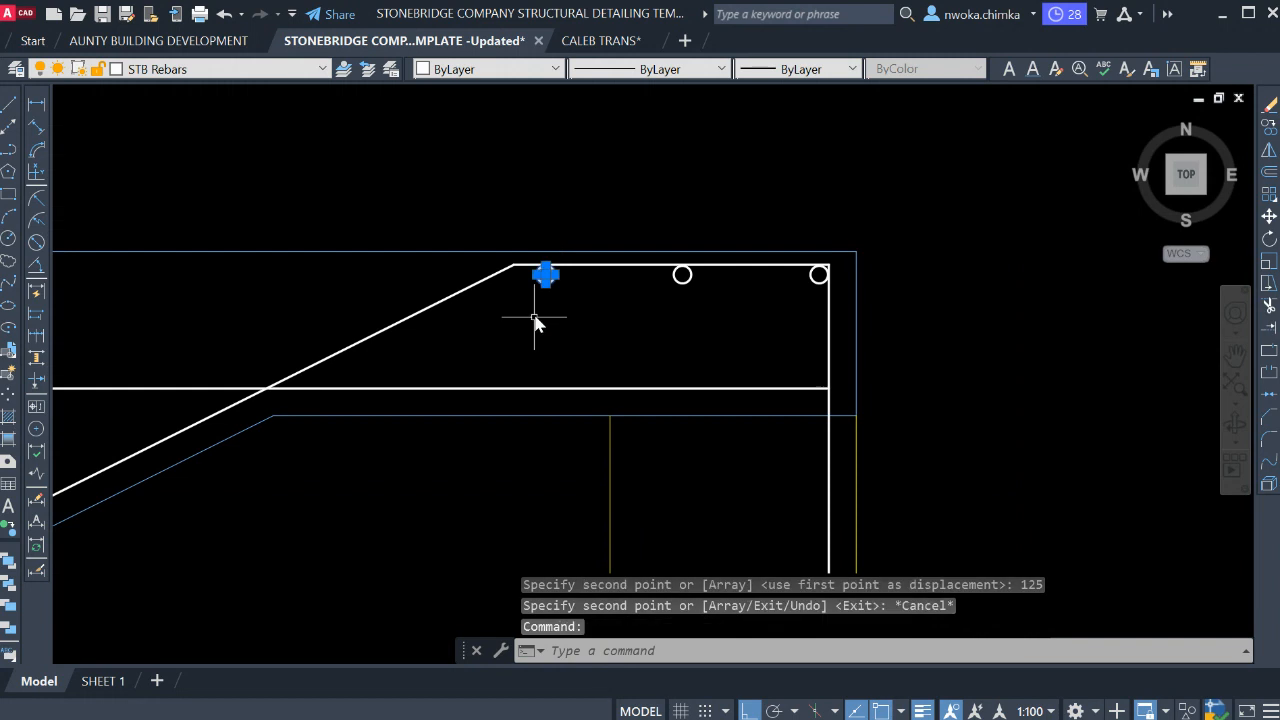
left_click(818, 278)
left_click(653, 300)
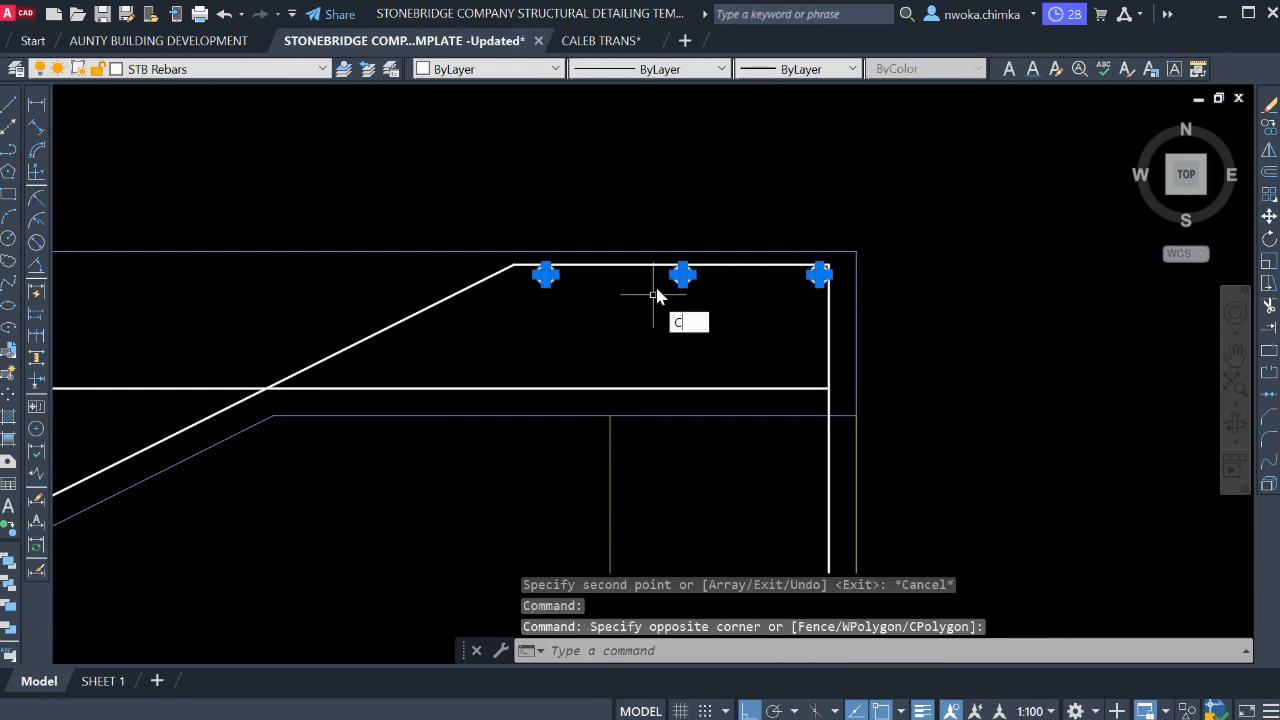
key("Return")
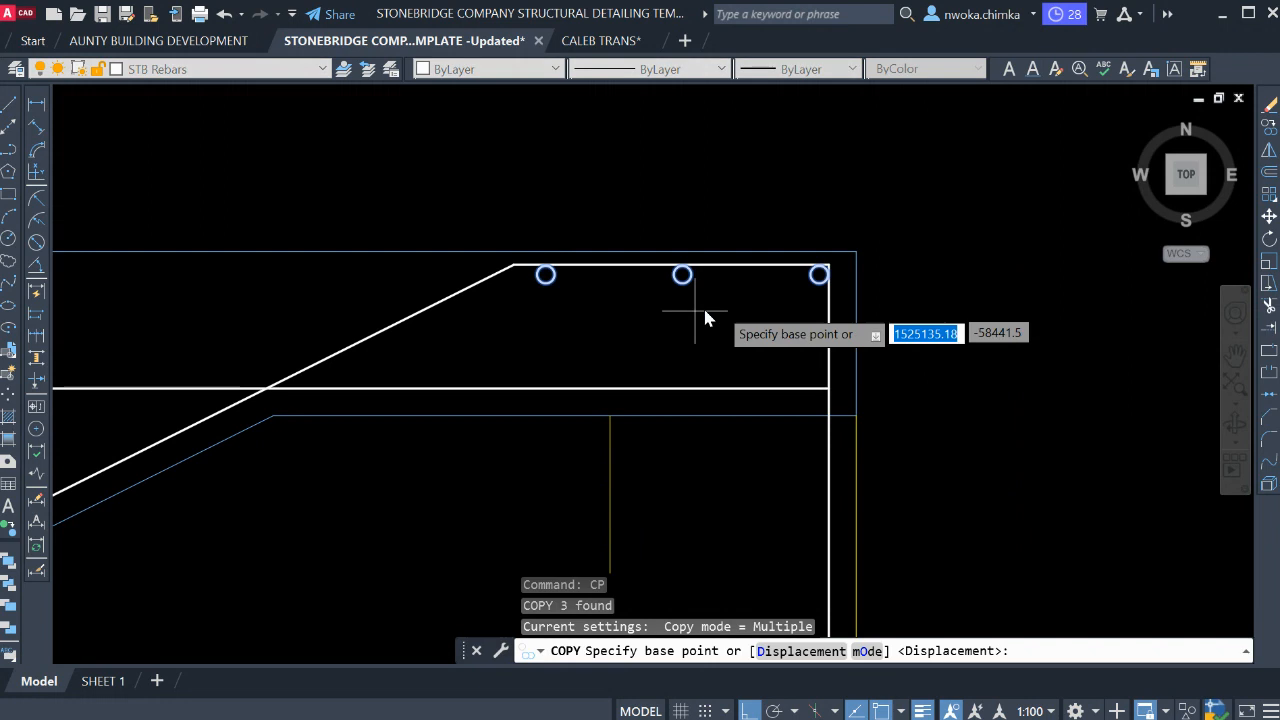
scroll(730, 300, "up", 4)
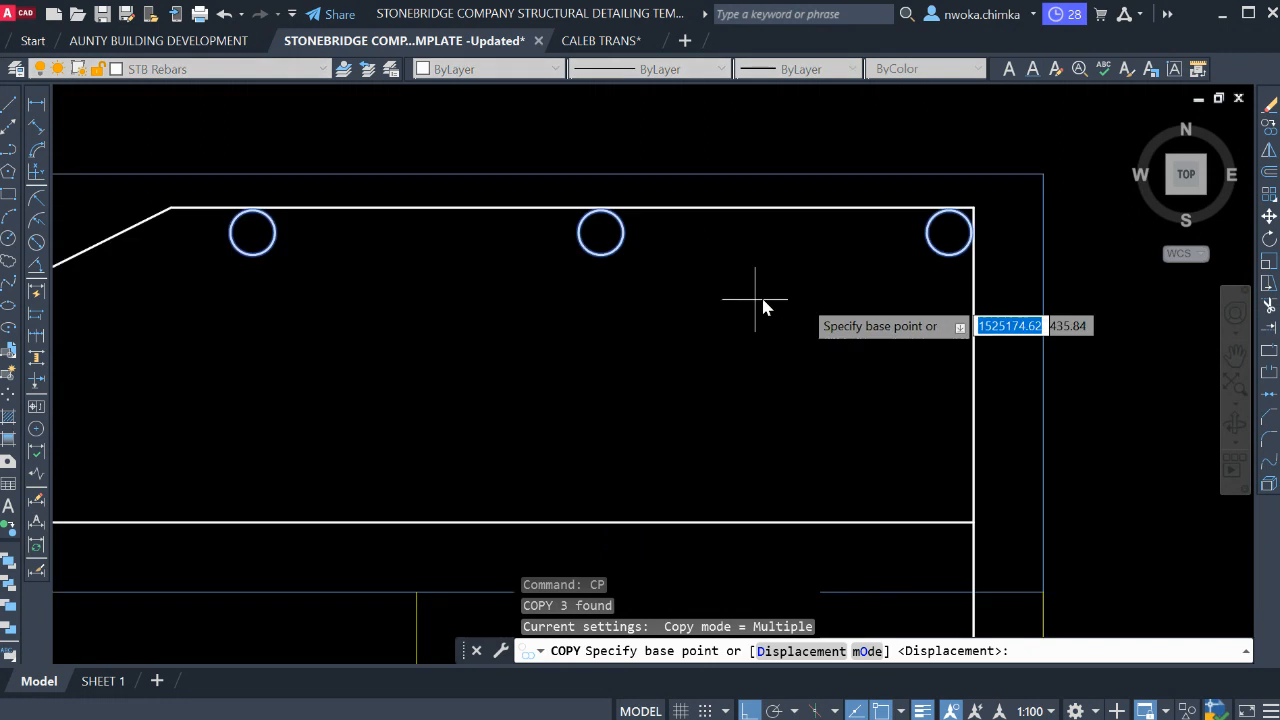
left_click(598, 250)
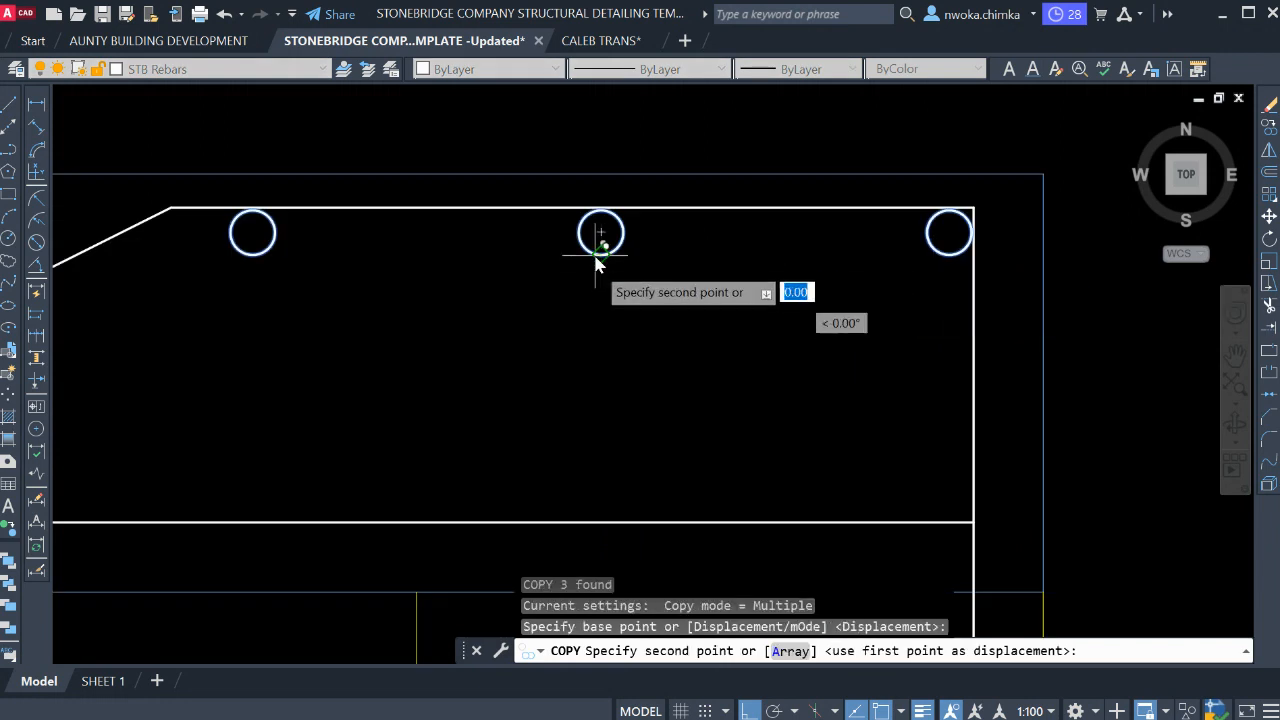
left_click(601, 490)
key("Escape")
Copy the innermost bottom circle 125 inward along the landing's bottom bar, and once more beside its crossing with the sloping bar.
scroll(660, 366, "down", 3)
scroll(510, 420, "up", 4)
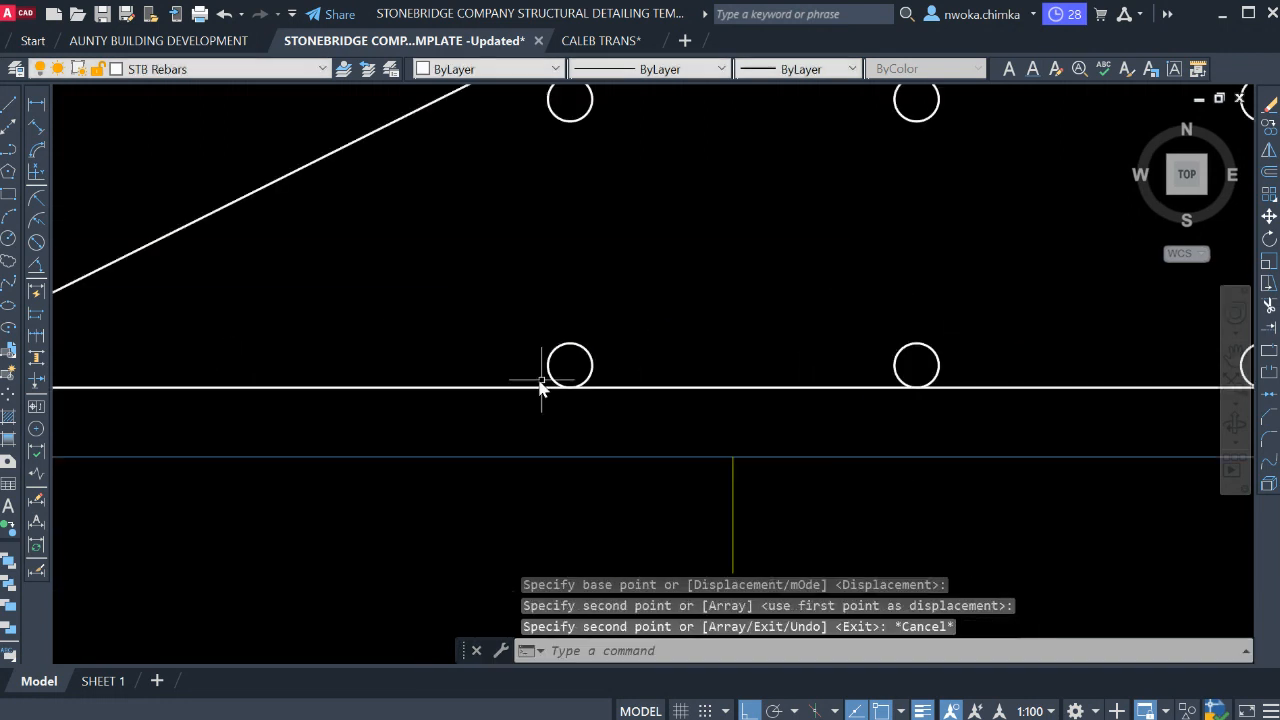
left_click(541, 381)
type("CO")
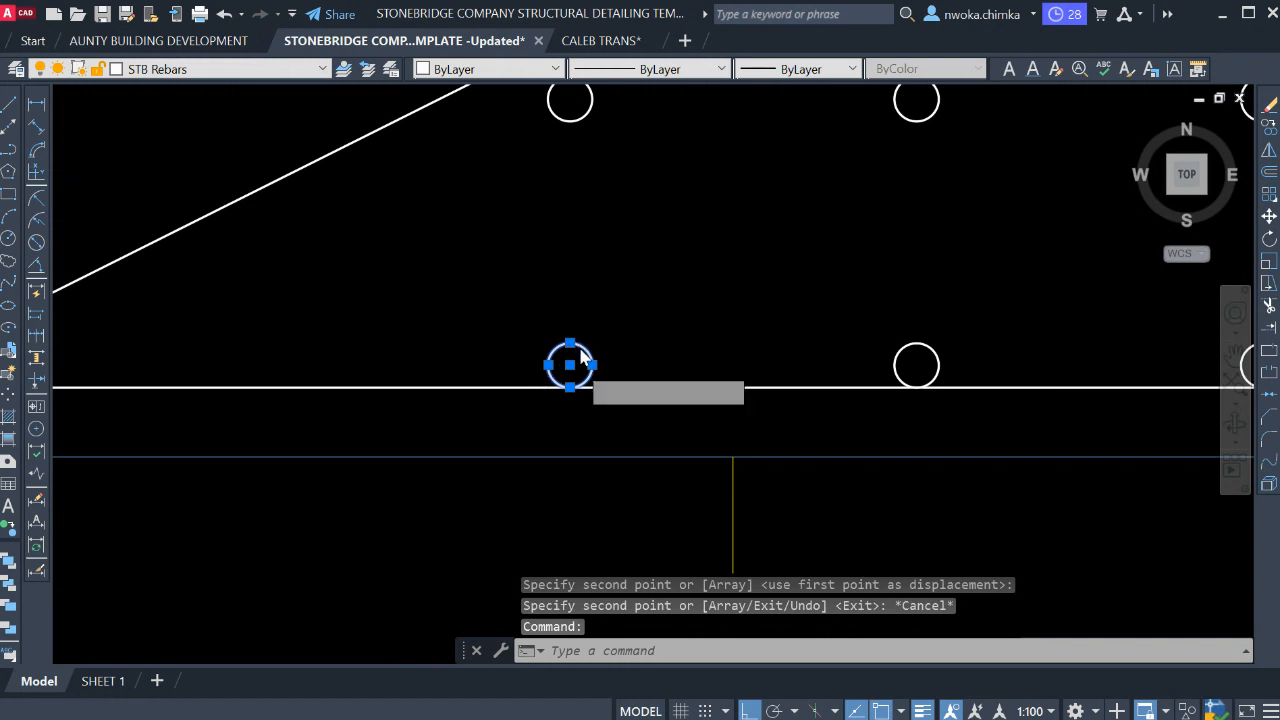
key("Return")
left_click(570, 365)
type("125")
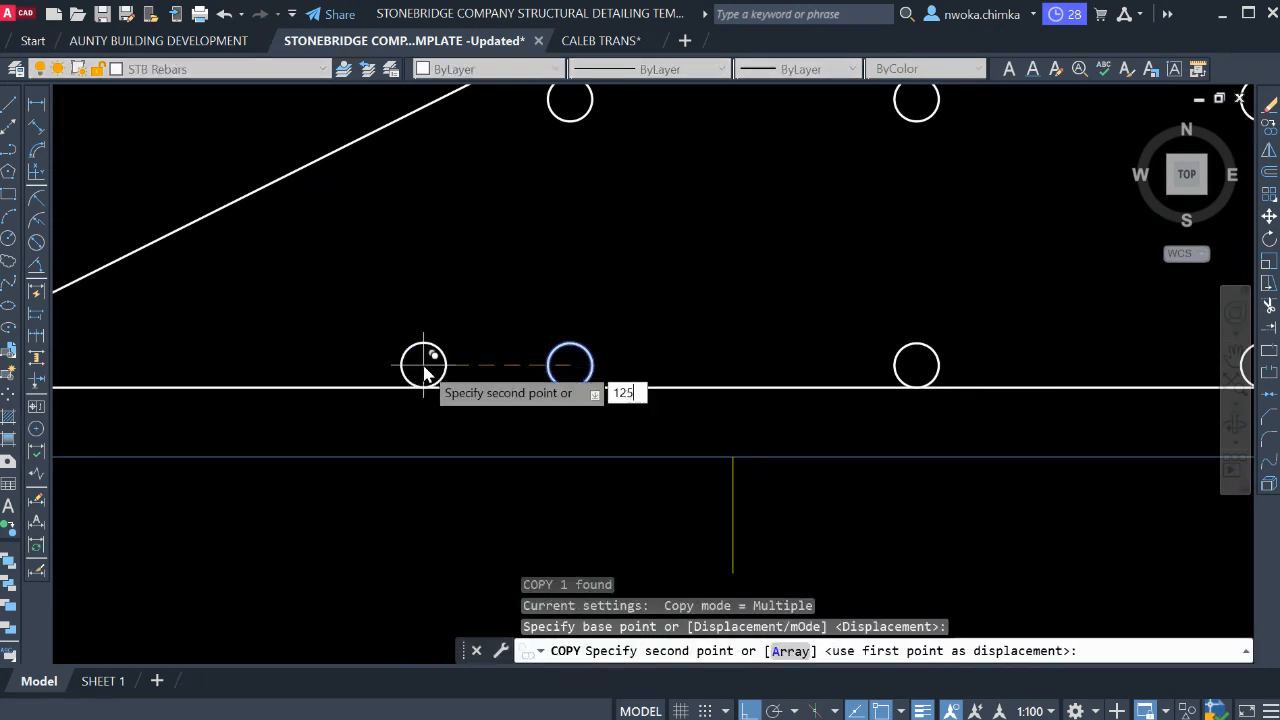
key("Return")
scroll(495, 368, "down", 2)
scroll(250, 365, "up", 5)
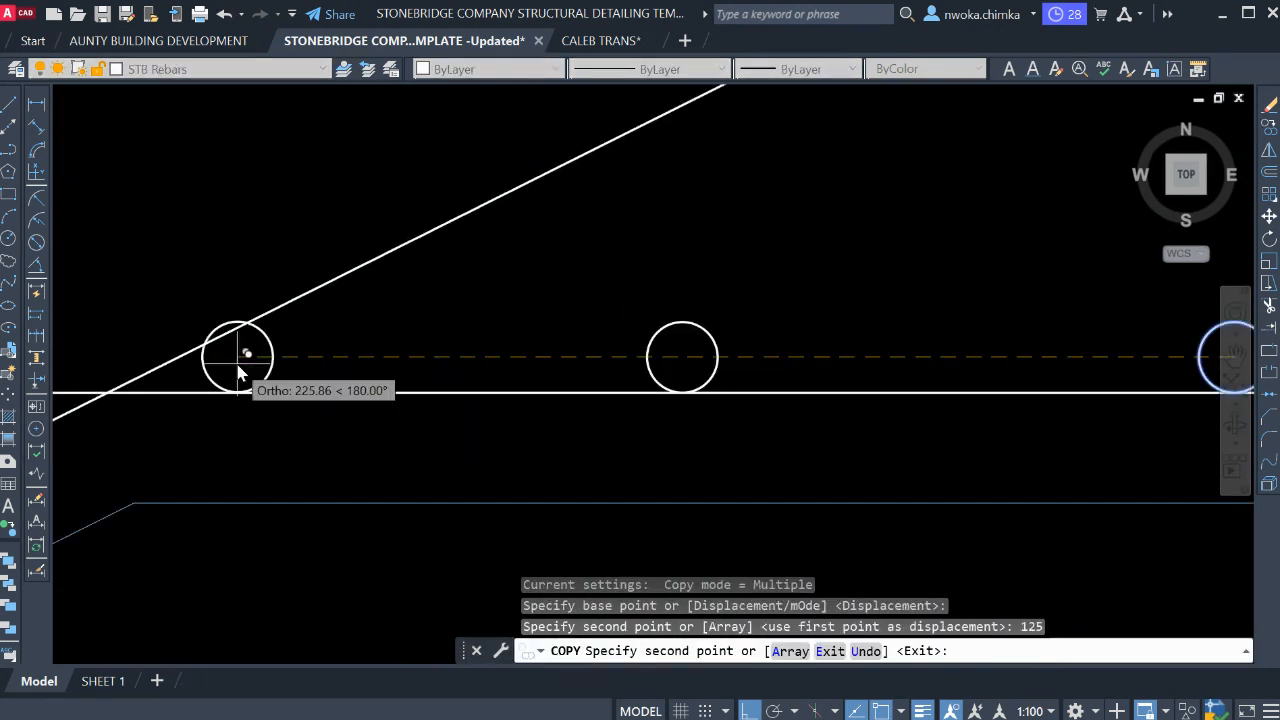
key("Escape")
scroll(580, 331, "down", 6)
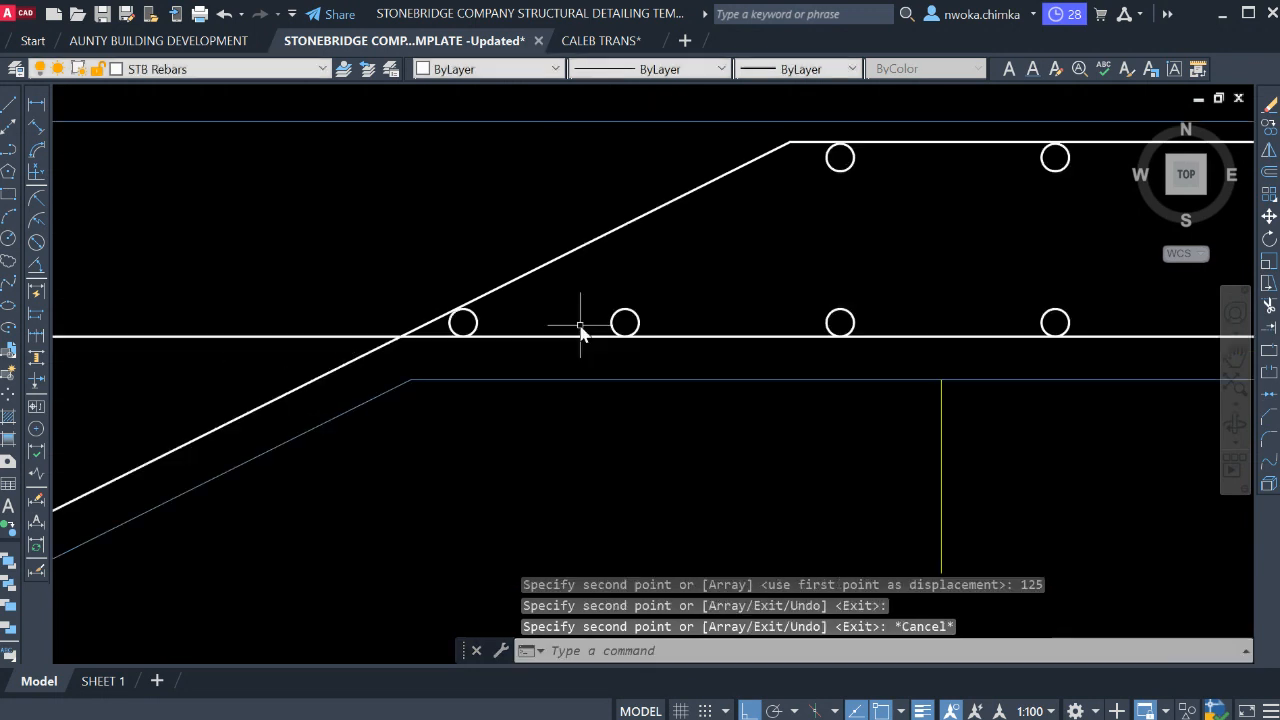
With ortho off, copy the bar circle at the crossing onto the upper side of the flight's lower sloping bar.
scroll(935, 262, "down", 2)
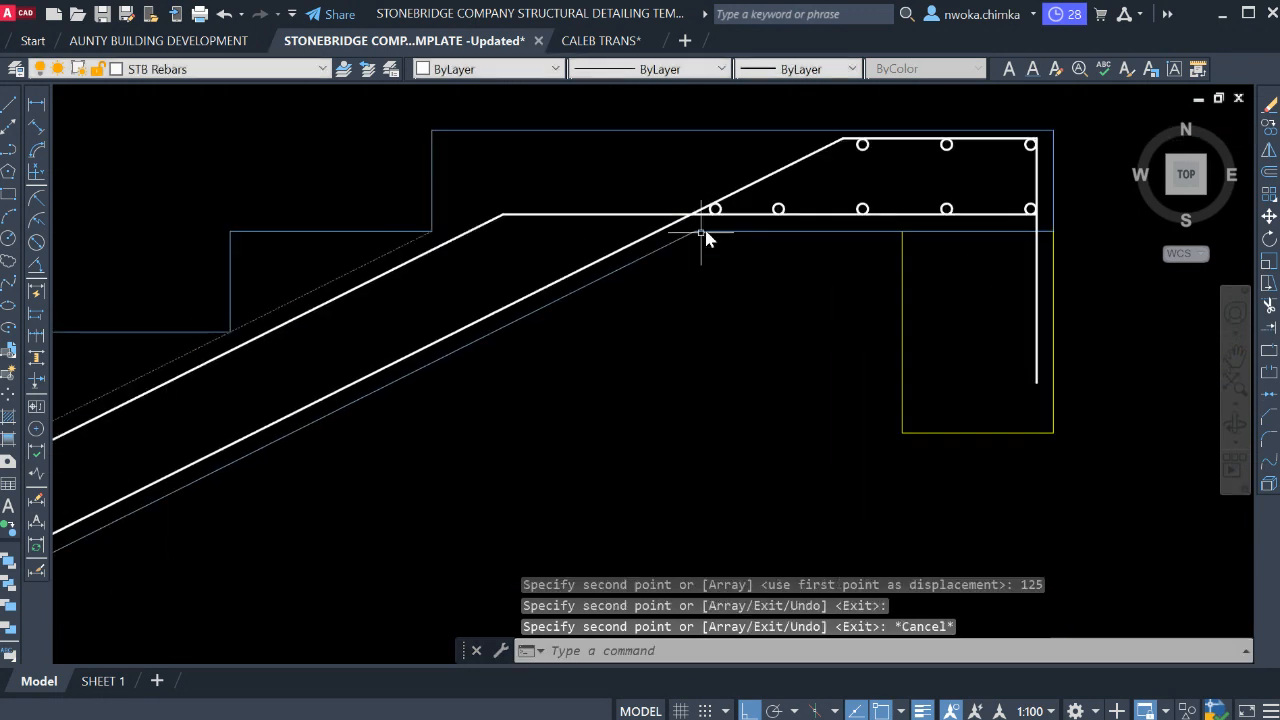
scroll(714, 214, "up", 4)
left_click(717, 188)
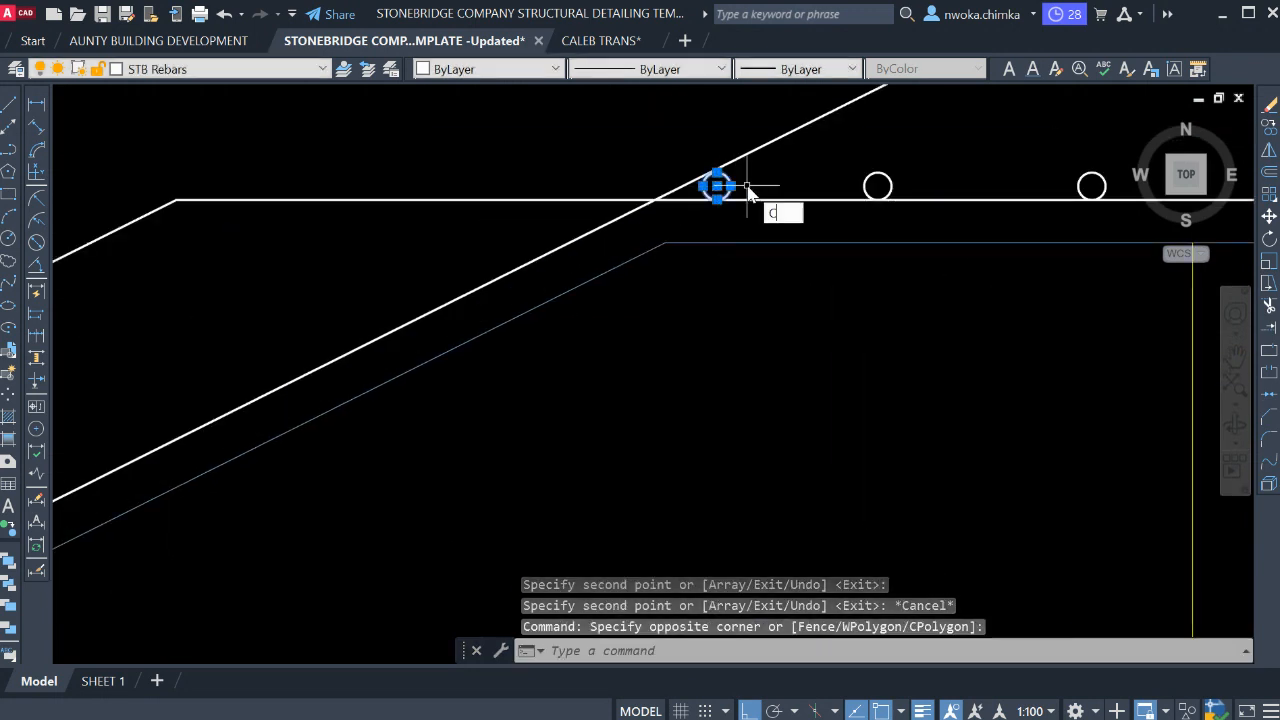
type("CO")
key("Return")
left_click(717, 190)
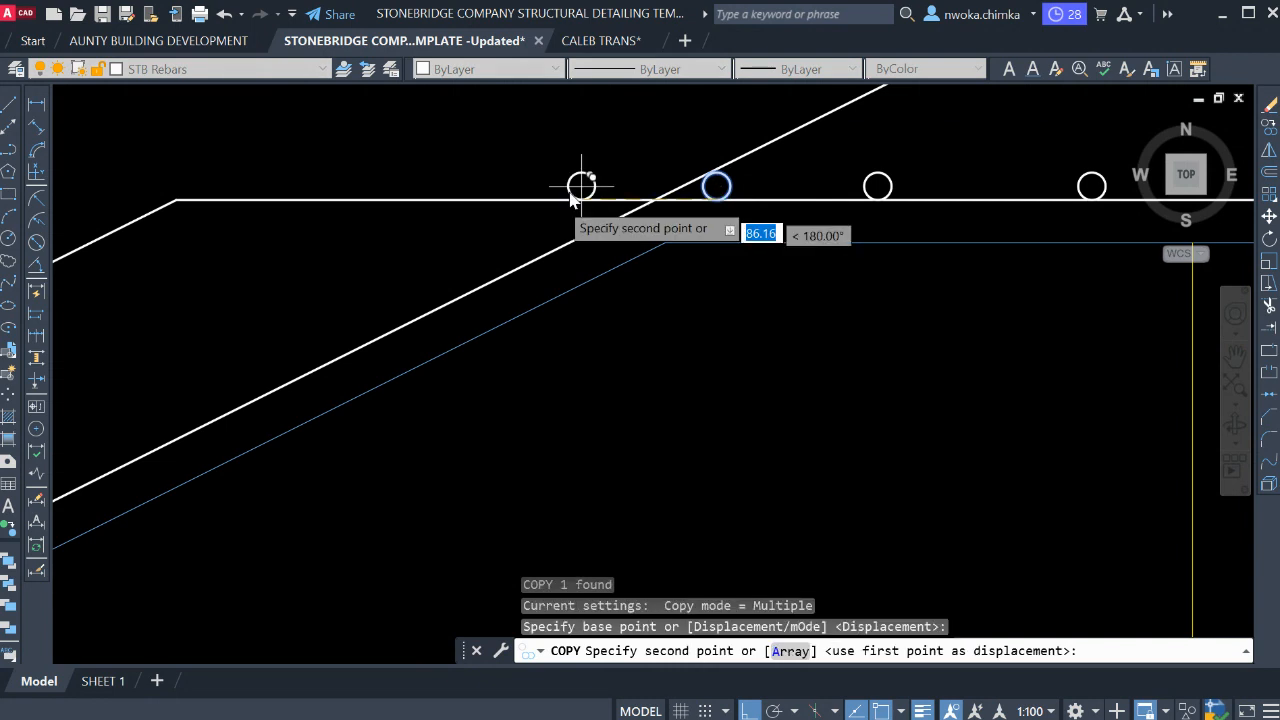
scroll(580, 232, "up", 4)
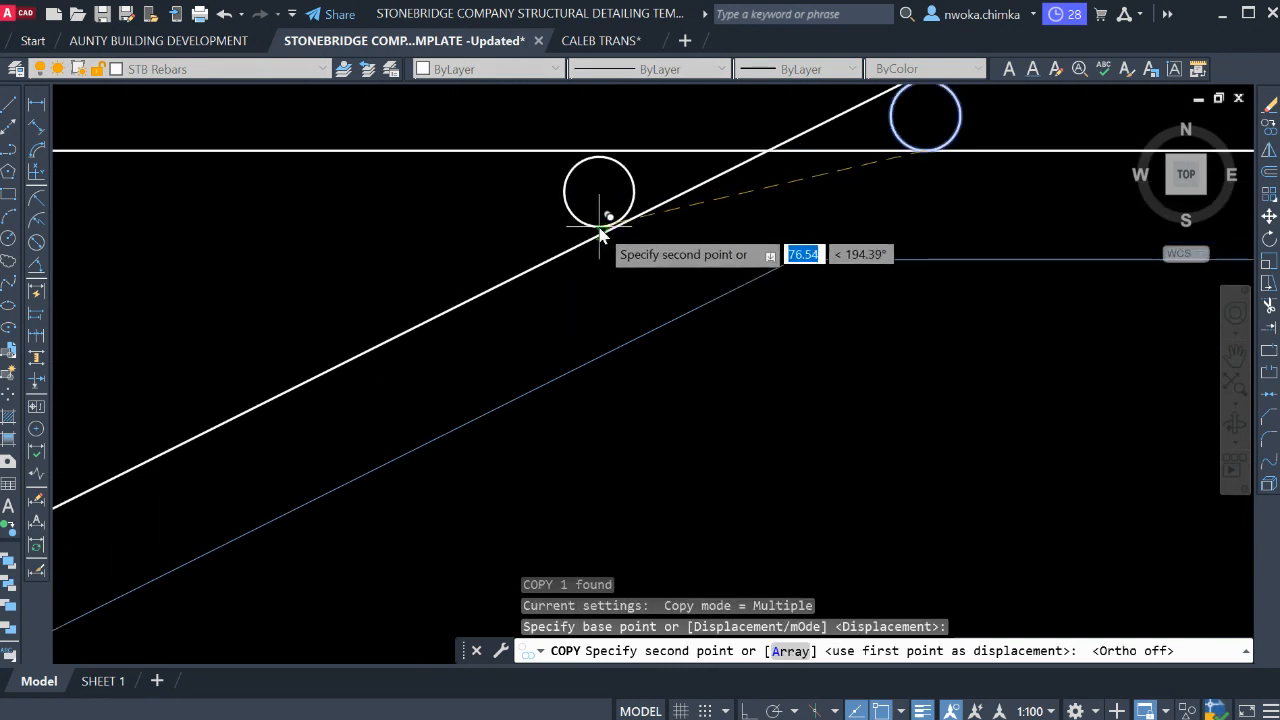
left_click(603, 239)
key("Escape")
Move the new circle slightly upward so it rests against the upper edge of the flight's lower sloping bar.
left_click(630, 160)
left_click(620, 172)
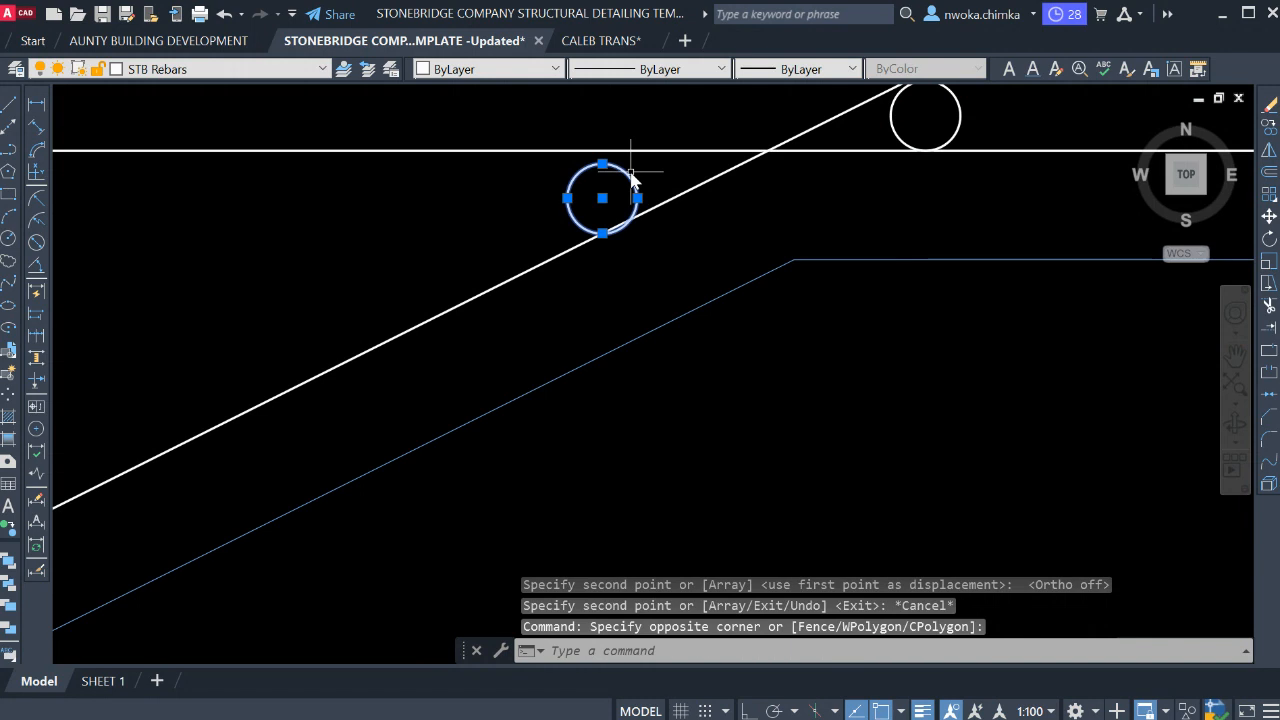
type("m")
key("space")
scroll(688, 238, "up", 2)
left_click(703, 256)
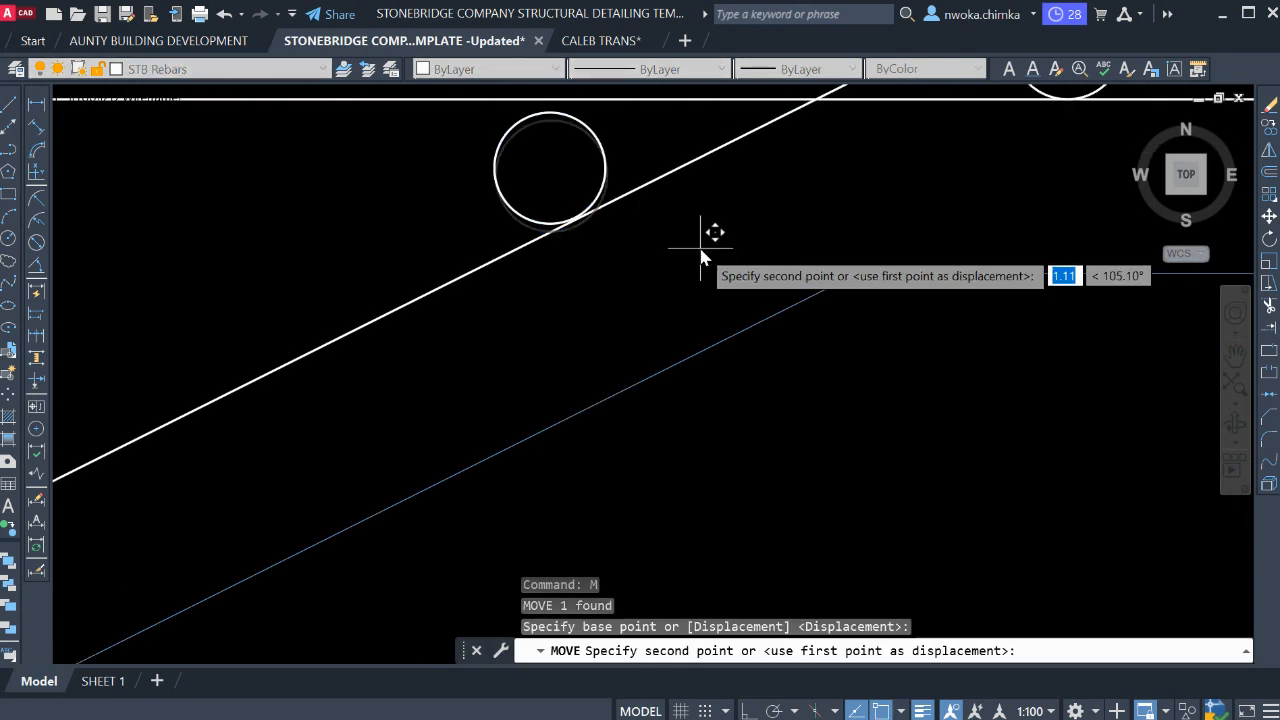
left_click(703, 256)
Copy that circle 175 down the slope, following the flight's lower main bar.
left_click(634, 166)
left_click(571, 177)
type("c")
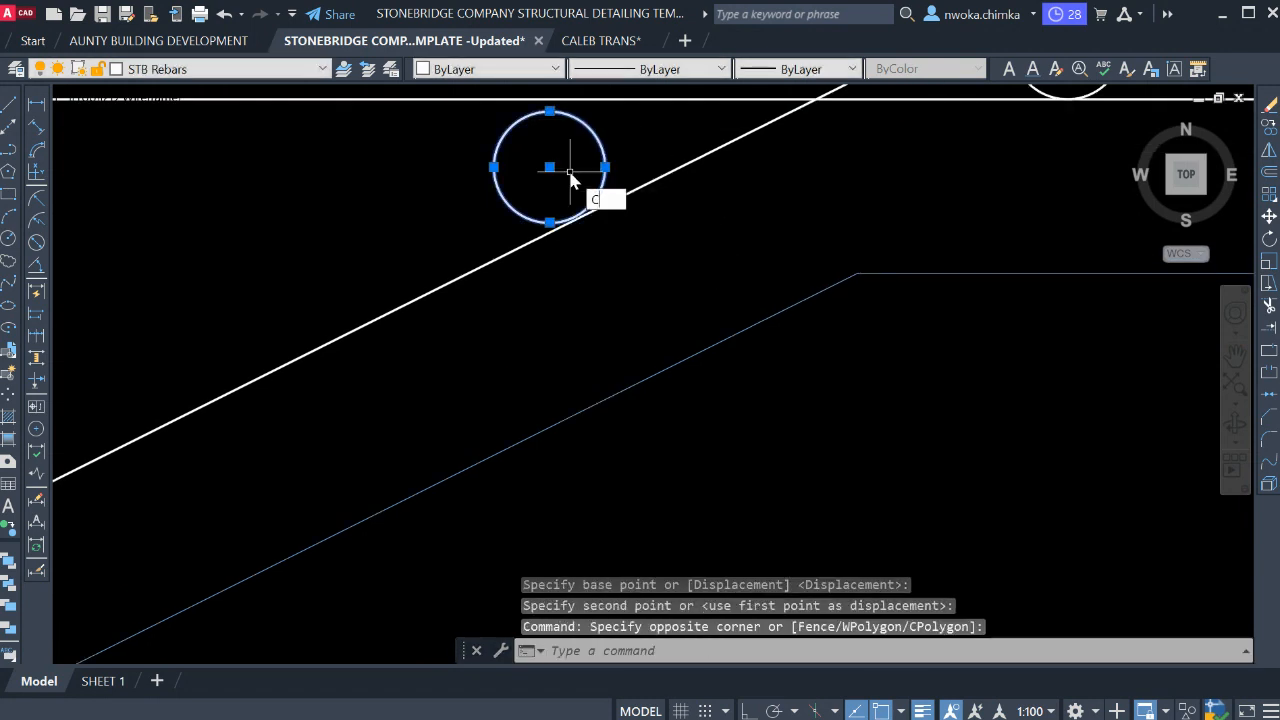
type("o")
key("space")
left_click(549, 166)
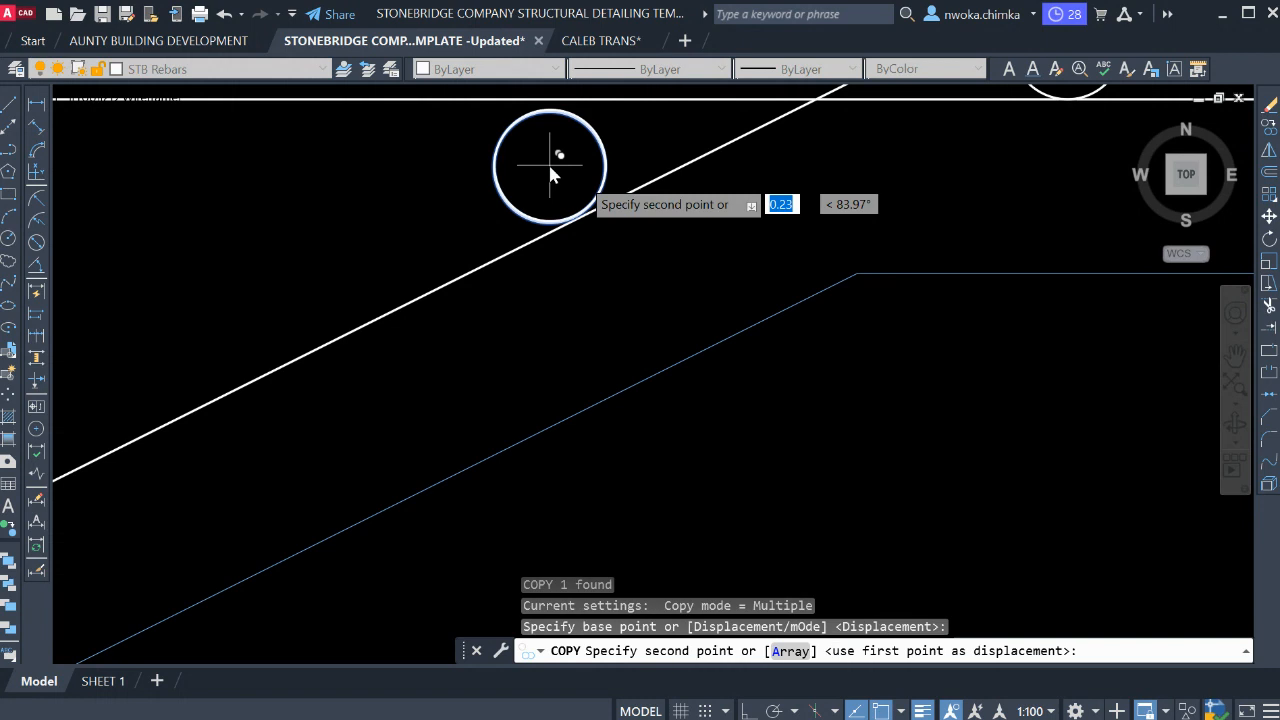
scroll(549, 168, "down", 2)
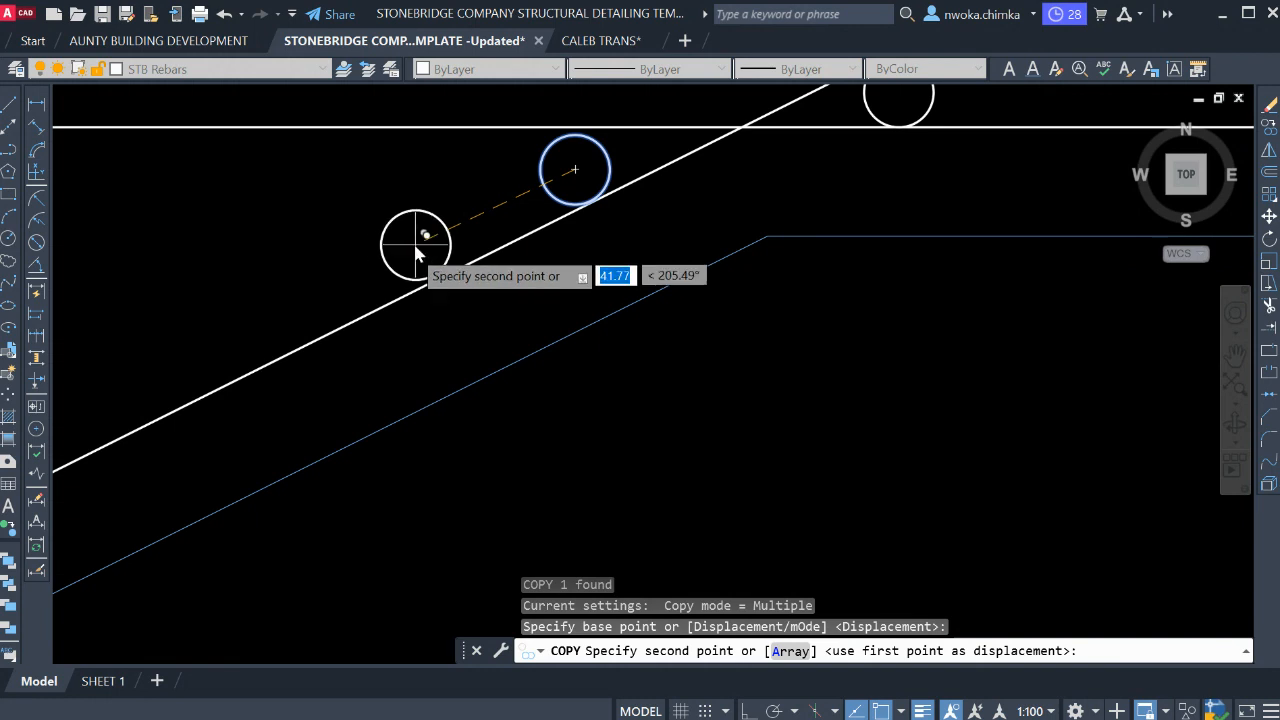
type("175")
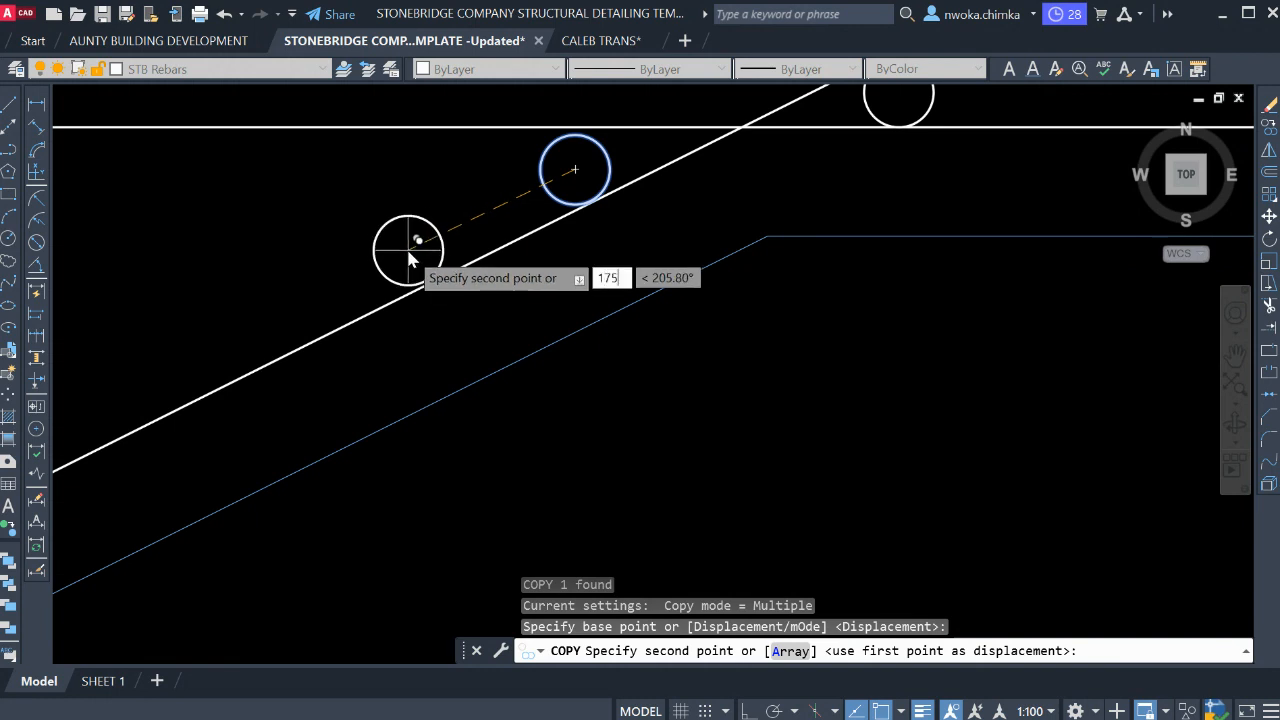
key("Return")
scroll(390, 300, "down", 3)
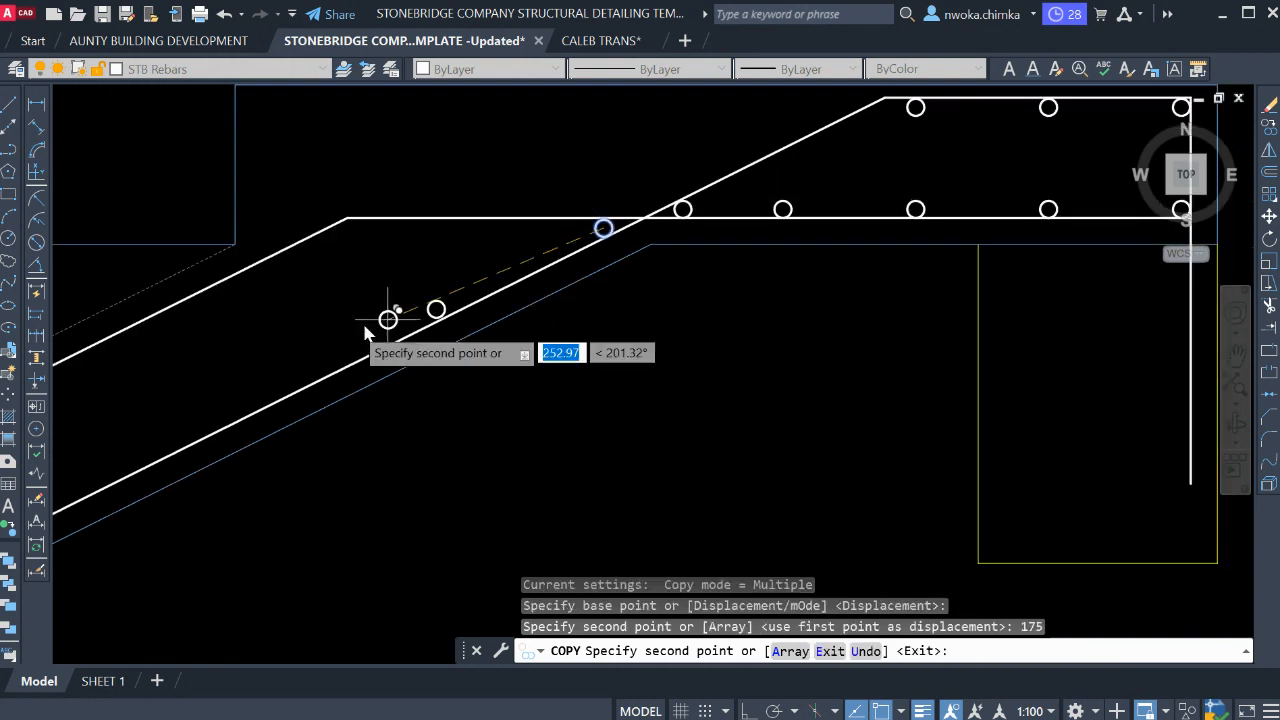
key("Escape")
Review the bar arrangement of the whole flight in Section B-B and in Section C-C.
scroll(560, 262, "down", 4)
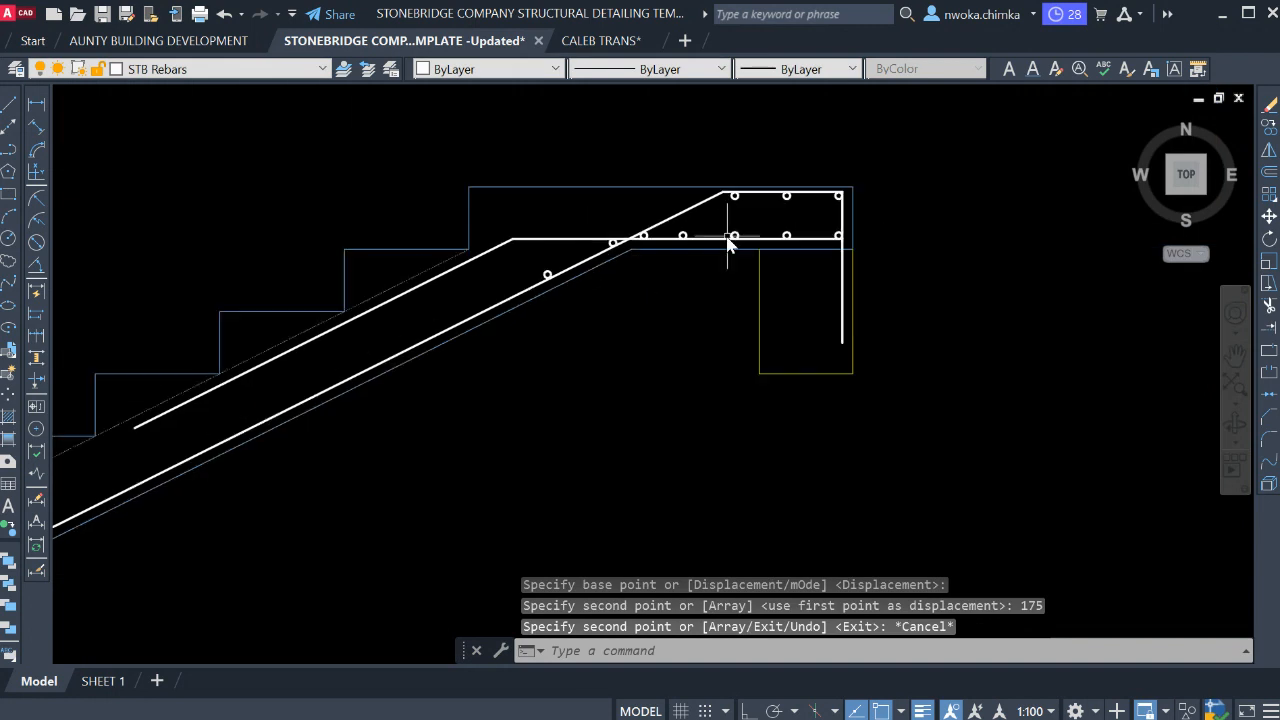
scroll(720, 210, "down", 5)
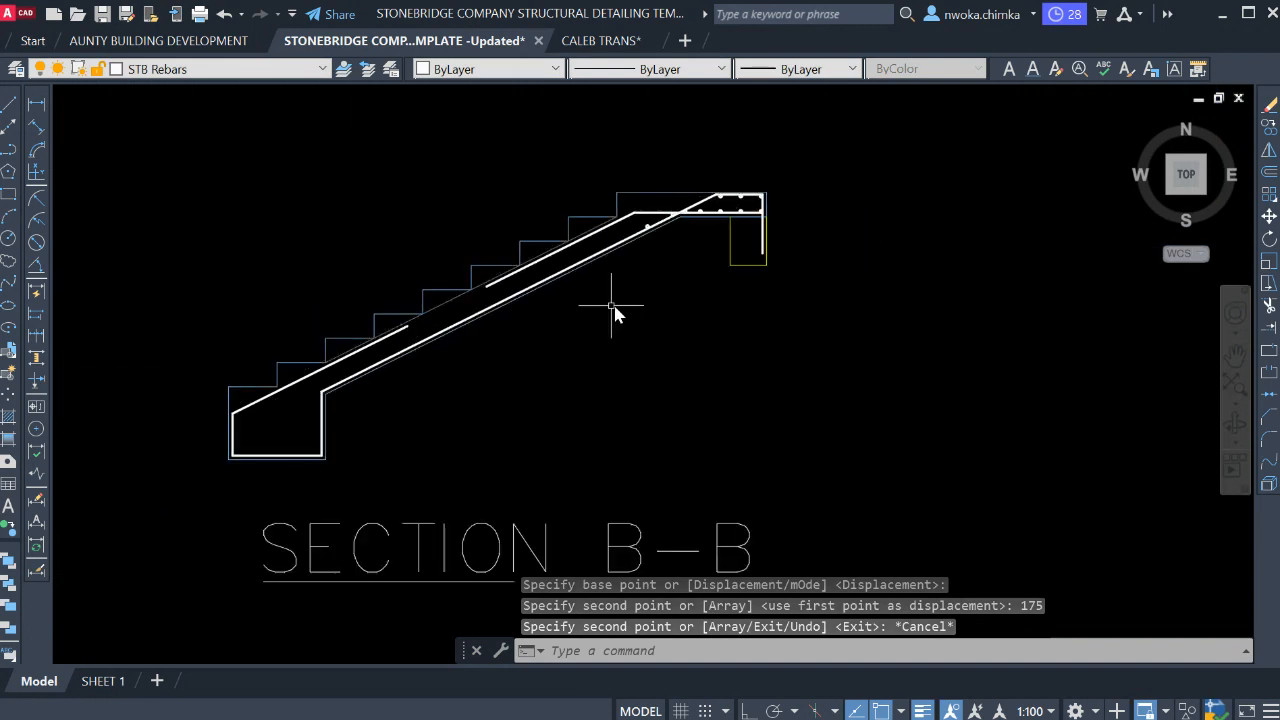
middle_click_drag(545, 288, 617, 206)
scroll(635, 196, "down", 2)
scroll(608, 195, "up", 2)
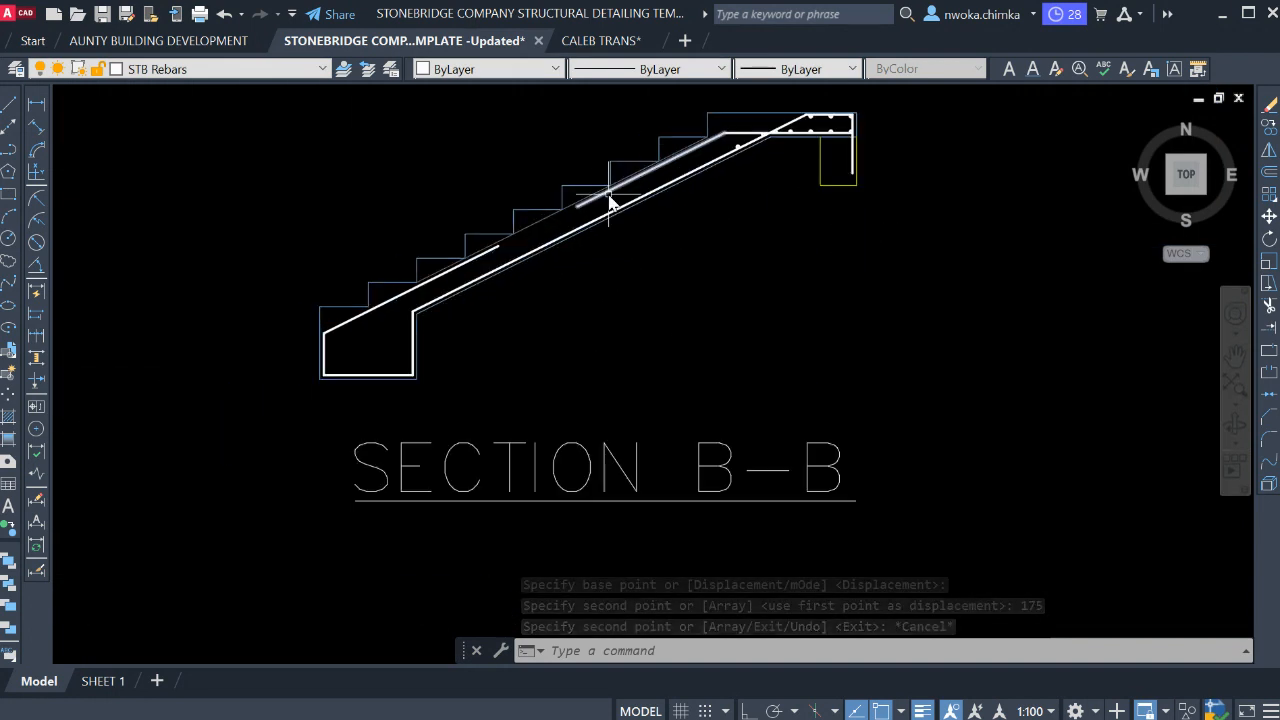
scroll(625, 192, "up", 2)
scroll(700, 195, "down", 12)
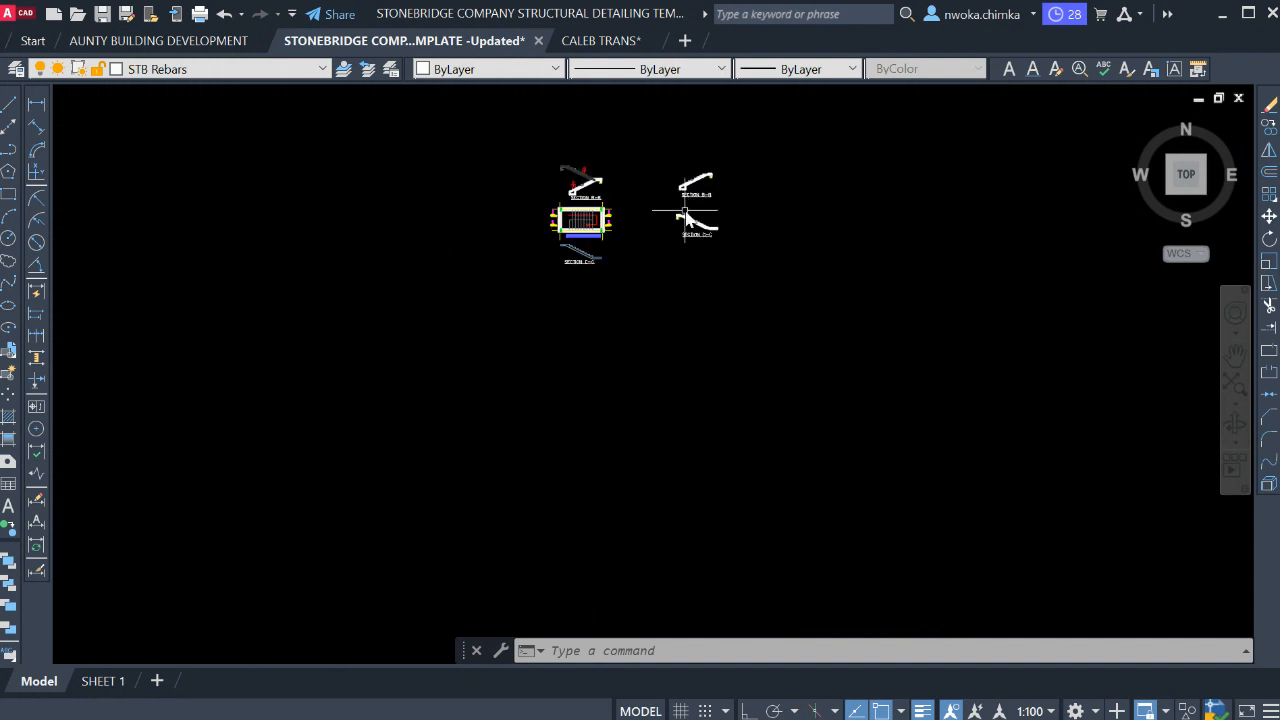
scroll(700, 212, "up", 7)
scroll(737, 251, "down", 5)
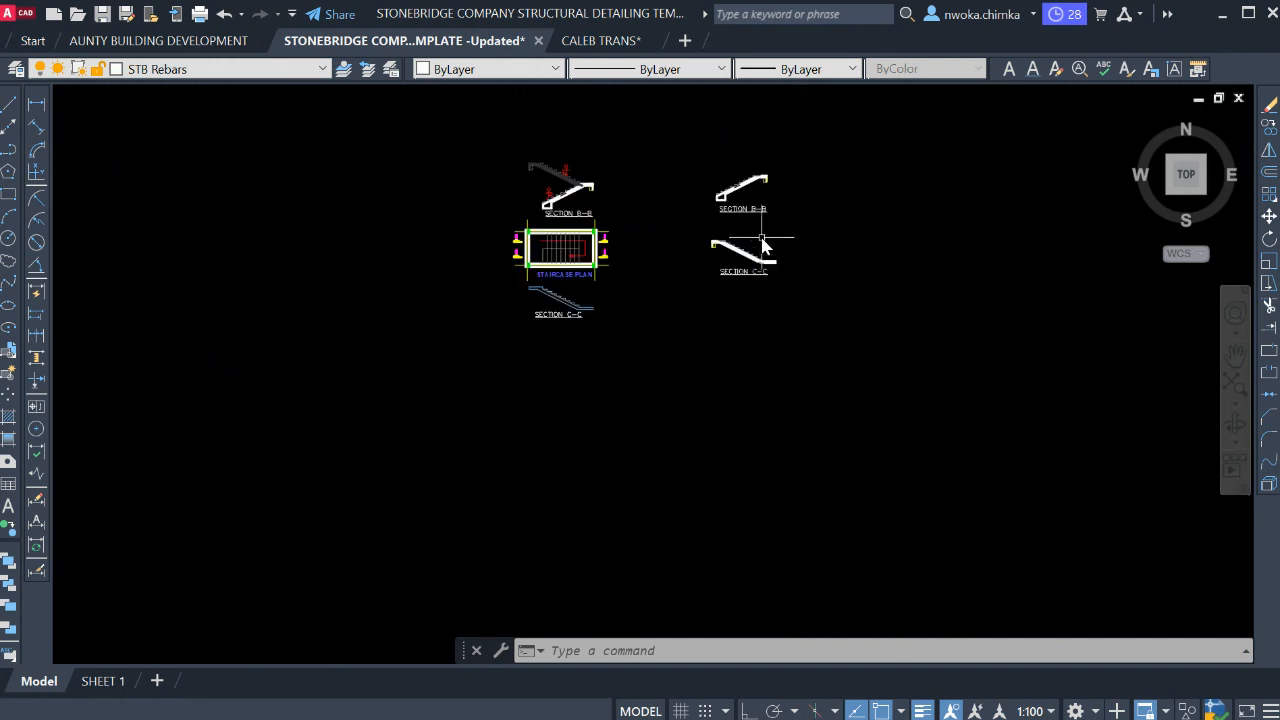
scroll(762, 245, "up", 7)
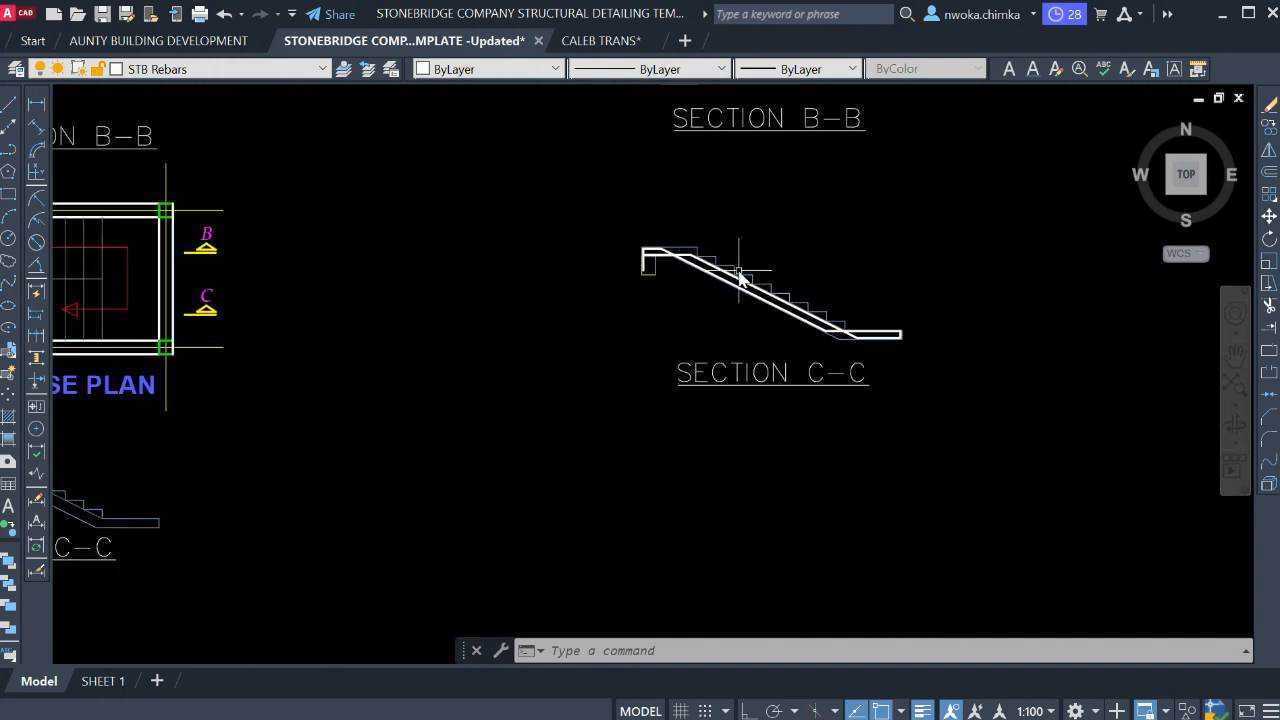
scroll(740, 278, "up", 2)
Examine how the distribution bars are spaced along the flight and landing in the reference staircase's Section A - A.
scroll(777, 263, "down", 12)
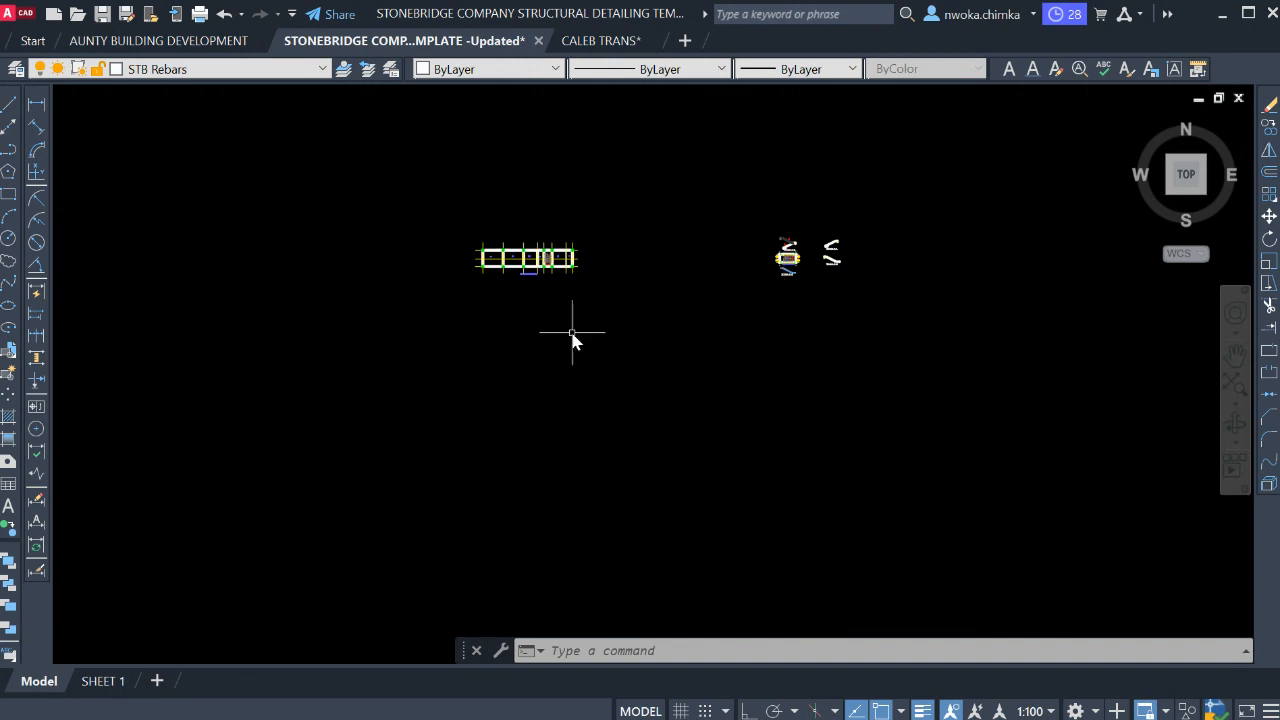
scroll(763, 214, "down", 8)
scroll(510, 280, "up", 3)
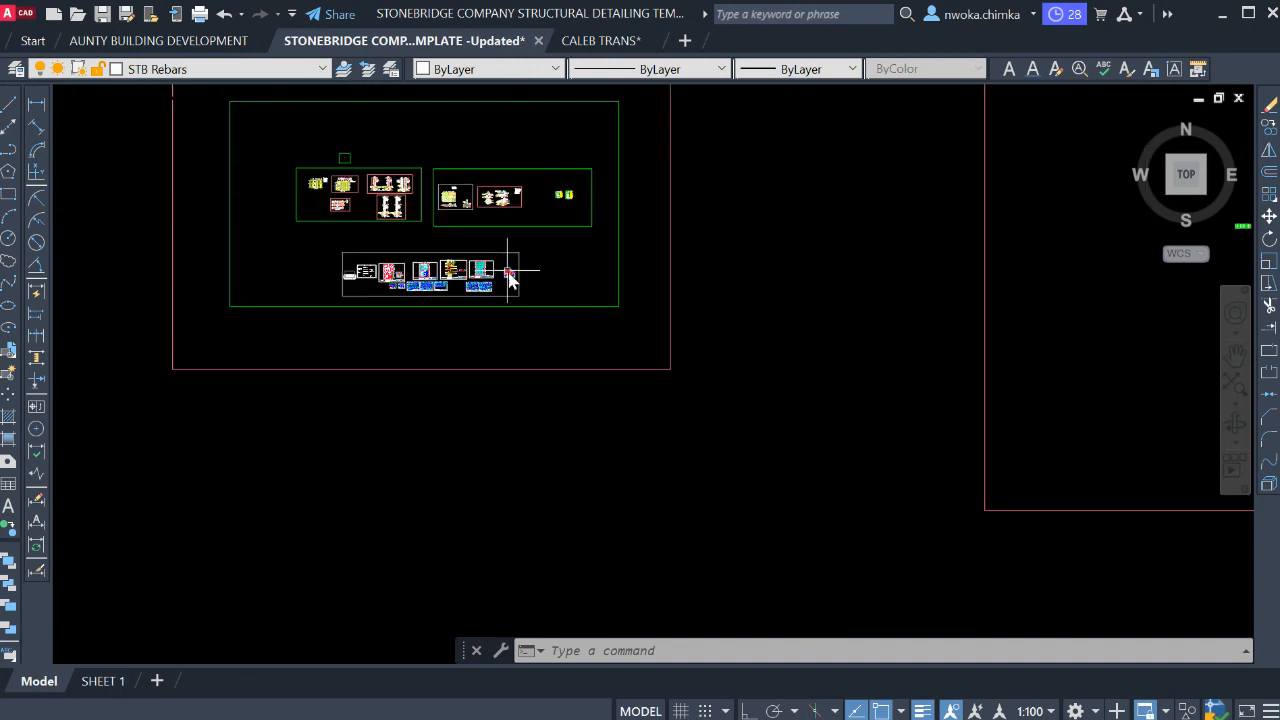
scroll(510, 280, "up", 10)
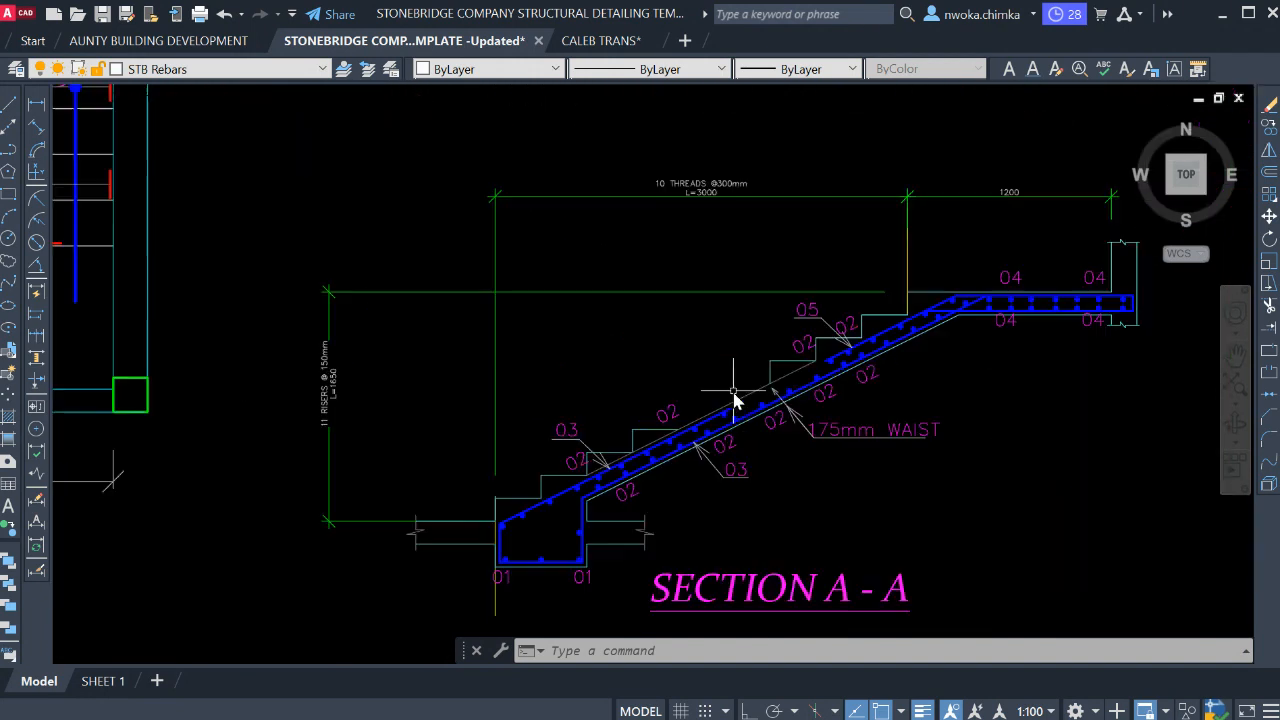
scroll(744, 416, "up", 4)
middle_click_drag(747, 418, 501, 440)
scroll(602, 389, "up", 2)
middle_click_drag(650, 365, 494, 384)
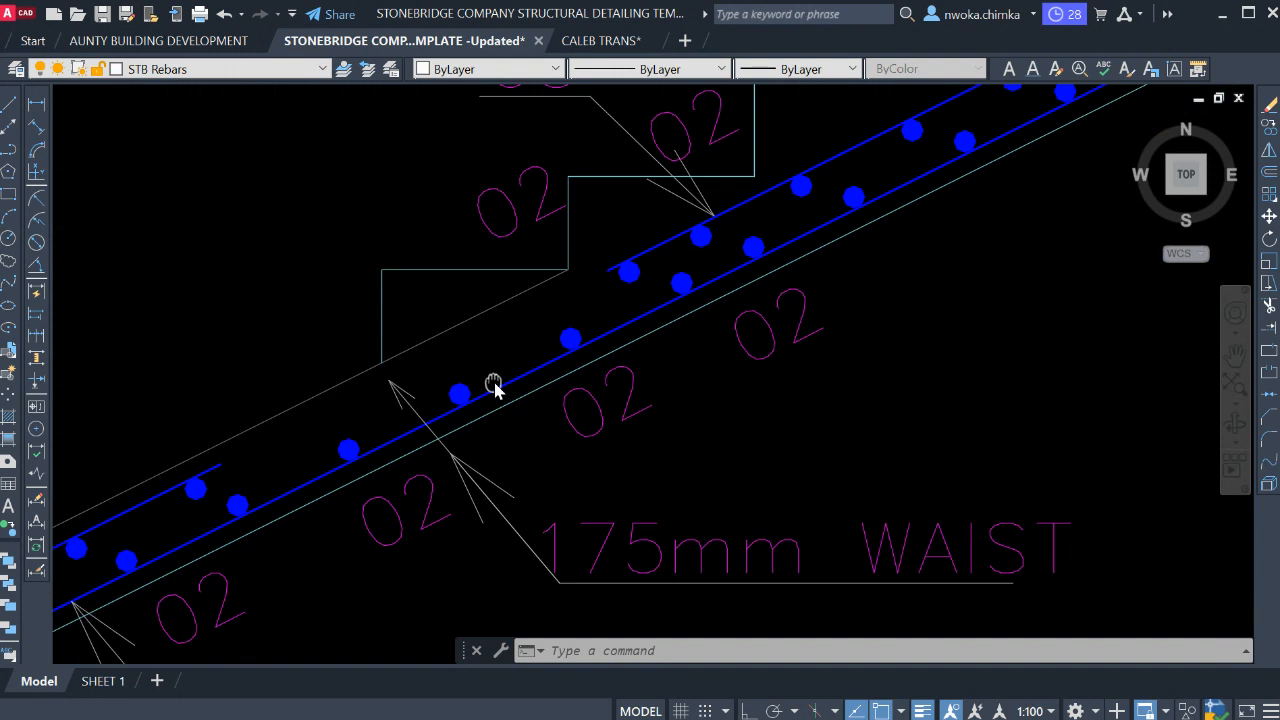
scroll(560, 360, "down", 4)
scroll(617, 430, "down", 1)
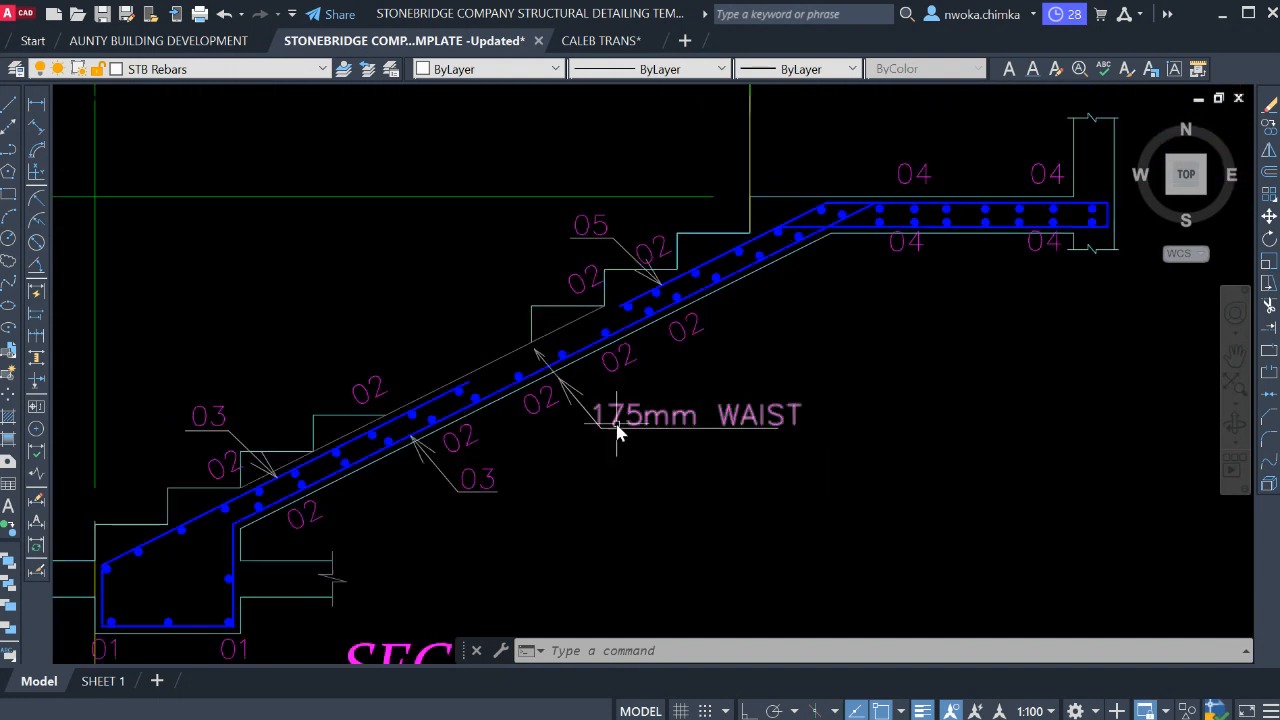
scroll(617, 430, "up", 4)
scroll(611, 414, "down", 4)
middle_click_drag(594, 323, 577, 412)
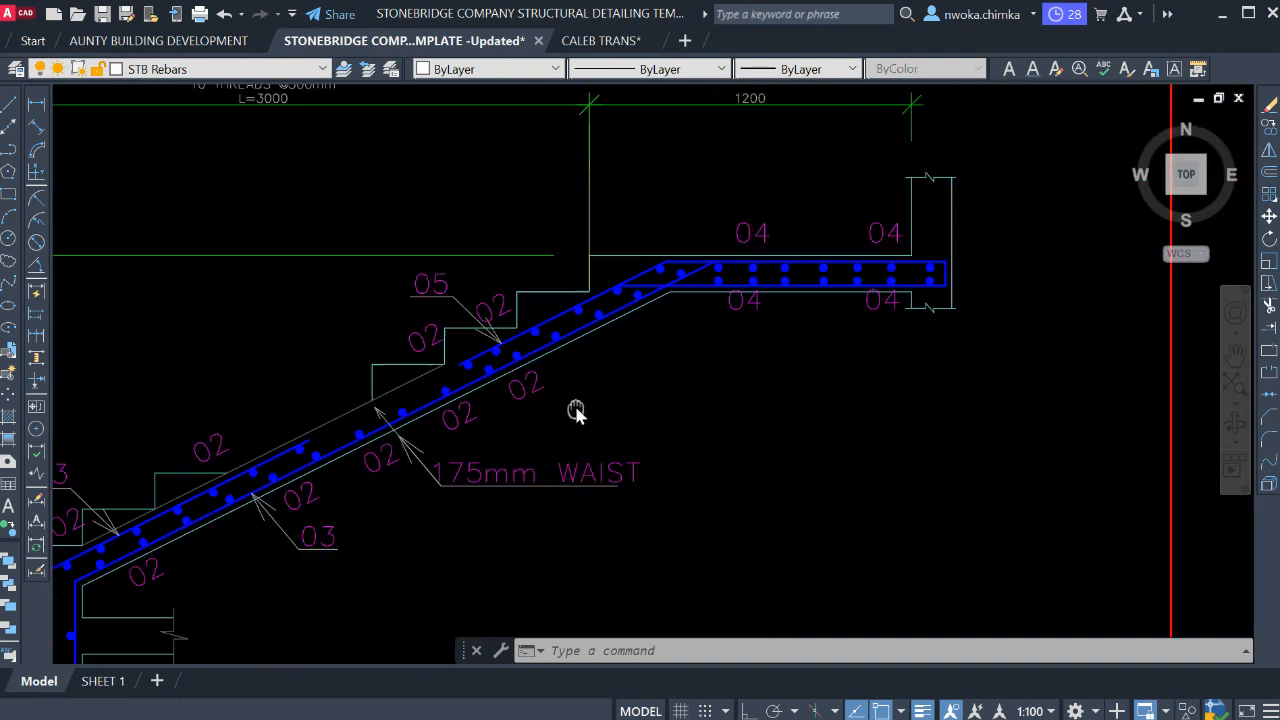
Read the bar marks, quantities and spacings in the reference sheet's Staircase Reinforcement schedule and look over its Section B - B.
scroll(766, 274, "down", 3)
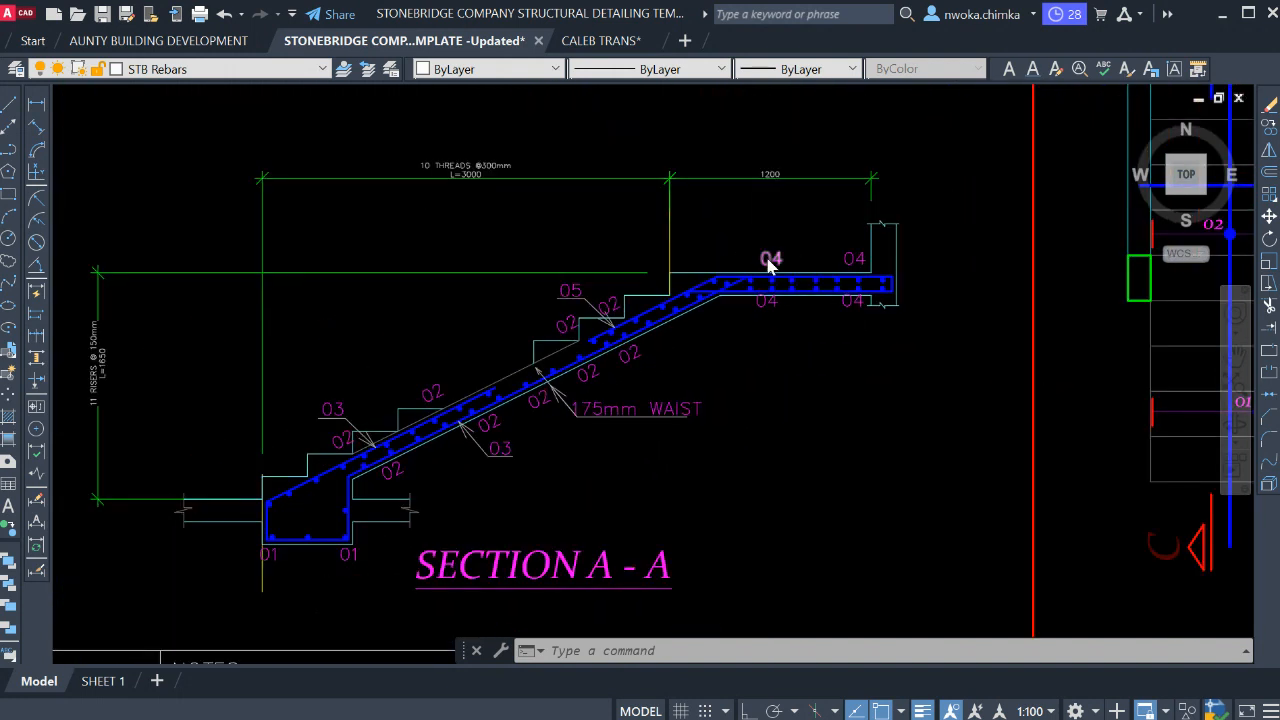
scroll(768, 260, "down", 5)
middle_click_drag(711, 280, 725, 406)
middle_click_drag(685, 236, 689, 278)
middle_click_drag(583, 130, 611, 310)
middle_click_drag(545, 220, 617, 369)
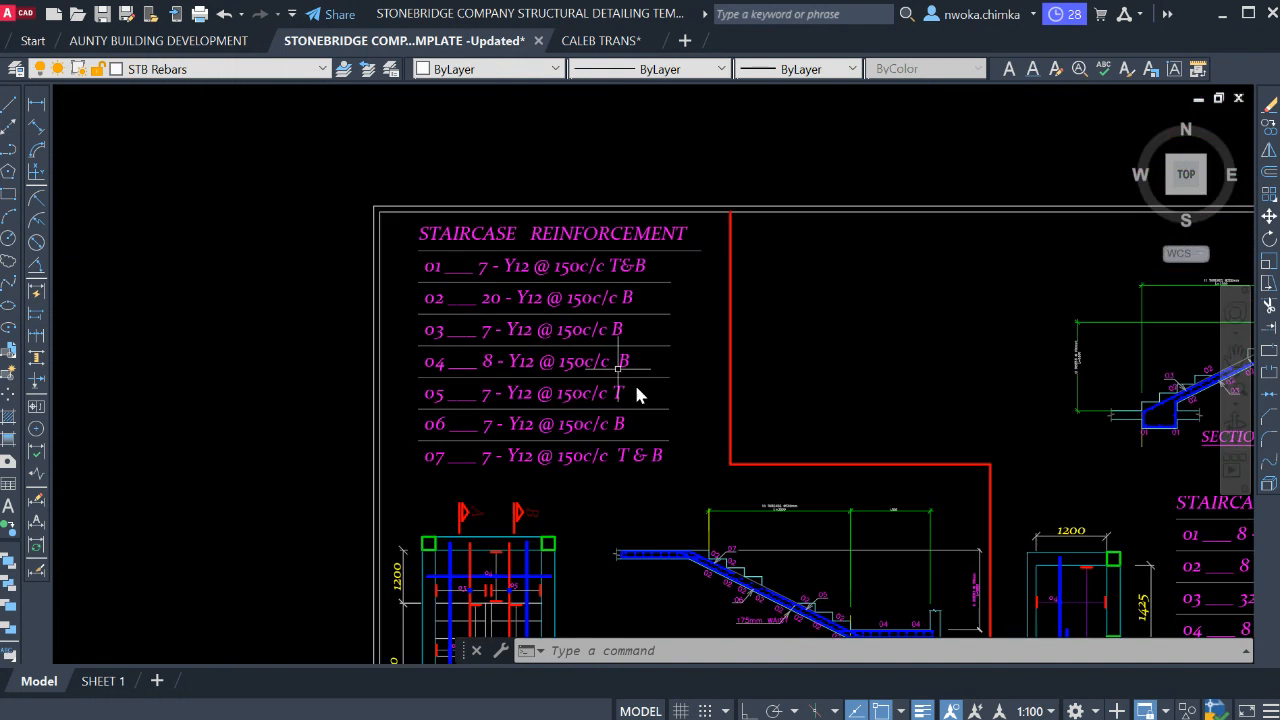
scroll(523, 263, "up", 4)
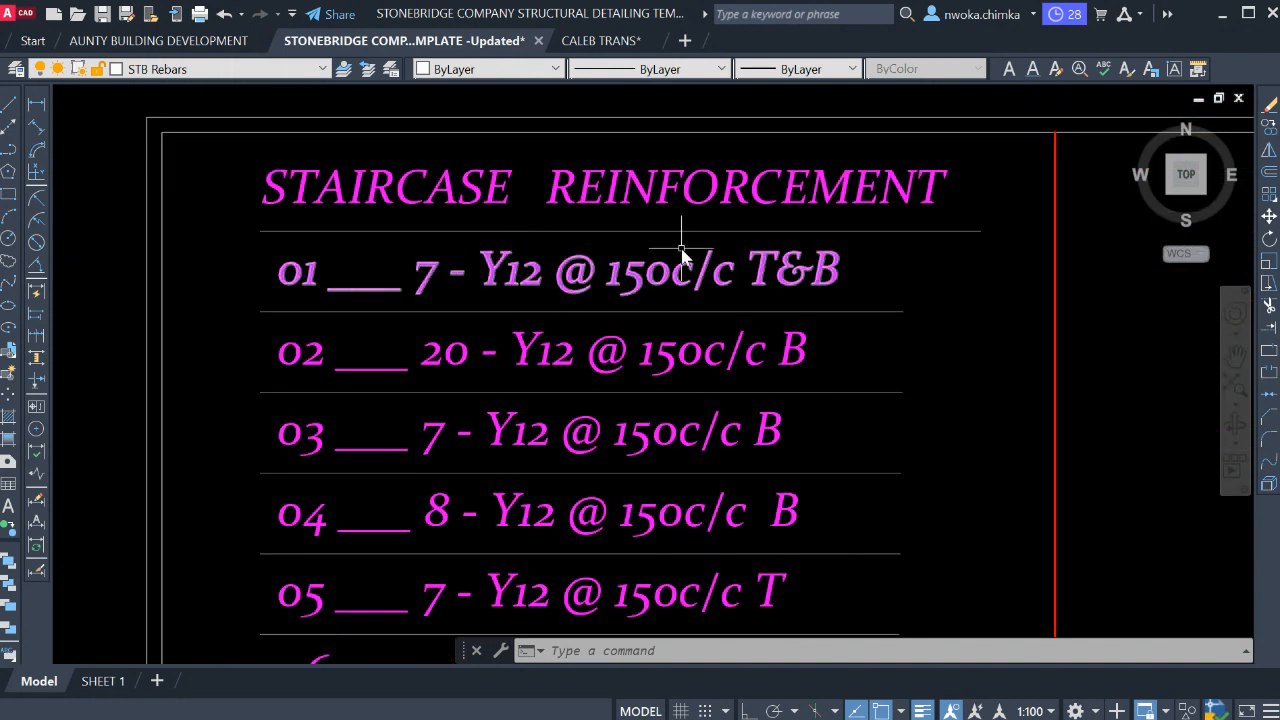
scroll(541, 243, "down", 4)
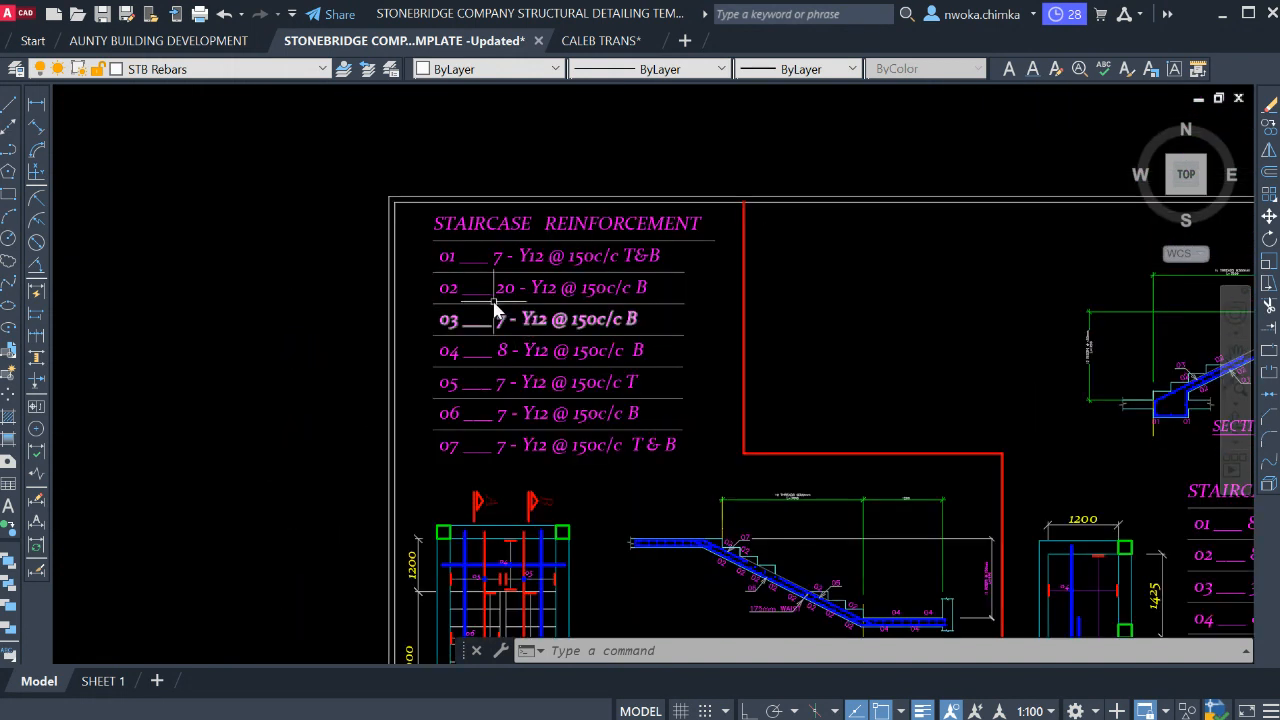
scroll(560, 275, "down", 5)
scroll(480, 277, "up", 8)
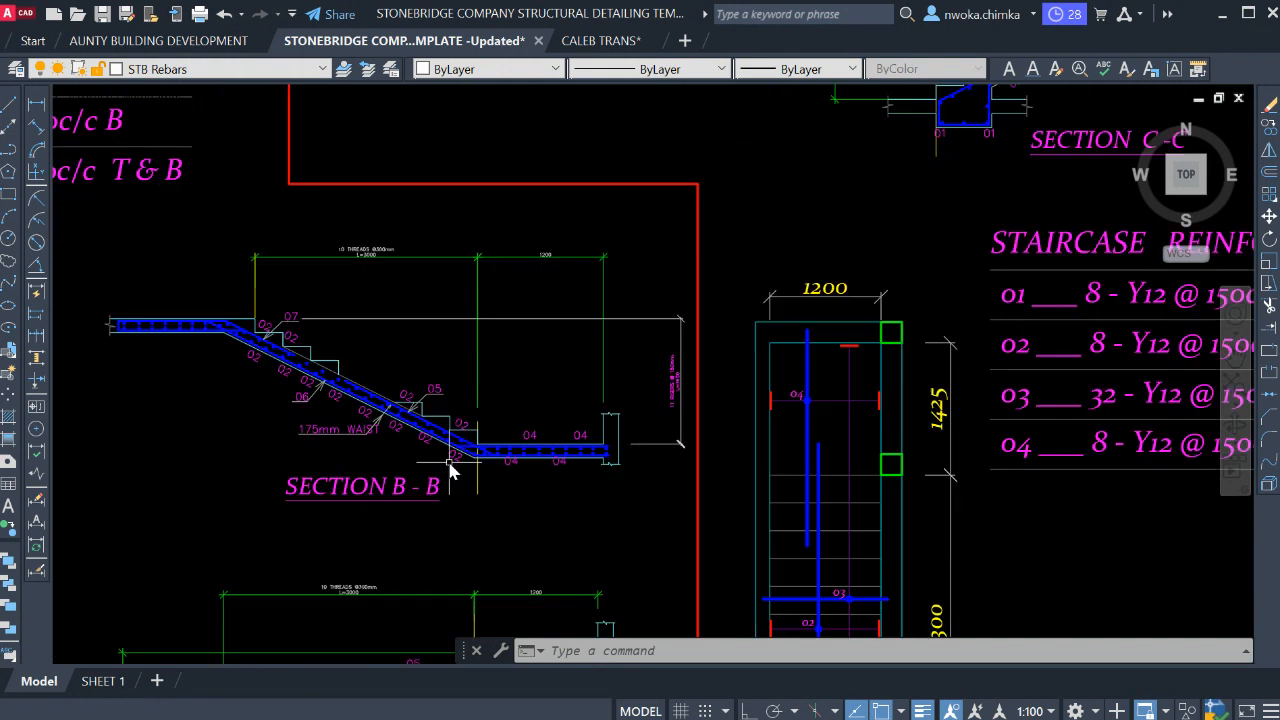
Examine the main bars of the lower flight and the dashed upper flight in the Section B-B above the staircase plan.
scroll(450, 472, "down", 10)
scroll(737, 362, "up", 4)
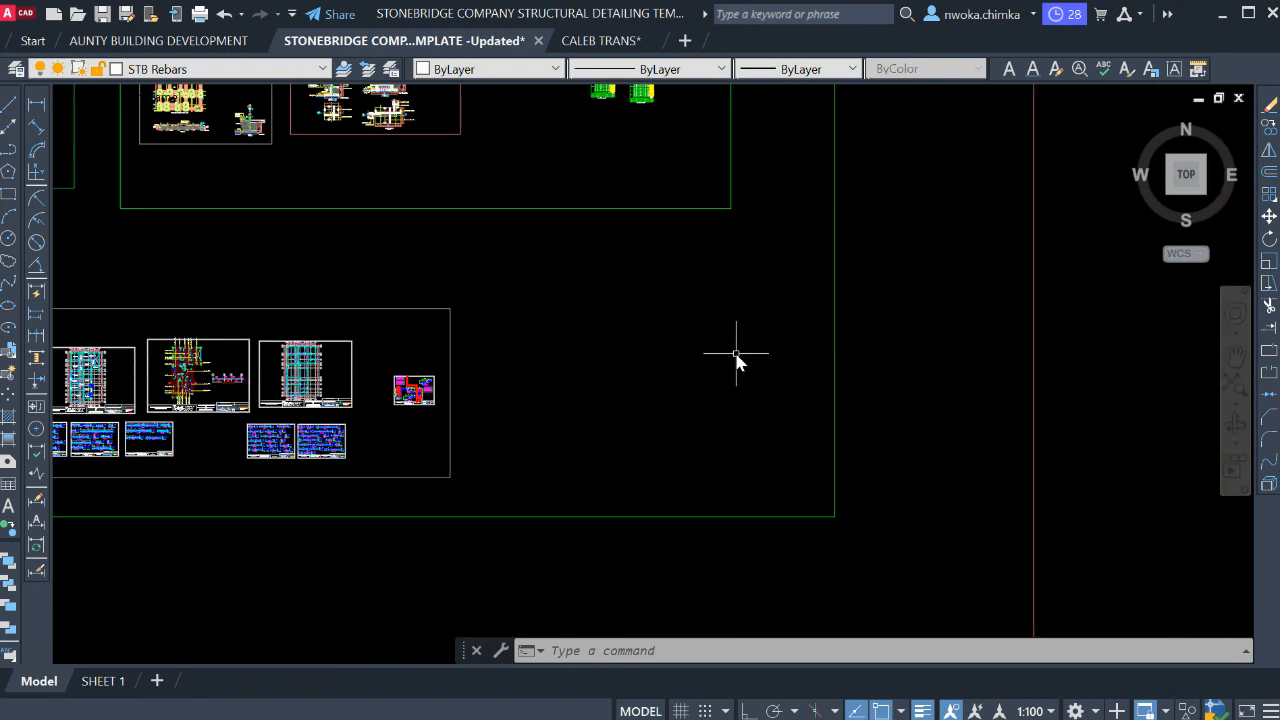
middle_click_drag(768, 348, 314, 477)
scroll(461, 438, "down", 2)
middle_click_drag(805, 397, 415, 400)
scroll(475, 400, "down", 2)
middle_click_drag(1196, 359, 917, 365)
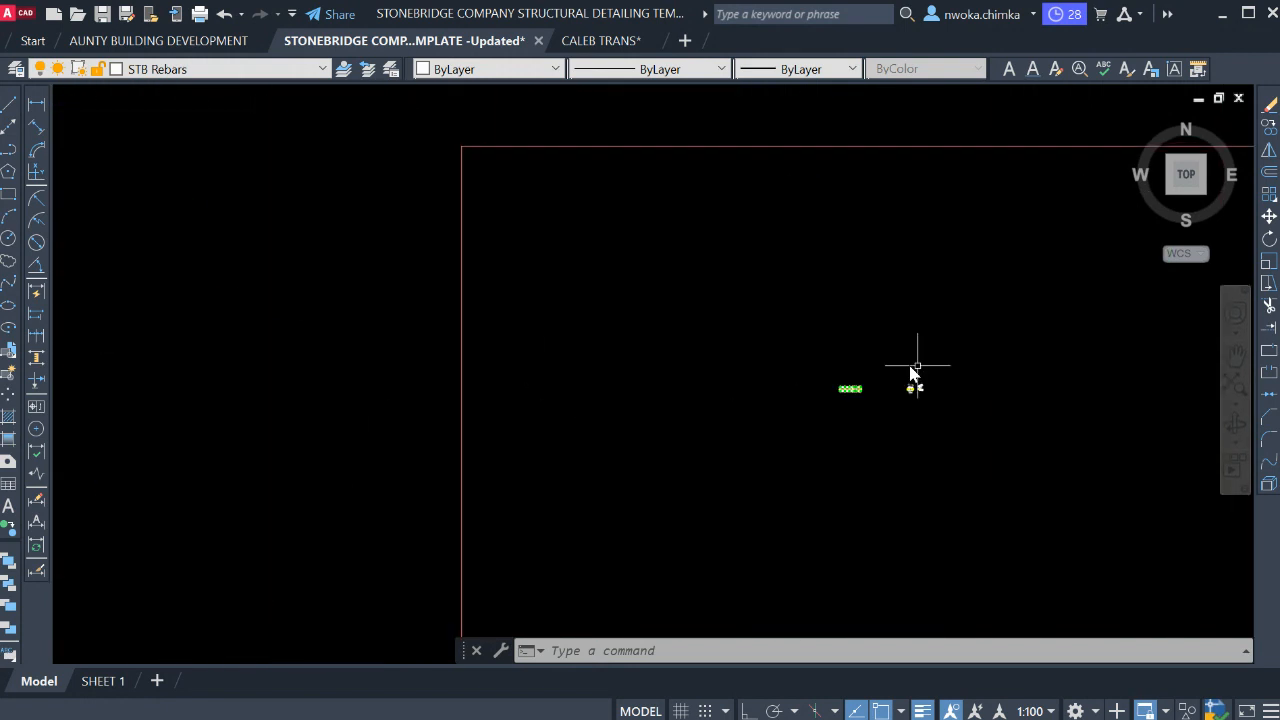
scroll(911, 373, "up", 10)
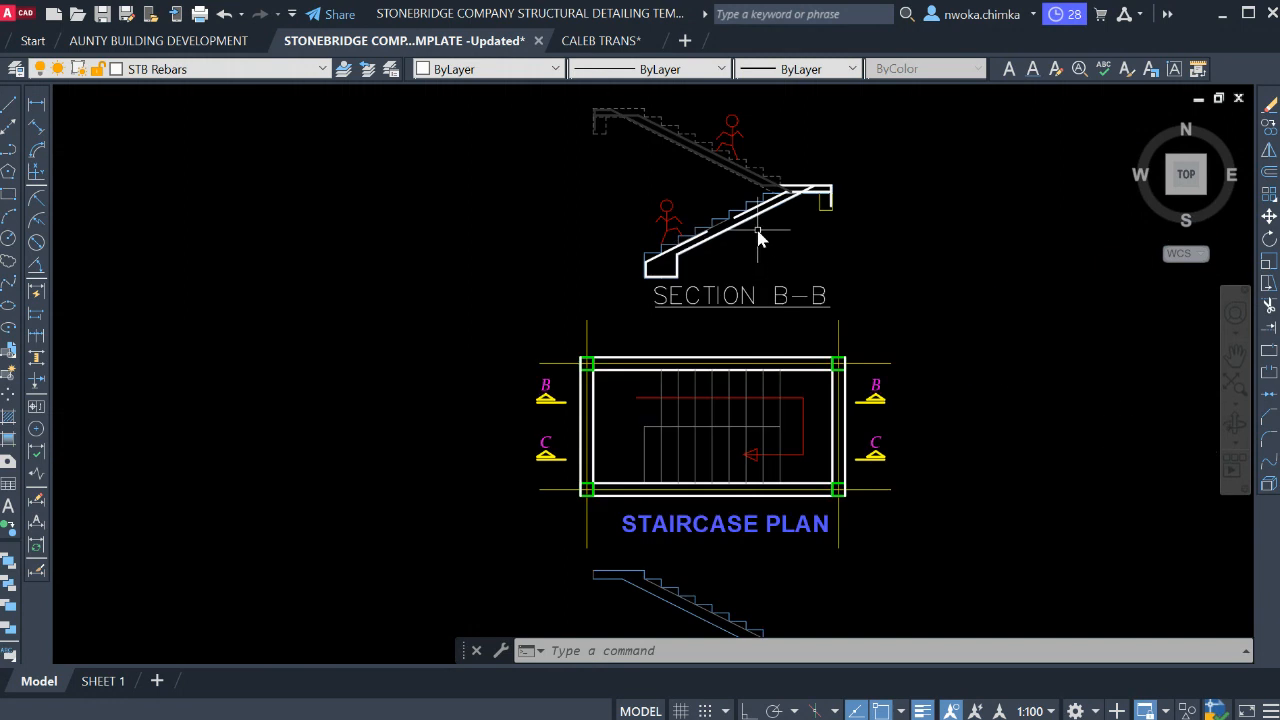
scroll(757, 237, "up", 4)
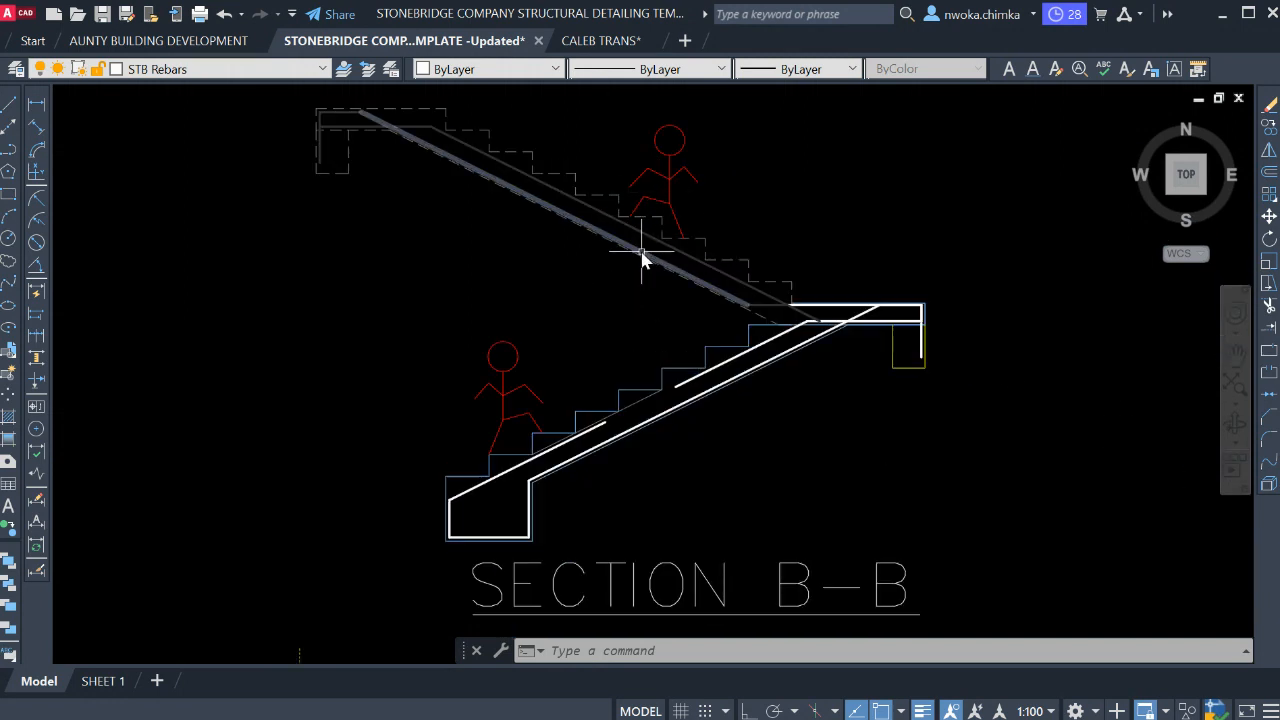
scroll(607, 278, "down", 4)
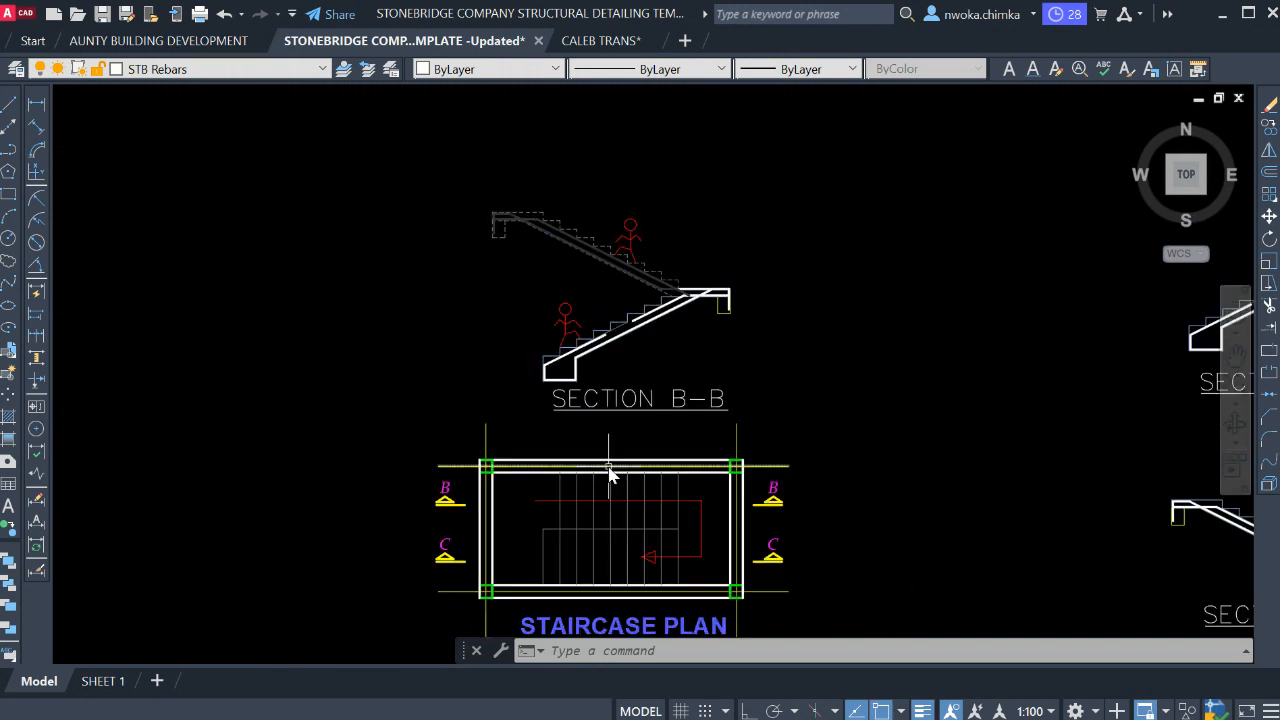
middle_click_drag(608, 466, 588, 384)
middle_click_drag(645, 413, 510, 445)
scroll(504, 229, "up", 4)
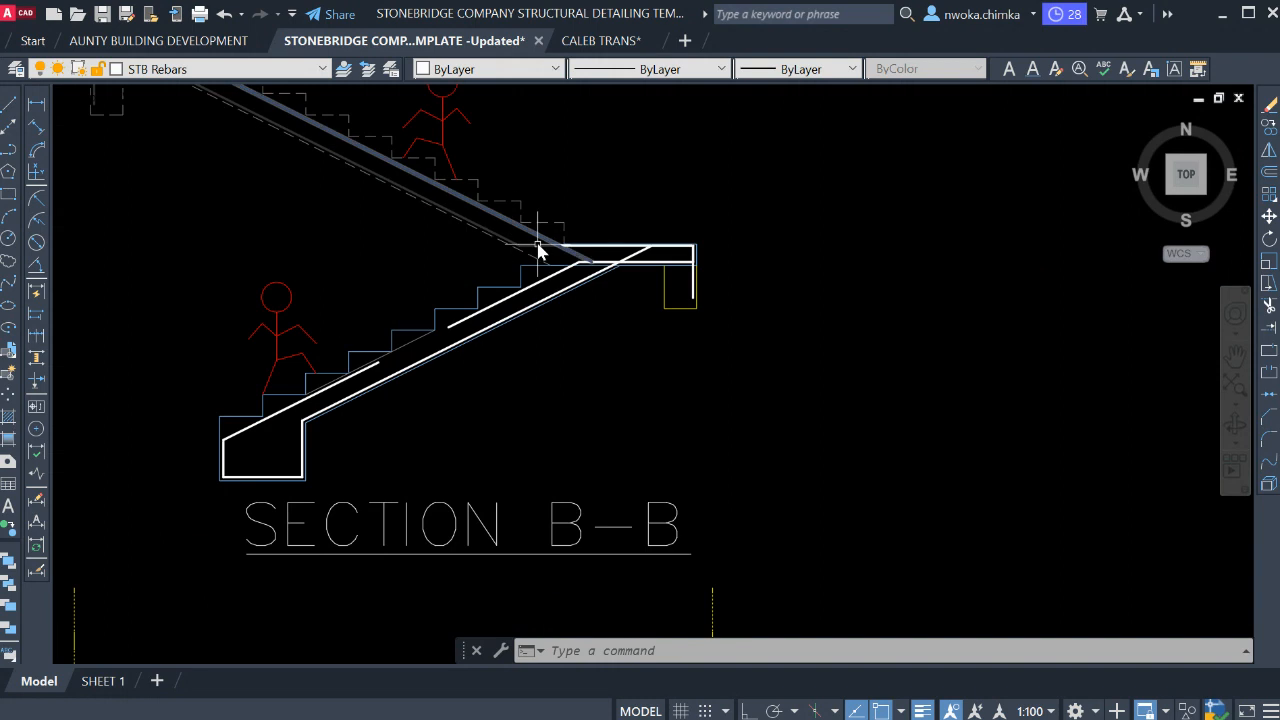
scroll(590, 268, "down", 2)
scroll(593, 285, "up", 2)
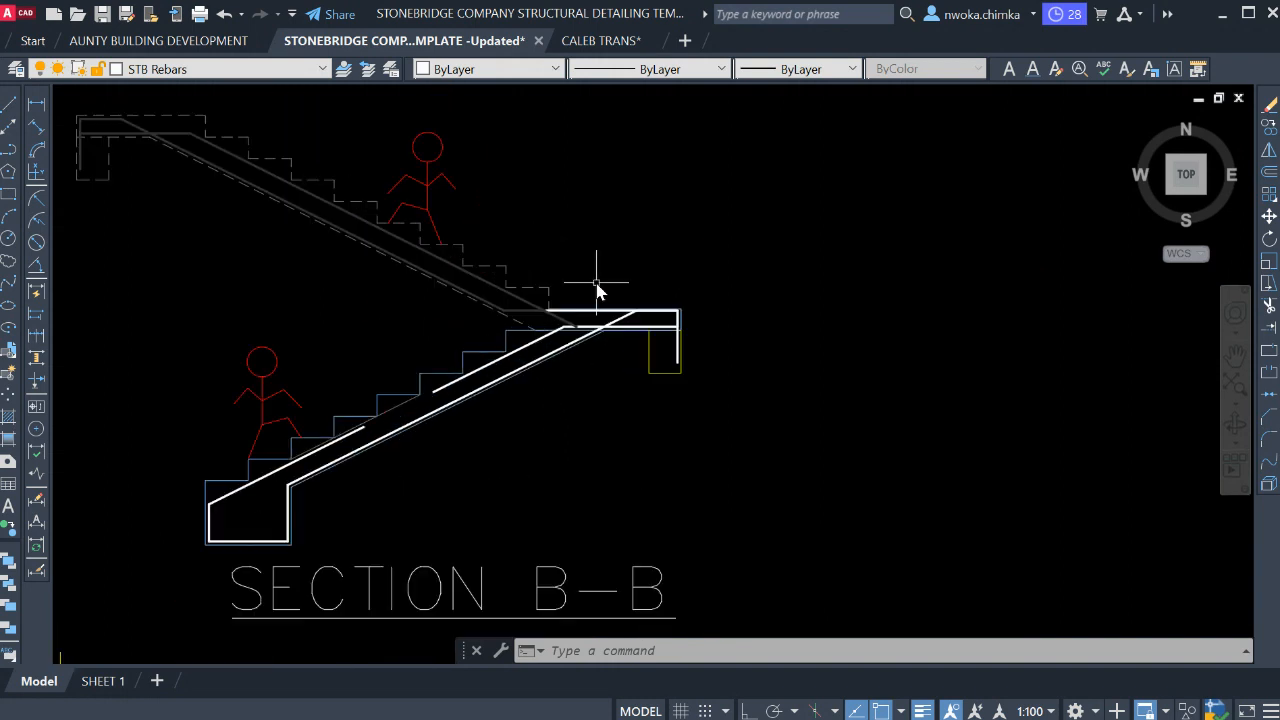
middle_click_drag(597, 283, 609, 304)
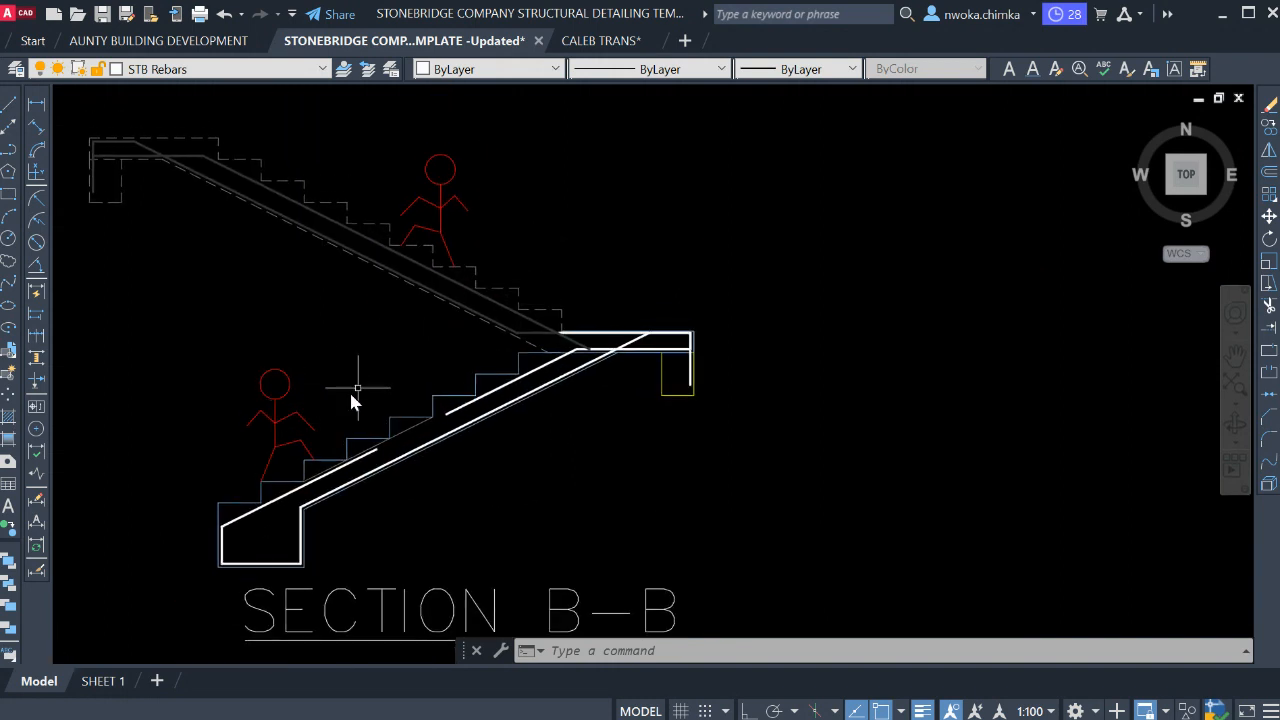
scroll(300, 405, "down", 2)
middle_click_drag(314, 400, 369, 394)
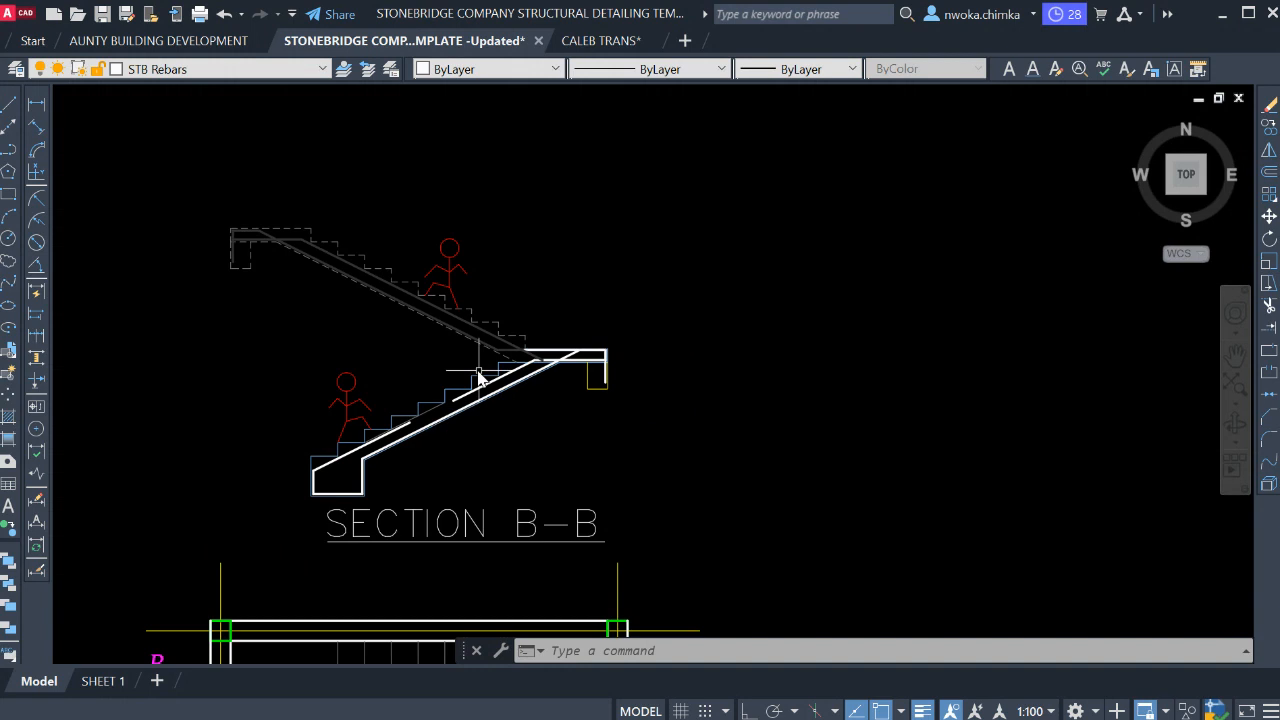
scroll(512, 336, "down", 2)
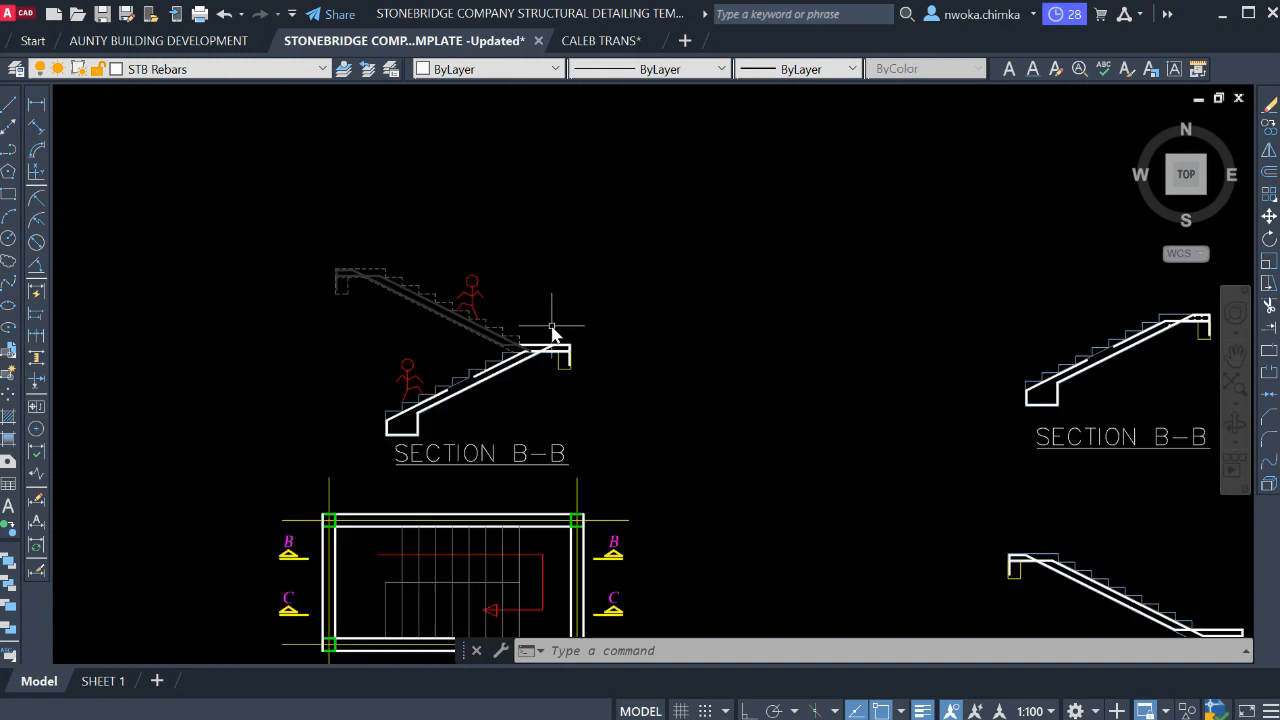
scroll(457, 300, "up", 5)
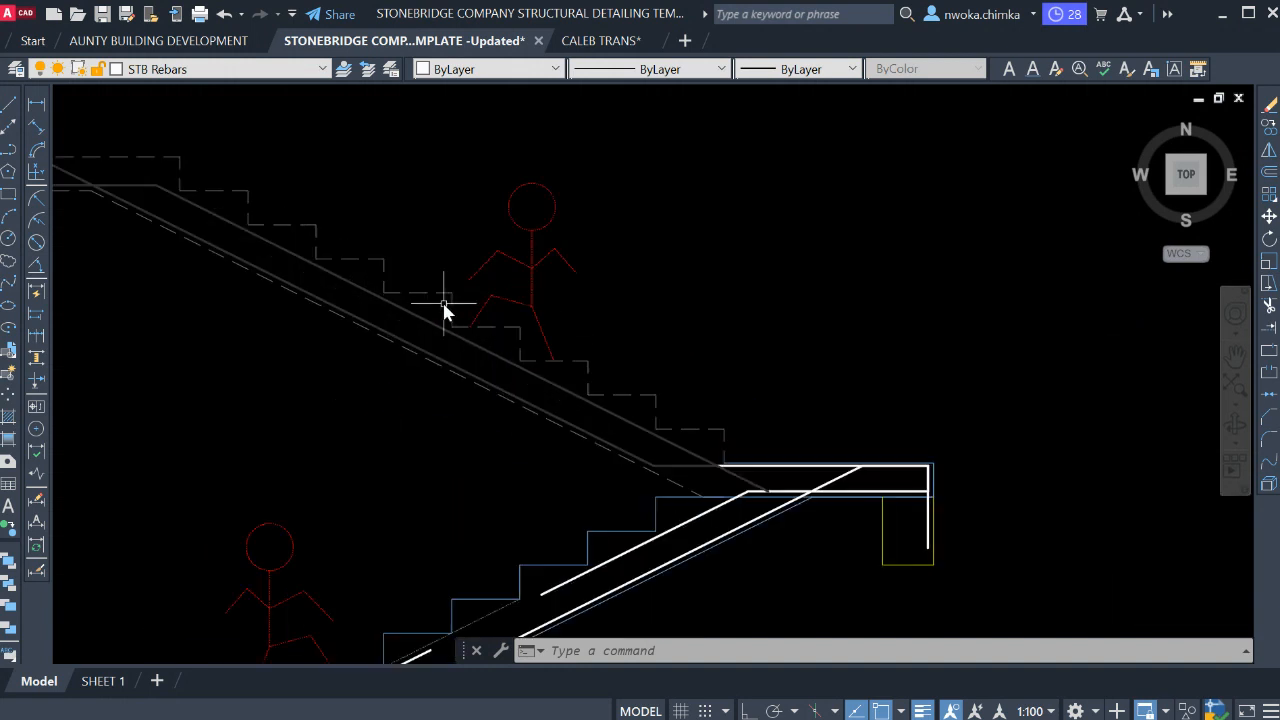
scroll(517, 320, "down", 4)
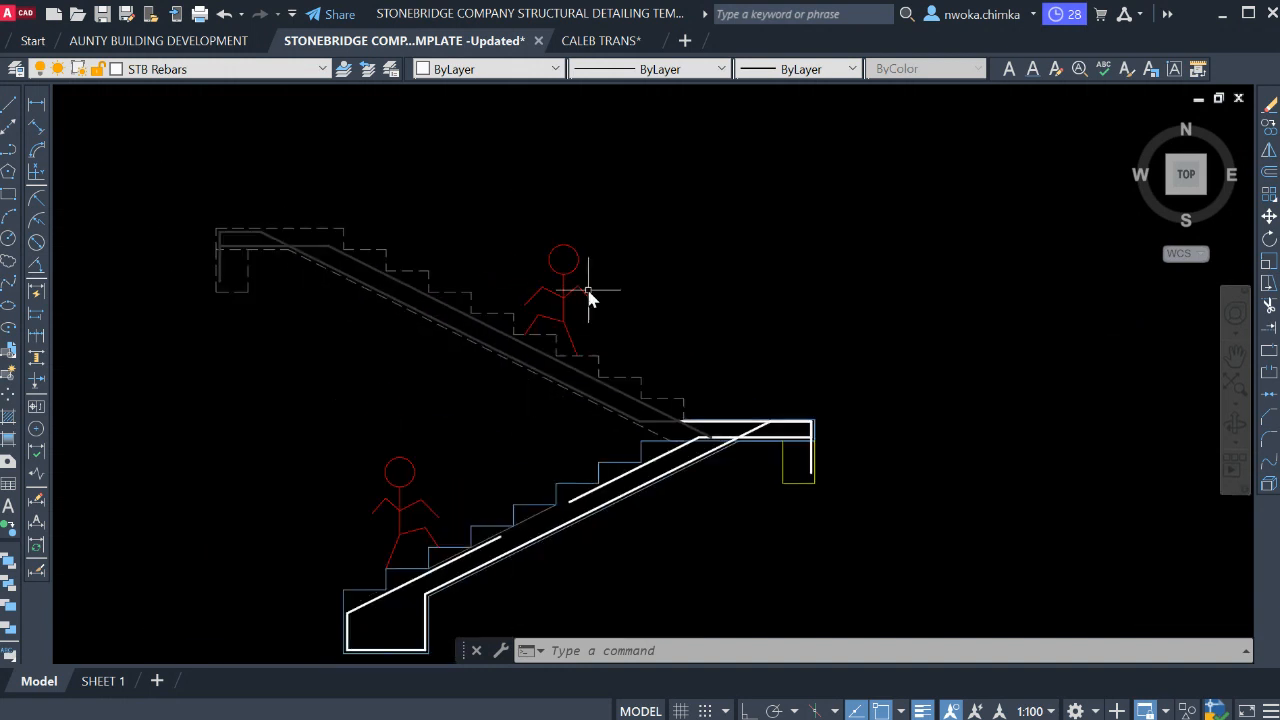
scroll(530, 390, "down", 4)
Check the distribution bar circles and main bars of the landing and flight in the separate Section B-B detail.
middle_click_drag(850, 411, 626, 325)
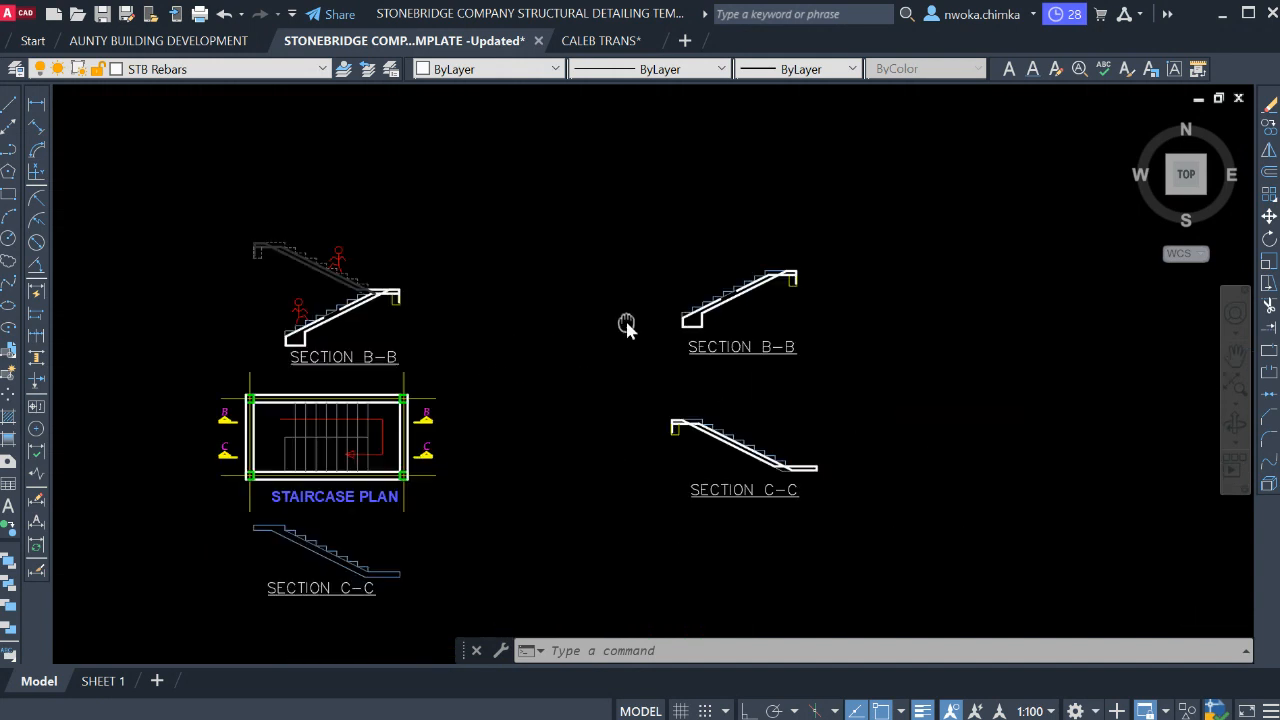
scroll(816, 282, "up", 4)
scroll(812, 257, "up", 4)
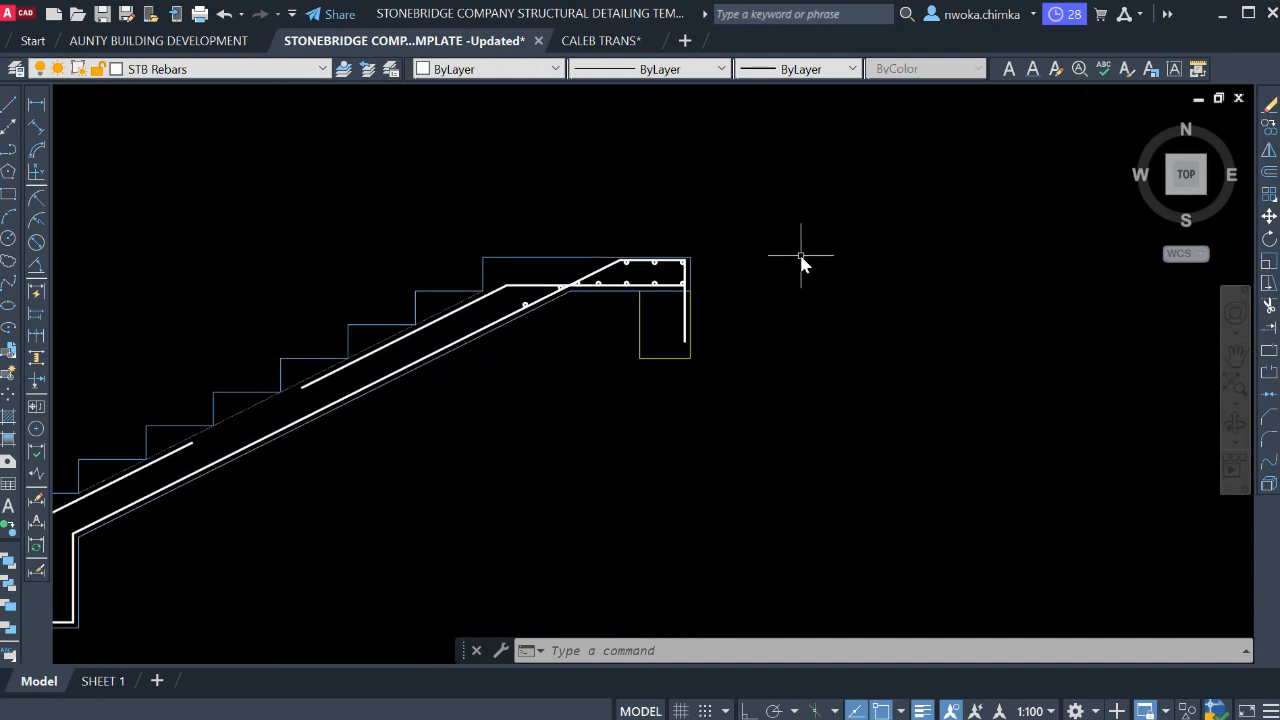
scroll(801, 258, "down", 2)
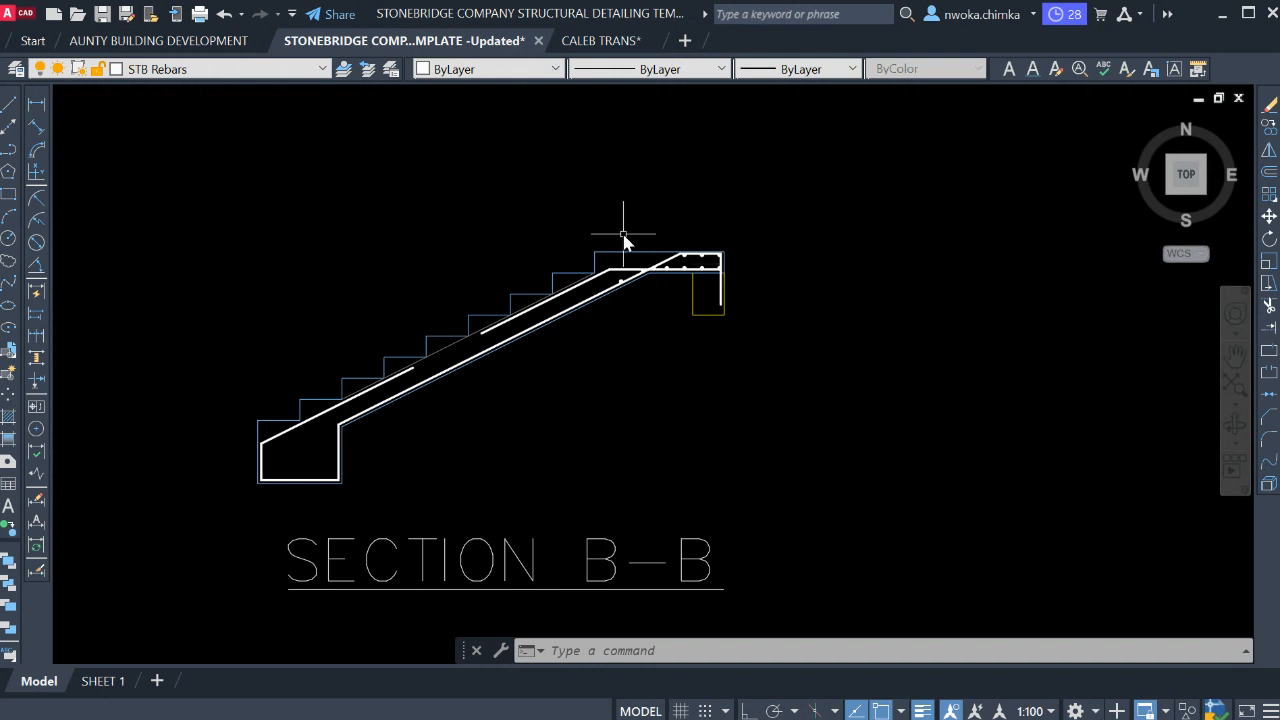
scroll(594, 302, "up", 2)
middle_click_drag(594, 308, 695, 225)
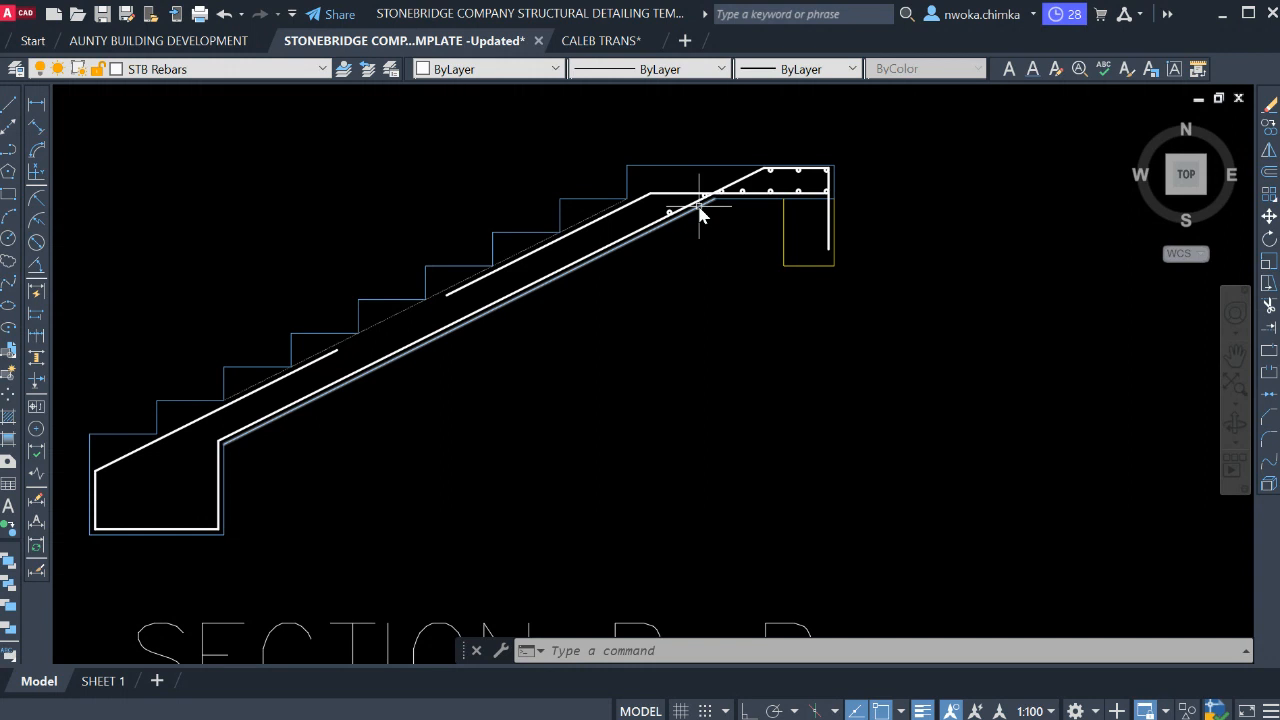
scroll(700, 215, "down", 4)
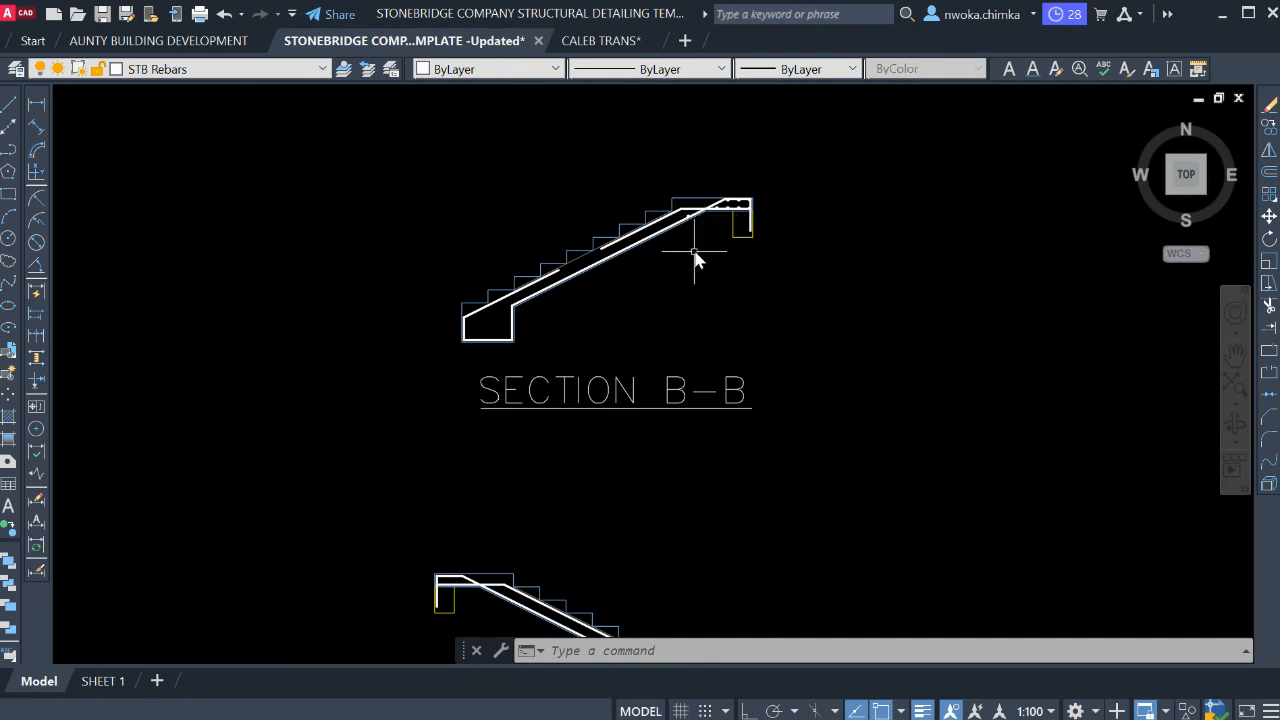
middle_click_drag(688, 242, 693, 270)
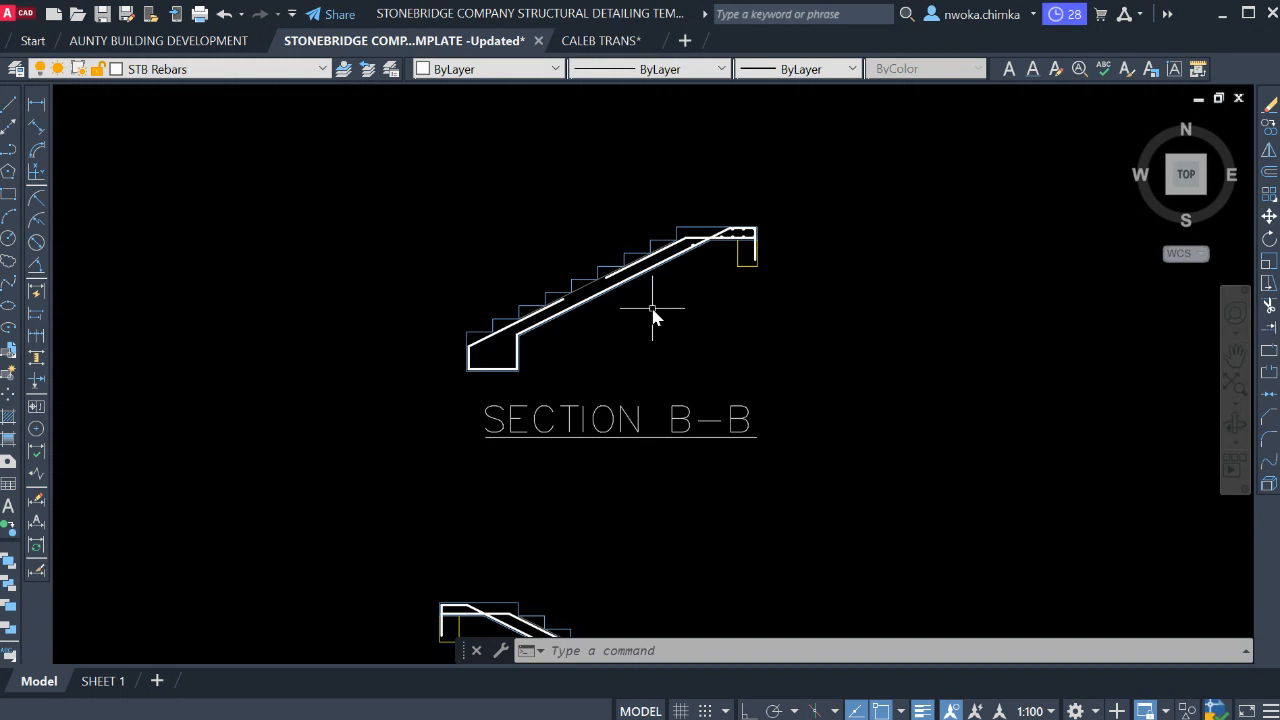
middle_click_drag(586, 323, 590, 261)
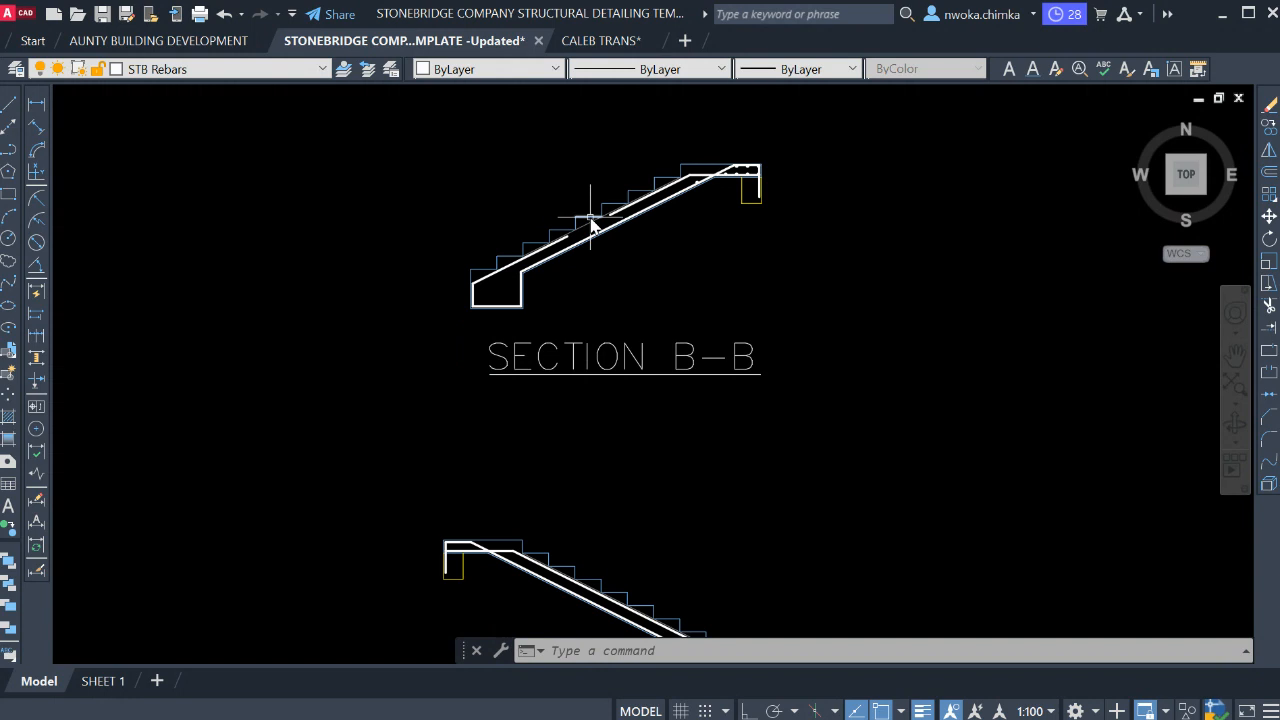
Examine the main bar layout of the flight and both landings in the separate Section C-C detail.
scroll(568, 250, "down", 2)
scroll(650, 414, "up", 4)
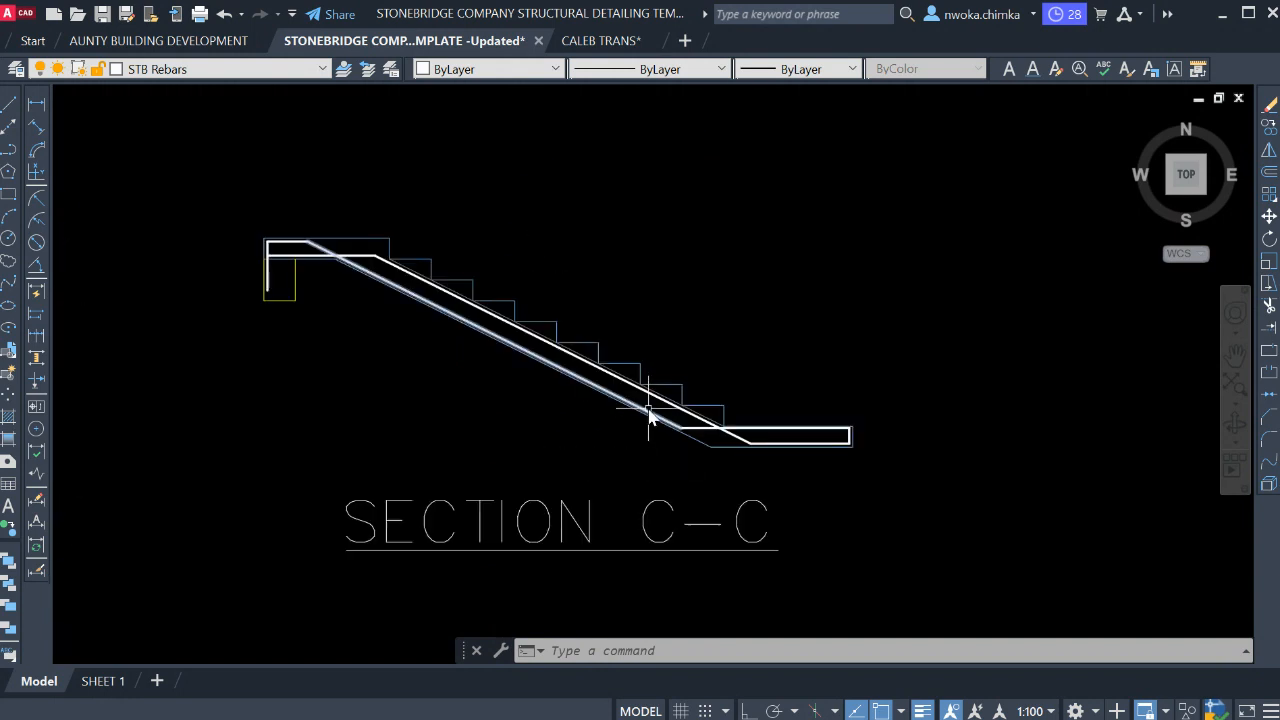
scroll(675, 358, "down", 2)
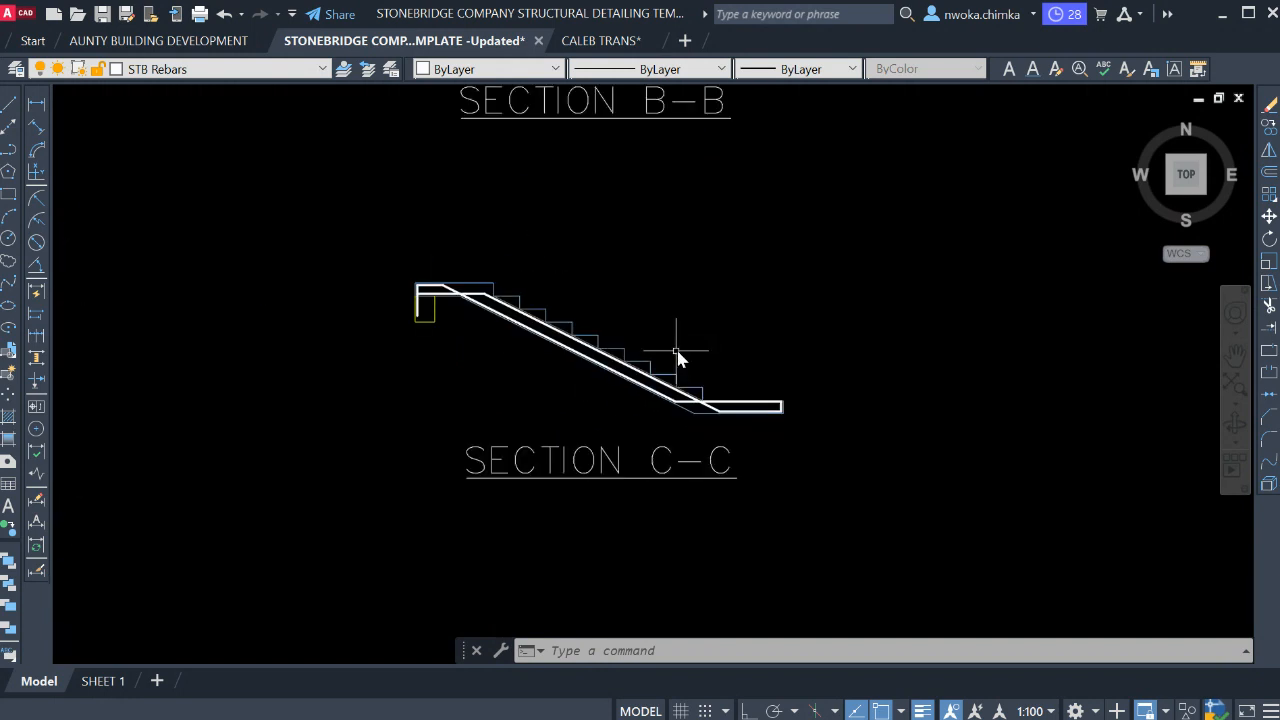
mouse_move(677, 354)
middle_mouse_down()
mouse_move(626, 354)
mouse_move(628, 308)
middle_mouse_up()
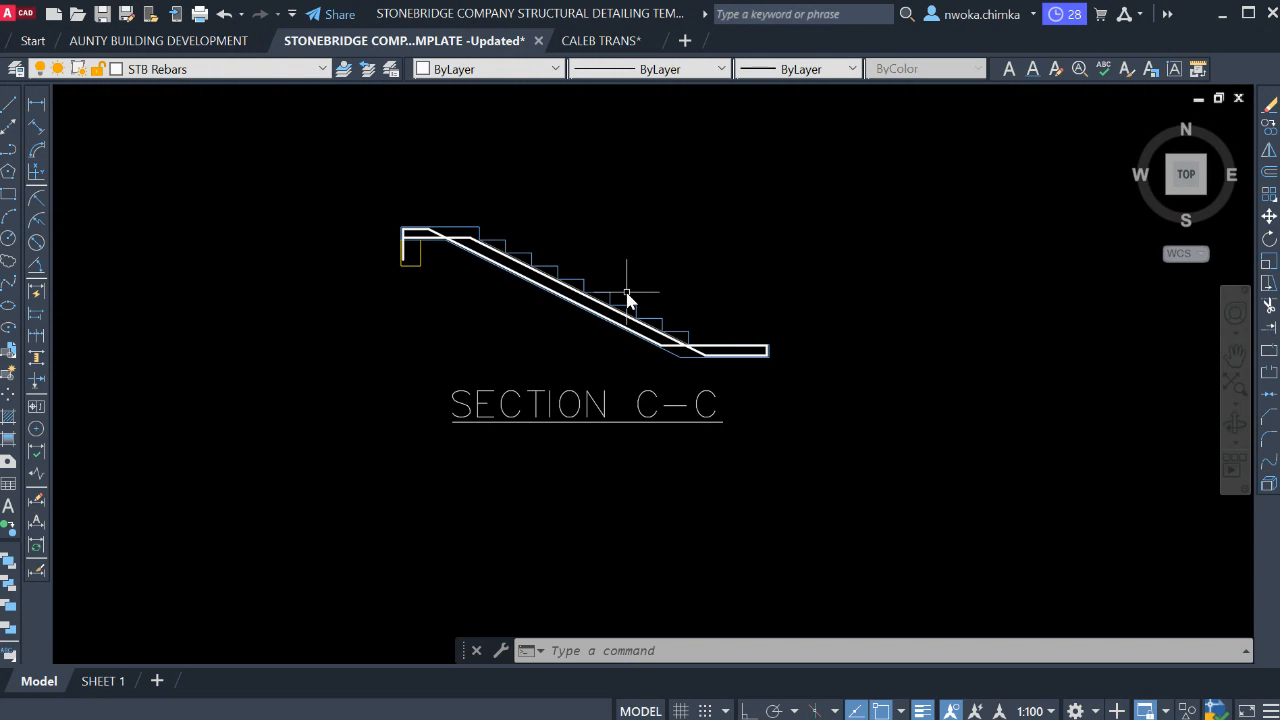
scroll(626, 297, "down", 2)
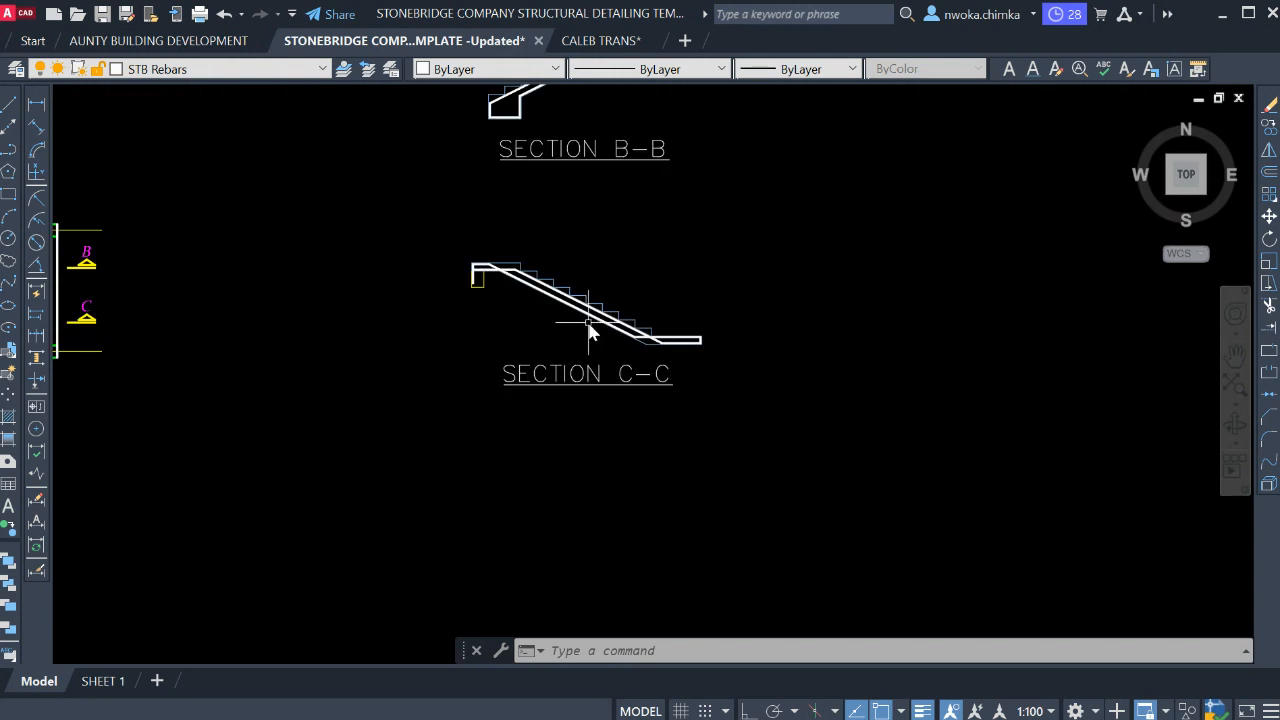
middle_click_drag(591, 331, 583, 363)
scroll(591, 200, "up", 2)
middle_click_drag(591, 200, 574, 240)
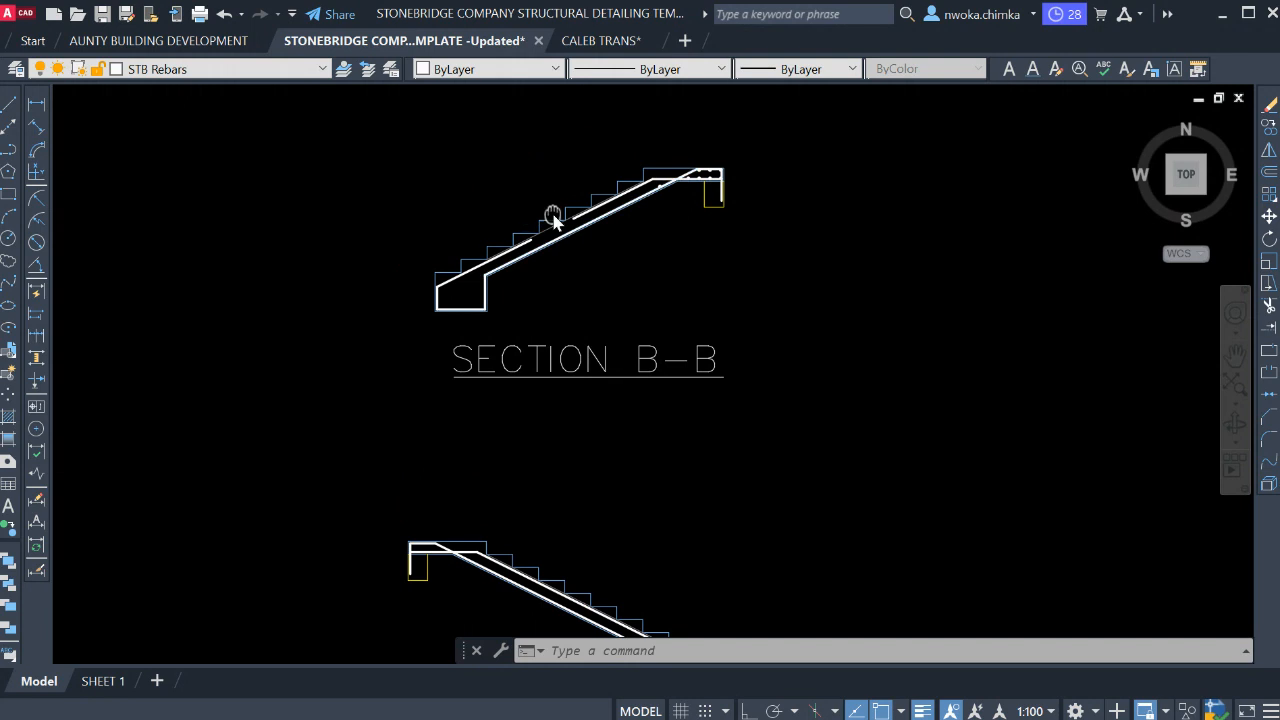
Review the separate Section B-B detail again, together with the staircase plan and the other stair sections.
scroll(674, 125, "up", 4)
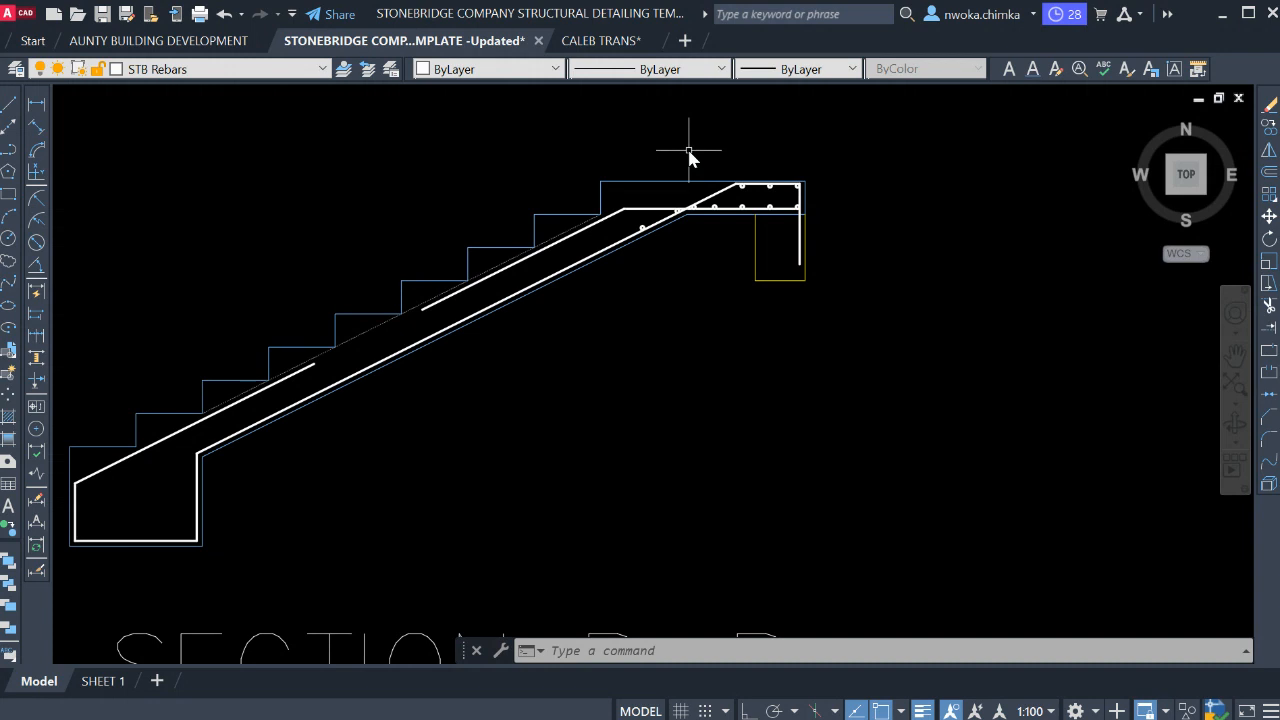
scroll(688, 153, "down", 4)
mouse_move(663, 243)
middle_mouse_down()
mouse_move(623, 186)
mouse_move(531, 254)
middle_mouse_up()
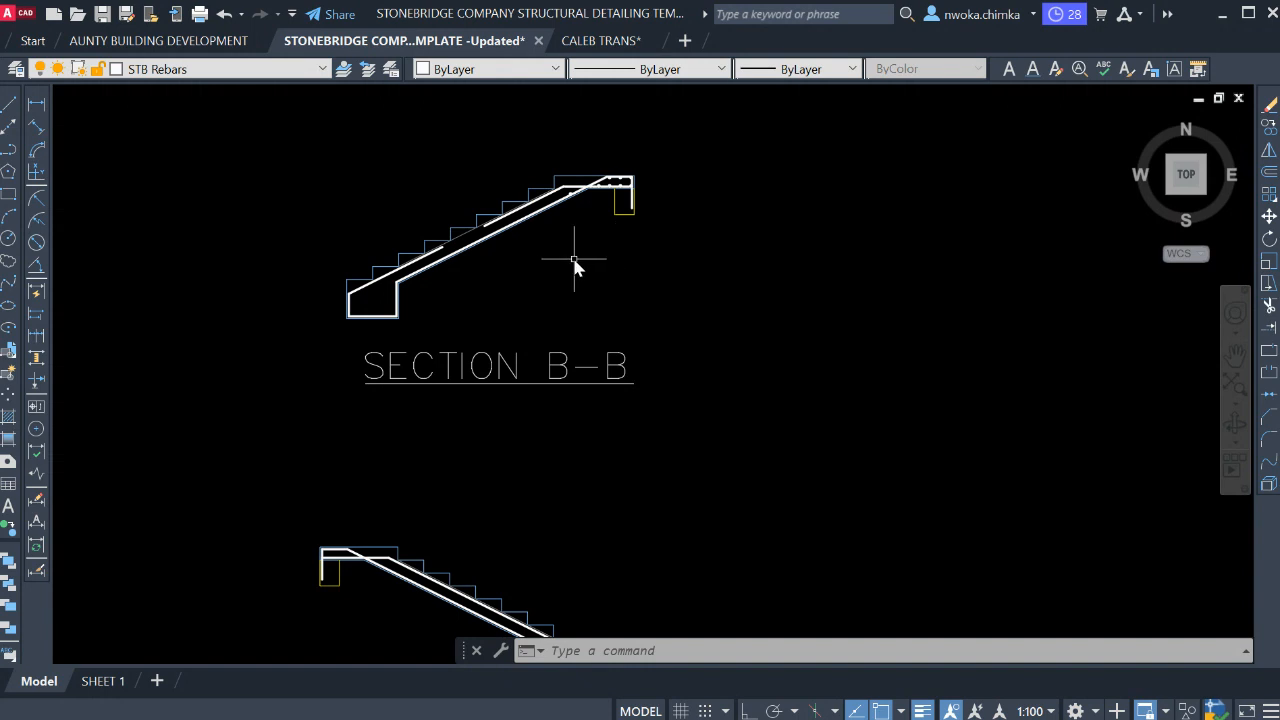
scroll(575, 245, "down", 4)
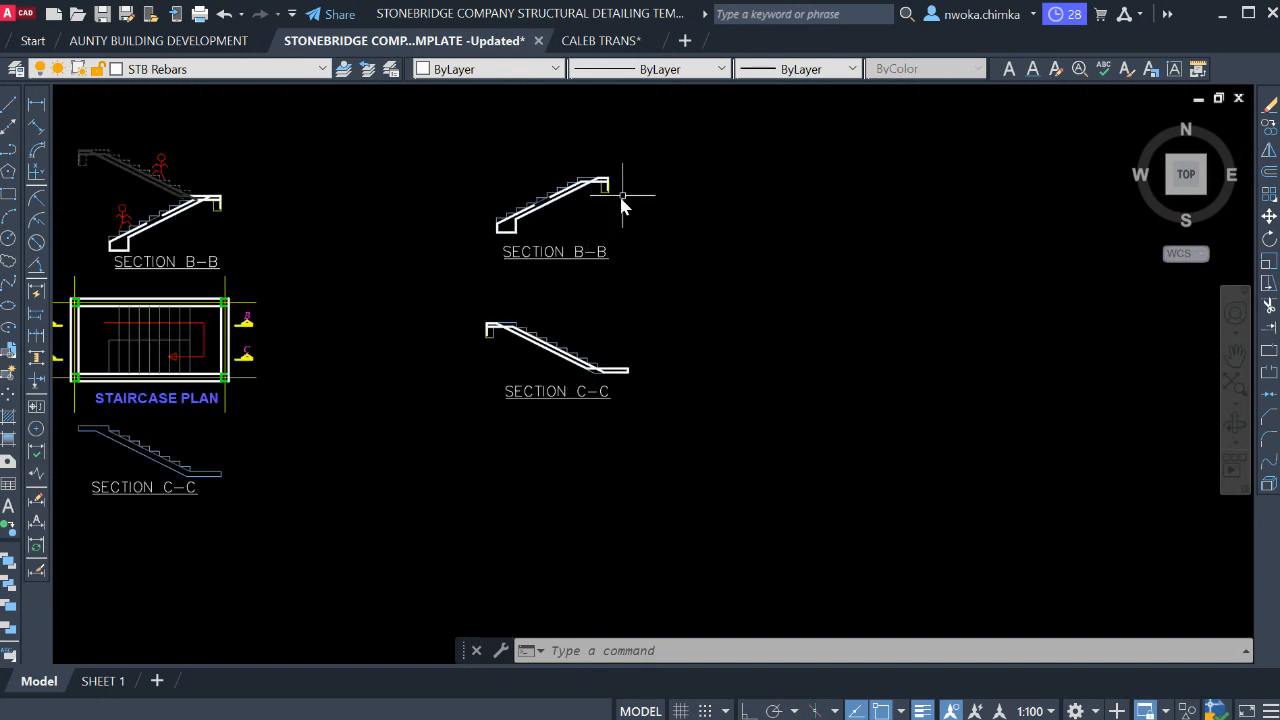
middle_click_drag(656, 205, 679, 253)
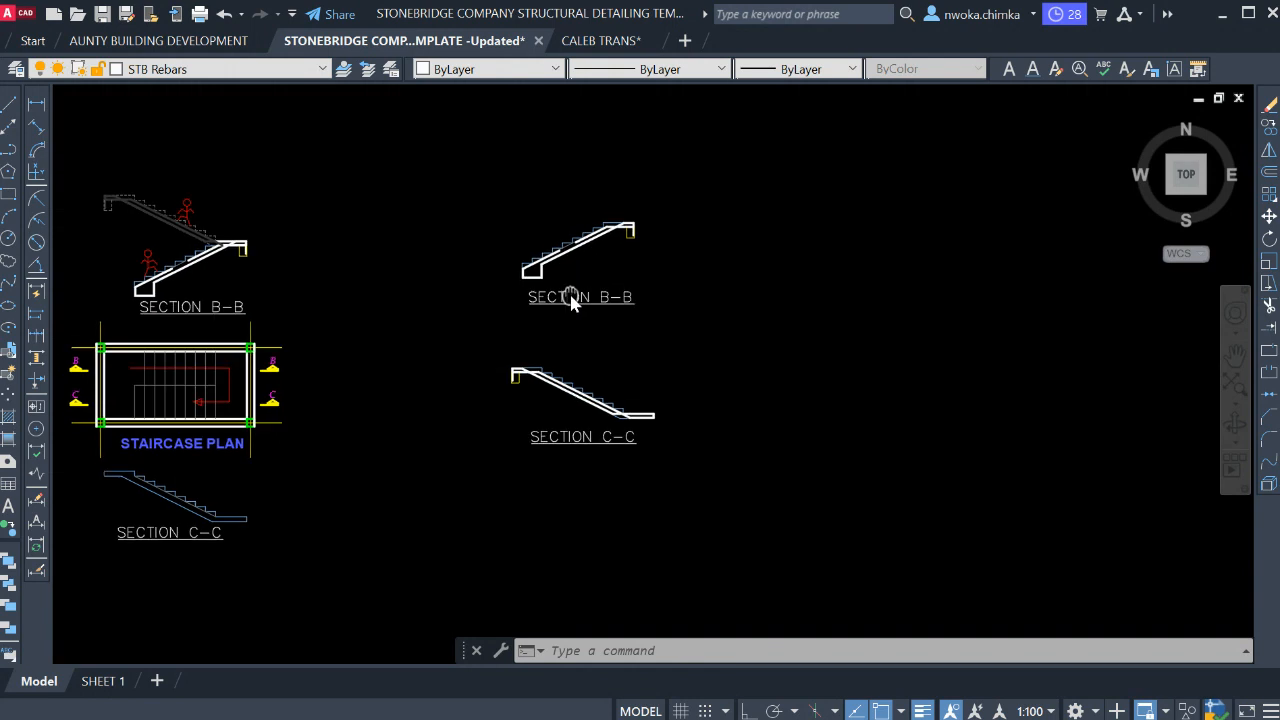
middle_click_drag(571, 294, 668, 279)
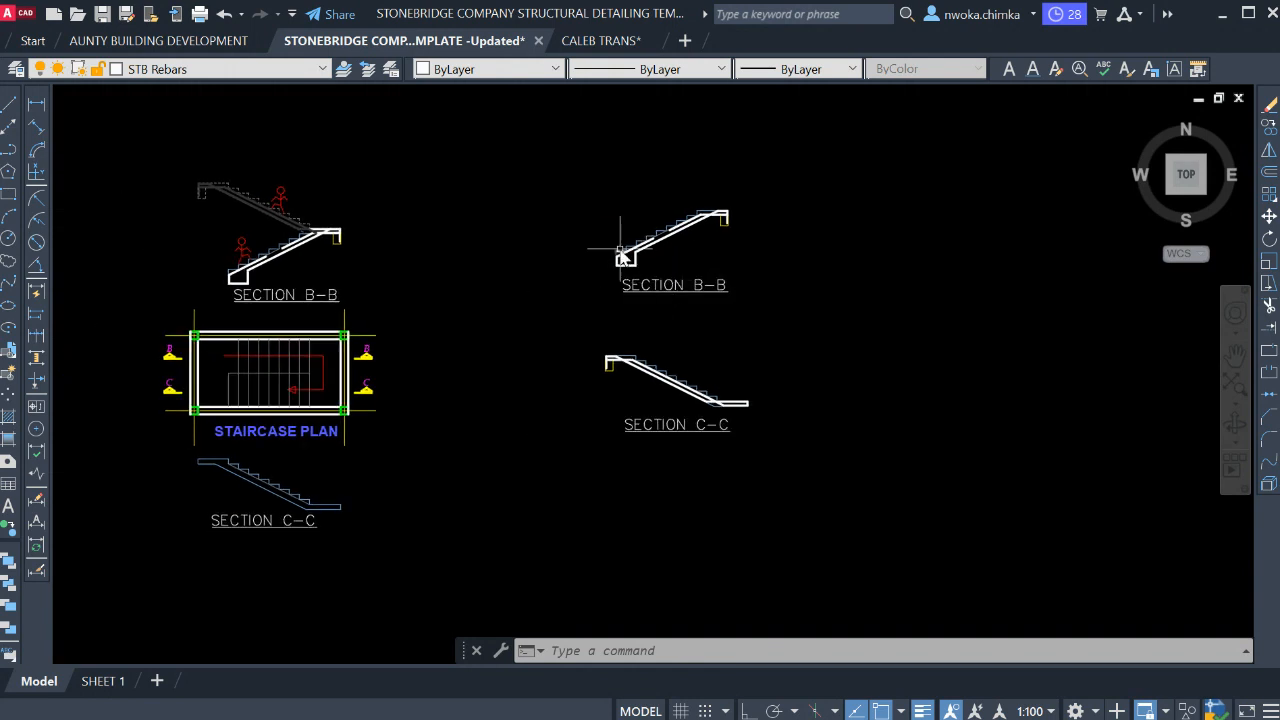
scroll(600, 249, "down", 2)
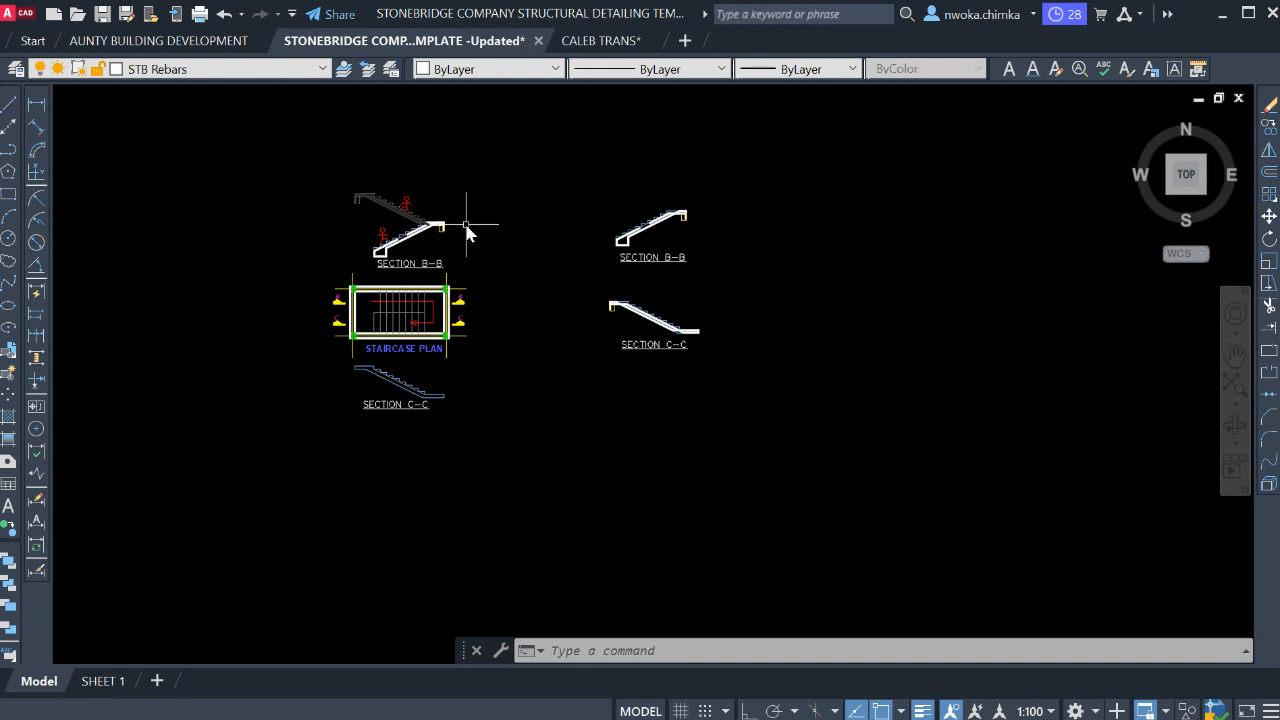
Look over the framed foundation, column and beam detailing sheets in the template's other drawing area.
scroll(591, 180, "down", 4)
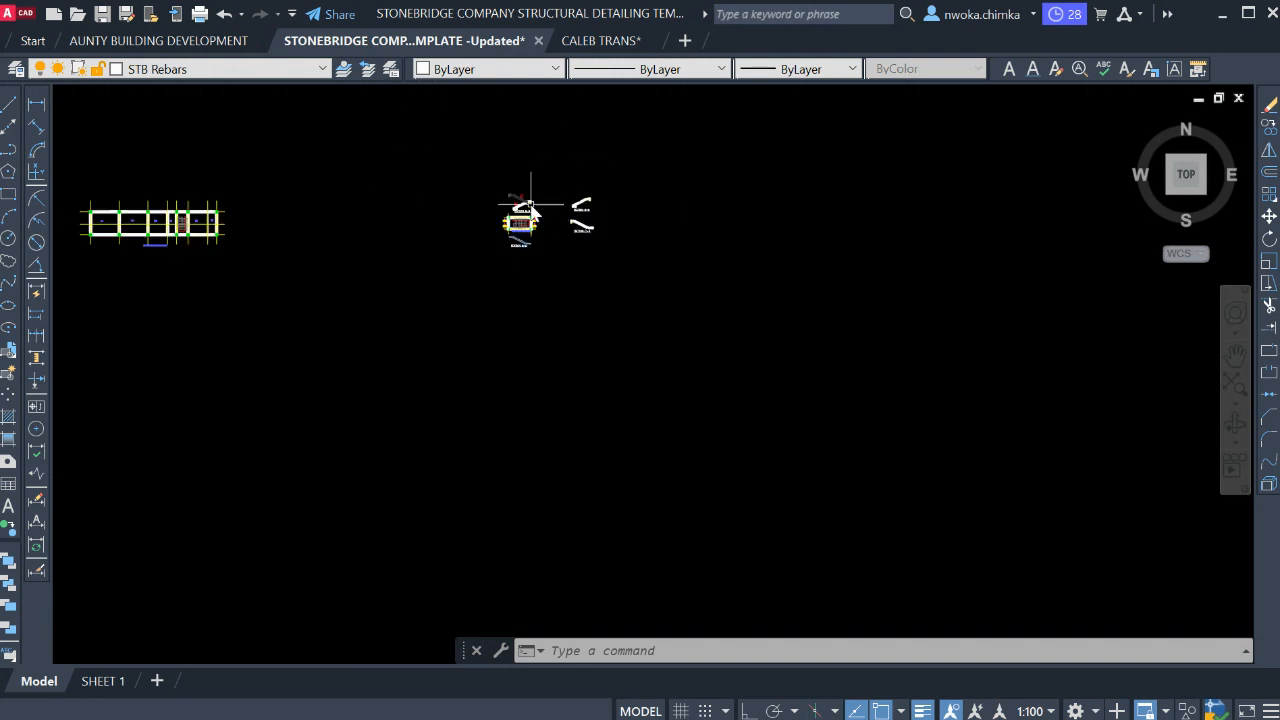
middle_click_drag(437, 246, 1144, 300)
scroll(930, 278, "down", 5)
scroll(498, 269, "up", 3)
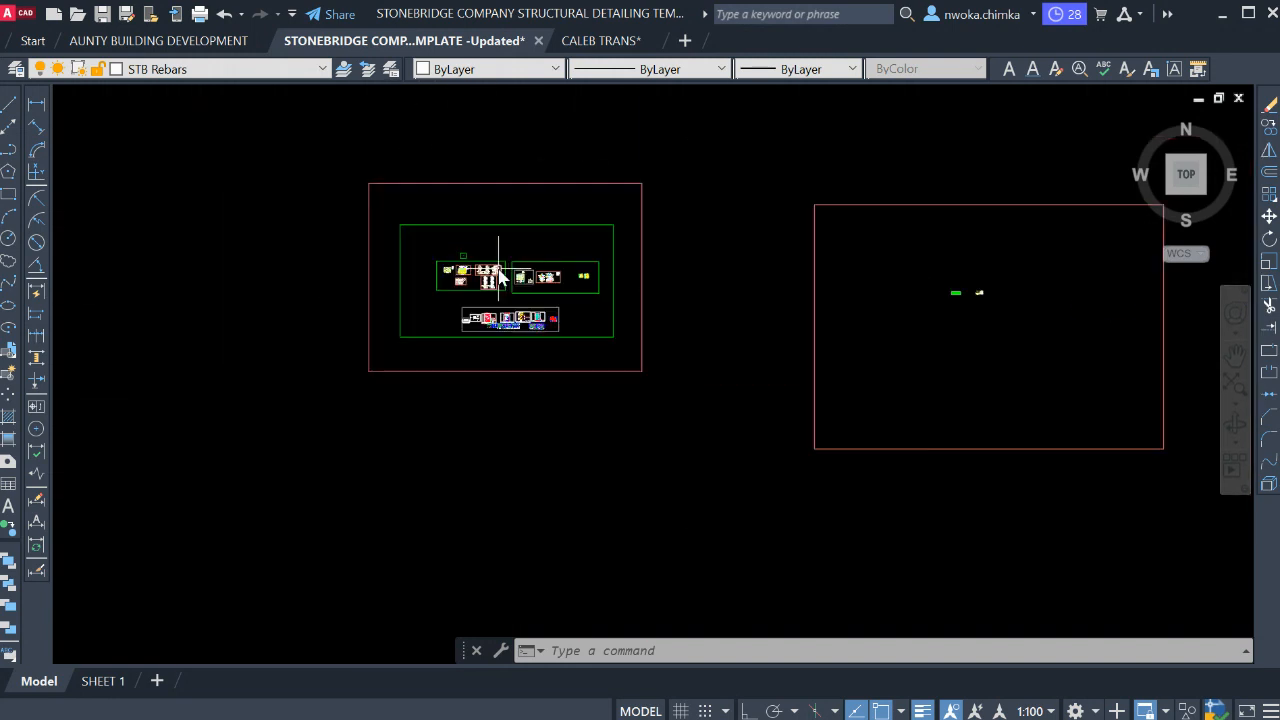
scroll(457, 275, "up", 4)
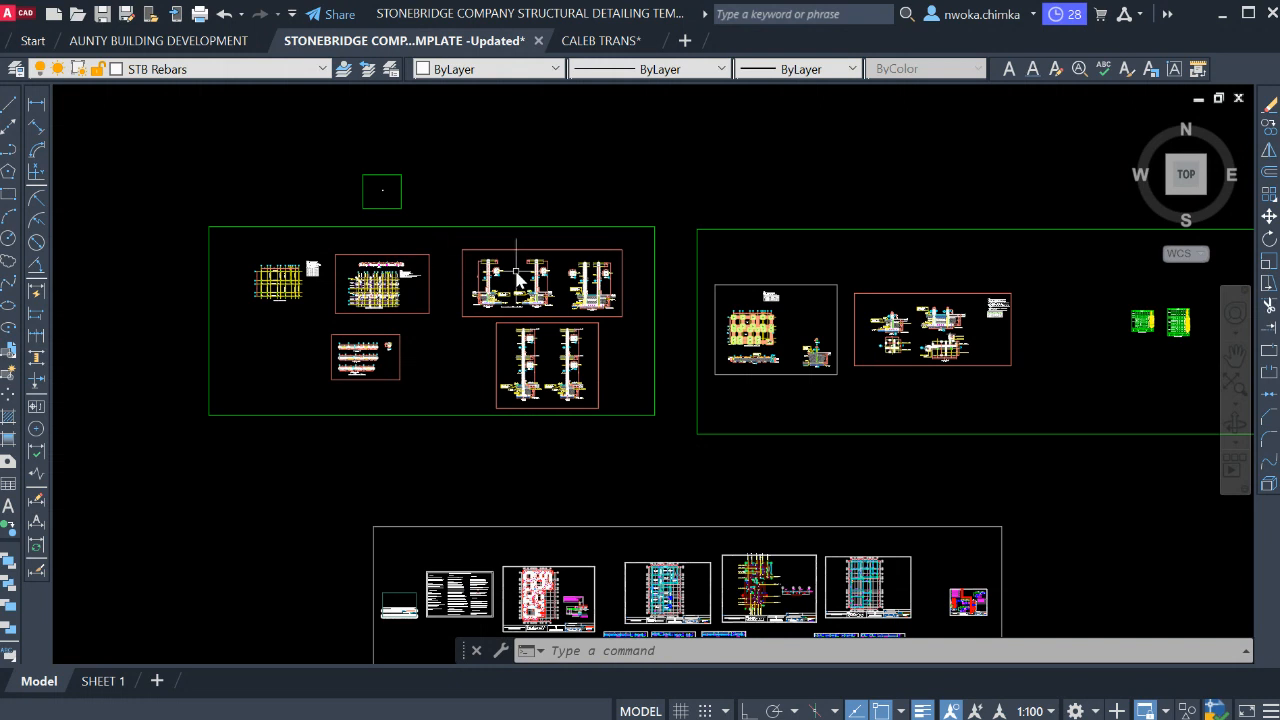
scroll(623, 277, "up", 2)
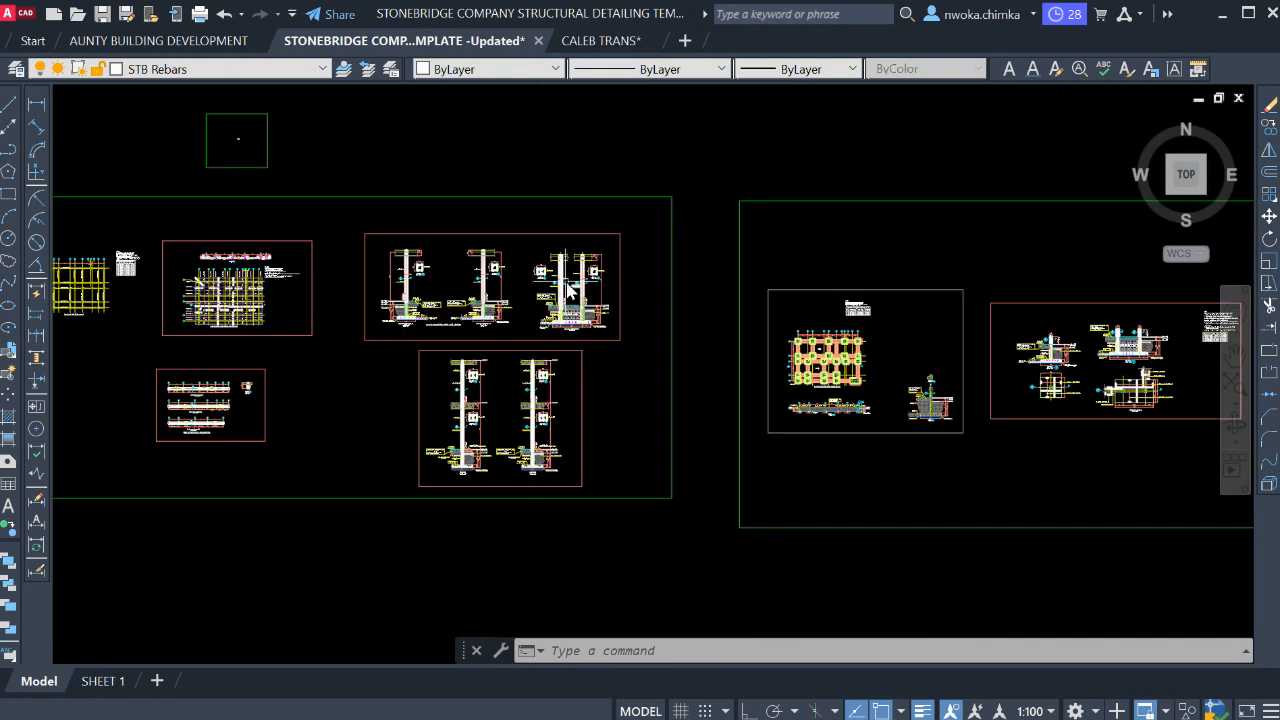
scroll(559, 250, "down", 2)
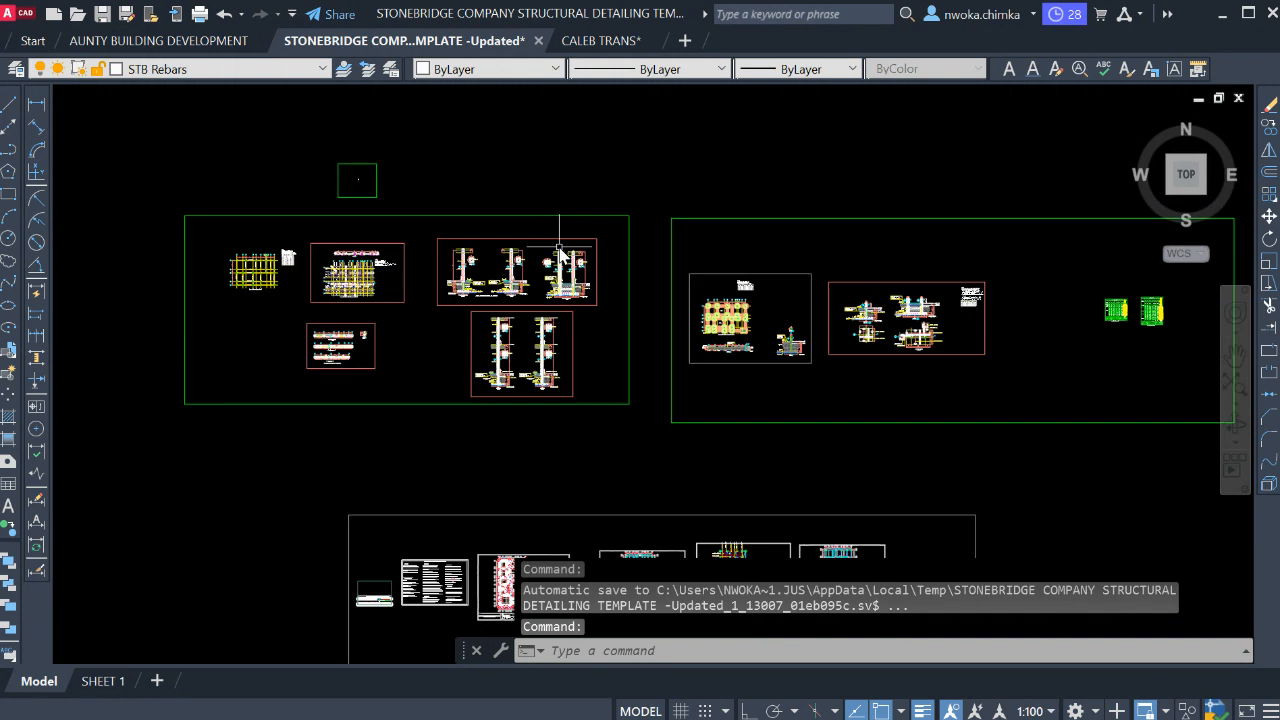
scroll(562, 247, "down", 6)
middle_click_drag(820, 286, 437, 293)
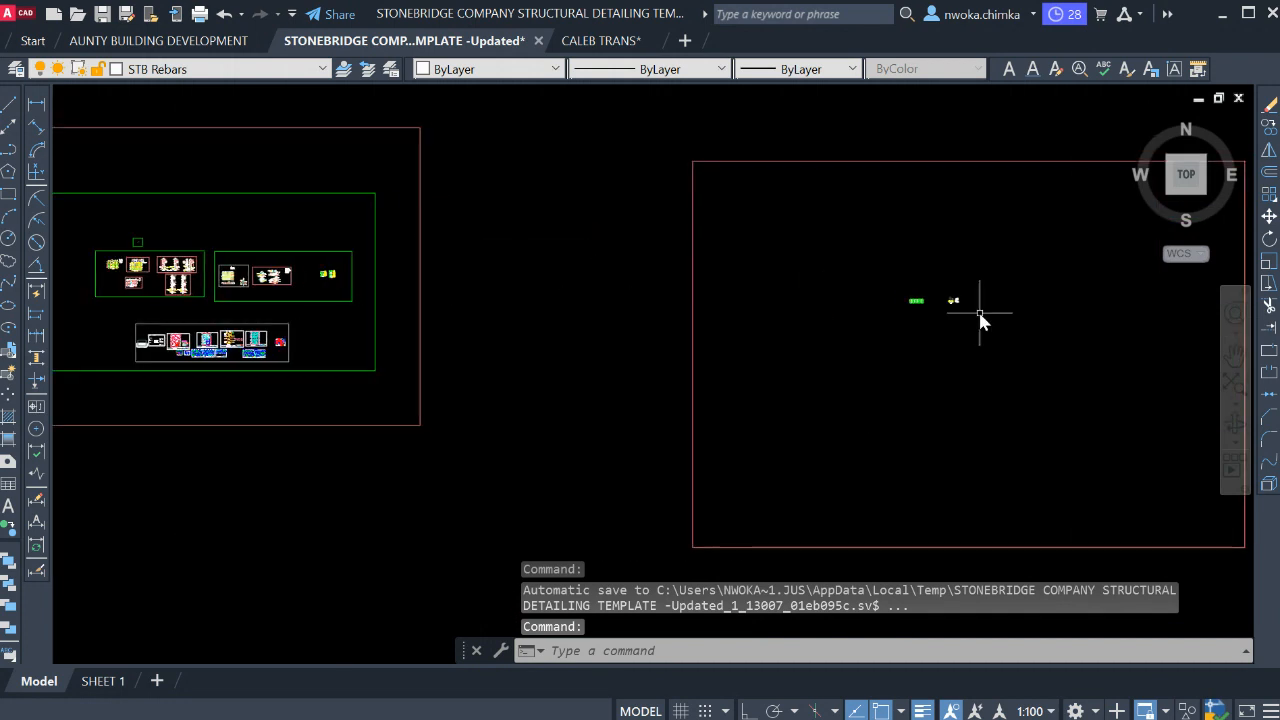
Compare the lower and upper flights in the Section B-B above the staircase plan with the plan's B and C section markers.
middle_click_drag(980, 306, 649, 297)
scroll(649, 297, "up", 10)
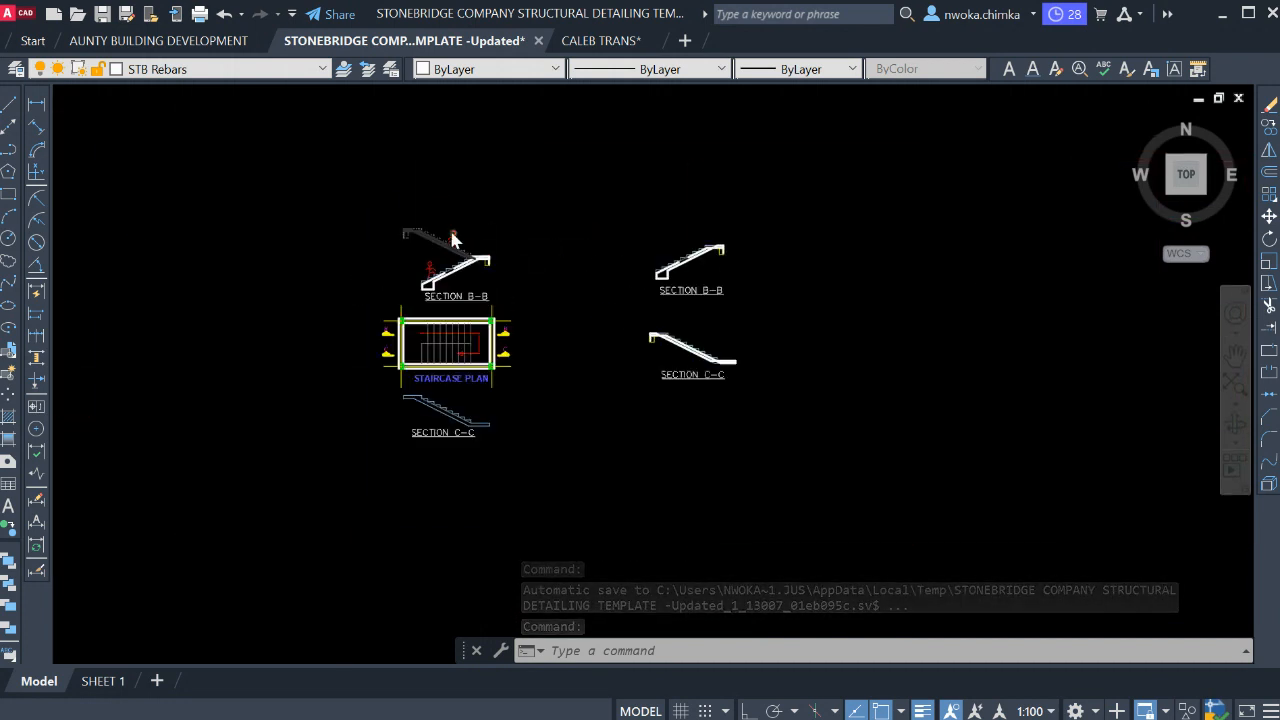
scroll(471, 251, "down", 1)
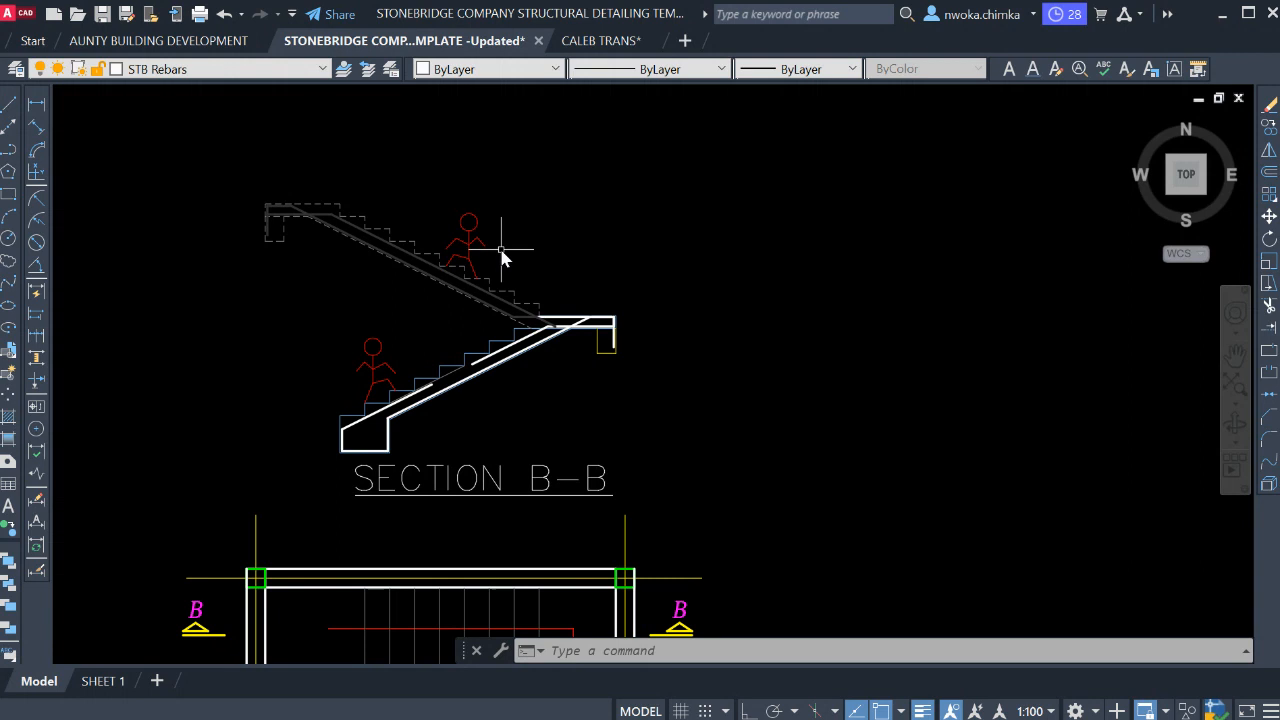
scroll(503, 257, "down", 2)
middle_click_drag(485, 441, 480, 338)
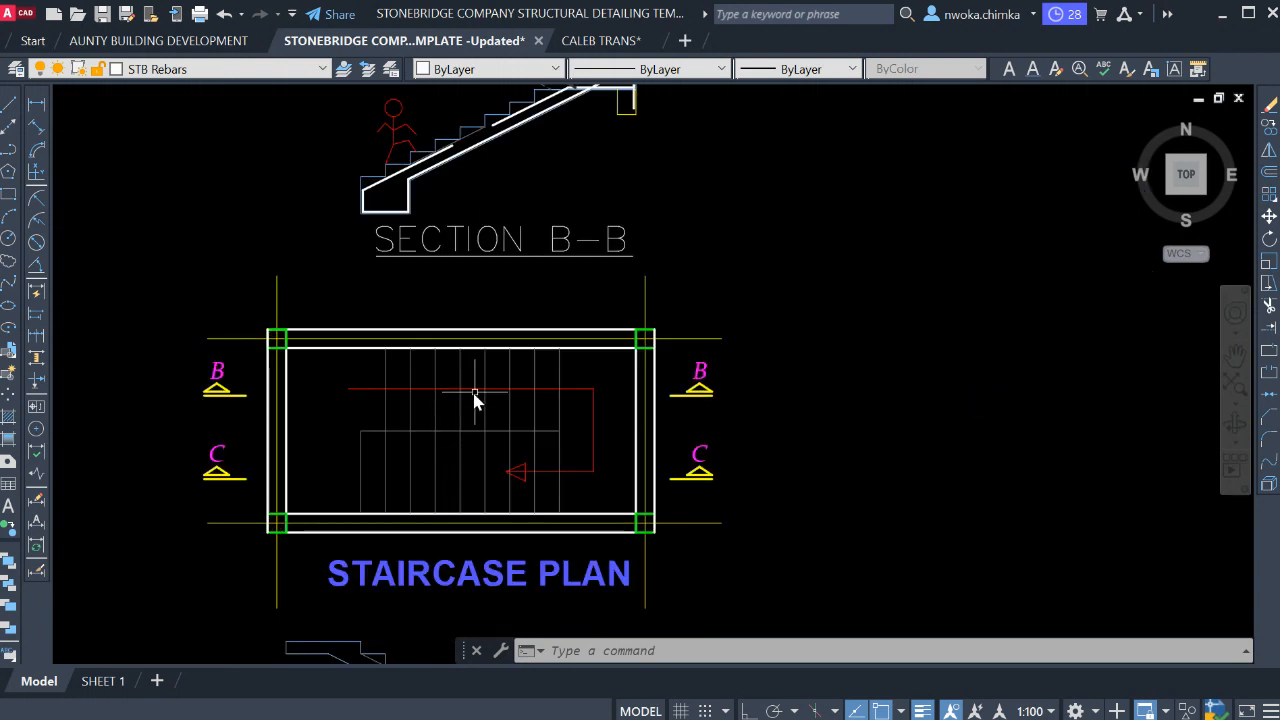
scroll(502, 379, "down", 2)
middle_click_drag(527, 296, 529, 429)
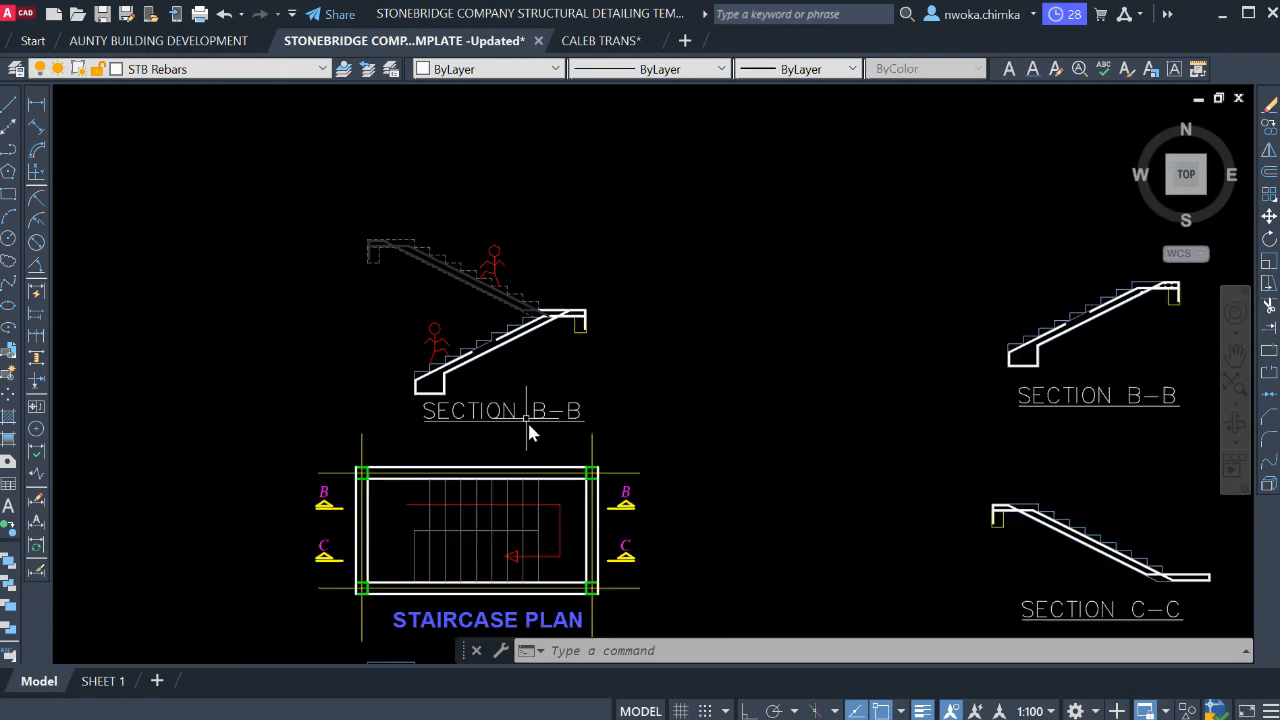
scroll(472, 325, "up", 4)
scroll(523, 329, "down", 6)
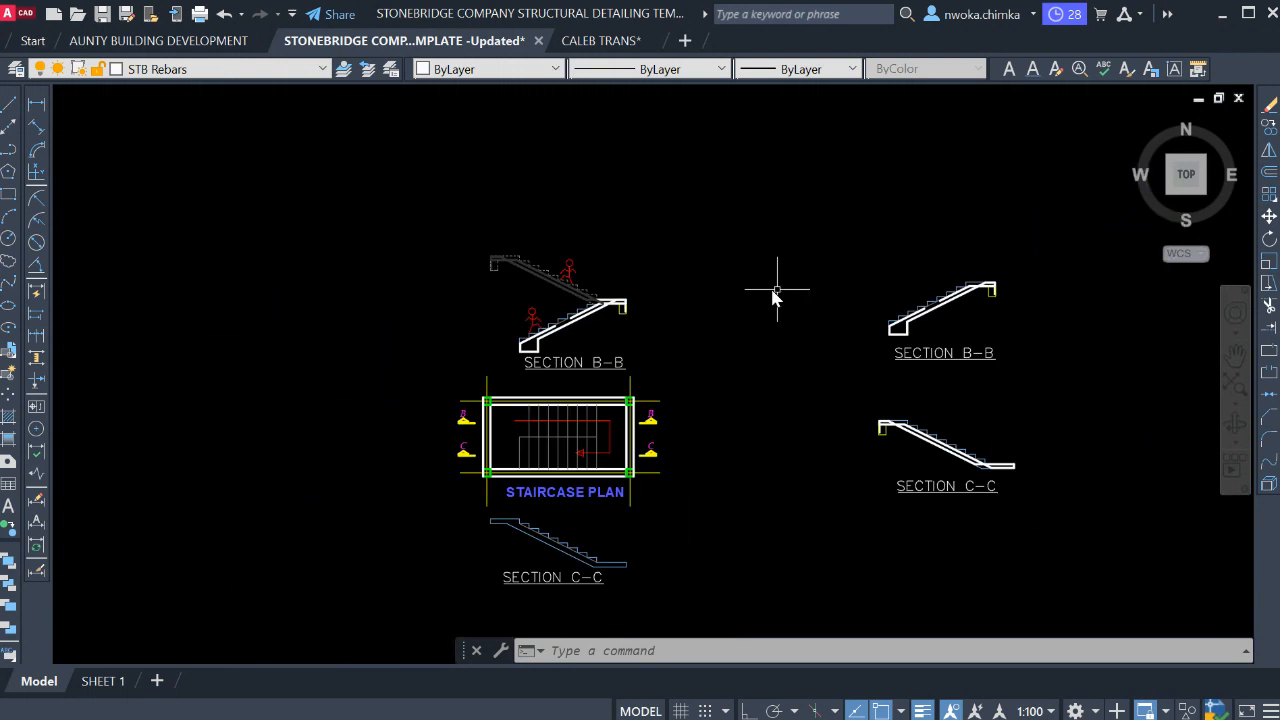
Review the separate Section B-B and Section C-C reinforcement details beside the staircase plan.
middle_click_drag(876, 330, 668, 287)
scroll(752, 275, "up", 6)
scroll(741, 283, "down", 5)
middle_click_drag(546, 252, 603, 246)
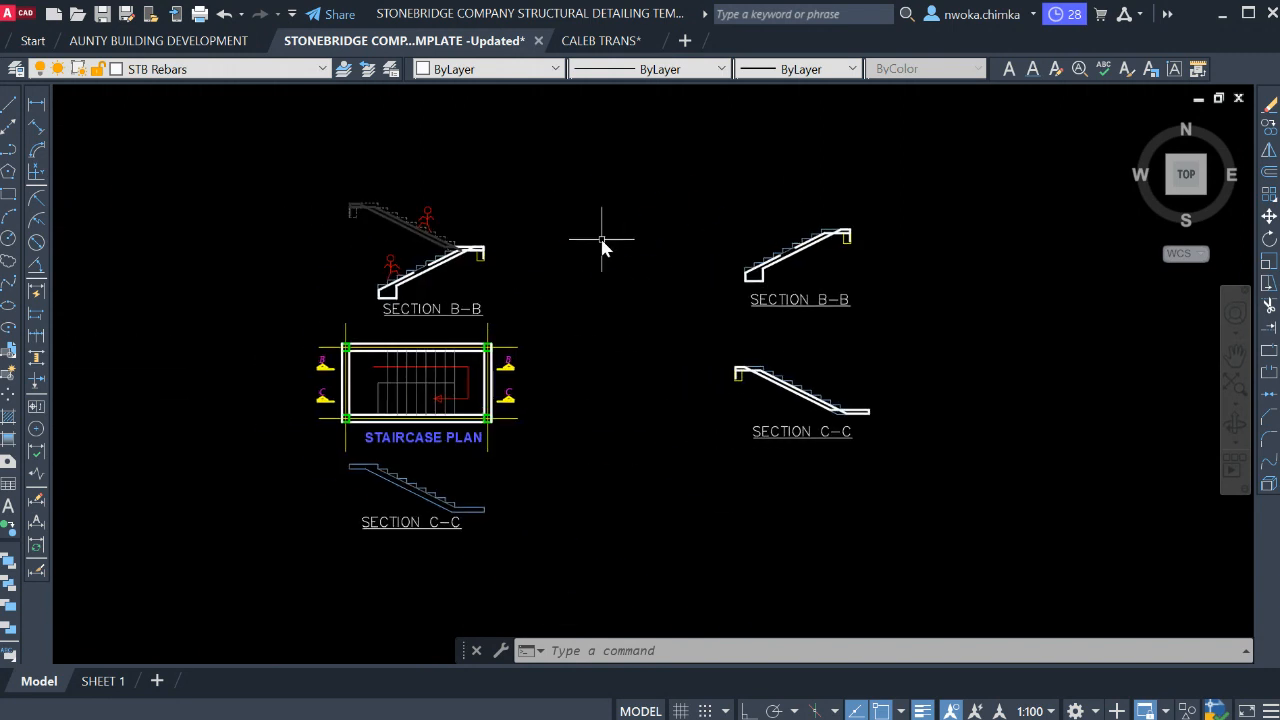
scroll(920, 246, "up", 5)
scroll(798, 333, "up", 3)
scroll(638, 378, "down", 6)
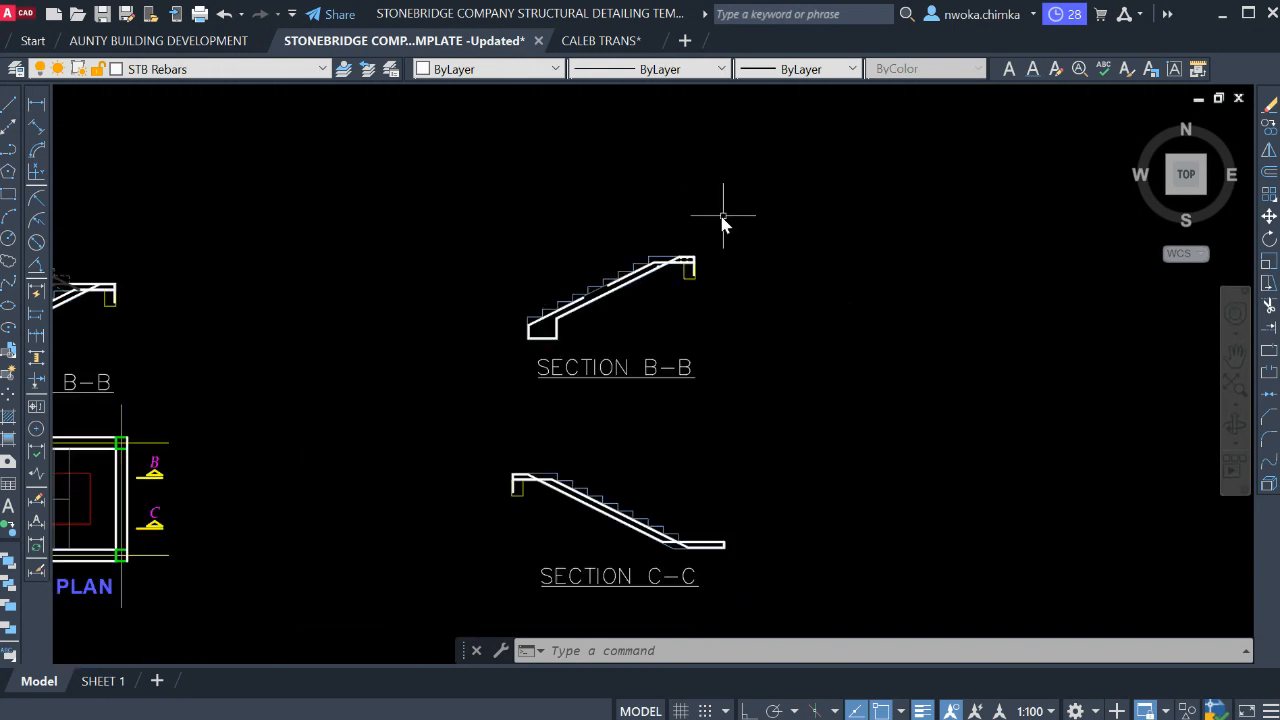
scroll(860, 238, "down", 3)
scroll(880, 350, "down", 3)
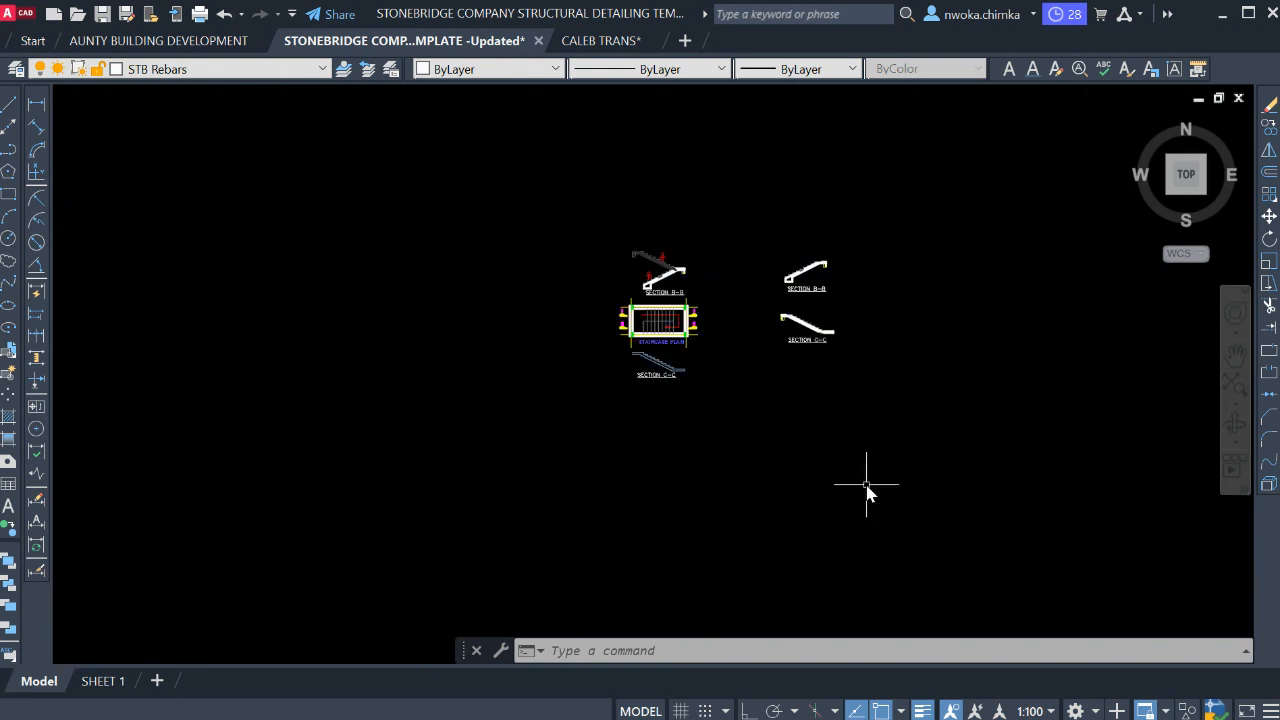